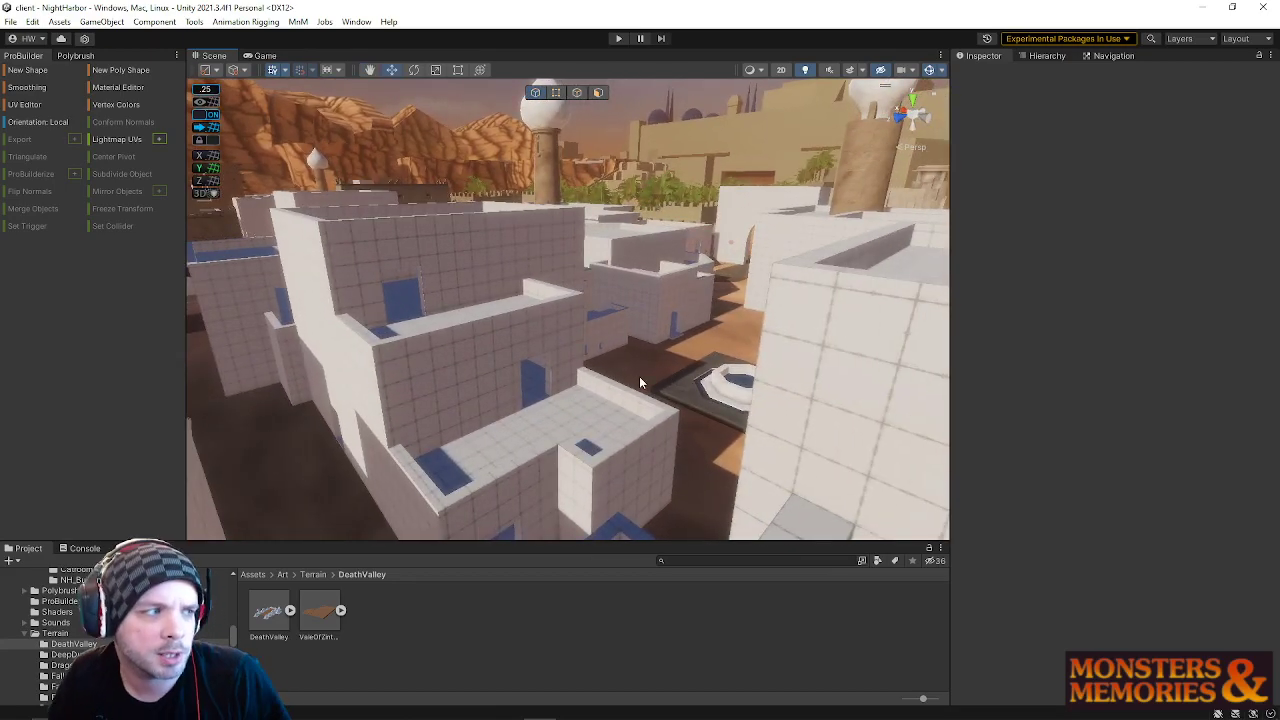
# Step: Open the recently used Zone scene
pyautogui.moveTo(640, 436); pyautogui.dragTo(409, 260, button='right')
pyautogui.click(11, 21)
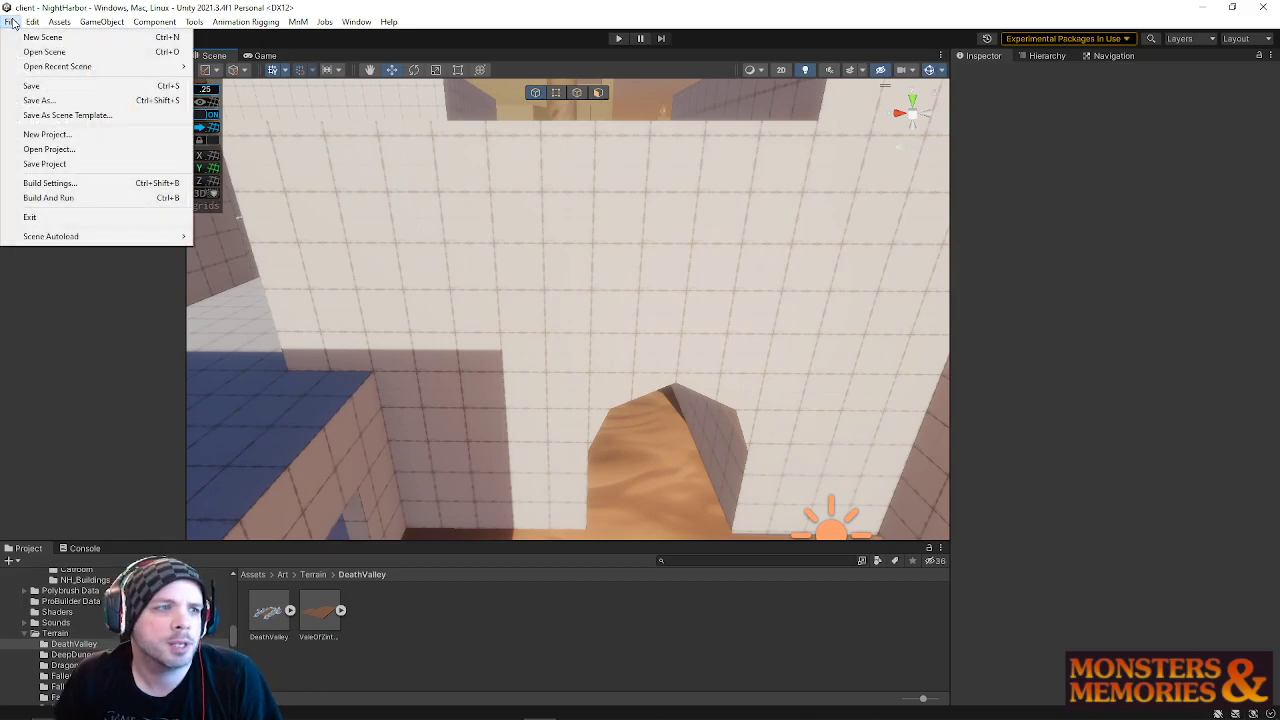
pyautogui.moveTo(46, 68)
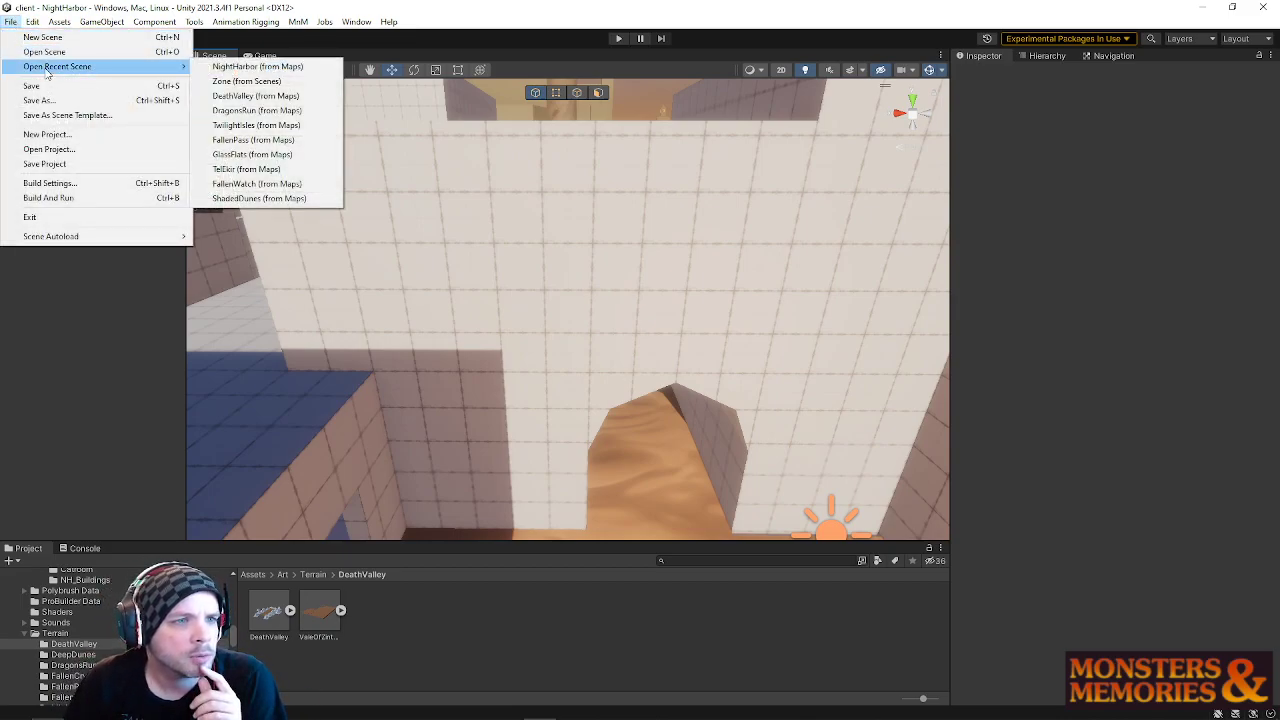
pyautogui.click(237, 80)
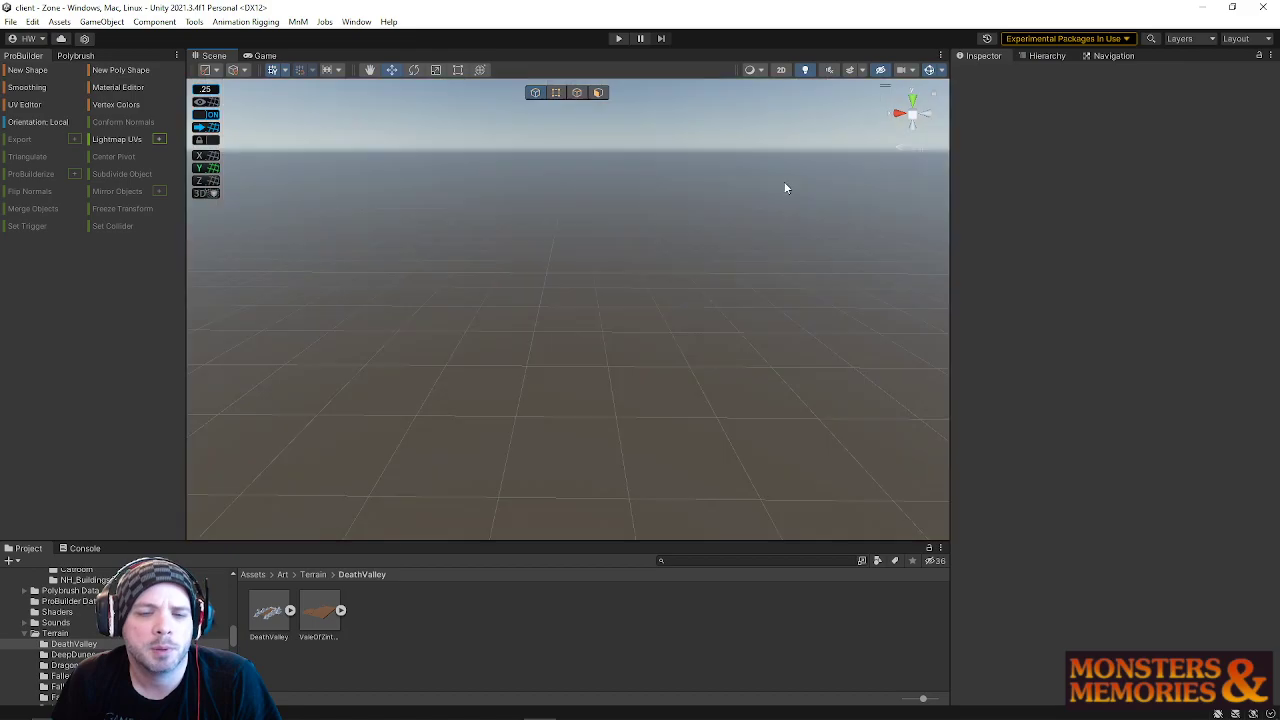
# Step: Start play mode, connect to the TestWorld server and enter the game world with the character
pyautogui.click(617, 39)
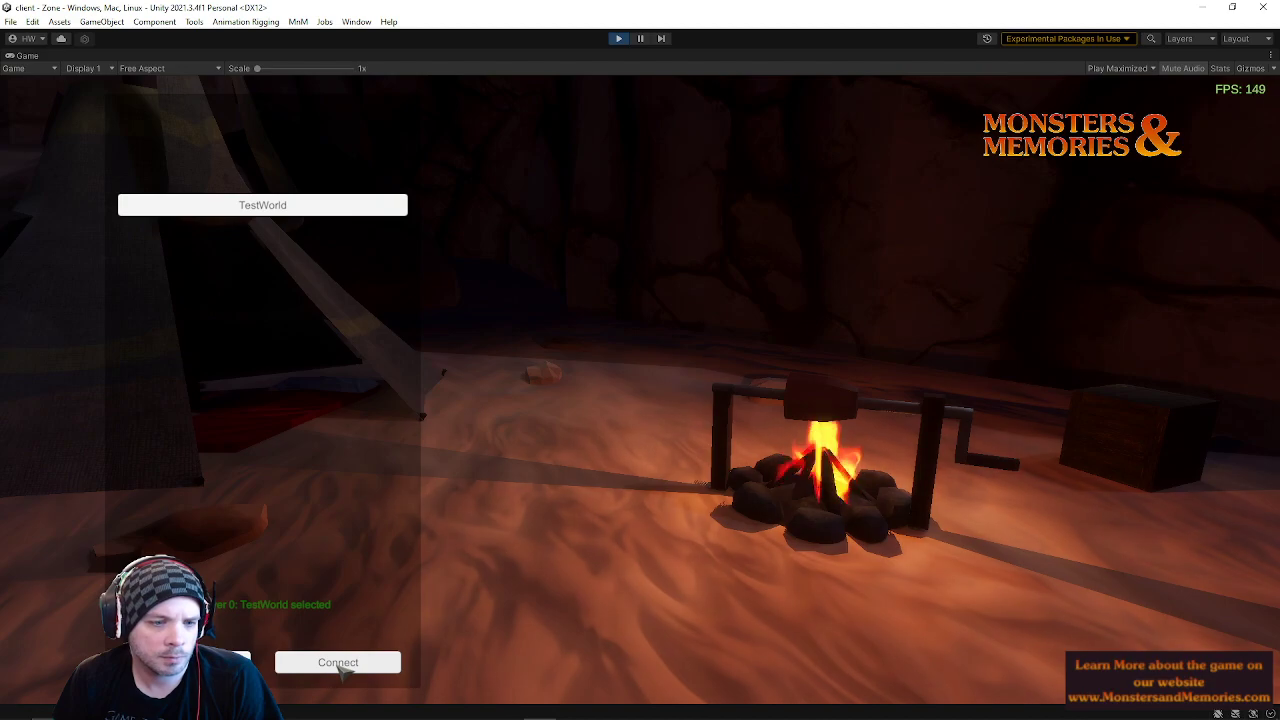
pyautogui.click(340, 665)
pyautogui.click(380, 663)
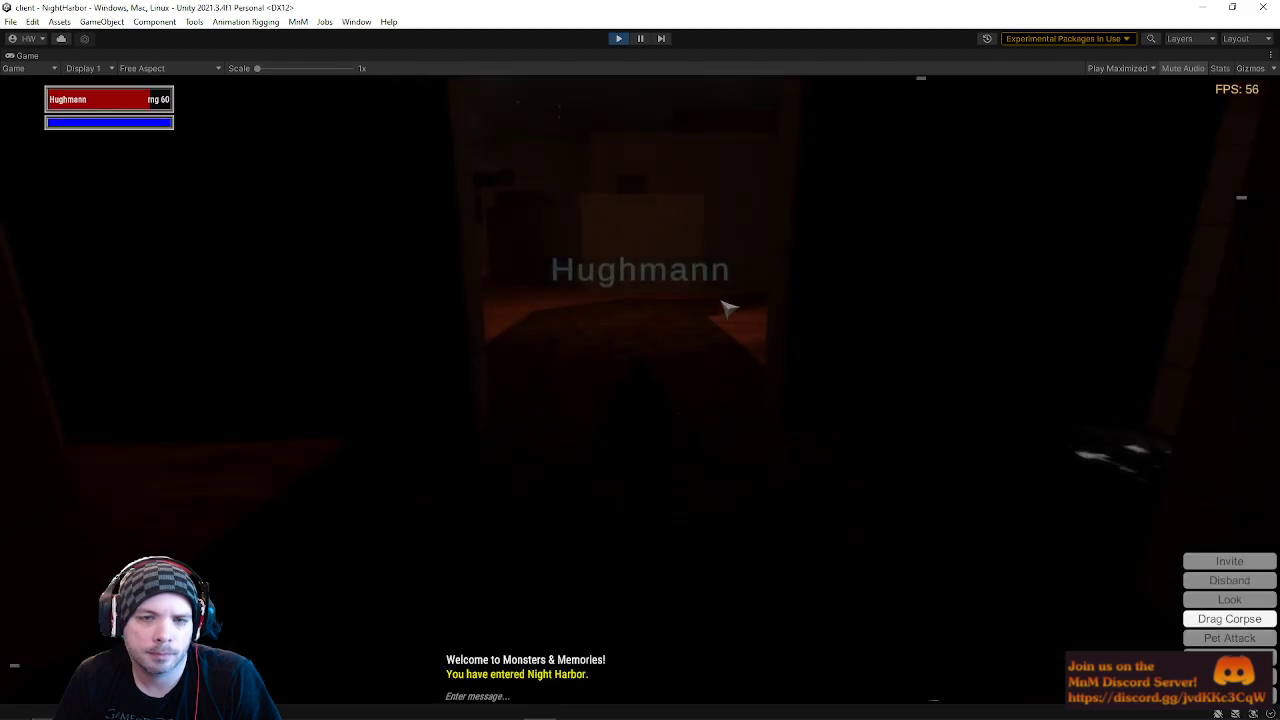
# Step: Run the character out of the starting spot and through Night Harbor's streets to examine the building blockouts at night
pyautogui.moveTo(728, 308); pyautogui.dragTo(740, 430, button='right')
pyautogui.press('w')
pyautogui.press('s')
pyautogui.press('a')
pyautogui.press('w')
pyautogui.moveTo(733, 360); pyautogui.dragTo(700, 170, button='right')
pyautogui.press('w')
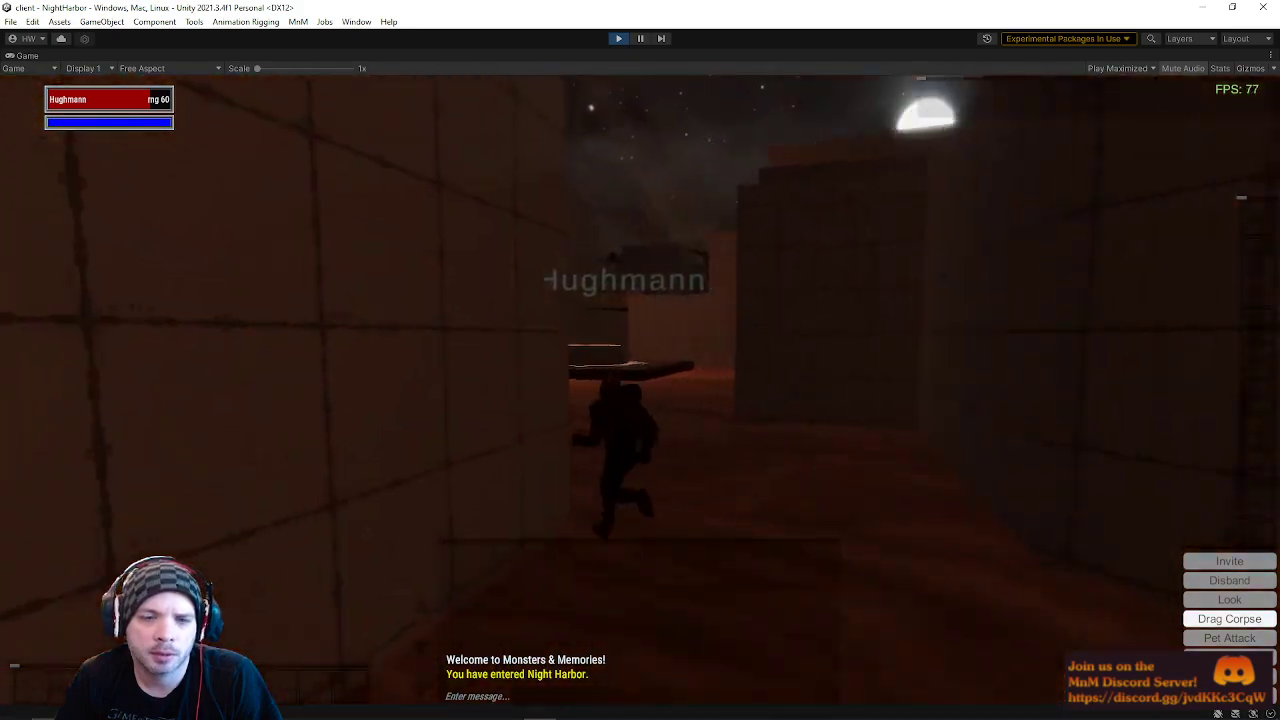
pyautogui.press('w')
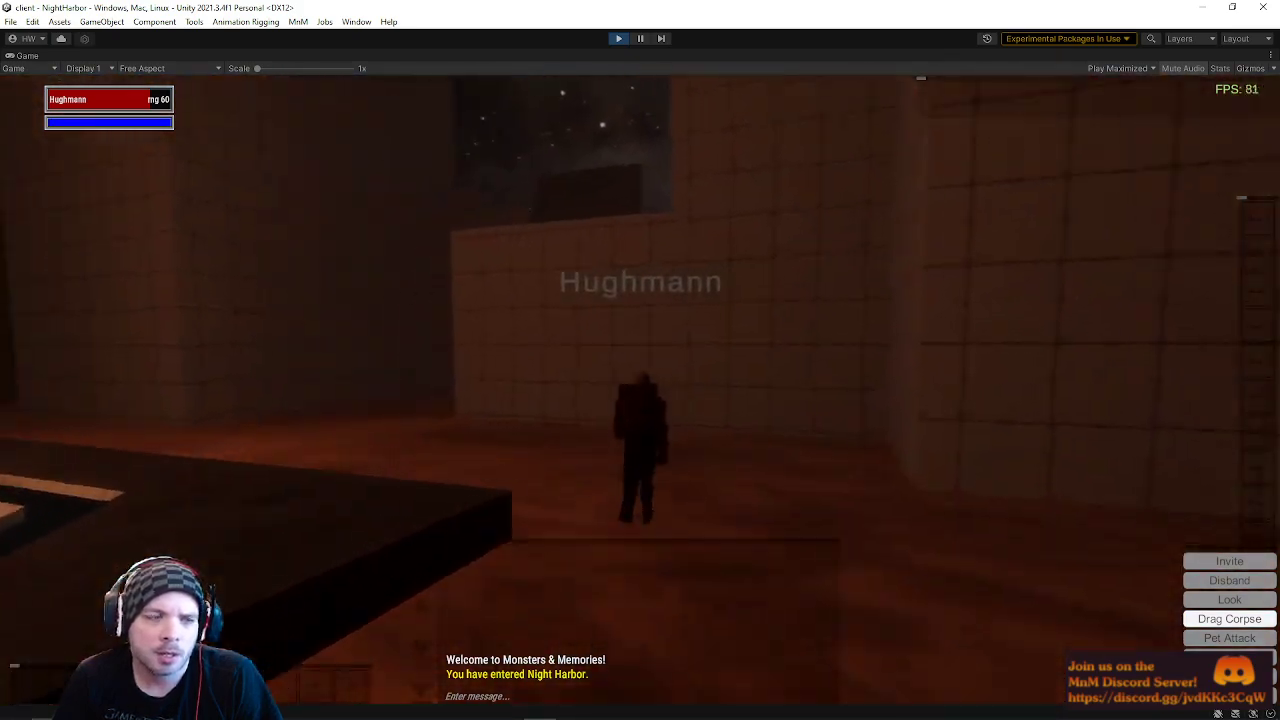
pyautogui.press('w')
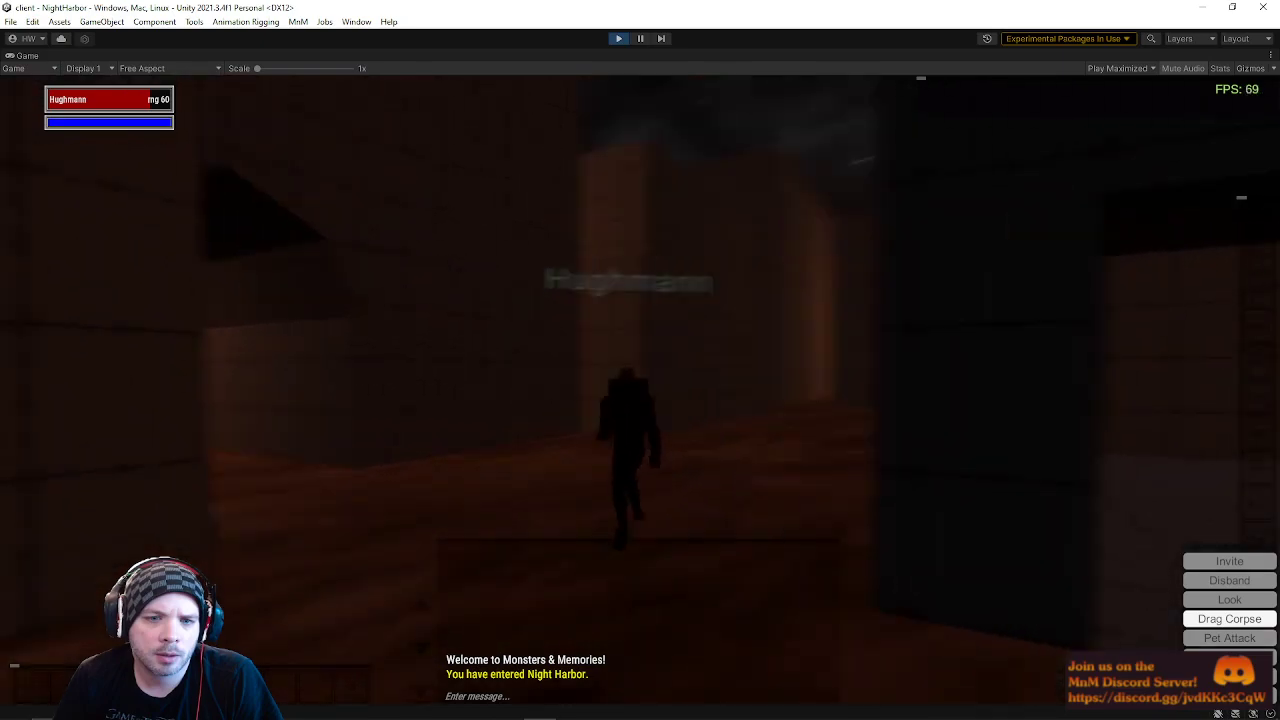
pyautogui.press('w')
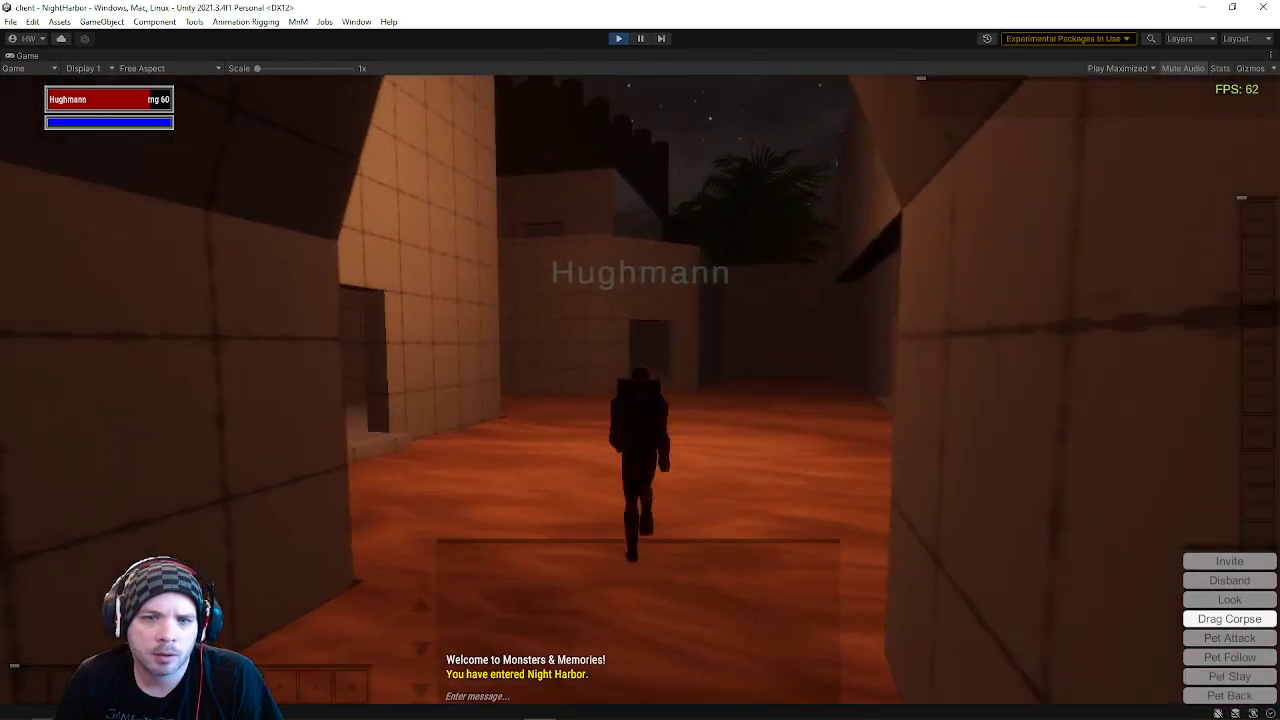
# Step: Move in and out of the stone-floored building to examine its doorway and angular interior walls
pyautogui.press('w')
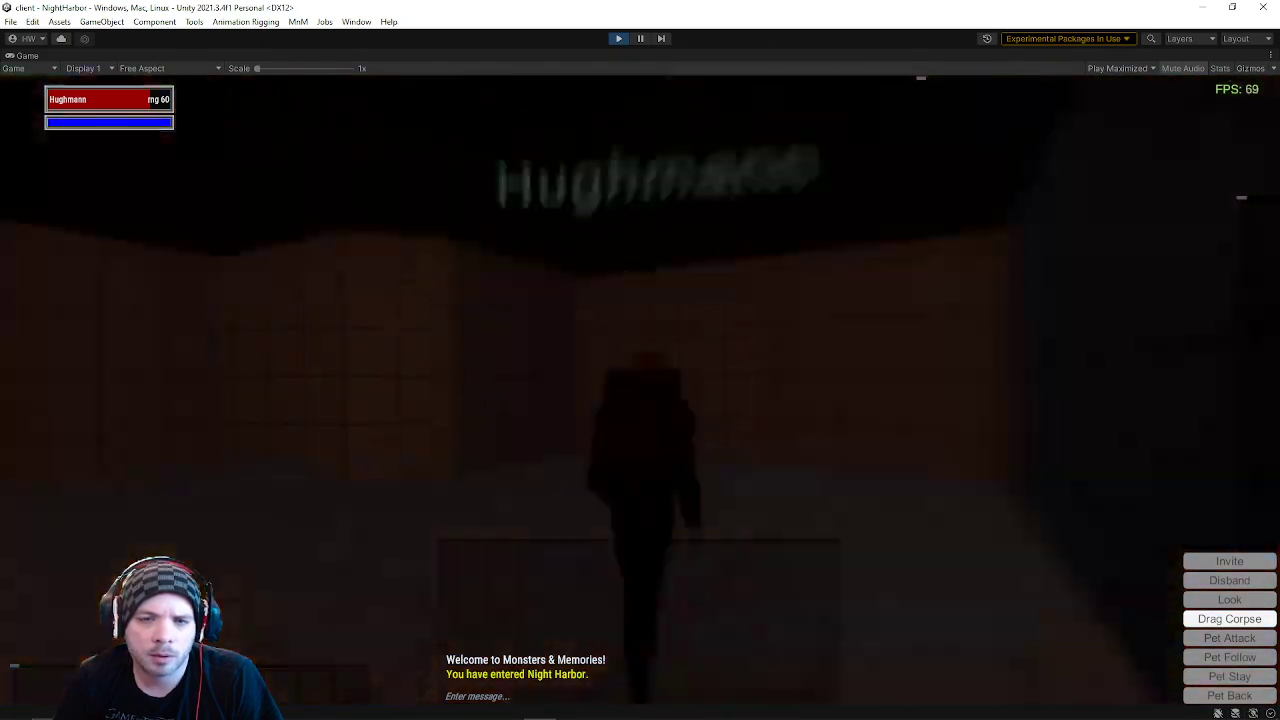
pyautogui.press('w')
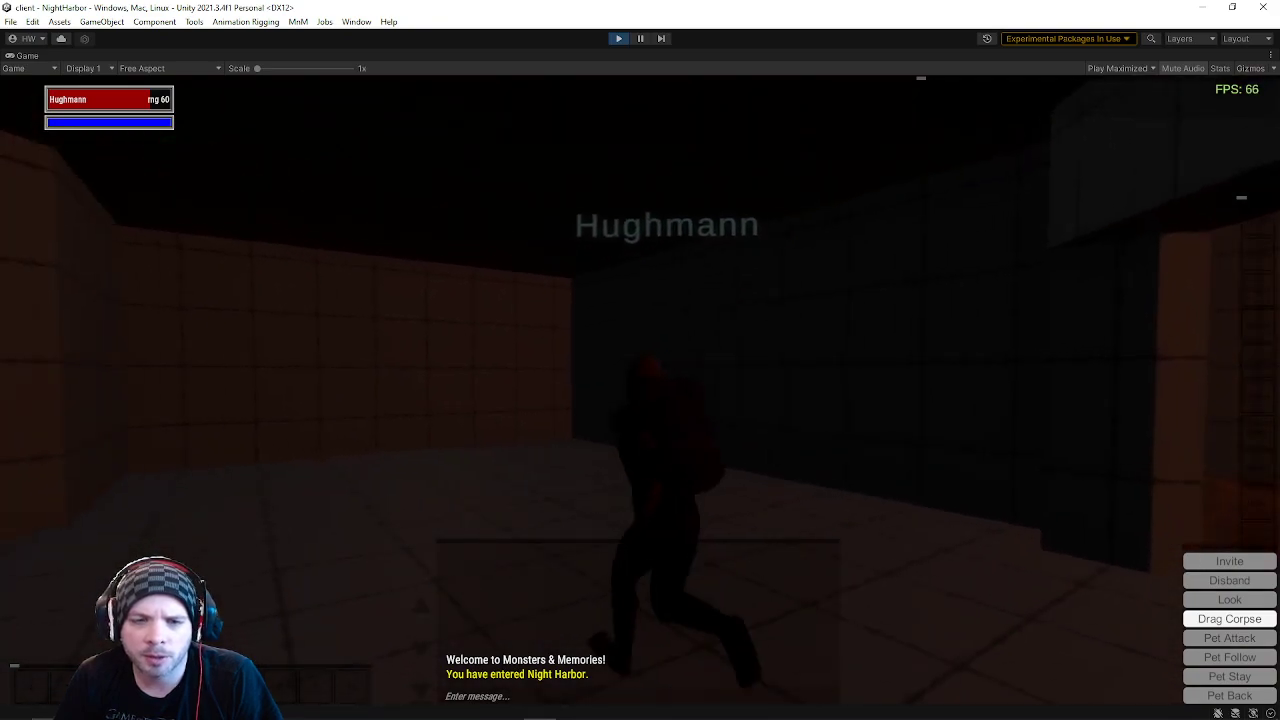
pyautogui.press('w')
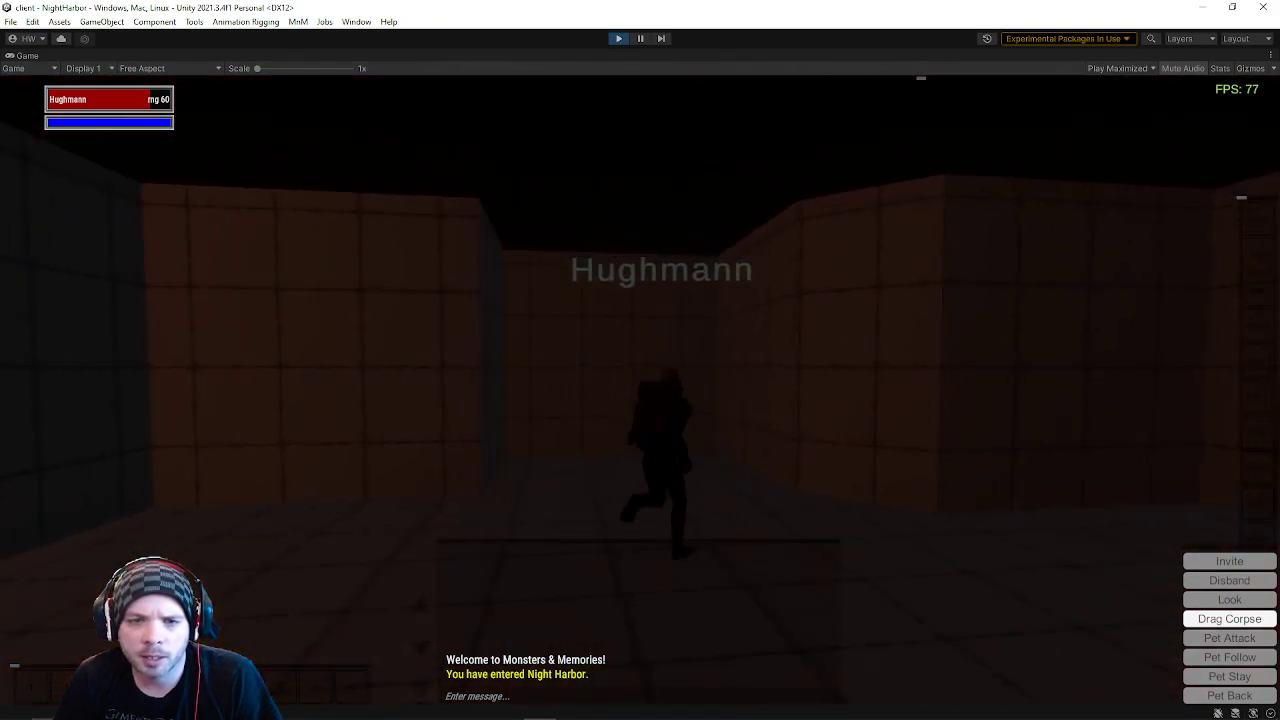
pyautogui.press('w')
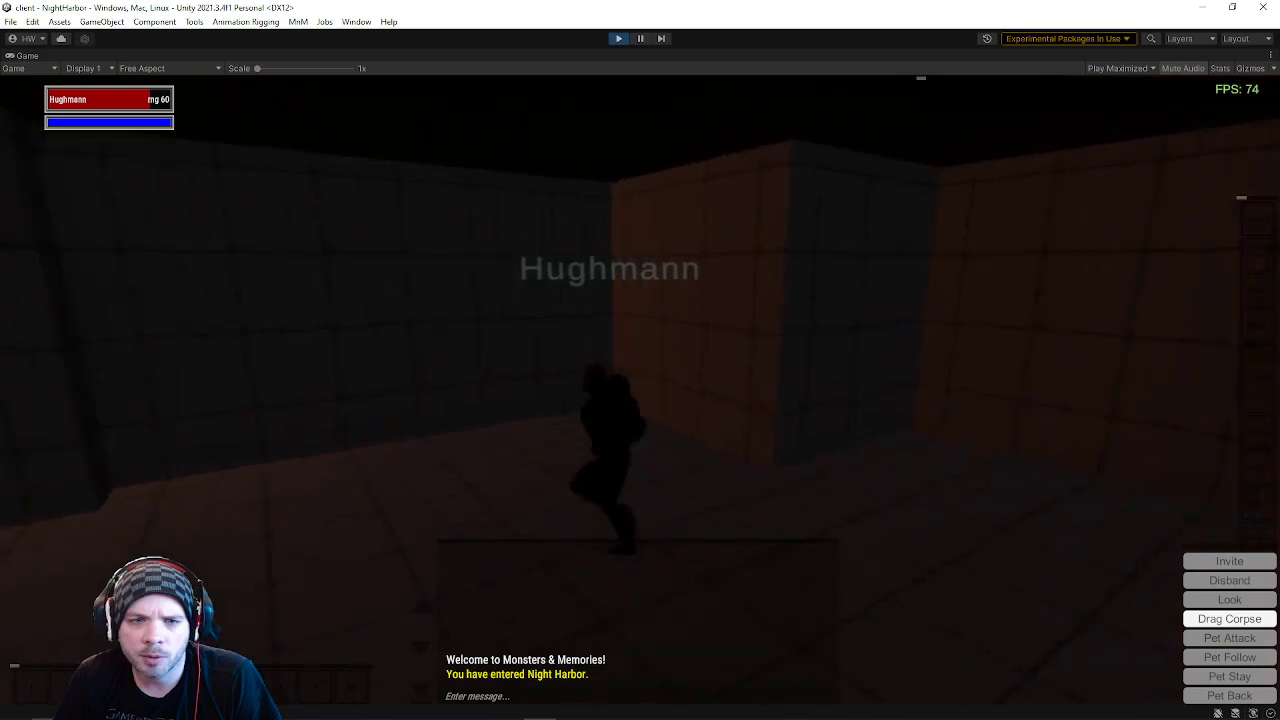
pyautogui.press('w')
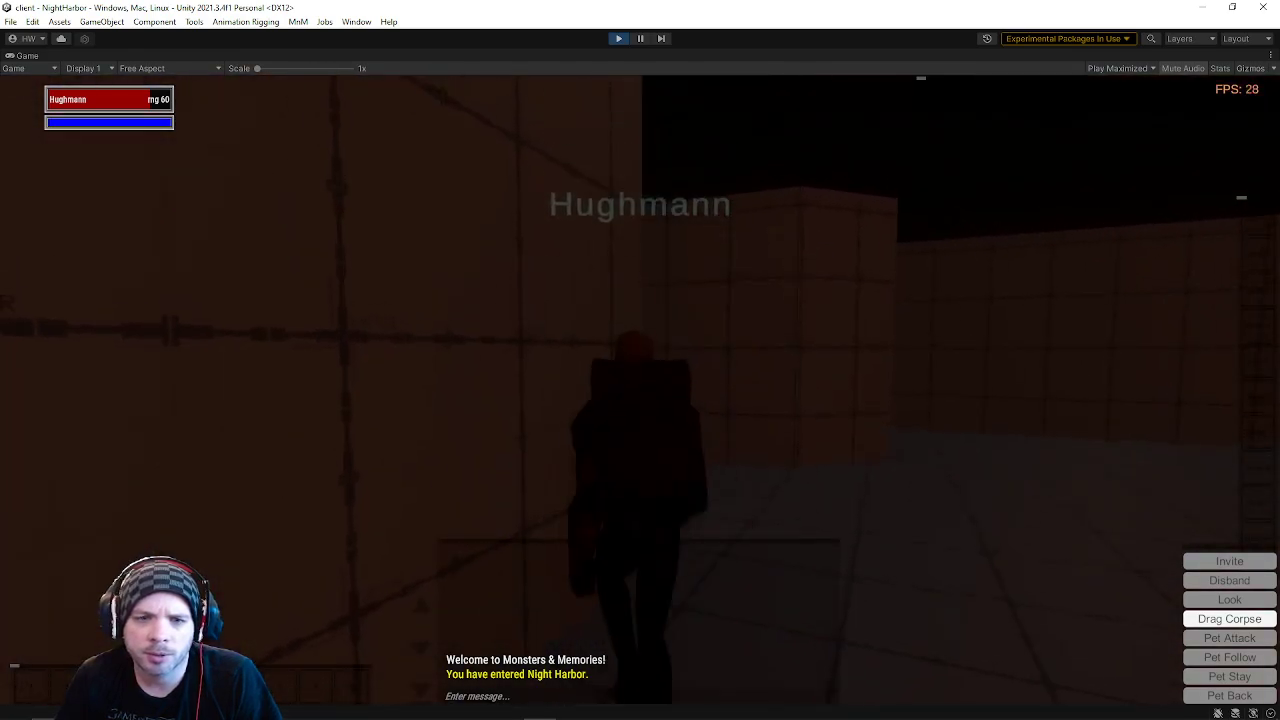
pyautogui.press('w')
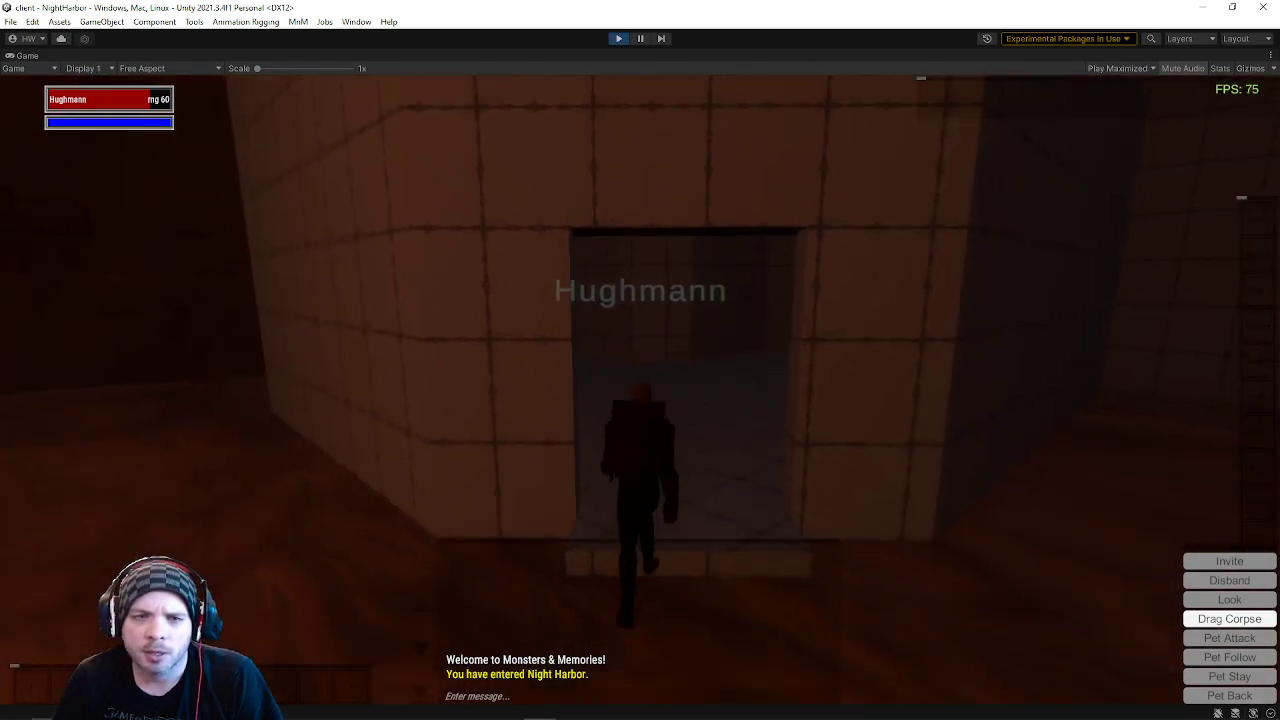
pyautogui.press('w')
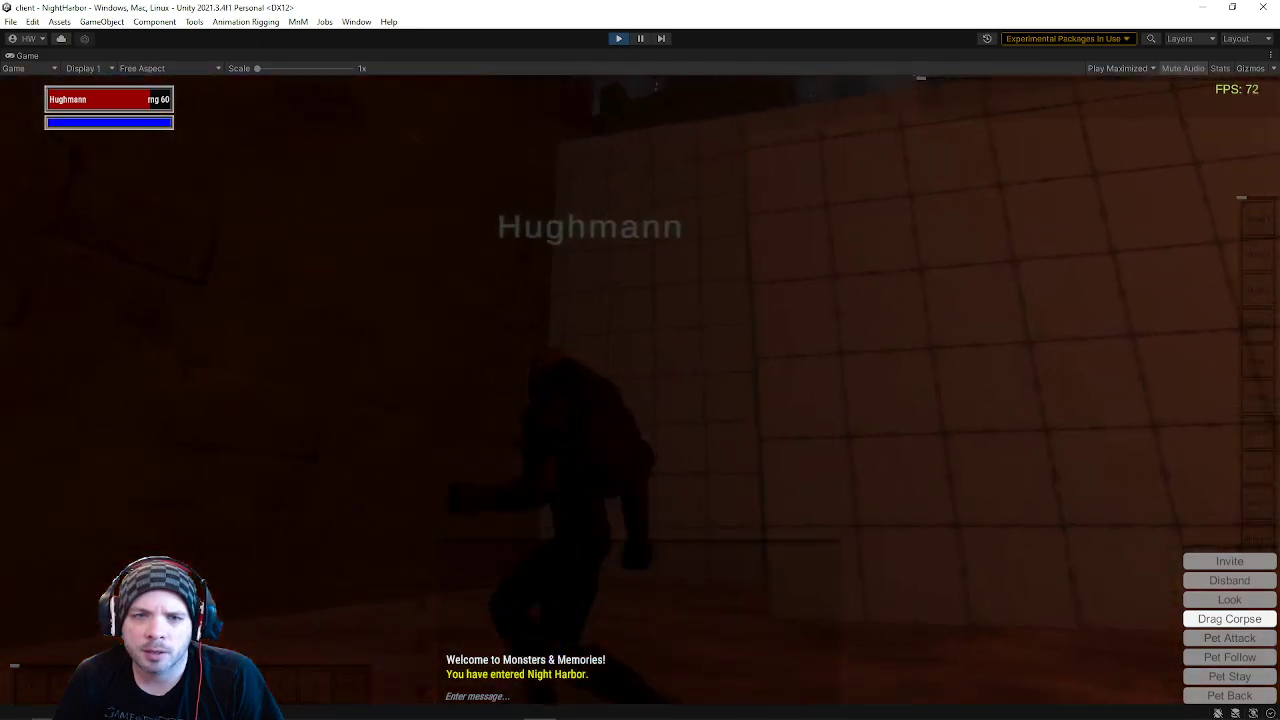
pyautogui.press('w')
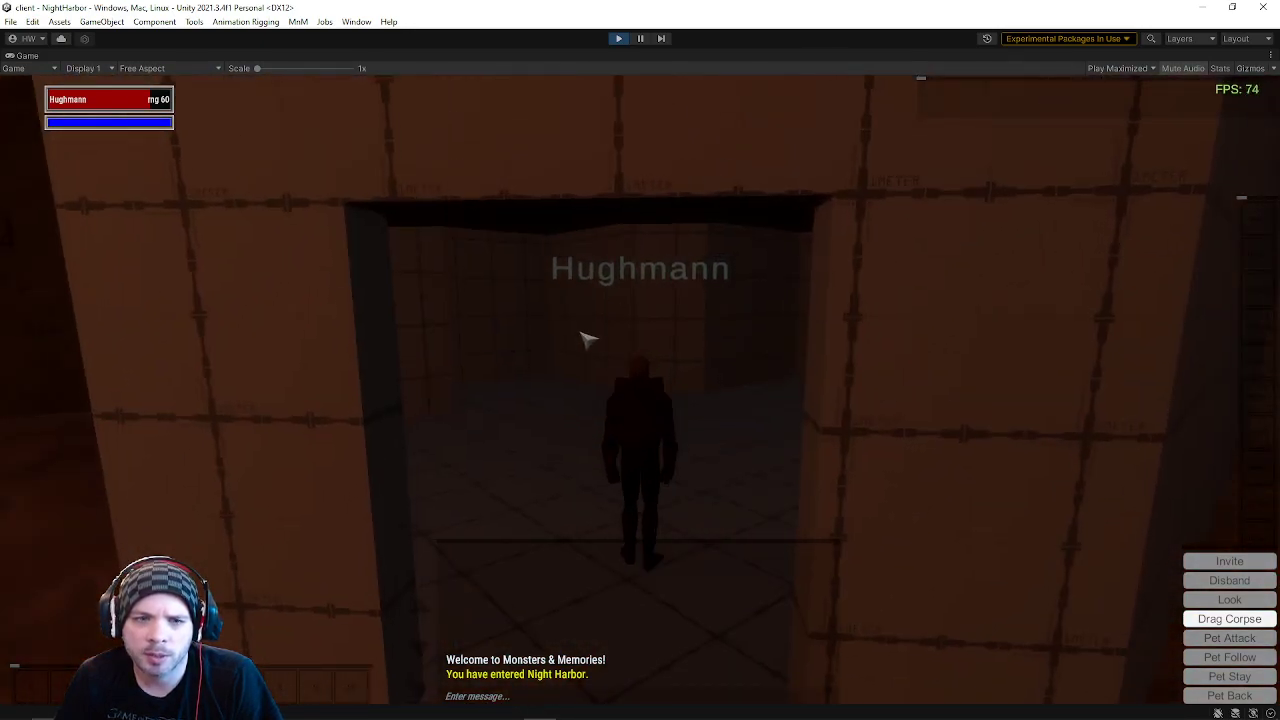
pyautogui.press('w')
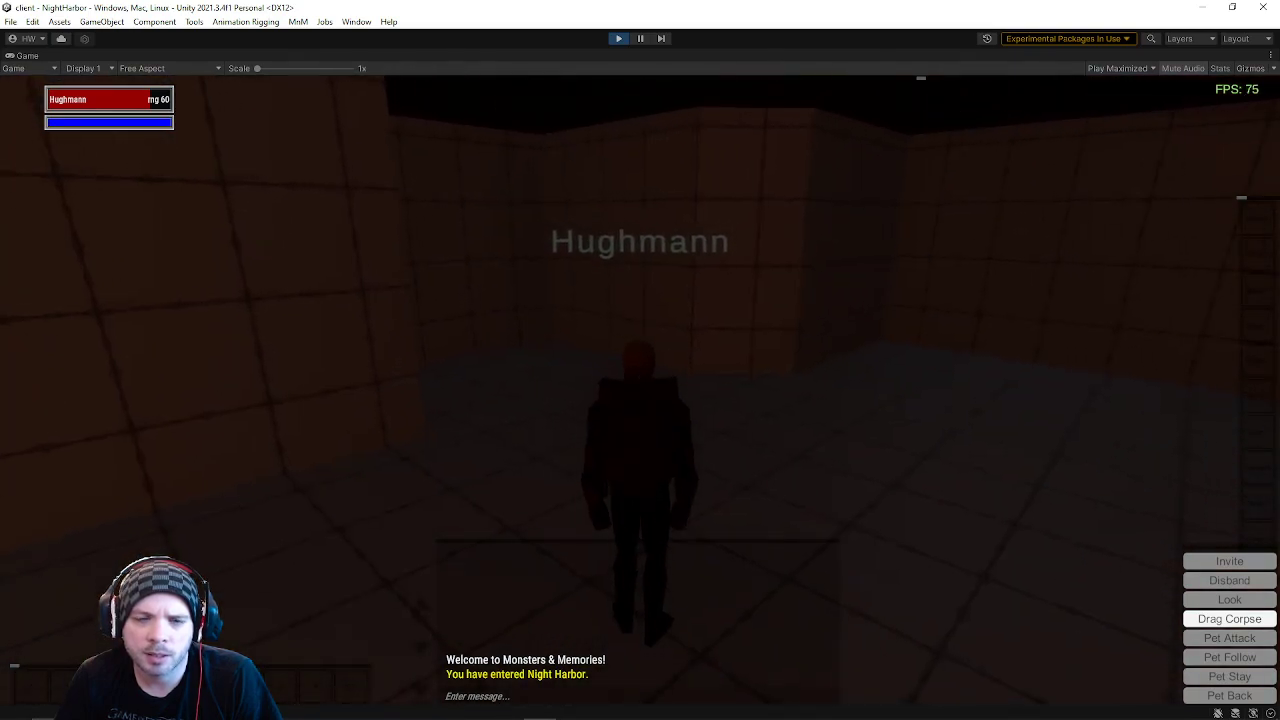
pyautogui.press('w')
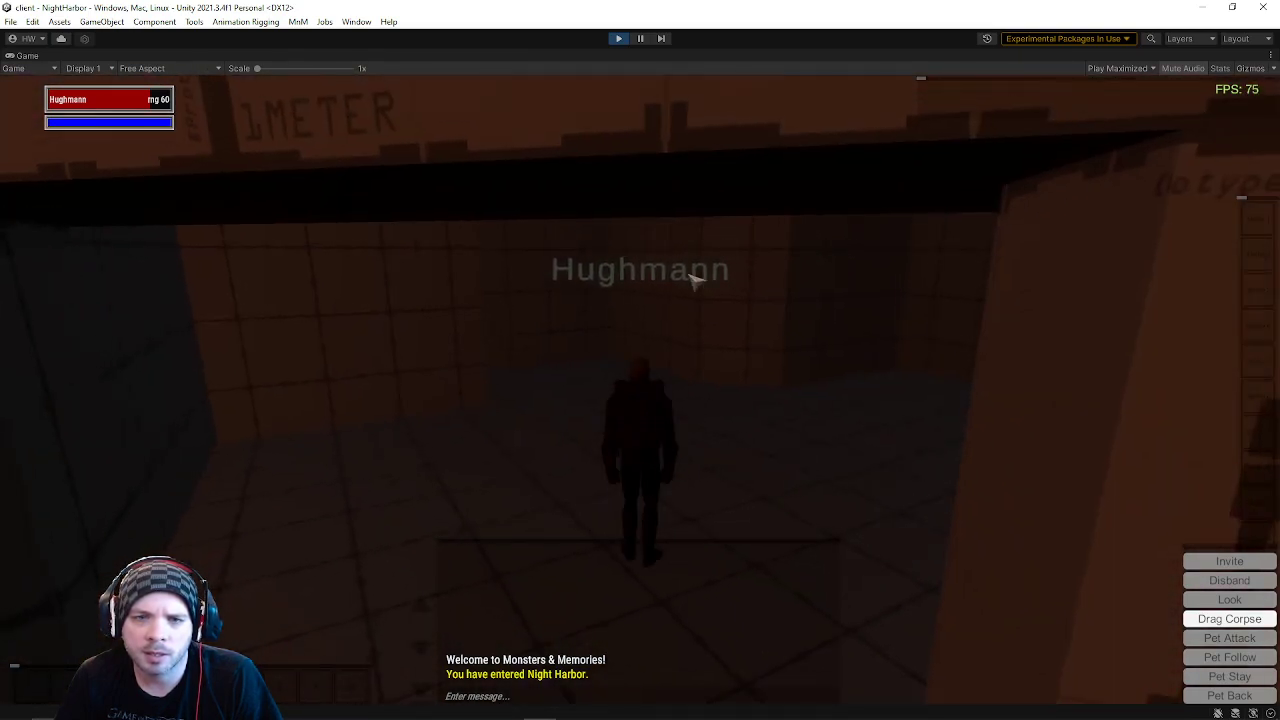
pyautogui.press('s')
pyautogui.press('w')
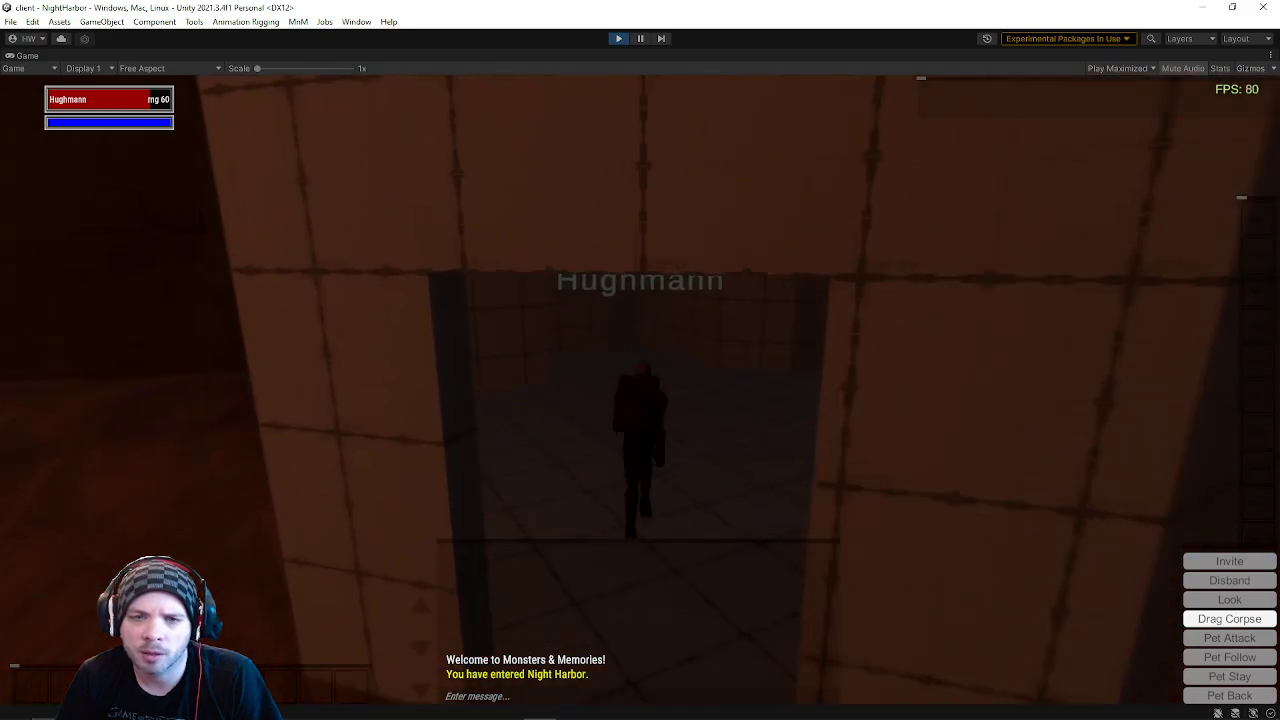
pyautogui.moveTo(700, 220); pyautogui.dragTo(786, 204, button='right')
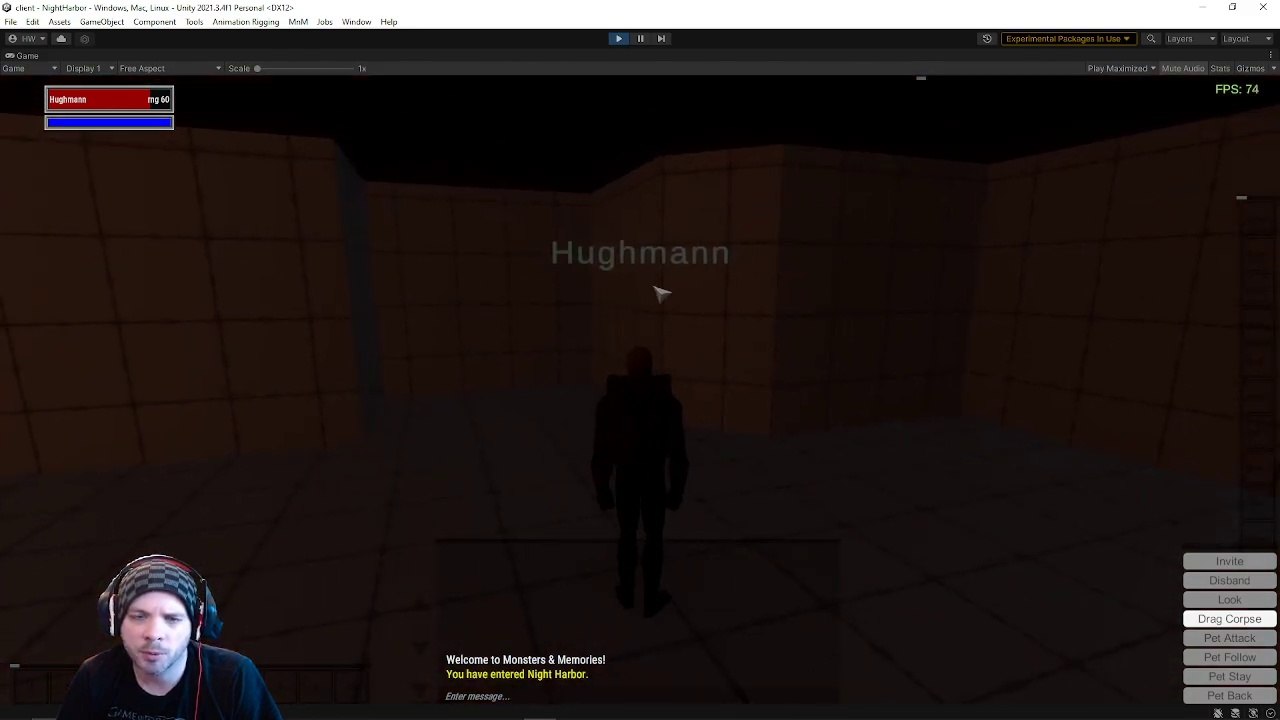
# Step: Leave the angular building and follow the dark alley to examine the passage towards the next building
pyautogui.press('s')
pyautogui.moveTo(661, 294); pyautogui.dragTo(800, 294, button='right')
pyautogui.press('w')
pyautogui.moveTo(640, 360); pyautogui.dragTo(1000, 360, button='right')
pyautogui.press('w')
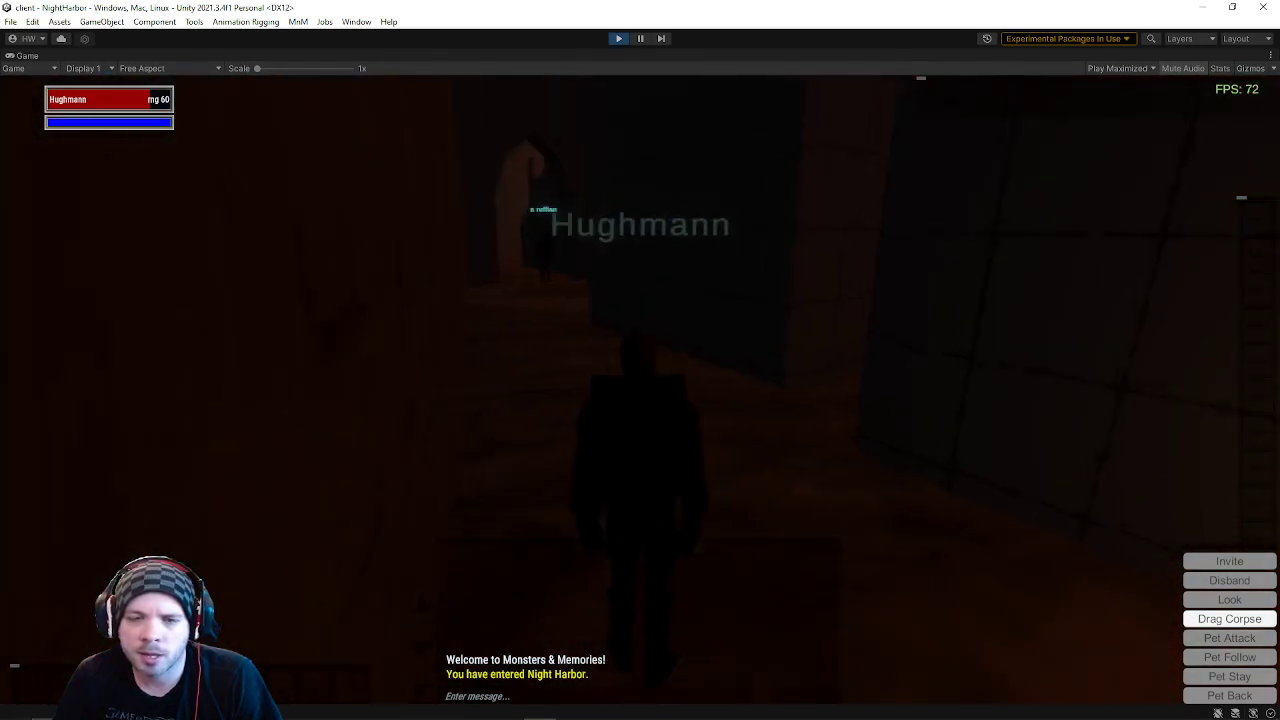
pyautogui.press('w')
pyautogui.moveTo(640, 360); pyautogui.dragTo(900, 360, button='right')
pyautogui.press('w')
pyautogui.press('w')
# Step: Walk through the connected rooms of the ceilinged building to examine their layout and doorways
pyautogui.press('w')
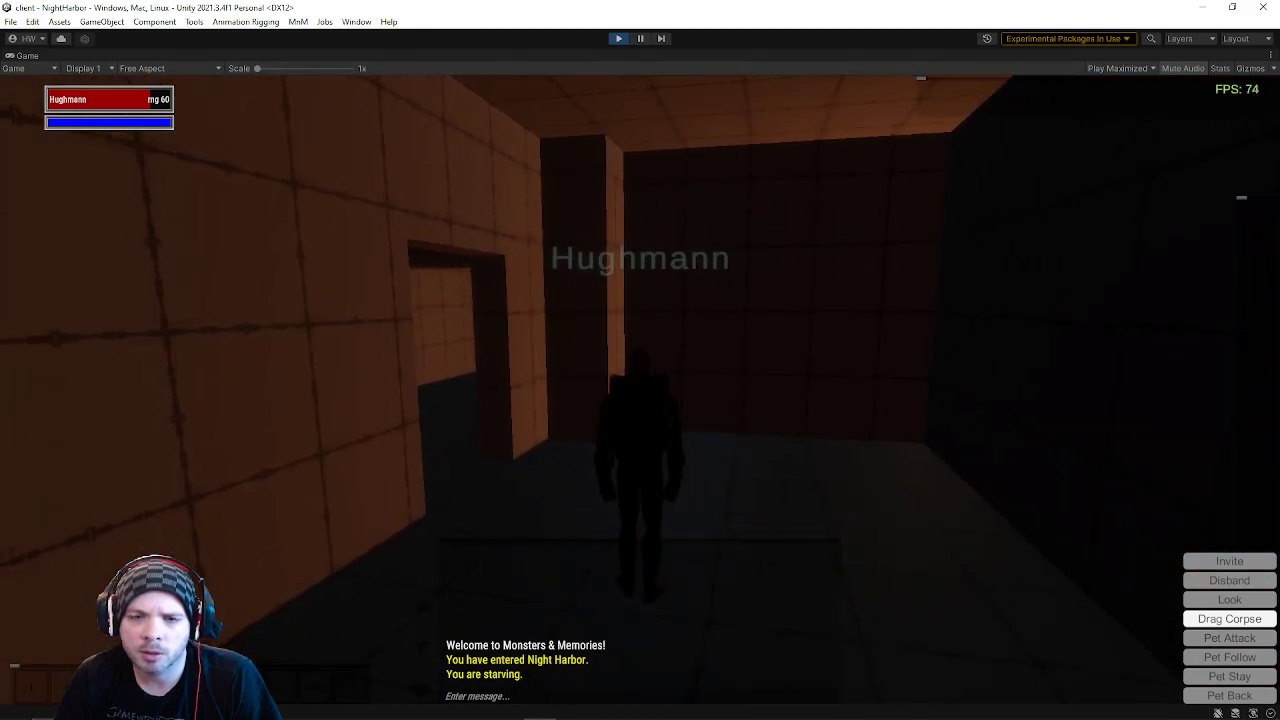
pyautogui.press('w')
pyautogui.moveTo(640, 360); pyautogui.dragTo(940, 360, button='right')
pyautogui.press('w')
pyautogui.press('w')
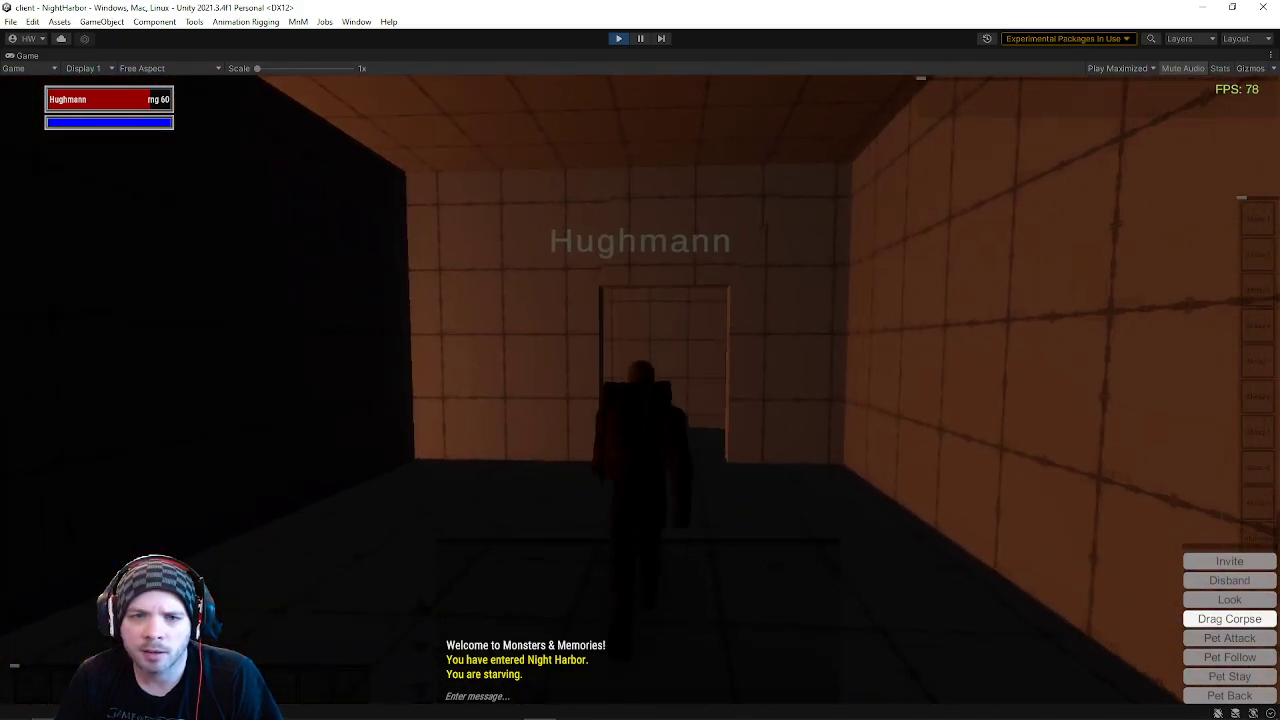
pyautogui.press('w')
pyautogui.press('s')
pyautogui.press('w')
pyautogui.moveTo(640, 360); pyautogui.dragTo(840, 360, button='right')
# Step: Continue running through the area to the outdoor ramp between the buildings, examining the route
pyautogui.press('w')
pyautogui.press('w')
pyautogui.press('w')
pyautogui.press('w')
pyautogui.press('w')
pyautogui.press('w')
pyautogui.press('w')
pyautogui.press('w')
pyautogui.moveTo(640, 360); pyautogui.dragTo(900, 360, button='right')
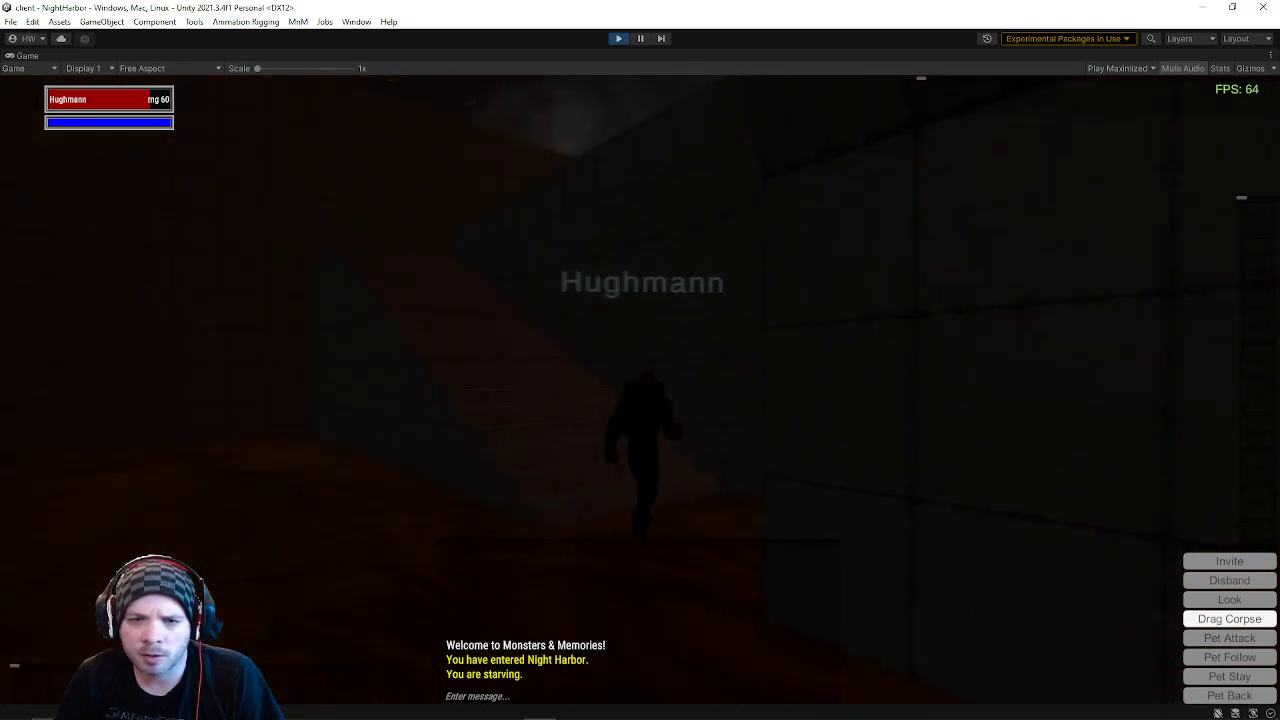
# Step: Explore the rooms and doorways beyond the ramp and walk out to the elevated terrace overlooking the city
pyautogui.press('w')
pyautogui.moveTo(640, 360); pyautogui.dragTo(920, 360, button='right')
pyautogui.press('w')
pyautogui.moveTo(640, 360); pyautogui.dragTo(900, 360, button='right')
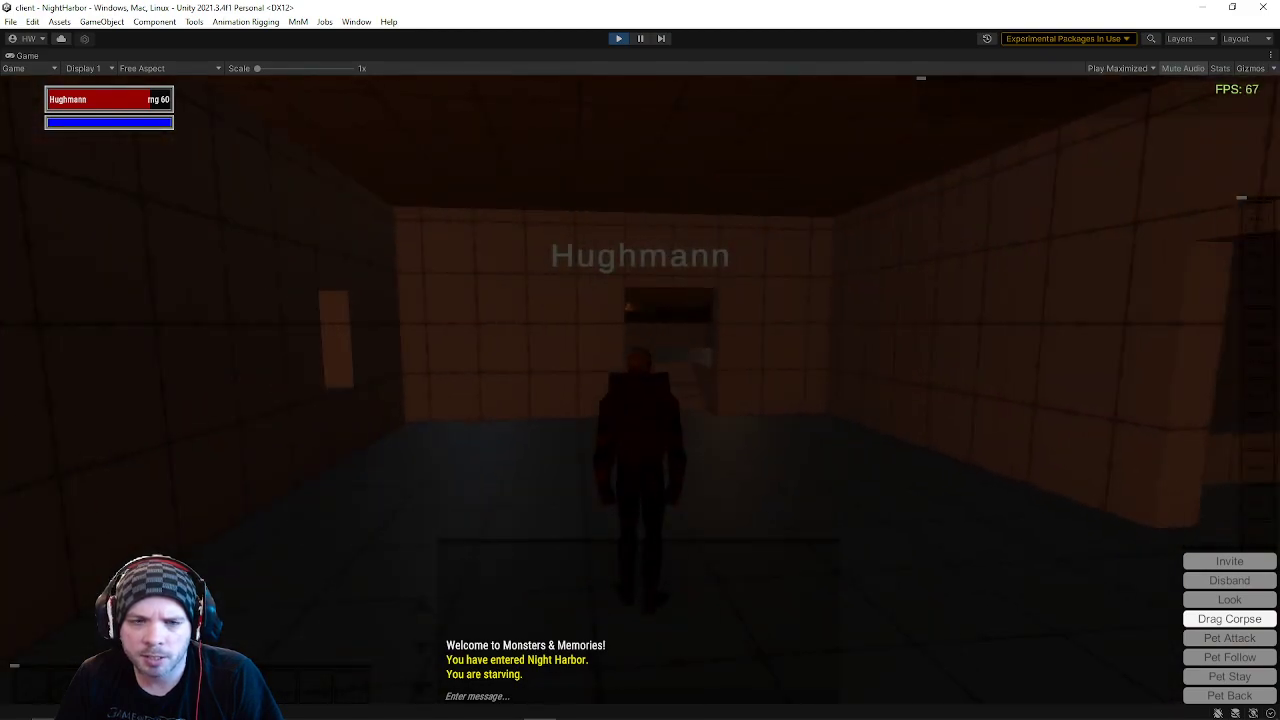
pyautogui.press('w')
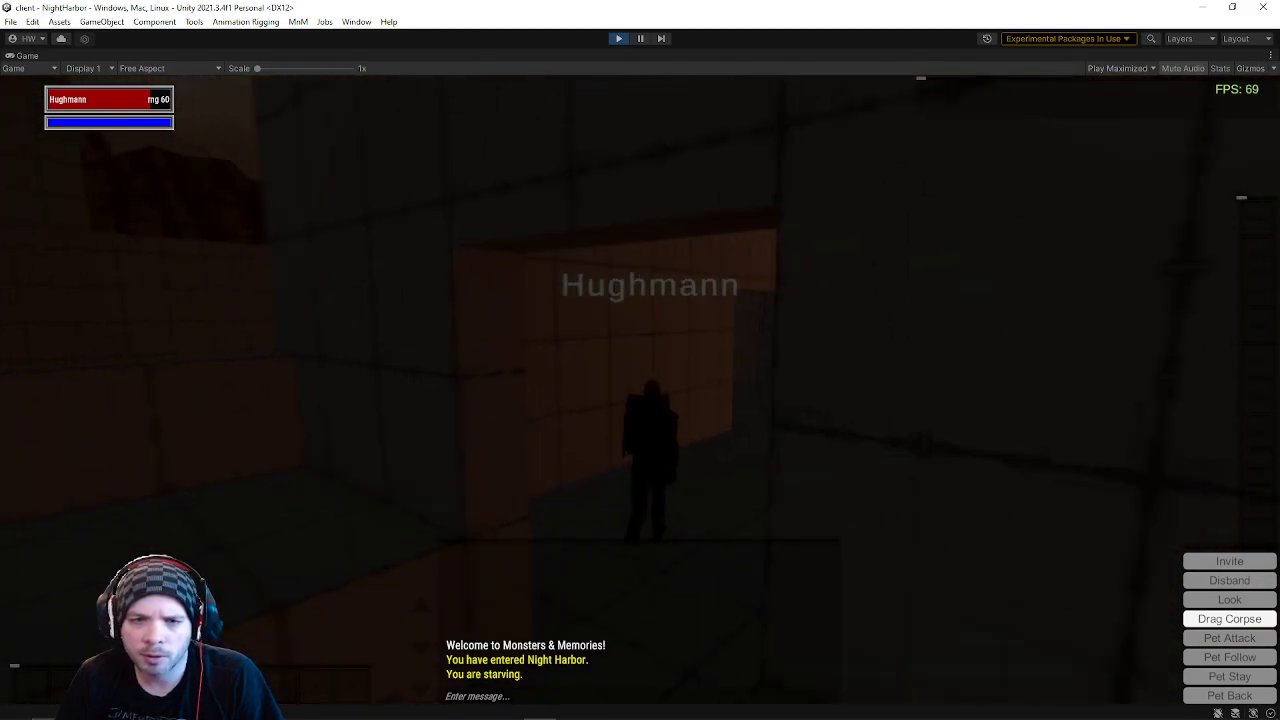
pyautogui.press('w')
pyautogui.moveTo(640, 360); pyautogui.dragTo(520, 360, button='right')
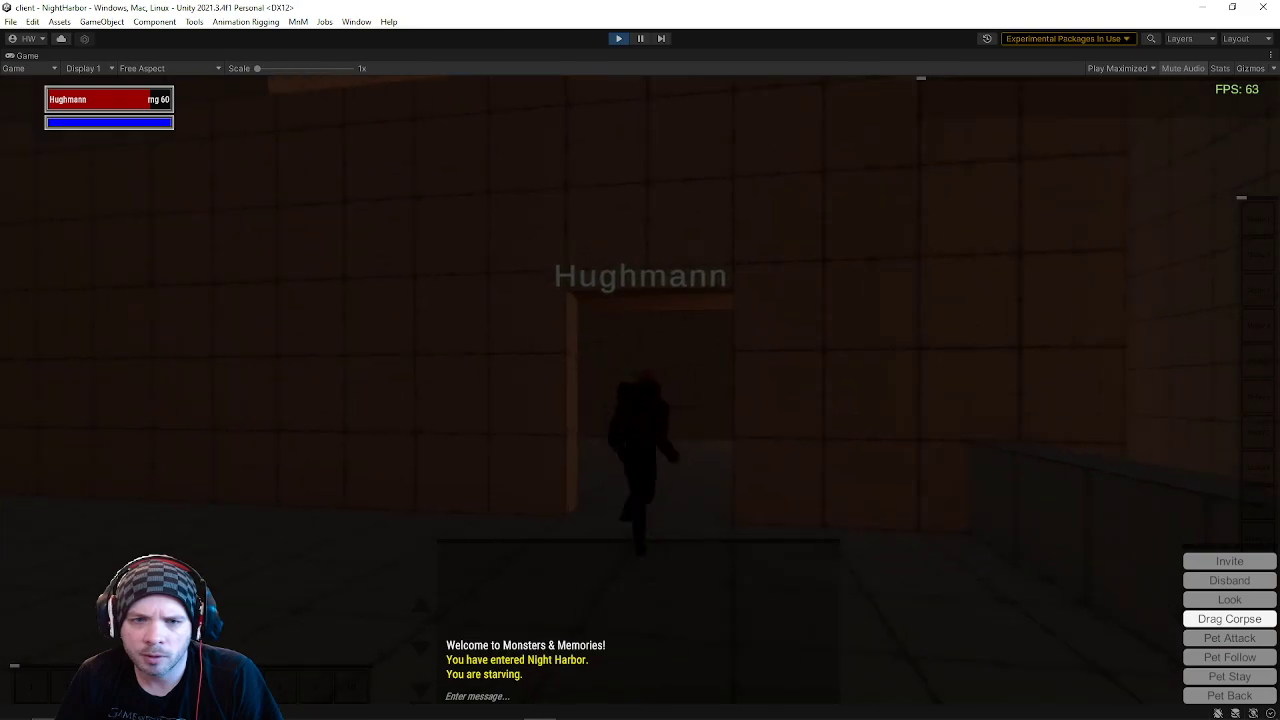
pyautogui.press('w')
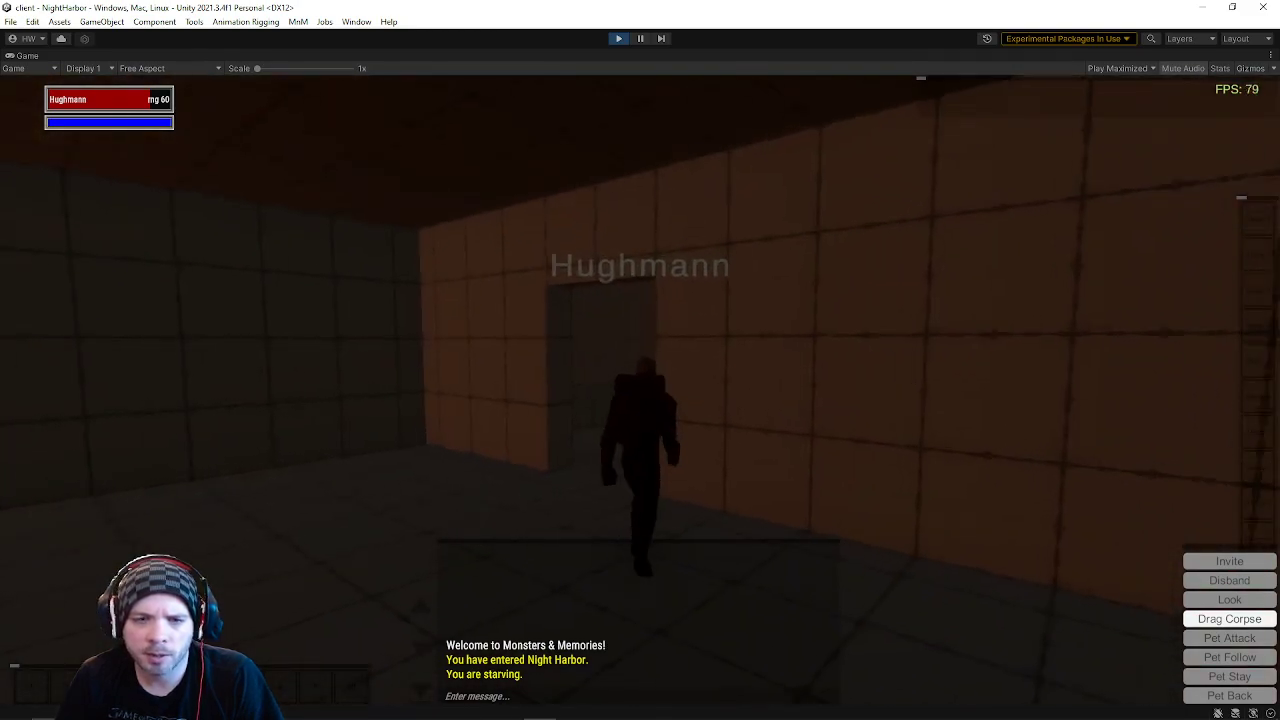
pyautogui.press('w')
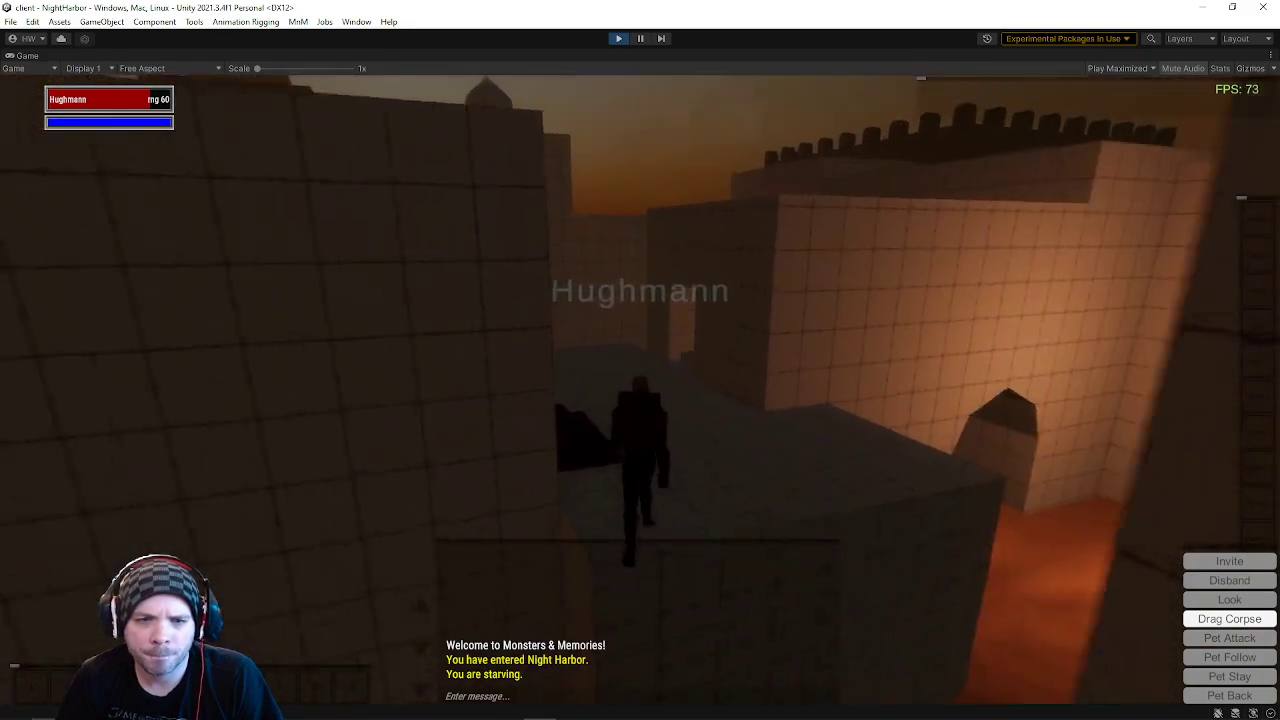
# Step: Run past the fountain plaza in daylight to the sandy street and examine the surrounding blockout buildings and archway
pyautogui.press('w')
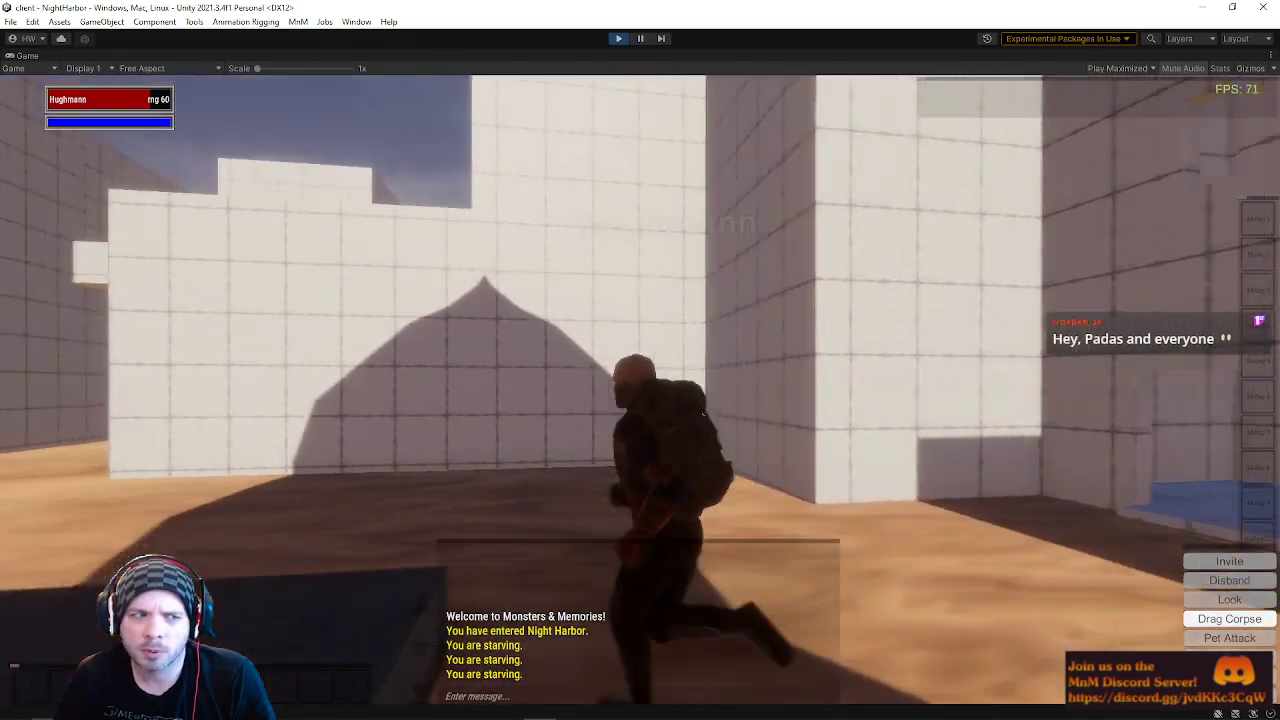
pyautogui.press('s')
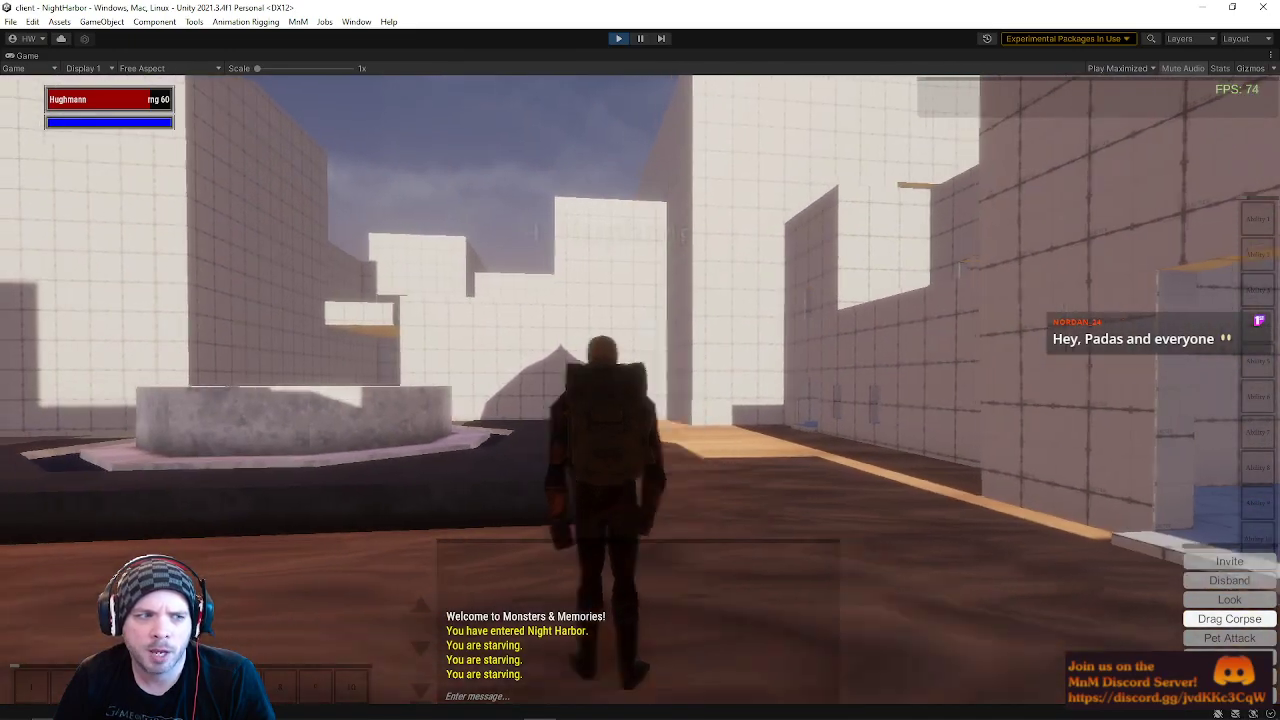
pyautogui.press('w')
pyautogui.press('space')
pyautogui.press('d')
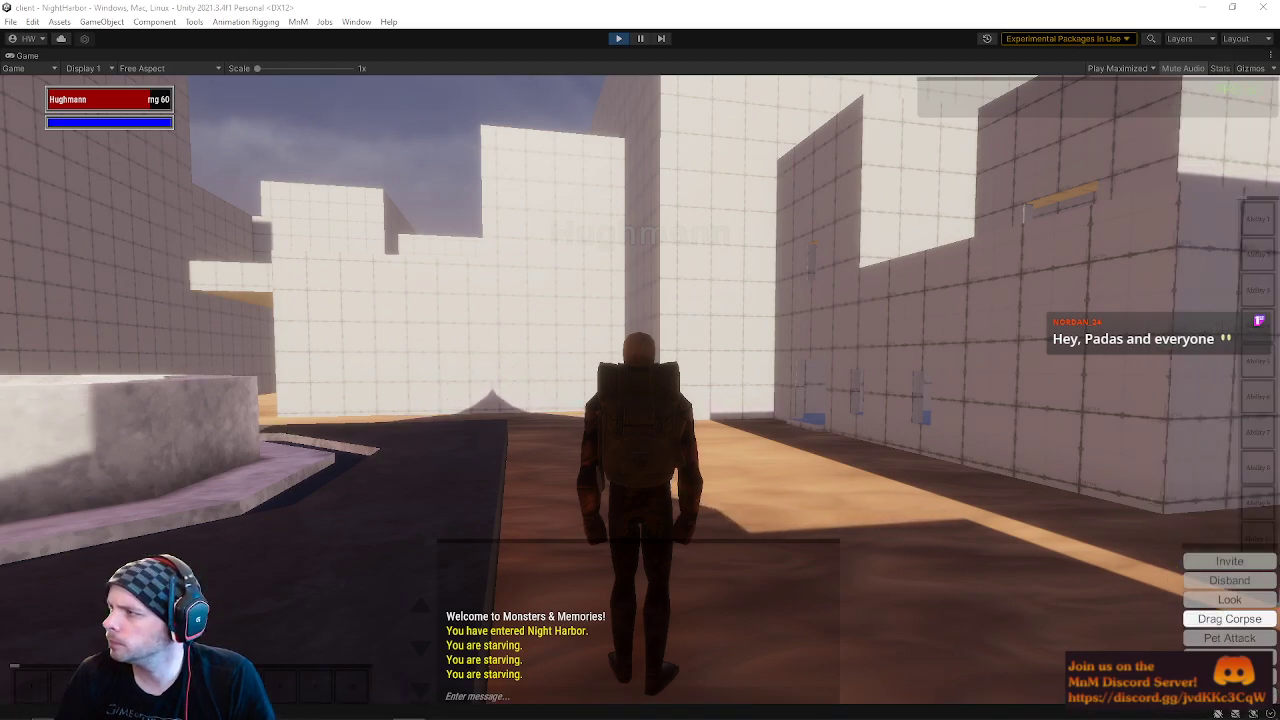
pyautogui.press('d')
pyautogui.press('a')
pyautogui.press('w')
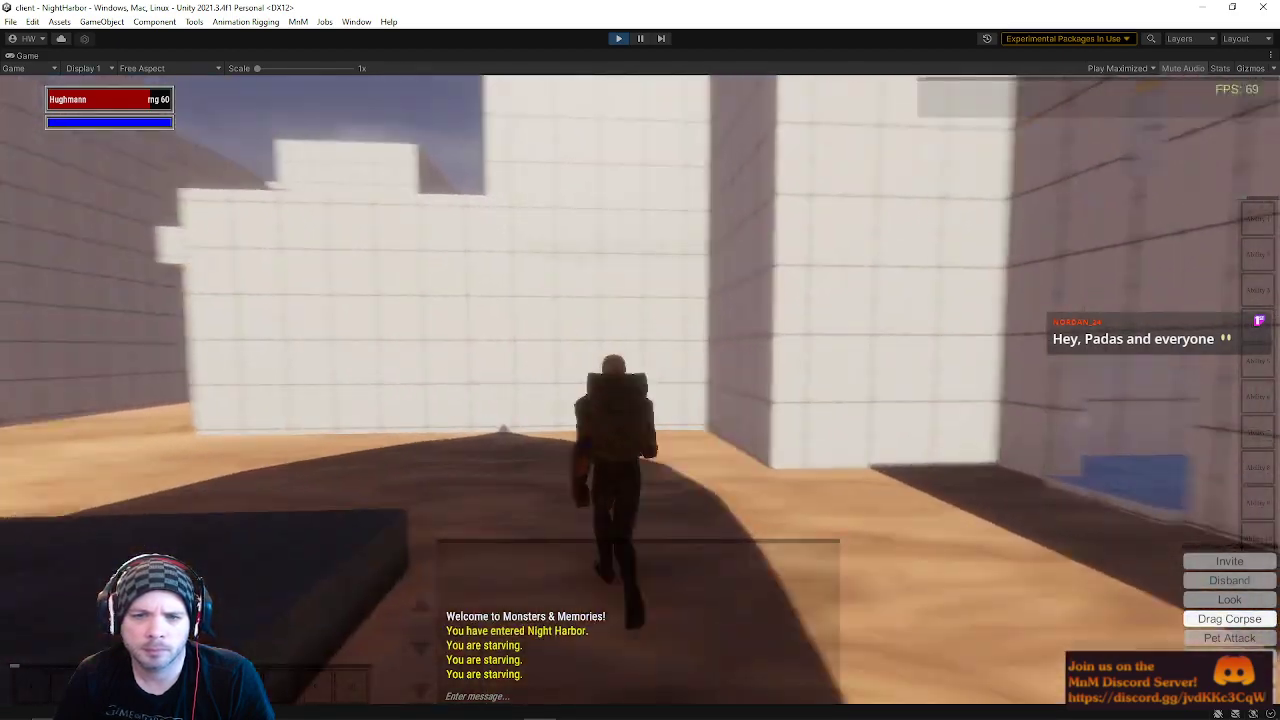
pyautogui.moveTo(713, 320); pyautogui.dragTo(600, 320, button='right')
pyautogui.press('w')
pyautogui.moveTo(754, 330); pyautogui.dragTo(590, 330, button='right')
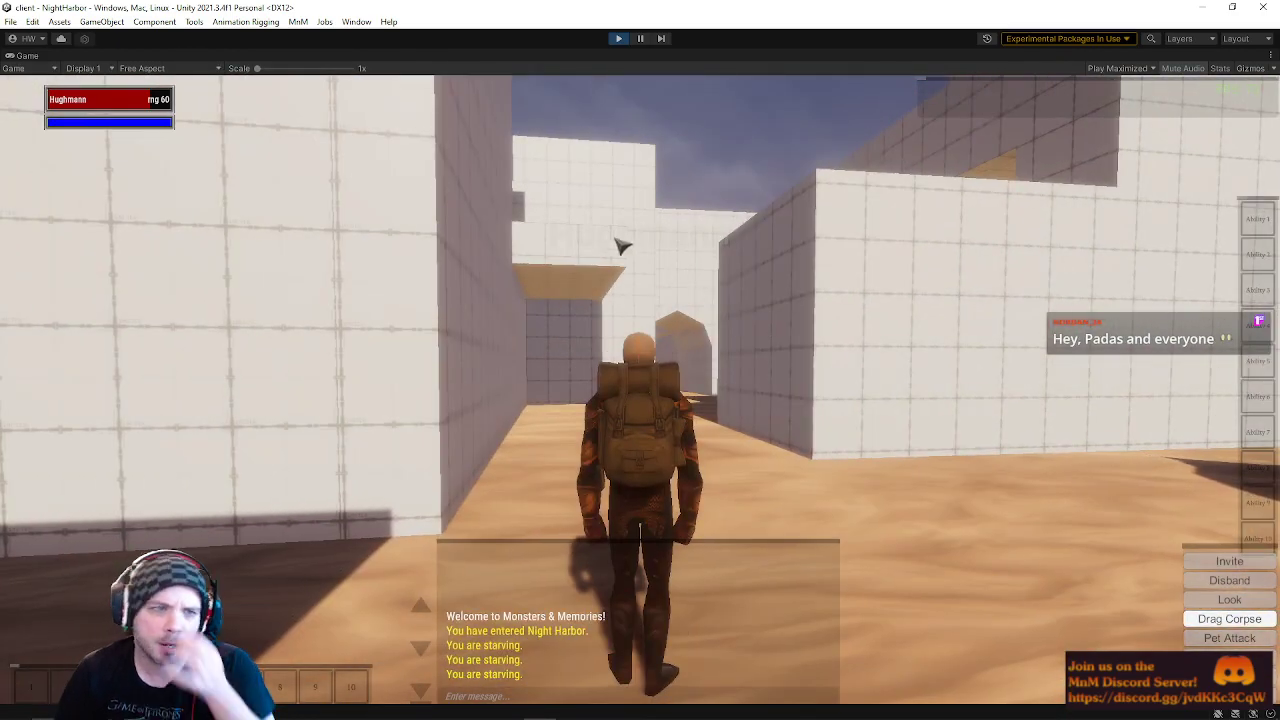
# Step: Stop the play test and reopen the recent NightHarbor scene for editing
pyautogui.click(618, 38)
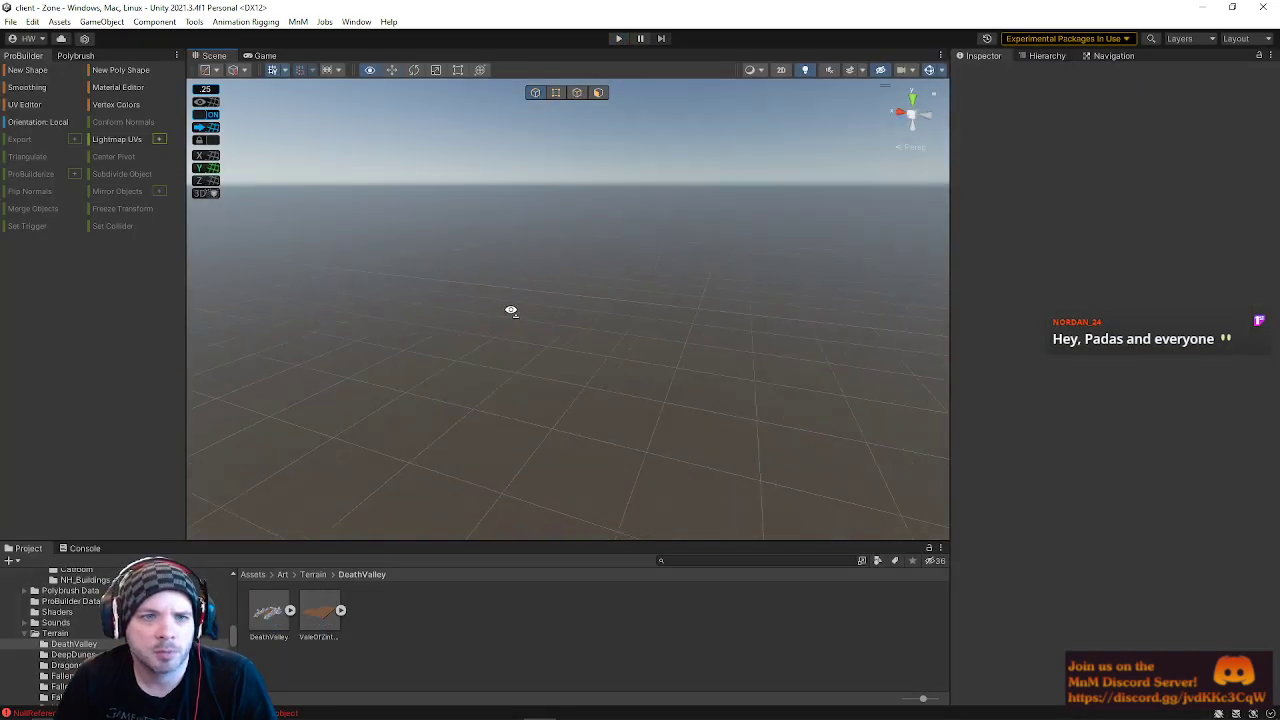
pyautogui.click(10, 21)
pyautogui.moveTo(124, 66)
pyautogui.click(238, 80)
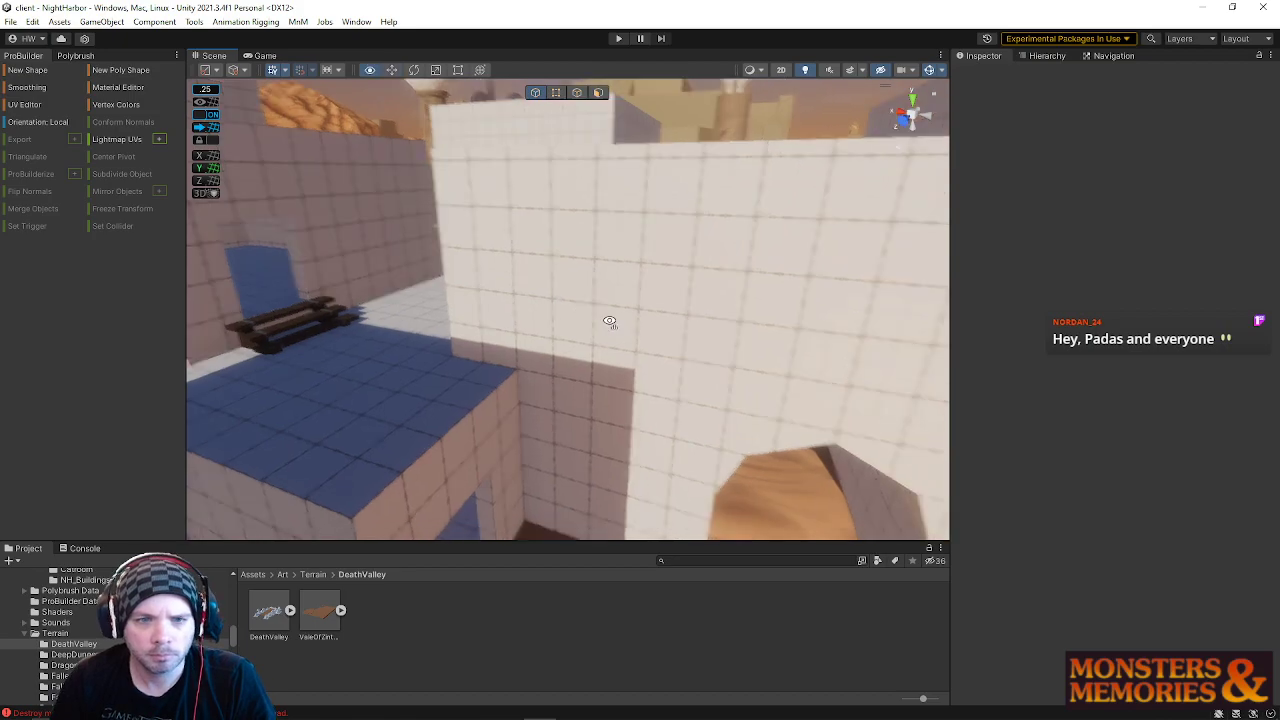
# Step: Move the short edge of the narrow stone strip in NightHarborTerrainRough toward the base of the gateway pillar
pyautogui.moveTo(609, 321); pyautogui.dragTo(570, 328, button='right')
pyautogui.click(570, 328)
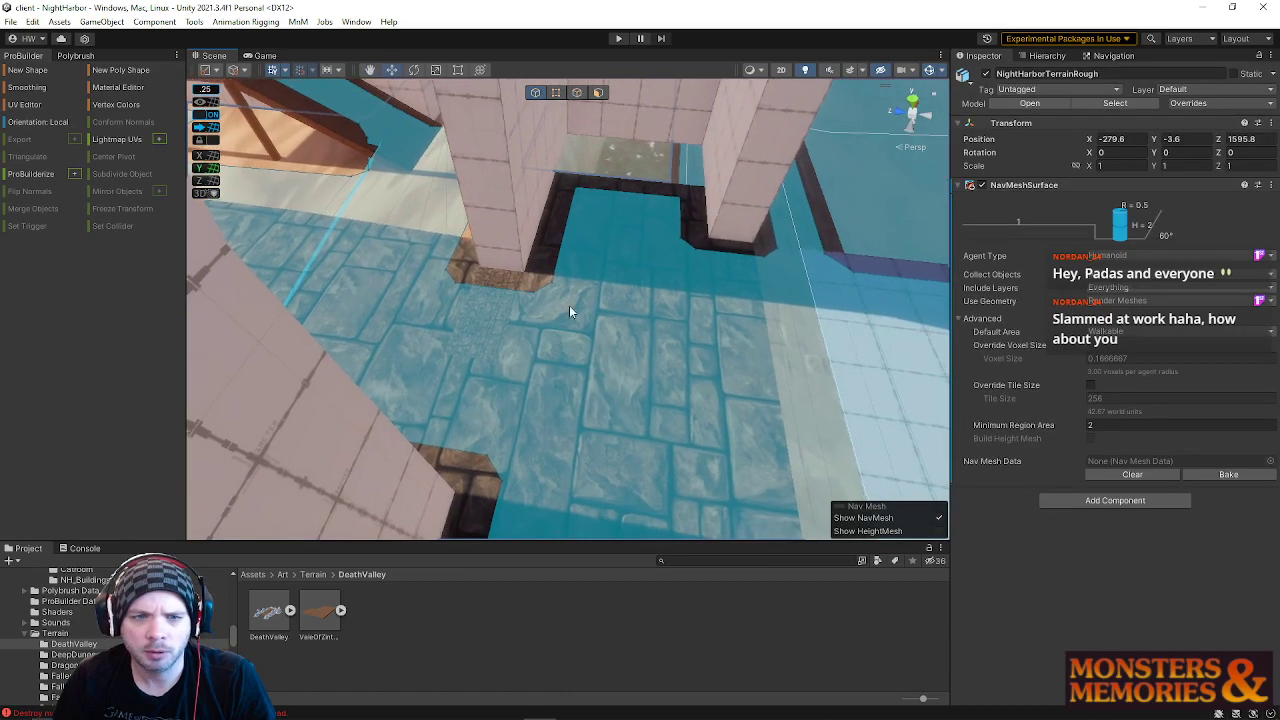
pyautogui.click(577, 92)
pyautogui.click(604, 176)
pyautogui.moveTo(604, 176); pyautogui.dragTo(628, 233, button='right')
pyautogui.click(598, 181)
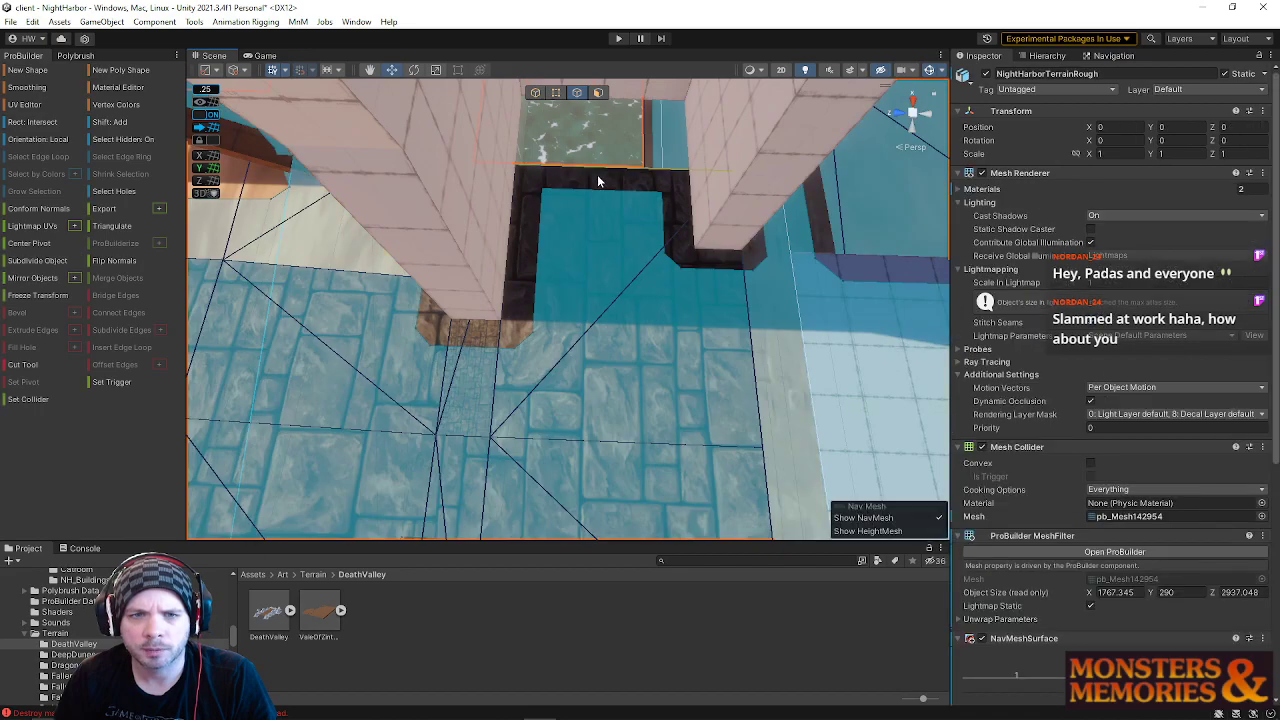
pyautogui.click(457, 437)
pyautogui.moveTo(469, 382); pyautogui.dragTo(481, 317)
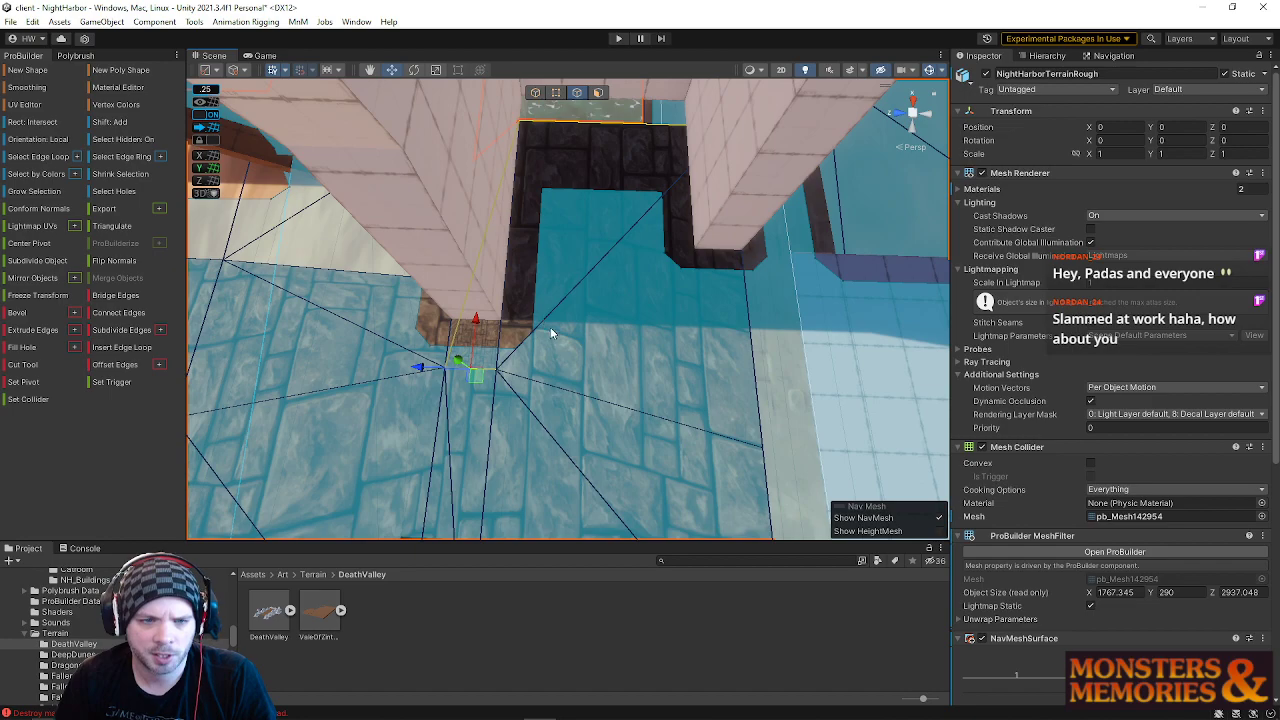
# Step: Pull the next terrain edge beside the dark stone floor outward toward the water, extending the floor between the walls
pyautogui.moveTo(628, 271); pyautogui.dragTo(572, 216, button='right')
pyautogui.click(582, 204)
pyautogui.moveTo(627, 178); pyautogui.dragTo(643, 200, button='right')
pyautogui.moveTo(636, 204); pyautogui.dragTo(601, 77)
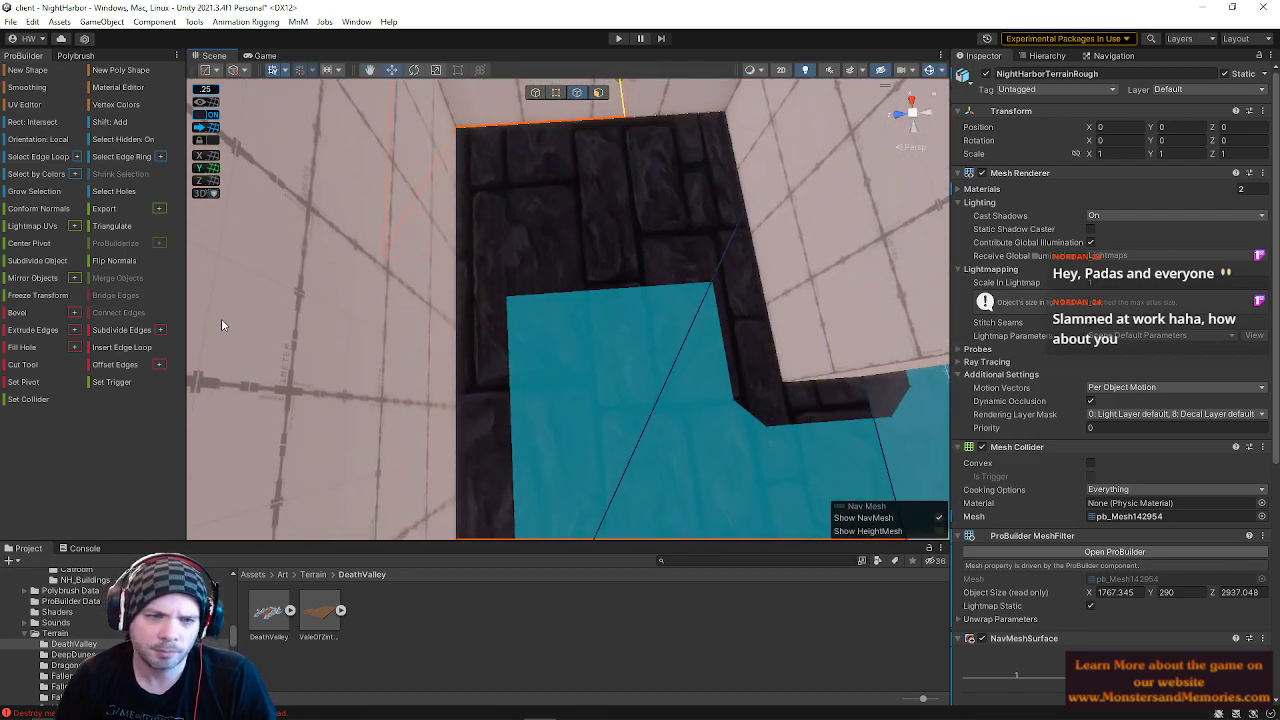
pyautogui.moveTo(407, 312); pyautogui.dragTo(597, 277, button='right')
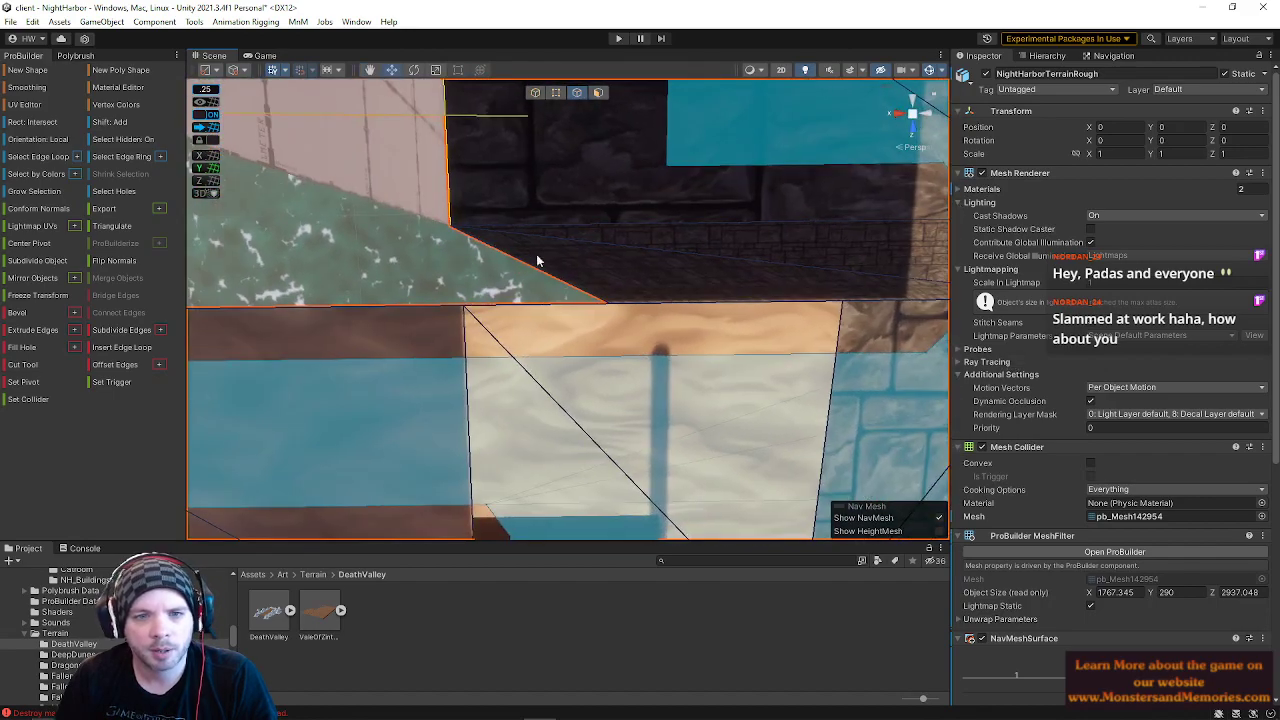
# Step: Move the open terrain edge in the middle of the gateway across to the wall base, closing the gap in the floor
pyautogui.click(597, 92)
pyautogui.moveTo(676, 276); pyautogui.dragTo(685, 296, button='right')
pyautogui.click(641, 349)
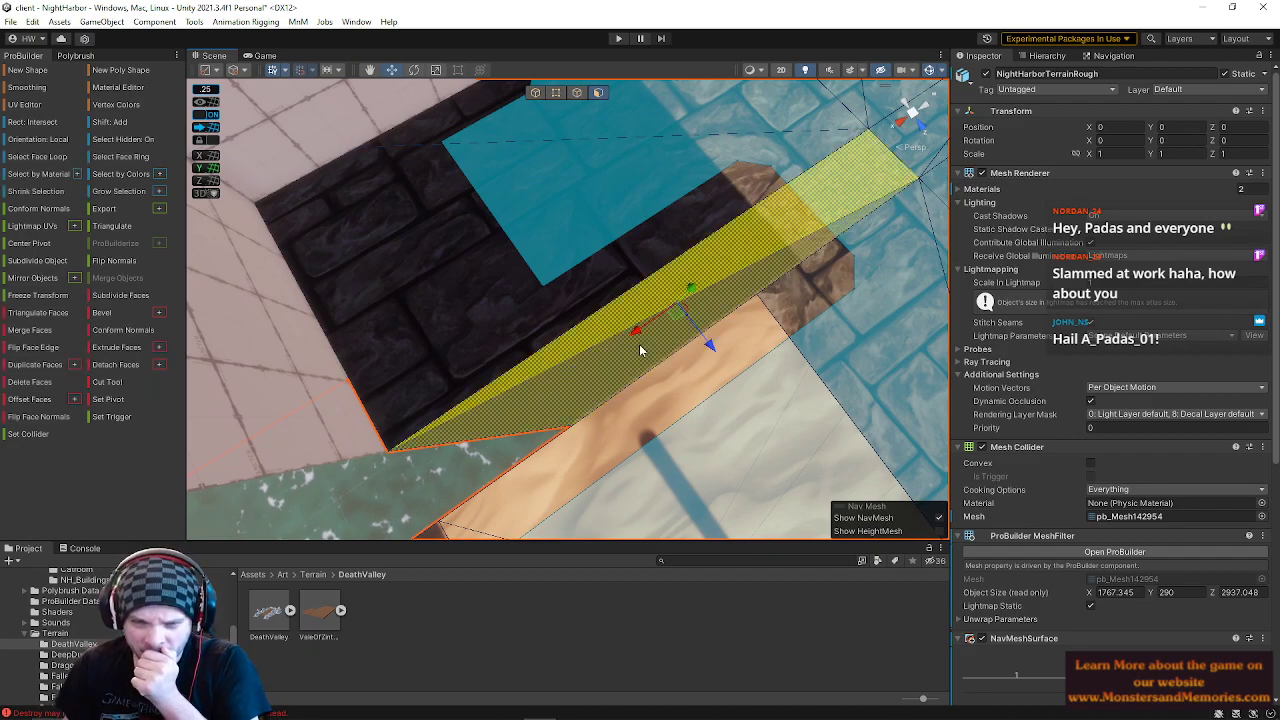
pyautogui.moveTo(628, 357); pyautogui.dragTo(600, 280, button='right')
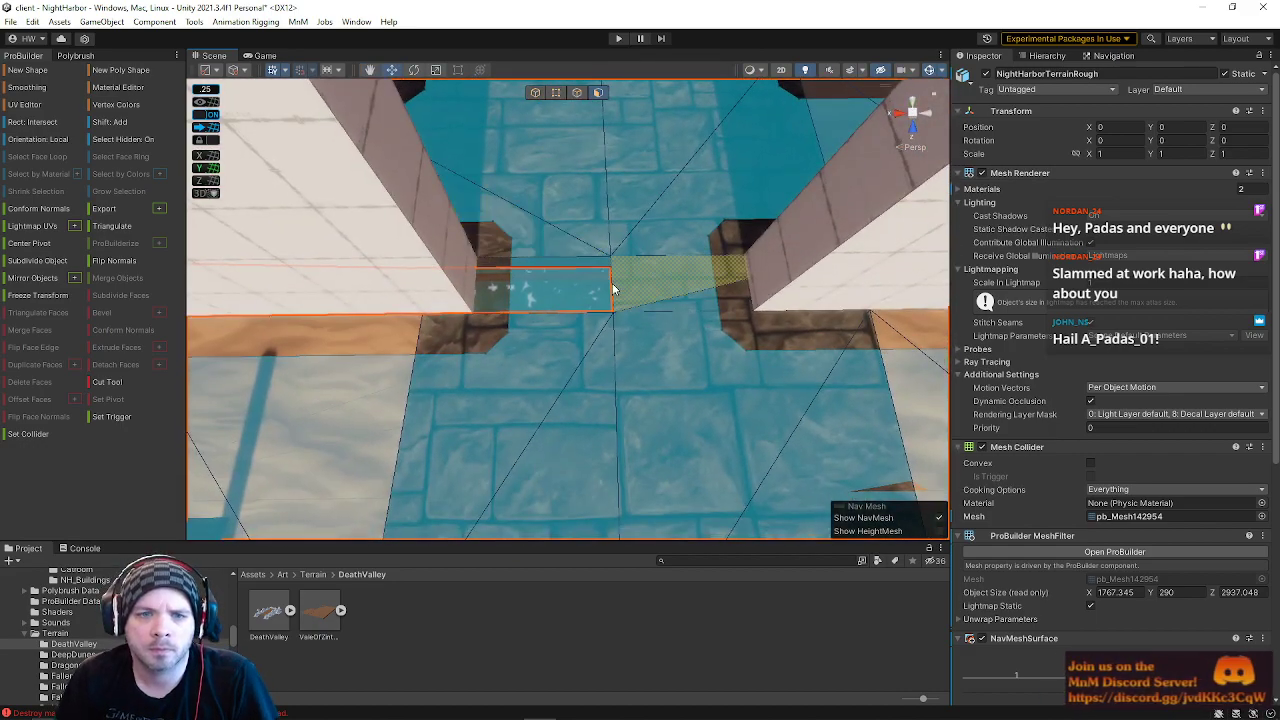
pyautogui.moveTo(503, 226); pyautogui.dragTo(554, 205, button='right')
pyautogui.click(578, 93)
pyautogui.click(619, 440)
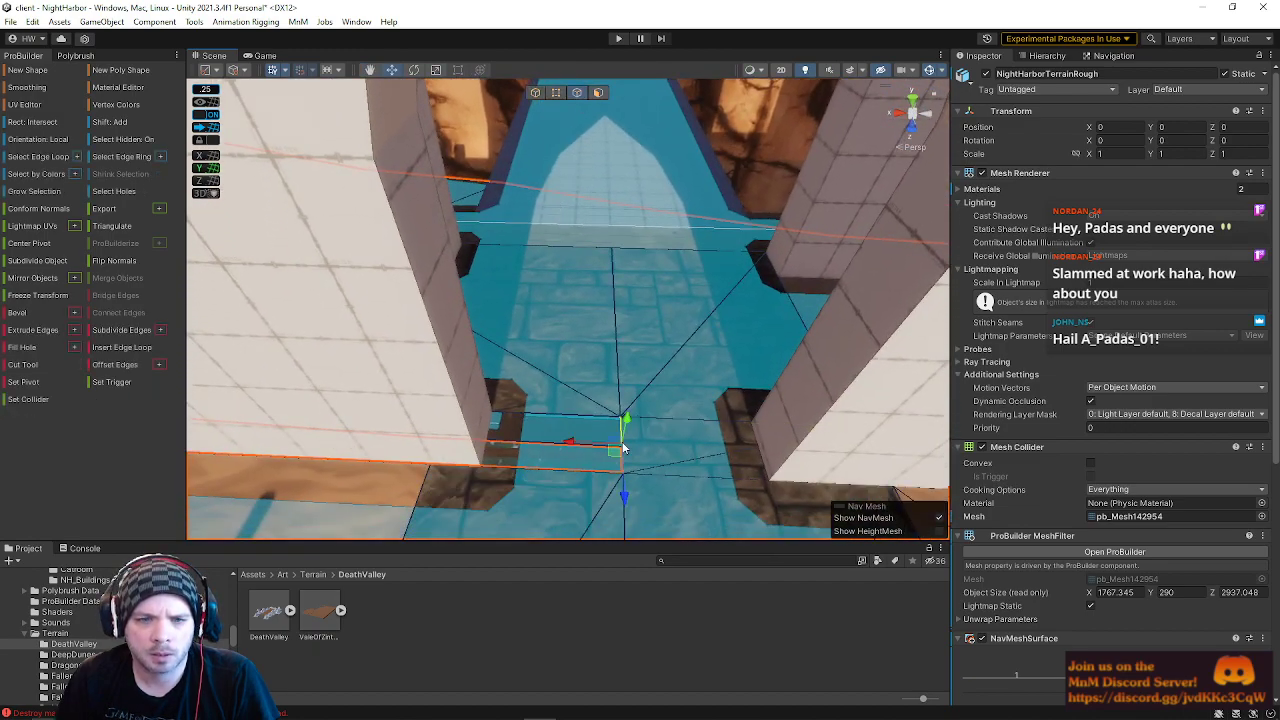
pyautogui.moveTo(574, 445); pyautogui.dragTo(437, 437)
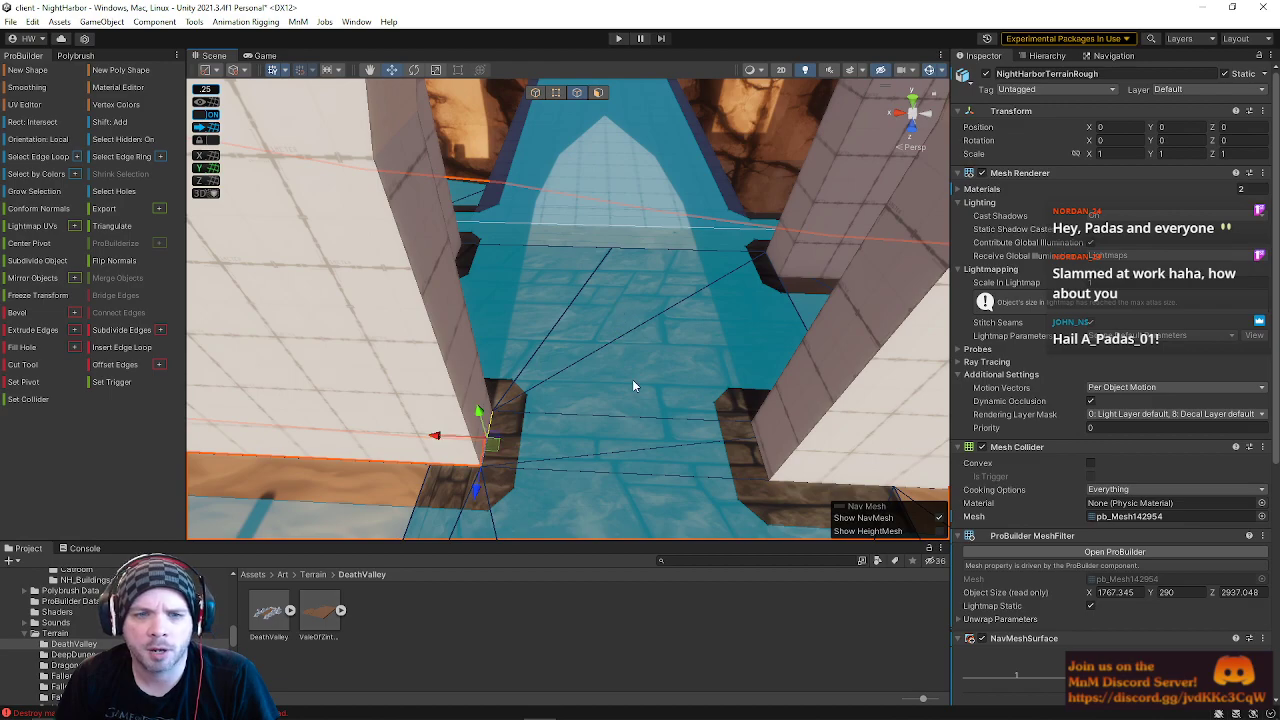
pyautogui.moveTo(622, 343); pyautogui.dragTo(602, 326, button='right')
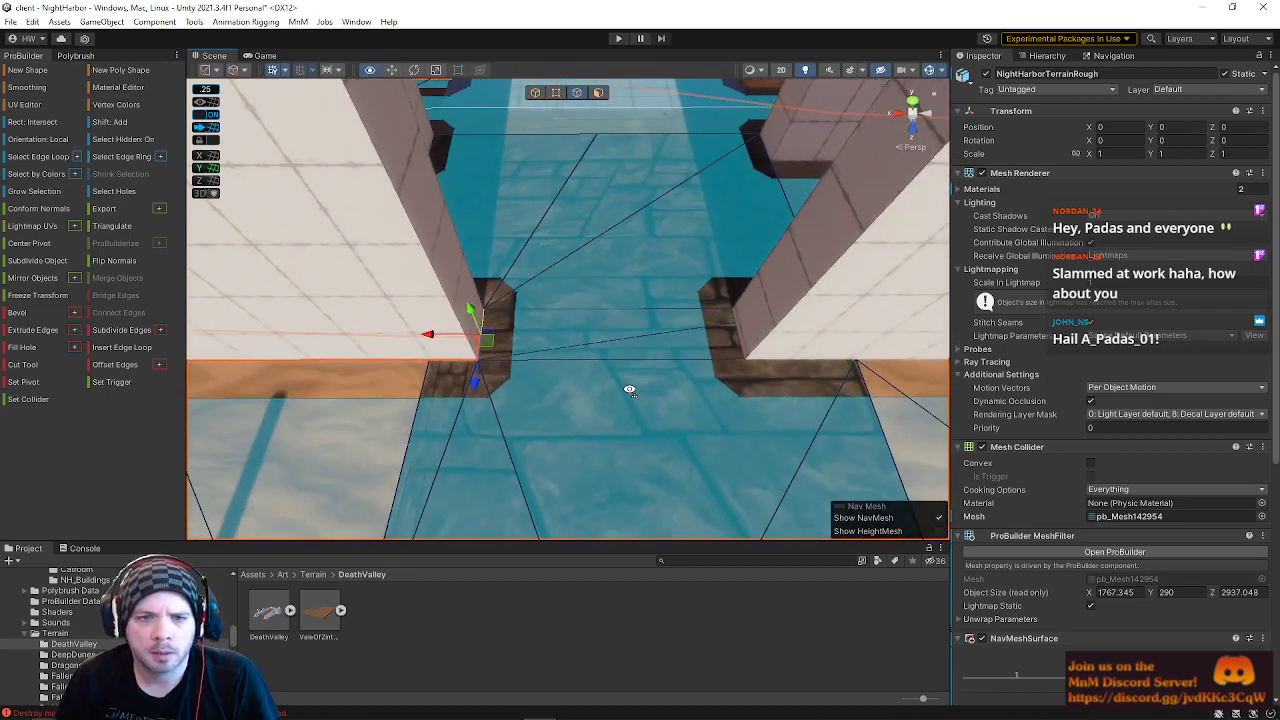
# Step: Select all terrain faces that share the gateway paving's material and open the UV Editor
pyautogui.click(598, 93)
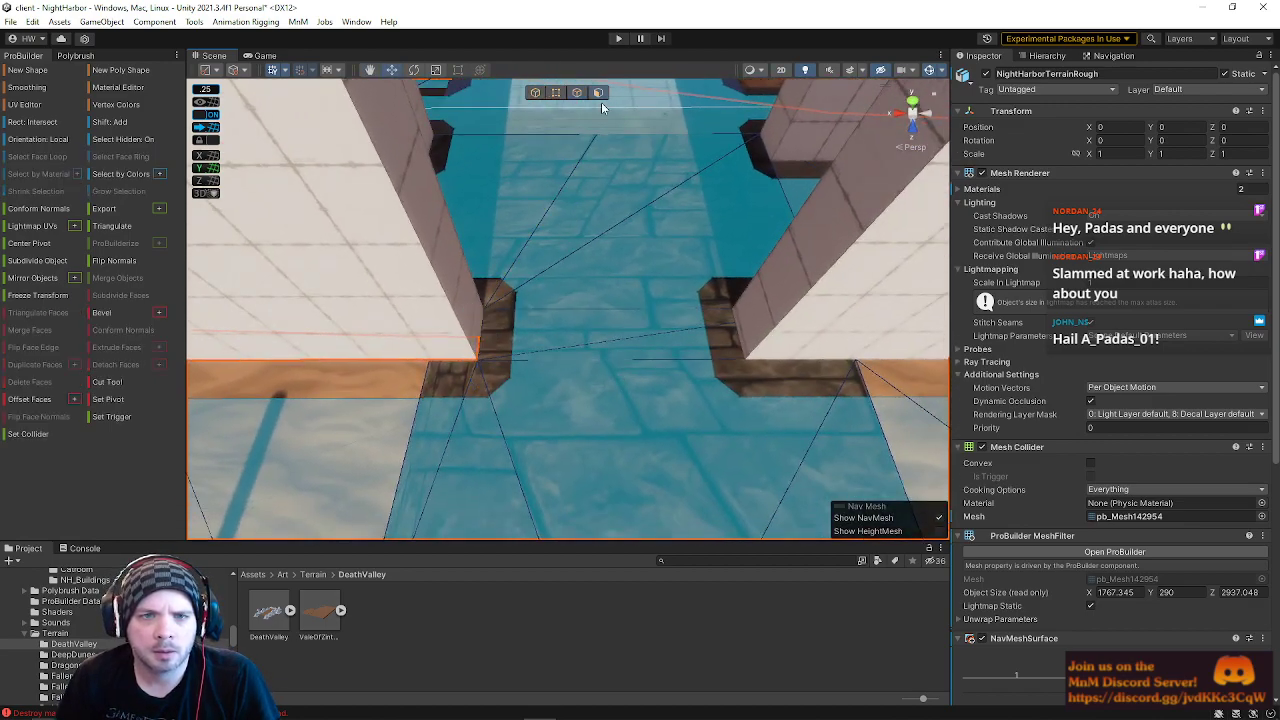
pyautogui.click(514, 222)
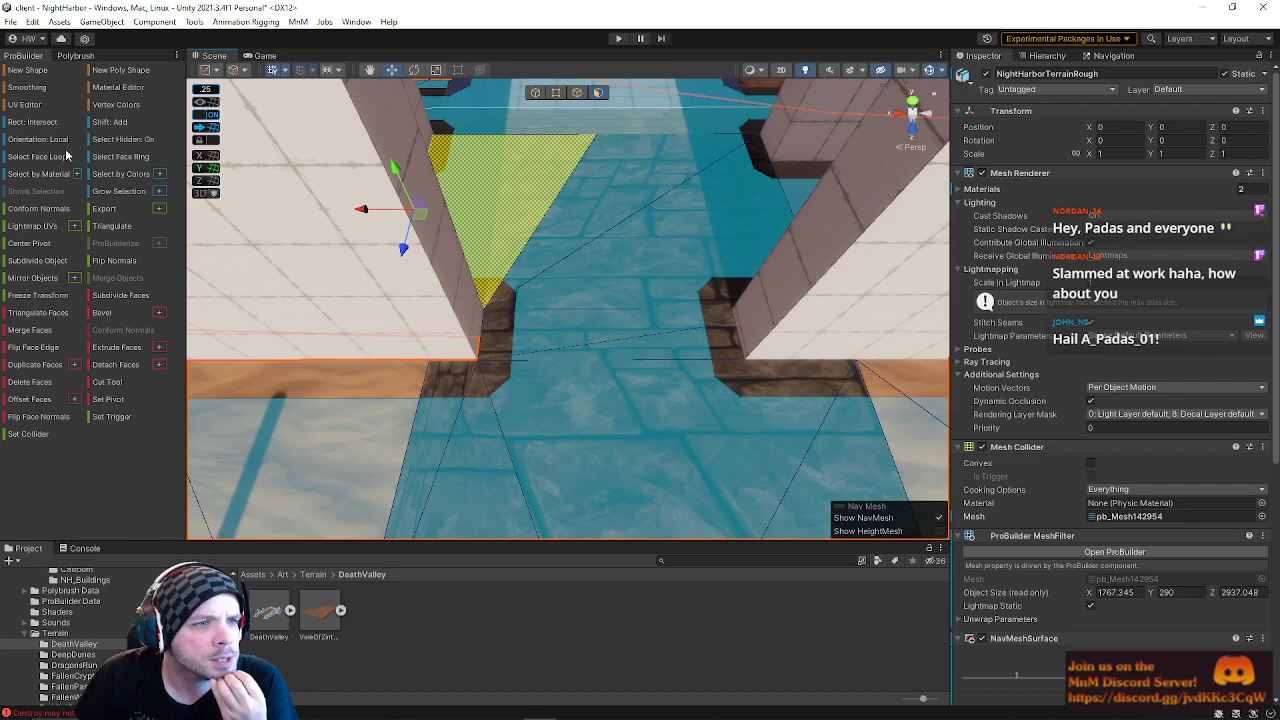
pyautogui.click(36, 174)
pyautogui.keyDown('alt'); pyautogui.moveTo(529, 347); pyautogui.dragTo(466, 309); pyautogui.keyUp('alt')
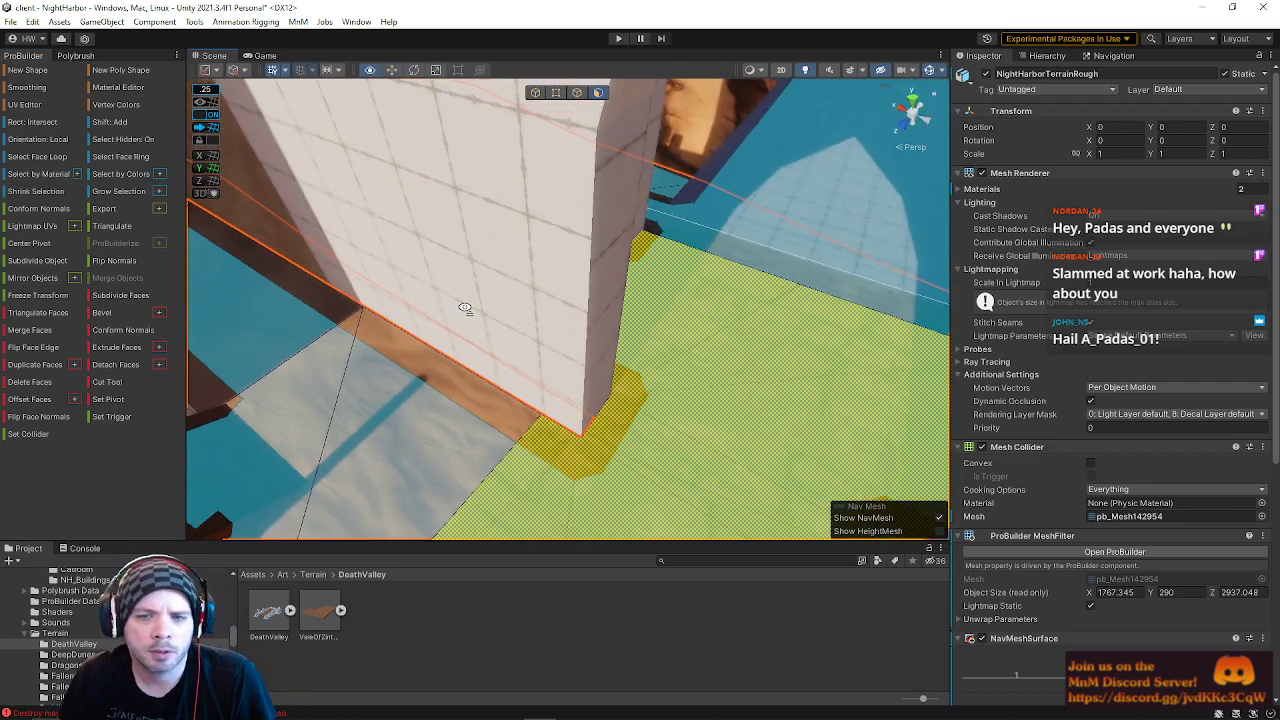
pyautogui.click(31, 104)
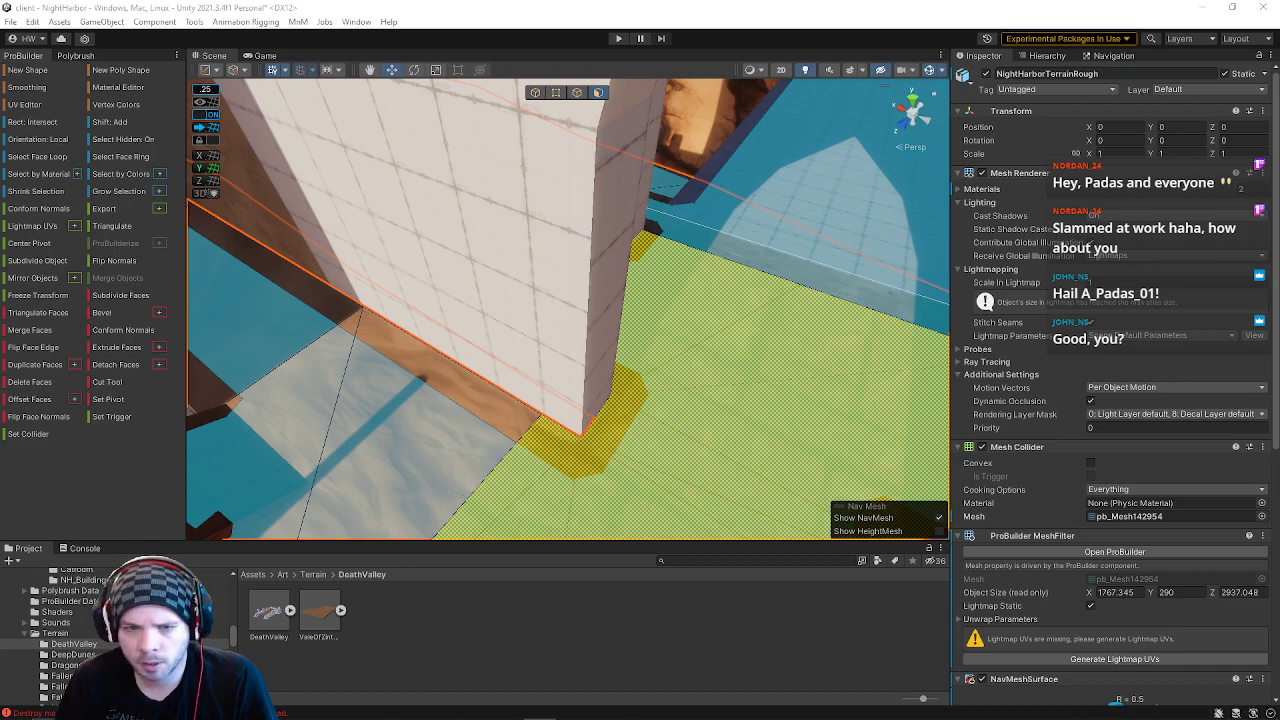
# Step: Clear the terrain selection, go inside the blockout building, and select the partition face above its wide opening
pyautogui.moveTo(662, 357); pyautogui.dragTo(665, 188, button='right')
pyautogui.click(443, 204)
pyautogui.press('w')
pyautogui.moveTo(613, 230); pyautogui.dragTo(588, 215, button='right')
pyautogui.moveTo(467, 270); pyautogui.dragTo(569, 206, button='right')
pyautogui.moveTo(572, 252); pyautogui.dragTo(353, 347, button='right')
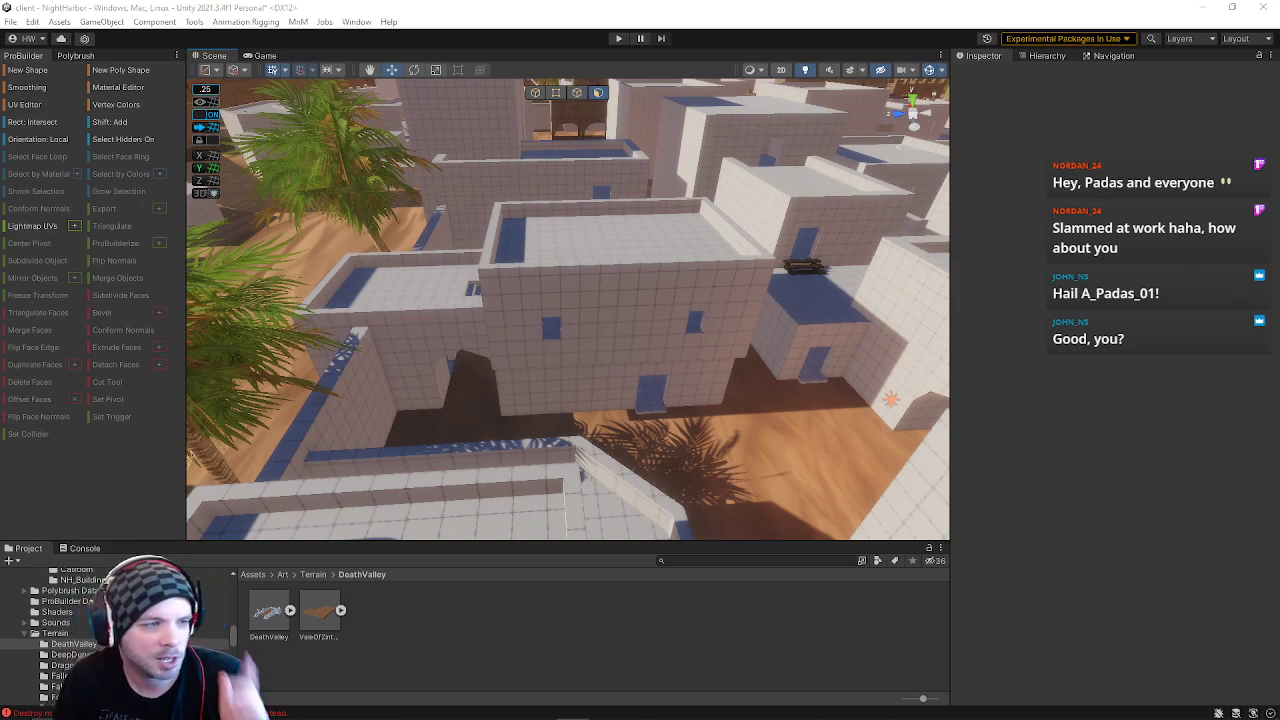
pyautogui.moveTo(348, 334); pyautogui.dragTo(700, 203, button='right')
pyautogui.click(727, 200)
pyautogui.scroll(1, 730, 203)
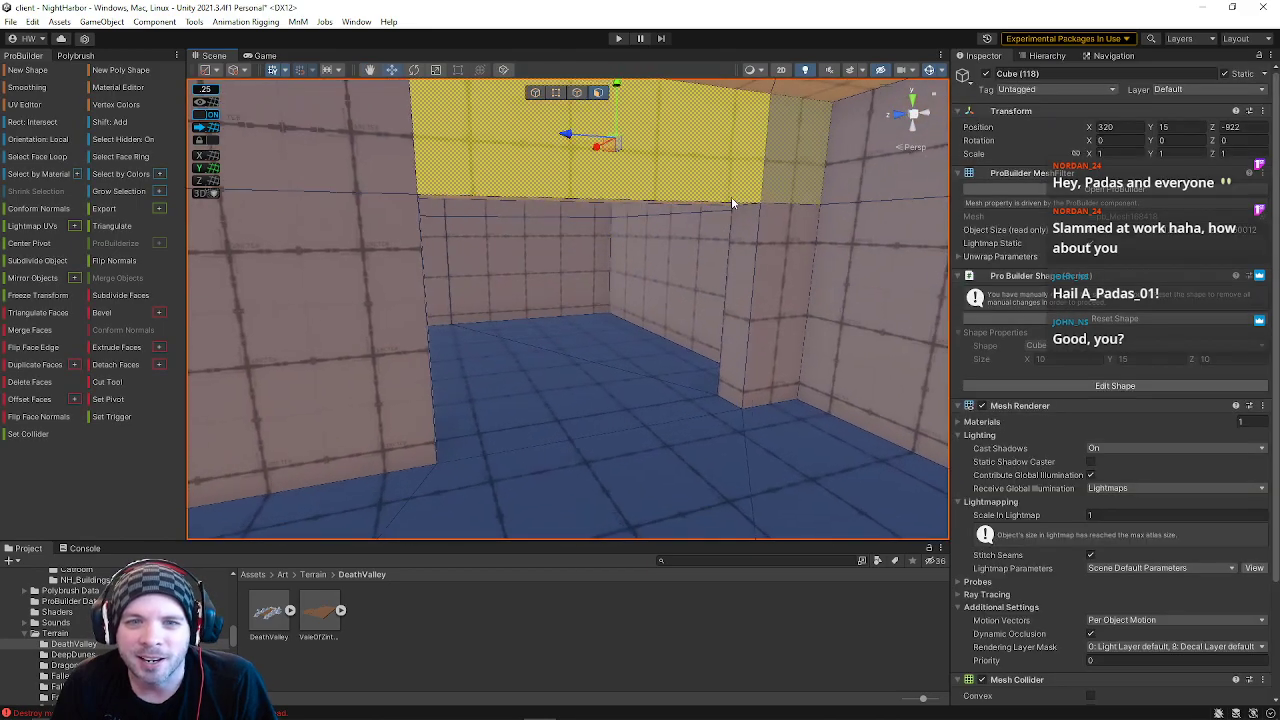
# Step: Select the partition wall's faces on both sides and inside the opening of Cube (118), and delete them
pyautogui.click(751, 246)
pyautogui.click(779, 240)
pyautogui.keyDown('shift'); pyautogui.click(782, 172); pyautogui.keyUp('shift')
pyautogui.keyDown('shift'); pyautogui.click(660, 166); pyautogui.keyUp('shift')
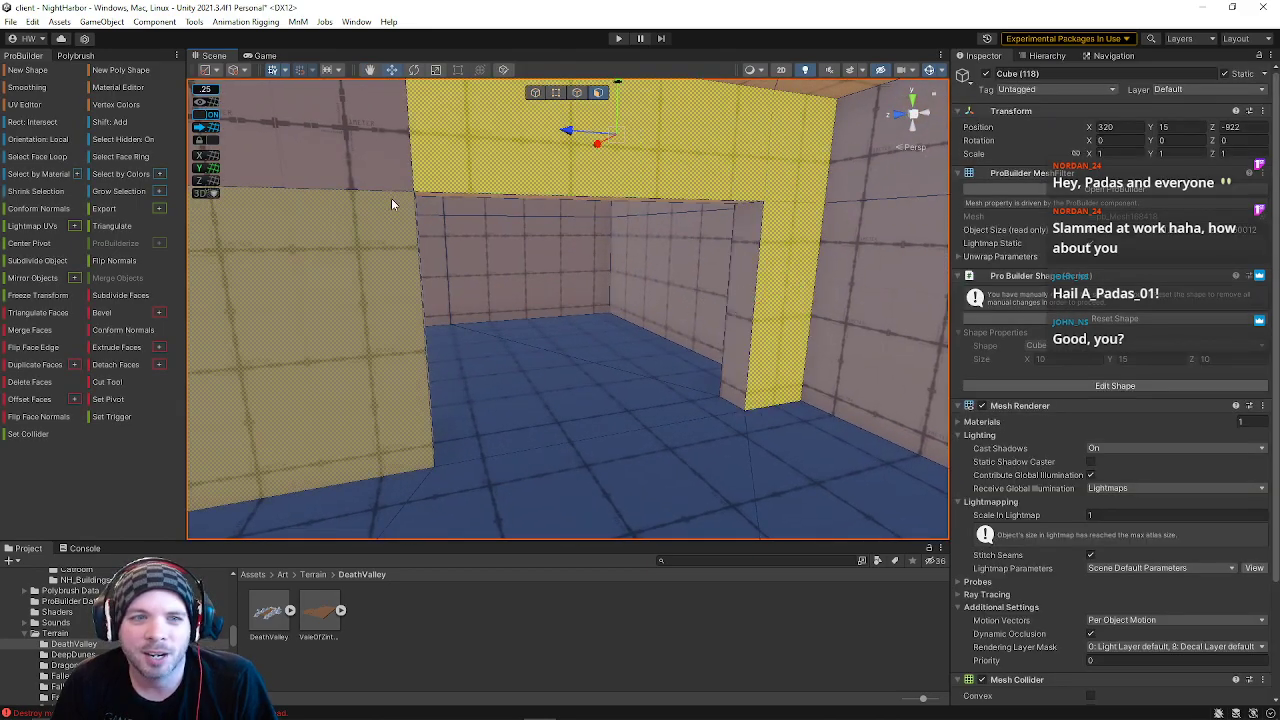
pyautogui.keyDown('shift'); pyautogui.click(388, 174); pyautogui.keyUp('shift')
pyautogui.keyDown('shift'); pyautogui.click(377, 239); pyautogui.keyUp('shift')
pyautogui.keyDown('shift'); pyautogui.click(735, 293); pyautogui.keyUp('shift')
pyautogui.moveTo(689, 294); pyautogui.dragTo(499, 304, button='right')
pyautogui.keyDown('shift'); pyautogui.click(499, 304); pyautogui.keyUp('shift')
pyautogui.keyDown('shift'); pyautogui.click(582, 206); pyautogui.keyUp('shift')
pyautogui.moveTo(585, 222); pyautogui.dragTo(451, 174, button='right')
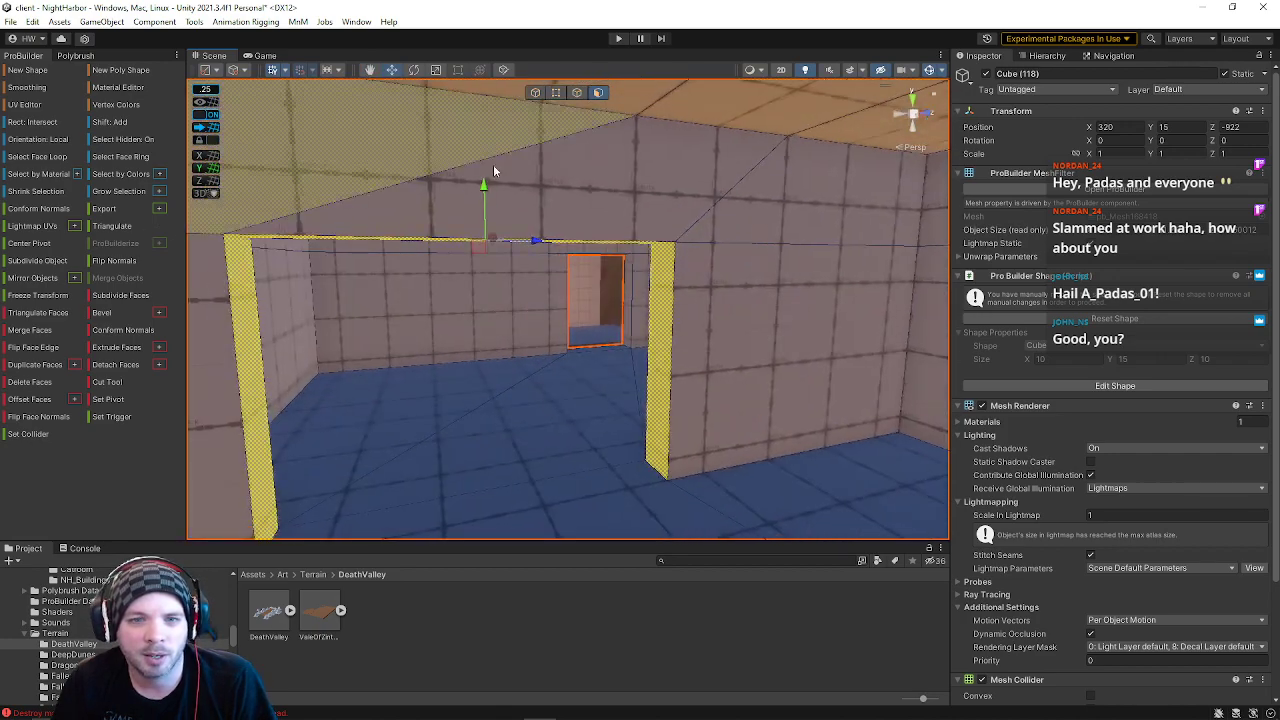
pyautogui.keyDown('shift'); pyautogui.click(524, 160); pyautogui.keyUp('shift')
pyautogui.hotkey('alt', 'g')
pyautogui.press('BackSpace')
pyautogui.moveTo(615, 283); pyautogui.dragTo(850, 297, button='right')
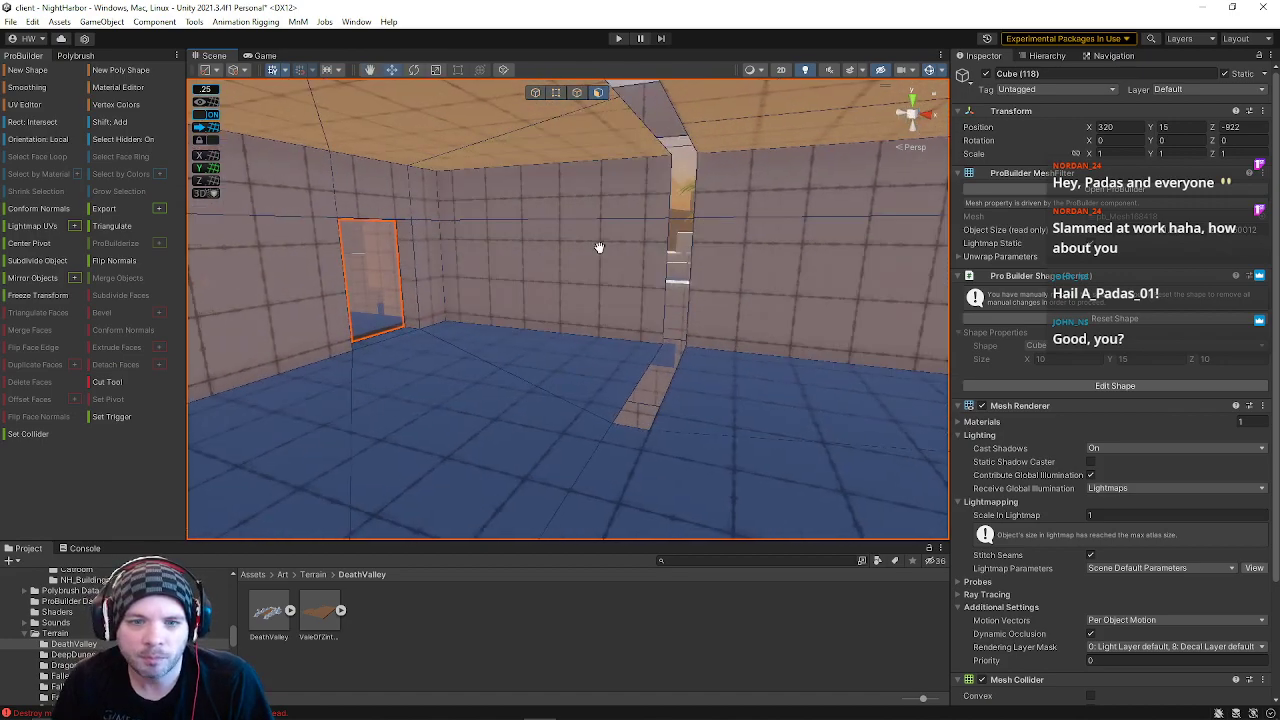
# Step: Collapse the vertex pairs across the gap left by the partition, from the first side wall's mid-height down to the floor
pyautogui.moveTo(594, 243); pyautogui.dragTo(562, 214, button='right')
pyautogui.click(555, 92)
pyautogui.click(666, 167)
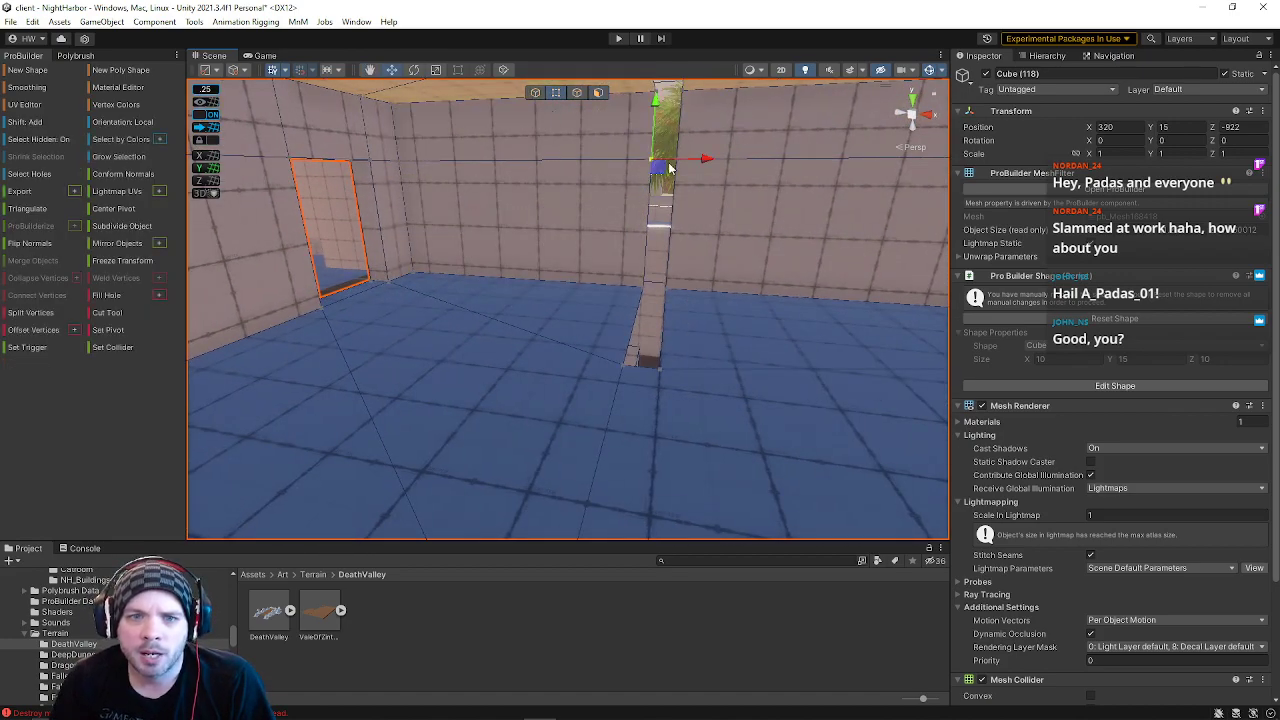
pyautogui.keyDown('shift'); pyautogui.click(677, 169); pyautogui.keyUp('shift')
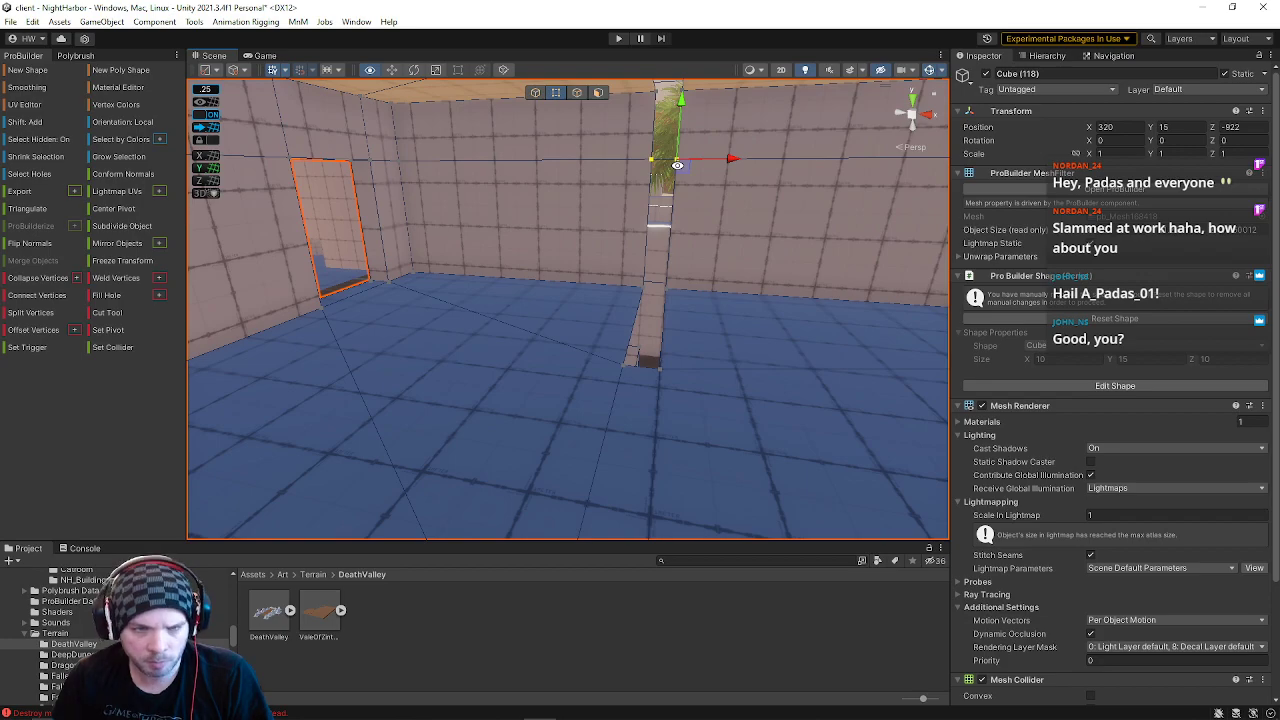
pyautogui.hotkey('alt', 'c')
pyautogui.keyDown('shift'); pyautogui.click(665, 289); pyautogui.keyUp('shift')
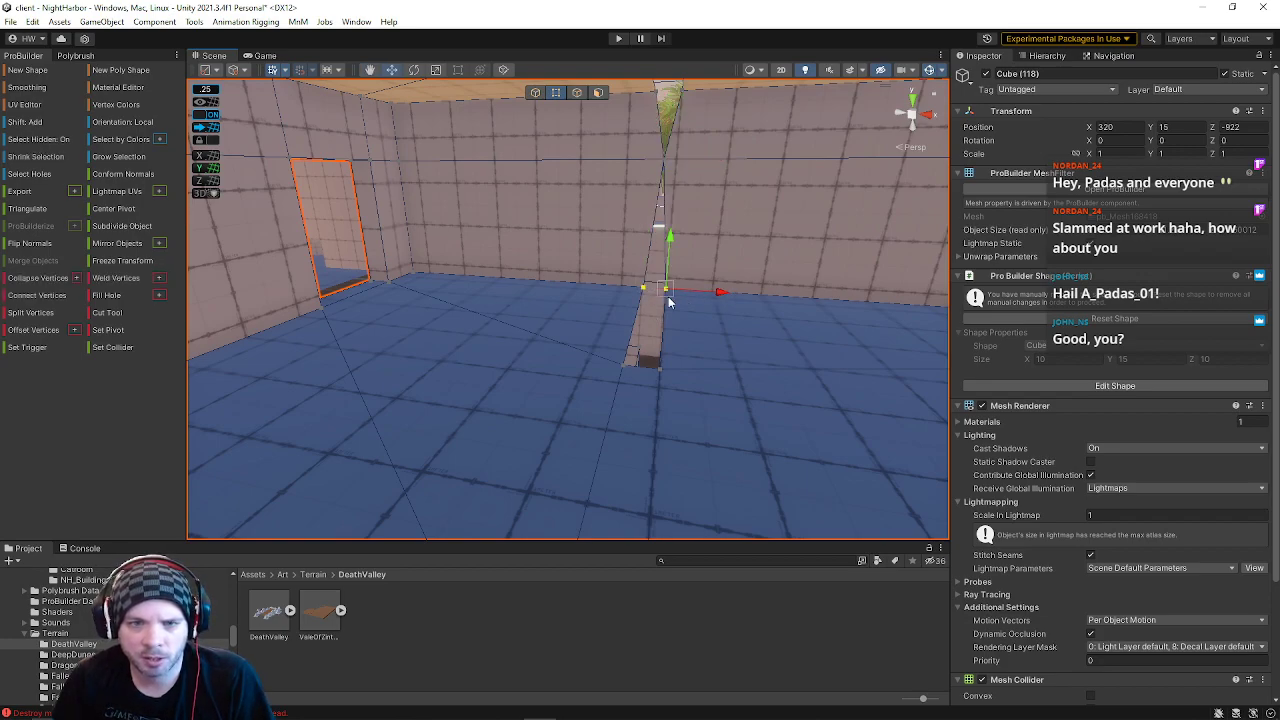
pyautogui.hotkey('alt', 'c')
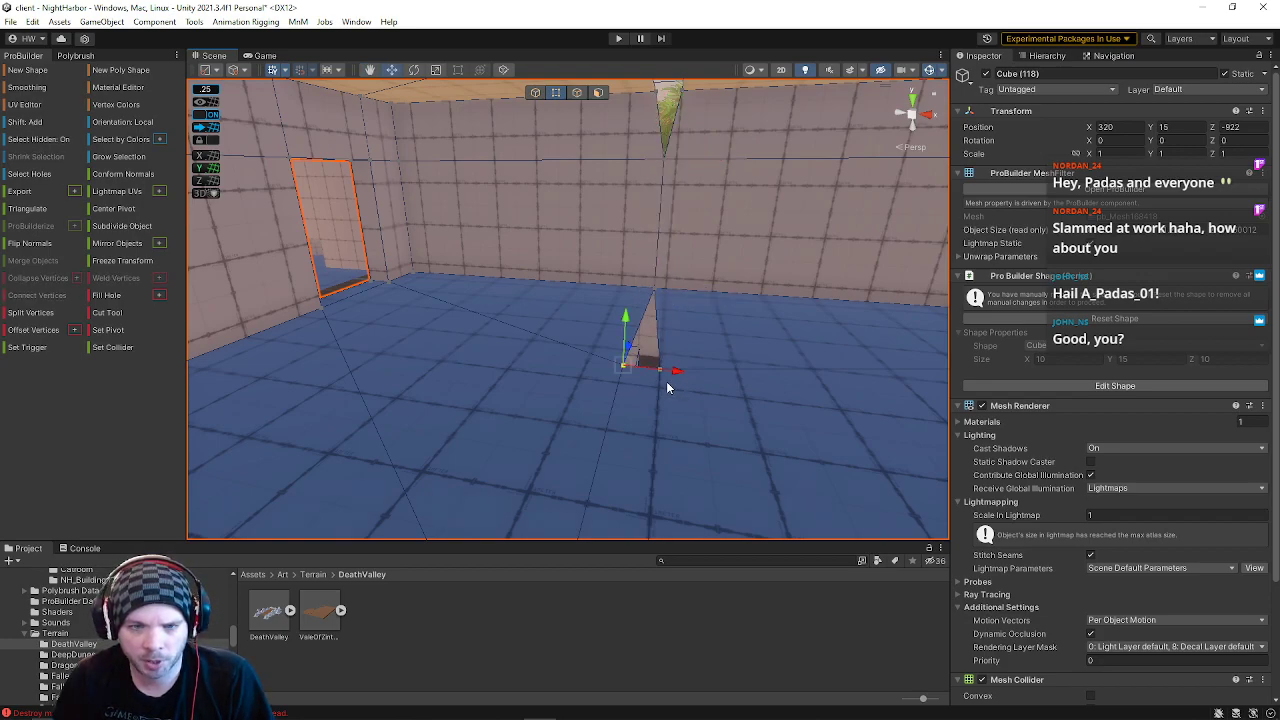
pyautogui.hotkey('alt', 'c')
# Step: Collapse the two floor vertices at the remaining floor gap near the opposite wall into one
pyautogui.moveTo(714, 334); pyautogui.dragTo(352, 352, button='right')
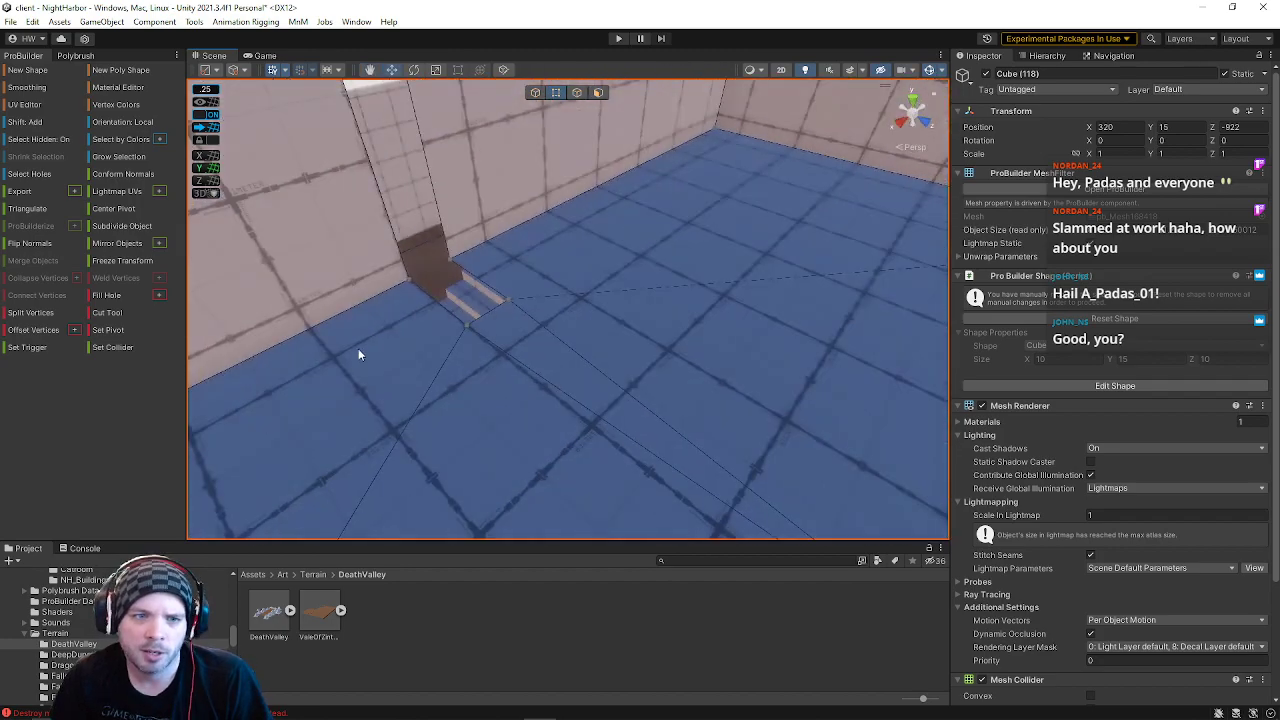
pyautogui.click(464, 333)
pyautogui.keyDown('shift'); pyautogui.click(506, 301); pyautogui.keyUp('shift')
pyautogui.hotkey('alt', 'c')
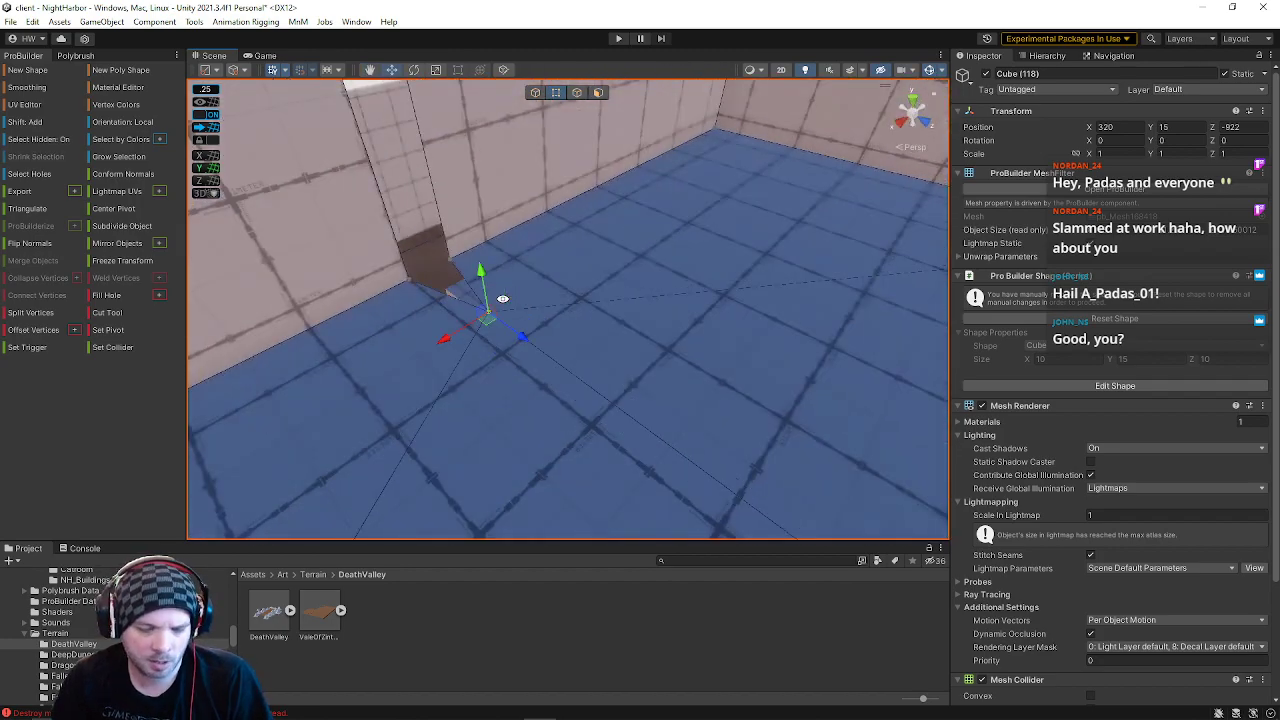
# Step: Collapse the vertex pairs across the opposite wall's gap at its base, mid-height, and ceiling line
pyautogui.moveTo(530, 307); pyautogui.dragTo(881, 220, button='right')
pyautogui.moveTo(208, 308); pyautogui.dragTo(400, 287, button='right')
pyautogui.moveTo(554, 232); pyautogui.dragTo(652, 388, button='right')
pyautogui.moveTo(424, 372); pyautogui.dragTo(738, 151, button='right')
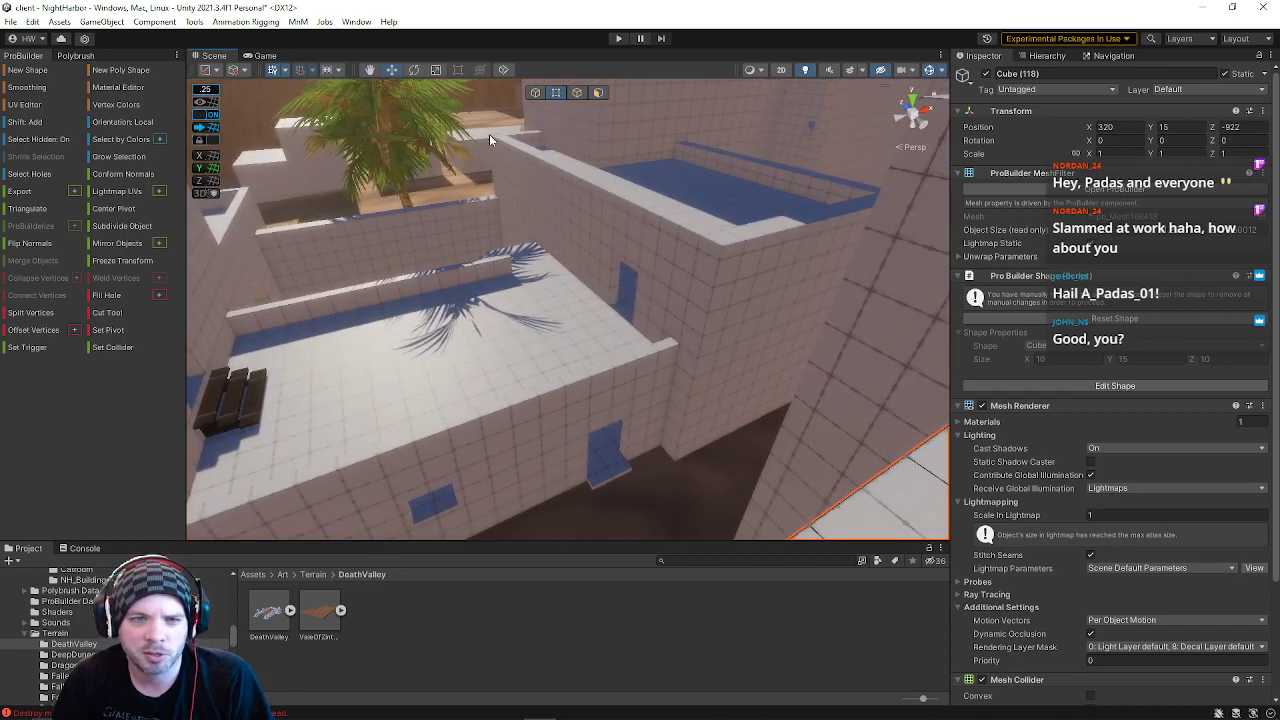
pyautogui.moveTo(722, 295); pyautogui.dragTo(814, 466, button='right')
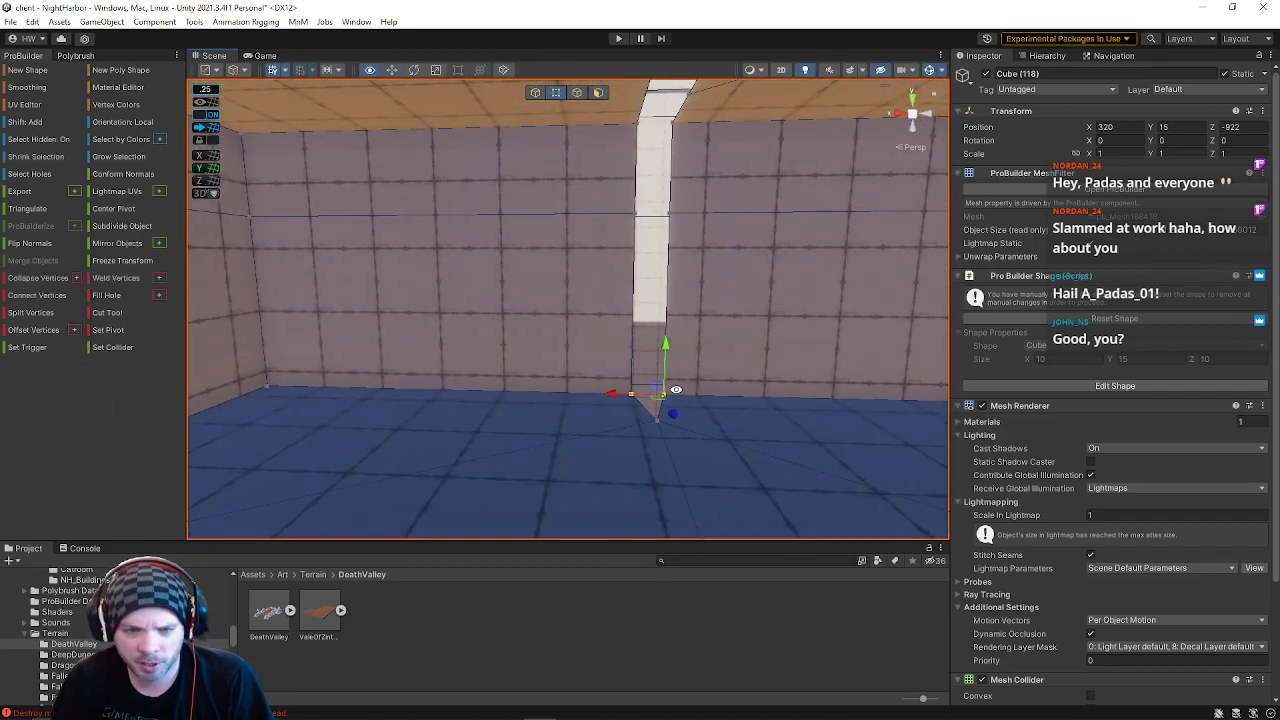
pyautogui.hotkey('alt', 'c')
pyautogui.keyDown('shift'); pyautogui.click(668, 215); pyautogui.keyUp('shift')
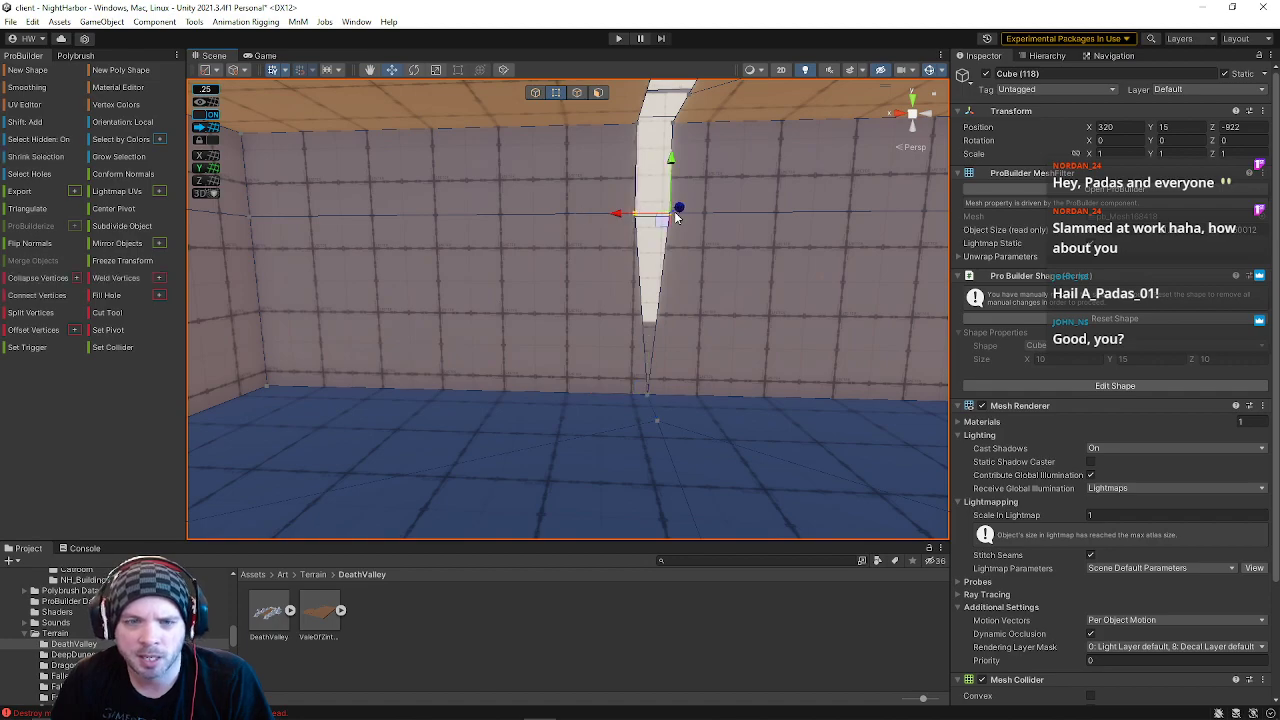
pyautogui.hotkey('alt', 'c')
pyautogui.keyDown('shift'); pyautogui.click(673, 118); pyautogui.keyUp('shift')
pyautogui.hotkey('alt', 'c')
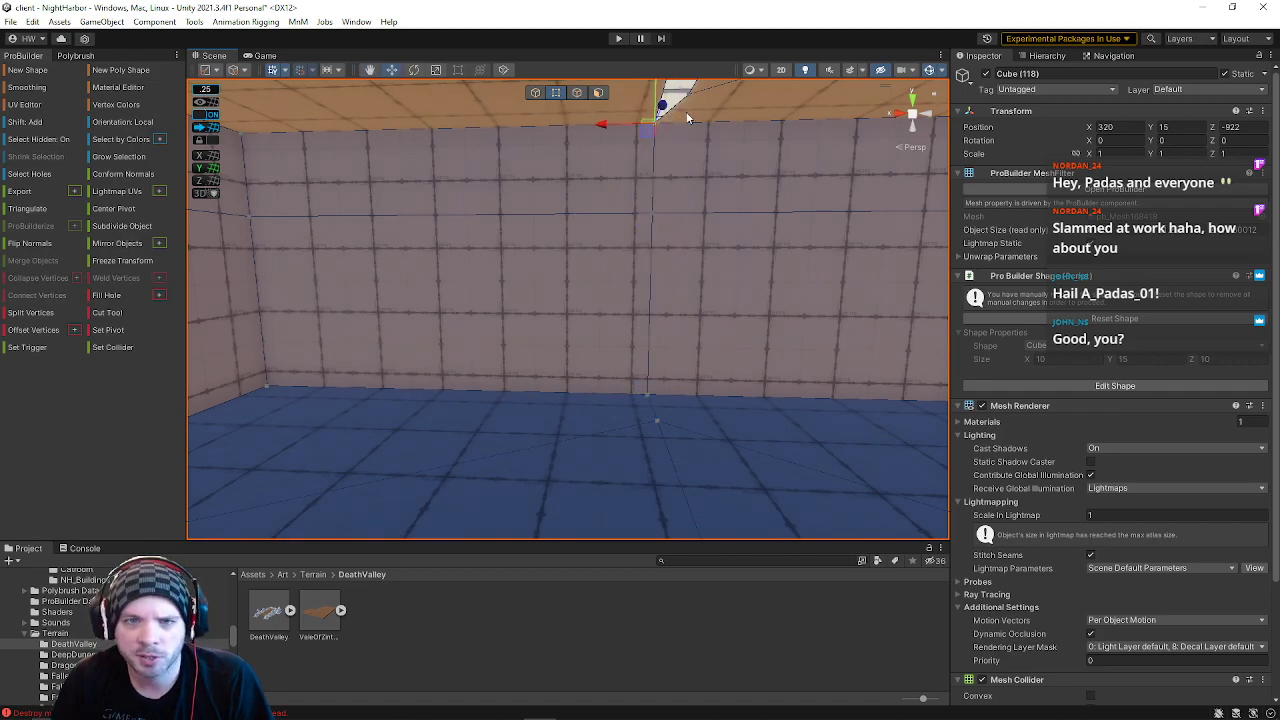
# Step: Collapse the remaining vertex pairs along the ceiling gap to join the two rooms' ceilings
pyautogui.moveTo(687, 94); pyautogui.dragTo(686, 69, button='right')
pyautogui.moveTo(701, 190); pyautogui.dragTo(1034, 170, button='right')
pyautogui.press('s')
pyautogui.press('d')
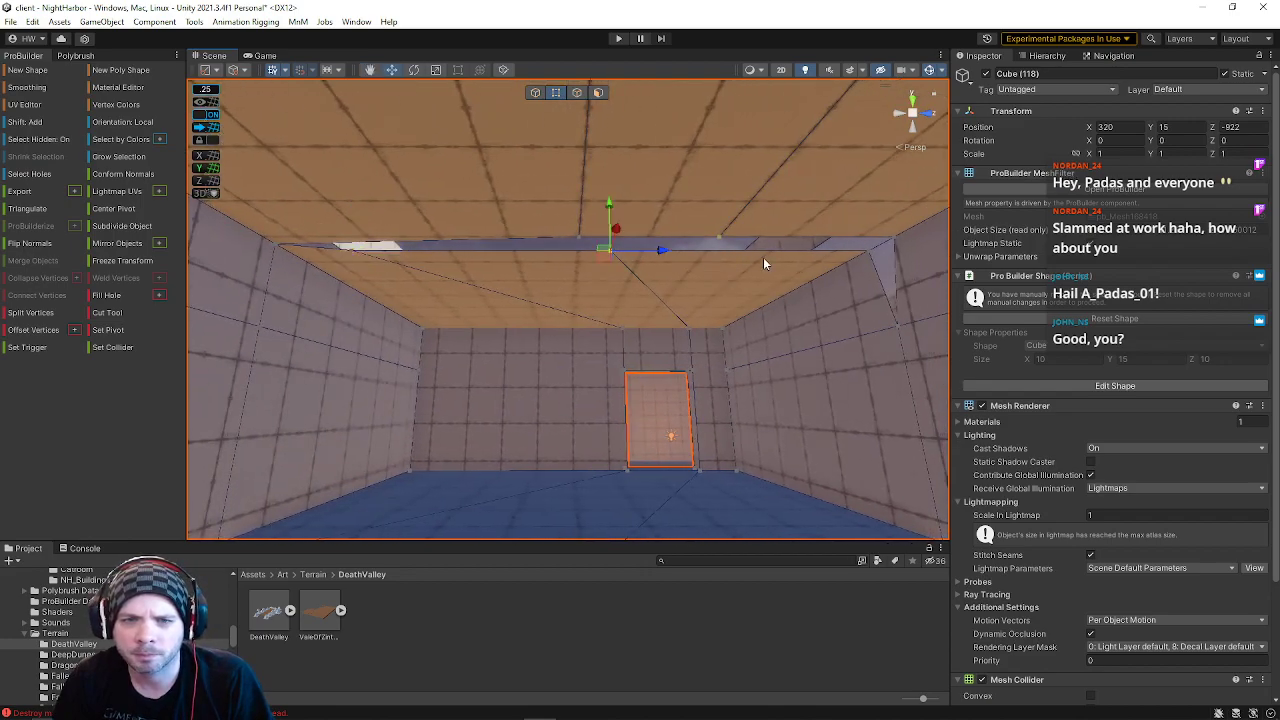
pyautogui.click(894, 244)
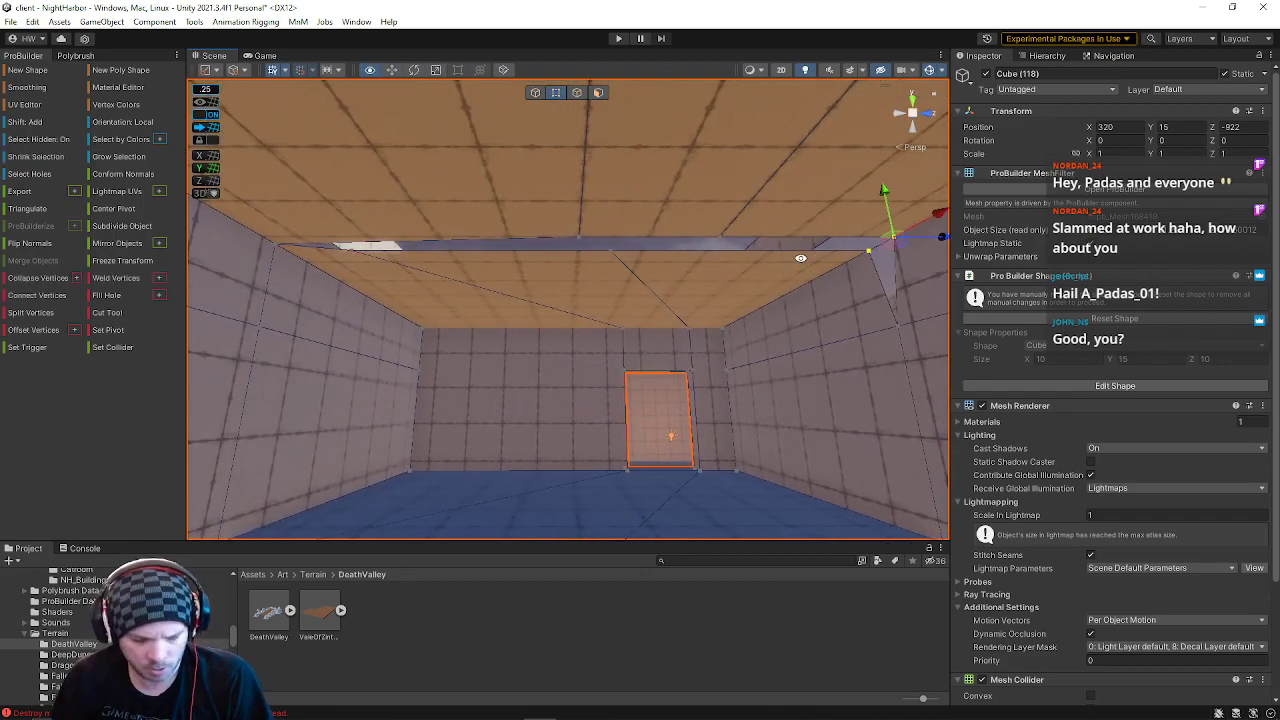
pyautogui.hotkey('alt', 'c')
pyautogui.keyDown('shift'); pyautogui.click(729, 241); pyautogui.keyUp('shift')
pyautogui.hotkey('alt', 'c')
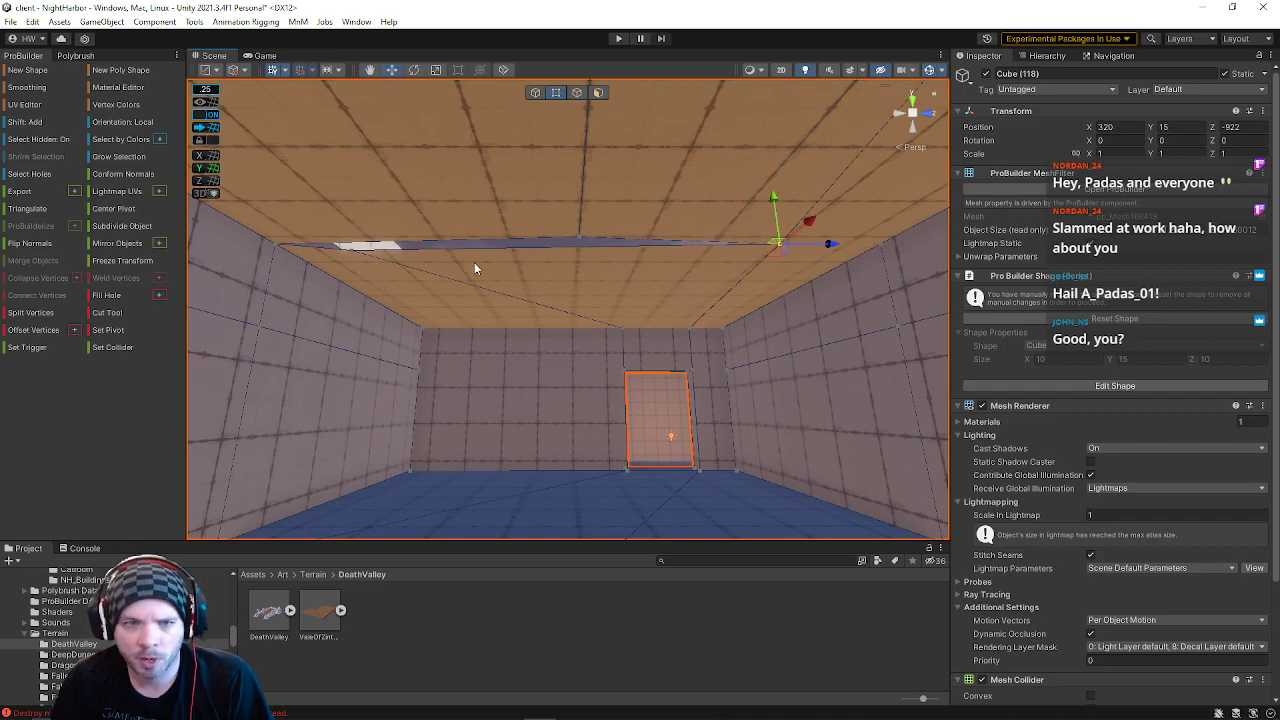
pyautogui.keyDown('shift'); pyautogui.click(582, 238); pyautogui.keyUp('shift')
pyautogui.hotkey('alt', 'c')
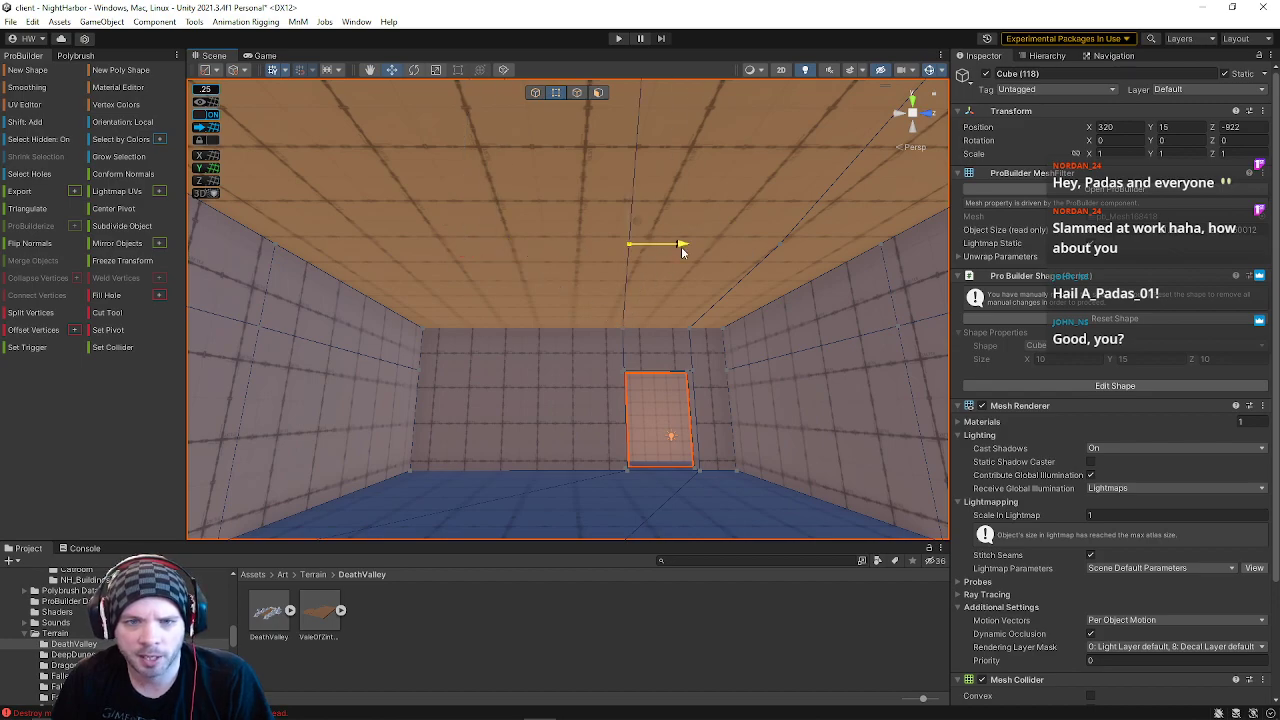
# Step: Slide the mid-floor vertices sideways to straighten the floor edges running from the doorway
pyautogui.moveTo(714, 252); pyautogui.dragTo(646, 436, button='right')
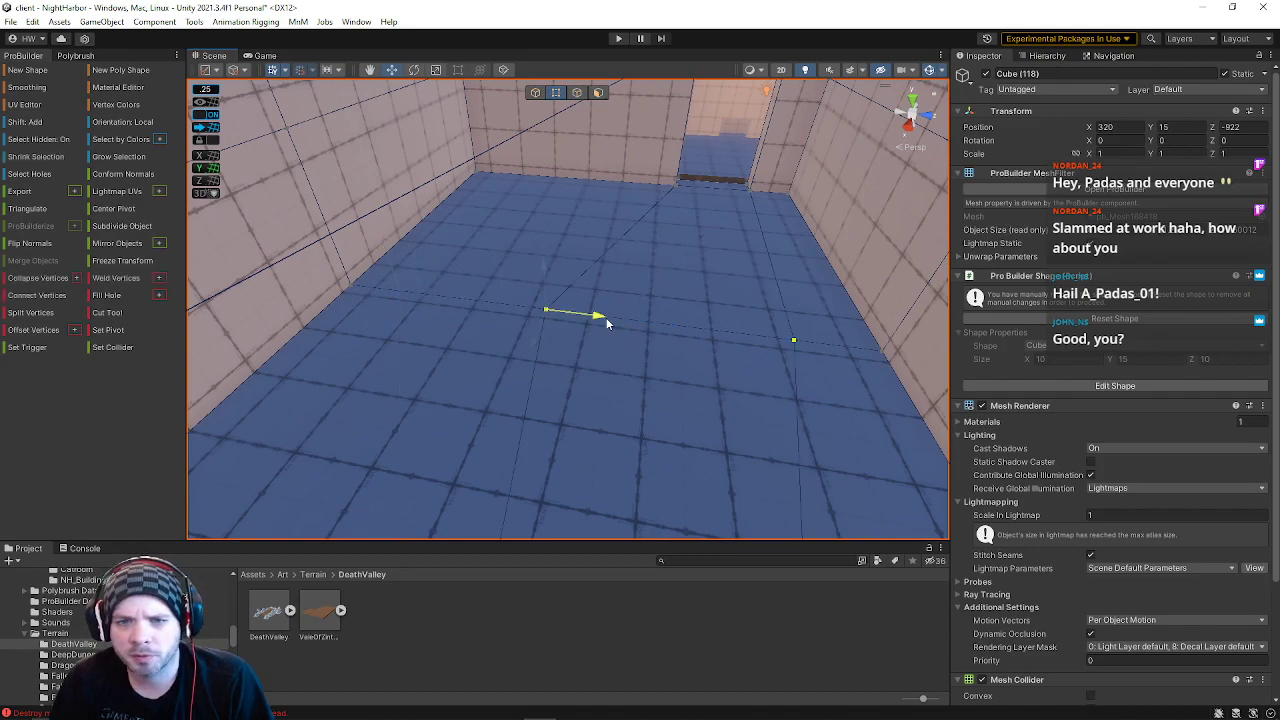
pyautogui.click(561, 317)
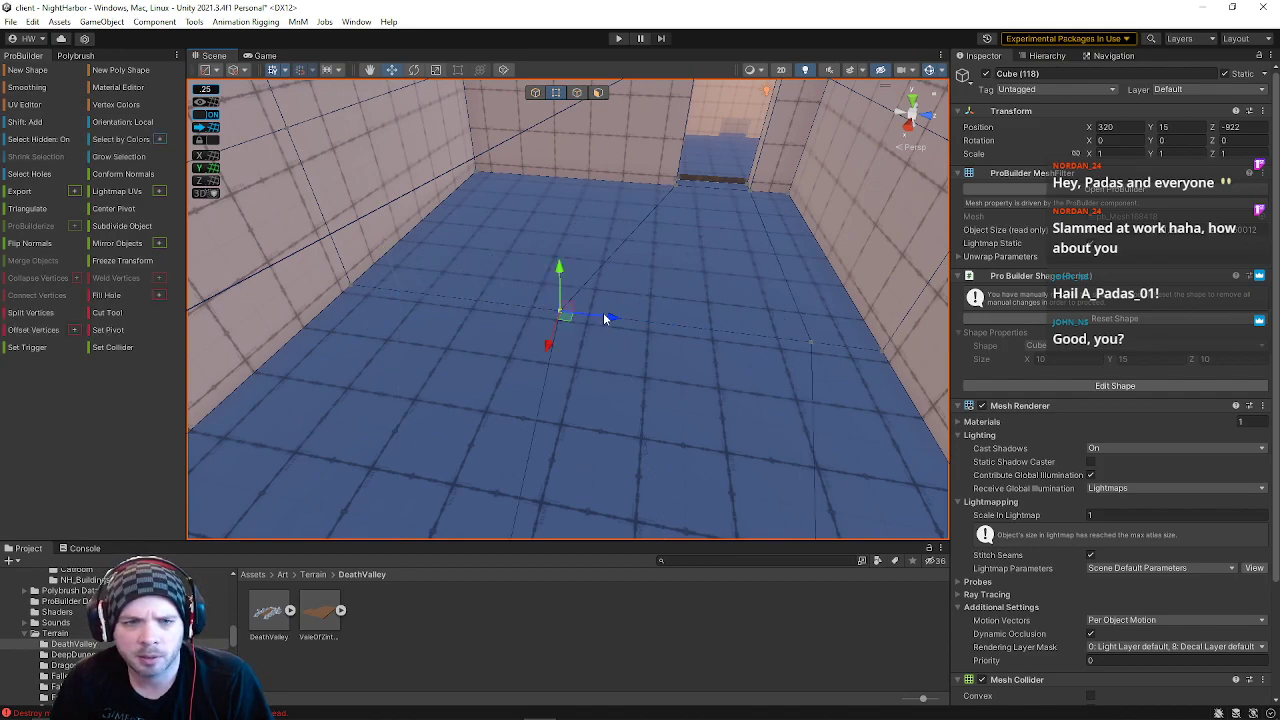
pyautogui.moveTo(709, 341); pyautogui.dragTo(732, 342)
pyautogui.moveTo(732, 342); pyautogui.dragTo(132, 235, button='right')
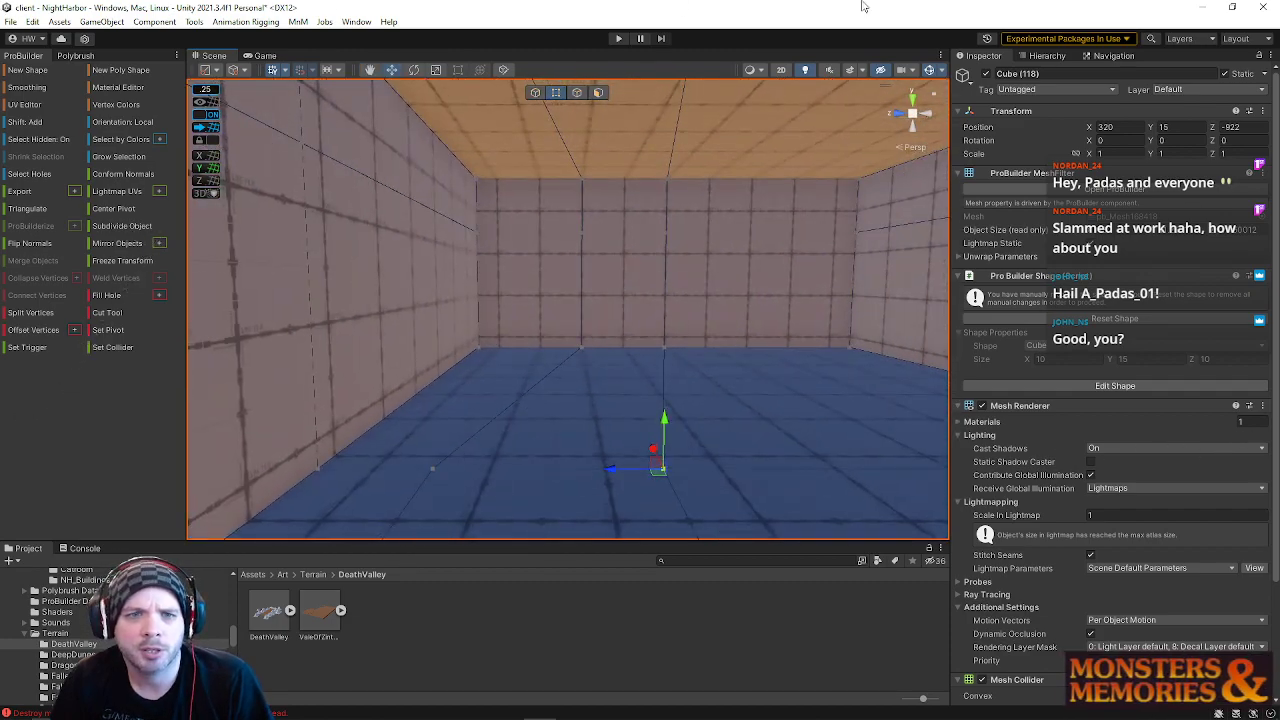
# Step: Slide the narrow face on the far wall opposite the doorway sideways
pyautogui.click(599, 93)
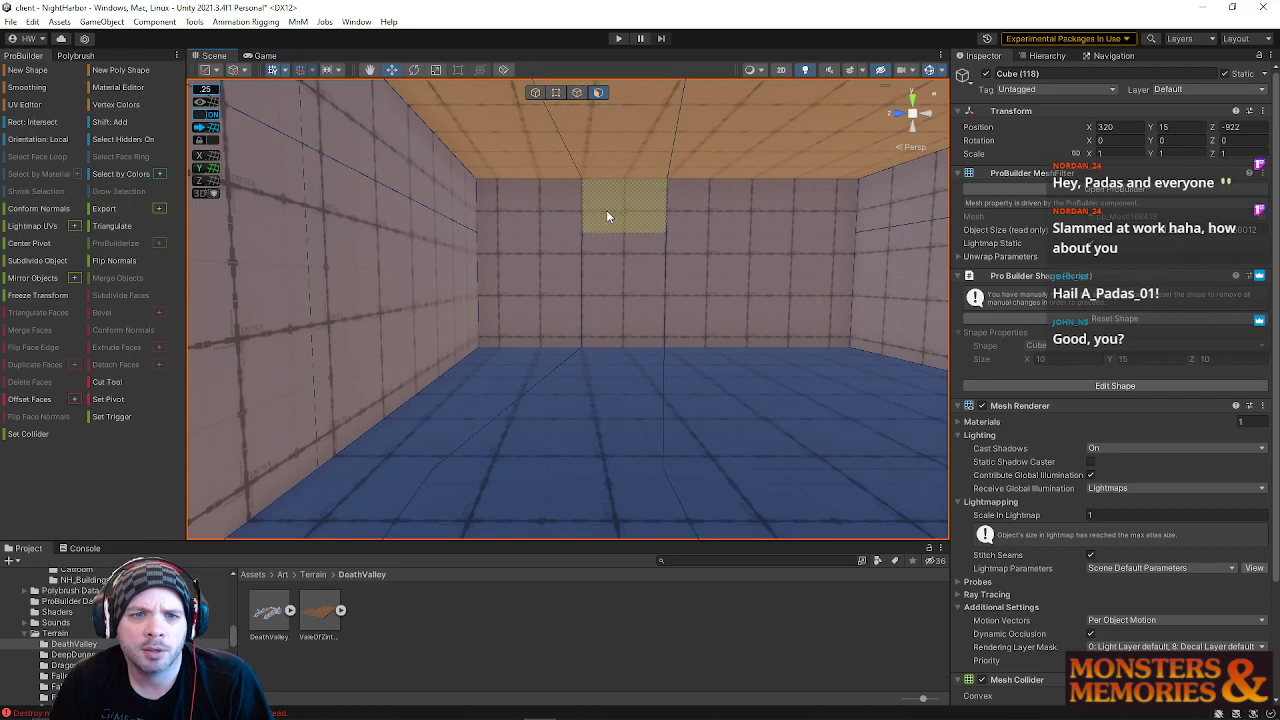
pyautogui.click(630, 267)
pyautogui.moveTo(554, 298); pyautogui.dragTo(502, 292)
# Step: Examine the canyon walls and cliff ridges of the terrain surrounding the city
pyautogui.moveTo(640, 292); pyautogui.dragTo(703, 240, button='right')
pyautogui.press('e')
pyautogui.press('w')
pyautogui.moveTo(573, 221); pyautogui.dragTo(450, 352, button='right')
pyautogui.press('e')
pyautogui.moveTo(671, 259); pyautogui.dragTo(780, 340, button='right')
pyautogui.press('w')
pyautogui.moveTo(330, 338); pyautogui.dragTo(222, 202, button='right')
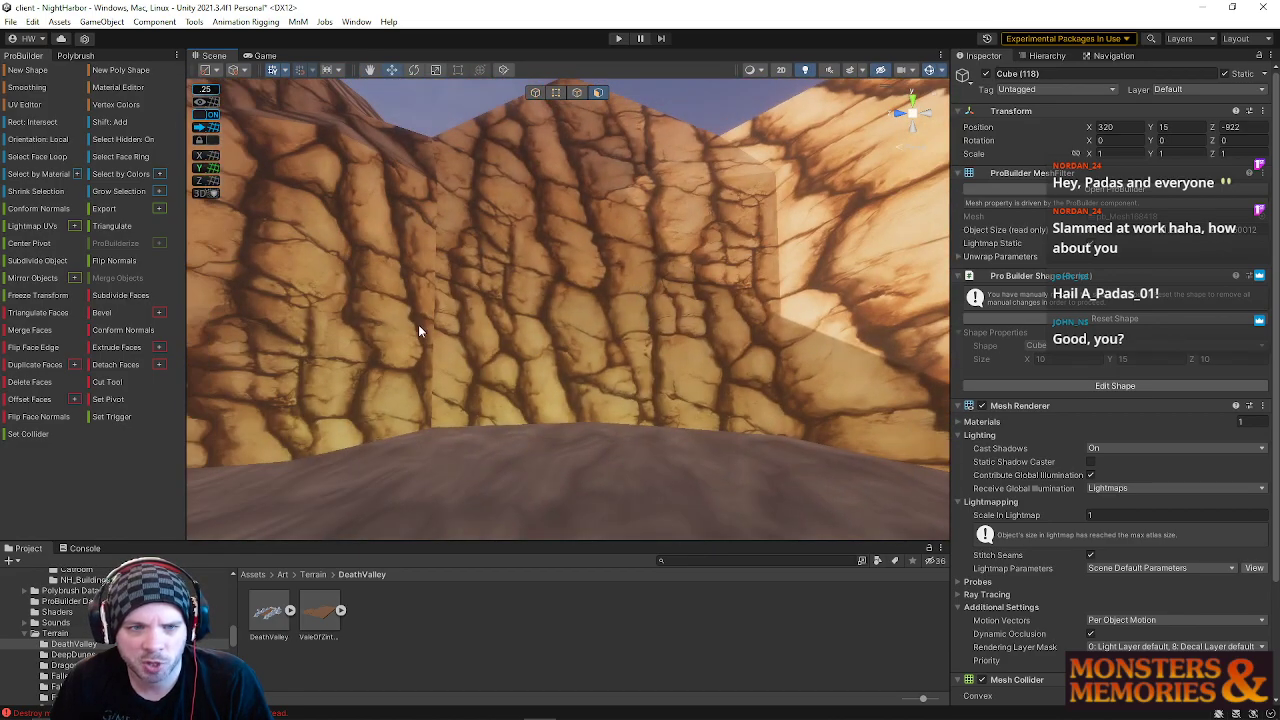
pyautogui.moveTo(415, 325); pyautogui.dragTo(253, 405, button='right')
pyautogui.moveTo(477, 312); pyautogui.dragTo(268, 363, button='right')
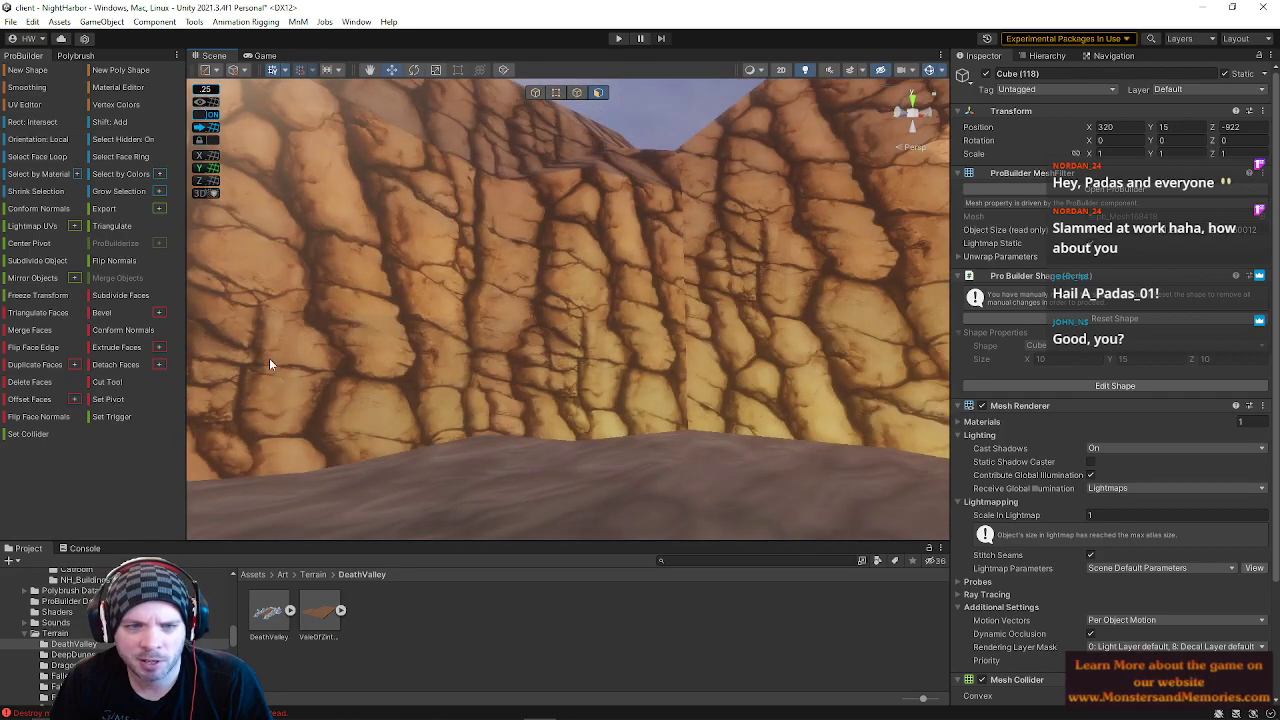
pyautogui.moveTo(485, 200); pyautogui.dragTo(575, 296, button='right')
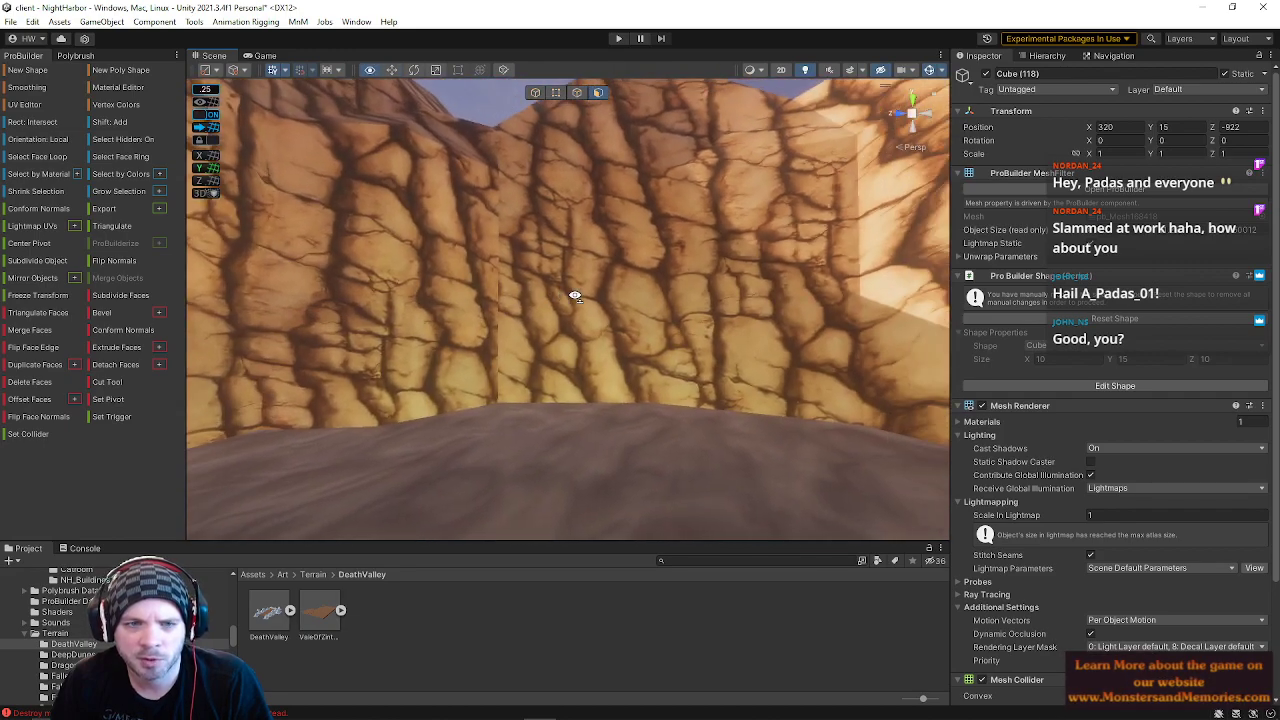
pyautogui.moveTo(556, 170); pyautogui.dragTo(718, 192, button='right')
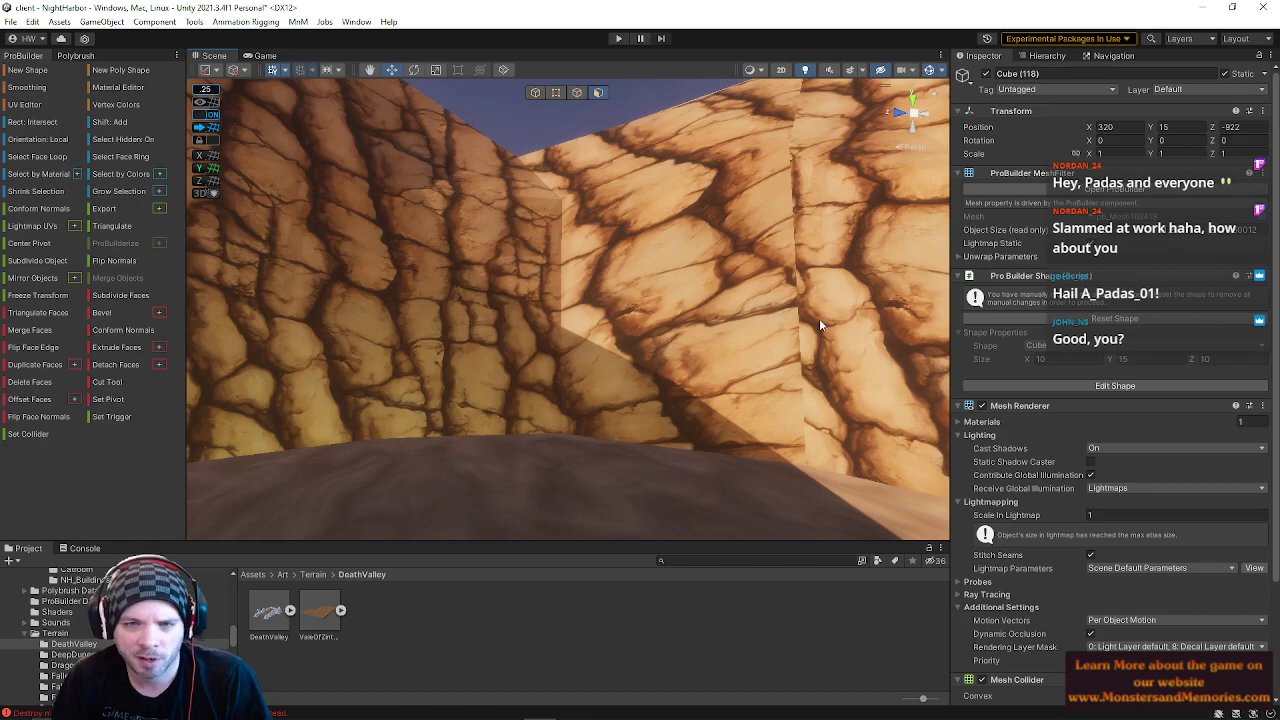
pyautogui.moveTo(712, 307); pyautogui.dragTo(624, 285, button='right')
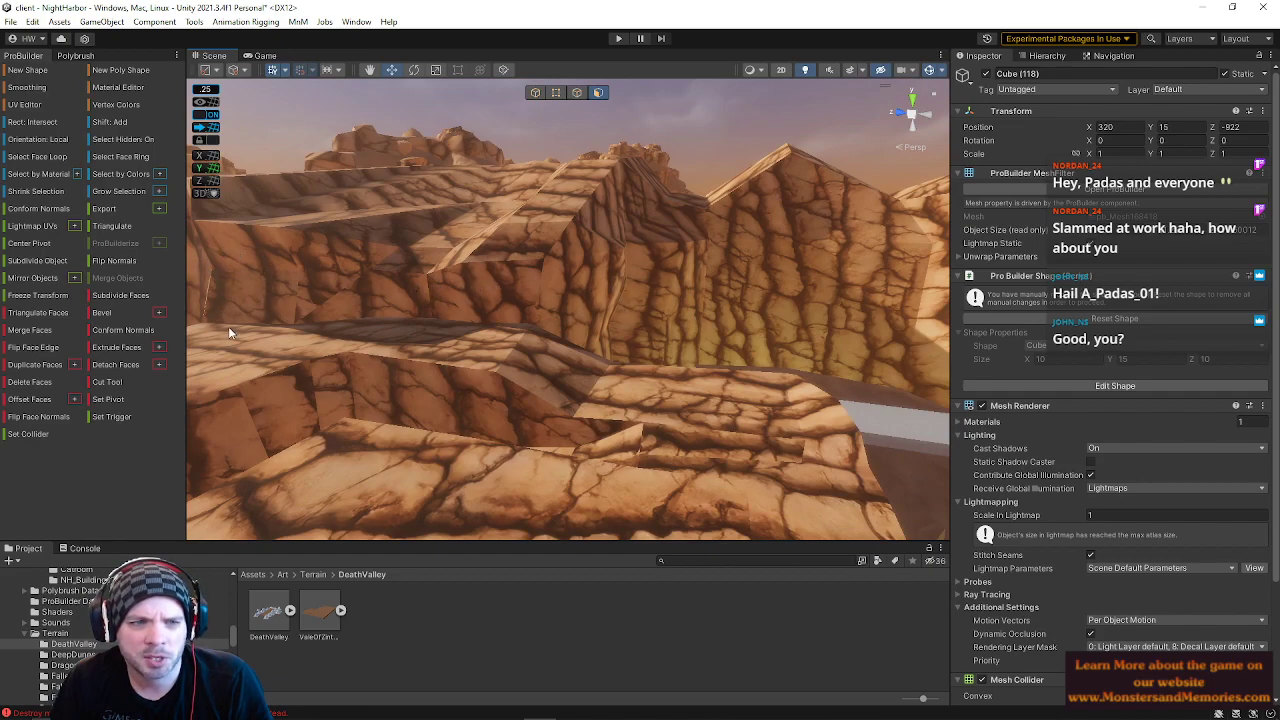
pyautogui.moveTo(436, 318); pyautogui.dragTo(306, 298, button='right')
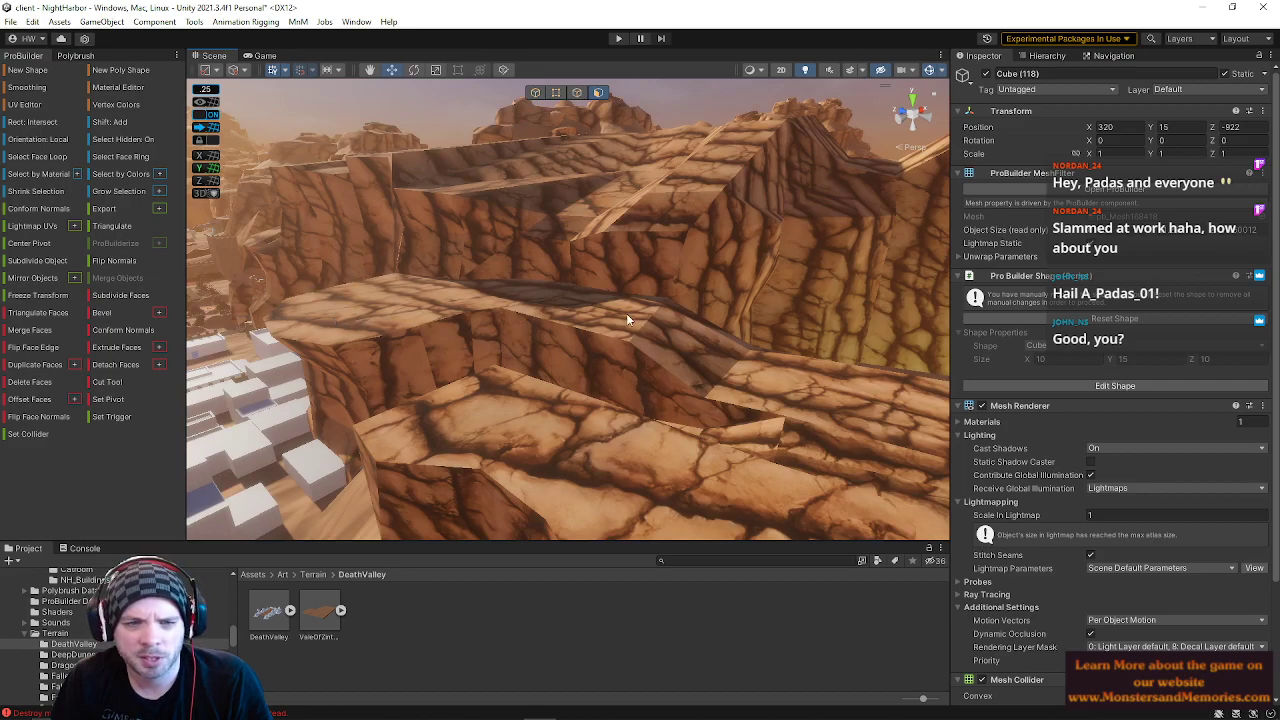
# Step: Select the building interior still divided by a partition and delete the partition's faces
pyautogui.moveTo(529, 417); pyautogui.dragTo(726, 277, button='right')
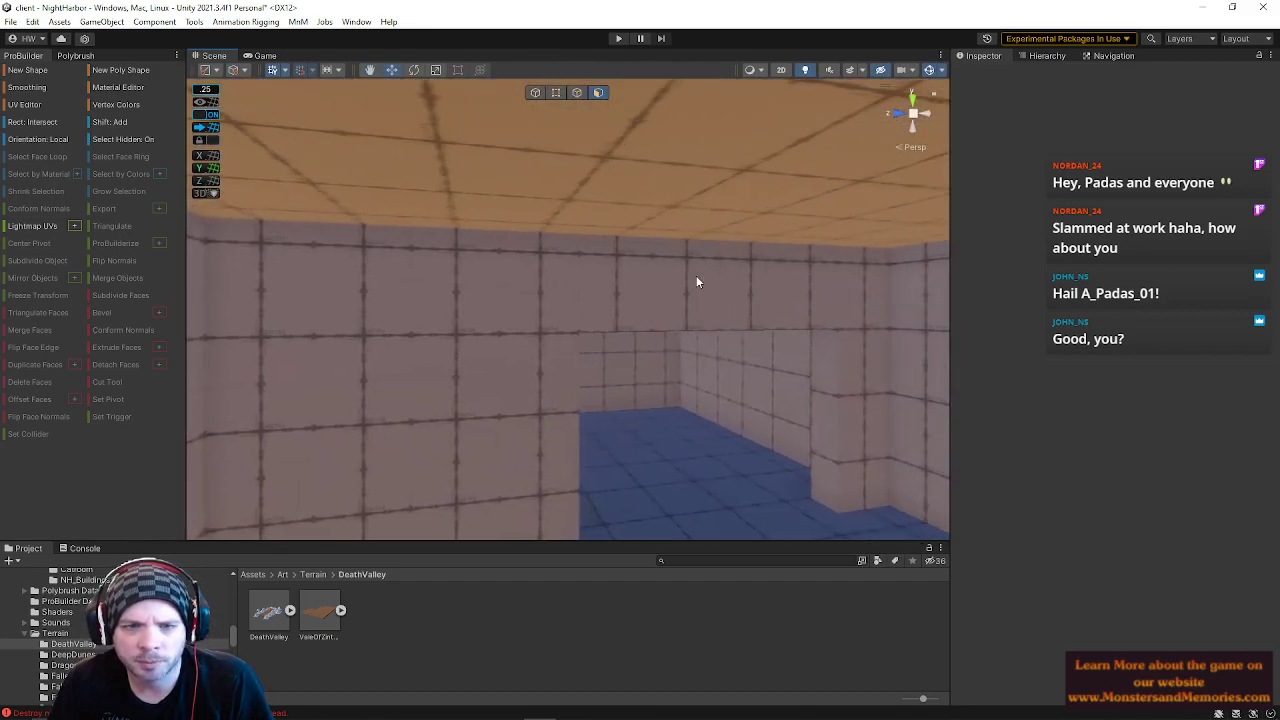
pyautogui.click(724, 275)
pyautogui.moveTo(592, 108); pyautogui.dragTo(400, 383, button='right')
pyautogui.click(556, 93)
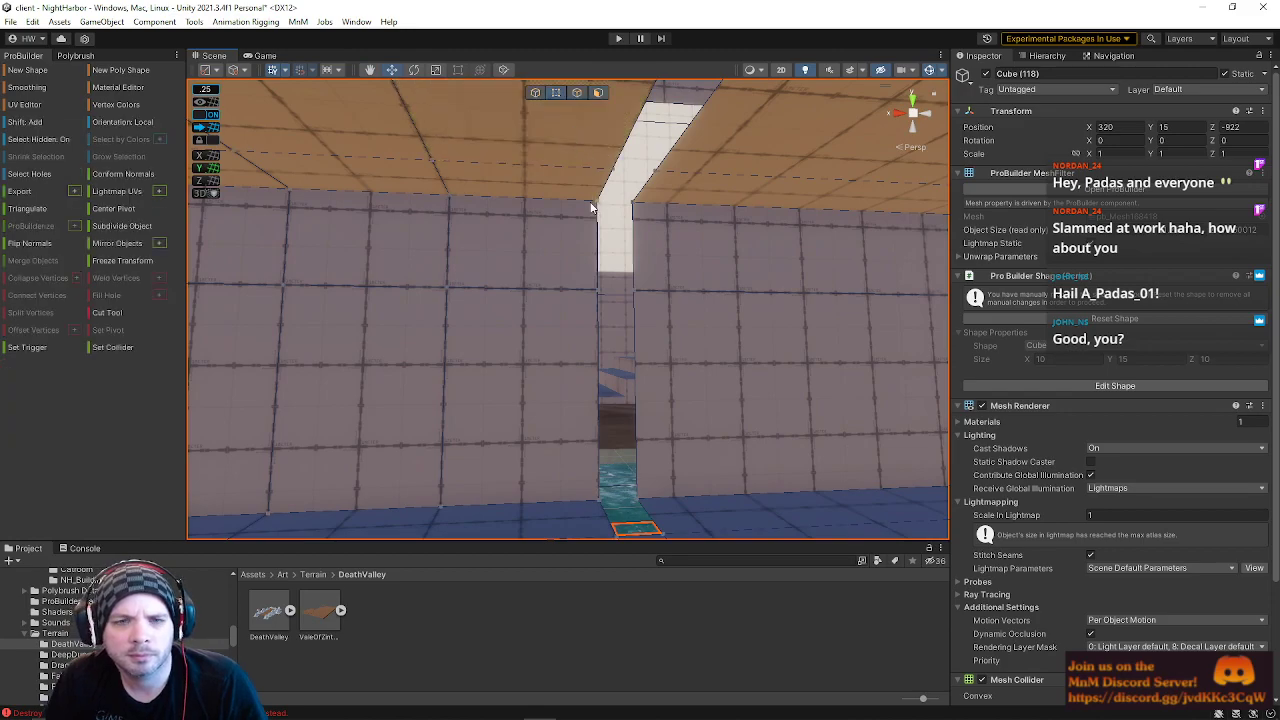
# Step: Collapse the vertex pairs across the first wall's gap at the ceiling line, mid-height and floor, plus the adjacent ceiling pair
pyautogui.keyDown('shift'); pyautogui.click(631, 204); pyautogui.keyUp('shift')
pyautogui.hotkey('alt', 'c')
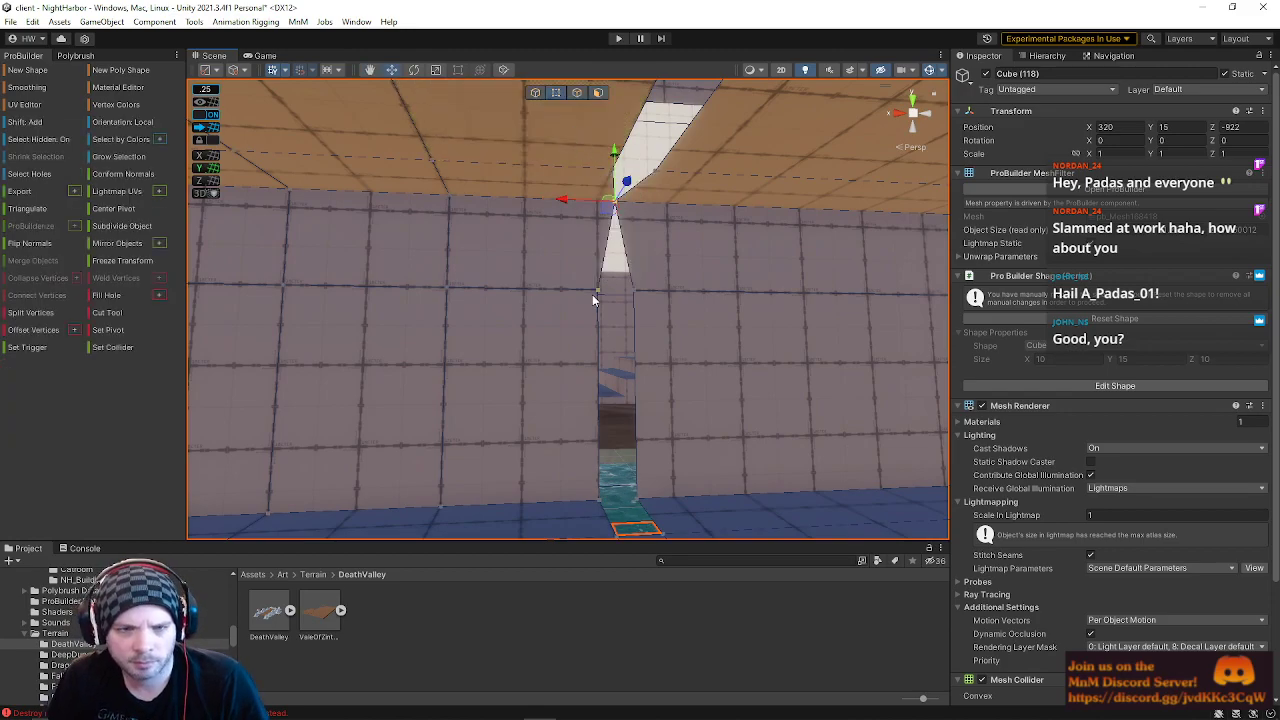
pyautogui.keyDown('shift'); pyautogui.click(636, 292); pyautogui.keyUp('shift')
pyautogui.hotkey('alt', 'c')
pyautogui.keyDown('shift'); pyautogui.click(656, 172); pyautogui.keyUp('shift')
pyautogui.hotkey('alt', 'c')
pyautogui.moveTo(630, 440); pyautogui.dragTo(629, 540, button='right')
pyautogui.keyDown('shift'); pyautogui.click(621, 349); pyautogui.keyUp('shift')
pyautogui.hotkey('alt', 'c')
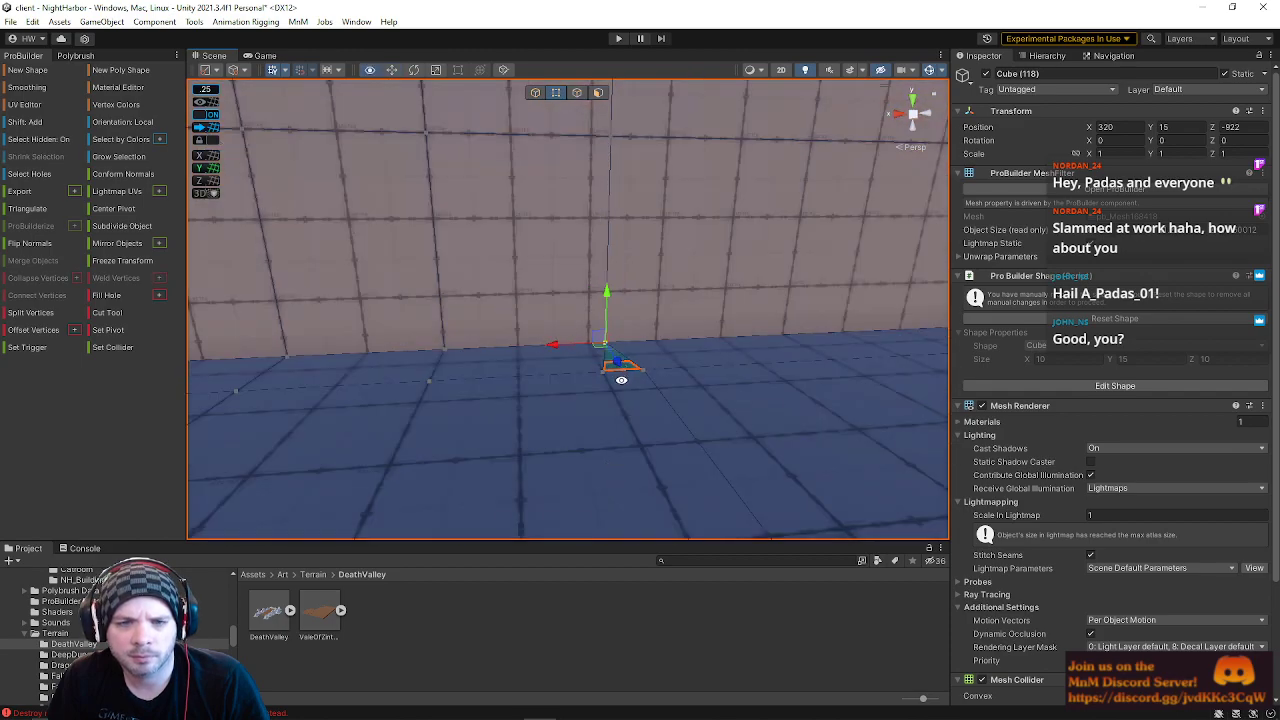
# Step: Collapse the mid-floor vertex pair and the pair at the opposite wall's base to close the floor gap
pyautogui.click(604, 371)
pyautogui.keyDown('shift'); pyautogui.click(643, 369); pyautogui.keyUp('shift')
pyautogui.hotkey('alt', 'c')
pyautogui.moveTo(620, 385)
pyautogui.keyDown('alt'); pyautogui.mouseDown()
pyautogui.moveTo(668, 451)
pyautogui.moveTo(900, 508)
pyautogui.moveTo(627, 395)
pyautogui.mouseUp(); pyautogui.keyUp('alt')
pyautogui.keyDown('alt'); pyautogui.moveTo(643, 350); pyautogui.dragTo(808, 318); pyautogui.keyUp('alt')
pyautogui.keyDown('shift'); pyautogui.click(687, 274); pyautogui.keyUp('shift')
pyautogui.hotkey('alt', 'c')
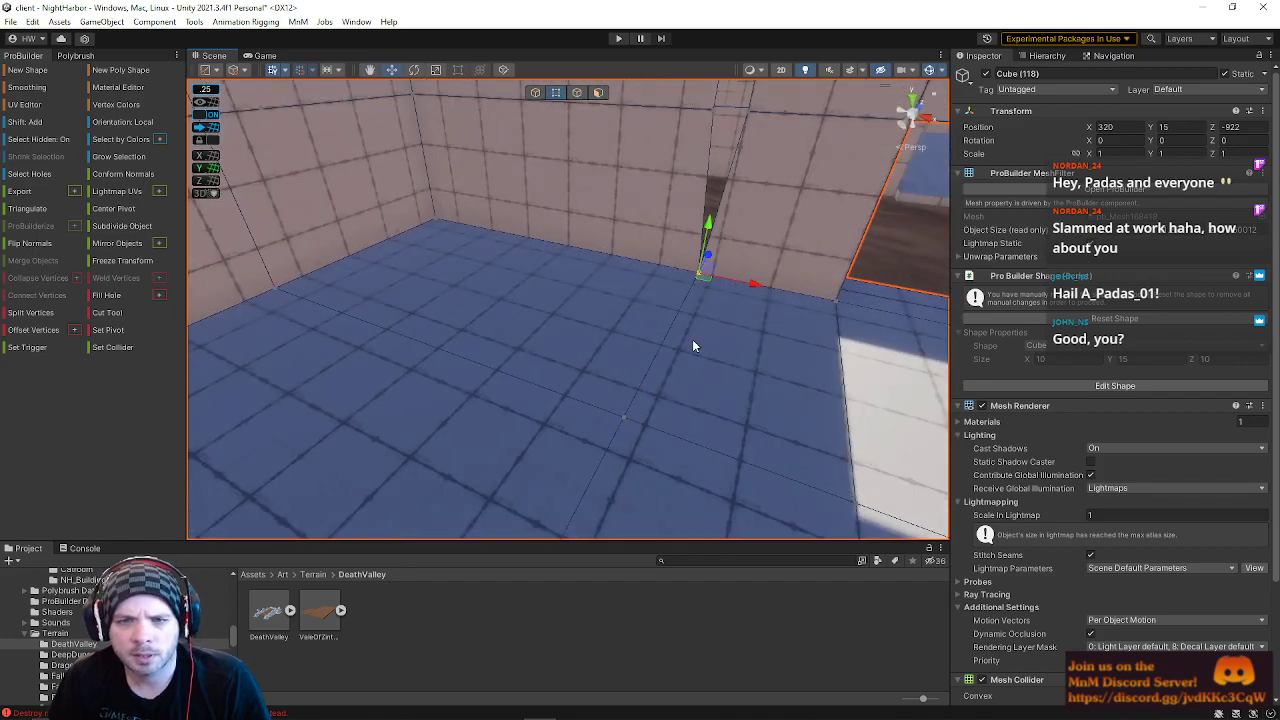
# Step: Collapse the vertex pairs across the opposite wall's gap at mid-height and at the ceiling line
pyautogui.moveTo(692, 339); pyautogui.dragTo(735, 262, button='right')
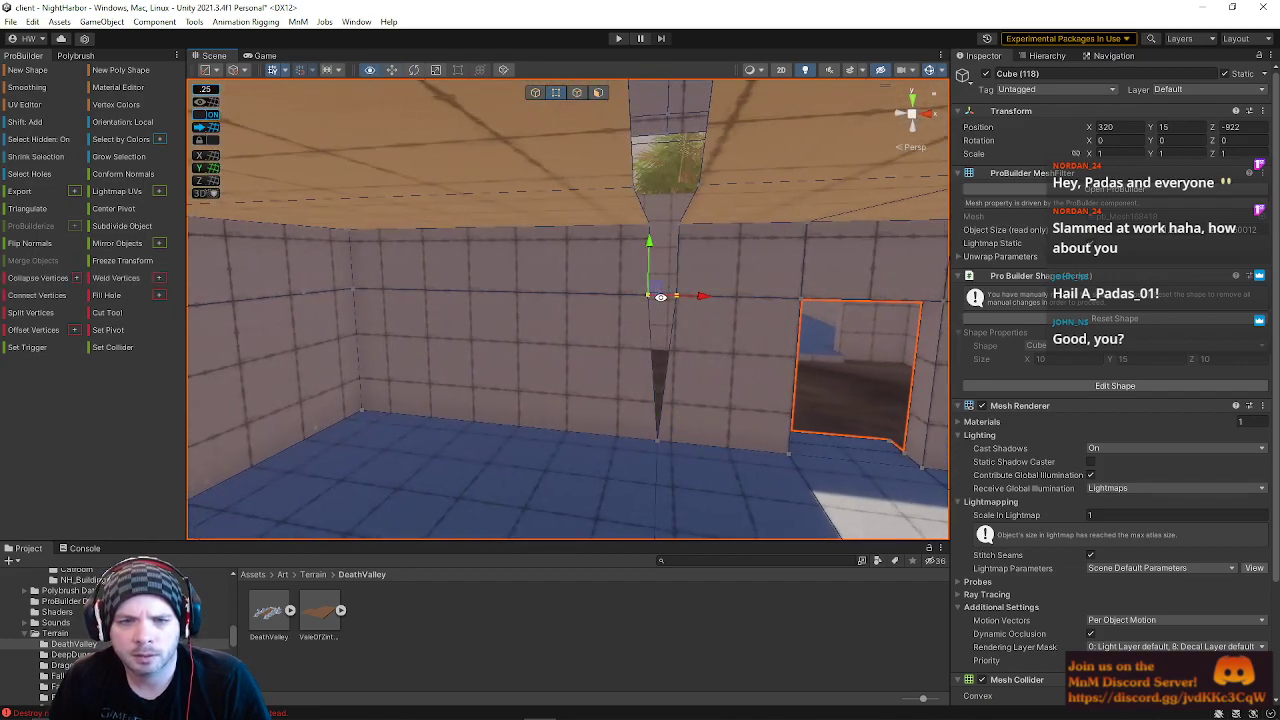
pyautogui.hotkey('alt', 'c')
pyautogui.hotkey('alt', 'c')
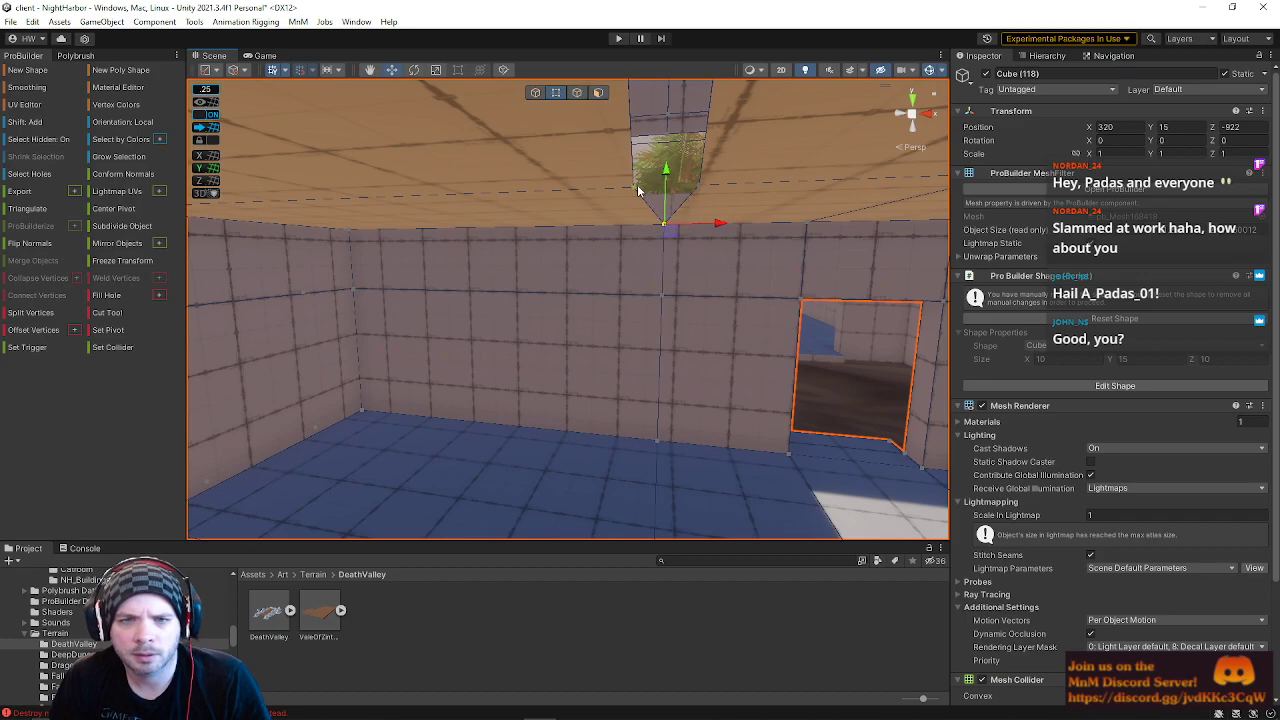
pyautogui.moveTo(700, 257); pyautogui.dragTo(570, 230, button='right')
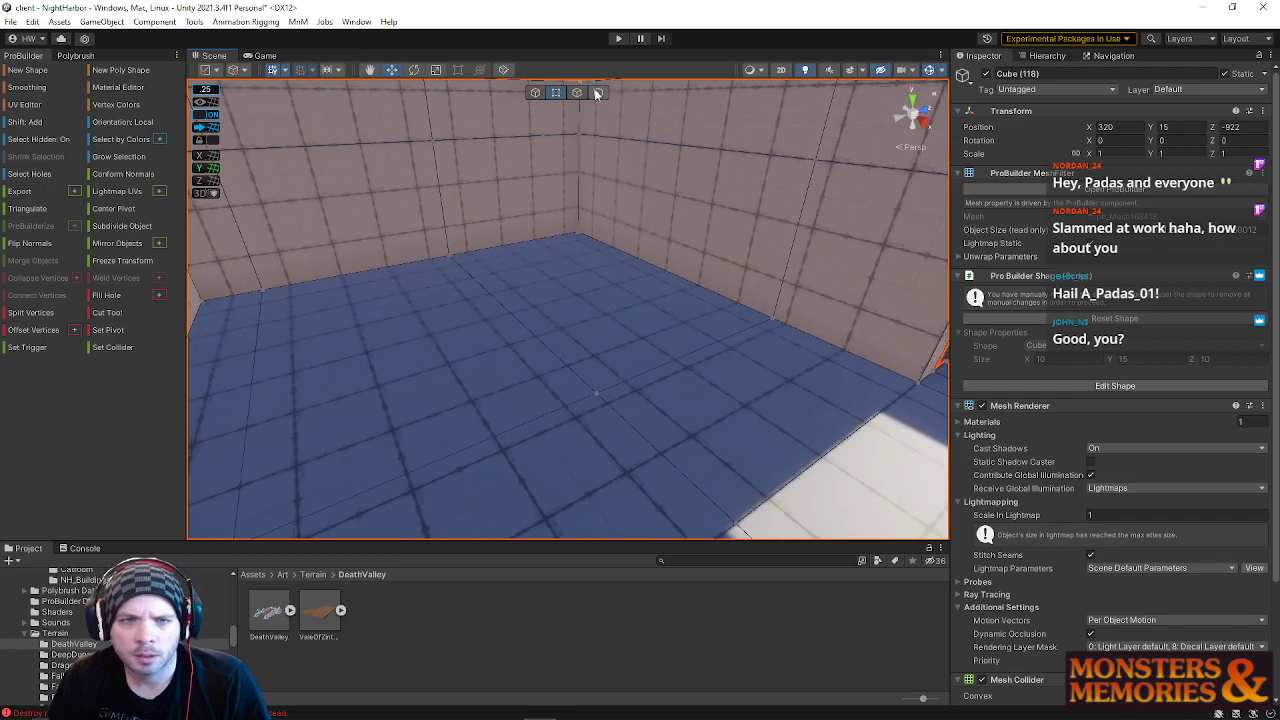
# Step: Slide the edge loop along the joined rooms' seam across the room until it lies against the side wall
pyautogui.click(577, 92)
pyautogui.click(688, 370)
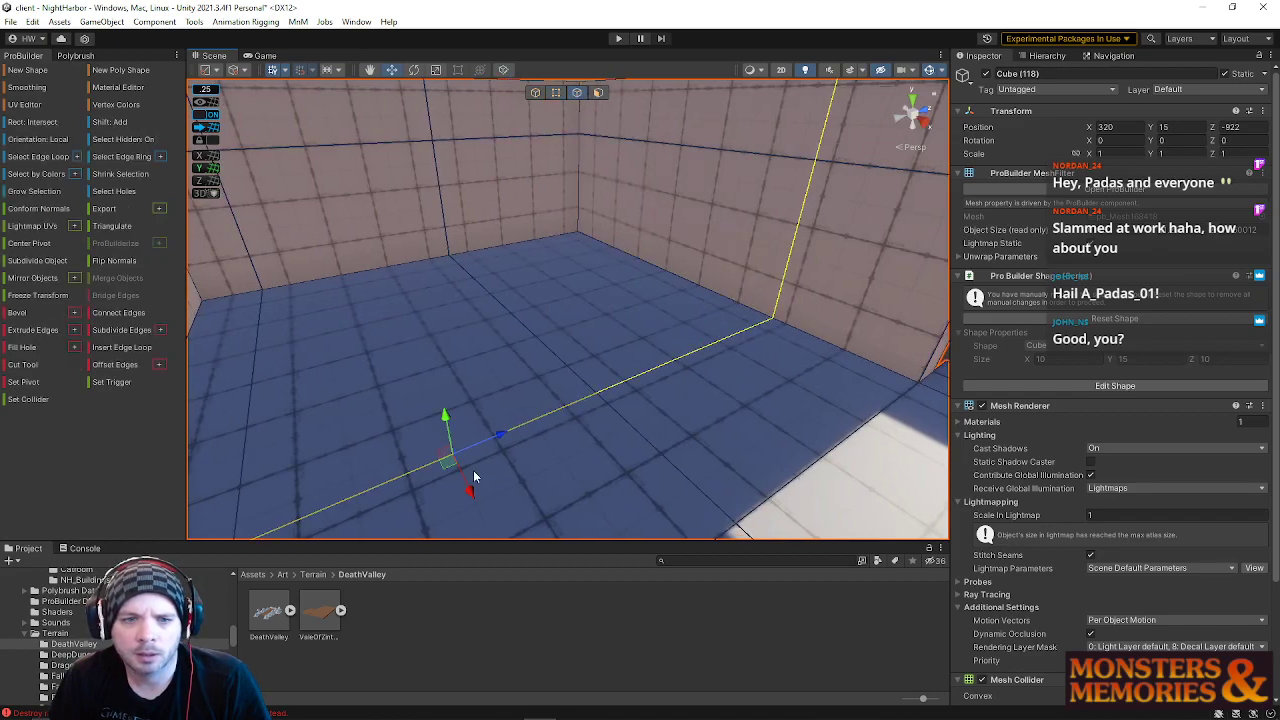
pyautogui.moveTo(467, 493); pyautogui.dragTo(317, 346)
pyautogui.moveTo(317, 346); pyautogui.dragTo(512, 400, button='right')
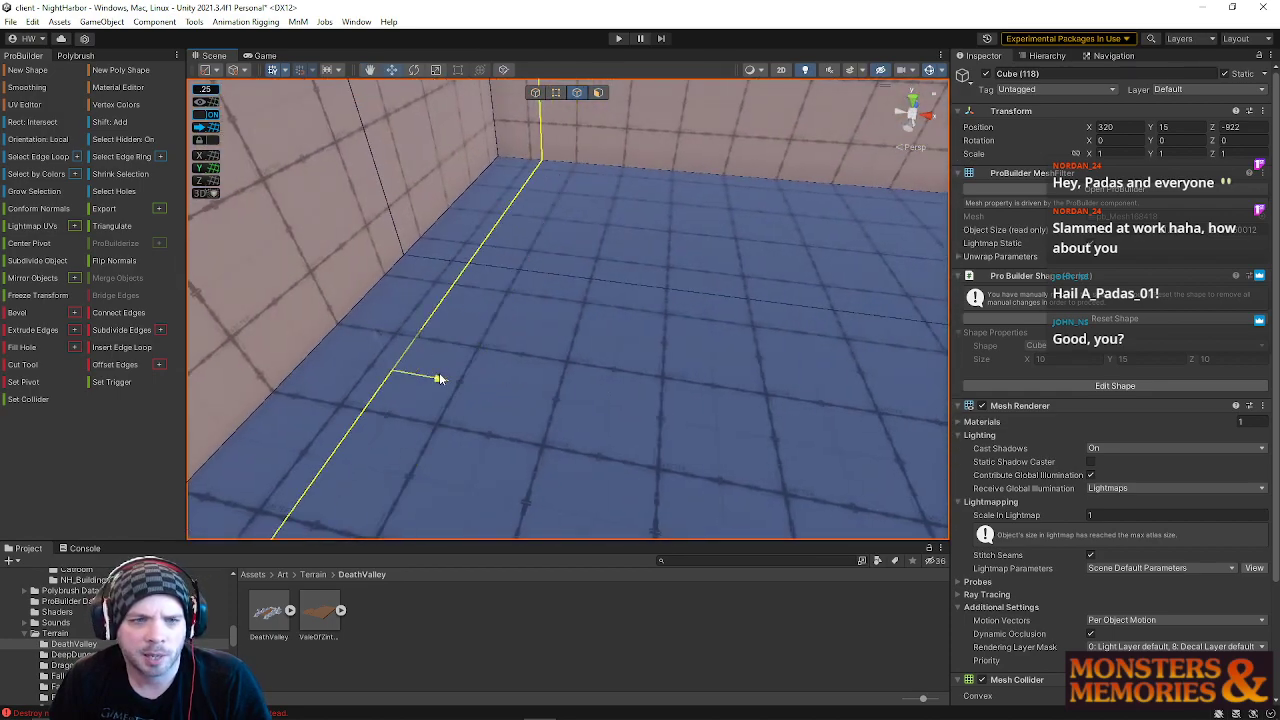
pyautogui.moveTo(352, 362); pyautogui.dragTo(509, 100, button='right')
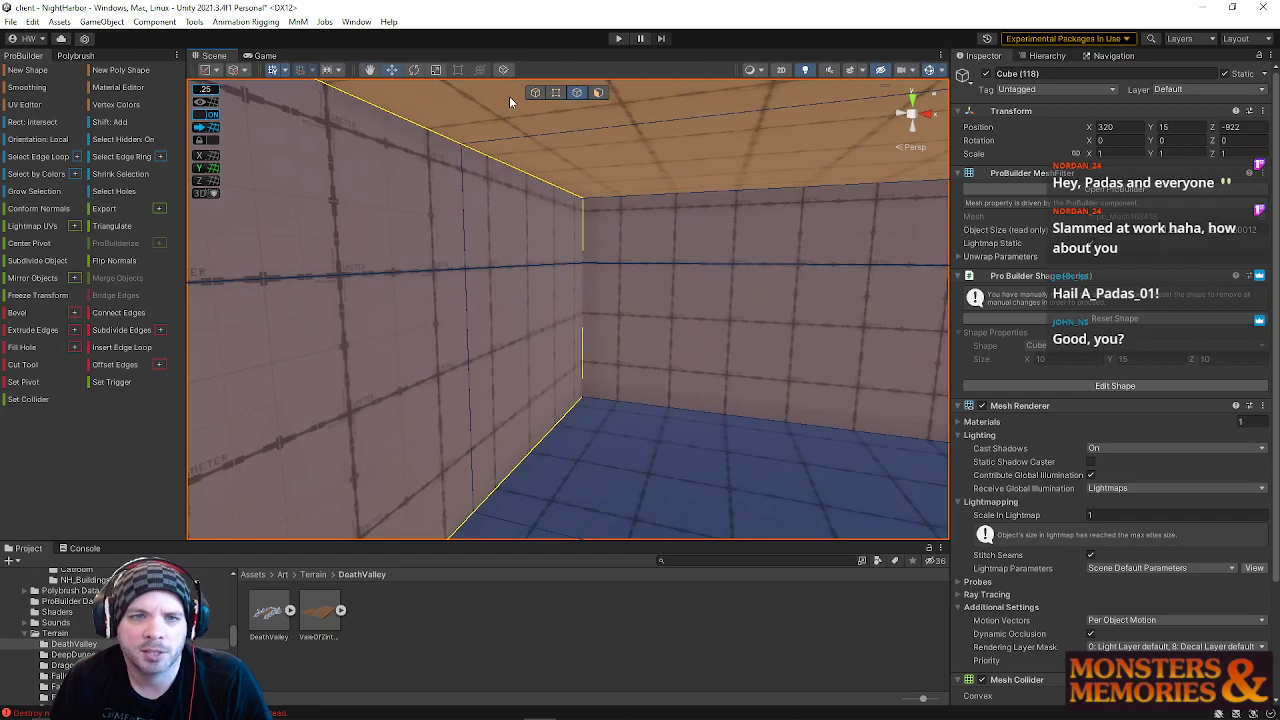
# Step: Collapse the overlapping vertices where the moved edge loop meets the side wall's corner and floor line
pyautogui.click(556, 93)
pyautogui.click(579, 262)
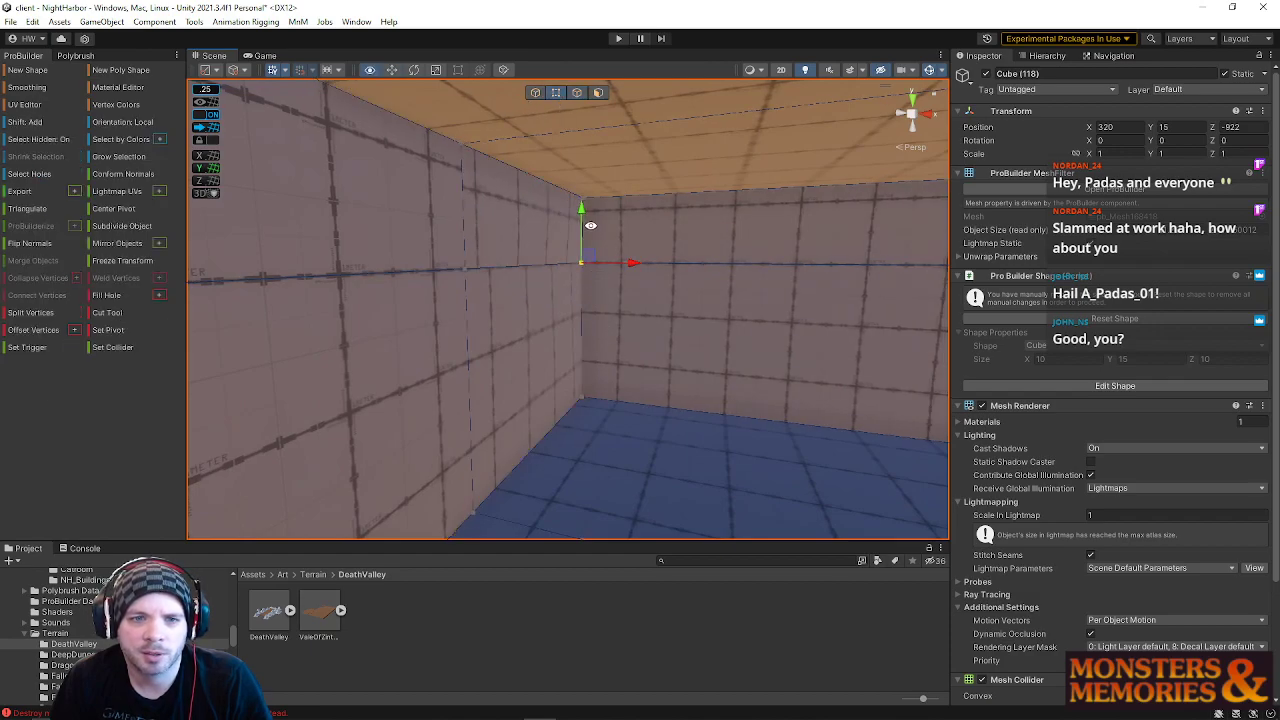
pyautogui.click(586, 402)
pyautogui.press('f')
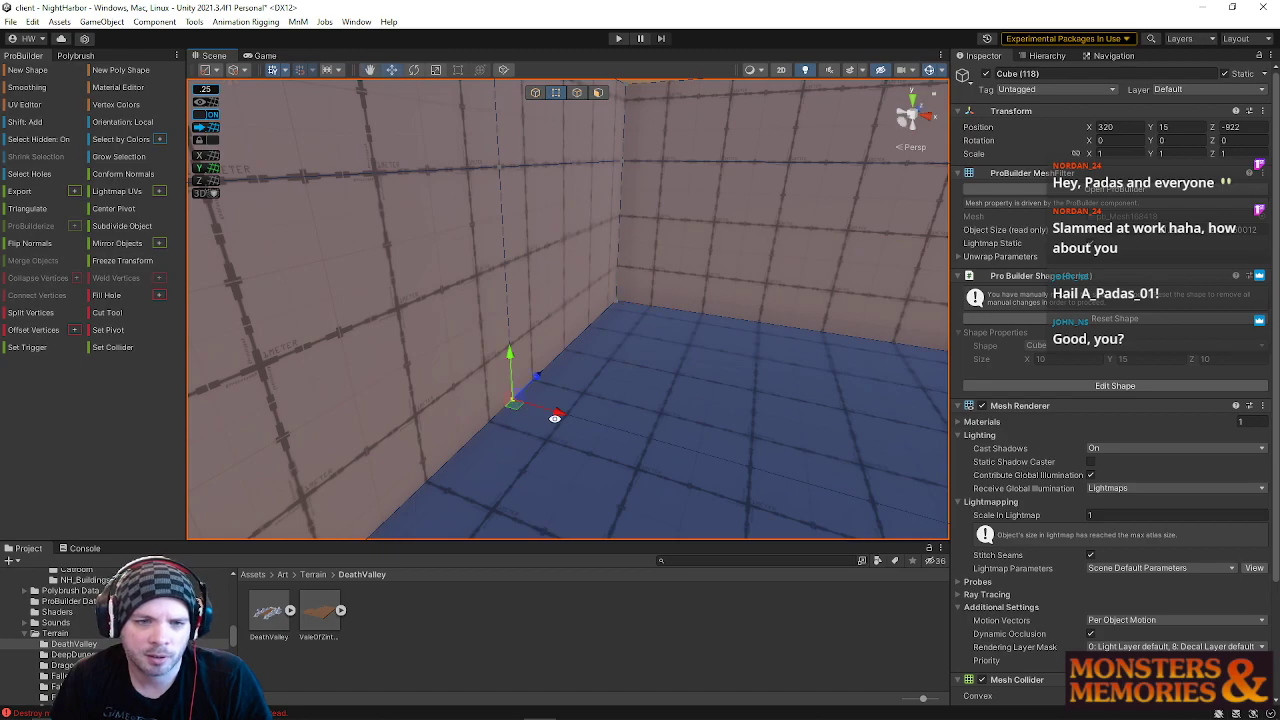
pyautogui.keyDown('alt'); pyautogui.moveTo(551, 416); pyautogui.dragTo(414, 438); pyautogui.keyUp('alt')
pyautogui.keyDown('alt'); pyautogui.moveTo(364, 477); pyautogui.dragTo(601, 265); pyautogui.keyUp('alt')
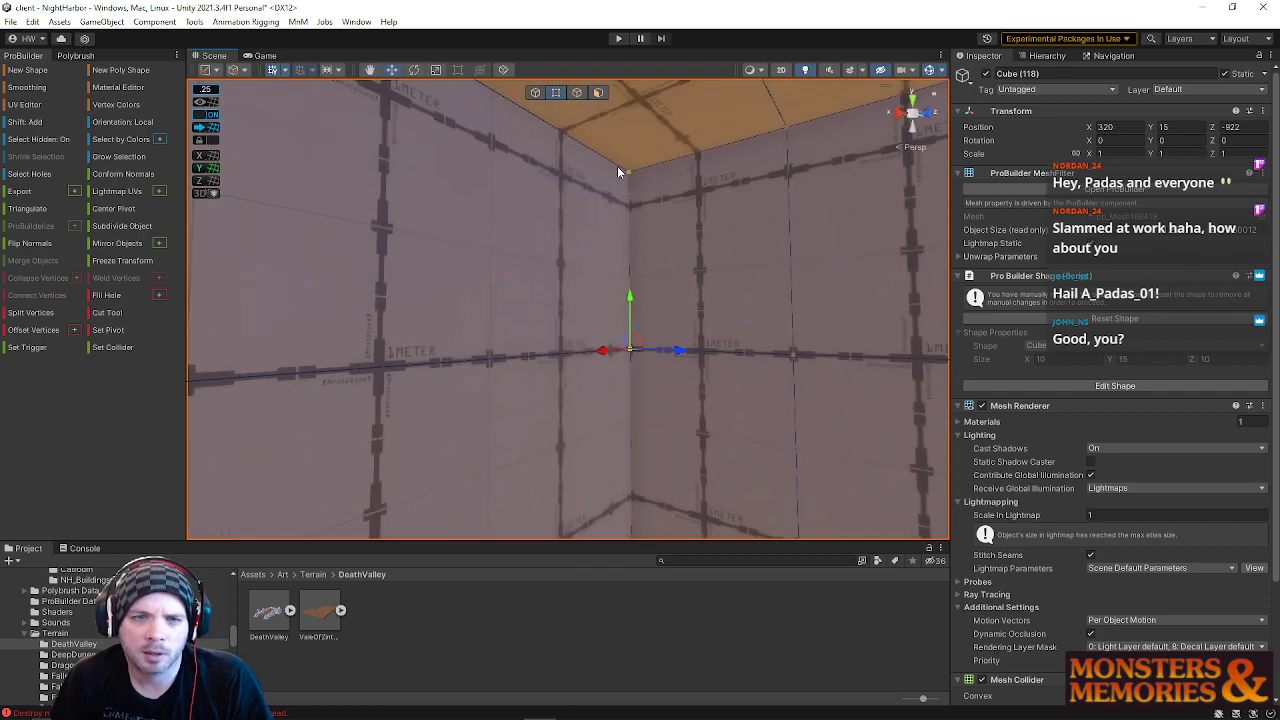
# Step: Collapse the remaining overlapping vertices along the side wall, at the ceiling line and at mid-height in the corners
pyautogui.keyDown('alt'); pyautogui.moveTo(638, 188); pyautogui.dragTo(738, 200); pyautogui.keyUp('alt')
pyautogui.keyDown('alt'); pyautogui.moveTo(666, 277); pyautogui.dragTo(633, 197, button='right'); pyautogui.keyUp('alt')
pyautogui.press('w')
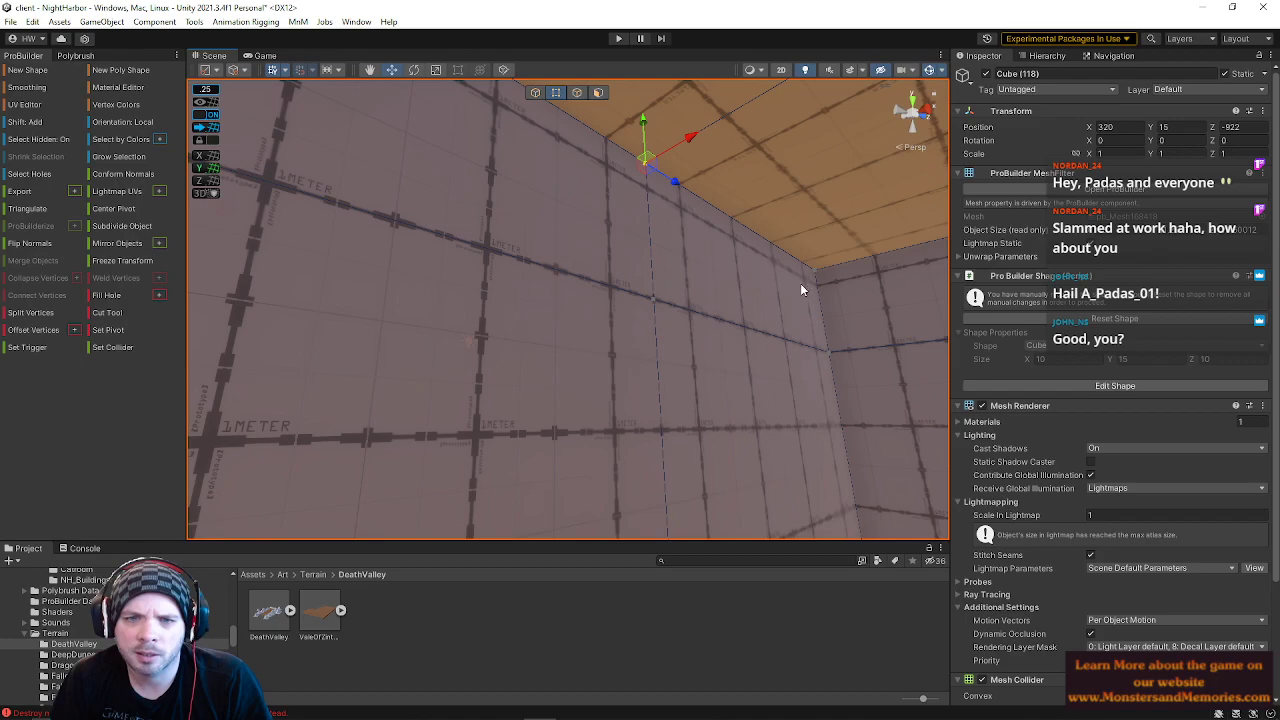
pyautogui.click(820, 272)
pyautogui.click(827, 355)
pyautogui.press('w')
pyautogui.moveTo(771, 386); pyautogui.dragTo(885, 412, button='right')
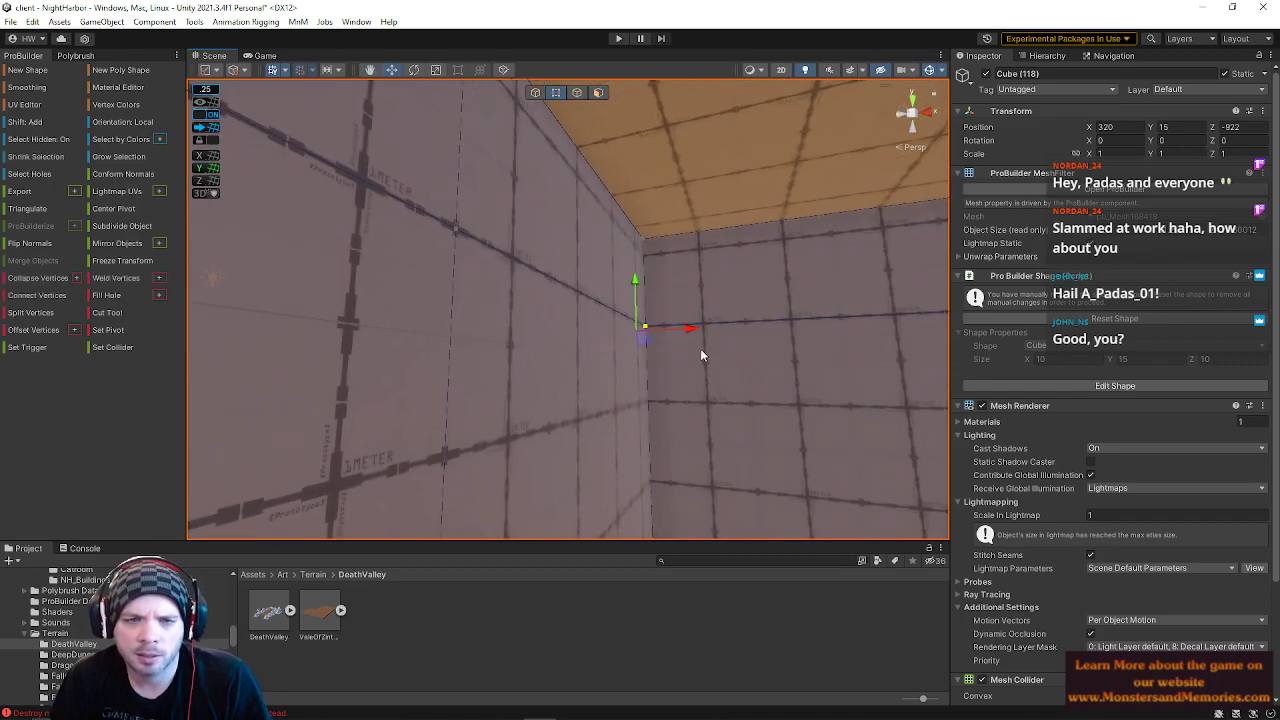
# Step: Select the face loop running through the doorway and slide it along the exterior wall toward the building's opposite corner
pyautogui.moveTo(643, 318); pyautogui.dragTo(834, 389, button='right')
pyautogui.click(600, 94)
pyautogui.click(727, 398)
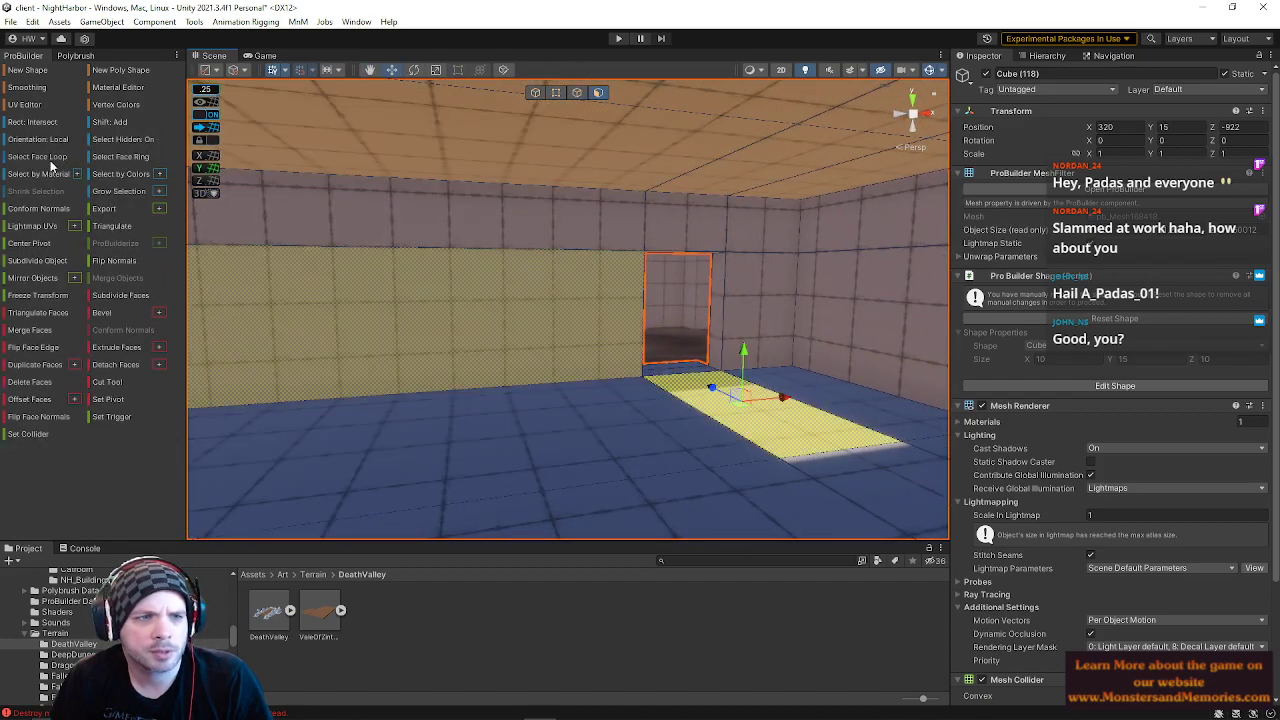
pyautogui.click(50, 162)
pyautogui.moveTo(703, 367); pyautogui.dragTo(93, 448, button='right')
pyautogui.press('s')
pyautogui.press('w')
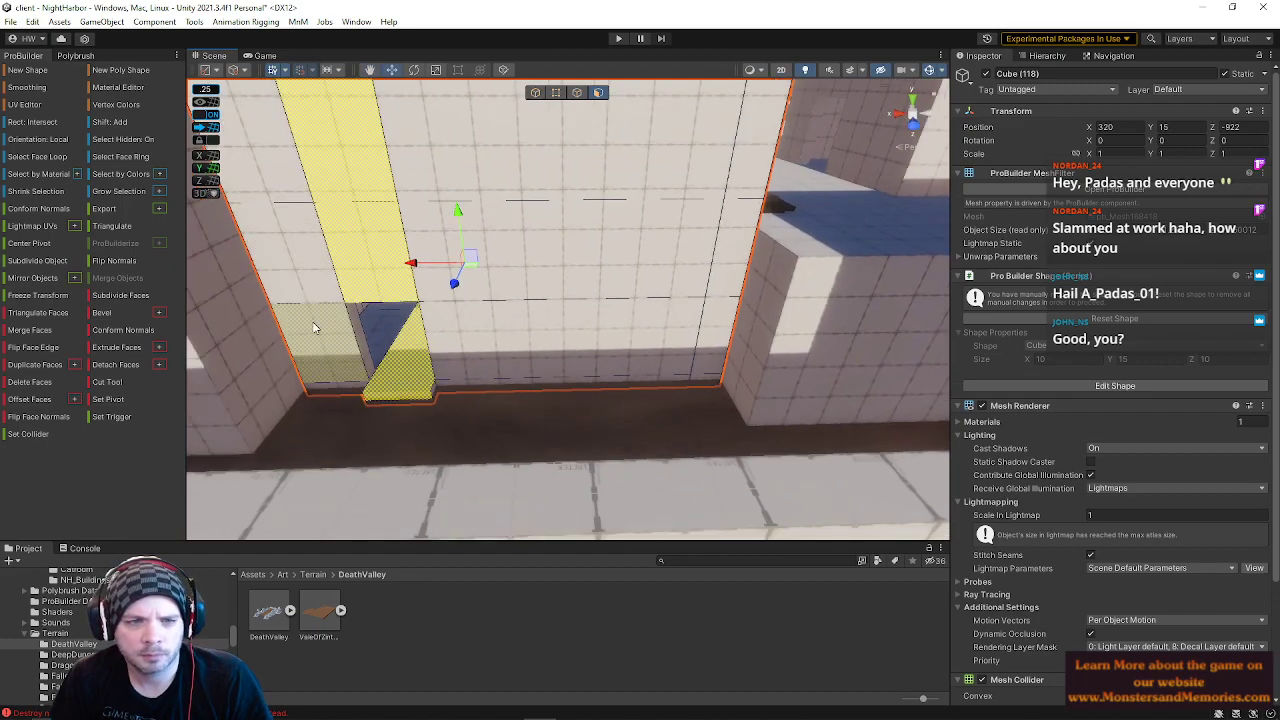
pyautogui.moveTo(415, 263); pyautogui.dragTo(553, 281)
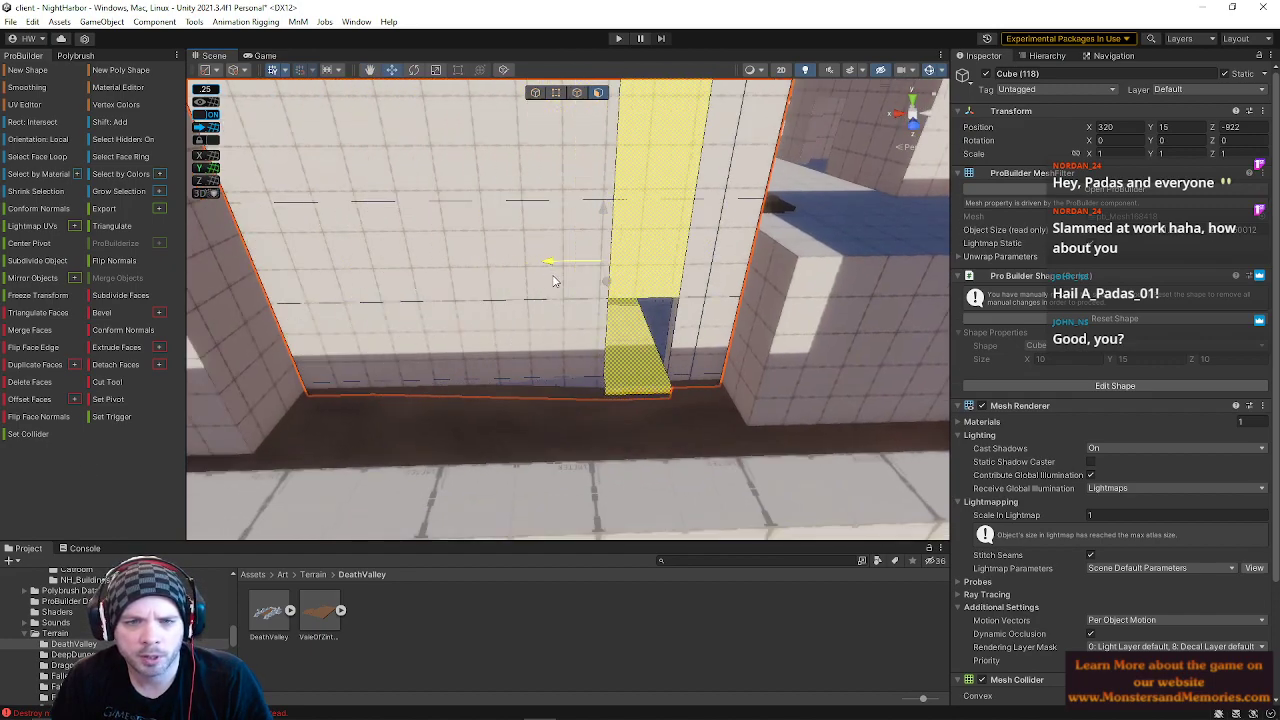
pyautogui.moveTo(553, 281); pyautogui.dragTo(397, 357, button='right')
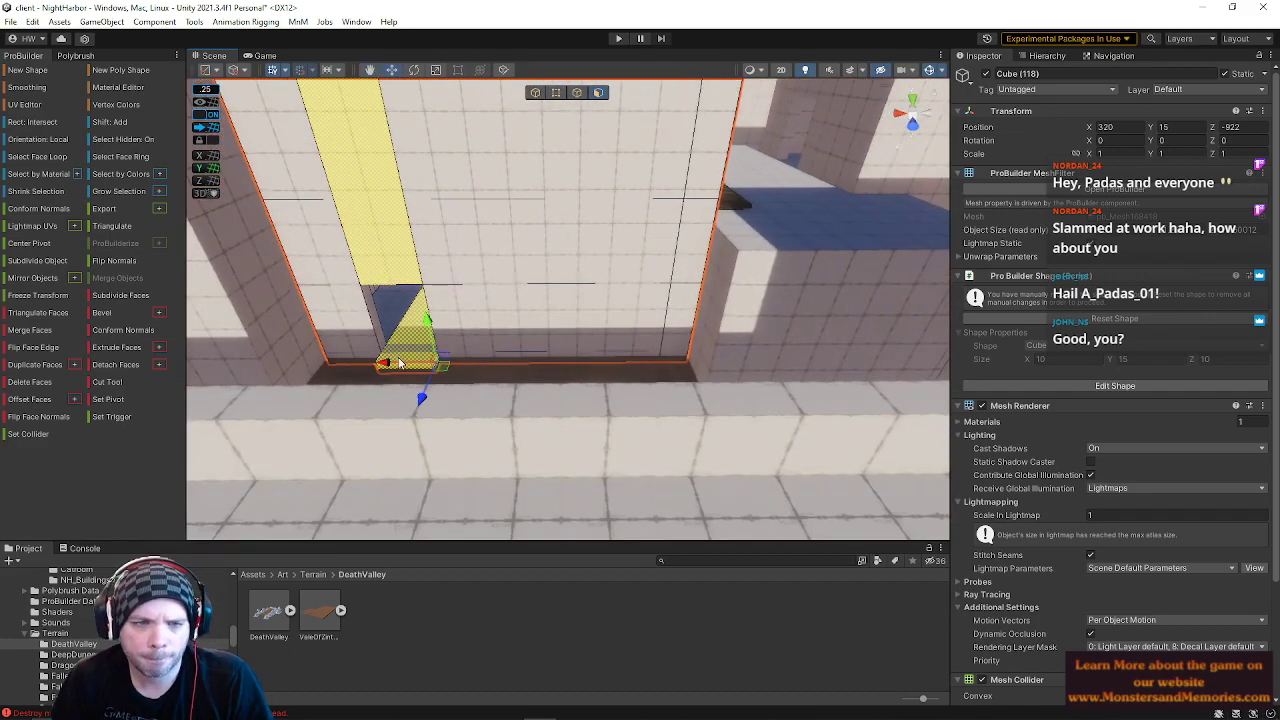
pyautogui.moveTo(389, 366); pyautogui.dragTo(584, 385)
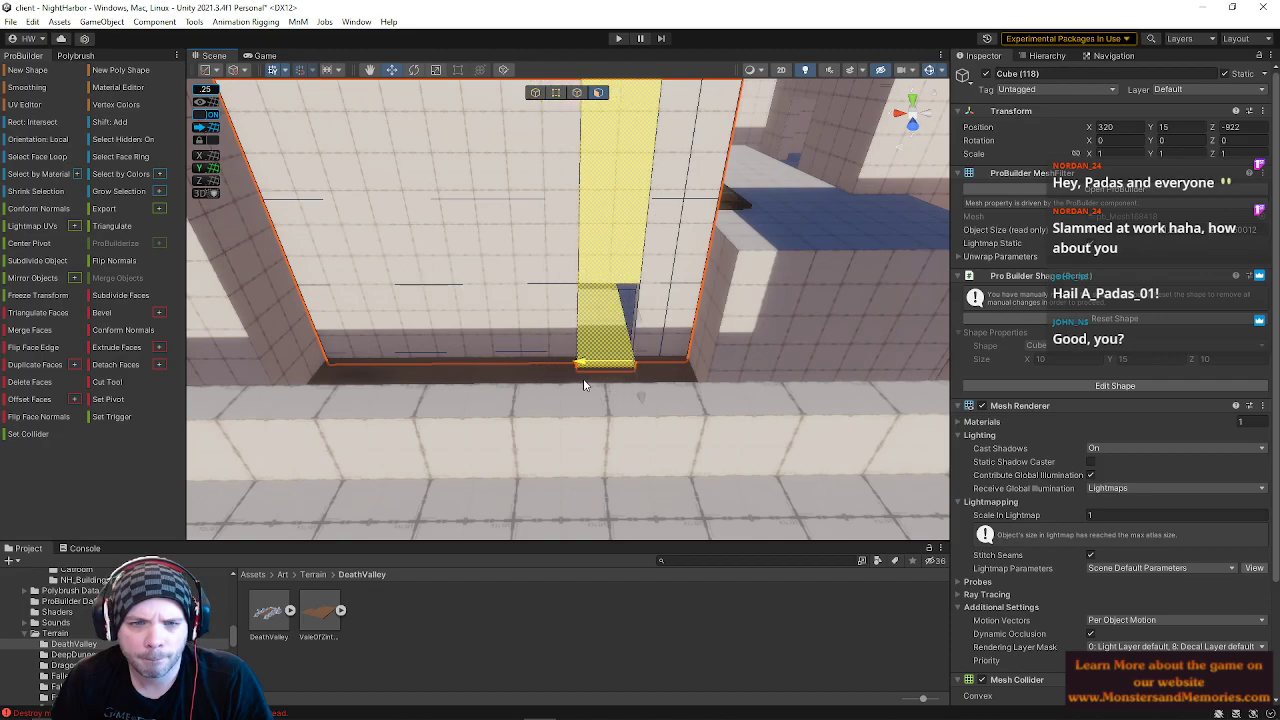
pyautogui.moveTo(584, 370); pyautogui.dragTo(300, 330, button='right')
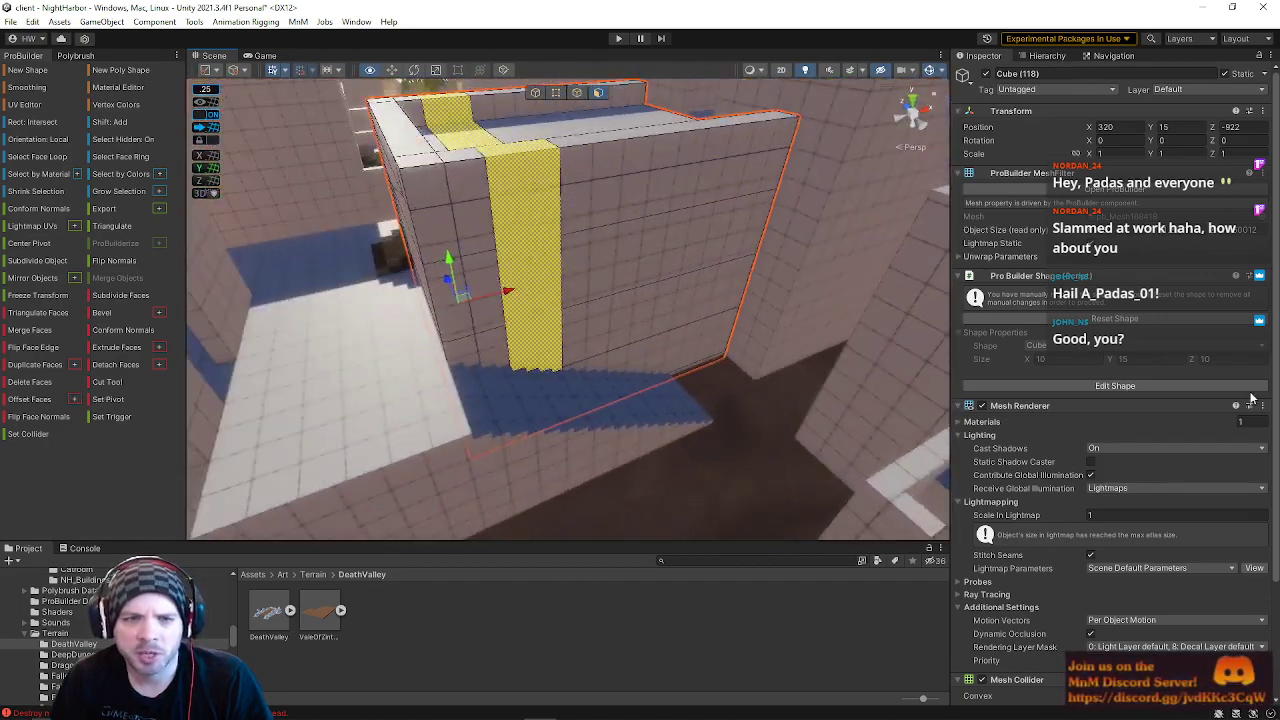
# Step: Insert a vertical edge loop across the exterior wall beside the doorway and slide it into position with the gap on its doorway side
pyautogui.moveTo(1250, 394); pyautogui.dragTo(1203, 264, button='right')
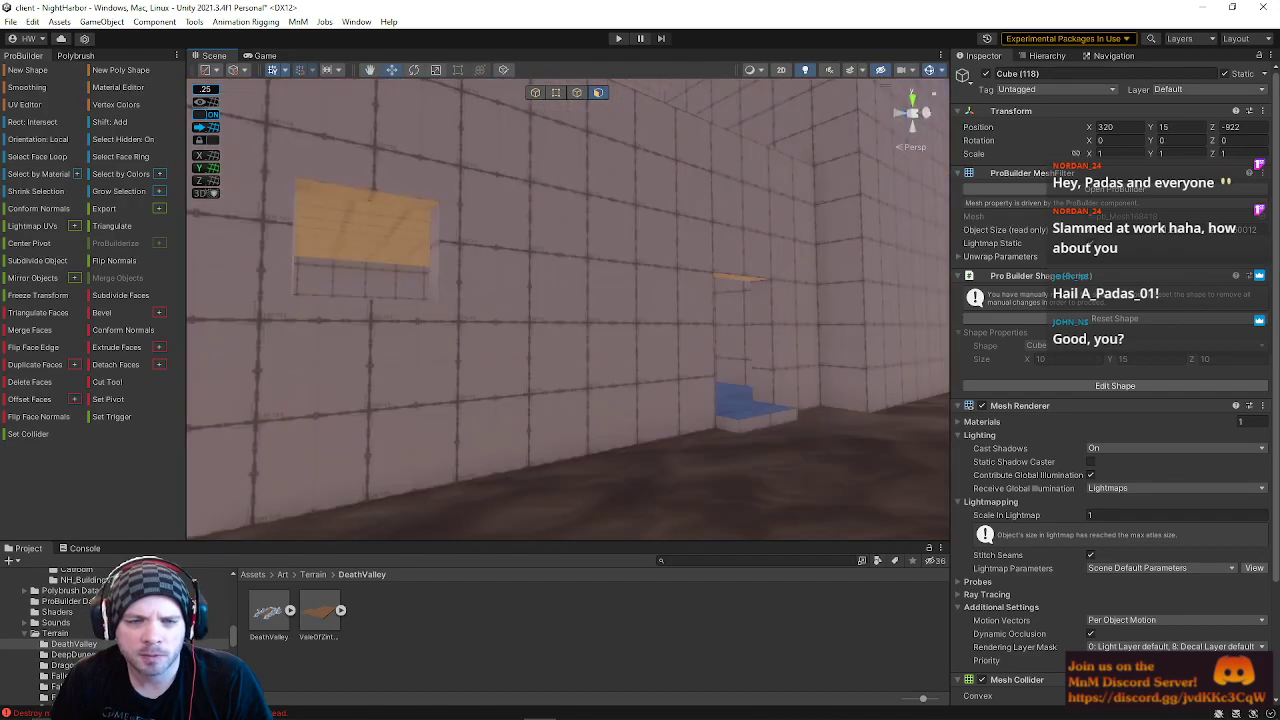
pyautogui.moveTo(322, 336); pyautogui.dragTo(368, 272, button='right')
pyautogui.click(526, 173)
pyautogui.moveTo(526, 173); pyautogui.dragTo(236, 331, button='right')
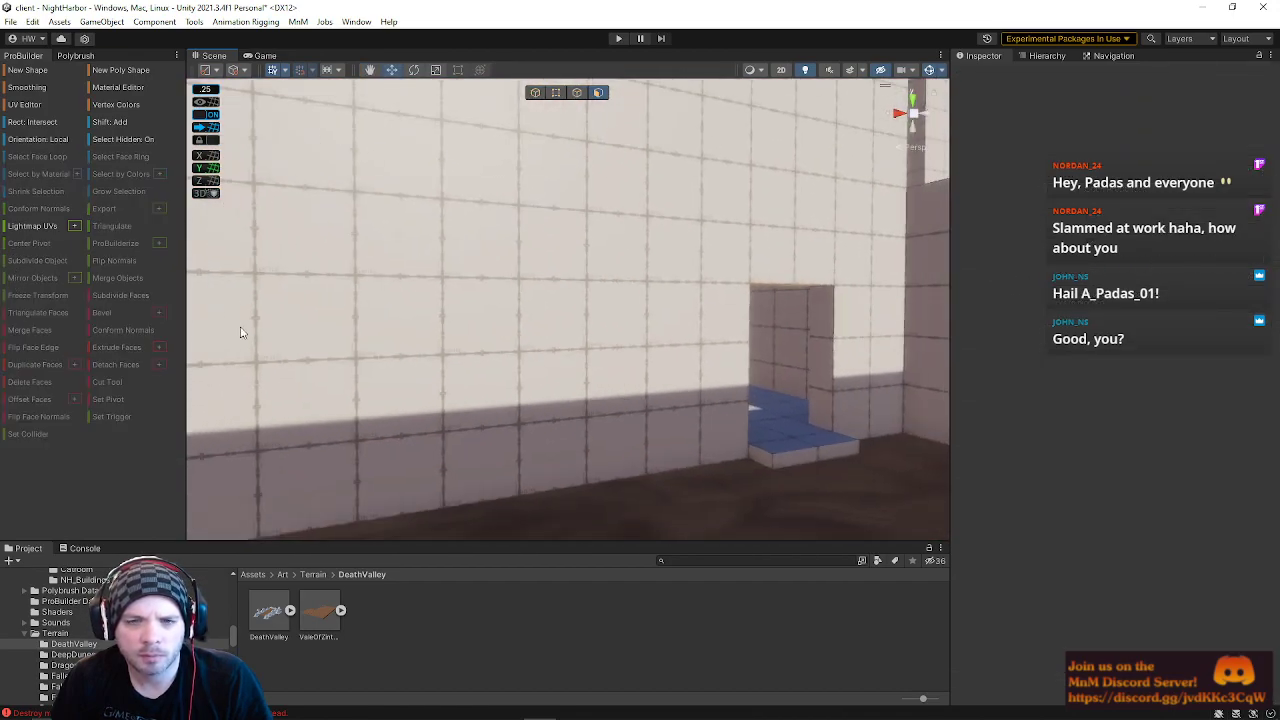
pyautogui.click(389, 294)
pyautogui.moveTo(384, 288); pyautogui.dragTo(40, 323, button='right')
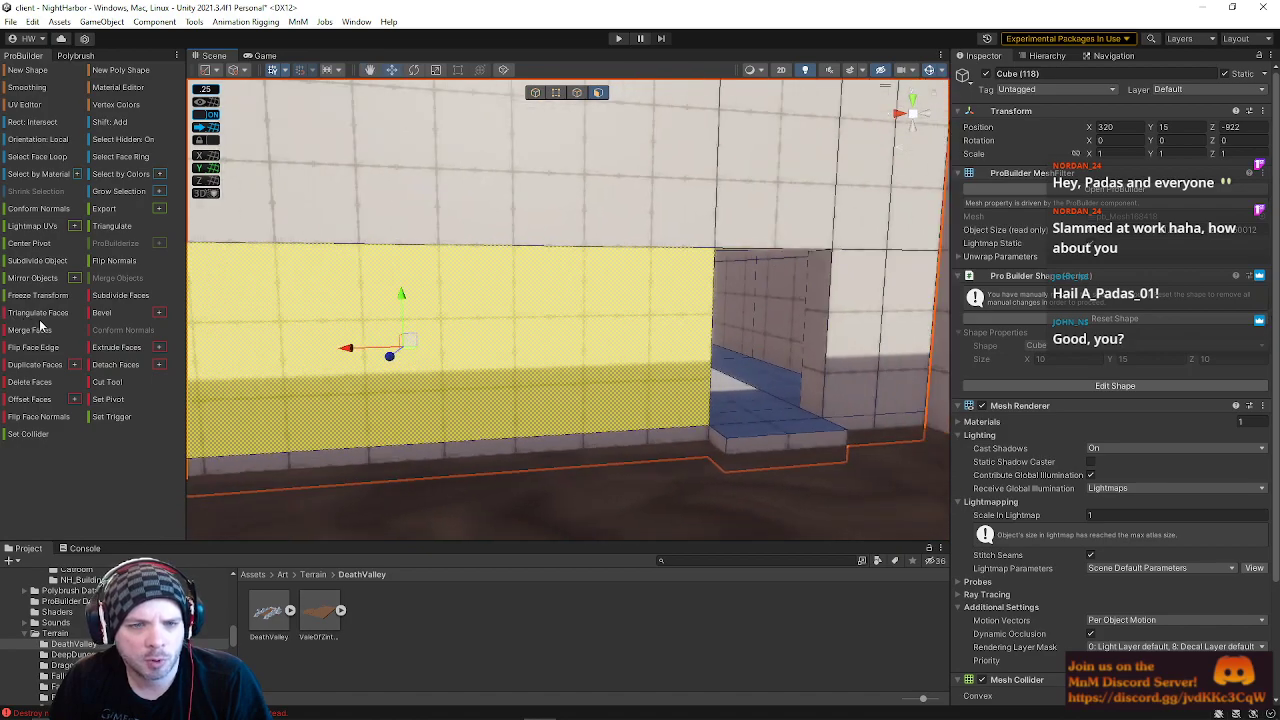
pyautogui.click(577, 92)
pyautogui.press('s')
pyautogui.moveTo(678, 312)
pyautogui.mouseDown(button='right')
pyautogui.moveTo(695, 303)
pyautogui.moveTo(679, 310)
pyautogui.mouseUp(button='right')
pyautogui.click(586, 280)
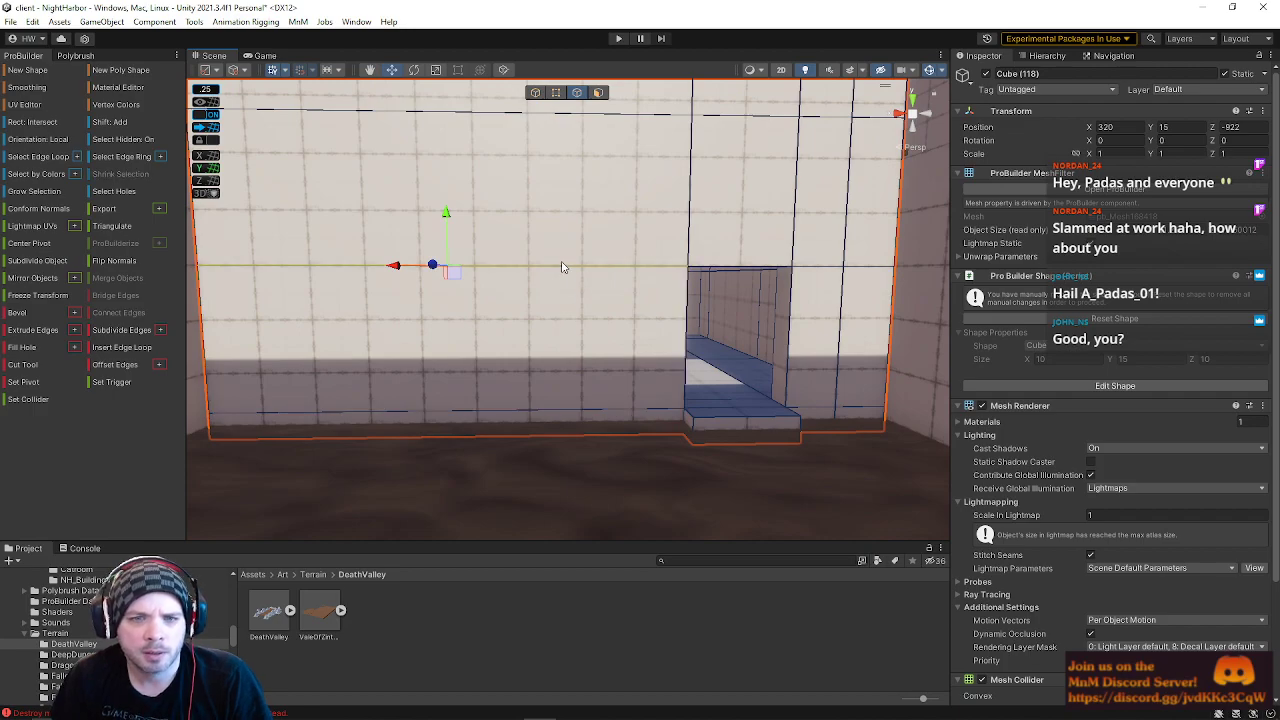
pyautogui.moveTo(580, 287); pyautogui.dragTo(517, 165, button='right')
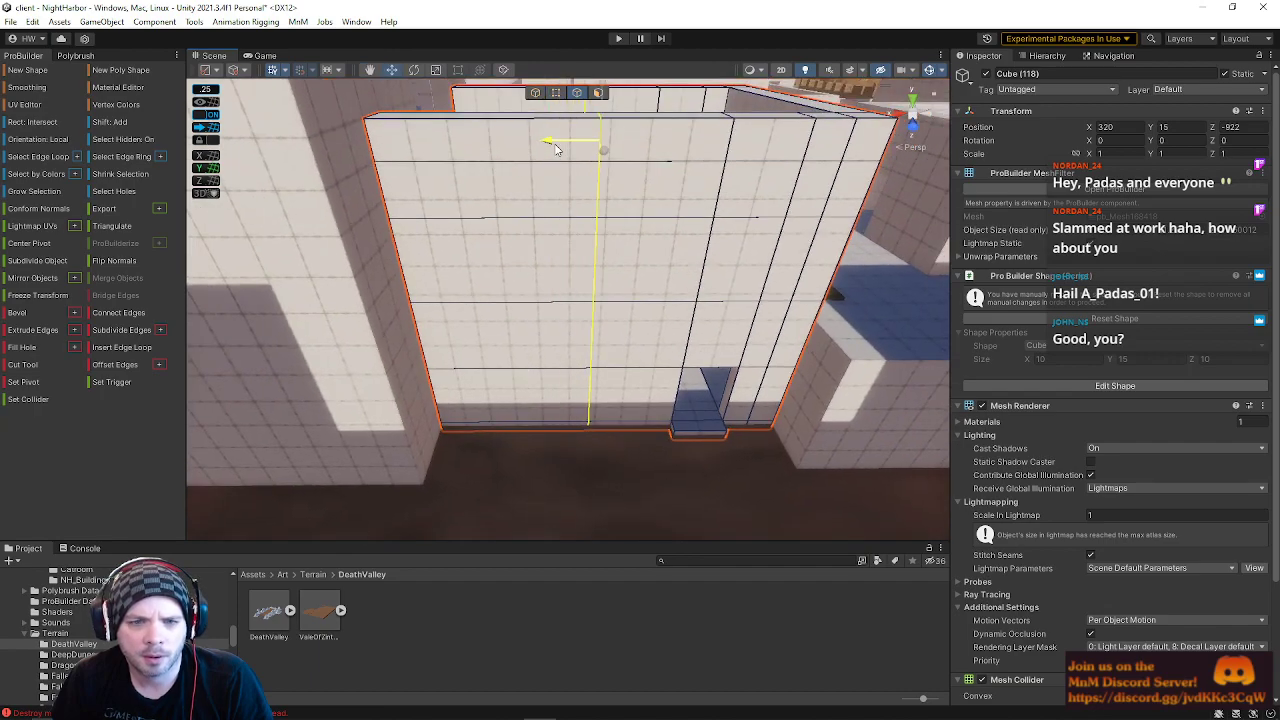
pyautogui.moveTo(556, 149); pyautogui.dragTo(561, 148)
# Step: Insert a second vertical edge loop in the exterior wall, on the first loop's side away from the doorway
pyautogui.click(512, 170)
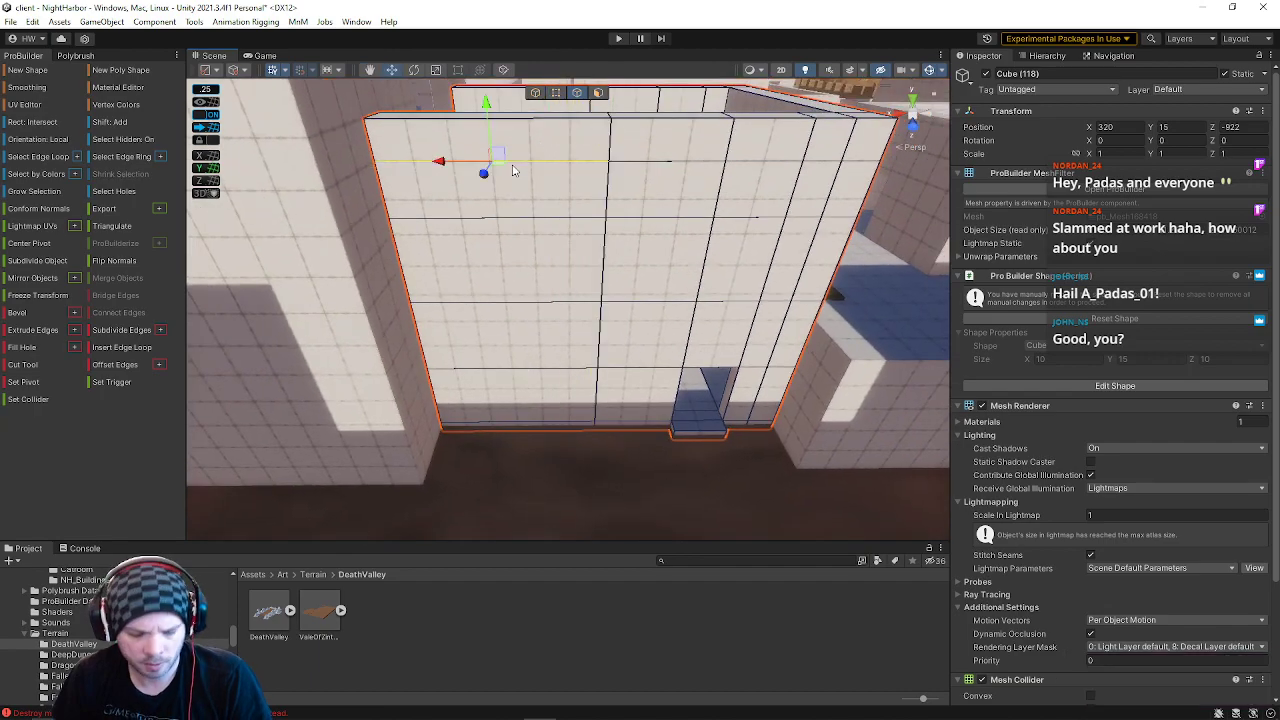
pyautogui.hotkey('alt', 'u')
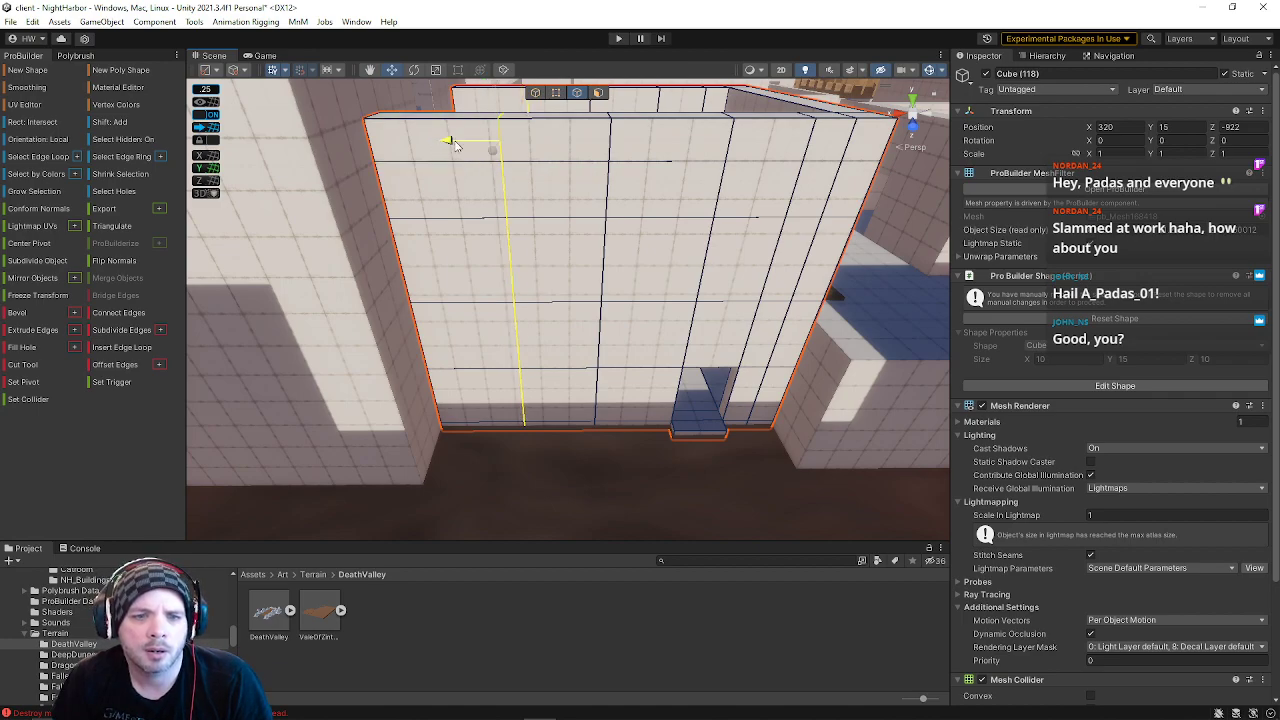
pyautogui.press('q')
pyautogui.moveTo(581, 290); pyautogui.dragTo(663, 197, button='right')
pyautogui.press('w')
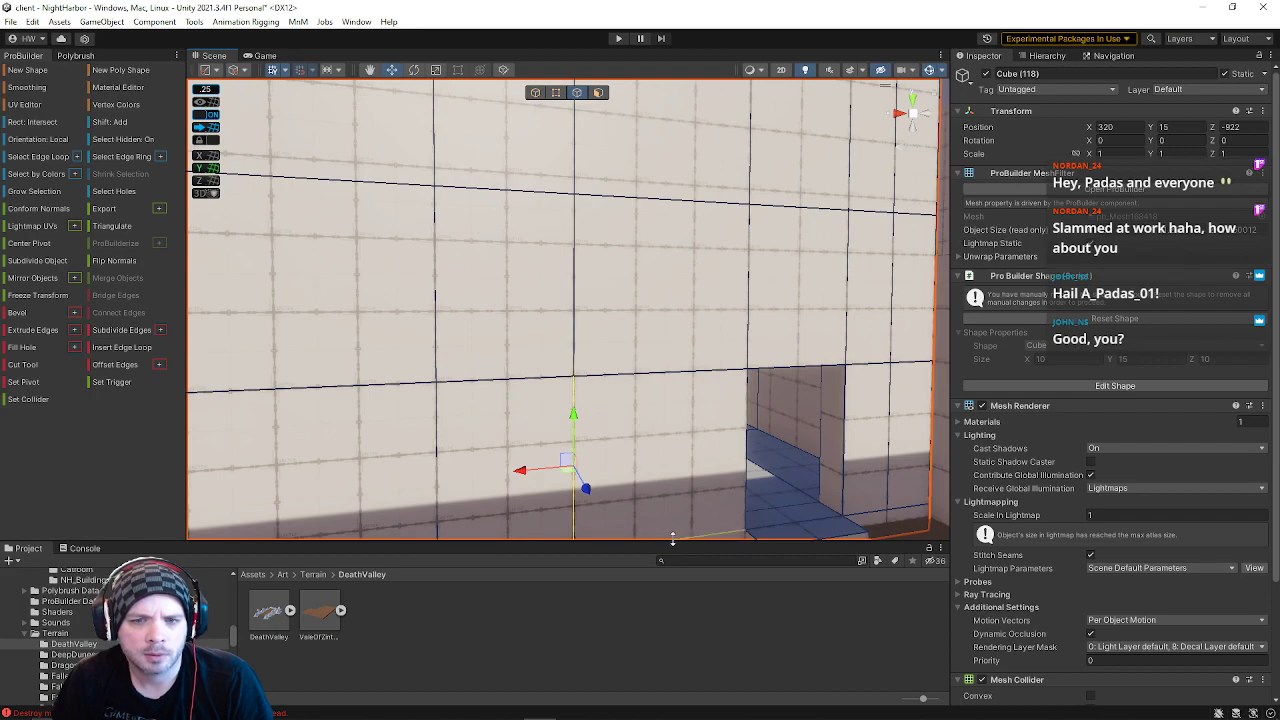
# Step: Slide the edge loop farthest from the doorway away until the two loops stand three grid squares apart
pyautogui.moveTo(646, 508); pyautogui.dragTo(618, 500, button='right')
pyautogui.moveTo(593, 188)
pyautogui.mouseDown()
pyautogui.moveTo(596, 132)
pyautogui.moveTo(590, 203)
pyautogui.moveTo(591, 185)
pyautogui.mouseUp()
pyautogui.moveTo(497, 316); pyautogui.dragTo(1169, 322, button='right')
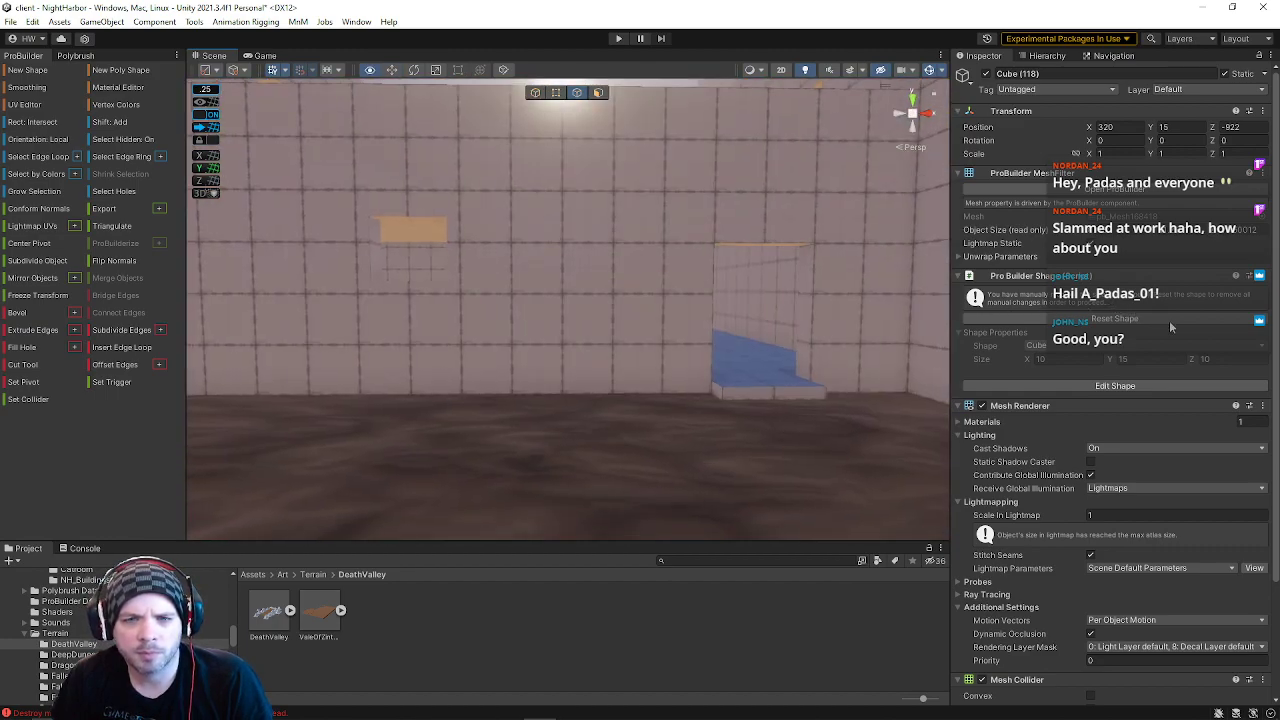
pyautogui.press('f')
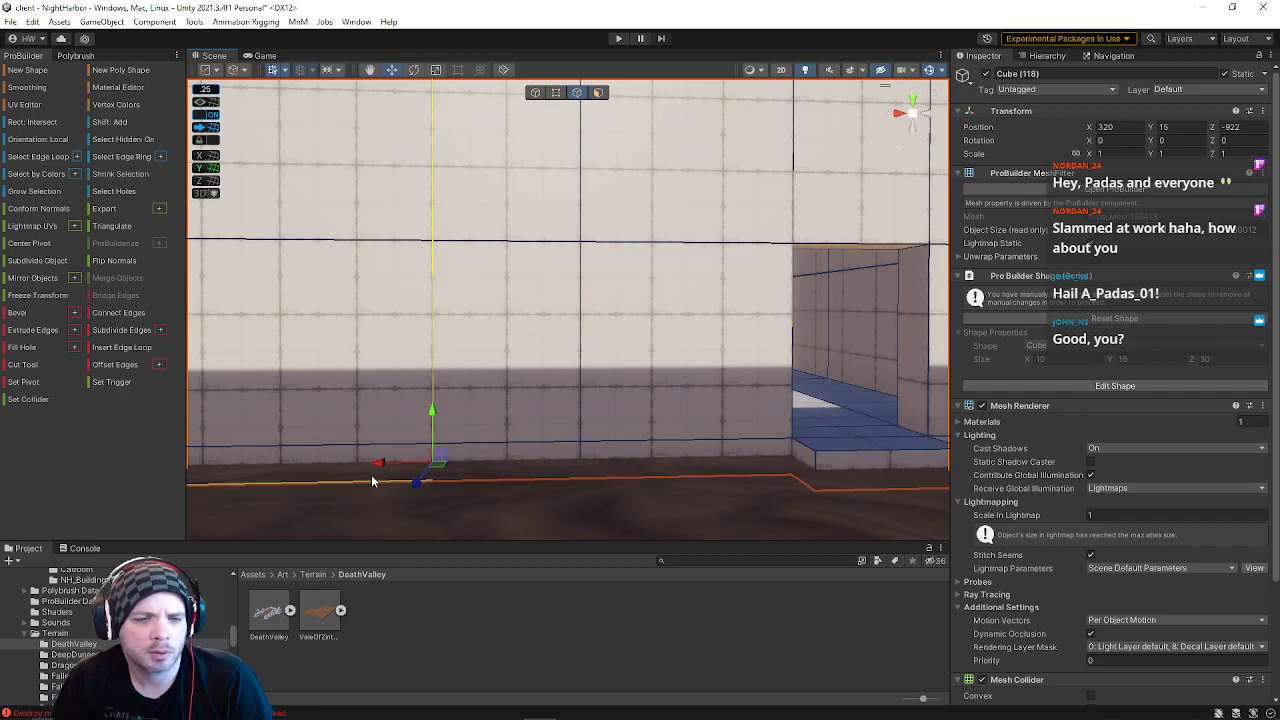
pyautogui.click(380, 458)
pyautogui.doubleClick(445, 407)
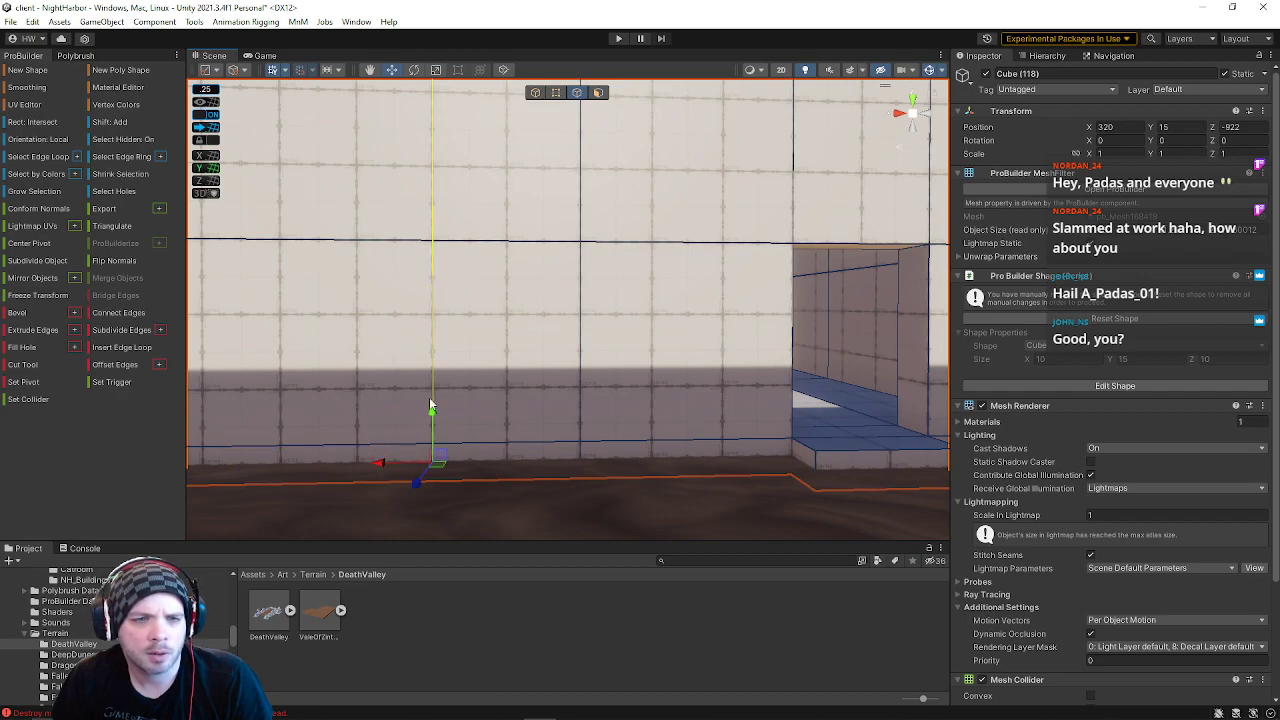
pyautogui.moveTo(381, 463); pyautogui.dragTo(311, 454)
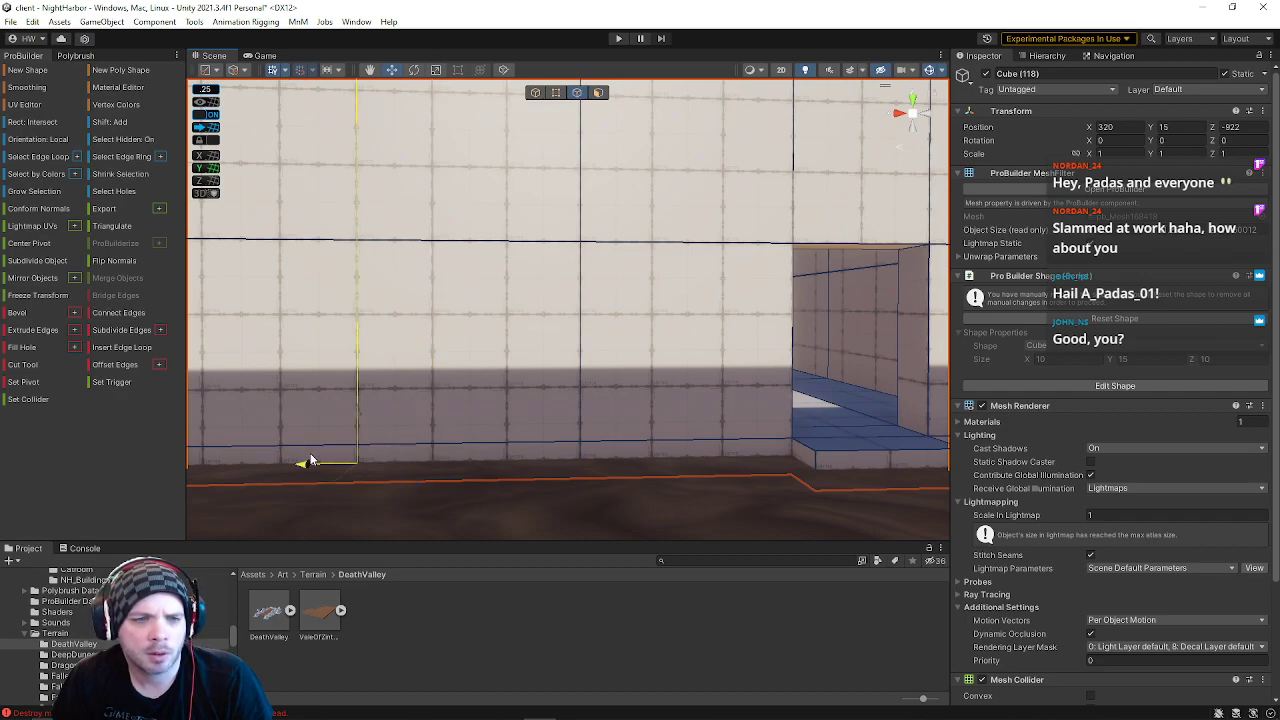
# Step: Inset the exterior wall face between the two edge loops to start a window outline
pyautogui.click(598, 92)
pyautogui.click(455, 310)
pyautogui.moveTo(466, 343); pyautogui.dragTo(460, 346)
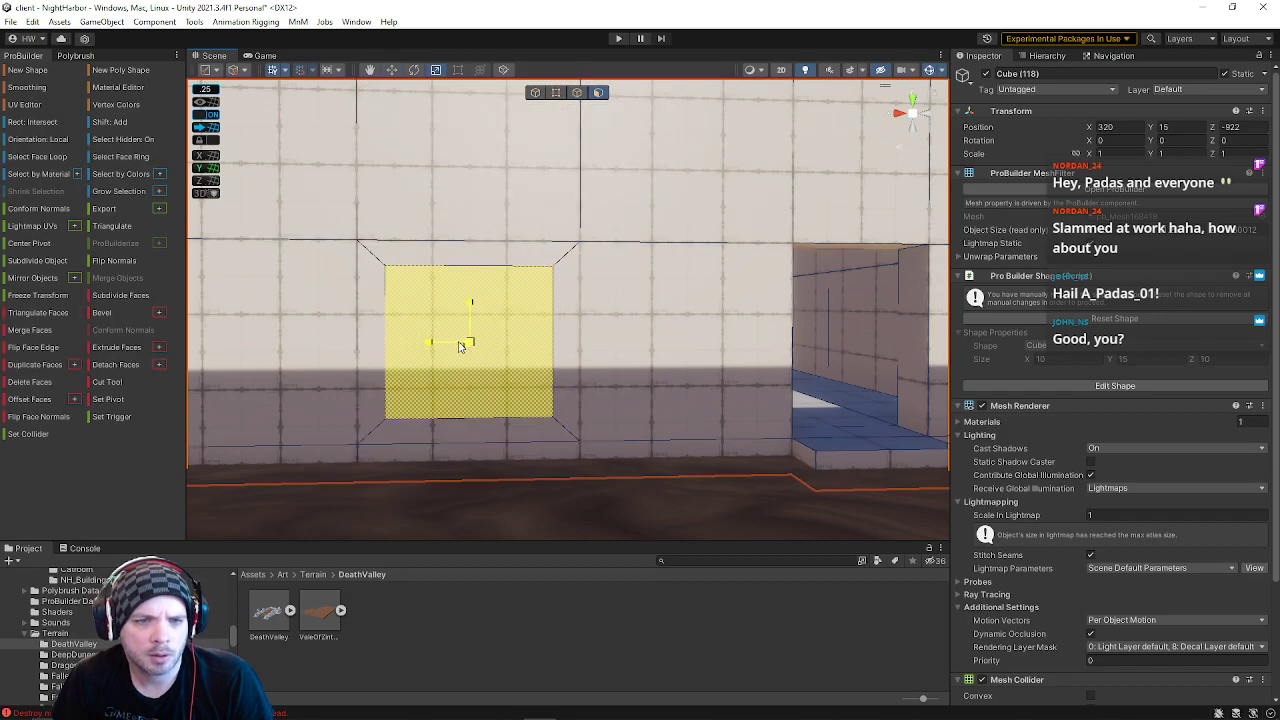
# Step: Raise the window outline's bottom edge to sill height and bring the side edge farthest from the doorway inward
pyautogui.press('f')
pyautogui.press('w')
pyautogui.click(577, 92)
pyautogui.click(566, 164)
pyautogui.press('s')
pyautogui.moveTo(617, 200); pyautogui.dragTo(597, 224, button='right')
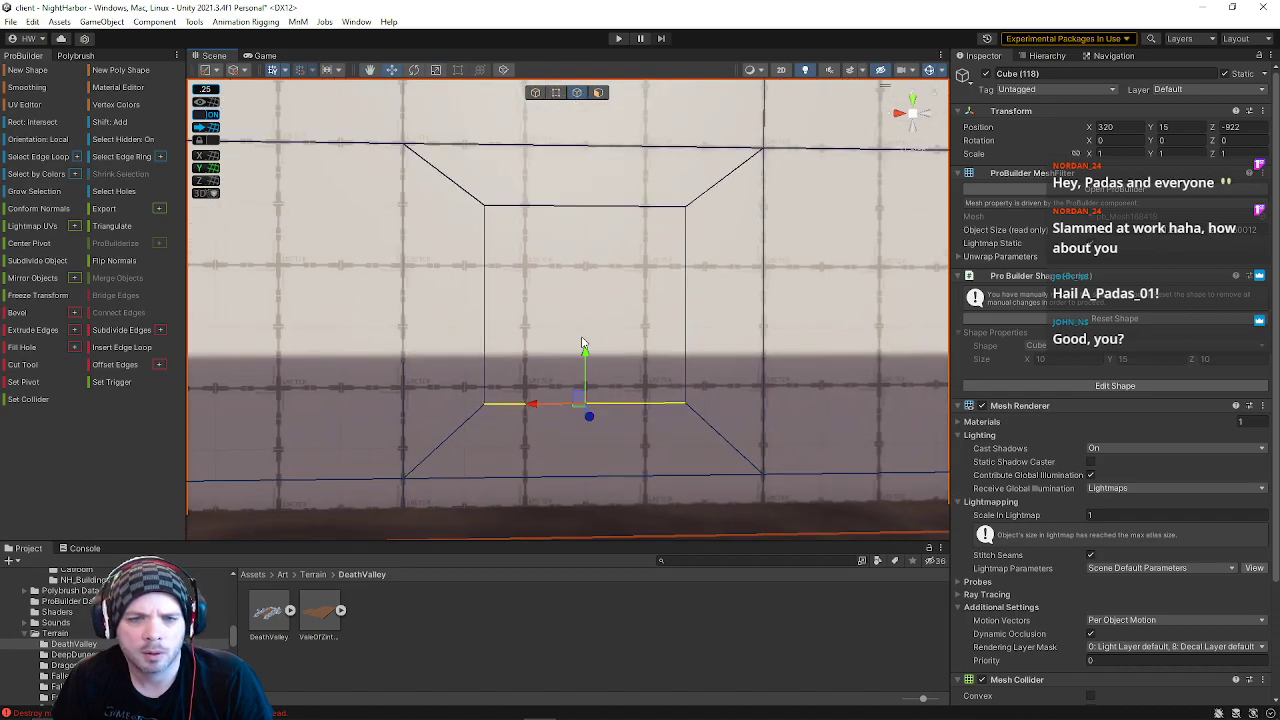
pyautogui.moveTo(586, 350); pyautogui.dragTo(590, 286)
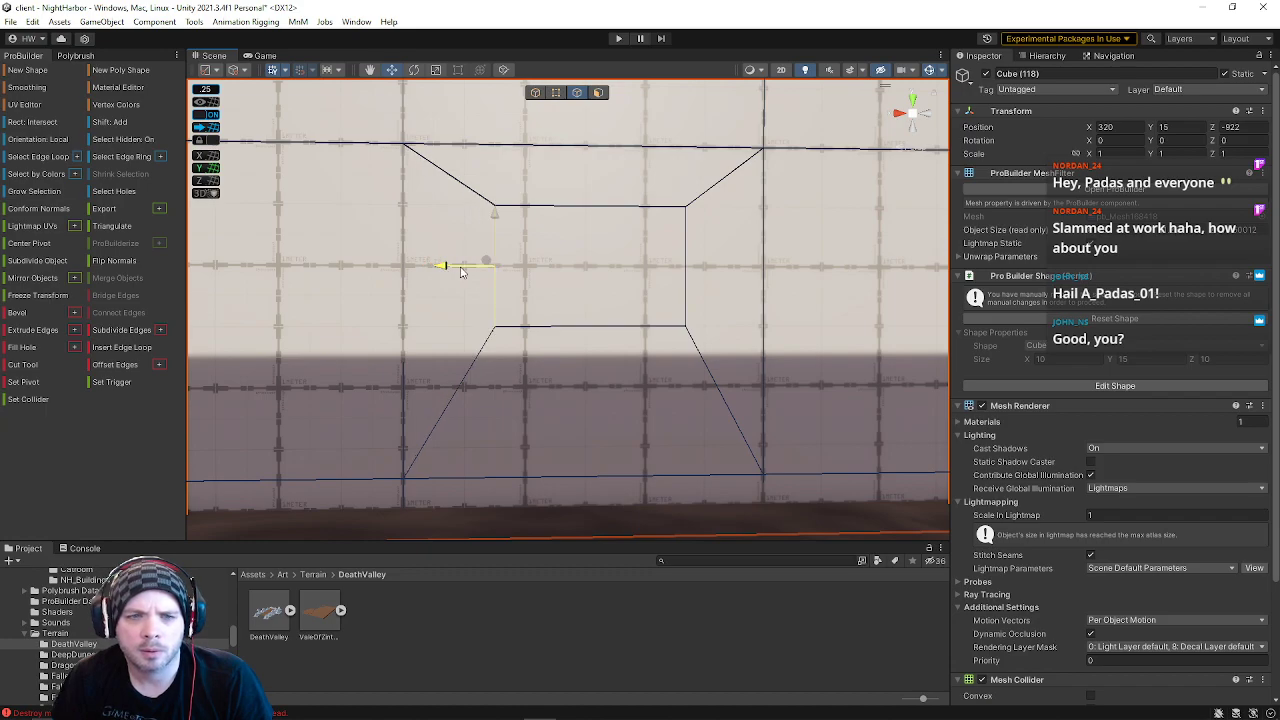
pyautogui.moveTo(448, 271); pyautogui.dragTo(479, 271)
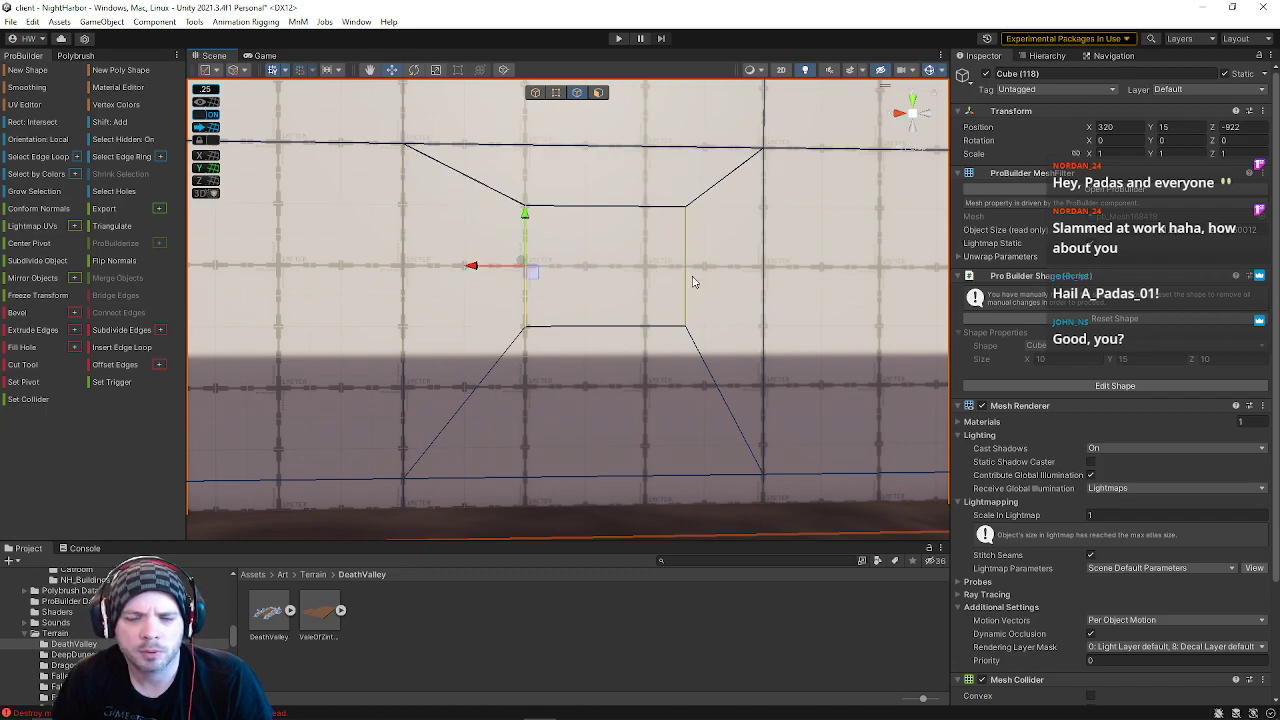
# Step: Shift both upright edges of the window outline together until it is centered between the two edge loops
pyautogui.moveTo(676, 292); pyautogui.dragTo(696, 270, button='right')
pyautogui.moveTo(636, 324); pyautogui.dragTo(502, 265, button='right')
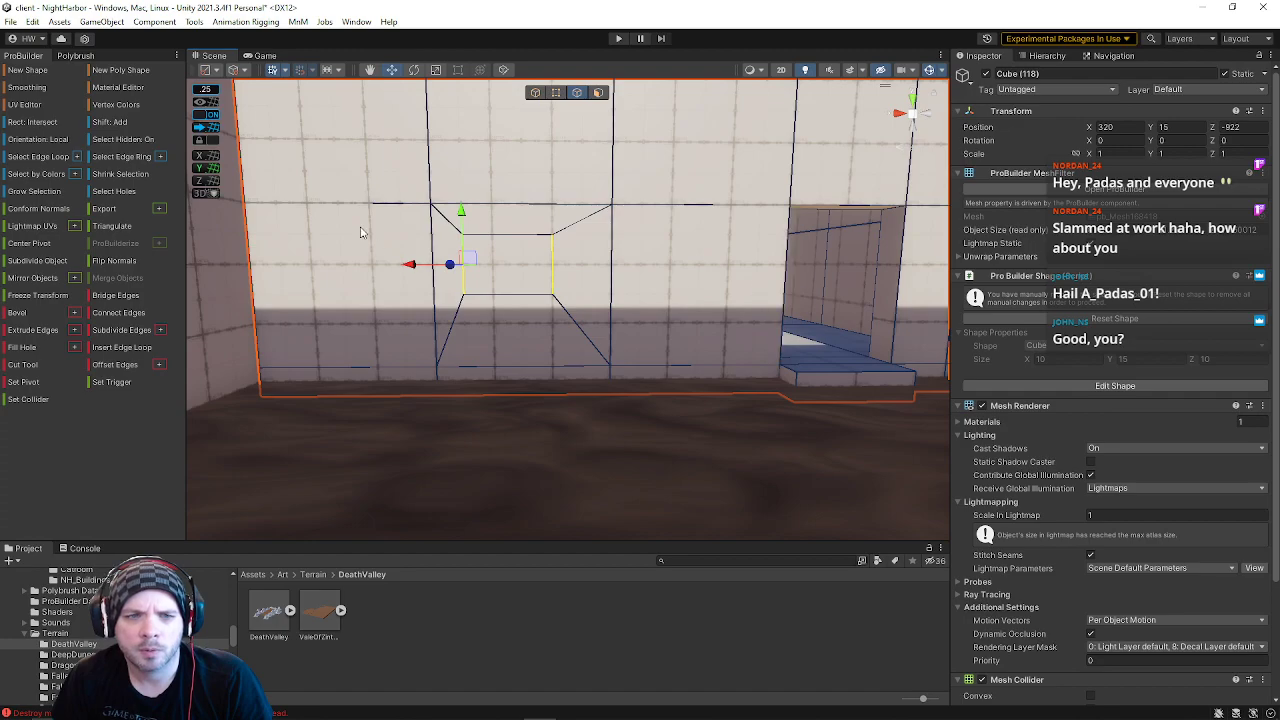
pyautogui.press('f')
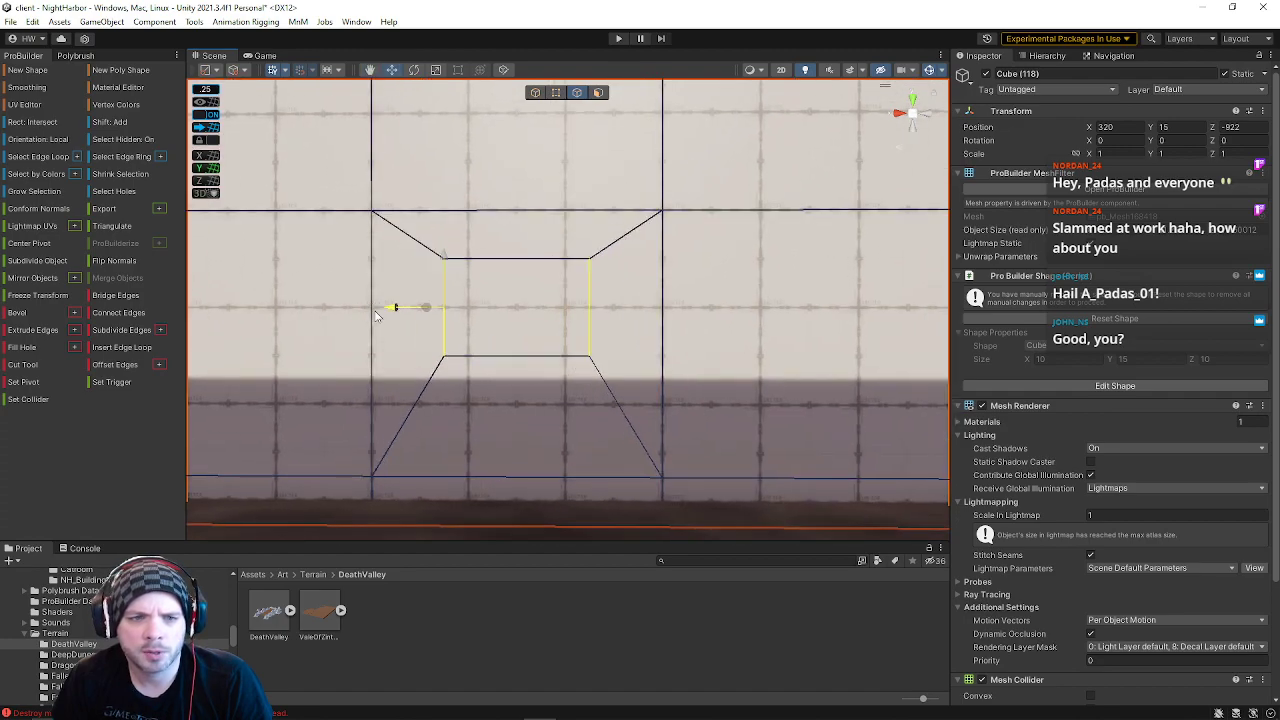
pyautogui.press('s')
pyautogui.moveTo(530, 346); pyautogui.dragTo(530, 330, button='right')
# Step: Select the exterior window face and inset the matching wall face inside the room
pyautogui.click(598, 92)
pyautogui.click(543, 335)
pyautogui.moveTo(640, 348); pyautogui.dragTo(550, 386, button='right')
pyautogui.press('w')
pyautogui.press('s')
pyautogui.press('r')
pyautogui.moveTo(601, 321); pyautogui.dragTo(583, 322)
# Step: Raise the interior outline's bottom edge and bring both side edges inward to line up with the exterior window
pyautogui.click(576, 92)
pyautogui.click(472, 231)
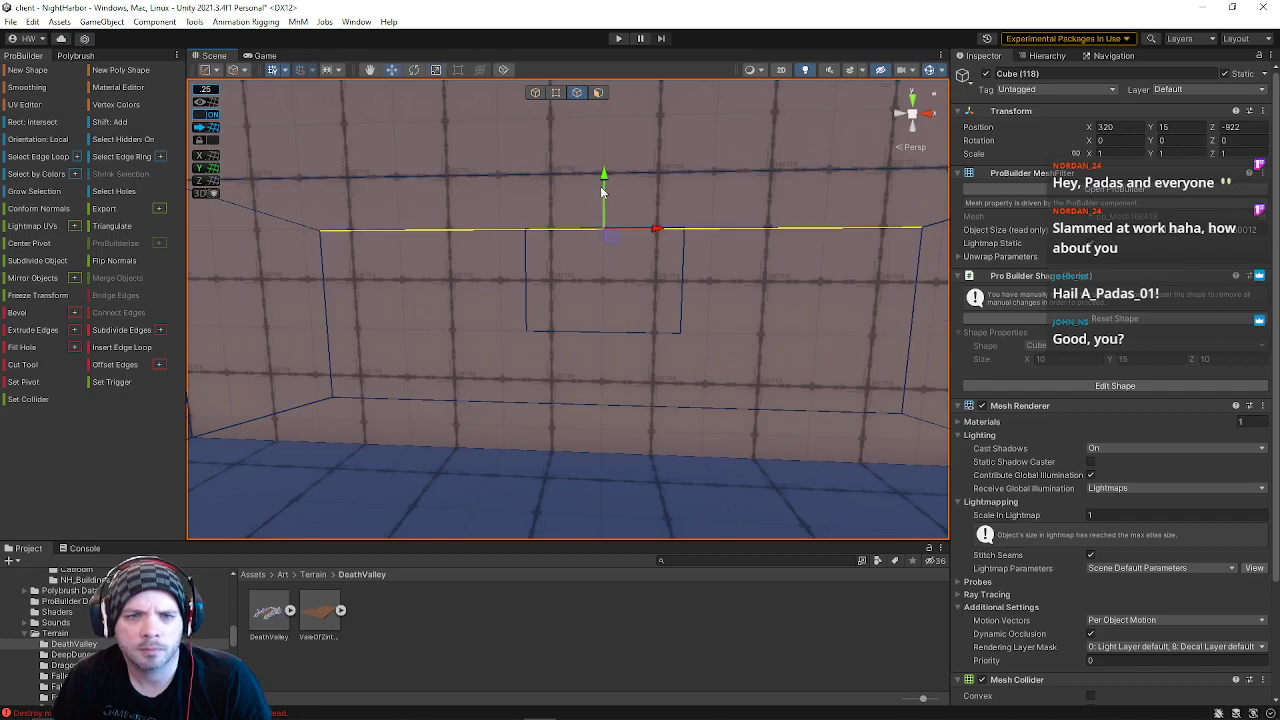
pyautogui.click(516, 401)
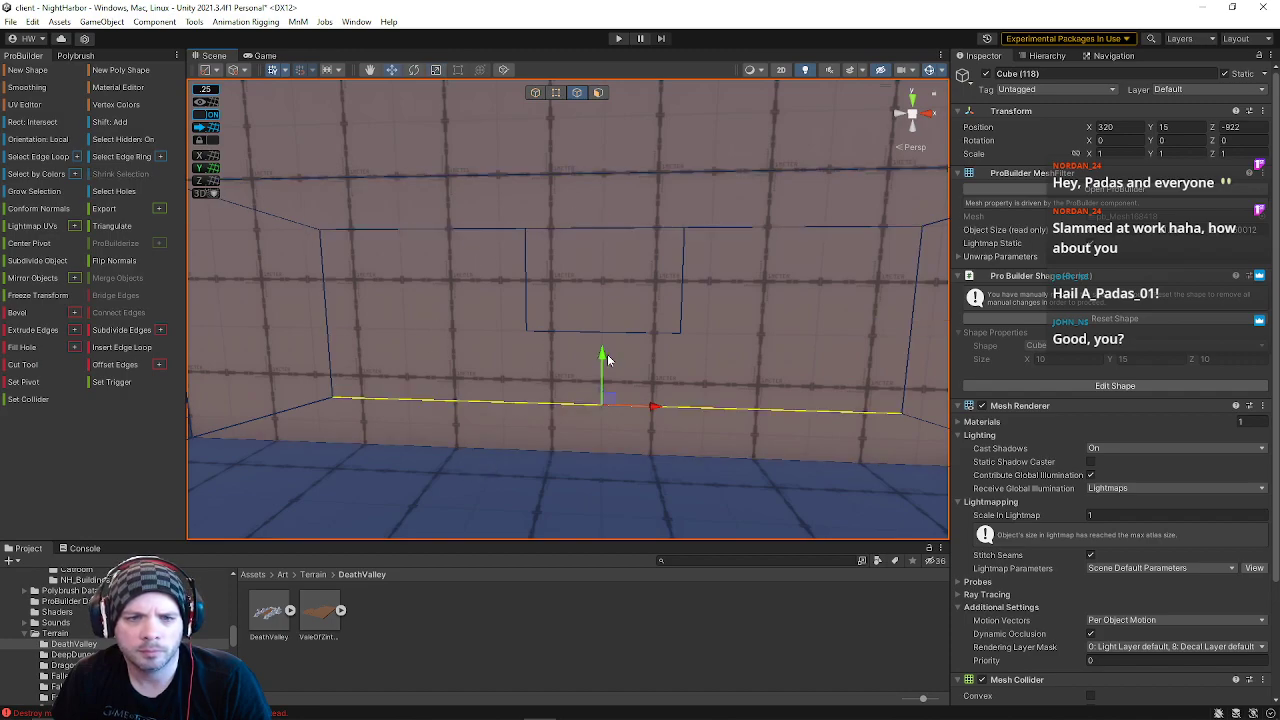
pyautogui.moveTo(601, 352); pyautogui.dragTo(616, 280)
pyautogui.click(929, 270)
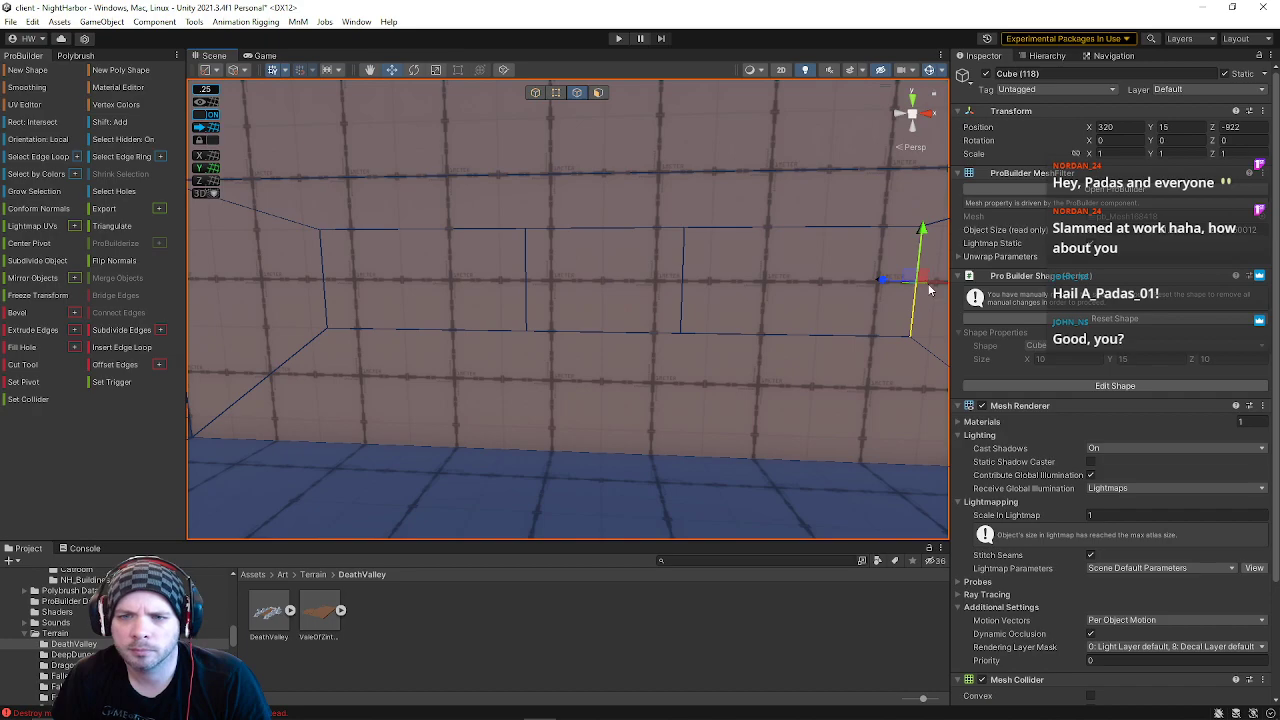
pyautogui.scroll(-3, 842, 302)
pyautogui.moveTo(791, 311); pyautogui.dragTo(658, 313)
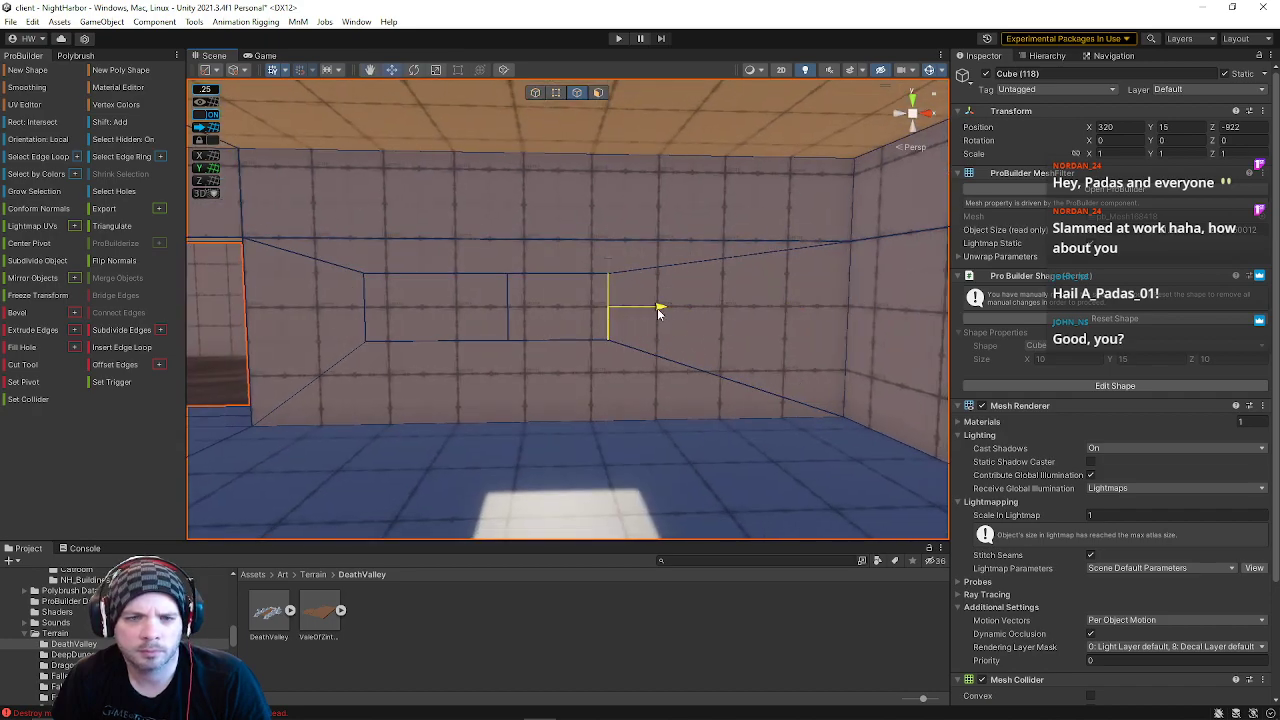
pyautogui.moveTo(415, 313); pyautogui.dragTo(557, 313)
# Step: Open the window through the wall between the matching interior and exterior faces
pyautogui.click(598, 92)
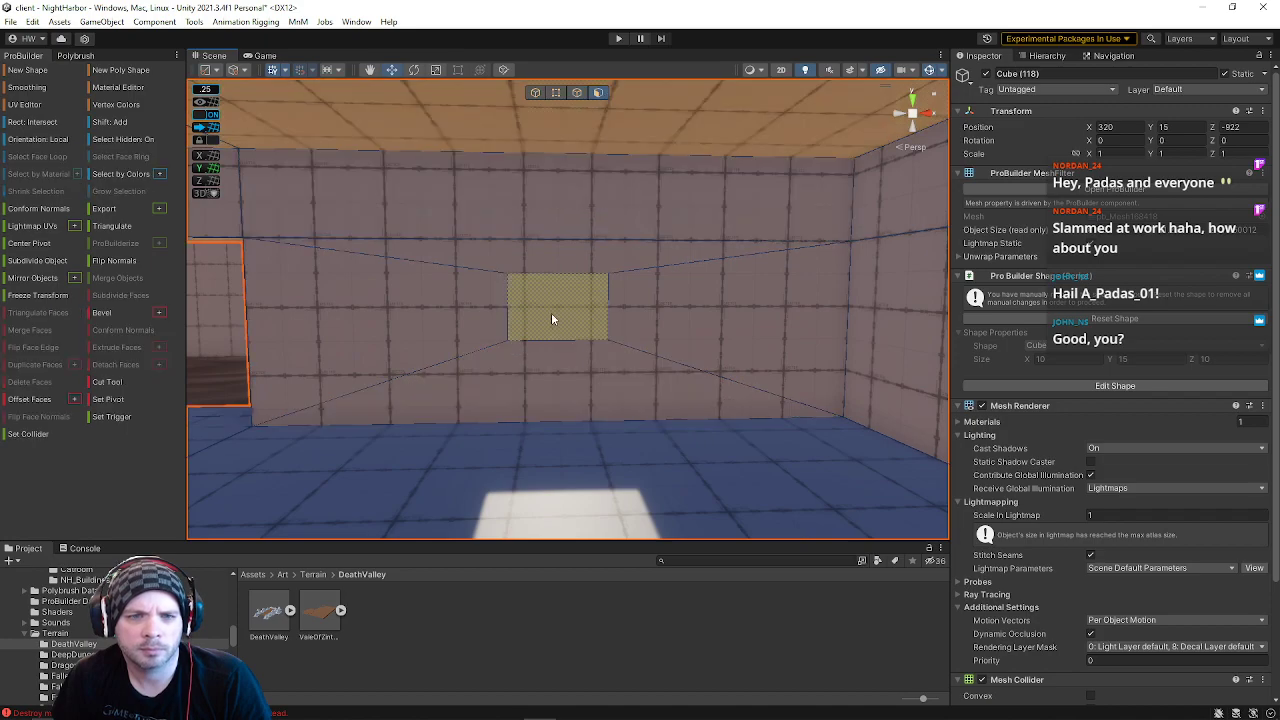
pyautogui.click(549, 318)
pyautogui.moveTo(549, 318); pyautogui.dragTo(680, 331, button='right')
# Step: Collapse the overlapping vertices at the window opening's corners on the room side
pyautogui.click(556, 92)
pyautogui.click(592, 311)
pyautogui.click(574, 395)
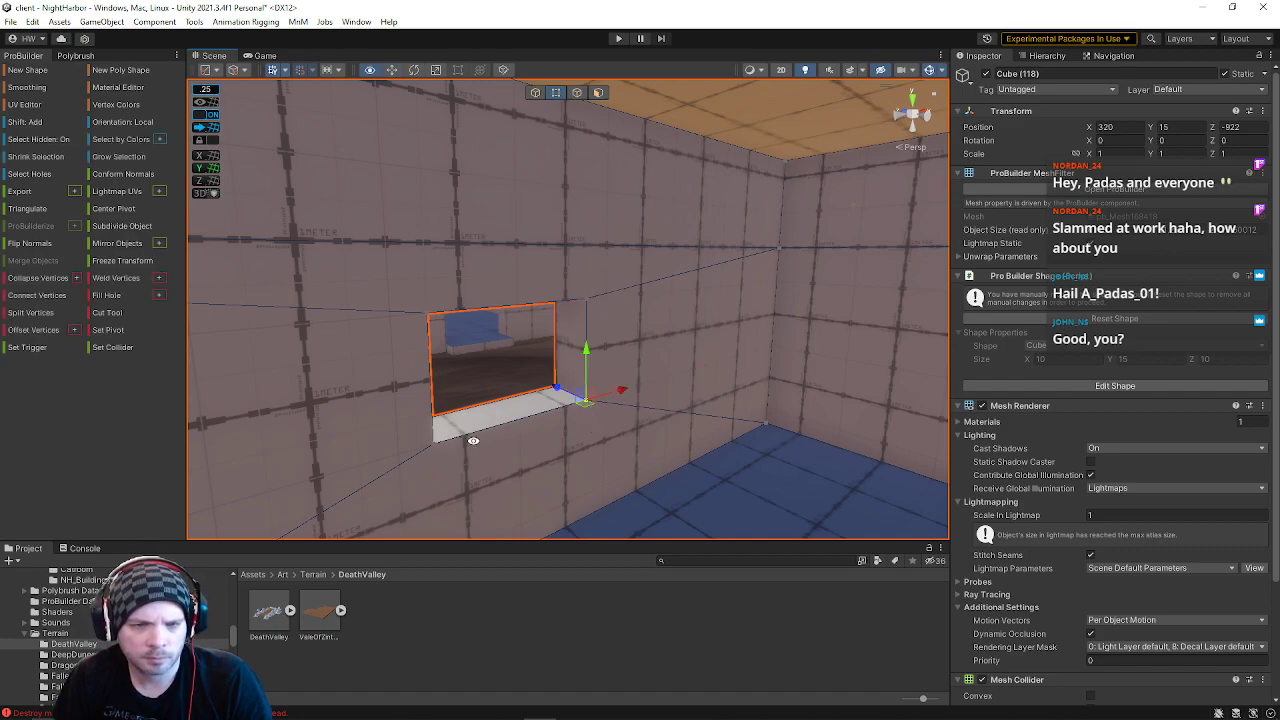
pyautogui.moveTo(415, 447); pyautogui.dragTo(416, 445)
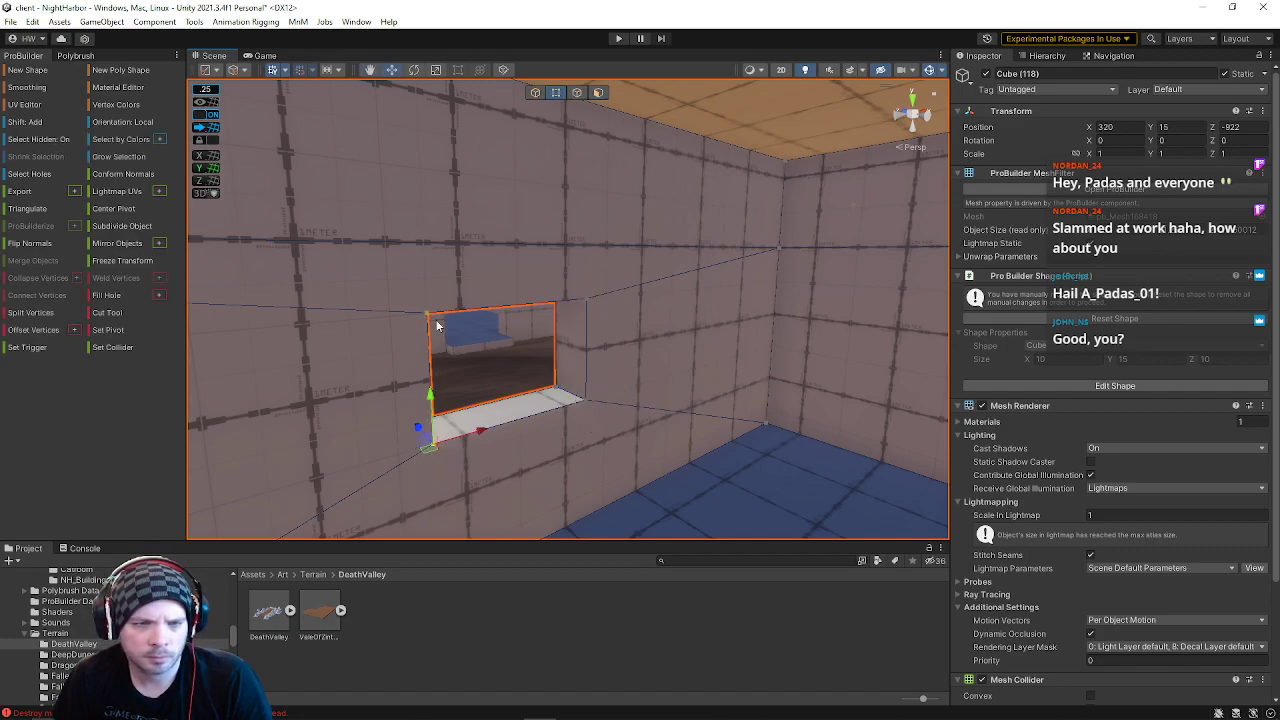
# Step: Examine the new window opening and the surrounding walls from inside and outside the building
pyautogui.moveTo(476, 350); pyautogui.dragTo(715, 283, button='right')
pyautogui.press('d')
pyautogui.press('a')
pyautogui.click(622, 186)
pyautogui.moveTo(859, 286); pyautogui.dragTo(1068, 305, button='right')
pyautogui.press('a')
pyautogui.press('e')
pyautogui.press('w')
pyautogui.click(597, 93)
pyautogui.scroll(4, 586, 250)
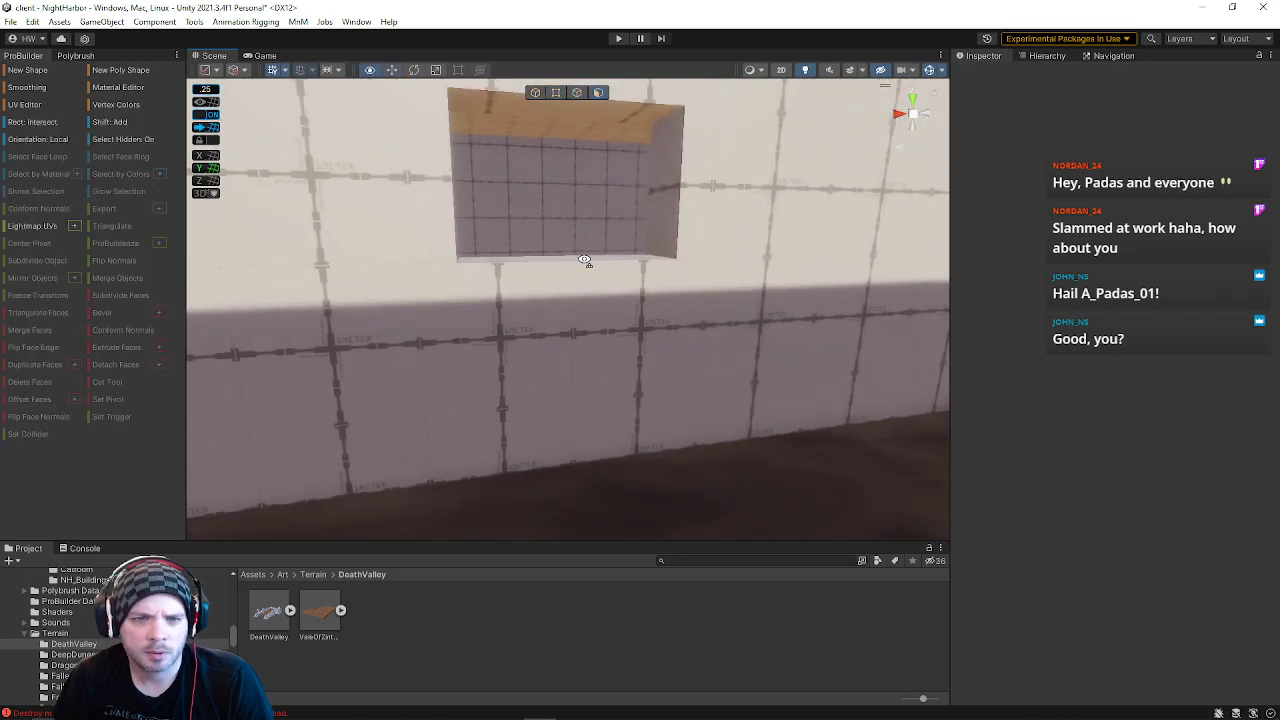
pyautogui.click(586, 262)
pyautogui.moveTo(592, 268); pyautogui.dragTo(1123, 252, button='right')
pyautogui.press('w')
pyautogui.keyDown('shift'); pyautogui.click(744, 186); pyautogui.keyUp('shift')
pyautogui.moveTo(652, 258); pyautogui.dragTo(706, 243, button='right')
pyautogui.press('s')
pyautogui.moveTo(681, 209)
pyautogui.mouseDown()
pyautogui.moveTo(682, 174)
pyautogui.moveTo(685, 191)
pyautogui.mouseUp()
pyautogui.moveTo(727, 298); pyautogui.dragTo(340, 258, button='right')
pyautogui.press('d')
pyautogui.press('d')
pyautogui.click(520, 139)
pyautogui.moveTo(520, 139); pyautogui.dragTo(950, 246, button='right')
pyautogui.press('w')
pyautogui.press('w')
# Step: Check the face layout of the exterior wall beside the outdoor stairs and the room behind it
pyautogui.click(646, 278)
pyautogui.moveTo(646, 278); pyautogui.dragTo(490, 300, button='right')
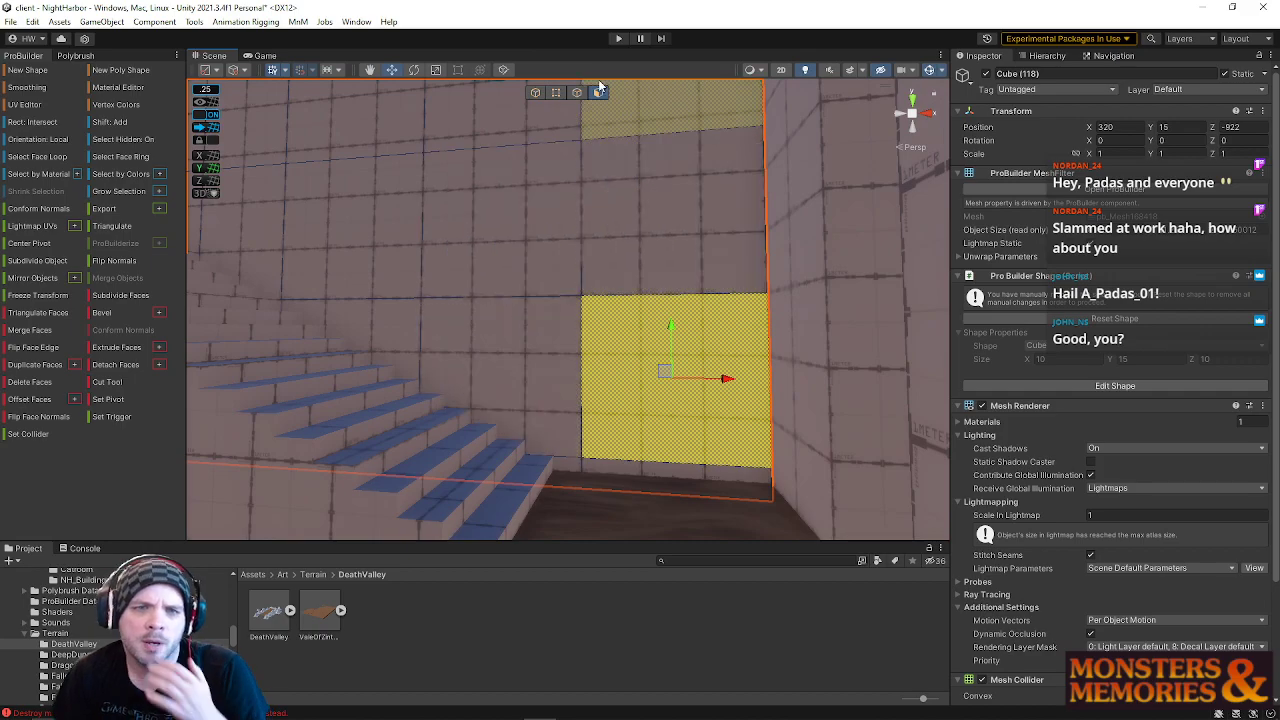
pyautogui.click(575, 110)
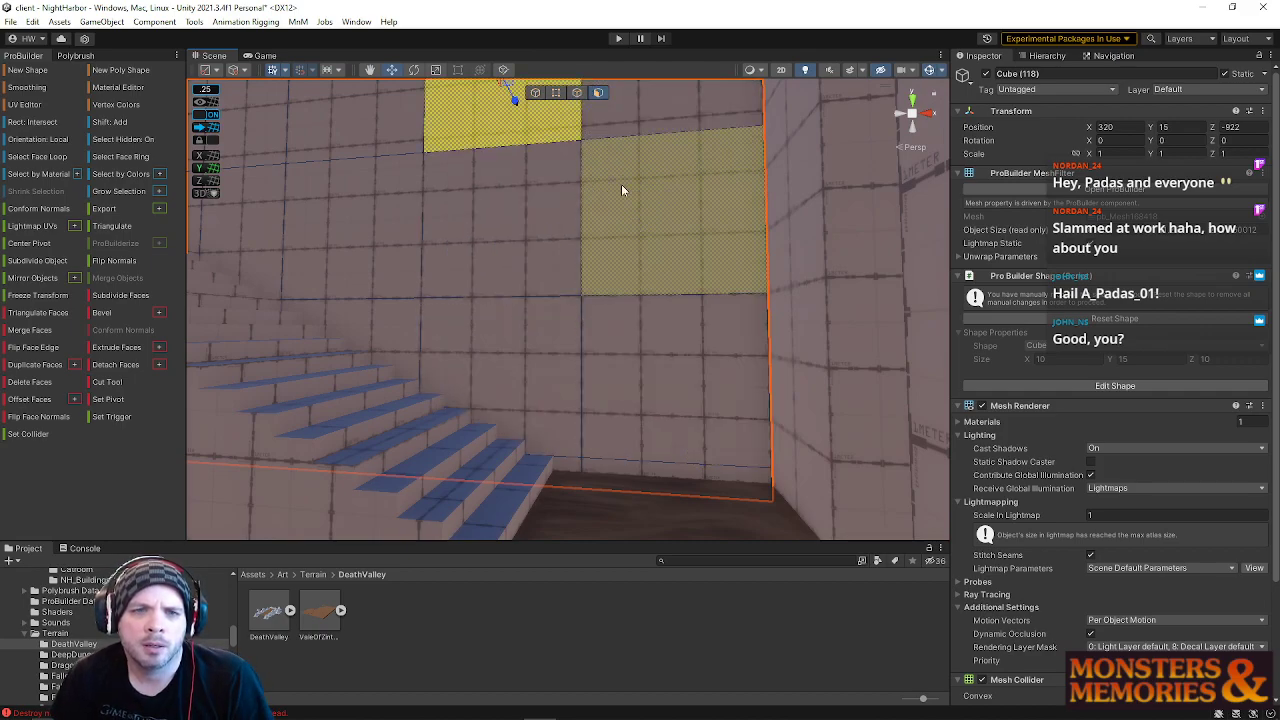
pyautogui.click(668, 286)
pyautogui.scroll(3, 664, 308)
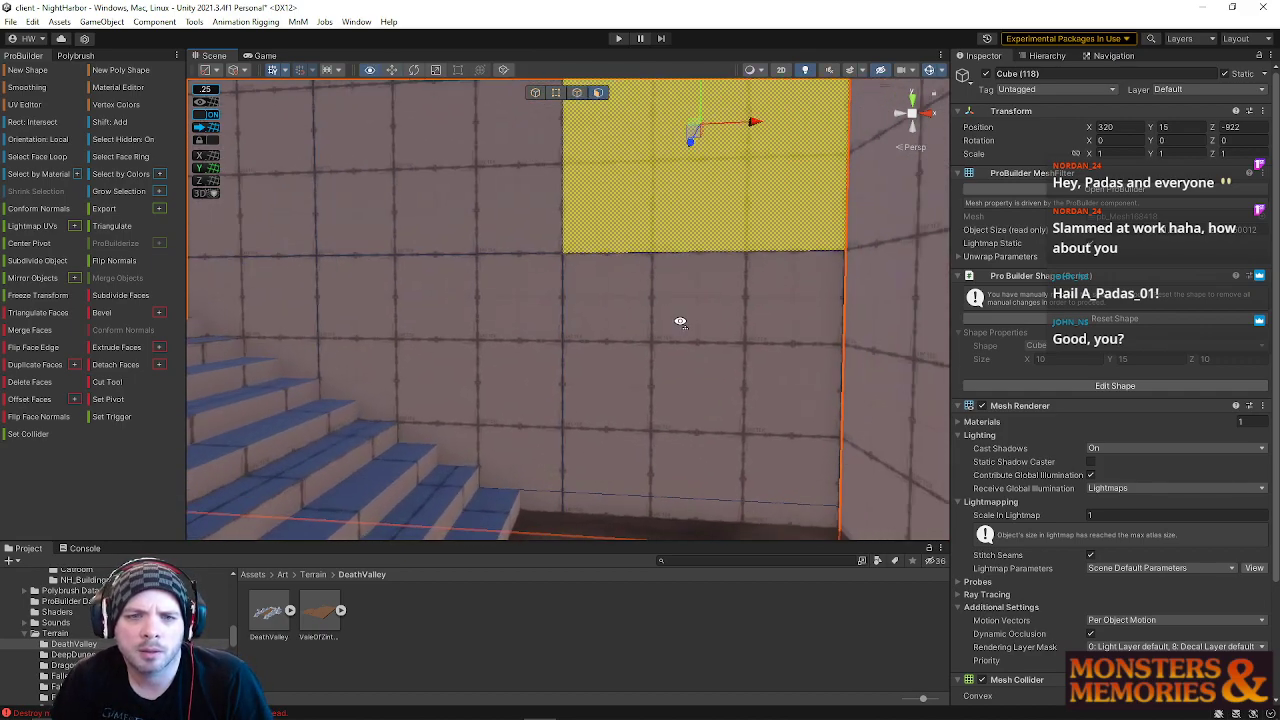
pyautogui.click(672, 306)
pyautogui.press('w')
pyautogui.moveTo(672, 306); pyautogui.dragTo(523, 269, button='right')
pyautogui.press('s')
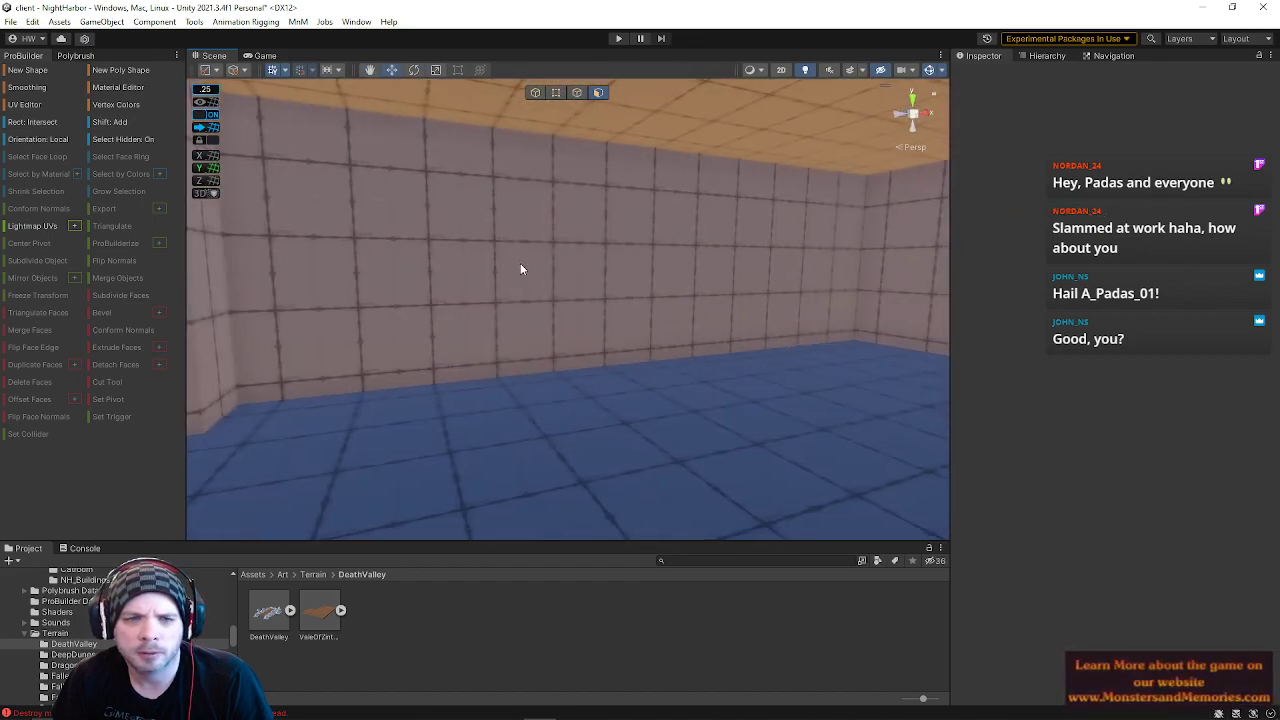
# Step: Try to inset the two adjoining interior wall faces as window outlines
pyautogui.click(523, 269)
pyautogui.moveTo(626, 249); pyautogui.dragTo(467, 298, button='right')
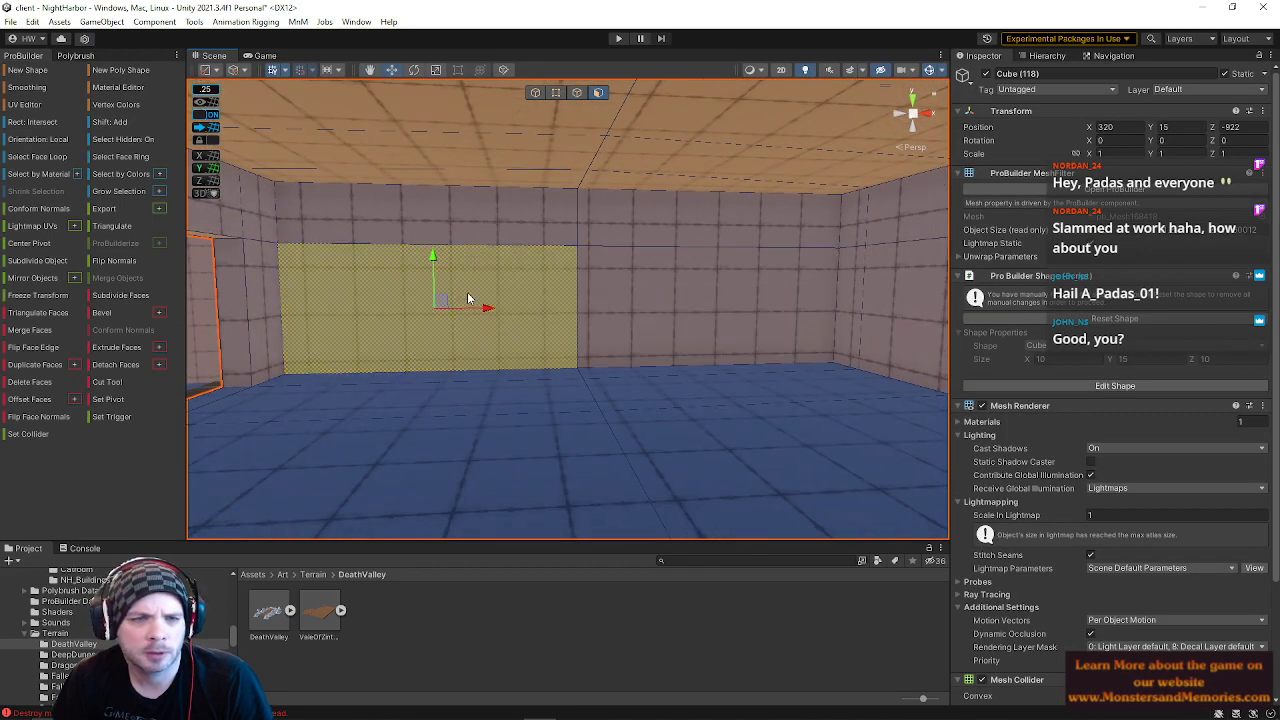
pyautogui.moveTo(447, 306); pyautogui.dragTo(671, 312)
pyautogui.moveTo(650, 315); pyautogui.dragTo(570, 305, button='right')
pyautogui.press('w')
pyautogui.click(578, 93)
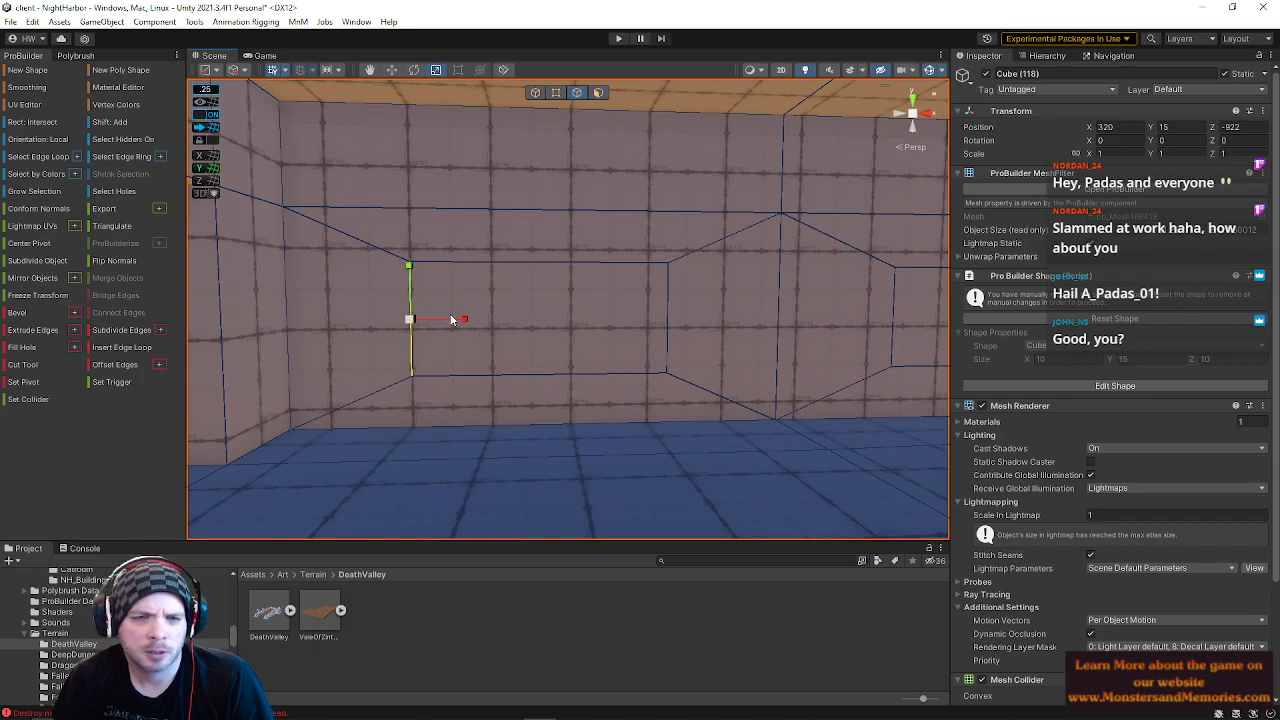
pyautogui.moveTo(586, 303)
pyautogui.mouseDown(button='right')
pyautogui.moveTo(655, 311)
pyautogui.moveTo(572, 311)
pyautogui.mouseUp(button='right')
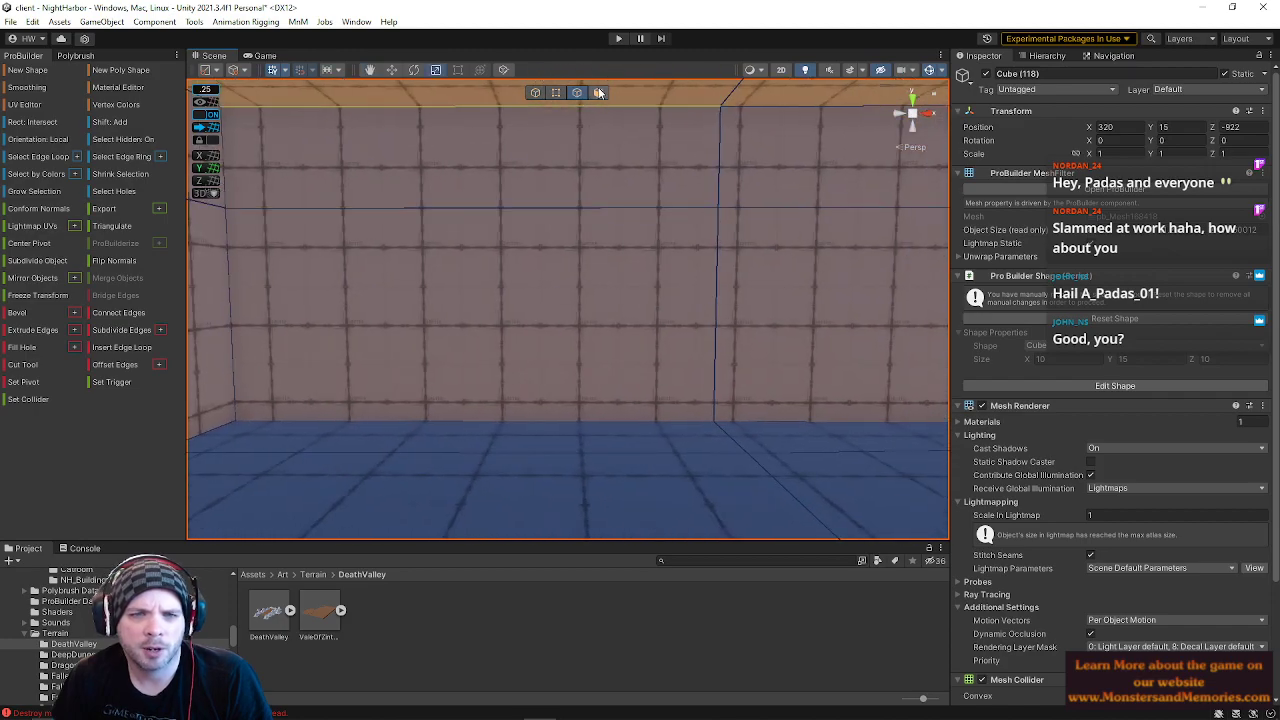
# Step: Inset the two adjoining faces of the interior wall separately to form two window outlines
pyautogui.click(598, 92)
pyautogui.click(600, 289)
pyautogui.keyDown('shift'); pyautogui.moveTo(475, 316); pyautogui.dragTo(417, 322); pyautogui.keyUp('shift')
pyautogui.click(849, 317)
pyautogui.moveTo(771, 340); pyautogui.dragTo(810, 329, button='right')
pyautogui.keyDown('shift'); pyautogui.moveTo(797, 321); pyautogui.dragTo(752, 320); pyautogui.keyUp('shift')
# Step: Narrow the first interior window outline by moving its vertical side edges inward
pyautogui.moveTo(545, 320); pyautogui.dragTo(400, 316, button='right')
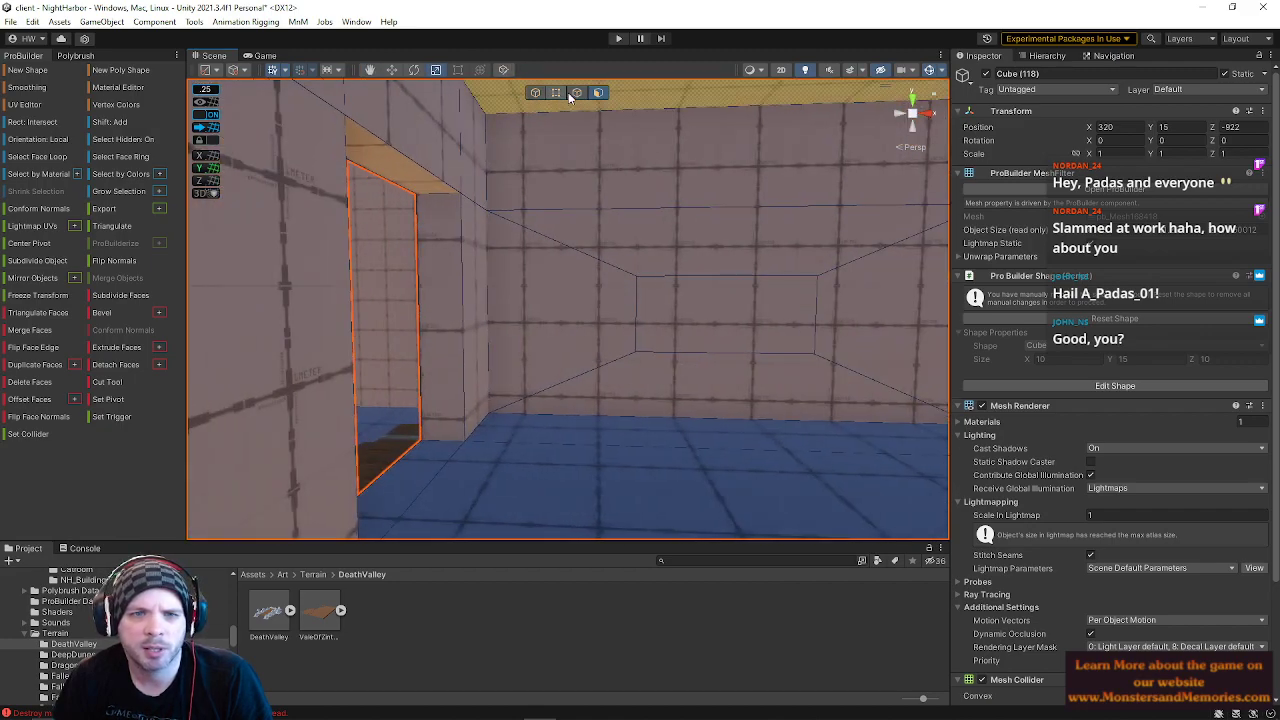
pyautogui.click(576, 92)
pyautogui.moveTo(652, 300); pyautogui.dragTo(582, 314, button='right')
pyautogui.press('w')
pyautogui.moveTo(559, 311); pyautogui.dragTo(559, 311)
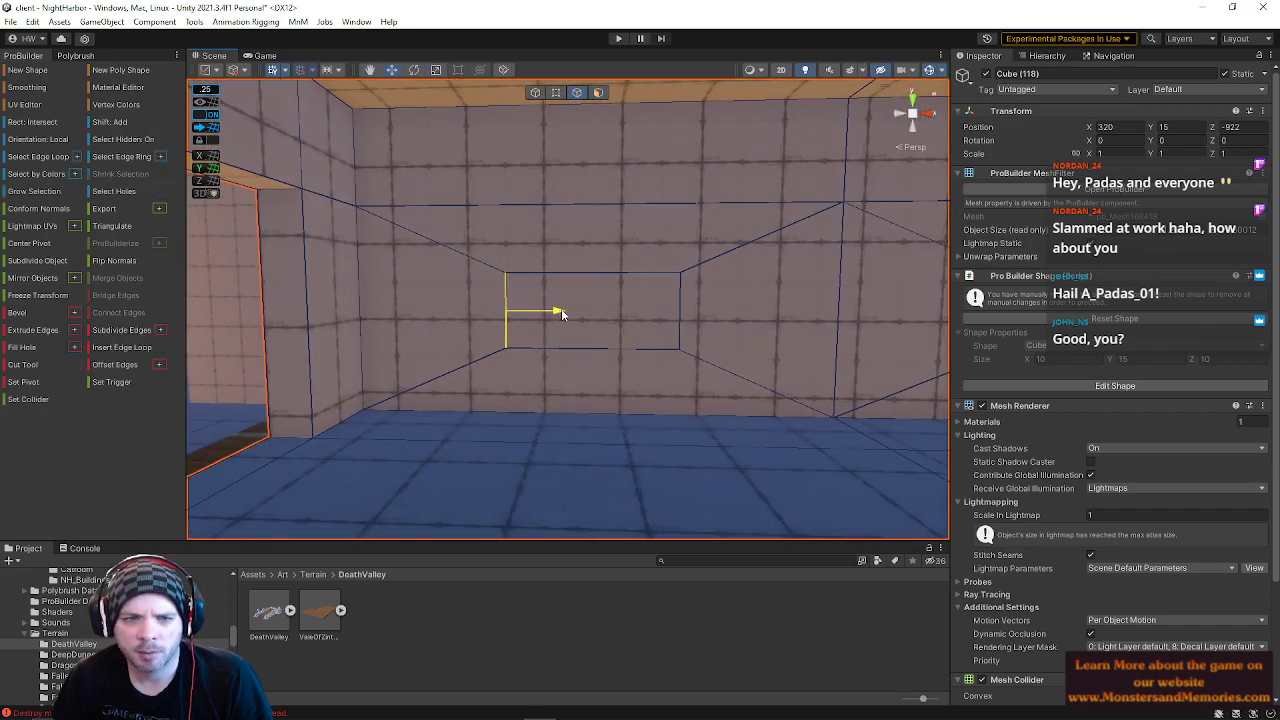
pyautogui.click(682, 306)
pyautogui.moveTo(728, 316); pyautogui.dragTo(668, 318)
# Step: Raise the top and bottom edges of the first window outline on the interior wall
pyautogui.moveTo(668, 318); pyautogui.dragTo(468, 285, button='right')
pyautogui.moveTo(490, 236); pyautogui.dragTo(490, 206)
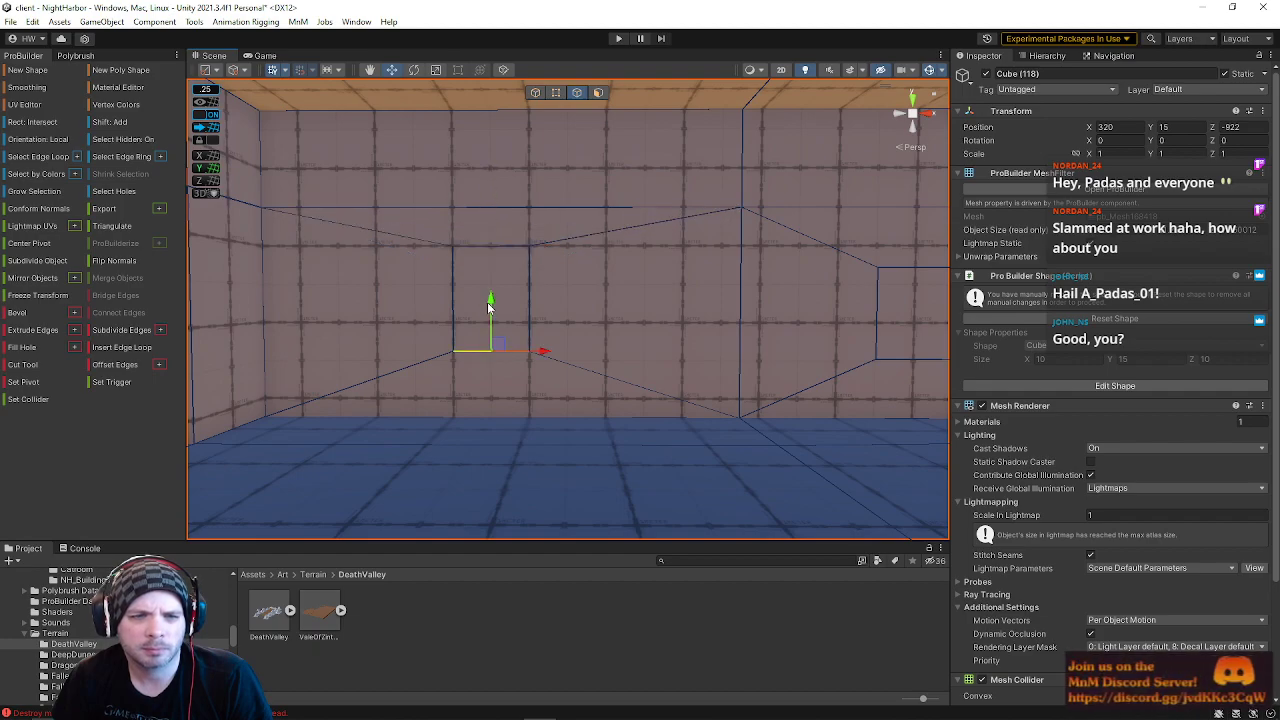
pyautogui.moveTo(495, 221); pyautogui.dragTo(491, 204)
# Step: Raise the top and bottom edges of the second window outline to sit higher on the wall
pyautogui.moveTo(593, 270); pyautogui.dragTo(675, 275, button='right')
pyautogui.click(675, 275)
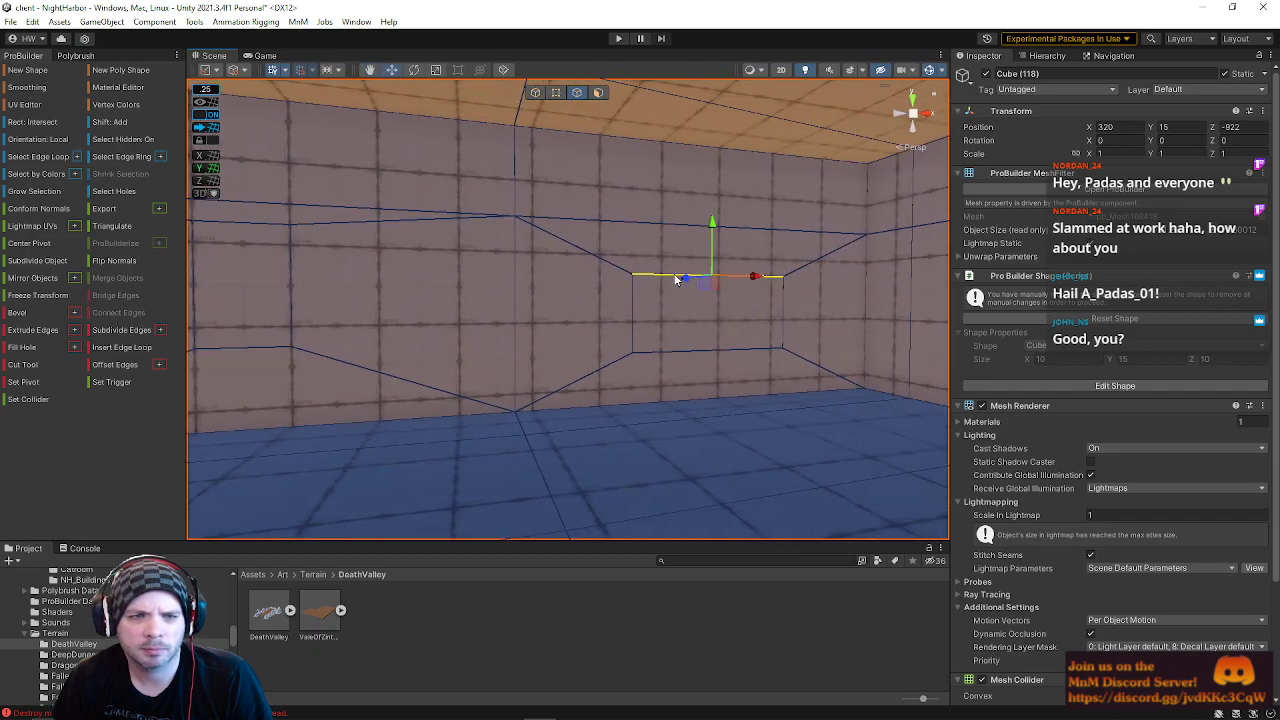
pyautogui.moveTo(710, 230); pyautogui.dragTo(710, 207)
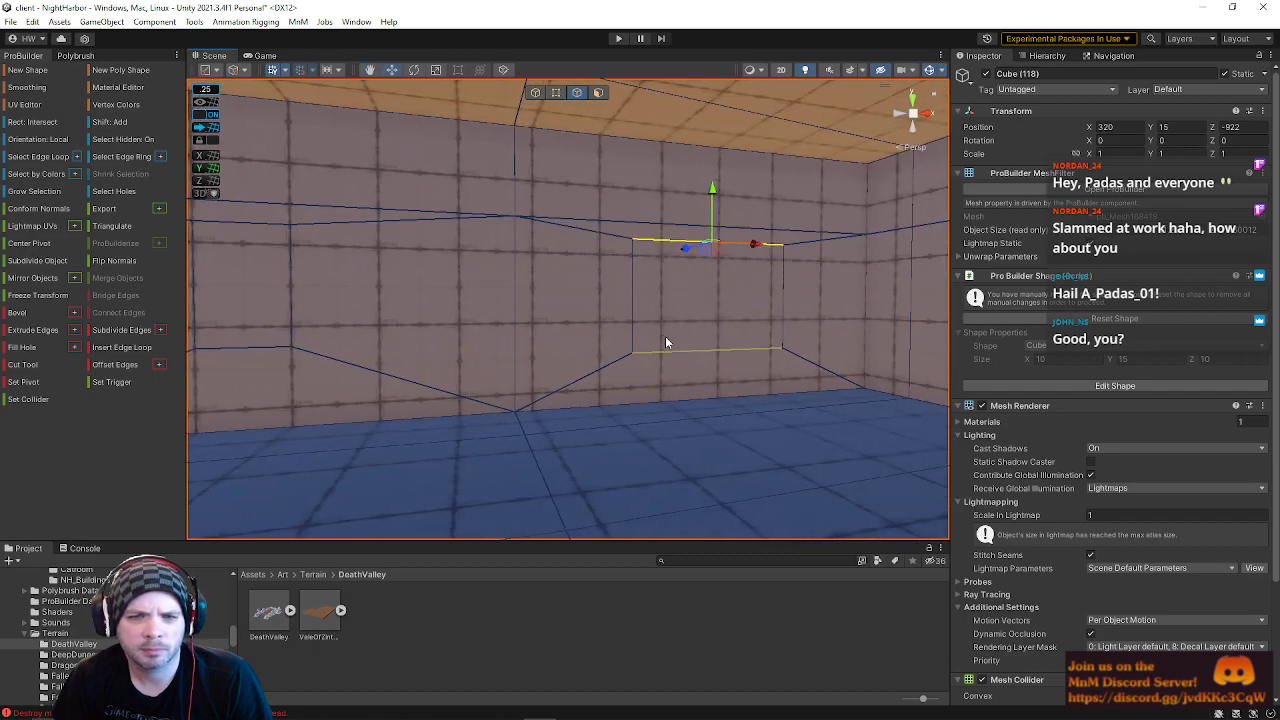
pyautogui.moveTo(710, 305); pyautogui.dragTo(714, 283)
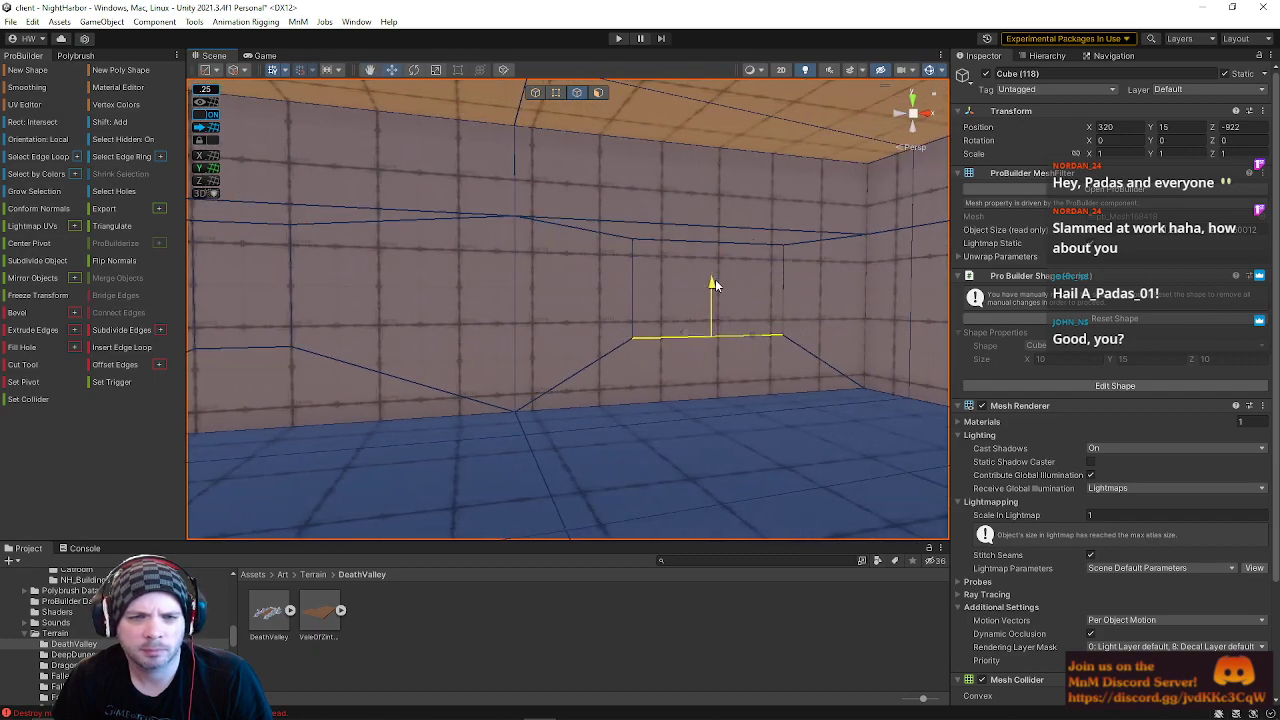
# Step: Narrow the second window outline to about the width of the first by moving its vertical side edge inward
pyautogui.moveTo(667, 288)
pyautogui.mouseDown(button='right')
pyautogui.moveTo(568, 290)
pyautogui.moveTo(656, 276)
pyautogui.mouseUp(button='right')
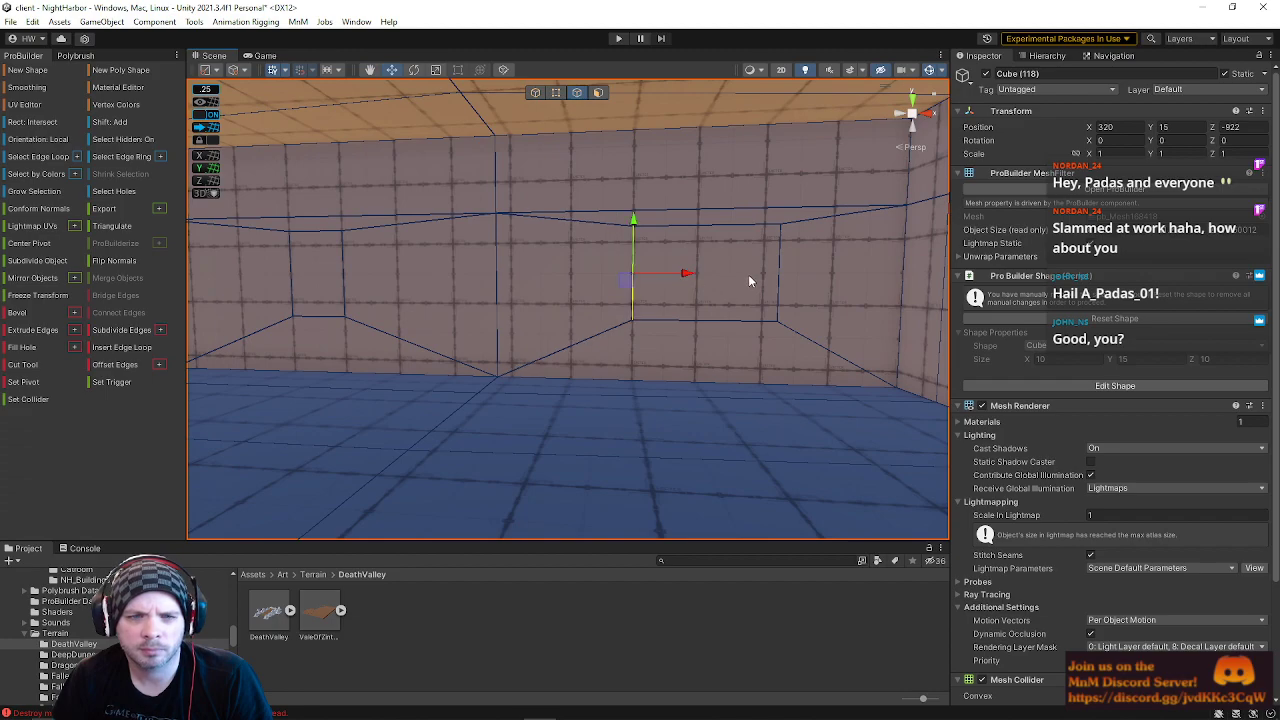
pyautogui.click(785, 275)
pyautogui.moveTo(832, 275); pyautogui.dragTo(749, 275)
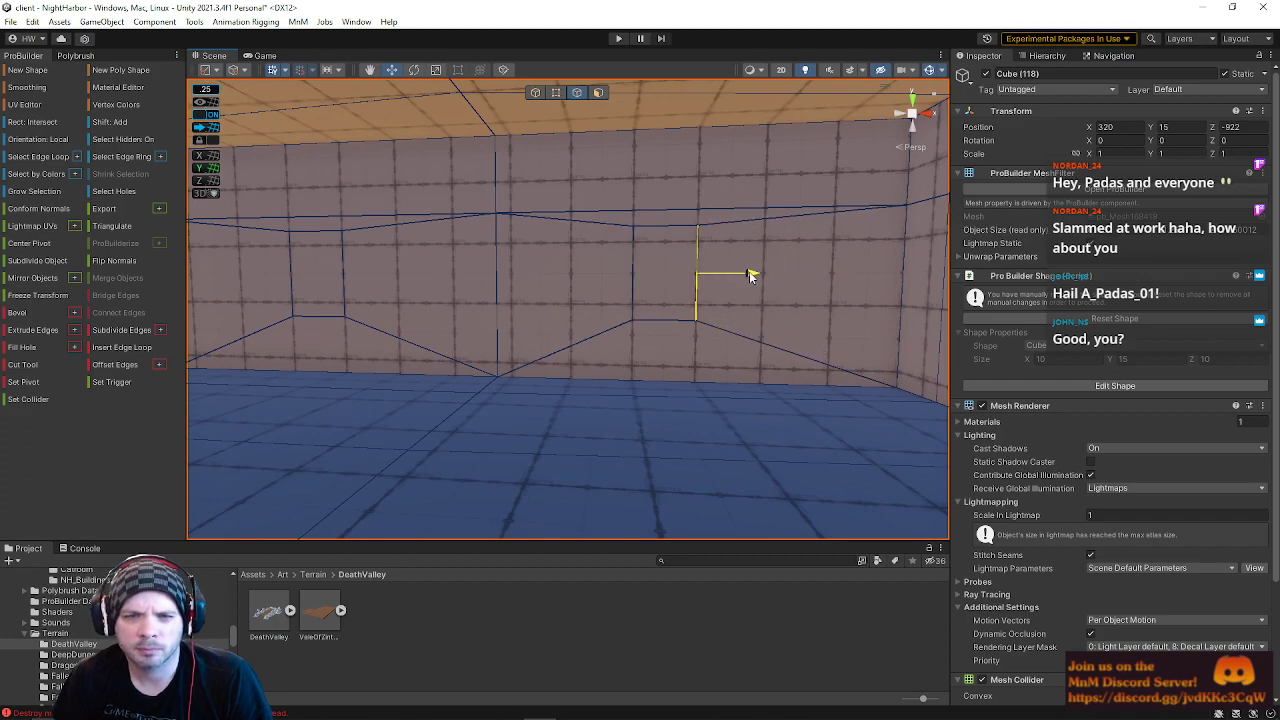
pyautogui.moveTo(751, 274)
pyautogui.mouseDown(button='right')
pyautogui.moveTo(700, 271)
pyautogui.moveTo(758, 274)
pyautogui.mouseUp(button='right')
pyautogui.press('d')
pyautogui.click(614, 272)
pyautogui.press('w')
# Step: Shift both side edges of the first window outline along the wall toward the second outline
pyautogui.moveTo(566, 265); pyautogui.dragTo(560, 264, button='right')
pyautogui.press('a')
pyautogui.click(488, 266)
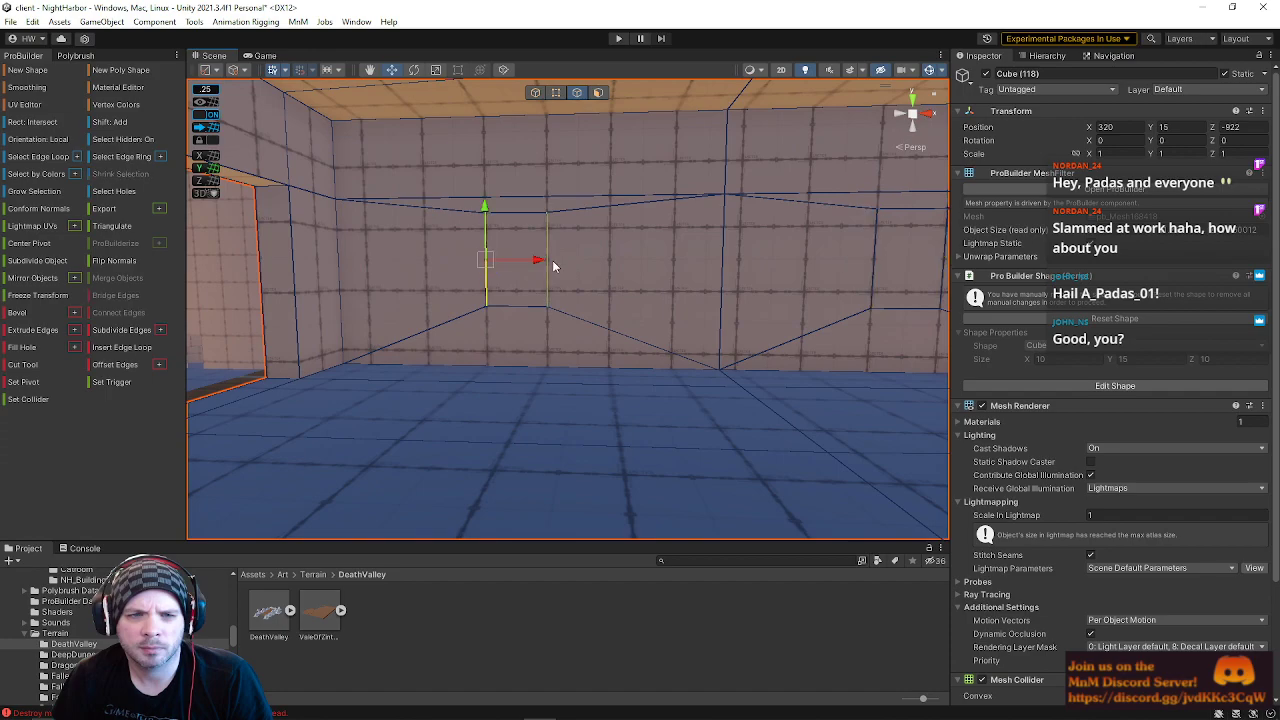
pyautogui.moveTo(591, 261); pyautogui.dragTo(632, 268)
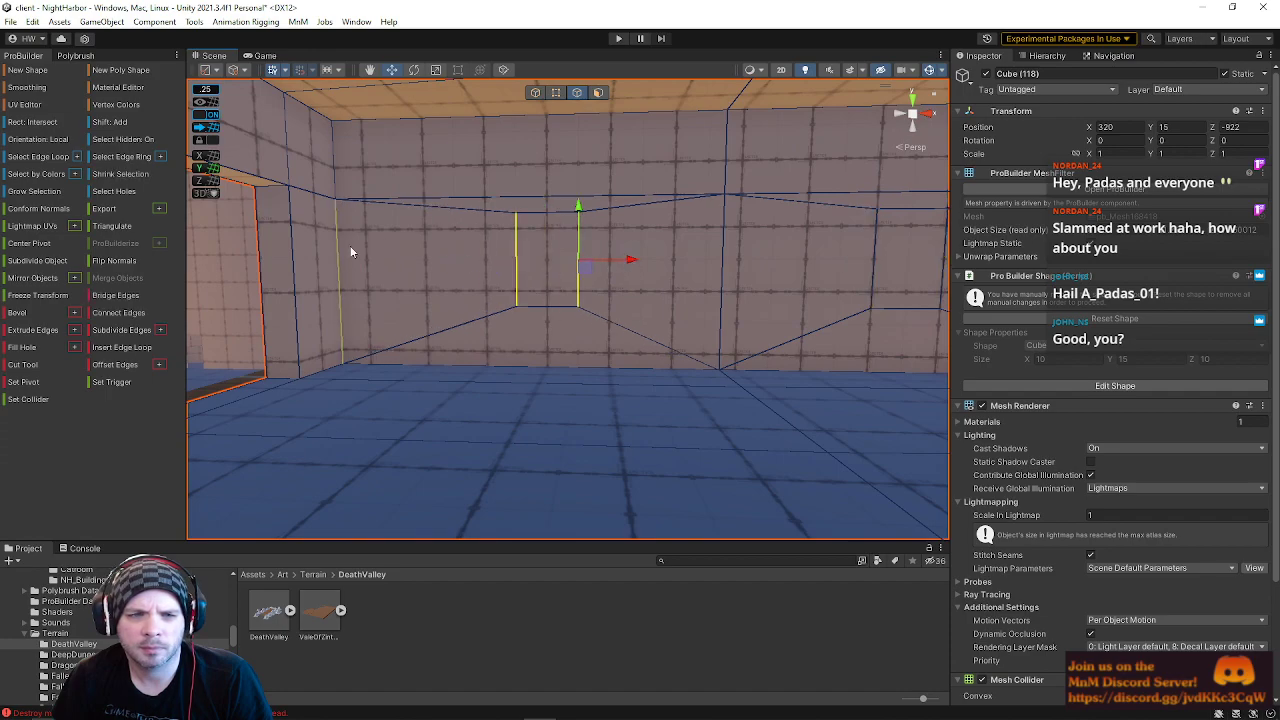
pyautogui.moveTo(505, 256); pyautogui.dragTo(798, 255, button='right')
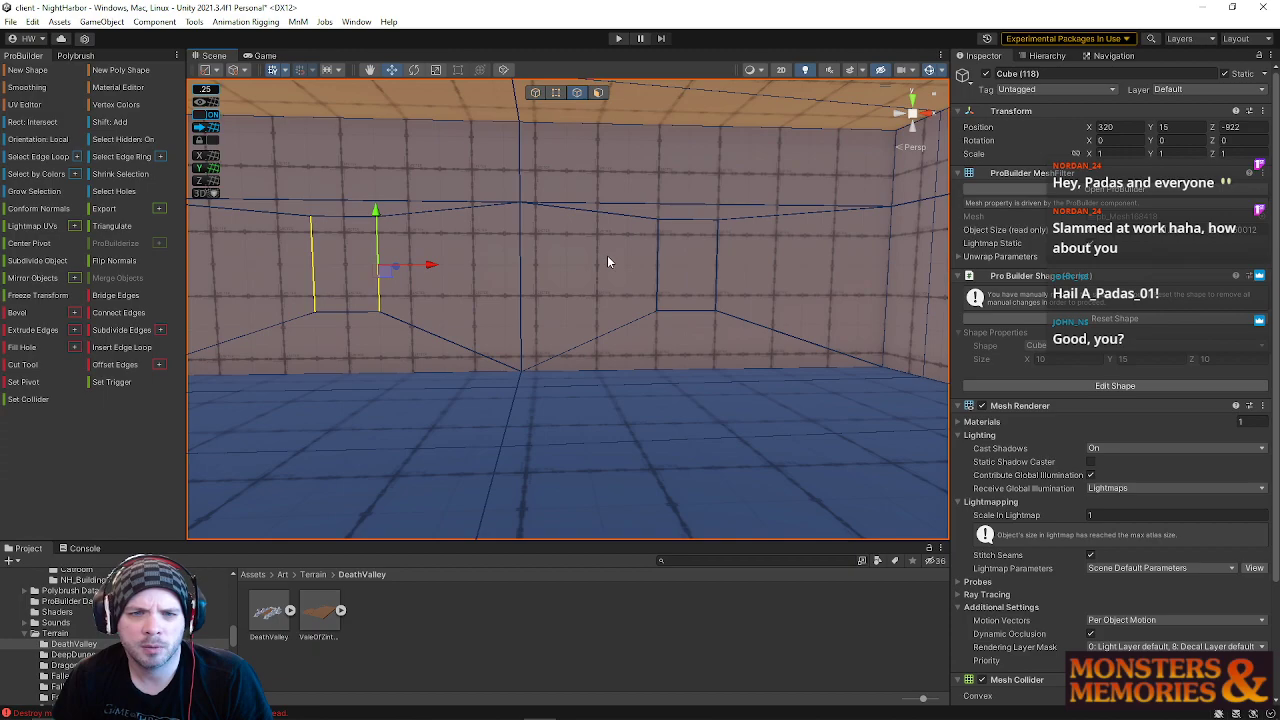
pyautogui.moveTo(416, 250); pyautogui.dragTo(405, 245, button='right')
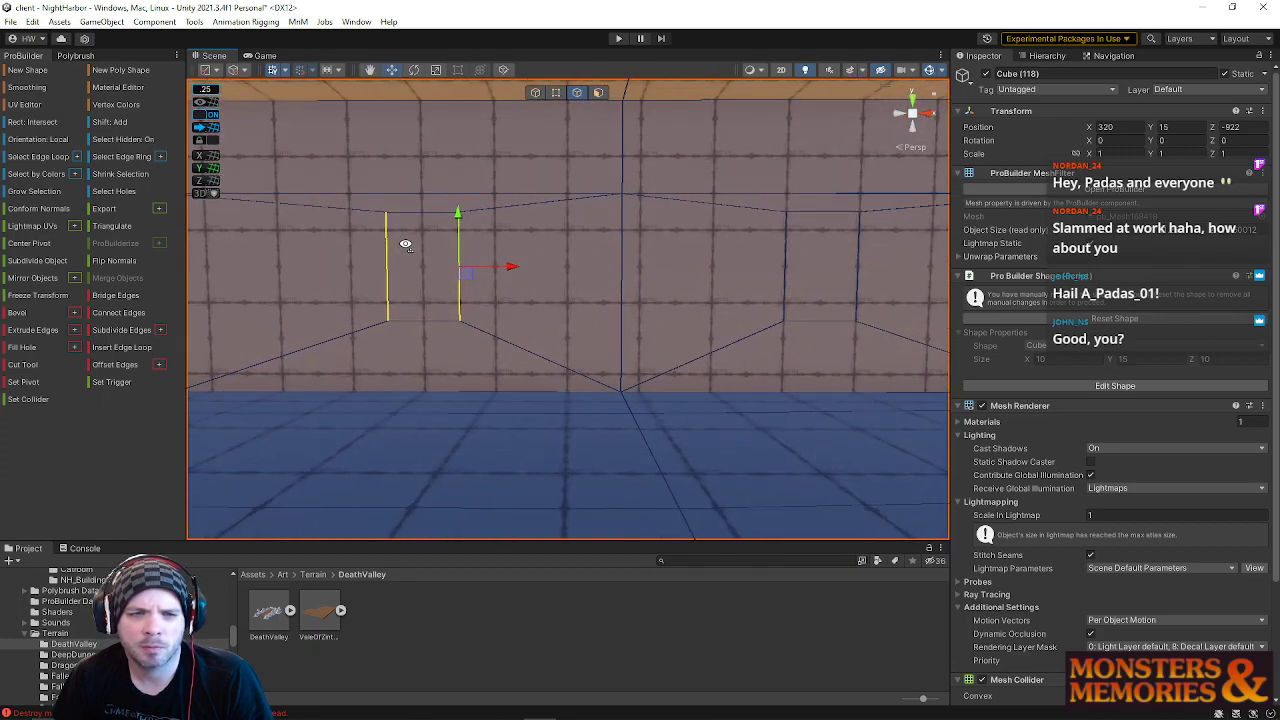
pyautogui.moveTo(516, 267); pyautogui.dragTo(543, 270)
# Step: Try to shift both side edges of the second window outline toward the first outline
pyautogui.moveTo(543, 270); pyautogui.dragTo(541, 264, button='right')
pyautogui.press('d')
pyautogui.keyDown('shift'); pyautogui.click(680, 266); pyautogui.keyUp('shift')
pyautogui.moveTo(738, 269); pyautogui.dragTo(699, 271)
pyautogui.press('a')
pyautogui.moveTo(580, 287); pyautogui.dragTo(561, 278, button='right')
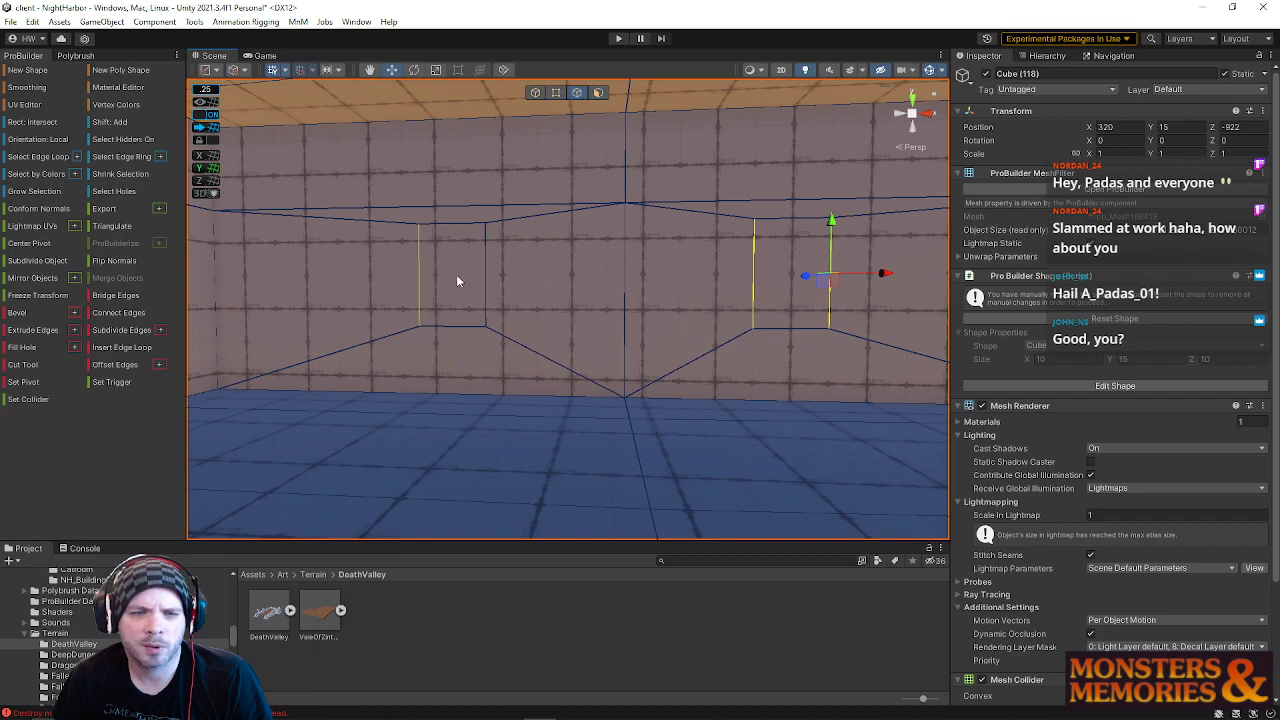
pyautogui.moveTo(451, 281); pyautogui.dragTo(493, 273, button='right')
pyautogui.hotkey('ctrl', 'z')
pyautogui.hotkey('ctrl', 'z')
pyautogui.hotkey('ctrl', 'z')
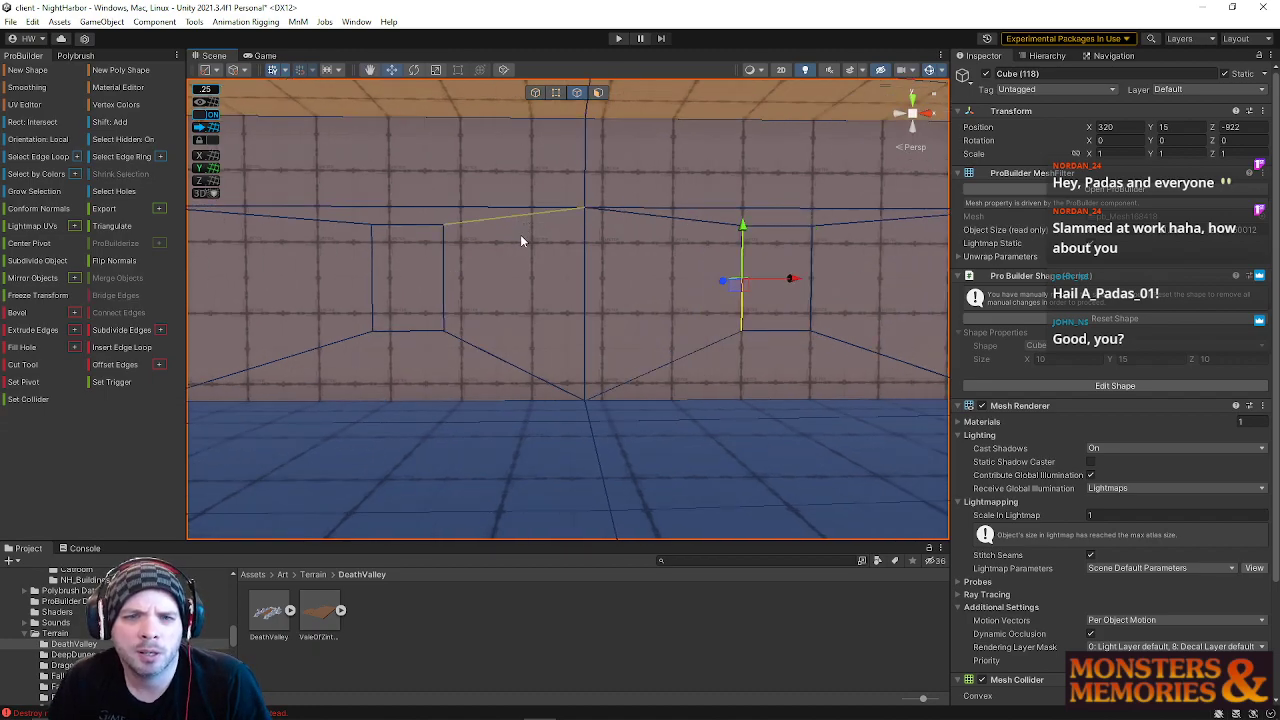
# Step: Extrude both window outline faces through the wall thickness and delete the extruded end faces
pyautogui.moveTo(501, 249); pyautogui.dragTo(448, 245, button='right')
pyautogui.click(598, 92)
pyautogui.click(557, 249)
pyautogui.moveTo(557, 249); pyautogui.dragTo(600, 268, button='right')
pyautogui.keyDown('shift'); pyautogui.click(783, 276); pyautogui.keyUp('shift')
pyautogui.keyDown('shift'); pyautogui.moveTo(604, 272); pyautogui.dragTo(570, 266); pyautogui.keyUp('shift')
pyautogui.moveTo(570, 266); pyautogui.dragTo(728, 271, button='right')
pyautogui.press('BackSpace')
# Step: Move the vertical edge on the exterior wall to line up with the side of the first window outline
pyautogui.moveTo(637, 264); pyautogui.dragTo(608, 257, button='right')
pyautogui.click(576, 92)
pyautogui.click(643, 278)
pyautogui.moveTo(595, 283); pyautogui.dragTo(502, 278)
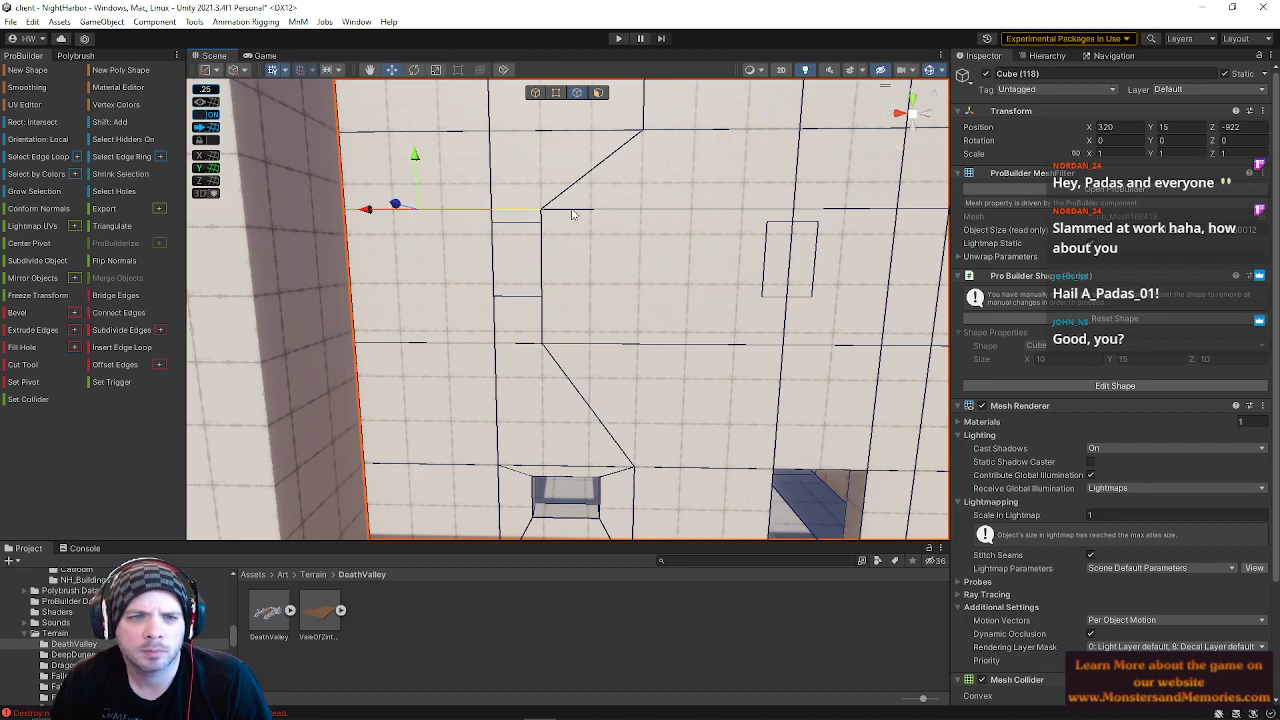
# Step: Align the exterior wall's horizontal edges with the top and bottom of the two upper window outlines
pyautogui.moveTo(648, 222); pyautogui.dragTo(794, 220, button='right')
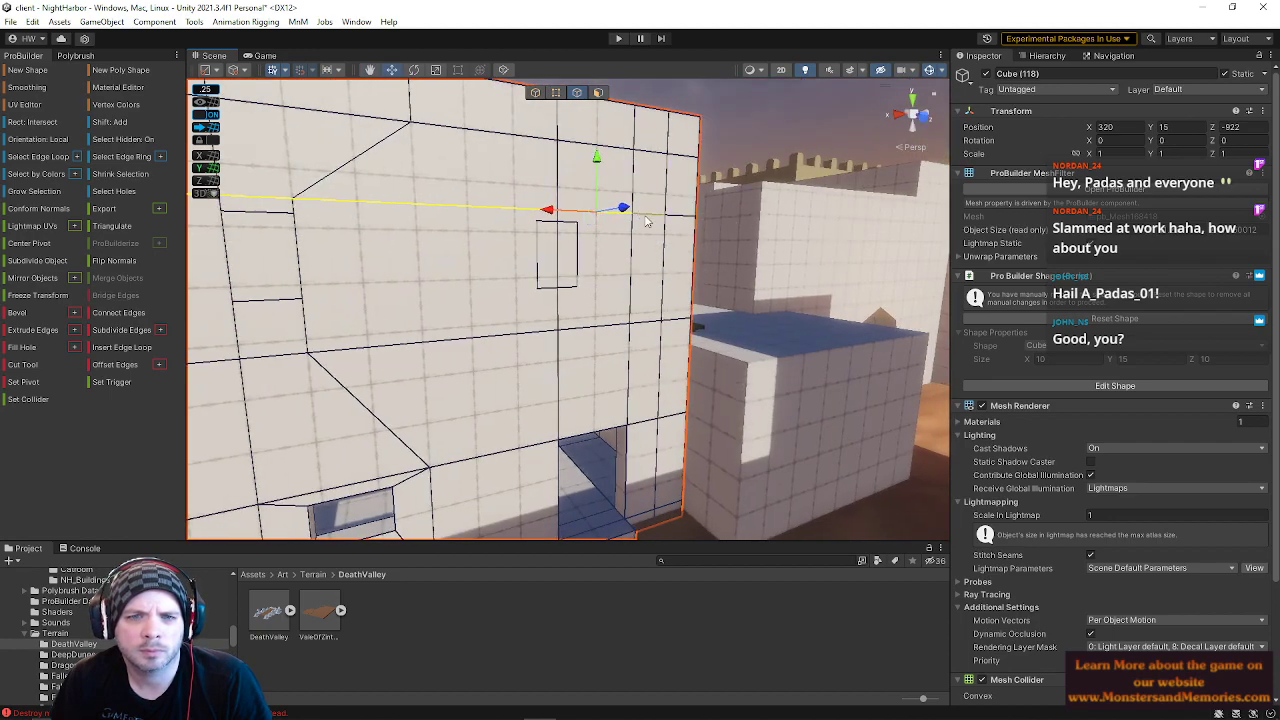
pyautogui.moveTo(684, 164); pyautogui.dragTo(686, 176)
pyautogui.moveTo(470, 342); pyautogui.dragTo(336, 360, button='right')
pyautogui.click(376, 353)
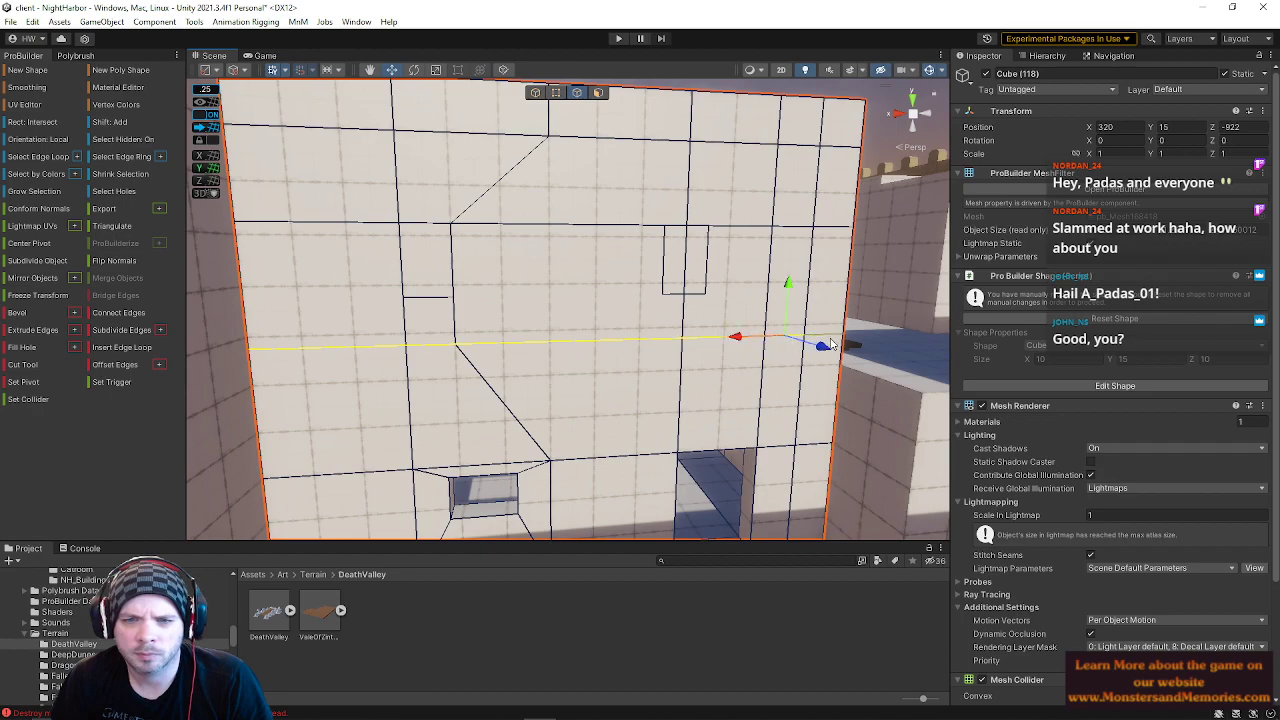
pyautogui.moveTo(828, 285); pyautogui.dragTo(830, 242)
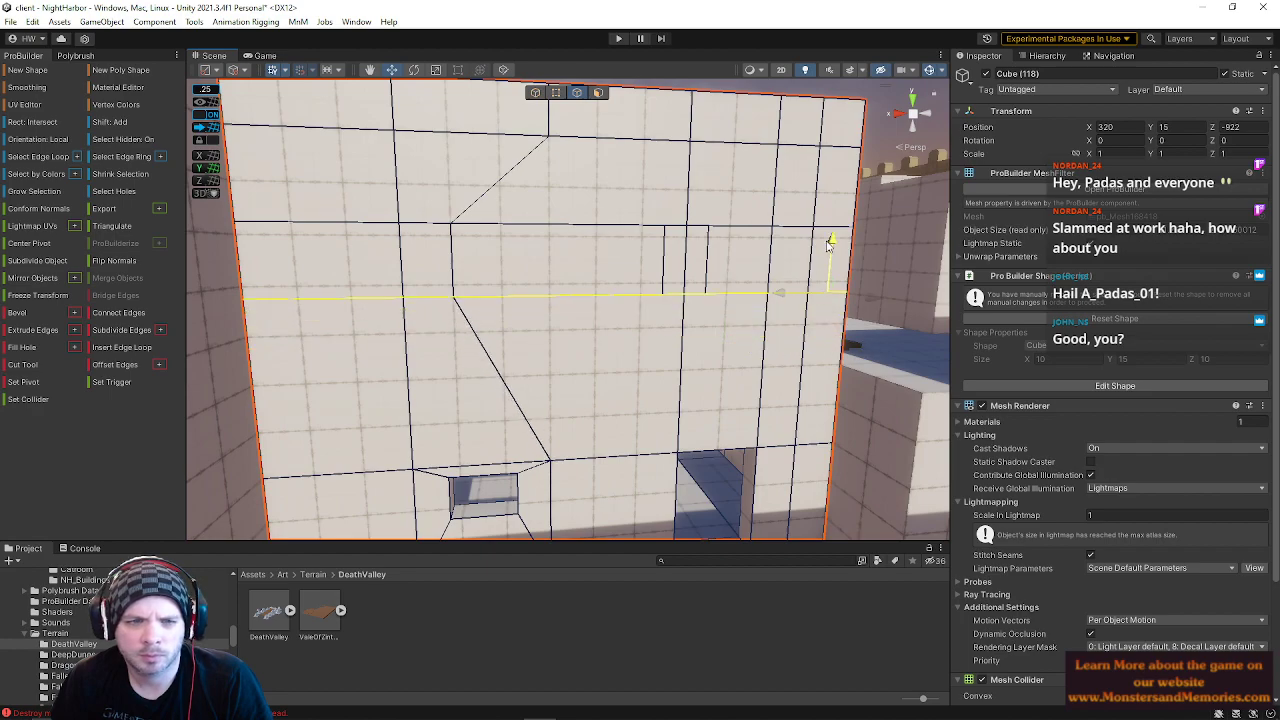
# Step: Line up the exterior vertical edges with the second window outline and shift the edge above the first window sideways
pyautogui.click(687, 274)
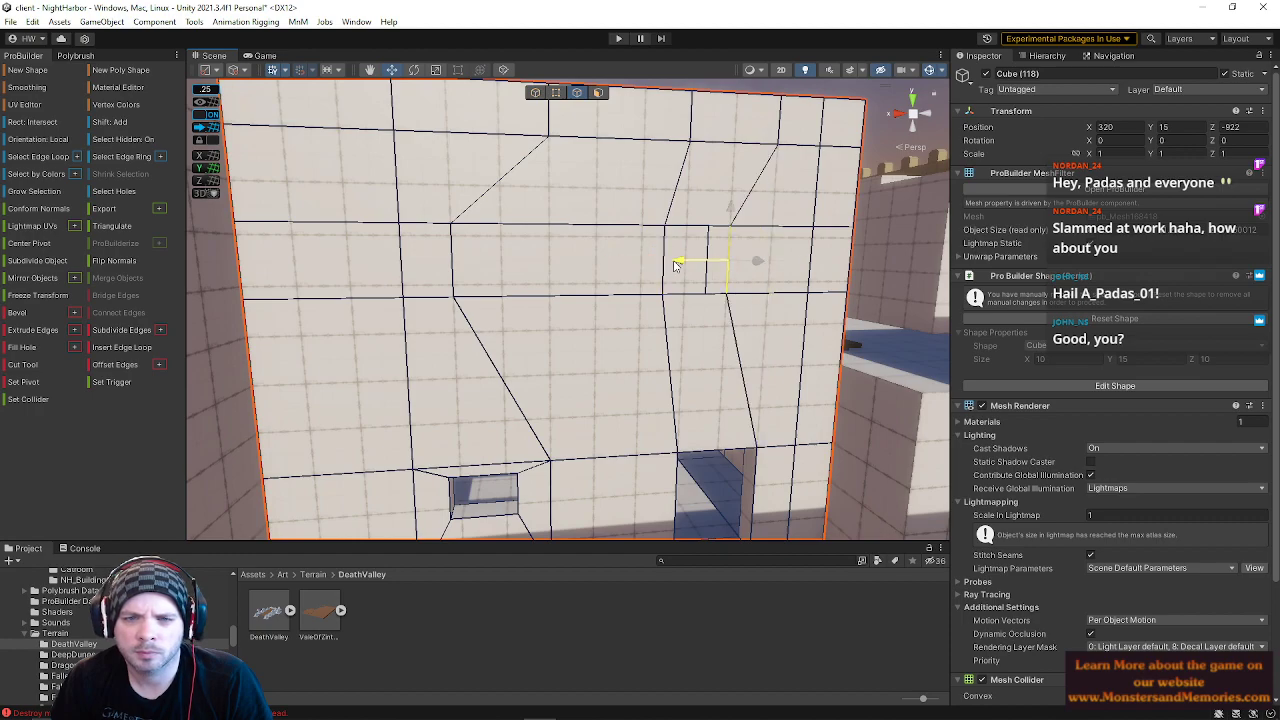
pyautogui.click(550, 130)
pyautogui.moveTo(545, 140); pyautogui.dragTo(515, 82, button='right')
pyautogui.moveTo(545, 206); pyautogui.dragTo(490, 205)
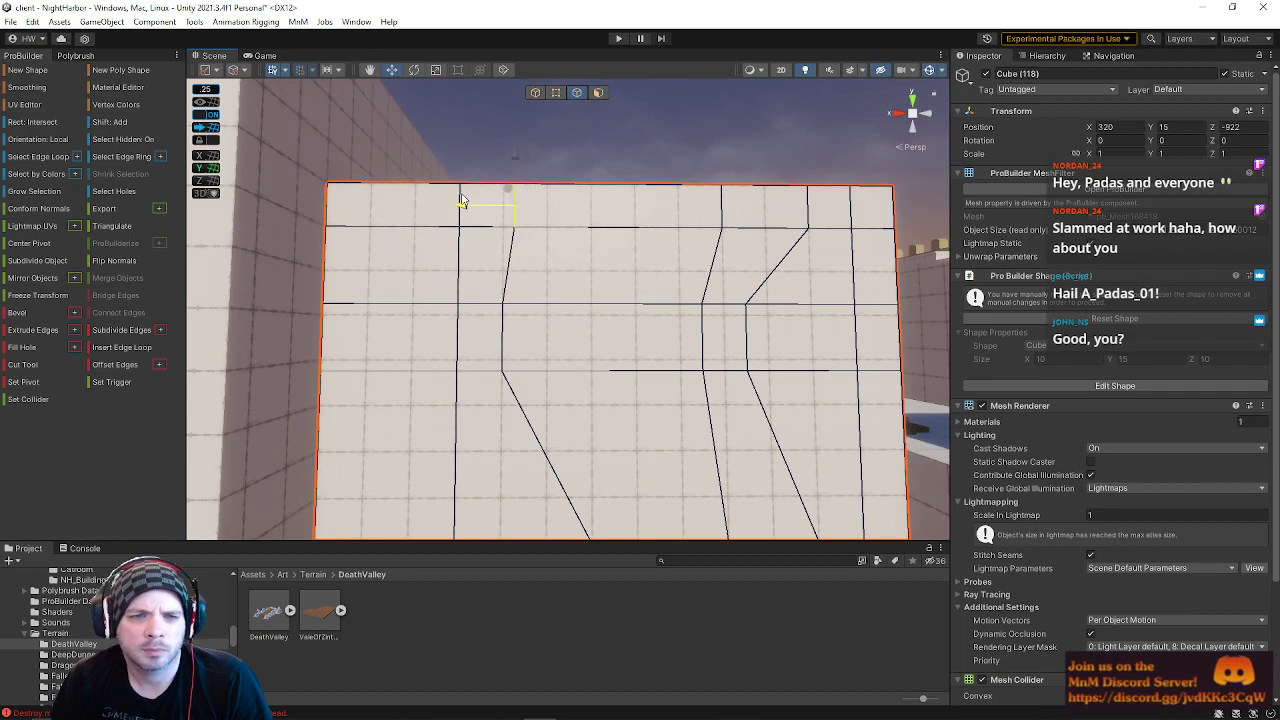
# Step: Delete the exterior wall faces that cover the two upper window openings
pyautogui.moveTo(601, 166); pyautogui.dragTo(590, 285, button='right')
pyautogui.press('e')
pyautogui.press('s')
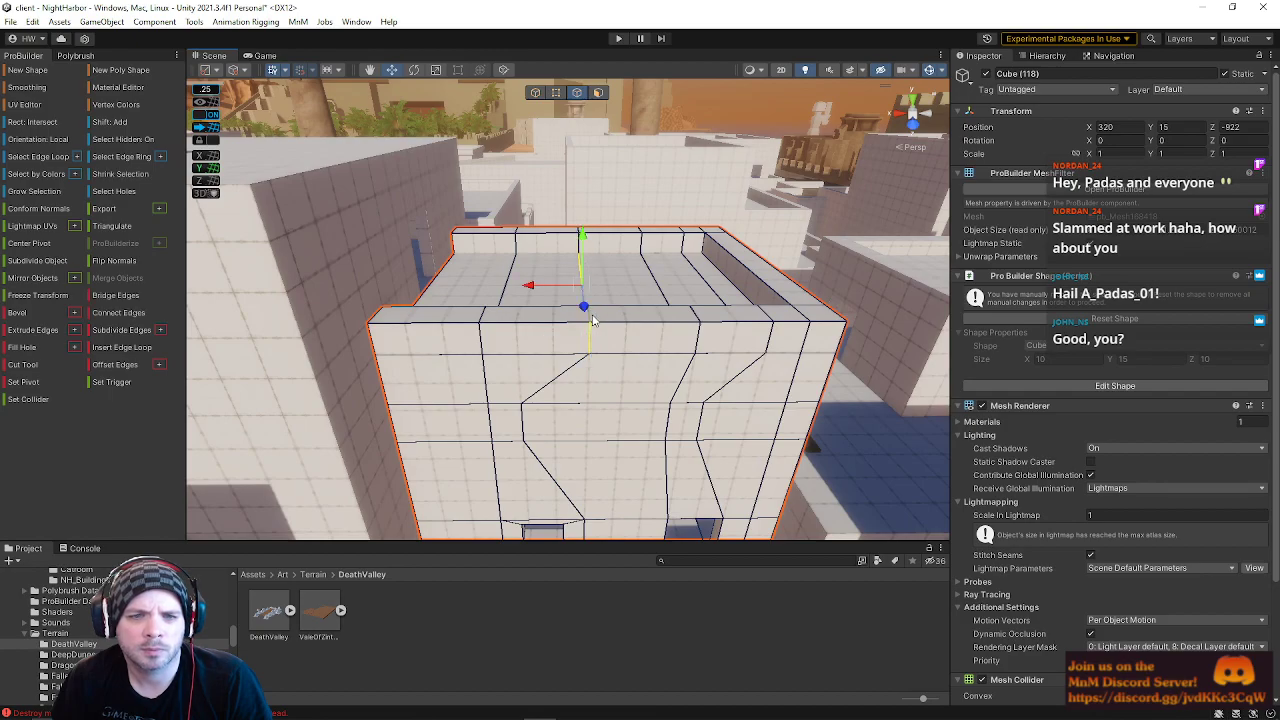
pyautogui.press('d')
pyautogui.moveTo(638, 241); pyautogui.dragTo(1190, 364, button='right')
pyautogui.press('s')
pyautogui.moveTo(641, 291); pyautogui.dragTo(1089, 220, button='right')
pyautogui.press('a')
pyautogui.press('w')
pyautogui.press('a')
pyautogui.click(598, 93)
pyautogui.press('d')
pyautogui.moveTo(681, 343); pyautogui.dragTo(304, 207, button='right')
pyautogui.press('BackSpace')
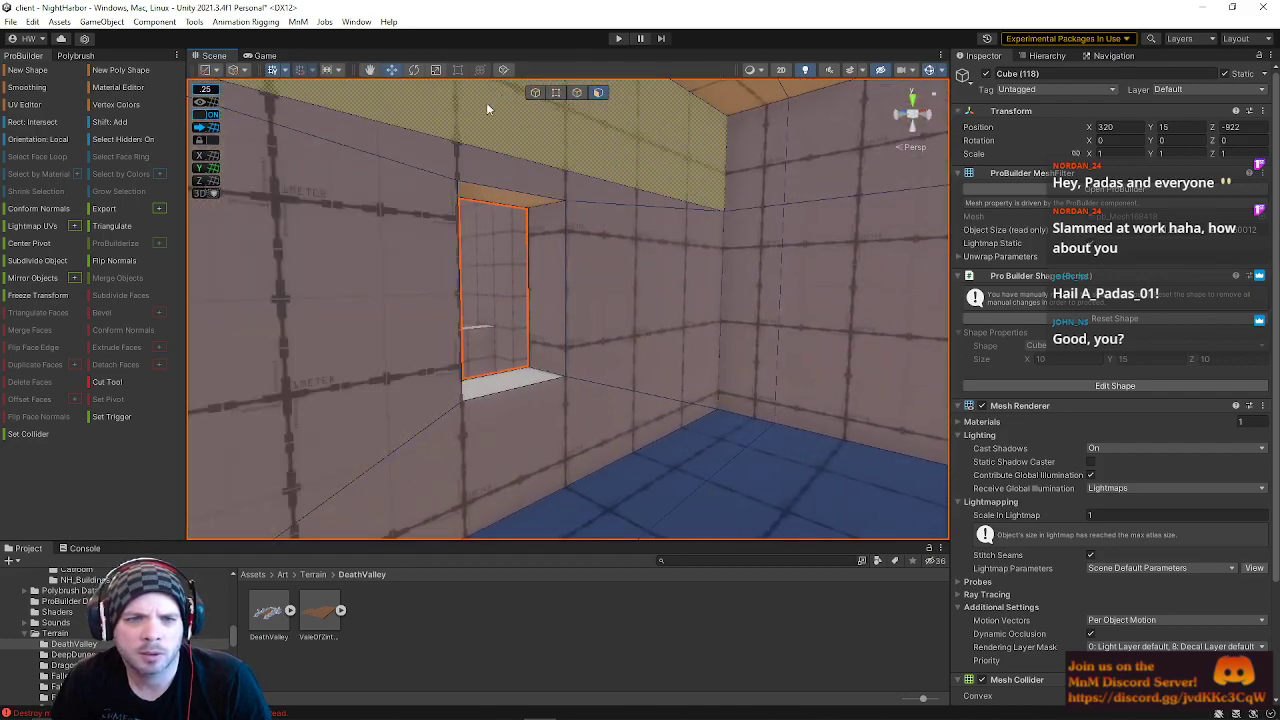
# Step: Check the corner vertices of the new upper window openings against the surrounding wall from inside the room
pyautogui.click(558, 93)
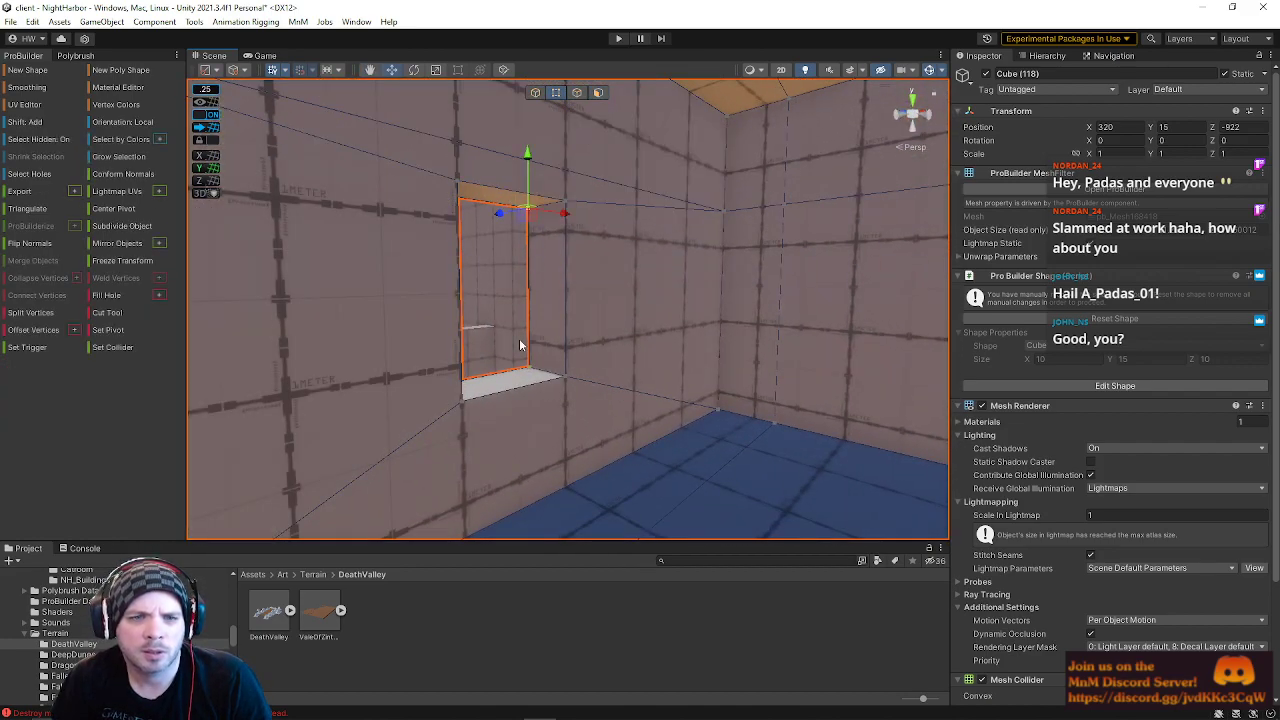
pyautogui.moveTo(542, 370); pyautogui.dragTo(418, 303, button='right')
pyautogui.moveTo(384, 116); pyautogui.dragTo(535, 190, button='right')
pyautogui.moveTo(625, 362); pyautogui.dragTo(627, 362)
pyautogui.moveTo(700, 300); pyautogui.dragTo(522, 315, button='right')
pyautogui.press('d')
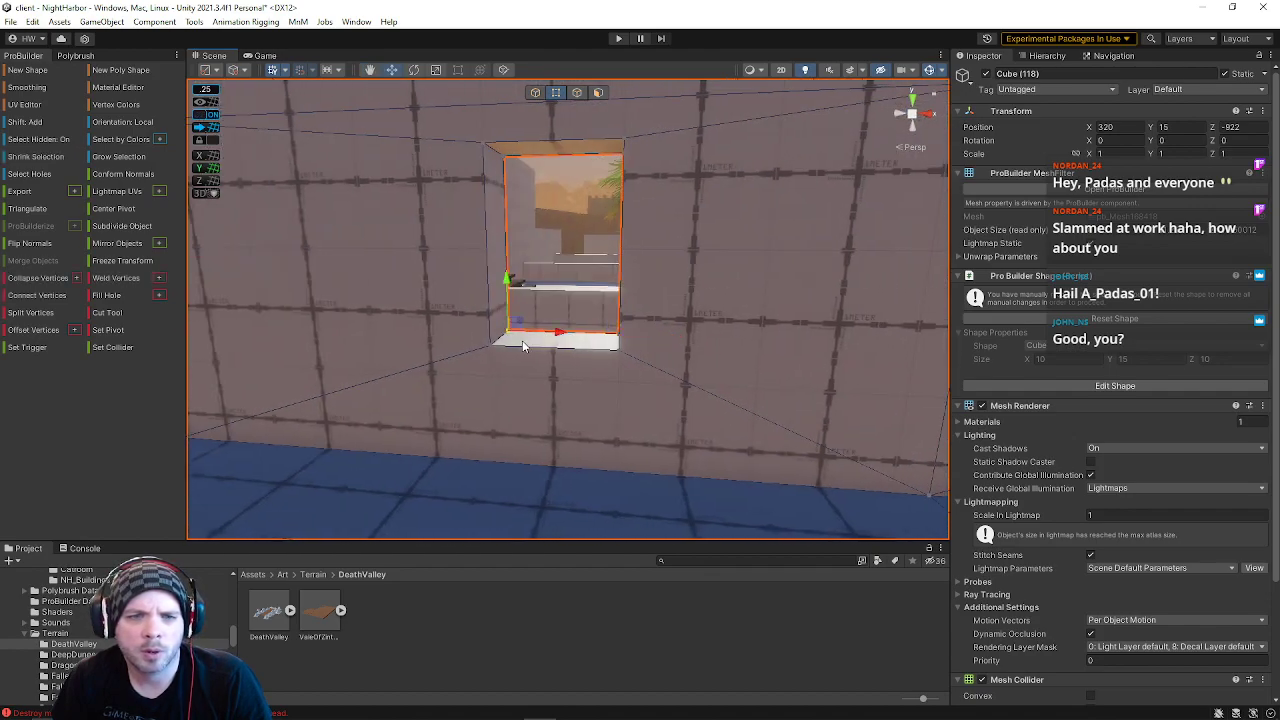
pyautogui.click(488, 157)
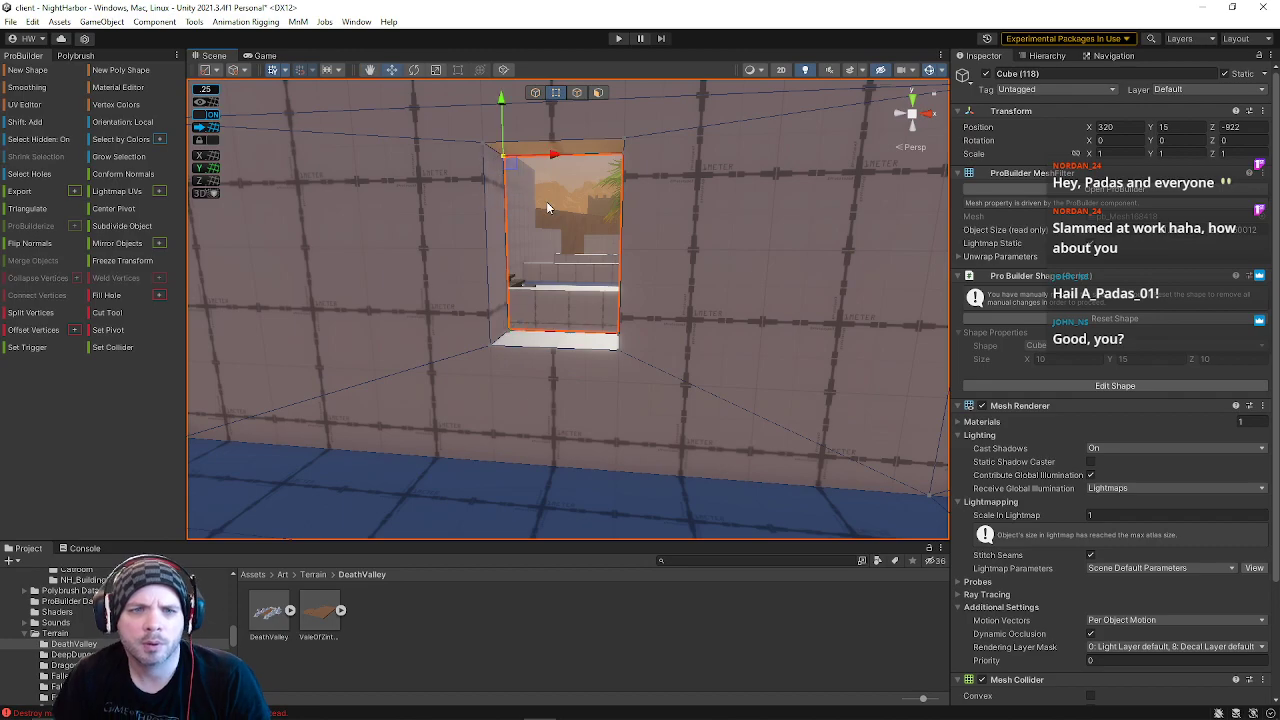
pyautogui.moveTo(547, 319); pyautogui.dragTo(1263, 322, button='right')
# Step: Move the ground-floor window together with its surrounding wall vertices sideways toward the doorway
pyautogui.click(523, 226)
pyautogui.click(584, 418)
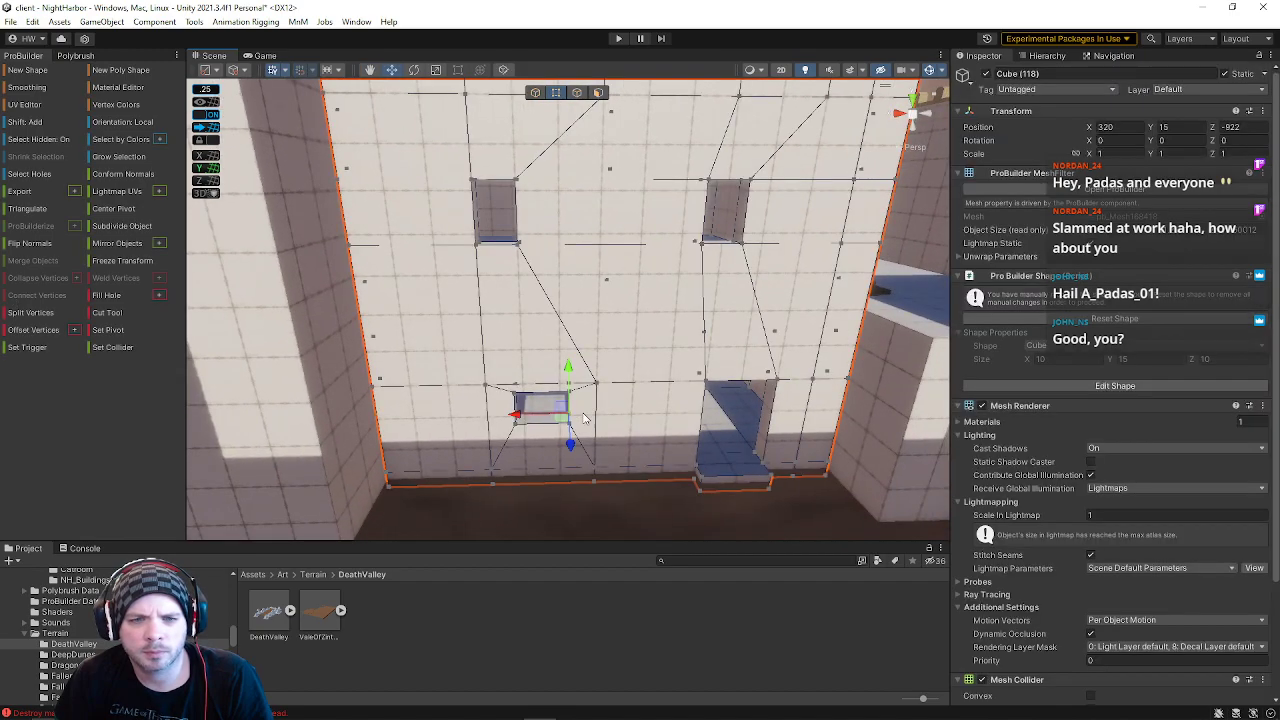
pyautogui.moveTo(501, 430); pyautogui.dragTo(620, 505)
pyautogui.moveTo(519, 384)
pyautogui.mouseDown()
pyautogui.moveTo(590, 389)
pyautogui.moveTo(416, 390)
pyautogui.moveTo(527, 394)
pyautogui.mouseUp()
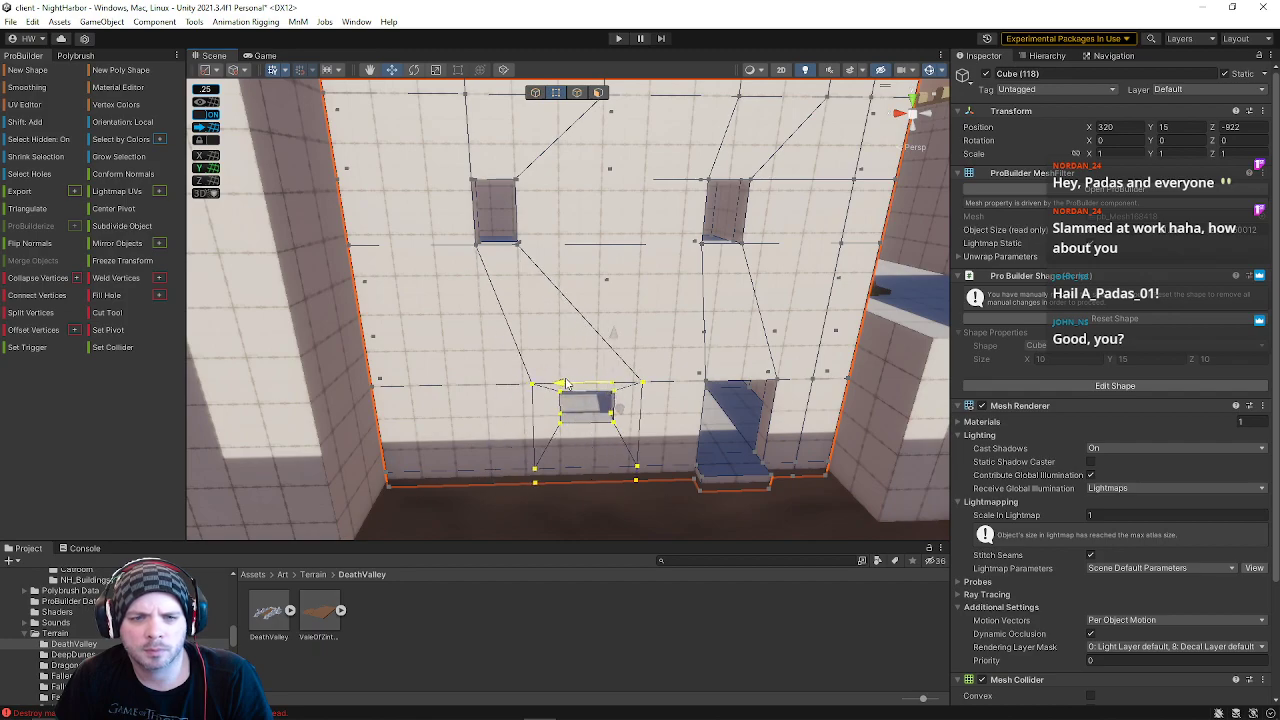
# Step: Select the neighbouring building Cube (123) and examine its interior walls for window placement
pyautogui.moveTo(558, 383); pyautogui.dragTo(605, 320, button='right')
pyautogui.press('s')
pyautogui.click(657, 156)
pyautogui.moveTo(657, 156); pyautogui.dragTo(389, 306, button='right')
pyautogui.press('s')
pyautogui.press('w')
pyautogui.press('w')
pyautogui.press('s')
pyautogui.press('w')
pyautogui.press('e')
pyautogui.click(574, 304)
pyautogui.moveTo(574, 304); pyautogui.dragTo(647, 337, button='right')
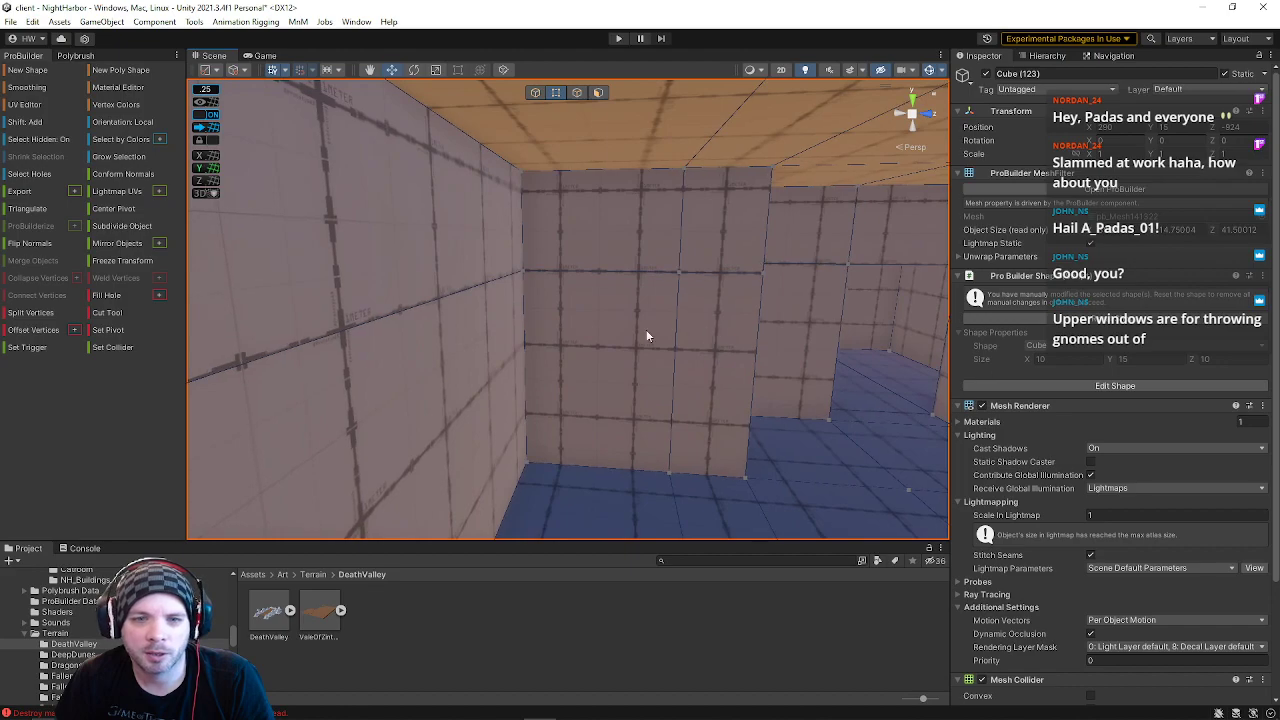
# Step: Insert a vertical edge loop down the middle of the wall face beside the corner of Cube (123)
pyautogui.click(577, 93)
pyautogui.click(688, 185)
pyautogui.moveTo(727, 383)
pyautogui.mouseDown()
pyautogui.moveTo(748, 383)
pyautogui.moveTo(685, 383)
pyautogui.moveTo(727, 386)
pyautogui.mouseUp()
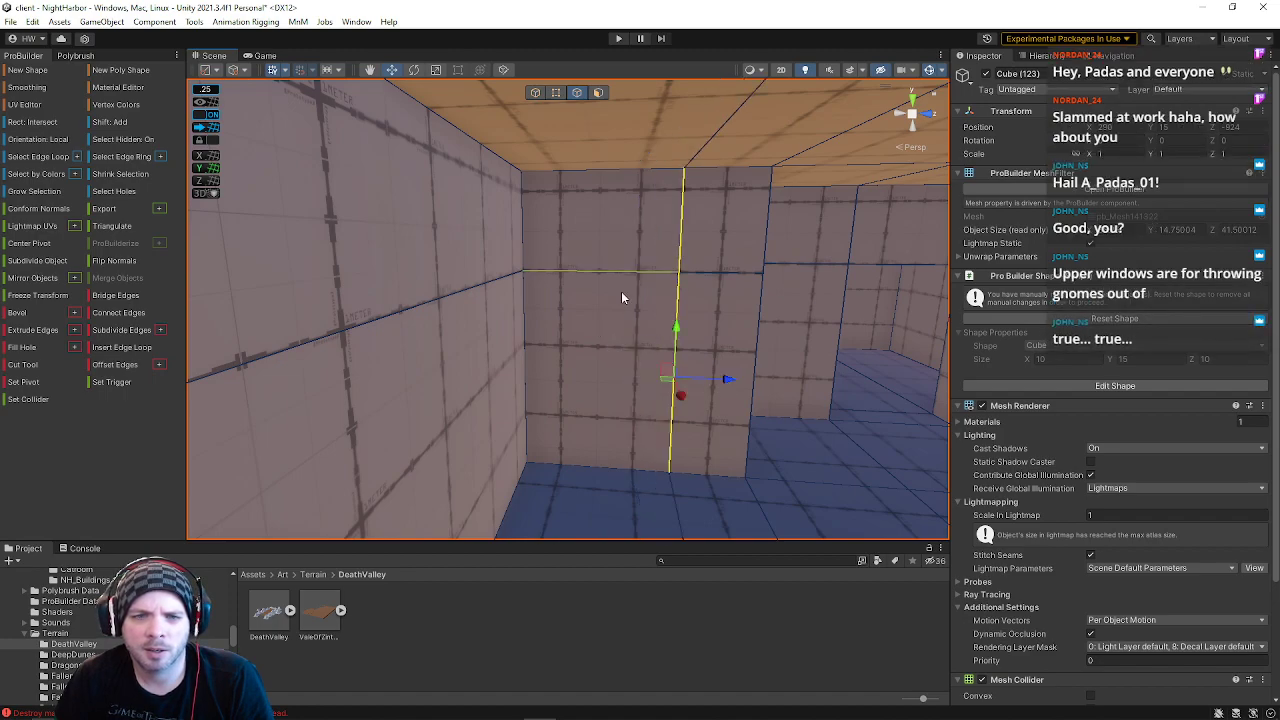
pyautogui.click(592, 281)
pyautogui.keyDown('alt'); pyautogui.moveTo(581, 304); pyautogui.dragTo(1279, 343); pyautogui.keyUp('alt')
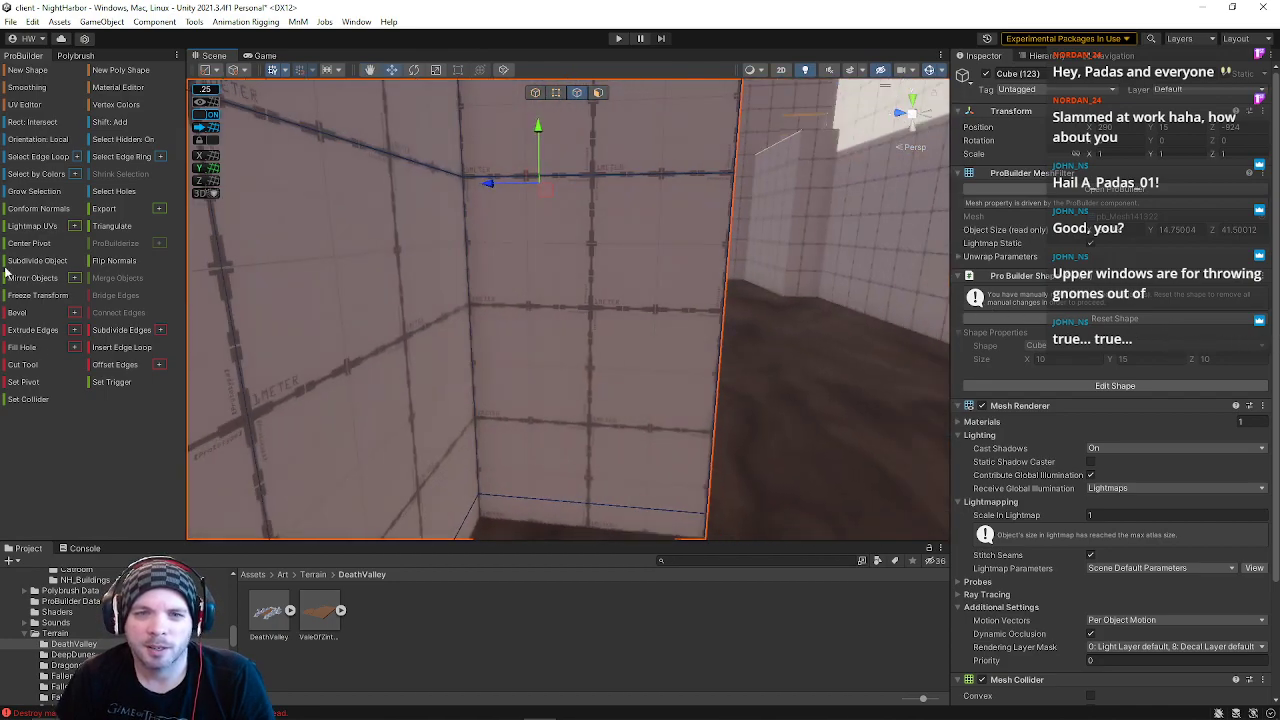
pyautogui.click(598, 93)
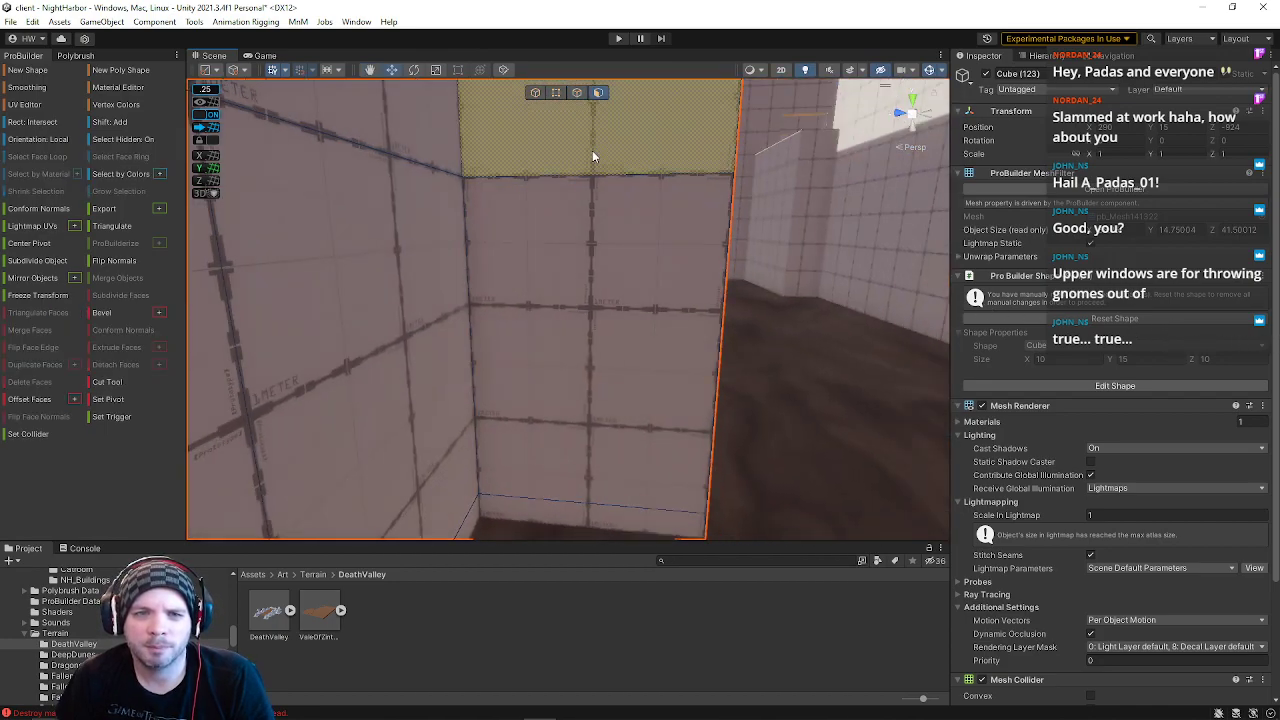
pyautogui.click(577, 92)
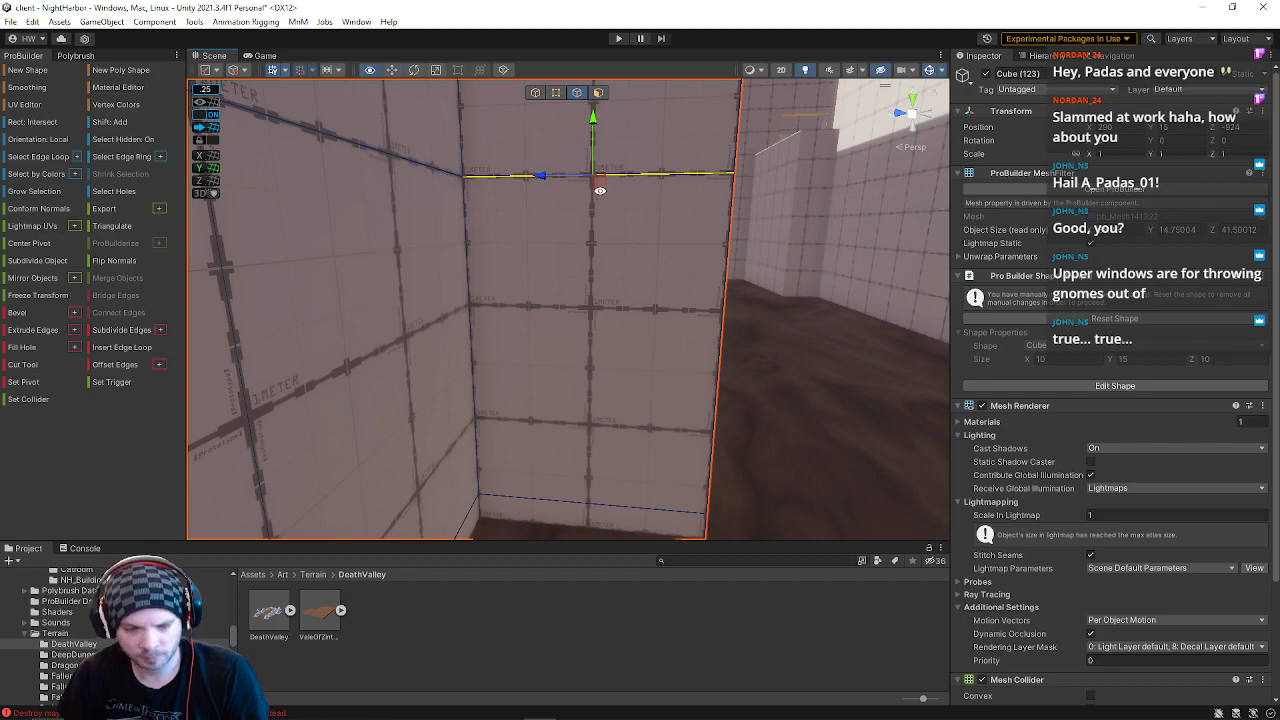
pyautogui.click(600, 190)
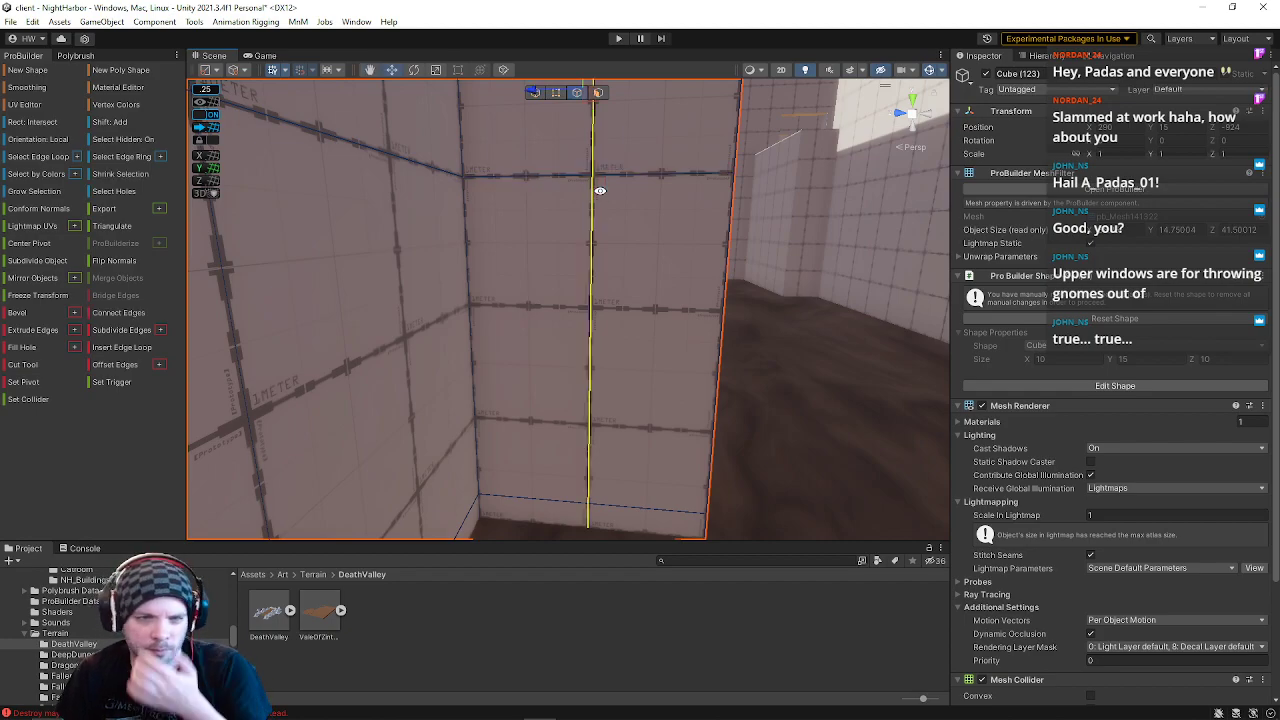
# Step: Try to inset the two adjoining lower wall faces of Cube (123) as a window outline
pyautogui.click(598, 93)
pyautogui.click(578, 237)
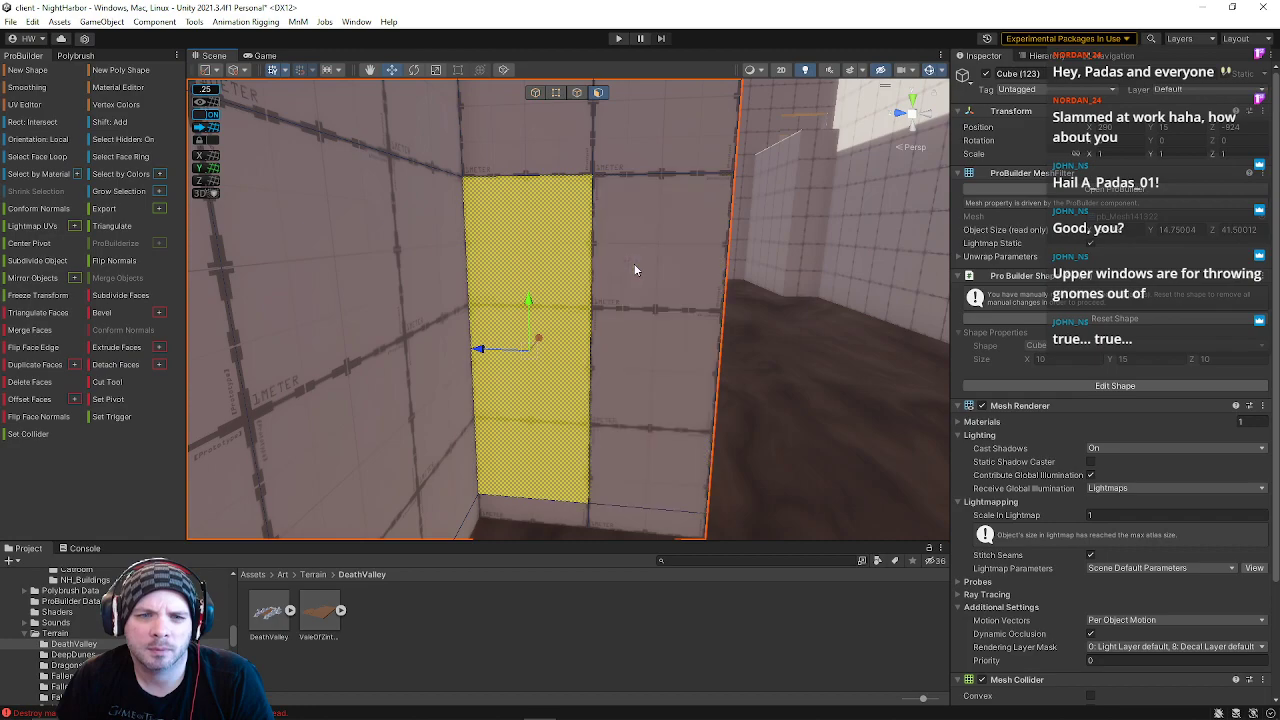
pyautogui.keyDown('shift'); pyautogui.click(641, 354); pyautogui.keyUp('shift')
pyautogui.press('r')
pyautogui.keyDown('shift'); pyautogui.moveTo(652, 357); pyautogui.dragTo(627, 359); pyautogui.keyUp('shift')
pyautogui.hotkey('ctrl', 'z')
pyautogui.hotkey('ctrl', 'z')
pyautogui.hotkey('ctrl', 'z')
# Step: Change the tool handle position mode and inset the two adjoining wall faces together as one window outline
pyautogui.keyDown('alt'); pyautogui.moveTo(600, 270); pyautogui.dragTo(455, 258); pyautogui.keyUp('alt')
pyautogui.click(217, 70)
pyautogui.click(222, 99)
pyautogui.keyDown('alt'); pyautogui.moveTo(460, 302); pyautogui.dragTo(532, 336); pyautogui.keyUp('alt')
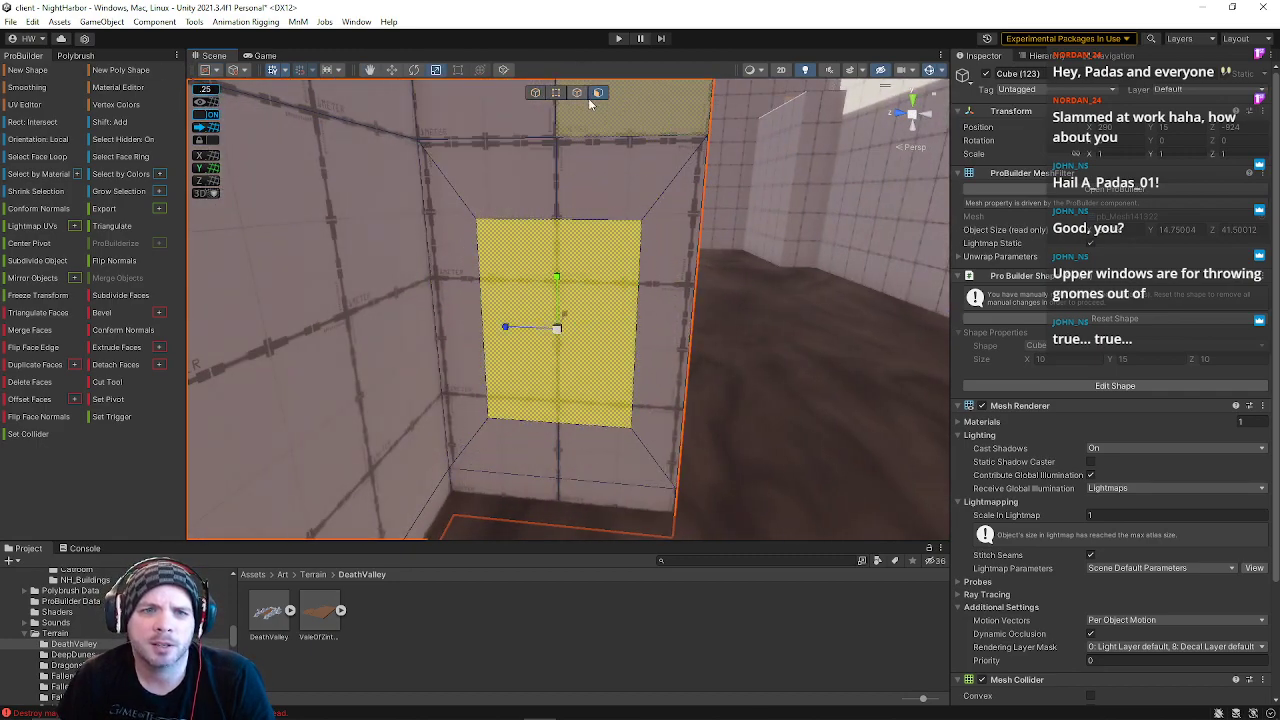
# Step: Raise the top and bottom edges of the inset window outline on Cube (123)
pyautogui.click(577, 92)
pyautogui.click(527, 221)
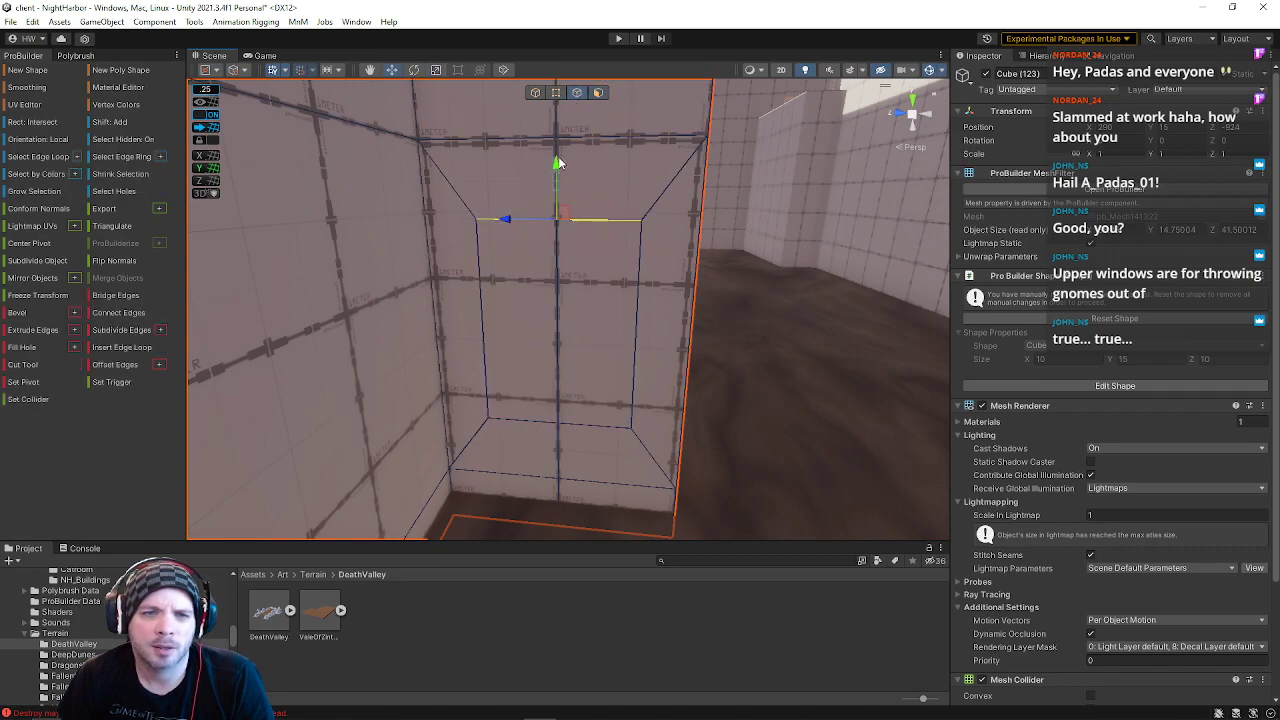
pyautogui.click(581, 220)
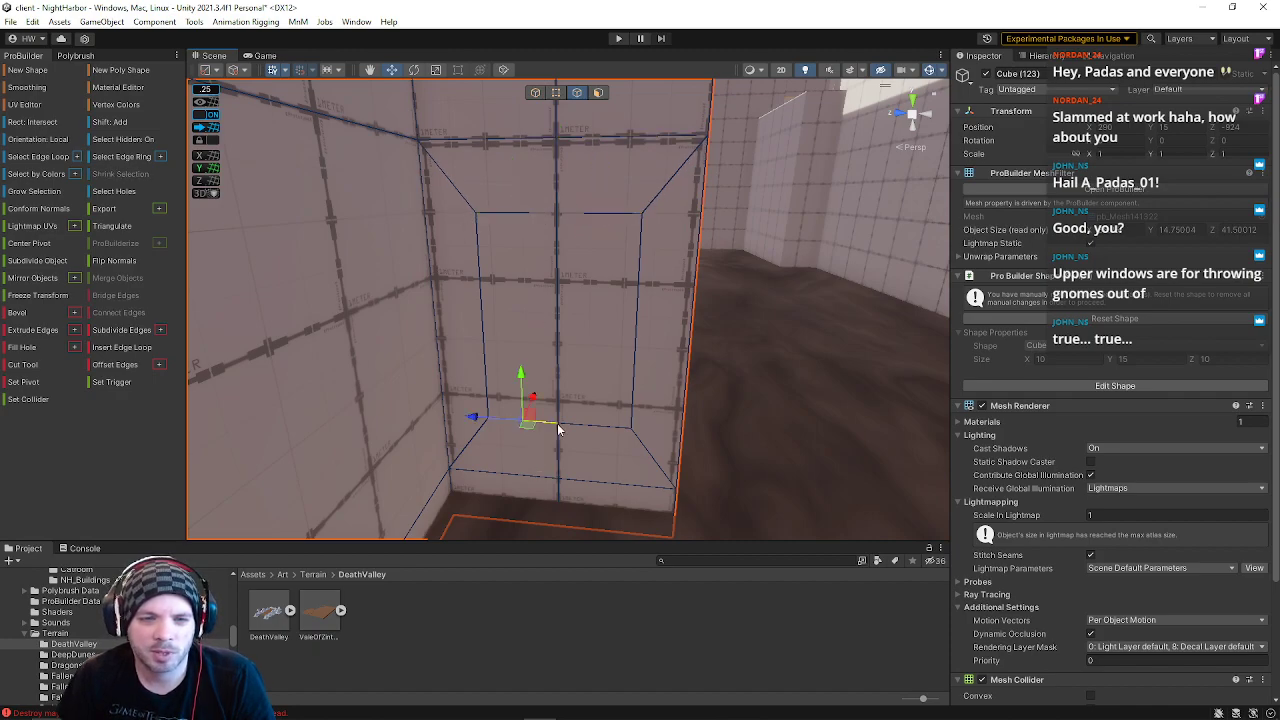
pyautogui.moveTo(595, 390); pyautogui.dragTo(602, 316)
pyautogui.hotkey('ctrl', 'z')
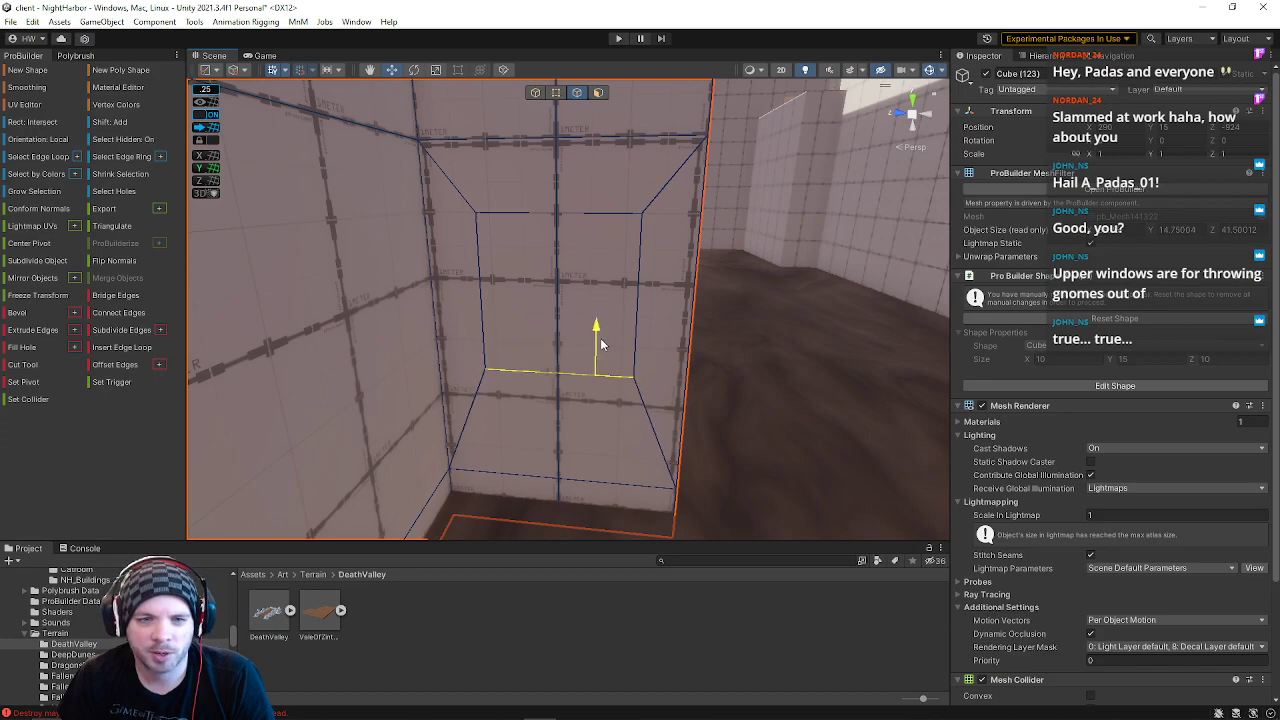
# Step: Narrow the window outline by moving both of its side edges inward toward the wall's middle edge
pyautogui.click(481, 290)
pyautogui.moveTo(434, 291); pyautogui.dragTo(451, 298)
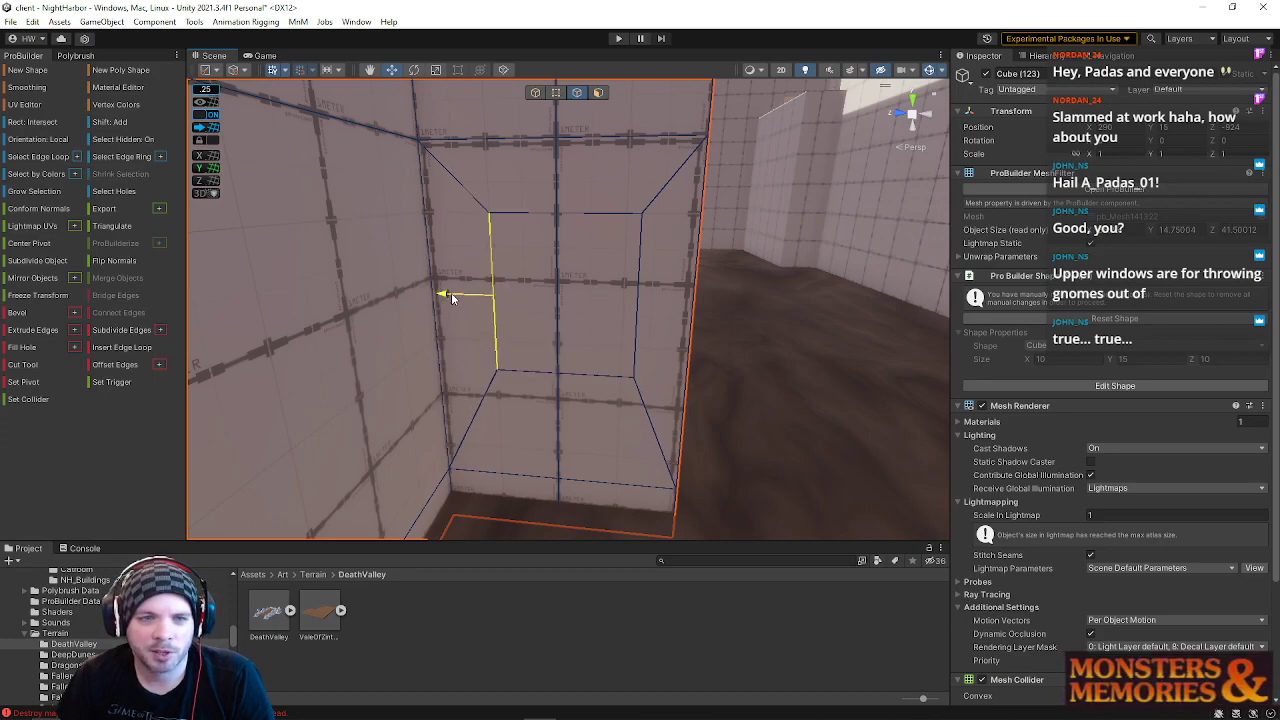
pyautogui.moveTo(592, 300); pyautogui.dragTo(545, 297)
pyautogui.moveTo(447, 294); pyautogui.dragTo(472, 294)
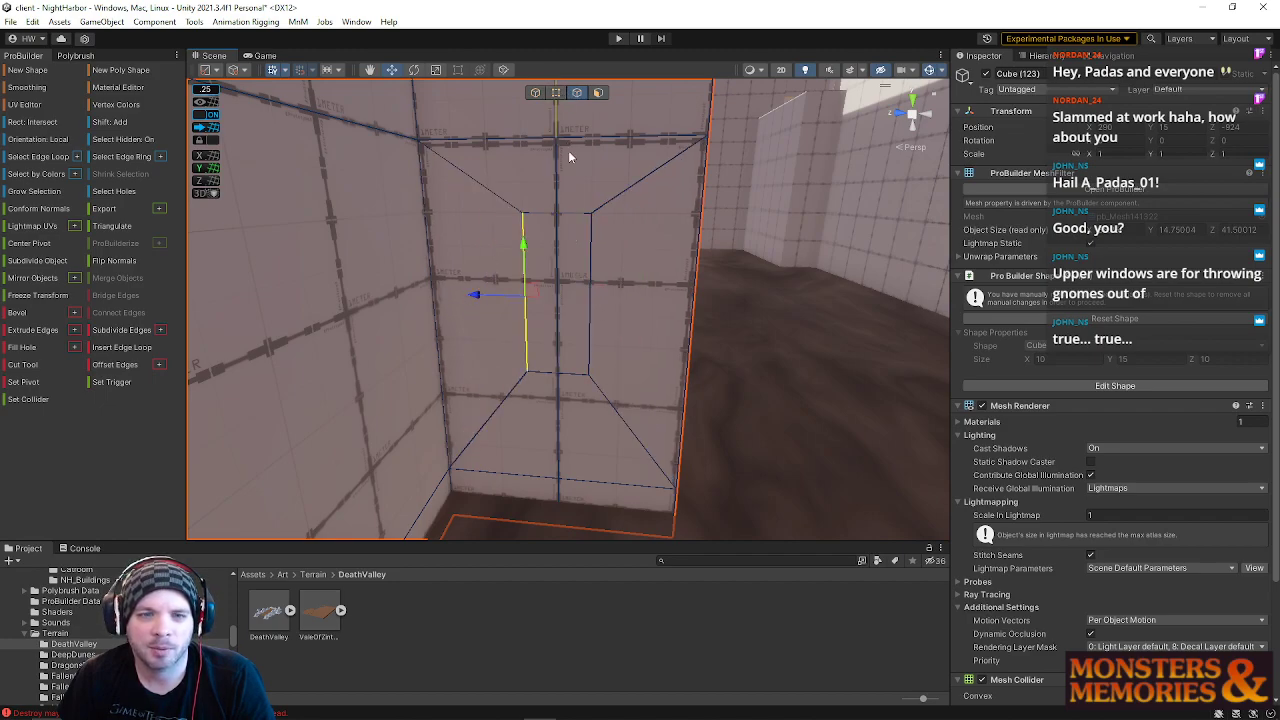
# Step: Raise the middle vertex of the outline's top edge to form a pointed window arch
pyautogui.keyDown('alt'); pyautogui.moveTo(567, 147); pyautogui.dragTo(557, 233); pyautogui.keyUp('alt')
pyautogui.click(555, 93)
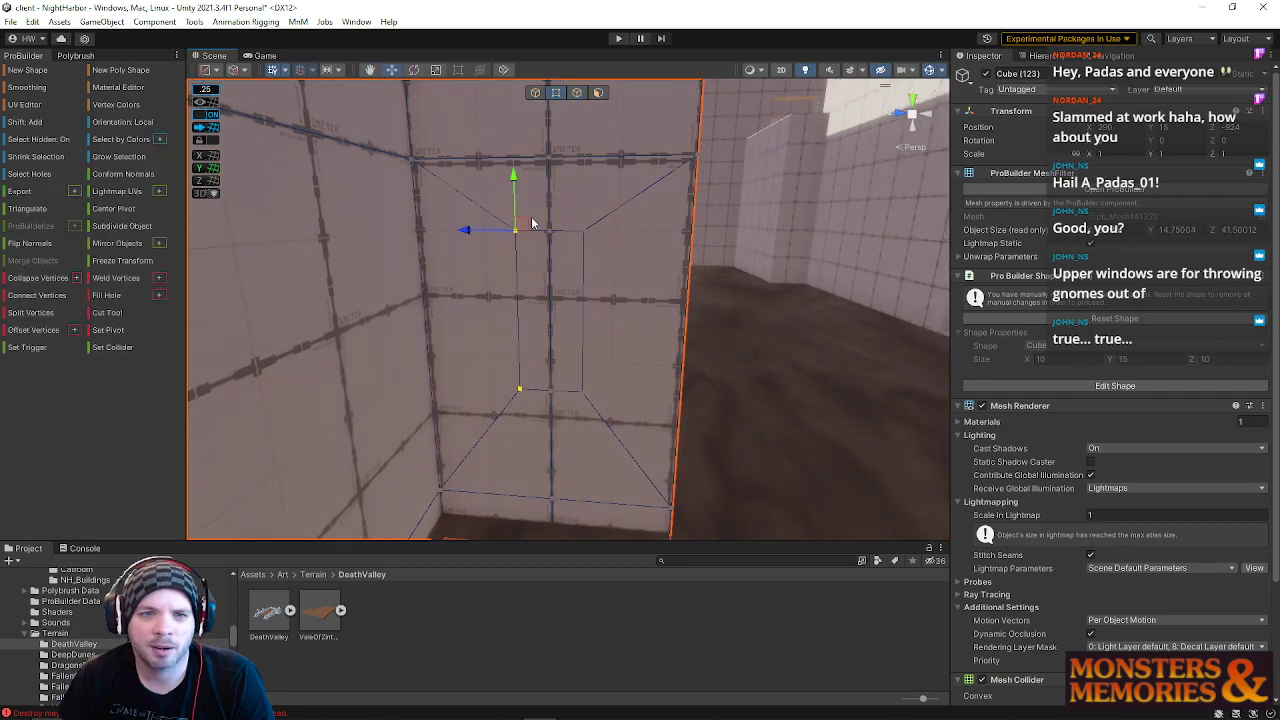
pyautogui.moveTo(548, 190); pyautogui.dragTo(539, 153)
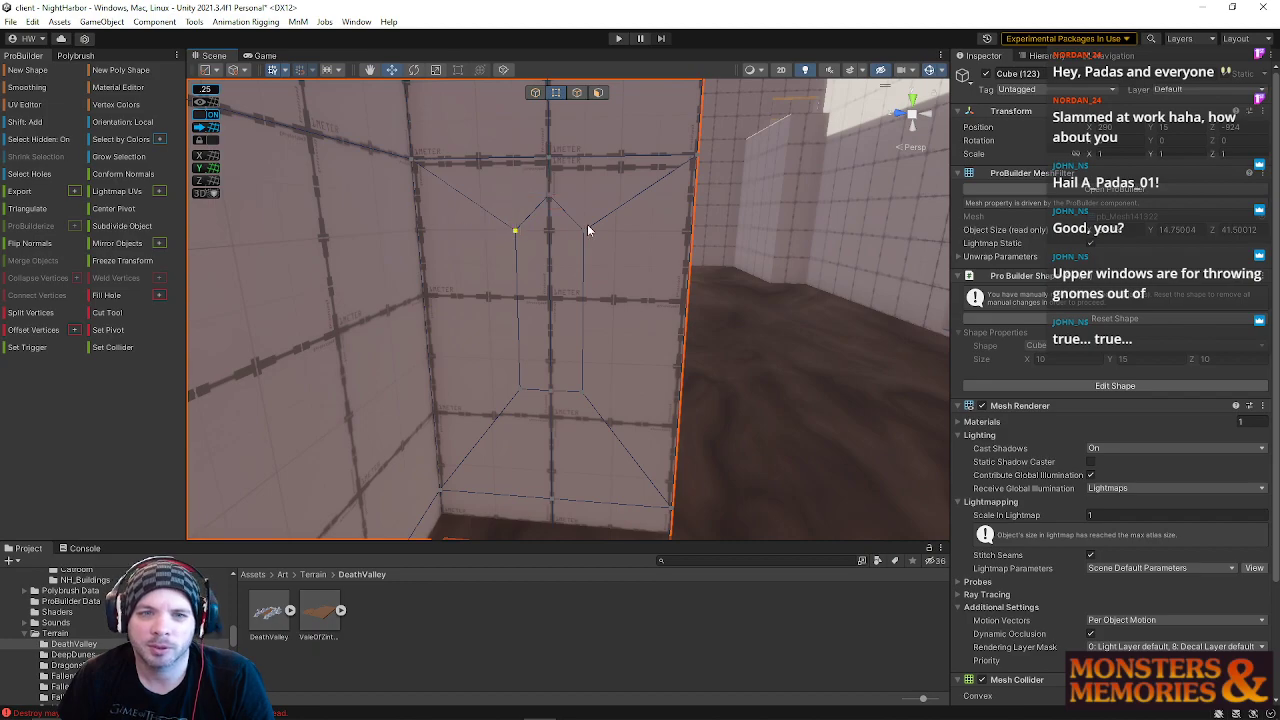
pyautogui.moveTo(531, 350); pyautogui.dragTo(587, 244, button='right')
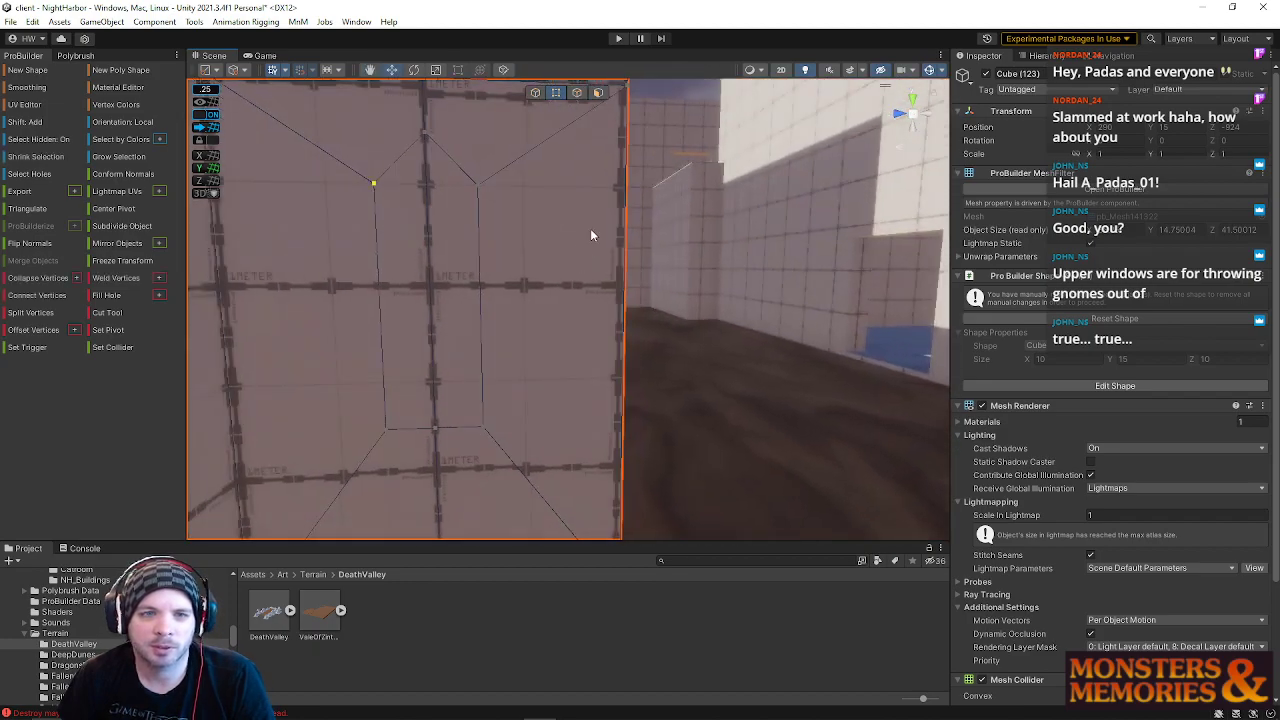
# Step: Select the faces inside the pointed window outline of Cube (123) and extrude them inward as a recess
pyautogui.click(598, 93)
pyautogui.click(378, 312)
pyautogui.click(439, 299)
pyautogui.keyDown('shift'); pyautogui.click(417, 300); pyautogui.keyUp('shift')
pyautogui.moveTo(419, 304); pyautogui.dragTo(624, 308, button='right')
pyautogui.keyDown('shift'); pyautogui.click(624, 308); pyautogui.keyUp('shift')
pyautogui.keyDown('shift'); pyautogui.click(602, 168); pyautogui.keyUp('shift')
pyautogui.moveTo(550, 195); pyautogui.dragTo(625, 203, button='right')
pyautogui.keyDown('shift'); pyautogui.click(282, 178); pyautogui.keyUp('shift')
pyautogui.moveTo(285, 258); pyautogui.dragTo(1130, 383, button='right')
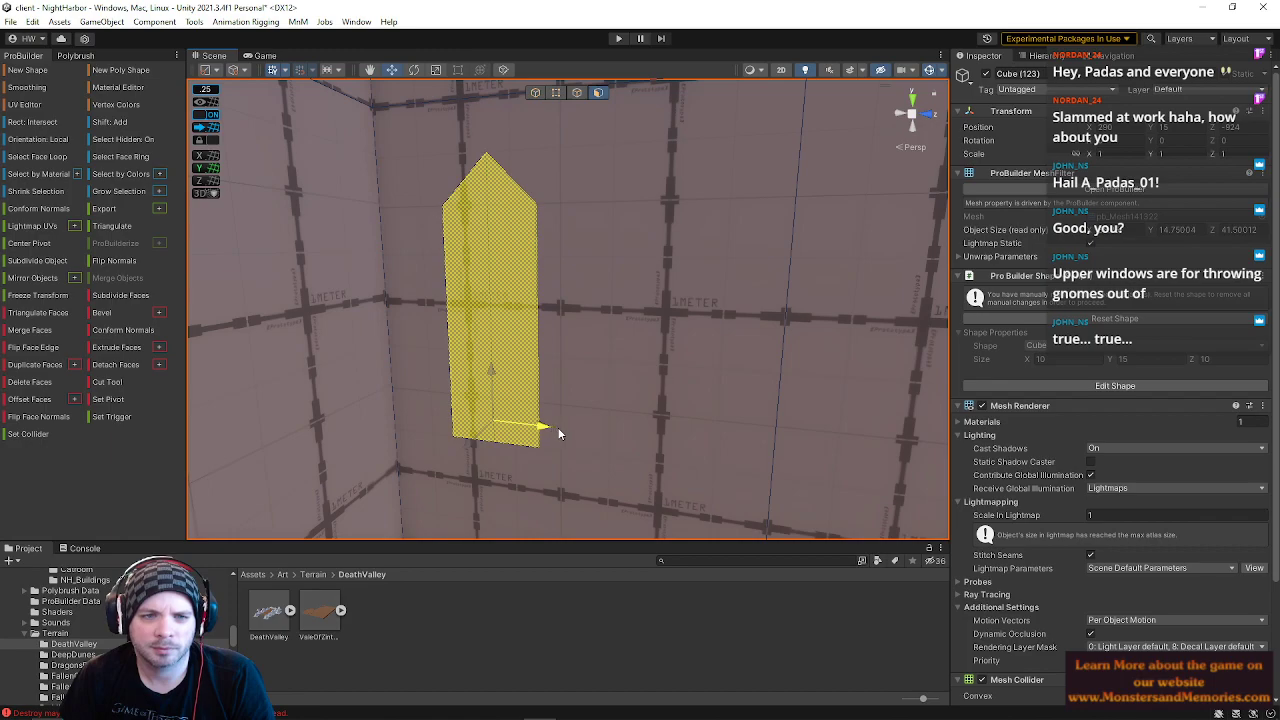
# Step: With the snap increment at .125, shift the wall's middle vertices above and below the window in line with its point
pyautogui.moveTo(560, 434); pyautogui.dragTo(1222, 365, button='right')
pyautogui.press('s')
pyautogui.press('w')
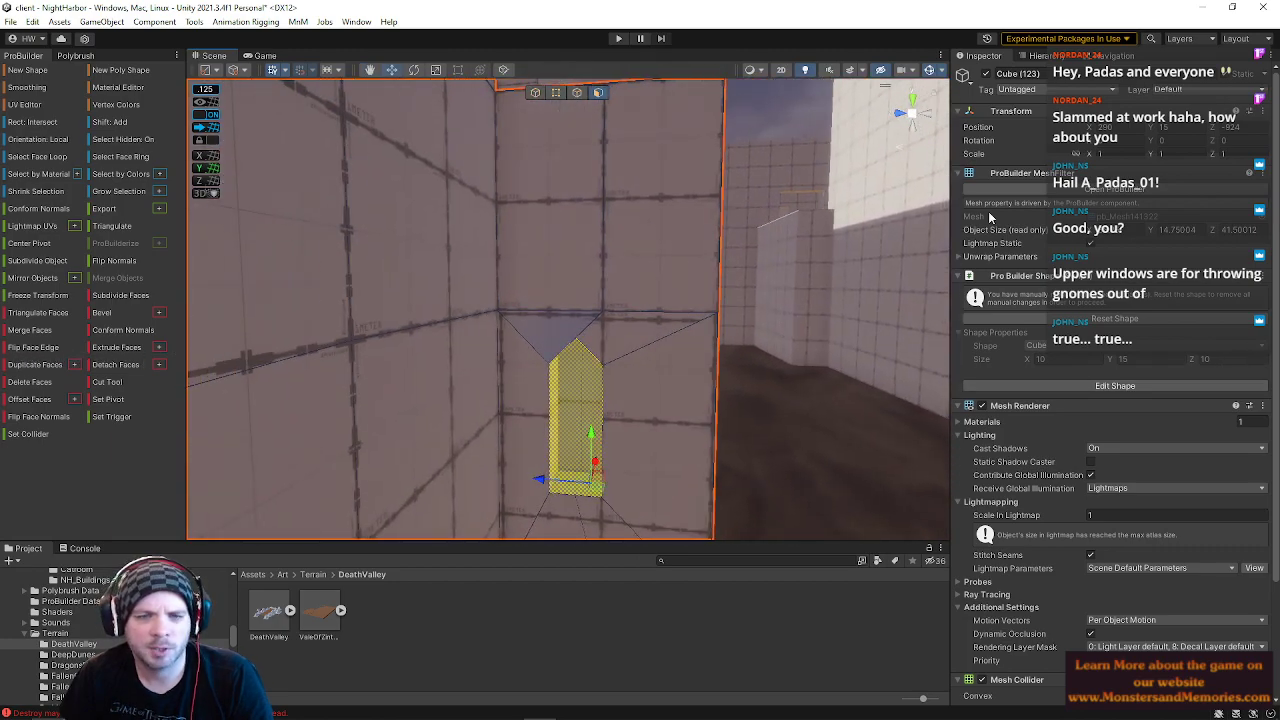
pyautogui.click(556, 92)
pyautogui.click(606, 312)
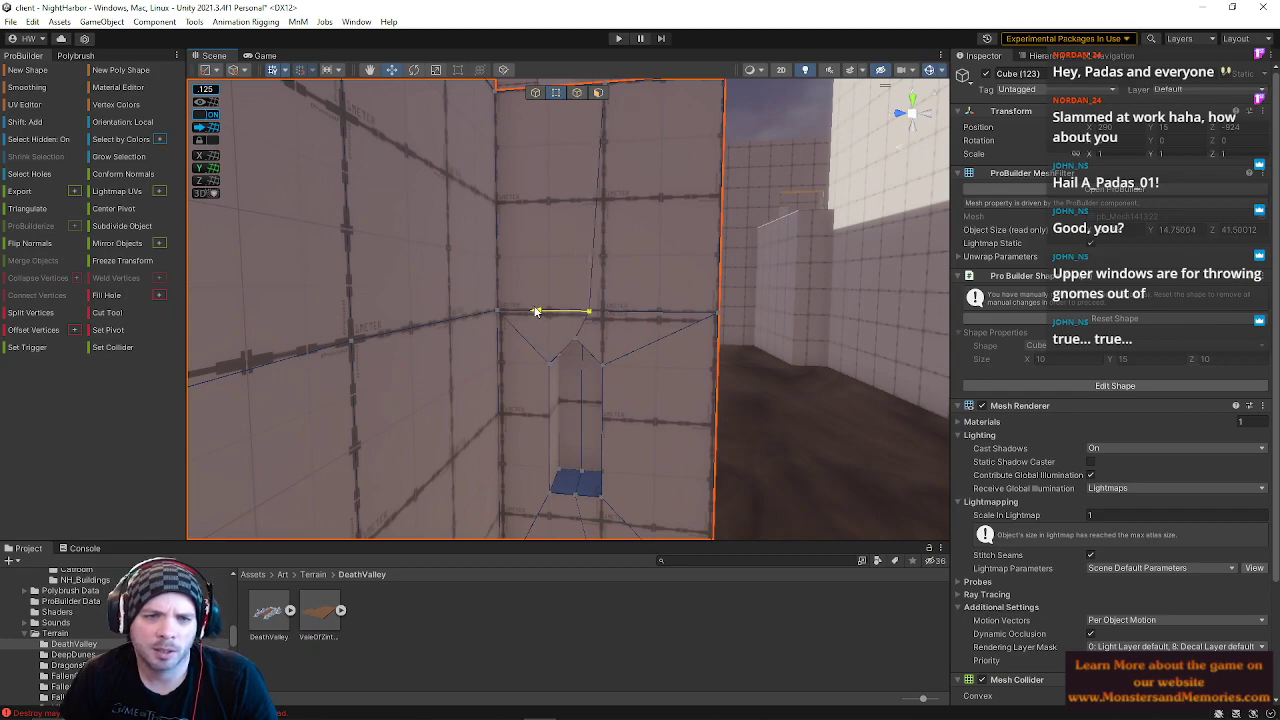
pyautogui.moveTo(653, 321); pyautogui.dragTo(661, 347, button='right')
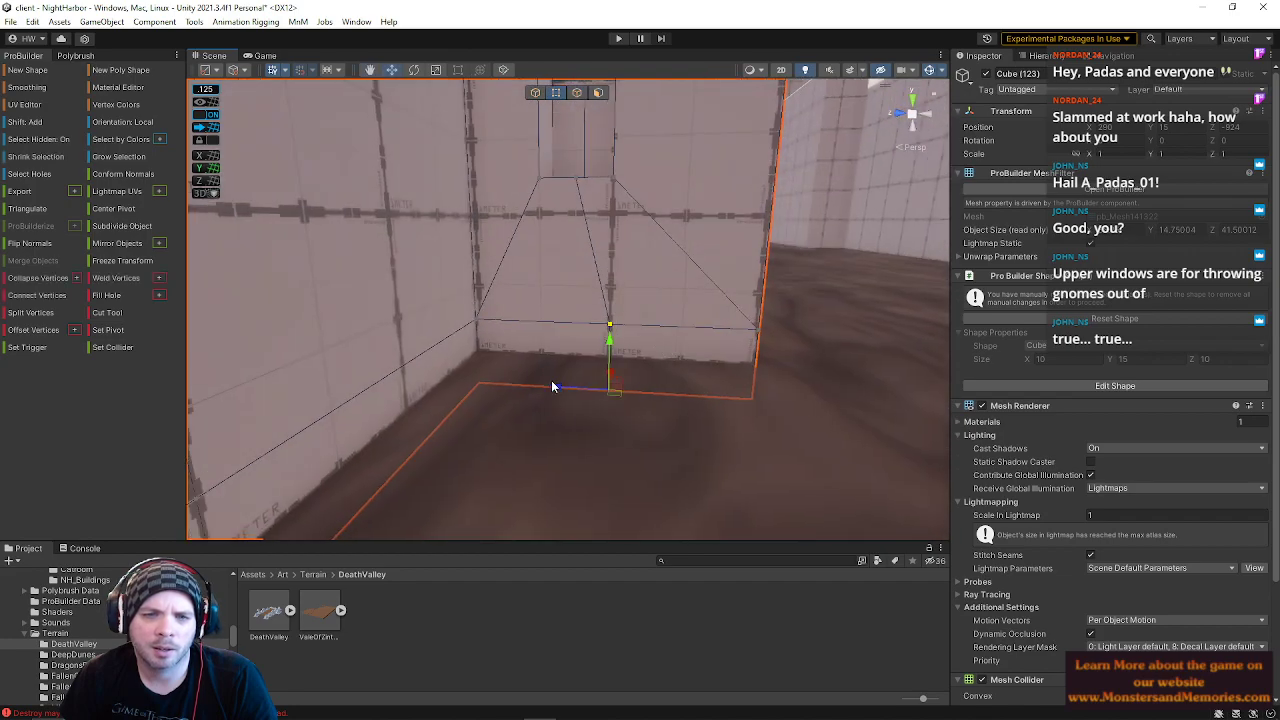
pyautogui.moveTo(554, 286); pyautogui.dragTo(574, 391, button='right')
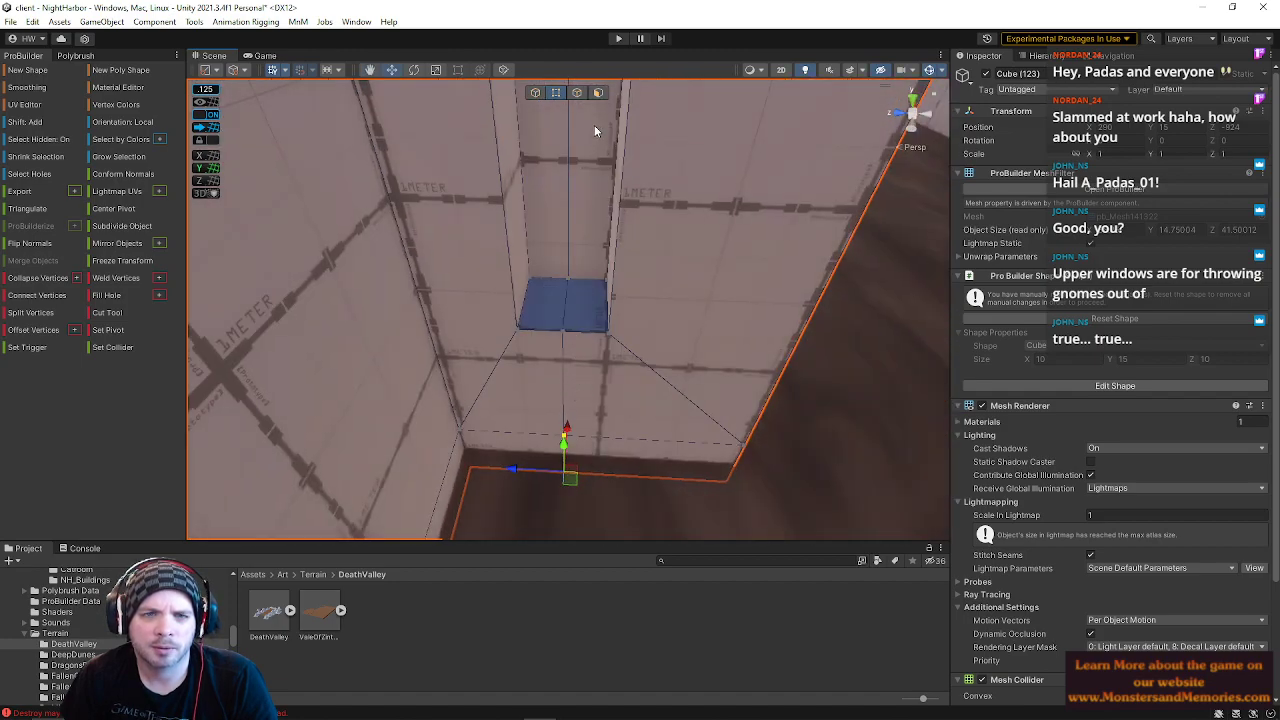
pyautogui.click(584, 308)
pyautogui.keyDown('shift'); pyautogui.click(552, 378); pyautogui.keyUp('shift')
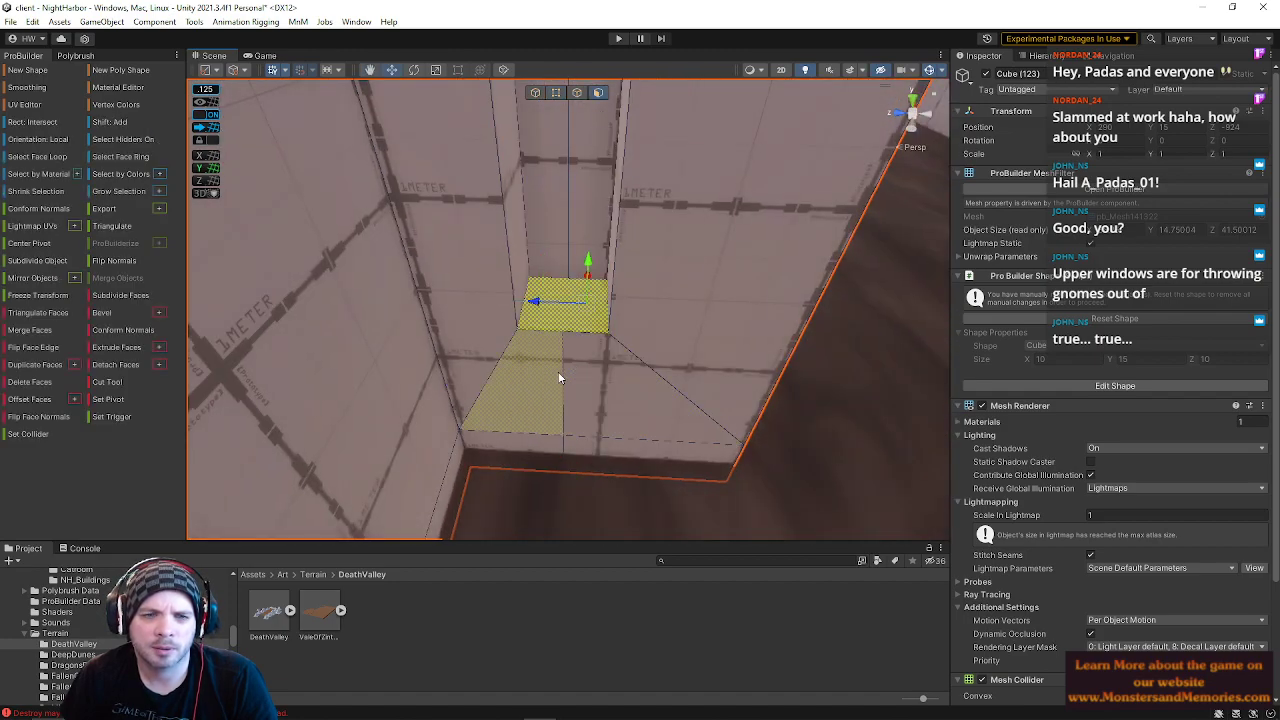
pyautogui.keyDown('shift'); pyautogui.click(579, 408); pyautogui.keyUp('shift')
pyautogui.keyDown('shift'); pyautogui.click(574, 456); pyautogui.keyUp('shift')
pyautogui.keyDown('shift'); pyautogui.click(595, 448); pyautogui.keyUp('shift')
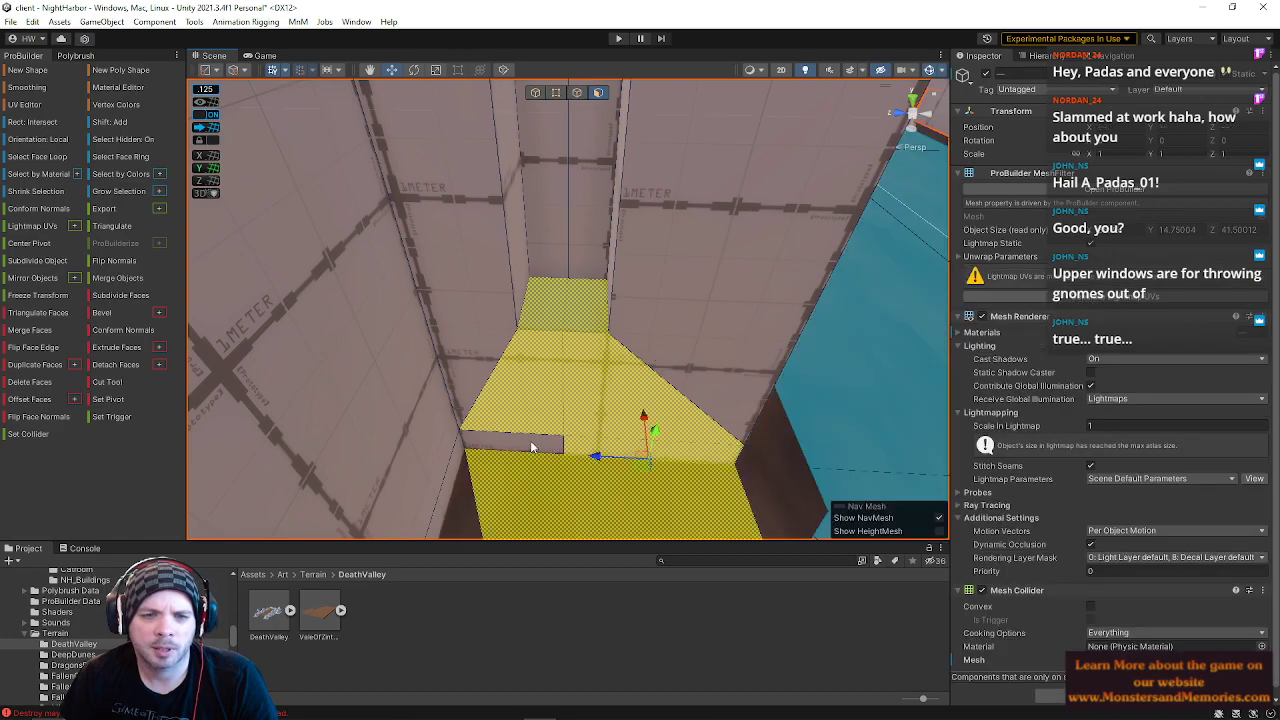
# Step: Delete the window recess's sill faces together with the wall faces beneath them down to the ground
pyautogui.click(531, 446)
pyautogui.keyDown('shift'); pyautogui.click(596, 449); pyautogui.keyUp('shift')
pyautogui.keyDown('shift'); pyautogui.click(587, 418); pyautogui.keyUp('shift')
pyautogui.keyDown('shift'); pyautogui.click(554, 408); pyautogui.keyUp('shift')
pyautogui.keyDown('shift'); pyautogui.click(550, 316); pyautogui.keyUp('shift')
pyautogui.keyDown('shift'); pyautogui.click(597, 329); pyautogui.keyUp('shift')
pyautogui.press('BackSpace')
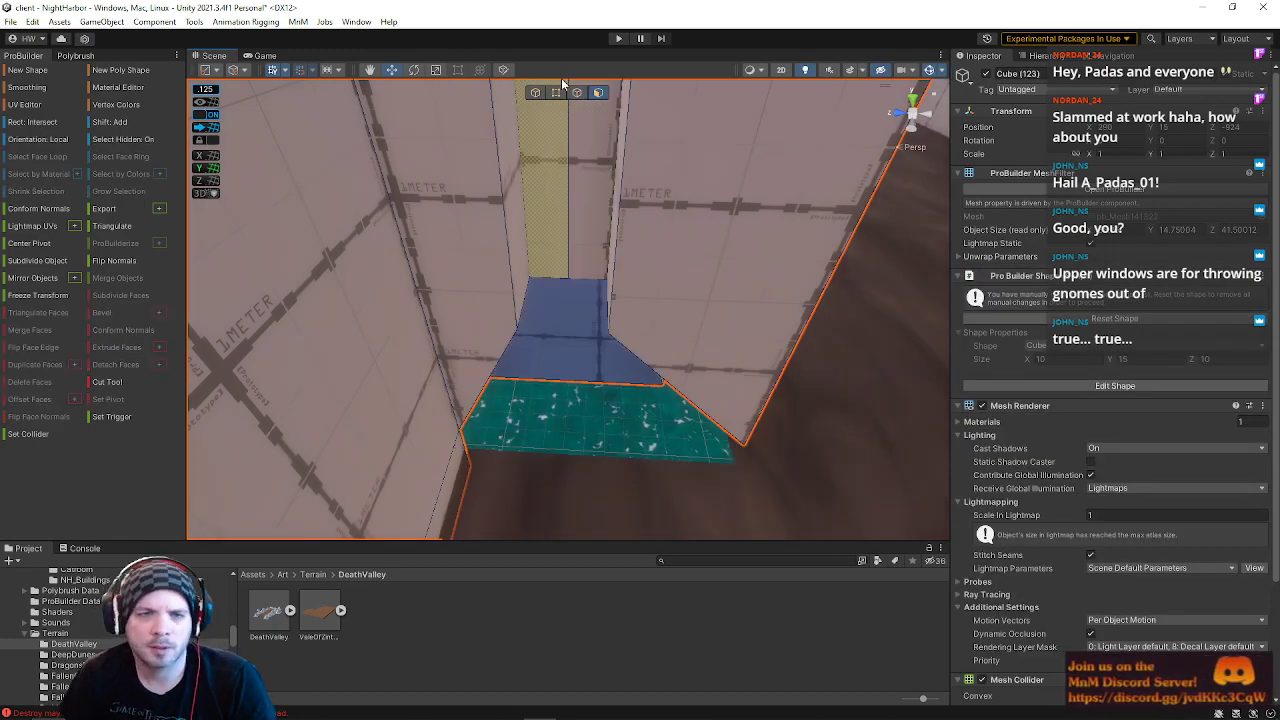
# Step: Move the recess's lower middle vertex to its corner and bridge the two open side edges below the window
pyautogui.click(556, 92)
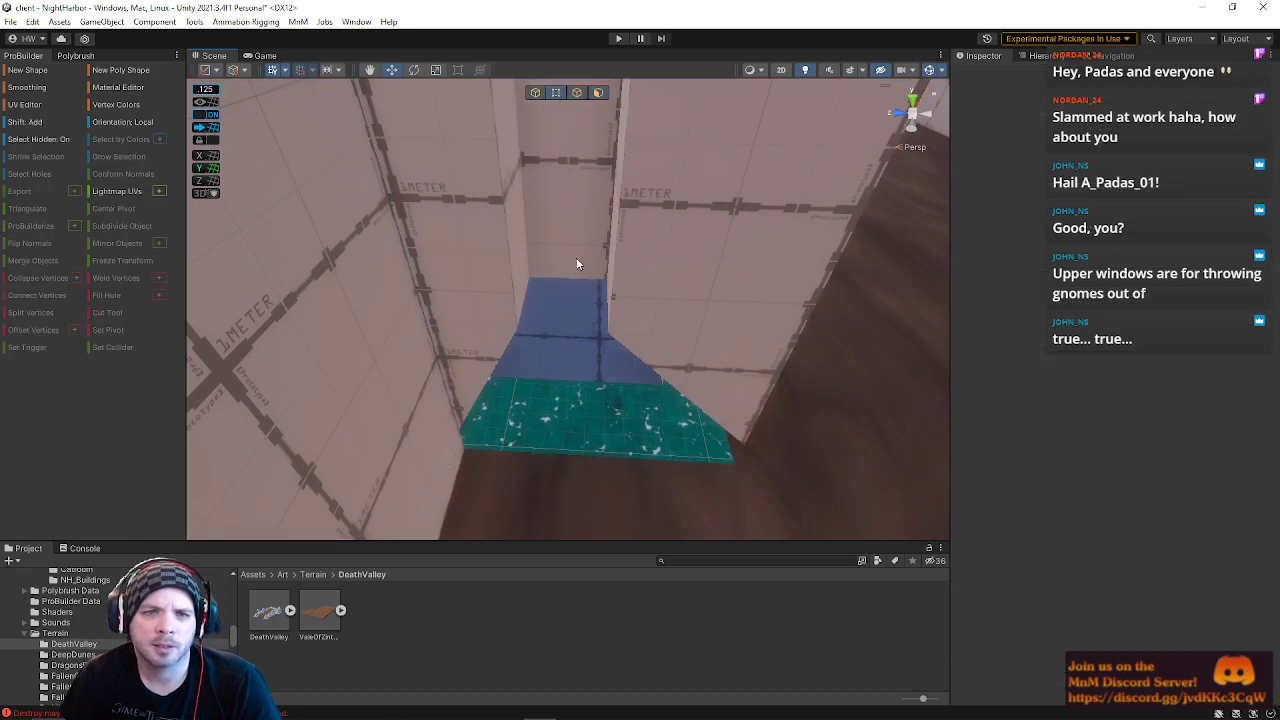
pyautogui.click(569, 284)
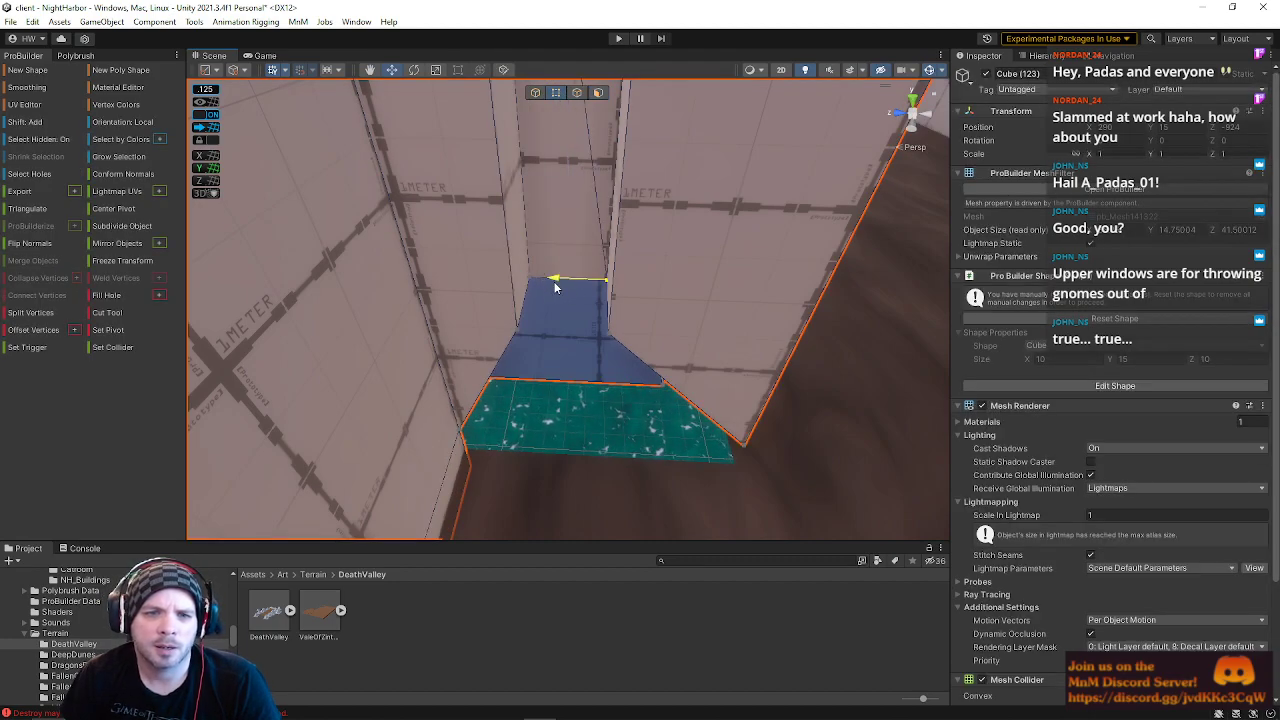
pyautogui.click(578, 93)
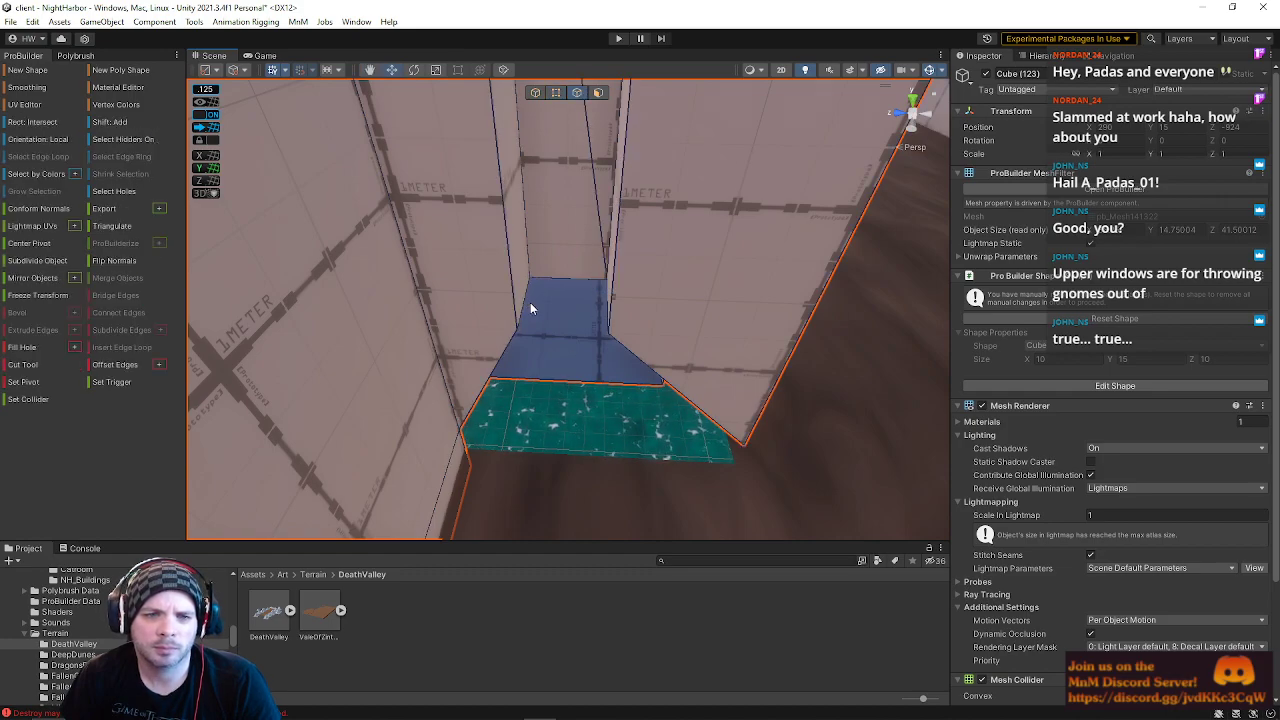
pyautogui.click(521, 306)
pyautogui.keyDown('alt'); pyautogui.moveTo(566, 309); pyautogui.dragTo(718, 282); pyautogui.keyUp('alt')
pyautogui.keyDown('shift'); pyautogui.click(708, 283); pyautogui.keyUp('shift')
pyautogui.moveTo(707, 309); pyautogui.dragTo(686, 323, button='right')
pyautogui.press('d')
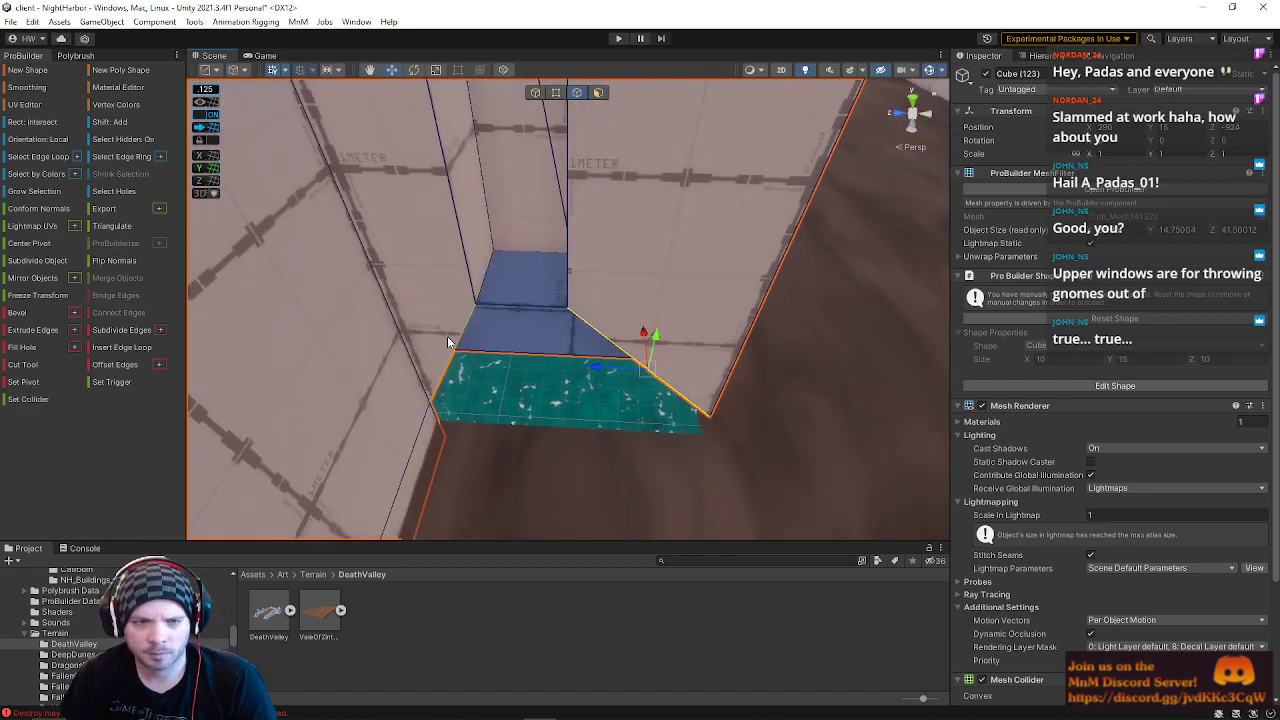
pyautogui.hotkey('alt', 'b')
# Step: Extrude the bottom edge of the bridged wall face down below the terrain surface
pyautogui.keyDown('alt'); pyautogui.moveTo(623, 389); pyautogui.dragTo(507, 280); pyautogui.keyUp('alt')
pyautogui.click(420, 273)
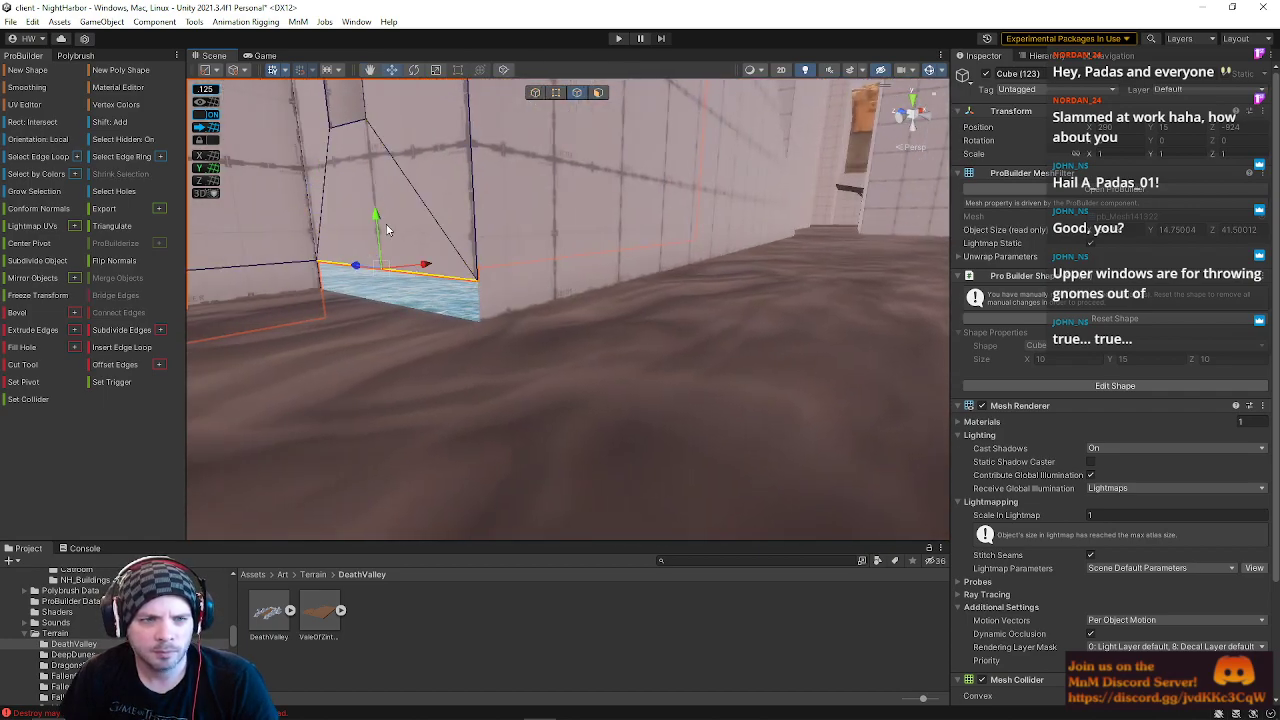
pyautogui.moveTo(375, 222); pyautogui.dragTo(375, 290)
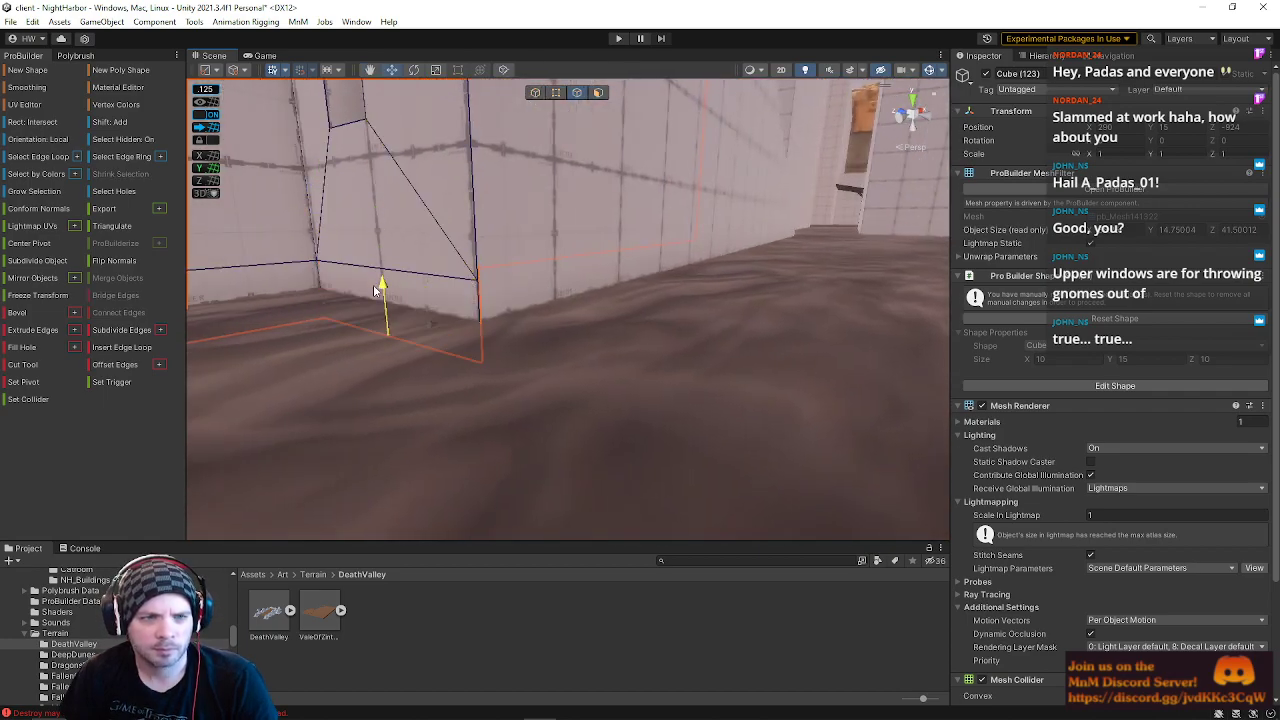
# Step: Delete the two faces closing off the back of the pointed window recess
pyautogui.click(555, 92)
pyautogui.moveTo(408, 312); pyautogui.dragTo(410, 260, button='right')
pyautogui.click(600, 93)
pyautogui.moveTo(600, 300); pyautogui.dragTo(714, 311, button='right')
pyautogui.click(714, 311)
pyautogui.keyDown('shift'); pyautogui.click(729, 286); pyautogui.keyUp('shift')
pyautogui.press('BackSpace')
# Step: Move the vertical edge of the interior wall behind the window to the middle of that wall section
pyautogui.moveTo(712, 406); pyautogui.dragTo(808, 189, button='right')
pyautogui.click(726, 212)
pyautogui.press('s')
pyautogui.click(576, 93)
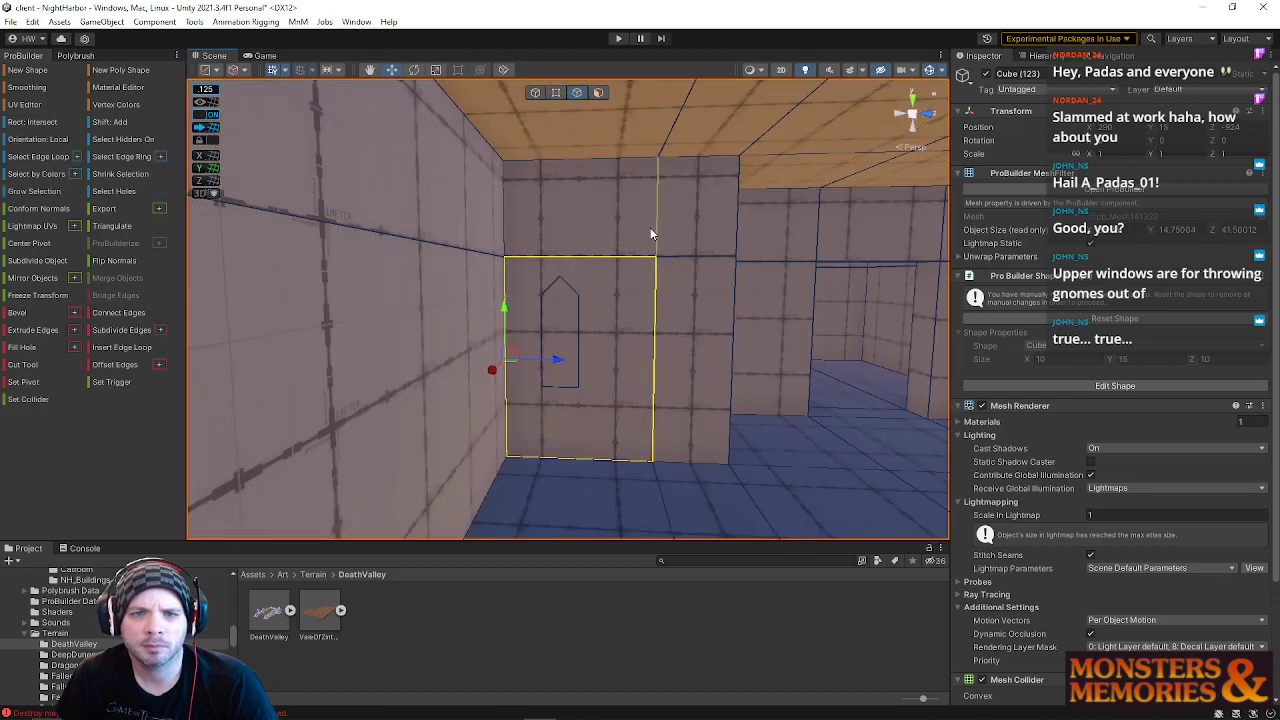
pyautogui.press('w')
pyautogui.moveTo(655, 236); pyautogui.dragTo(674, 356, button='right')
pyautogui.moveTo(728, 373); pyautogui.dragTo(584, 377)
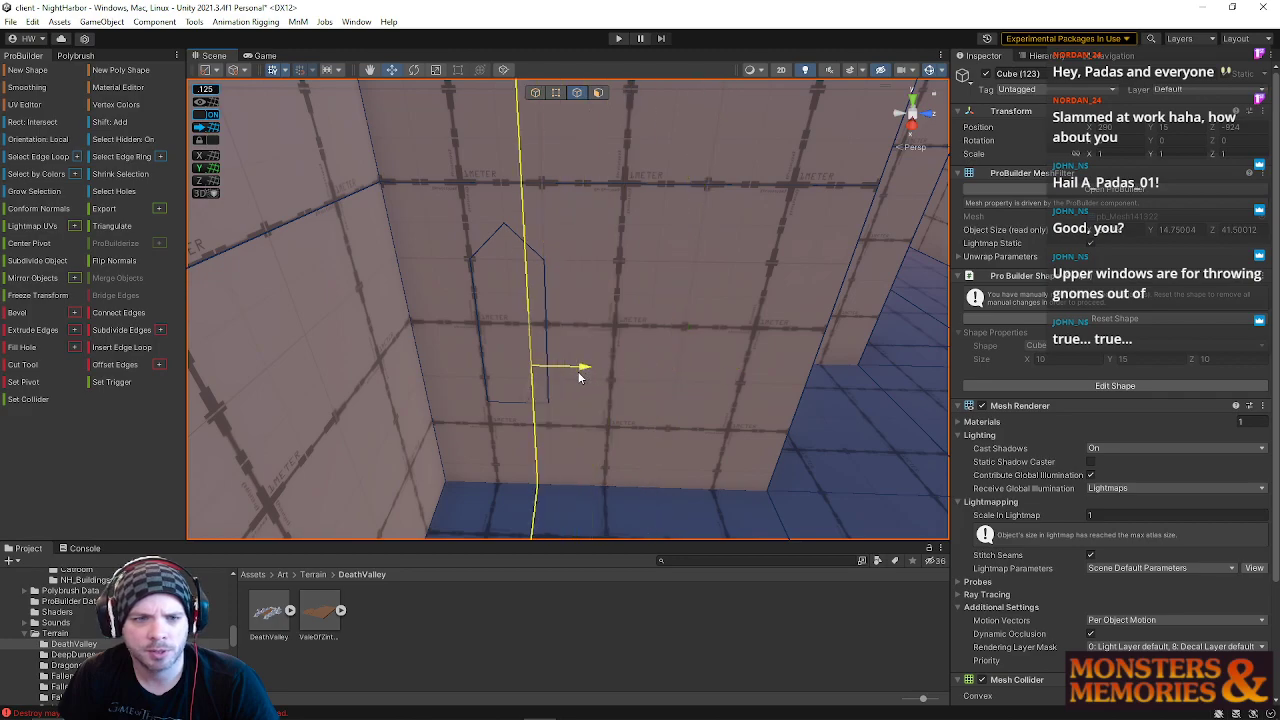
pyautogui.moveTo(578, 350); pyautogui.dragTo(611, 236, button='right')
pyautogui.moveTo(540, 341); pyautogui.dragTo(605, 345)
# Step: Select the two adjoining lower faces of the interior wall and inset them together as a window outline
pyautogui.click(598, 92)
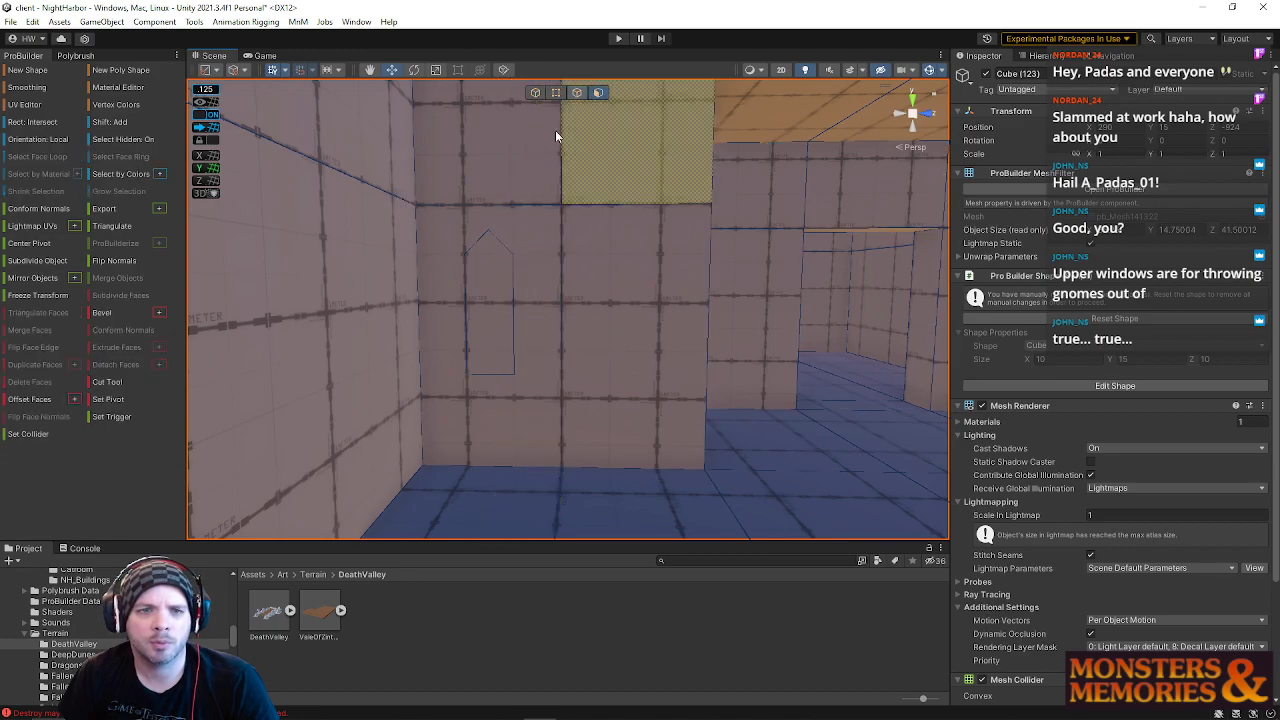
pyautogui.click(460, 258)
pyautogui.click(634, 282)
pyautogui.keyDown('shift'); pyautogui.click(544, 284); pyautogui.keyUp('shift')
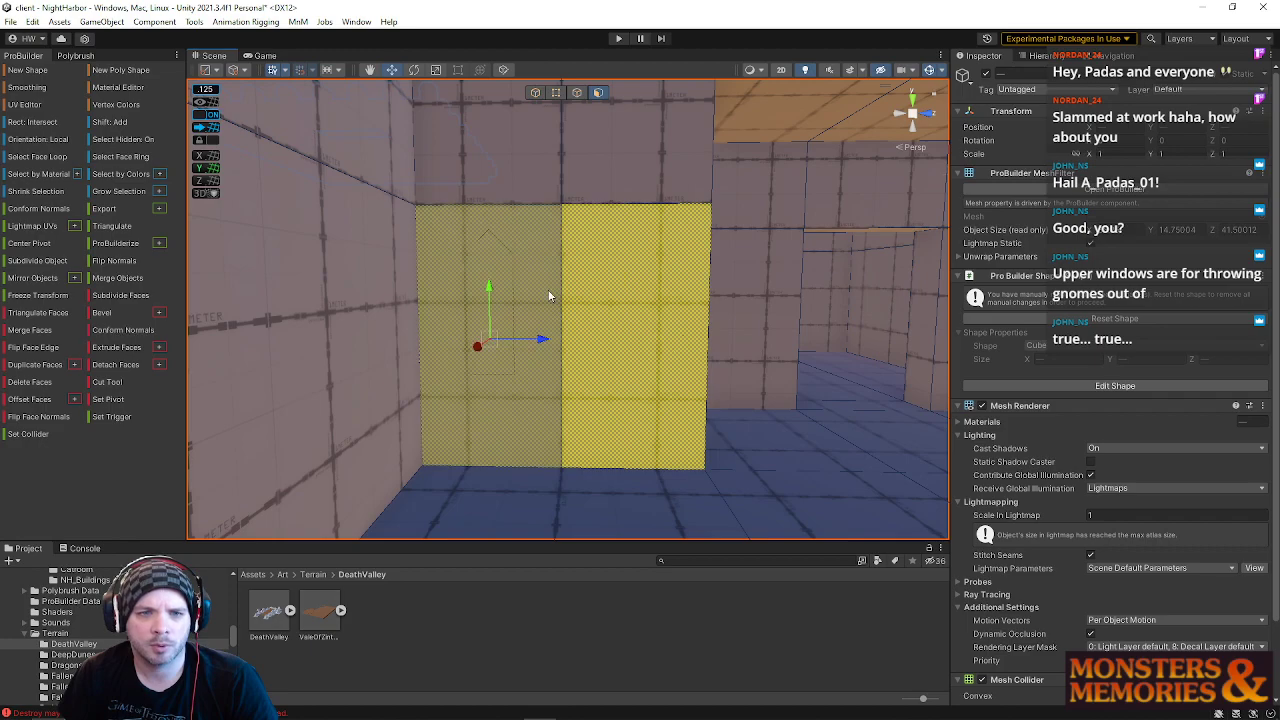
pyautogui.click(229, 91)
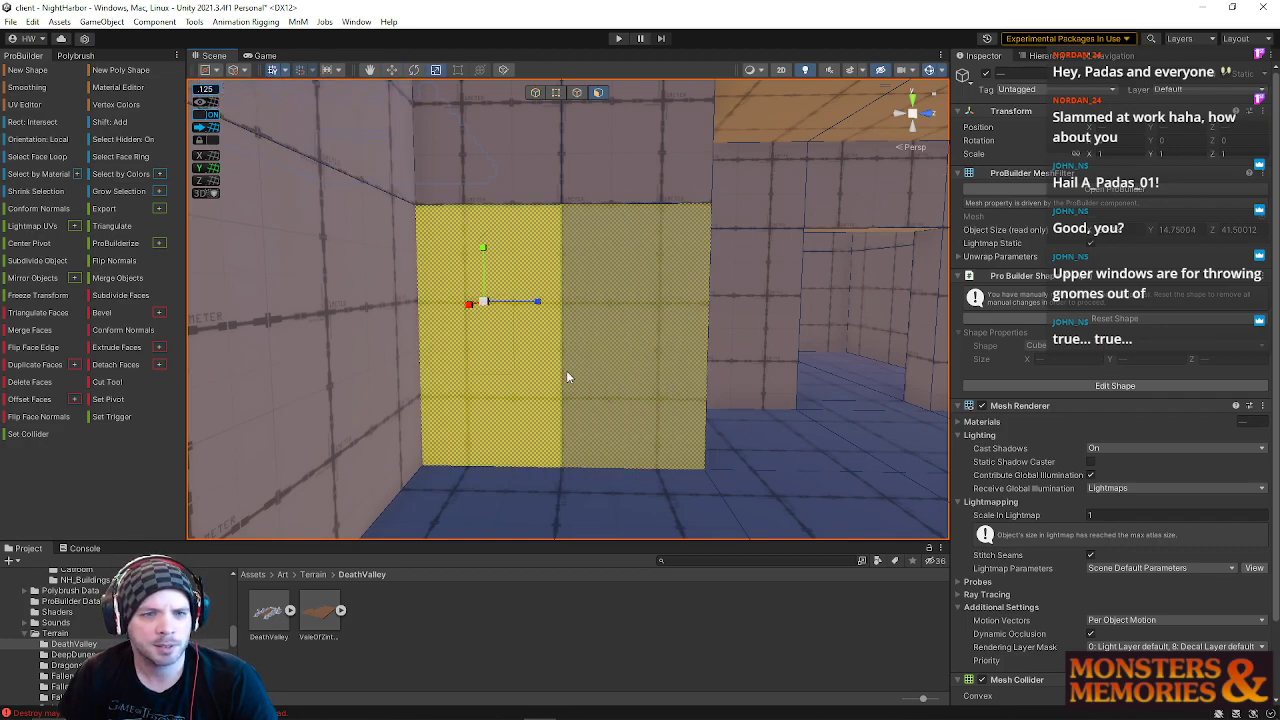
pyautogui.click(623, 340)
pyautogui.keyDown('shift'); pyautogui.click(517, 390); pyautogui.keyUp('shift')
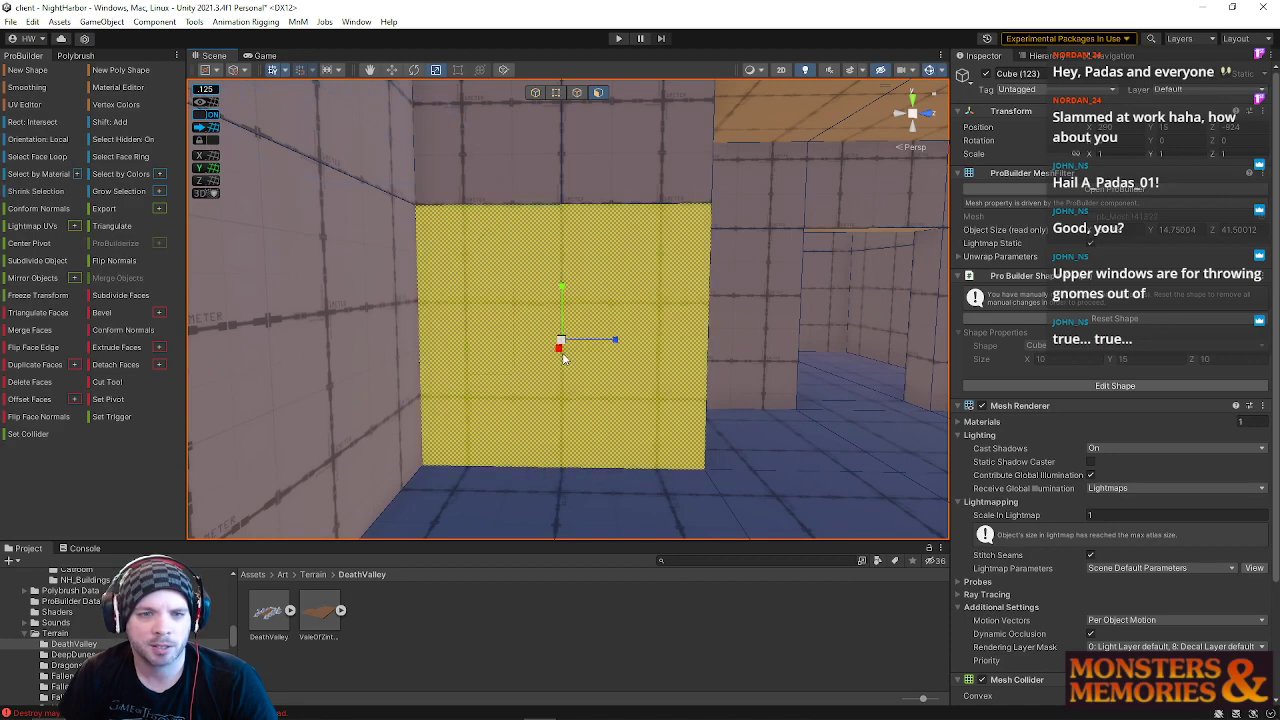
pyautogui.keyDown('shift'); pyautogui.moveTo(563, 345); pyautogui.dragTo(524, 340); pyautogui.keyUp('shift')
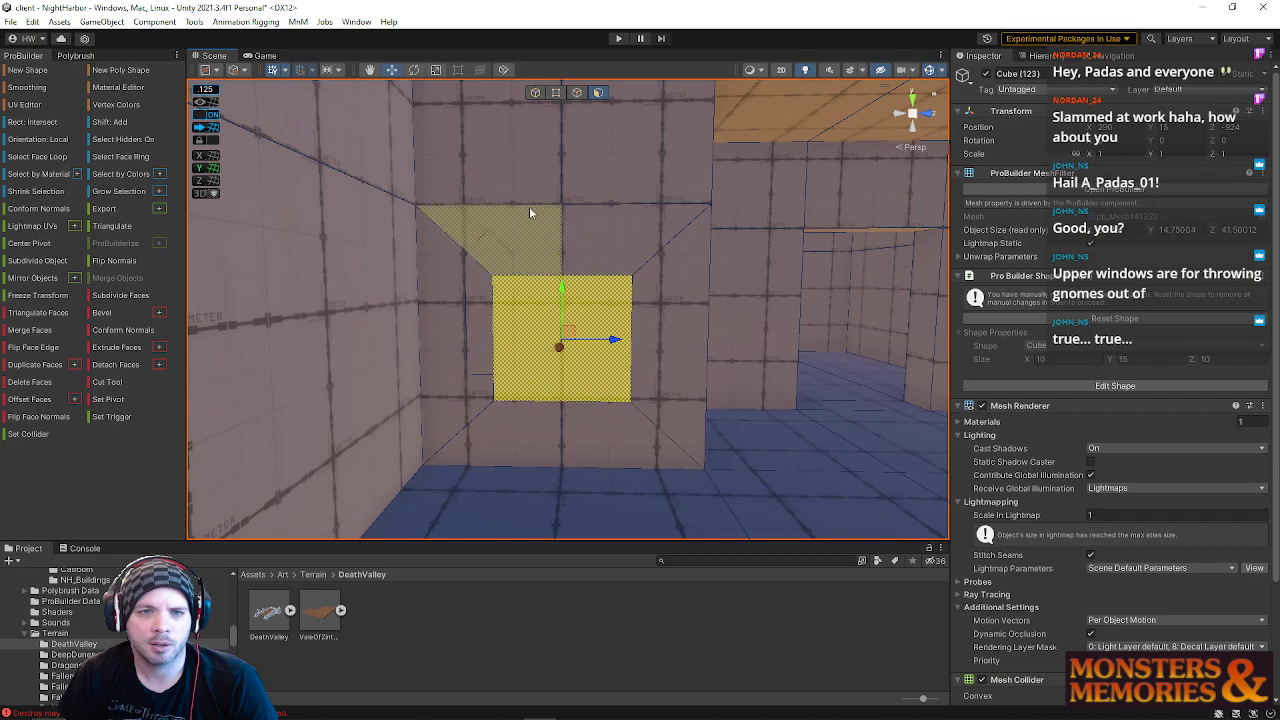
# Step: Move the inset outline's edges to match the sill and sides of the pointed window opening behind the wall
pyautogui.click(577, 92)
pyautogui.click(548, 403)
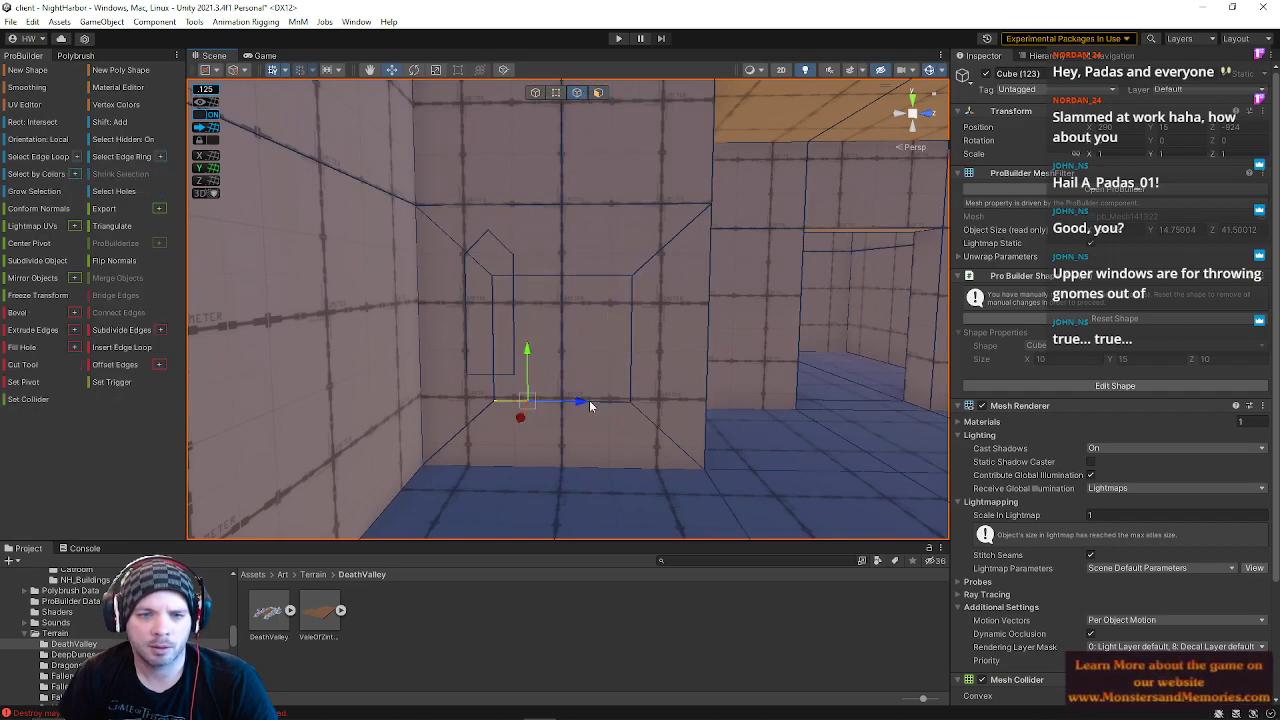
pyautogui.moveTo(563, 358); pyautogui.dragTo(563, 333)
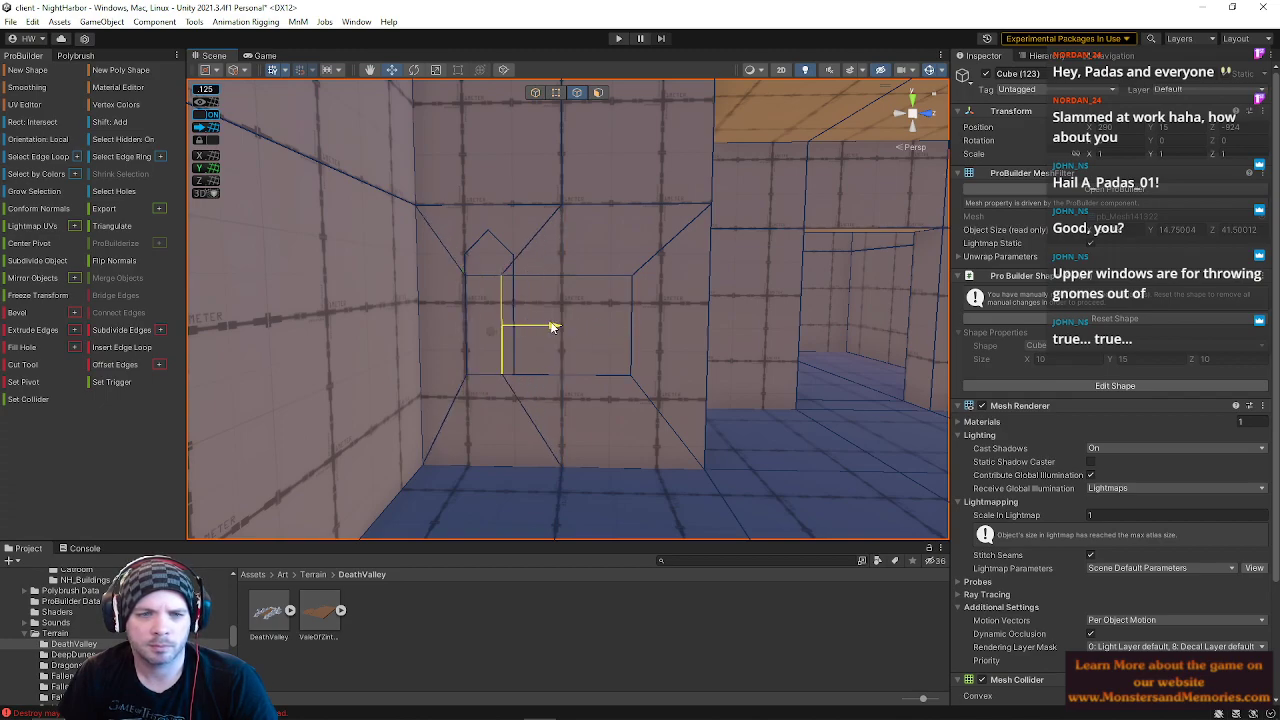
pyautogui.click(568, 240)
pyautogui.moveTo(582, 278); pyautogui.dragTo(400, 281)
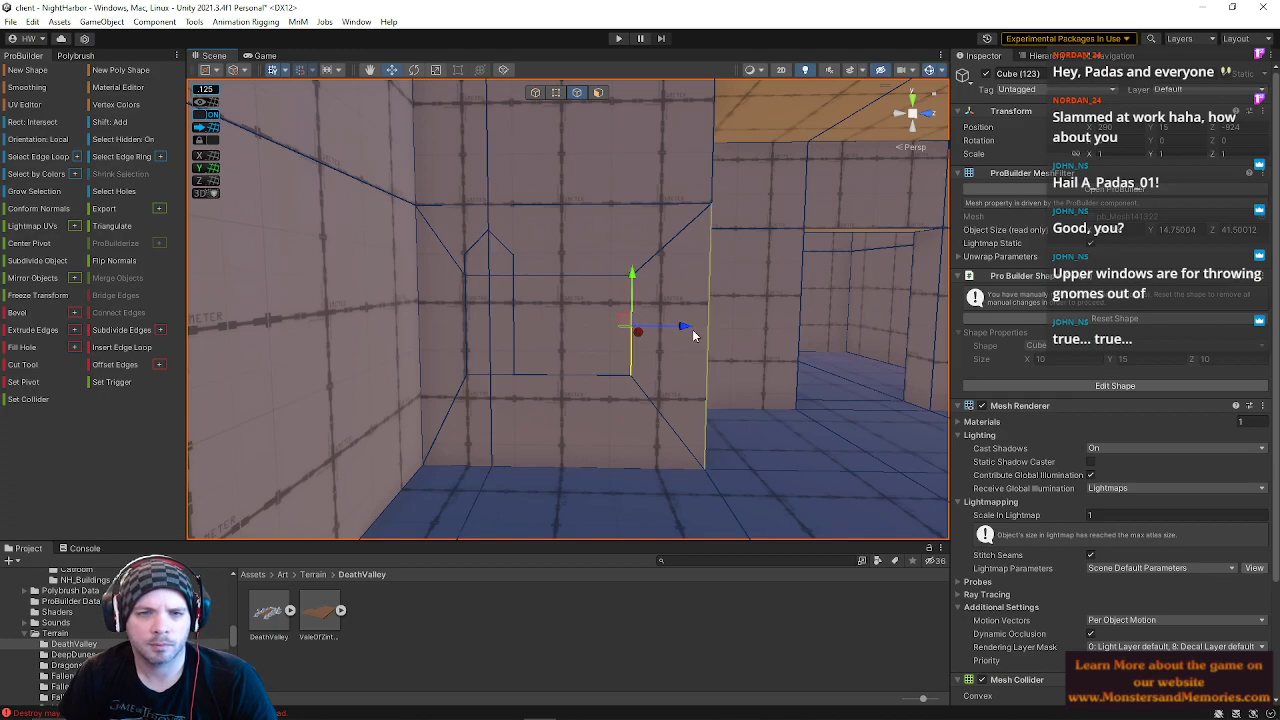
pyautogui.moveTo(552, 331); pyautogui.dragTo(573, 270)
# Step: Raise the outline's top vertices to the pointed window's shoulder height and lift the middle vertex to form the peak
pyautogui.click(556, 93)
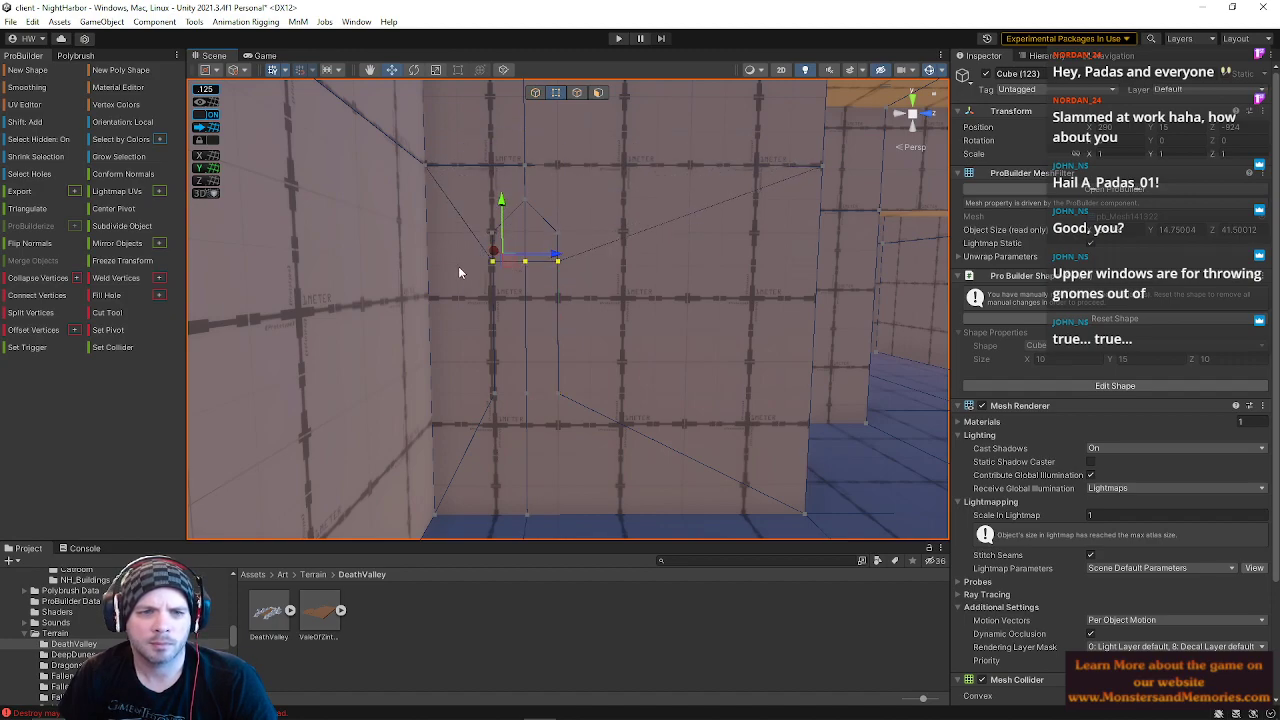
pyautogui.click(560, 307)
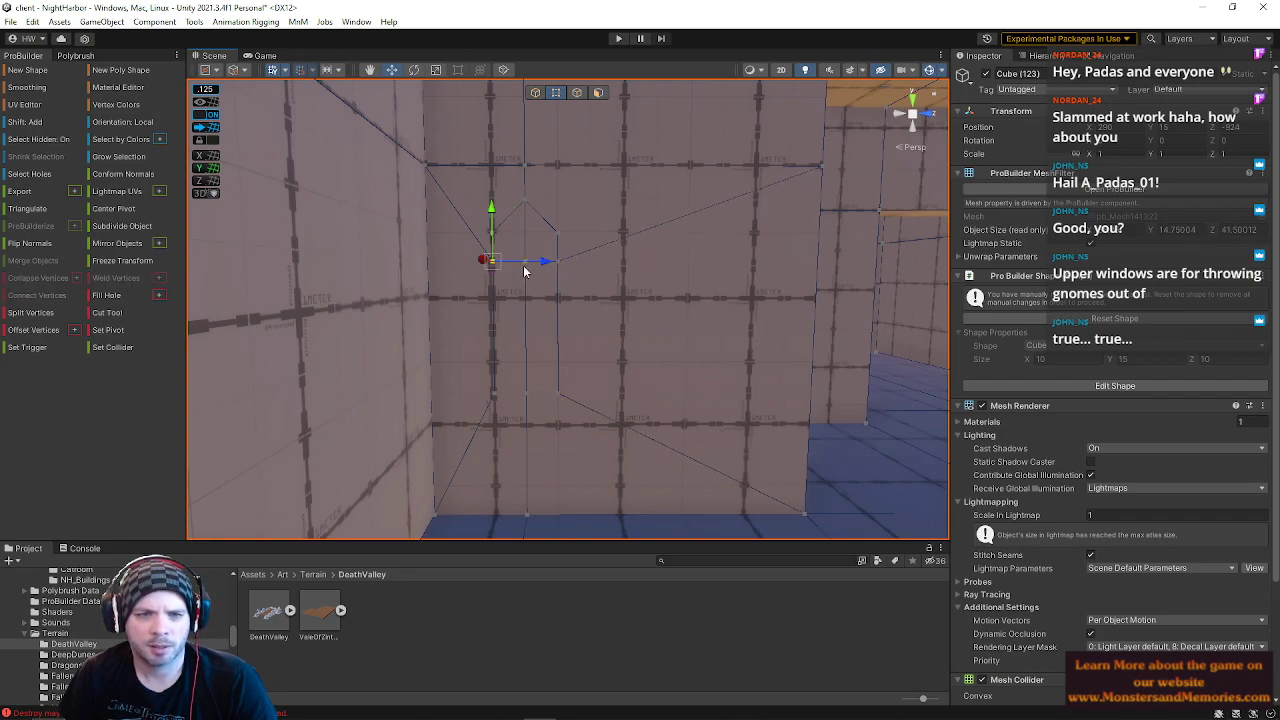
pyautogui.keyDown('shift'); pyautogui.click(557, 262); pyautogui.keyUp('shift')
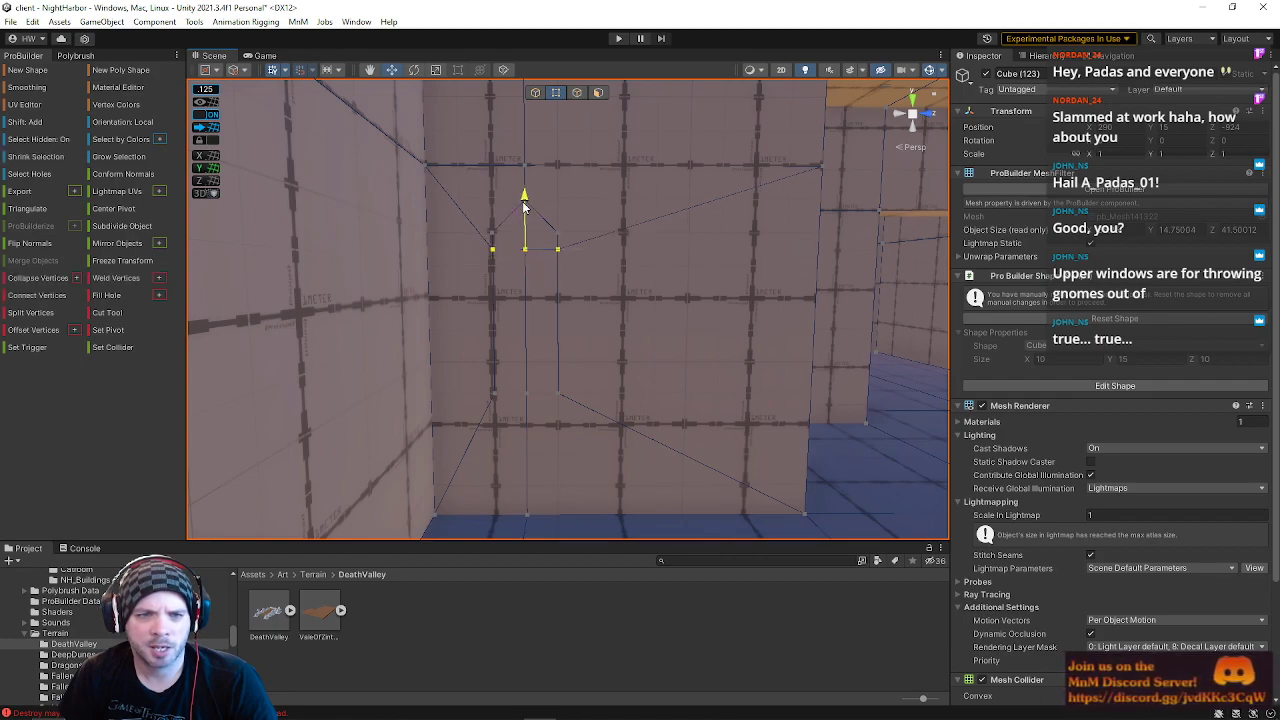
pyautogui.click(519, 249)
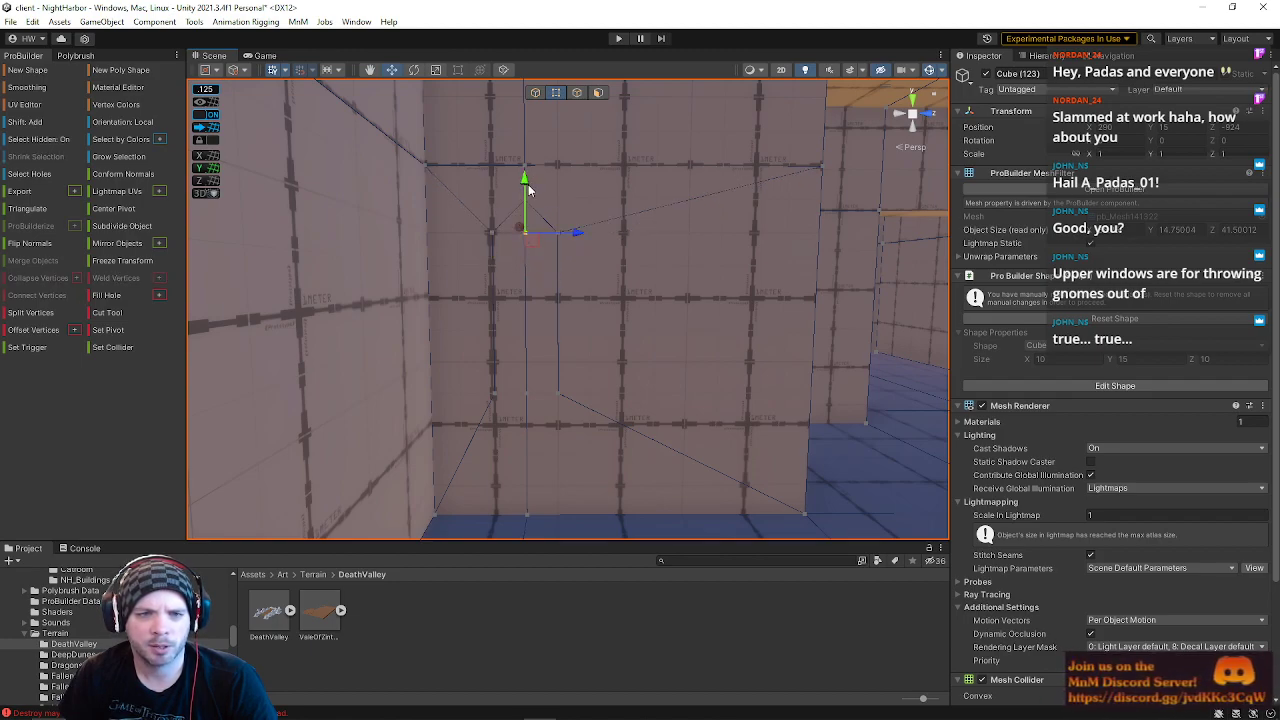
# Step: Delete the two faces inside the pointed outline to open the window through the interior wall
pyautogui.click(598, 92)
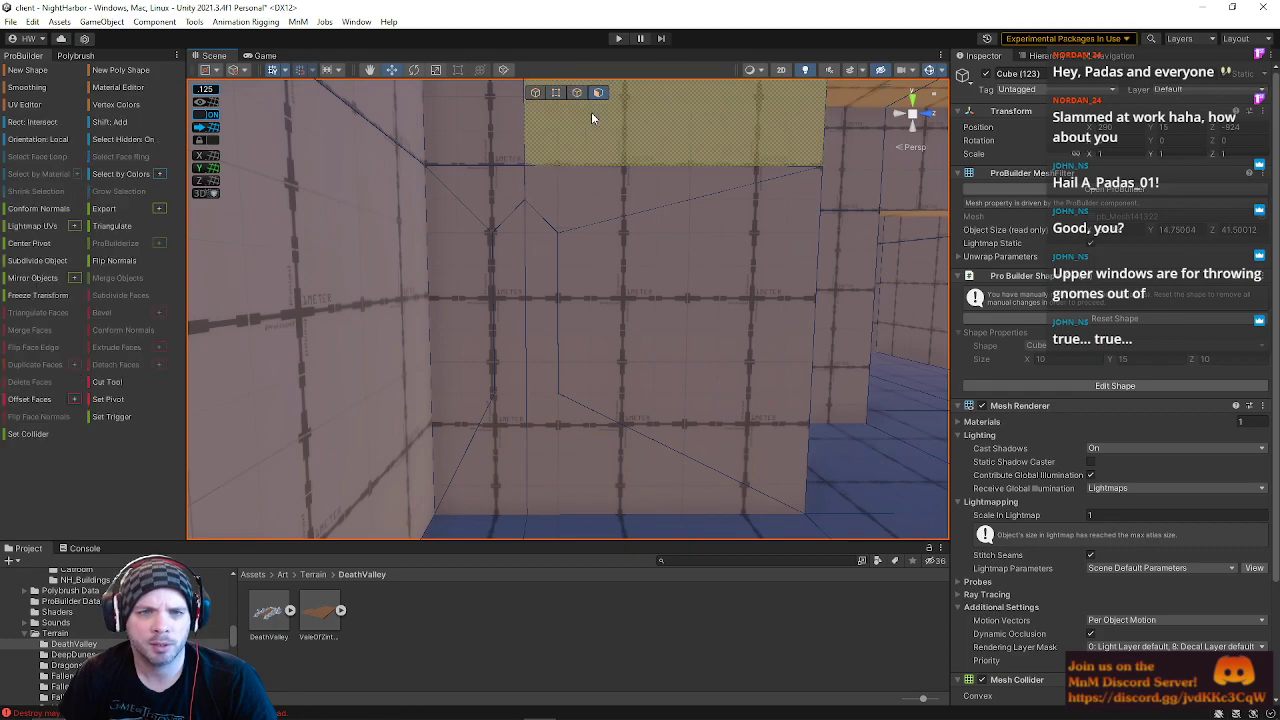
pyautogui.click(528, 322)
pyautogui.keyDown('shift'); pyautogui.click(537, 345); pyautogui.keyUp('shift')
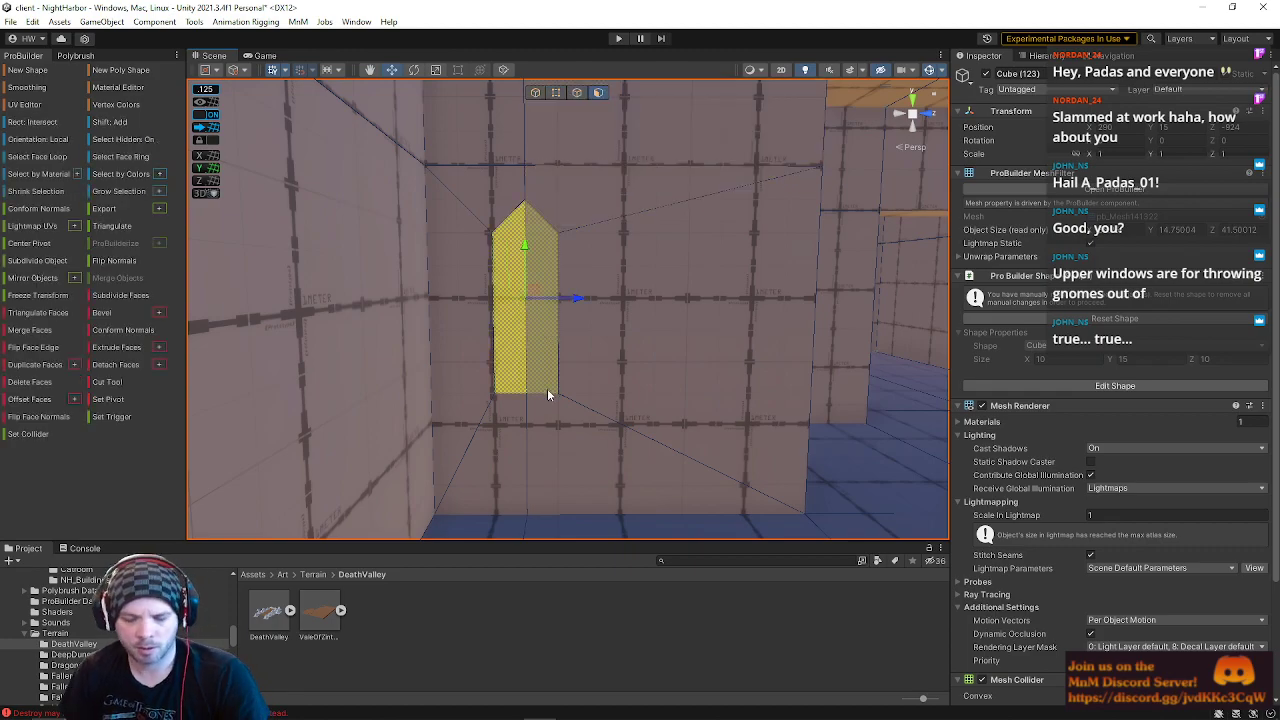
pyautogui.press('Delete')
# Step: Collapse the overlapping vertices where the window recess meets the interior wall, working around the sill and peak
pyautogui.keyDown('alt'); pyautogui.moveTo(567, 264); pyautogui.dragTo(562, 350); pyautogui.keyUp('alt')
pyautogui.click(556, 92)
pyautogui.click(494, 232)
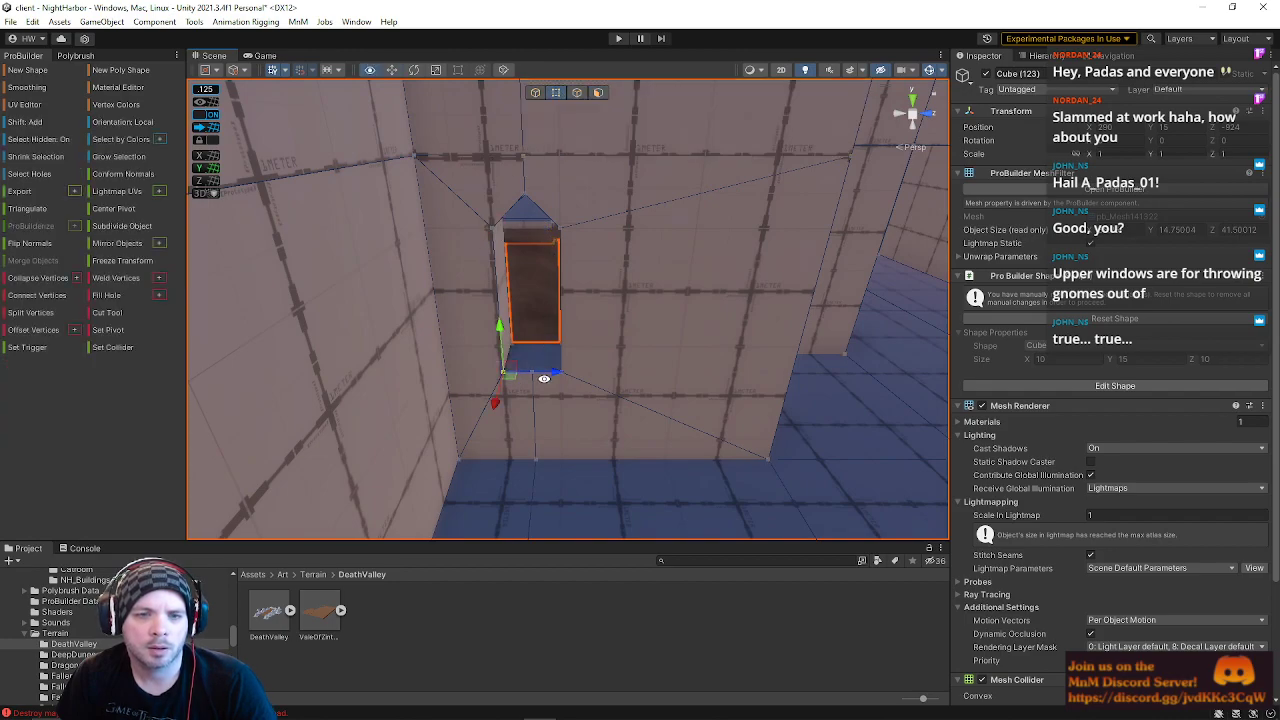
pyautogui.press('w')
pyautogui.moveTo(540, 341); pyautogui.dragTo(575, 200, button='right')
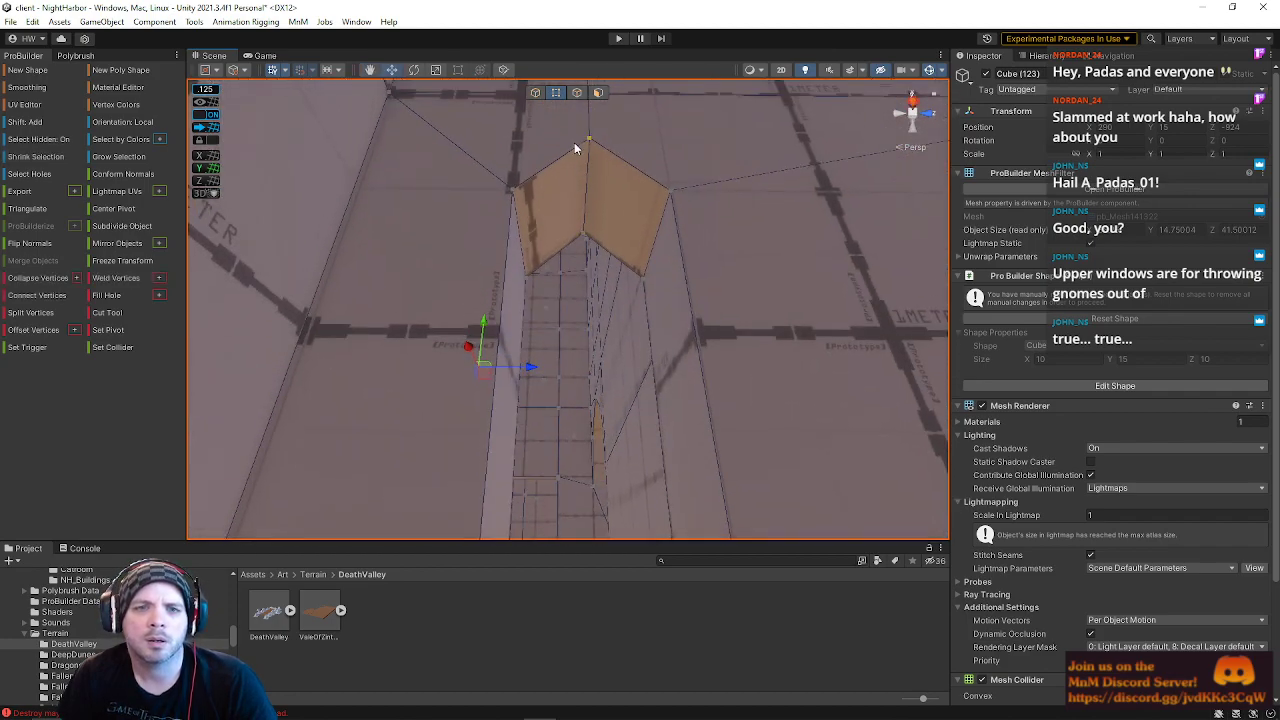
pyautogui.click(605, 155)
pyautogui.moveTo(685, 197); pyautogui.dragTo(704, 258, button='right')
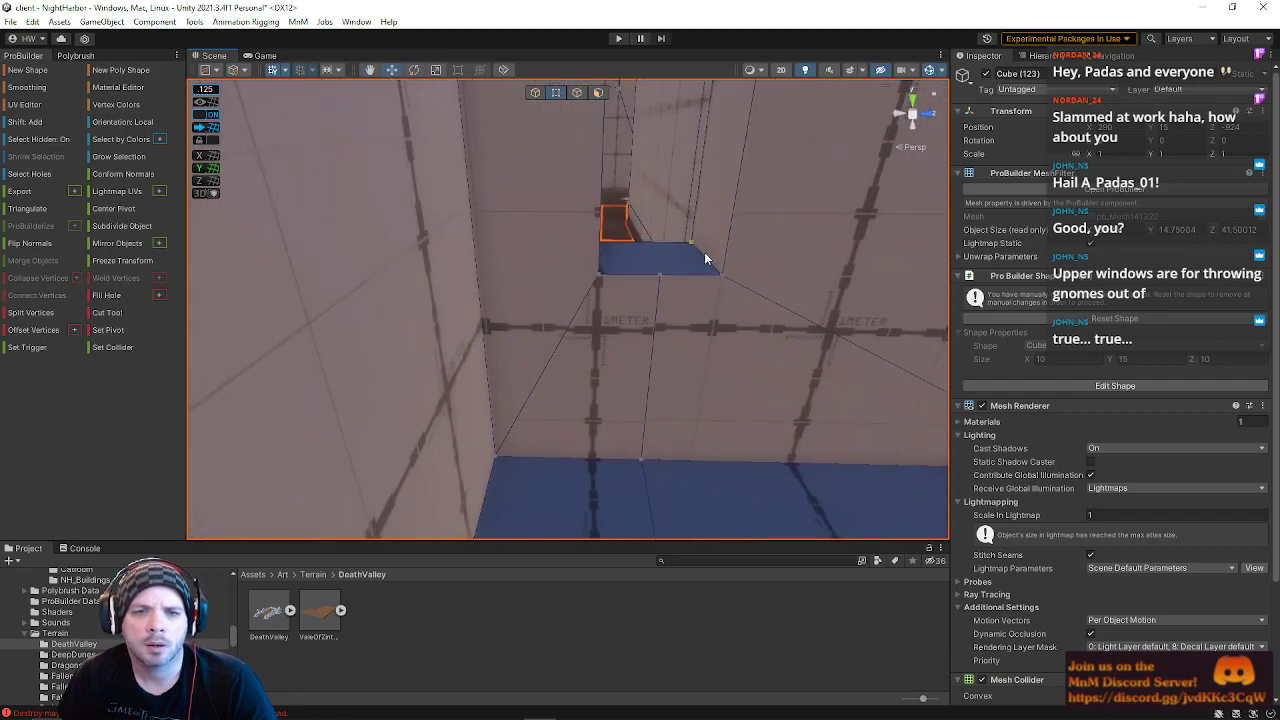
# Step: Undo the stray vertex collapse and collapse only the overlapping vertices at the sill's room-side corner
pyautogui.hotkey('ctrl', 'z')
pyautogui.click(657, 279)
pyautogui.click(697, 302)
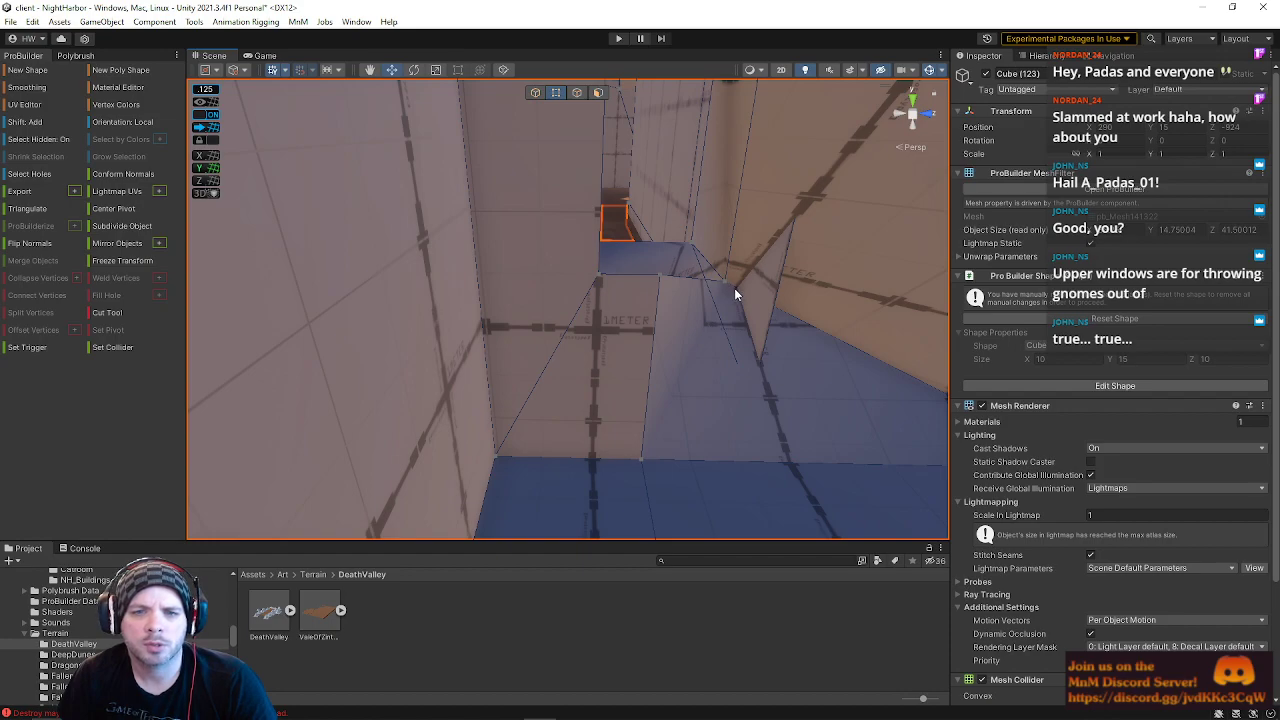
pyautogui.hotkey('ctrl', 'z')
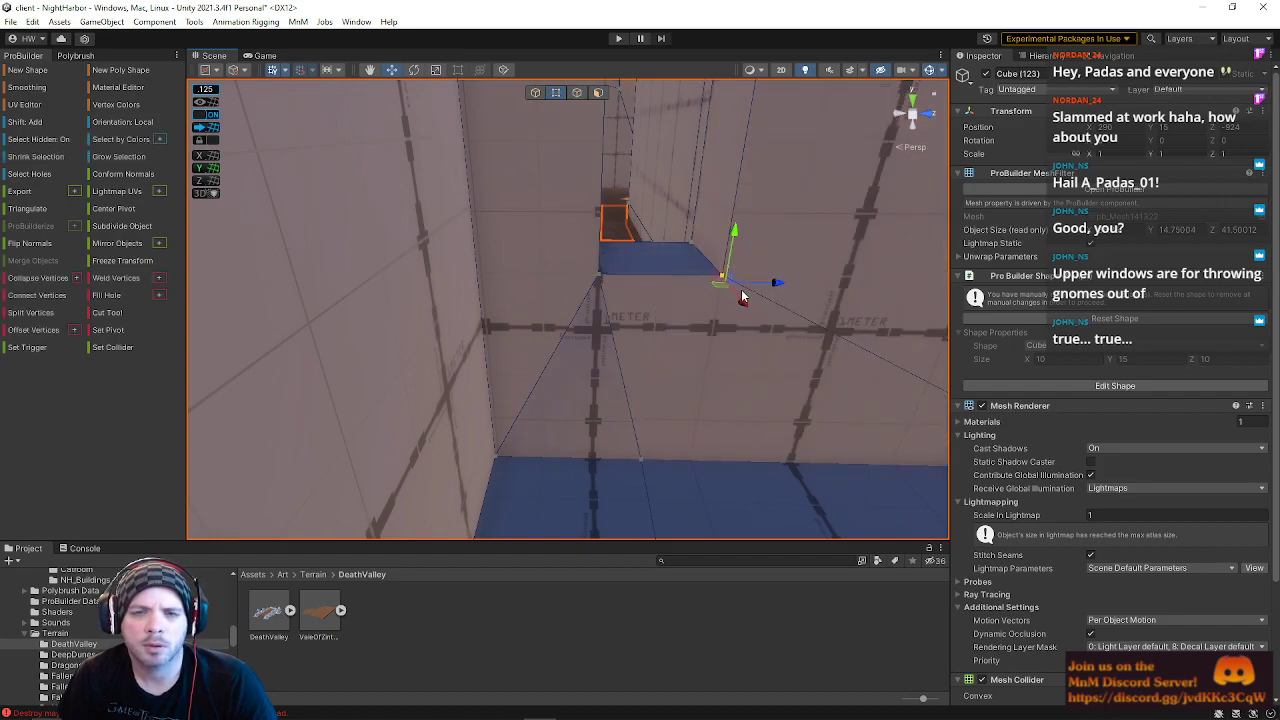
pyautogui.keyDown('alt'); pyautogui.moveTo(742, 294); pyautogui.dragTo(771, 348); pyautogui.keyUp('alt')
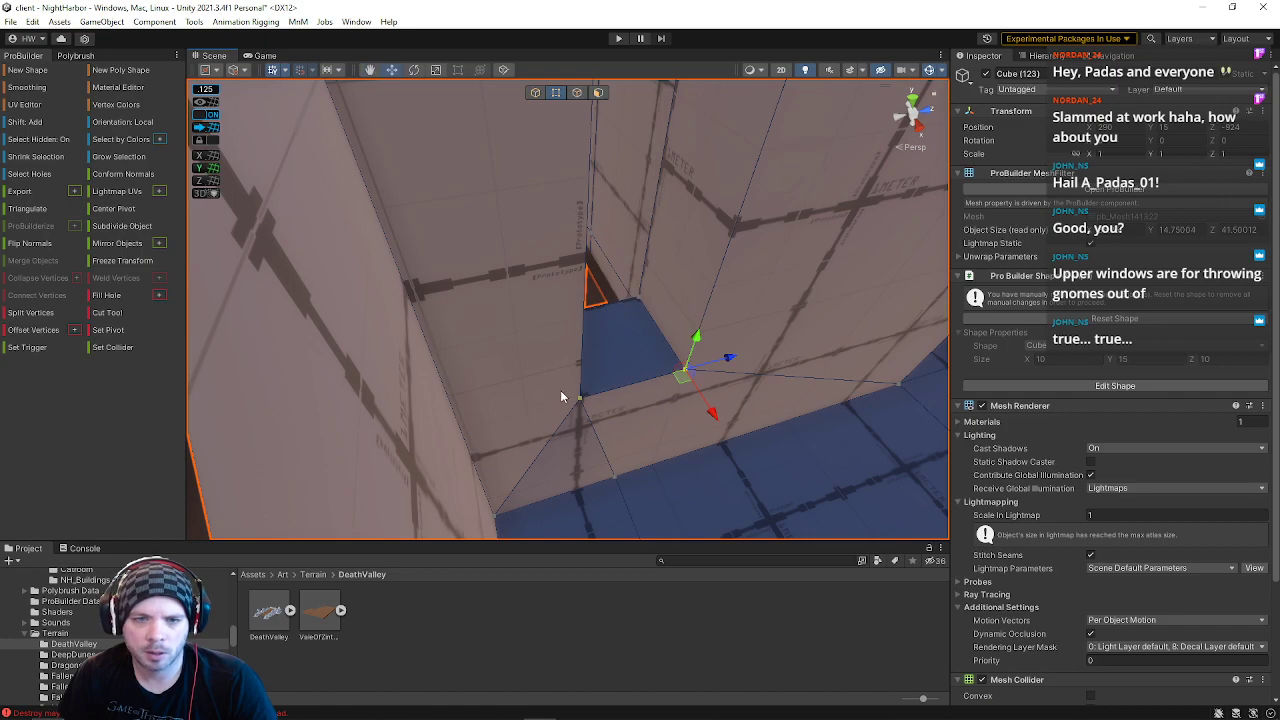
# Step: Select the edge loop running around the room through the window wall and move it over to the room's corner
pyautogui.keyDown('alt'); pyautogui.moveTo(598, 405); pyautogui.dragTo(563, 180); pyautogui.keyUp('alt')
pyautogui.click(577, 92)
pyautogui.click(516, 165)
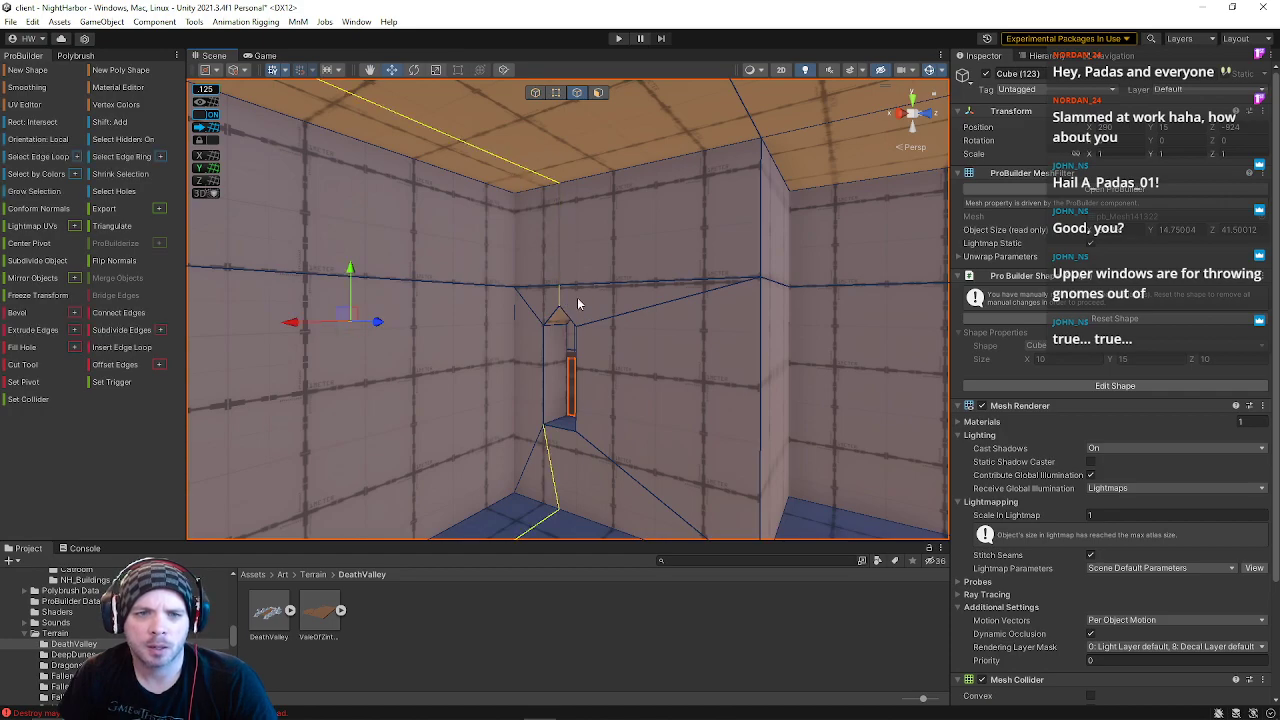
pyautogui.keyDown('alt'); pyautogui.moveTo(513, 165); pyautogui.dragTo(469, 218); pyautogui.keyUp('alt')
pyautogui.keyDown('alt'); pyautogui.moveTo(532, 350); pyautogui.dragTo(594, 428); pyautogui.keyUp('alt')
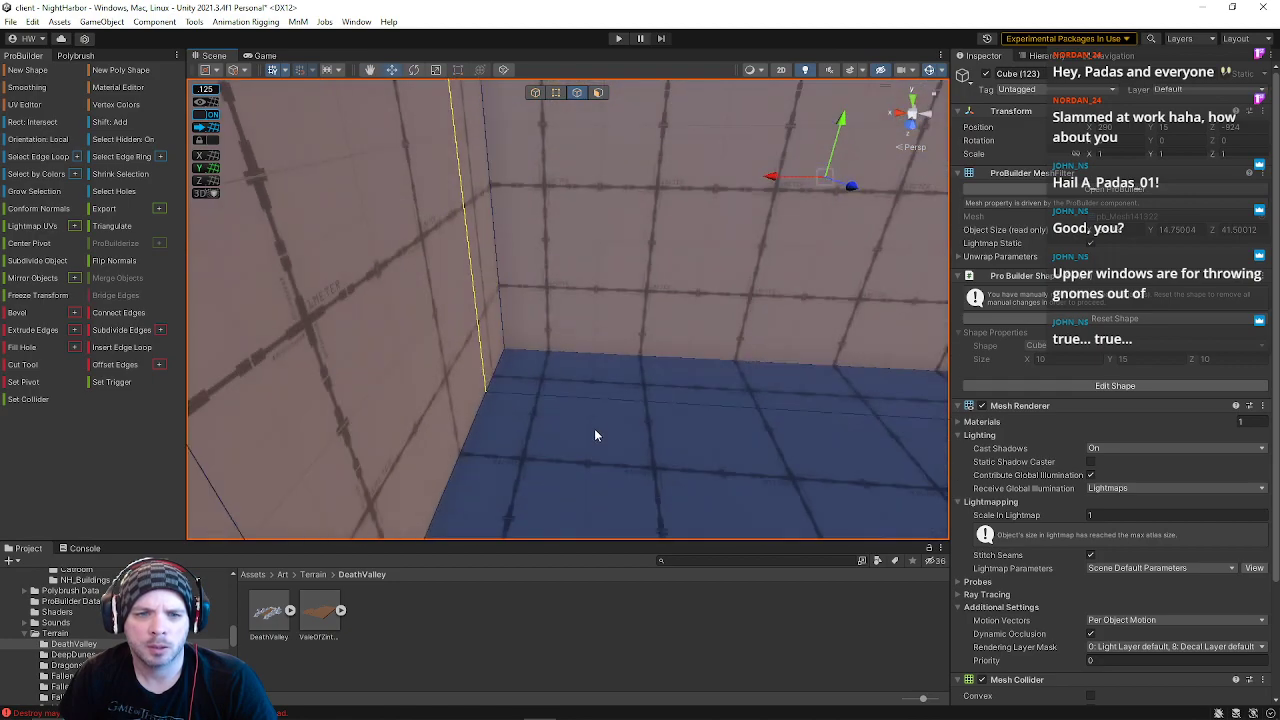
pyautogui.moveTo(853, 196); pyautogui.dragTo(818, 180)
# Step: Connect the vertex at the window opening's peak to the vertex at the wall's far upper corner
pyautogui.keyDown('alt'); pyautogui.moveTo(752, 266); pyautogui.dragTo(943, 211); pyautogui.keyUp('alt')
pyautogui.click(557, 92)
pyautogui.moveTo(702, 260); pyautogui.dragTo(436, 177, button='right')
pyautogui.keyDown('shift'); pyautogui.click(715, 260); pyautogui.keyUp('shift')
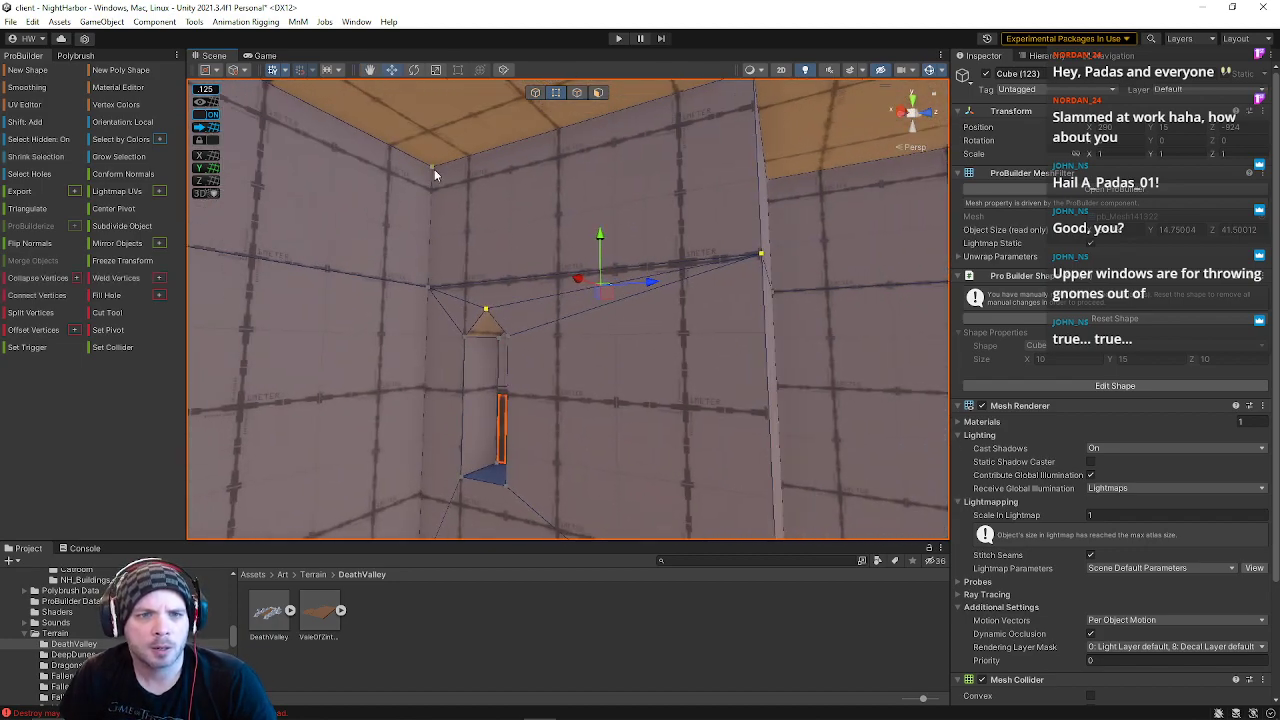
# Step: Collapse the doubled vertices where the moved edge loop meets the room's corners at ceiling, mid-wall and floor
pyautogui.moveTo(542, 222); pyautogui.dragTo(310, 202, button='right')
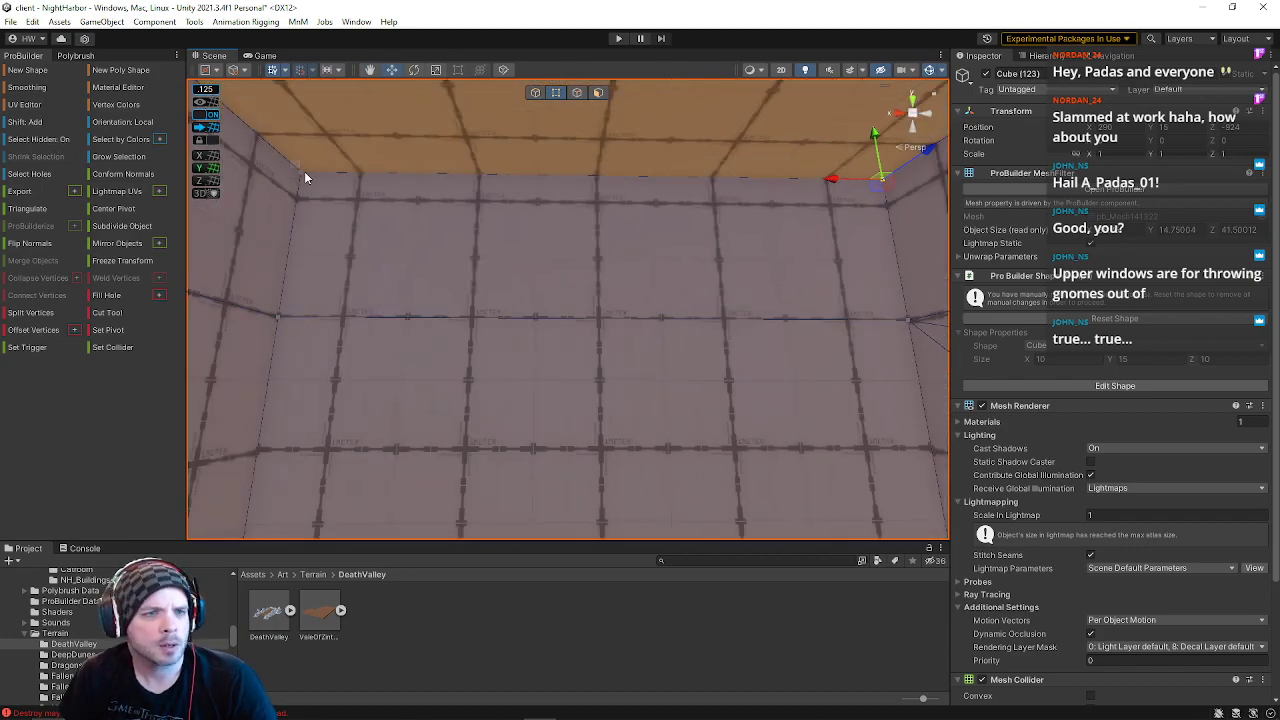
pyautogui.hotkey('alt', 'c')
pyautogui.moveTo(274, 301); pyautogui.dragTo(279, 322)
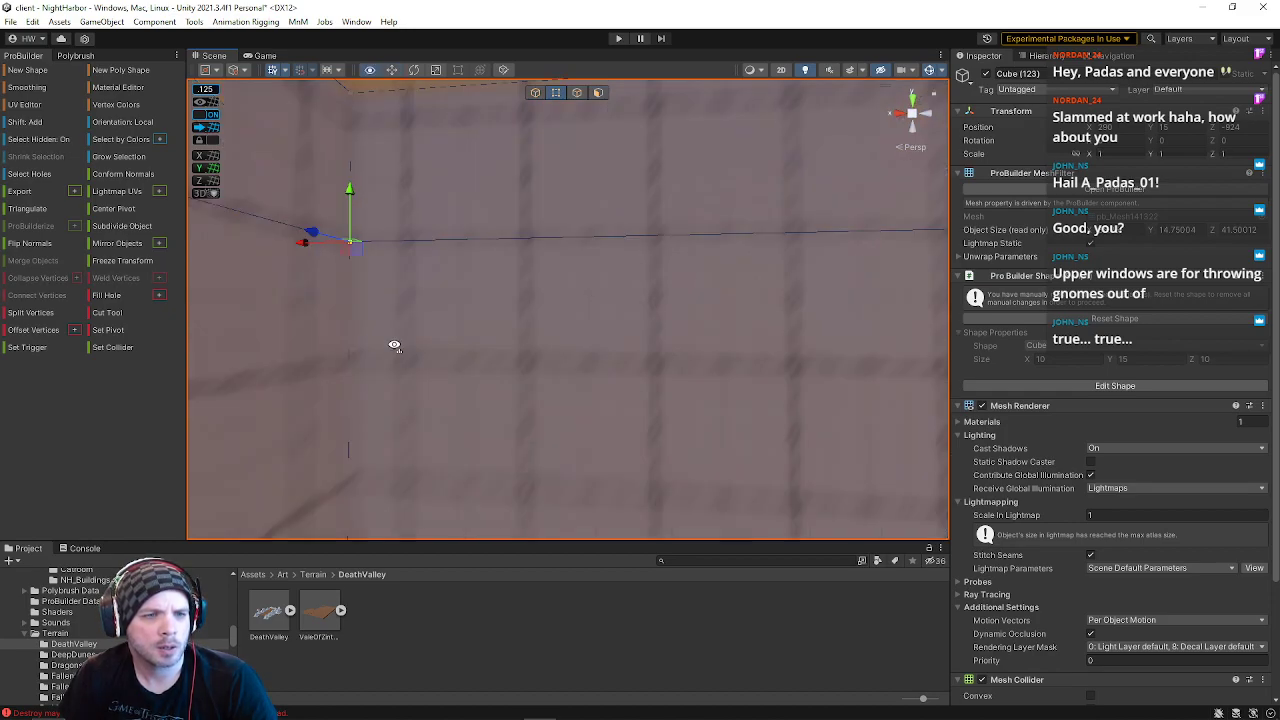
pyautogui.moveTo(400, 334); pyautogui.dragTo(396, 406, button='right')
pyautogui.moveTo(480, 430); pyautogui.dragTo(744, 368, button='right')
pyautogui.moveTo(654, 374); pyautogui.dragTo(570, 260, button='right')
pyautogui.click(568, 204)
# Step: Select the large lower face of the room's other end wall and inset it as a rectangular window outline
pyautogui.moveTo(714, 272); pyautogui.dragTo(657, 200, button='right')
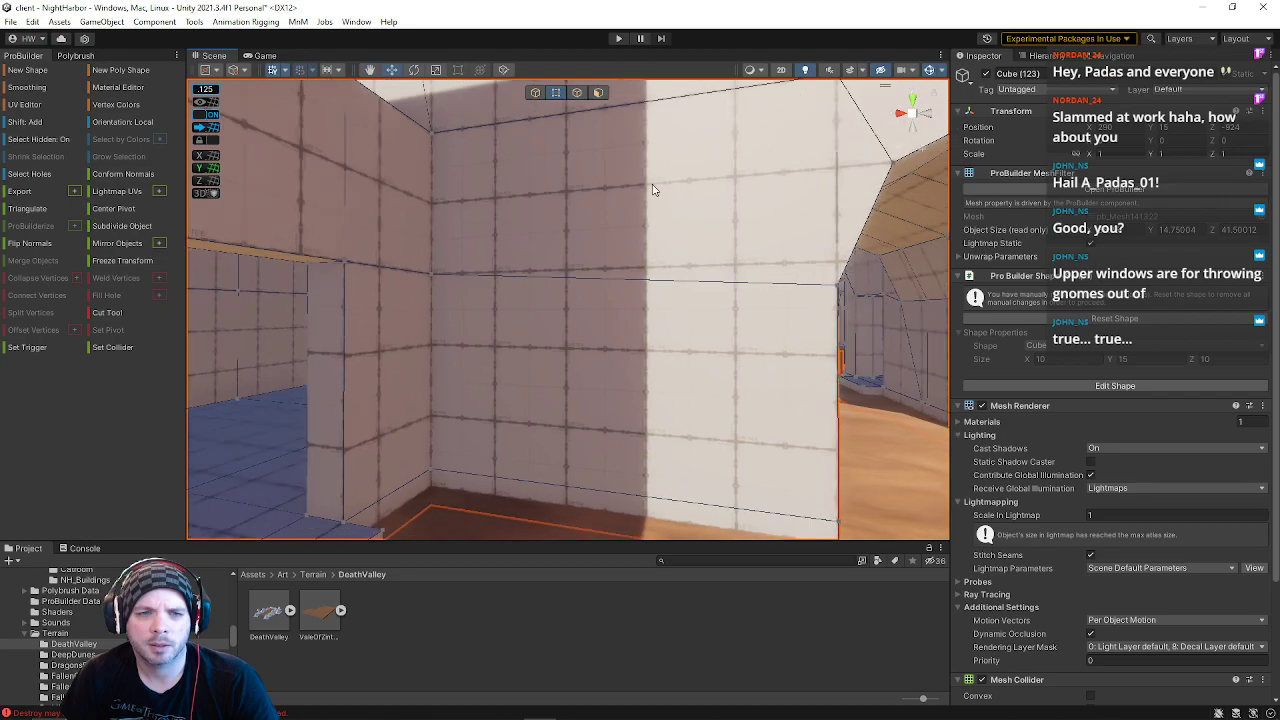
pyautogui.click(598, 92)
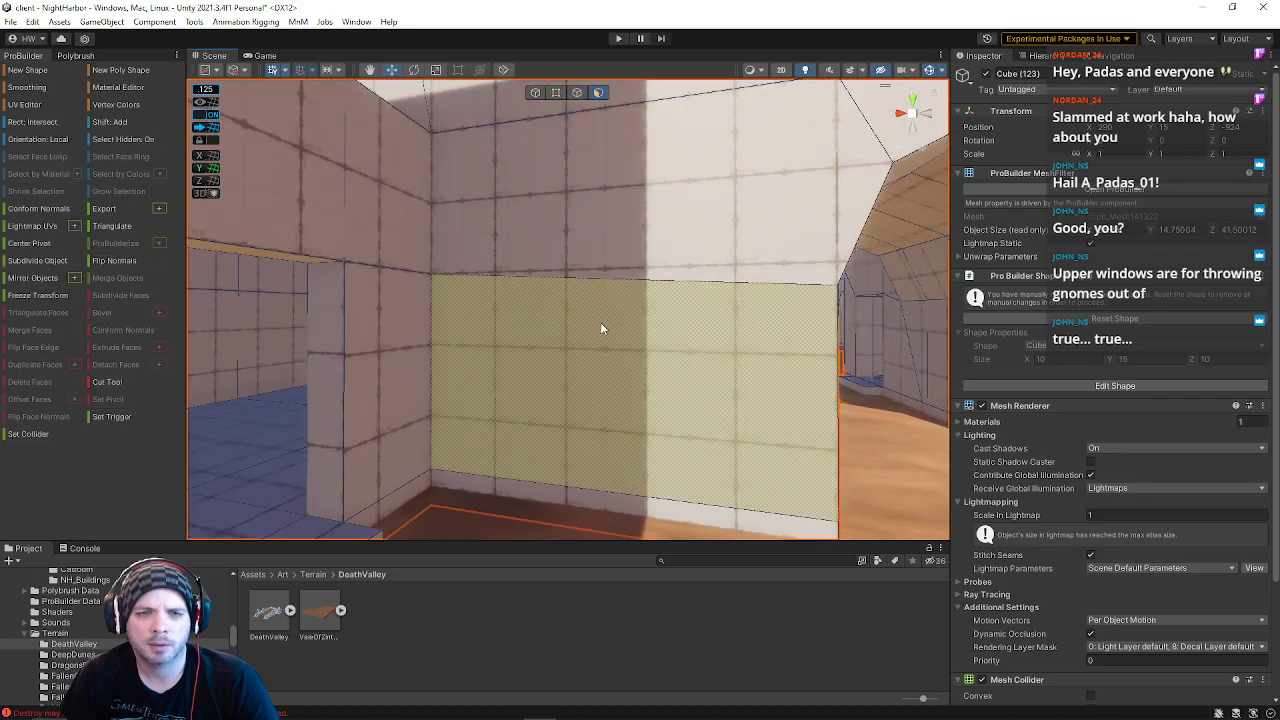
pyautogui.moveTo(628, 320); pyautogui.dragTo(13, 334, button='right')
pyautogui.press('s')
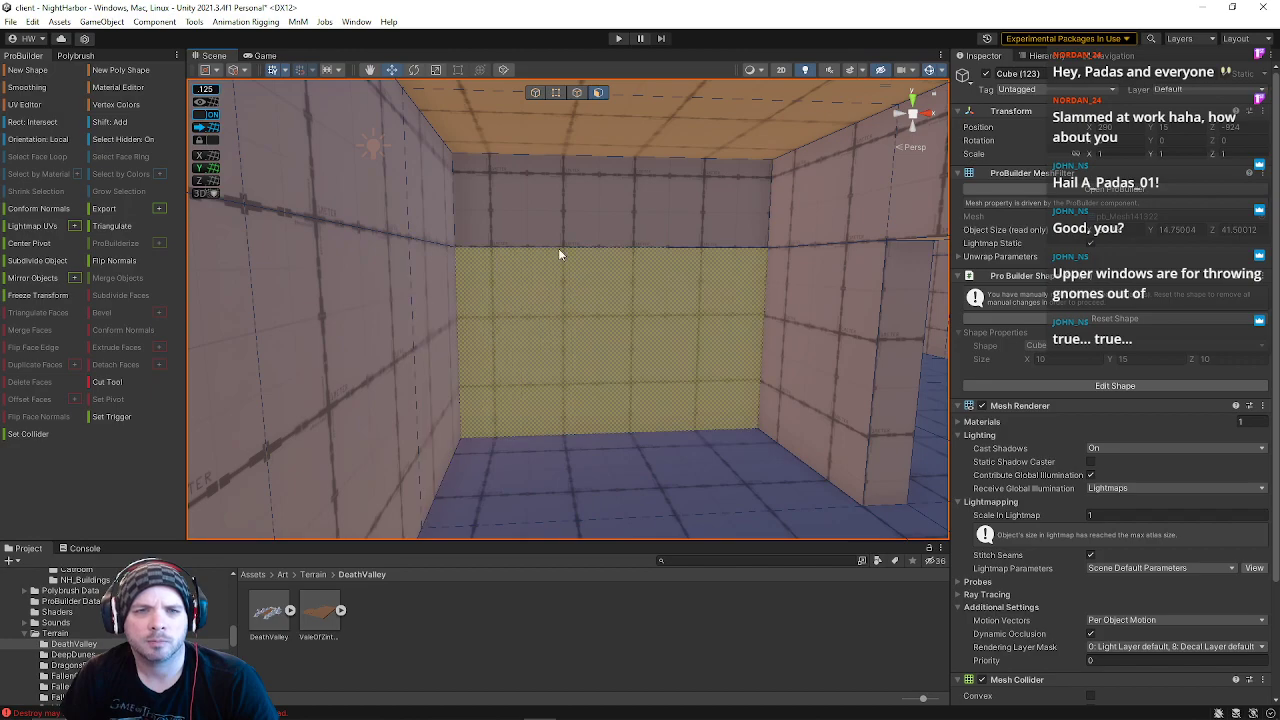
pyautogui.click(576, 126)
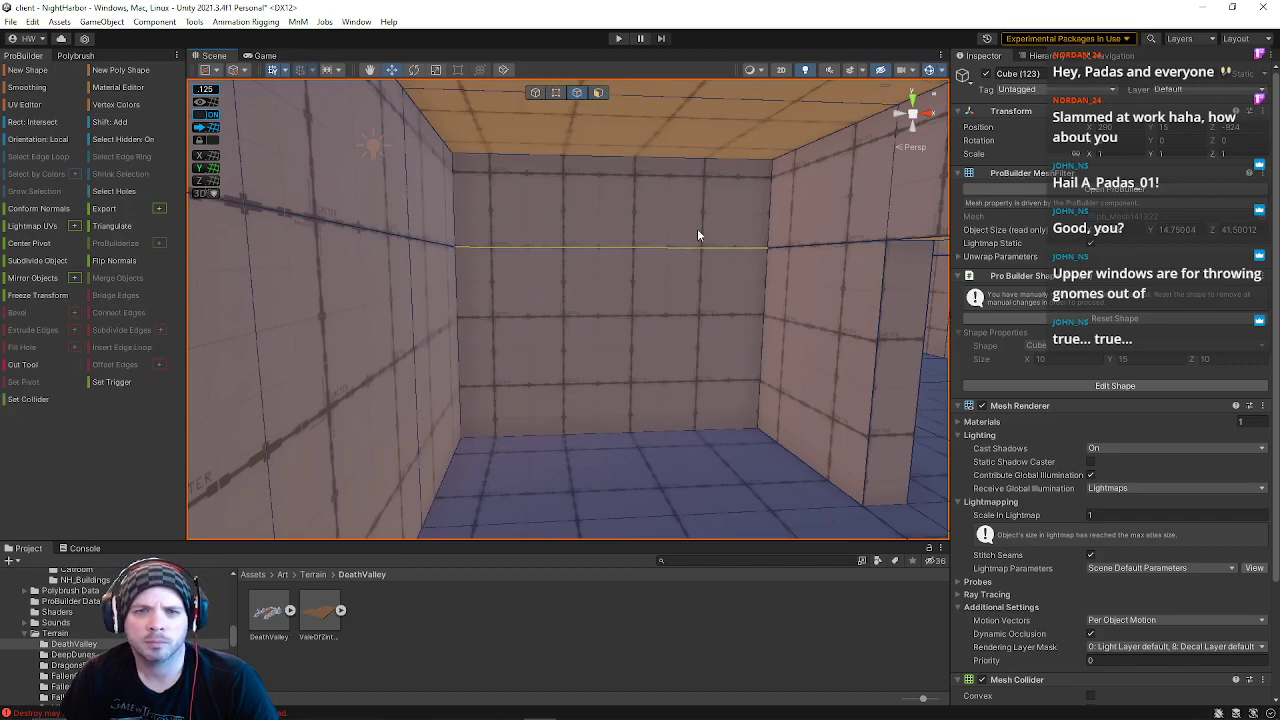
pyautogui.click(601, 93)
pyautogui.moveTo(654, 325); pyautogui.dragTo(591, 340, button='right')
pyautogui.click(590, 341)
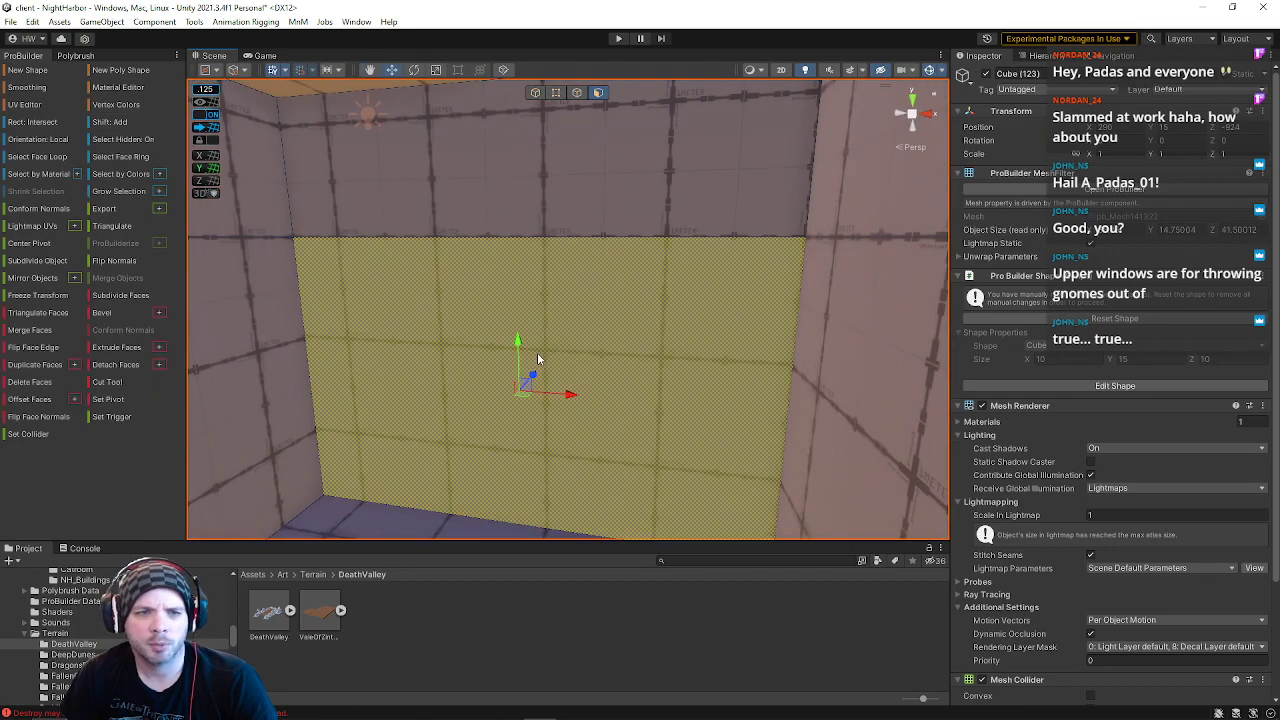
pyautogui.press('r')
pyautogui.keyDown('shift'); pyautogui.moveTo(520, 388); pyautogui.dragTo(496, 390); pyautogui.keyUp('shift')
# Step: Move the new outline's bottom edge up and its left edge inward to the wall's grid lines
pyautogui.moveTo(496, 390); pyautogui.dragTo(552, 134, button='right')
pyautogui.click(576, 92)
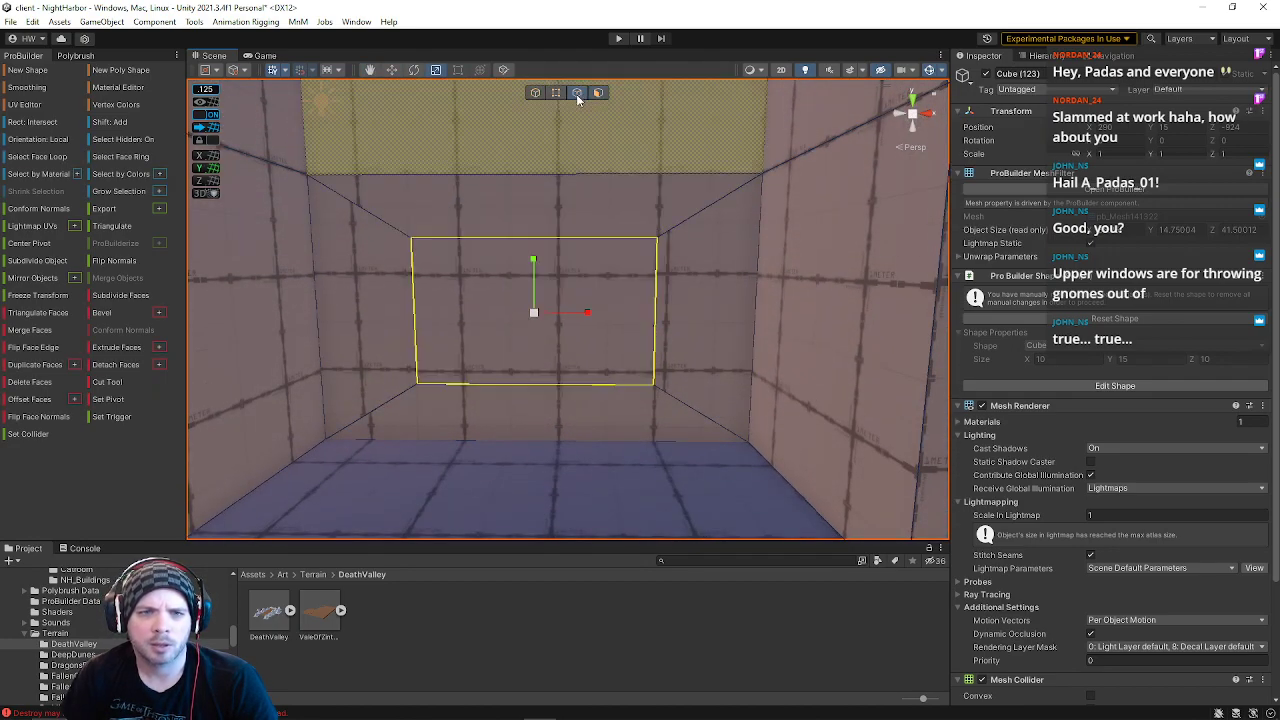
pyautogui.click(554, 380)
pyautogui.moveTo(534, 333); pyautogui.dragTo(514, 309)
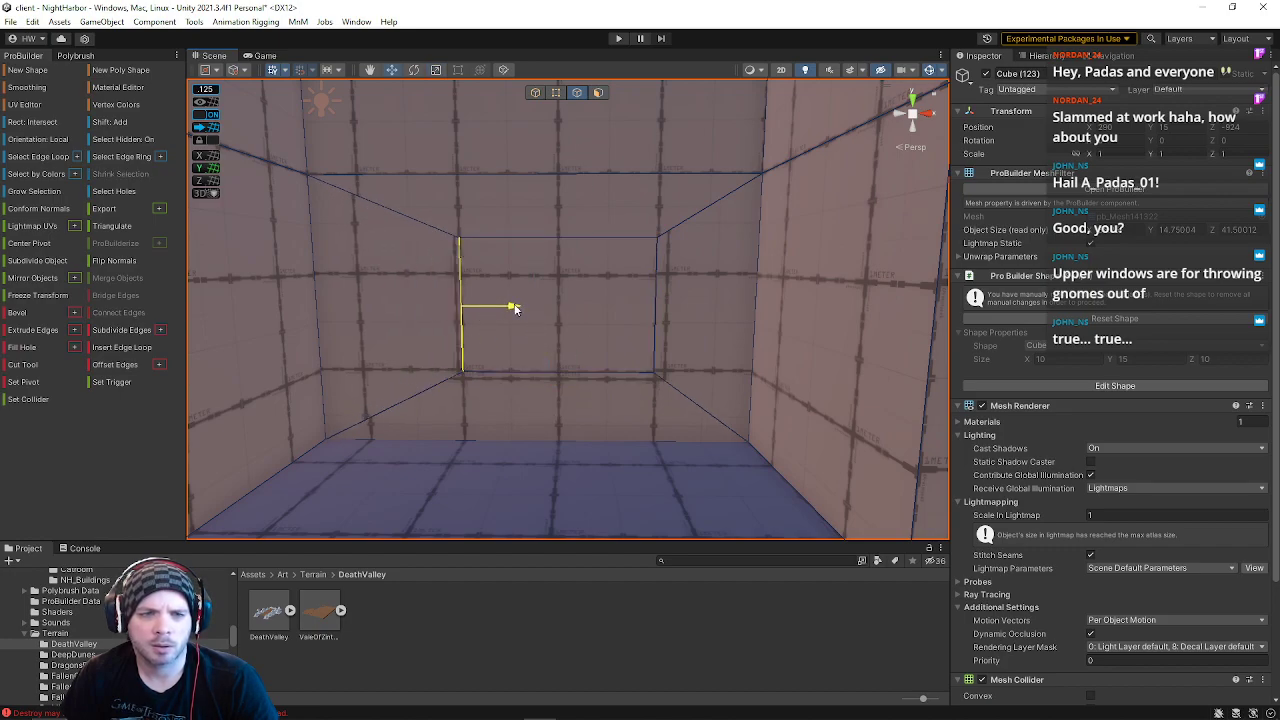
pyautogui.click(598, 92)
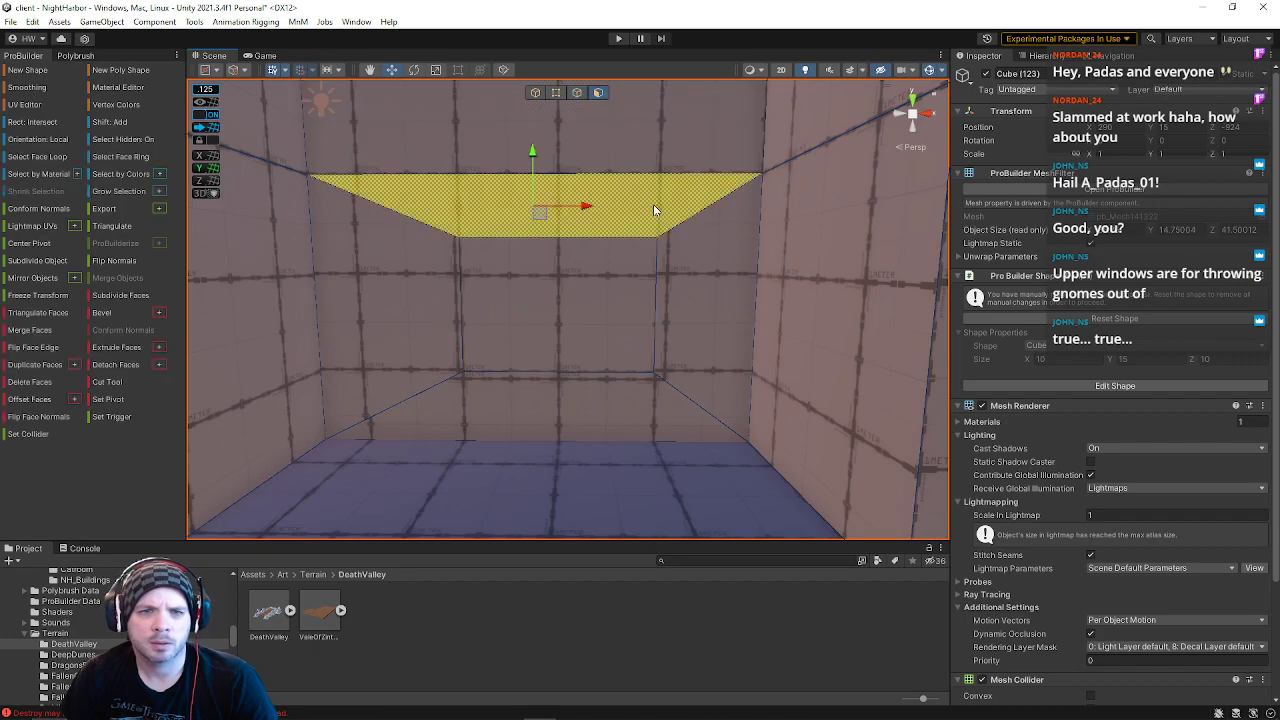
pyautogui.doubleClick(653, 204)
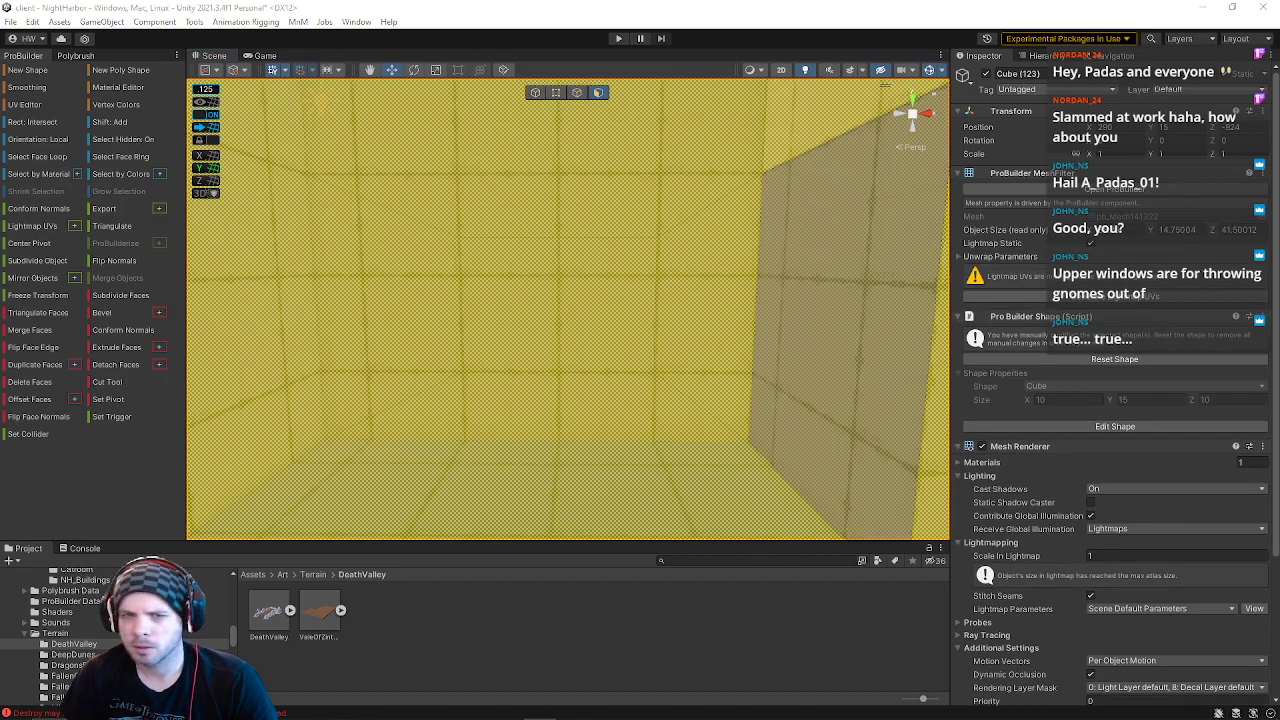
pyautogui.click(612, 362)
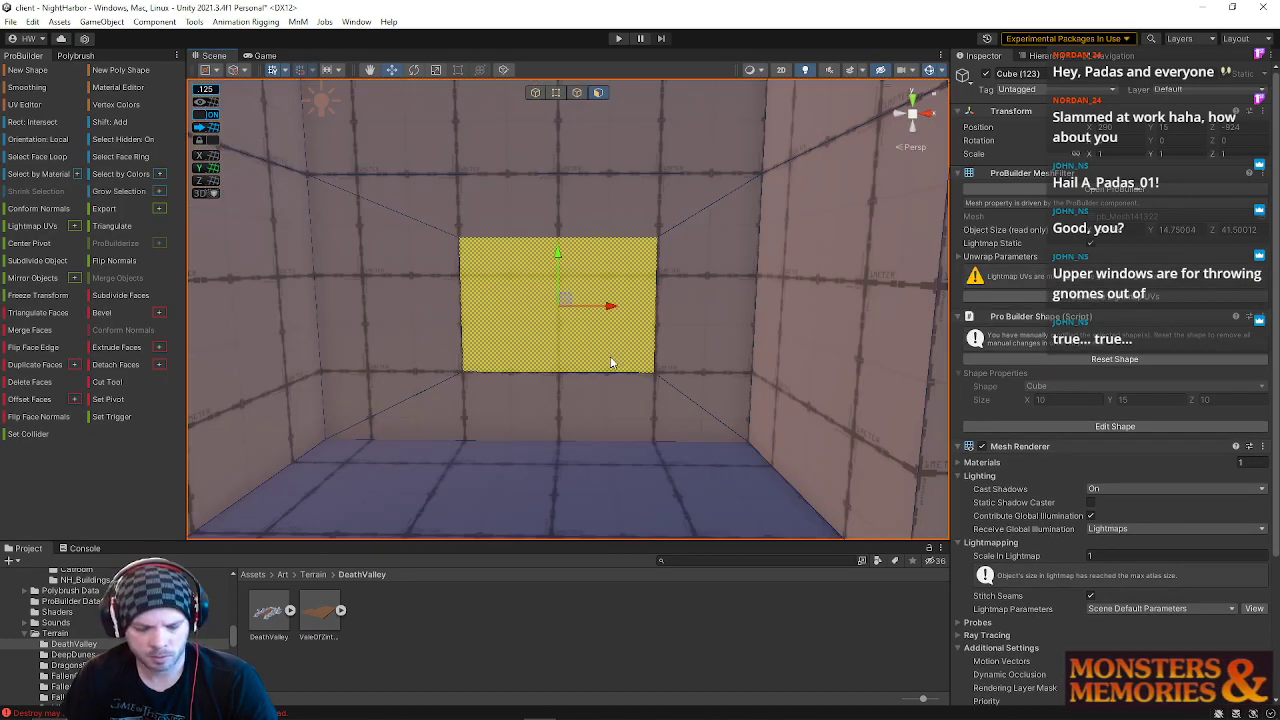
# Step: Move the outline's right edge inward so the window outline is one grid square wide
pyautogui.click(577, 92)
pyautogui.click(666, 335)
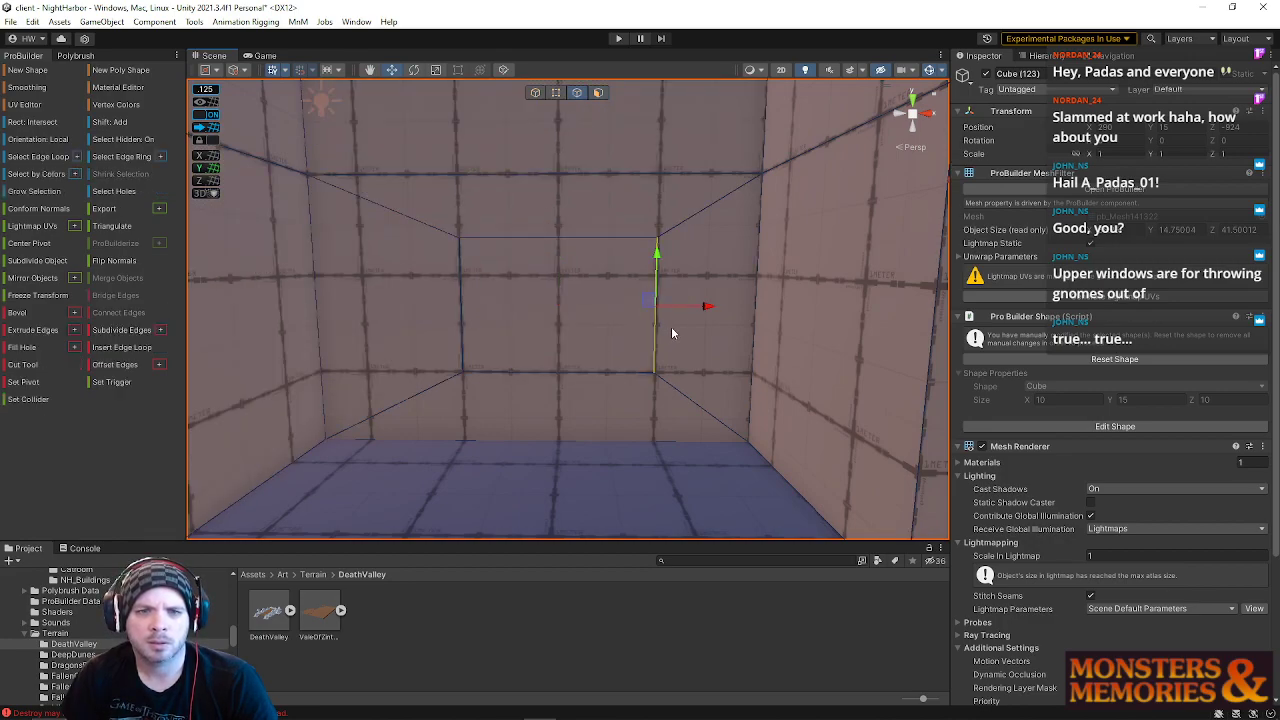
pyautogui.moveTo(700, 306); pyautogui.dragTo(618, 307)
pyautogui.scroll(2, 612, 307)
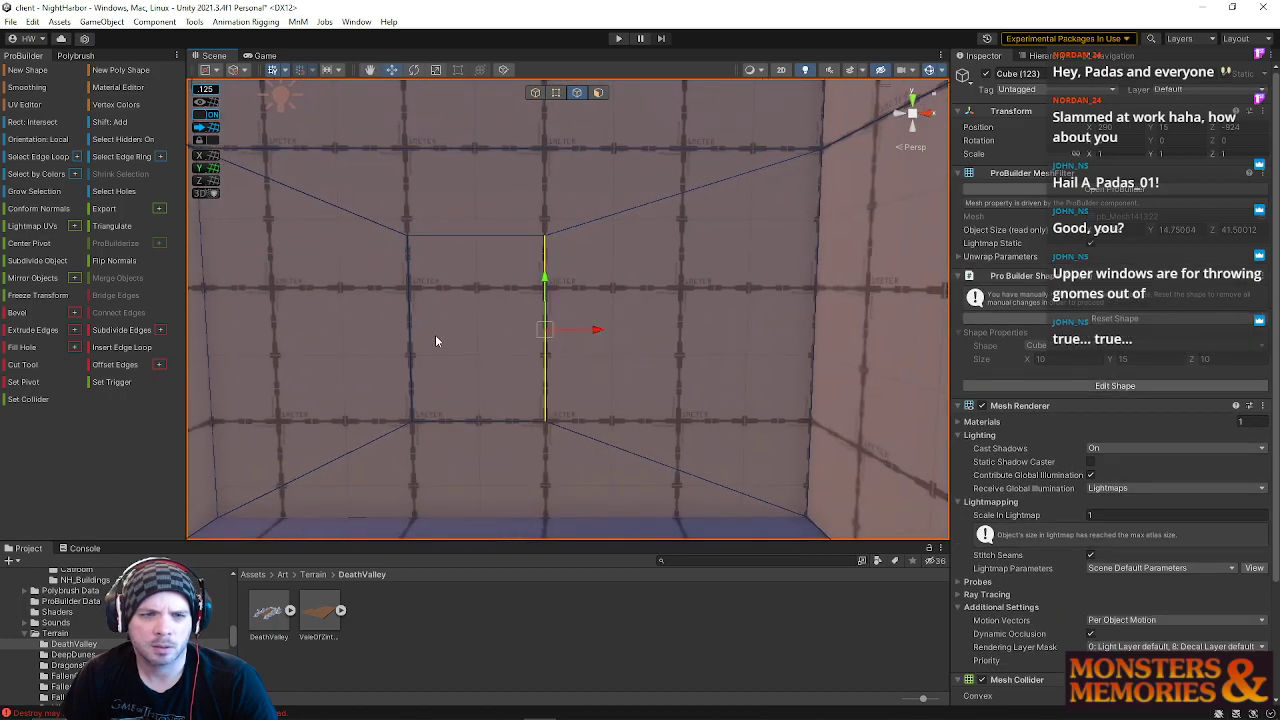
# Step: Select both side edges of the outline and shift them together to centre the window on the wall
pyautogui.moveTo(524, 333); pyautogui.dragTo(587, 326)
pyautogui.press('s')
pyautogui.moveTo(587, 326); pyautogui.dragTo(585, 327, button='right')
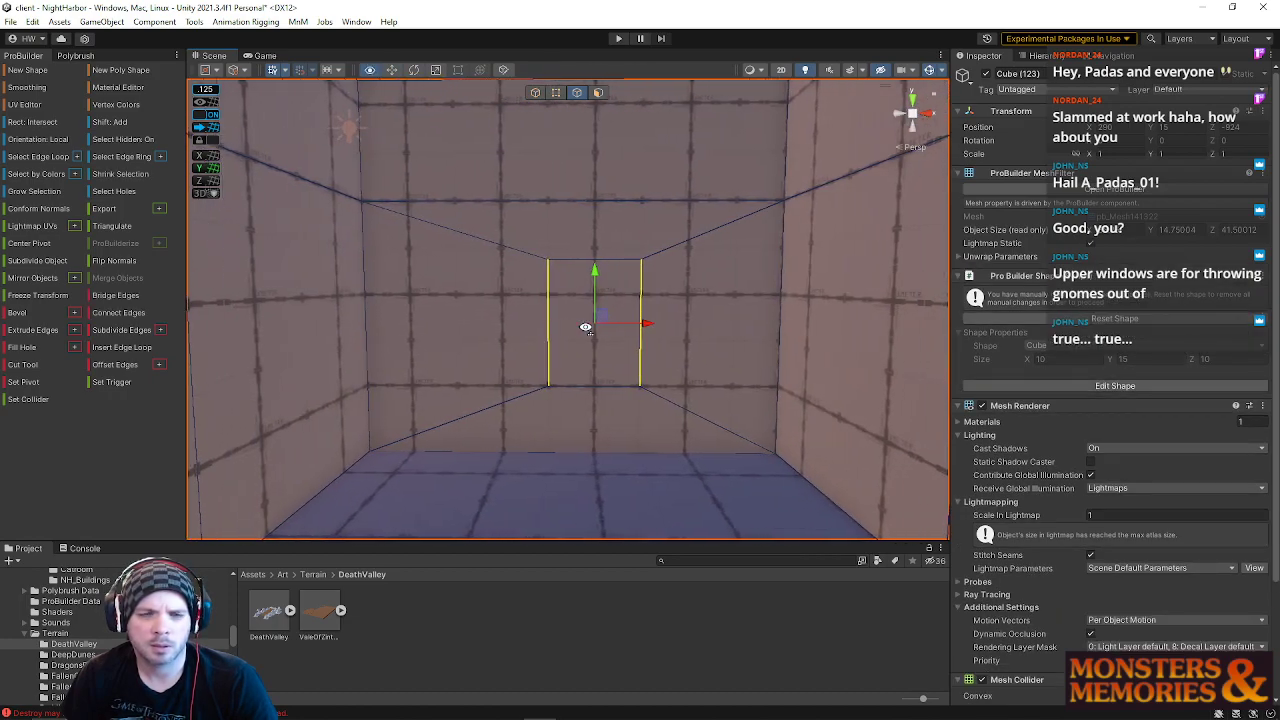
pyautogui.moveTo(646, 327); pyautogui.dragTo(621, 325)
pyautogui.moveTo(608, 343); pyautogui.dragTo(609, 342, button='right')
pyautogui.press('w')
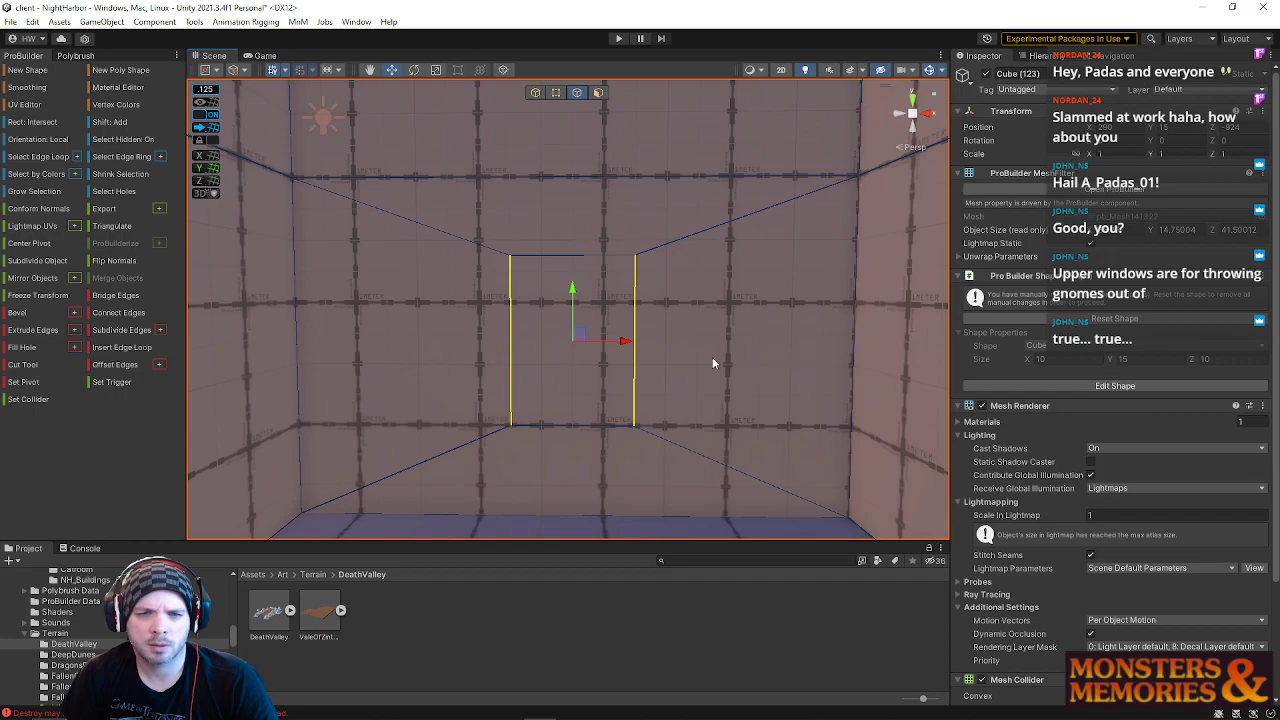
# Step: Raise the outline's top edge close to the horizontal wall edge and lift its bottom edge to a higher sill
pyautogui.click(564, 424)
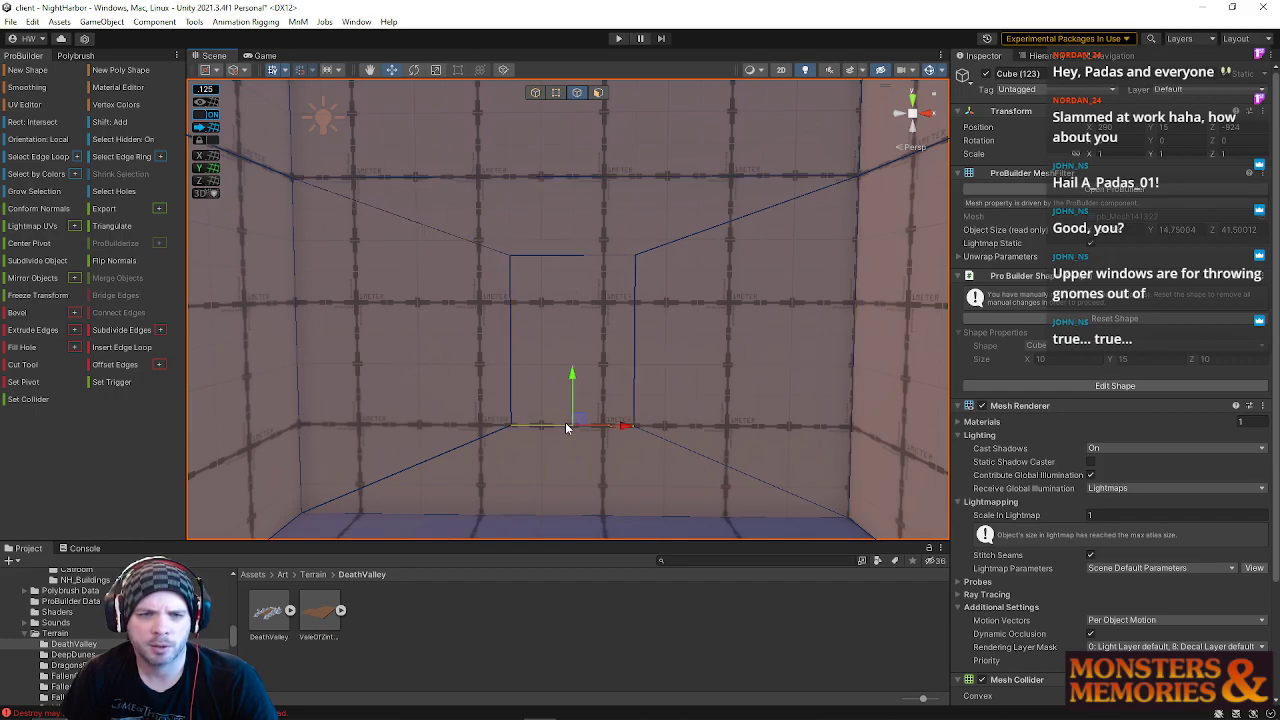
pyautogui.keyDown('shift'); pyautogui.click(570, 254); pyautogui.keyUp('shift')
pyautogui.moveTo(572, 288); pyautogui.dragTo(577, 242)
pyautogui.click(564, 212)
pyautogui.moveTo(574, 189); pyautogui.dragTo(576, 181)
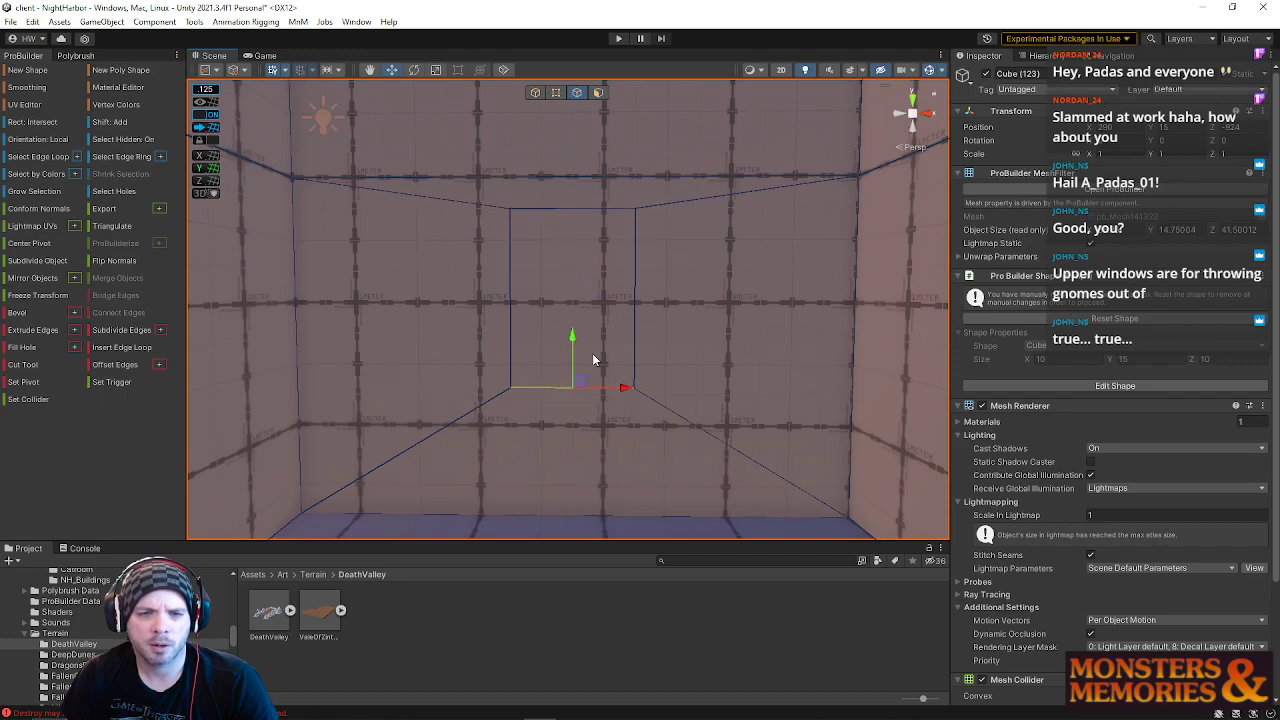
pyautogui.moveTo(577, 340); pyautogui.dragTo(572, 345)
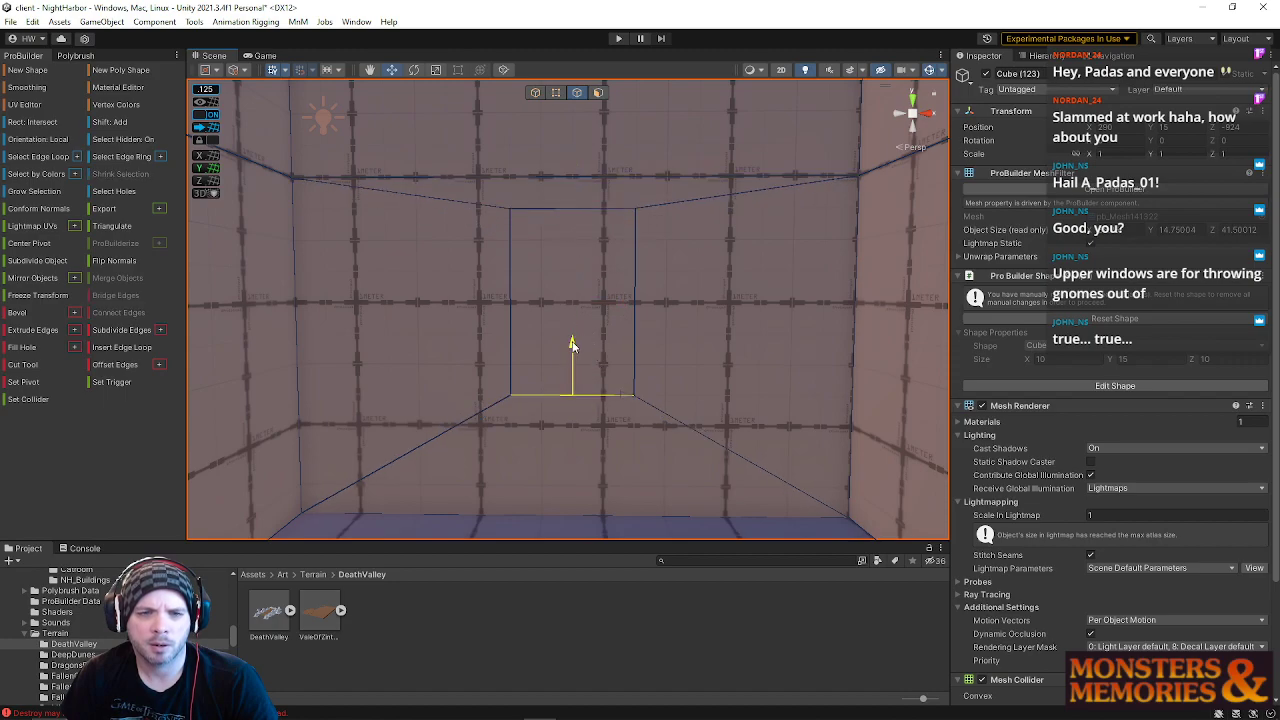
# Step: Select the window face inside its outline, extrude it through the wall's thickness and delete the end face
pyautogui.click(598, 92)
pyautogui.click(583, 286)
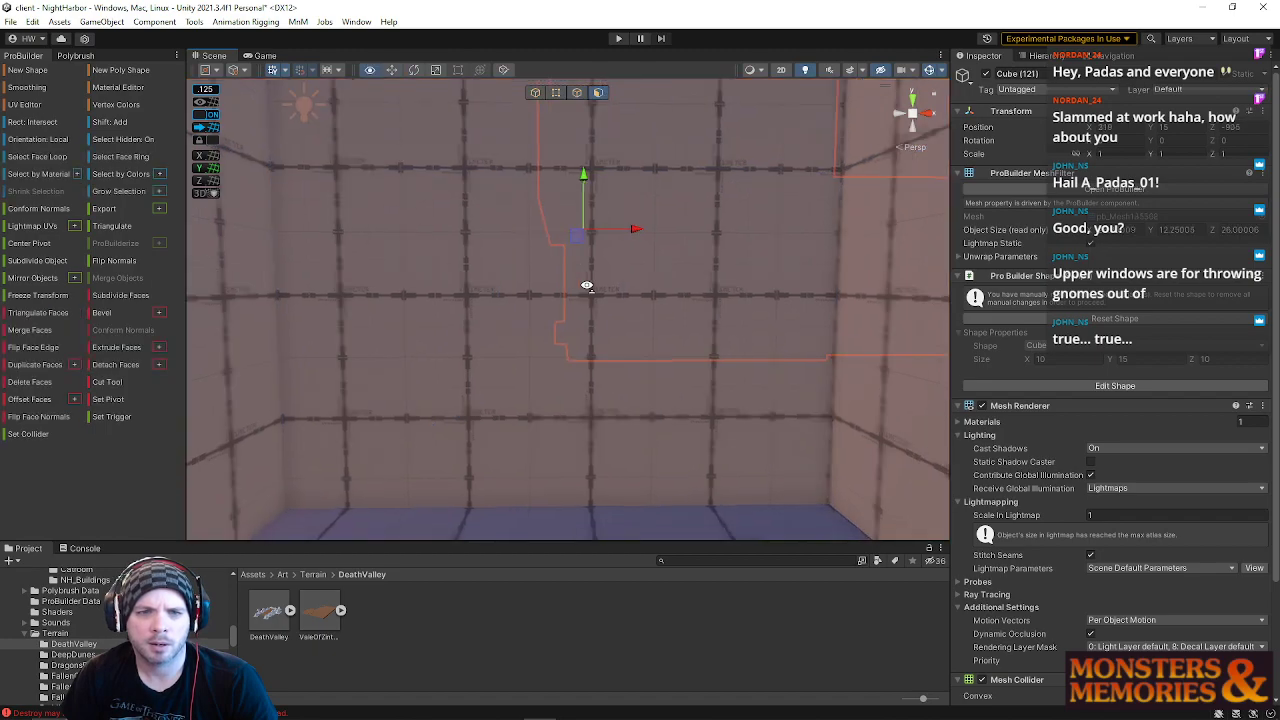
pyautogui.moveTo(583, 286); pyautogui.dragTo(654, 294, button='right')
pyautogui.click(650, 295)
pyautogui.click(521, 312)
pyautogui.moveTo(521, 312); pyautogui.dragTo(702, 346, button='right')
pyautogui.press('s')
pyautogui.moveTo(462, 254); pyautogui.dragTo(403, 246)
pyautogui.press('BackSpace')
# Step: Select the outer wall face opposite the window and inset it by scaling to start a matching outline
pyautogui.moveTo(515, 306); pyautogui.dragTo(900, 310, button='right')
pyautogui.press('w')
pyautogui.click(643, 360)
pyautogui.press('r')
pyautogui.moveTo(540, 347); pyautogui.dragTo(505, 352)
# Step: Move the side edges of the outer outline inward to line up with the window opening behind it
pyautogui.moveTo(578, 289); pyautogui.dragTo(611, 257, button='right')
pyautogui.press('w')
pyautogui.click(577, 92)
pyautogui.click(452, 361)
pyautogui.moveTo(419, 381); pyautogui.dragTo(597, 385)
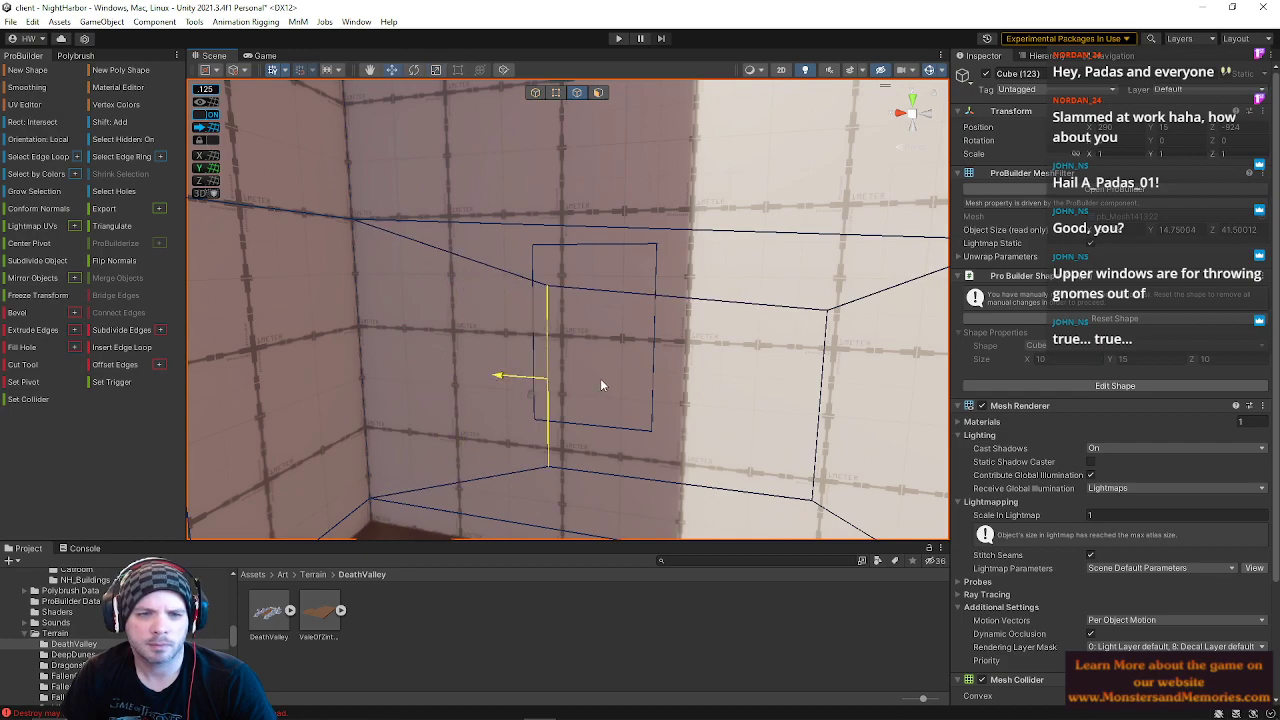
pyautogui.moveTo(500, 378); pyautogui.dragTo(533, 387)
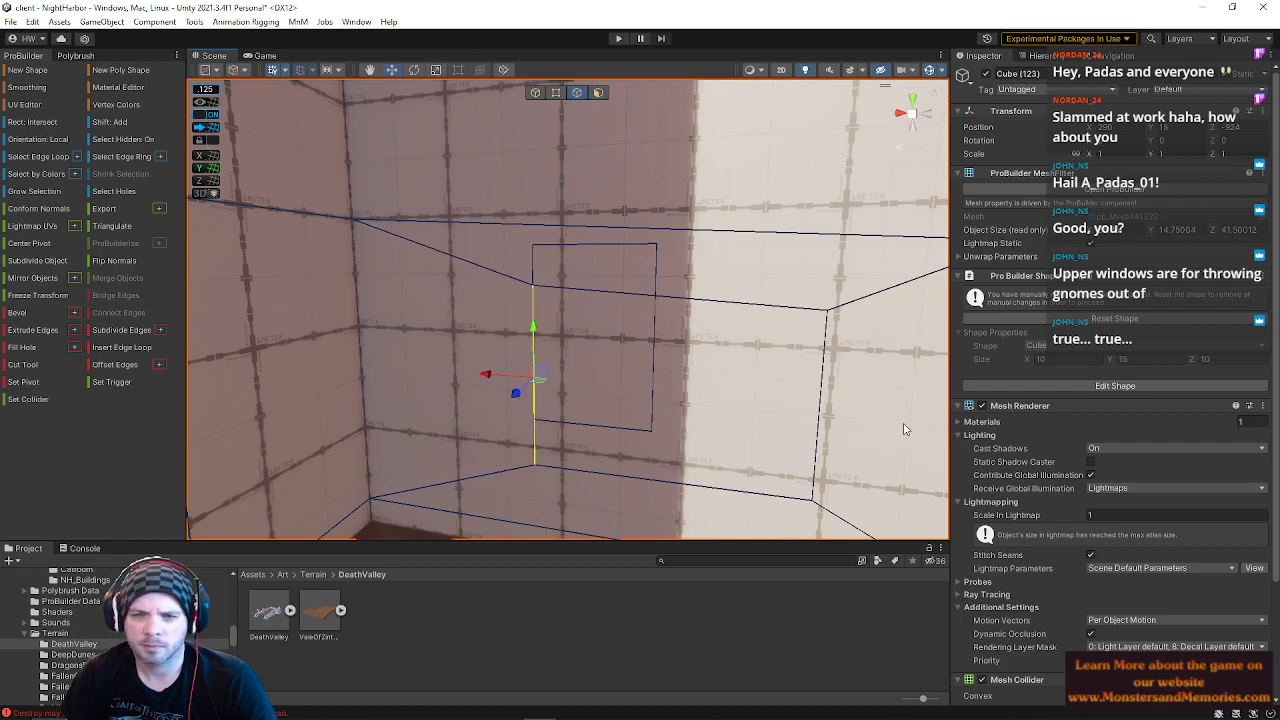
pyautogui.moveTo(770, 413); pyautogui.dragTo(593, 374)
# Step: Align the outer outline's upper corner vertices with the opening and delete the enclosed face to cut through the window
pyautogui.click(556, 95)
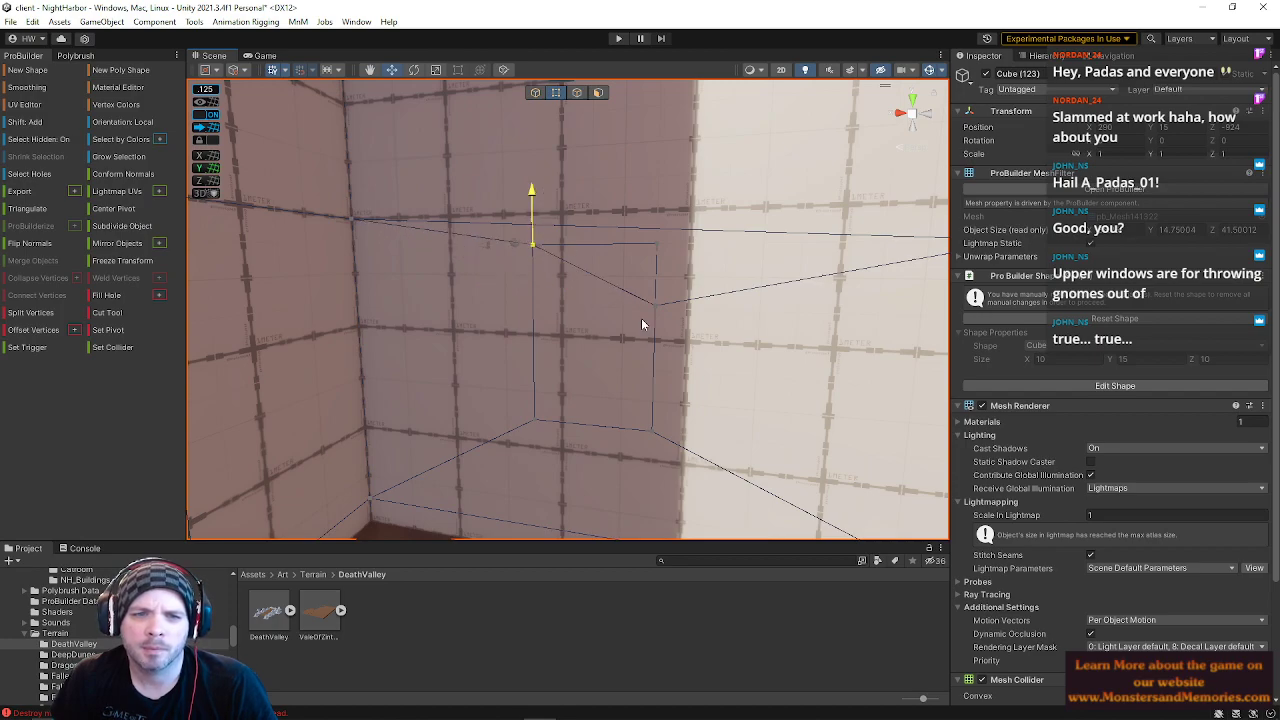
pyautogui.moveTo(656, 238); pyautogui.dragTo(657, 189)
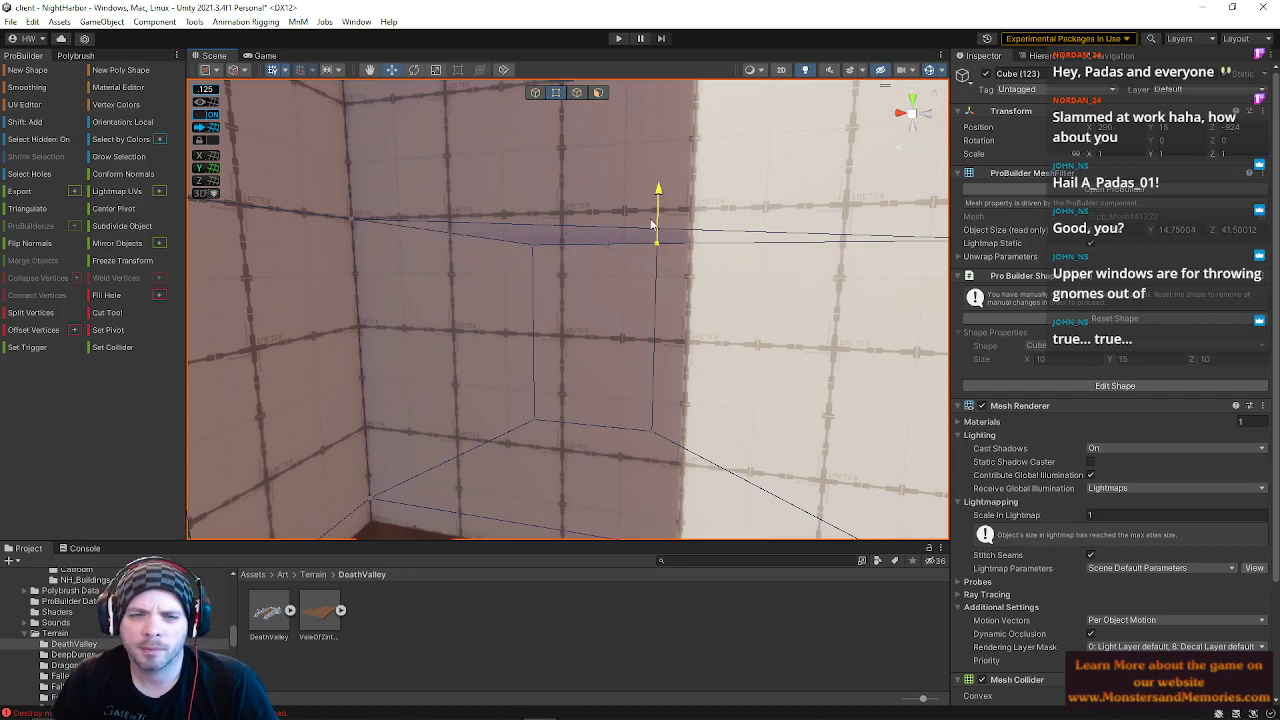
pyautogui.click(598, 92)
pyautogui.click(620, 322)
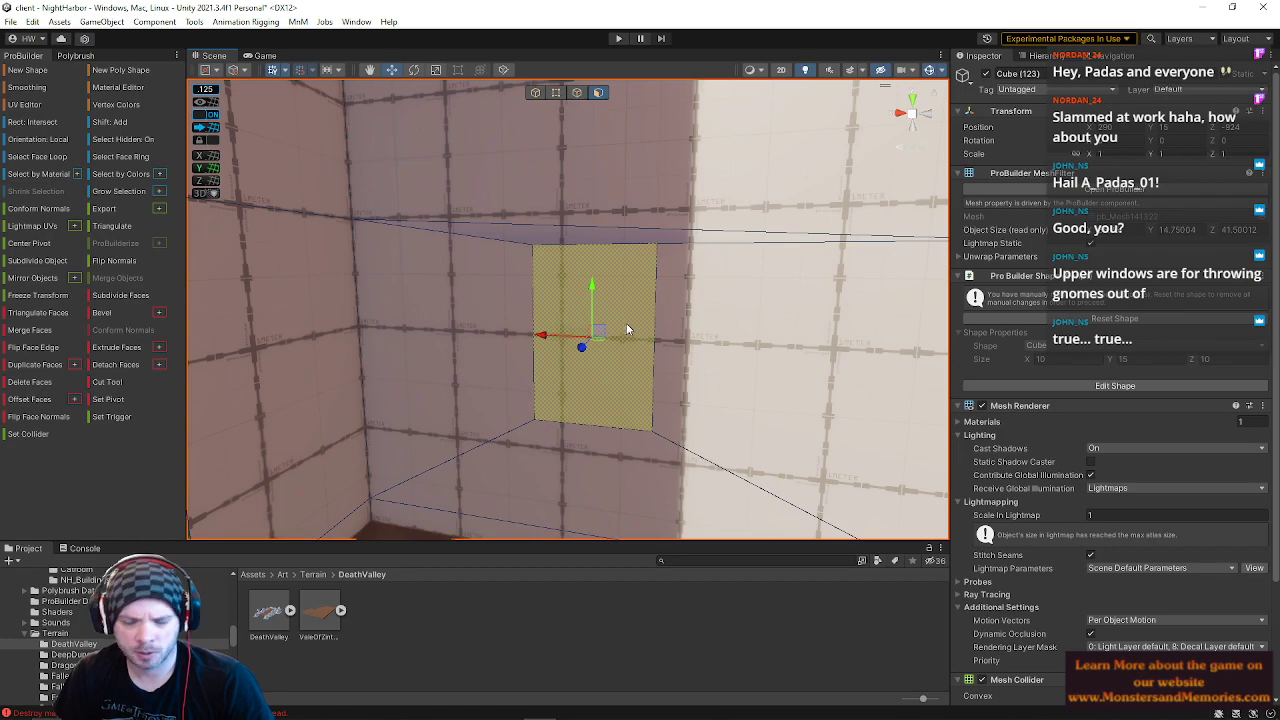
pyautogui.press('BackSpace')
# Step: Try to collapse the selected vertices at the window opening's upper corners
pyautogui.moveTo(602, 234); pyautogui.dragTo(559, 122, button='right')
pyautogui.click(556, 92)
pyautogui.press('w')
pyautogui.moveTo(559, 200)
pyautogui.mouseDown(button='right')
pyautogui.moveTo(563, 246)
pyautogui.moveTo(537, 169)
pyautogui.mouseUp(button='right')
pyautogui.moveTo(537, 169); pyautogui.dragTo(552, 180)
pyautogui.hotkey('alt', 'c')
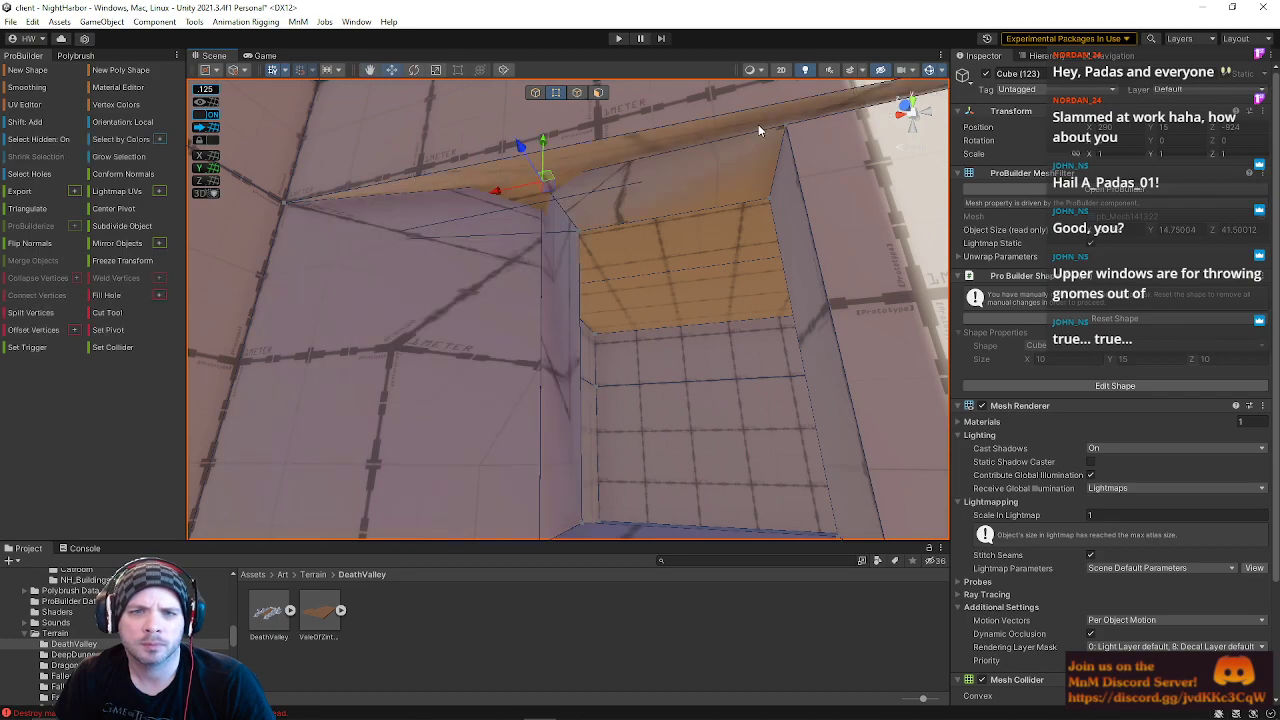
pyautogui.hotkey('ctrl', 'z')
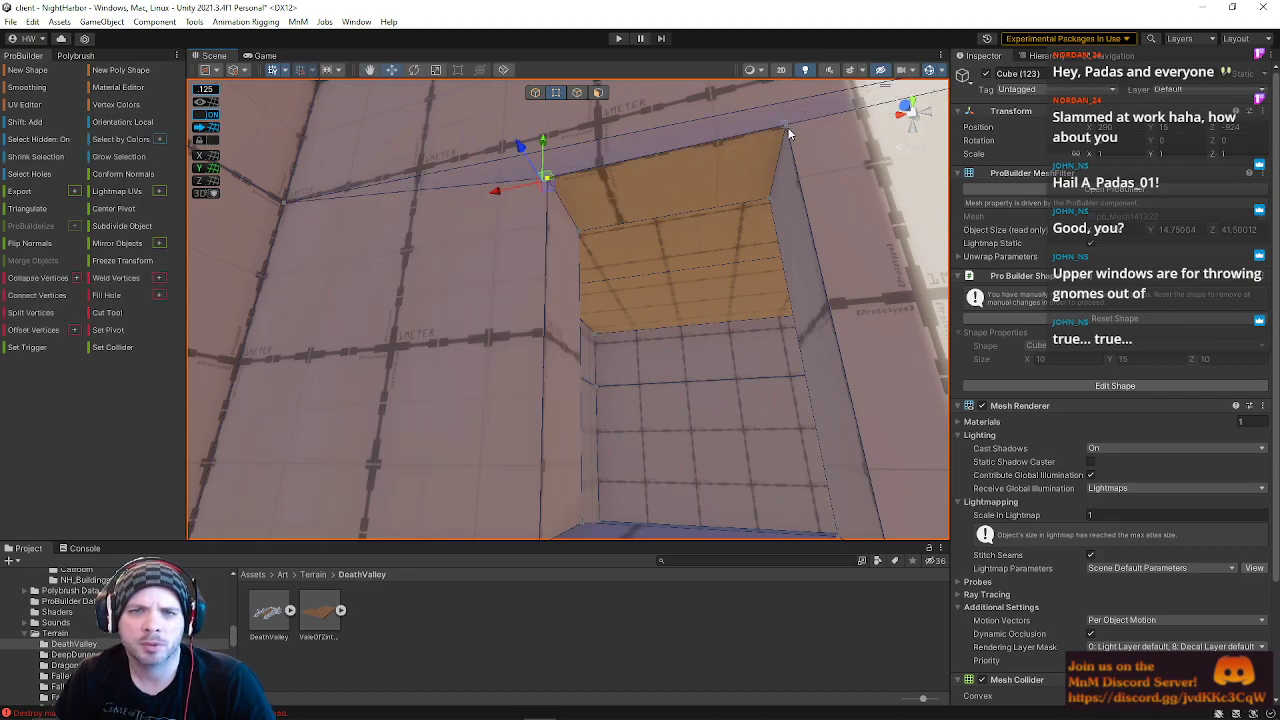
# Step: Check the corner vertices of the window opening and view the window from the street
pyautogui.click(549, 180)
pyautogui.moveTo(549, 180); pyautogui.dragTo(561, 353, button='right')
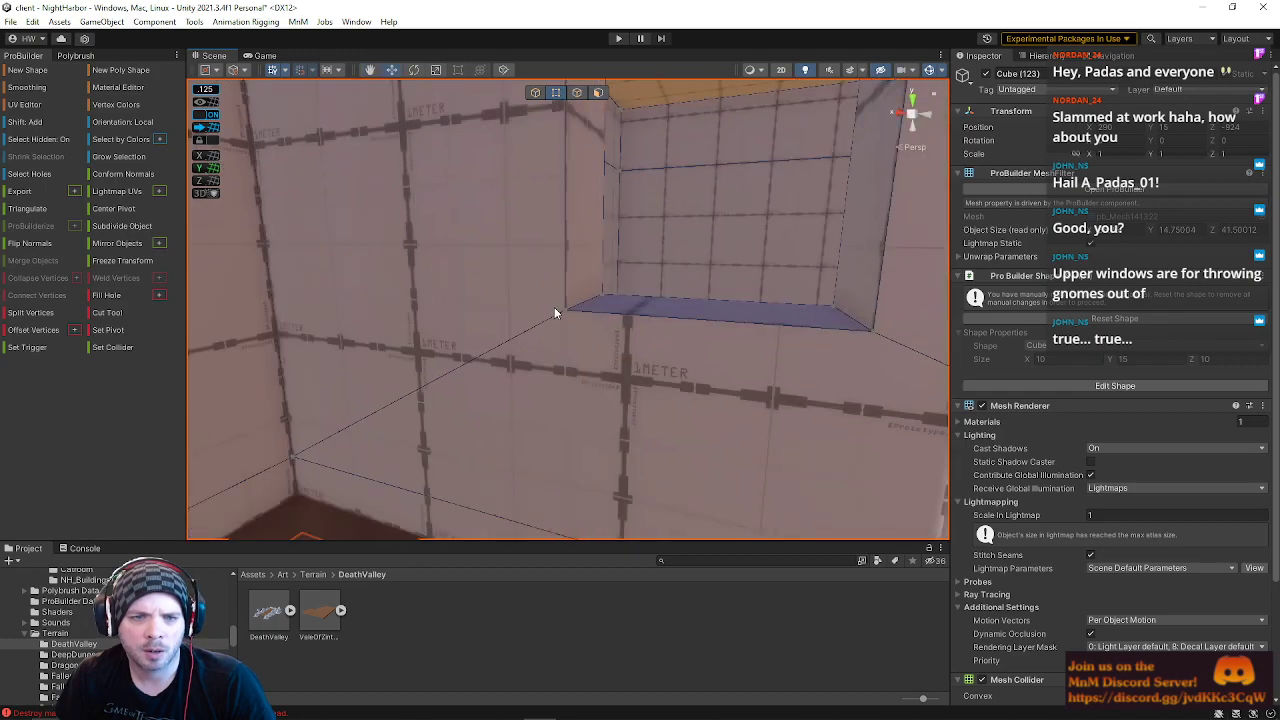
pyautogui.moveTo(880, 348); pyautogui.dragTo(607, 275, button='right')
pyautogui.click(557, 346)
pyautogui.click(618, 304)
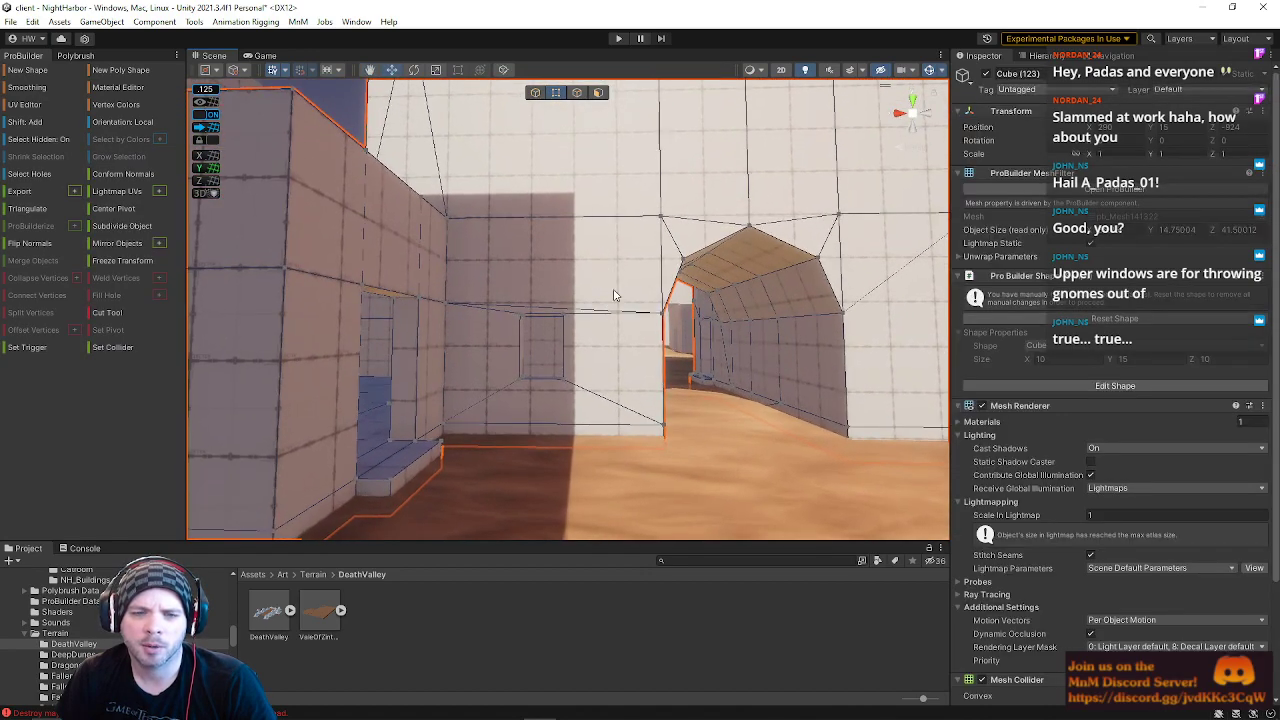
# Step: Connect the wall's inner corner vertex above the window to the arch's upper corner vertex and delete the triangular face below
pyautogui.moveTo(622, 432); pyautogui.dragTo(596, 217, button='right')
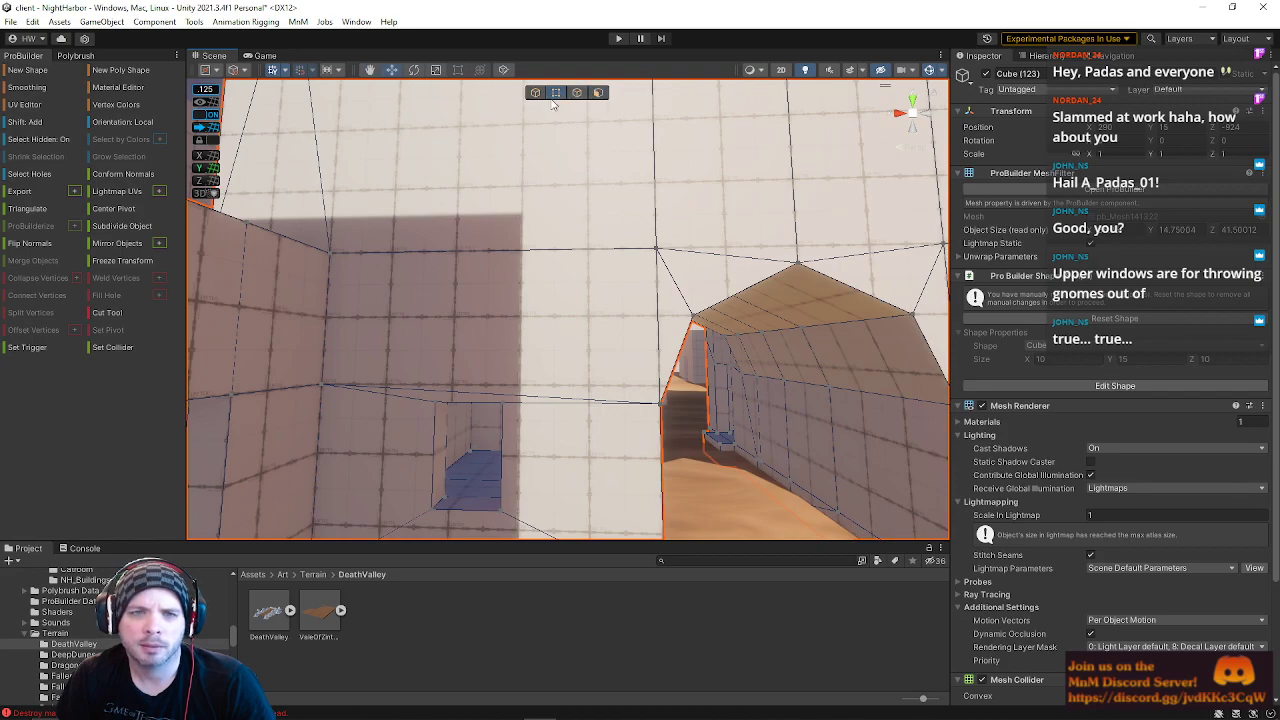
pyautogui.click(333, 380)
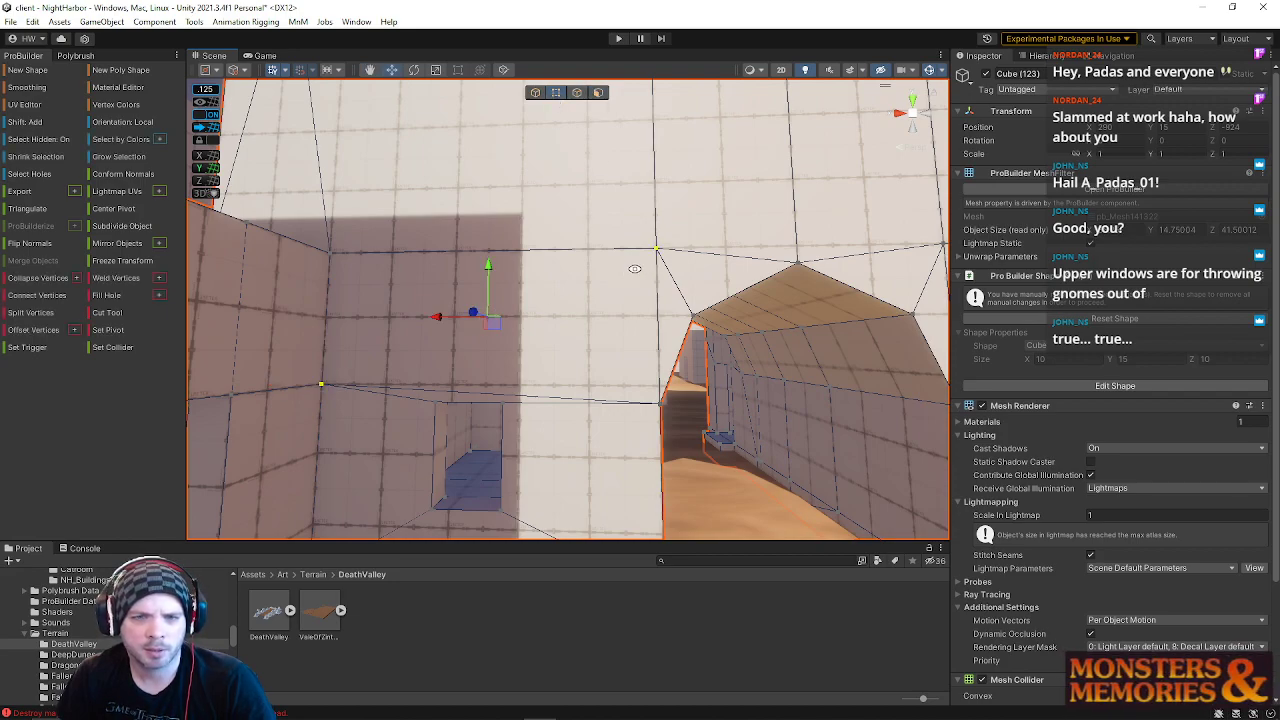
pyautogui.moveTo(573, 382); pyautogui.dragTo(552, 420, button='right')
pyautogui.press('a')
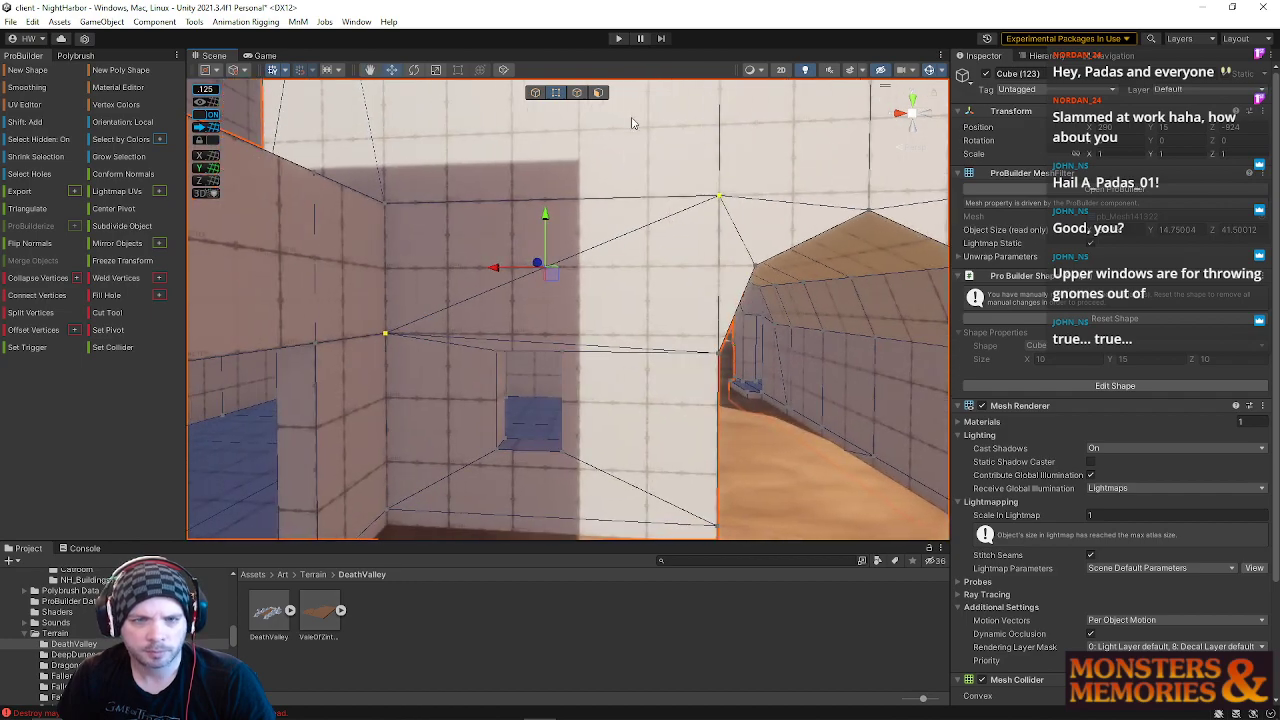
pyautogui.click(598, 92)
pyautogui.click(556, 327)
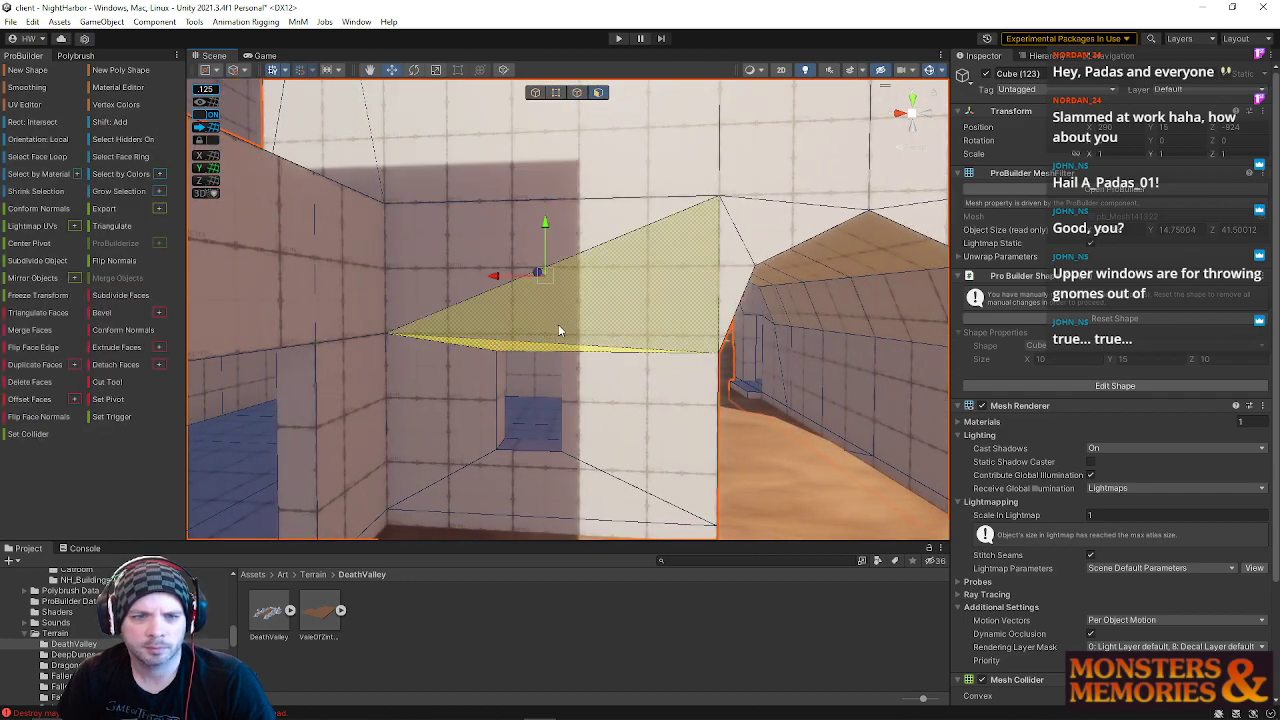
pyautogui.press('Delete')
# Step: Refill the triangular gap above the window by bridging its lower edges to the opposite diagonal edges
pyautogui.click(589, 113)
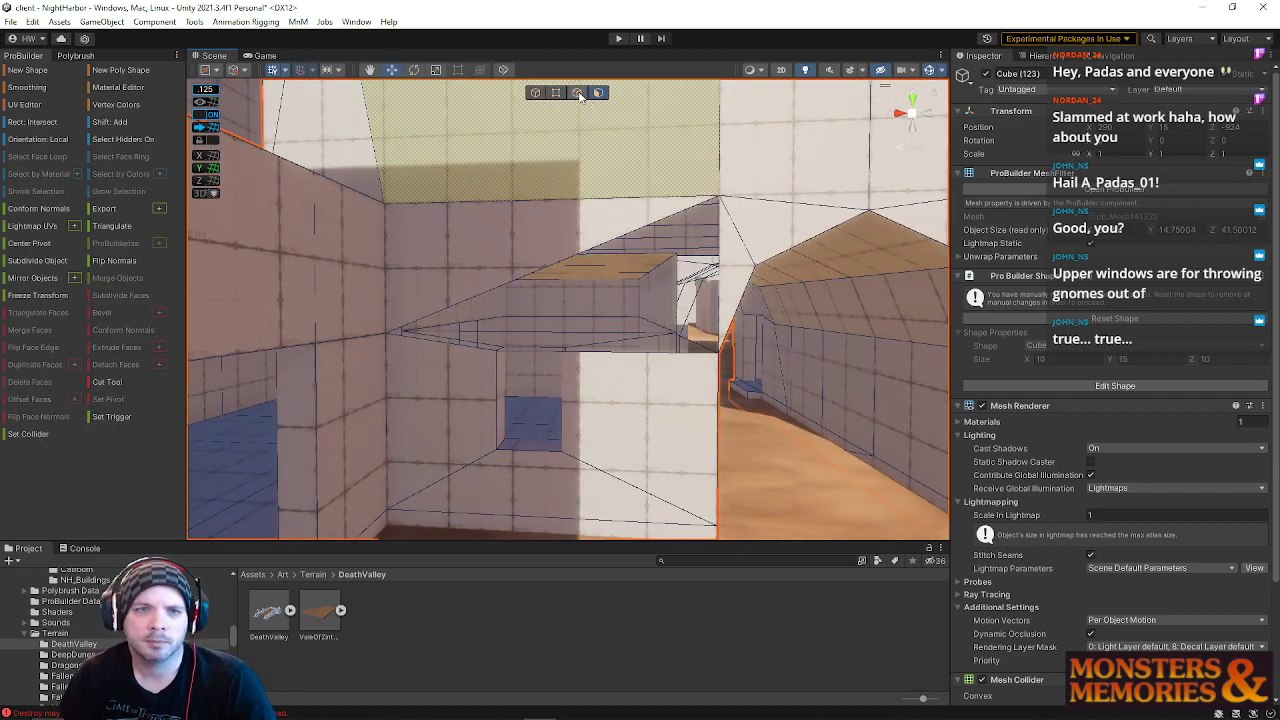
pyautogui.click(578, 92)
pyautogui.click(612, 366)
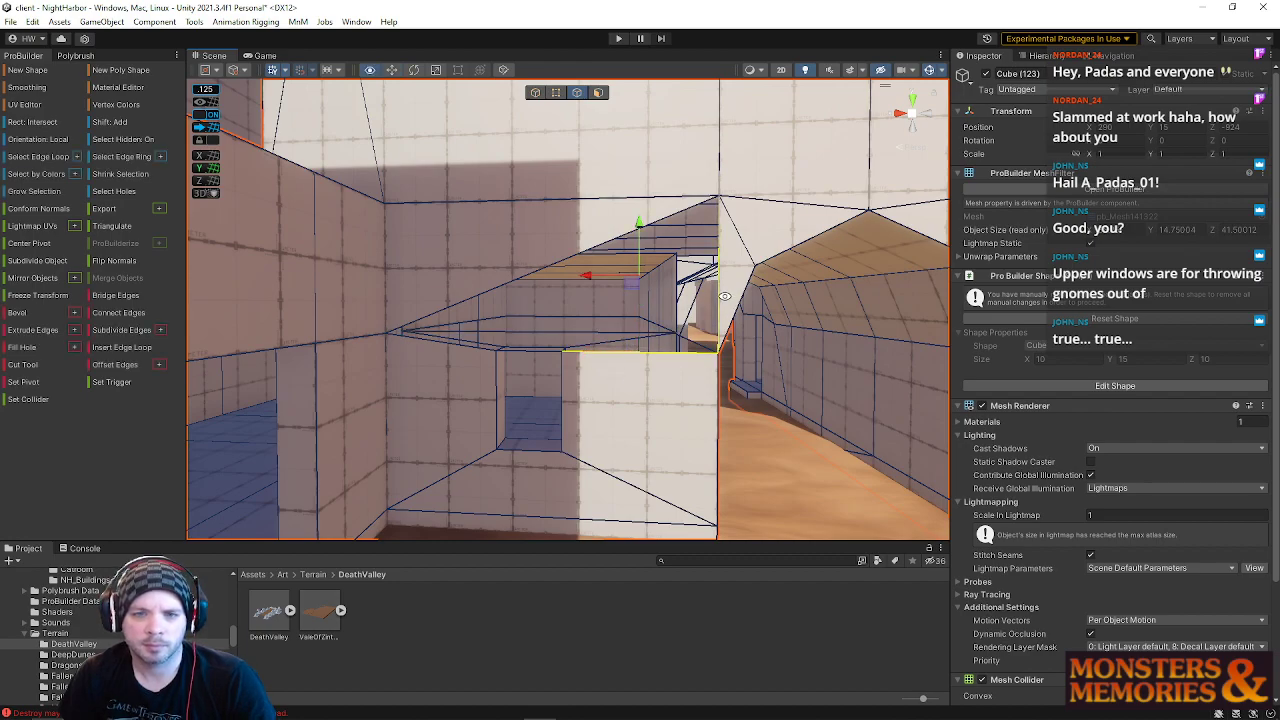
pyautogui.hotkey('alt', 'b')
pyautogui.click(614, 308)
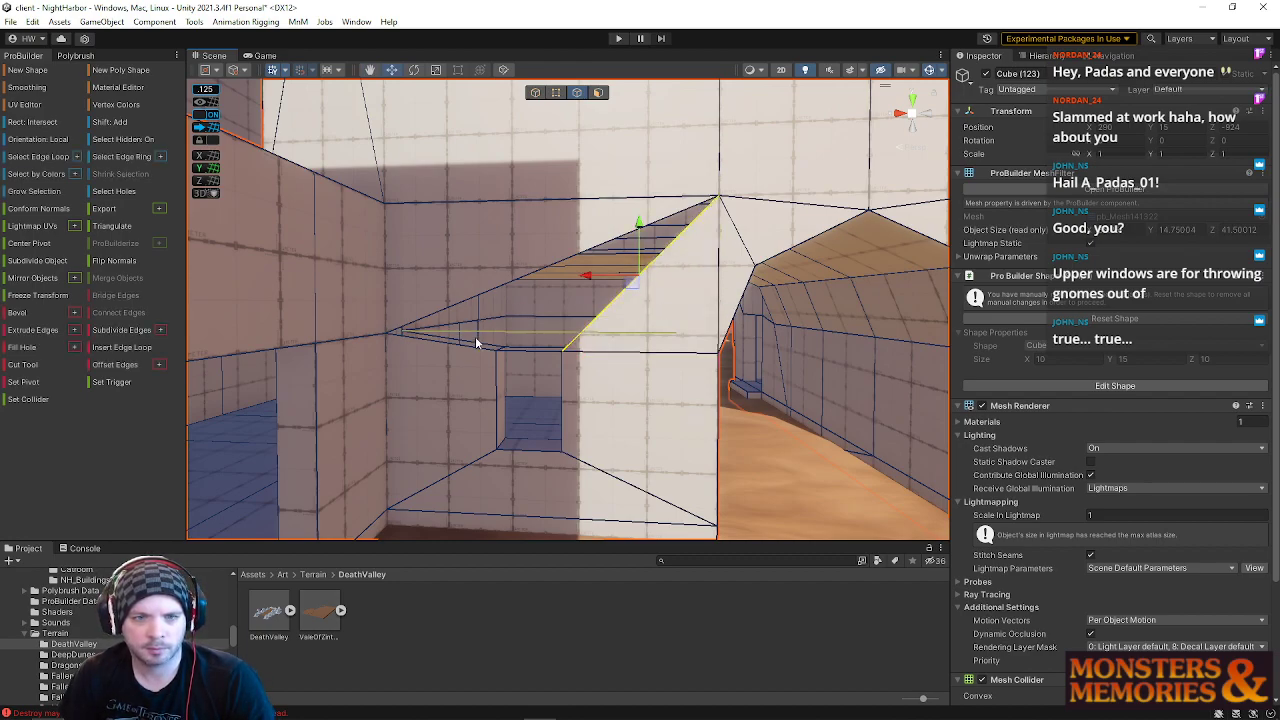
pyautogui.keyDown('shift'); pyautogui.click(466, 346); pyautogui.keyUp('shift')
pyautogui.hotkey('alt', 'b')
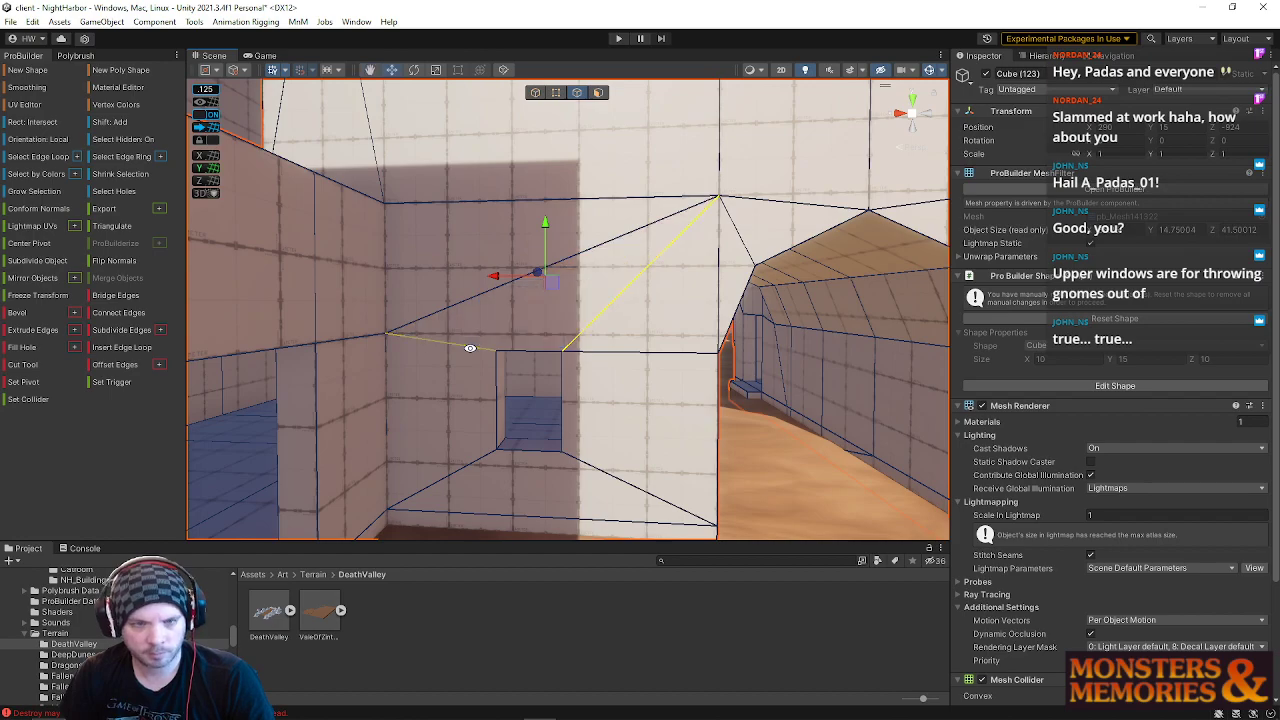
# Step: Examine the arch wall and its upper section from the street for placing an upper window
pyautogui.moveTo(585, 367); pyautogui.dragTo(551, 252, button='right')
pyautogui.moveTo(367, 154); pyautogui.dragTo(505, 125, button='right')
pyautogui.click(505, 125)
pyautogui.moveTo(520, 171); pyautogui.dragTo(525, 172, button='right')
pyautogui.click(585, 285)
pyautogui.moveTo(585, 285); pyautogui.dragTo(971, 314, button='right')
pyautogui.press('s')
pyautogui.moveTo(742, 351)
pyautogui.mouseDown(button='right')
pyautogui.moveTo(500, 382)
pyautogui.moveTo(866, 346)
pyautogui.moveTo(541, 400)
pyautogui.moveTo(734, 371)
pyautogui.moveTo(846, 374)
pyautogui.moveTo(411, 381)
pyautogui.moveTo(443, 277)
pyautogui.moveTo(526, 346)
pyautogui.moveTo(405, 363)
pyautogui.moveTo(200, 360)
pyautogui.moveTo(214, 320)
pyautogui.moveTo(223, 346)
pyautogui.moveTo(209, 355)
pyautogui.mouseUp(button='right')
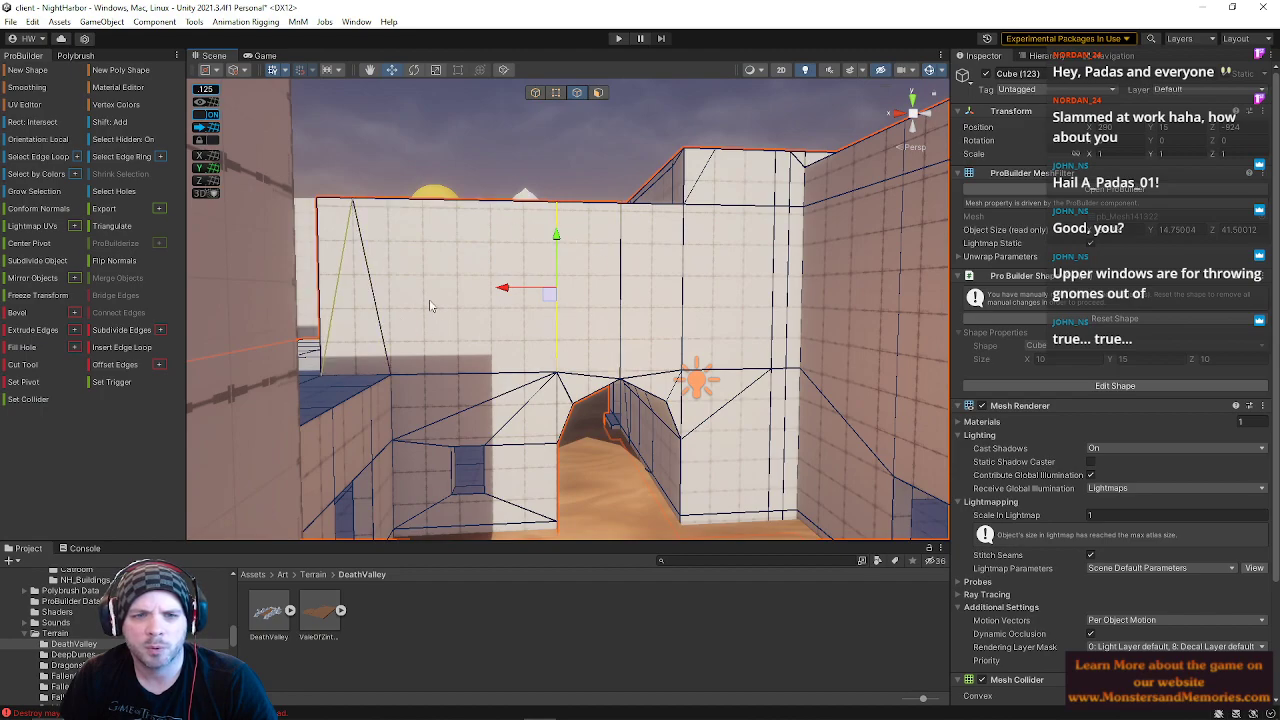
pyautogui.moveTo(600, 278); pyautogui.dragTo(523, 249, button='right')
pyautogui.press('w')
pyautogui.click(494, 159)
pyautogui.click(498, 258)
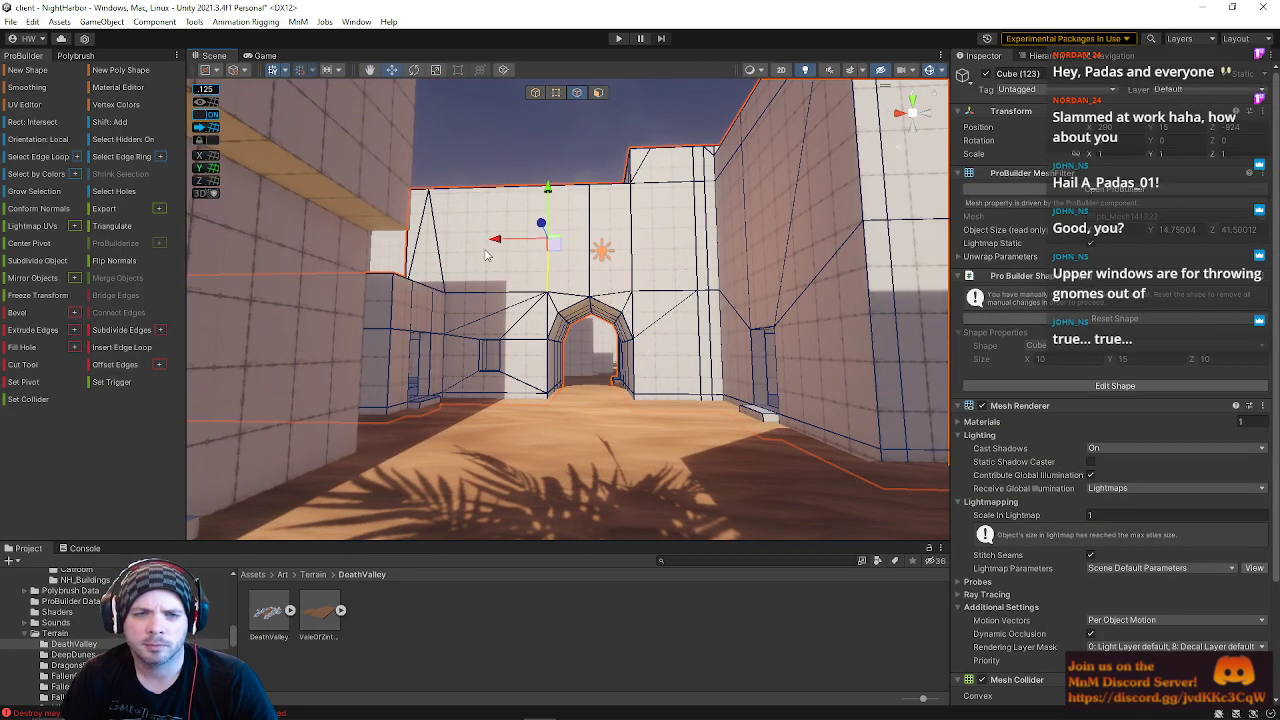
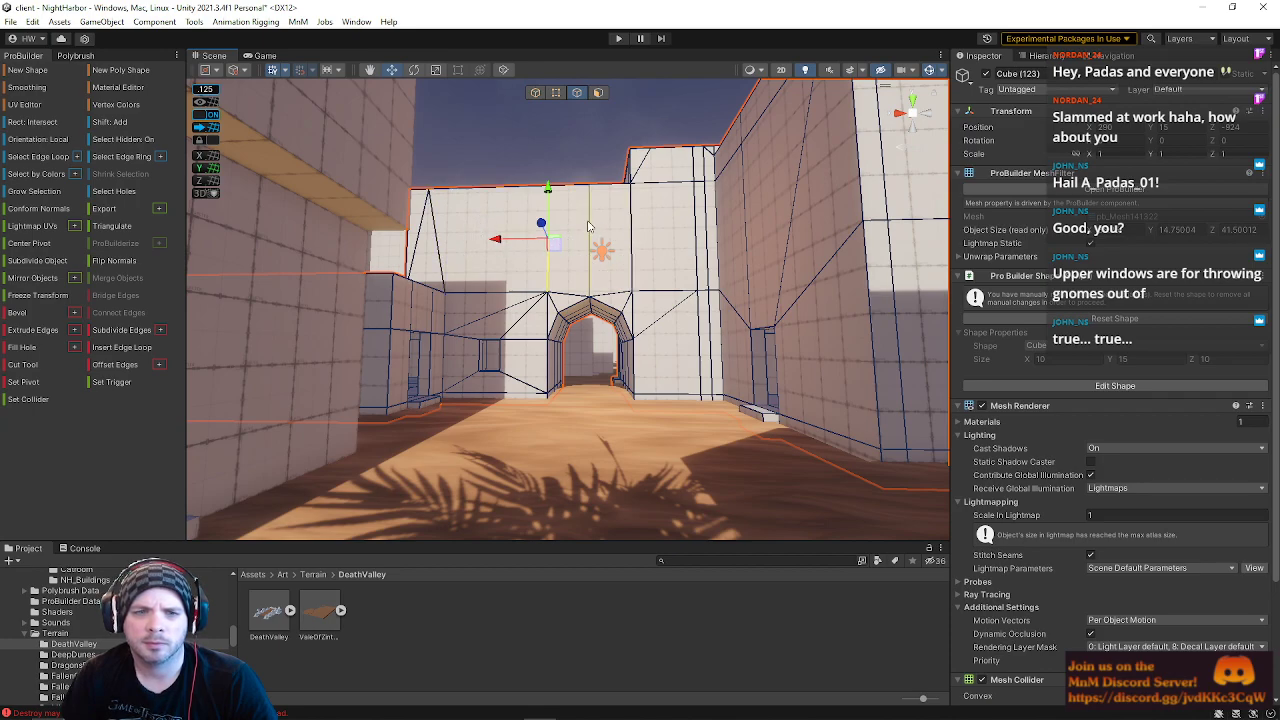
# Step: Select the large wall face above the ground-floor window and inset it by scaling to form an upper window outline
pyautogui.moveTo(588, 220); pyautogui.dragTo(534, 214, button='right')
pyautogui.click(597, 93)
pyautogui.click(472, 194)
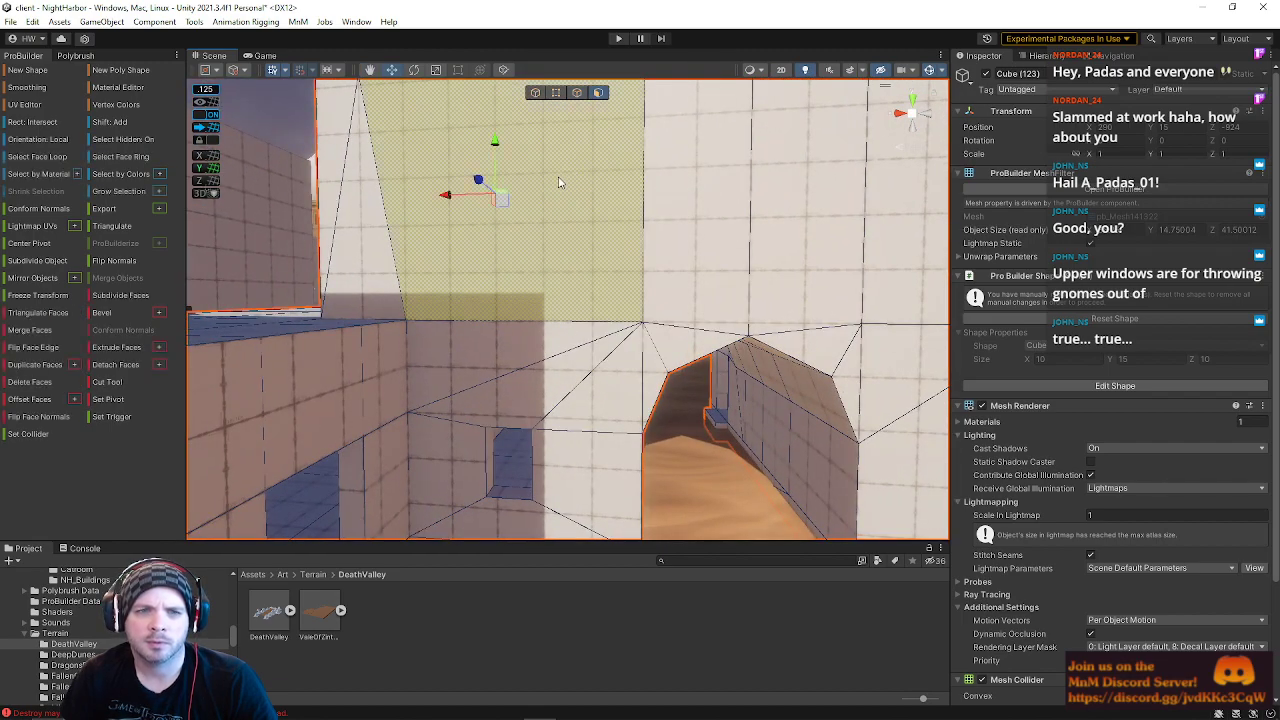
pyautogui.press('t')
pyautogui.moveTo(465, 197); pyautogui.dragTo(443, 197)
# Step: Lower the upper outline's top edge, move its right edge inward and bring its left corner vertices in to square it up
pyautogui.moveTo(546, 208); pyautogui.dragTo(534, 192, button='right')
pyautogui.click(576, 92)
pyautogui.click(563, 274)
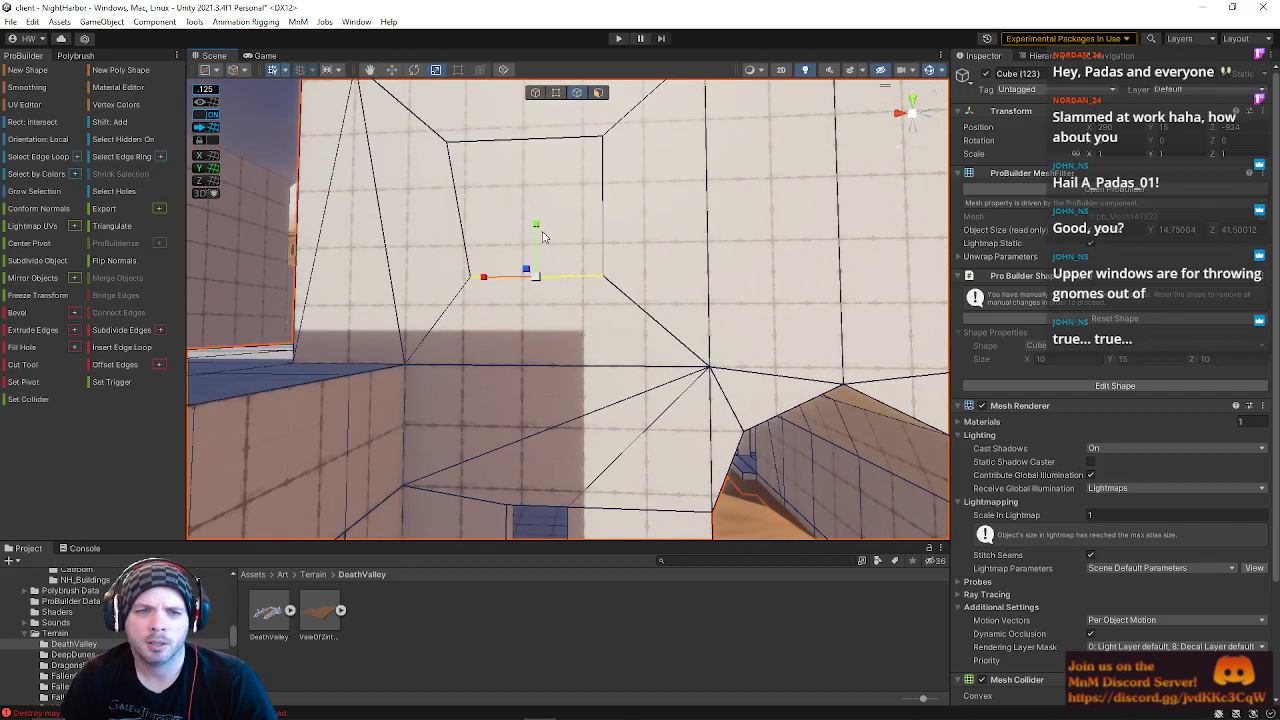
pyautogui.moveTo(532, 119)
pyautogui.mouseDown()
pyautogui.moveTo(527, 148)
pyautogui.moveTo(527, 128)
pyautogui.mouseUp()
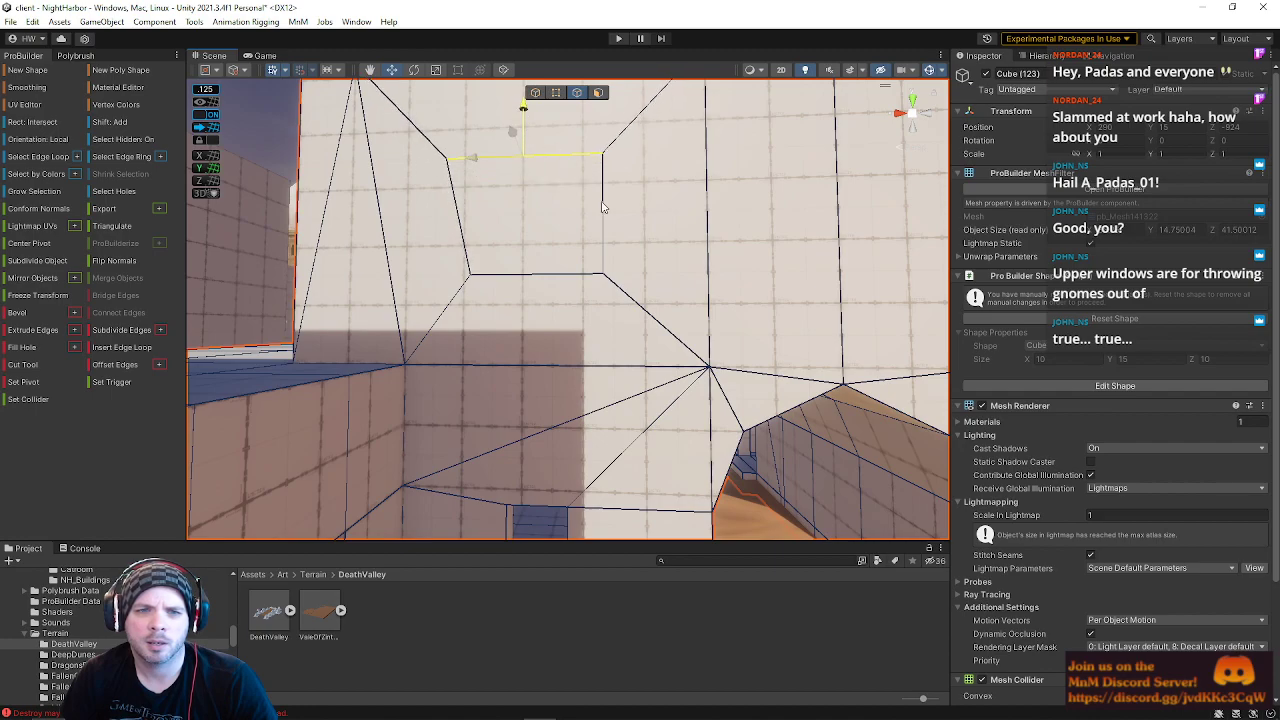
pyautogui.moveTo(550, 218); pyautogui.dragTo(519, 218)
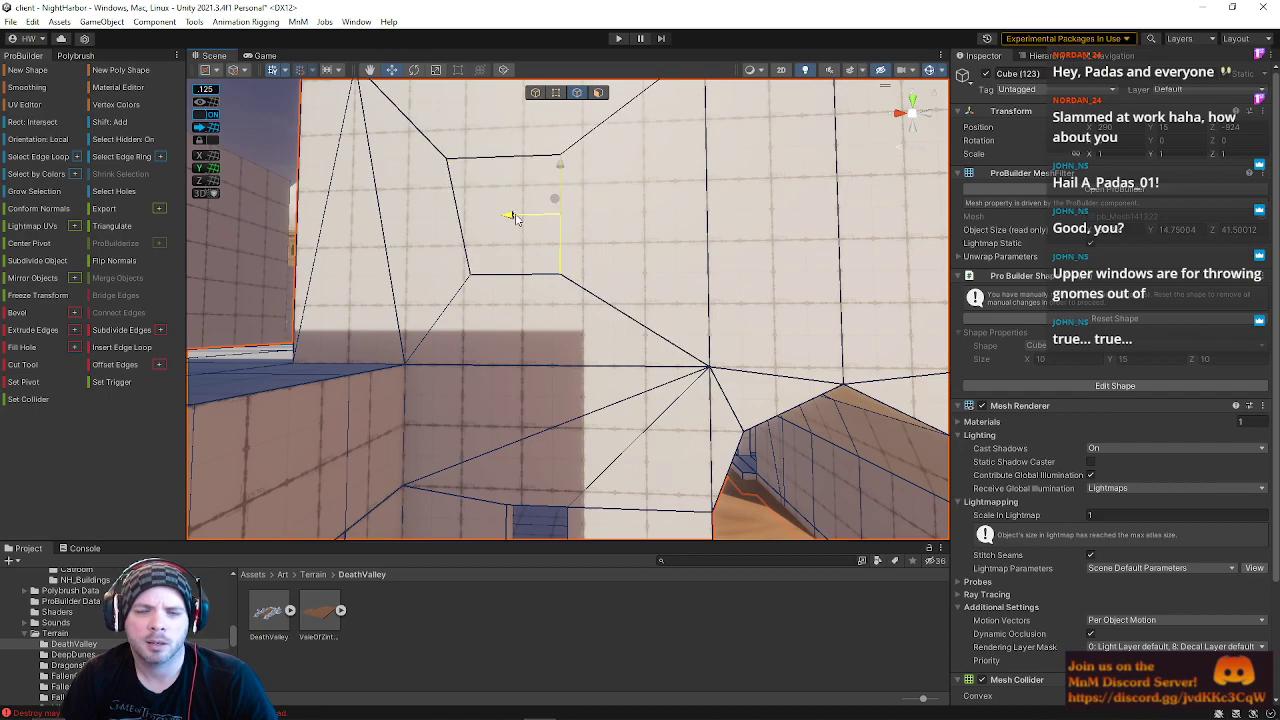
pyautogui.click(556, 92)
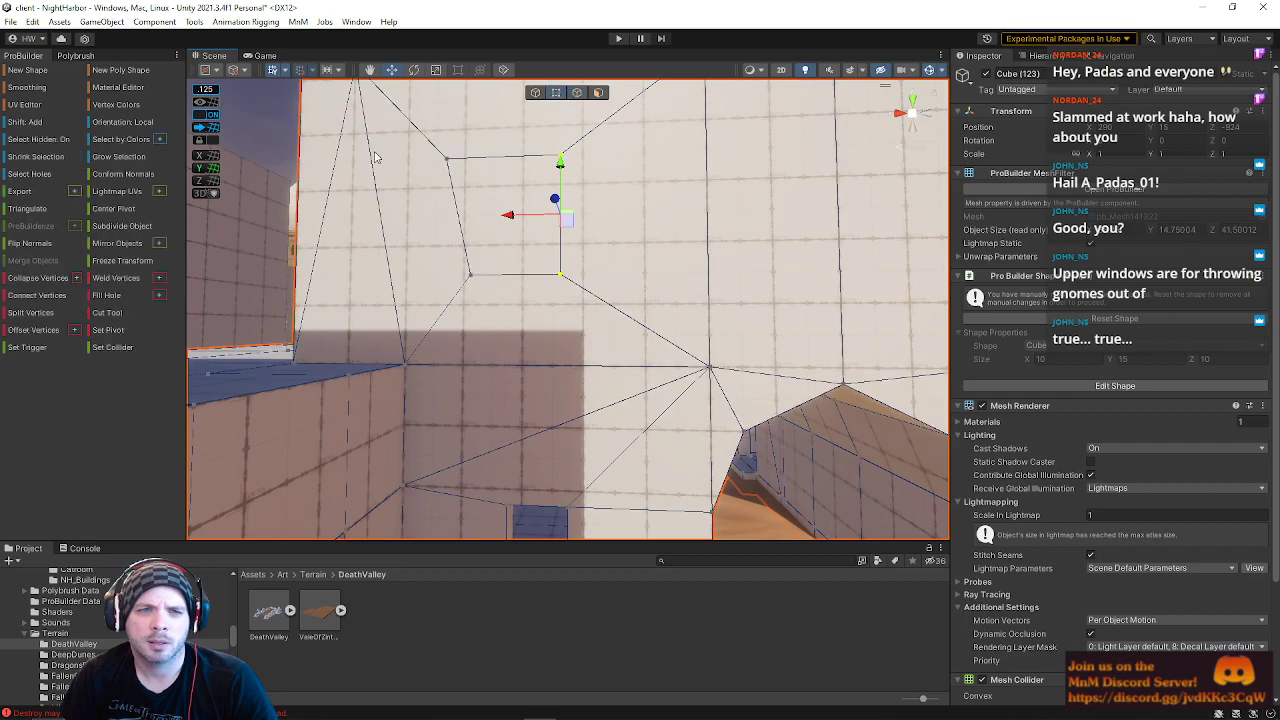
pyautogui.click(445, 162)
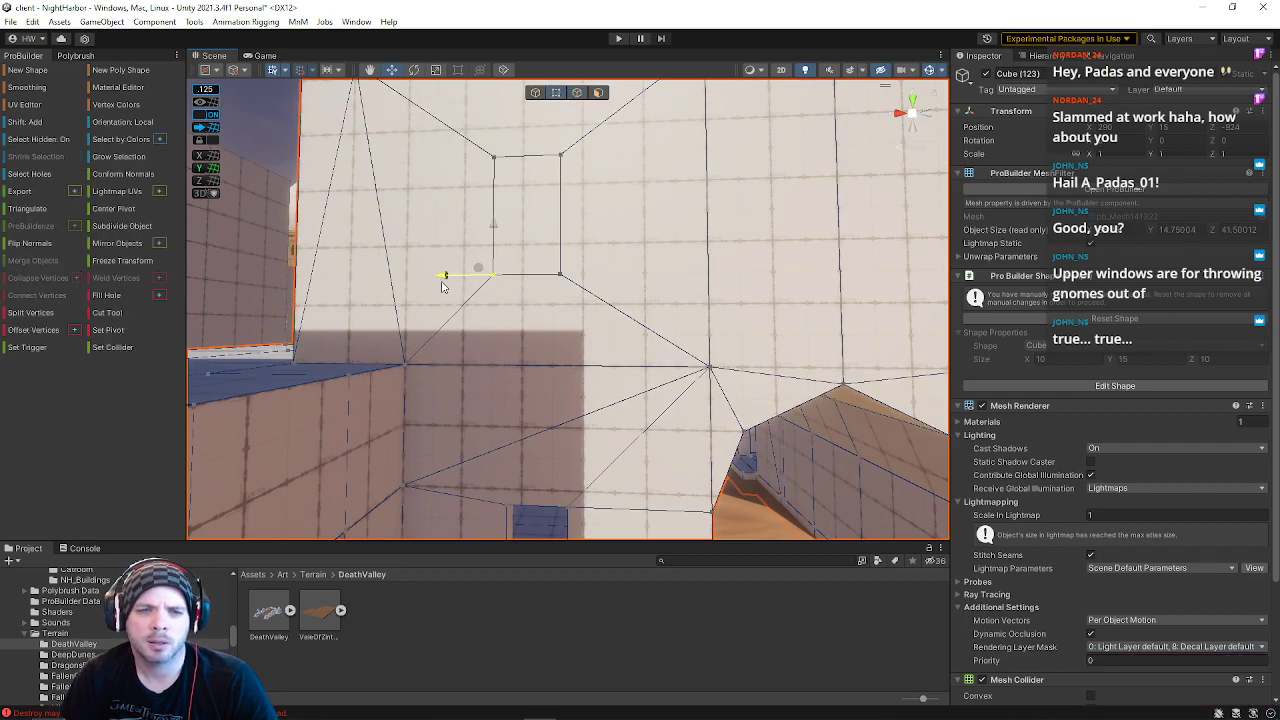
# Step: Select the upper window outline's top edge and lower it further
pyautogui.moveTo(443, 280); pyautogui.dragTo(550, 157, button='right')
pyautogui.press('w')
pyautogui.press('w')
pyautogui.click(576, 93)
pyautogui.press('a')
pyautogui.click(550, 157)
pyautogui.moveTo(556, 121); pyautogui.dragTo(554, 147)
# Step: Select the face inside the upper window outline and extrude it into the wall
pyautogui.moveTo(555, 305); pyautogui.dragTo(628, 322, button='right')
pyautogui.press('a')
pyautogui.press('s')
pyautogui.click(599, 93)
pyautogui.click(537, 247)
pyautogui.moveTo(537, 247); pyautogui.dragTo(611, 243, button='right')
pyautogui.press('w')
pyautogui.keyDown('shift'); pyautogui.moveTo(443, 244); pyautogui.dragTo(415, 264); pyautogui.keyUp('shift')
# Step: Select the horizontal edges running around the upper room's walls at door-top height and raise them to the ceiling
pyautogui.moveTo(415, 264); pyautogui.dragTo(579, 91, button='right')
pyautogui.press('a')
pyautogui.click(577, 92)
pyautogui.click(703, 273)
pyautogui.moveTo(703, 273); pyautogui.dragTo(829, 275, button='right')
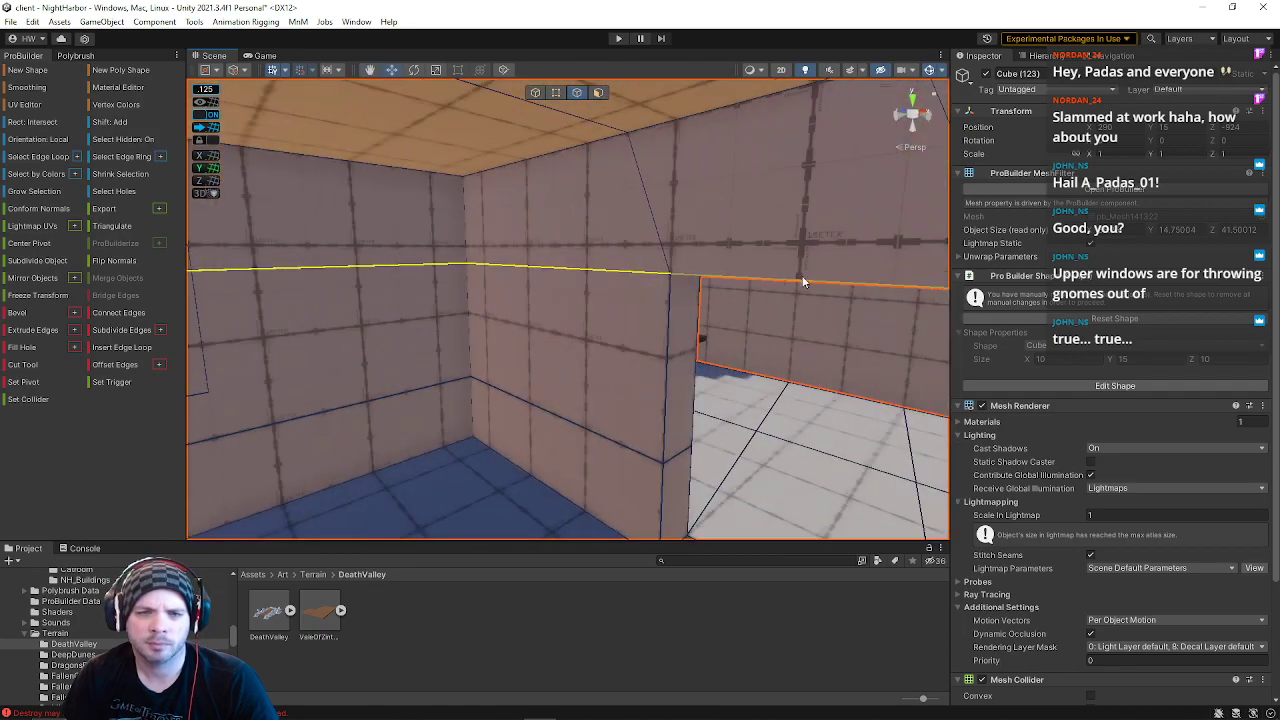
pyautogui.moveTo(571, 293); pyautogui.dragTo(288, 250, button='right')
pyautogui.moveTo(414, 248); pyautogui.dragTo(405, 51)
# Step: Select the overlapping vertices where the raised wall edges meet the ceiling, one spot after another
pyautogui.moveTo(491, 253); pyautogui.dragTo(639, 208, button='right')
pyautogui.click(560, 93)
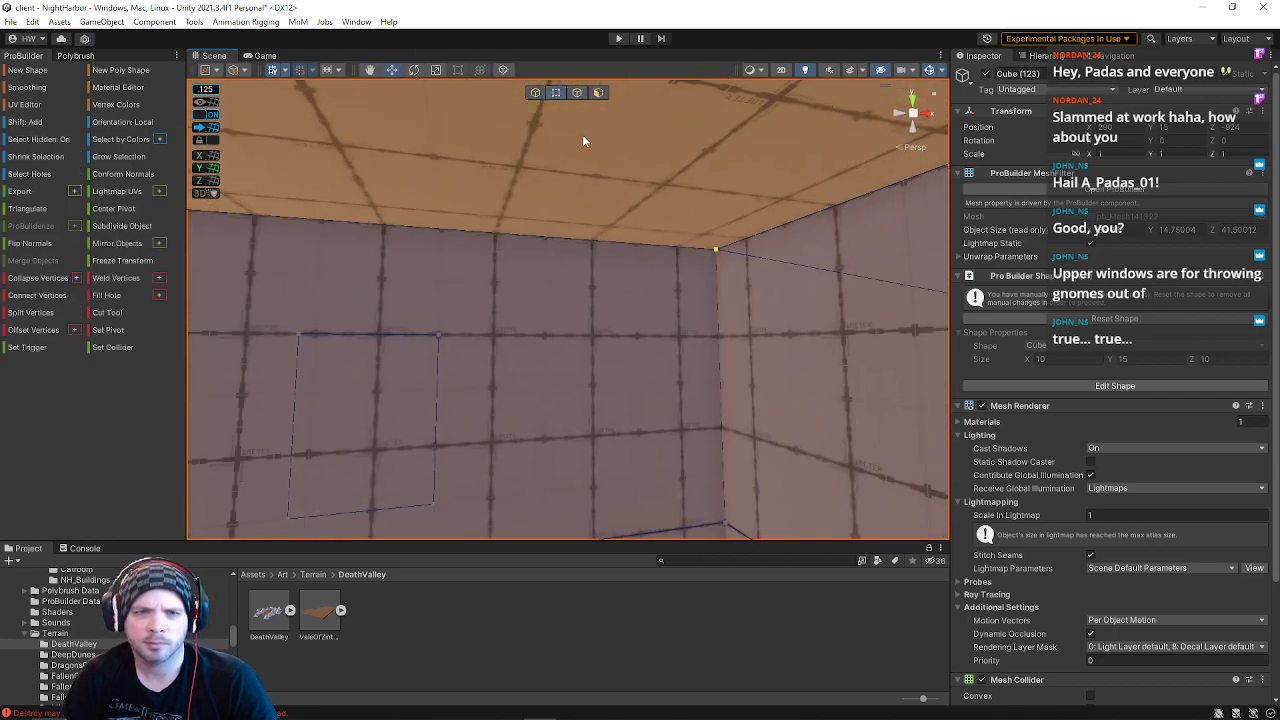
pyautogui.moveTo(549, 284); pyautogui.dragTo(225, 280, button='right')
pyautogui.click(530, 204)
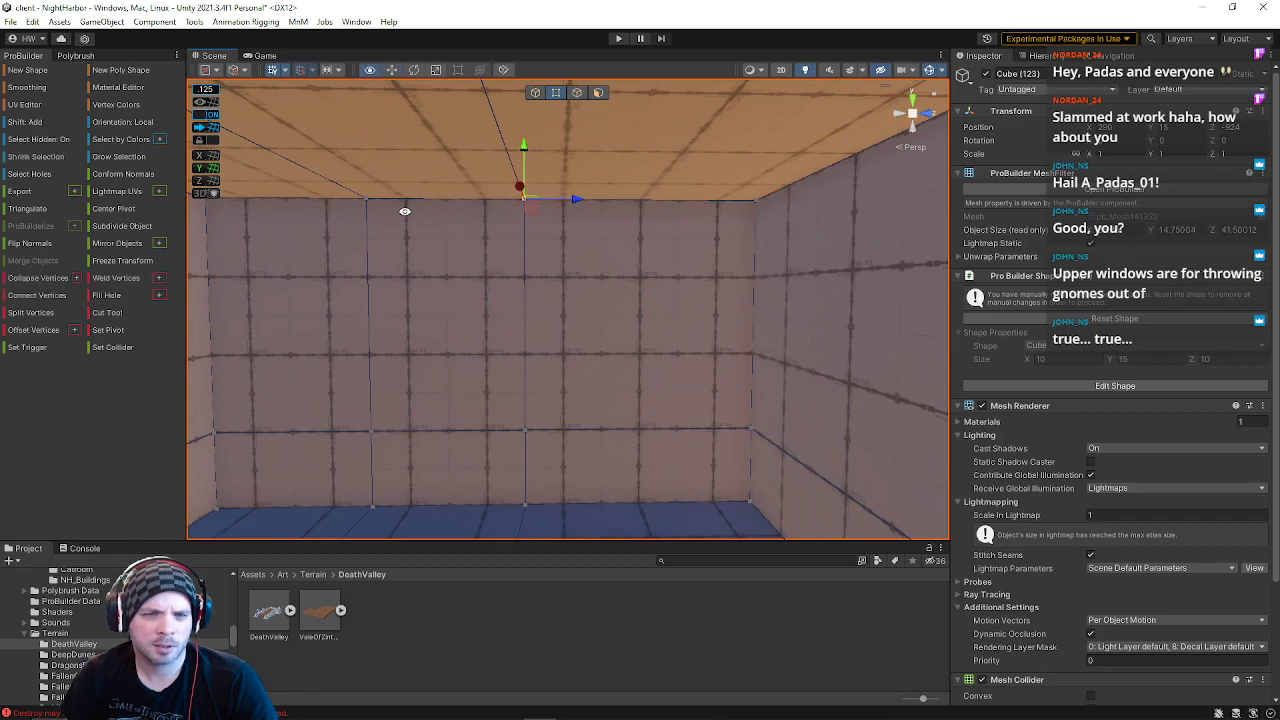
pyautogui.click(361, 196)
pyautogui.moveTo(460, 246); pyautogui.dragTo(382, 247, button='right')
pyautogui.click(424, 211)
# Step: Select the left vertical edge on the room's back wall and shift it sideways into the left corner
pyautogui.moveTo(486, 274); pyautogui.dragTo(461, 184, button='right')
pyautogui.moveTo(587, 271); pyautogui.dragTo(320, 234, button='right')
pyautogui.moveTo(481, 274); pyautogui.dragTo(375, 282, button='right')
pyautogui.click(577, 92)
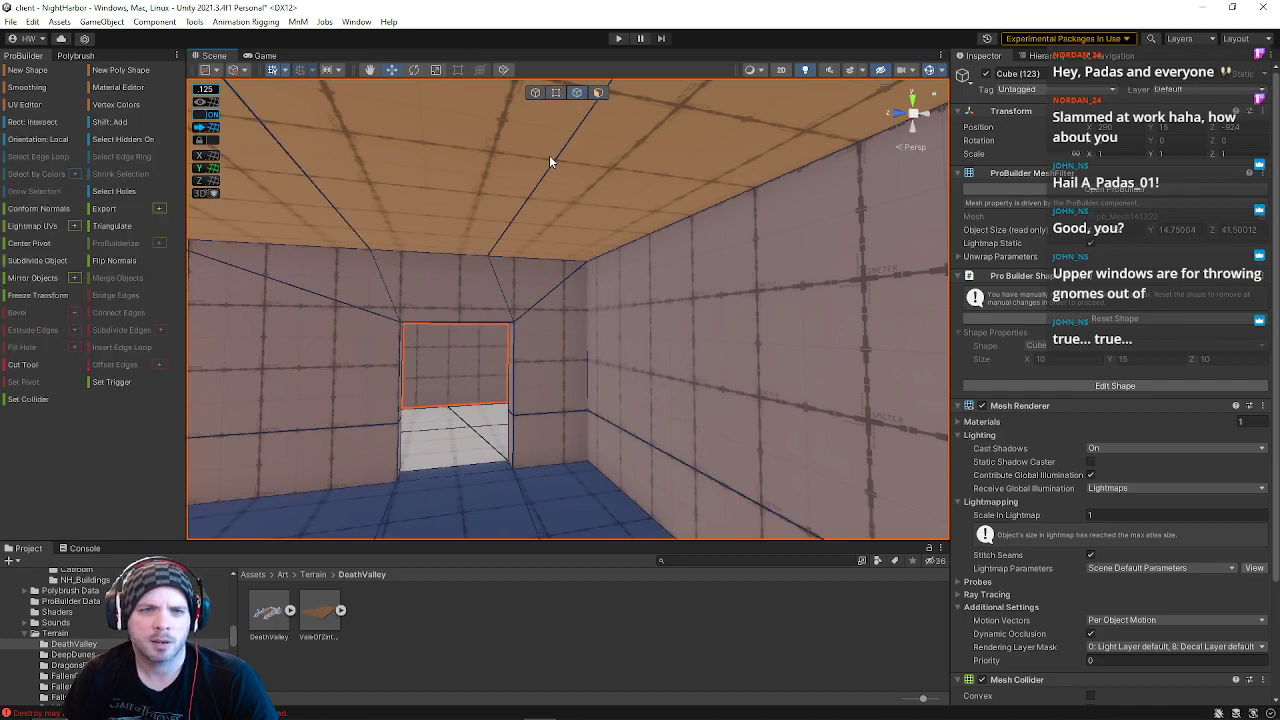
pyautogui.moveTo(576, 95); pyautogui.dragTo(910, 369, button='right')
pyautogui.press('s')
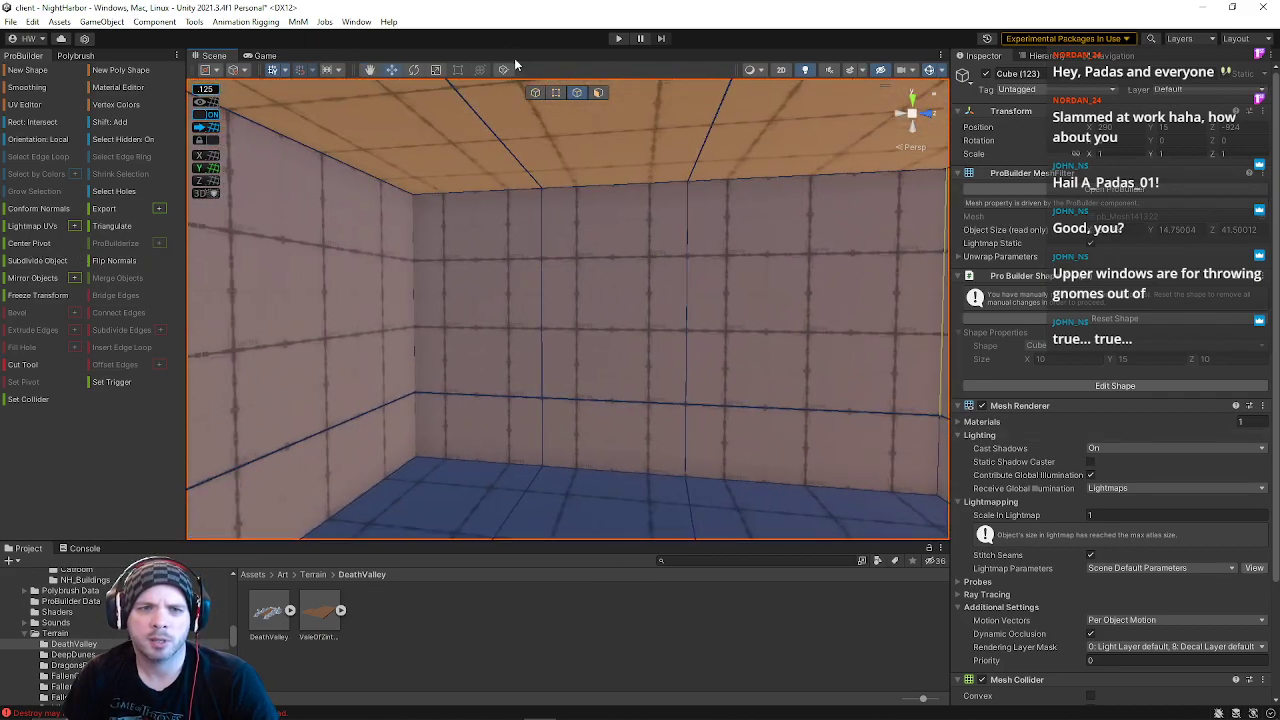
pyautogui.click(544, 222)
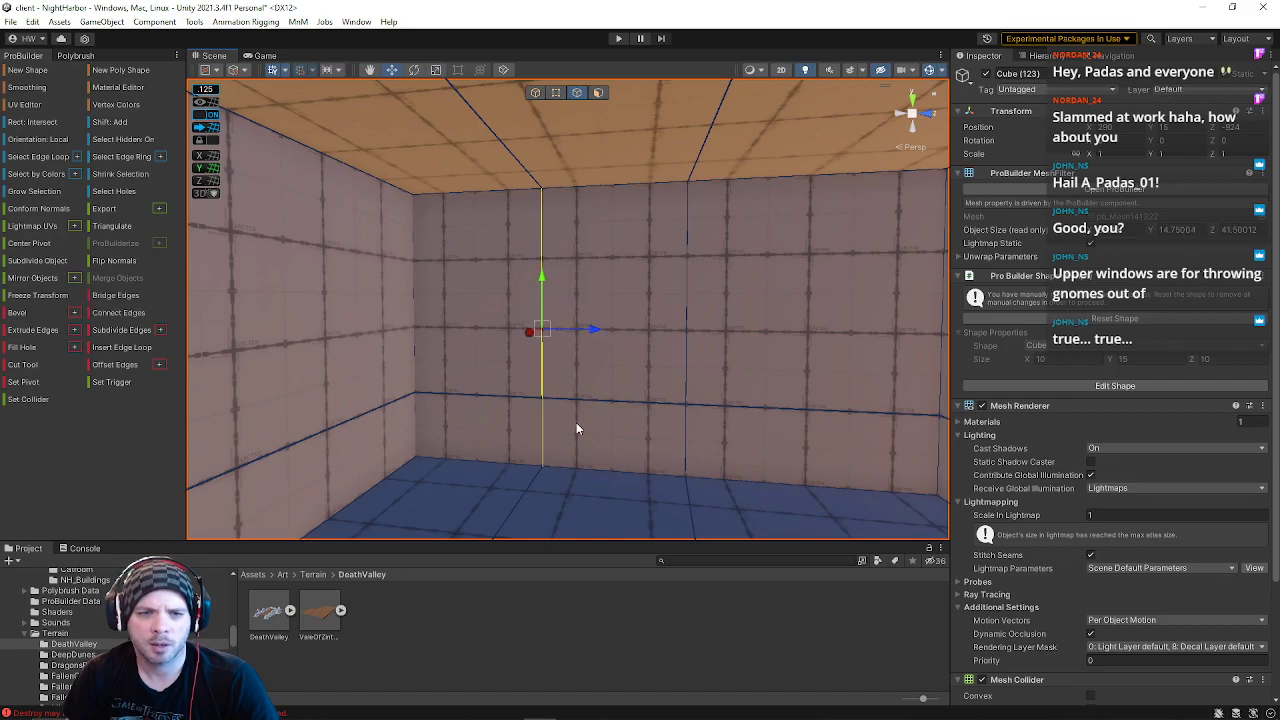
pyautogui.press('s')
pyautogui.moveTo(572, 399); pyautogui.dragTo(560, 462, button='right')
pyautogui.moveTo(709, 198); pyautogui.dragTo(600, 192)
# Step: Select both segments of the remaining vertical edge on the back wall and move them into the right corner
pyautogui.press('s')
pyautogui.moveTo(600, 290); pyautogui.dragTo(660, 214, button='right')
pyautogui.click(636, 300)
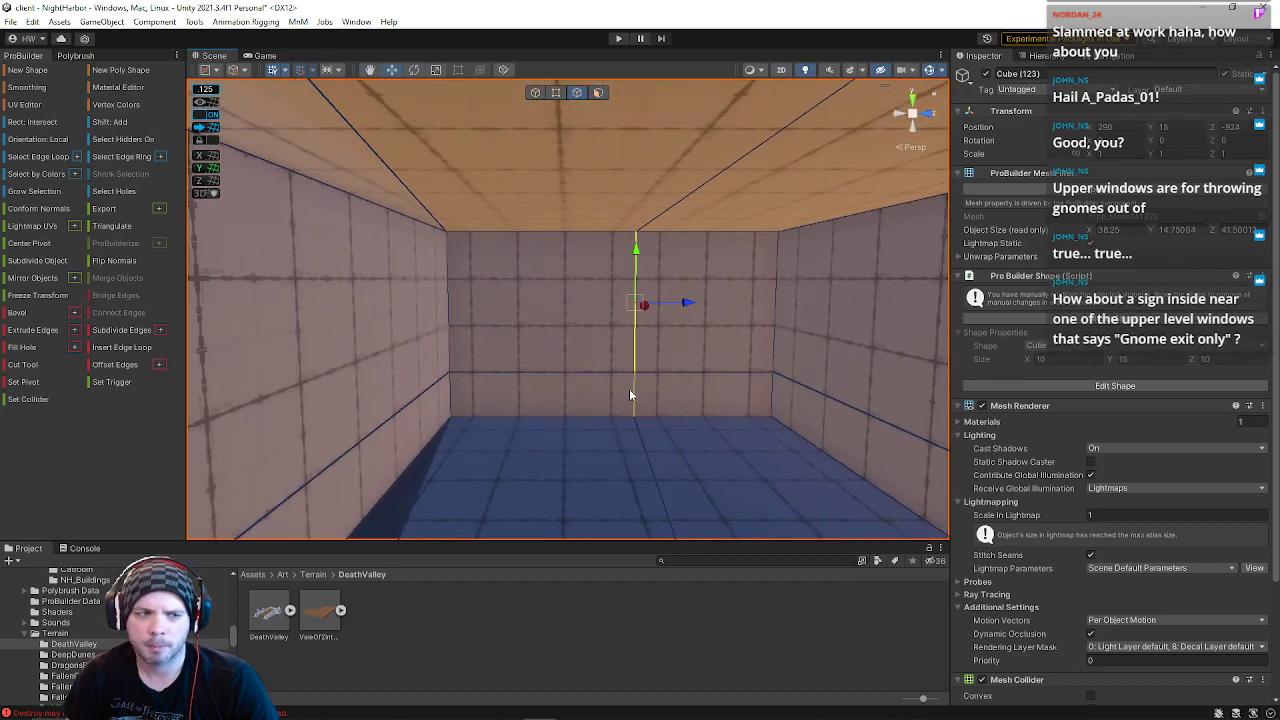
pyautogui.keyDown('shift'); pyautogui.click(630, 392); pyautogui.keyUp('shift')
pyautogui.moveTo(686, 324); pyautogui.dragTo(823, 328)
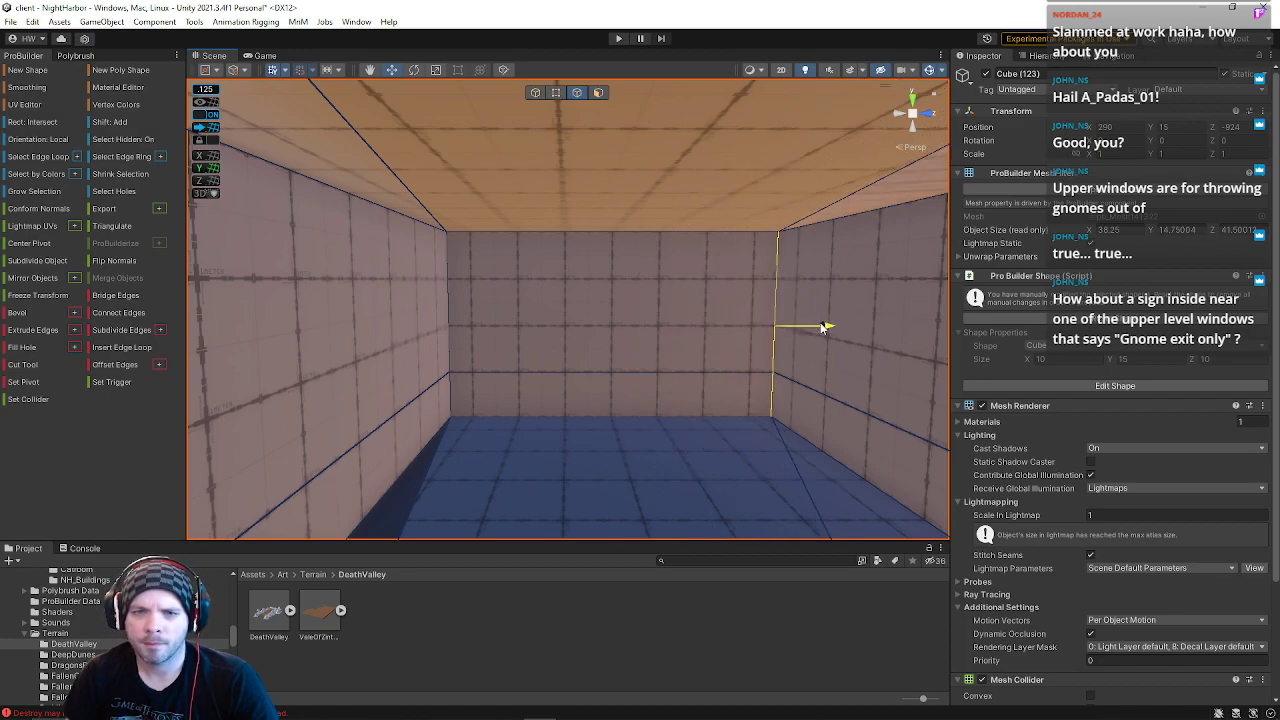
# Step: Collapse the overlapping vertices where the back wall's corner meets the floor of the upper room
pyautogui.moveTo(680, 296); pyautogui.dragTo(841, 280, button='right')
pyautogui.press('a')
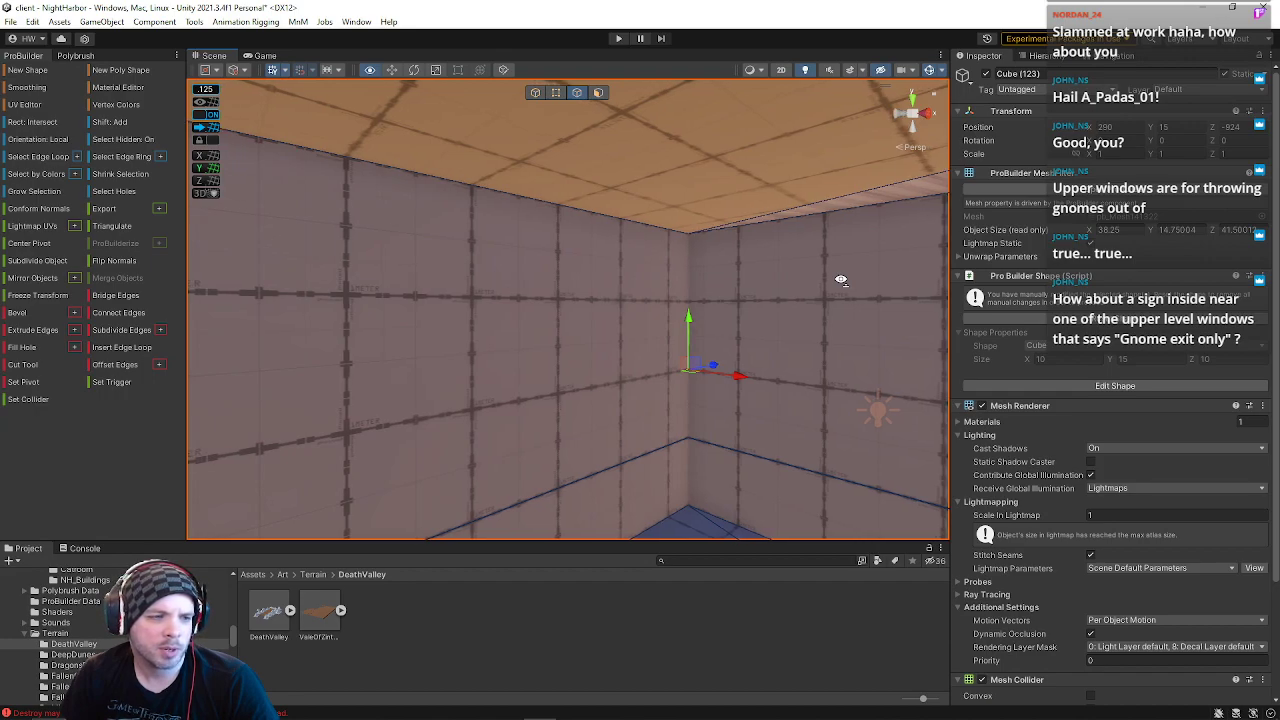
pyautogui.moveTo(841, 280); pyautogui.dragTo(843, 294, button='right')
pyautogui.click(556, 92)
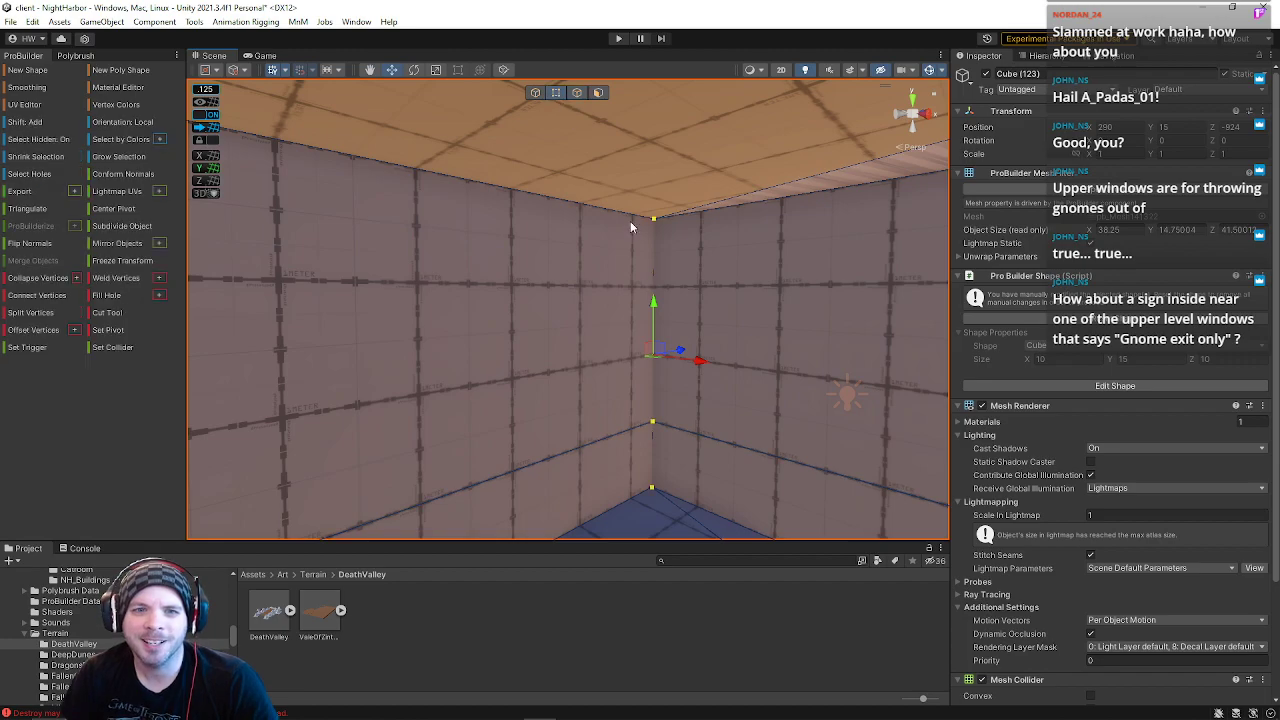
pyautogui.click(651, 416)
pyautogui.moveTo(665, 440); pyautogui.dragTo(668, 496)
pyautogui.moveTo(675, 486); pyautogui.dragTo(608, 435, button='right')
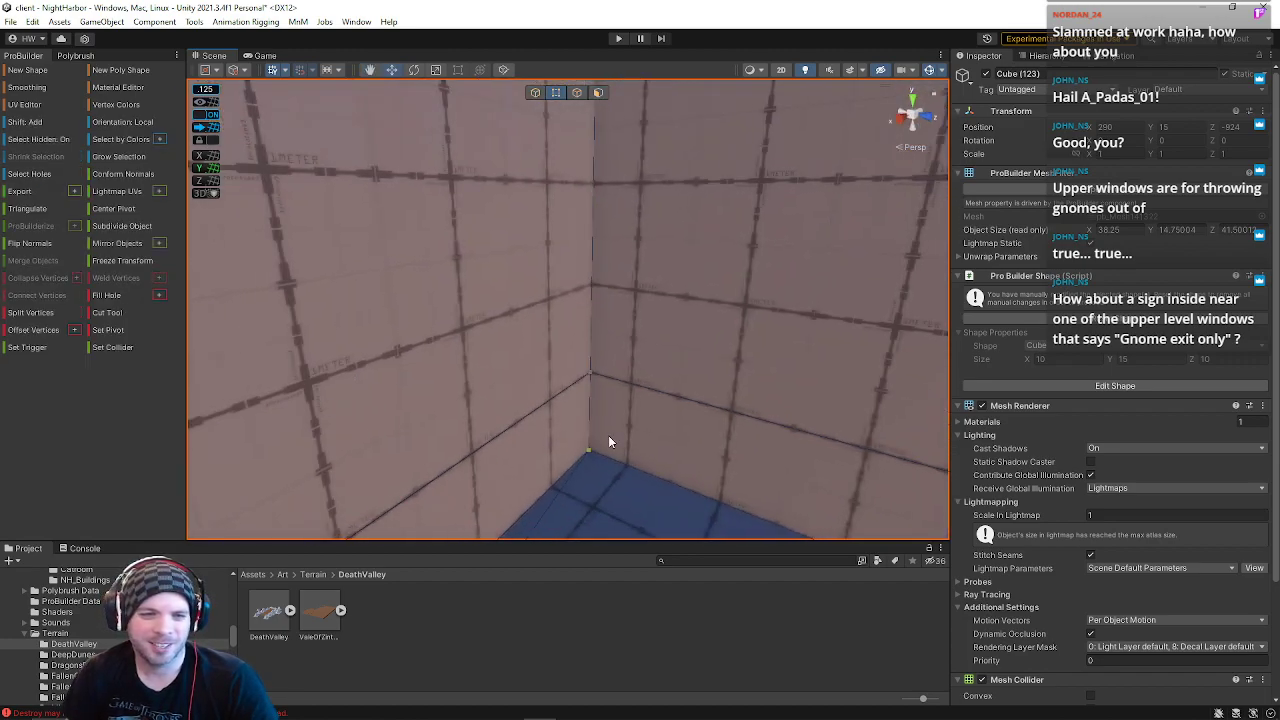
# Step: Try to collapse the overlapping vertices where the horizontal wall edge meets the room corner
pyautogui.click(606, 384)
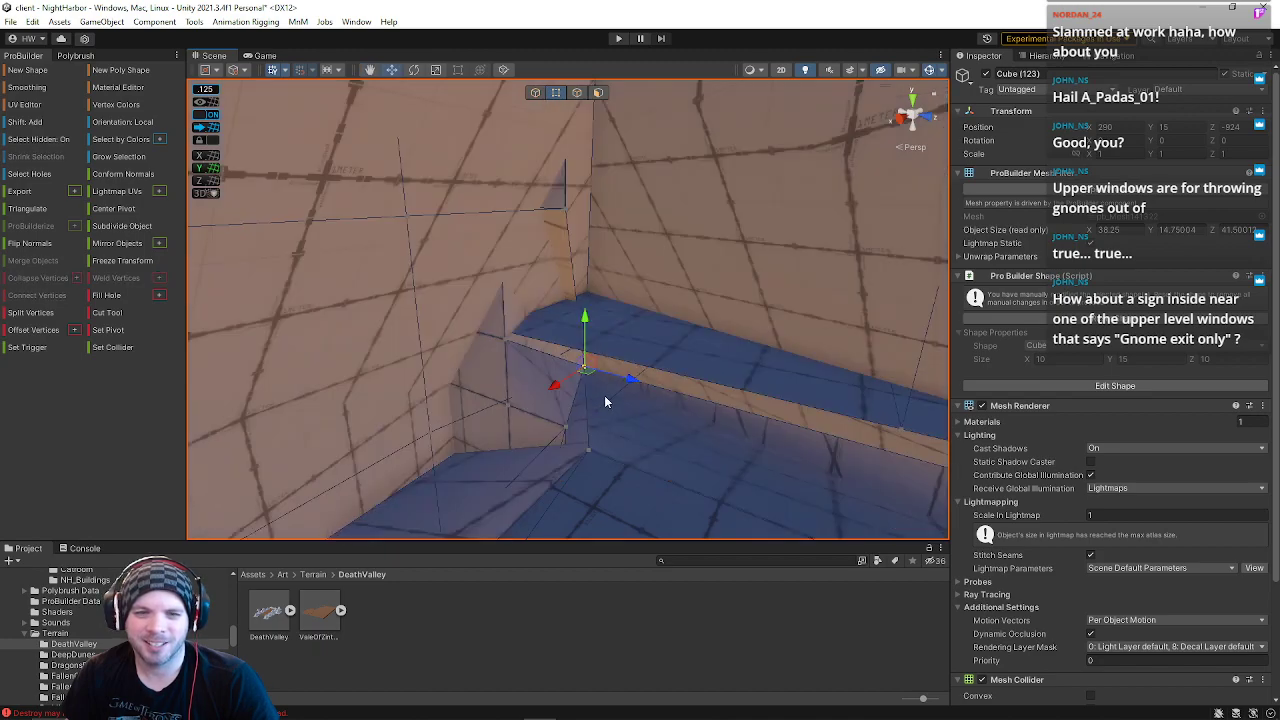
pyautogui.click(595, 382)
pyautogui.moveTo(581, 320); pyautogui.dragTo(591, 346)
pyautogui.hotkey('ctrl', 'z')
# Step: Select only the overlapping vertices at the corner end of the horizontal wall edge and collapse them
pyautogui.moveTo(637, 346); pyautogui.dragTo(534, 365, button='right')
pyautogui.moveTo(591, 335); pyautogui.dragTo(630, 353)
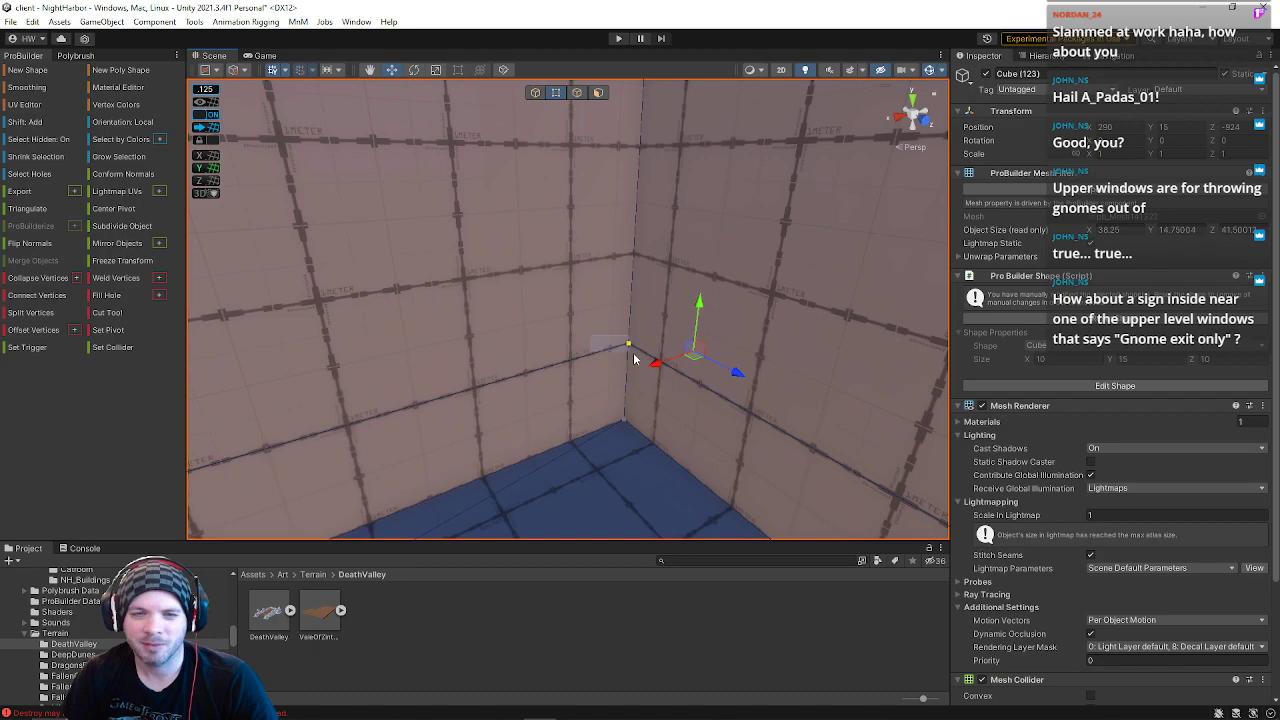
pyautogui.moveTo(632, 351); pyautogui.dragTo(148, 252, button='right')
# Step: Merge the two ceiling vertices above the doorway into the ceiling corners on either side of that wall
pyautogui.click(644, 214)
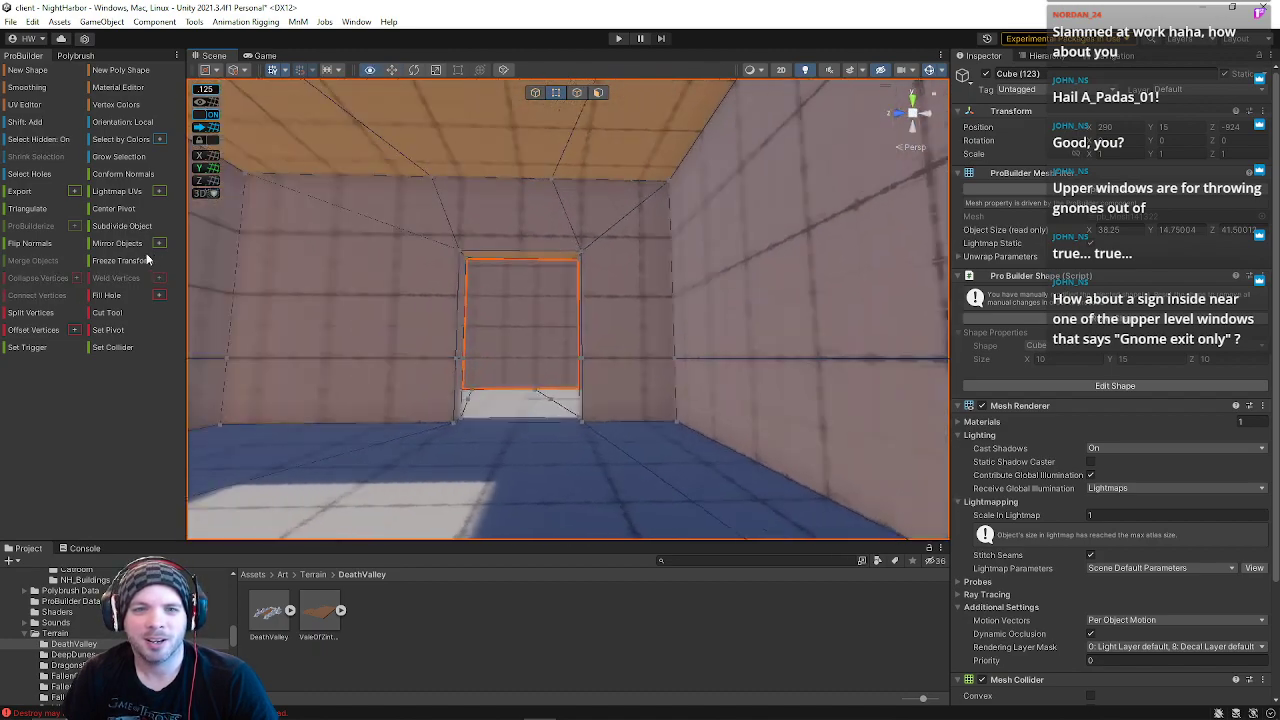
pyautogui.click(489, 185)
pyautogui.moveTo(440, 186); pyautogui.dragTo(378, 188)
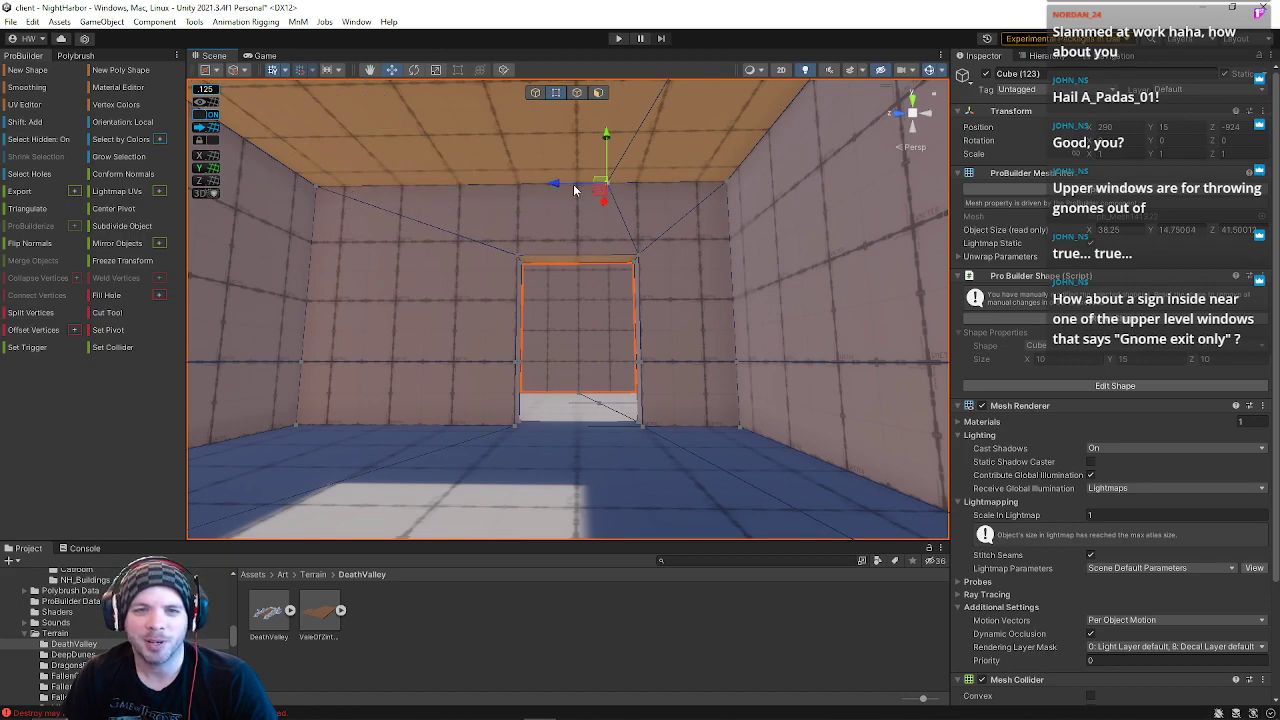
pyautogui.moveTo(664, 186); pyautogui.dragTo(670, 187)
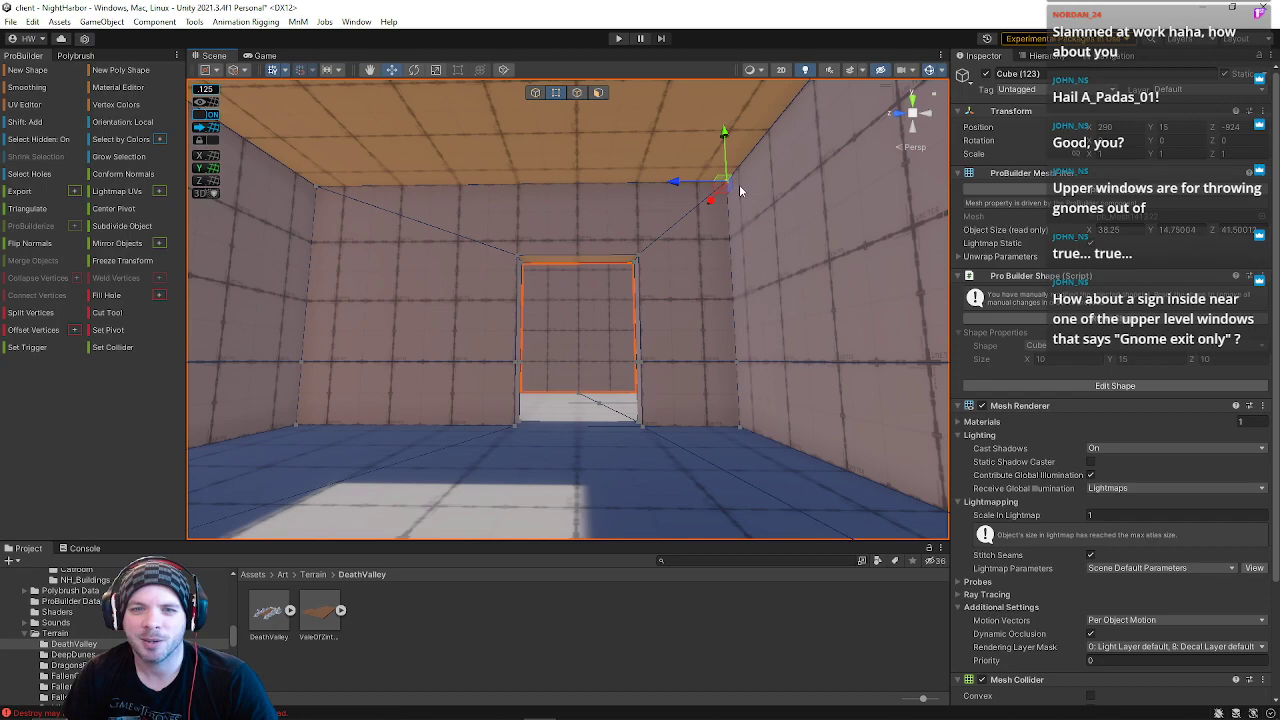
pyautogui.click(318, 190)
# Step: Select the paired vertices on the right jamb of the outer doorway and lower them to floor level
pyautogui.press('s')
pyautogui.moveTo(550, 302); pyautogui.dragTo(648, 287, button='right')
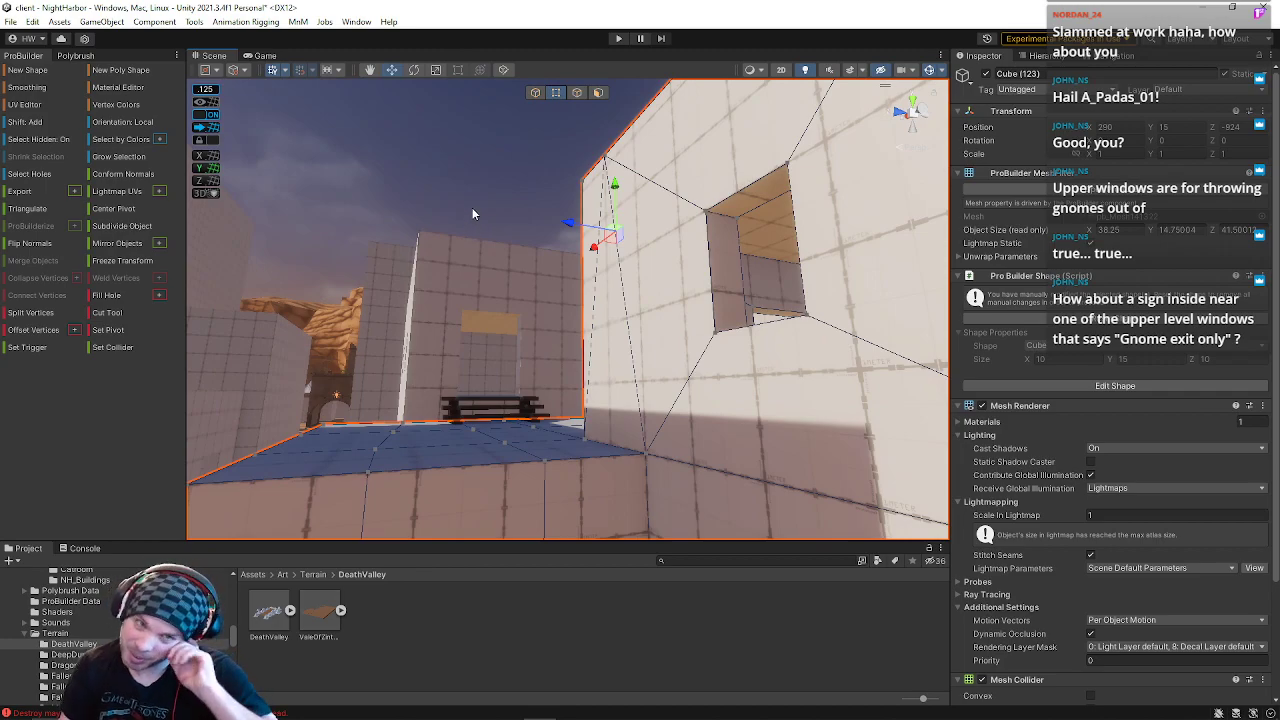
pyautogui.moveTo(538, 186); pyautogui.dragTo(1266, 212, button='right')
pyautogui.press('w')
pyautogui.press('w')
pyautogui.press('w')
pyautogui.click(576, 386)
pyautogui.moveTo(580, 248); pyautogui.dragTo(586, 171)
pyautogui.press('w')
pyautogui.moveTo(483, 274); pyautogui.dragTo(580, 305, button='right')
pyautogui.press('s')
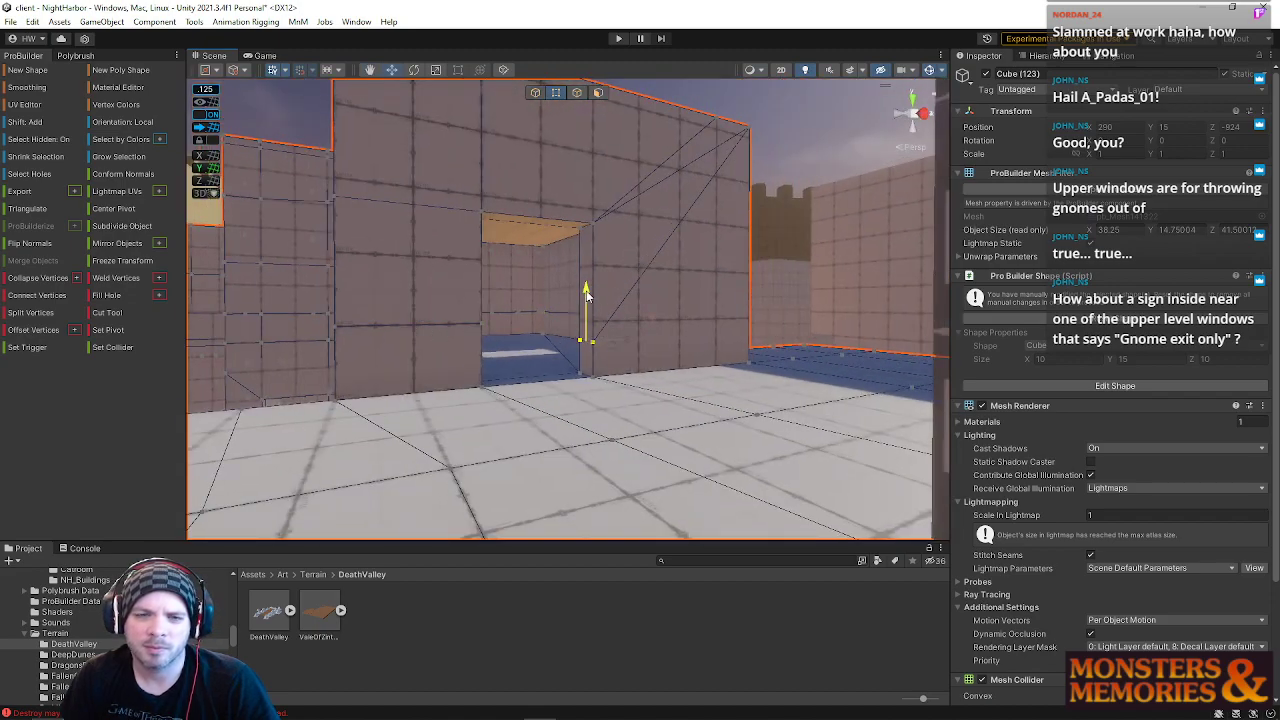
pyautogui.moveTo(586, 322); pyautogui.dragTo(587, 327)
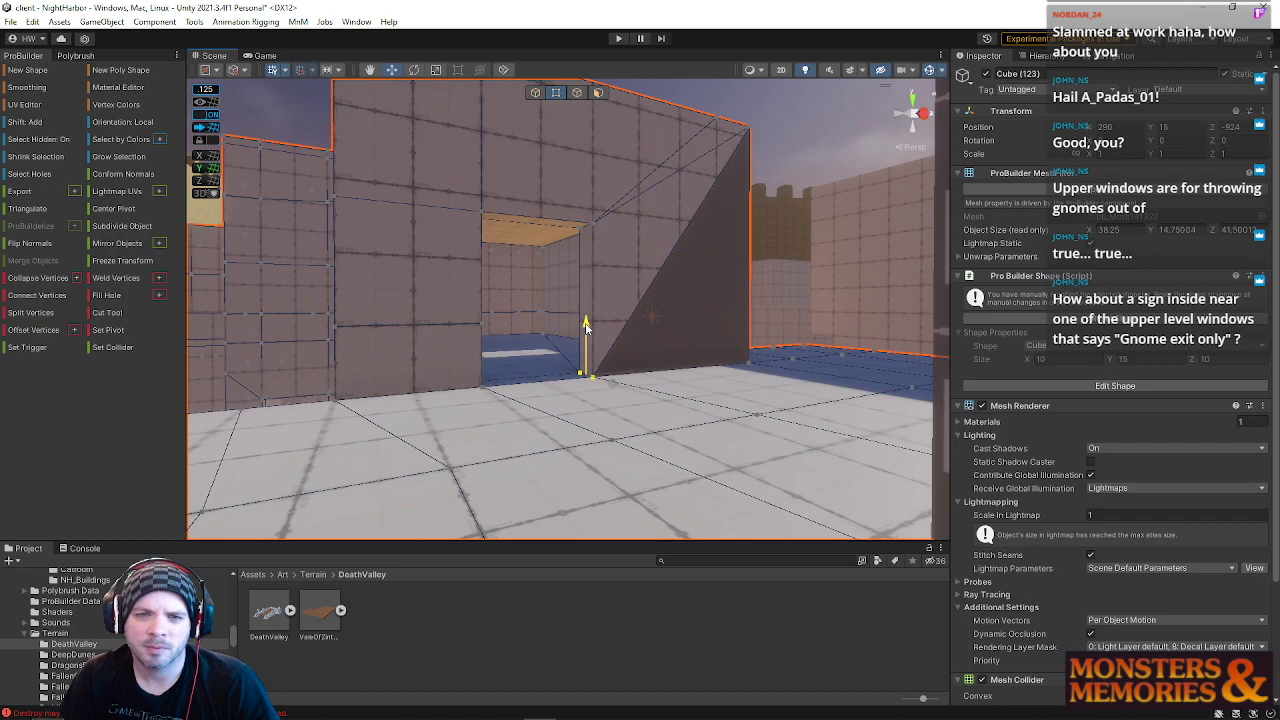
# Step: Split the upper room's long wall into two halves by connecting its horizontal edges with a vertical edge
pyautogui.press('w')
pyautogui.moveTo(574, 312); pyautogui.dragTo(700, 300, button='right')
pyautogui.click(598, 92)
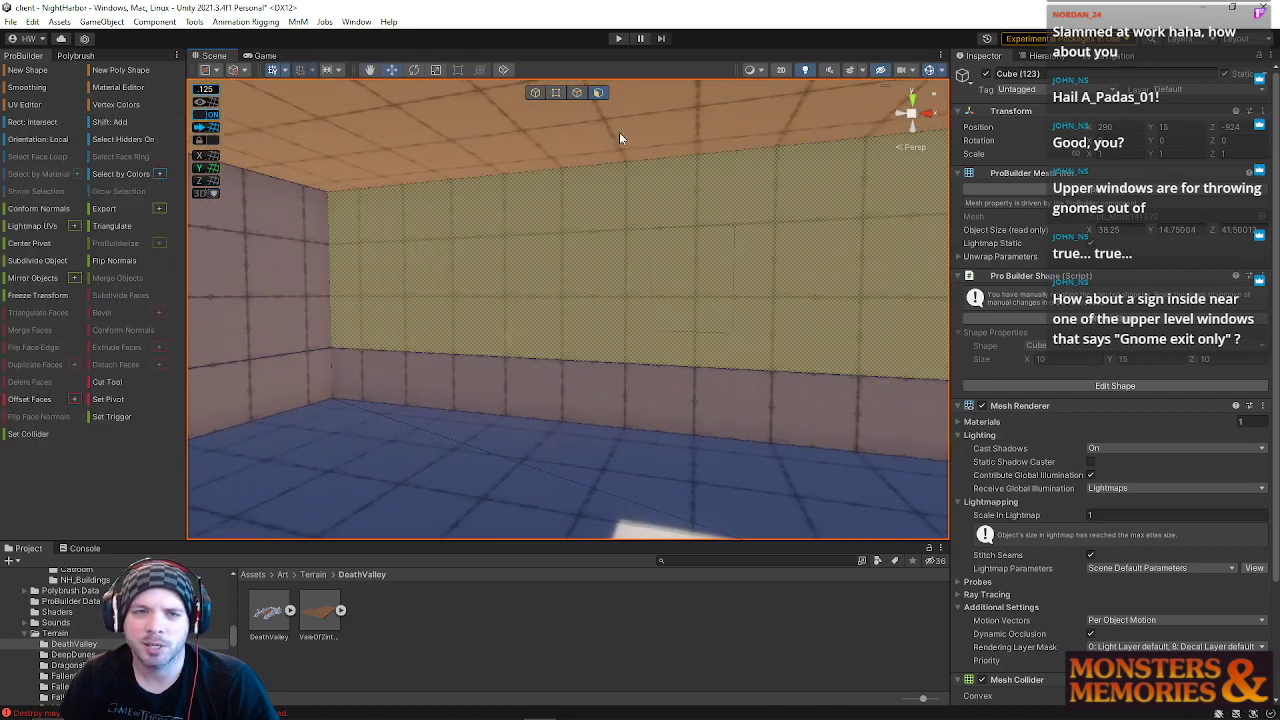
pyautogui.click(577, 92)
pyautogui.click(607, 368)
pyautogui.click(590, 380)
pyautogui.moveTo(444, 287); pyautogui.dragTo(596, 110, button='right')
# Step: Inset the upper wall face on the right half by scaling a new face inward
pyautogui.click(597, 92)
pyautogui.click(794, 344)
pyautogui.keyDown('shift'); pyautogui.moveTo(721, 276); pyautogui.dragTo(700, 270); pyautogui.keyUp('shift')
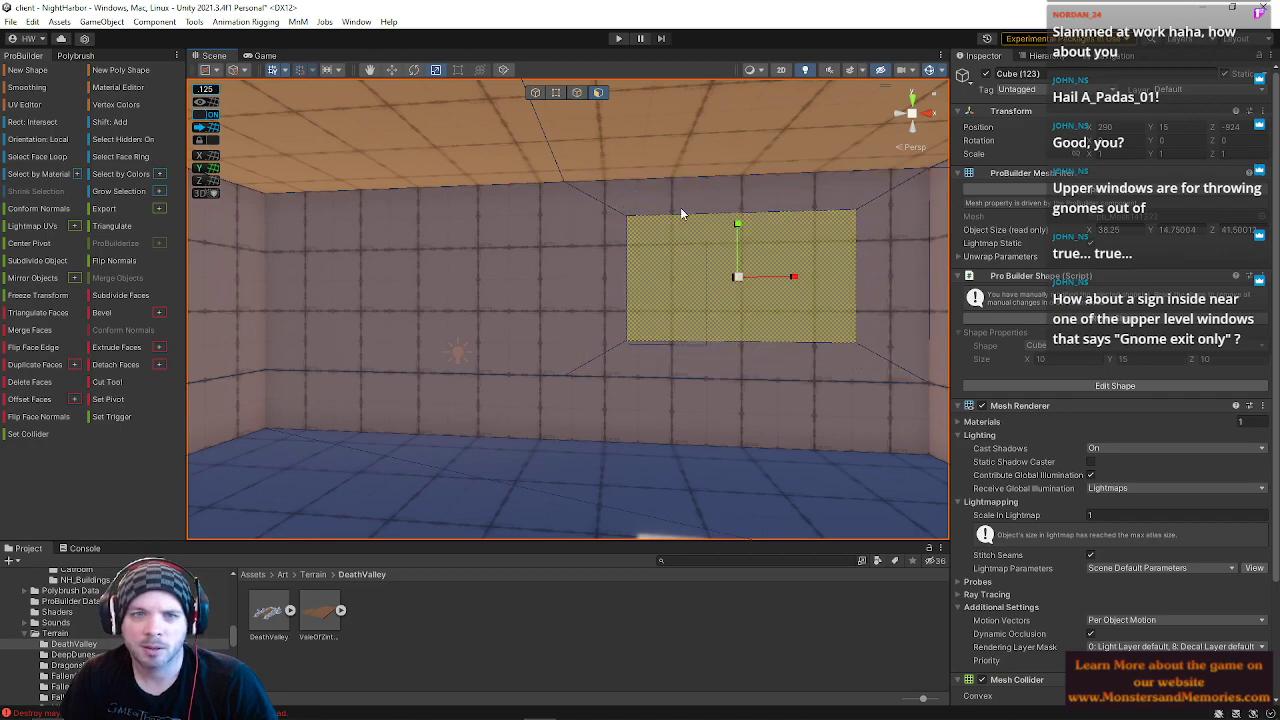
# Step: Move the inset face's lower and upper edges to line up with the outline of the existing window opening
pyautogui.click(577, 92)
pyautogui.click(570, 255)
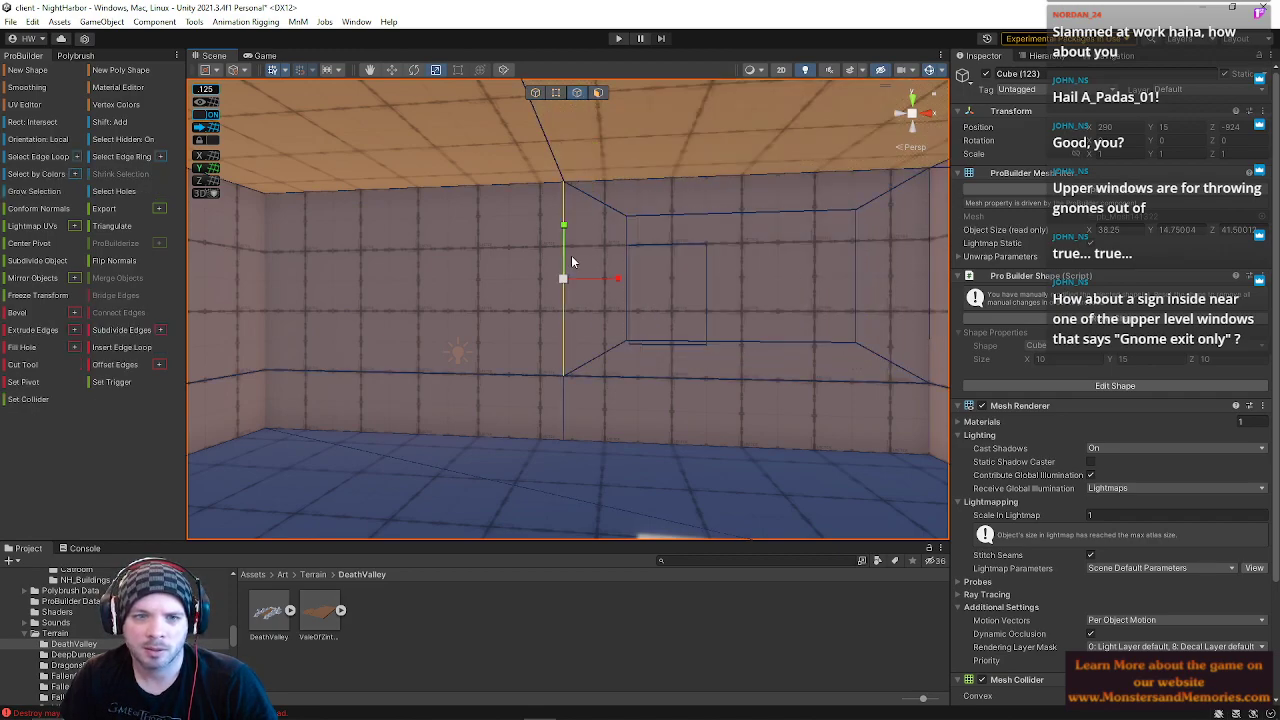
pyautogui.click(651, 378)
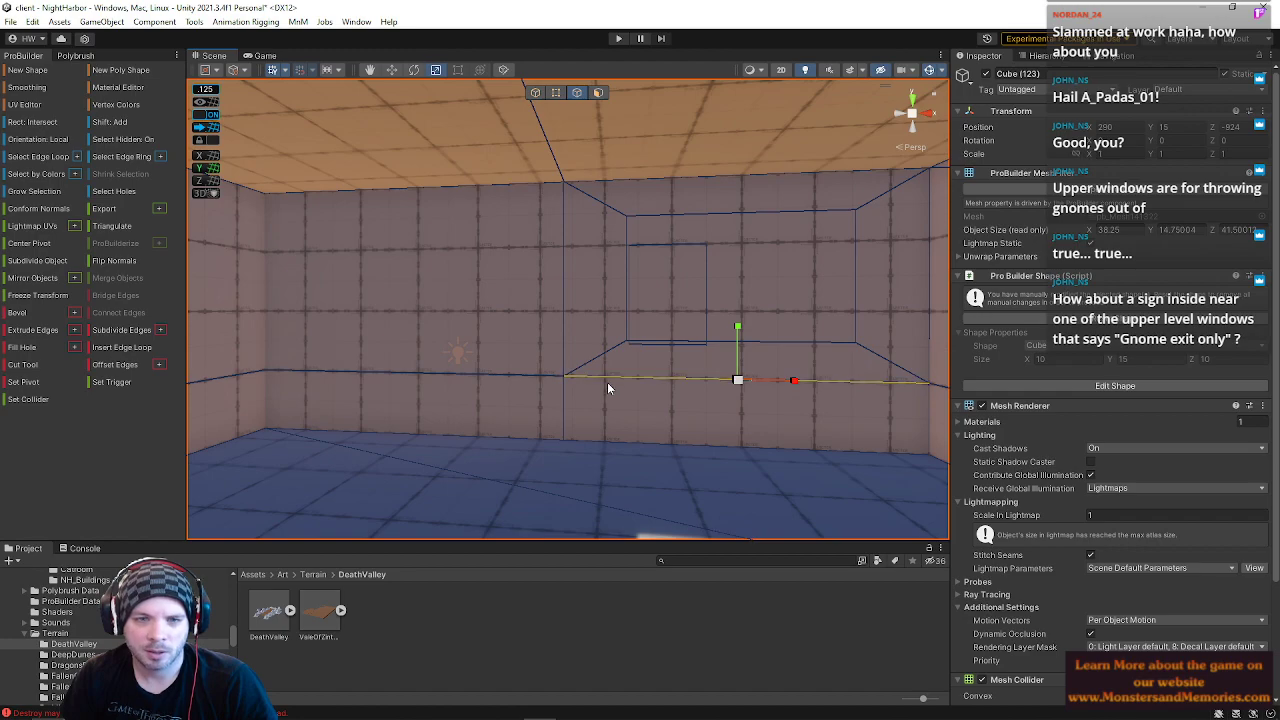
pyautogui.click(476, 373)
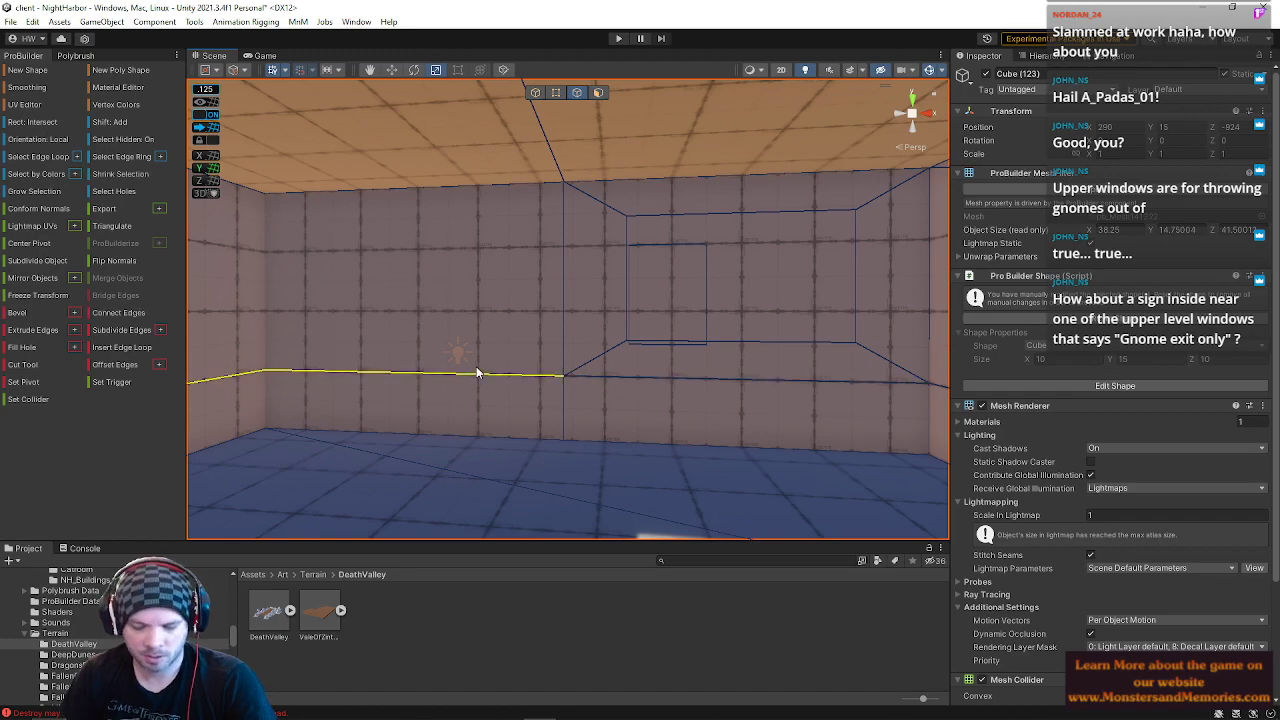
pyautogui.moveTo(636, 291); pyautogui.dragTo(644, 296, button='right')
pyautogui.press('w')
pyautogui.click(714, 303)
pyautogui.moveTo(727, 252); pyautogui.dragTo(726, 260)
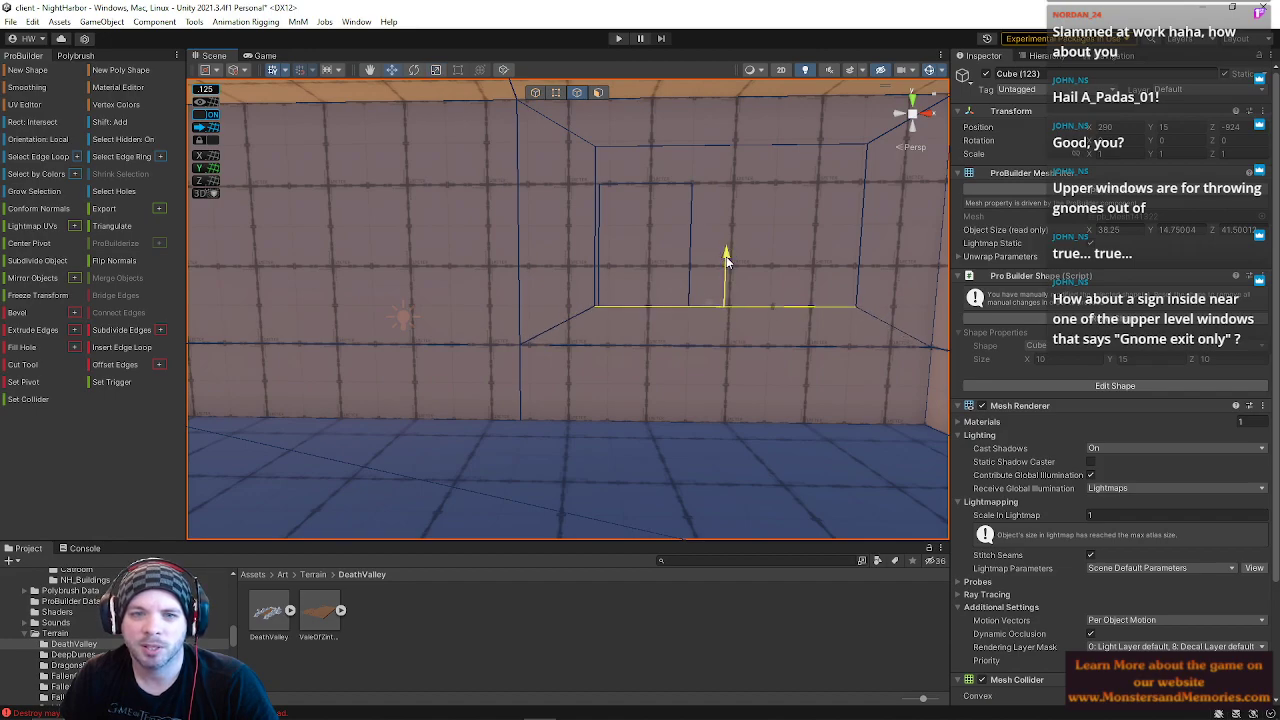
pyautogui.click(699, 147)
pyautogui.moveTo(730, 92); pyautogui.dragTo(731, 131)
# Step: Align the inset's side edges with the window outline and remove the enclosed face to open the window
pyautogui.click(596, 233)
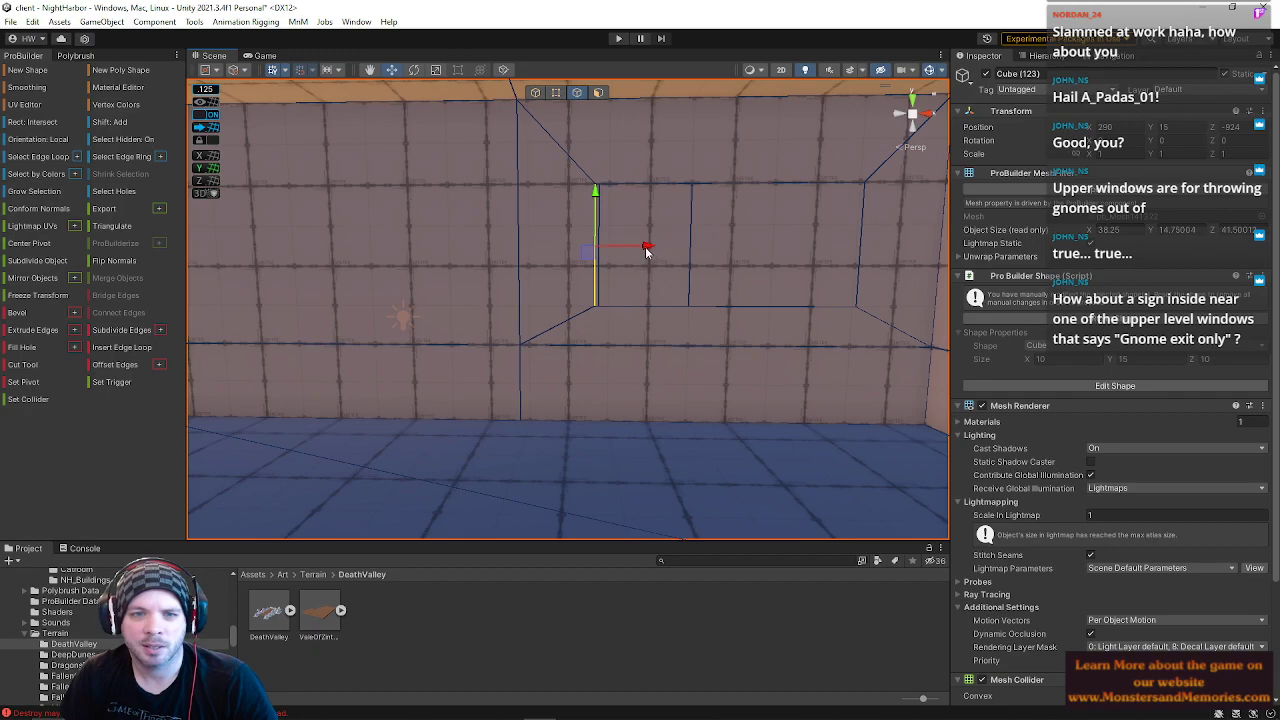
pyautogui.click(860, 245)
pyautogui.moveTo(910, 249); pyautogui.dragTo(744, 254)
pyautogui.click(598, 93)
pyautogui.click(641, 204)
pyautogui.keyDown('alt'); pyautogui.moveTo(641, 204); pyautogui.dragTo(671, 211); pyautogui.keyUp('alt')
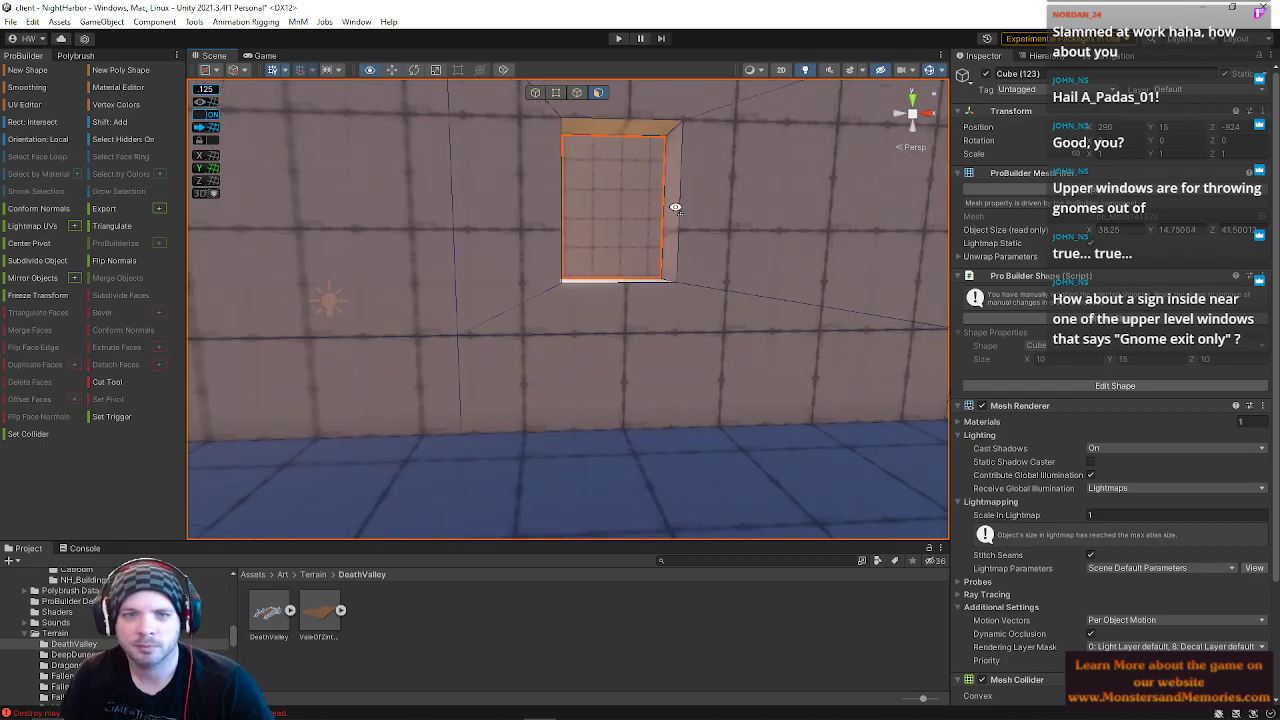
# Step: Try to collapse the vertices at the window's lower right corner
pyautogui.moveTo(671, 211); pyautogui.dragTo(558, 146, button='right')
pyautogui.press('w')
pyautogui.click(556, 92)
pyautogui.moveTo(640, 224); pyautogui.dragTo(624, 459)
pyautogui.click(628, 452)
pyautogui.moveTo(632, 476); pyautogui.dragTo(621, 470, button='right')
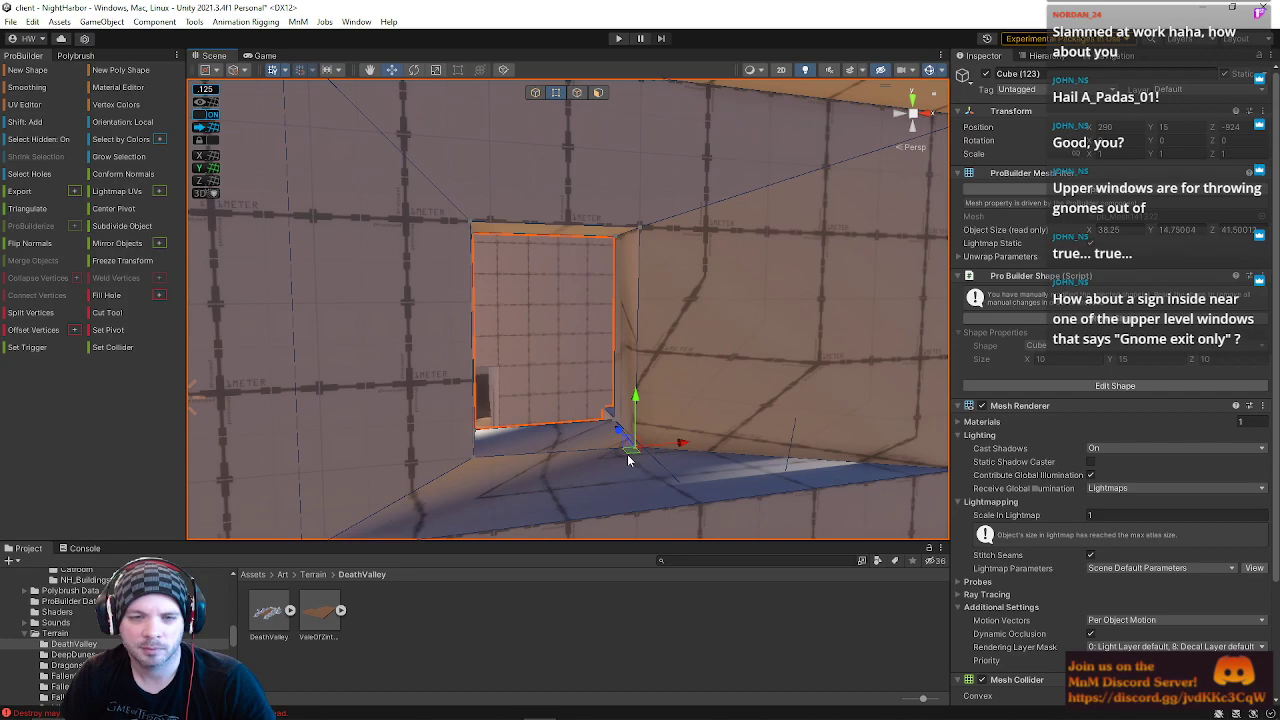
pyautogui.hotkey('ctrl', 'z')
# Step: Collapse the overlapping vertices at the window opening's corners, one corner after another
pyautogui.moveTo(533, 443); pyautogui.dragTo(480, 437, button='right')
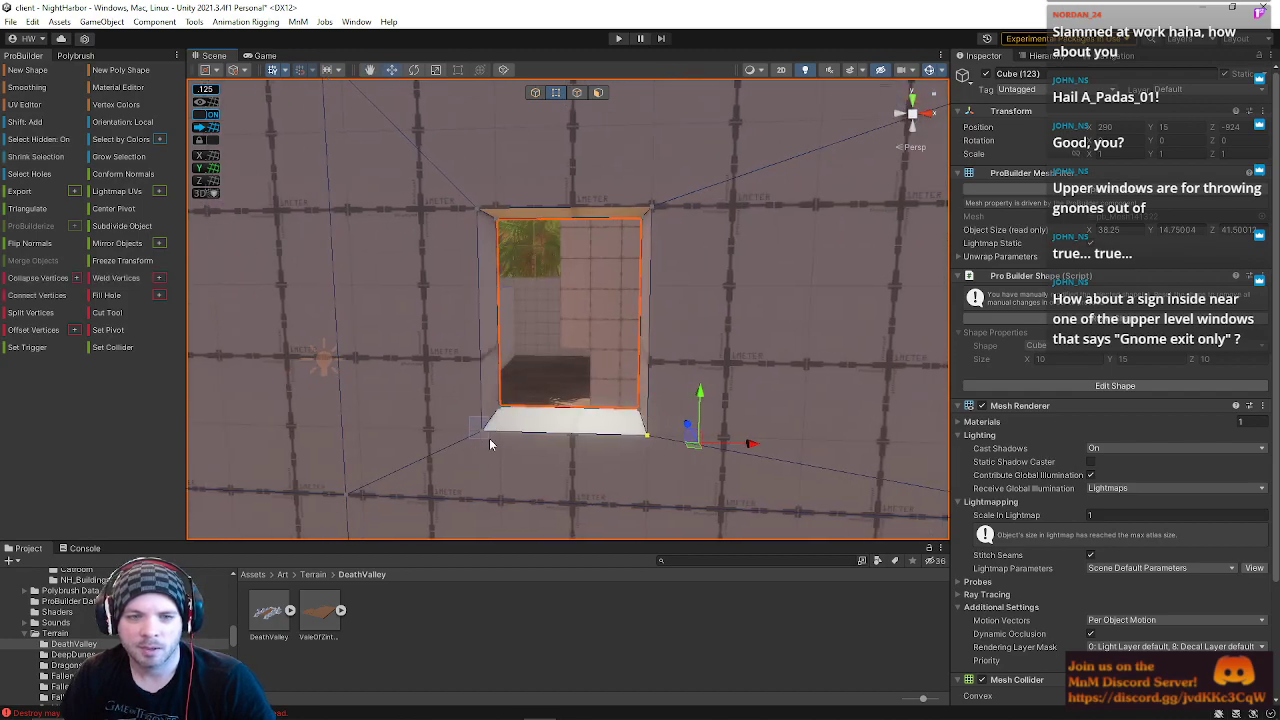
pyautogui.click(650, 440)
pyautogui.click(470, 204)
# Step: Select the window's top and sill faces and lower the whole opening to the wall's horizontal edge
pyautogui.click(598, 92)
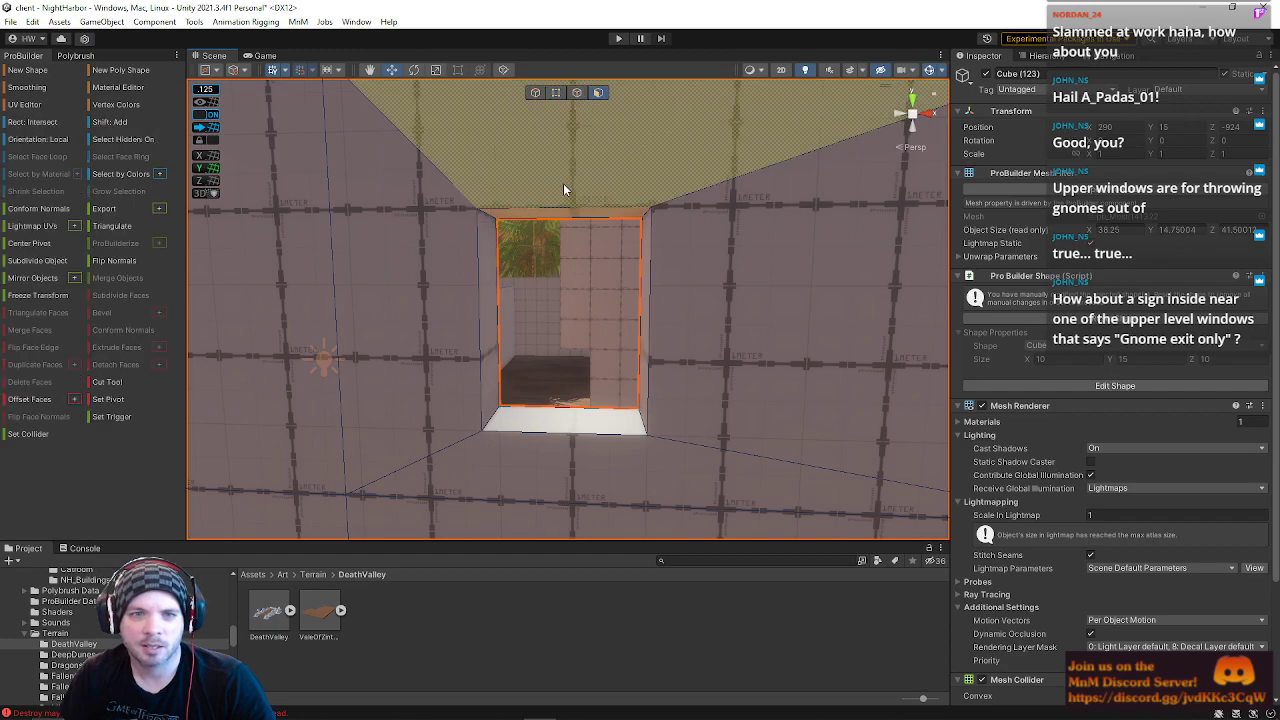
pyautogui.click(568, 209)
pyautogui.keyDown('shift'); pyautogui.click(573, 426); pyautogui.keyUp('shift')
pyautogui.press('s')
pyautogui.moveTo(575, 420); pyautogui.dragTo(580, 400, button='right')
pyautogui.press('q')
pyautogui.moveTo(568, 178); pyautogui.dragTo(560, 226)
pyautogui.press('w')
# Step: Shift the window opening sideways along the wall, away from the vertical dividing edge
pyautogui.moveTo(560, 235); pyautogui.dragTo(574, 234, button='right')
pyautogui.press('a')
pyautogui.press('s')
pyautogui.press('d')
pyautogui.moveTo(597, 281); pyautogui.dragTo(659, 281)
# Step: Lower the selected large face above the neighbouring rooms slightly
pyautogui.moveTo(483, 124); pyautogui.dragTo(429, 184, button='right')
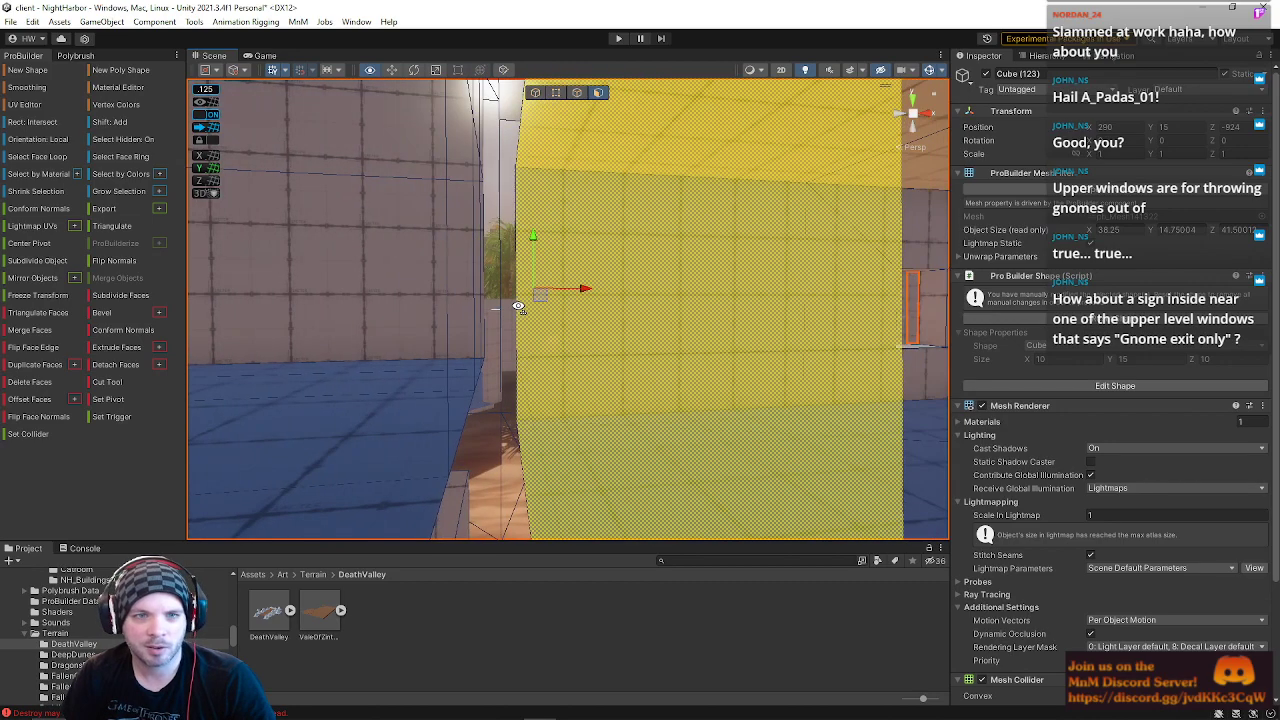
pyautogui.moveTo(552, 292)
pyautogui.mouseDown(button='right')
pyautogui.moveTo(466, 289)
pyautogui.moveTo(563, 294)
pyautogui.moveTo(544, 285)
pyautogui.mouseUp(button='right')
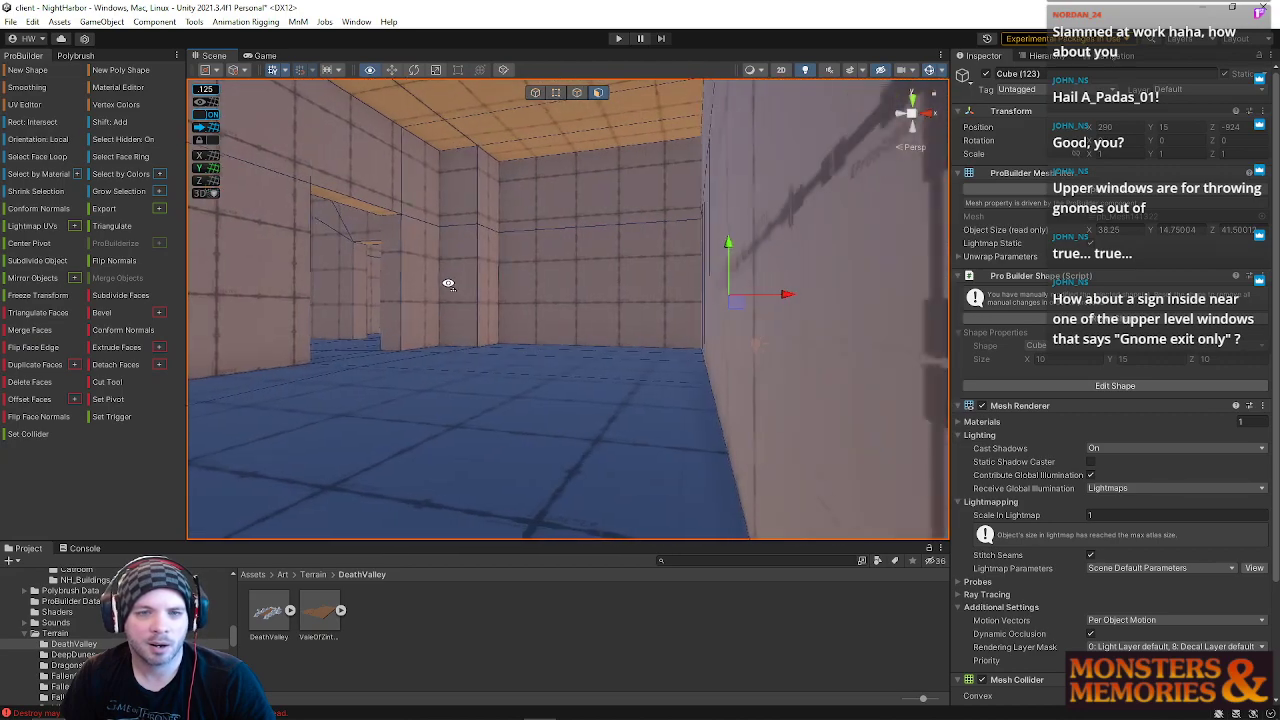
pyautogui.moveTo(463, 289); pyautogui.dragTo(771, 279, button='right')
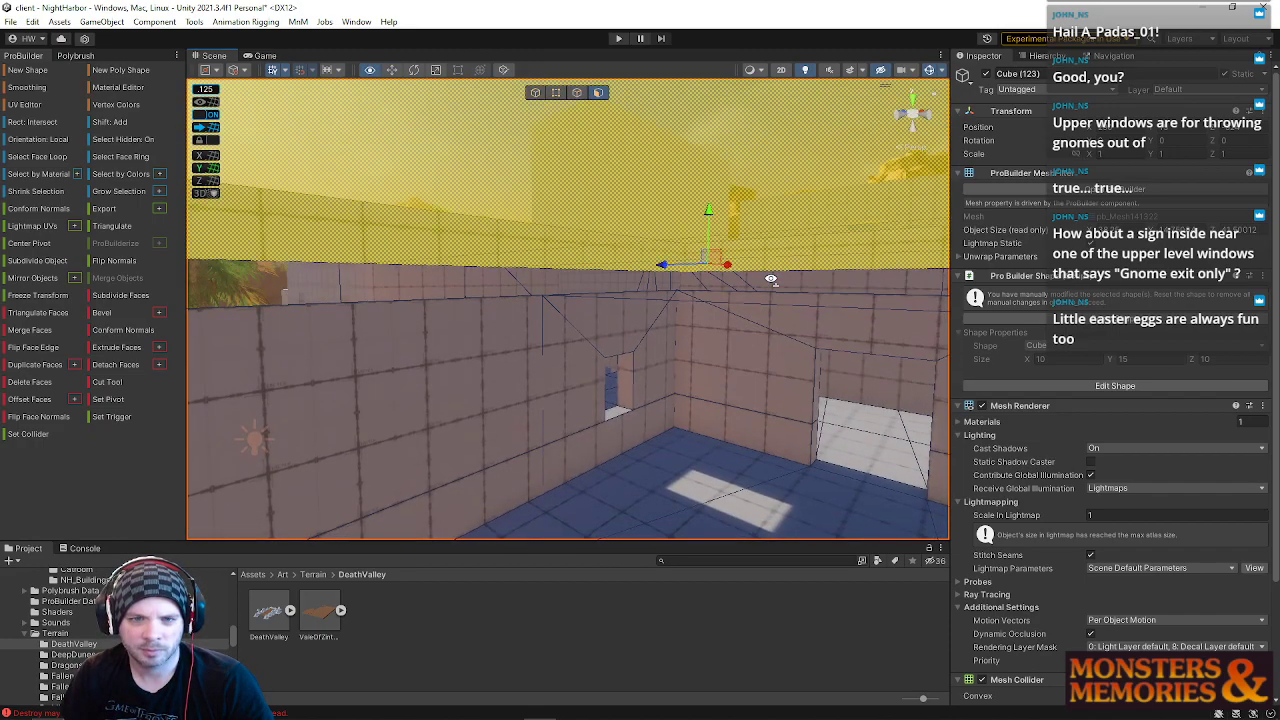
pyautogui.moveTo(709, 214); pyautogui.dragTo(703, 245)
pyautogui.moveTo(674, 252); pyautogui.dragTo(636, 337, button='right')
# Step: Select the horizontal wall edge beneath the window and lower it to the floor
pyautogui.click(546, 243)
pyautogui.click(472, 312)
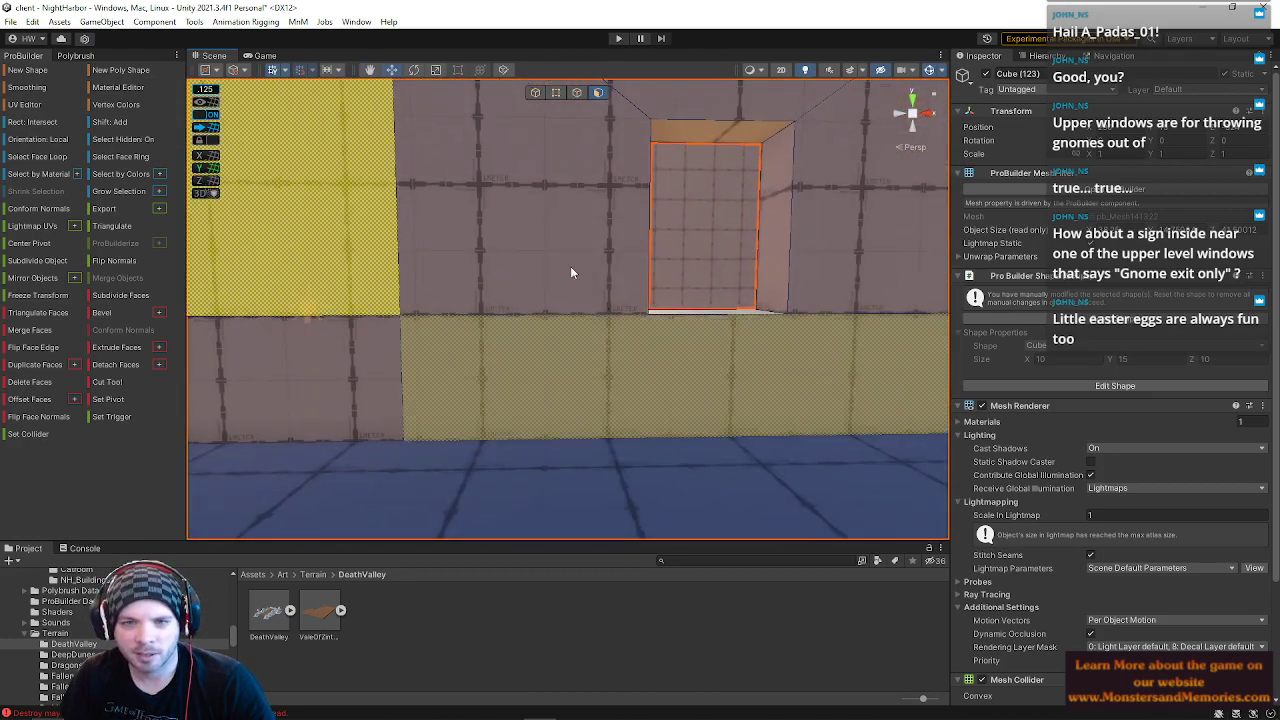
pyautogui.click(577, 92)
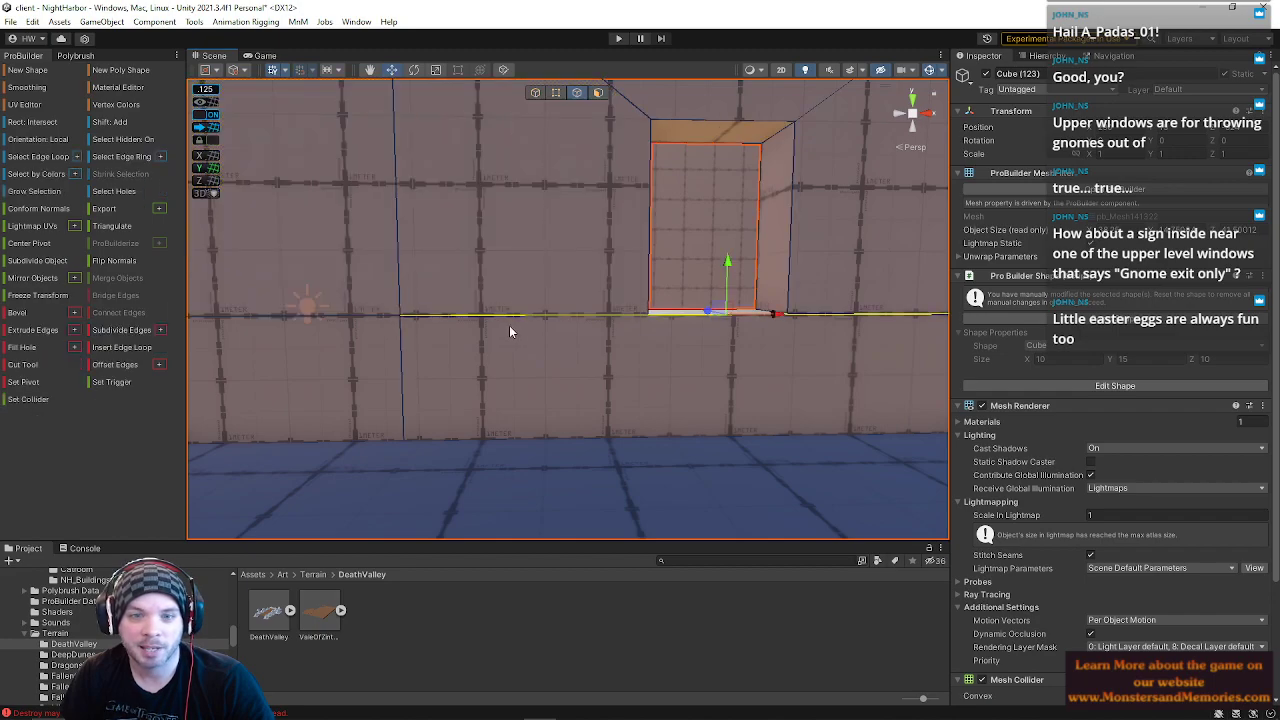
pyautogui.moveTo(720, 265); pyautogui.dragTo(724, 302)
pyautogui.hotkey('ctrl', 'z')
pyautogui.moveTo(536, 286); pyautogui.dragTo(673, 280, button='right')
pyautogui.moveTo(375, 283); pyautogui.dragTo(422, 363, button='right')
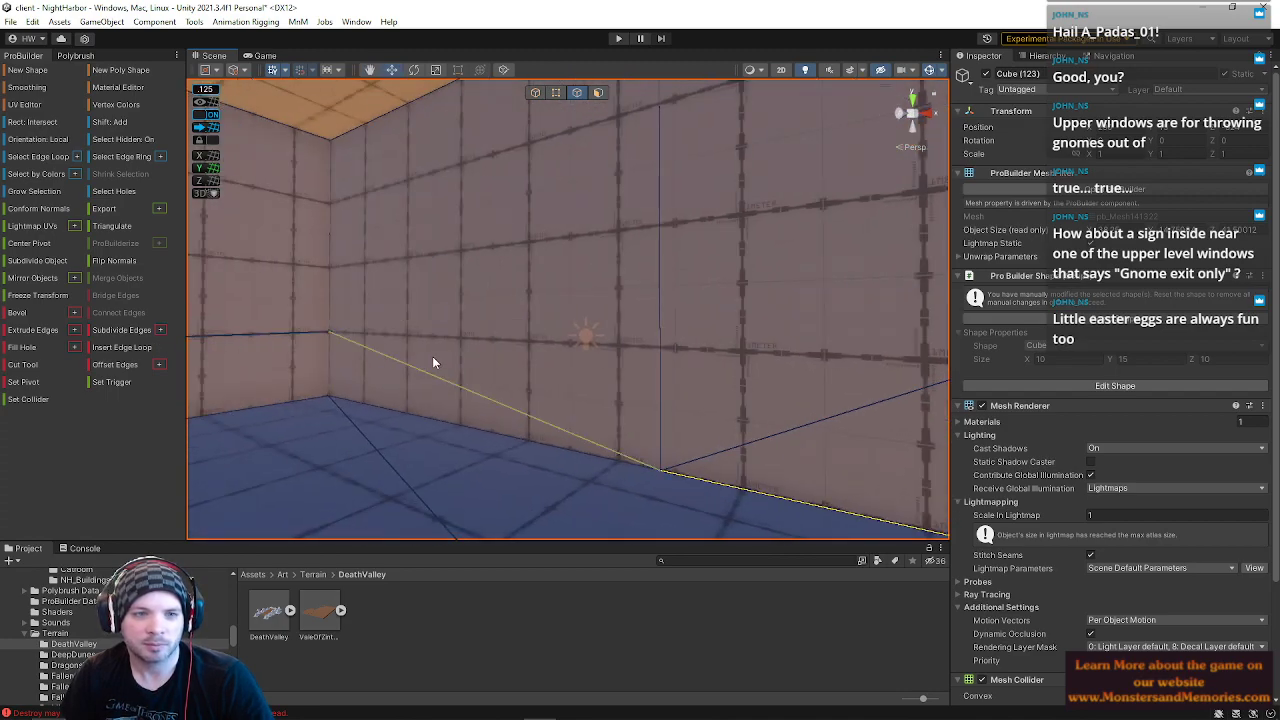
# Step: Select the remaining horizontal edges around the room's walls and doorway and lower them to the floor
pyautogui.doubleClick(293, 342)
pyautogui.press('s')
pyautogui.moveTo(420, 316); pyautogui.dragTo(226, 334, button='right')
pyautogui.click(736, 322)
pyautogui.keyDown('shift'); pyautogui.click(574, 304); pyautogui.keyUp('shift')
pyautogui.keyDown('shift'); pyautogui.click(293, 311); pyautogui.keyUp('shift')
pyautogui.moveTo(293, 311); pyautogui.dragTo(160, 331, button='right')
pyautogui.moveTo(534, 303); pyautogui.dragTo(692, 307, button='right')
pyautogui.press('a')
pyautogui.moveTo(793, 267); pyautogui.dragTo(678, 287, button='right')
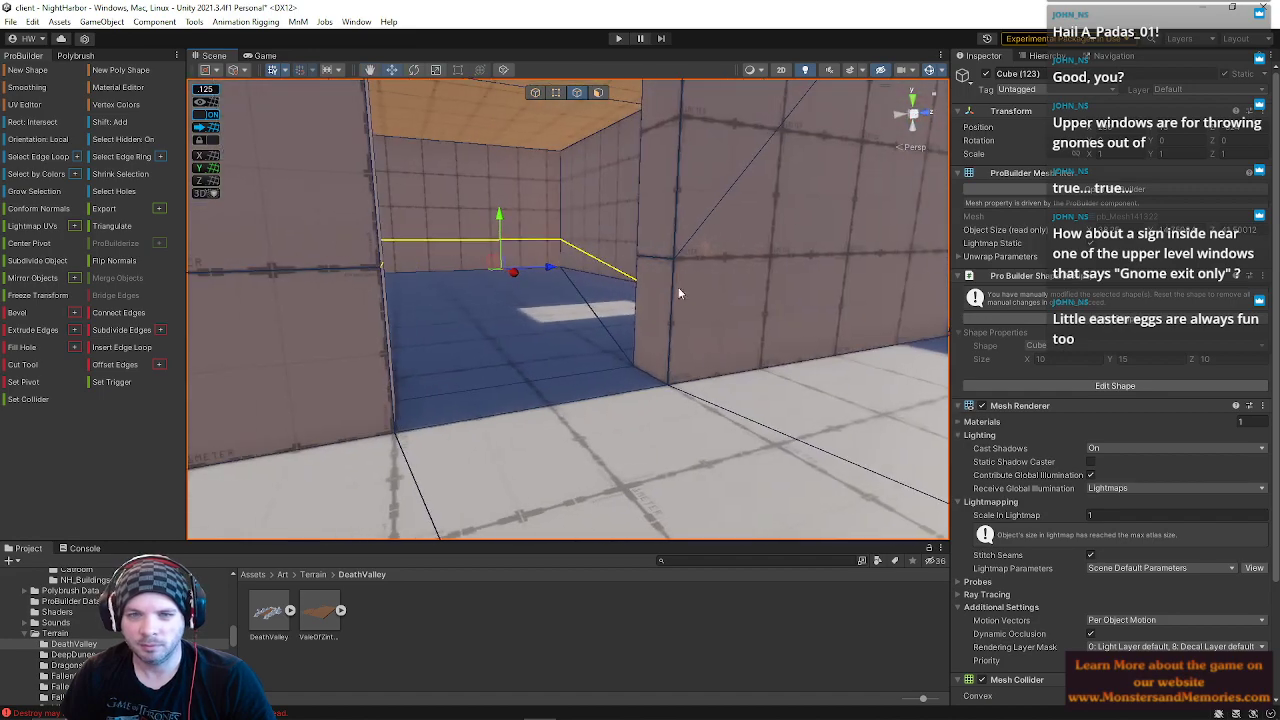
pyautogui.keyDown('shift'); pyautogui.click(565, 243); pyautogui.keyUp('shift')
pyautogui.moveTo(498, 204); pyautogui.dragTo(497, 246)
pyautogui.press('s')
pyautogui.moveTo(497, 246); pyautogui.dragTo(512, 75, button='right')
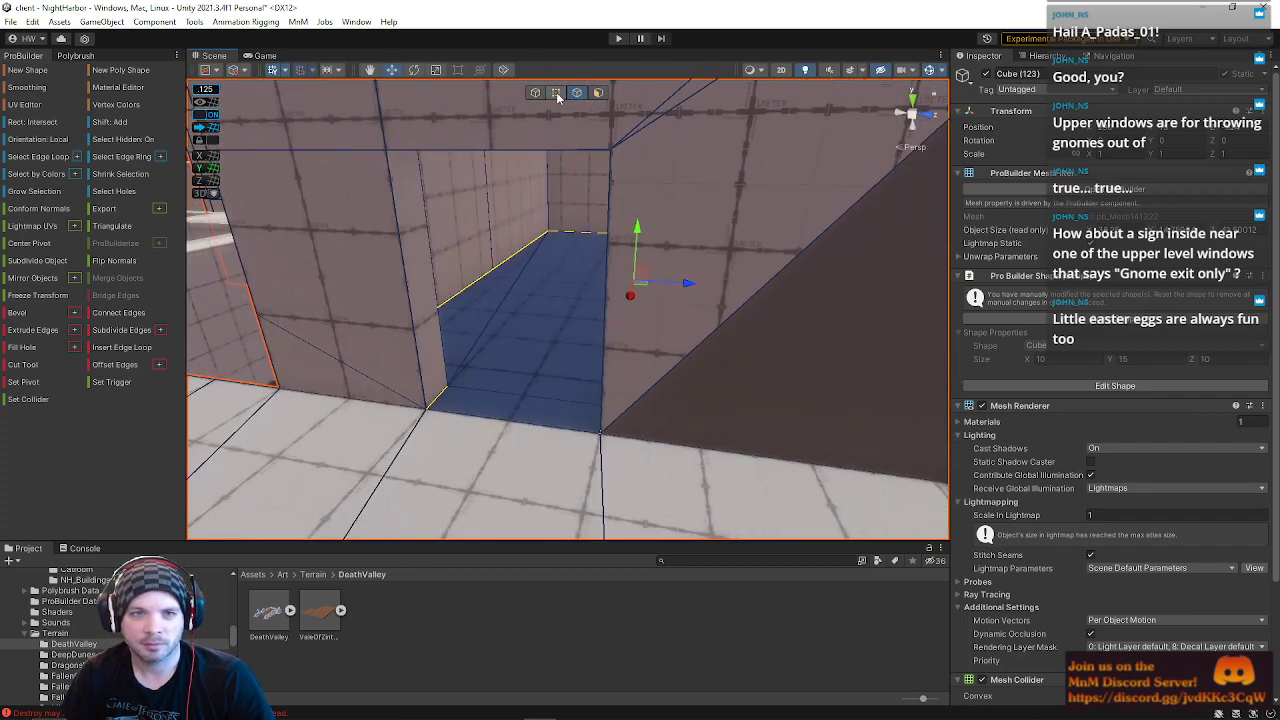
# Step: Collapse the overlapping vertices along the floor at the doorway jamb and the wall corners
pyautogui.click(556, 93)
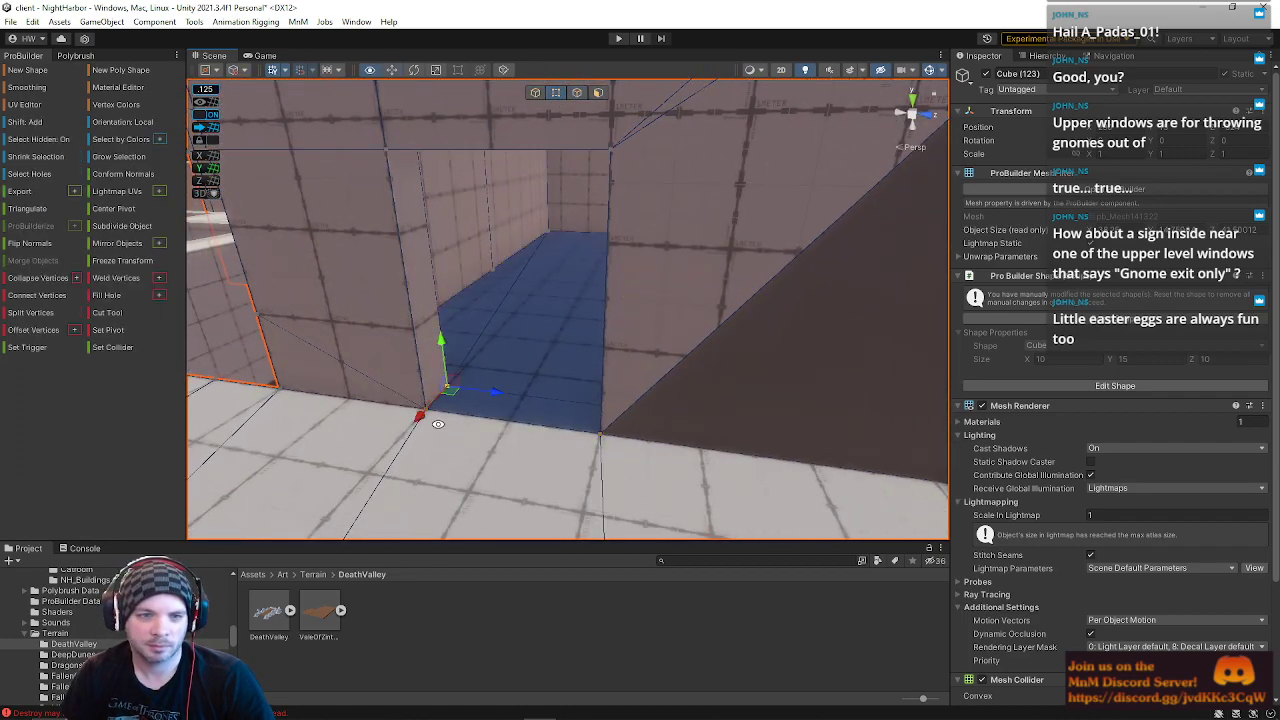
pyautogui.hotkey('alt', 'c')
pyautogui.moveTo(485, 369); pyautogui.dragTo(429, 372, button='right')
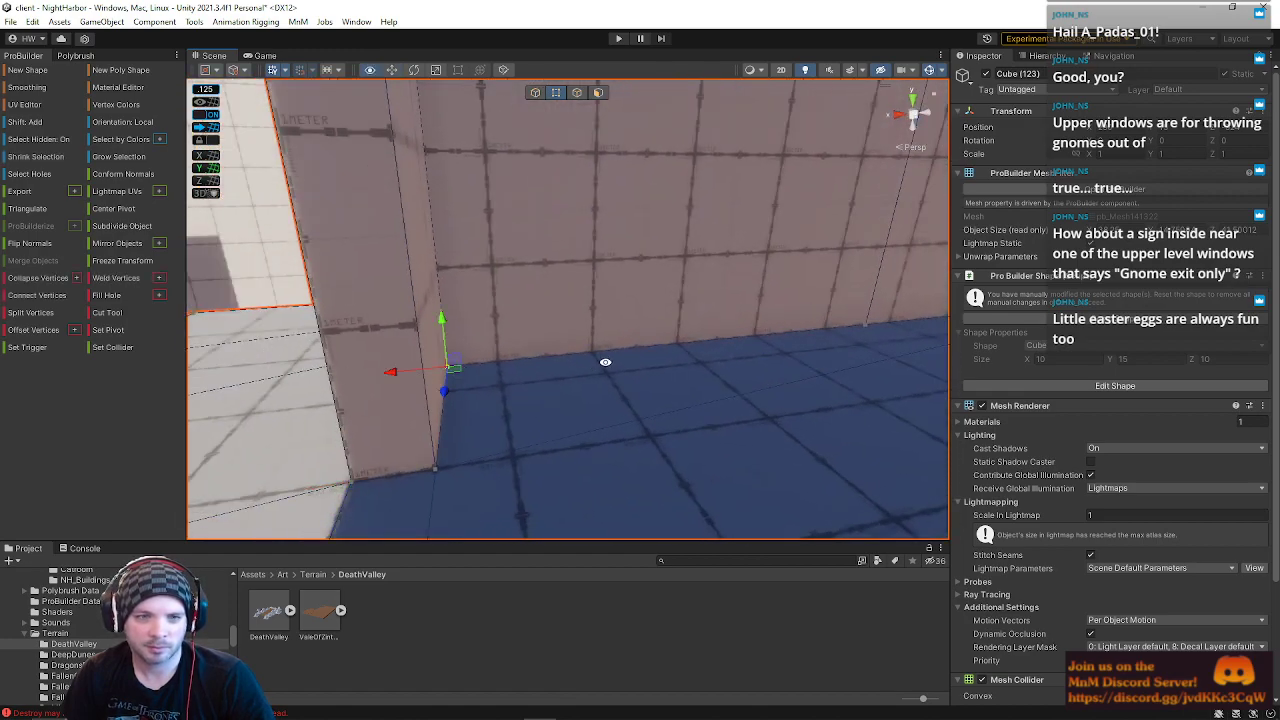
pyautogui.moveTo(600, 362); pyautogui.dragTo(687, 333, button='right')
pyautogui.moveTo(700, 344); pyautogui.dragTo(703, 346)
pyautogui.moveTo(848, 287); pyautogui.dragTo(861, 301)
# Step: Undo the last vertex collapse and merge the overlapping floor vertices at the remaining spots separately
pyautogui.moveTo(694, 353); pyautogui.dragTo(781, 364, button='right')
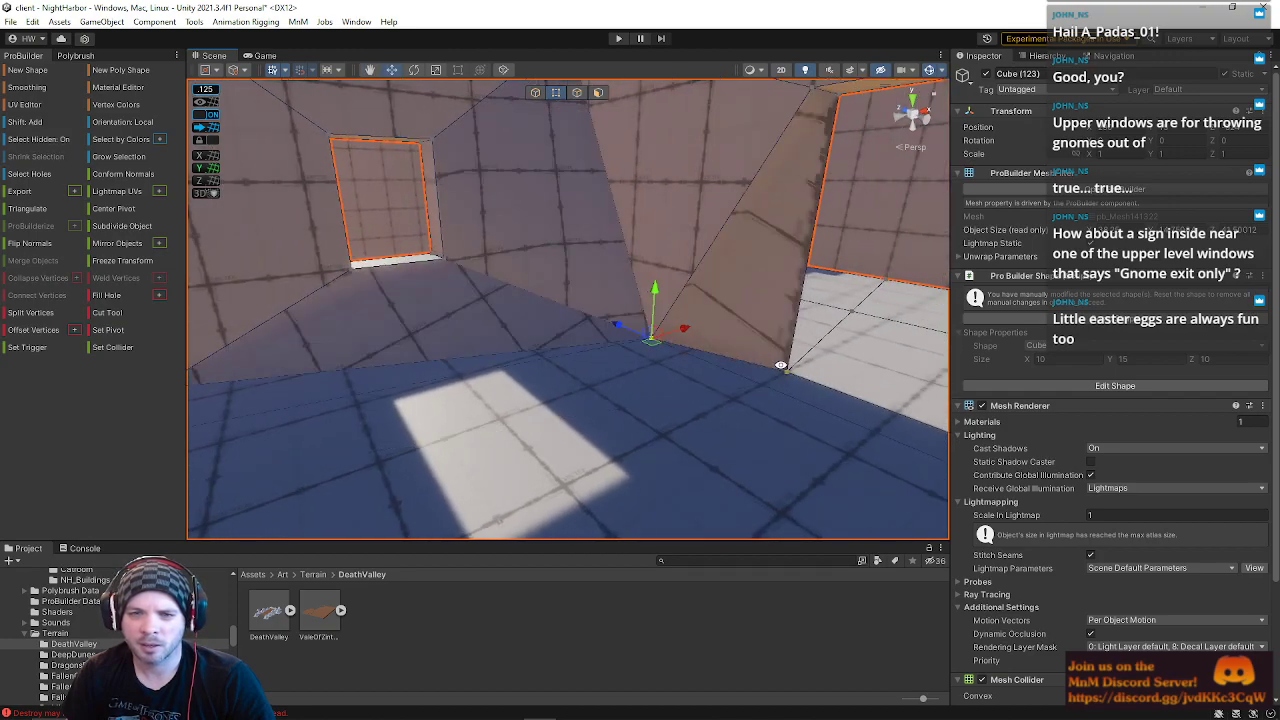
pyautogui.hotkey('ctrl', 'z')
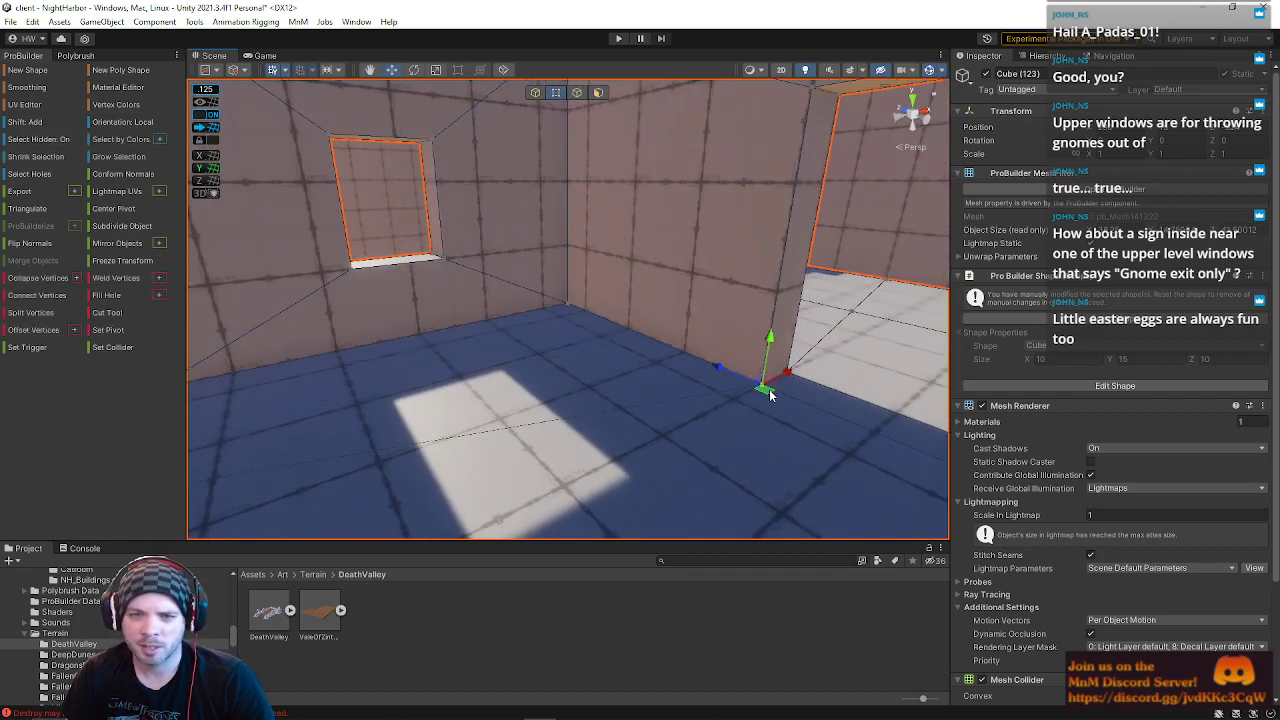
pyautogui.moveTo(790, 394); pyautogui.dragTo(602, 262, button='right')
pyautogui.click(676, 204)
pyautogui.click(575, 268)
# Step: Inset the face on the left half of the window wall by scaling a smaller face inside it
pyautogui.click(599, 93)
pyautogui.click(630, 274)
pyautogui.press('r')
pyautogui.click(612, 278)
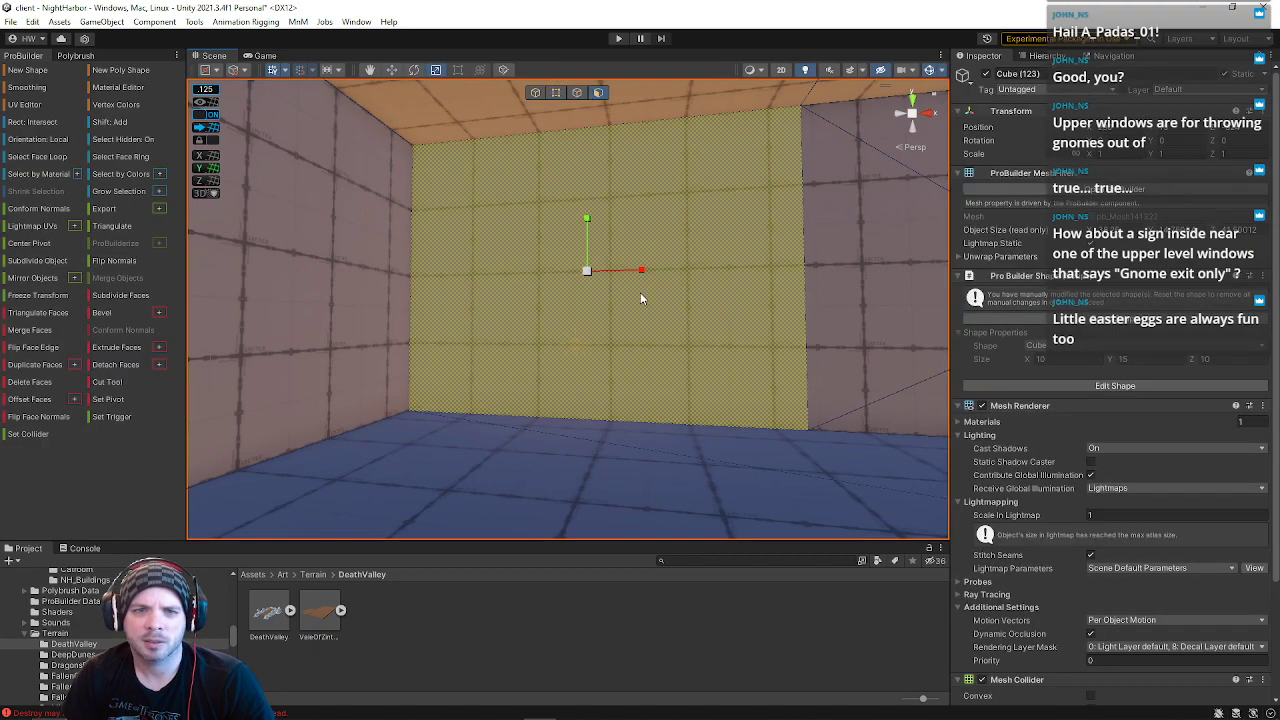
pyautogui.moveTo(587, 270); pyautogui.dragTo(536, 270)
pyautogui.moveTo(612, 285); pyautogui.dragTo(650, 296, button='right')
pyautogui.press('w')
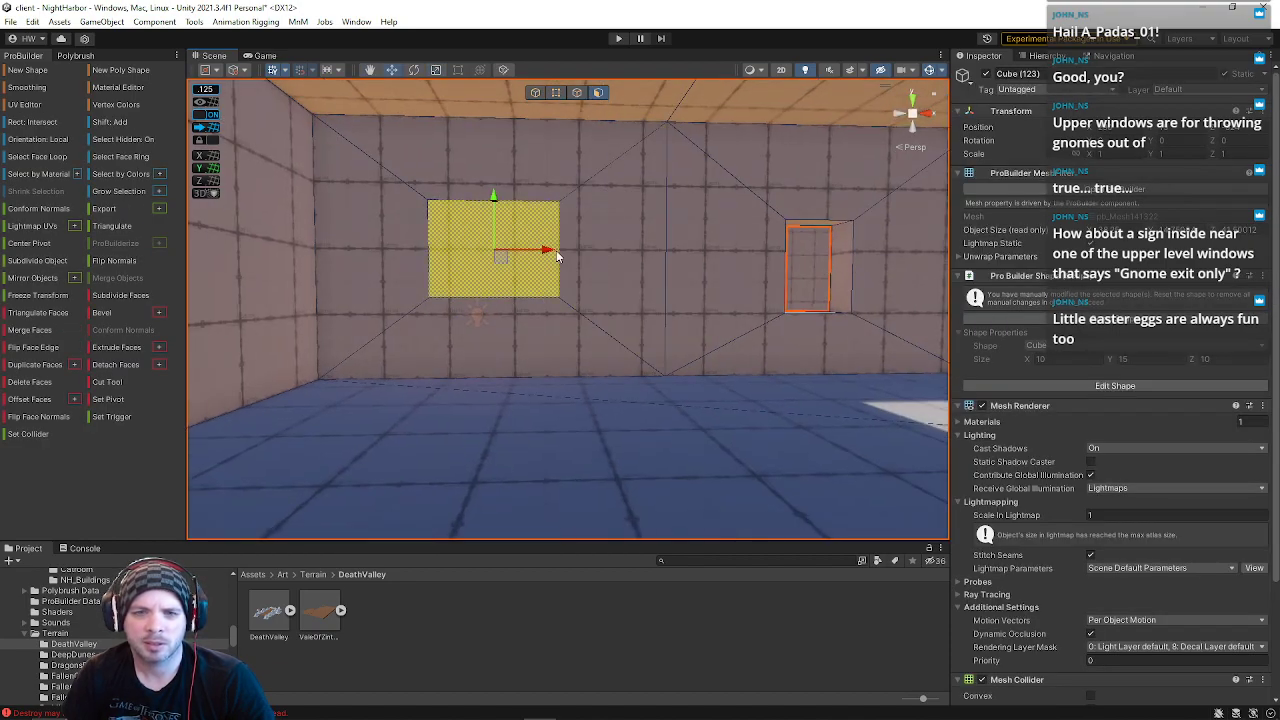
# Step: Lower the new inset's bottom and top edges and pull its side edges inward to outline a second window
pyautogui.click(577, 93)
pyautogui.moveTo(497, 248); pyautogui.dragTo(497, 262)
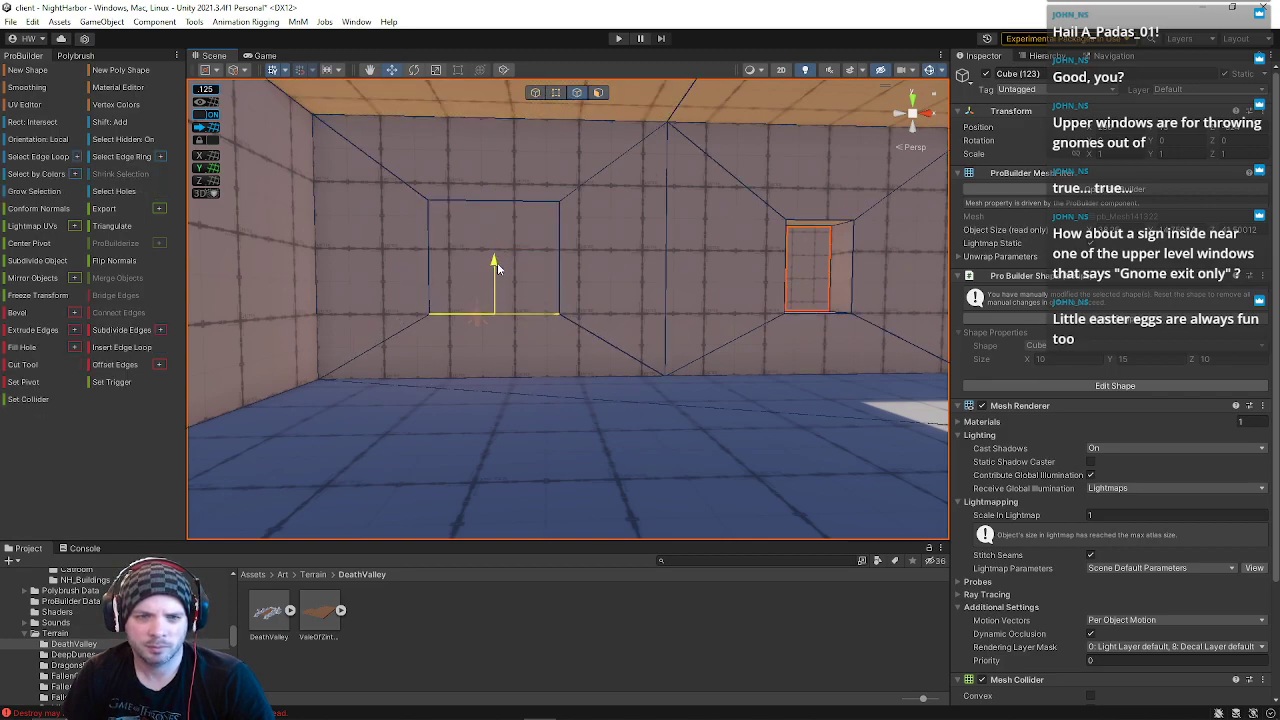
pyautogui.click(503, 201)
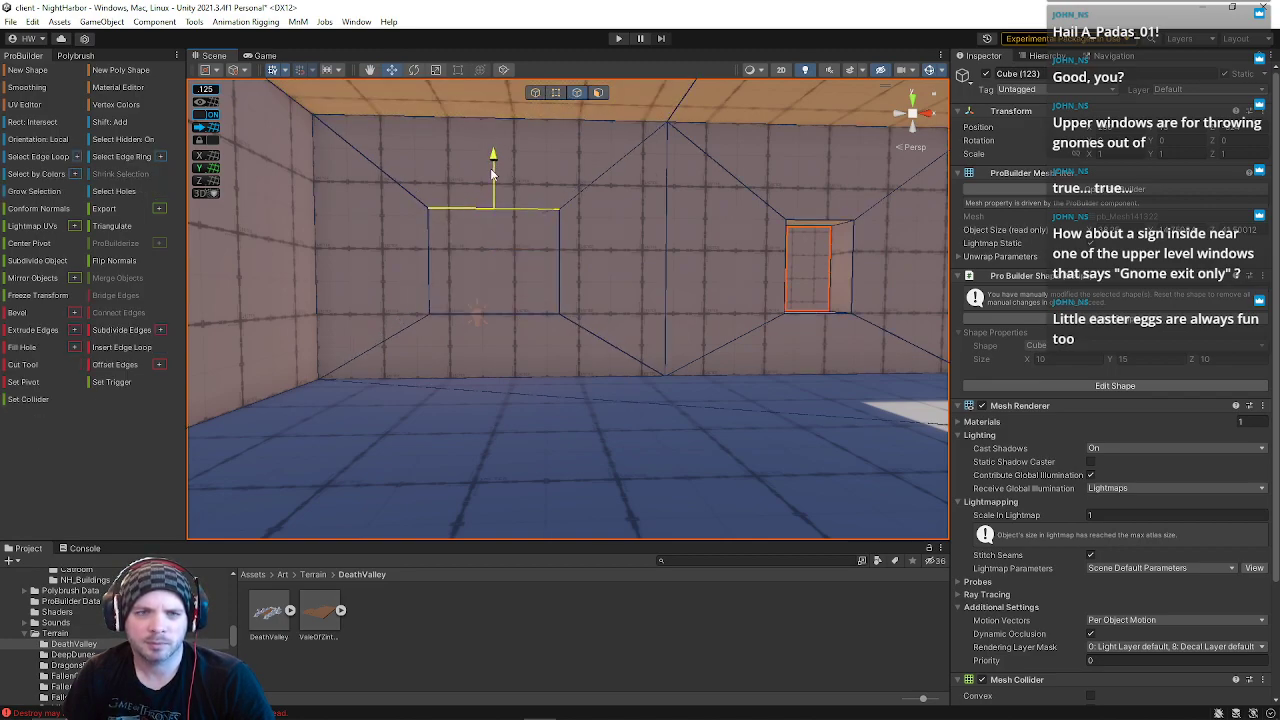
pyautogui.moveTo(478, 268); pyautogui.dragTo(608, 268)
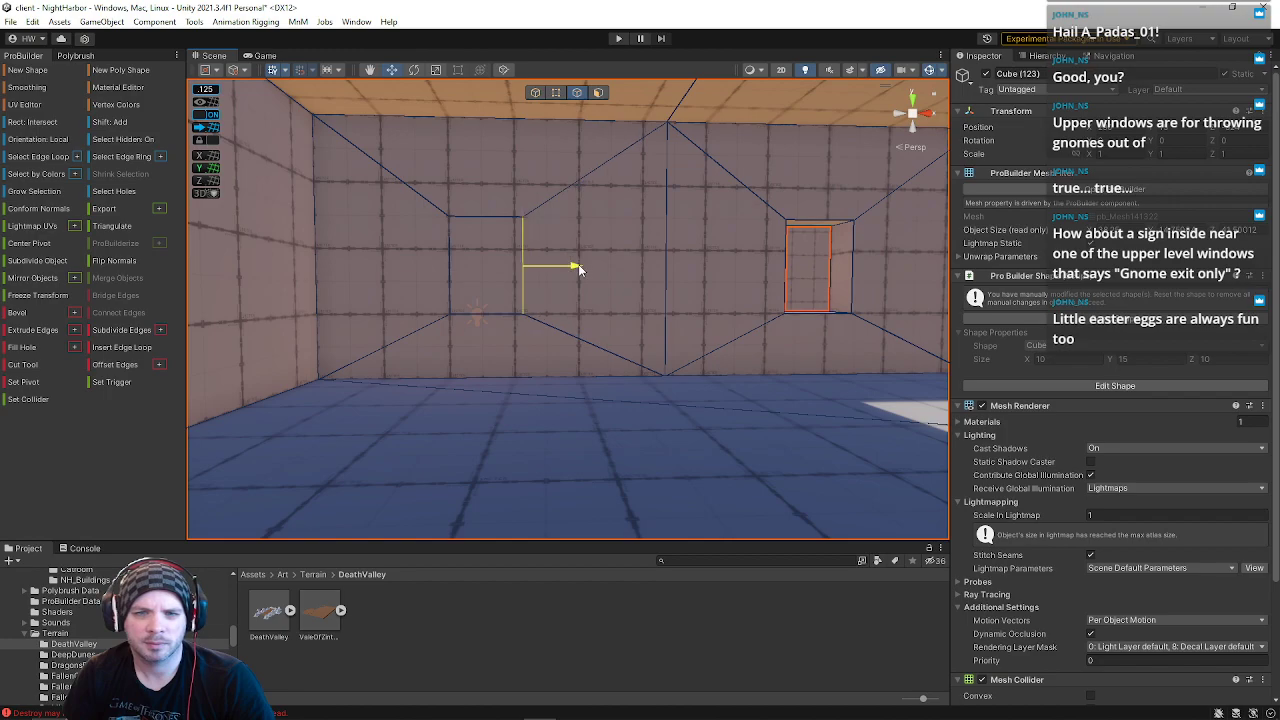
# Step: Shift both side faces of the open upper-room window along the wall's length
pyautogui.moveTo(609, 247); pyautogui.dragTo(606, 93, button='right')
pyautogui.press('w')
pyautogui.press('d')
pyautogui.press('a')
pyautogui.press('w')
pyautogui.press('s')
pyautogui.click(601, 92)
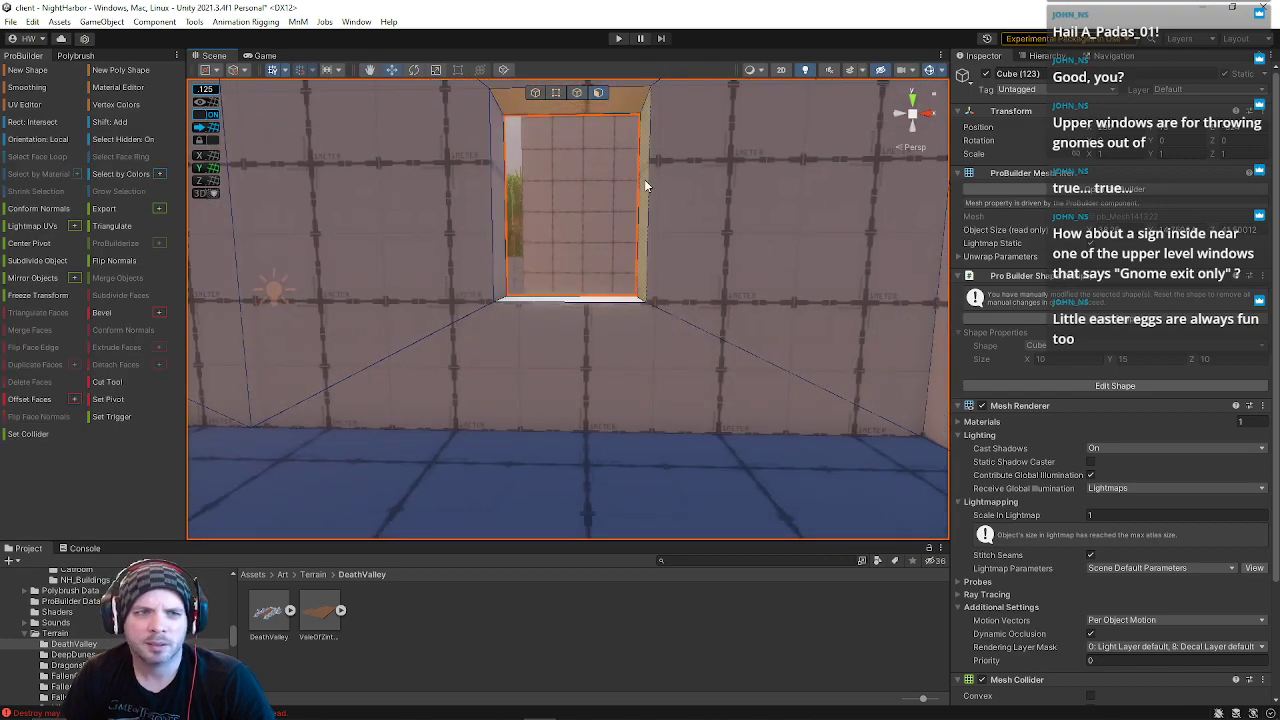
pyautogui.click(646, 186)
pyautogui.keyDown('shift'); pyautogui.click(503, 222); pyautogui.keyUp('shift')
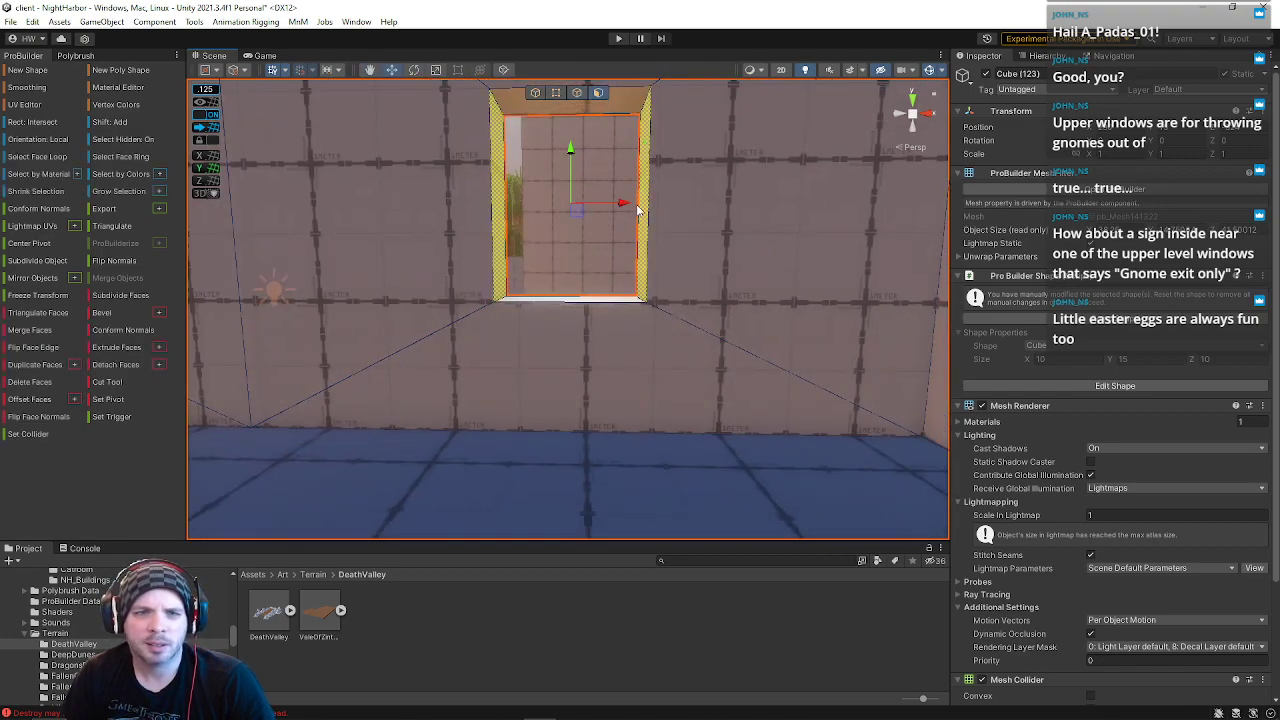
pyautogui.moveTo(618, 205); pyautogui.dragTo(612, 204)
# Step: Narrow the open window by moving each of its two side faces inward, using a 0.25 snap increment
pyautogui.press('w')
pyautogui.moveTo(614, 204); pyautogui.dragTo(489, 220, button='right')
pyautogui.press('s')
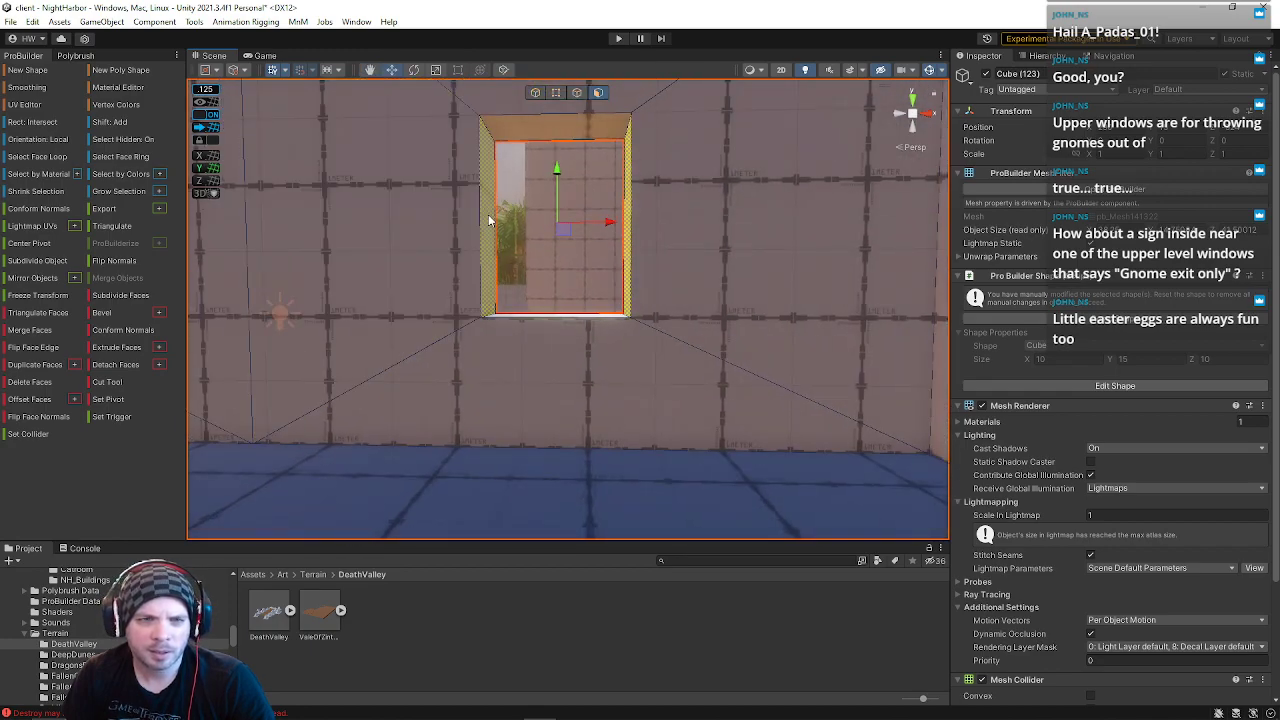
pyautogui.moveTo(535, 224); pyautogui.dragTo(540, 224)
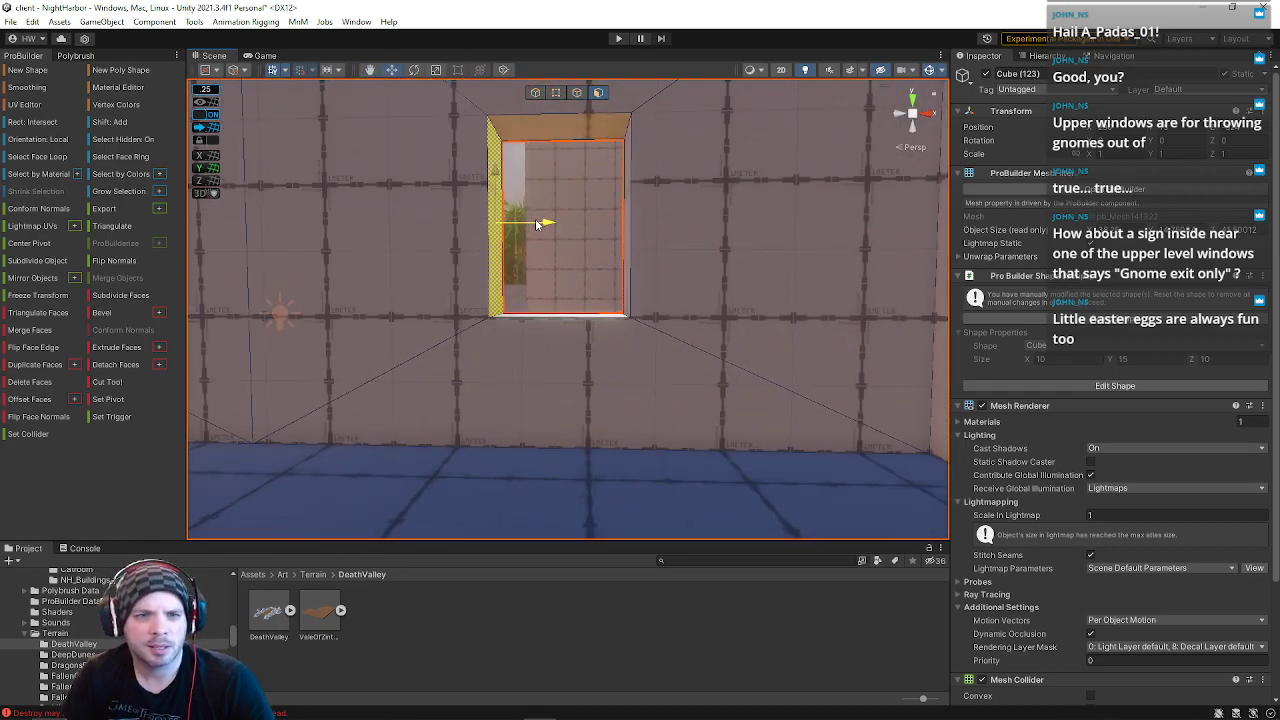
pyautogui.click(627, 211)
pyautogui.moveTo(627, 211); pyautogui.dragTo(650, 205, button='right')
pyautogui.press('a')
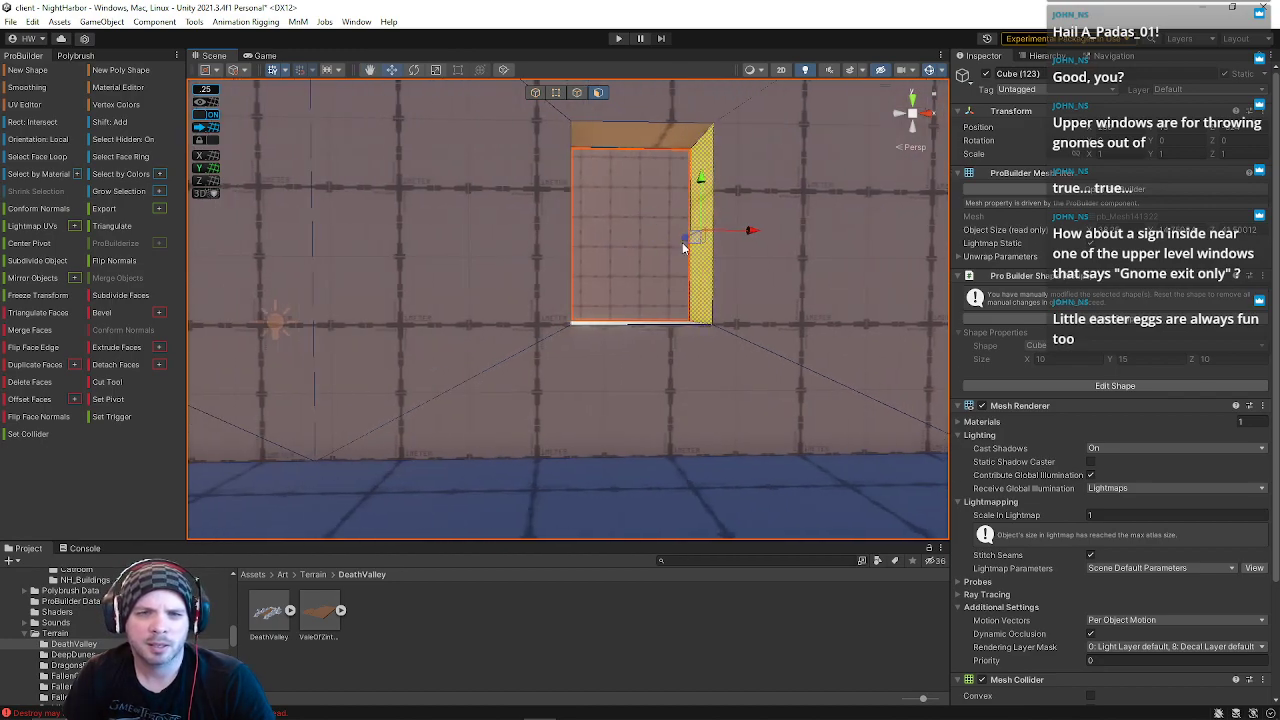
pyautogui.moveTo(757, 233); pyautogui.dragTo(750, 230)
# Step: Delete the narrow strip face and the adjoining large face from the upper room's floor
pyautogui.moveTo(706, 248); pyautogui.dragTo(467, 237, button='right')
pyautogui.press('s')
pyautogui.press('a')
pyautogui.press('d')
pyautogui.press('w')
pyautogui.press('w')
pyautogui.press('s')
pyautogui.press('d')
pyautogui.click(576, 92)
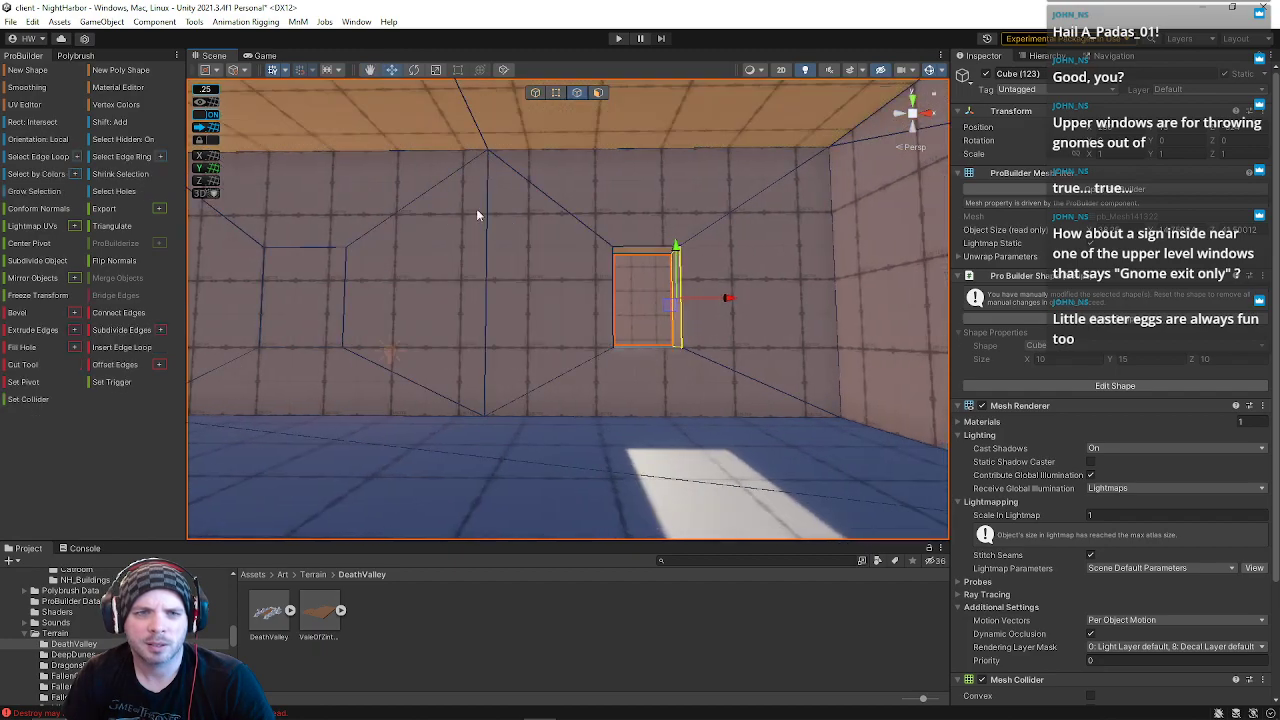
pyautogui.click(483, 206)
pyautogui.moveTo(491, 272); pyautogui.dragTo(170, 440, button='right')
pyautogui.click(598, 93)
pyautogui.click(415, 348)
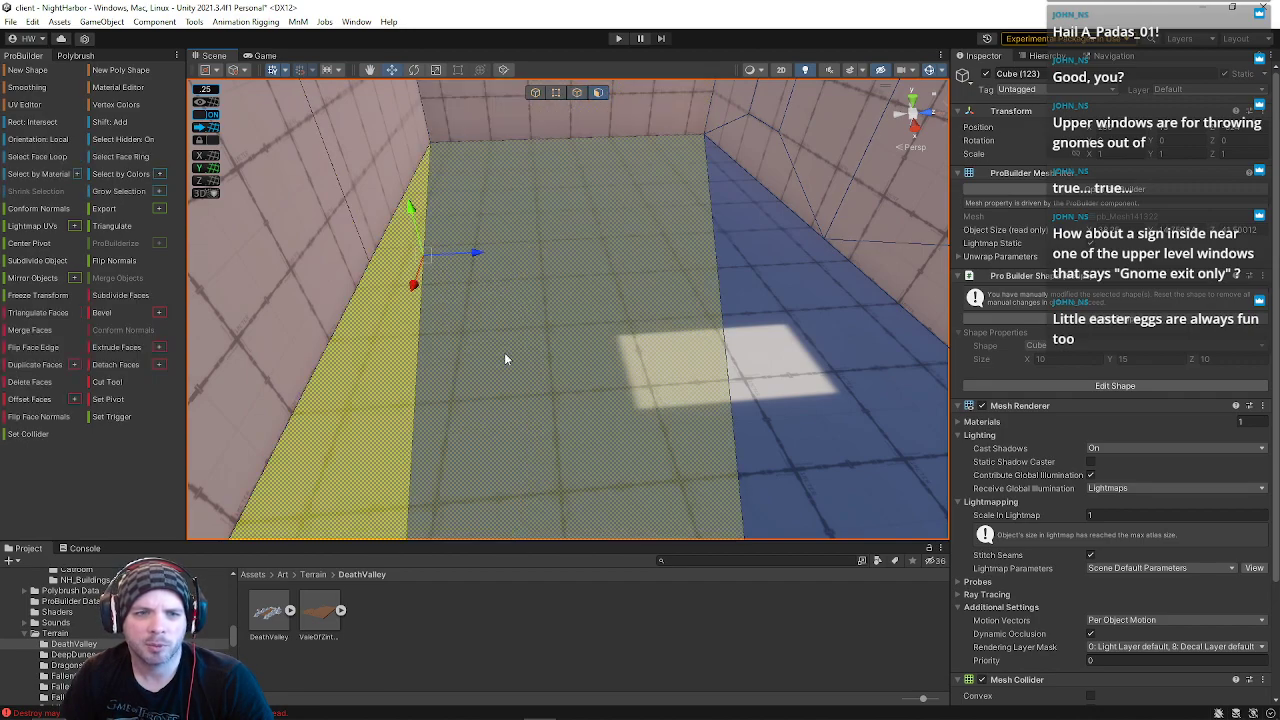
pyautogui.keyDown('shift'); pyautogui.click(503, 357); pyautogui.keyUp('shift')
pyautogui.press('BackSpace')
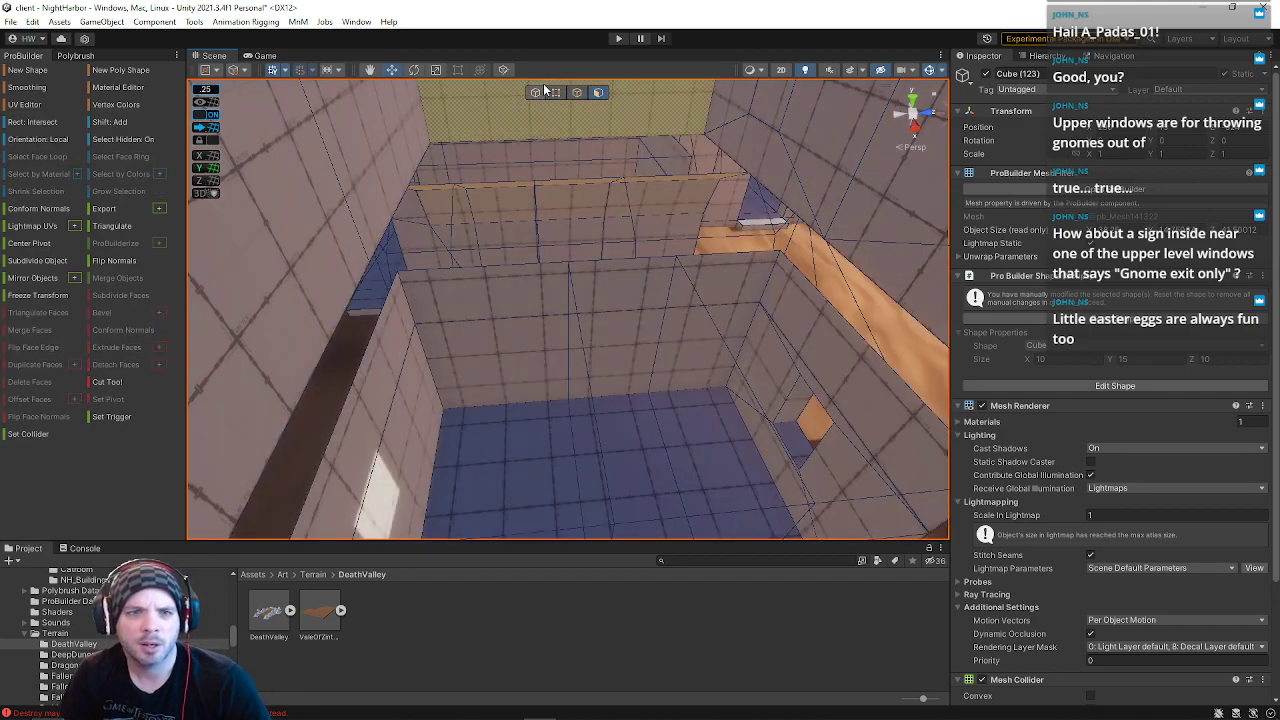
# Step: Bridge the two opposite wall-base edges to rebuild the far section of the upper room's floor
pyautogui.click(577, 92)
pyautogui.click(406, 188)
pyautogui.keyDown('shift'); pyautogui.click(734, 158); pyautogui.keyUp('shift')
pyautogui.hotkey('alt', 'b')
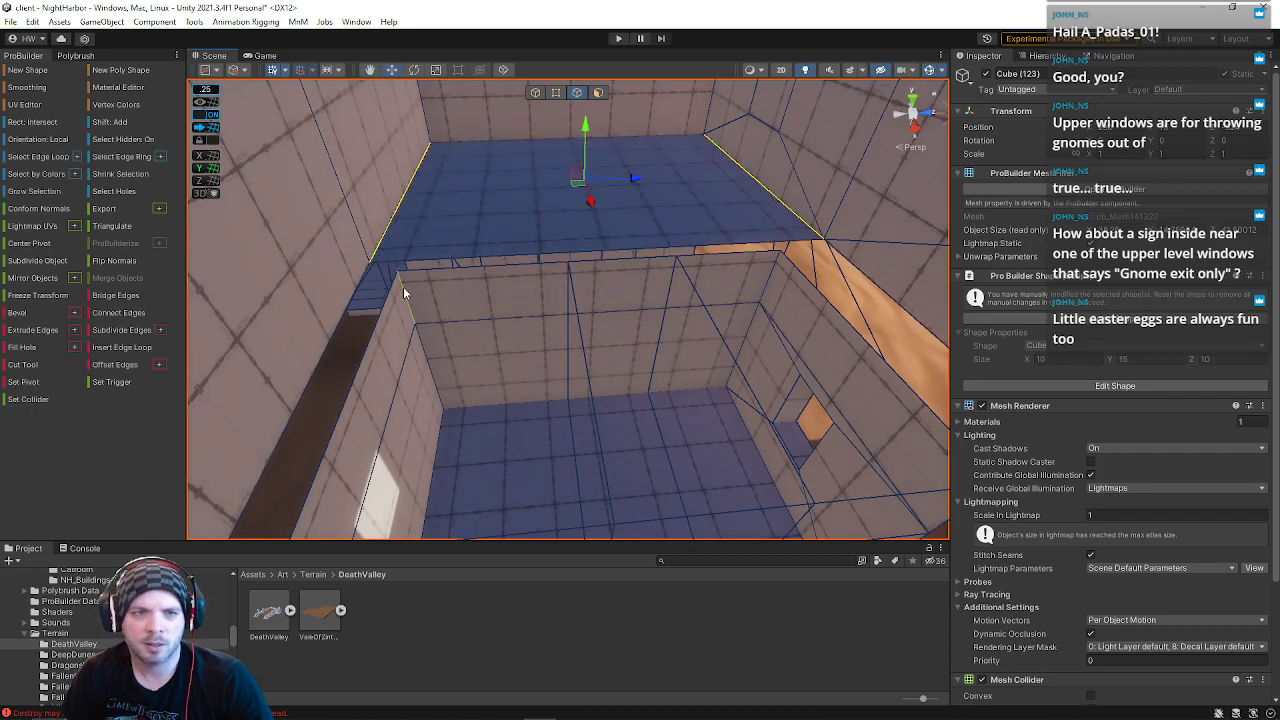
# Step: Bridge the remaining open edges along the wall bases to close the rest of the upper room's floor
pyautogui.click(355, 295)
pyautogui.keyDown('shift'); pyautogui.click(885, 295); pyautogui.keyUp('shift')
pyautogui.keyDown('alt'); pyautogui.moveTo(885, 295); pyautogui.dragTo(680, 287); pyautogui.keyUp('alt')
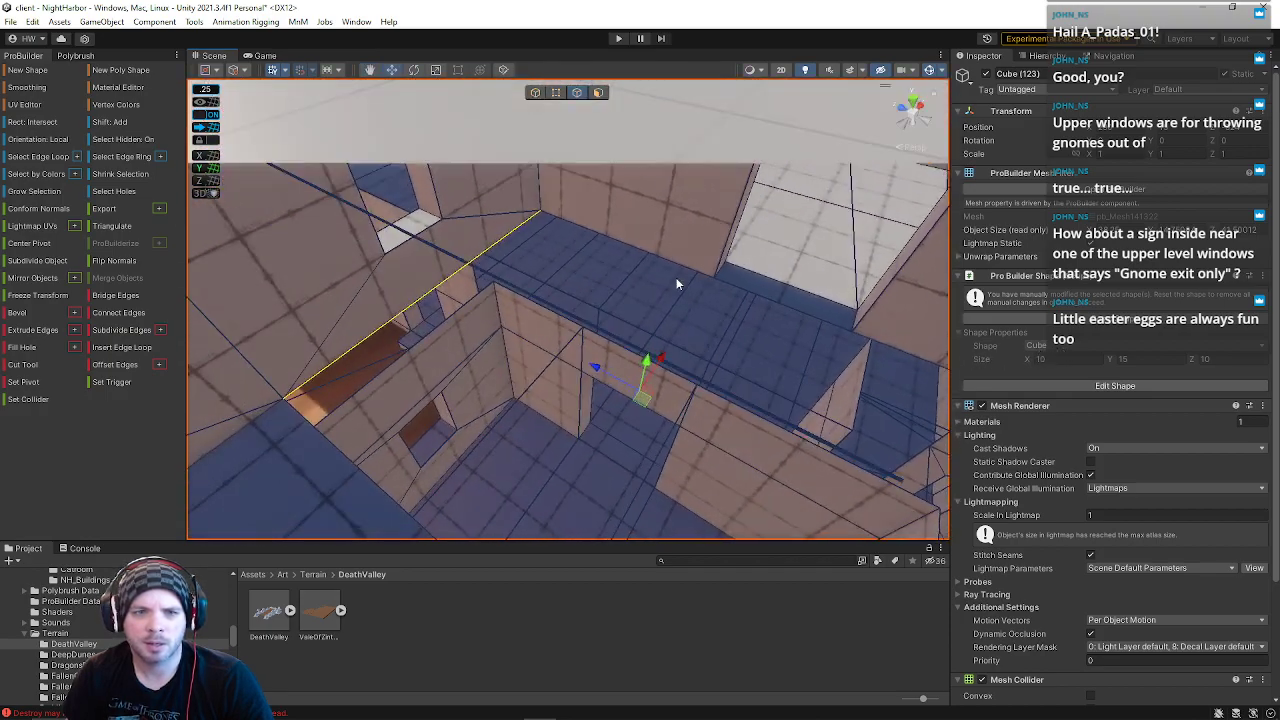
pyautogui.click(690, 266)
pyautogui.keyDown('shift'); pyautogui.click(412, 301); pyautogui.keyUp('shift')
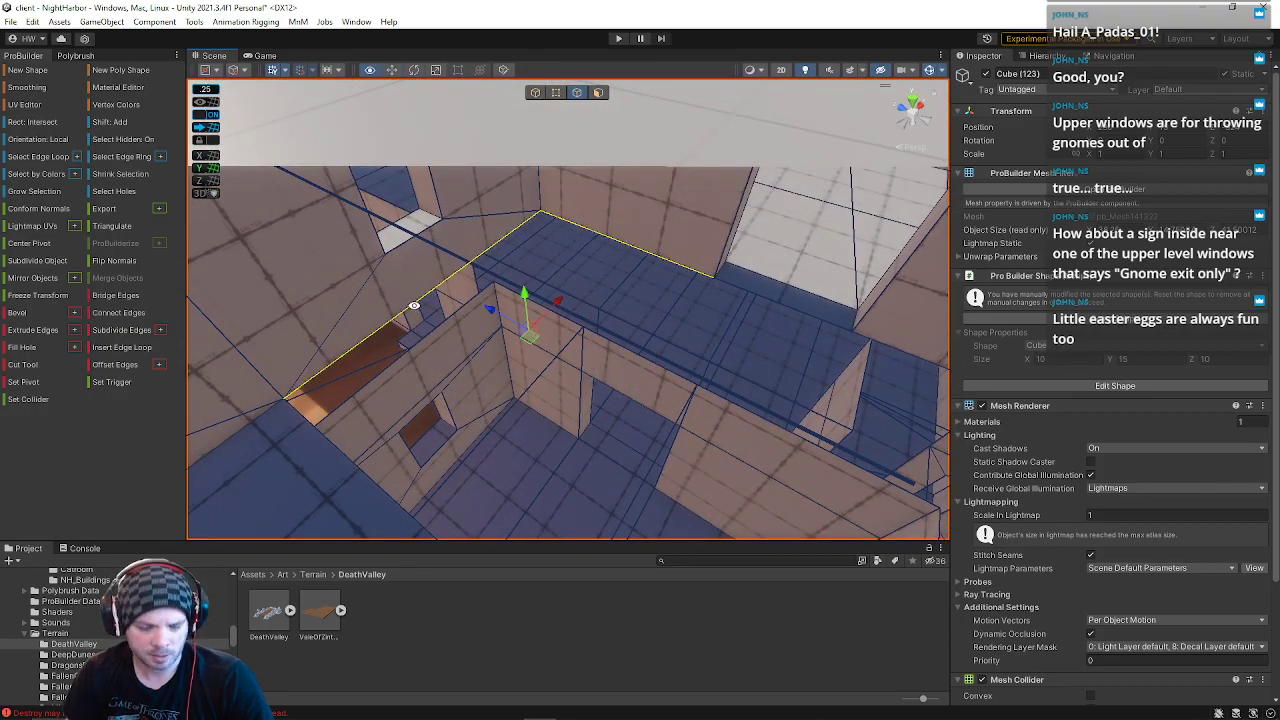
pyautogui.keyDown('alt'); pyautogui.moveTo(422, 320); pyautogui.dragTo(617, 211); pyautogui.keyUp('alt')
pyautogui.click(632, 168)
pyautogui.keyDown('shift'); pyautogui.click(725, 215); pyautogui.keyUp('shift')
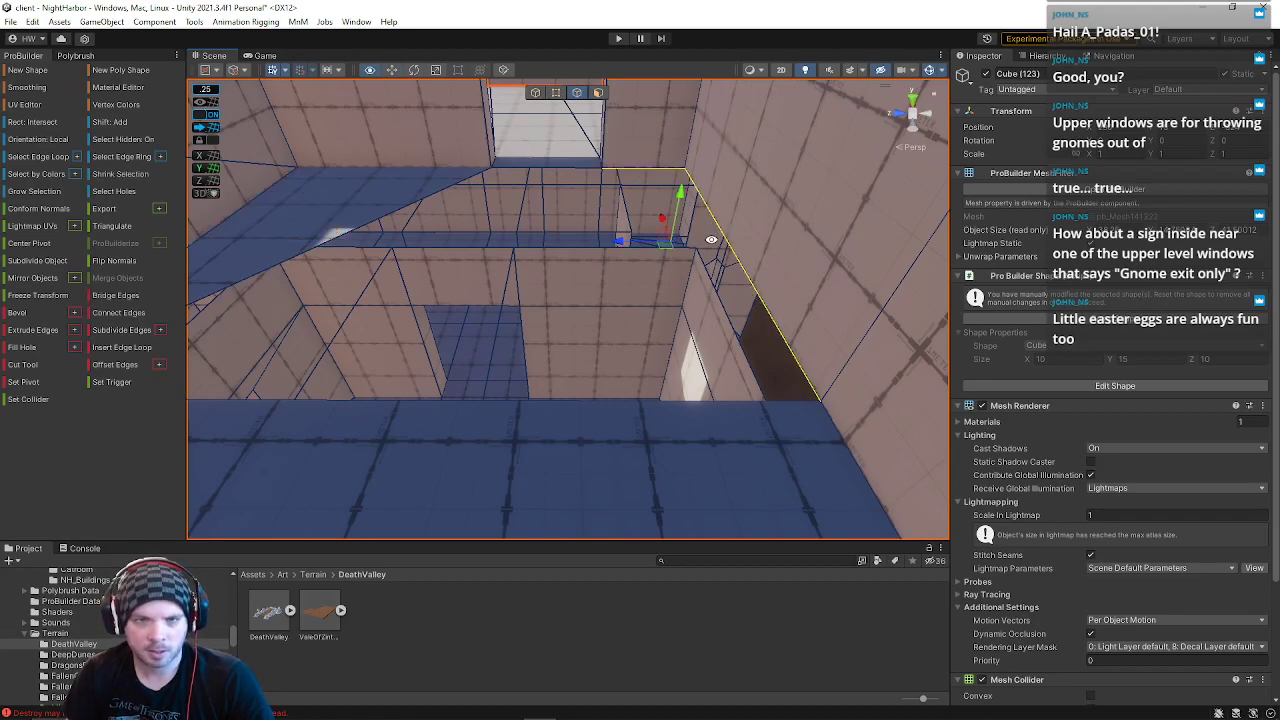
pyautogui.hotkey('alt', 'b')
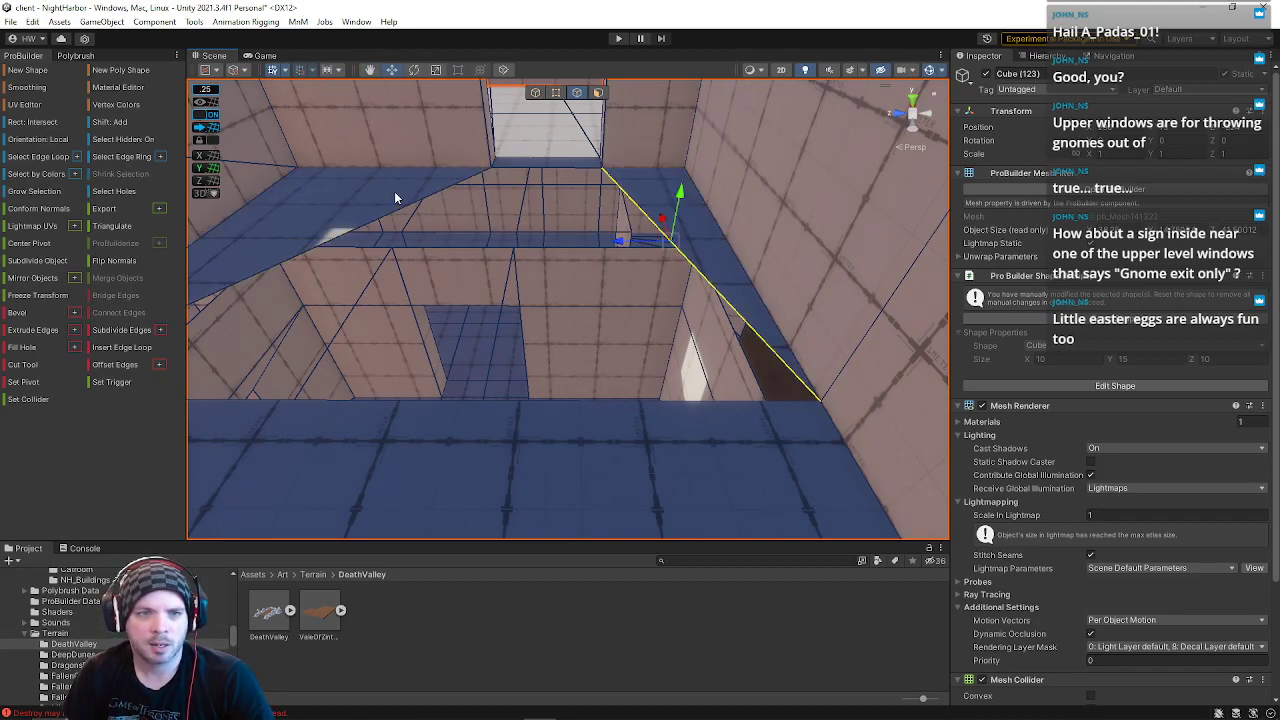
pyautogui.hotkey('alt', 'b')
# Step: Select the dividing edges running across the ceiling and floor and move them along X toward the open window
pyautogui.moveTo(565, 277); pyautogui.dragTo(572, 107, button='right')
pyautogui.press('h')
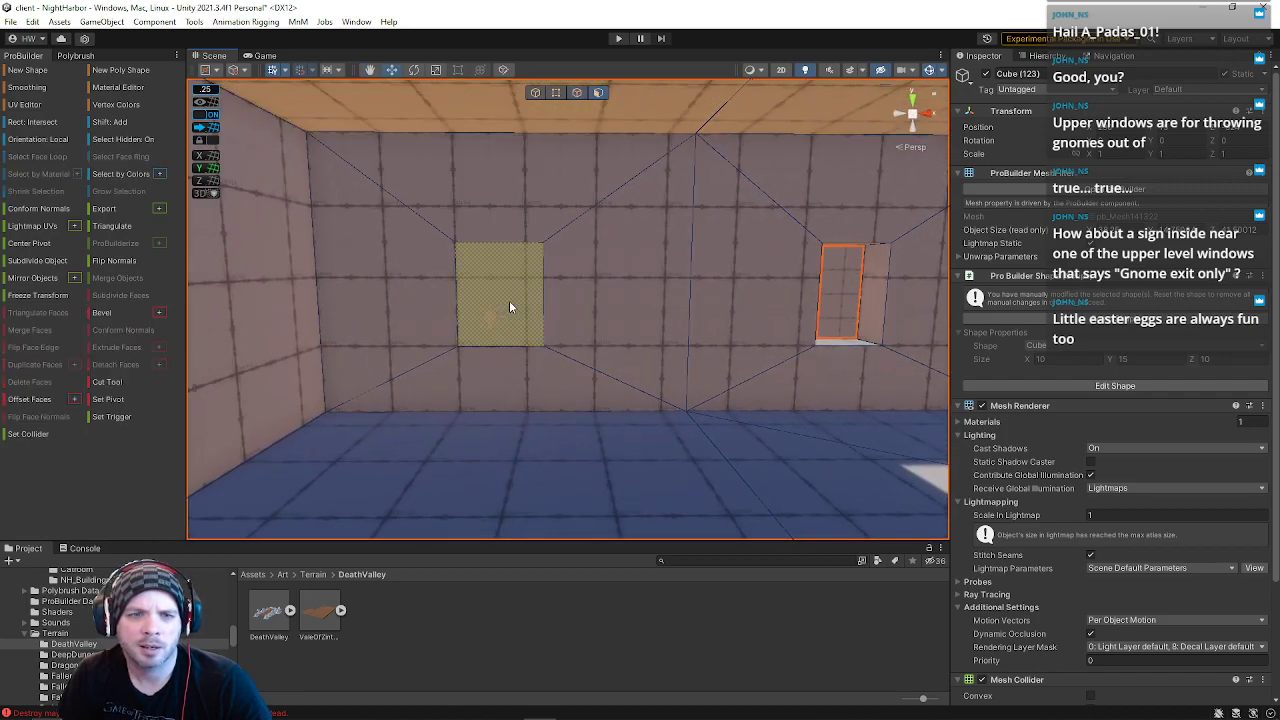
pyautogui.moveTo(549, 267); pyautogui.dragTo(607, 252, button='right')
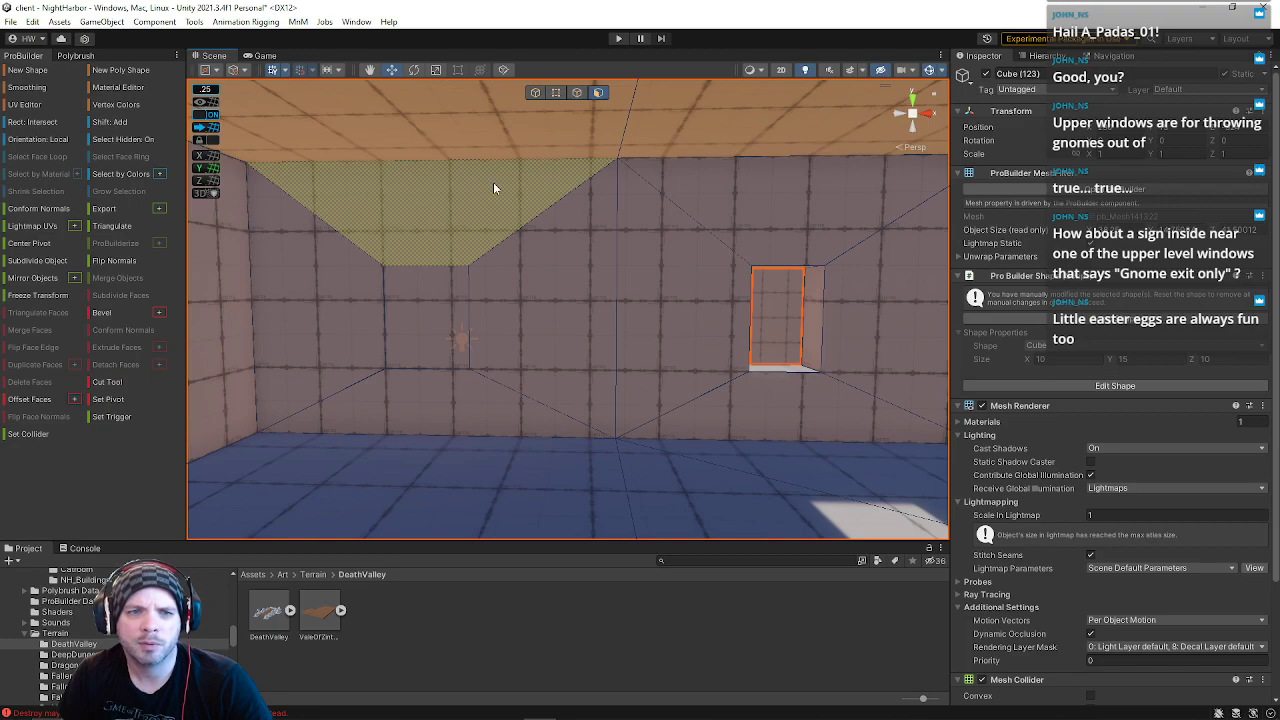
pyautogui.moveTo(553, 194); pyautogui.dragTo(798, 186, button='right')
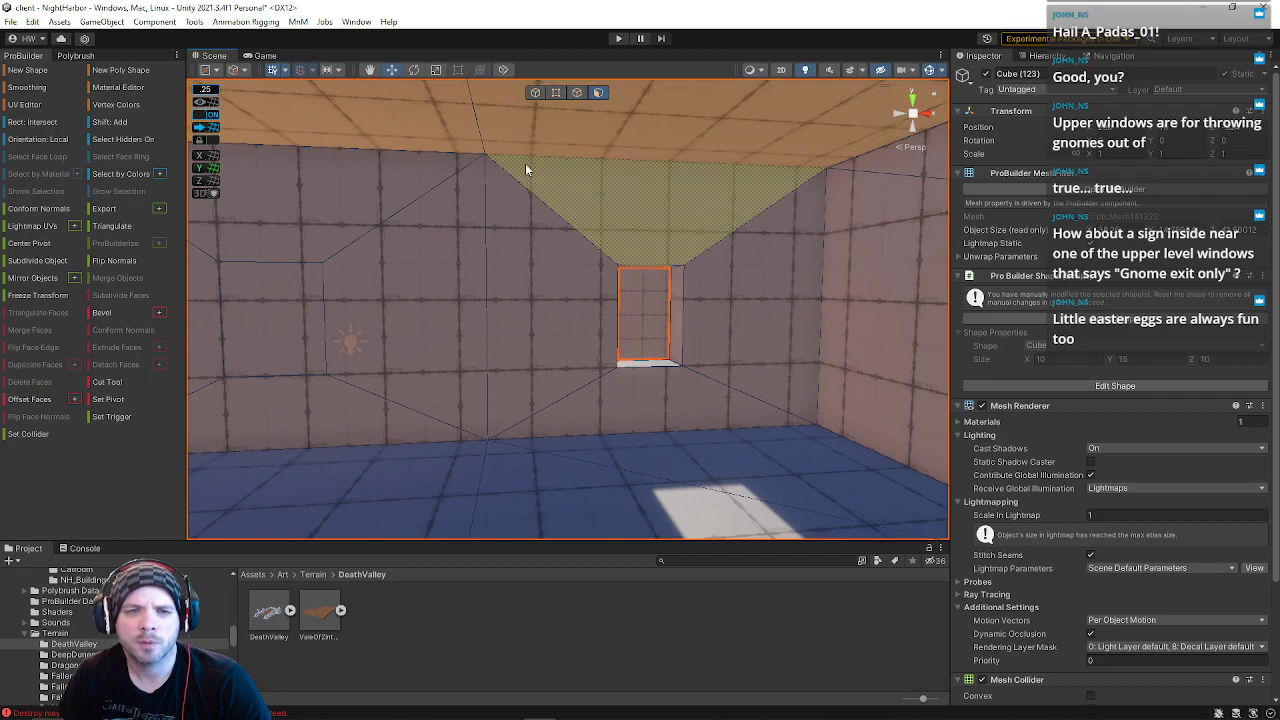
pyautogui.click(576, 92)
pyautogui.click(486, 208)
pyautogui.click(471, 474)
pyautogui.hotkey('ctrl', 'z')
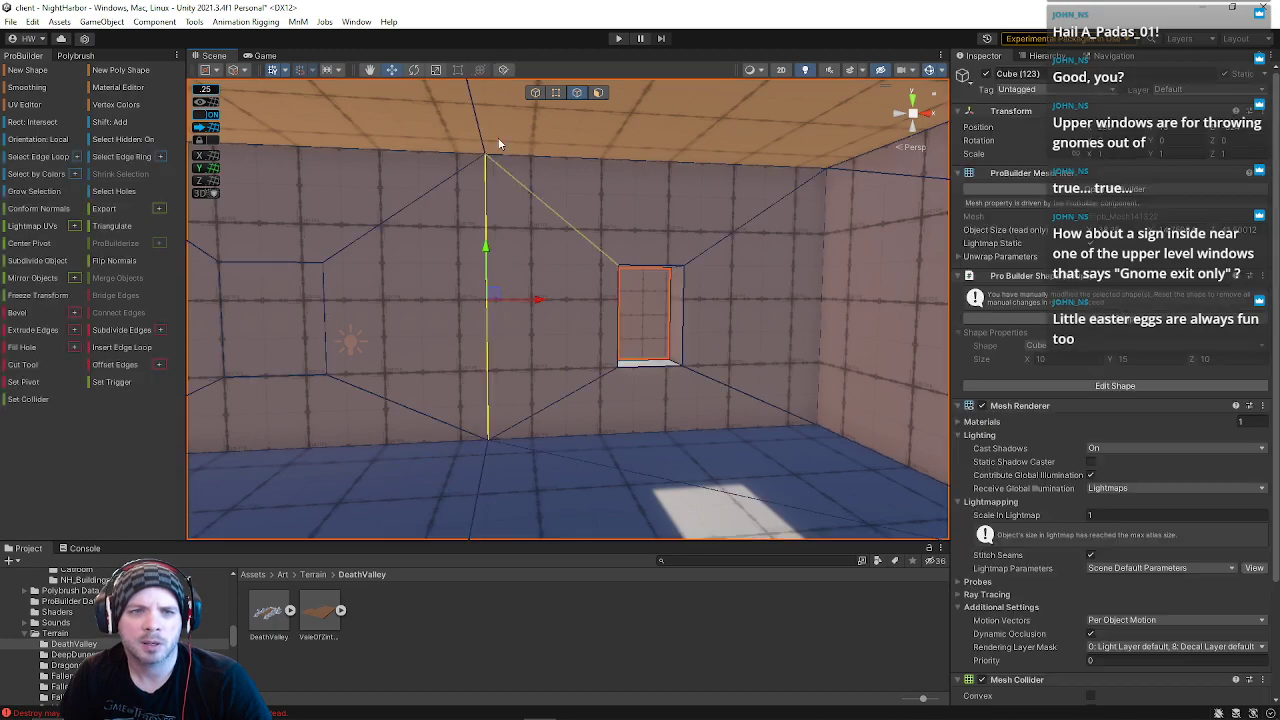
pyautogui.moveTo(480, 106); pyautogui.dragTo(414, 405, button='right')
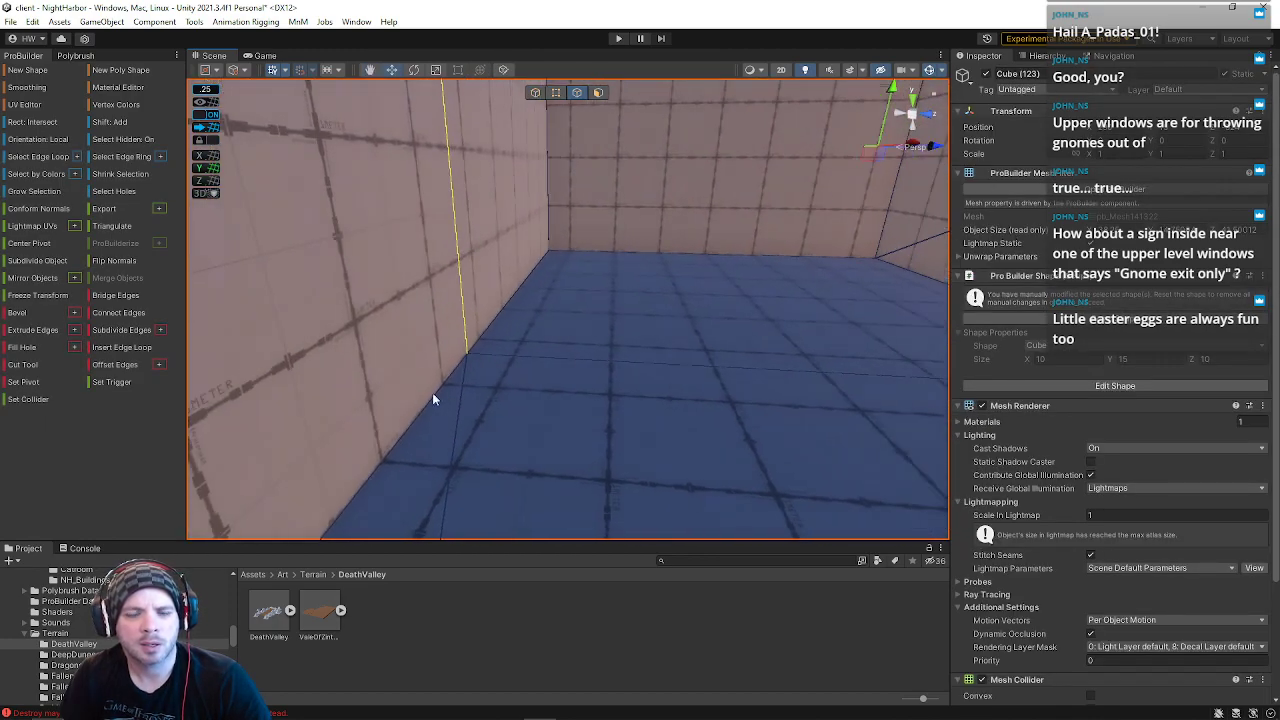
pyautogui.moveTo(598, 368); pyautogui.dragTo(709, 266, button='right')
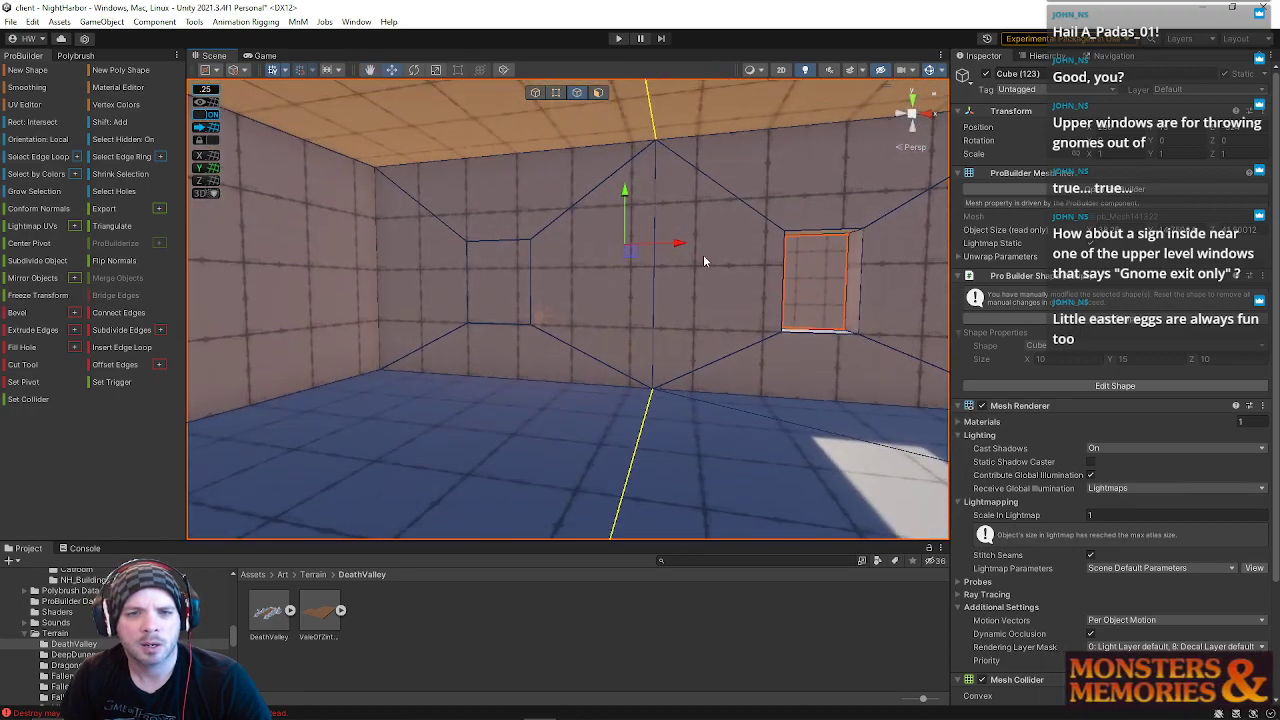
pyautogui.moveTo(628, 242); pyautogui.dragTo(420, 216, button='right')
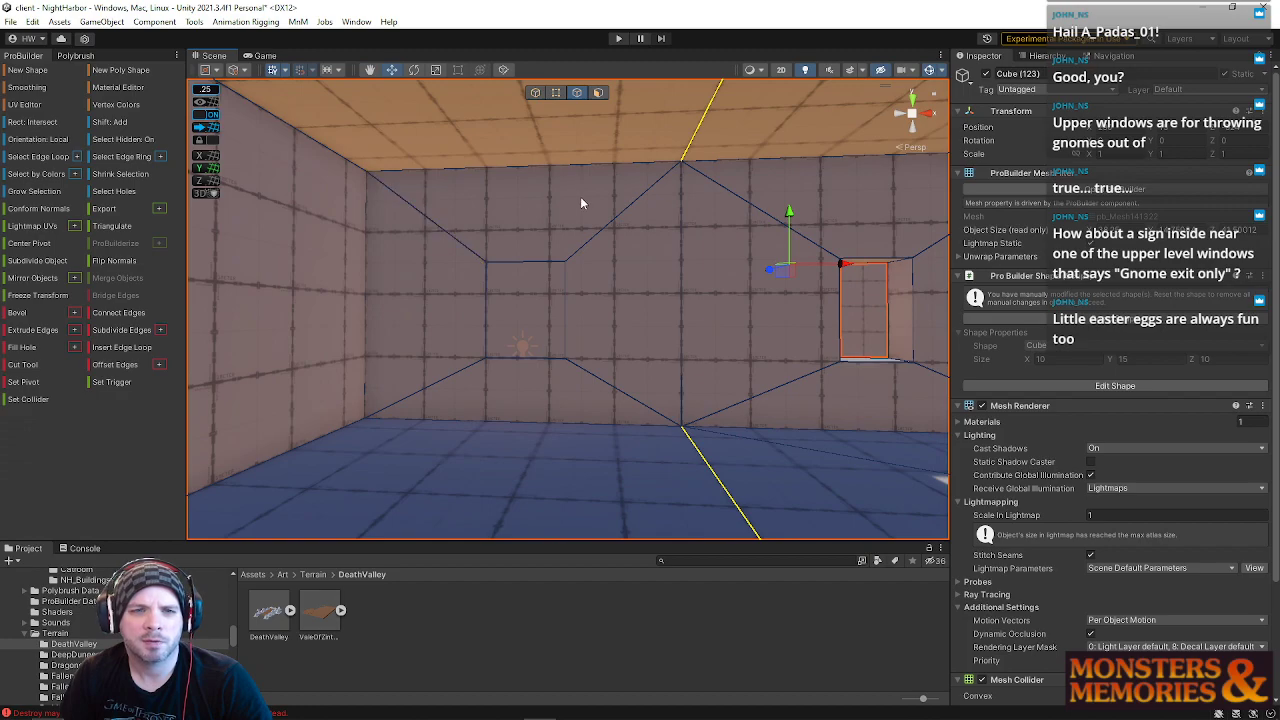
pyautogui.press('d')
pyautogui.moveTo(581, 198); pyautogui.dragTo(593, 199, button='right')
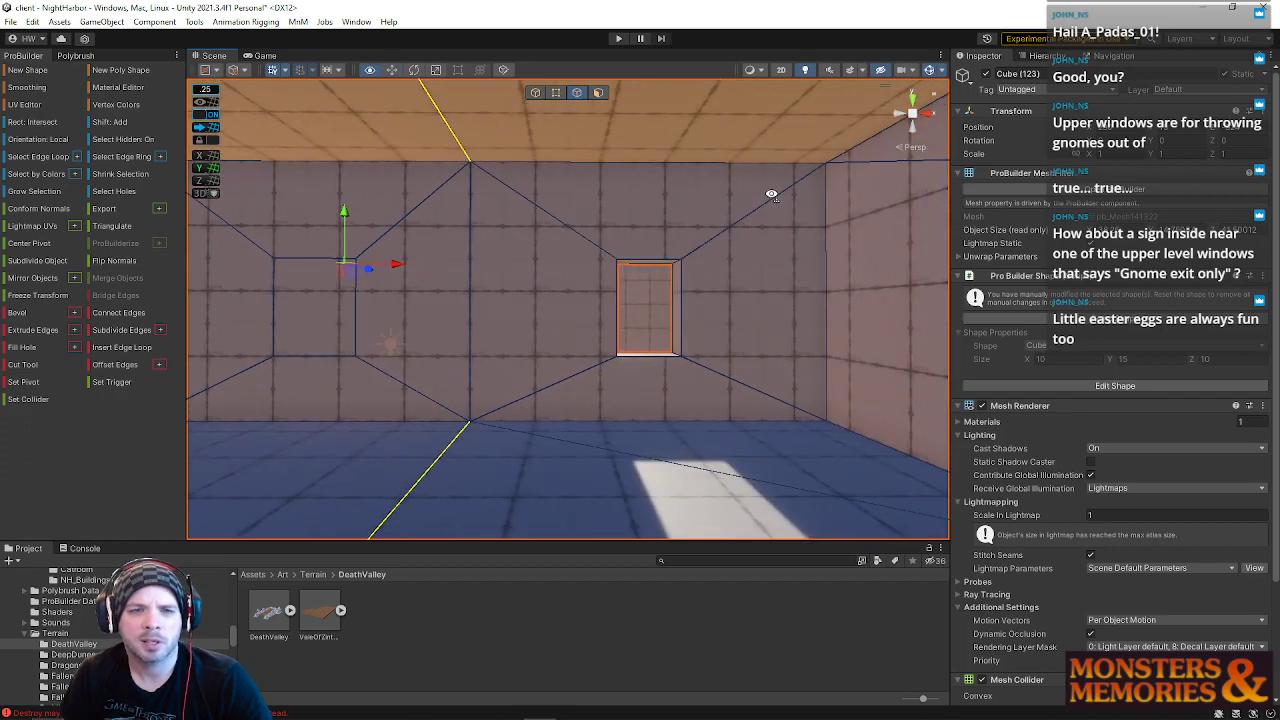
pyautogui.moveTo(771, 195); pyautogui.dragTo(771, 195, button='right')
pyautogui.moveTo(567, 403); pyautogui.dragTo(567, 403, button='right')
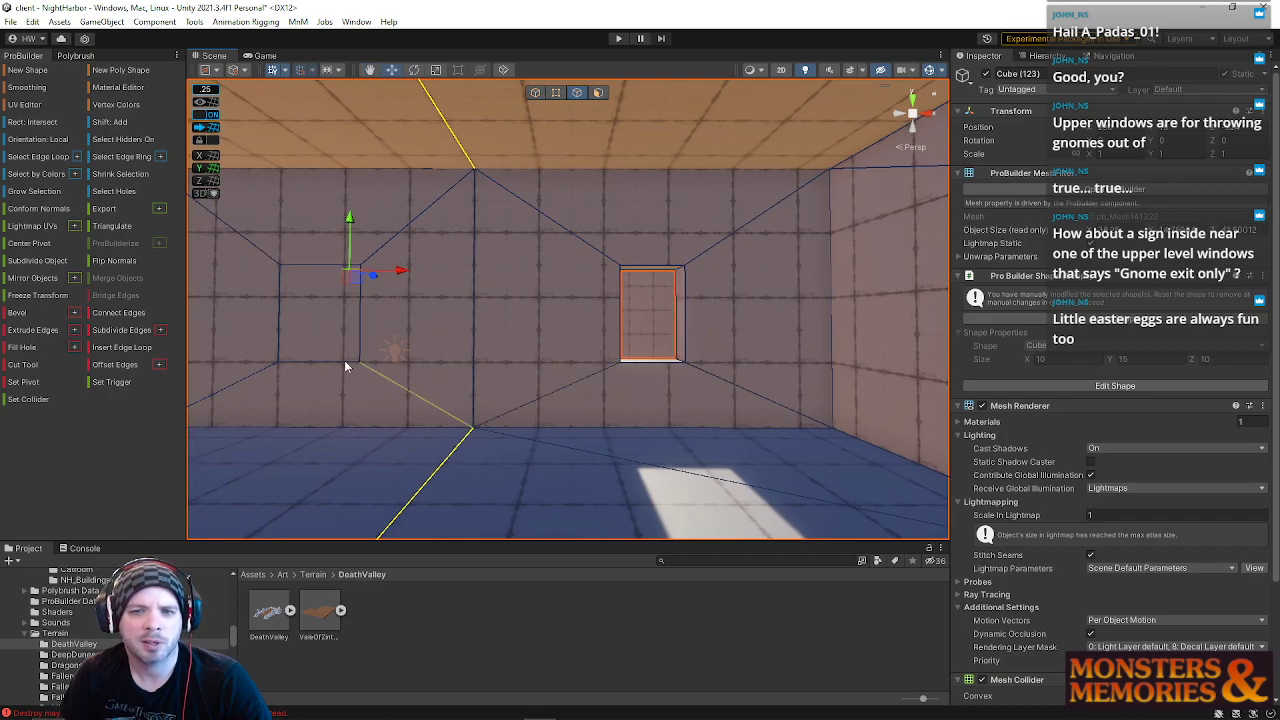
pyautogui.moveTo(400, 272); pyautogui.dragTo(428, 272)
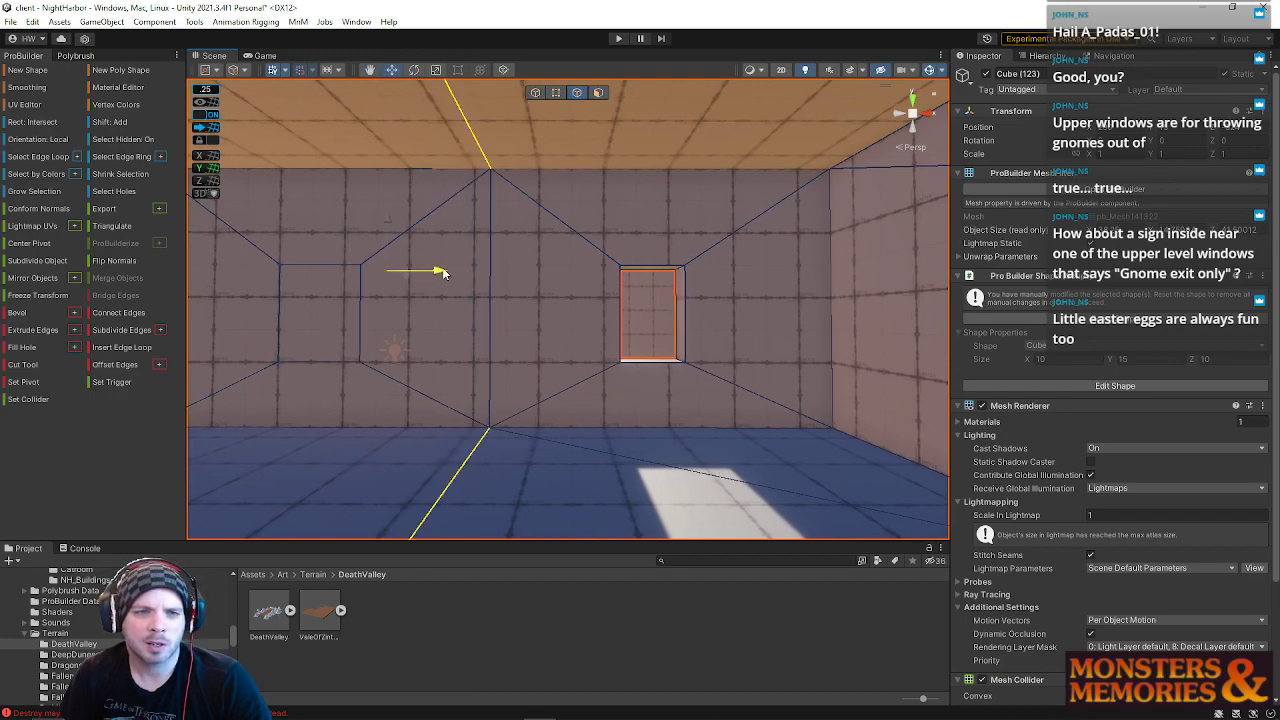
# Step: Move the side edge of the uncut window outline inward to narrow it, and select its wall face
pyautogui.press('a')
pyautogui.moveTo(523, 296); pyautogui.dragTo(586, 392, button='right')
pyautogui.press('w')
pyautogui.press('w')
pyautogui.press('s')
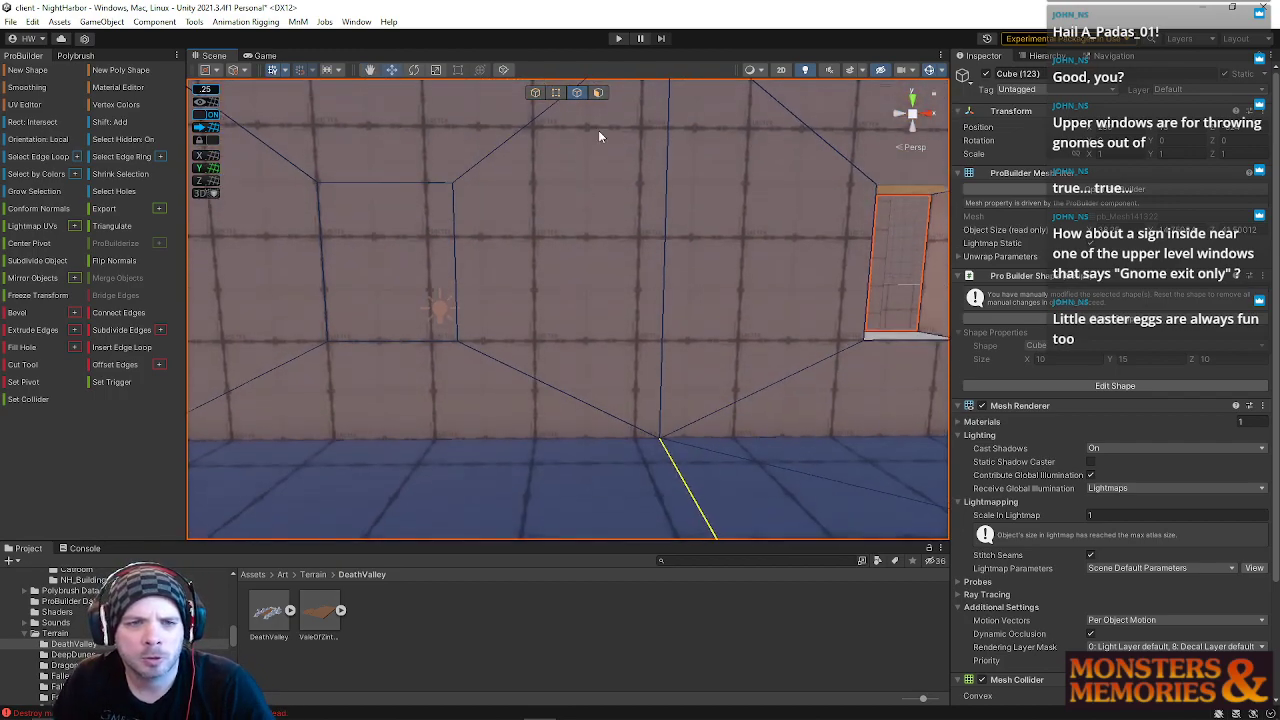
pyautogui.click(598, 92)
pyautogui.click(428, 245)
pyautogui.moveTo(428, 245); pyautogui.dragTo(469, 209, button='right')
pyautogui.press('a')
pyautogui.click(576, 93)
pyautogui.click(554, 270)
pyautogui.moveTo(590, 293); pyautogui.dragTo(583, 293)
pyautogui.click(598, 93)
pyautogui.click(467, 281)
pyautogui.click(500, 282)
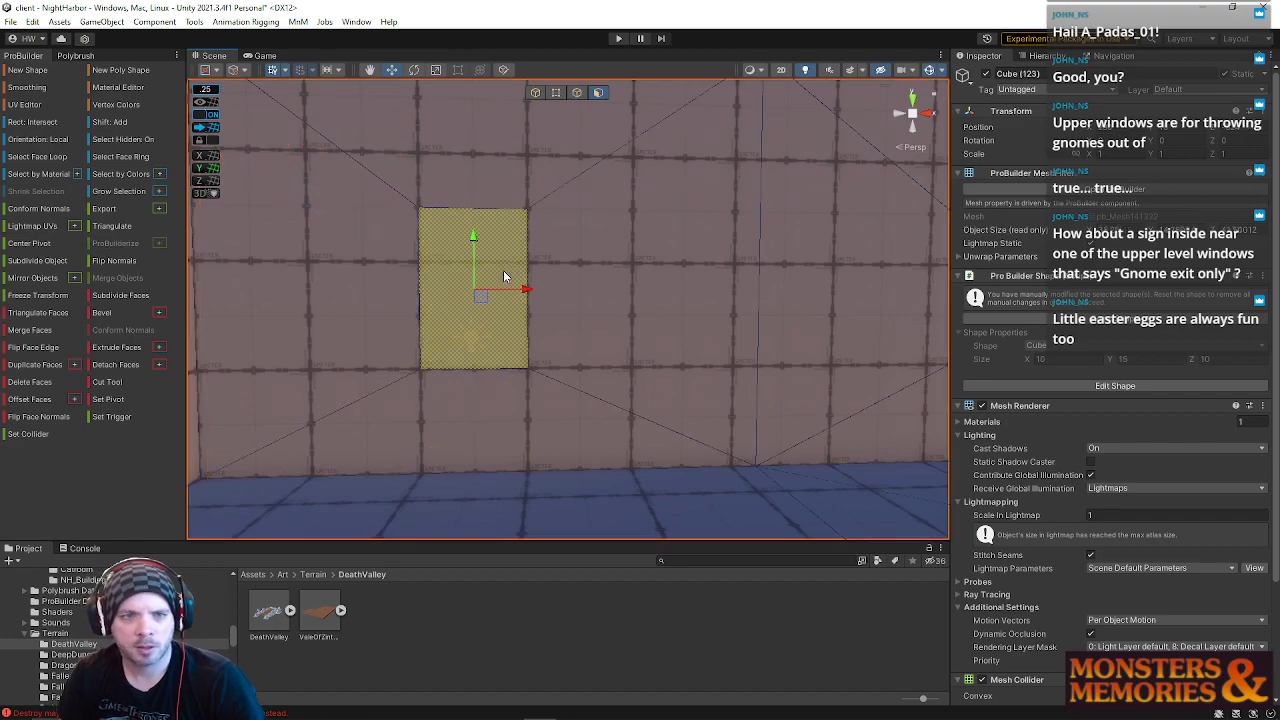
# Step: Slide the parapet's cross edge above the outer archway along X to the corner of the taller wall
pyautogui.moveTo(505, 283); pyautogui.dragTo(899, 306, button='right')
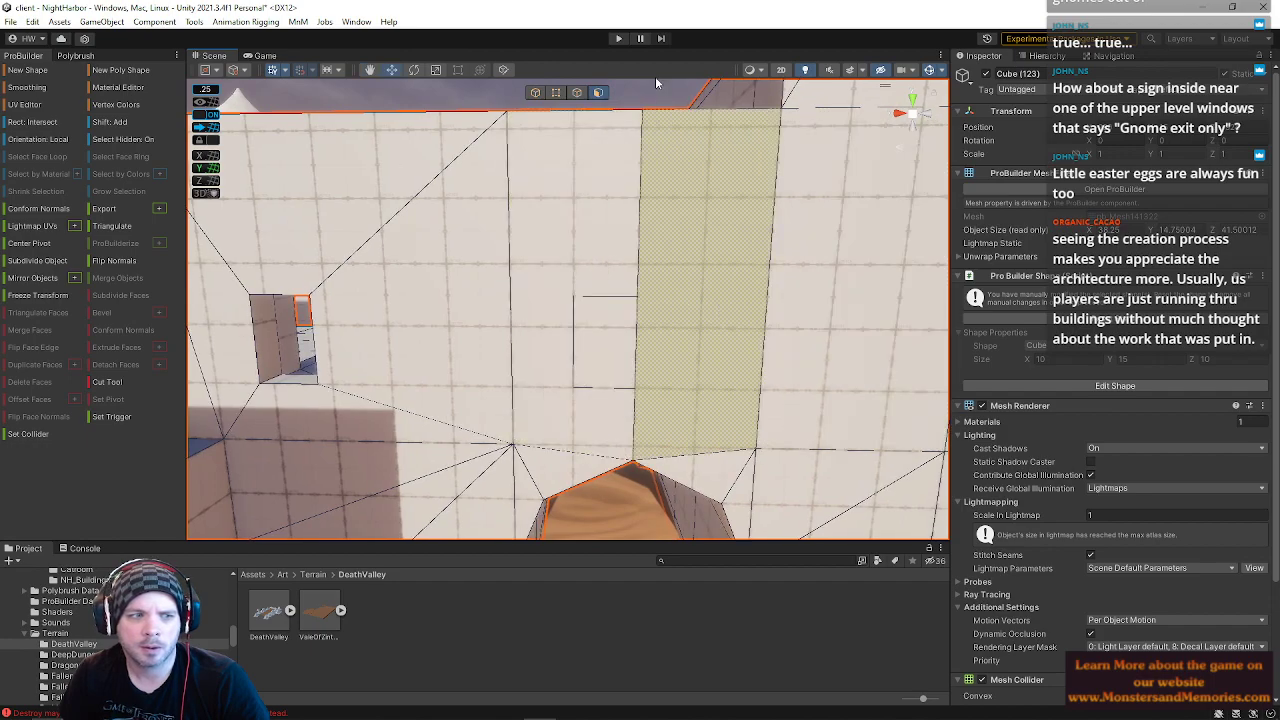
pyautogui.click(590, 102)
pyautogui.moveTo(598, 125); pyautogui.dragTo(645, 220, button='right')
pyautogui.click(645, 212)
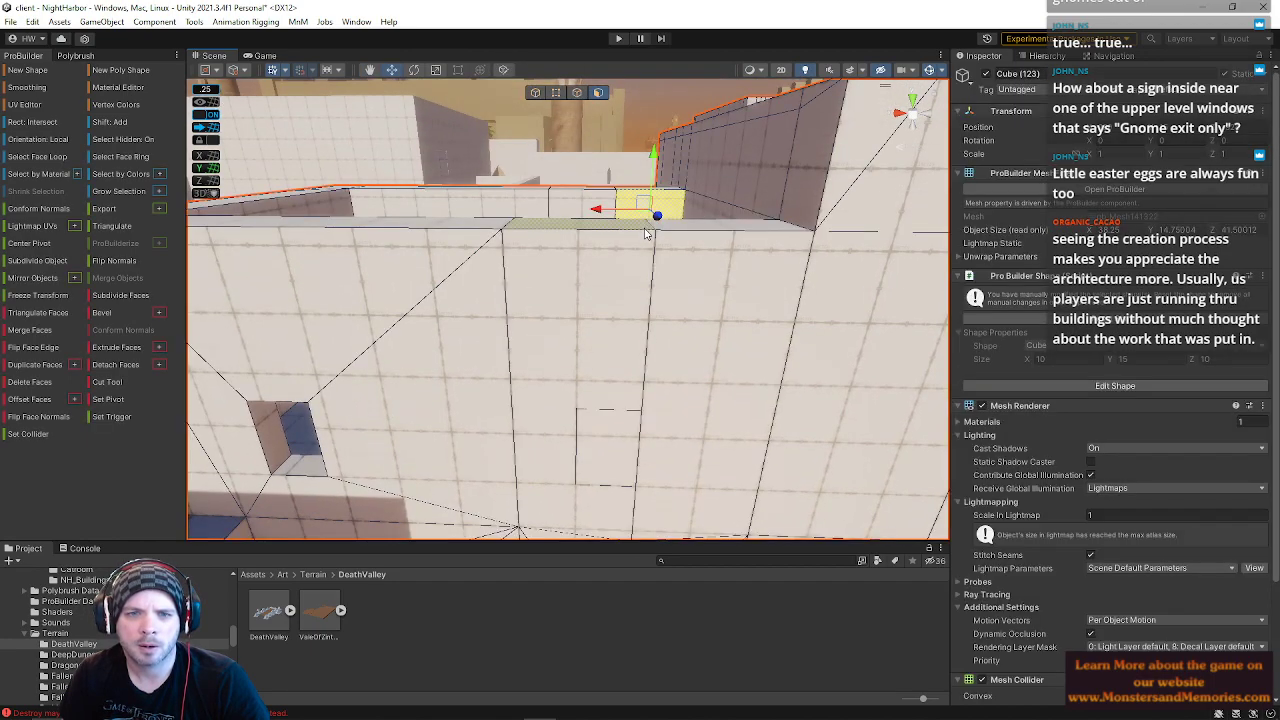
pyautogui.click(577, 92)
pyautogui.click(655, 227)
pyautogui.moveTo(657, 238); pyautogui.dragTo(660, 280, button='right')
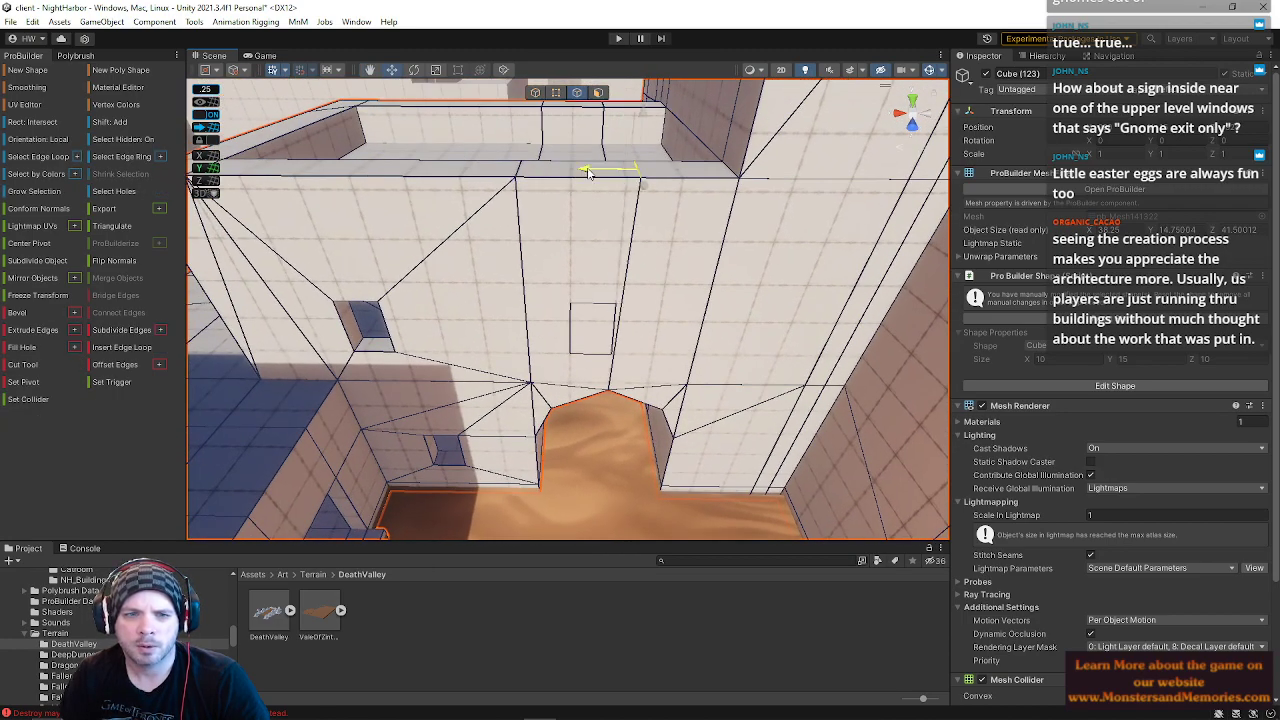
pyautogui.moveTo(620, 190); pyautogui.dragTo(672, 192)
# Step: Try to collapse the two vertices of the parapet's end edge at the taller wall's corner
pyautogui.moveTo(666, 143); pyautogui.dragTo(666, 240, button='right')
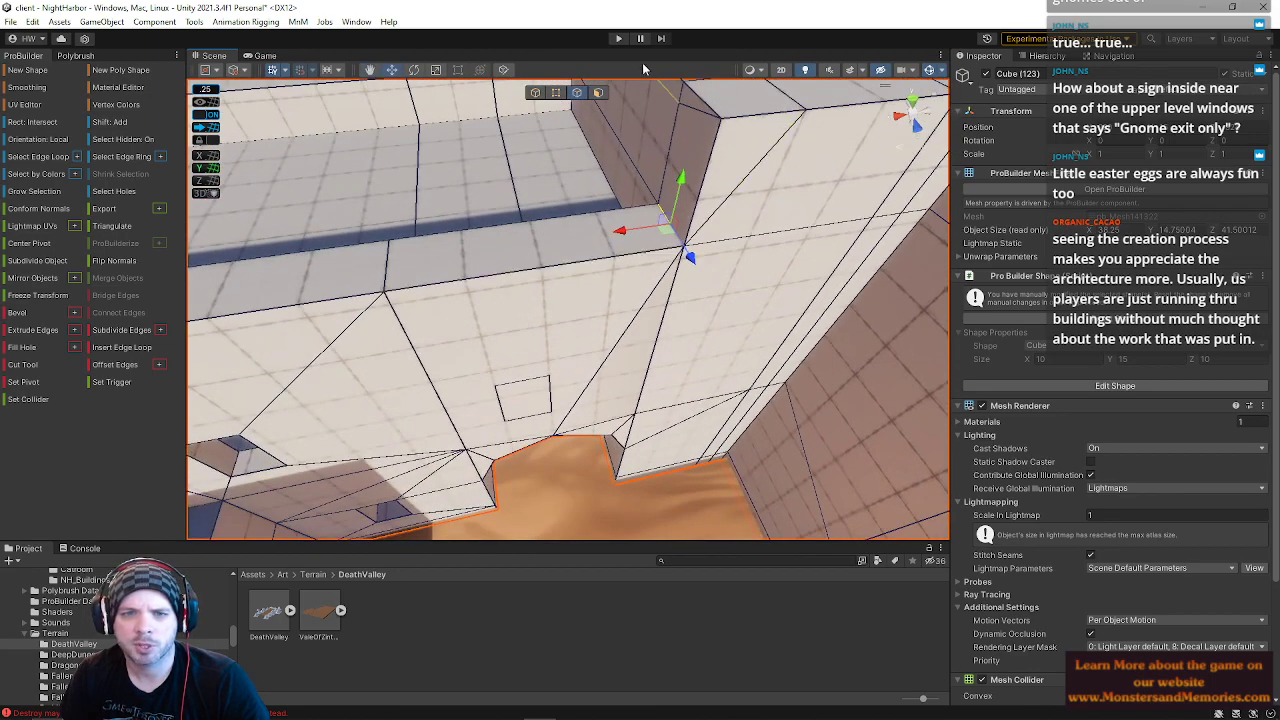
pyautogui.click(558, 93)
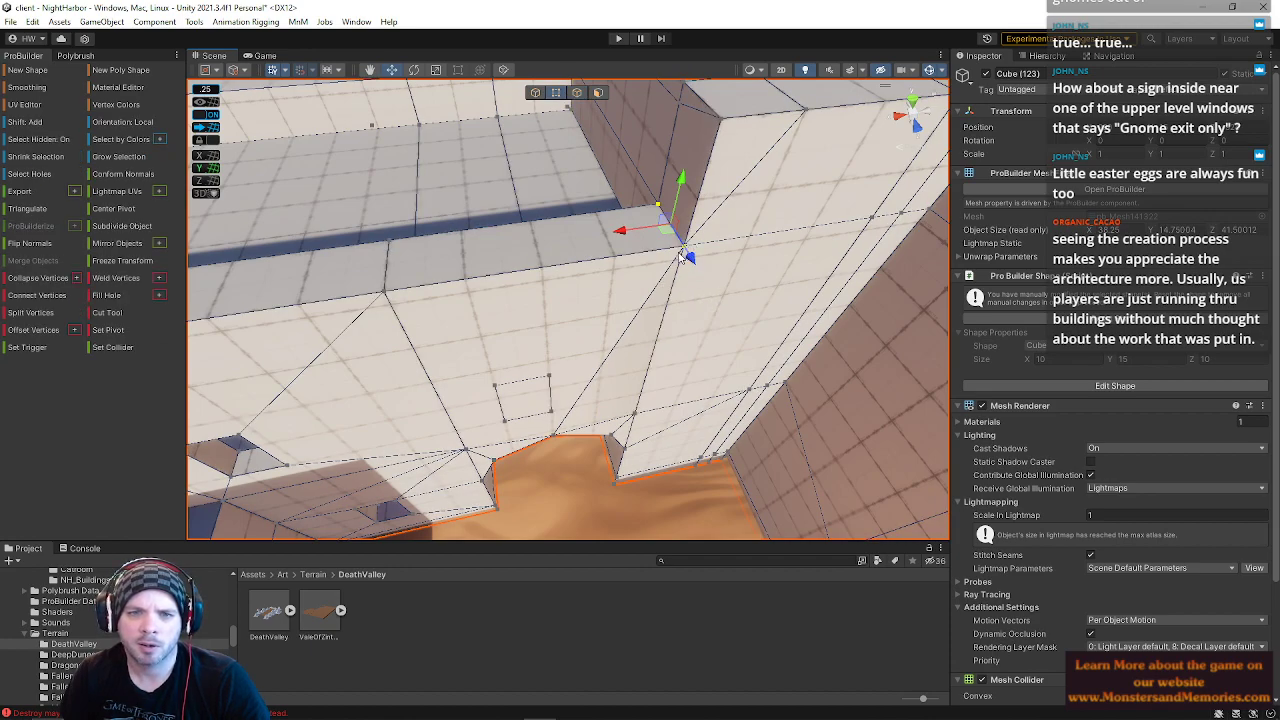
pyautogui.moveTo(682, 257); pyautogui.dragTo(646, 197)
pyautogui.click(619, 224)
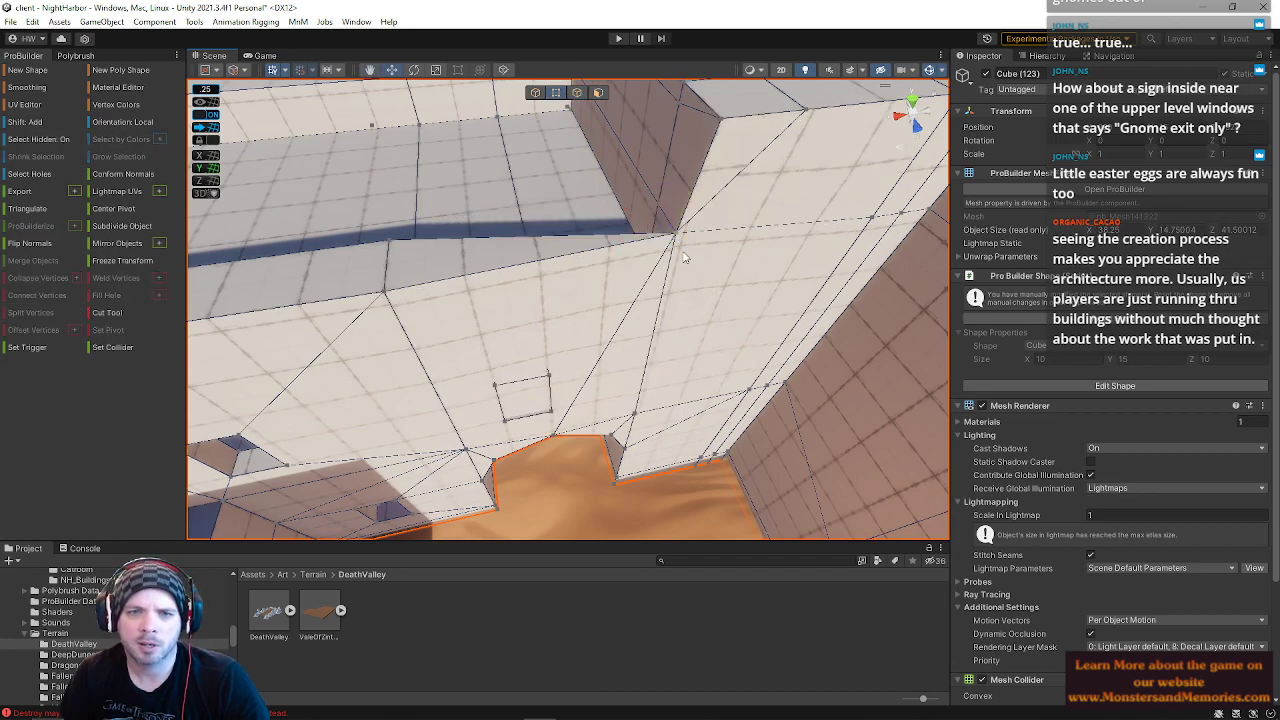
pyautogui.hotkey('ctrl', 'z')
pyautogui.hotkey('ctrl', 'z')
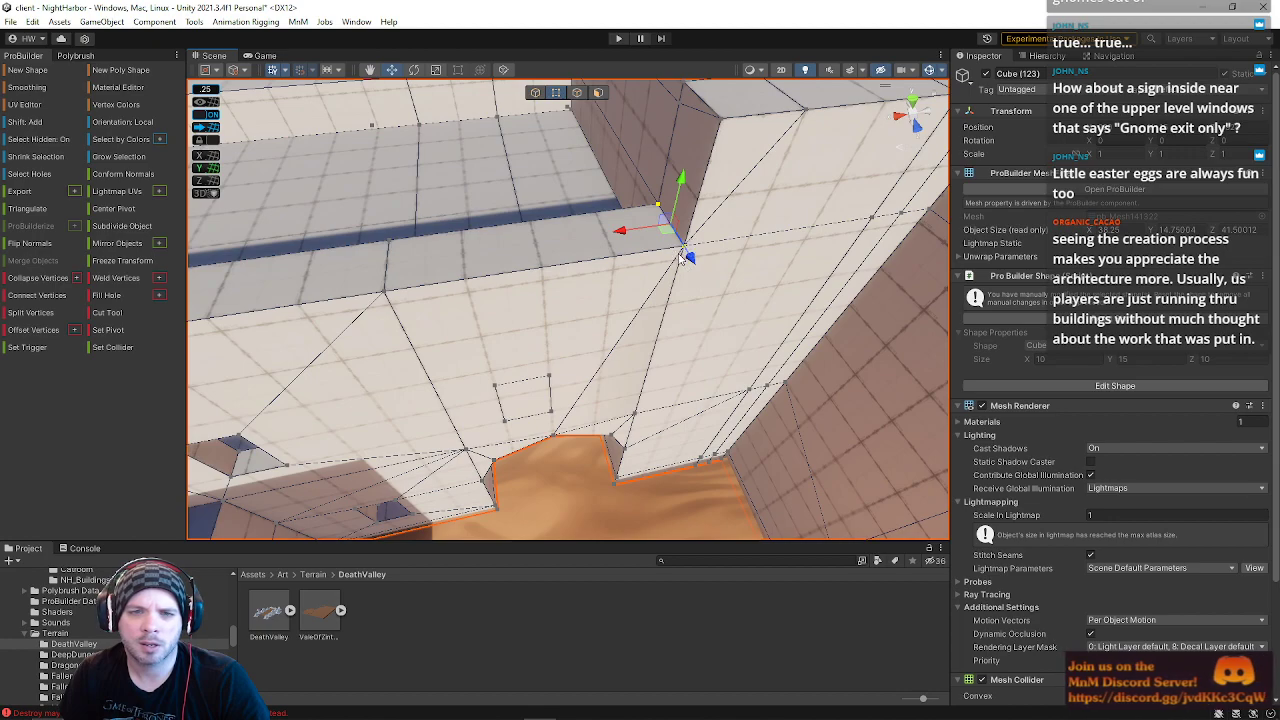
pyautogui.hotkey('ctrl', 'z')
pyautogui.hotkey('ctrl', 'y')
# Step: Try collapsing the vertices selected at the parapet's outer corner, and undo the collapse
pyautogui.keyDown('alt'); pyautogui.moveTo(609, 229); pyautogui.dragTo(740, 275); pyautogui.keyUp('alt')
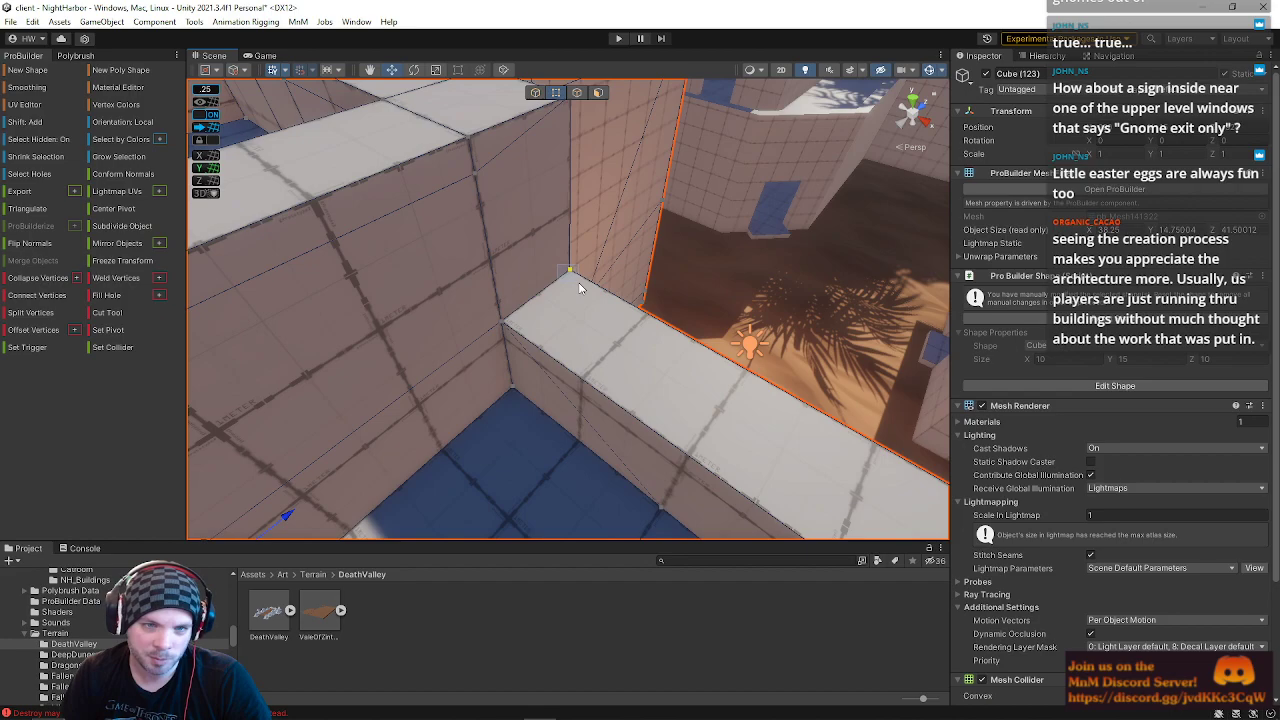
pyautogui.hotkey('alt', 'c')
pyautogui.keyDown('alt'); pyautogui.moveTo(507, 320); pyautogui.dragTo(538, 353); pyautogui.keyUp('alt')
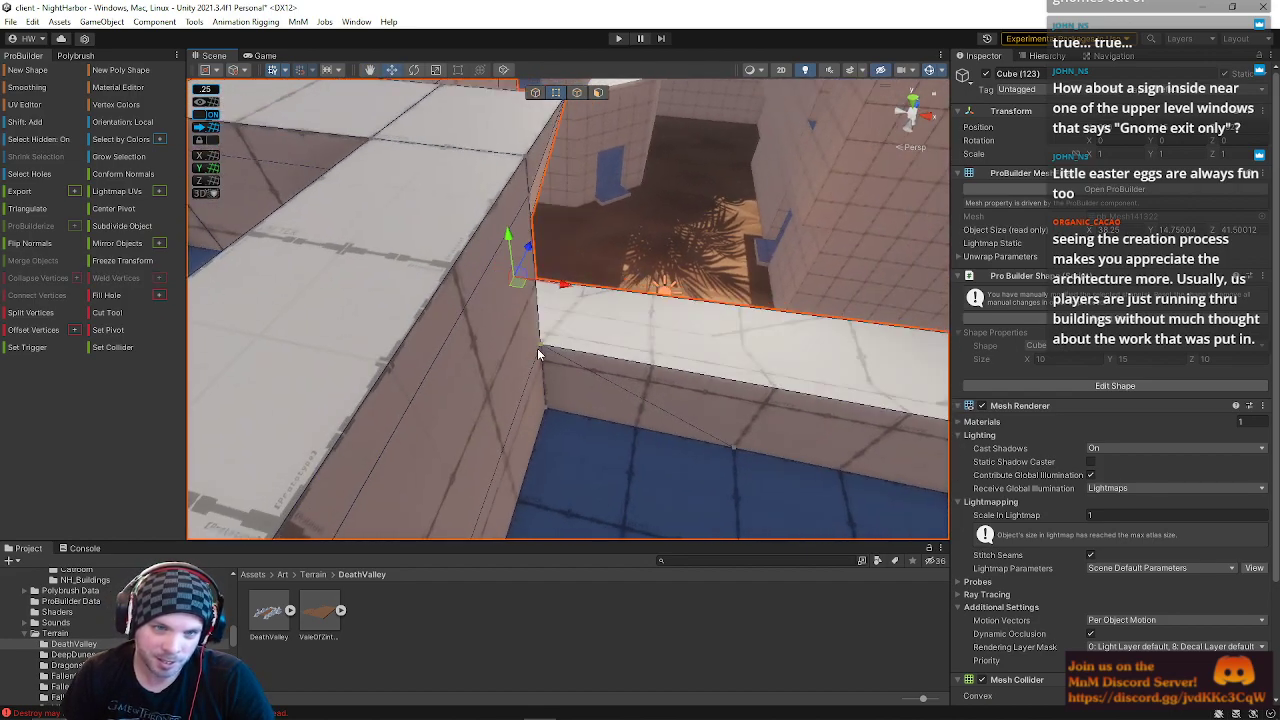
pyautogui.hotkey('ctrl', 'z')
pyautogui.hotkey('ctrl', 'z')
pyautogui.hotkey('ctrl', 'z')
pyautogui.hotkey('ctrl', 'z')
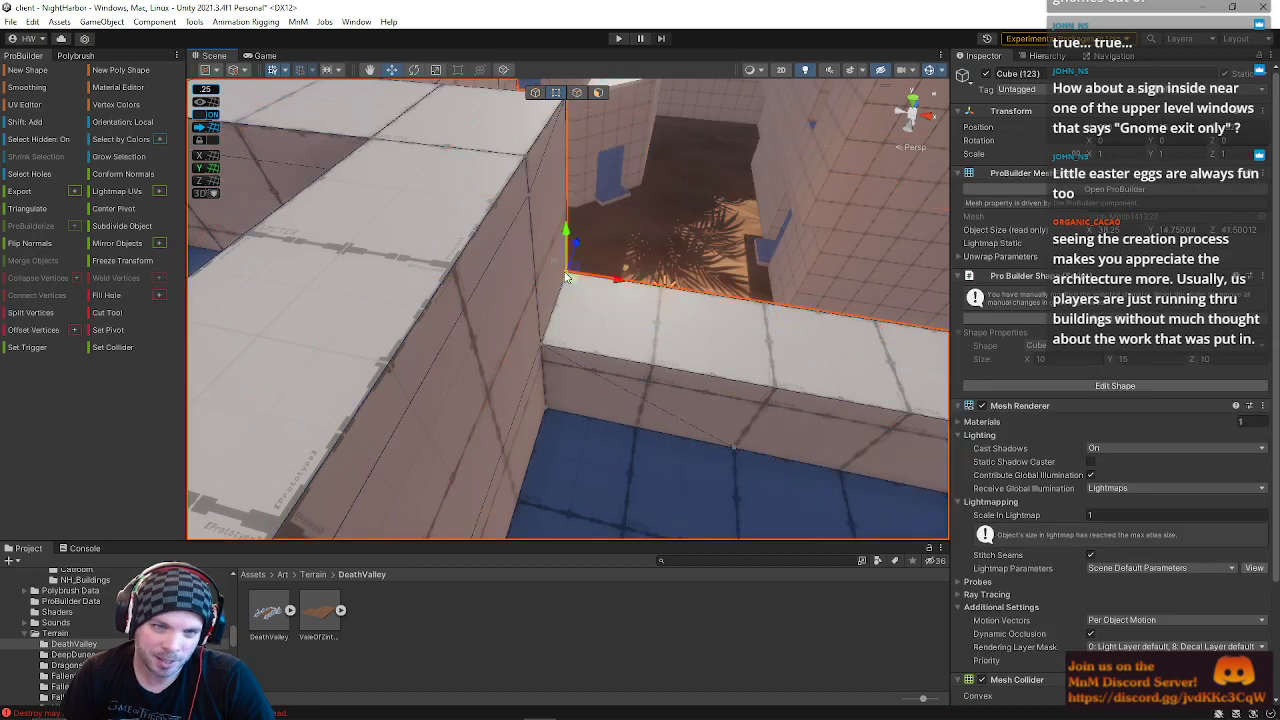
# Step: Examine the parapet's inner corner and the outer wall with the uncut window outline above the archway
pyautogui.click(544, 350)
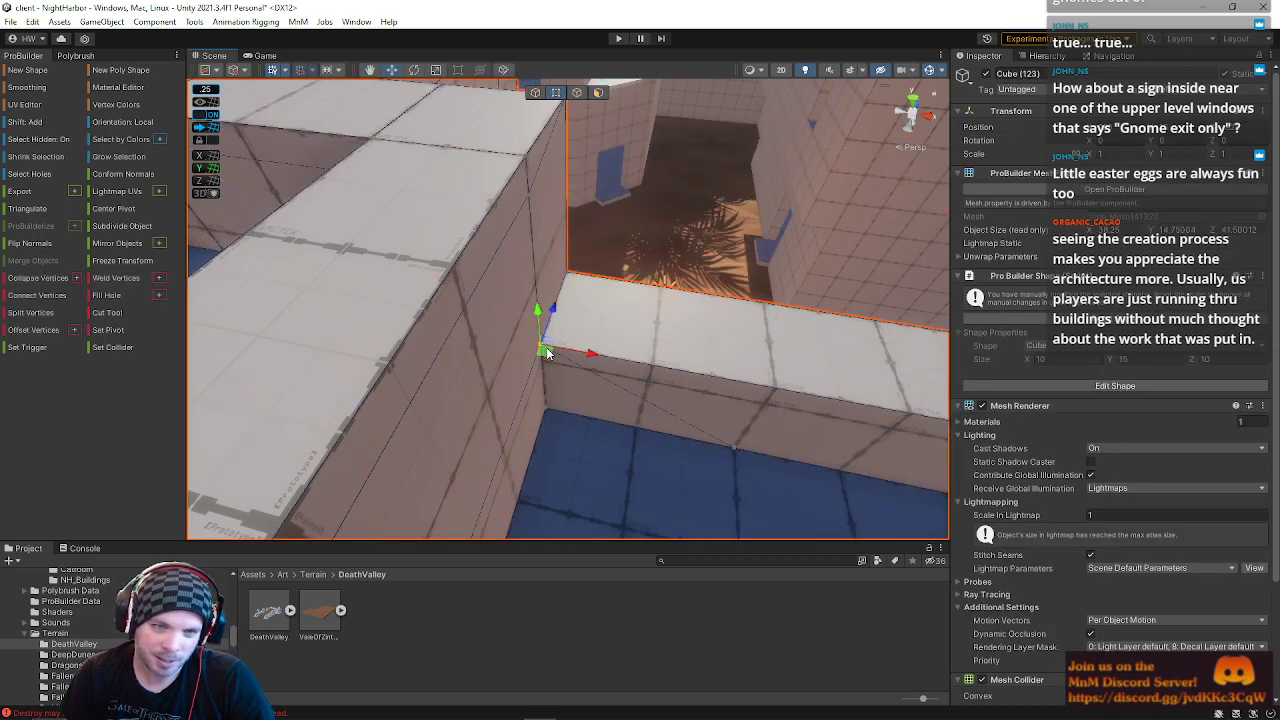
pyautogui.keyDown('alt'); pyautogui.moveTo(611, 362); pyautogui.dragTo(640, 297); pyautogui.keyUp('alt')
pyautogui.moveTo(640, 297); pyautogui.dragTo(617, 273, button='right')
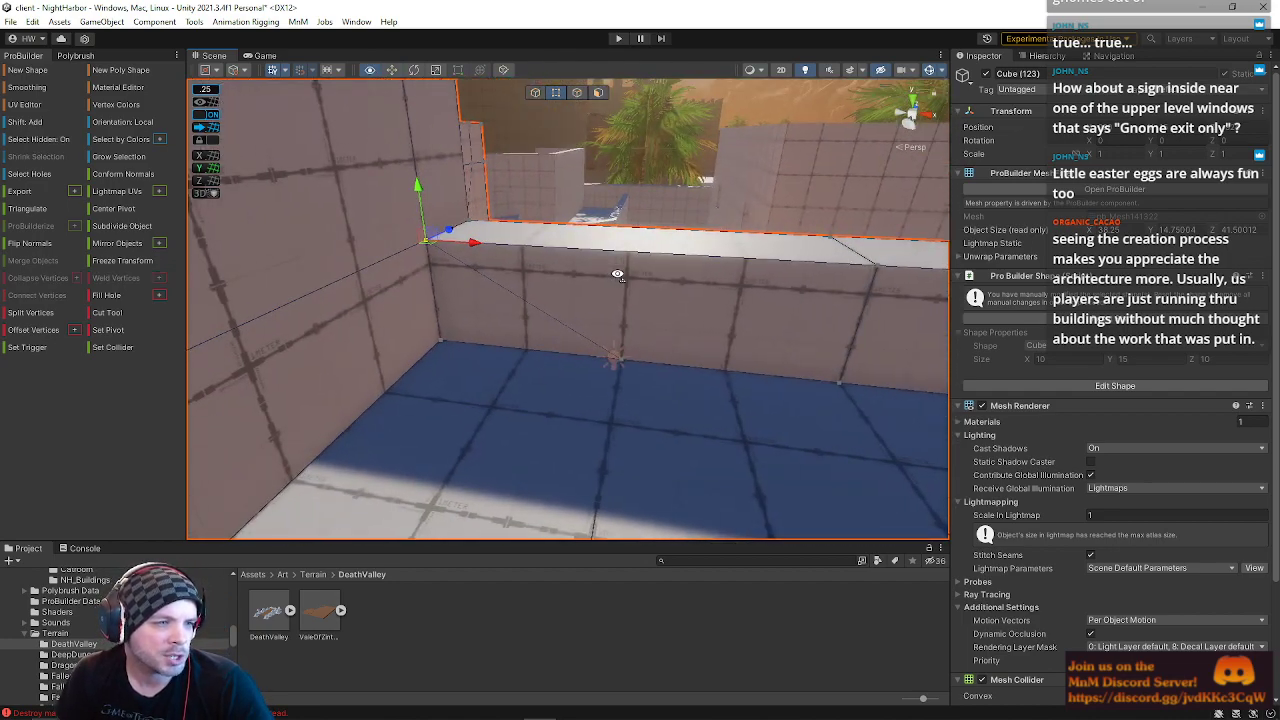
pyautogui.moveTo(617, 274); pyautogui.dragTo(614, 236, button='right')
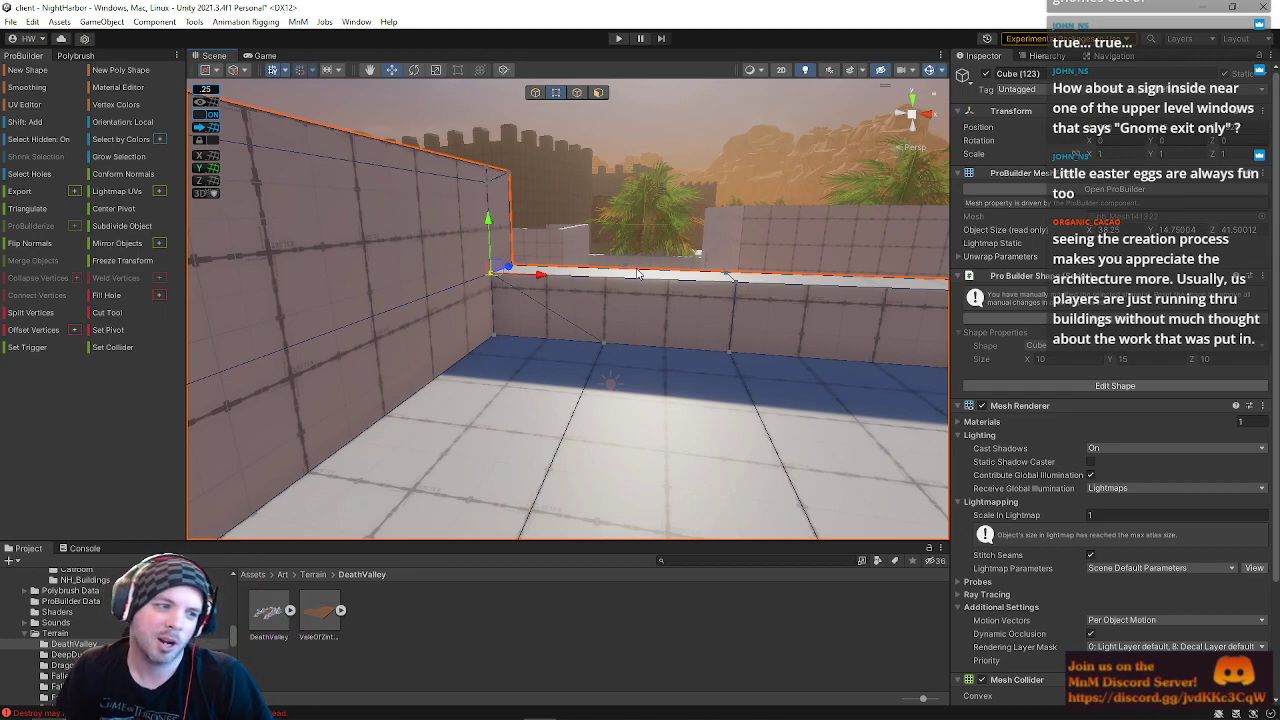
pyautogui.moveTo(665, 123)
pyautogui.mouseDown(button='right')
pyautogui.moveTo(495, 163)
pyautogui.moveTo(410, 155)
pyautogui.moveTo(703, 131)
pyautogui.moveTo(225, 127)
pyautogui.moveTo(69, 134)
pyautogui.moveTo(18, 158)
pyautogui.mouseUp(button='right')
pyautogui.press('s')
pyautogui.press('e')
pyautogui.press('q')
pyautogui.press('w')
pyautogui.press('s')
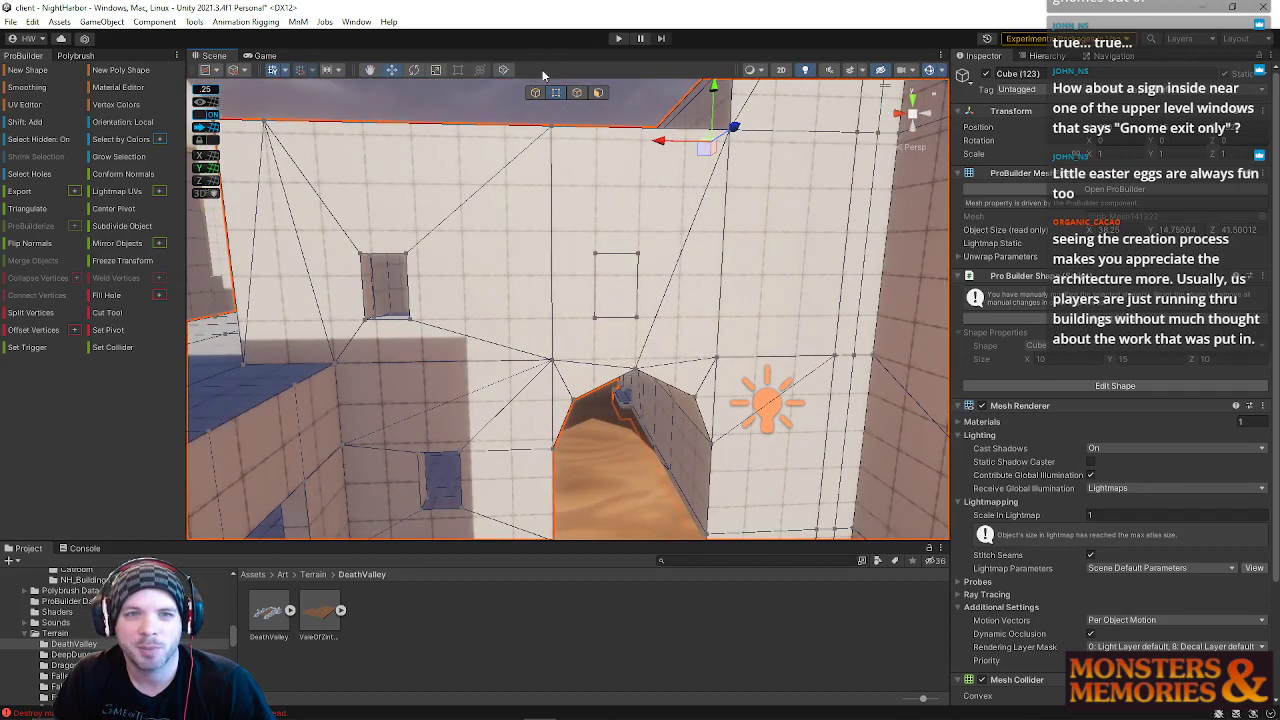
# Step: Slide the wall's vertical edge above the archway along X to line up with the side of the uncut window outline
pyautogui.click(599, 92)
pyautogui.click(630, 248)
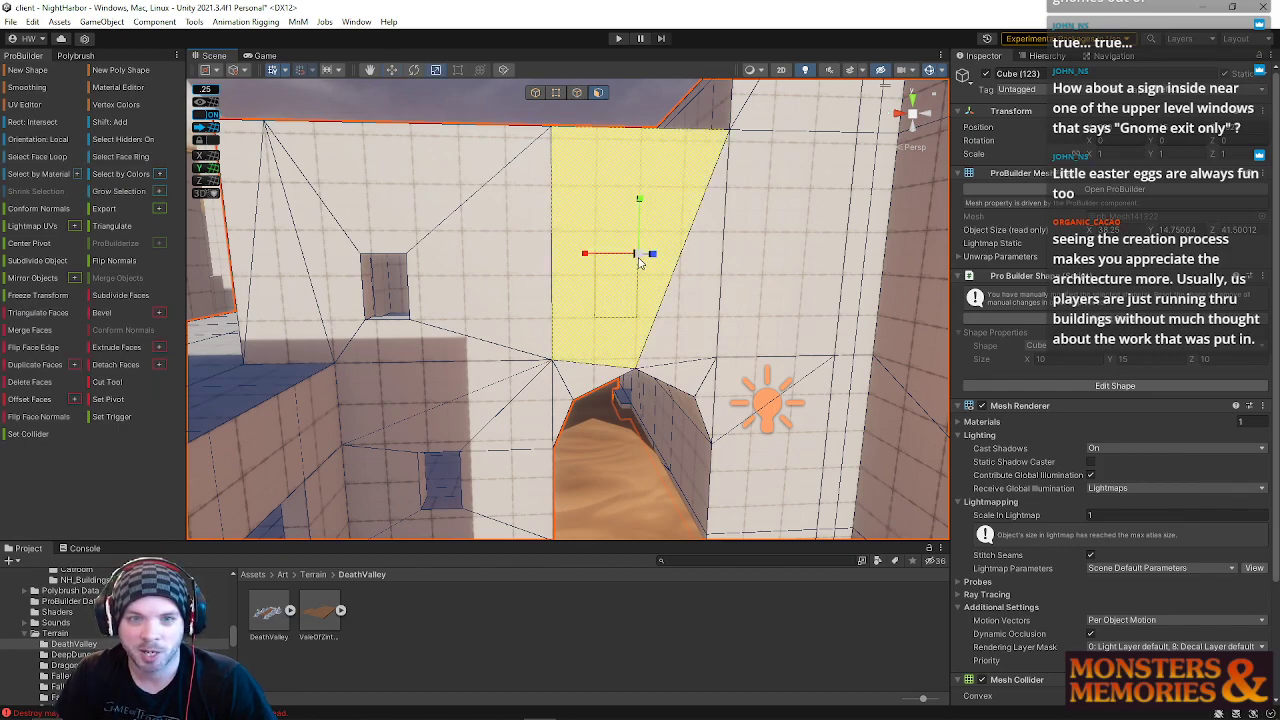
pyautogui.click(577, 93)
pyautogui.moveTo(627, 329); pyautogui.dragTo(637, 289, button='middle')
pyautogui.scroll(6, 637, 289)
pyautogui.click(609, 230)
pyautogui.moveTo(604, 222); pyautogui.dragTo(586, 255, button='middle')
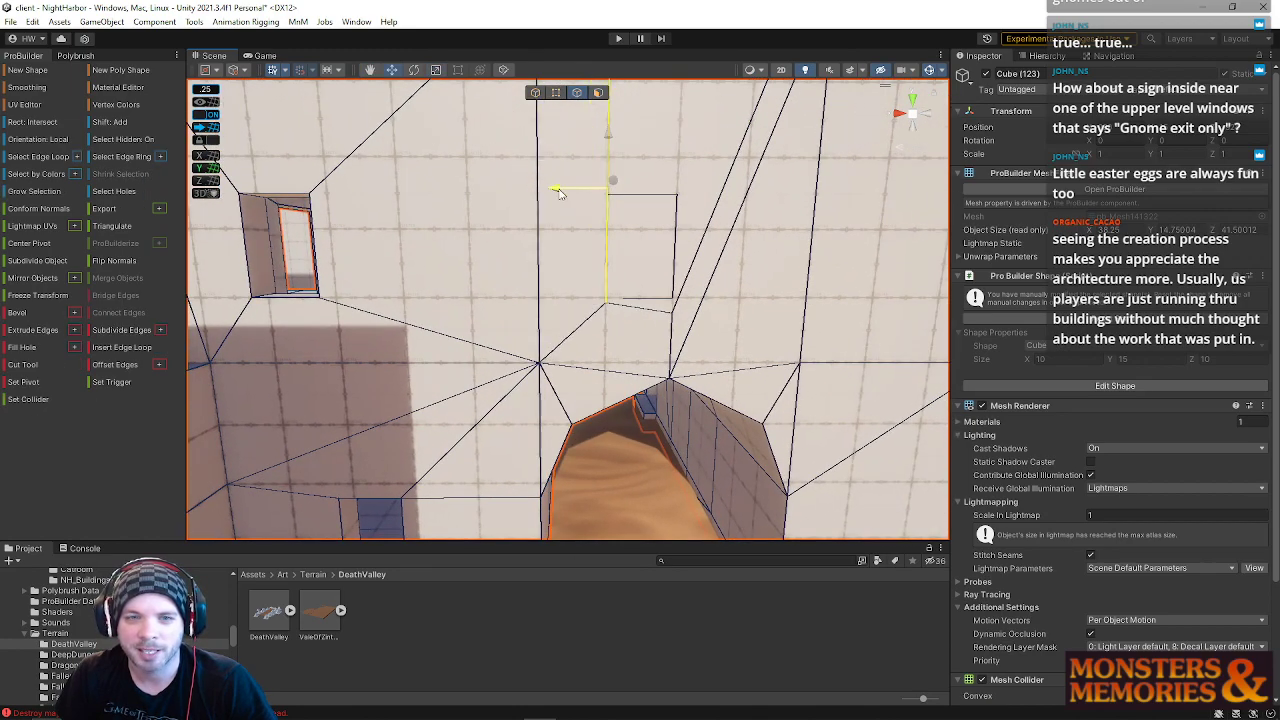
# Step: Move the surrounding wall vertices along X and Y onto the corners of the window outline
pyautogui.click(556, 92)
pyautogui.click(611, 310)
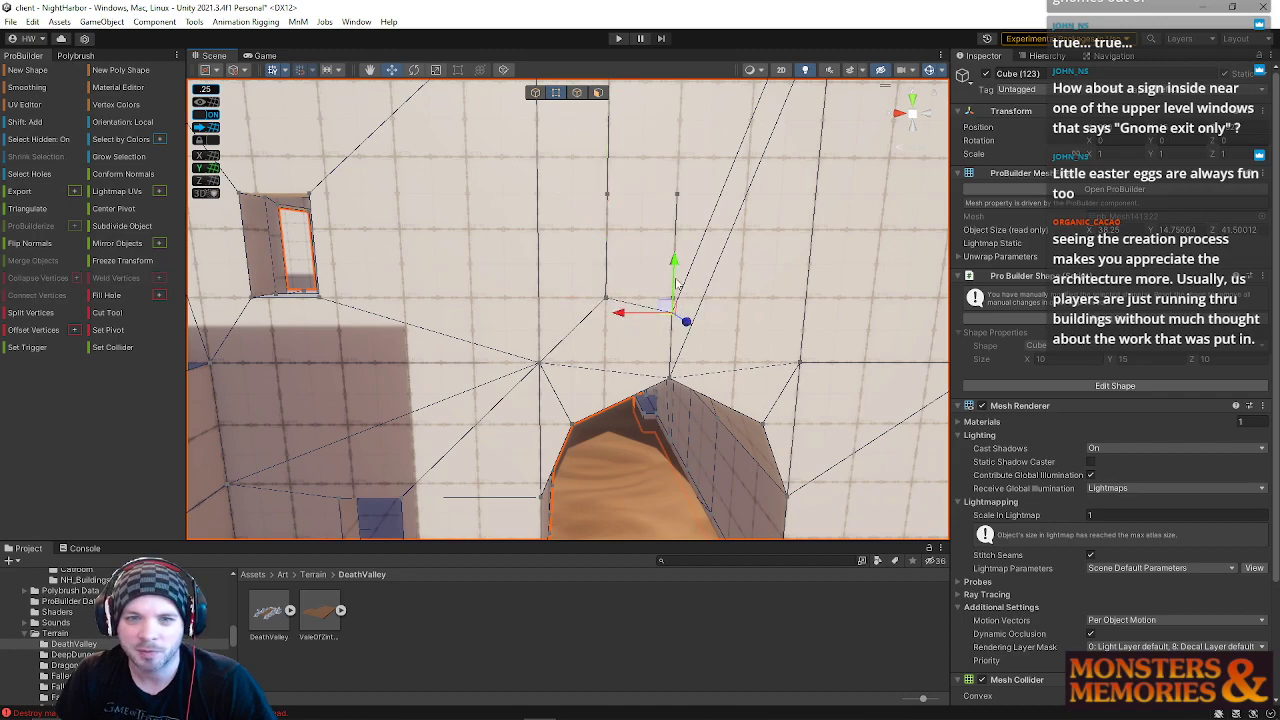
pyautogui.moveTo(675, 285); pyautogui.dragTo(677, 200, button='right')
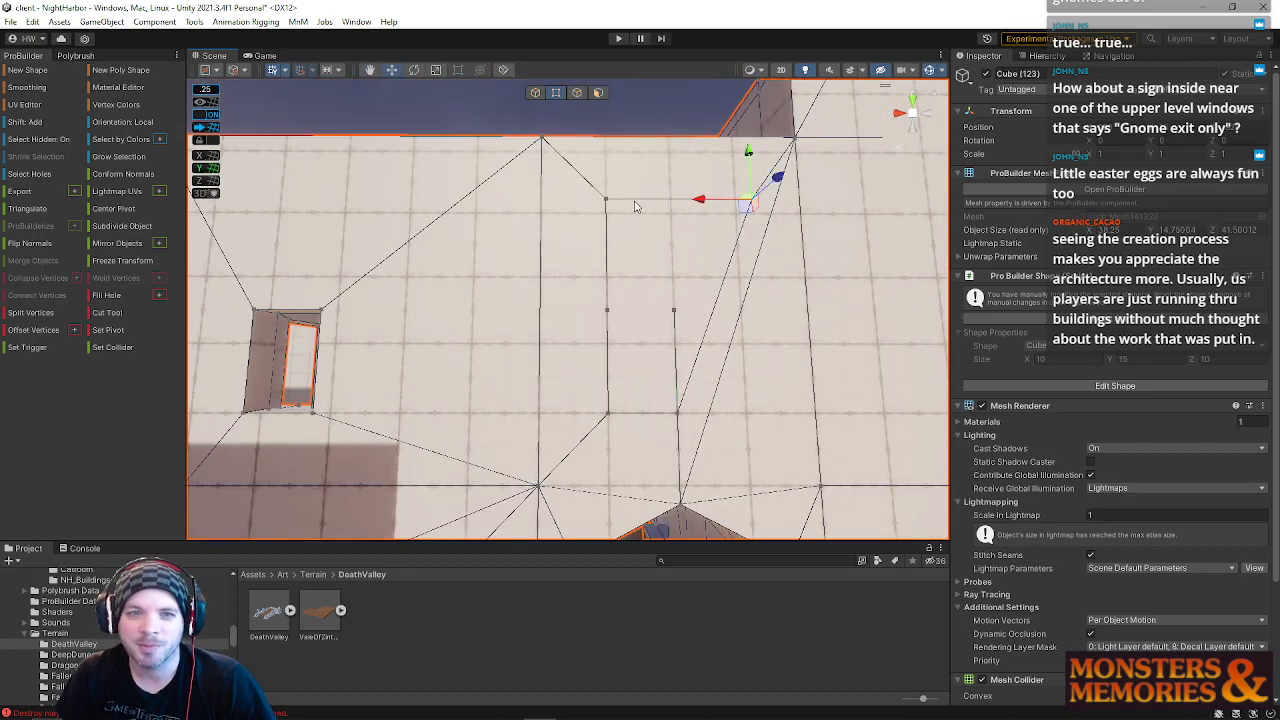
pyautogui.moveTo(605, 152)
pyautogui.mouseDown()
pyautogui.moveTo(712, 233)
pyautogui.moveTo(631, 203)
pyautogui.mouseUp()
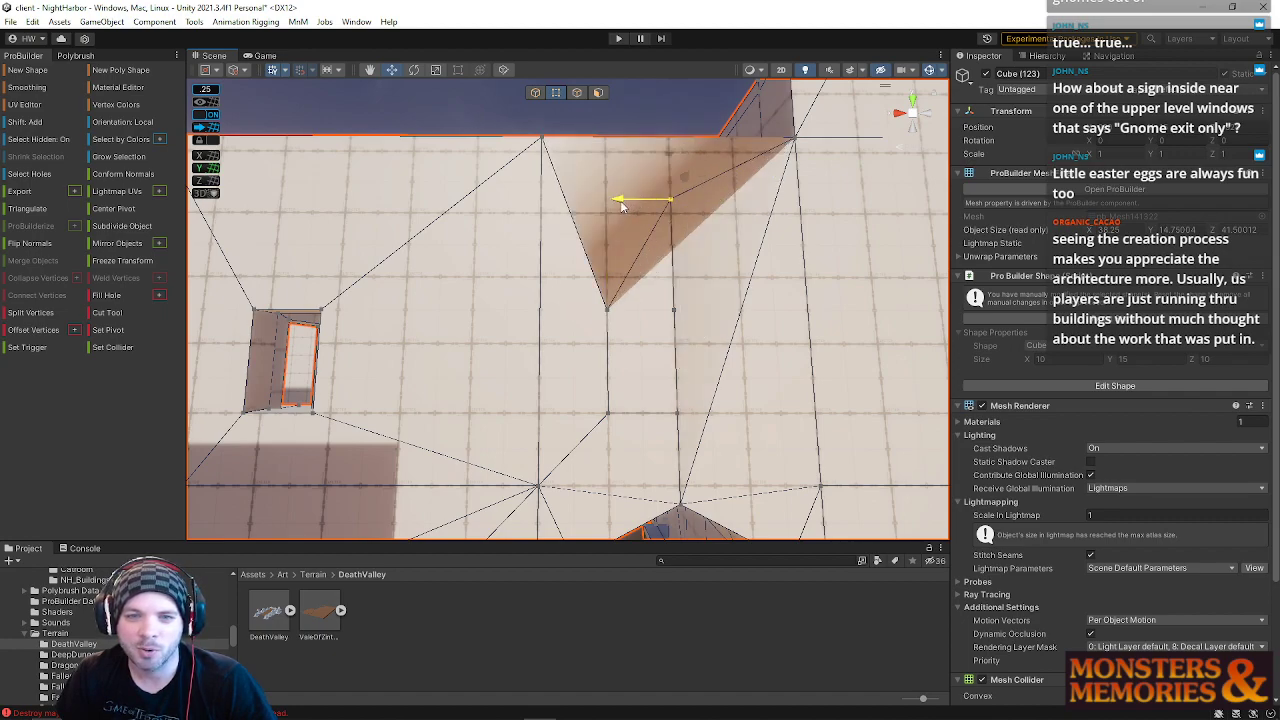
pyautogui.moveTo(670, 157); pyautogui.dragTo(680, 266)
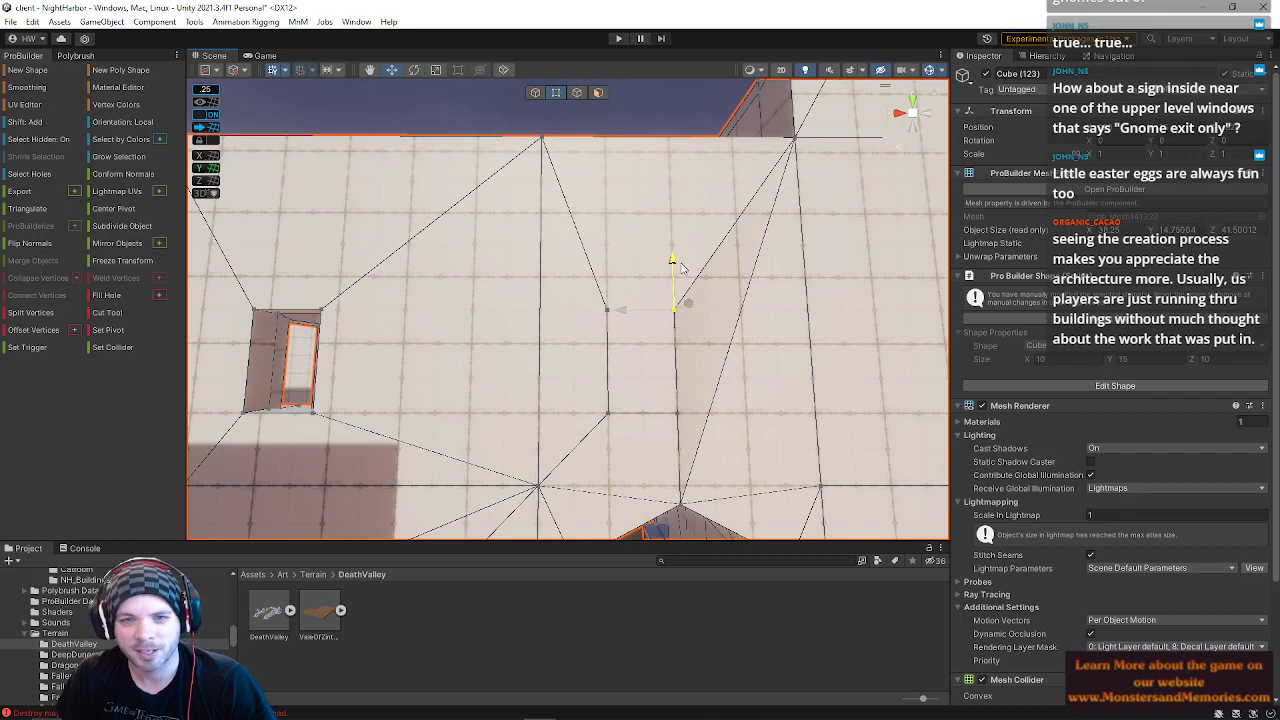
# Step: Delete the face inside the window outline above the archway to open the window
pyautogui.click(598, 92)
pyautogui.click(624, 355)
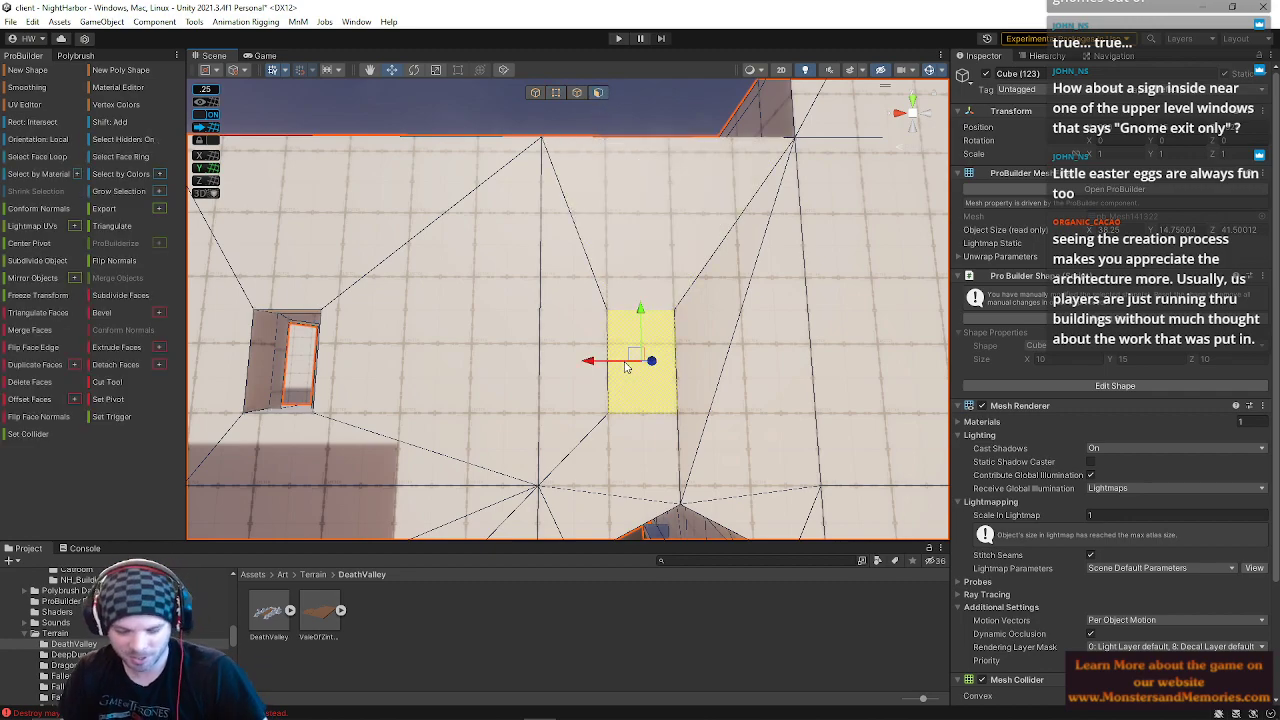
pyautogui.press('Delete')
pyautogui.moveTo(625, 367); pyautogui.dragTo(1268, 360, button='right')
pyautogui.press('w')
pyautogui.press('a')
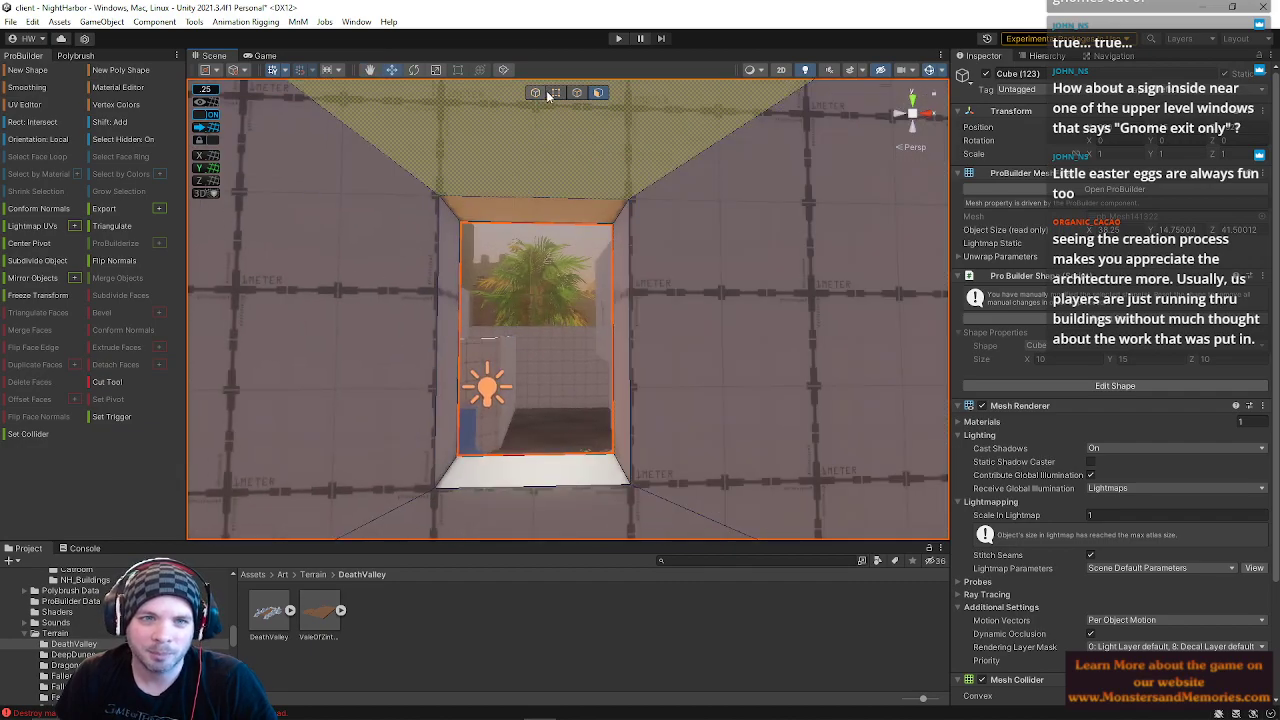
# Step: Check the corner vertices of the new window opening and view the finished wall in object mode
pyautogui.click(555, 92)
pyautogui.click(626, 236)
pyautogui.click(621, 467)
pyautogui.keyDown('shift'); pyautogui.click(455, 454); pyautogui.keyUp('shift')
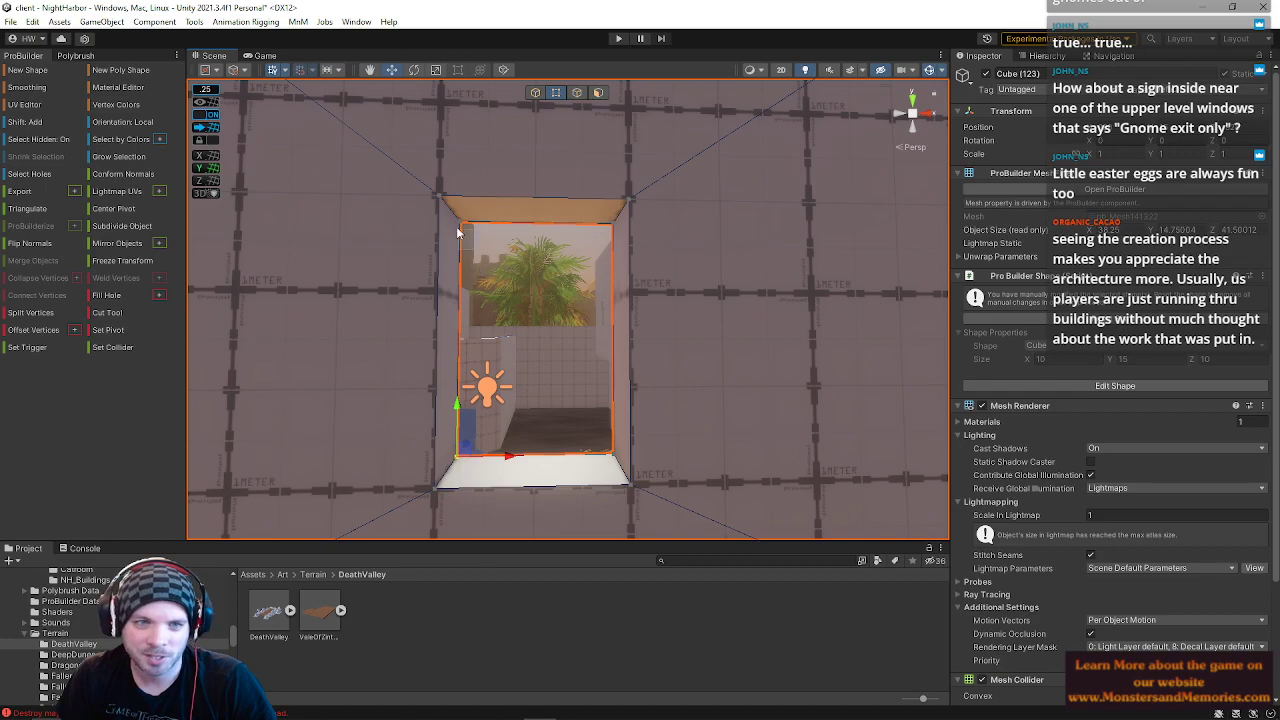
pyautogui.moveTo(514, 273); pyautogui.dragTo(70, 243, button='right')
pyautogui.click(535, 92)
pyautogui.click(498, 128)
pyautogui.moveTo(498, 128); pyautogui.dragTo(686, 254, button='right')
pyautogui.click(687, 254)
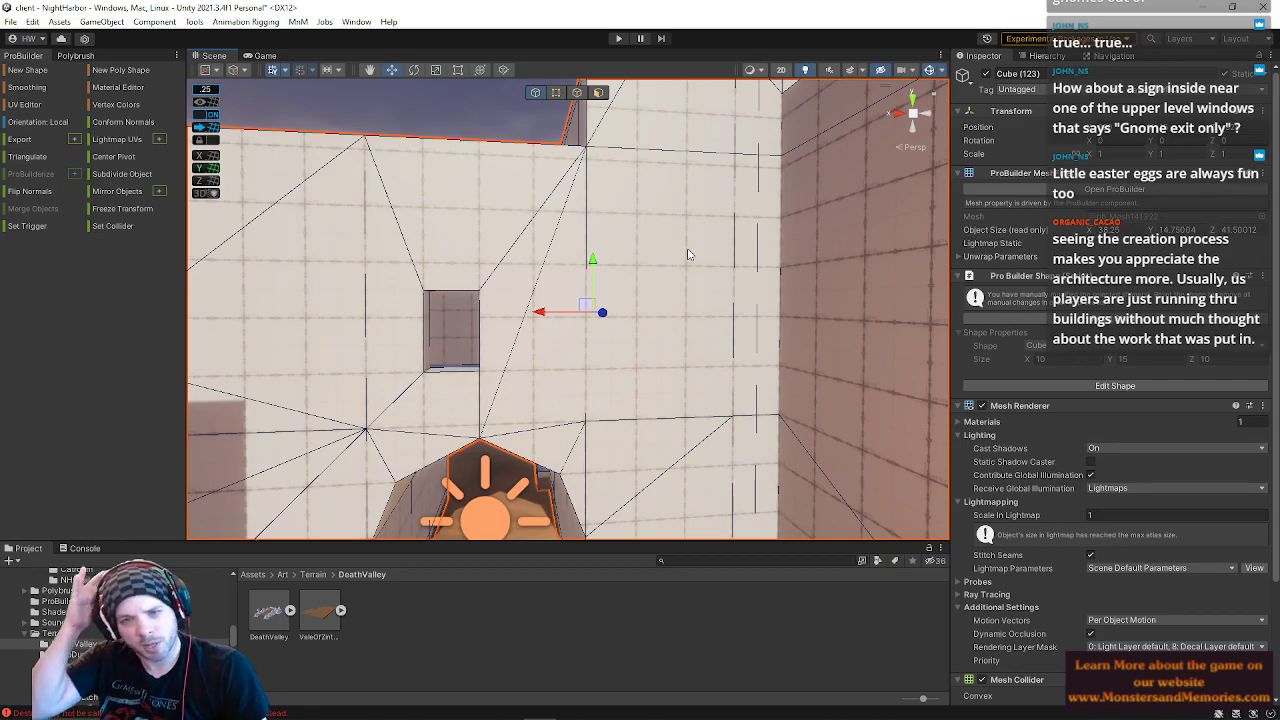
# Step: Slide the taller wall's vertical edge segments beside the archway along X onto the neighbouring vertical edge line
pyautogui.moveTo(743, 180); pyautogui.dragTo(700, 300, button='right')
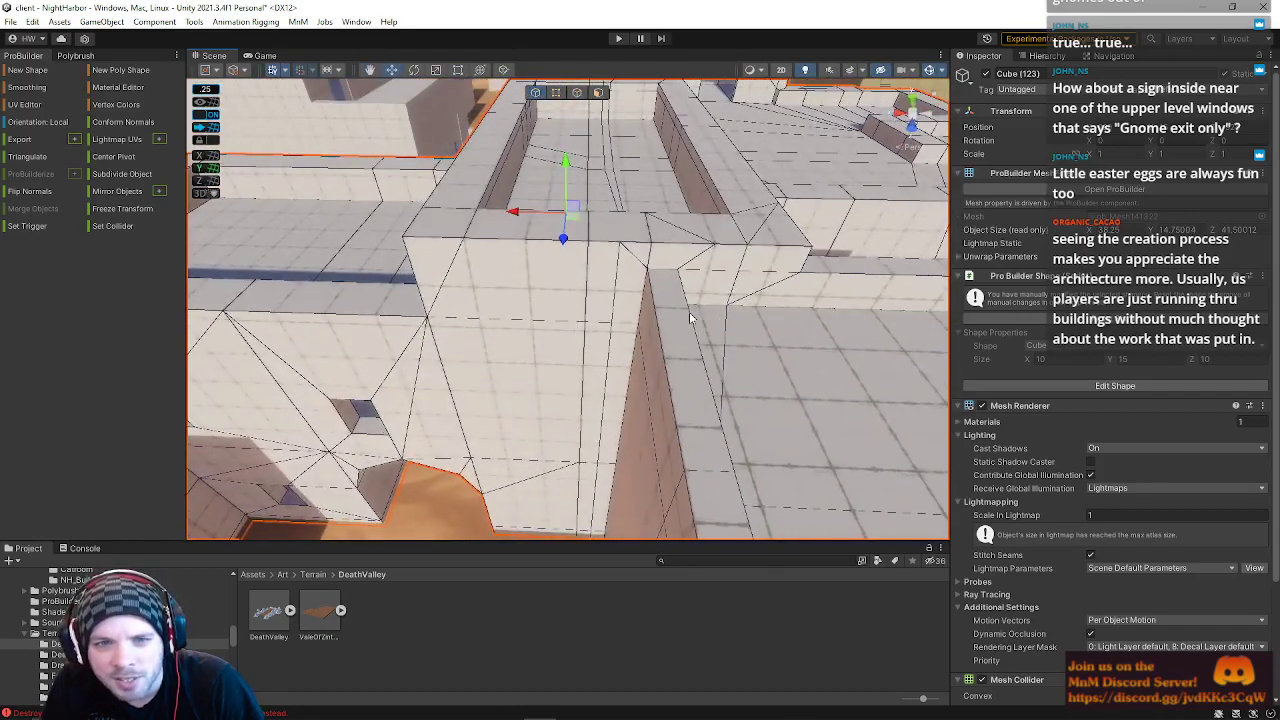
pyautogui.scroll(3, 620, 180)
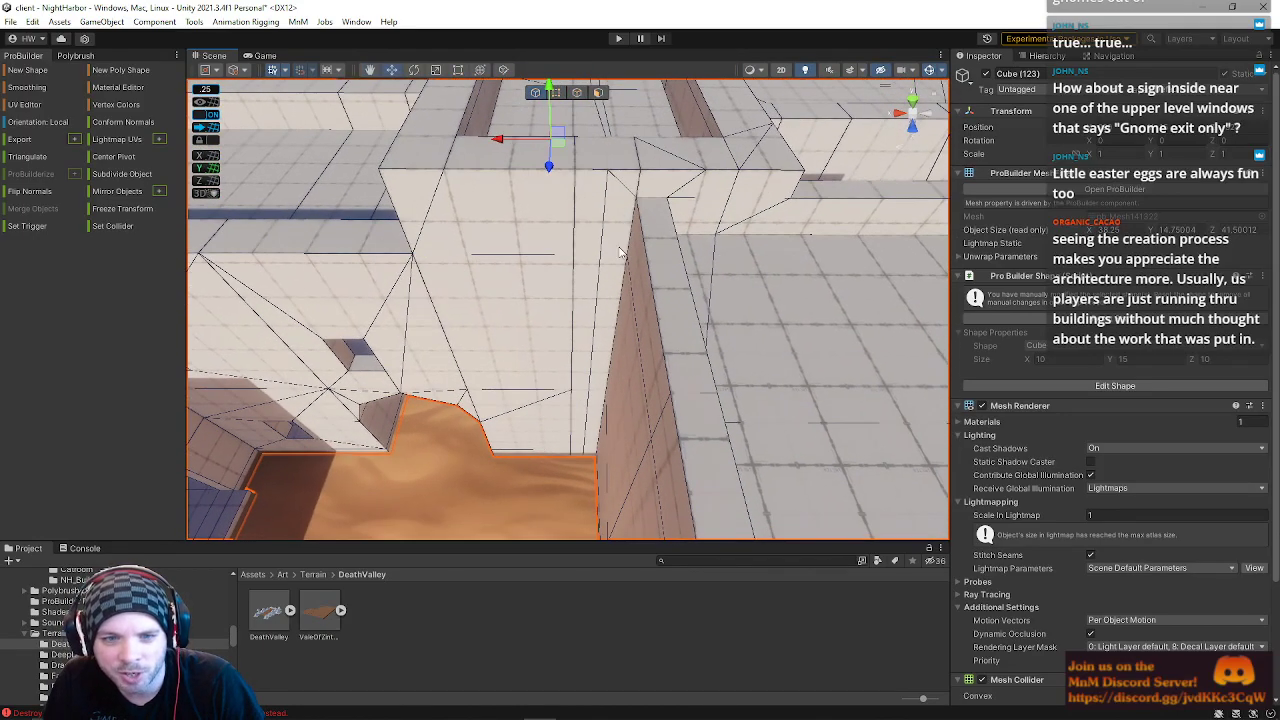
pyautogui.click(578, 92)
pyautogui.click(590, 425)
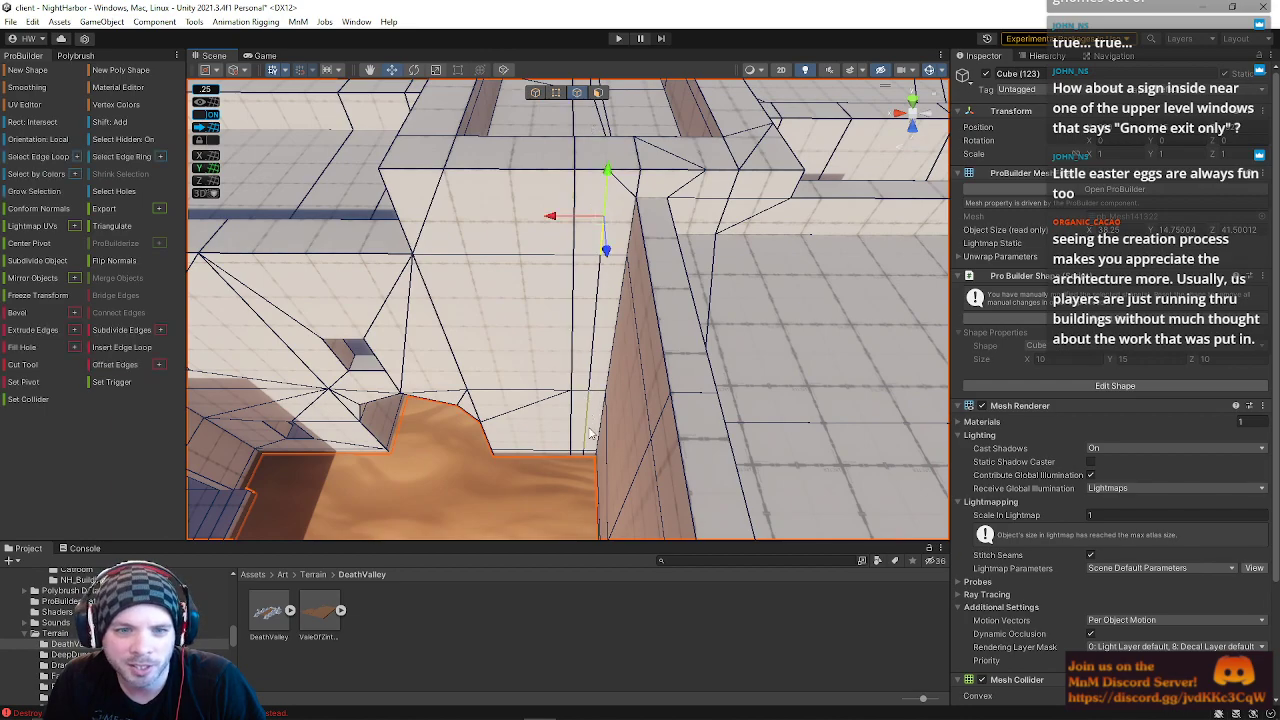
pyautogui.keyDown('shift'); pyautogui.click(592, 386); pyautogui.keyUp('shift')
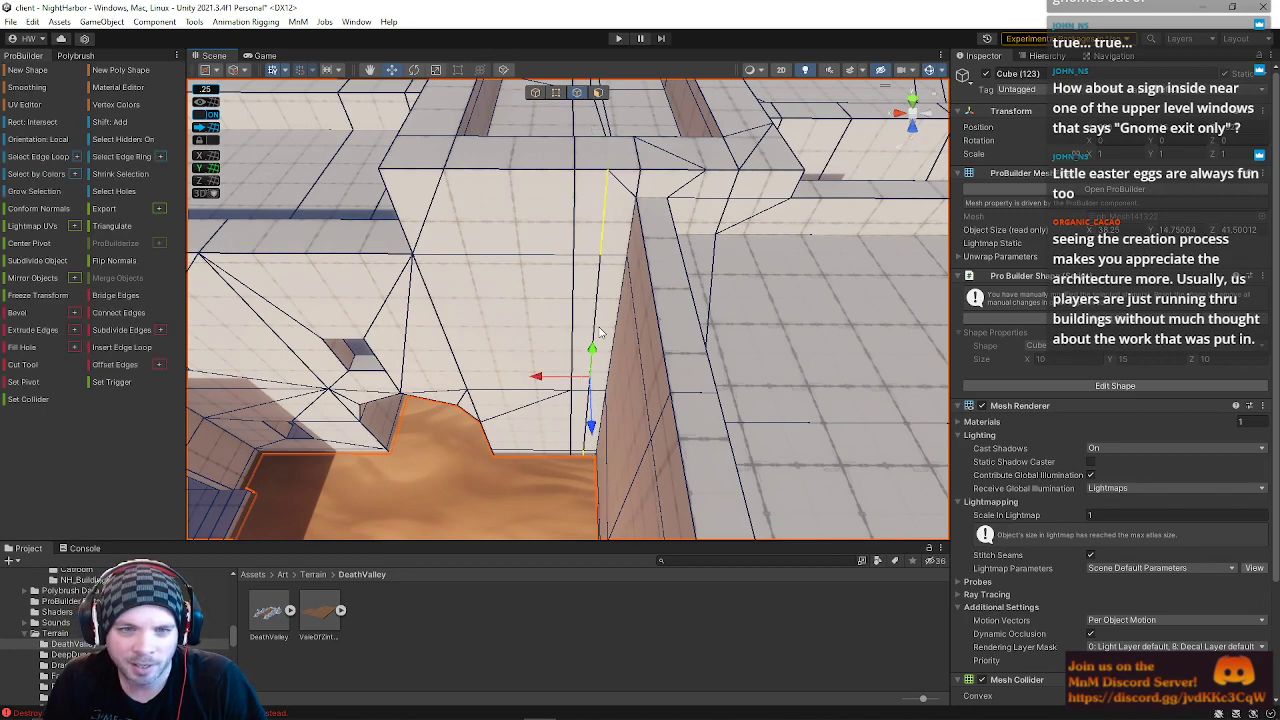
pyautogui.moveTo(540, 380)
pyautogui.mouseDown()
pyautogui.moveTo(560, 382)
pyautogui.moveTo(523, 377)
pyautogui.mouseUp()
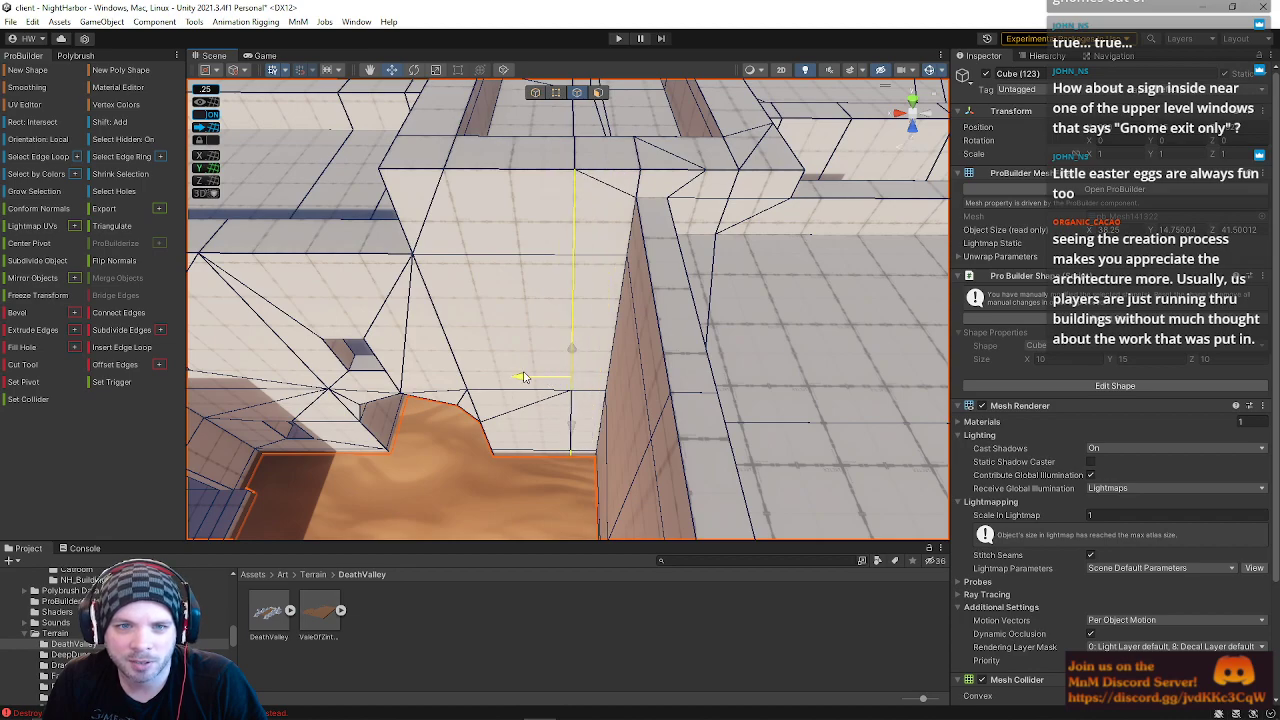
pyautogui.press('w')
pyautogui.moveTo(543, 269); pyautogui.dragTo(543, 268, button='right')
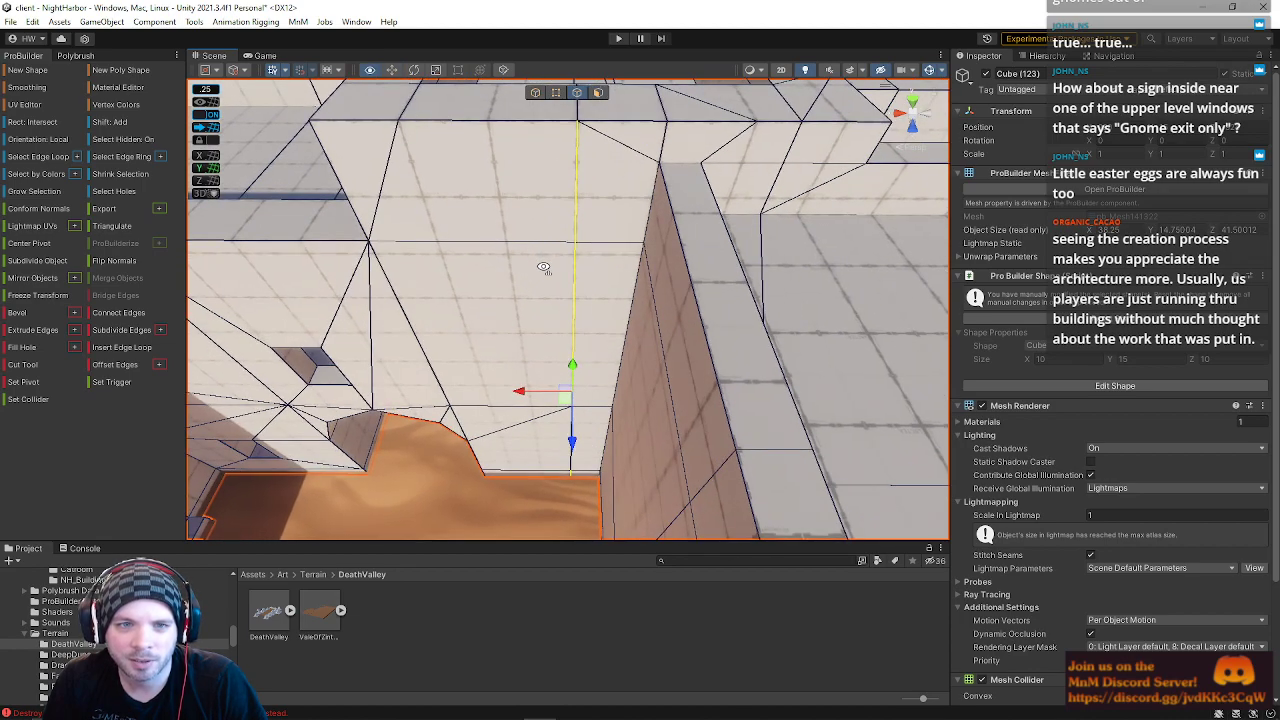
# Step: Collapse the doubled vertex pairs along the edge line running across the upper floor
pyautogui.click(556, 93)
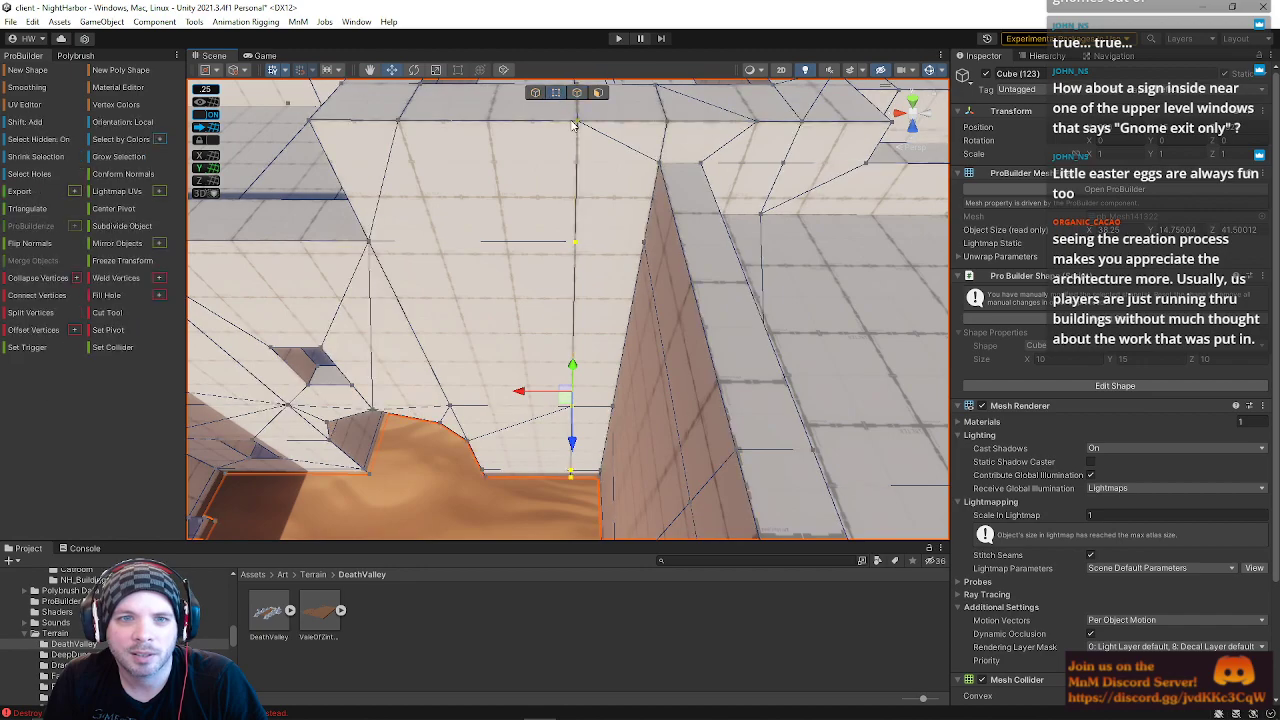
pyautogui.moveTo(582, 185); pyautogui.dragTo(622, 180, button='right')
pyautogui.moveTo(592, 308); pyautogui.dragTo(879, 290, button='right')
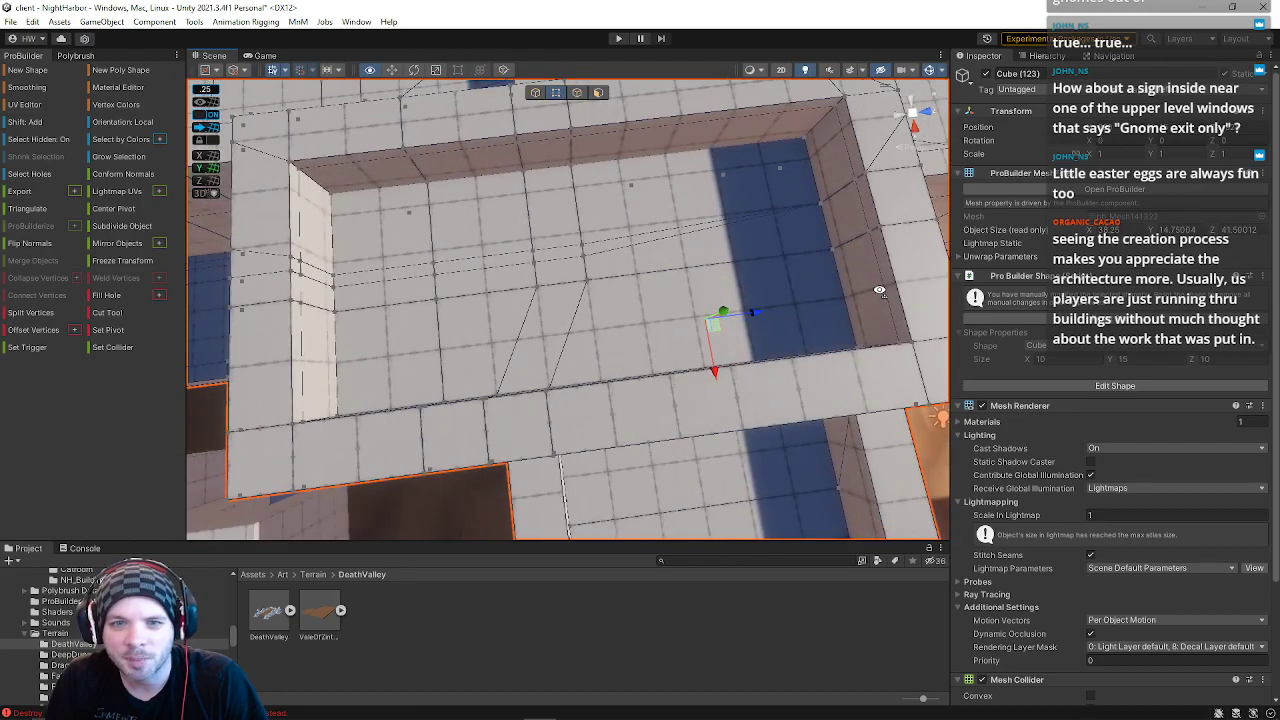
pyautogui.click(579, 248)
pyautogui.moveTo(505, 260); pyautogui.dragTo(802, 232, button='right')
pyautogui.keyDown('shift'); pyautogui.click(621, 214); pyautogui.keyUp('shift')
pyautogui.click(621, 257)
pyautogui.keyDown('shift'); pyautogui.click(633, 257); pyautogui.keyUp('shift')
pyautogui.hotkey('alt', 'c')
pyautogui.click(617, 348)
pyautogui.keyDown('shift'); pyautogui.click(631, 350); pyautogui.keyUp('shift')
pyautogui.hotkey('alt', 'c')
# Step: Collapse the doubled vertex pairs on the inner face and top edge of the parapet at the floor's end
pyautogui.moveTo(625, 399); pyautogui.dragTo(657, 457, button='right')
pyautogui.press('w')
pyautogui.click(627, 355)
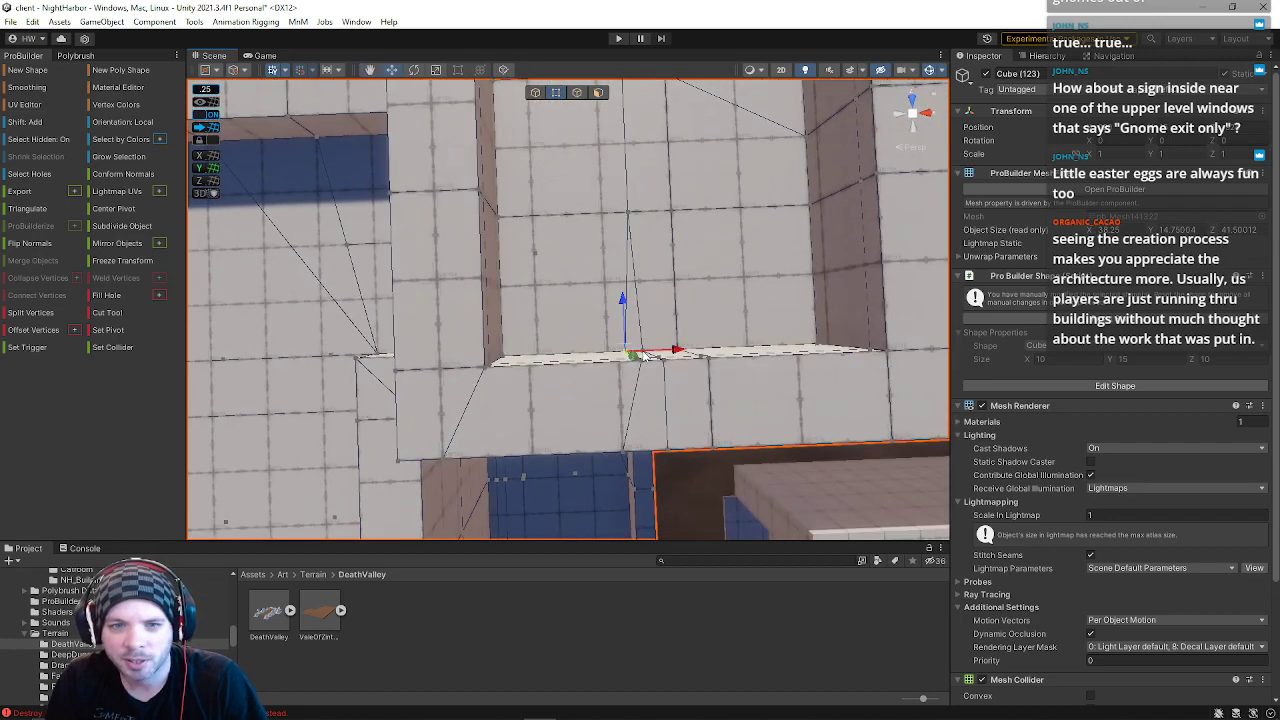
pyautogui.moveTo(673, 358); pyautogui.dragTo(611, 366, button='right')
pyautogui.press('w')
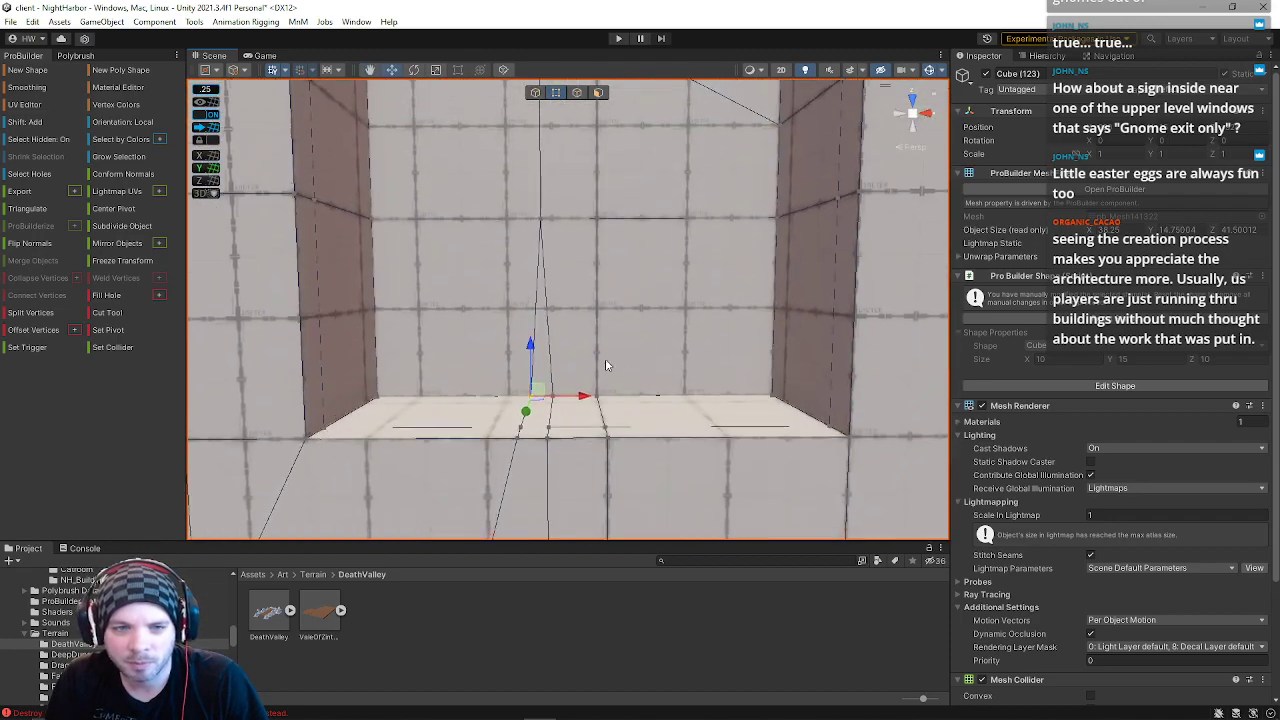
pyautogui.keyDown('shift'); pyautogui.click(553, 412); pyautogui.keyUp('shift')
pyautogui.click(522, 430)
pyautogui.keyDown('shift'); pyautogui.click(548, 430); pyautogui.keyUp('shift')
pyautogui.hotkey('alt', 'c')
pyautogui.click(517, 442)
pyautogui.keyDown('shift'); pyautogui.click(547, 442); pyautogui.keyUp('shift')
pyautogui.hotkey('alt', 'c')
# Step: Collapse the doubled vertex pairs down the outer face of the wall below that parapet
pyautogui.moveTo(571, 414); pyautogui.dragTo(595, 220, button='right')
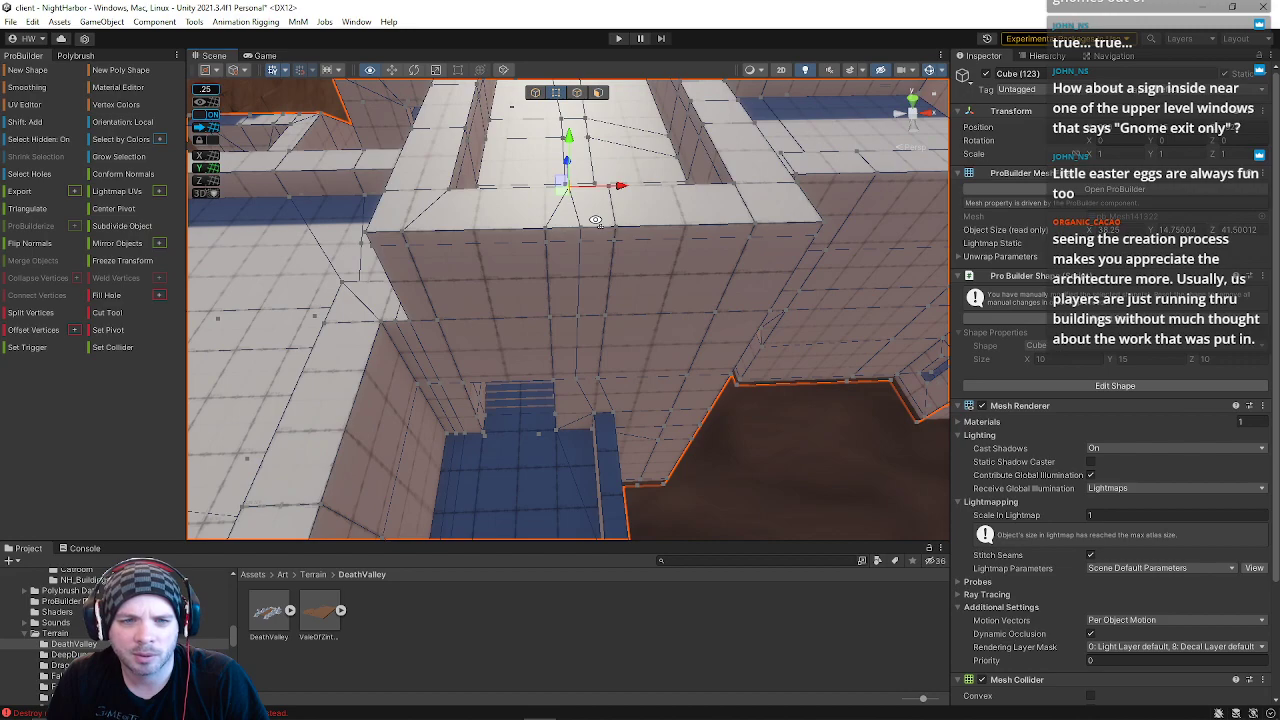
pyautogui.click(548, 232)
pyautogui.keyDown('shift'); pyautogui.click(580, 228); pyautogui.keyUp('shift')
pyautogui.click(547, 249)
pyautogui.keyDown('shift'); pyautogui.click(578, 252); pyautogui.keyUp('shift')
pyautogui.hotkey('alt', 'c')
pyautogui.click(547, 314)
pyautogui.keyDown('shift'); pyautogui.click(578, 317); pyautogui.keyUp('shift')
pyautogui.hotkey('alt', 'c')
# Step: Move the stray vertex on the wall beside the stairs up and sideways onto the wall's horizontal edge line
pyautogui.moveTo(574, 379); pyautogui.dragTo(583, 300, button='right')
pyautogui.press('w')
pyautogui.moveTo(627, 298)
pyautogui.mouseDown()
pyautogui.moveTo(601, 300)
pyautogui.moveTo(614, 303)
pyautogui.mouseUp()
pyautogui.press('w')
pyautogui.moveTo(616, 332); pyautogui.dragTo(671, 384, button='right')
pyautogui.click(670, 387)
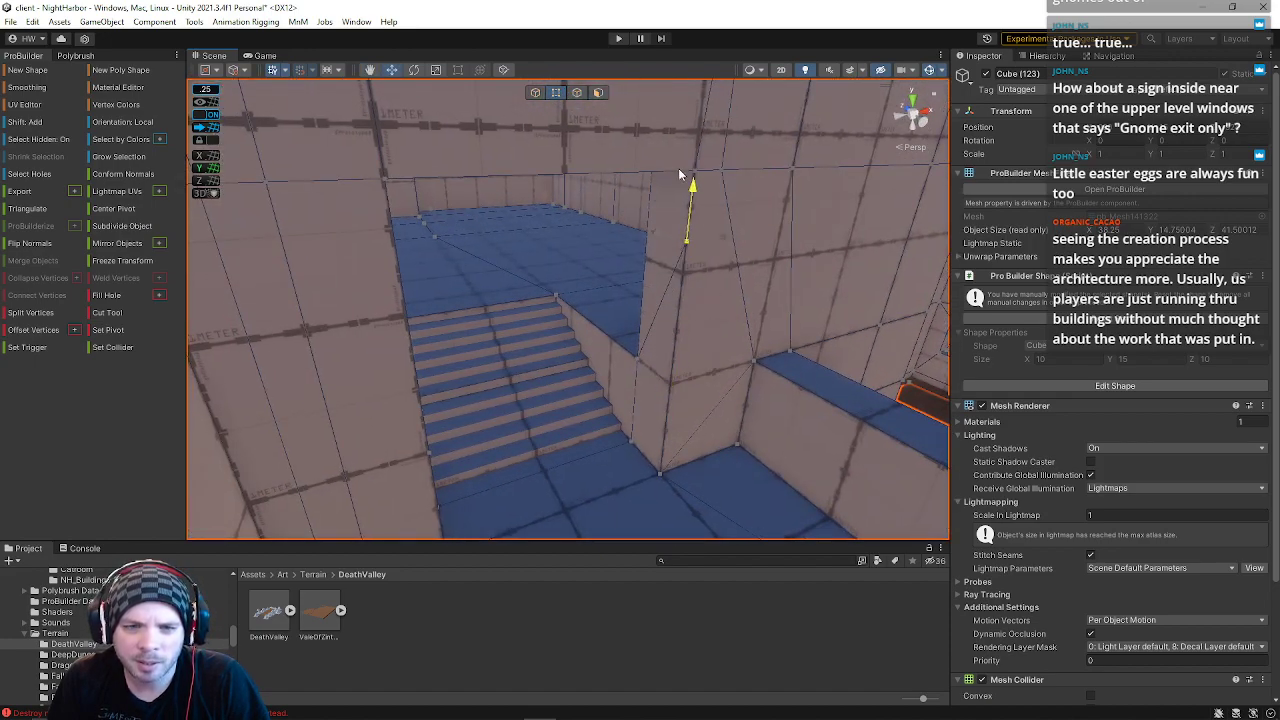
pyautogui.moveTo(675, 115); pyautogui.dragTo(675, 111)
pyautogui.moveTo(730, 172)
pyautogui.mouseDown()
pyautogui.moveTo(754, 170)
pyautogui.moveTo(706, 179)
pyautogui.mouseUp()
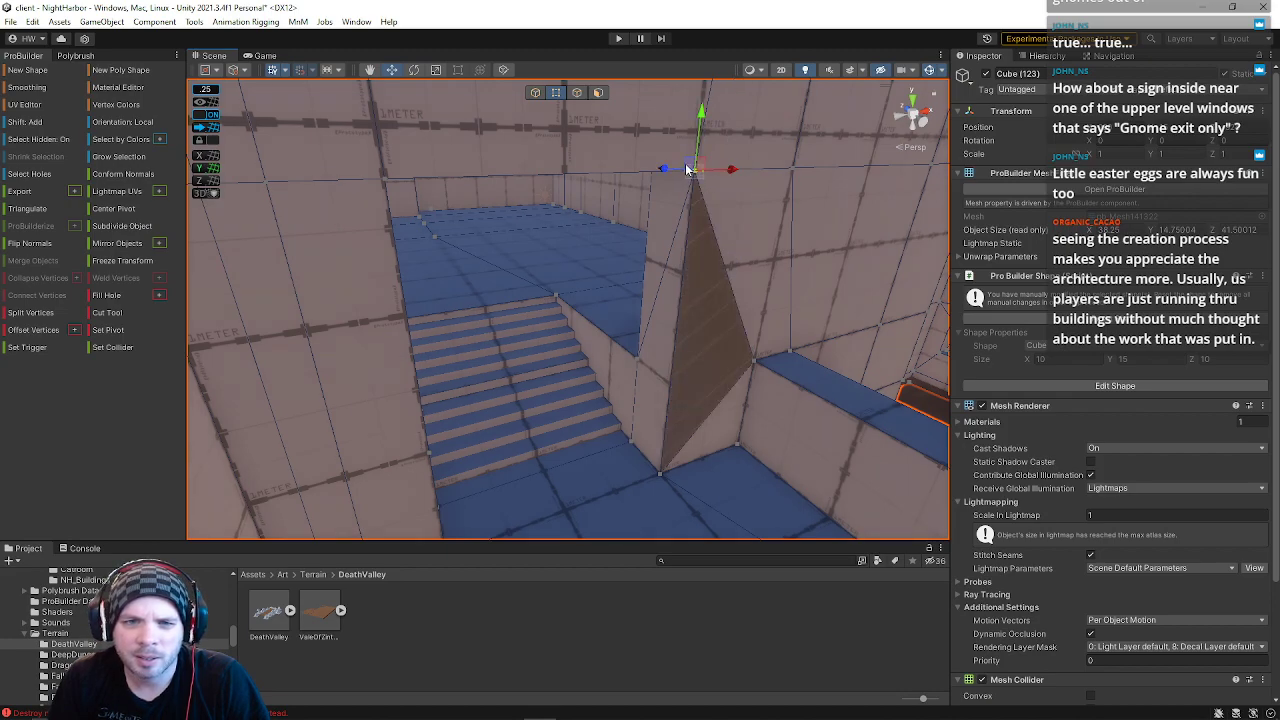
pyautogui.moveTo(718, 210); pyautogui.dragTo(561, 160, button='right')
pyautogui.click(561, 160)
# Step: Save the scene
pyautogui.moveTo(608, 204); pyautogui.dragTo(171, 400, button='right')
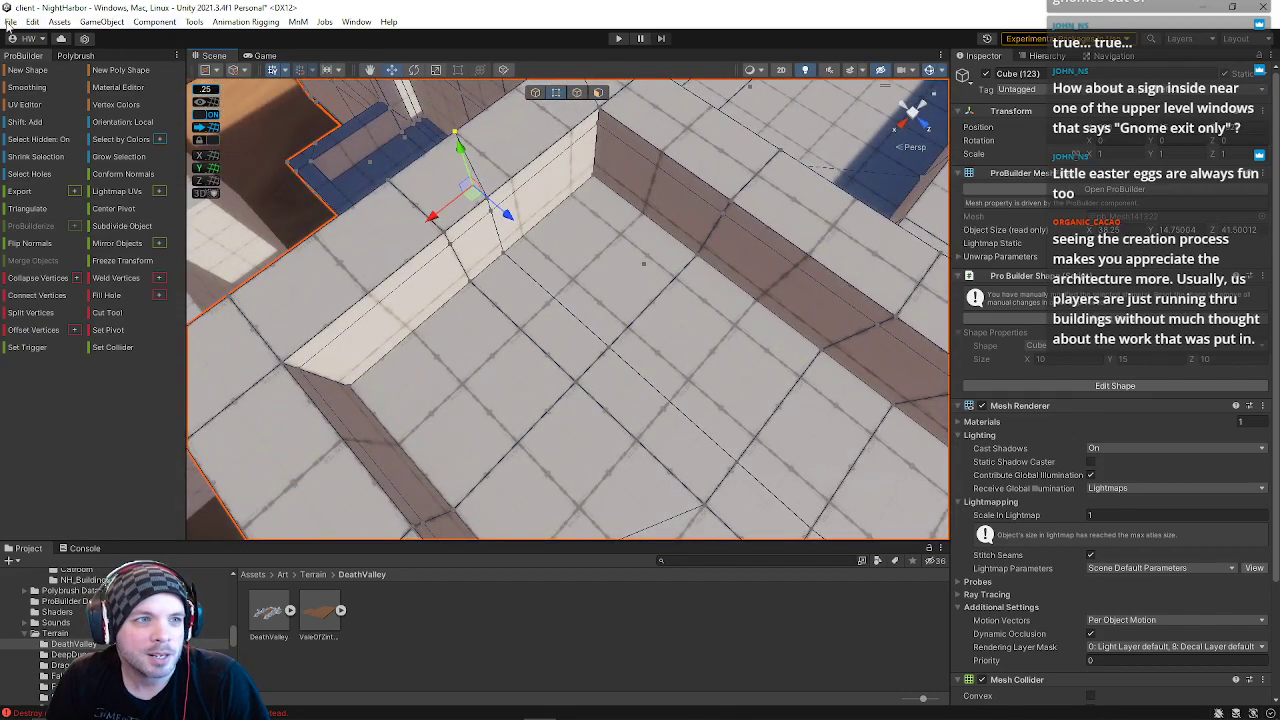
pyautogui.click(8, 22)
pyautogui.click(38, 88)
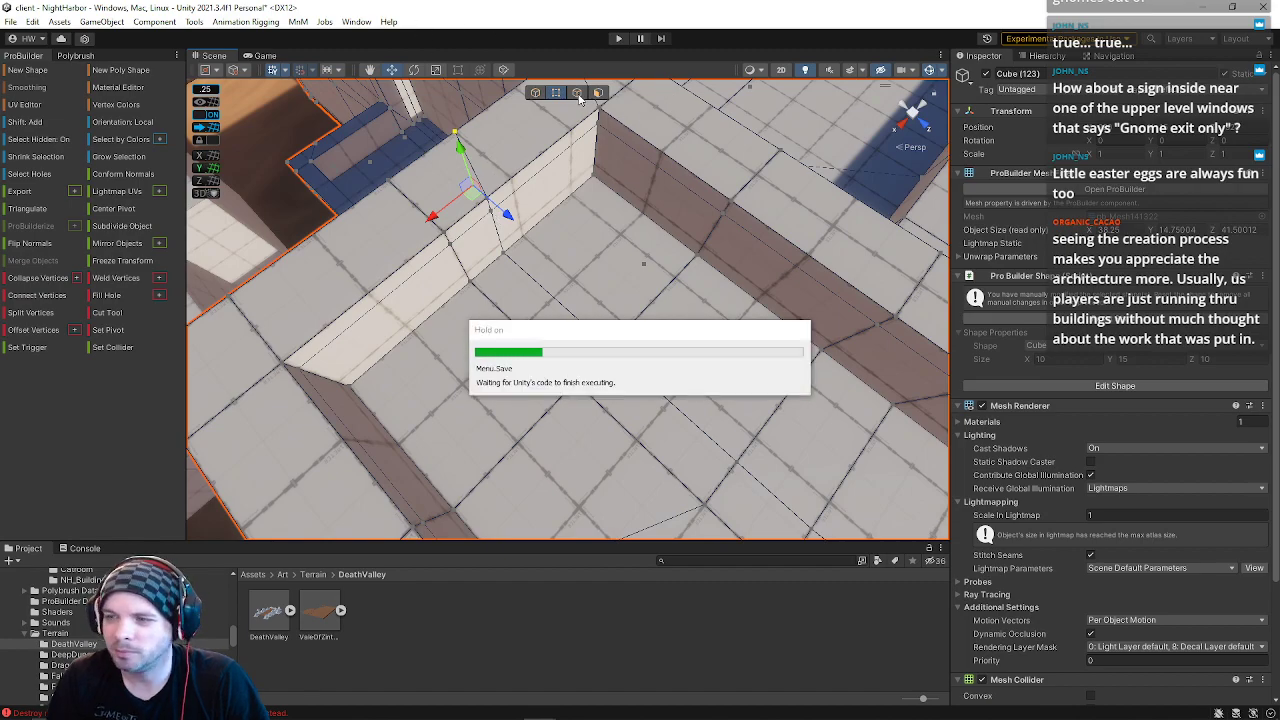
# Step: Select the edge line running down the parapet's inner face and across the upper floor
pyautogui.click(577, 92)
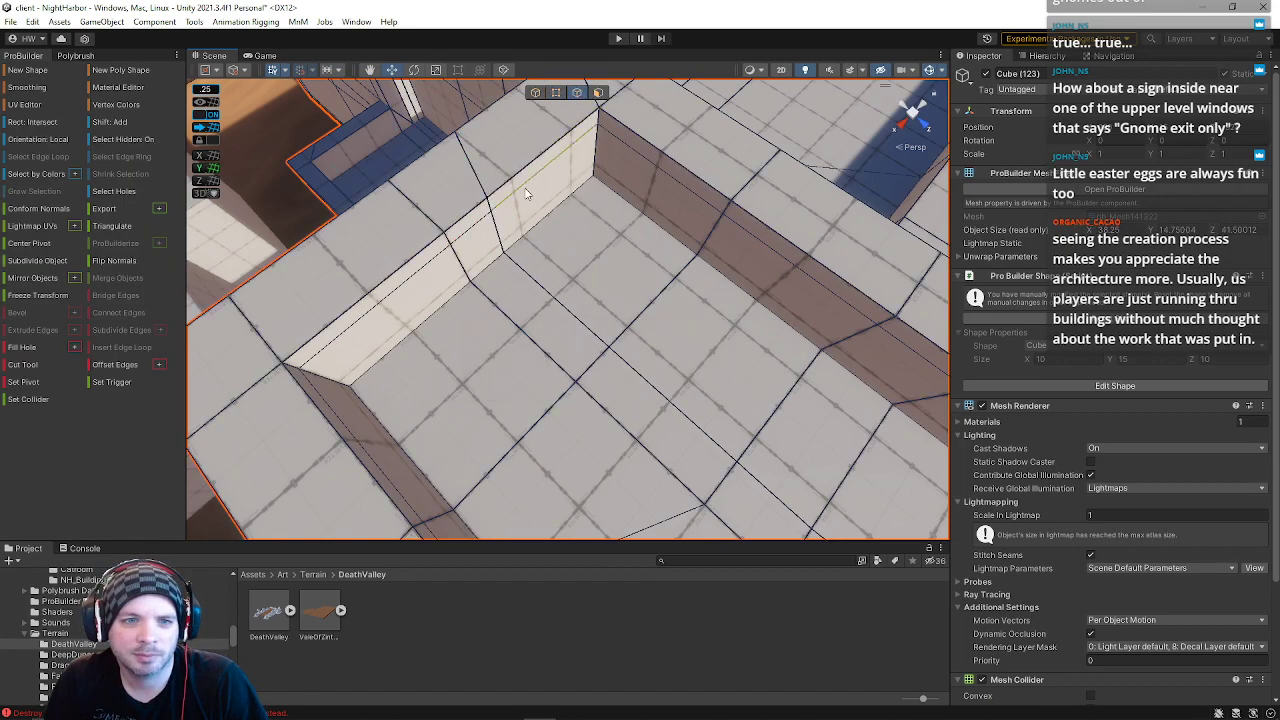
pyautogui.click(494, 214)
pyautogui.keyDown('shift'); pyautogui.click(607, 352); pyautogui.keyUp('shift')
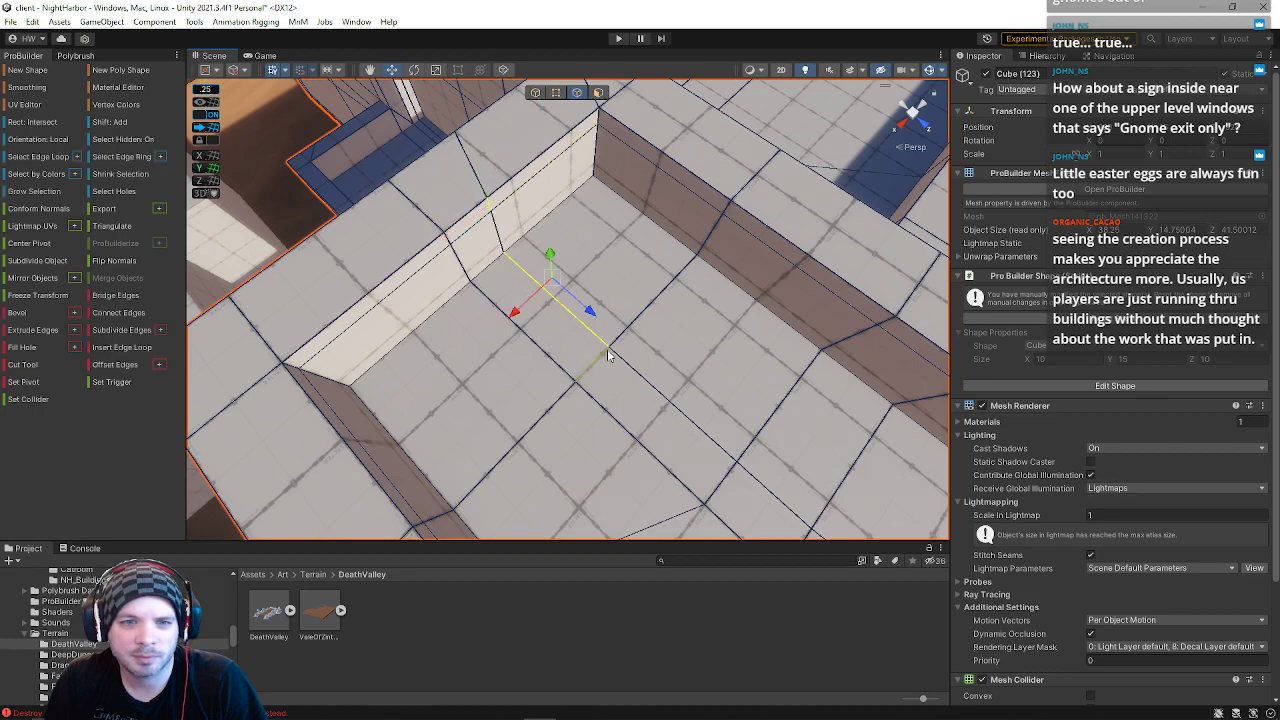
pyautogui.click(630, 378)
pyautogui.moveTo(622, 402); pyautogui.dragTo(540, 206)
# Step: Slide the vertices at the taller wall's outer top edge along X to the low wall's corner and collapse them
pyautogui.click(556, 92)
pyautogui.click(533, 205)
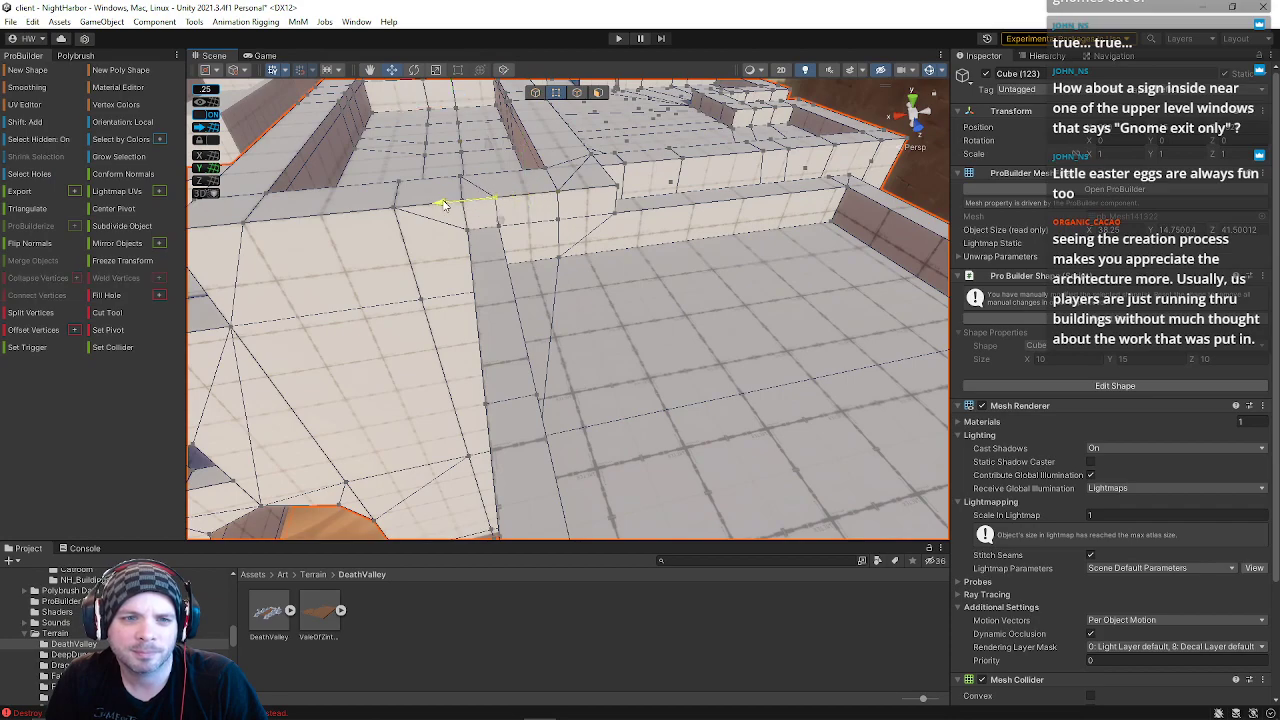
pyautogui.keyDown('alt'); pyautogui.moveTo(581, 193); pyautogui.dragTo(523, 184); pyautogui.keyUp('alt')
pyautogui.click(530, 214)
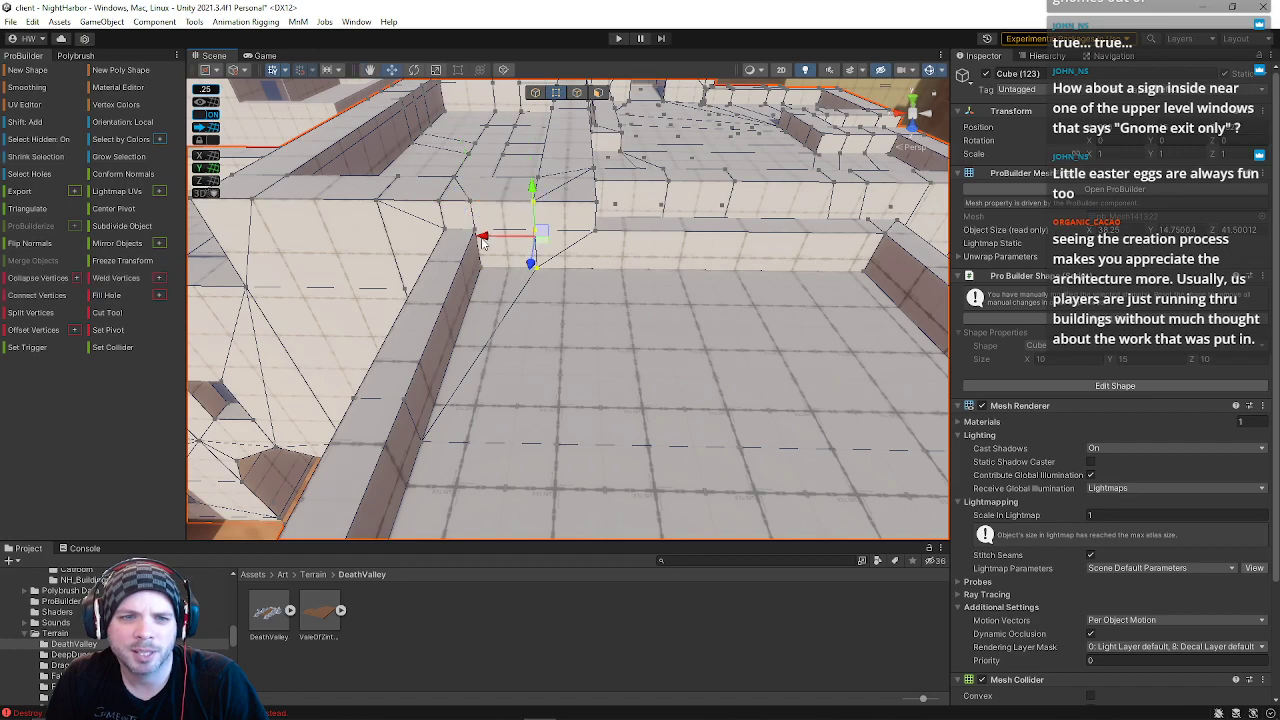
pyautogui.keyDown('alt'); pyautogui.moveTo(480, 200); pyautogui.dragTo(569, 290); pyautogui.keyUp('alt')
pyautogui.keyDown('shift'); pyautogui.click(606, 303); pyautogui.keyUp('shift')
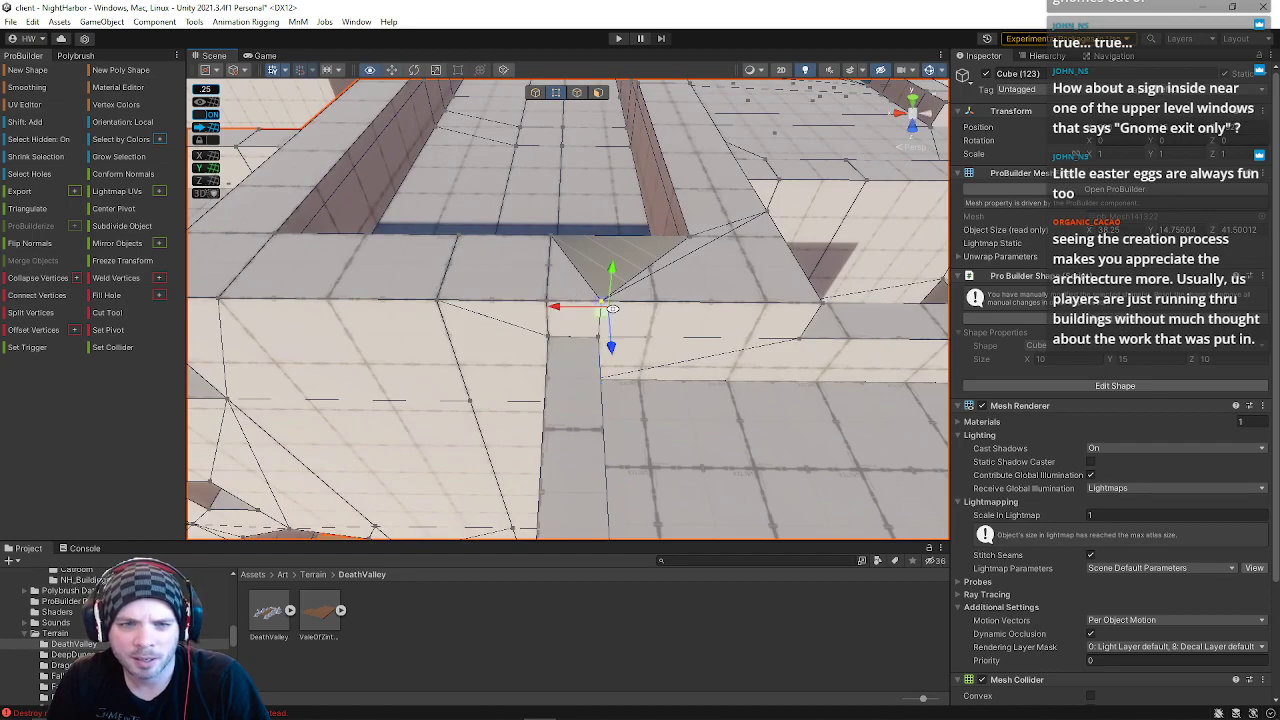
pyautogui.hotkey('alt', 'c')
# Step: Collapse the stray vertex on the parapet top into the neighbouring vertex on its edge
pyautogui.keyDown('alt'); pyautogui.moveTo(628, 334); pyautogui.dragTo(748, 224); pyautogui.keyUp('alt')
pyautogui.scroll(3, 491, 318)
pyautogui.moveTo(748, 224); pyautogui.dragTo(668, 266, button='right')
pyautogui.keyDown('shift'); pyautogui.click(641, 164); pyautogui.keyUp('shift')
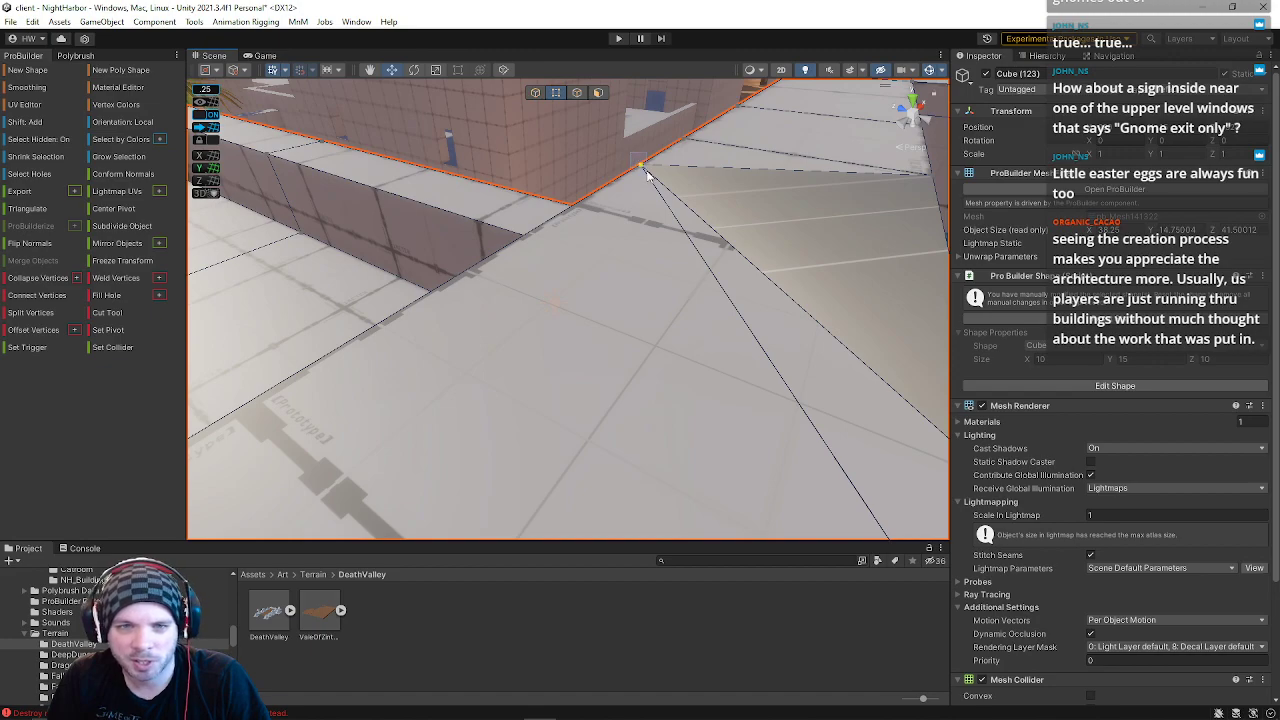
pyautogui.hotkey('alt', 'c')
# Step: Collapse the doubled vertices where the low parapet meets the taller wall, at its top end and at floor level
pyautogui.keyDown('alt'); pyautogui.moveTo(574, 205); pyautogui.dragTo(767, 203); pyautogui.keyUp('alt')
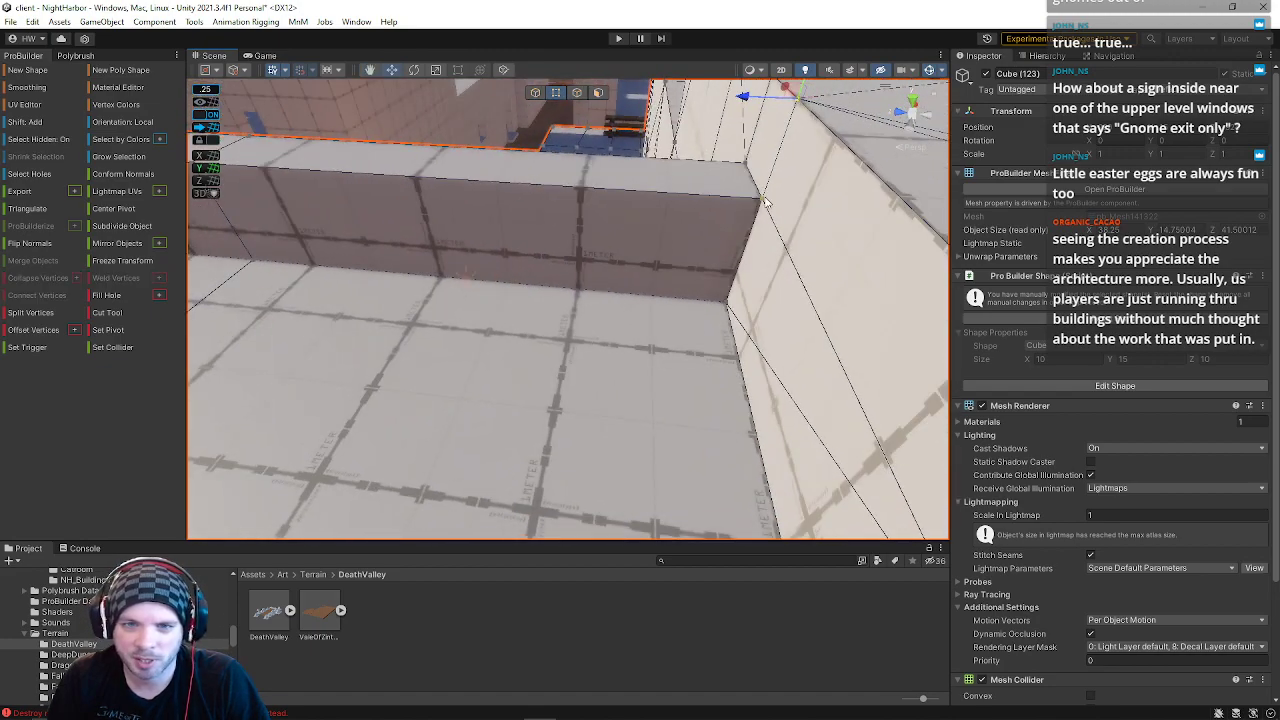
pyautogui.click(760, 200)
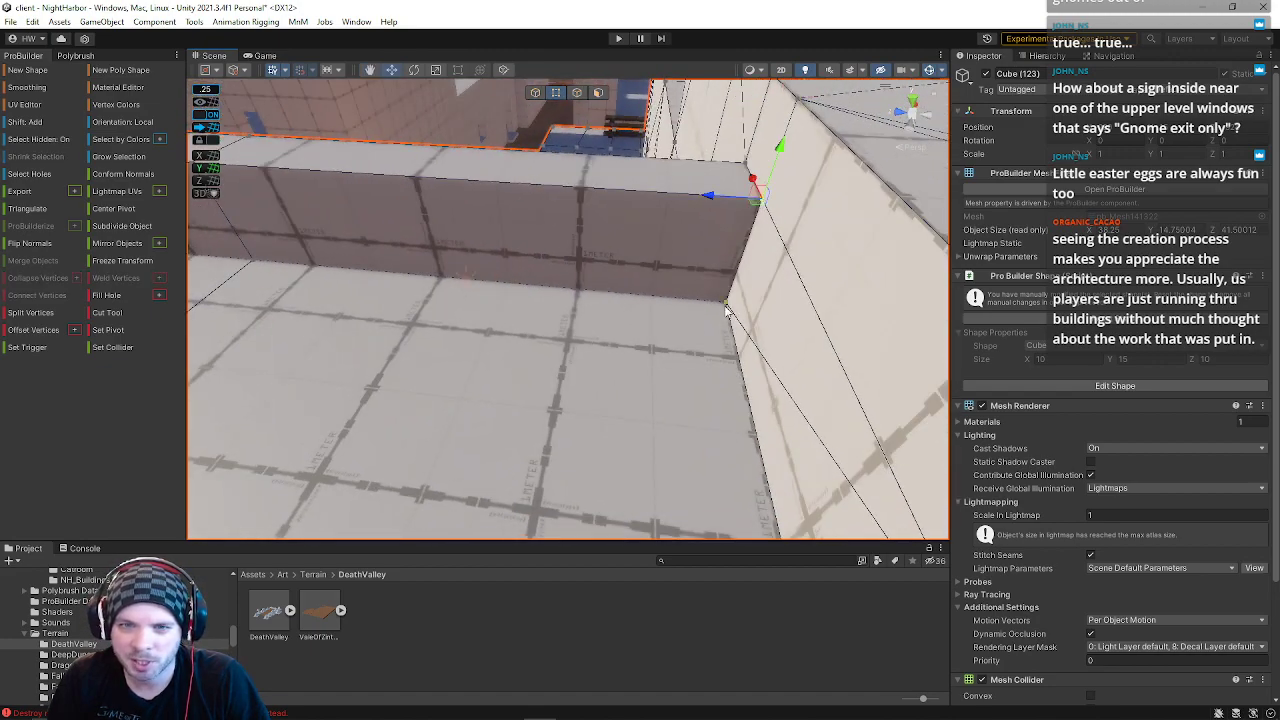
pyautogui.moveTo(714, 314); pyautogui.dragTo(760, 290)
pyautogui.hotkey('alt', 'c')
# Step: Slide the stray vertex on the parapet's top inner edge along X to the corner beside the lower roof
pyautogui.moveTo(769, 297); pyautogui.dragTo(571, 306, button='right')
pyautogui.click(697, 136)
pyautogui.click(660, 313)
pyautogui.moveTo(660, 313)
pyautogui.mouseDown(button='right')
pyautogui.moveTo(689, 271)
pyautogui.moveTo(640, 321)
pyautogui.mouseUp(button='right')
pyautogui.moveTo(673, 309); pyautogui.dragTo(561, 294)
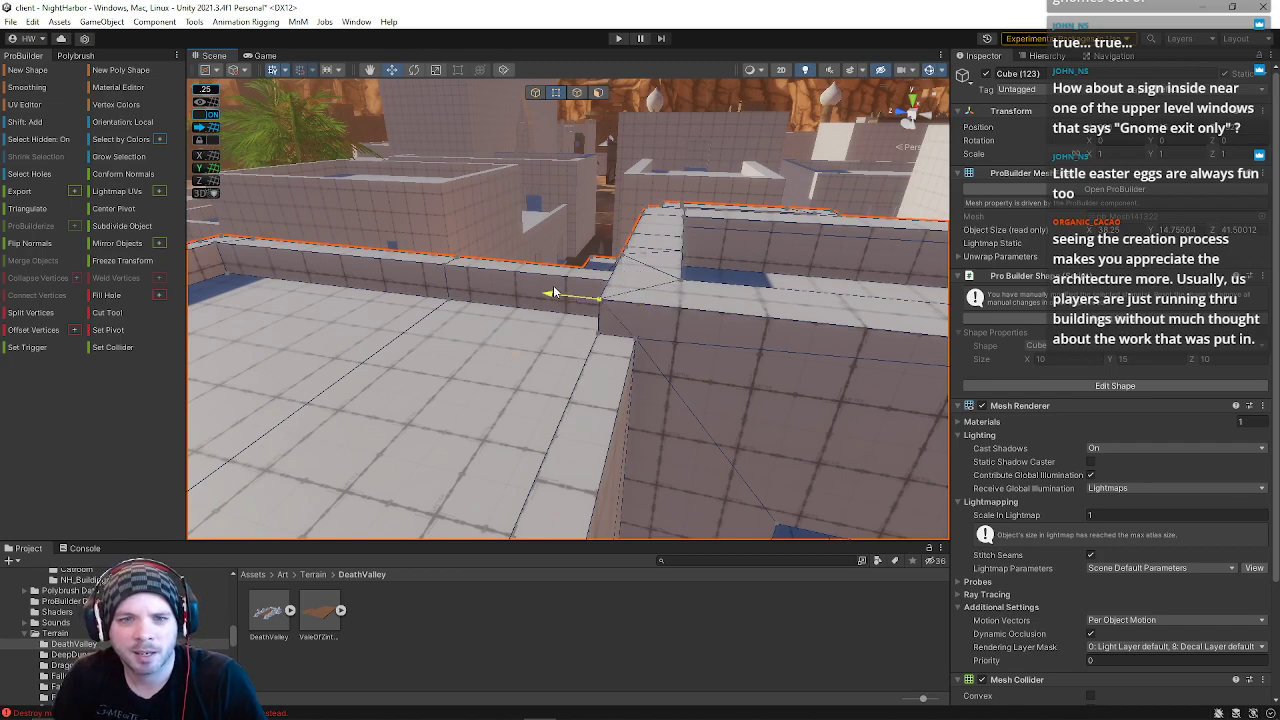
pyautogui.moveTo(645, 311); pyautogui.dragTo(452, 298, button='right')
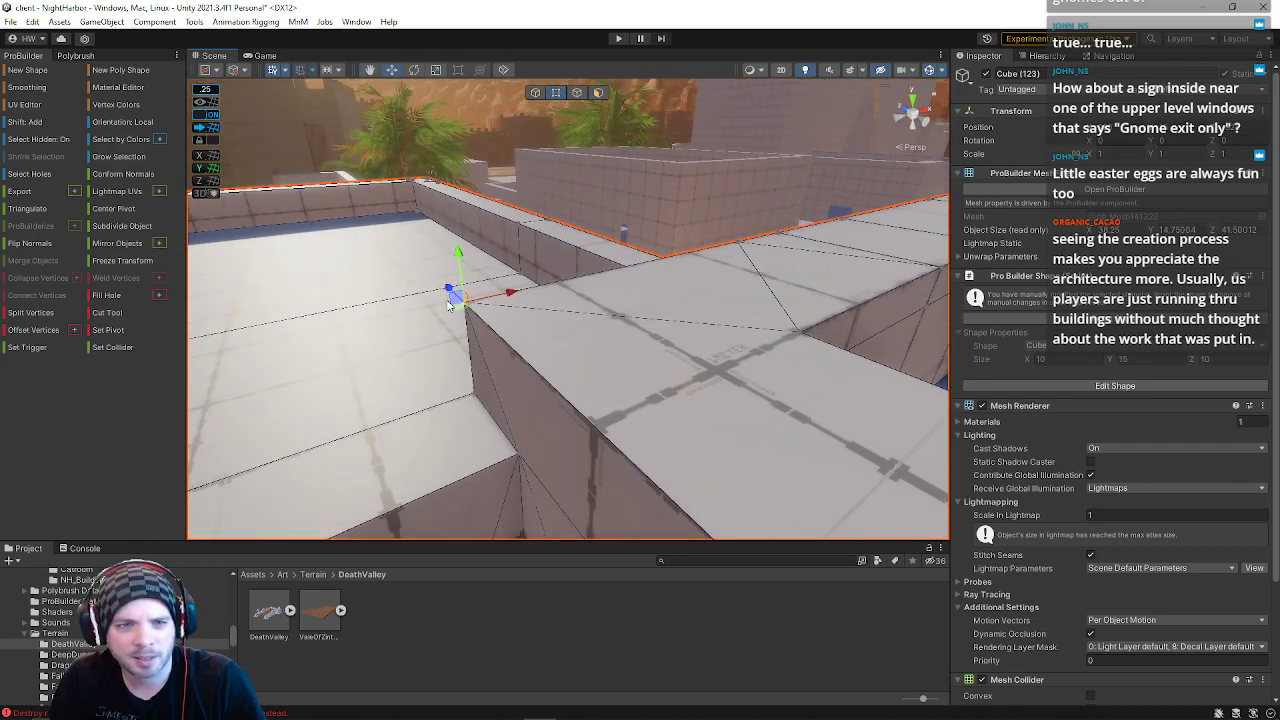
# Step: Try to slide the vertical line of vertices on the outer wall beside the archway along X
pyautogui.moveTo(539, 325); pyautogui.dragTo(824, 268, button='right')
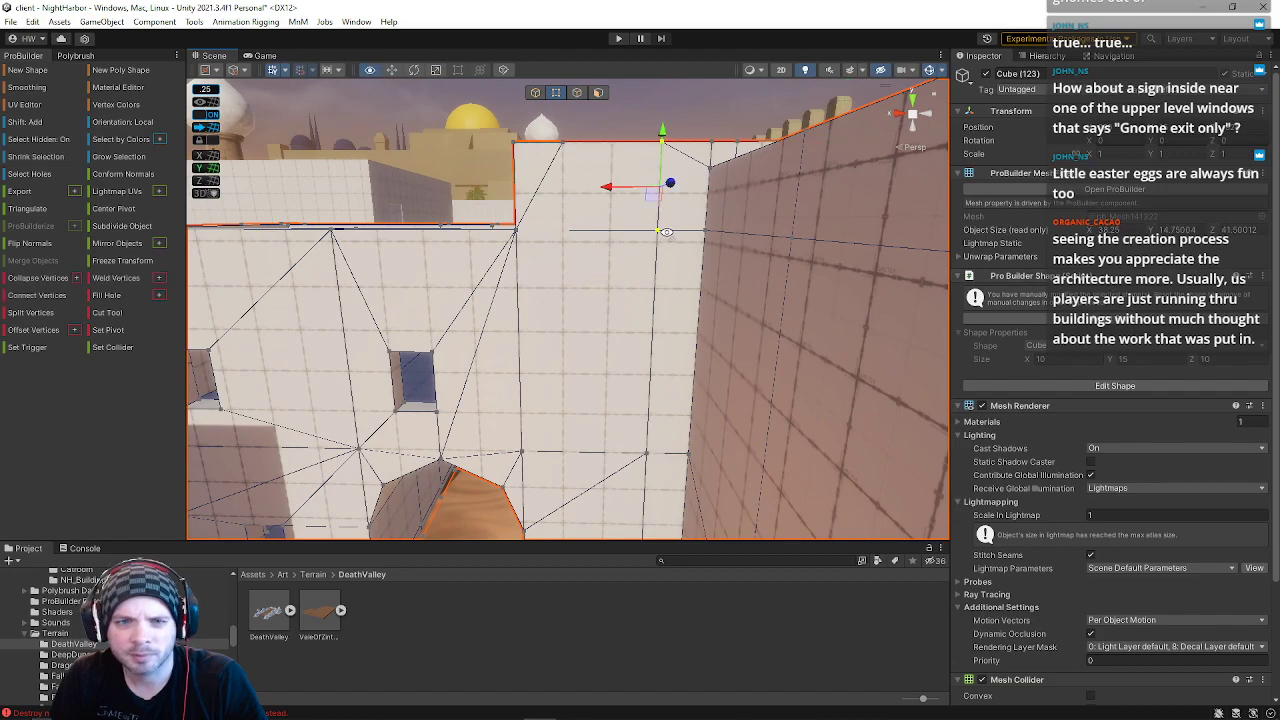
pyautogui.moveTo(668, 190); pyautogui.dragTo(653, 303, button='right')
pyautogui.keyDown('shift'); pyautogui.click(641, 380); pyautogui.keyUp('shift')
pyautogui.keyDown('shift'); pyautogui.click(640, 390); pyautogui.keyUp('shift')
pyautogui.moveTo(636, 382); pyautogui.dragTo(618, 230, button='right')
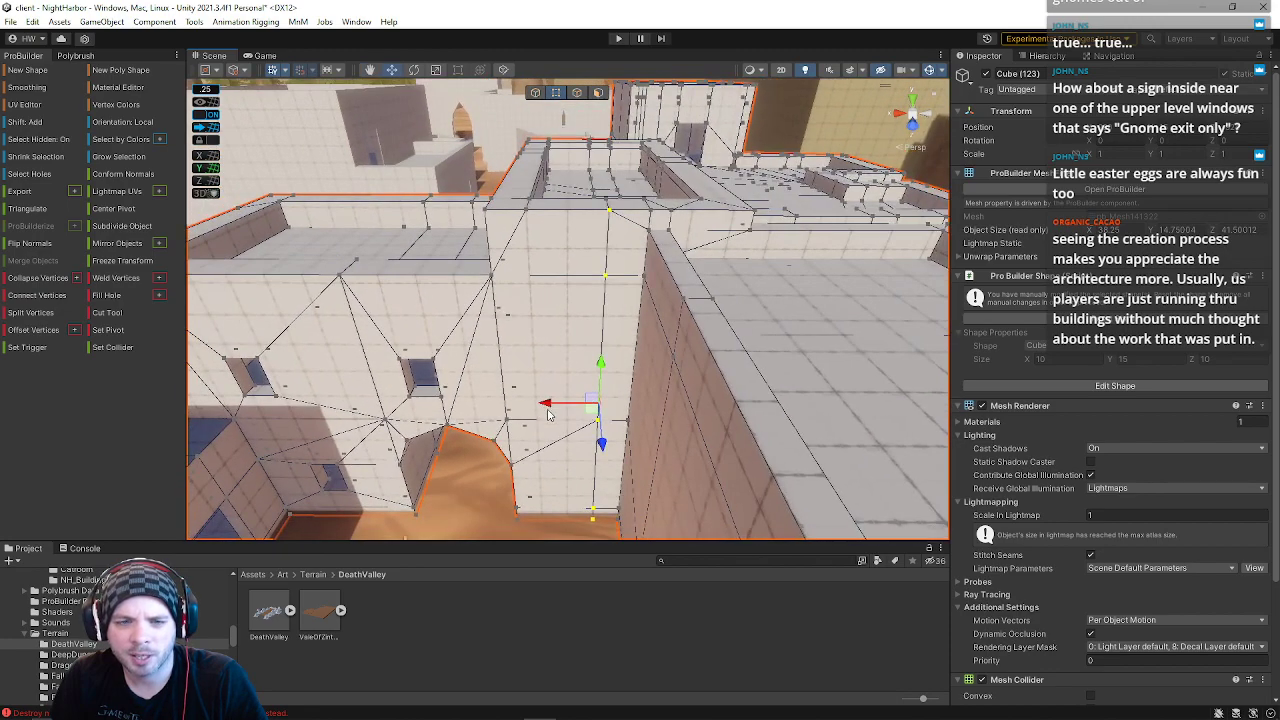
pyautogui.moveTo(550, 404)
pyautogui.mouseDown()
pyautogui.moveTo(580, 410)
pyautogui.moveTo(561, 414)
pyautogui.mouseUp()
pyautogui.hotkey('ctrl', 'z')
# Step: Delete the upper faces of the outer wall between the horizontal edge line and the parapet top
pyautogui.moveTo(556, 256); pyautogui.dragTo(621, 107, button='right')
pyautogui.press('w')
pyautogui.click(598, 93)
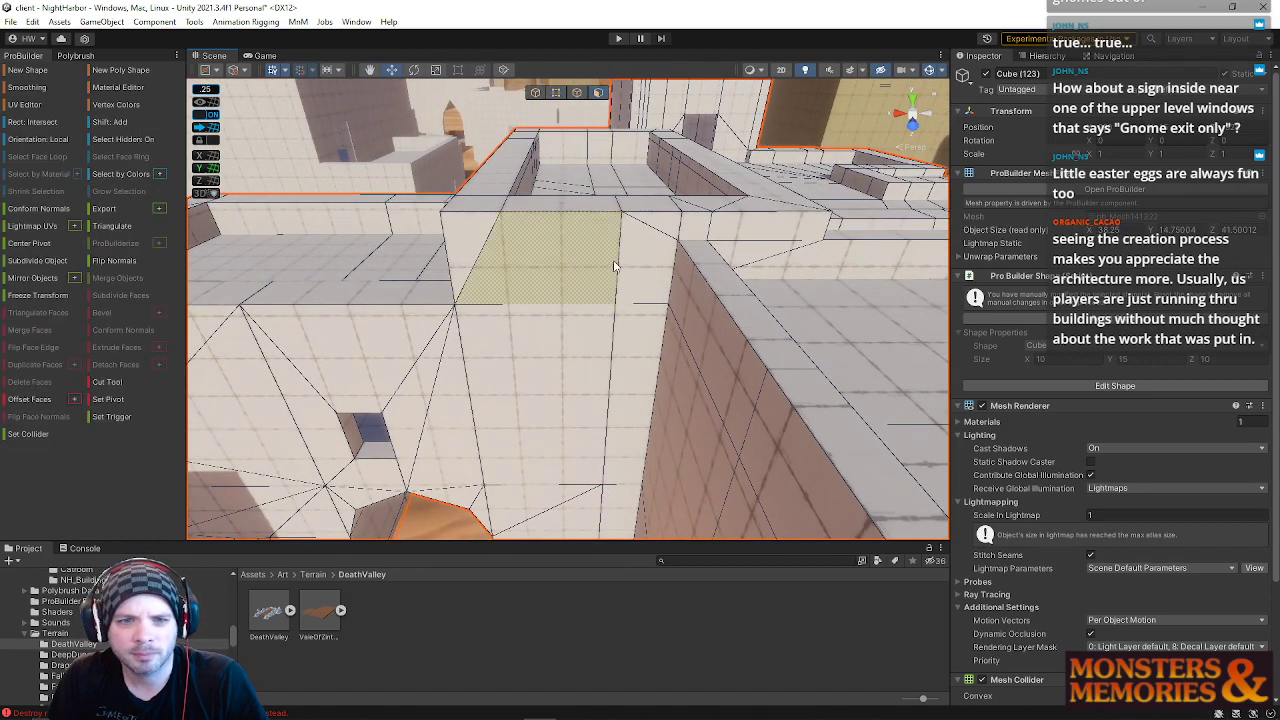
pyautogui.click(639, 262)
pyautogui.press('Delete')
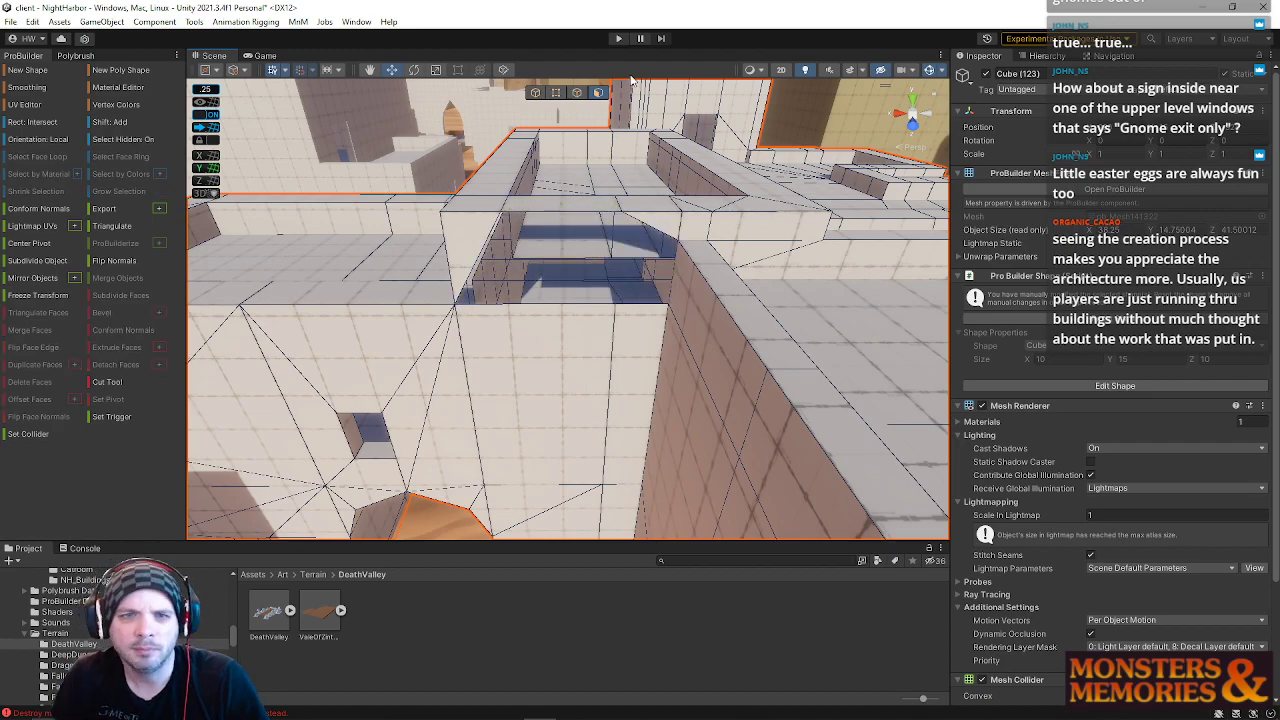
# Step: Select the vertical edge line on the outer wall beside the archway and slide it along X to the wall's corner
pyautogui.click(576, 93)
pyautogui.scroll(3, 560, 350)
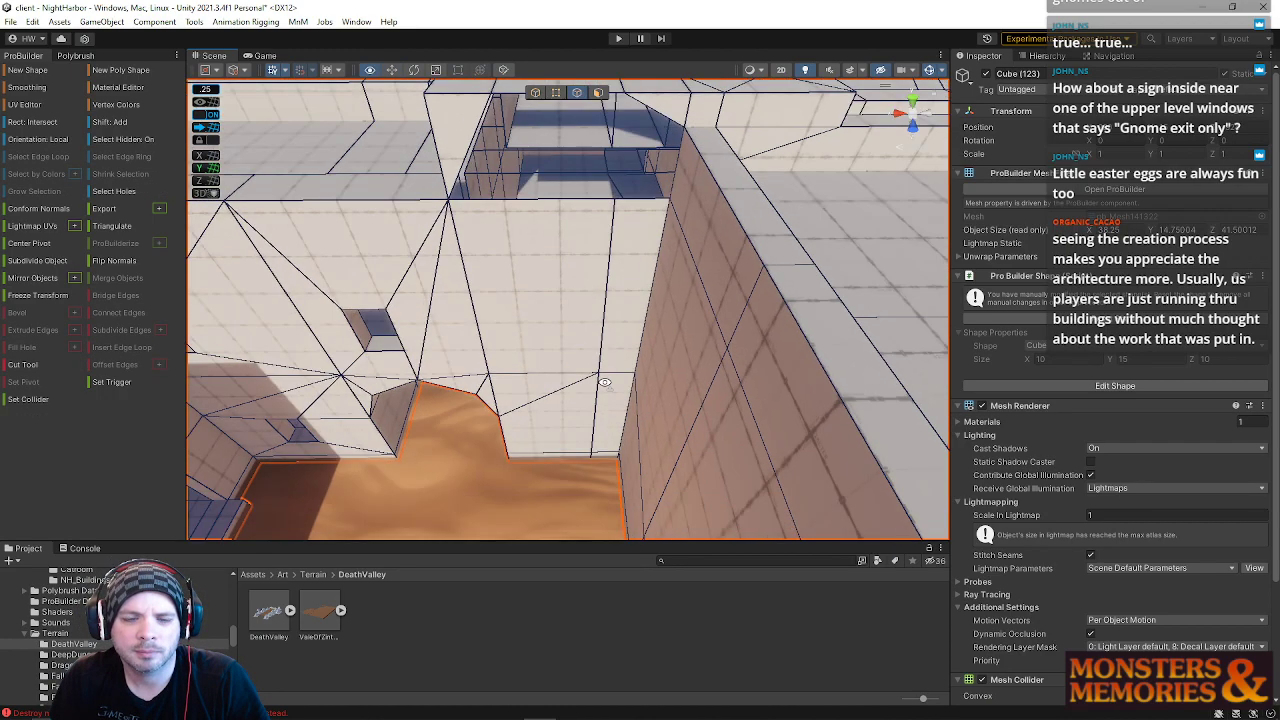
pyautogui.scroll(5, 607, 381)
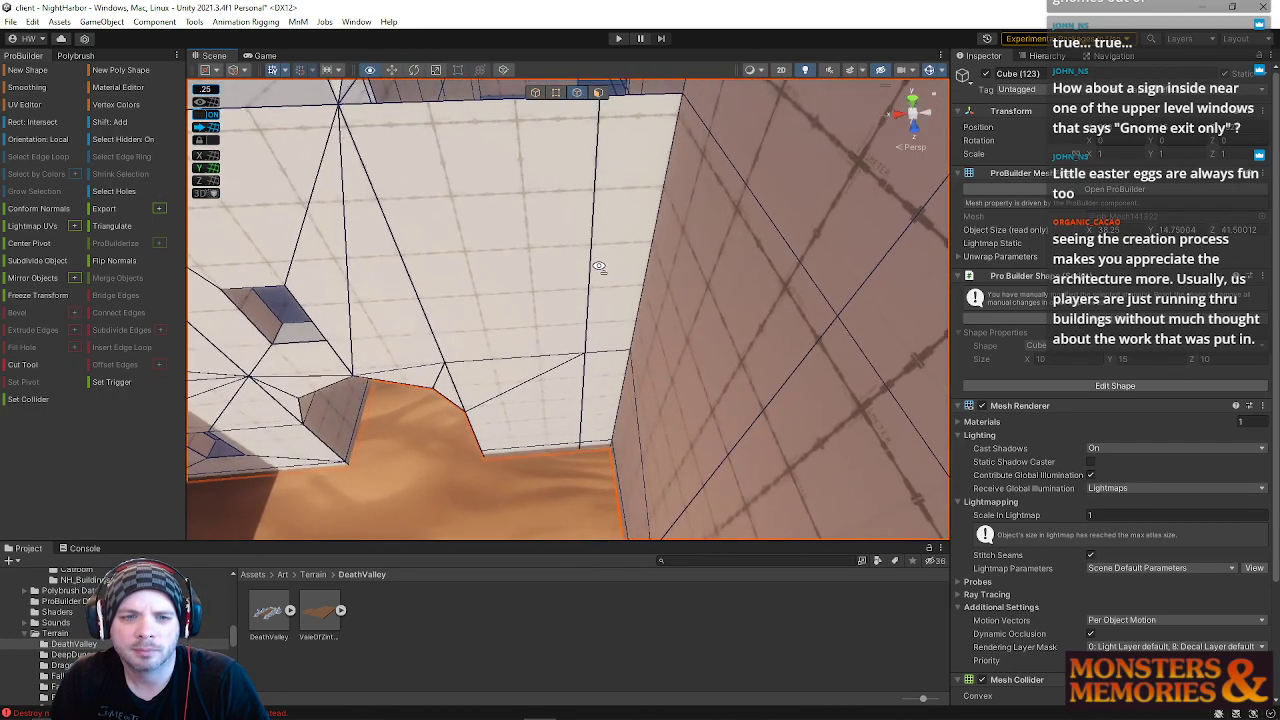
pyautogui.click(593, 215)
pyautogui.keyDown('shift'); pyautogui.click(587, 400); pyautogui.keyUp('shift')
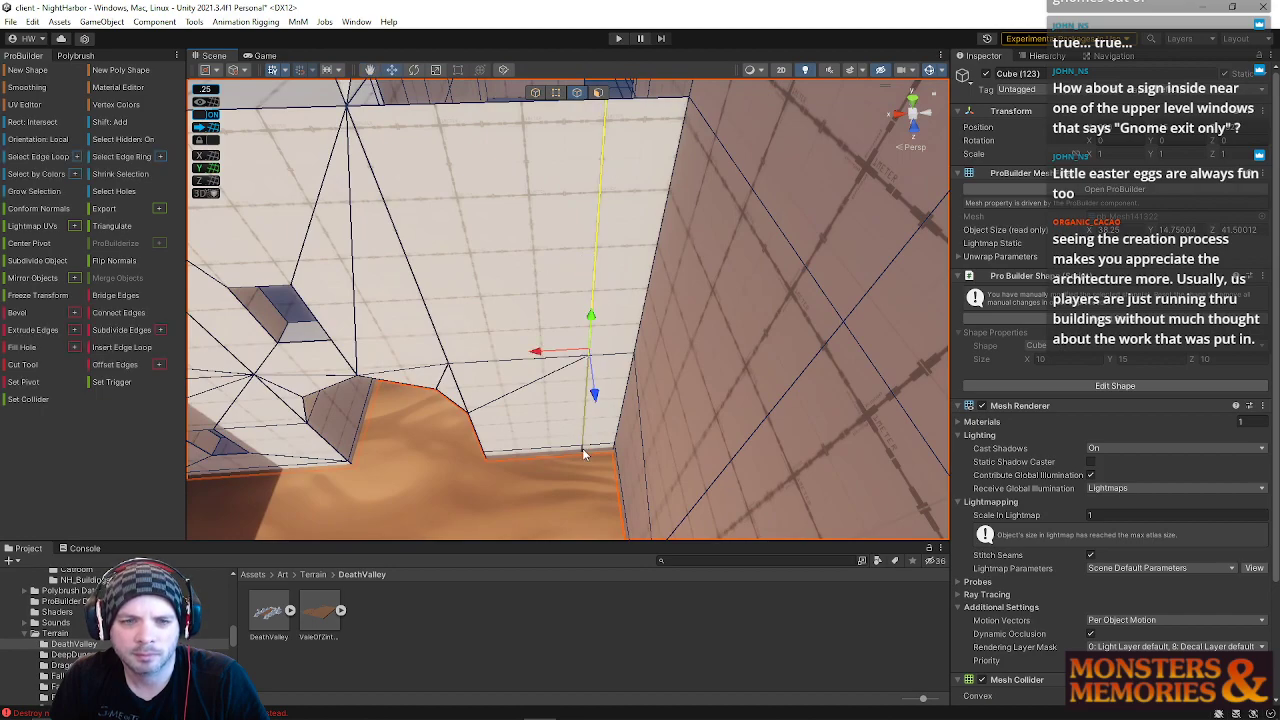
pyautogui.keyDown('shift'); pyautogui.click(585, 461); pyautogui.keyUp('shift')
pyautogui.click(583, 452)
pyautogui.keyDown('shift'); pyautogui.click(586, 400); pyautogui.keyUp('shift')
pyautogui.keyDown('shift'); pyautogui.click(590, 325); pyautogui.keyUp('shift')
pyautogui.moveTo(538, 370); pyautogui.dragTo(580, 365)
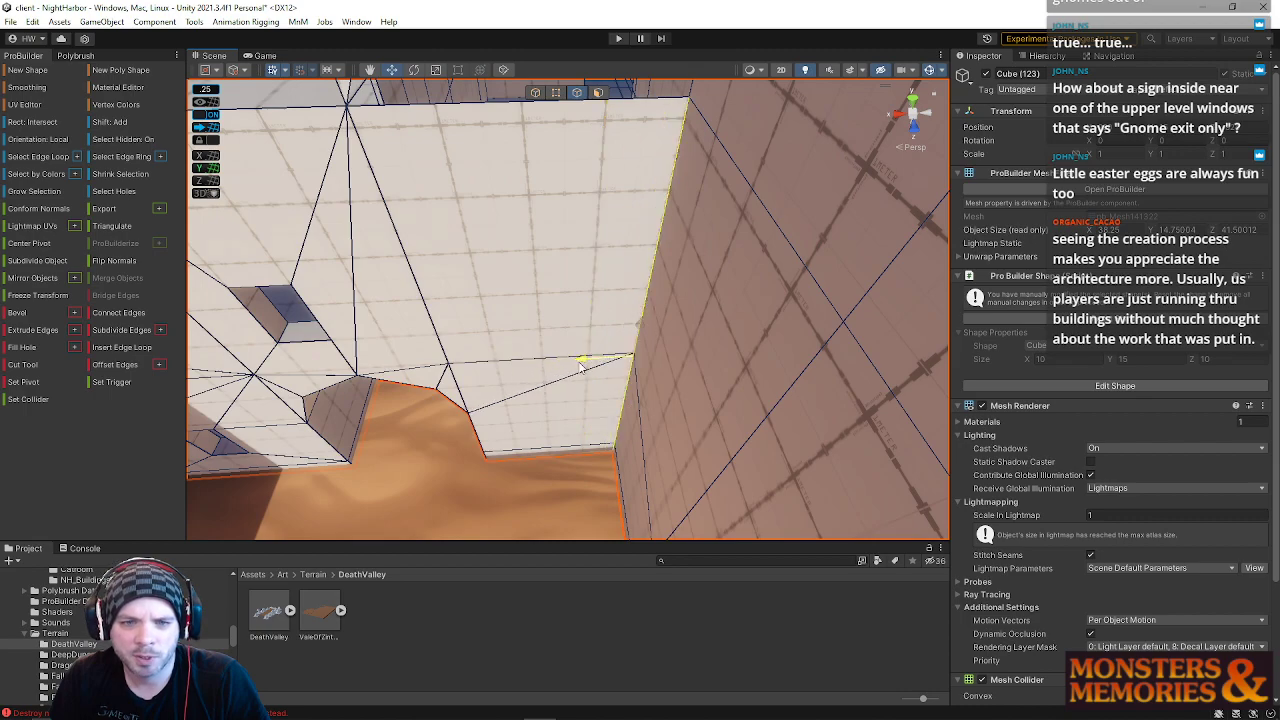
# Step: Collapse the doubled vertices down the outer wall's vertical corner, from the opening to the ground
pyautogui.click(557, 92)
pyautogui.click(687, 98)
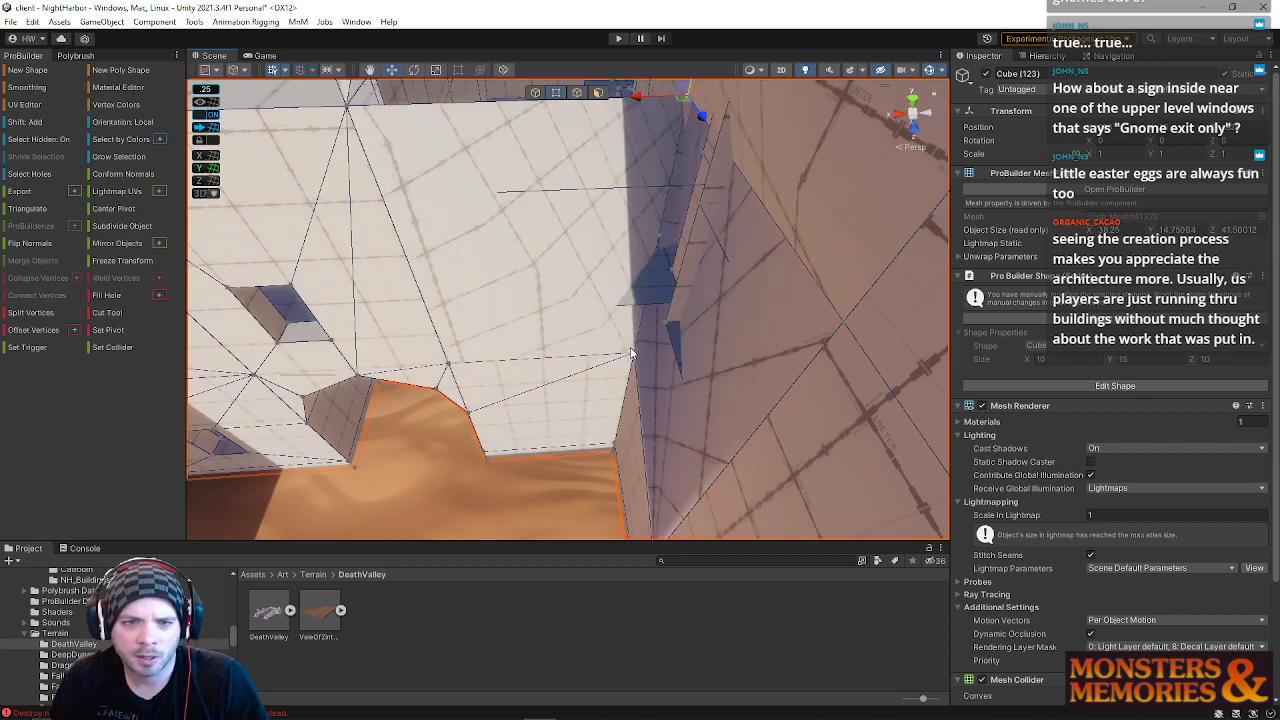
pyautogui.moveTo(685, 255); pyautogui.dragTo(644, 256, button='right')
pyautogui.click(662, 260)
pyautogui.moveTo(639, 365); pyautogui.dragTo(621, 230, button='right')
pyautogui.click(628, 172)
pyautogui.click(599, 382)
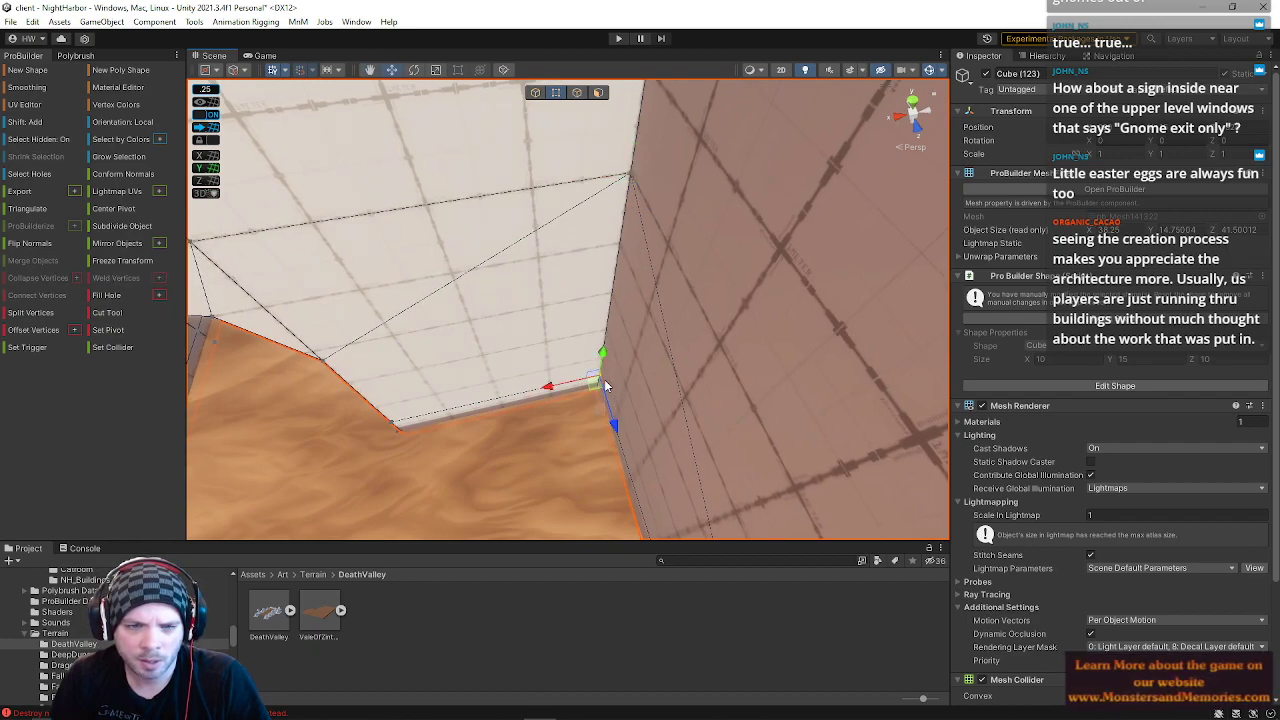
pyautogui.moveTo(605, 385); pyautogui.dragTo(597, 90, button='right')
# Step: Close the outer wall's opening by bridging its side edge to the bottom edge and the resulting diagonal to the top edge
pyautogui.click(578, 93)
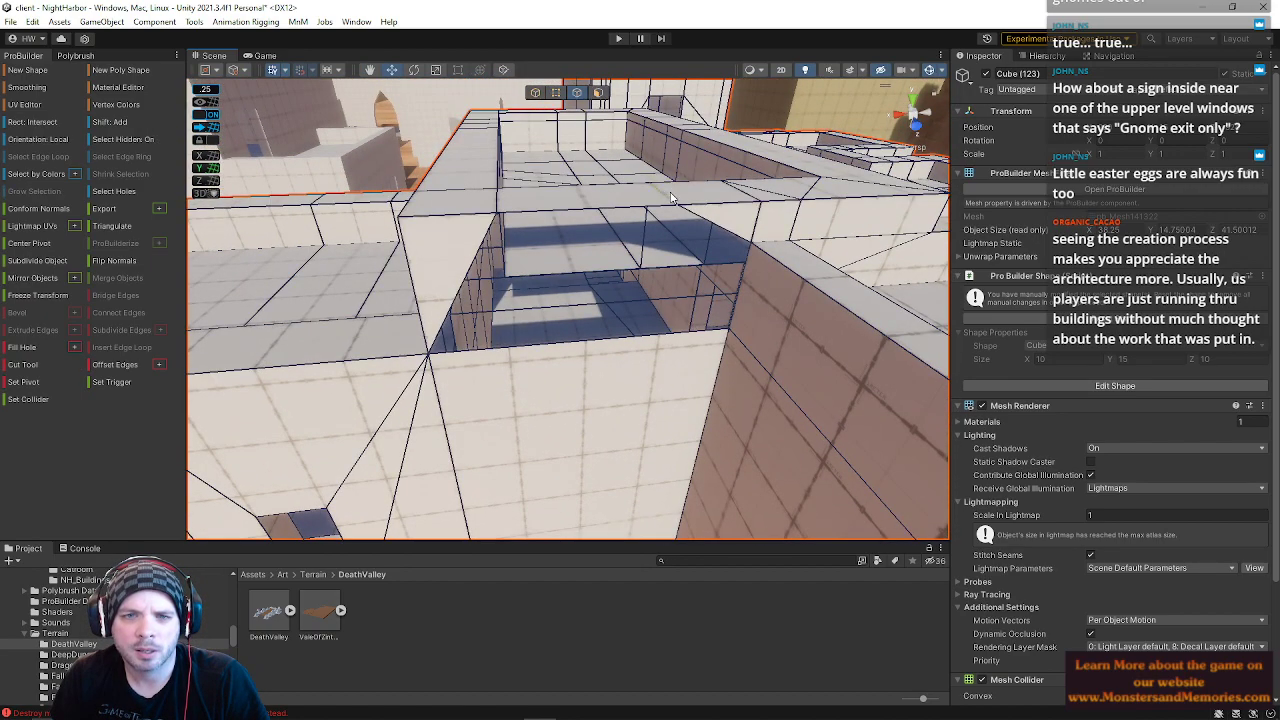
pyautogui.click(748, 298)
pyautogui.keyDown('shift'); pyautogui.click(660, 343); pyautogui.keyUp('shift')
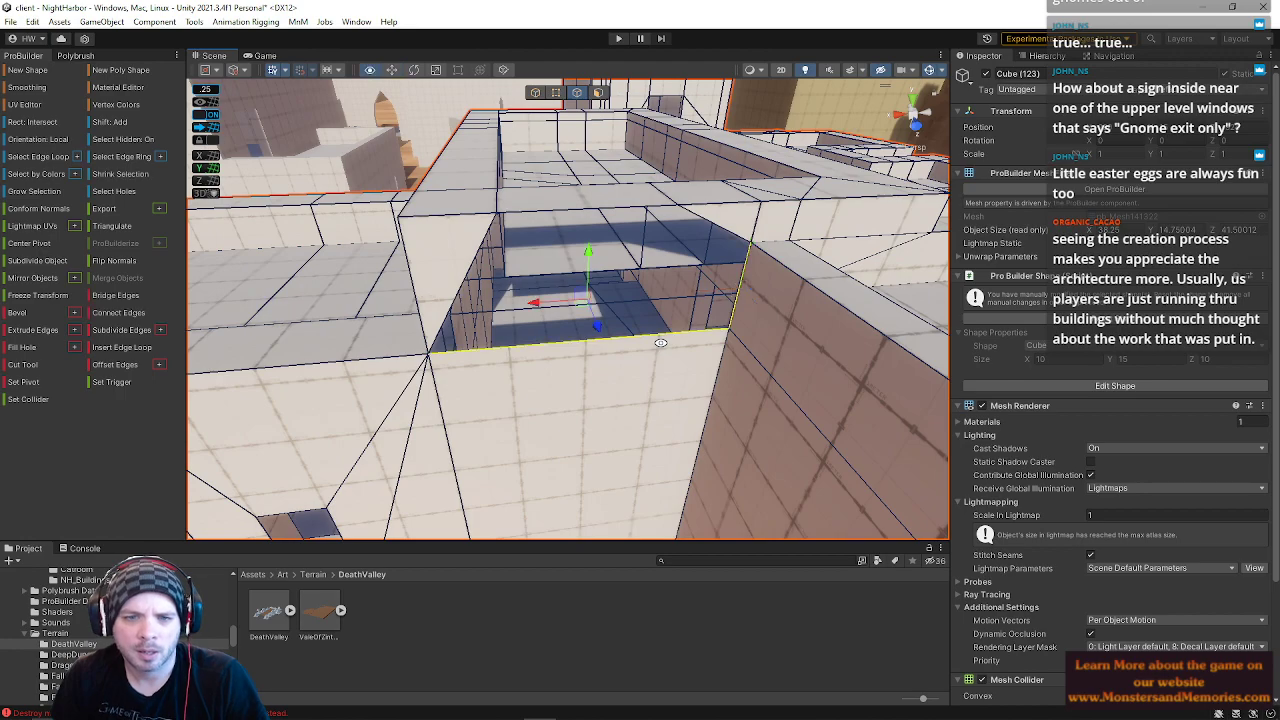
pyautogui.hotkey('alt', 'b')
pyautogui.moveTo(661, 343); pyautogui.dragTo(649, 300, button='right')
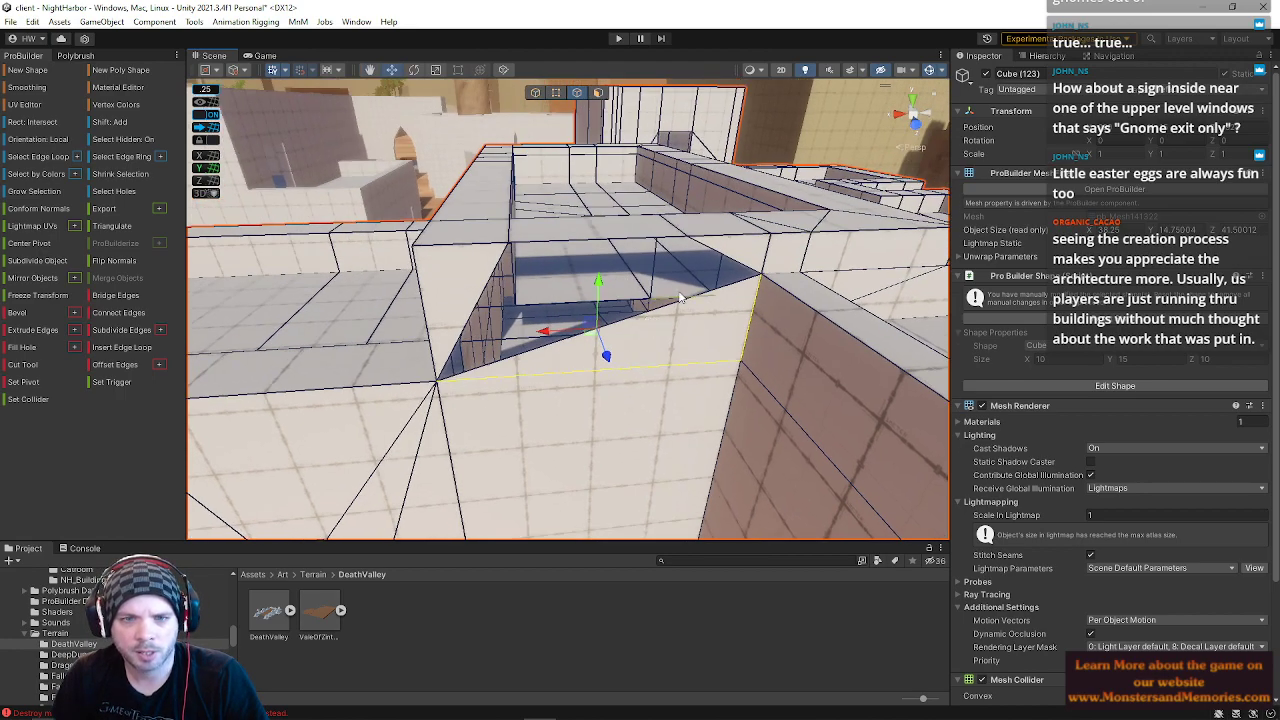
pyautogui.click(677, 315)
pyautogui.keyDown('shift'); pyautogui.click(604, 241); pyautogui.keyUp('shift')
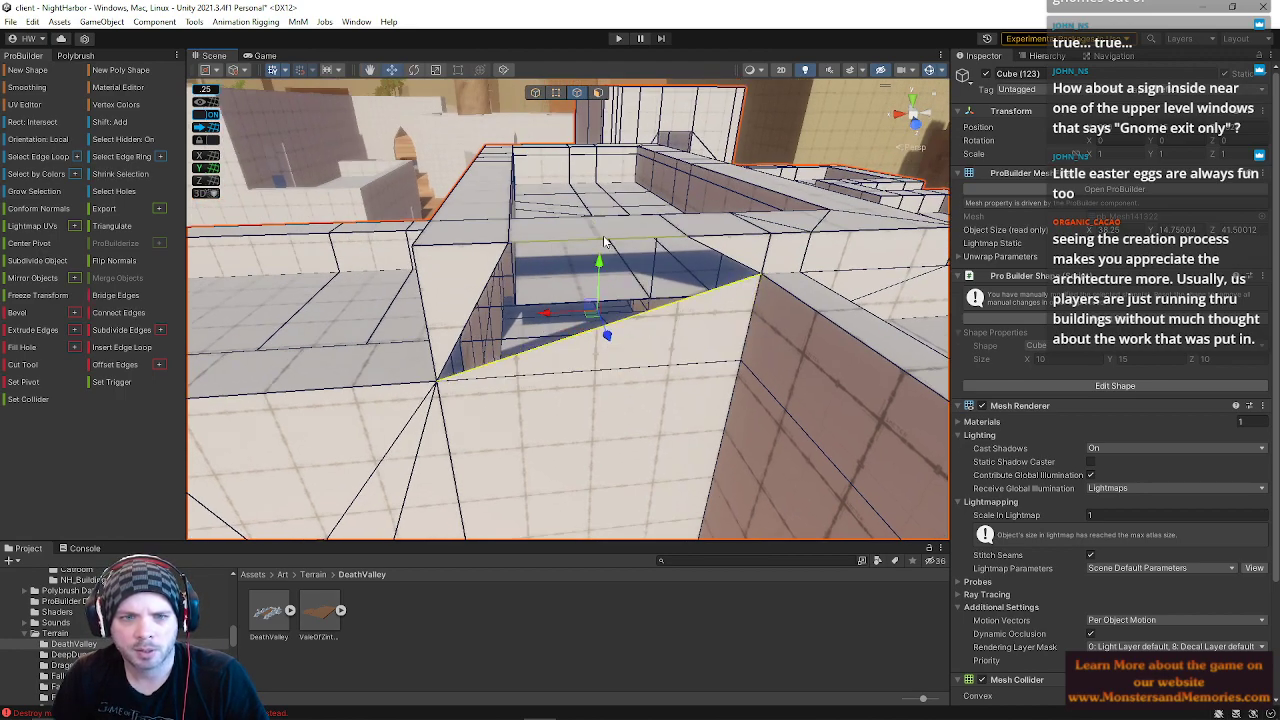
pyautogui.hotkey('alt', 'b')
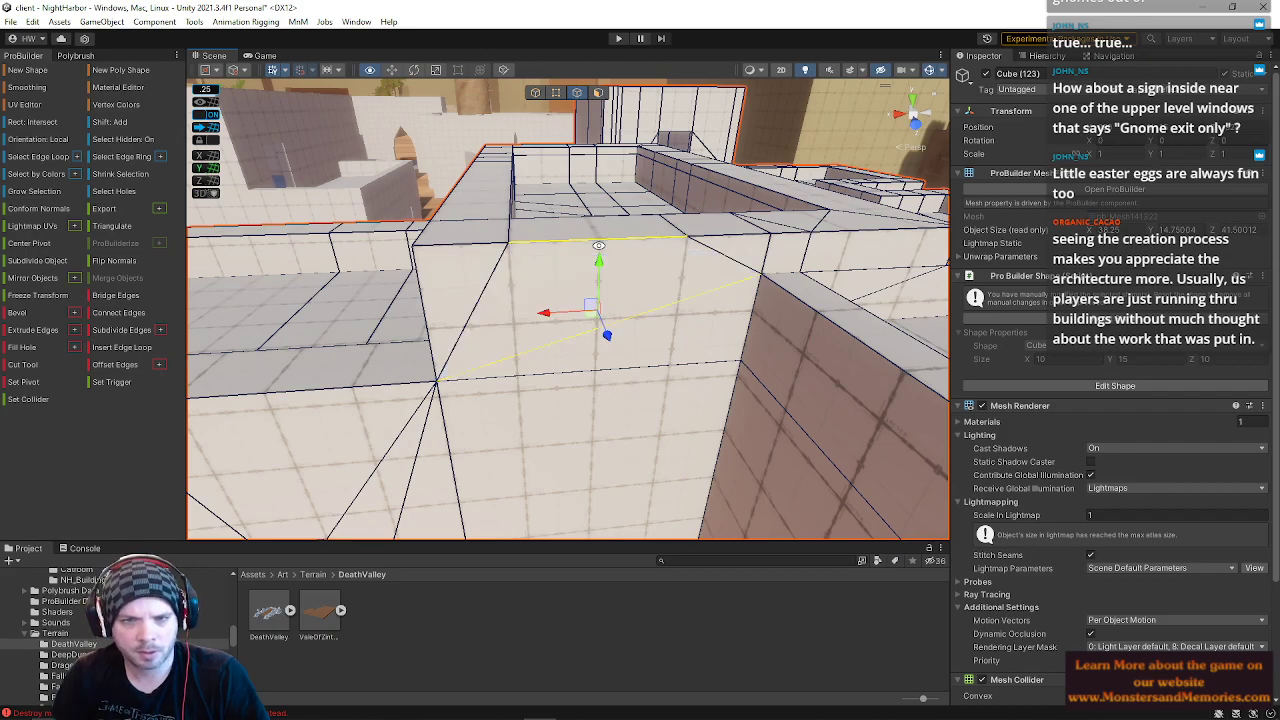
# Step: Select the edge line across the upper floor, parapet top and end wall, and slide it along X
pyautogui.moveTo(598, 246); pyautogui.dragTo(598, 296, button='right')
pyautogui.click(582, 222)
pyautogui.moveTo(582, 222); pyautogui.dragTo(1232, 229, button='right')
pyautogui.press('s')
pyautogui.press('e')
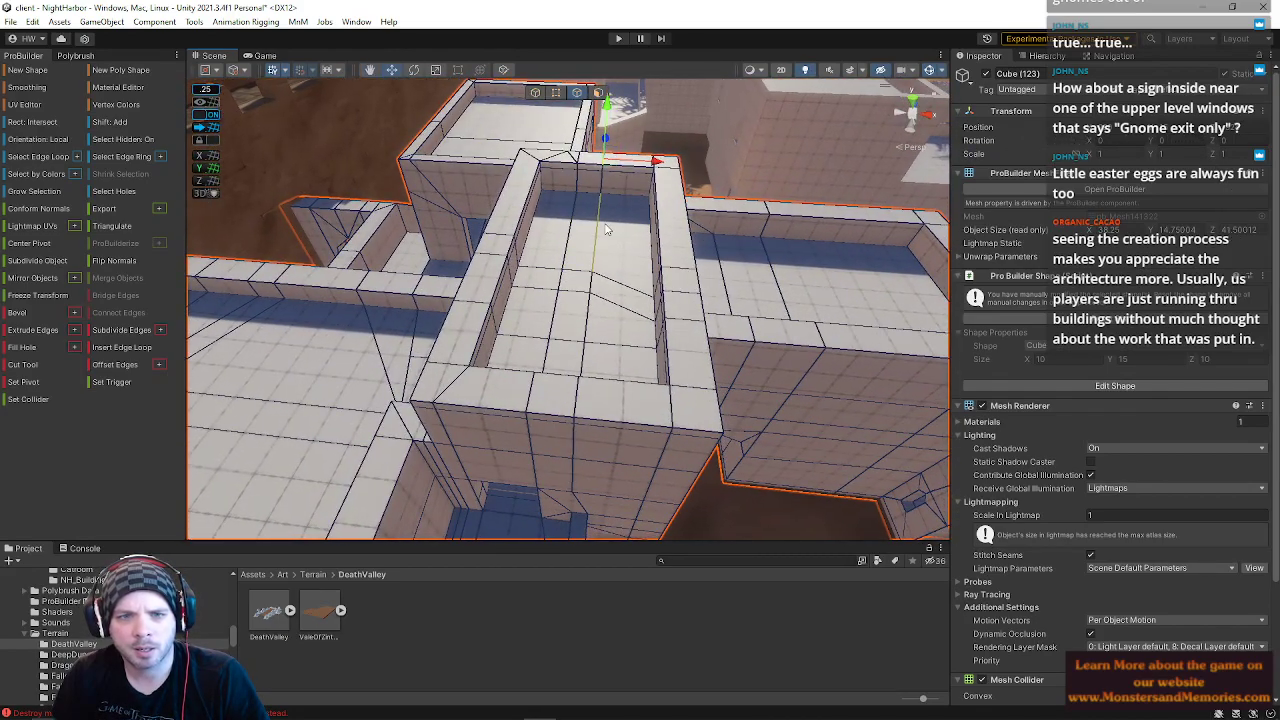
pyautogui.doubleClick(584, 381)
pyautogui.keyDown('shift'); pyautogui.click(574, 446); pyautogui.keyUp('shift')
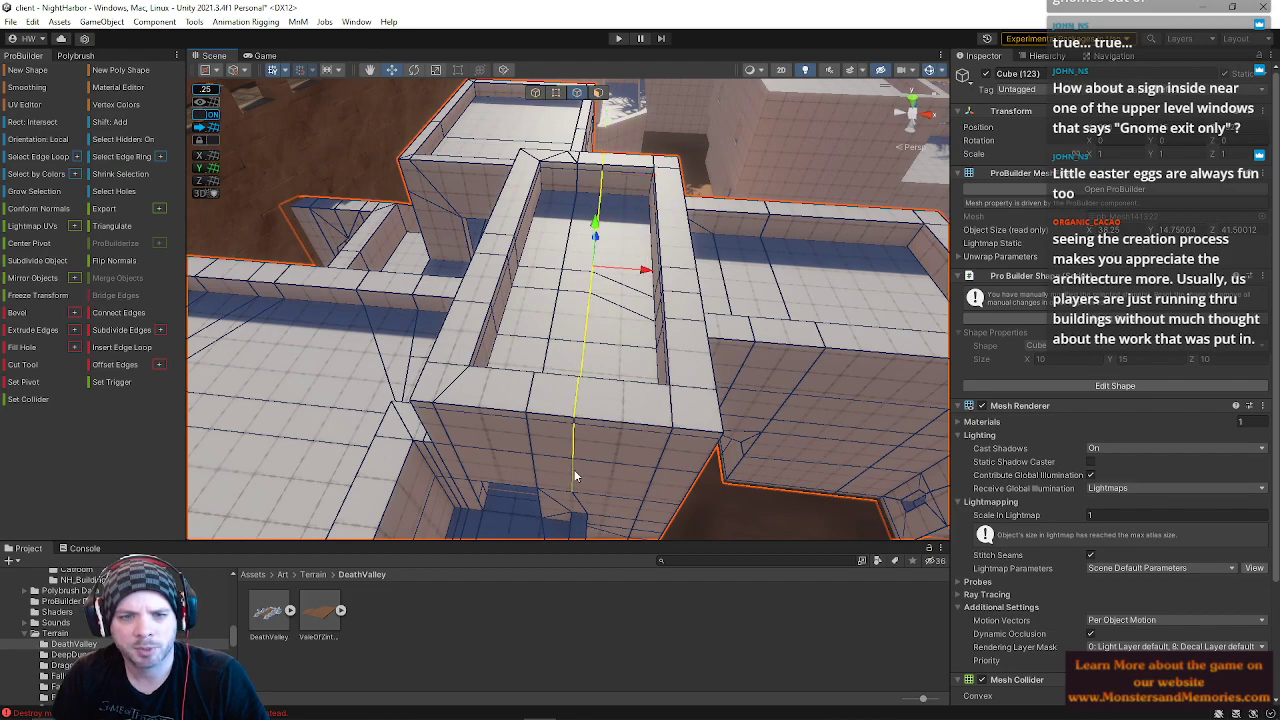
pyautogui.moveTo(602, 378); pyautogui.dragTo(620, 366, button='right')
pyautogui.press('w')
pyautogui.moveTo(628, 255); pyautogui.dragTo(591, 256)
# Step: Collapse the doubled vertices on the end wall at the ceiling corner and further up its vertical edge line
pyautogui.moveTo(586, 309); pyautogui.dragTo(754, 44, button='right')
pyautogui.click(630, 293)
pyautogui.moveTo(639, 428); pyautogui.dragTo(648, 252, button='right')
pyautogui.click(556, 93)
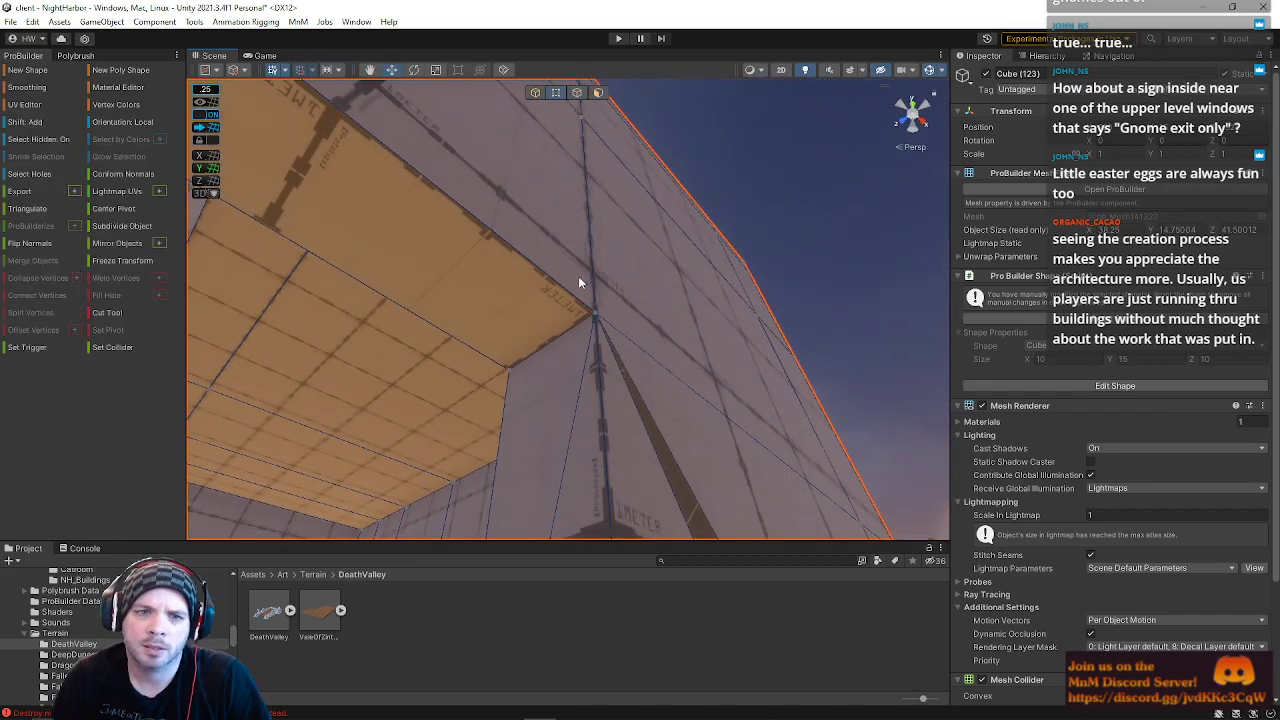
pyautogui.moveTo(602, 317); pyautogui.dragTo(603, 319)
pyautogui.hotkey('alt', 'c')
pyautogui.moveTo(586, 127); pyautogui.dragTo(574, 109)
pyautogui.hotkey('alt', 'c')
# Step: Collapse the stray vertices on the parapet's inner face onto the vertical edge line that meets the floor line
pyautogui.moveTo(588, 176); pyautogui.dragTo(821, 408, button='right')
pyautogui.click(563, 167)
pyautogui.press('e')
pyautogui.click(566, 323)
pyautogui.press('d')
pyautogui.click(452, 288)
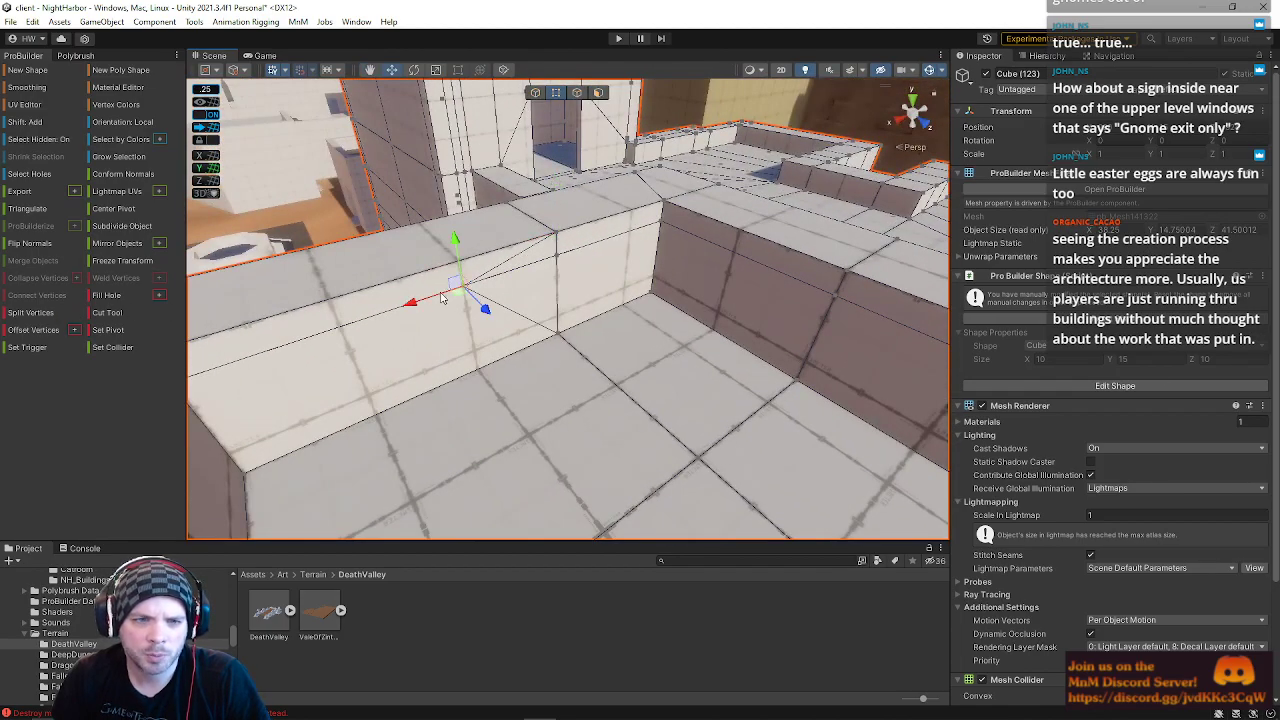
pyautogui.click(514, 281)
pyautogui.keyDown('shift'); pyautogui.click(564, 272); pyautogui.keyUp('shift')
pyautogui.hotkey('alt', 'c')
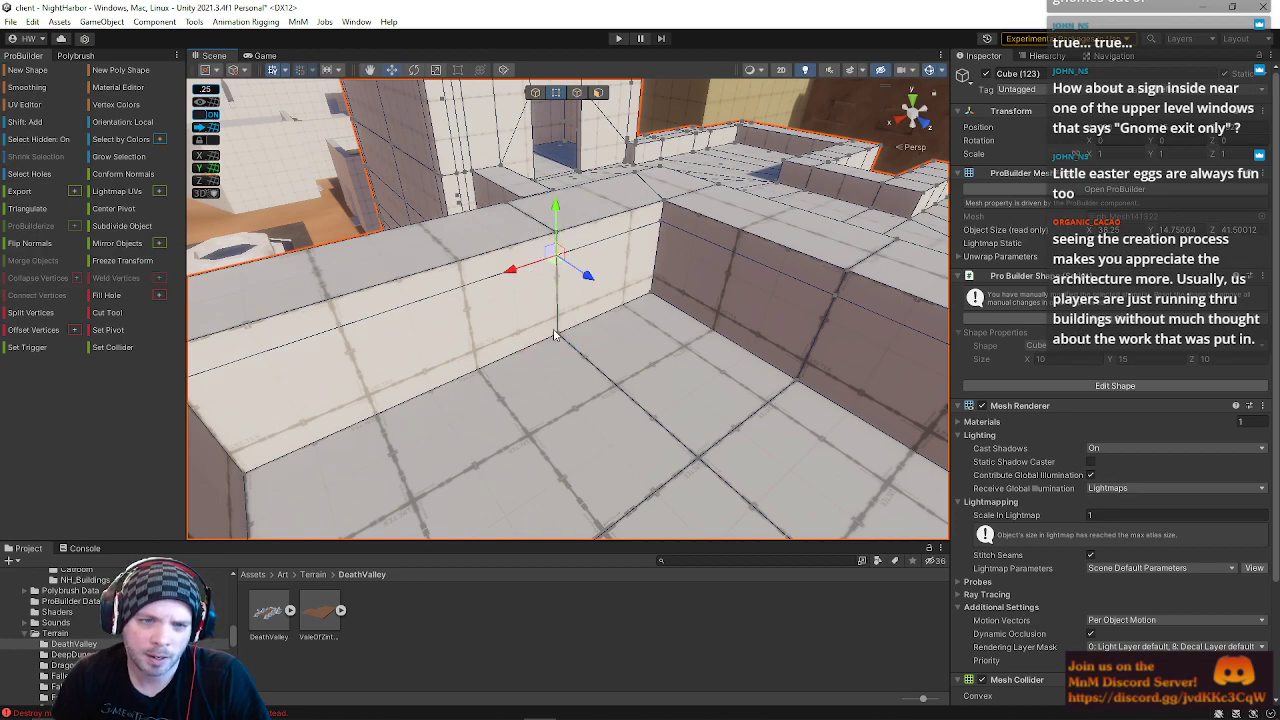
# Step: Collapse the doubled vertices along the edge line across the upper floor and its end parapet
pyautogui.keyDown('alt'); pyautogui.moveTo(578, 378); pyautogui.dragTo(880, 423); pyautogui.keyUp('alt')
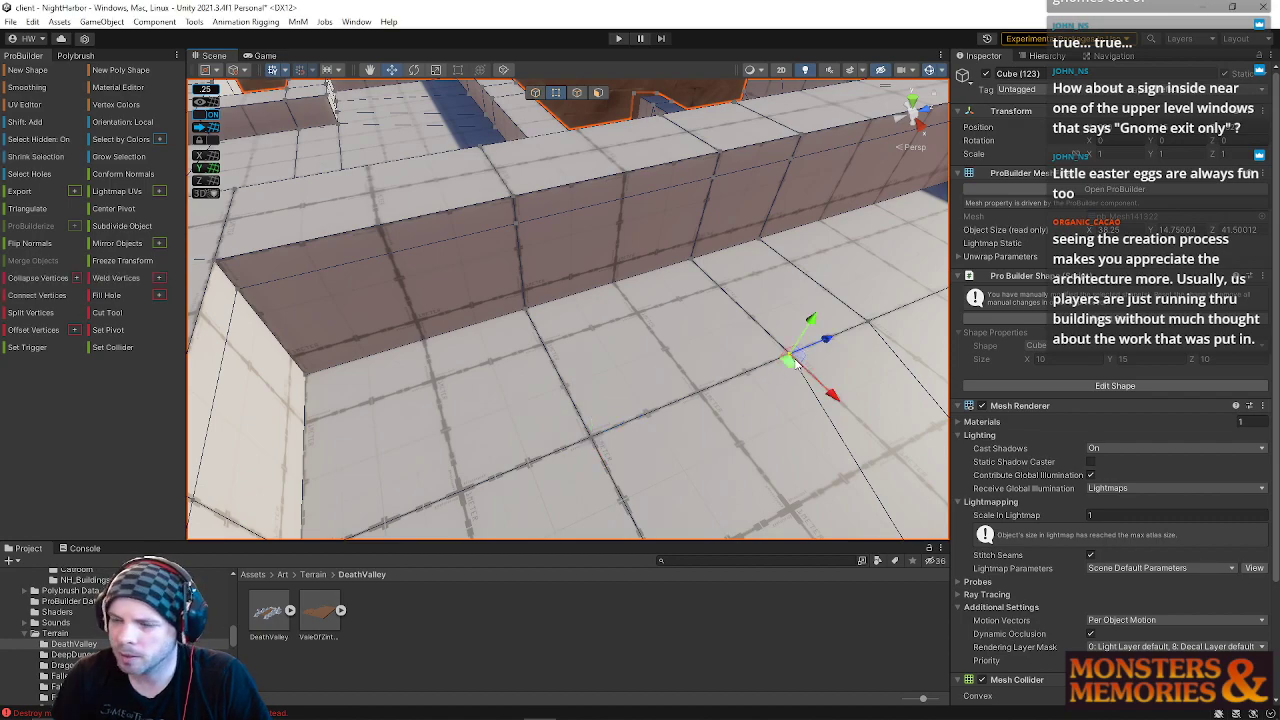
pyautogui.press('w')
pyautogui.moveTo(843, 346); pyautogui.dragTo(980, 271, button='right')
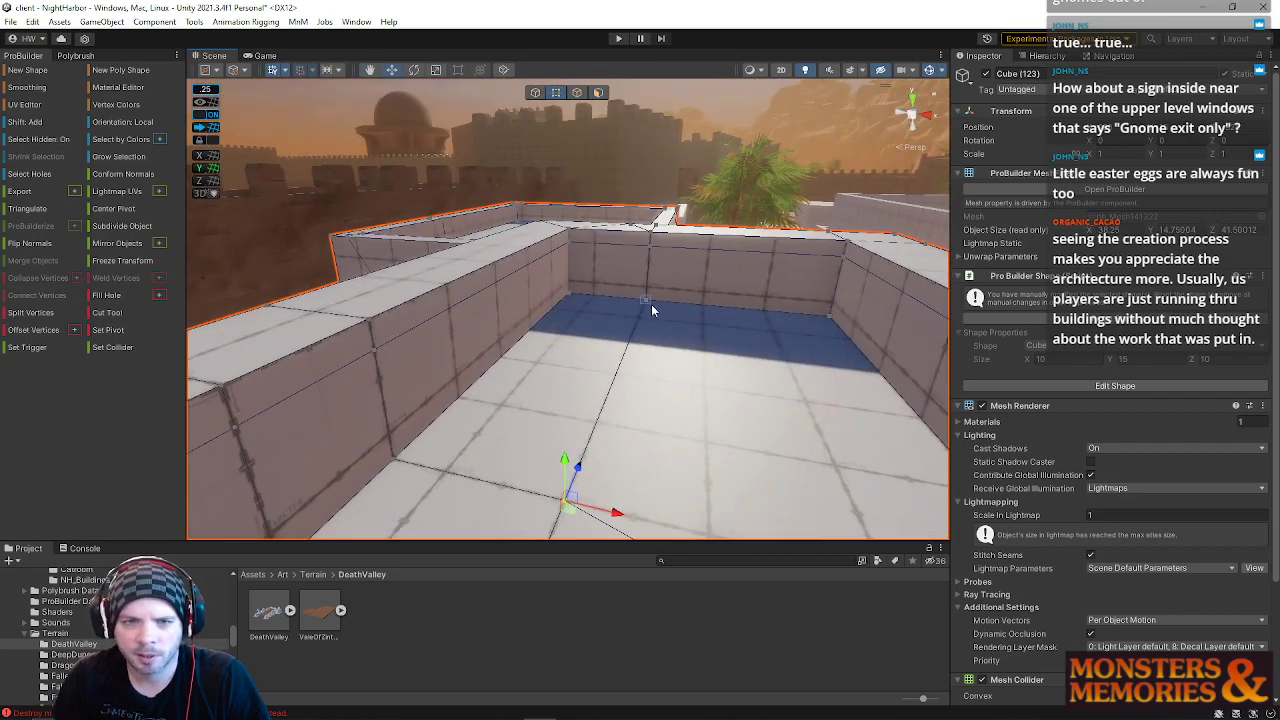
pyautogui.press('w')
pyautogui.moveTo(653, 253); pyautogui.dragTo(772, 175, button='right')
pyautogui.press('a')
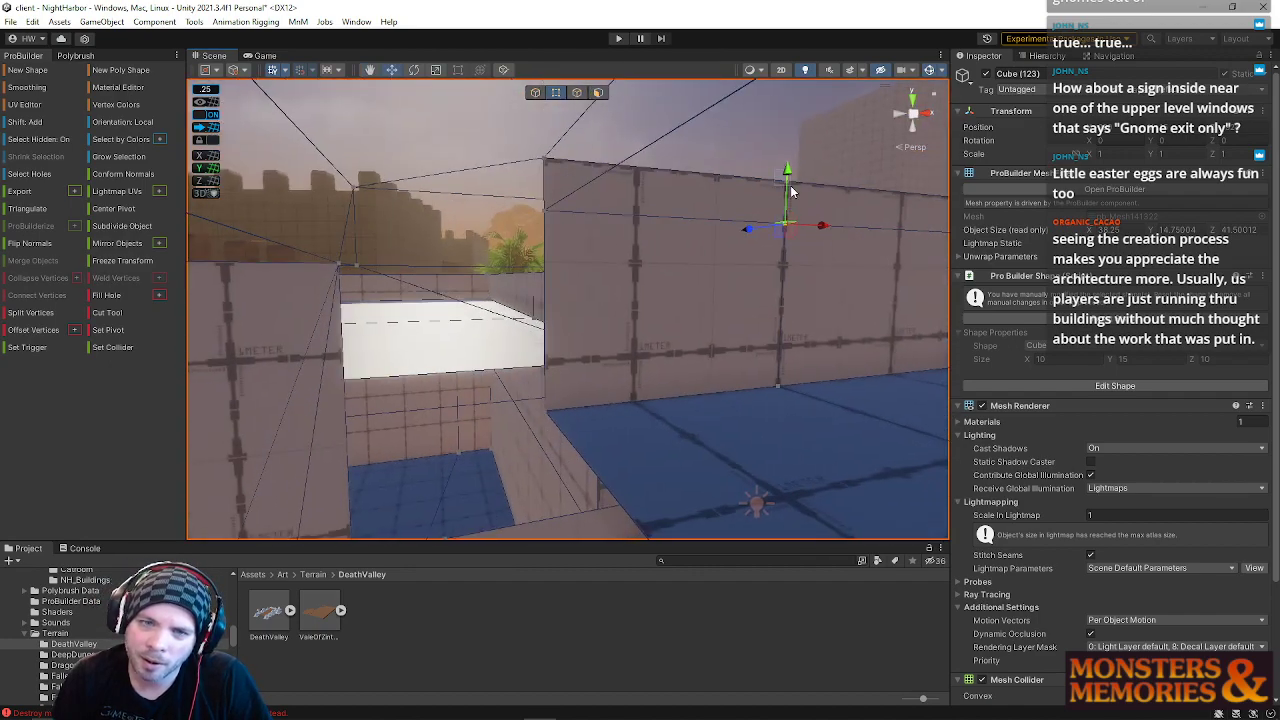
pyautogui.moveTo(751, 217); pyautogui.dragTo(1184, 438, button='right')
pyautogui.press('w')
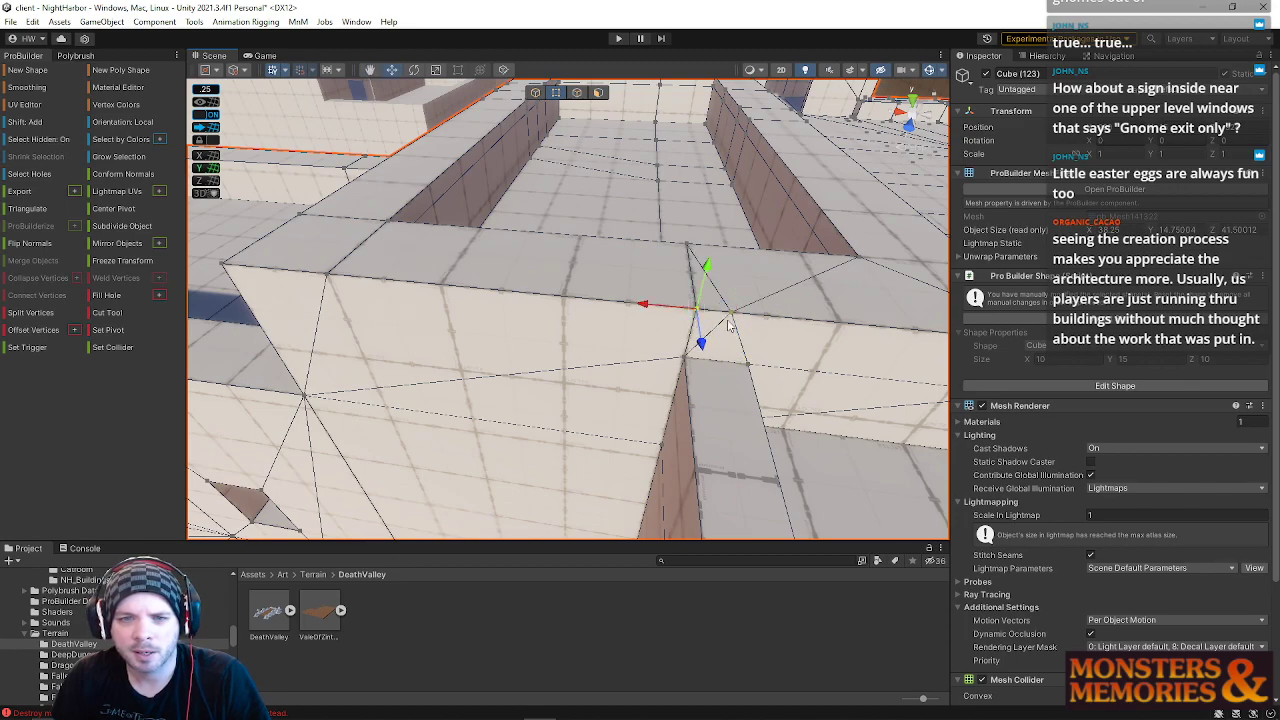
# Step: Slide the stray vertices on the taller wall's outer top edge along X to the wall's far corner
pyautogui.moveTo(670, 312)
pyautogui.mouseDown()
pyautogui.moveTo(651, 309)
pyautogui.moveTo(653, 328)
pyautogui.mouseUp()
pyautogui.press('w')
pyautogui.moveTo(663, 371); pyautogui.dragTo(608, 342, button='right')
pyautogui.press('s')
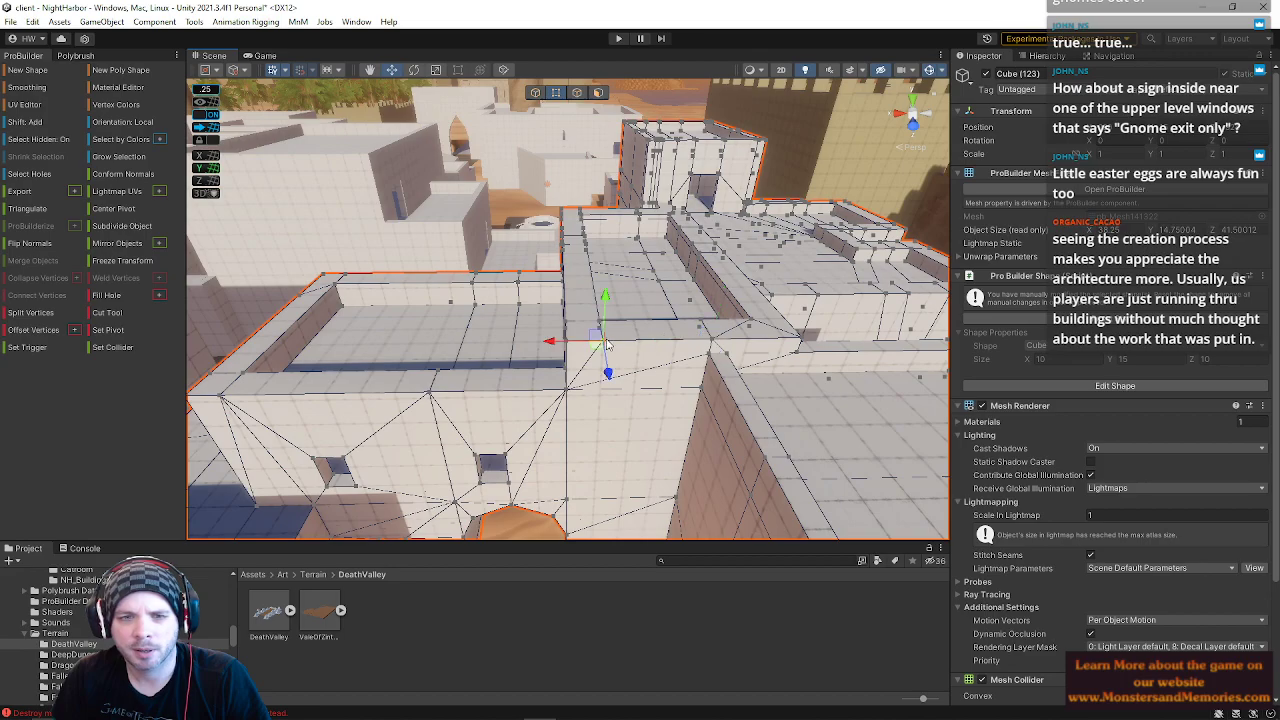
pyautogui.moveTo(635, 338); pyautogui.dragTo(680, 350, button='right')
pyautogui.press('w')
pyautogui.moveTo(675, 292); pyautogui.dragTo(643, 345, button='right')
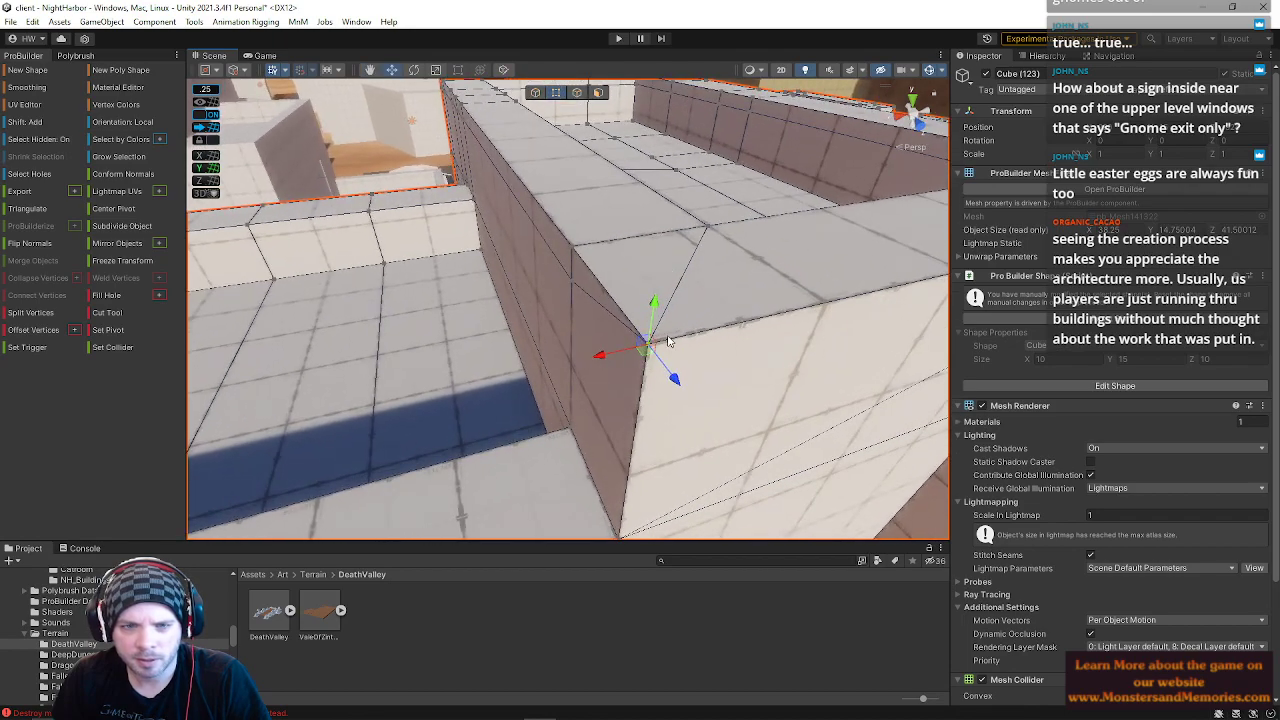
# Step: Examine the edge lines around the building's tall walls and parapets from several sides
pyautogui.moveTo(566, 286); pyautogui.dragTo(950, 243, button='right')
pyautogui.press('d')
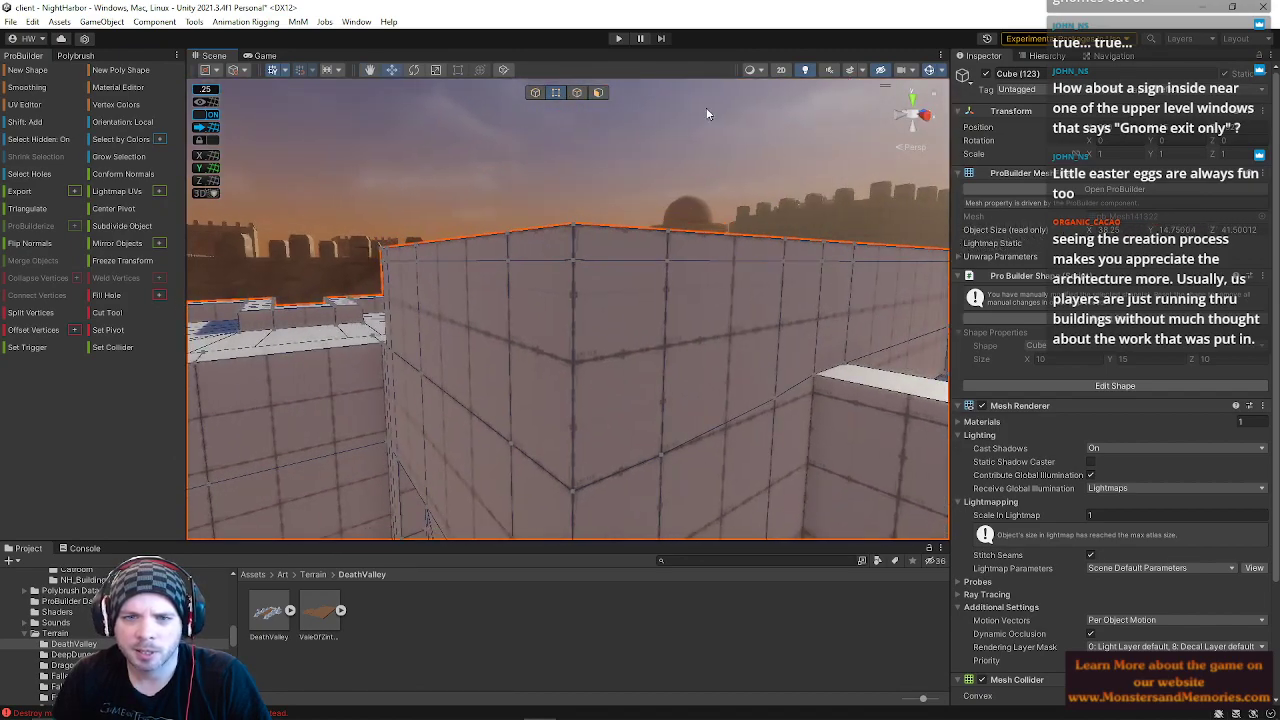
pyautogui.click(577, 92)
pyautogui.moveTo(637, 273); pyautogui.dragTo(620, 250, button='right')
pyautogui.press('d')
pyautogui.moveTo(583, 345); pyautogui.dragTo(1125, 346, button='right')
pyautogui.press('w')
pyautogui.press('s')
pyautogui.moveTo(507, 268); pyautogui.dragTo(540, 285, button='right')
pyautogui.press('s')
pyautogui.press('e')
pyautogui.moveTo(491, 391); pyautogui.dragTo(589, 406, button='right')
pyautogui.press('w')
pyautogui.press('d')
# Step: Collapse the doubled vertices along the tall wall's top edge as far as its end corner
pyautogui.click(556, 92)
pyautogui.moveTo(530, 230)
pyautogui.mouseDown(button='right')
pyautogui.moveTo(509, 277)
pyautogui.moveTo(533, 213)
pyautogui.mouseUp(button='right')
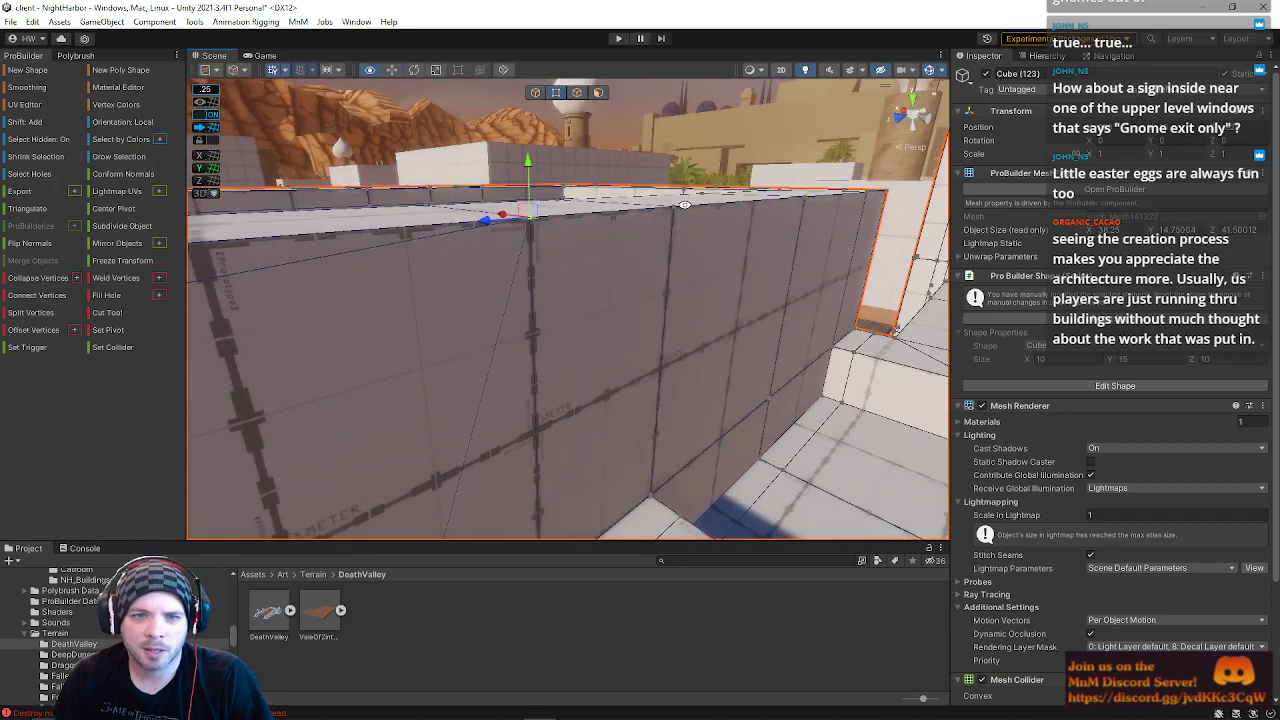
pyautogui.click(678, 204)
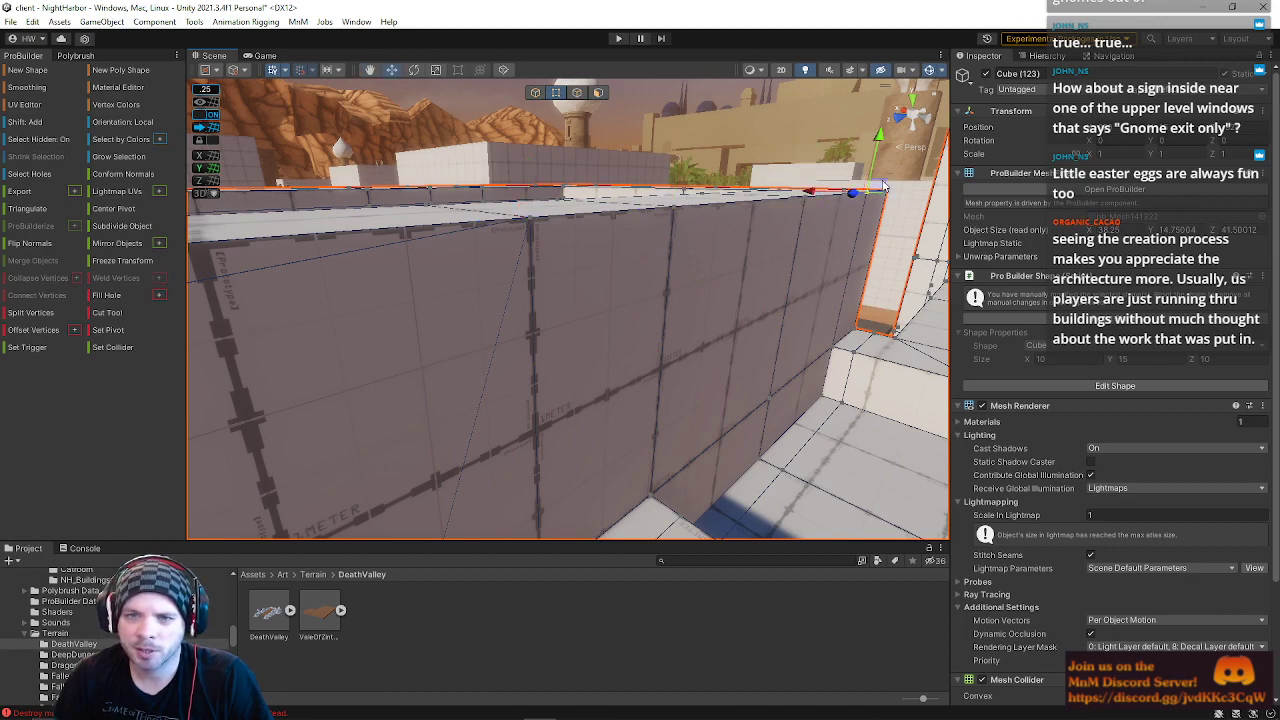
pyautogui.moveTo(826, 227); pyautogui.dragTo(566, 210, button='right')
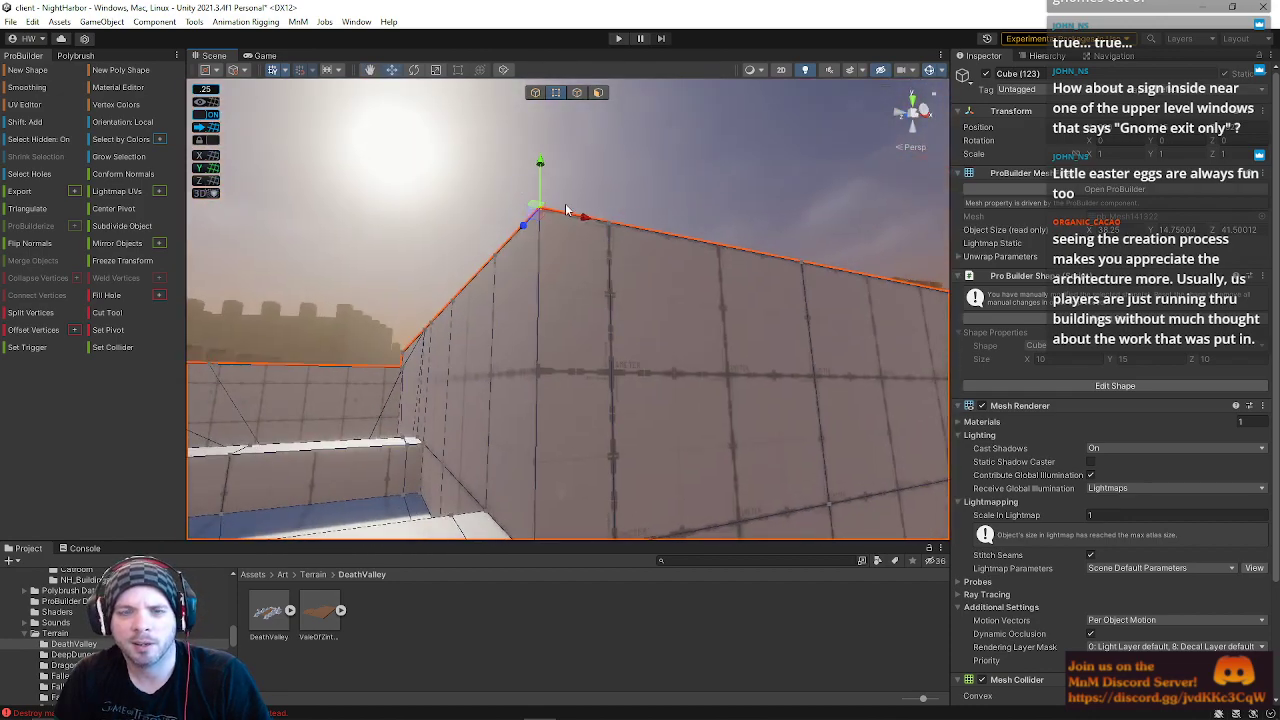
# Step: Collapse the doubled vertices along the remaining top edges of the tall wall, corner by corner
pyautogui.click(613, 227)
pyautogui.click(612, 235)
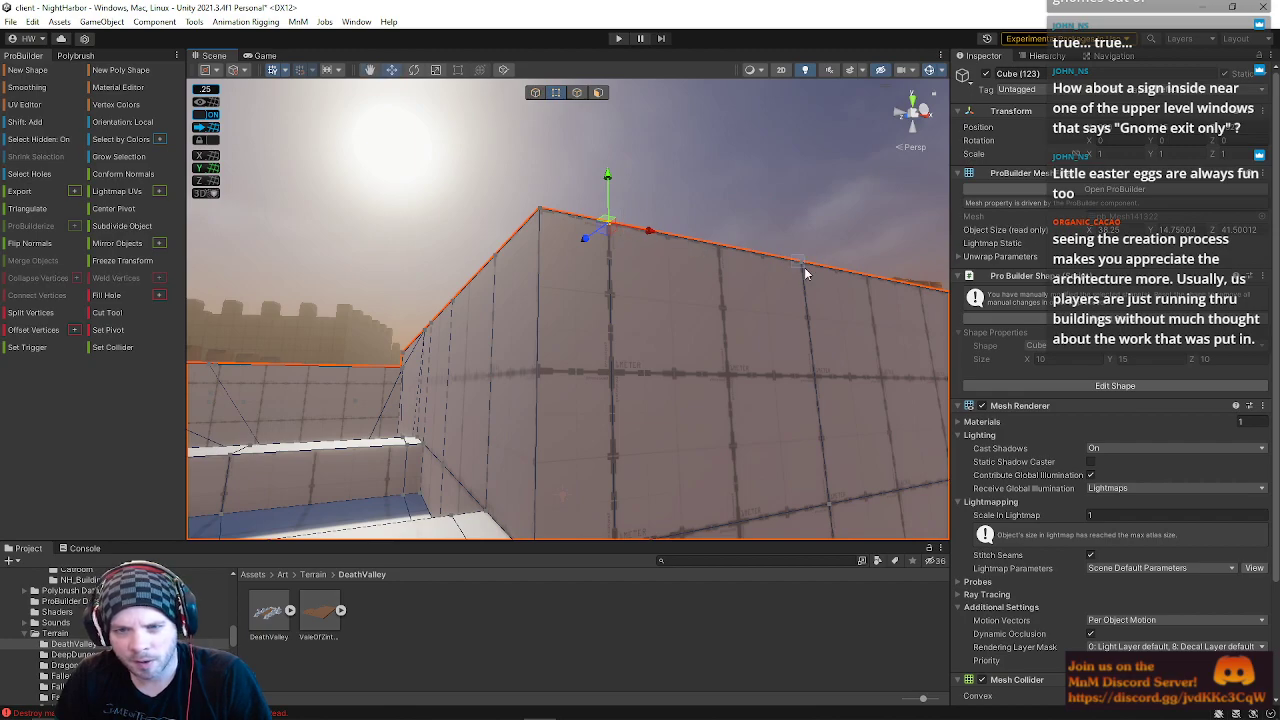
pyautogui.moveTo(806, 273); pyautogui.dragTo(730, 227, button='right')
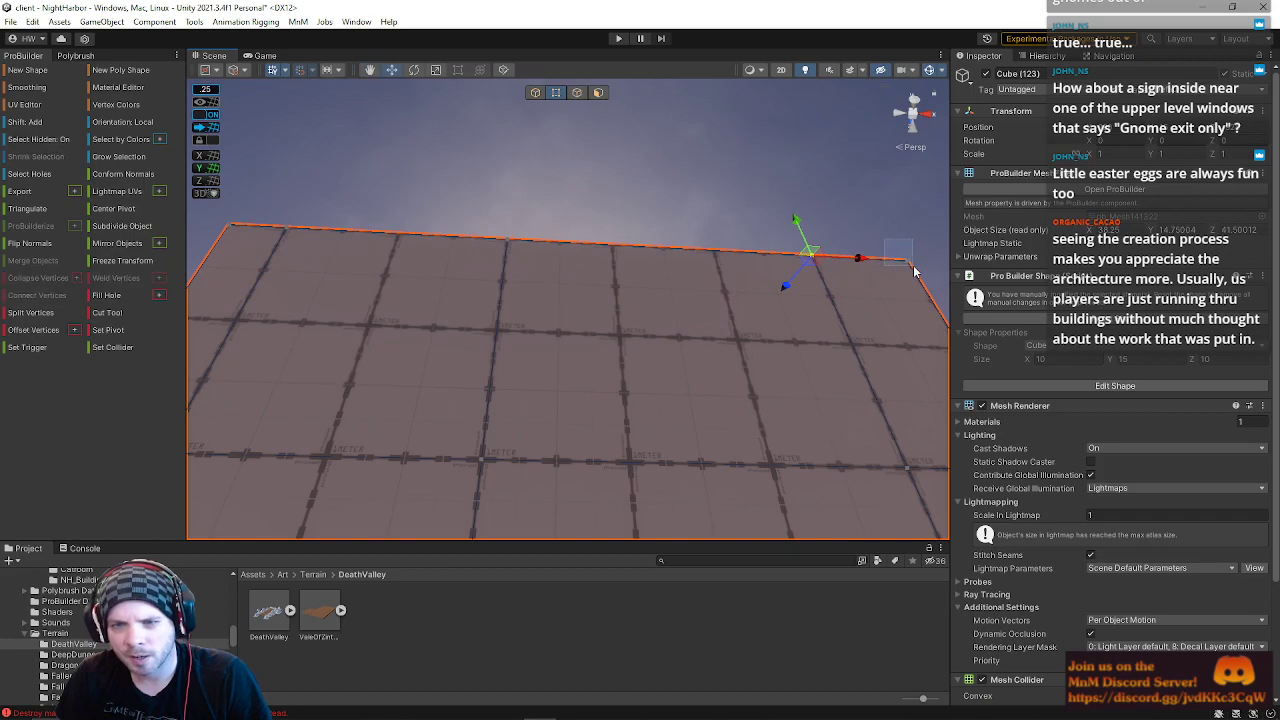
pyautogui.moveTo(895, 282); pyautogui.dragTo(486, 250, button='right')
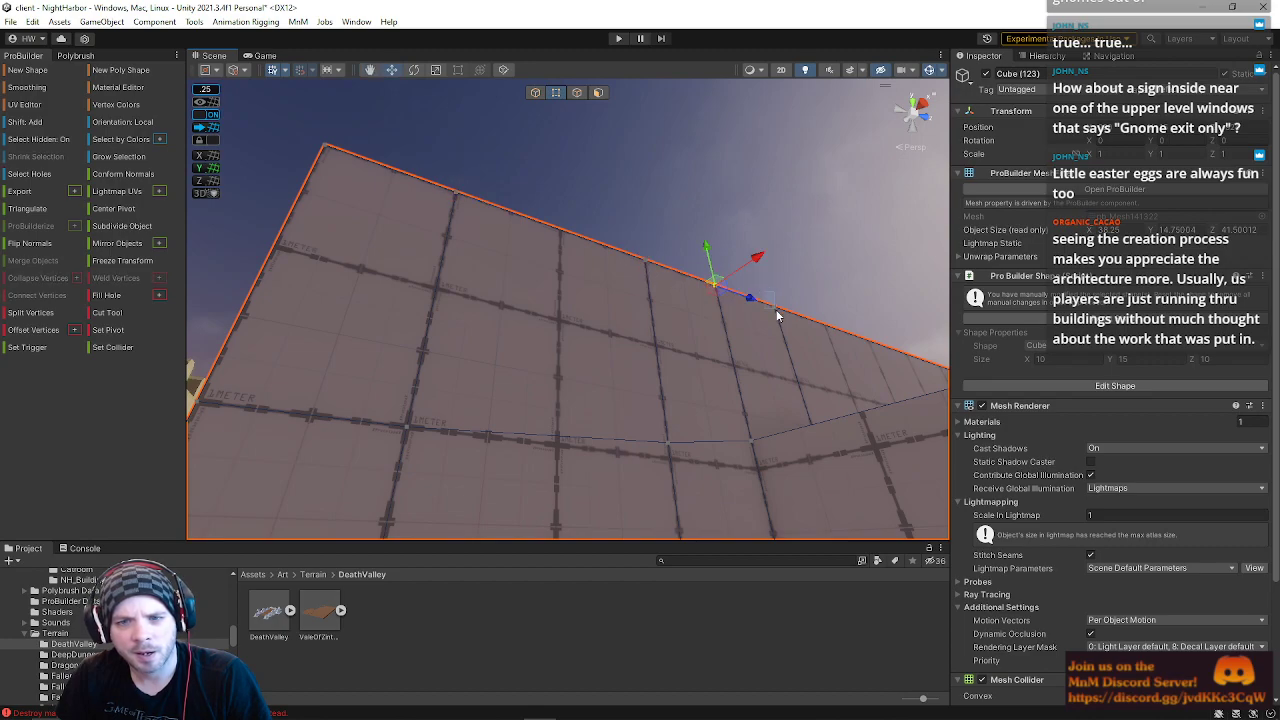
pyautogui.moveTo(847, 330); pyautogui.dragTo(722, 251, button='right')
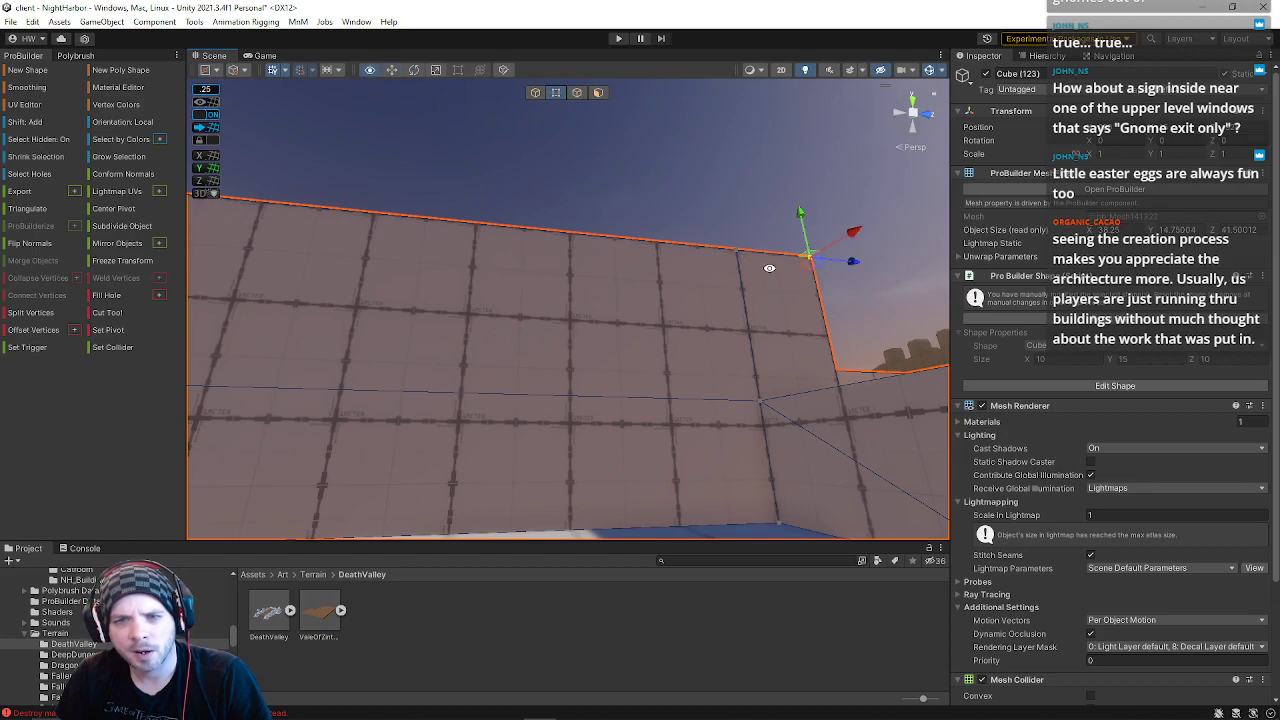
# Step: Slide the edge-line vertices across the small walled terrace's floor and parapet along X to the adjoining tall wall
pyautogui.press('w')
pyautogui.moveTo(727, 243); pyautogui.dragTo(1042, 512, button='right')
pyautogui.press('s')
pyautogui.press('w')
pyautogui.press('d')
pyautogui.press('a')
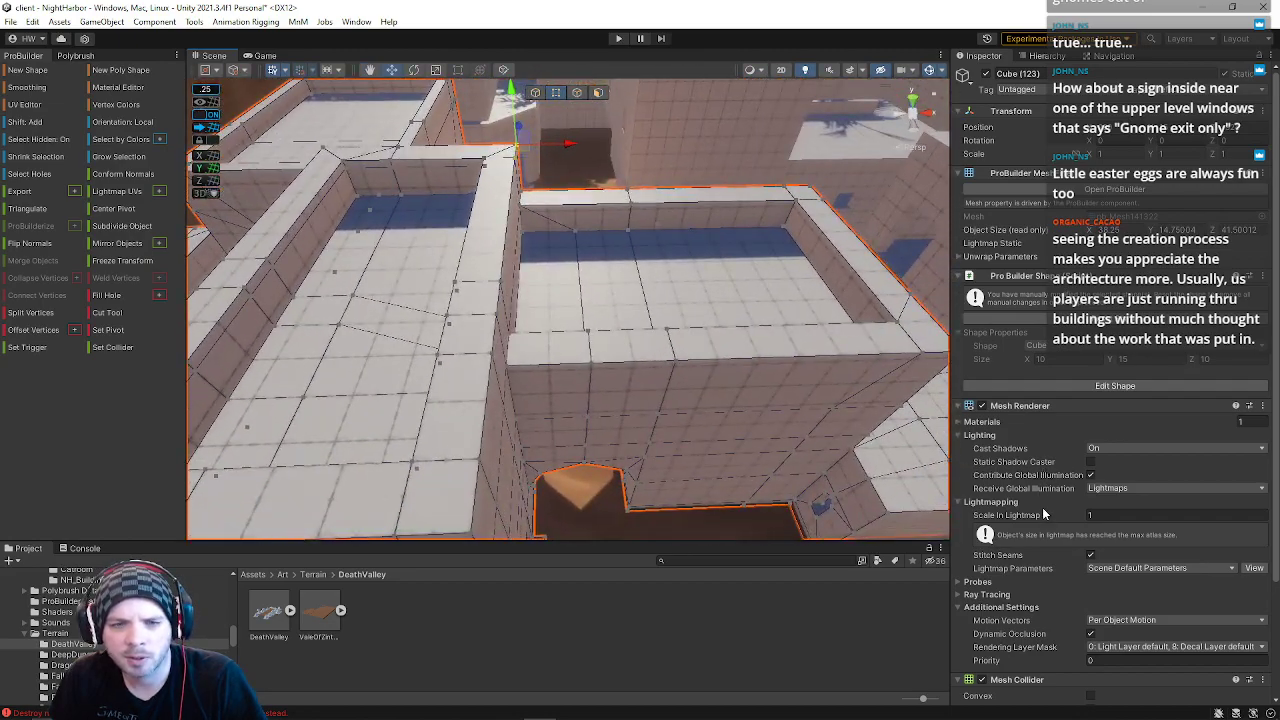
pyautogui.click(580, 232)
pyautogui.keyDown('shift'); pyautogui.click(587, 331); pyautogui.keyUp('shift')
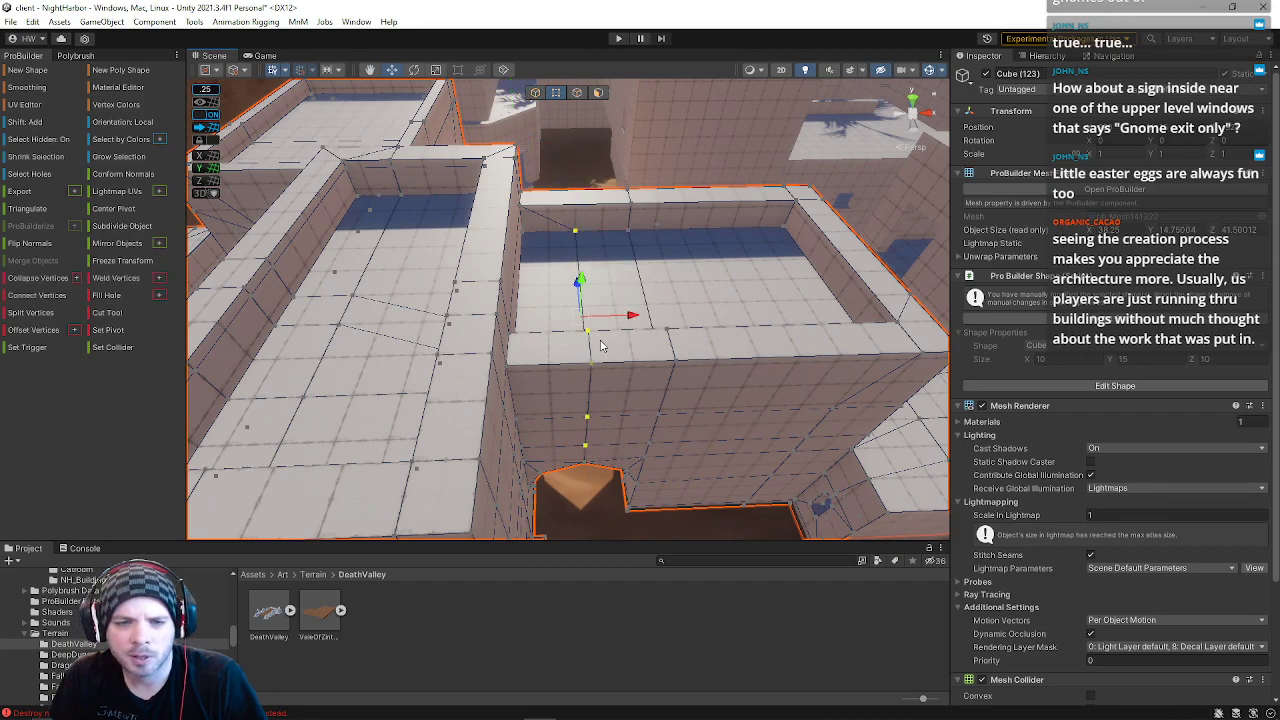
pyautogui.press('w')
pyautogui.moveTo(624, 331); pyautogui.dragTo(306, 361, button='right')
pyautogui.press('d')
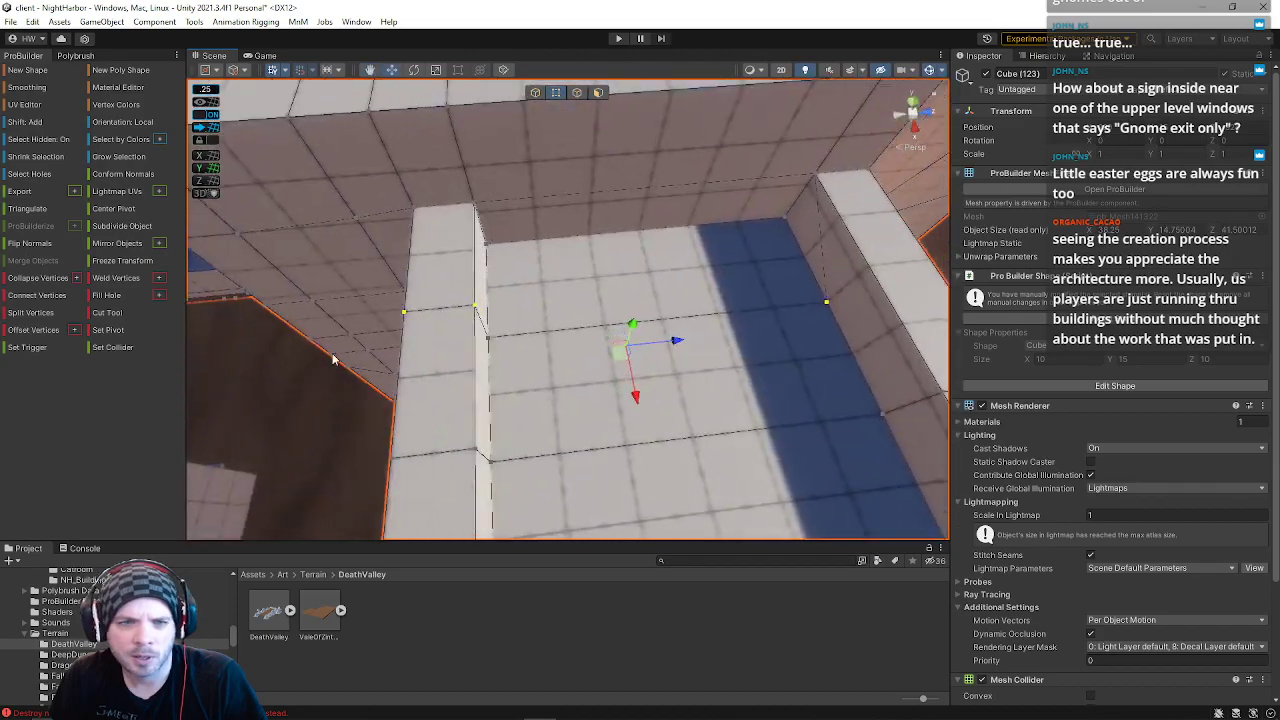
pyautogui.moveTo(462, 375); pyautogui.dragTo(661, 348, button='right')
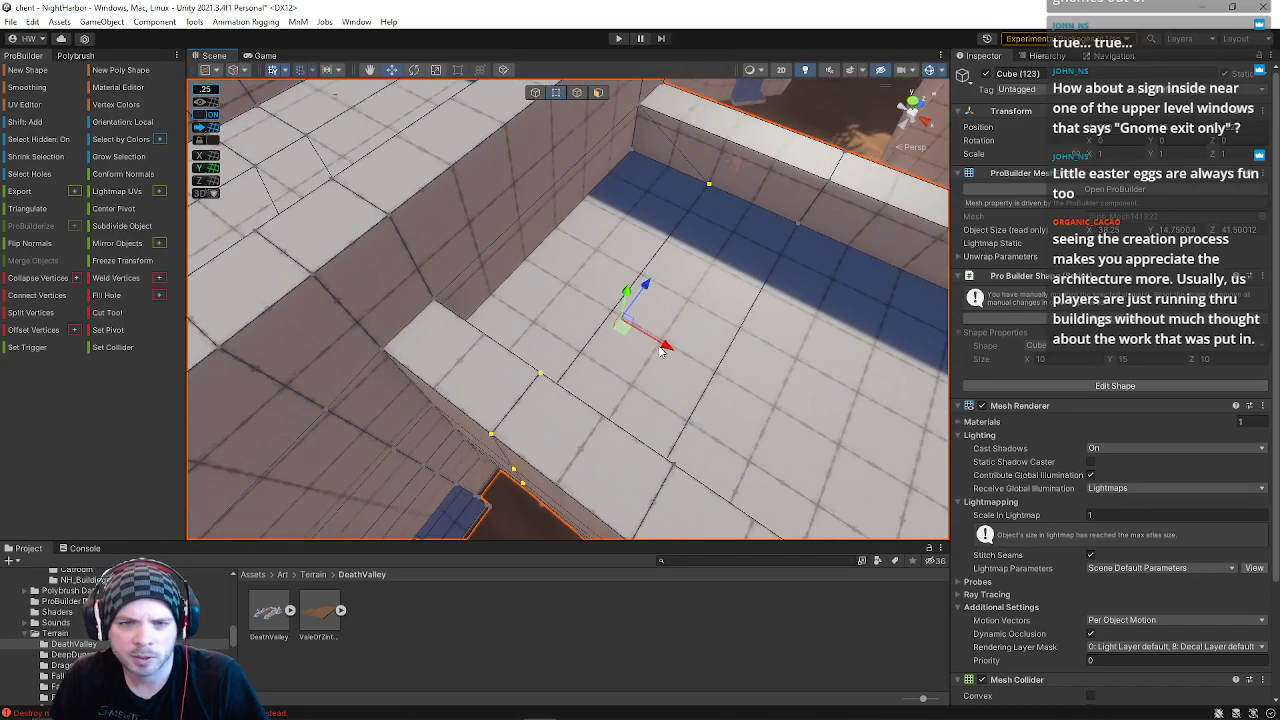
pyautogui.press('w')
pyautogui.moveTo(571, 331); pyautogui.dragTo(458, 313, button='right')
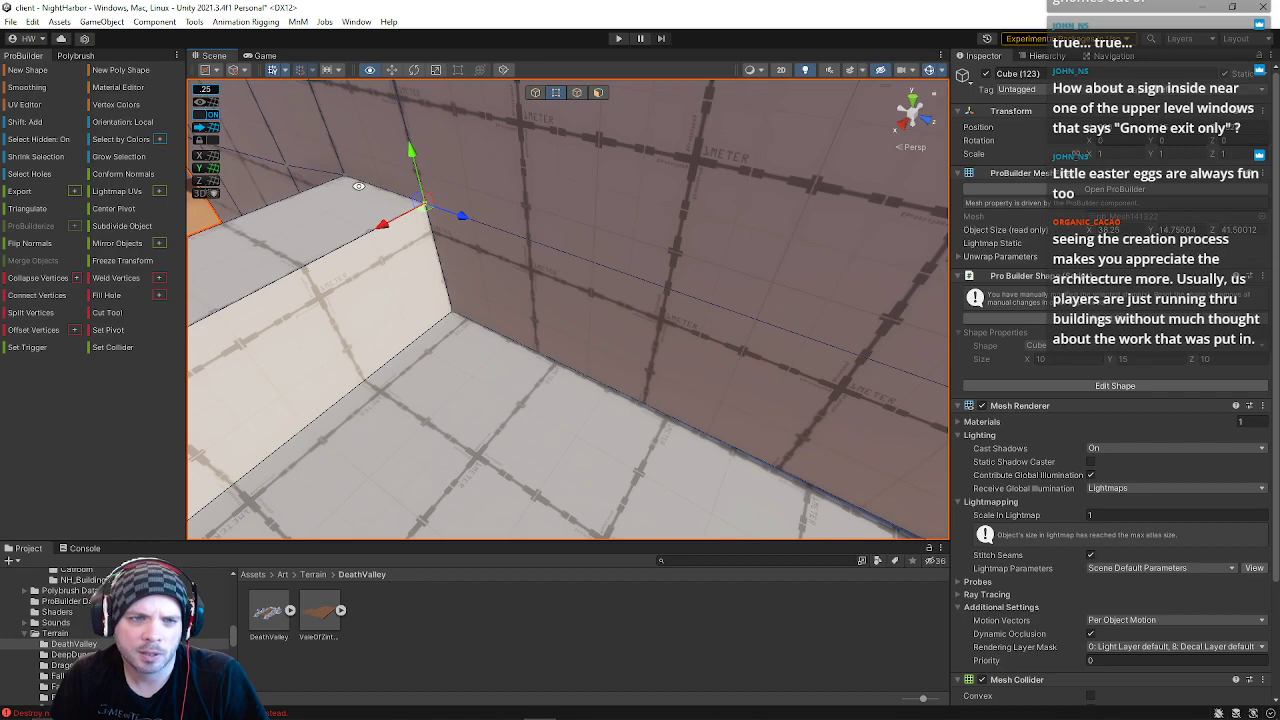
# Step: Collapse the doubled vertices where the terrace parapet meets the tall wall and on the wall around the archway below
pyautogui.moveTo(349, 181); pyautogui.dragTo(636, 366, button='right')
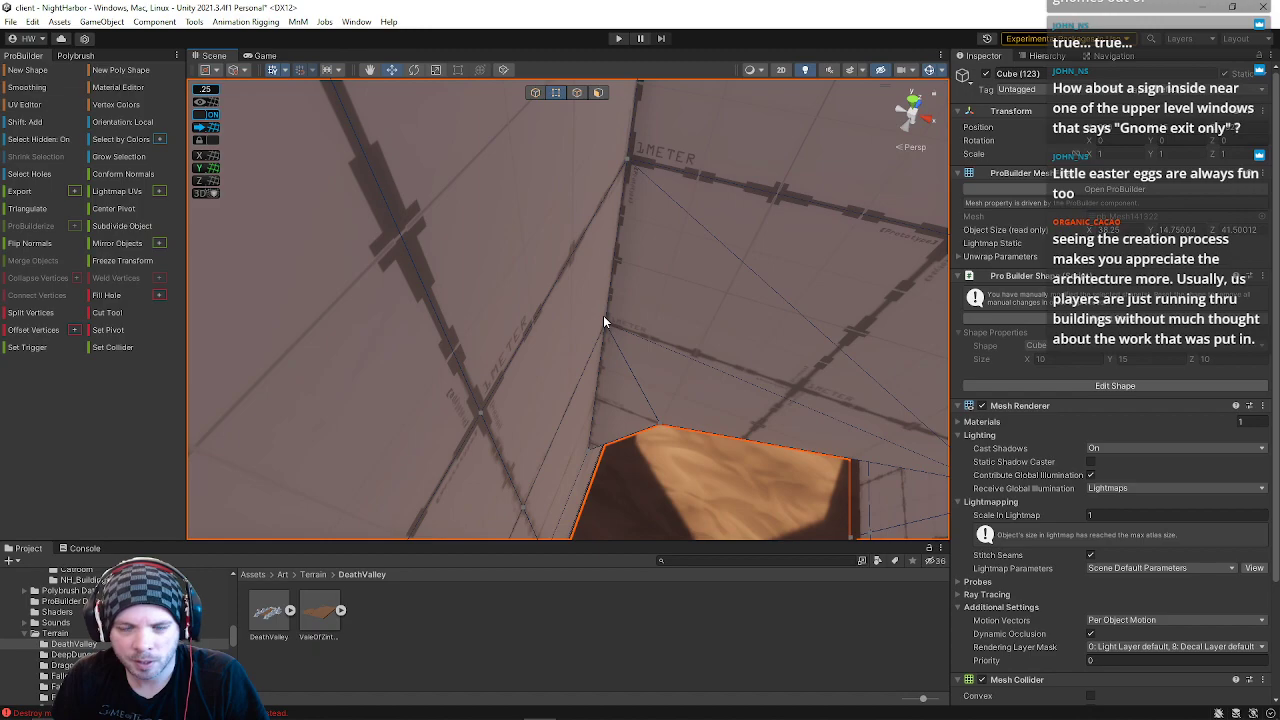
pyautogui.click(613, 330)
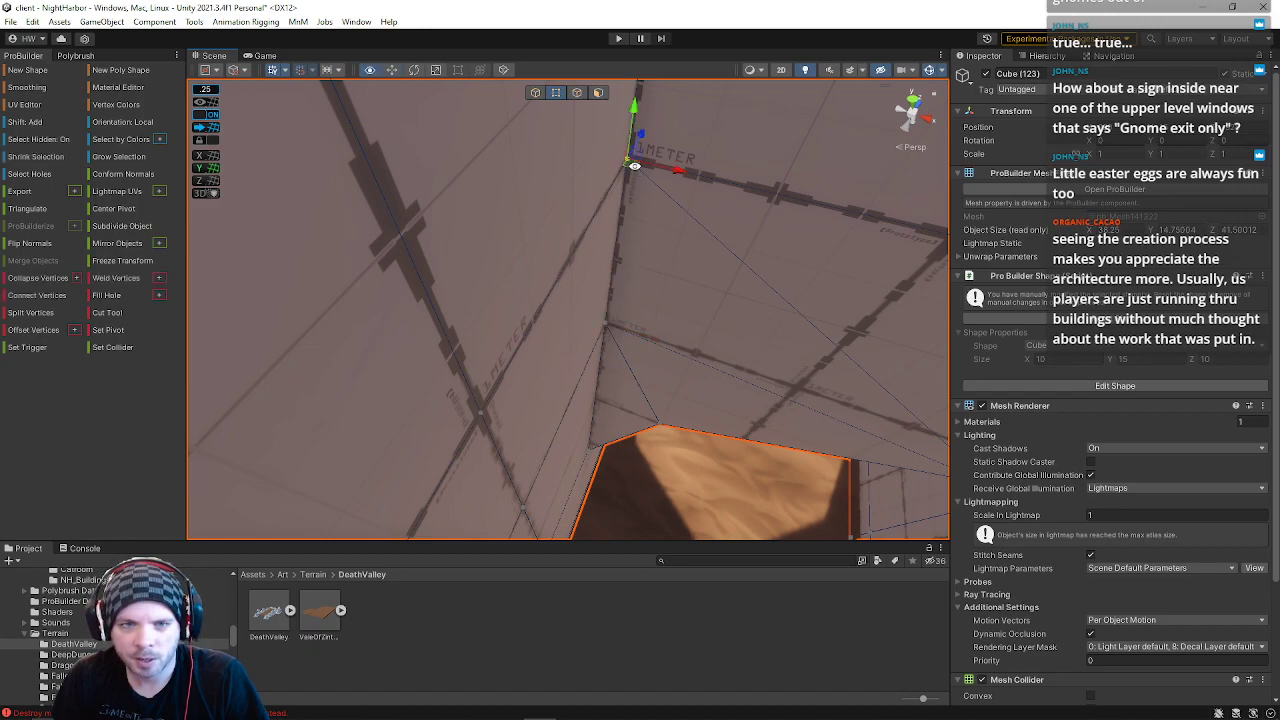
pyautogui.moveTo(714, 390); pyautogui.dragTo(558, 378, button='right')
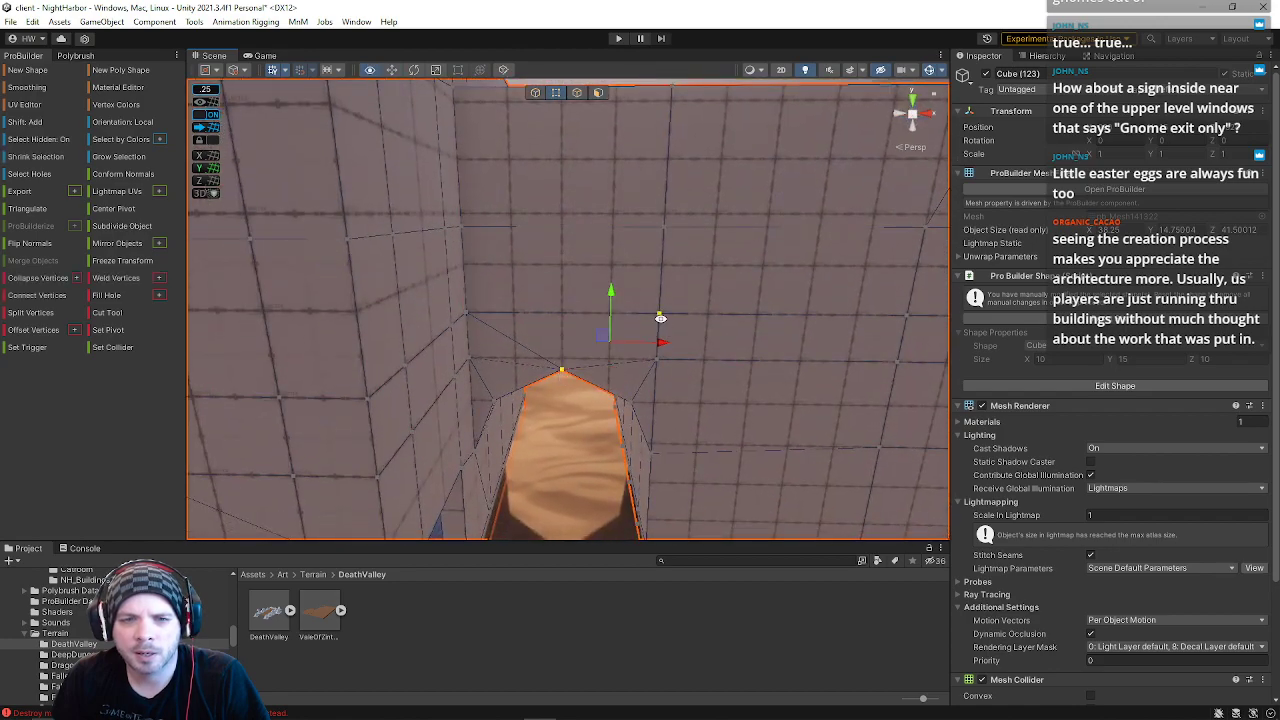
pyautogui.moveTo(676, 368); pyautogui.dragTo(596, 354, button='right')
pyautogui.moveTo(1259, 362); pyautogui.dragTo(1240, 330, button='right')
pyautogui.press('d')
pyautogui.press('e')
pyautogui.click(673, 188)
pyautogui.moveTo(673, 188); pyautogui.dragTo(453, 302, button='right')
pyautogui.press('w')
pyautogui.press('w')
pyautogui.click(560, 323)
pyautogui.moveTo(560, 323); pyautogui.dragTo(700, 335, button='right')
# Step: Delete the narrow upright wall faces at the inner room's corner together with the adjoining wall faces
pyautogui.moveTo(967, 321); pyautogui.dragTo(909, 336, button='right')
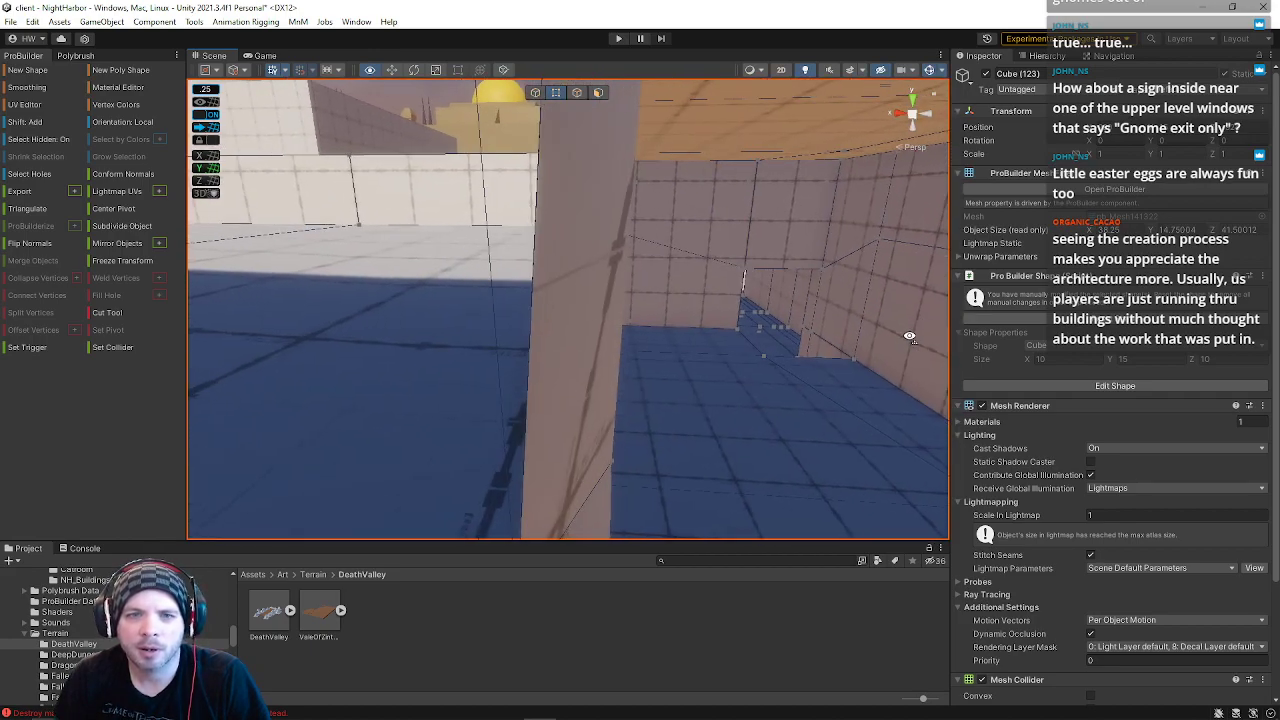
pyautogui.click(598, 92)
pyautogui.click(603, 171)
pyautogui.keyDown('alt'); pyautogui.moveTo(606, 225); pyautogui.dragTo(363, 263); pyautogui.keyUp('alt')
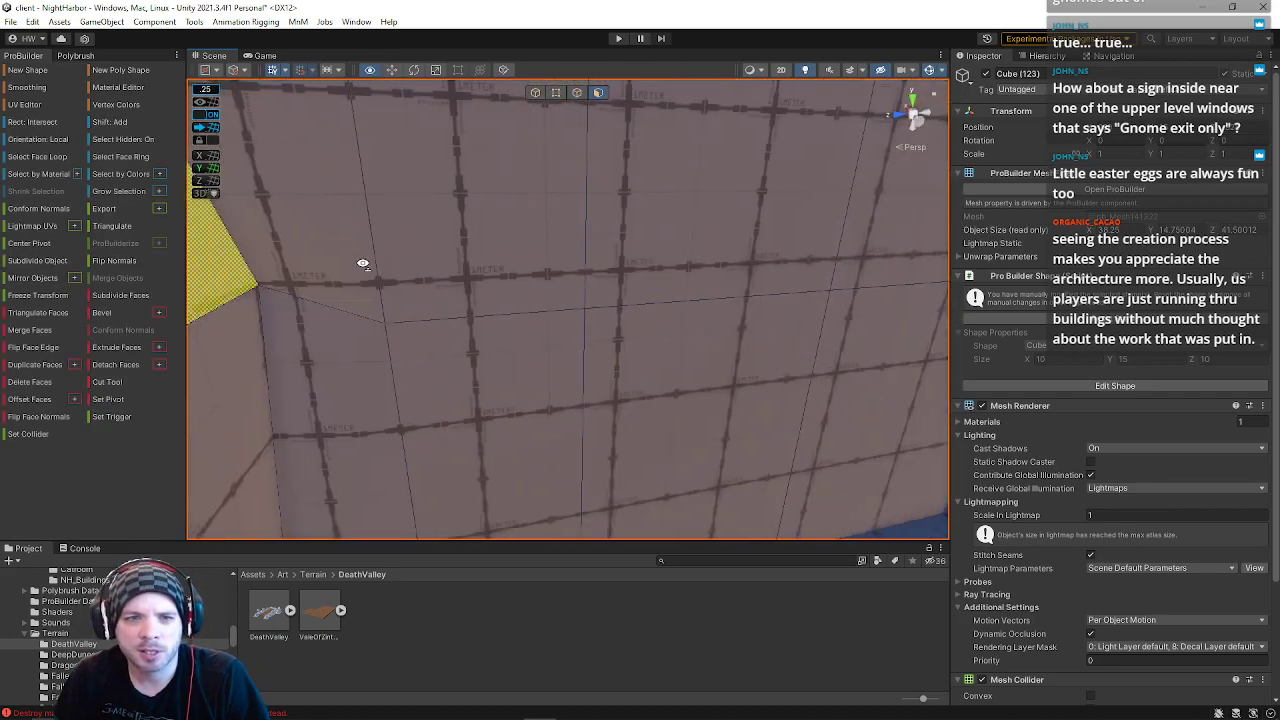
pyautogui.click(420, 270)
pyautogui.click(320, 302)
pyautogui.keyDown('shift'); pyautogui.click(318, 332); pyautogui.keyUp('shift')
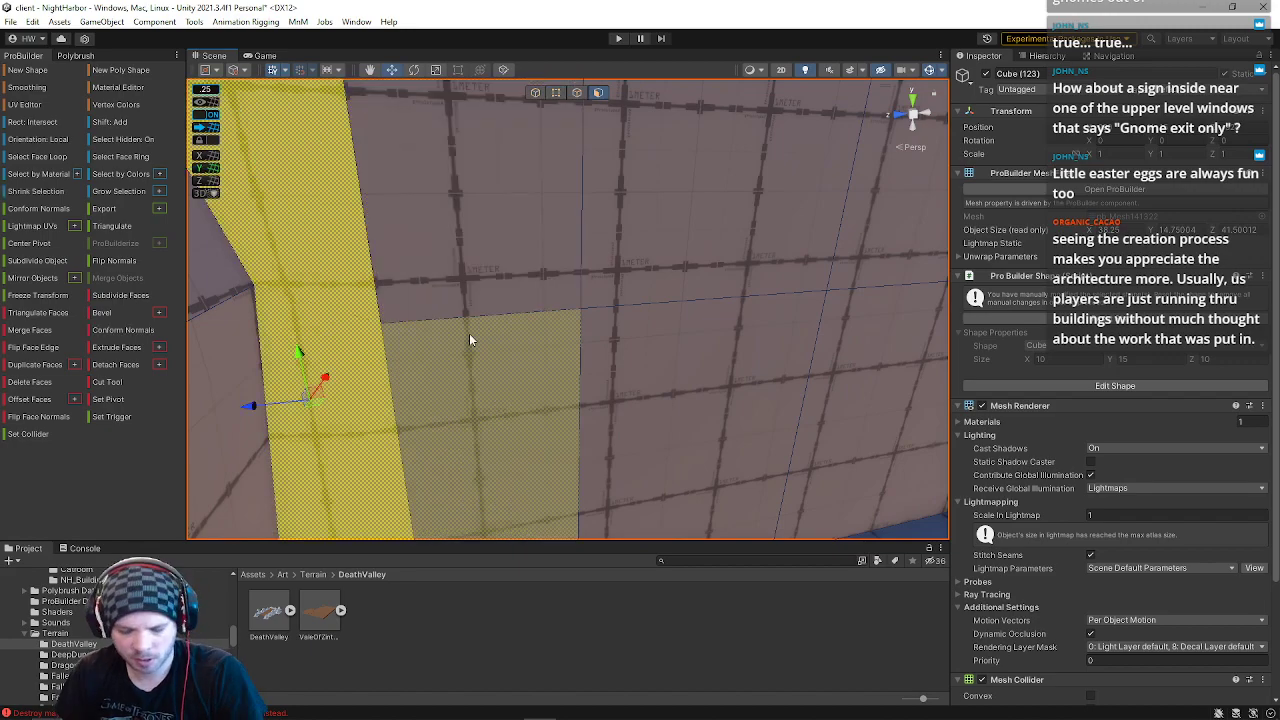
pyautogui.press('BackSpace')
pyautogui.moveTo(470, 321); pyautogui.dragTo(218, 322, button='right')
pyautogui.click(505, 243)
pyautogui.keyDown('shift'); pyautogui.click(522, 306); pyautogui.keyUp('shift')
pyautogui.moveTo(522, 306); pyautogui.dragTo(512, 132, button='right')
pyautogui.press('BackSpace')
# Step: Bridge the open vertical edges at the wall corner, above and below the horizontal edge line
pyautogui.click(576, 92)
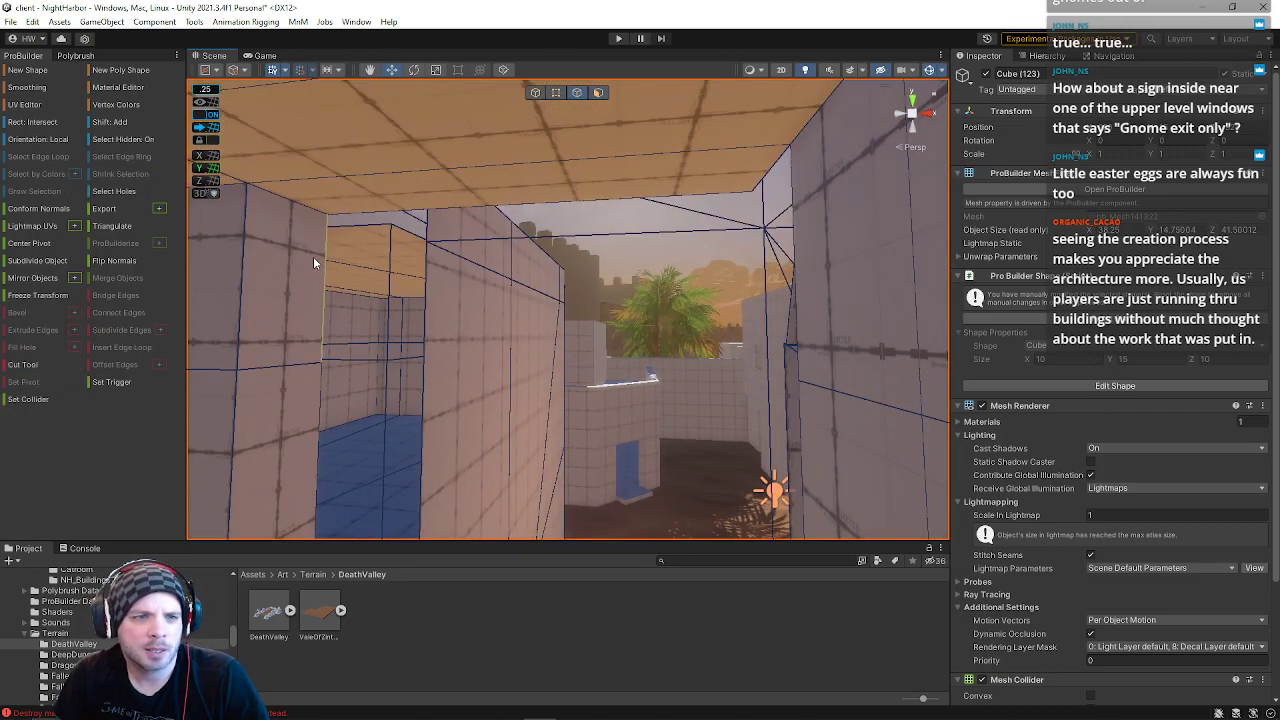
pyautogui.moveTo(321, 288); pyautogui.dragTo(318, 353, button='right')
pyautogui.keyDown('shift'); pyautogui.click(312, 353); pyautogui.keyUp('shift')
pyautogui.moveTo(361, 311); pyautogui.dragTo(753, 380)
pyautogui.keyDown('alt'); pyautogui.moveTo(790, 383); pyautogui.dragTo(927, 354); pyautogui.keyUp('alt')
pyautogui.click(556, 92)
pyautogui.keyDown('alt'); pyautogui.moveTo(626, 176); pyautogui.dragTo(624, 117); pyautogui.keyUp('alt')
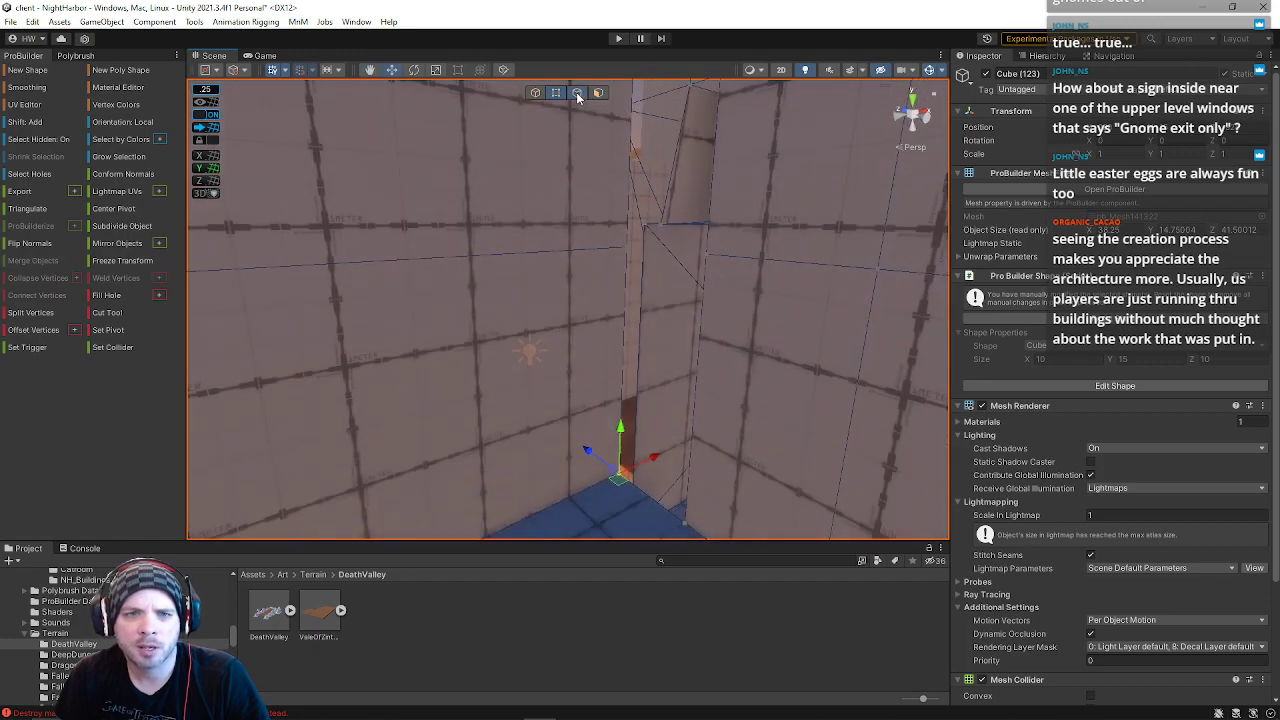
pyautogui.click(577, 93)
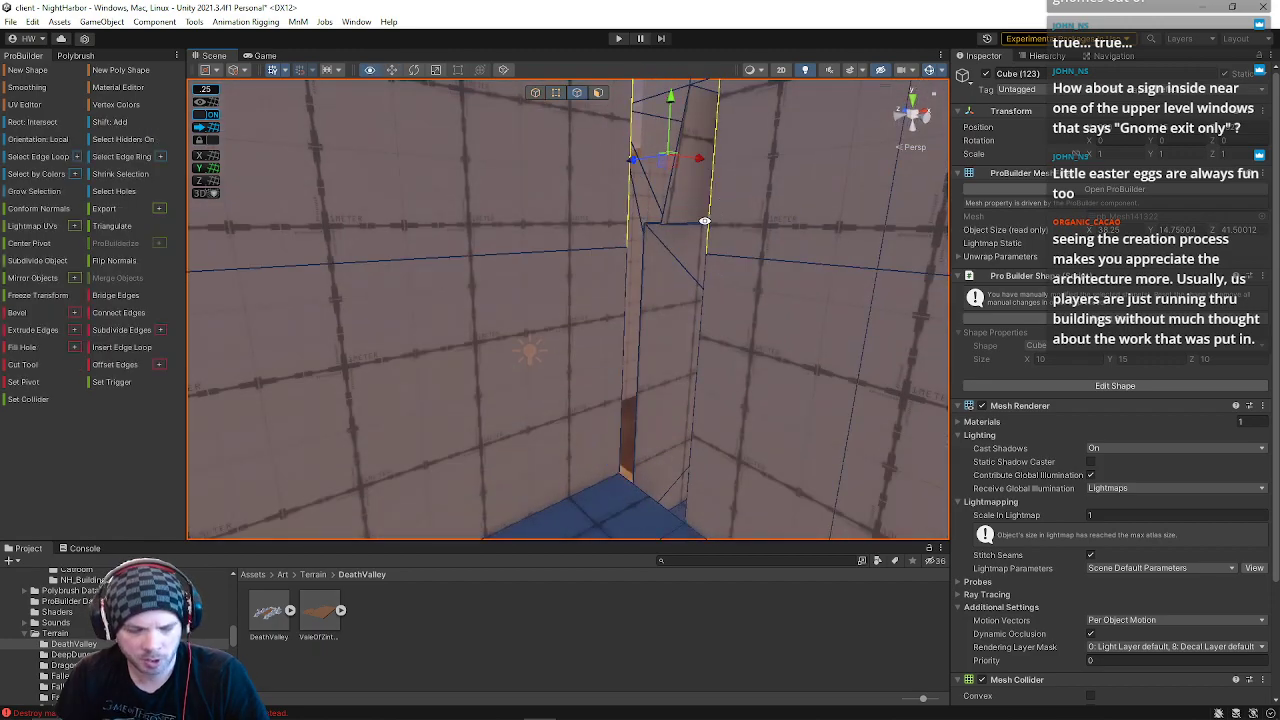
pyautogui.click(619, 299)
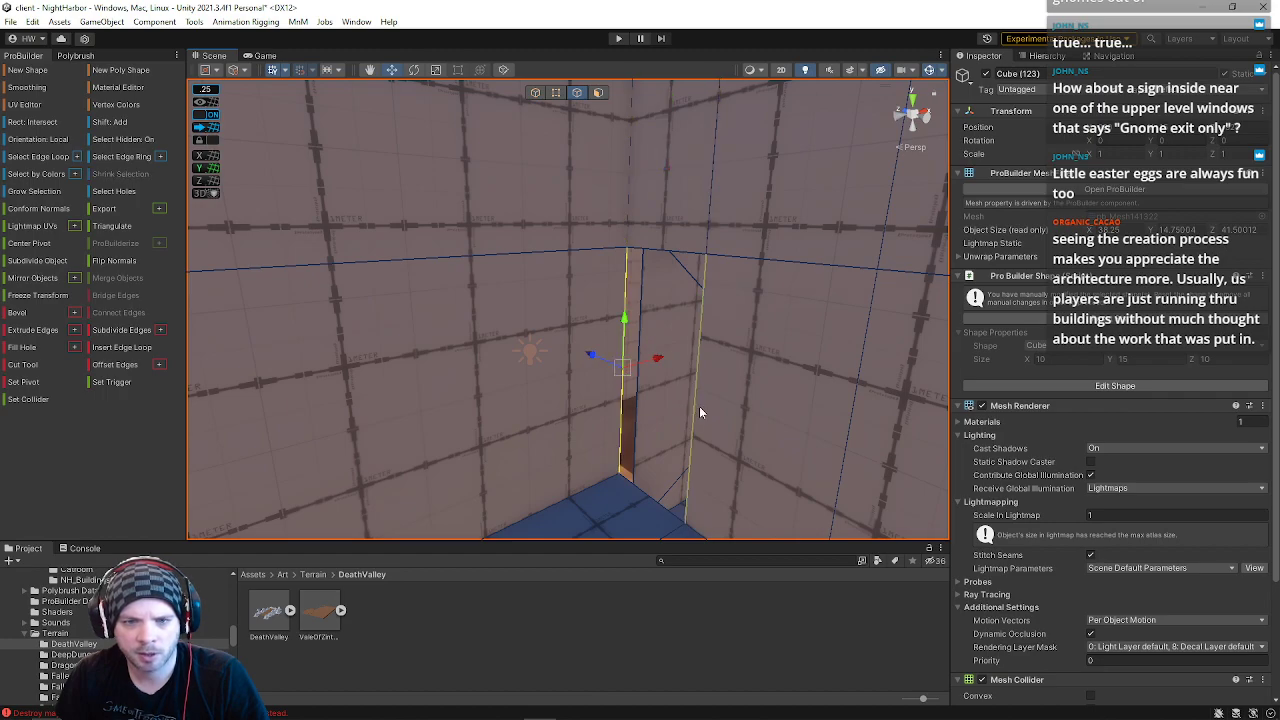
pyautogui.press('d')
pyautogui.moveTo(663, 334); pyautogui.dragTo(526, 266, button='right')
pyautogui.press('d')
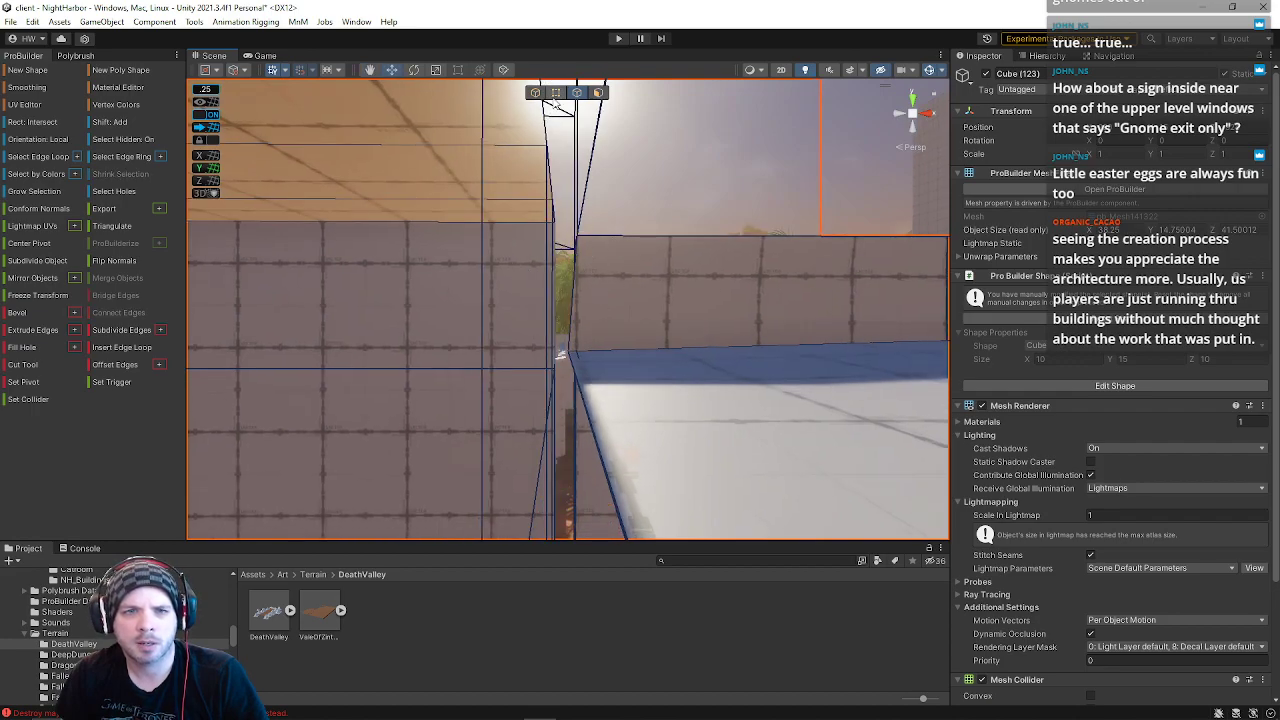
# Step: Collapse the stray vertices along the narrow gap between the room's wall and the terrace
pyautogui.click(556, 93)
pyautogui.click(563, 353)
pyautogui.moveTo(624, 357); pyautogui.dragTo(560, 400, button='right')
pyautogui.moveTo(1229, 407); pyautogui.dragTo(1178, 343, button='right')
pyautogui.press('s')
pyautogui.click(507, 208)
pyautogui.moveTo(560, 210); pyautogui.dragTo(615, 178, button='right')
# Step: Examine the building's roof terraces from above and select the long terrace's floor face
pyautogui.press('s')
pyautogui.press('w')
pyautogui.press('w')
pyautogui.moveTo(352, 169); pyautogui.dragTo(11, 187, button='right')
pyautogui.press('w')
pyautogui.moveTo(1265, 173); pyautogui.dragTo(305, 462, button='right')
pyautogui.press('w')
pyautogui.click(598, 92)
pyautogui.click(503, 262)
pyautogui.hotkey('ctrl', 'z')
pyautogui.click(500, 266)
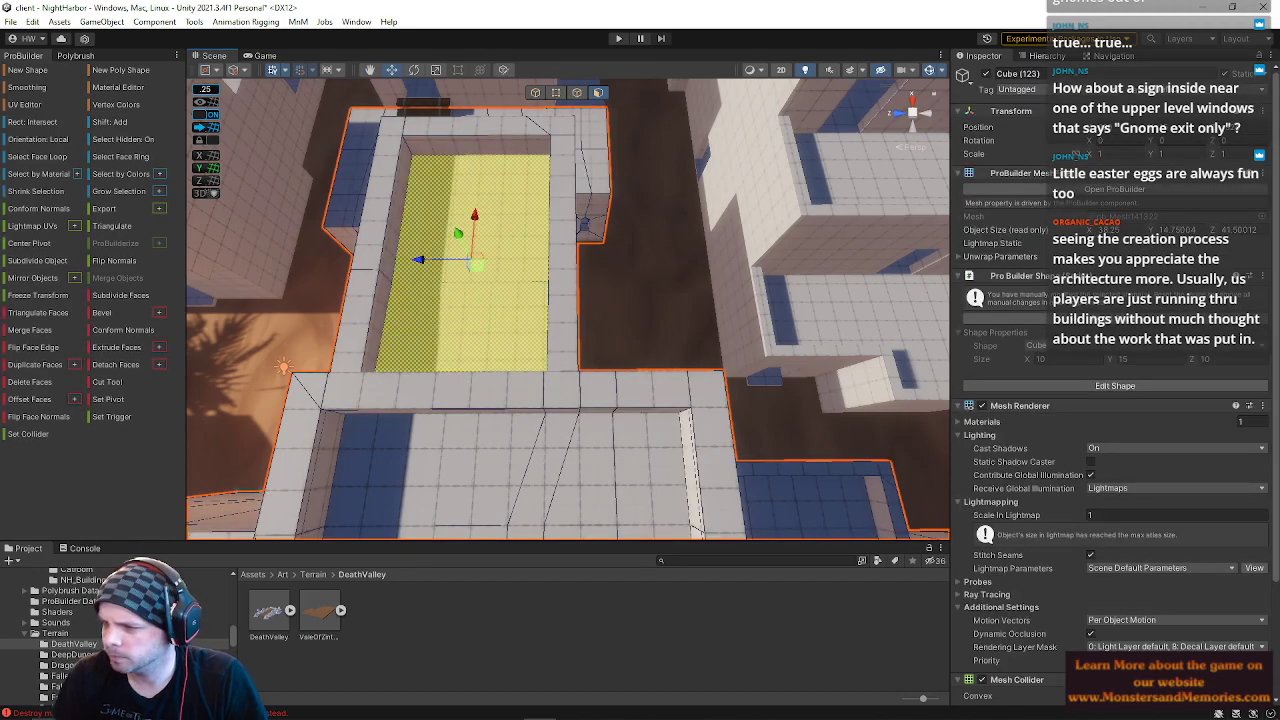
# Step: Examine the building's outer walls around the doorway and the arched passage from ground level
pyautogui.keyDown('alt'); pyautogui.moveTo(623, 337); pyautogui.dragTo(46, 219); pyautogui.keyUp('alt')
pyautogui.scroll(-5, 183, 283)
pyautogui.press('w')
pyautogui.moveTo(46, 219); pyautogui.dragTo(1030, 131, button='right')
pyautogui.press('e')
pyautogui.moveTo(496, 225); pyautogui.dragTo(614, 154, button='right')
pyautogui.click(531, 163)
pyautogui.press('w')
pyautogui.click(723, 266)
pyautogui.press('w')
pyautogui.press('w')
pyautogui.press('q')
pyautogui.click(604, 134)
pyautogui.moveTo(565, 213); pyautogui.dragTo(492, 230, button='right')
pyautogui.click(492, 230)
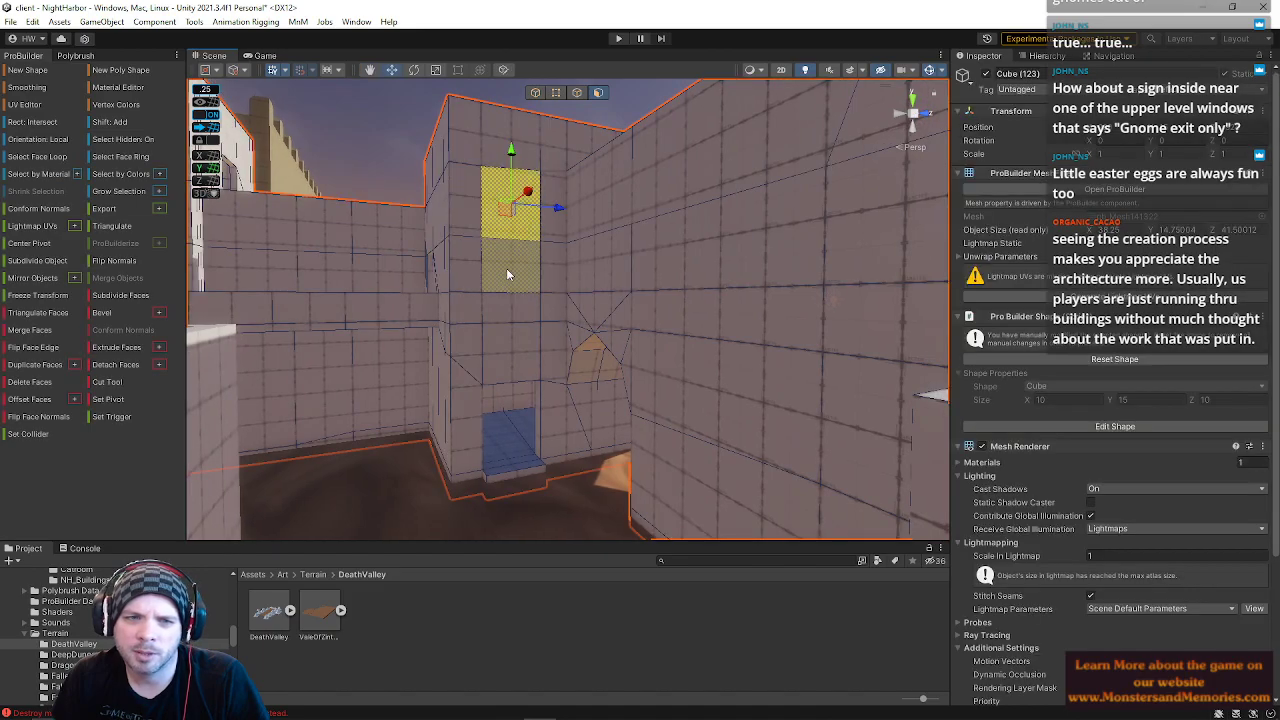
# Step: Inset the upper wall face beside the arched passage and scale it down as the start of a window
pyautogui.press('d')
pyautogui.moveTo(527, 288); pyautogui.dragTo(150, 278, button='right')
pyautogui.press('s')
pyautogui.press('d')
pyautogui.click(645, 265)
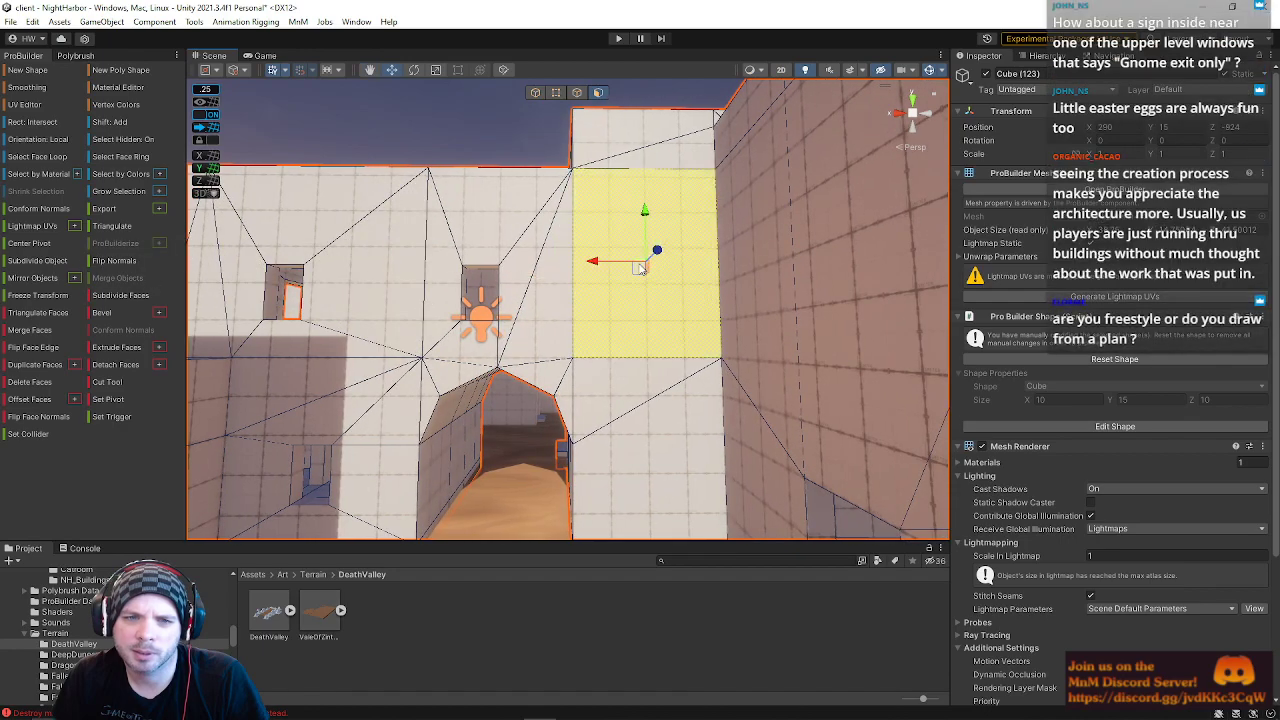
pyautogui.moveTo(645, 269); pyautogui.dragTo(606, 266)
pyautogui.press('w')
pyautogui.moveTo(580, 234); pyautogui.dragTo(596, 246, button='right')
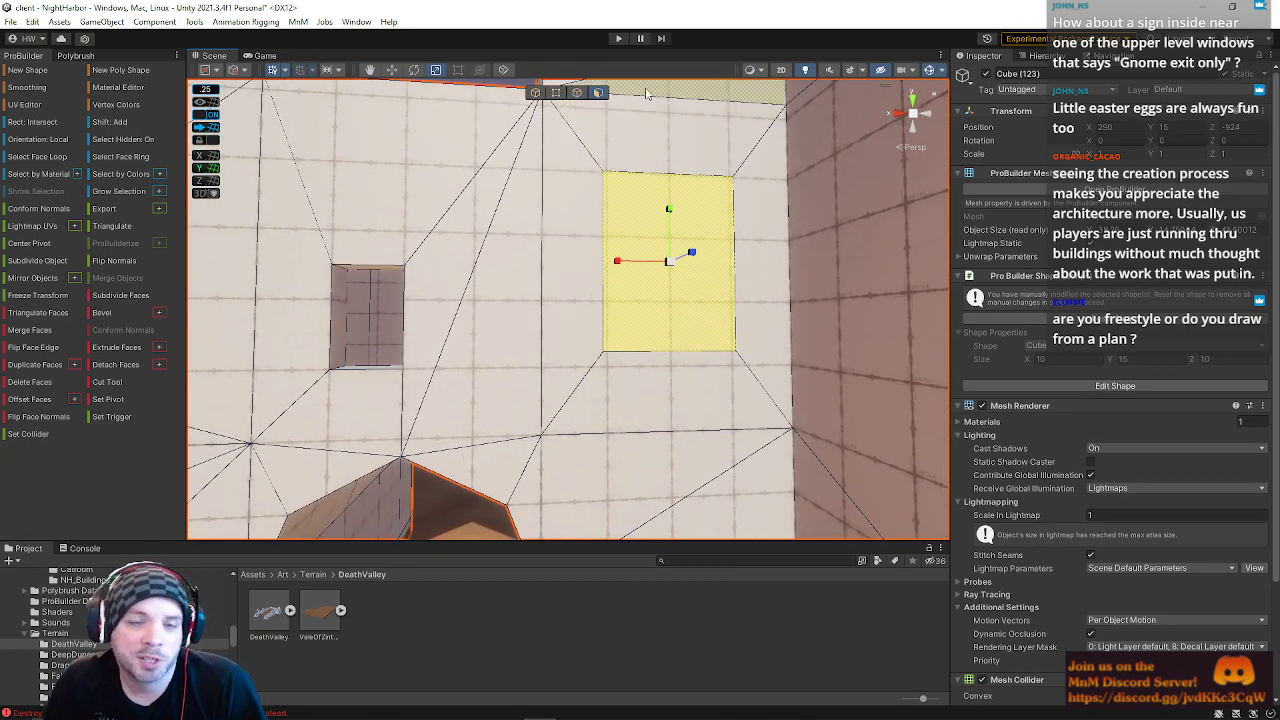
# Step: Move the inset's side and bottom edges inward to form a small window outline
pyautogui.press('k')
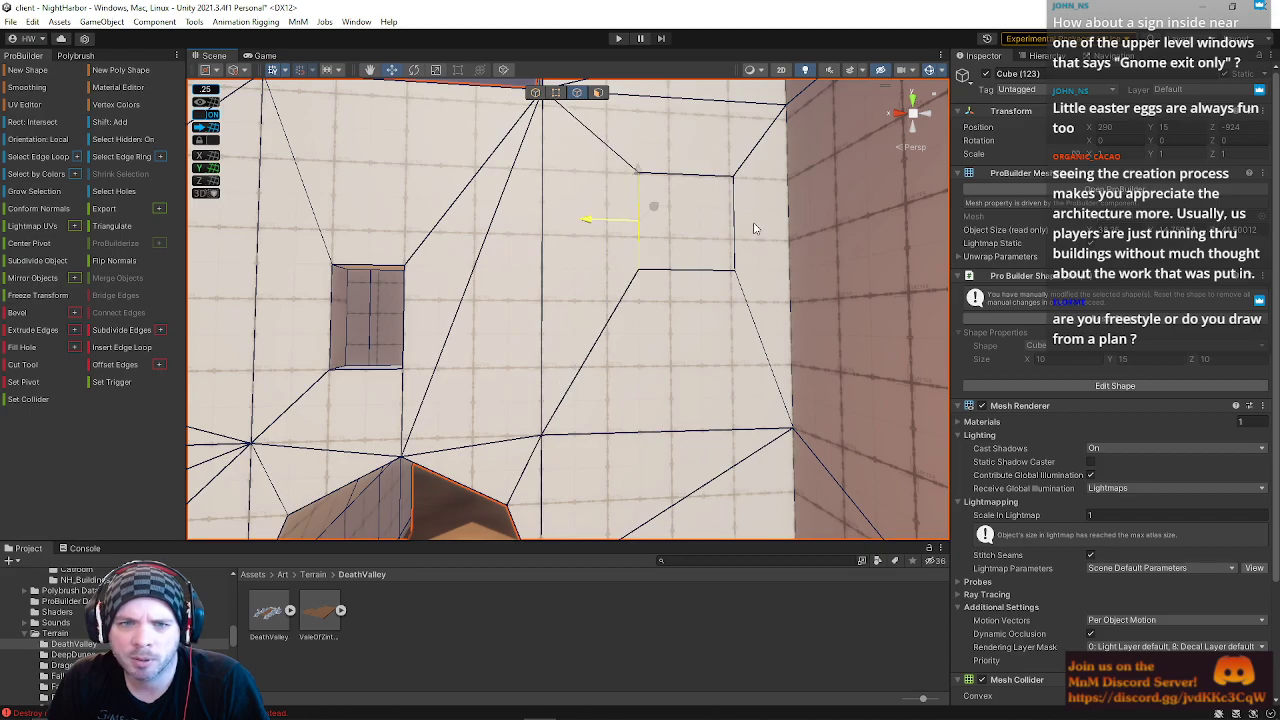
pyautogui.press('s')
pyautogui.moveTo(762, 318); pyautogui.dragTo(800, 250, button='right')
pyautogui.press('w')
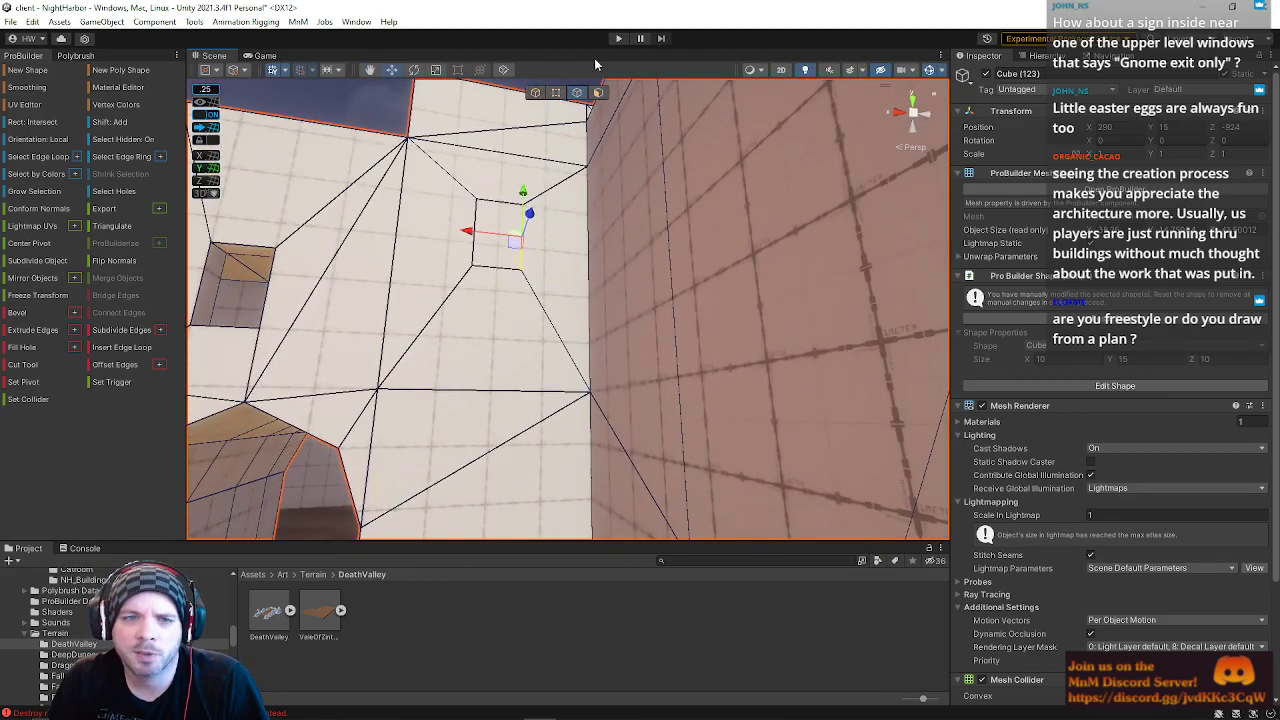
# Step: Extrude the small window face inward through the wall
pyautogui.click(600, 93)
pyautogui.moveTo(560, 250); pyautogui.dragTo(632, 270, button='right')
pyautogui.press('s')
pyautogui.click(580, 250)
pyautogui.keyDown('shift'); pyautogui.moveTo(566, 276); pyautogui.dragTo(532, 291); pyautogui.keyUp('shift')
pyautogui.press('w')
pyautogui.moveTo(560, 289); pyautogui.dragTo(678, 281, button='right')
# Step: Align the window extrusion's end face along Z with the room's inner wall and delete it
pyautogui.click(416, 321)
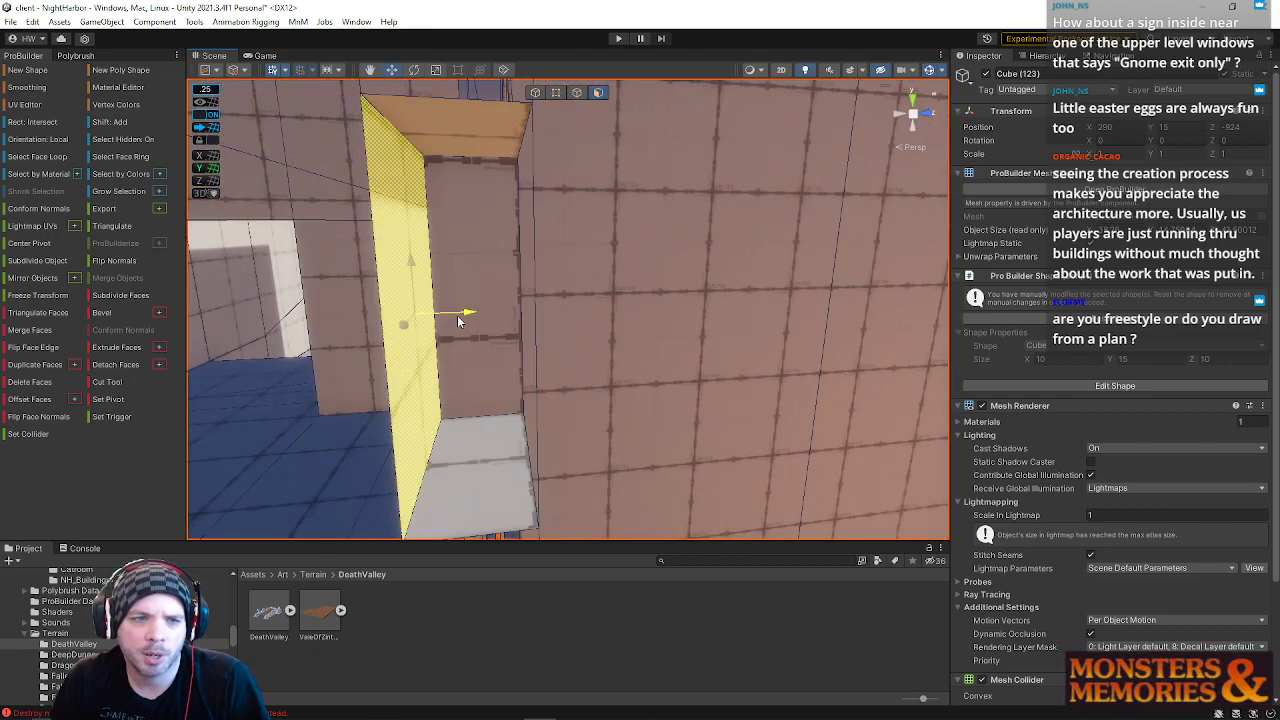
pyautogui.moveTo(481, 313); pyautogui.dragTo(669, 365, button='right')
pyautogui.press('BackSpace')
pyautogui.press('w')
pyautogui.press('s')
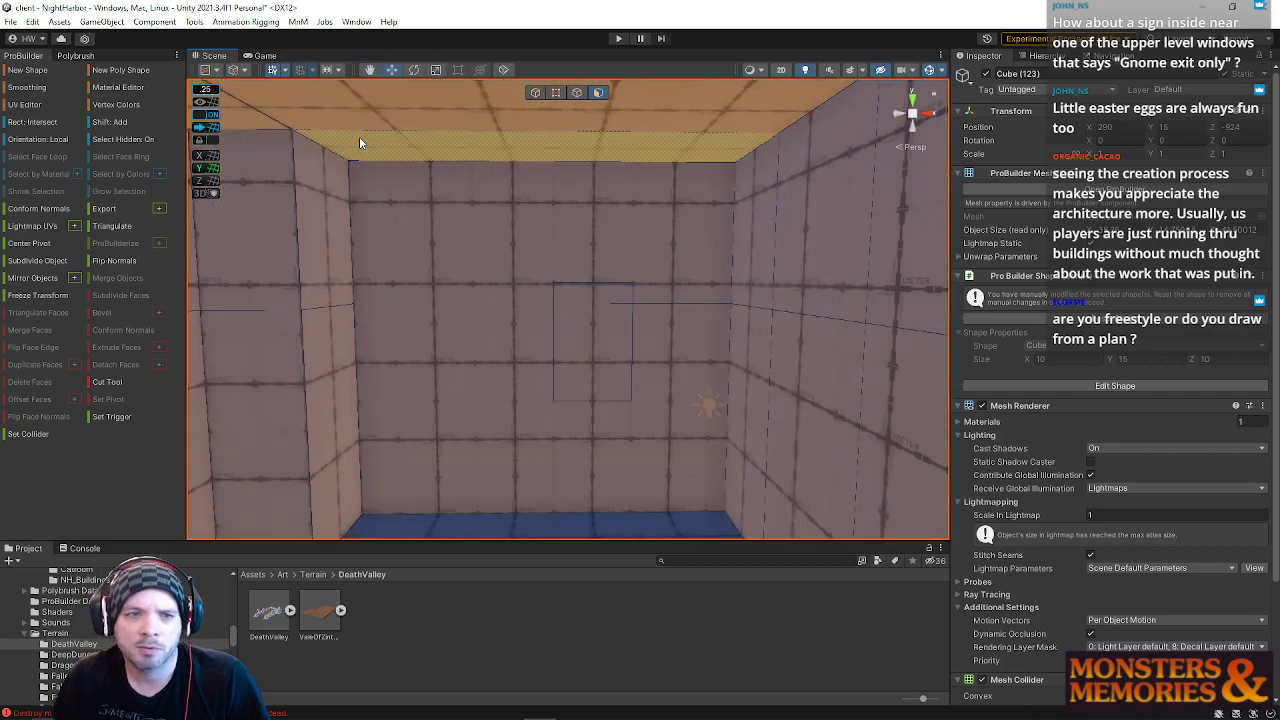
# Step: Raise the horizontal edge line around the room's inner walls along Y to the ceiling
pyautogui.click(576, 92)
pyautogui.click(481, 301)
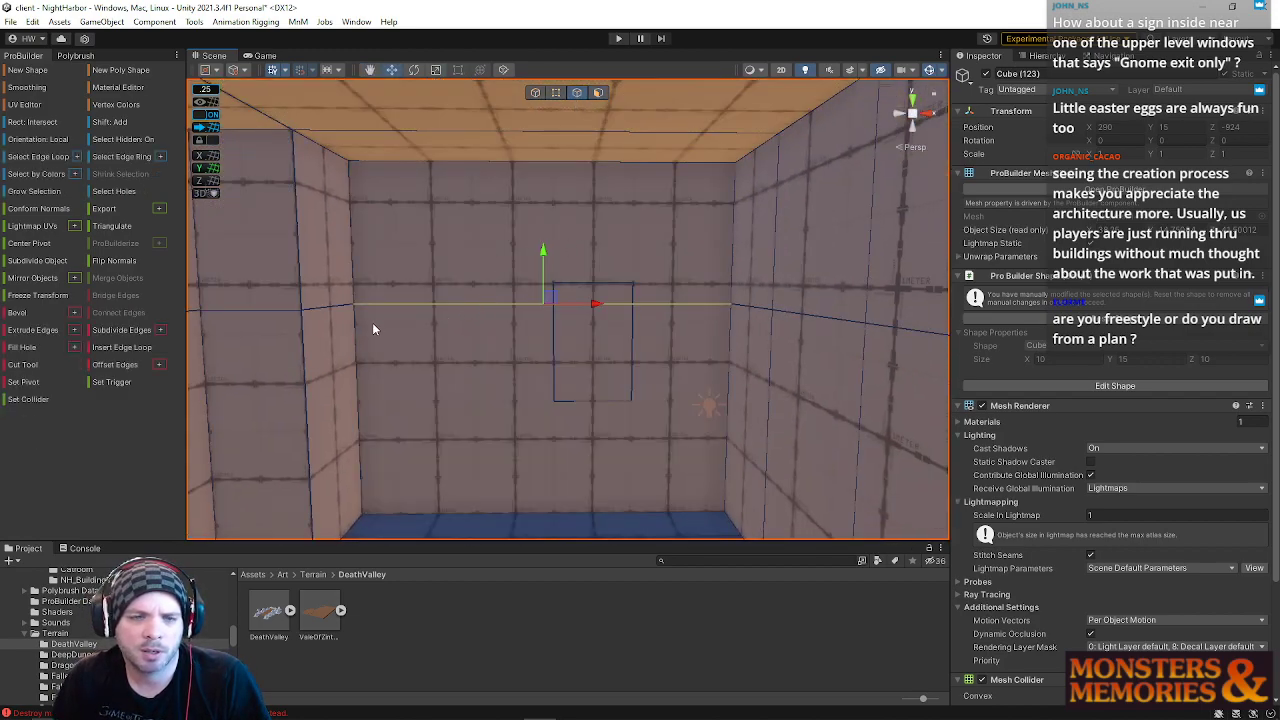
pyautogui.keyDown('shift'); pyautogui.click(339, 308); pyautogui.keyUp('shift')
pyautogui.press('s')
pyautogui.moveTo(339, 308); pyautogui.dragTo(404, 302, button='right')
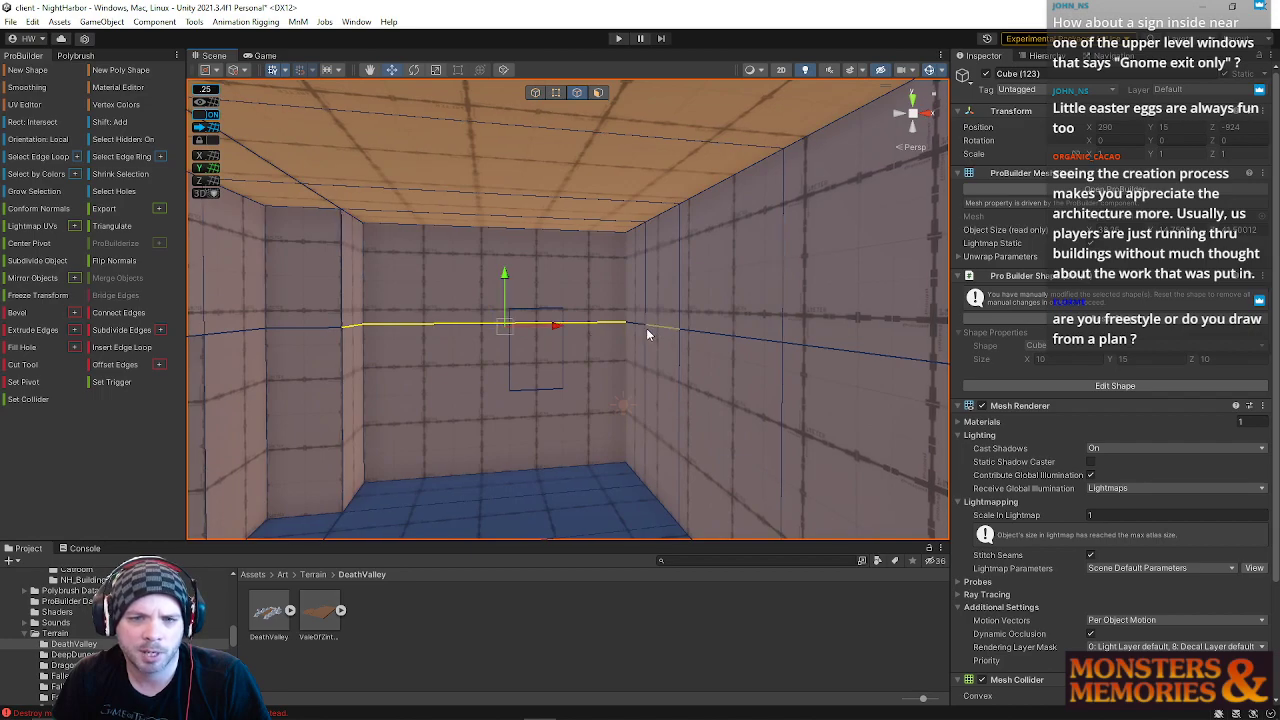
pyautogui.keyDown('shift'); pyautogui.click(324, 326); pyautogui.keyUp('shift')
pyautogui.moveTo(725, 337); pyautogui.dragTo(886, 370, button='right')
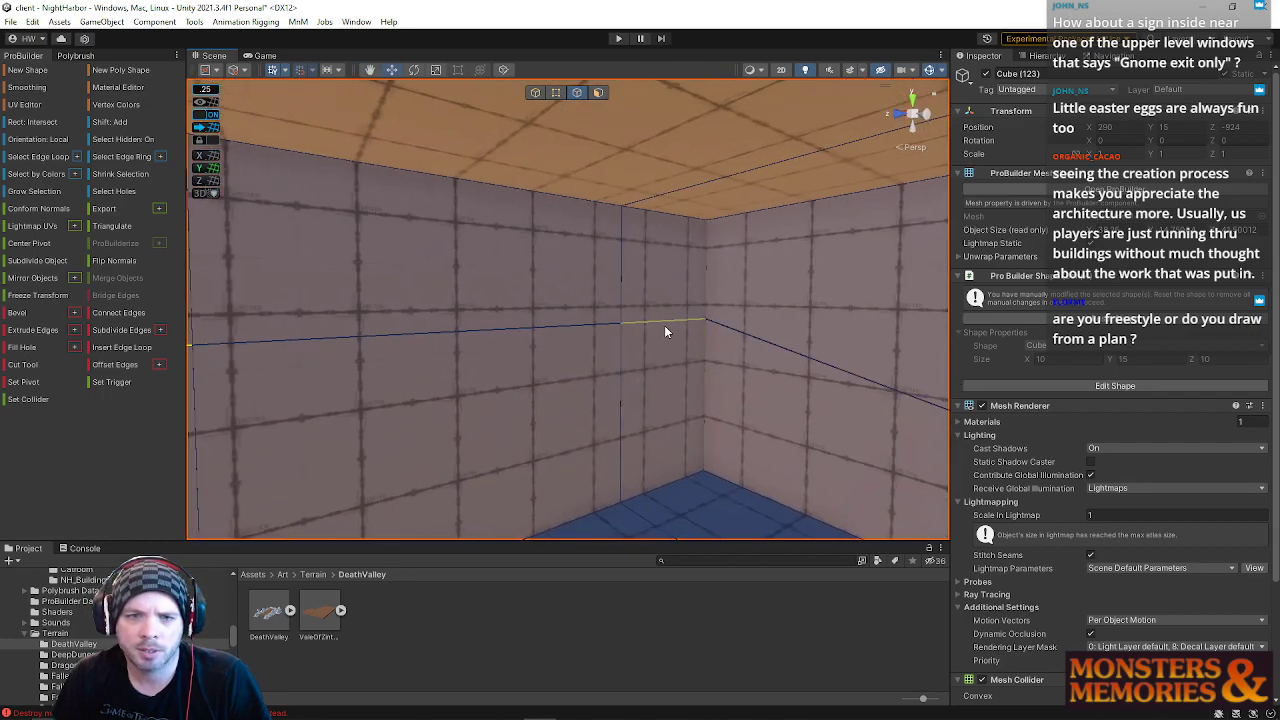
pyautogui.keyDown('shift'); pyautogui.click(538, 340); pyautogui.keyUp('shift')
pyautogui.moveTo(538, 340); pyautogui.dragTo(475, 331, button='right')
pyautogui.moveTo(485, 303); pyautogui.dragTo(445, 69)
pyautogui.moveTo(549, 253); pyautogui.dragTo(537, 159, button='right')
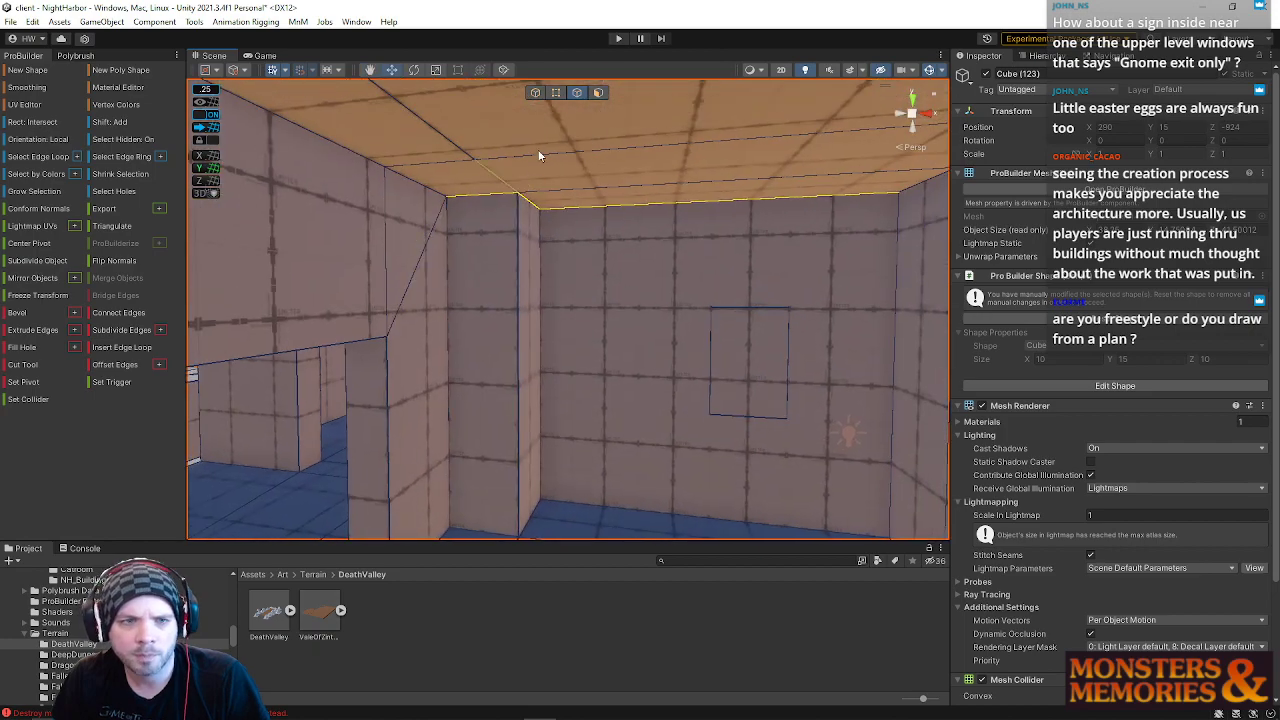
# Step: Collapse the doubled vertices along the room's ceiling edge at the wall corners
pyautogui.click(555, 92)
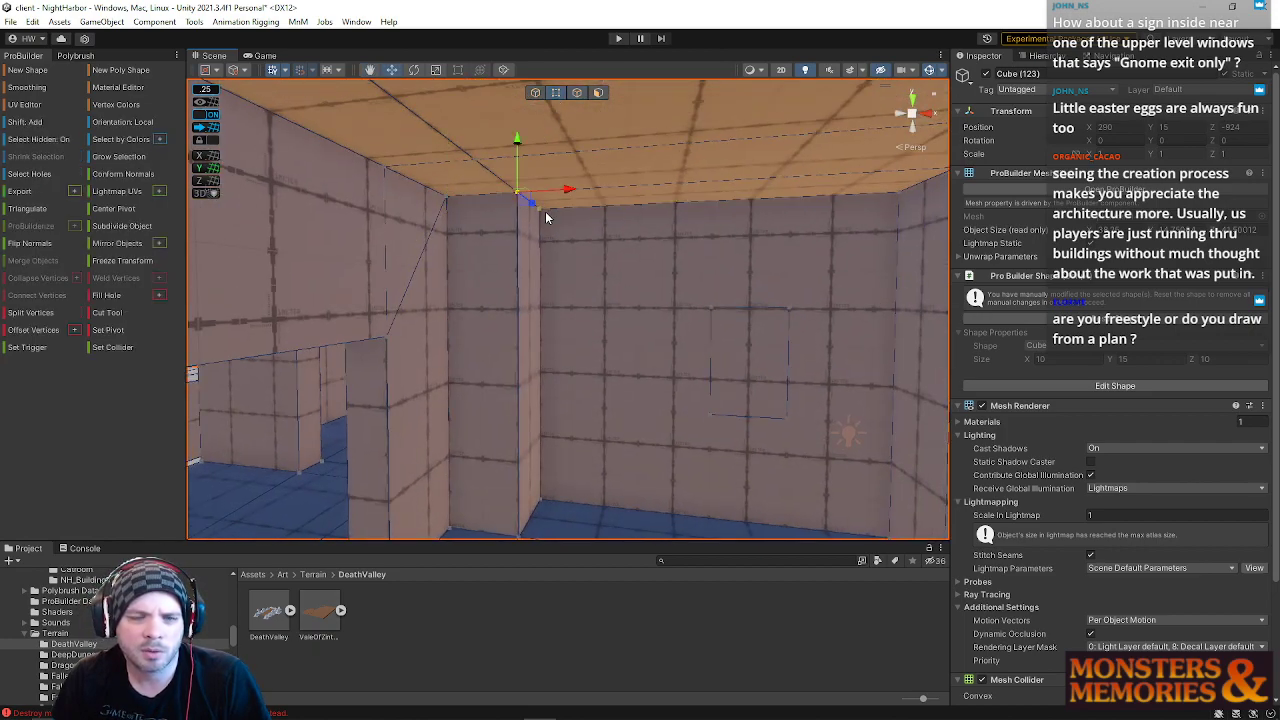
pyautogui.moveTo(523, 224); pyautogui.dragTo(664, 180, button='right')
pyautogui.click(651, 190)
pyautogui.moveTo(661, 240); pyautogui.dragTo(534, 214, button='right')
pyautogui.click(532, 234)
pyautogui.moveTo(547, 294); pyautogui.dragTo(447, 240, button='right')
pyautogui.click(833, 248)
# Step: Inset the face of the room's inner wall to form a smaller window face in front of the opening
pyautogui.click(598, 92)
pyautogui.click(490, 250)
pyautogui.press('r')
pyautogui.moveTo(487, 287); pyautogui.dragTo(443, 283)
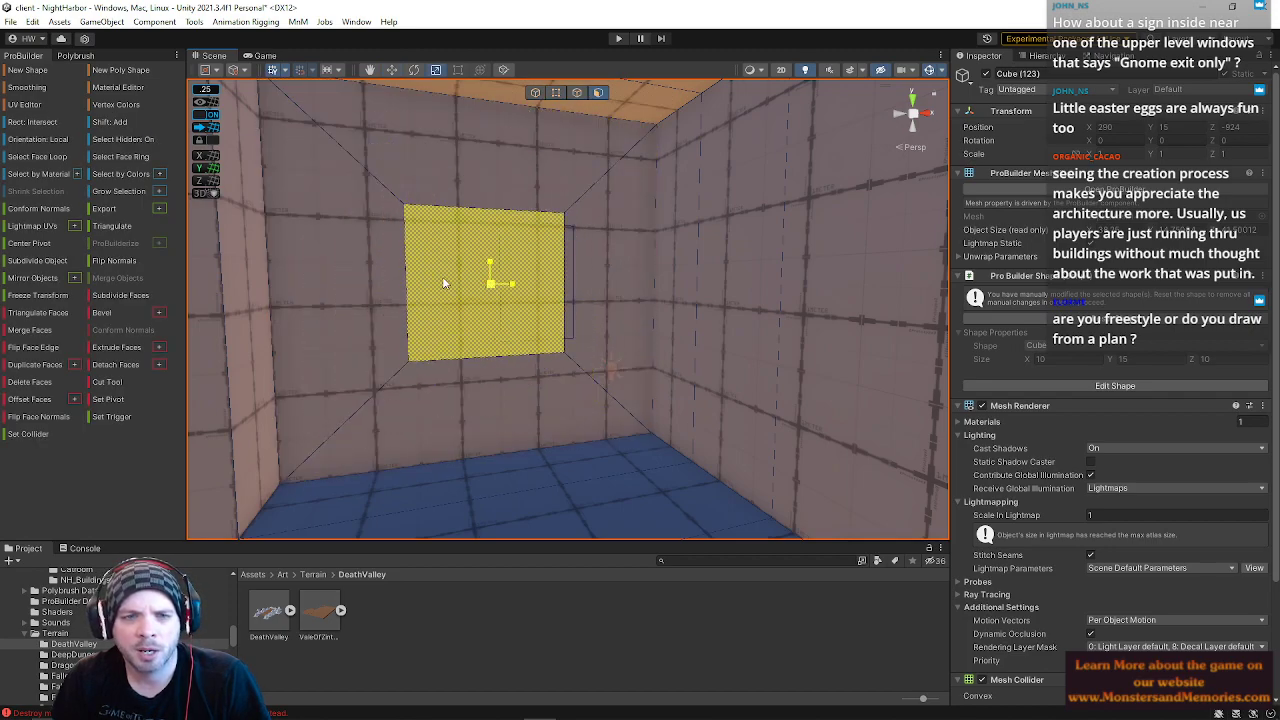
# Step: Align the inset face's top and bottom edges along Y with the top and bottom of the window opening
pyautogui.click(578, 92)
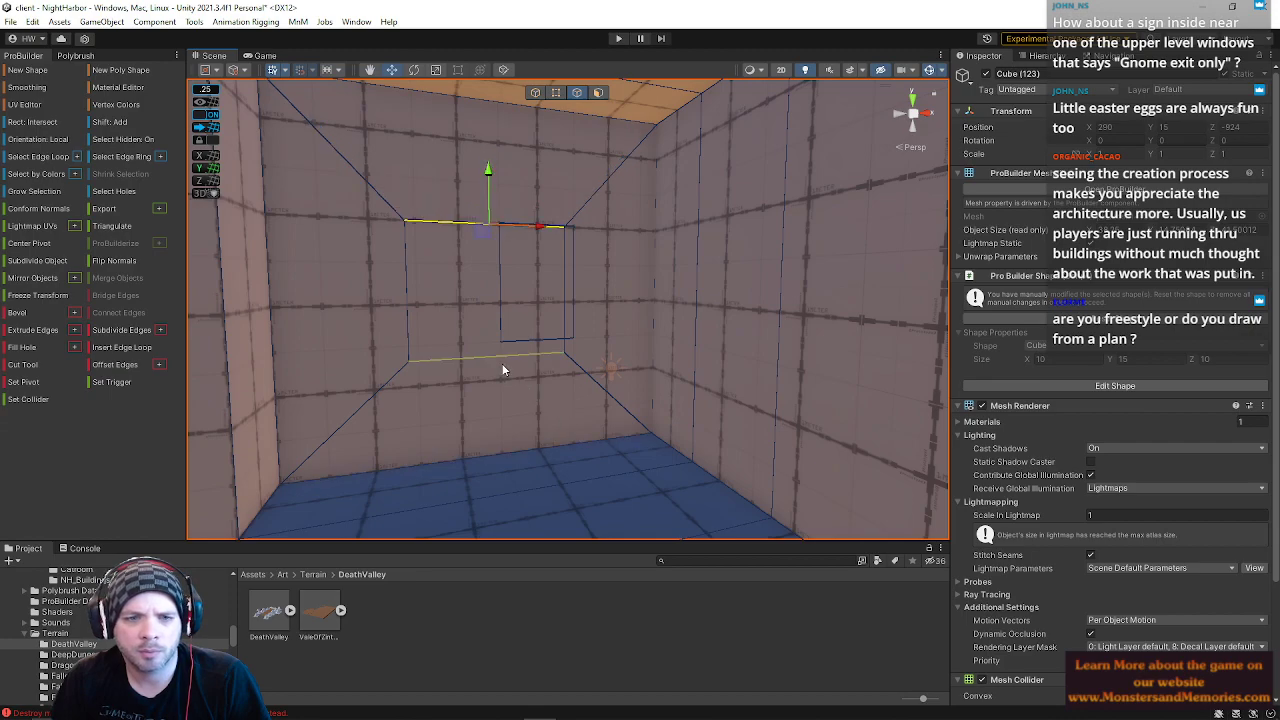
pyautogui.moveTo(569, 226); pyautogui.dragTo(566, 306, button='right')
pyautogui.press('w')
pyautogui.press('e')
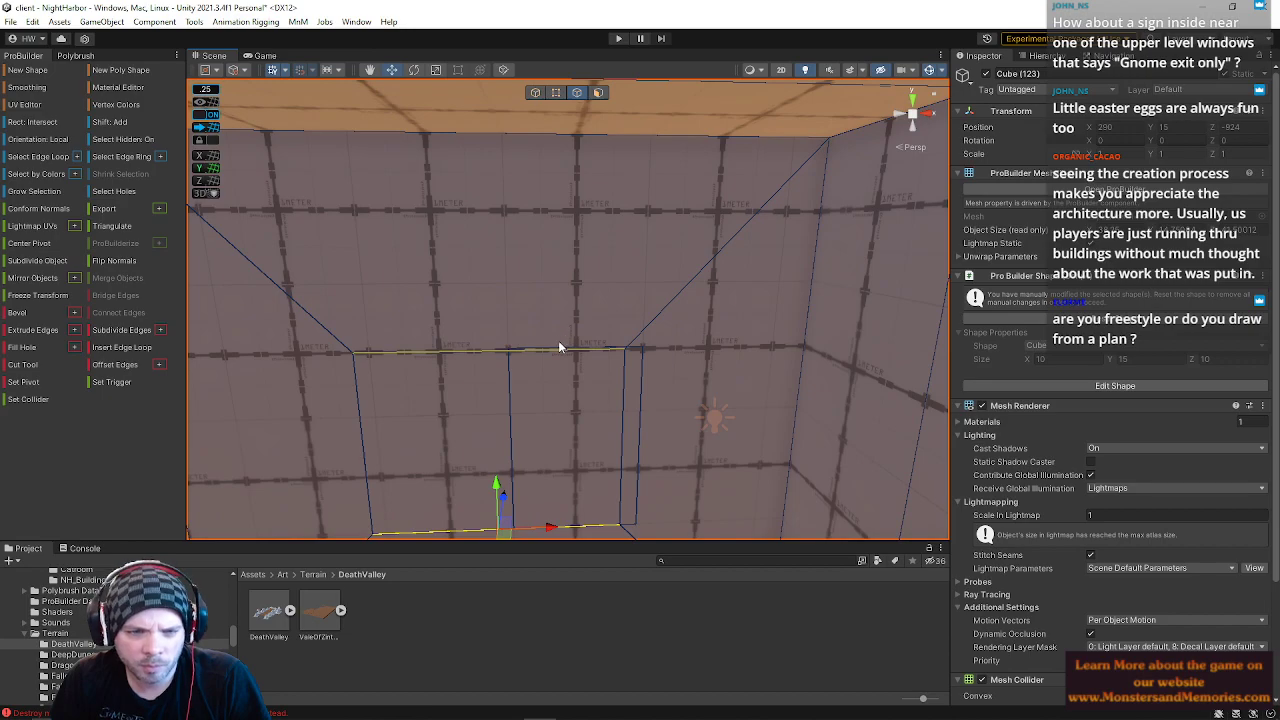
pyautogui.scroll(5, 608, 356)
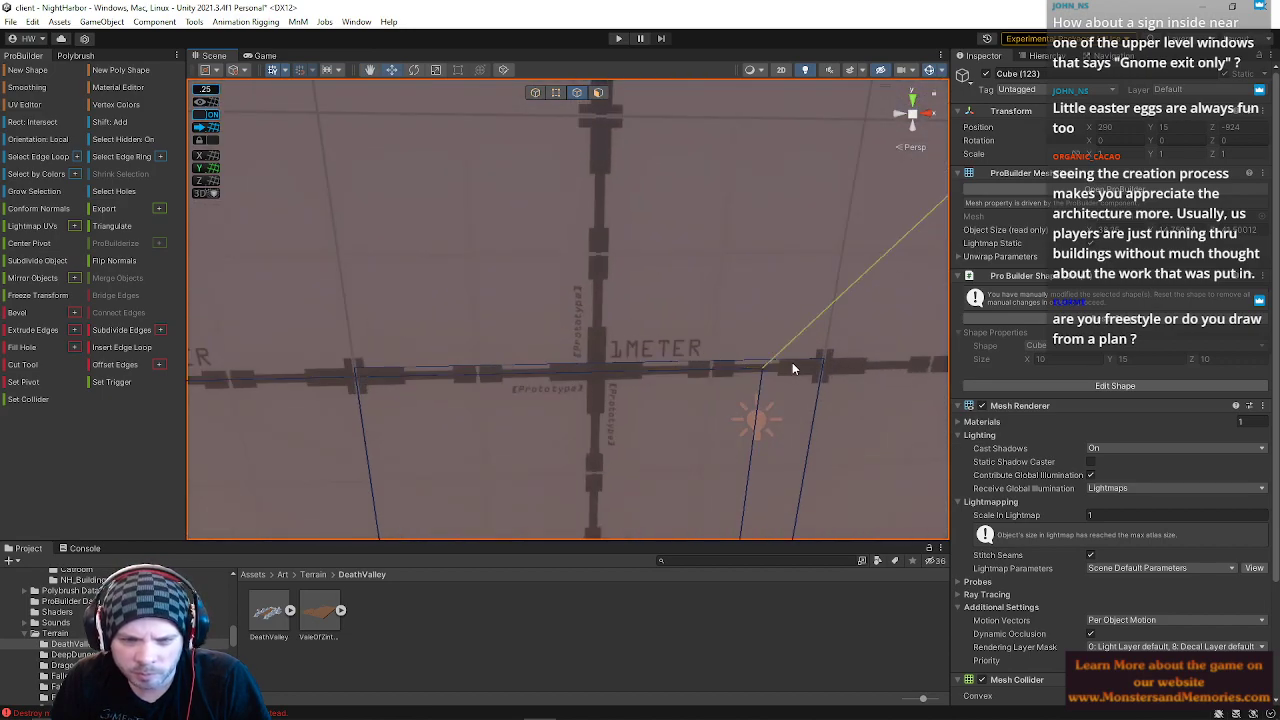
pyautogui.moveTo(664, 414); pyautogui.dragTo(369, 234, button='right')
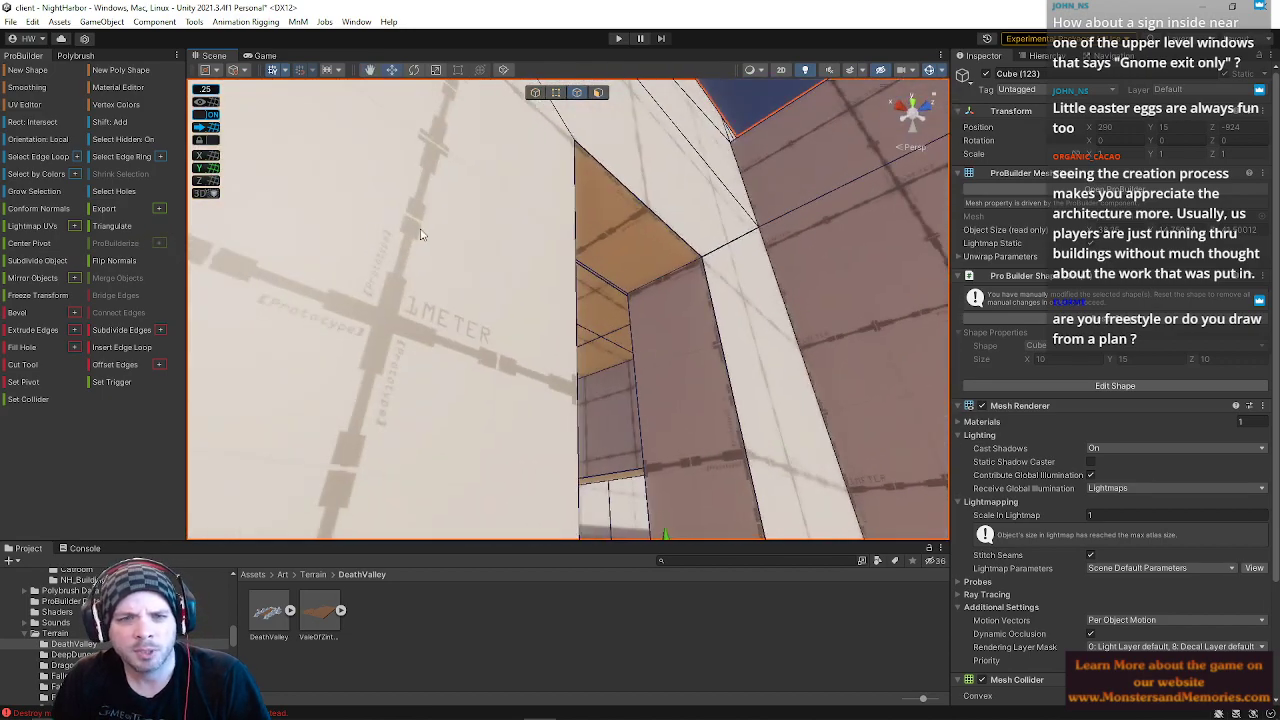
pyautogui.click(598, 92)
pyautogui.click(606, 200)
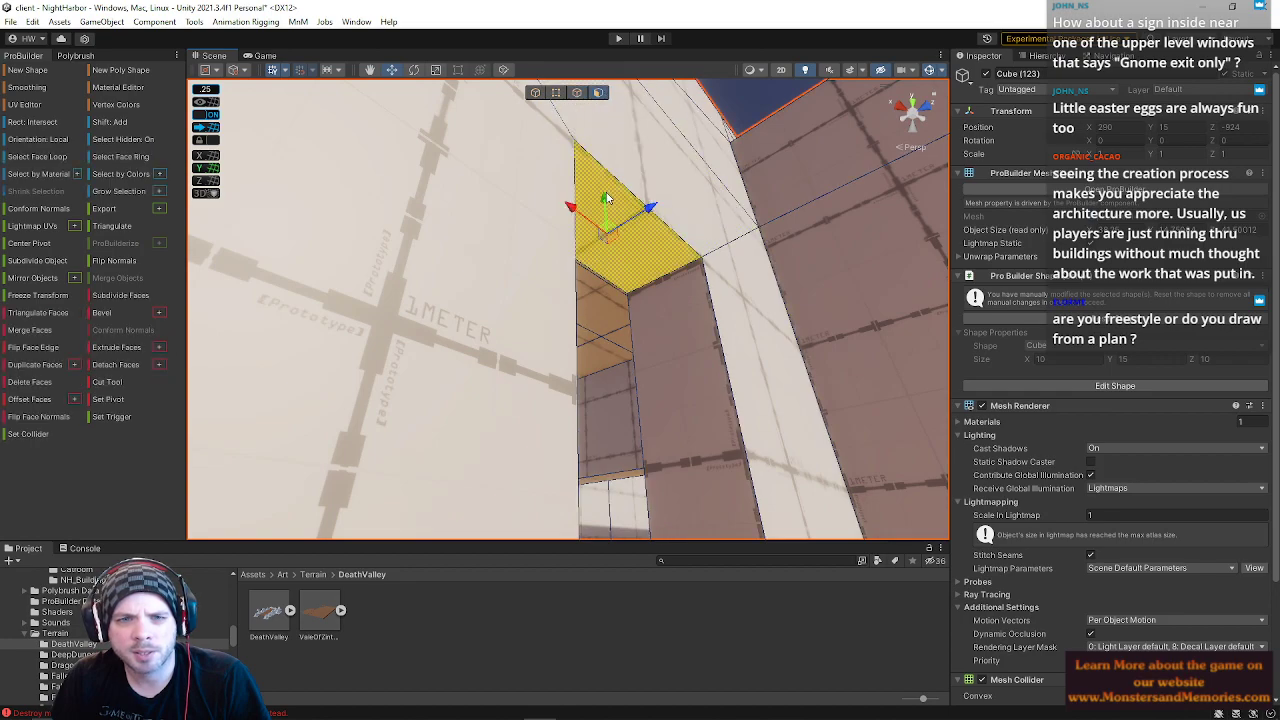
pyautogui.moveTo(593, 208); pyautogui.dragTo(988, 385, button='right')
pyautogui.moveTo(680, 322); pyautogui.dragTo(510, 122, button='right')
# Step: Align the inset face's two vertical edges along X with the sides of the window opening
pyautogui.click(576, 92)
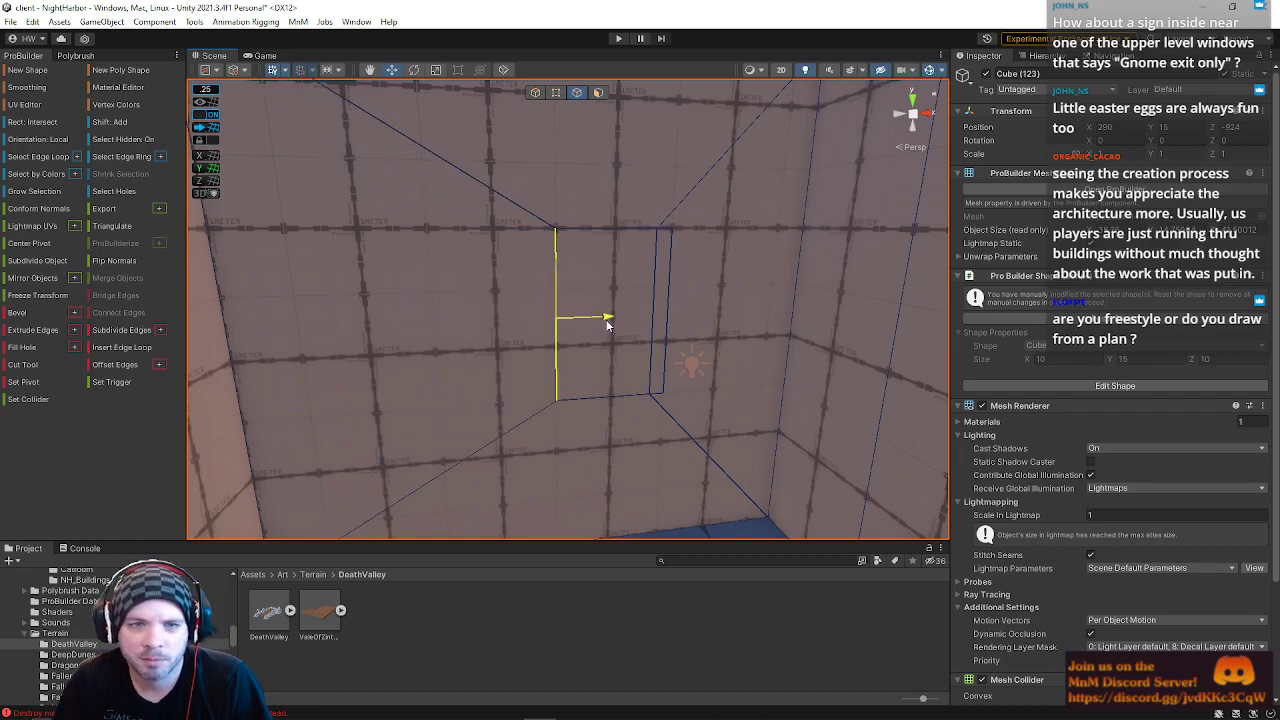
pyautogui.click(664, 297)
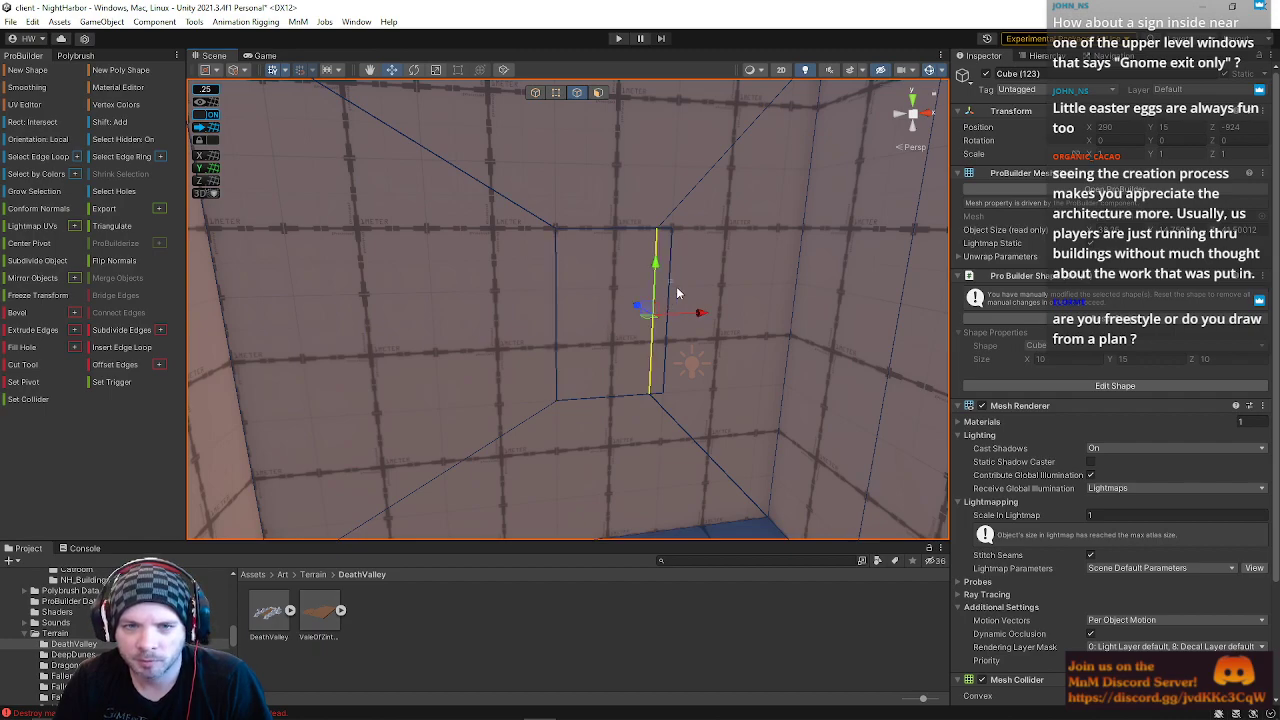
pyautogui.press('w')
pyautogui.moveTo(664, 331); pyautogui.dragTo(1063, 264, button='right')
pyautogui.click(659, 340)
pyautogui.press('s')
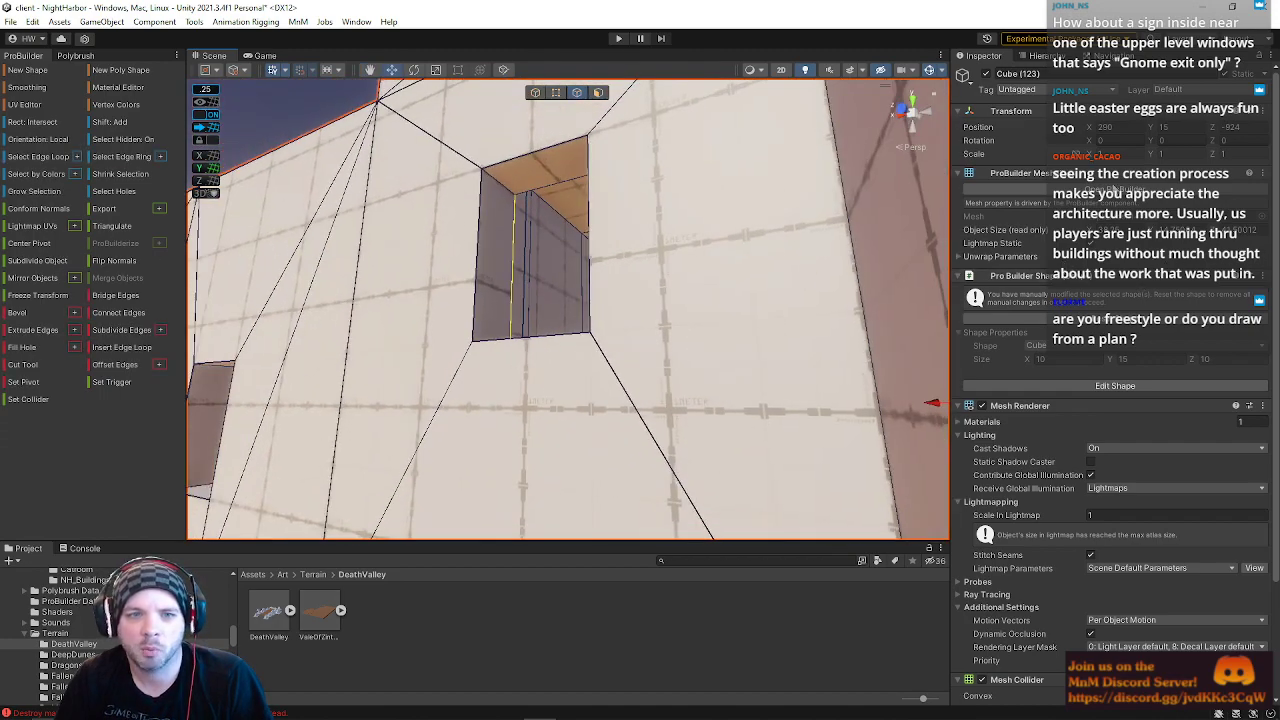
pyautogui.click(524, 248)
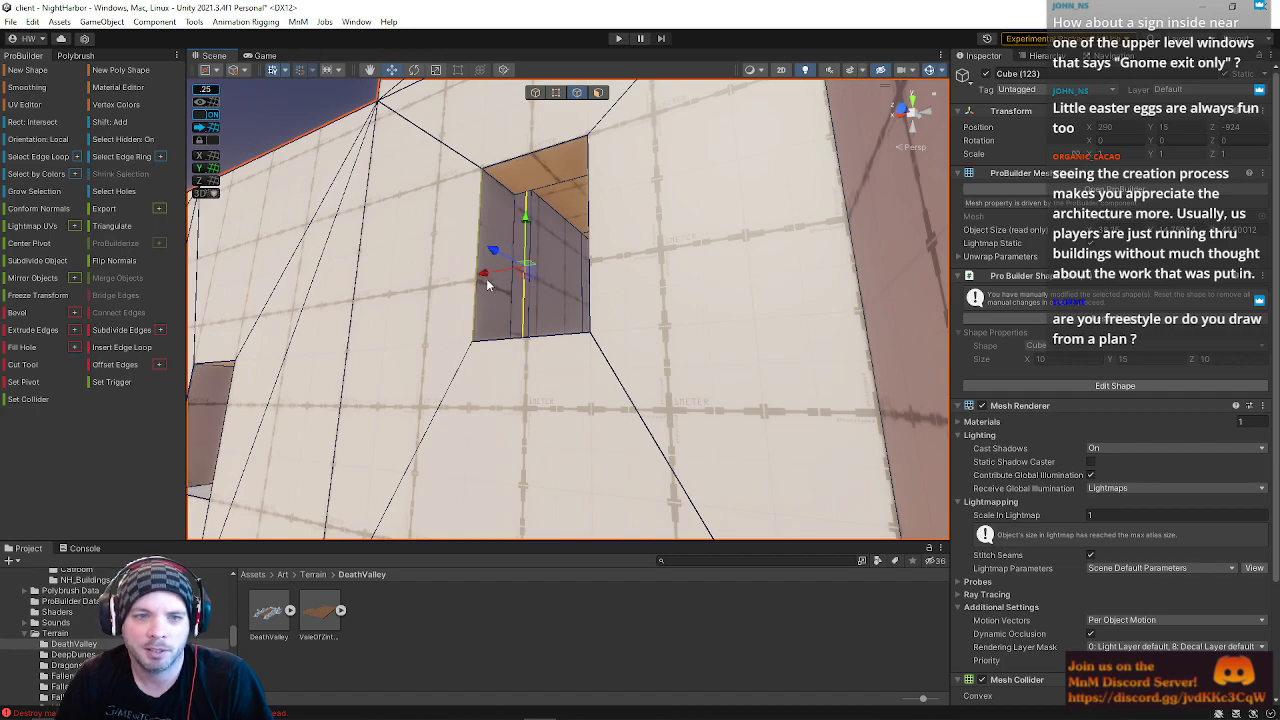
pyautogui.press('w')
pyautogui.moveTo(563, 245); pyautogui.dragTo(28, 233, button='right')
# Step: Delete the inset face on the inner wall to open the window into the room
pyautogui.press('k')
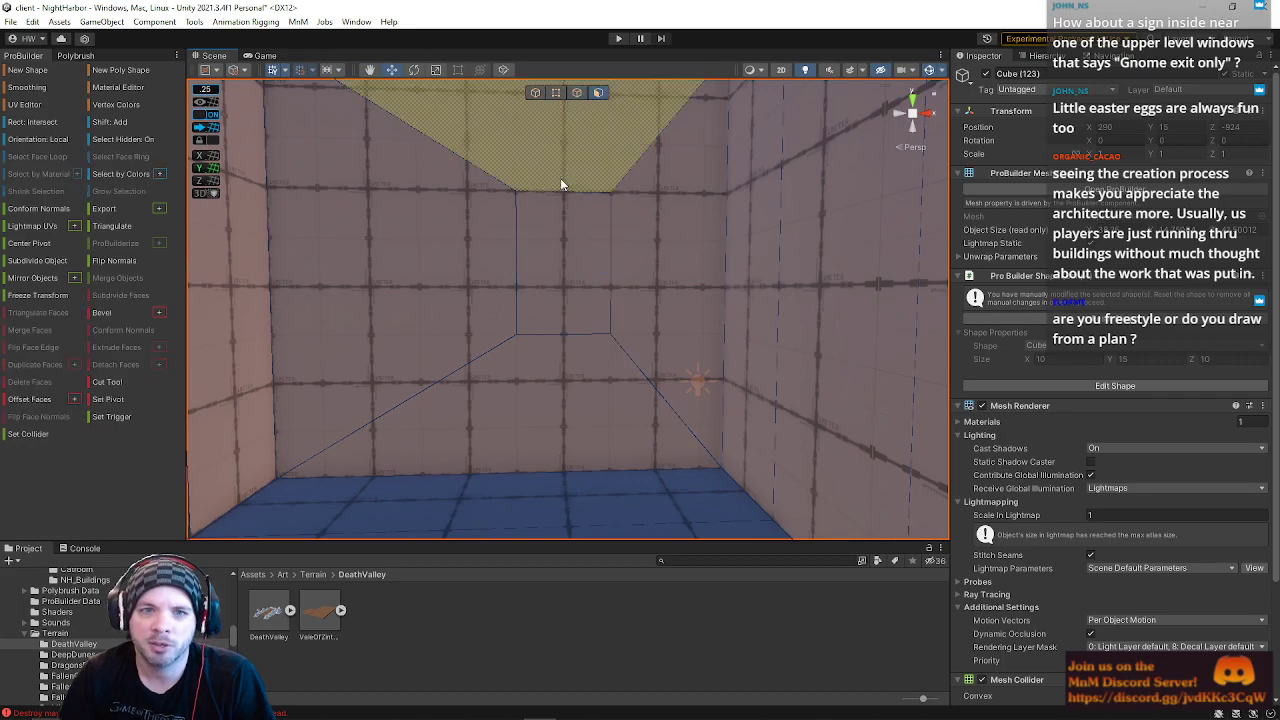
pyautogui.click(524, 298)
pyautogui.press('BackSpace')
pyautogui.press('w')
pyautogui.moveTo(447, 219); pyautogui.dragTo(455, 275, button='right')
# Step: Collapse the doubled vertices at the inner corners of the new window opening
pyautogui.click(557, 92)
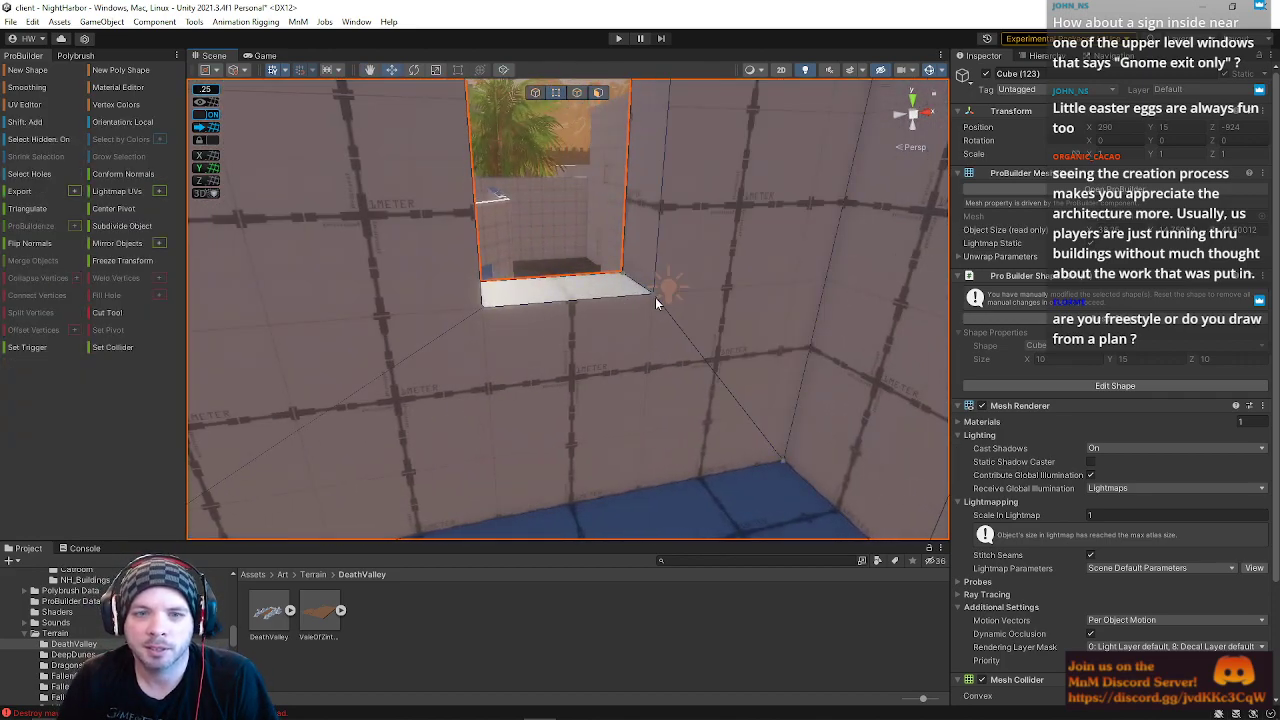
pyautogui.click(652, 294)
pyautogui.moveTo(652, 294); pyautogui.dragTo(619, 207, button='right')
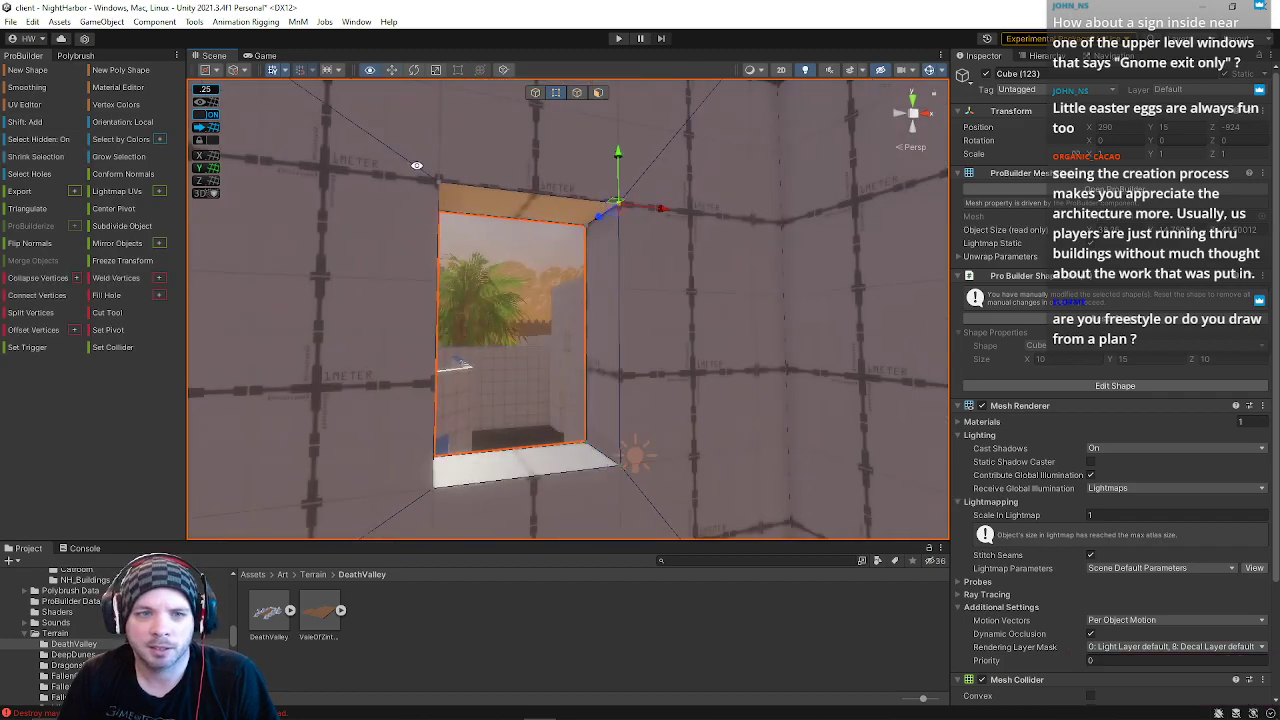
pyautogui.moveTo(453, 201); pyautogui.dragTo(502, 287, button='right')
pyautogui.moveTo(388, 302); pyautogui.dragTo(423, 324)
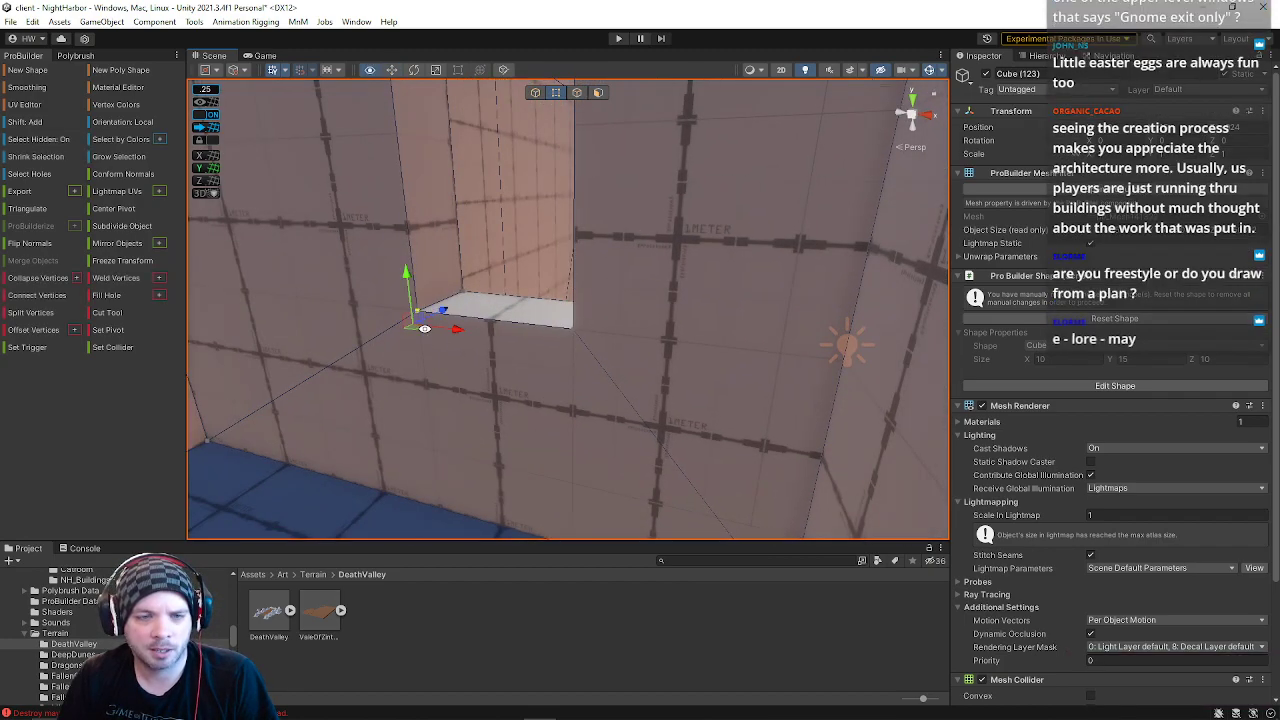
pyautogui.hotkey('alt', 'c')
pyautogui.hotkey('ctrl', 'z')
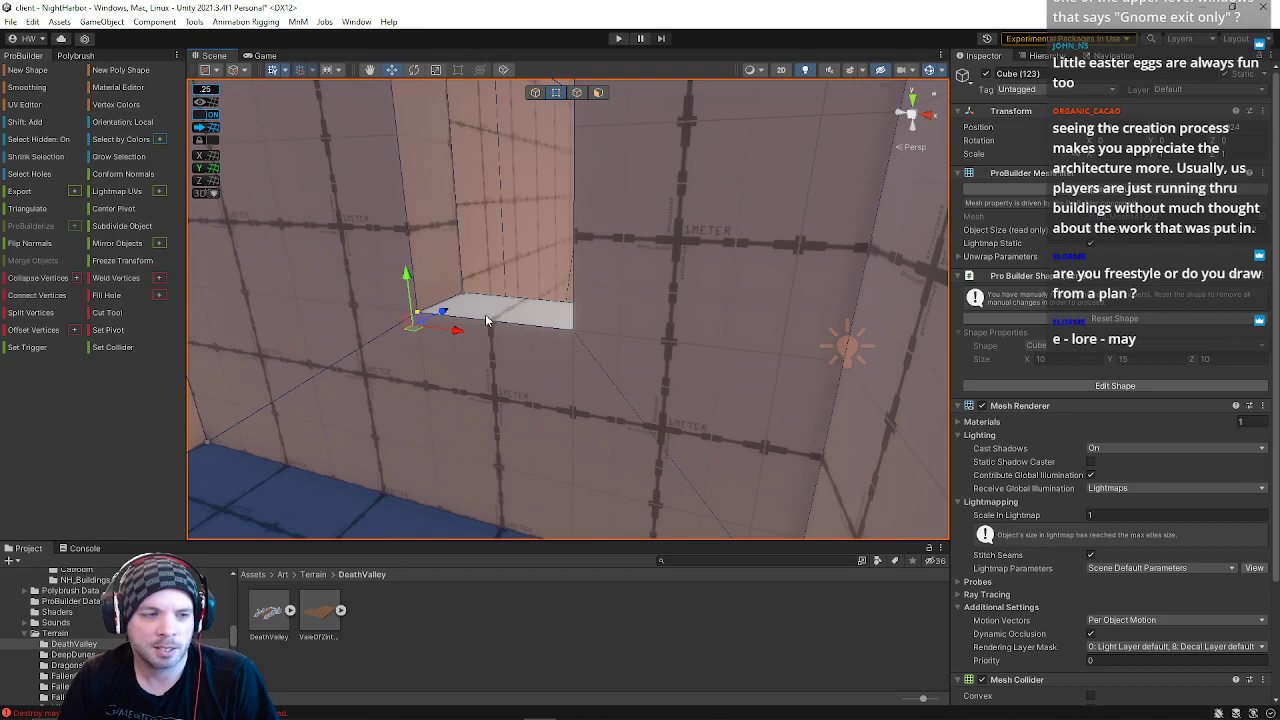
pyautogui.moveTo(517, 281); pyautogui.dragTo(460, 410, button='right')
pyautogui.moveTo(473, 436); pyautogui.dragTo(475, 437)
pyautogui.moveTo(500, 436); pyautogui.dragTo(589, 158, button='right')
# Step: Examine the window's side faces, then the surrounding walls and rooftops from outside
pyautogui.click(598, 93)
pyautogui.click(526, 224)
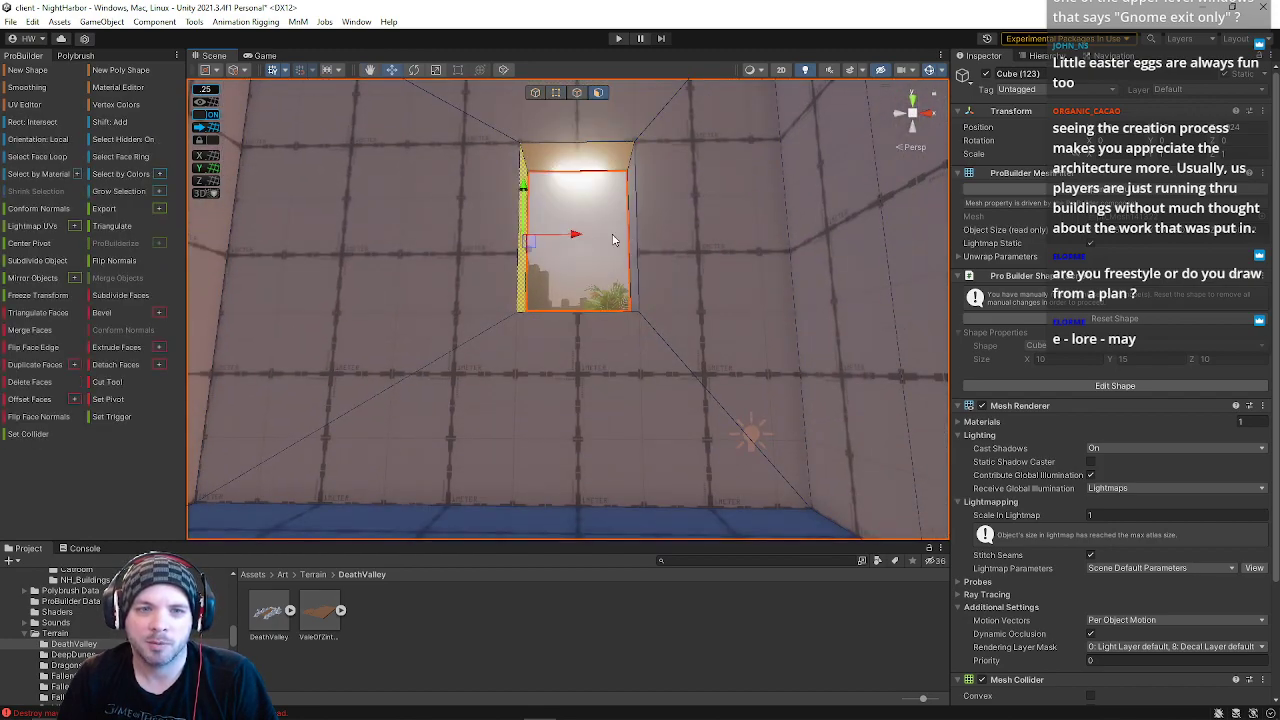
pyautogui.keyDown('shift'); pyautogui.click(634, 229); pyautogui.keyUp('shift')
pyautogui.moveTo(630, 231); pyautogui.dragTo(1124, 392, button='right')
pyautogui.press('s')
pyautogui.press('w')
pyautogui.press('s')
pyautogui.moveTo(551, 209); pyautogui.dragTo(530, 224, button='right')
pyautogui.click(549, 158)
pyautogui.press('s')
pyautogui.press('w')
pyautogui.press('s')
pyautogui.press('w')
pyautogui.press('s')
pyautogui.press('d')
pyautogui.press('w')
pyautogui.press('d')
pyautogui.moveTo(555, 310); pyautogui.dragTo(1133, 323, button='right')
pyautogui.press('w')
pyautogui.press('w')
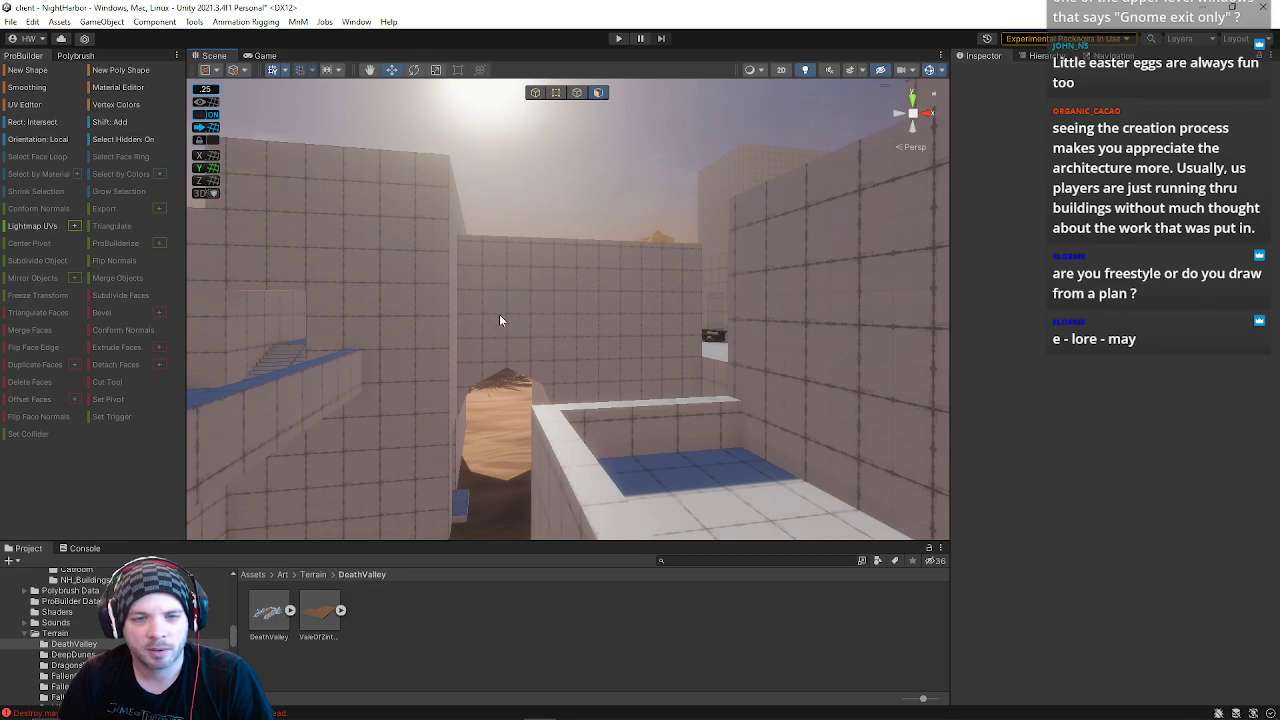
pyautogui.moveTo(555, 322); pyautogui.dragTo(514, 271, button='right')
pyautogui.press('w')
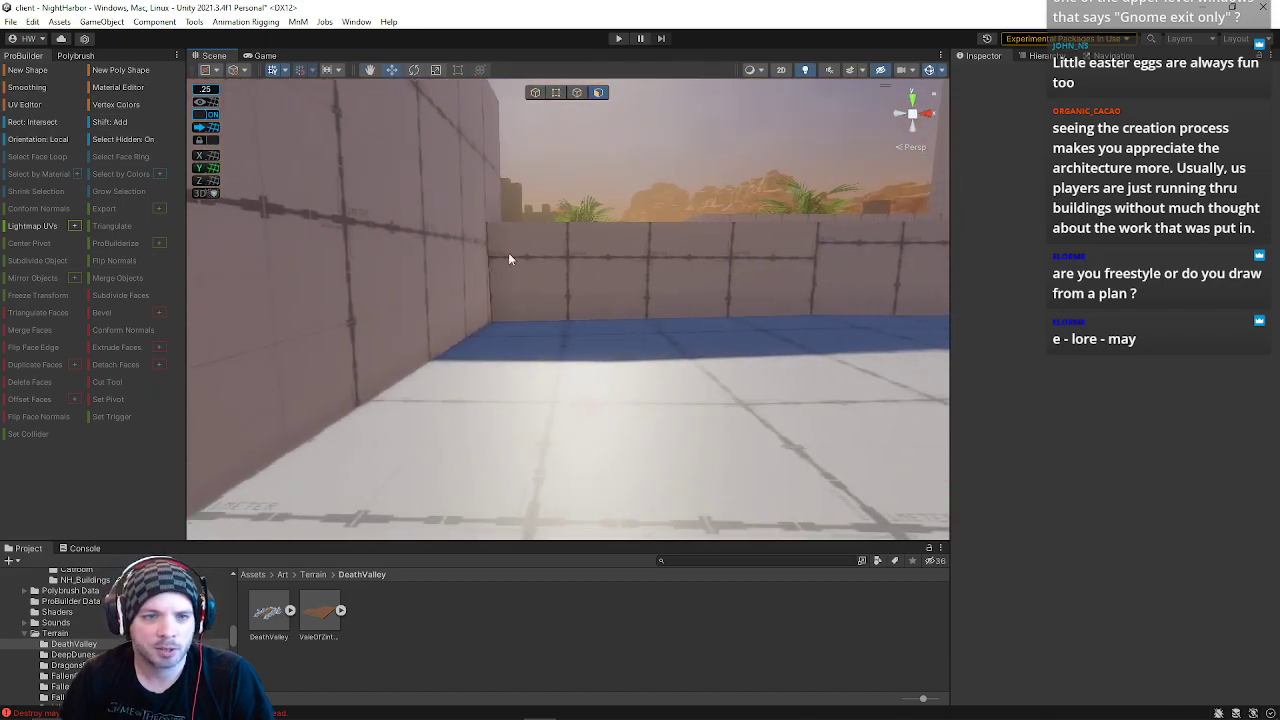
# Step: Adjust the rooftop floor's corner vertex along Y where the floor meets the parapet and the taller wall
pyautogui.press('h')
pyautogui.click(497, 322)
pyautogui.click(491, 300)
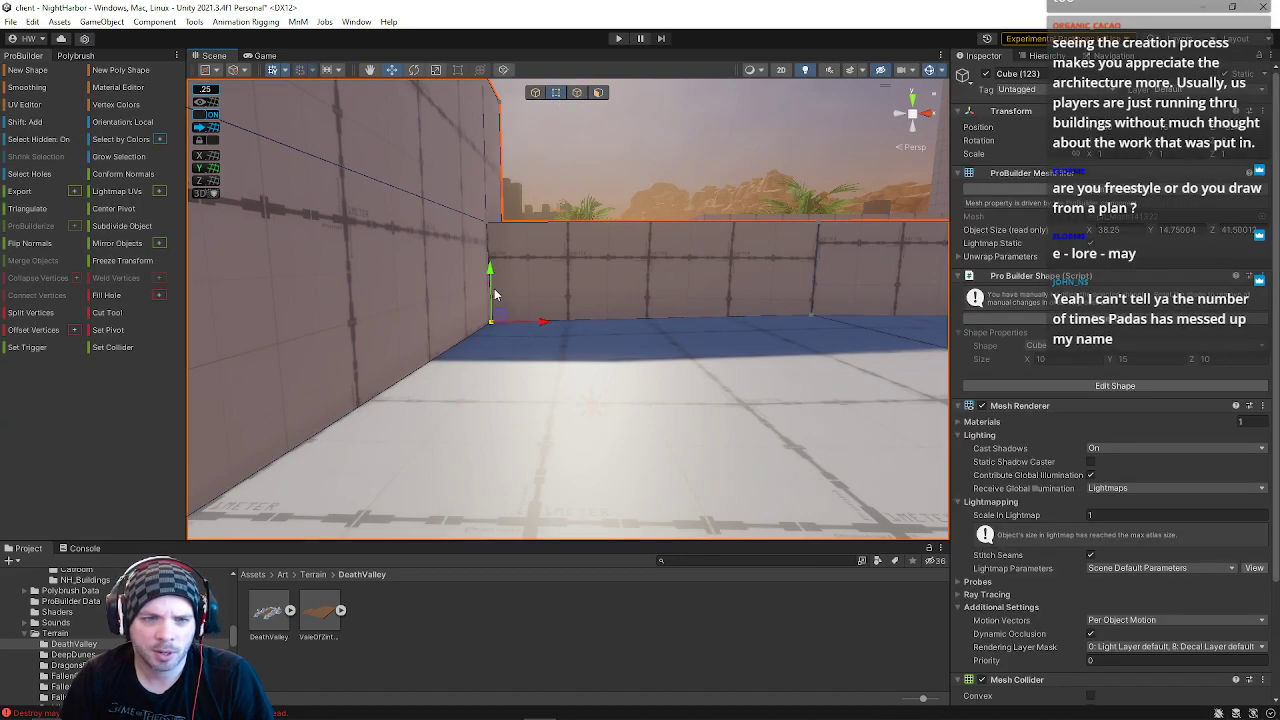
pyautogui.moveTo(495, 266); pyautogui.dragTo(499, 269)
pyautogui.moveTo(541, 271); pyautogui.dragTo(430, 264, button='right')
pyautogui.moveTo(568, 294); pyautogui.dragTo(623, 213, button='right')
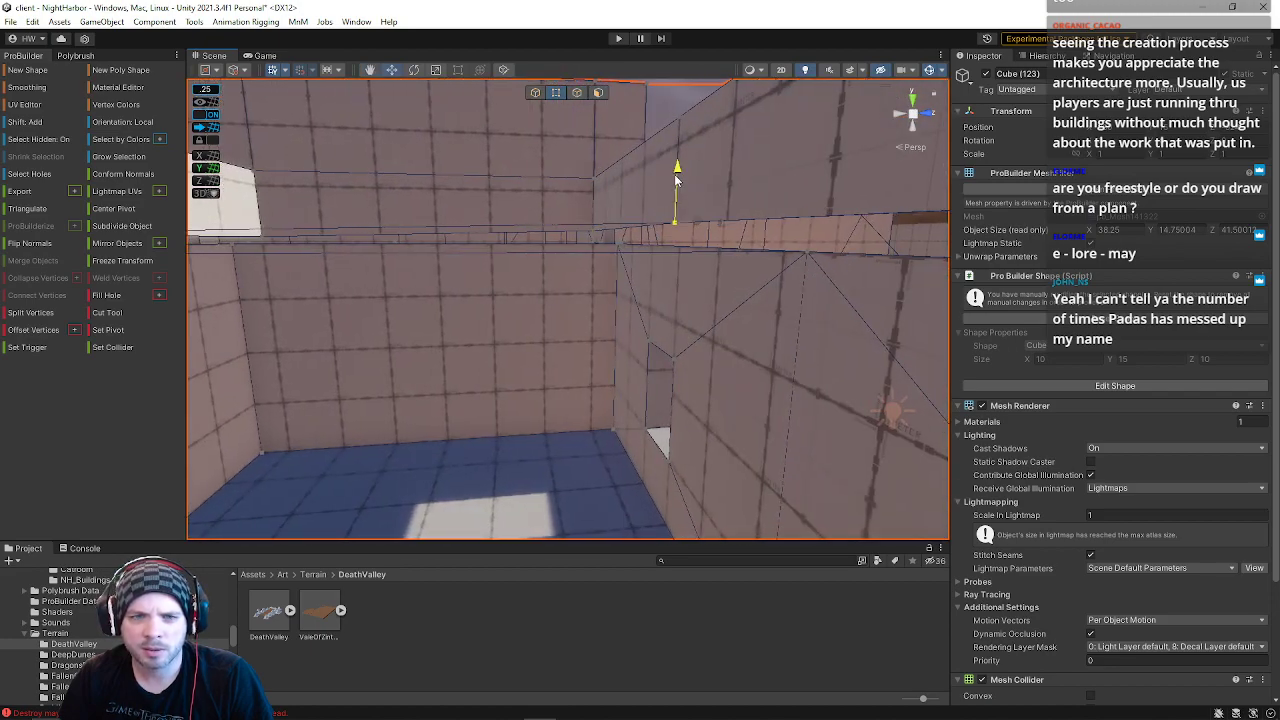
pyautogui.moveTo(676, 180); pyautogui.dragTo(674, 190)
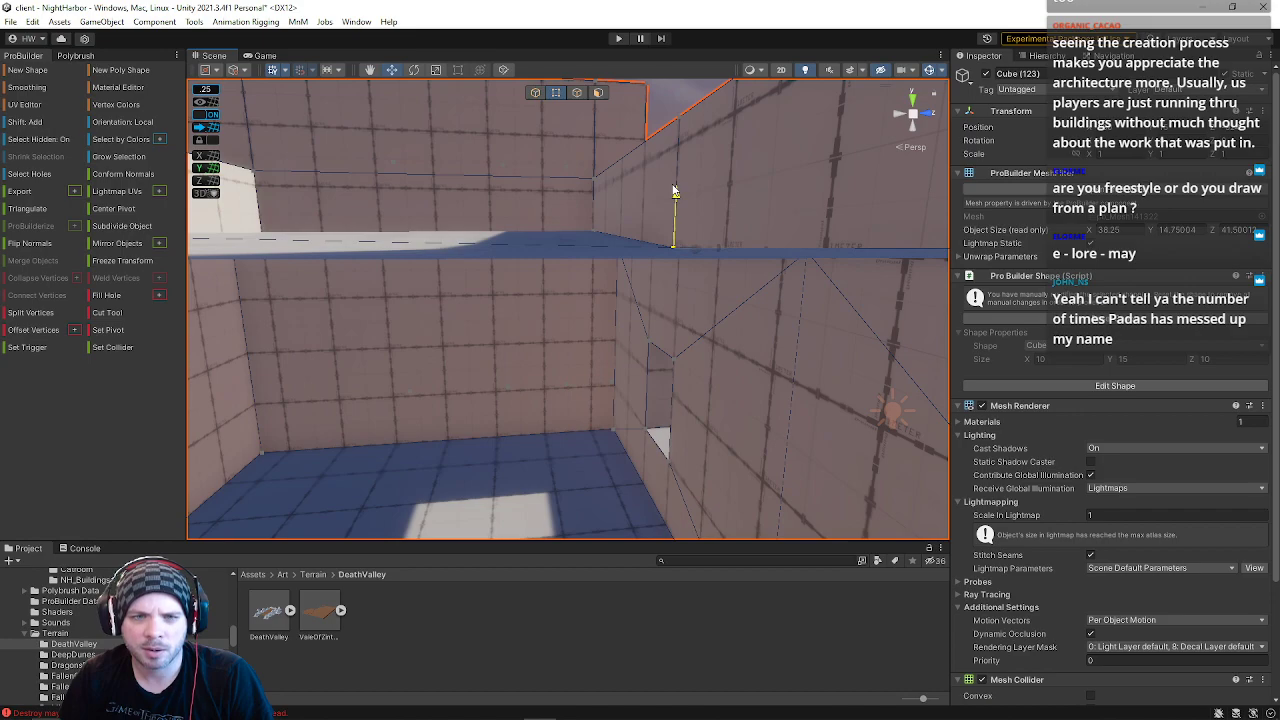
pyautogui.click(594, 234)
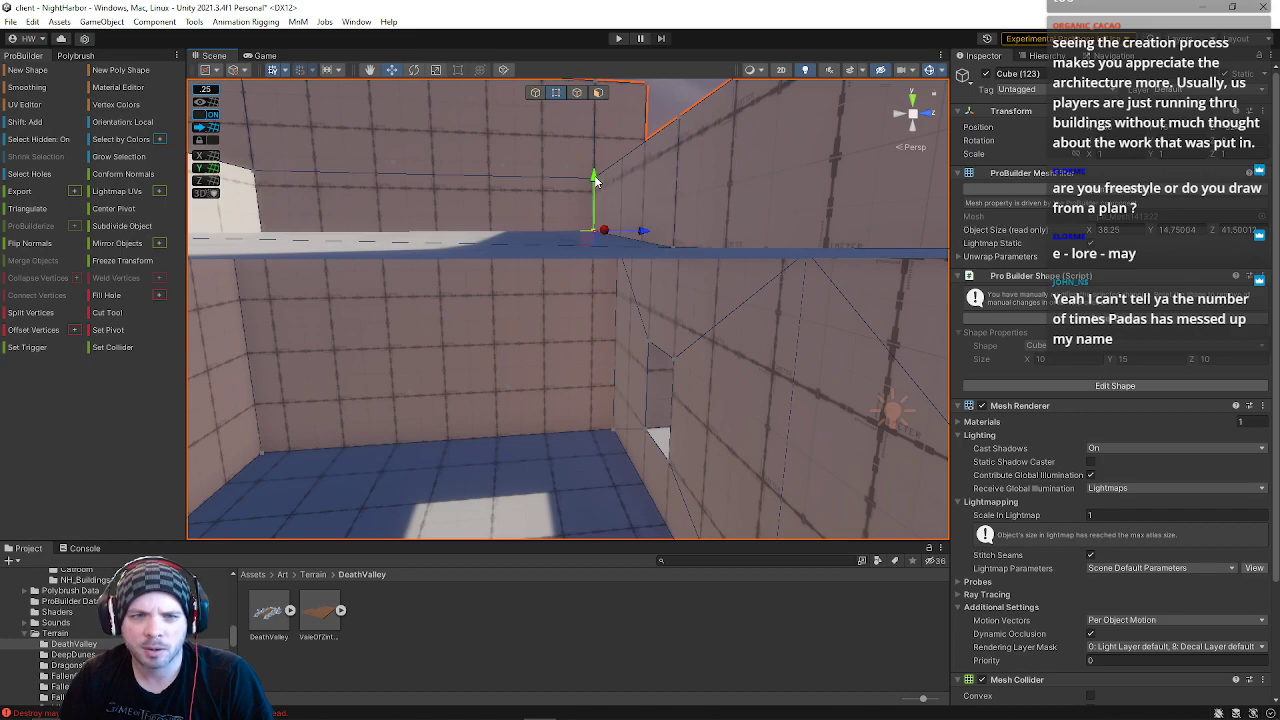
pyautogui.moveTo(593, 190); pyautogui.dragTo(540, 103, button='right')
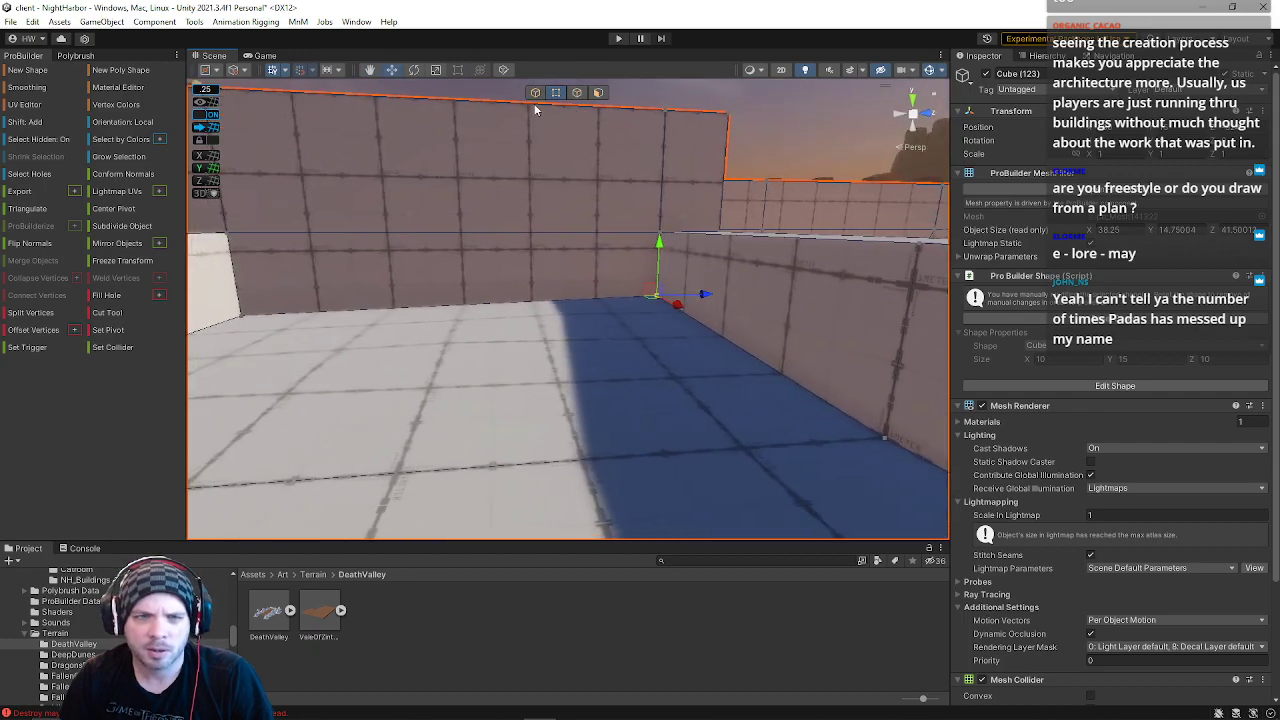
# Step: Set the grid snap to 0.125 and raise the rooftop floor vertex beside the parapet along Y
pyautogui.click(884, 441)
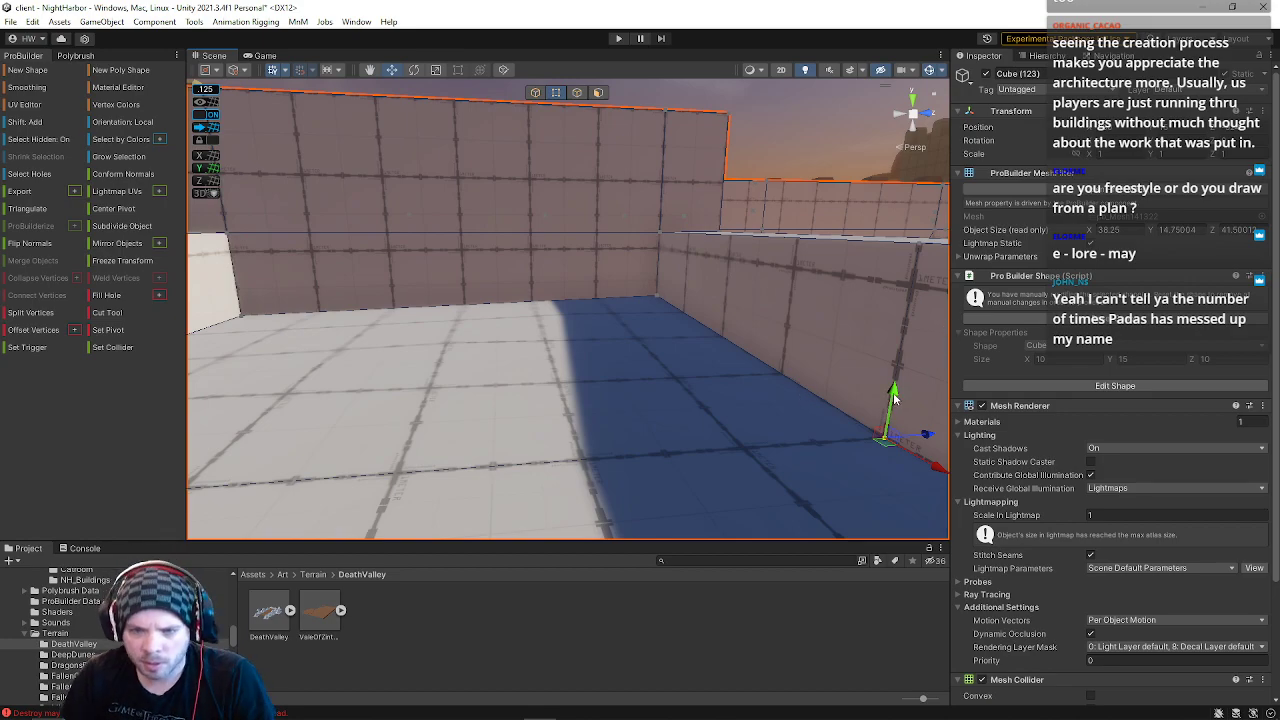
pyautogui.moveTo(895, 398); pyautogui.dragTo(896, 388)
pyautogui.press('w')
pyautogui.moveTo(788, 388); pyautogui.dragTo(1048, 331, button='right')
pyautogui.click(762, 343)
pyautogui.press('a')
pyautogui.press('a')
pyautogui.moveTo(558, 276)
pyautogui.mouseDown()
pyautogui.moveTo(563, 262)
pyautogui.moveTo(557, 277)
pyautogui.mouseUp()
pyautogui.moveTo(646, 306); pyautogui.dragTo(629, 283, button='right')
pyautogui.click(577, 184)
pyautogui.moveTo(576, 188)
pyautogui.mouseDown(button='right')
pyautogui.moveTo(240, 183)
pyautogui.moveTo(534, 217)
pyautogui.moveTo(961, 219)
pyautogui.moveTo(677, 177)
pyautogui.moveTo(548, 212)
pyautogui.moveTo(517, 206)
pyautogui.moveTo(593, 185)
pyautogui.mouseUp(button='right')
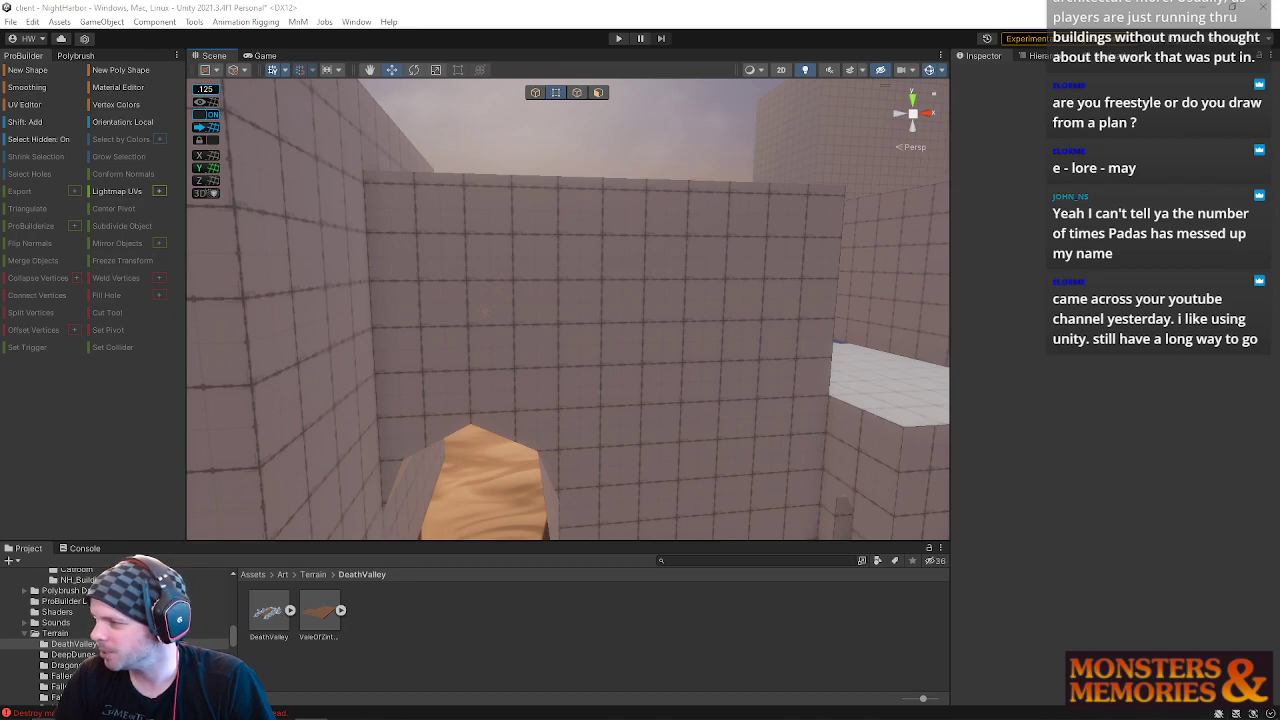
# Step: Select the horizontal edge line across the tall outer wall above the archway and raise it along Y
pyautogui.moveTo(467, 706)
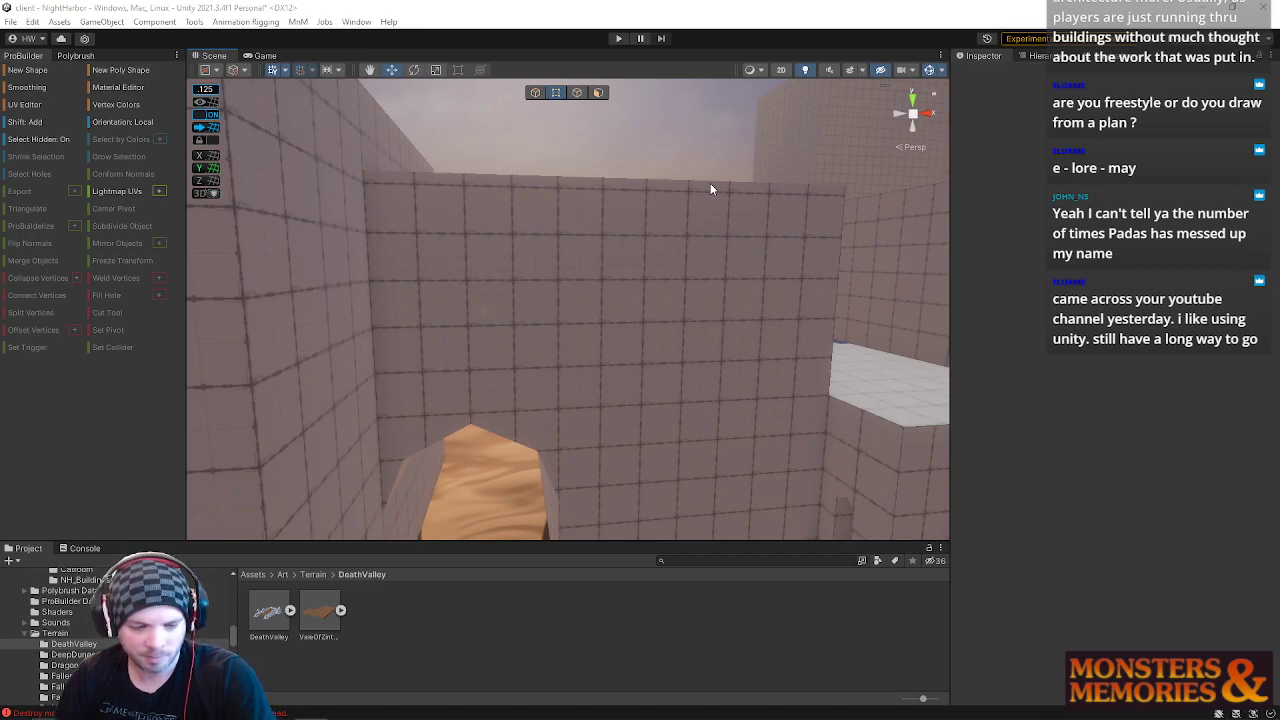
pyautogui.moveTo(633, 130); pyautogui.dragTo(491, 206, button='right')
pyautogui.click(594, 266)
pyautogui.moveTo(597, 269); pyautogui.dragTo(717, 216, button='right')
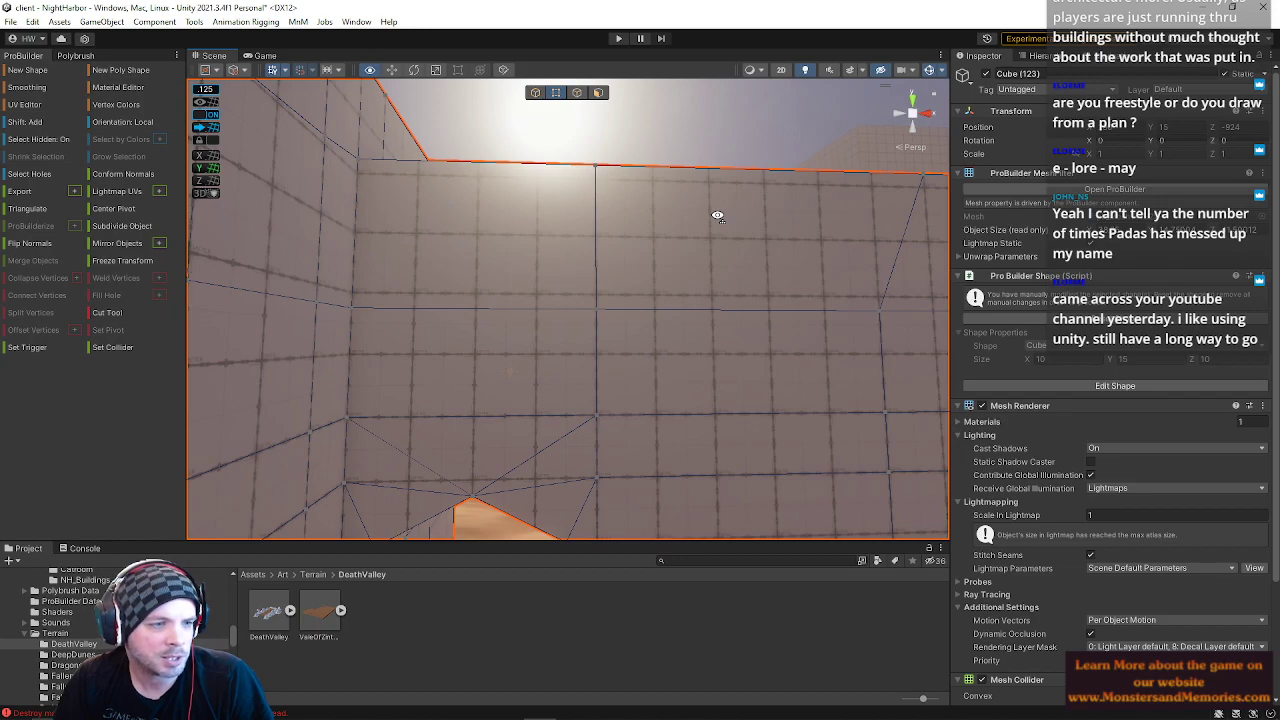
pyautogui.click(577, 92)
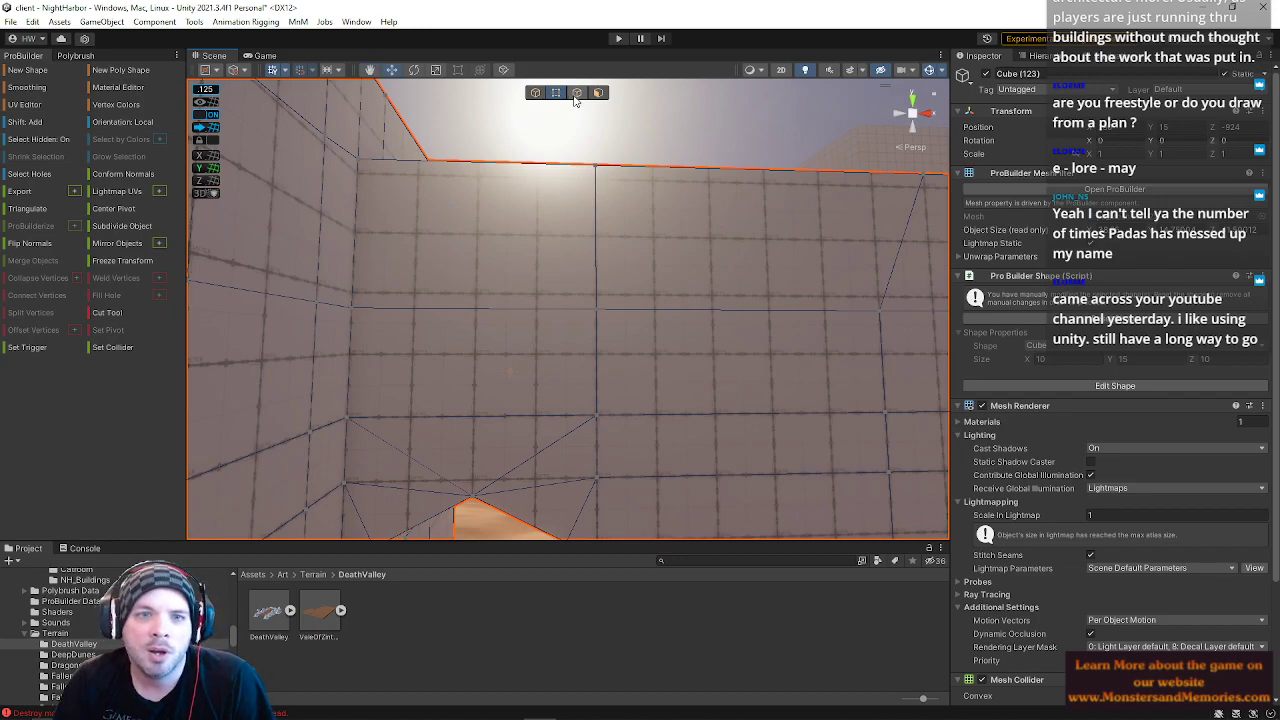
pyautogui.click(525, 312)
pyautogui.press('d')
pyautogui.moveTo(722, 311); pyautogui.dragTo(450, 300, button='right')
pyautogui.keyDown('shift'); pyautogui.click(751, 302); pyautogui.keyUp('shift')
pyautogui.keyDown('shift'); pyautogui.click(678, 301); pyautogui.keyUp('shift')
pyautogui.press('d')
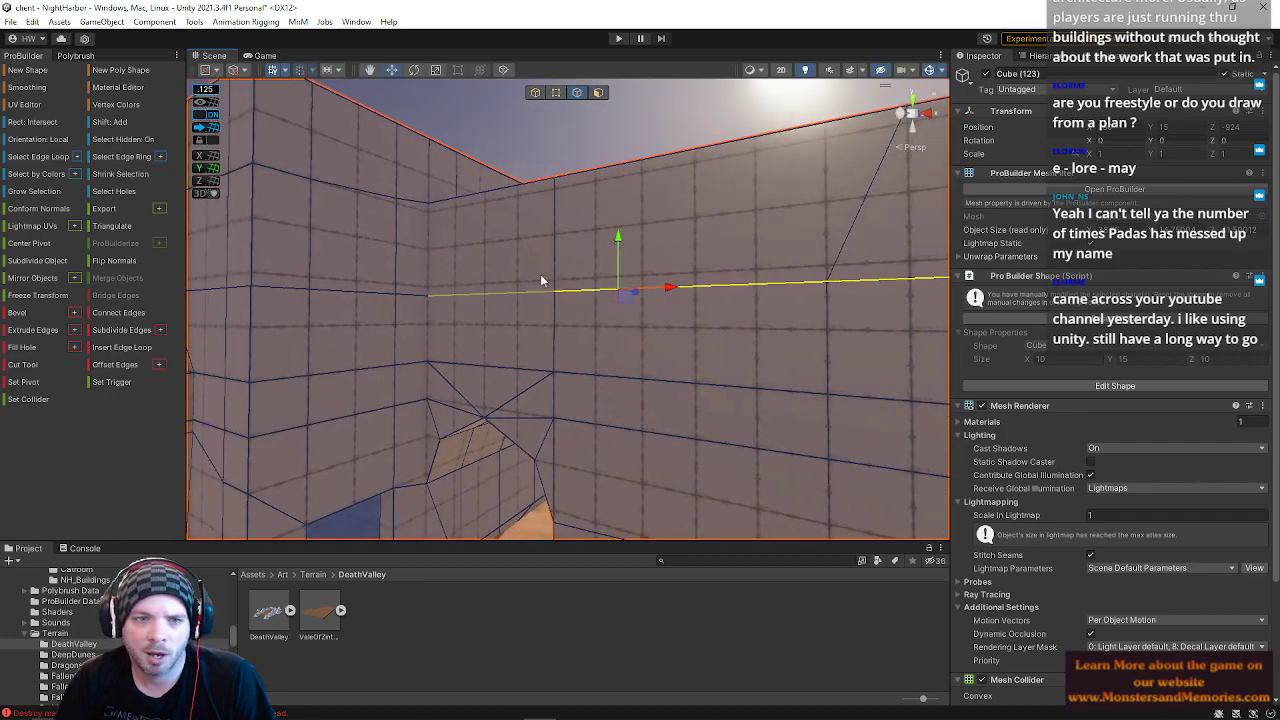
pyautogui.moveTo(617, 240); pyautogui.dragTo(619, 150)
# Step: Try to shift the vertical edge loop near the outer wall's corner along X, then undo the move
pyautogui.moveTo(471, 269); pyautogui.dragTo(609, 344, button='right')
pyautogui.press('d')
pyautogui.press('a')
pyautogui.click(562, 383)
pyautogui.doubleClick(563, 386)
pyautogui.press('e')
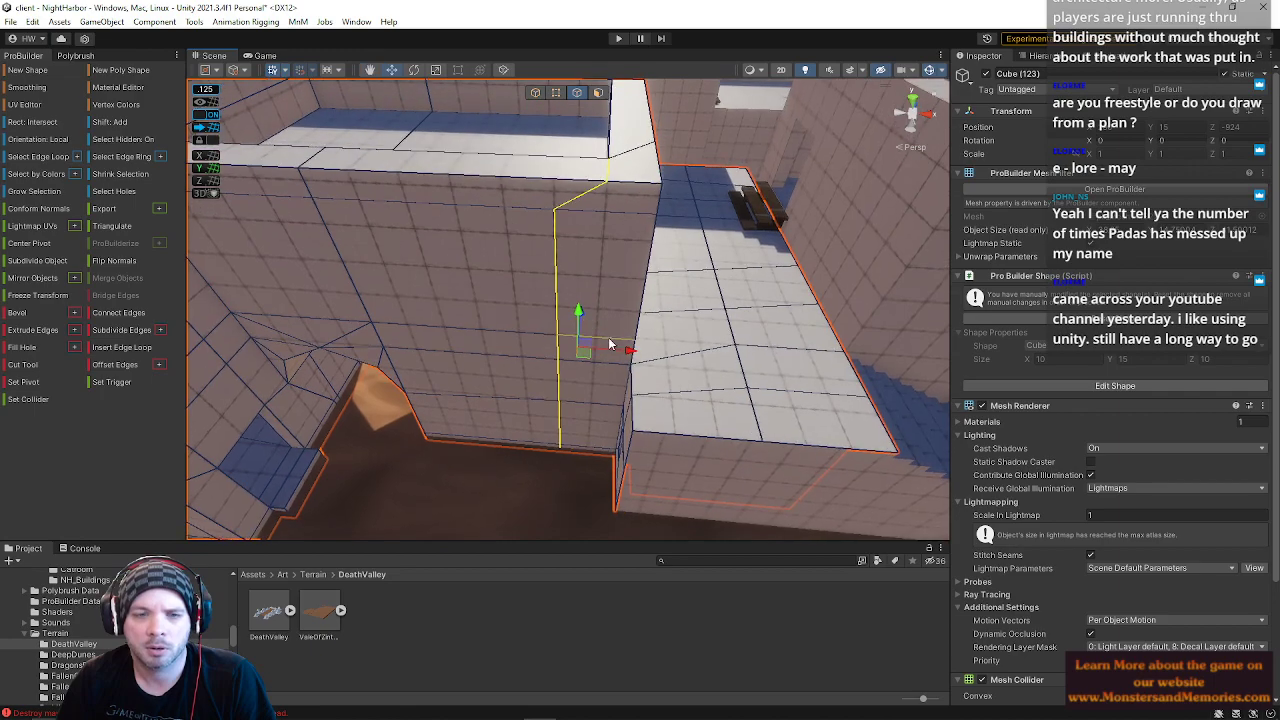
pyautogui.moveTo(628, 352); pyautogui.dragTo(638, 352)
pyautogui.hotkey('ctrl', 'z')
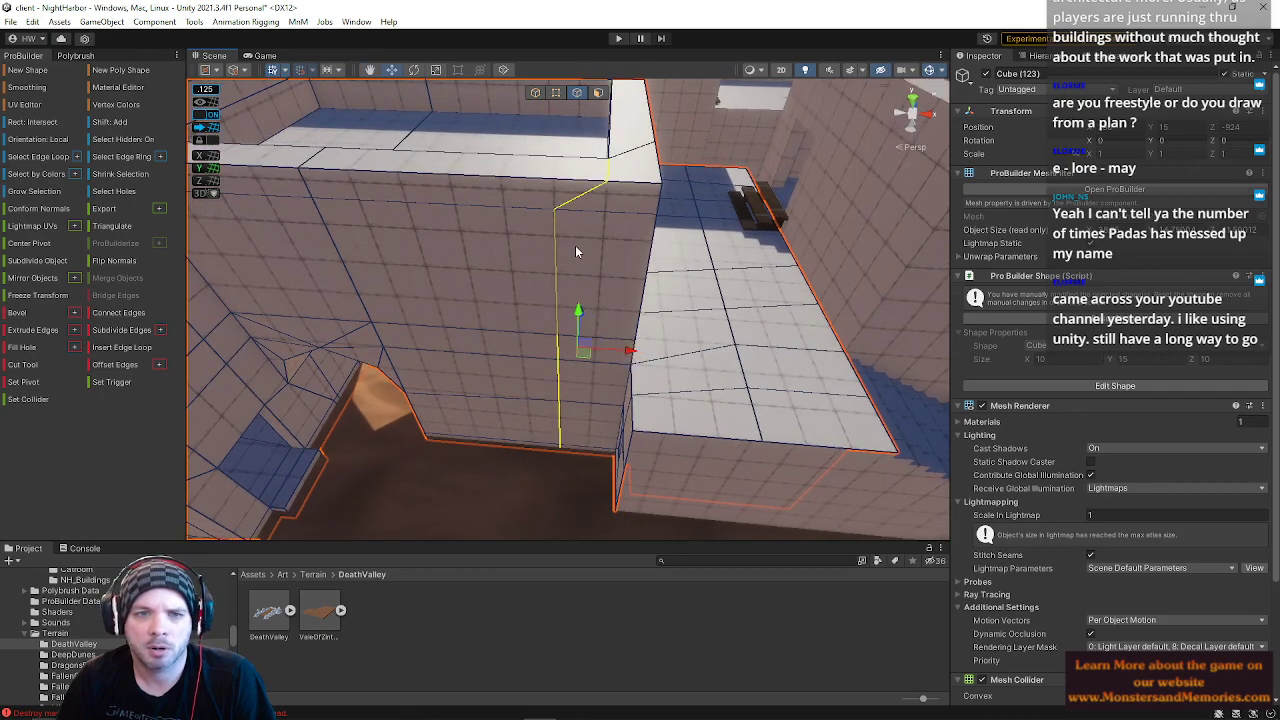
# Step: Try to move only the vertical edges near the outer wall's corner along X, then undo the move and selection
pyautogui.click(559, 320)
pyautogui.keyDown('shift'); pyautogui.click(554, 392); pyautogui.keyUp('shift')
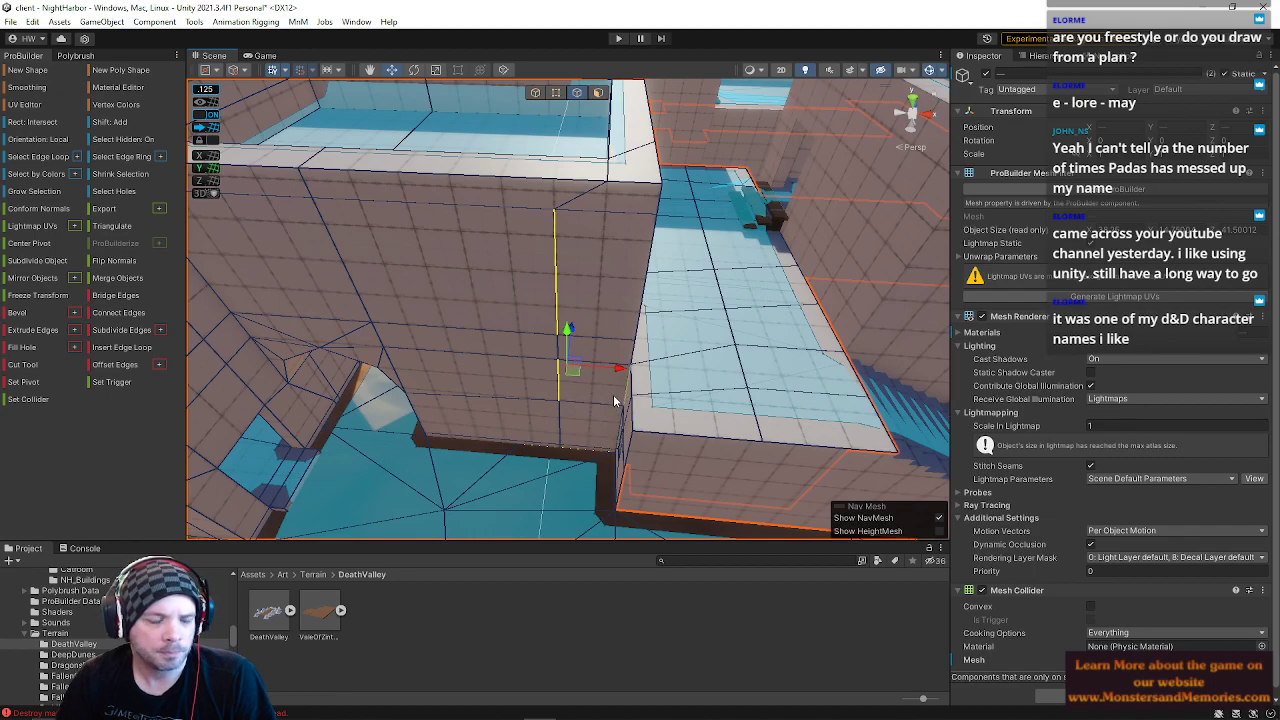
pyautogui.moveTo(612, 368); pyautogui.dragTo(652, 385)
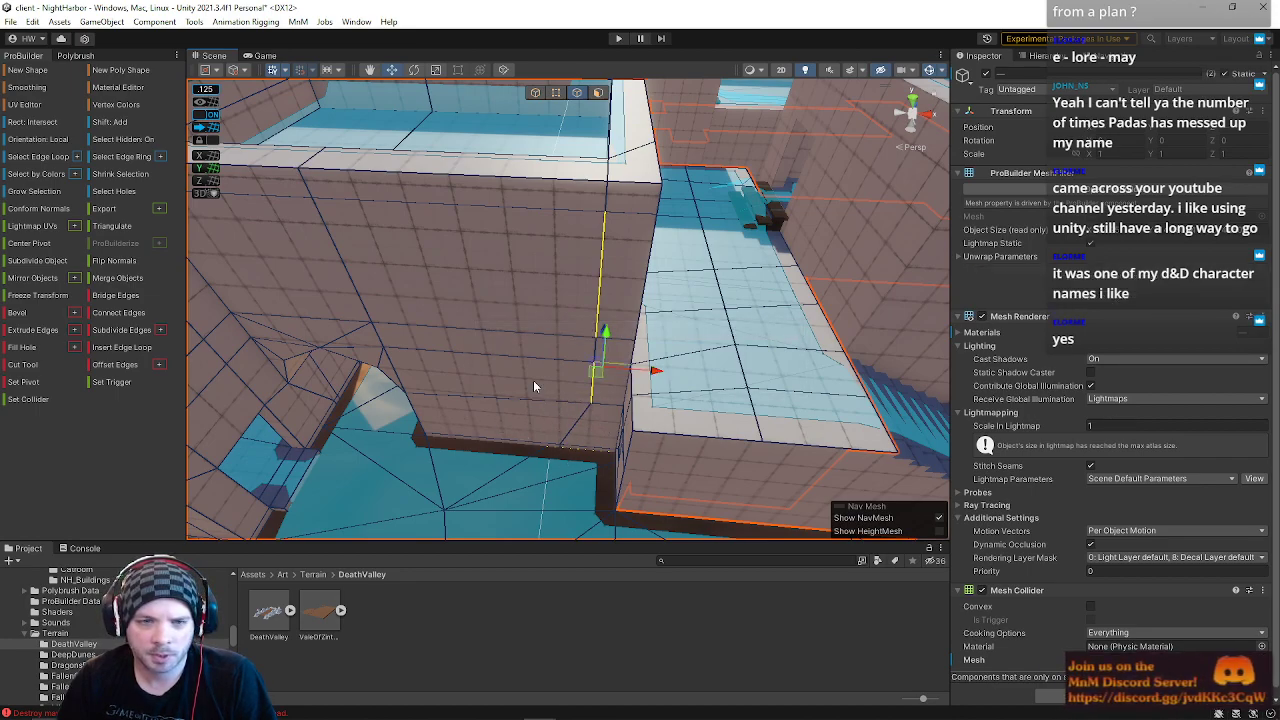
pyautogui.hotkey('ctrl', 'z')
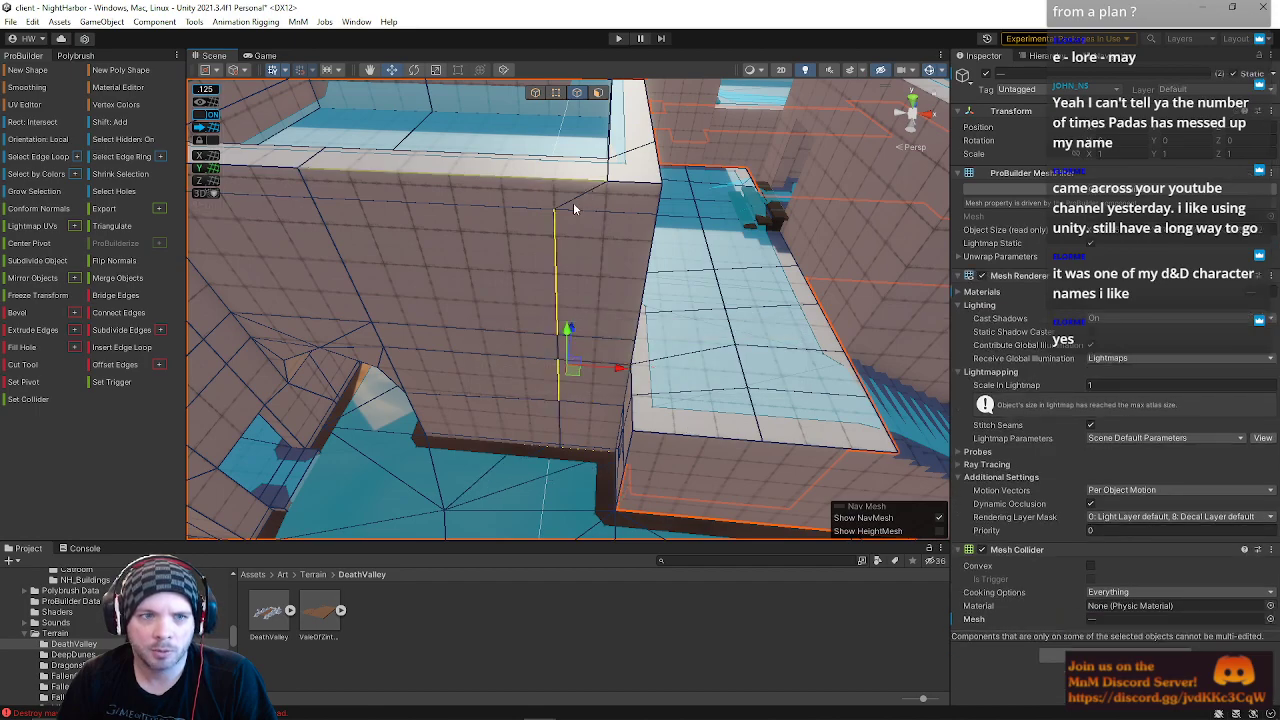
pyautogui.moveTo(652, 406); pyautogui.dragTo(659, 308, button='right')
pyautogui.hotkey('ctrl', 'z')
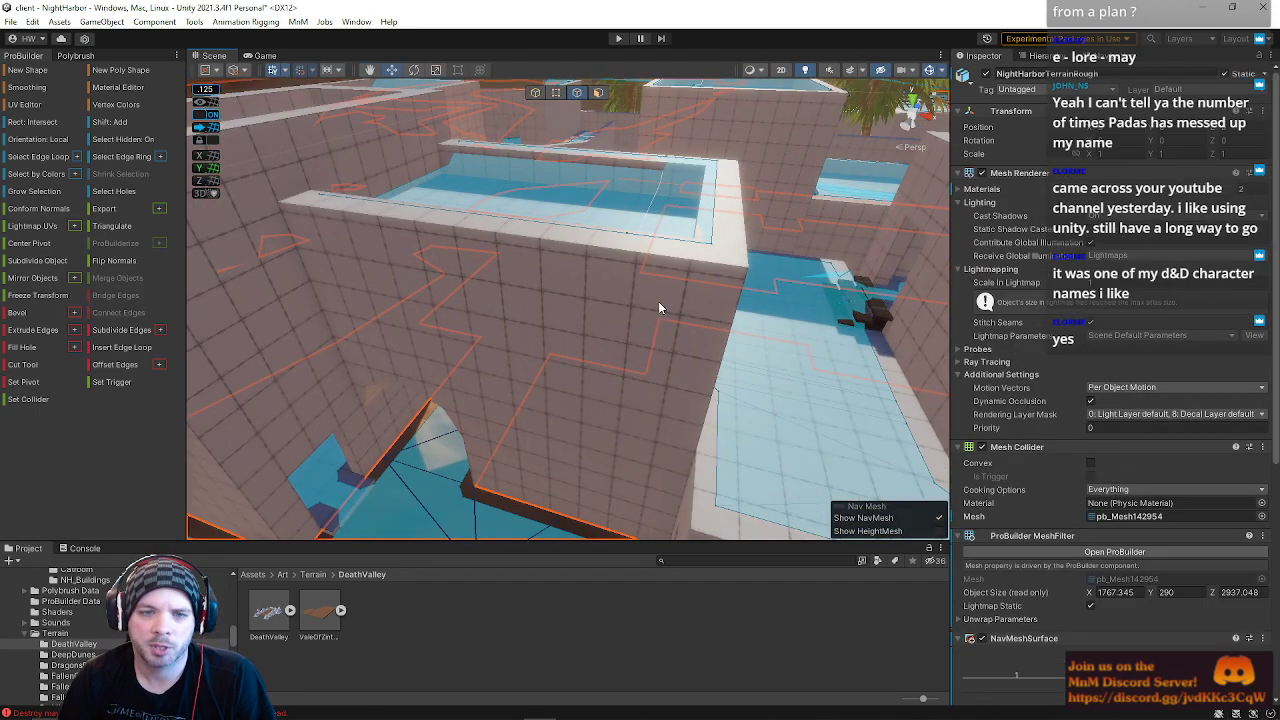
# Step: Locate NightHarborTerrainRough in the hierarchy and disable scene picking for it
pyautogui.click(535, 93)
pyautogui.click(466, 449)
pyautogui.hotkey('ctrl', 'z')
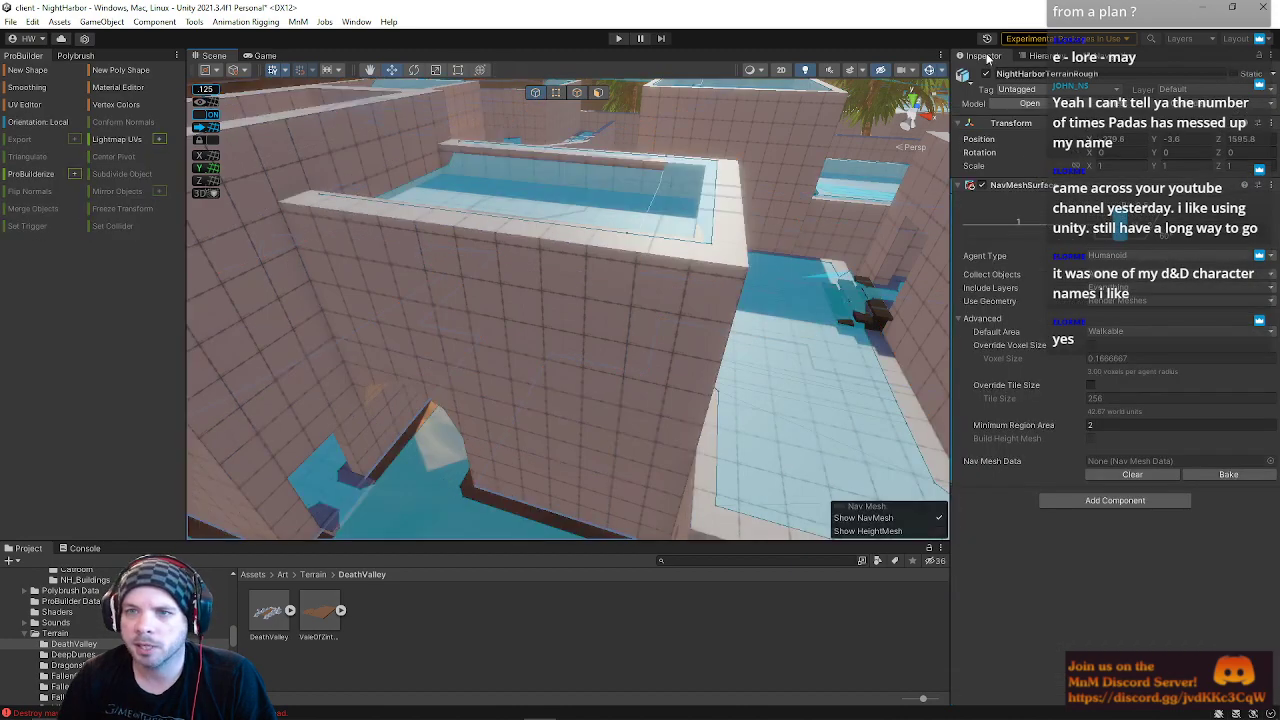
pyautogui.click(1055, 57)
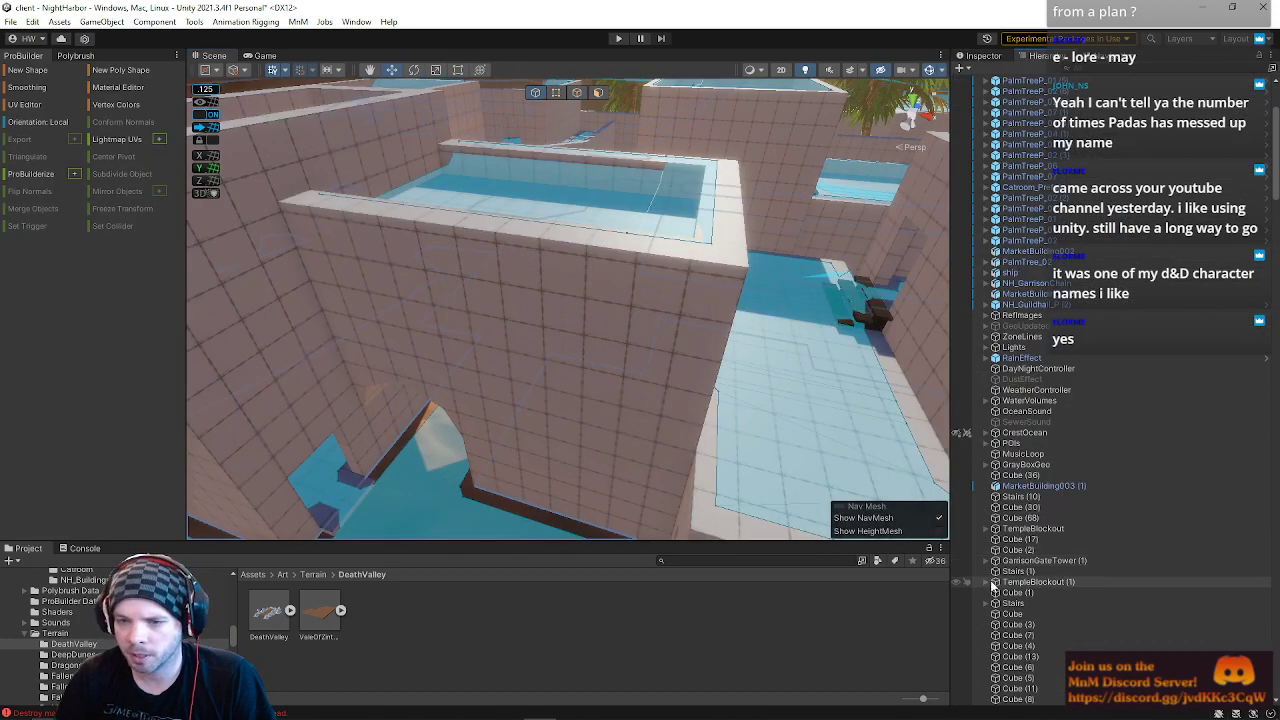
pyautogui.scroll(-3, 985, 560)
pyautogui.scroll(-15, 985, 560)
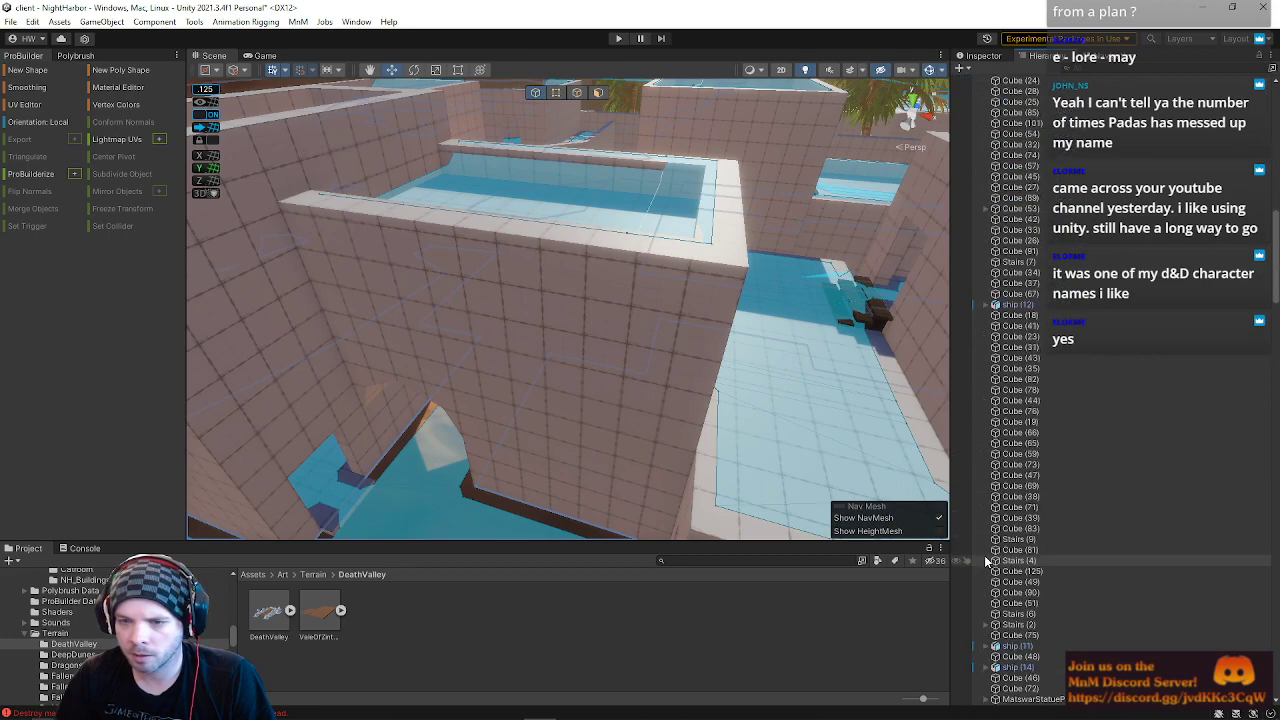
pyautogui.scroll(-10, 985, 563)
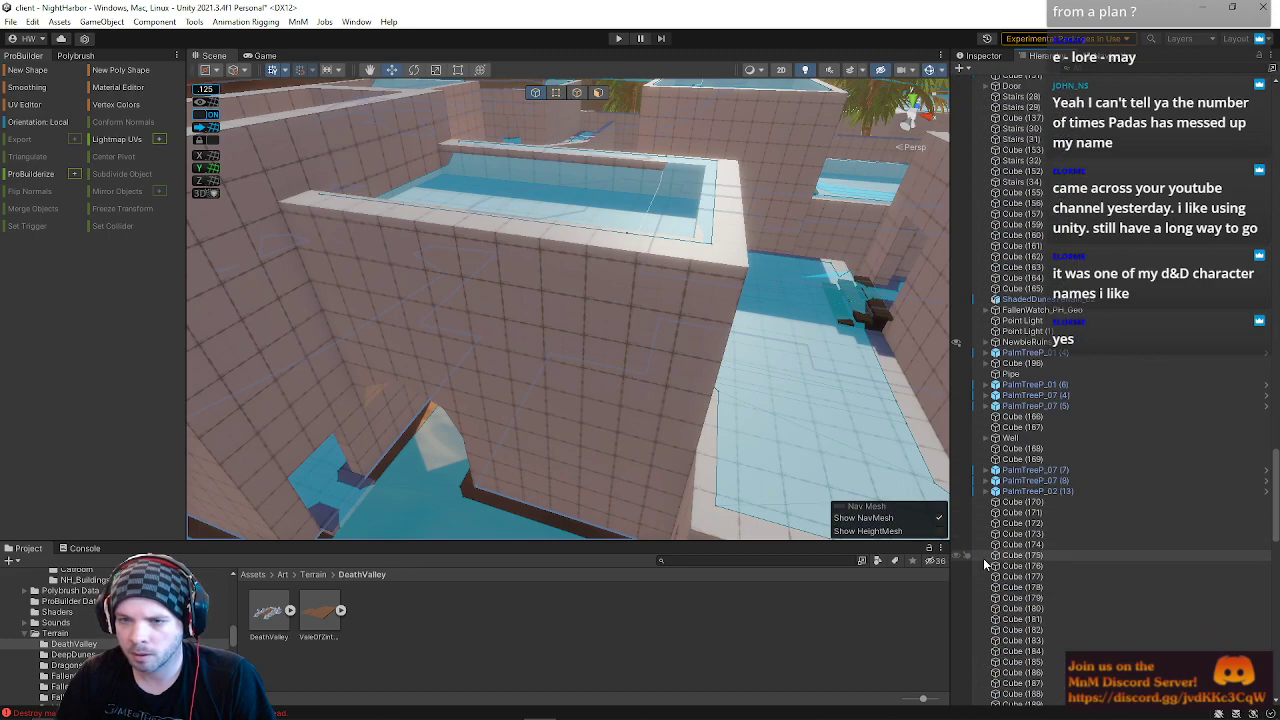
pyautogui.click(467, 497)
pyautogui.scroll(10, 1123, 469)
pyautogui.scroll(3, 1005, 164)
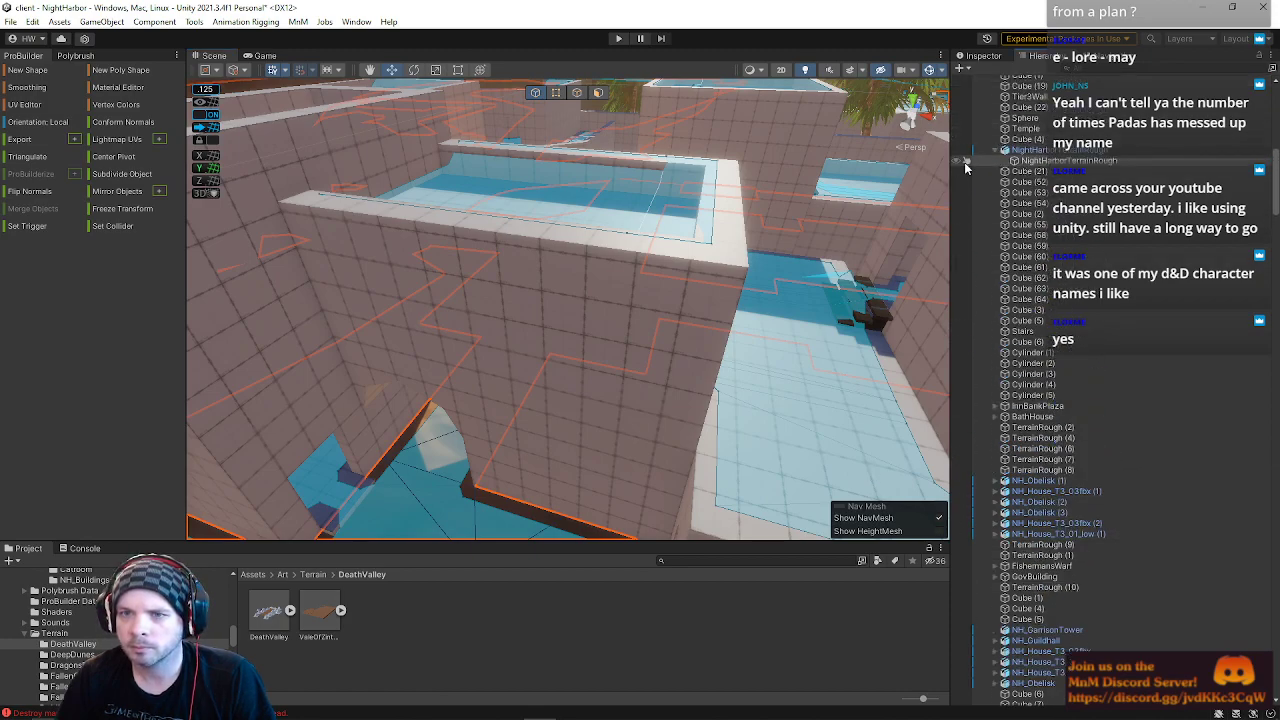
pyautogui.click(988, 56)
# Step: Select the vertical edges on the building's tall outer wall and shift them along X toward the corner
pyautogui.click(714, 255)
pyautogui.moveTo(634, 297); pyautogui.dragTo(630, 127, button='right')
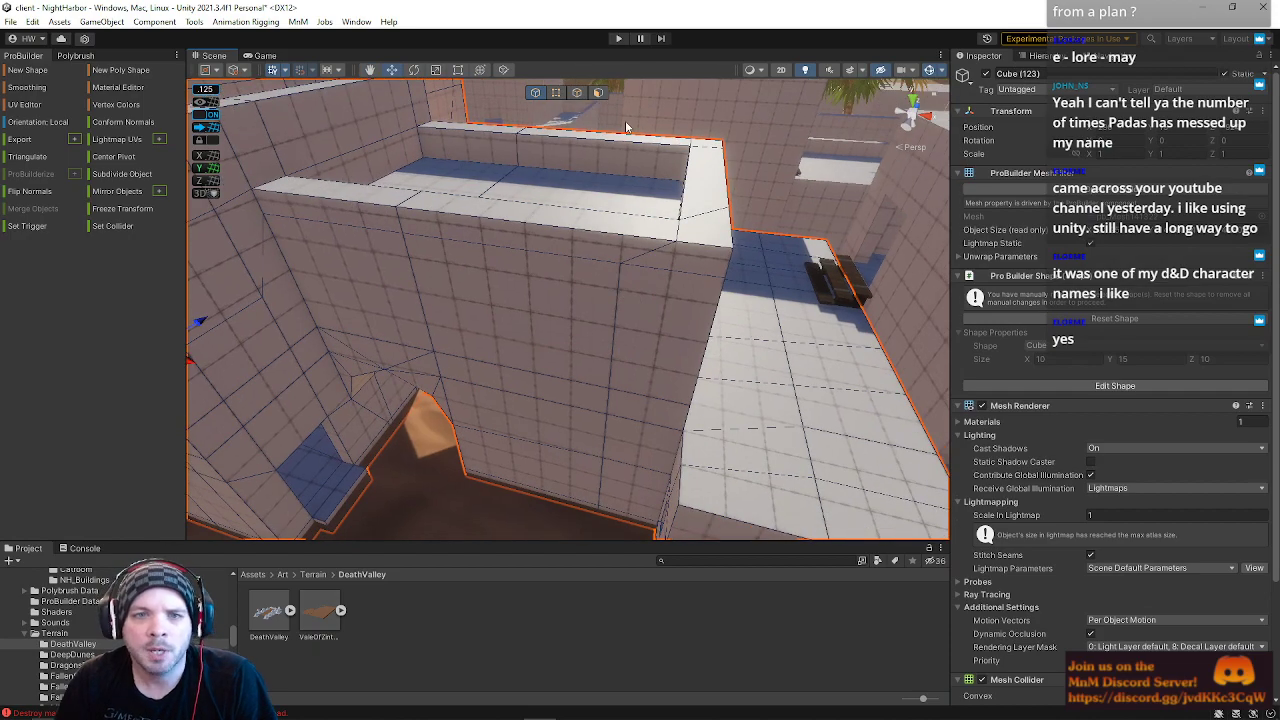
pyautogui.click(577, 93)
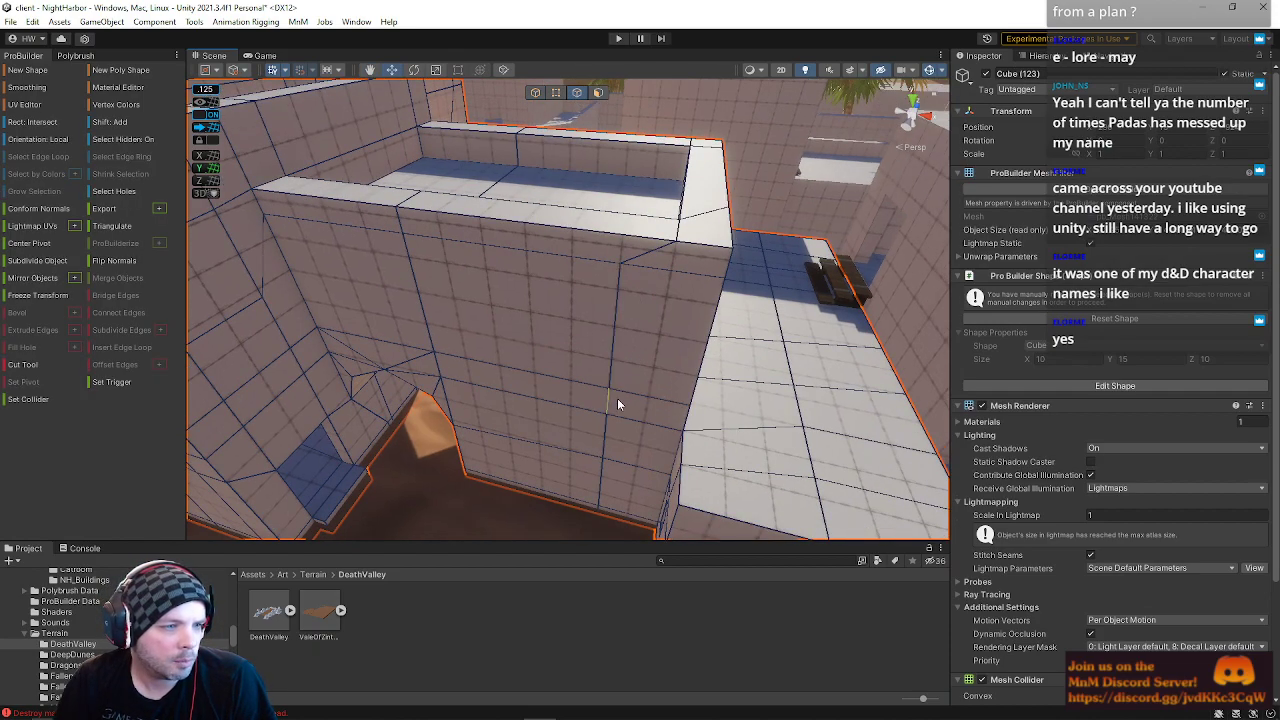
pyautogui.click(610, 329)
pyautogui.keyDown('shift'); pyautogui.click(600, 508); pyautogui.keyUp('shift')
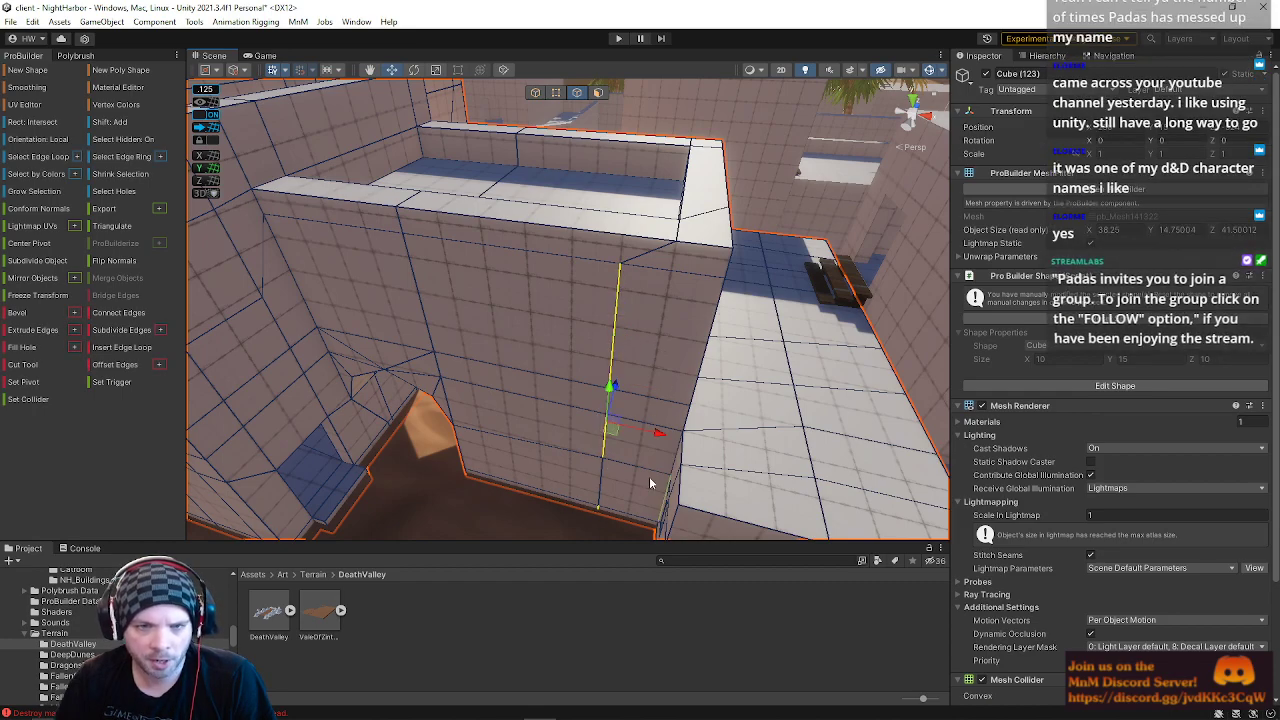
pyautogui.moveTo(653, 432); pyautogui.dragTo(692, 453)
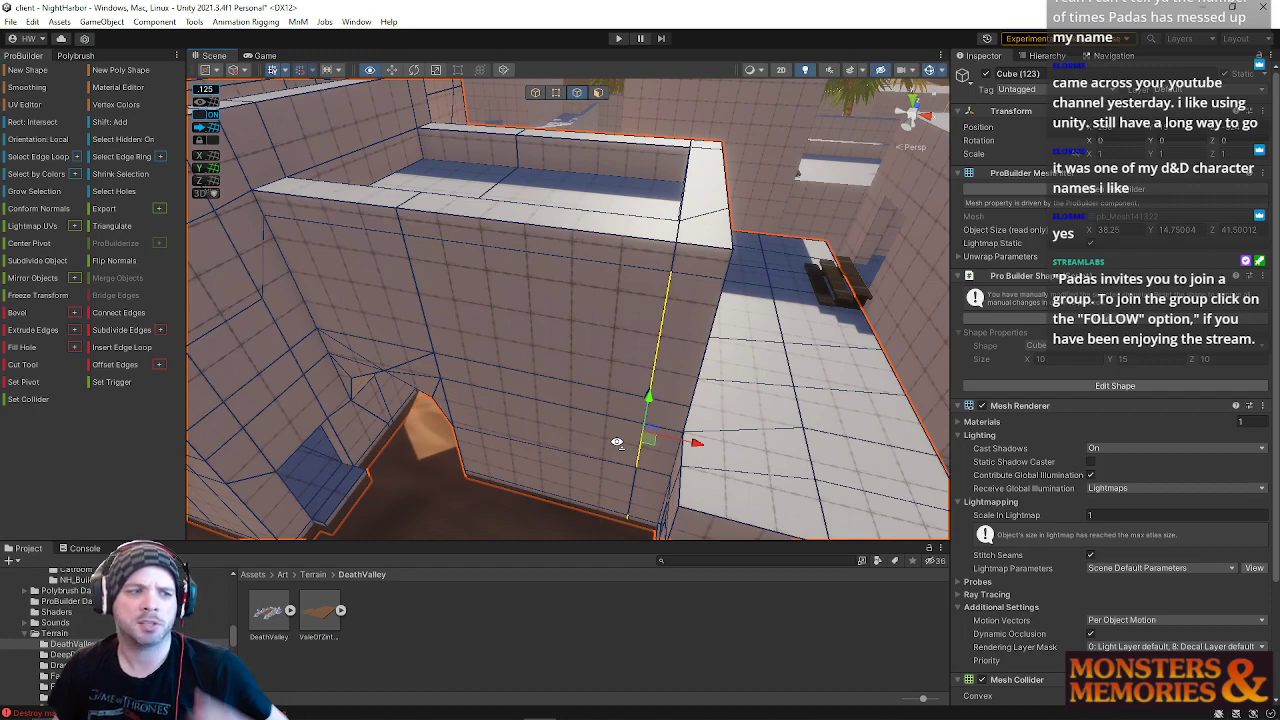
# Step: Select the horizontal edges around the outer wall's upper corner and raise them slightly along Y
pyautogui.press('w')
pyautogui.moveTo(617, 441); pyautogui.dragTo(618, 408, button='right')
pyautogui.moveTo(357, 450); pyautogui.dragTo(401, 273, button='right')
pyautogui.keyDown('shift'); pyautogui.click(400, 284); pyautogui.keyUp('shift')
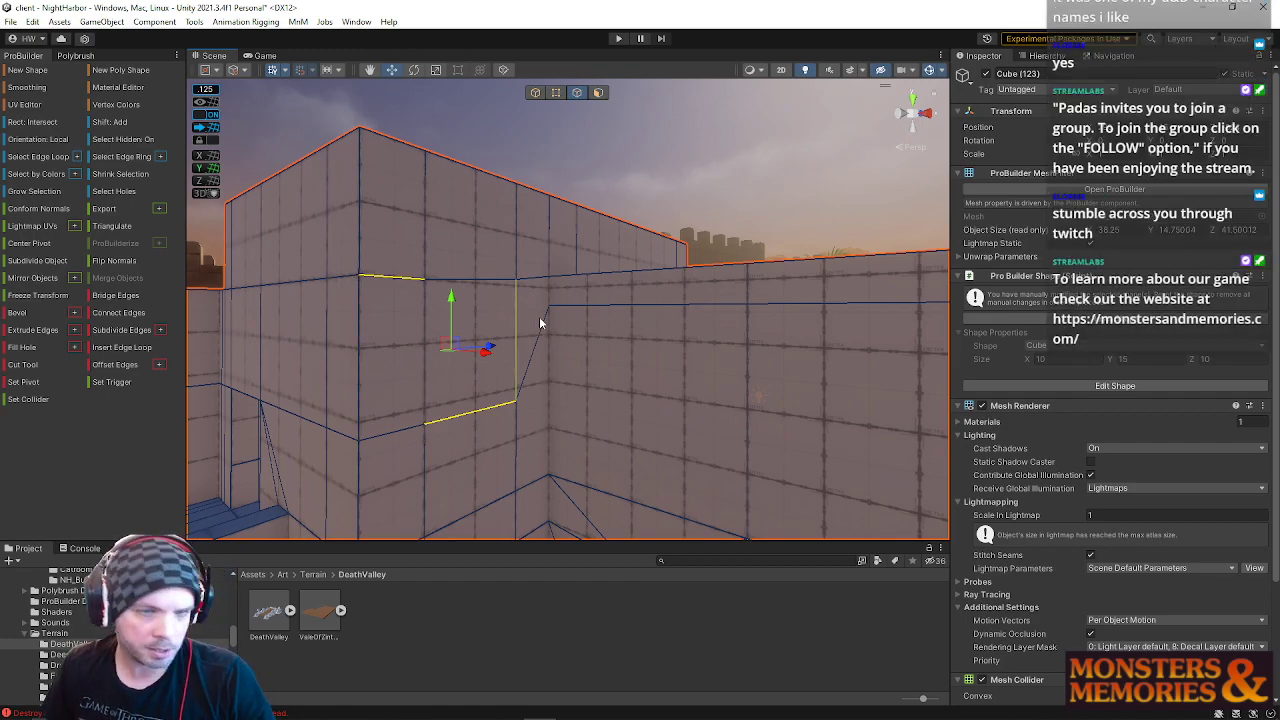
pyautogui.moveTo(600, 317); pyautogui.dragTo(320, 265, button='right')
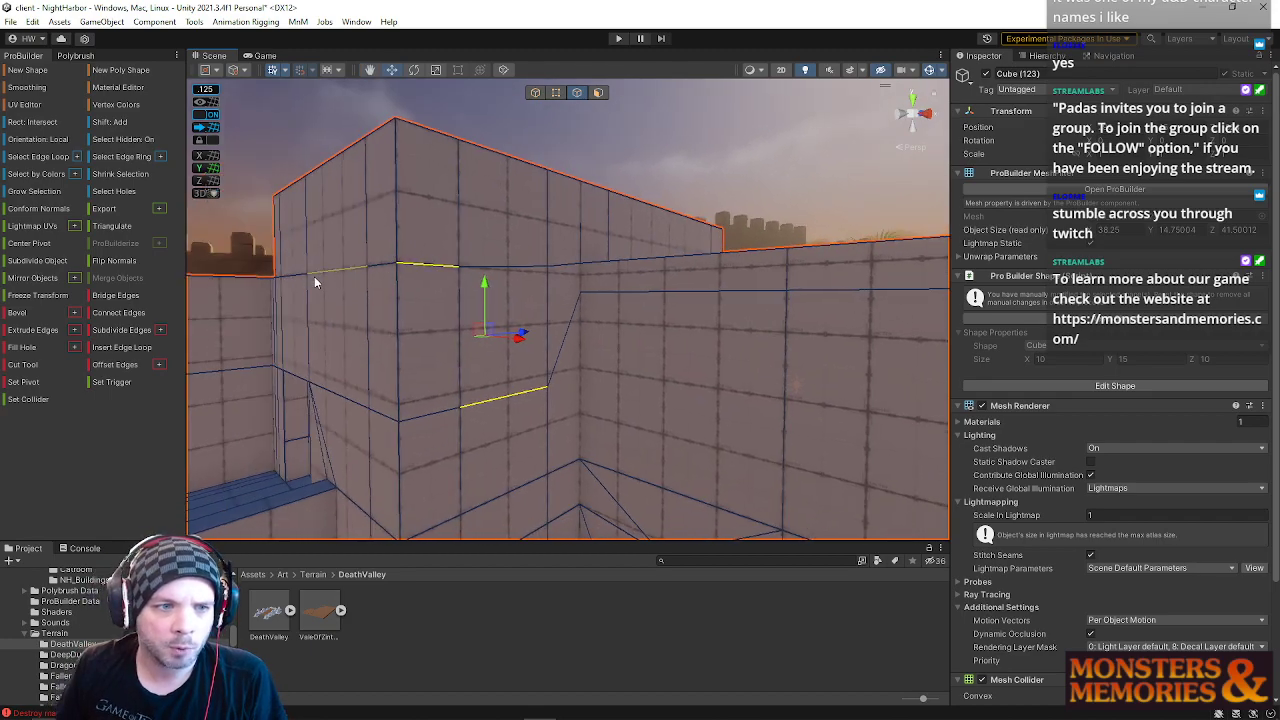
pyautogui.click(330, 273)
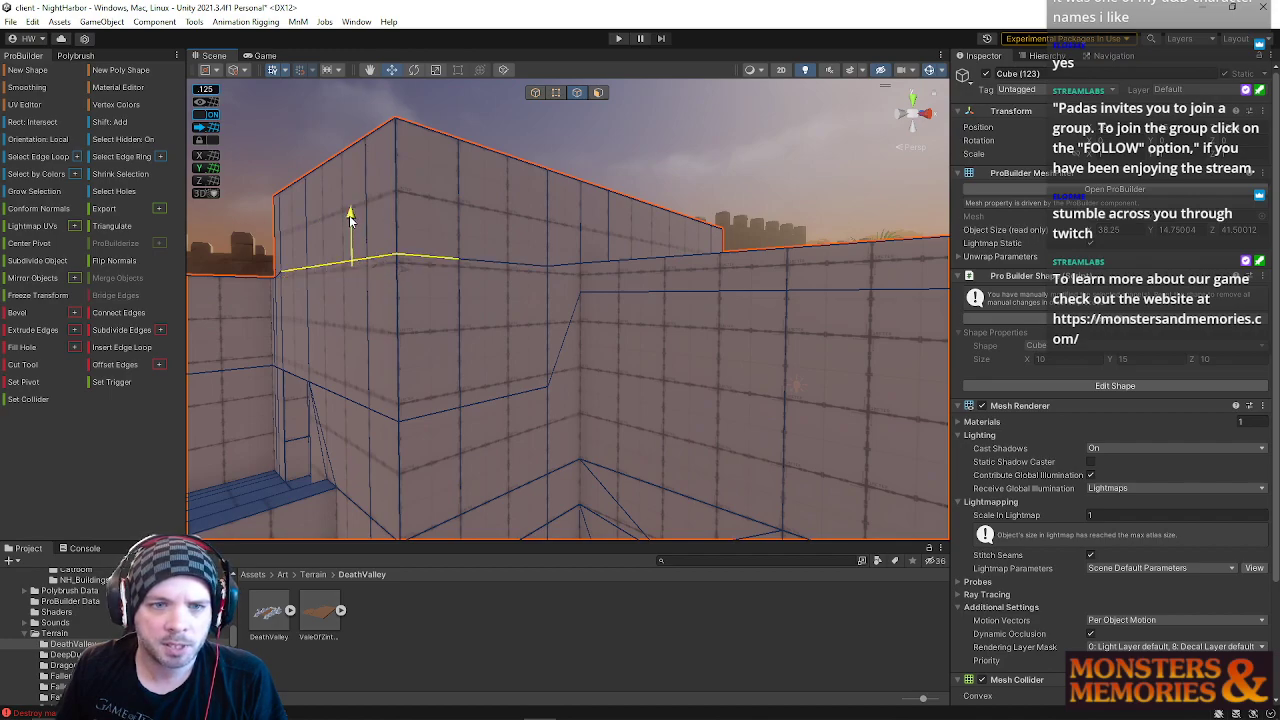
pyautogui.keyDown('shift'); pyautogui.click(490, 258); pyautogui.keyUp('shift')
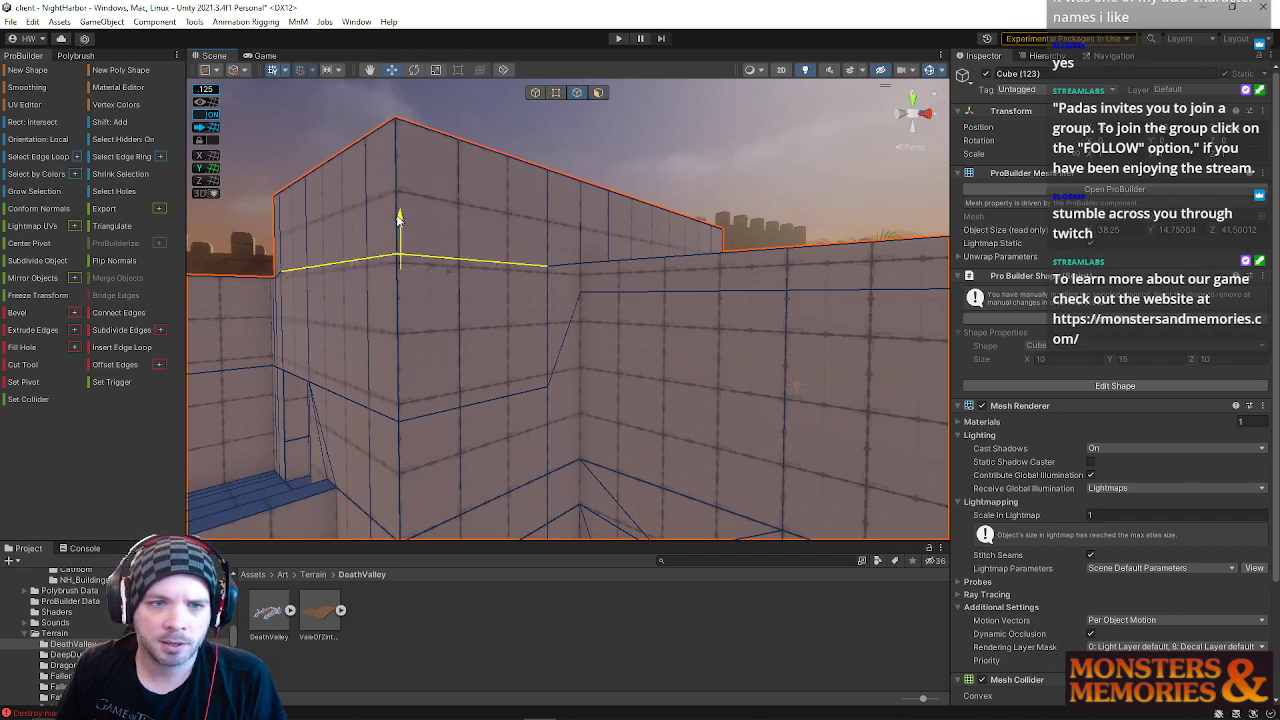
# Step: Select the lower horizontal edges wrapping around the same wall corner and raise them along Y
pyautogui.moveTo(397, 216); pyautogui.dragTo(504, 372, button='right')
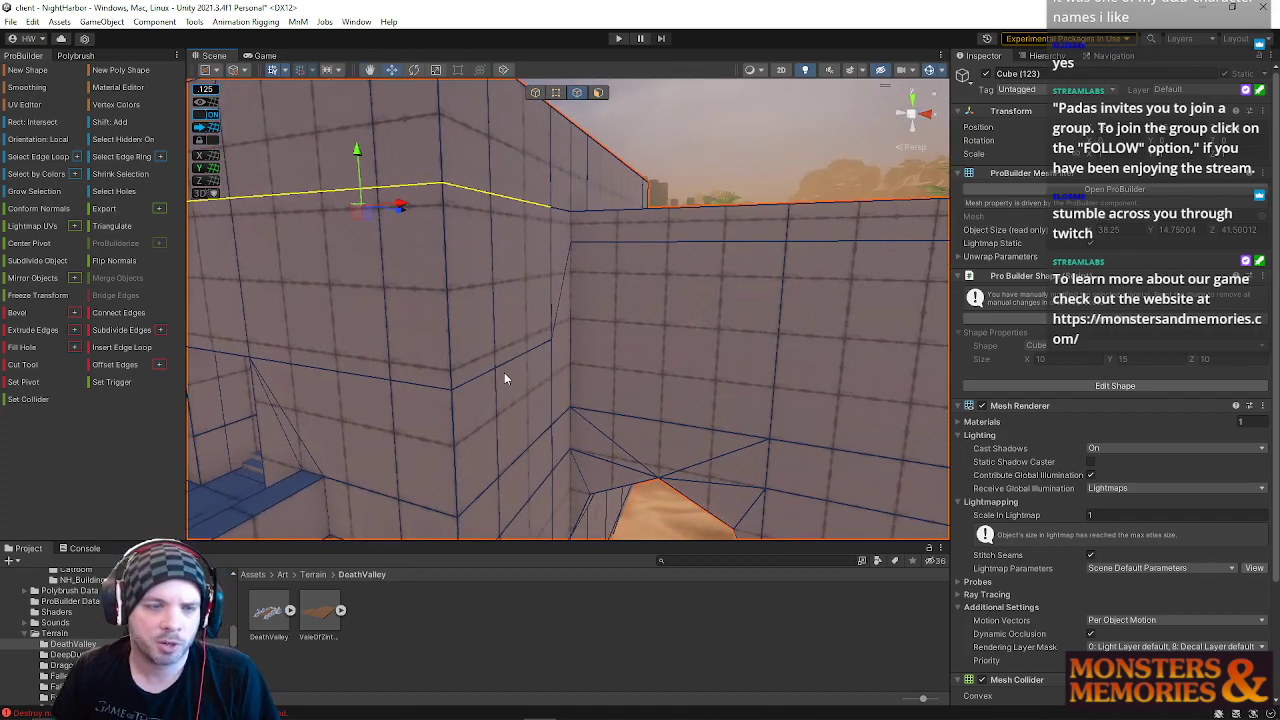
pyautogui.click(504, 372)
pyautogui.keyDown('shift'); pyautogui.click(457, 383); pyautogui.keyUp('shift')
pyautogui.keyDown('shift'); pyautogui.click(430, 386); pyautogui.keyUp('shift')
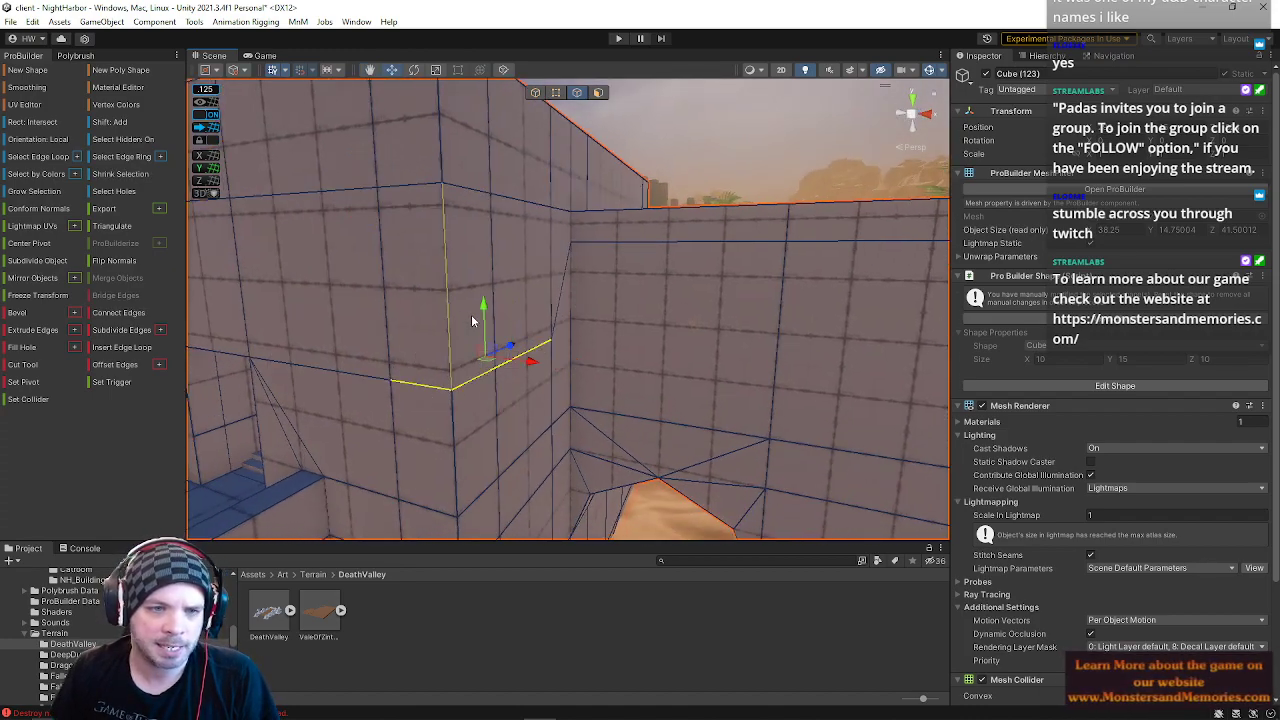
pyautogui.moveTo(482, 316); pyautogui.dragTo(457, 194)
# Step: Inset the upper outer wall face by scaling it inward to start a window outline
pyautogui.moveTo(457, 194); pyautogui.dragTo(666, 243, button='right')
pyautogui.press('q')
pyautogui.click(599, 92)
pyautogui.click(617, 216)
pyautogui.press('r')
pyautogui.moveTo(546, 213); pyautogui.dragTo(493, 205)
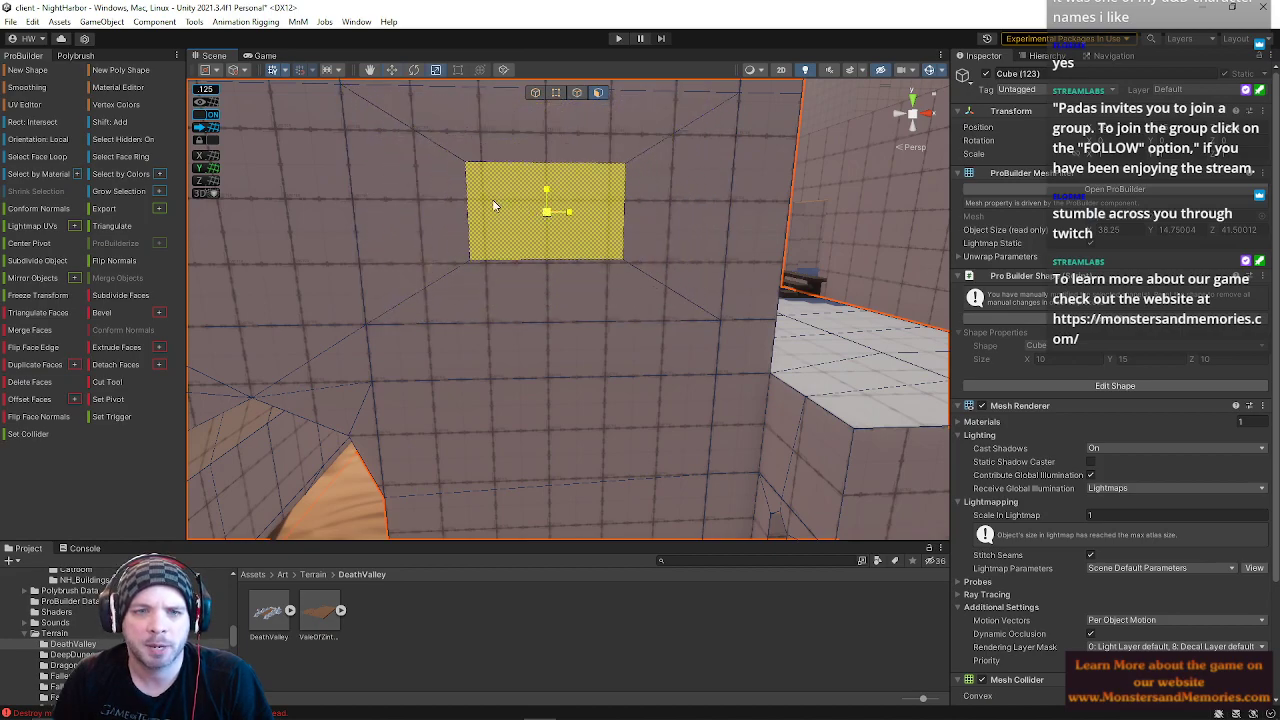
# Step: Reshape the window outline by raising its bottom and top edges along Y and moving both side edges inward along X
pyautogui.moveTo(584, 198); pyautogui.dragTo(549, 137, button='right')
pyautogui.click(577, 92)
pyautogui.scroll(3, 580, 240)
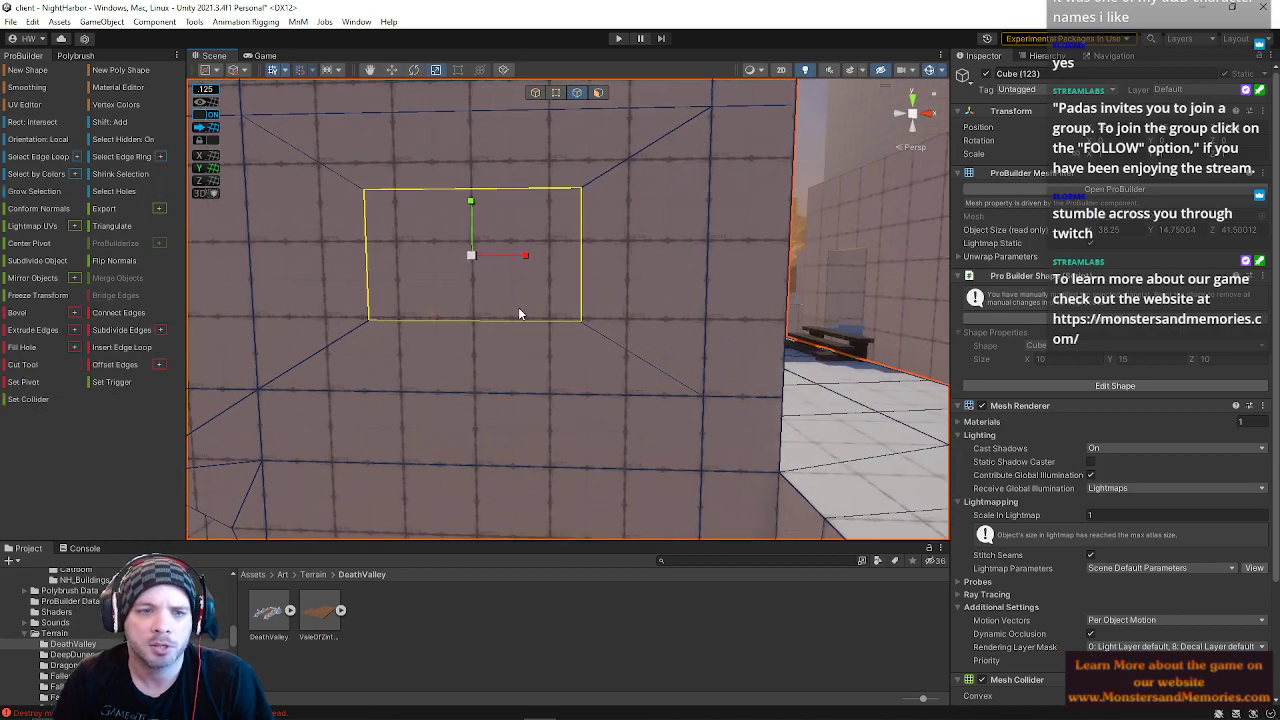
pyautogui.click(517, 321)
pyautogui.press('w')
pyautogui.moveTo(473, 284); pyautogui.dragTo(473, 272)
pyautogui.click(490, 186)
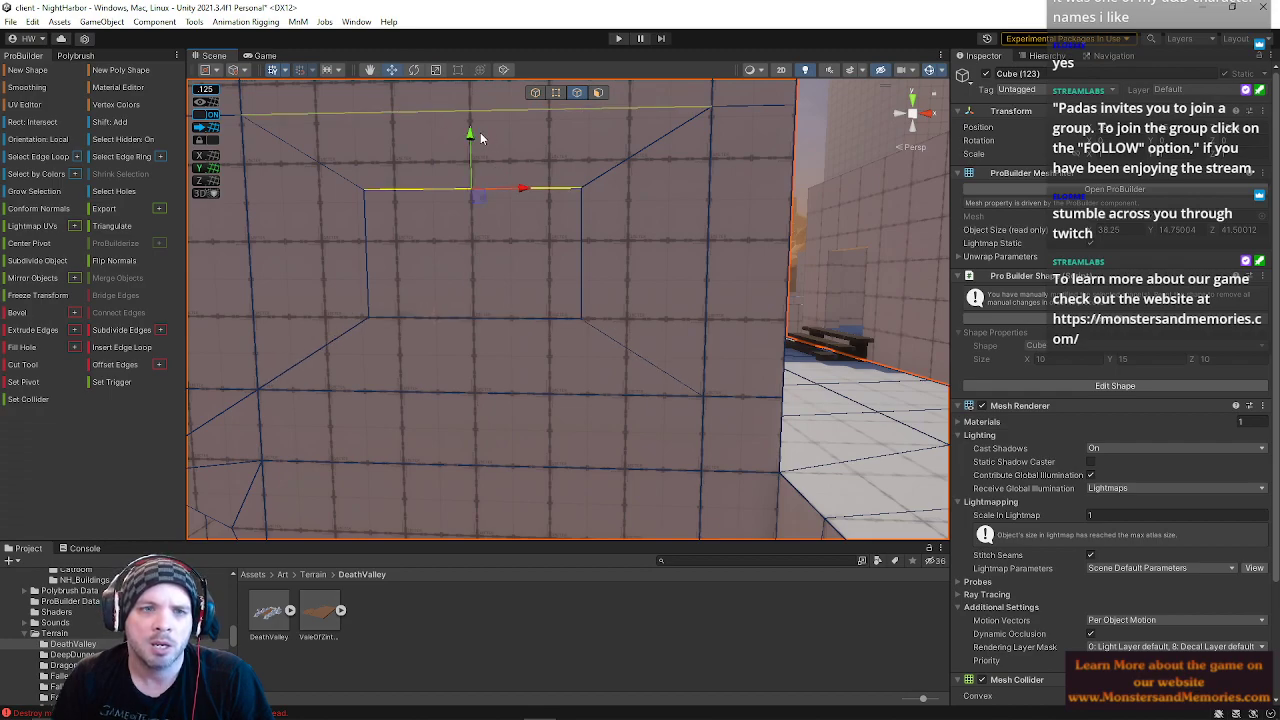
pyautogui.moveTo(472, 144); pyautogui.dragTo(472, 118)
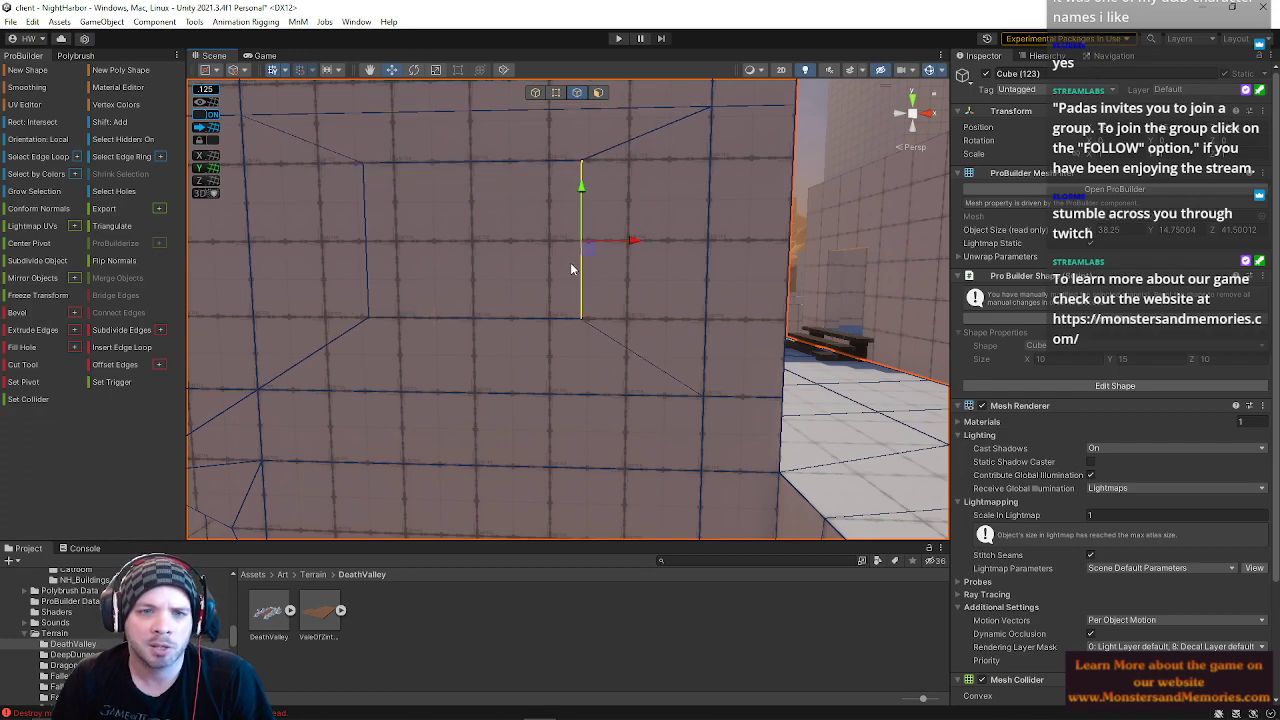
pyautogui.moveTo(635, 240); pyautogui.dragTo(600, 243)
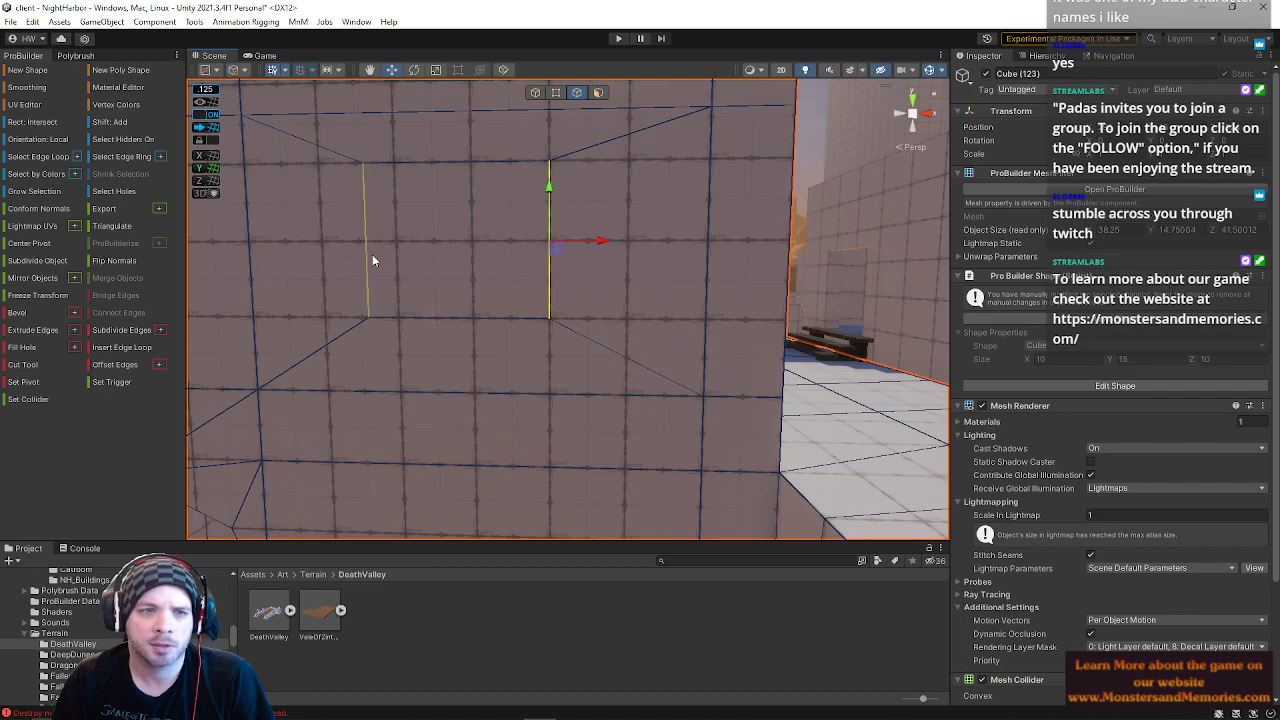
pyautogui.moveTo(418, 245); pyautogui.dragTo(450, 243)
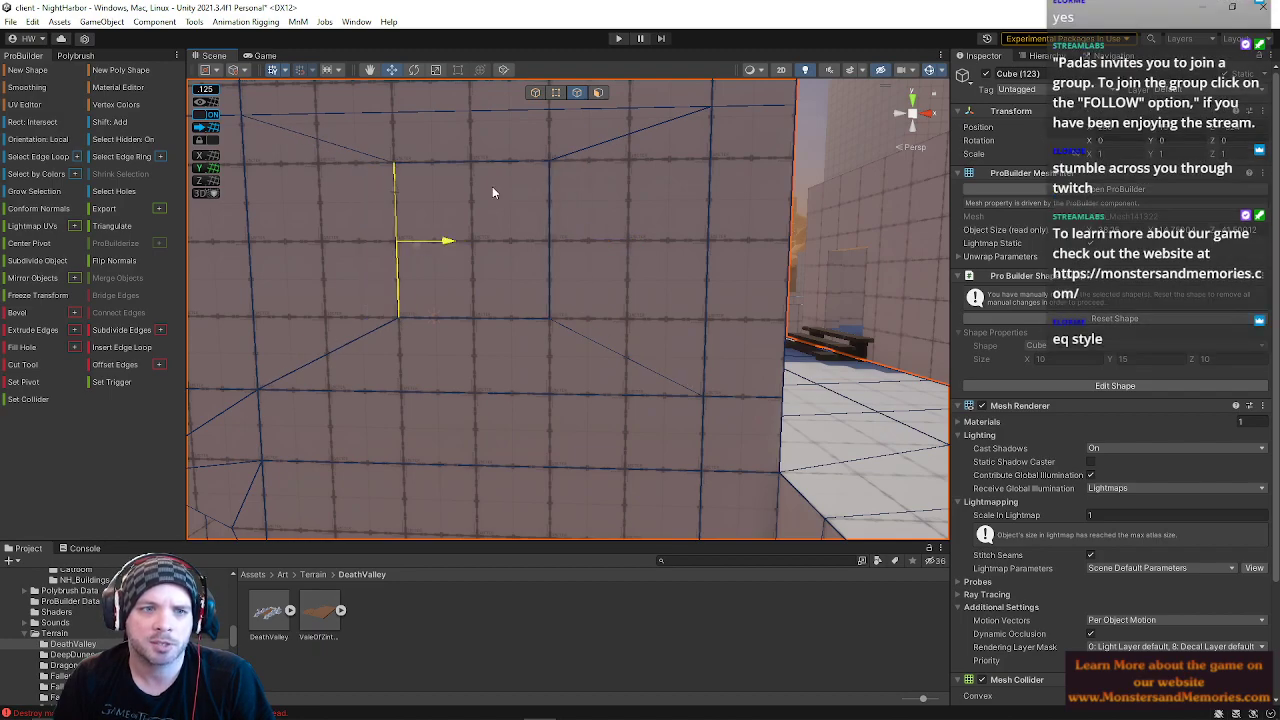
# Step: Extrude the window face inward to form a recess in the outer wall
pyautogui.click(602, 94)
pyautogui.click(460, 266)
pyautogui.moveTo(460, 266); pyautogui.dragTo(601, 258, button='right')
pyautogui.moveTo(706, 304)
pyautogui.mouseDown()
pyautogui.moveTo(717, 307)
pyautogui.moveTo(697, 307)
pyautogui.mouseUp()
# Step: Select the faces of the window recess and move them down along Y
pyautogui.moveTo(594, 288); pyautogui.dragTo(500, 270, button='right')
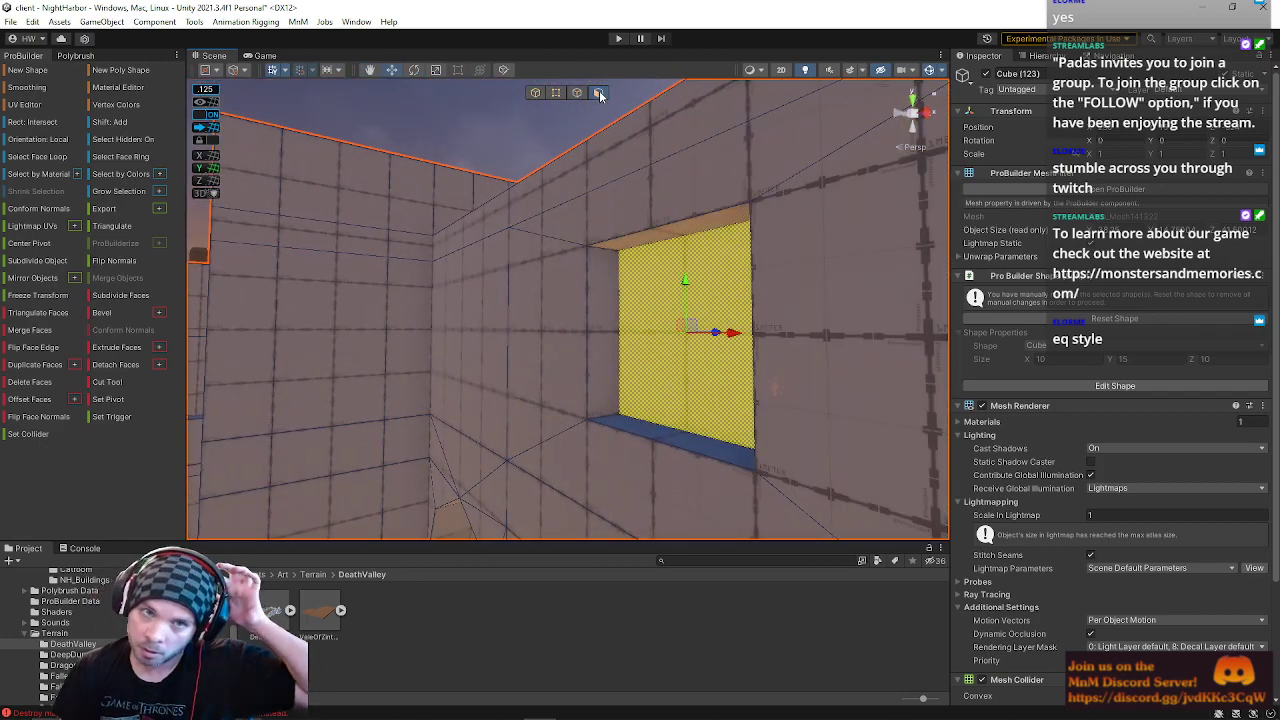
pyautogui.click(655, 228)
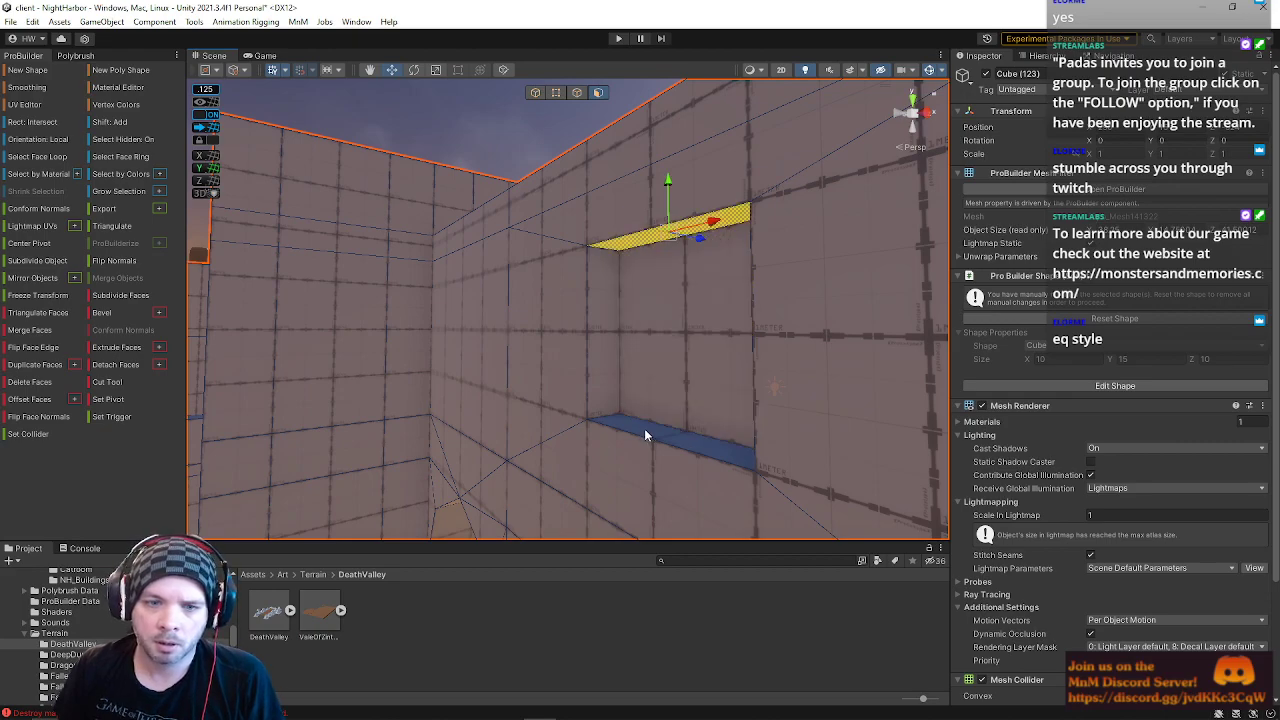
pyautogui.keyDown('shift'); pyautogui.click(645, 435); pyautogui.keyUp('shift')
pyautogui.keyDown('shift'); pyautogui.click(677, 385); pyautogui.keyUp('shift')
pyautogui.moveTo(671, 283); pyautogui.dragTo(671, 334)
# Step: Select the horizontal edge line beneath the window across the adjoining walls and lower it along Y
pyautogui.moveTo(671, 334); pyautogui.dragTo(906, 366, button='right')
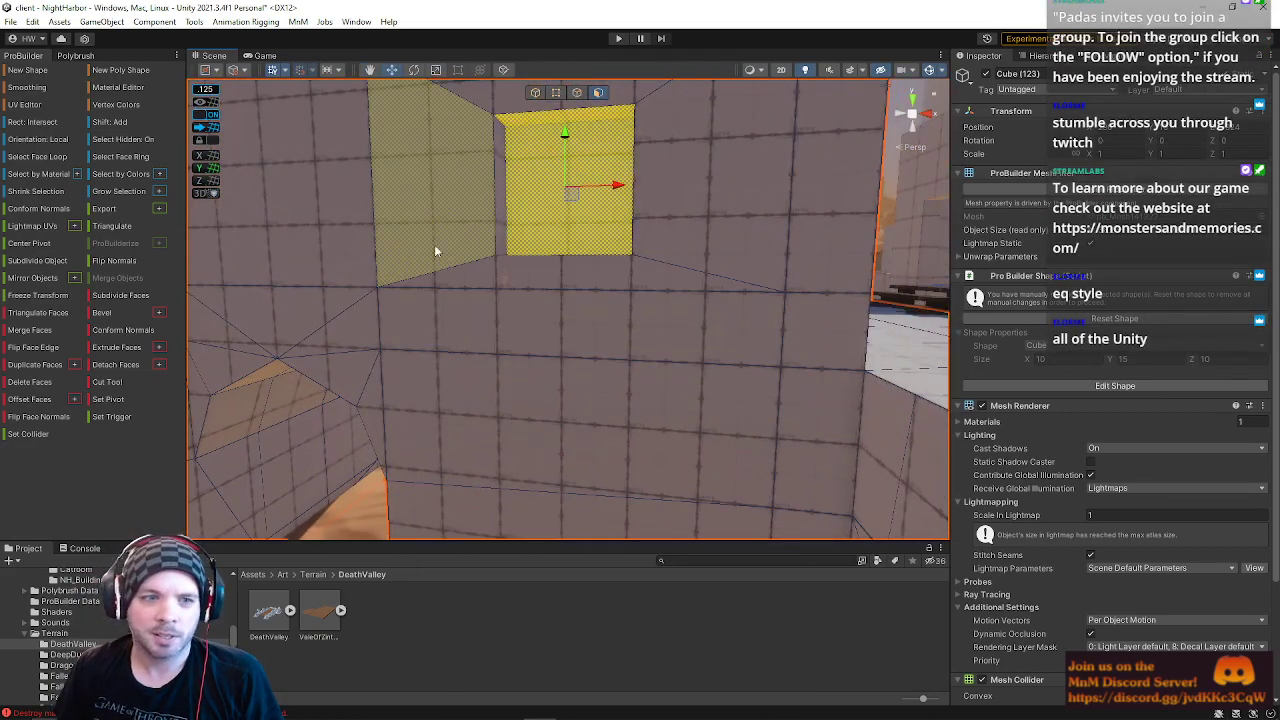
pyautogui.click(577, 96)
pyautogui.click(562, 290)
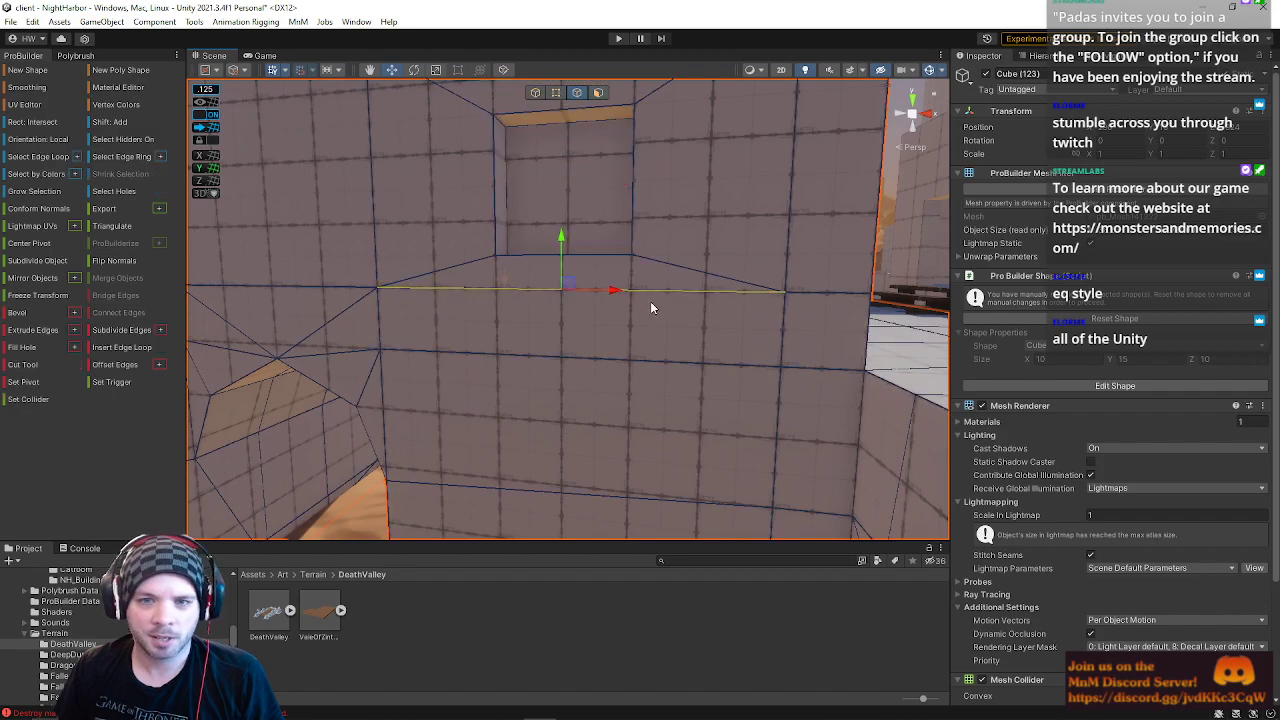
pyautogui.keyDown('shift'); pyautogui.click(276, 305); pyautogui.keyUp('shift')
pyautogui.moveTo(276, 305); pyautogui.dragTo(302, 316, button='right')
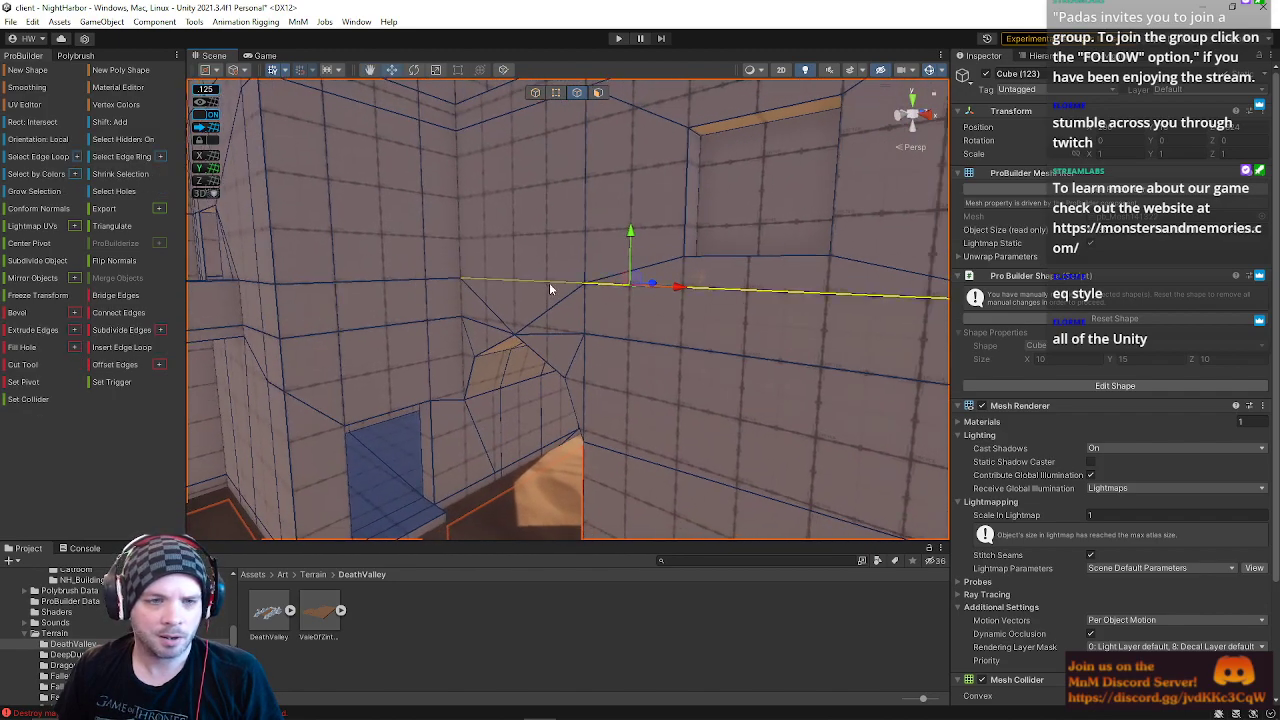
pyautogui.moveTo(660, 268); pyautogui.dragTo(578, 300, button='right')
pyautogui.moveTo(481, 235); pyautogui.dragTo(481, 260)
# Step: Adjust the horizontal edges on the neighbouring wall section beside the blue doorway along Y
pyautogui.moveTo(481, 260); pyautogui.dragTo(556, 285, button='right')
pyautogui.click(514, 285)
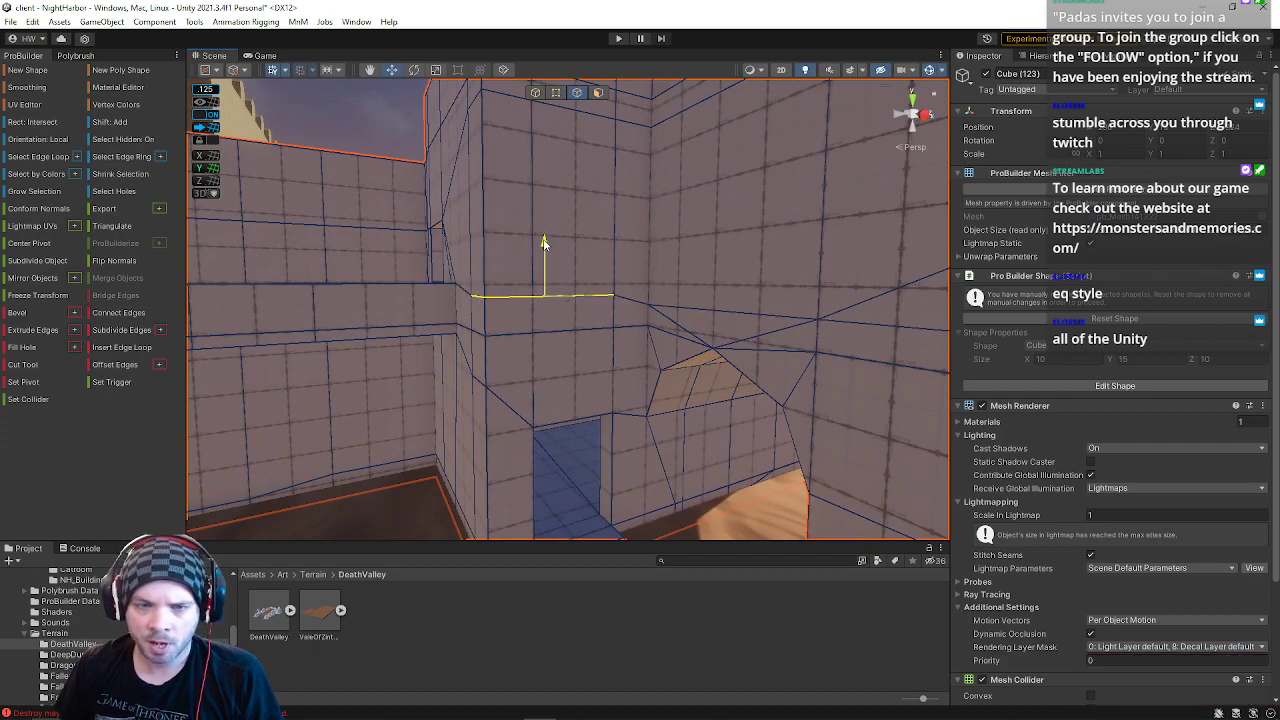
pyautogui.click(477, 382)
pyautogui.moveTo(482, 343); pyautogui.dragTo(479, 318)
# Step: Delete the back face of the window recess
pyautogui.moveTo(480, 306); pyautogui.dragTo(737, 309, button='right')
pyautogui.press('h')
pyautogui.click(670, 368)
pyautogui.press('BackSpace')
# Step: Inset the matching interior wall face behind the window by scaling it inward
pyautogui.moveTo(670, 379); pyautogui.dragTo(96, 412, button='right')
pyautogui.press('w')
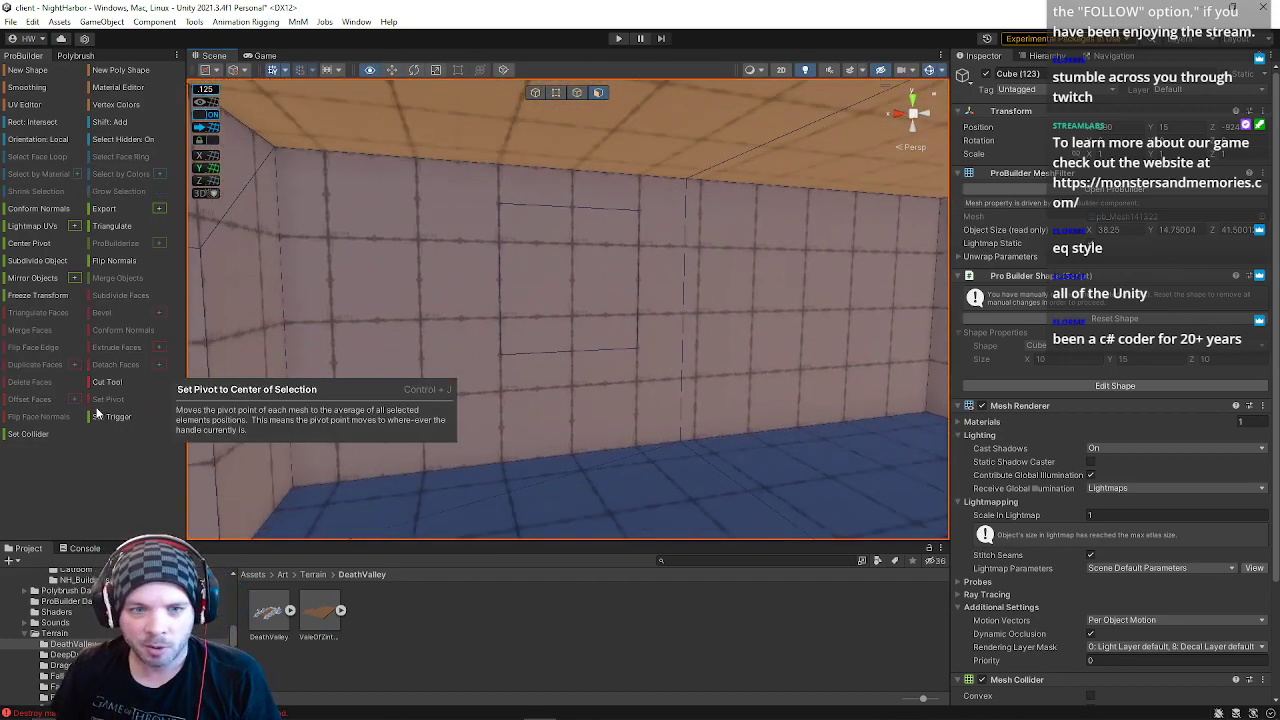
pyautogui.click(527, 280)
pyautogui.press('r')
pyautogui.keyDown('shift'); pyautogui.moveTo(508, 291); pyautogui.dragTo(479, 289); pyautogui.keyUp('shift')
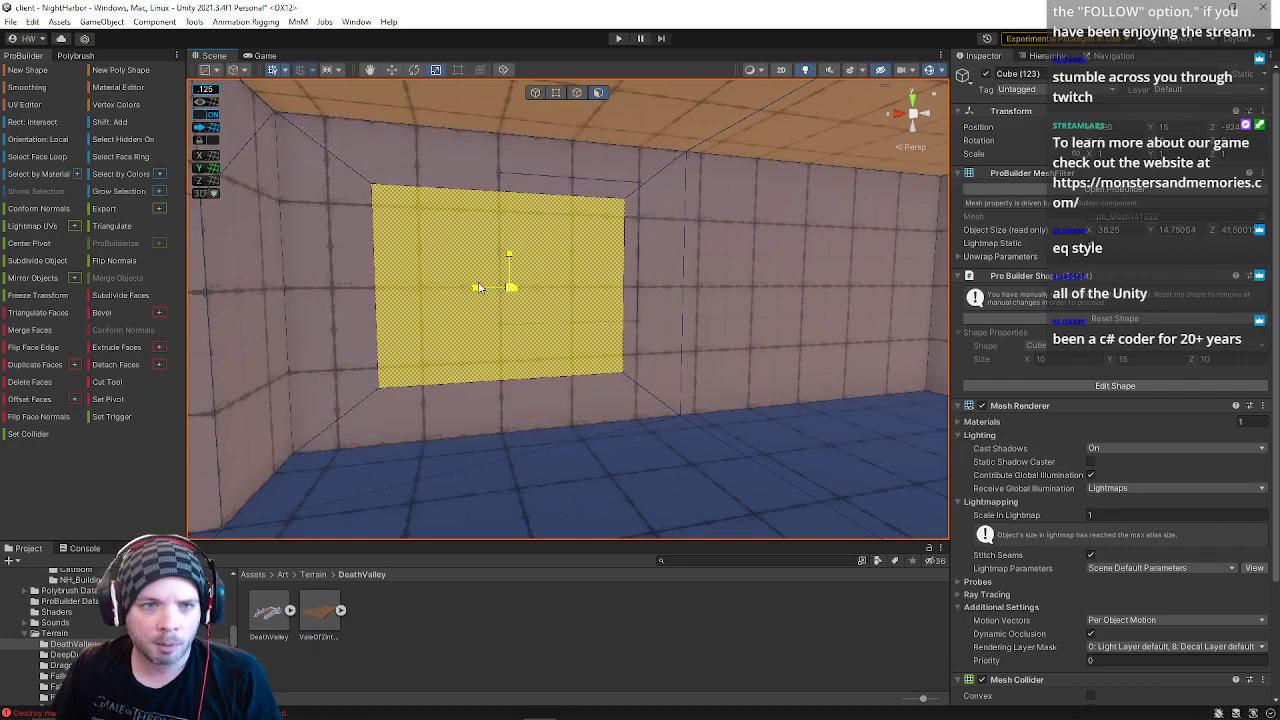
# Step: Move the edges of the interior inset along X and Y to line up with the outer window opening
pyautogui.click(577, 92)
pyautogui.click(620, 280)
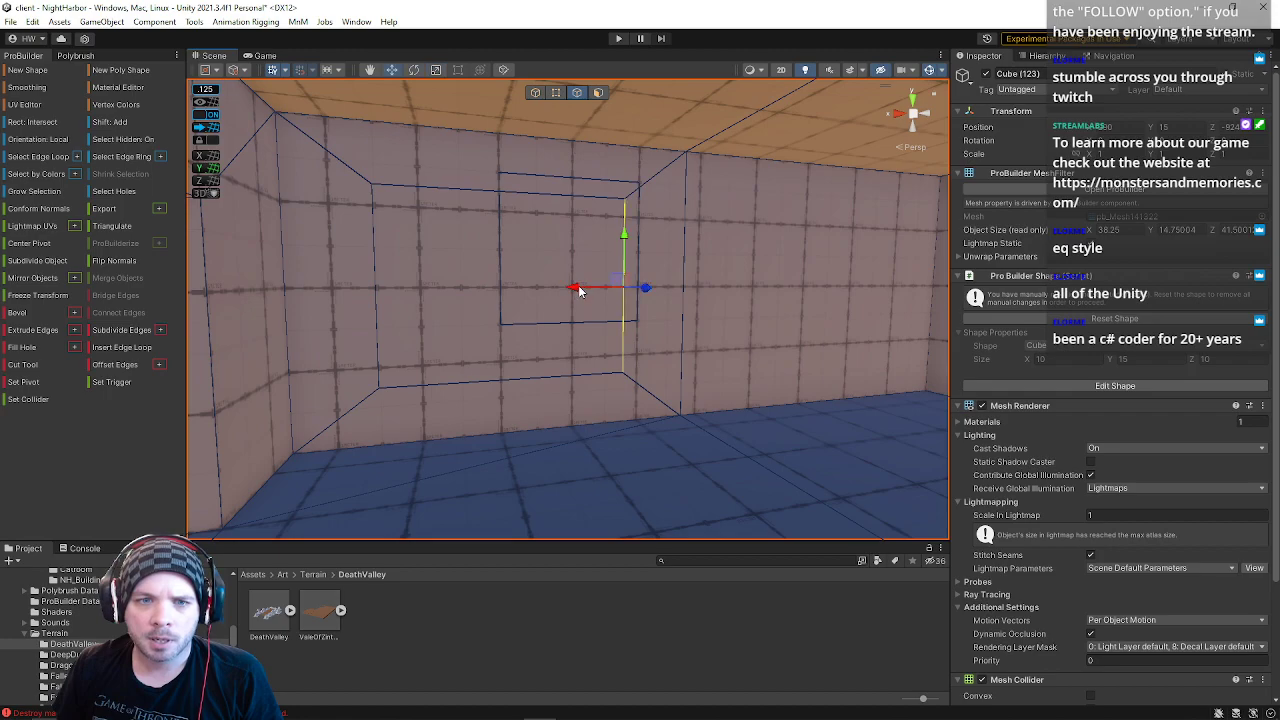
pyautogui.moveTo(314, 289); pyautogui.dragTo(444, 285)
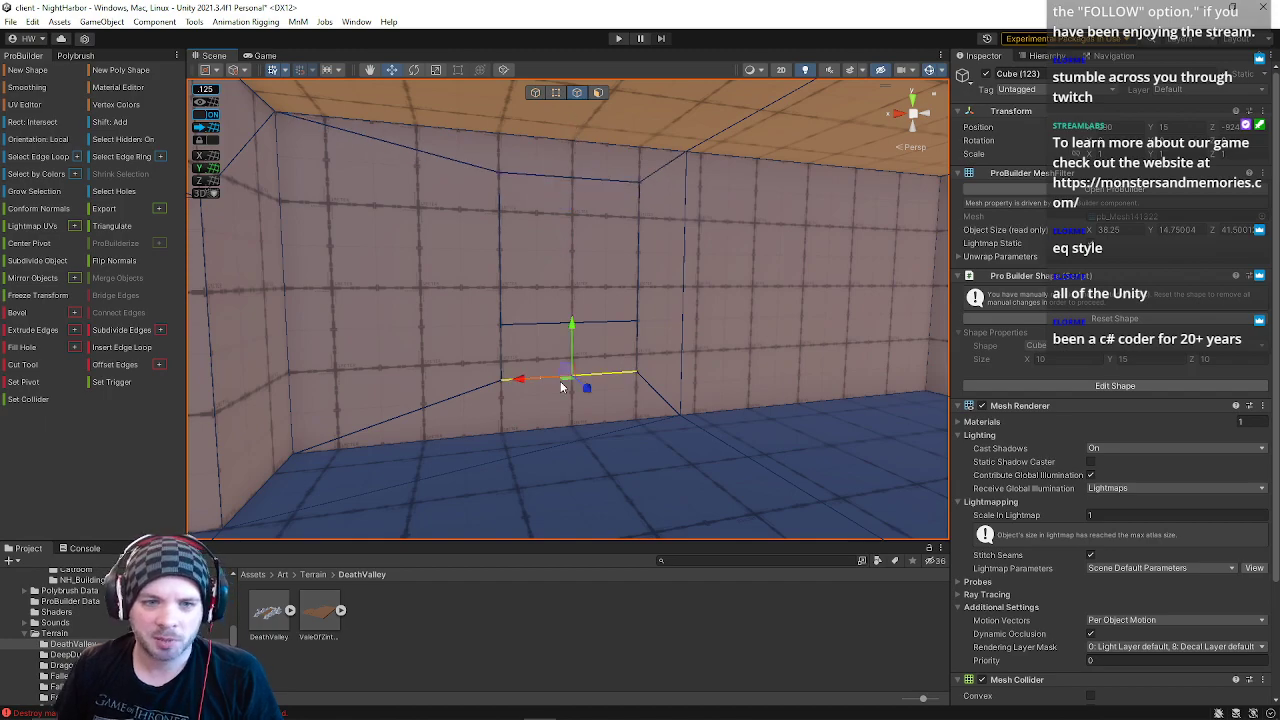
pyautogui.moveTo(570, 325); pyautogui.dragTo(569, 272)
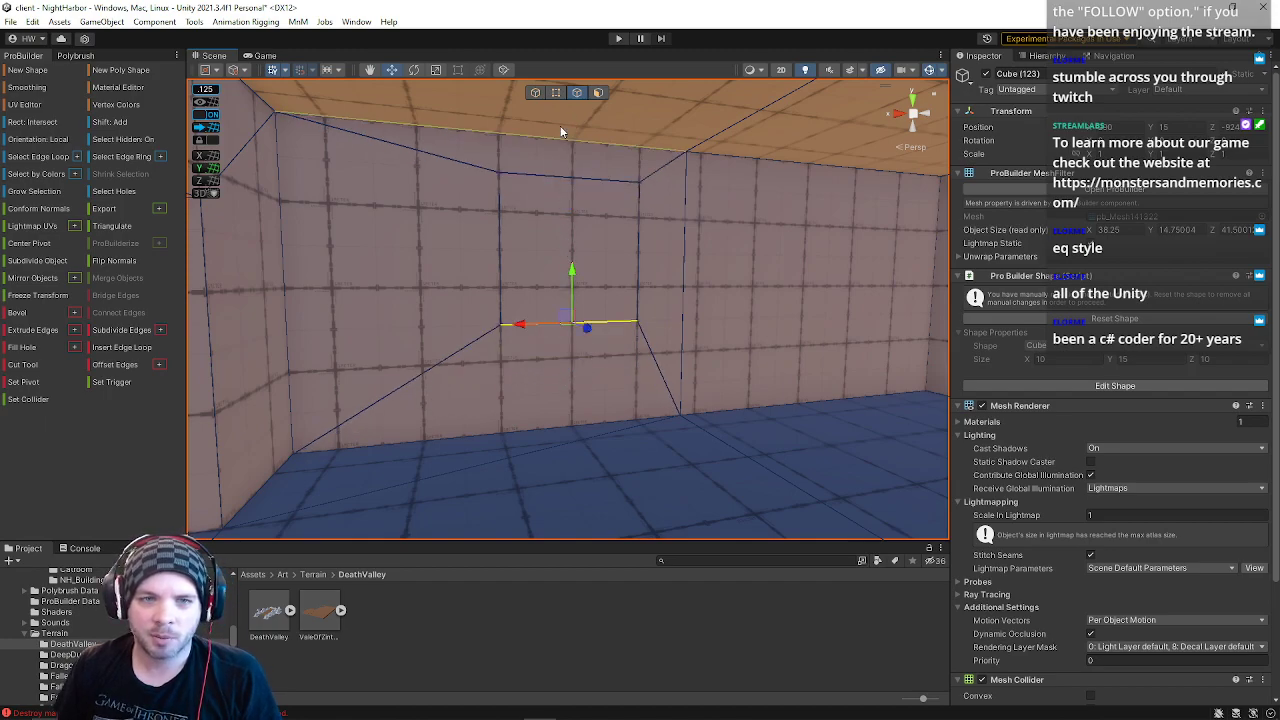
# Step: Delete the aligned interior face to open the window through the wall
pyautogui.click(599, 93)
pyautogui.click(586, 250)
pyautogui.press('BackSpace')
# Step: Merge the paired corner vertices where the window recess meets the interior wall opening, undoing any wrong collapse
pyautogui.moveTo(580, 276); pyautogui.dragTo(617, 262, button='right')
pyautogui.press('w')
pyautogui.click(557, 92)
pyautogui.moveTo(568, 125); pyautogui.dragTo(640, 108, button='right')
pyautogui.press('w')
pyautogui.click(645, 177)
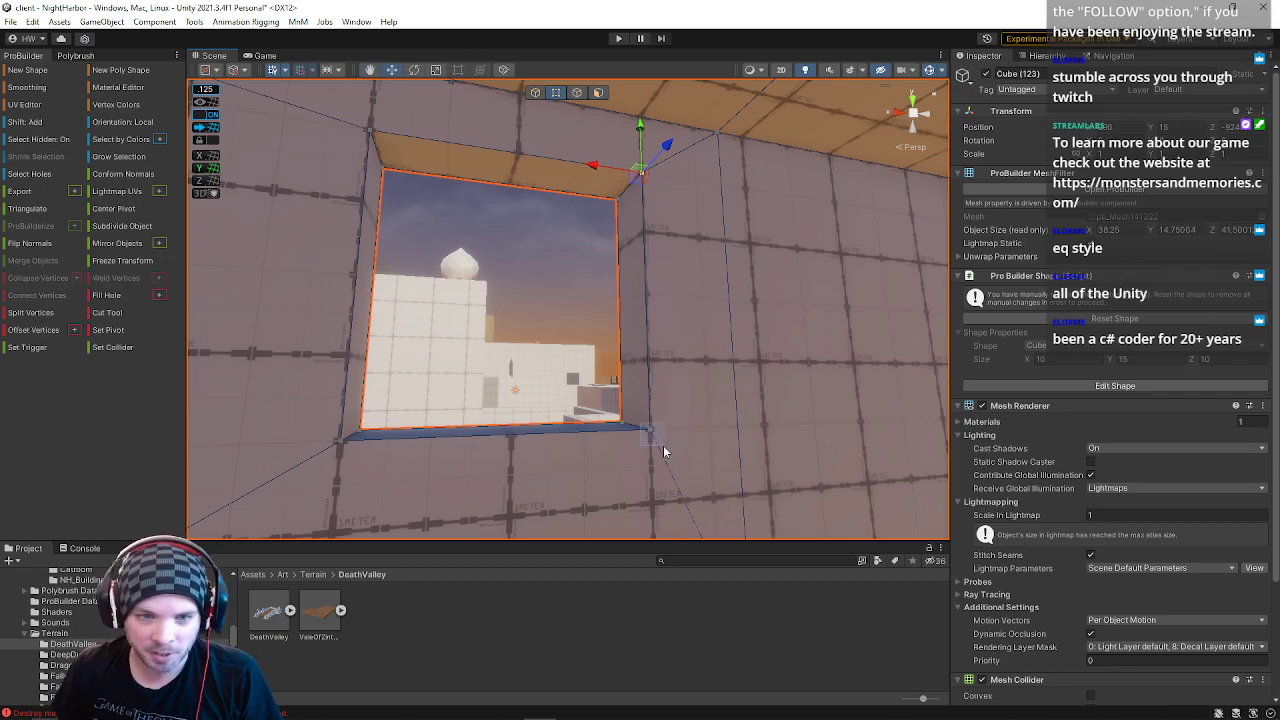
pyautogui.hotkey('alt', 'c')
pyautogui.hotkey('ctrl', 'z')
pyautogui.moveTo(580, 391); pyautogui.dragTo(632, 420, button='right')
pyautogui.press('e')
pyautogui.hotkey('alt', 'c')
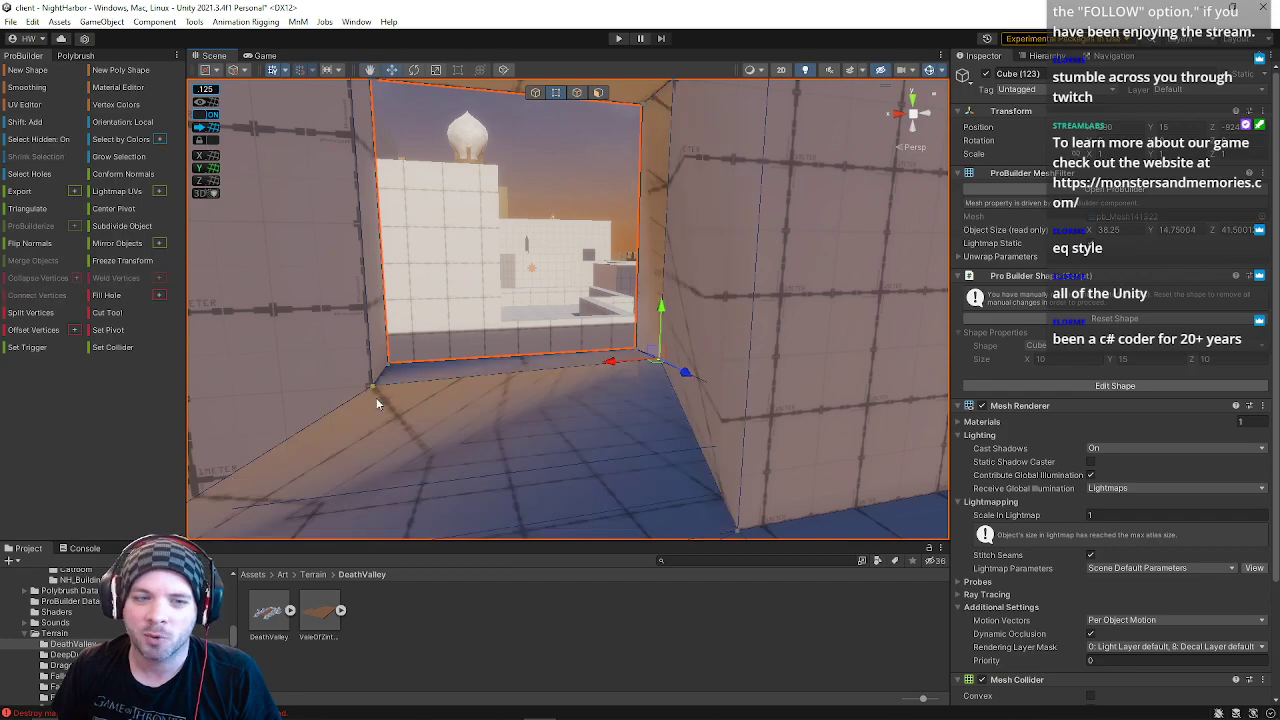
pyautogui.hotkey('ctrl', 'z')
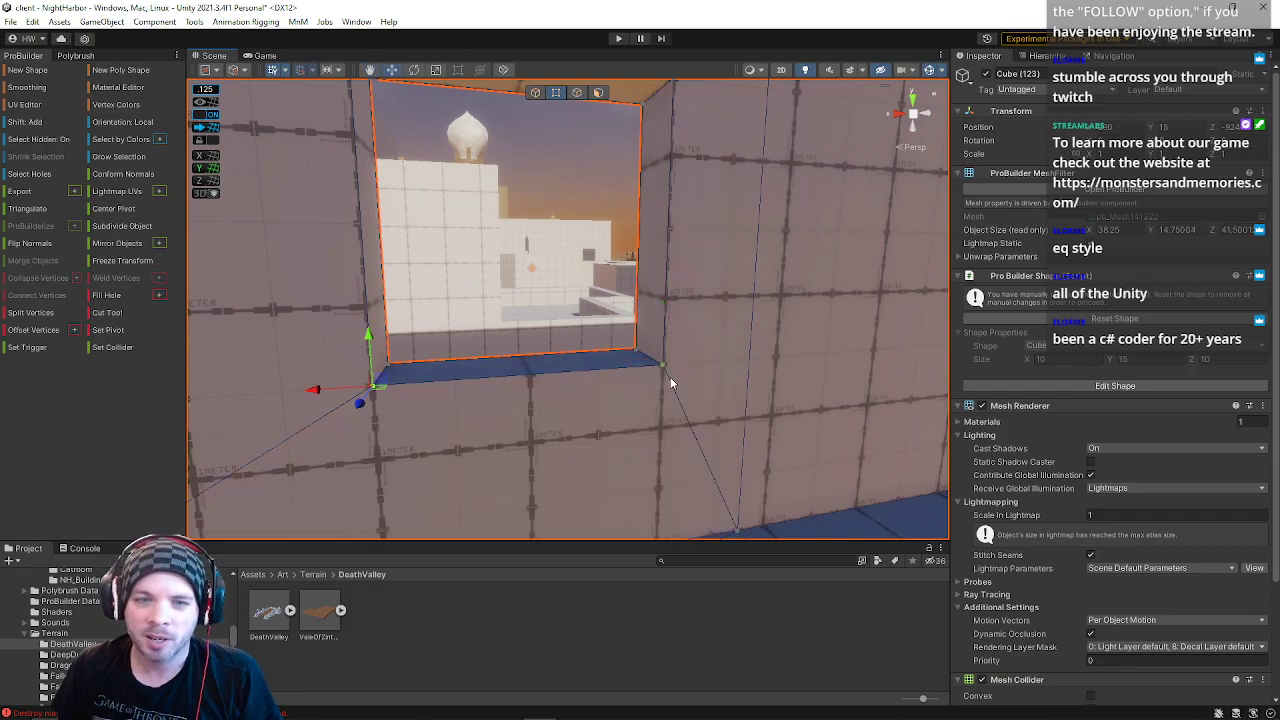
pyautogui.click(667, 372)
pyautogui.moveTo(658, 388); pyautogui.dragTo(595, 313, button='right')
pyautogui.click(384, 176)
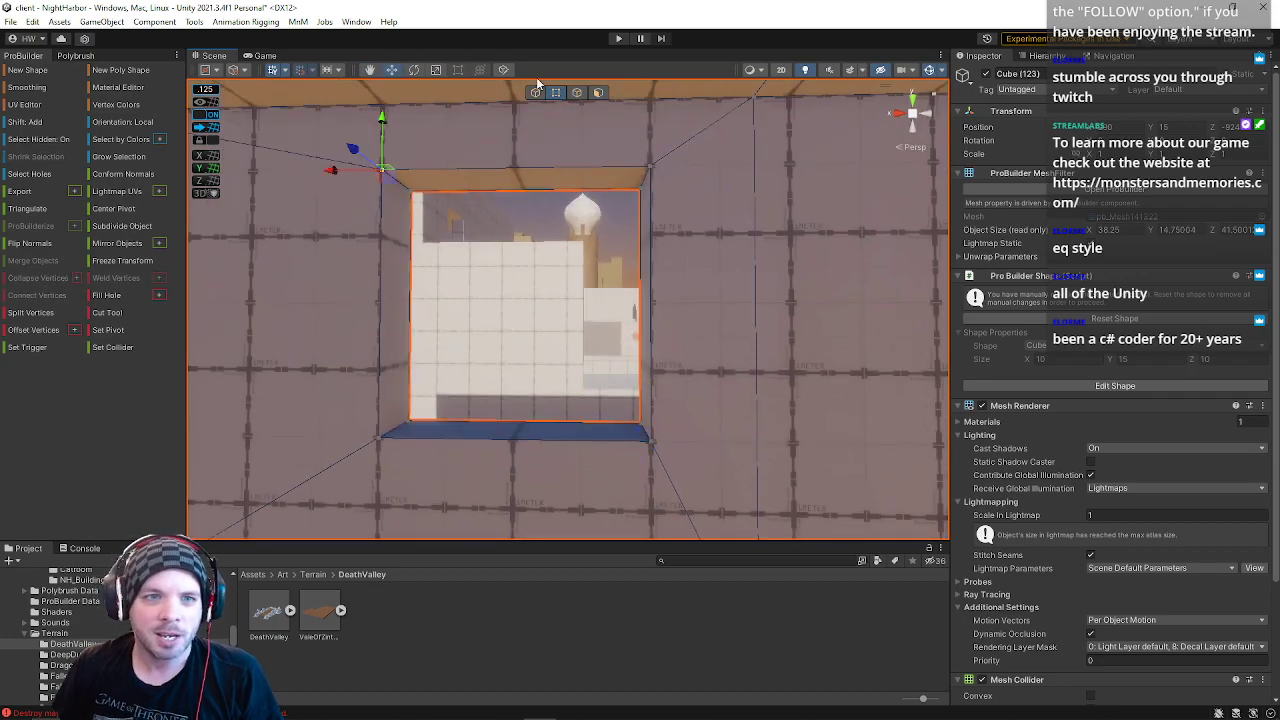
# Step: Lower the window opening by moving its top and bottom recess faces down together
pyautogui.click(597, 92)
pyautogui.click(531, 176)
pyautogui.keyDown('shift'); pyautogui.click(490, 431); pyautogui.keyUp('shift')
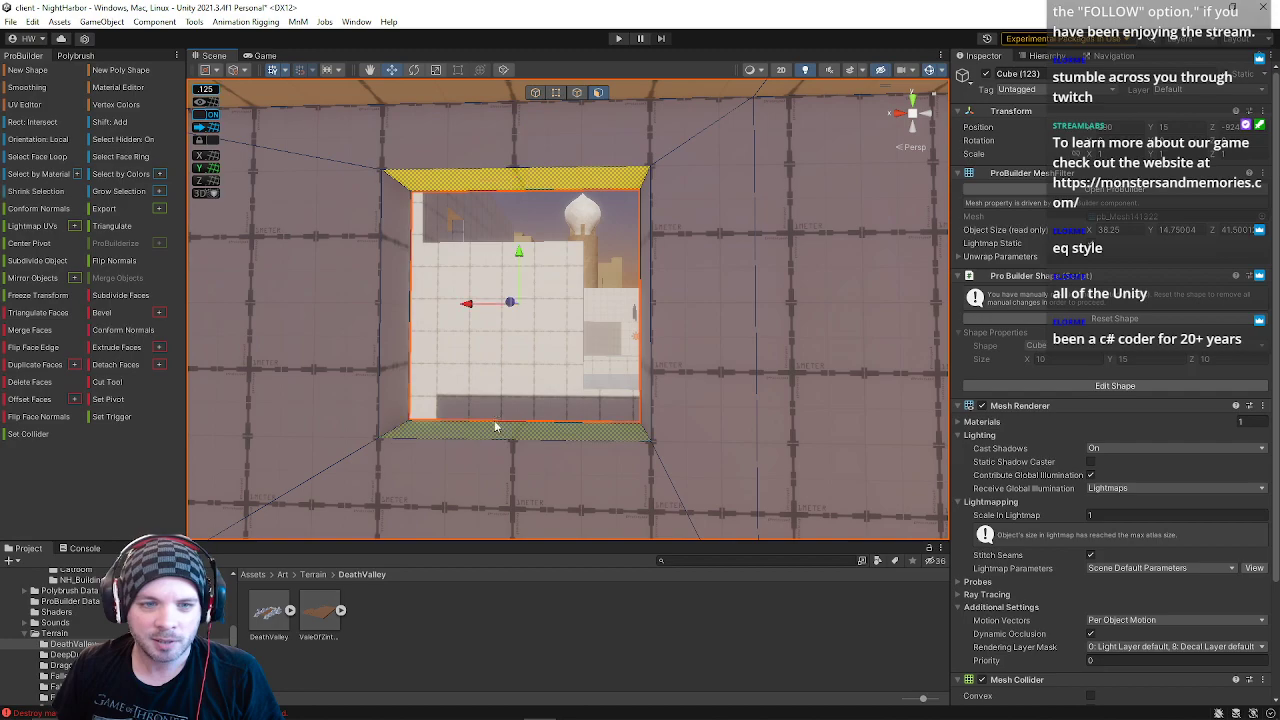
pyautogui.moveTo(518, 272); pyautogui.dragTo(515, 314)
# Step: Narrow the window opening by moving both of its side recess faces inward along X
pyautogui.moveTo(501, 360); pyautogui.dragTo(1252, 325, button='right')
pyautogui.press('d')
pyautogui.press('w')
pyautogui.press('a')
pyautogui.press('s')
pyautogui.moveTo(668, 287); pyautogui.dragTo(534, 281, button='right')
pyautogui.press('w')
pyautogui.press('s')
pyautogui.click(522, 285)
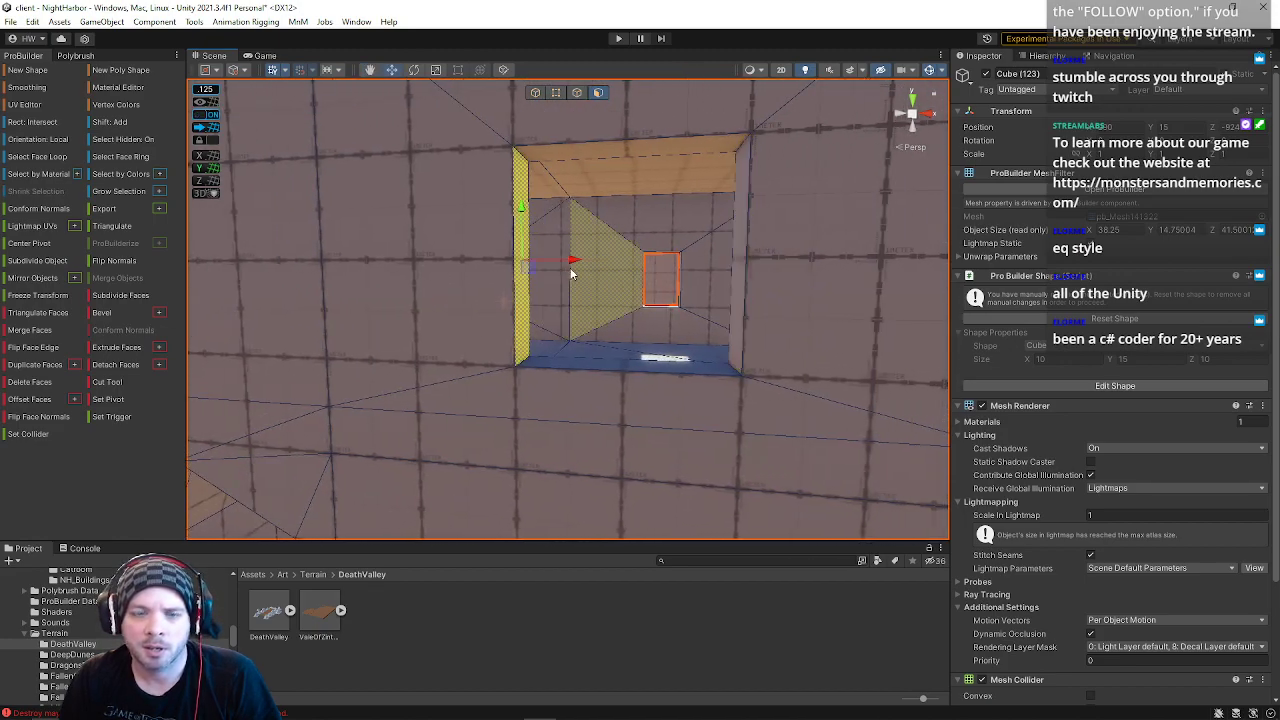
pyautogui.moveTo(575, 265); pyautogui.dragTo(628, 265)
pyautogui.click(737, 290)
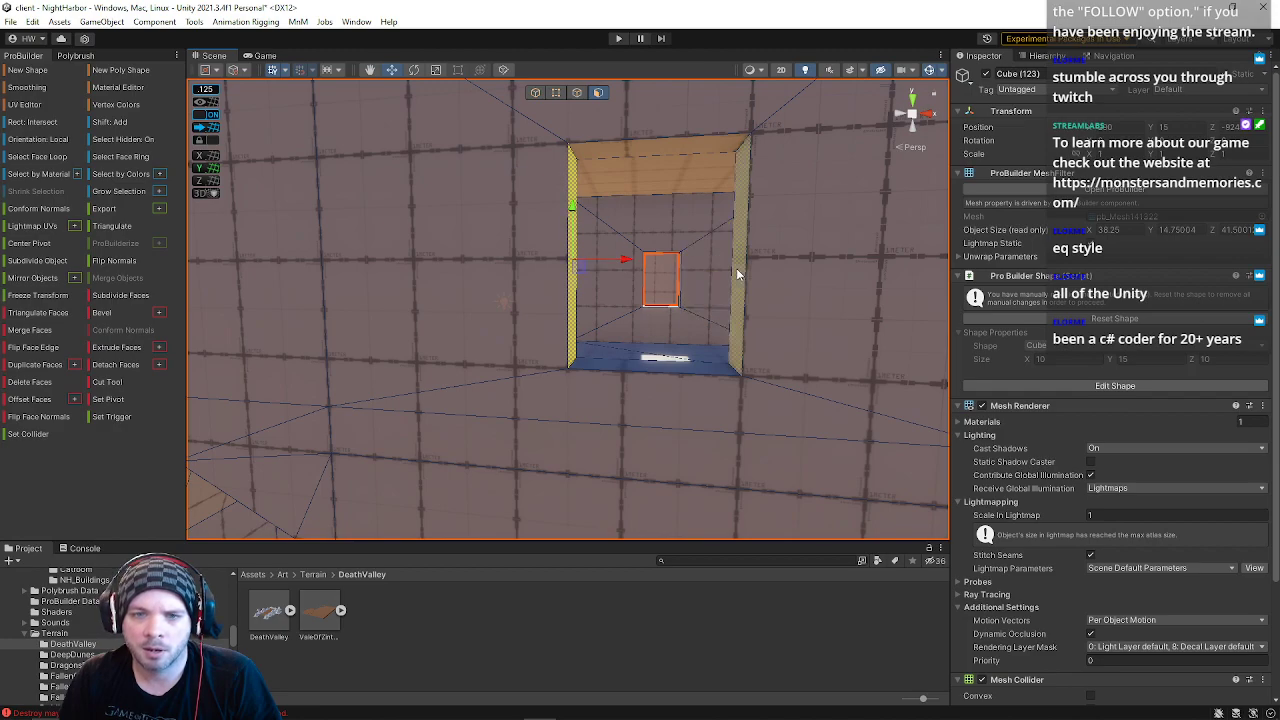
pyautogui.moveTo(801, 263); pyautogui.dragTo(742, 254)
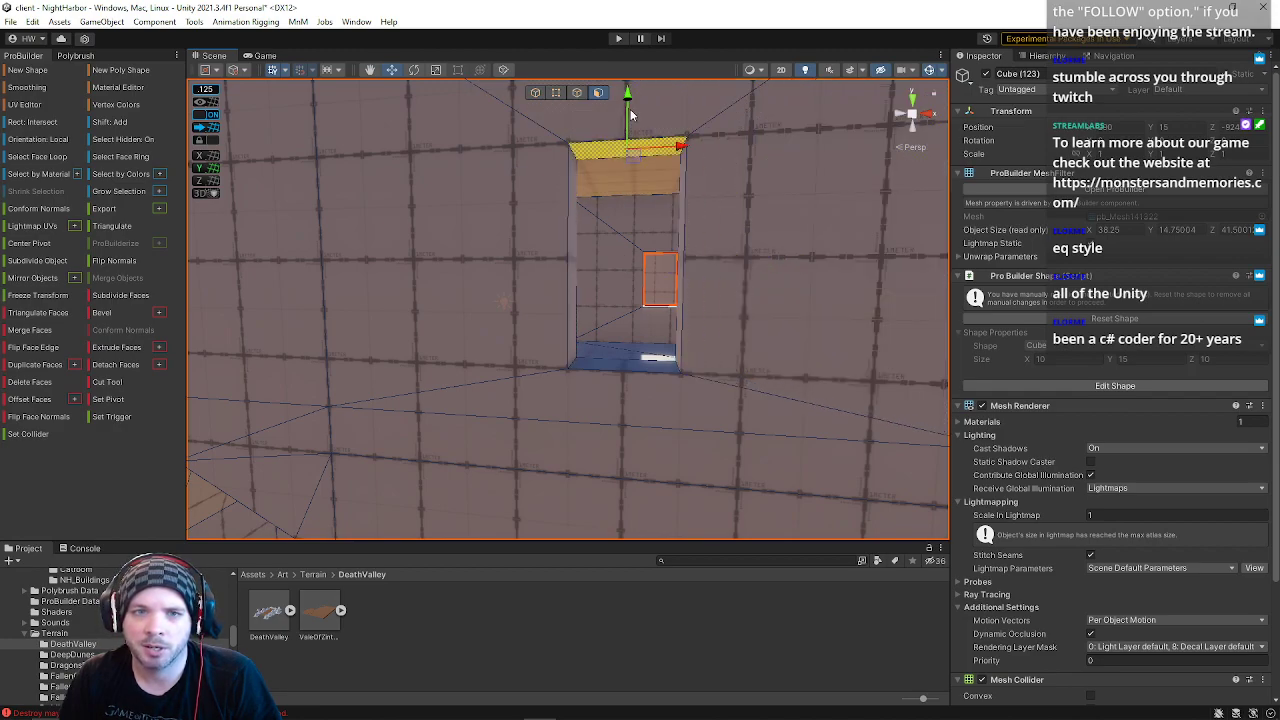
# Step: Shorten the narrowed window by moving its top recess face down
pyautogui.moveTo(622, 117); pyautogui.dragTo(622, 161)
pyautogui.press('s')
pyautogui.moveTo(640, 243); pyautogui.dragTo(1160, 240, button='right')
pyautogui.press('w')
pyautogui.press('w')
pyautogui.press('s')
pyautogui.press('e')
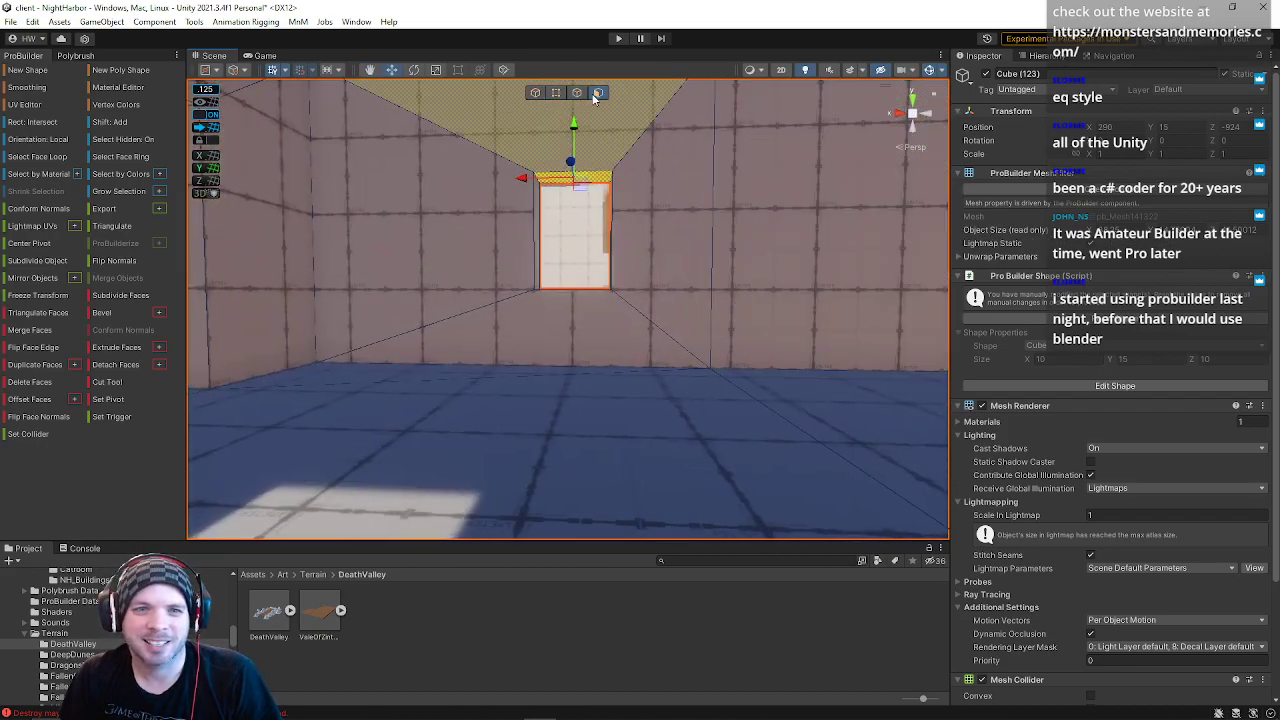
pyautogui.scroll(3, 585, 400)
pyautogui.moveTo(582, 313); pyautogui.dragTo(490, 356, button='middle')
pyautogui.click(637, 332)
pyautogui.moveTo(509, 341)
pyautogui.mouseDown(button='right')
pyautogui.moveTo(526, 343)
pyautogui.moveTo(490, 348)
pyautogui.mouseUp(button='right')
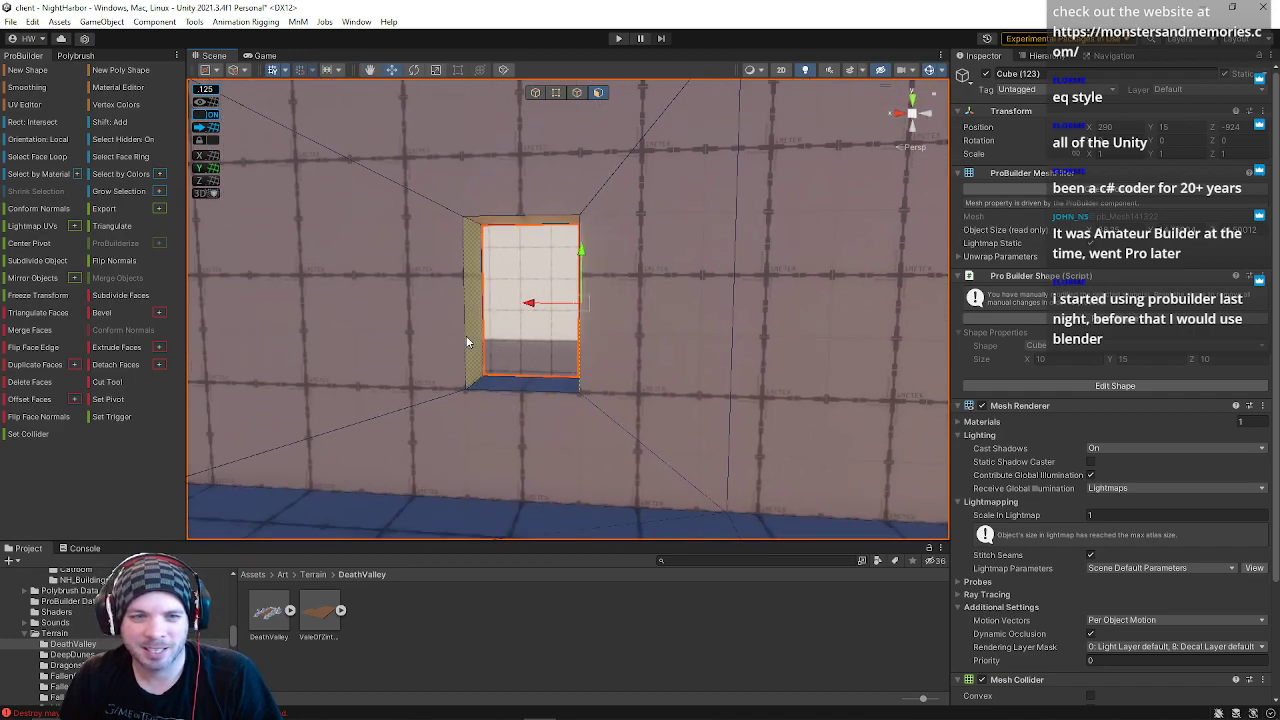
pyautogui.keyDown('alt'); pyautogui.moveTo(474, 337); pyautogui.dragTo(975, 239); pyautogui.keyUp('alt')
# Step: Deselect the building mesh and save the scene
pyautogui.click(602, 176)
pyautogui.moveTo(602, 176); pyautogui.dragTo(652, 226, button='right')
pyautogui.press('w')
pyautogui.moveTo(647, 221); pyautogui.dragTo(605, 224, button='right')
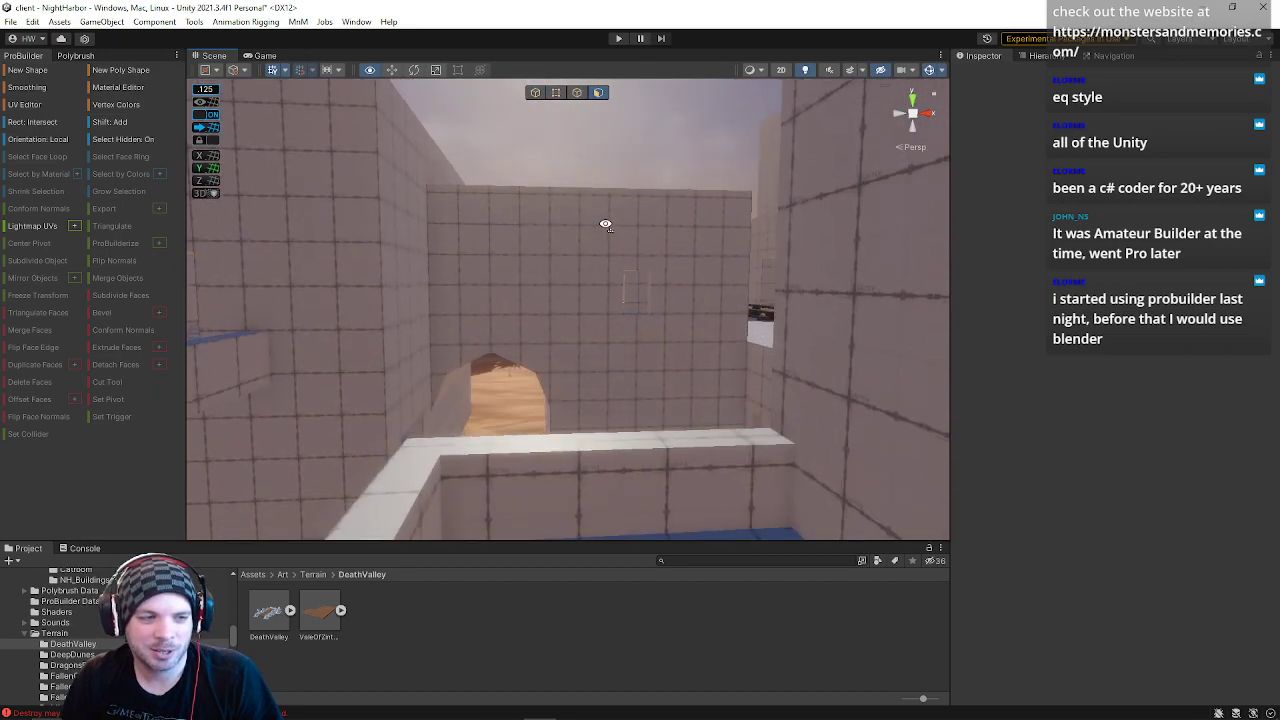
pyautogui.moveTo(605, 224)
pyautogui.mouseDown(button='right')
pyautogui.moveTo(629, 231)
pyautogui.moveTo(608, 249)
pyautogui.mouseUp(button='right')
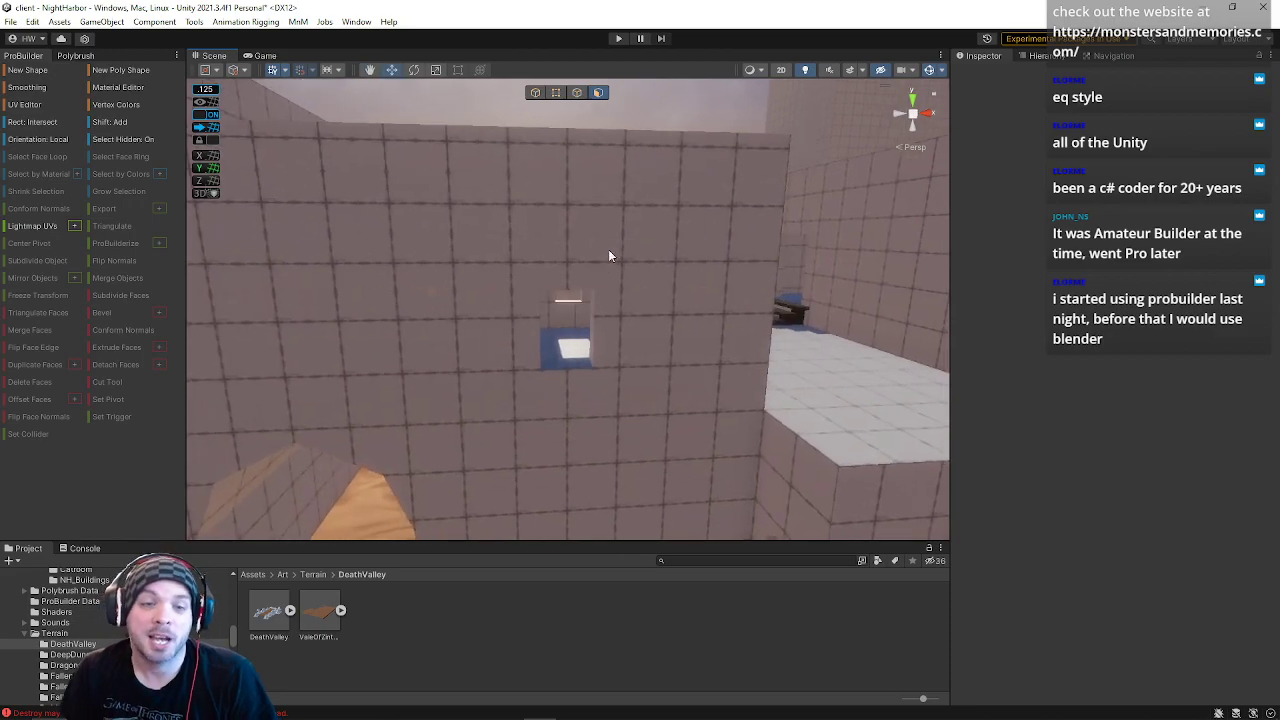
pyautogui.click(11, 22)
pyautogui.click(33, 86)
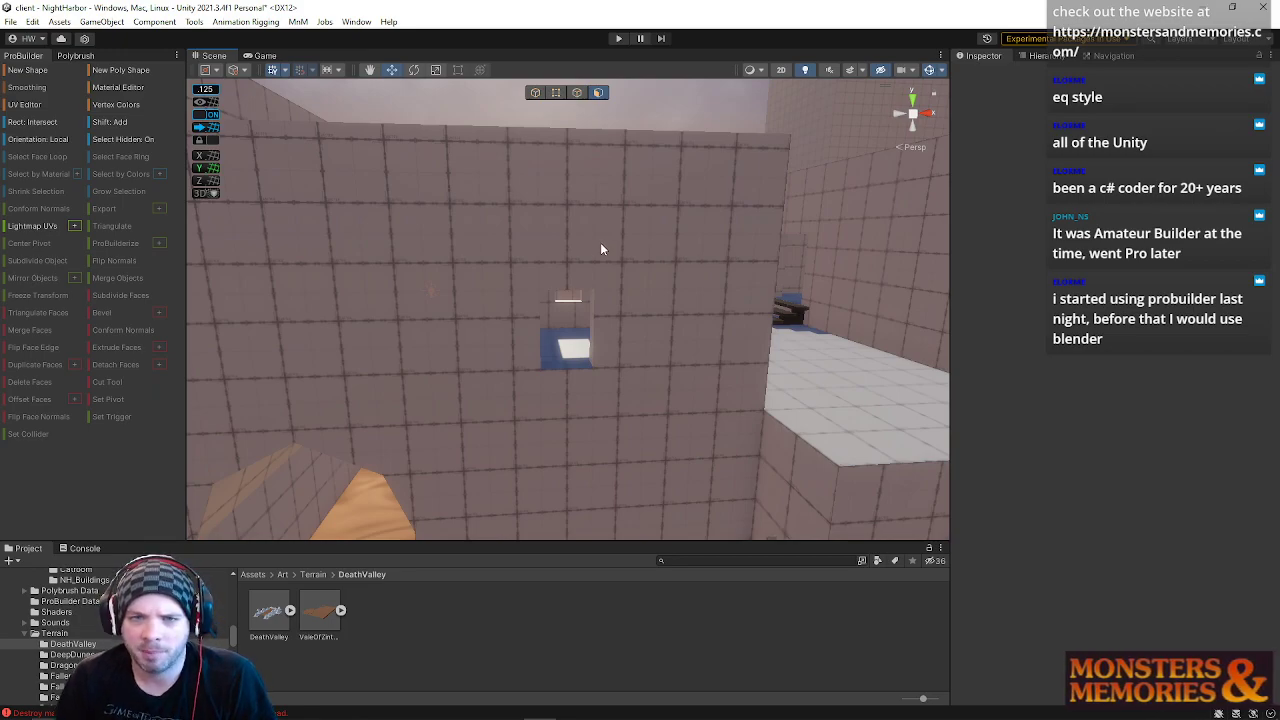
# Step: Examine the building block's rooftops, alley, doorways and windows from several outside viewpoints
pyautogui.moveTo(601, 244); pyautogui.dragTo(1237, 208, button='right')
pyautogui.press('d')
pyautogui.press('w')
pyautogui.press('s')
pyautogui.press('a')
pyautogui.moveTo(640, 214); pyautogui.dragTo(1229, 291, button='right')
pyautogui.press('w')
pyautogui.press('w')
pyautogui.press('s')
pyautogui.press('e')
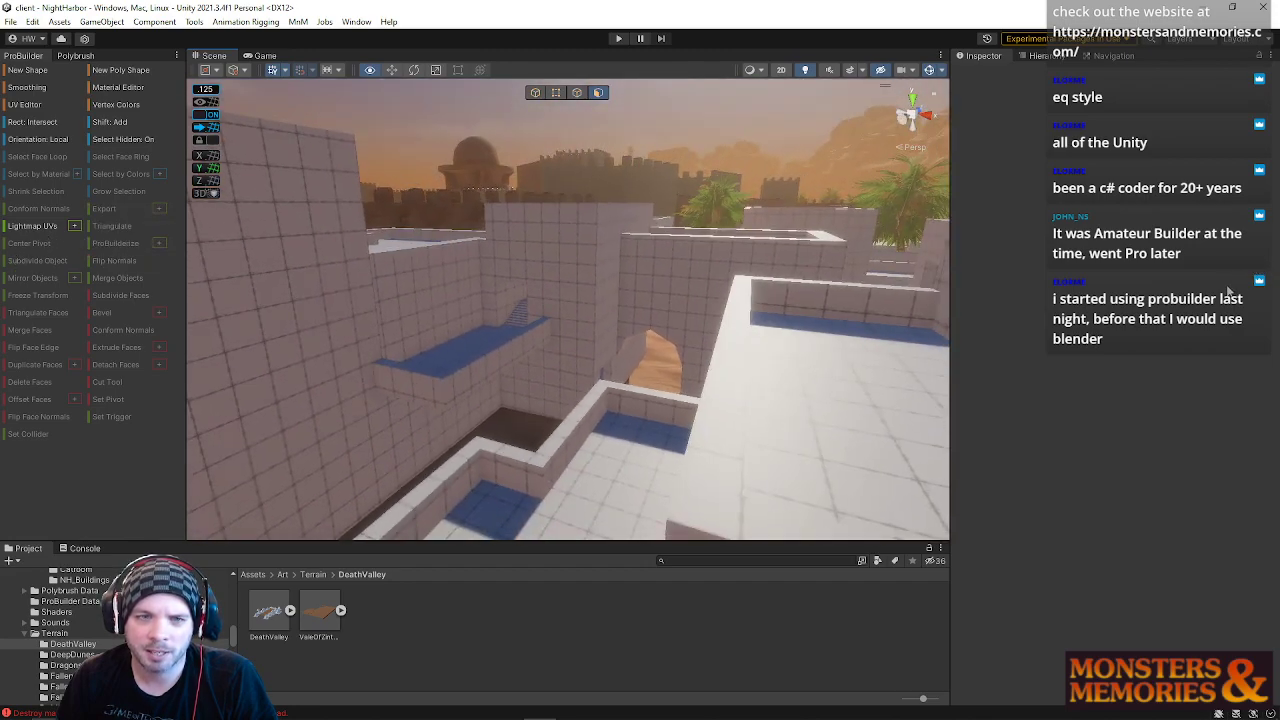
pyautogui.moveTo(743, 267); pyautogui.dragTo(668, 310, button='right')
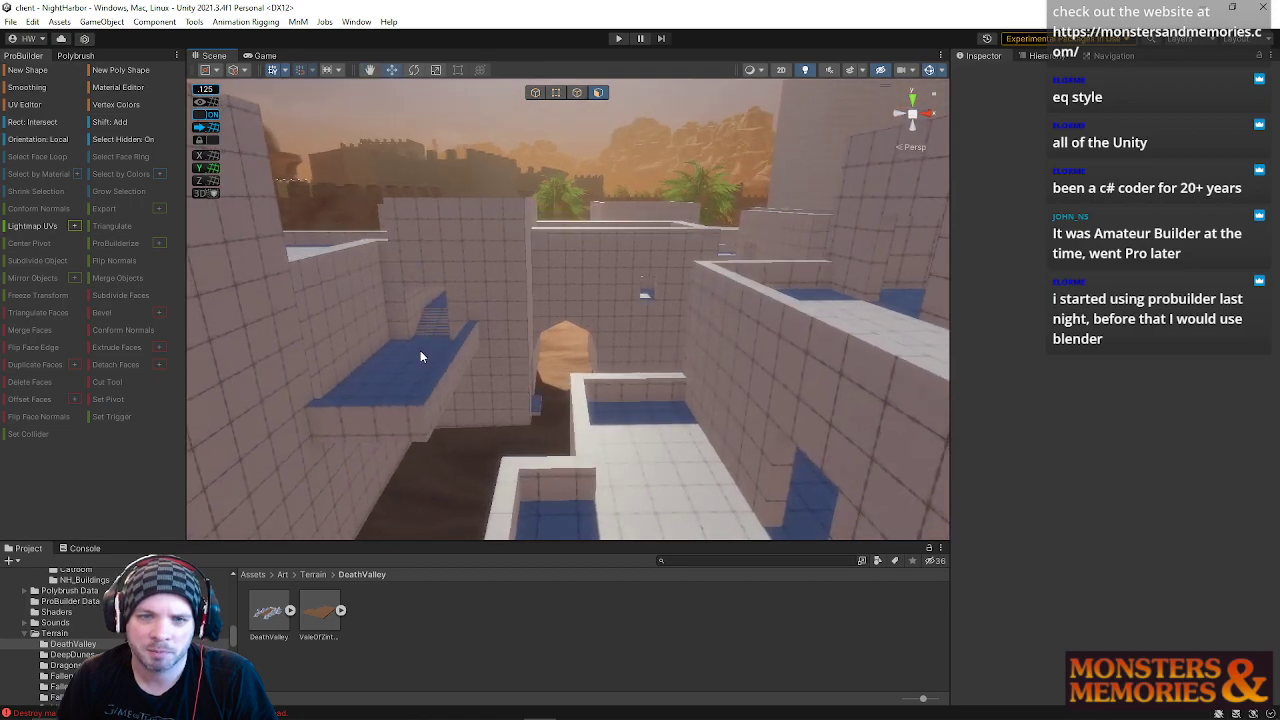
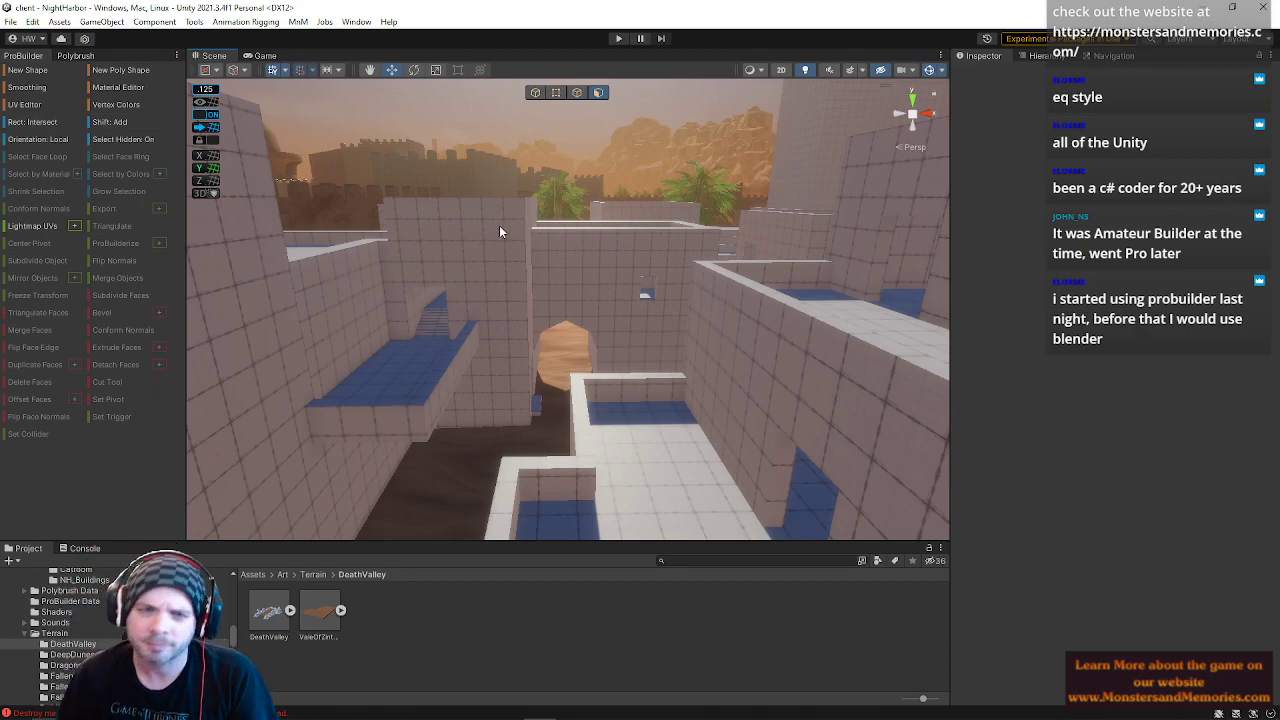
pyautogui.press('w')
pyautogui.moveTo(630, 354); pyautogui.dragTo(355, 298, button='right')
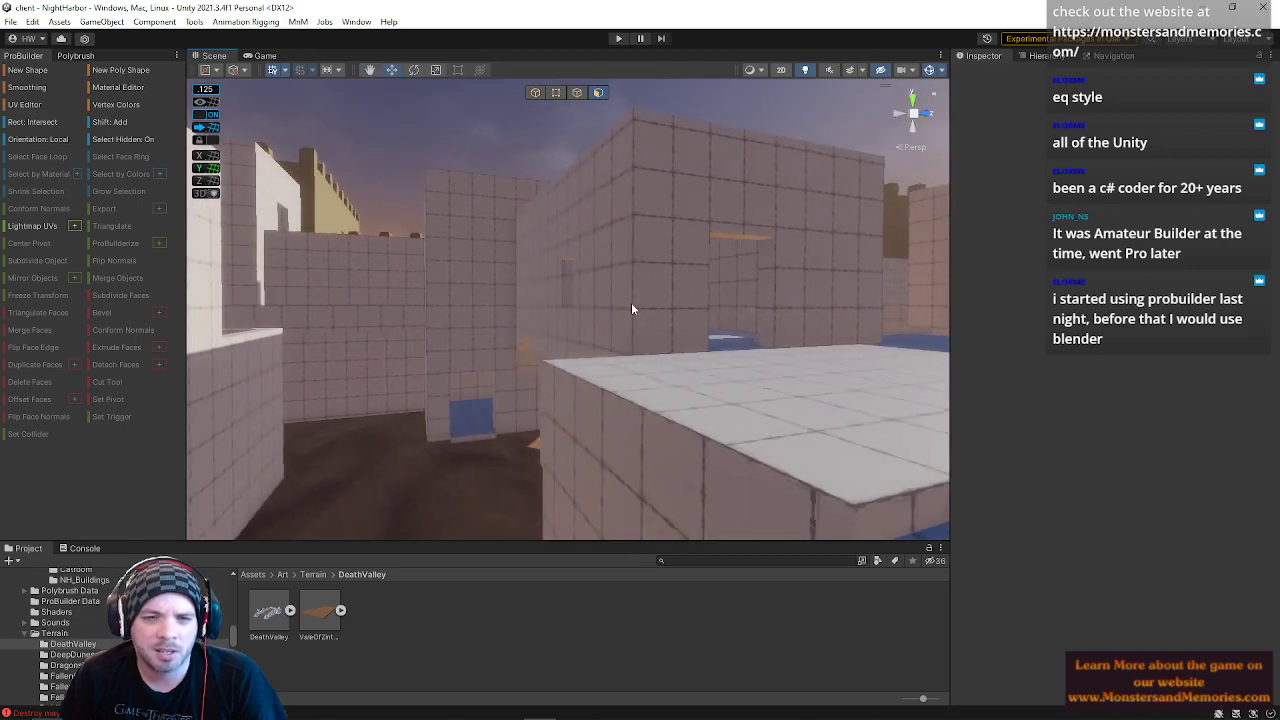
pyautogui.moveTo(556, 455); pyautogui.dragTo(507, 384, button='right')
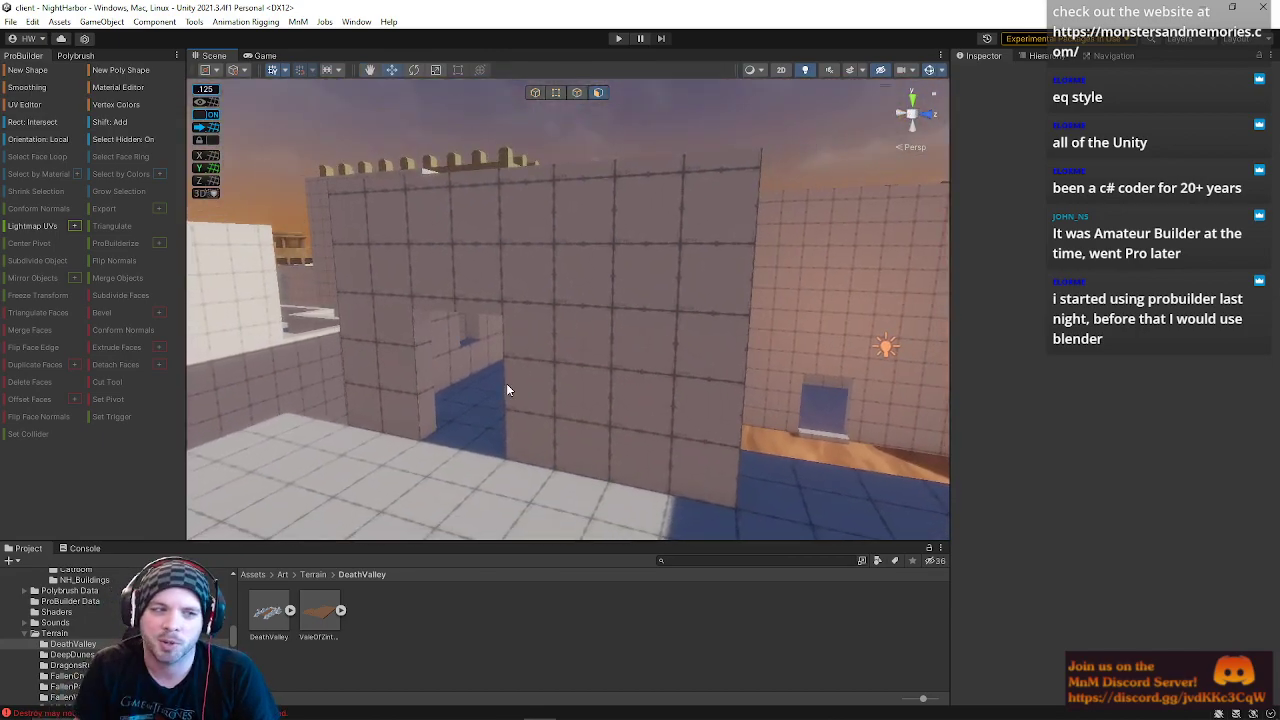
pyautogui.moveTo(540, 346); pyautogui.dragTo(642, 322, button='right')
# Step: Try beveling the outer roof edges of the building's wall with the current bevel settings, and undo it
pyautogui.click(651, 310)
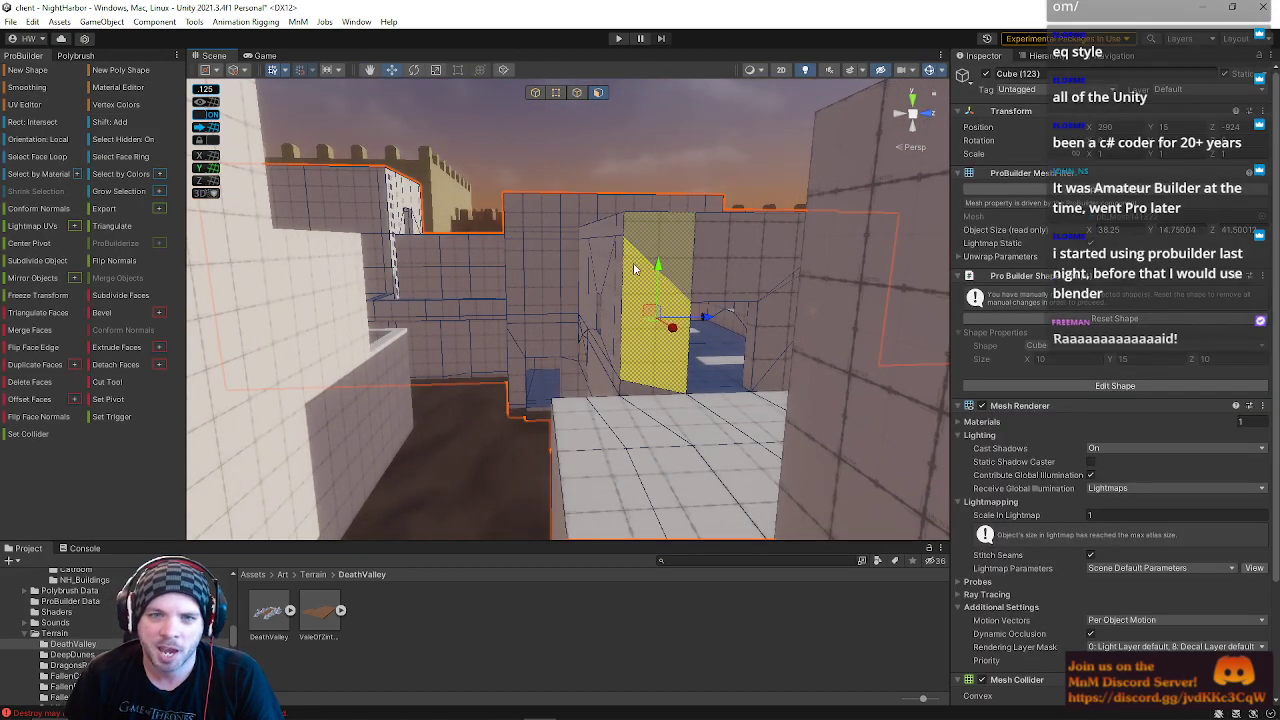
pyautogui.moveTo(441, 284); pyautogui.dragTo(567, 256, button='right')
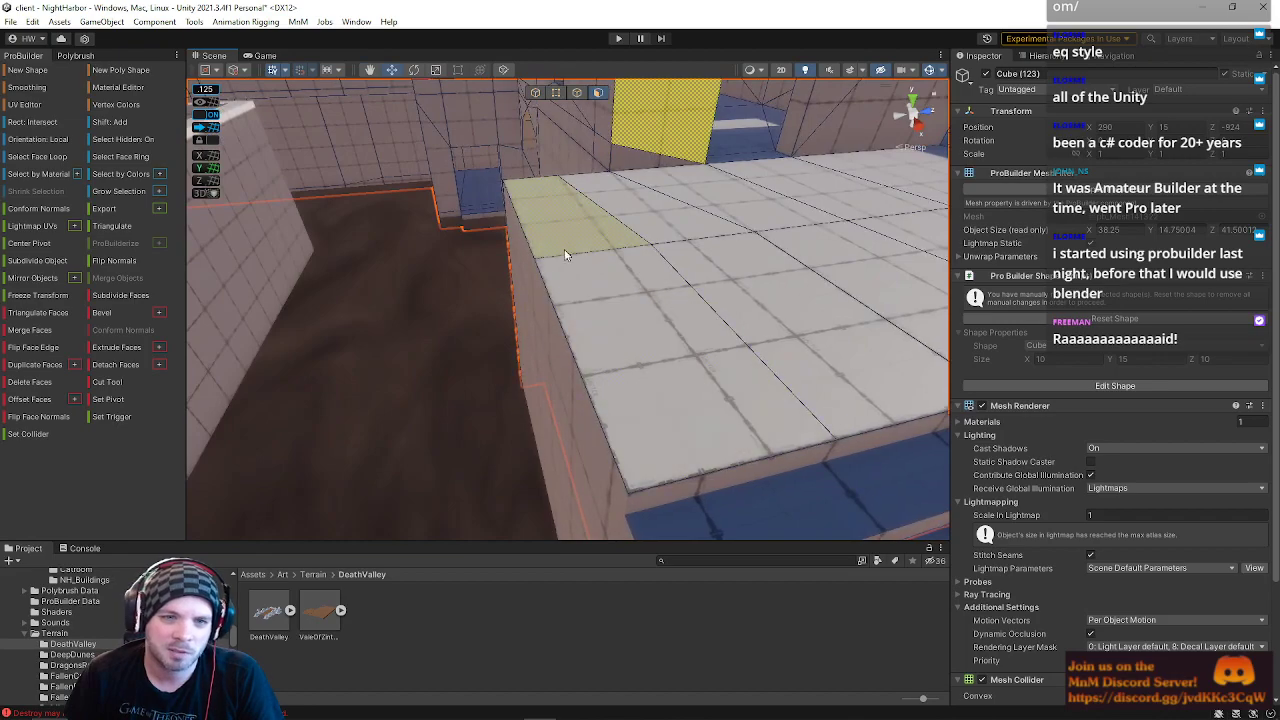
pyautogui.click(575, 93)
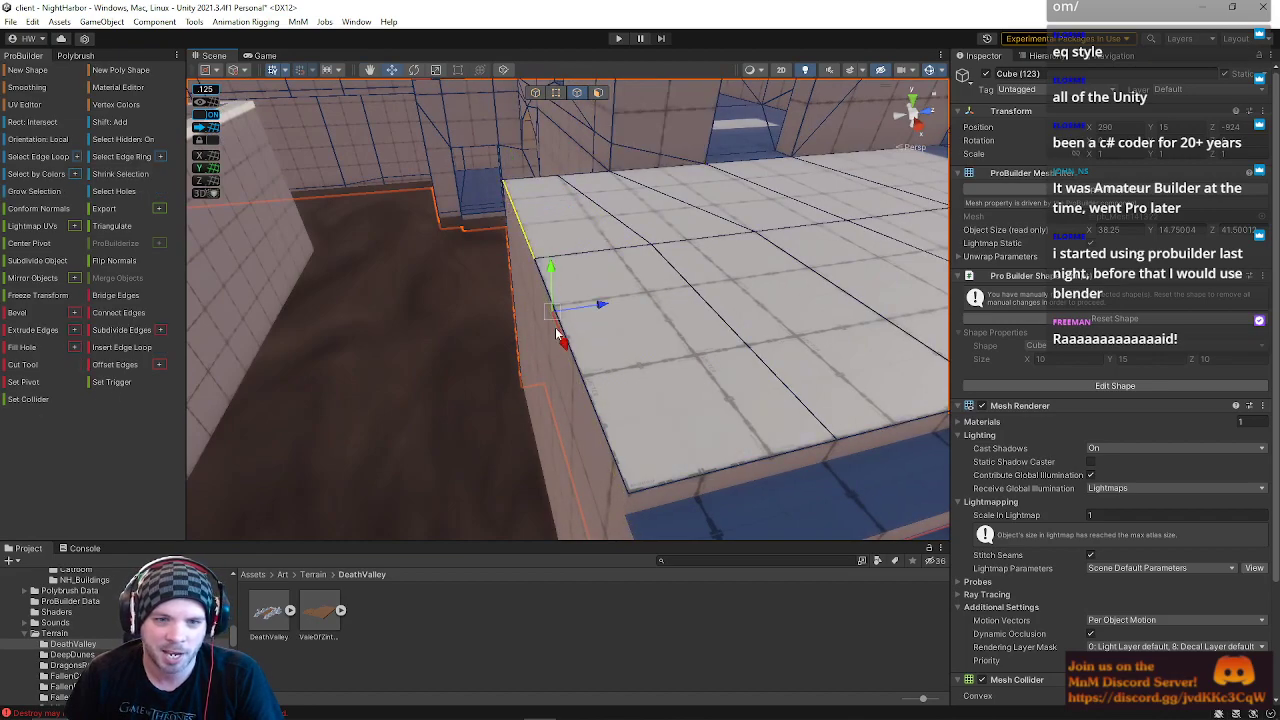
pyautogui.moveTo(588, 294); pyautogui.dragTo(569, 254, button='right')
pyautogui.click(554, 274)
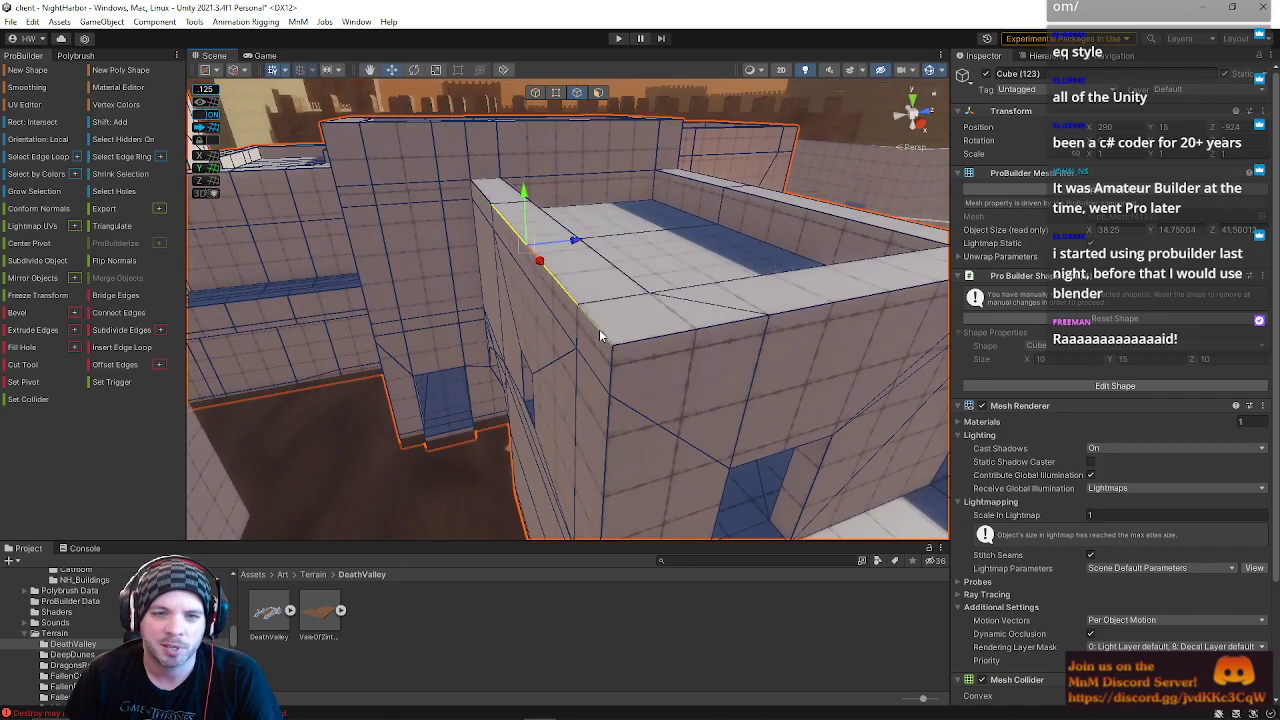
pyautogui.click(24, 317)
pyautogui.moveTo(580, 346); pyautogui.dragTo(501, 354, button='right')
pyautogui.hotkey('ctrl', 'z')
# Step: Try beveling the same roof edges with a distance of 0.5, and undo it
pyautogui.click(76, 312)
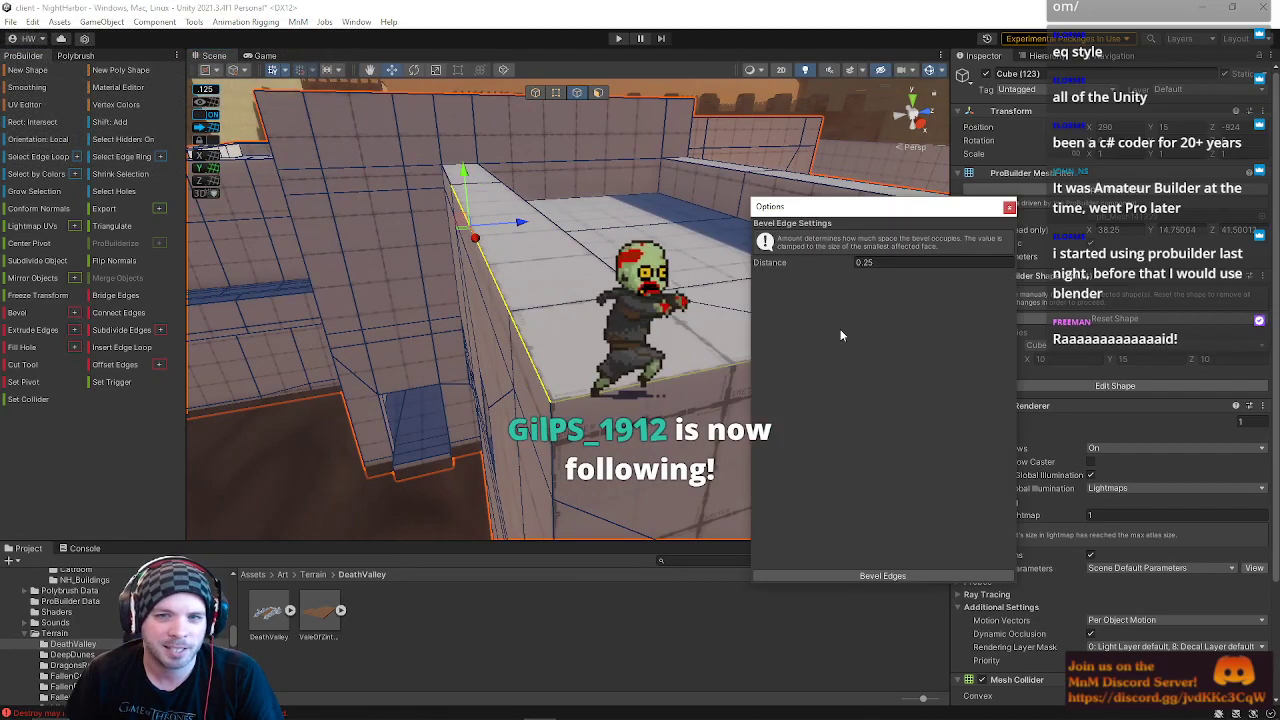
pyautogui.click(783, 265)
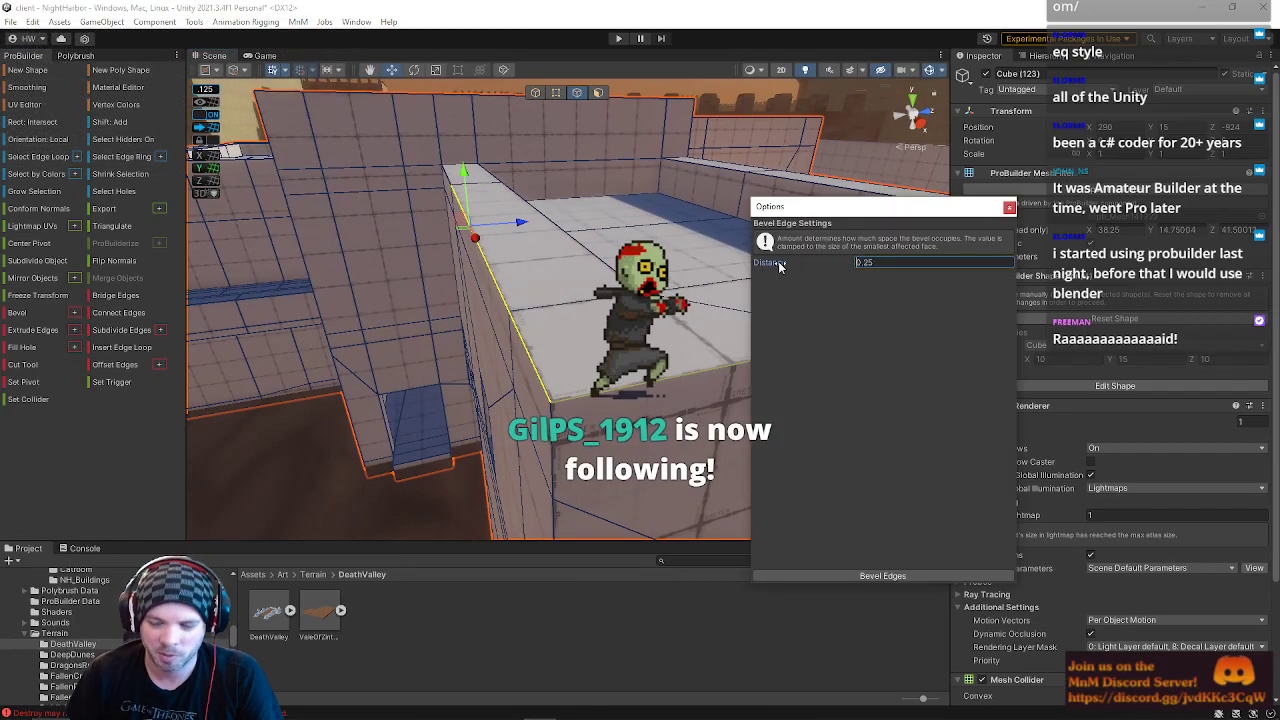
pyautogui.write('0.5')
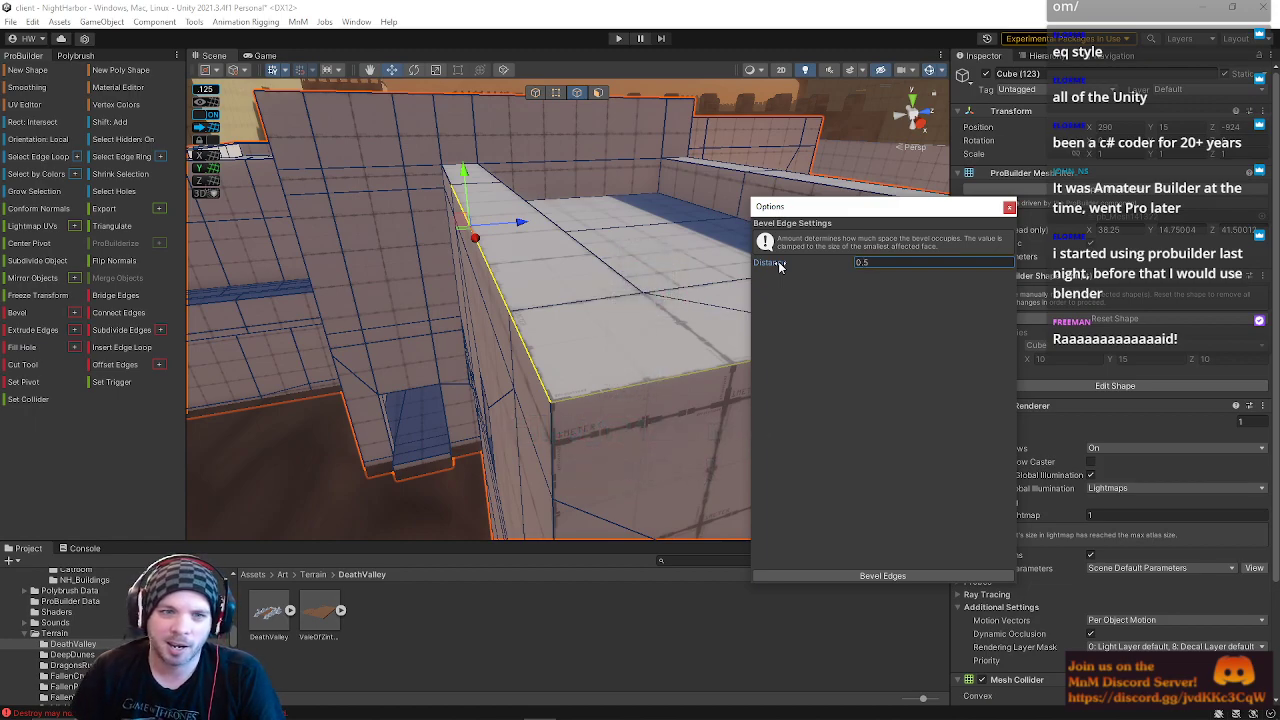
pyautogui.click(834, 575)
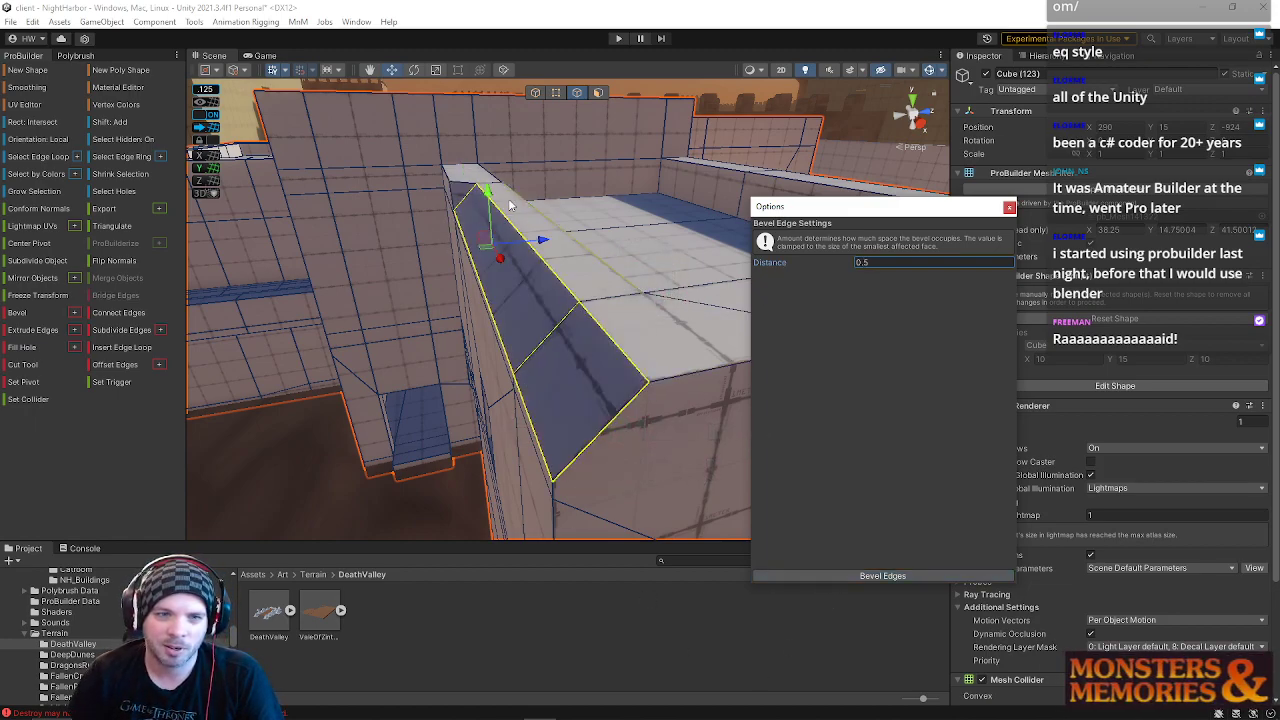
pyautogui.moveTo(438, 463); pyautogui.dragTo(428, 403, button='right')
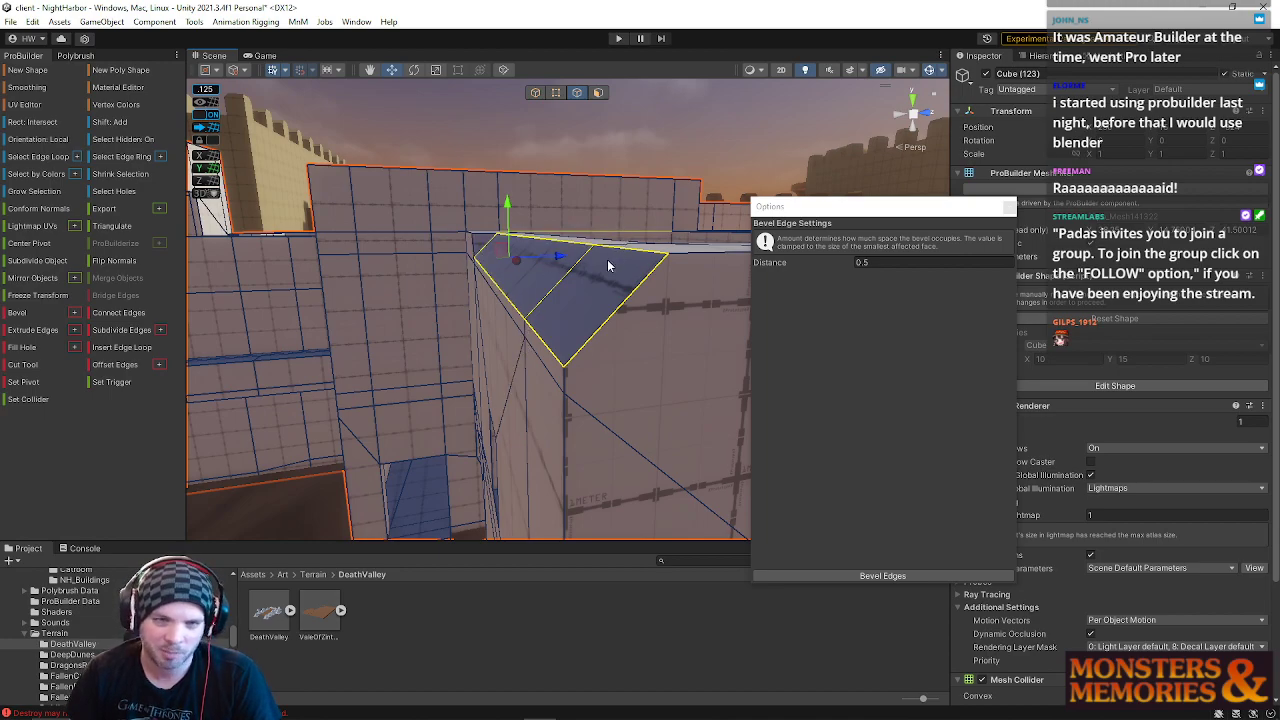
pyautogui.hotkey('ctrl', 'z')
pyautogui.click(1005, 208)
# Step: Deselect the building and examine its doorways, window and outer walls around the alley
pyautogui.moveTo(600, 305)
pyautogui.mouseDown(button='right')
pyautogui.moveTo(608, 257)
pyautogui.moveTo(628, 293)
pyautogui.moveTo(588, 343)
pyautogui.moveTo(606, 327)
pyautogui.mouseUp(button='right')
pyautogui.click(634, 220)
pyautogui.press('s')
pyautogui.press('w')
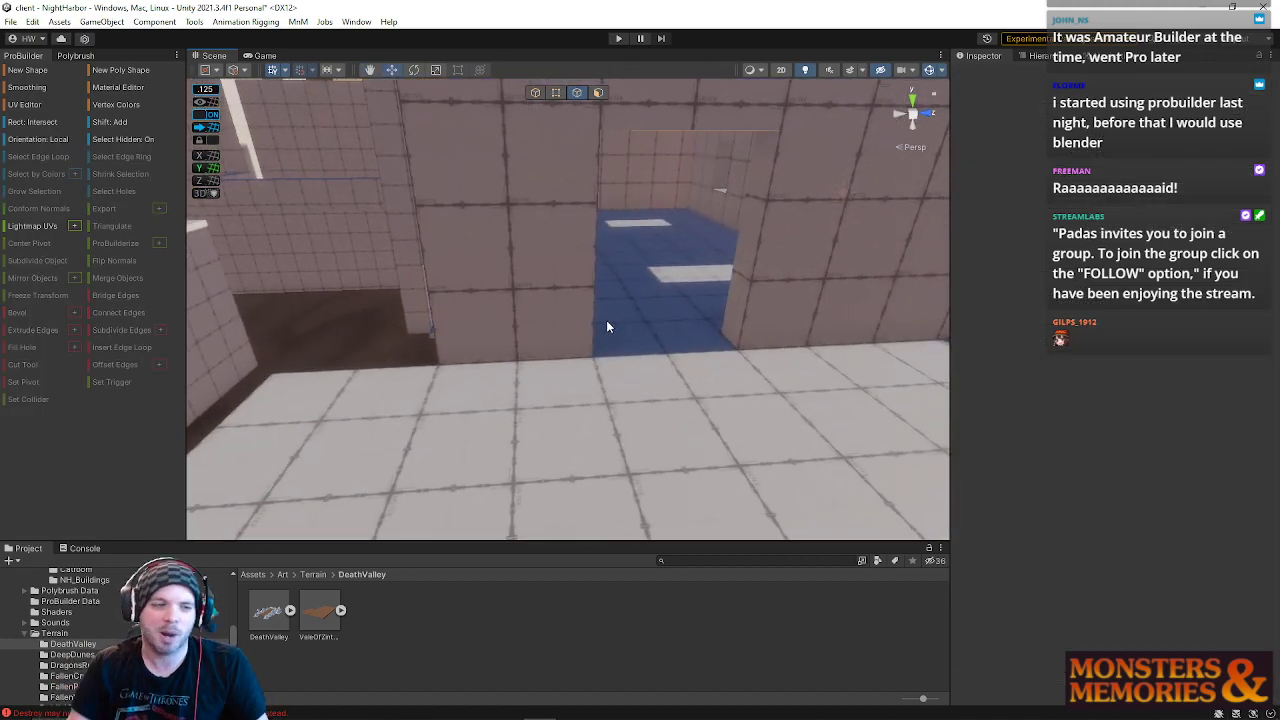
pyautogui.moveTo(554, 248); pyautogui.dragTo(885, 212, button='right')
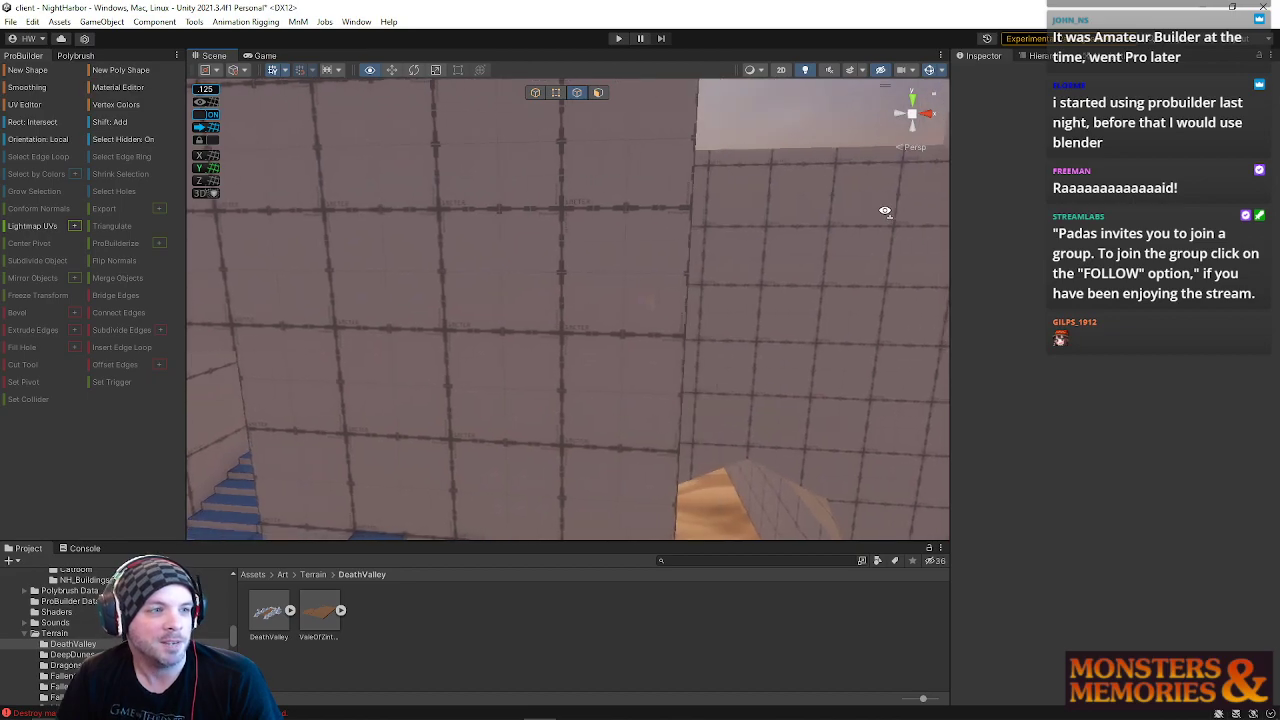
pyautogui.moveTo(768, 283); pyautogui.dragTo(663, 274, button='right')
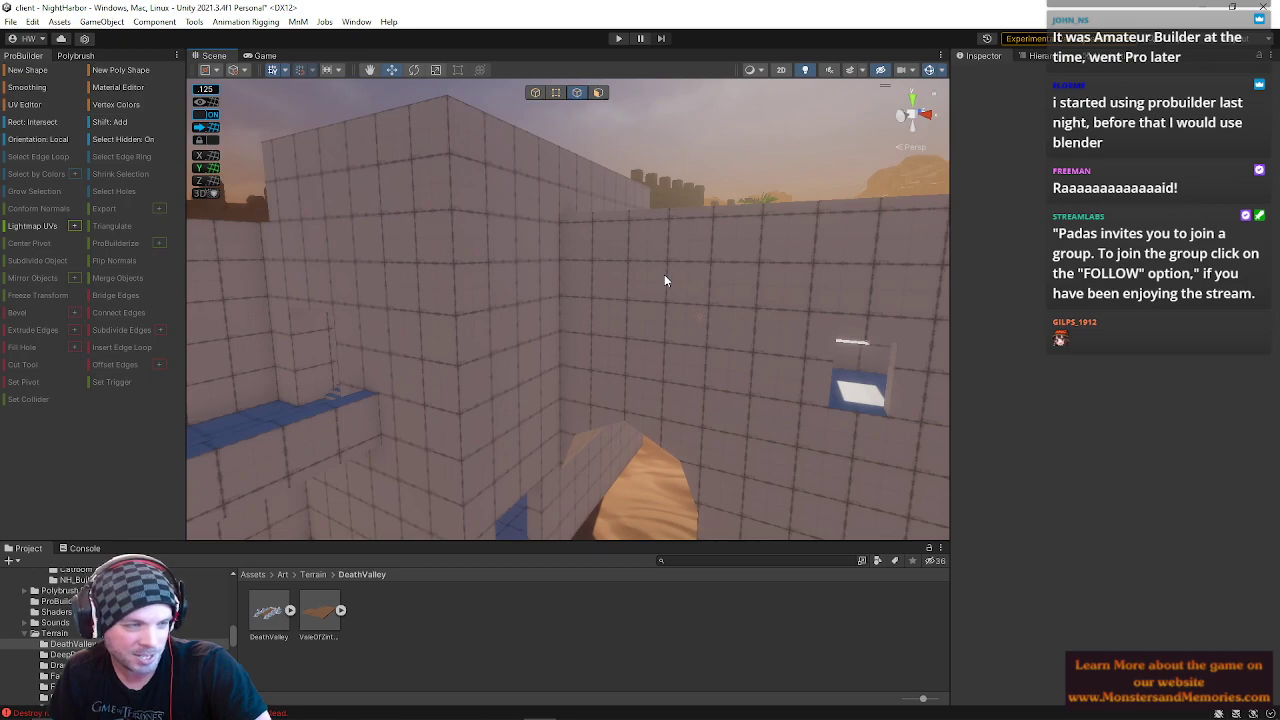
pyautogui.moveTo(647, 322); pyautogui.dragTo(601, 200, button='right')
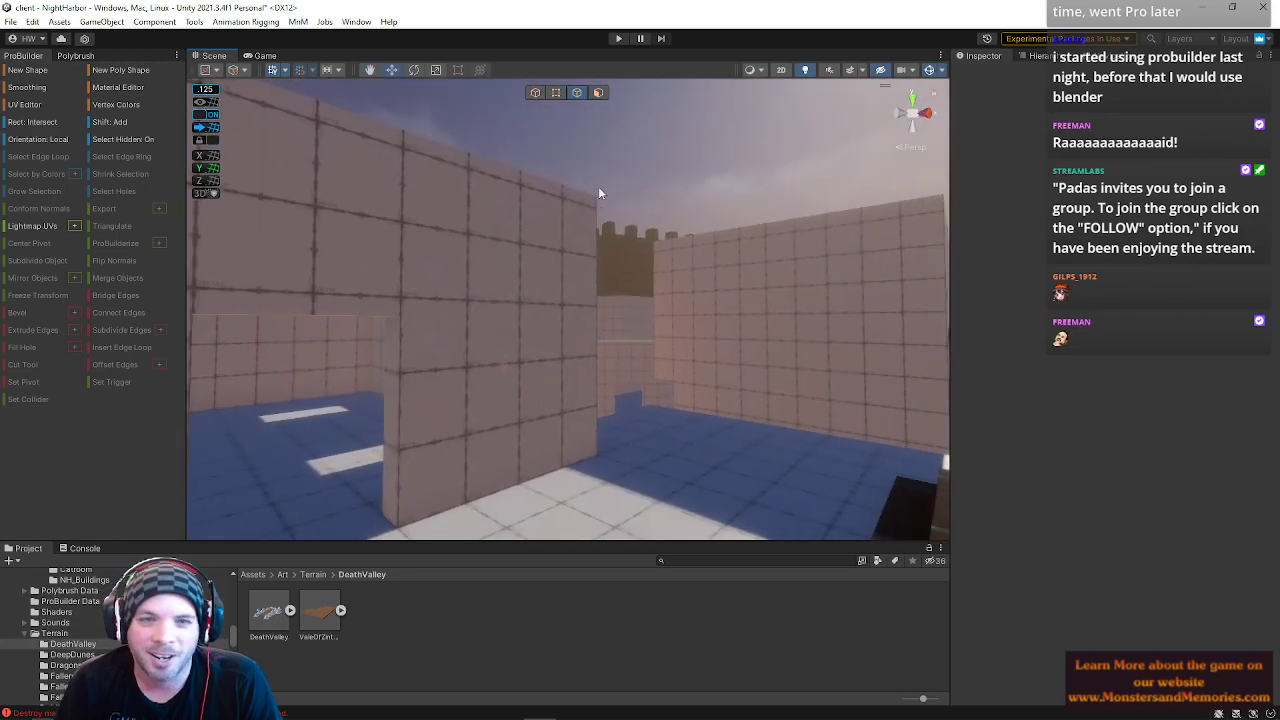
# Step: Switch to object selection mode and survey the city and surrounding desert terrain from above
pyautogui.click(536, 92)
pyautogui.moveTo(517, 189)
pyautogui.mouseDown(button='right')
pyautogui.moveTo(520, 172)
pyautogui.moveTo(529, 181)
pyautogui.mouseUp(button='right')
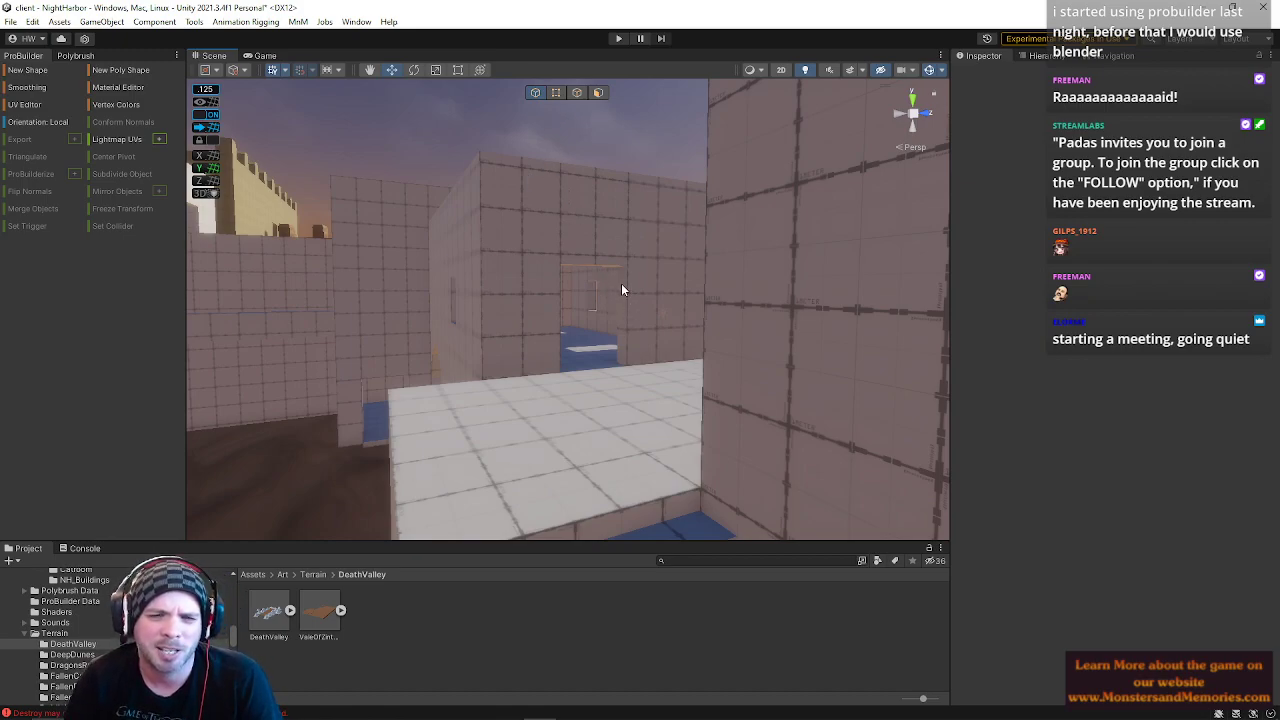
pyautogui.moveTo(621, 286)
pyautogui.mouseDown(button='right')
pyautogui.moveTo(605, 279)
pyautogui.moveTo(606, 292)
pyautogui.mouseUp(button='right')
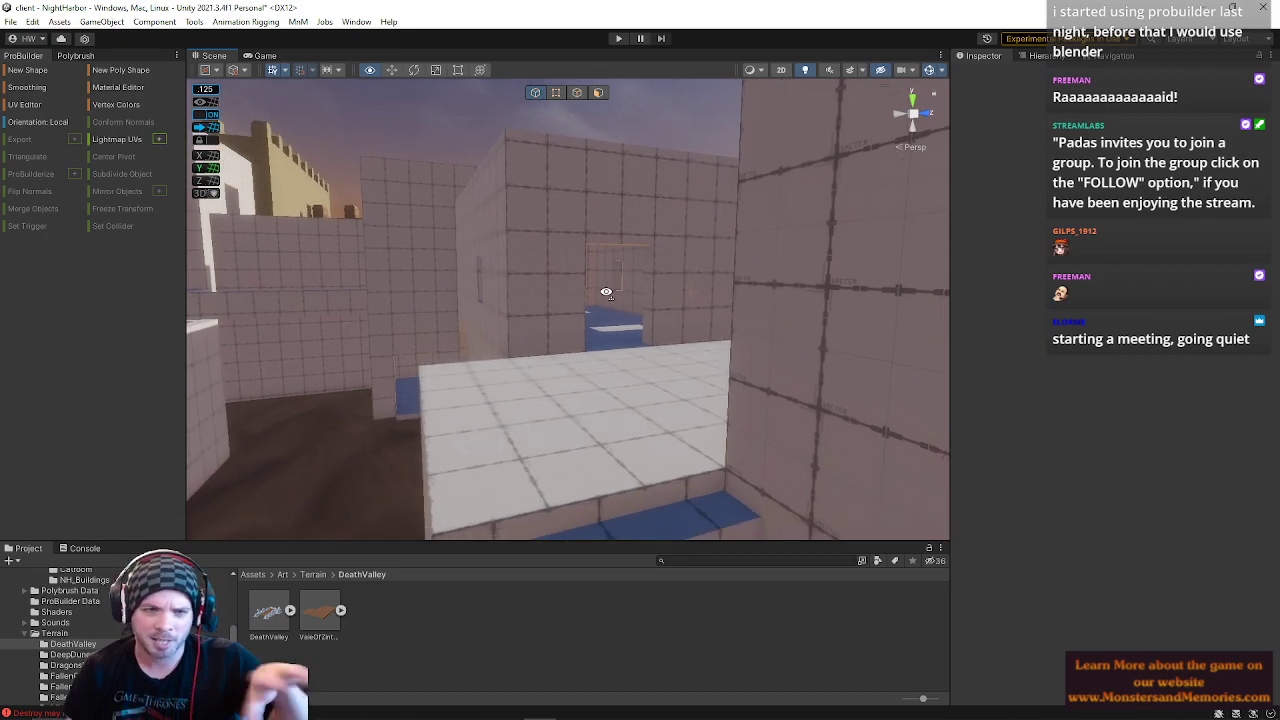
pyautogui.moveTo(606, 292); pyautogui.dragTo(1226, 346, button='right')
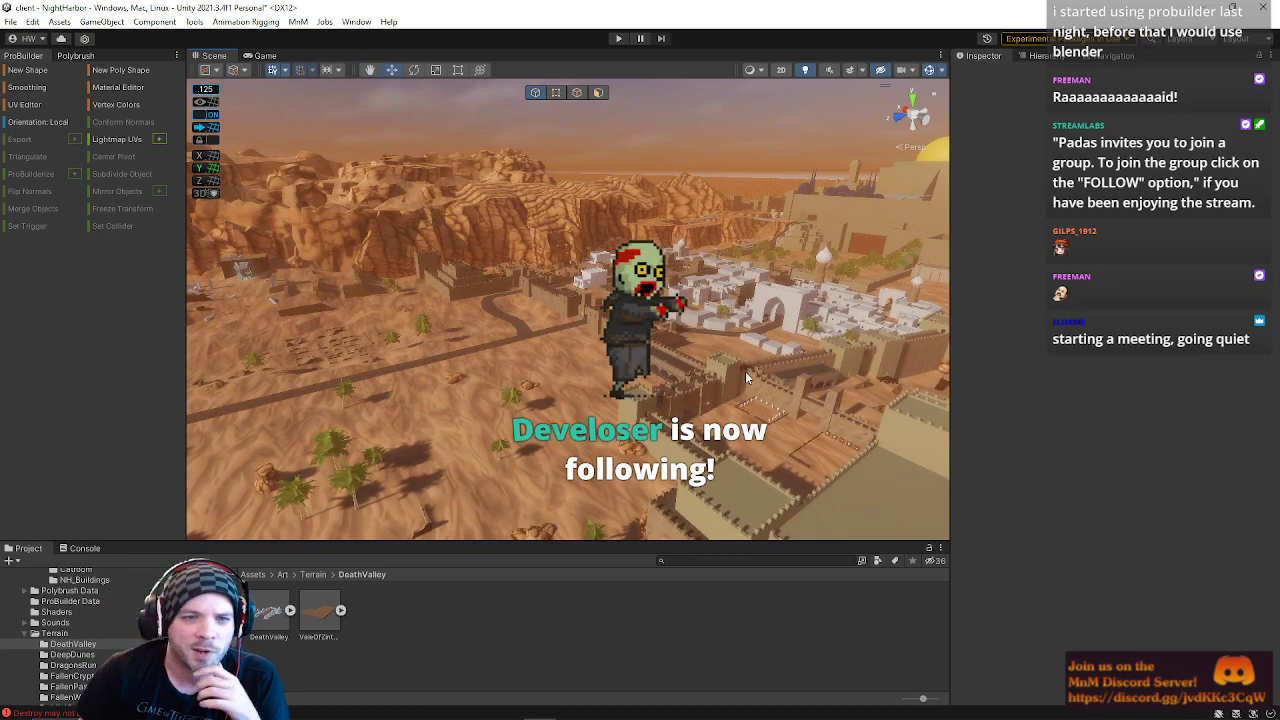
pyautogui.moveTo(822, 357); pyautogui.dragTo(779, 246, button='right')
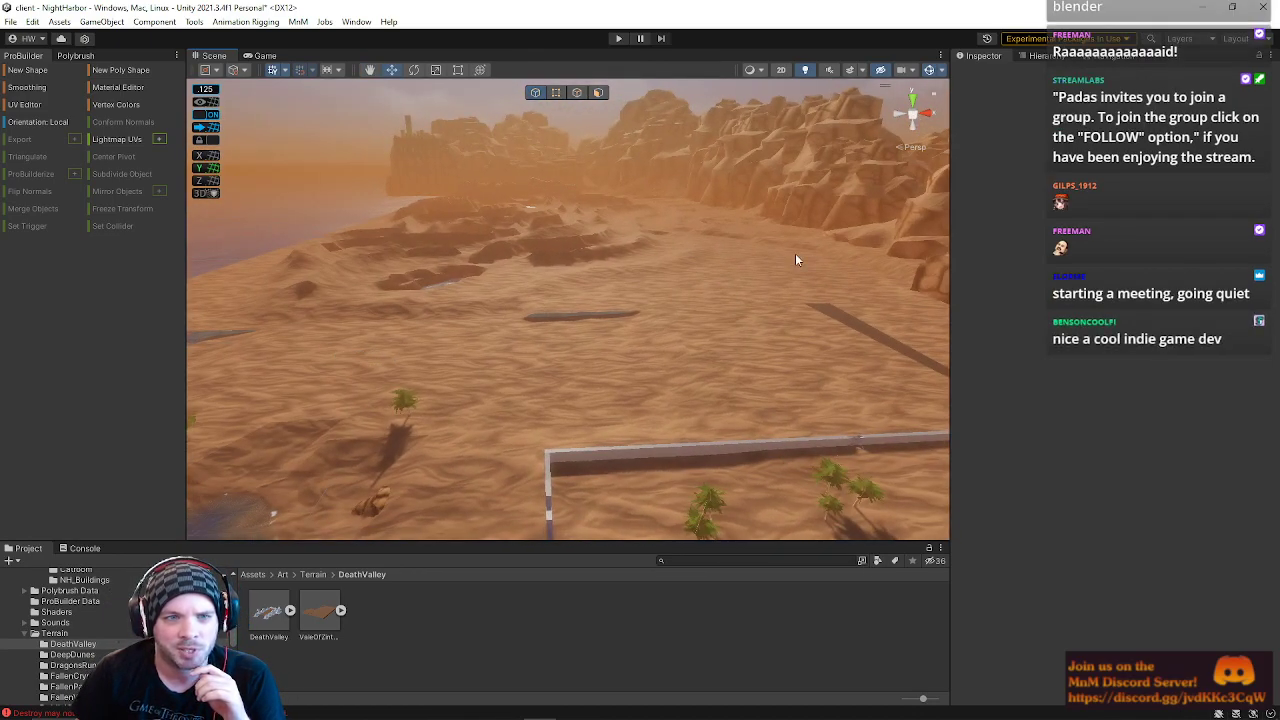
# Step: Survey the desert terrain, fortress walls, gate courtyard and city buildings from above
pyautogui.moveTo(702, 320); pyautogui.dragTo(900, 298, button='right')
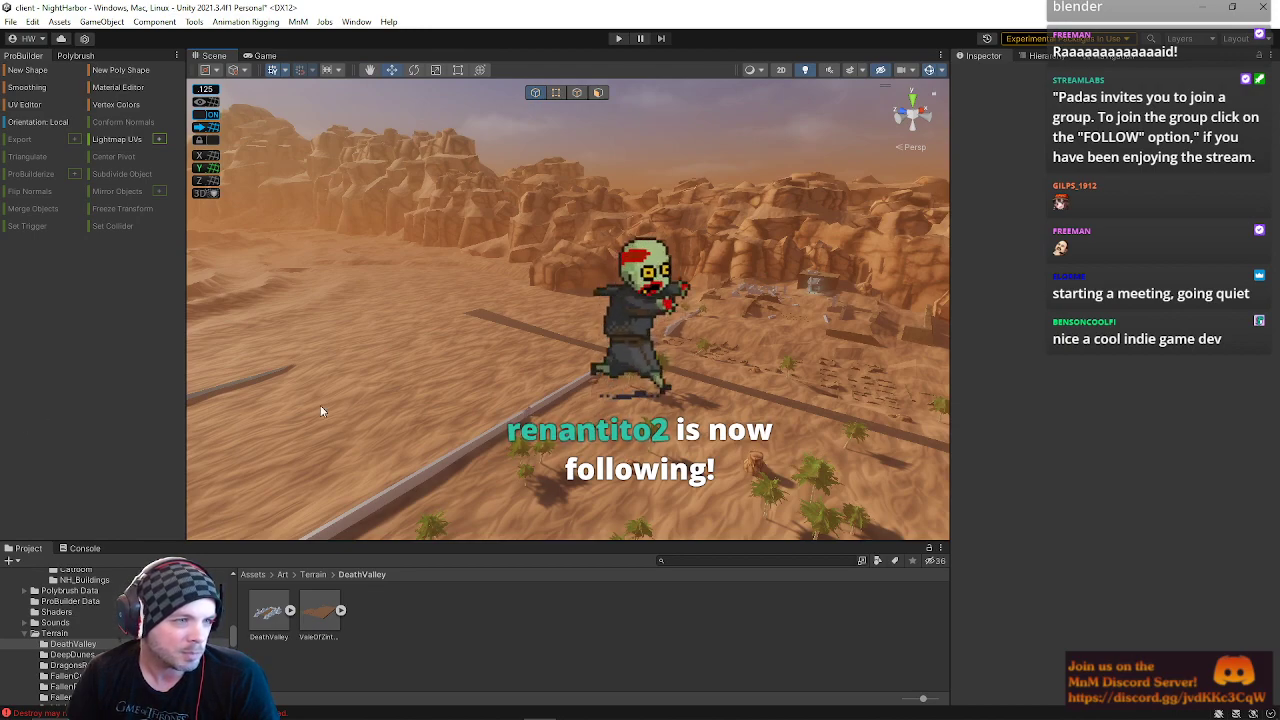
pyautogui.moveTo(548, 440); pyautogui.dragTo(842, 478, button='right')
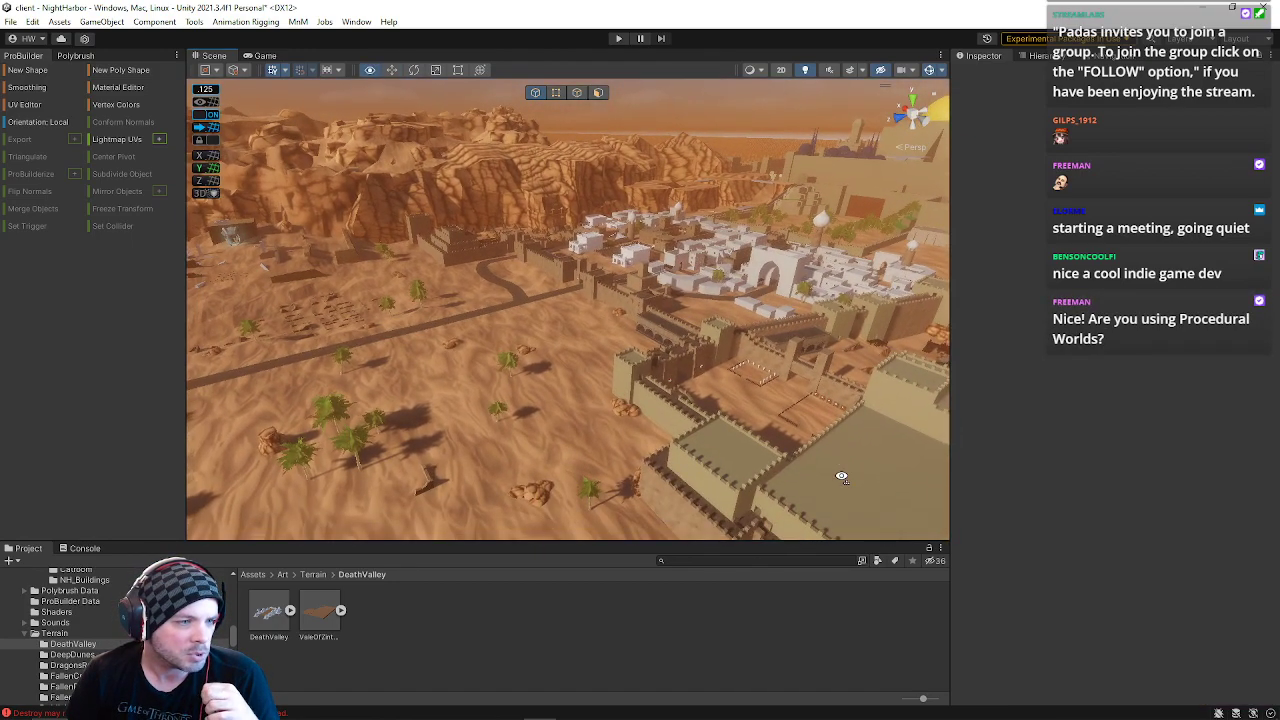
pyautogui.moveTo(849, 478)
pyautogui.mouseDown(button='right')
pyautogui.moveTo(873, 478)
pyautogui.moveTo(872, 496)
pyautogui.moveTo(834, 466)
pyautogui.mouseUp(button='right')
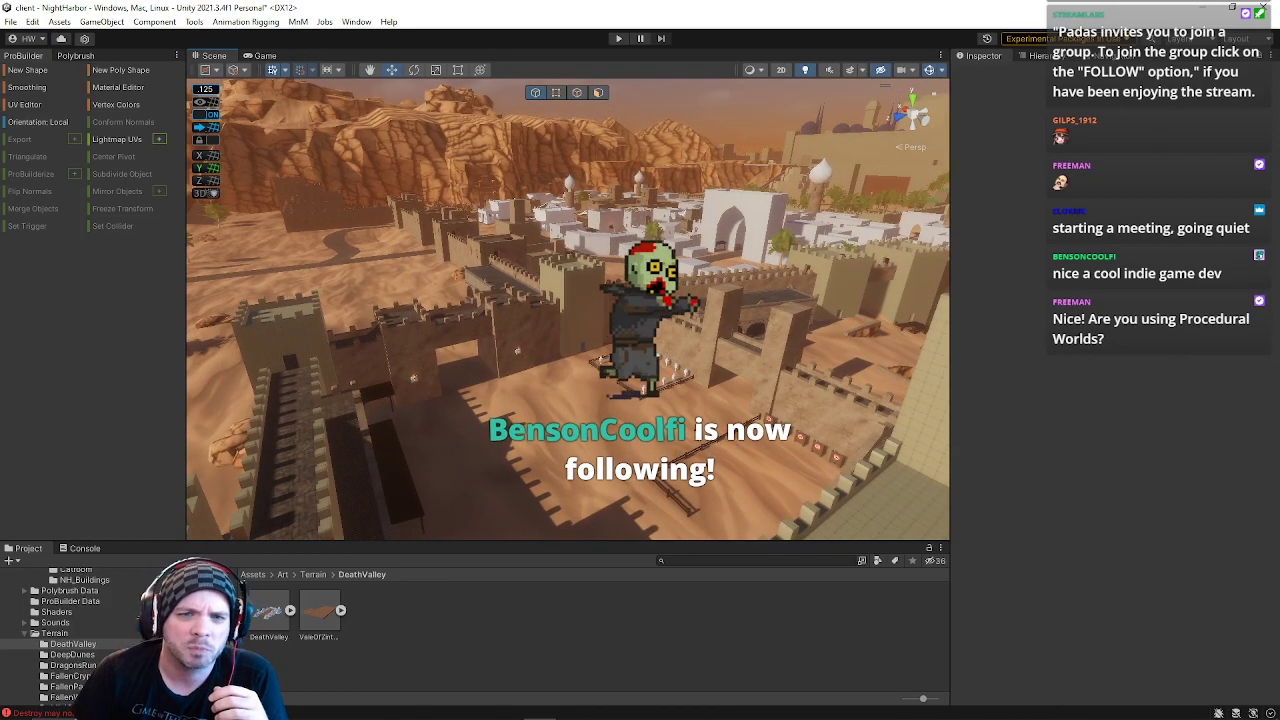
pyautogui.moveTo(601, 399); pyautogui.dragTo(540, 378, button='right')
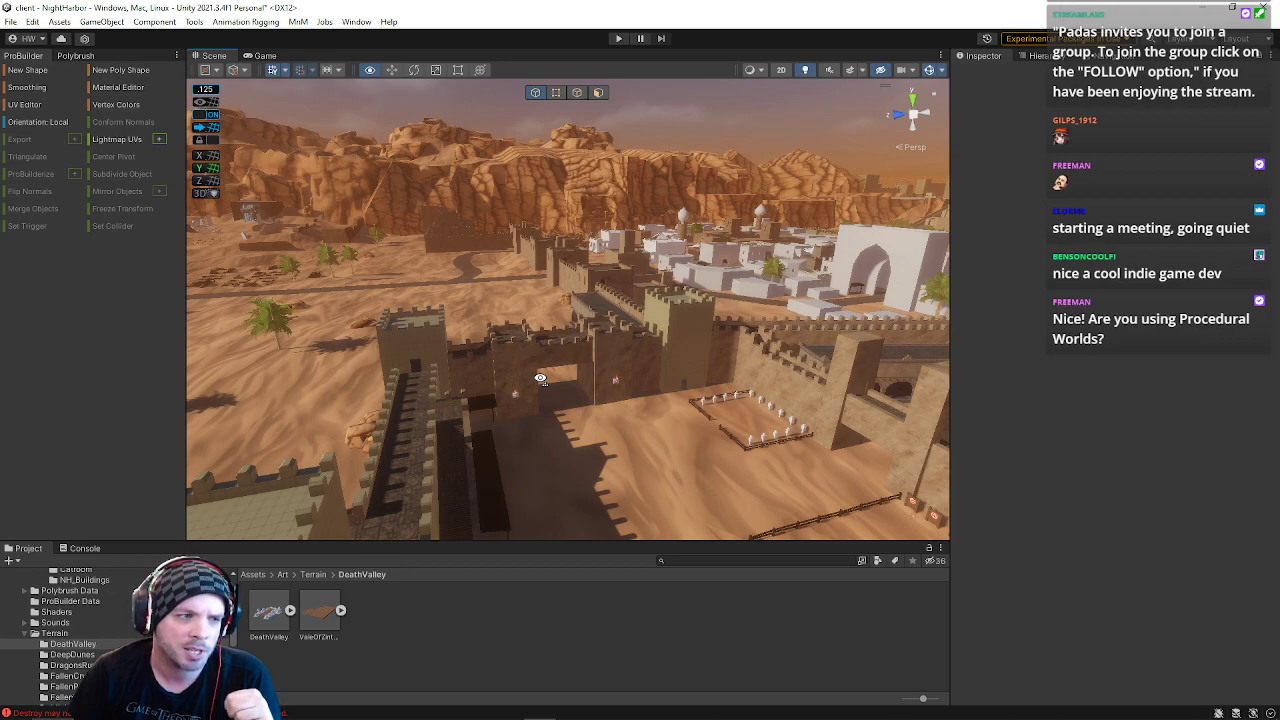
pyautogui.moveTo(540, 378); pyautogui.dragTo(466, 385, button='right')
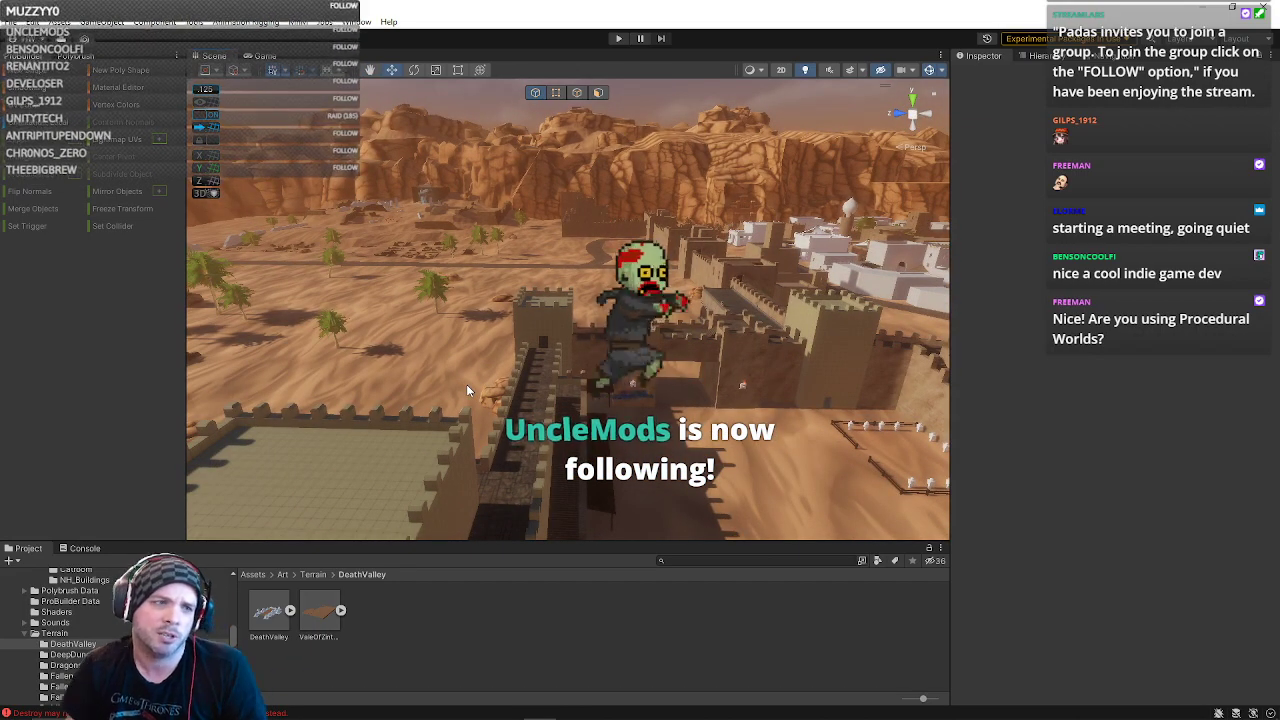
pyautogui.moveTo(575, 370); pyautogui.dragTo(643, 358, button='right')
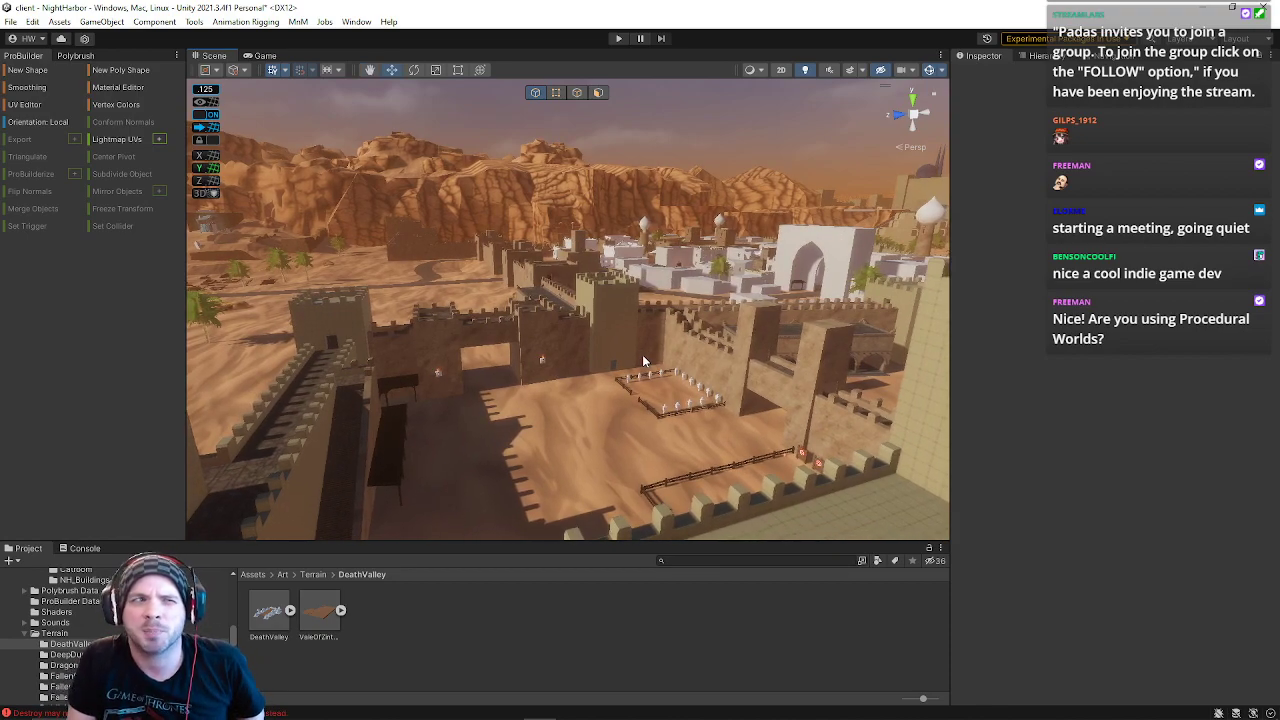
pyautogui.moveTo(580, 418); pyautogui.dragTo(425, 297, button='right')
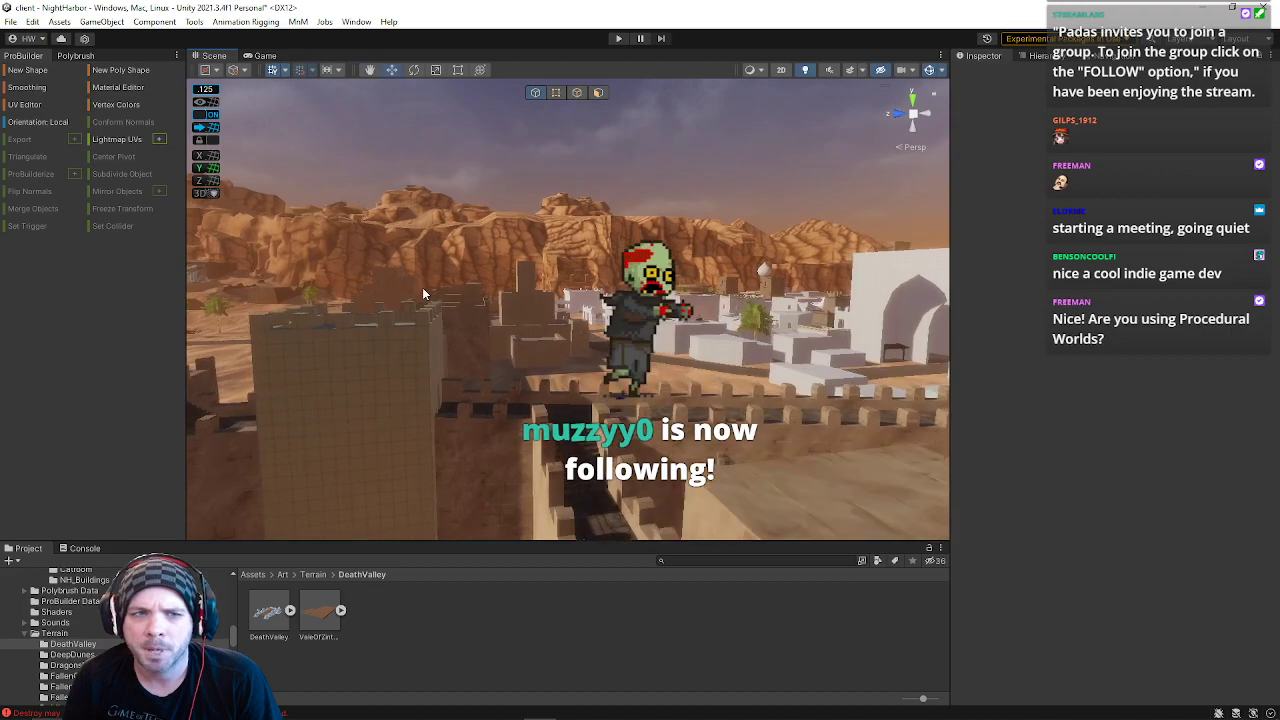
# Step: Open the Zone scene from the recently used scenes
pyautogui.click(10, 21)
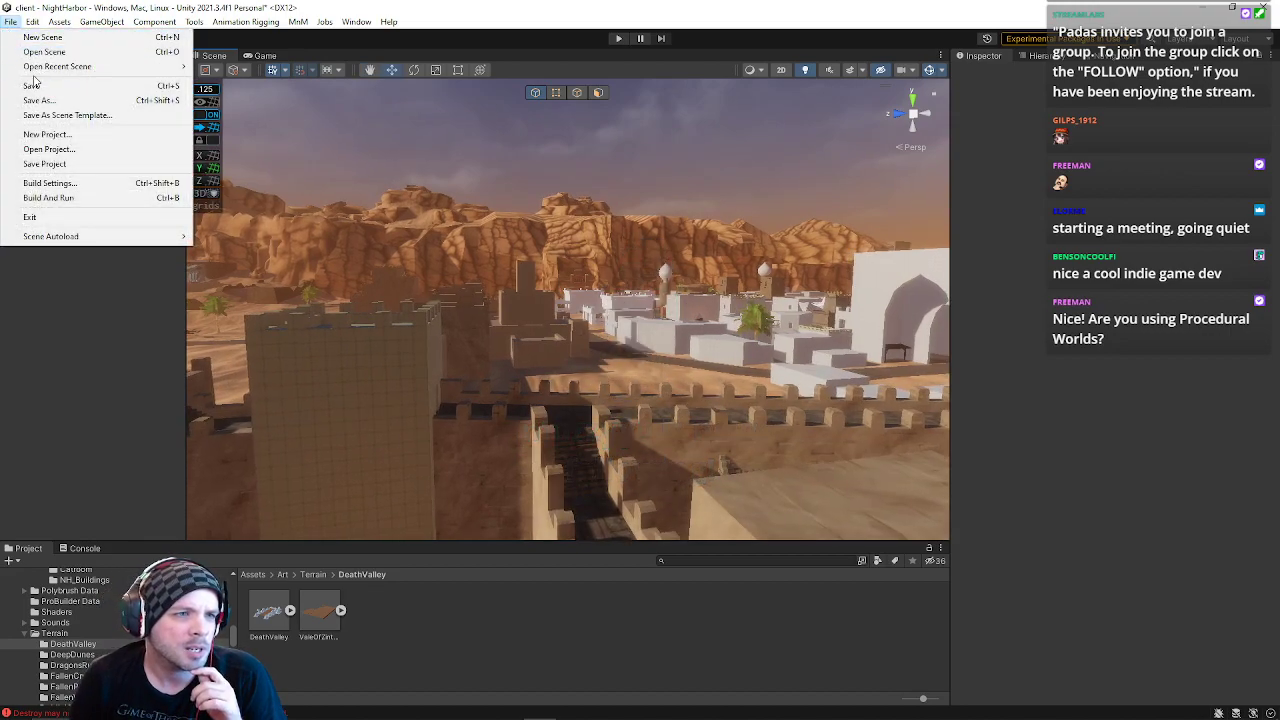
pyautogui.moveTo(90, 66)
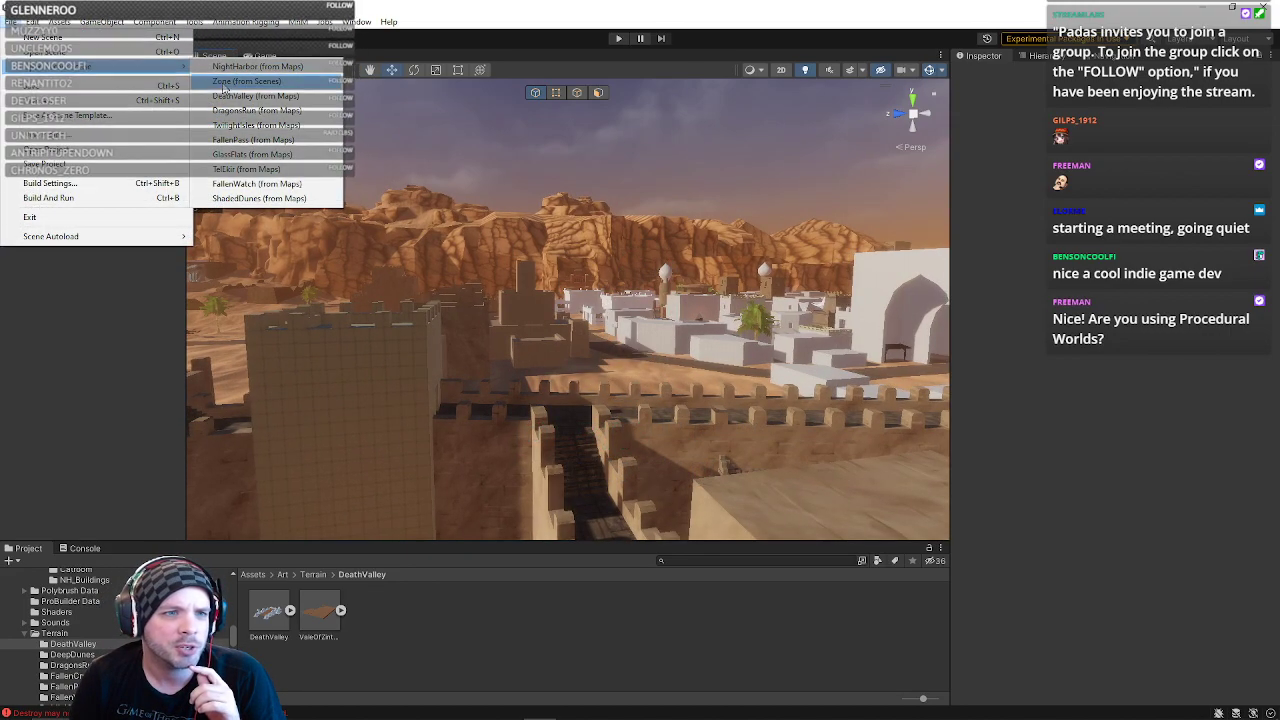
pyautogui.click(223, 82)
pyautogui.click(624, 393)
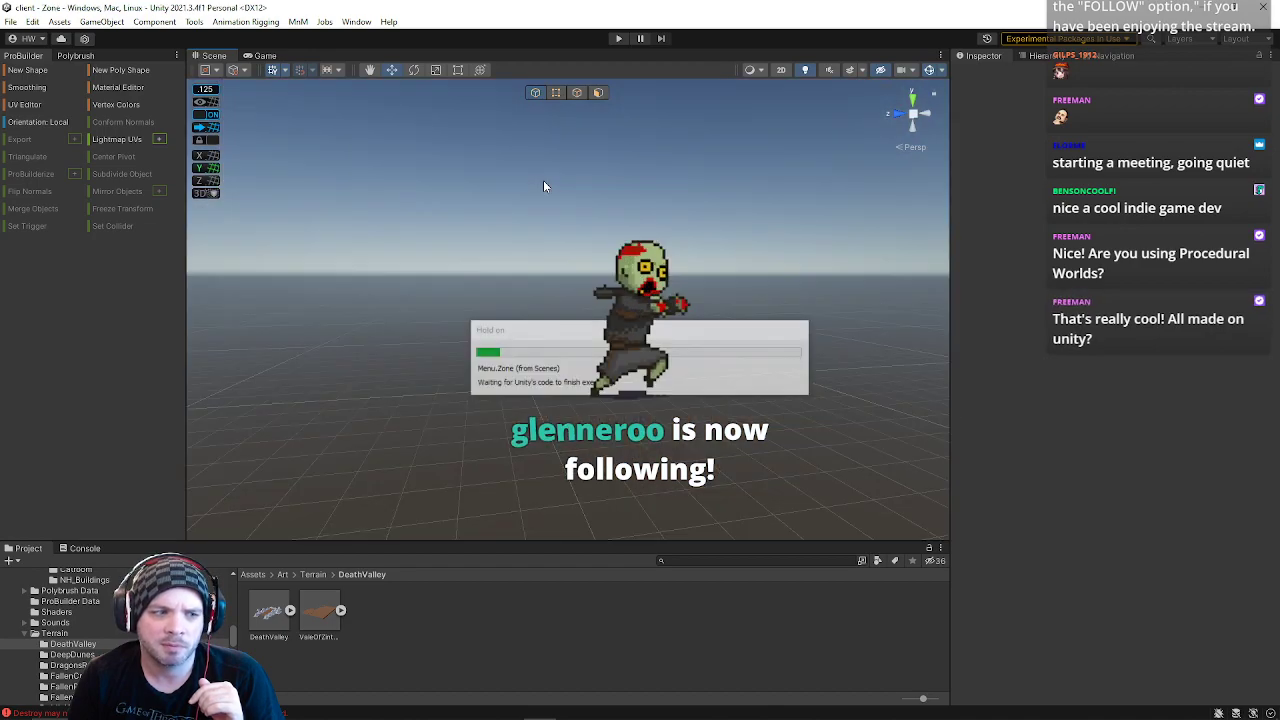
# Step: Run the game, log in with the prefilled account, connect to the server and enter the world
pyautogui.click(620, 37)
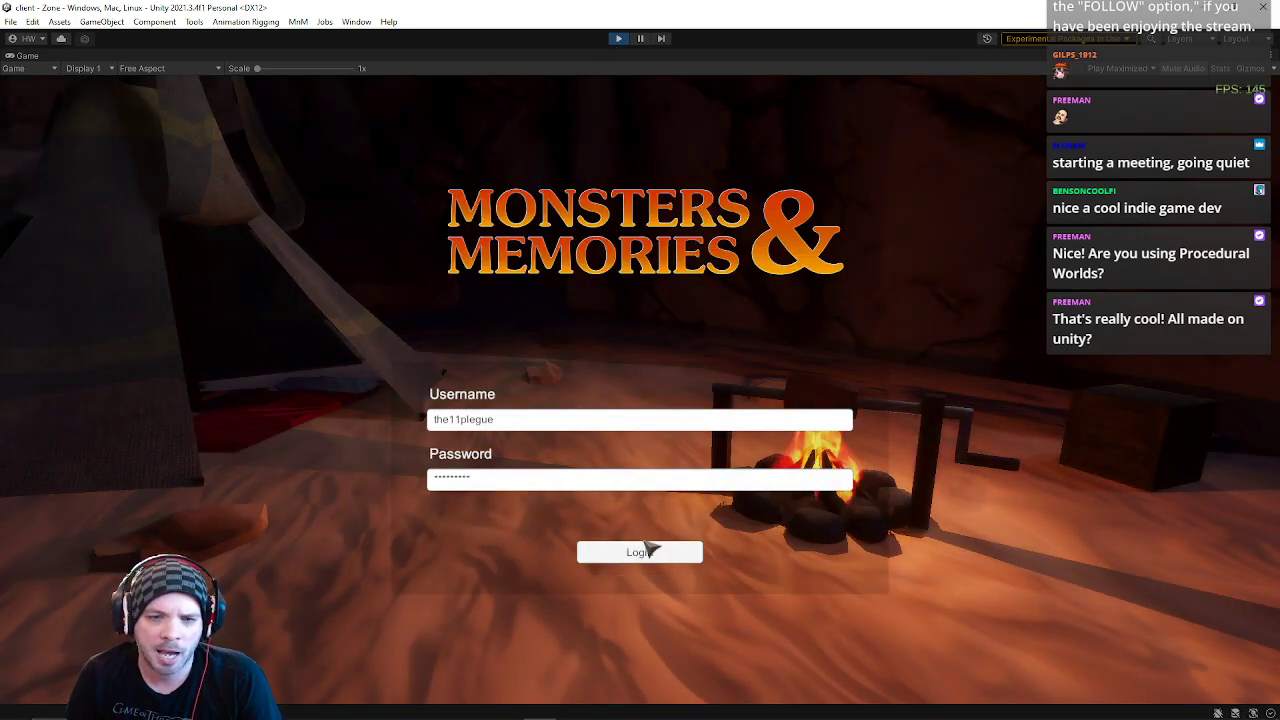
pyautogui.click(646, 547)
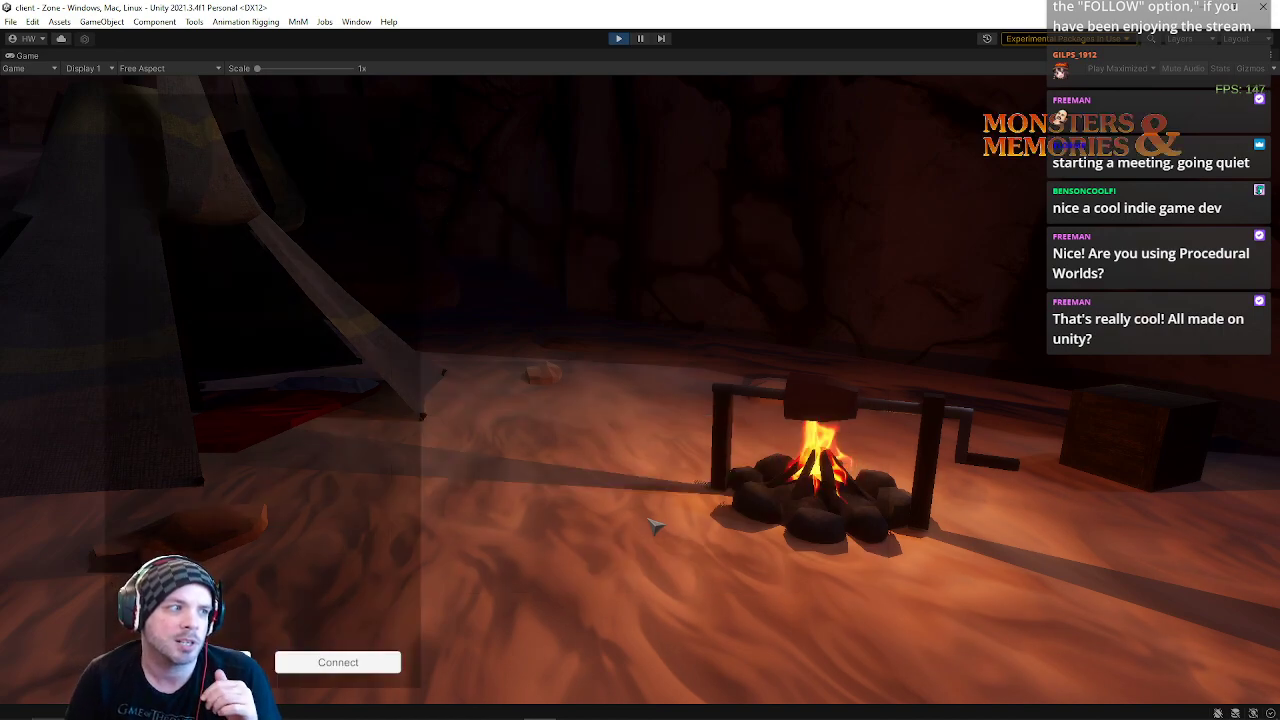
pyautogui.click(310, 668)
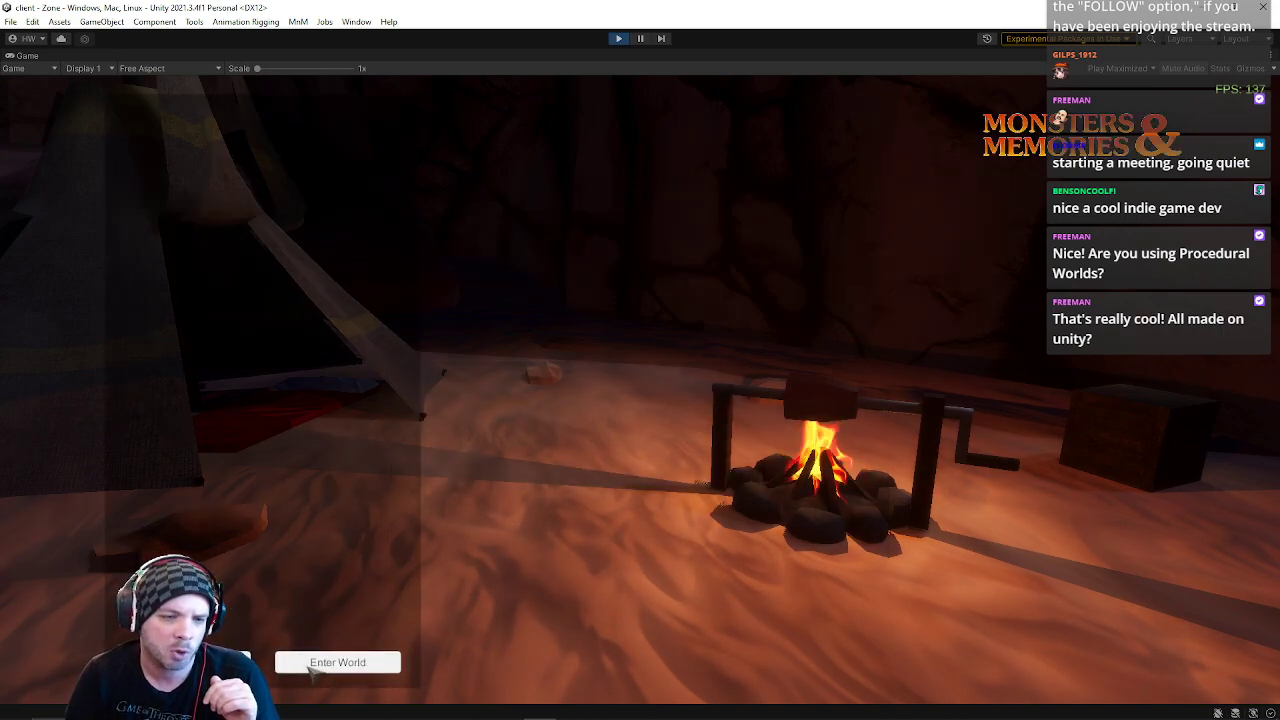
pyautogui.click(309, 668)
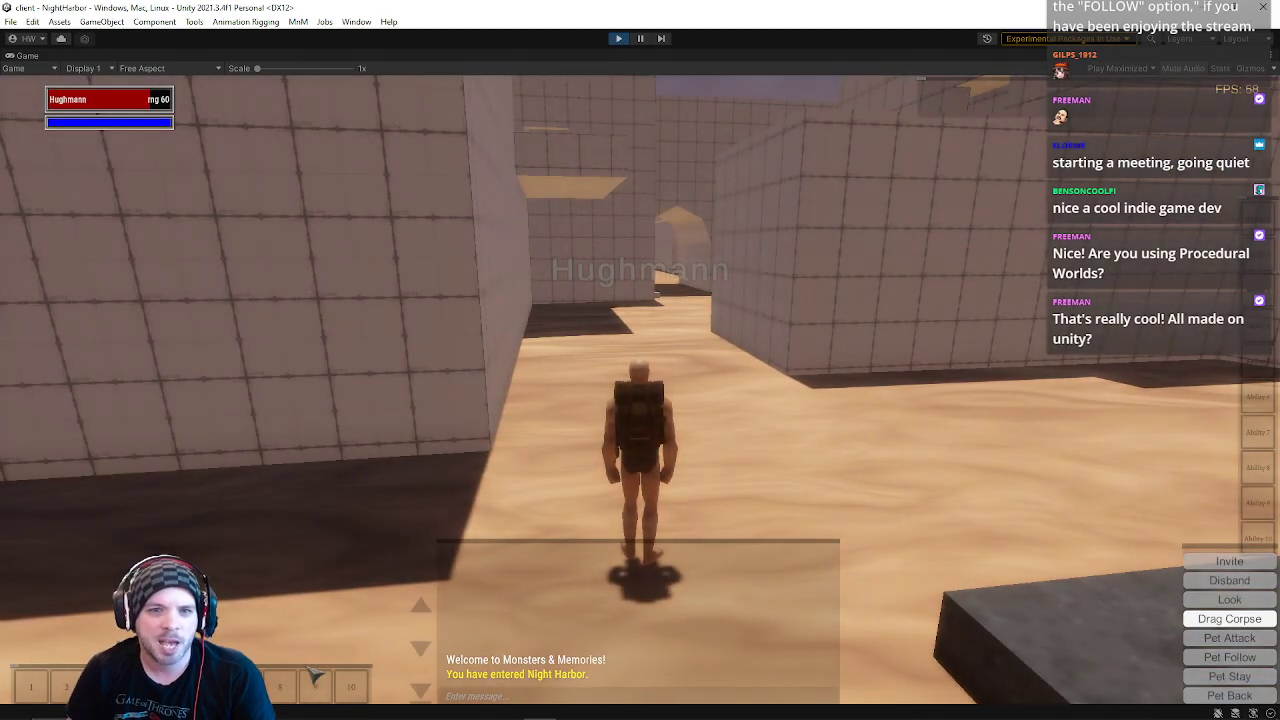
# Step: Run the character through Night Harbor's streets and out onto the sand, examining the buildings and walls at ground level
pyautogui.moveTo(748, 465); pyautogui.dragTo(560, 434, button='right')
pyautogui.press('w')
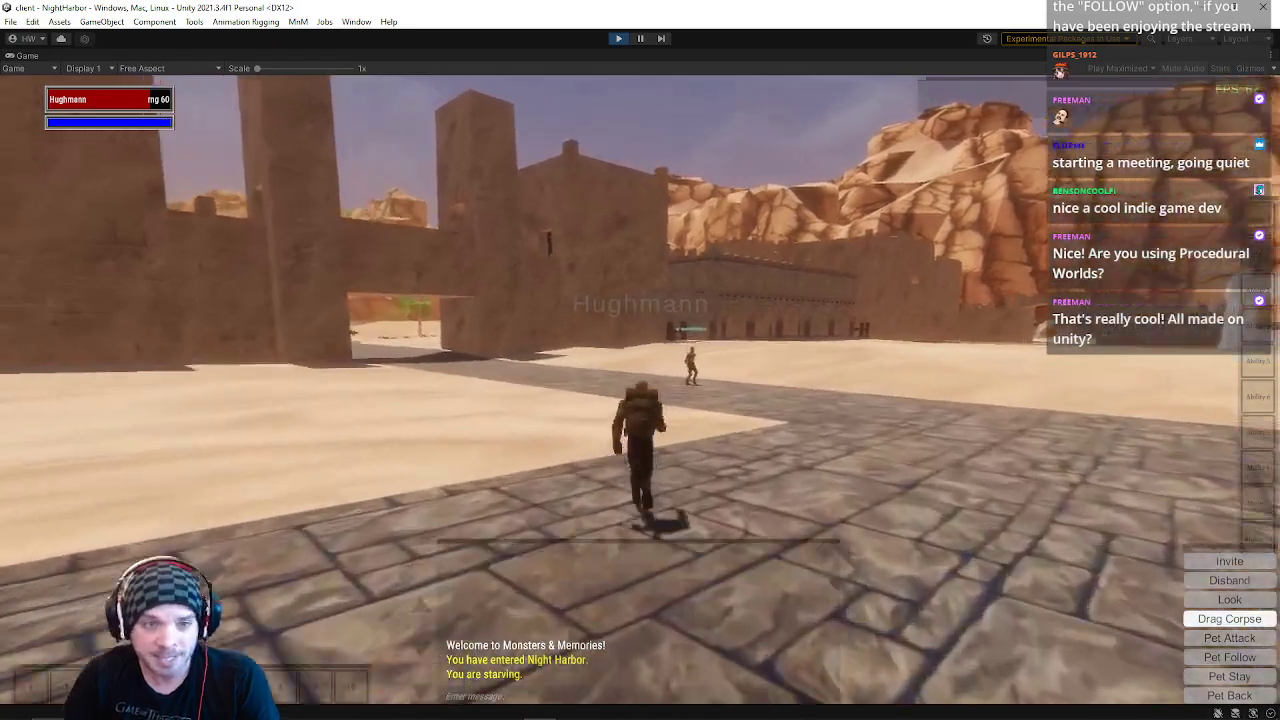
pyautogui.press('d')
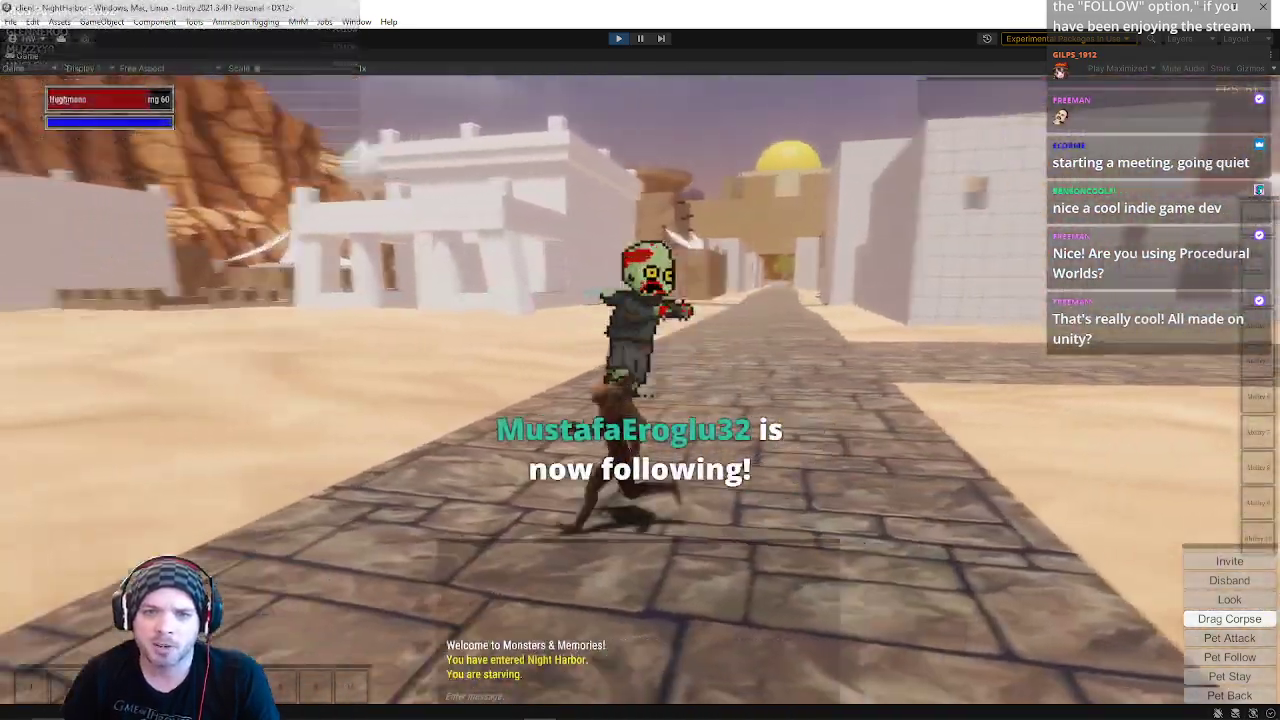
pyautogui.press('a')
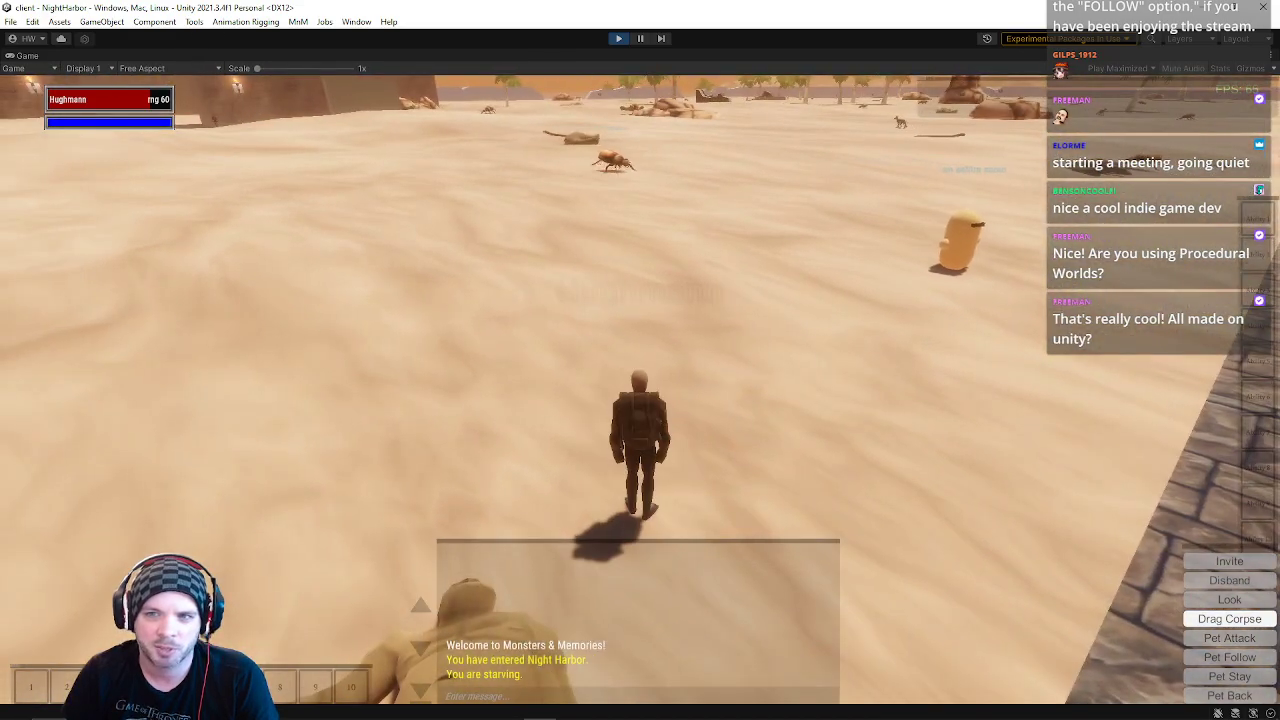
# Step: Roam the desert outside the city along the stone road, examining the creatures, palms, rocks and cliffs
pyautogui.press('w')
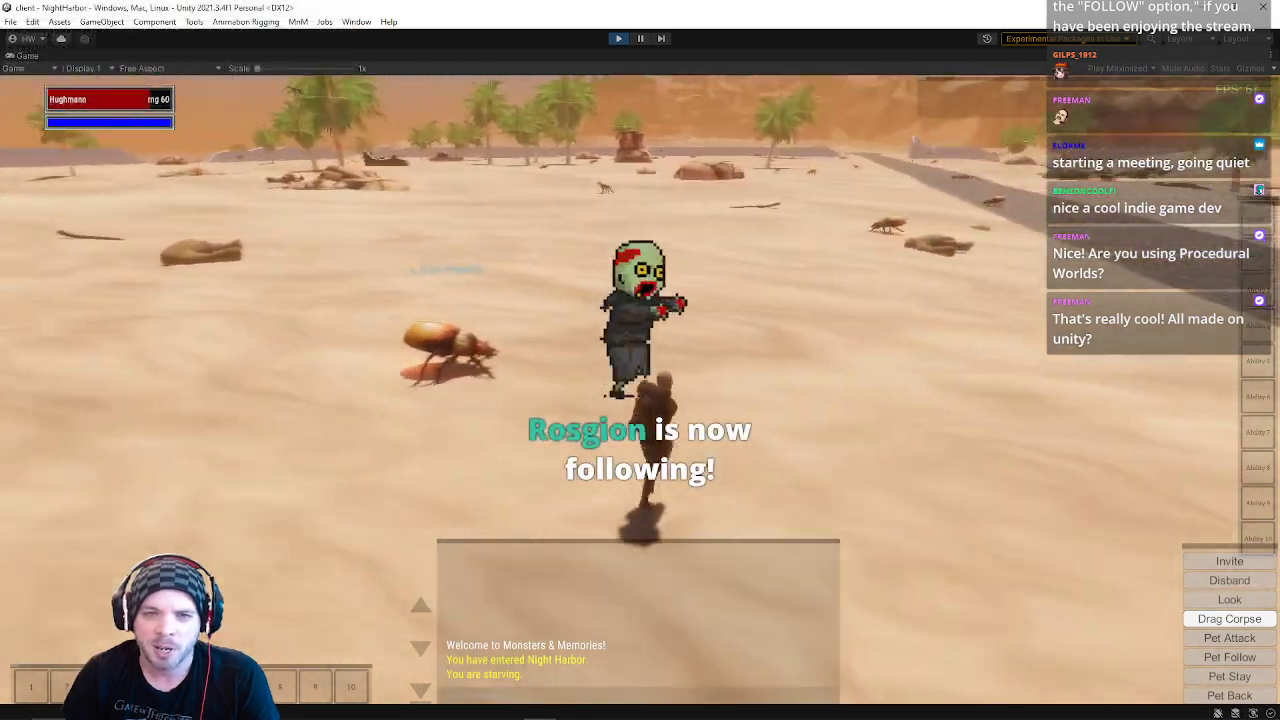
pyautogui.press('d')
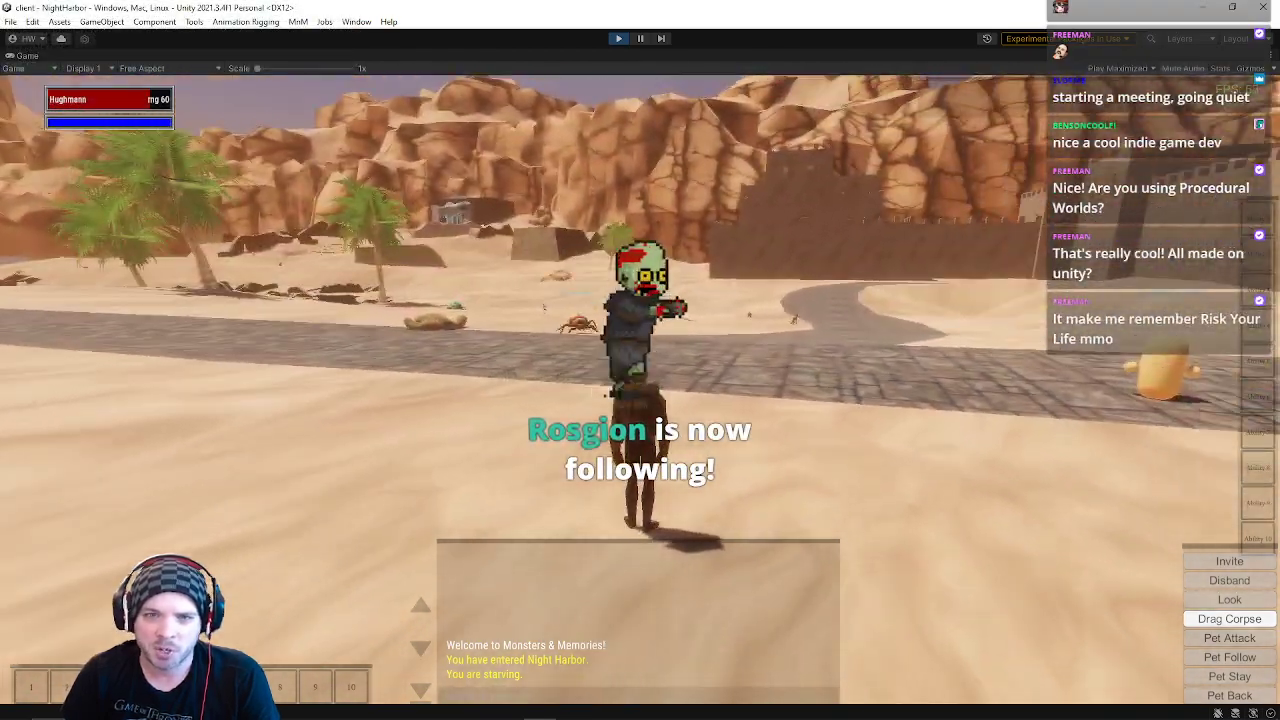
pyautogui.press('a')
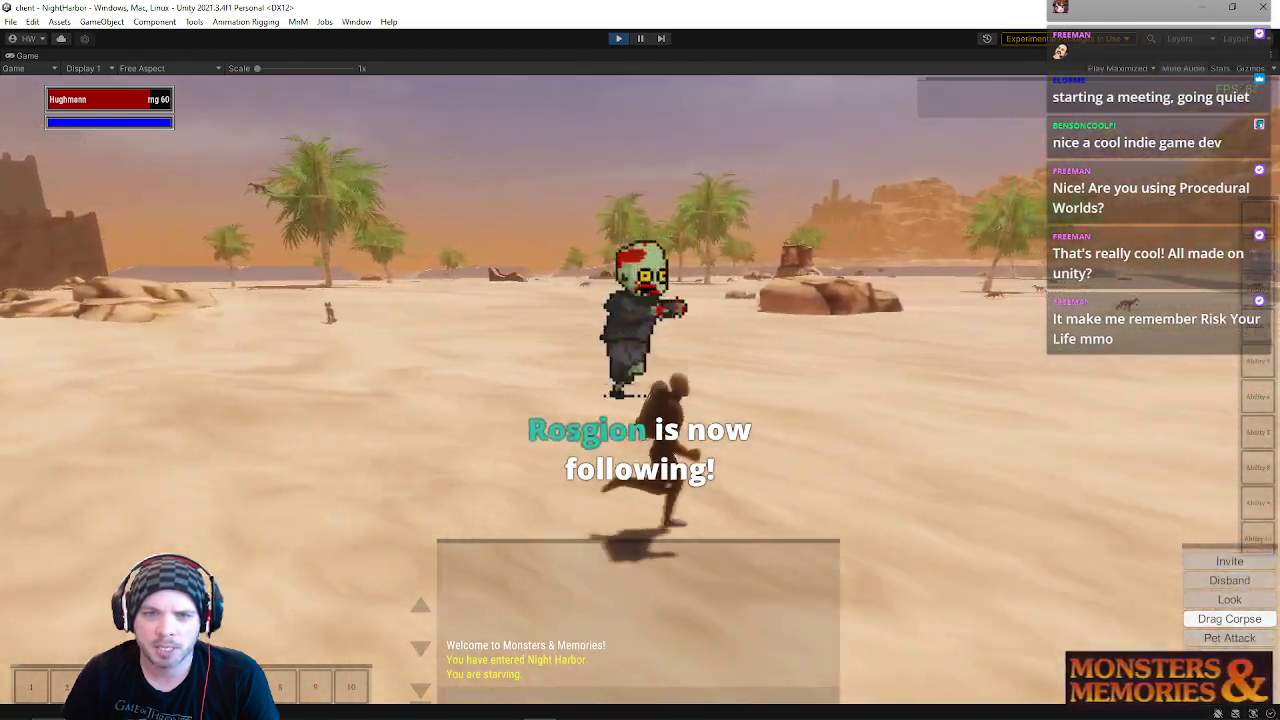
pyautogui.press('d')
pyautogui.press('a')
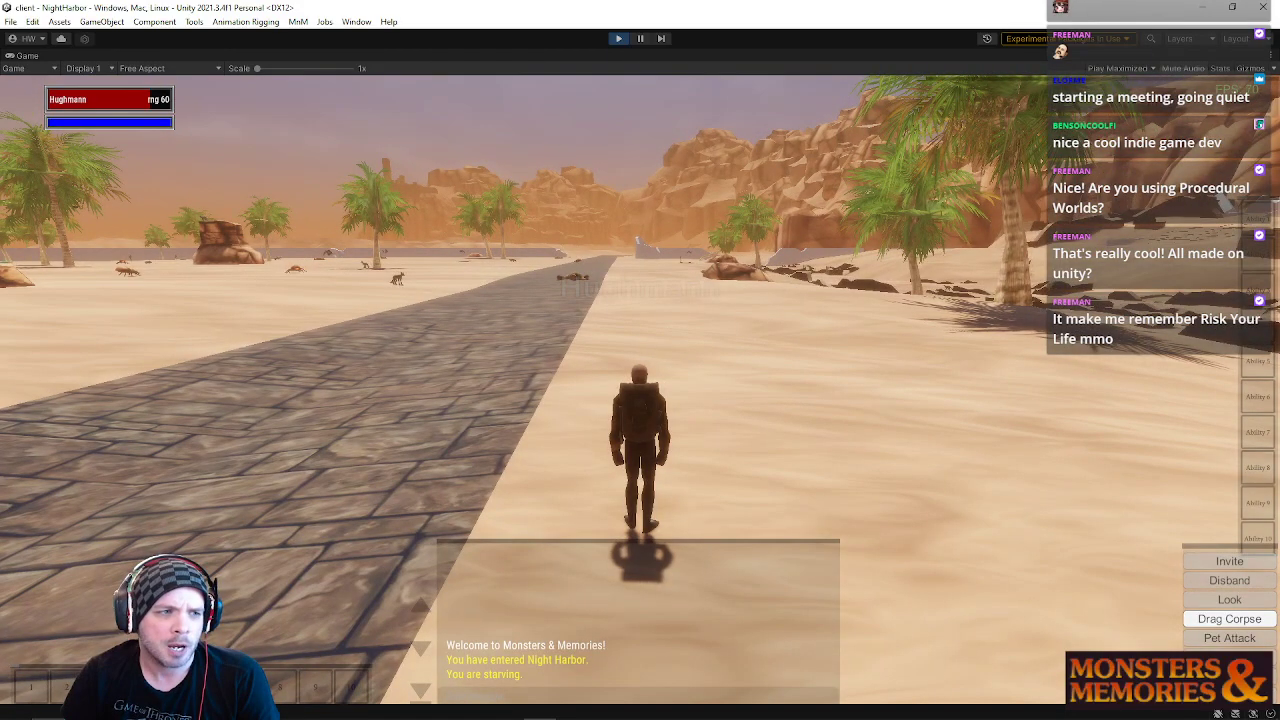
pyautogui.press('a')
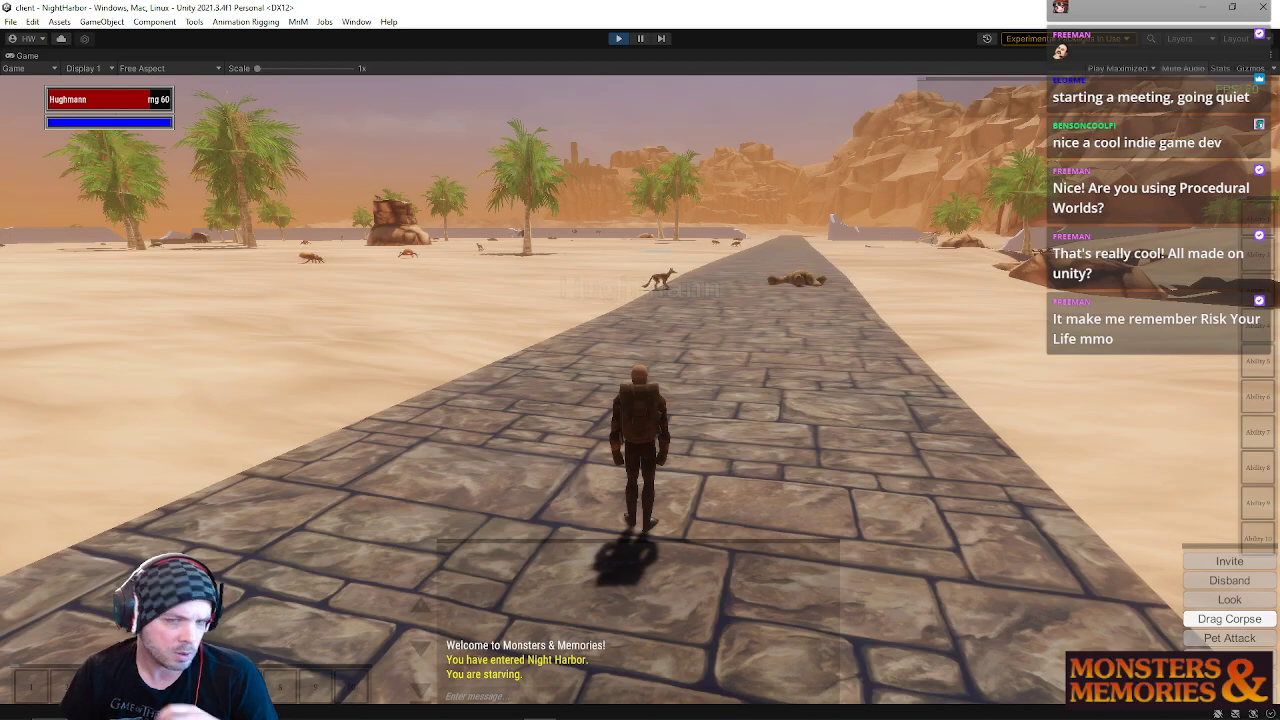
pyautogui.press('d')
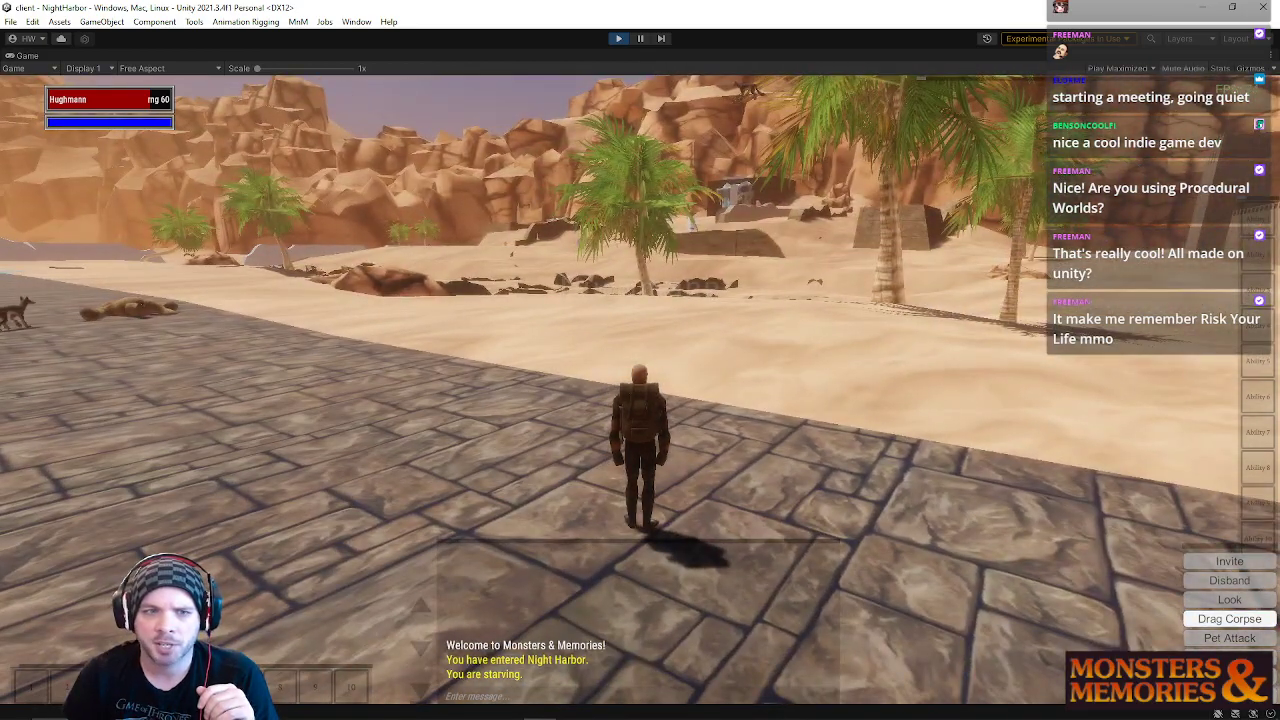
pyautogui.press('a')
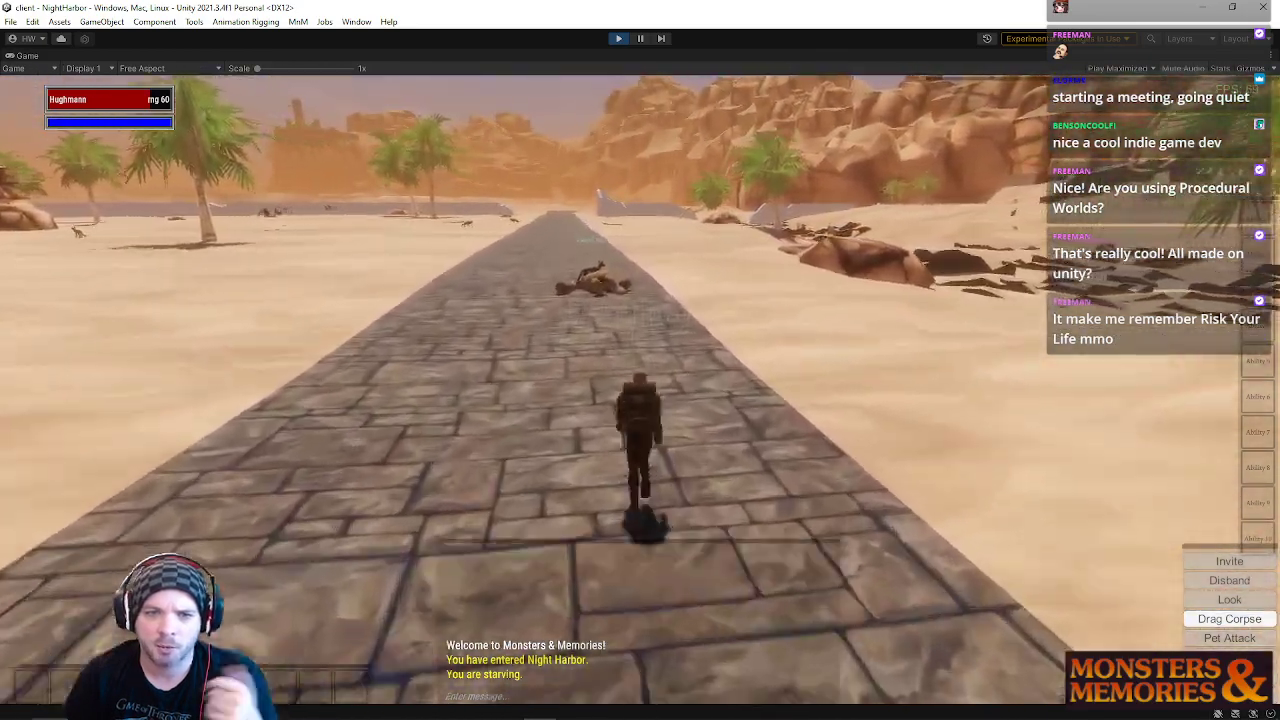
pyautogui.press('d')
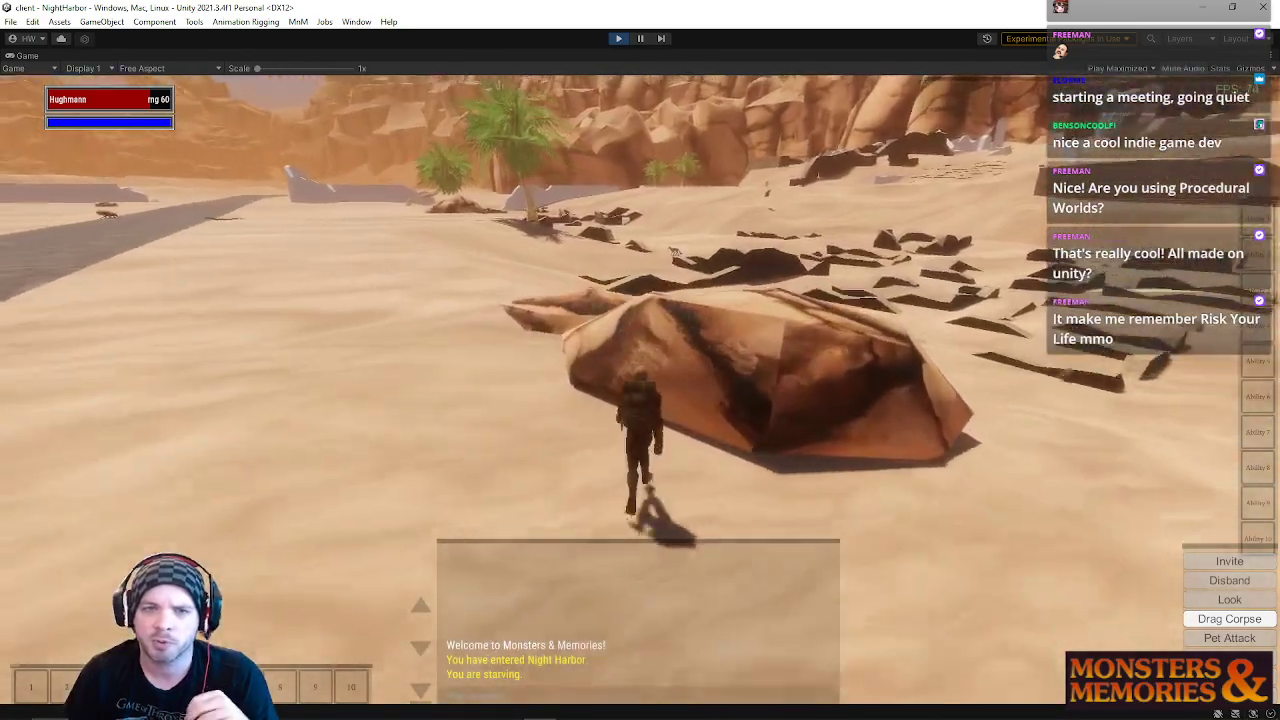
pyautogui.press('a')
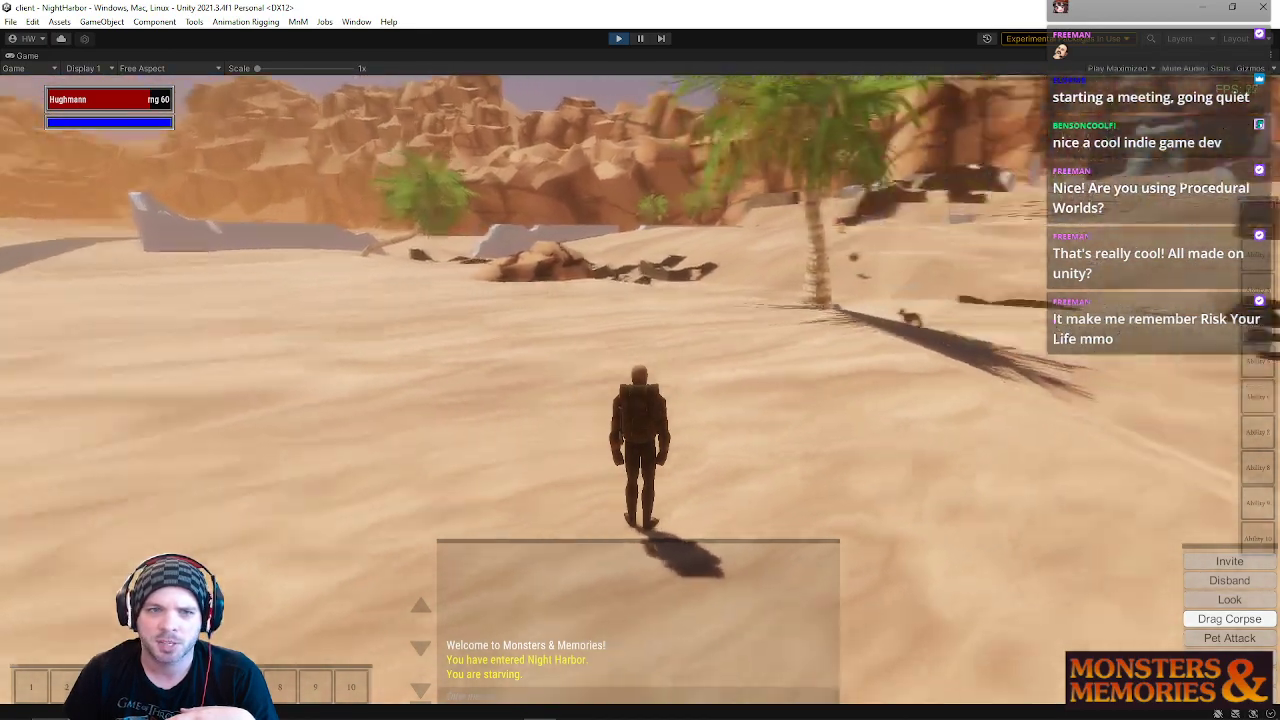
# Step: Run the character to the icy doorway by the cliffs and enter the Tomb of the Last Wyrmsbane
pyautogui.moveTo(200, 300); pyautogui.dragTo(340, 334, button='right')
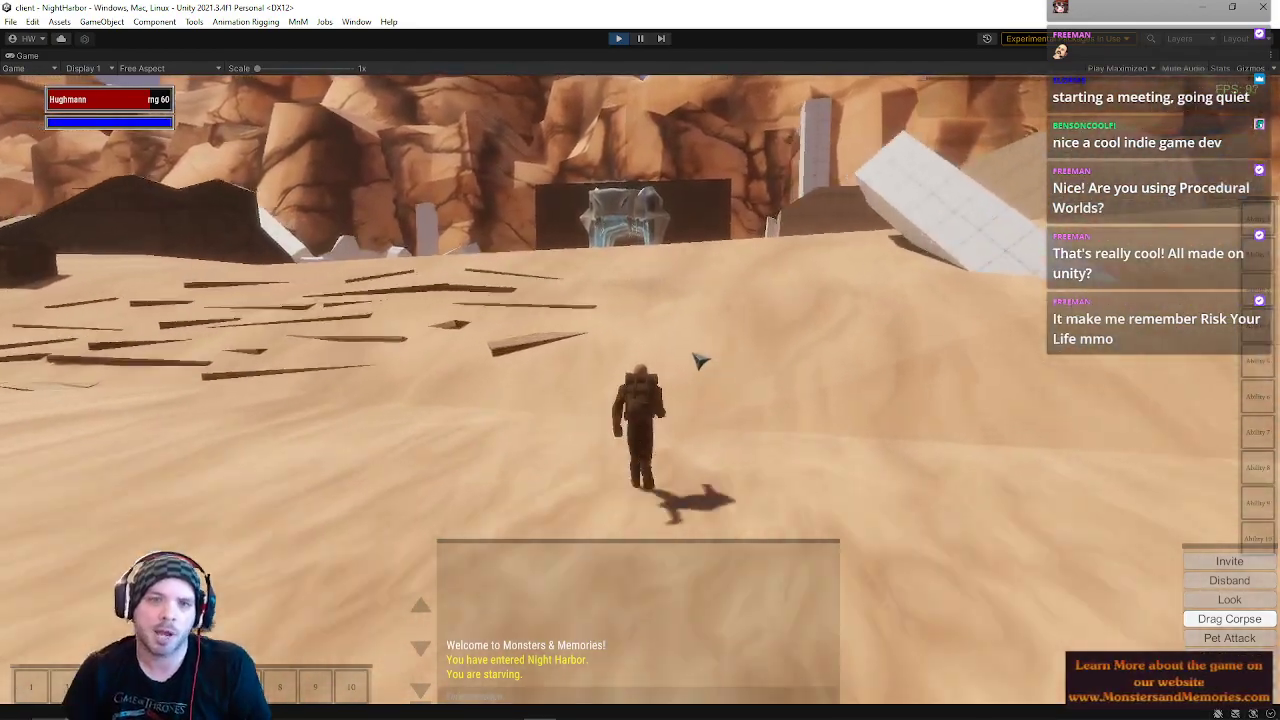
pyautogui.press('w')
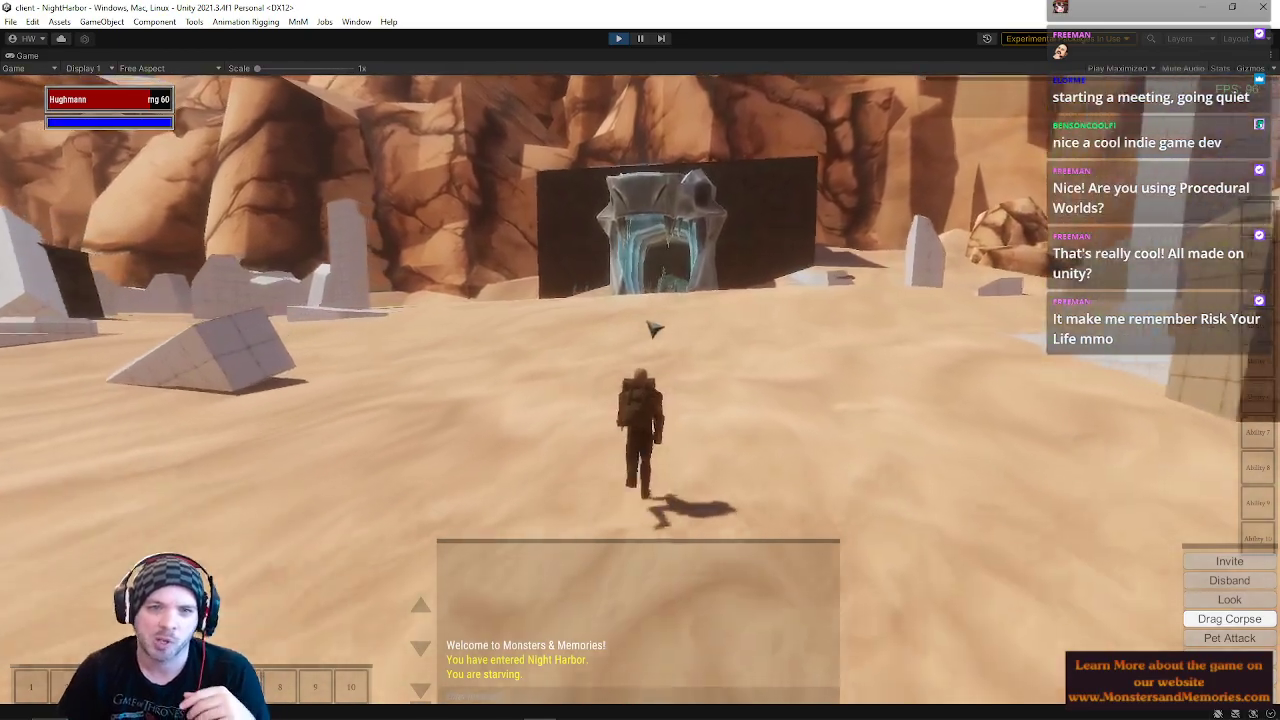
pyautogui.press('w')
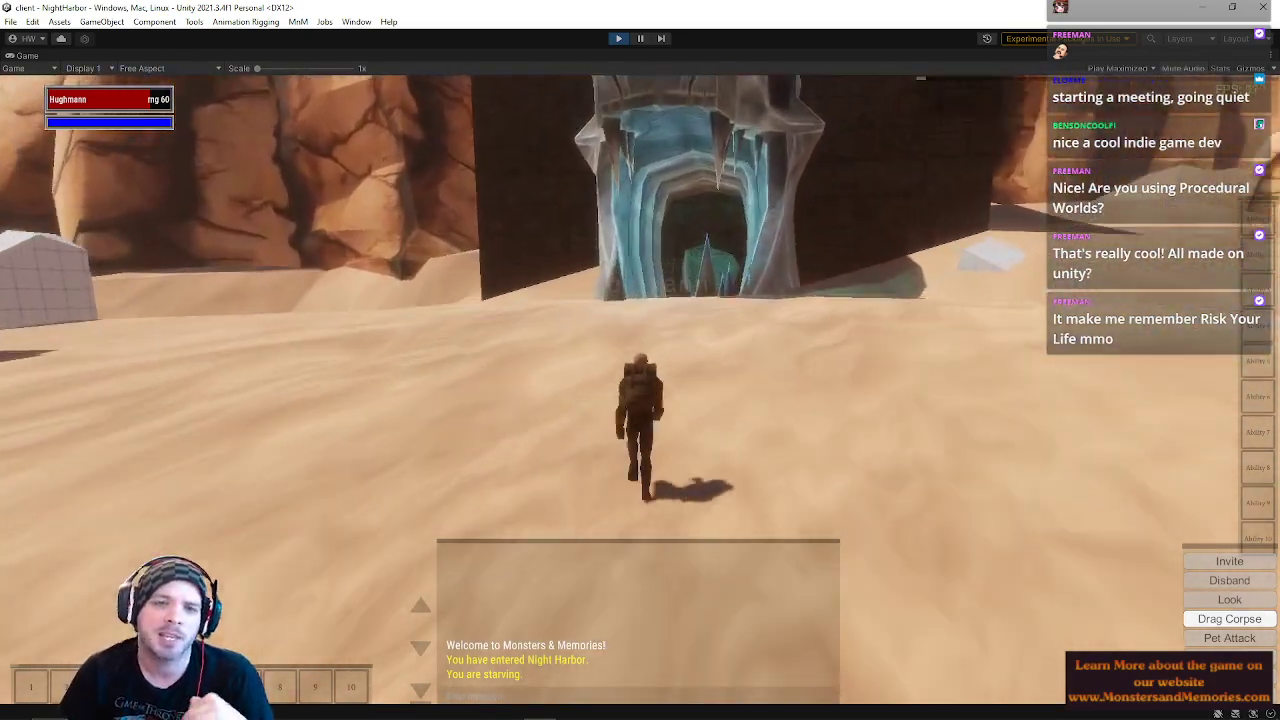
pyautogui.press('w')
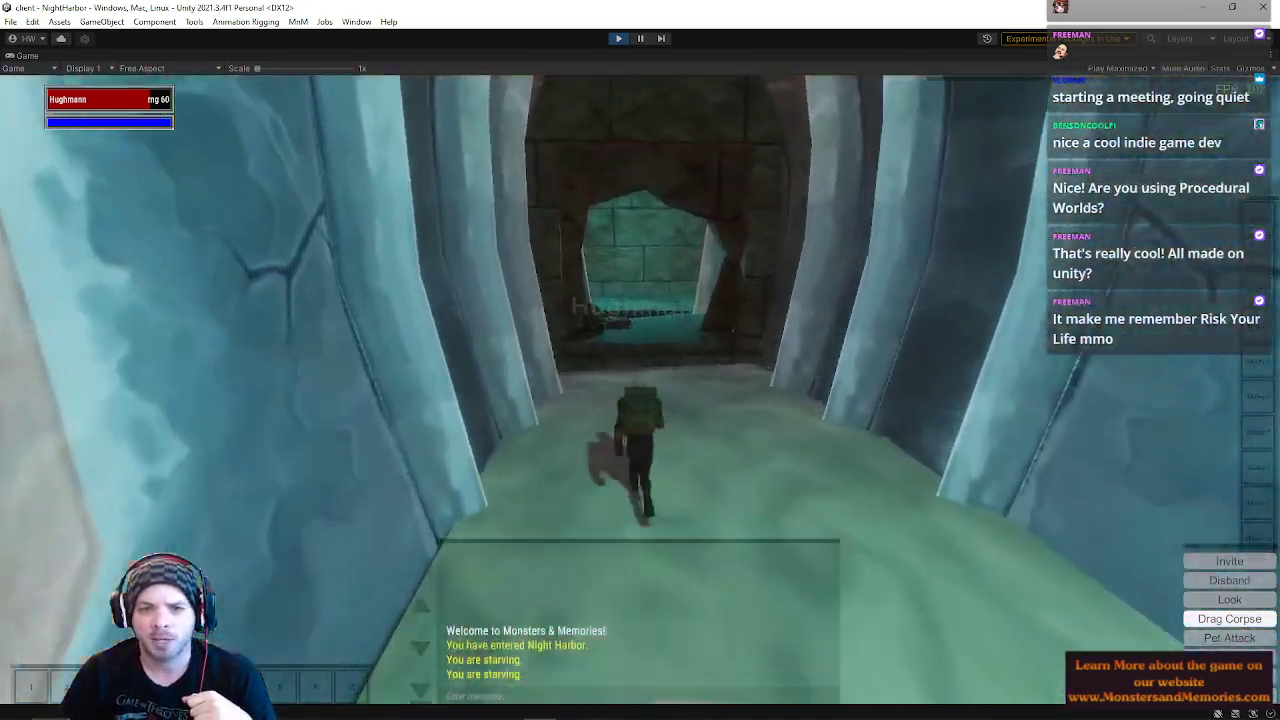
pyautogui.press('w')
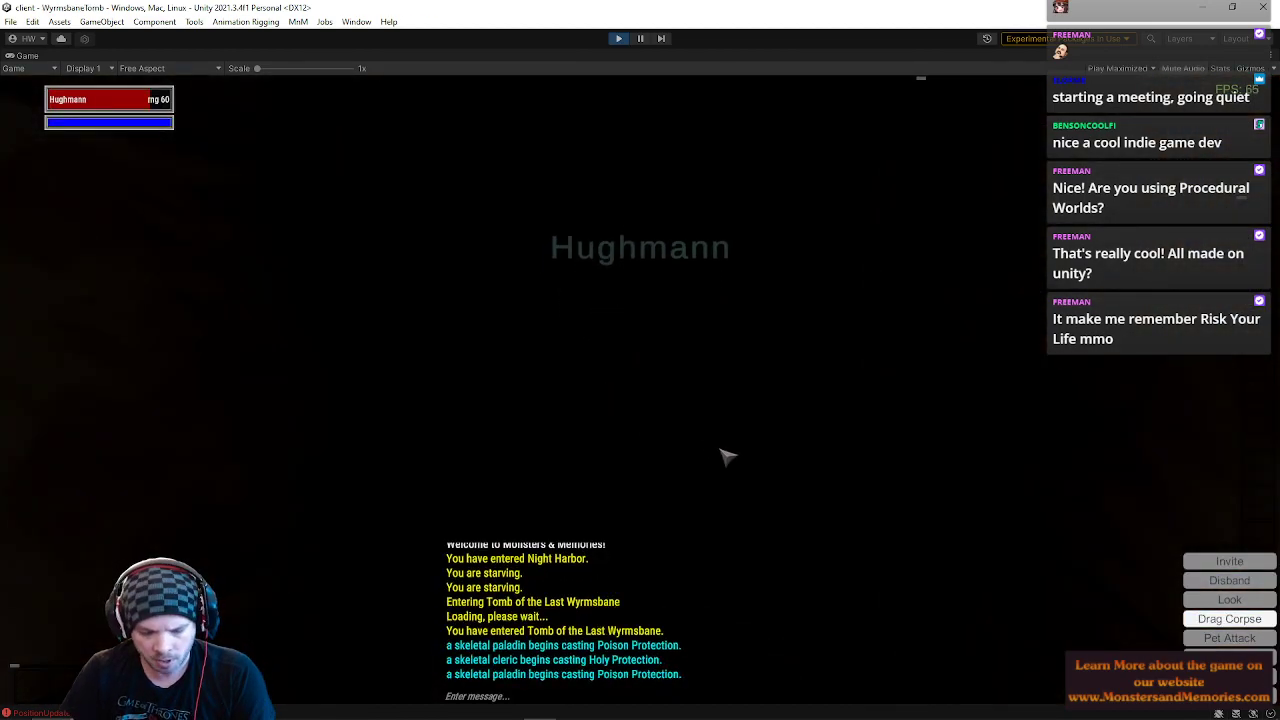
# Step: Check the character's inventory inside the tomb and disable aggro generation with the /aggro command
pyautogui.press('i')
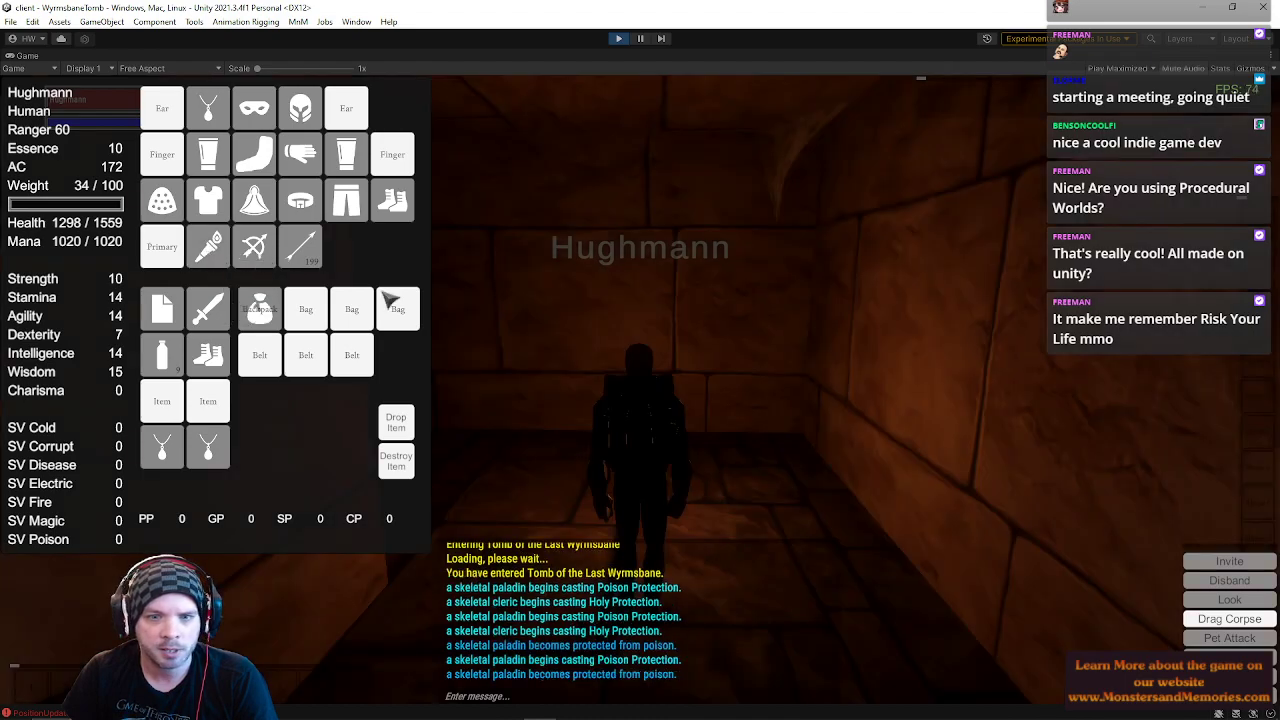
pyautogui.press('i')
pyautogui.press('w')
pyautogui.moveTo(723, 360); pyautogui.dragTo(650, 375, button='right')
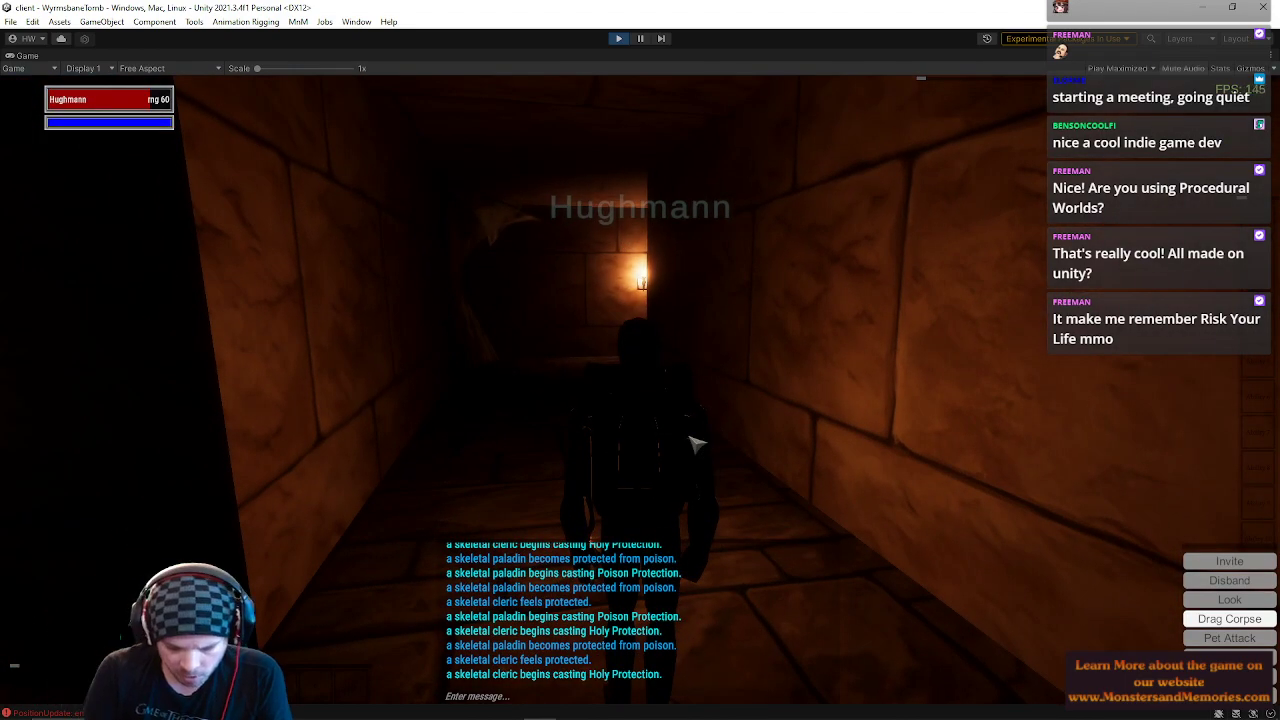
pyautogui.write('/aggro')
pyautogui.press('Return')
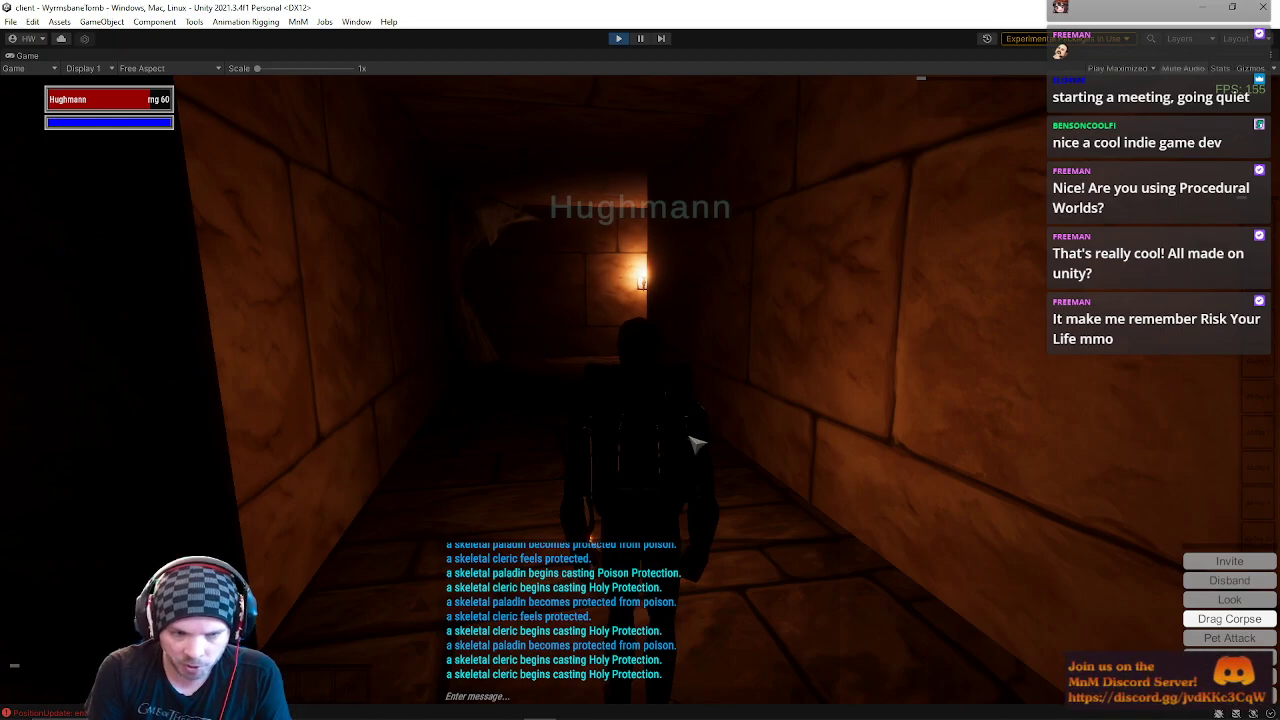
# Step: Unequip the necklace from the character's neck slot and store it in an empty inventory item slot
pyautogui.press('w')
pyautogui.press('w')
pyautogui.moveTo(705, 395); pyautogui.dragTo(900, 395, button='right')
pyautogui.press('i')
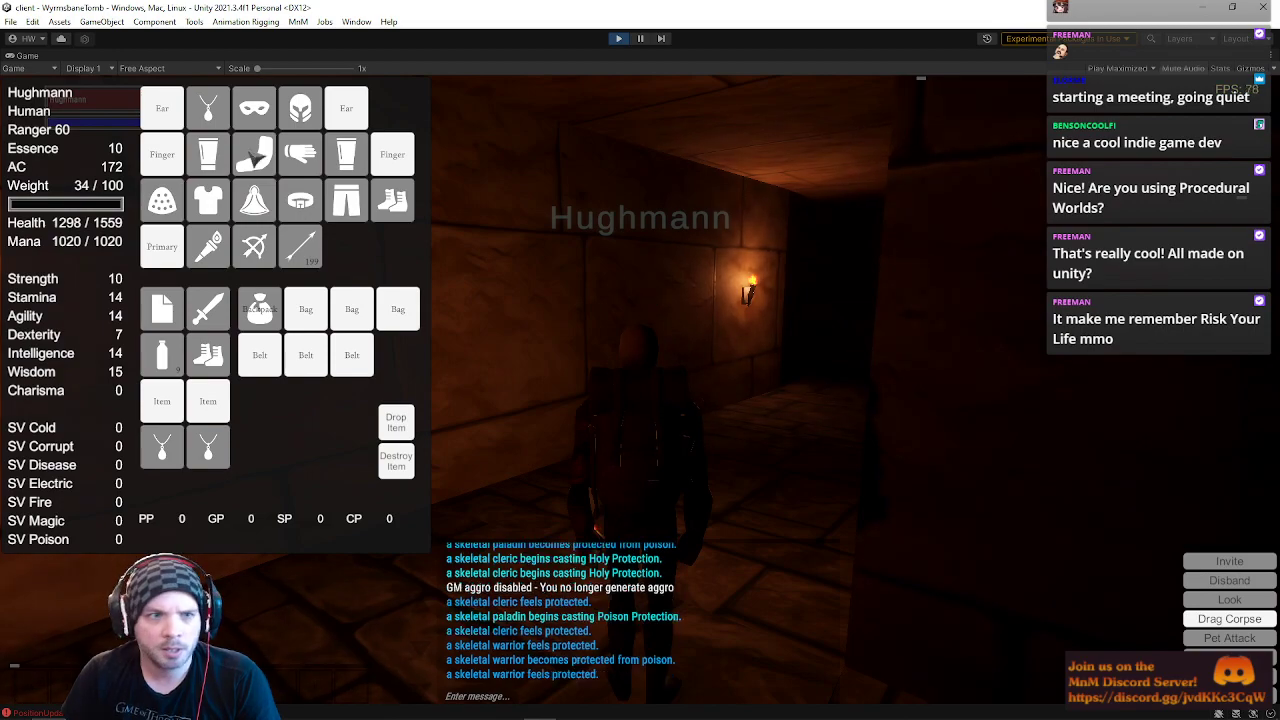
pyautogui.moveTo(210, 110); pyautogui.dragTo(162, 401)
pyautogui.press('i')
pyautogui.press('w')
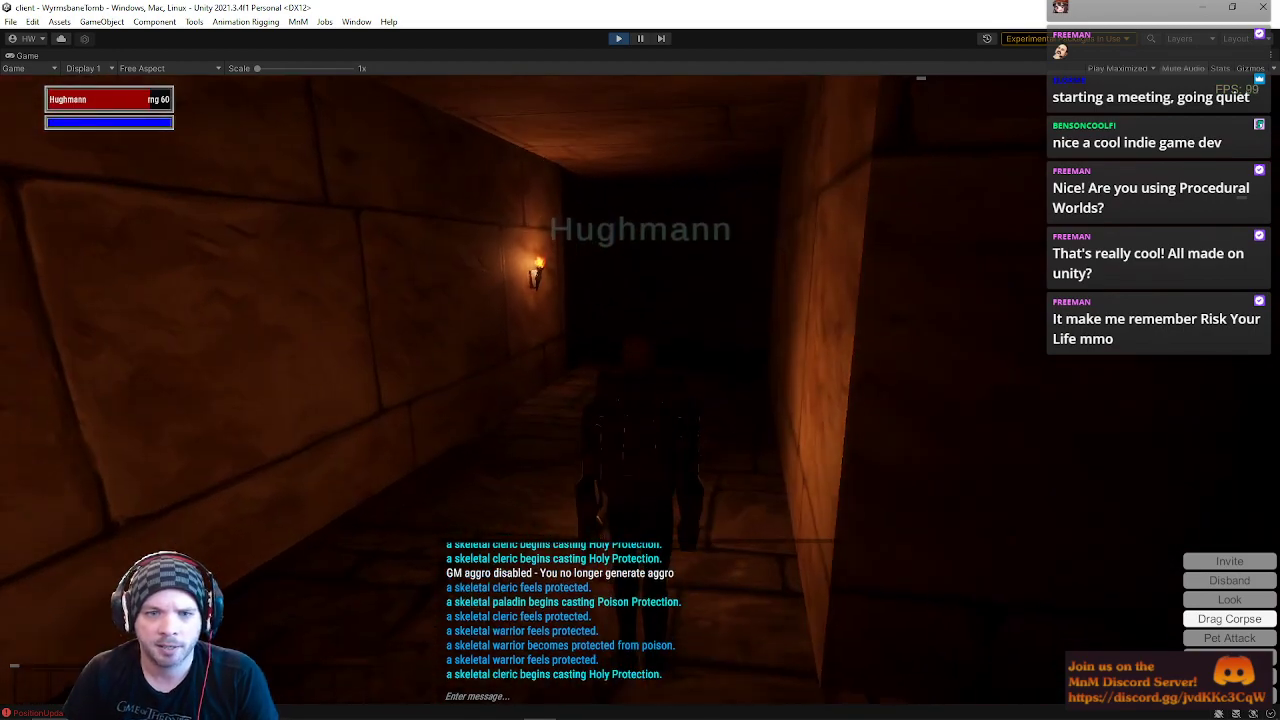
# Step: Activate the Boots of Speed and move the character along the torchlit corridor
pyautogui.press('i')
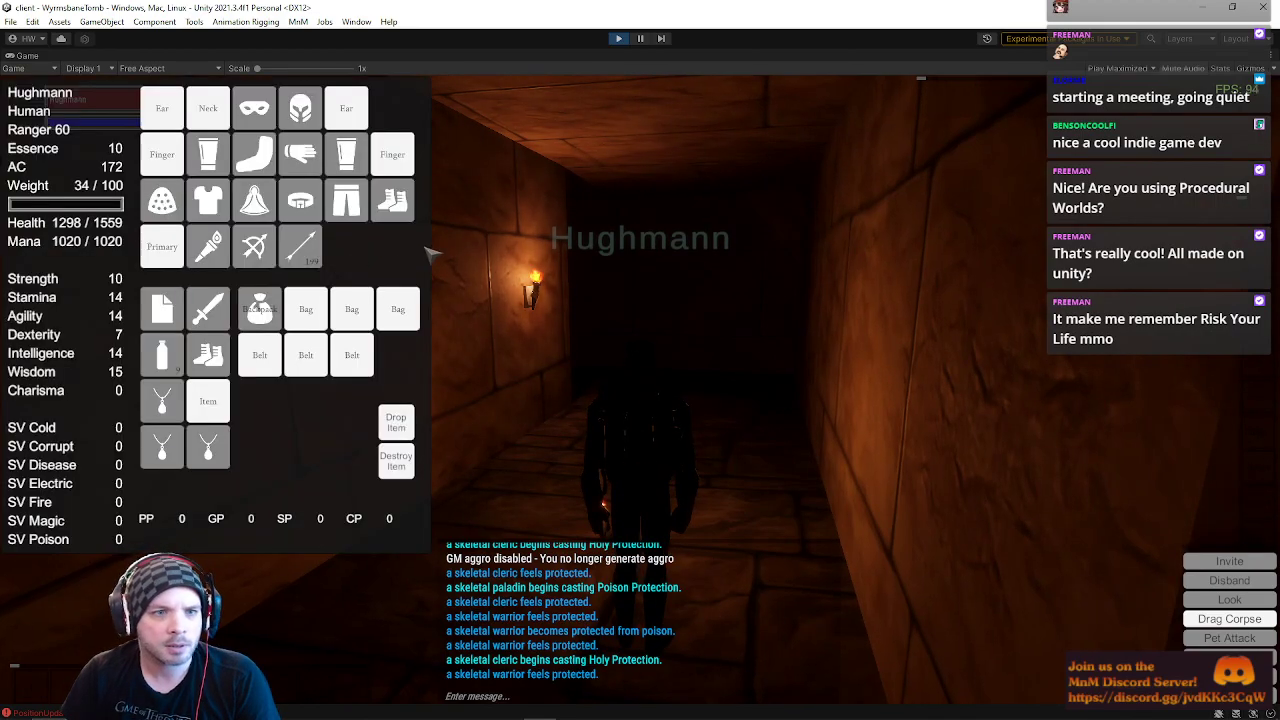
pyautogui.press('i')
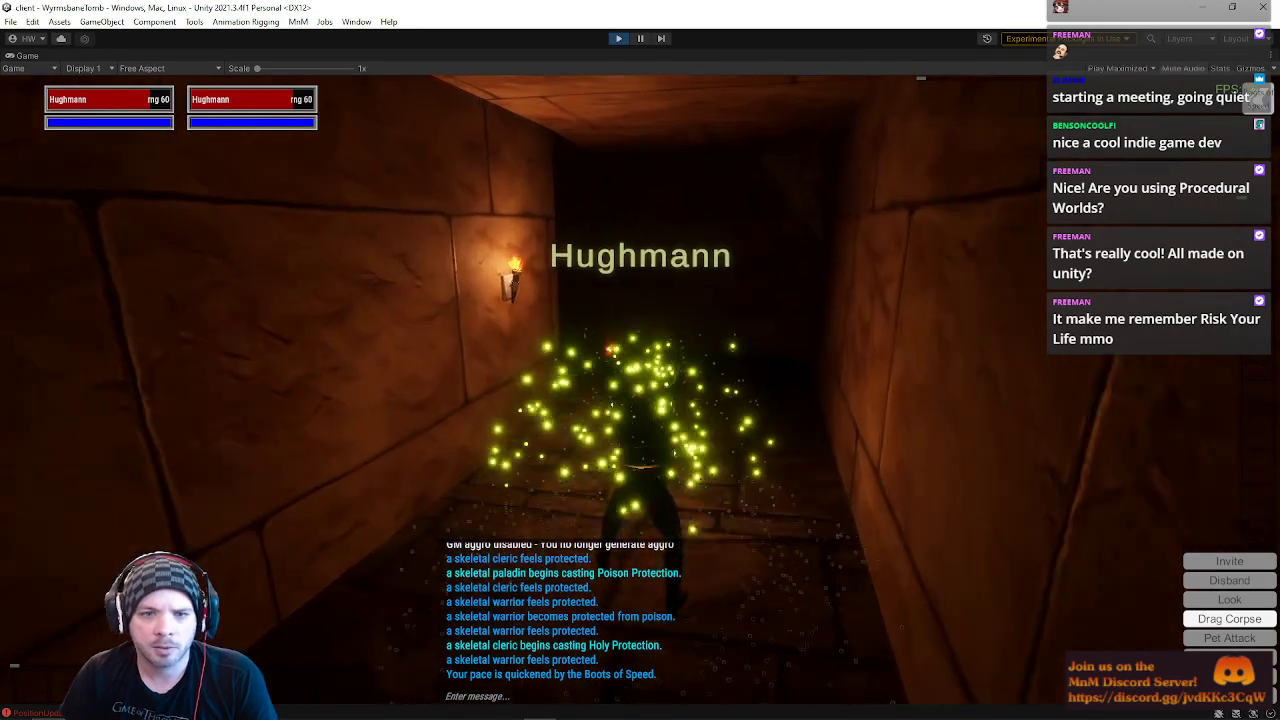
pyautogui.press('w')
pyautogui.press('w')
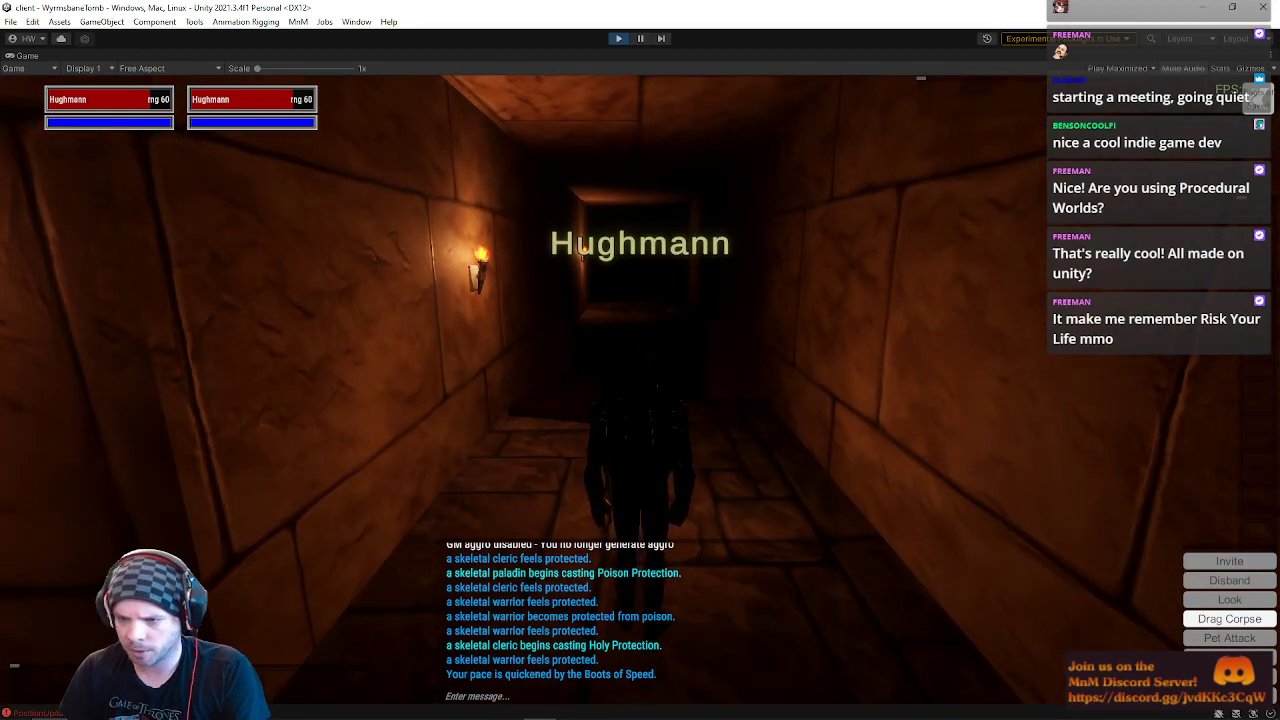
# Step: Move the stored necklace from the inventory item slot back to the character's neck slot
pyautogui.press('i')
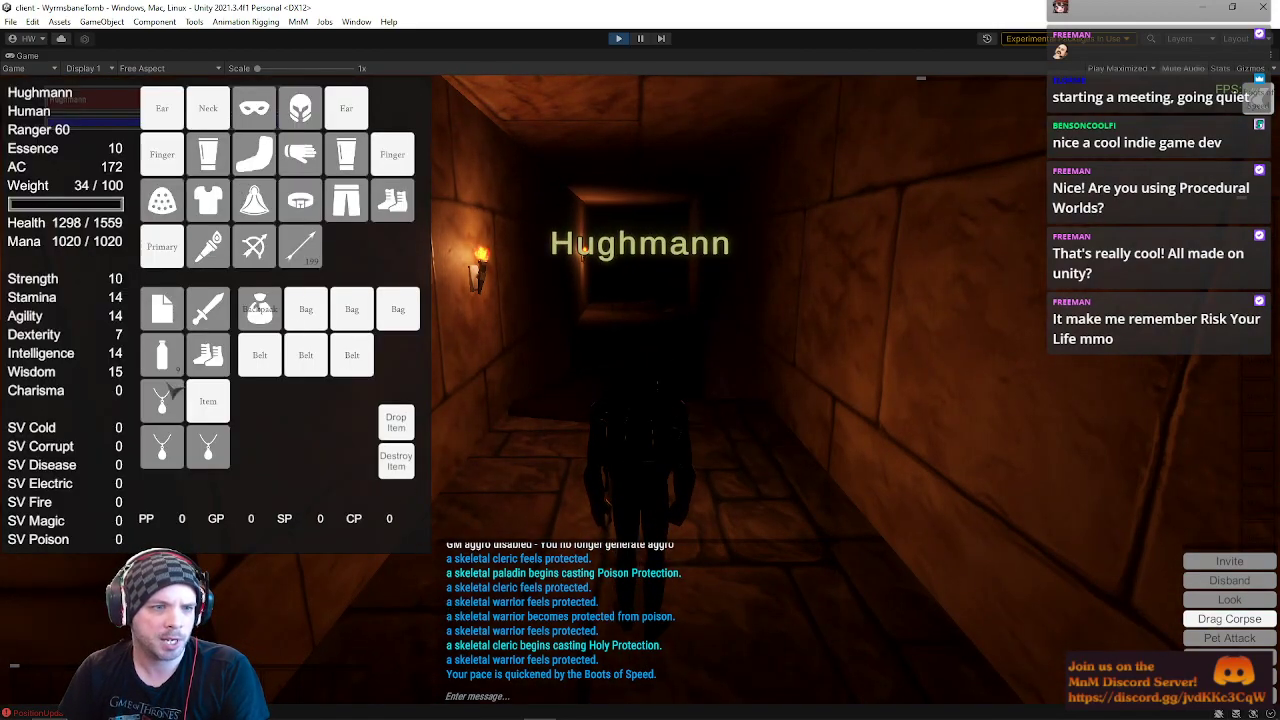
pyautogui.click(162, 401)
pyautogui.click(209, 109)
pyautogui.press('i')
# Step: Run the character through the tomb's first torchlit corridors, examining the walls, side rooms and wandering skeletons
pyautogui.moveTo(646, 417); pyautogui.dragTo(660, 450, button='right')
pyautogui.press('w')
pyautogui.press('w')
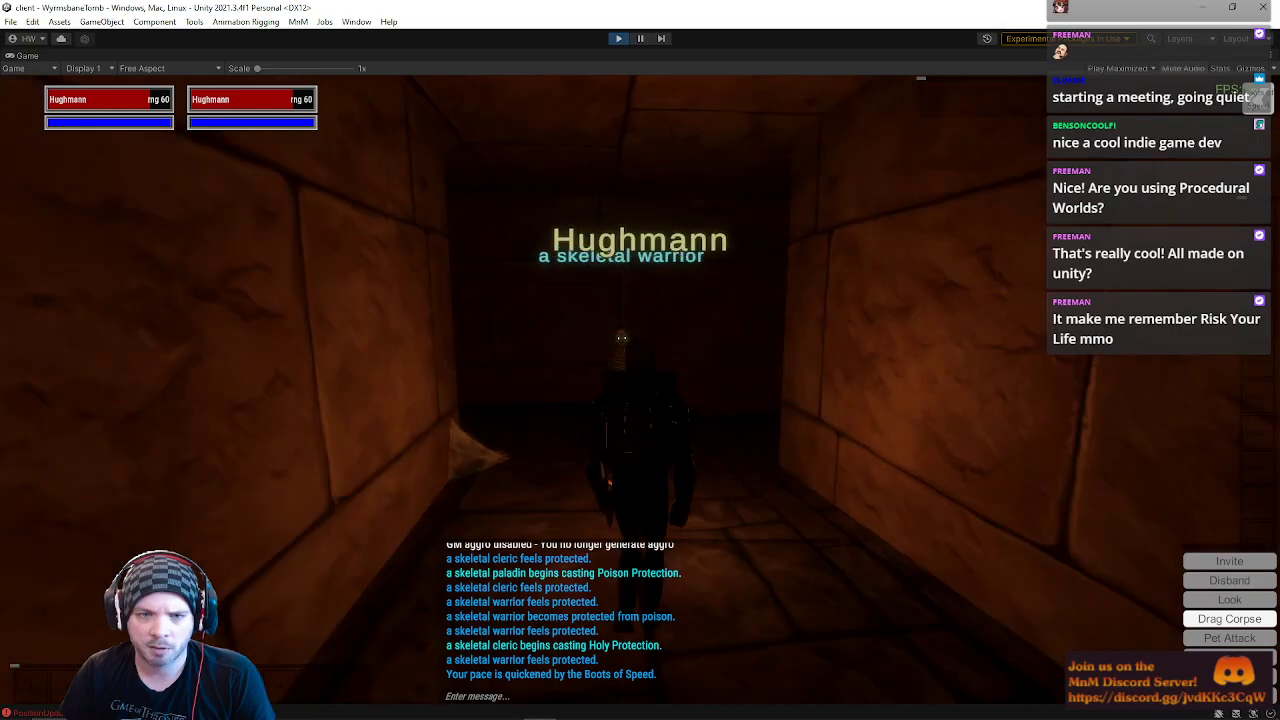
pyautogui.press('w')
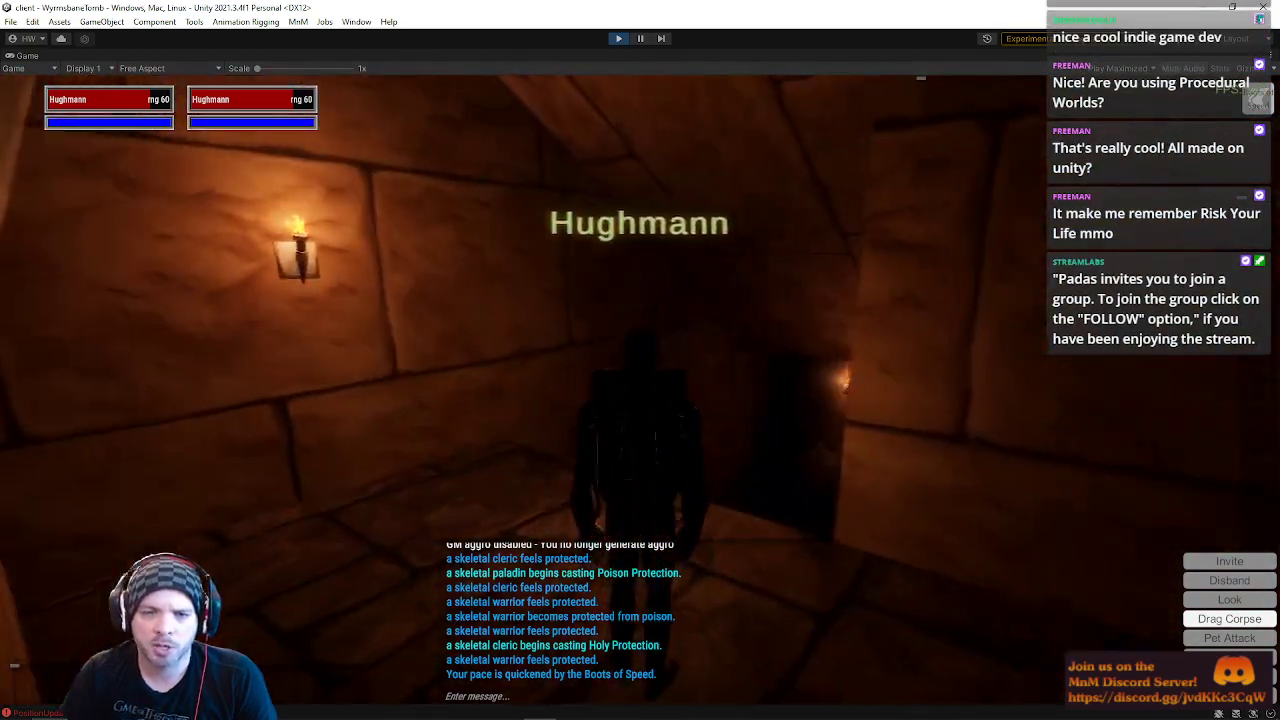
pyautogui.press('w')
pyautogui.press('w')
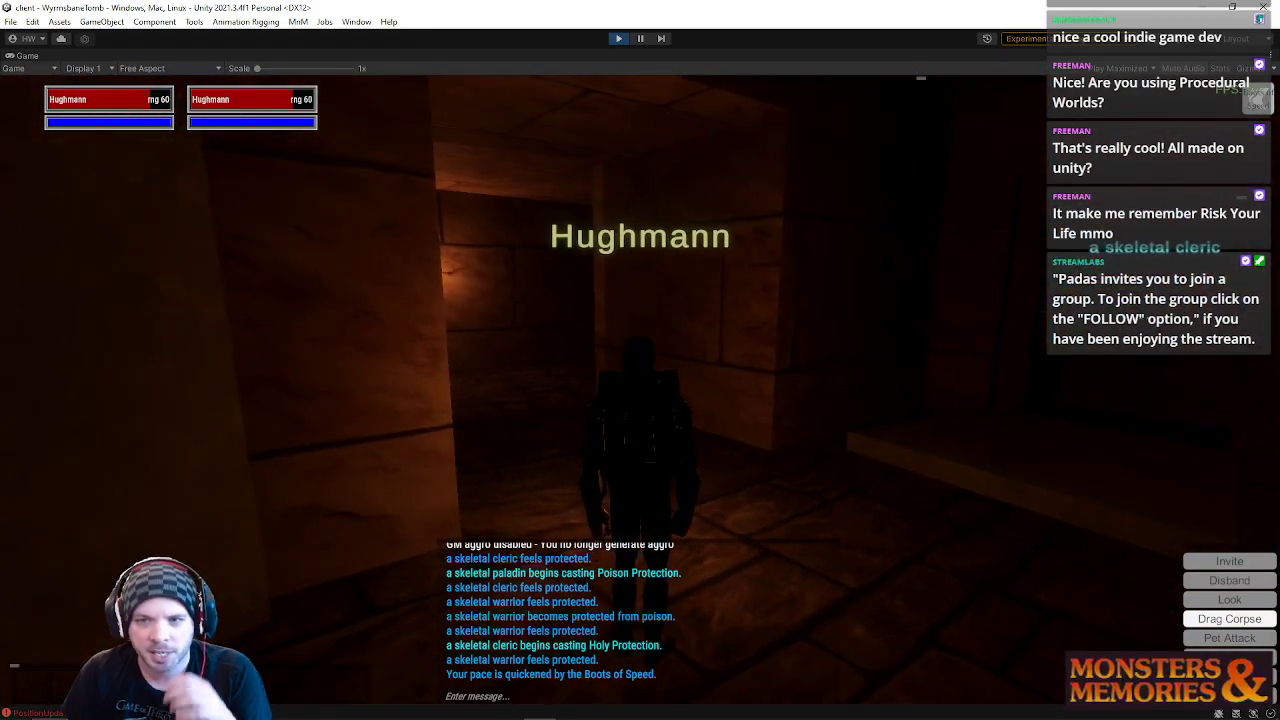
pyautogui.press('w')
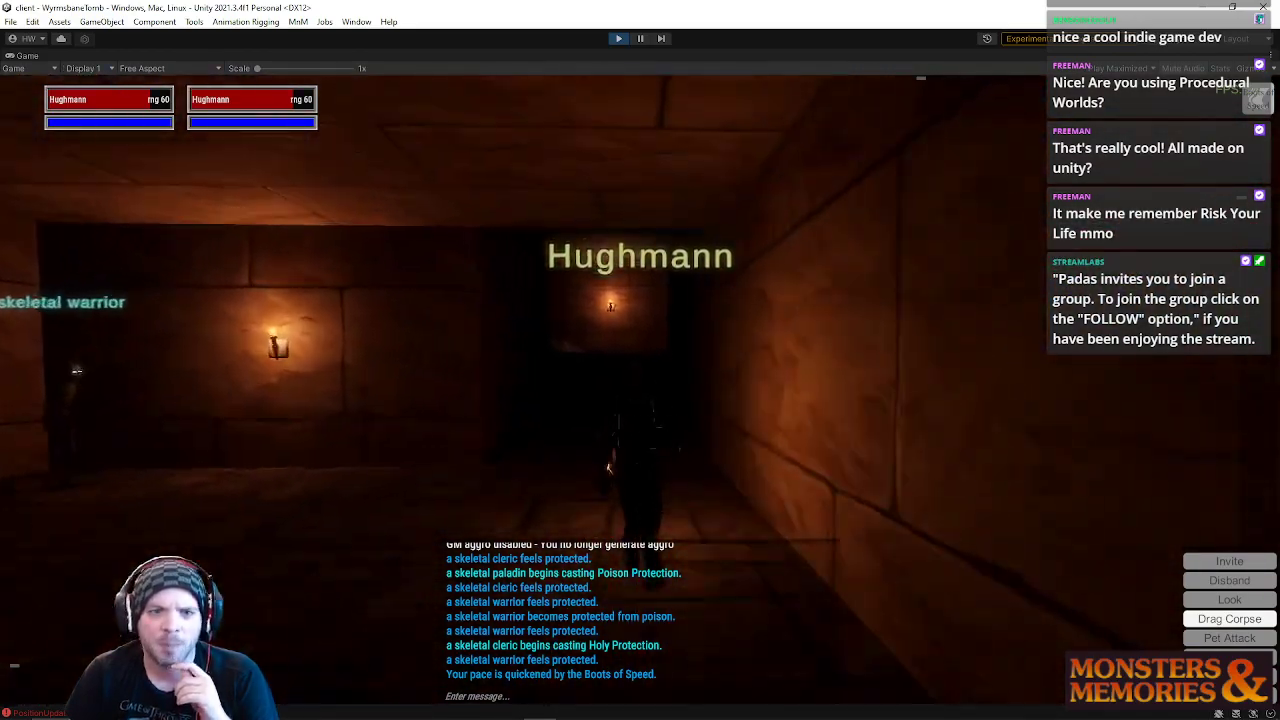
# Step: Follow the passages past the skeletal warrior into Quartermaster Boothroy's room and look around its furnishings
pyautogui.press('w')
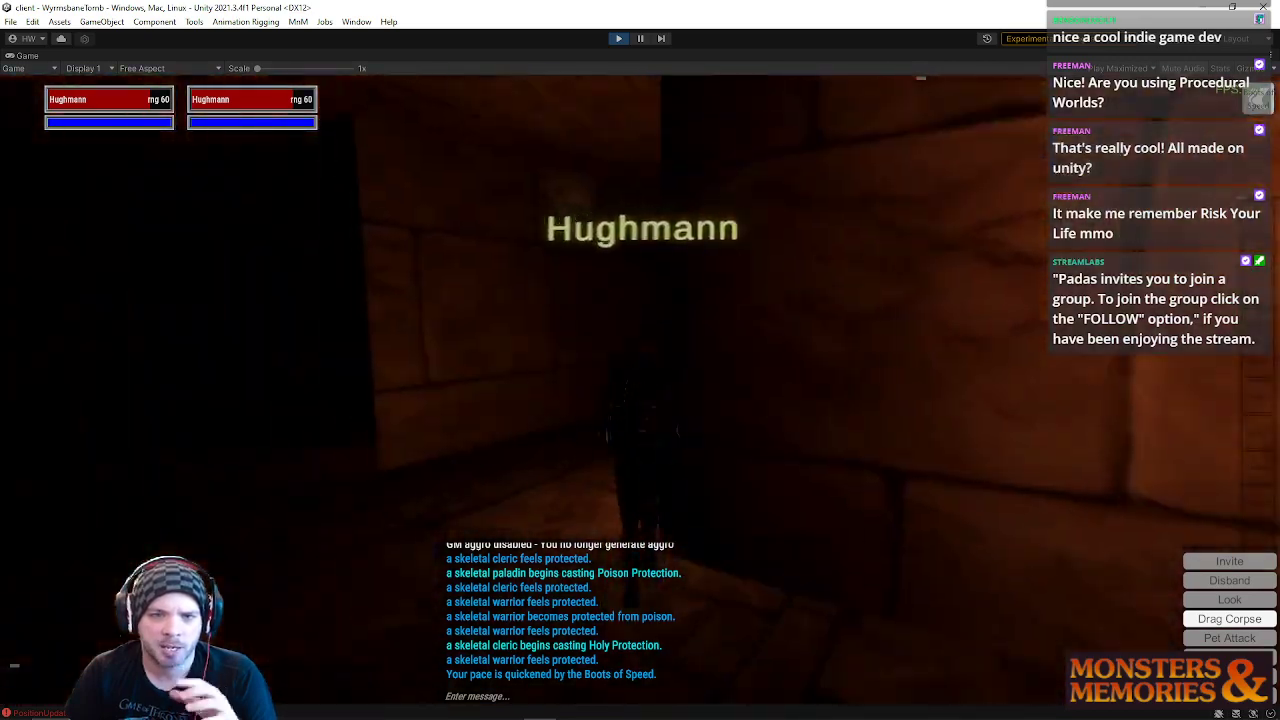
pyautogui.press('w')
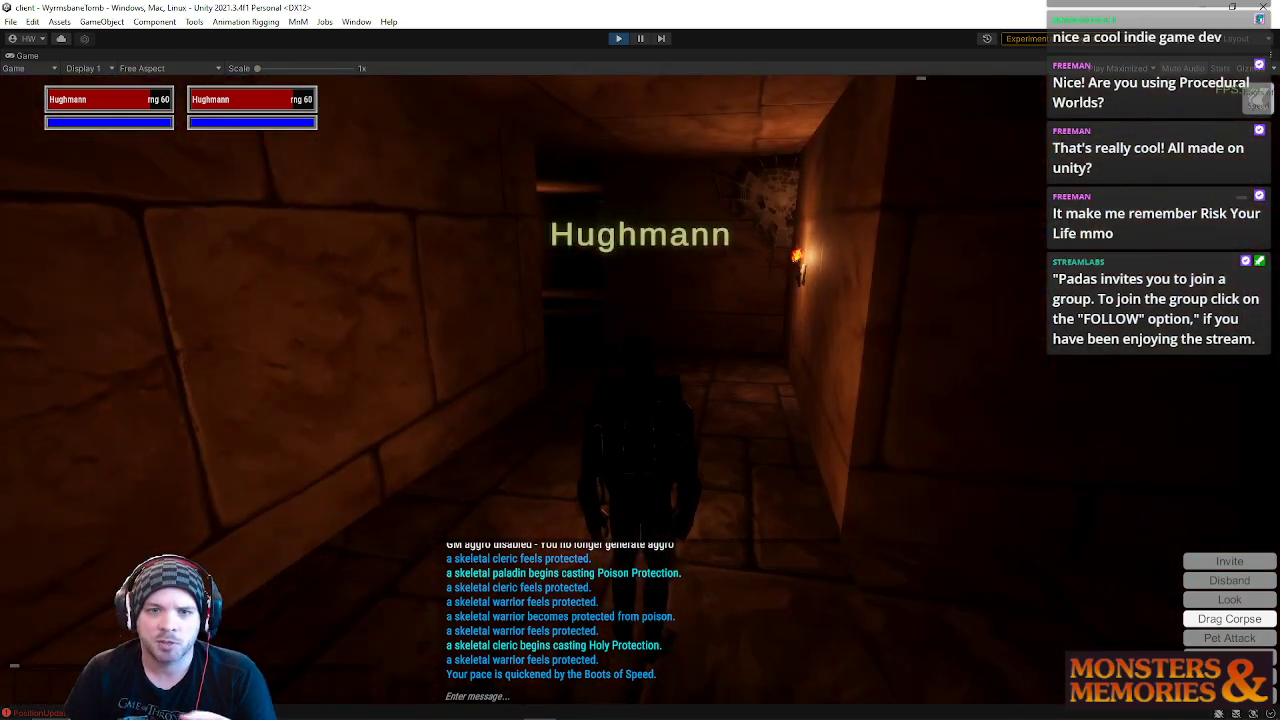
pyautogui.press('w')
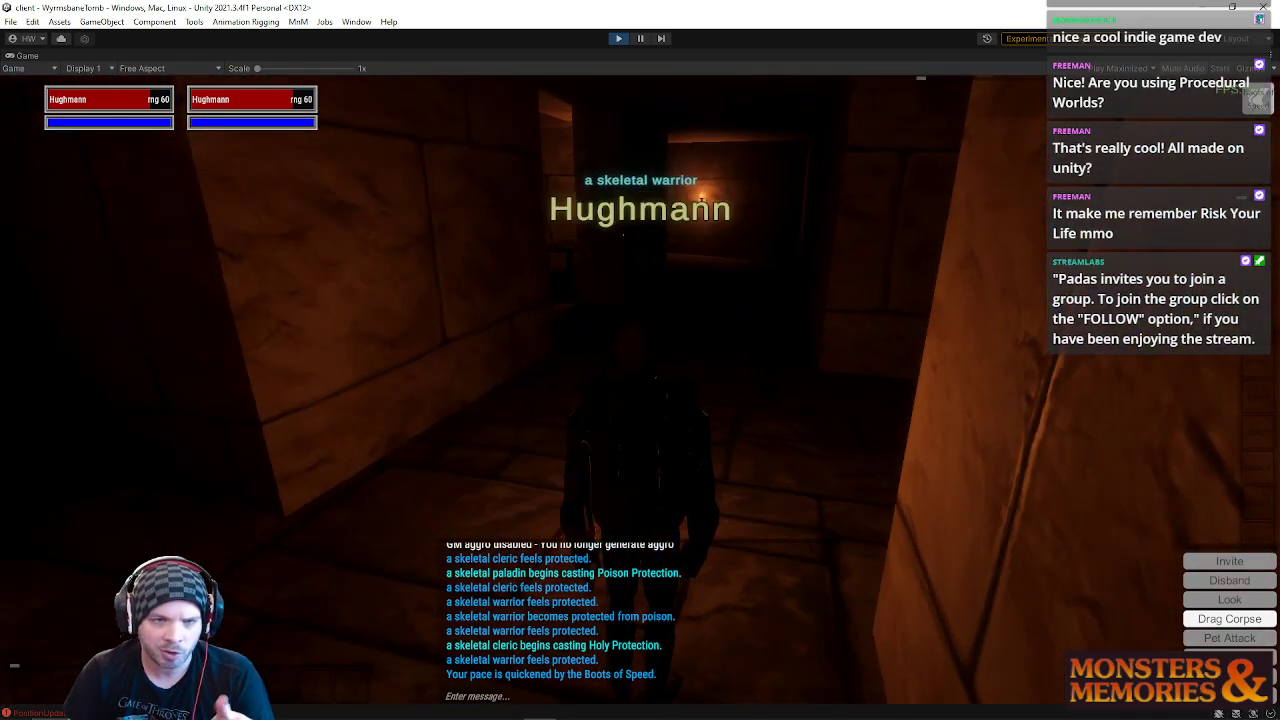
pyautogui.press('w')
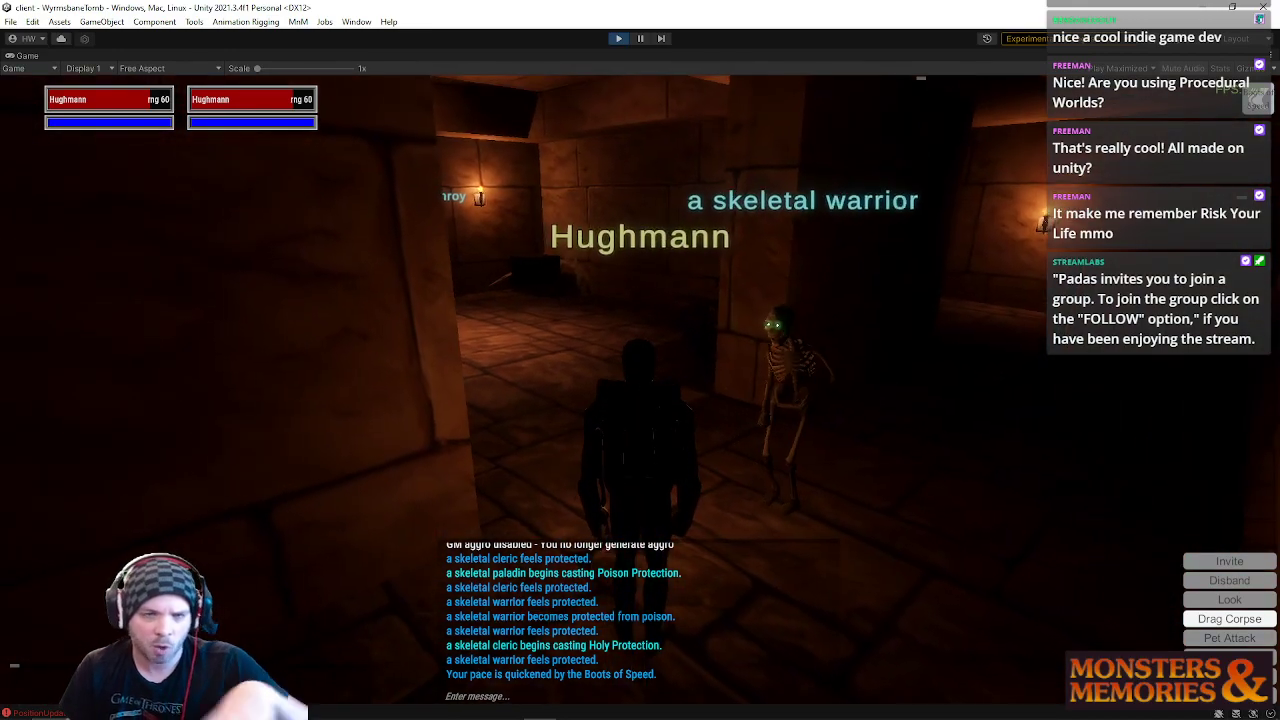
pyautogui.press('w')
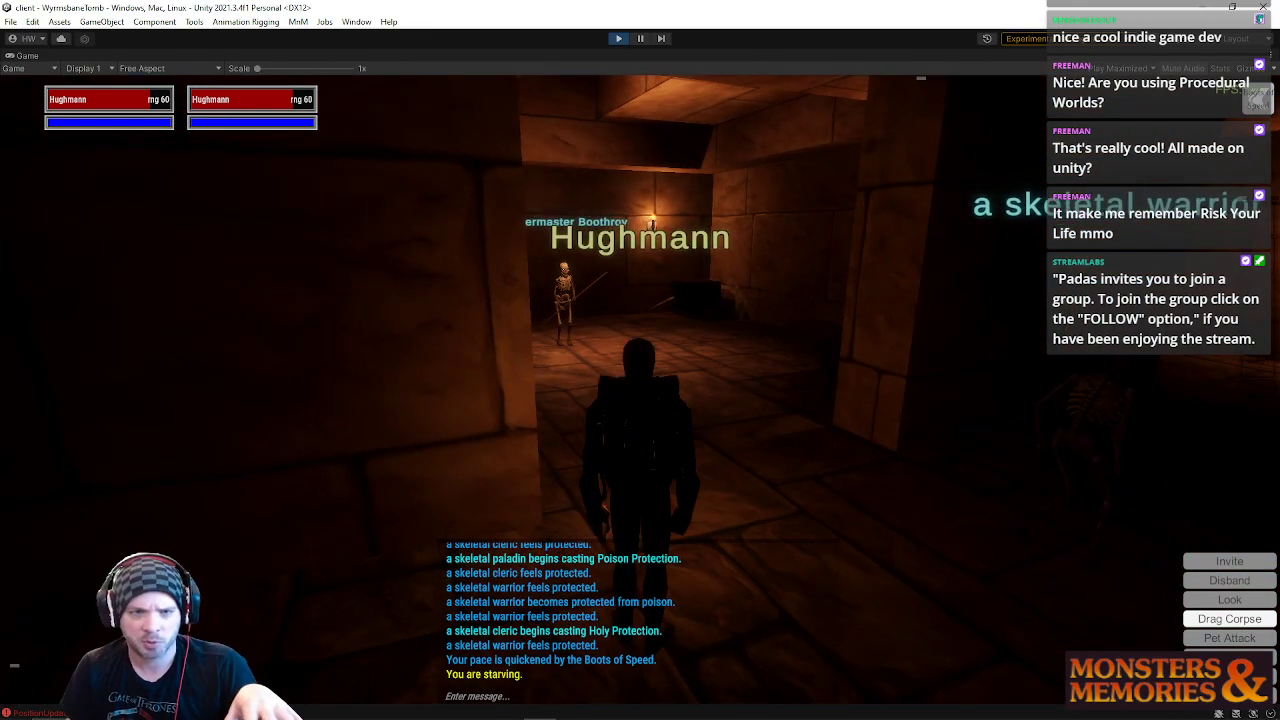
pyautogui.press('d')
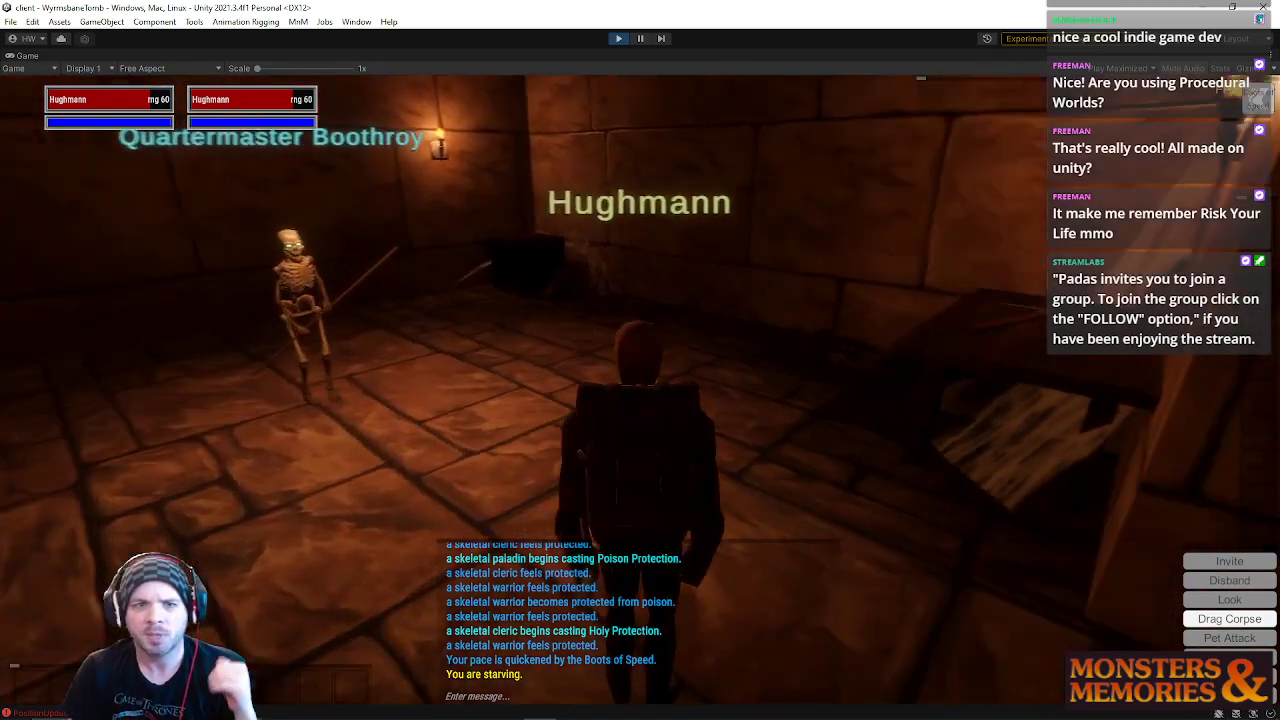
pyautogui.press('d')
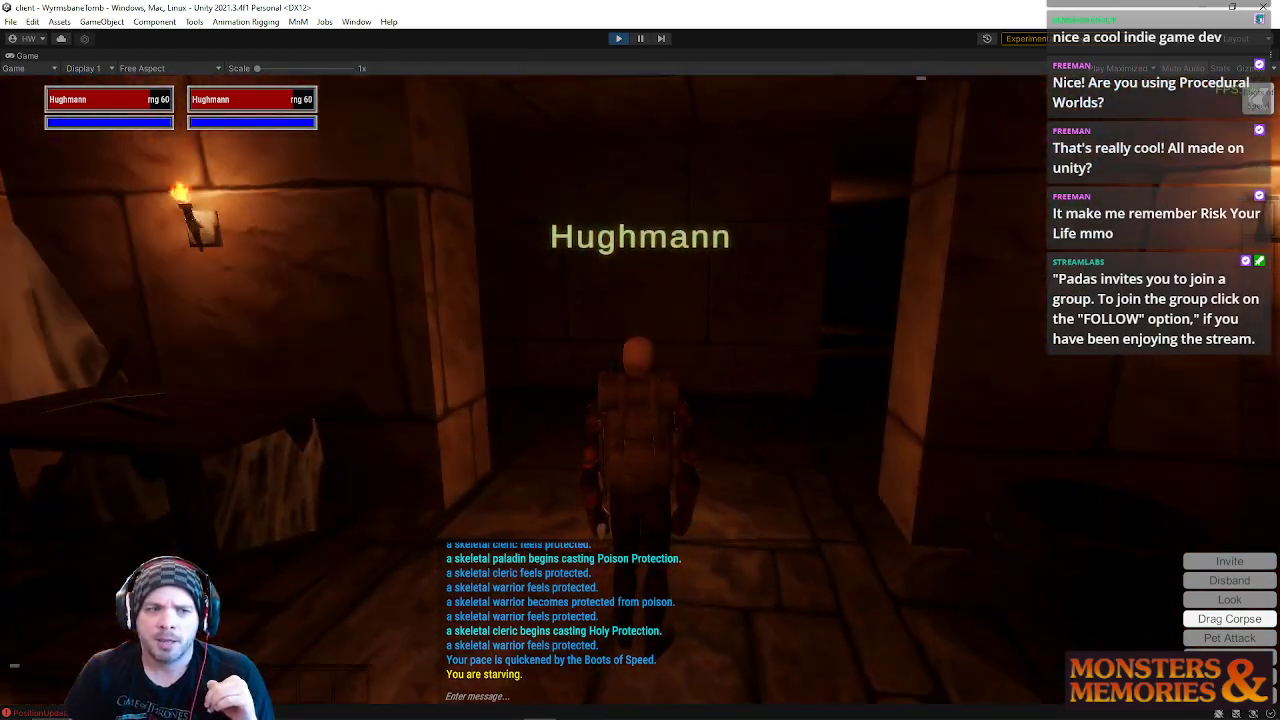
# Step: Leave the quartermaster's room and run through the corridors to the doorway flanked by blue torches
pyautogui.press('w')
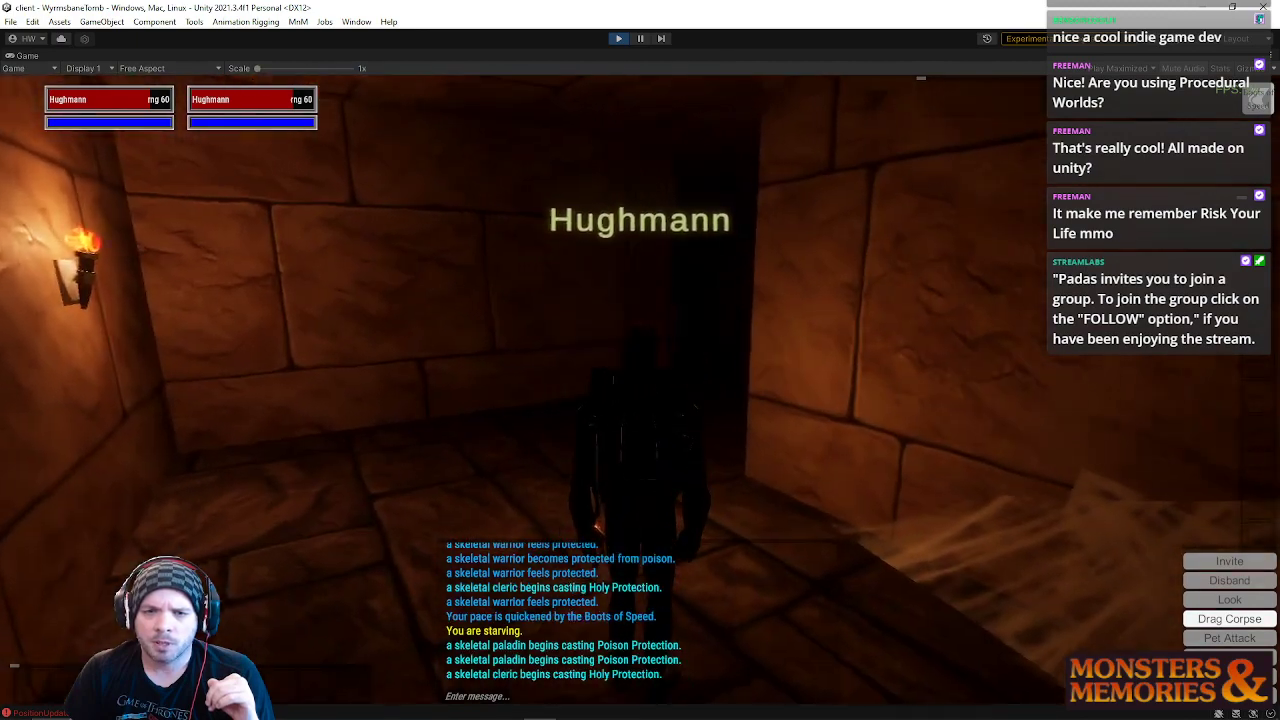
pyautogui.moveTo(643, 408); pyautogui.dragTo(655, 408, button='right')
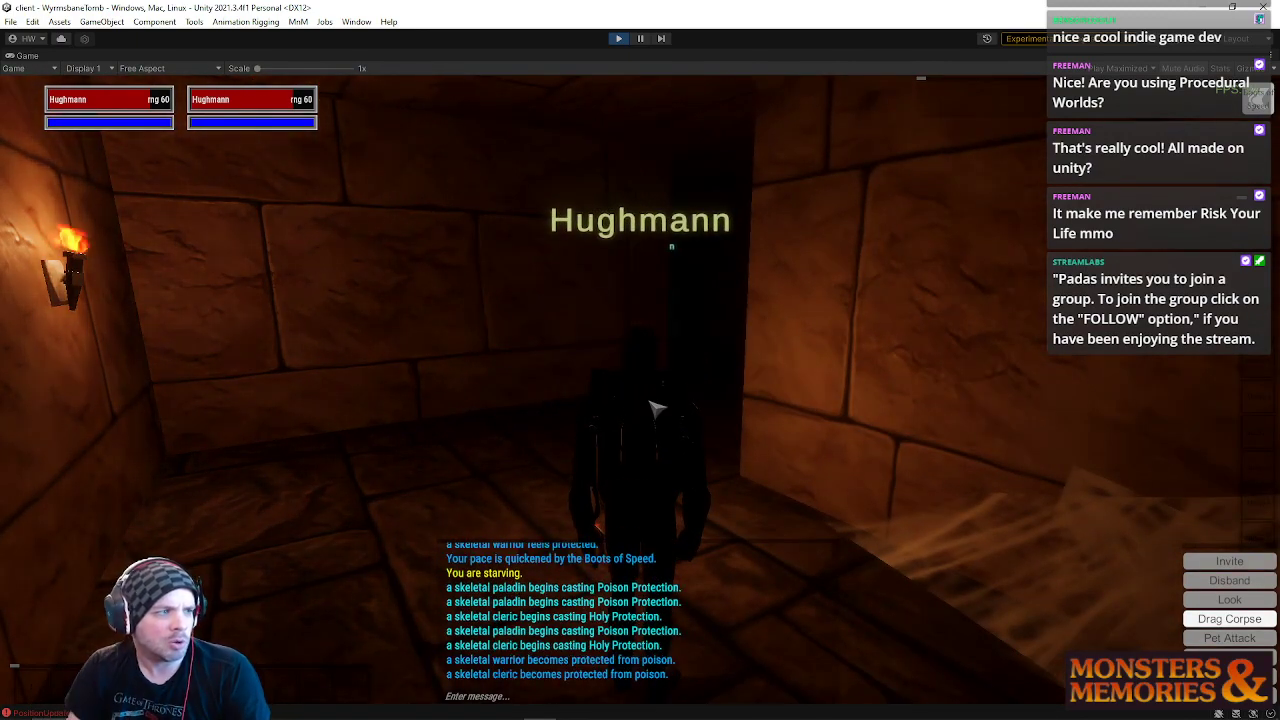
pyautogui.press('w')
pyautogui.moveTo(640, 492); pyautogui.dragTo(652, 492, button='right')
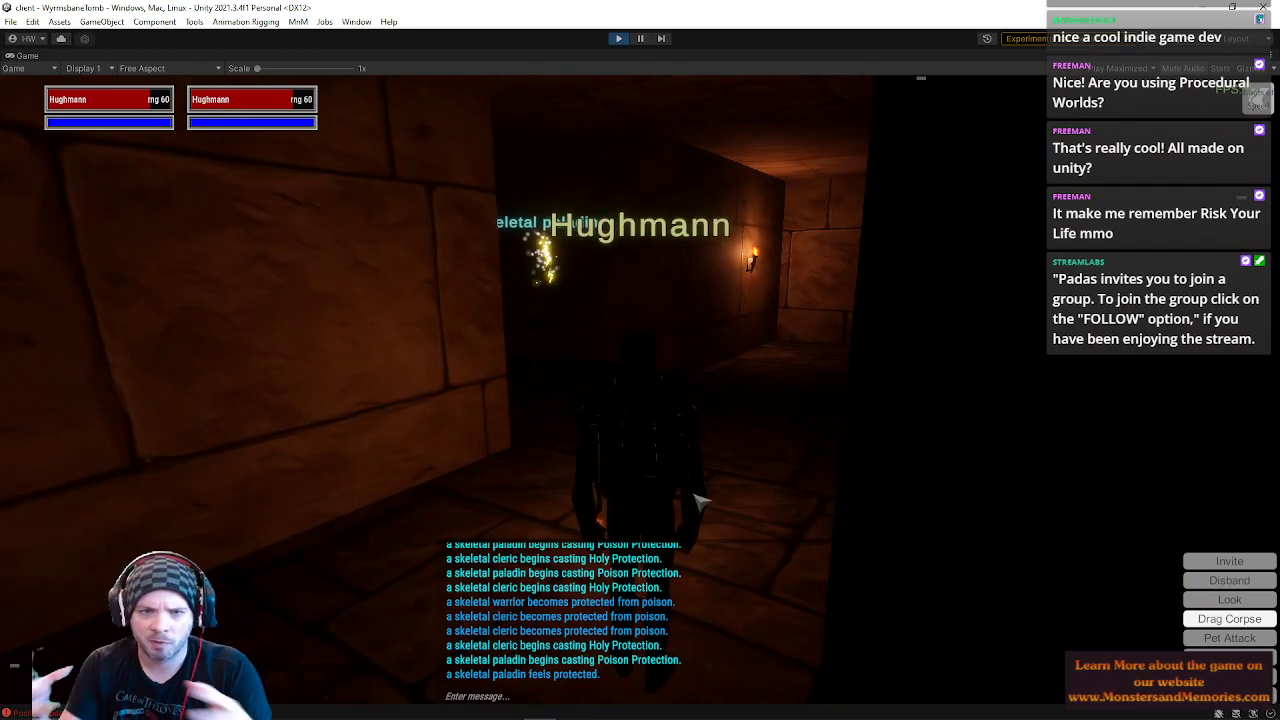
pyautogui.press('w')
pyautogui.moveTo(640, 408); pyautogui.dragTo(520, 408, button='right')
pyautogui.press('w')
pyautogui.press('w')
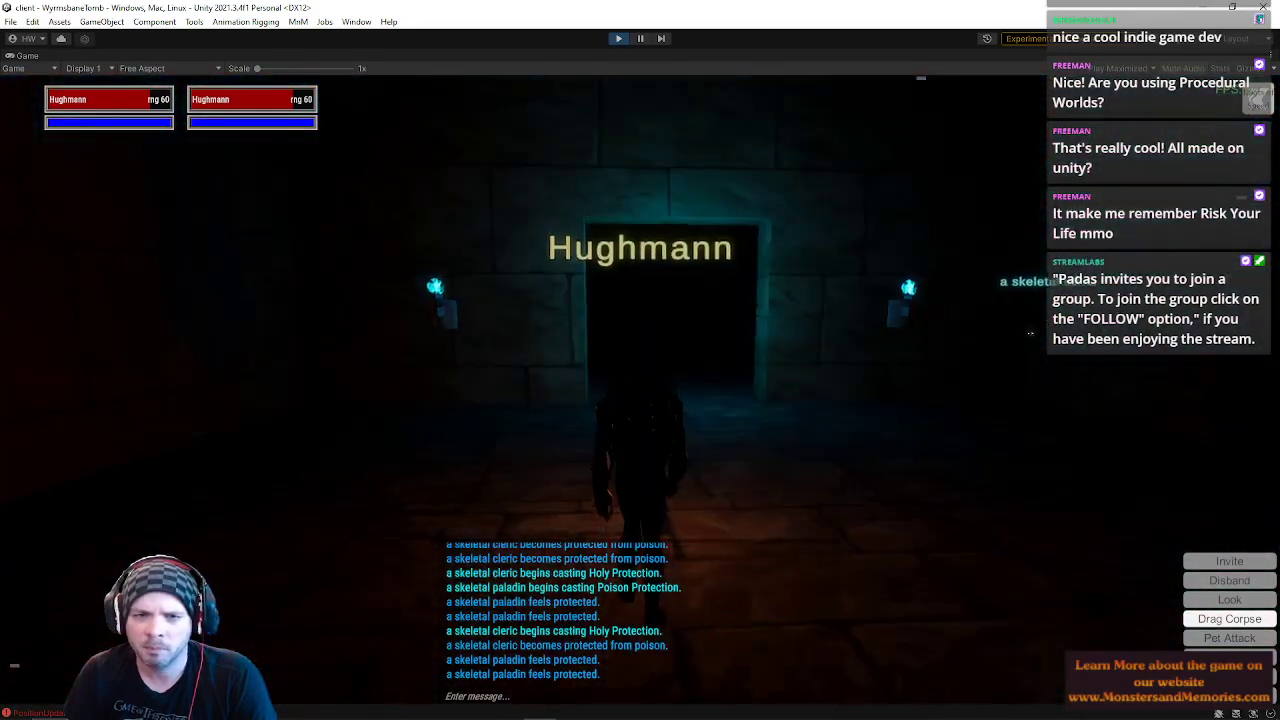
# Step: Enter the large green-lit hall of skeletal warriors and survey the statue and surrounding walls
pyautogui.press('w')
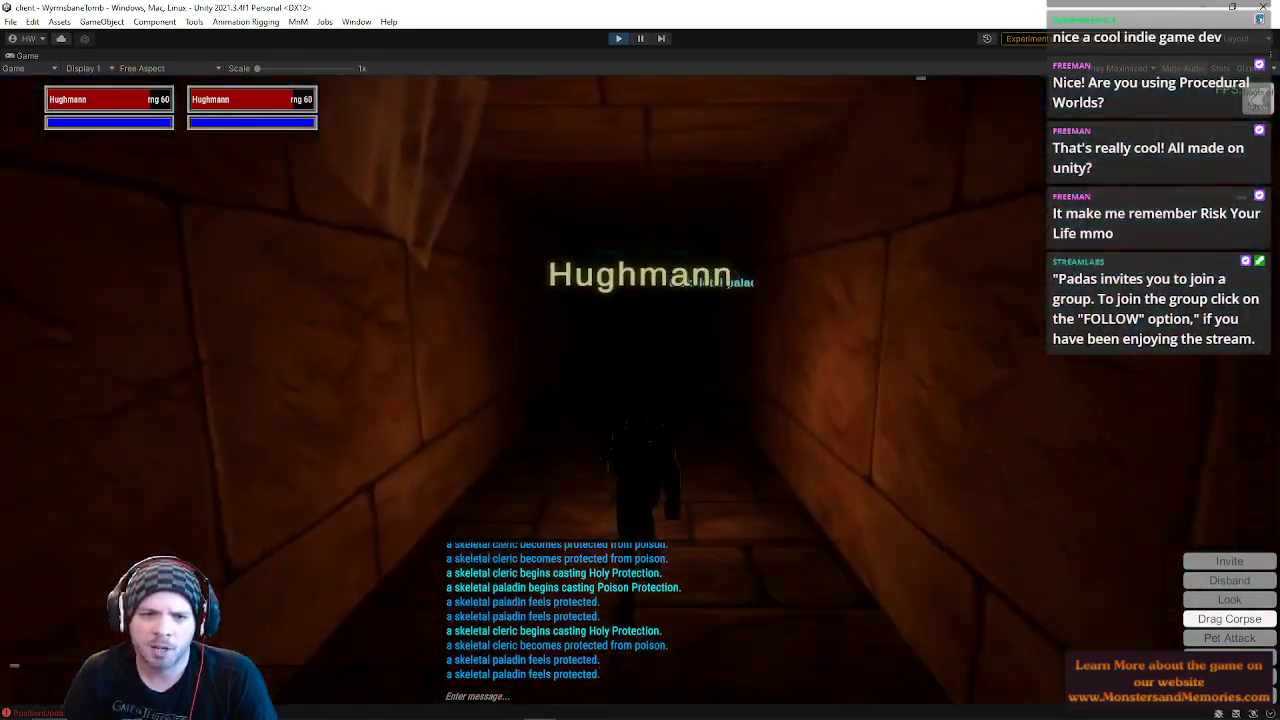
pyautogui.press('w')
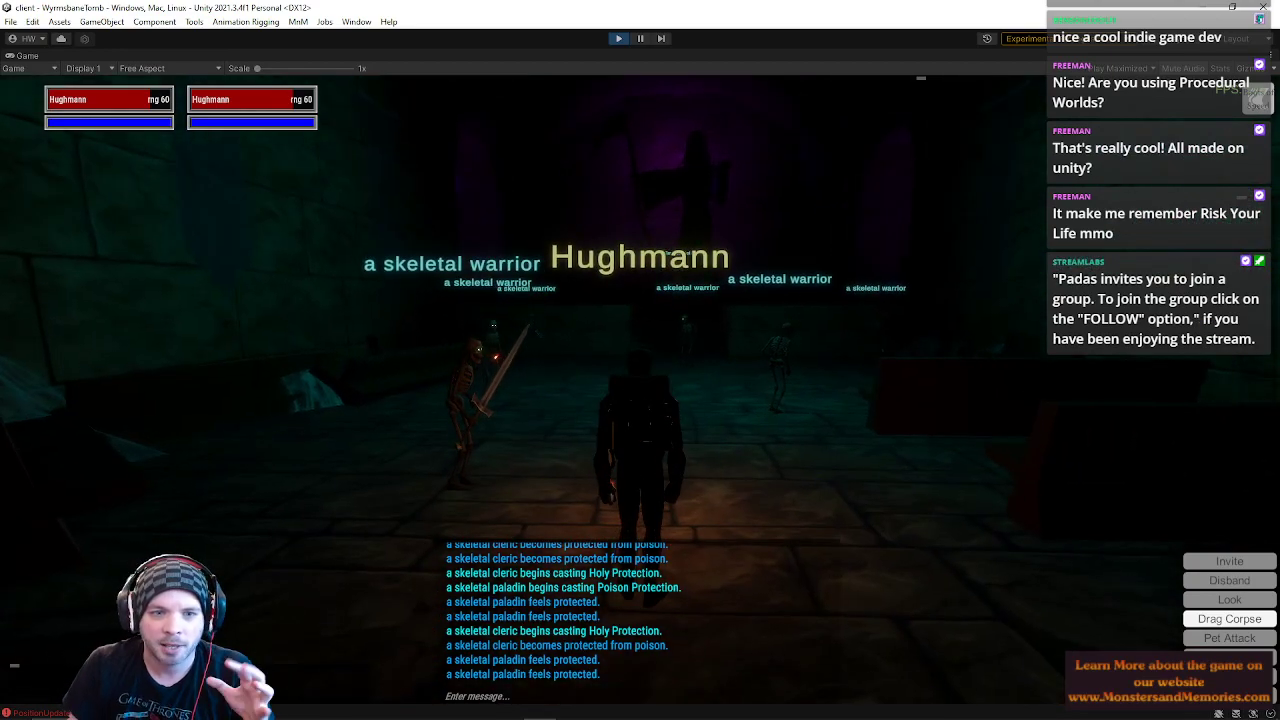
pyautogui.press('w')
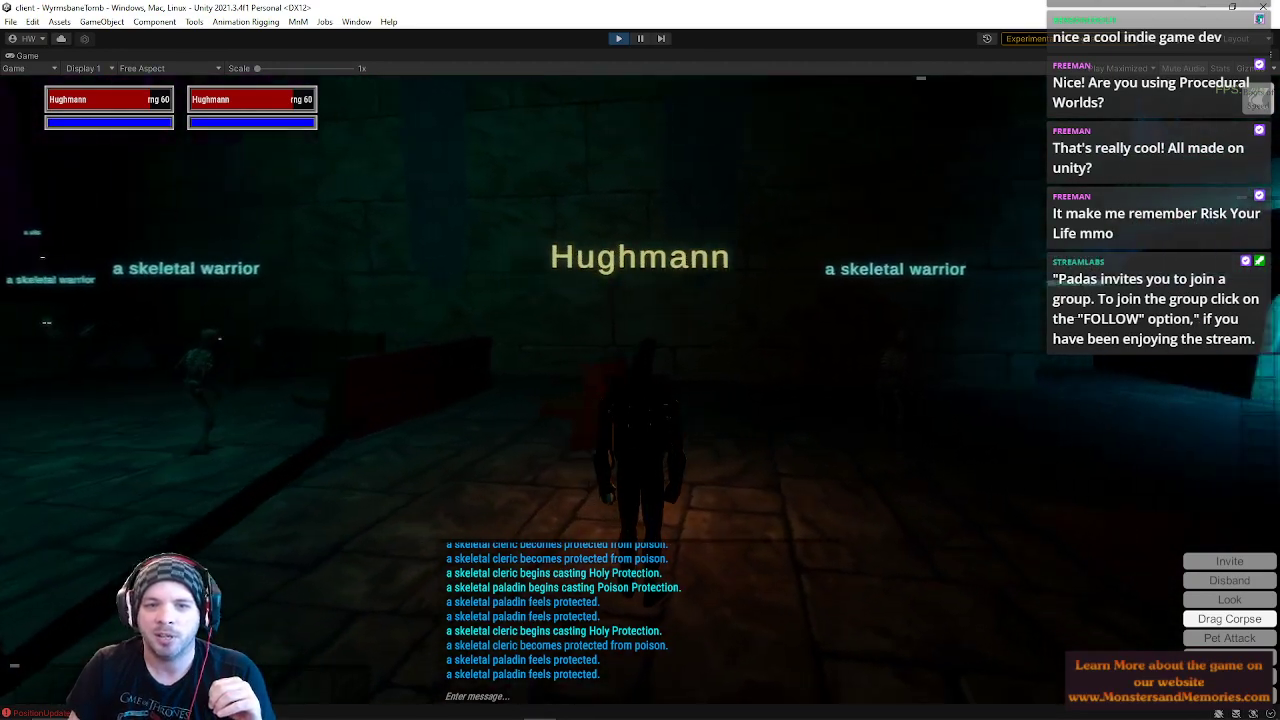
# Step: Explore the cobwebbed burial corridors patrolled by skeletal paladins, examining the wall niches and the blue-lit chamber
pyautogui.press('d')
pyautogui.press('w')
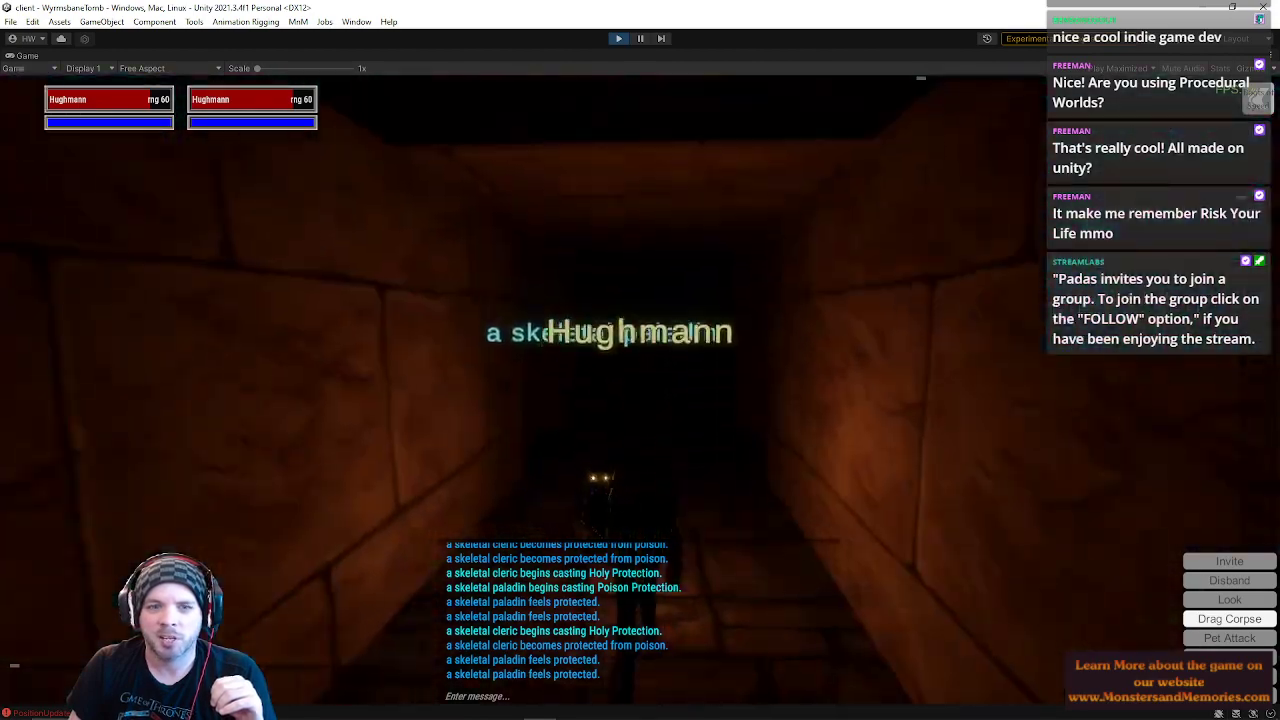
pyautogui.press('d')
pyautogui.press('w')
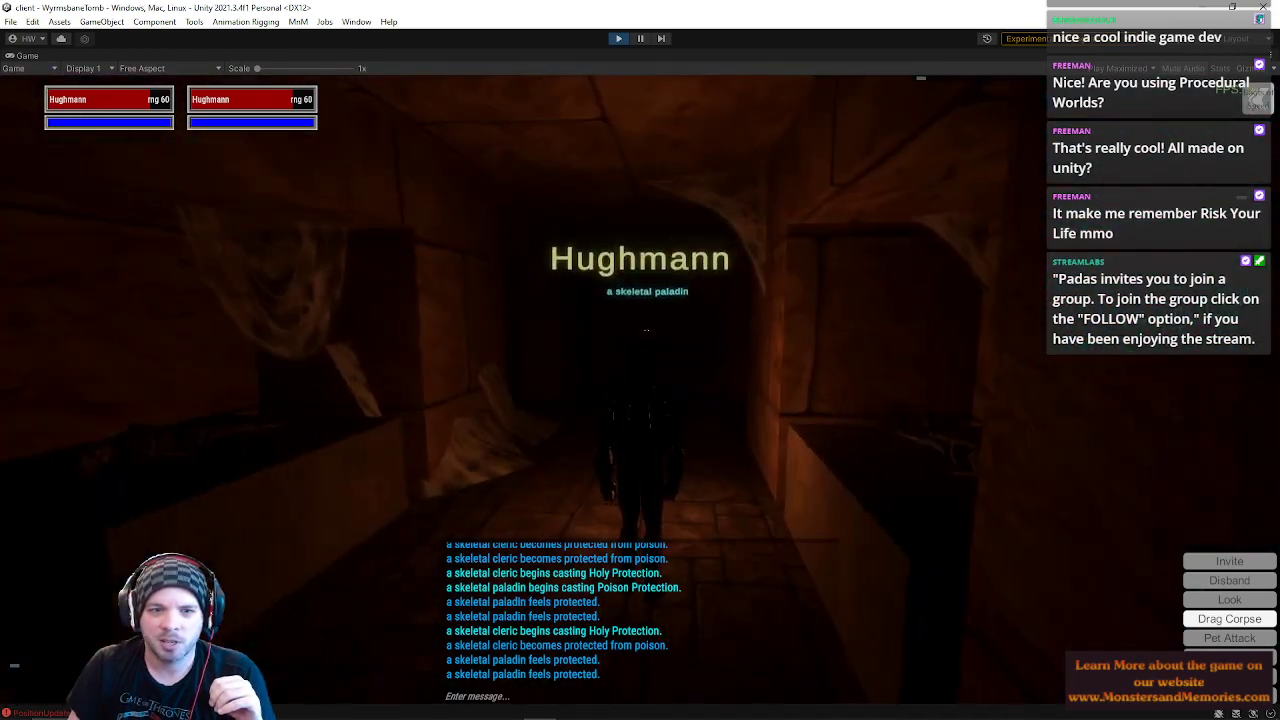
pyautogui.press('w')
pyautogui.press('d')
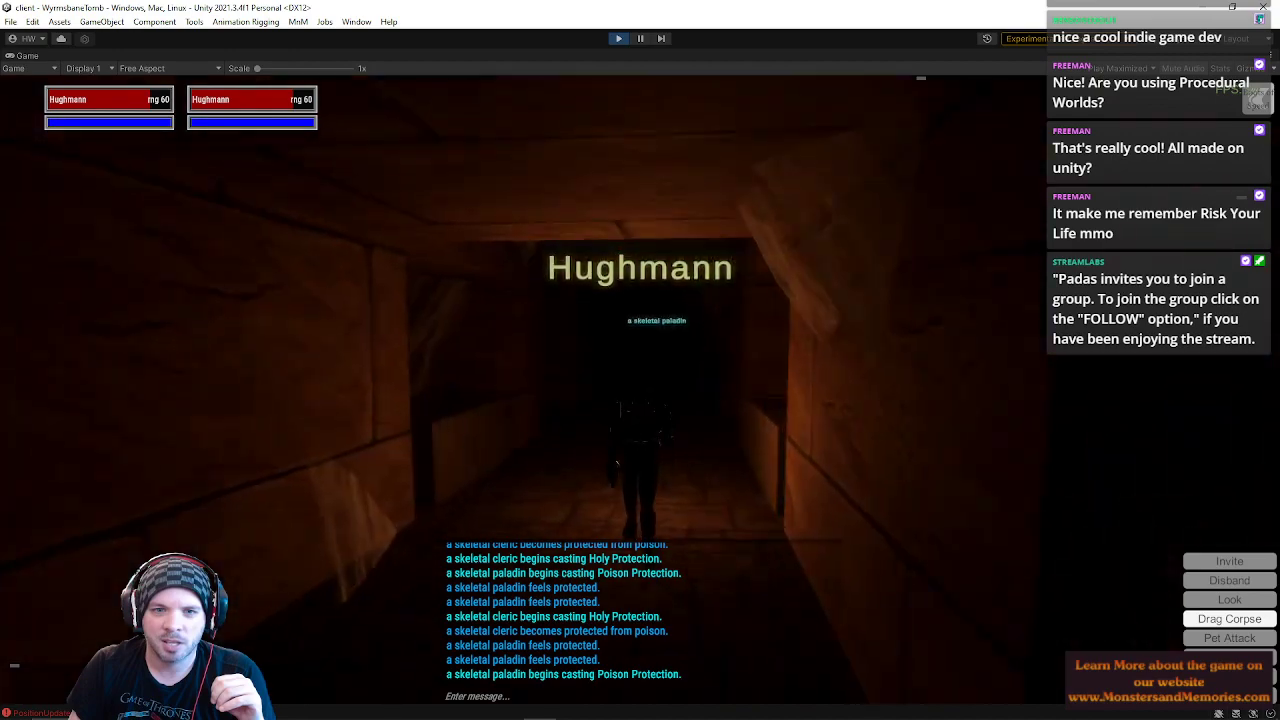
pyautogui.press('w')
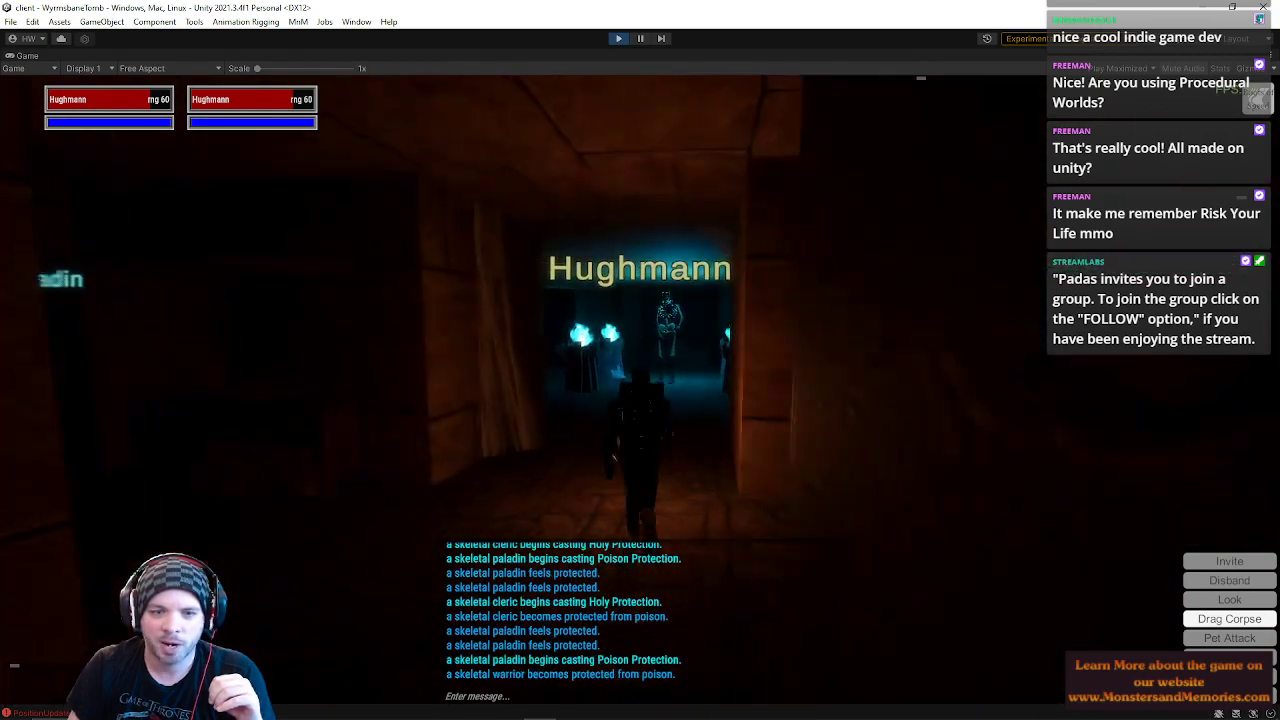
pyautogui.press('w')
pyautogui.press('a')
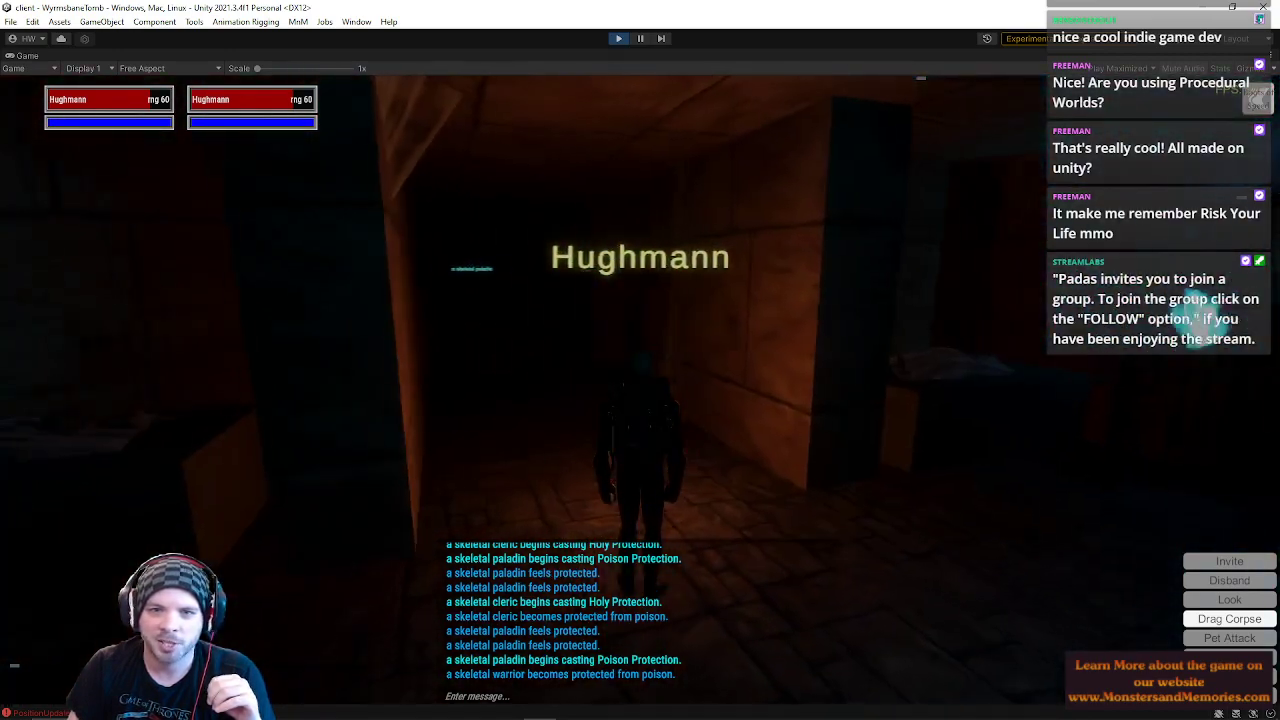
pyautogui.press('w')
pyautogui.press('d')
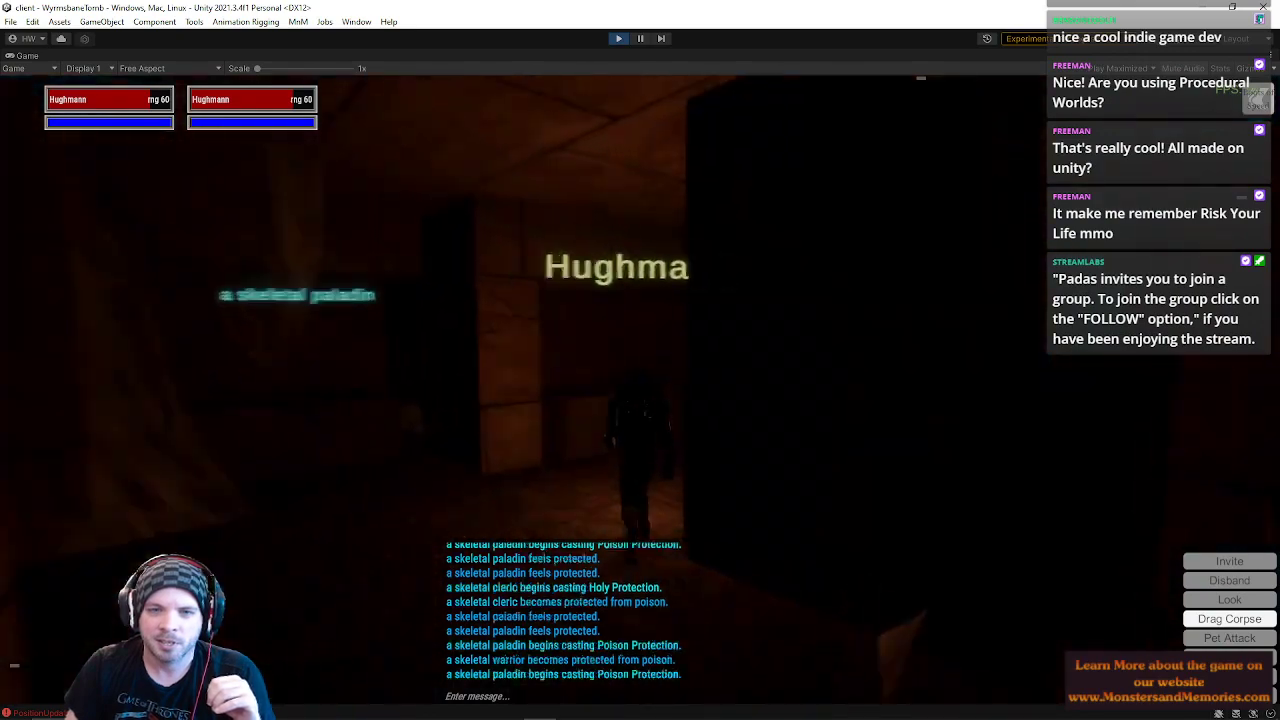
pyautogui.press('w')
pyautogui.press('a')
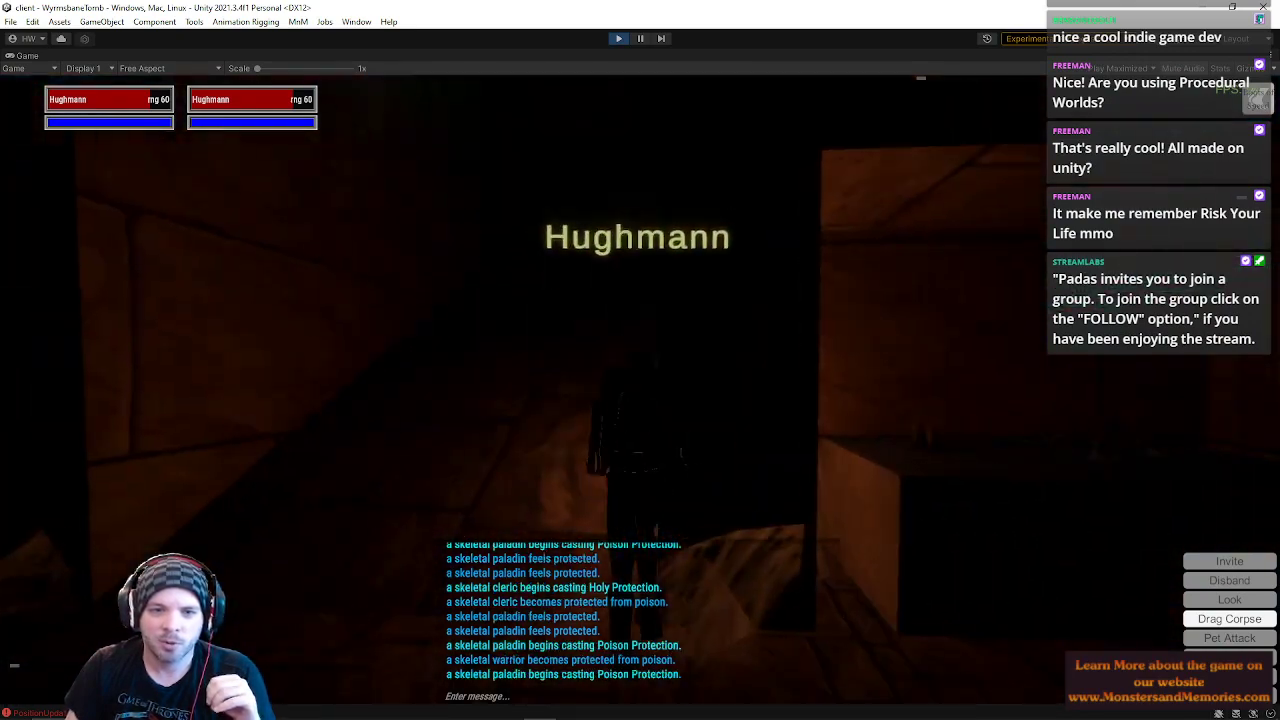
# Step: Take the staircases past the turquoise doorway and explore the hall of blue braziers and skeletal archers
pyautogui.press('w')
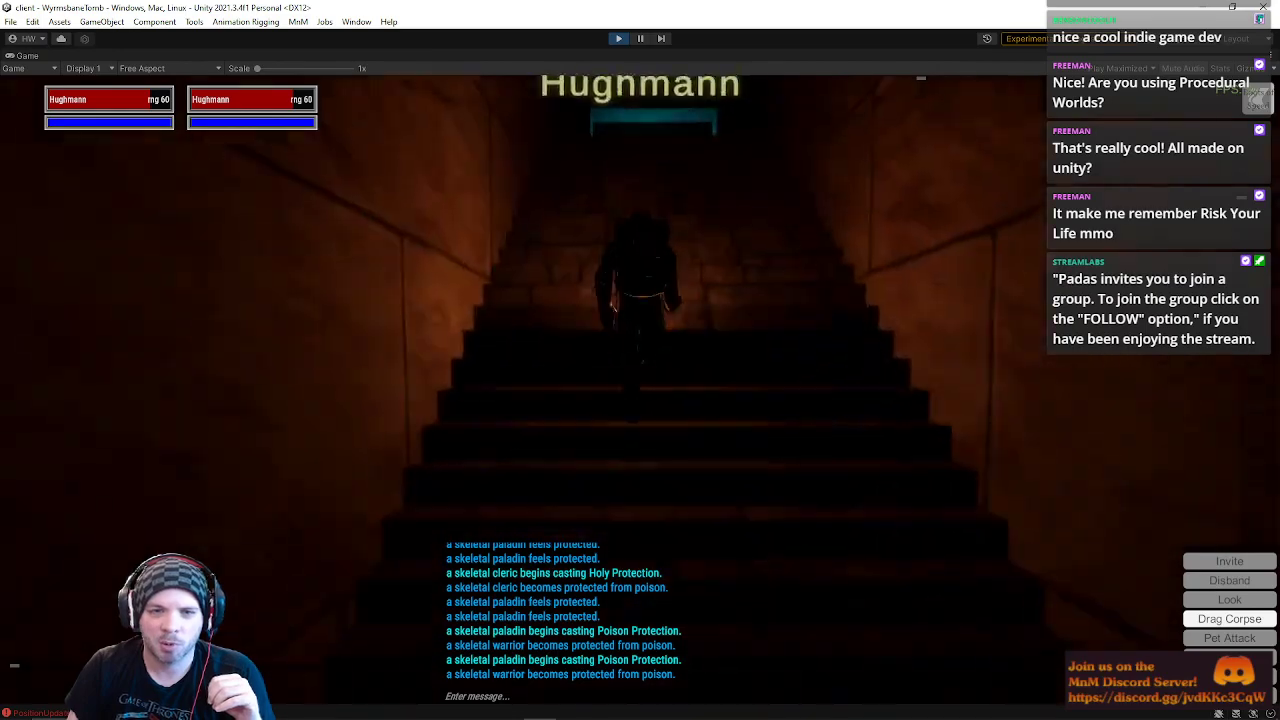
pyautogui.press('w')
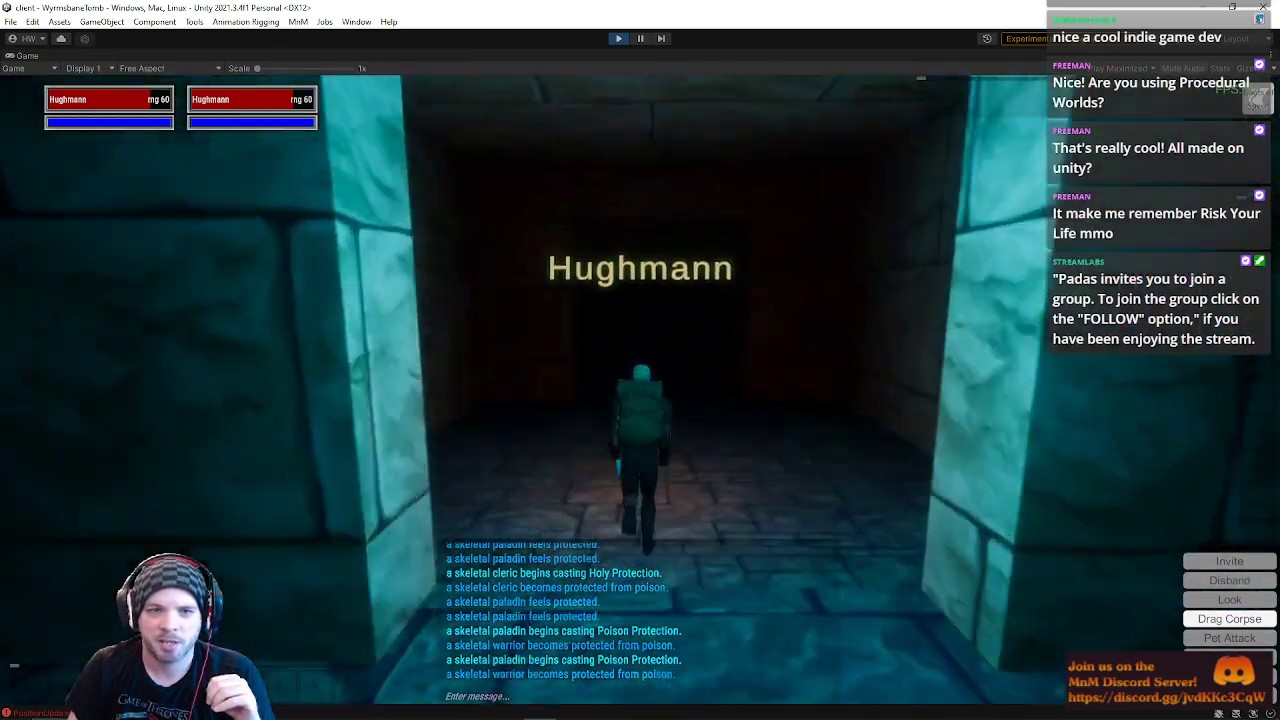
pyautogui.press('w')
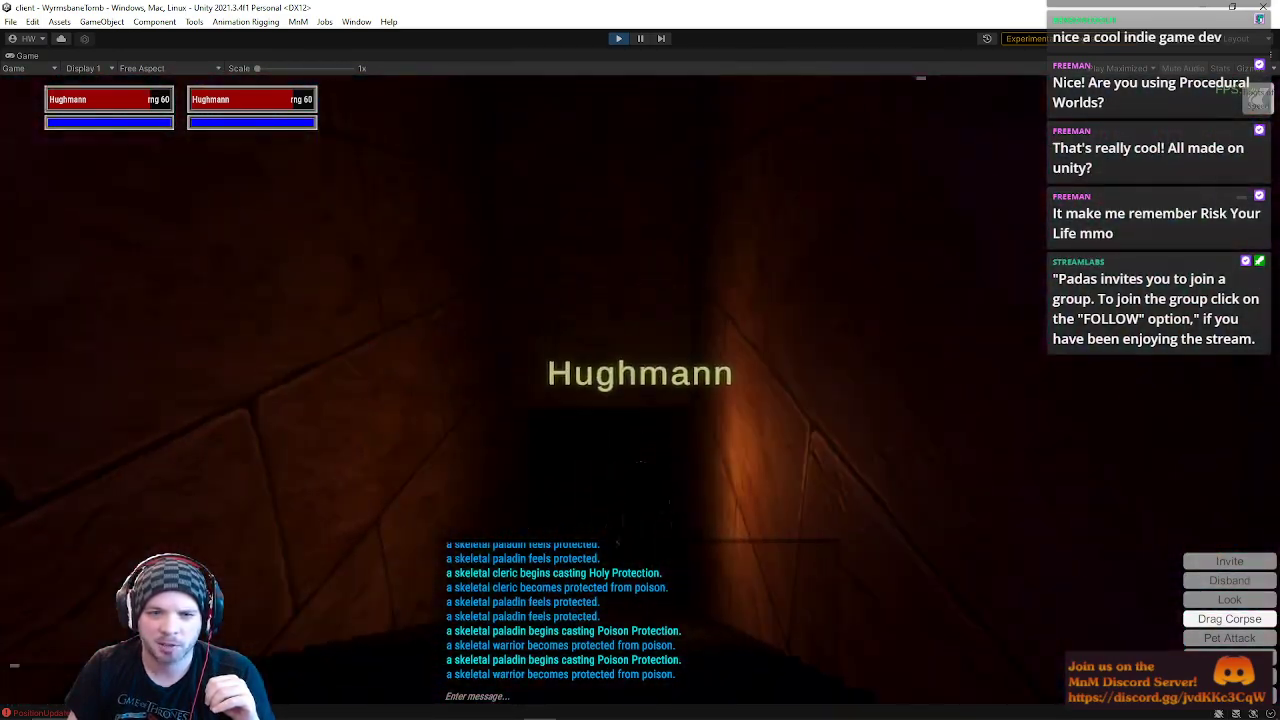
pyautogui.press('w')
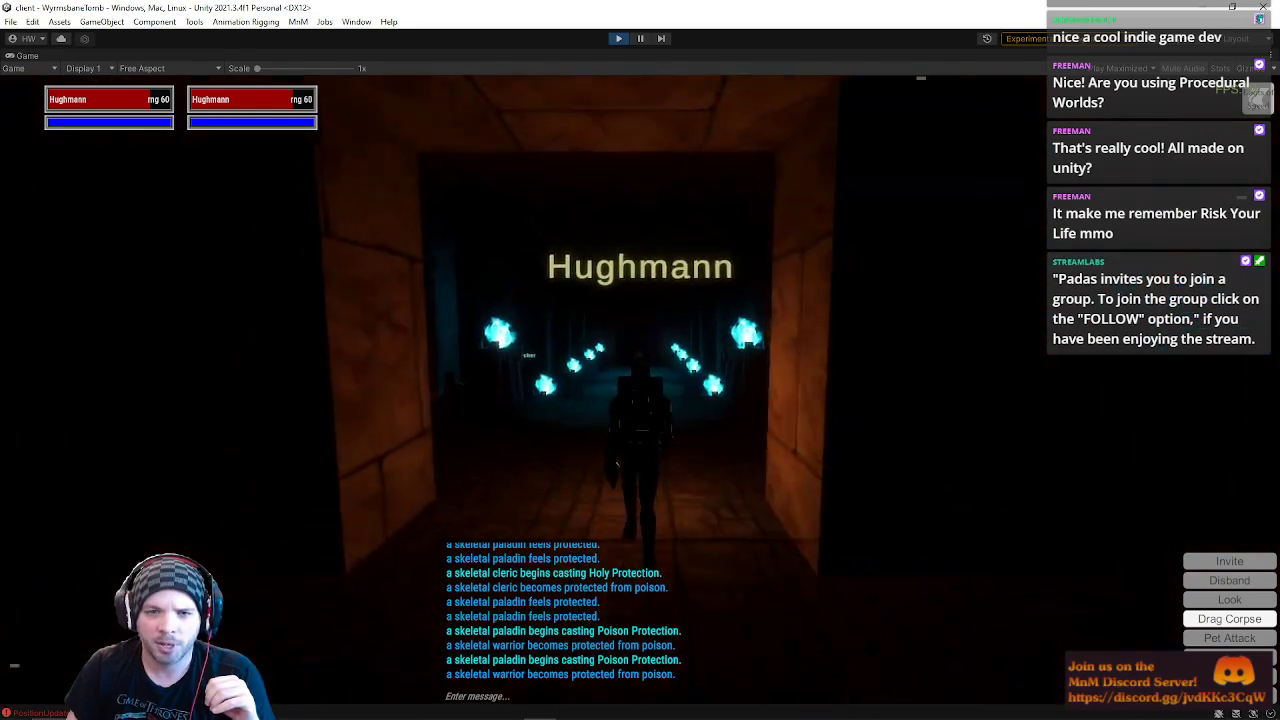
pyautogui.press('w')
pyautogui.press('d')
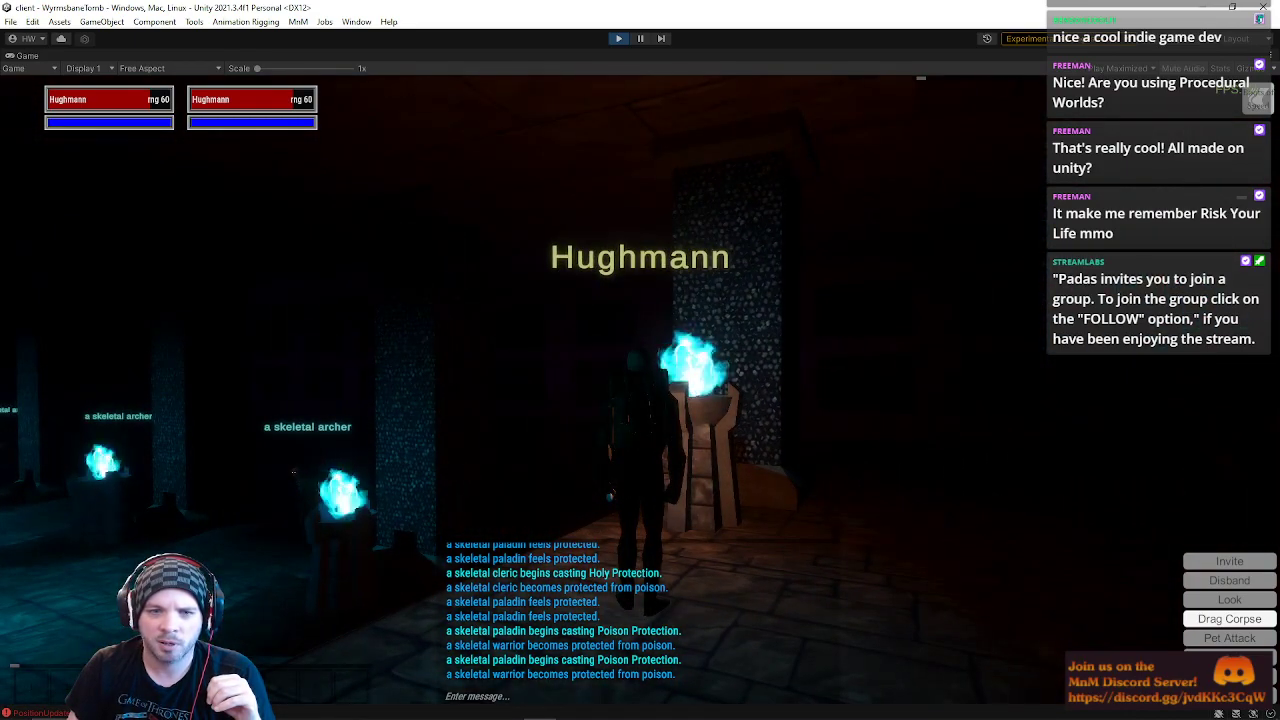
pyautogui.press('w')
pyautogui.press('d')
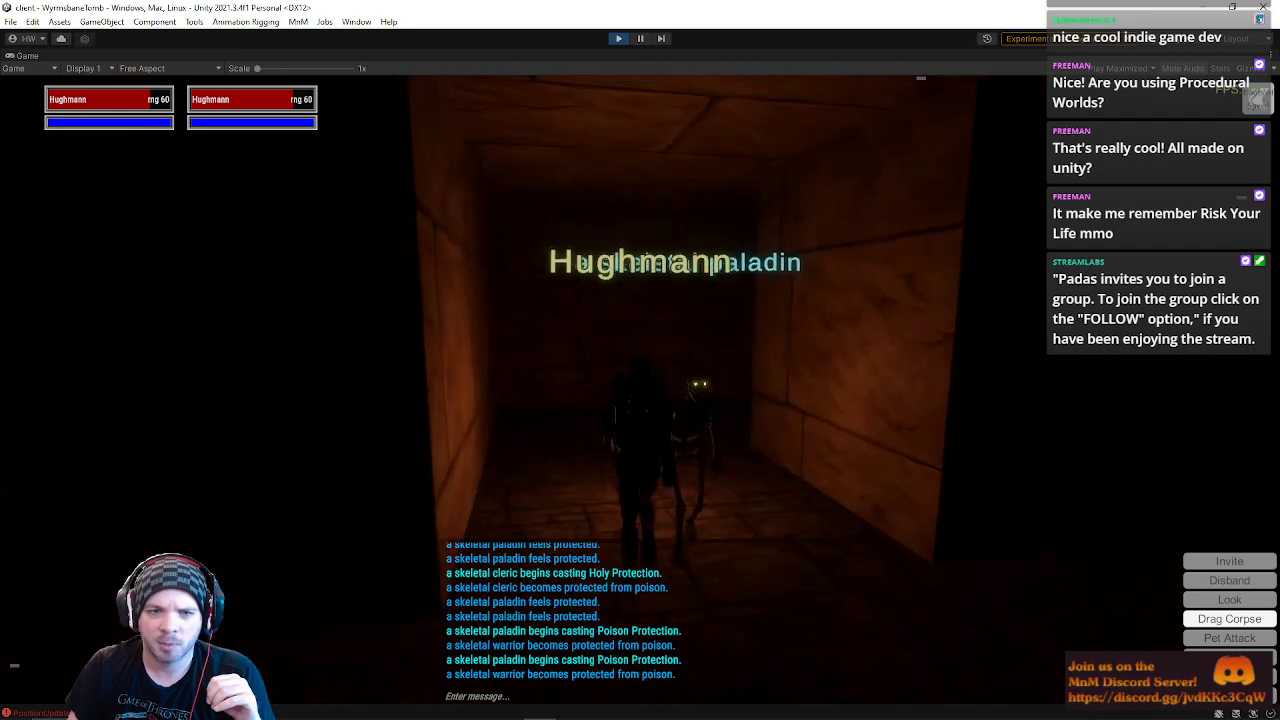
# Step: Walk the character out of the corridor, through the crypt hall with the skeletal archers and into the next passage
pyautogui.press('w')
pyautogui.press('a')
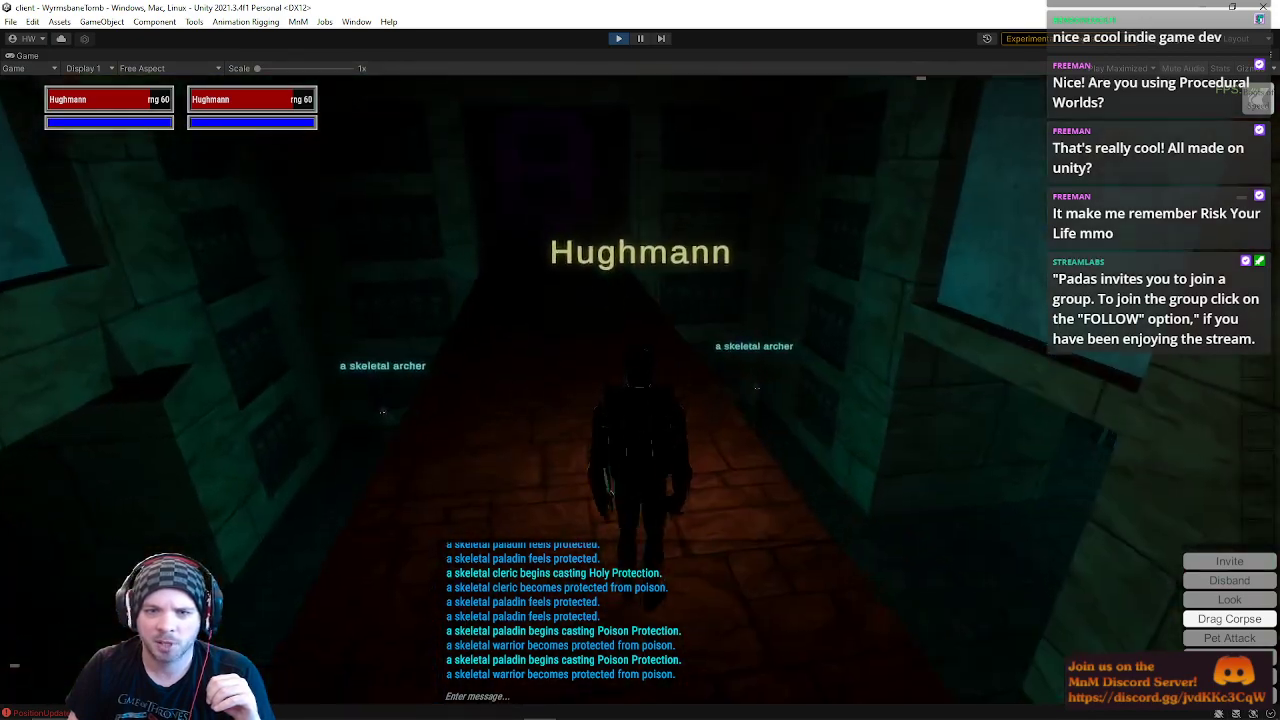
pyautogui.press('w')
pyautogui.press('a')
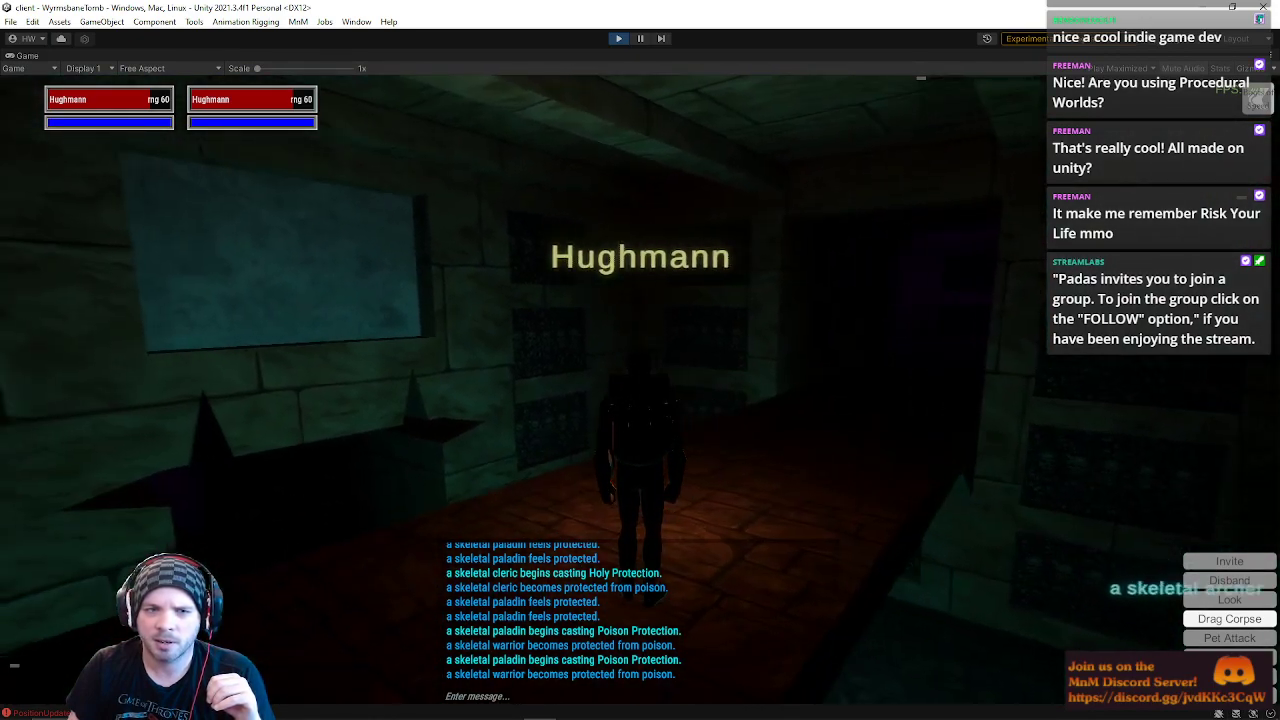
pyautogui.press('w')
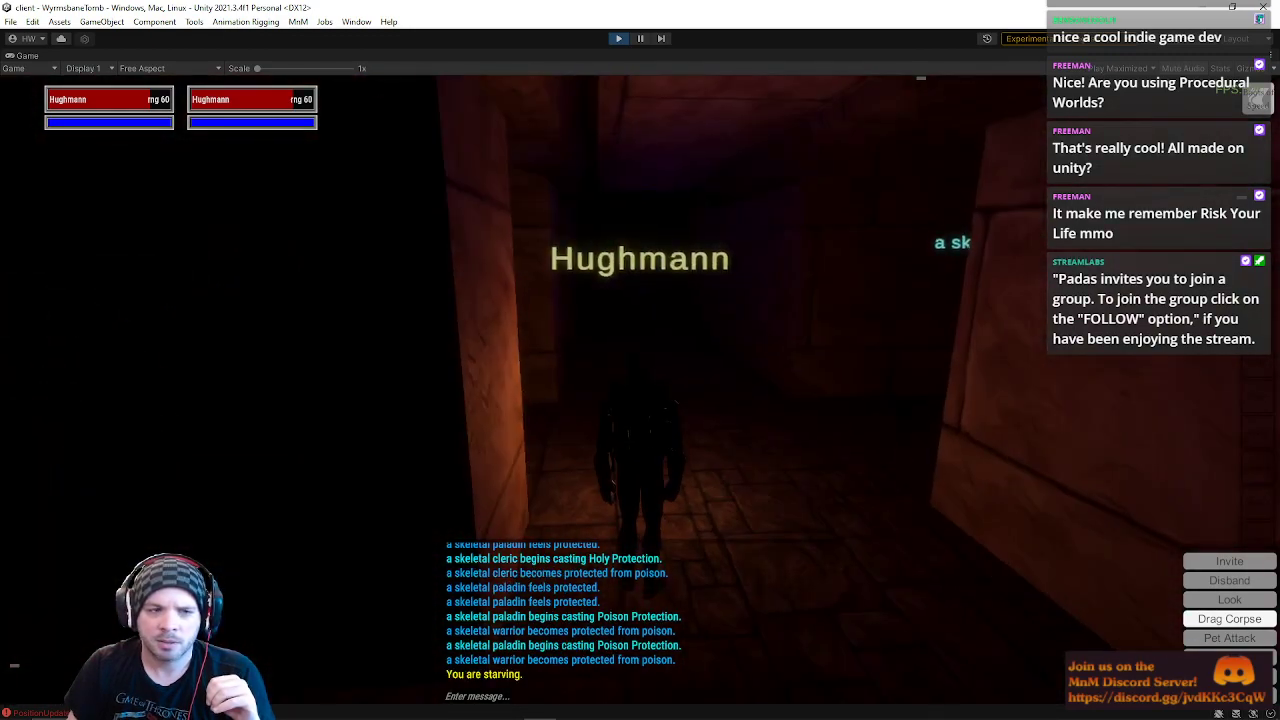
# Step: Lead the character through the green-lit room and the blue-lit corridor to the stepped hall guarded by two Wyrmsbane elites
pyautogui.press('w')
pyautogui.press('a')
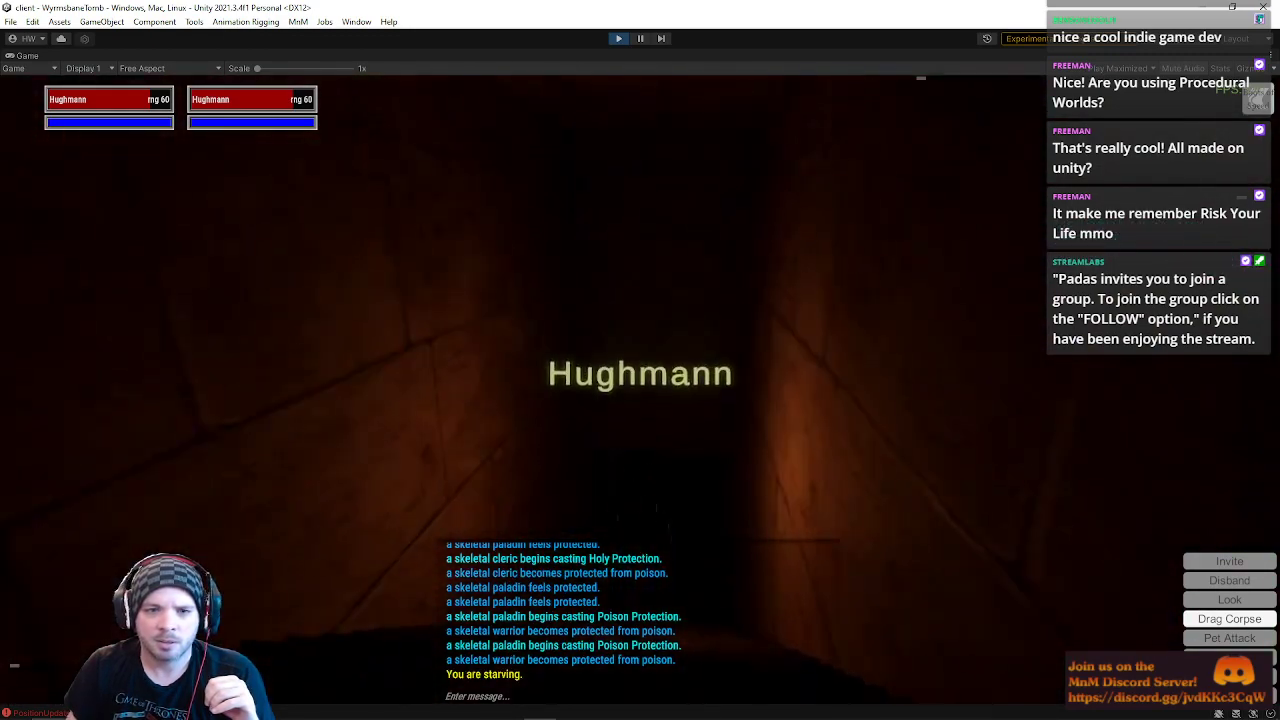
pyautogui.press('w')
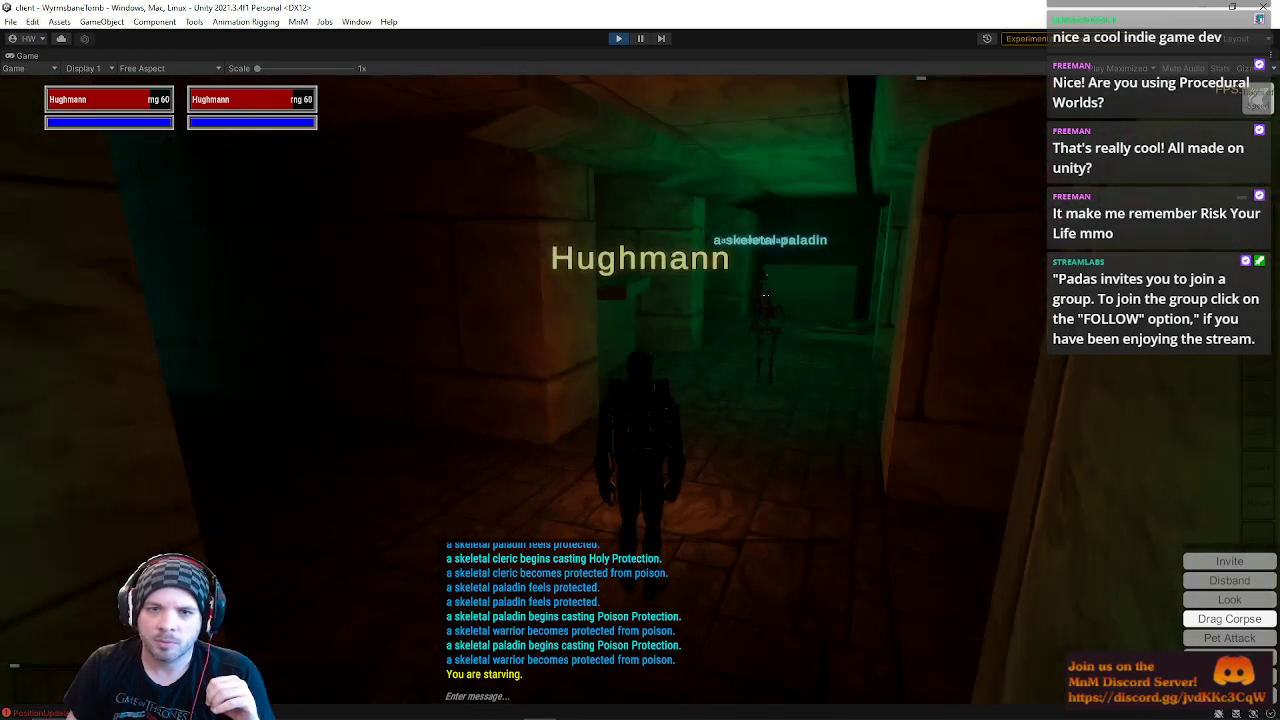
pyautogui.press('w')
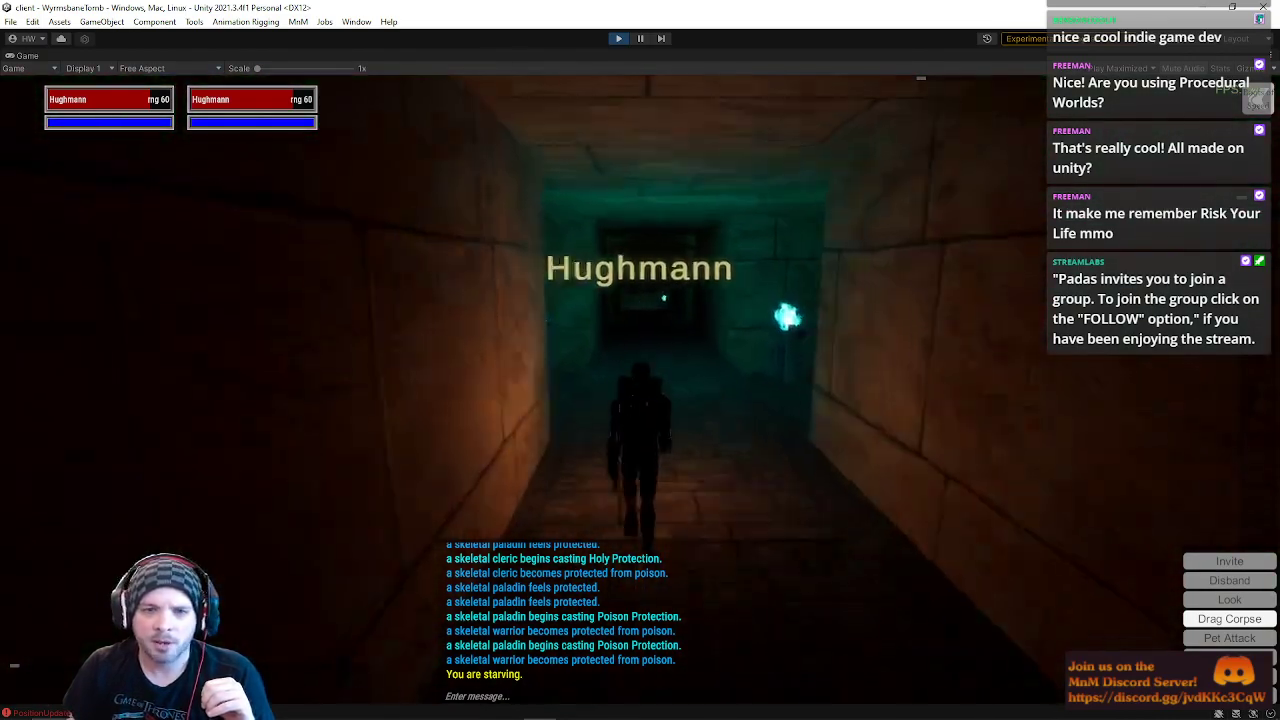
pyautogui.press('w')
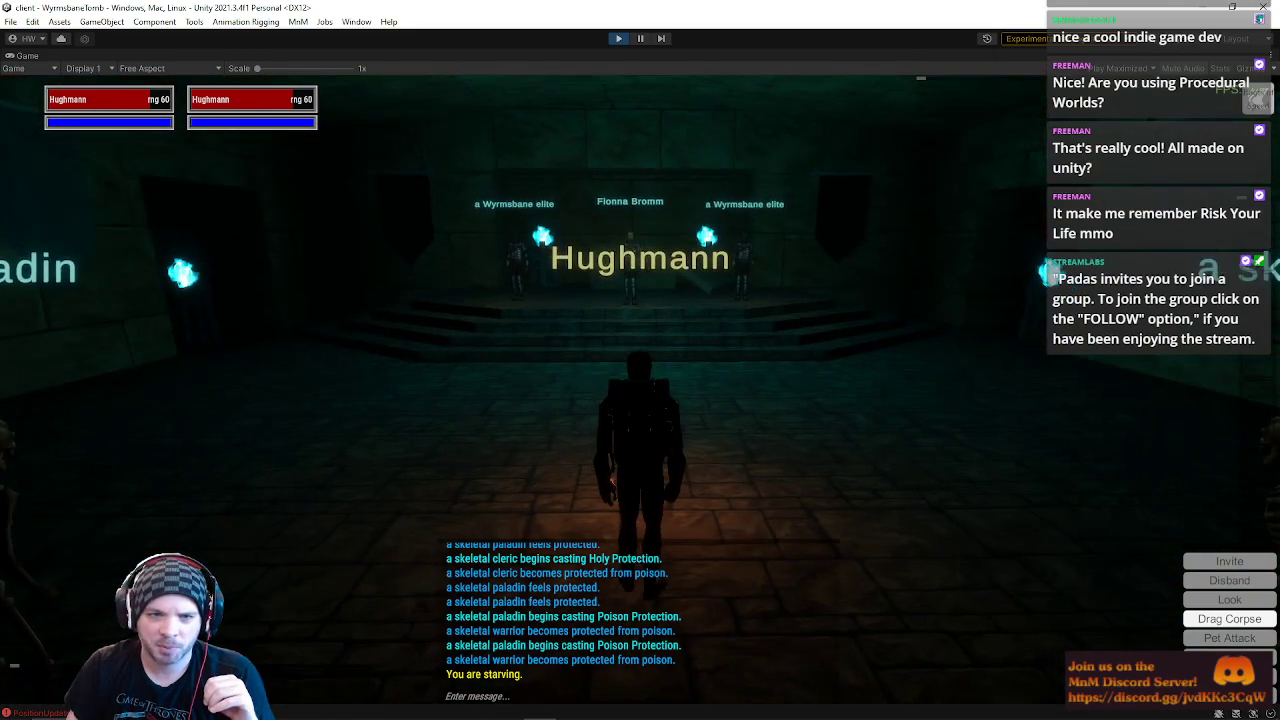
# Step: Leave the stepped hall and follow the side corridor into the chamber with two blue-flame braziers
pyautogui.press('d')
pyautogui.press('w')
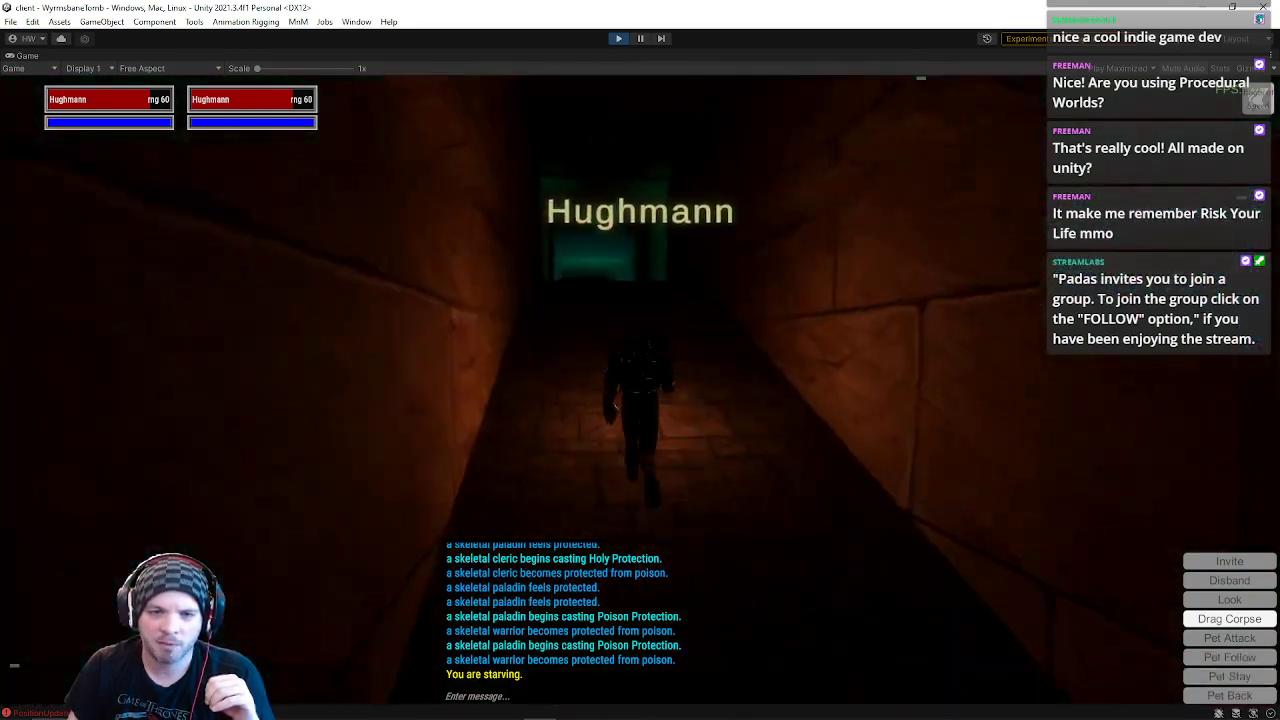
pyautogui.press('w')
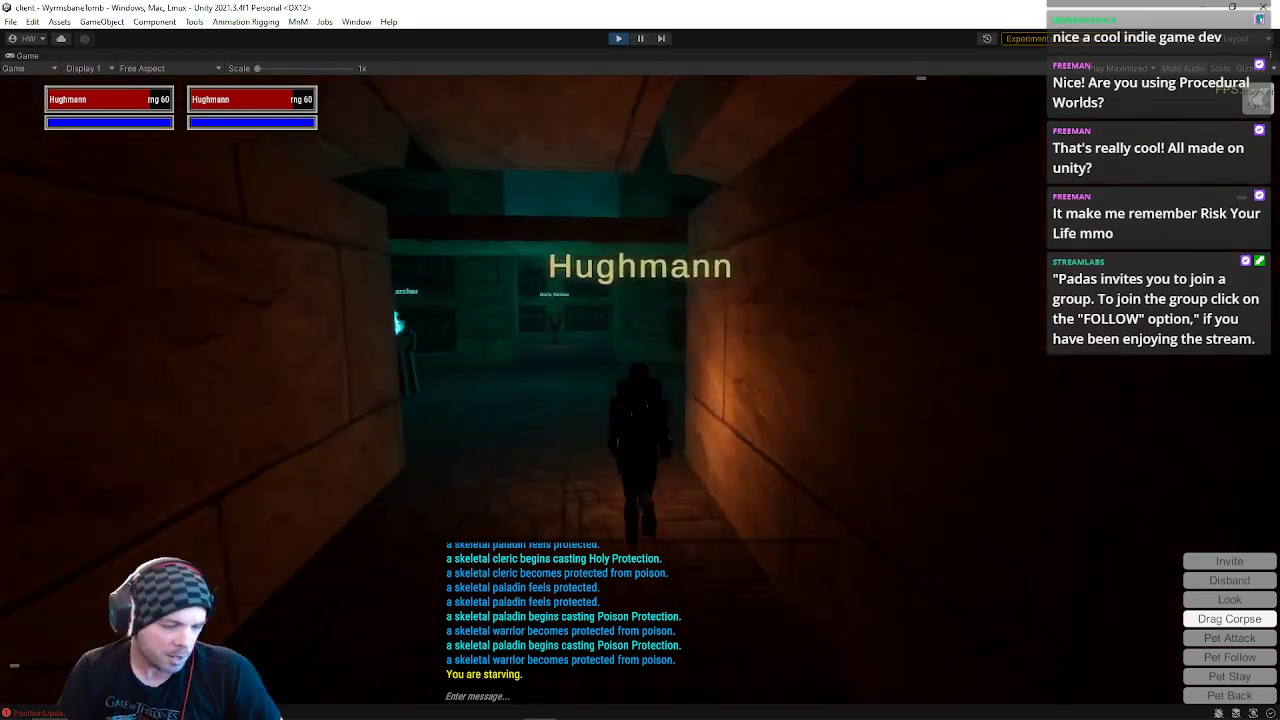
pyautogui.press('a')
pyautogui.press('d')
pyautogui.press('w')
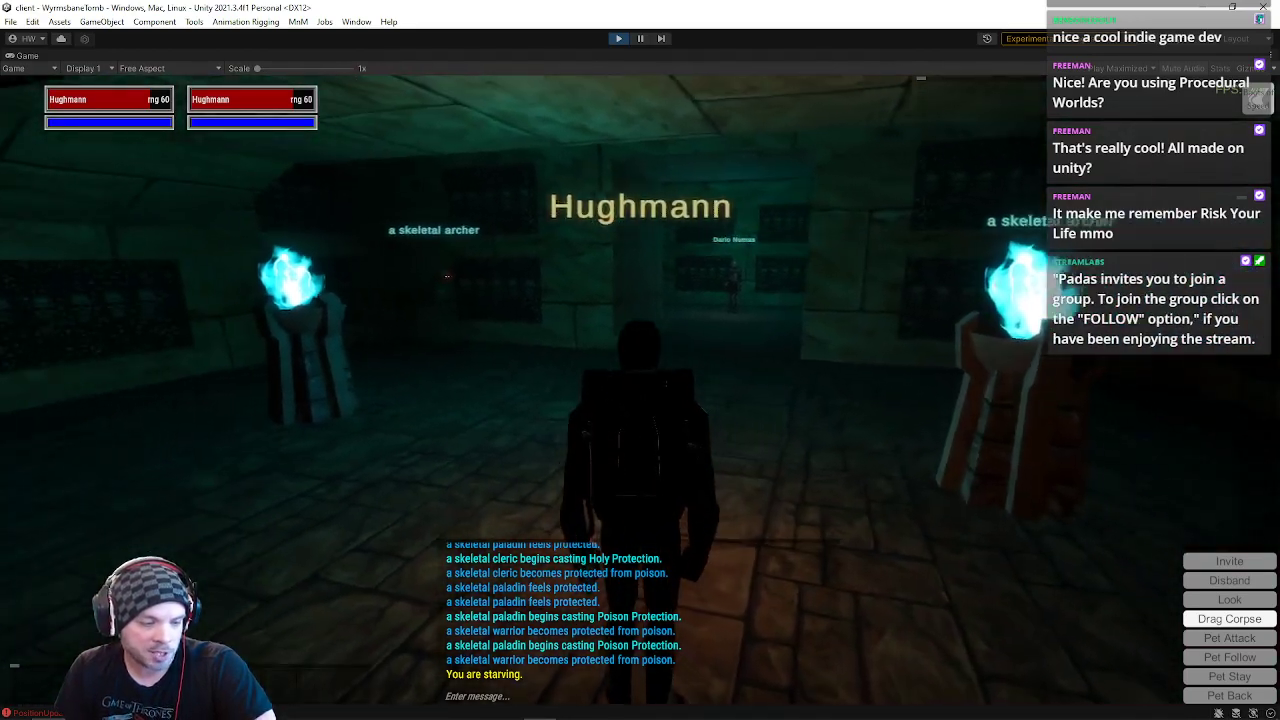
# Step: Move the character from the brazier chamber through the dark corridors and crypt hall to the long staircase
pyautogui.press('w')
pyautogui.press('d')
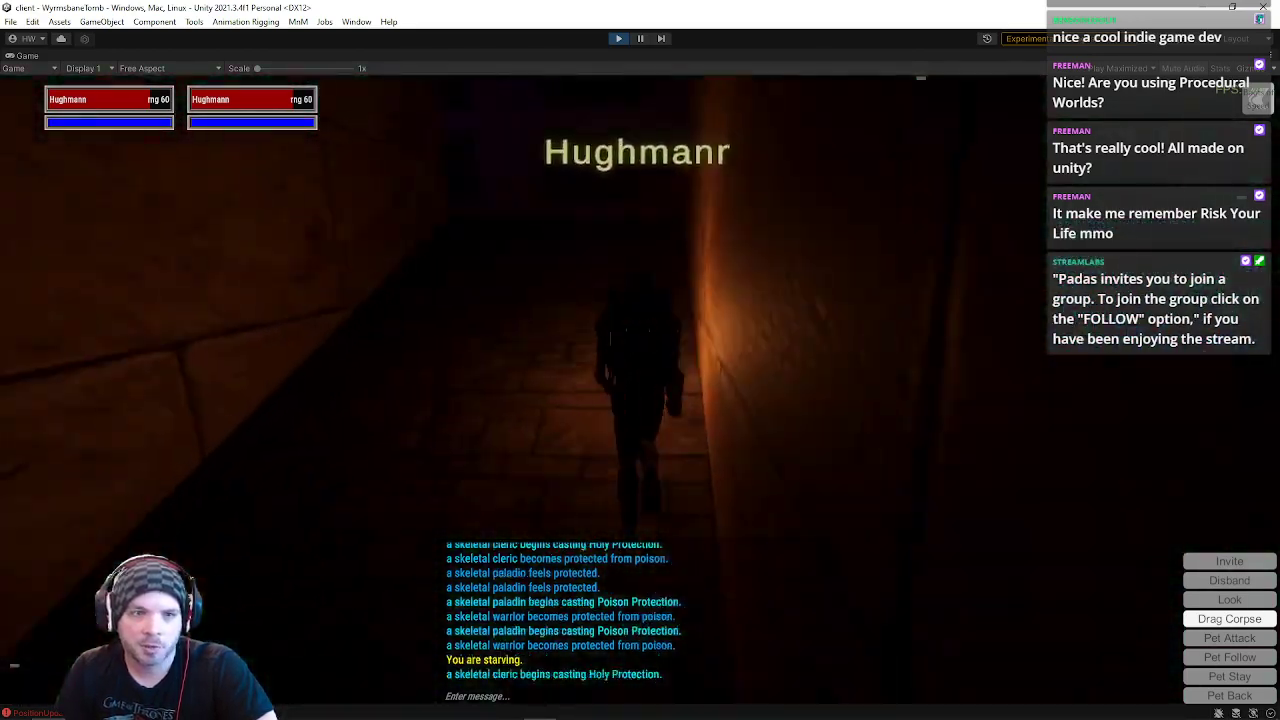
pyautogui.press('a')
pyautogui.press('a')
pyautogui.press('w')
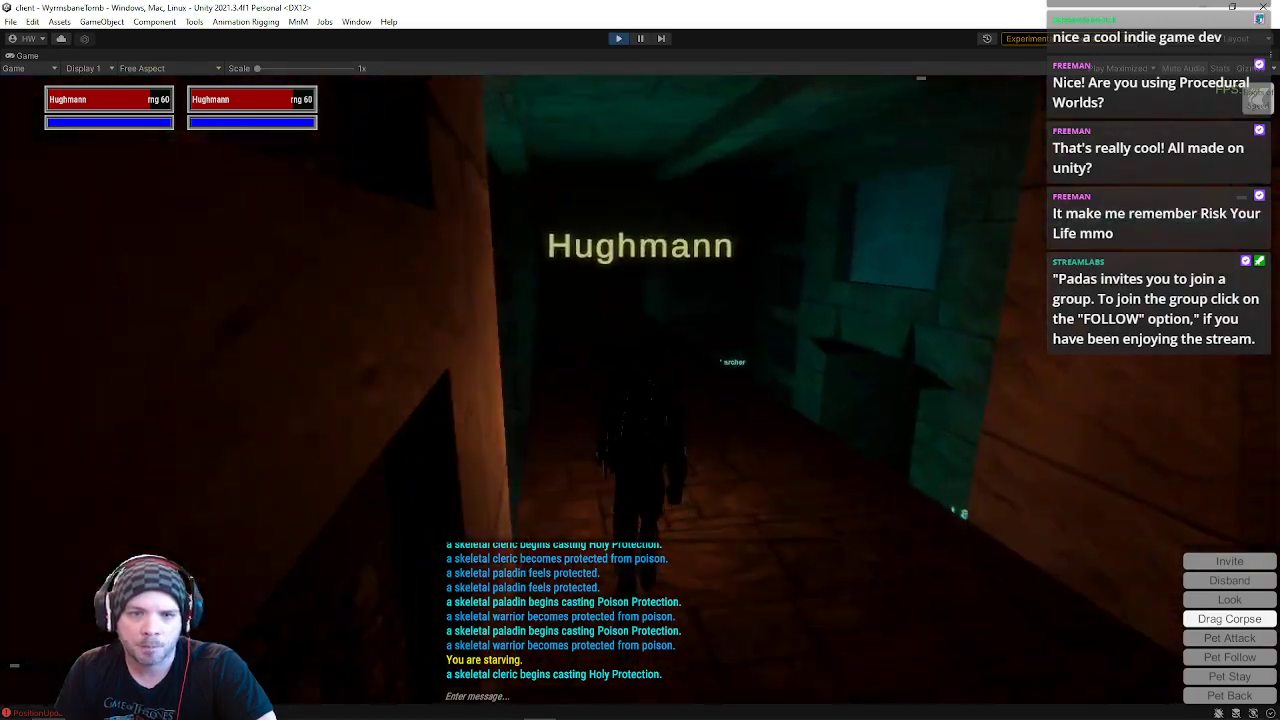
pyautogui.press('w')
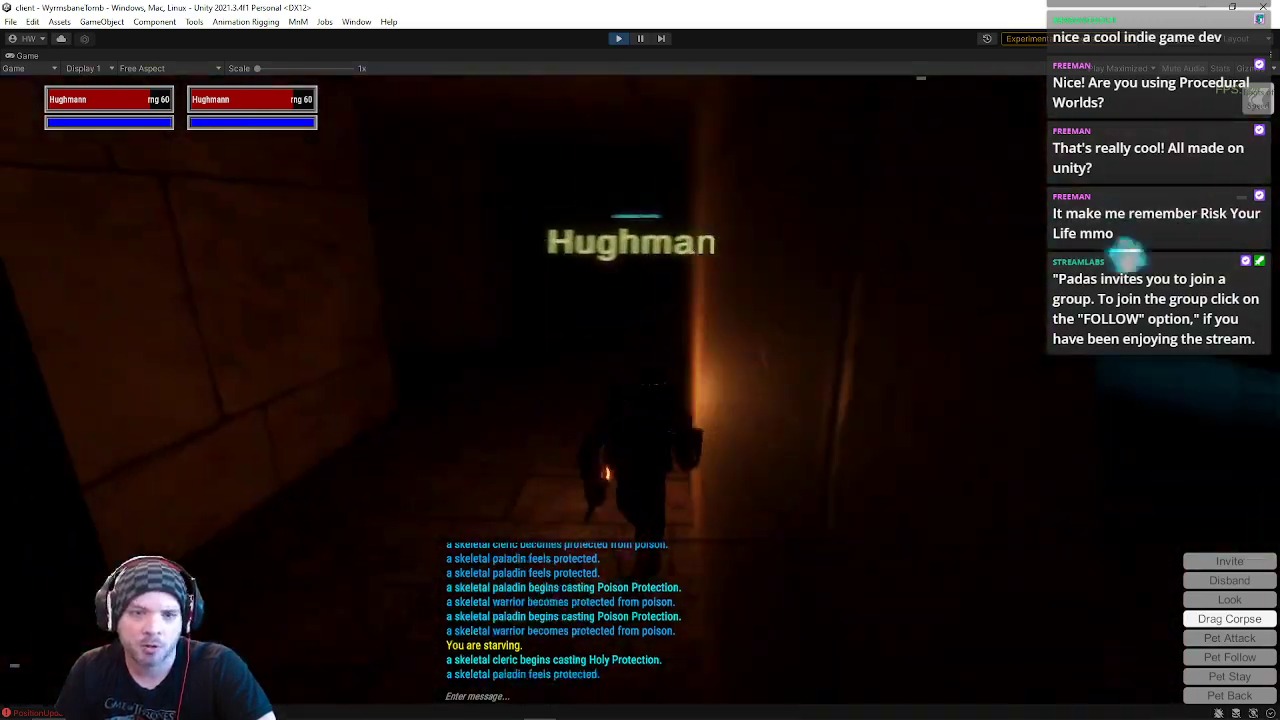
pyautogui.press('w')
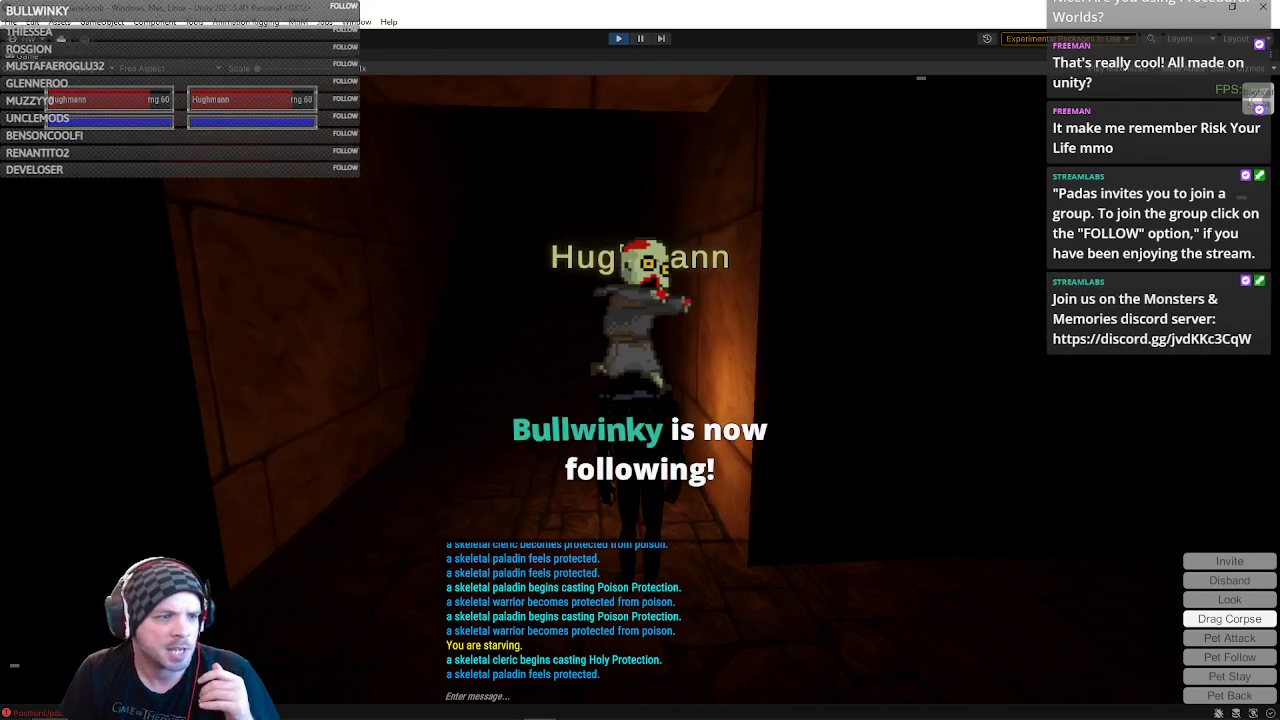
pyautogui.press('w')
pyautogui.press('w')
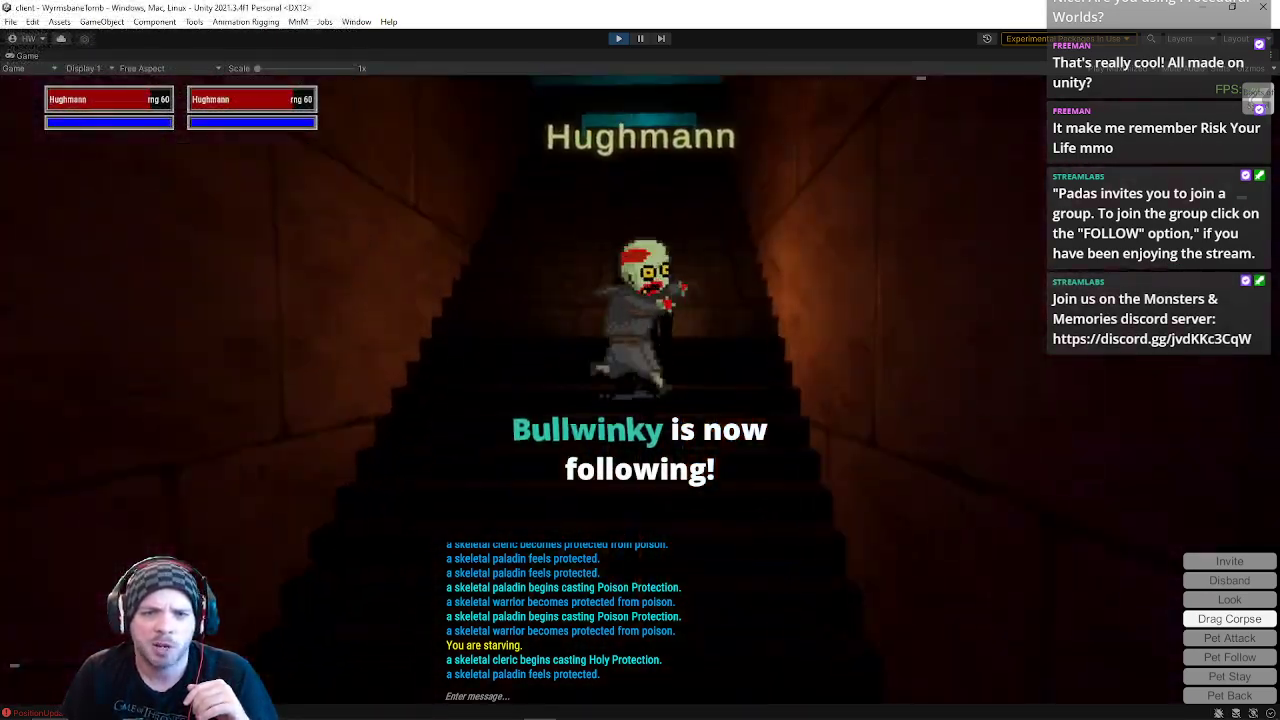
# Step: Climb the staircase and follow the torch-lit corridors out of the tomb into the Night Harbor zone
pyautogui.press('w')
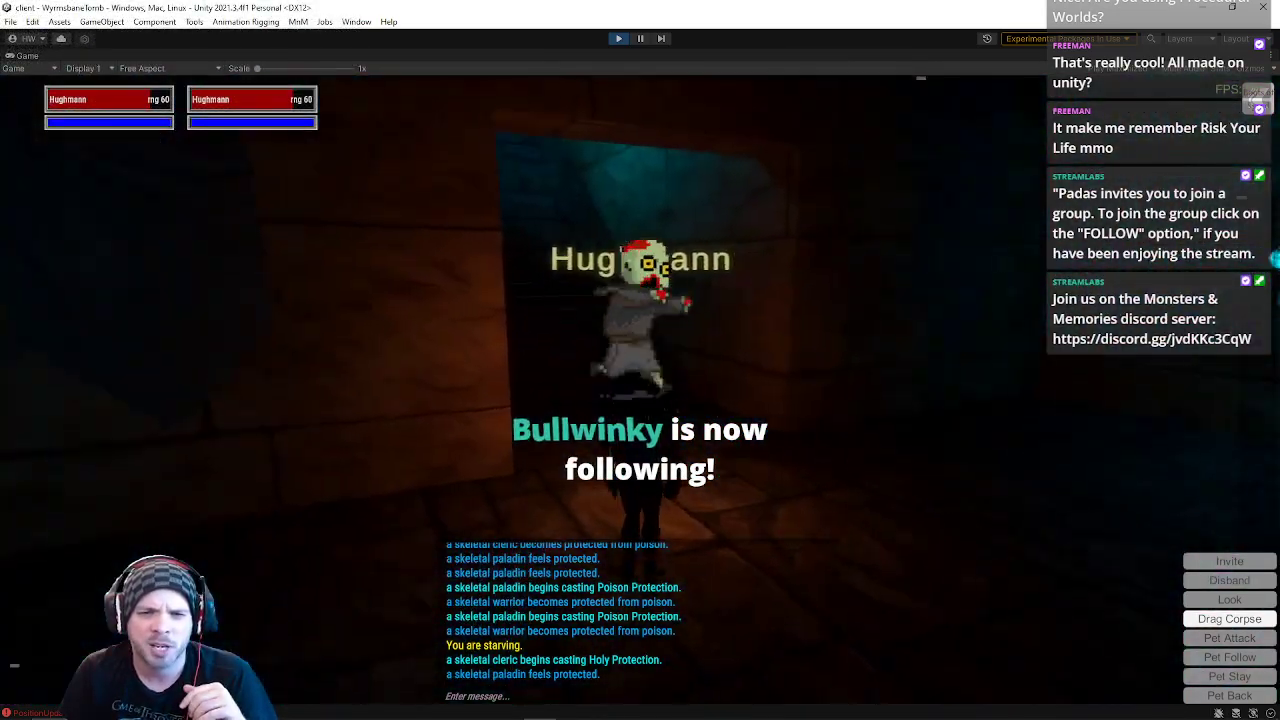
pyautogui.press('w')
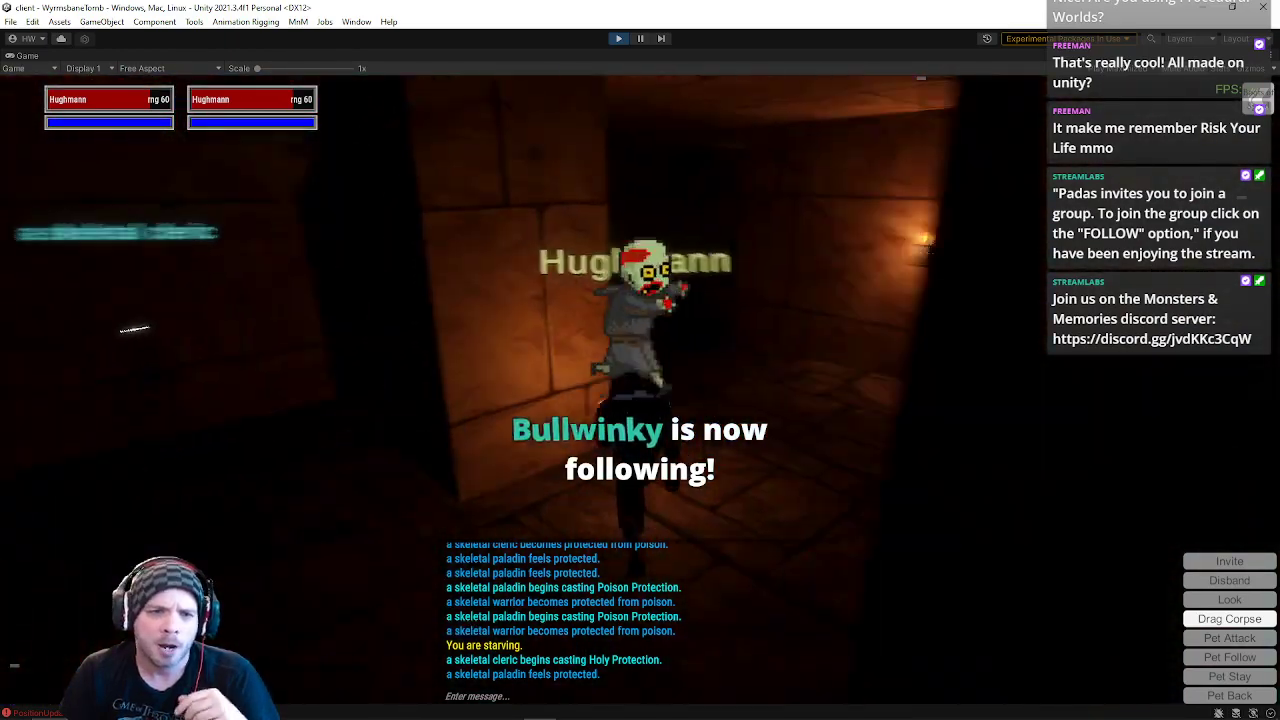
pyautogui.press('w')
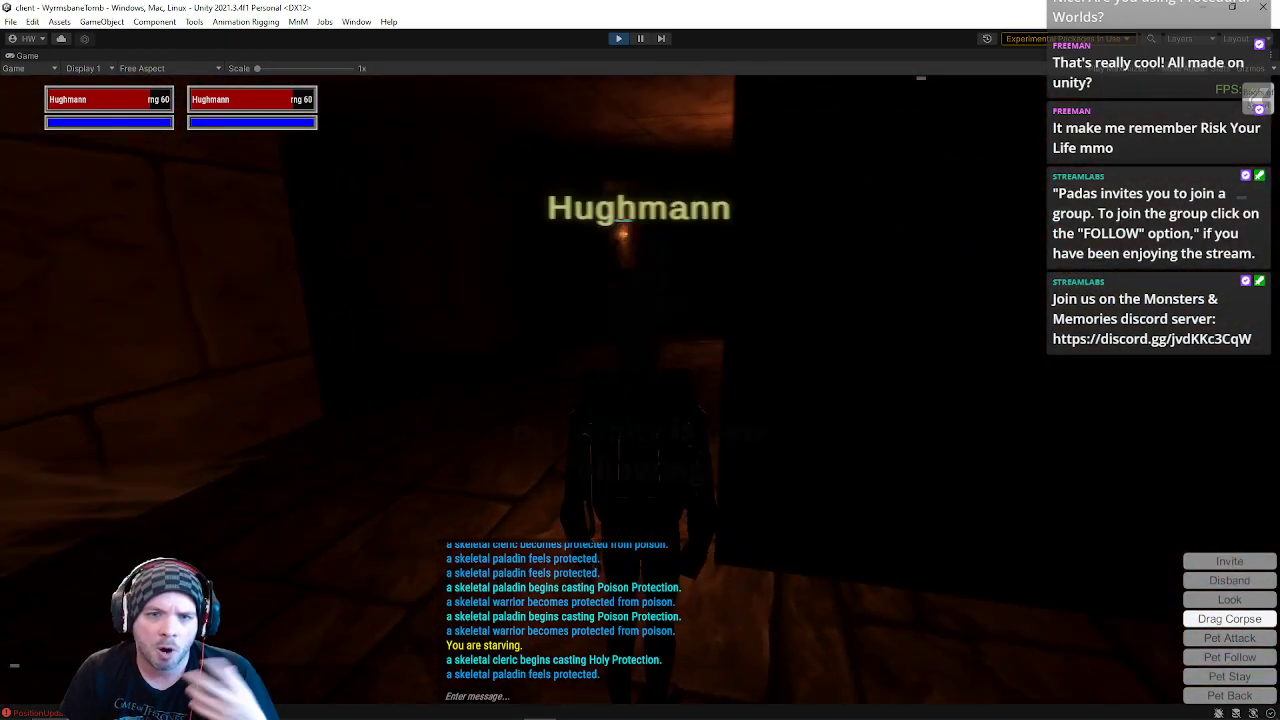
pyautogui.press('w')
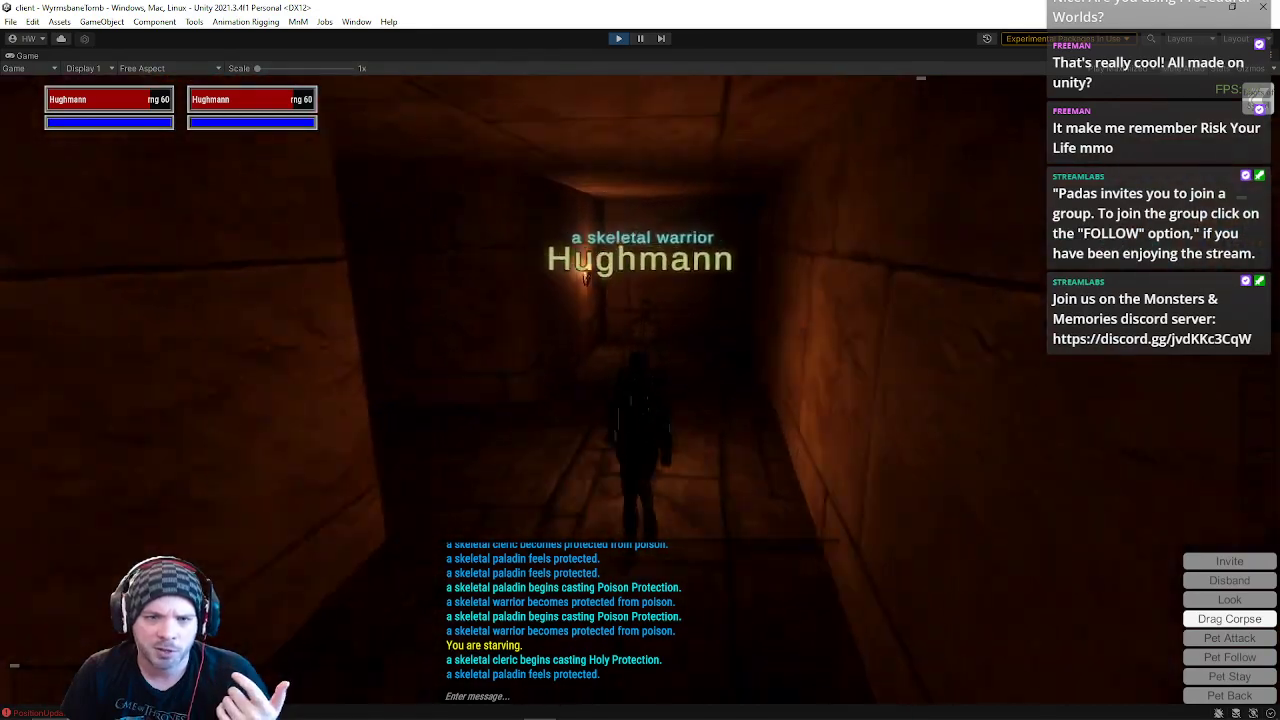
pyautogui.press('w')
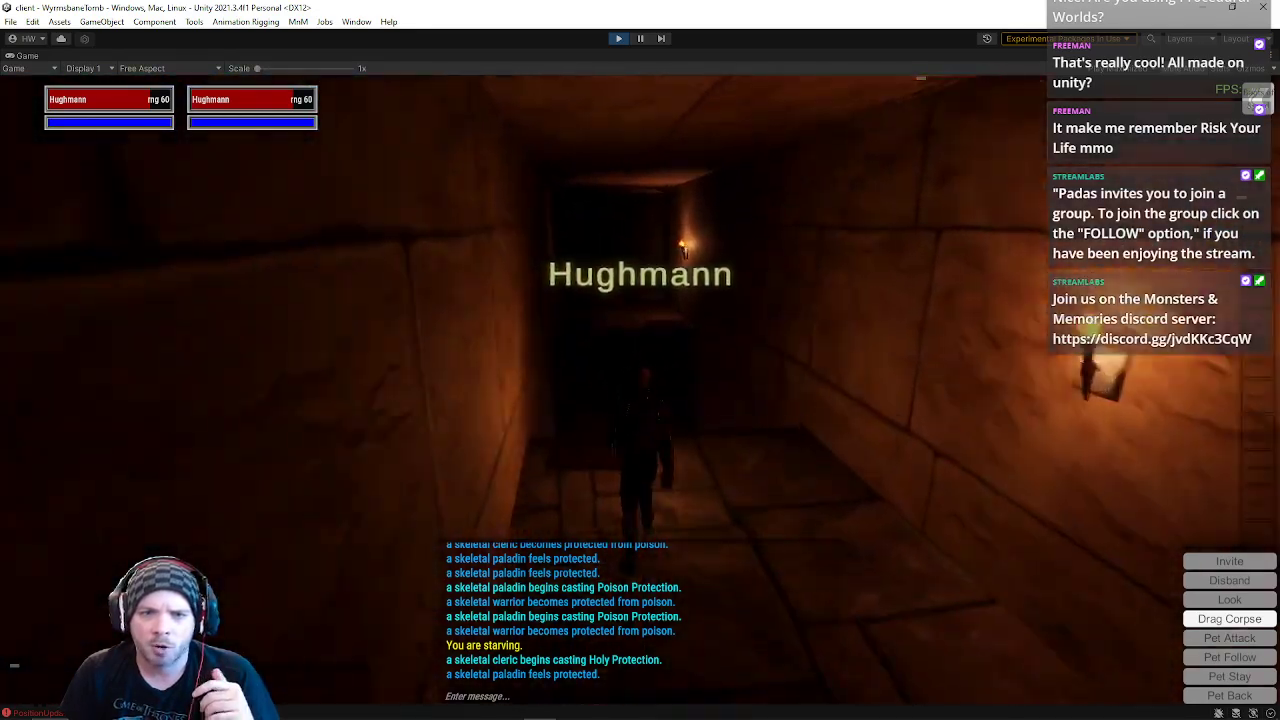
pyautogui.press('w')
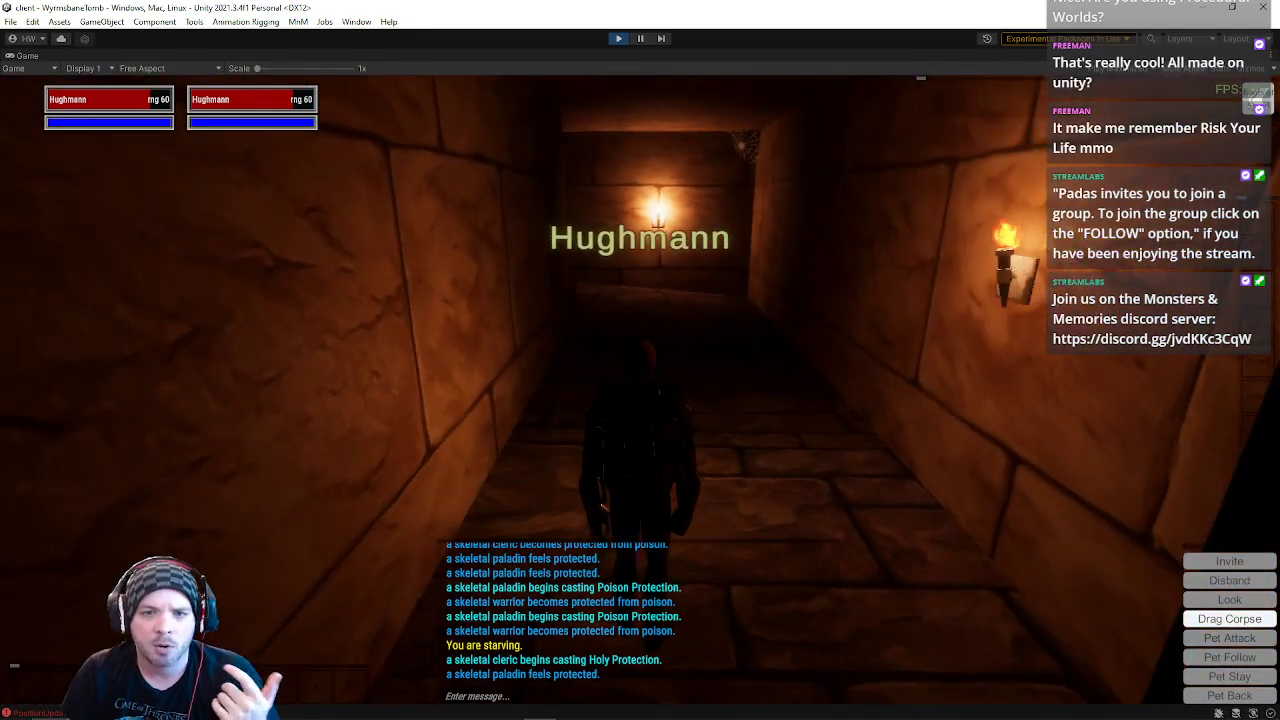
pyautogui.press('w')
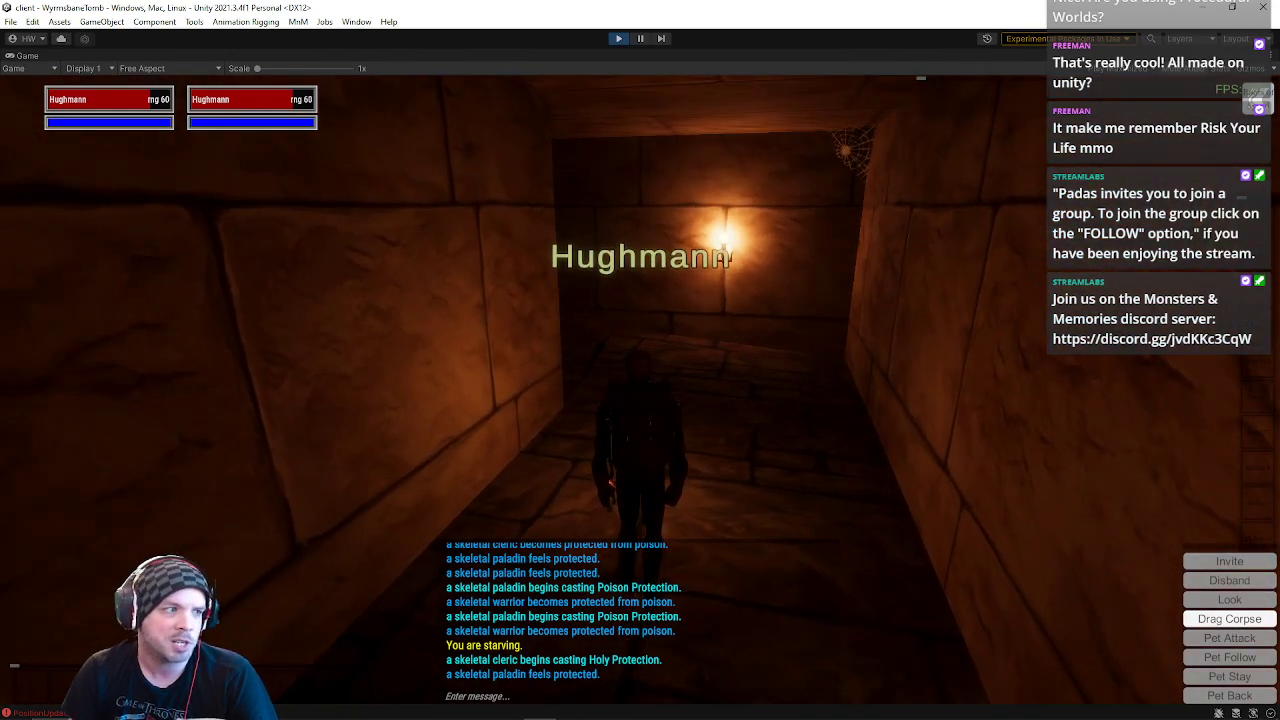
pyautogui.press('w')
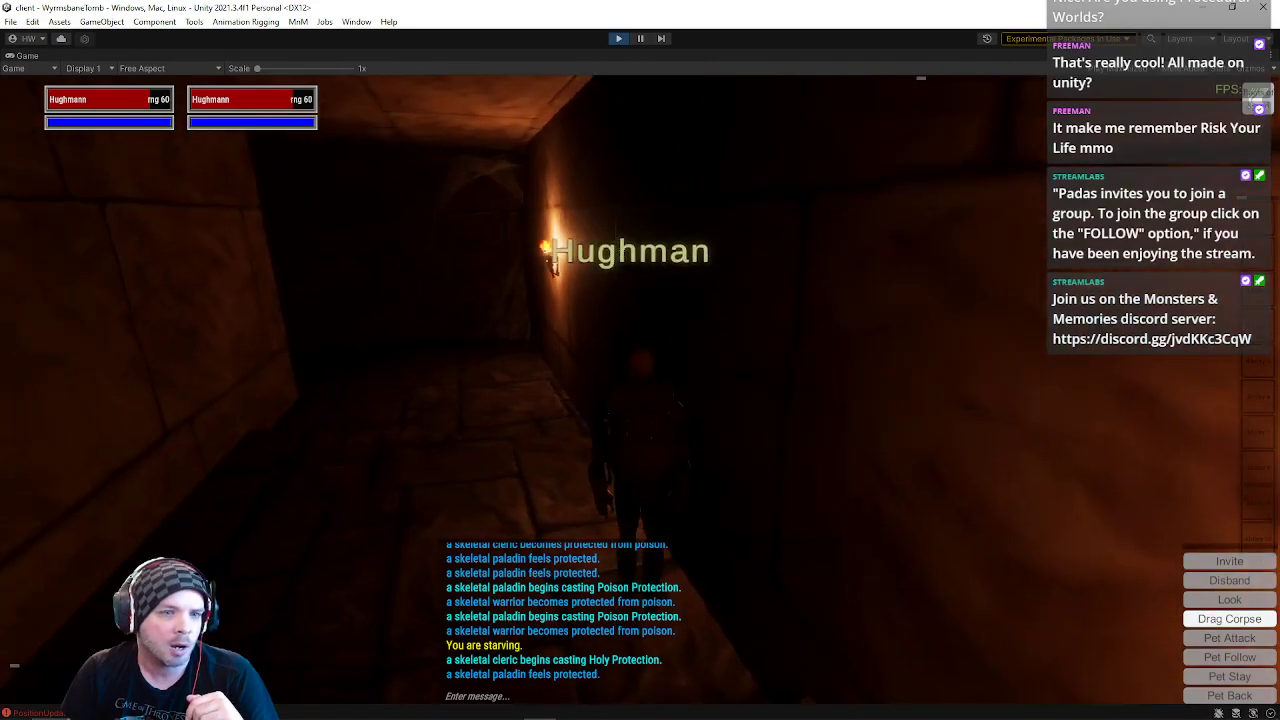
pyautogui.press('w')
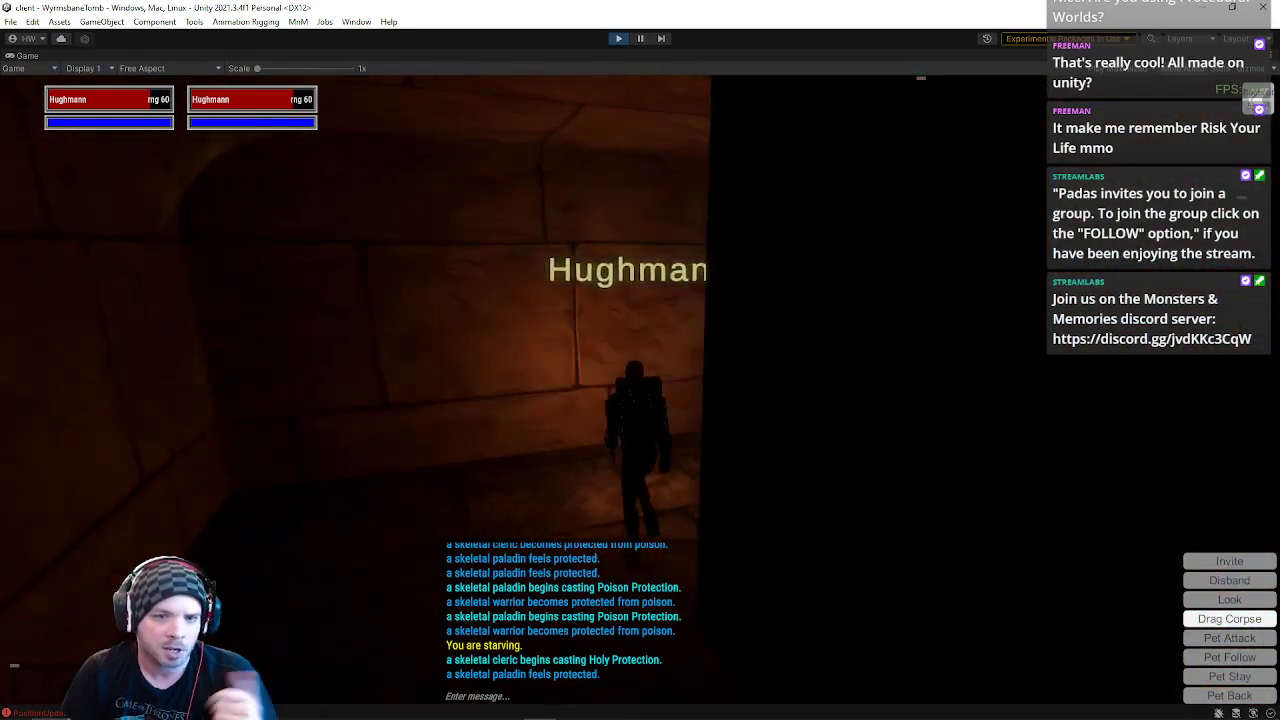
pyautogui.press('w')
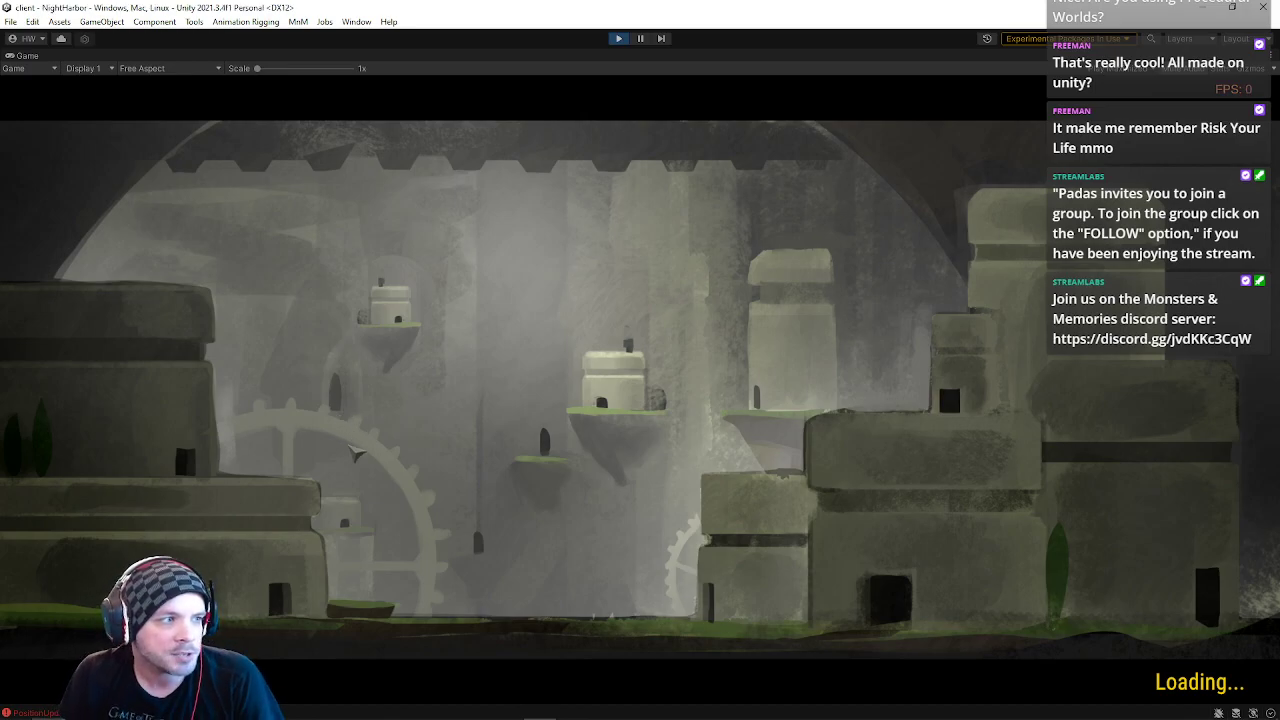
# Step: Run the character from the Night Harbor arrival point down the dunes toward the walled city
pyautogui.press('w')
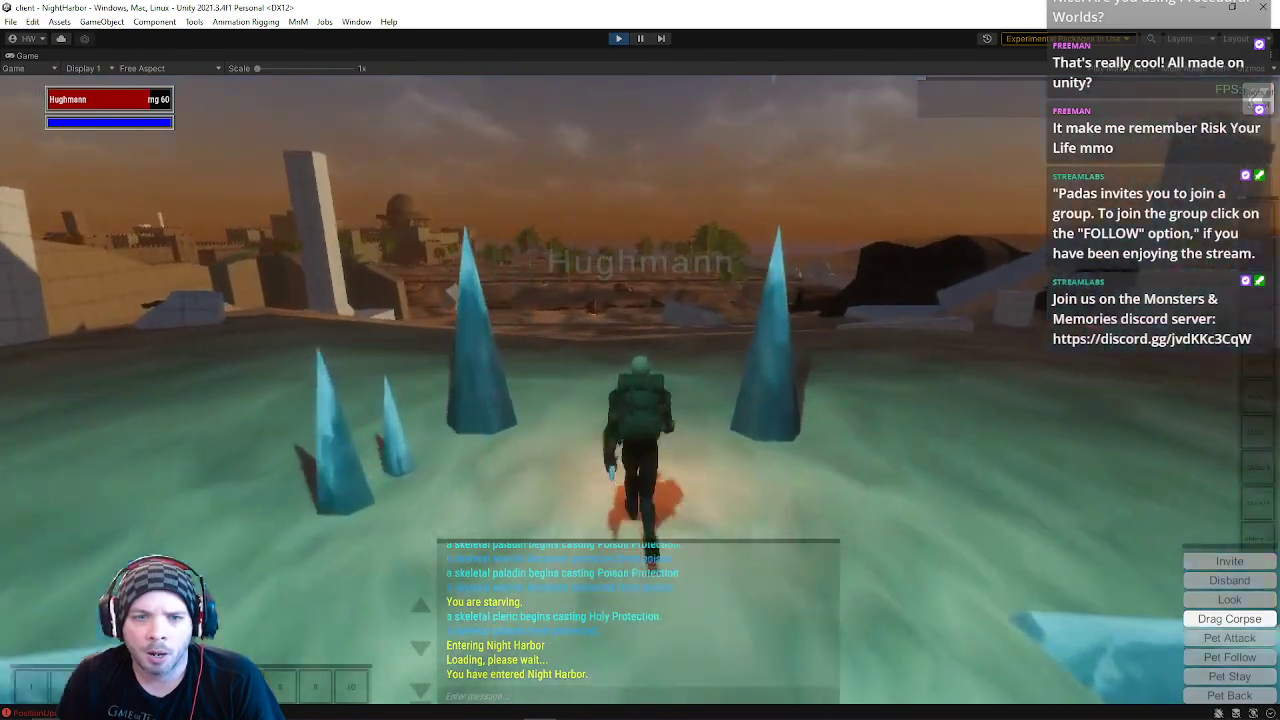
pyautogui.press('w')
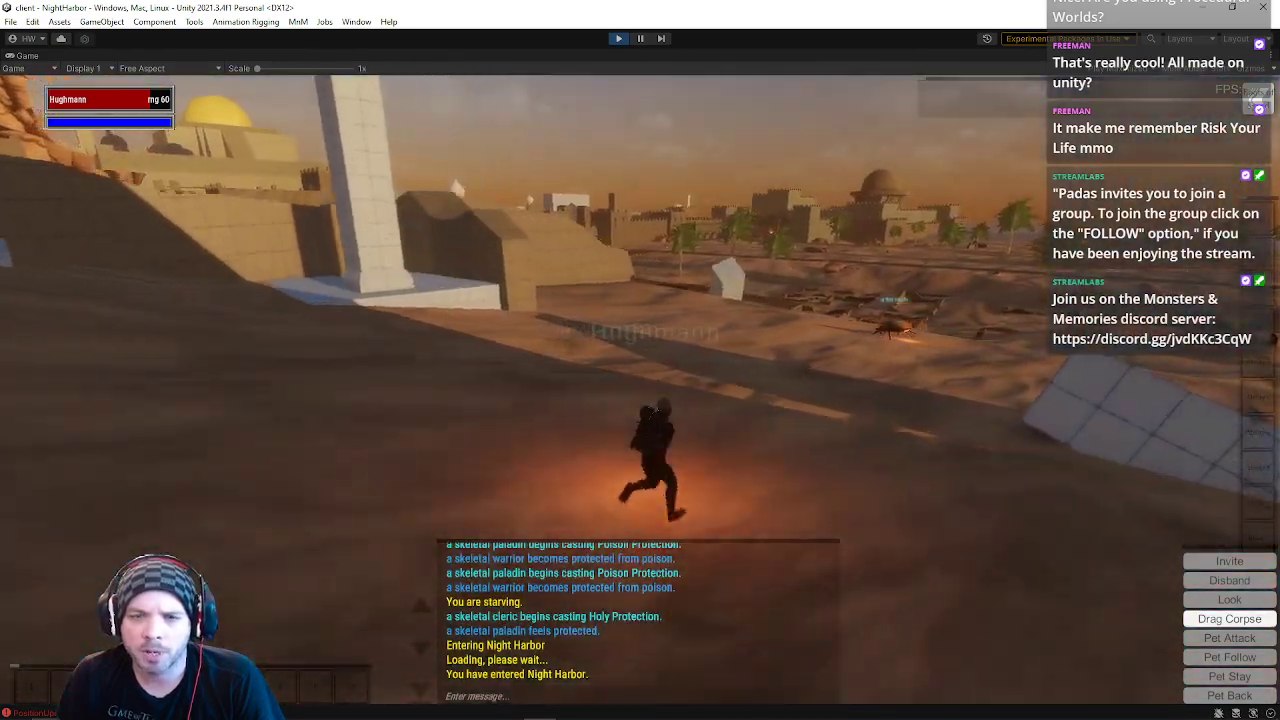
pyautogui.press('w')
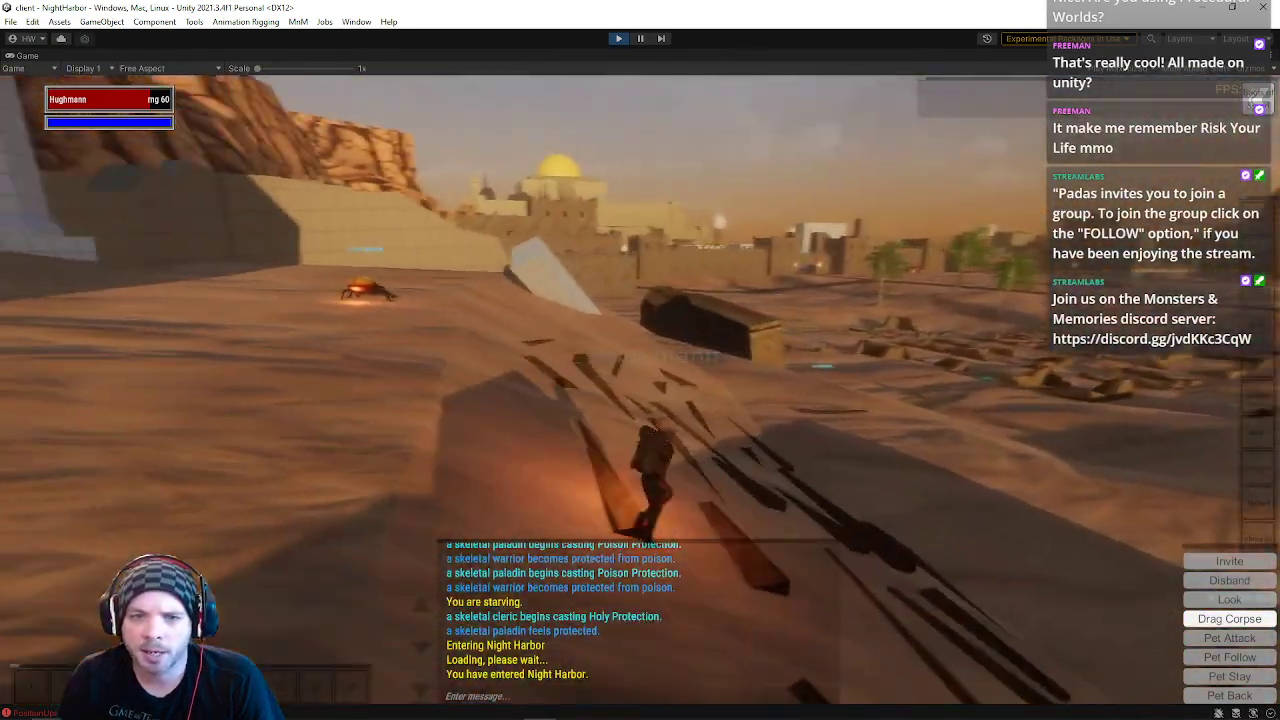
pyautogui.press('w')
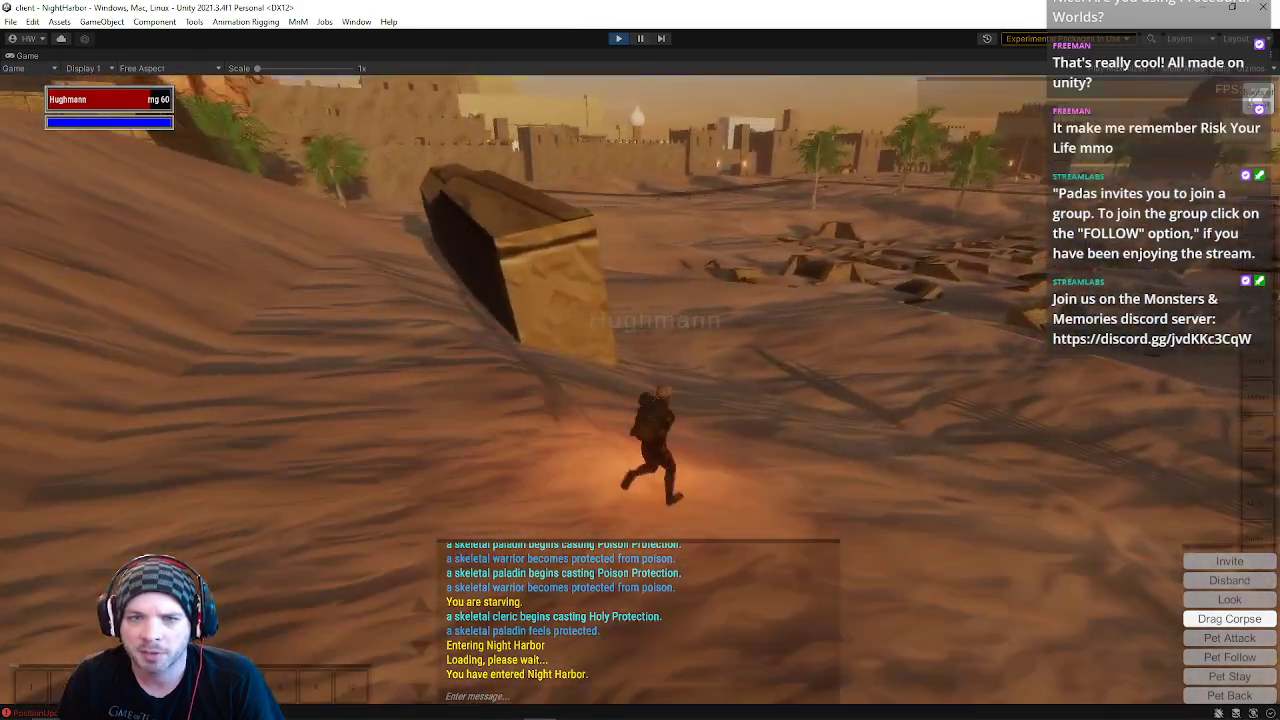
pyautogui.press('w')
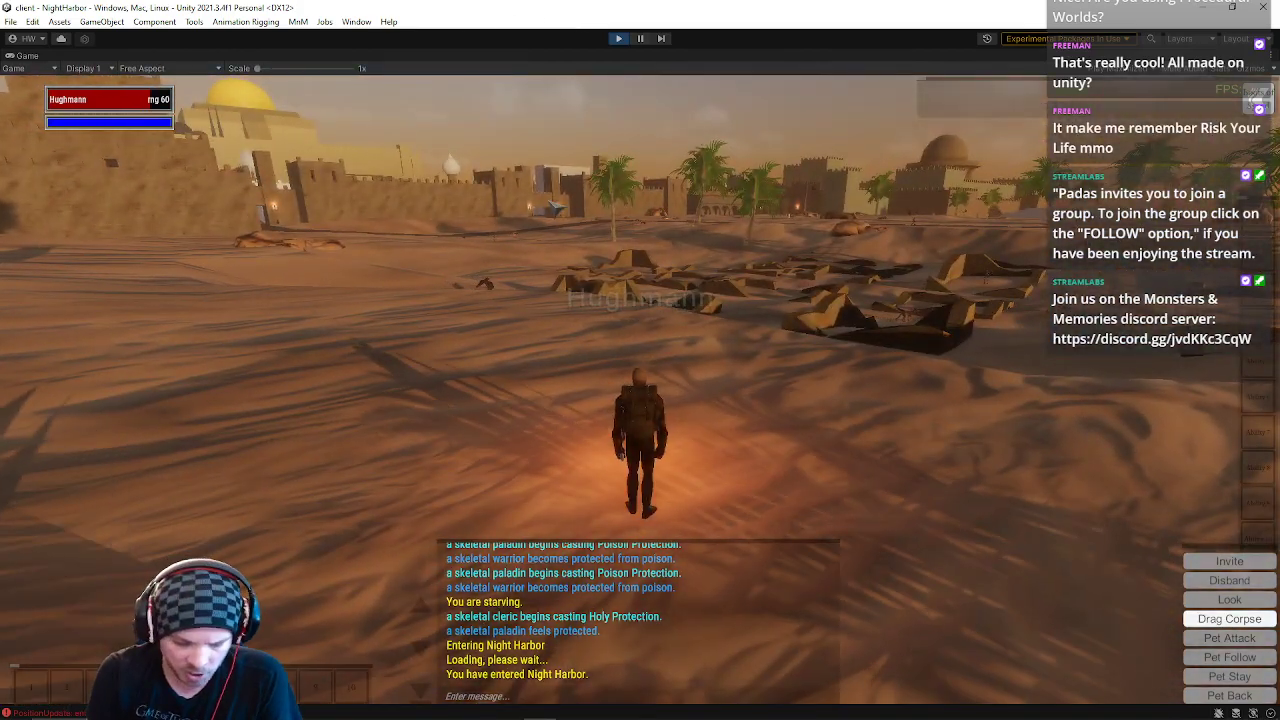
# Step: Move the character to the Shaded Dunes zone with the /zone chat command
pyautogui.write('/')
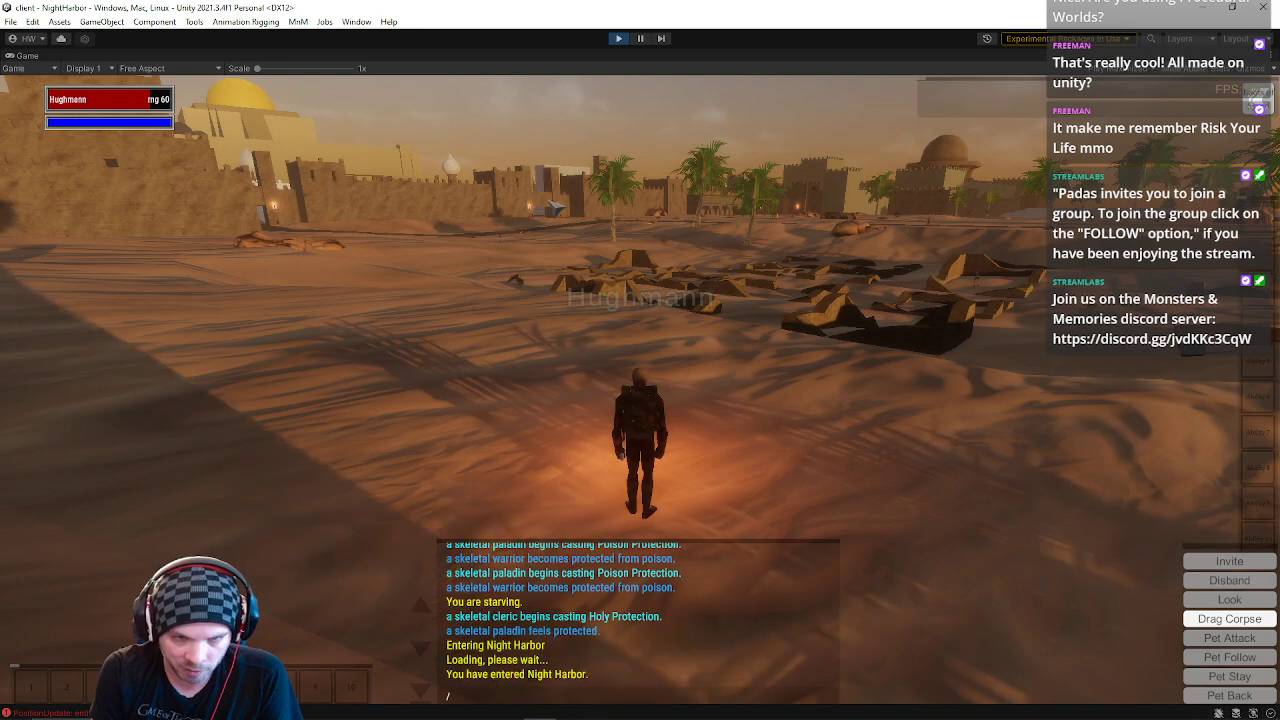
pyautogui.write('shaded')
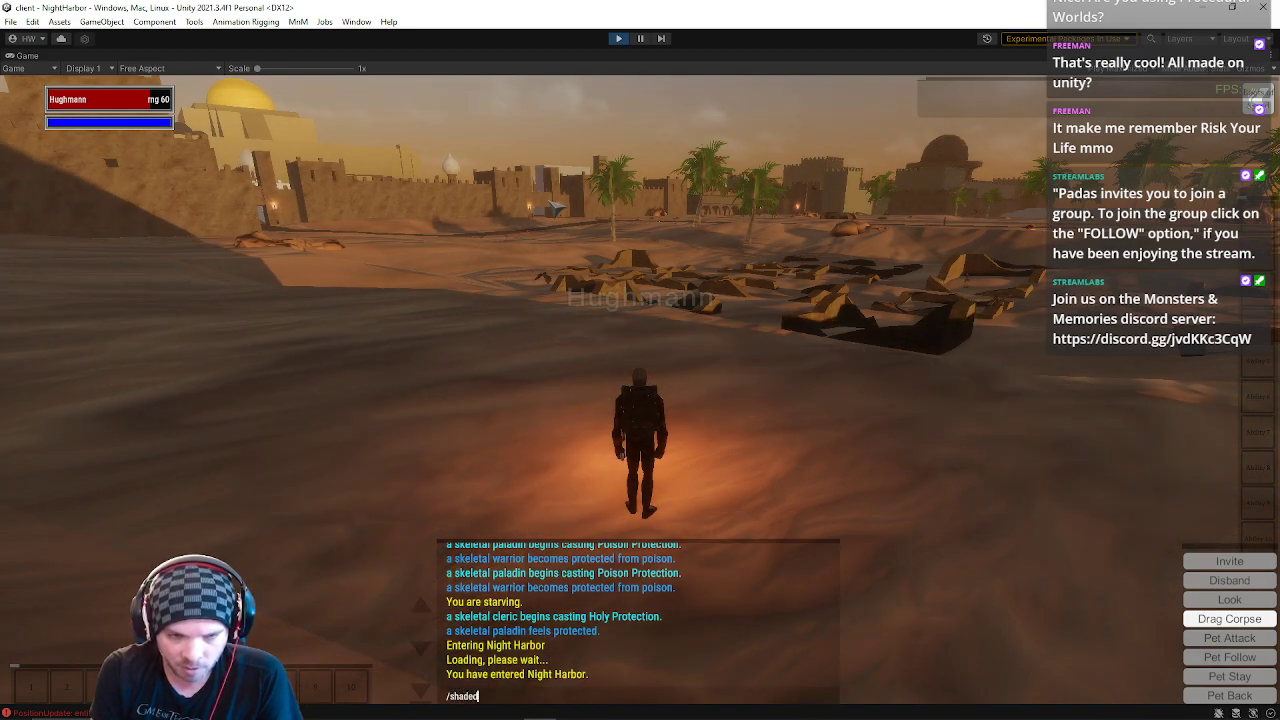
pyautogui.press('BackSpace')
pyautogui.press('BackSpace')
pyautogui.press('BackSpace')
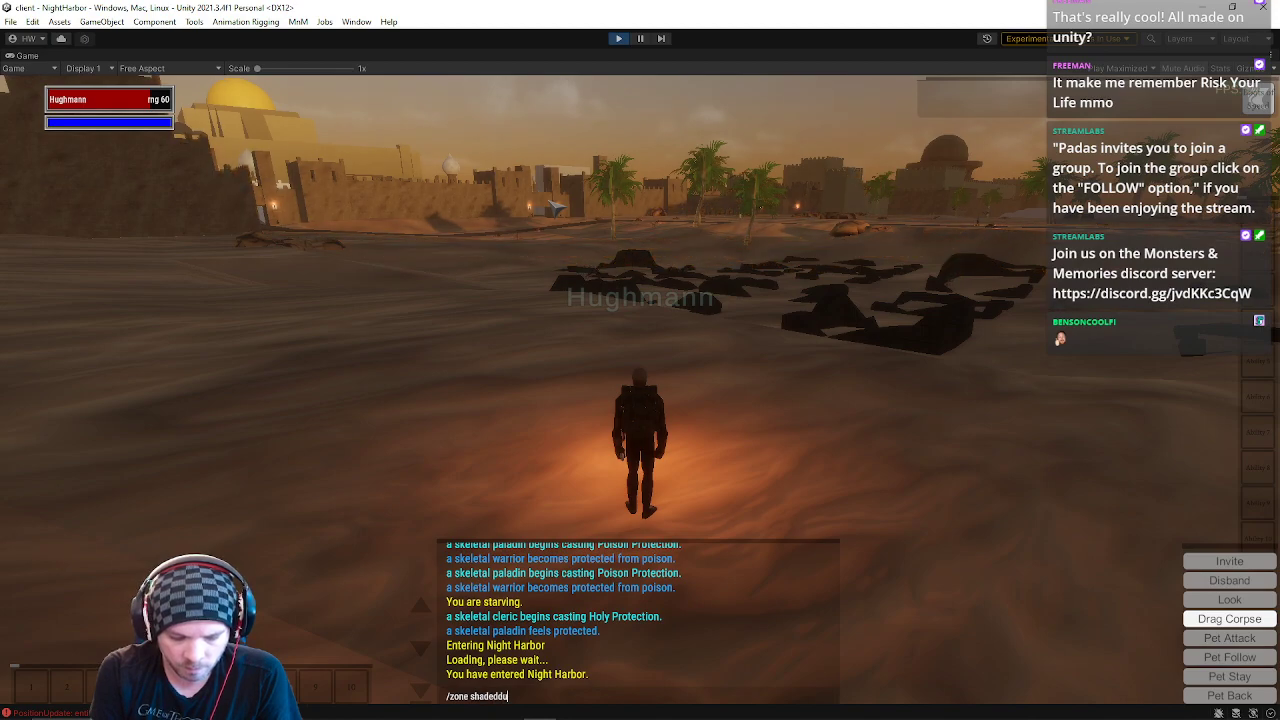
pyautogui.press('Return')
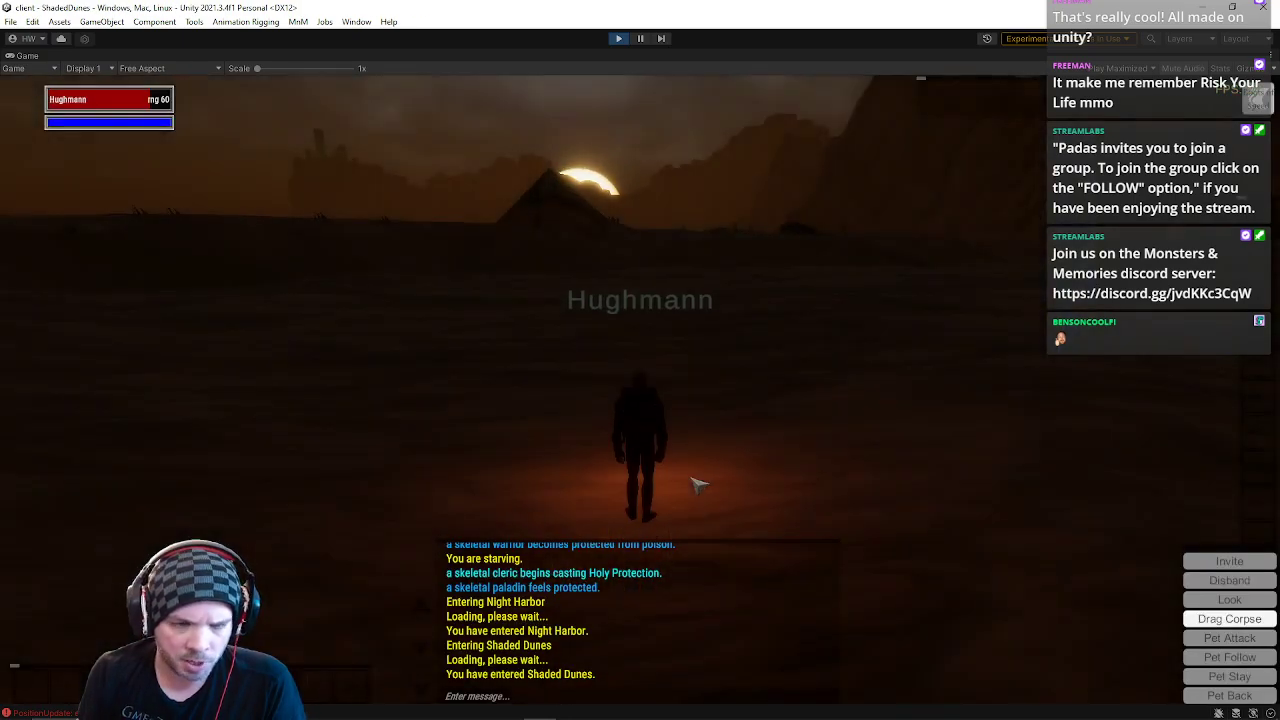
# Step: Turn the character in Shaded Dunes and run across the sand toward the torch-lit arched wall
pyautogui.moveTo(697, 485); pyautogui.dragTo(440, 485)
pyautogui.press('w')
pyautogui.moveTo(697, 432); pyautogui.dragTo(420, 432, button='right')
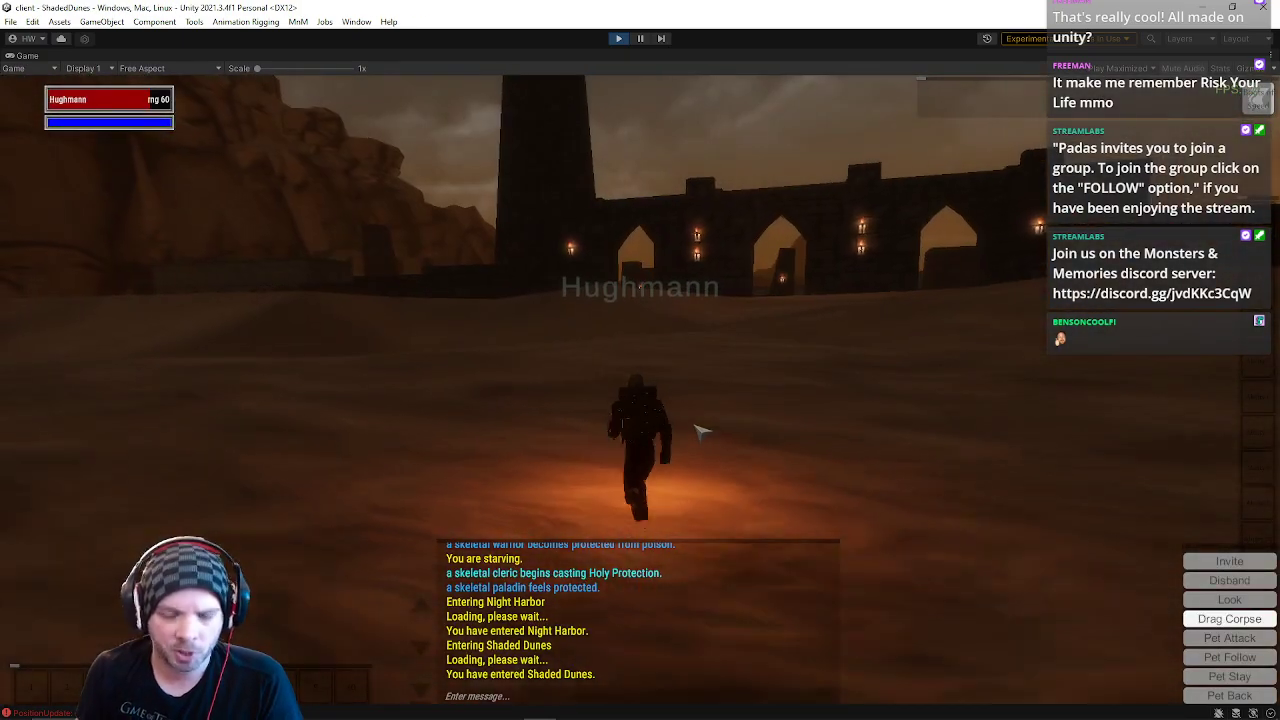
# Step: Enable GM fly mode through a chat command and fly the character up over the dunes
pyautogui.write('/')
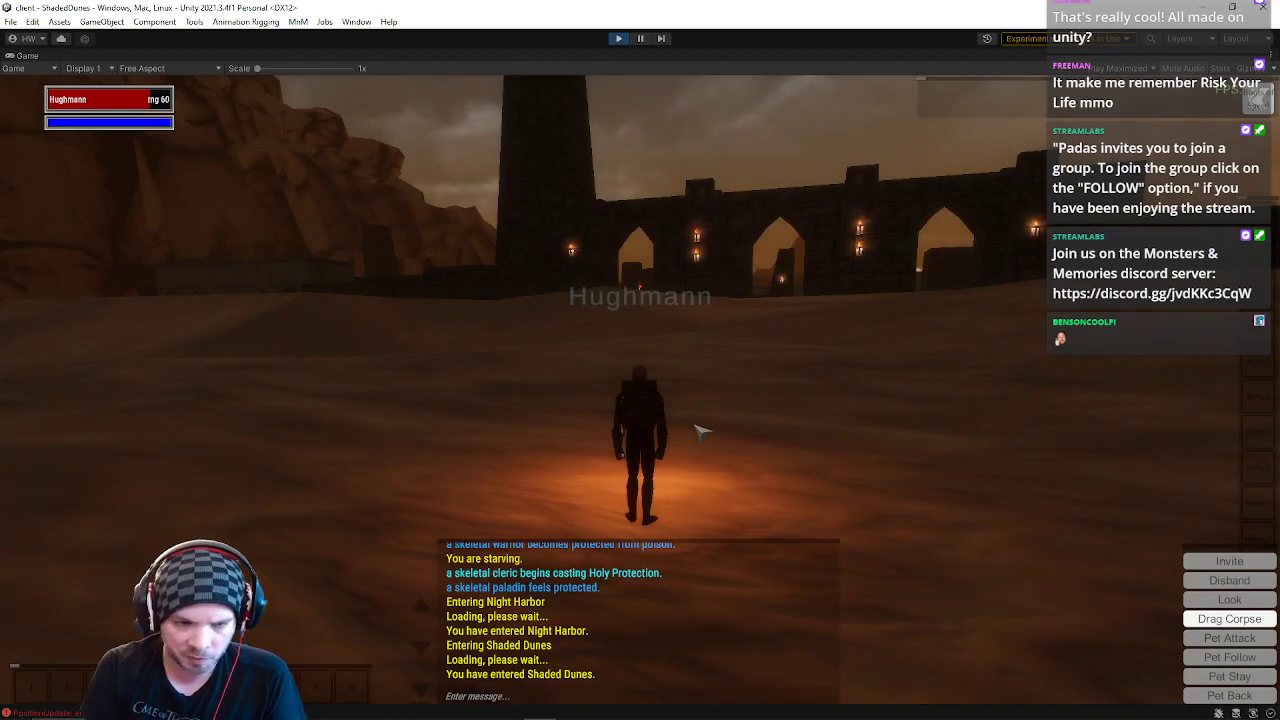
pyautogui.press('space')
pyautogui.moveTo(694, 431); pyautogui.dragTo(570, 431, button='right')
pyautogui.press('w')
pyautogui.moveTo(666, 403); pyautogui.dragTo(560, 403, button='right')
# Step: Place the bow in the empty inventory slot above the necklace while flying over the settlement, and close the inventory
pyautogui.press('i')
pyautogui.press('a')
pyautogui.press('w')
pyautogui.press('a')
pyautogui.press('d')
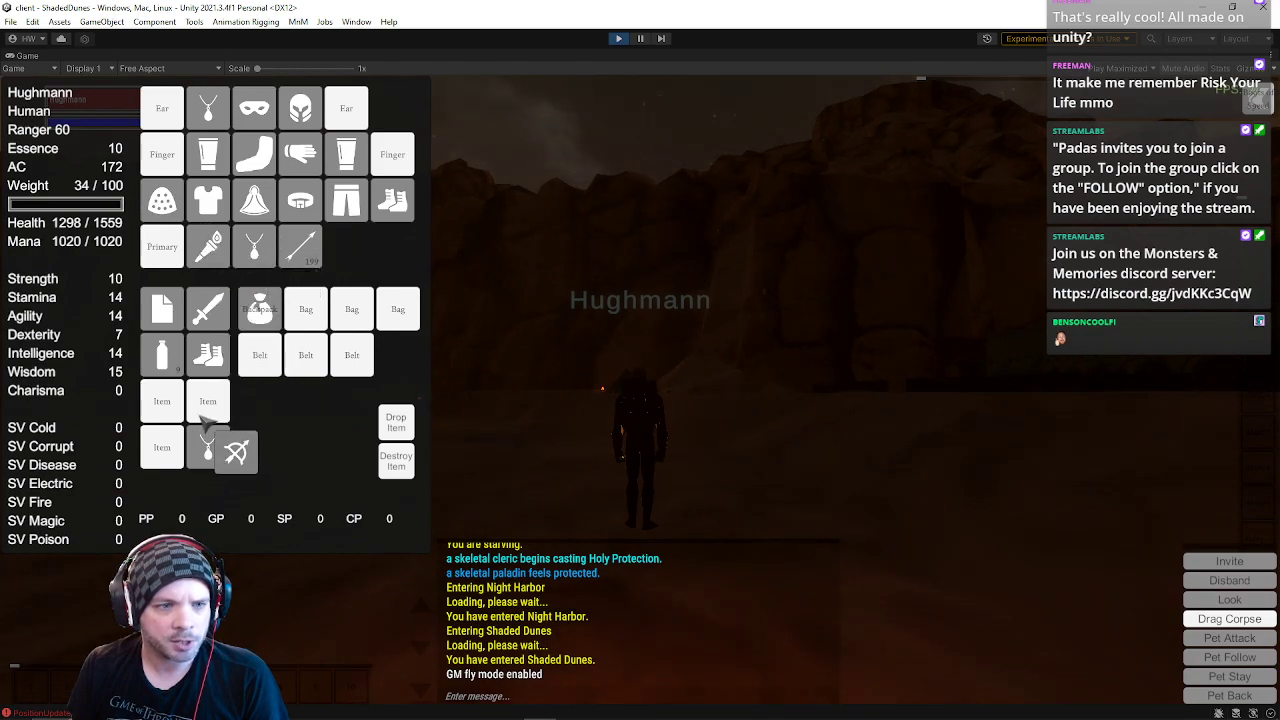
pyautogui.moveTo(789, 266); pyautogui.dragTo(760, 402, button='right')
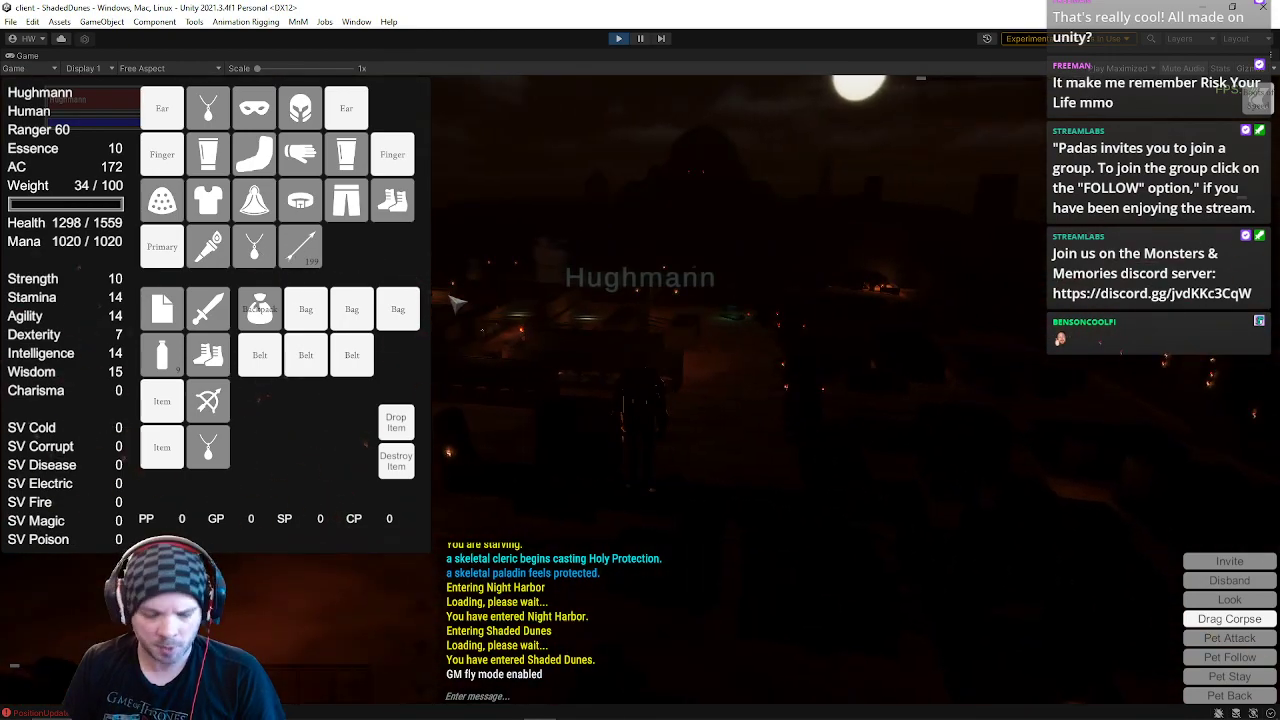
pyautogui.press('i')
# Step: Look over the torch-lit Shaded Dunes settlement from the air
pyautogui.moveTo(571, 346); pyautogui.dragTo(505, 285, button='right')
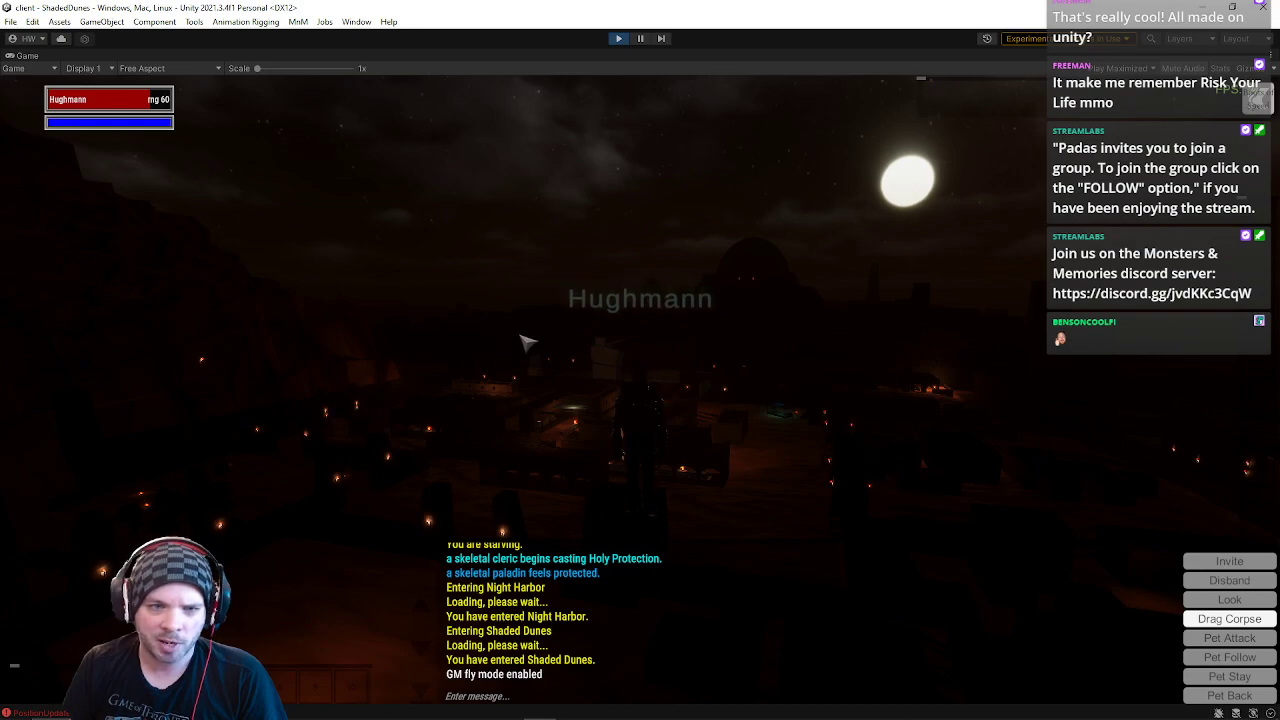
pyautogui.moveTo(786, 256); pyautogui.dragTo(530, 162, button='right')
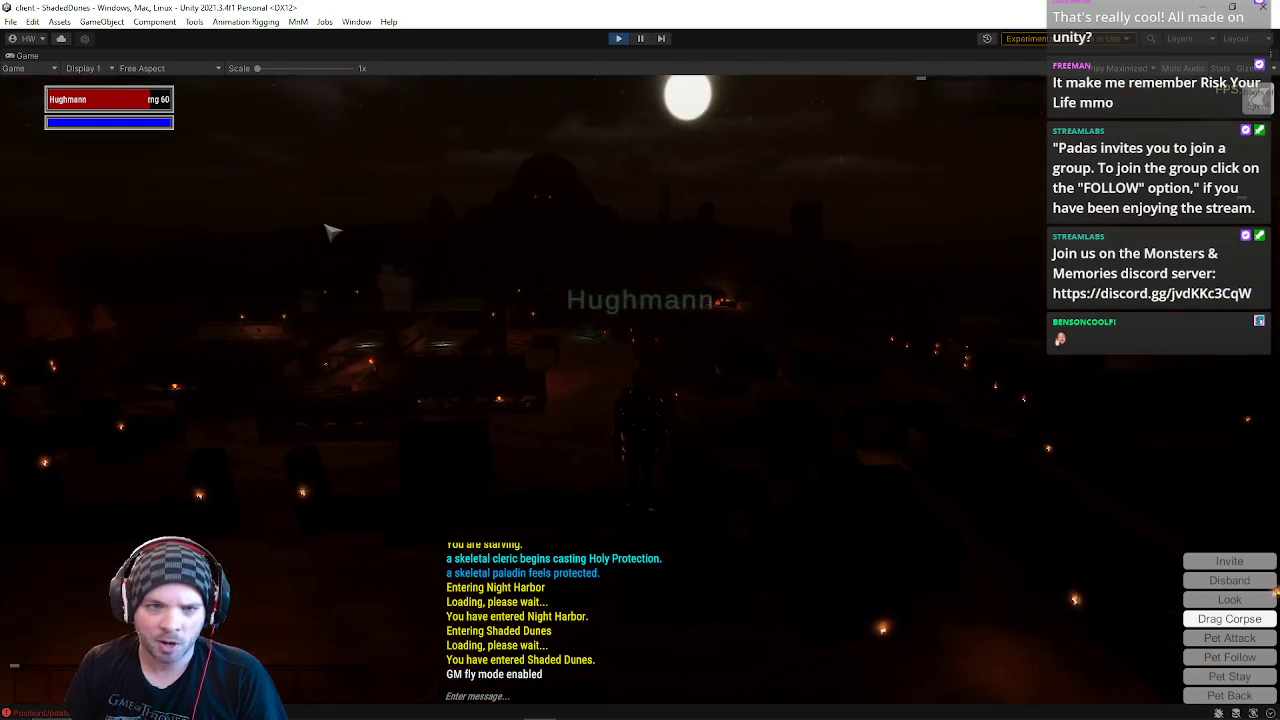
pyautogui.moveTo(228, 210); pyautogui.dragTo(152, 453, button='right')
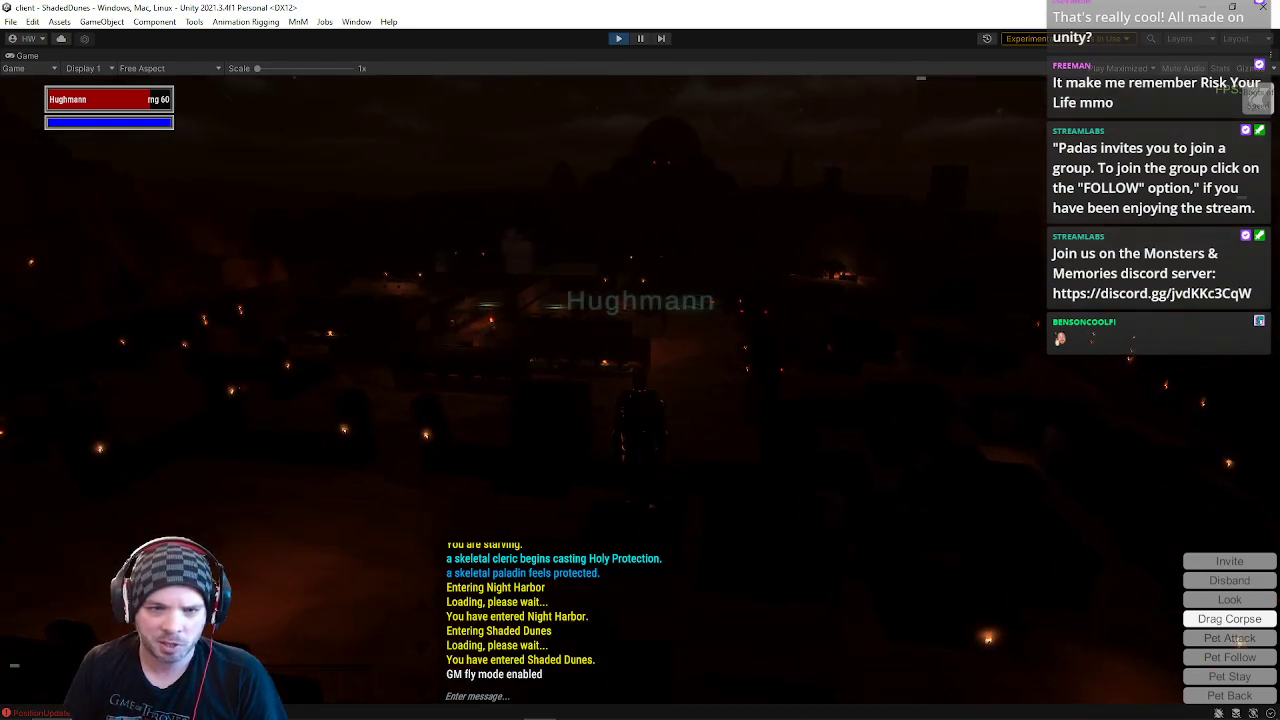
pyautogui.moveTo(910, 290); pyautogui.dragTo(872, 295, button='right')
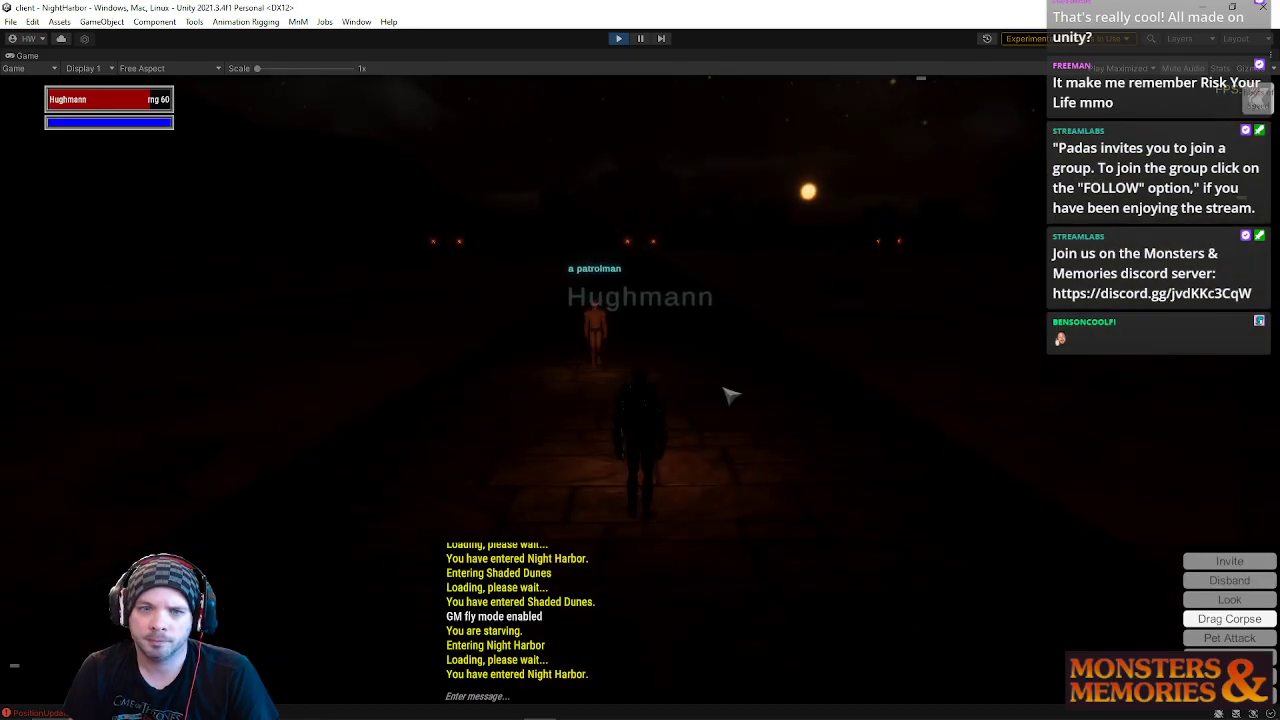
# Step: Run the character along the Night Harbor road and into the paved street between the city buildings
pyautogui.press('w')
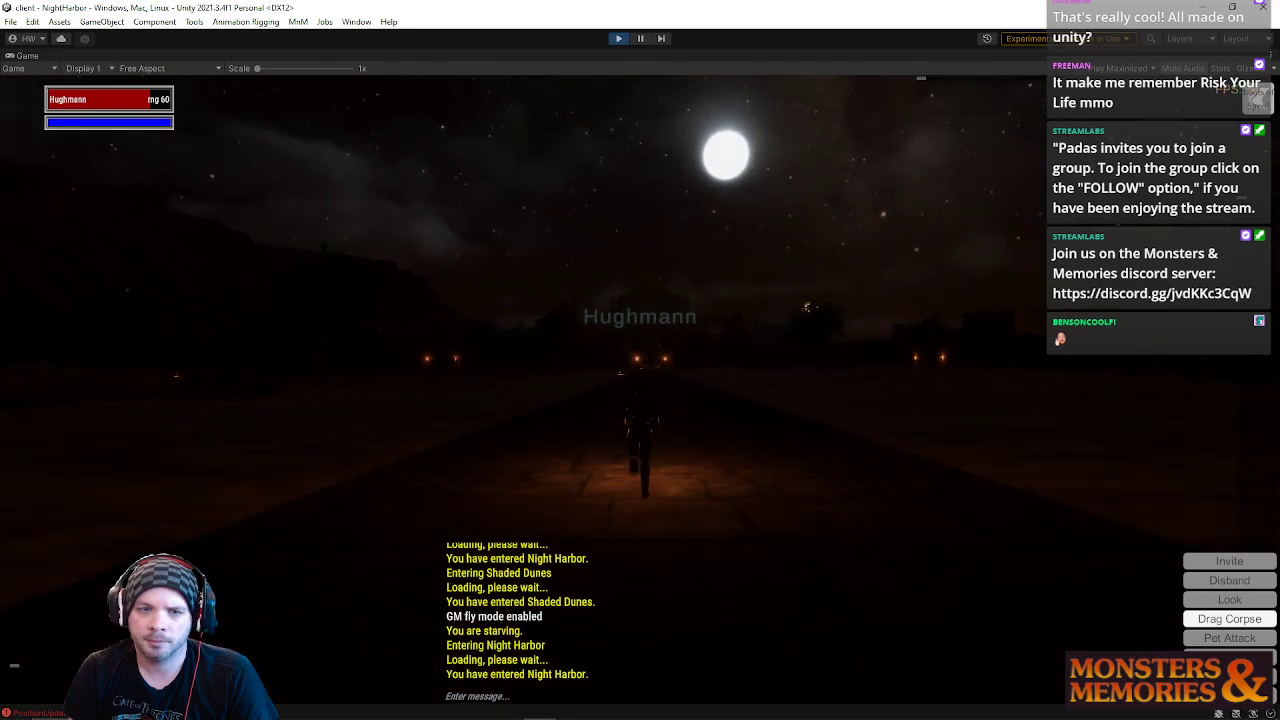
pyautogui.press('d')
pyautogui.moveTo(501, 263); pyautogui.dragTo(501, 323, button='right')
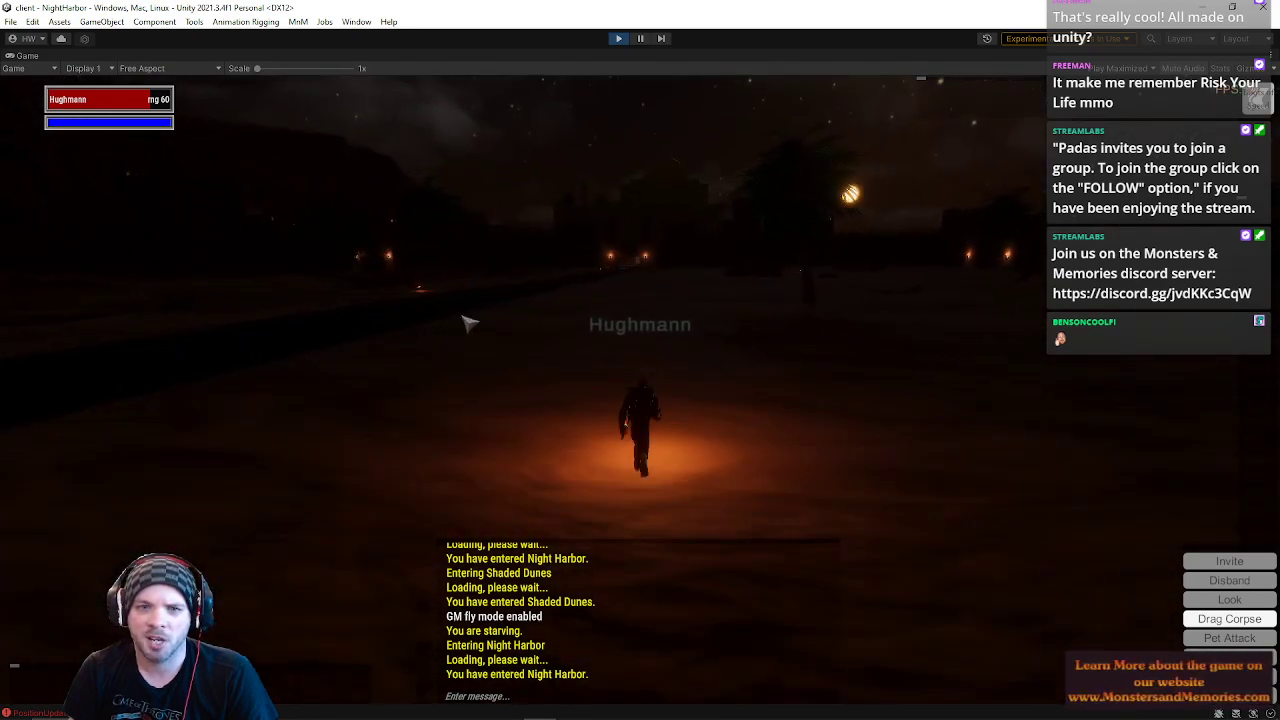
pyautogui.press('a')
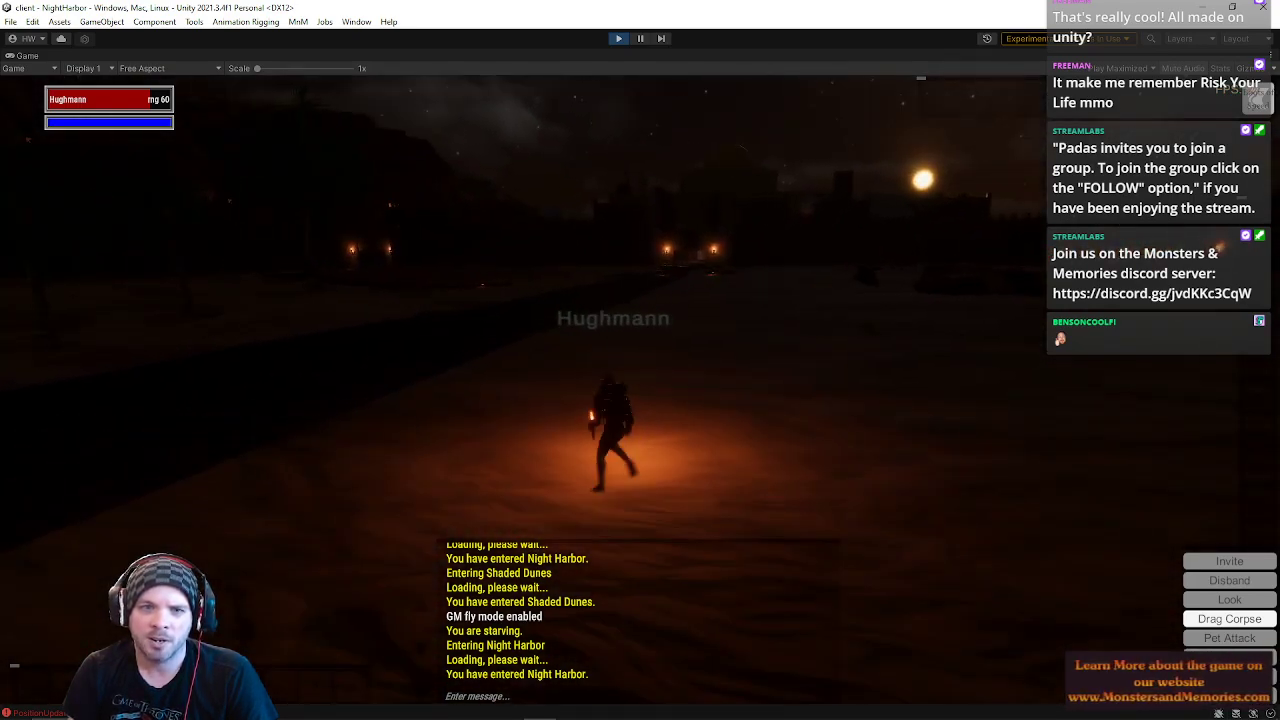
pyautogui.moveTo(555, 175); pyautogui.dragTo(642, 184, button='right')
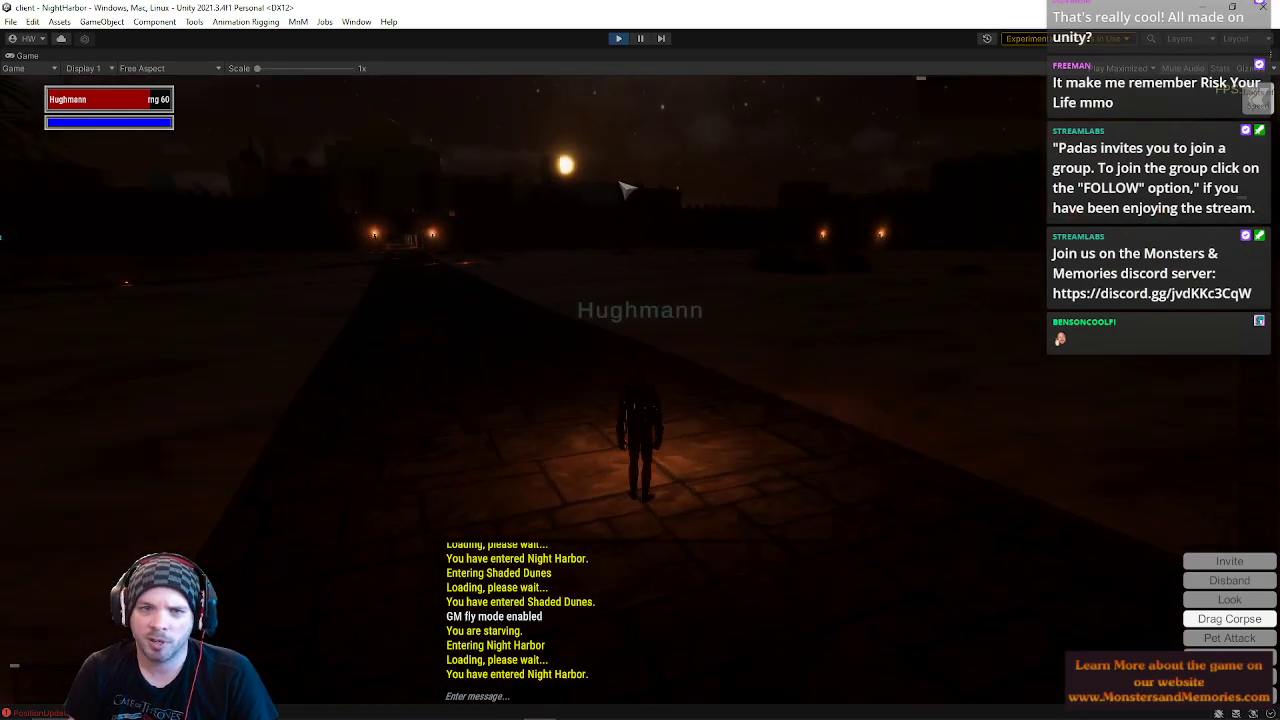
pyautogui.press('d')
pyautogui.moveTo(705, 227); pyautogui.dragTo(564, 212, button='right')
pyautogui.press('w')
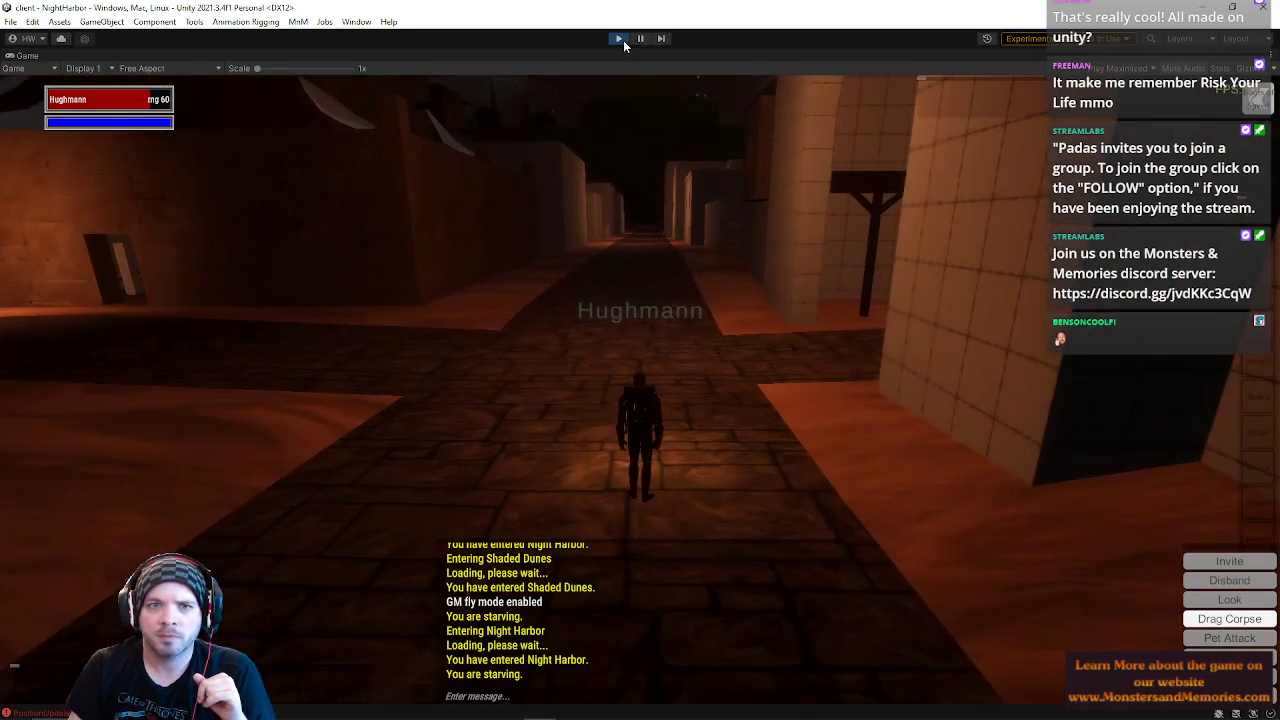
# Step: Stop play mode and open the recent NightHarbor scene in the editor
pyautogui.click(623, 40)
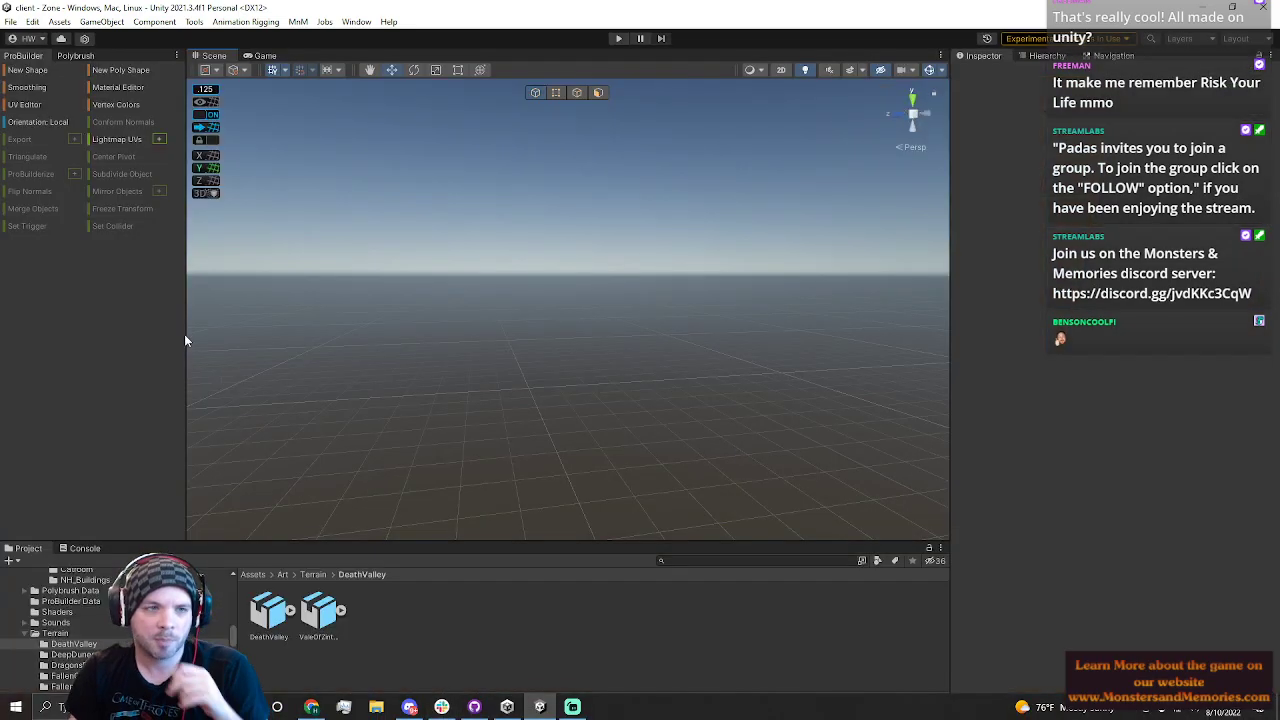
pyautogui.click(10, 22)
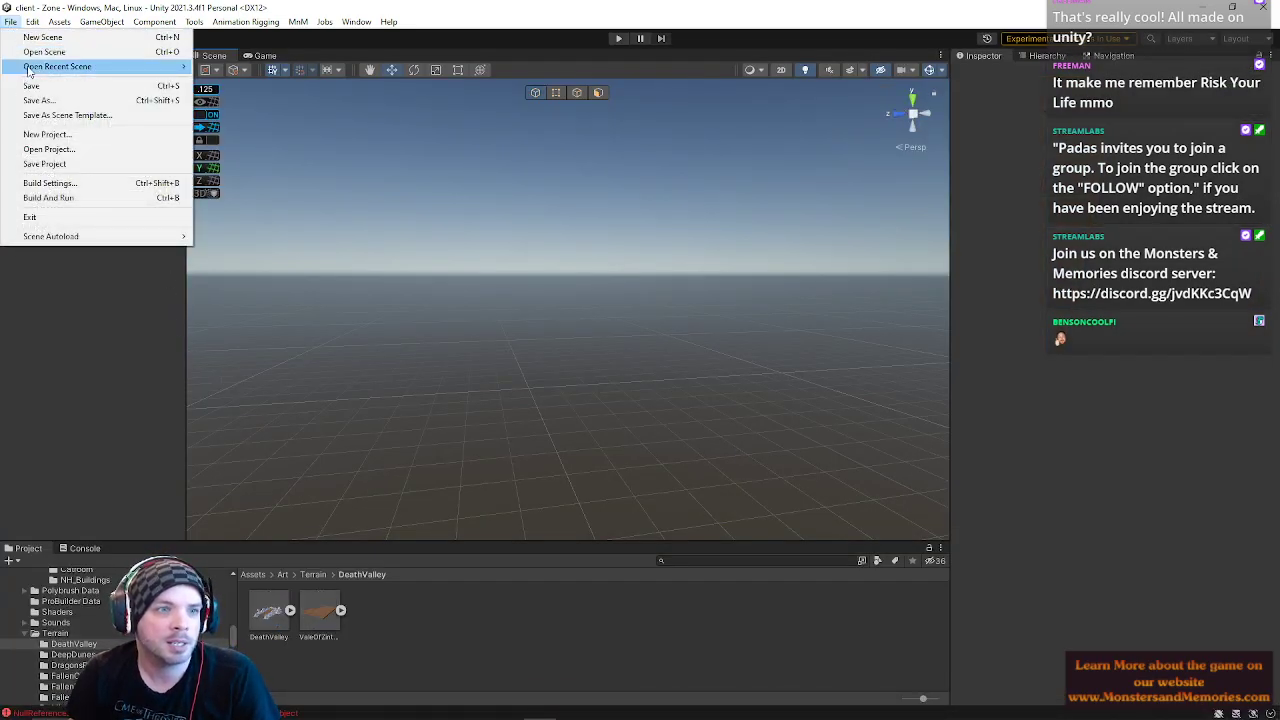
pyautogui.moveTo(60, 66)
pyautogui.click(257, 81)
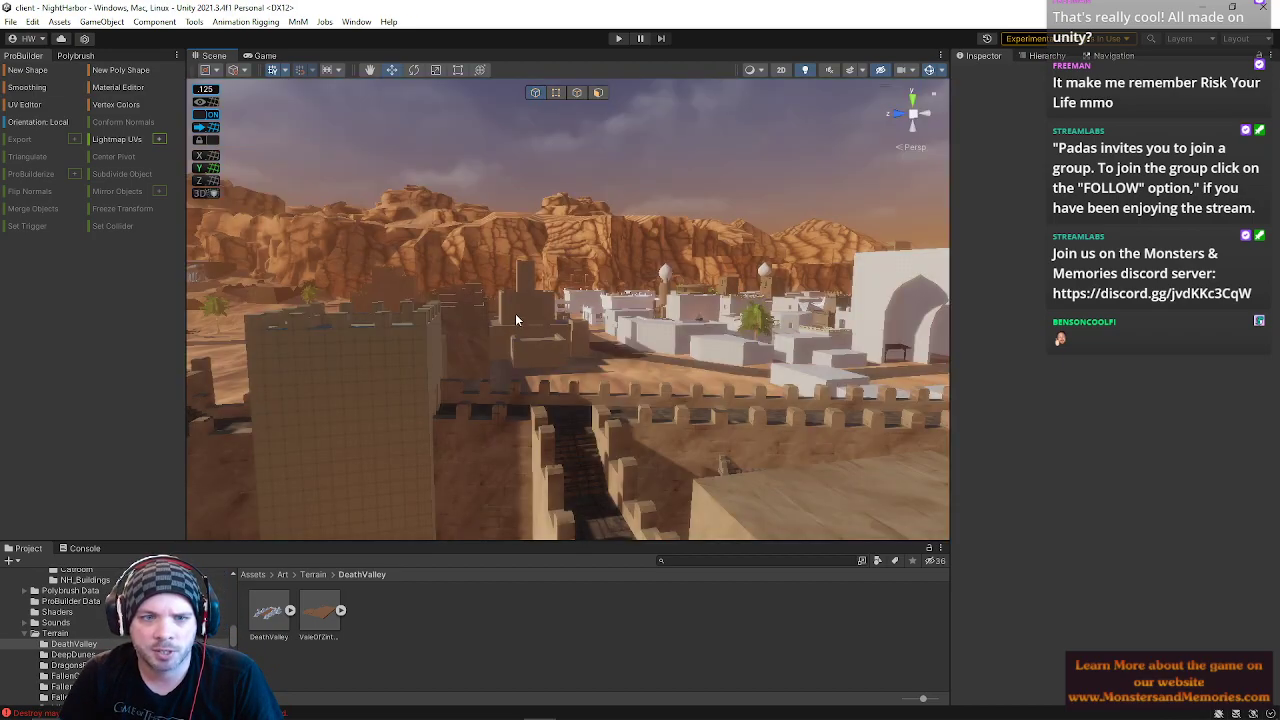
# Step: Examine Night Harbor's blockout buildings, alleys, stairs and doorways in the Scene view
pyautogui.moveTo(515, 313)
pyautogui.mouseDown(button='right')
pyautogui.moveTo(825, 377)
pyautogui.moveTo(480, 437)
pyautogui.moveTo(674, 403)
pyautogui.moveTo(640, 360)
pyautogui.moveTo(519, 295)
pyautogui.mouseUp(button='right')
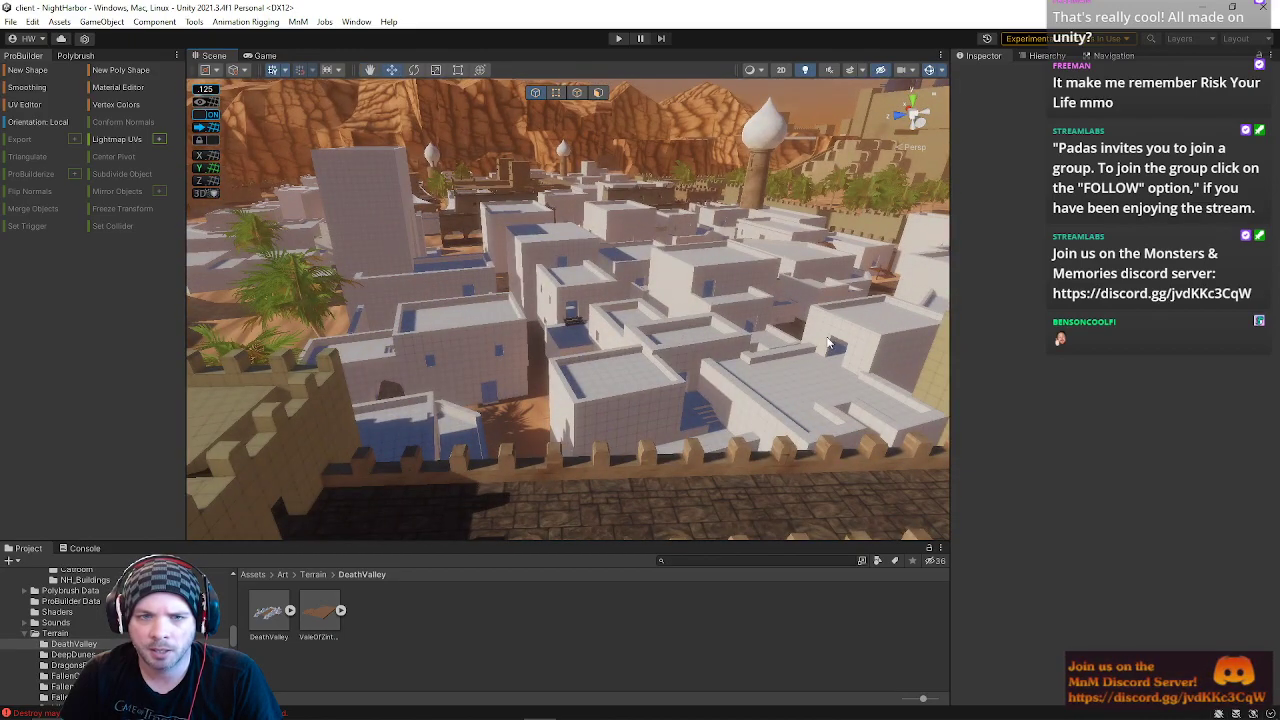
pyautogui.moveTo(405, 334); pyautogui.dragTo(265, 316, button='right')
pyautogui.moveTo(622, 364)
pyautogui.mouseDown(button='right')
pyautogui.moveTo(532, 338)
pyautogui.moveTo(526, 256)
pyautogui.moveTo(503, 309)
pyautogui.moveTo(456, 277)
pyautogui.moveTo(386, 149)
pyautogui.moveTo(317, 117)
pyautogui.moveTo(430, 80)
pyautogui.moveTo(436, 52)
pyautogui.moveTo(144, 33)
pyautogui.moveTo(28, 98)
pyautogui.moveTo(1098, 70)
pyautogui.moveTo(1118, 150)
pyautogui.moveTo(1018, 185)
pyautogui.moveTo(557, 187)
pyautogui.moveTo(273, 249)
pyautogui.moveTo(414, 229)
pyautogui.moveTo(545, 273)
pyautogui.mouseUp(button='right')
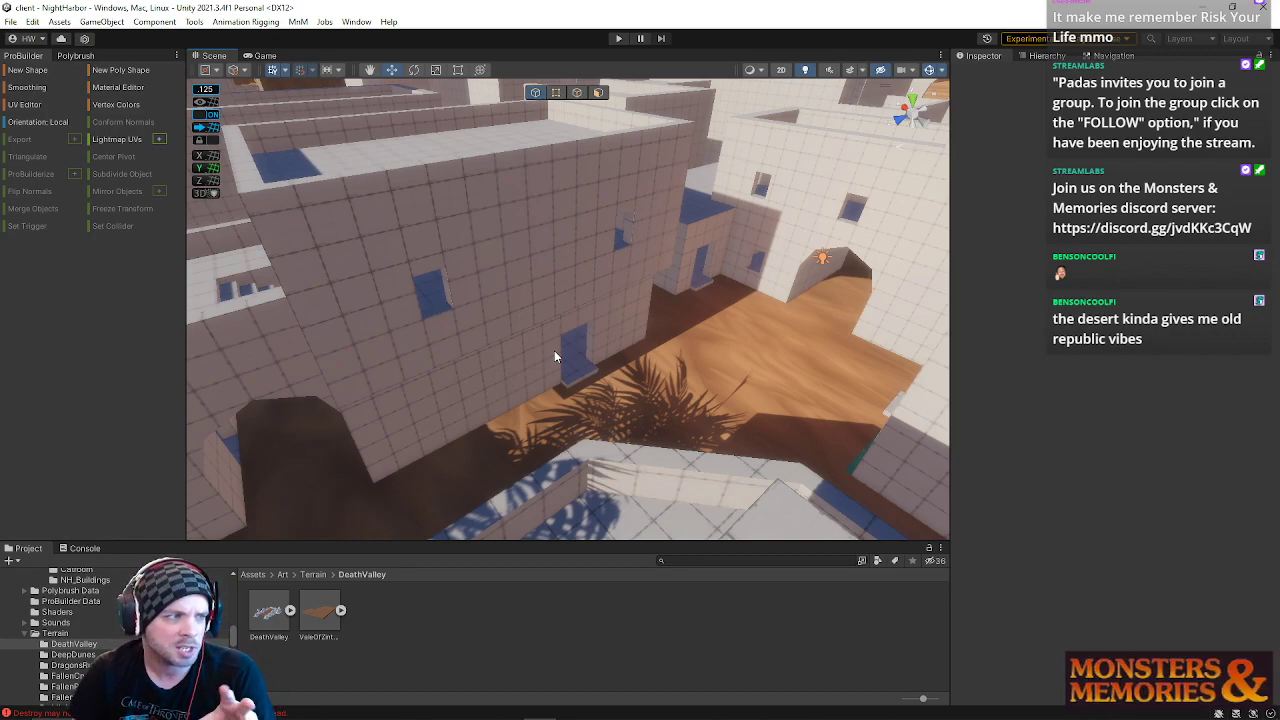
pyautogui.moveTo(554, 356); pyautogui.dragTo(165, 258, button='right')
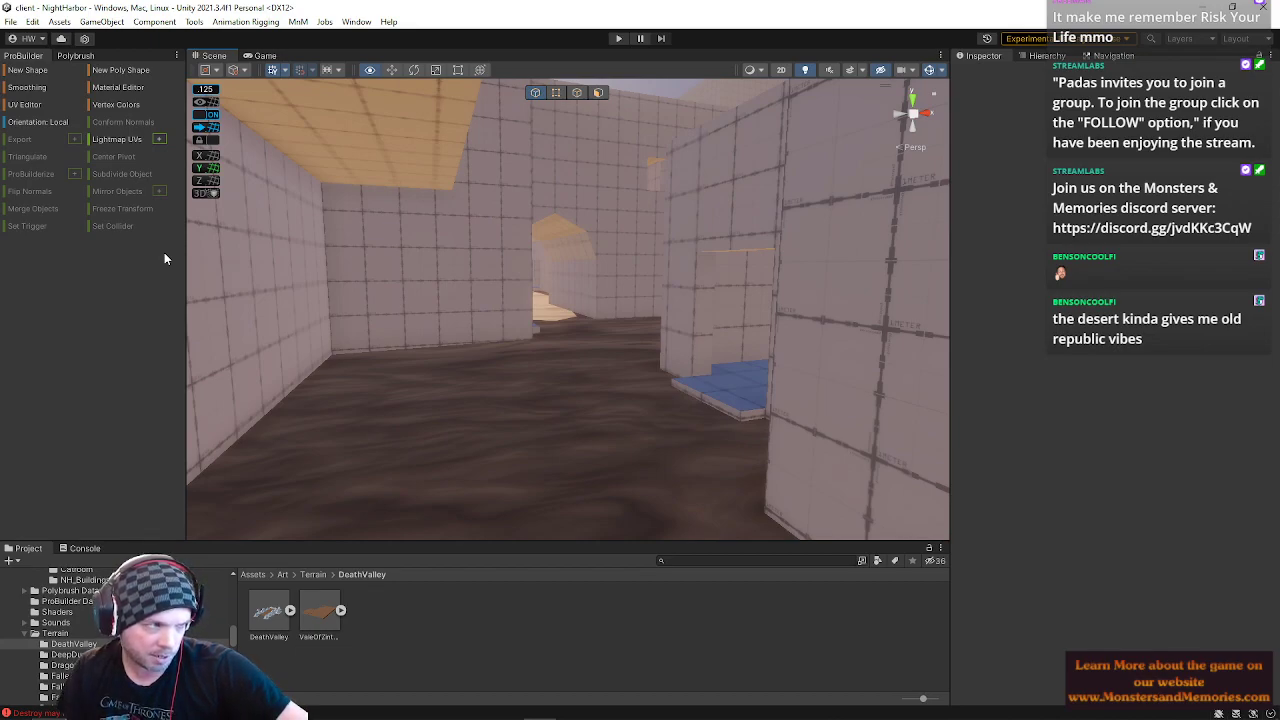
pyautogui.moveTo(164, 253); pyautogui.dragTo(166, 253, button='right')
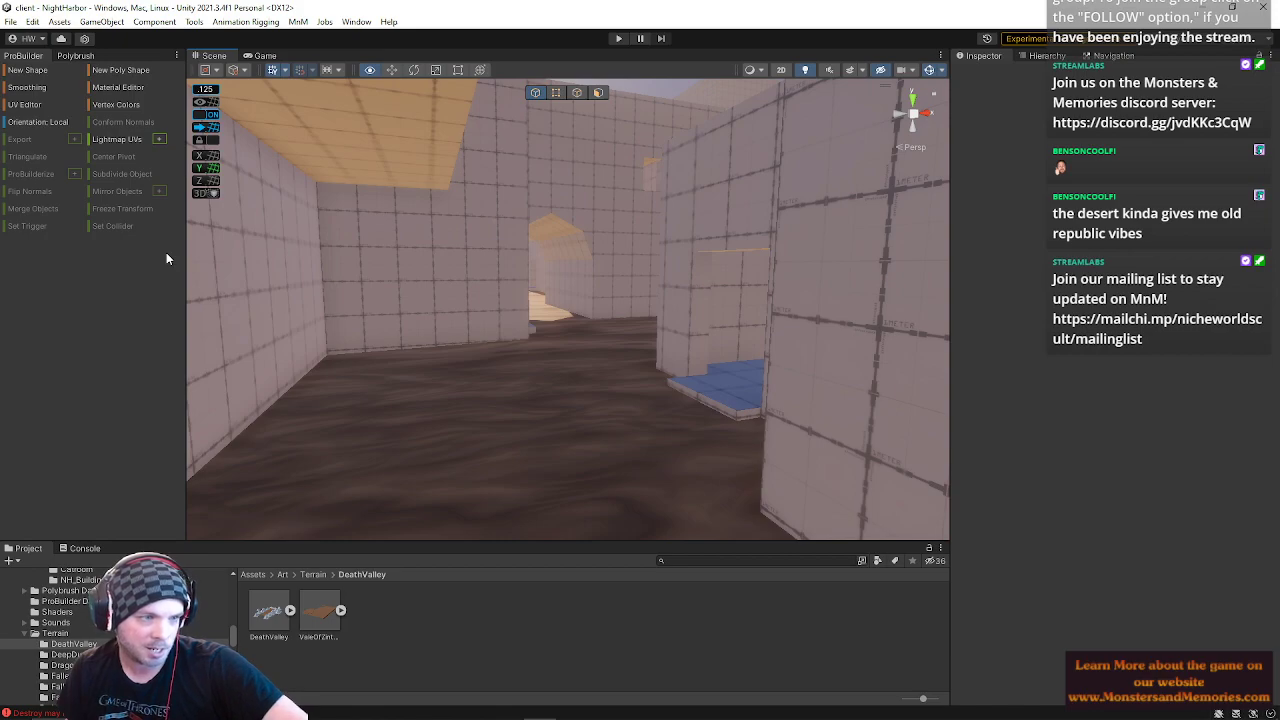
pyautogui.moveTo(166, 253); pyautogui.dragTo(154, 251, button='right')
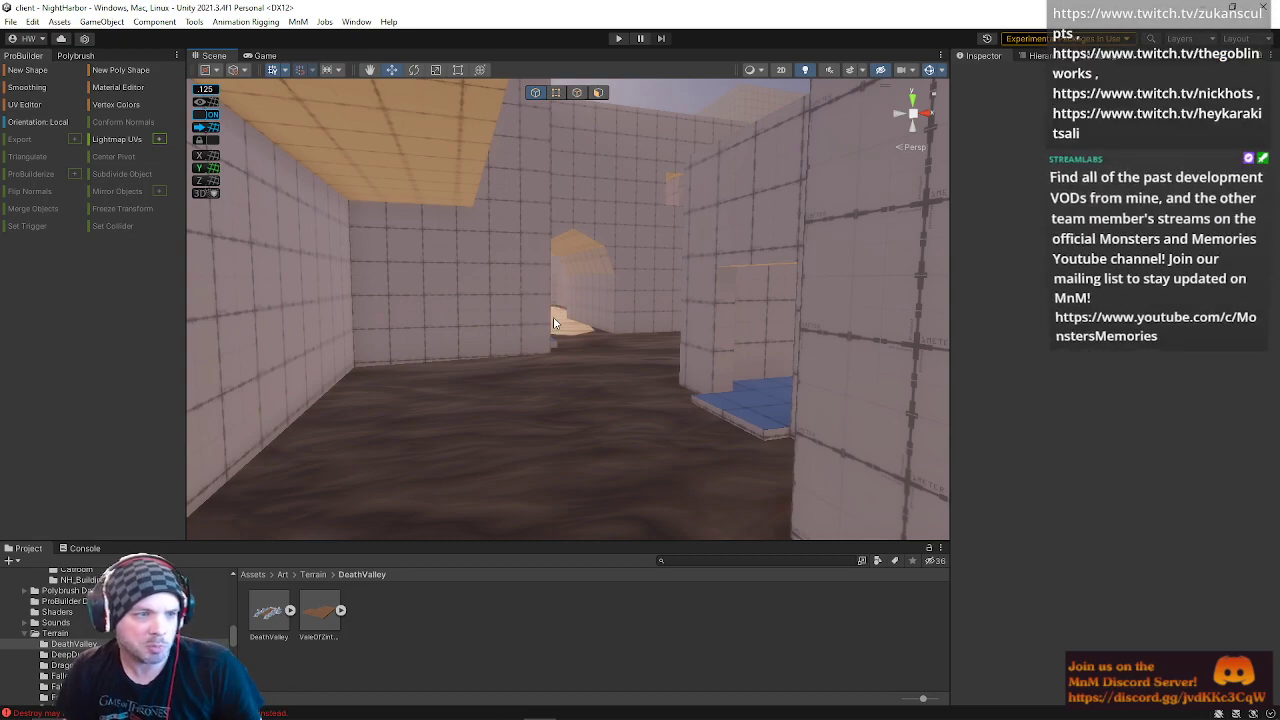
pyautogui.moveTo(532, 358); pyautogui.dragTo(397, 407, button='right')
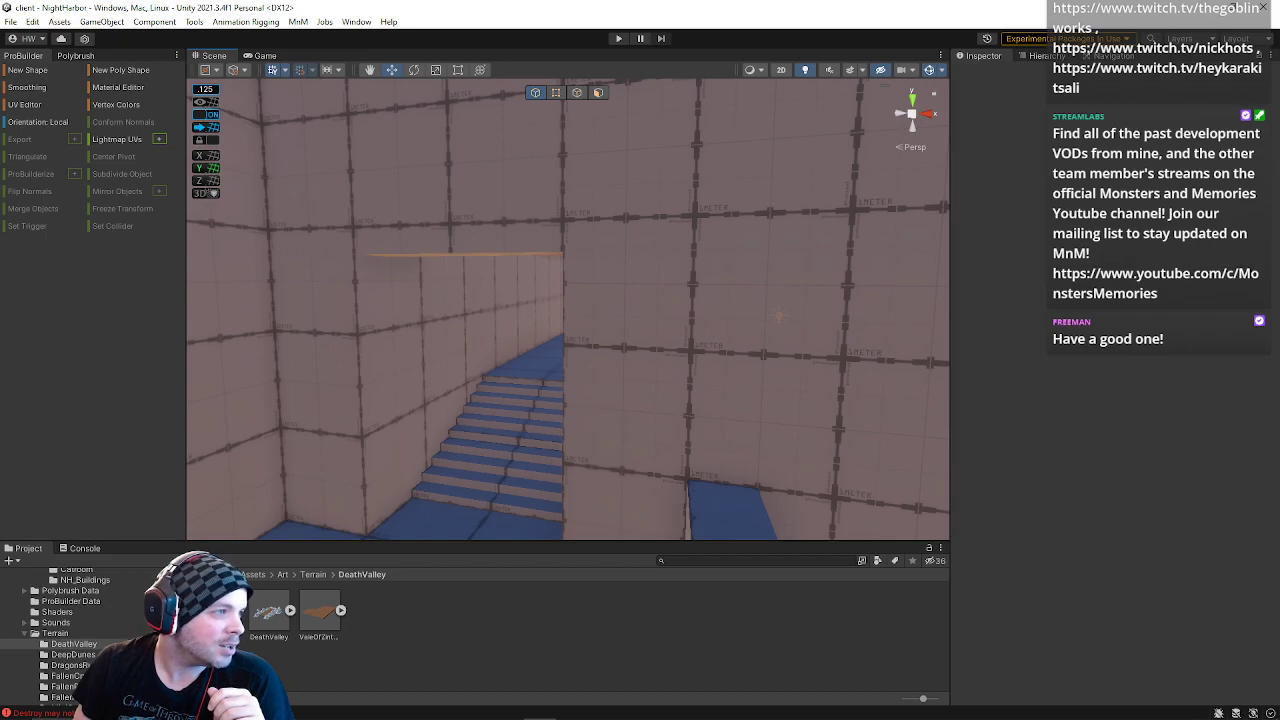
pyautogui.moveTo(359, 294); pyautogui.dragTo(13, 462, button='right')
pyautogui.moveTo(489, 363); pyautogui.dragTo(230, 330, button='right')
pyautogui.moveTo(1272, 312); pyautogui.dragTo(694, 360, button='right')
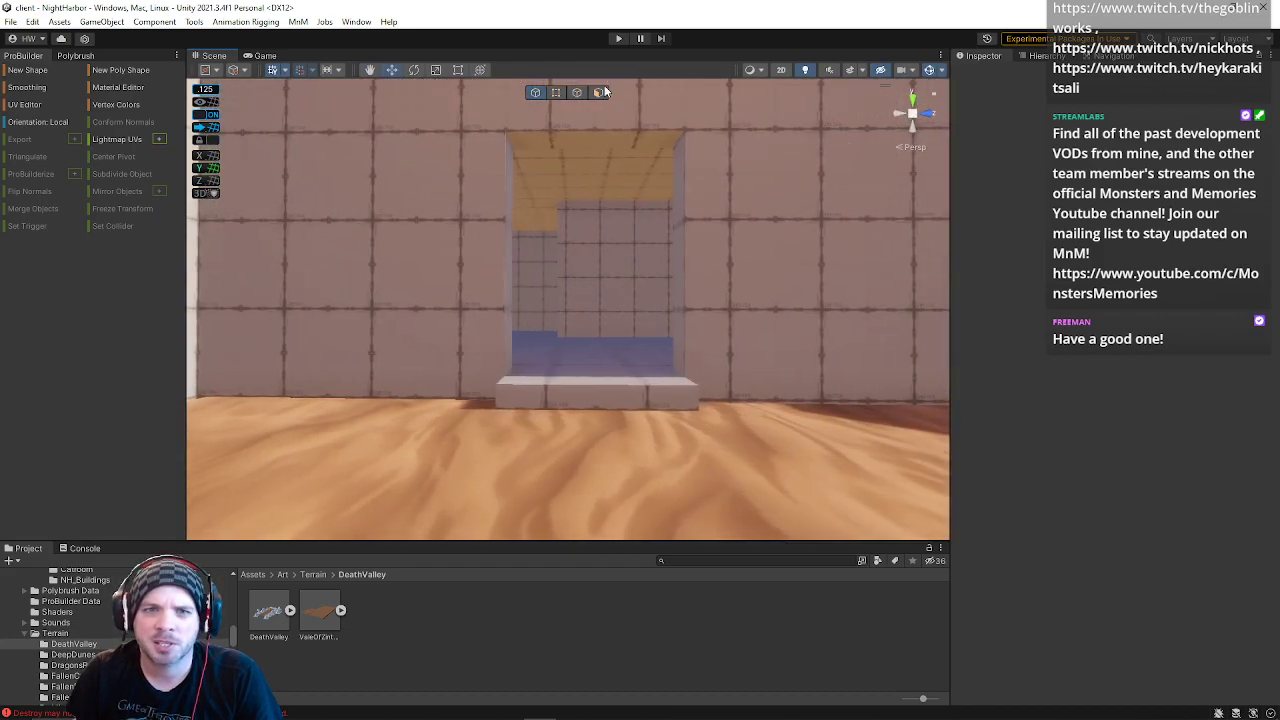
# Step: Select the top, front and side faces of the step at the building's doorway in face mode
pyautogui.click(674, 192)
pyautogui.click(594, 397)
pyautogui.moveTo(620, 287); pyautogui.dragTo(587, 238, button='right')
pyautogui.click(587, 238)
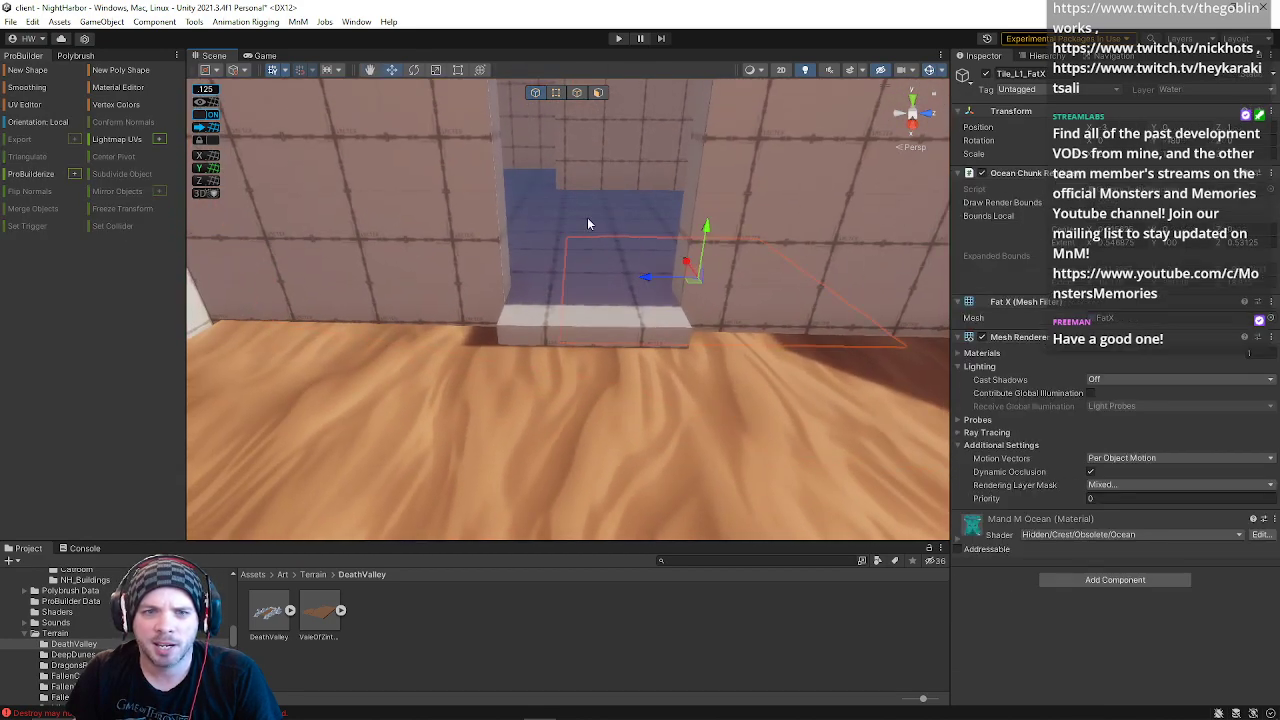
pyautogui.click(598, 92)
pyautogui.click(591, 289)
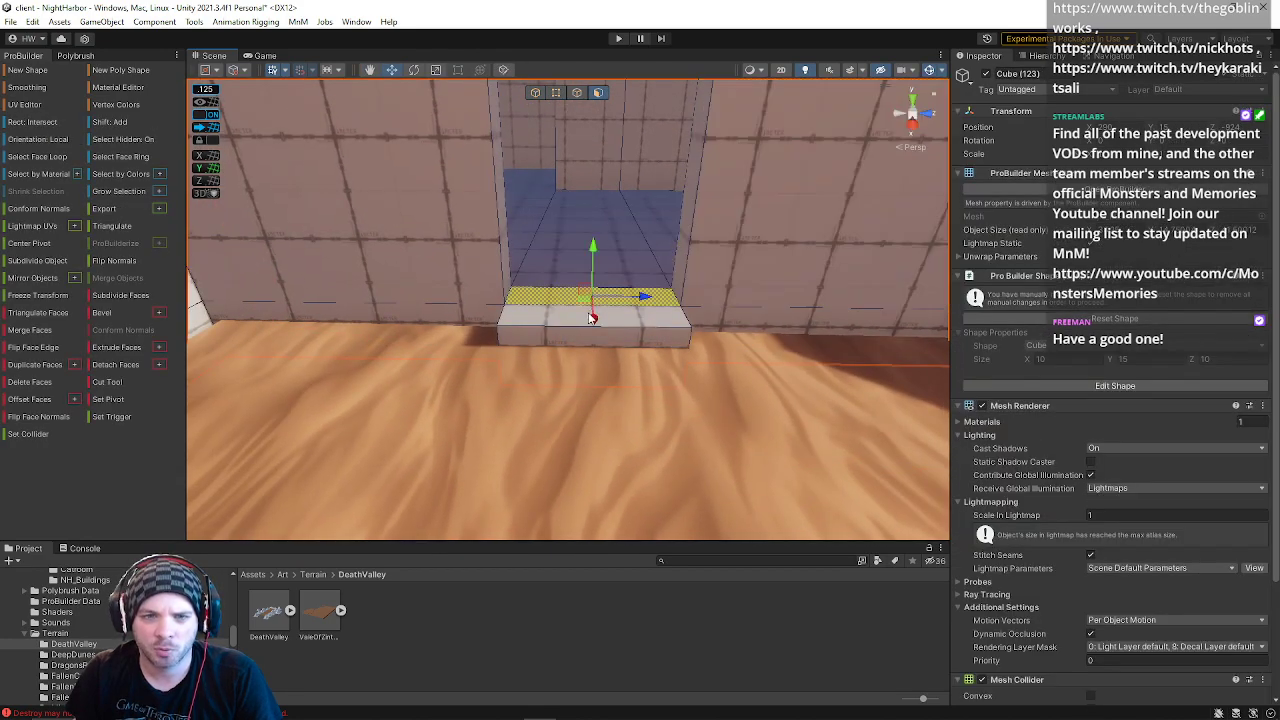
pyautogui.keyDown('shift'); pyautogui.click(566, 324); pyautogui.keyUp('shift')
pyautogui.keyDown('shift'); pyautogui.click(566, 342); pyautogui.keyUp('shift')
pyautogui.moveTo(566, 342); pyautogui.dragTo(574, 315, button='right')
pyautogui.keyDown('shift'); pyautogui.click(561, 326); pyautogui.keyUp('shift')
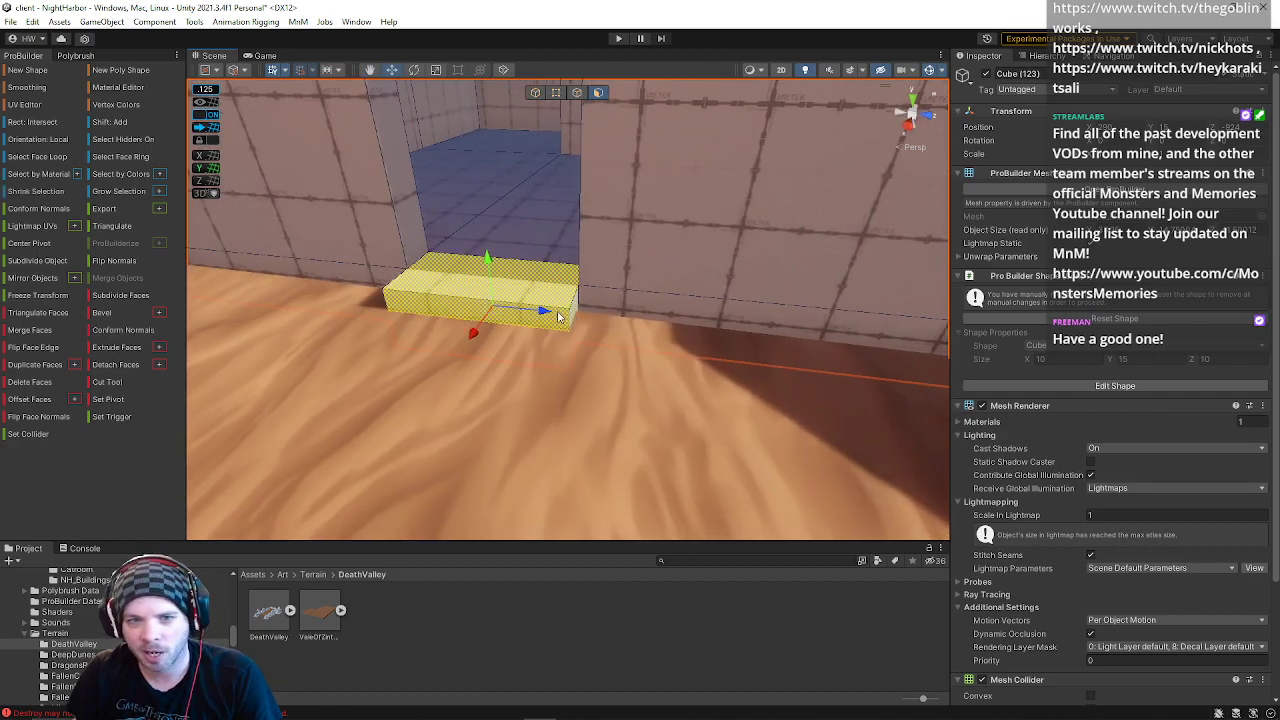
# Step: Select the faces lining the doorway opening and shift the selection slightly along the wall
pyautogui.keyDown('shift'); pyautogui.click(420, 222); pyautogui.keyUp('shift')
pyautogui.moveTo(420, 222); pyautogui.dragTo(586, 374, button='right')
pyautogui.moveTo(581, 337); pyautogui.dragTo(610, 339)
pyautogui.press('s')
pyautogui.moveTo(613, 319); pyautogui.dragTo(577, 309, button='right')
pyautogui.press('a')
pyautogui.press('w')
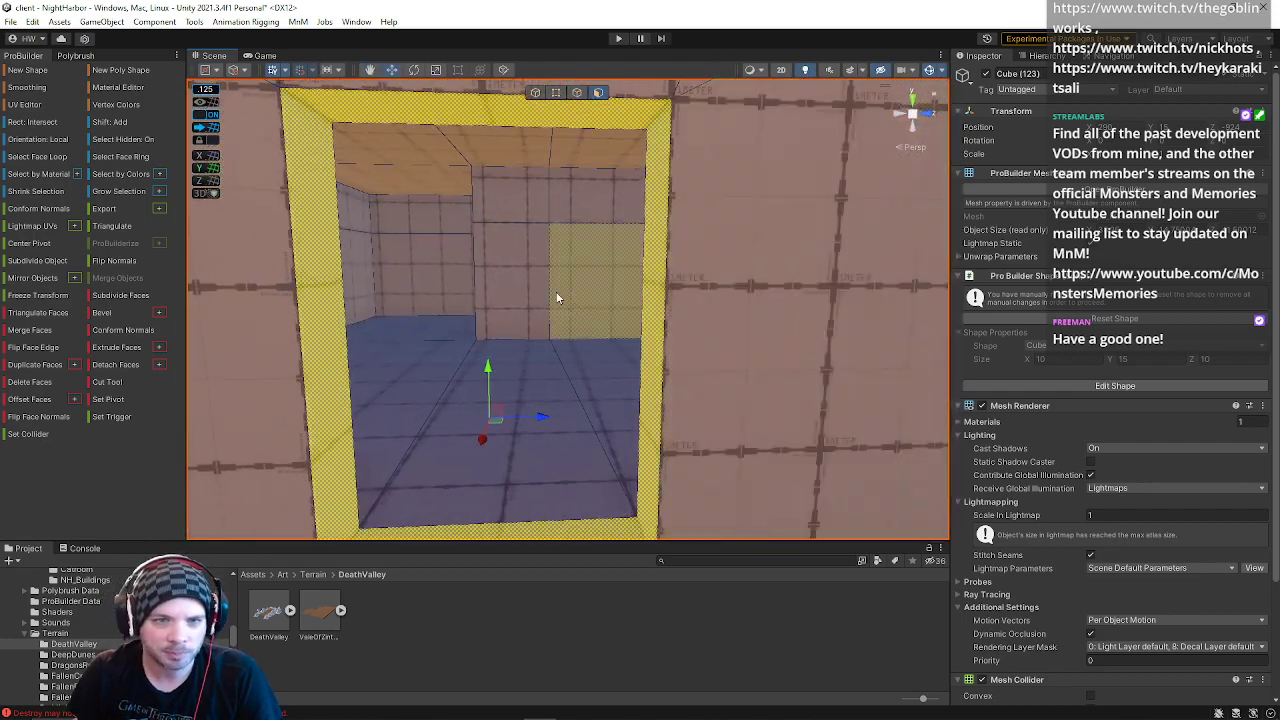
# Step: Move a vertical edge on the interior wall behind the doorway slightly sideways in edge mode
pyautogui.click(576, 92)
pyautogui.click(552, 282)
pyautogui.moveTo(604, 258); pyautogui.dragTo(621, 259)
# Step: Select the outer wall face above the doorway and scale it narrower horizontally
pyautogui.moveTo(484, 336); pyautogui.dragTo(552, 290, button='right')
pyautogui.press('w')
pyautogui.press('a')
pyautogui.press('w')
pyautogui.press('s')
pyautogui.click(598, 92)
pyautogui.moveTo(598, 200); pyautogui.dragTo(594, 267, button='right')
pyautogui.click(594, 267)
pyautogui.moveTo(631, 322); pyautogui.dragTo(593, 323)
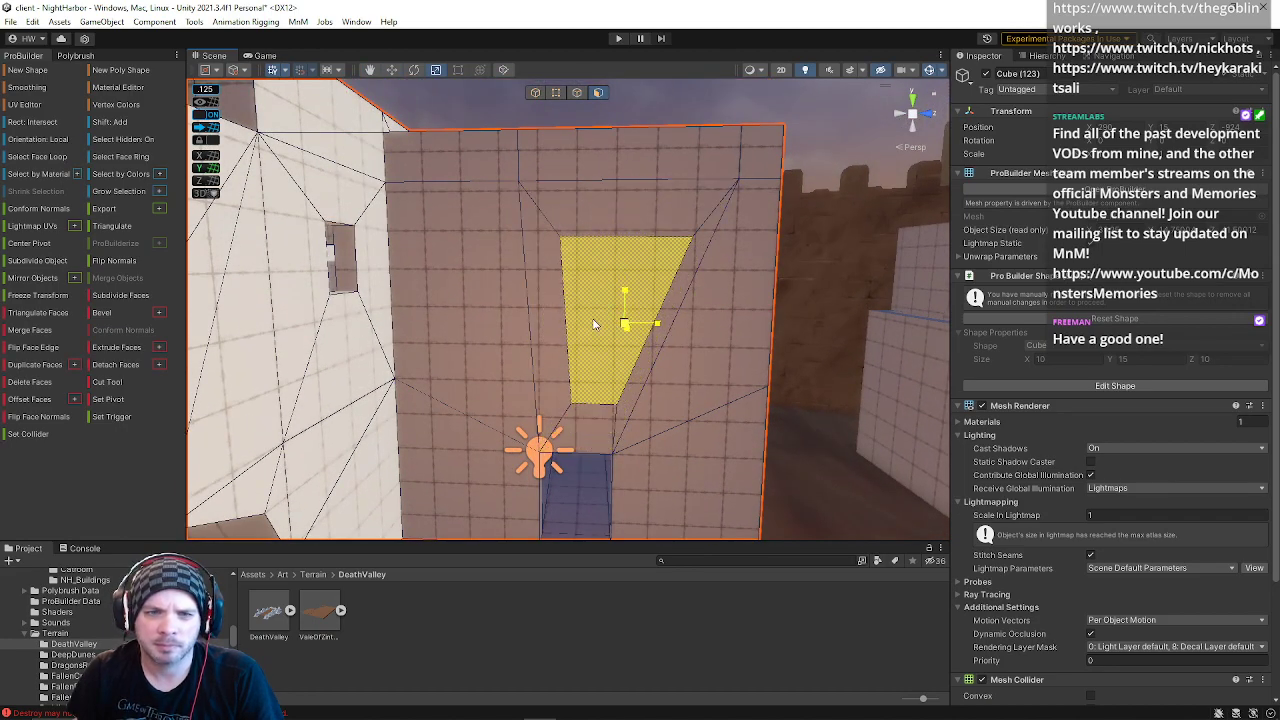
# Step: Raise the top edge slightly and the bottom edge further on the wall face above the doorway
pyautogui.click(577, 92)
pyautogui.click(635, 239)
pyautogui.press('w')
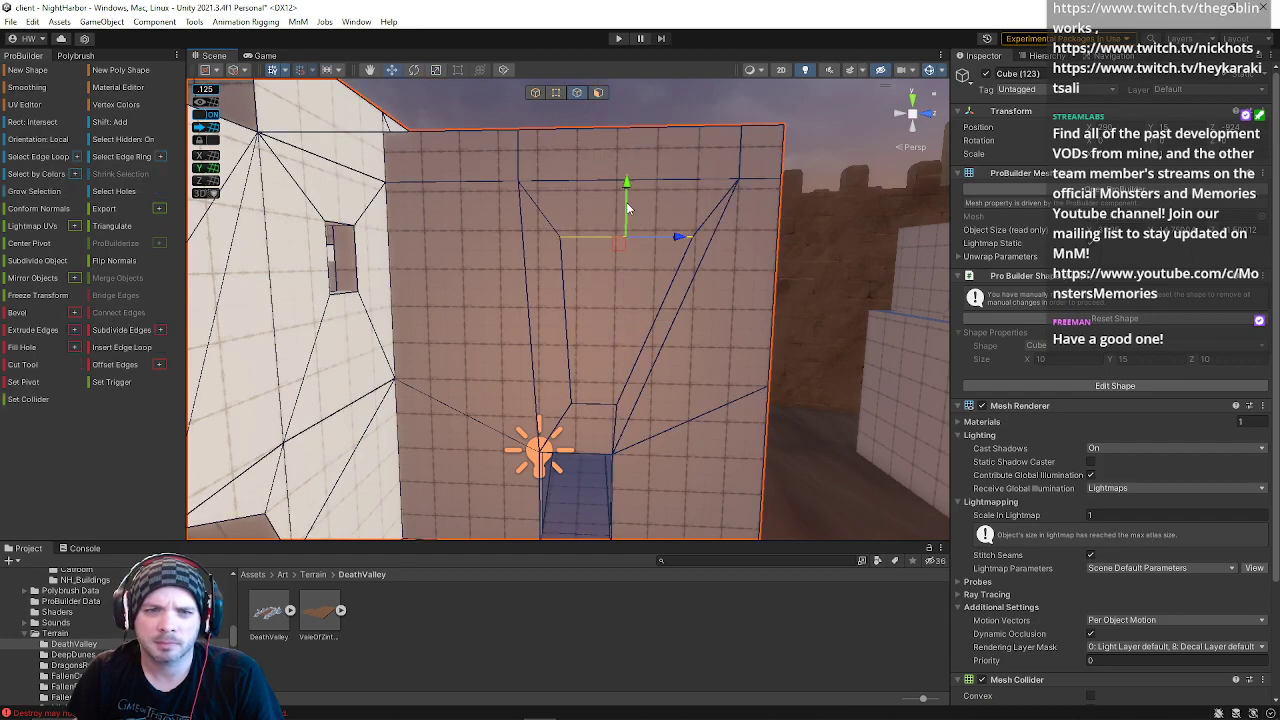
pyautogui.click(585, 407)
pyautogui.moveTo(595, 358); pyautogui.dragTo(595, 260)
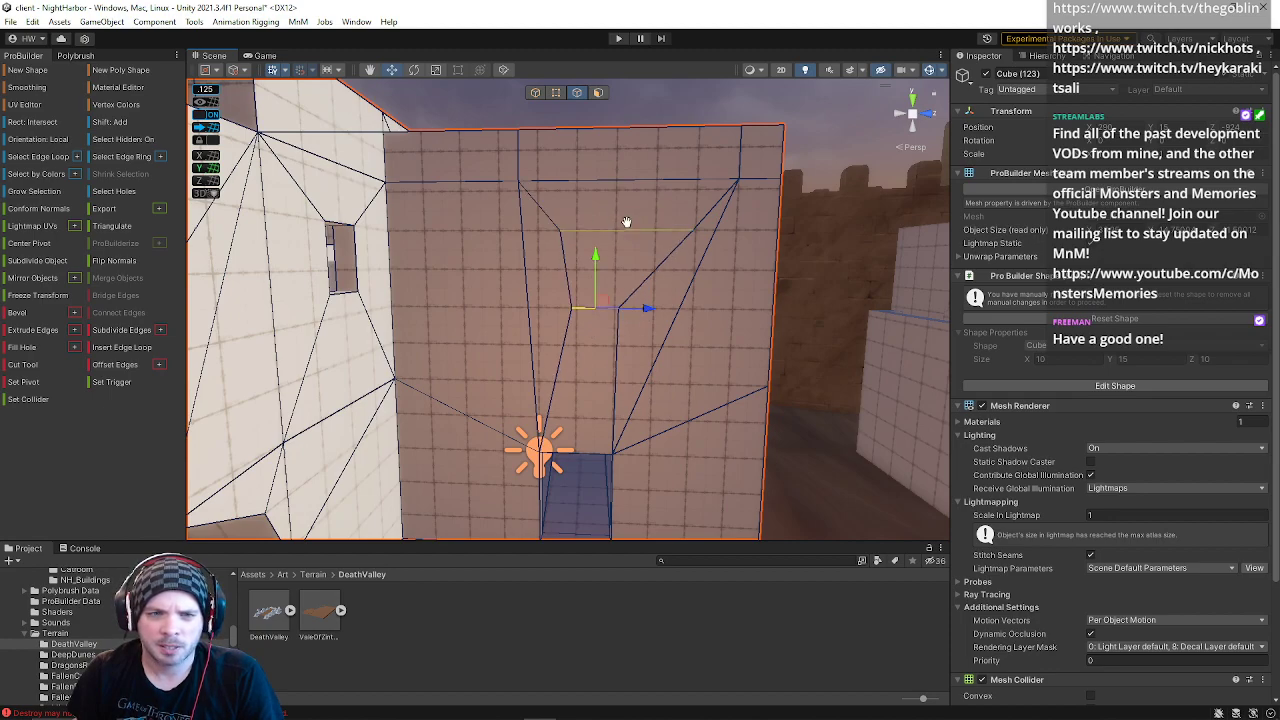
# Step: Move the four corner vertices of the face above the doorway horizontally to form a narrow upright rectangle
pyautogui.scroll(3, 626, 220)
pyautogui.click(557, 92)
pyautogui.click(556, 192)
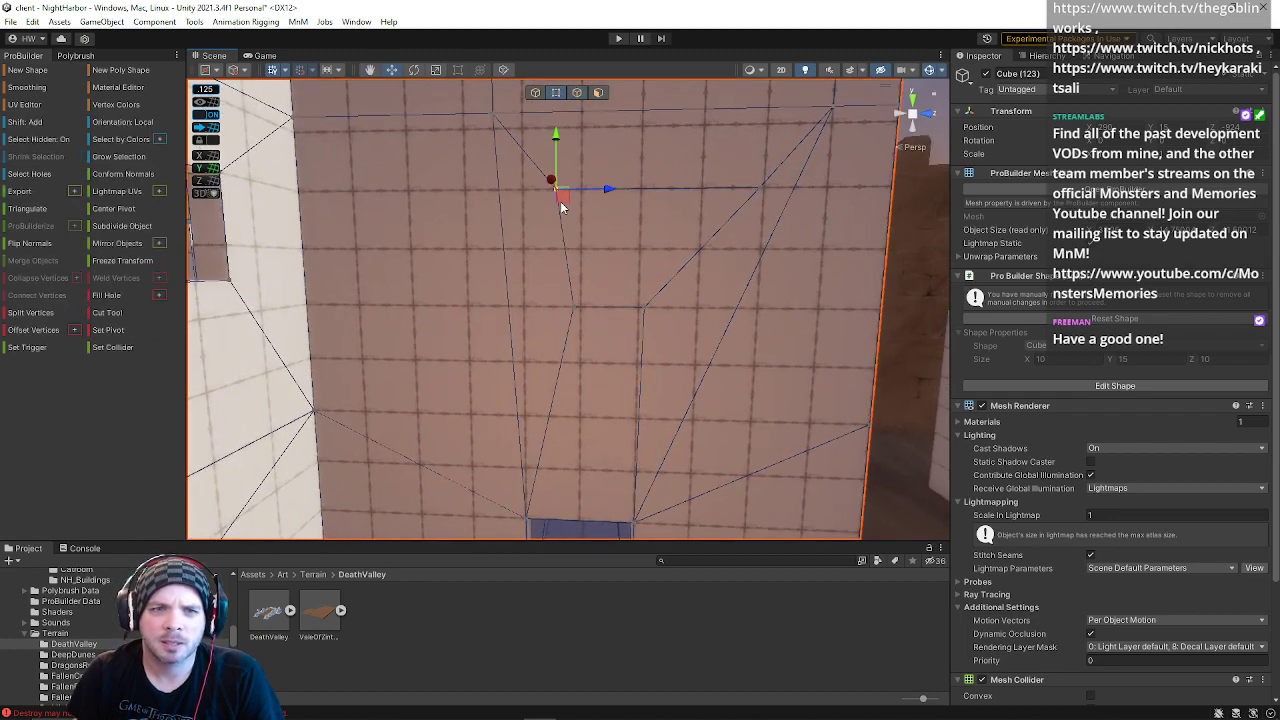
pyautogui.moveTo(604, 194); pyautogui.dragTo(633, 196)
pyautogui.click(577, 309)
pyautogui.moveTo(617, 307); pyautogui.dragTo(628, 308)
pyautogui.click(759, 187)
pyautogui.moveTo(804, 188); pyautogui.dragTo(694, 188)
pyautogui.click(645, 310)
pyautogui.moveTo(697, 308); pyautogui.dragTo(687, 309)
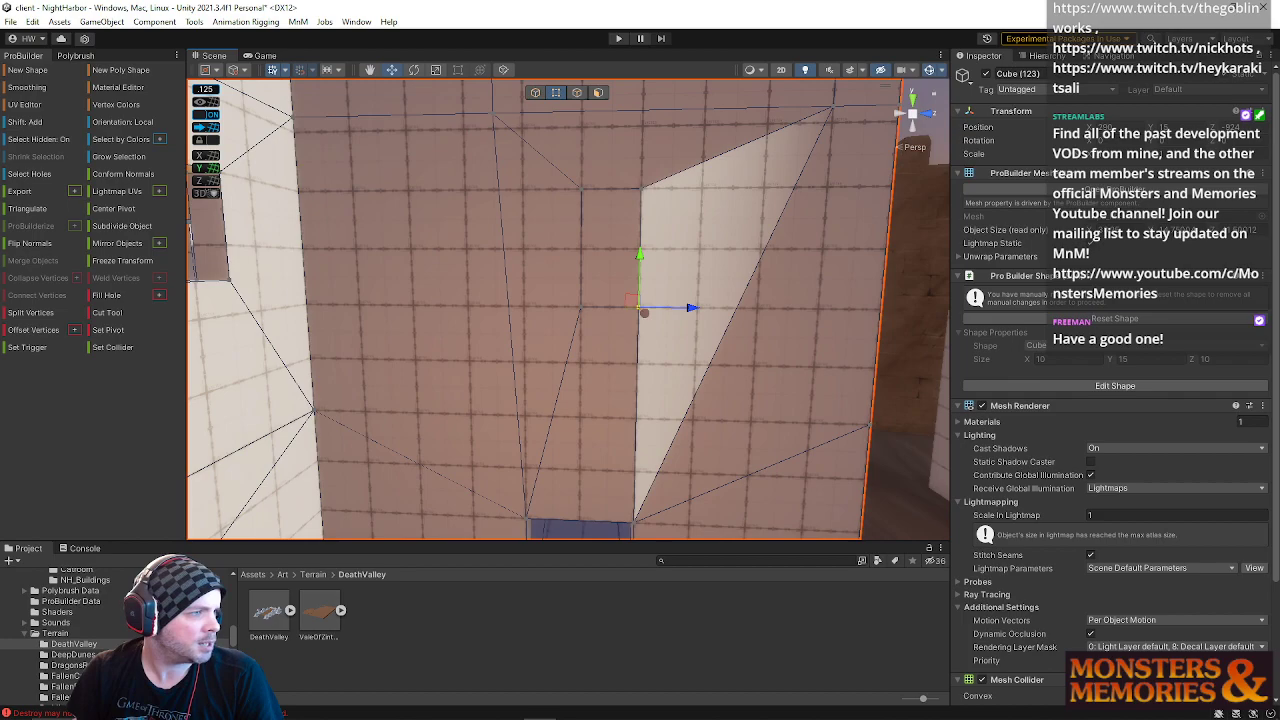
# Step: Inspect the edges, vertices and faces around the pale gap beside the reshaped face
pyautogui.moveTo(463, 266); pyautogui.dragTo(506, 421, button='right')
pyautogui.moveTo(635, 316); pyautogui.dragTo(657, 210, button='right')
pyautogui.click(577, 92)
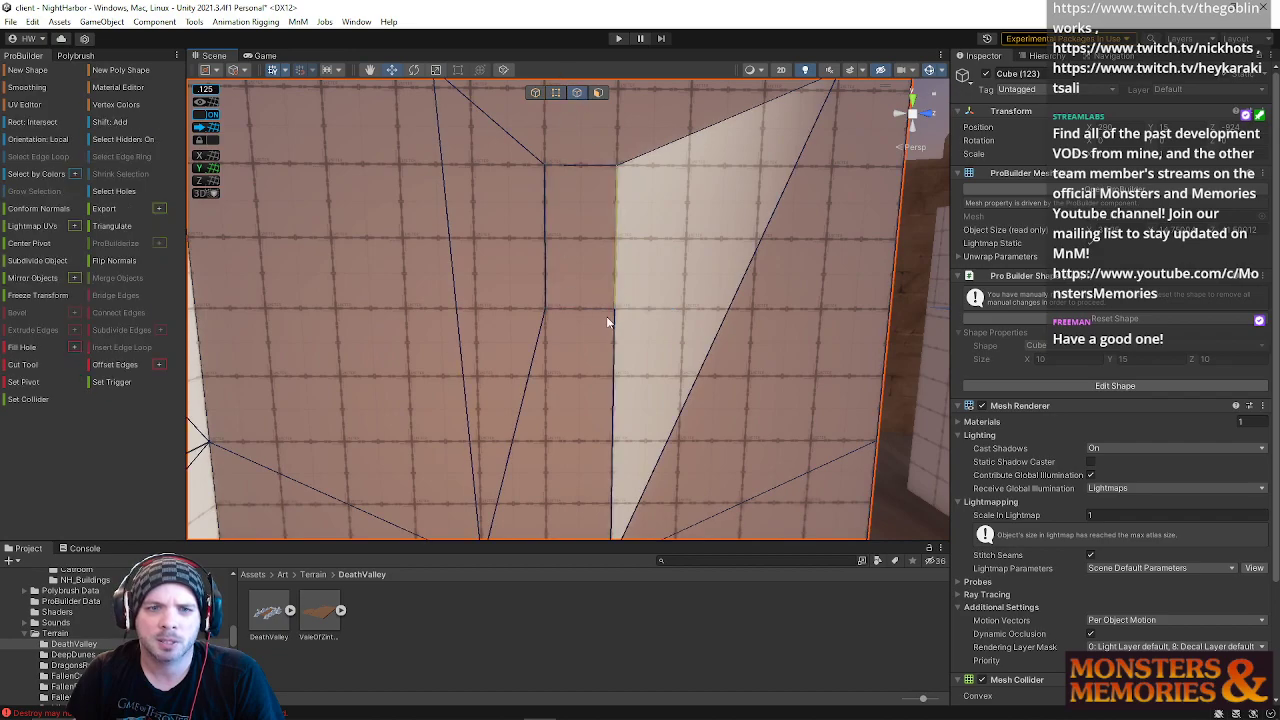
pyautogui.click(582, 290)
pyautogui.moveTo(584, 229); pyautogui.dragTo(534, 268, button='right')
pyautogui.click(556, 92)
pyautogui.moveTo(590, 180); pyautogui.dragTo(651, 291, button='right')
pyautogui.moveTo(688, 350); pyautogui.dragTo(691, 362, button='right')
pyautogui.press('s')
pyautogui.click(599, 93)
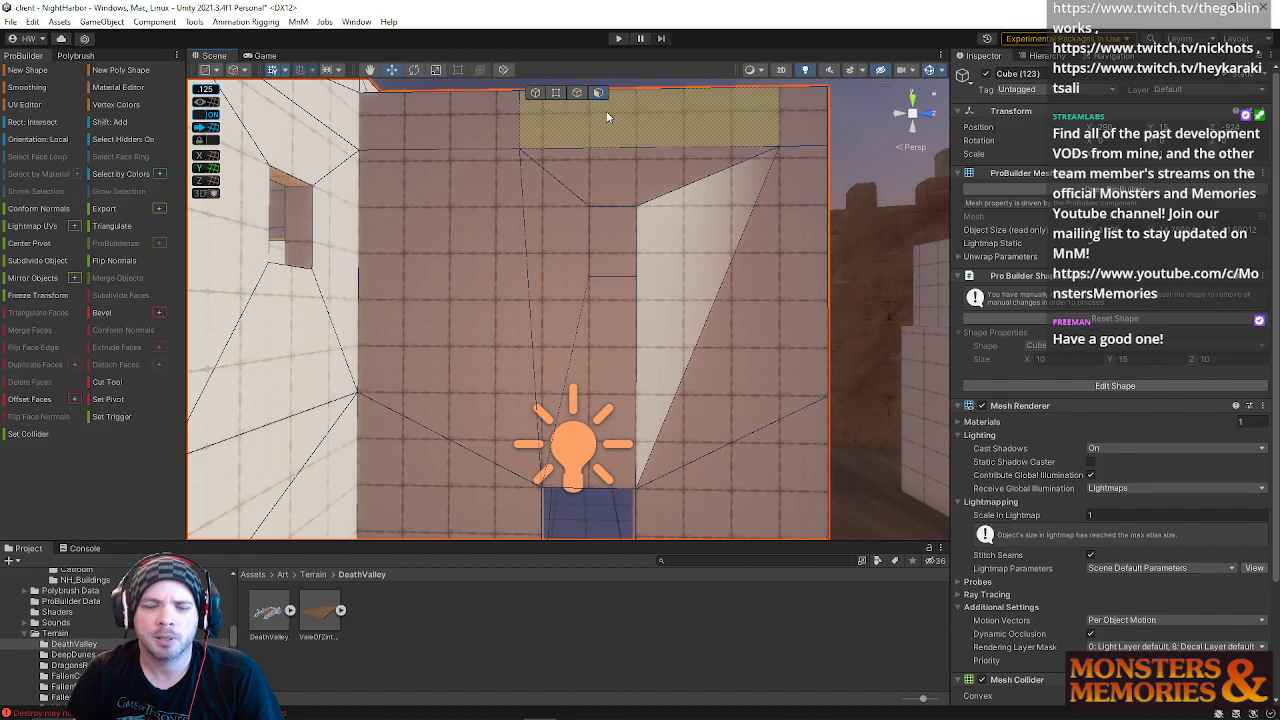
# Step: Undo the recent vertex moves on the face above the doorway
pyautogui.hotkey('ctrl', 'z')
pyautogui.hotkey('ctrl', 'z')
pyautogui.hotkey('ctrl', 'z')
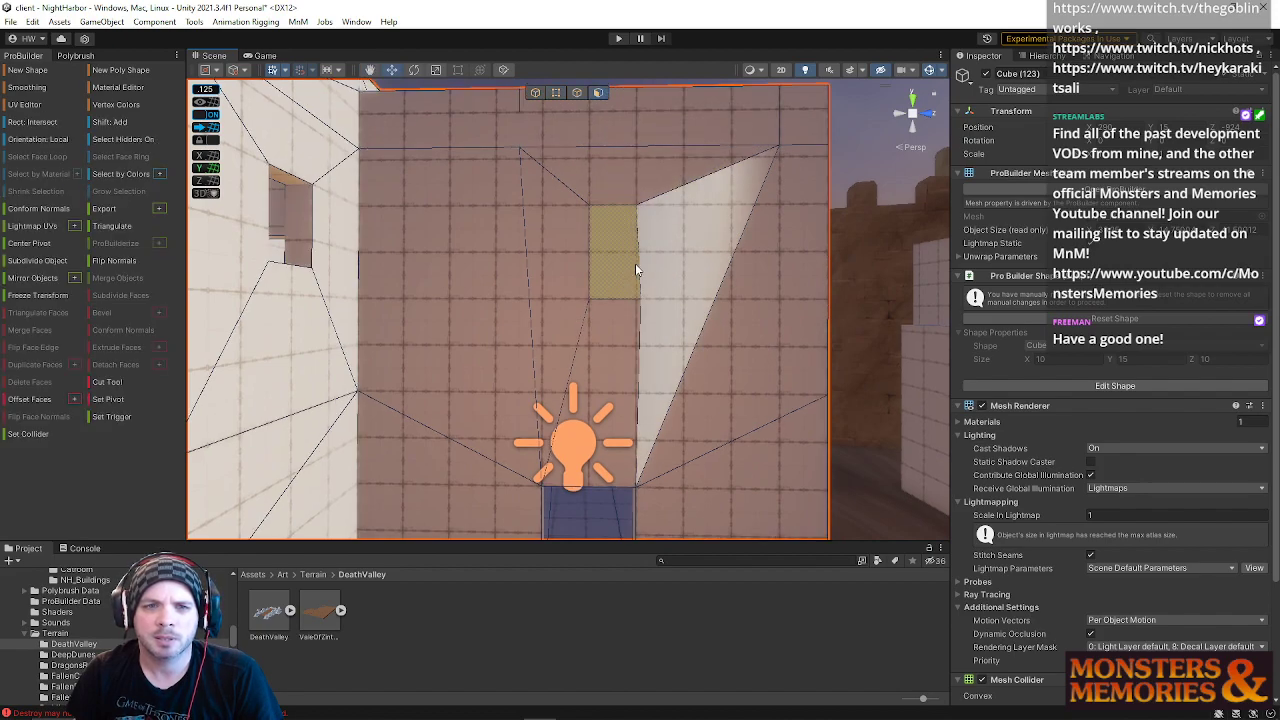
pyautogui.hotkey('ctrl', 'z')
pyautogui.hotkey('ctrl', 'z')
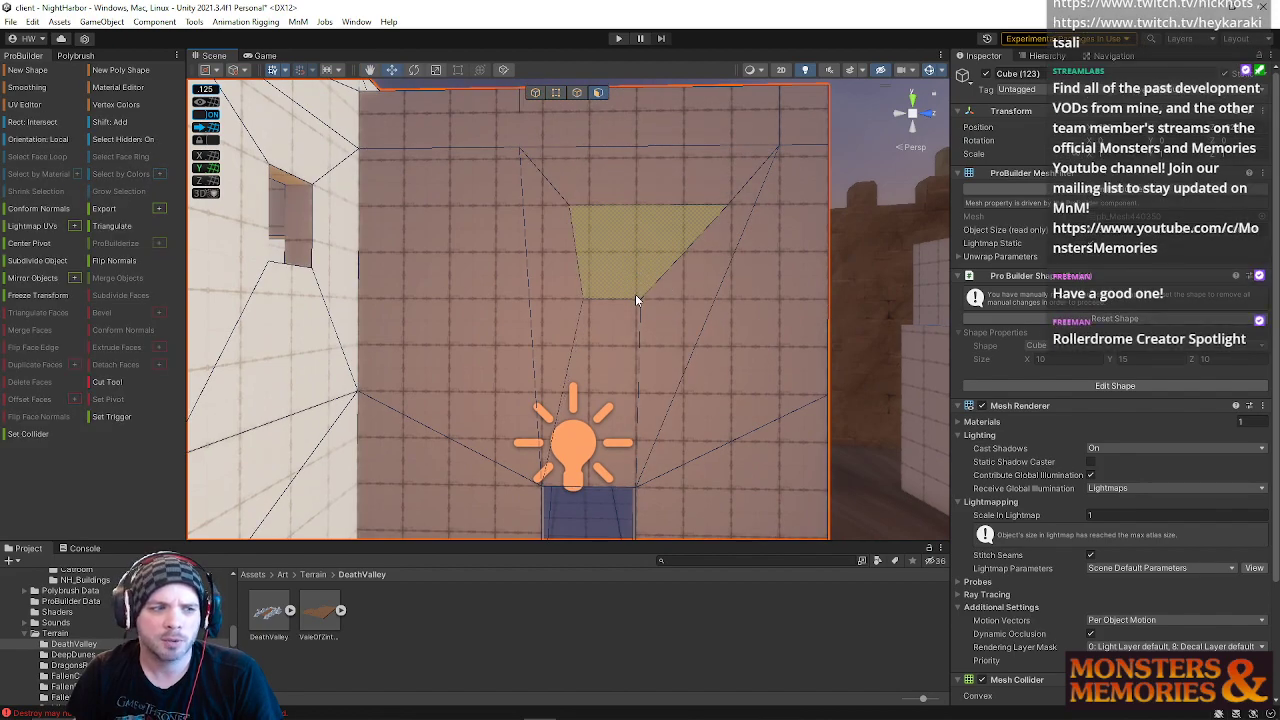
# Step: Raise the bottom edge of the face above the doorway to make the face much shorter
pyautogui.moveTo(638, 254); pyautogui.dragTo(634, 217, button='right')
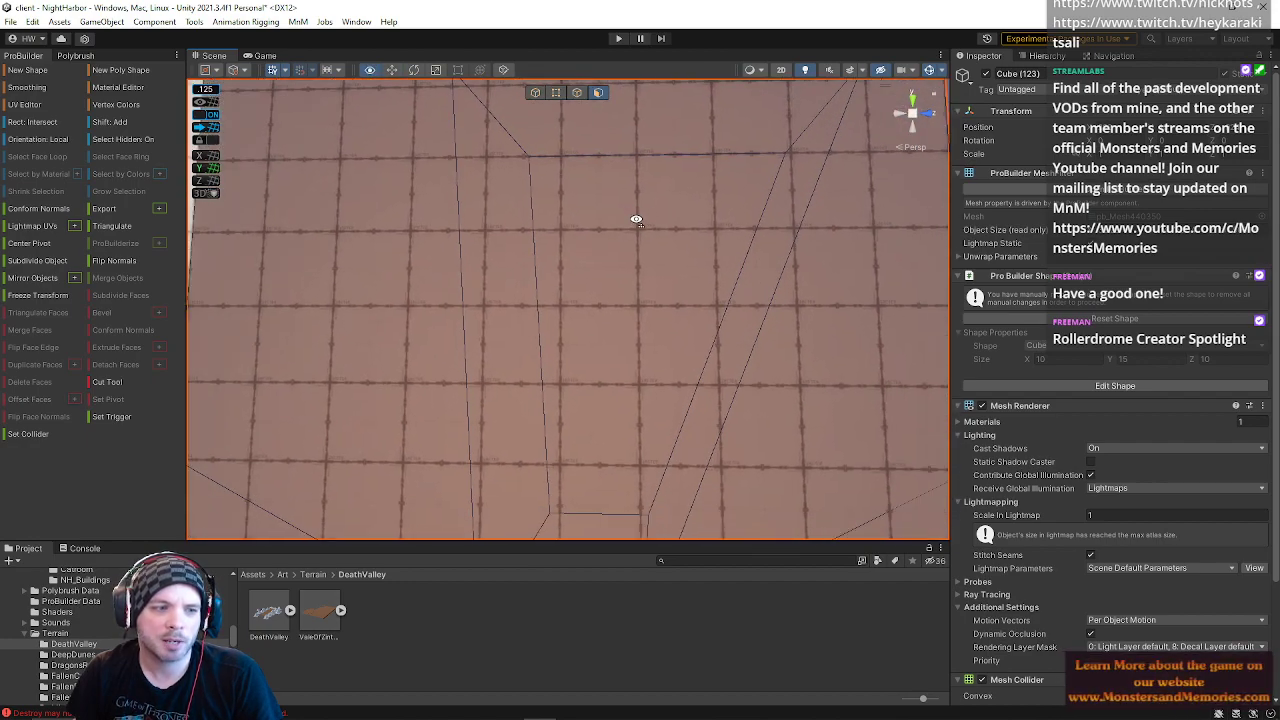
pyautogui.click(584, 94)
pyautogui.click(612, 154)
pyautogui.click(592, 512)
pyautogui.moveTo(597, 470); pyautogui.dragTo(611, 228)
# Step: Move the corner vertices of the shortened face horizontally so its right side stands upright in line with the doorway's side
pyautogui.moveTo(557, 212); pyautogui.dragTo(554, 200, button='right')
pyautogui.click(556, 92)
pyautogui.click(529, 162)
pyautogui.click(548, 266)
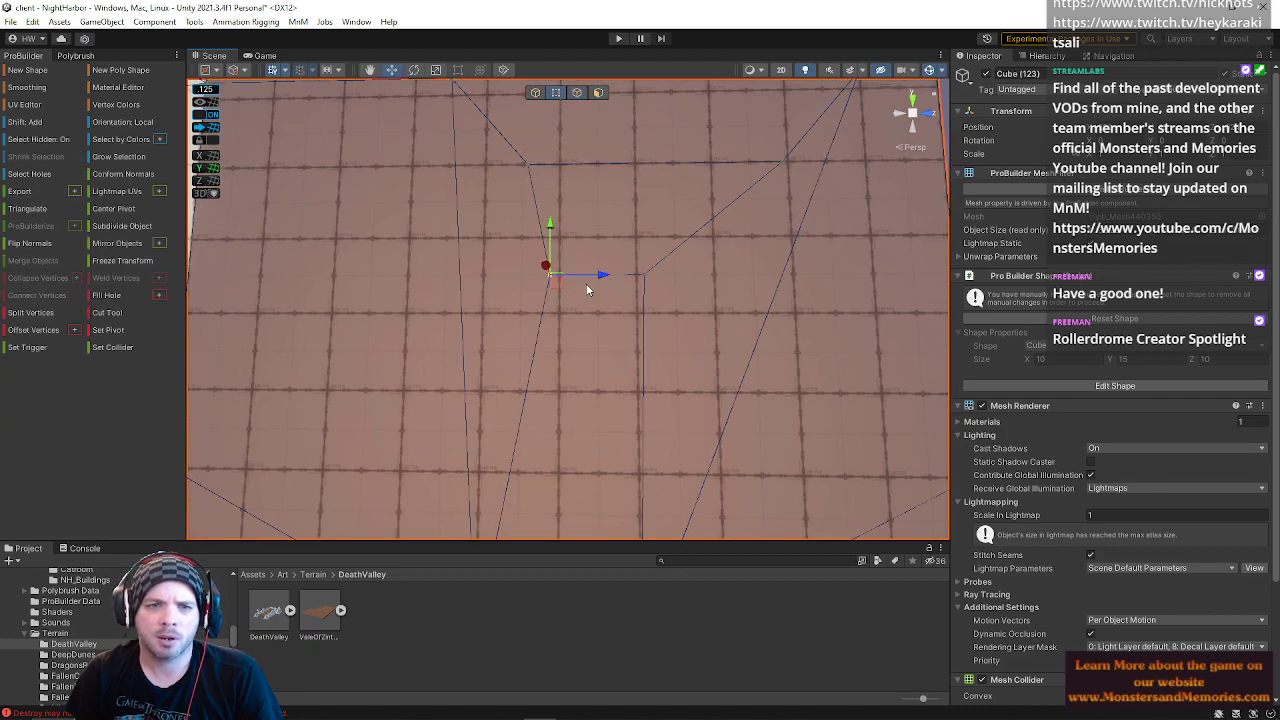
pyautogui.moveTo(601, 275); pyautogui.dragTo(573, 269)
pyautogui.click(822, 168)
pyautogui.moveTo(822, 168); pyautogui.dragTo(688, 166)
pyautogui.click(638, 276)
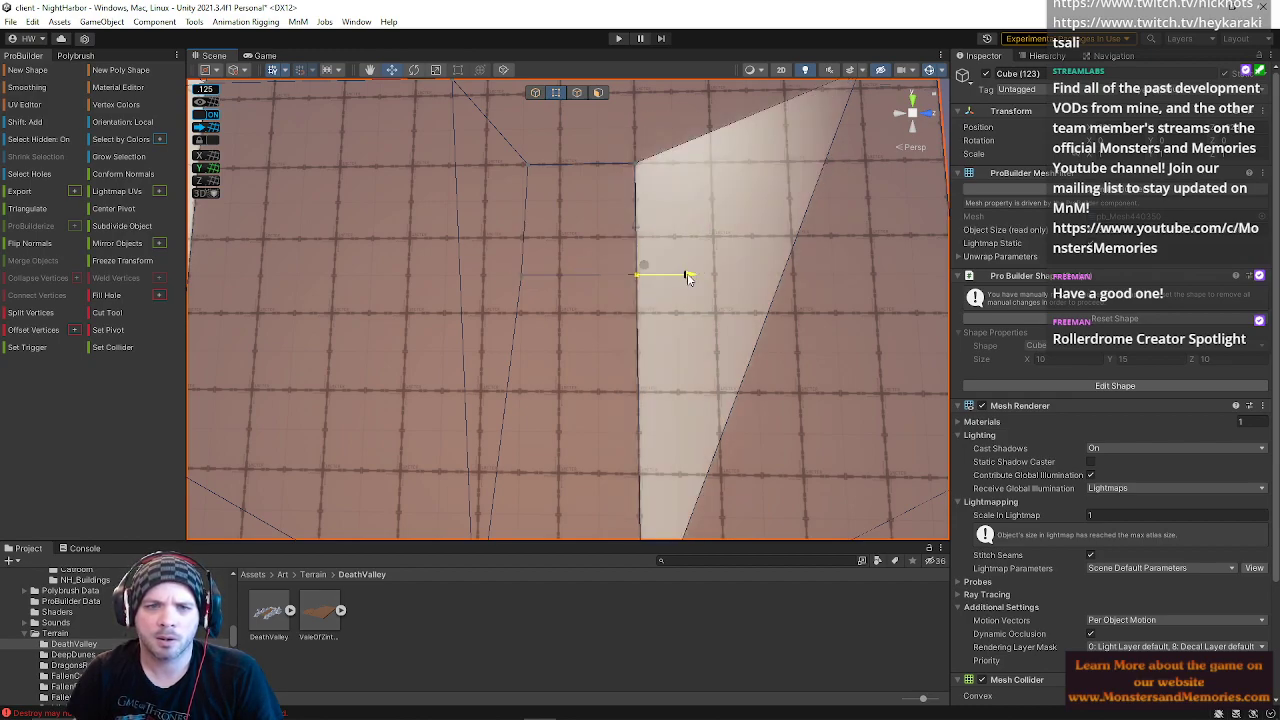
# Step: Shift the lower-left vertex of the face above the doorway horizontally until it lines up beneath its upper corner
pyautogui.press('s')
pyautogui.moveTo(687, 273); pyautogui.dragTo(631, 316, button='right')
pyautogui.press('a')
pyautogui.press('d')
pyautogui.click(535, 262)
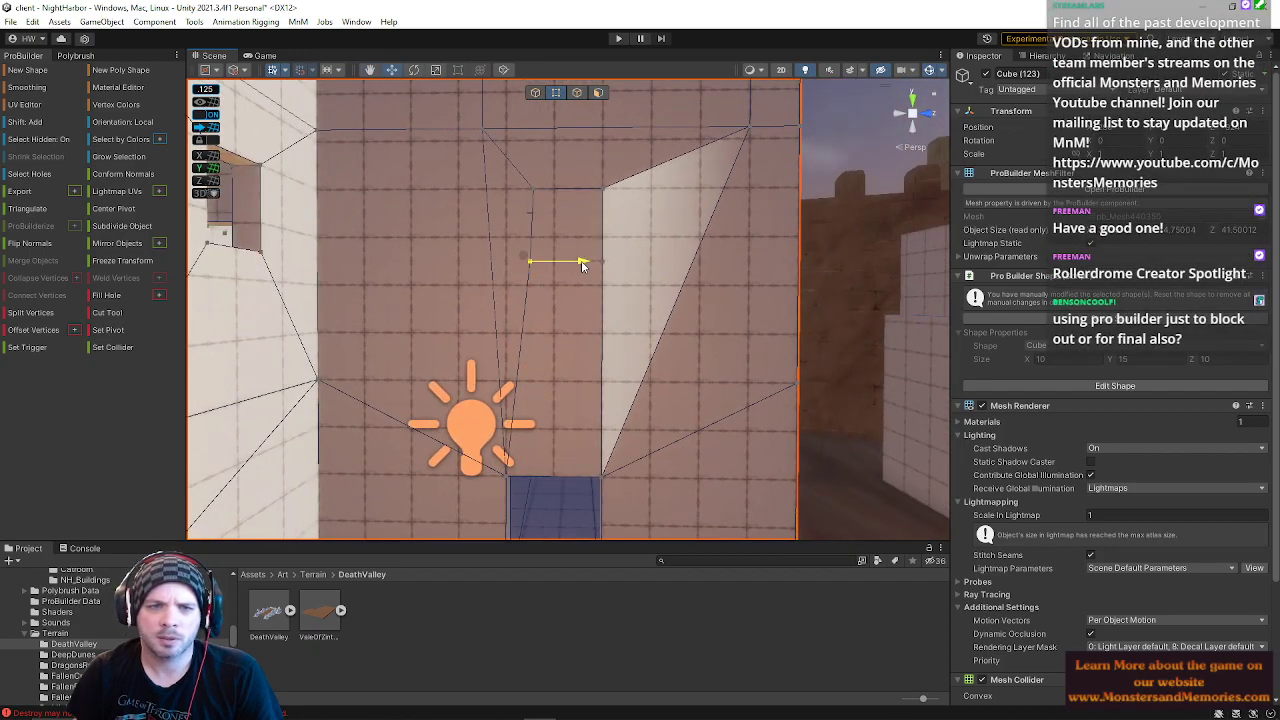
# Step: Delete the pale triangular face beside the reshaped face above the doorway
pyautogui.moveTo(586, 266); pyautogui.dragTo(649, 318, button='right')
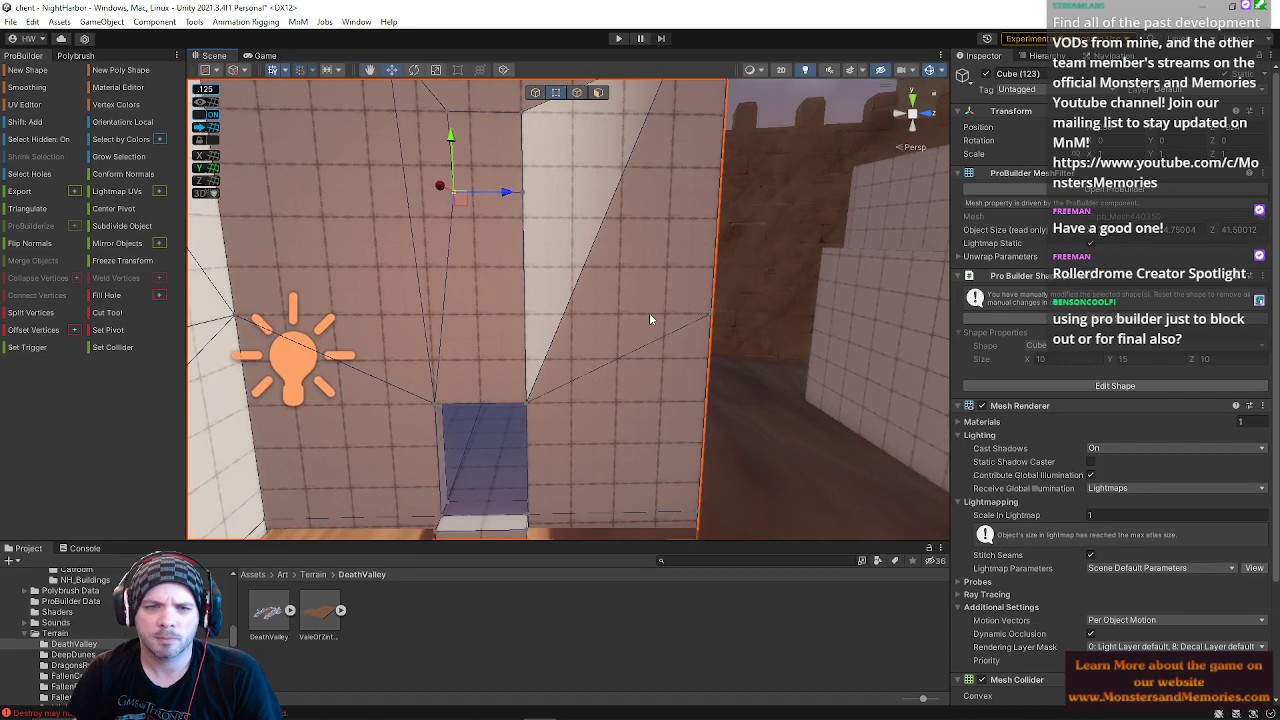
pyautogui.click(600, 93)
pyautogui.click(620, 181)
pyautogui.press('BackSpace')
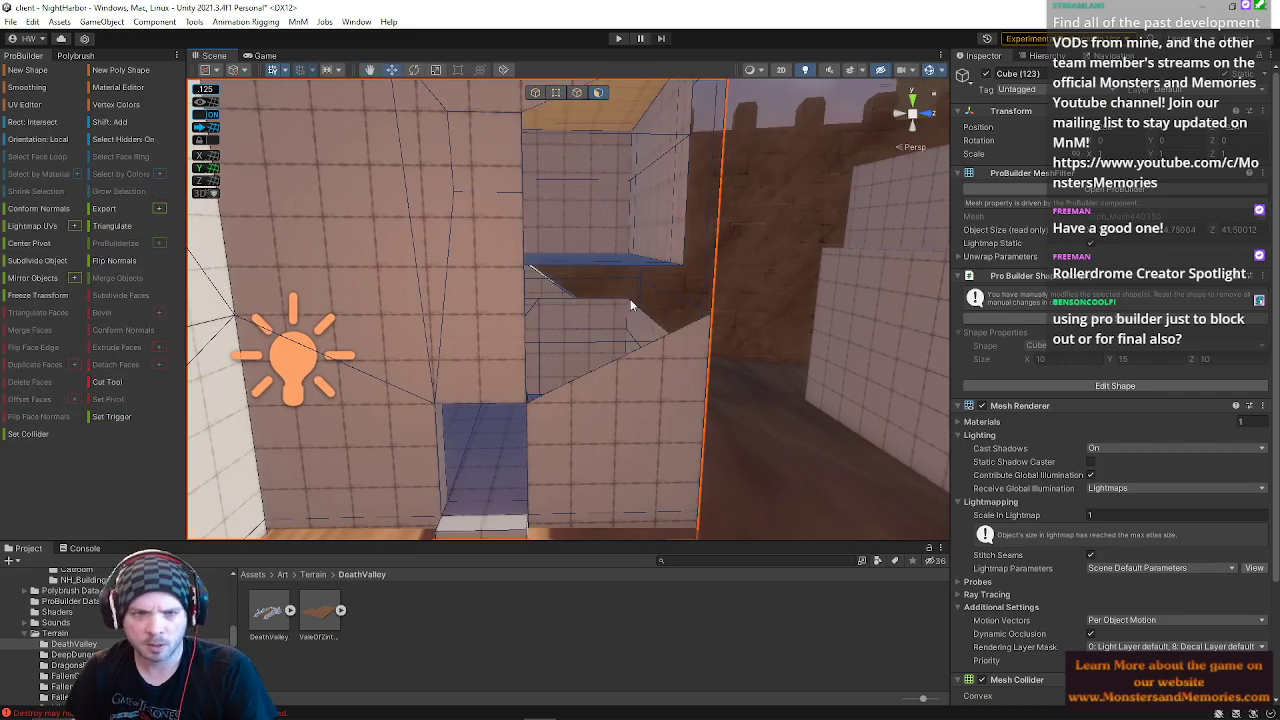
# Step: Bridge the open edges beside the reshaped face to fill the hole in the outer wall
pyautogui.click(577, 92)
pyautogui.click(524, 262)
pyautogui.keyDown('shift'); pyautogui.click(626, 376); pyautogui.keyUp('shift')
pyautogui.hotkey('alt', 'b')
pyautogui.moveTo(694, 343); pyautogui.dragTo(550, 332, button='right')
pyautogui.click(554, 322)
pyautogui.keyDown('shift'); pyautogui.click(550, 173); pyautogui.keyUp('shift')
pyautogui.moveTo(664, 221); pyautogui.dragTo(567, 110, button='right')
# Step: Move the stray edge near the roof out to the building's corner and merge the overlapping vertices there
pyautogui.click(523, 202)
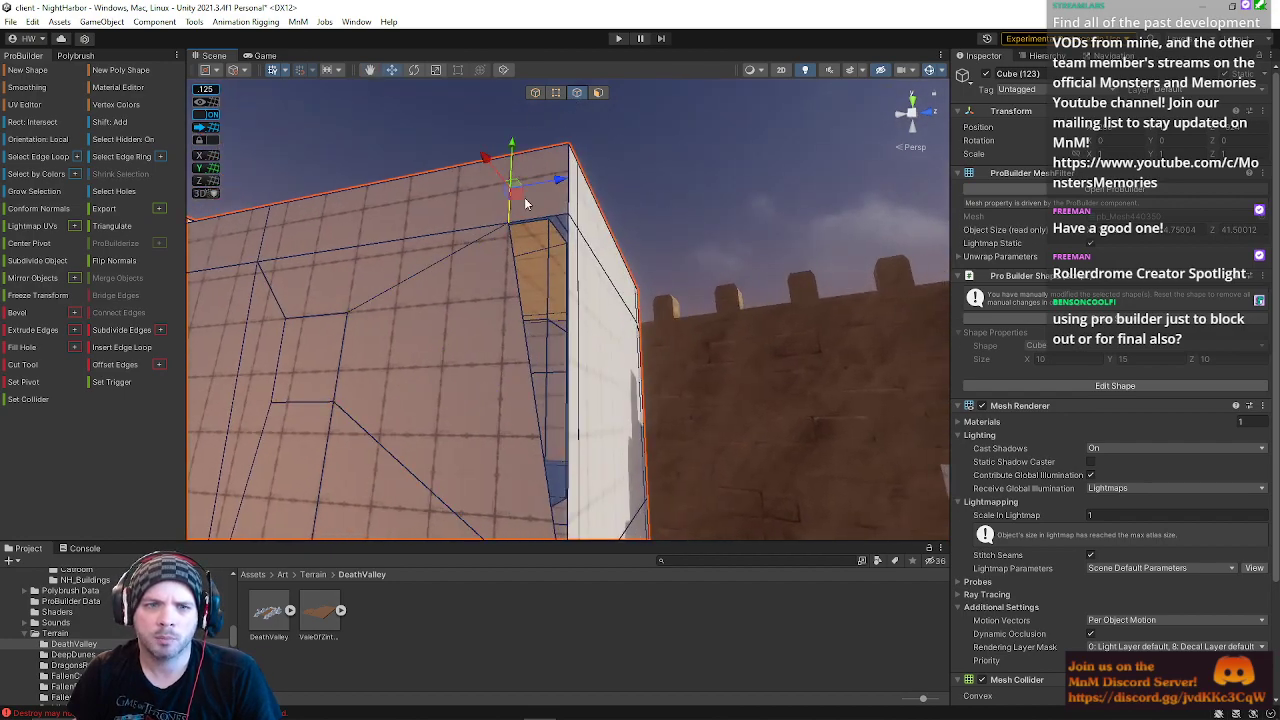
pyautogui.moveTo(560, 180); pyautogui.dragTo(624, 189)
pyautogui.moveTo(624, 189); pyautogui.dragTo(536, 159, button='right')
pyautogui.click(556, 92)
pyautogui.click(505, 148)
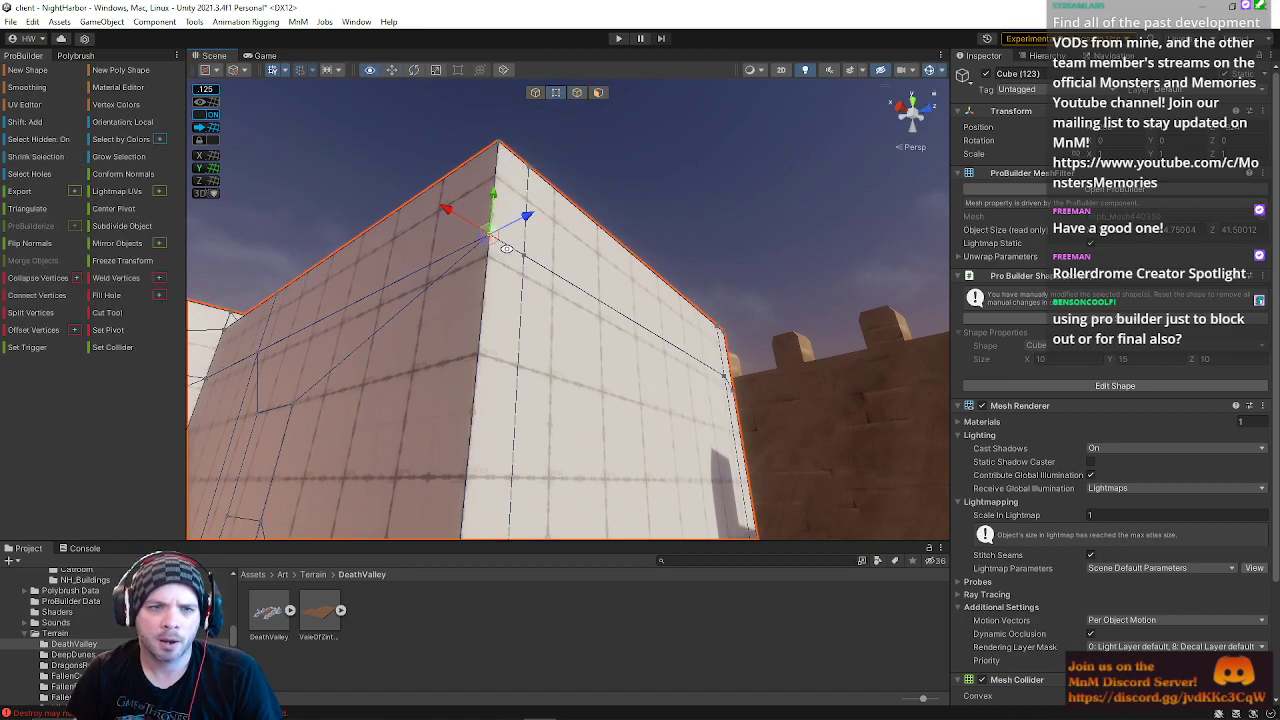
pyautogui.moveTo(512, 265); pyautogui.dragTo(505, 307, button='right')
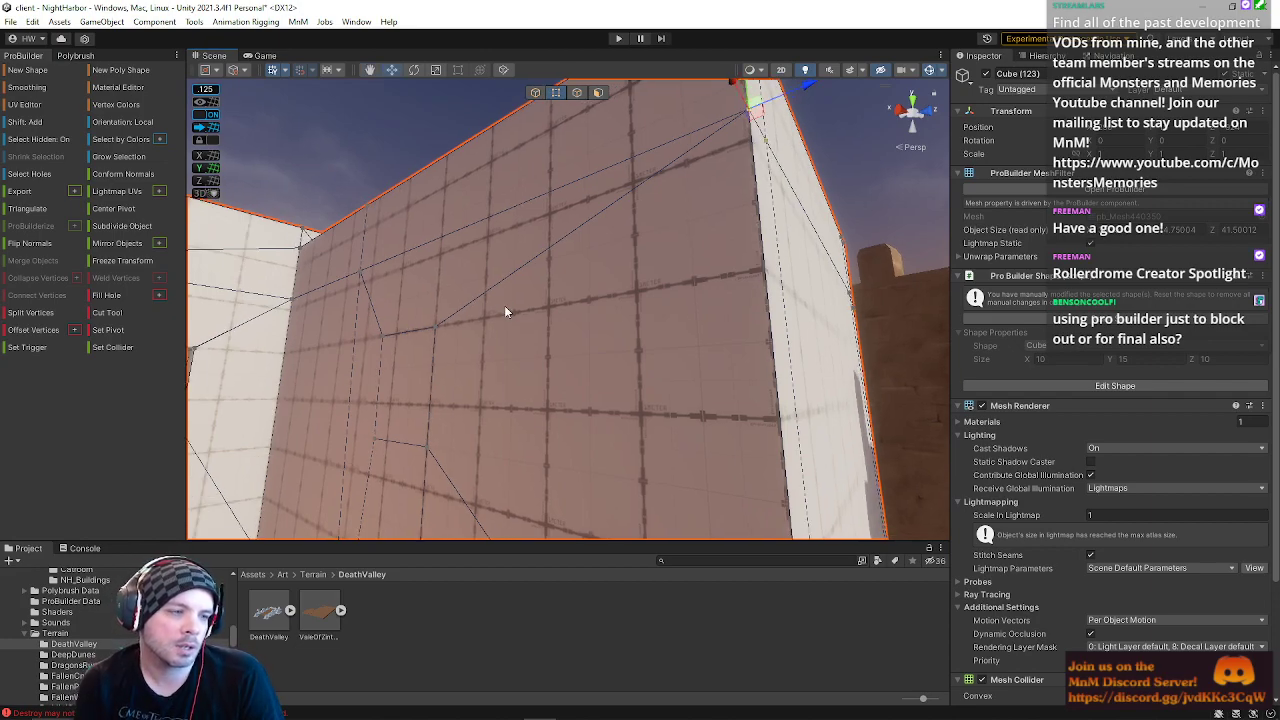
# Step: Move the two left vertices of the face above the doorway horizontally inward to narrow the window shape
pyautogui.moveTo(504, 297); pyautogui.dragTo(593, 298, button='right')
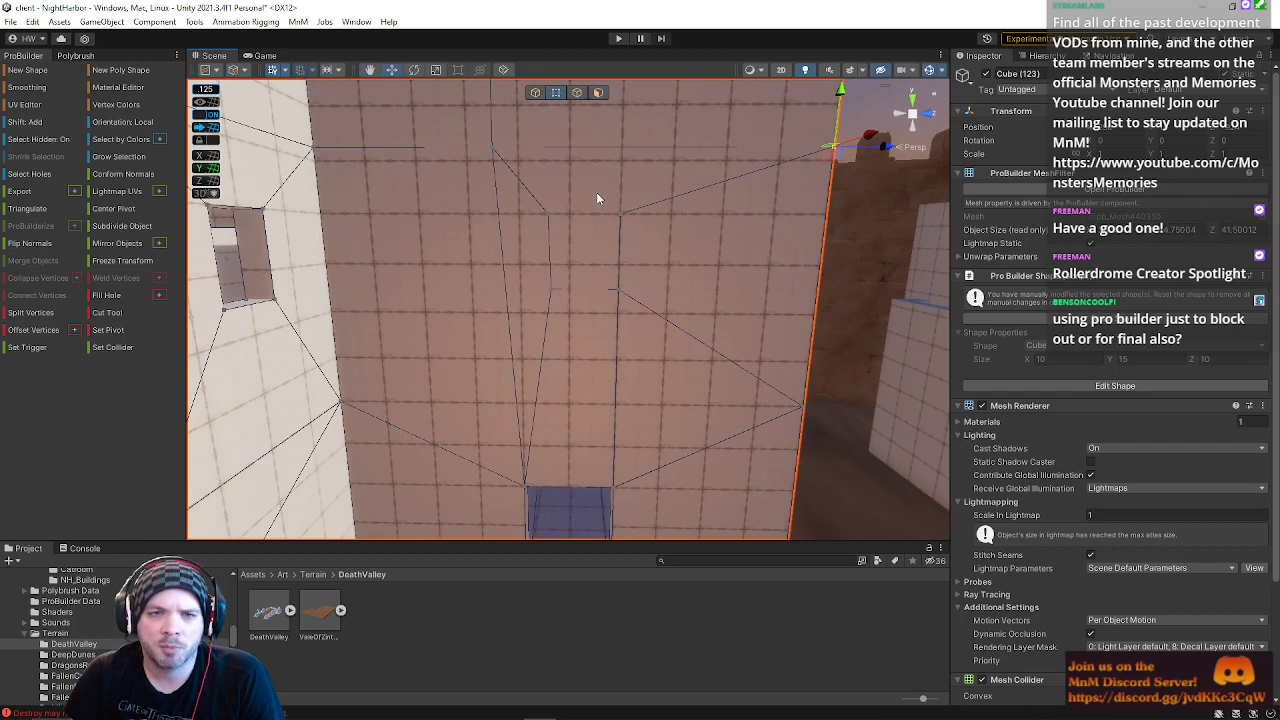
pyautogui.click(550, 215)
pyautogui.moveTo(589, 215); pyautogui.dragTo(617, 218)
pyautogui.click(550, 292)
pyautogui.moveTo(609, 299); pyautogui.dragTo(617, 289)
# Step: Inspect the reworked building from the surrounding rooftops and streets
pyautogui.moveTo(652, 299); pyautogui.dragTo(84, 280, button='right')
pyautogui.press('e')
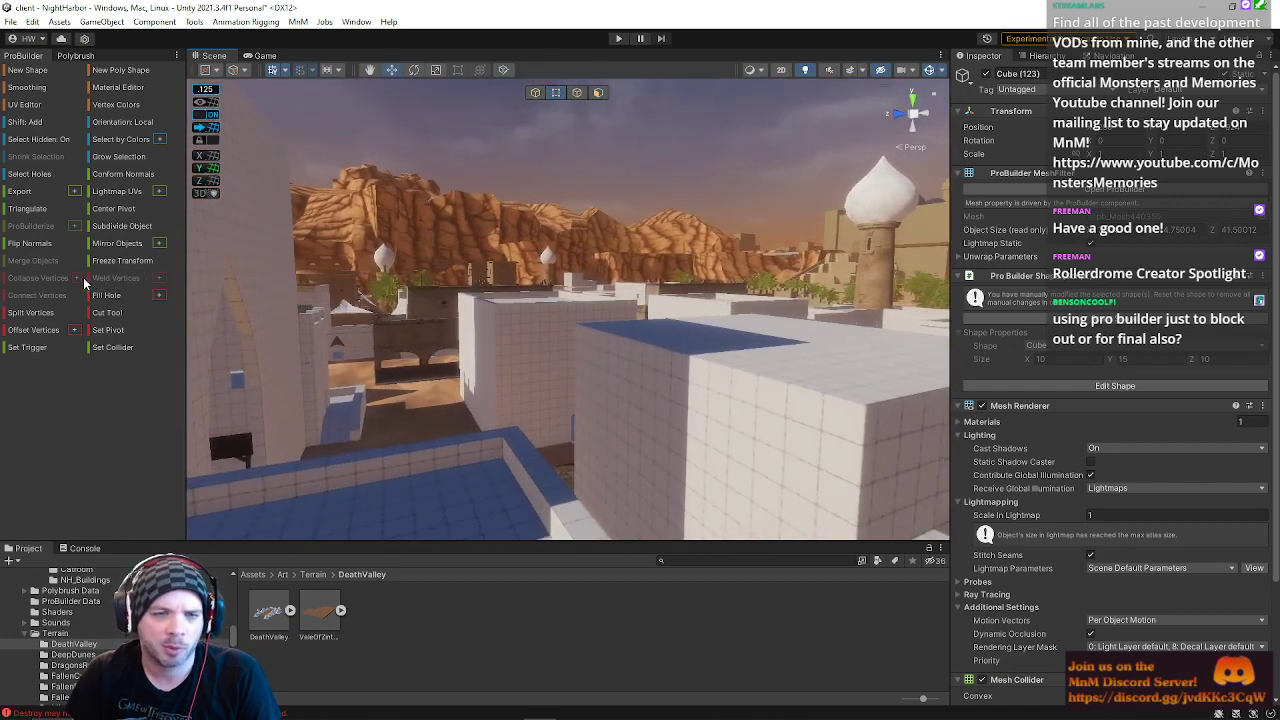
pyautogui.click(420, 338)
pyautogui.moveTo(432, 343); pyautogui.dragTo(506, 334, button='right')
pyautogui.press('w')
pyautogui.click(538, 192)
pyautogui.moveTo(540, 192); pyautogui.dragTo(1051, 168, button='right')
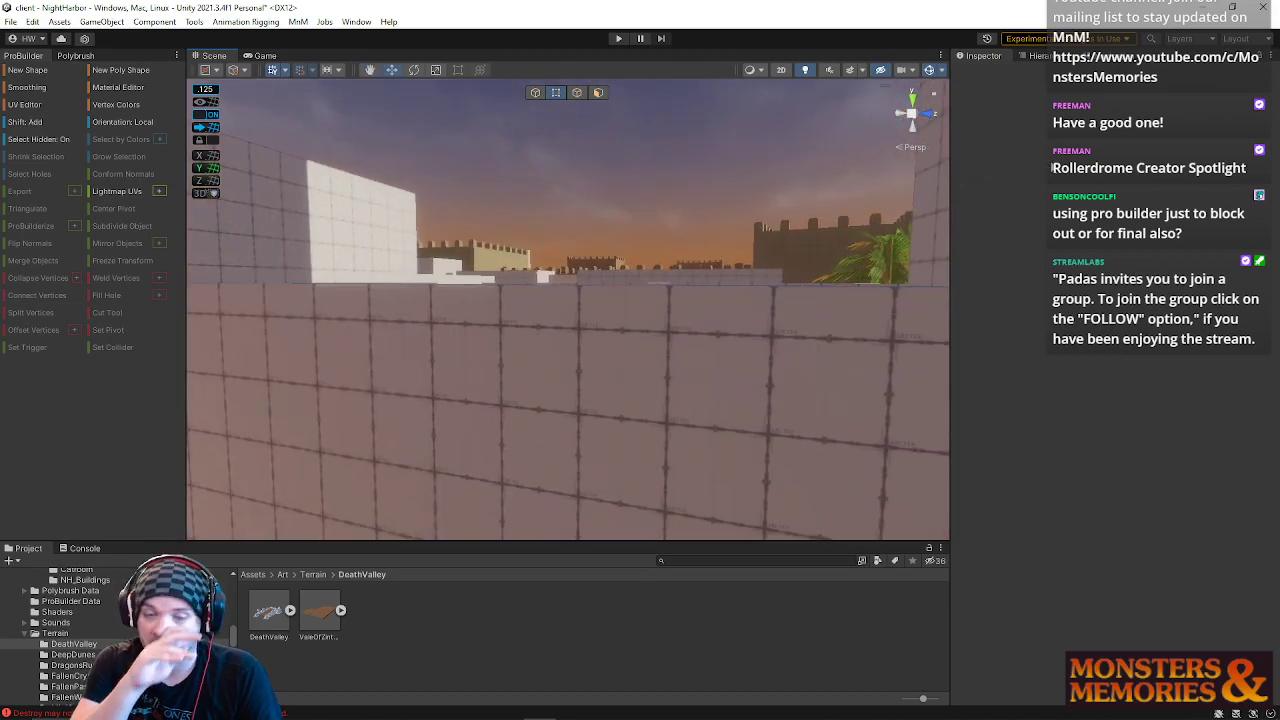
pyautogui.moveTo(744, 205); pyautogui.dragTo(626, 233, button='right')
pyautogui.press('w')
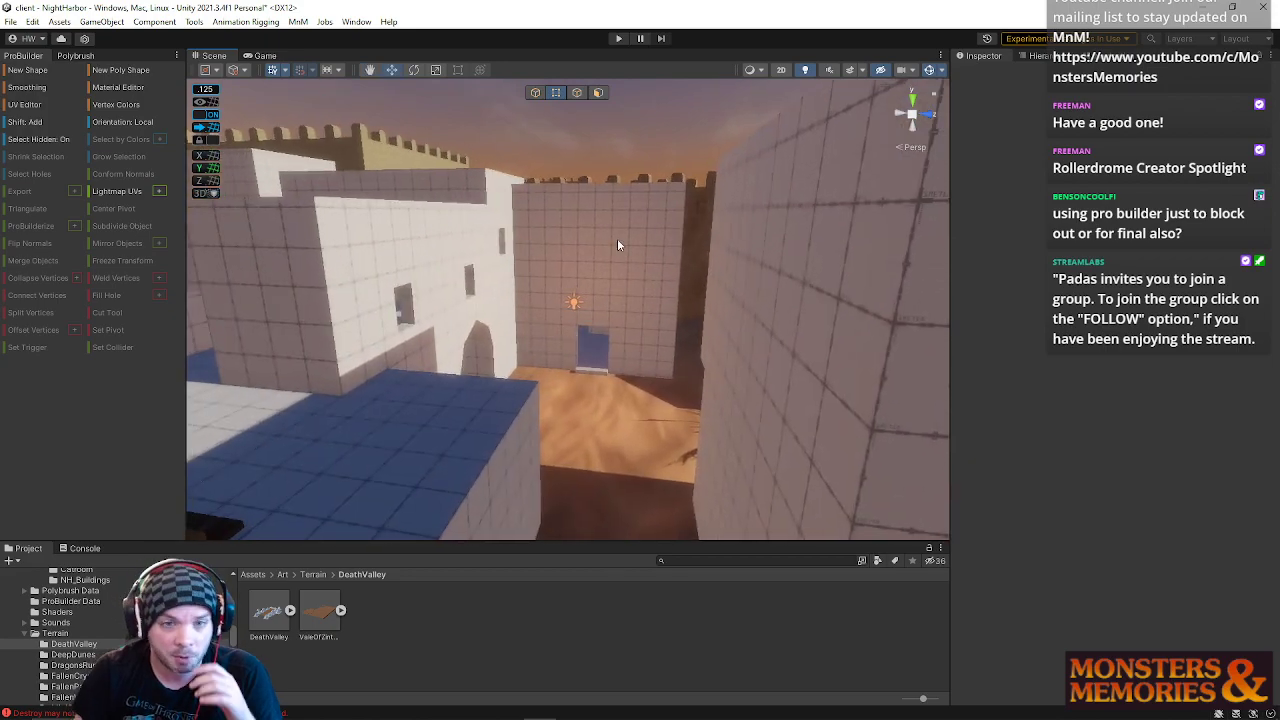
# Step: Centre the small window face above the doorway and extrude it into the wall to form a recess
pyautogui.click(606, 252)
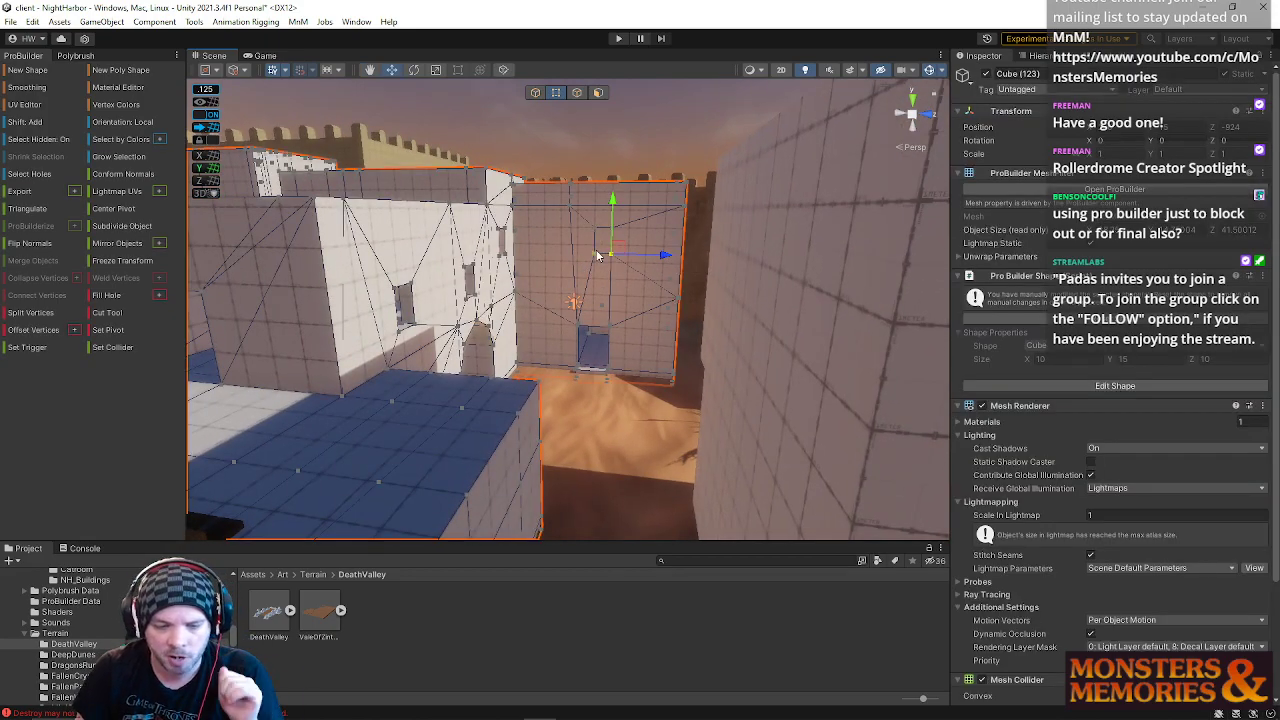
pyautogui.click(598, 92)
pyautogui.click(603, 231)
pyautogui.moveTo(603, 231); pyautogui.dragTo(625, 262, button='right')
pyautogui.moveTo(627, 258); pyautogui.dragTo(623, 257)
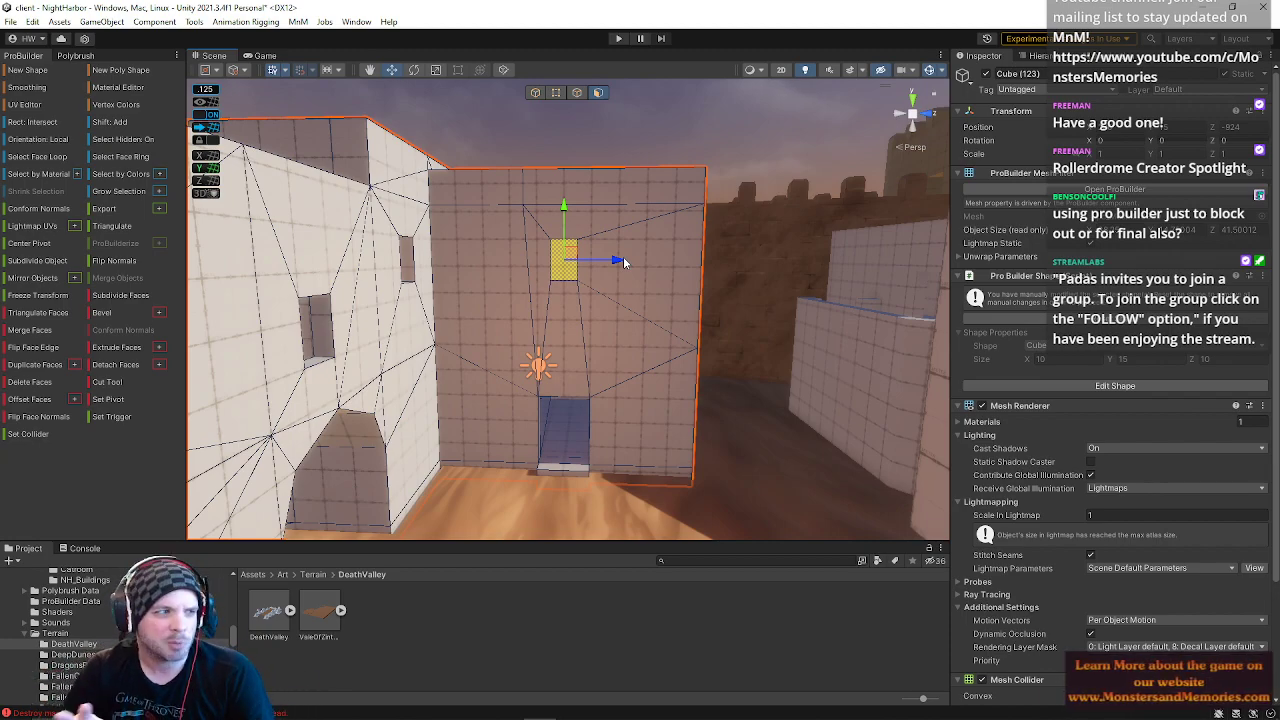
pyautogui.press('w')
pyautogui.moveTo(624, 262); pyautogui.dragTo(520, 277, button='right')
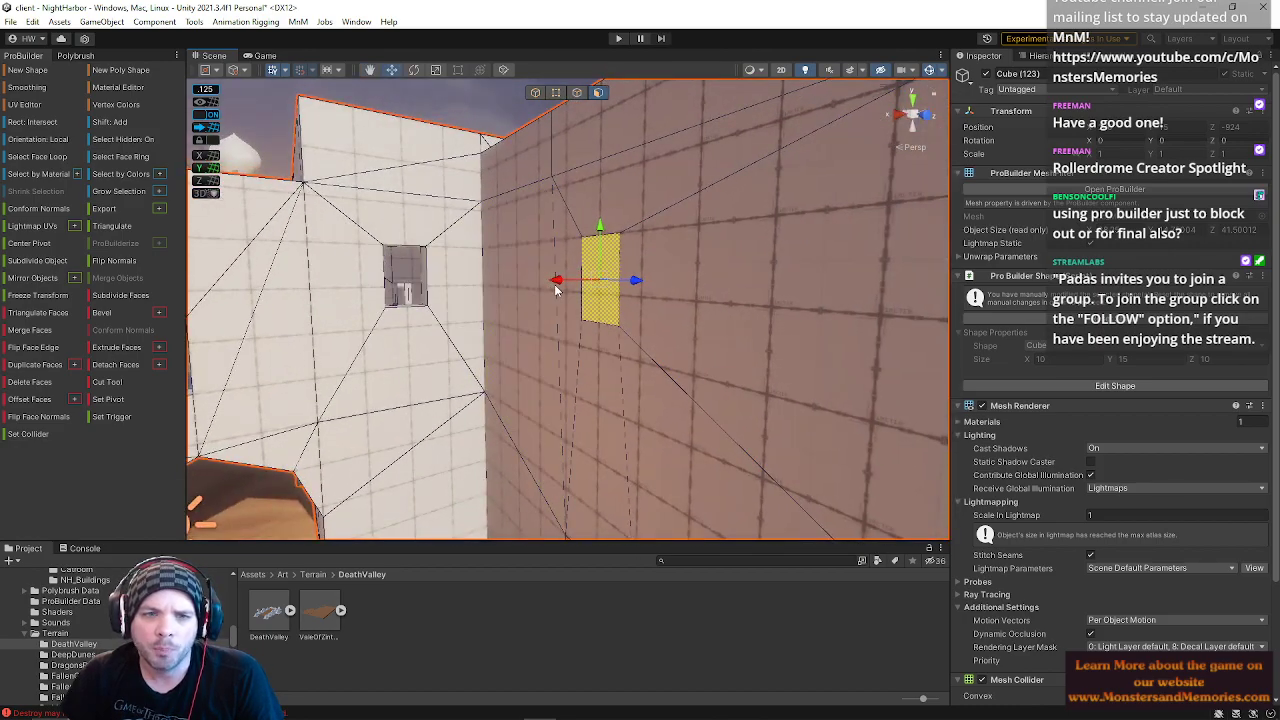
pyautogui.moveTo(556, 282); pyautogui.dragTo(580, 281)
# Step: Raise the horizontal edges on the building's interior walls closer to the ceiling
pyautogui.moveTo(583, 272); pyautogui.dragTo(396, 262, button='right')
pyautogui.press('d')
pyautogui.press('a')
pyautogui.press('d')
pyautogui.press('s')
pyautogui.click(579, 93)
pyautogui.click(641, 272)
pyautogui.moveTo(641, 272); pyautogui.dragTo(287, 273, button='right')
pyautogui.press('s')
pyautogui.moveTo(623, 218); pyautogui.dragTo(623, 166)
pyautogui.moveTo(655, 210); pyautogui.dragTo(464, 252, button='right')
pyautogui.click(466, 252)
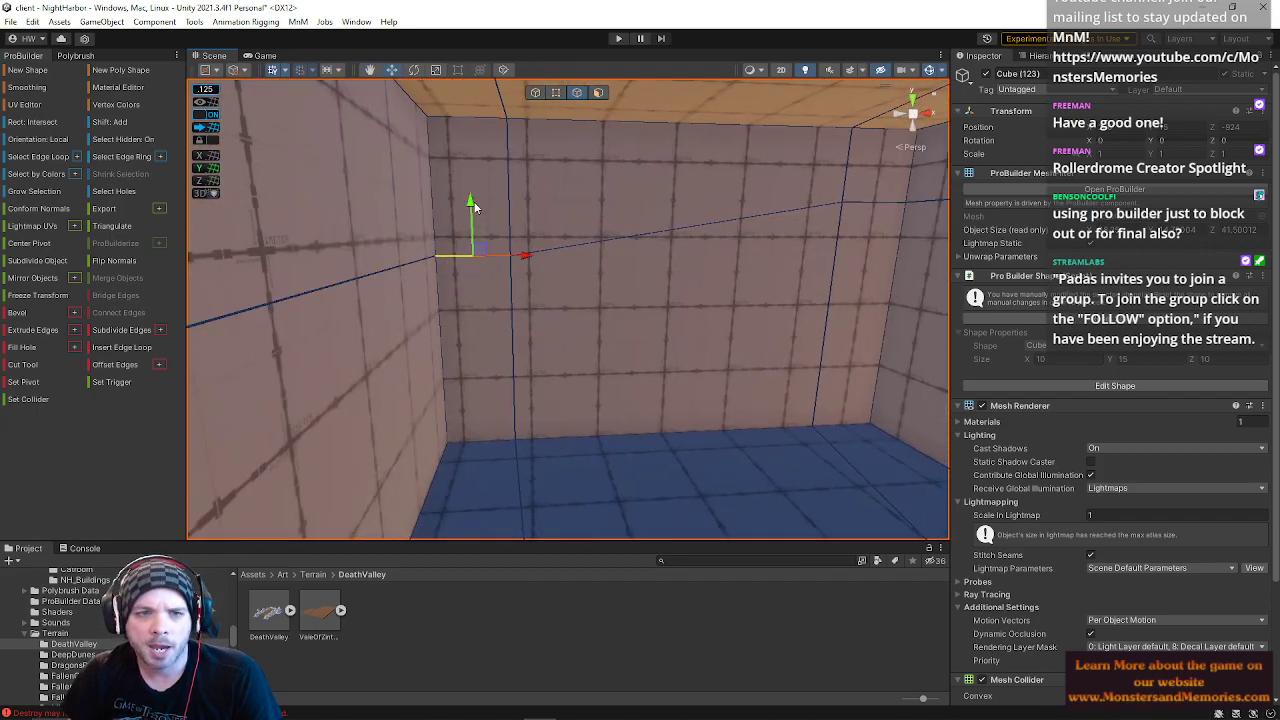
pyautogui.moveTo(468, 197); pyautogui.dragTo(467, 138)
# Step: Examine the surrounding town, the finished market building model and the blue domed buildings
pyautogui.moveTo(612, 208); pyautogui.dragTo(436, 174, button='right')
pyautogui.press('s')
pyautogui.click(381, 121)
pyautogui.press('w')
pyautogui.moveTo(554, 270); pyautogui.dragTo(406, 219, button='right')
pyautogui.press('w')
pyautogui.press('w')
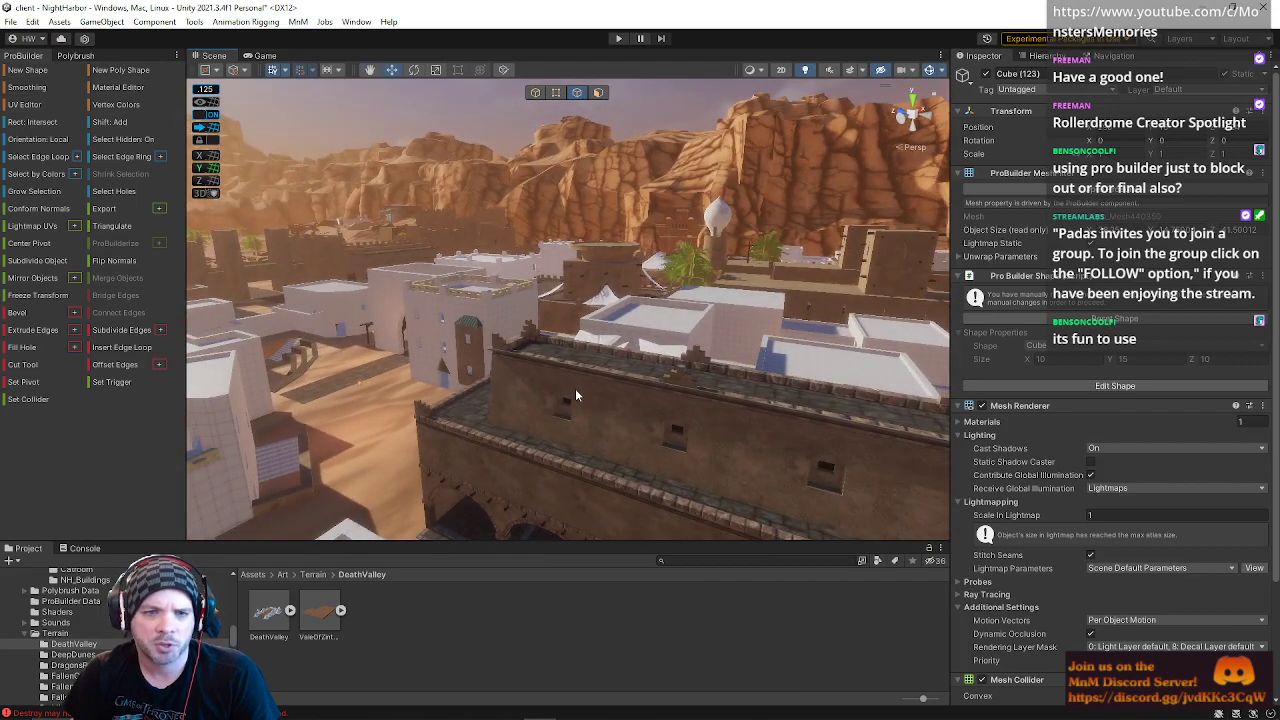
pyautogui.click(459, 454)
pyautogui.moveTo(600, 409); pyautogui.dragTo(584, 409, button='right')
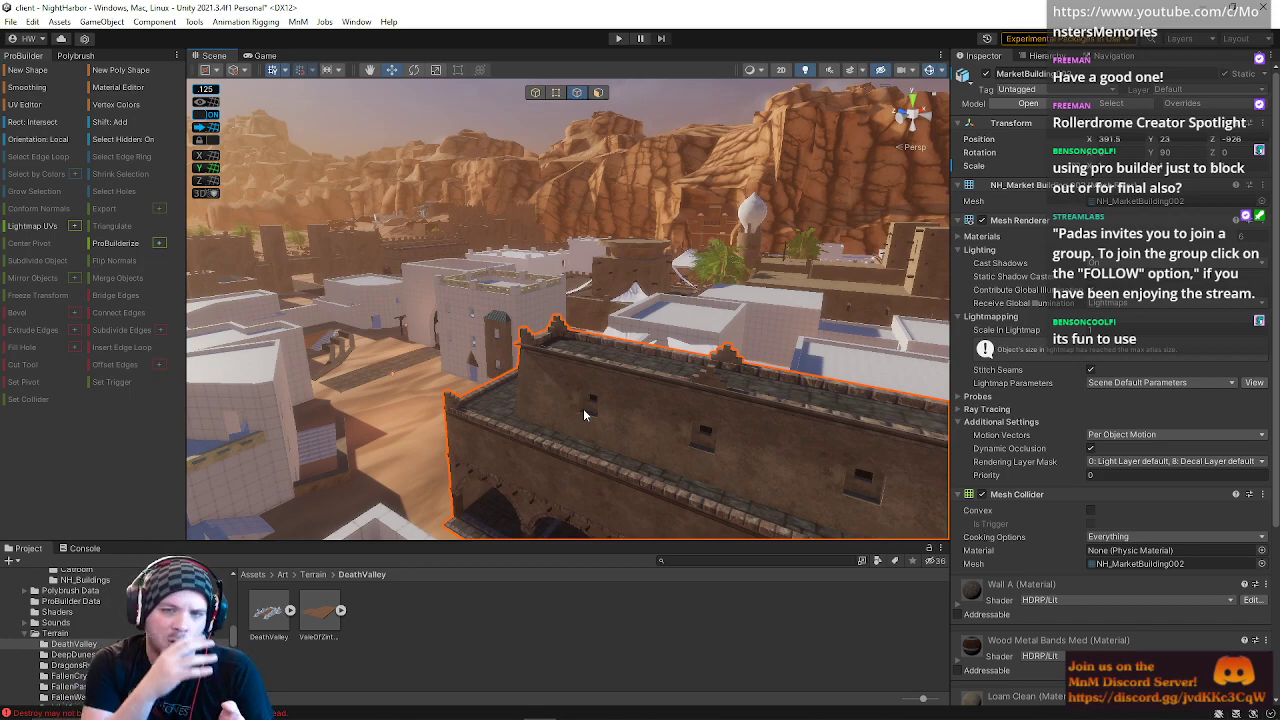
pyautogui.moveTo(583, 408); pyautogui.dragTo(372, 340, button='right')
pyautogui.click(473, 250)
# Step: Open the domed-building concept painting from File Explorer, compare it with the scene, and review the town's rooftops
pyautogui.moveTo(298, 712)
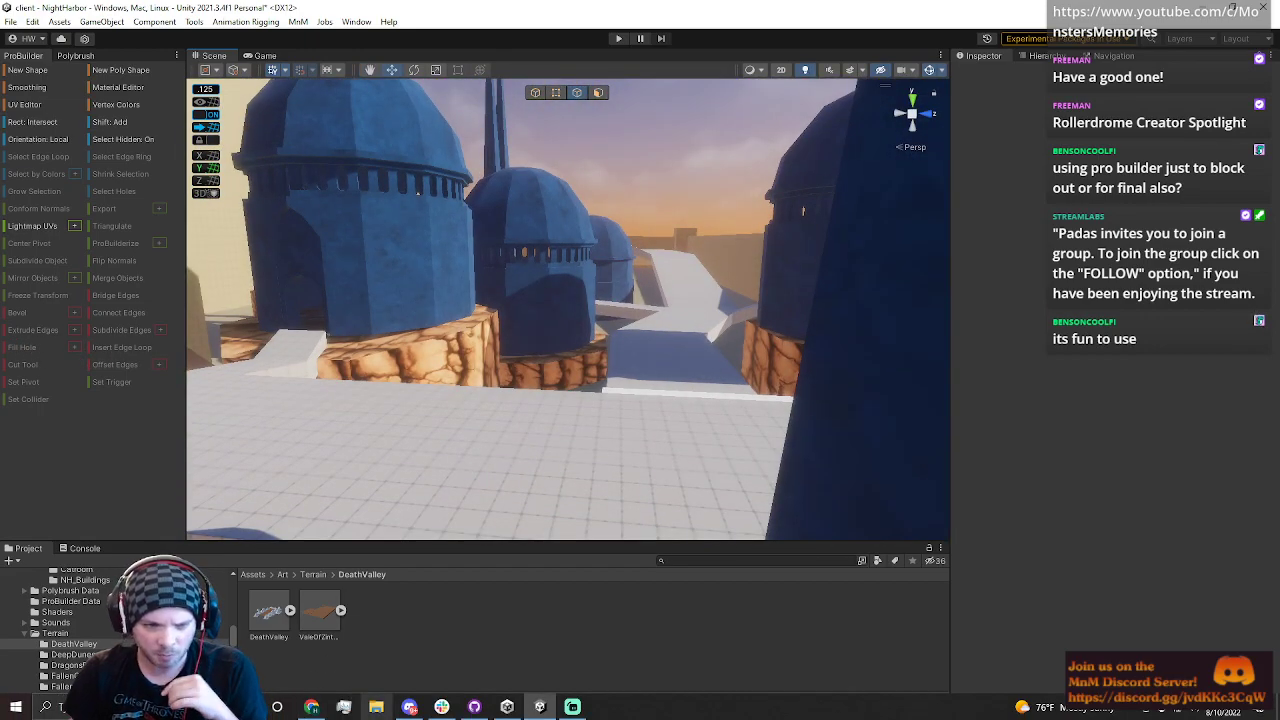
pyautogui.click(376, 708)
pyautogui.moveTo(971, 25); pyautogui.dragTo(1279, 70)
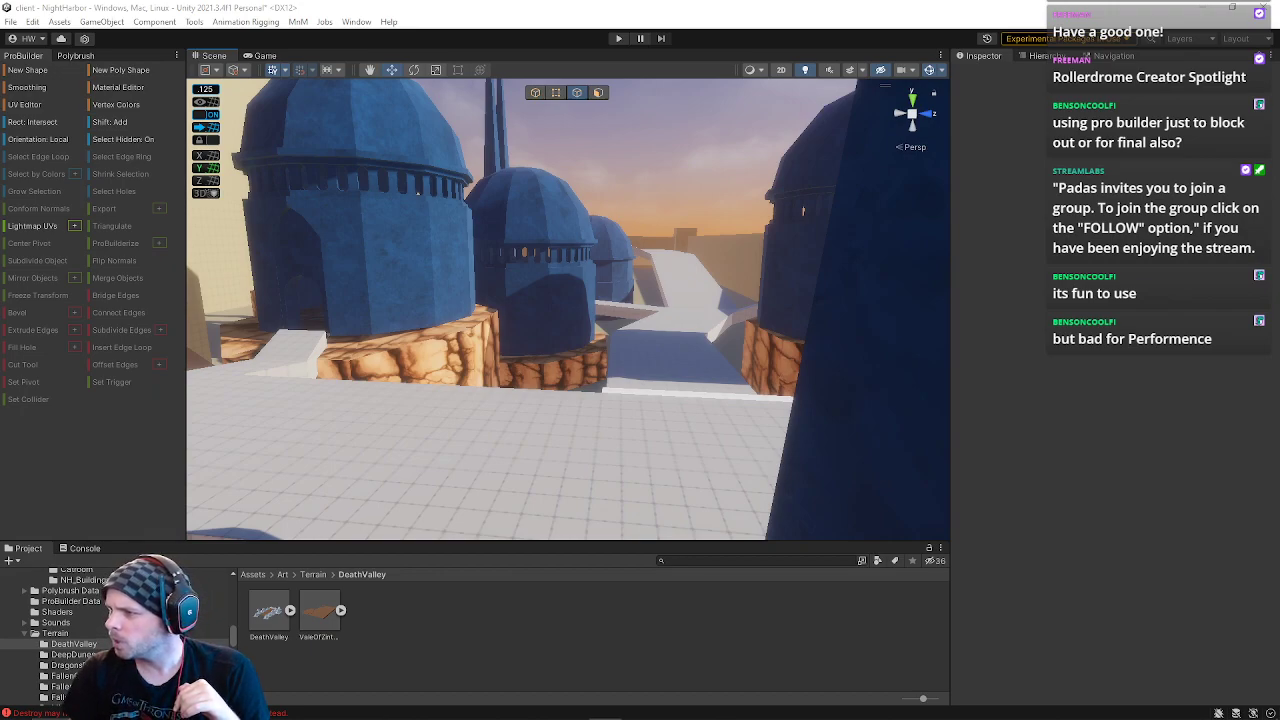
pyautogui.moveTo(1279, 230); pyautogui.dragTo(1144, 182)
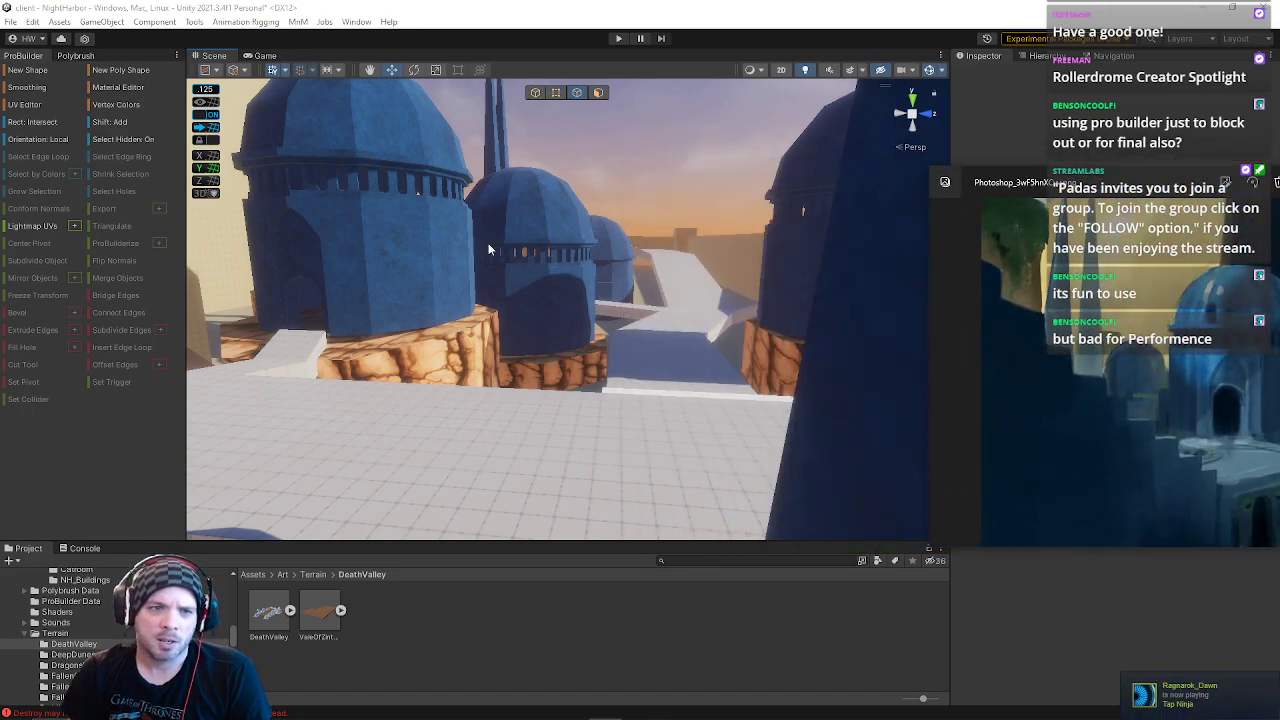
pyautogui.moveTo(390, 234); pyautogui.dragTo(400, 377, button='right')
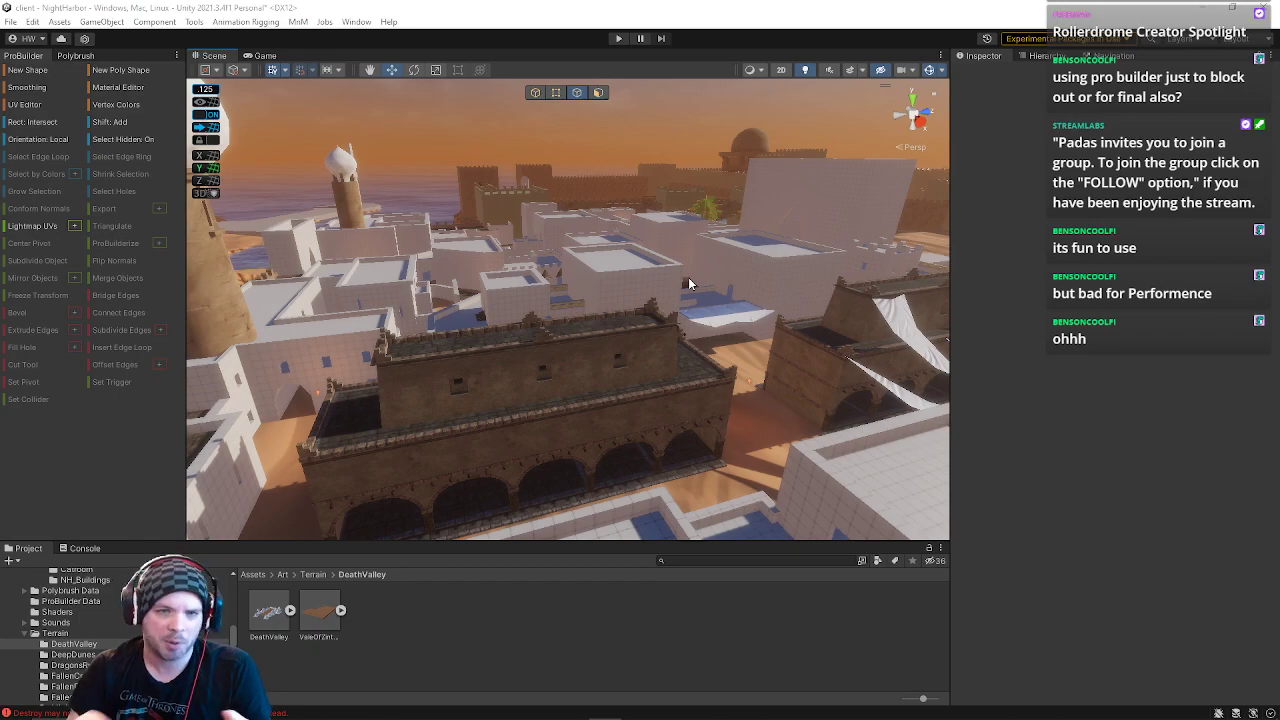
pyautogui.moveTo(667, 318); pyautogui.dragTo(617, 297, button='right')
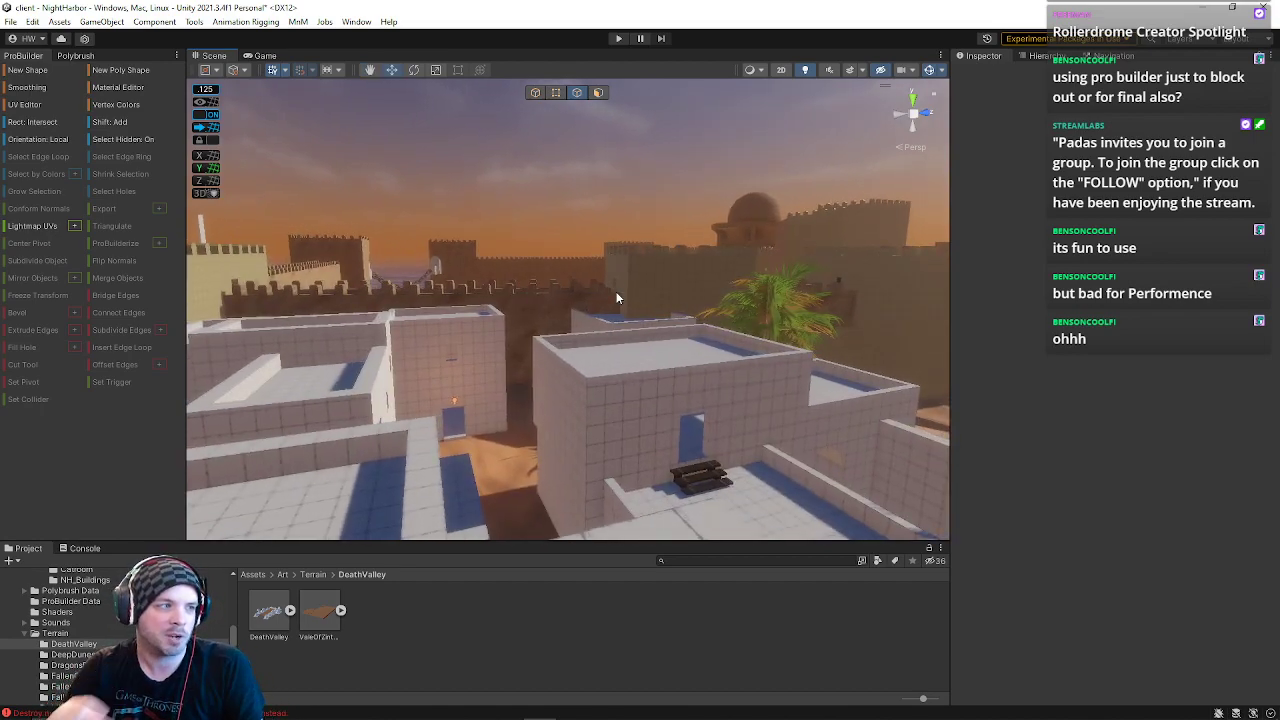
# Step: Delete the back face of the window recess above the doorway
pyautogui.moveTo(724, 437); pyautogui.dragTo(549, 232, button='right')
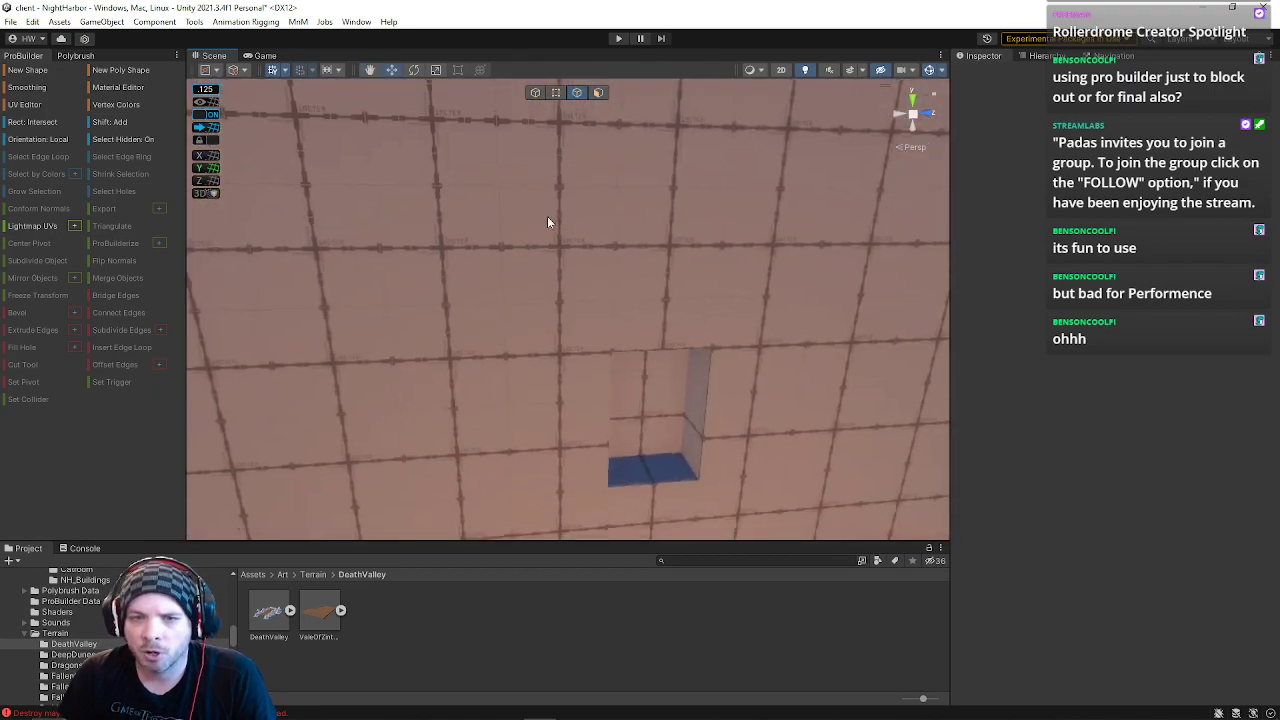
pyautogui.click(598, 92)
pyautogui.click(652, 398)
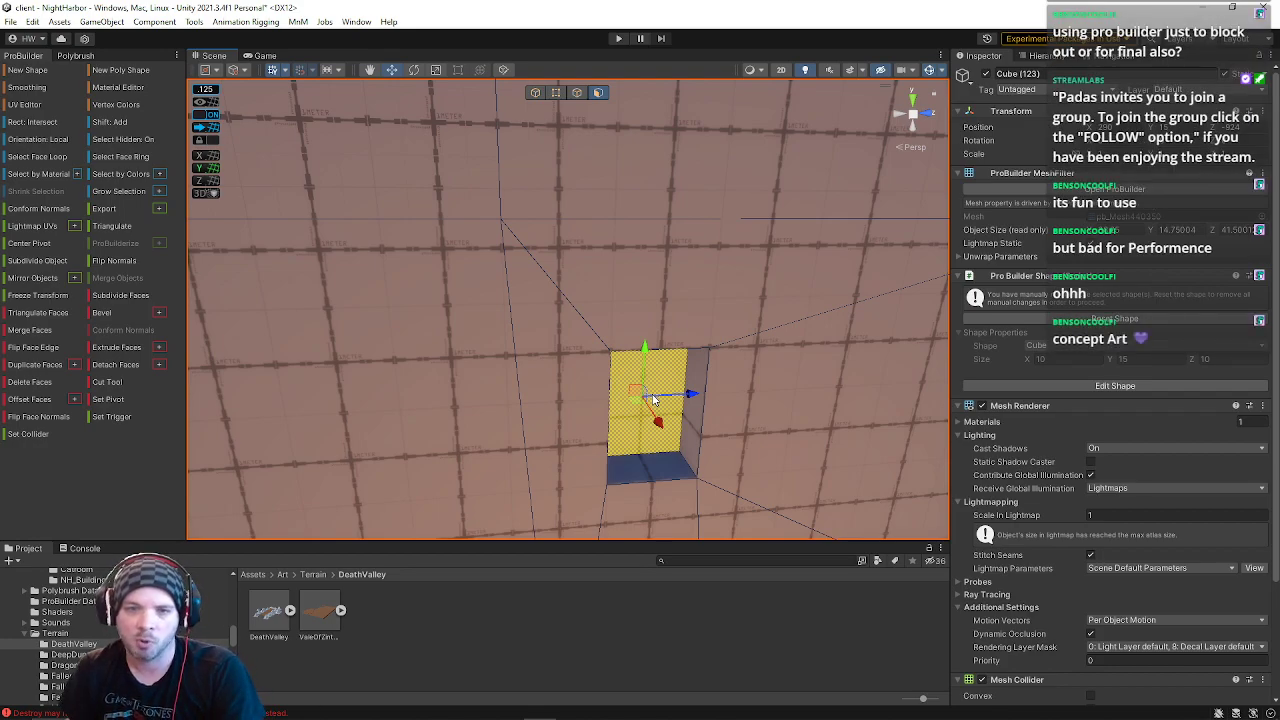
pyautogui.press('Delete')
# Step: Inset the interior wall face behind the window recess by scaling a smaller extruded face within it
pyautogui.moveTo(652, 400); pyautogui.dragTo(1106, 401, button='right')
pyautogui.click(669, 398)
pyautogui.moveTo(669, 398); pyautogui.dragTo(740, 428, button='right')
pyautogui.press('r')
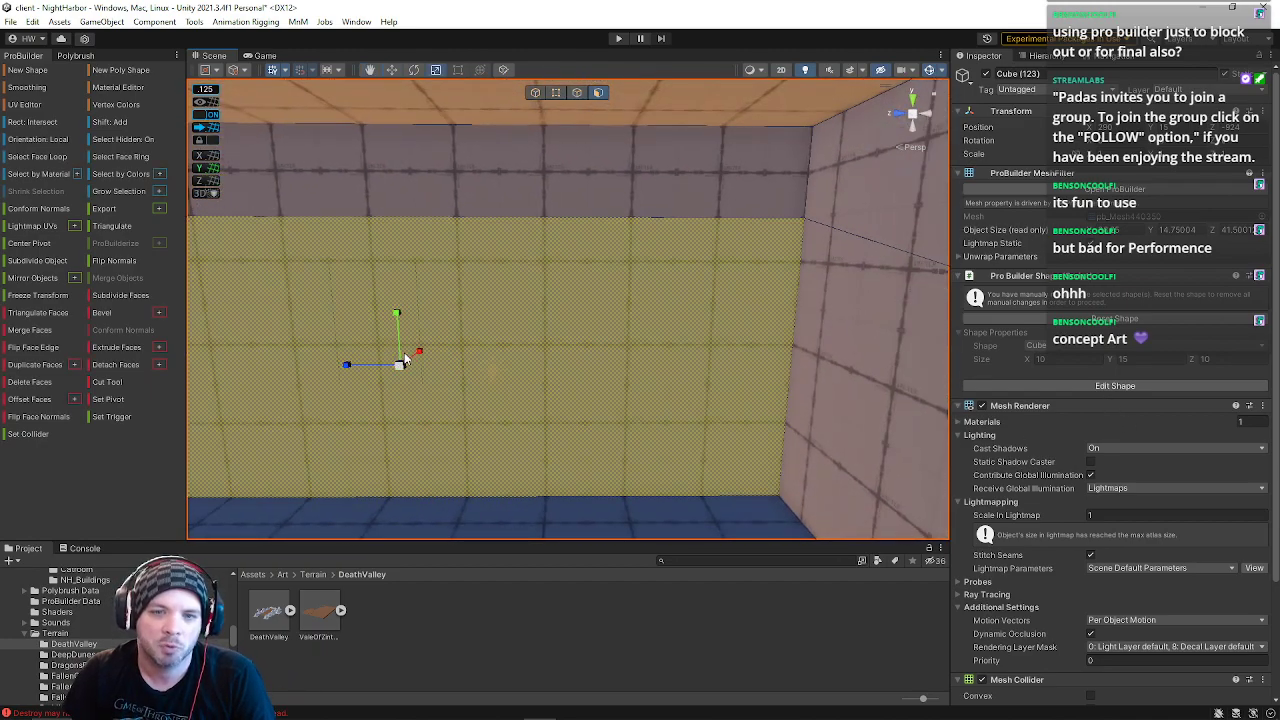
pyautogui.keyDown('shift'); pyautogui.moveTo(400, 366); pyautogui.dragTo(359, 362); pyautogui.keyUp('shift')
pyautogui.press('f')
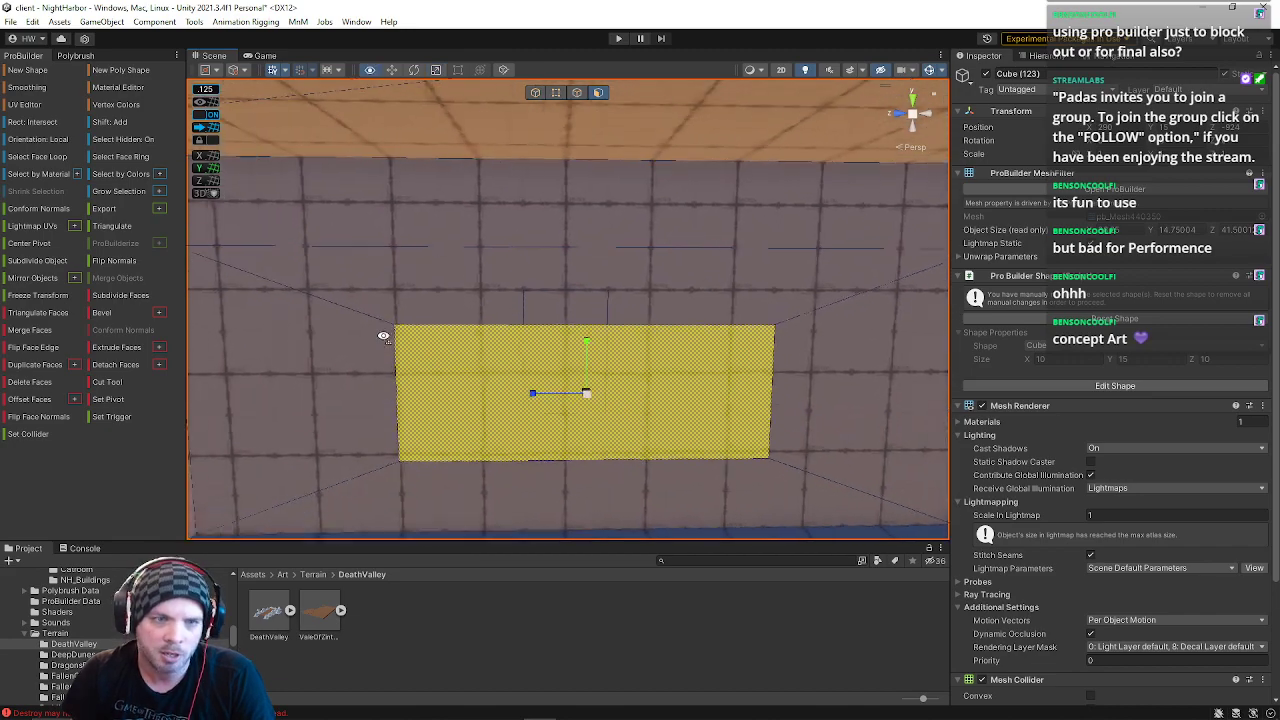
# Step: Move the four edges of the inset interior face so they match the outline of the window recess
pyautogui.click(578, 93)
pyautogui.click(403, 430)
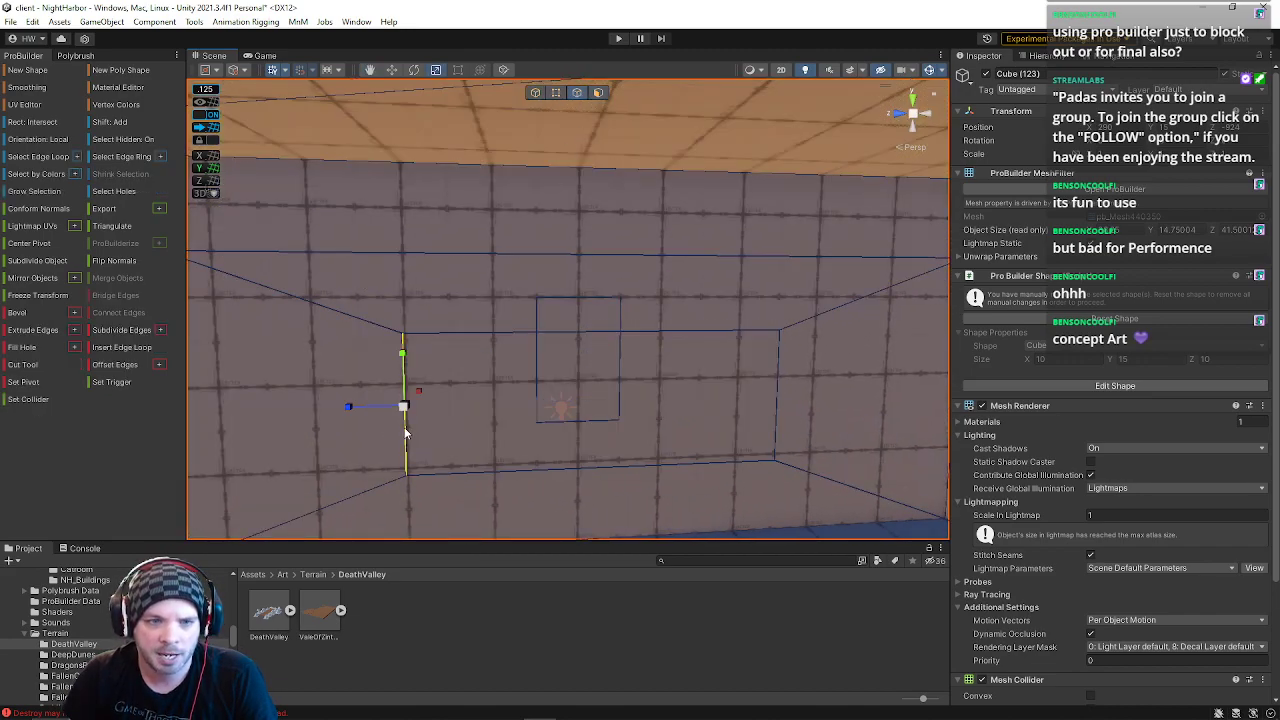
pyautogui.moveTo(370, 409); pyautogui.dragTo(572, 430)
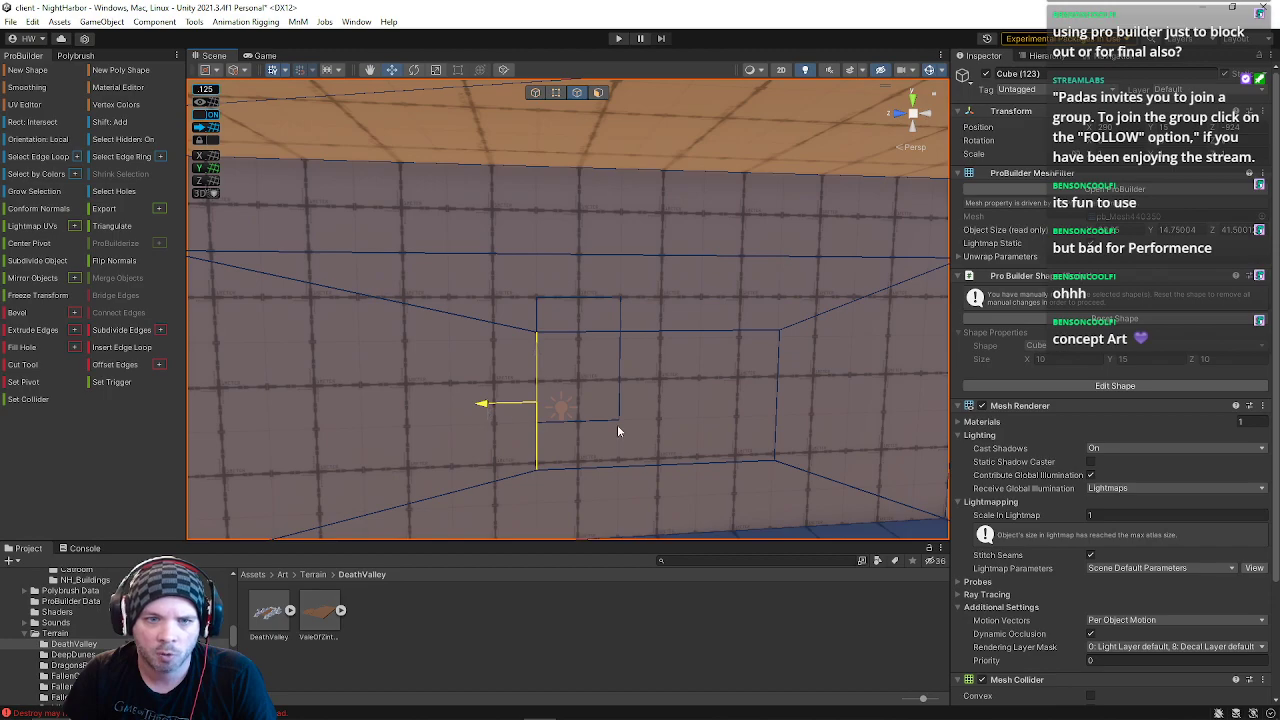
pyautogui.click(755, 401)
pyautogui.moveTo(729, 405); pyautogui.dragTo(565, 400)
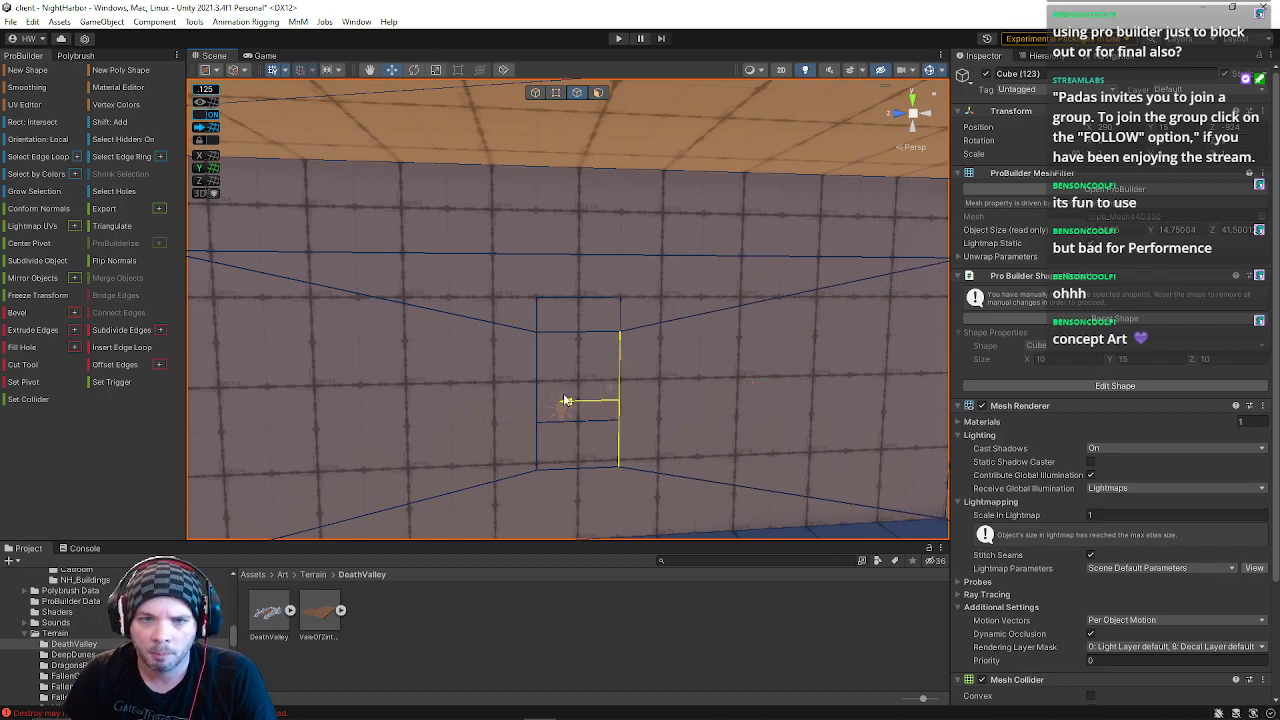
pyautogui.click(569, 331)
pyautogui.moveTo(580, 276); pyautogui.dragTo(582, 240)
pyautogui.click(578, 465)
pyautogui.moveTo(579, 428); pyautogui.dragTo(577, 370)
# Step: Delete the inset interior face to open the window through the wall
pyautogui.click(598, 92)
pyautogui.click(586, 409)
pyautogui.press('BackSpace')
# Step: Weld the overlapping vertices at the corners of the window opening on the interior wall
pyautogui.moveTo(588, 402); pyautogui.dragTo(708, 356, button='right')
pyautogui.click(555, 92)
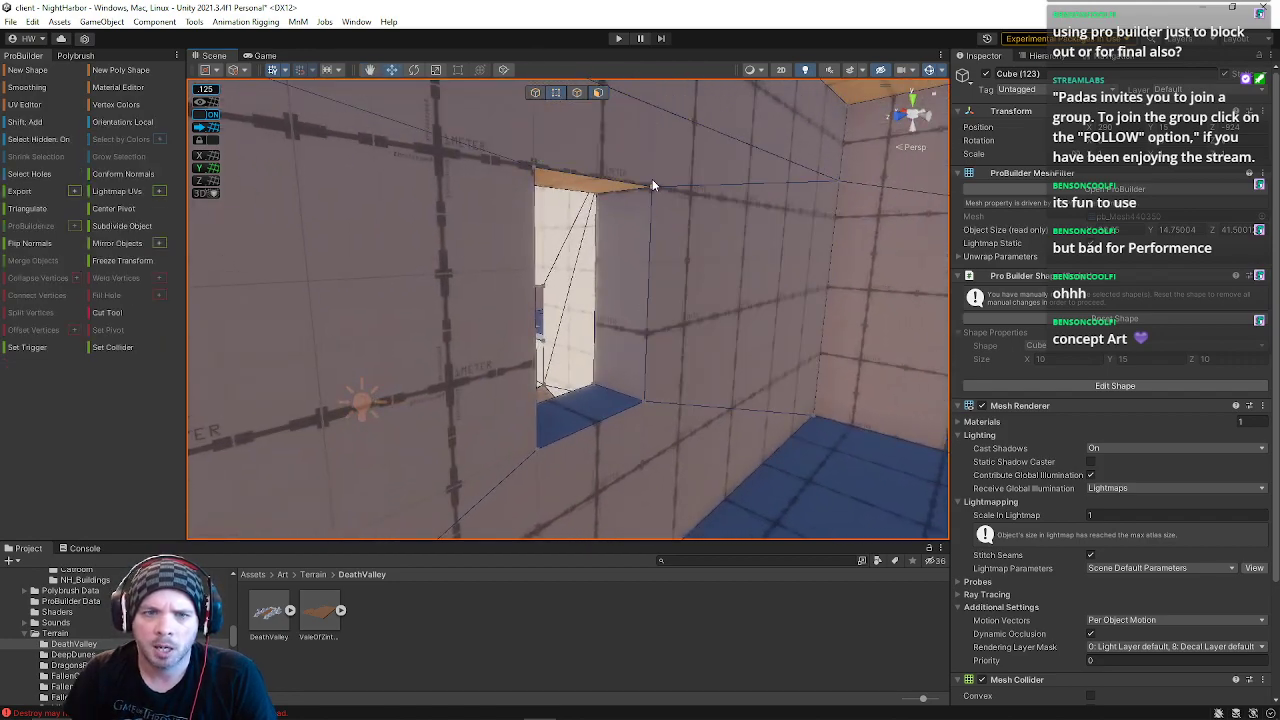
pyautogui.click(645, 402)
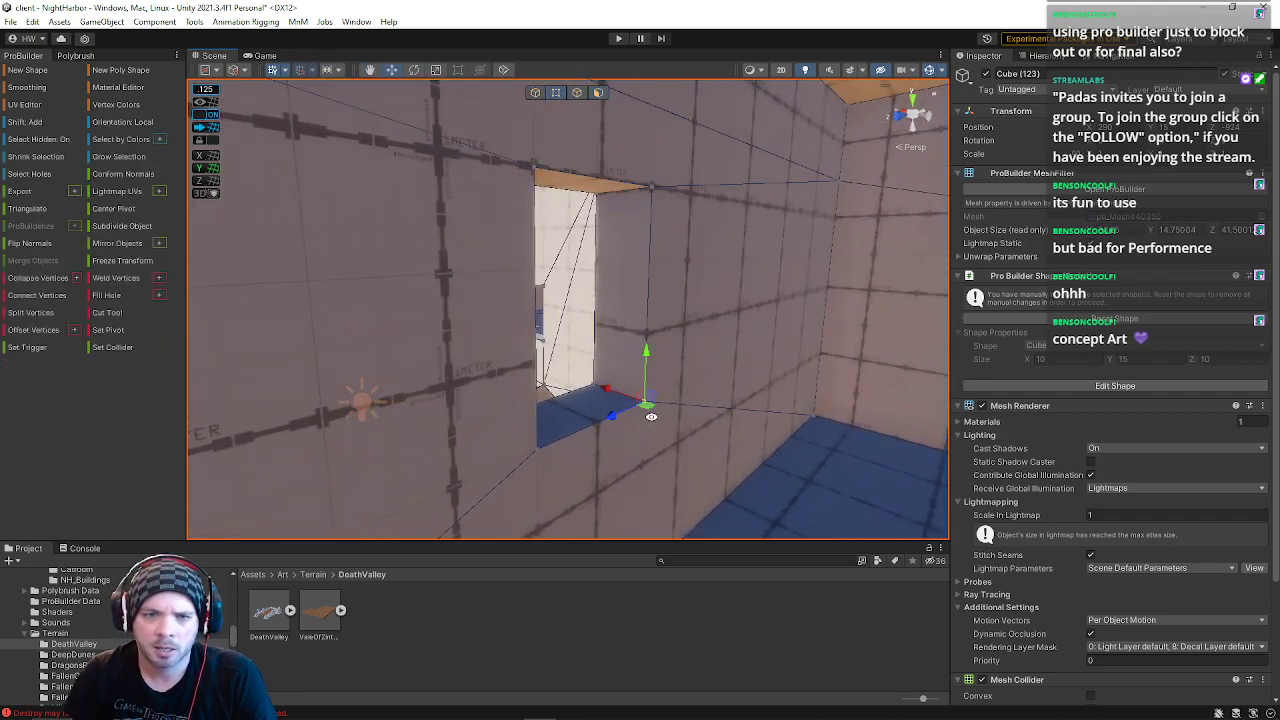
pyautogui.click(523, 446)
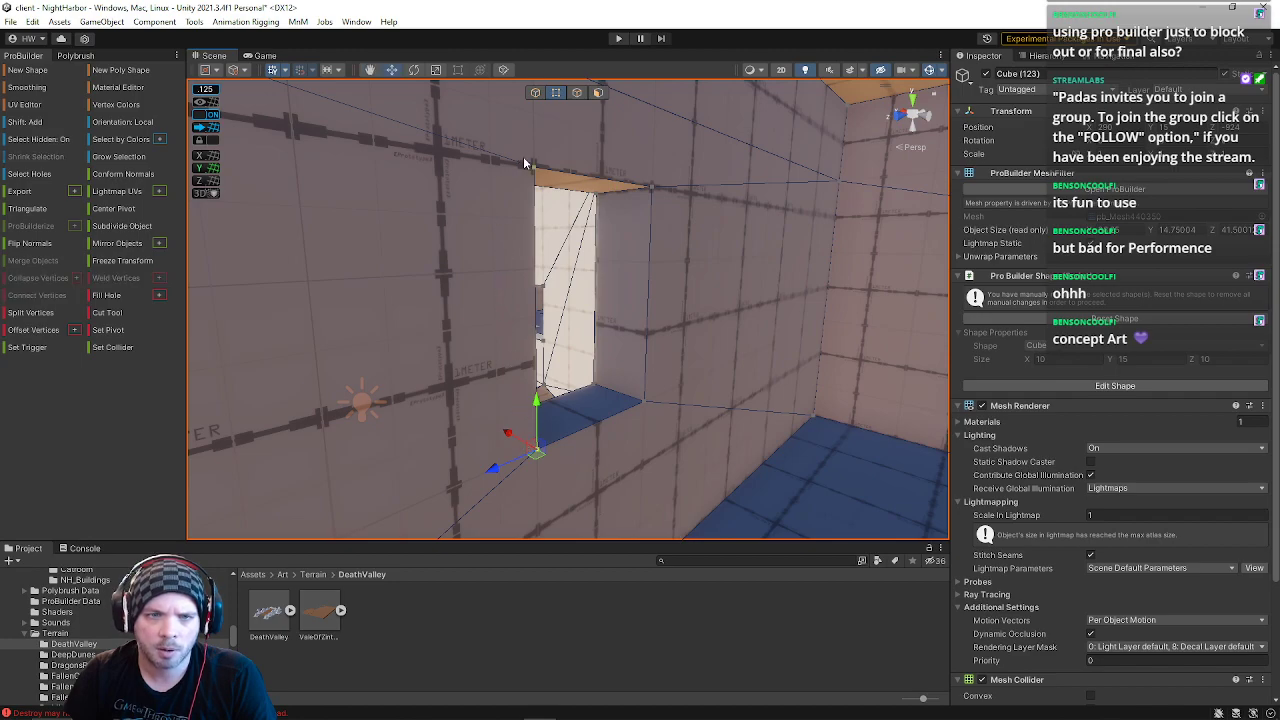
pyautogui.click(537, 175)
# Step: Select the top and bottom faces of the window opening and move them down
pyautogui.click(598, 93)
pyautogui.click(586, 185)
pyautogui.moveTo(586, 186); pyautogui.dragTo(571, 161, button='right')
pyautogui.keyDown('shift'); pyautogui.click(564, 289); pyautogui.keyUp('shift')
pyautogui.moveTo(574, 172); pyautogui.dragTo(572, 215)
# Step: Select both side faces of the window opening from outside and slide them sideways to place the window off-centre above the doorway
pyautogui.moveTo(572, 215); pyautogui.dragTo(760, 223, button='right')
pyautogui.press('w')
pyautogui.press('s')
pyautogui.moveTo(1158, 225); pyautogui.dragTo(1126, 177, button='right')
pyautogui.press('a')
pyautogui.press('q')
pyautogui.press('w')
pyautogui.press('e')
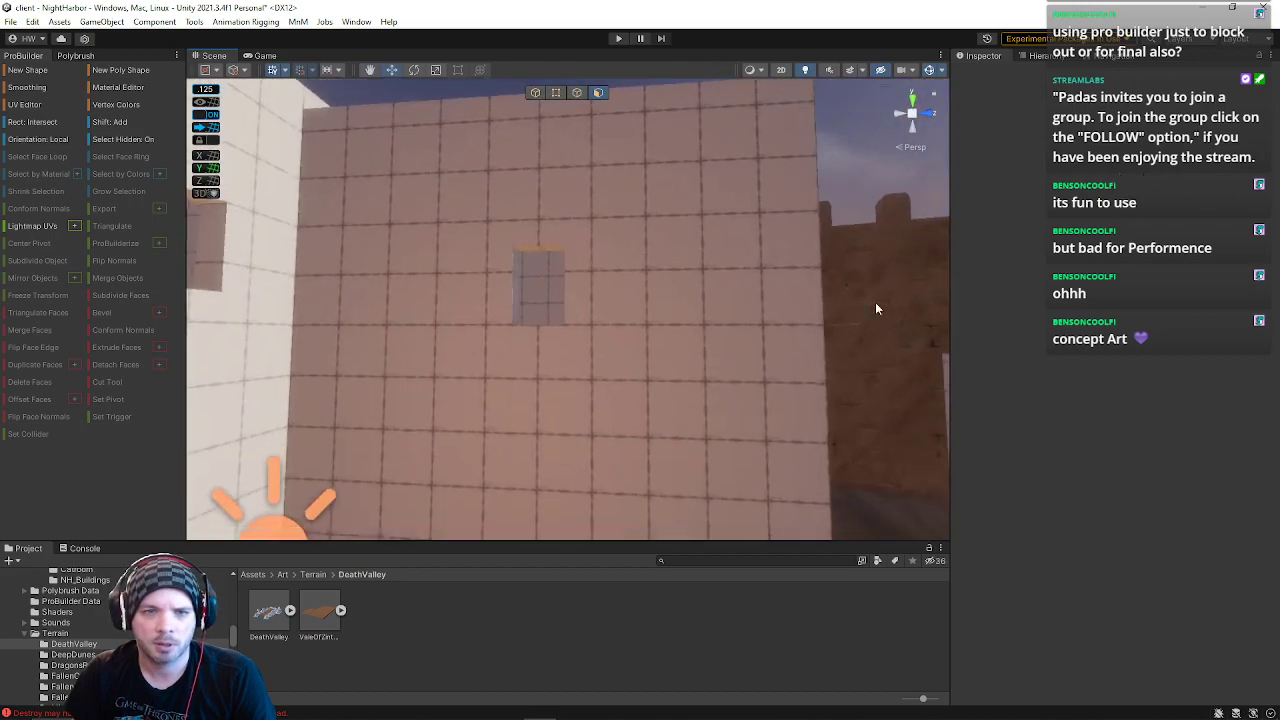
pyautogui.click(599, 285)
pyautogui.moveTo(599, 285); pyautogui.dragTo(634, 189, button='right')
pyautogui.press('w')
pyautogui.click(631, 249)
pyautogui.moveTo(631, 249); pyautogui.dragTo(554, 246, button='right')
pyautogui.press('d')
pyautogui.keyDown('shift'); pyautogui.click(501, 266); pyautogui.keyUp('shift')
pyautogui.moveTo(526, 290); pyautogui.dragTo(549, 289, button='right')
pyautogui.press('s')
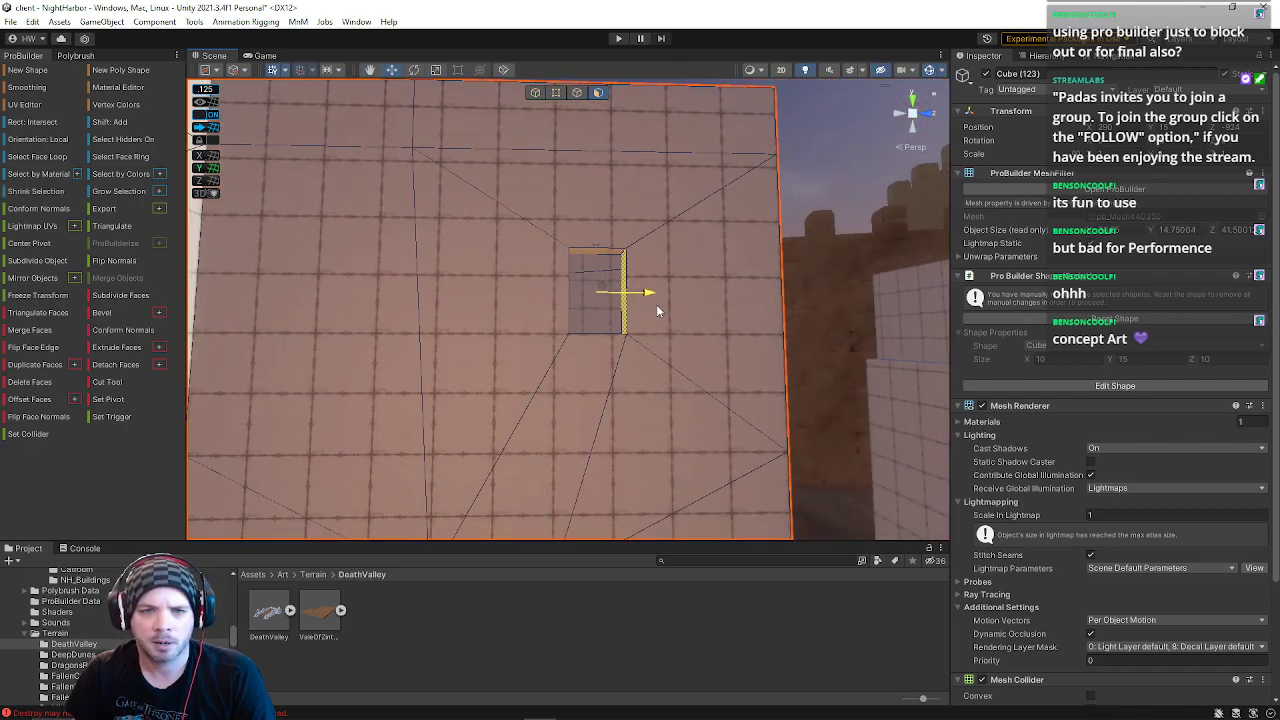
pyautogui.press('s')
pyautogui.moveTo(655, 287); pyautogui.dragTo(641, 257, button='right')
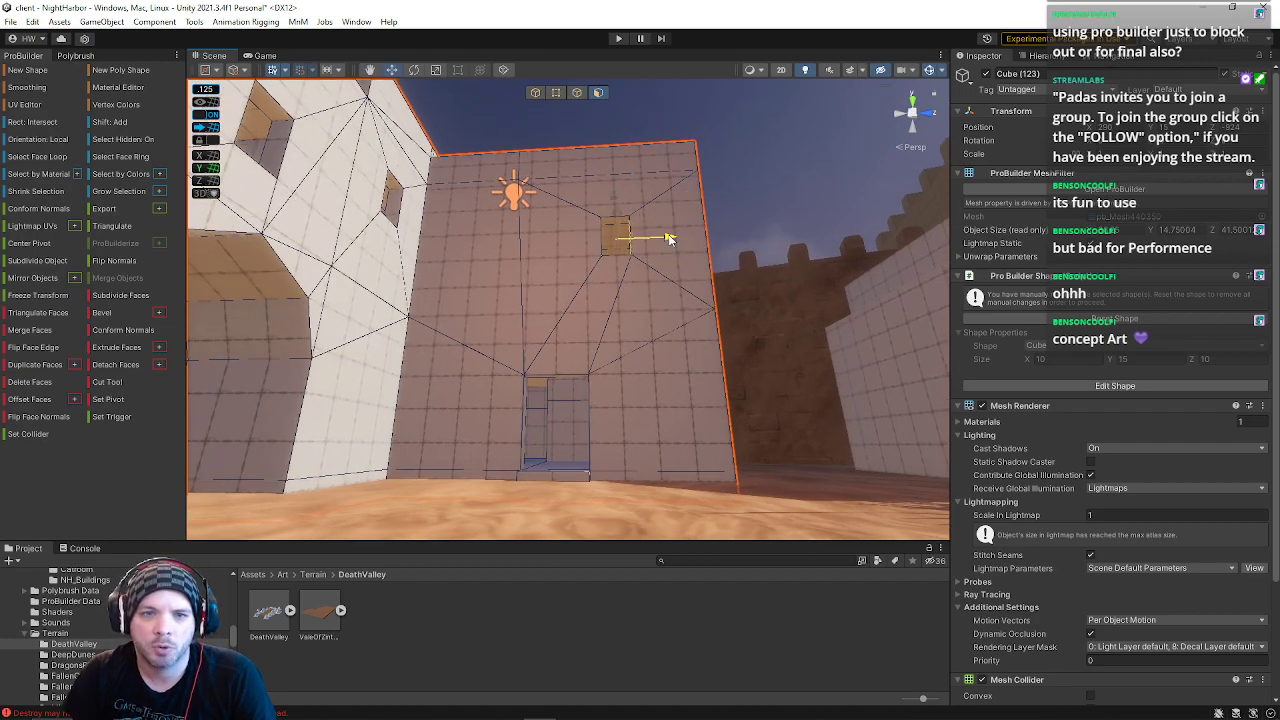
pyautogui.moveTo(636, 250); pyautogui.dragTo(548, 257, button='right')
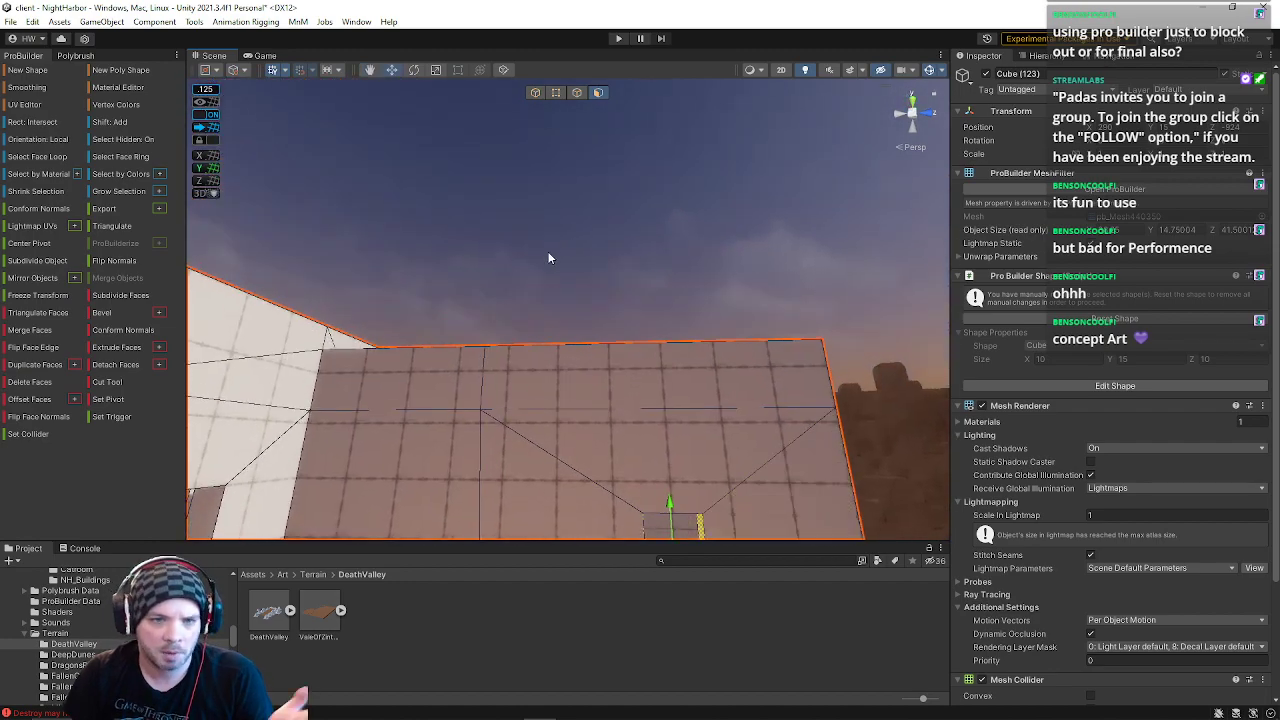
# Step: Select the vertical edges on the upper wall and parapet above the doorway and shift them sideways along the wall
pyautogui.click(572, 92)
pyautogui.click(489, 361)
pyautogui.moveTo(489, 361); pyautogui.dragTo(230, 590, button='right')
pyautogui.moveTo(400, 330); pyautogui.dragTo(434, 332, button='right')
pyautogui.keyDown('shift'); pyautogui.click(452, 326); pyautogui.keyUp('shift')
pyautogui.moveTo(626, 368); pyautogui.dragTo(684, 252, button='right')
pyautogui.moveTo(691, 204); pyautogui.dragTo(682, 232, button='right')
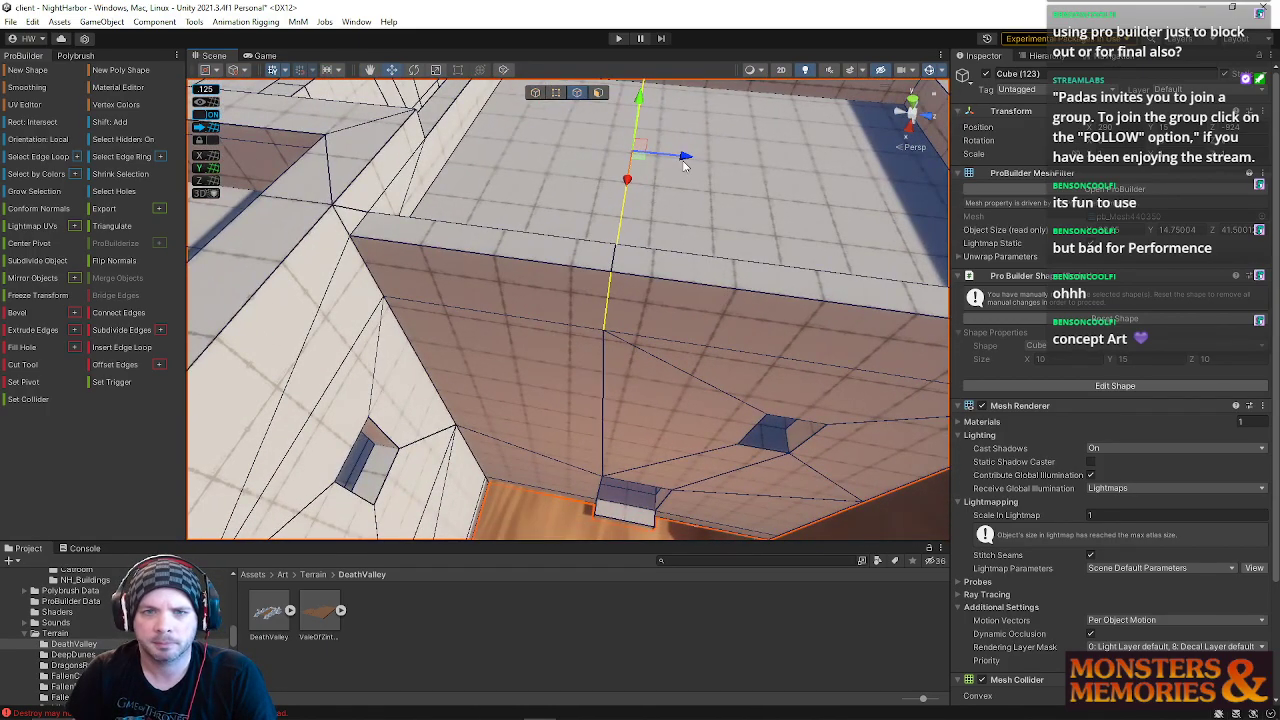
pyautogui.moveTo(708, 166); pyautogui.dragTo(647, 74, button='right')
pyautogui.moveTo(512, 214); pyautogui.dragTo(535, 100, button='right')
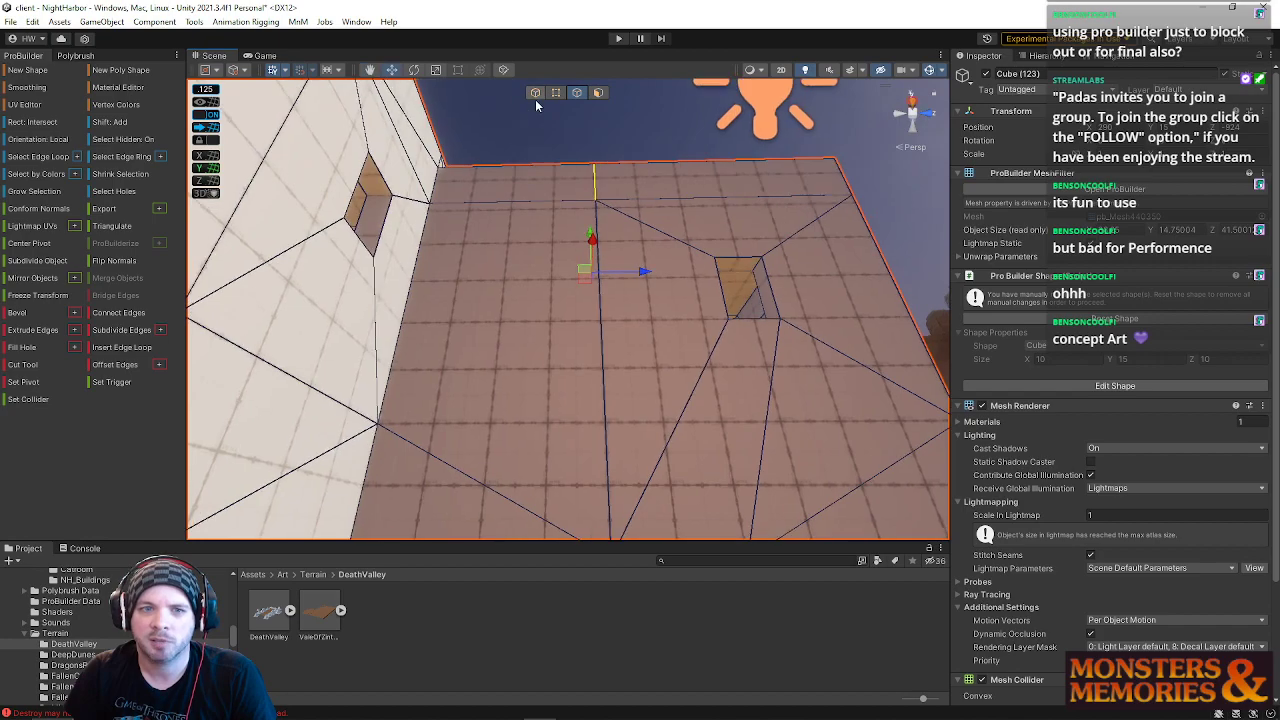
# Step: Inset the upper wall face on the other side of the doorway by scaling a smaller face within it
pyautogui.click(598, 92)
pyautogui.click(450, 333)
pyautogui.press('r')
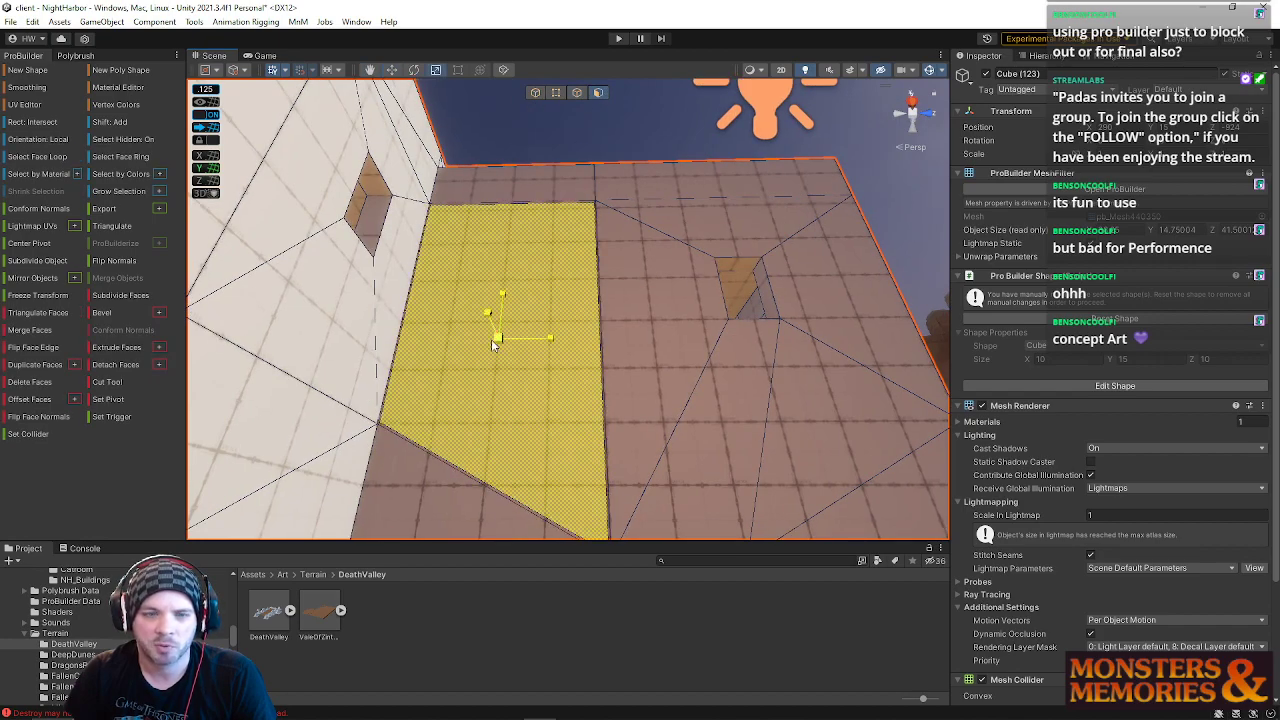
pyautogui.moveTo(450, 333); pyautogui.dragTo(443, 334)
pyautogui.moveTo(568, 233); pyautogui.dragTo(287, 297, button='right')
pyautogui.moveTo(316, 208); pyautogui.dragTo(740, 277, button='right')
pyautogui.press('w')
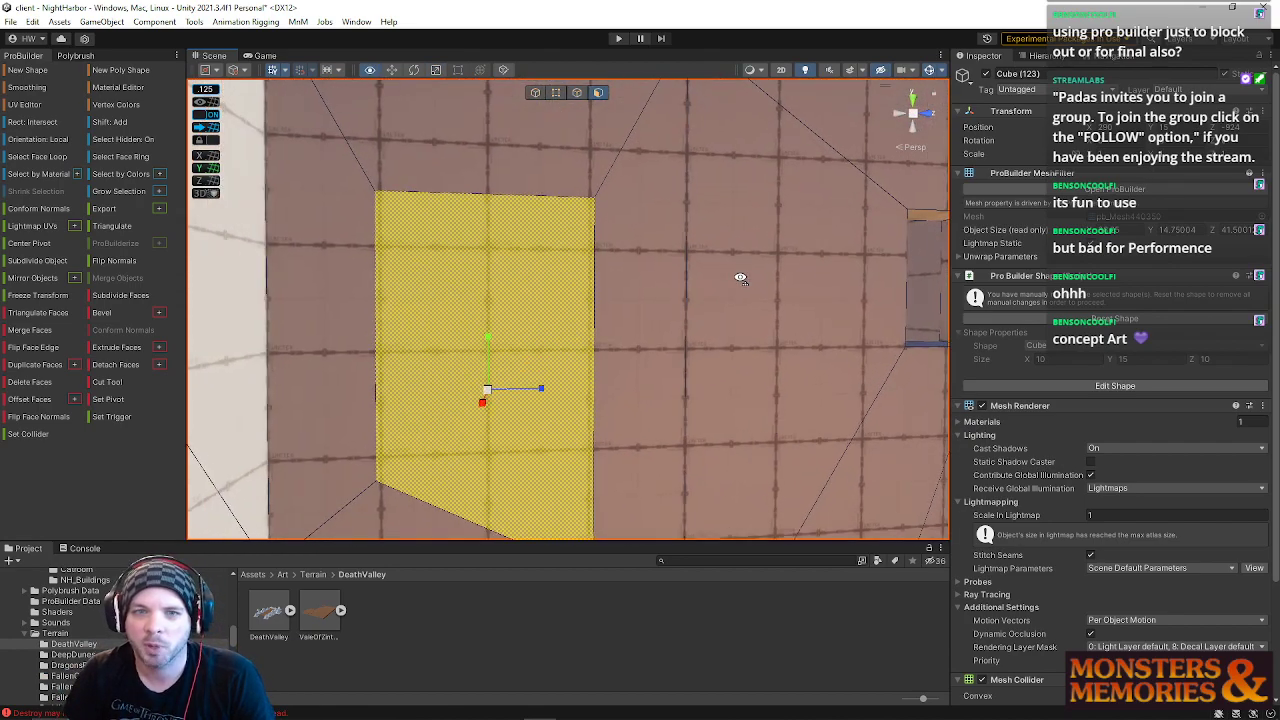
# Step: Move the top and side edges of the inset face to narrow it into a one-cell-wide window outline
pyautogui.click(580, 93)
pyautogui.click(526, 198)
pyautogui.press('w')
pyautogui.moveTo(488, 158); pyautogui.dragTo(487, 140)
pyautogui.press('s')
pyautogui.moveTo(487, 140); pyautogui.dragTo(457, 268, button='right')
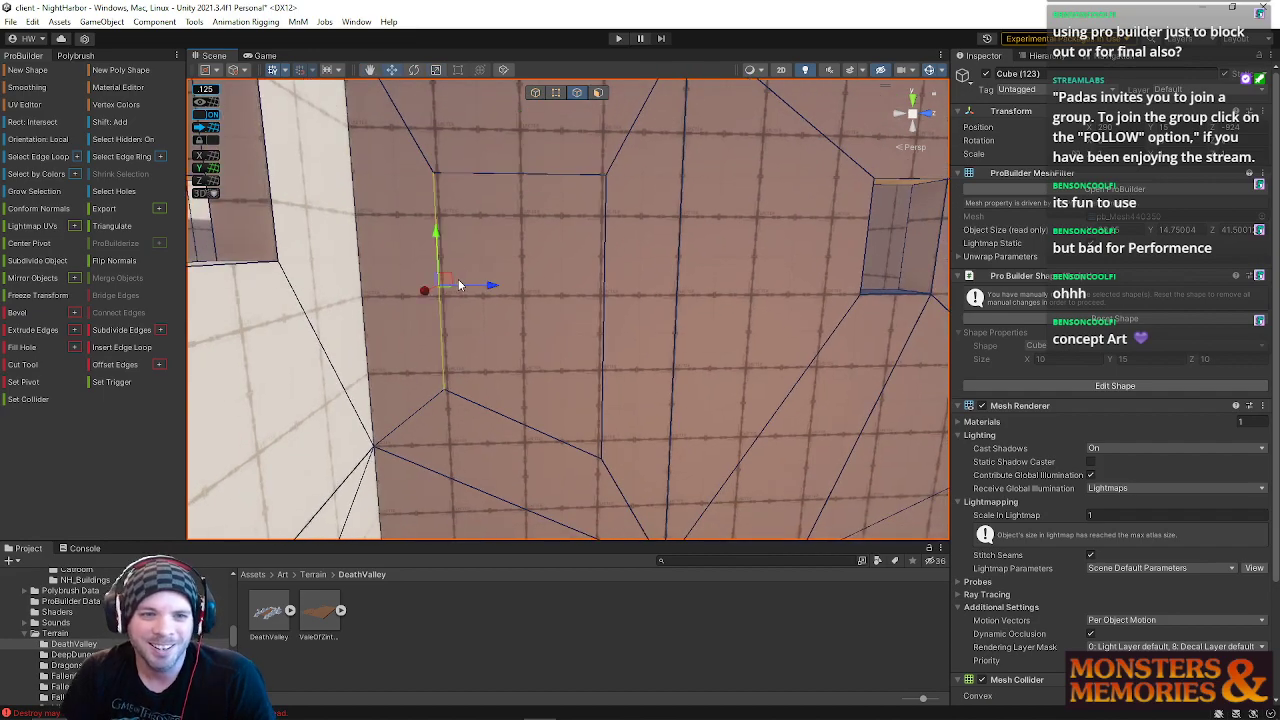
pyautogui.moveTo(490, 289); pyautogui.dragTo(571, 293)
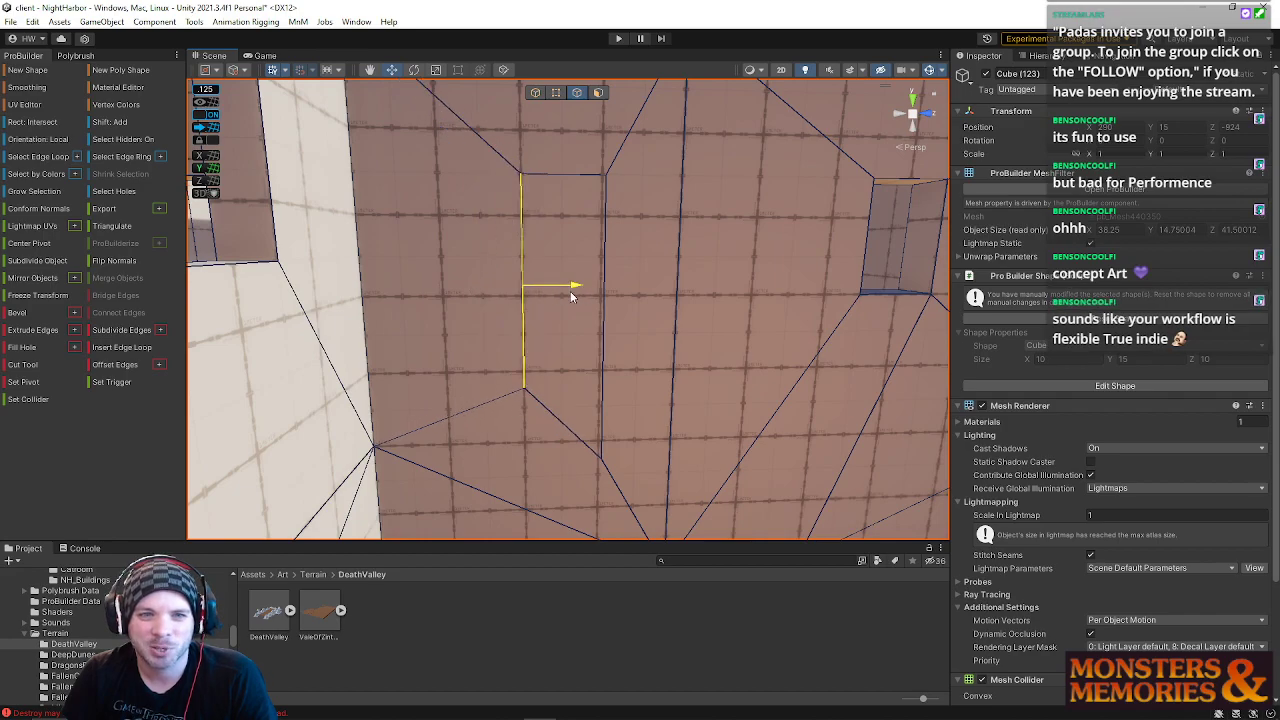
# Step: Raise the two bottom vertices of the inset face onto one grid line to form a small rectangular window outline
pyautogui.click(556, 92)
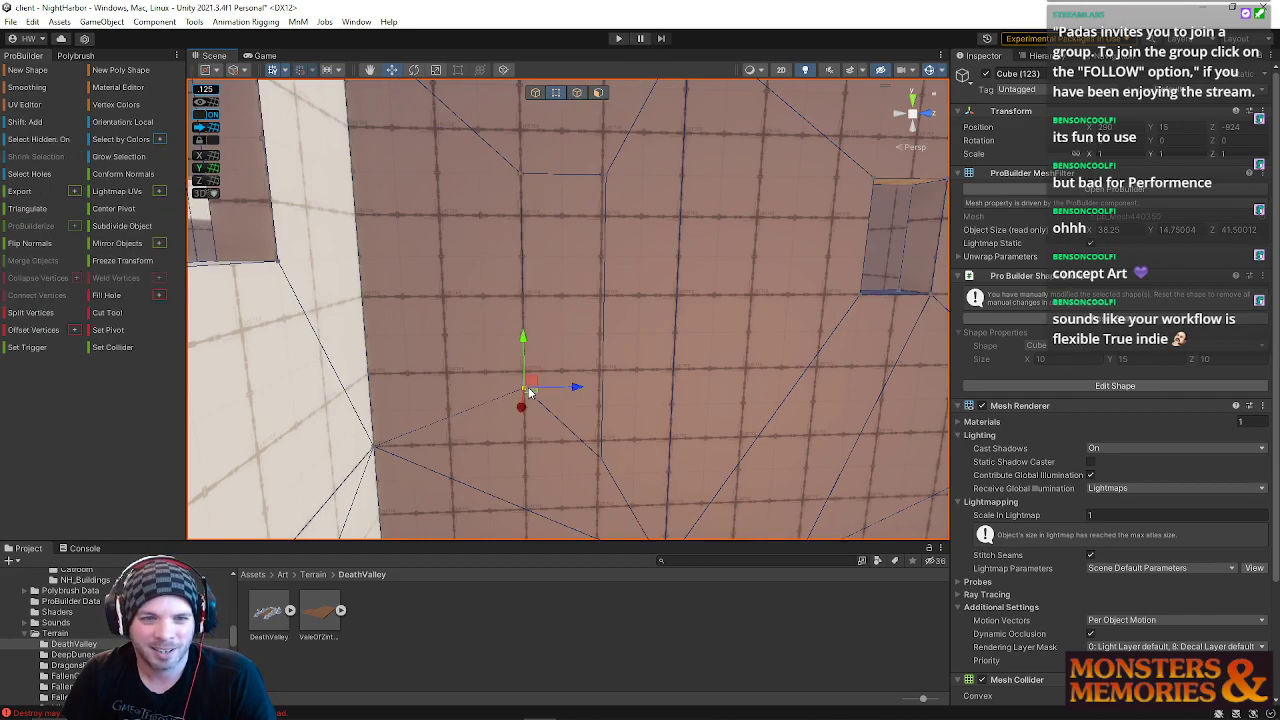
pyautogui.click(600, 460)
pyautogui.keyDown('shift'); pyautogui.click(603, 175); pyautogui.keyUp('shift')
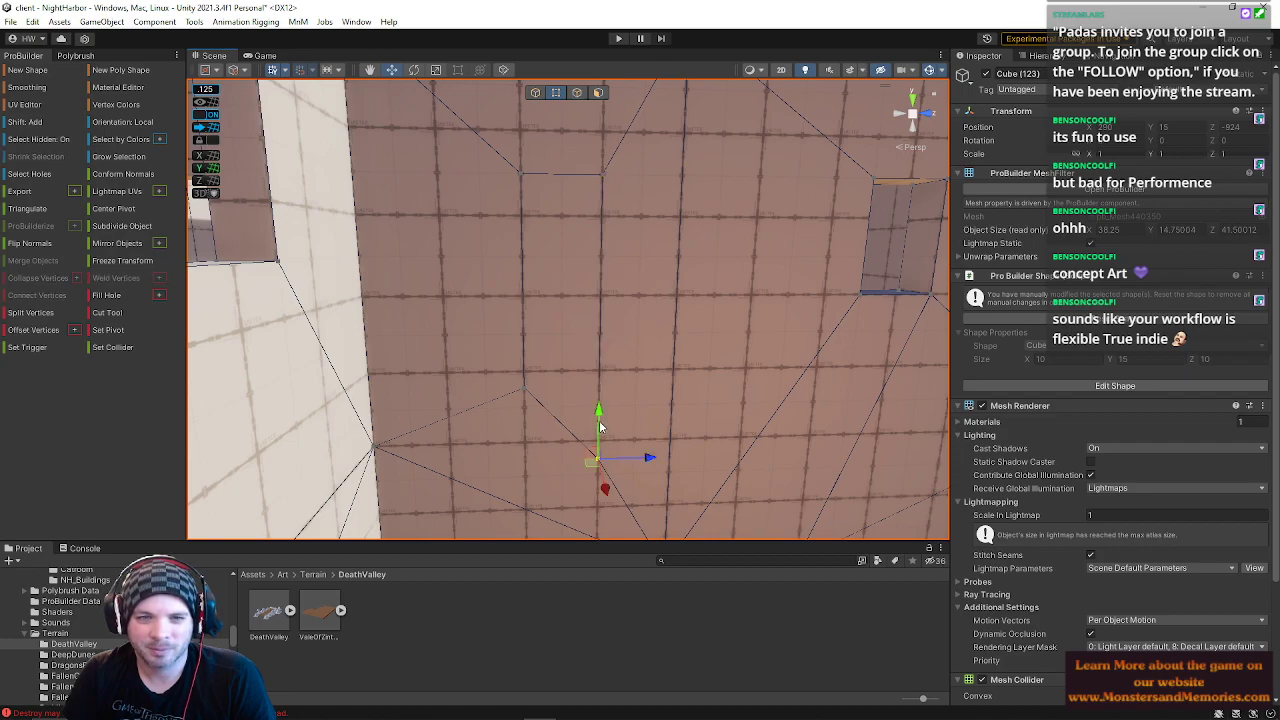
pyautogui.moveTo(599, 416); pyautogui.dragTo(614, 247)
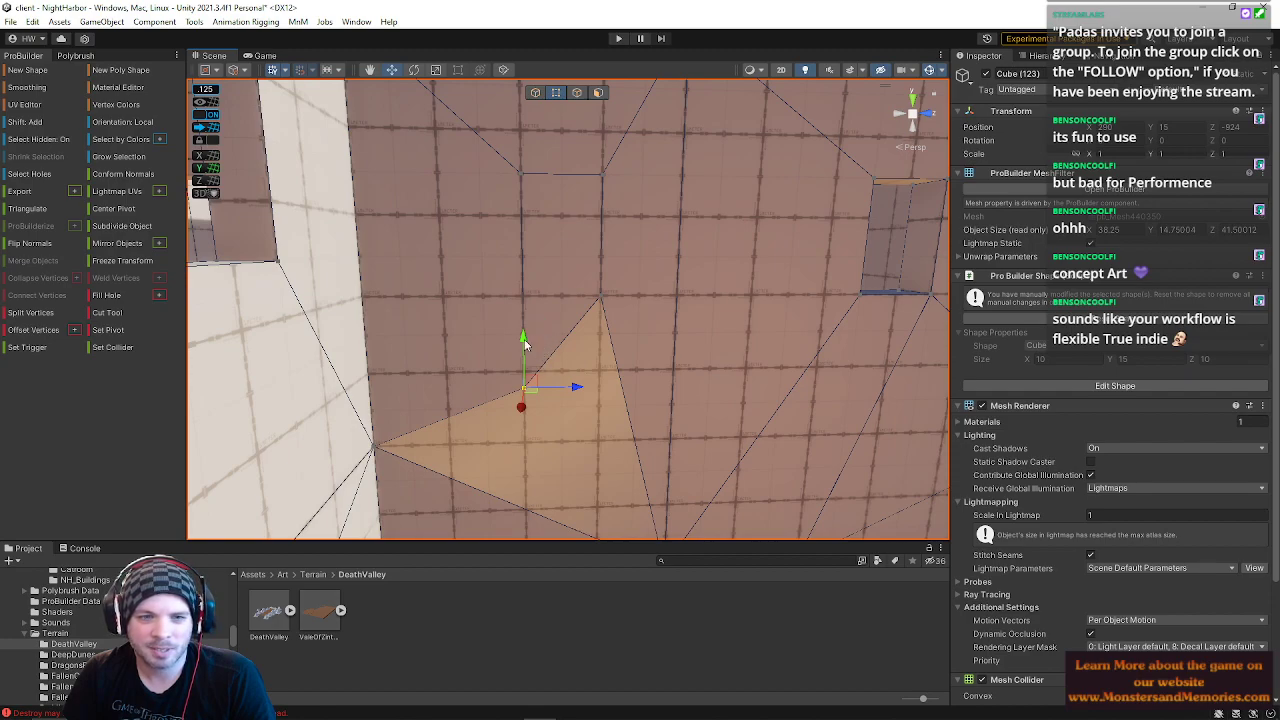
pyautogui.moveTo(527, 345); pyautogui.dragTo(524, 283)
pyautogui.moveTo(521, 248); pyautogui.dragTo(489, 218, button='right')
pyautogui.press('d')
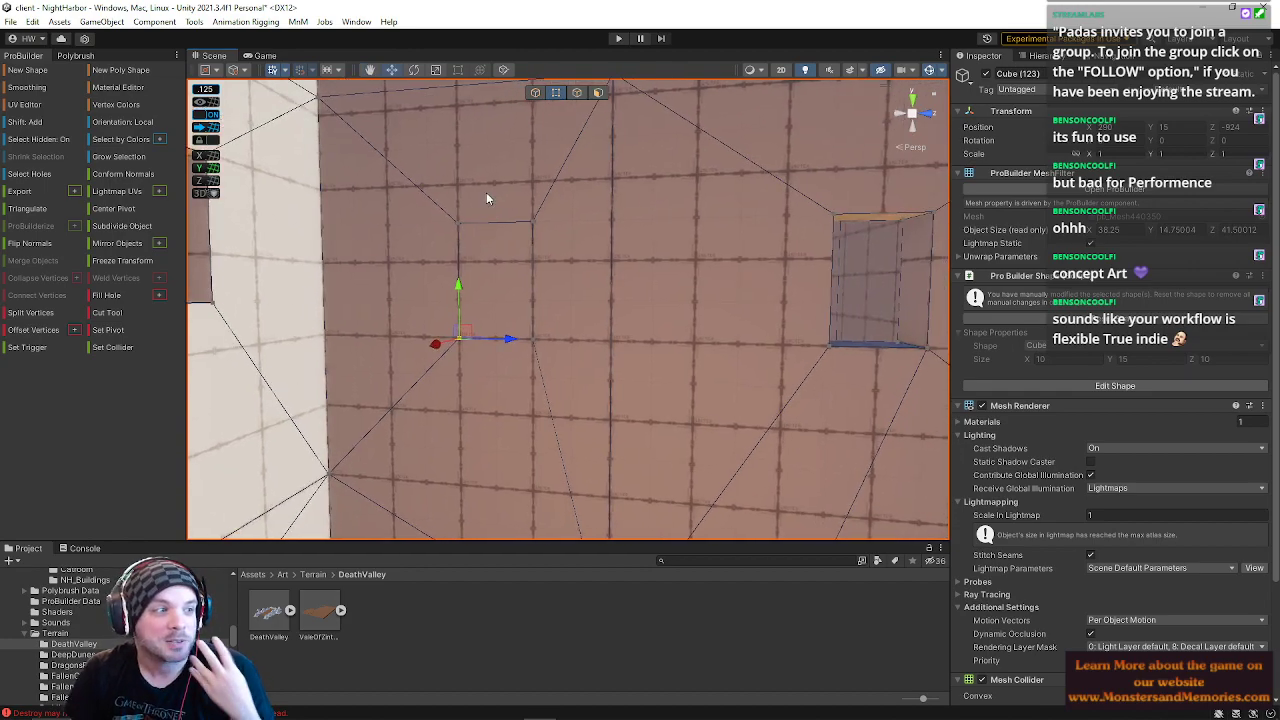
# Step: Extrude the new window face inward to the wall's thickness and delete its end face
pyautogui.click(598, 92)
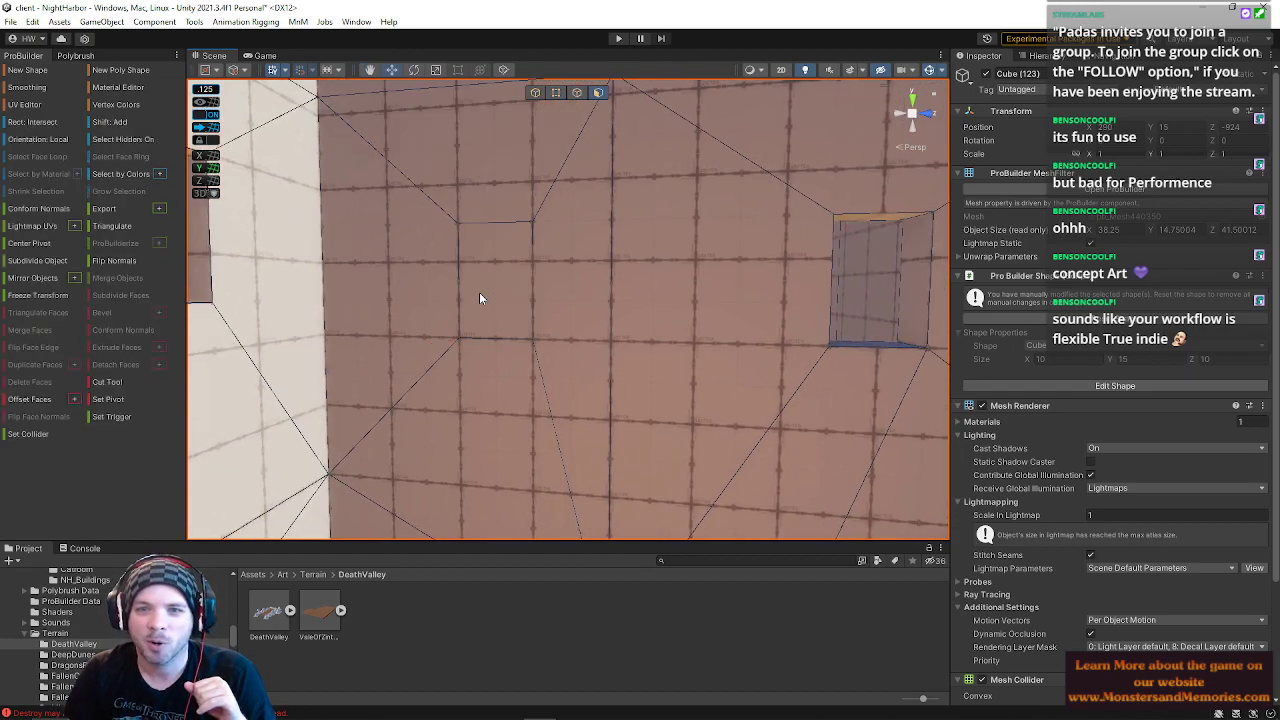
pyautogui.click(479, 292)
pyautogui.moveTo(591, 263); pyautogui.dragTo(340, 294, button='right')
pyautogui.press('d')
pyautogui.keyDown('shift'); pyautogui.moveTo(398, 325); pyautogui.dragTo(493, 321); pyautogui.keyUp('shift')
pyautogui.moveTo(493, 321); pyautogui.dragTo(563, 313, button='right')
pyautogui.moveTo(537, 313); pyautogui.dragTo(507, 308)
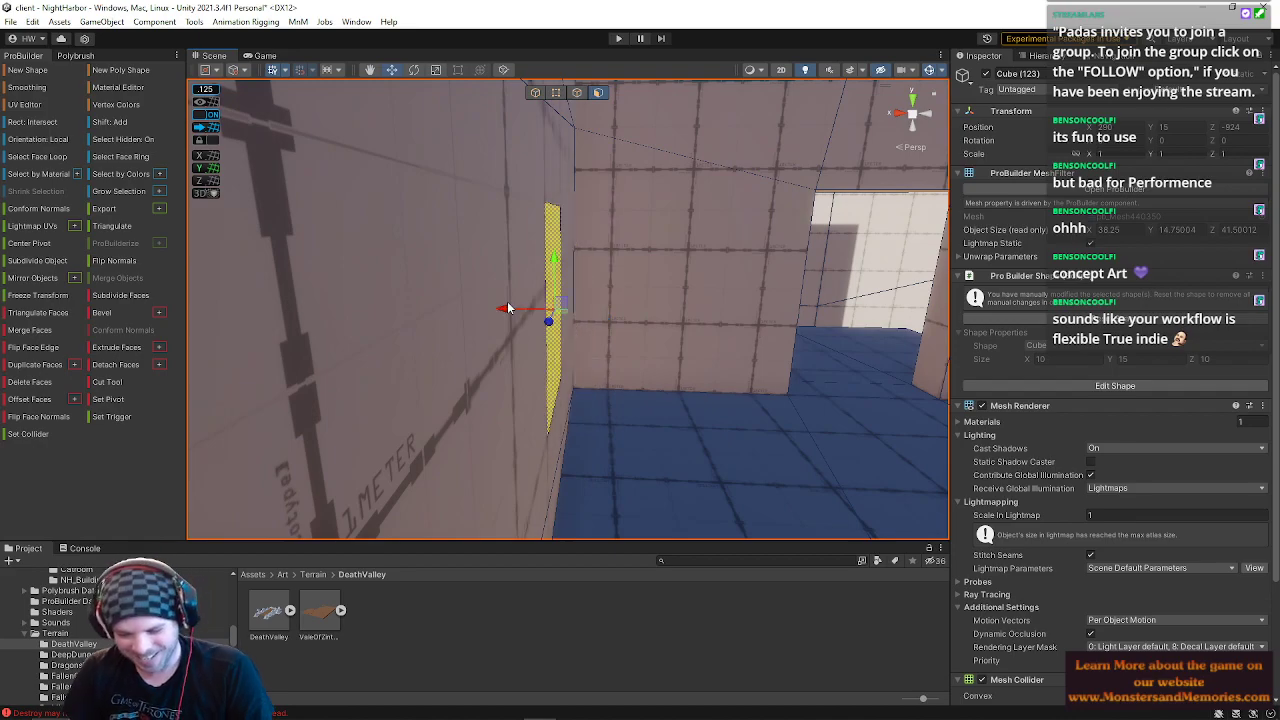
pyautogui.press('BackSpace')
# Step: Delete the interior wall faces behind the two window recesses
pyautogui.moveTo(596, 296); pyautogui.dragTo(285, 285, button='right')
pyautogui.click(574, 301)
pyautogui.moveTo(597, 303); pyautogui.dragTo(492, 360, button='right')
pyautogui.press('s')
pyautogui.press('BackSpace')
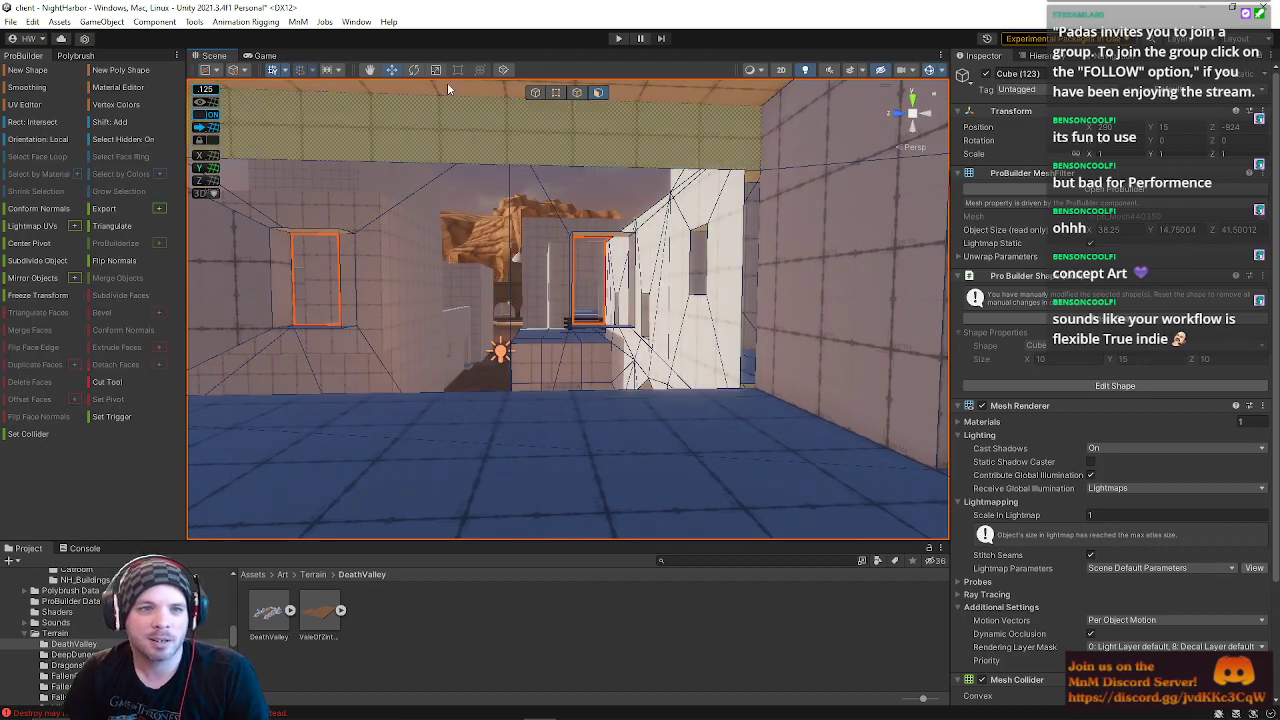
# Step: Bridge the side edges of the two windows to each other and to the room's side walls
pyautogui.click(577, 92)
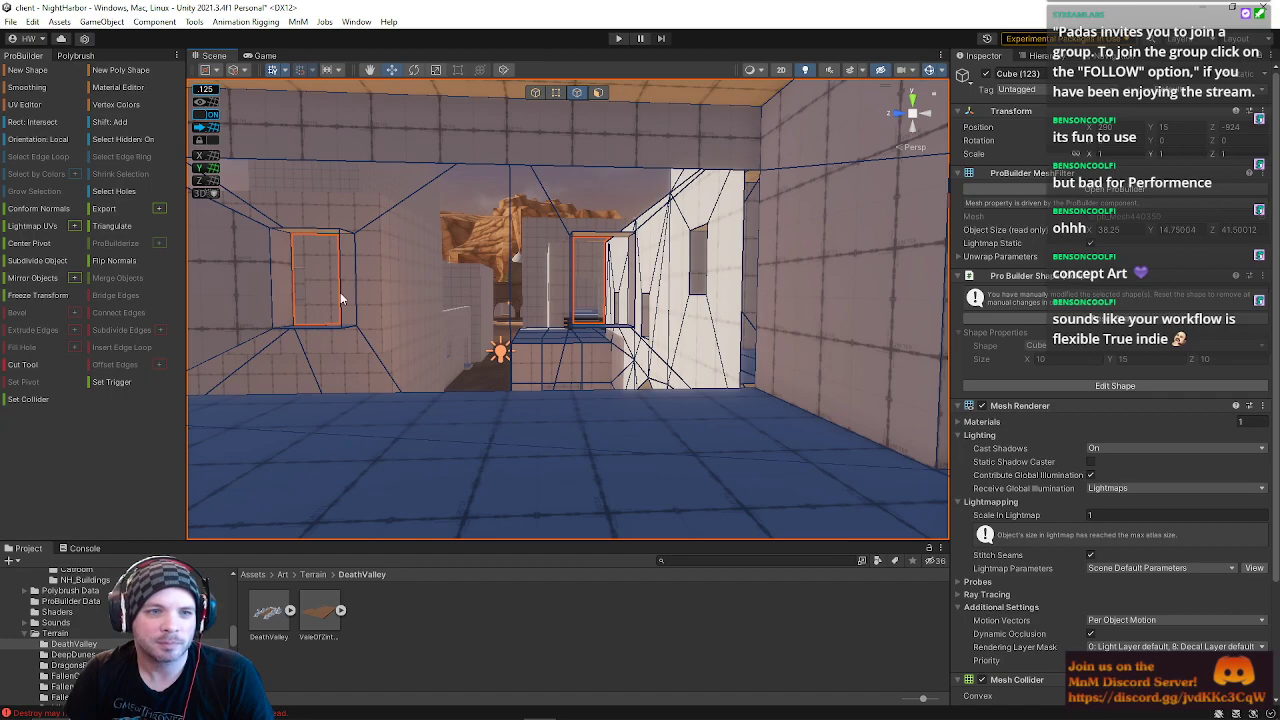
pyautogui.moveTo(336, 295); pyautogui.dragTo(397, 270, button='right')
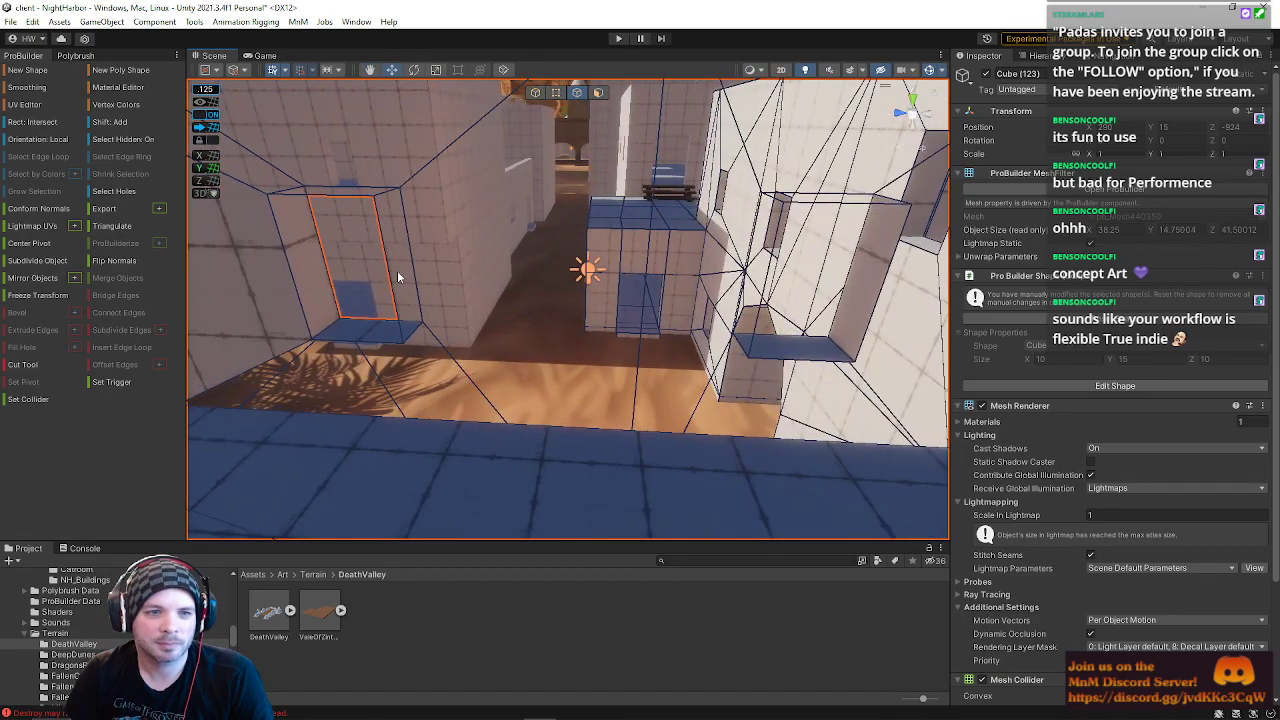
pyautogui.click(389, 274)
pyautogui.moveTo(742, 341); pyautogui.dragTo(752, 316, button='right')
pyautogui.click(752, 320)
pyautogui.moveTo(621, 326); pyautogui.dragTo(652, 282, button='right')
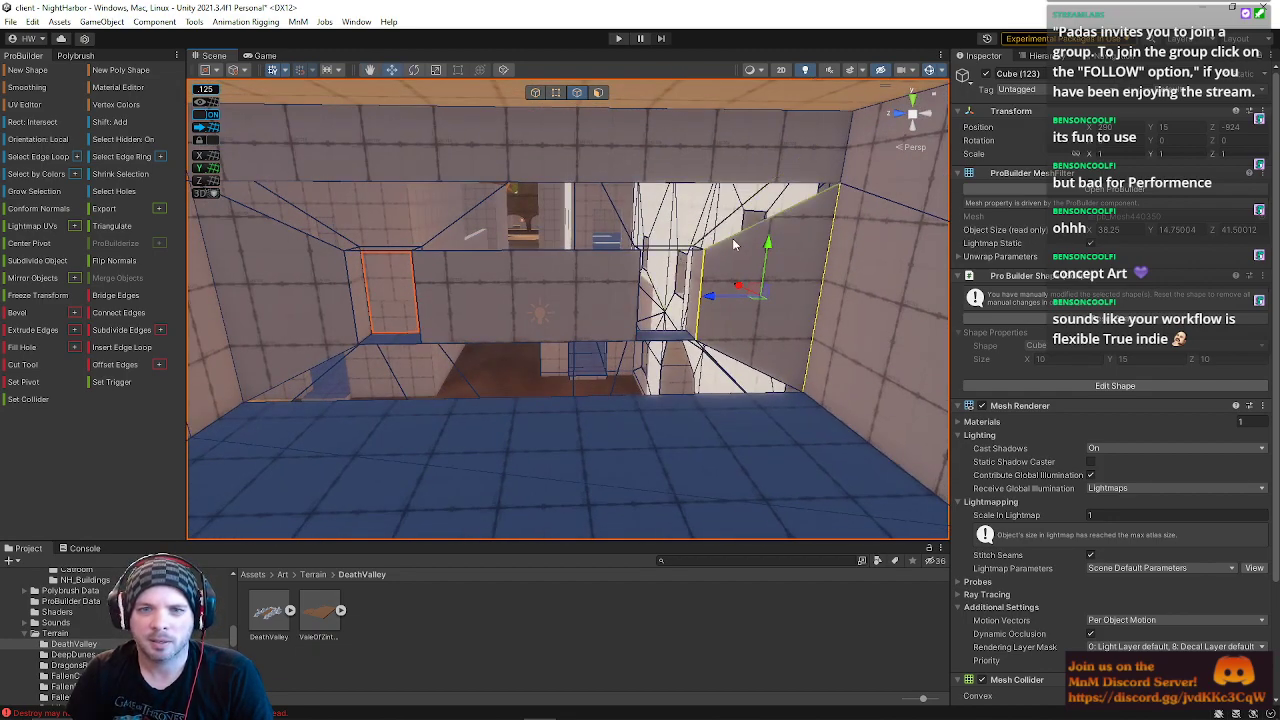
# Step: Bridge the window edges to the floor and ceiling edges to close the gaps below and above the middle wall panel
pyautogui.press('q')
pyautogui.moveTo(540, 165); pyautogui.dragTo(524, 108, button='right')
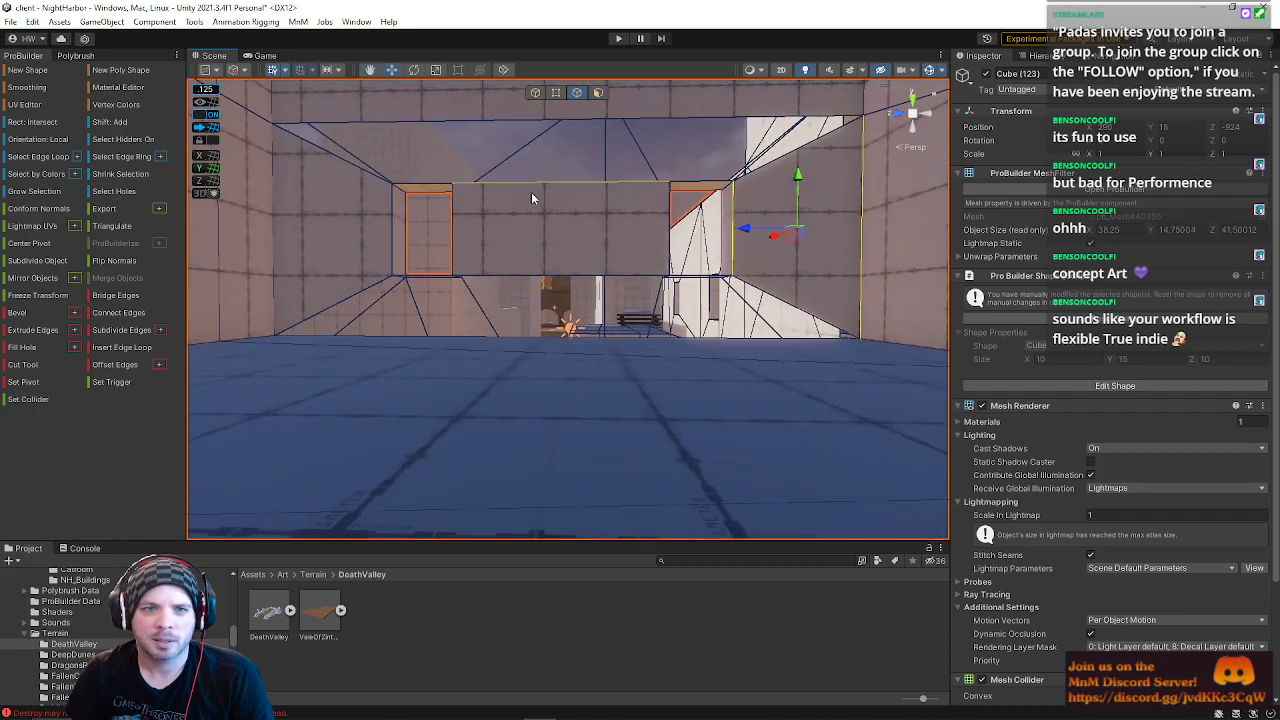
pyautogui.click(534, 273)
pyautogui.moveTo(534, 273); pyautogui.dragTo(533, 353, button='right')
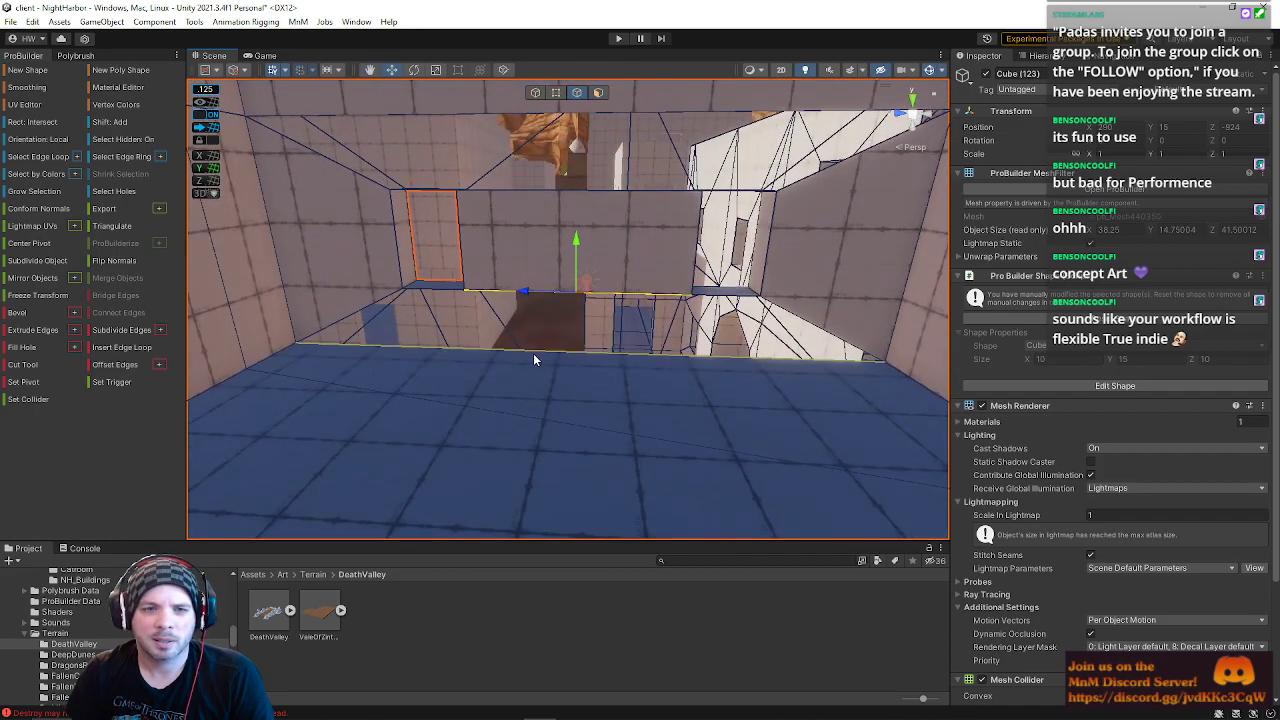
pyautogui.keyDown('shift'); pyautogui.click(535, 356); pyautogui.keyUp('shift')
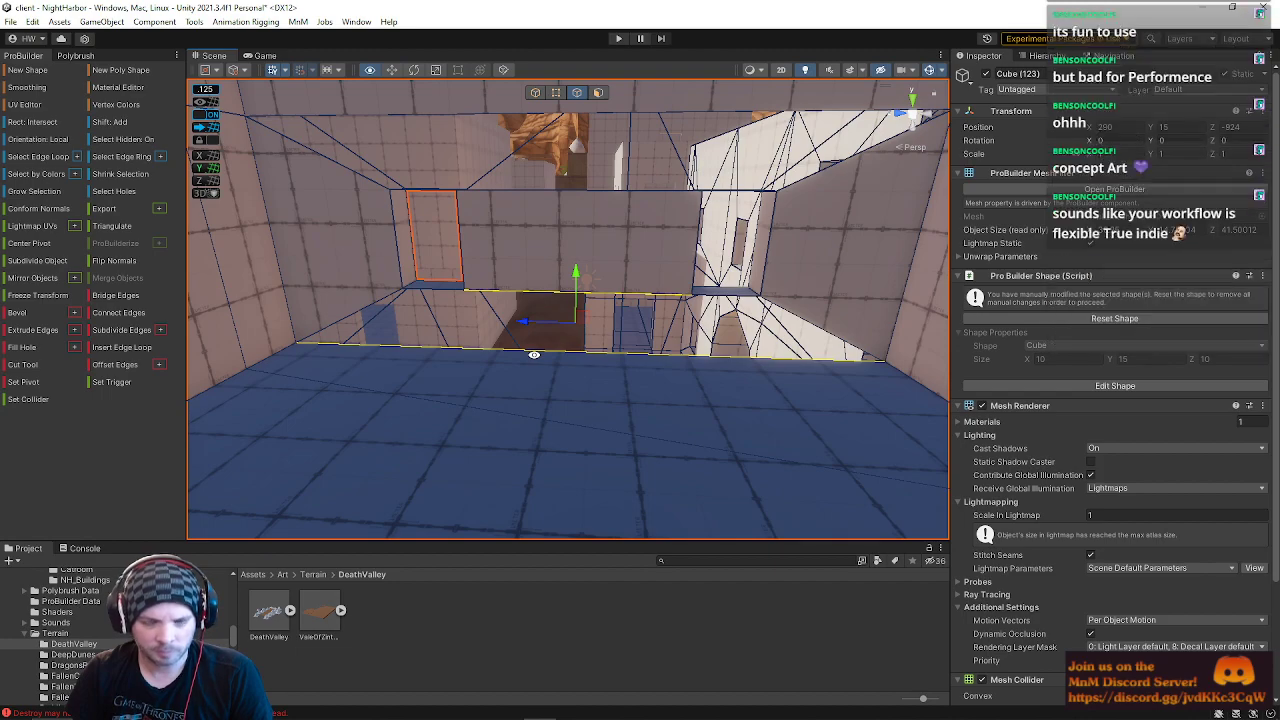
pyautogui.hotkey('alt', 'b')
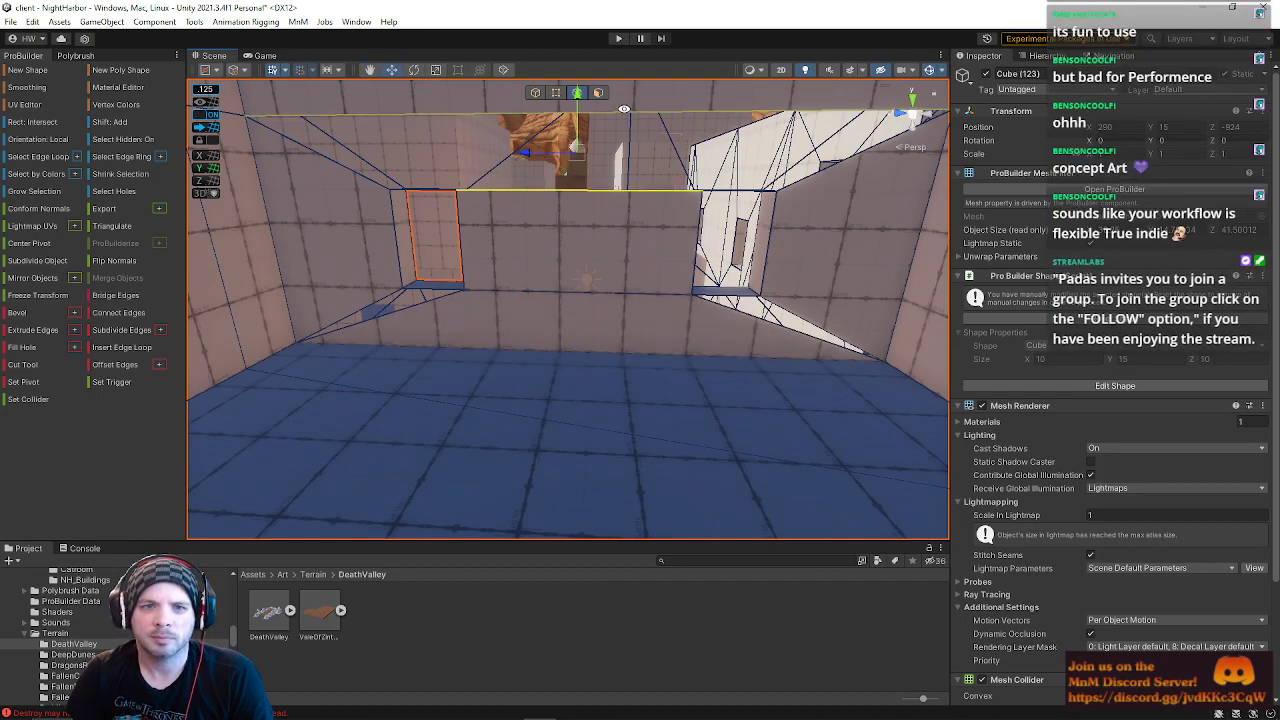
# Step: Fill the remaining triangular gaps above and below both windows by bridging their edges
pyautogui.moveTo(627, 121); pyautogui.dragTo(502, 278, button='right')
pyautogui.click(504, 281)
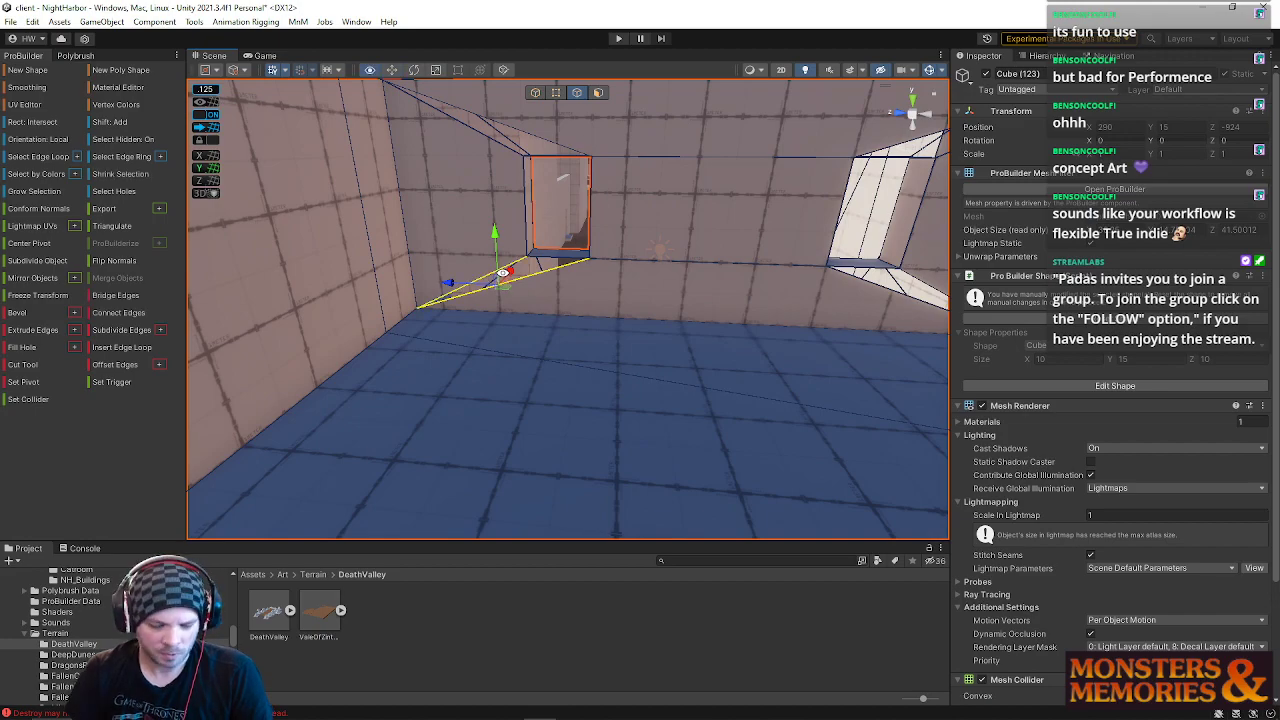
pyautogui.moveTo(598, 298); pyautogui.dragTo(574, 296, button='right')
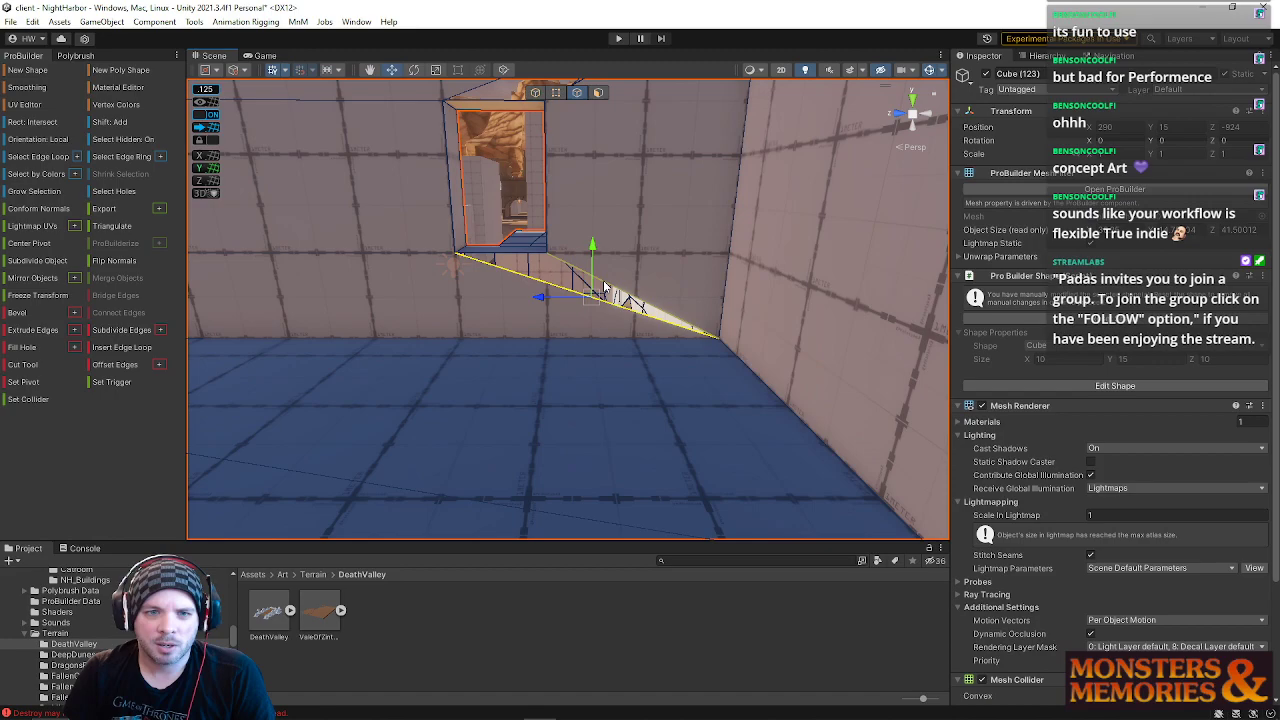
pyautogui.moveTo(583, 319); pyautogui.dragTo(569, 224, button='right')
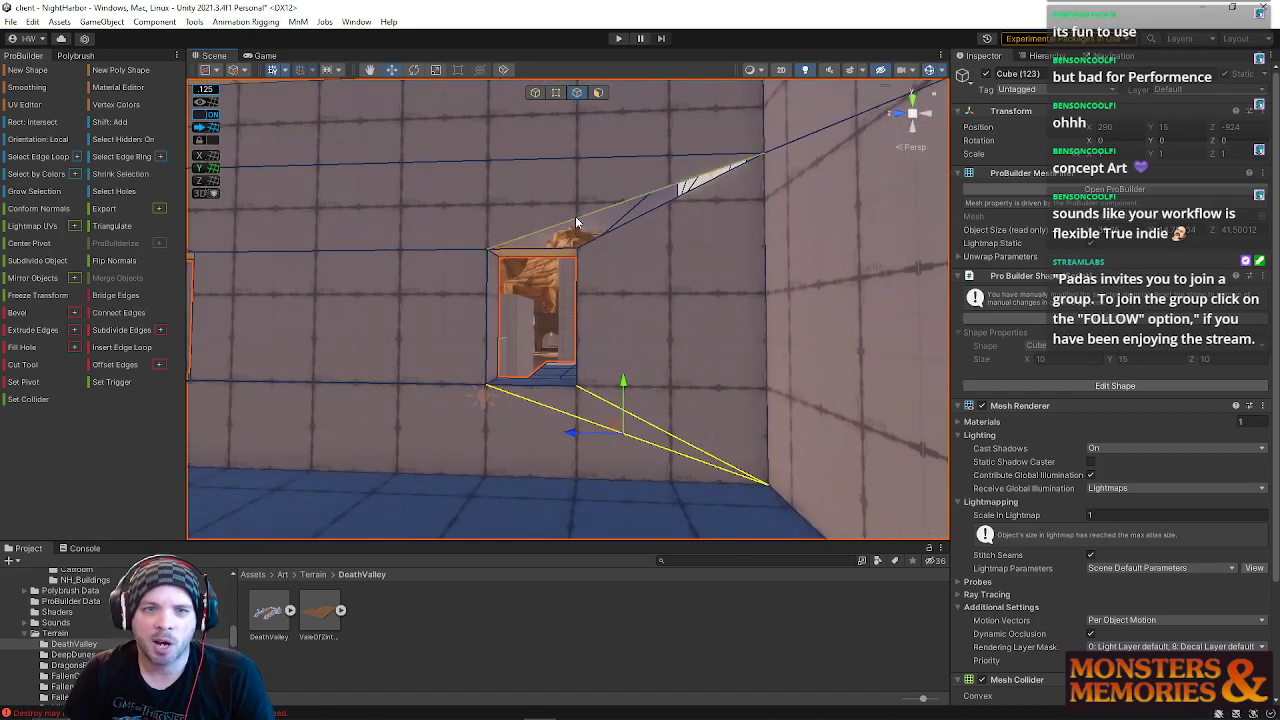
pyautogui.moveTo(609, 236); pyautogui.dragTo(350, 360, button='right')
# Step: Return to object selection, deselect the building, and inspect its facade with the two upper windows from outside
pyautogui.press('w')
pyautogui.moveTo(650, 176); pyautogui.dragTo(956, 185, button='right')
pyautogui.press('w')
pyautogui.press('a')
pyautogui.press('q')
pyautogui.press('w')
pyautogui.press('d')
pyautogui.click(536, 92)
pyautogui.click(610, 160)
pyautogui.moveTo(612, 165); pyautogui.dragTo(563, 206, button='right')
pyautogui.press('s')
pyautogui.press('d')
pyautogui.press('a')
pyautogui.press('q')
pyautogui.press('d')
pyautogui.moveTo(761, 298); pyautogui.dragTo(419, 190, button='right')
pyautogui.press('w')
pyautogui.moveTo(561, 159); pyautogui.dragTo(457, 163, button='right')
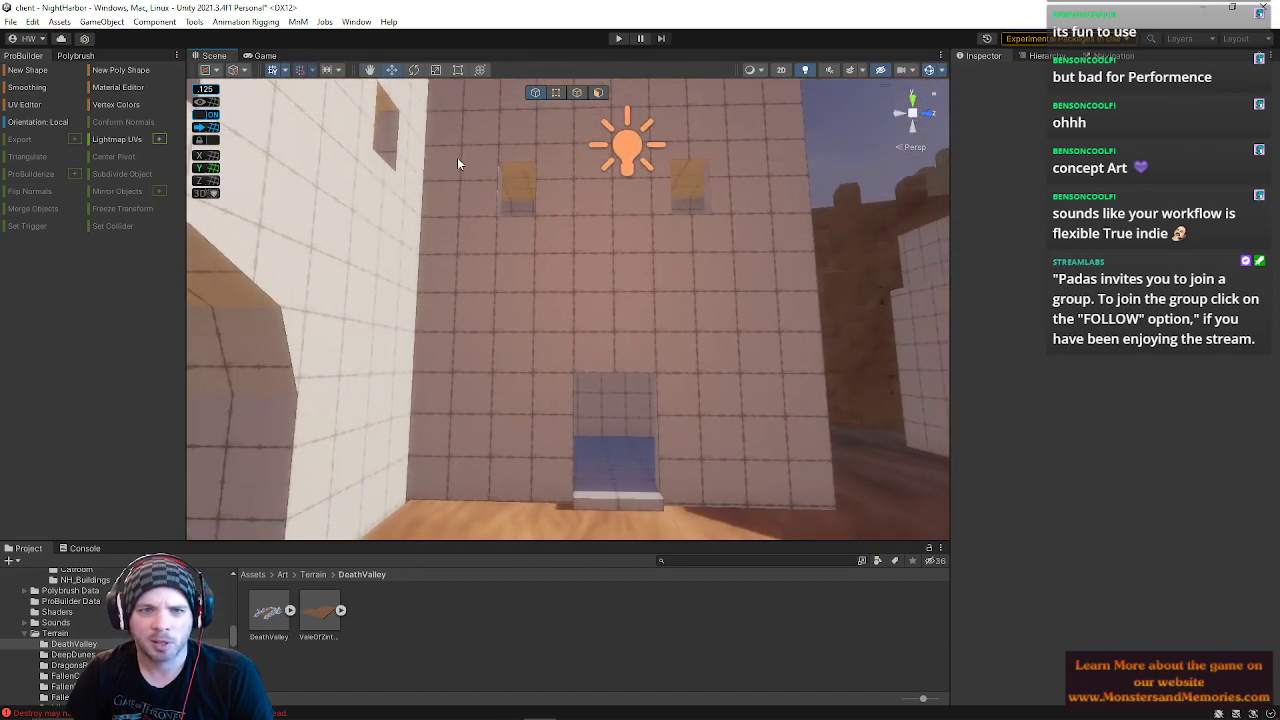
# Step: Select the doorway's faces together with the interior wall and floor strips running in line with it
pyautogui.moveTo(600, 462); pyautogui.dragTo(575, 188, button='right')
pyautogui.click(597, 94)
pyautogui.click(664, 267)
pyautogui.click(587, 270)
pyautogui.keyDown('shift'); pyautogui.click(578, 172); pyautogui.keyUp('shift')
pyautogui.keyDown('shift'); pyautogui.click(561, 132); pyautogui.keyUp('shift')
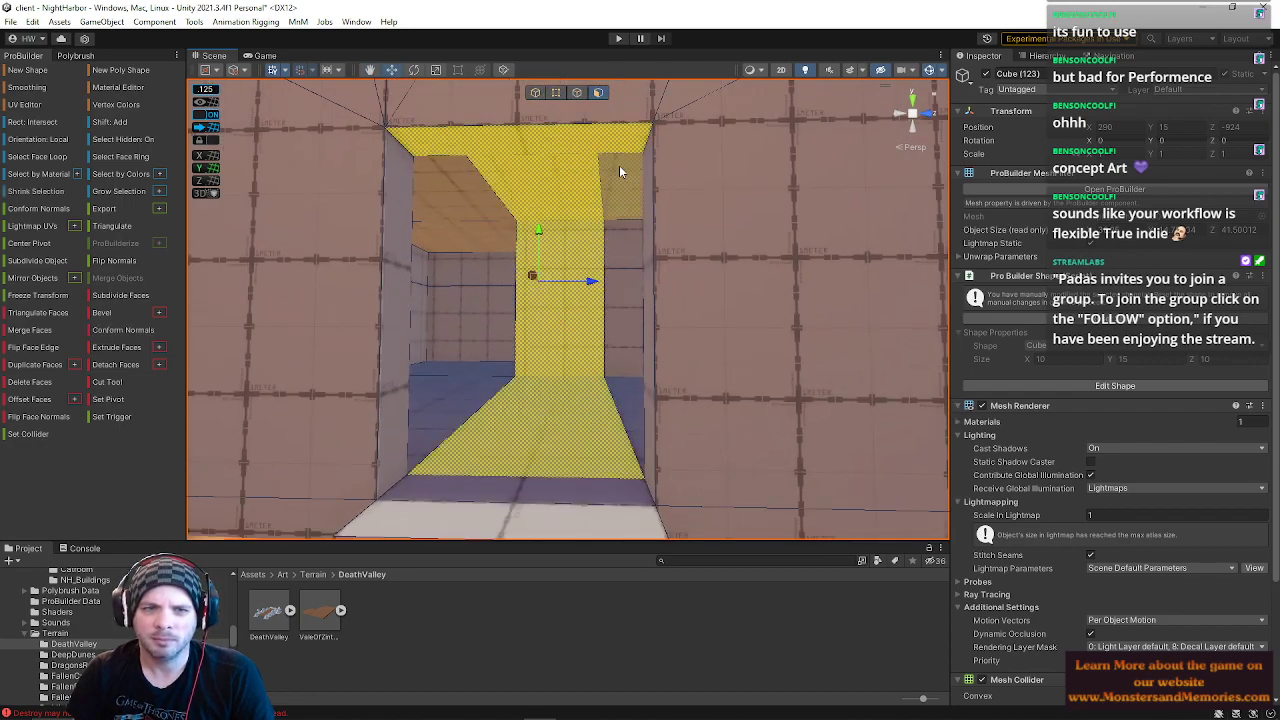
pyautogui.keyDown('shift'); pyautogui.click(368, 260); pyautogui.keyUp('shift')
pyautogui.moveTo(368, 260); pyautogui.dragTo(470, 408, button='right')
pyautogui.keyDown('shift'); pyautogui.click(516, 357); pyautogui.keyUp('shift')
pyautogui.keyDown('shift'); pyautogui.click(514, 389); pyautogui.keyUp('shift')
pyautogui.keyDown('shift'); pyautogui.click(450, 408); pyautogui.keyUp('shift')
# Step: Select the connected interior edges beside the doorway and shift them along the X axis
pyautogui.moveTo(540, 378); pyautogui.dragTo(450, 290, button='right')
pyautogui.moveTo(77, 175); pyautogui.dragTo(210, 138, button='right')
pyautogui.moveTo(470, 222); pyautogui.dragTo(408, 244, button='right')
pyautogui.moveTo(636, 270); pyautogui.dragTo(461, 277, button='middle')
pyautogui.moveTo(555, 190); pyautogui.dragTo(596, 110, button='right')
pyautogui.click(608, 178)
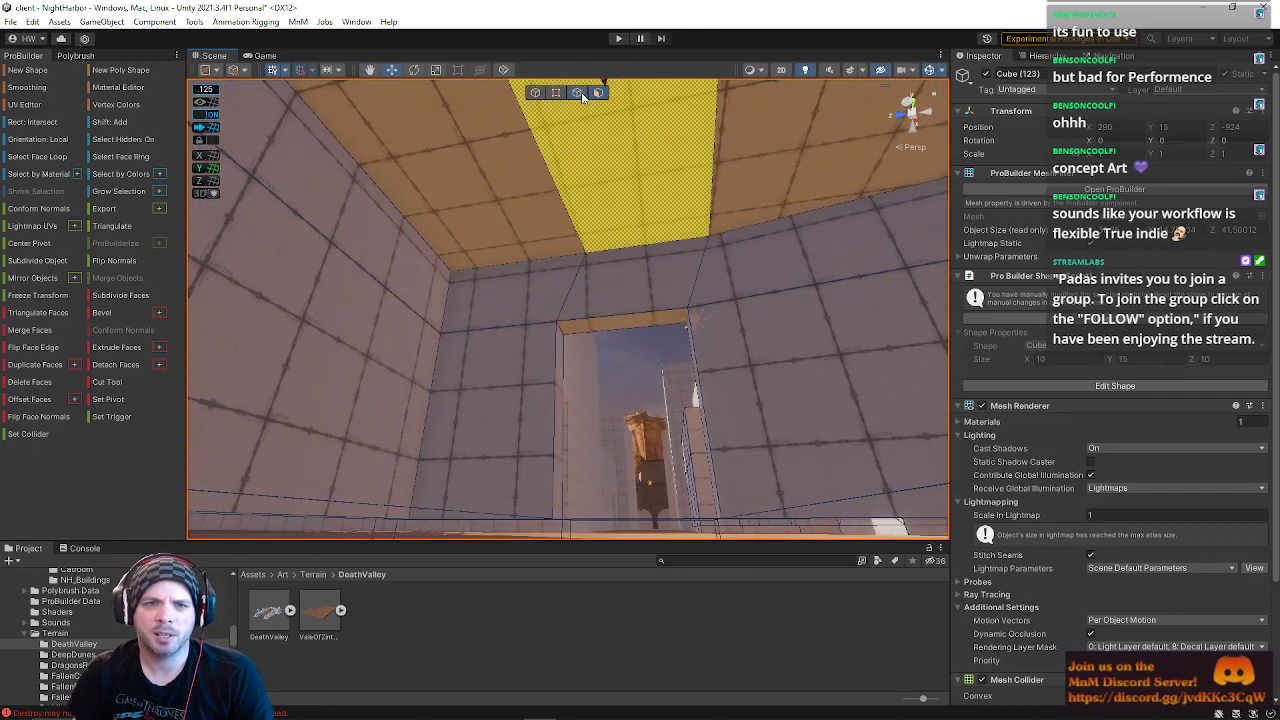
pyautogui.click(577, 92)
pyautogui.moveTo(593, 257); pyautogui.dragTo(543, 244, button='right')
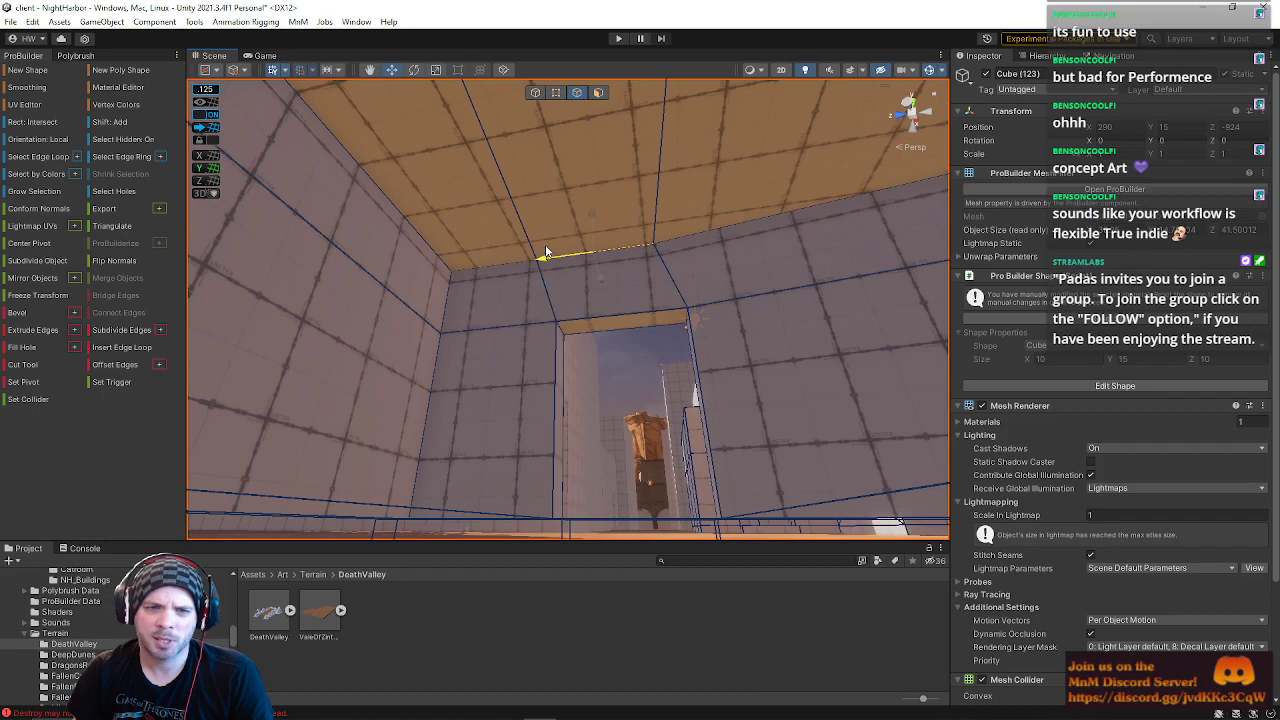
pyautogui.moveTo(665, 238); pyautogui.dragTo(612, 276, button='right')
pyautogui.keyDown('shift'); pyautogui.click(671, 318); pyautogui.keyUp('shift')
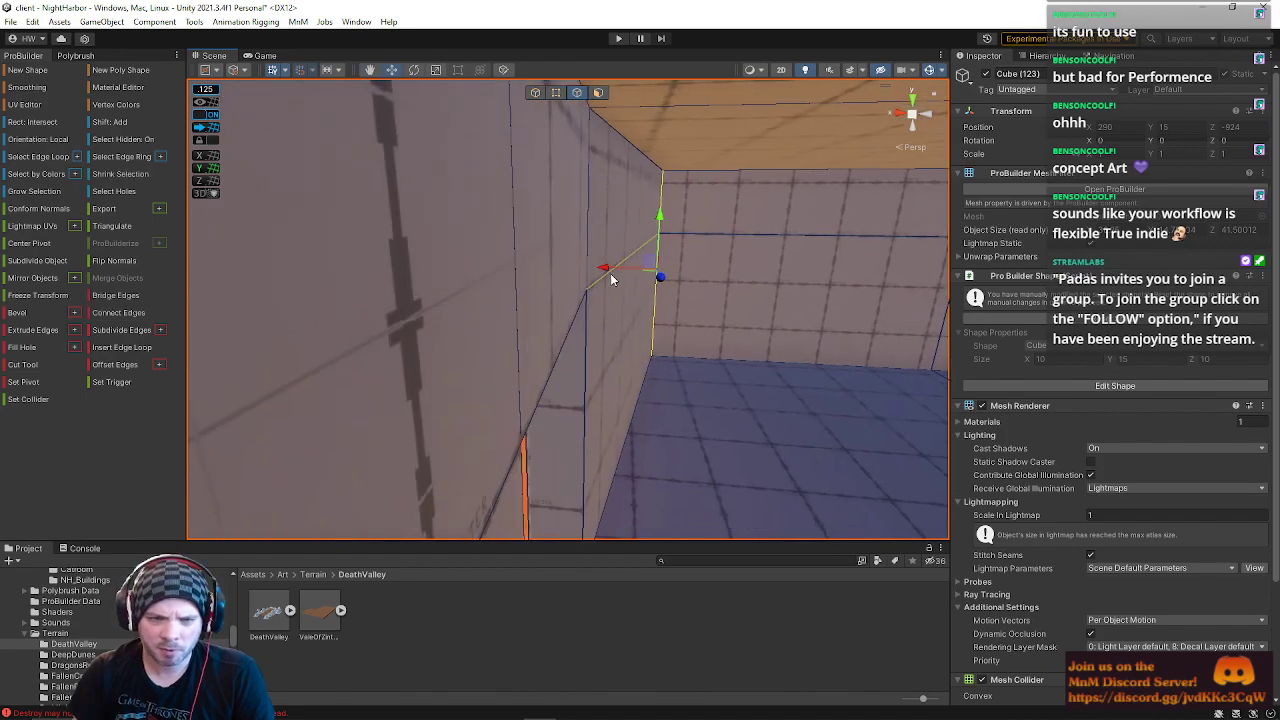
pyautogui.moveTo(600, 270); pyautogui.dragTo(557, 262)
# Step: Select the vertical edge at the building's outer wall corner and slide it along the Z axis
pyautogui.moveTo(552, 261); pyautogui.dragTo(805, 355, button='right')
pyautogui.click(709, 467)
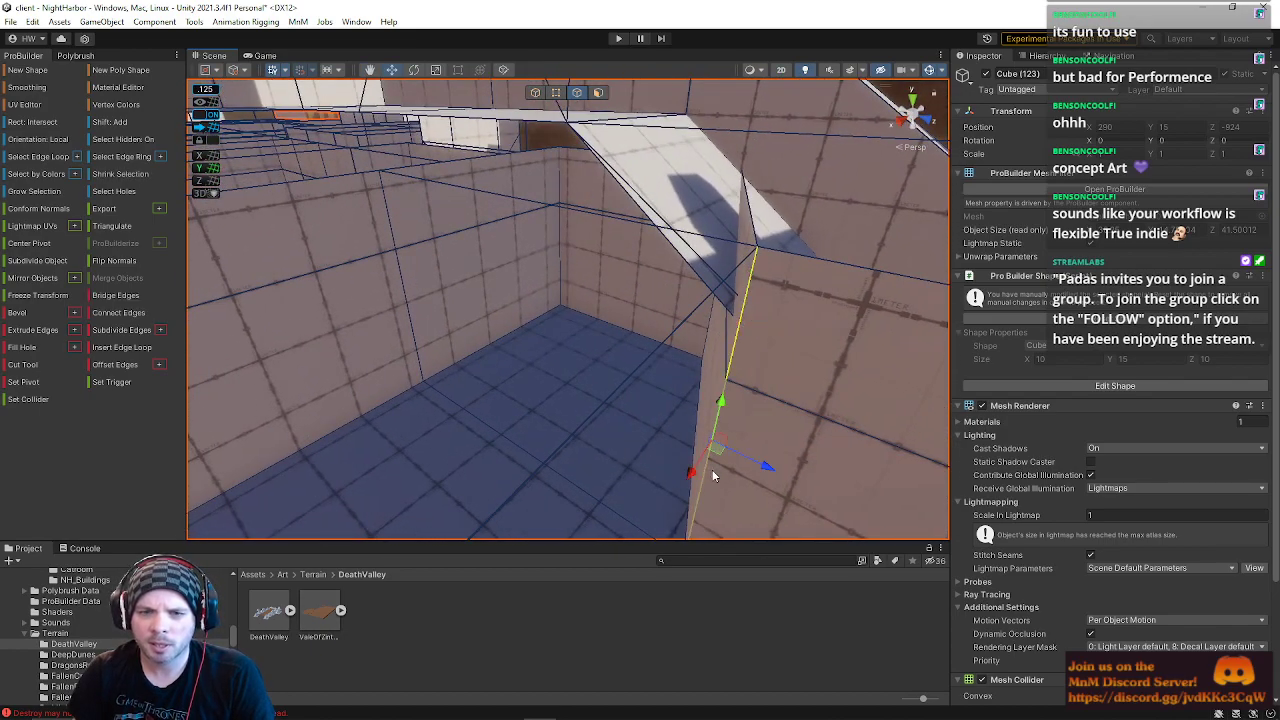
pyautogui.moveTo(765, 468); pyautogui.dragTo(600, 423)
pyautogui.moveTo(617, 449); pyautogui.dragTo(588, 376, button='right')
pyautogui.moveTo(592, 350)
pyautogui.mouseDown()
pyautogui.moveTo(606, 352)
pyautogui.moveTo(601, 367)
pyautogui.mouseUp()
pyautogui.moveTo(601, 367); pyautogui.dragTo(627, 435, button='right')
pyautogui.press('e')
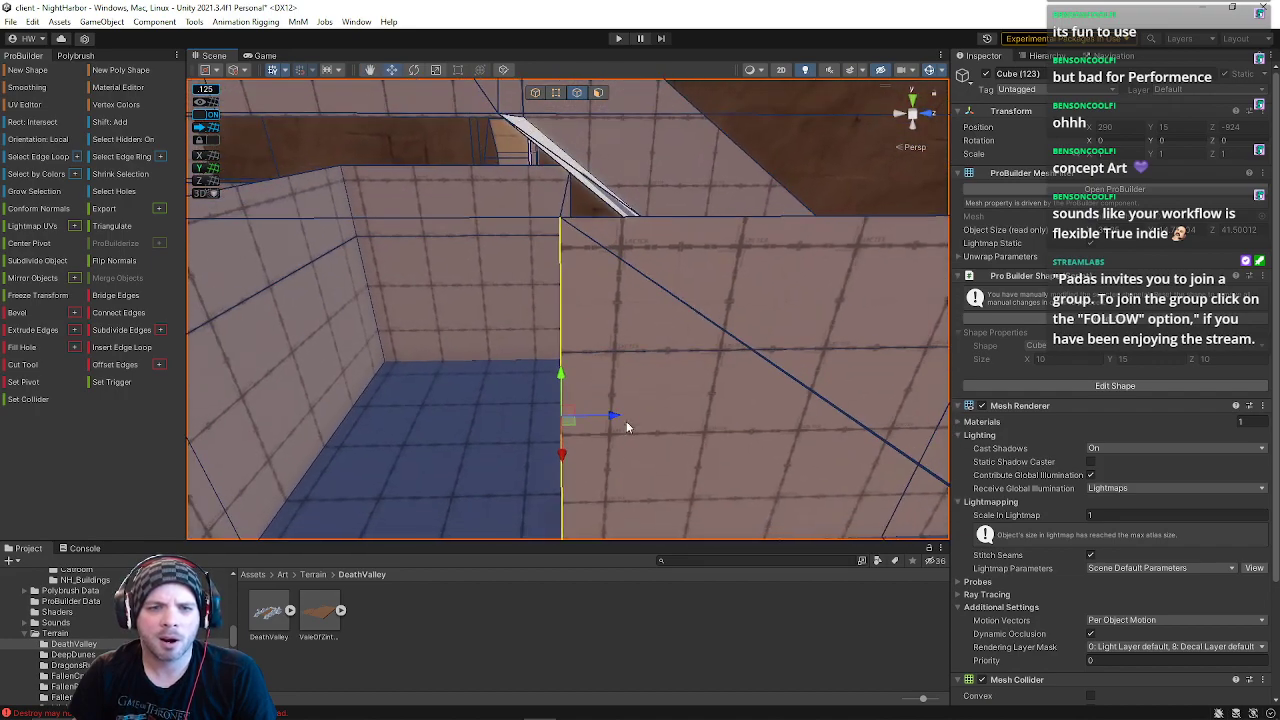
pyautogui.moveTo(614, 420); pyautogui.dragTo(626, 424)
# Step: Inspect the facade from outside, return to object selection, and view the room behind the doorway
pyautogui.moveTo(626, 424); pyautogui.dragTo(624, 168, button='right')
pyautogui.press('q')
pyautogui.press('w')
pyautogui.press('s')
pyautogui.press('d')
pyautogui.press('a')
pyautogui.press('s')
pyautogui.moveTo(603, 336); pyautogui.dragTo(594, 309, button='right')
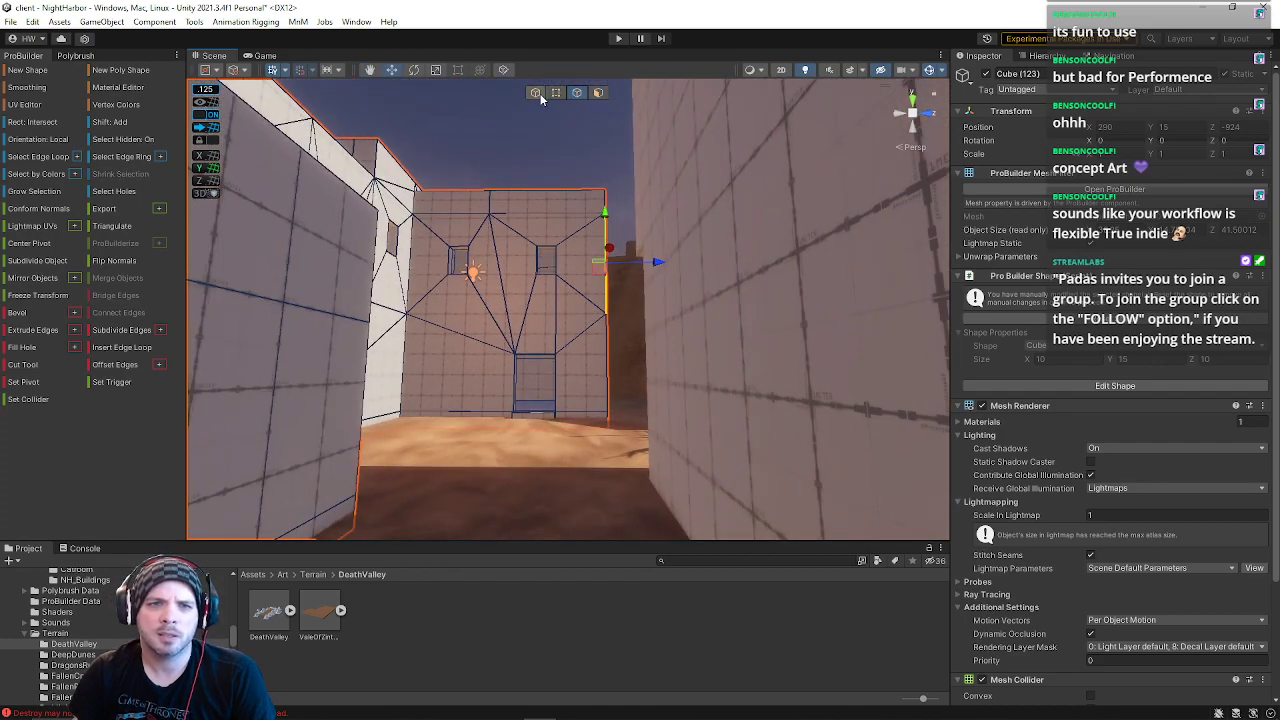
pyautogui.click(536, 93)
pyautogui.click(531, 154)
pyautogui.press('s')
pyautogui.moveTo(531, 154); pyautogui.dragTo(1120, 300, button='right')
pyautogui.press('s')
pyautogui.press('w')
pyautogui.click(509, 262)
pyautogui.press('w')
pyautogui.press('s')
pyautogui.moveTo(718, 266); pyautogui.dragTo(709, 275, button='right')
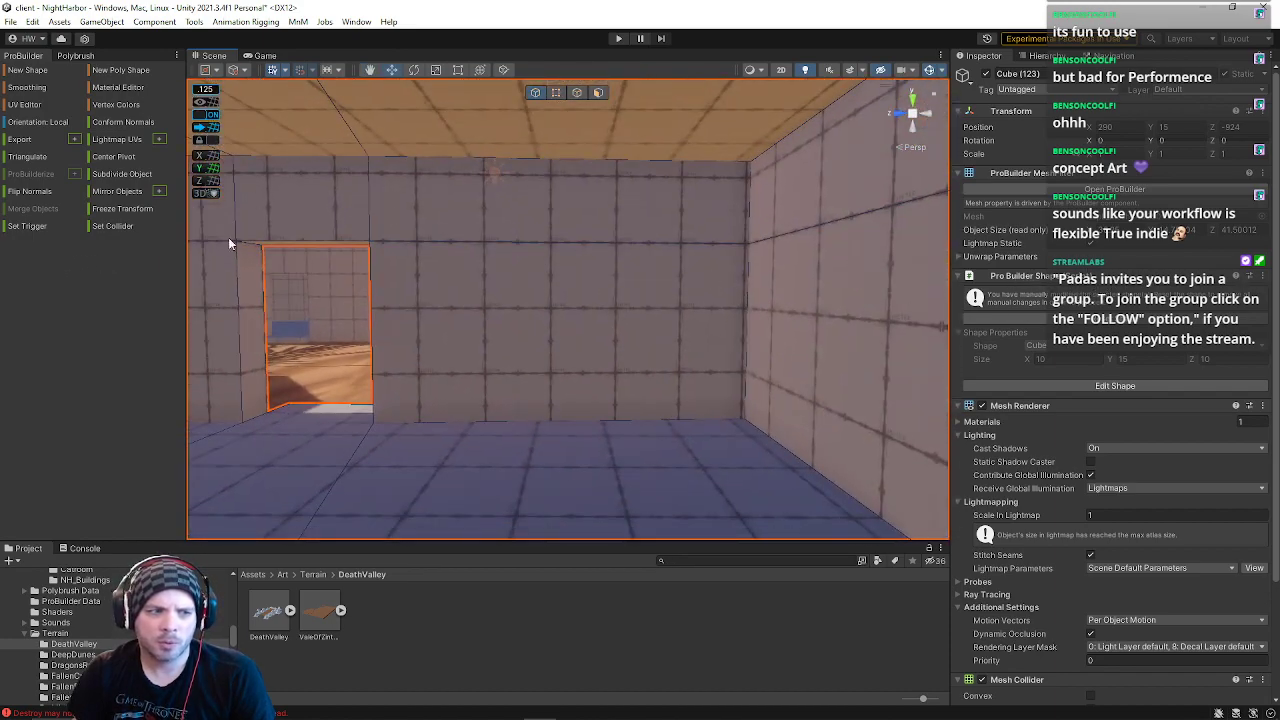
# Step: Inset the interior wall face beside the doorway into a smaller rectangular panel and raise the panel on the wall
pyautogui.click(597, 91)
pyautogui.click(641, 336)
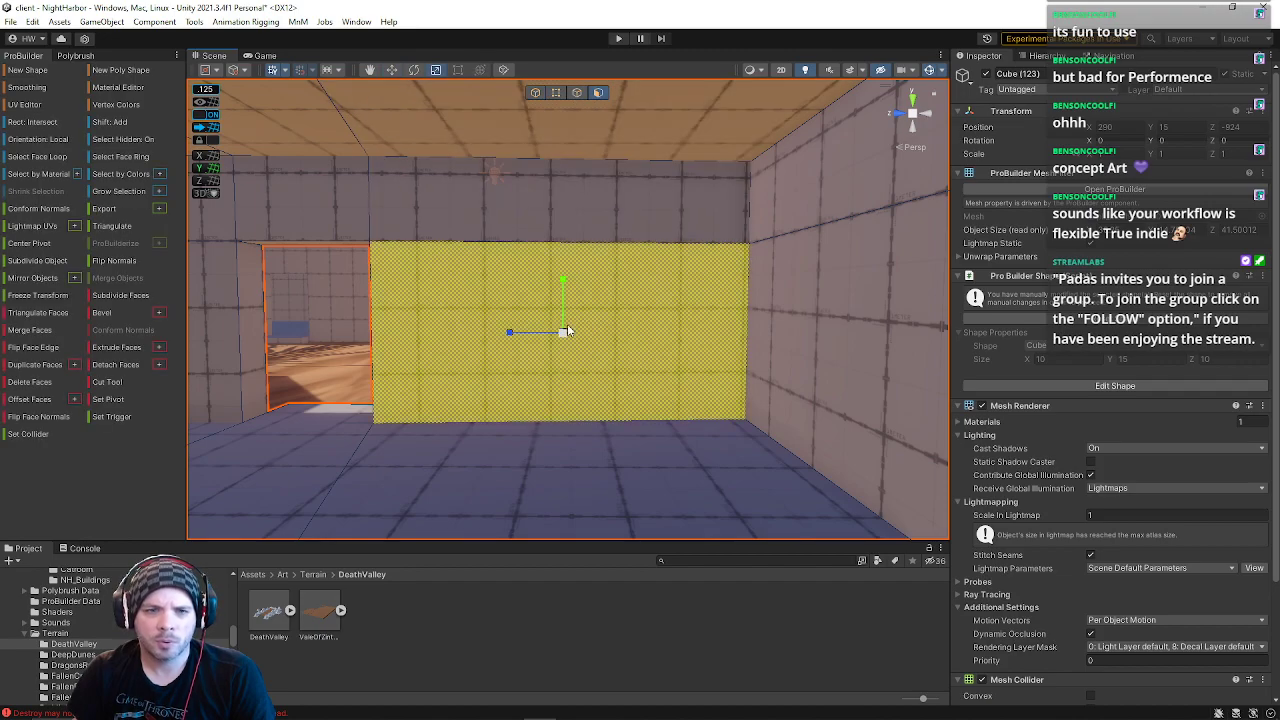
pyautogui.press('r')
pyautogui.moveTo(561, 332); pyautogui.dragTo(511, 325)
pyautogui.press('w')
pyautogui.moveTo(600, 332); pyautogui.dragTo(560, 352, button='right')
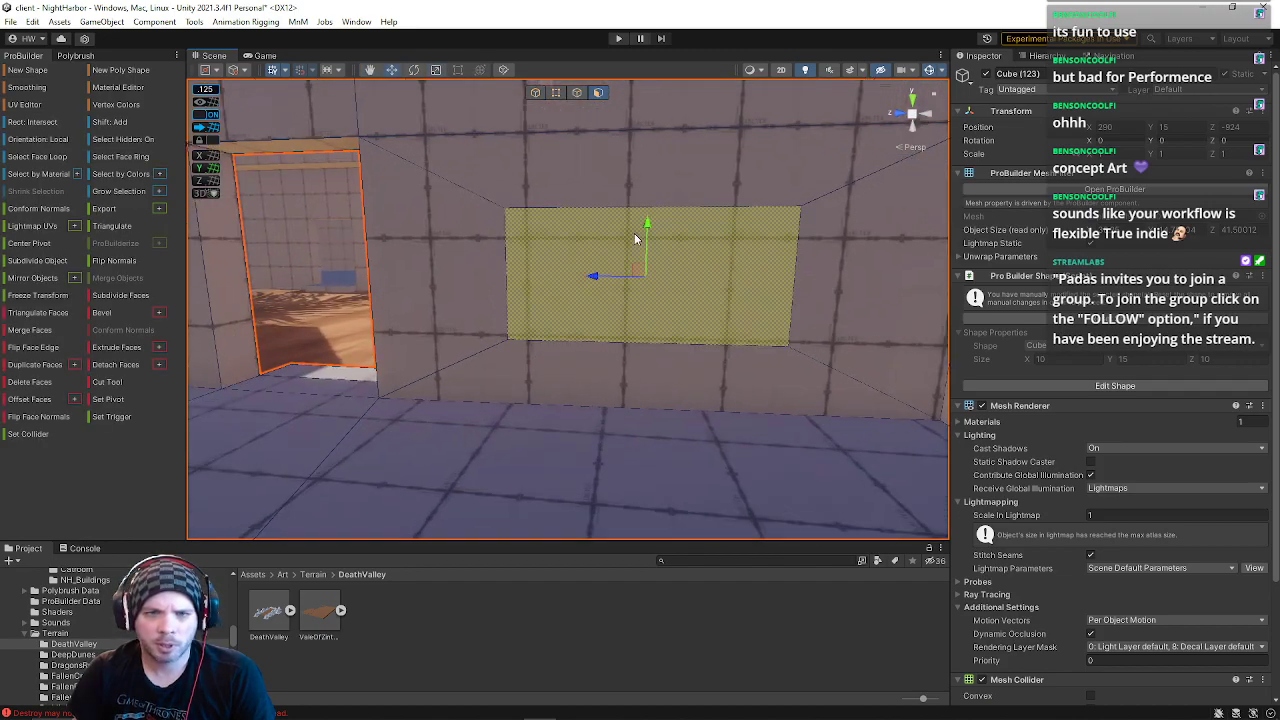
pyautogui.moveTo(645, 225); pyautogui.dragTo(659, 170)
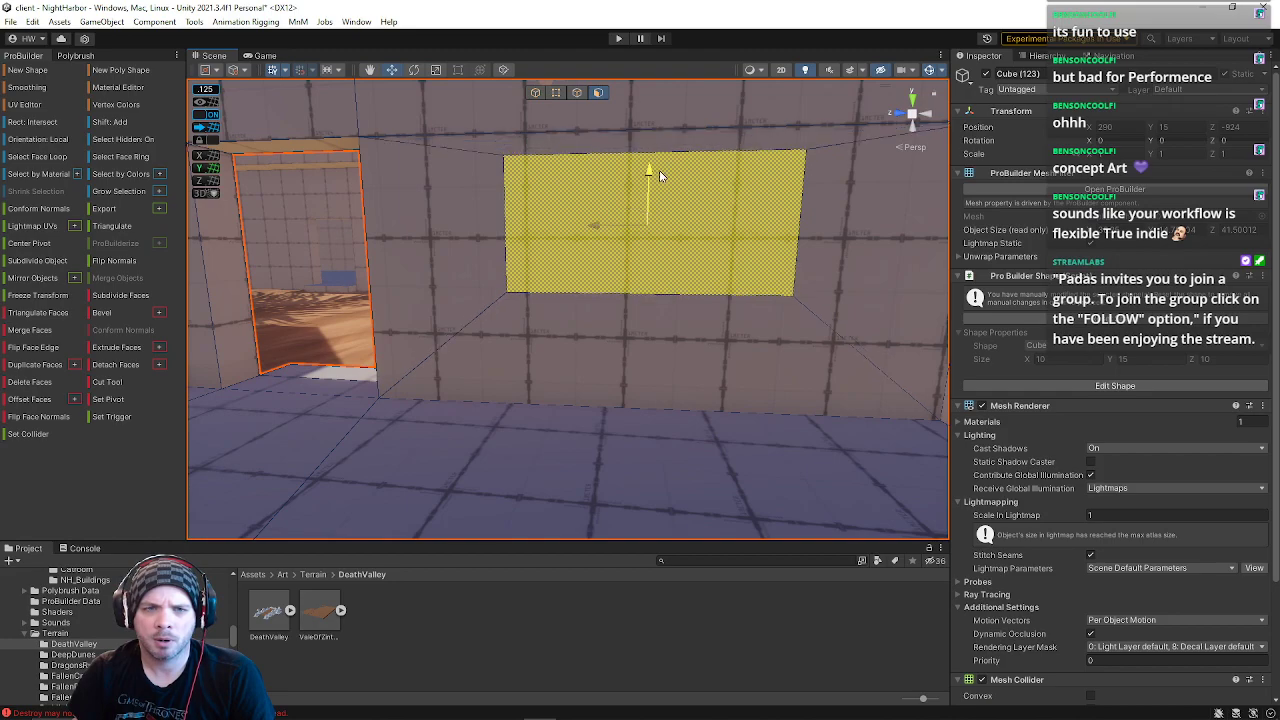
# Step: Narrow the panel by moving its doorway-side vertical edge away from the doorway
pyautogui.moveTo(659, 172); pyautogui.dragTo(677, 211, button='right')
pyautogui.press('k')
pyautogui.click(467, 215)
pyautogui.moveTo(423, 223); pyautogui.dragTo(444, 218)
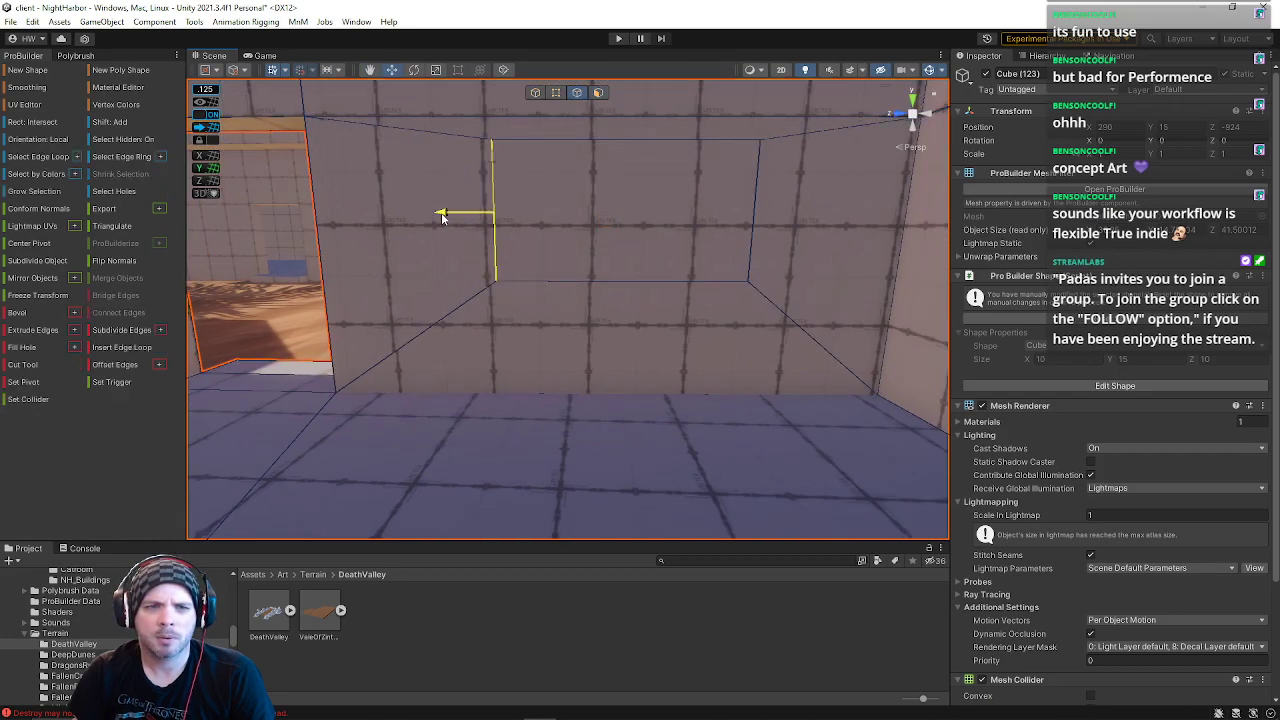
# Step: Open the UV Editor for the wall faces around the new panel and undo the last change
pyautogui.click(598, 92)
pyautogui.click(630, 155)
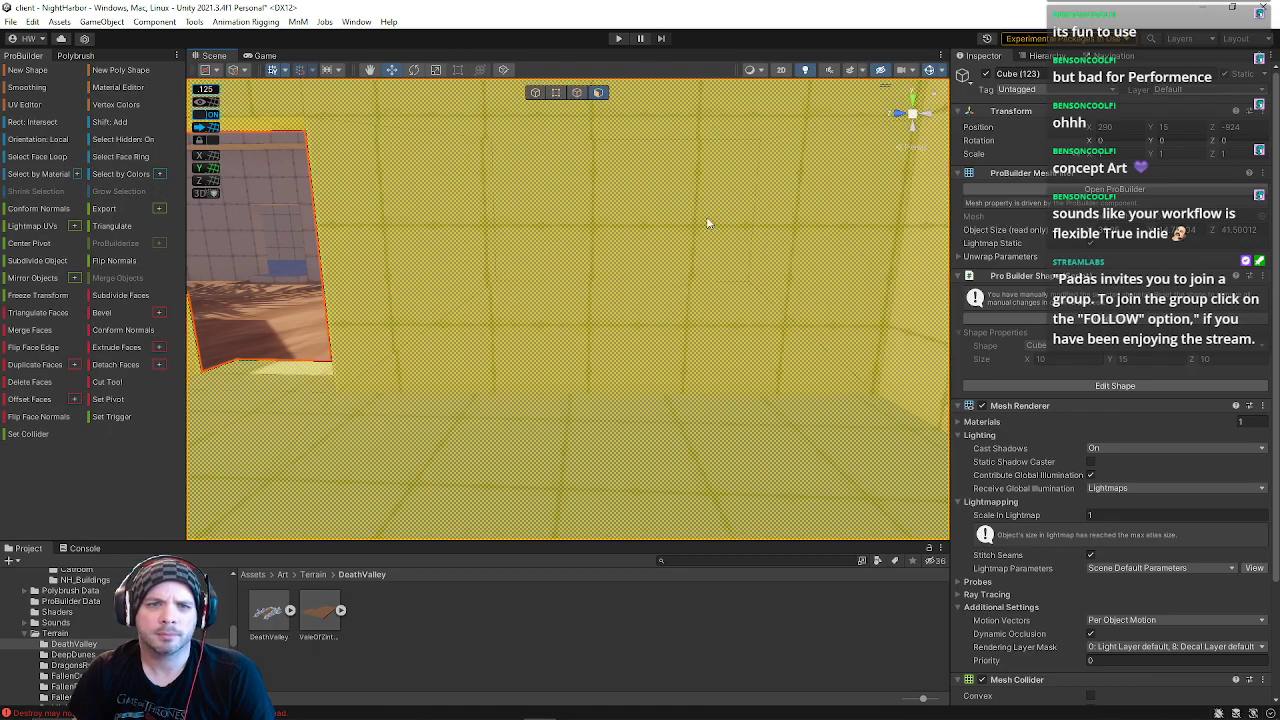
pyautogui.click(21, 109)
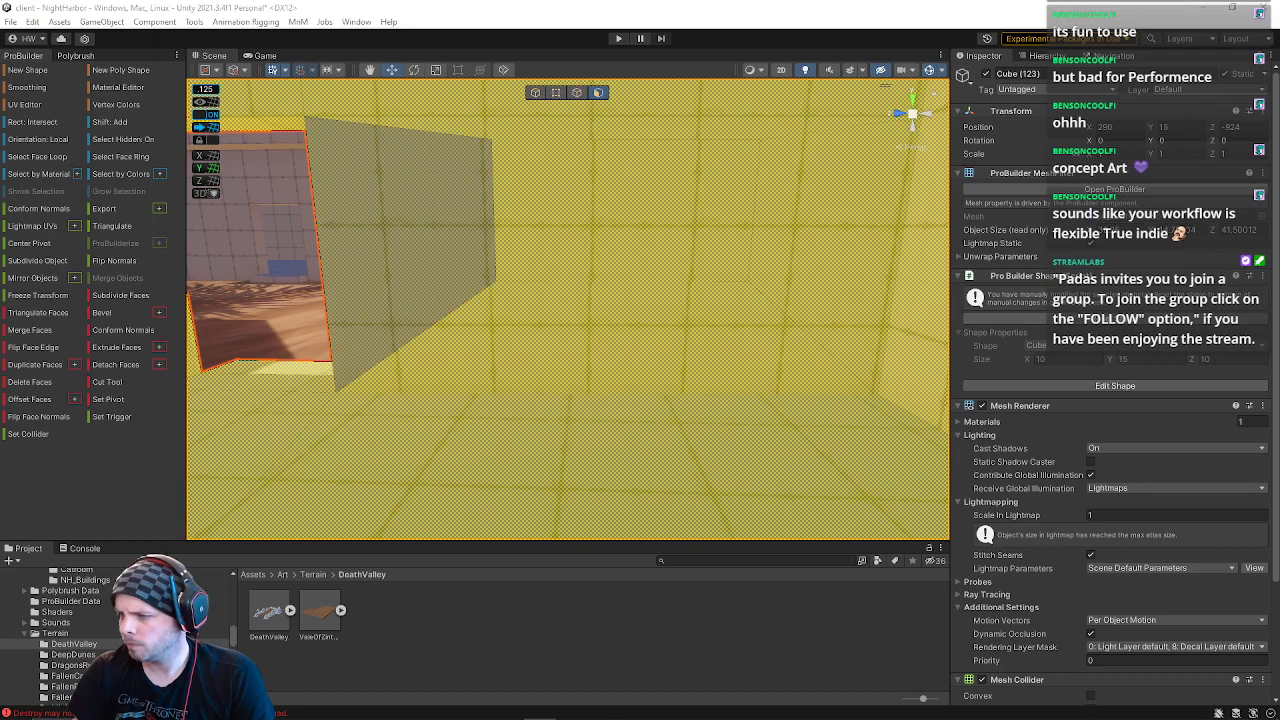
pyautogui.moveTo(603, 268); pyautogui.dragTo(590, 212, button='right')
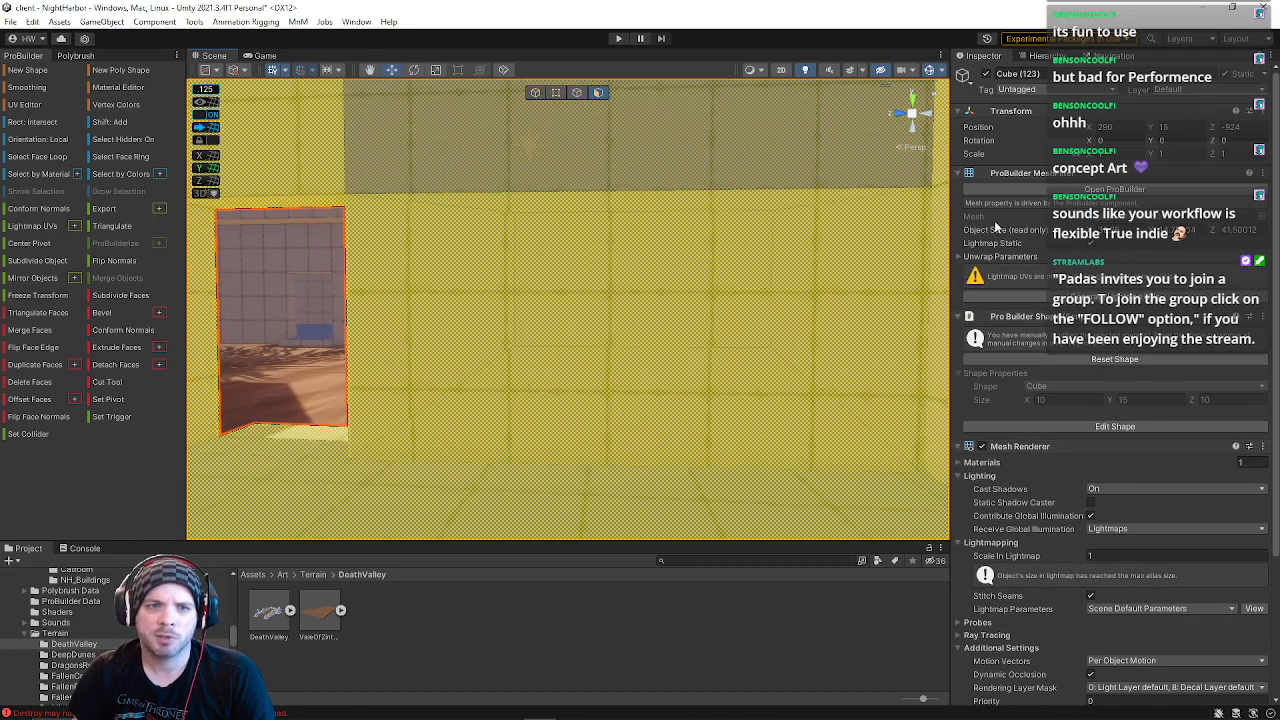
pyautogui.click(870, 353)
pyautogui.hotkey('ctrl', 'z')
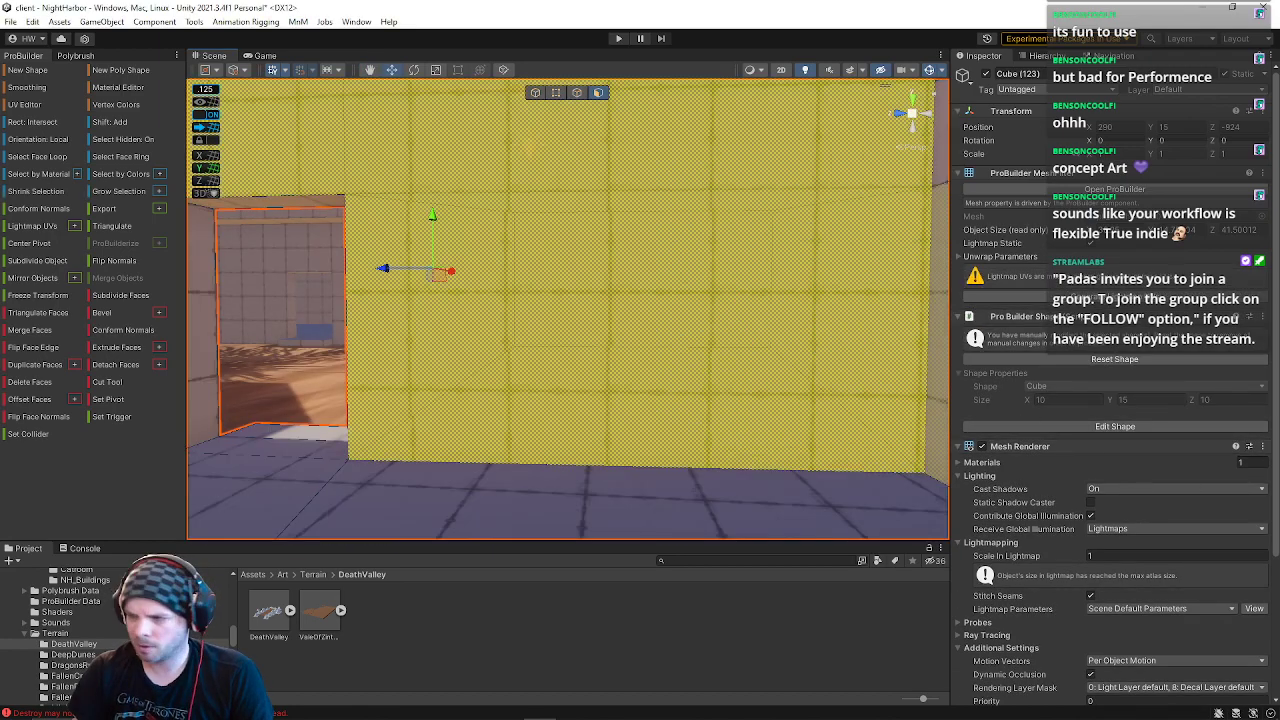
# Step: Move the panel's doorway-side vertical edge further inward, keeping the opposite edge in place
pyautogui.click(577, 92)
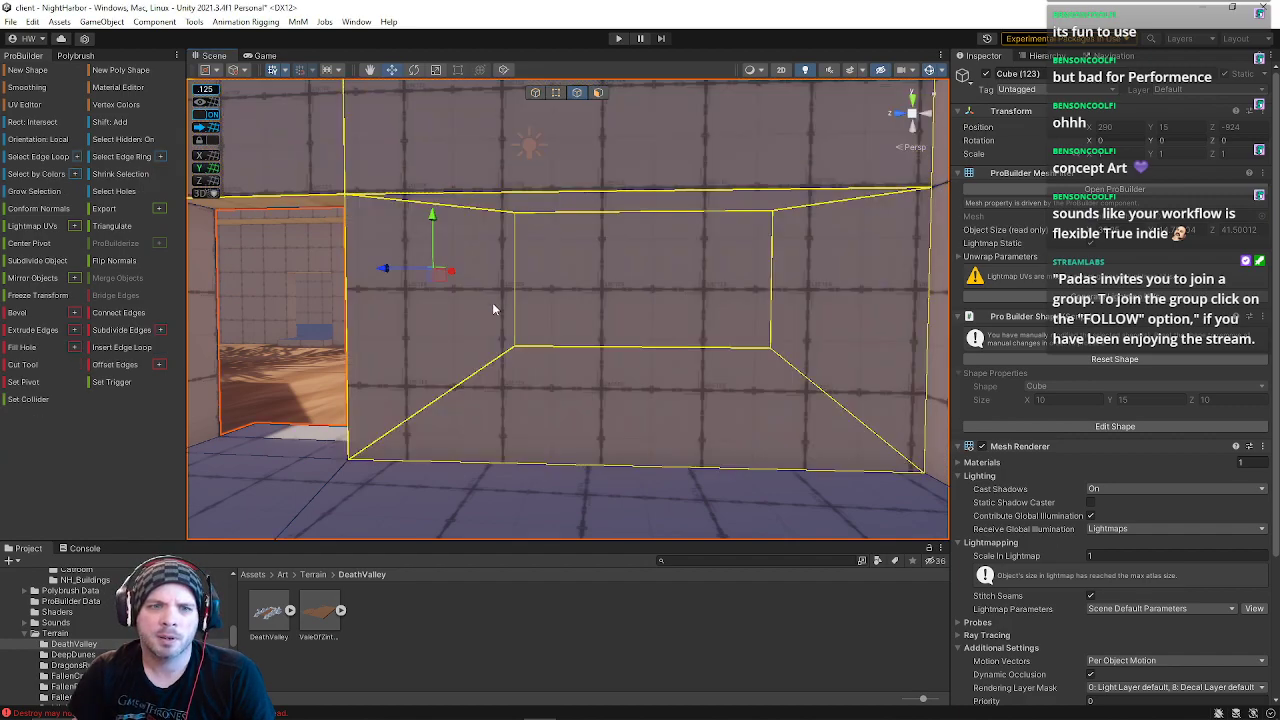
pyautogui.click(514, 302)
pyautogui.moveTo(475, 287); pyautogui.dragTo(512, 285)
pyautogui.click(772, 273)
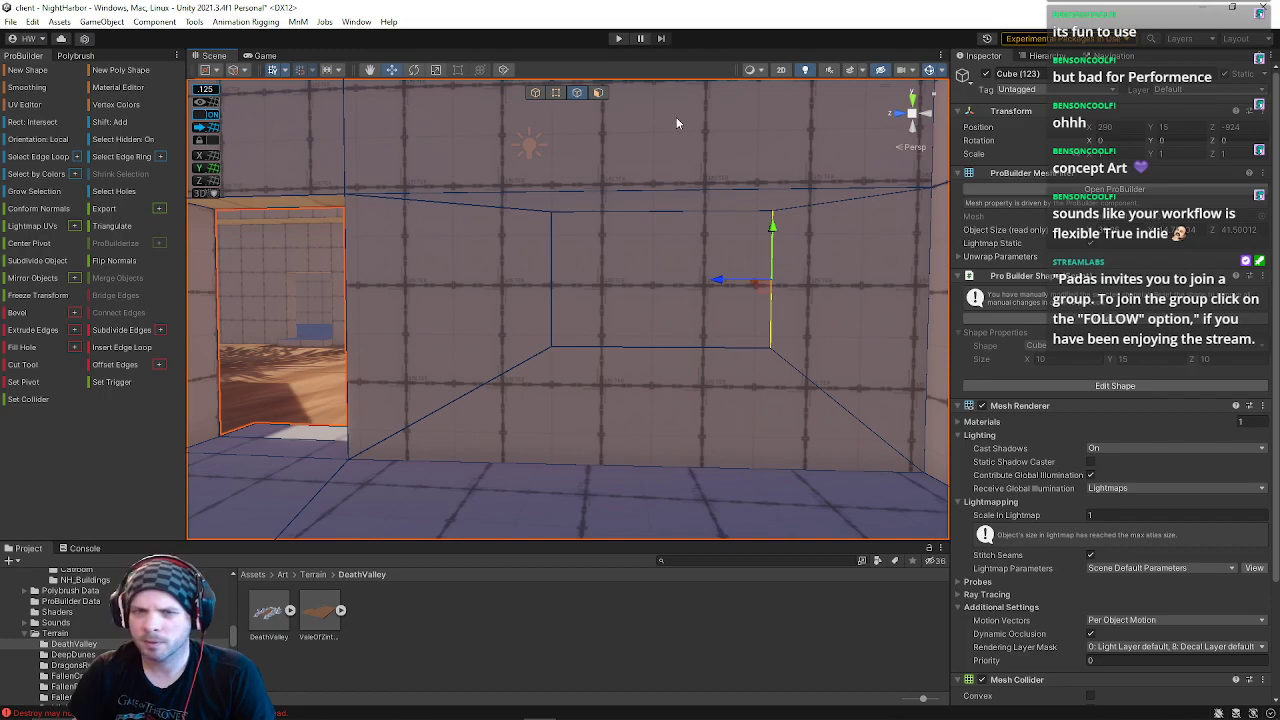
pyautogui.click(598, 92)
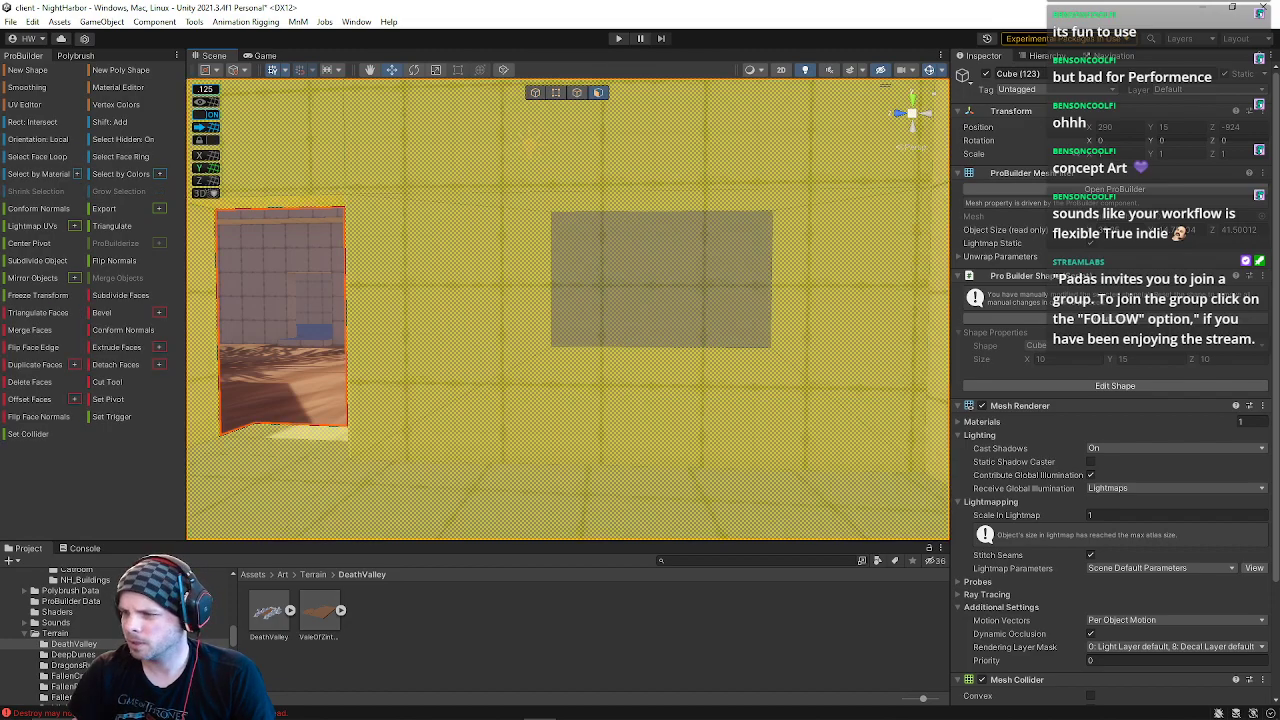
pyautogui.click(577, 92)
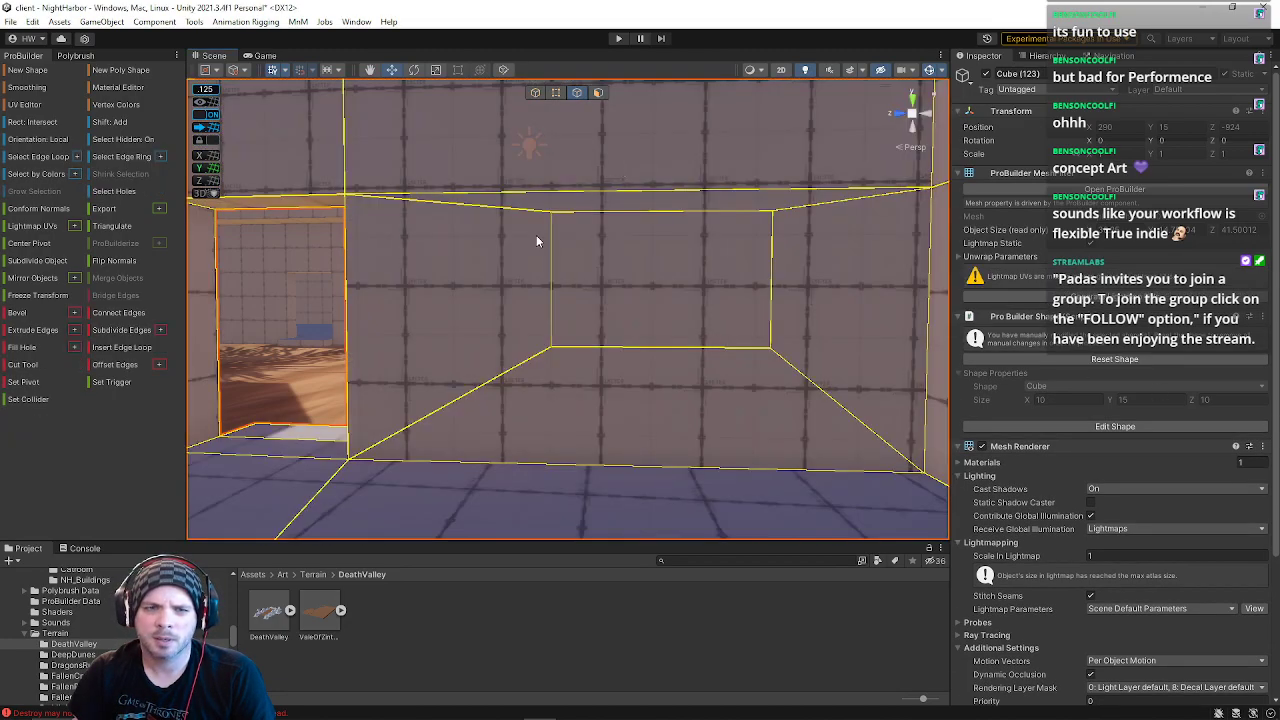
pyautogui.moveTo(499, 284)
pyautogui.mouseDown()
pyautogui.moveTo(523, 280)
pyautogui.moveTo(500, 279)
pyautogui.mouseUp()
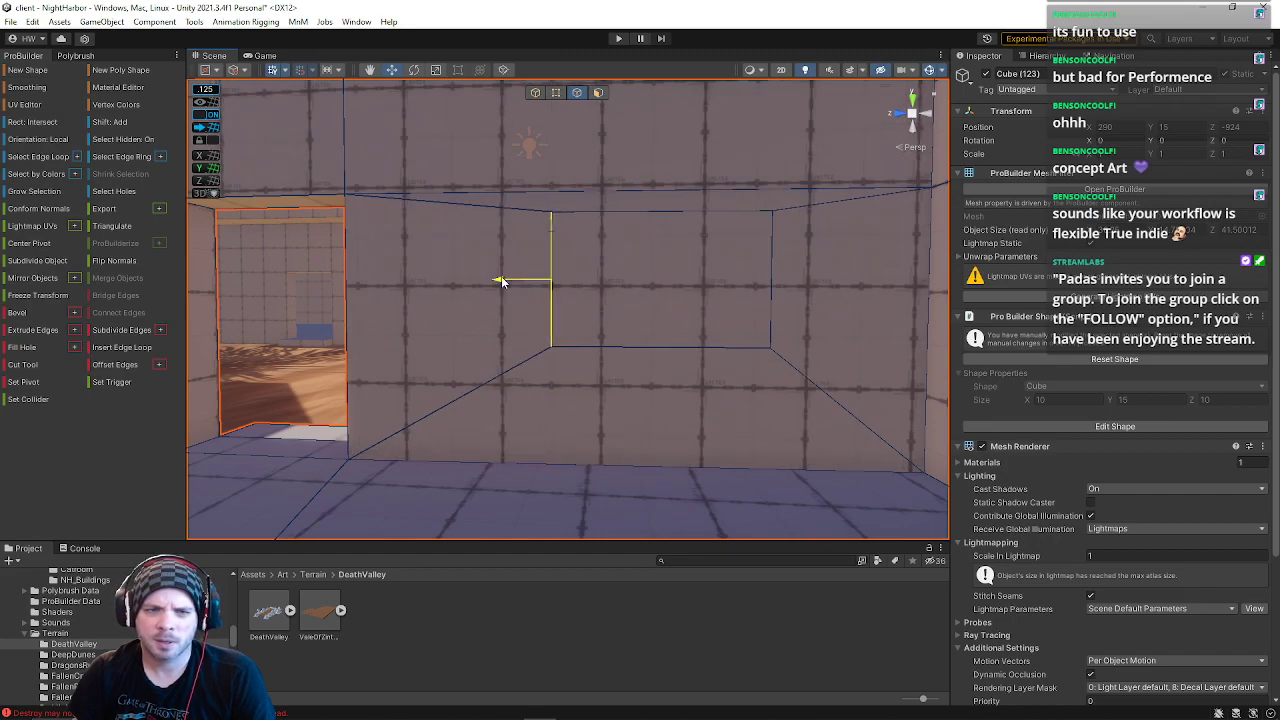
# Step: Try remapping the texture on the wall faces around the panel, and undo the change
pyautogui.click(598, 92)
pyautogui.click(648, 230)
pyautogui.click(808, 204)
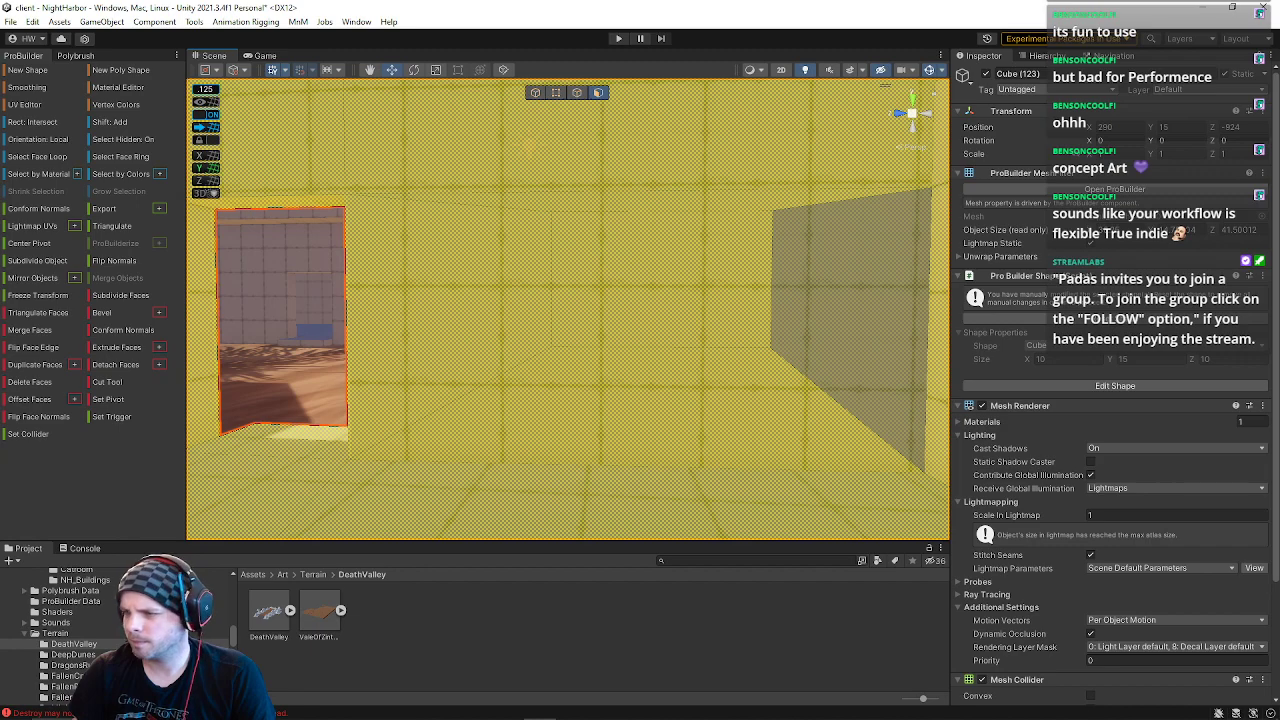
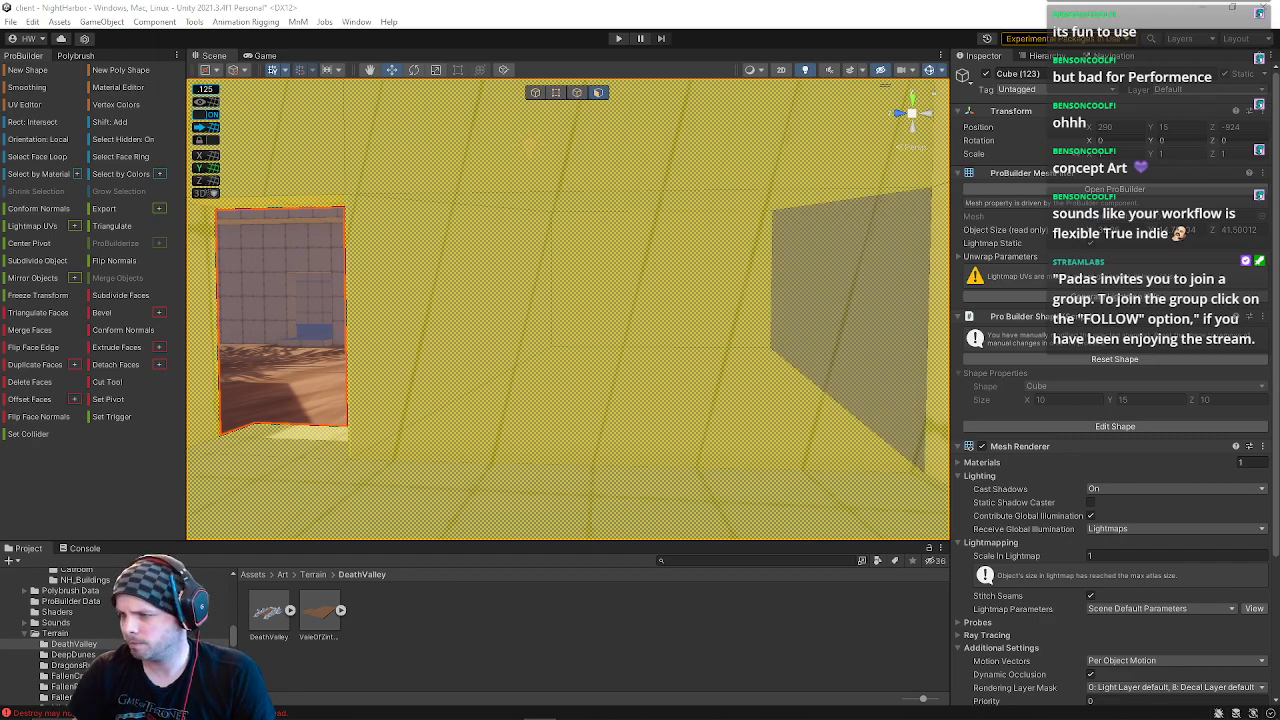
pyautogui.hotkey('ctrl', 'z')
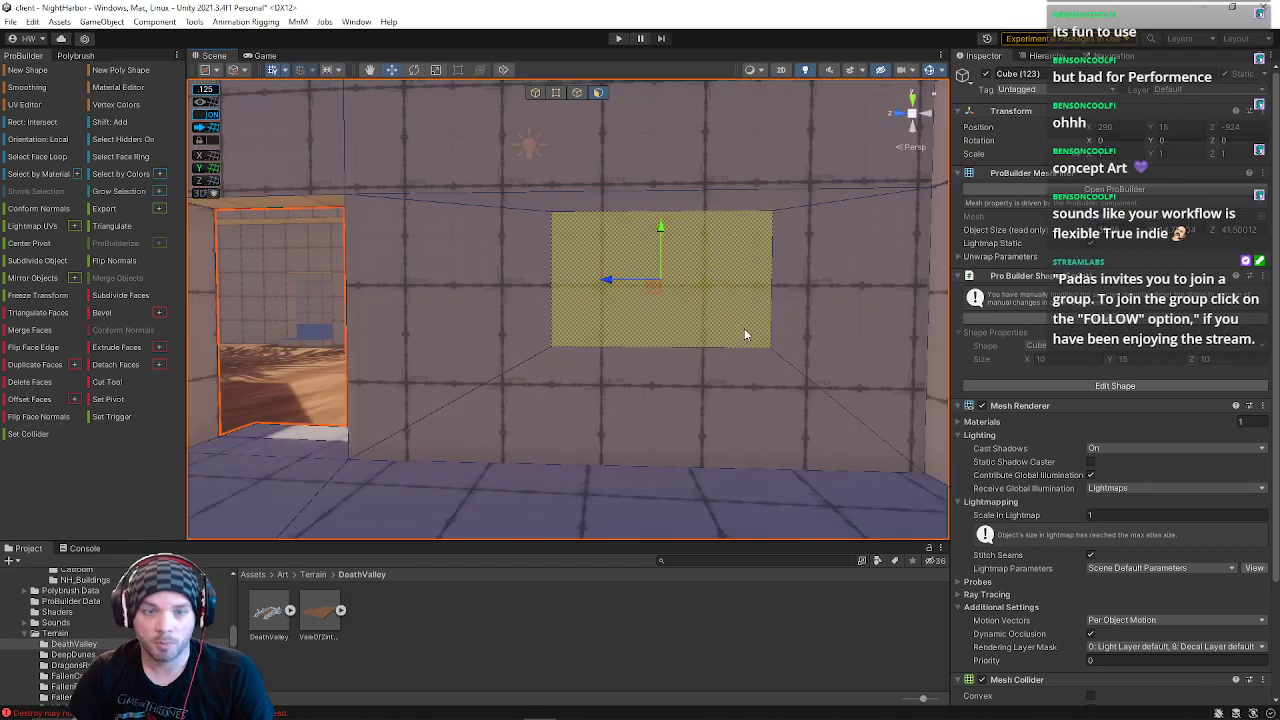
# Step: Select faces of the wall around the panel and grow the selection across the adjoining wall faces
pyautogui.click(744, 330)
pyautogui.hotkey('alt', 'g')
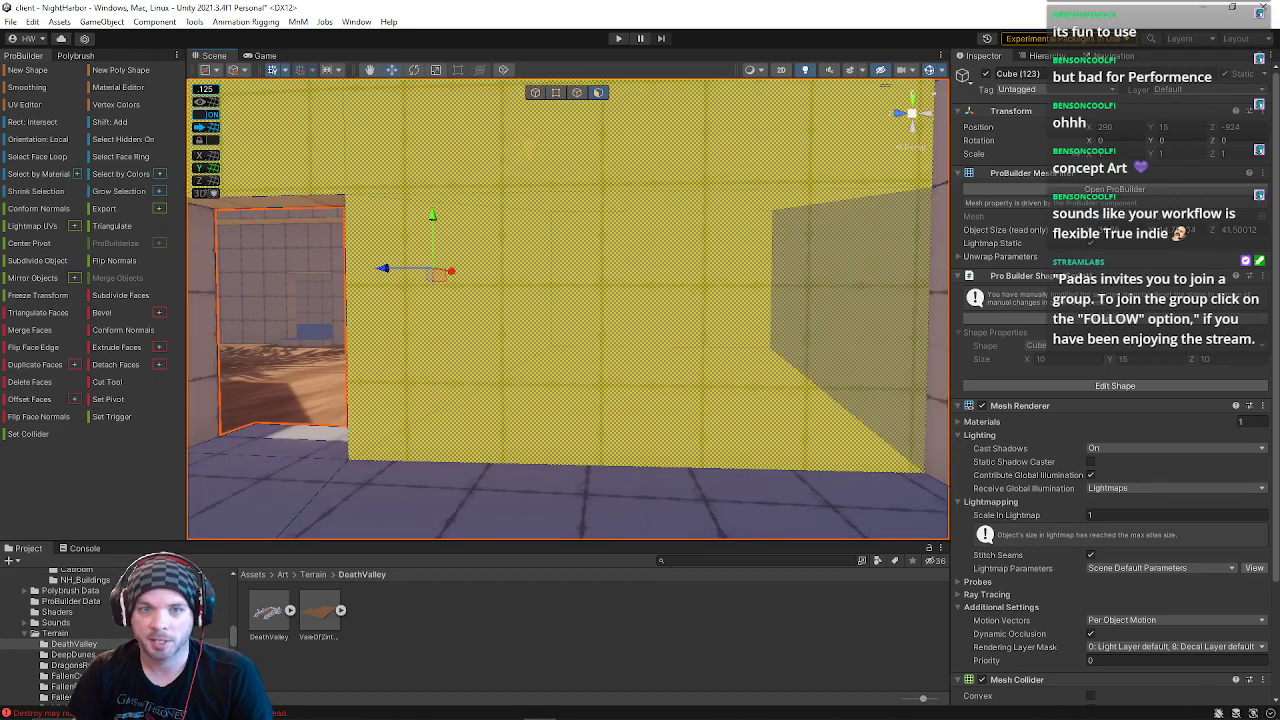
pyautogui.moveTo(531, 309); pyautogui.dragTo(540, 280, button='right')
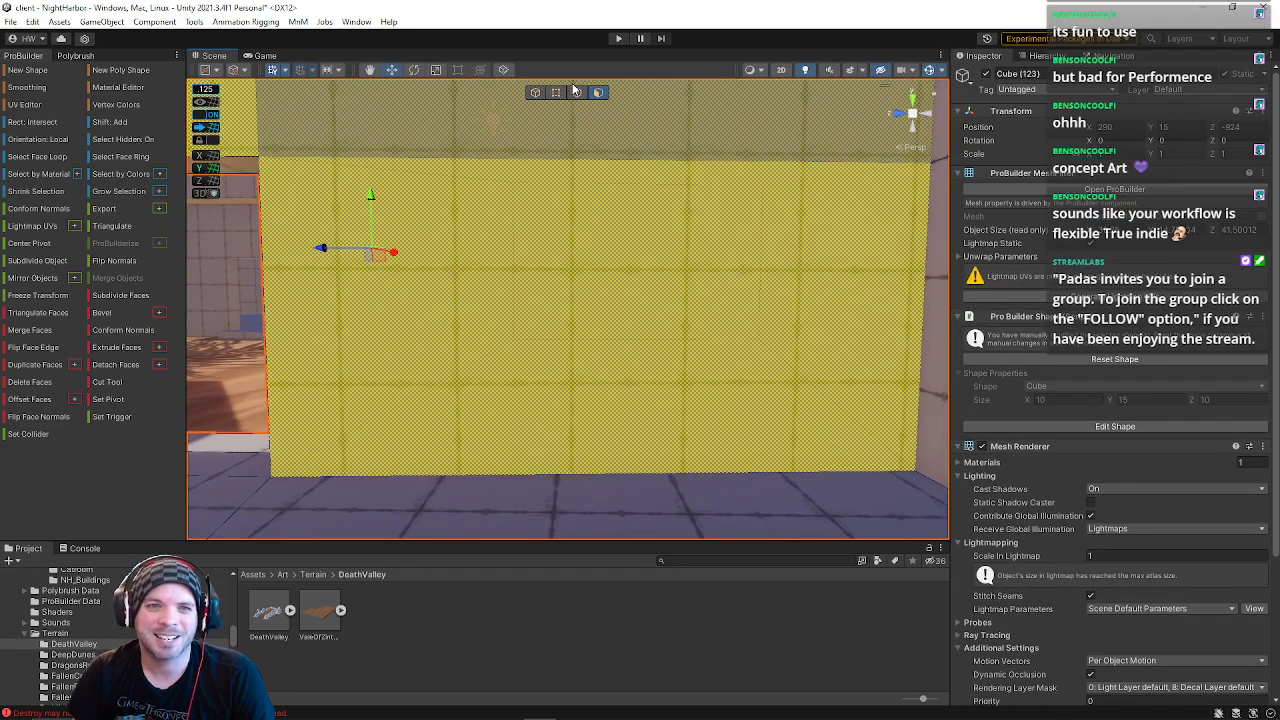
# Step: Switch to edge selection and lower the panel's top edge
pyautogui.click(577, 92)
pyautogui.click(570, 258)
pyautogui.moveTo(641, 287); pyautogui.dragTo(637, 280)
pyautogui.click(632, 190)
pyautogui.moveTo(638, 145)
pyautogui.mouseDown()
pyautogui.moveTo(637, 174)
pyautogui.moveTo(640, 155)
pyautogui.mouseUp()
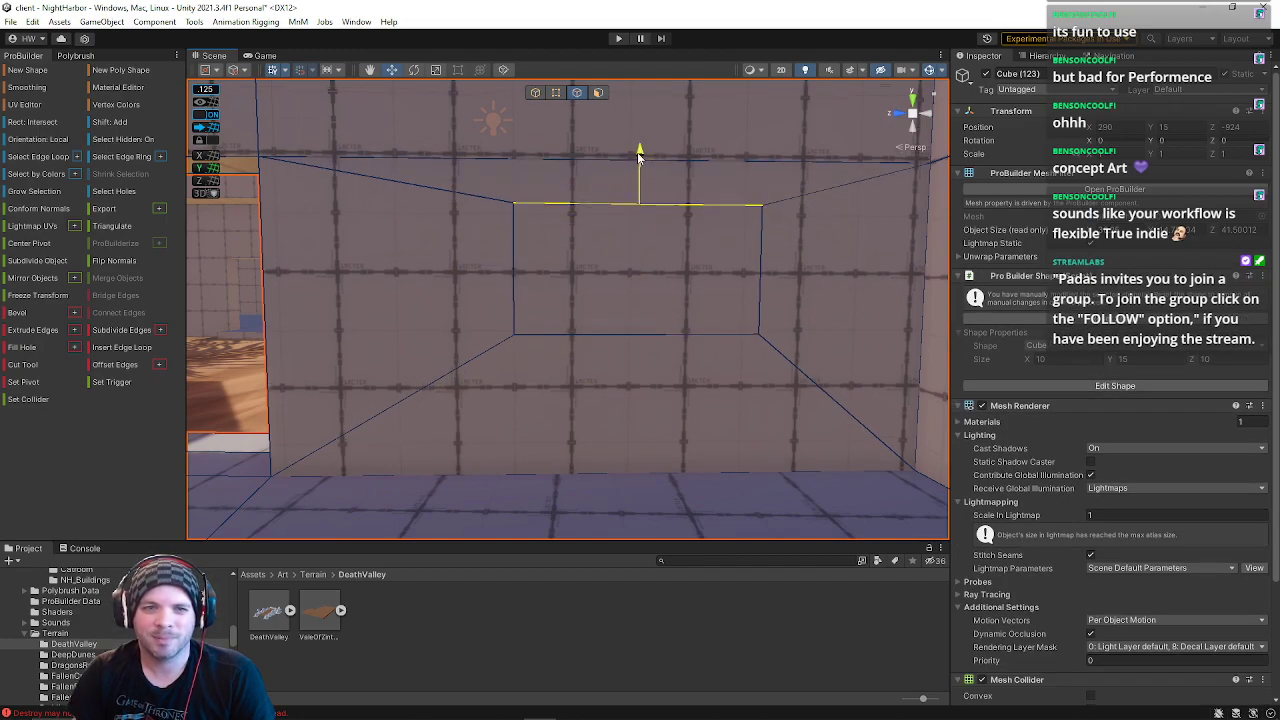
# Step: Move the panel's side edges inward and raise its bottom edge to make a compact window outline
pyautogui.moveTo(685, 271); pyautogui.dragTo(644, 270)
pyautogui.moveTo(644, 270)
pyautogui.mouseDown(button='right')
pyautogui.moveTo(618, 276)
pyautogui.moveTo(622, 264)
pyautogui.mouseUp(button='right')
pyautogui.press('w')
pyautogui.press('e')
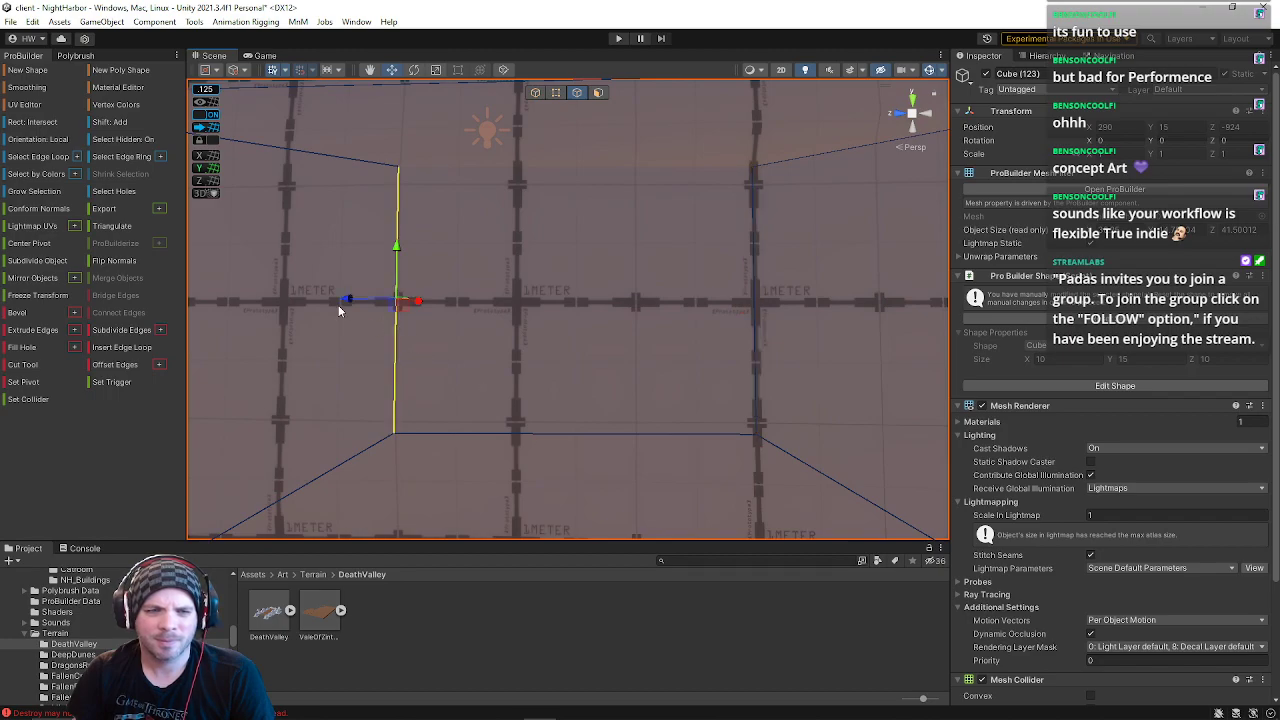
pyautogui.click(553, 432)
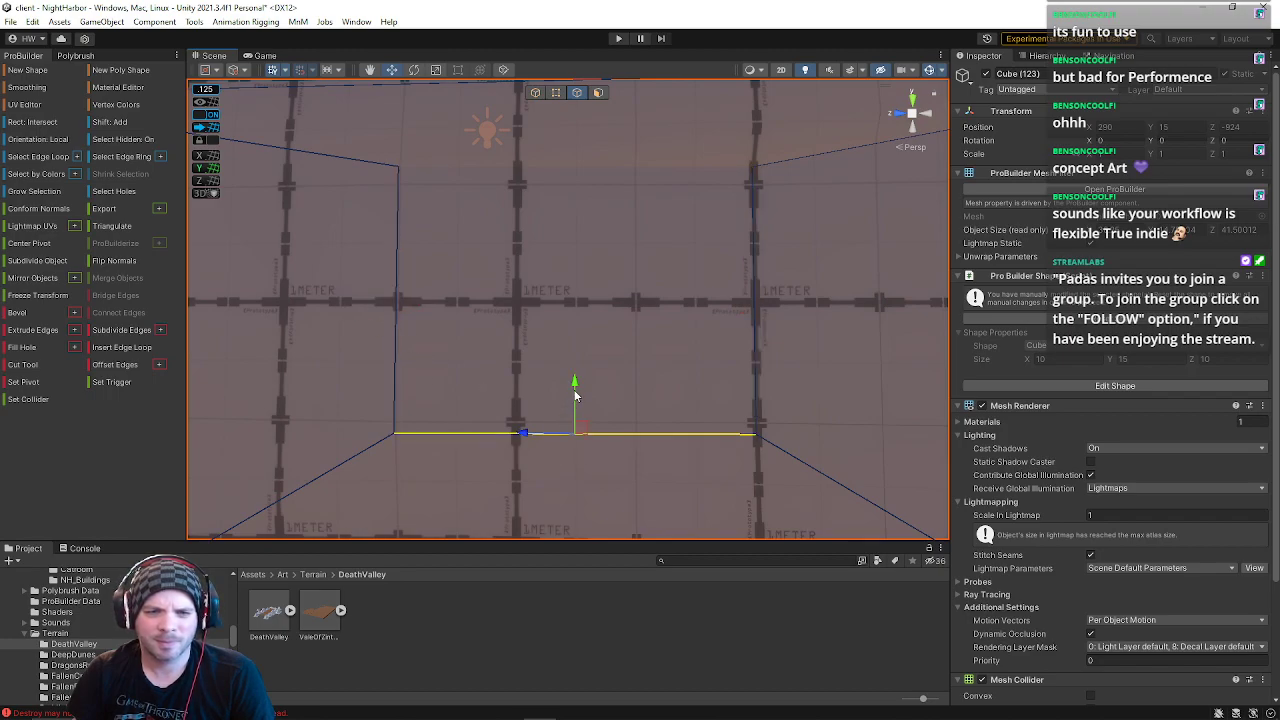
pyautogui.moveTo(575, 380); pyautogui.dragTo(575, 352)
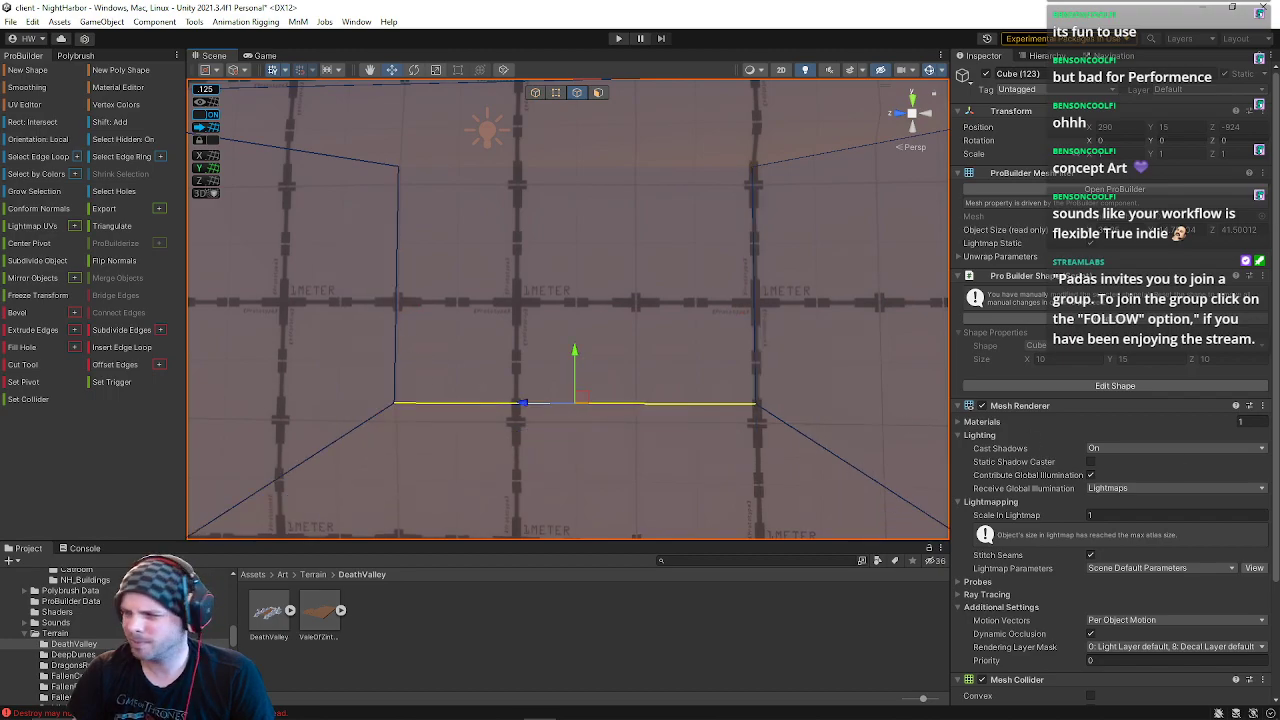
# Step: Select the faces beside and below the window panel and grow the selection across the whole doorway wall
pyautogui.click(598, 93)
pyautogui.click(626, 322)
pyautogui.moveTo(626, 322); pyautogui.dragTo(576, 294, button='right')
pyautogui.press('s')
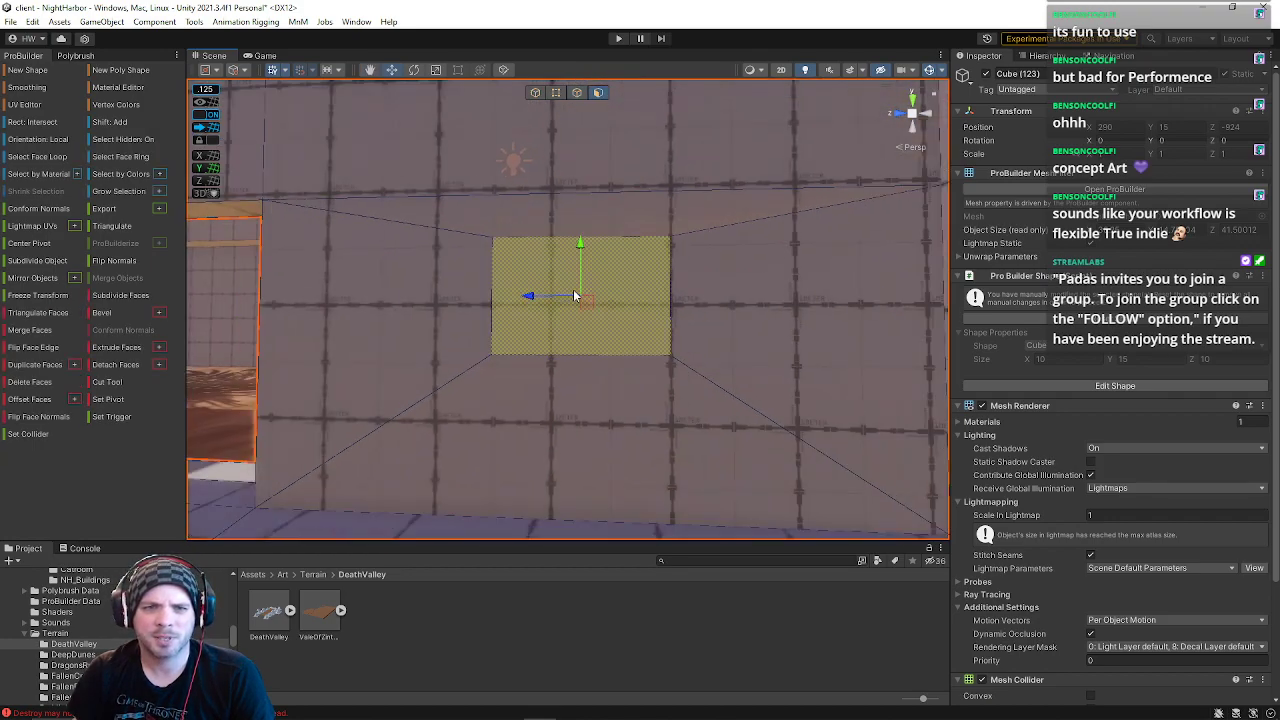
pyautogui.click(609, 287)
pyautogui.click(528, 312)
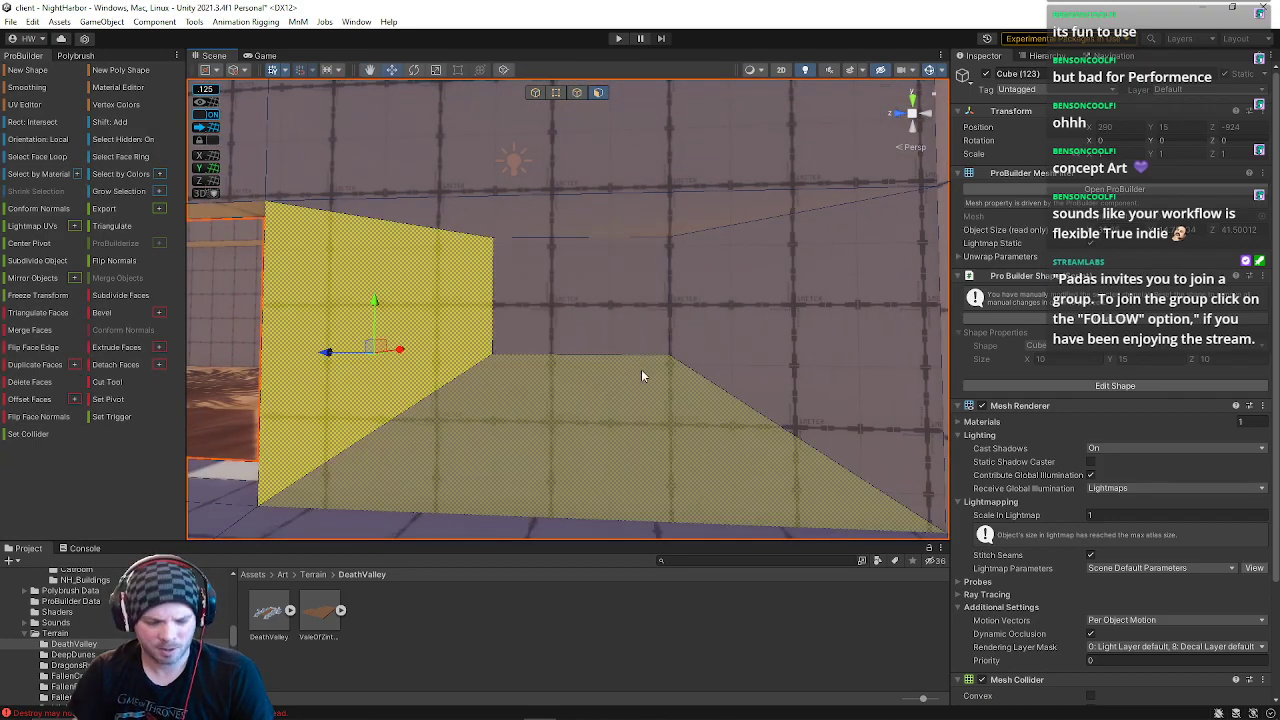
pyautogui.hotkey('alt', 'g')
pyautogui.hotkey('alt', 'n')
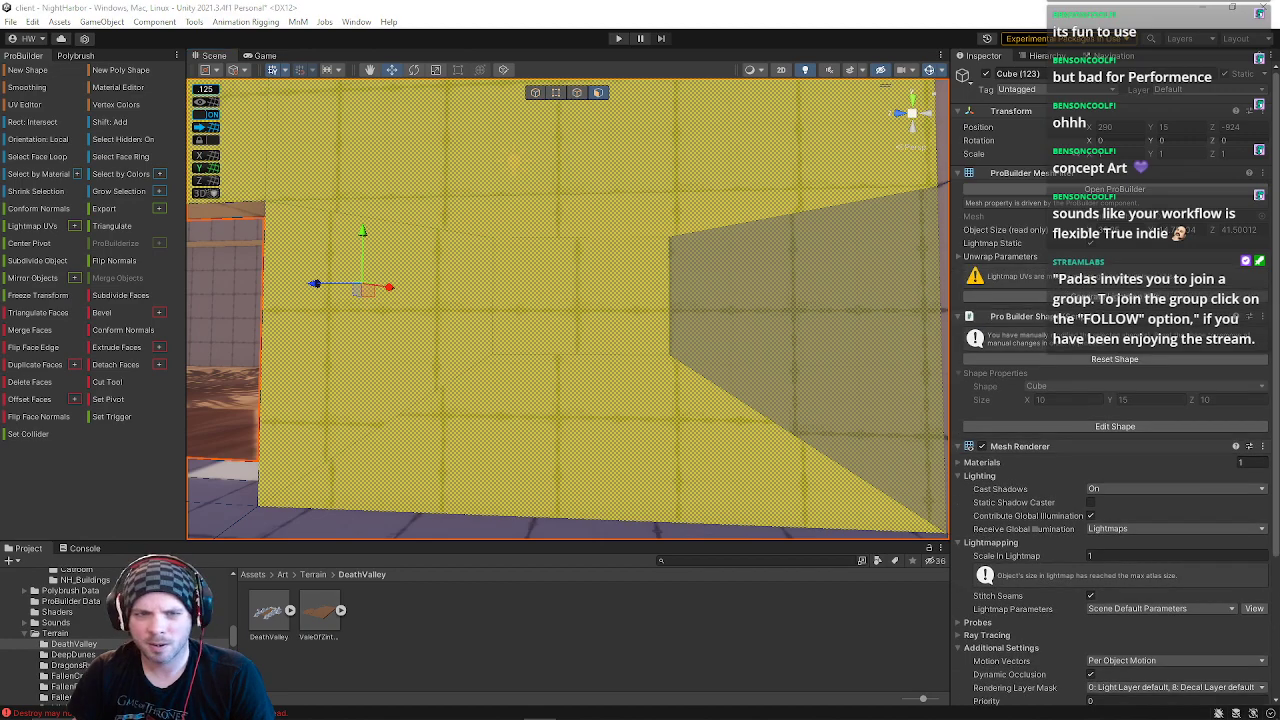
pyautogui.scroll(-5, 630, 379)
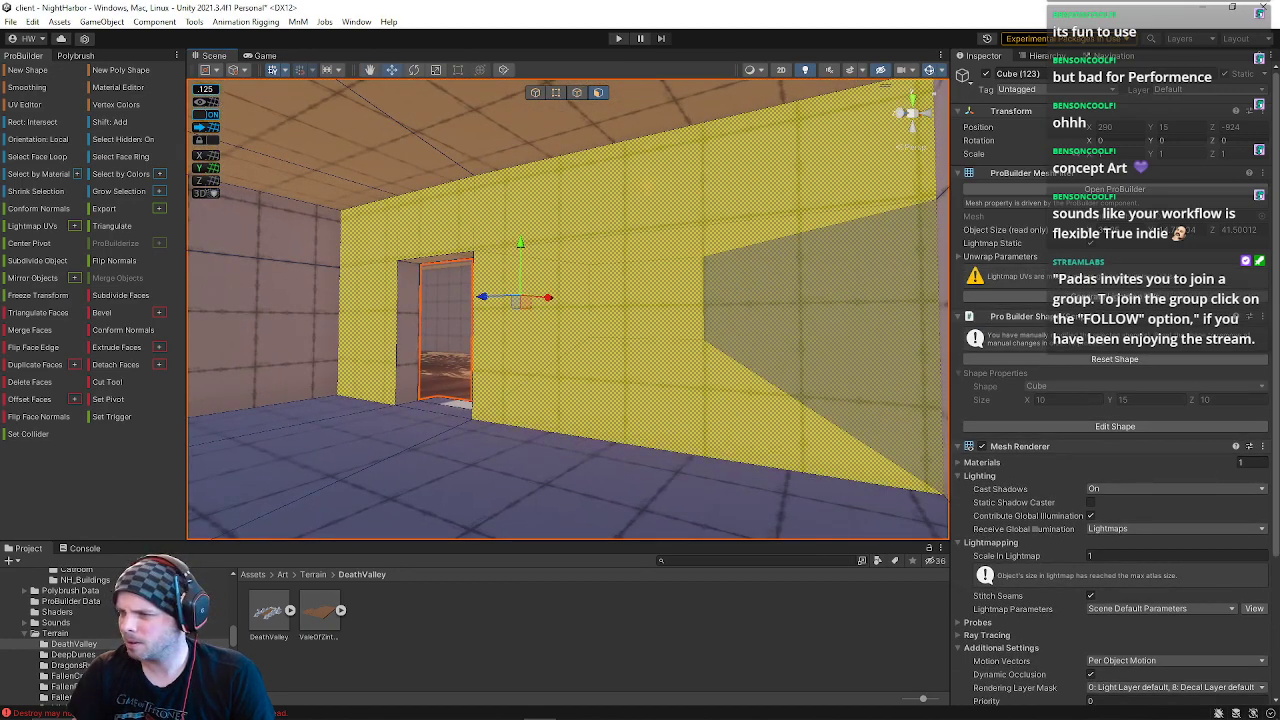
pyautogui.moveTo(683, 321); pyautogui.dragTo(784, 318, button='right')
pyautogui.press('w')
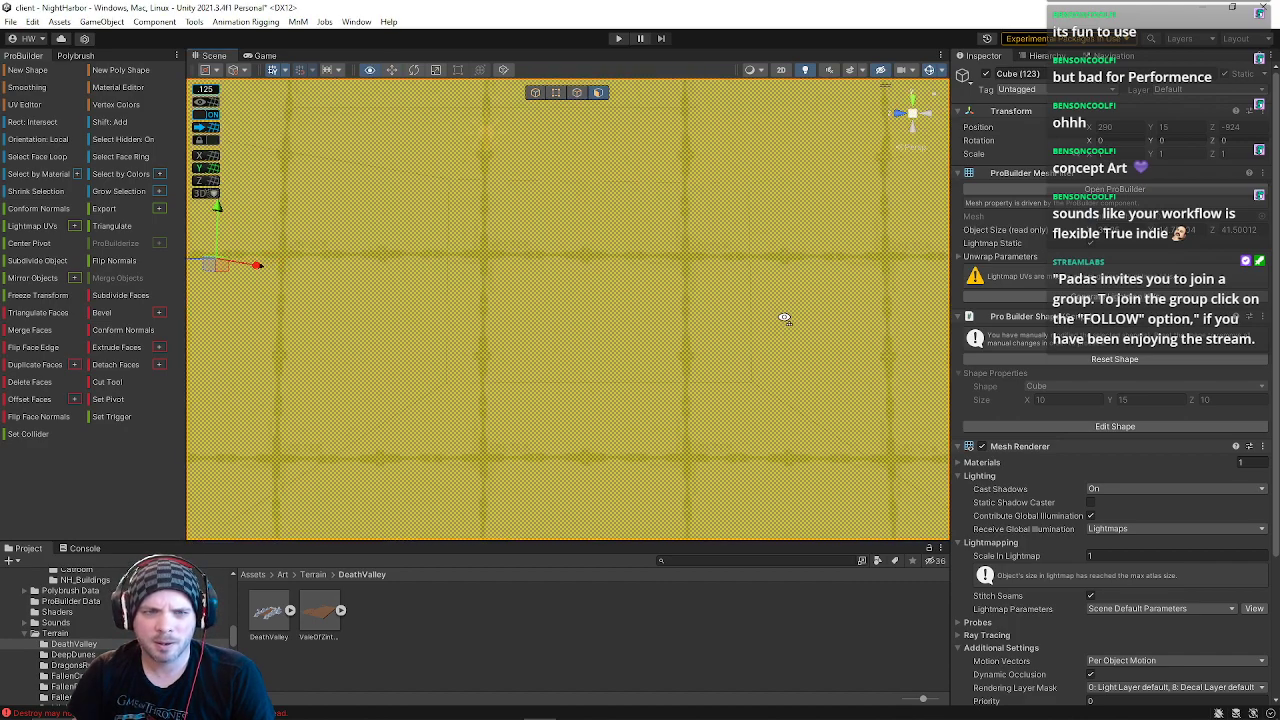
# Step: Switch to edge selection and shift the window panel's side edge along the wall
pyautogui.click(578, 92)
pyautogui.click(753, 292)
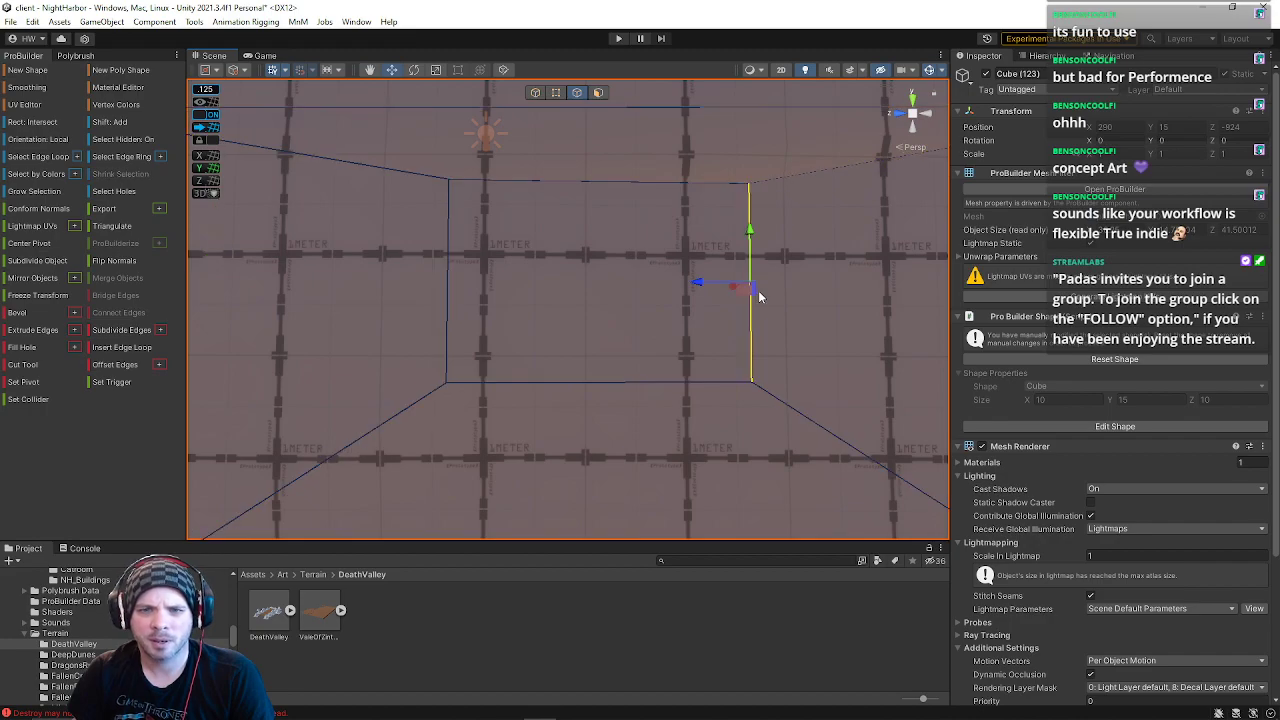
pyautogui.moveTo(702, 285)
pyautogui.mouseDown()
pyautogui.moveTo(682, 285)
pyautogui.moveTo(699, 285)
pyautogui.moveTo(692, 308)
pyautogui.mouseUp()
pyautogui.moveTo(654, 349); pyautogui.dragTo(660, 212, button='right')
pyautogui.press('s')
pyautogui.press('f')
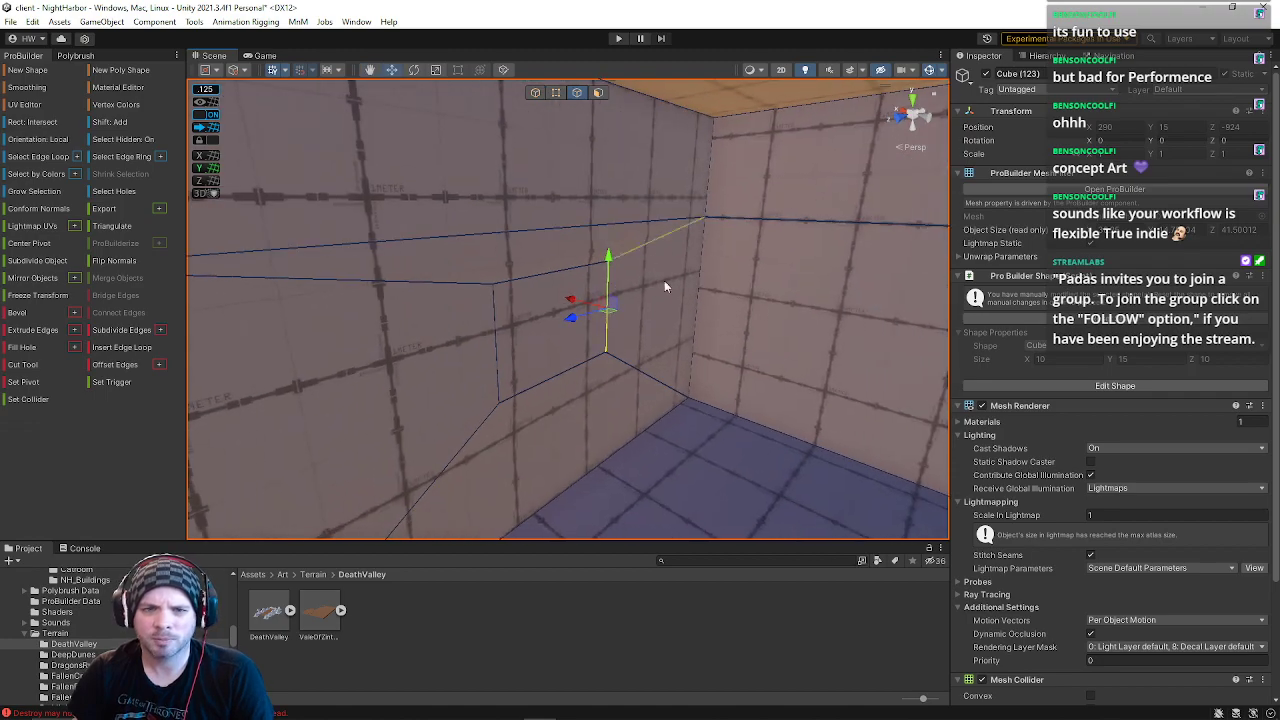
# Step: Select the faces around the window panel and merge them with it back into one plain wall face
pyautogui.click(599, 92)
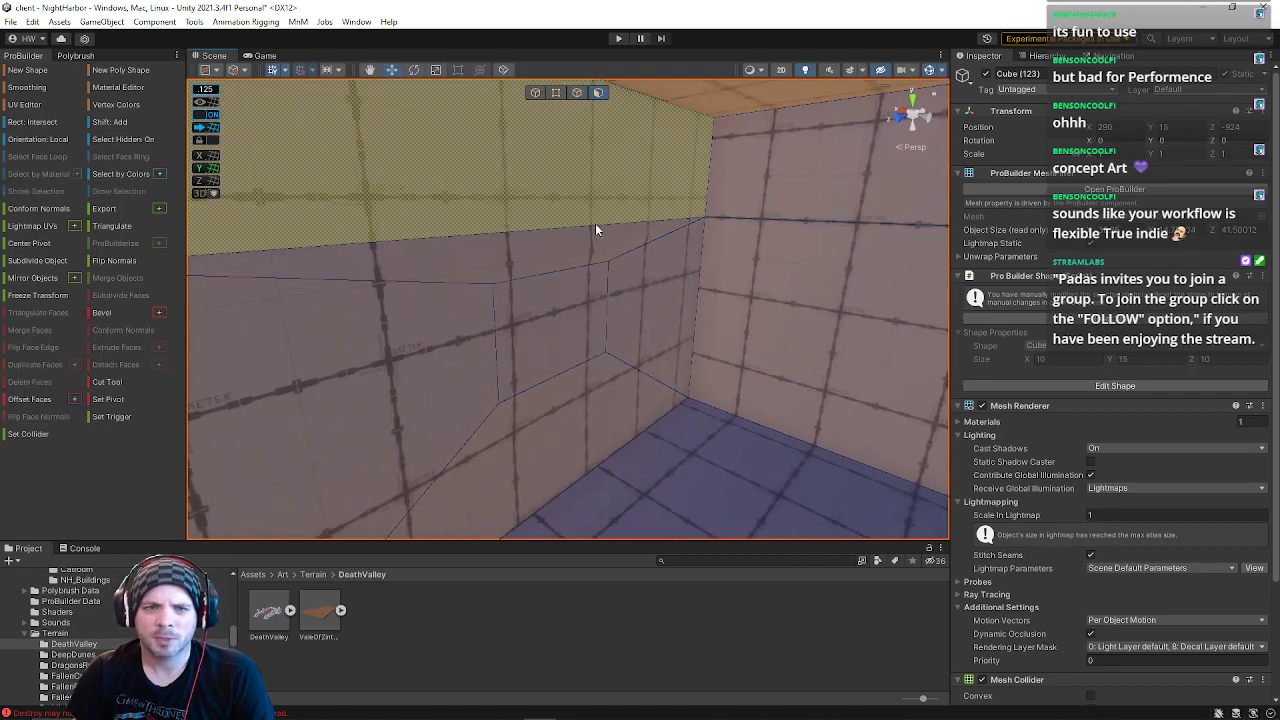
pyautogui.click(634, 306)
pyautogui.keyDown('shift'); pyautogui.click(580, 398); pyautogui.keyUp('shift')
pyautogui.keyDown('shift'); pyautogui.click(470, 384); pyautogui.keyUp('shift')
pyautogui.keyDown('shift'); pyautogui.click(515, 332); pyautogui.keyUp('shift')
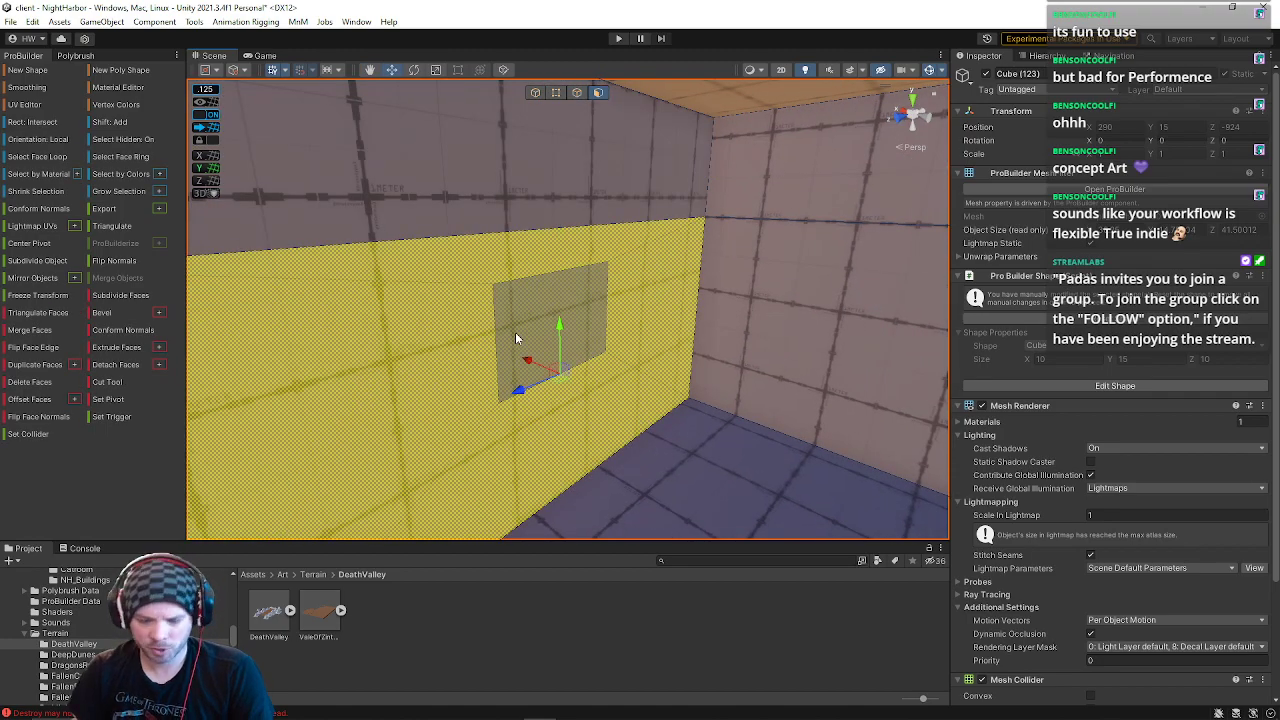
pyautogui.press('BackSpace')
pyautogui.click(578, 92)
pyautogui.click(566, 228)
pyautogui.hotkey('ctrl', 'z')
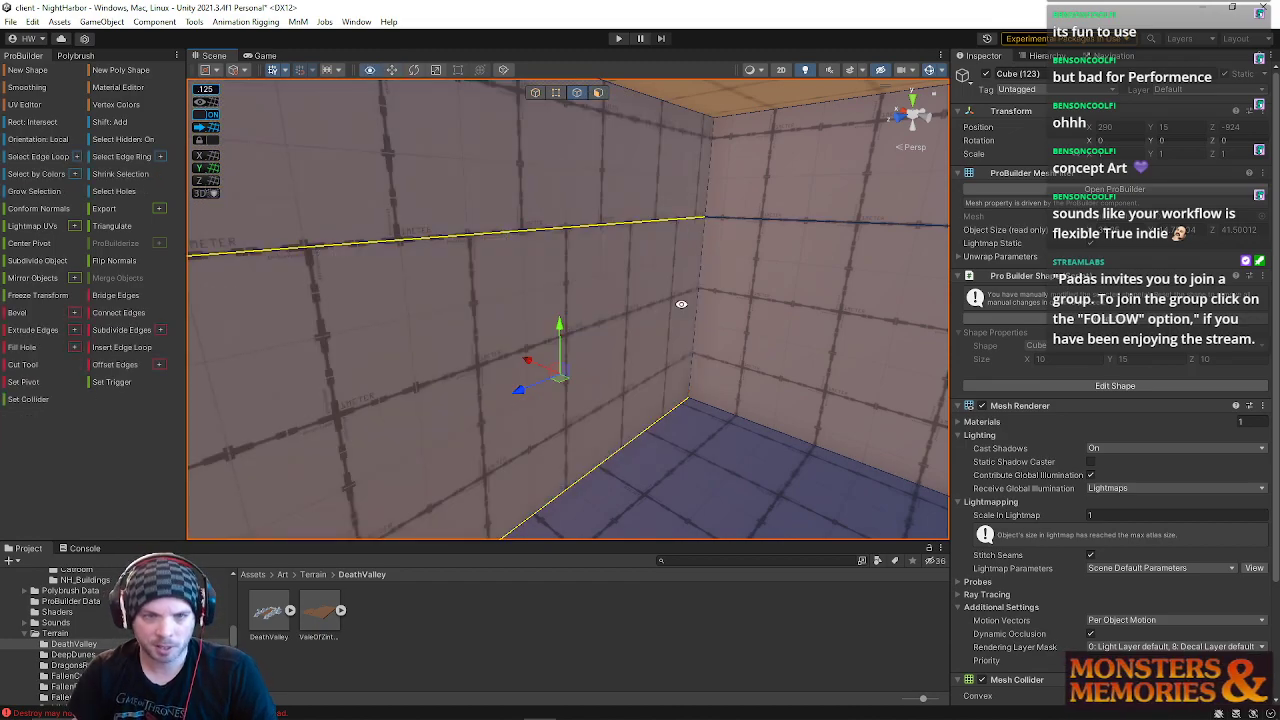
# Step: Select the plain wall face beside the doorway and inset a smaller panel face in it
pyautogui.click(713, 202)
pyautogui.keyDown('shift'); pyautogui.click(695, 290); pyautogui.keyUp('shift')
pyautogui.moveTo(695, 290); pyautogui.dragTo(345, 245, button='right')
pyautogui.press('s')
pyautogui.press('w')
pyautogui.press('q')
pyautogui.press('q')
pyautogui.press('e')
pyautogui.click(598, 92)
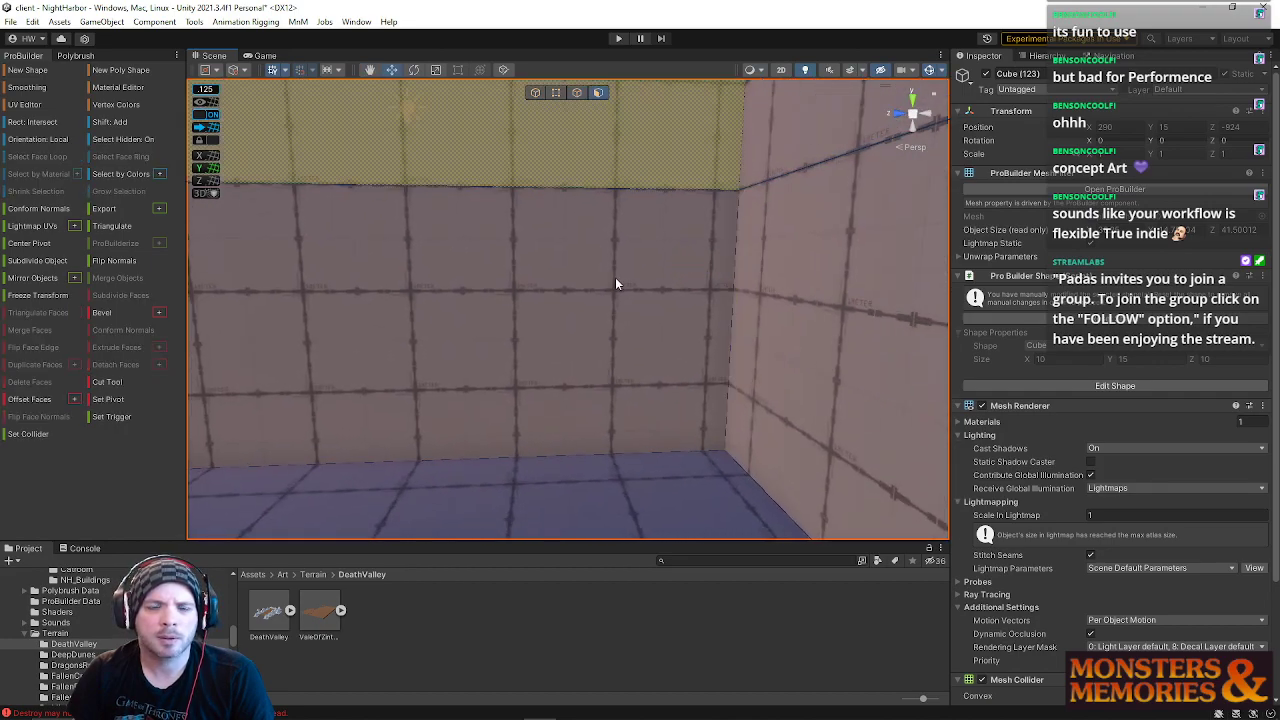
pyautogui.click(590, 304)
pyautogui.keyDown('shift'); pyautogui.moveTo(622, 328); pyautogui.dragTo(569, 326); pyautogui.keyUp('shift')
# Step: Lower the inset panel's top edge, raise its bottom edge, and bring both side edges inward to form a compact window outline
pyautogui.click(576, 92)
pyautogui.click(636, 271)
pyautogui.moveTo(626, 235); pyautogui.dragTo(626, 211)
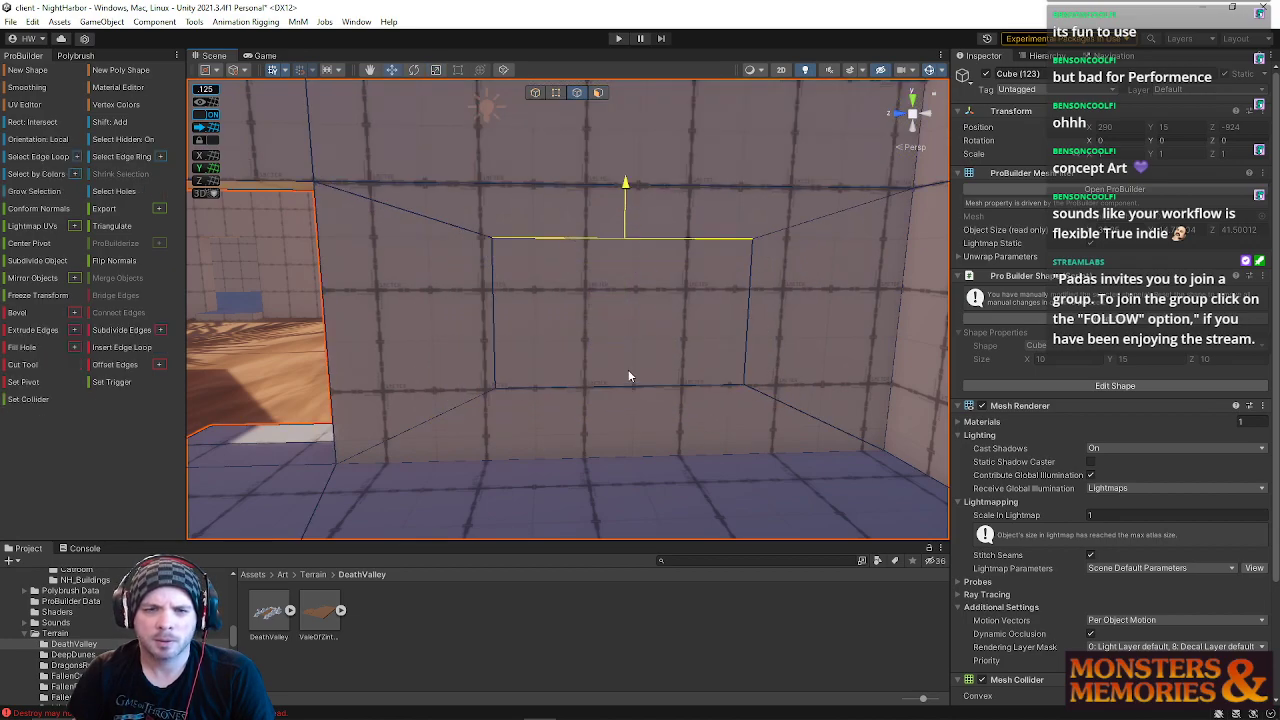
pyautogui.moveTo(623, 336); pyautogui.dragTo(626, 291)
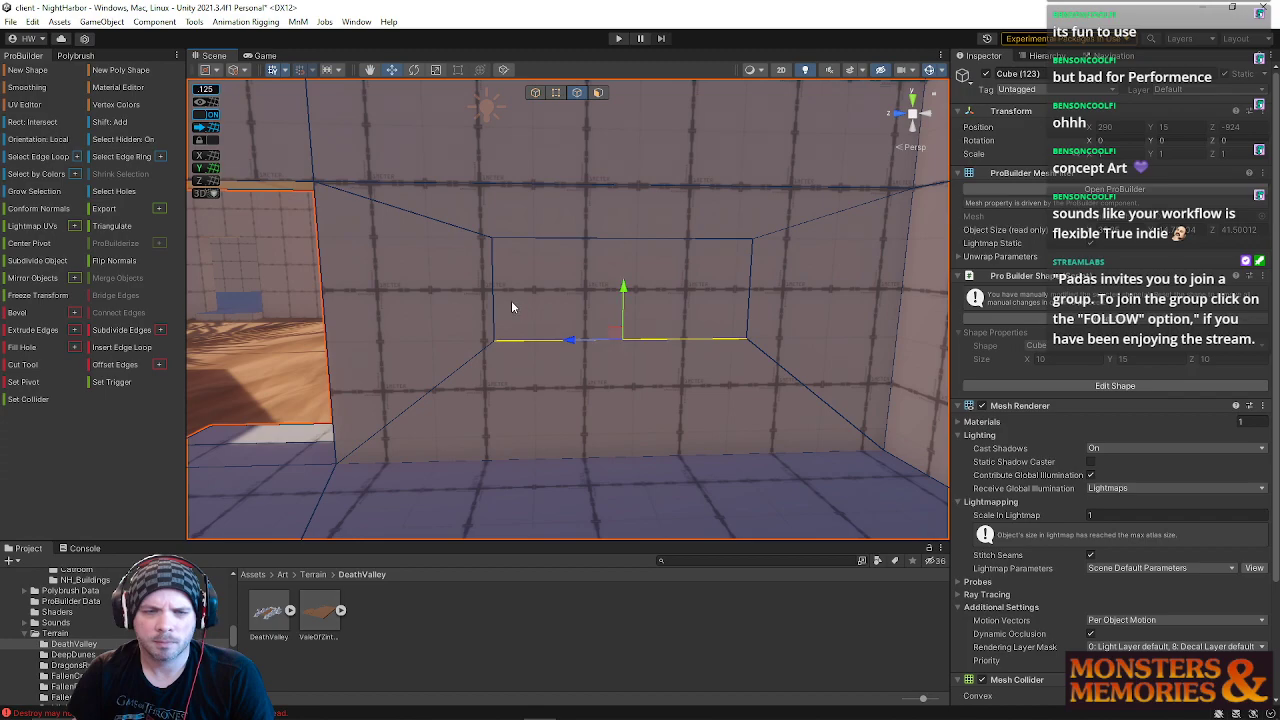
pyautogui.click(493, 298)
pyautogui.moveTo(446, 291); pyautogui.dragTo(493, 292)
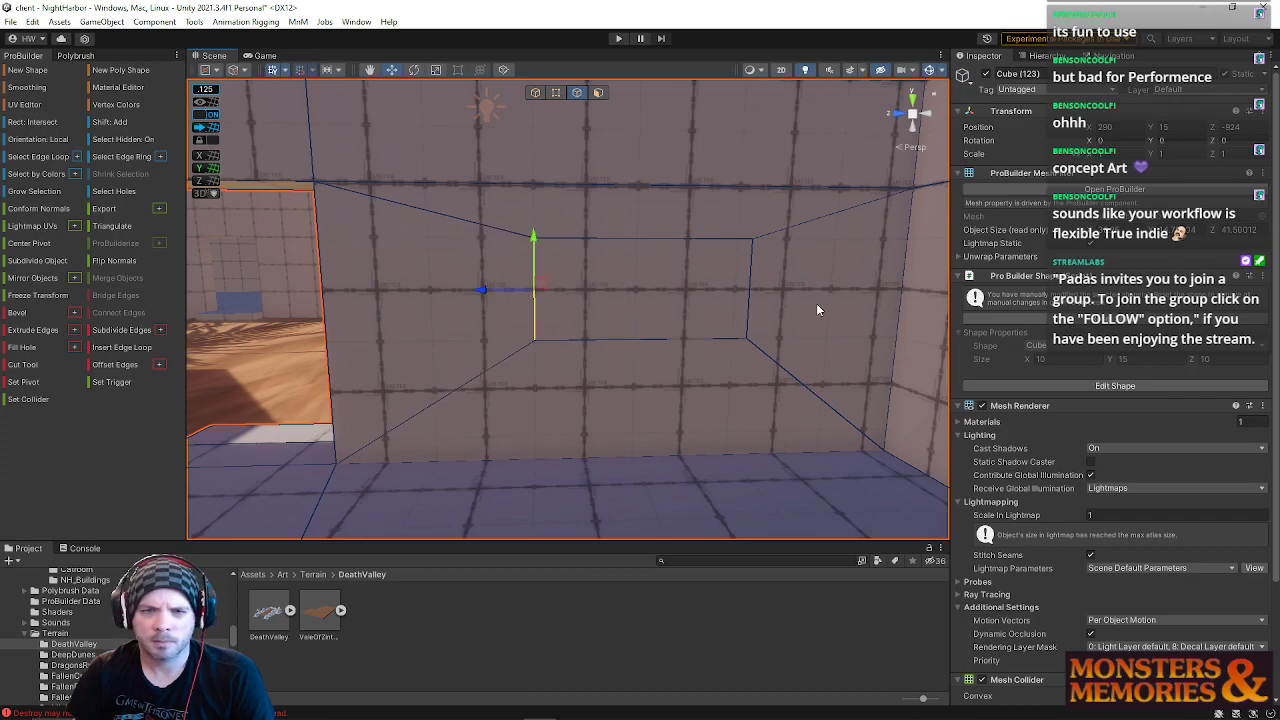
pyautogui.click(746, 289)
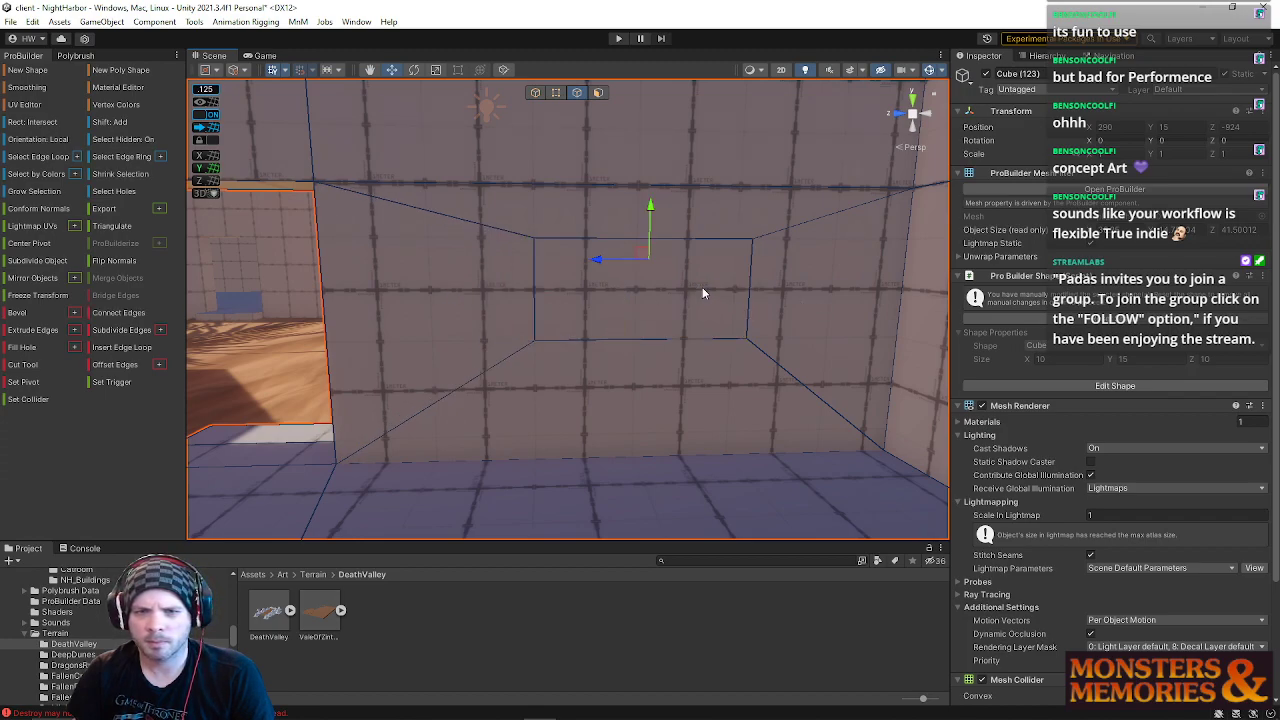
pyautogui.moveTo(734, 292); pyautogui.dragTo(643, 287)
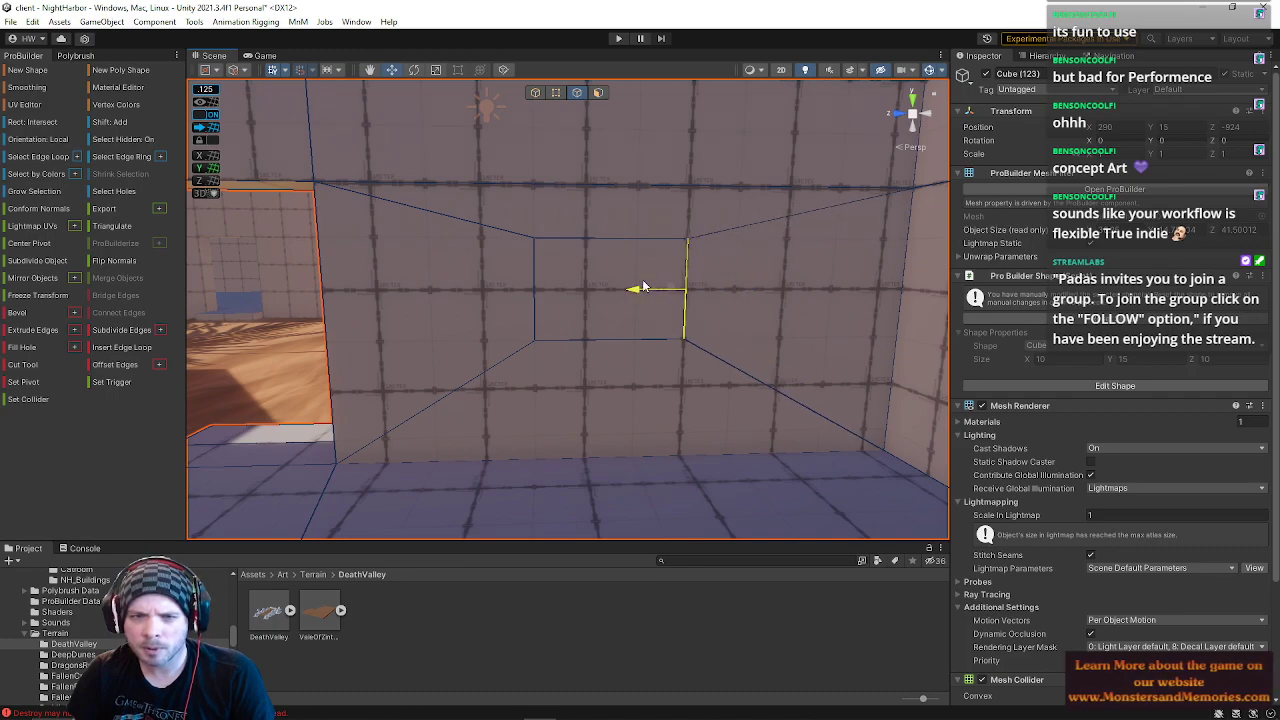
# Step: Select the window panel face, then the exterior wall face behind it beside the doorway
pyautogui.scroll(2, 609, 294)
pyautogui.click(599, 92)
pyautogui.click(642, 301)
pyautogui.keyDown('alt'); pyautogui.moveTo(642, 301); pyautogui.dragTo(880, 314); pyautogui.keyUp('alt')
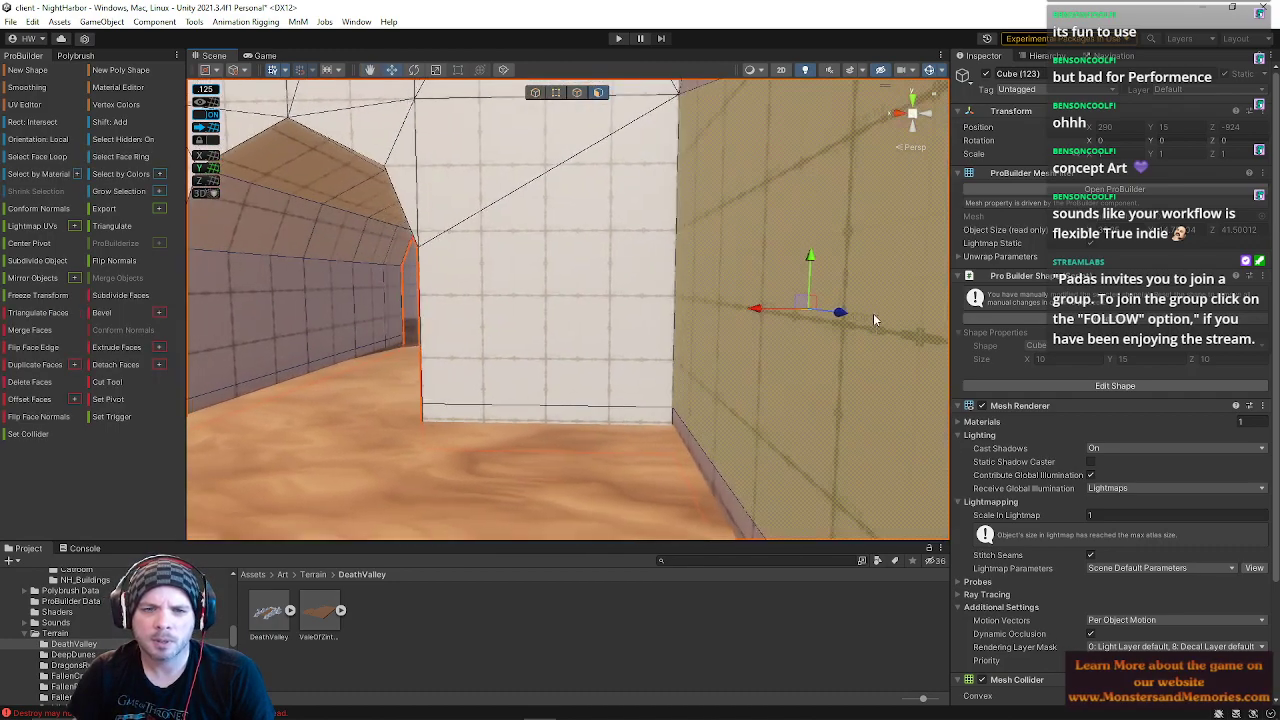
pyautogui.click(742, 321)
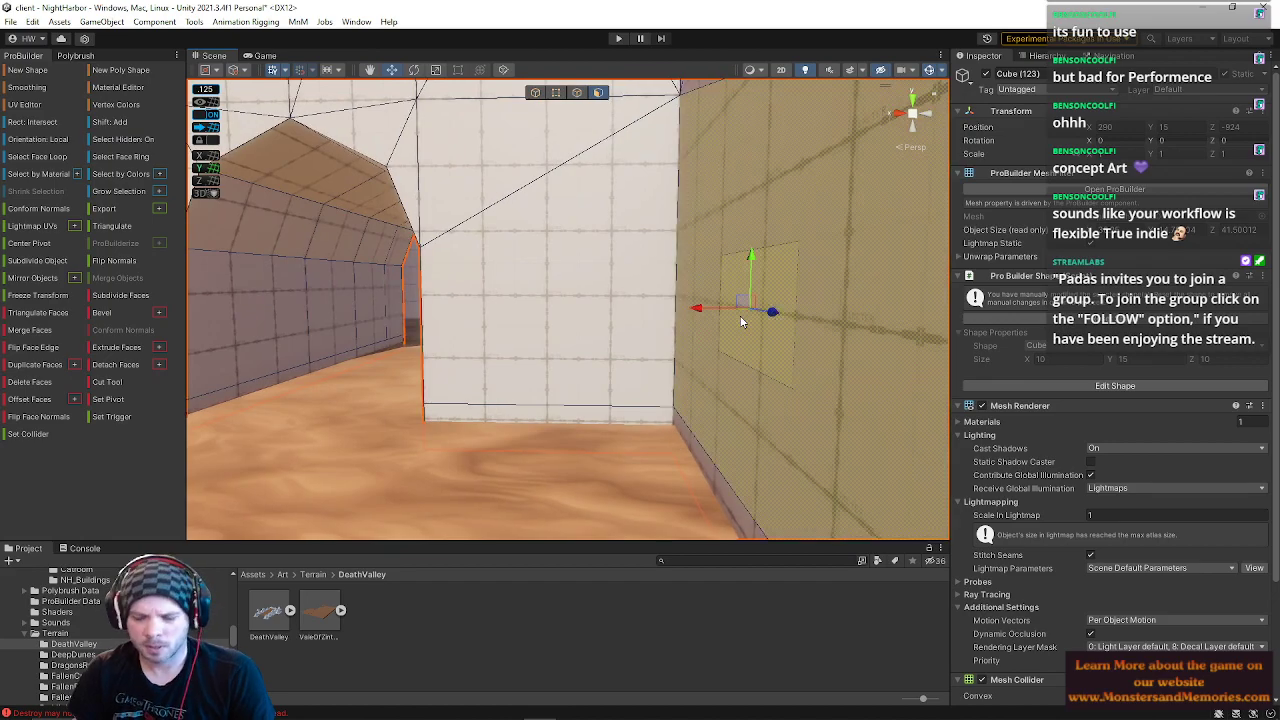
pyautogui.click(824, 338)
pyautogui.keyDown('alt'); pyautogui.moveTo(657, 344); pyautogui.dragTo(919, 241); pyautogui.keyUp('alt')
pyautogui.press('s')
pyautogui.moveTo(919, 241); pyautogui.dragTo(903, 300, button='right')
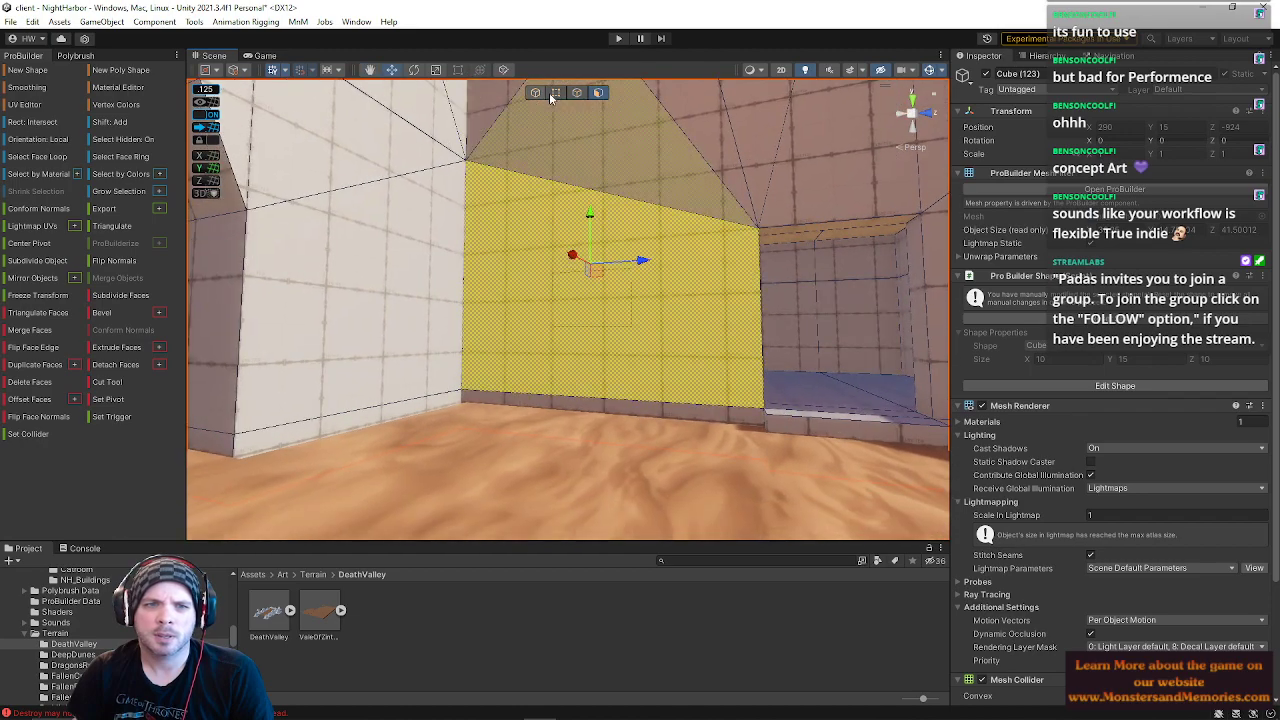
# Step: Inset a smaller panel face in the exterior wall face beside the doorway
pyautogui.click(555, 93)
pyautogui.moveTo(462, 141); pyautogui.dragTo(462, 237)
pyautogui.press('w')
pyautogui.moveTo(478, 240); pyautogui.dragTo(500, 218, button='right')
pyautogui.click(598, 93)
pyautogui.click(610, 272)
pyautogui.click(630, 293)
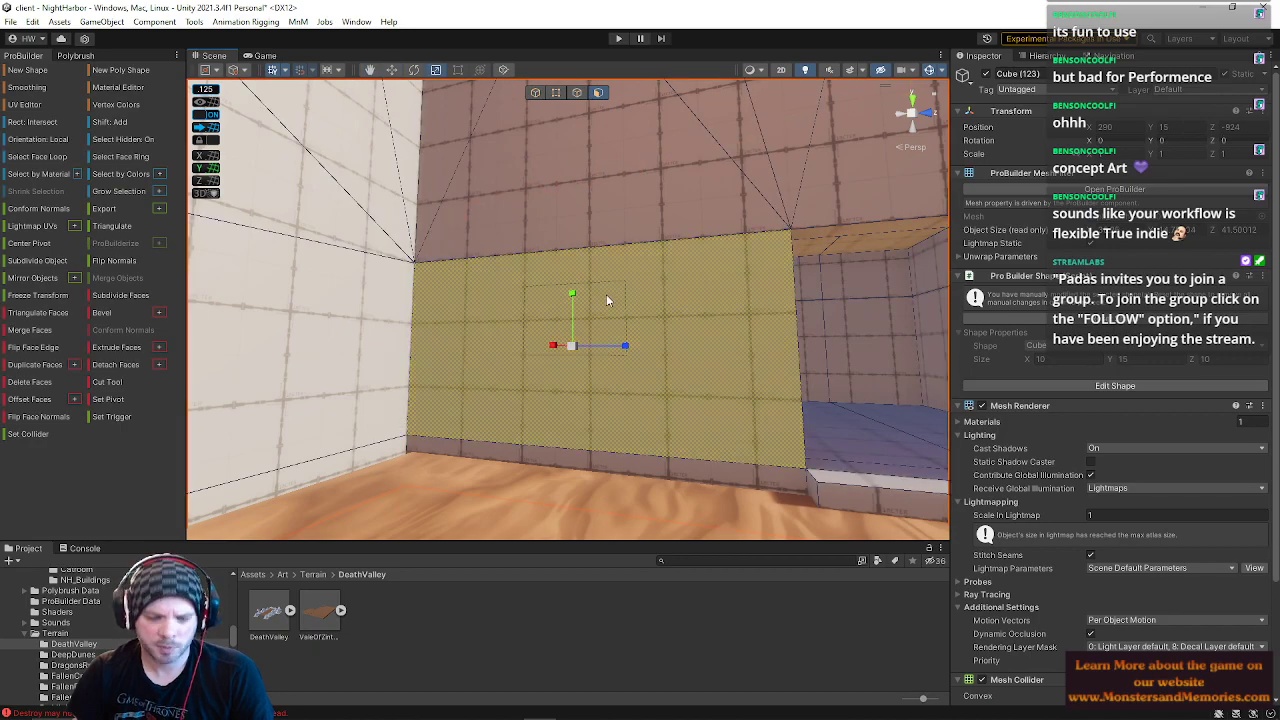
pyautogui.keyDown('shift'); pyautogui.moveTo(572, 348); pyautogui.dragTo(532, 342); pyautogui.keyUp('shift')
# Step: Move the exterior panel's top, bottom and side edges to line up with the interior window outline
pyautogui.press('w')
pyautogui.moveTo(532, 342); pyautogui.dragTo(624, 117, button='right')
pyautogui.click(582, 94)
pyautogui.moveTo(657, 206); pyautogui.dragTo(688, 259, button='right')
pyautogui.press('s')
pyautogui.click(688, 259)
pyautogui.press('w')
pyautogui.moveTo(677, 231); pyautogui.dragTo(676, 215)
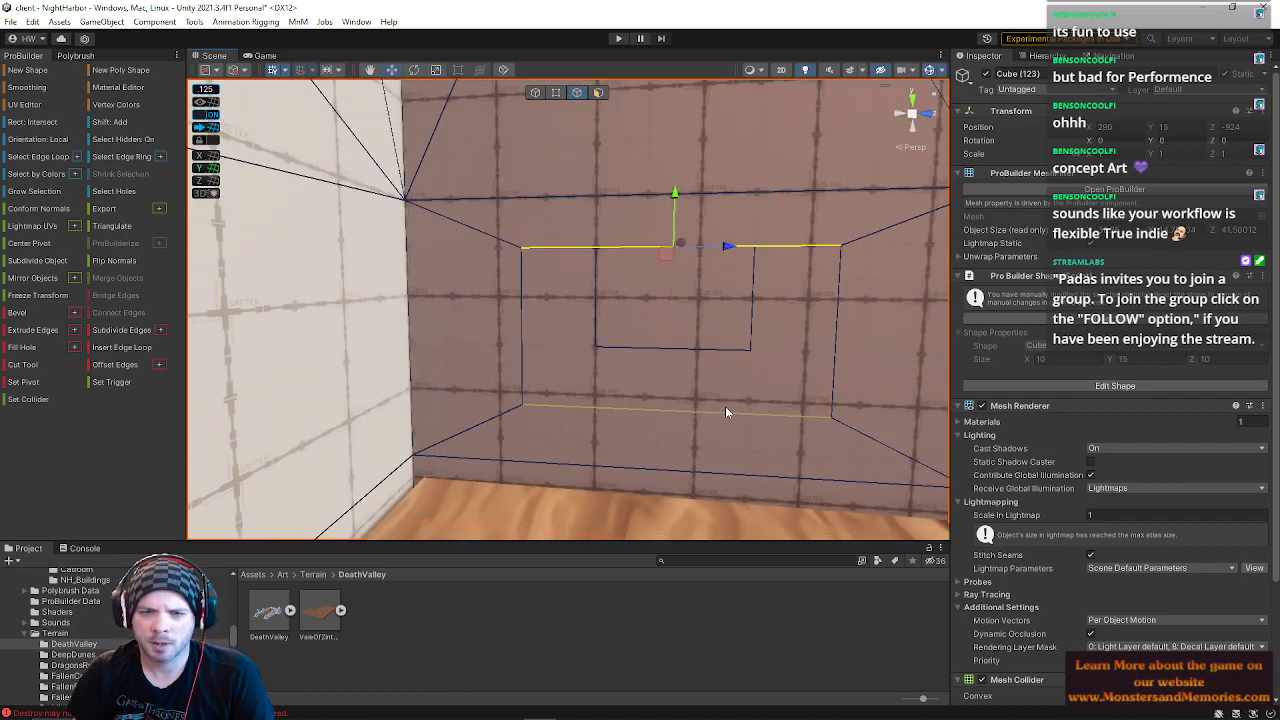
pyautogui.moveTo(672, 352); pyautogui.dragTo(674, 298)
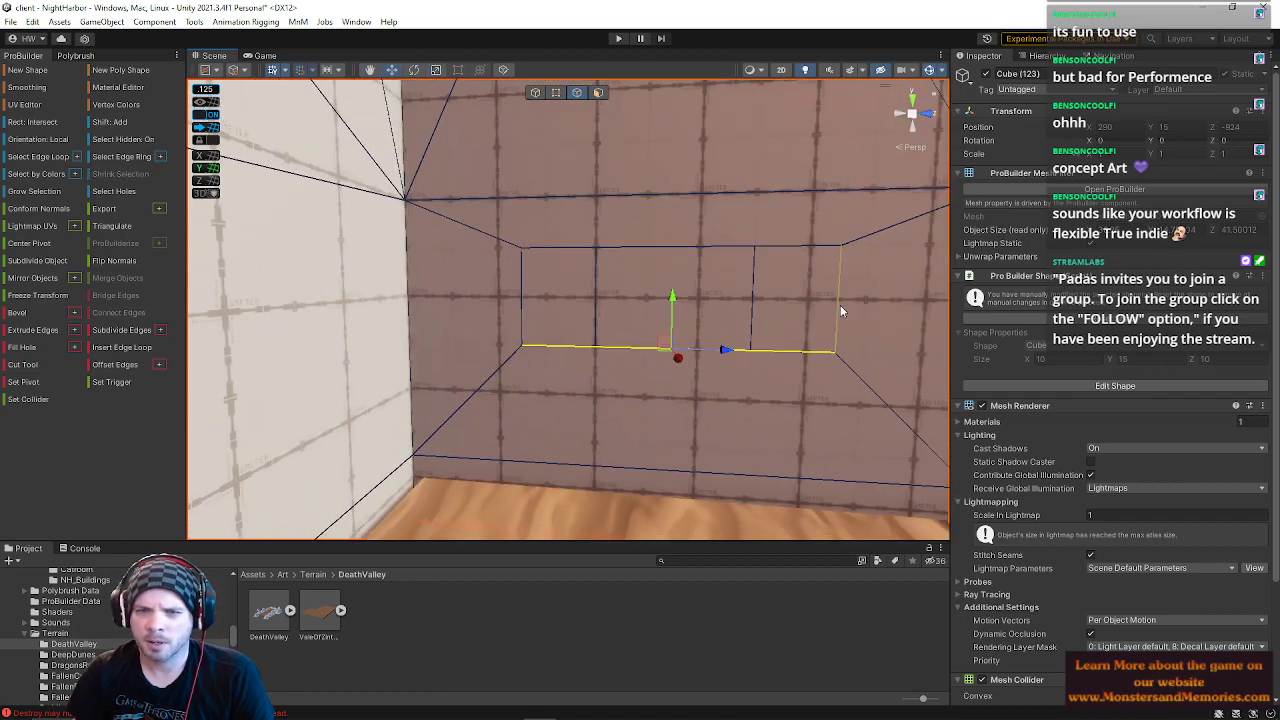
pyautogui.moveTo(905, 303); pyautogui.dragTo(808, 300)
pyautogui.click(537, 300)
pyautogui.moveTo(571, 303); pyautogui.dragTo(618, 302)
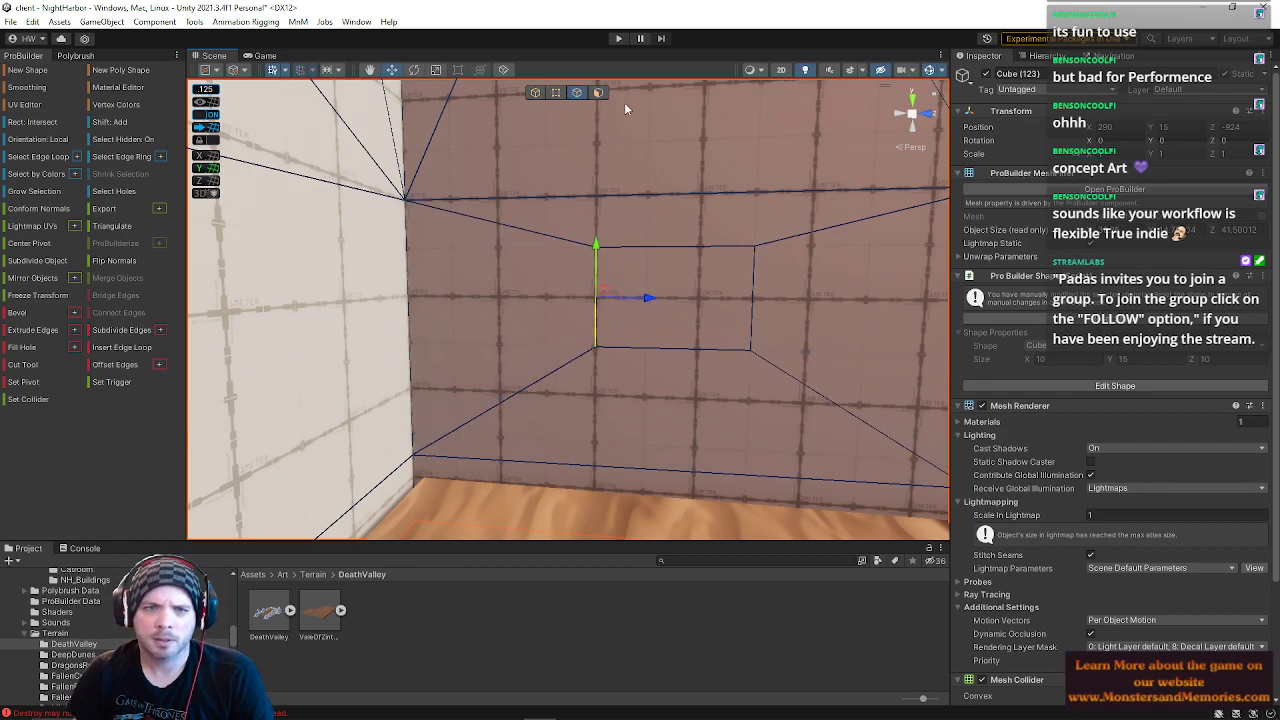
# Step: Select the interior and exterior window panel faces and delete them to open the window through the wall
pyautogui.click(599, 92)
pyautogui.click(722, 269)
pyautogui.keyDown('shift'); pyautogui.click(757, 362); pyautogui.keyUp('shift')
pyautogui.press('BackSpace')
pyautogui.moveTo(740, 345); pyautogui.dragTo(169, 299, button='right')
pyautogui.press('w')
pyautogui.press('s')
# Step: Switch to vertex selection and collapse the doubled vertices at the window opening's outer corners
pyautogui.click(555, 93)
pyautogui.moveTo(553, 150); pyautogui.dragTo(369, 149, button='right')
pyautogui.press('w')
pyautogui.moveTo(368, 148); pyautogui.dragTo(387, 168)
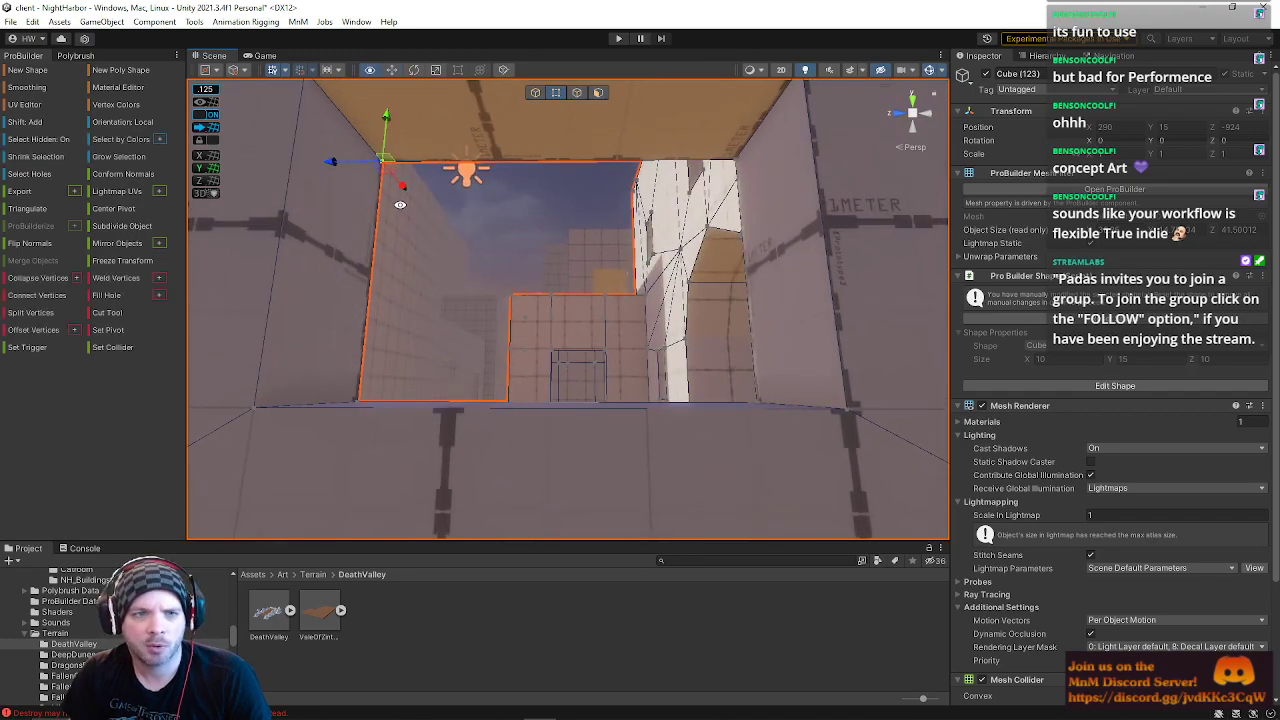
pyautogui.moveTo(703, 198); pyautogui.dragTo(583, 349, button='right')
pyautogui.press('e')
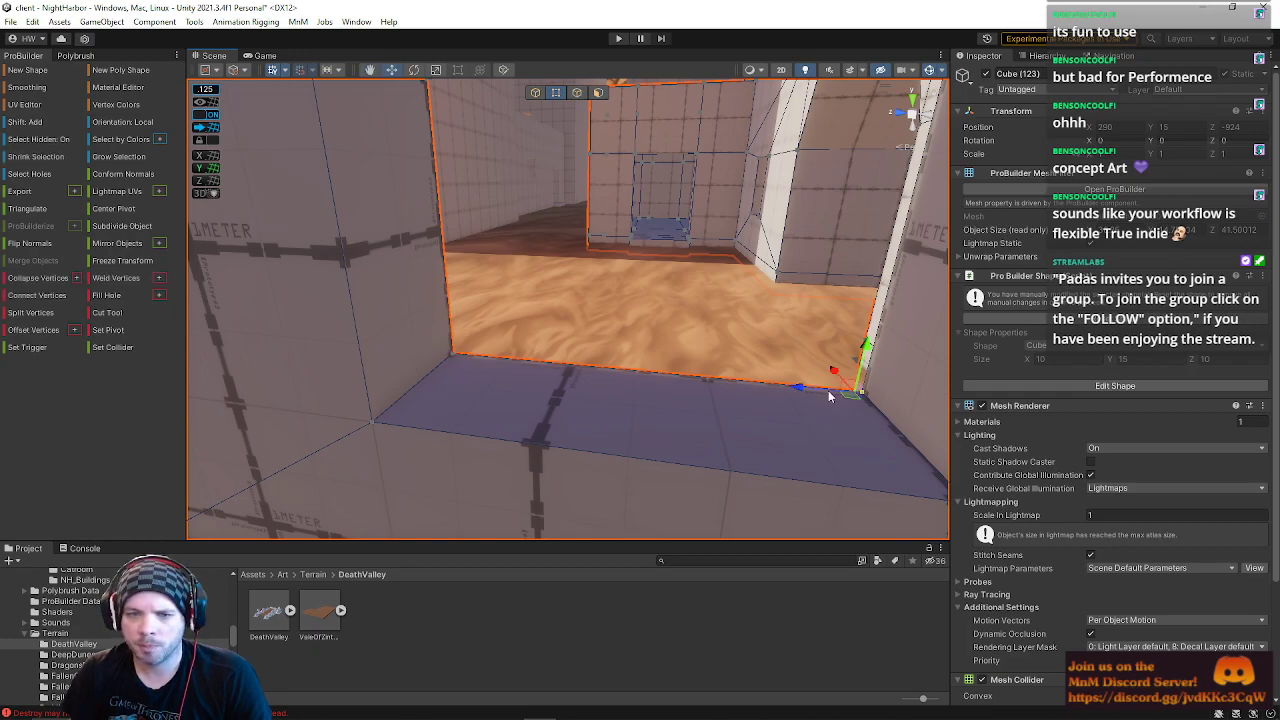
pyautogui.hotkey('alt', 'c')
# Step: Examine the new window opening and the doorway facade from the street
pyautogui.moveTo(666, 405); pyautogui.dragTo(540, 333, button='right')
pyautogui.press('s')
pyautogui.press('w')
pyautogui.press('s')
pyautogui.moveTo(567, 252); pyautogui.dragTo(1028, 231, button='right')
pyautogui.press('w')
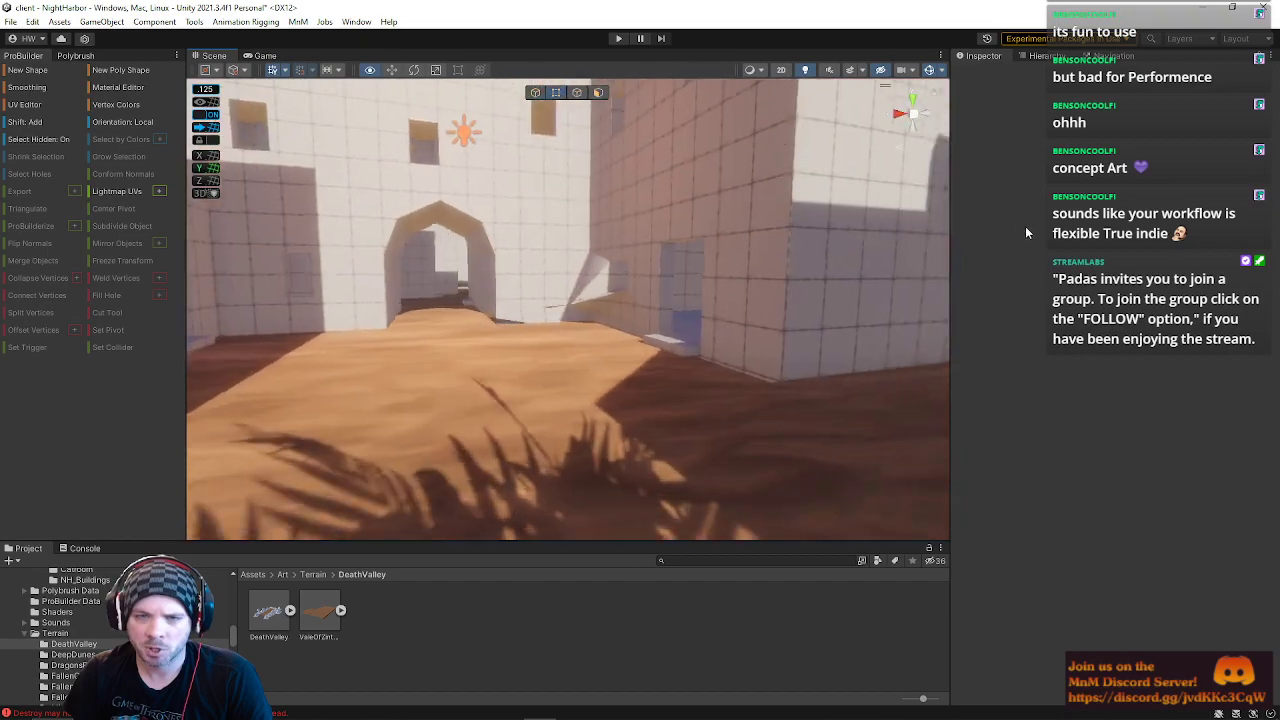
pyautogui.moveTo(681, 276); pyautogui.dragTo(530, 307, button='right')
pyautogui.moveTo(550, 300); pyautogui.dragTo(460, 426, button='right')
# Step: Reselect the building and collapse the doubled vertices at the window opening's remaining corners
pyautogui.click(576, 346)
pyautogui.press('w')
pyautogui.press('a')
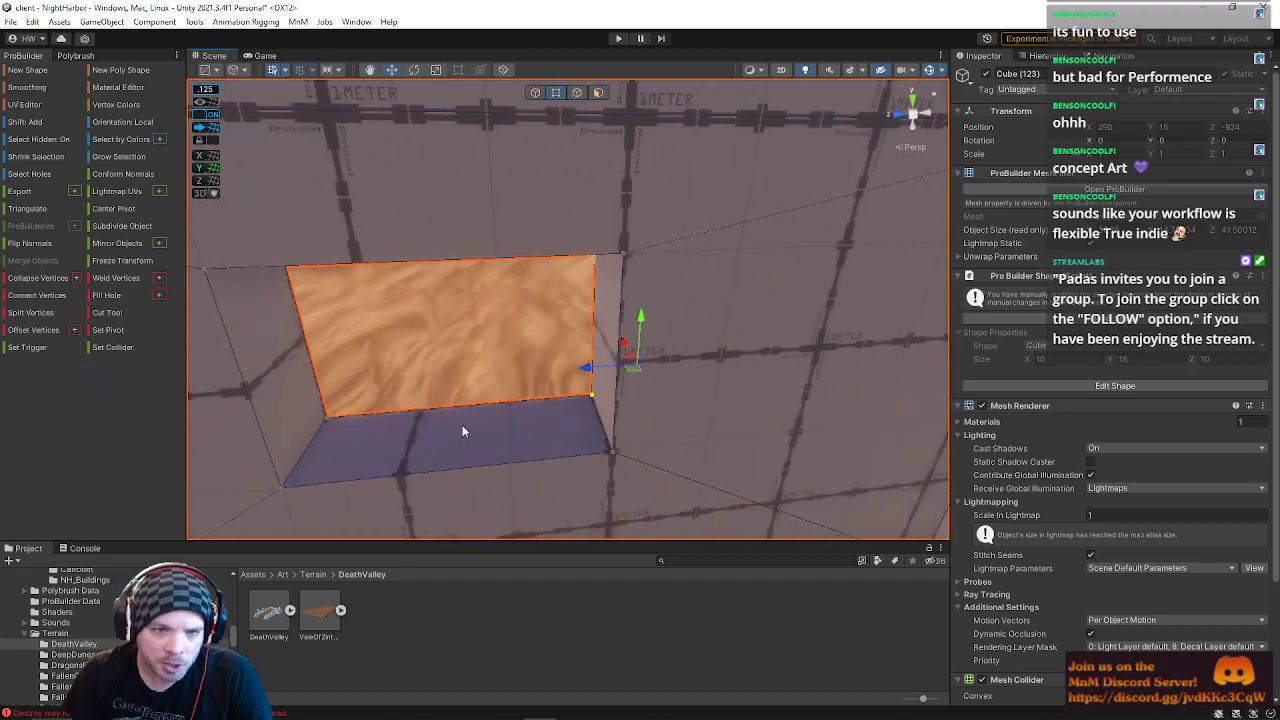
pyautogui.press('s')
pyautogui.press('q')
pyautogui.moveTo(564, 426); pyautogui.dragTo(471, 320, button='right')
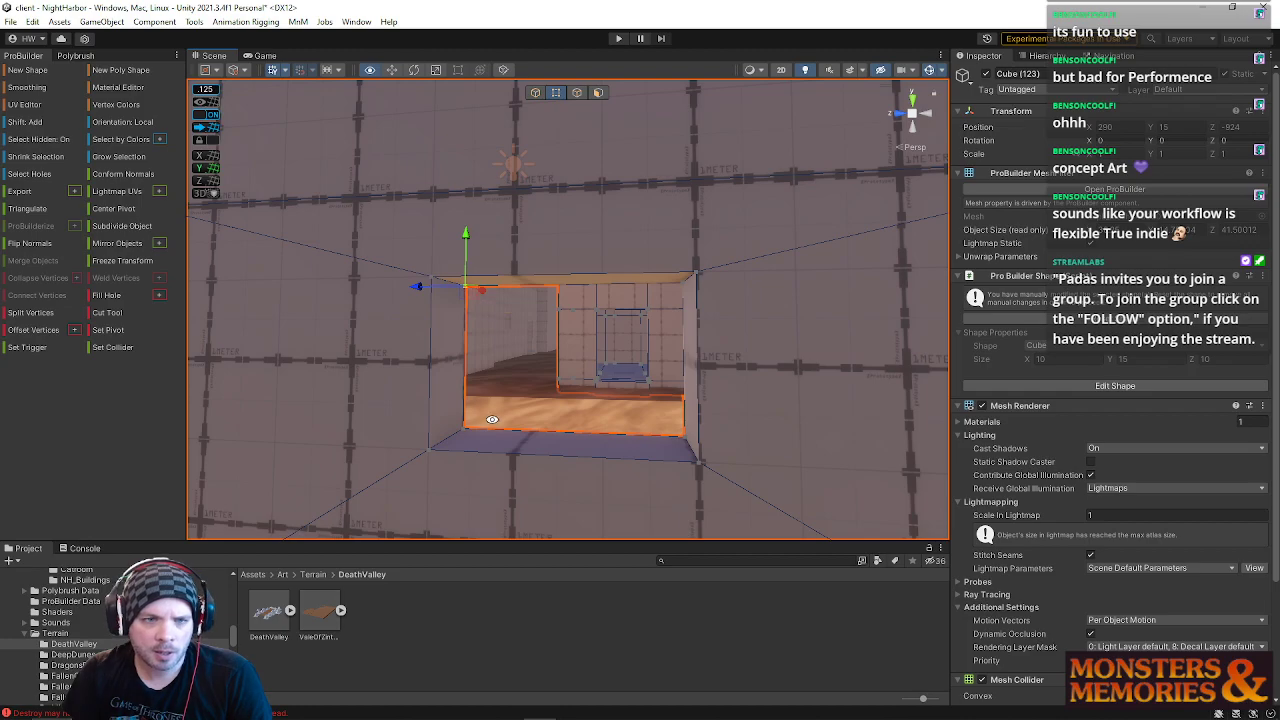
pyautogui.click(681, 278)
# Step: Examine the building's walls to find where the next window belongs
pyautogui.moveTo(645, 369)
pyautogui.mouseDown(button='right')
pyautogui.moveTo(624, 407)
pyautogui.moveTo(604, 321)
pyautogui.moveTo(643, 350)
pyautogui.mouseUp(button='right')
pyautogui.press('w')
pyautogui.click(586, 134)
pyautogui.click(533, 92)
pyautogui.moveTo(570, 140); pyautogui.dragTo(523, 257, button='right')
pyautogui.press('s')
pyautogui.press('s')
pyautogui.press('w')
pyautogui.press('e')
pyautogui.press('e')
pyautogui.press('w')
pyautogui.press('w')
pyautogui.press('s')
pyautogui.press('w')
pyautogui.press('d')
pyautogui.press('w')
pyautogui.press('w')
pyautogui.press('d')
pyautogui.press('w')
# Step: Select the vertical edge on the blue-floored room's wall and slide it sideways along the wall
pyautogui.click(648, 285)
pyautogui.moveTo(539, 254); pyautogui.dragTo(471, 257)
pyautogui.moveTo(547, 279); pyautogui.dragTo(572, 384, button='right')
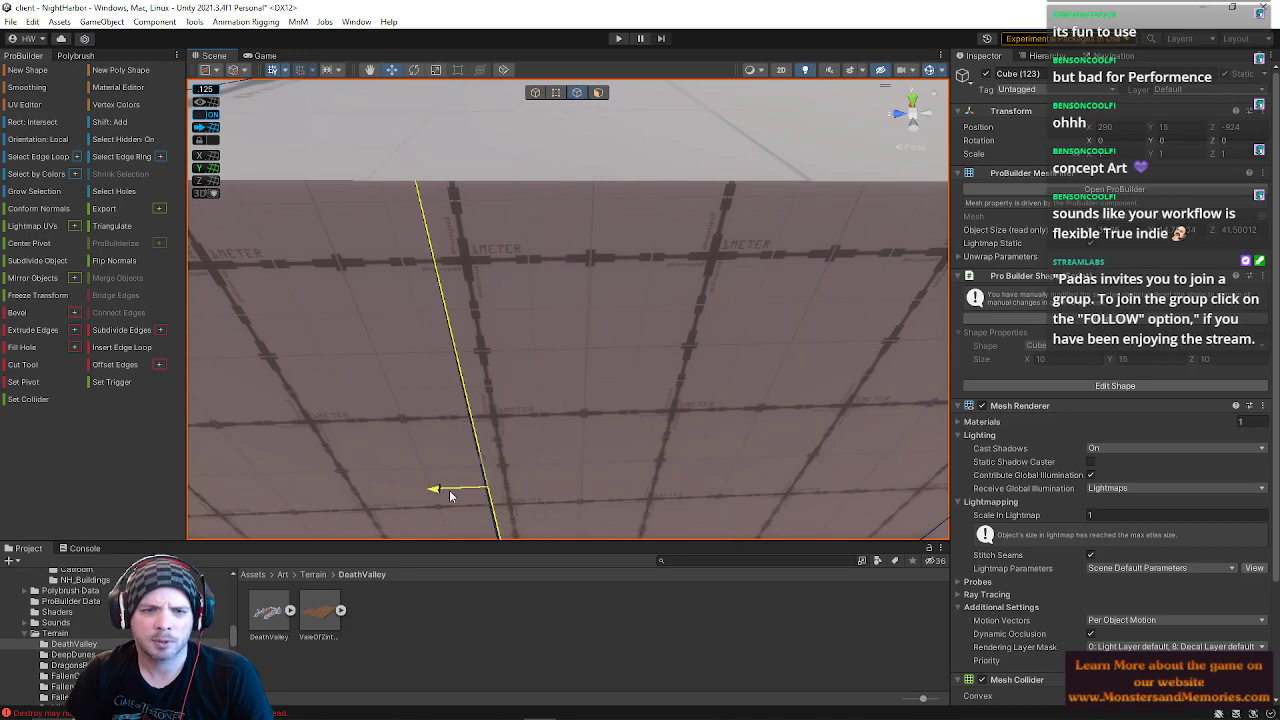
# Step: Select the wall face beside the vertical edge and inset a tall panel face in it
pyautogui.moveTo(529, 468); pyautogui.dragTo(628, 200, button='right')
pyautogui.click(598, 92)
pyautogui.click(692, 258)
pyautogui.press('r')
pyautogui.moveTo(595, 247); pyautogui.dragTo(605, 273)
pyautogui.moveTo(605, 273); pyautogui.dragTo(620, 160, button='right')
pyautogui.moveTo(620, 160); pyautogui.dragTo(620, 148, button='middle')
# Step: Align the tall panel's side and bottom edges to the wall grid and lower its top edge to narrow it
pyautogui.click(577, 93)
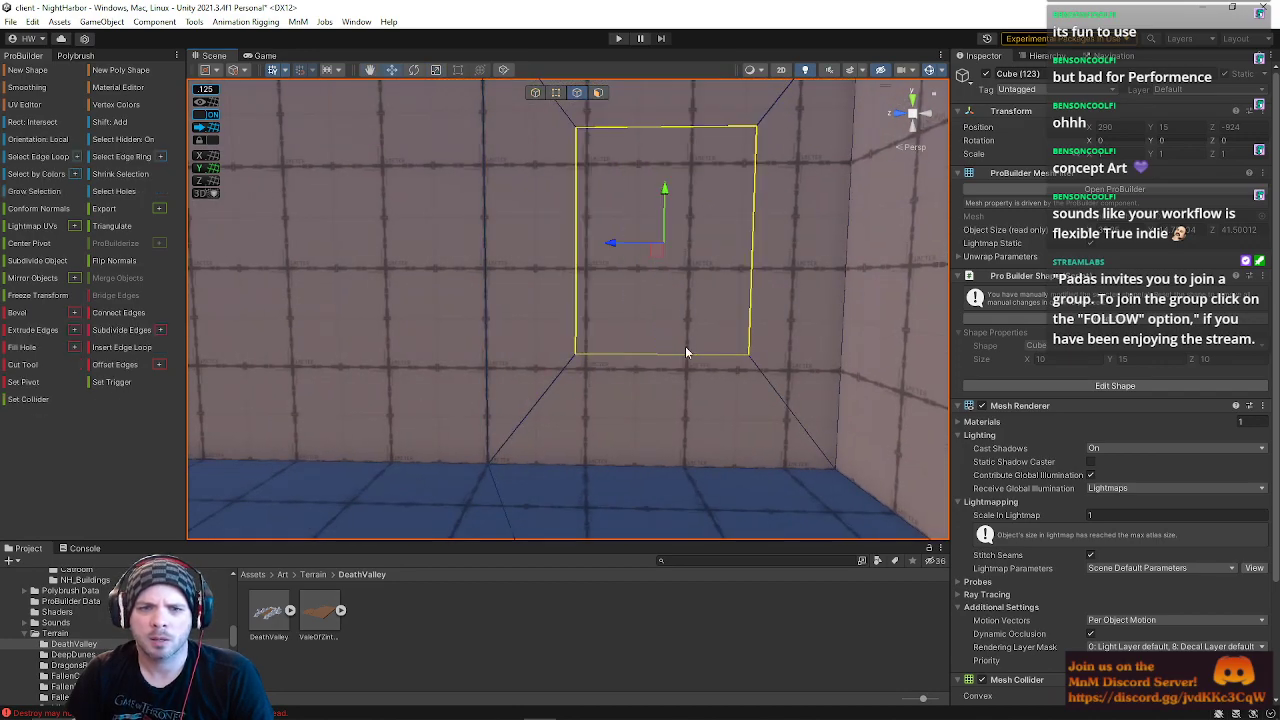
pyautogui.click(570, 314)
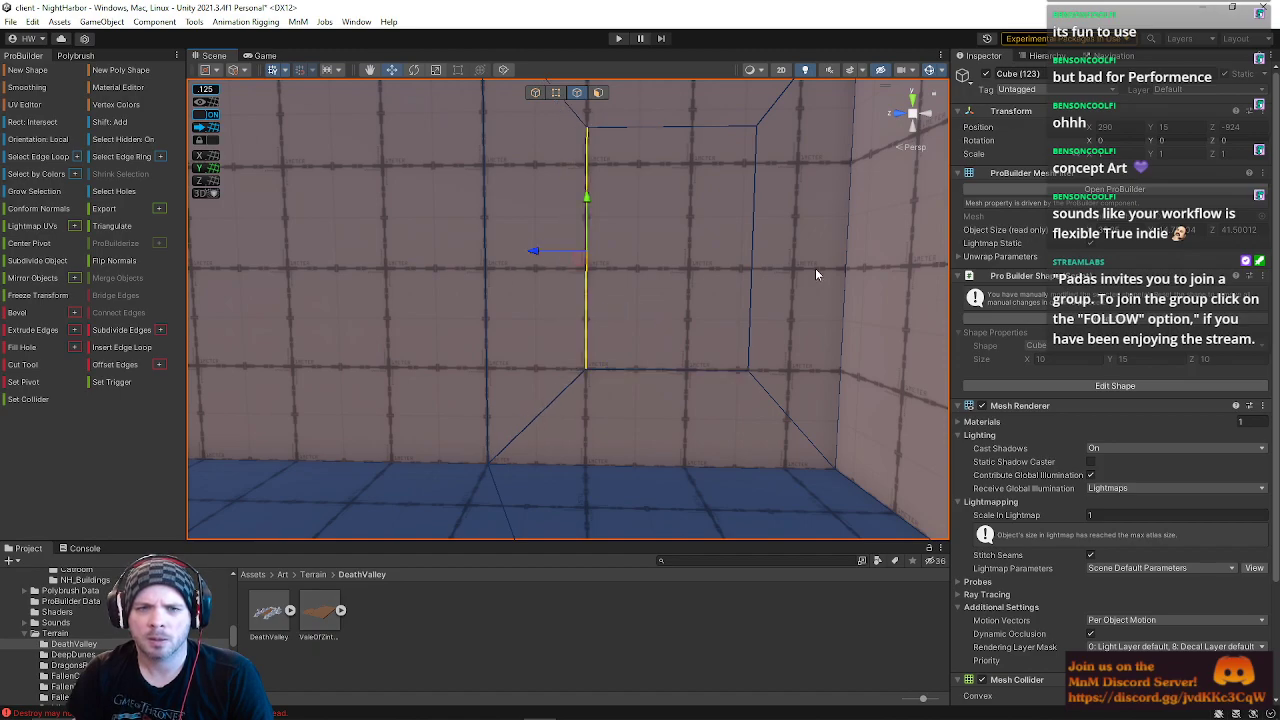
pyautogui.moveTo(673, 257); pyautogui.dragTo(636, 257)
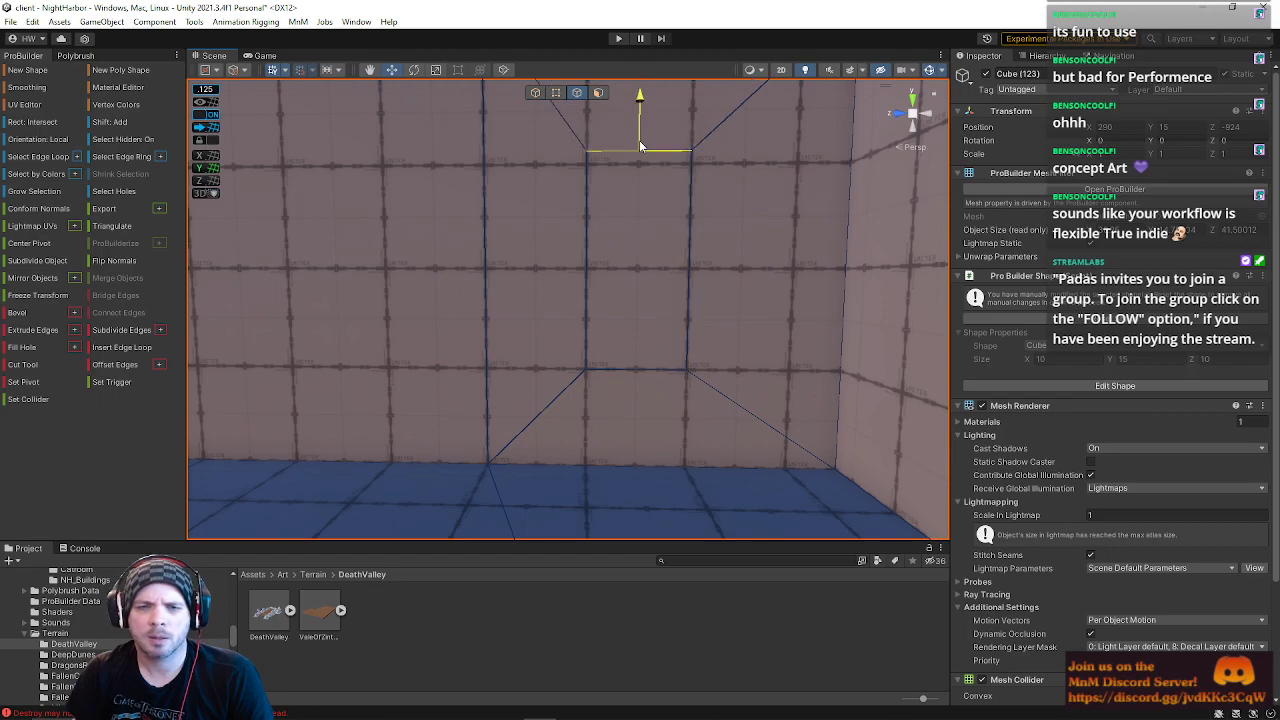
# Step: Select the narrow panel face and slide it sideways toward the room's corner
pyautogui.keyDown('alt'); pyautogui.moveTo(716, 326); pyautogui.dragTo(701, 286); pyautogui.keyUp('alt')
pyautogui.moveTo(701, 286)
pyautogui.mouseDown(button='right')
pyautogui.moveTo(760, 317)
pyautogui.moveTo(743, 329)
pyautogui.moveTo(700, 290)
pyautogui.mouseUp(button='right')
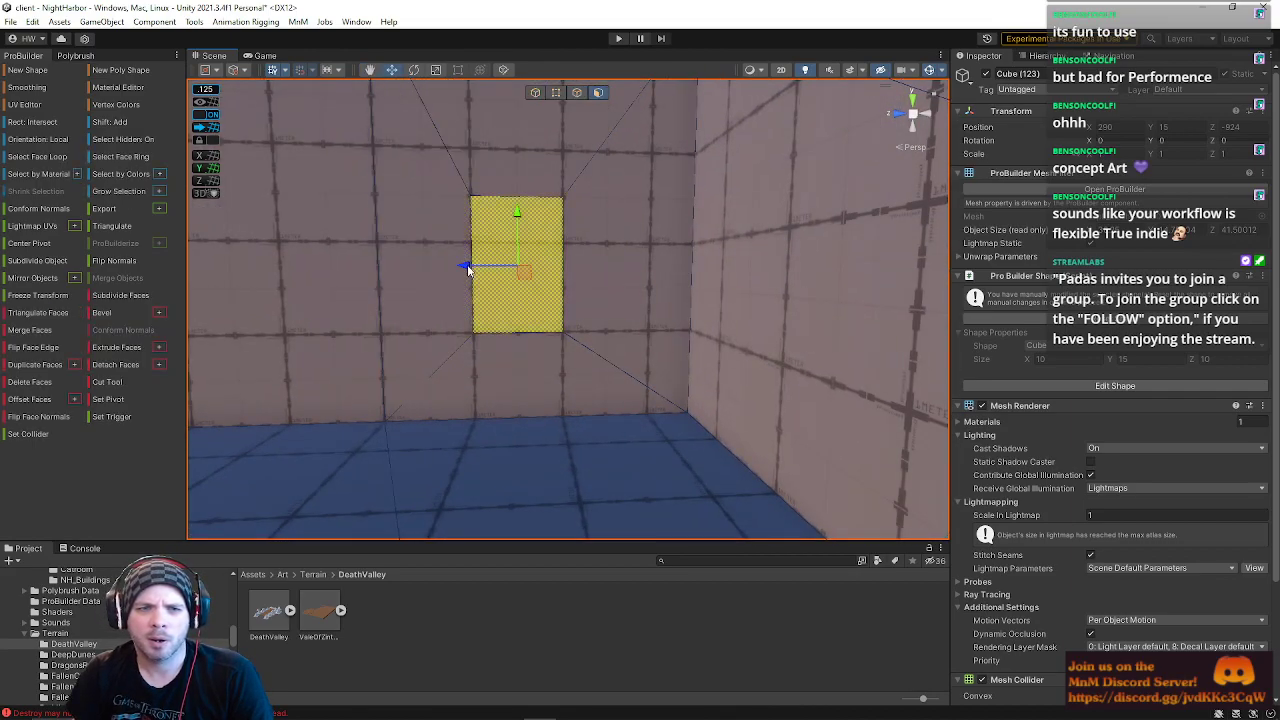
pyautogui.moveTo(517, 279); pyautogui.dragTo(519, 278)
pyautogui.moveTo(576, 282)
pyautogui.mouseDown(button='right')
pyautogui.moveTo(559, 291)
pyautogui.moveTo(1148, 256)
pyautogui.moveTo(1148, 267)
pyautogui.moveTo(443, 274)
pyautogui.moveTo(577, 283)
pyautogui.moveTo(571, 271)
pyautogui.mouseUp(button='right')
pyautogui.press('s')
pyautogui.press('a')
pyautogui.press('w')
pyautogui.press('s')
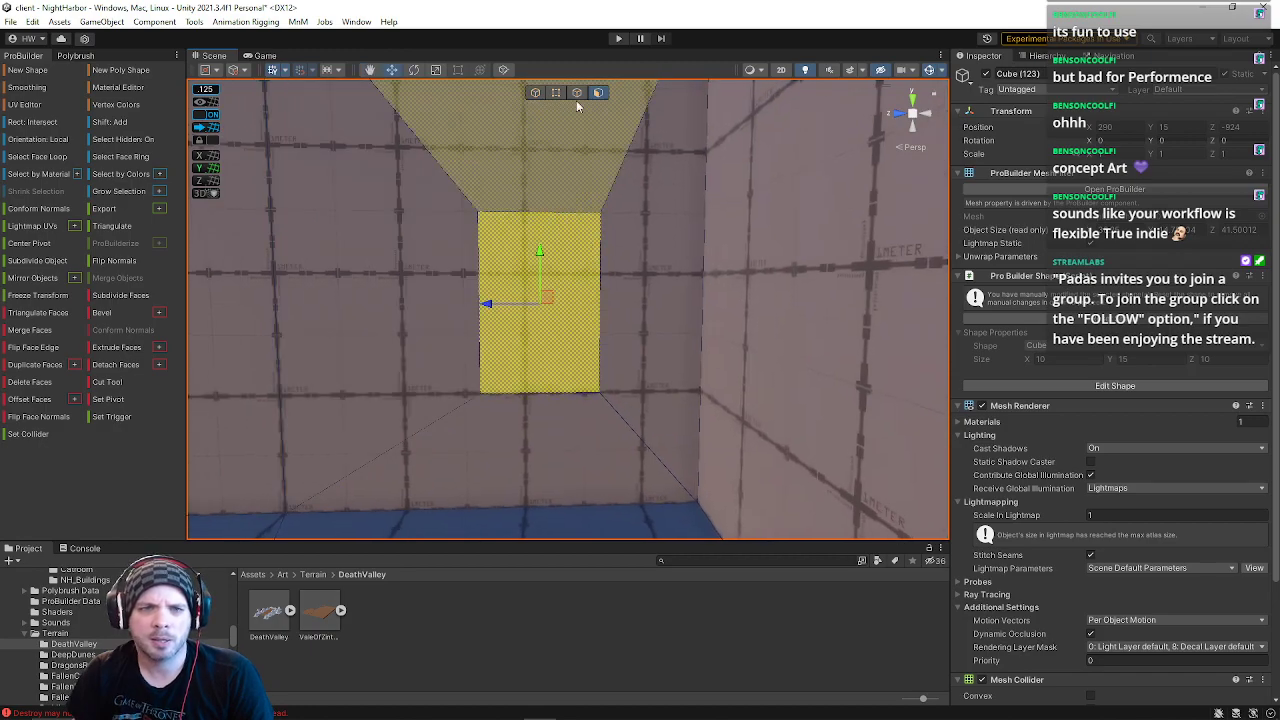
# Step: Insert a vertical edge loop through the middle of the narrow panel
pyautogui.click(576, 92)
pyautogui.hotkey('alt', 'u')
pyautogui.press('s')
pyautogui.moveTo(541, 306); pyautogui.dragTo(556, 401, button='right')
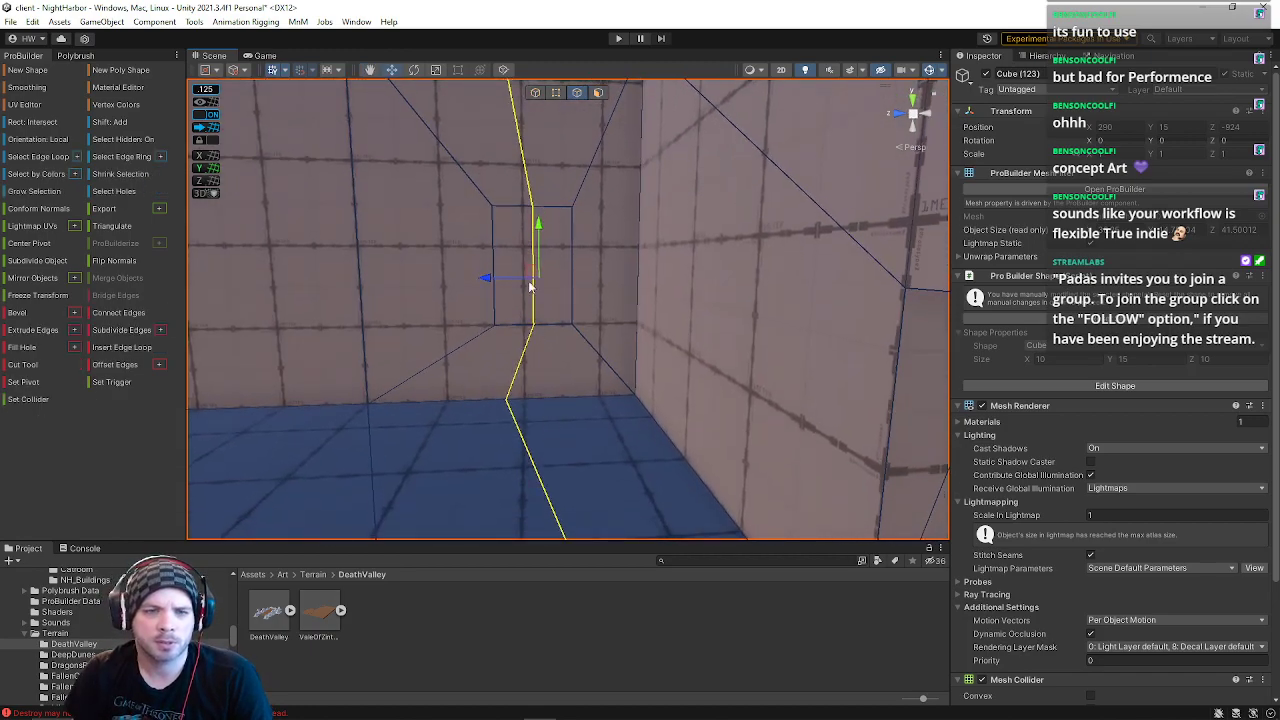
# Step: Move the edge loop's floor and ceiling vertices sideways to line up with the middle of the panel
pyautogui.click(555, 92)
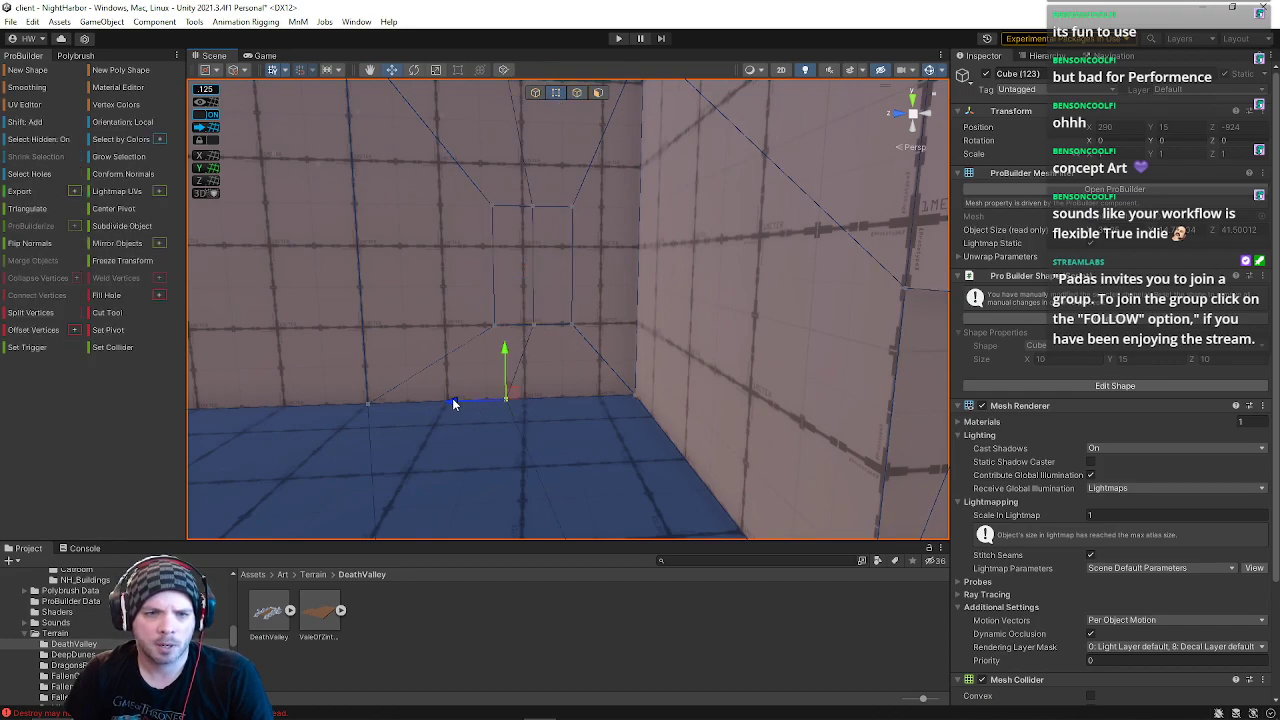
pyautogui.moveTo(519, 325); pyautogui.dragTo(525, 117, button='right')
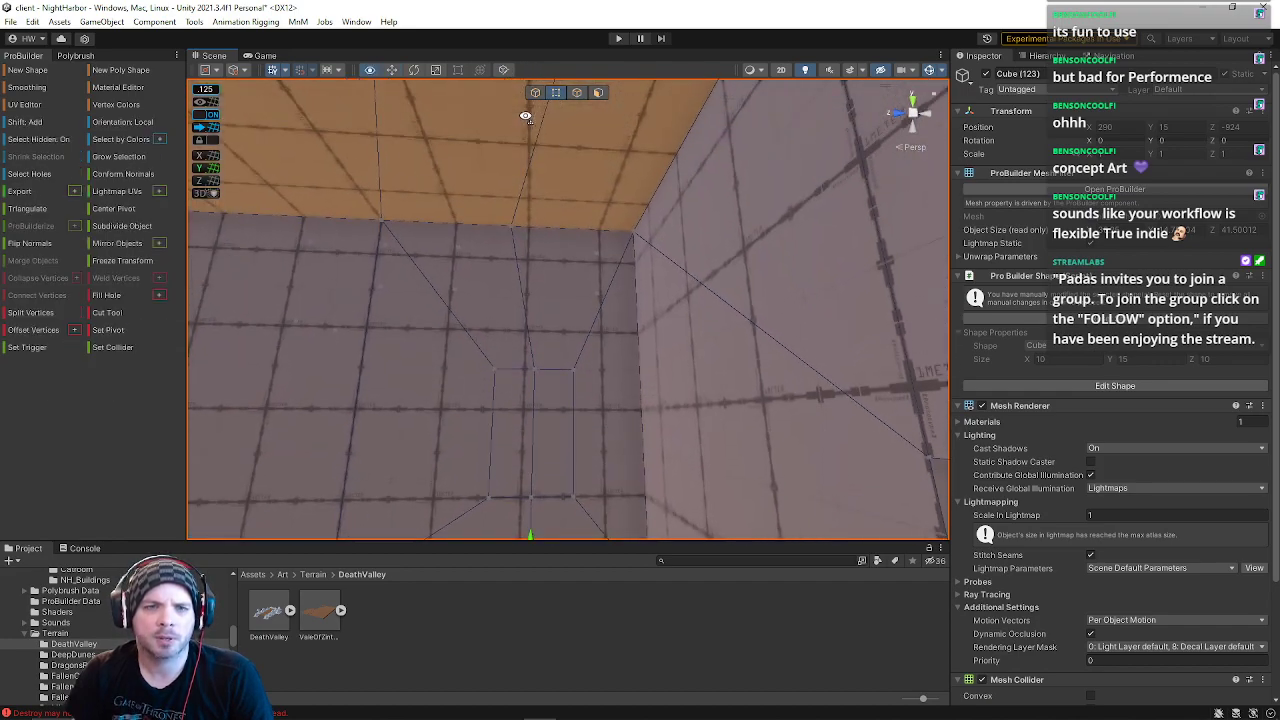
pyautogui.click(515, 224)
pyautogui.moveTo(457, 224); pyautogui.dragTo(478, 227)
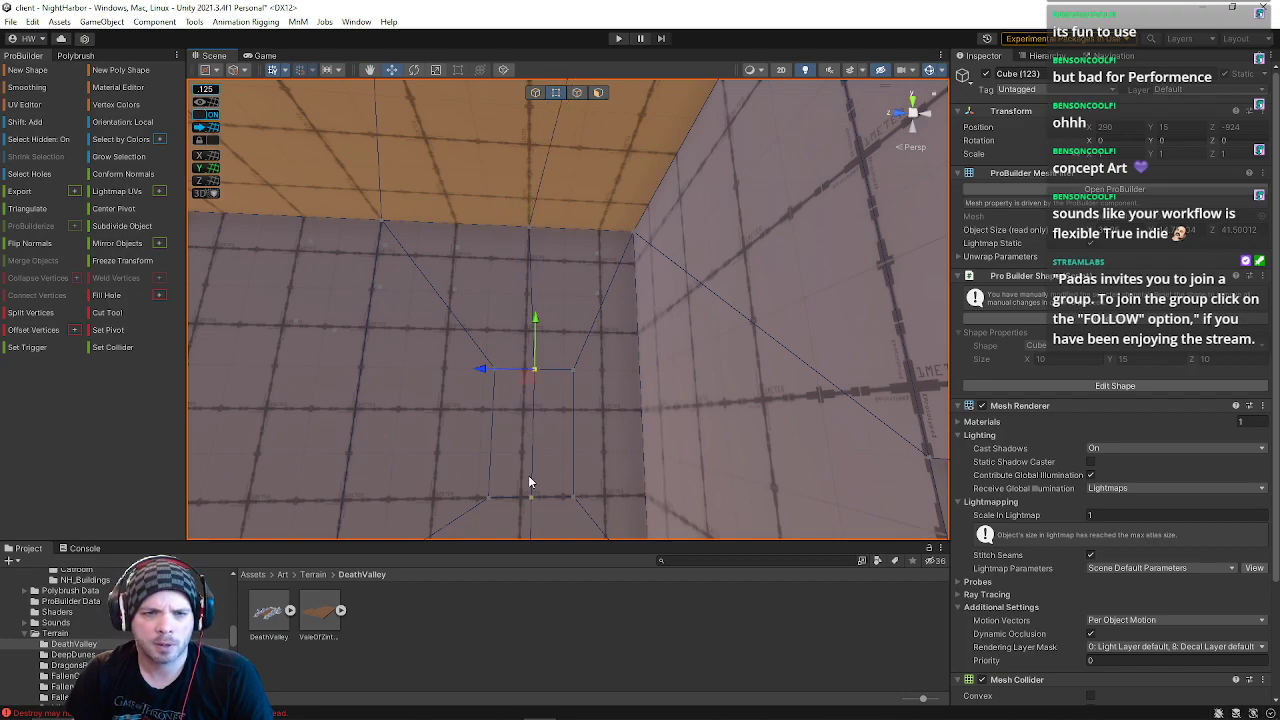
# Step: Shape the narrow panel into a pointed window by raising its top-middle vertex and moving its sides closer to the middle with 0.25 snapping
pyautogui.moveTo(573, 453); pyautogui.dragTo(548, 552, button='right')
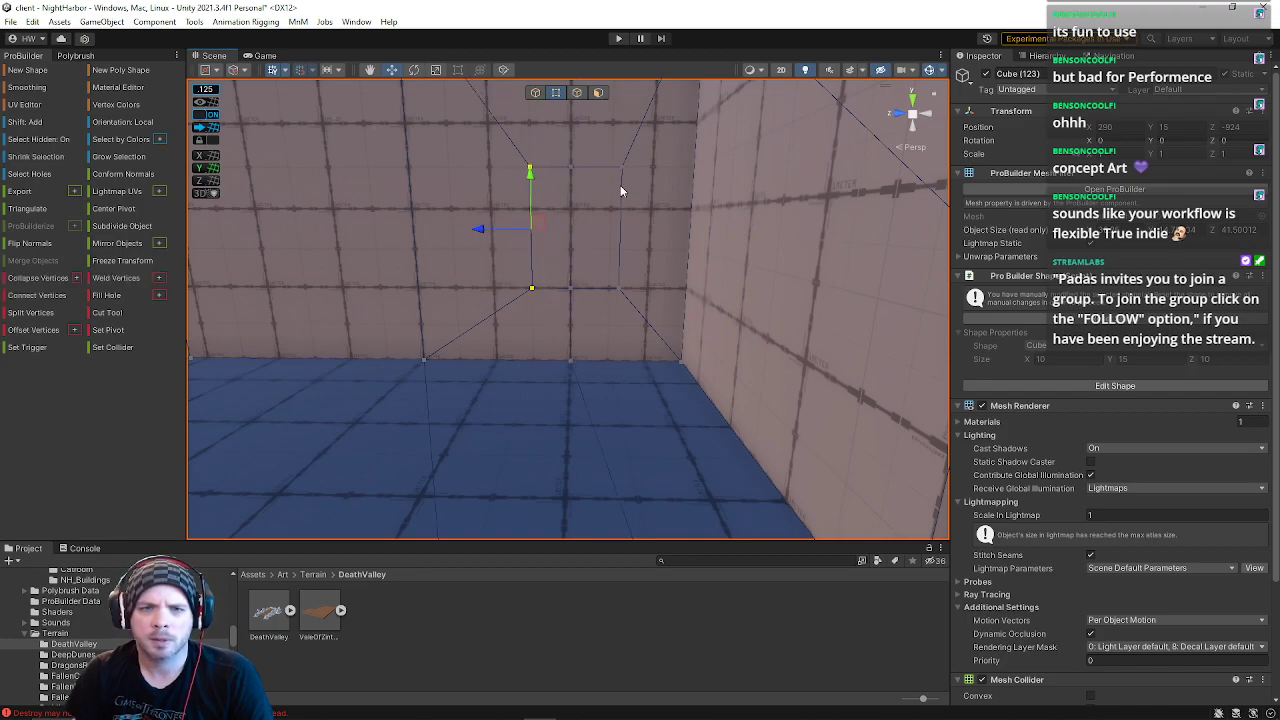
pyautogui.click(618, 215)
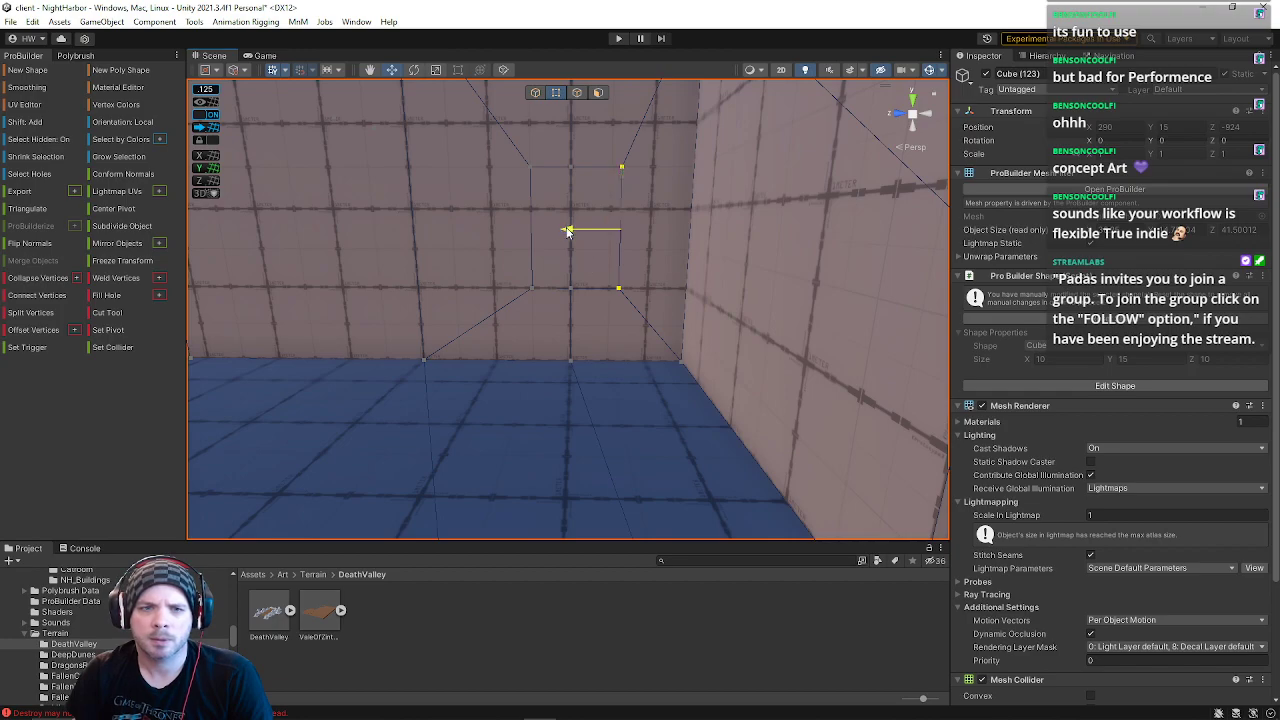
pyautogui.moveTo(570, 103); pyautogui.dragTo(560, 260, button='right')
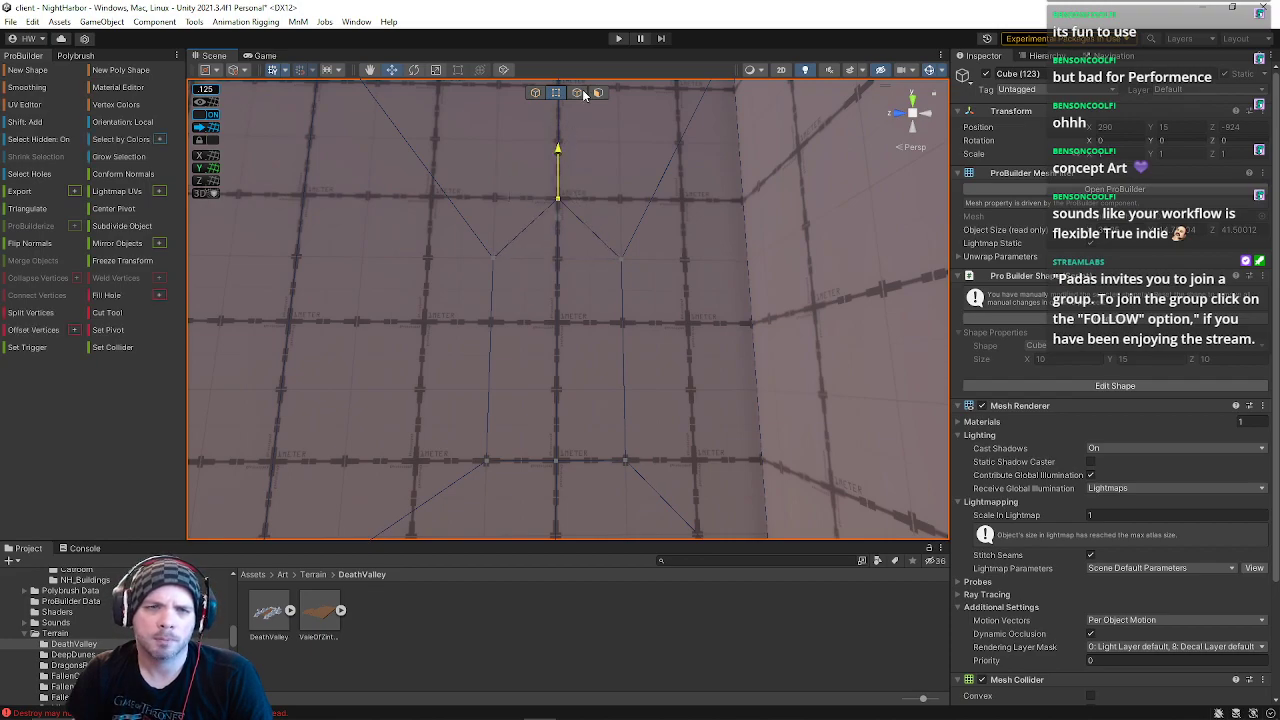
pyautogui.press('=')
pyautogui.click(505, 378)
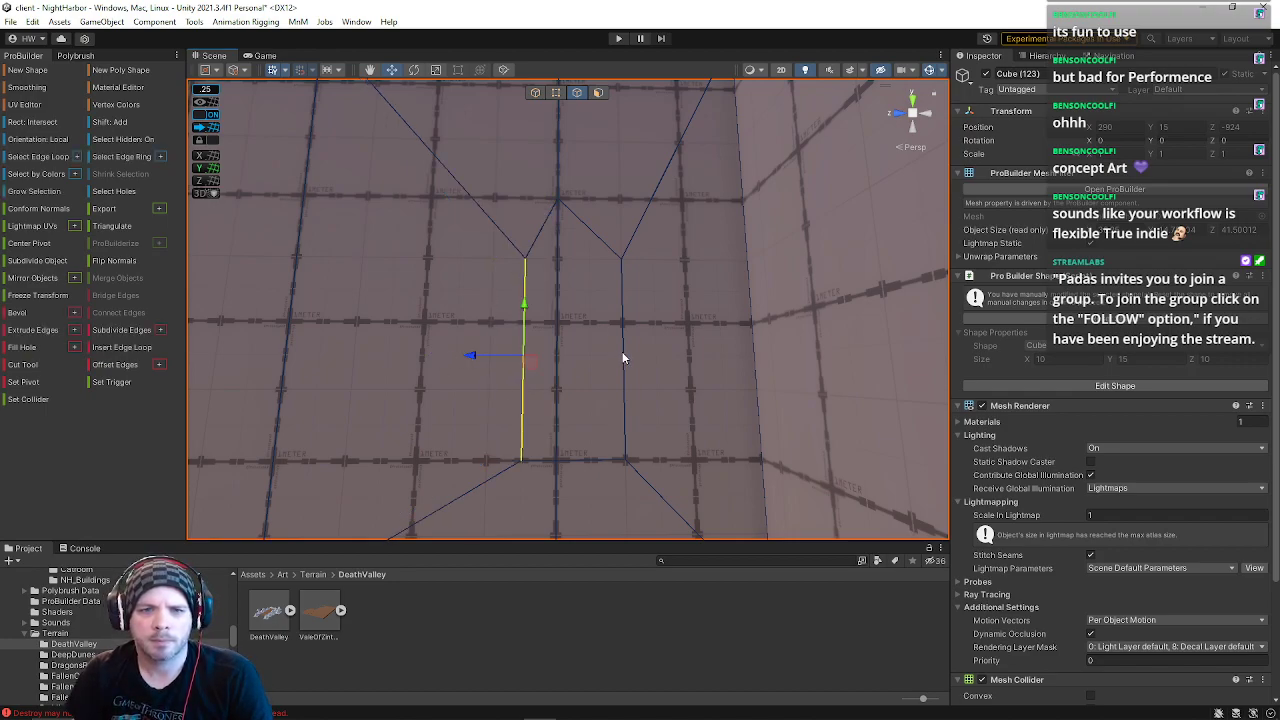
# Step: Select both halves of the pointed panel and extrude them outward through the wall thickness
pyautogui.click(598, 92)
pyautogui.click(546, 353)
pyautogui.keyDown('shift'); pyautogui.click(571, 352); pyautogui.keyUp('shift')
pyautogui.moveTo(571, 352); pyautogui.dragTo(680, 380, button='right')
pyautogui.press('a')
pyautogui.moveTo(588, 315); pyautogui.dragTo(514, 341, button='right')
pyautogui.hotkey('ctrl', 'z')
pyautogui.hotkey('ctrl', 'z')
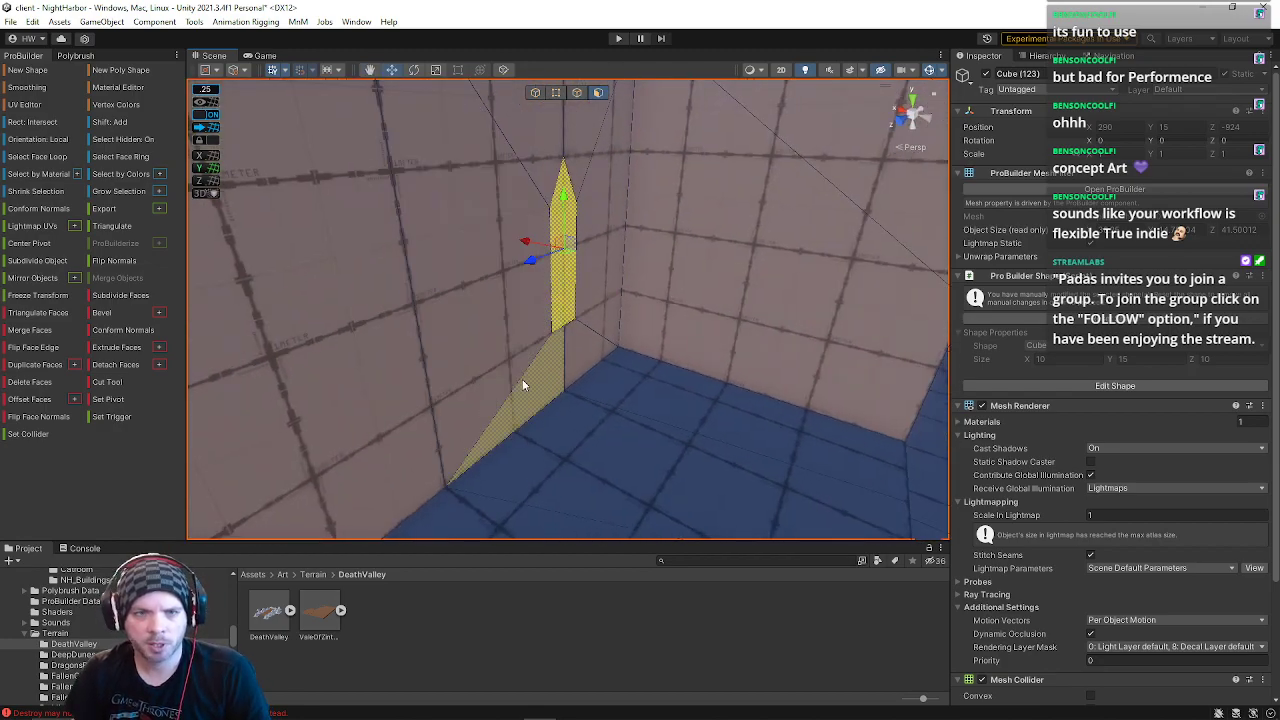
pyautogui.moveTo(522, 379); pyautogui.dragTo(1208, 387, button='right')
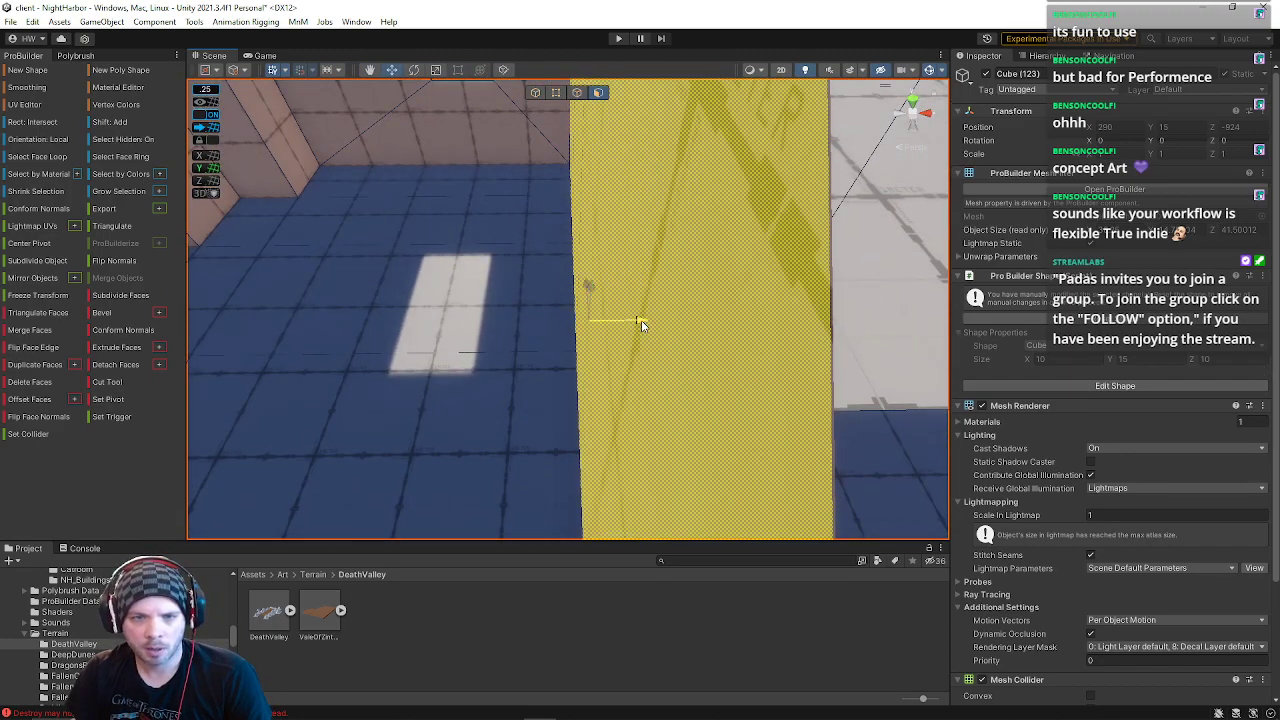
pyautogui.moveTo(623, 322); pyautogui.dragTo(662, 332)
pyautogui.moveTo(662, 332)
pyautogui.mouseDown(button='right')
pyautogui.moveTo(680, 437)
pyautogui.moveTo(1144, 375)
pyautogui.moveTo(1098, 299)
pyautogui.moveTo(703, 269)
pyautogui.moveTo(706, 241)
pyautogui.moveTo(686, 288)
pyautogui.moveTo(807, 251)
pyautogui.moveTo(653, 329)
pyautogui.mouseUp(button='right')
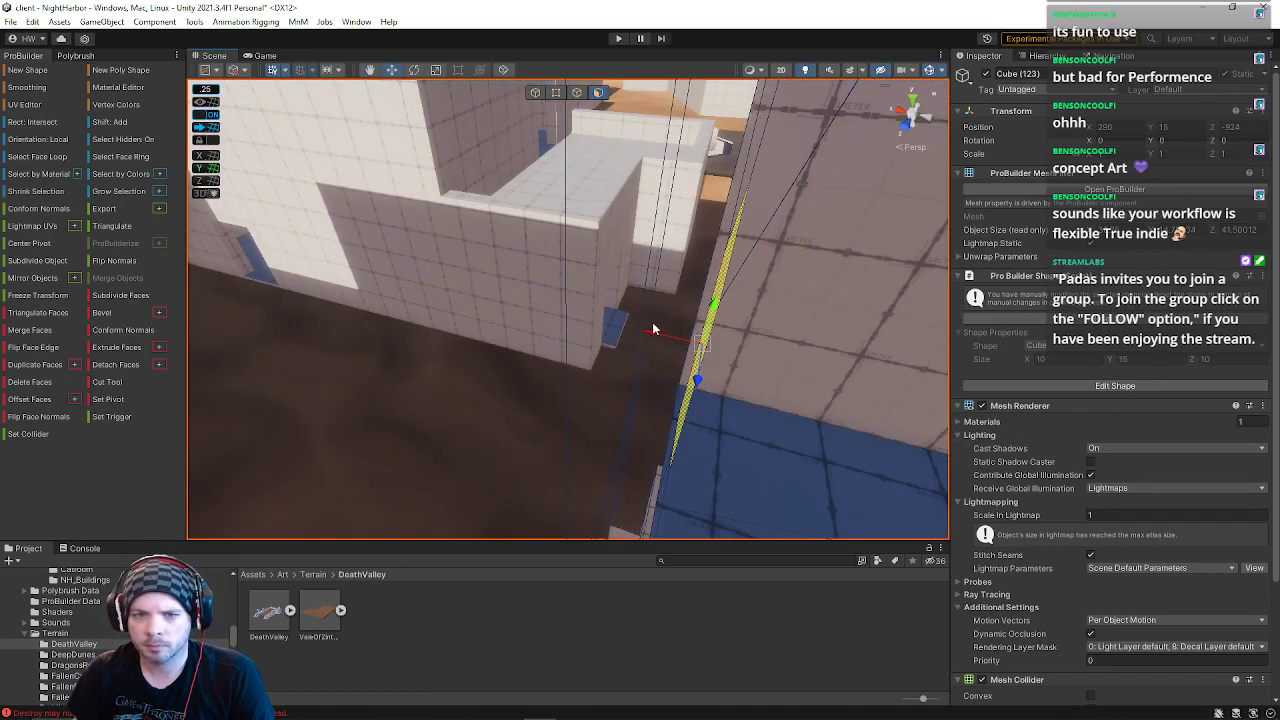
# Step: Inset a tall rectangular panel on the outer wall face opposite the pointed window
pyautogui.moveTo(676, 374); pyautogui.dragTo(560, 290, button='right')
pyautogui.moveTo(1262, 204); pyautogui.dragTo(684, 152, button='right')
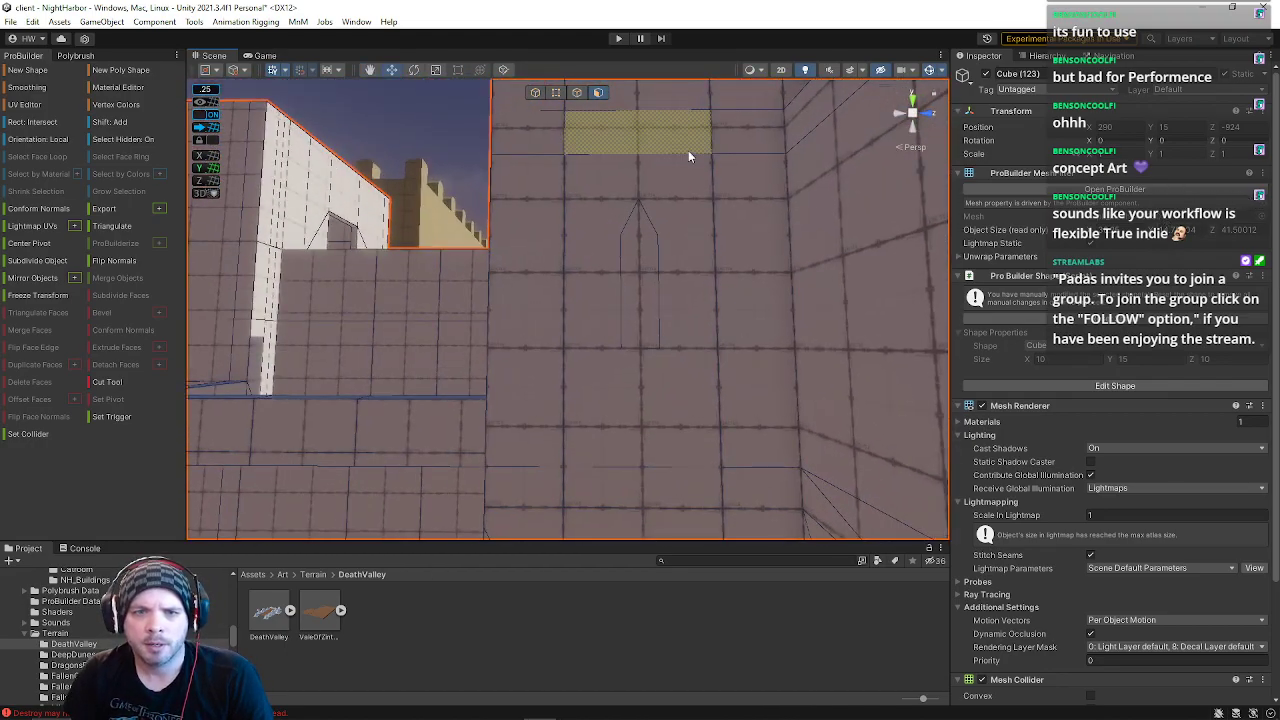
pyautogui.click(640, 250)
pyautogui.press('t')
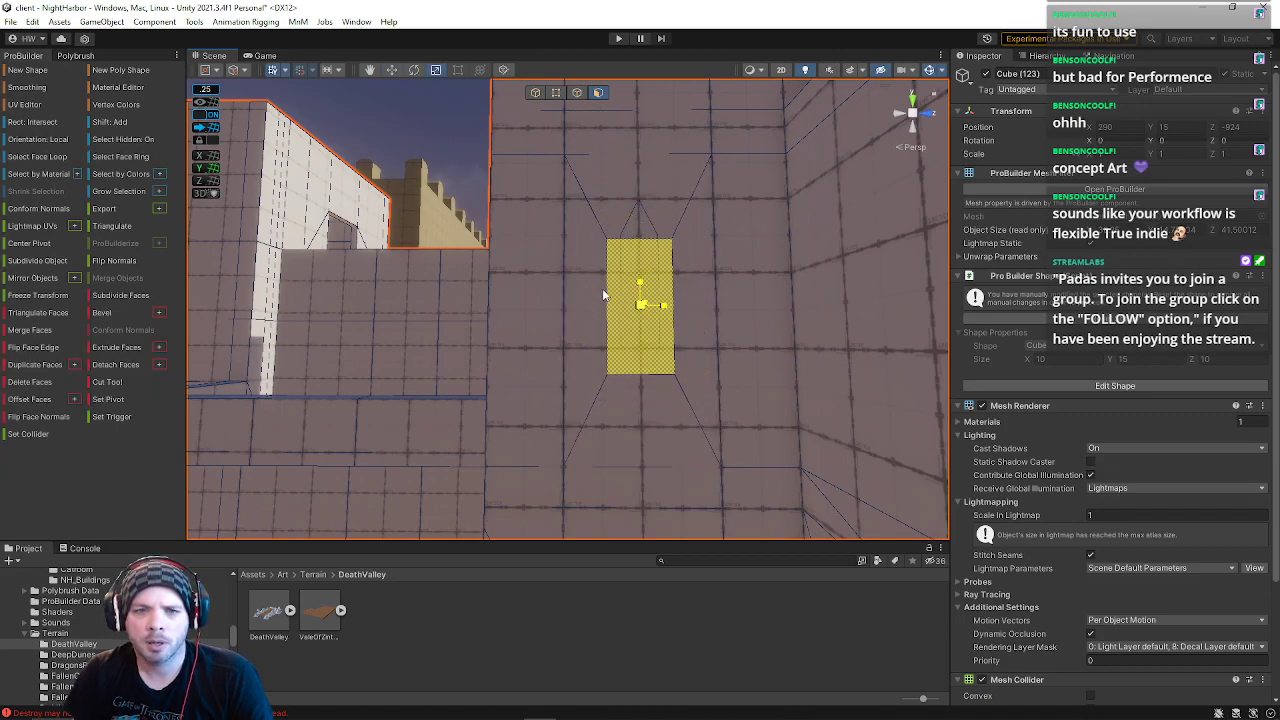
# Step: Move the outer panel's bottom and side edges inward to match the inner window's width and sill height
pyautogui.press('f')
pyautogui.click(556, 108)
pyautogui.click(577, 92)
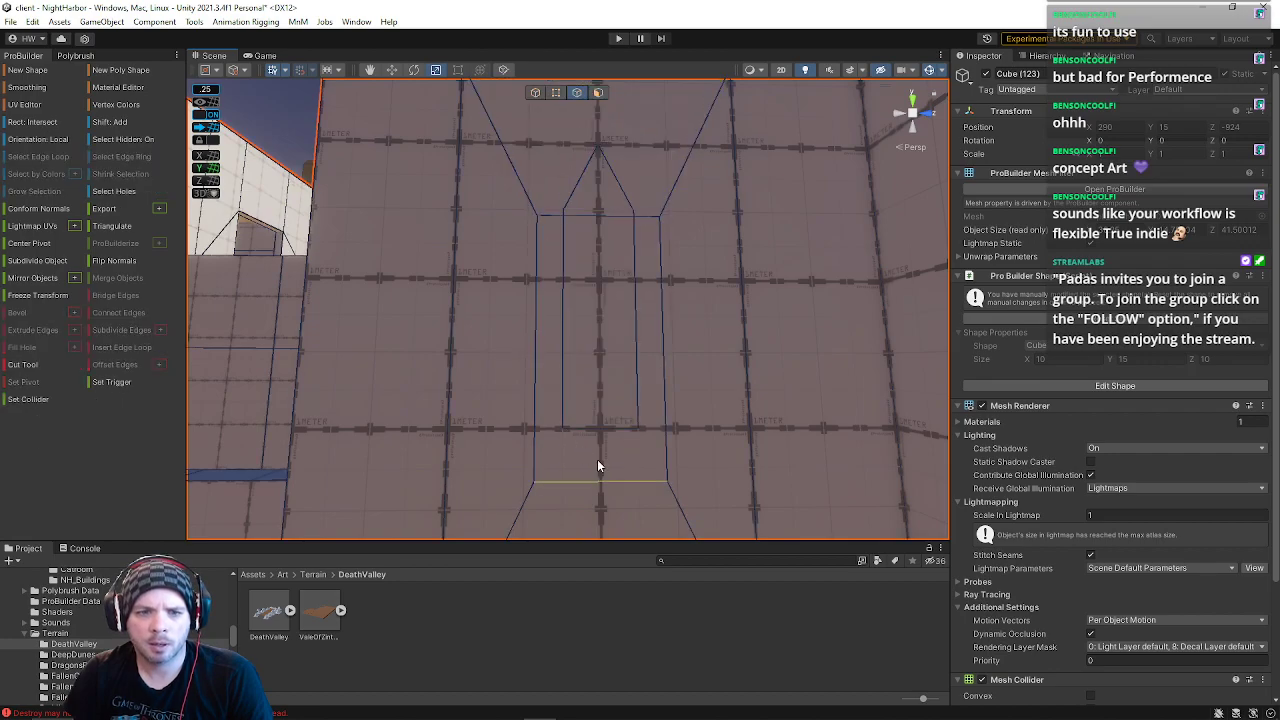
pyautogui.moveTo(602, 413); pyautogui.dragTo(608, 359)
pyautogui.click(537, 358)
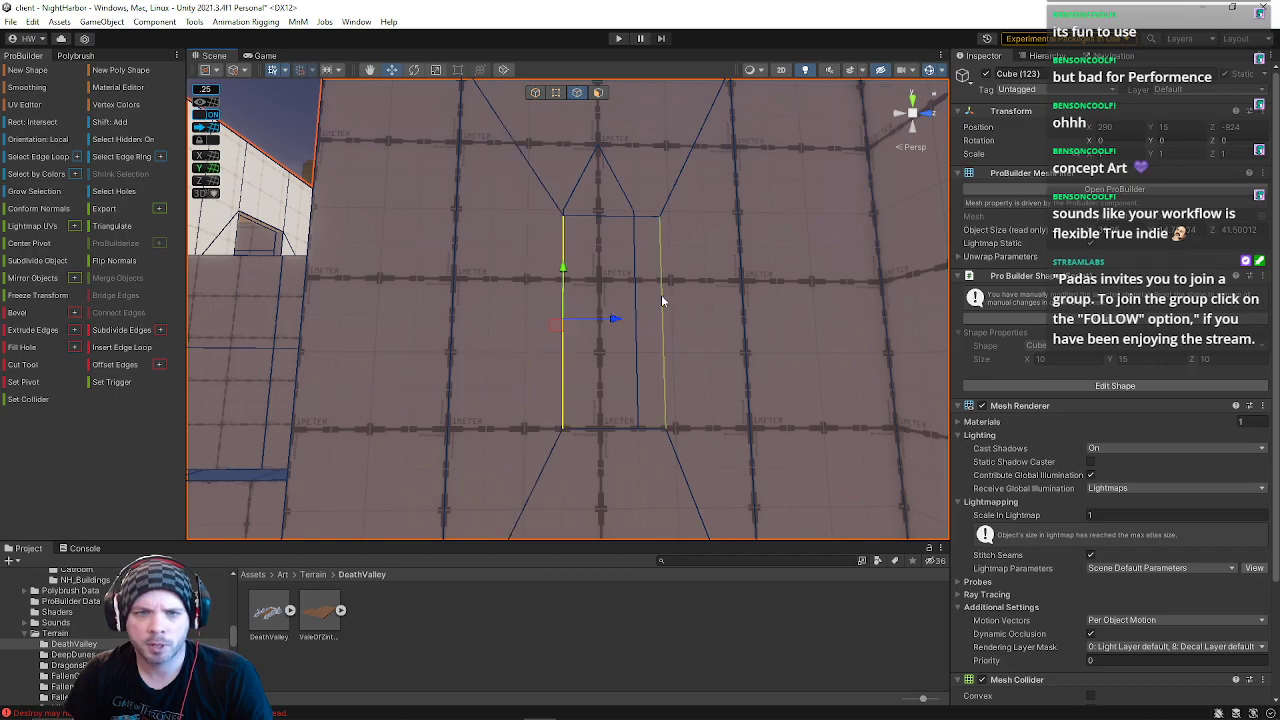
pyautogui.moveTo(596, 305); pyautogui.dragTo(586, 277, button='right')
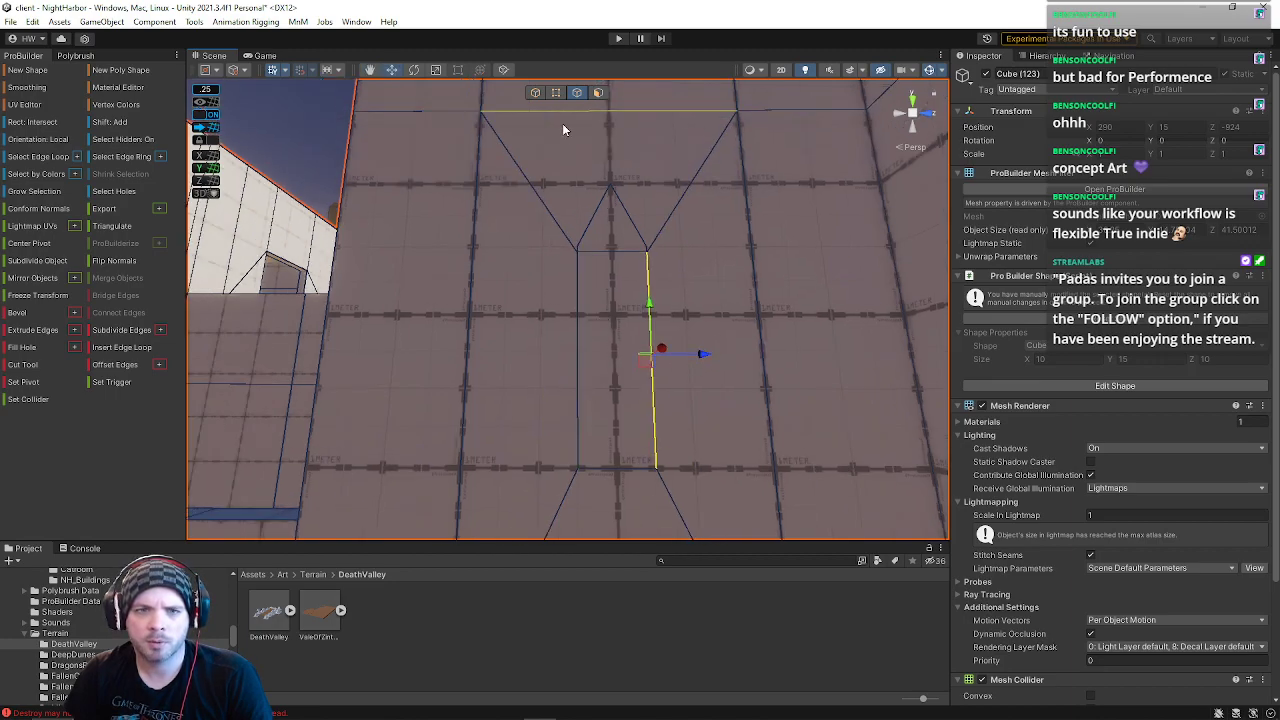
# Step: Delete the outer wall faces directly below the panel and in the strip above it
pyautogui.click(599, 93)
pyautogui.click(607, 230)
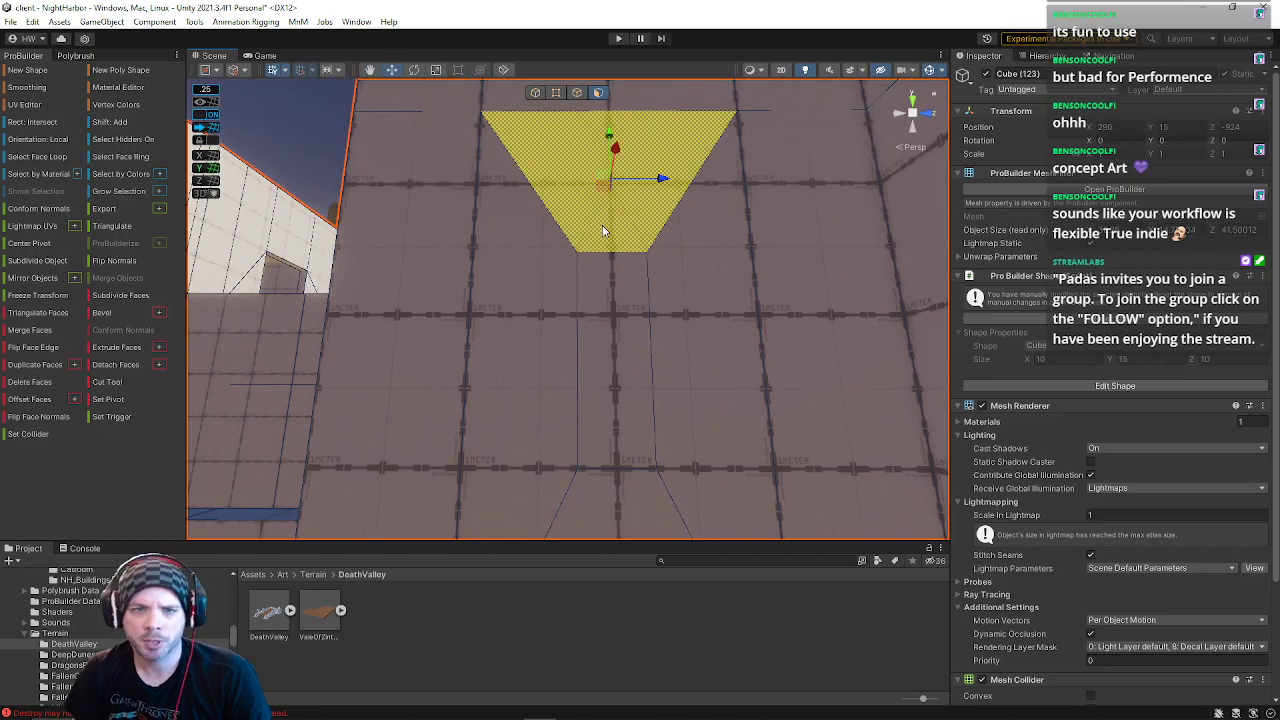
pyautogui.click(593, 514)
pyautogui.moveTo(651, 432); pyautogui.dragTo(643, 300, button='right')
pyautogui.click(622, 182)
pyautogui.press('BackSpace')
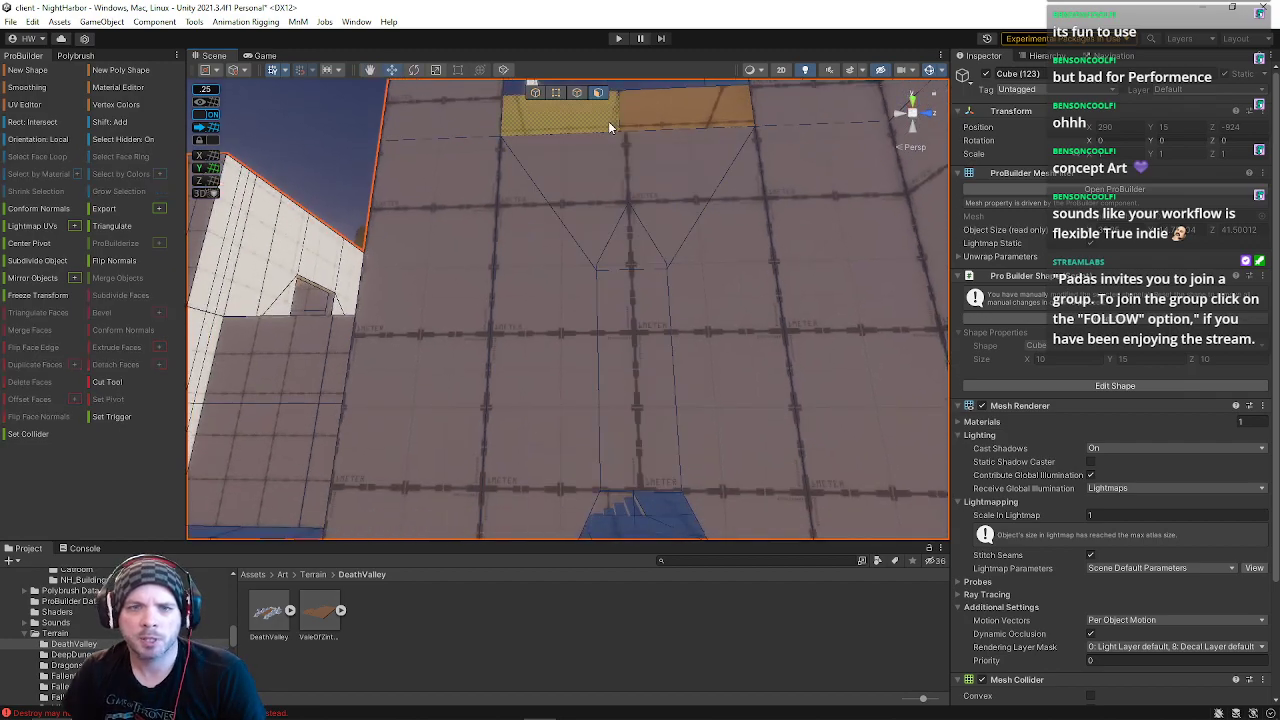
# Step: Insert a vertical edge loop through the outer panel and align its vertices with the middle of the window
pyautogui.click(624, 134)
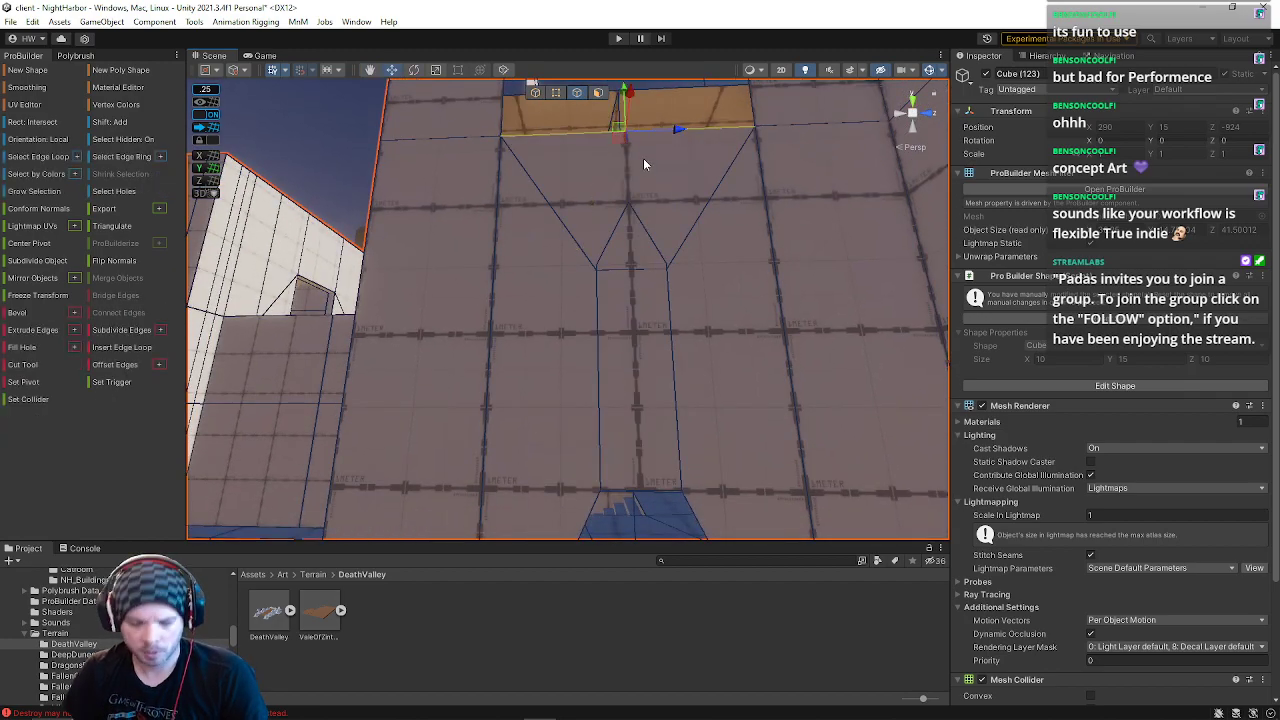
pyautogui.moveTo(646, 187)
pyautogui.mouseDown(button='right')
pyautogui.moveTo(643, 277)
pyautogui.moveTo(653, 170)
pyautogui.mouseUp(button='right')
pyautogui.click(599, 93)
pyautogui.click(557, 93)
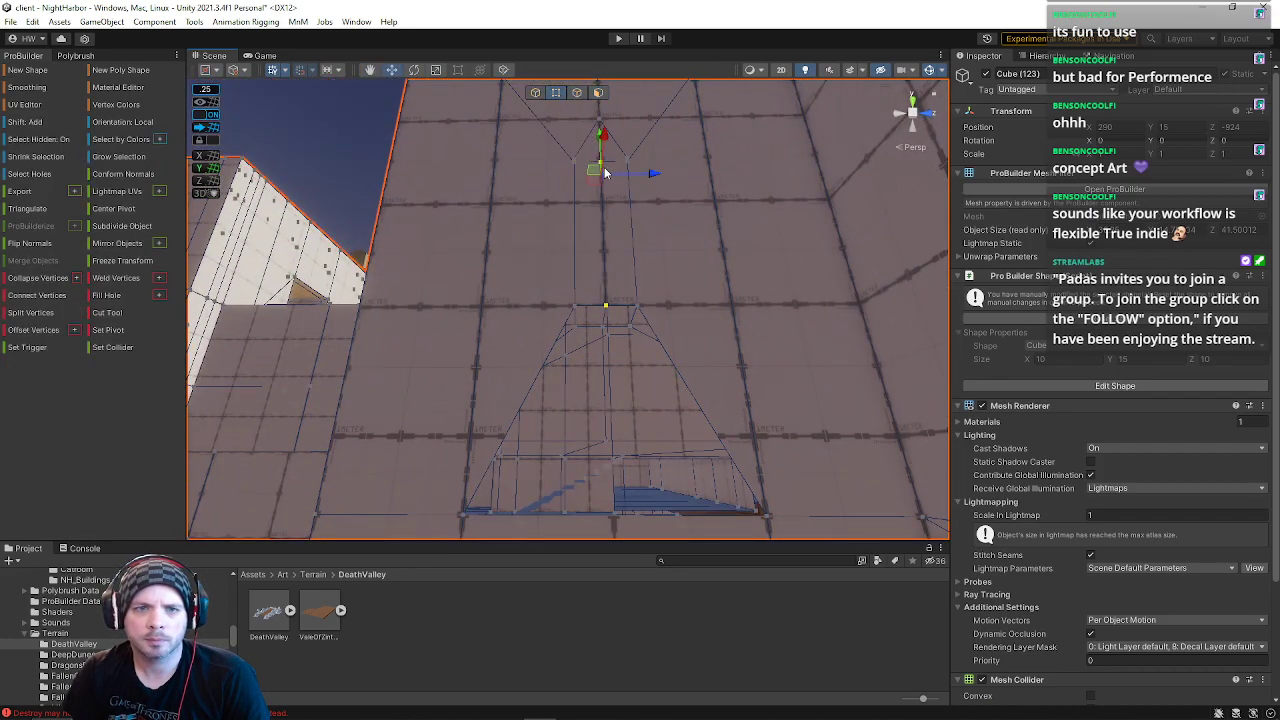
pyautogui.press('e')
# Step: Raise the outer panel's top-middle vertex into a peak and lift its two shoulder vertices to match the inner outline
pyautogui.moveTo(597, 145); pyautogui.dragTo(645, 396, button='right')
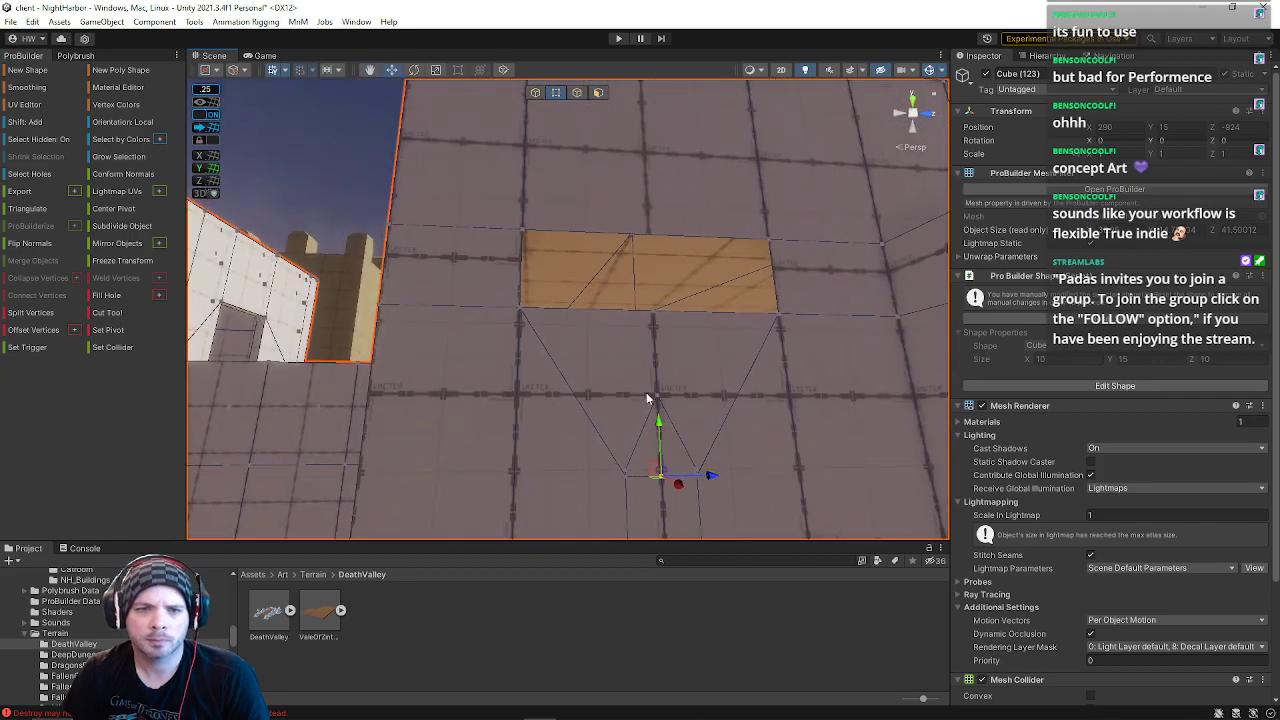
pyautogui.moveTo(661, 345); pyautogui.dragTo(636, 428, button='right')
pyautogui.press('w')
pyautogui.keyDown('shift'); pyautogui.click(721, 298); pyautogui.keyUp('shift')
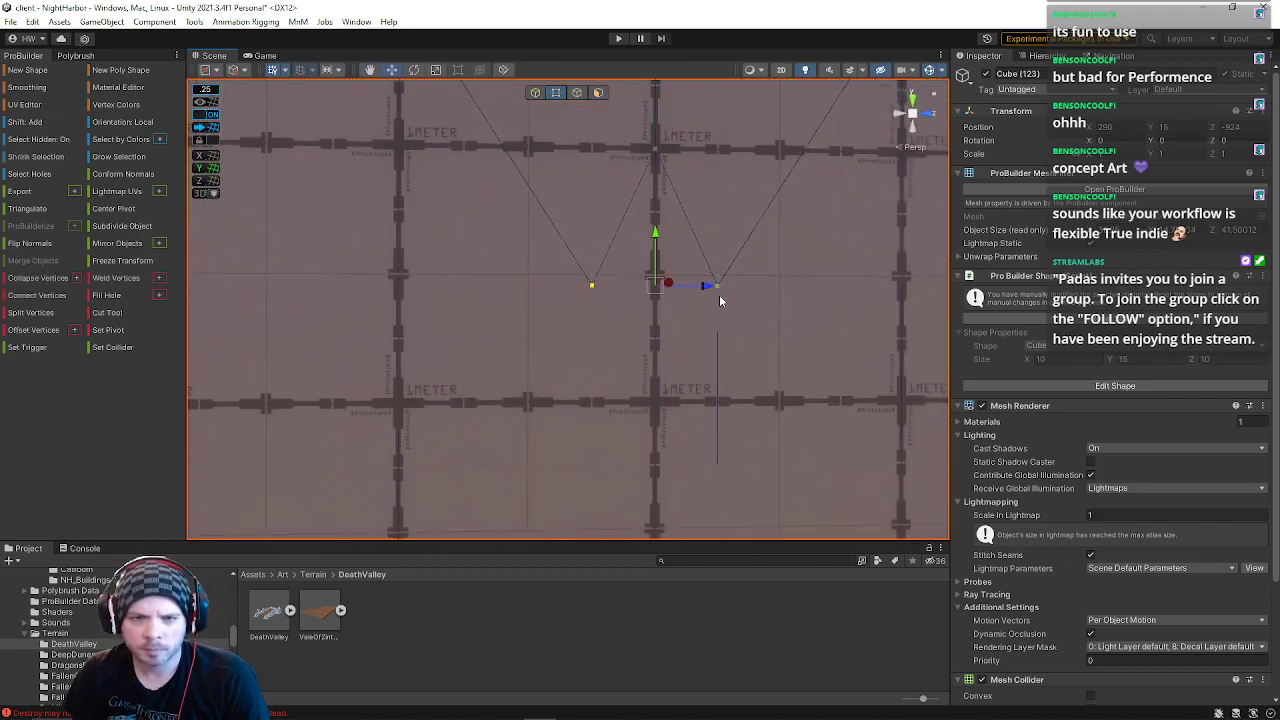
pyautogui.moveTo(655, 238); pyautogui.dragTo(655, 225)
# Step: Delete the two outer faces of the pointed panel to open the window through the wall
pyautogui.click(598, 92)
pyautogui.click(683, 245)
pyautogui.keyDown('shift'); pyautogui.click(640, 276); pyautogui.keyUp('shift')
pyautogui.press('BackSpace')
# Step: Merge the middle vertex above the window into the neighbouring upper corner and connect the other upper corner to the window's peak
pyautogui.moveTo(608, 366); pyautogui.dragTo(600, 312, button='right')
pyautogui.press('s')
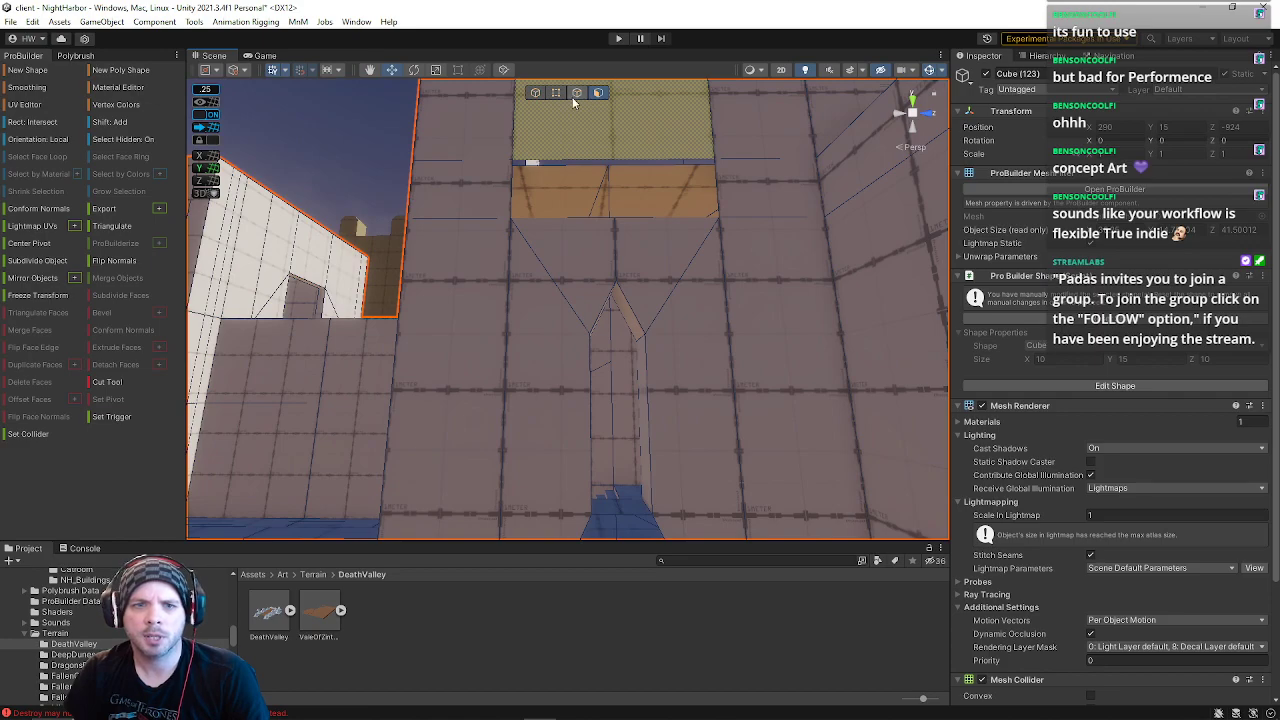
pyautogui.click(564, 106)
pyautogui.click(622, 234)
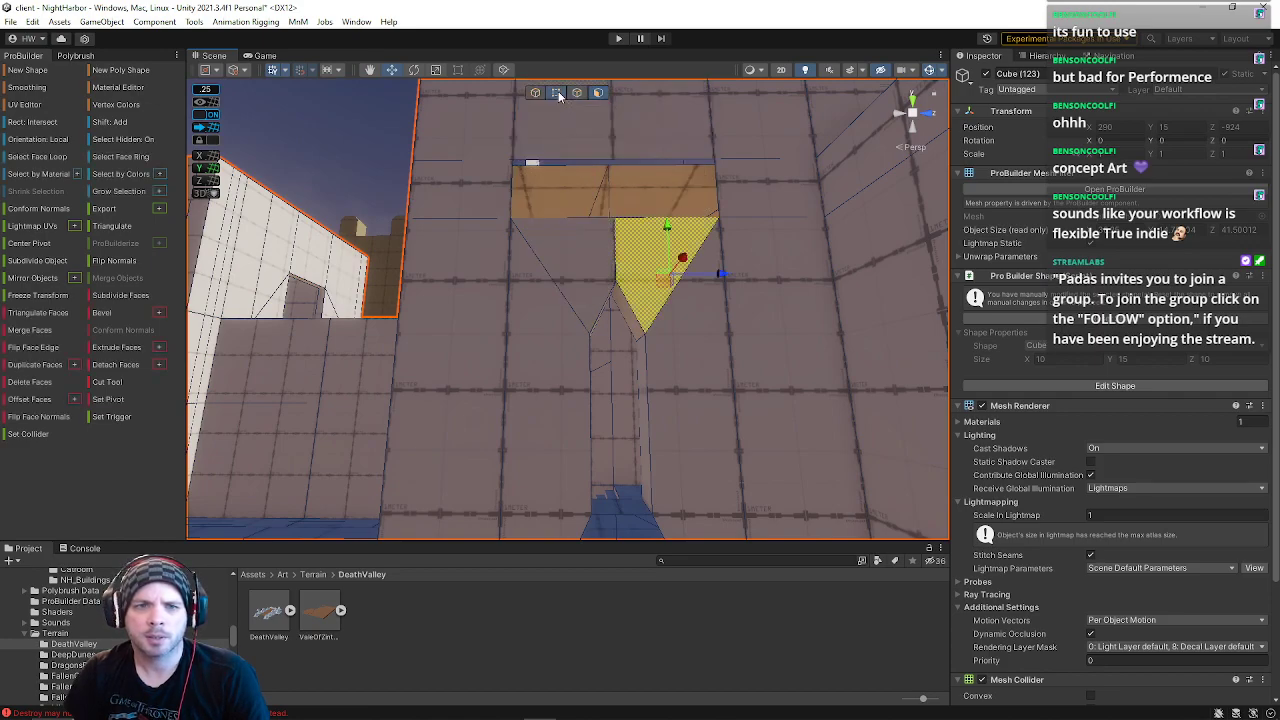
pyautogui.press('h')
pyautogui.moveTo(697, 222); pyautogui.dragTo(770, 232)
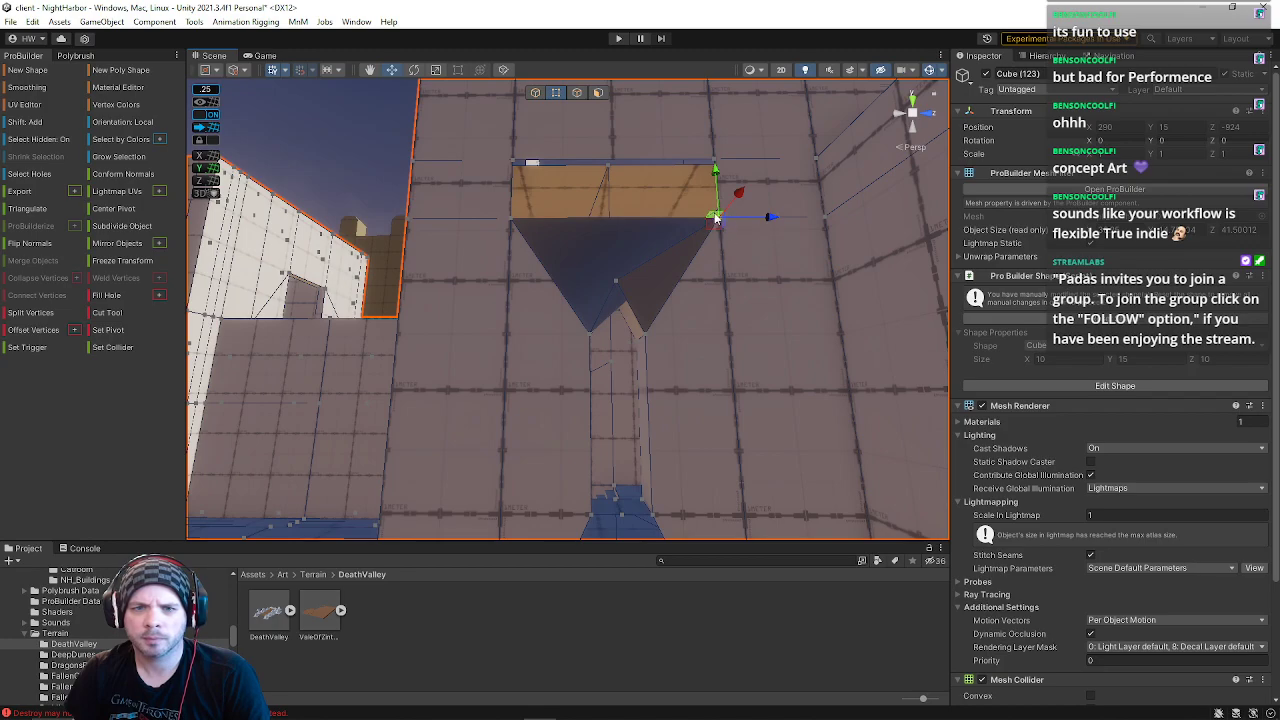
pyautogui.moveTo(613, 277); pyautogui.dragTo(806, 352, button='right')
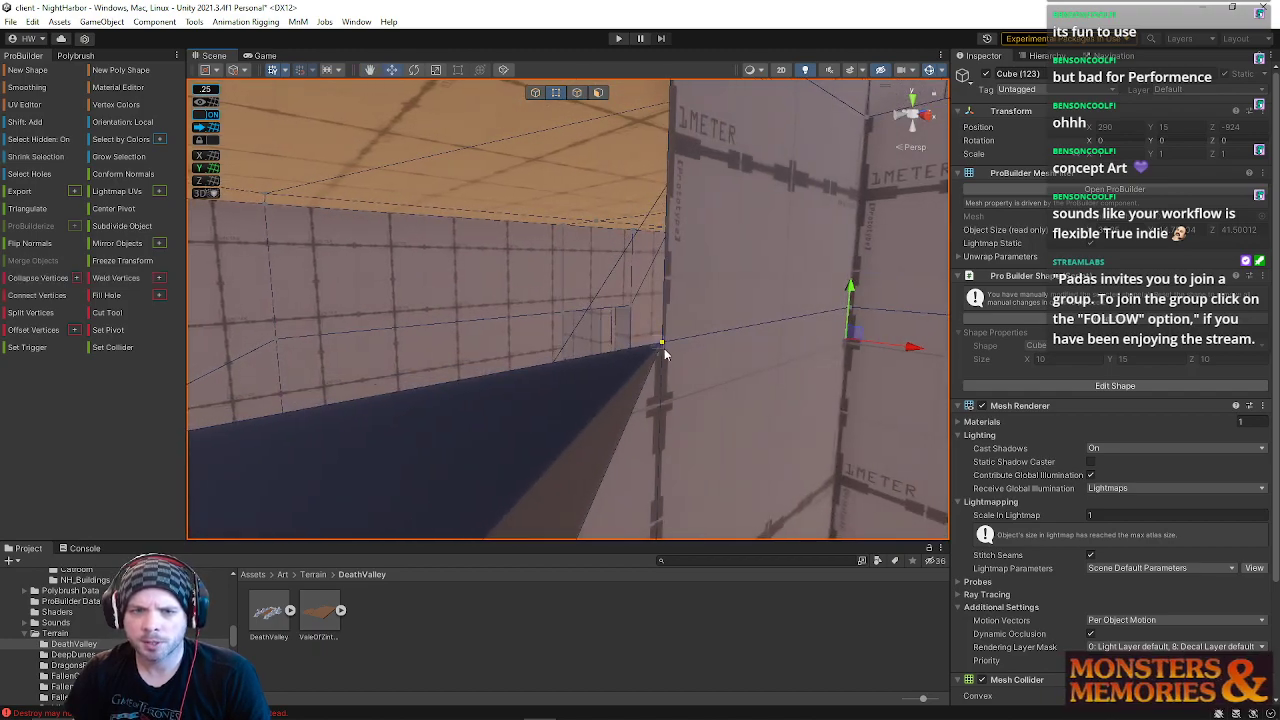
pyautogui.moveTo(668, 373); pyautogui.dragTo(508, 405, button='right')
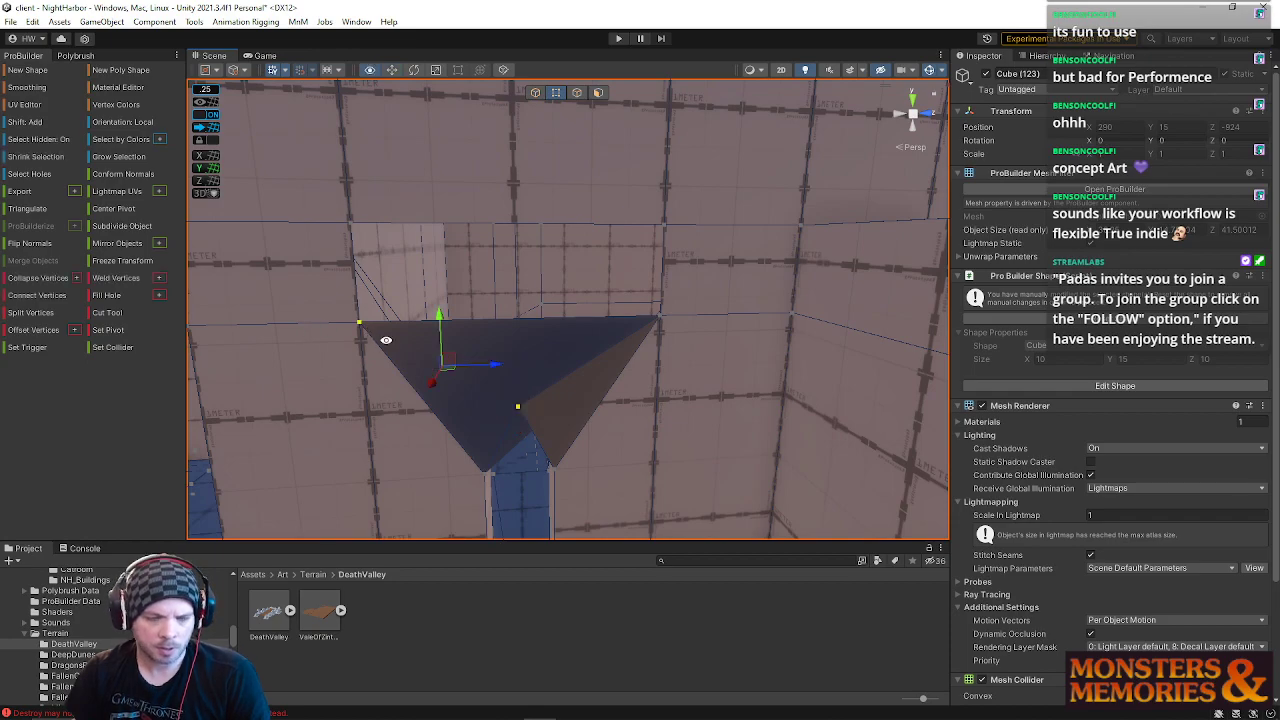
pyautogui.moveTo(425, 344); pyautogui.dragTo(514, 334, button='right')
# Step: Merge the middle vertices of the window's sill into its corner vertices
pyautogui.moveTo(533, 133); pyautogui.dragTo(540, 344, button='right')
pyautogui.click(540, 344)
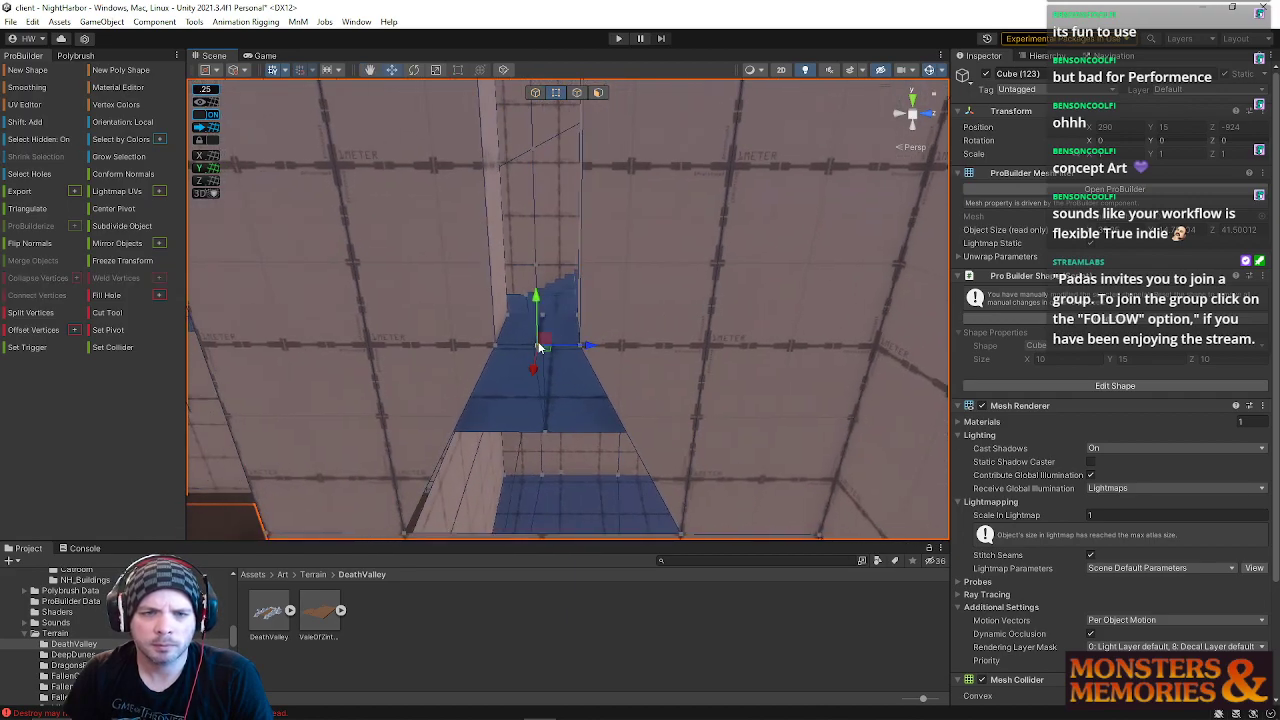
pyautogui.click(543, 316)
pyautogui.moveTo(546, 330); pyautogui.dragTo(1218, 336, button='right')
pyautogui.press('a')
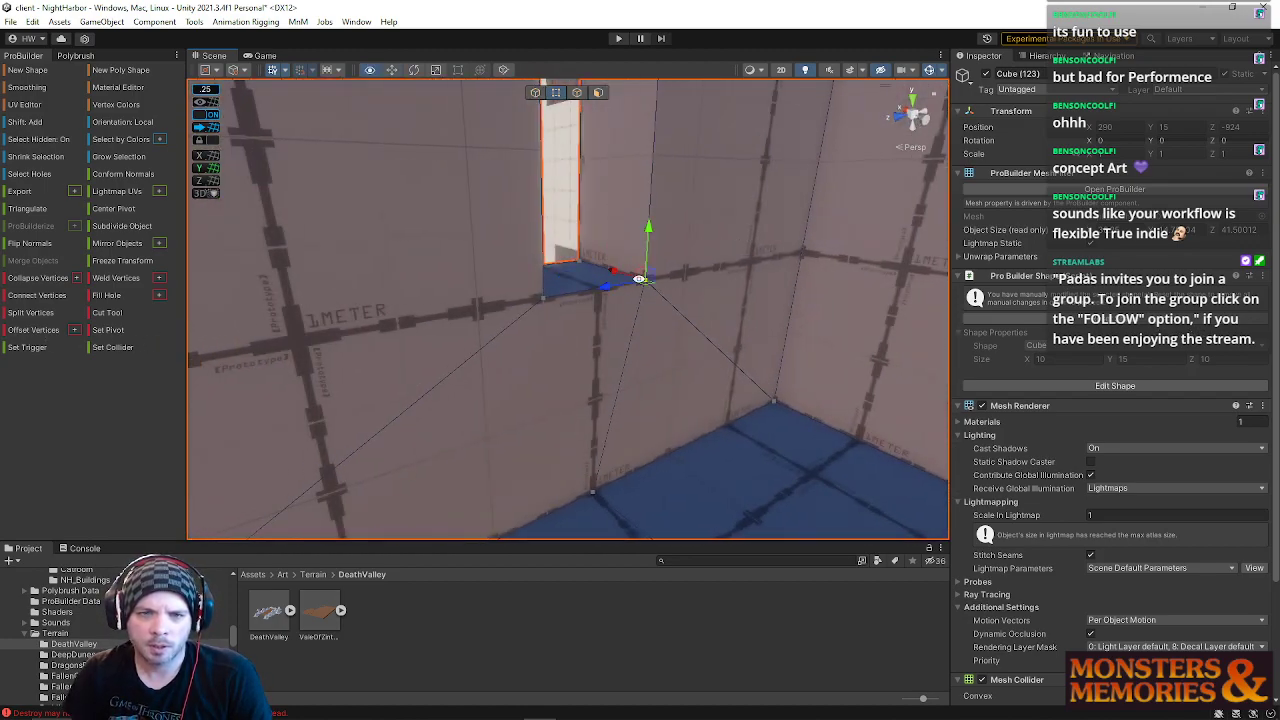
pyautogui.moveTo(584, 264); pyautogui.dragTo(643, 129, button='right')
# Step: Bridge the window's outer sill edge to the wall edge below it to fill the gap
pyautogui.click(575, 94)
pyautogui.click(630, 407)
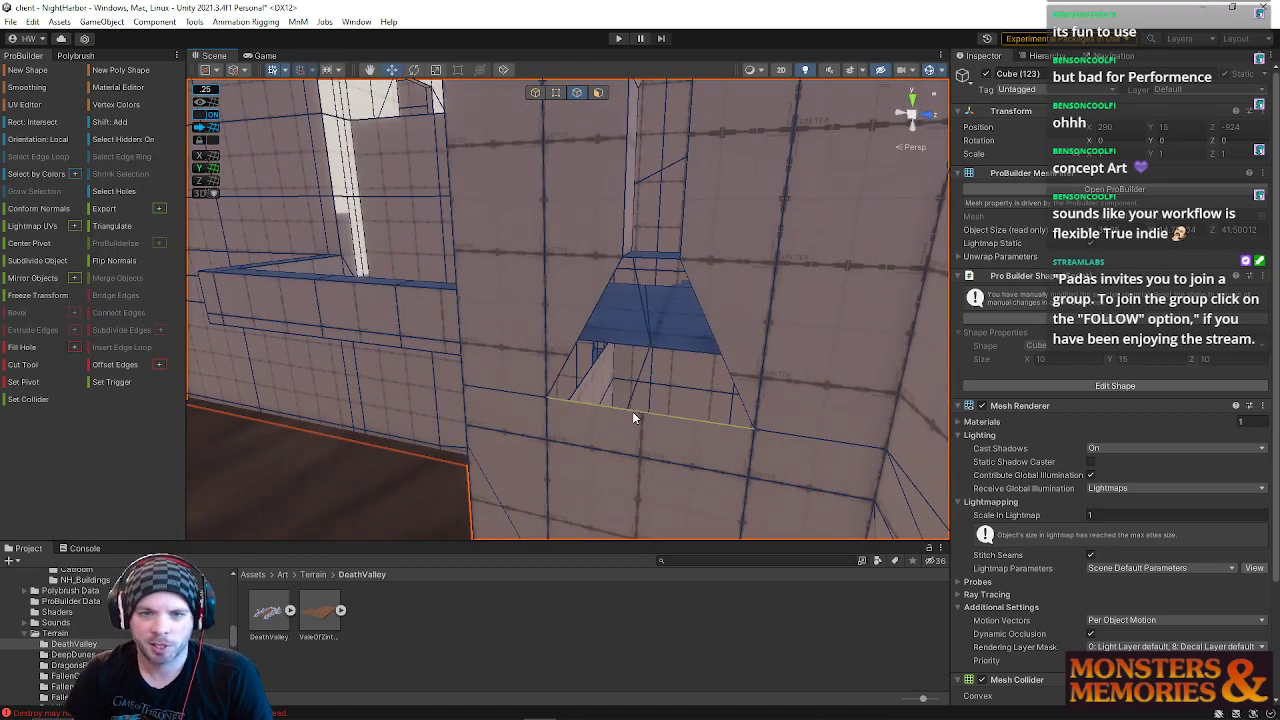
pyautogui.keyDown('shift'); pyautogui.click(652, 261); pyautogui.keyUp('shift')
pyautogui.click(646, 261)
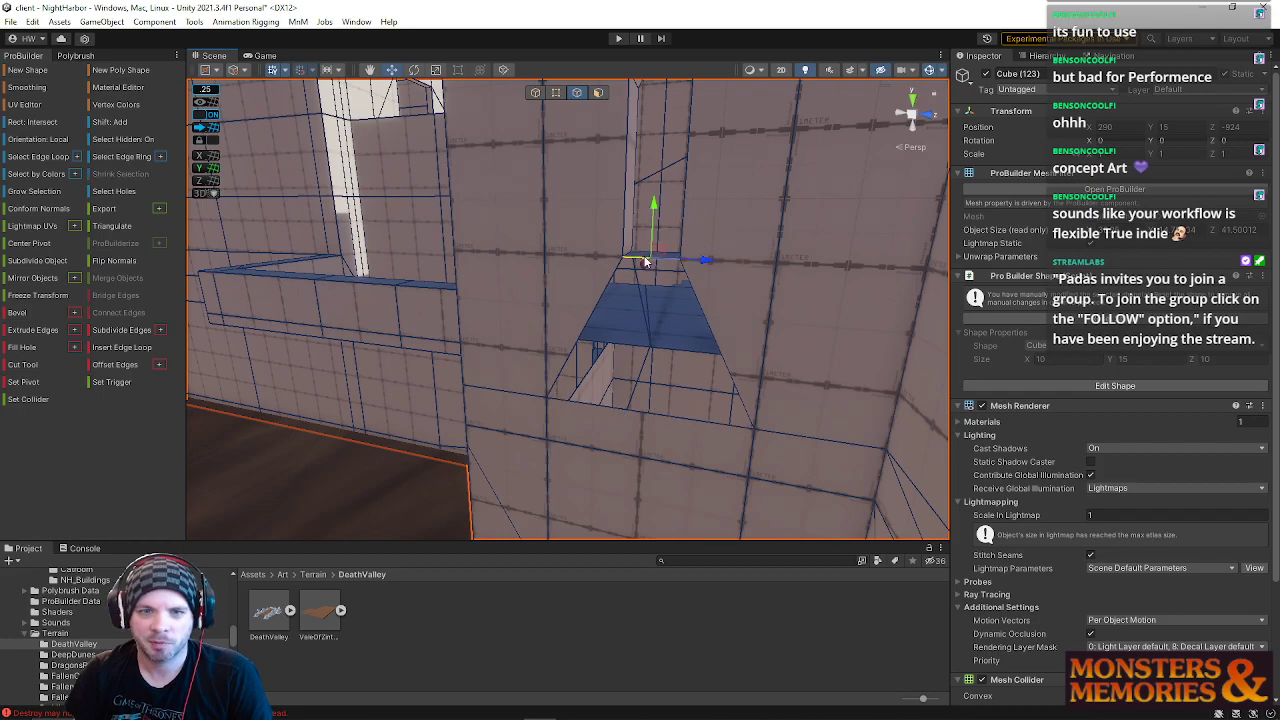
pyautogui.keyDown('shift'); pyautogui.click(644, 420); pyautogui.keyUp('shift')
pyautogui.hotkey('alt', 'b')
# Step: Bridge the lower and upper edges of the open strip above the window to fill the outer wall
pyautogui.moveTo(707, 362); pyautogui.dragTo(742, 190, button='right')
pyautogui.press('w')
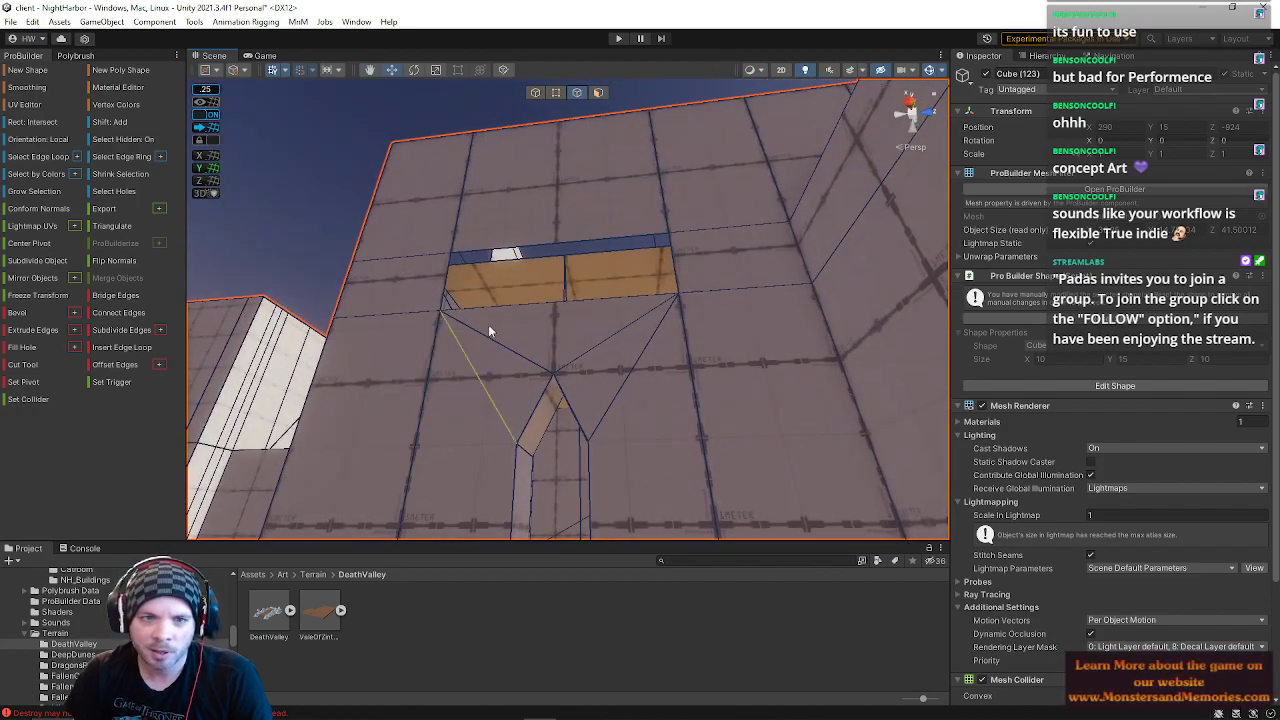
pyautogui.click(534, 308)
pyautogui.keyDown('shift'); pyautogui.click(548, 240); pyautogui.keyUp('shift')
pyautogui.hotkey('alt', 'b')
# Step: Merge the middle vertex of the floor edge below the window into the room's corner vertex
pyautogui.moveTo(629, 349); pyautogui.dragTo(1268, 590, button='right')
pyautogui.press('d')
pyautogui.press('w')
pyautogui.press('s')
pyautogui.click(558, 92)
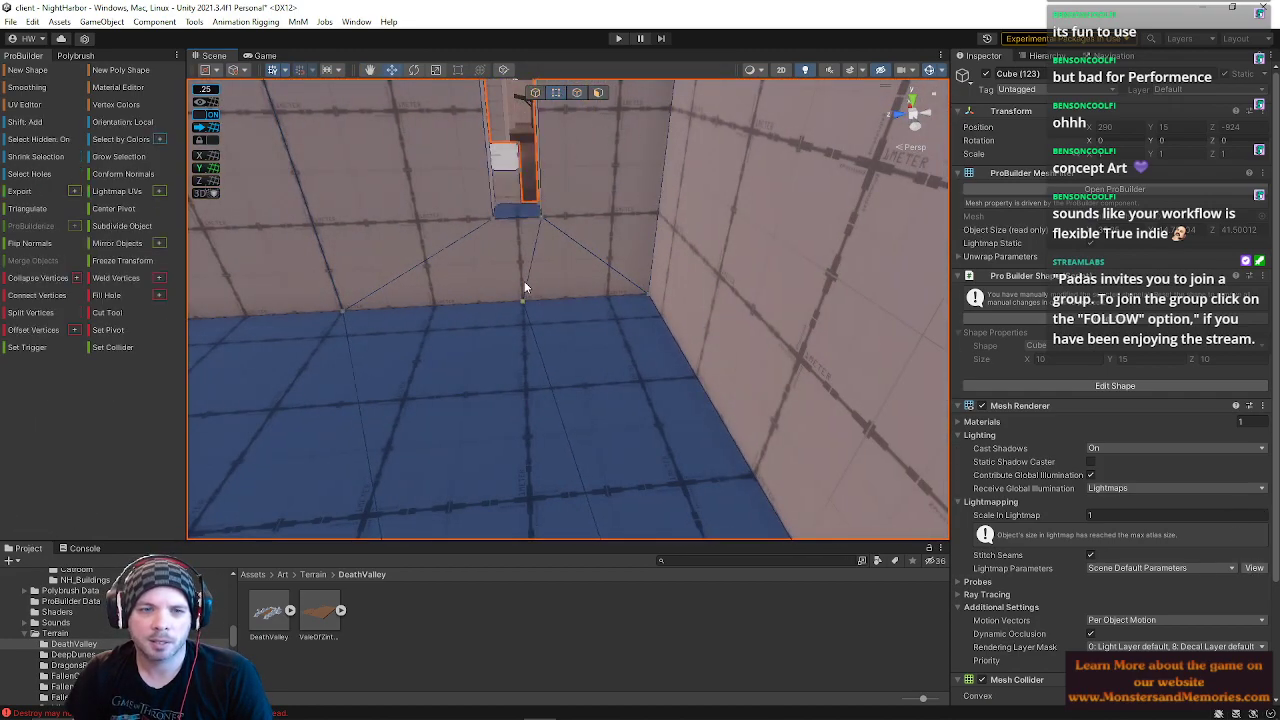
pyautogui.moveTo(481, 304); pyautogui.dragTo(602, 306)
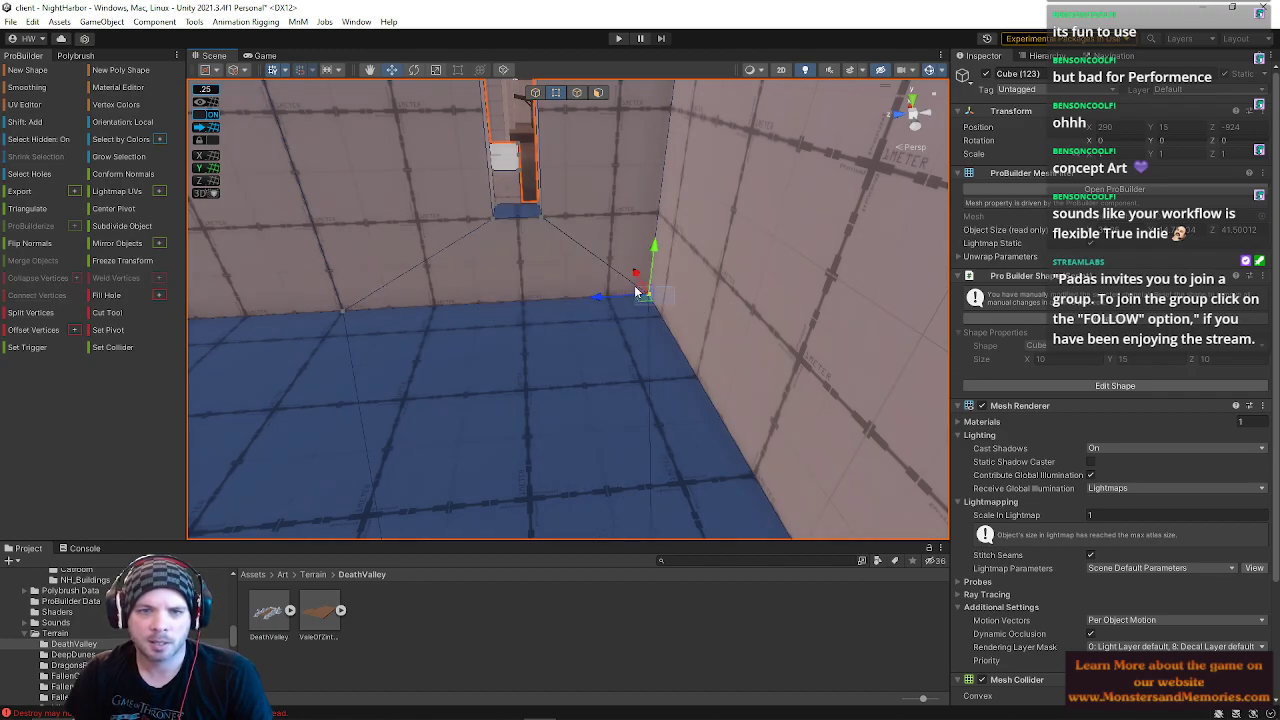
# Step: Merge the overlapping vertices at the peak, shoulders and sill corners of the window's outer opening
pyautogui.moveTo(602, 373); pyautogui.dragTo(576, 204, button='right')
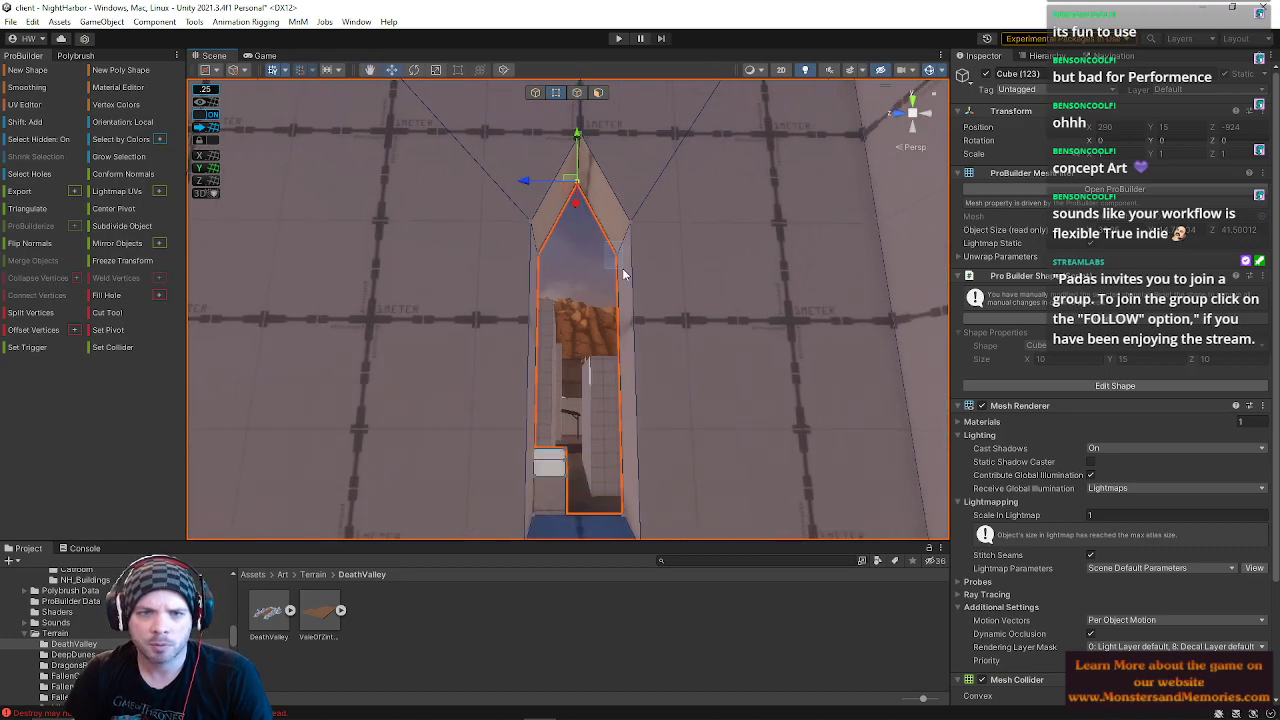
pyautogui.moveTo(556, 362); pyautogui.dragTo(550, 366, button='right')
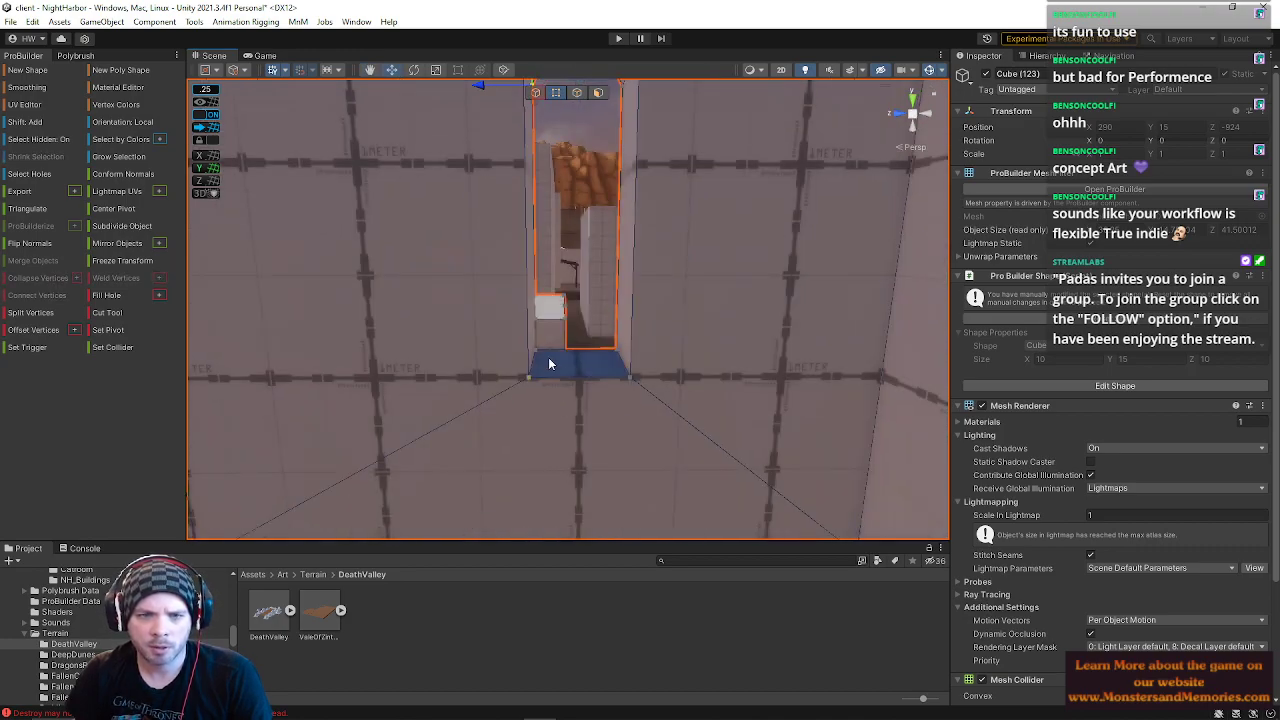
pyautogui.click(543, 351)
pyautogui.click(622, 357)
pyautogui.moveTo(622, 357); pyautogui.dragTo(548, 326, button='right')
pyautogui.press('s')
# Step: Select the large face of the white exterior wall and inset a rectangular panel in its middle
pyautogui.click(671, 172)
pyautogui.moveTo(671, 172); pyautogui.dragTo(1001, 255, button='right')
pyautogui.press('w')
pyautogui.press('w')
pyautogui.click(788, 289)
pyautogui.moveTo(788, 289); pyautogui.dragTo(568, 122, button='right')
pyautogui.press('s')
pyautogui.click(597, 97)
pyautogui.moveTo(676, 334); pyautogui.dragTo(634, 337, button='right')
pyautogui.press('w')
pyautogui.press('d')
pyautogui.click(634, 337)
pyautogui.press('r')
pyautogui.moveTo(603, 352); pyautogui.dragTo(574, 374)
# Step: Raise the upper corners of the inset panel on the white exterior wall and shift its right vertical edge inward
pyautogui.moveTo(574, 374); pyautogui.dragTo(582, 133, button='right')
pyautogui.press('w')
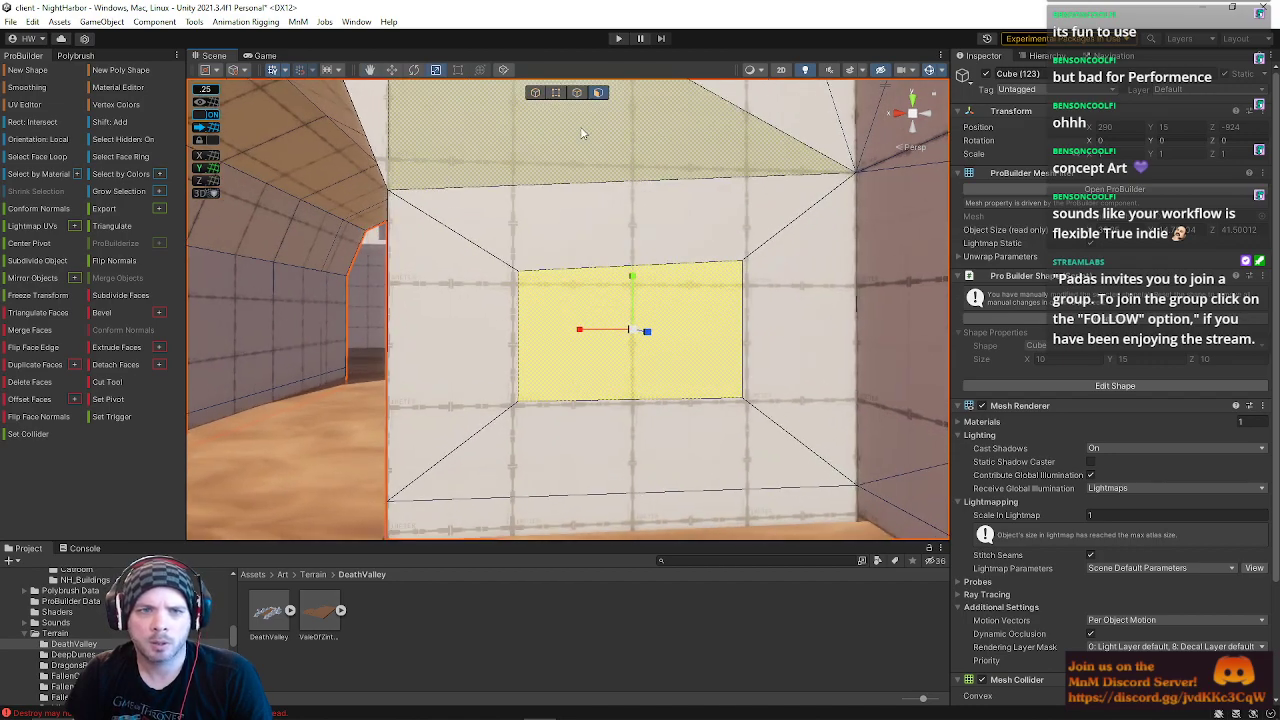
pyautogui.click(558, 94)
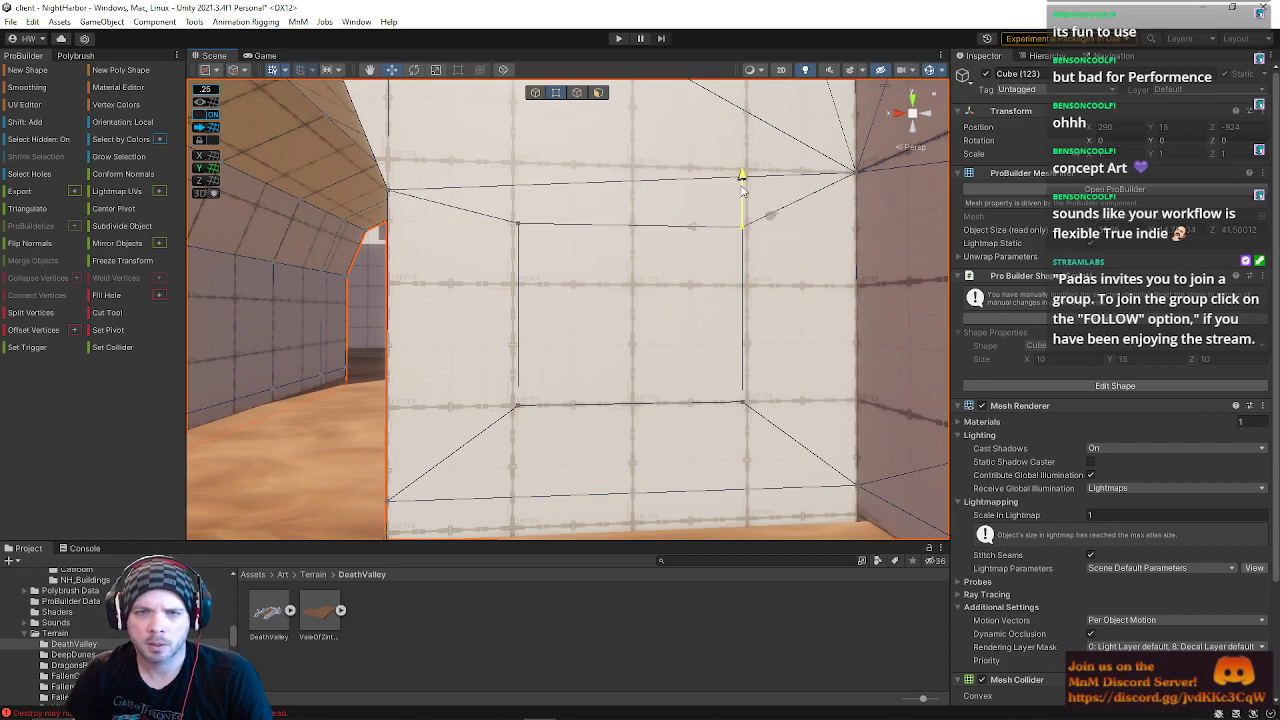
pyautogui.click(579, 93)
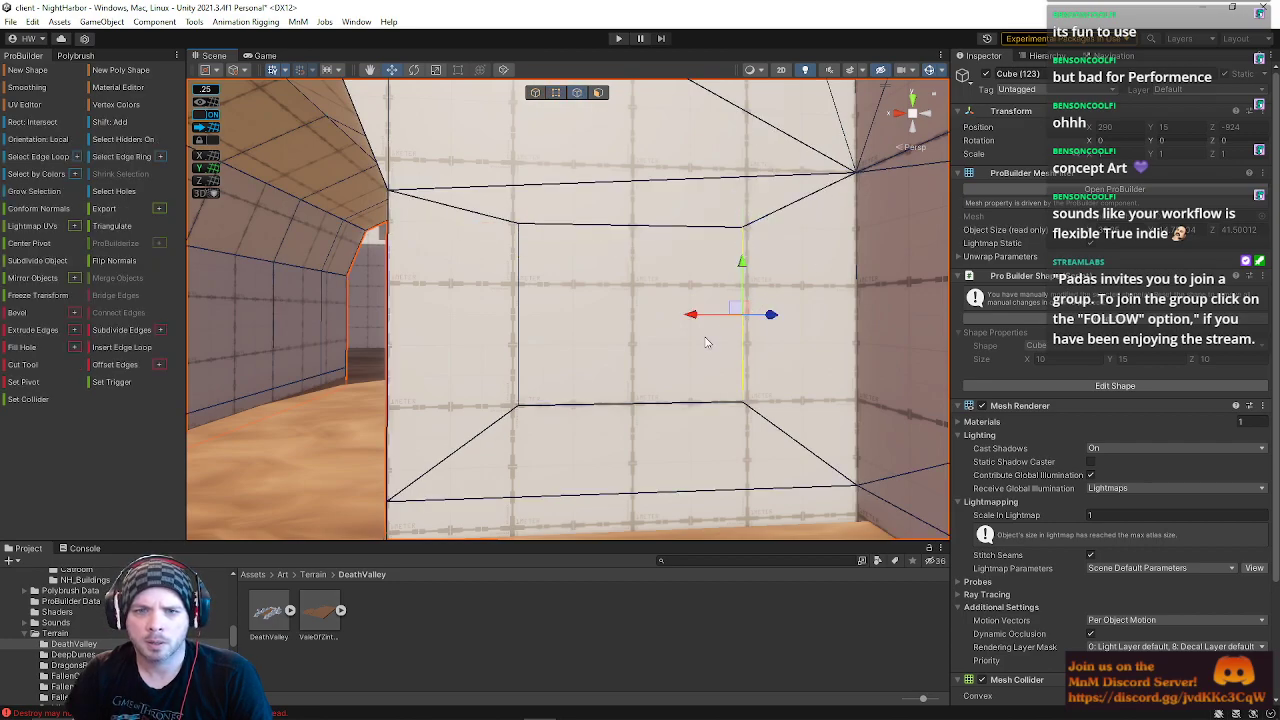
pyautogui.moveTo(693, 318); pyautogui.dragTo(635, 318)
# Step: Move the panel's left vertical edge inward and lower its upper corner vertices
pyautogui.click(518, 328)
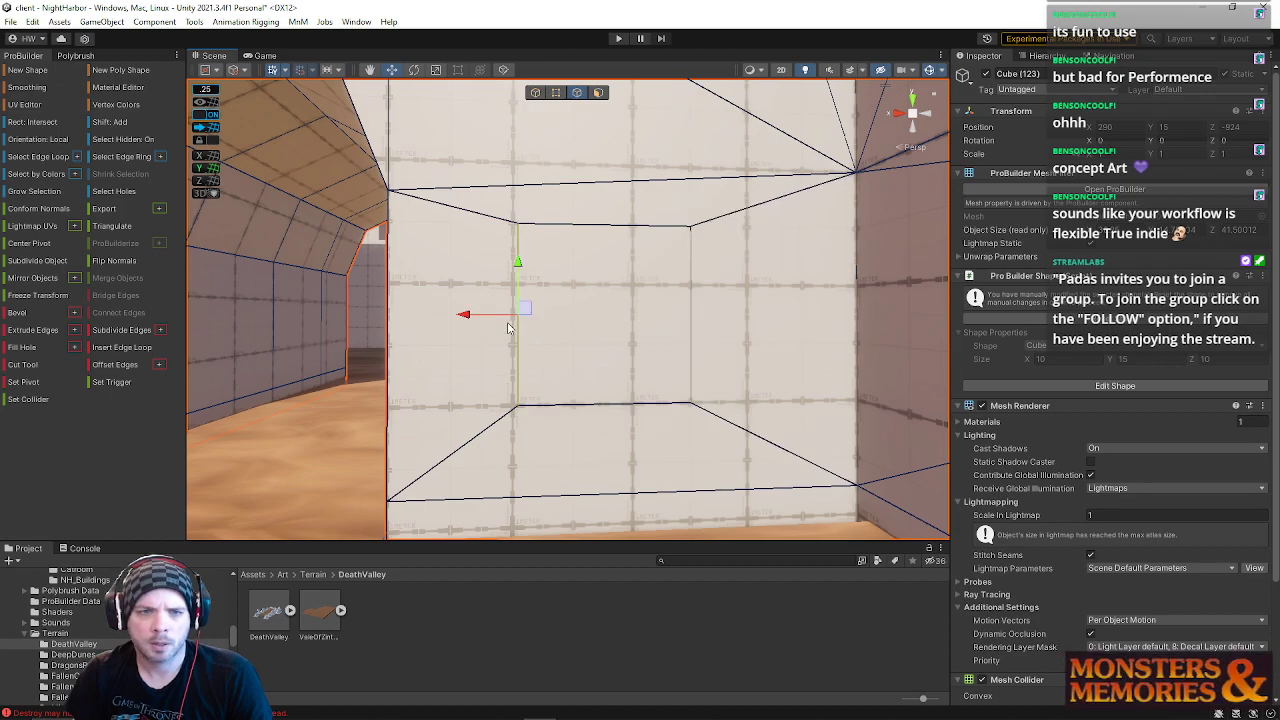
pyautogui.press('s')
pyautogui.moveTo(614, 331); pyautogui.dragTo(606, 337, button='right')
pyautogui.press('w')
pyautogui.click(556, 93)
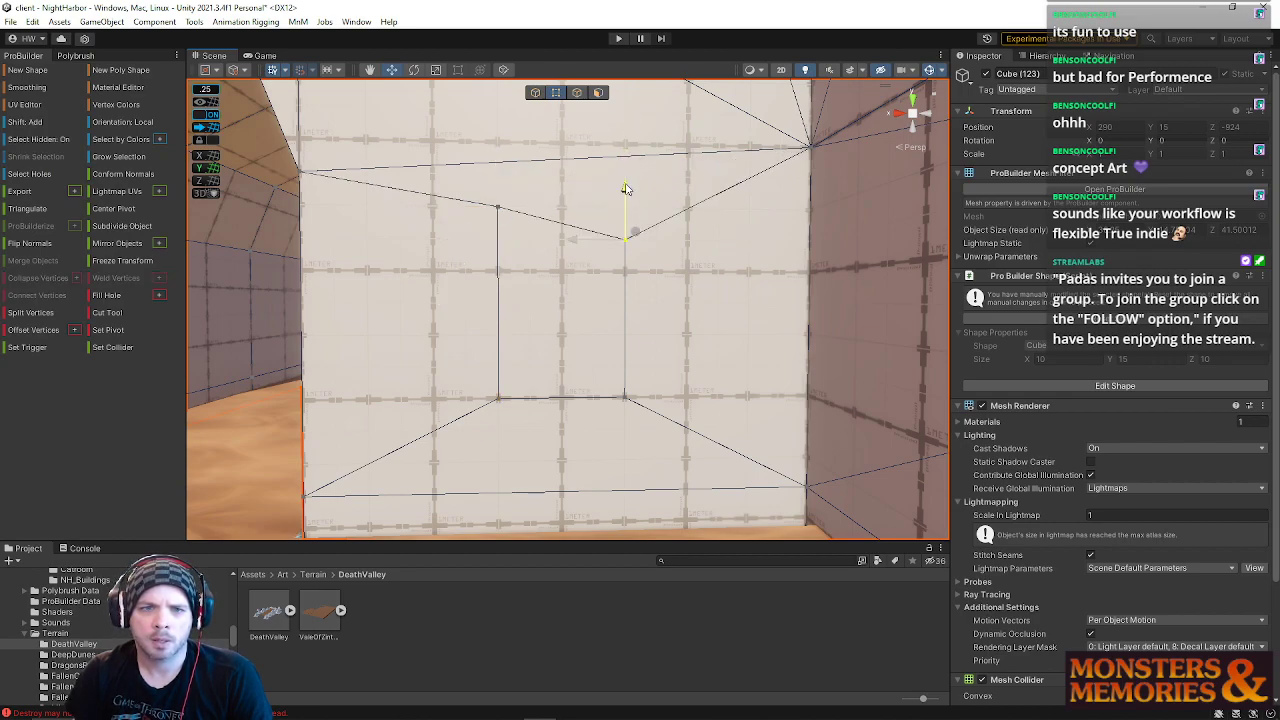
# Step: Select the narrowed exterior panel for reference and inset the matching interior wall face from inside the room
pyautogui.click(600, 94)
pyautogui.click(554, 293)
pyautogui.press('w')
pyautogui.moveTo(554, 293); pyautogui.dragTo(590, 308, button='right')
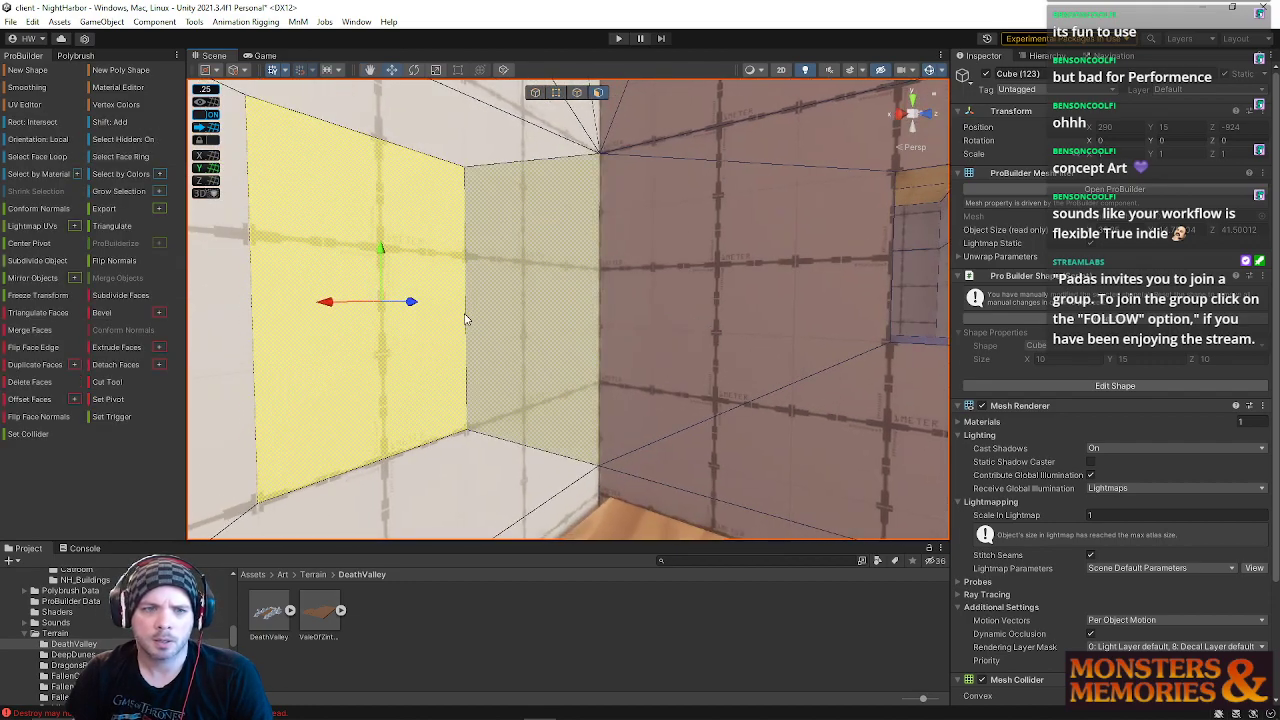
pyautogui.moveTo(412, 303); pyautogui.dragTo(823, 314, button='right')
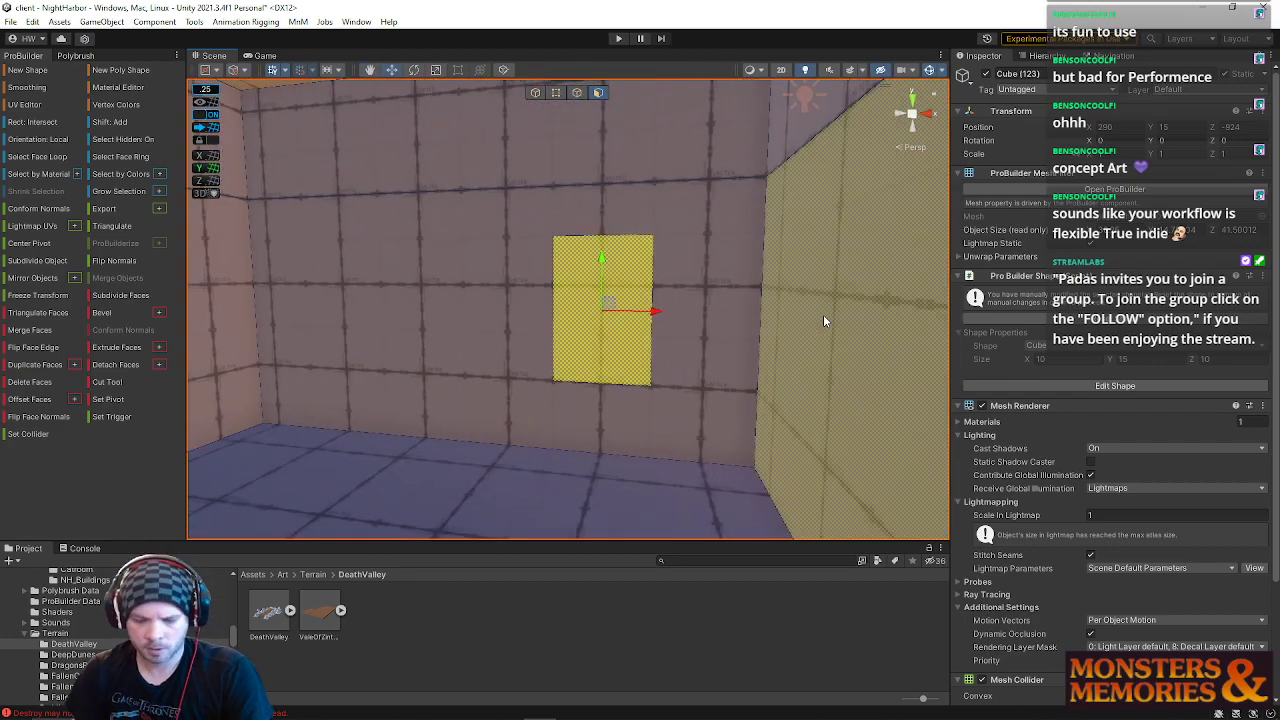
pyautogui.press('f')
pyautogui.press('r')
pyautogui.keyDown('shift'); pyautogui.moveTo(478, 320); pyautogui.dragTo(439, 313); pyautogui.keyUp('shift')
pyautogui.moveTo(439, 308); pyautogui.dragTo(532, 309, button='right')
pyautogui.click(576, 92)
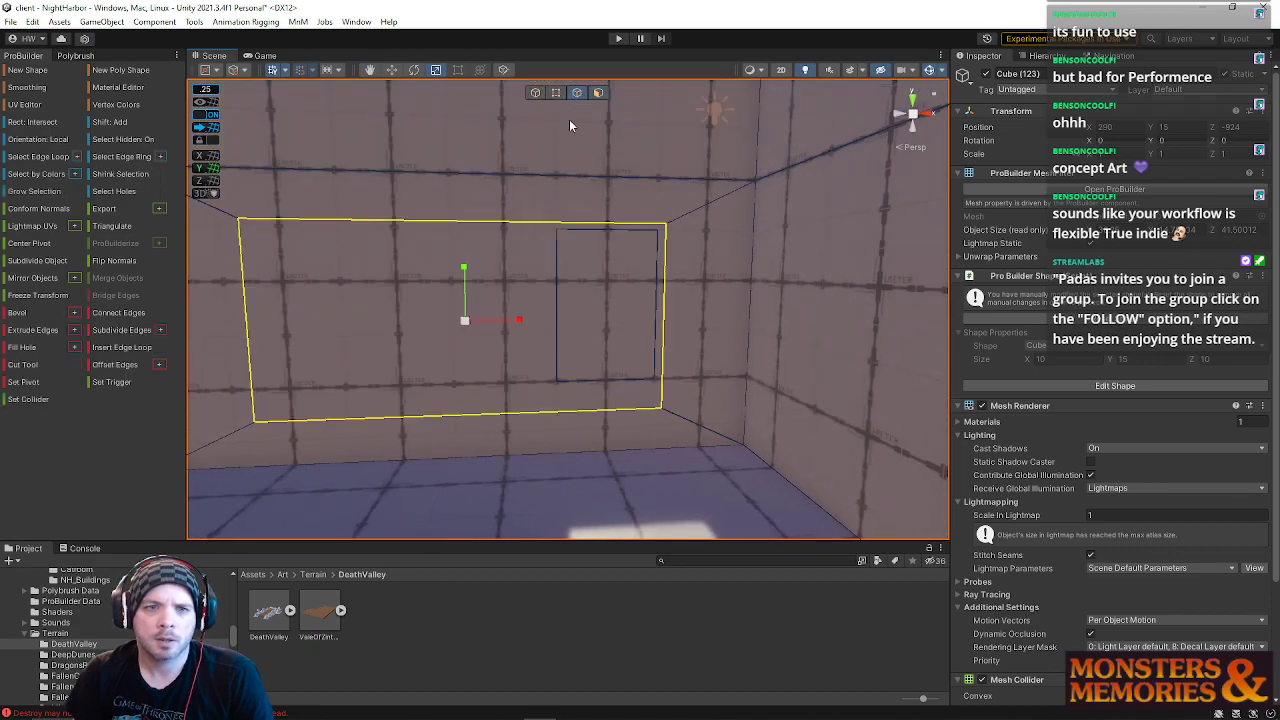
# Step: Align the interior panel's edges with the exterior panel's outline and delete its face to open the window
pyautogui.click(507, 236)
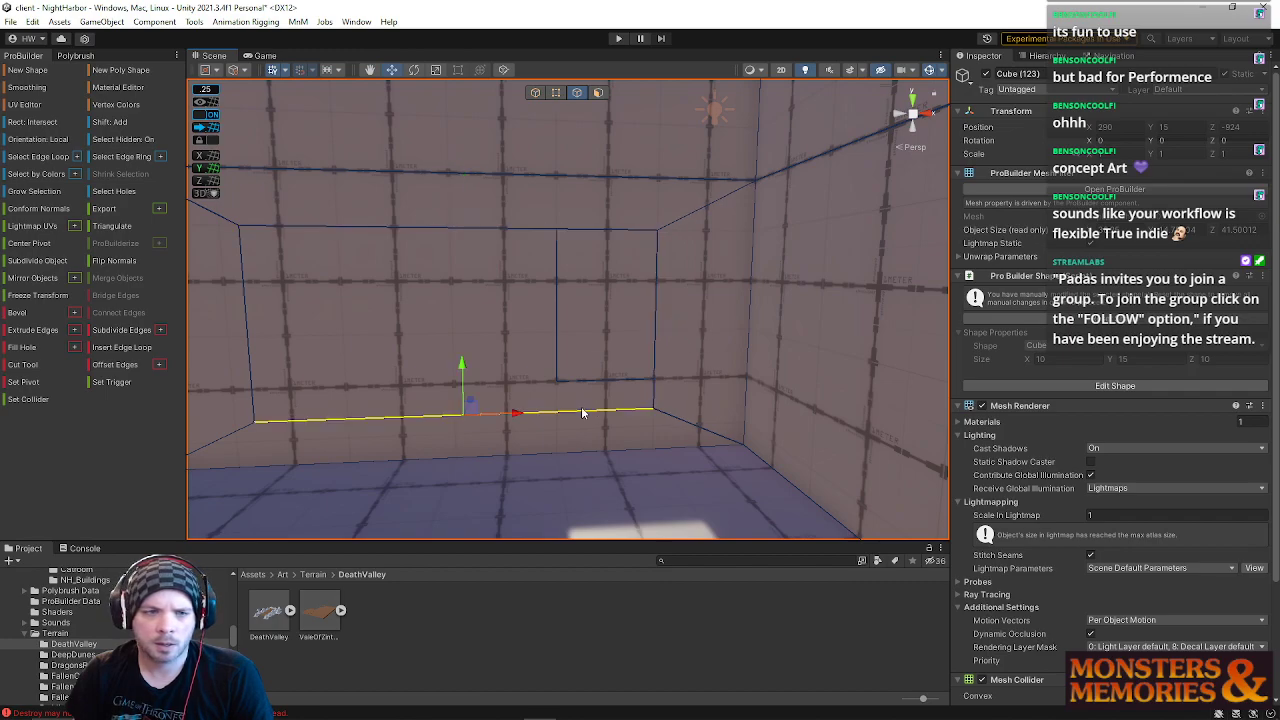
pyautogui.moveTo(459, 375); pyautogui.dragTo(460, 350)
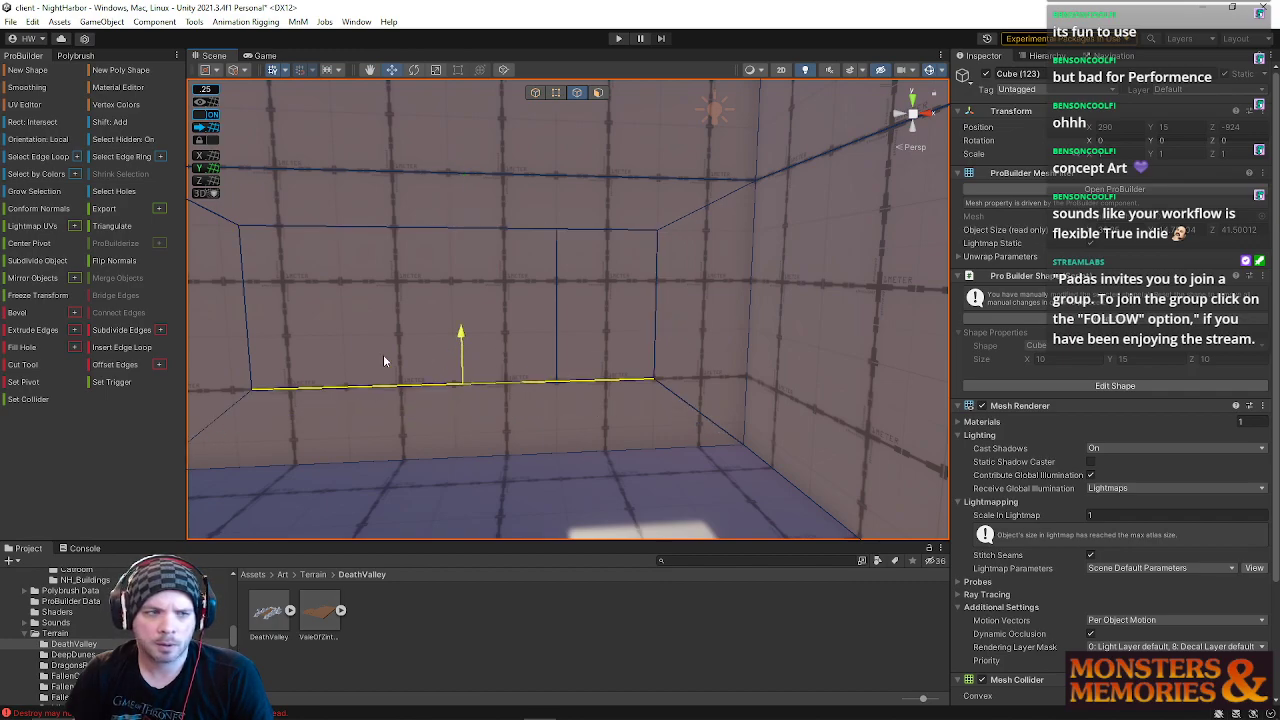
pyautogui.click(246, 315)
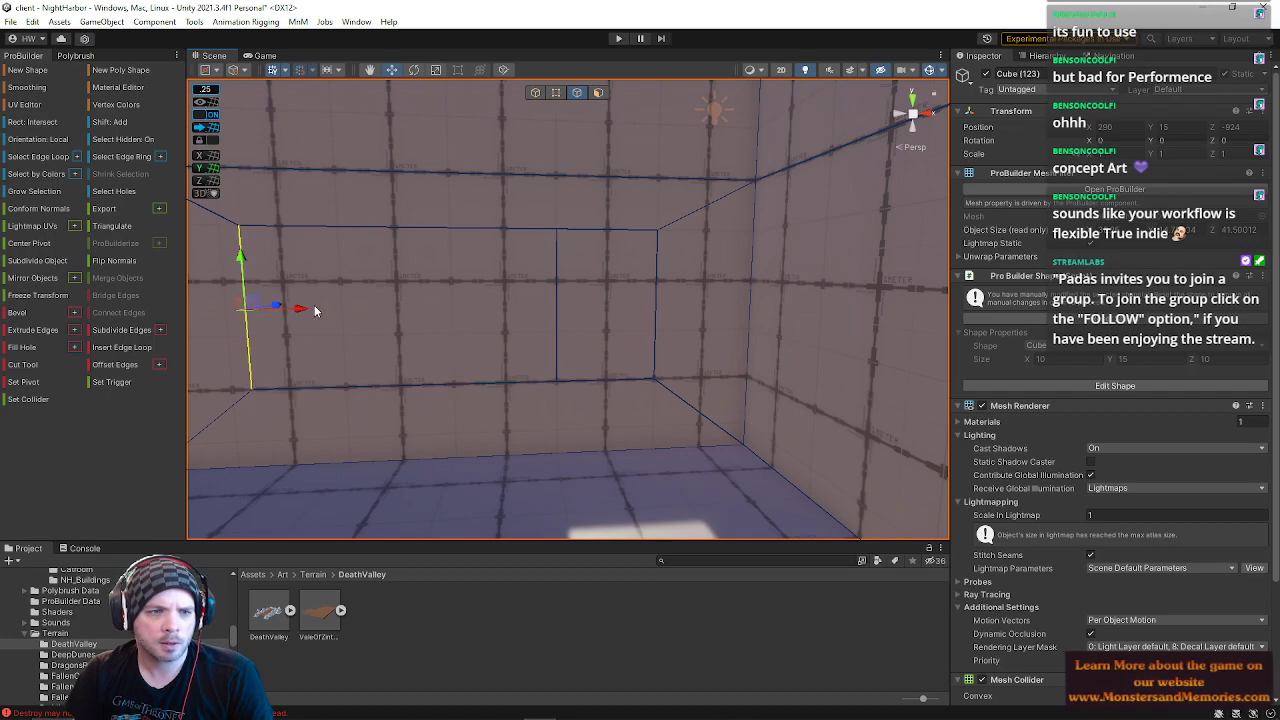
pyautogui.moveTo(303, 312); pyautogui.dragTo(603, 320)
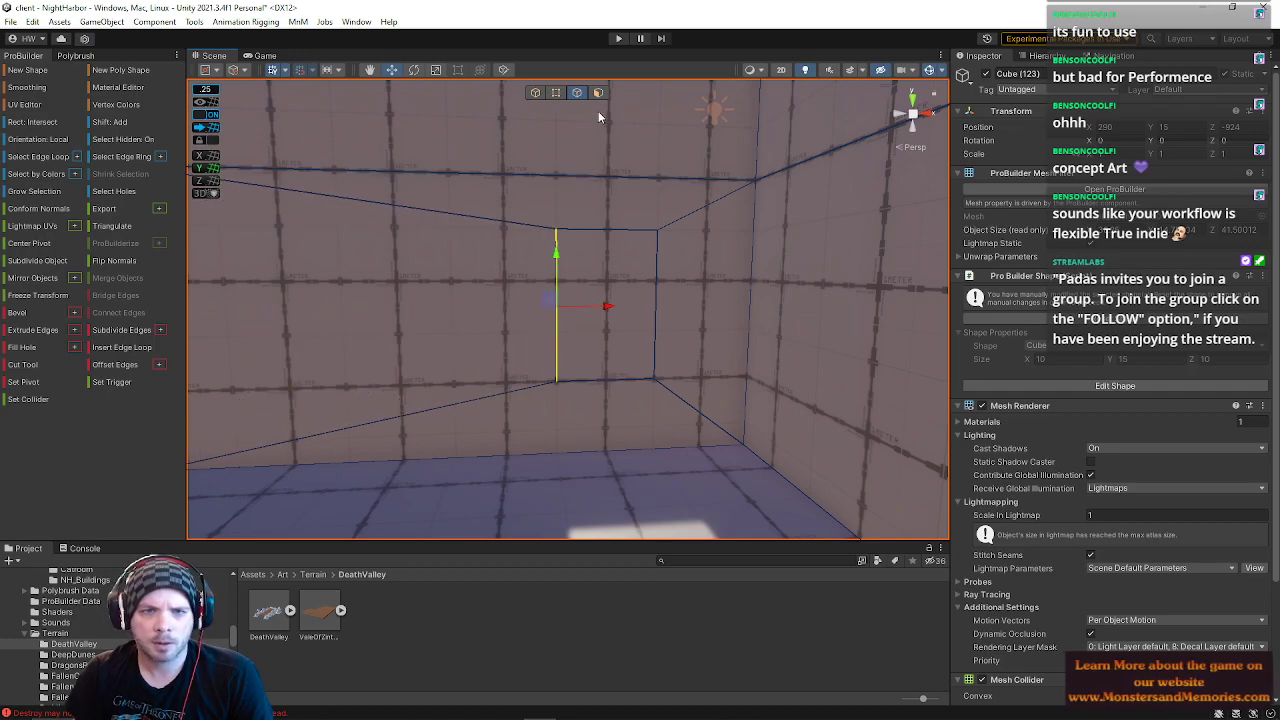
pyautogui.click(598, 93)
pyautogui.click(639, 336)
pyautogui.press('BackSpace')
# Step: Merge the overlapping vertices at the interior corners of the new window opening
pyautogui.moveTo(580, 287); pyautogui.dragTo(514, 157, button='right')
pyautogui.press('w')
pyautogui.click(558, 93)
pyautogui.click(684, 281)
pyautogui.moveTo(708, 354); pyautogui.dragTo(700, 436, button='right')
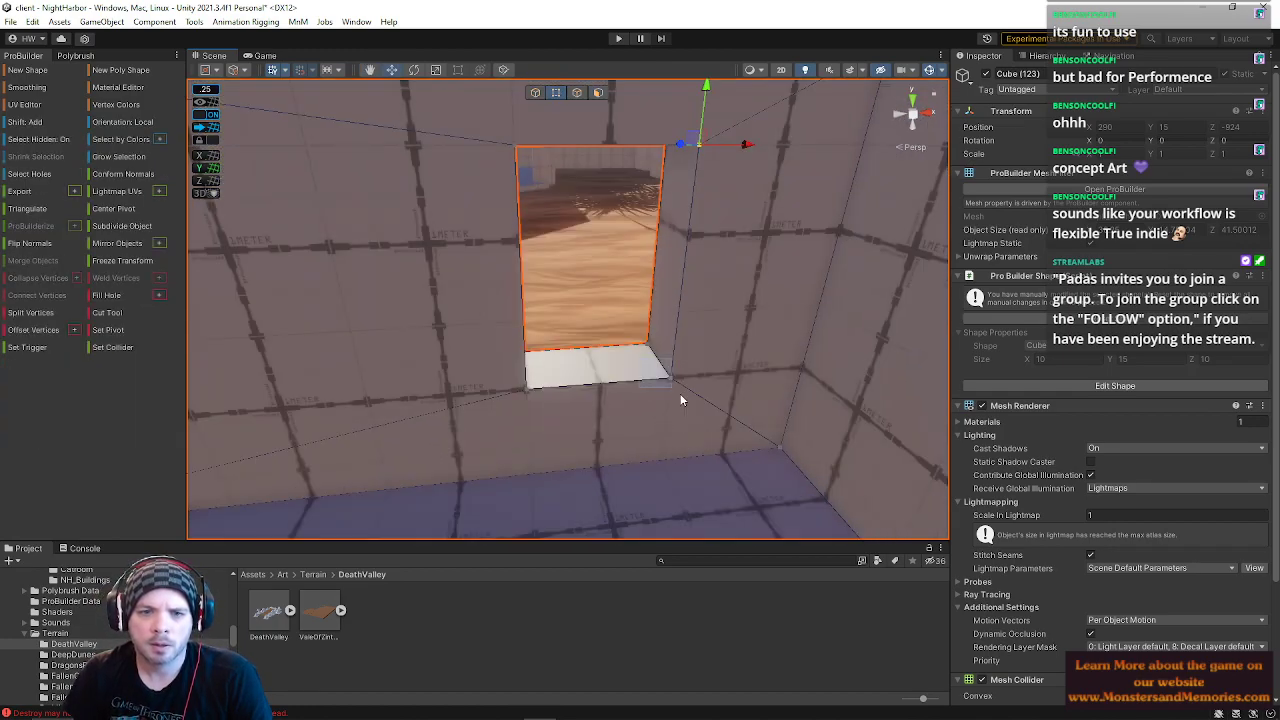
pyautogui.moveTo(480, 383); pyautogui.dragTo(480, 381)
pyautogui.keyDown('alt'); pyautogui.moveTo(628, 373); pyautogui.dragTo(549, 219); pyautogui.keyUp('alt')
pyautogui.moveTo(549, 219); pyautogui.dragTo(501, 207, button='middle')
pyautogui.moveTo(520, 233); pyautogui.dragTo(557, 234, button='right')
pyautogui.press('a')
pyautogui.moveTo(712, 300); pyautogui.dragTo(687, 286, button='right')
pyautogui.press('s')
pyautogui.press('w')
pyautogui.click(671, 154)
# Step: Examine the large lower side-wall faces in the blue-floored room by selecting them from different viewpoints
pyautogui.press('w')
pyautogui.moveTo(671, 154); pyautogui.dragTo(45, 248, button='right')
pyautogui.press('a')
pyautogui.press('d')
pyautogui.press('d')
pyautogui.press('e')
pyautogui.press('d')
pyautogui.press('a')
pyautogui.click(598, 92)
pyautogui.click(564, 296)
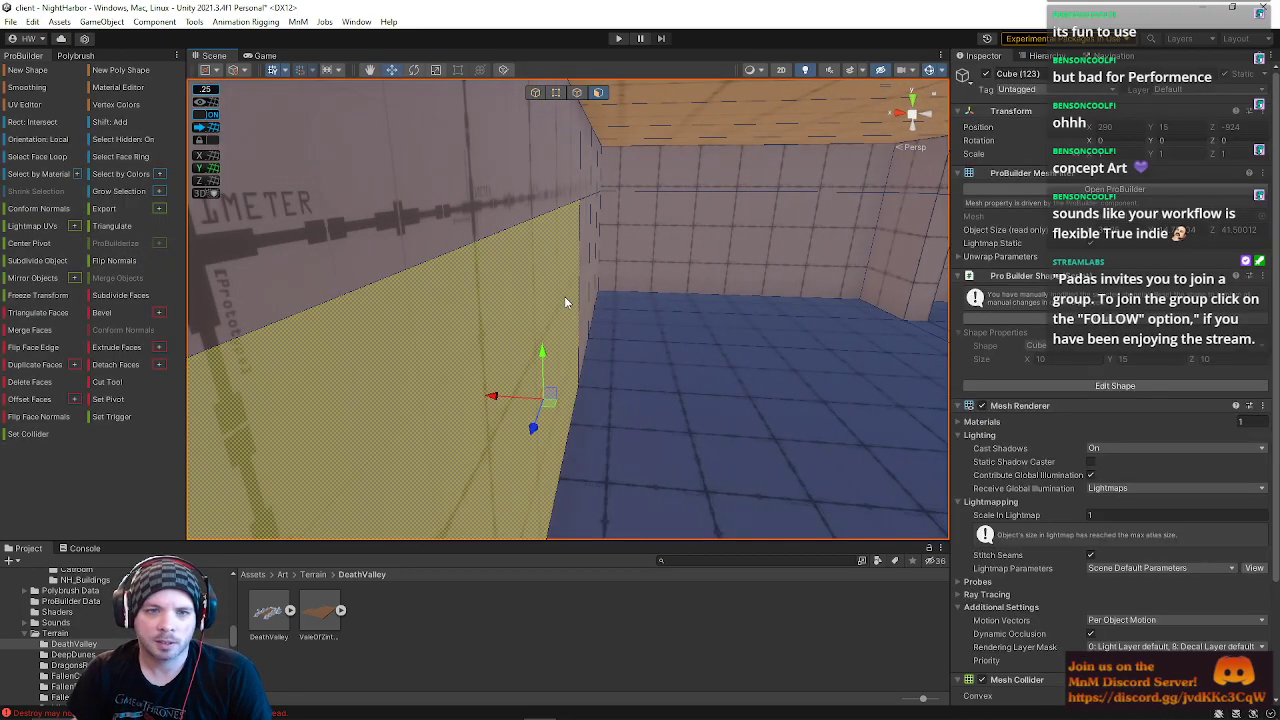
pyautogui.hotkey('alt', 'g')
pyautogui.moveTo(536, 268); pyautogui.dragTo(546, 268)
pyautogui.press('a')
pyautogui.moveTo(546, 268); pyautogui.dragTo(611, 251, button='right')
pyautogui.click(638, 318)
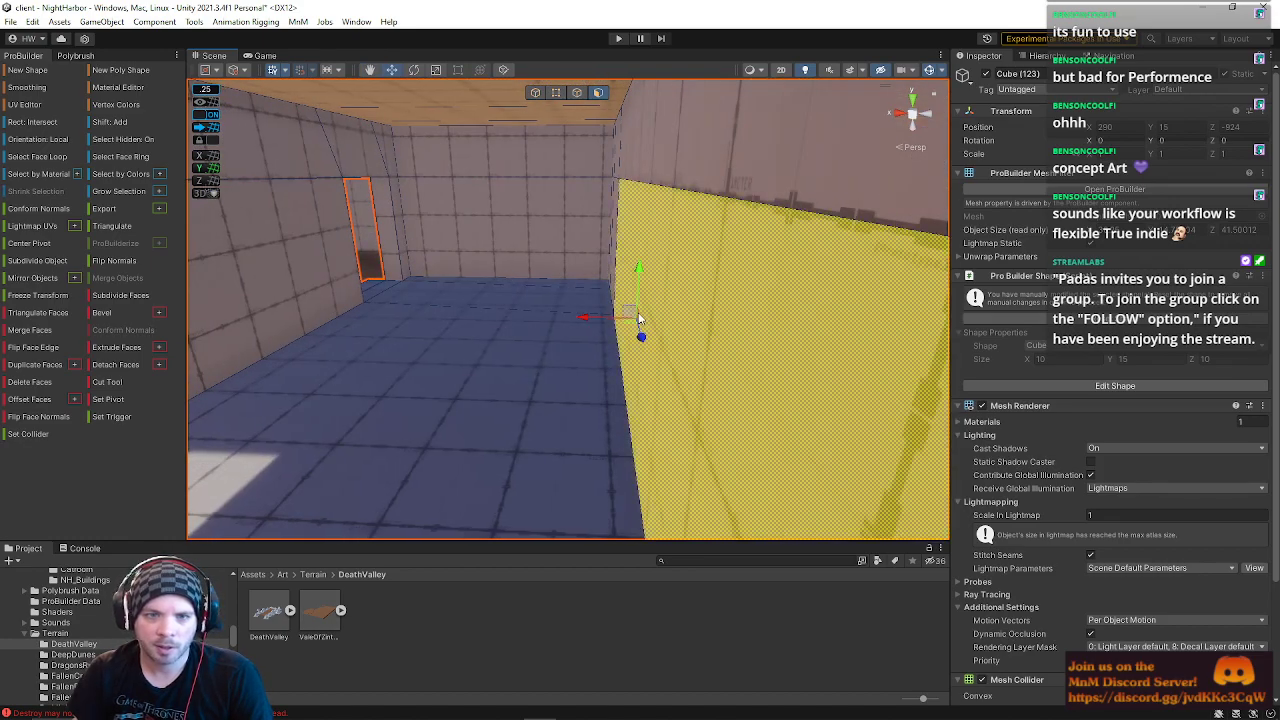
# Step: Select the inner reveal faces of the exterior window above the pointed arch and delete them
pyautogui.moveTo(638, 313); pyautogui.dragTo(520, 180, button='right')
pyautogui.press('d')
pyautogui.press('a')
pyautogui.press('d')
pyautogui.press('a')
pyautogui.press('w')
pyautogui.click(805, 190)
pyautogui.press('s')
pyautogui.moveTo(805, 190); pyautogui.dragTo(717, 239, button='right')
pyautogui.press('s')
pyautogui.press('w')
pyautogui.click(697, 226)
pyautogui.scroll(3, 680, 200)
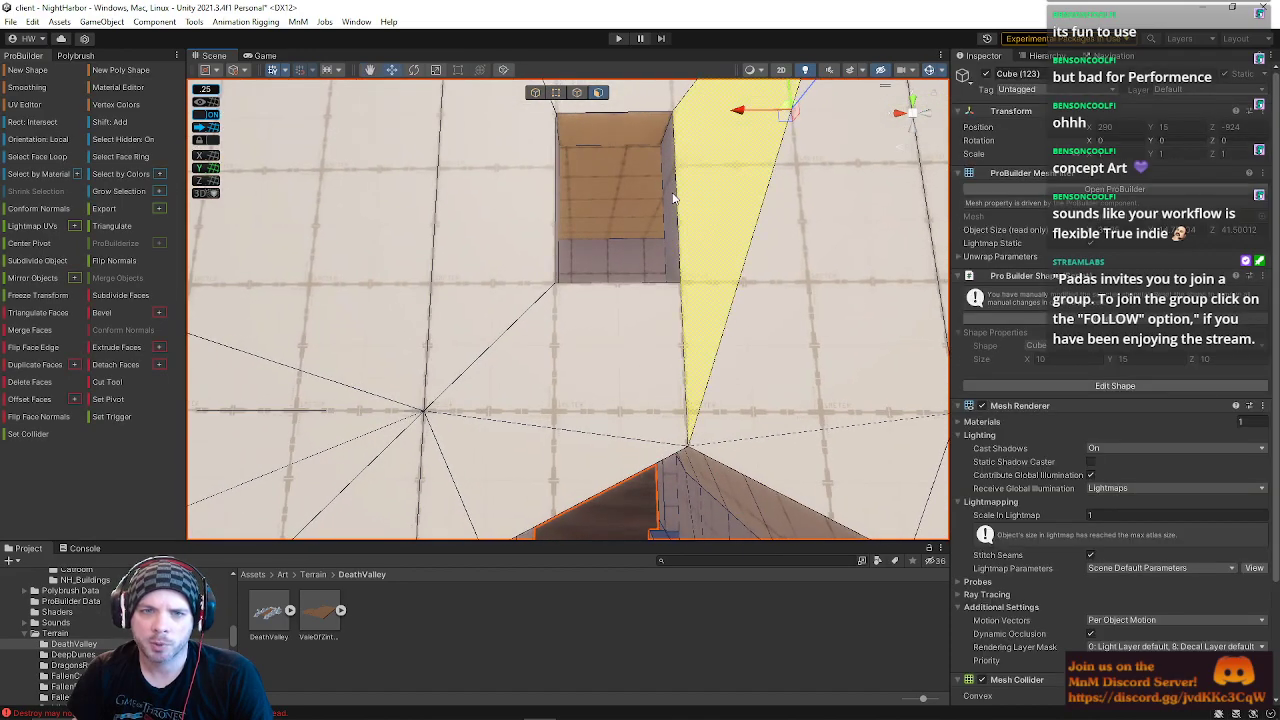
pyautogui.click(670, 198)
pyautogui.keyDown('shift'); pyautogui.click(631, 134); pyautogui.keyUp('shift')
pyautogui.keyDown('alt'); pyautogui.moveTo(566, 186); pyautogui.dragTo(477, 220); pyautogui.keyUp('alt')
pyautogui.keyDown('shift'); pyautogui.click(460, 243); pyautogui.keyUp('shift')
pyautogui.moveTo(460, 243); pyautogui.dragTo(565, 407, button='right')
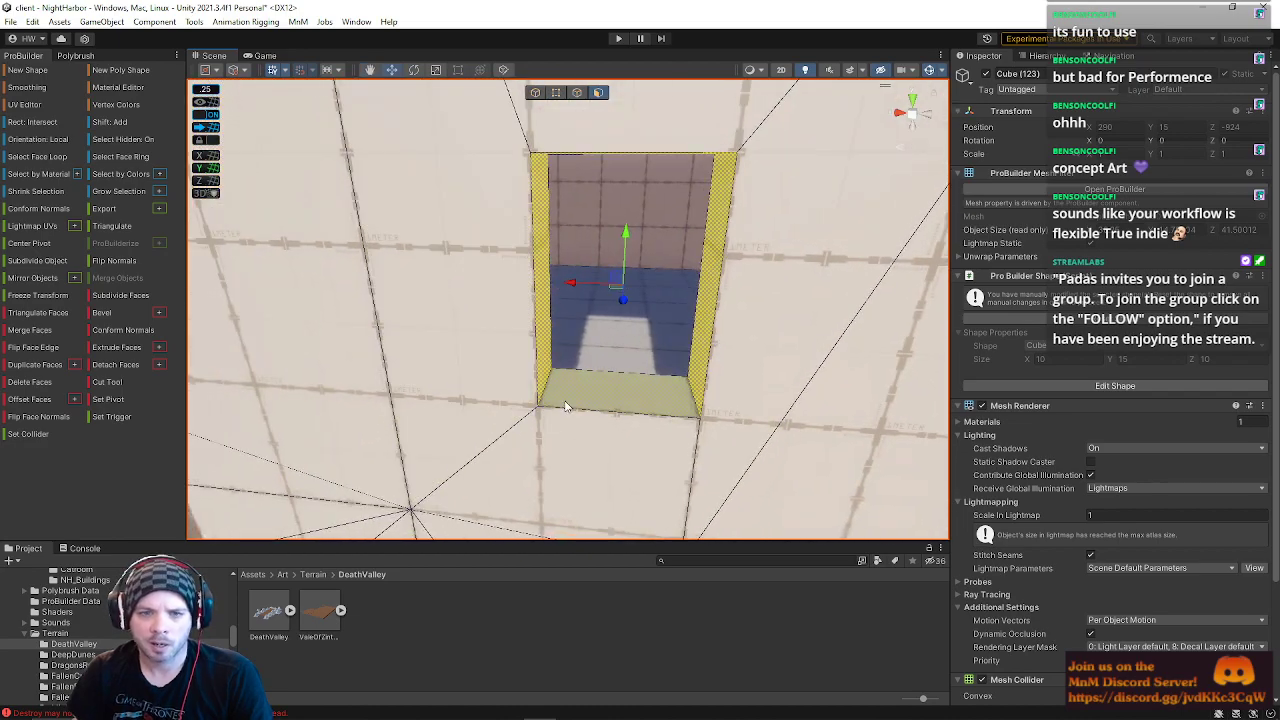
pyautogui.press('BackSpace')
pyautogui.click(577, 92)
pyautogui.click(529, 227)
pyautogui.keyDown('shift'); pyautogui.click(729, 276); pyautogui.keyUp('shift')
pyautogui.moveTo(716, 324); pyautogui.dragTo(700, 364, button='right')
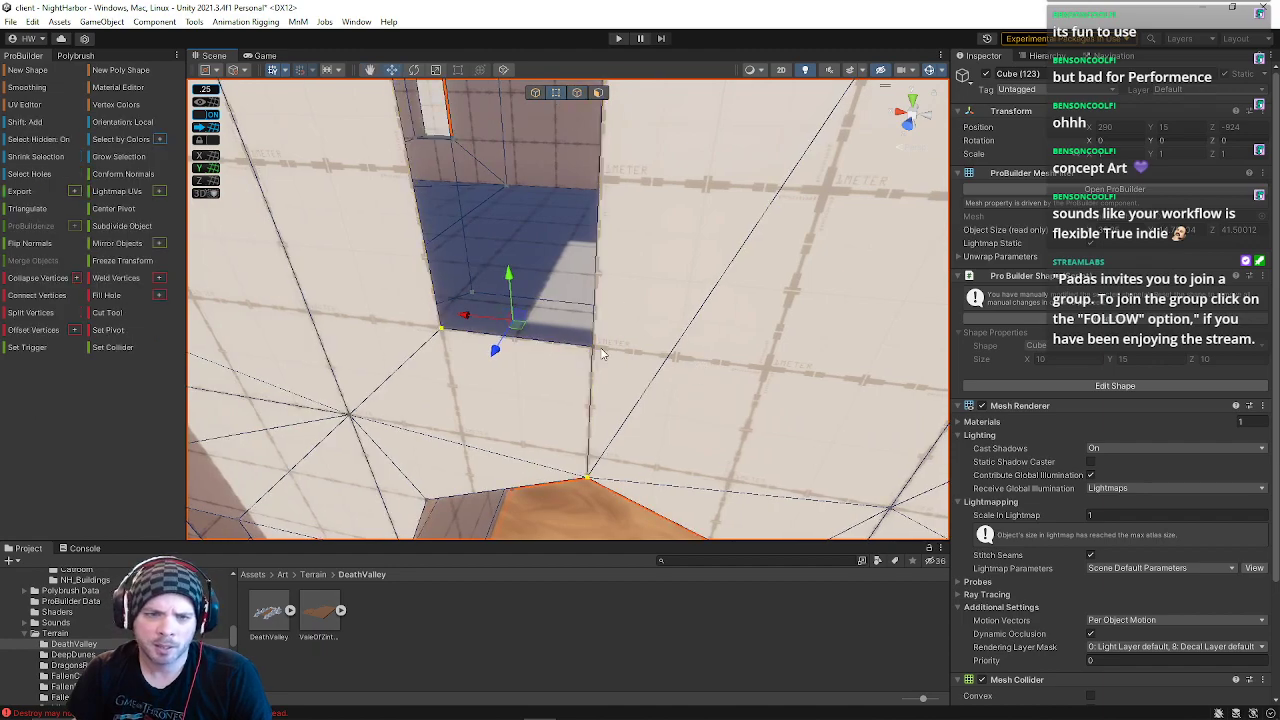
pyautogui.keyDown('alt'); pyautogui.moveTo(598, 355); pyautogui.dragTo(650, 65); pyautogui.keyUp('alt')
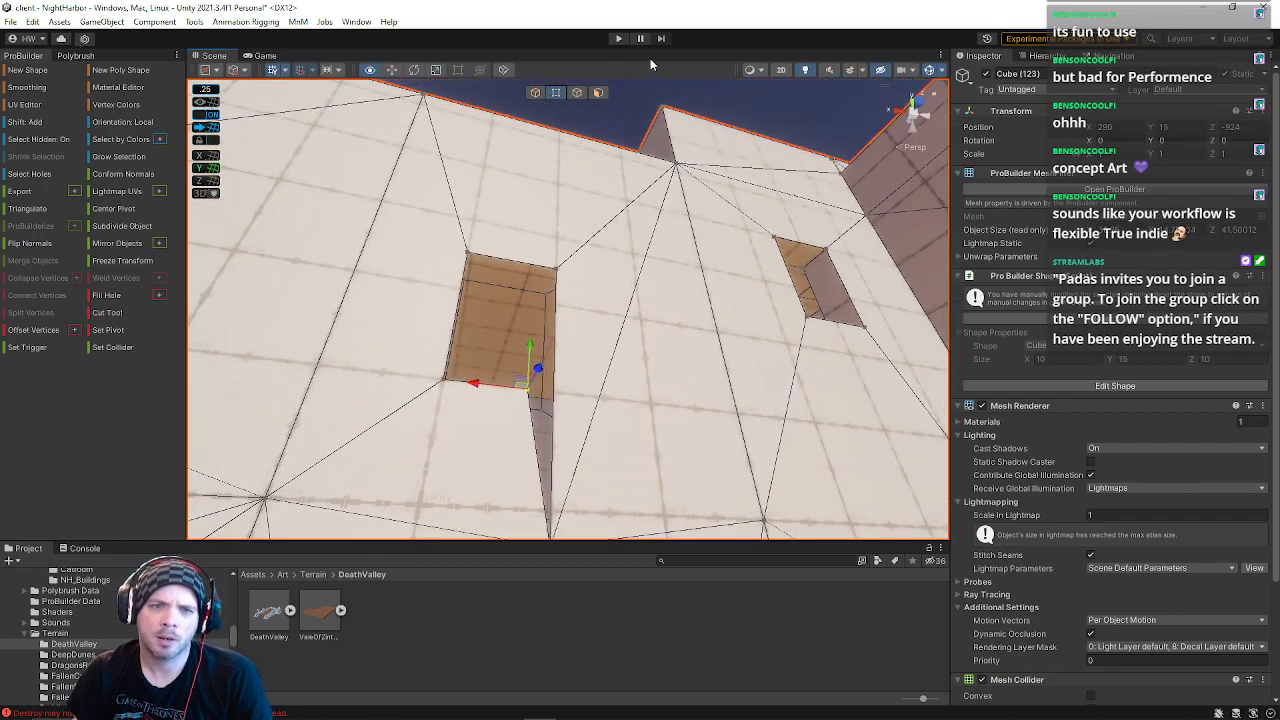
# Step: Delete the exterior wall faces surrounding the window hole above the arch
pyautogui.click(599, 92)
pyautogui.click(571, 283)
pyautogui.keyDown('shift'); pyautogui.click(422, 271); pyautogui.keyUp('shift')
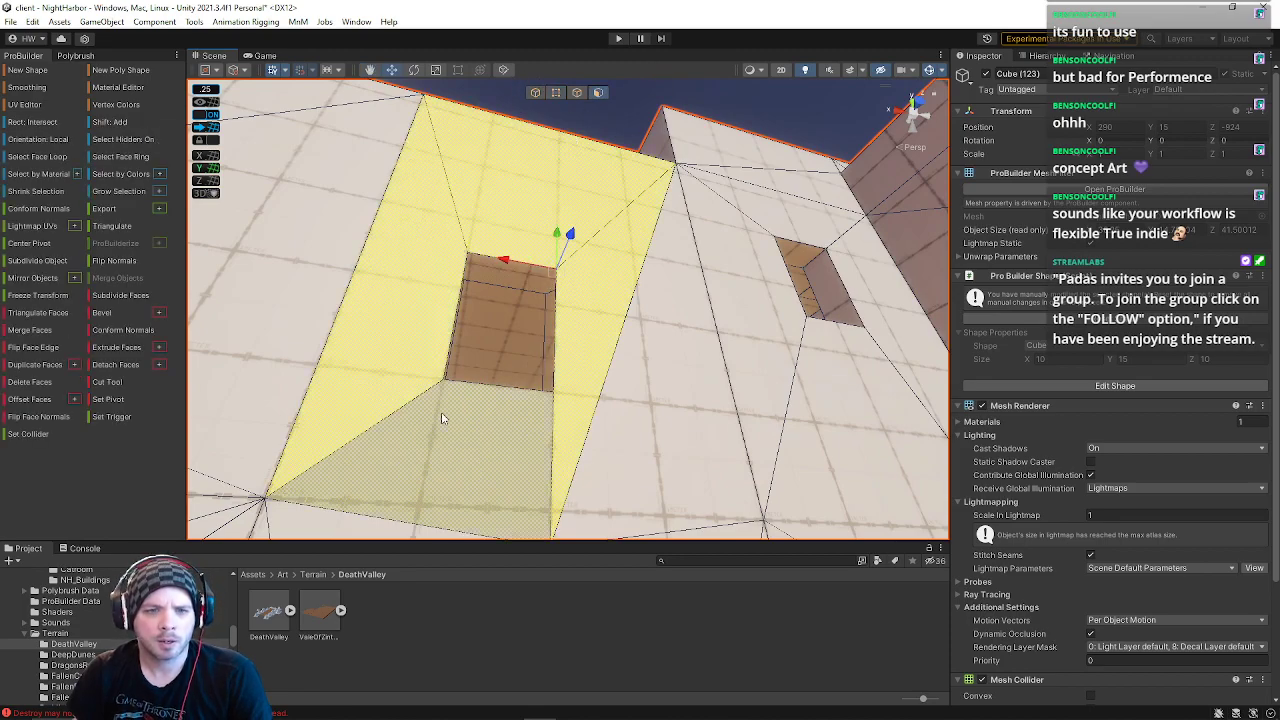
pyautogui.press('BackSpace')
# Step: Bridge the two long side edges of the gap above the arch to close the exterior wall
pyautogui.keyDown('alt'); pyautogui.moveTo(512, 320); pyautogui.dragTo(537, 186); pyautogui.keyUp('alt')
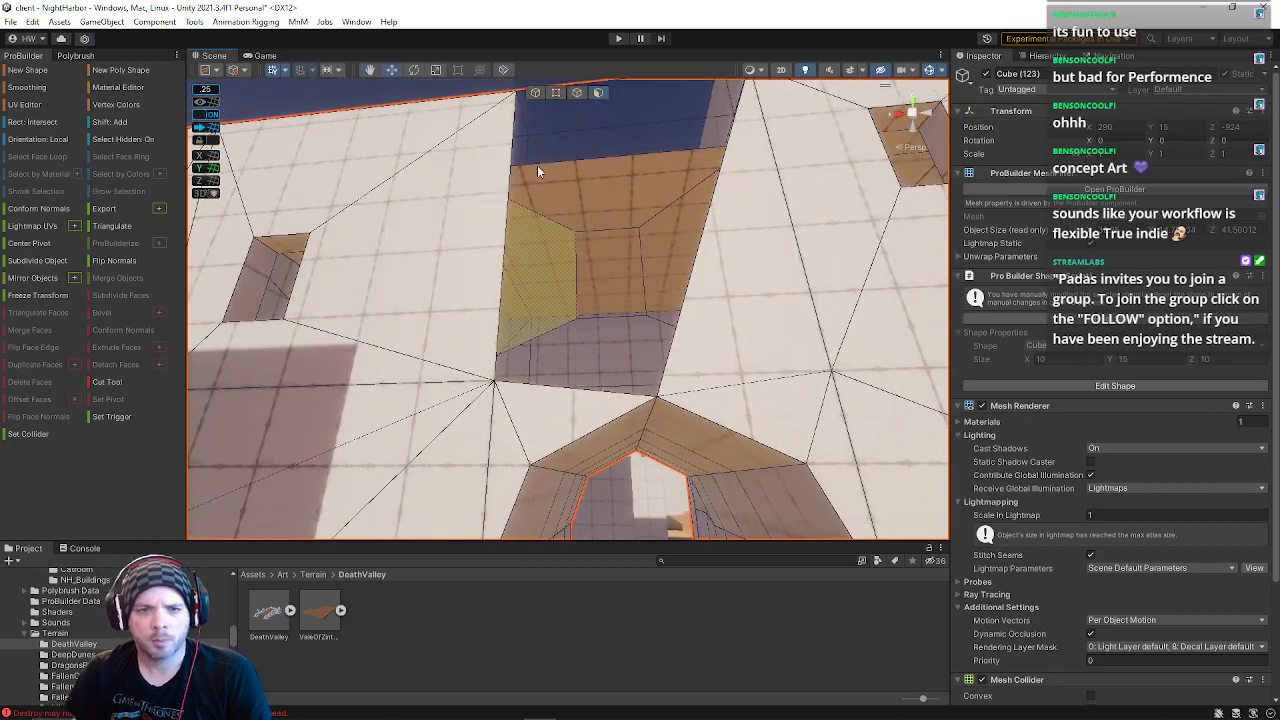
pyautogui.click(576, 92)
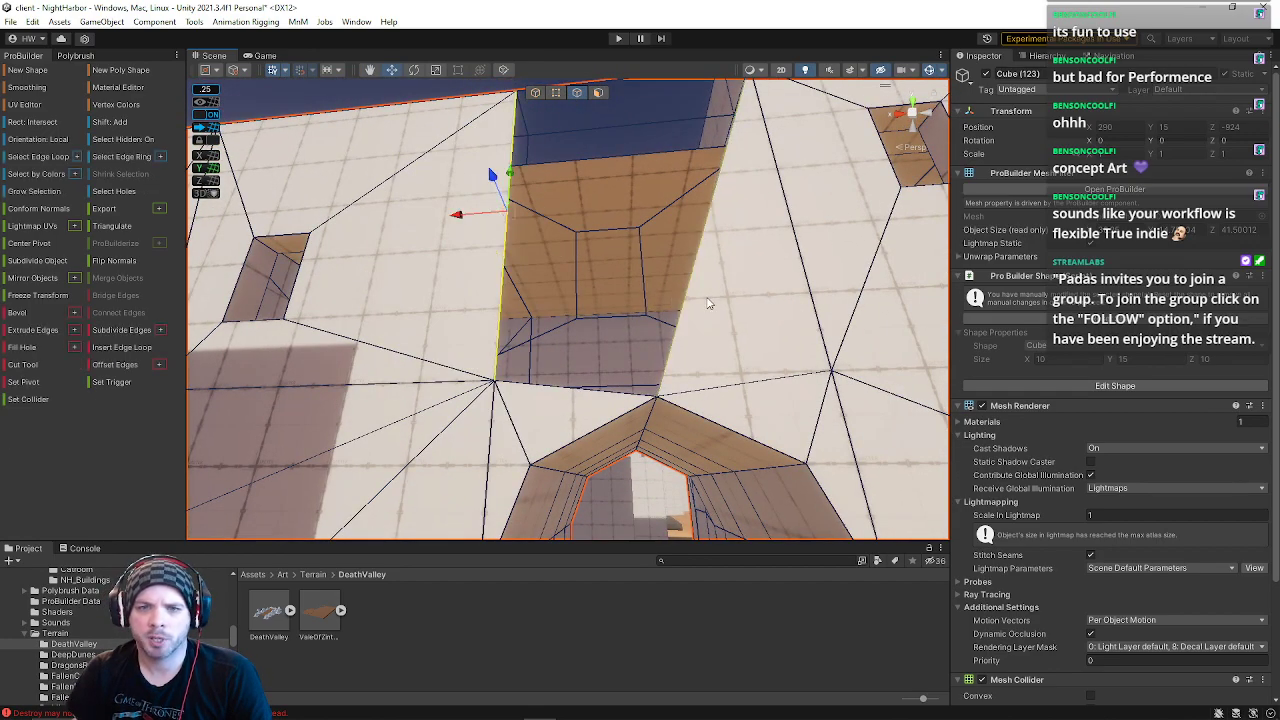
pyautogui.hotkey('alt', 'b')
# Step: Delete the interior wall faces surrounding the same window hole from inside the room
pyautogui.keyDown('alt'); pyautogui.moveTo(707, 297); pyautogui.dragTo(785, 215); pyautogui.keyUp('alt')
pyautogui.click(598, 92)
pyautogui.click(704, 274)
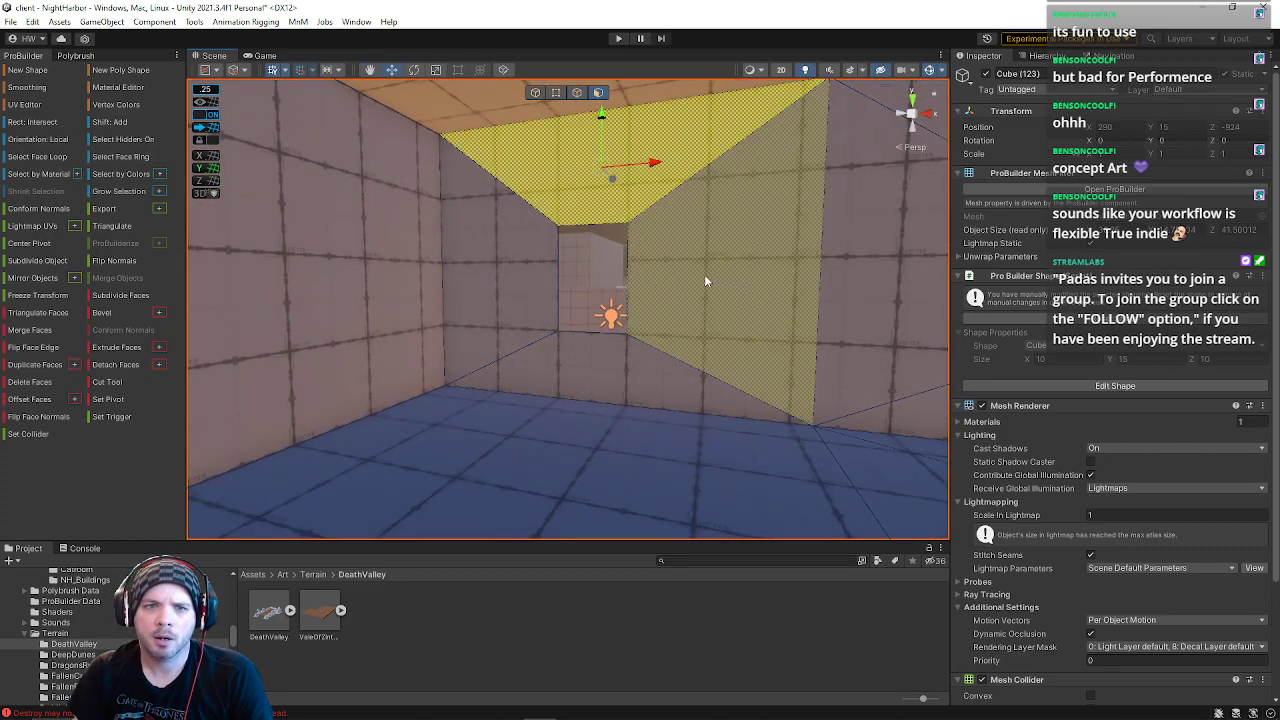
pyautogui.keyDown('shift'); pyautogui.click(655, 363); pyautogui.keyUp('shift')
pyautogui.press('Delete')
# Step: Bridge the gap's ceiling and floor edges to close the interior wall
pyautogui.click(577, 92)
pyautogui.click(579, 112)
pyautogui.keyDown('shift'); pyautogui.click(581, 404); pyautogui.keyUp('shift')
pyautogui.hotkey('alt', 'b')
# Step: Leave the edited building's mesh and select the building object Cube (121) with the blank shaded wall
pyautogui.moveTo(650, 358); pyautogui.dragTo(539, 279, button='right')
pyautogui.press('d')
pyautogui.press('w')
pyautogui.moveTo(540, 225); pyautogui.dragTo(1, 230, button='right')
pyautogui.press('d')
pyautogui.press('s')
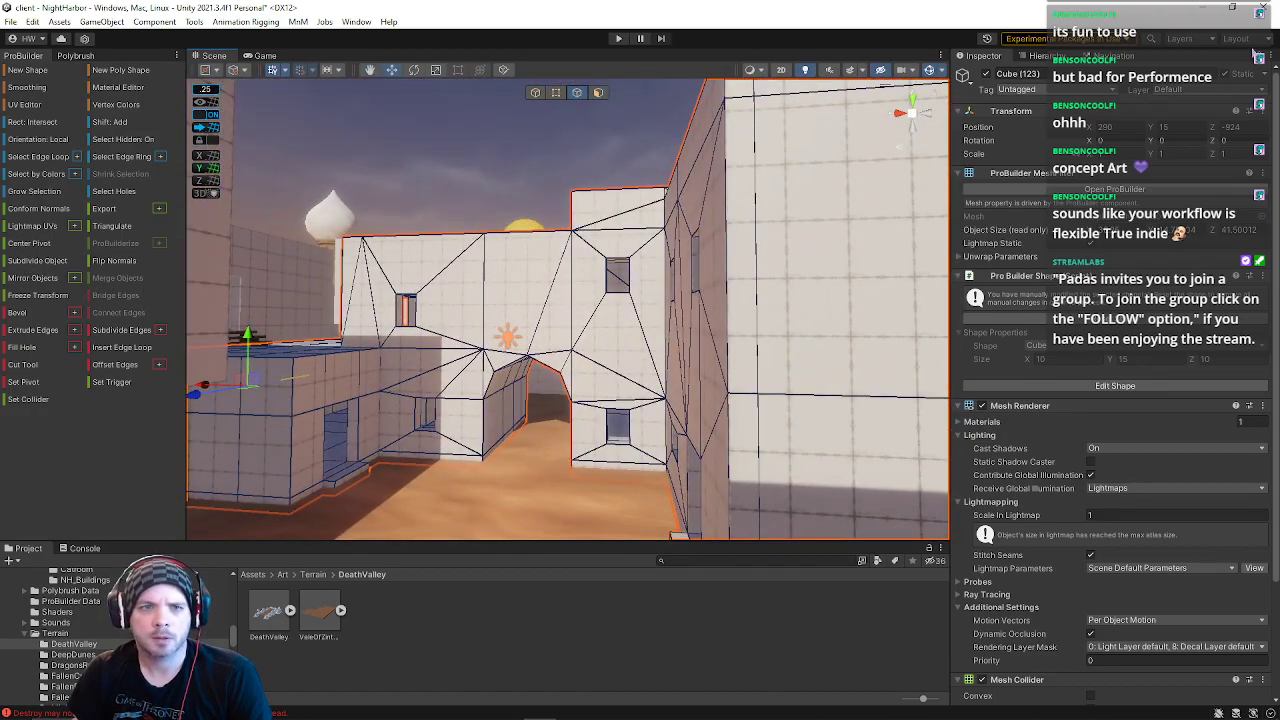
pyautogui.click(535, 92)
pyautogui.click(566, 172)
pyautogui.press('w')
pyautogui.moveTo(574, 176); pyautogui.dragTo(1104, 287, button='right')
pyautogui.press('w')
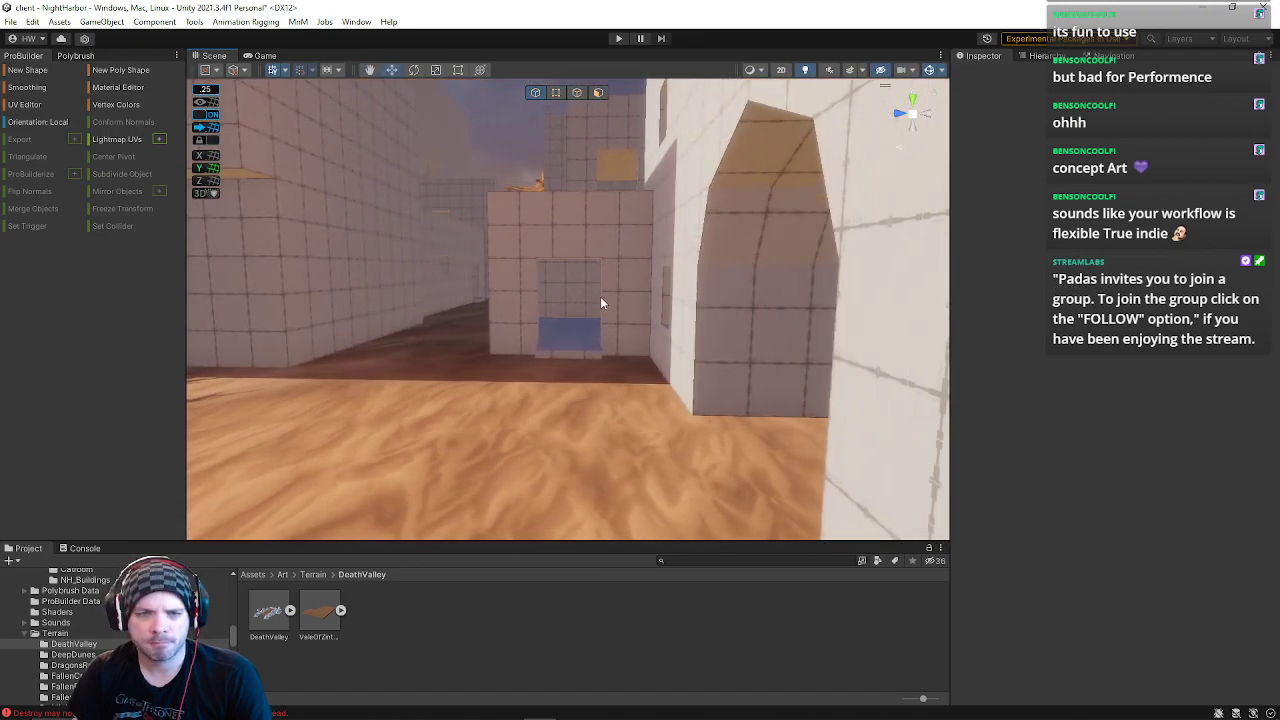
pyautogui.moveTo(594, 300); pyautogui.dragTo(502, 300, button='right')
pyautogui.click(502, 300)
pyautogui.scroll(3, 560, 280)
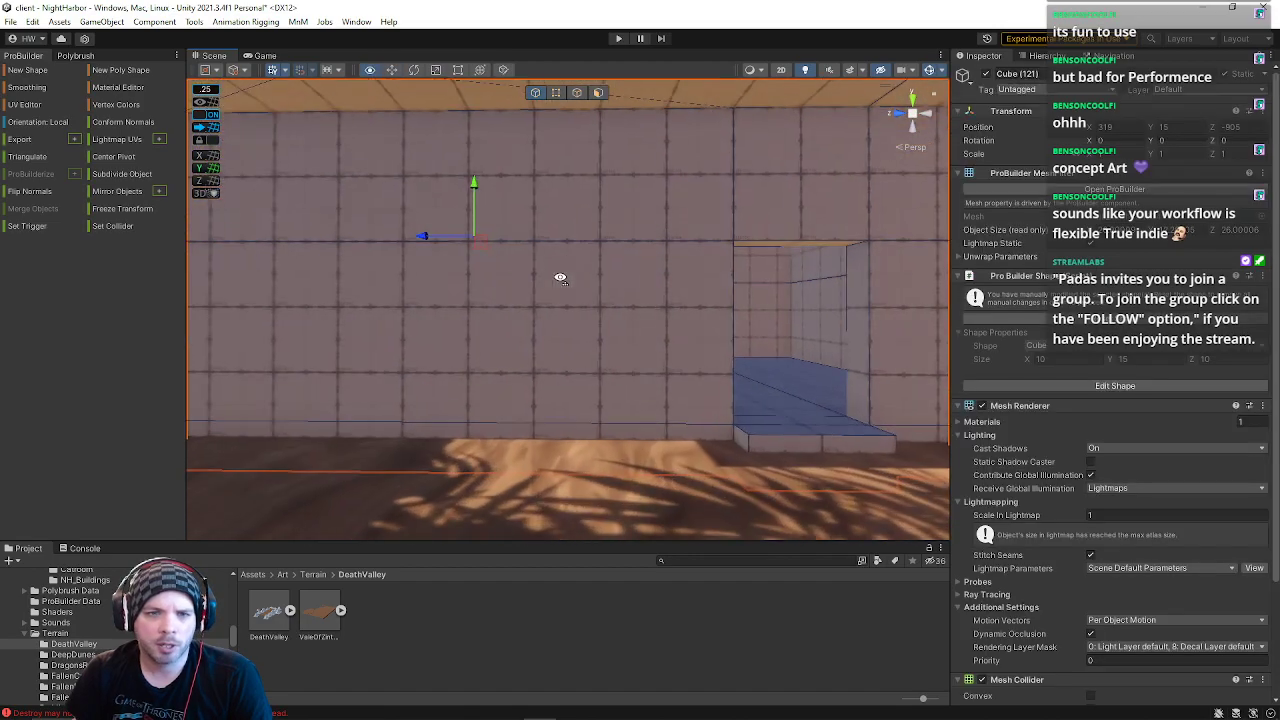
pyautogui.click(599, 93)
pyautogui.click(490, 268)
pyautogui.scroll(-4, 520, 330)
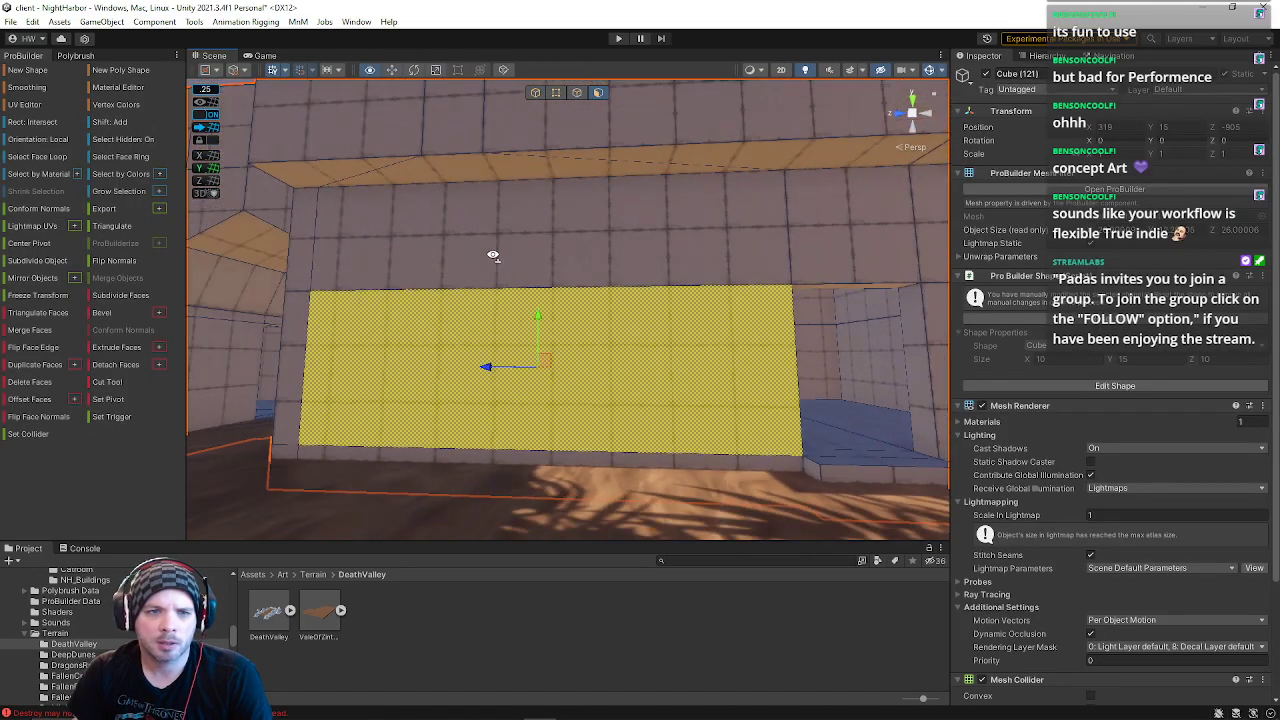
pyautogui.keyDown('shift'); pyautogui.moveTo(533, 346); pyautogui.dragTo(489, 342); pyautogui.keyUp('shift')
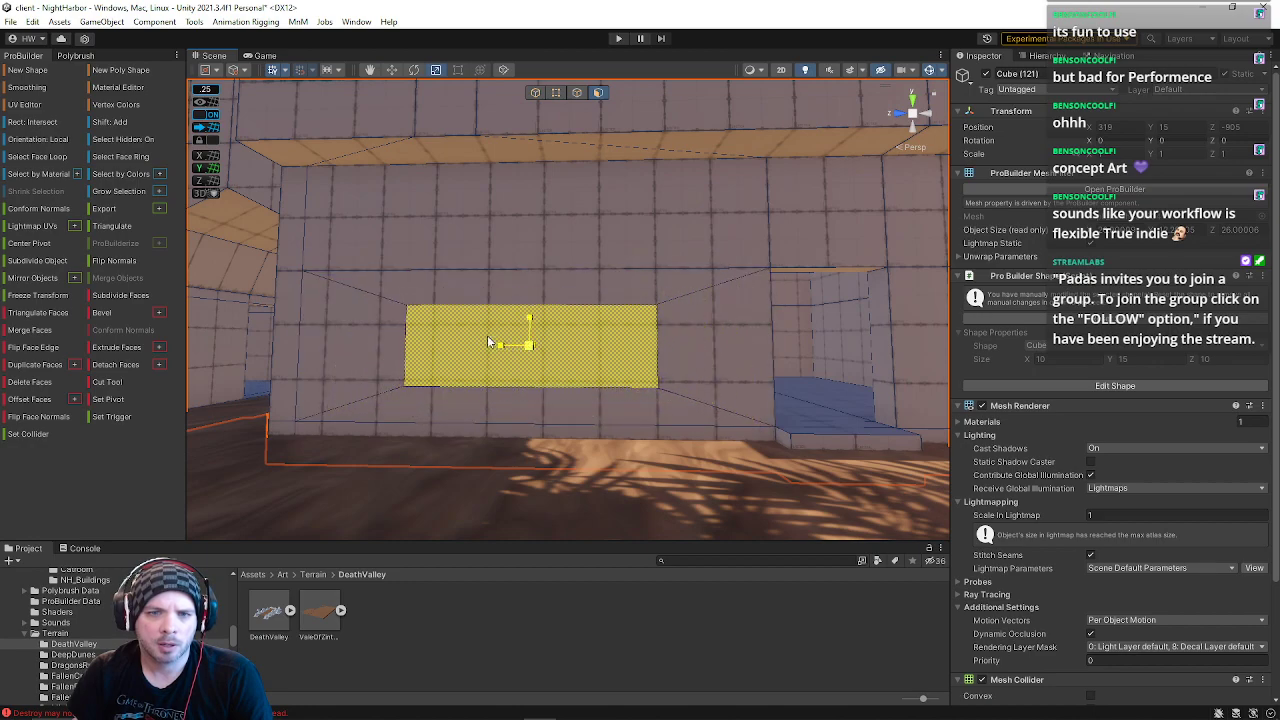
pyautogui.hotkey('ctrl', 'z')
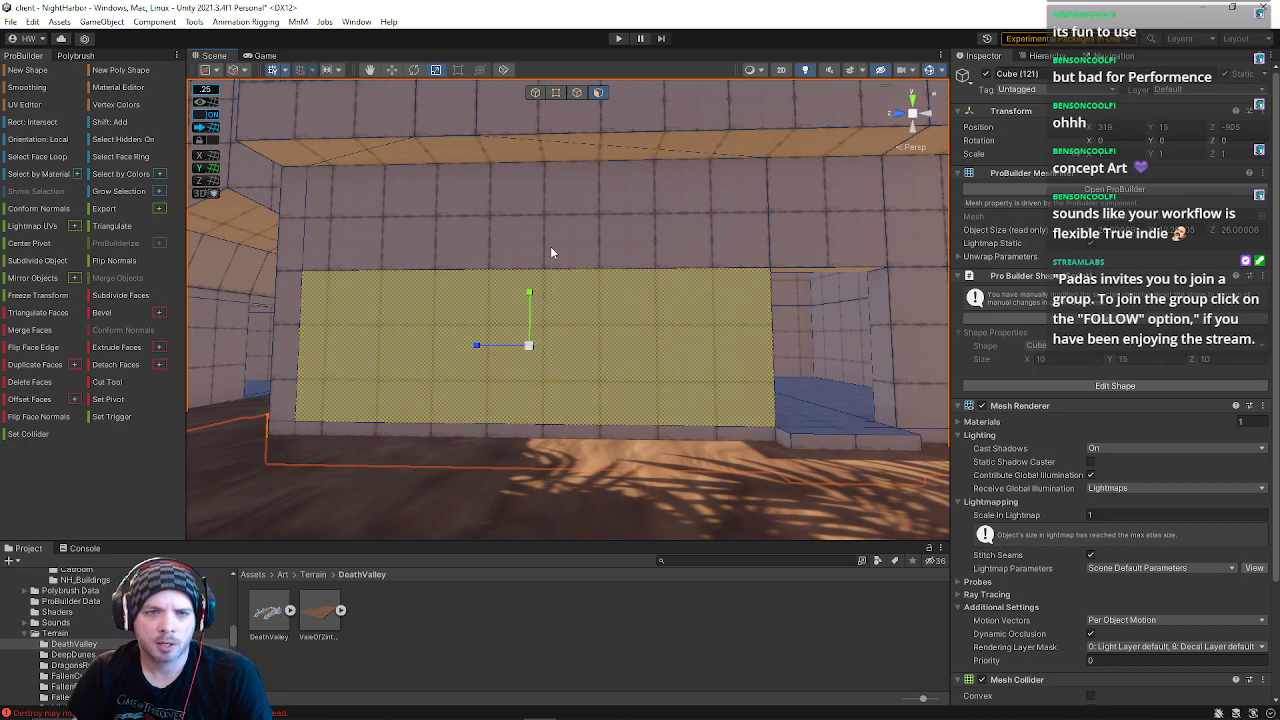
# Step: Insert a vertical edge loop in the blank wall and move it to the wall's middle
pyautogui.click(586, 92)
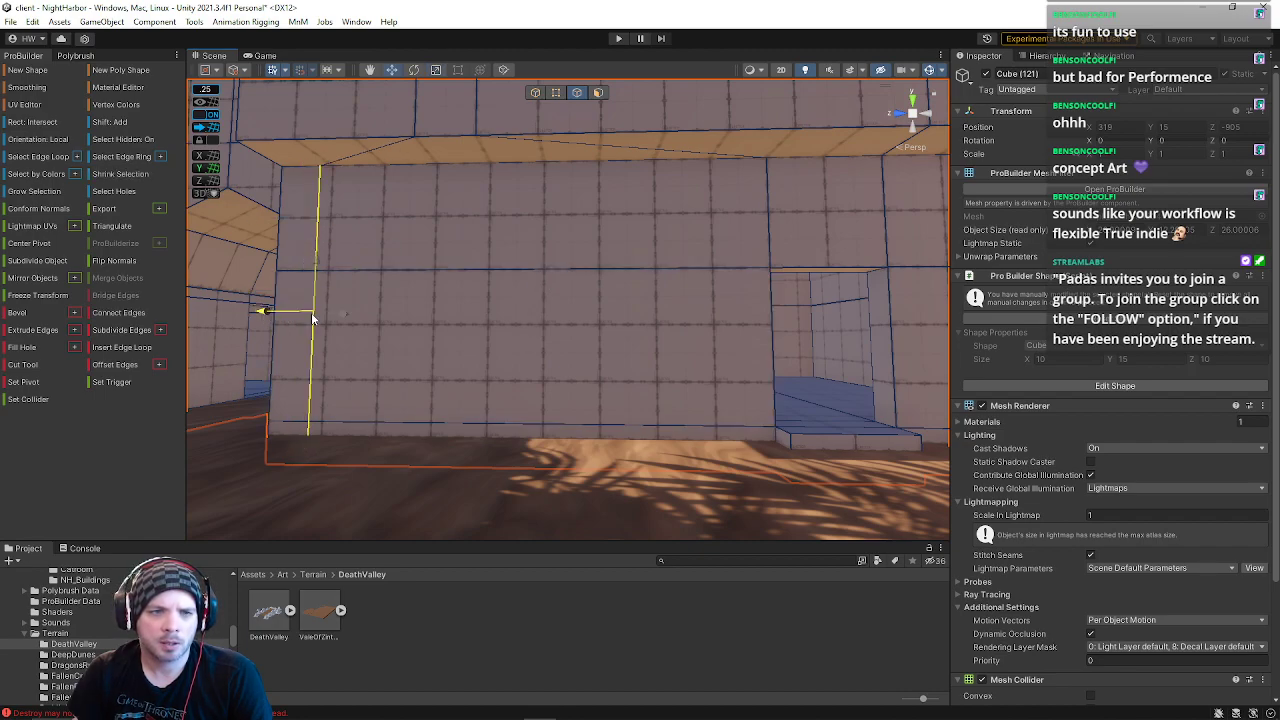
pyautogui.moveTo(471, 342)
pyautogui.mouseDown()
pyautogui.moveTo(485, 344)
pyautogui.moveTo(473, 344)
pyautogui.mouseUp()
pyautogui.moveTo(564, 328); pyautogui.dragTo(580, 340, button='right')
# Step: Inset a rectangular panel in each of the wall's two lower halves
pyautogui.click(598, 92)
pyautogui.click(625, 337)
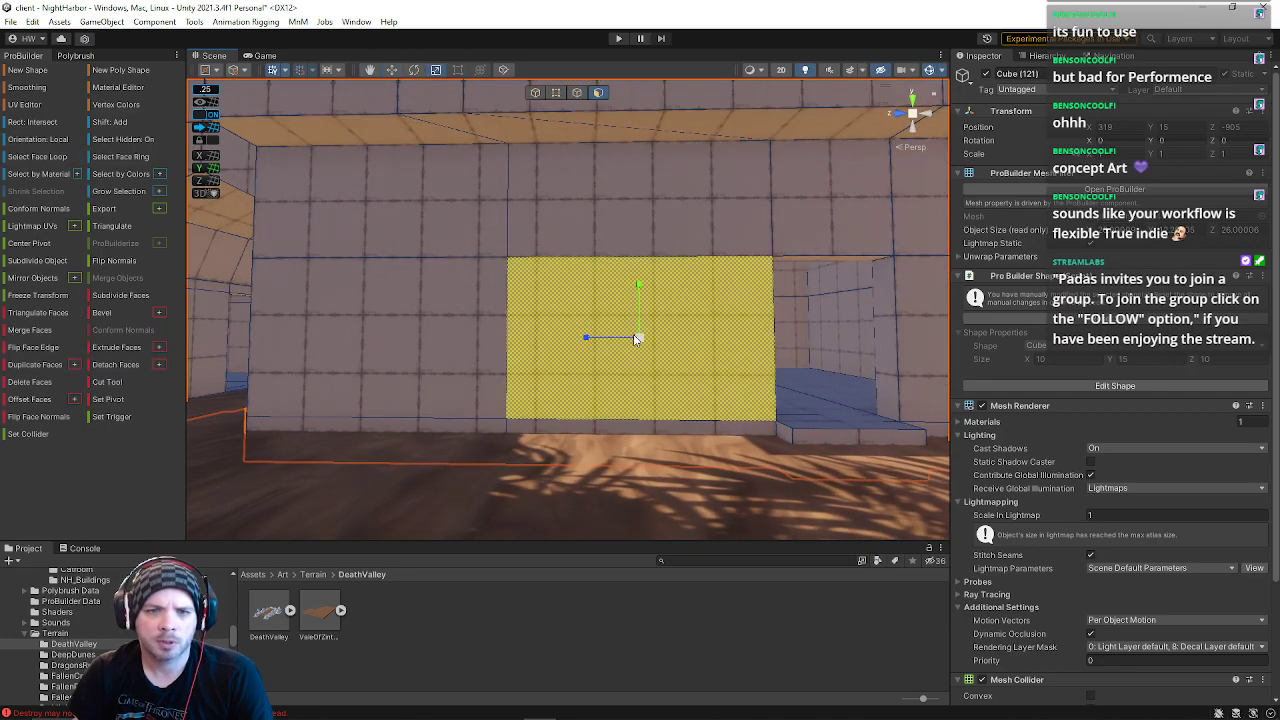
pyautogui.moveTo(620, 337); pyautogui.dragTo(343, 338)
pyautogui.moveTo(431, 344); pyautogui.dragTo(431, 346, button='right')
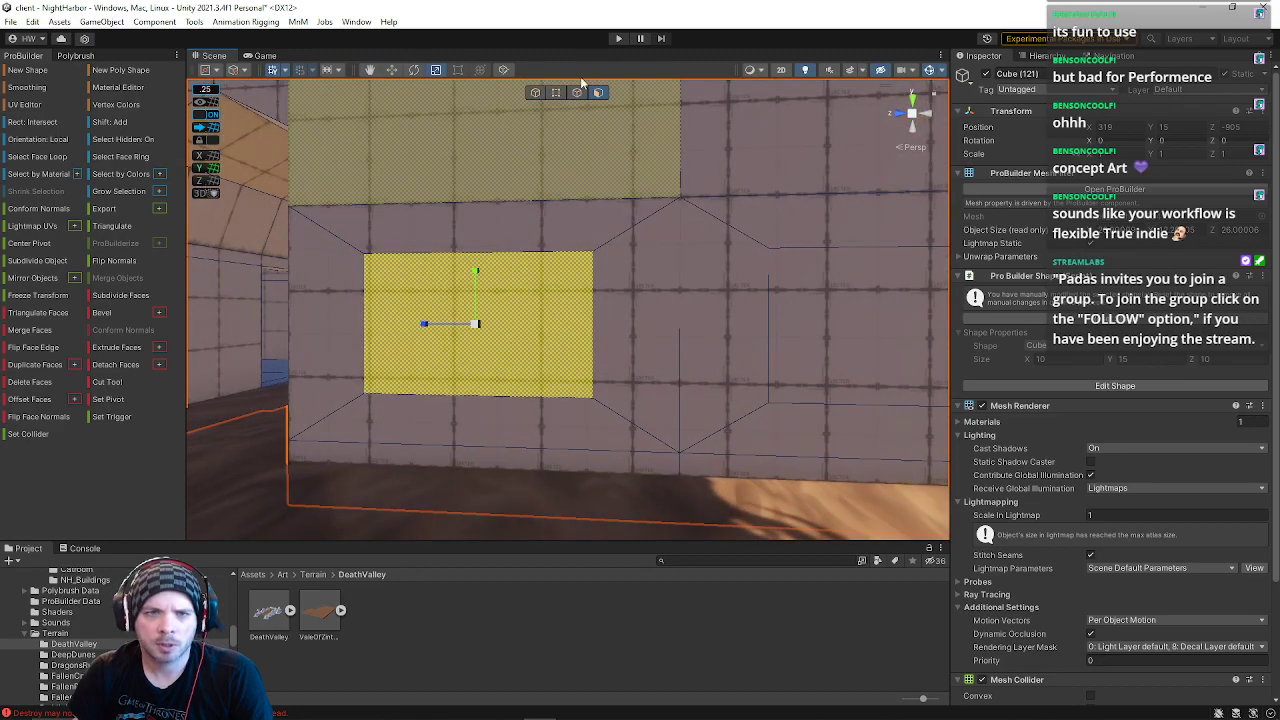
# Step: Raise the bottom edges of both inset panels to the same height
pyautogui.click(577, 92)
pyautogui.moveTo(543, 267); pyautogui.dragTo(566, 271, button='right')
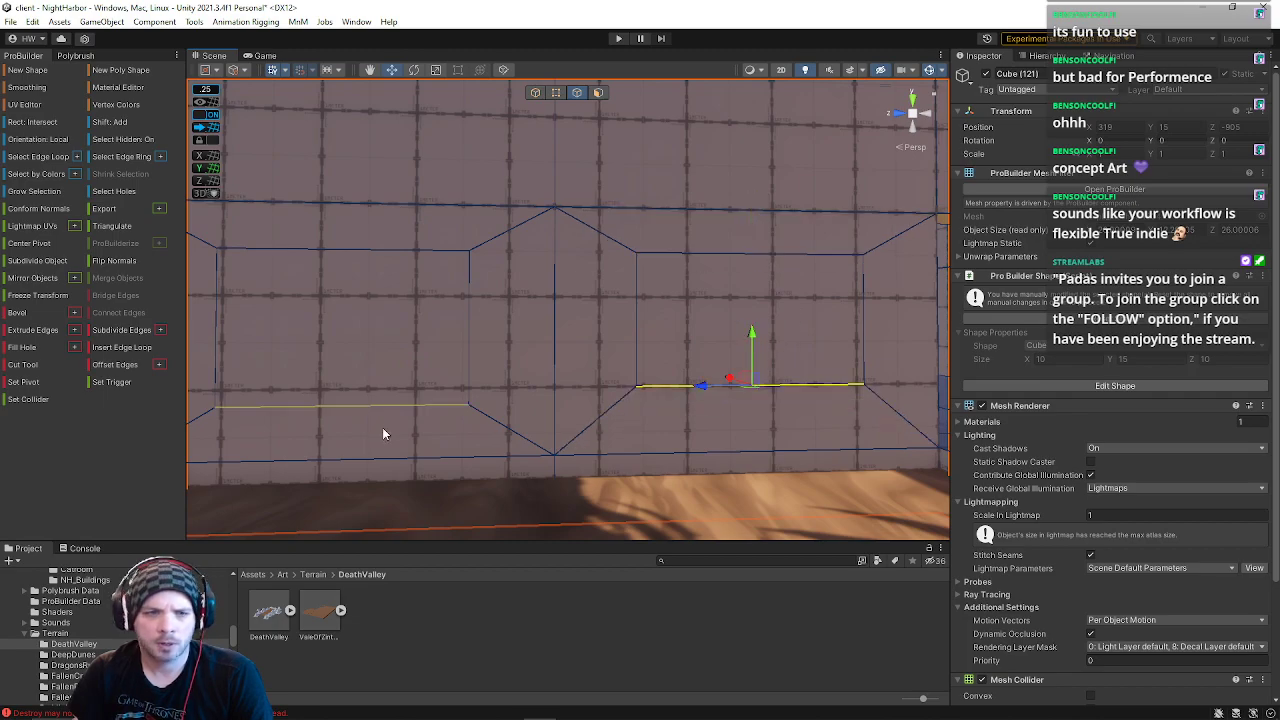
pyautogui.moveTo(343, 360); pyautogui.dragTo(343, 343)
# Step: Narrow both inset panels by moving the doorway-side panel's inner edge and the other panel's two side edges inward
pyautogui.moveTo(517, 322); pyautogui.dragTo(606, 299, button='right')
pyautogui.click(546, 305)
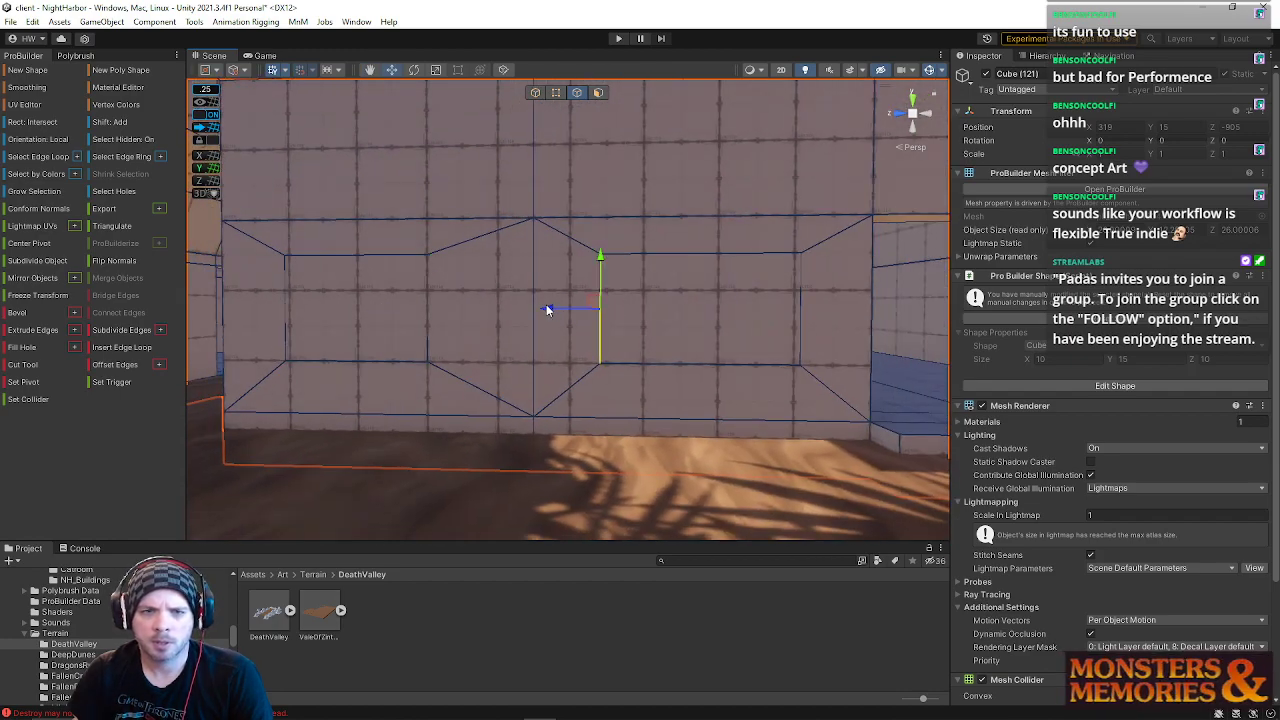
pyautogui.click(298, 311)
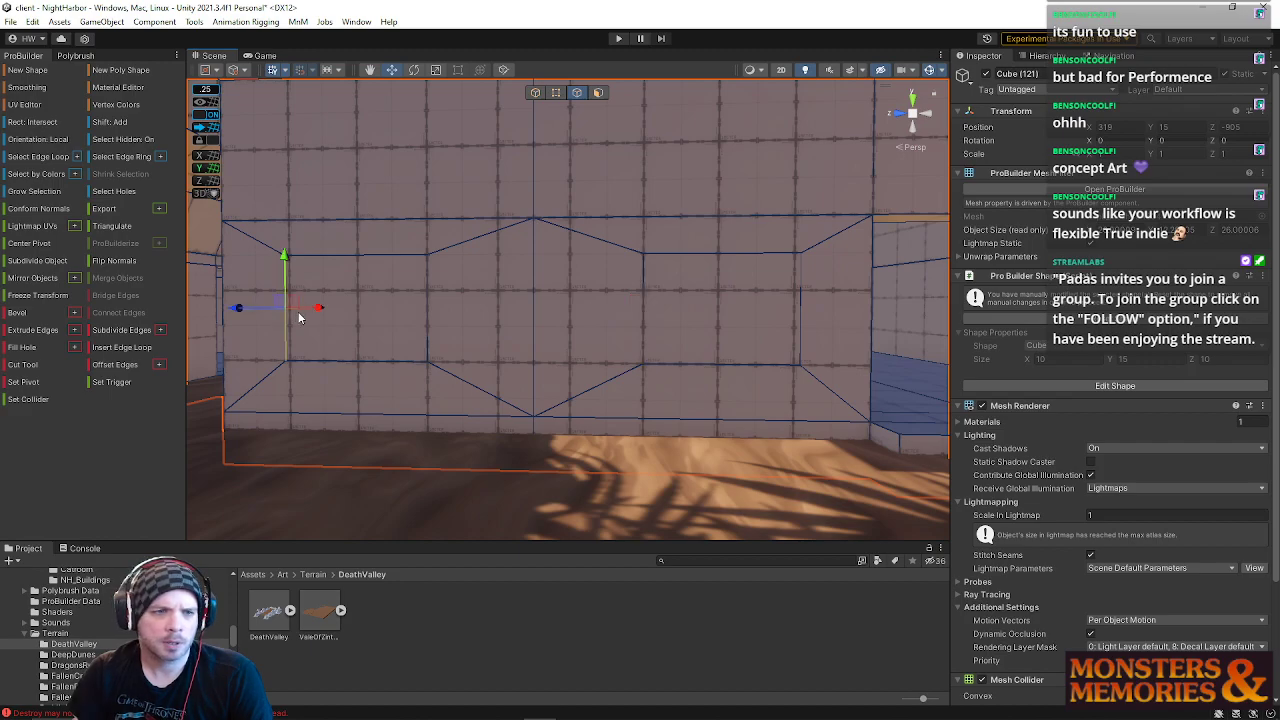
pyautogui.moveTo(240, 312); pyautogui.dragTo(278, 315)
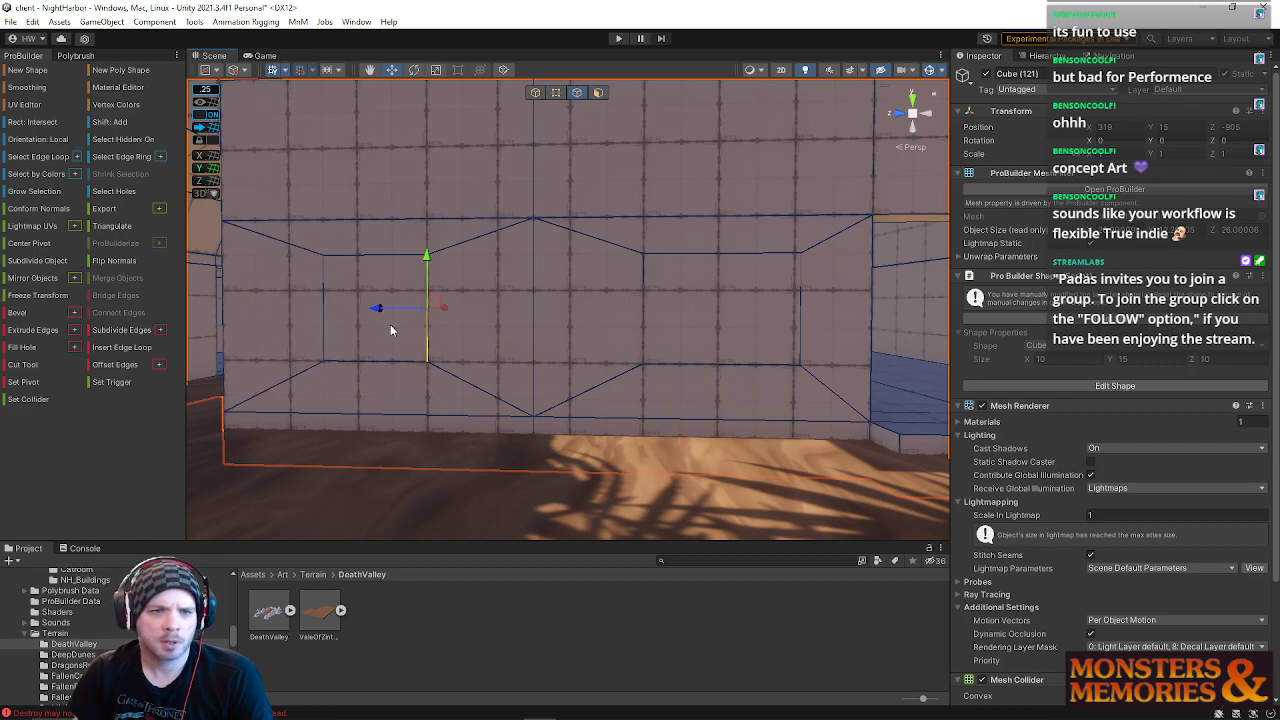
pyautogui.moveTo(376, 311); pyautogui.dragTo(342, 309)
# Step: Select both vertical edges of the panel farther from the doorway and shift them together toward the wall's middle
pyautogui.moveTo(408, 316); pyautogui.dragTo(560, 300, button='right')
pyautogui.click(337, 262)
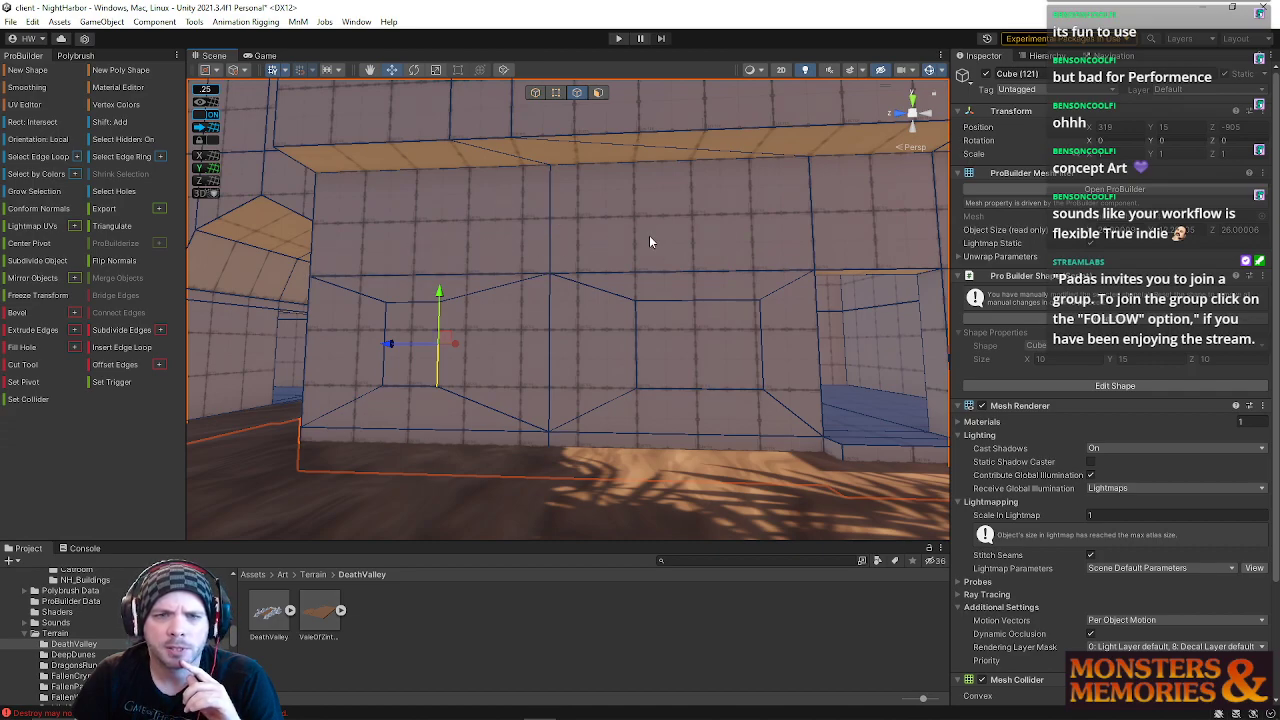
pyautogui.press('w')
pyautogui.moveTo(541, 310); pyautogui.dragTo(560, 390, button='right')
pyautogui.moveTo(491, 296)
pyautogui.mouseDown(button='right')
pyautogui.moveTo(532, 304)
pyautogui.moveTo(510, 301)
pyautogui.mouseUp(button='right')
pyautogui.press('d')
pyautogui.press('a')
pyautogui.press('w')
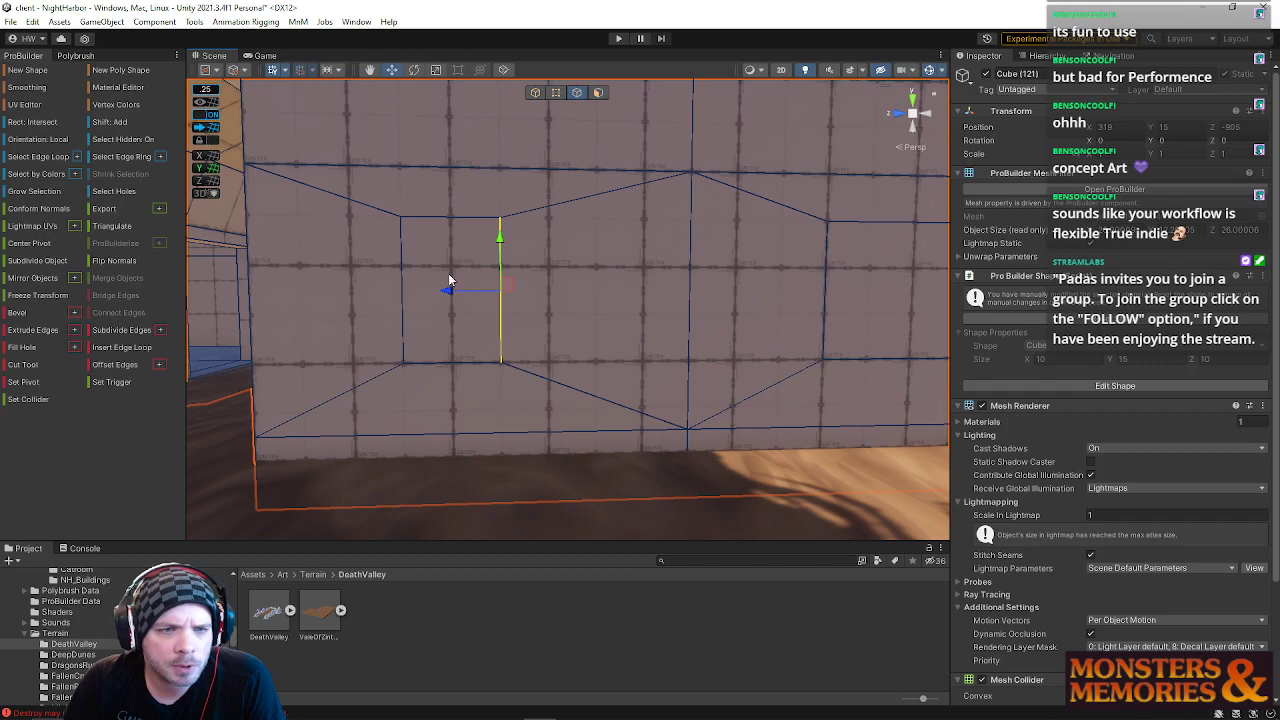
pyautogui.click(403, 275)
pyautogui.keyDown('shift'); pyautogui.click(501, 265); pyautogui.keyUp('shift')
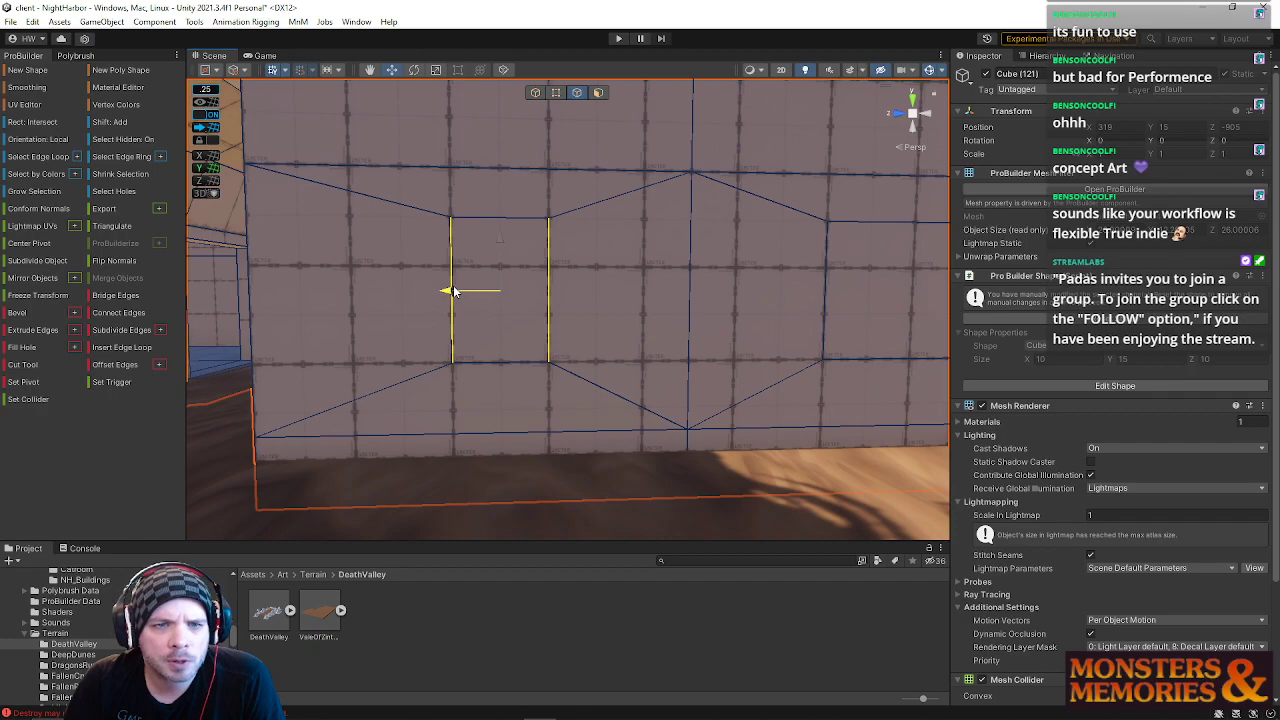
pyautogui.moveTo(457, 250); pyautogui.dragTo(449, 251, button='right')
pyautogui.press('w')
pyautogui.press('a')
pyautogui.moveTo(530, 278); pyautogui.dragTo(422, 290)
pyautogui.moveTo(433, 281); pyautogui.dragTo(438, 301, button='right')
pyautogui.press('s')
pyautogui.press('d')
pyautogui.moveTo(404, 305); pyautogui.dragTo(477, 308)
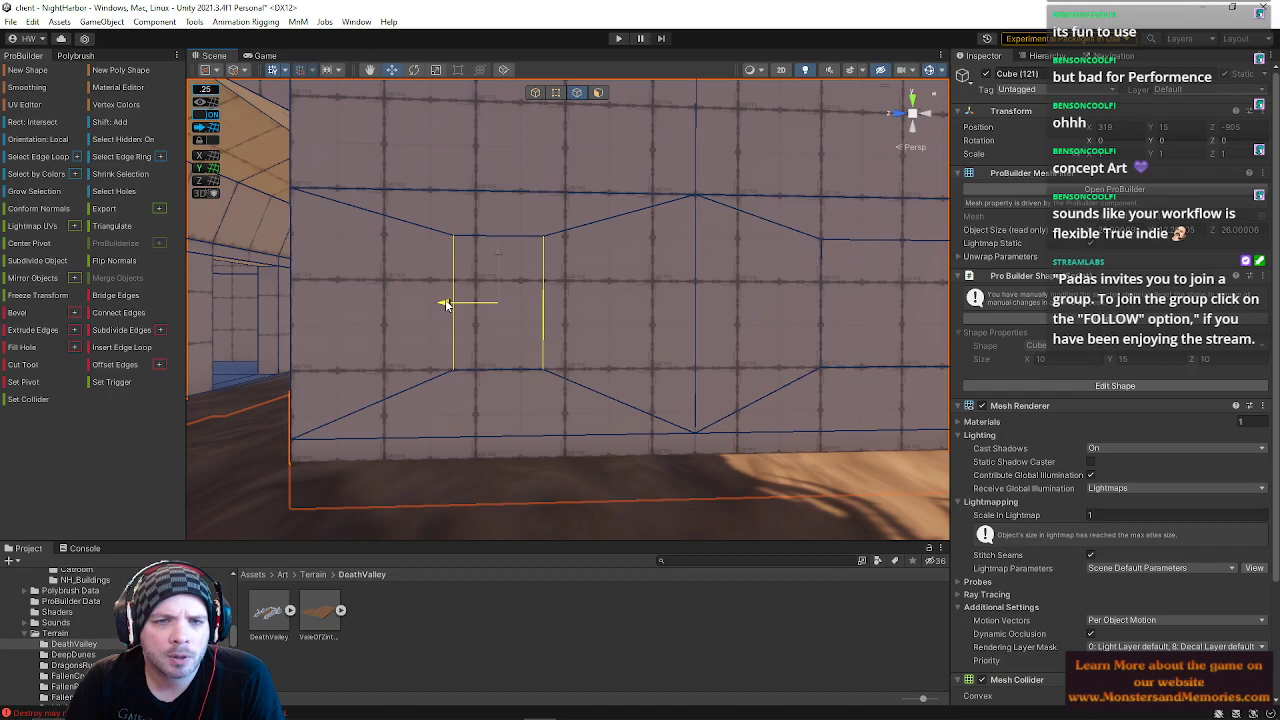
# Step: Move the outer side edge of the panel nearest the doorway inward
pyautogui.moveTo(628, 253)
pyautogui.mouseDown(button='right')
pyautogui.moveTo(609, 243)
pyautogui.moveTo(625, 250)
pyautogui.mouseUp(button='right')
pyautogui.press('w')
pyautogui.press('a')
pyautogui.press('s')
pyautogui.press('d')
pyautogui.moveTo(722, 295); pyautogui.dragTo(695, 295, button='middle')
pyautogui.click(831, 288)
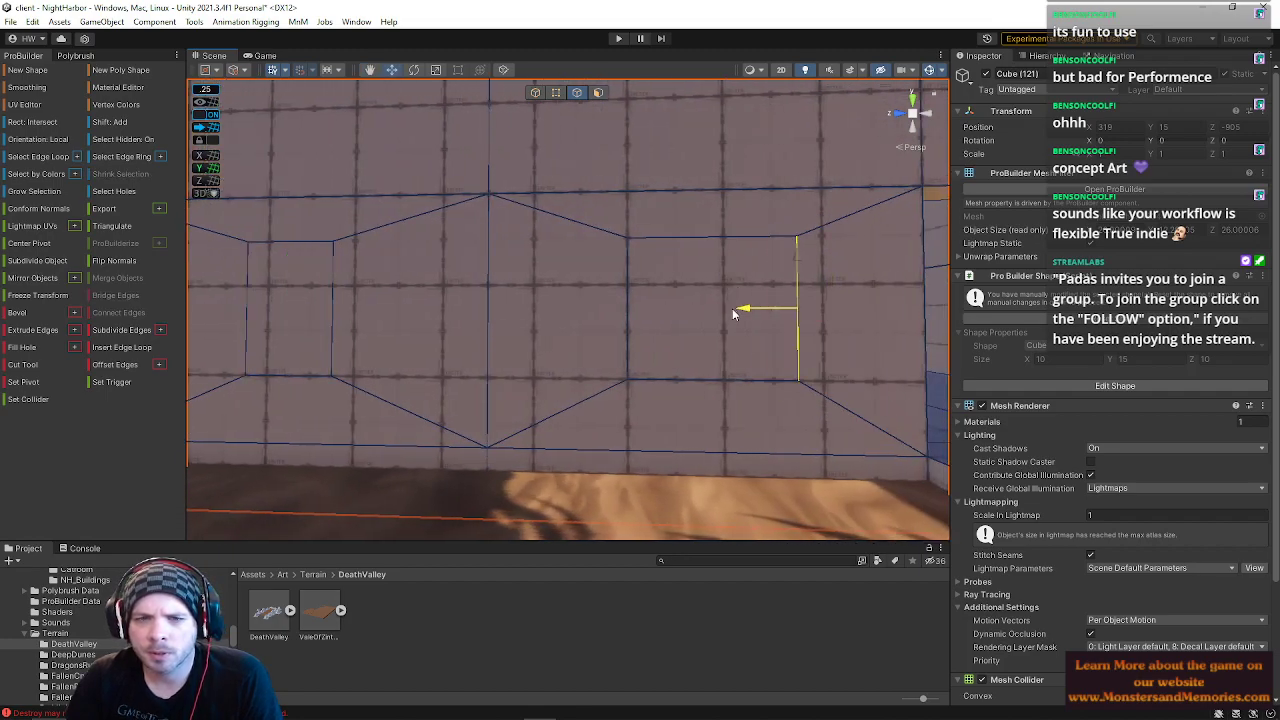
# Step: Raise the bottom edges of both inset panels together to shorten them
pyautogui.click(705, 238)
pyautogui.moveTo(708, 194); pyautogui.dragTo(710, 213)
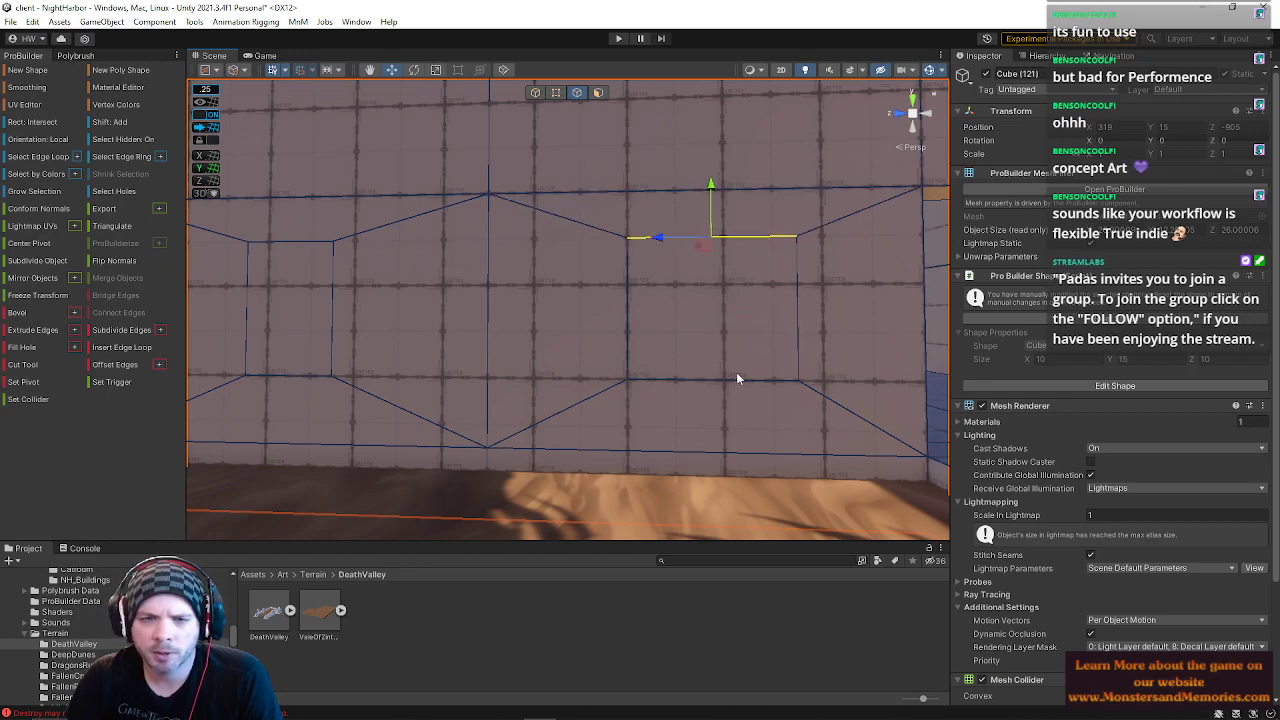
pyautogui.keyDown('shift'); pyautogui.click(317, 378); pyautogui.keyUp('shift')
pyautogui.keyDown('shift'); pyautogui.click(484, 340); pyautogui.keyUp('shift')
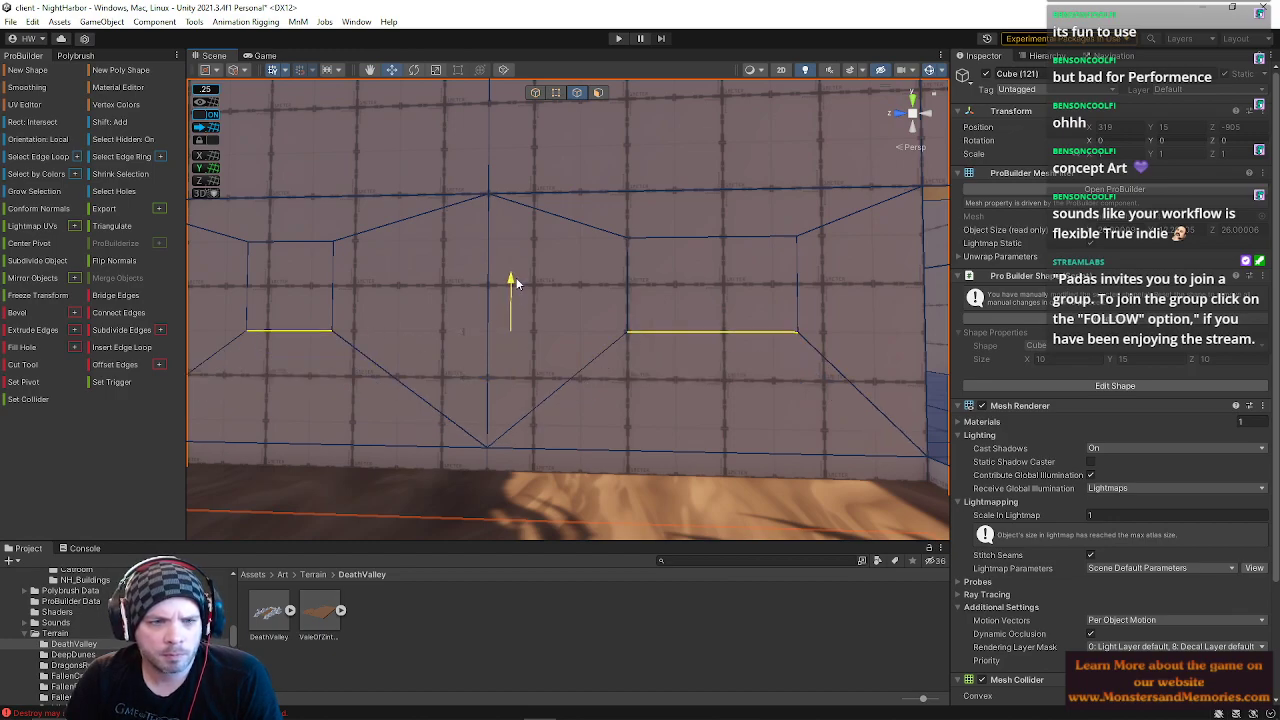
# Step: Widen the narrower panel by moving its two side edges outward
pyautogui.click(332, 290)
pyautogui.press('f')
pyautogui.moveTo(570, 288); pyautogui.dragTo(598, 288)
pyautogui.moveTo(473, 281); pyautogui.dragTo(451, 281)
pyautogui.moveTo(574, 303); pyautogui.dragTo(616, 290, button='right')
pyautogui.press('d')
pyautogui.press('s')
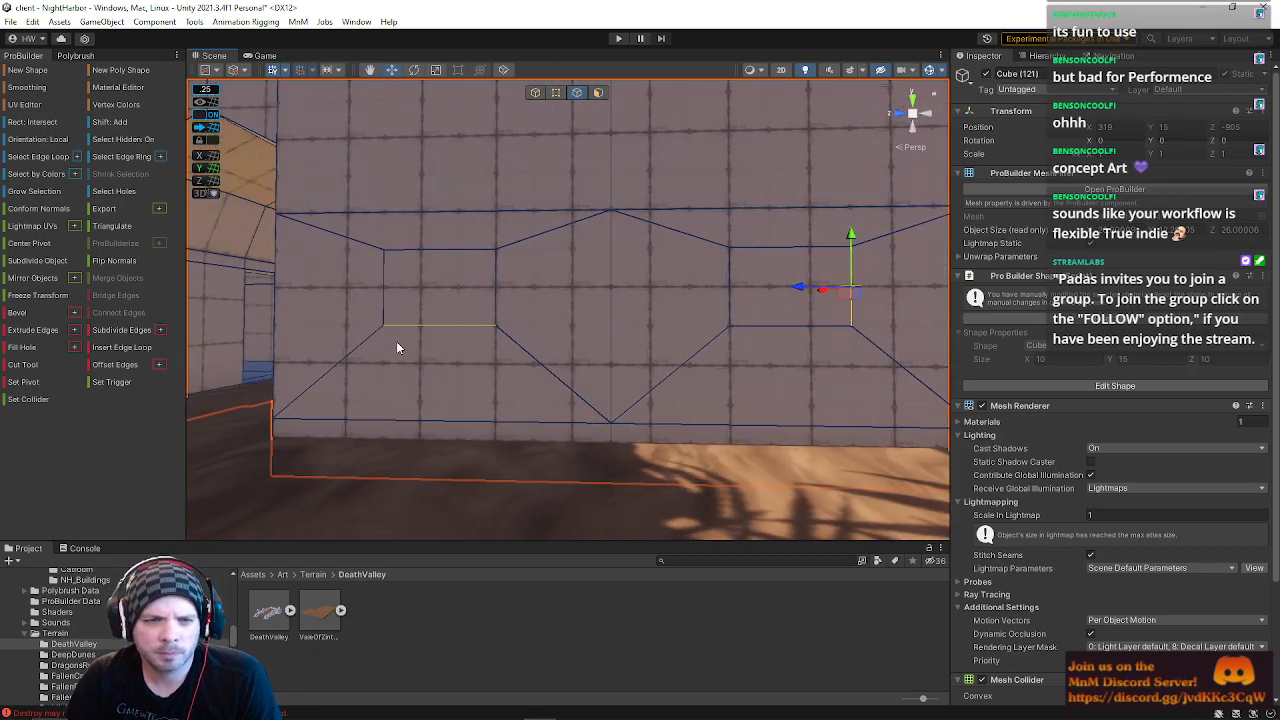
# Step: Extrude both panel faces through the wall's thickness to the room side and delete them
pyautogui.scroll(8, 365, 326)
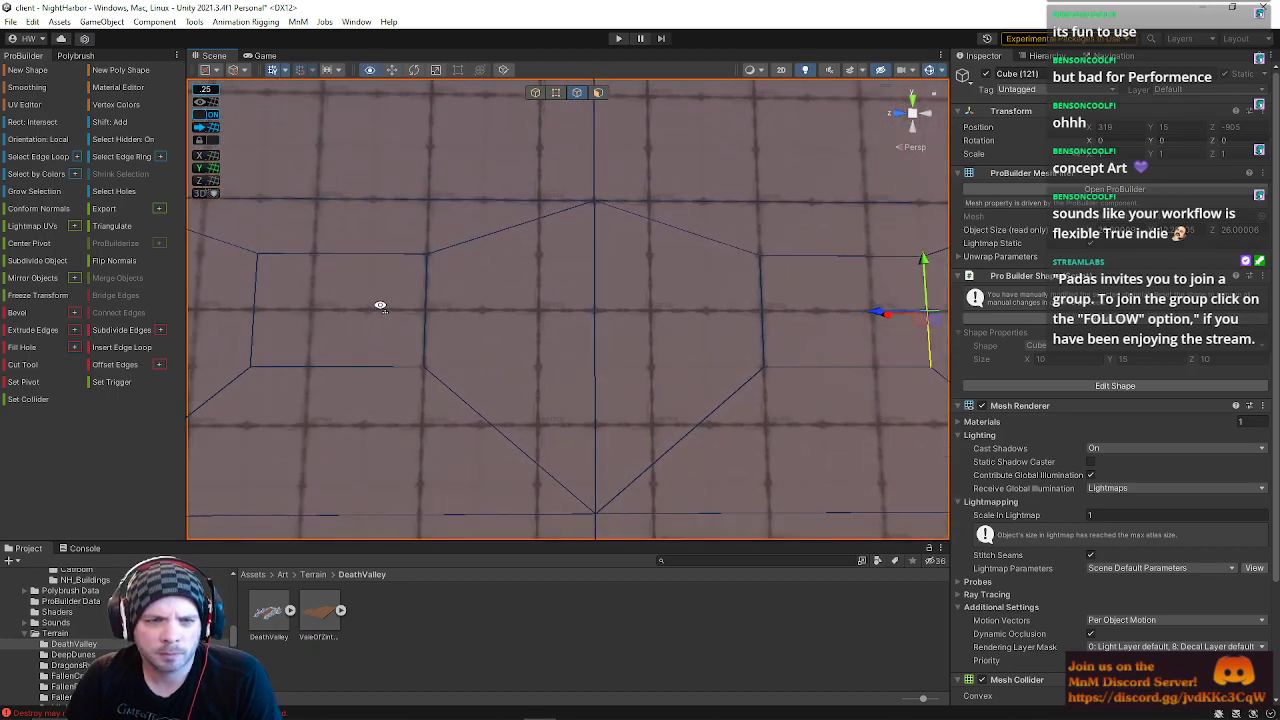
pyautogui.moveTo(506, 340); pyautogui.dragTo(470, 290, button='right')
pyautogui.click(598, 93)
pyautogui.click(629, 280)
pyautogui.keyDown('shift'); pyautogui.click(322, 307); pyautogui.keyUp('shift')
pyautogui.moveTo(330, 309); pyautogui.dragTo(150, 338, button='right')
pyautogui.moveTo(463, 272)
pyautogui.mouseDown()
pyautogui.moveTo(486, 277)
pyautogui.moveTo(474, 277)
pyautogui.mouseUp()
pyautogui.moveTo(474, 277); pyautogui.dragTo(283, 282, button='right')
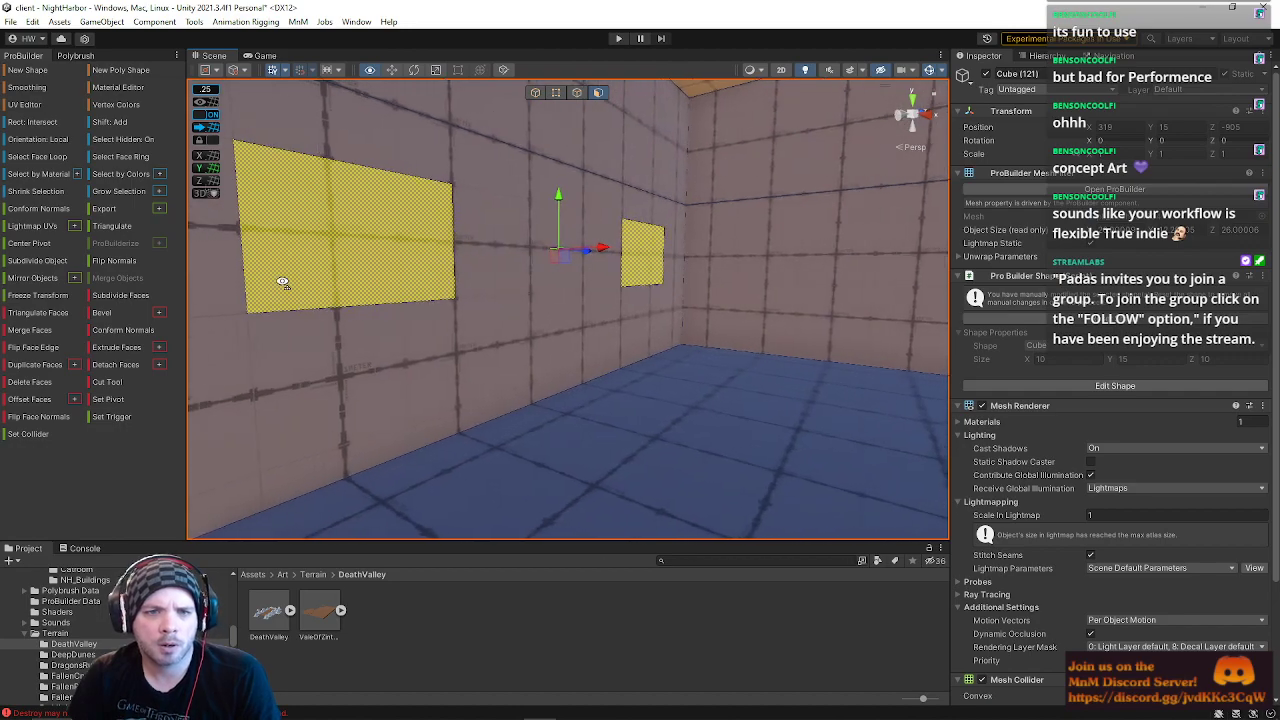
pyautogui.press('BackSpace')
# Step: Insert a vertical edge loop across the middle of the wall's inner side
pyautogui.moveTo(456, 222); pyautogui.dragTo(256, 238, button='right')
pyautogui.press('s')
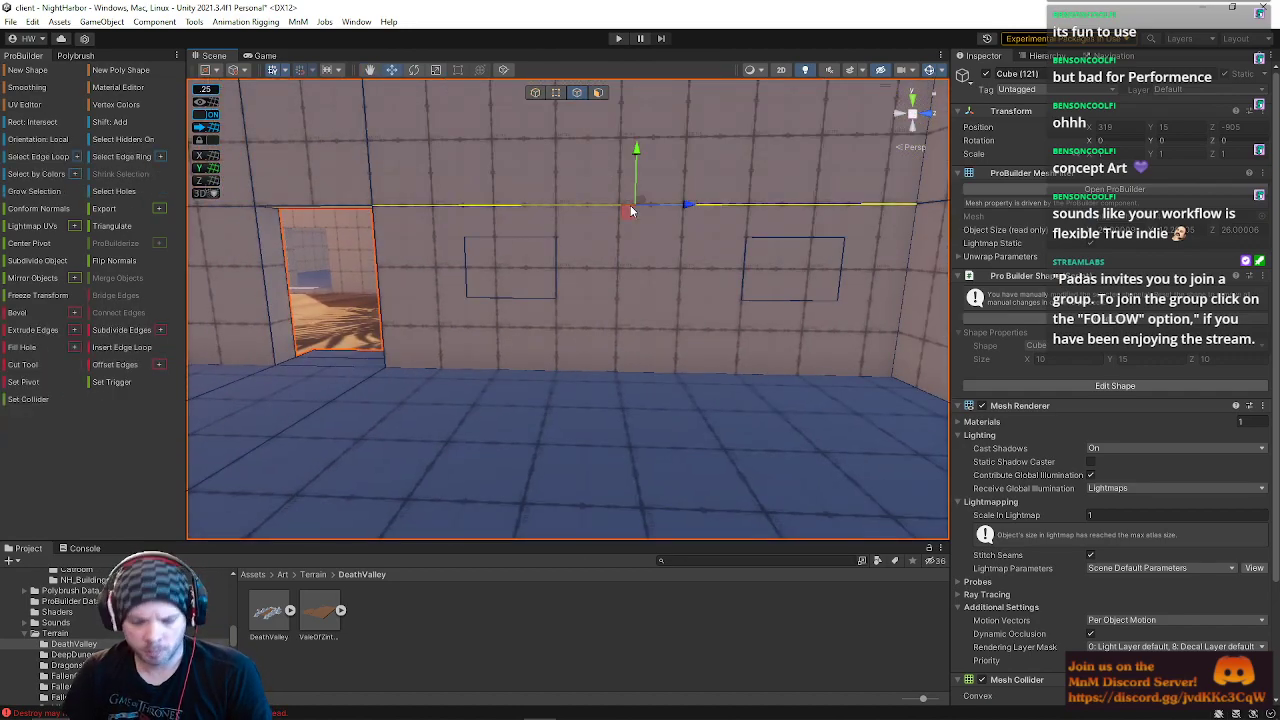
pyautogui.click(631, 205)
# Step: Inset a smaller rectangular face in each lower half of the inner wall
pyautogui.click(598, 92)
pyautogui.click(571, 262)
pyautogui.press('r')
pyautogui.keyDown('shift'); pyautogui.moveTo(504, 291); pyautogui.dragTo(466, 290); pyautogui.keyUp('shift')
pyautogui.click(766, 288)
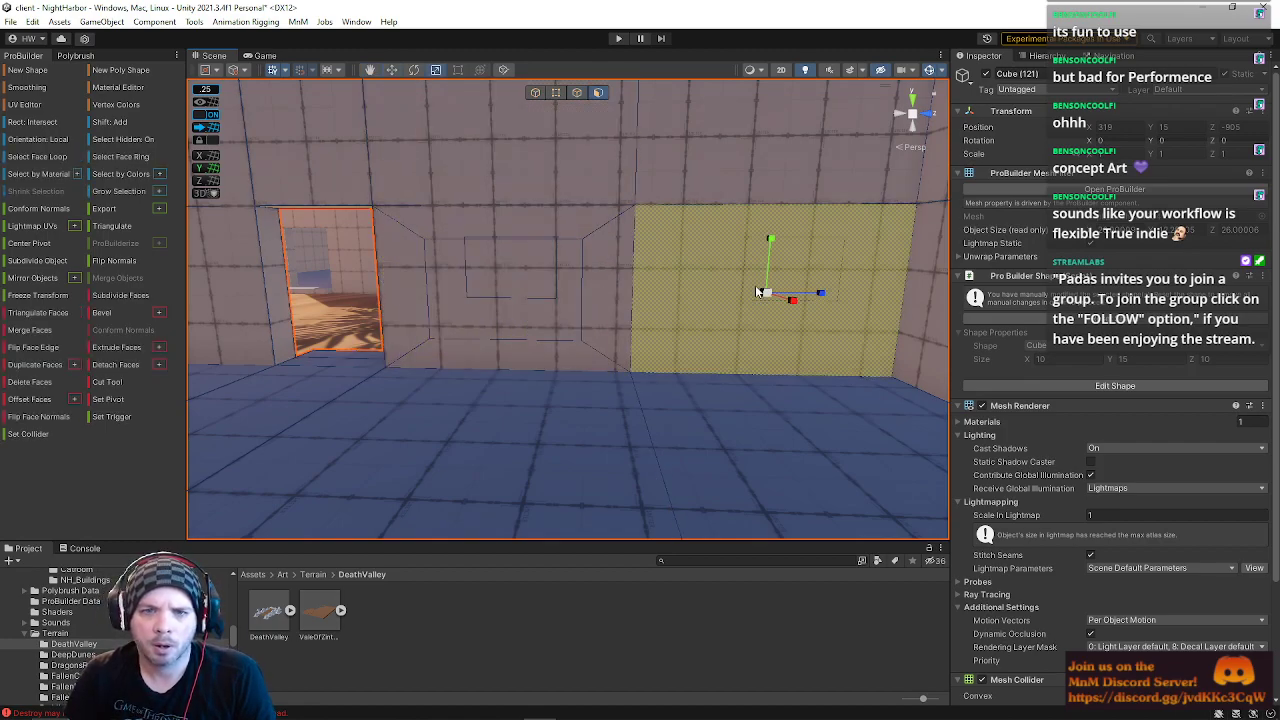
pyautogui.keyDown('shift'); pyautogui.moveTo(768, 293); pyautogui.dragTo(722, 293); pyautogui.keyUp('shift')
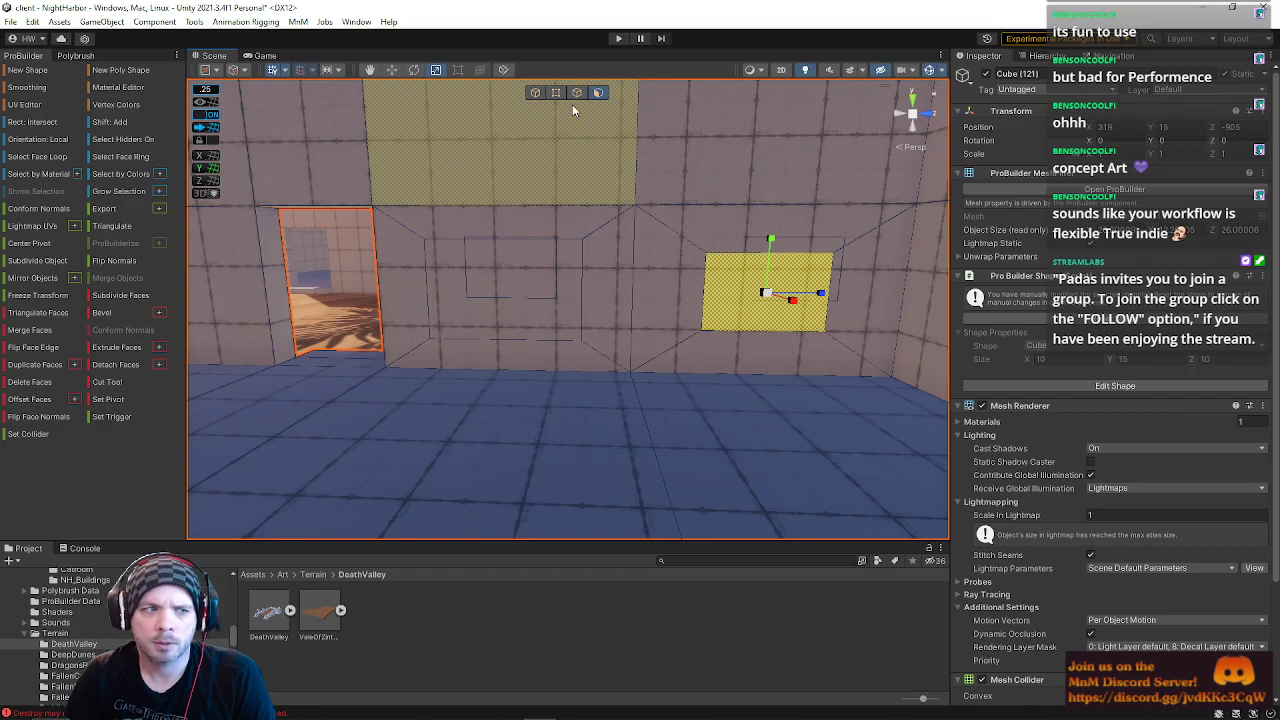
# Step: Align all four edges of the inset face farther from the doorway with the extruded window outline
pyautogui.click(576, 92)
pyautogui.click(735, 251)
pyautogui.moveTo(771, 222); pyautogui.dragTo(771, 205)
pyautogui.click(752, 328)
pyautogui.moveTo(770, 300); pyautogui.dragTo(770, 268)
pyautogui.click(838, 272)
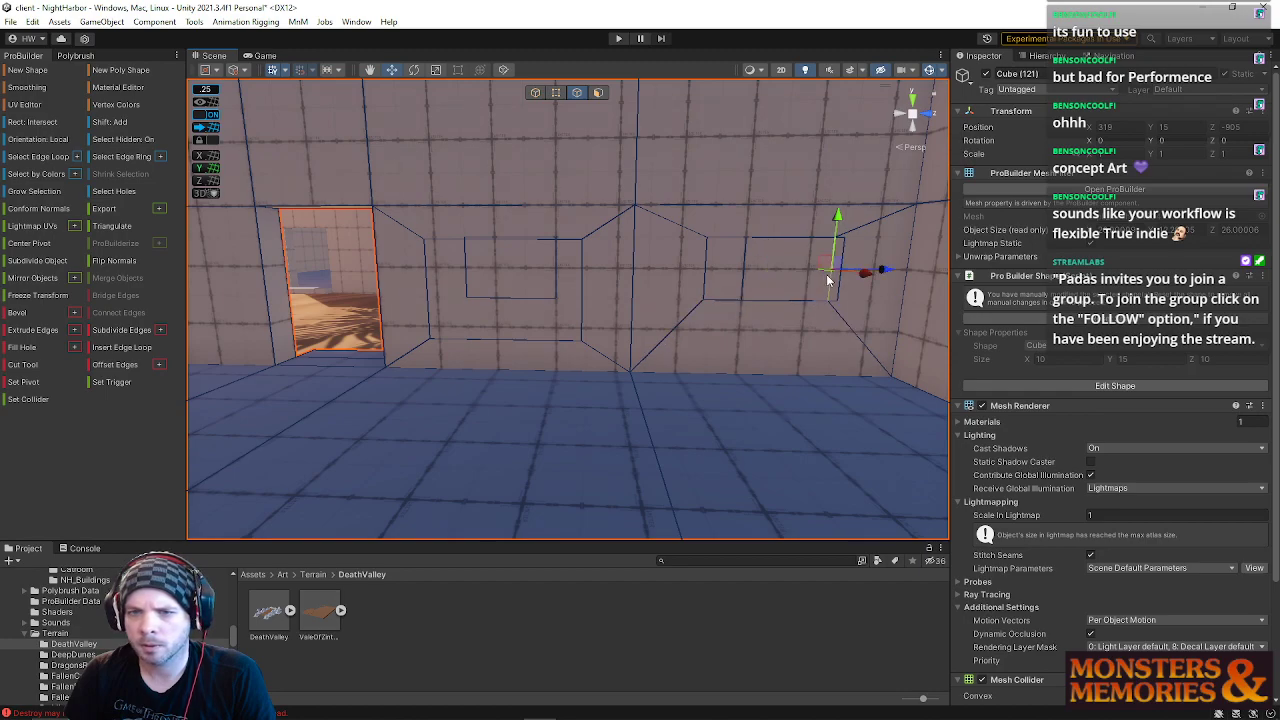
pyautogui.click(720, 270)
pyautogui.moveTo(762, 271); pyautogui.dragTo(796, 271)
# Step: Align all four edges of the doorway-side inset face with its extruded window outline
pyautogui.click(545, 238)
pyautogui.click(505, 335)
pyautogui.moveTo(505, 304); pyautogui.dragTo(506, 260)
pyautogui.click(583, 268)
pyautogui.moveTo(621, 269); pyautogui.dragTo(595, 269)
pyautogui.click(426, 265)
pyautogui.moveTo(479, 268); pyautogui.dragTo(519, 268)
# Step: Delete the two aligned inner faces to open both windows through the wall
pyautogui.click(598, 92)
pyautogui.click(530, 262)
pyautogui.keyDown('shift'); pyautogui.click(759, 269); pyautogui.keyUp('shift')
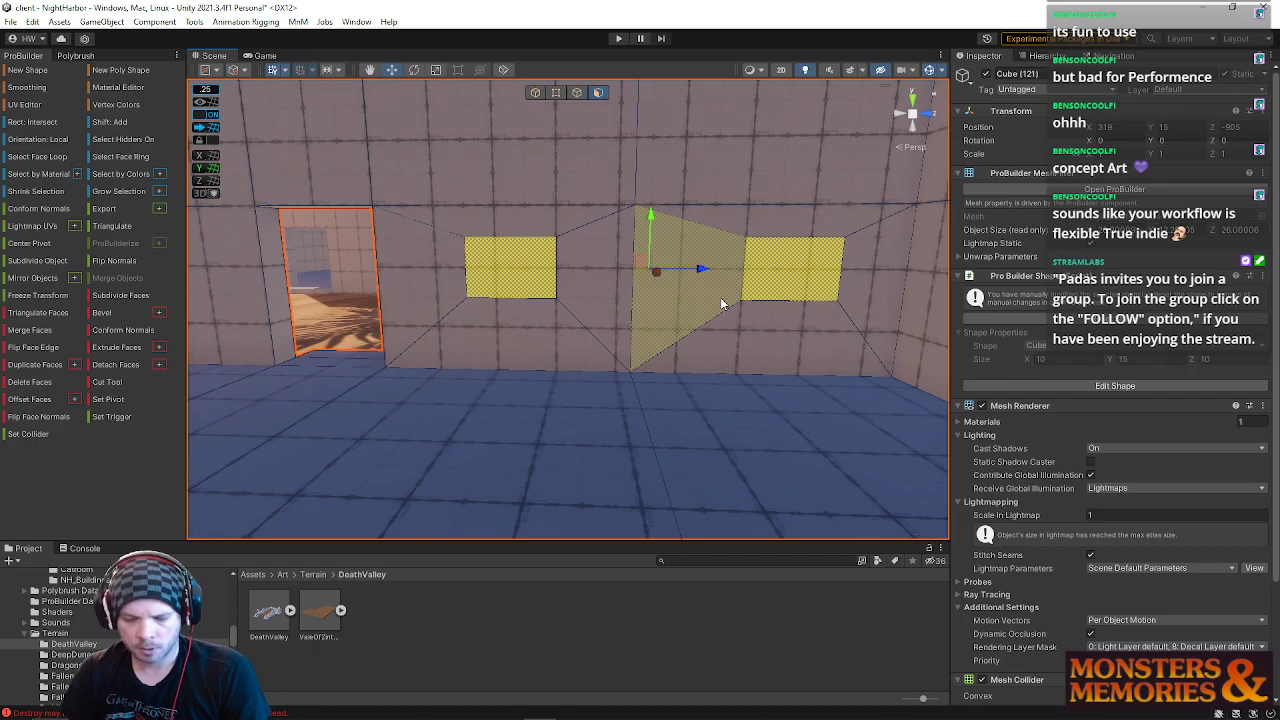
pyautogui.press('BackSpace')
pyautogui.moveTo(634, 298); pyautogui.dragTo(523, 158, button='right')
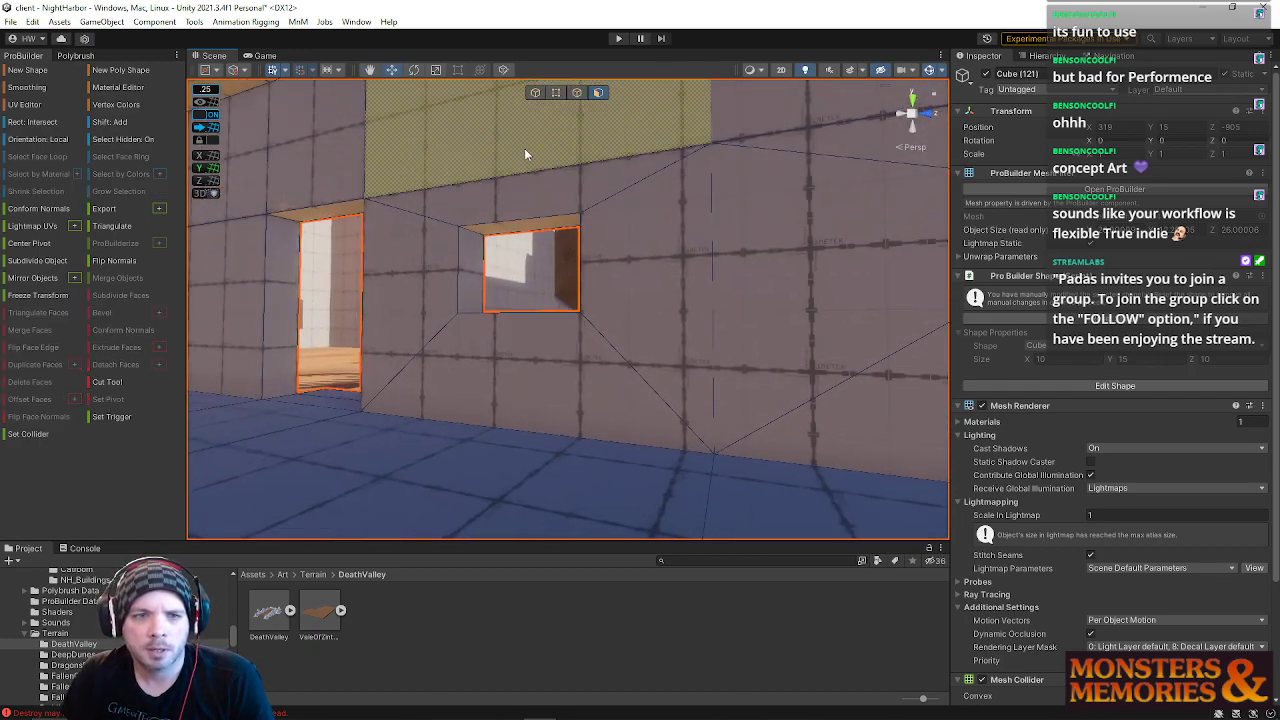
# Step: Weld the overlapping inner corner vertices of the window beside the doorway
pyautogui.click(552, 95)
pyautogui.click(460, 227)
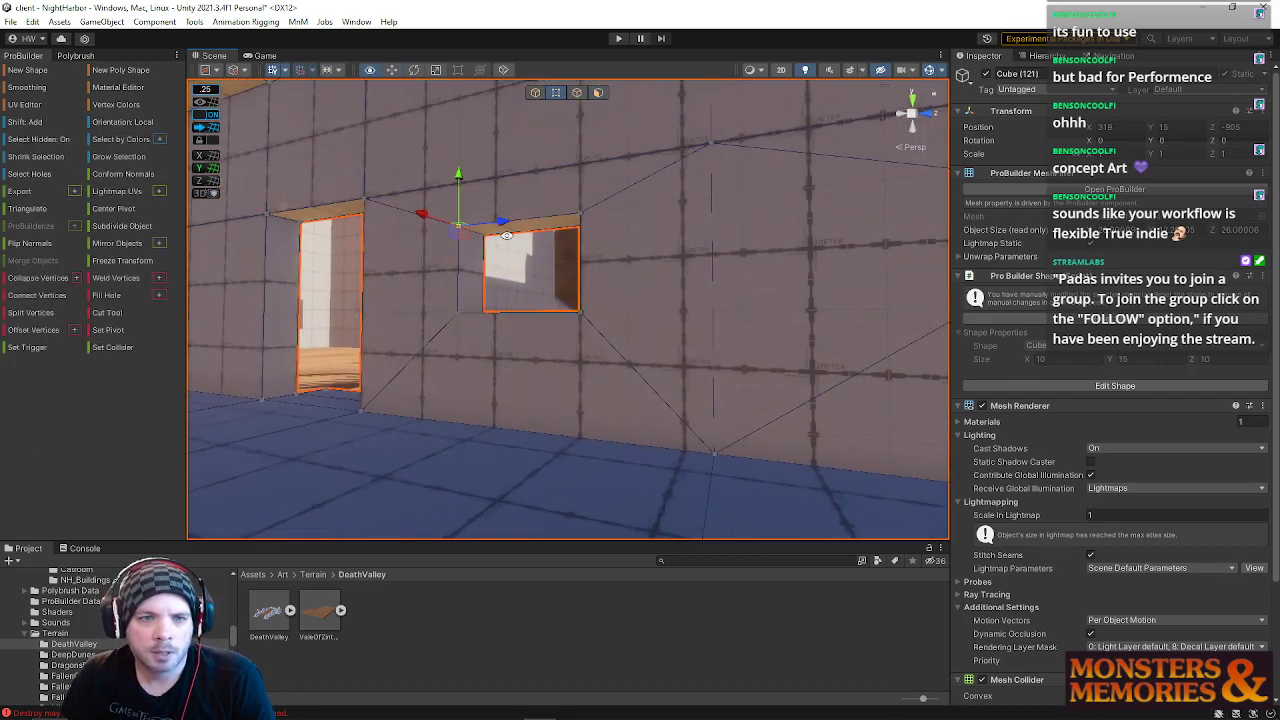
pyautogui.click(580, 211)
pyautogui.click(456, 312)
pyautogui.moveTo(514, 337); pyautogui.dragTo(686, 337, button='right')
pyautogui.press('a')
pyautogui.moveTo(653, 305); pyautogui.dragTo(648, 300)
pyautogui.press('d')
pyautogui.moveTo(734, 322); pyautogui.dragTo(560, 236, button='right')
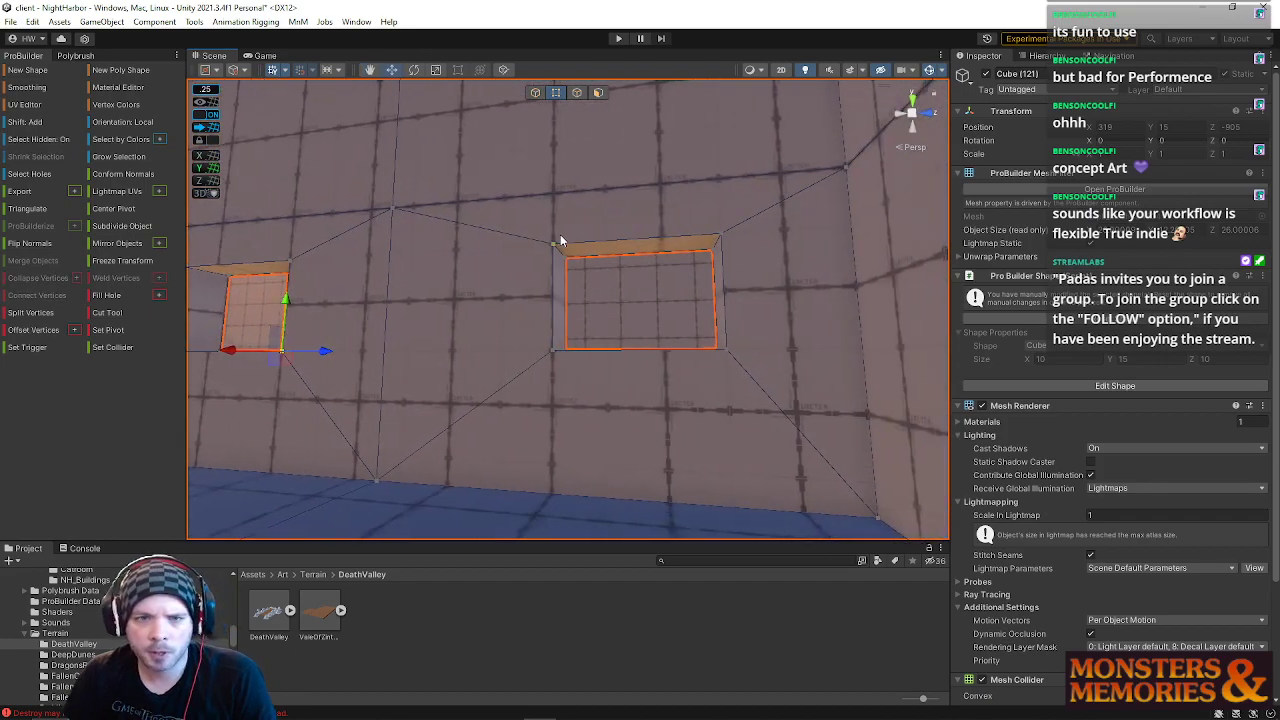
# Step: Weld the overlapping inner corner vertices of the window farther from the doorway
pyautogui.click(552, 248)
pyautogui.click(718, 235)
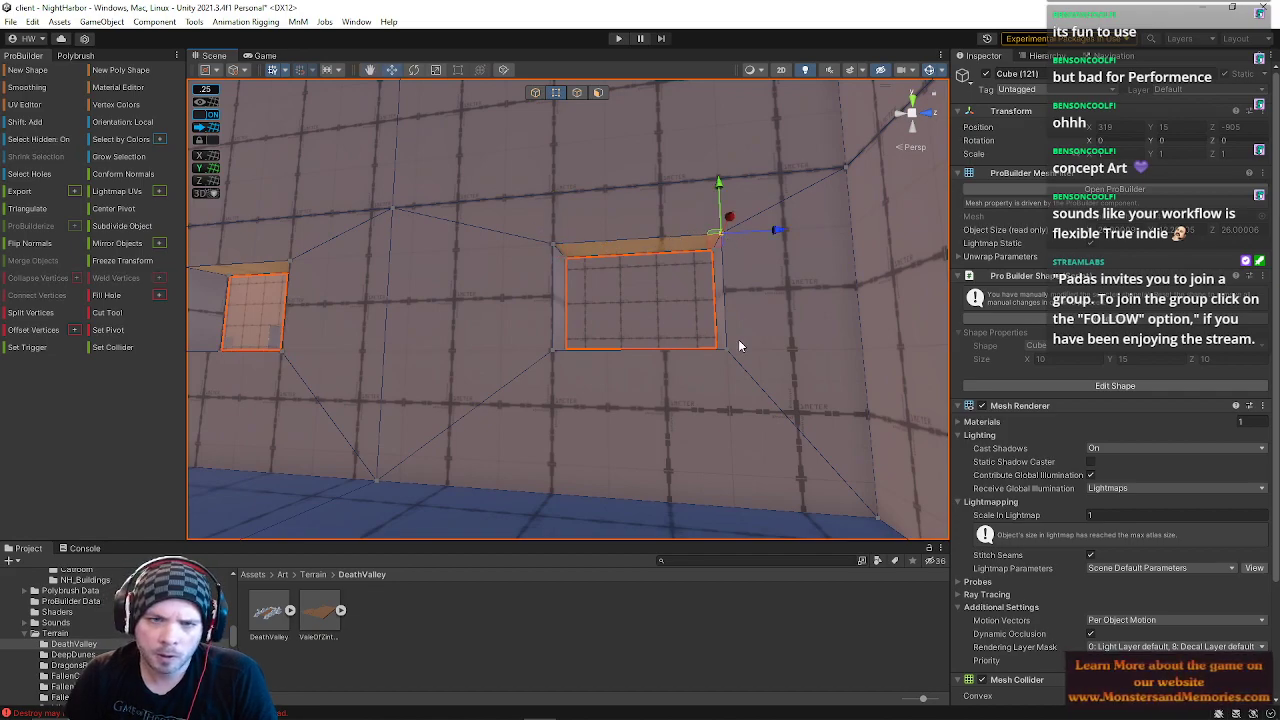
pyautogui.click(724, 349)
pyautogui.moveTo(732, 352); pyautogui.dragTo(691, 423)
pyautogui.hotkey('ctrl', 'z')
pyautogui.click(726, 380)
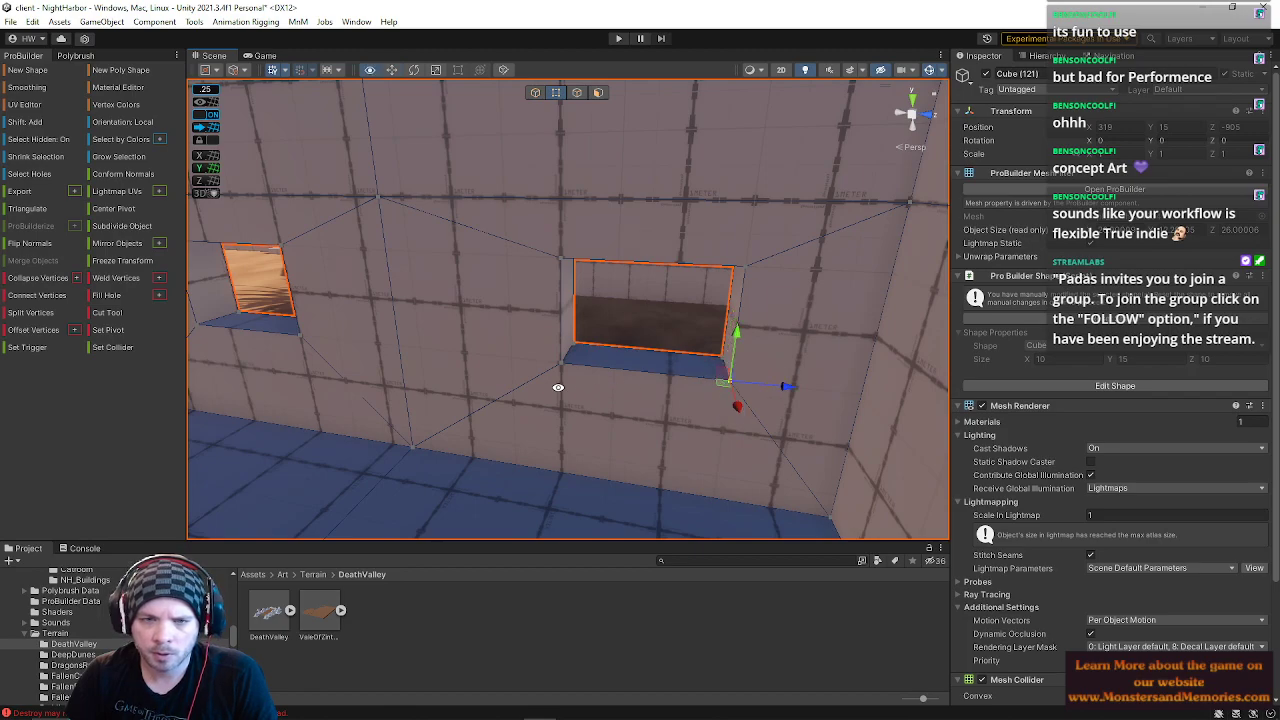
pyautogui.keyDown('alt'); pyautogui.moveTo(562, 365); pyautogui.dragTo(288, 306); pyautogui.keyUp('alt')
pyautogui.moveTo(288, 306); pyautogui.dragTo(290, 306, button='right')
pyautogui.click(634, 161)
# Step: Raise the vertex of the outer wall's horizontal edge near the building corner toward the overhang
pyautogui.moveTo(634, 161); pyautogui.dragTo(161, 258, button='right')
pyautogui.press('w')
pyautogui.press('d')
pyautogui.press('s')
pyautogui.press('w')
pyautogui.click(450, 277)
pyautogui.moveTo(460, 284); pyautogui.dragTo(714, 291, button='right')
pyautogui.press('s')
pyautogui.moveTo(430, 356); pyautogui.dragTo(539, 377, button='right')
pyautogui.press('a')
pyautogui.click(543, 370)
pyautogui.moveTo(546, 320); pyautogui.dragTo(545, 178)
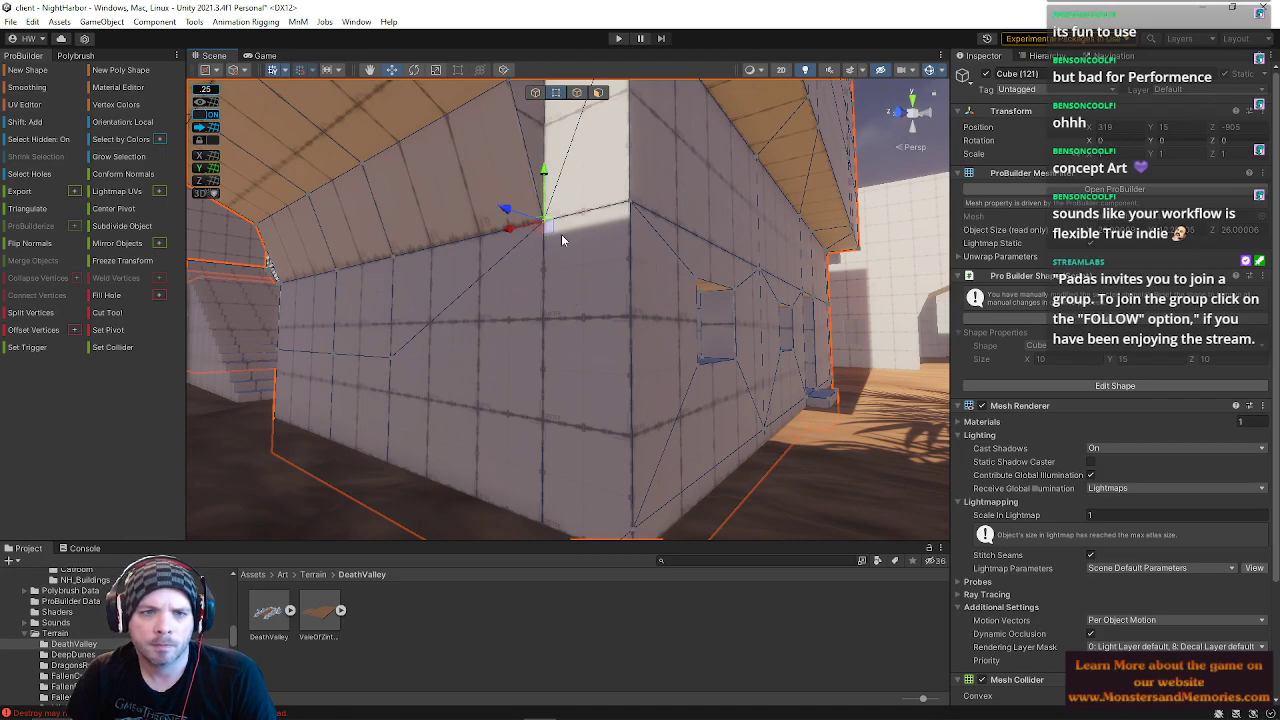
pyautogui.keyDown('shift'); pyautogui.click(562, 241); pyautogui.keyUp('shift')
pyautogui.hotkey('alt', 'c')
pyautogui.hotkey('ctrl', 'z')
# Step: Raise the middle and corner vertices above the windows on the inner wall up to the ceiling
pyautogui.moveTo(558, 207); pyautogui.dragTo(242, 298, button='right')
pyautogui.click(581, 309)
pyautogui.click(471, 287)
pyautogui.moveTo(674, 303); pyautogui.dragTo(174, 304, button='right')
pyautogui.press('w')
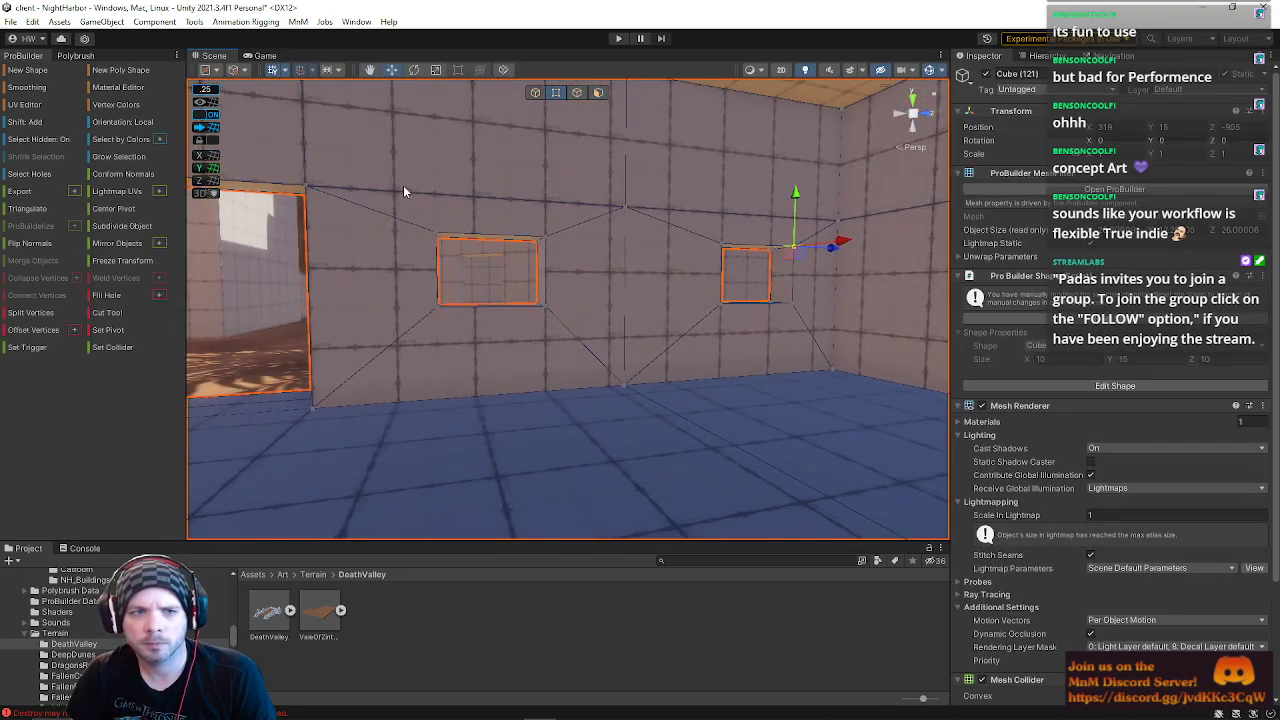
pyautogui.click(627, 205)
pyautogui.moveTo(631, 203); pyautogui.dragTo(655, 203, button='right')
pyautogui.press('s')
pyautogui.keyDown('shift'); pyautogui.click(782, 259); pyautogui.keyUp('shift')
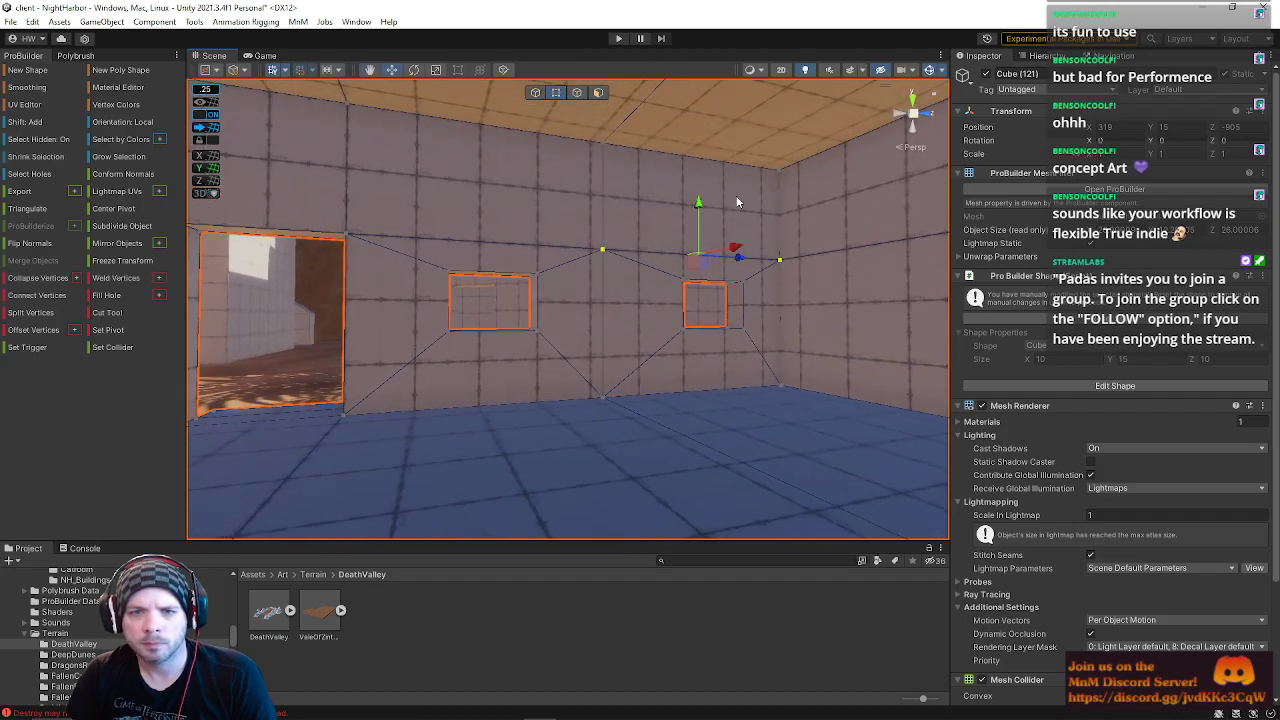
pyautogui.moveTo(698, 208); pyautogui.dragTo(691, 114)
# Step: Select the horizontal edge's remaining vertices along the room's other walls and raise them to the ceiling
pyautogui.moveTo(691, 114); pyautogui.dragTo(1072, 312, button='right')
pyautogui.click(672, 300)
pyautogui.keyDown('shift'); pyautogui.click(841, 252); pyautogui.keyUp('shift')
pyautogui.keyDown('shift'); pyautogui.click(590, 305); pyautogui.keyUp('shift')
pyautogui.keyDown('shift'); pyautogui.click(650, 322); pyautogui.keyUp('shift')
pyautogui.keyDown('shift'); pyautogui.click(729, 341); pyautogui.keyUp('shift')
pyautogui.moveTo(740, 341)
pyautogui.mouseDown(button='right')
pyautogui.moveTo(765, 341)
pyautogui.moveTo(753, 336)
pyautogui.mouseUp(button='right')
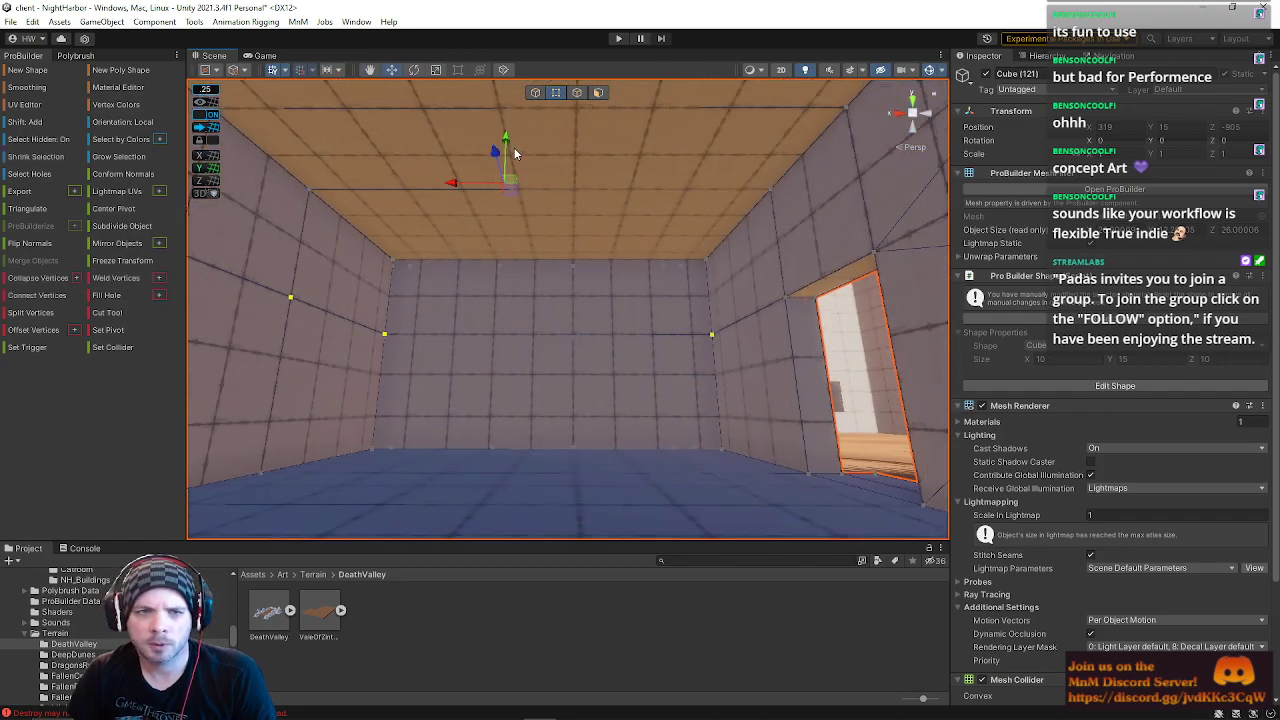
pyautogui.moveTo(586, 295); pyautogui.dragTo(633, 223, button='right')
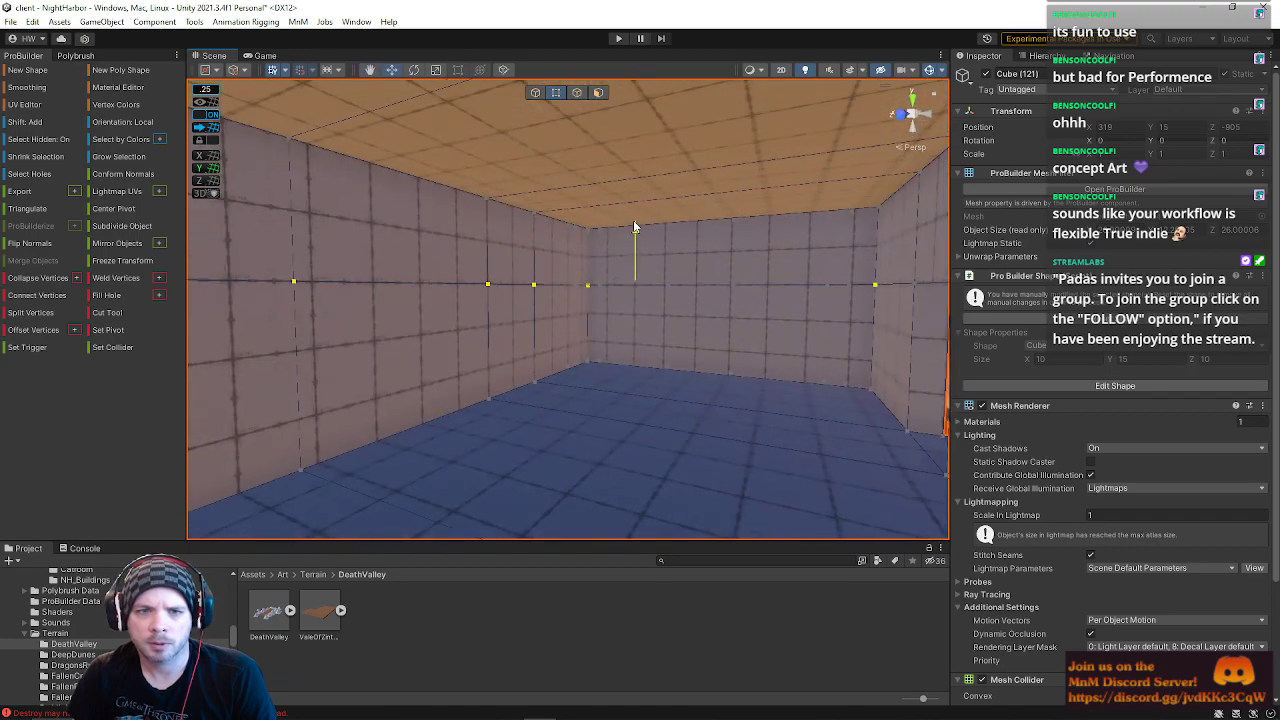
pyautogui.moveTo(629, 142); pyautogui.dragTo(625, 98)
# Step: Weld the raised vertices to the ceiling vertices around the room
pyautogui.moveTo(625, 98); pyautogui.dragTo(410, 222, button='right')
pyautogui.moveTo(410, 222); pyautogui.dragTo(431, 246)
pyautogui.moveTo(477, 293); pyautogui.dragTo(557, 220, button='right')
pyautogui.click(558, 224)
pyautogui.moveTo(701, 237); pyautogui.dragTo(708, 253, button='right')
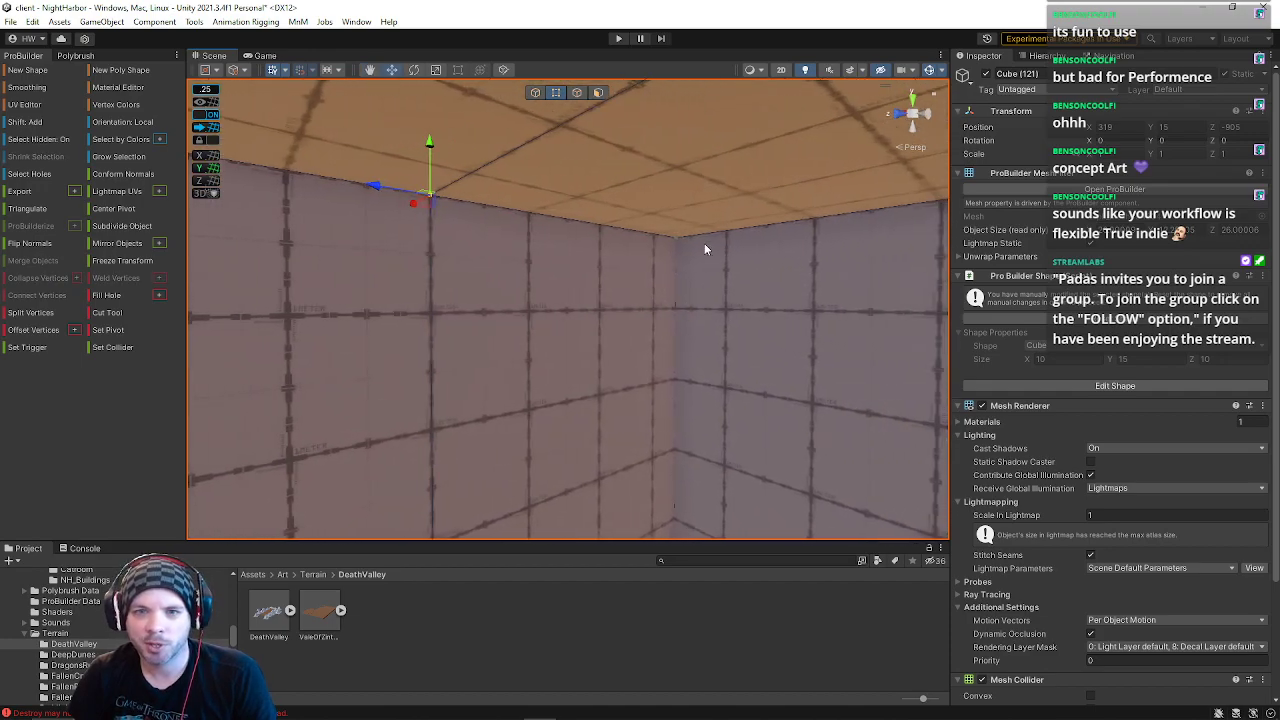
pyautogui.click(674, 232)
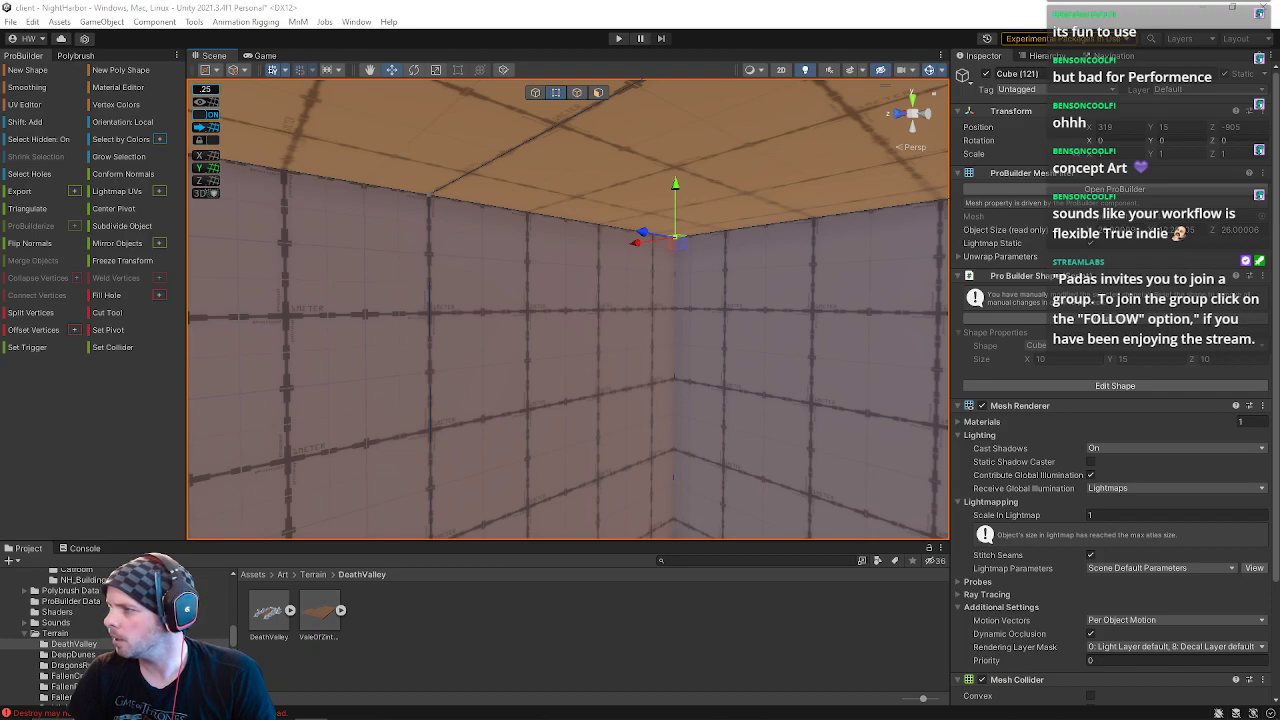
pyautogui.moveTo(577, 304); pyautogui.dragTo(885, 266, button='right')
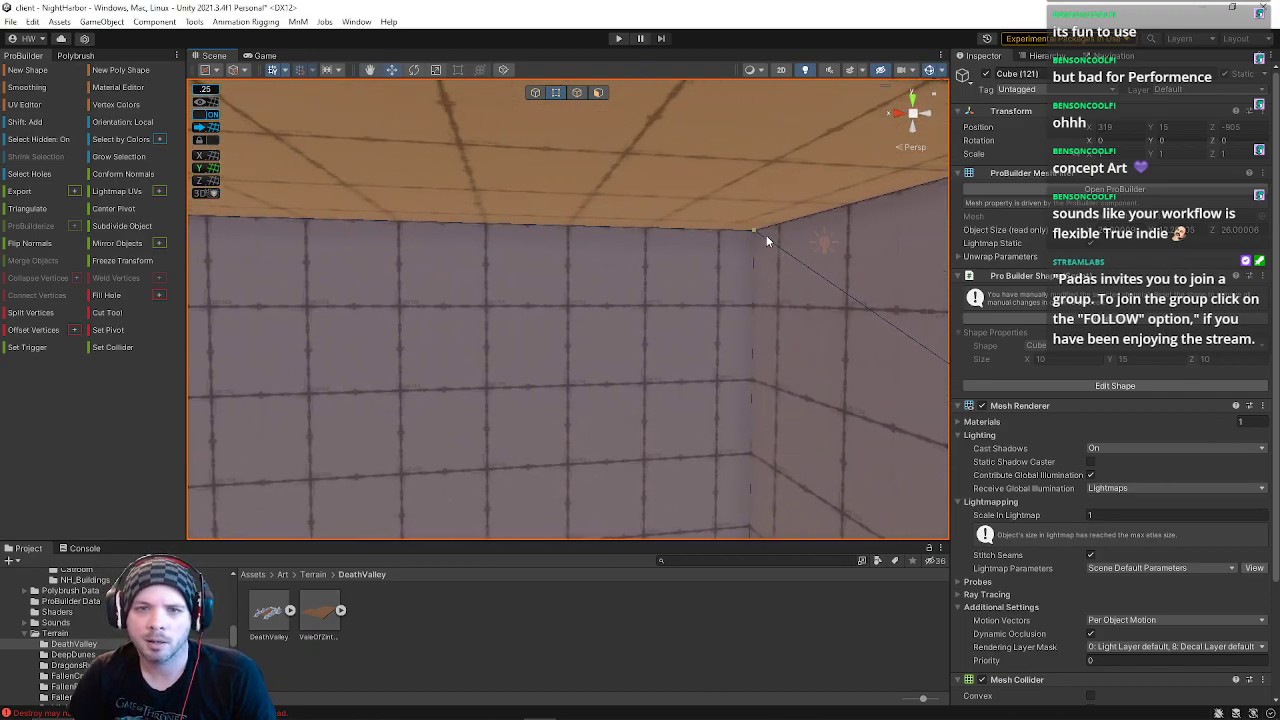
pyautogui.click(757, 236)
pyautogui.moveTo(671, 323); pyautogui.dragTo(289, 226, button='right')
pyautogui.press('s')
pyautogui.press('w')
pyautogui.click(605, 186)
# Step: Return to whole-object selection and reselect the building Cube (121)
pyautogui.press('a')
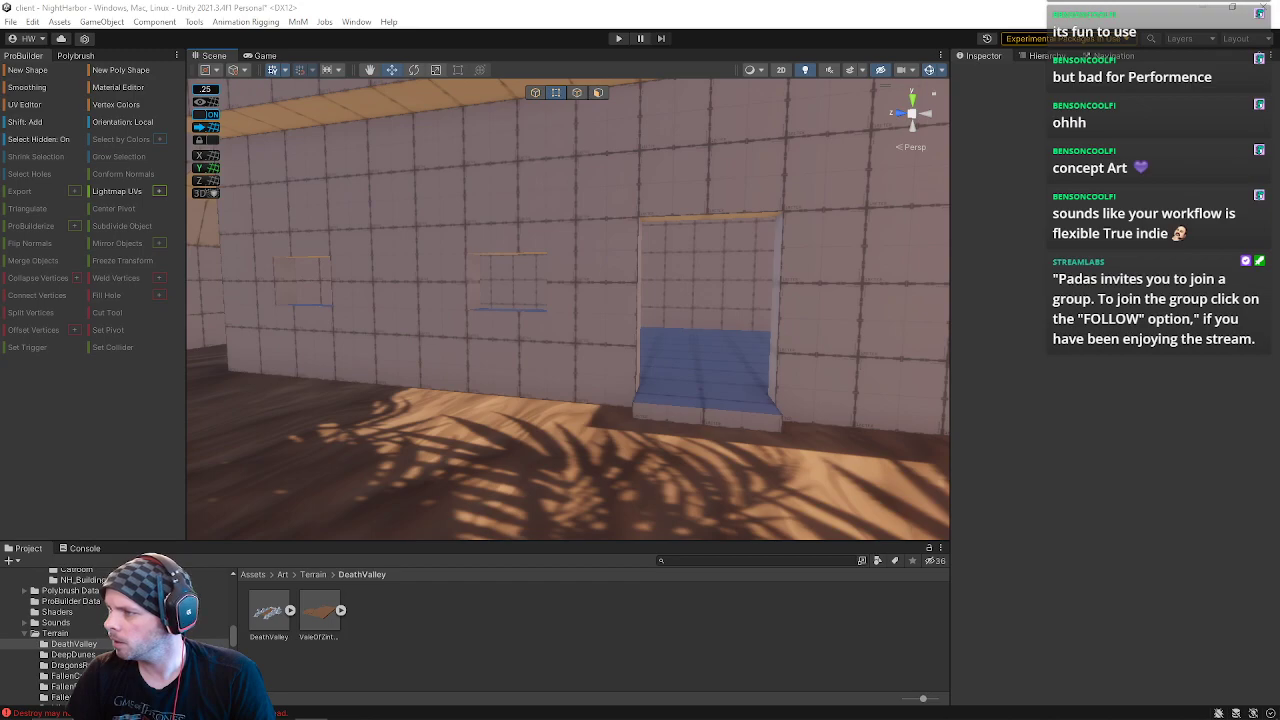
pyautogui.moveTo(630, 373); pyautogui.dragTo(429, 261, button='right')
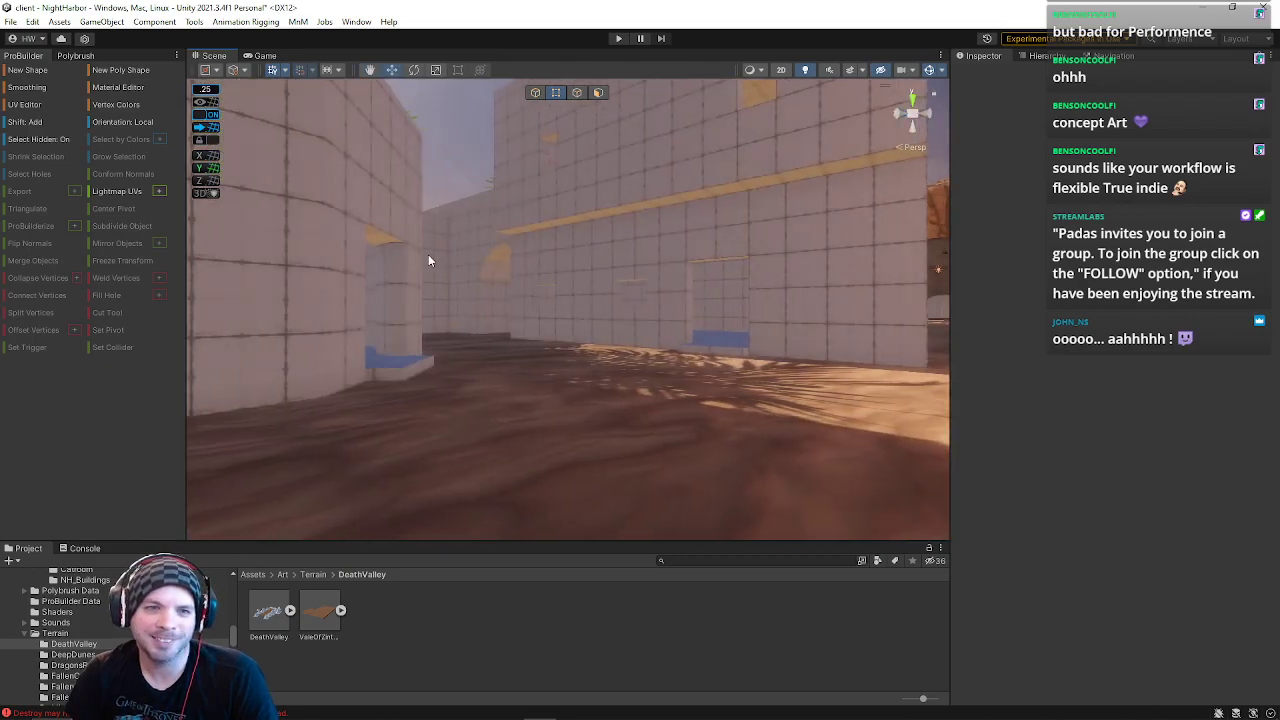
pyautogui.click(533, 93)
pyautogui.moveTo(469, 197); pyautogui.dragTo(537, 224, button='right')
pyautogui.click(537, 224)
pyautogui.press('f')
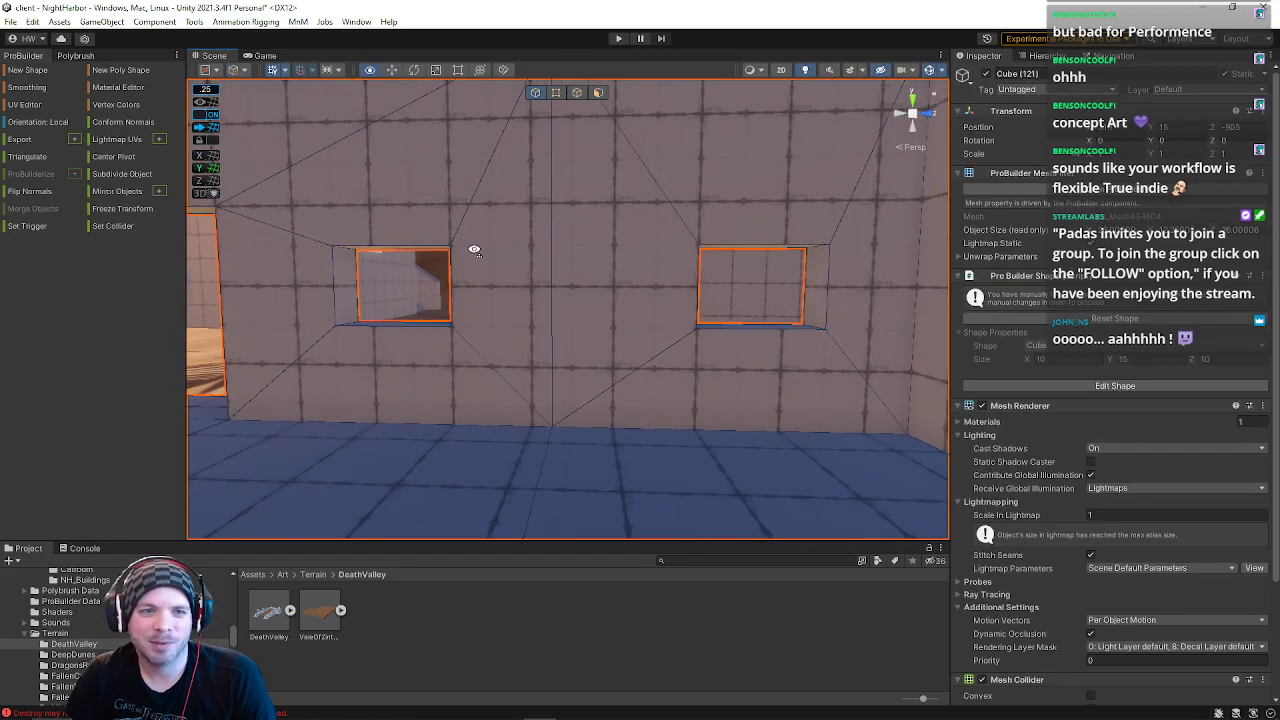
# Step: Select the vertices around both window openings in Cube (121) and move them higher up the wall
pyautogui.click(555, 92)
pyautogui.moveTo(500, 246); pyautogui.dragTo(628, 336)
pyautogui.keyDown('shift'); pyautogui.moveTo(801, 289); pyautogui.dragTo(909, 362); pyautogui.keyUp('shift')
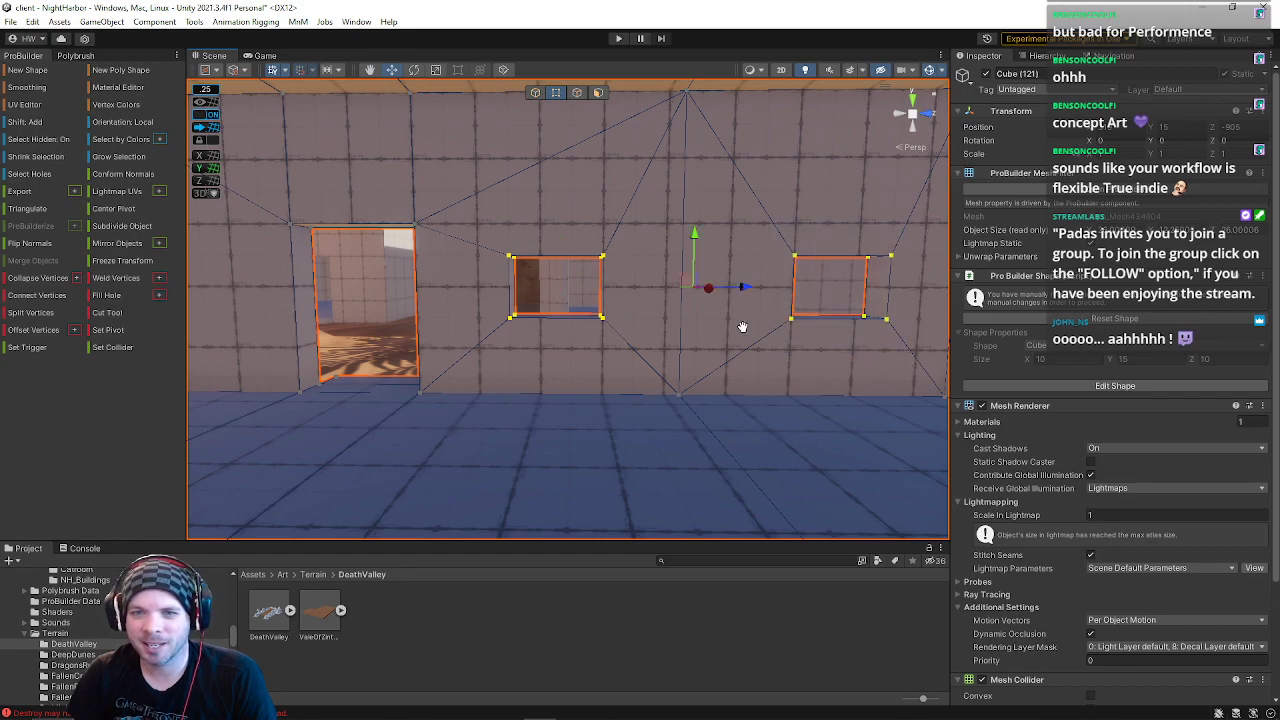
pyautogui.scroll(-3, 742, 326)
pyautogui.moveTo(670, 245); pyautogui.dragTo(676, 197)
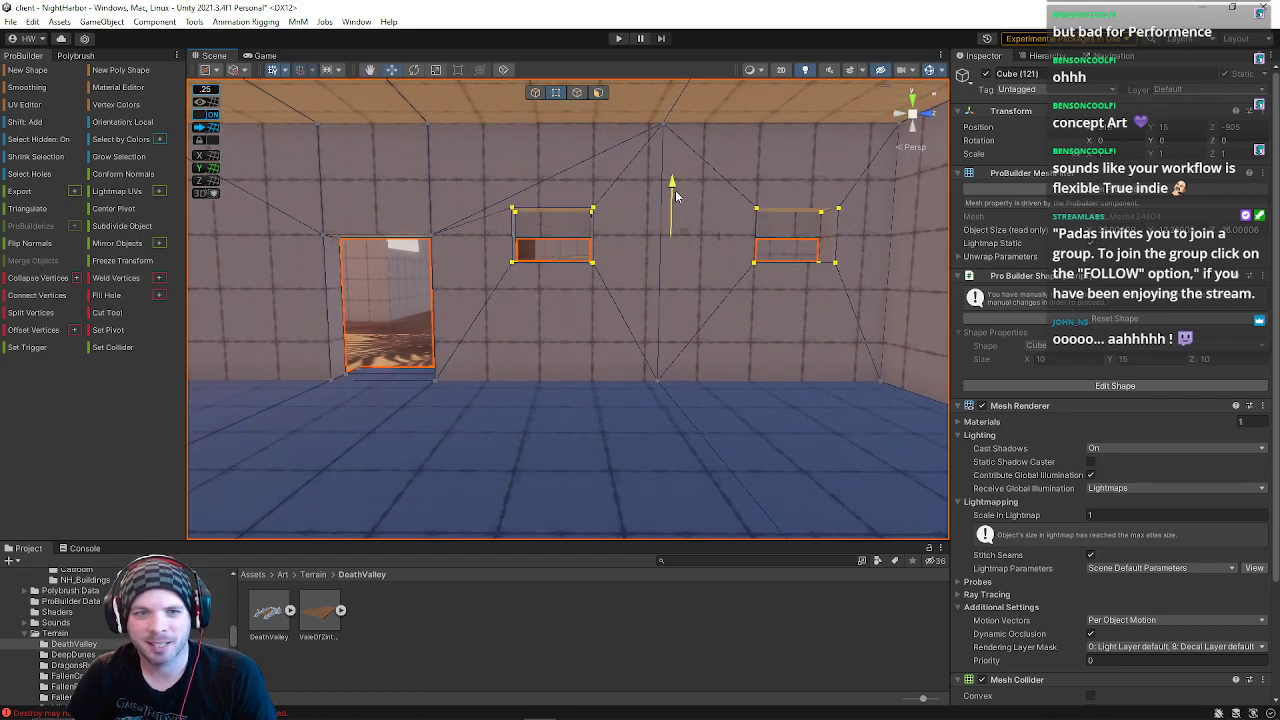
# Step: Delete the inner wall face between the ceiling and the window nearest the doorway
pyautogui.press('s')
pyautogui.moveTo(674, 274); pyautogui.dragTo(672, 258, button='right')
pyautogui.press('w')
pyautogui.press('w')
pyautogui.click(598, 92)
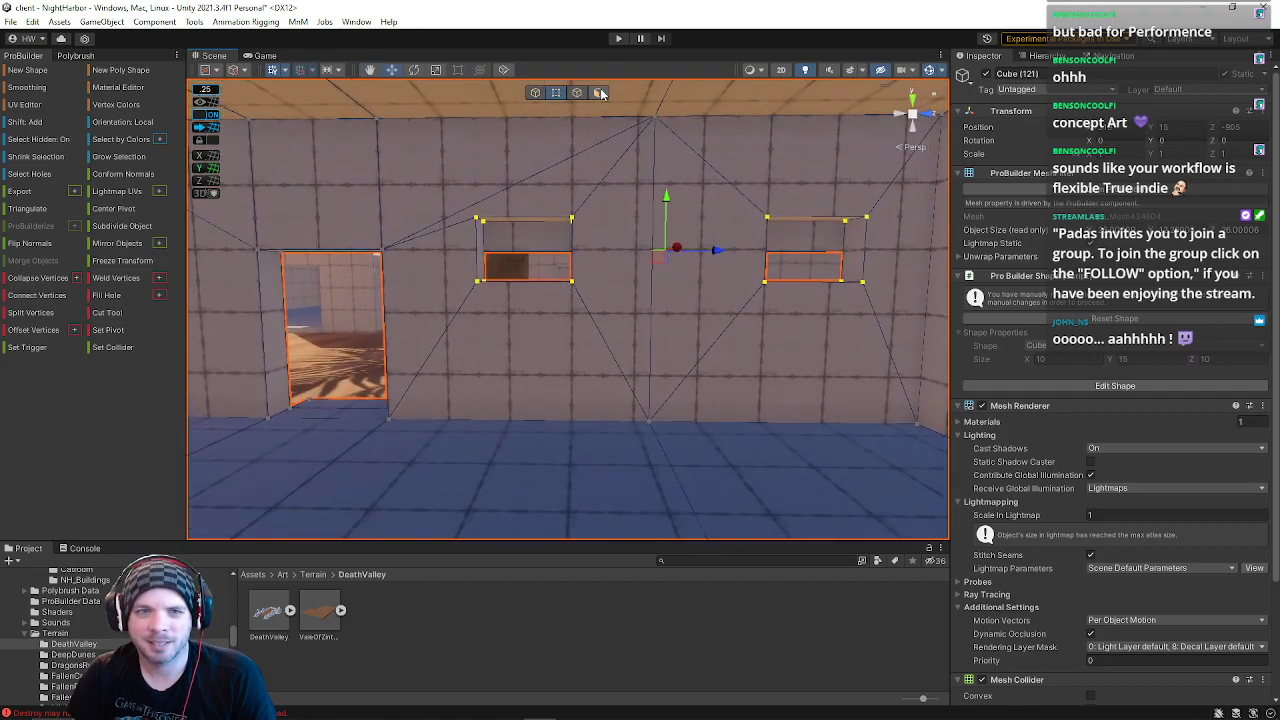
pyautogui.click(526, 163)
pyautogui.press('Delete')
pyautogui.press('j')
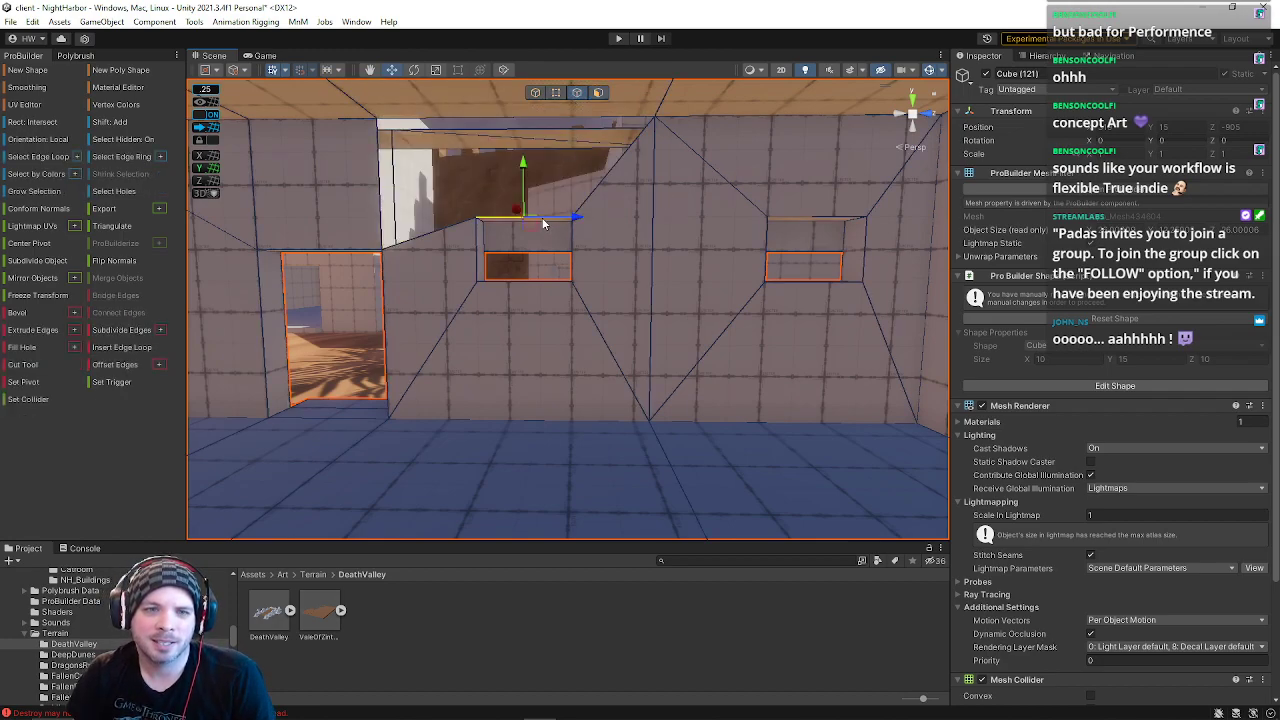
pyautogui.click(478, 122)
pyautogui.click(503, 220)
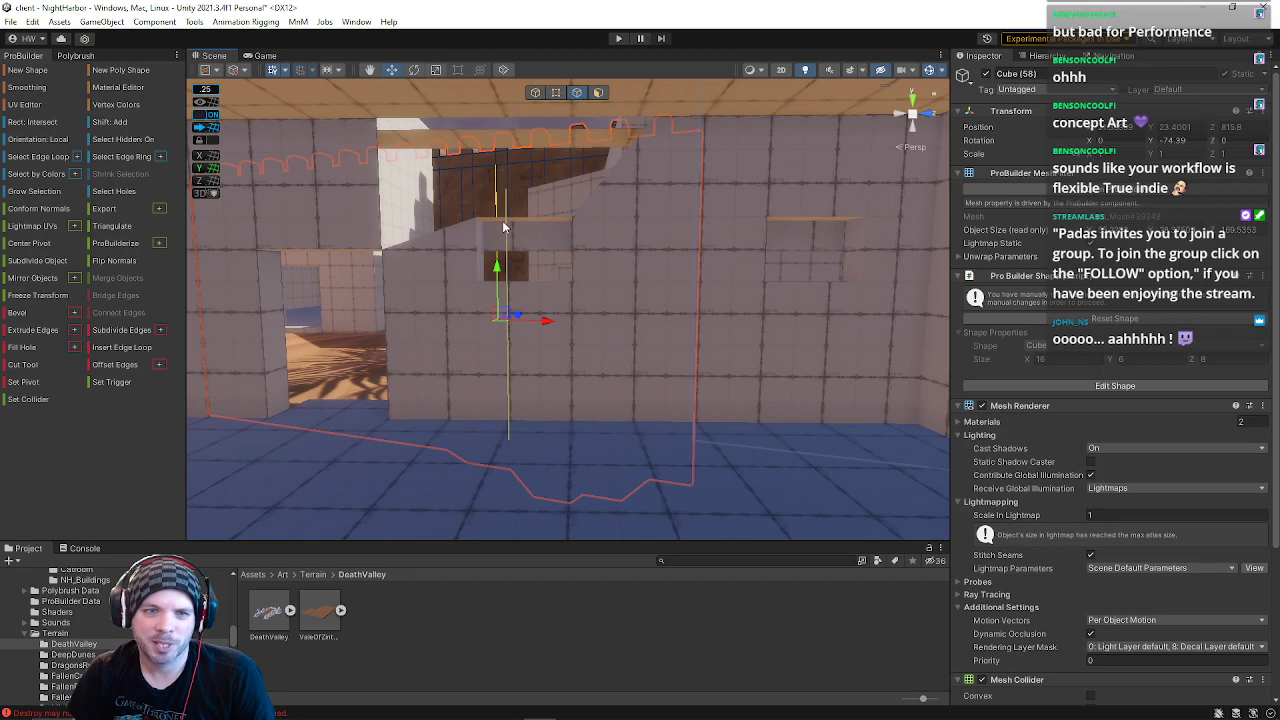
pyautogui.press('f')
pyautogui.click(666, 312)
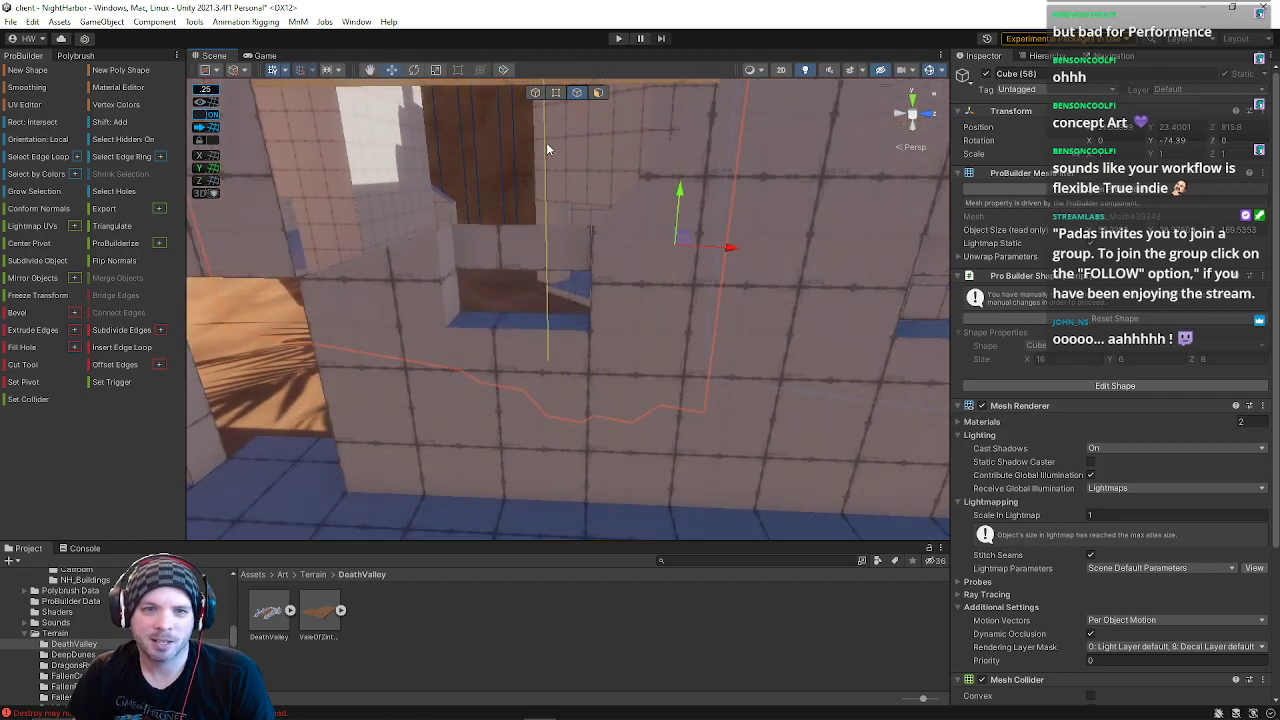
pyautogui.click(536, 93)
pyautogui.click(694, 332)
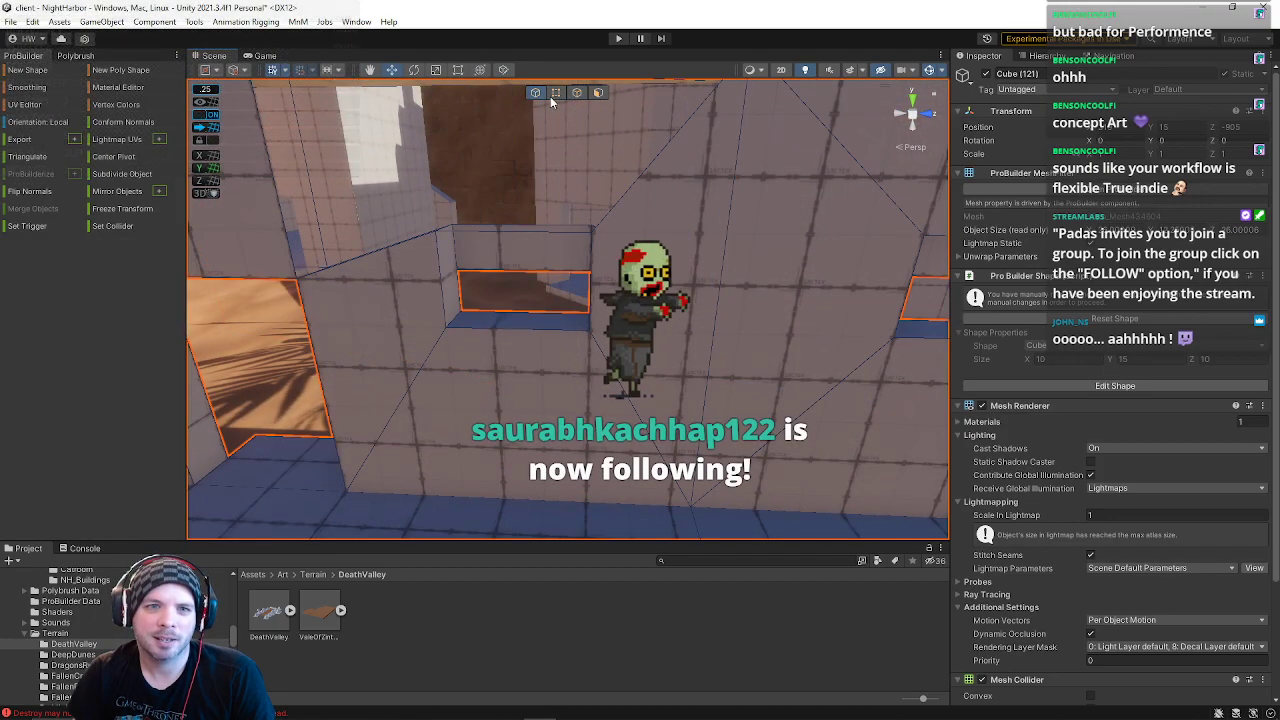
# Step: Bridge the ceiling edge to the top edge of the window nearest the doorway to rebuild the wall between them
pyautogui.moveTo(543, 236); pyautogui.dragTo(525, 180, button='right')
pyautogui.press('q')
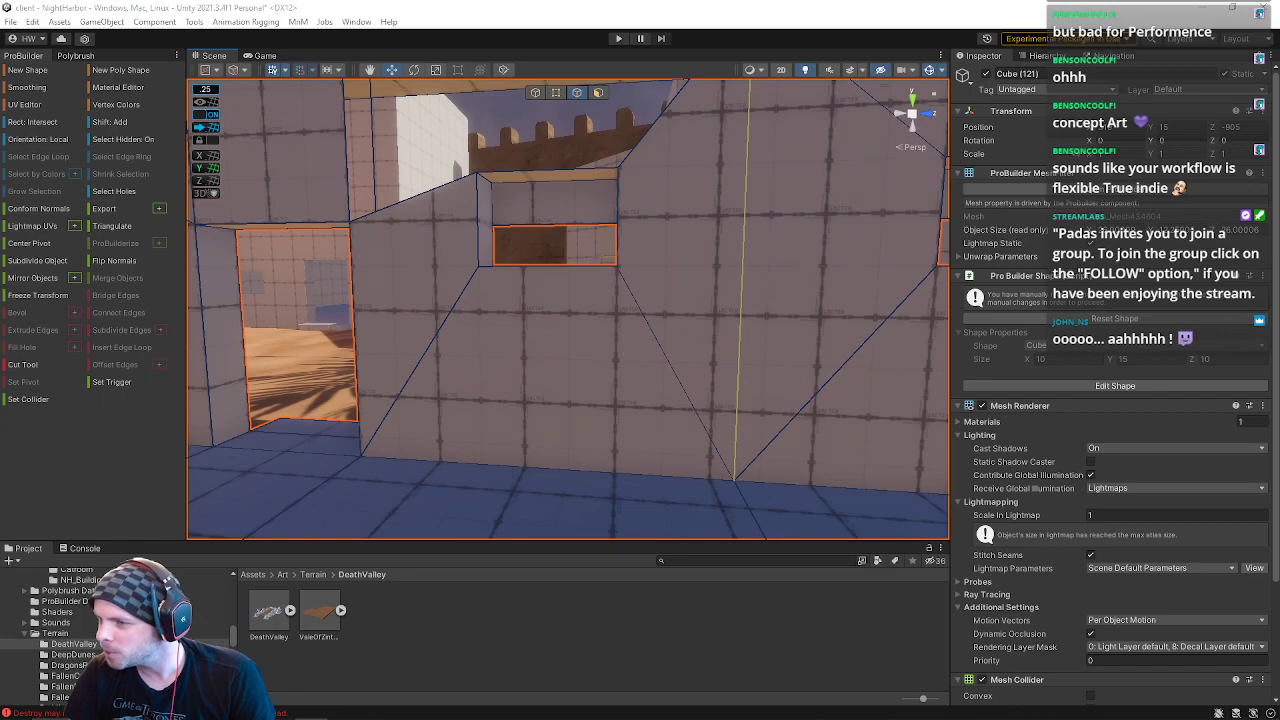
pyautogui.moveTo(563, 368); pyautogui.dragTo(501, 210, button='right')
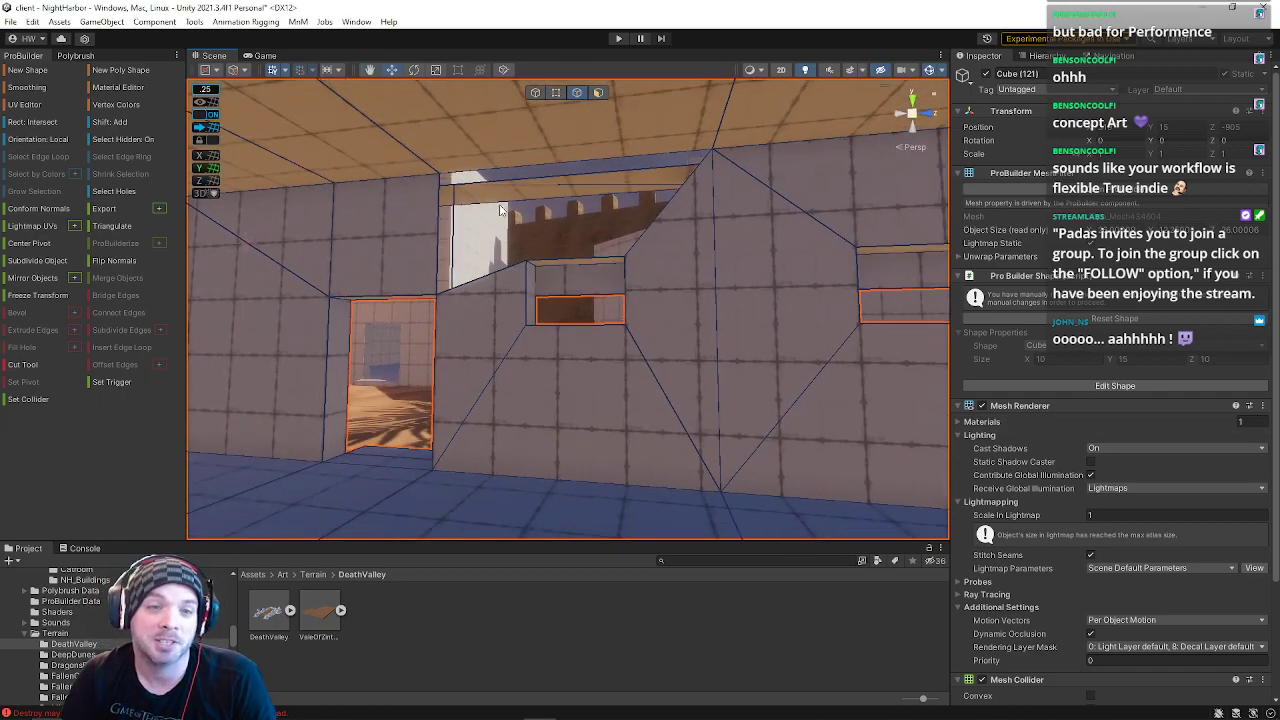
pyautogui.click(572, 160)
pyautogui.keyDown('shift'); pyautogui.click(585, 258); pyautogui.keyUp('shift')
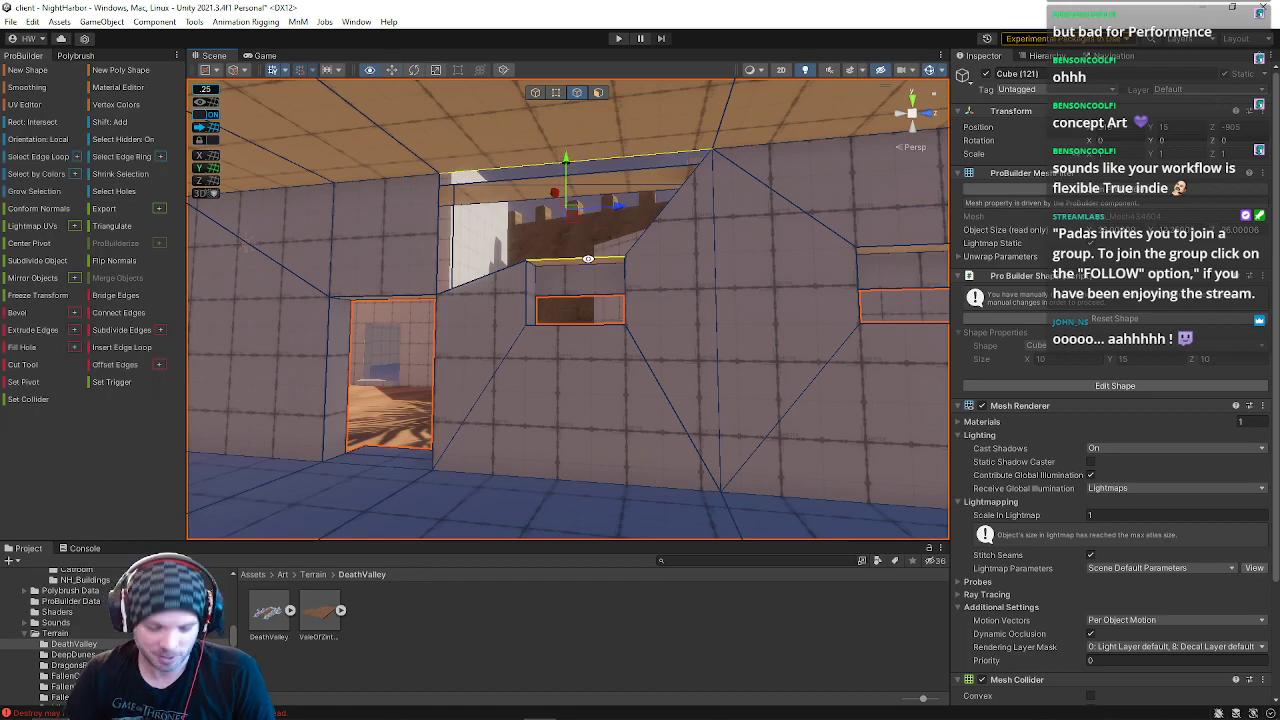
pyautogui.hotkey('alt', 'b')
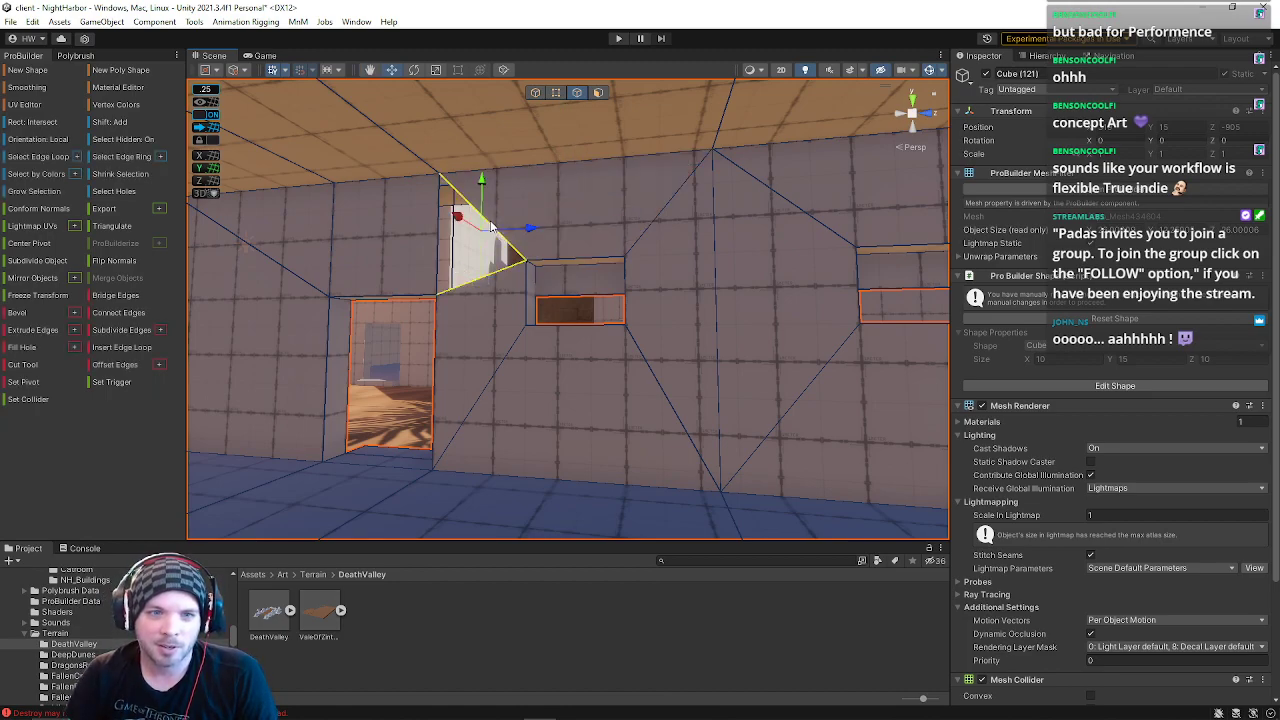
# Step: Bridge the two selected edges to close the triangular hole in the wall above the doorway
pyautogui.hotkey('alt', 'b')
# Step: Try to raise the wall vertex between the two windows up to the underside of the ledge
pyautogui.moveTo(605, 393); pyautogui.dragTo(1252, 405, button='right')
pyautogui.press('a')
pyautogui.press('a')
pyautogui.press('h')
pyautogui.press('h')
pyautogui.click(535, 291)
pyautogui.moveTo(536, 255); pyautogui.dragTo(535, 168)
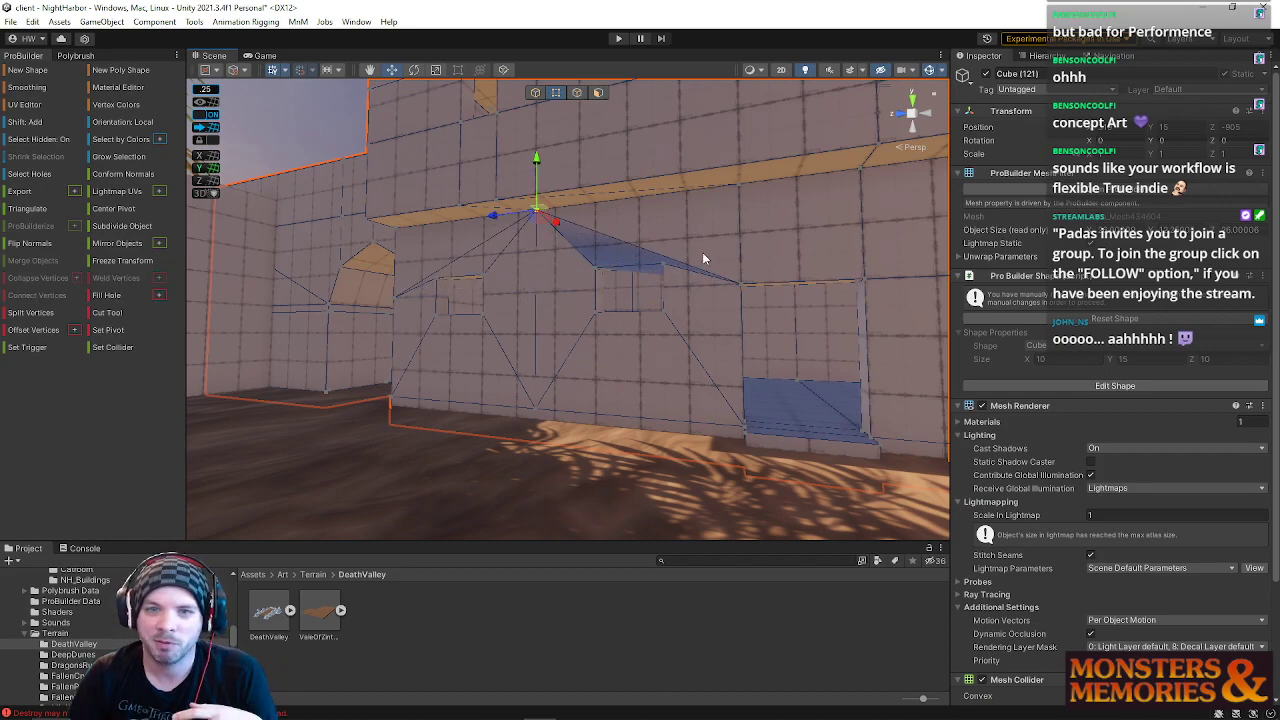
pyautogui.hotkey('ctrl', 'z')
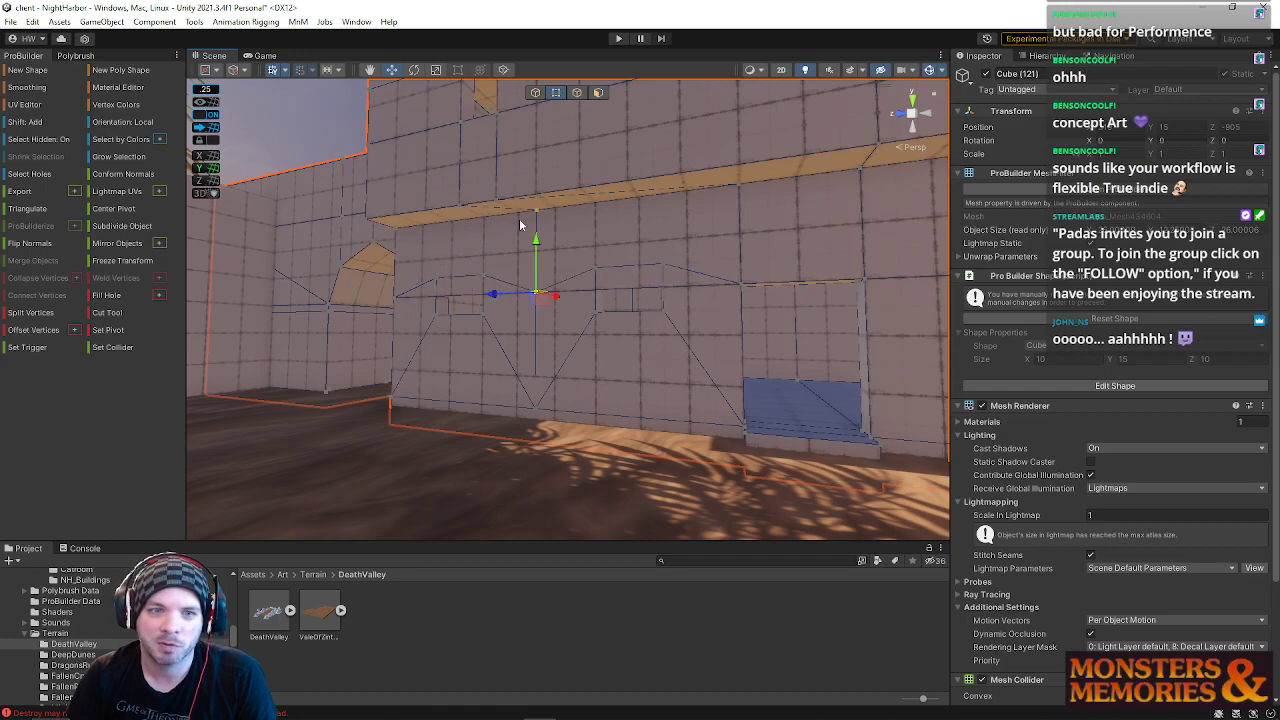
# Step: Delete the two wall faces between the windows and the ledge above them
pyautogui.click(598, 92)
pyautogui.click(569, 220)
pyautogui.keyDown('shift'); pyautogui.click(523, 251); pyautogui.keyUp('shift')
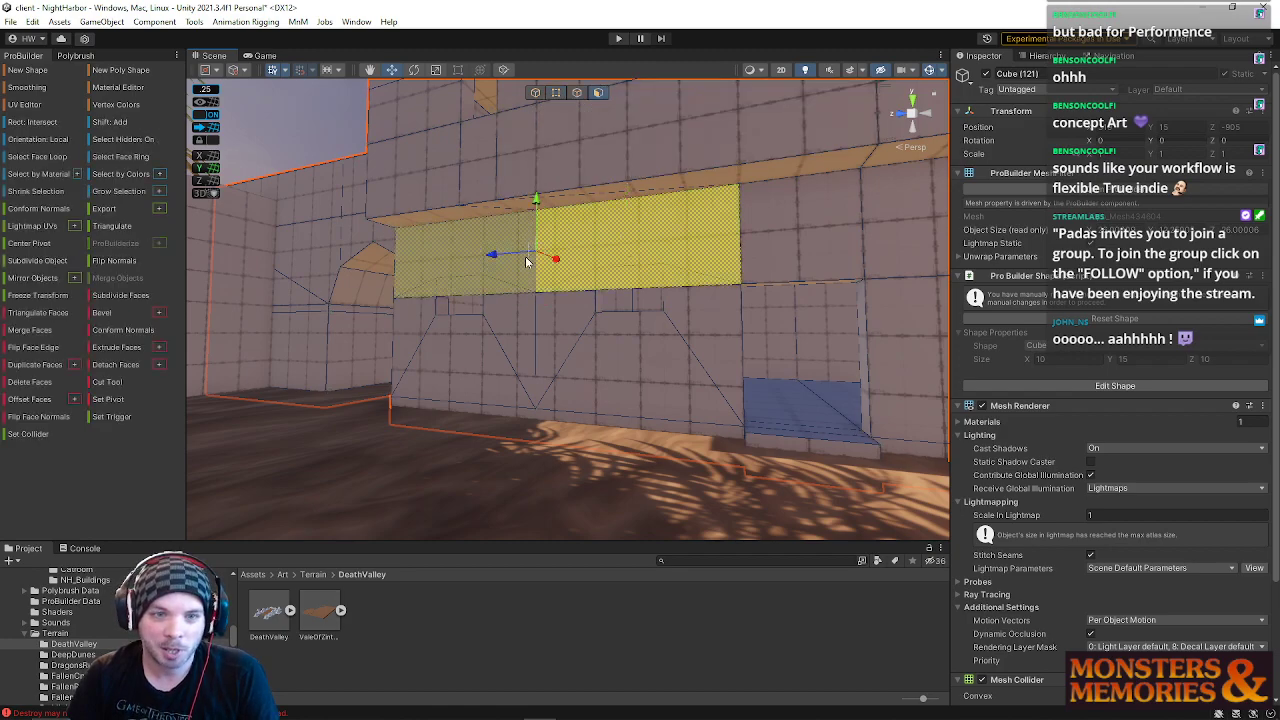
pyautogui.press('BackSpace')
# Step: Raise the vertex between the two windows toward the ledge
pyautogui.scroll(3, 581, 384)
pyautogui.click(560, 106)
pyautogui.click(556, 92)
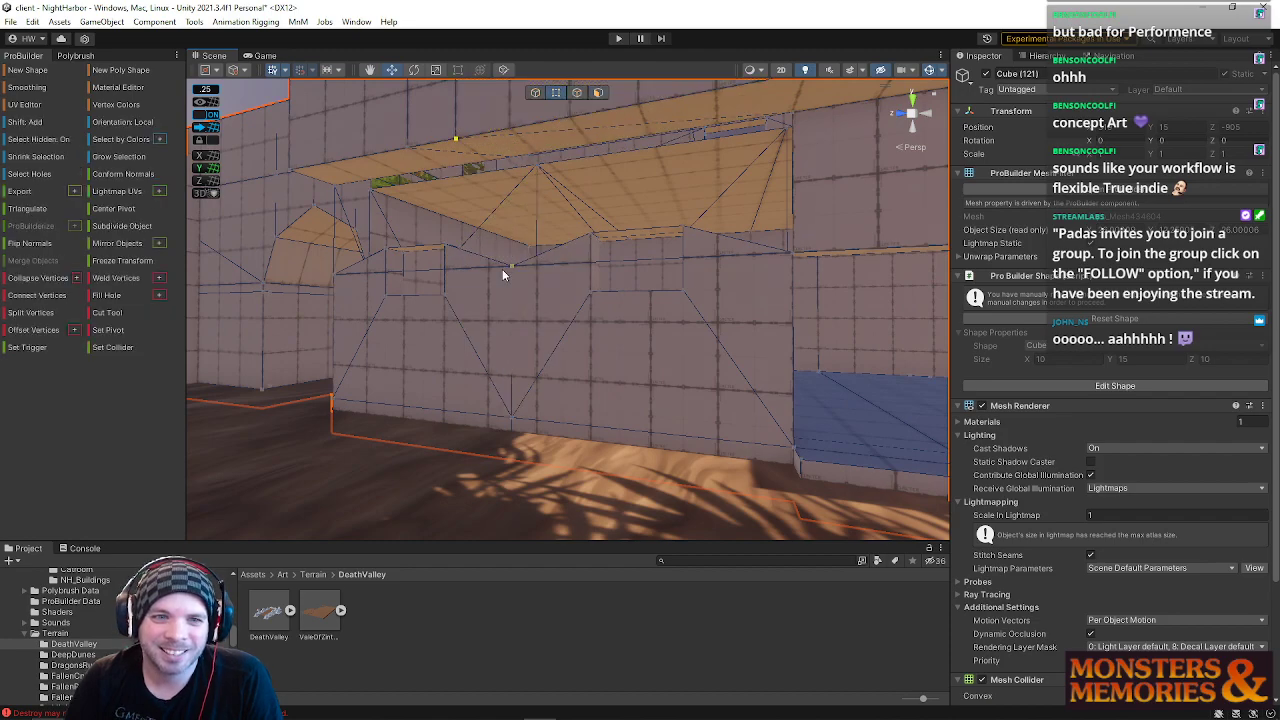
pyautogui.moveTo(511, 215); pyautogui.dragTo(507, 120)
pyautogui.moveTo(502, 240); pyautogui.dragTo(624, 98, button='right')
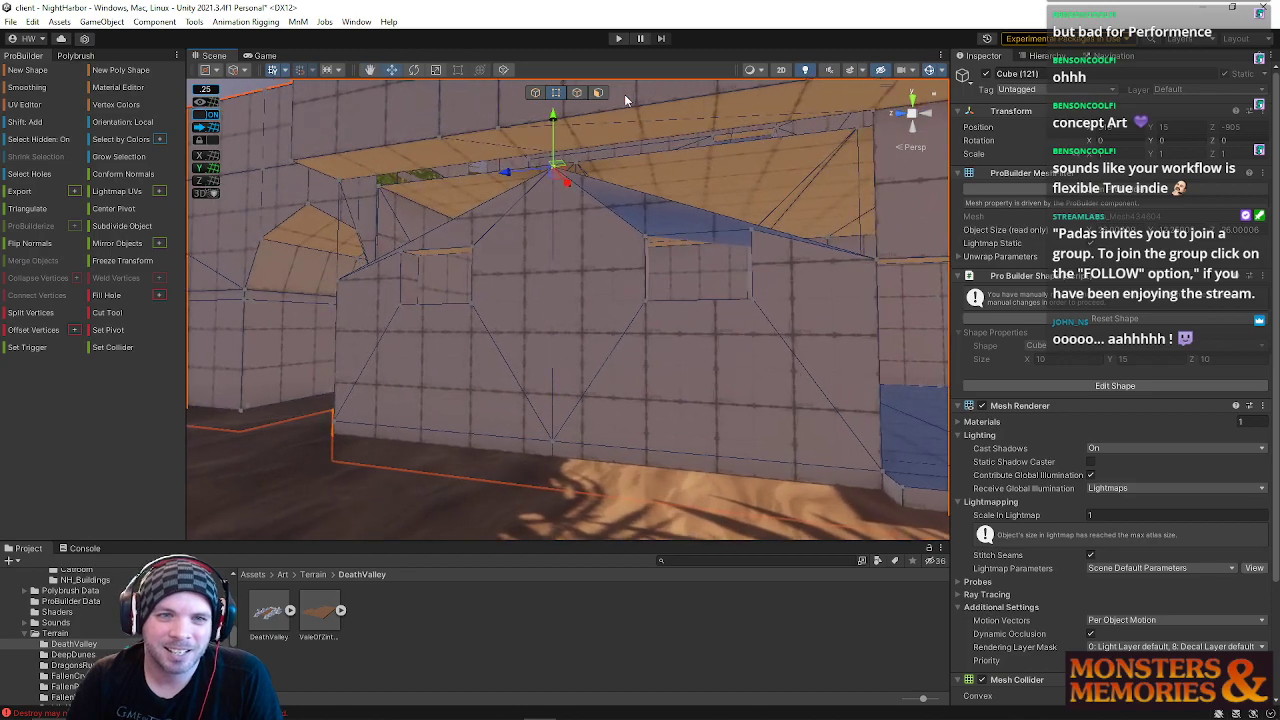
# Step: Delete the diamond-shaped pair of wall faces between the two windows
pyautogui.click(599, 92)
pyautogui.click(535, 254)
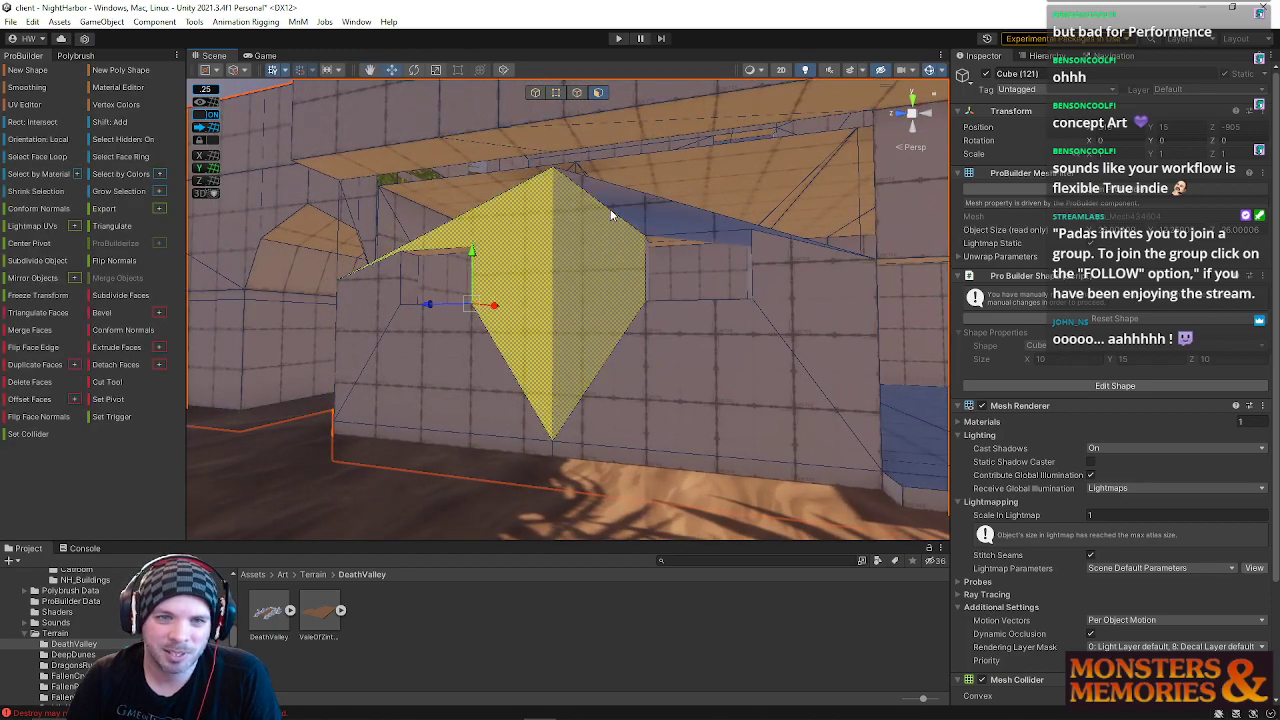
pyautogui.press('Delete')
# Step: Bridge the facing side edges of the two windows to rebuild the wall strip between them
pyautogui.click(576, 92)
pyautogui.click(477, 284)
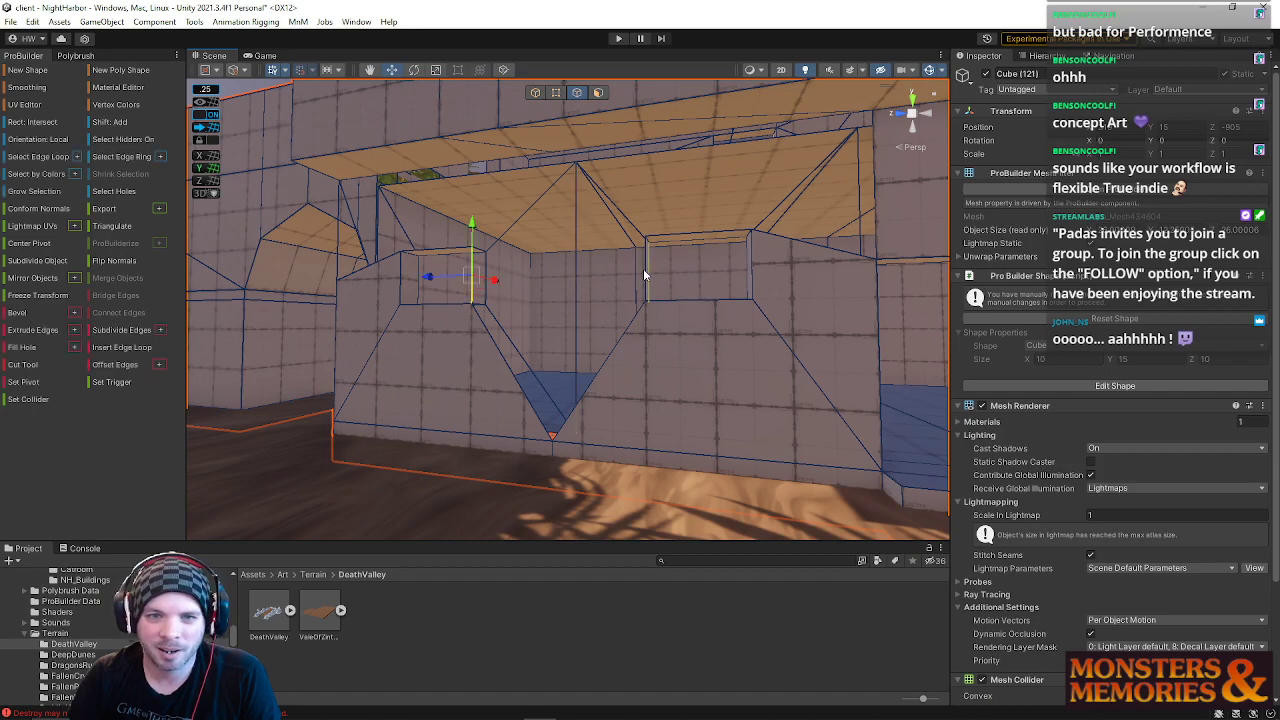
pyautogui.moveTo(637, 276); pyautogui.dragTo(465, 261, button='right')
pyautogui.keyDown('shift'); pyautogui.click(446, 264); pyautogui.keyUp('shift')
# Step: Bridge the slanted edges beneath the windows to close the triangular hole in the lower wall
pyautogui.click(404, 403)
pyautogui.keyDown('shift'); pyautogui.click(326, 408); pyautogui.keyUp('shift')
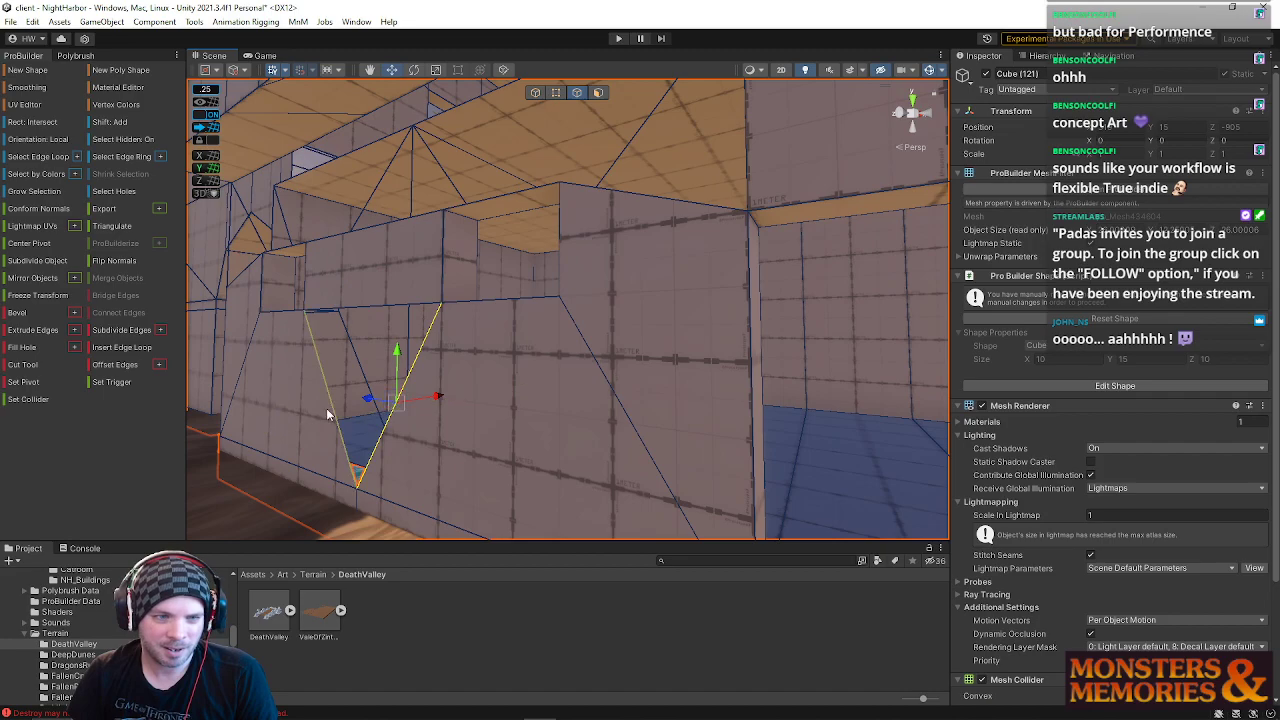
pyautogui.moveTo(328, 408); pyautogui.dragTo(726, 284, button='right')
pyautogui.keyDown('shift'); pyautogui.click(771, 240); pyautogui.keyUp('shift')
pyautogui.hotkey('alt', 'b')
# Step: Bridge the left window's top edge to the ledge edge above it
pyautogui.moveTo(527, 296); pyautogui.dragTo(397, 307, button='right')
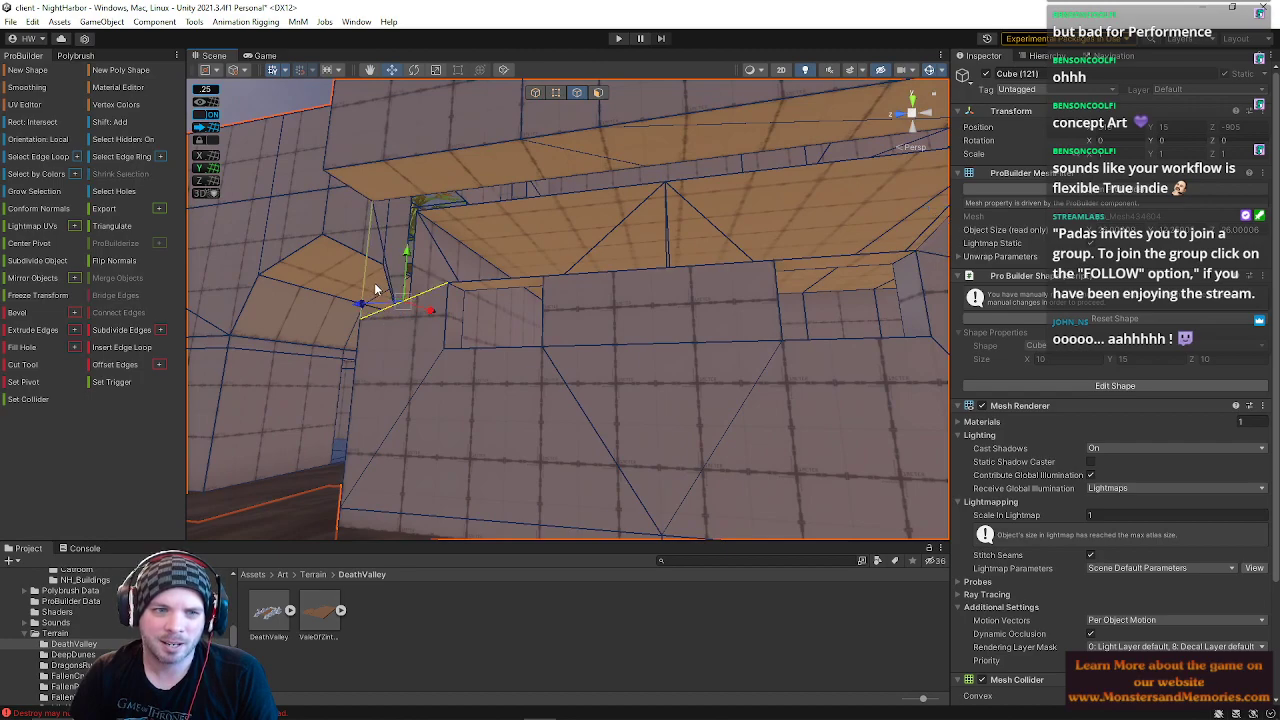
pyautogui.click(640, 282)
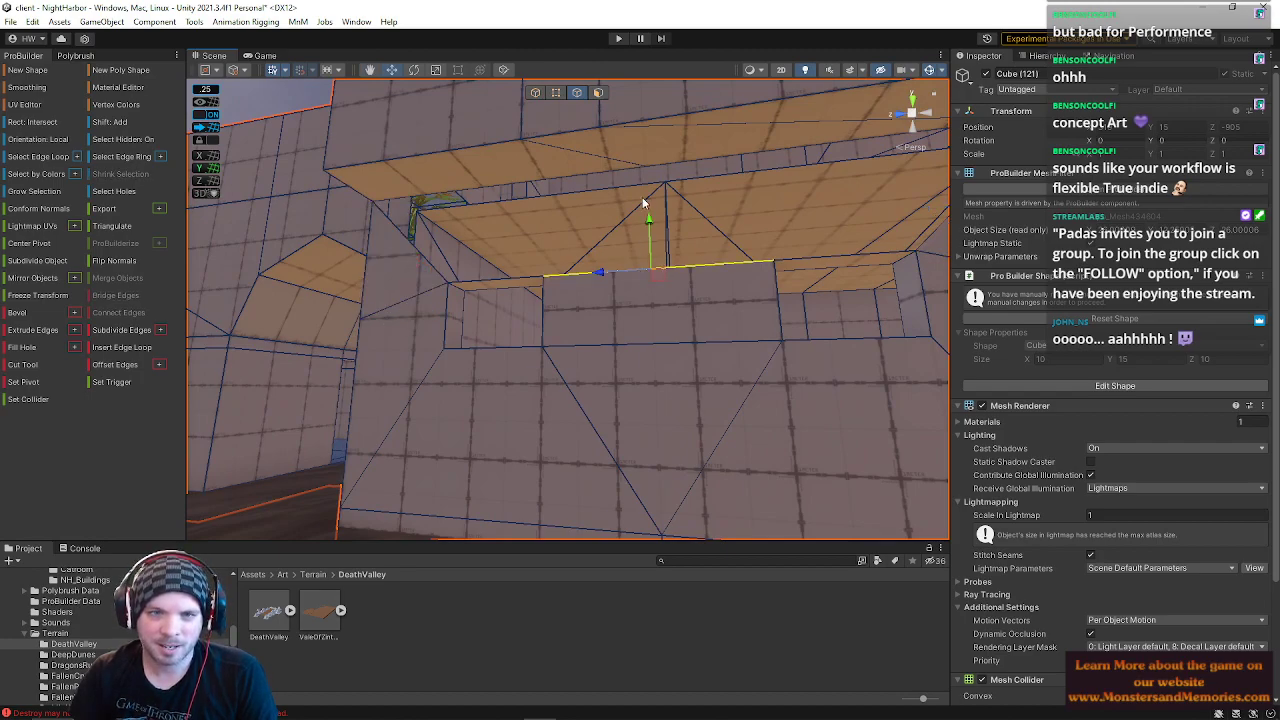
pyautogui.click(487, 286)
pyautogui.keyDown('shift'); pyautogui.click(518, 180); pyautogui.keyUp('shift')
pyautogui.hotkey('alt', 'b')
# Step: Bridge the right window's top edge to the ledge and close the triangular hole between the windows
pyautogui.moveTo(621, 225); pyautogui.dragTo(676, 276, button='right')
pyautogui.click(676, 276)
pyautogui.keyDown('shift'); pyautogui.click(661, 174); pyautogui.keyUp('shift')
pyautogui.hotkey('alt', 'b')
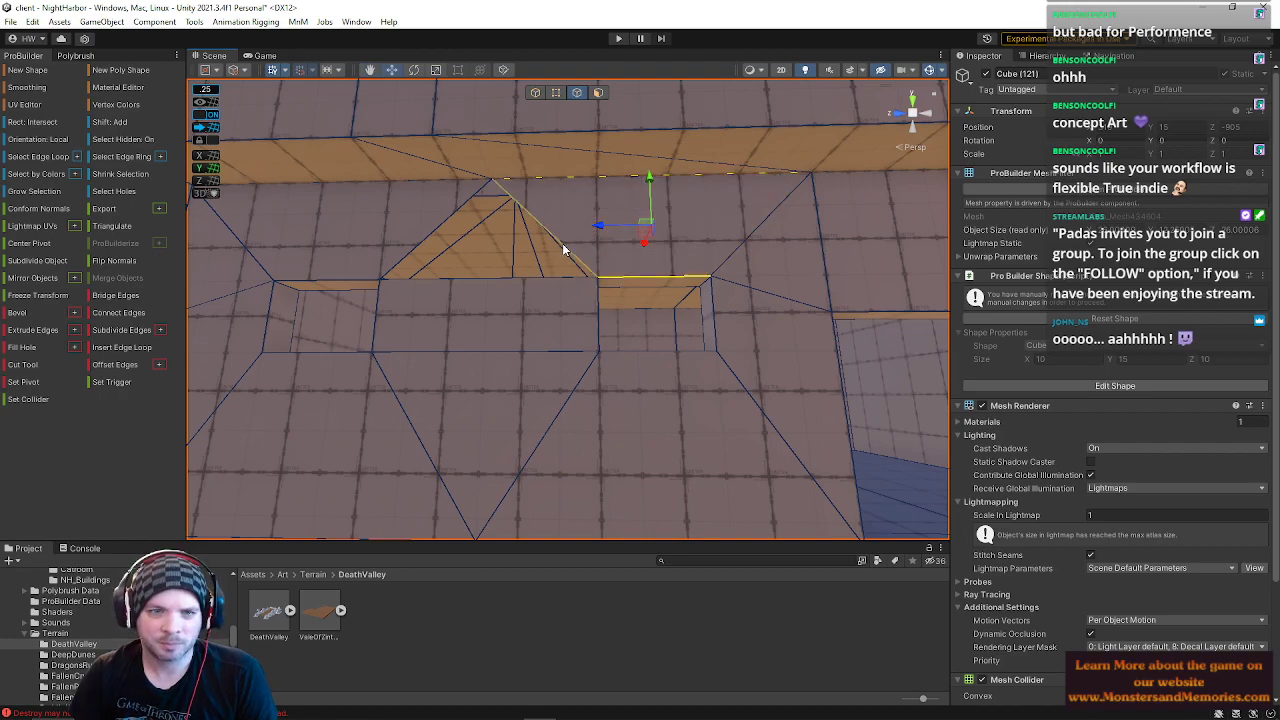
pyautogui.keyDown('shift'); pyautogui.click(444, 217); pyautogui.keyUp('shift')
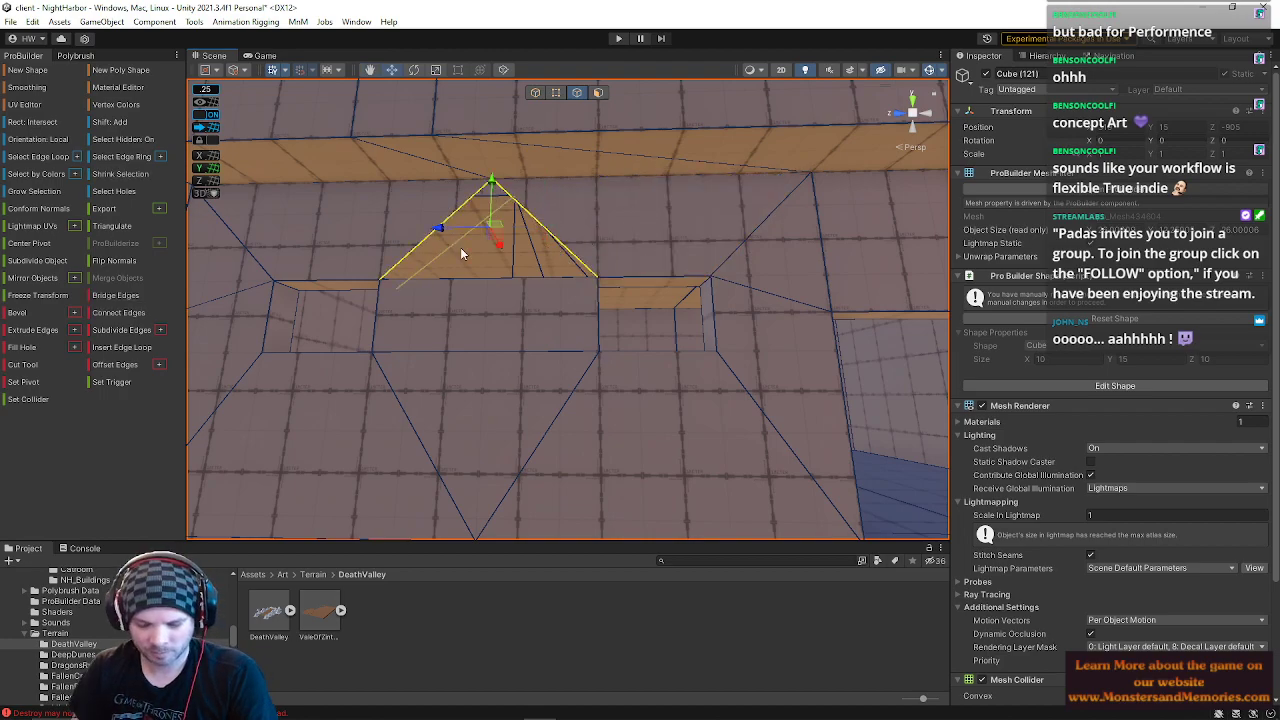
pyautogui.hotkey('alt', 'b')
# Step: Slide a vertex of the repaired wall horizontally along the wall
pyautogui.press('s')
pyautogui.moveTo(480, 307)
pyautogui.mouseDown(button='right')
pyautogui.moveTo(491, 269)
pyautogui.moveTo(474, 323)
pyautogui.mouseUp(button='right')
pyautogui.press('w')
pyautogui.click(554, 95)
pyautogui.click(407, 167)
pyautogui.click(801, 154)
pyautogui.moveTo(748, 158); pyautogui.dragTo(530, 166)
pyautogui.moveTo(758, 160); pyautogui.dragTo(760, 160)
# Step: Save the NightHarbor scene
pyautogui.moveTo(718, 181); pyautogui.dragTo(734, 222, button='right')
pyautogui.click(14, 22)
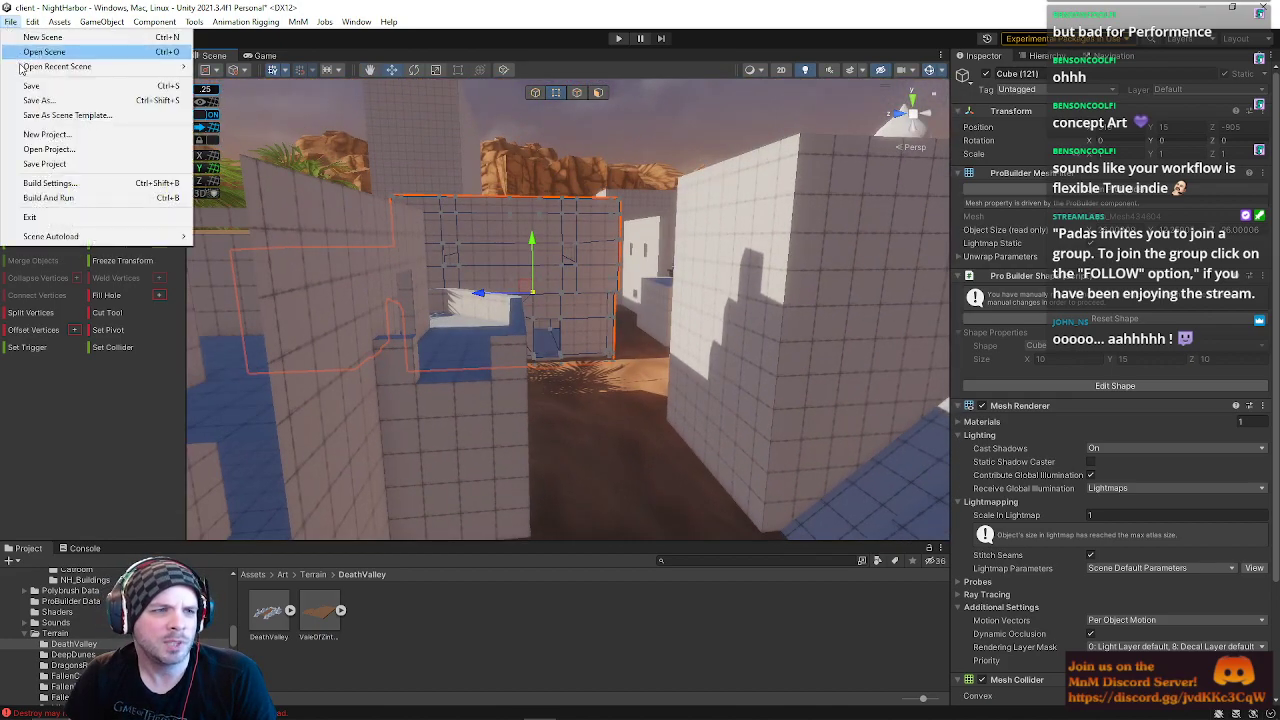
pyautogui.click(31, 86)
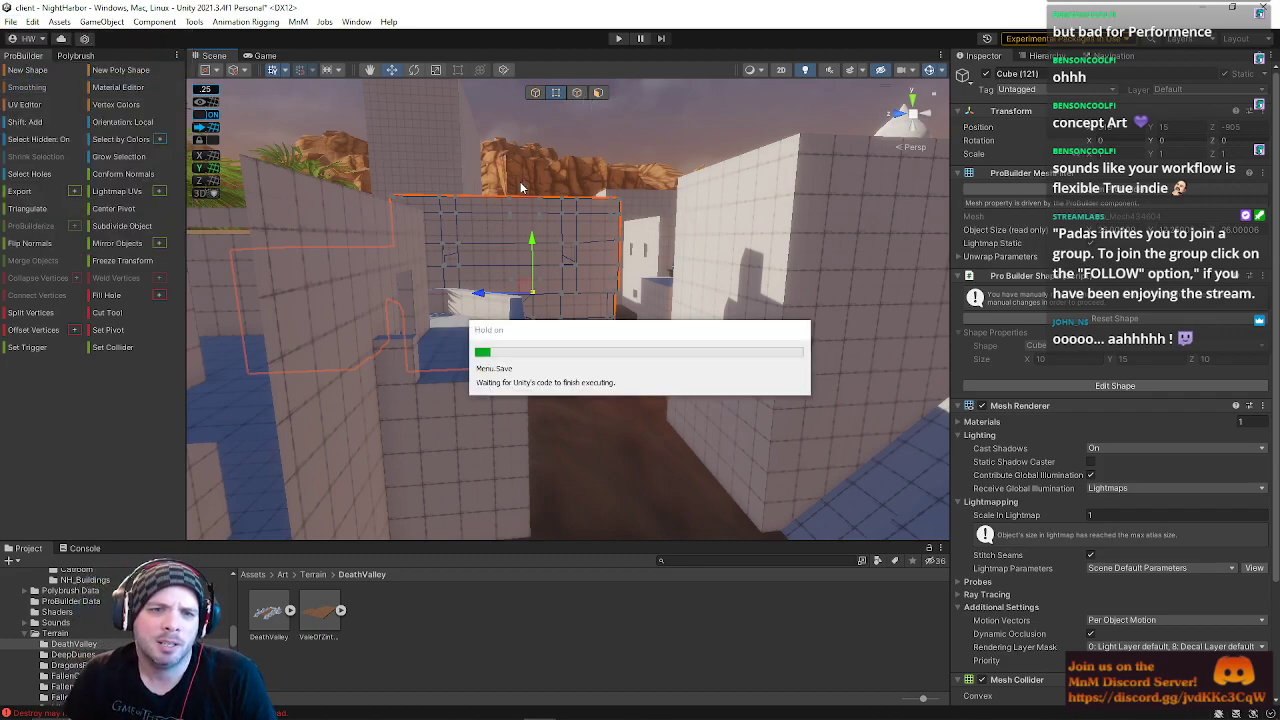
# Step: Select the building mesh Cube (128) and multi-select several of its interior faces
pyautogui.click(540, 92)
pyautogui.moveTo(515, 240); pyautogui.dragTo(409, 413, button='right')
pyautogui.click(571, 379)
pyautogui.moveTo(571, 379); pyautogui.dragTo(358, 377, button='right')
pyautogui.click(598, 92)
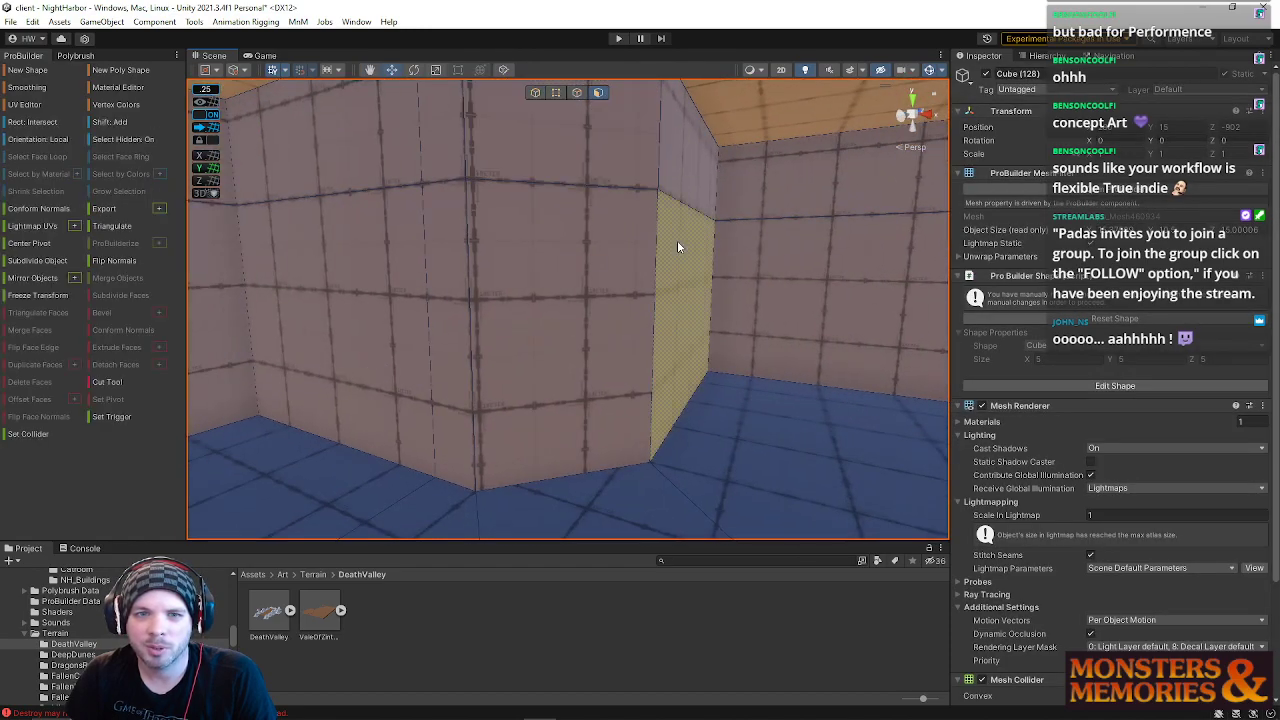
pyautogui.click(676, 190)
pyautogui.keyDown('shift'); pyautogui.click(527, 237); pyautogui.keyUp('shift')
pyautogui.keyDown('shift'); pyautogui.click(494, 166); pyautogui.keyUp('shift')
pyautogui.keyDown('shift'); pyautogui.click(405, 161); pyautogui.keyUp('shift')
pyautogui.keyDown('shift'); pyautogui.click(442, 160); pyautogui.keyUp('shift')
pyautogui.keyDown('shift'); pyautogui.click(437, 203); pyautogui.keyUp('shift')
# Step: Examine the building interiors, looking over their walls, floors and ceilings
pyautogui.moveTo(363, 270); pyautogui.dragTo(970, 428, button='right')
pyautogui.moveTo(633, 392); pyautogui.dragTo(645, 395, button='right')
pyautogui.moveTo(705, 246); pyautogui.dragTo(595, 157, button='right')
pyautogui.moveTo(736, 358); pyautogui.dragTo(849, 388, button='right')
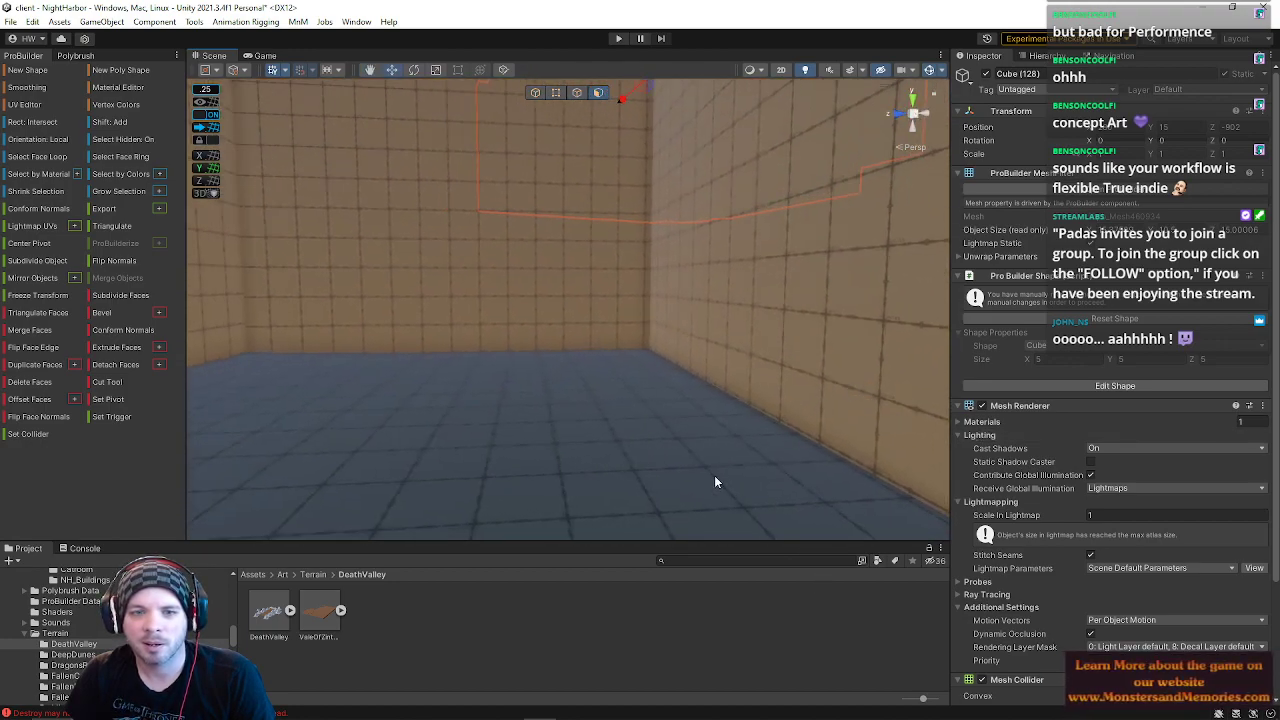
pyautogui.moveTo(510, 311); pyautogui.dragTo(464, 257, button='right')
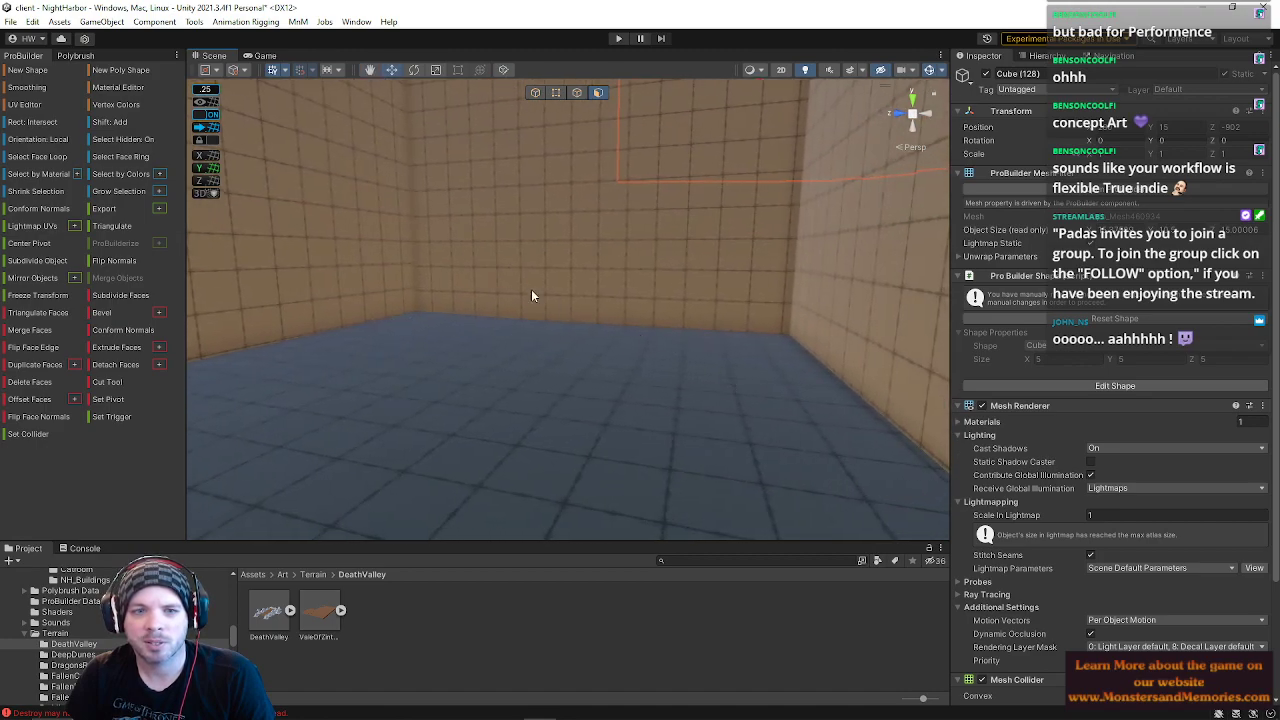
pyautogui.moveTo(572, 318); pyautogui.dragTo(107, 300, button='right')
pyautogui.press('s')
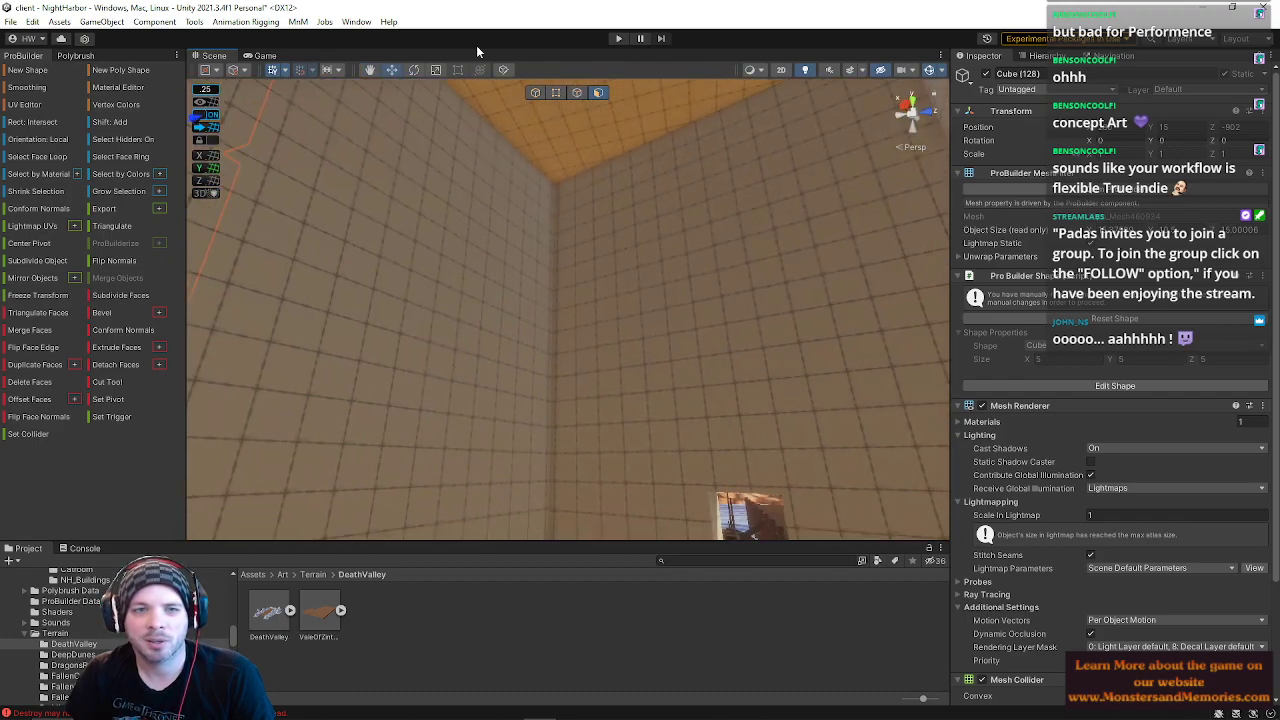
pyautogui.moveTo(476, 307); pyautogui.dragTo(334, 411, button='right')
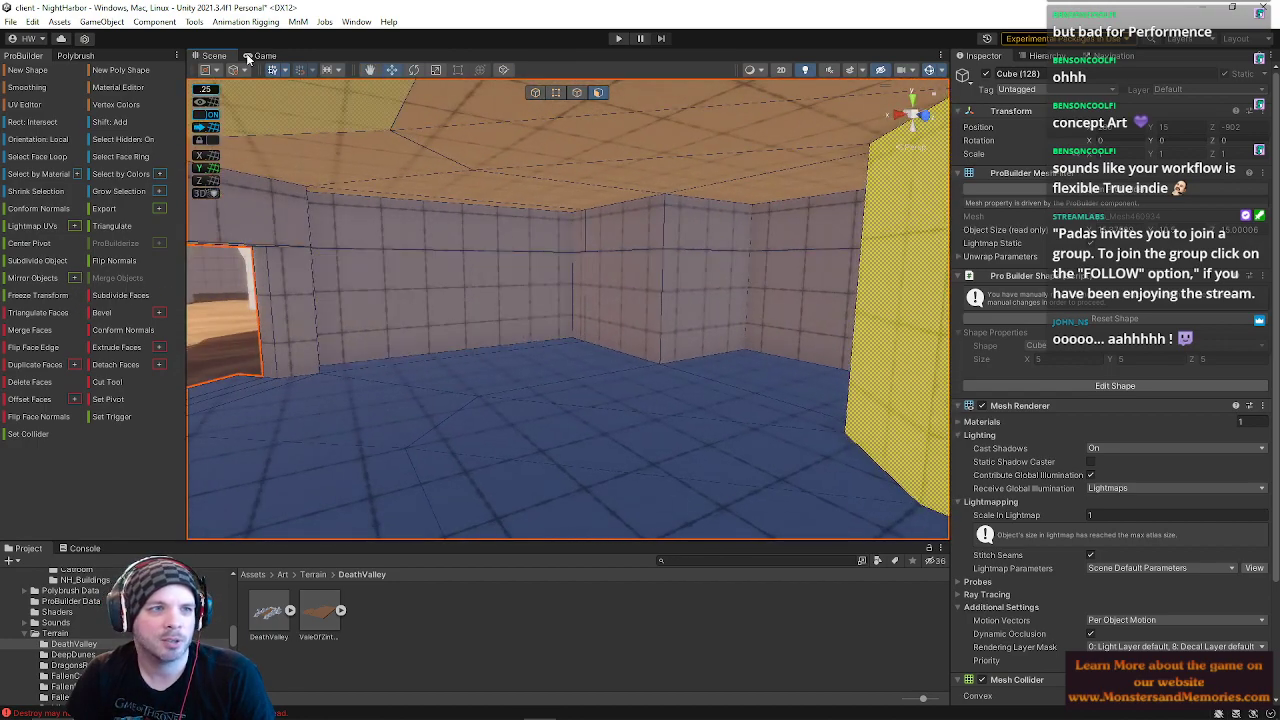
# Step: Open the recently used Zone scene
pyautogui.click(10, 22)
pyautogui.moveTo(51, 67)
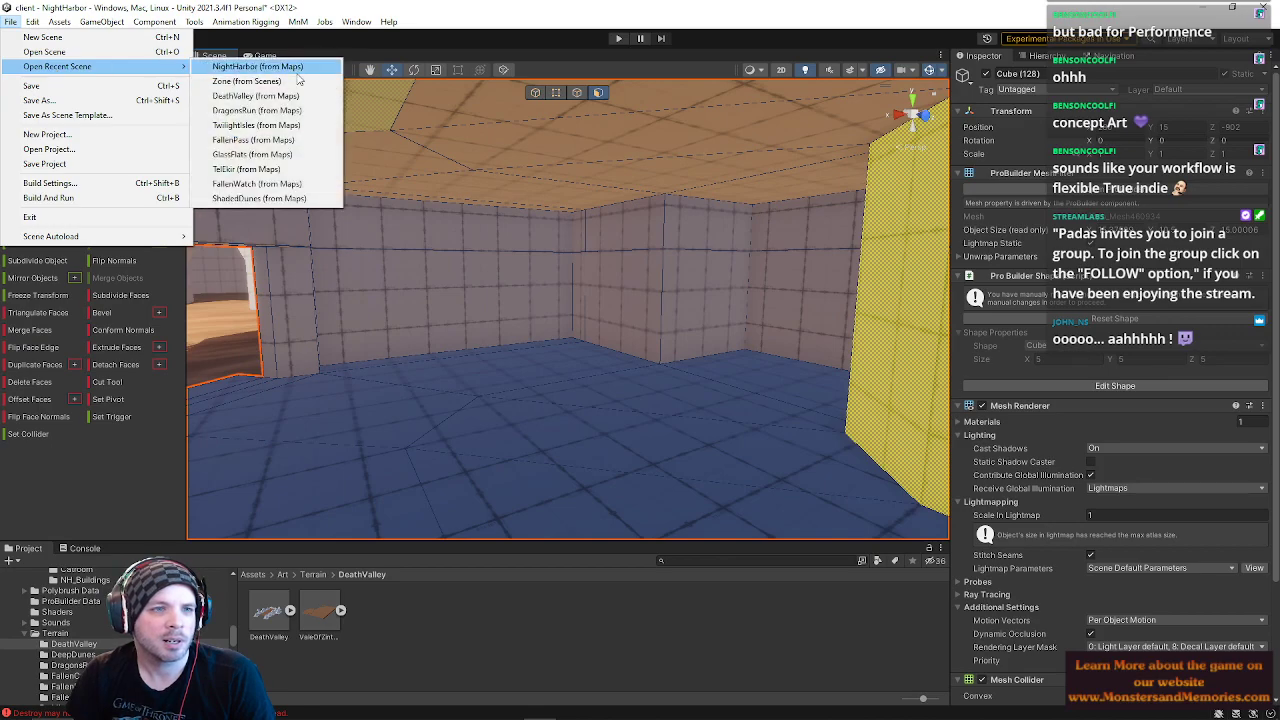
pyautogui.click(293, 82)
pyautogui.click(620, 396)
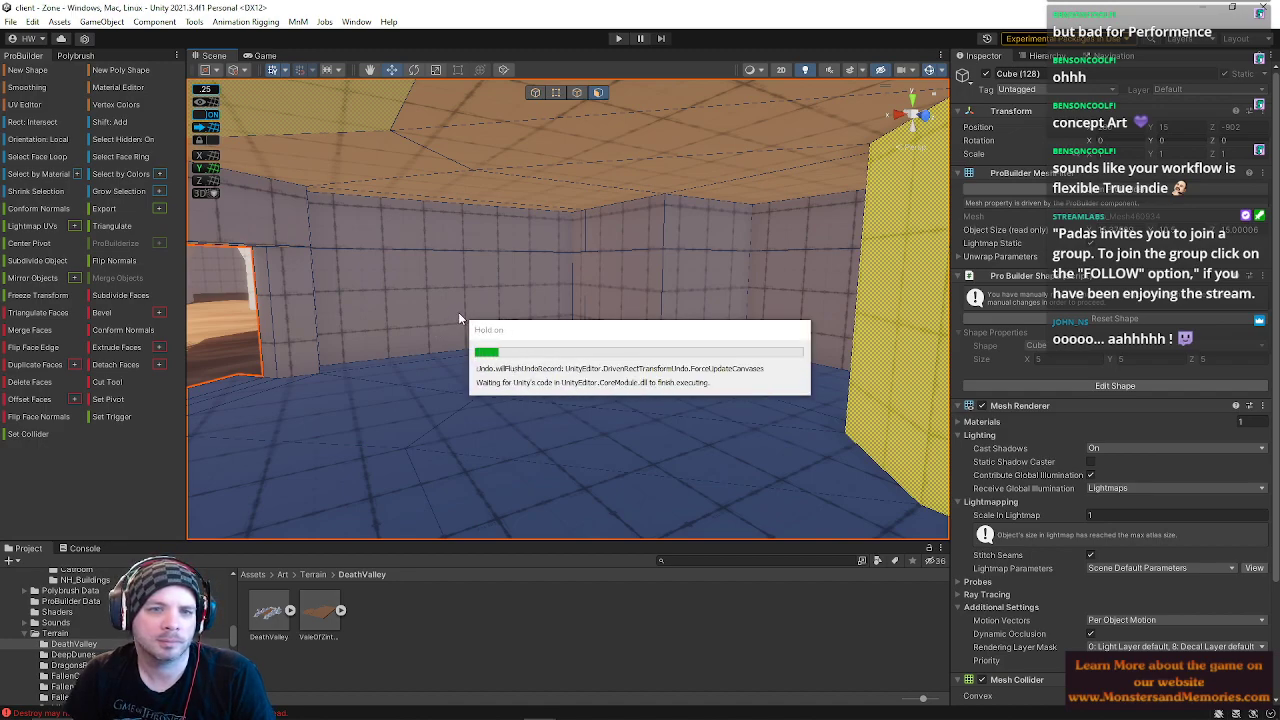
# Step: Start play mode and log in with the prefilled account credentials
pyautogui.click(616, 41)
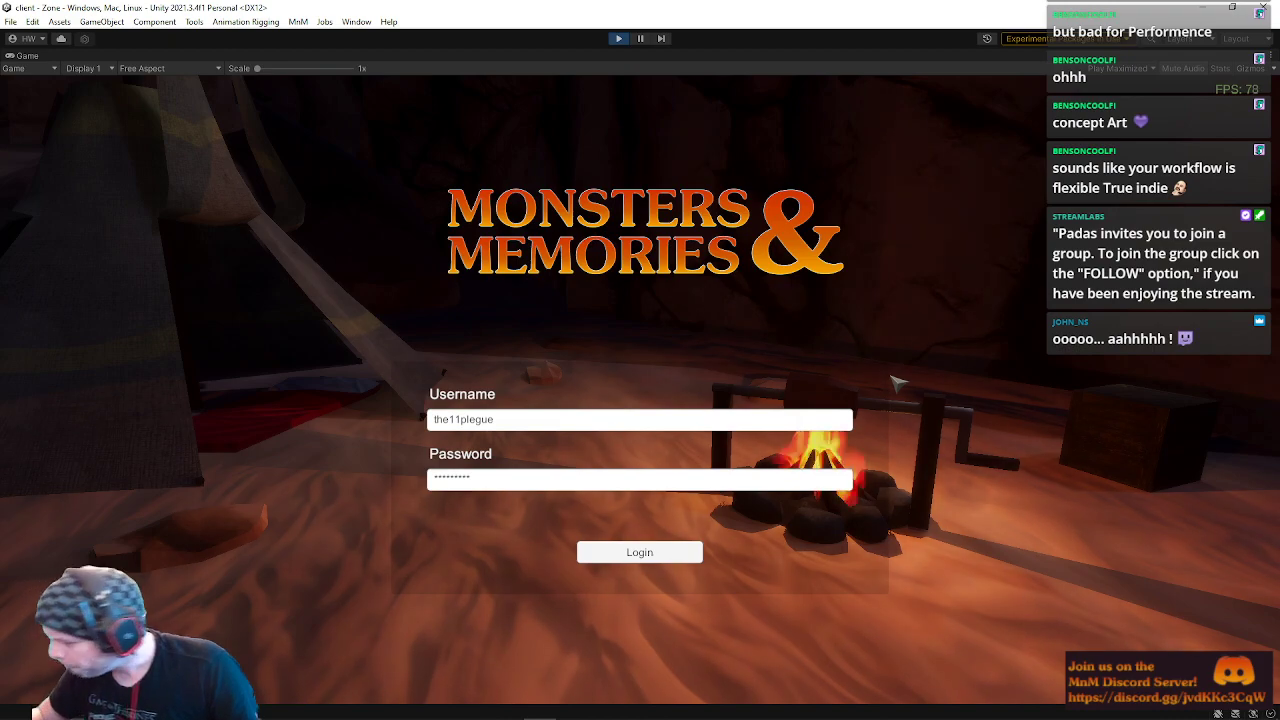
pyautogui.click(648, 551)
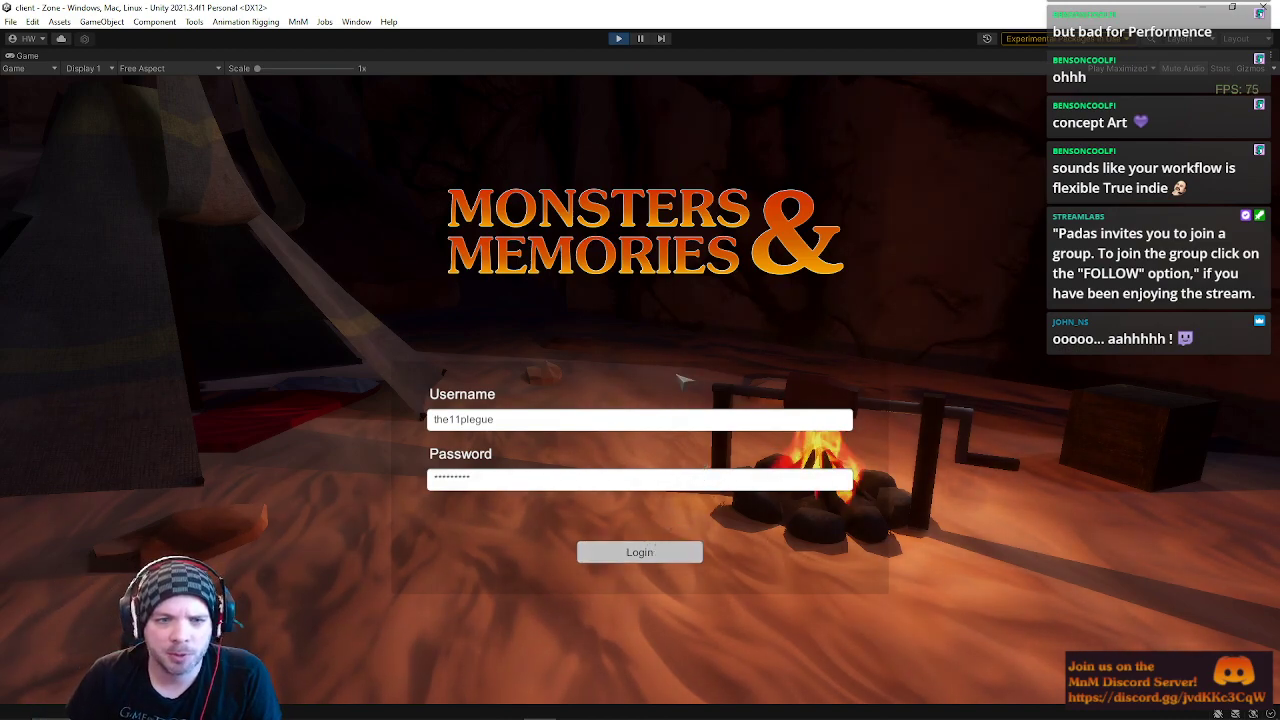
pyautogui.click(634, 551)
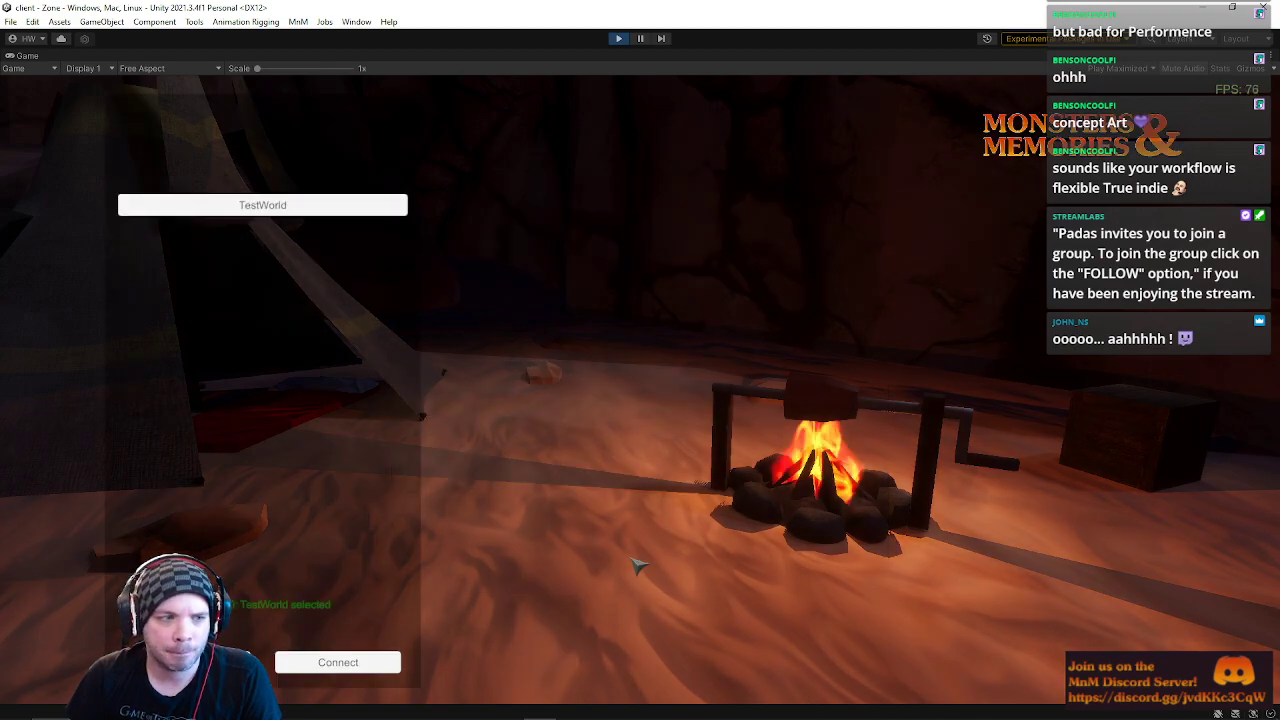
# Step: Connect to TestWorld, enter with the level 60 Human Ranger and check the character's inventory
pyautogui.click(320, 668)
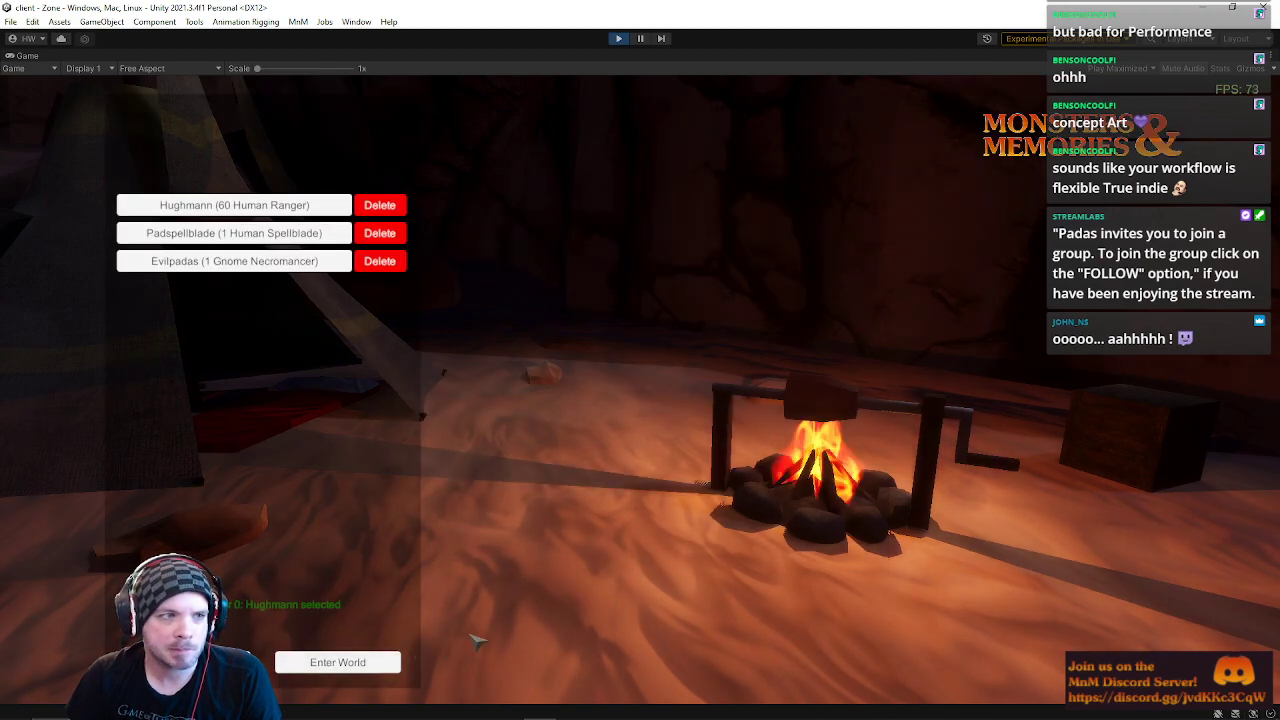
pyautogui.click(352, 663)
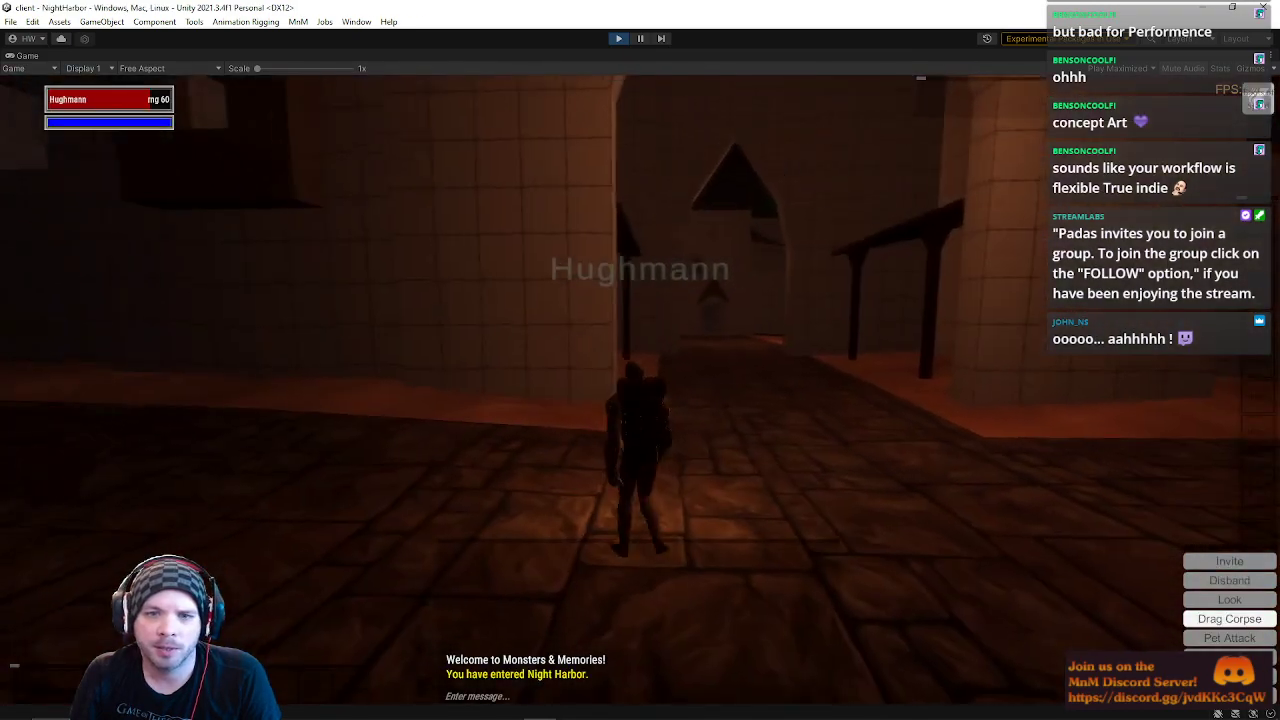
pyautogui.press('i')
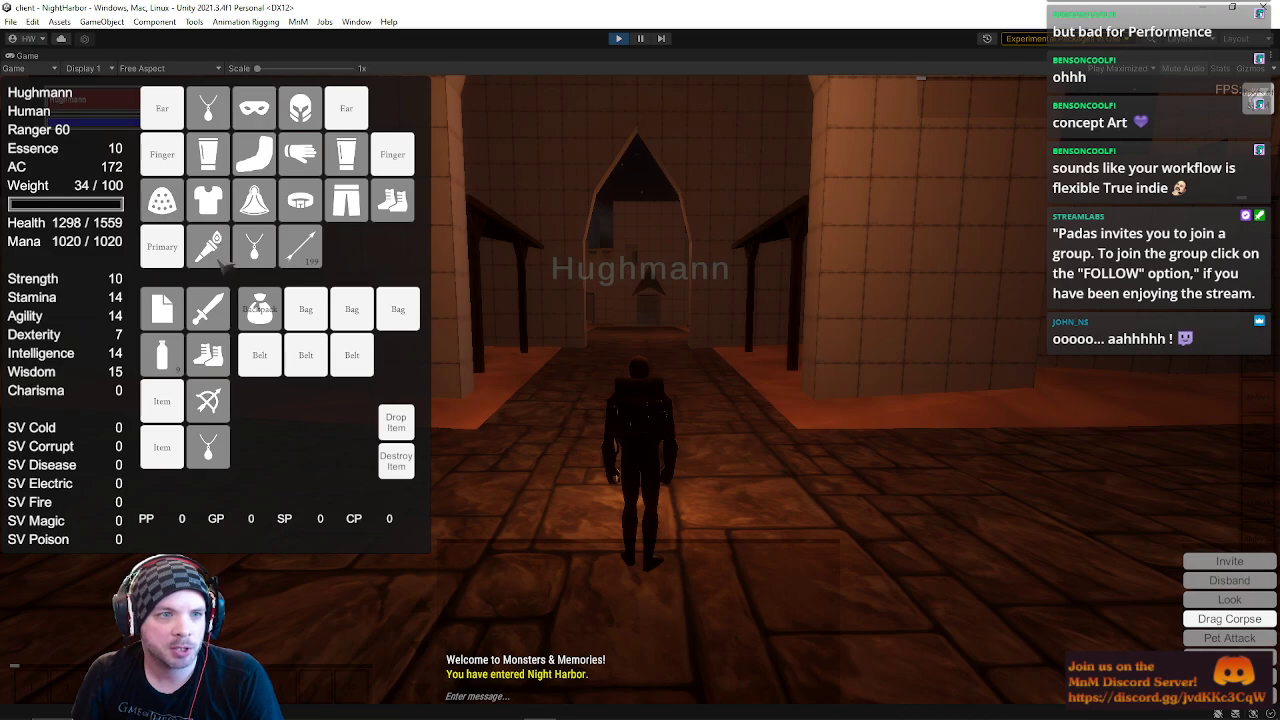
pyautogui.press('i')
# Step: Run the character through Night Harbor's streets into a building and examine its rooms
pyautogui.press('w')
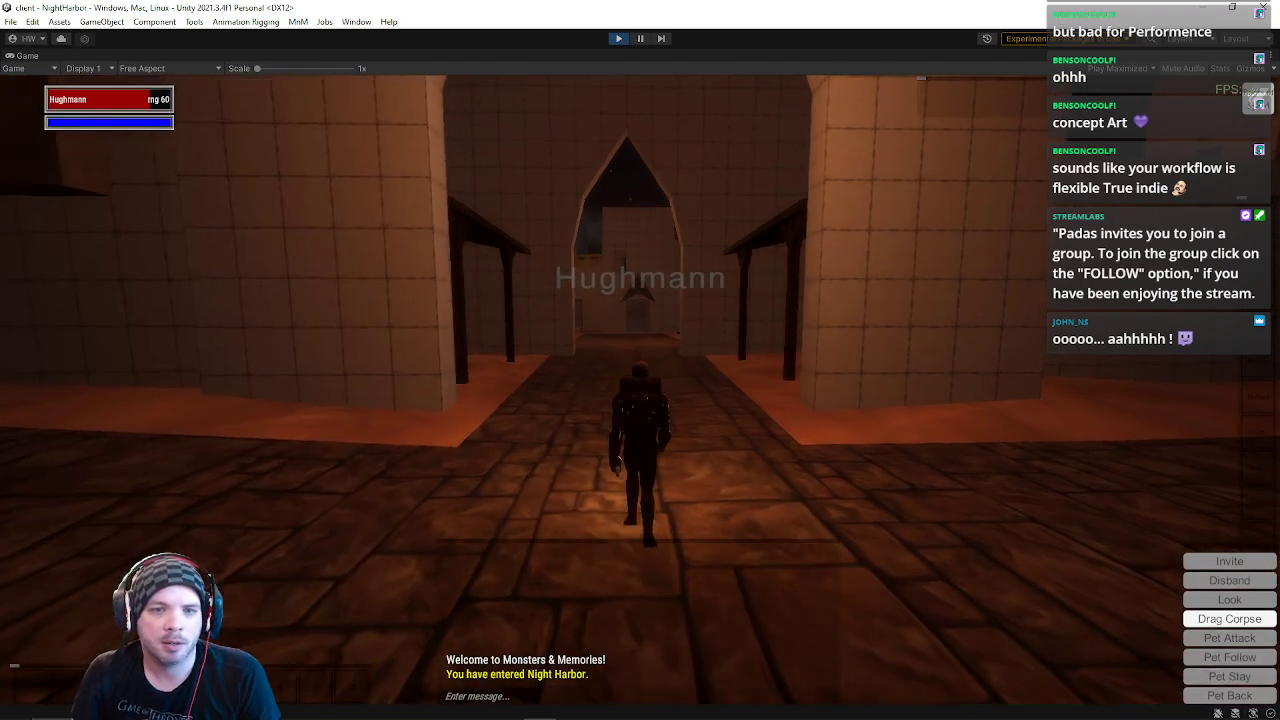
pyautogui.press('w')
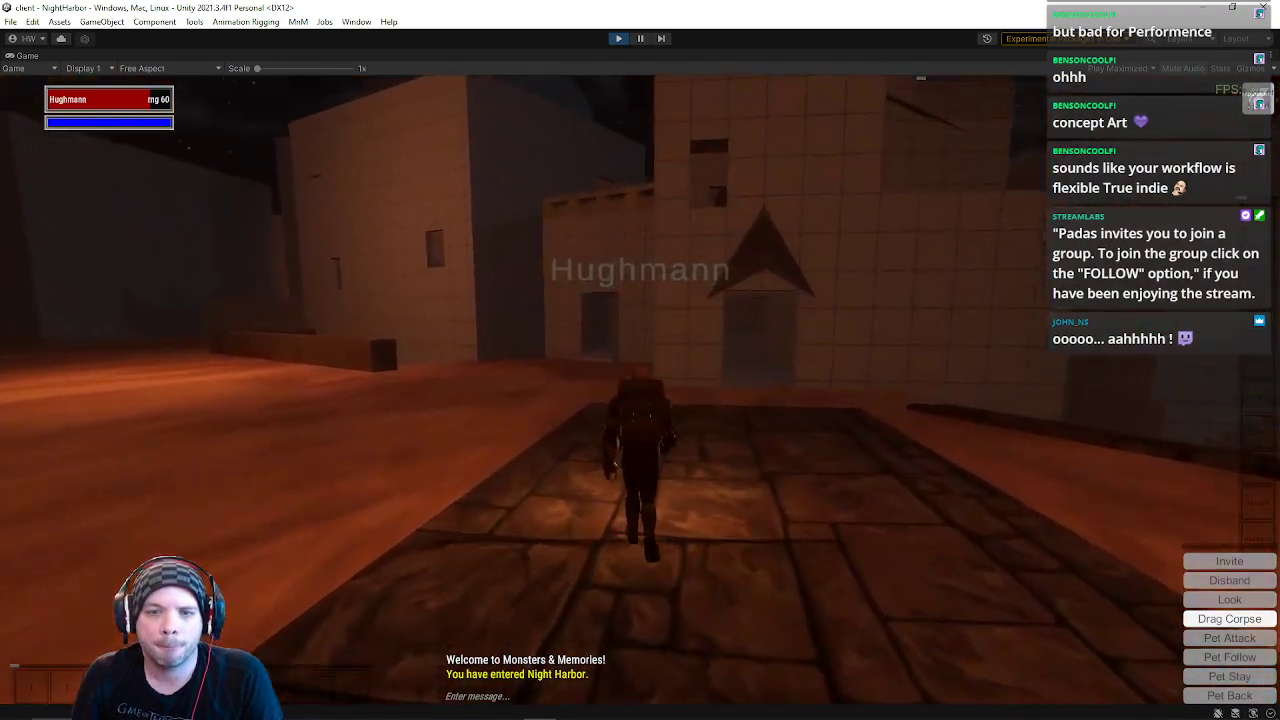
pyautogui.press('a')
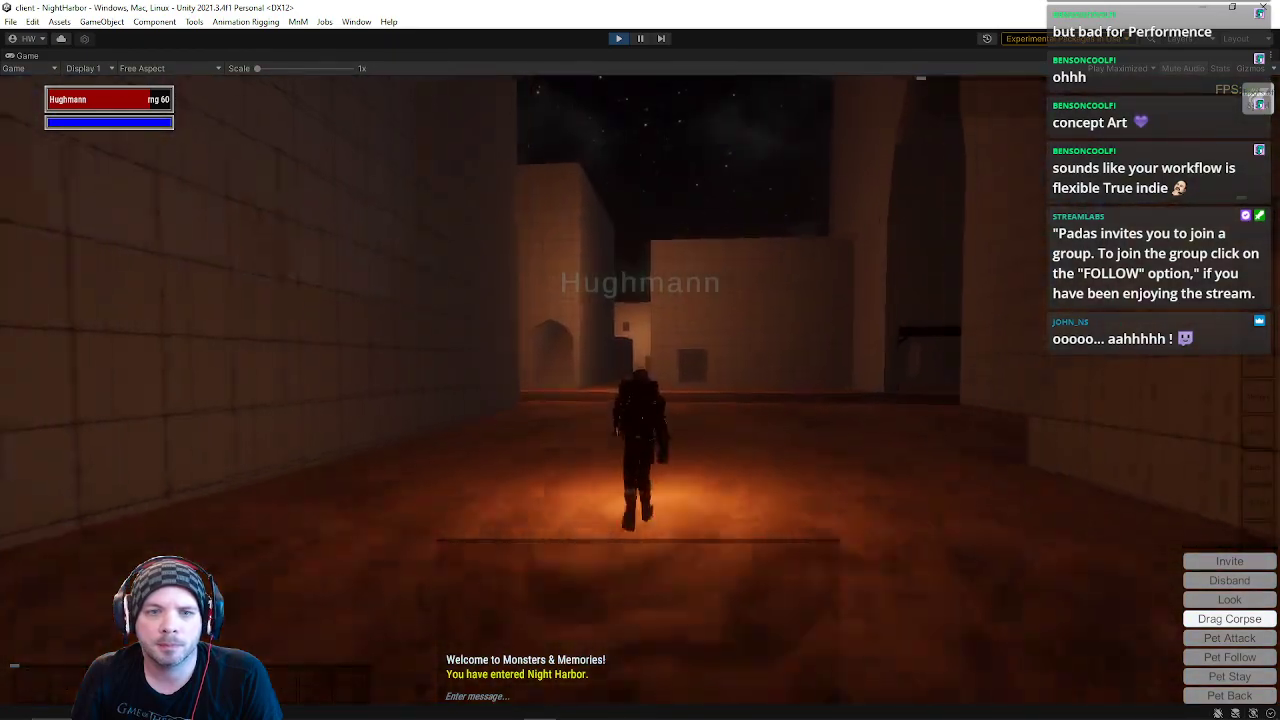
pyautogui.press('w')
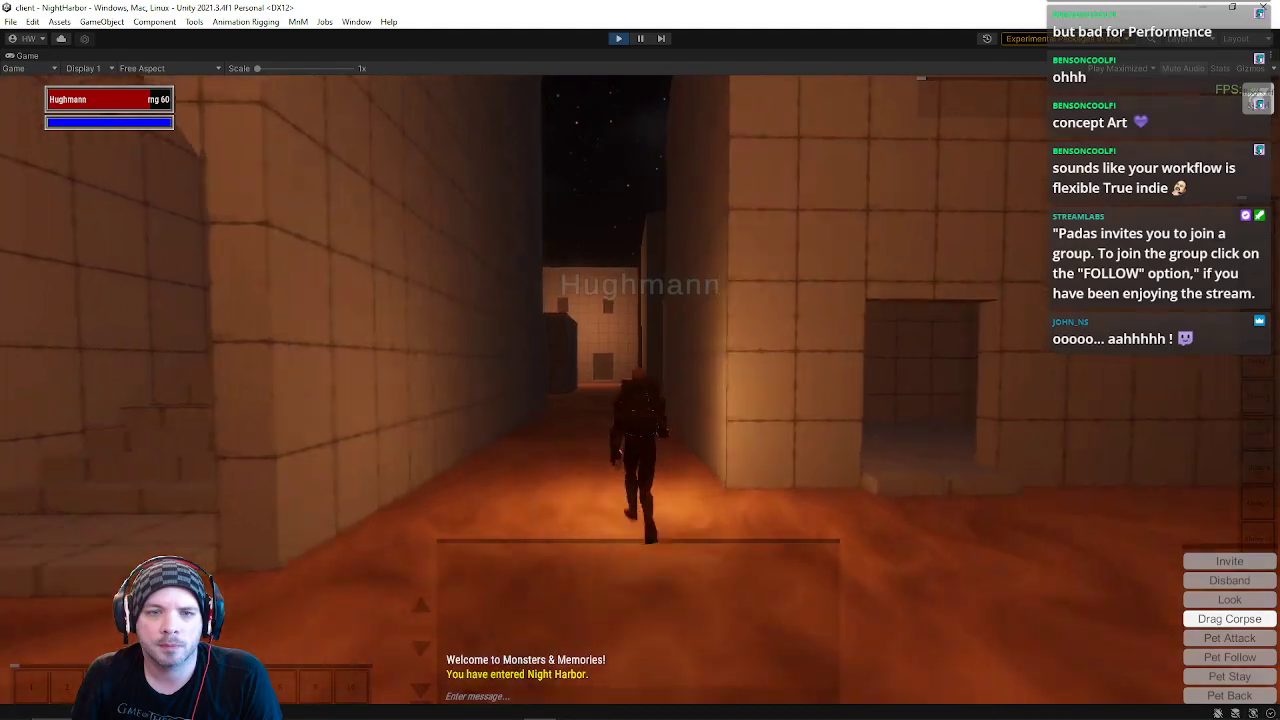
pyautogui.press('w')
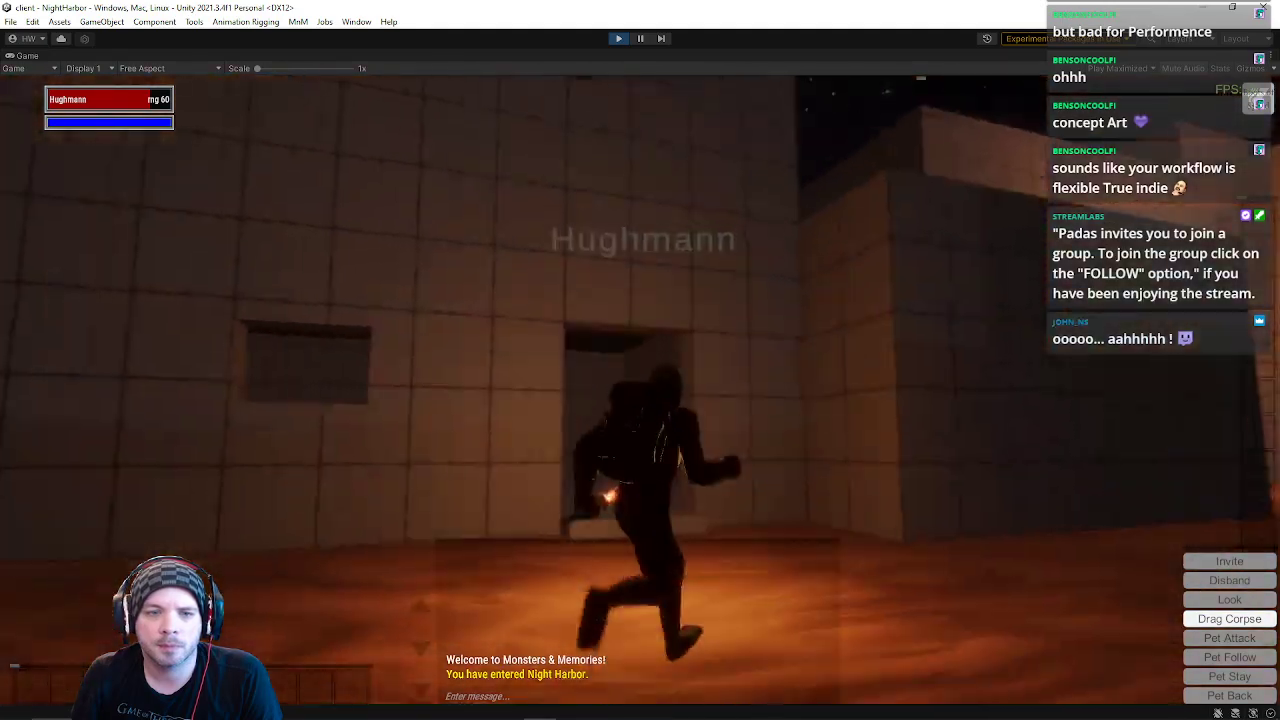
pyautogui.press('a')
pyautogui.press('d')
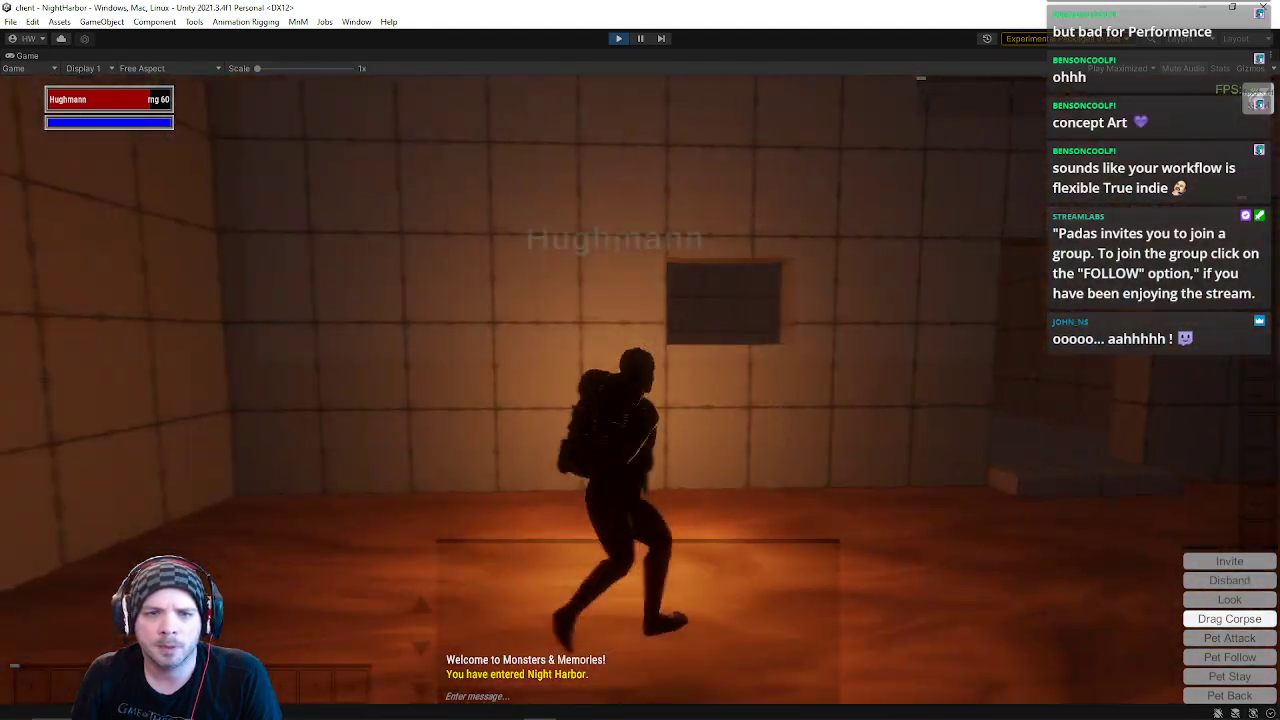
pyautogui.press('w')
pyautogui.press('d')
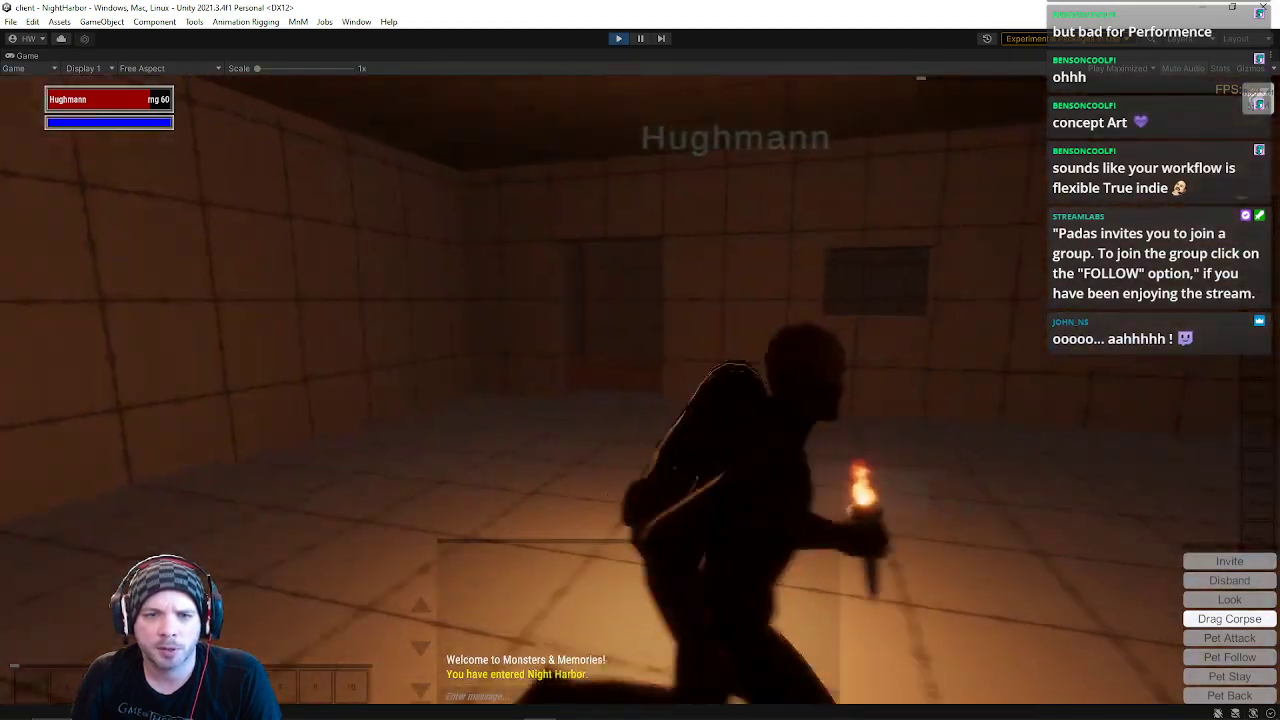
pyautogui.press('w')
pyautogui.press('d')
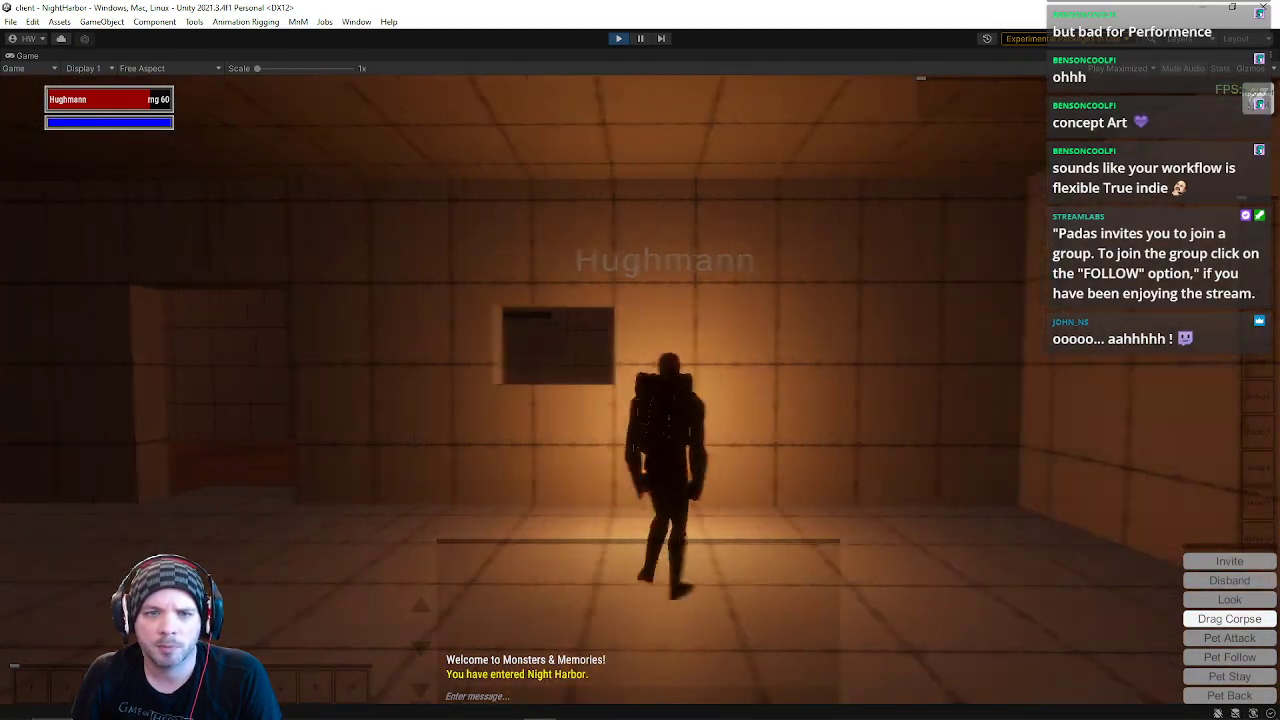
# Step: Leave the building, run the character down the alley and inspect the ground-floor room of the building at its end
pyautogui.press('a')
pyautogui.press('w')
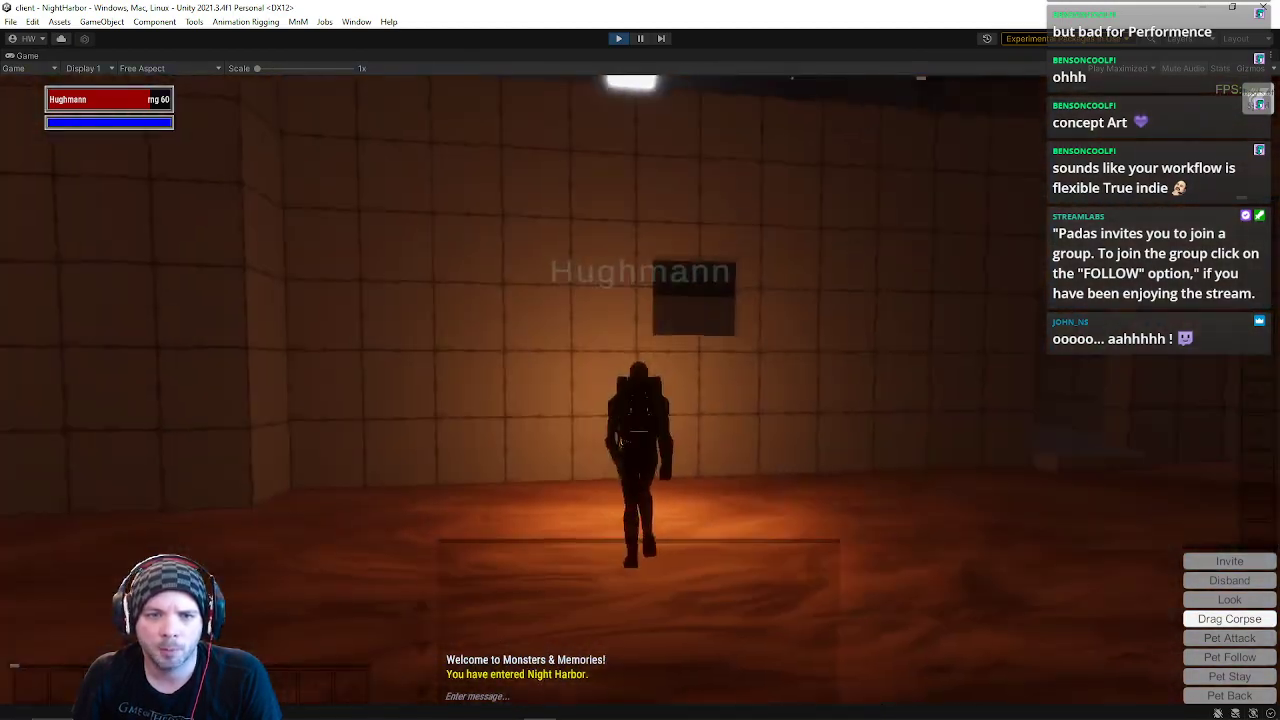
pyautogui.press('w')
pyautogui.press('d')
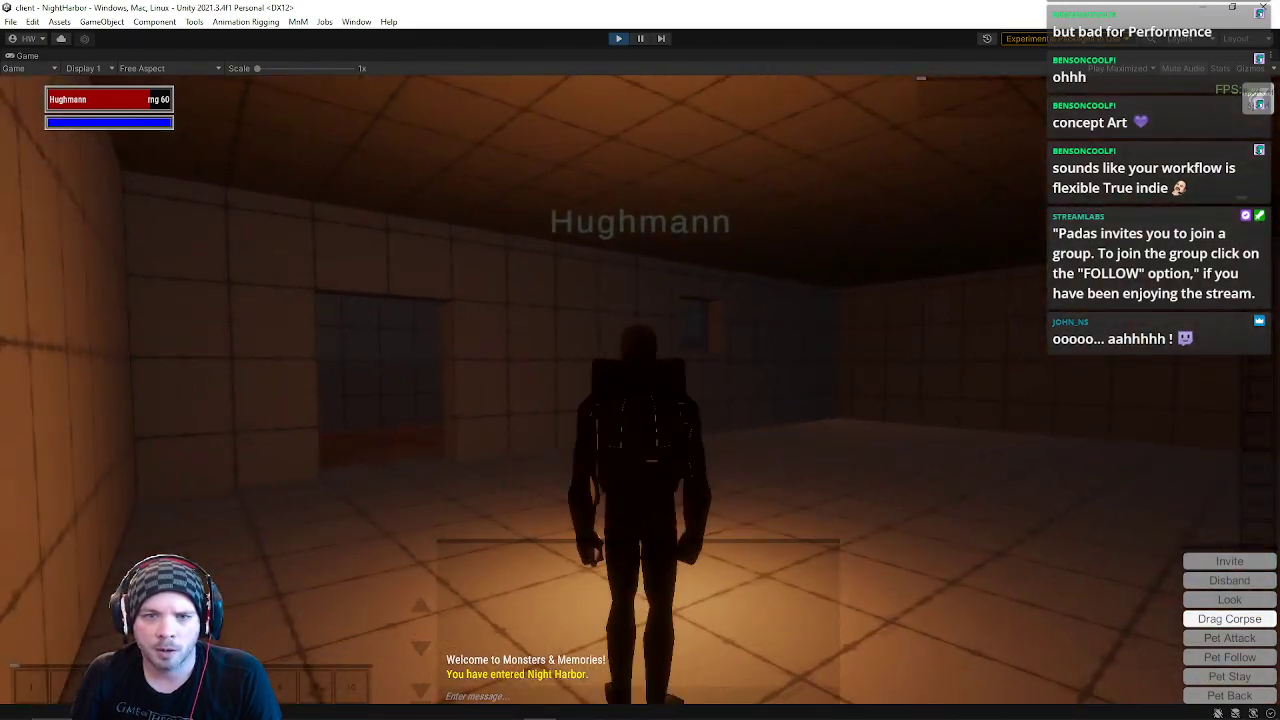
pyautogui.press('w')
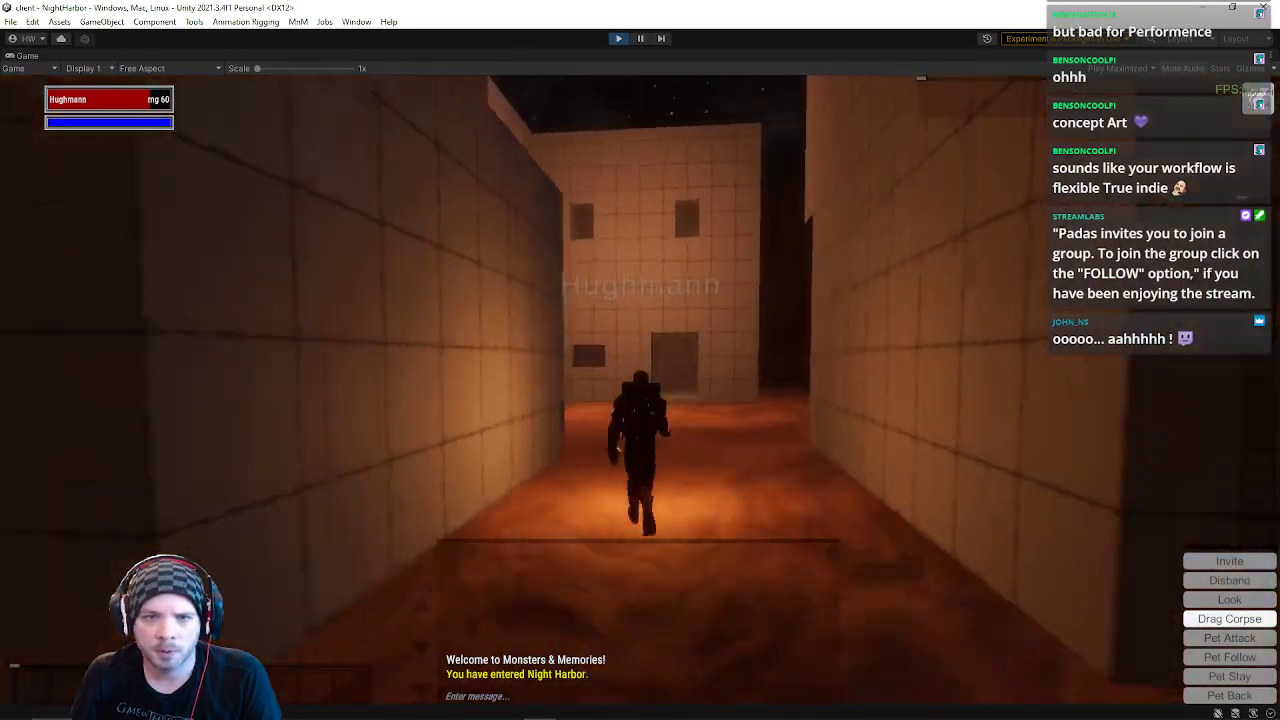
pyautogui.press('w')
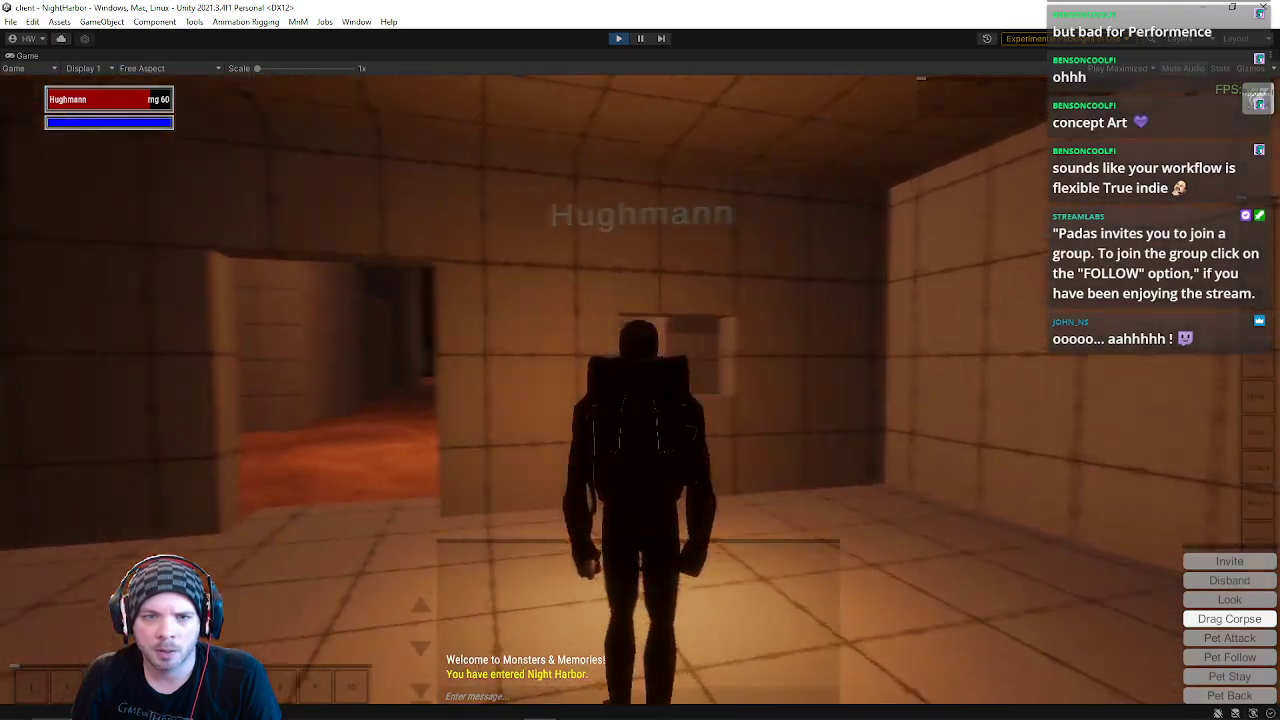
# Step: Inspect the square's facades and archway from outside, and walk through the ground-floor interior of a neighbouring building
pyautogui.press('w')
pyautogui.press('a')
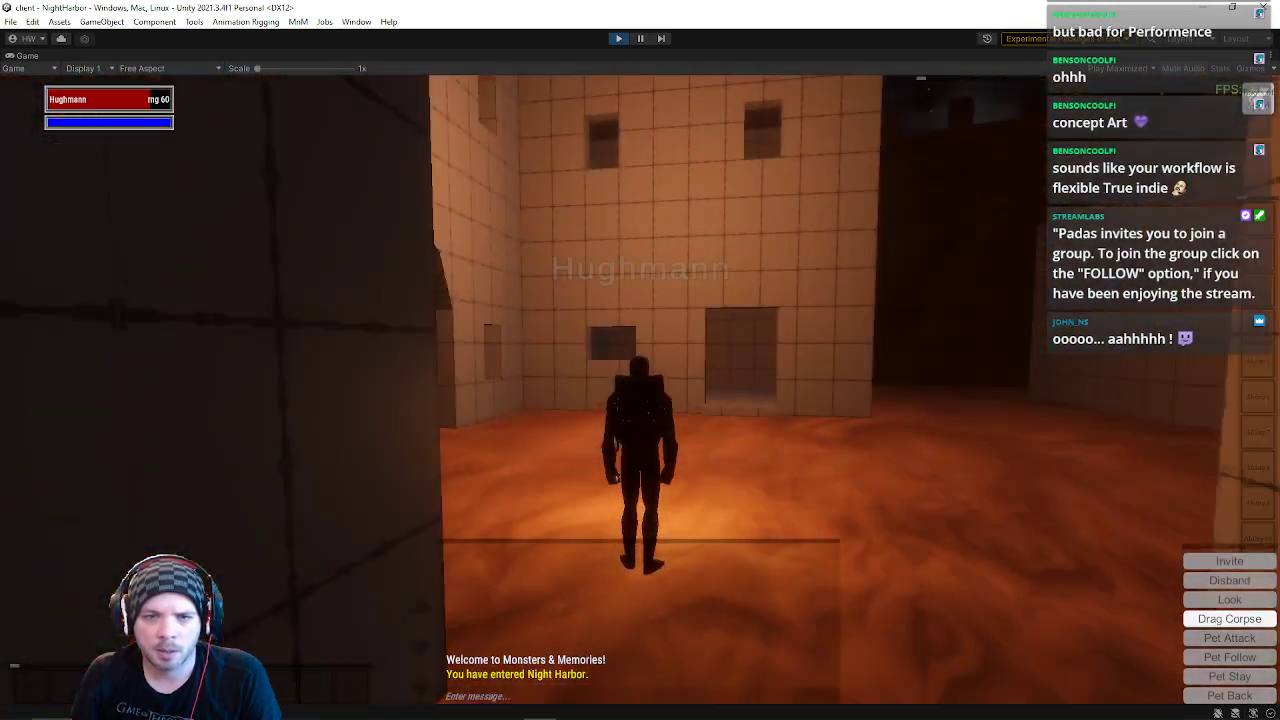
pyautogui.press('w')
pyautogui.press('a')
pyautogui.press('d')
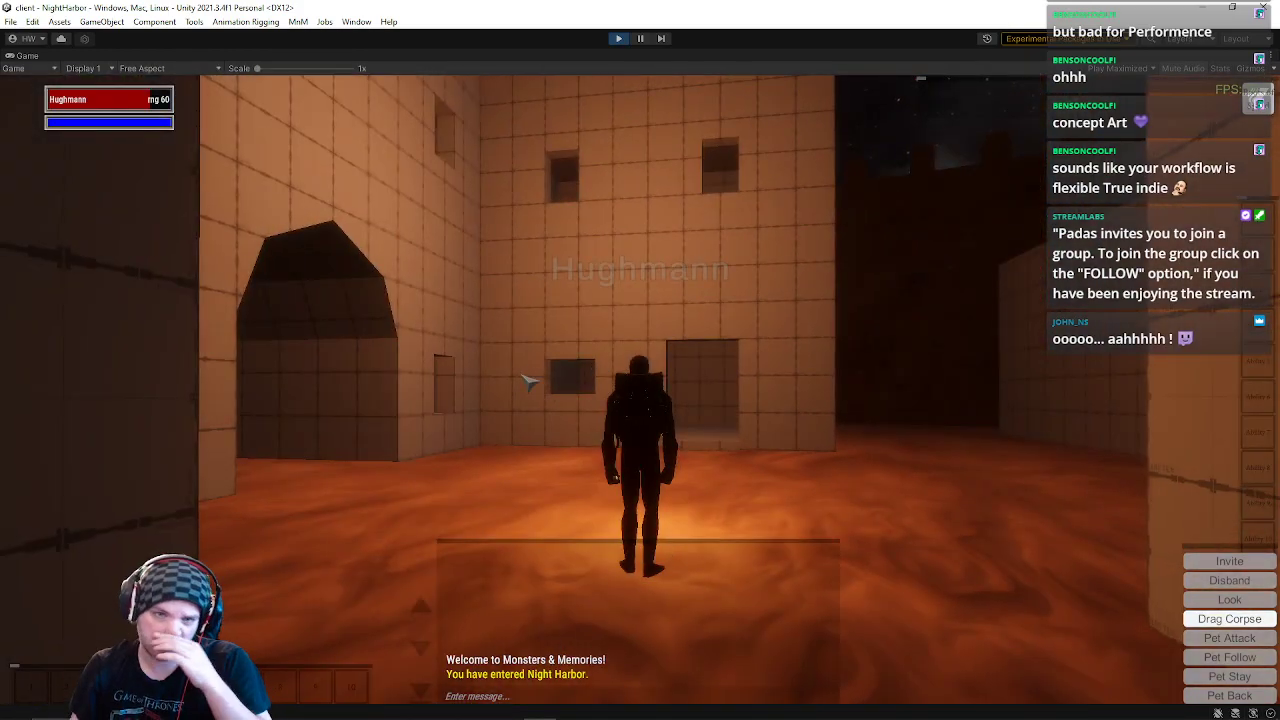
pyautogui.press('w')
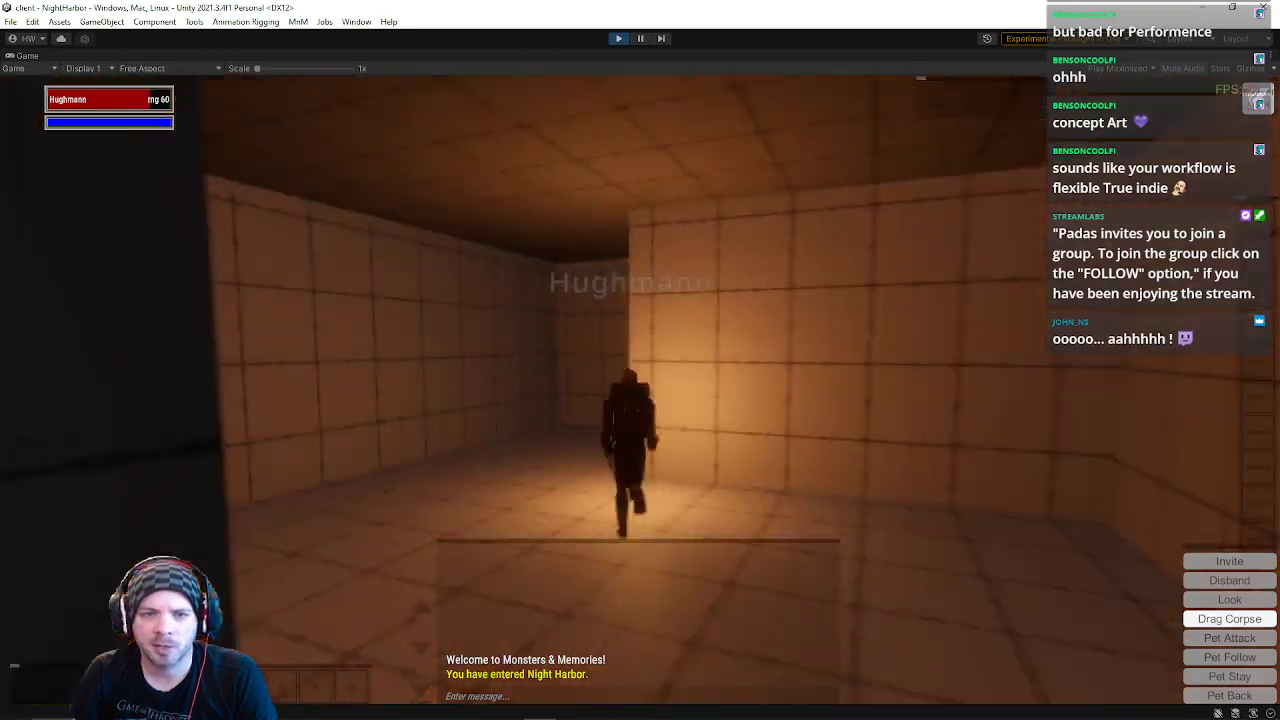
pyautogui.press('d')
pyautogui.press('w')
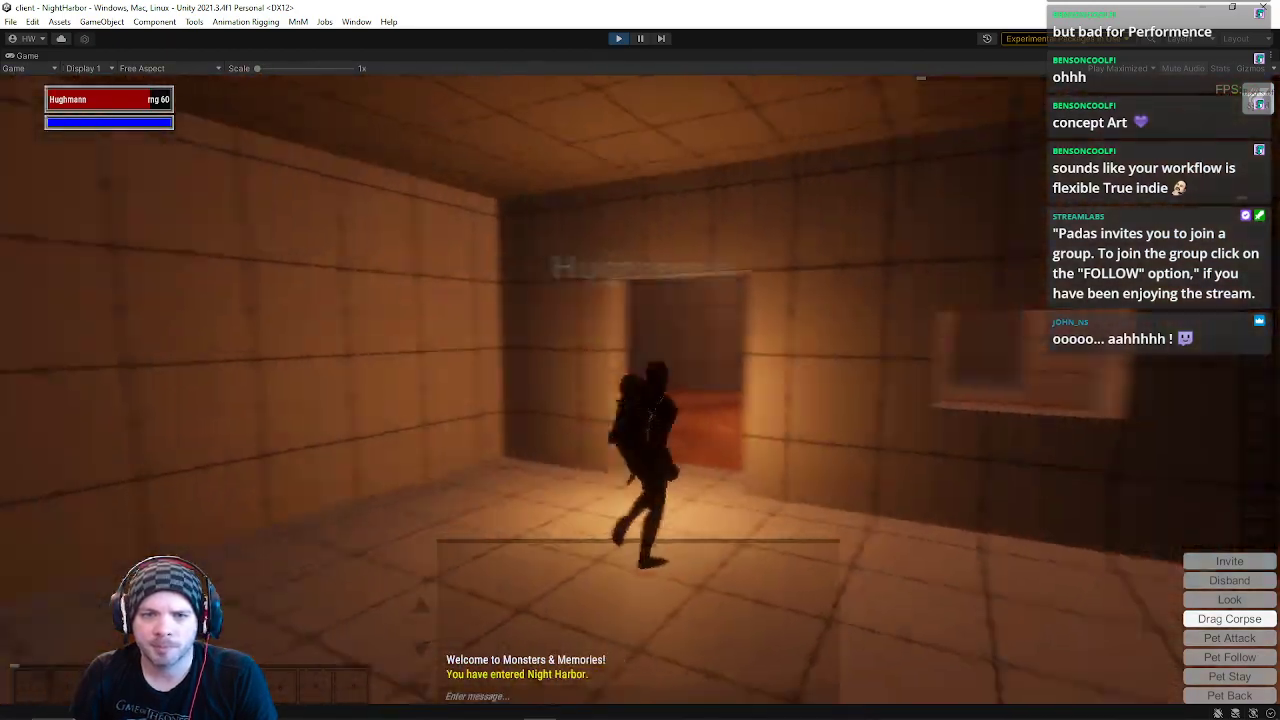
pyautogui.press('w')
# Step: Run across the square to the building with the ramp and climb to its raised terrace
pyautogui.press('d')
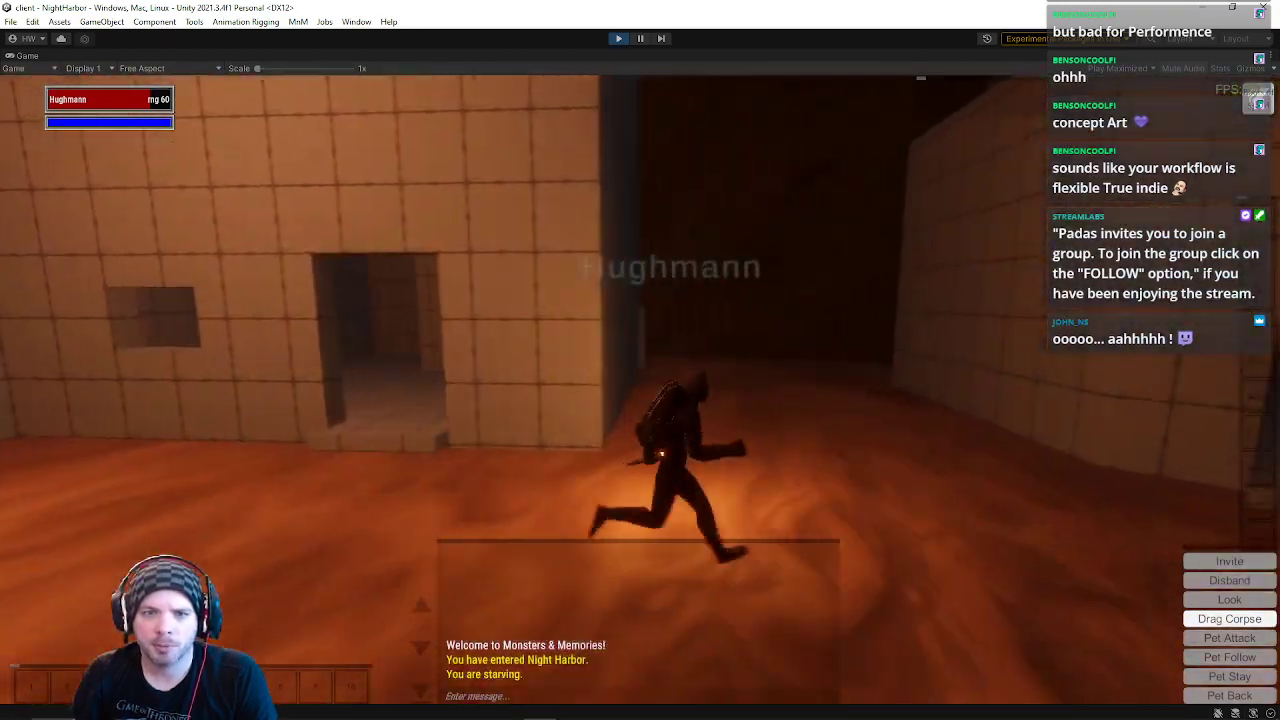
pyautogui.press('w')
pyautogui.press('d')
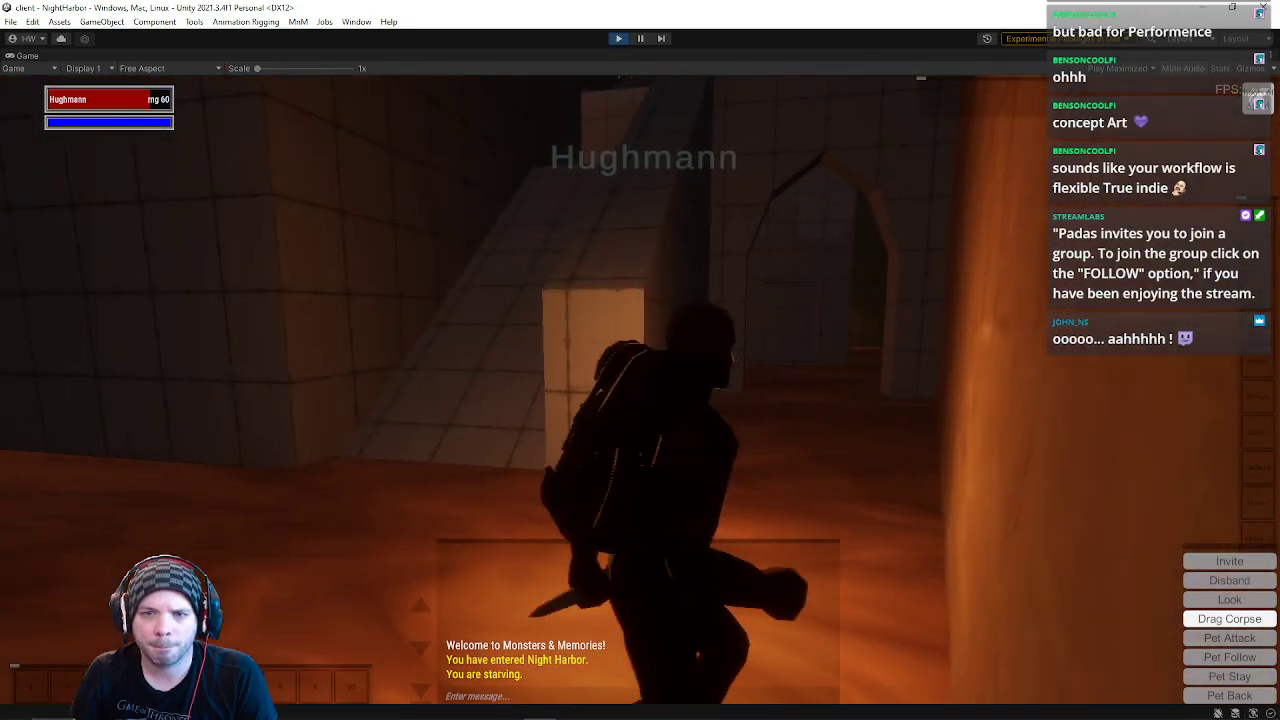
pyautogui.press('w')
pyautogui.press('a')
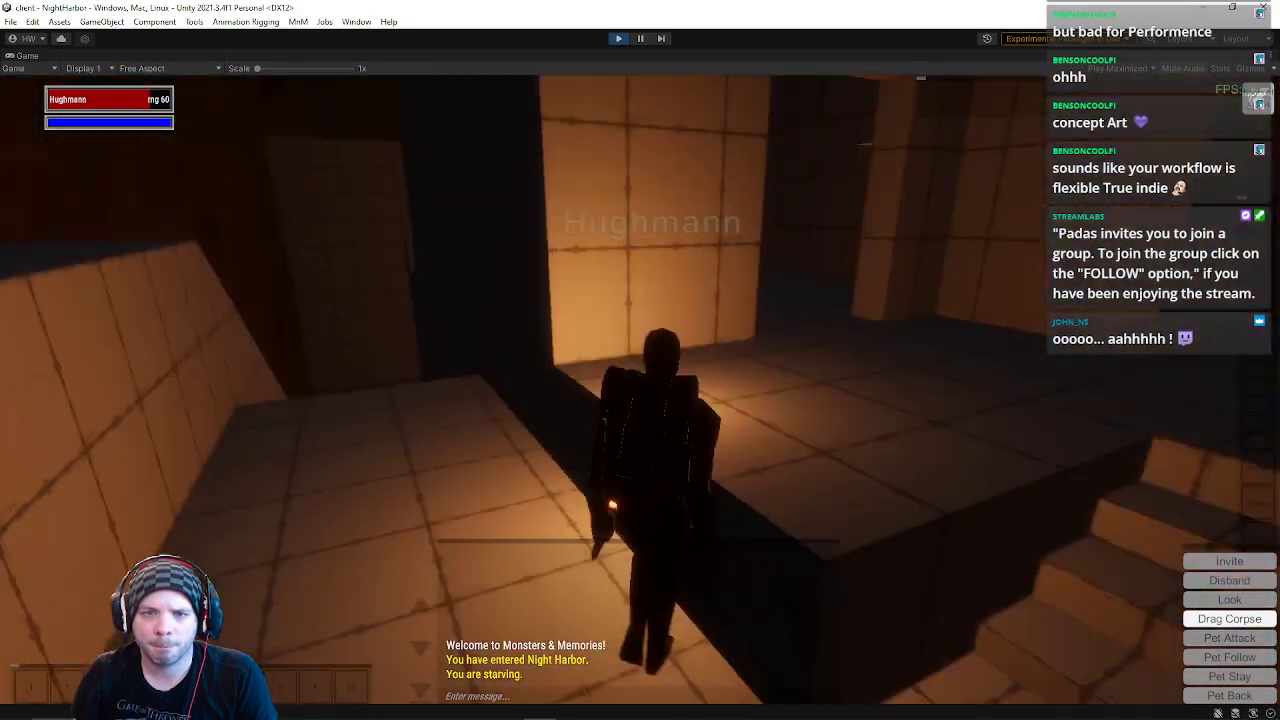
# Step: Walk through the rooms off the raised terrace and check their doorways and window openings
pyautogui.press('w')
pyautogui.press('d')
pyautogui.press('w')
pyautogui.press('d')
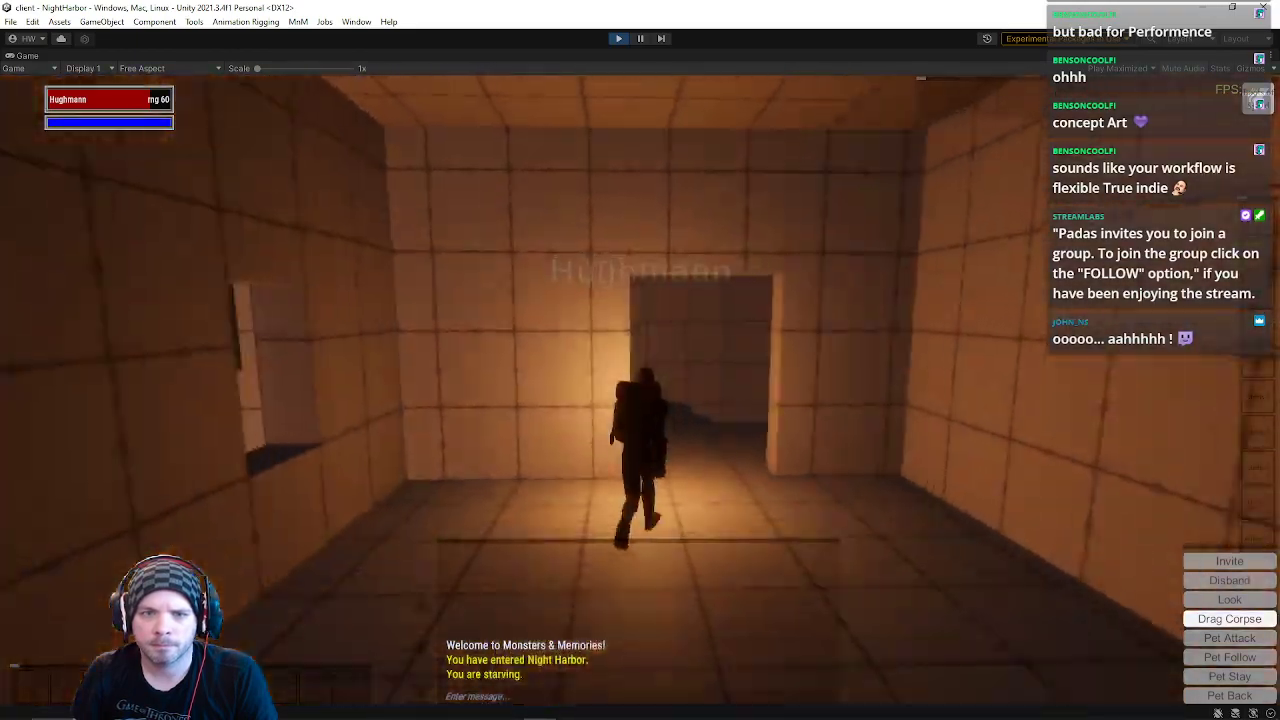
pyautogui.press('w')
pyautogui.press('s')
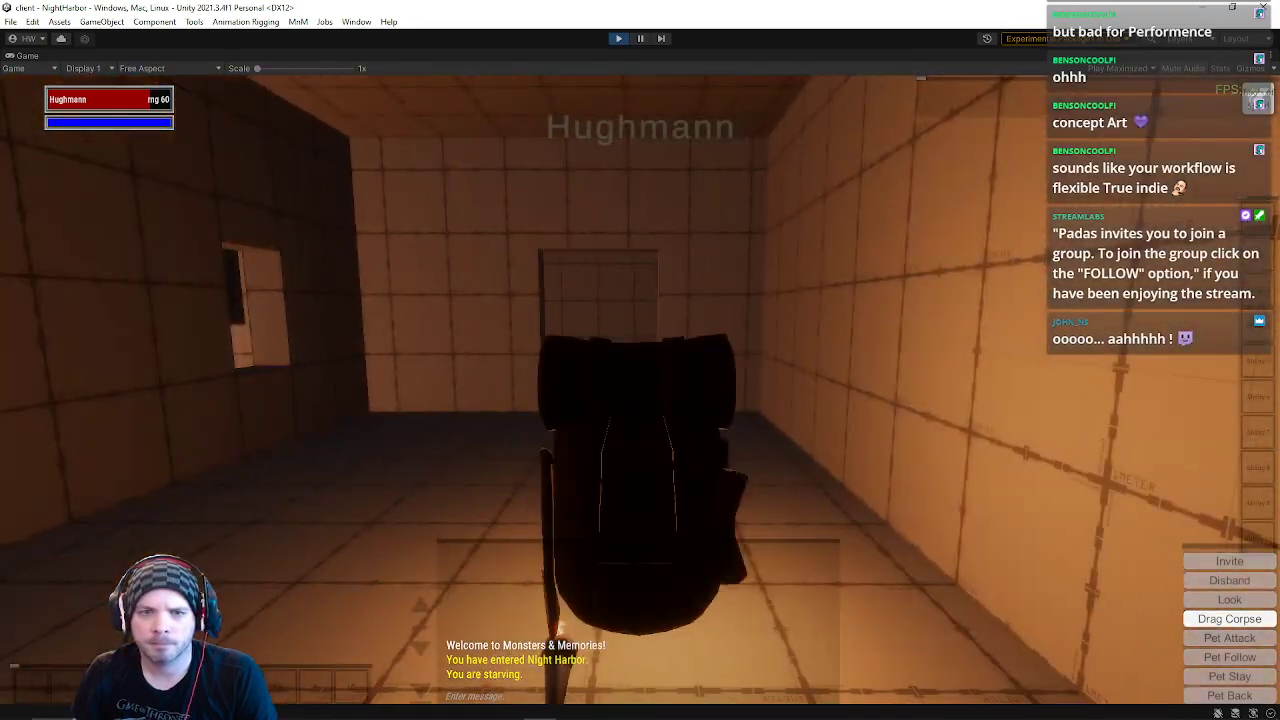
pyautogui.press('w')
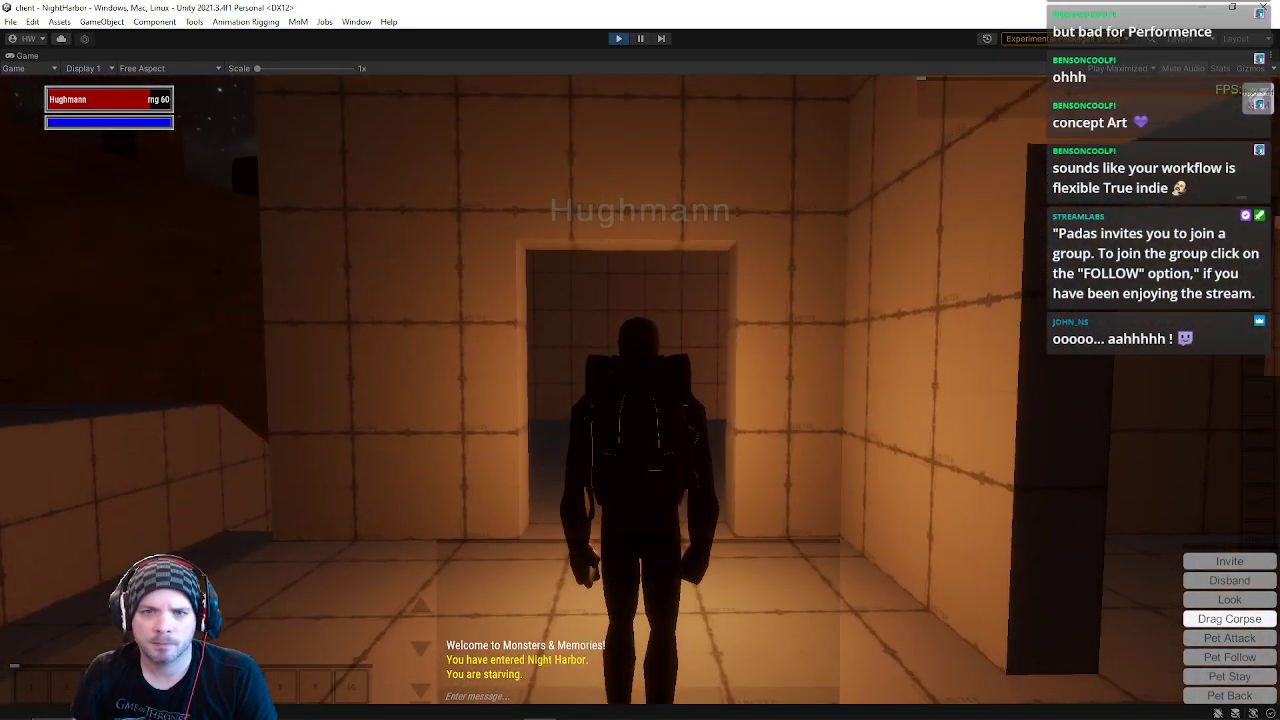
# Step: Examine the inner rooms and long corridor beyond the terrace doorway, and exit onto the open upper terrace
pyautogui.press('w')
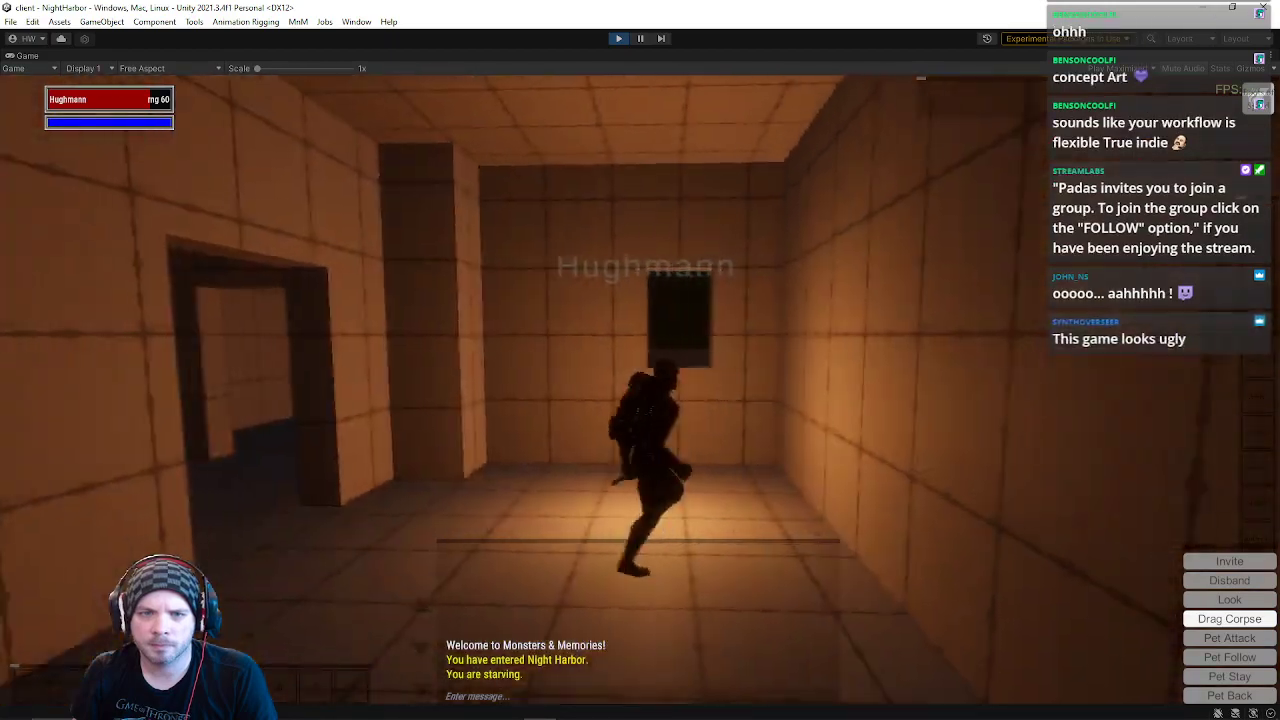
pyautogui.press('d')
pyautogui.press('w')
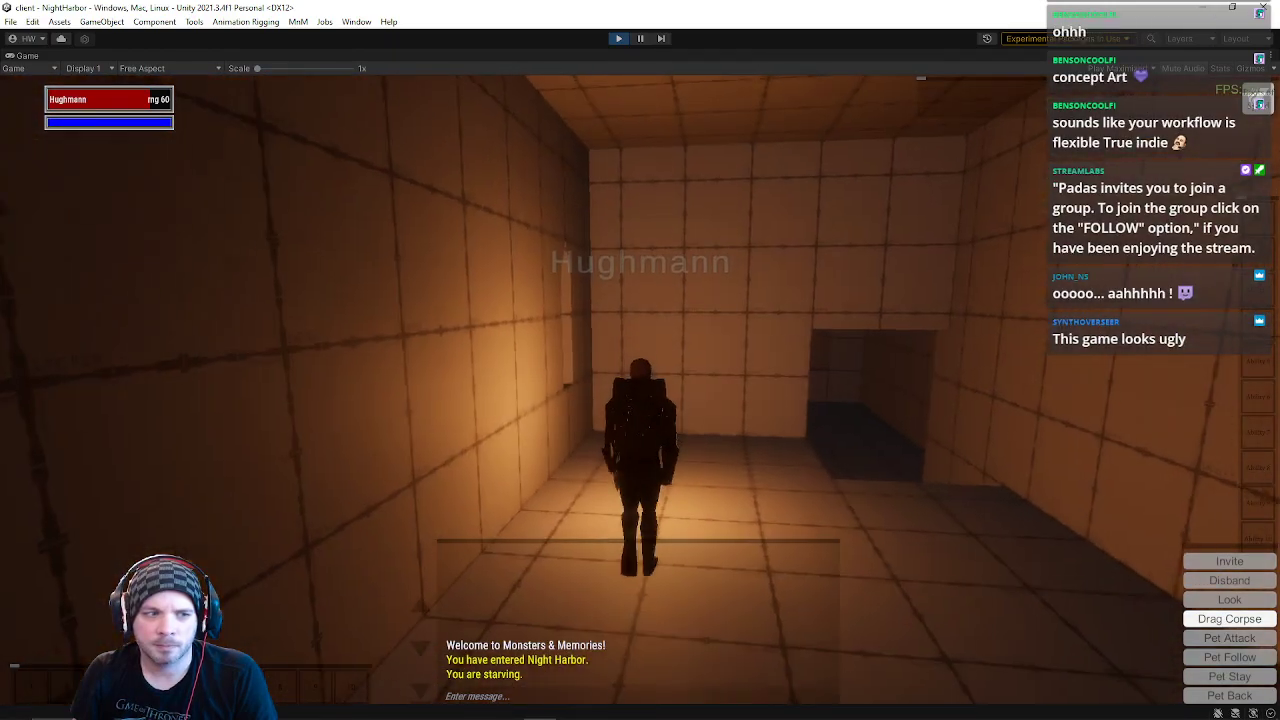
pyautogui.press('w')
pyautogui.press('d')
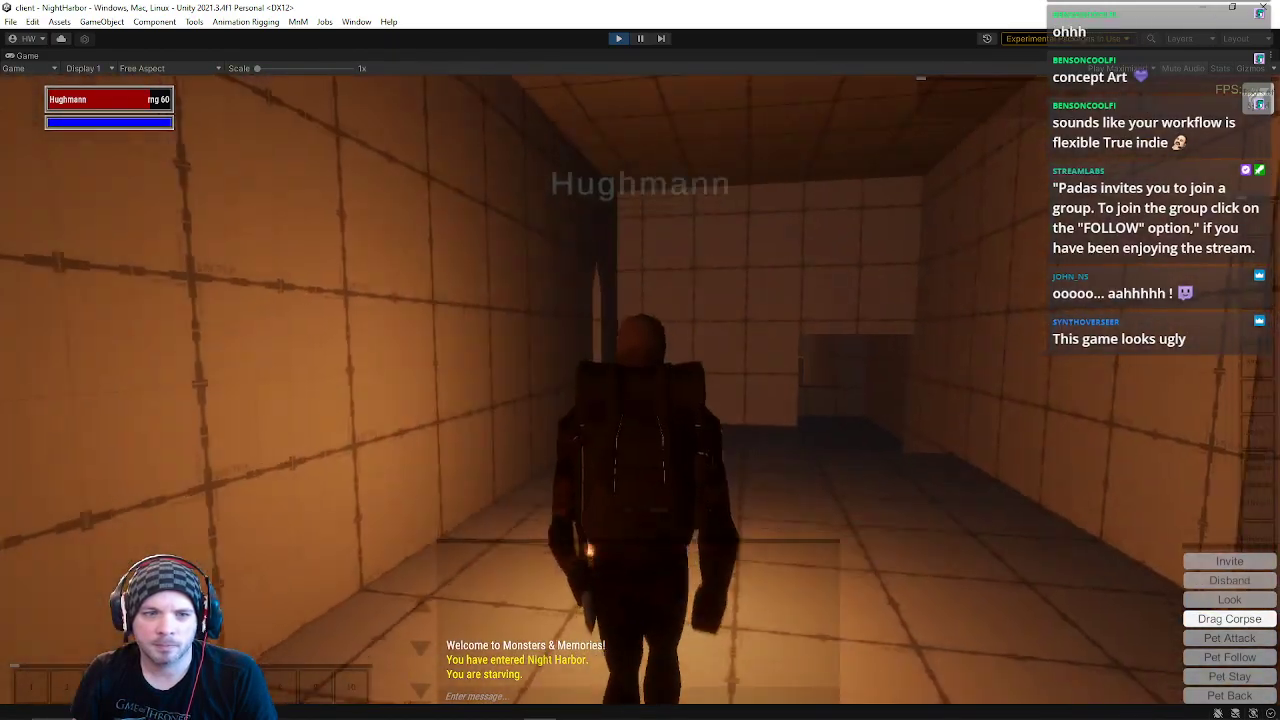
pyautogui.press('w')
pyautogui.press('d')
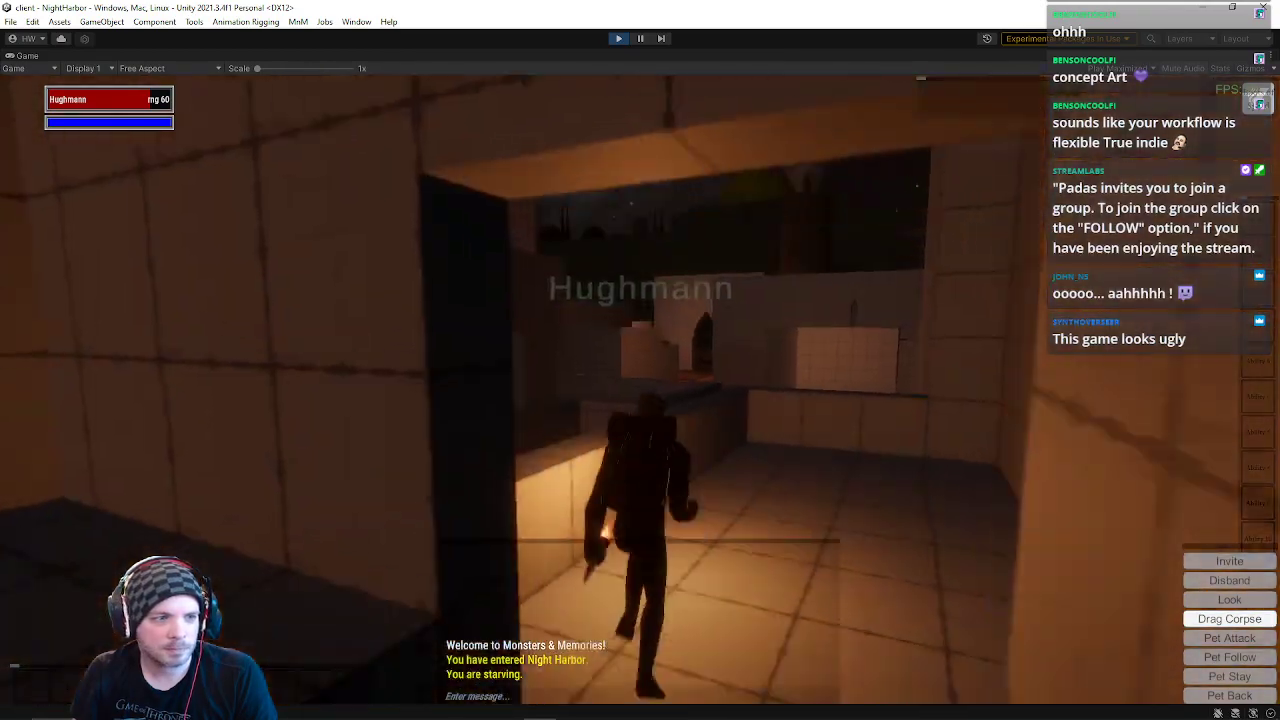
# Step: Jump from the terrace across the lower rooftops, drop into the alley and run out to the stone-paved road
pyautogui.press('w')
pyautogui.press('space')
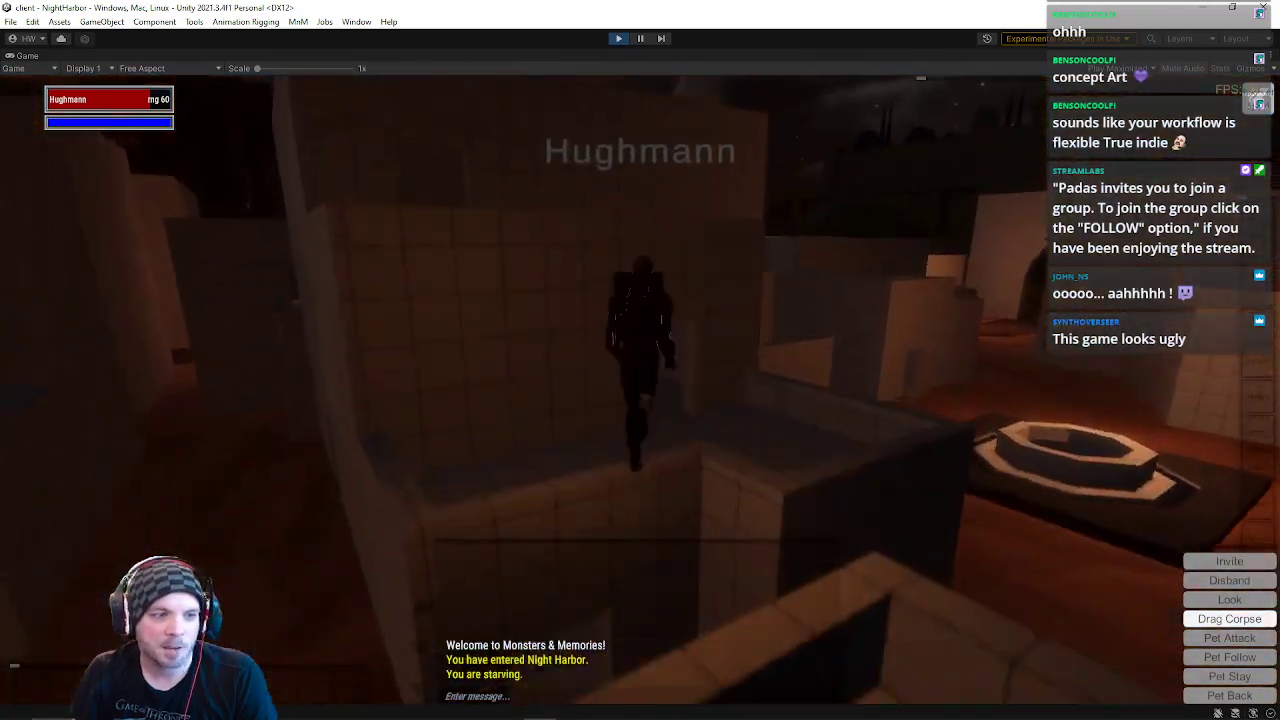
pyautogui.press('w')
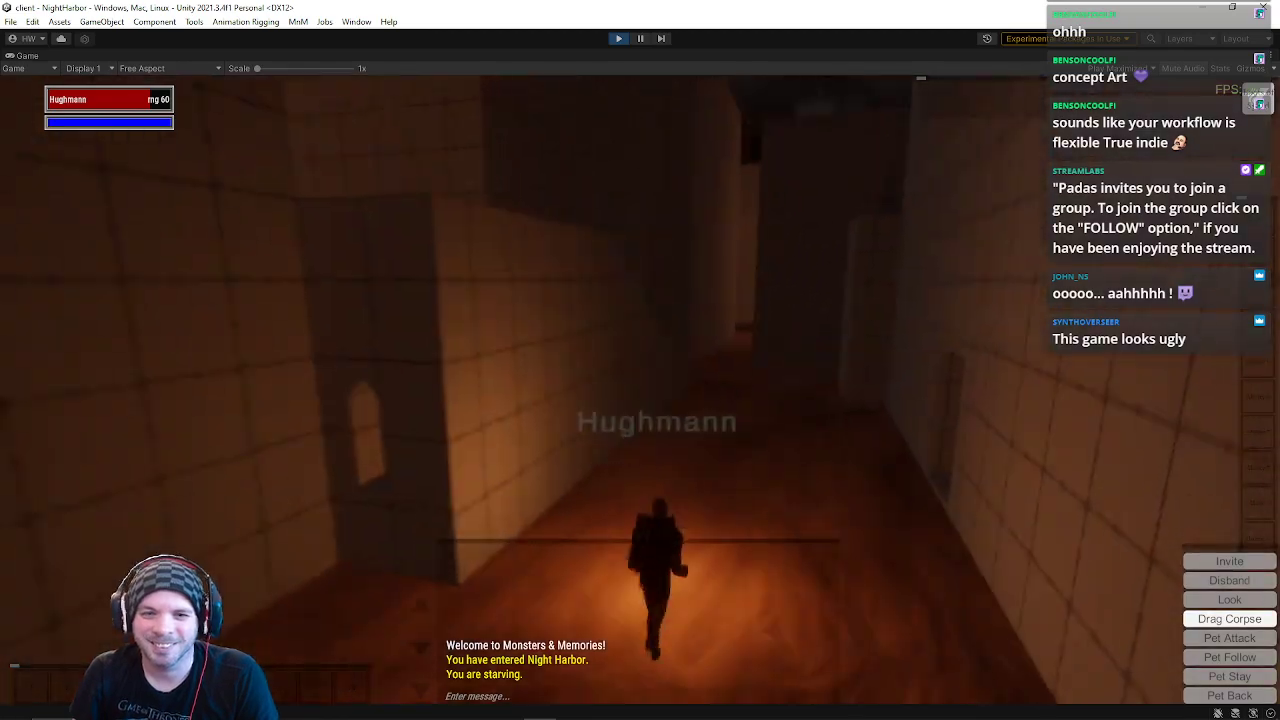
pyautogui.press('w')
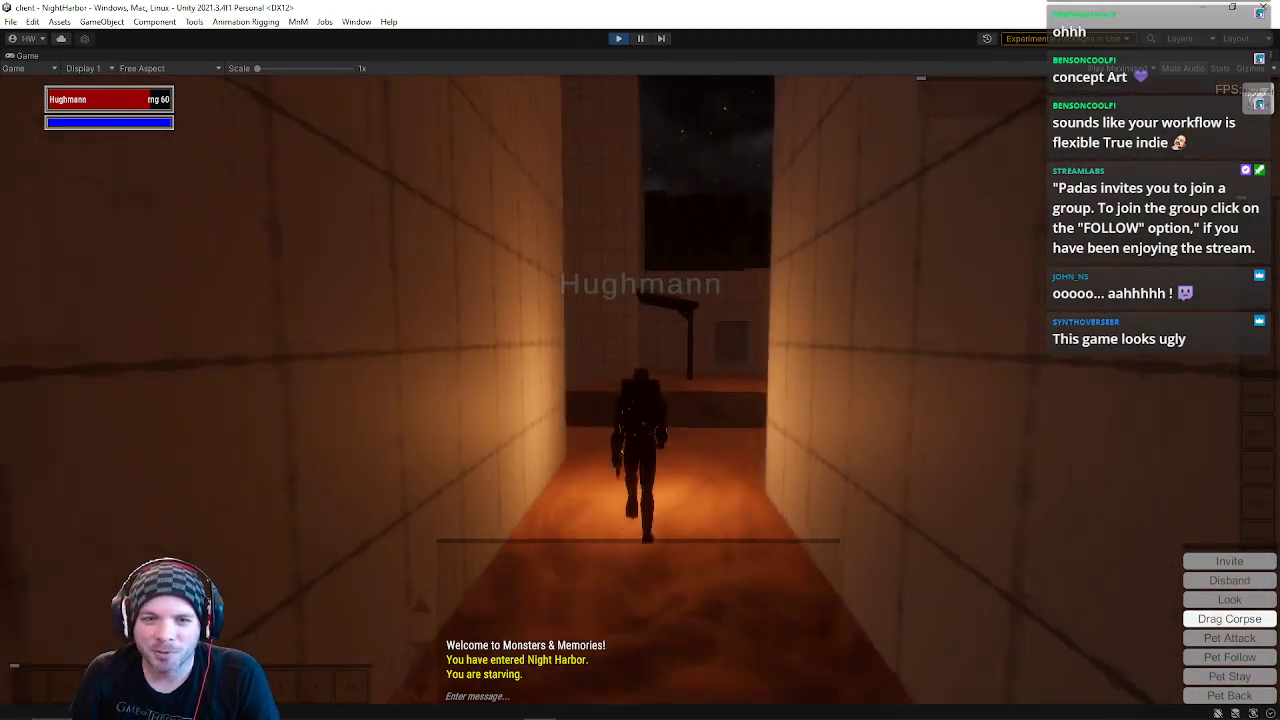
pyautogui.press('w')
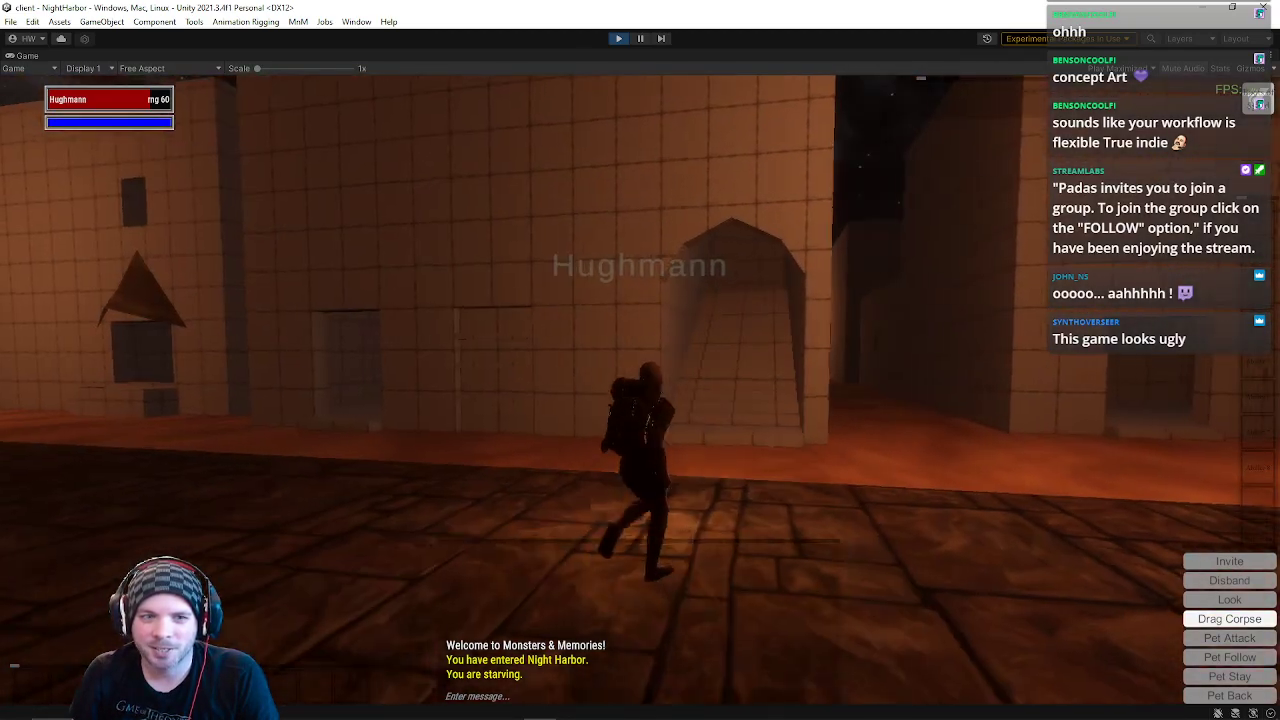
# Step: Run the narrow street back to the sandy square and survey the surrounding building exteriors and side alleys
pyautogui.press('w')
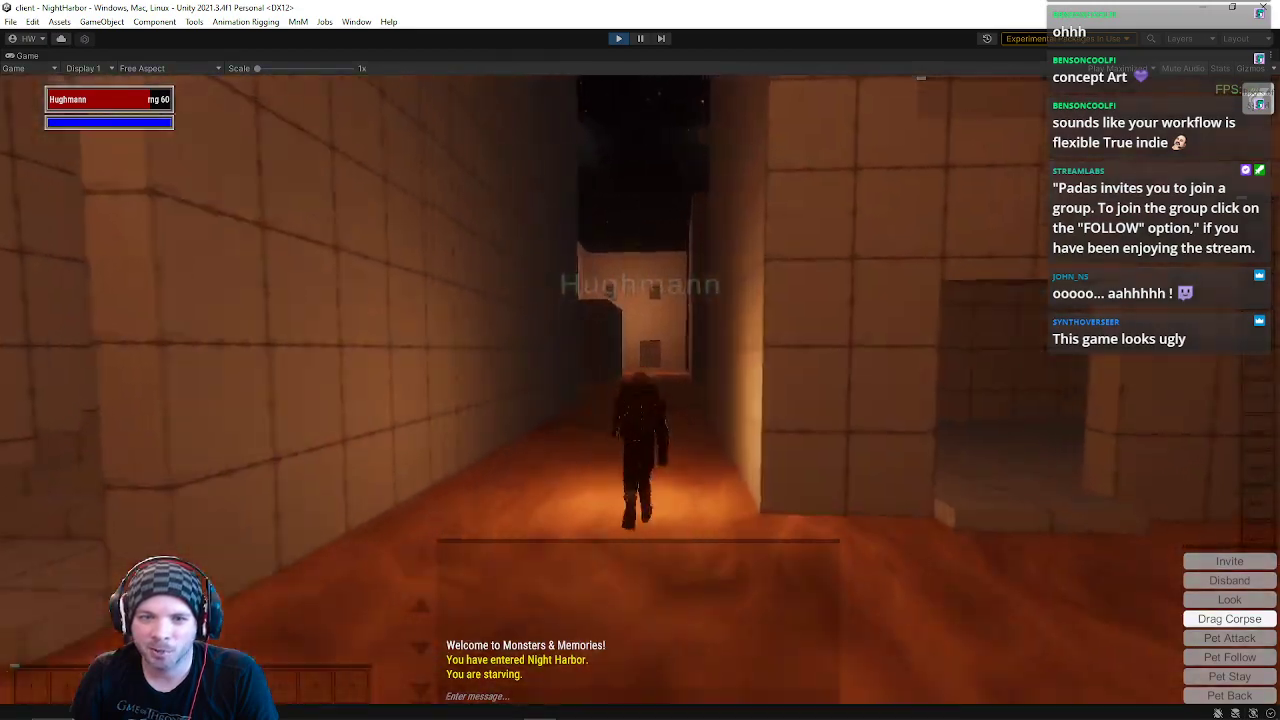
pyautogui.press('w')
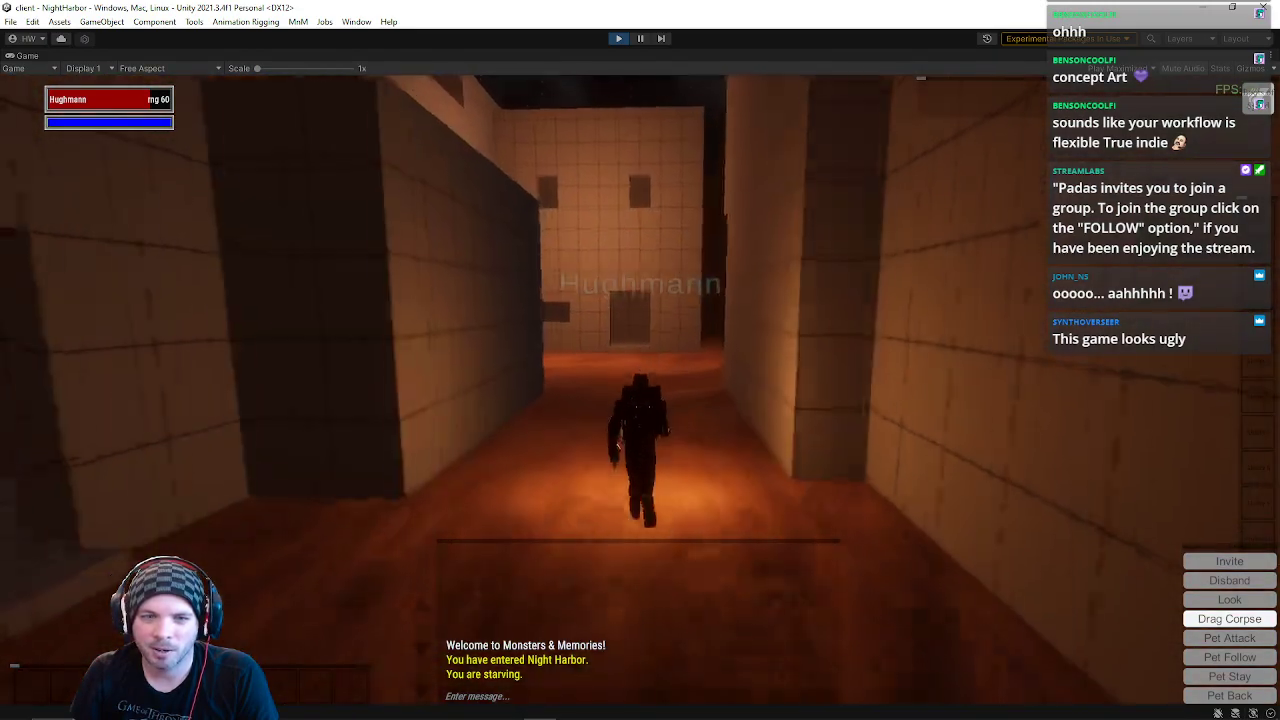
pyautogui.press('w')
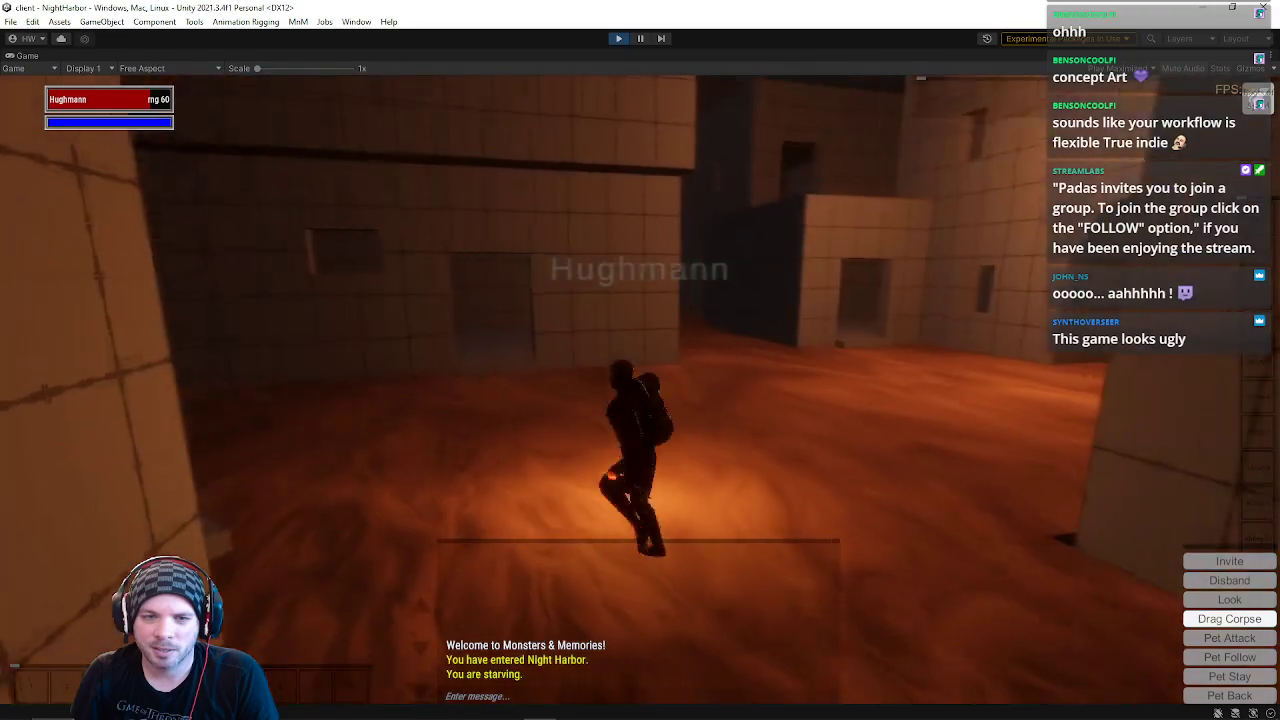
pyautogui.press('w')
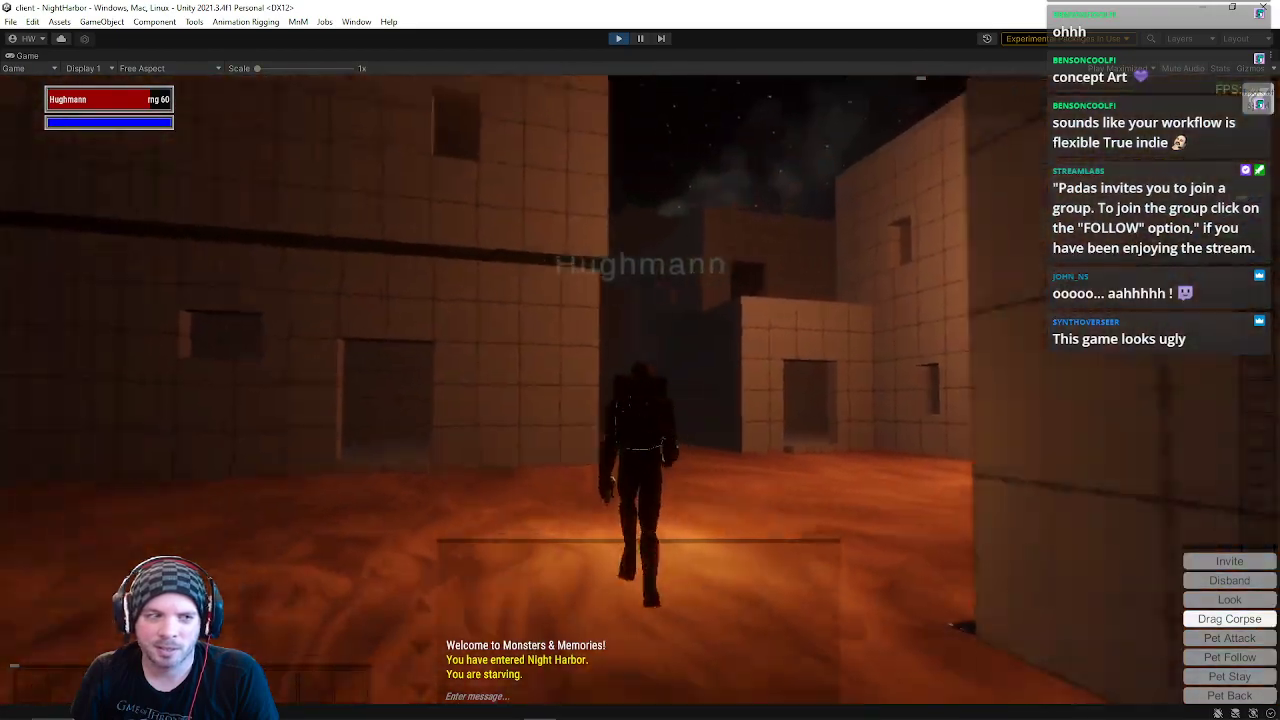
pyautogui.press('w')
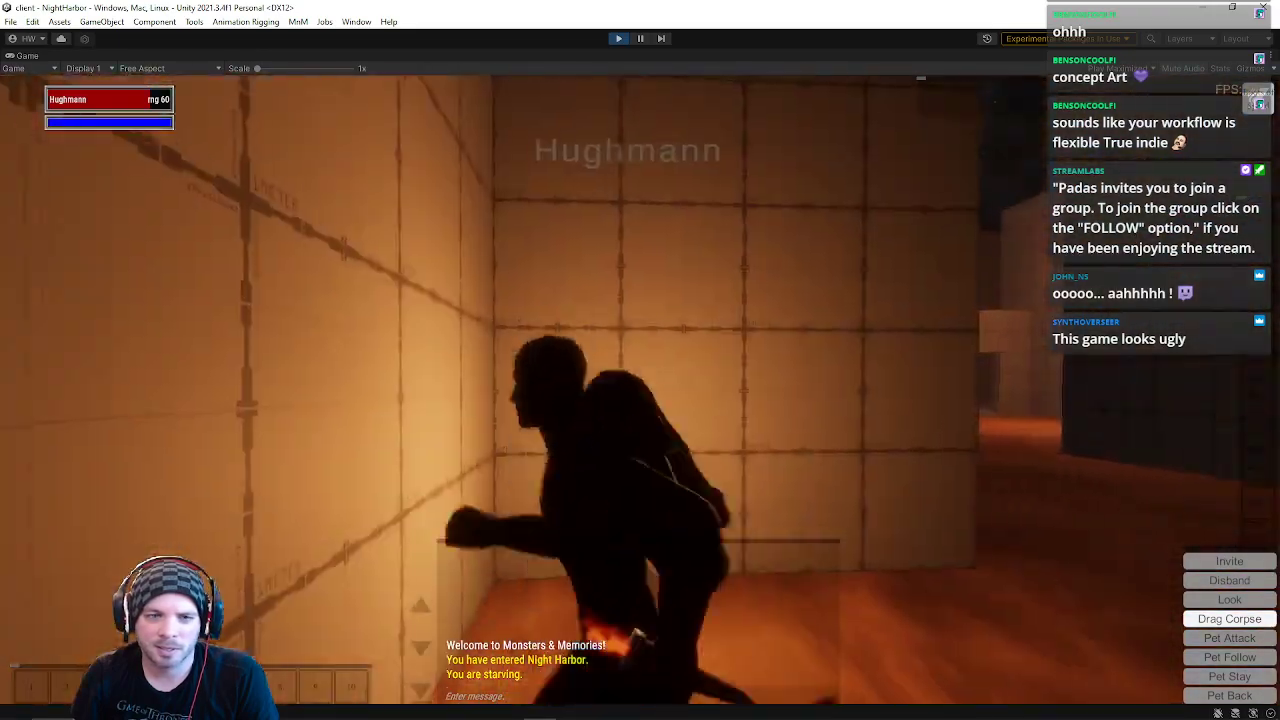
pyautogui.press('w')
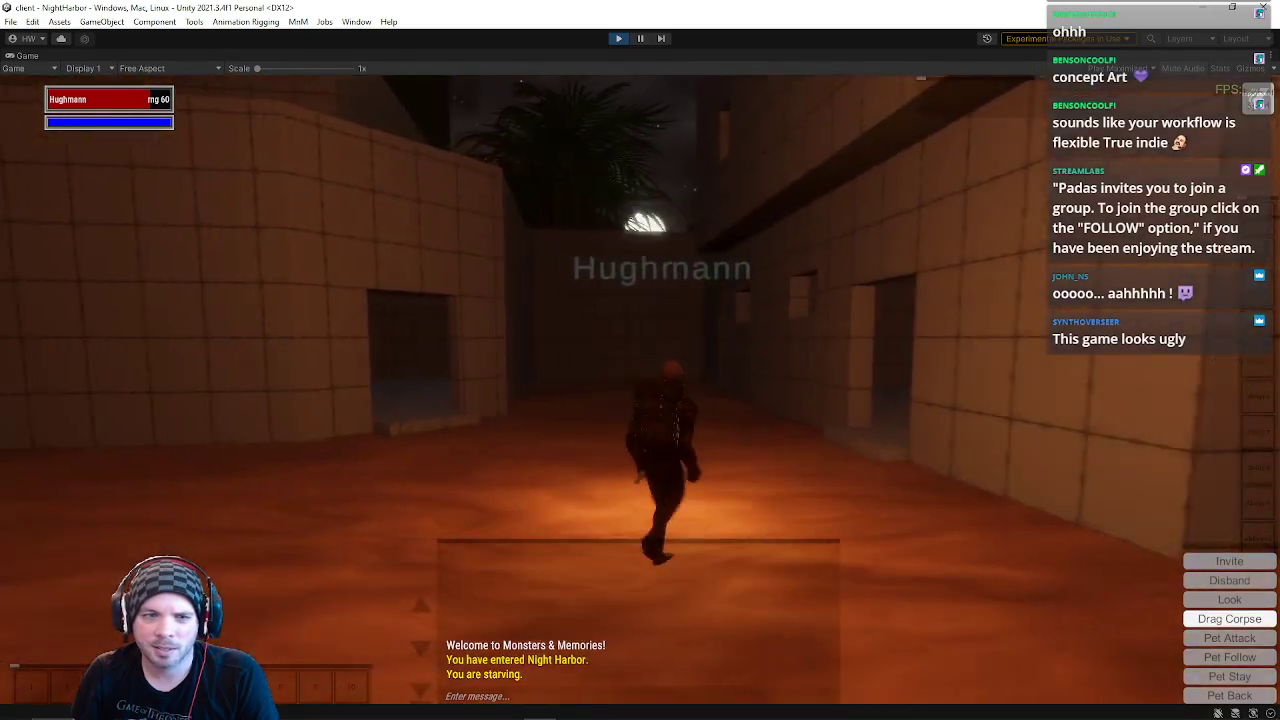
pyautogui.press('w')
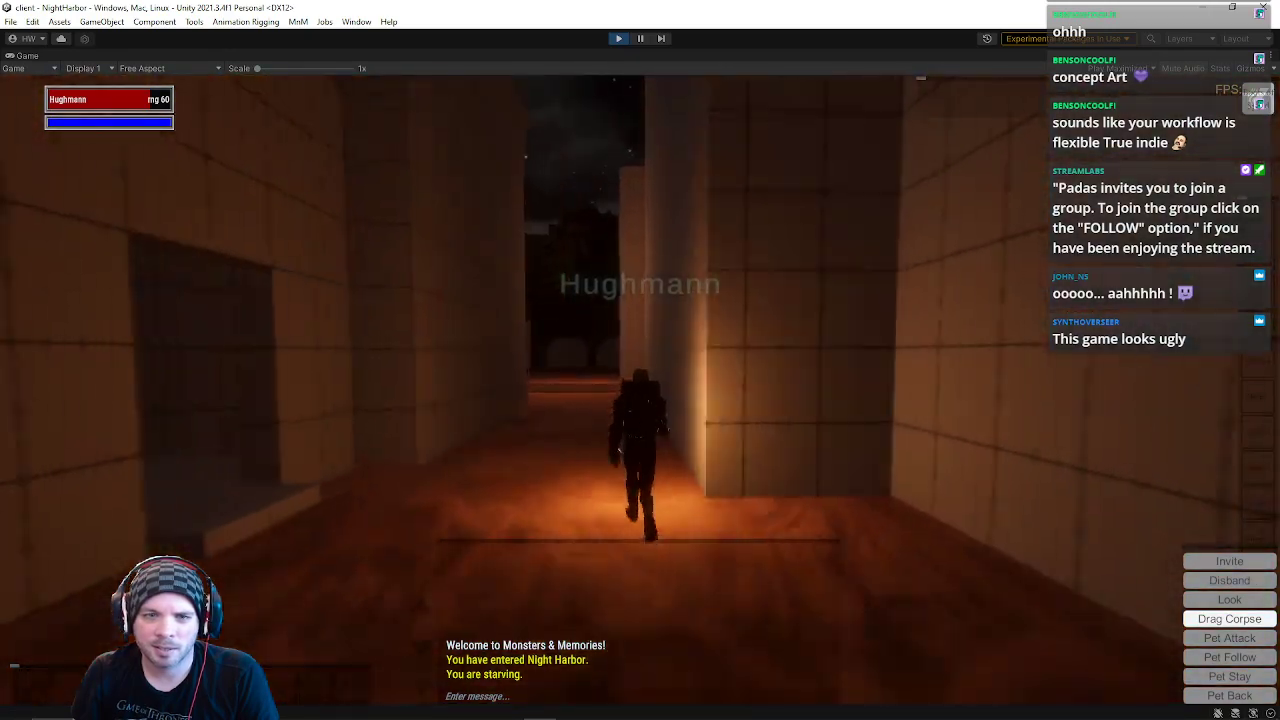
# Step: Survey the open area at the alley's end, and return across the paved road into the street beside the arched stairway
pyautogui.press('w')
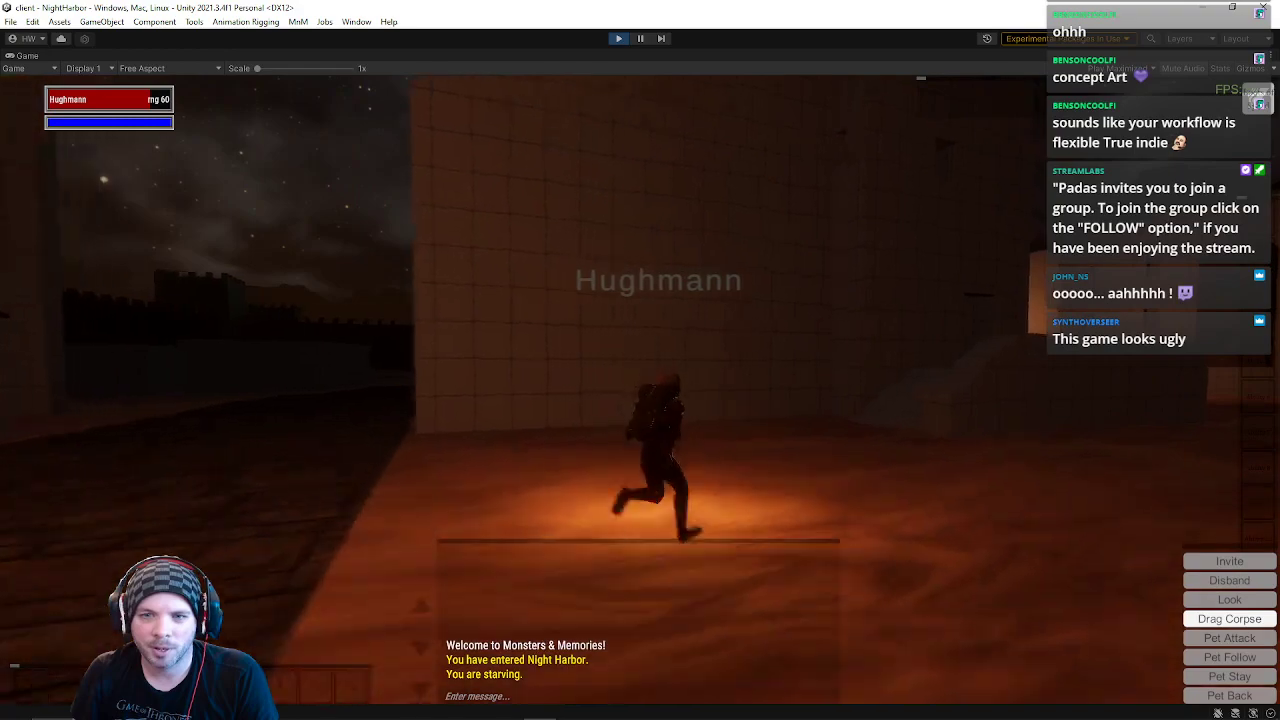
pyautogui.press('w')
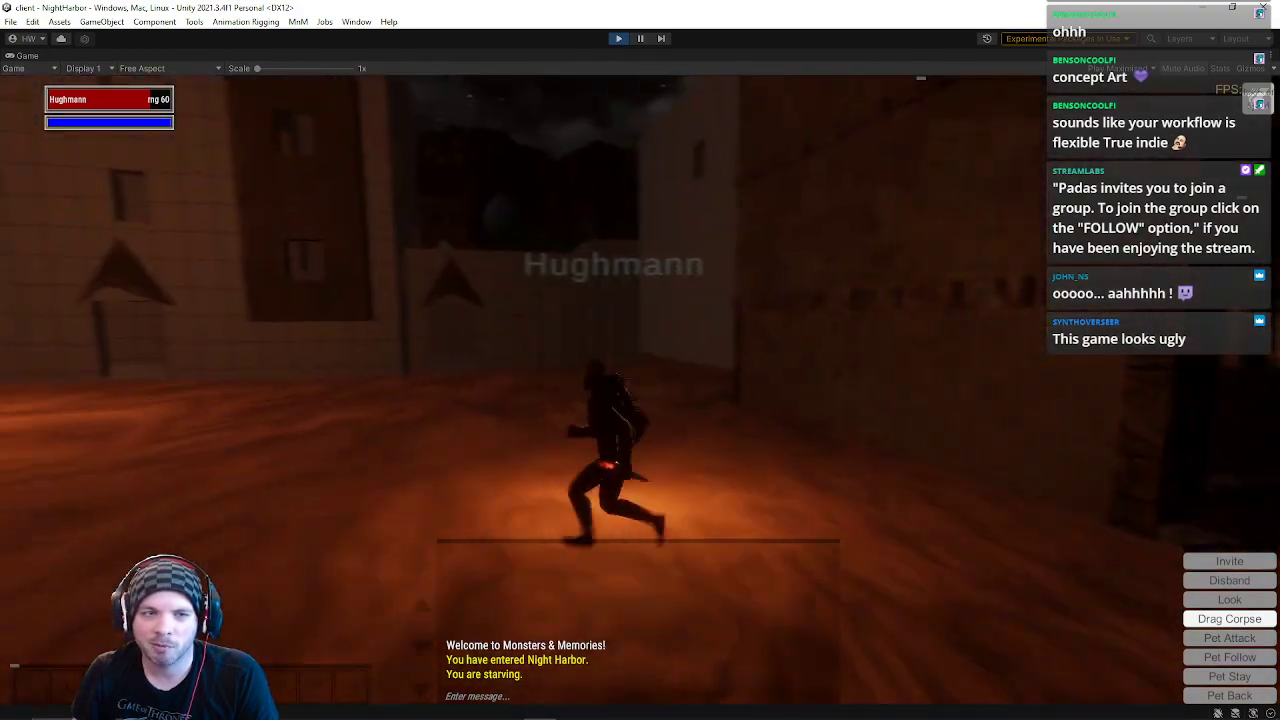
pyautogui.press('w')
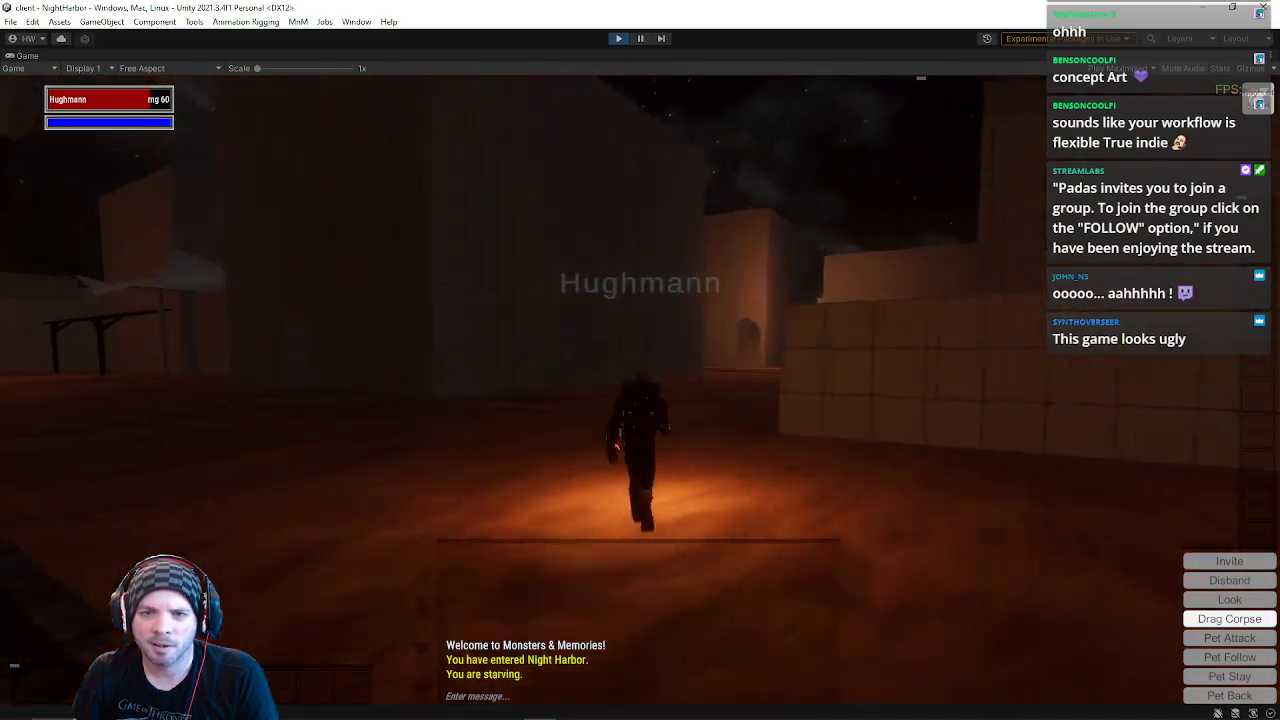
pyautogui.press('w')
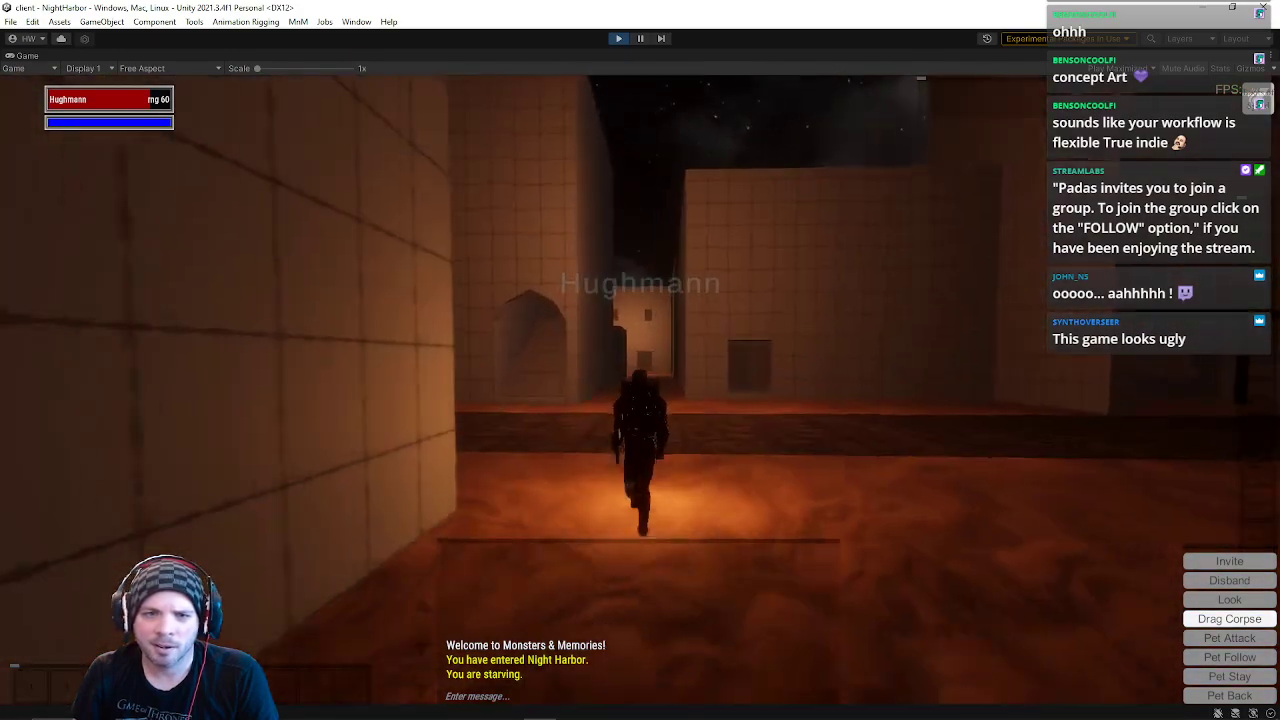
pyautogui.press('w')
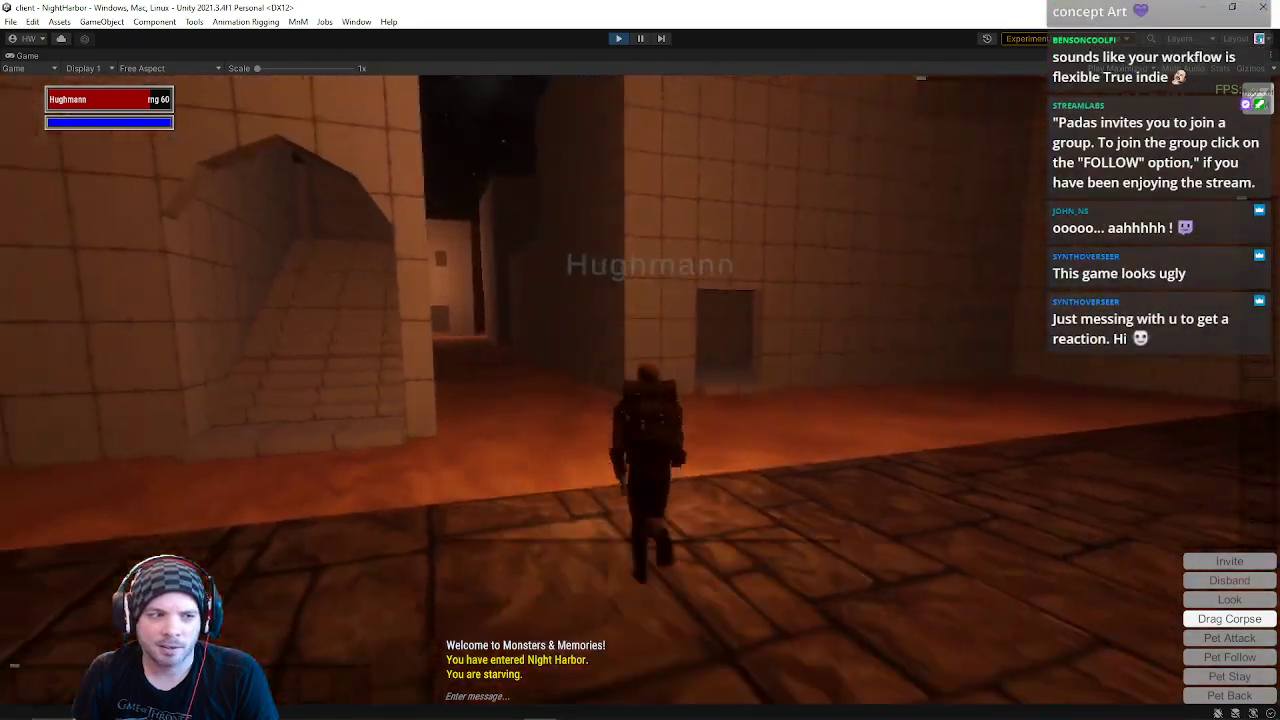
pyautogui.press('w')
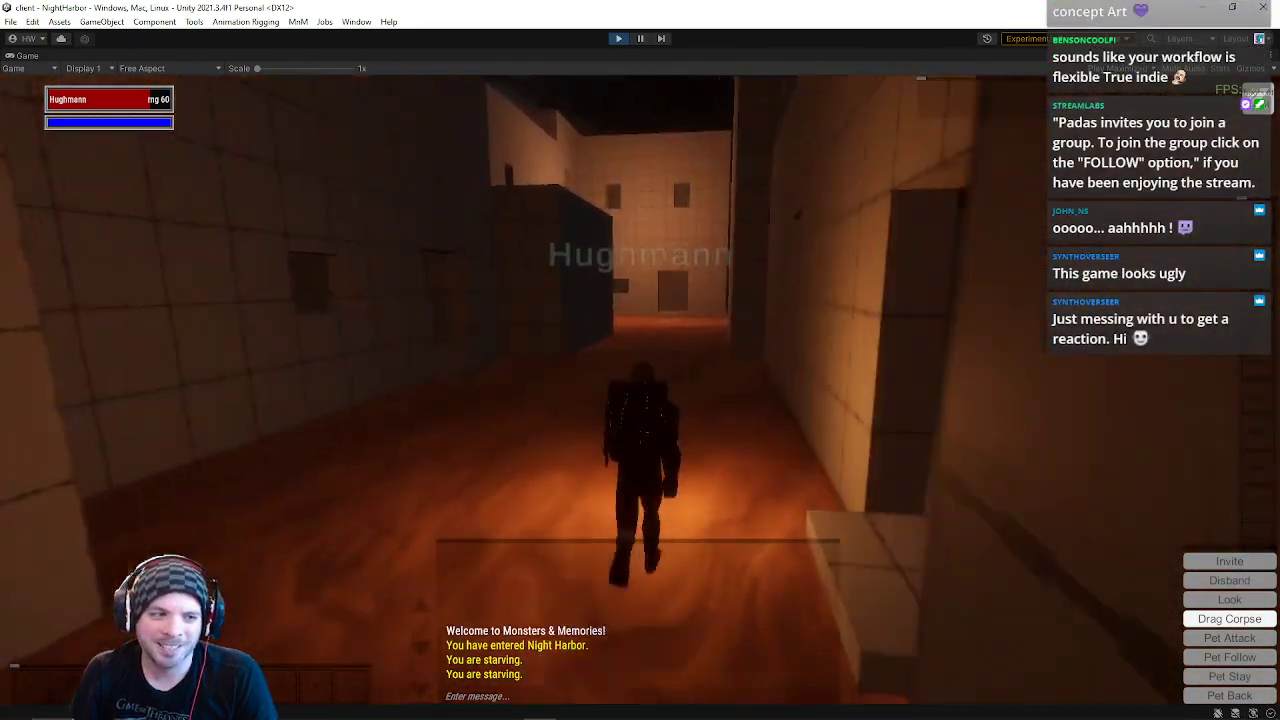
# Step: Run through the street into the sandy square, go up to the terrace with the bench, and inspect the room behind its doorway
pyautogui.press('w')
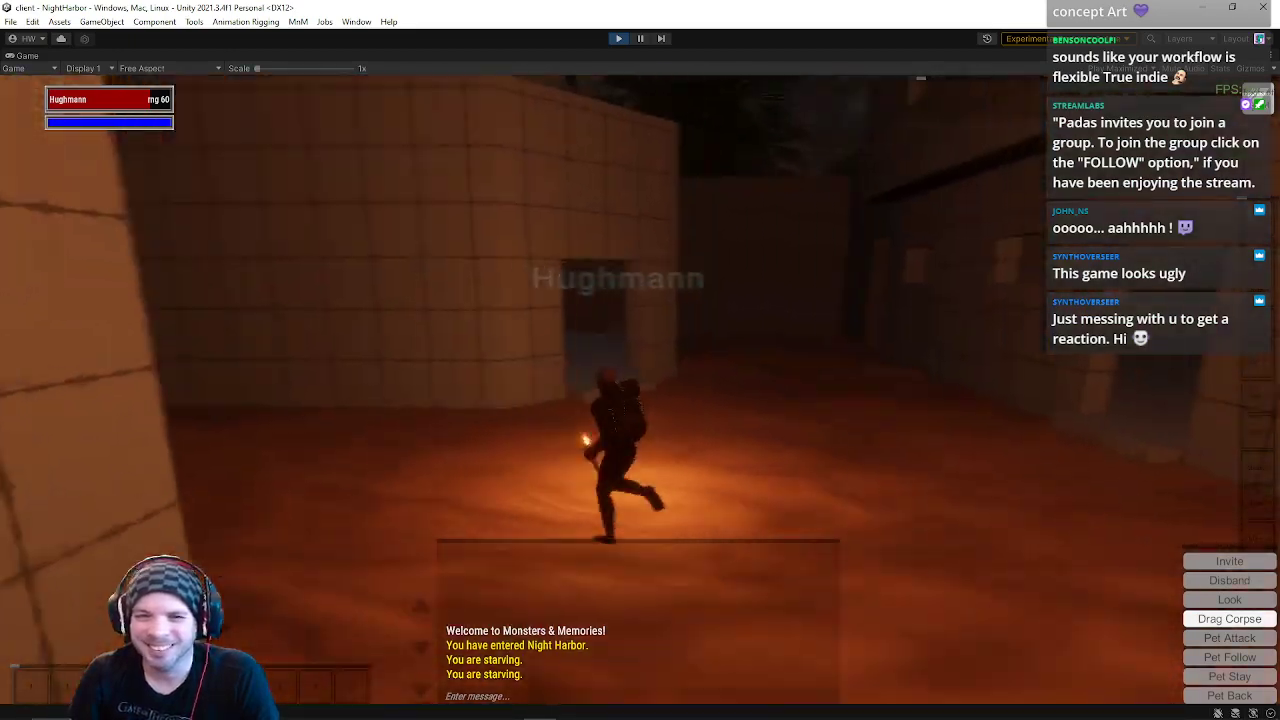
pyautogui.press('w')
pyautogui.press('w')
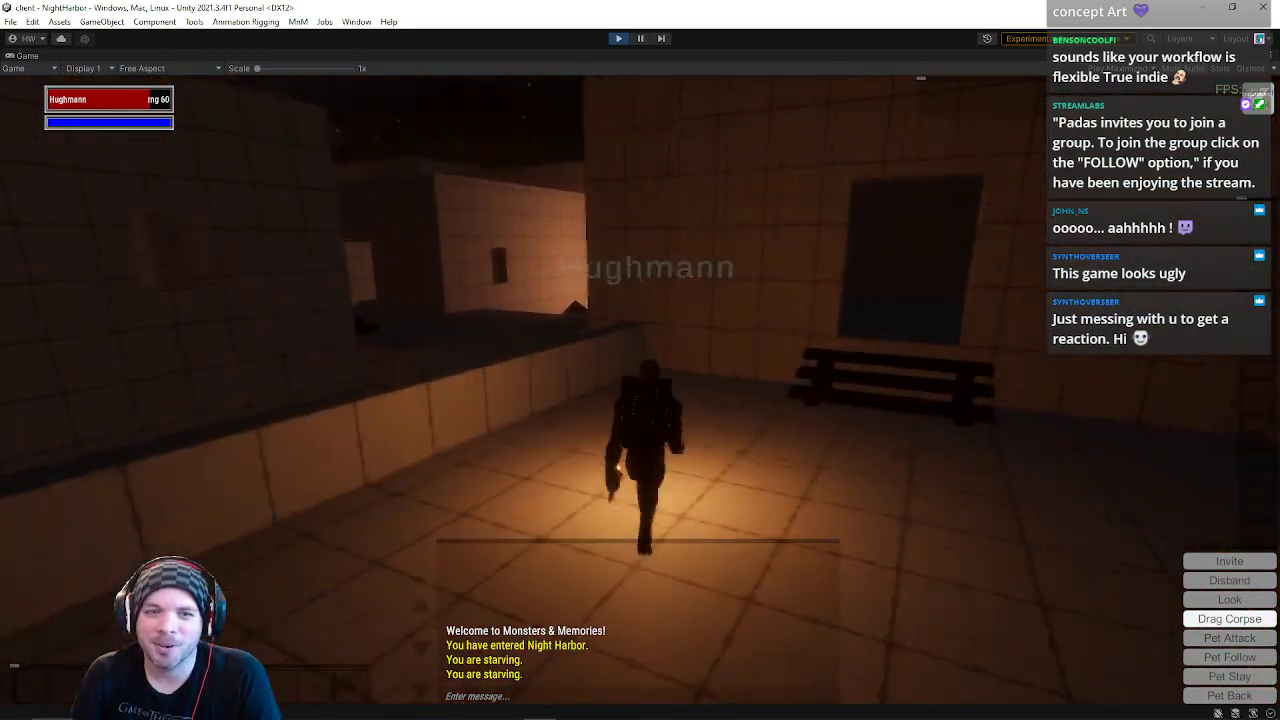
pyautogui.press('w')
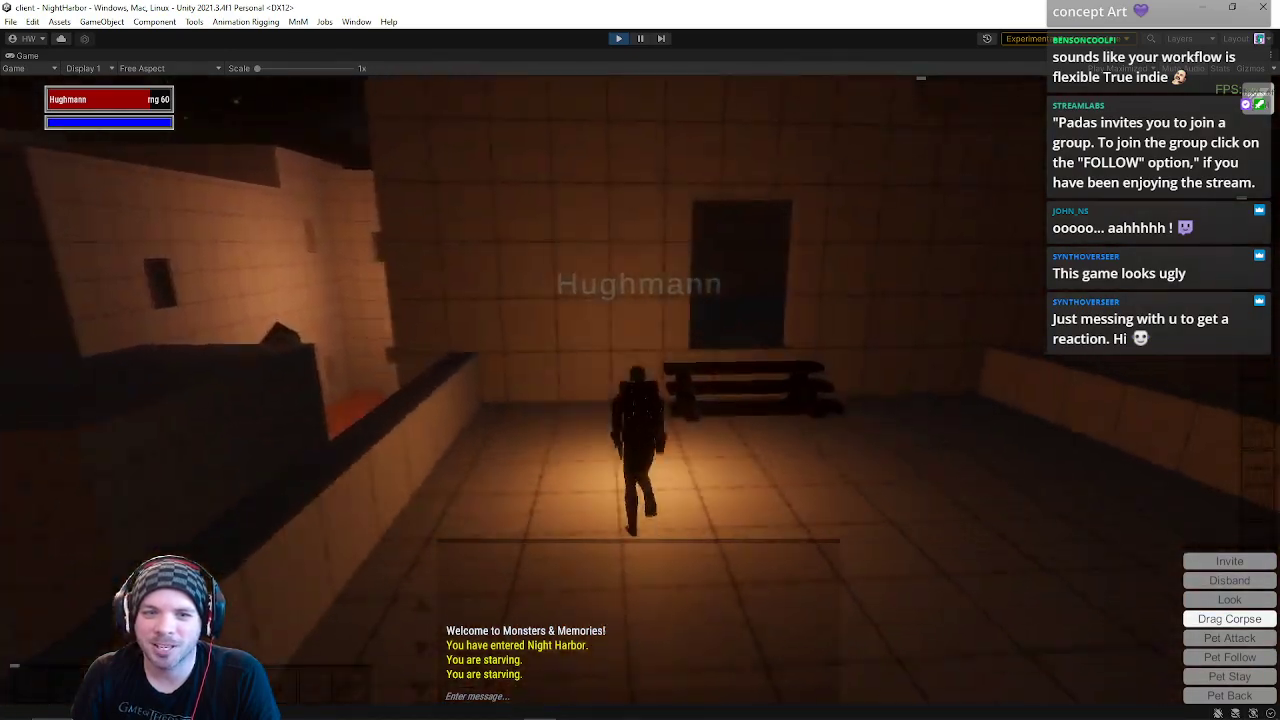
pyautogui.press('w')
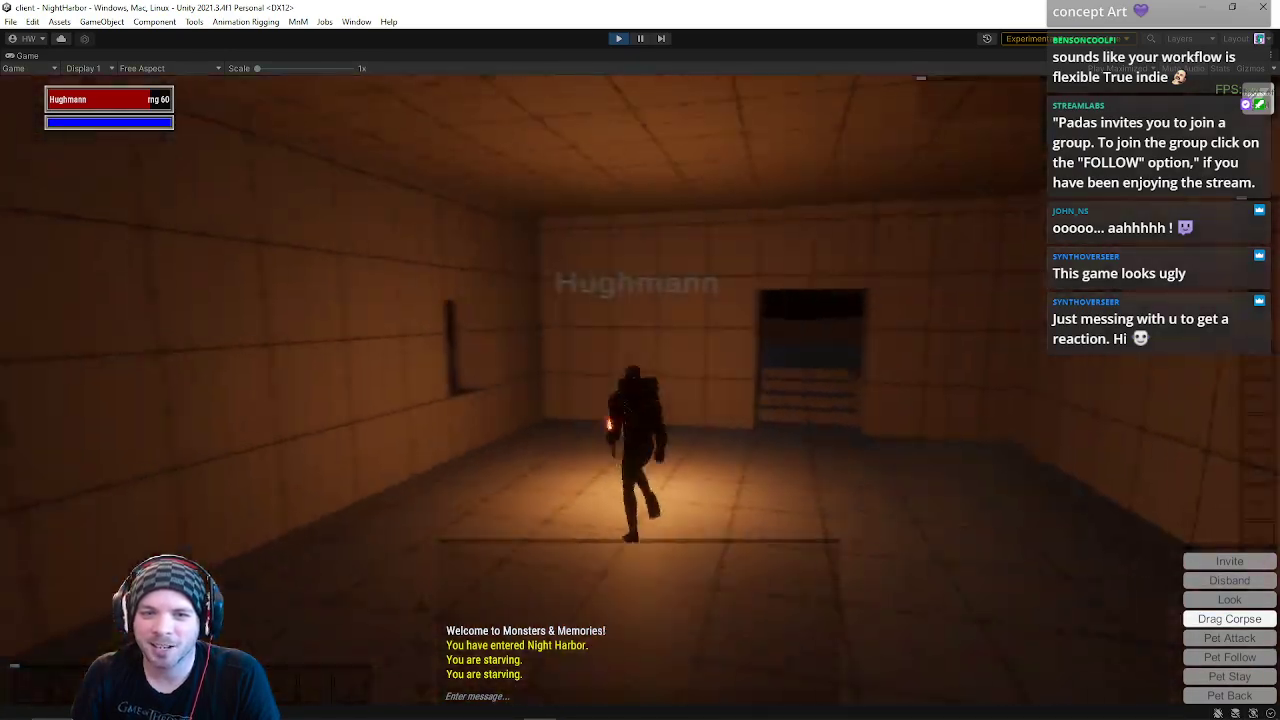
pyautogui.press('w')
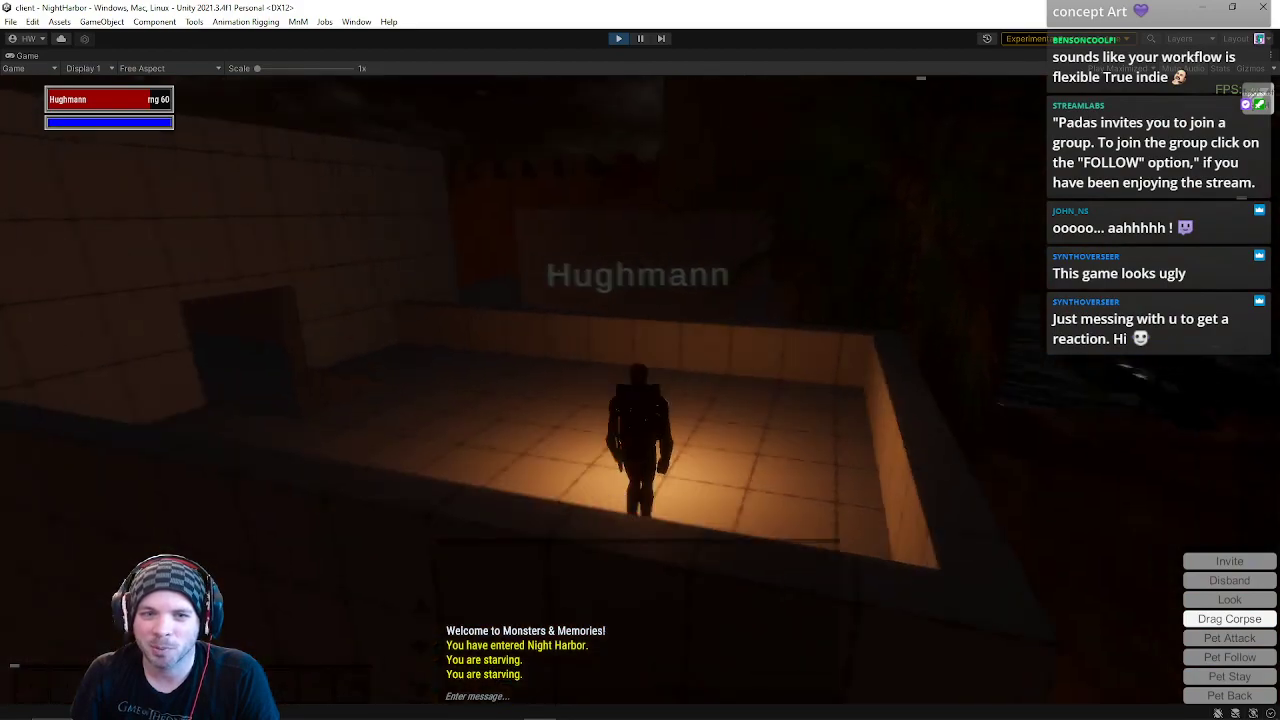
# Step: Cross the terrace parapet beside the palm tree and survey the street from the upper rooftop
pyautogui.press('w')
pyautogui.press('w')
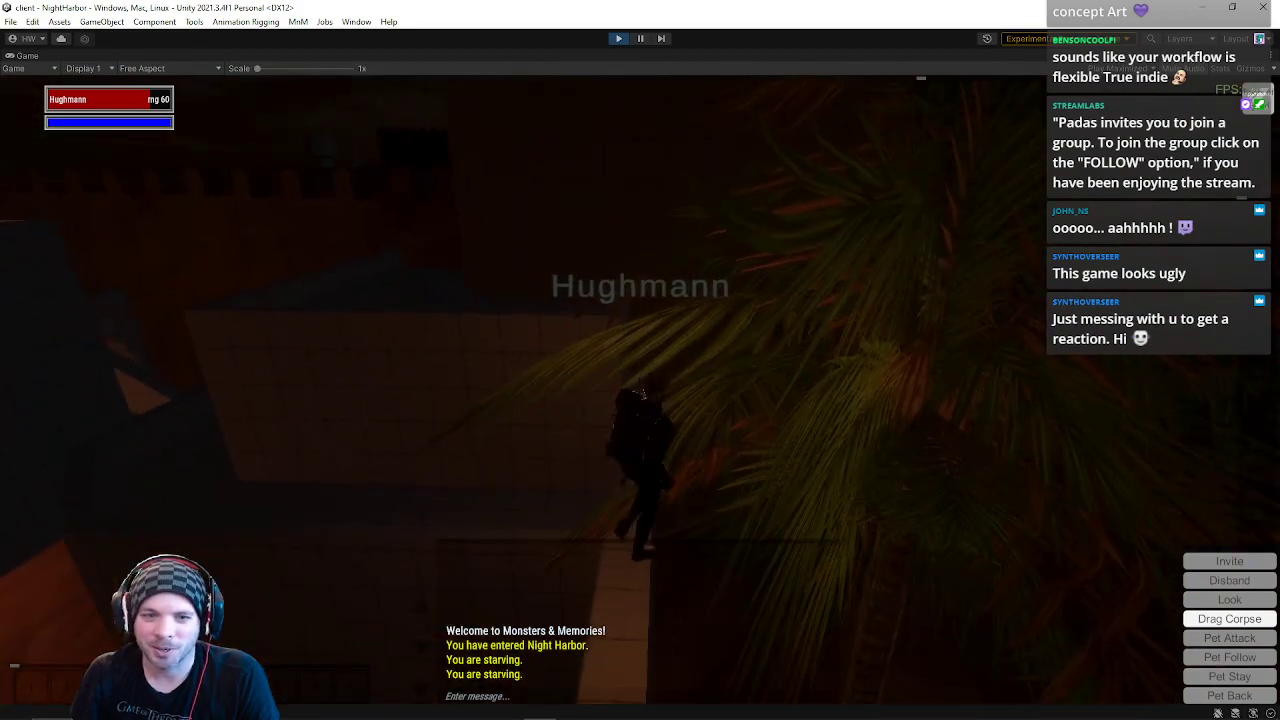
pyautogui.press('w')
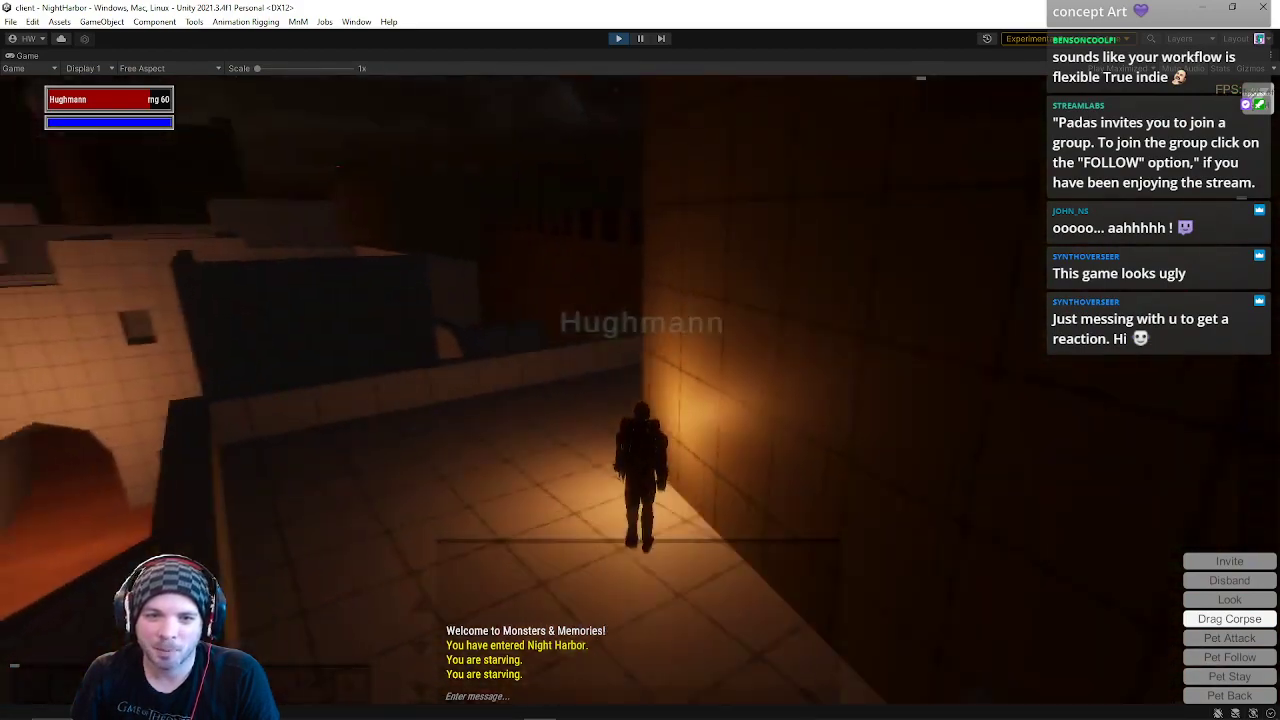
pyautogui.press('w')
pyautogui.press('w')
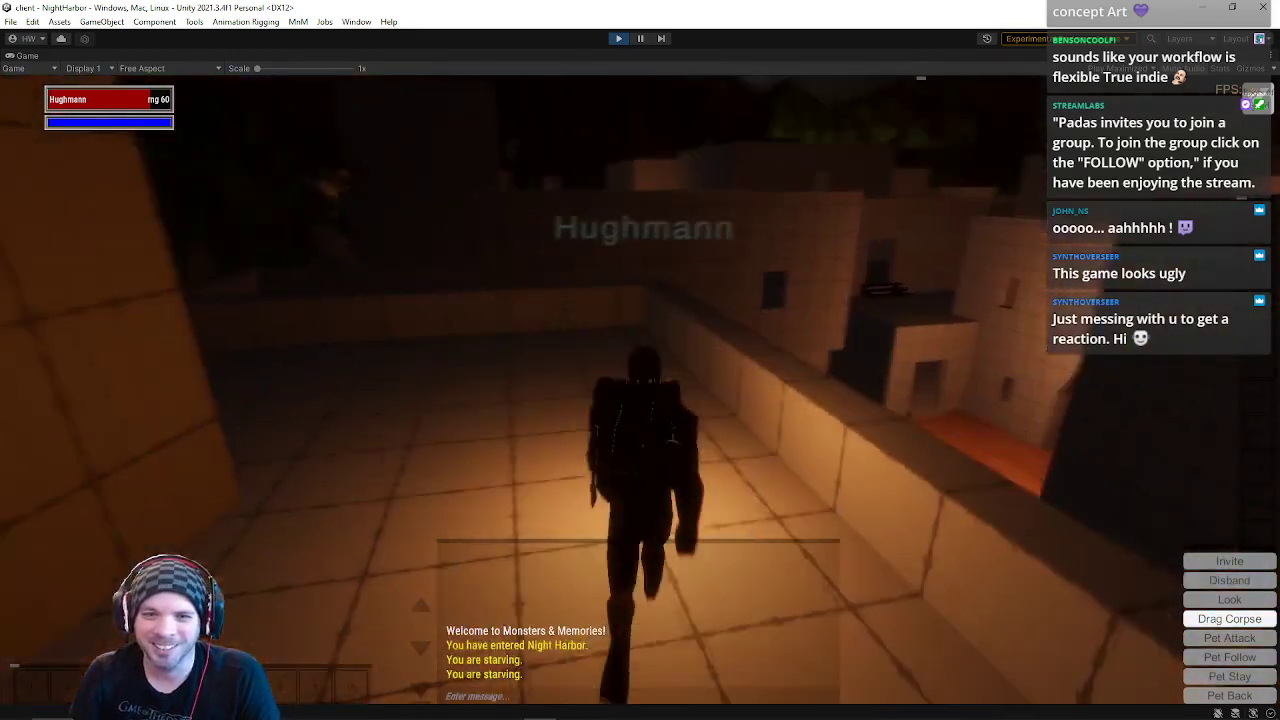
pyautogui.press('w')
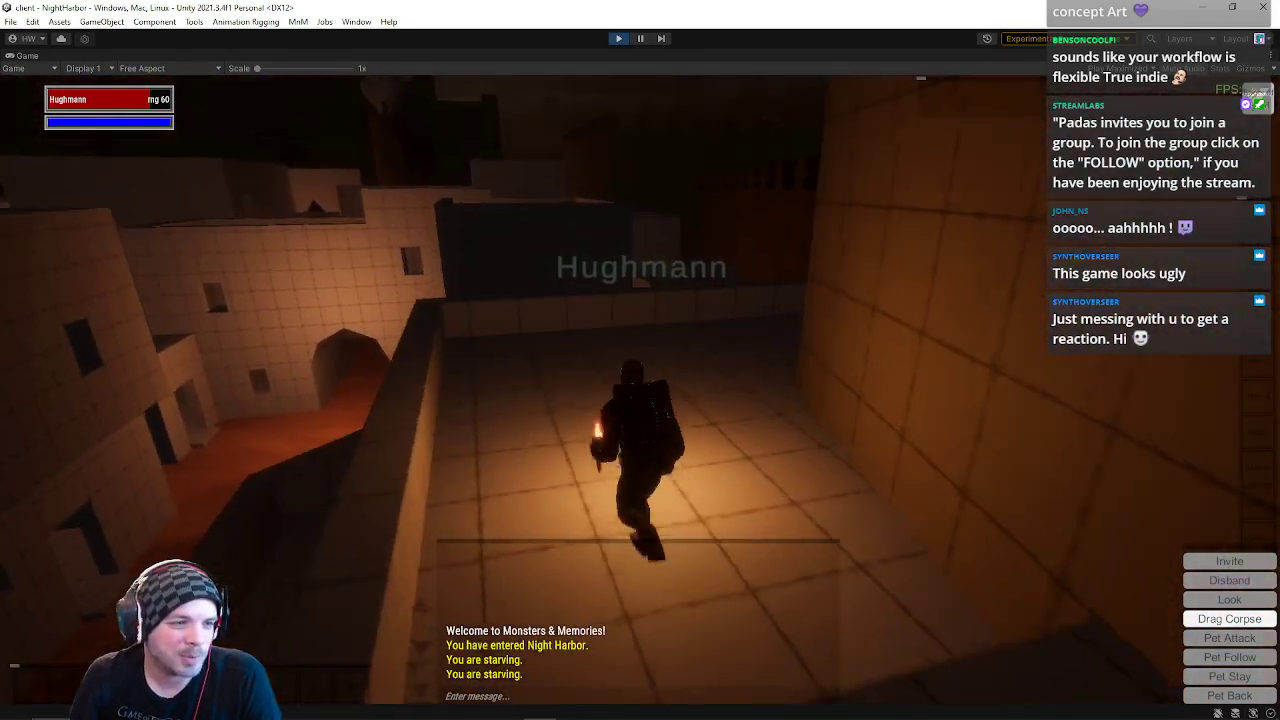
pyautogui.press('w')
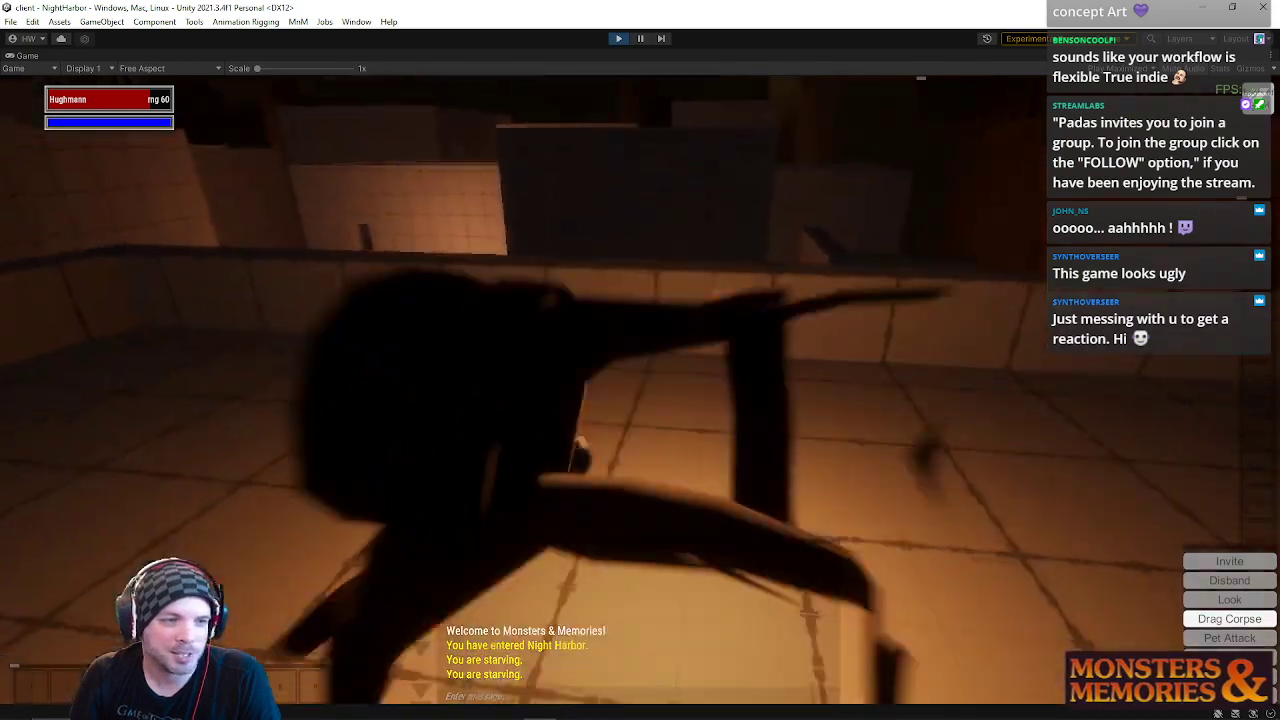
# Step: Jump from the upper rooftop to the lower walled terrace, and over its parapet down to the sandy ground
pyautogui.press('w')
pyautogui.press('space')
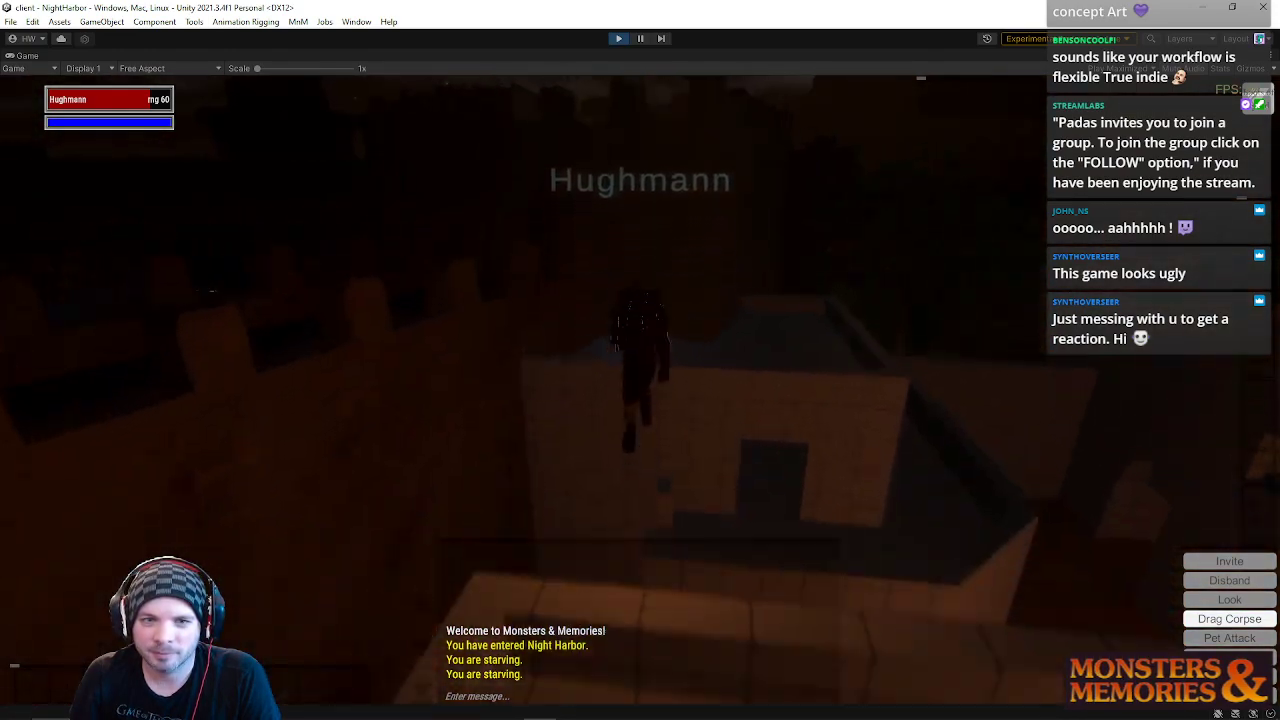
pyautogui.press('w')
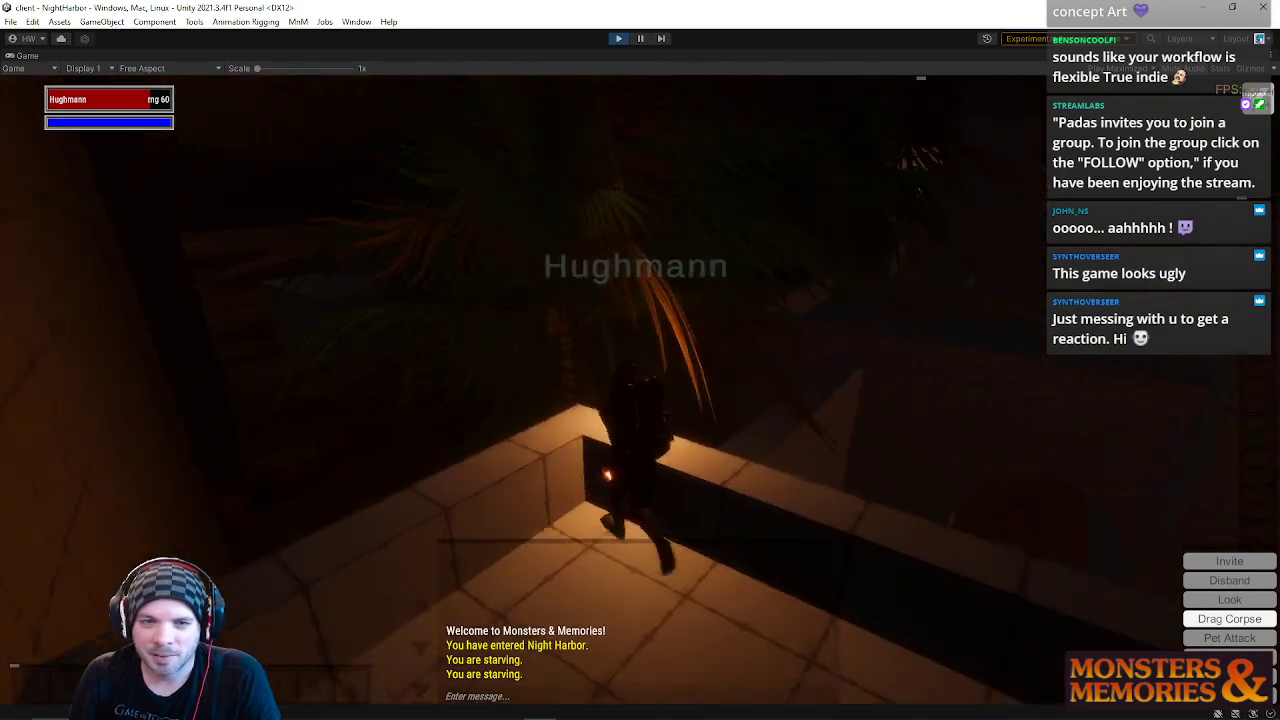
pyautogui.press('w')
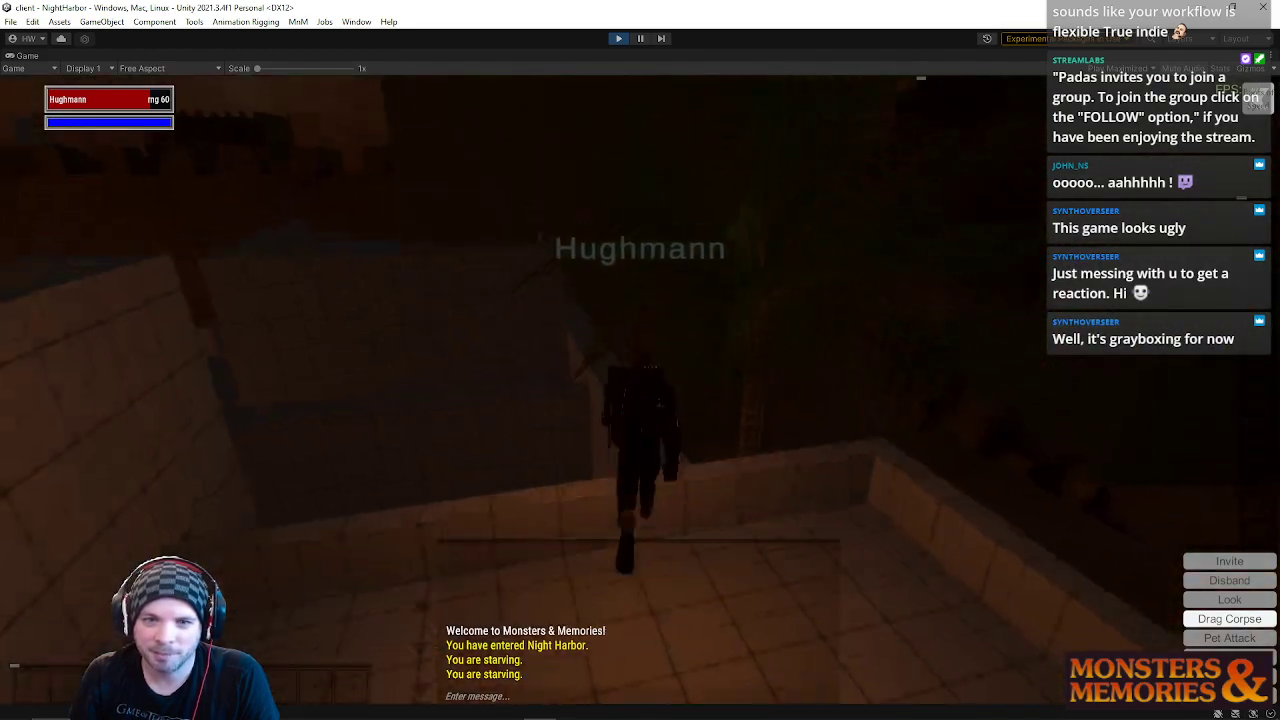
pyautogui.press('space')
pyautogui.press('w')
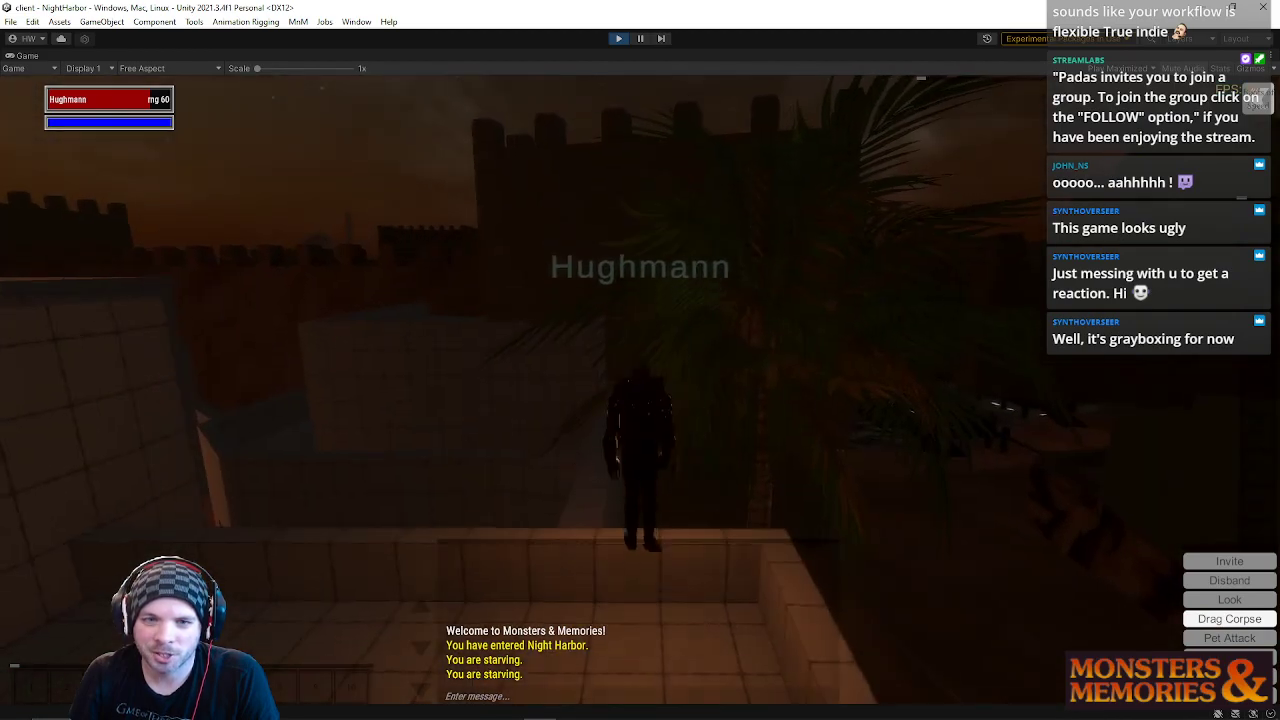
pyautogui.press('space')
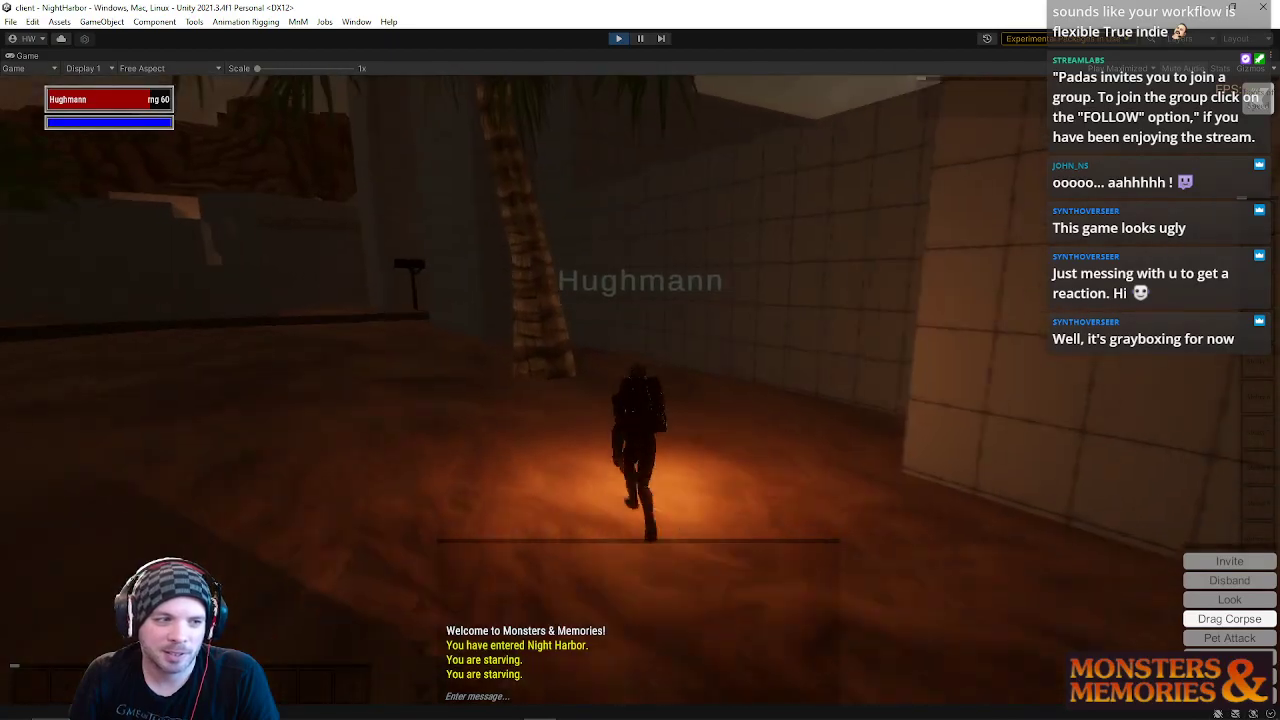
# Step: Run past the palm tree, across the paved road and through the narrow street back into the sandy square
pyautogui.press('a')
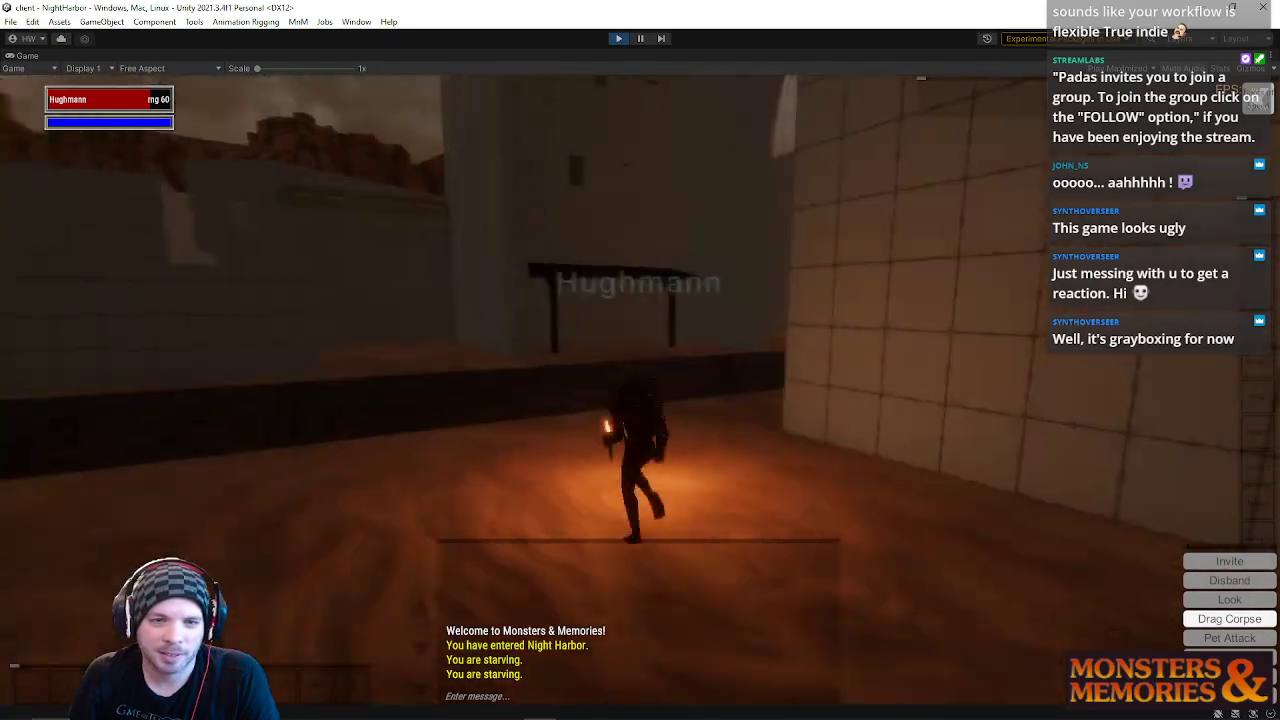
pyautogui.press('d')
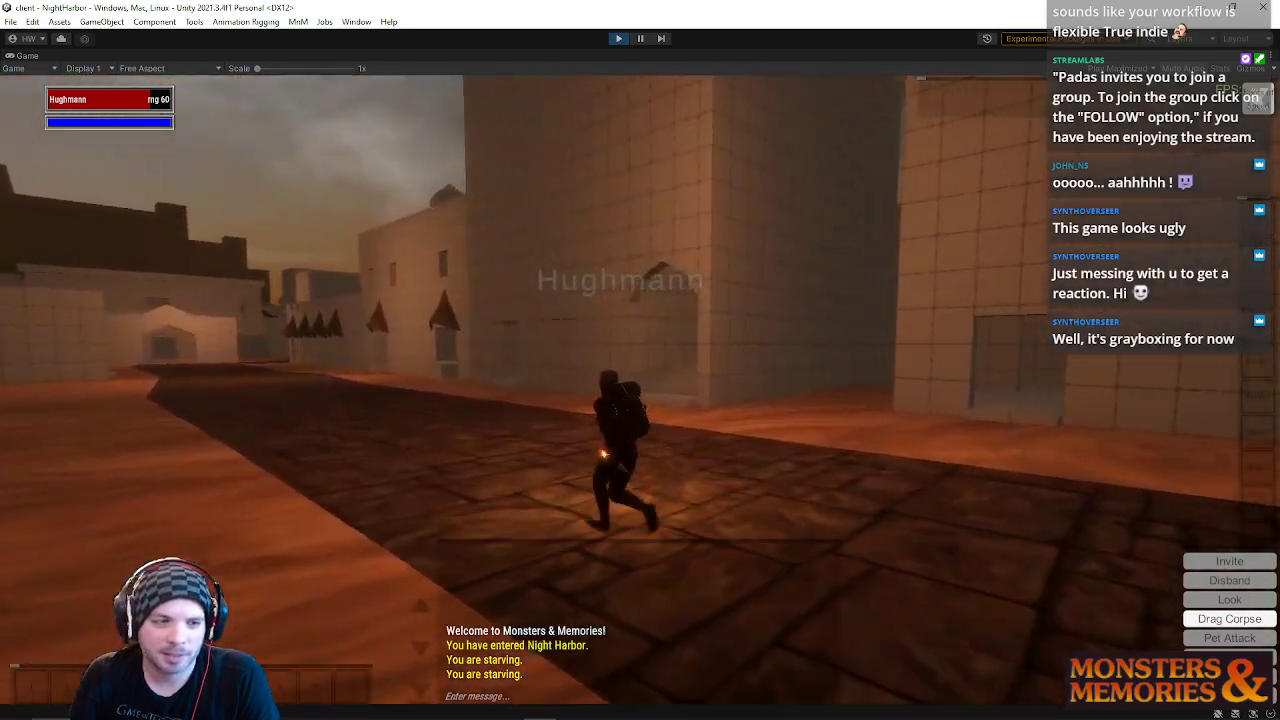
pyautogui.press('d')
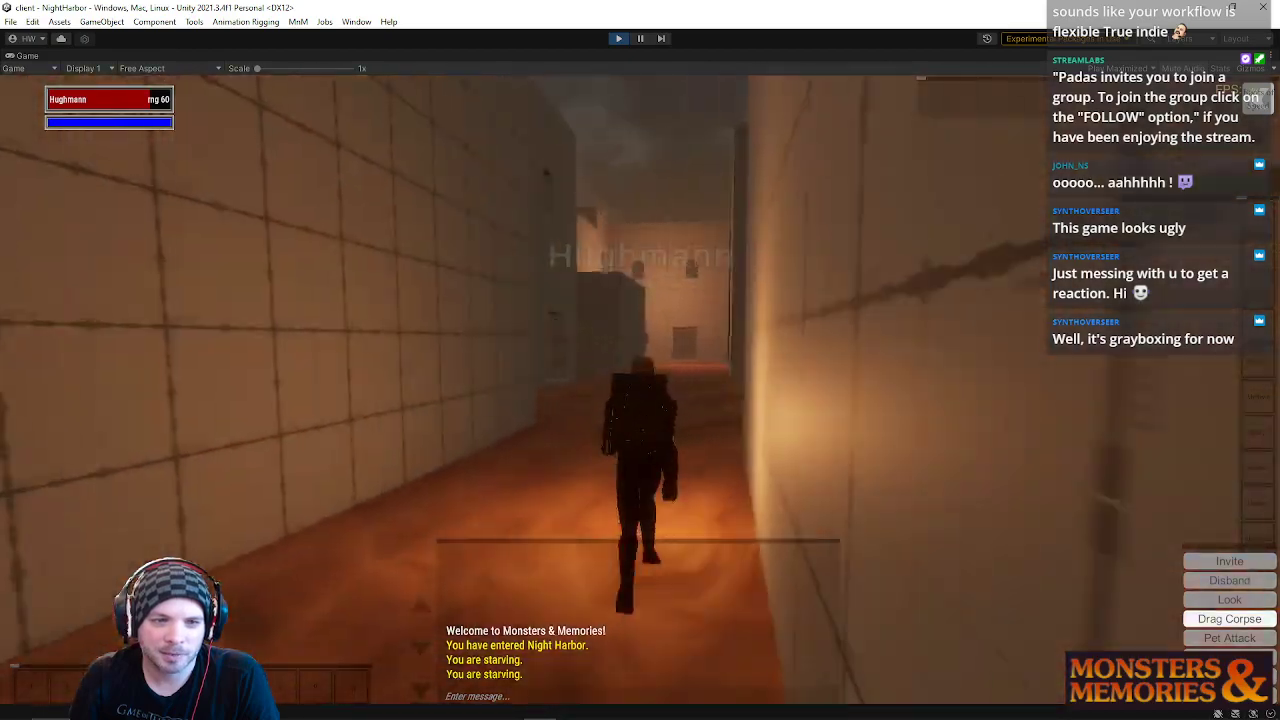
pyautogui.press('a')
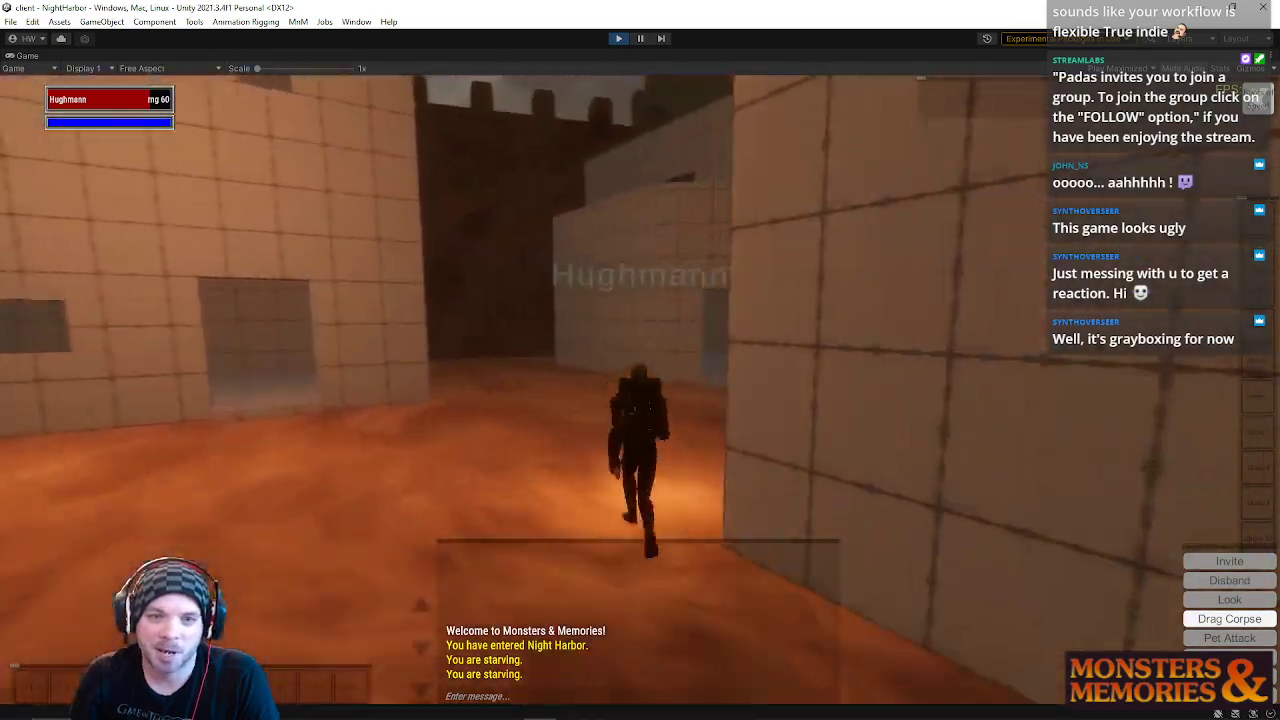
pyautogui.press('a')
pyautogui.press('d')
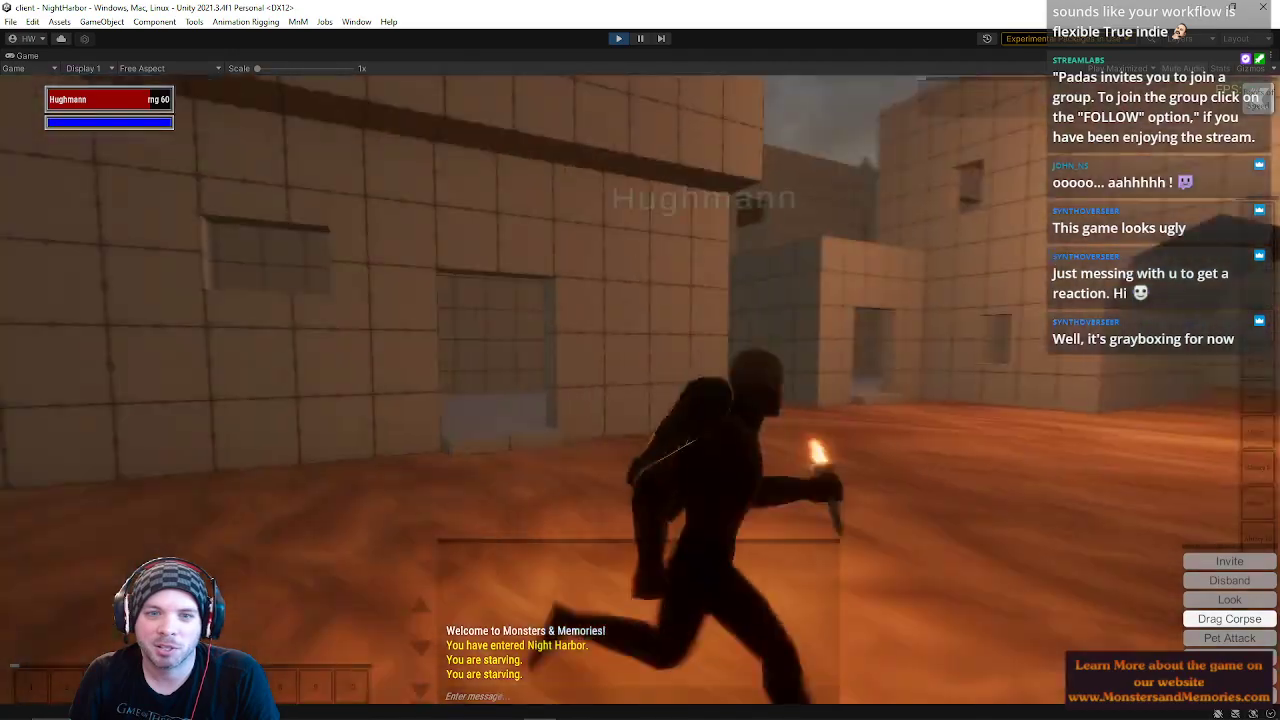
pyautogui.press('d')
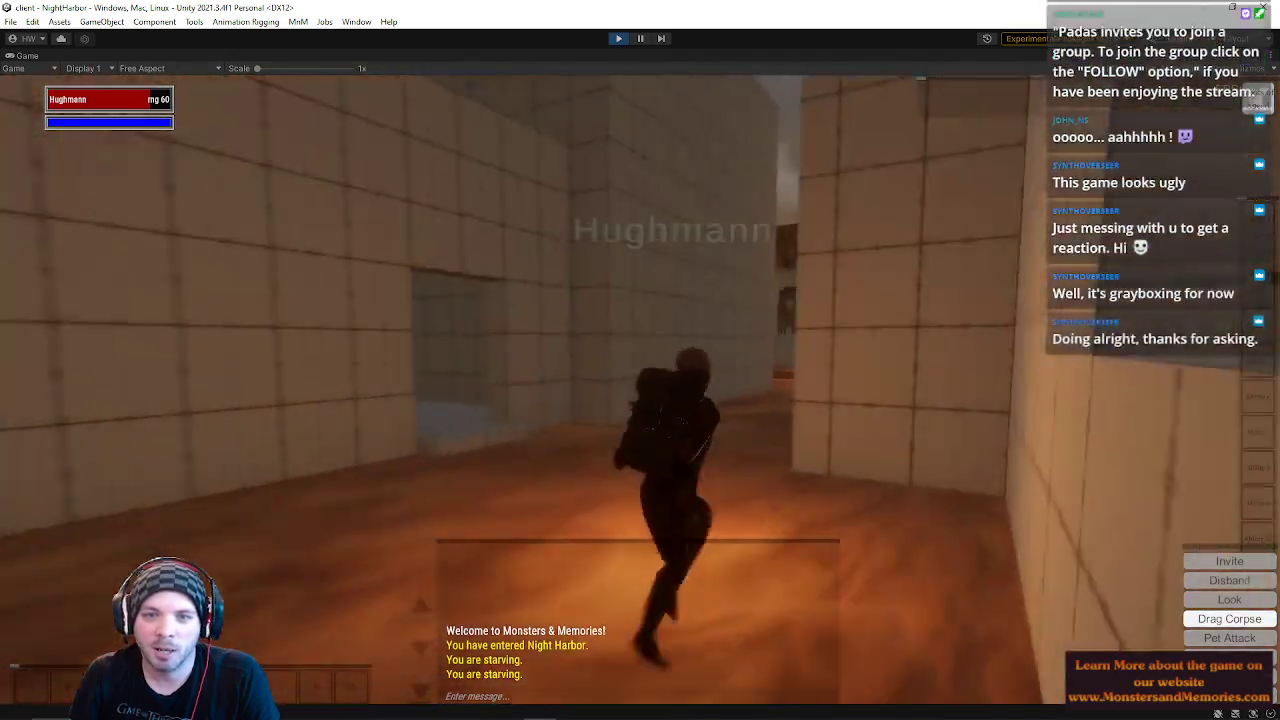
# Step: Leave the square through the side alley and run out to the paved road opposite the arched building
pyautogui.press('w')
pyautogui.press('a')
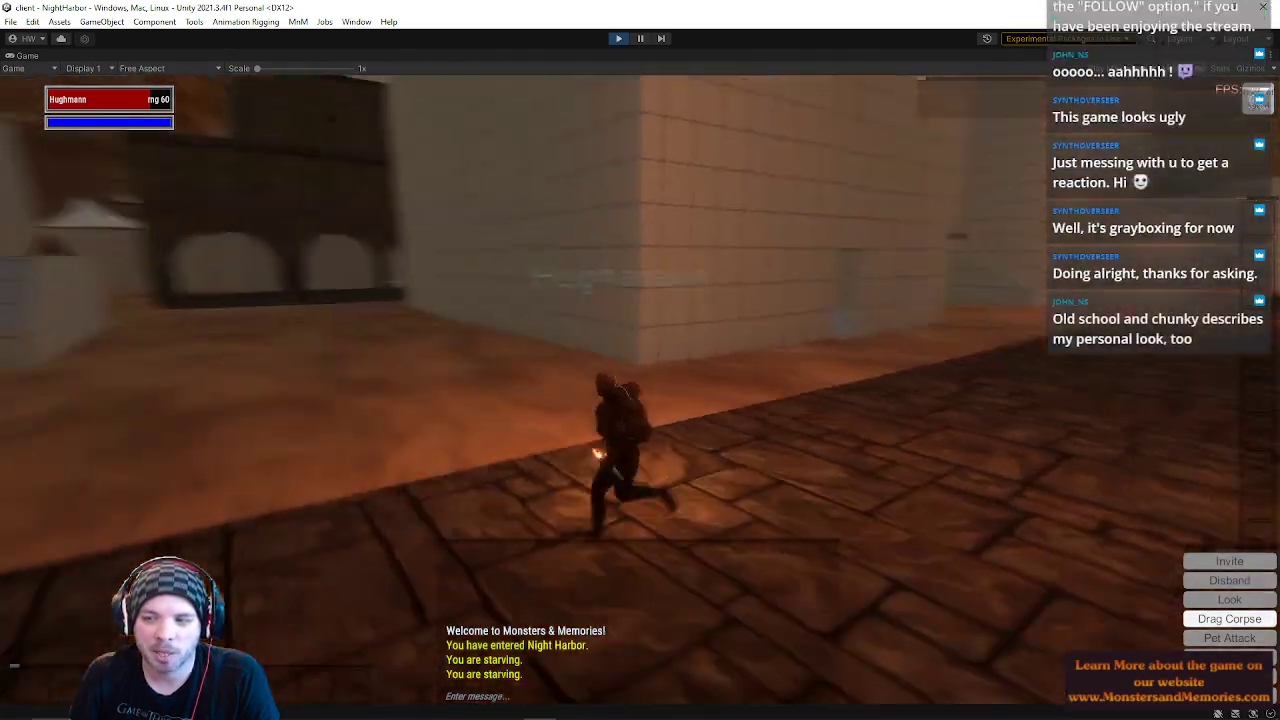
pyautogui.press('d')
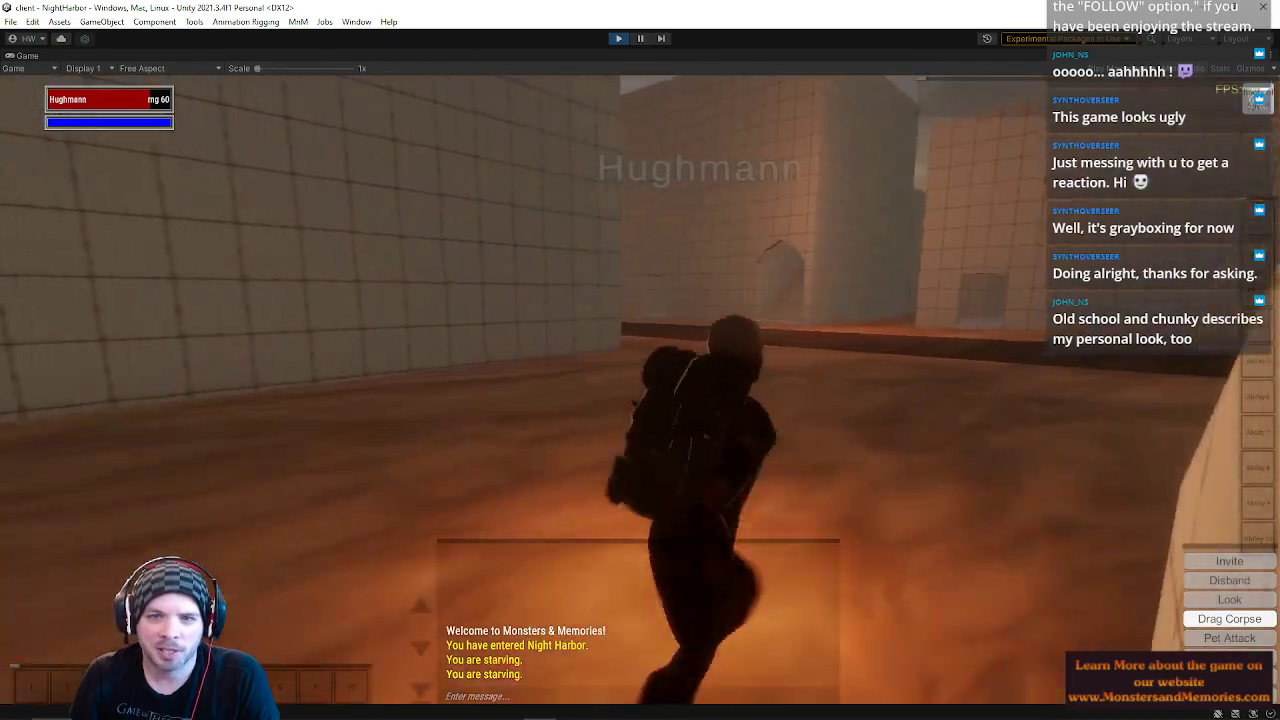
pyautogui.press('d')
pyautogui.moveTo(541, 341); pyautogui.dragTo(360, 341, button='right')
pyautogui.press('w')
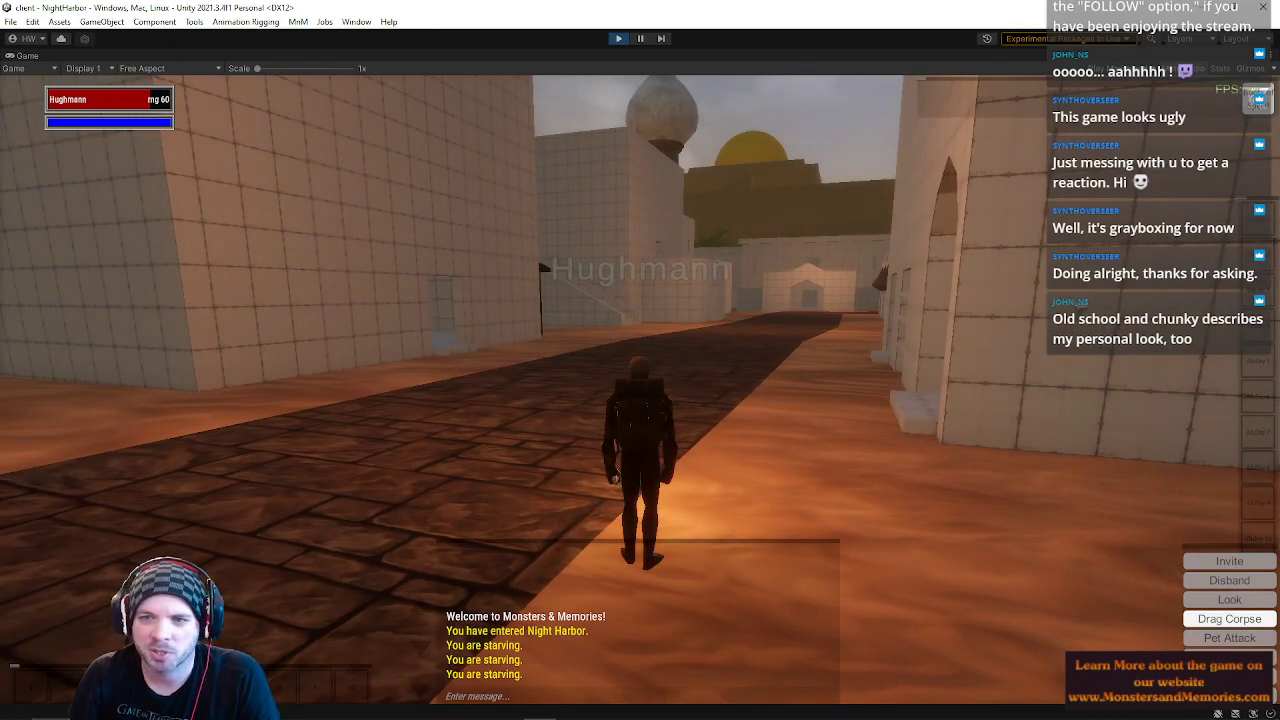
# Step: Survey the building fronts along the paved road toward the domed towers and the distant gateway
pyautogui.press('d')
pyautogui.moveTo(691, 303)
pyautogui.mouseDown(button='right')
pyautogui.moveTo(540, 303)
pyautogui.moveTo(1050, 303)
pyautogui.moveTo(420, 303)
pyautogui.moveTo(700, 303)
pyautogui.mouseUp(button='right')
pyautogui.press('w')
pyautogui.press('a')
pyautogui.press('d')
pyautogui.press('a')
pyautogui.press('d')
pyautogui.moveTo(606, 367); pyautogui.dragTo(716, 367, button='right')
pyautogui.press('w')
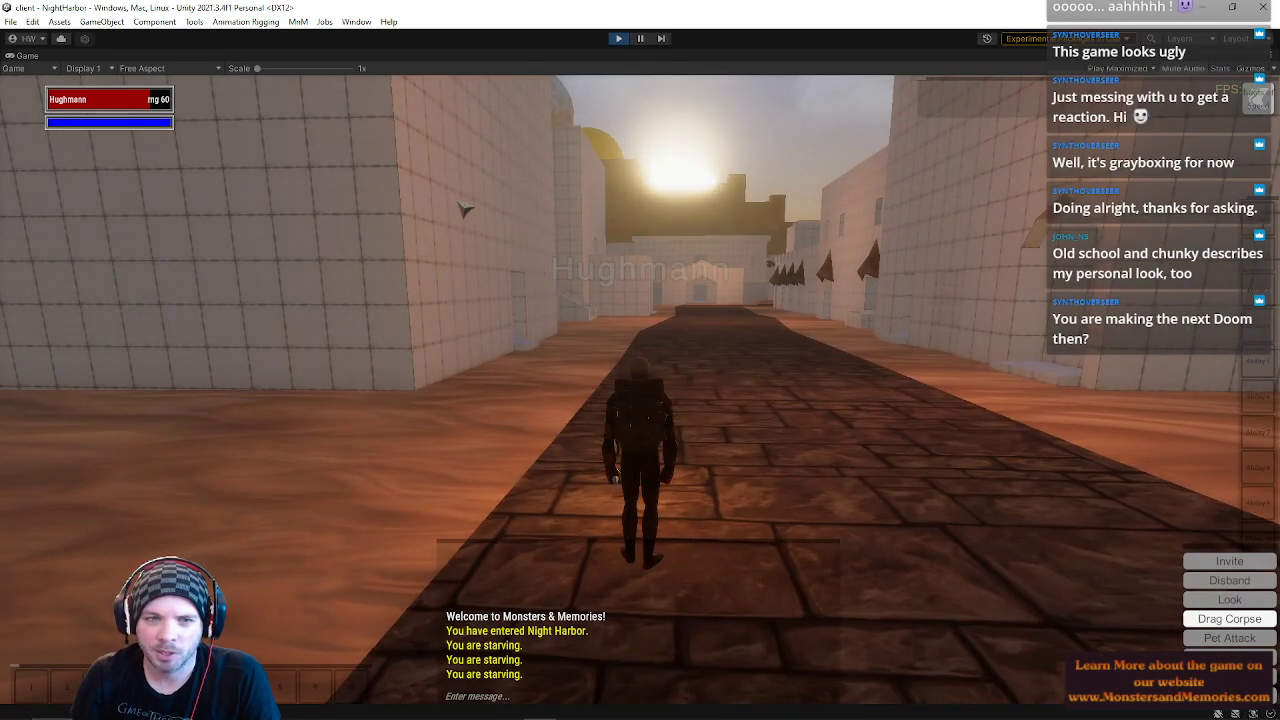
# Step: Examine the crenellated building with the triangular awnings, and run along the paved road past the neighbouring facades
pyautogui.press('d')
pyautogui.moveTo(640, 360); pyautogui.dragTo(940, 360, button='right')
pyautogui.press('w')
pyautogui.press('d')
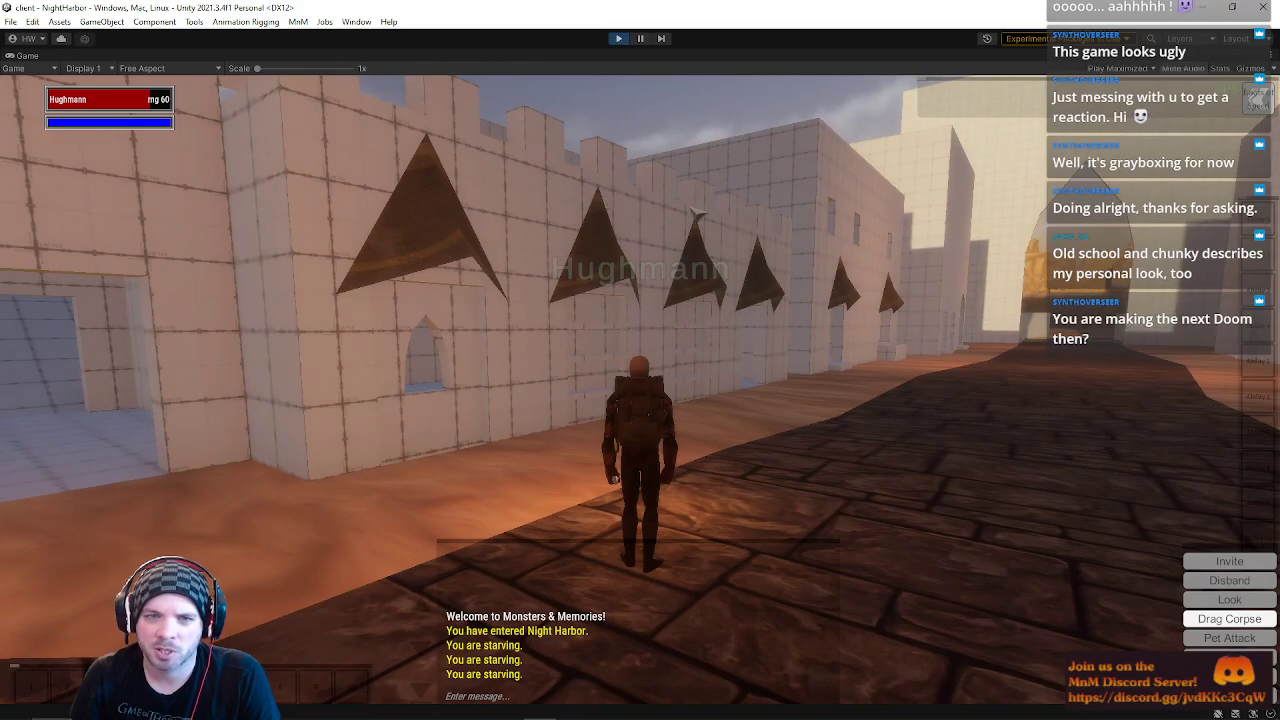
pyautogui.press('d')
pyautogui.moveTo(614, 479); pyautogui.dragTo(274, 479, button='right')
pyautogui.press('w')
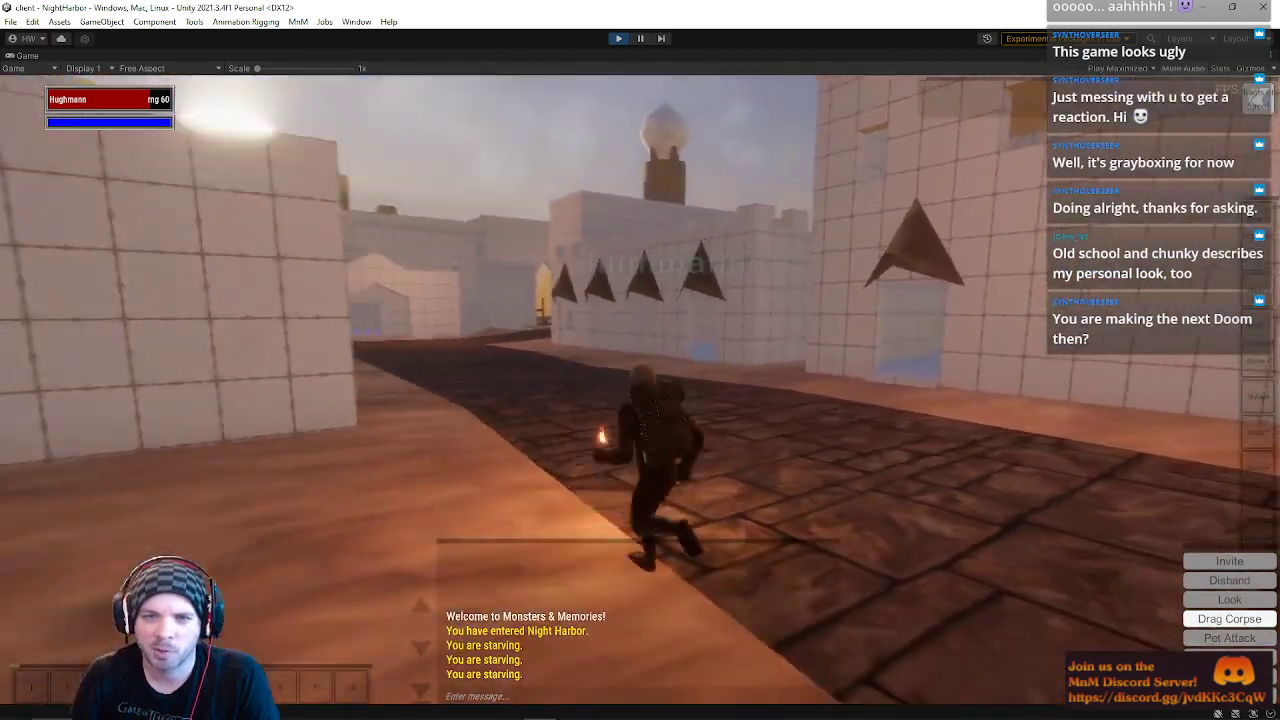
# Step: Check the sunlit view along the paved road, and run into the side area facing the arched stone building
pyautogui.moveTo(640, 360); pyautogui.dragTo(440, 360, button='right')
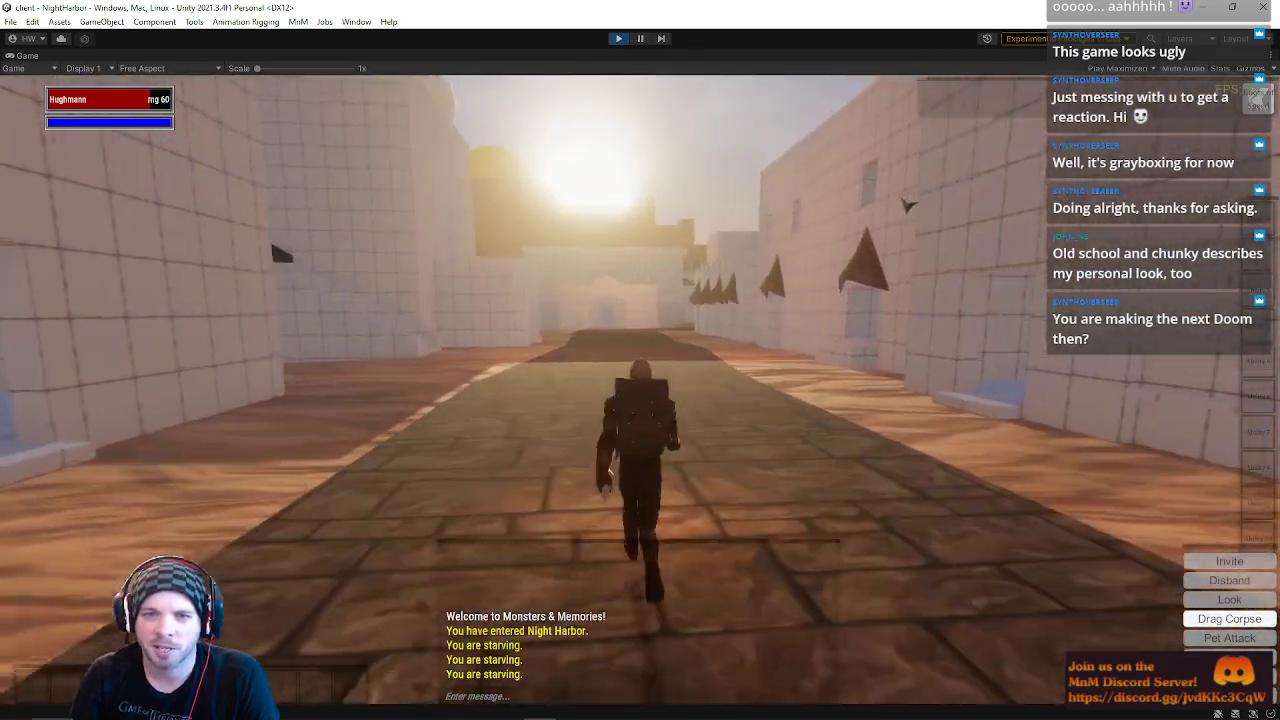
pyautogui.press('a')
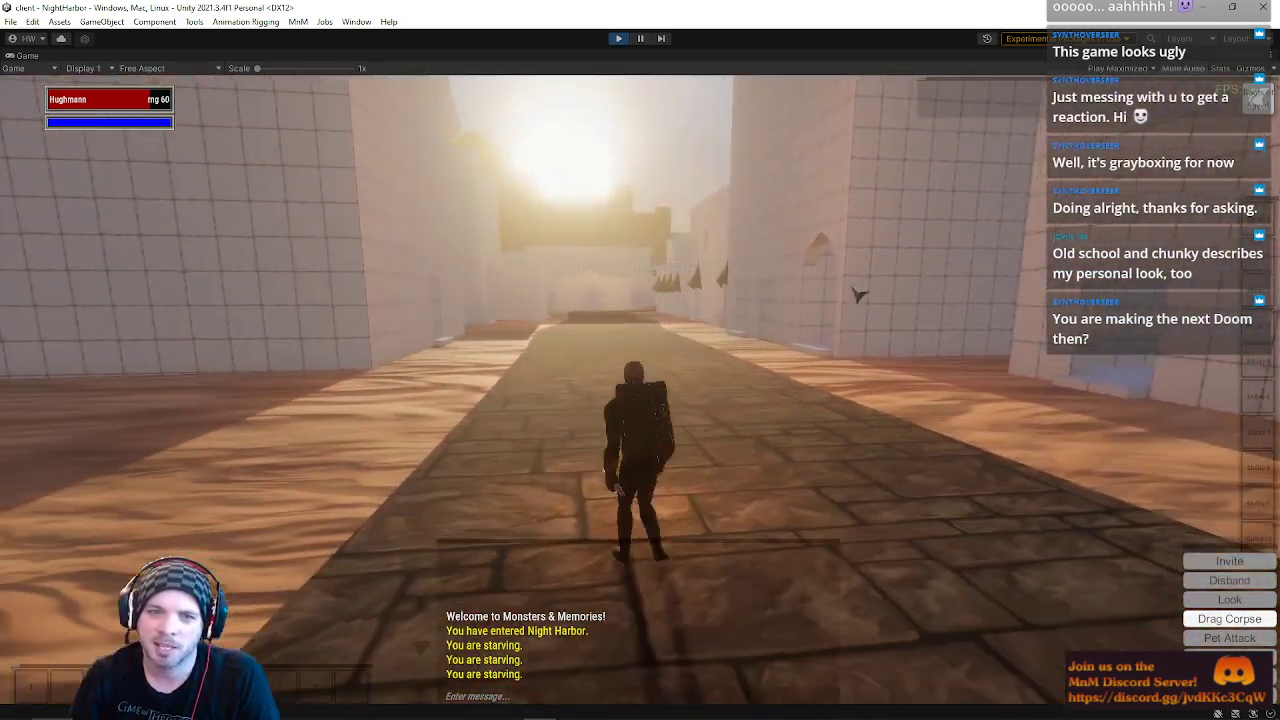
pyautogui.press('w')
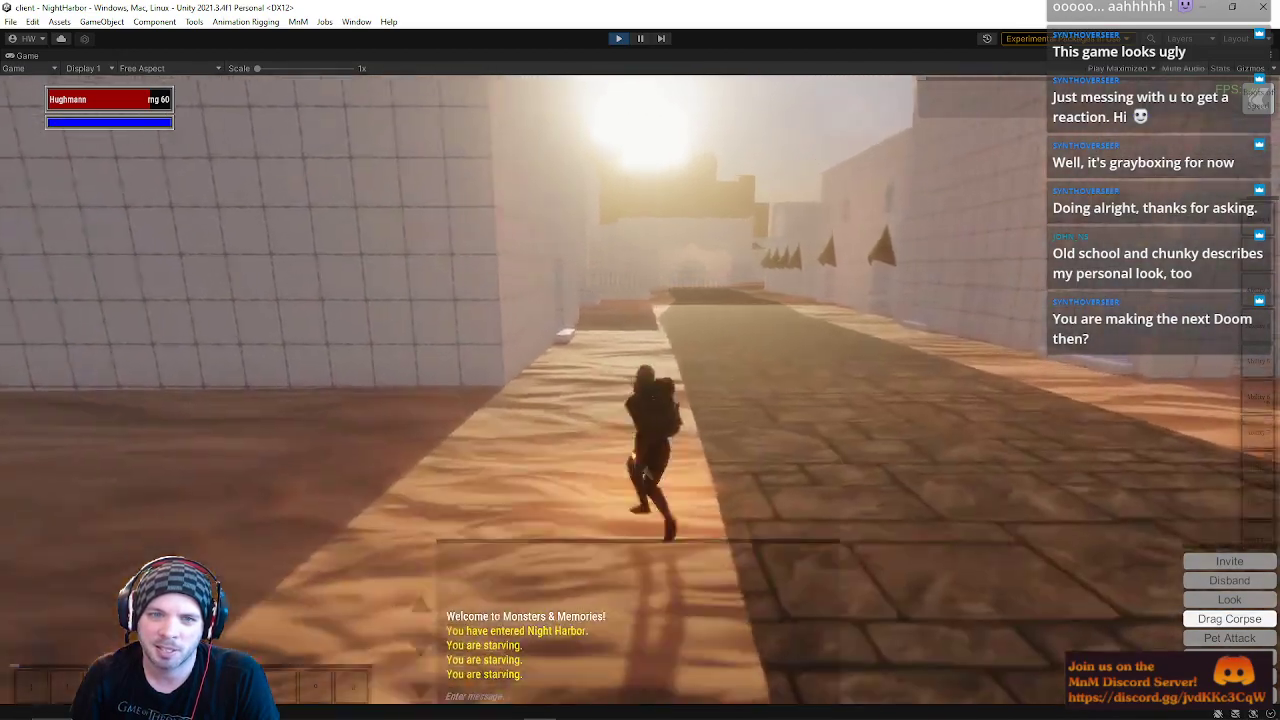
pyautogui.press('d')
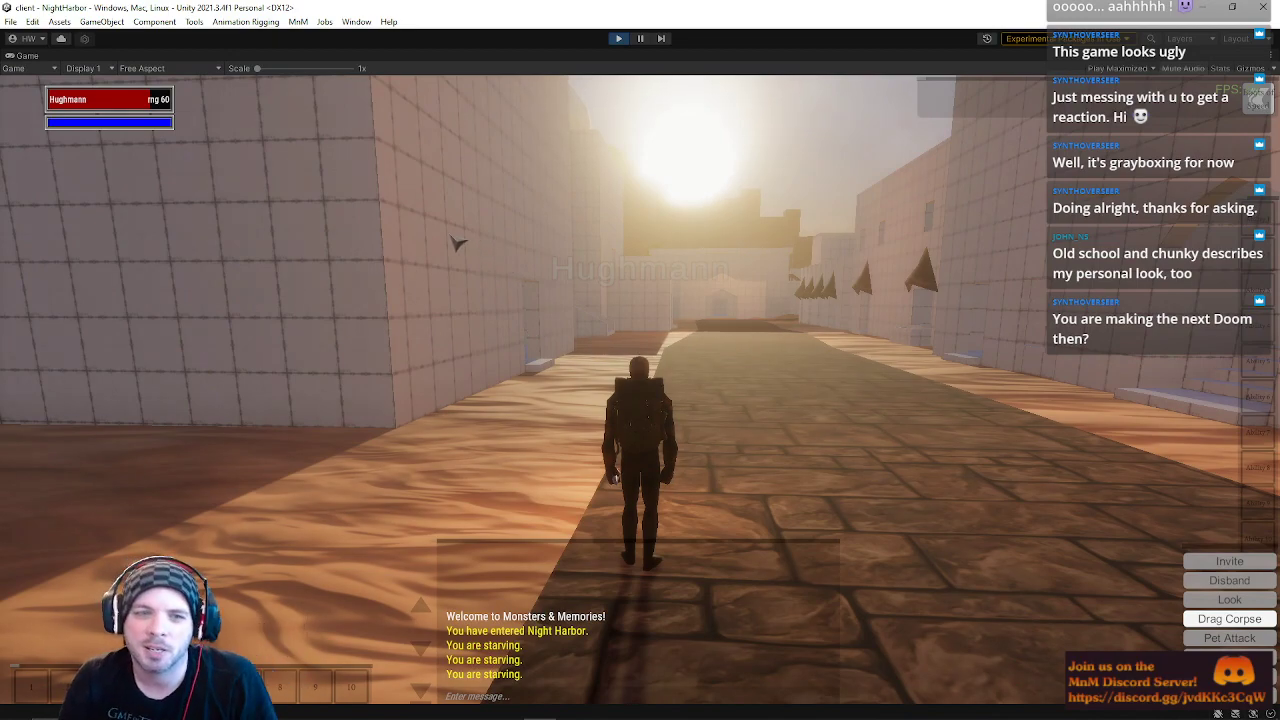
pyautogui.press('w')
pyautogui.moveTo(581, 376); pyautogui.dragTo(745, 368, button='right')
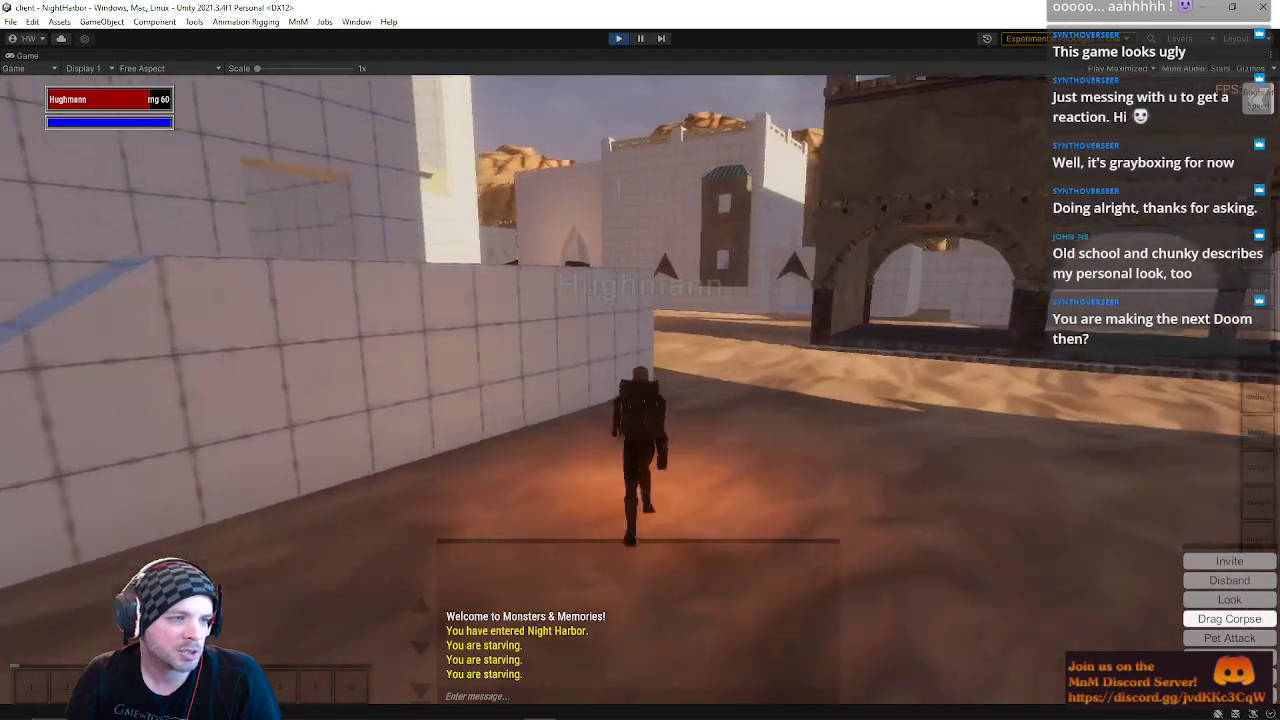
# Step: Leave the alley beside the ramp and run across the sand toward the open-air stage
pyautogui.press('space')
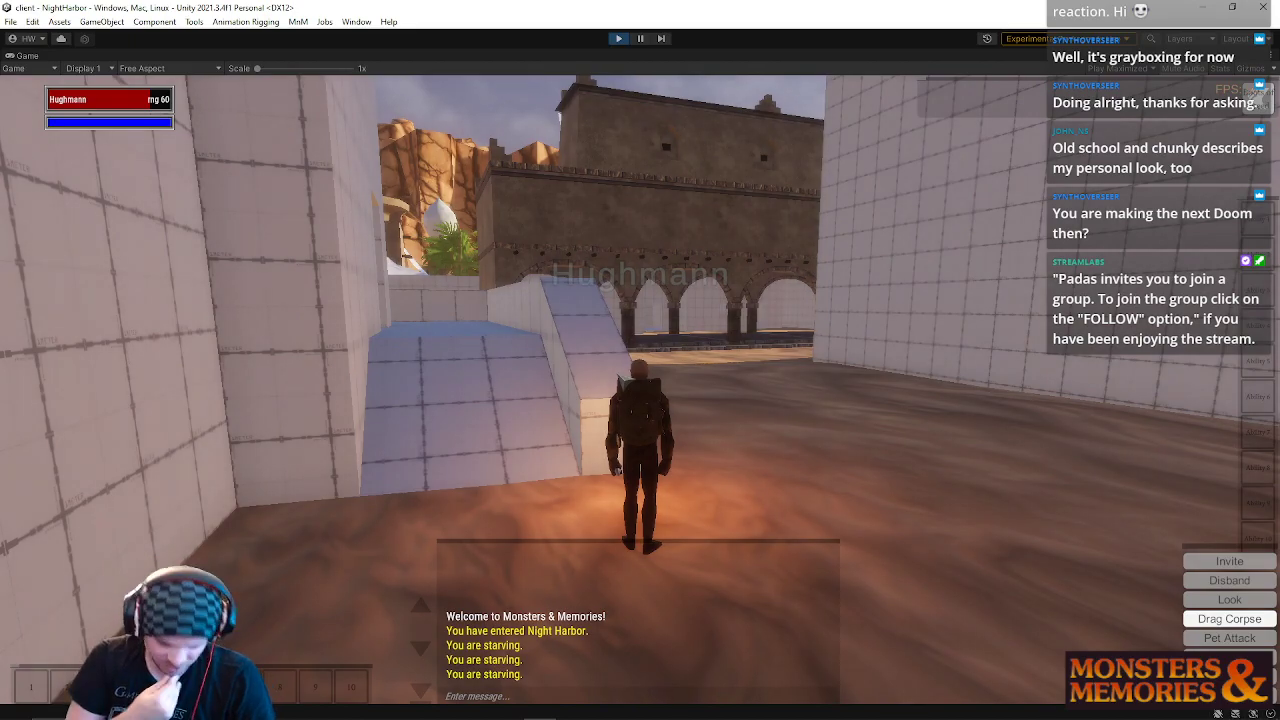
pyautogui.press('w')
pyautogui.press('space')
pyautogui.moveTo(607, 264); pyautogui.dragTo(767, 296, button='right')
pyautogui.press('w')
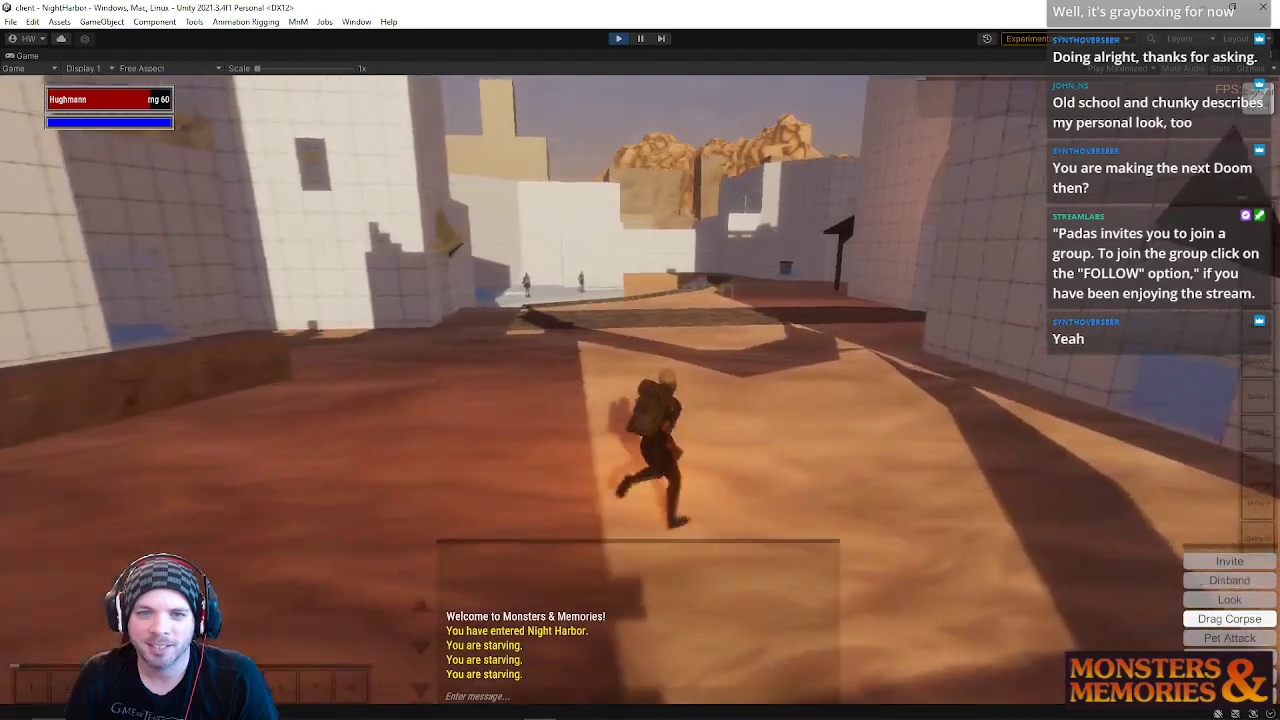
# Step: Run along the curved stone seating of the amphitheatre, and inspect the stage with the performers and the surrounding facades
pyautogui.press('w')
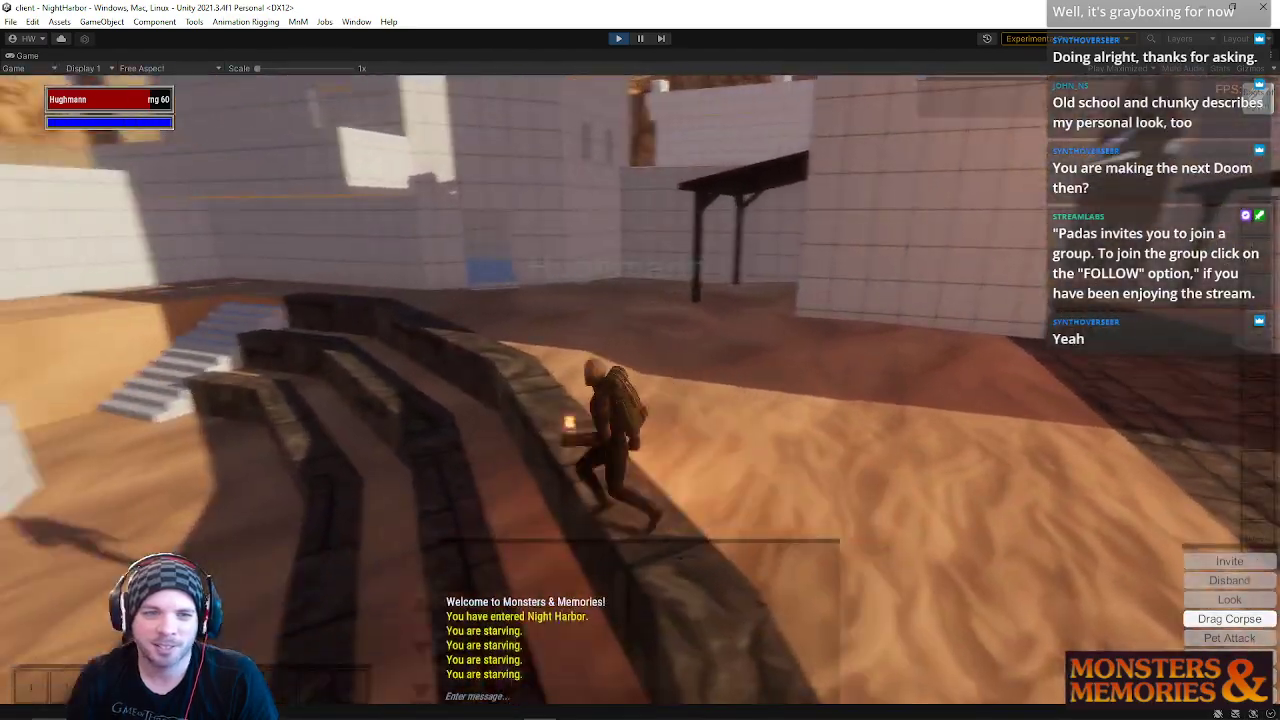
pyautogui.press('w')
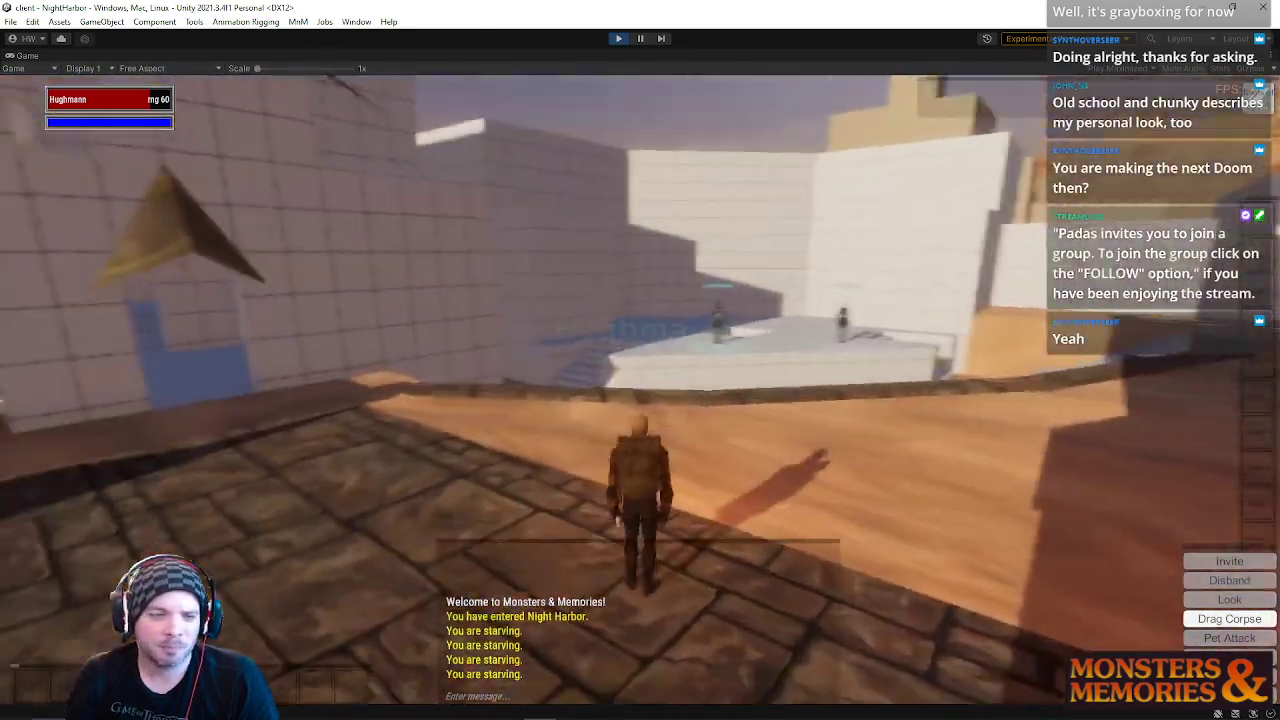
pyautogui.press('w')
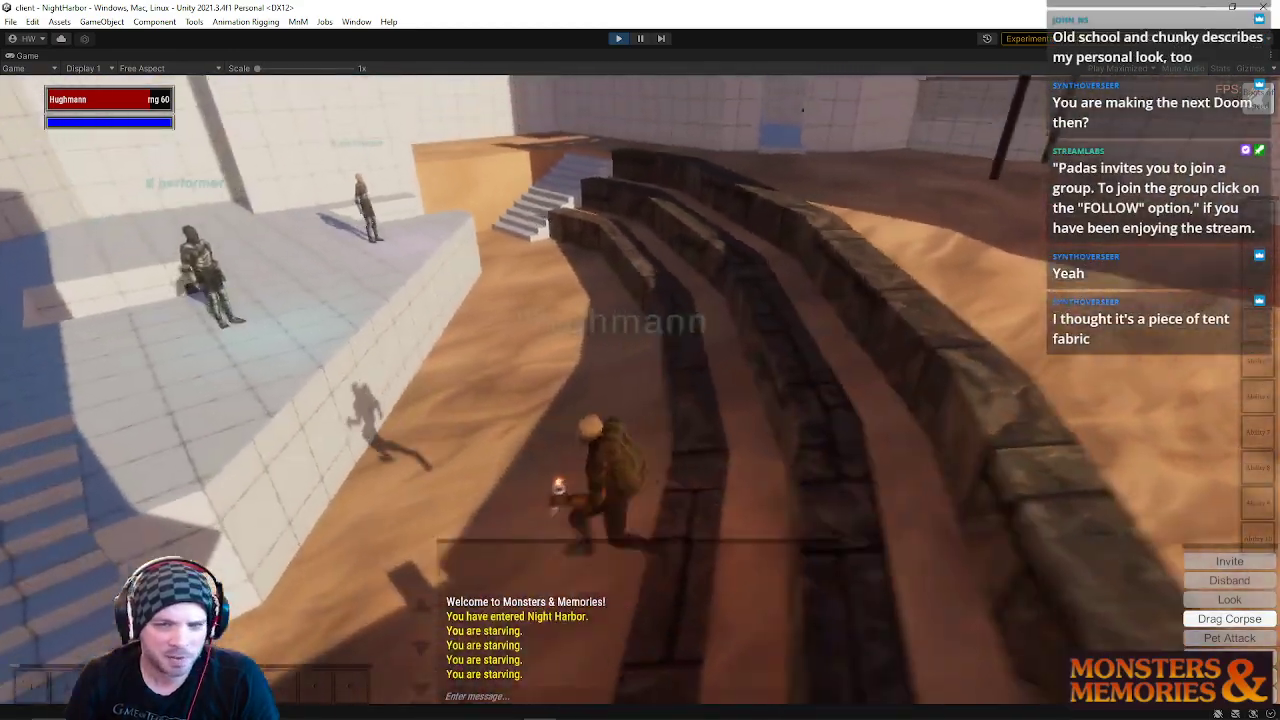
pyautogui.press('d')
pyautogui.press('a')
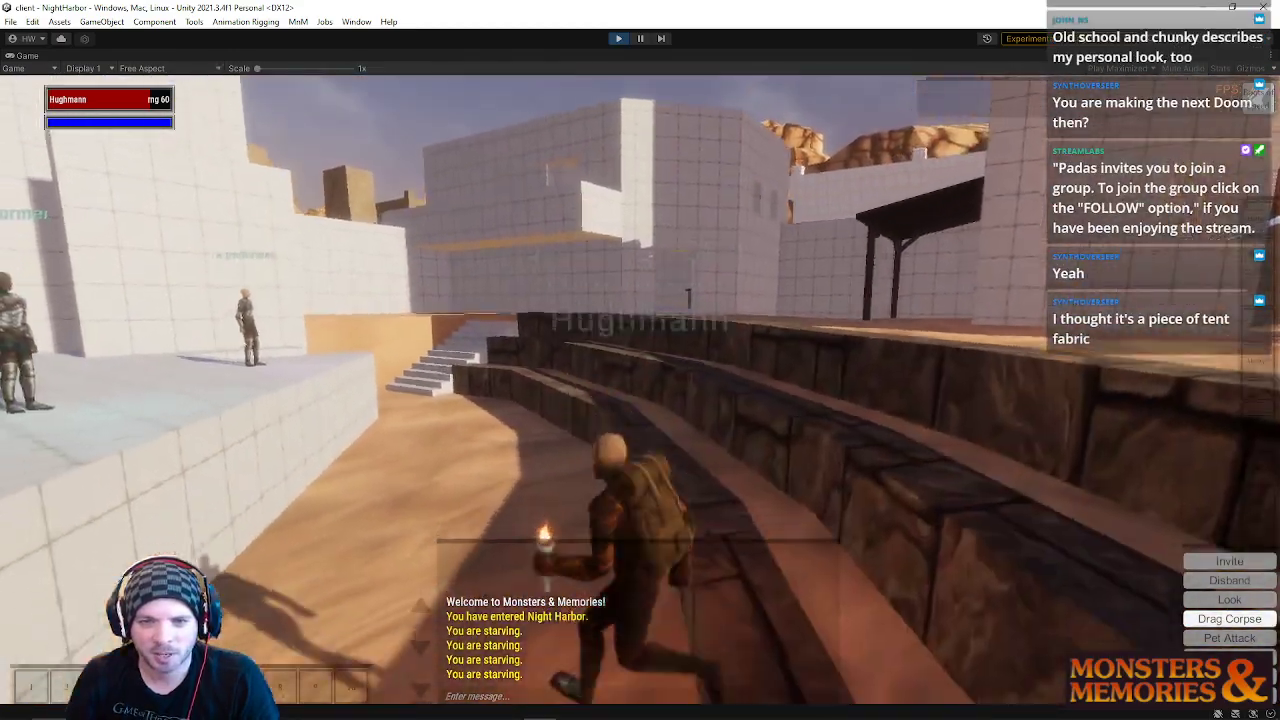
pyautogui.press('d')
# Step: Leave the amphitheatre and follow the paved road until it faces the walled plaza with the white tent roof
pyautogui.moveTo(818, 545); pyautogui.dragTo(818, 420, button='right')
pyautogui.moveTo(826, 550); pyautogui.dragTo(600, 460, button='right')
pyautogui.press('w')
pyautogui.press('w')
pyautogui.moveTo(745, 617); pyautogui.dragTo(882, 604, button='right')
pyautogui.press('w')
pyautogui.press('w')
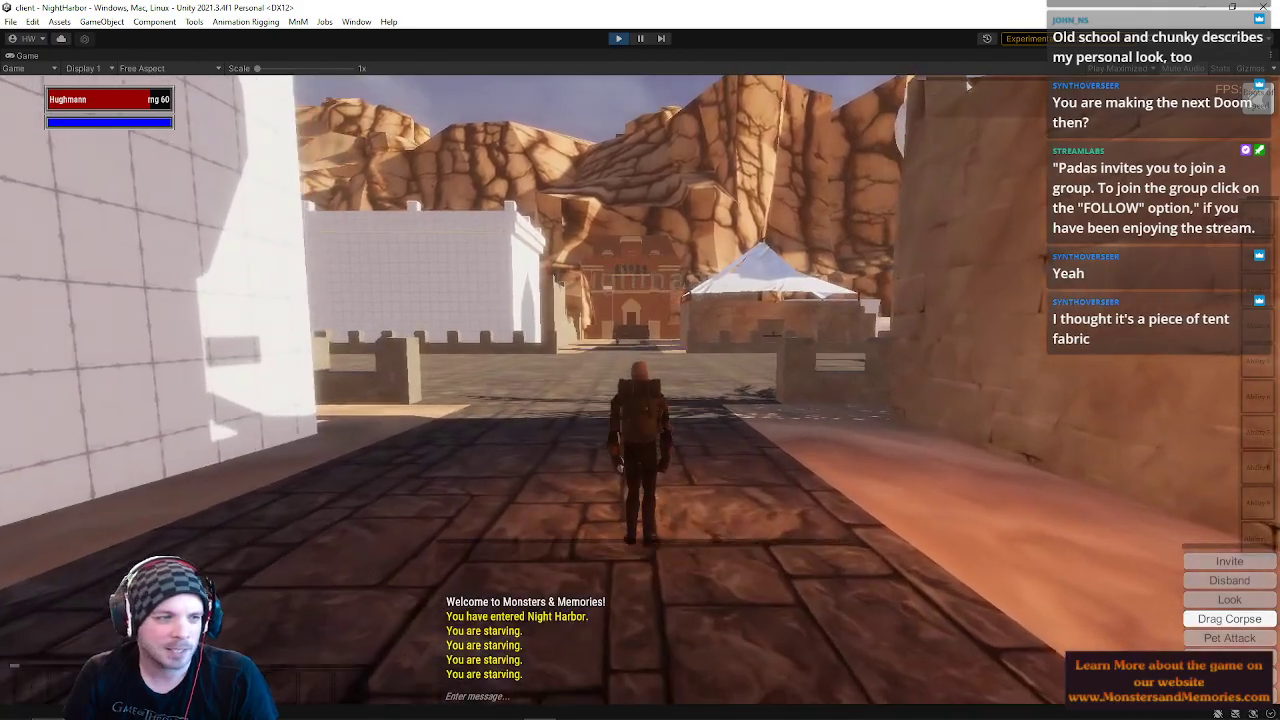
# Step: Examine the triangular awnings on the greybox building beside the paved road
pyautogui.press('w')
pyautogui.moveTo(968, 86); pyautogui.dragTo(1180, 90, button='right')
pyautogui.press('w')
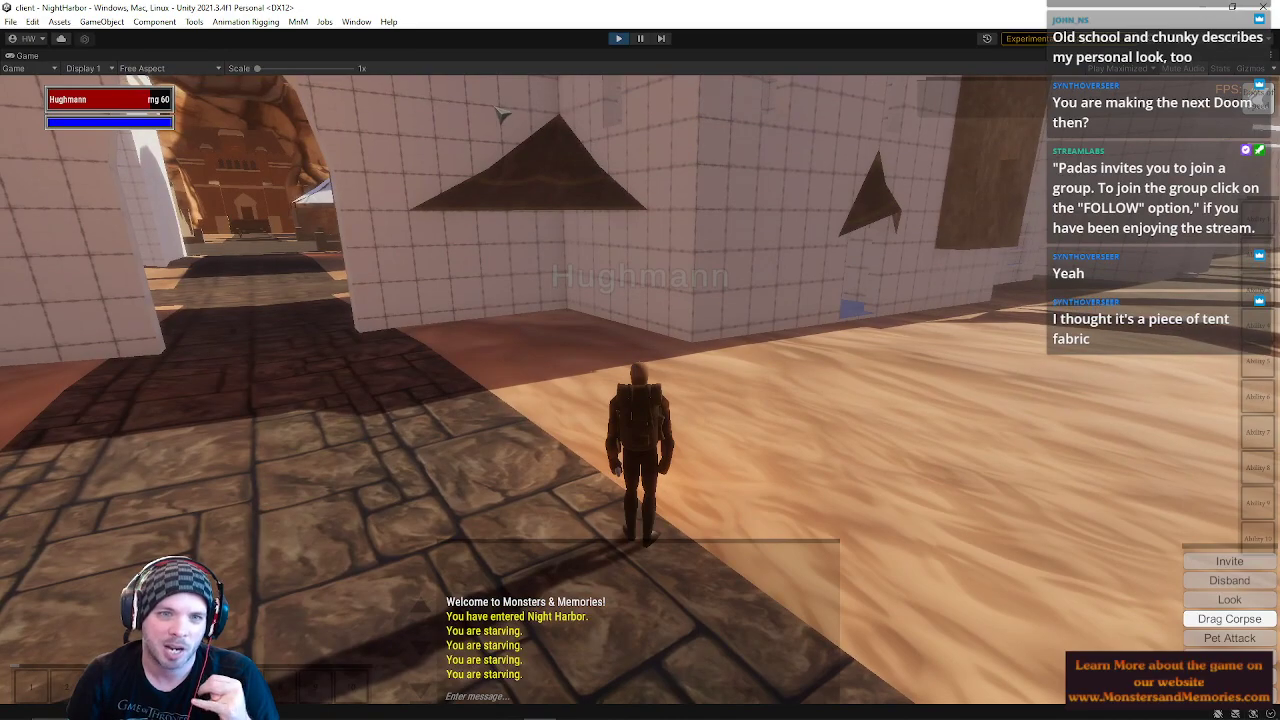
# Step: Run from the awning building out onto the open sand, facing the arcaded stone wall
pyautogui.moveTo(657, 306)
pyautogui.mouseDown(button='right')
pyautogui.moveTo(560, 296)
pyautogui.moveTo(550, 270)
pyautogui.moveTo(700, 262)
pyautogui.moveTo(680, 262)
pyautogui.moveTo(700, 255)
pyautogui.moveTo(680, 245)
pyautogui.moveTo(620, 240)
pyautogui.moveTo(720, 245)
pyautogui.moveTo(672, 296)
pyautogui.mouseUp(button='right')
pyautogui.press('w')
pyautogui.press('d')
pyautogui.press('w')
pyautogui.press('w')
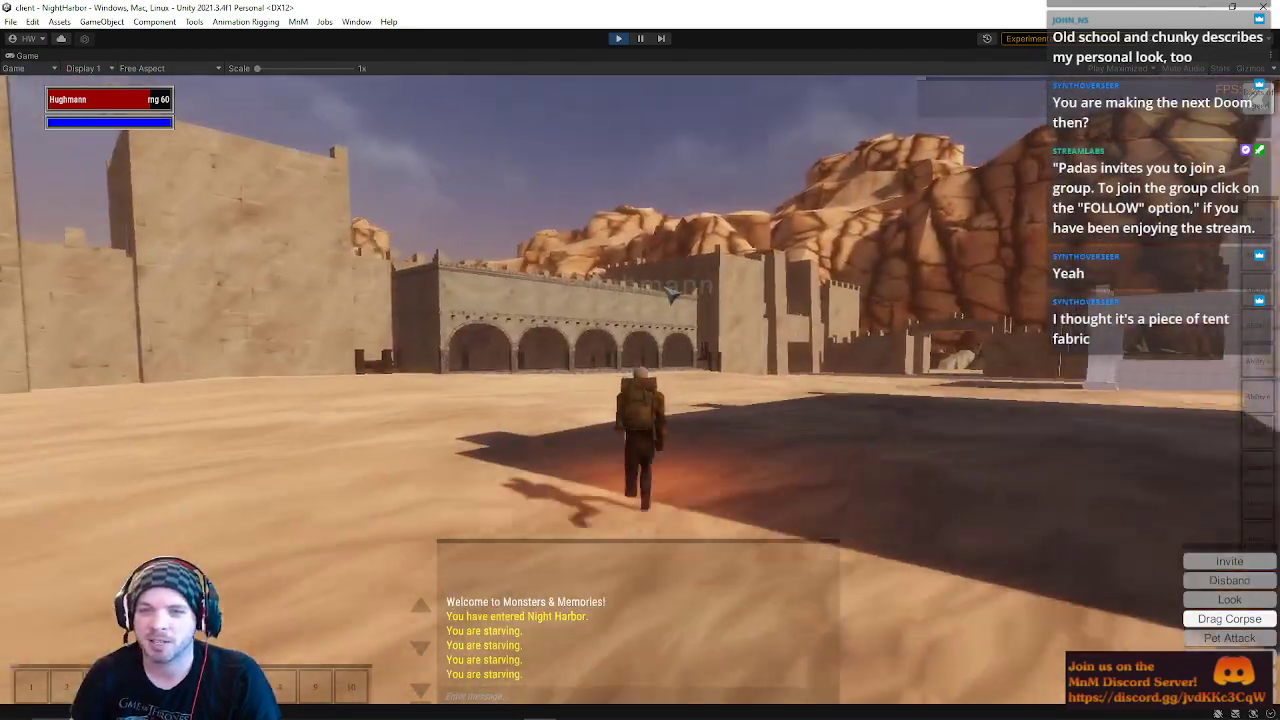
# Step: Cross the sand and run through the city gateway to the tent camp beneath the cliffs
pyautogui.press('w')
pyautogui.moveTo(672, 296); pyautogui.dragTo(746, 389, button='right')
pyautogui.press('w')
pyautogui.moveTo(694, 346); pyautogui.dragTo(786, 448, button='right')
pyautogui.press('w')
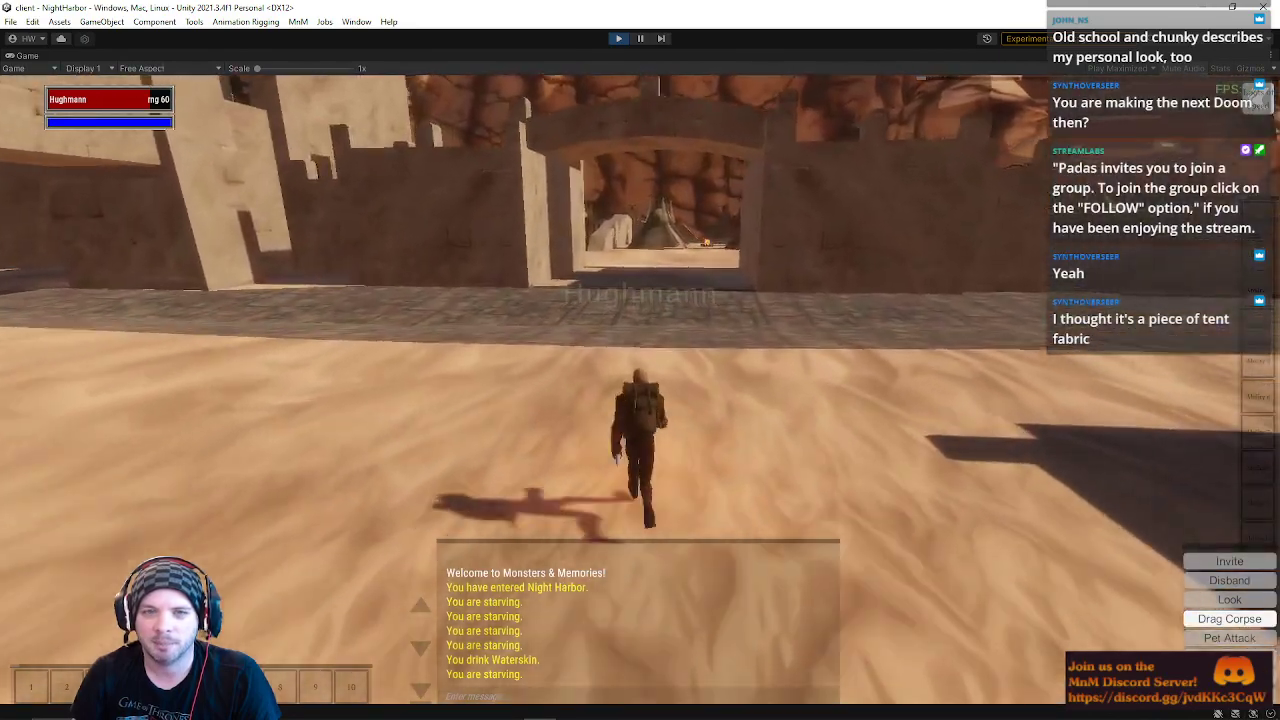
pyautogui.press('w')
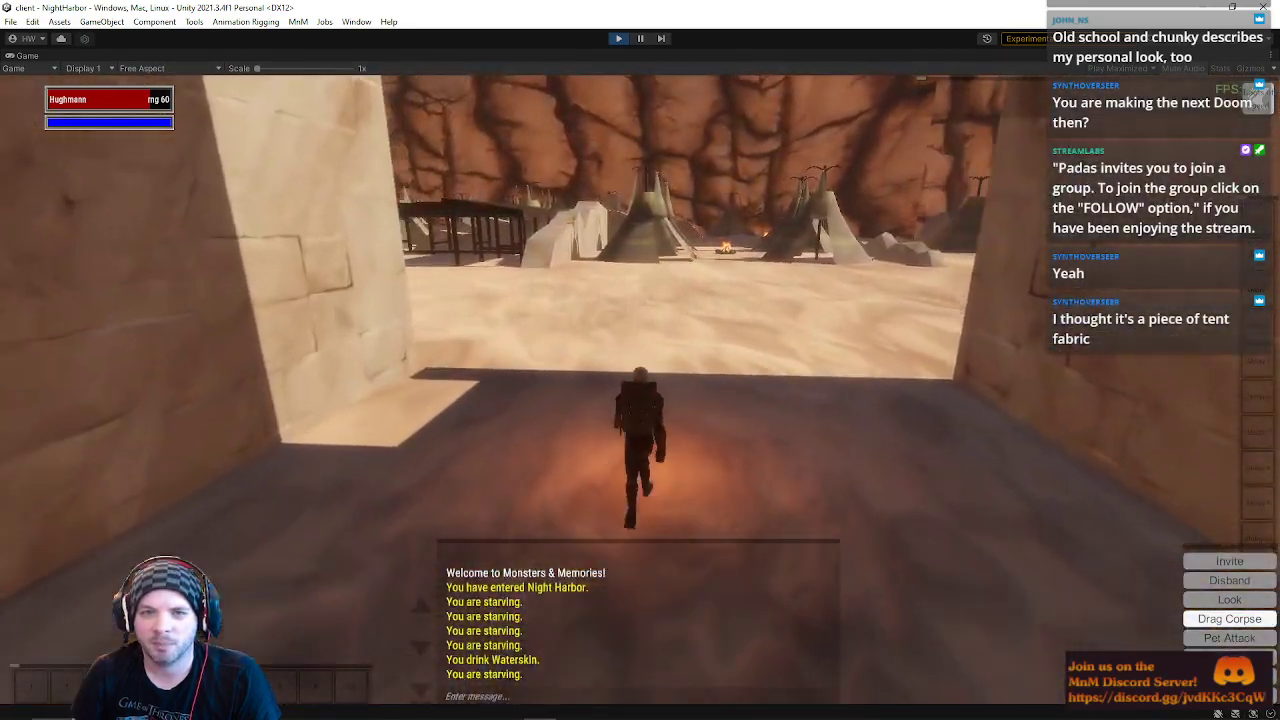
pyautogui.press('w')
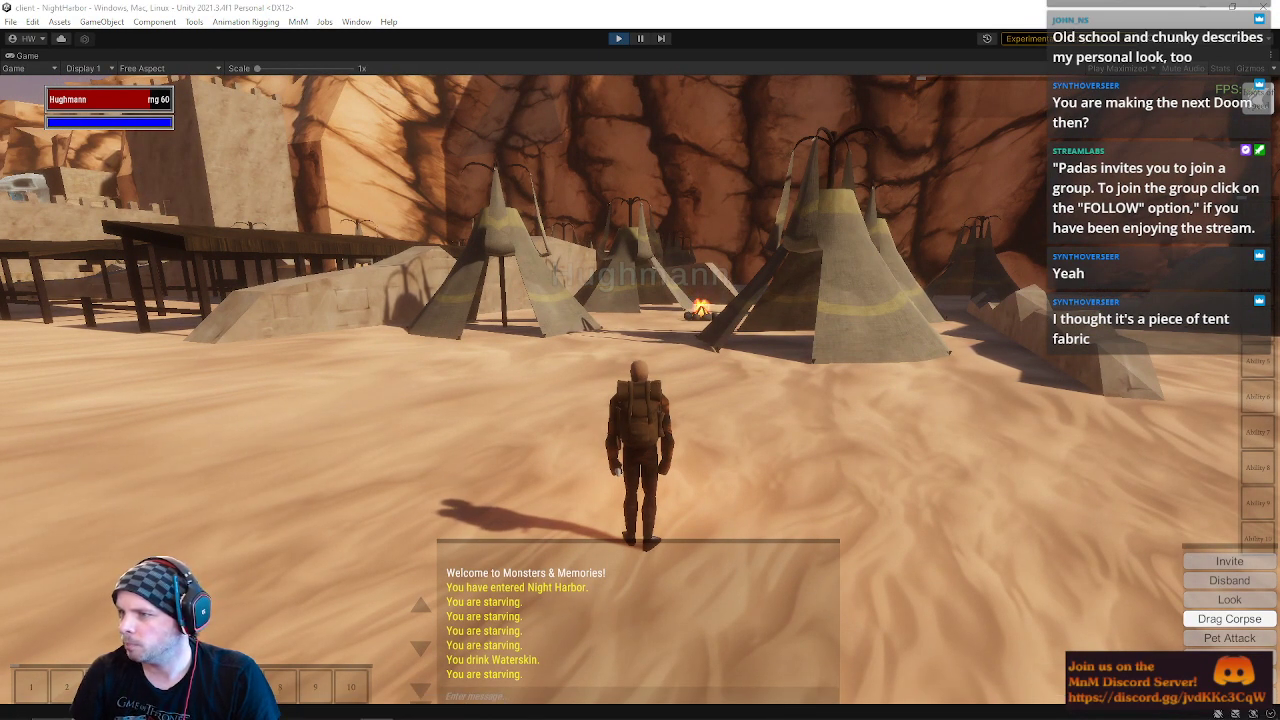
# Step: Show the tent concept image Photoshop_8iATXCuHzd.png over the game view to compare it with the modelled tents
pyautogui.moveTo(1279, 232); pyautogui.dragTo(1279, 280)
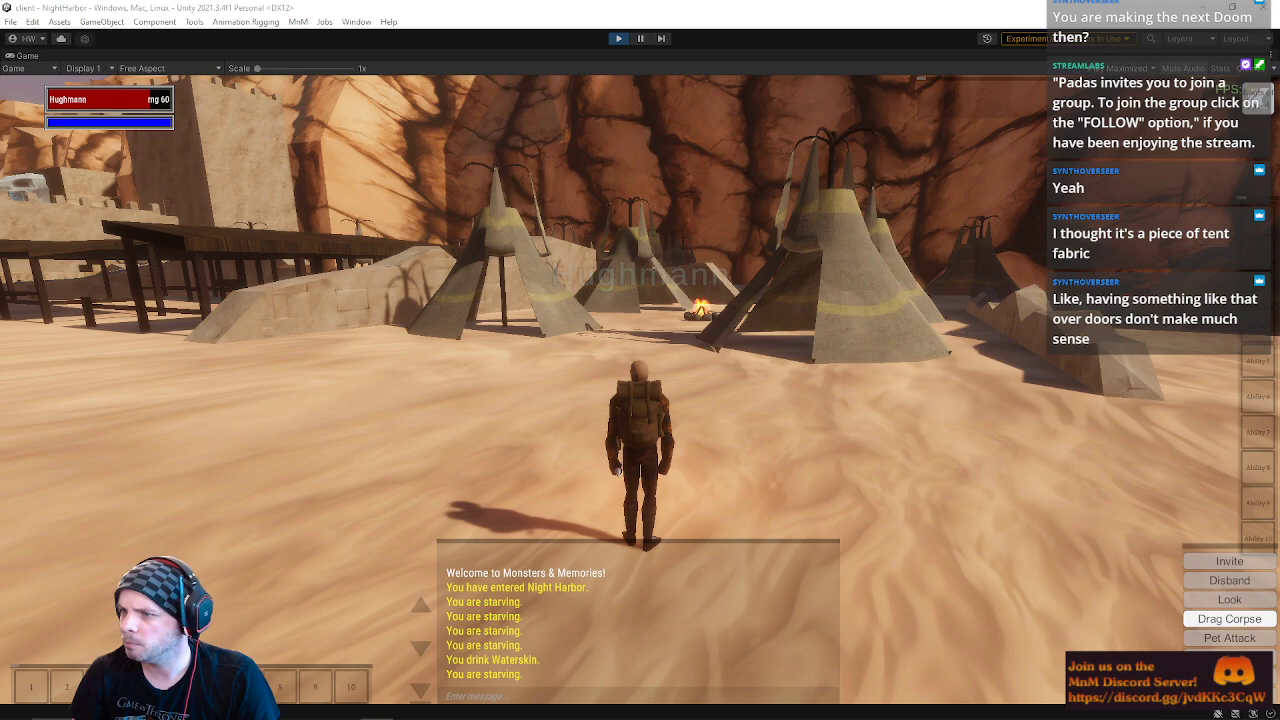
pyautogui.moveTo(1279, 280); pyautogui.dragTo(597, 139)
pyautogui.moveTo(465, 138); pyautogui.dragTo(837, 172)
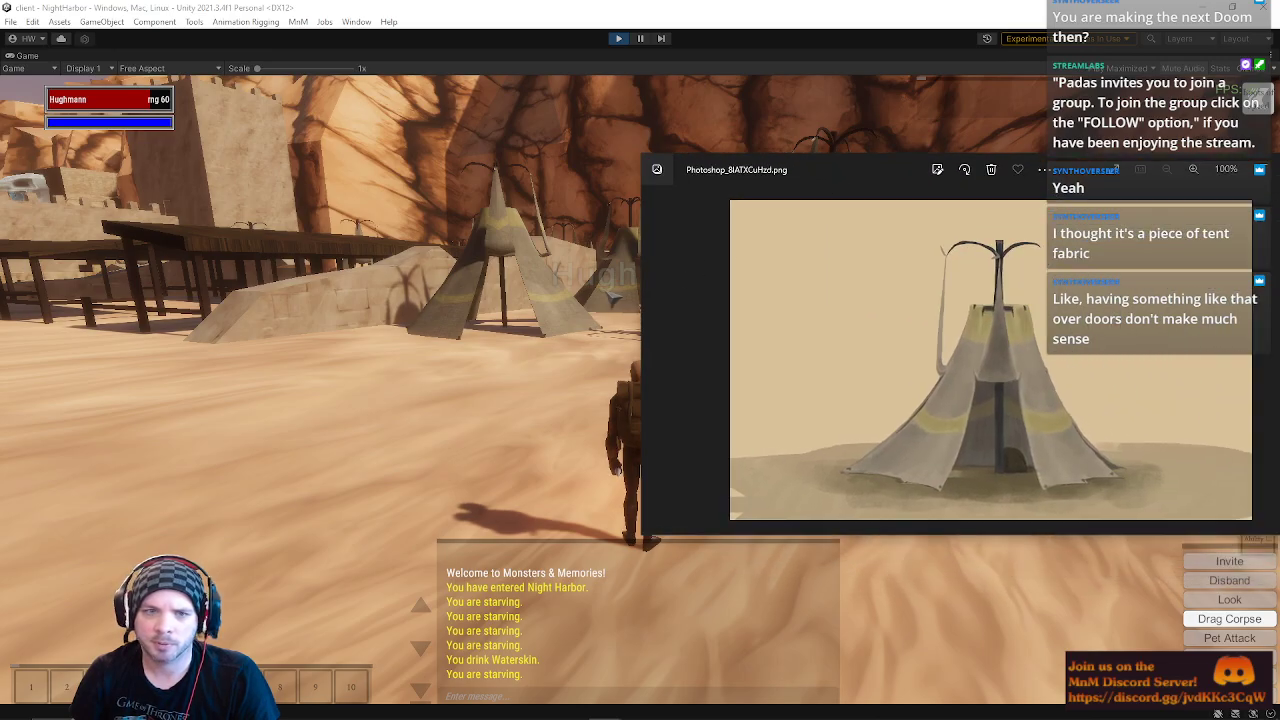
# Step: Return to the game, run past the tents and turn back toward the gateway
pyautogui.click(600, 392)
pyautogui.press('d')
pyautogui.press('a')
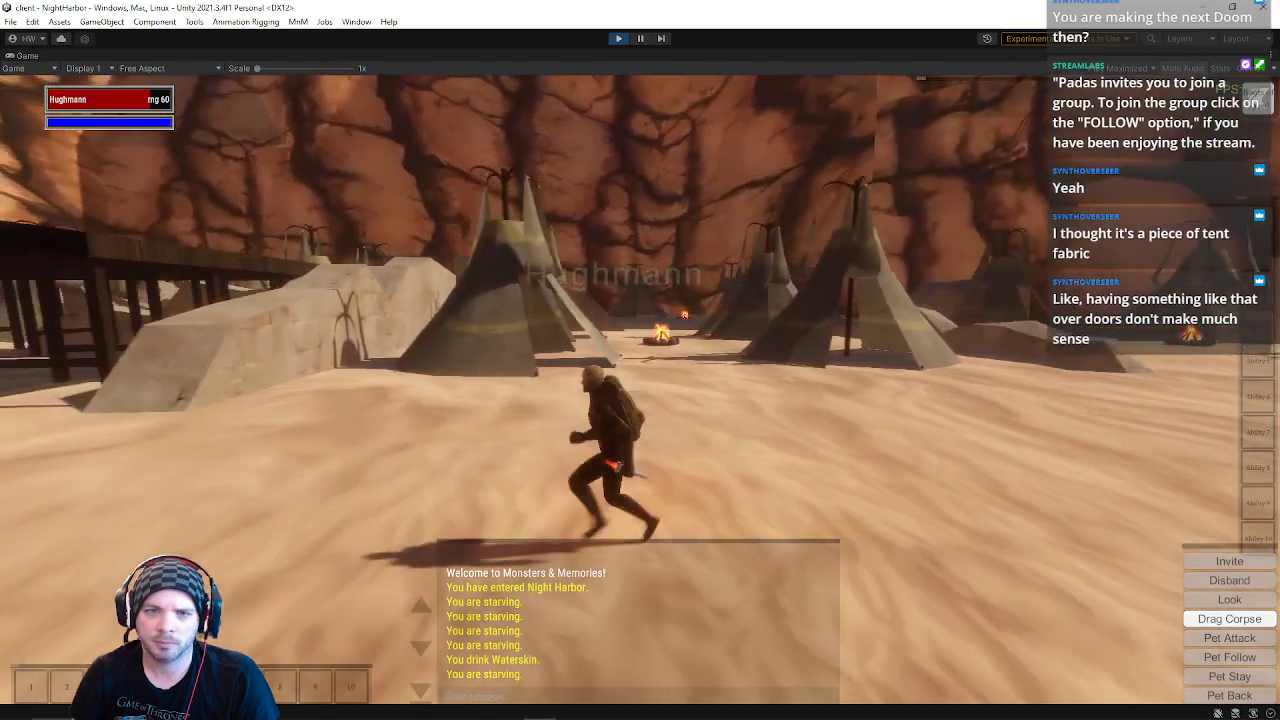
pyautogui.press('d')
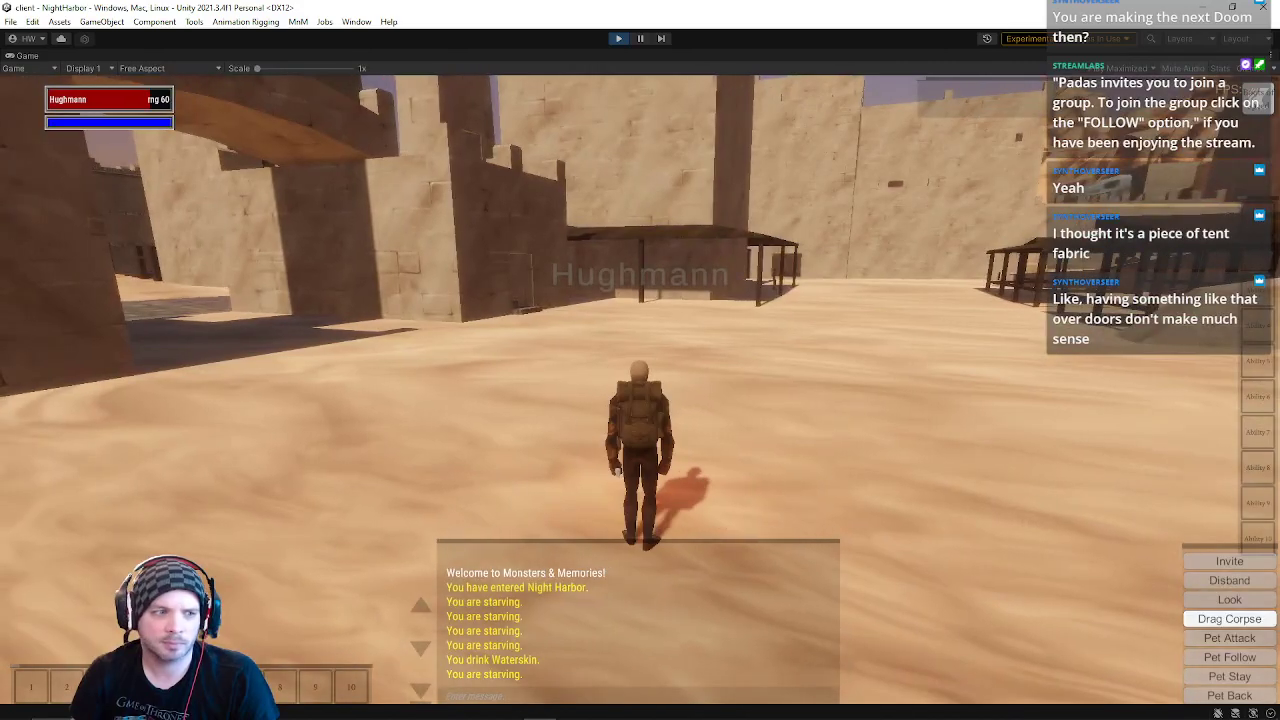
# Step: Run back through the gateway onto the open sand, and survey the white crenellated greybox building beside the round tower
pyautogui.press('w')
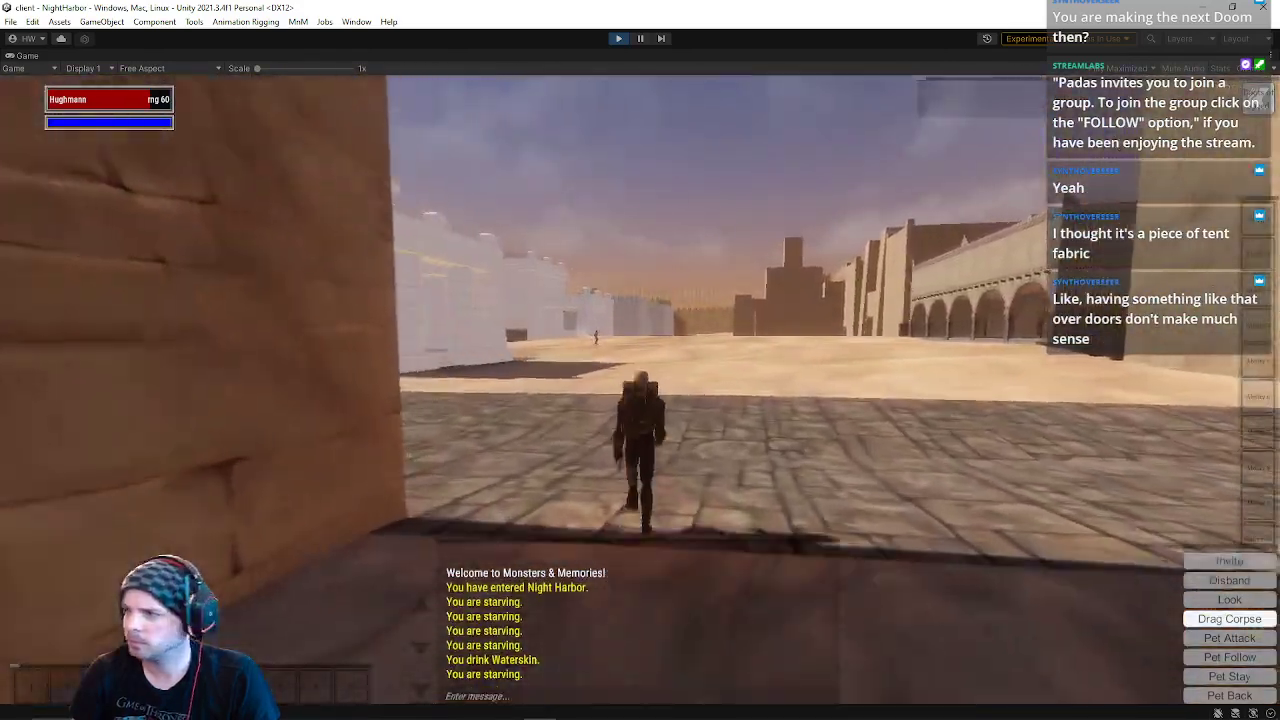
pyautogui.press('w')
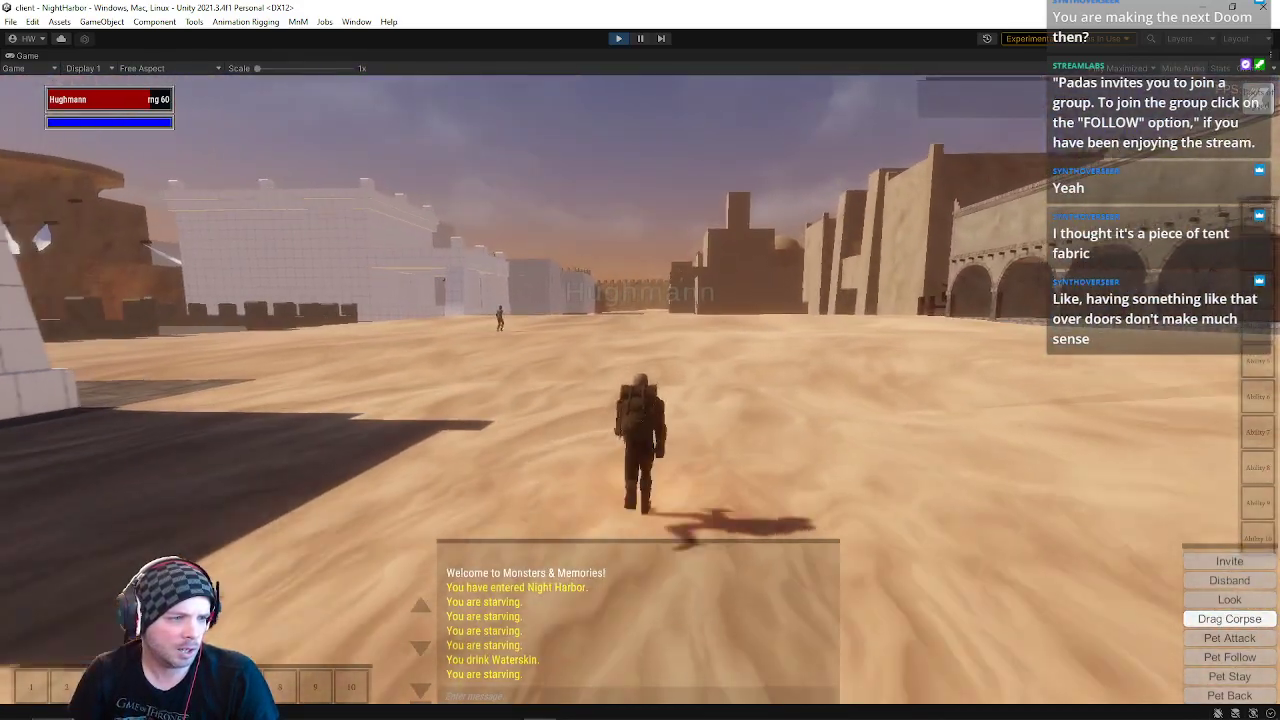
pyautogui.press('w')
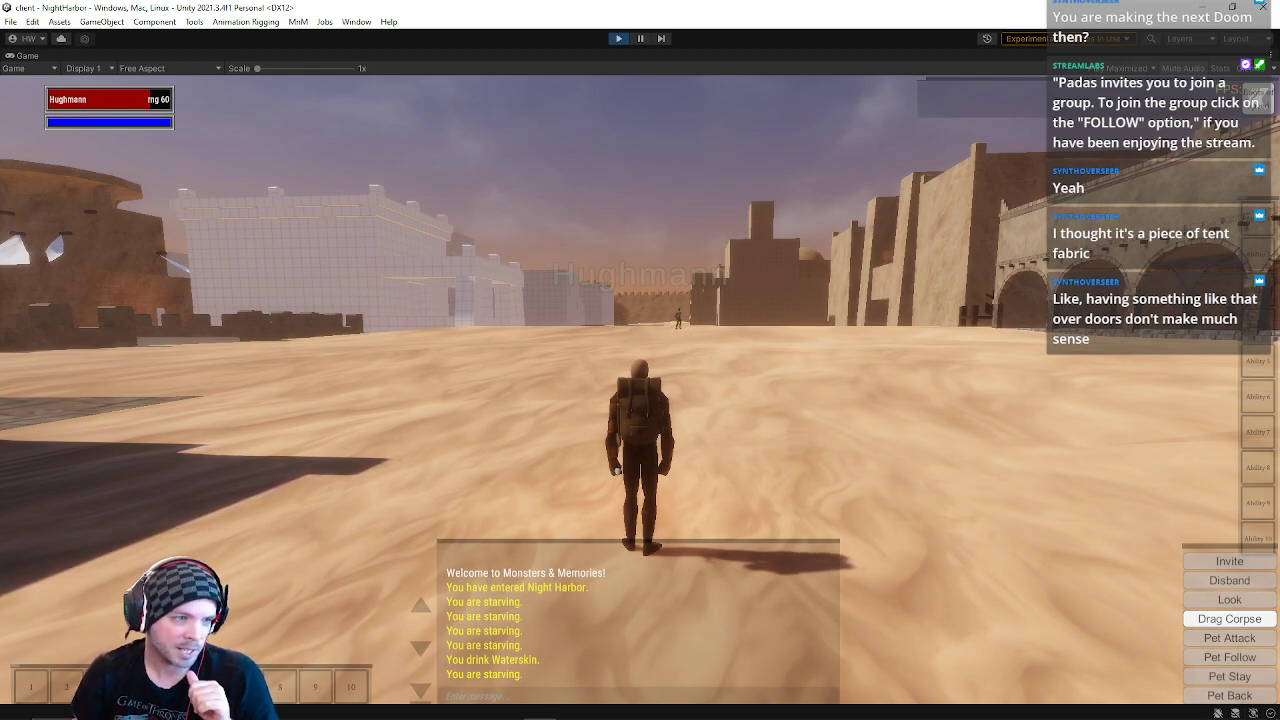
pyautogui.moveTo(420, 430); pyautogui.dragTo(412, 408, button='right')
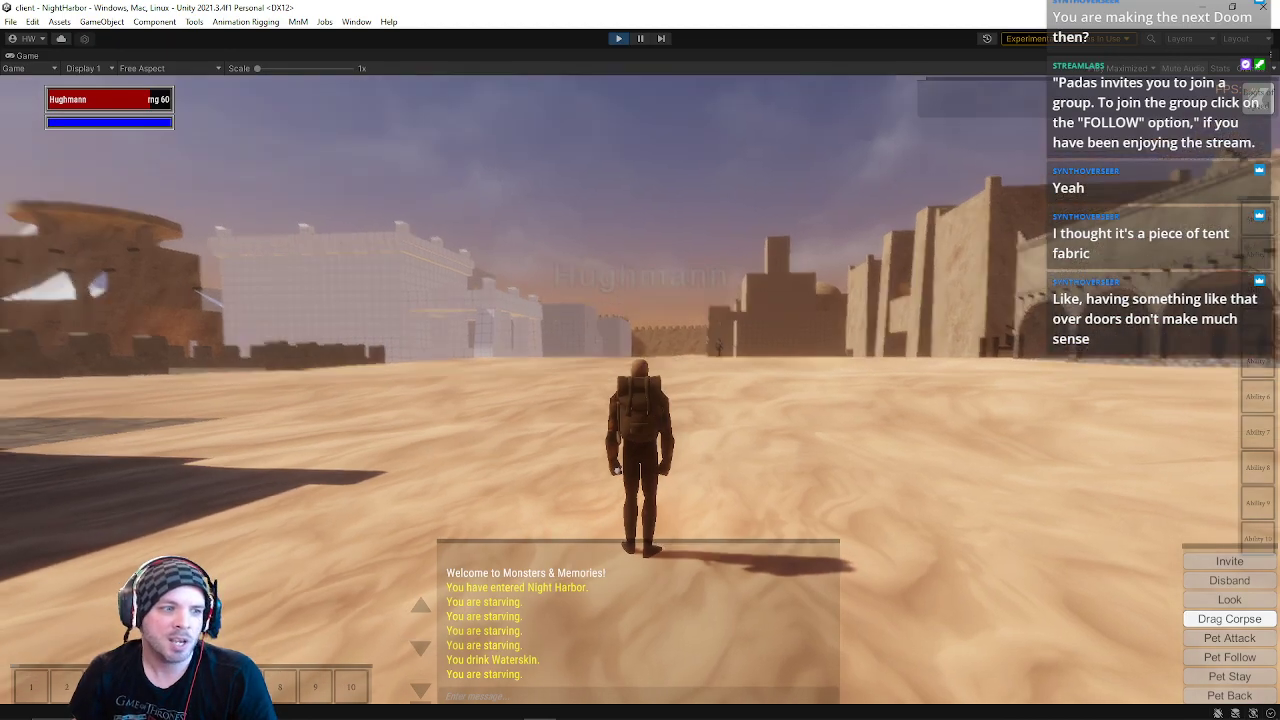
pyautogui.press('w')
pyautogui.press('a')
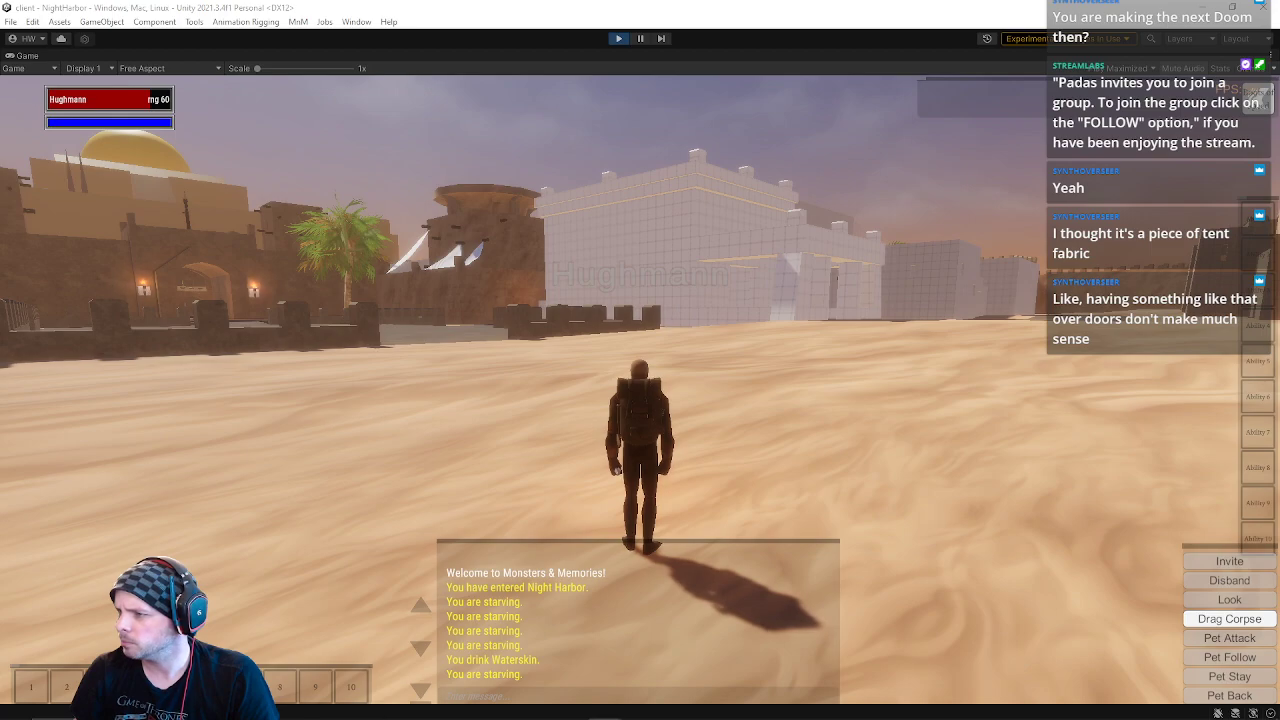
# Step: Compare the shop facade concept Photoshop_fsdHkfwxqw.png side by side with the alley concept slack_DhZewe3YcT.png over the game view
pyautogui.moveTo(1279, 222); pyautogui.dragTo(597, 218)
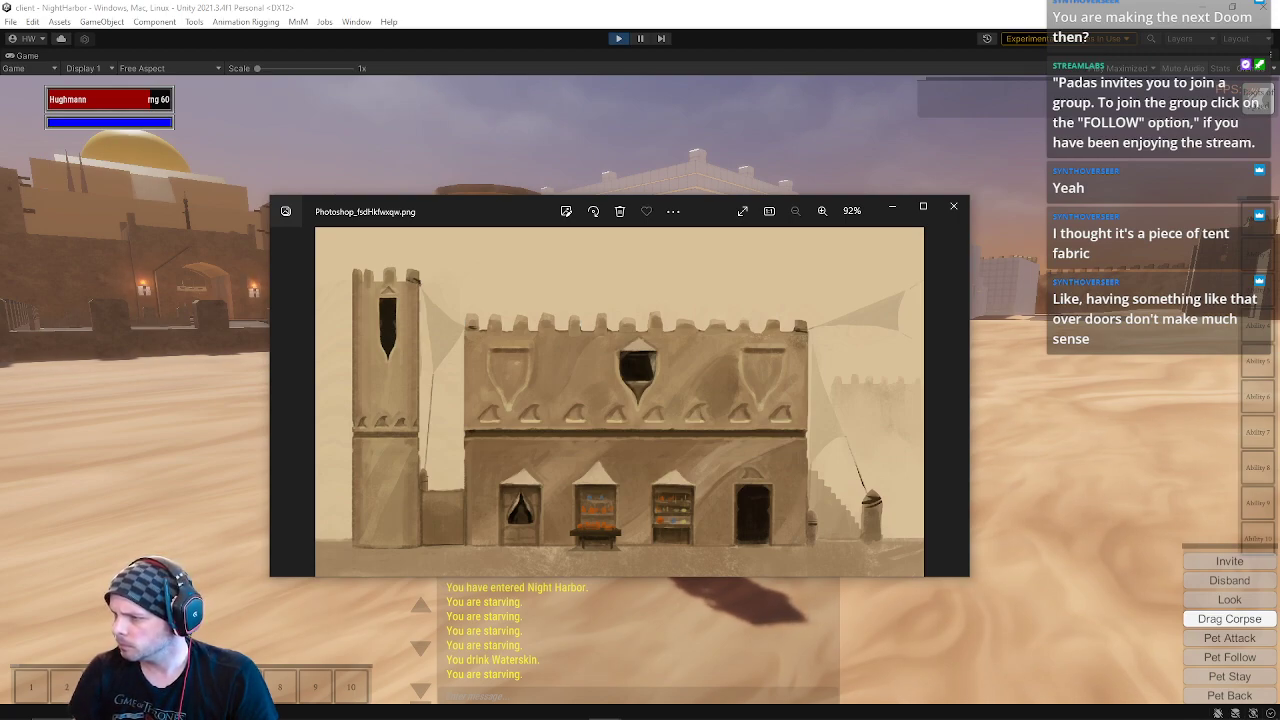
pyautogui.moveTo(1279, 260); pyautogui.dragTo(794, 157)
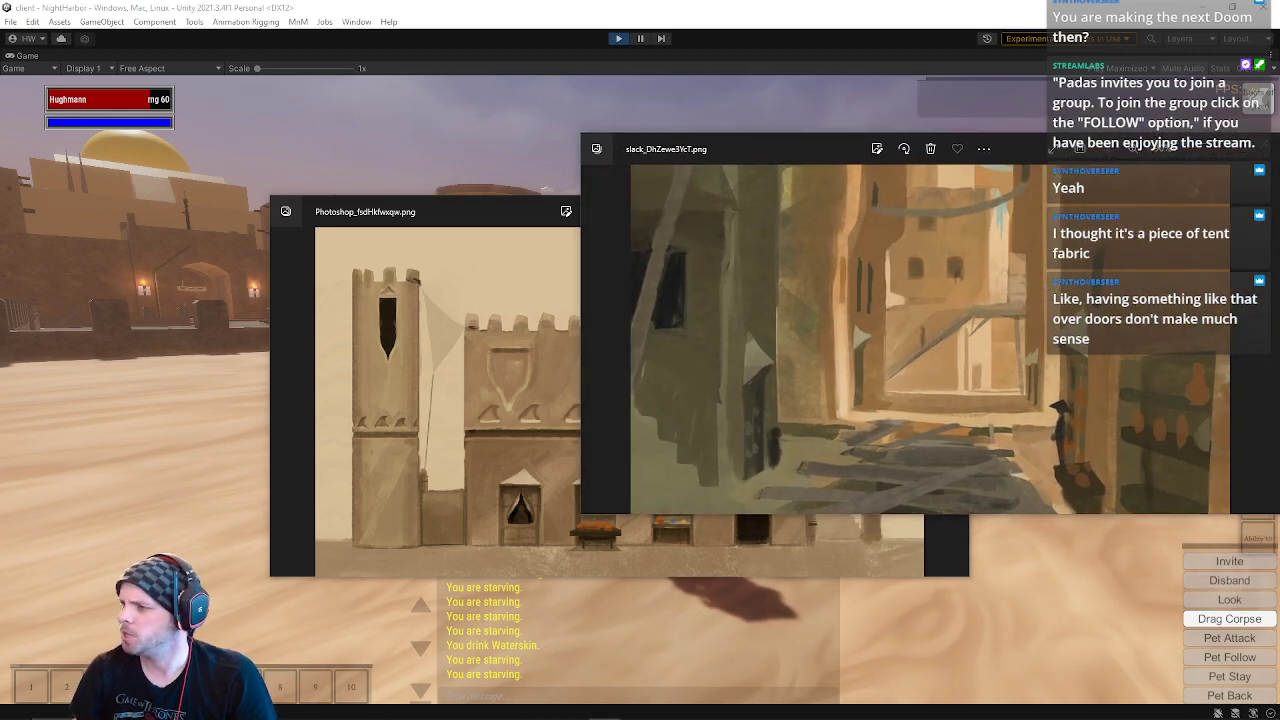
pyautogui.moveTo(443, 214); pyautogui.dragTo(204, 164)
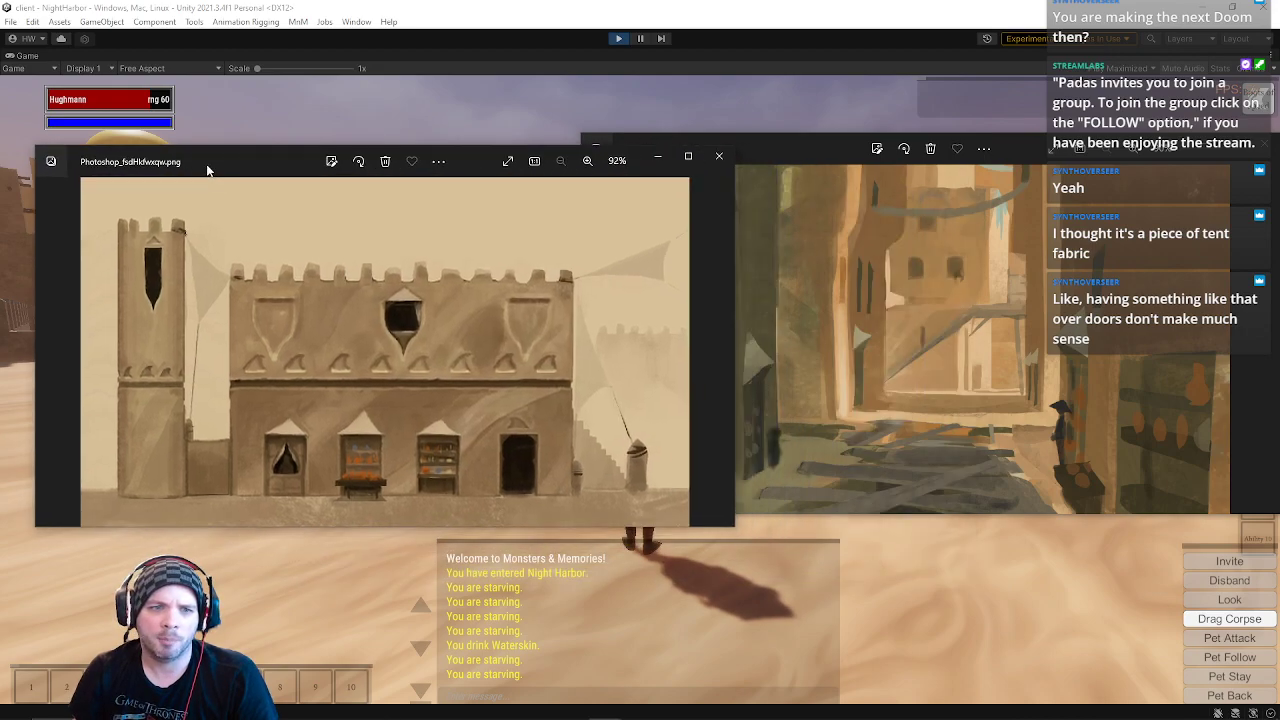
pyautogui.click(741, 177)
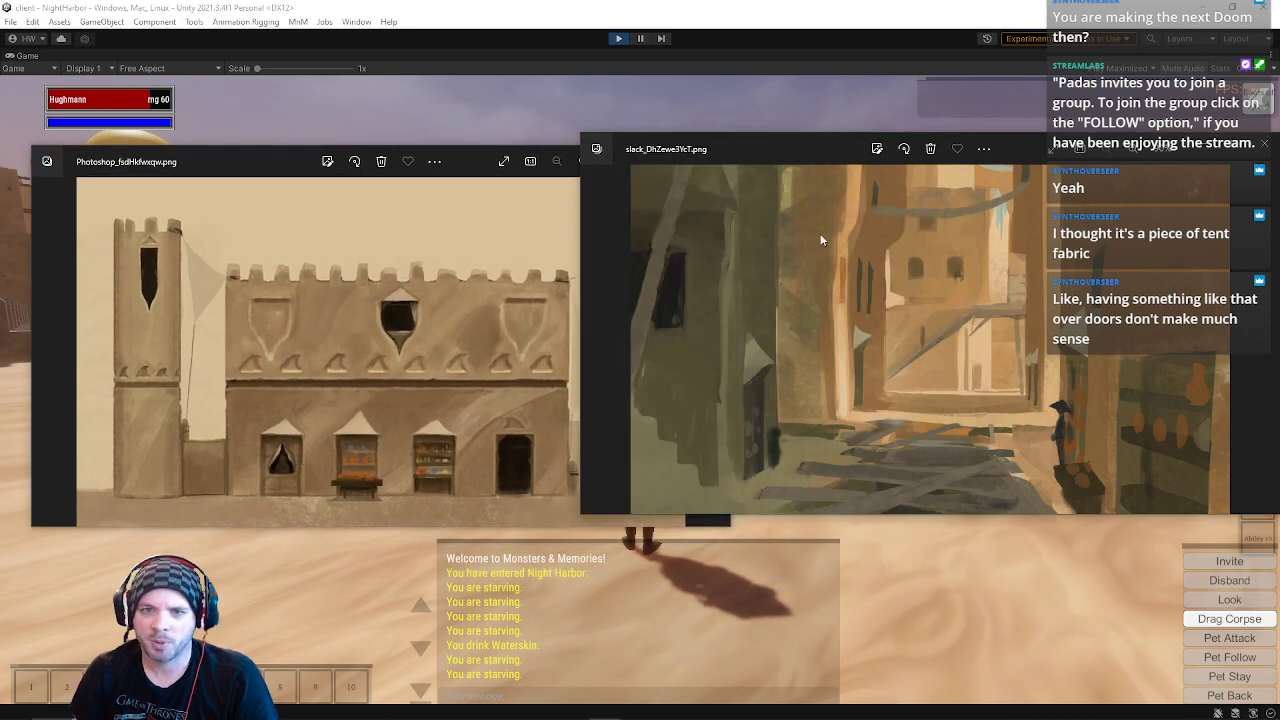
pyautogui.moveTo(746, 149); pyautogui.dragTo(720, 182)
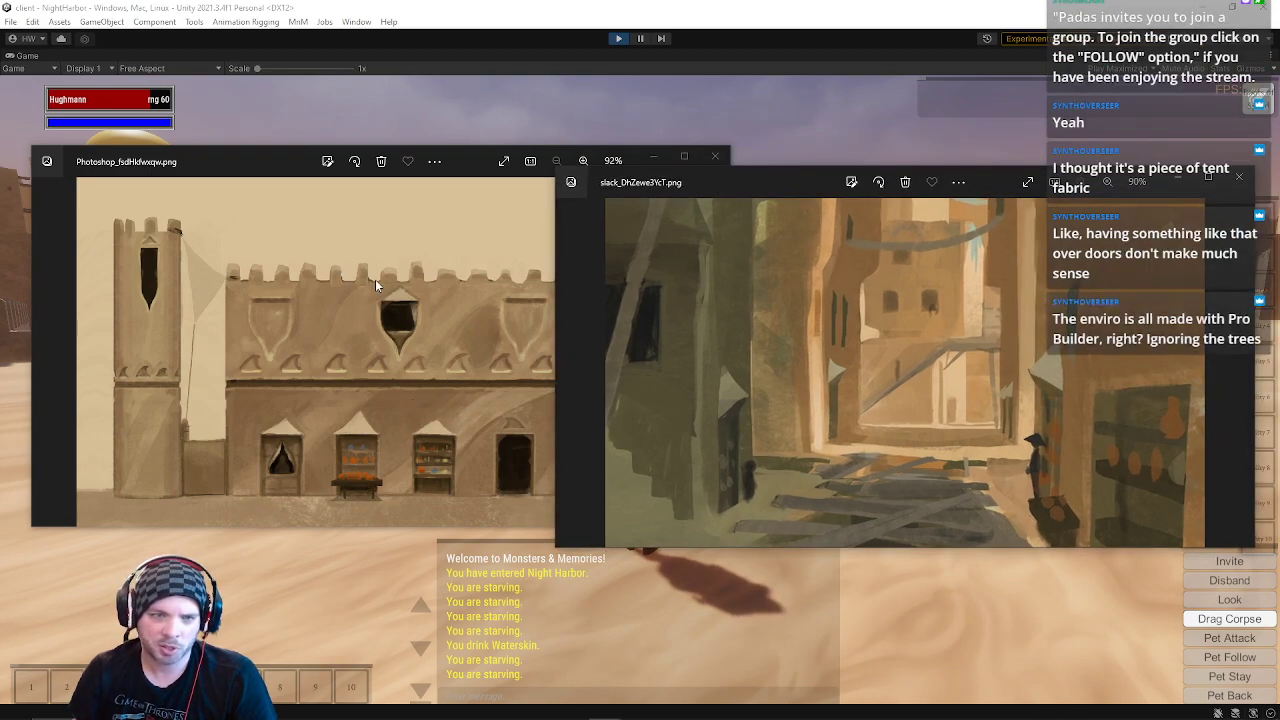
# Step: Clear both concept images from the game view, with one more look at the alley concept's awnings
pyautogui.moveTo(773, 186); pyautogui.dragTo(1279, 196)
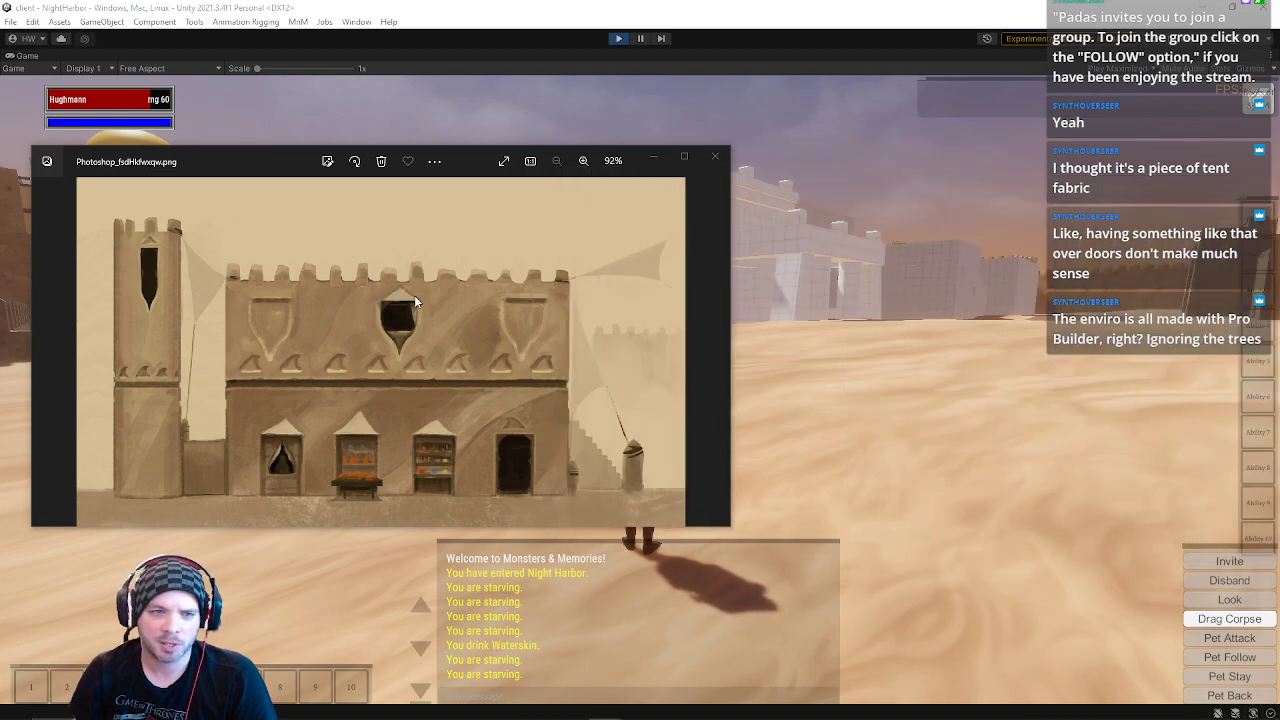
pyautogui.moveTo(231, 157); pyautogui.dragTo(1279, 160)
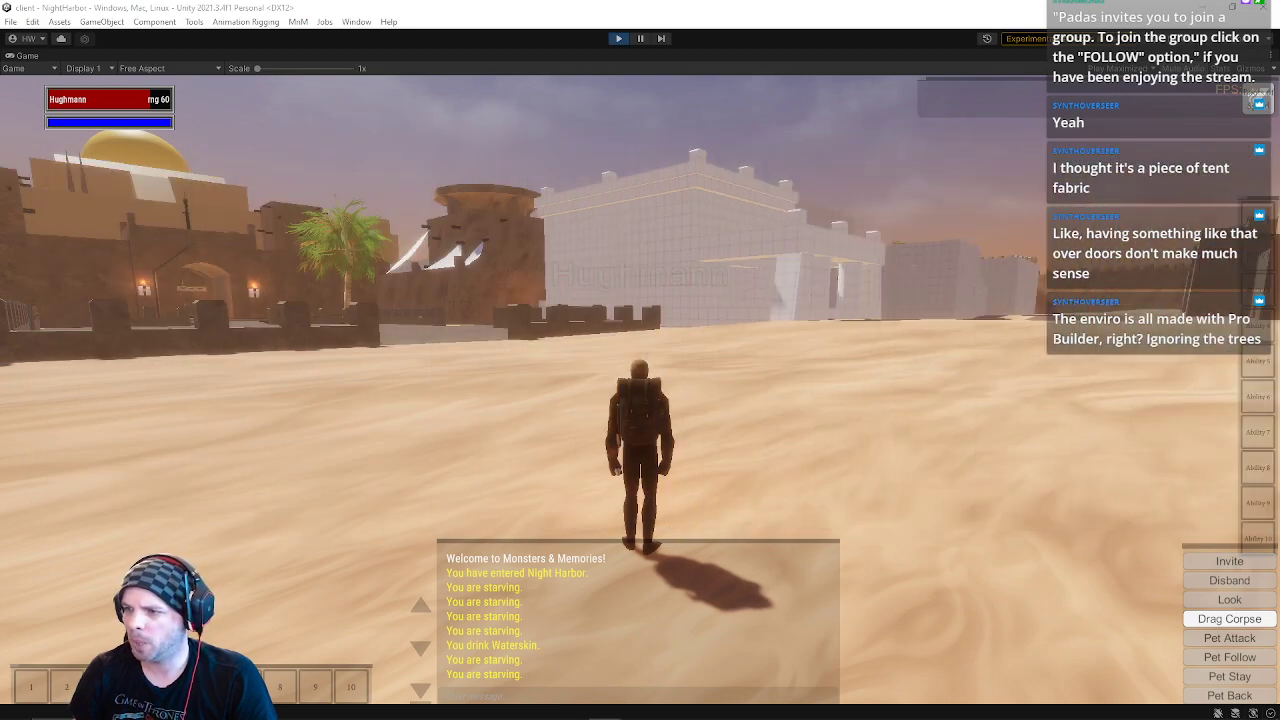
pyautogui.moveTo(1279, 160); pyautogui.dragTo(432, 197)
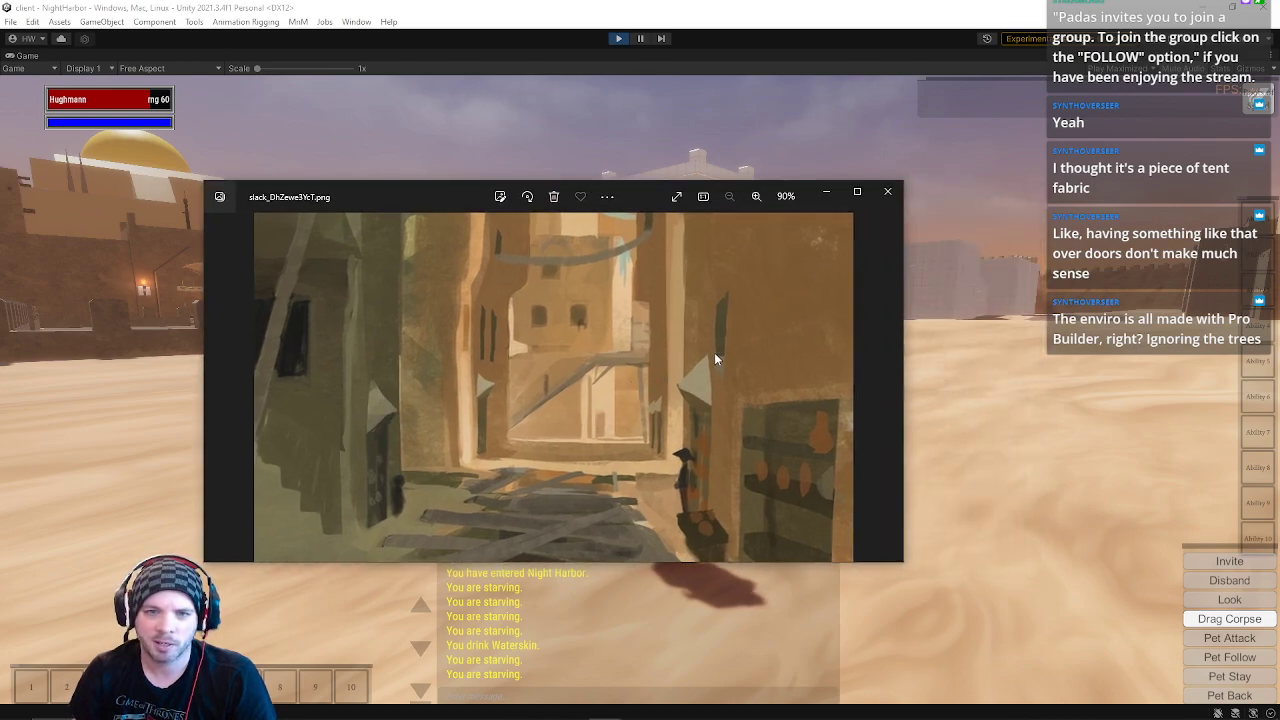
pyautogui.moveTo(464, 194); pyautogui.dragTo(1279, 194)
# Step: Run toward the tall square towers across the sand, and close the empty PureRef window
pyautogui.moveTo(660, 216); pyautogui.dragTo(1000, 180, button='right')
pyautogui.press('w')
pyautogui.moveTo(608, 708)
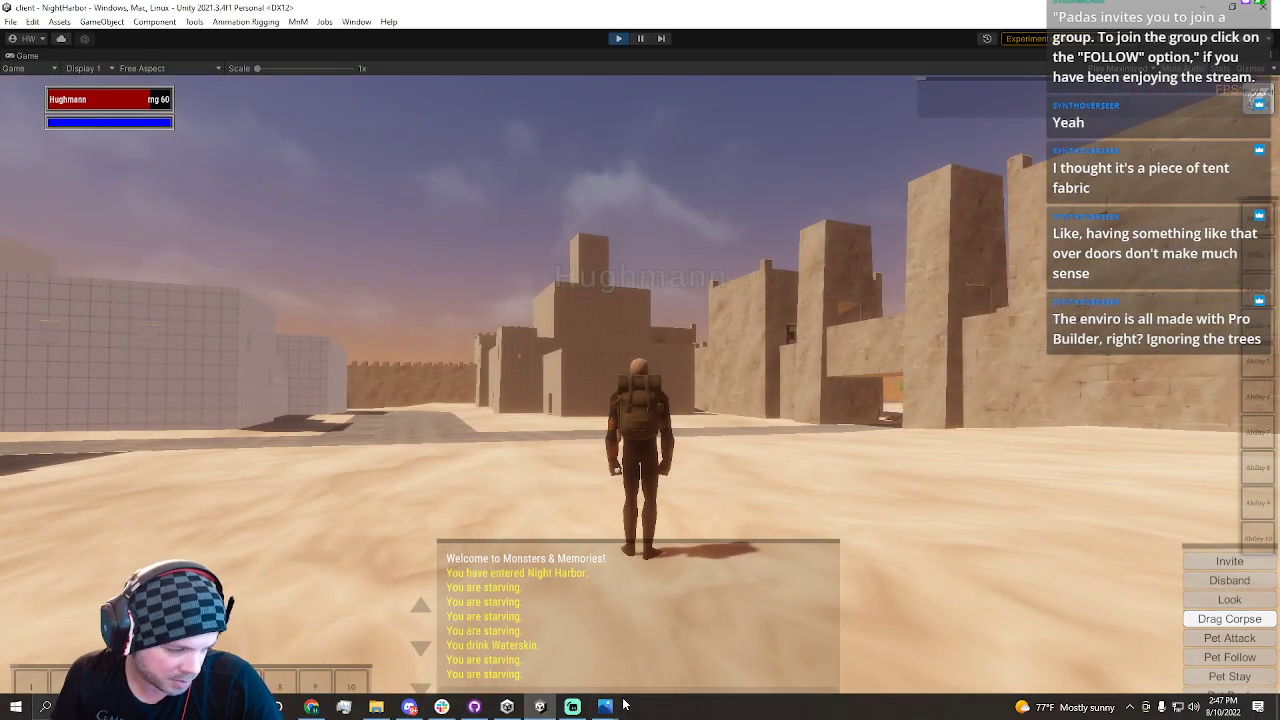
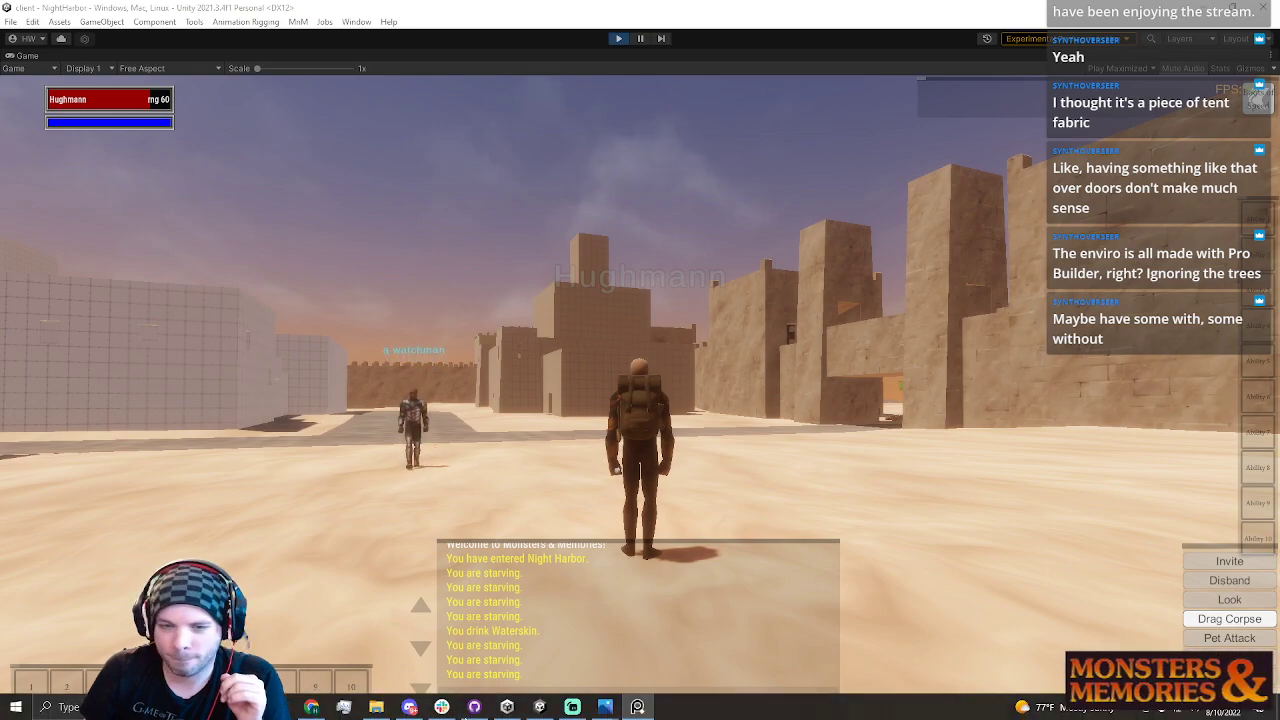
pyautogui.moveTo(630, 710)
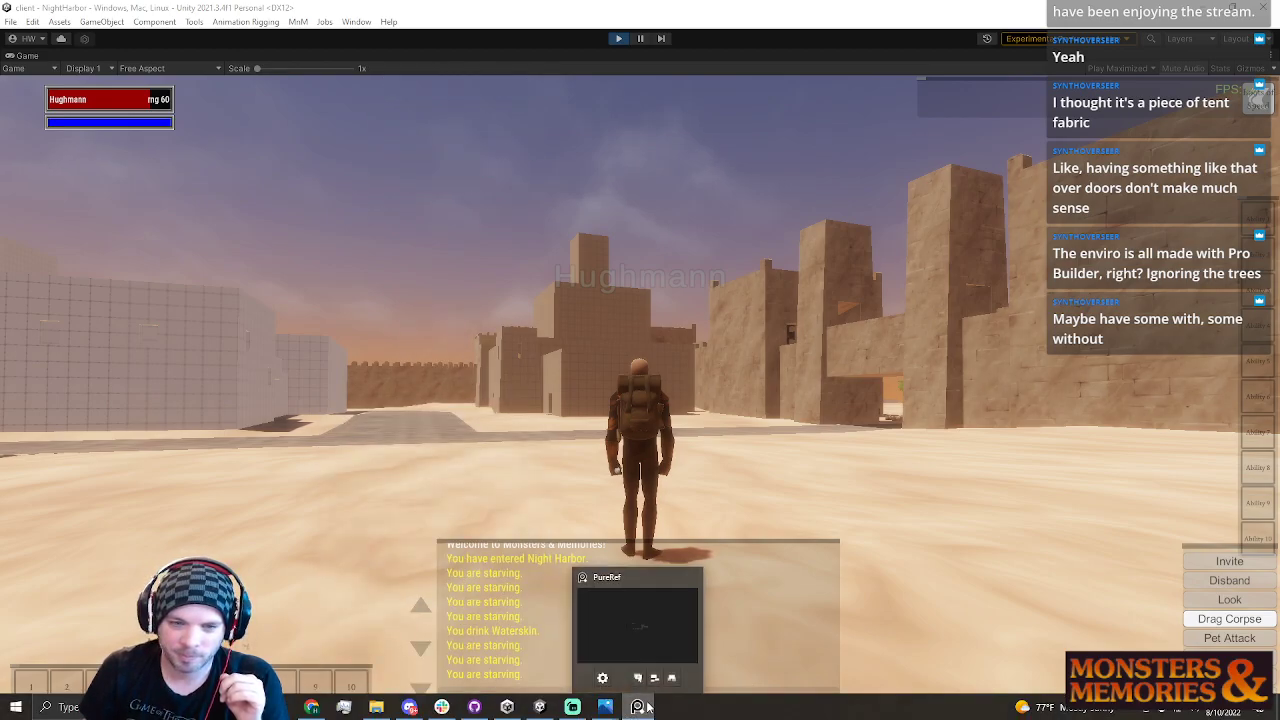
pyautogui.click(691, 579)
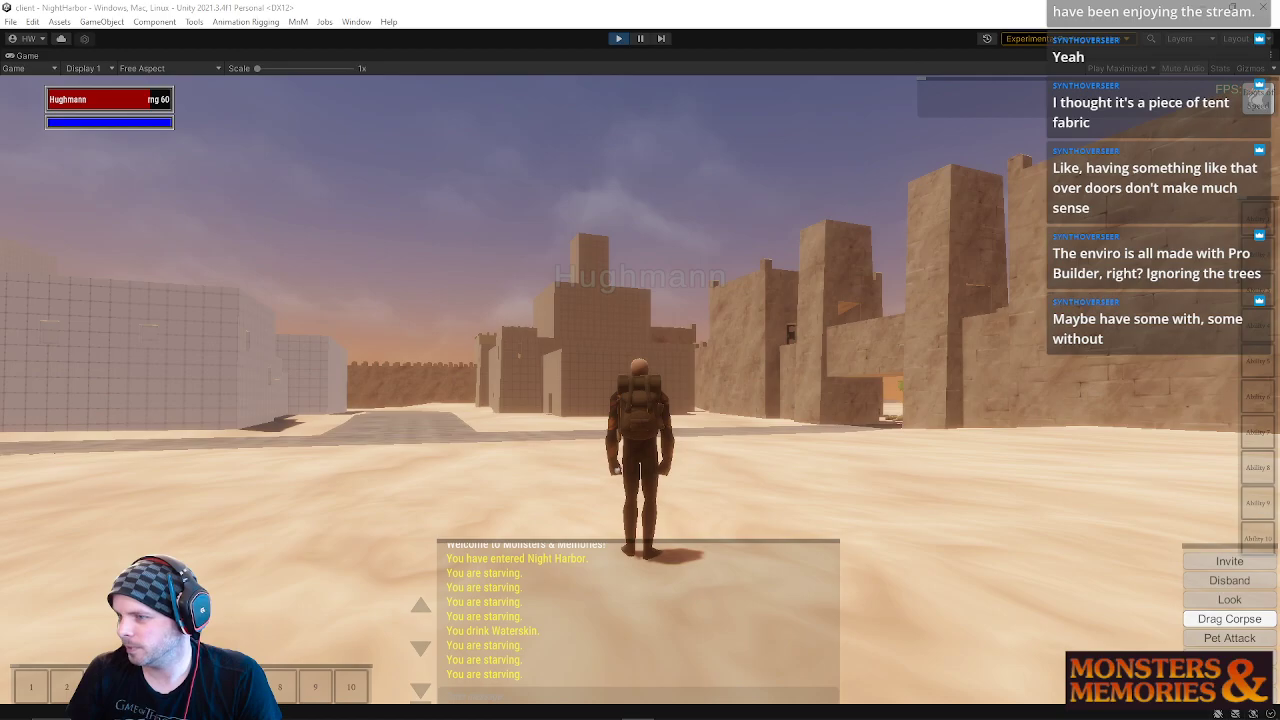
# Step: Switch to the PureRef reference board and examine the photos of market stalls and covered bazaar streets
pyautogui.moveTo(1279, 540); pyautogui.dragTo(681, 500, button='right')
pyautogui.scroll(-6, 548, 509)
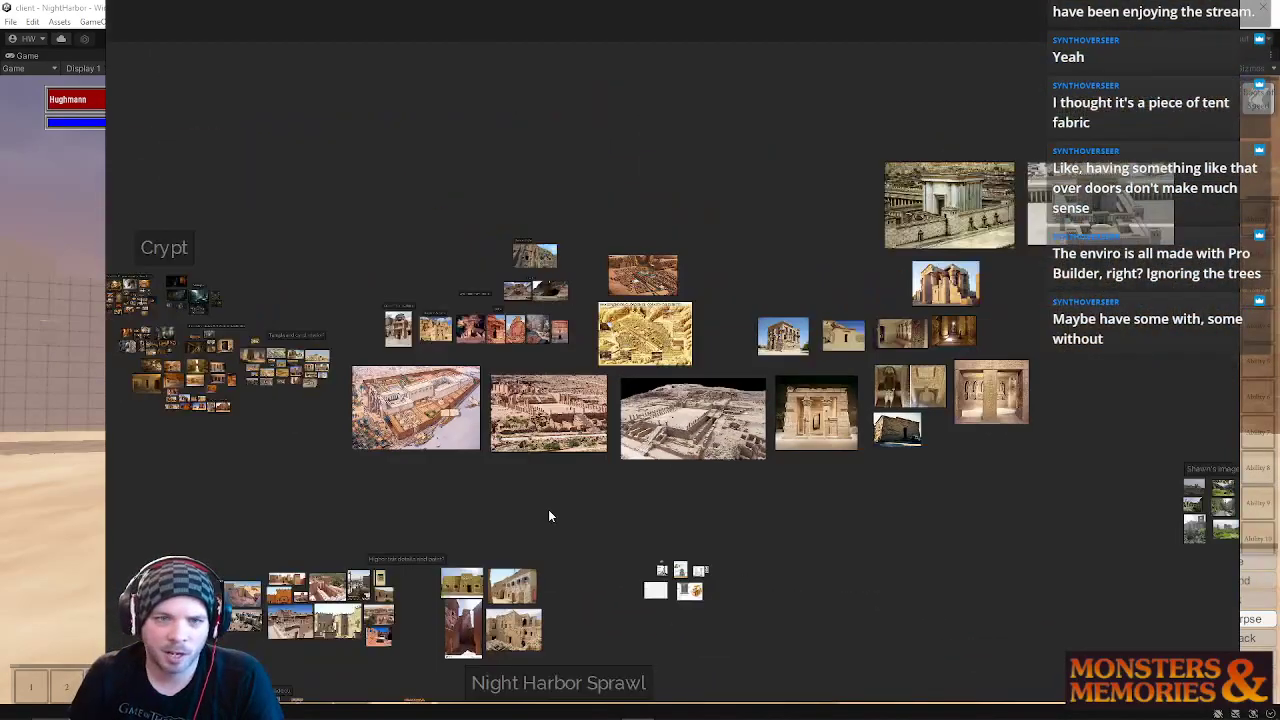
pyautogui.moveTo(282, 700); pyautogui.dragTo(371, 541, button='middle')
pyautogui.scroll(6, 400, 527)
pyautogui.scroll(6, 695, 385)
pyautogui.moveTo(695, 390); pyautogui.dragTo(683, 680, button='middle')
pyautogui.moveTo(712, 355); pyautogui.dragTo(755, 561, button='middle')
pyautogui.scroll(4, 303, 490)
pyautogui.scroll(2, 328, 463)
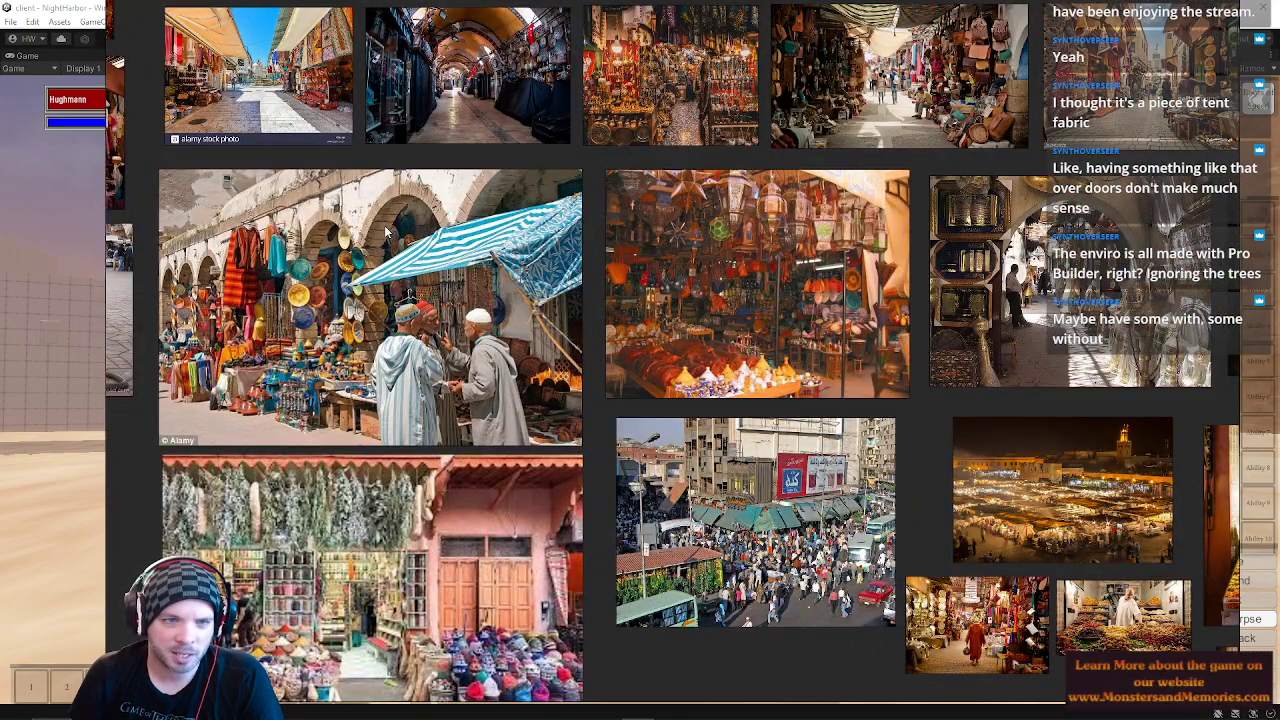
# Step: Survey the remaining reference photos, from the mud-brick village lanes to the rows of arched souk streets
pyautogui.scroll(-2, 450, 450)
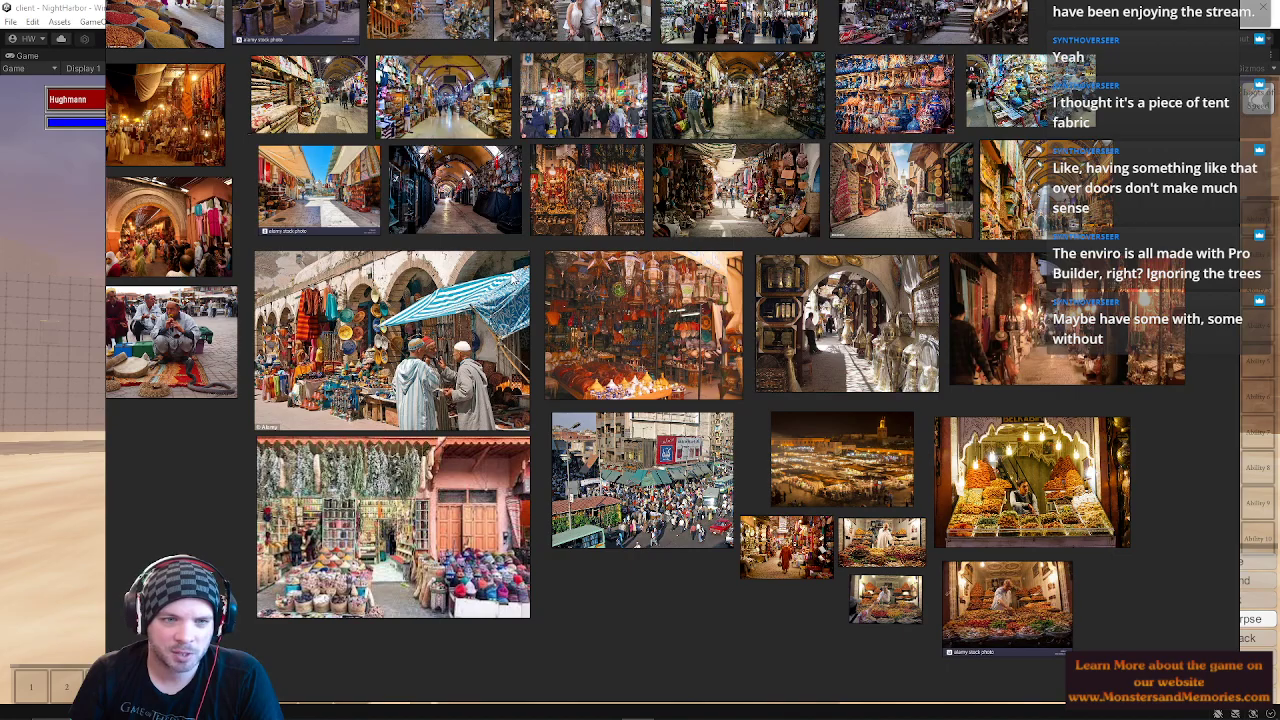
pyautogui.moveTo(583, 304); pyautogui.dragTo(948, 503, button='middle')
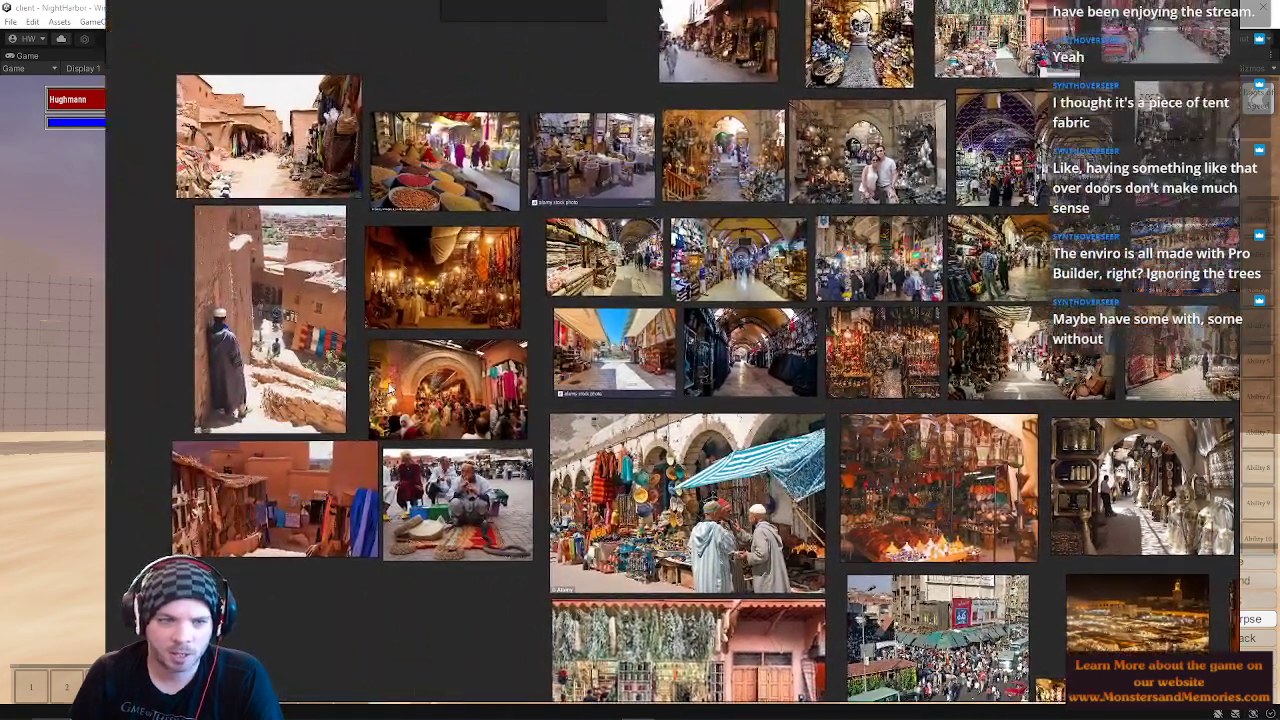
pyautogui.moveTo(317, 271); pyautogui.dragTo(181, 403, button='middle')
pyautogui.moveTo(1108, 187); pyautogui.dragTo(808, 197, button='middle')
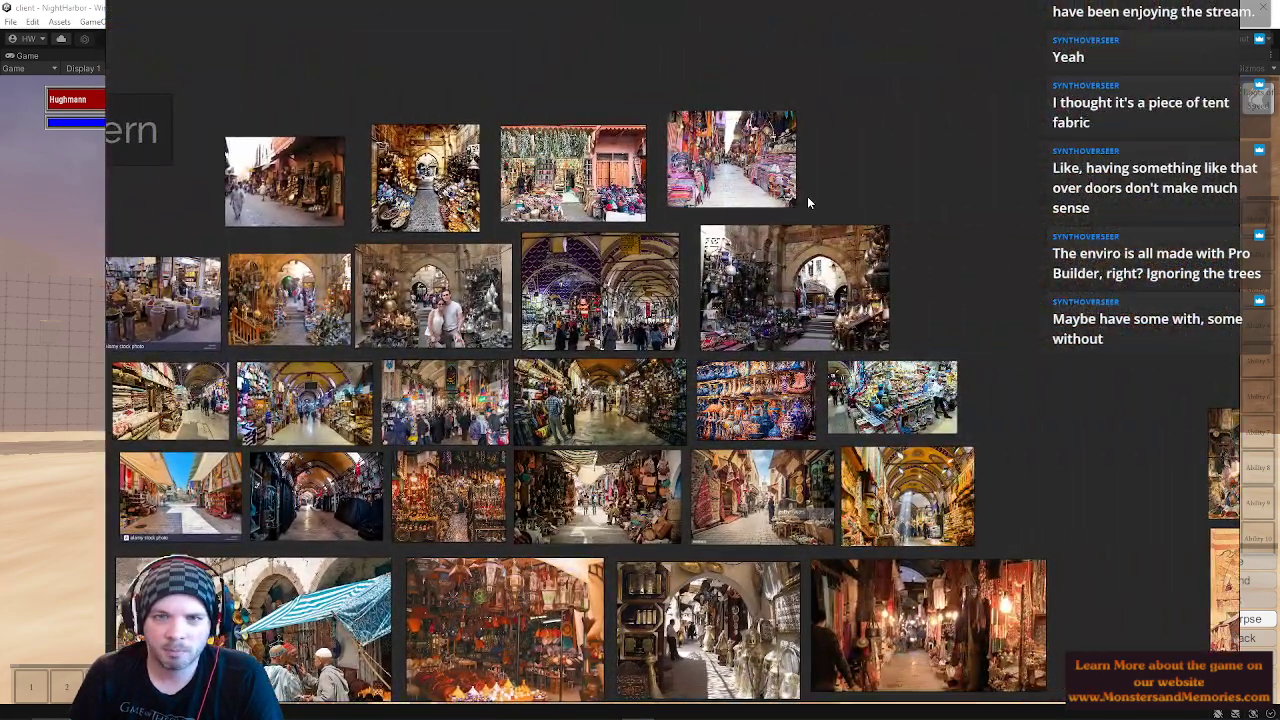
# Step: Examine the Classic Paintings section of the reference board, and move the board off the game view
pyautogui.scroll(2, 932, 298)
pyautogui.moveTo(1170, 506); pyautogui.dragTo(462, 186, button='middle')
pyautogui.moveTo(941, 334); pyautogui.dragTo(627, 200, button='middle')
pyautogui.moveTo(678, 352); pyautogui.dragTo(690, 193, button='middle')
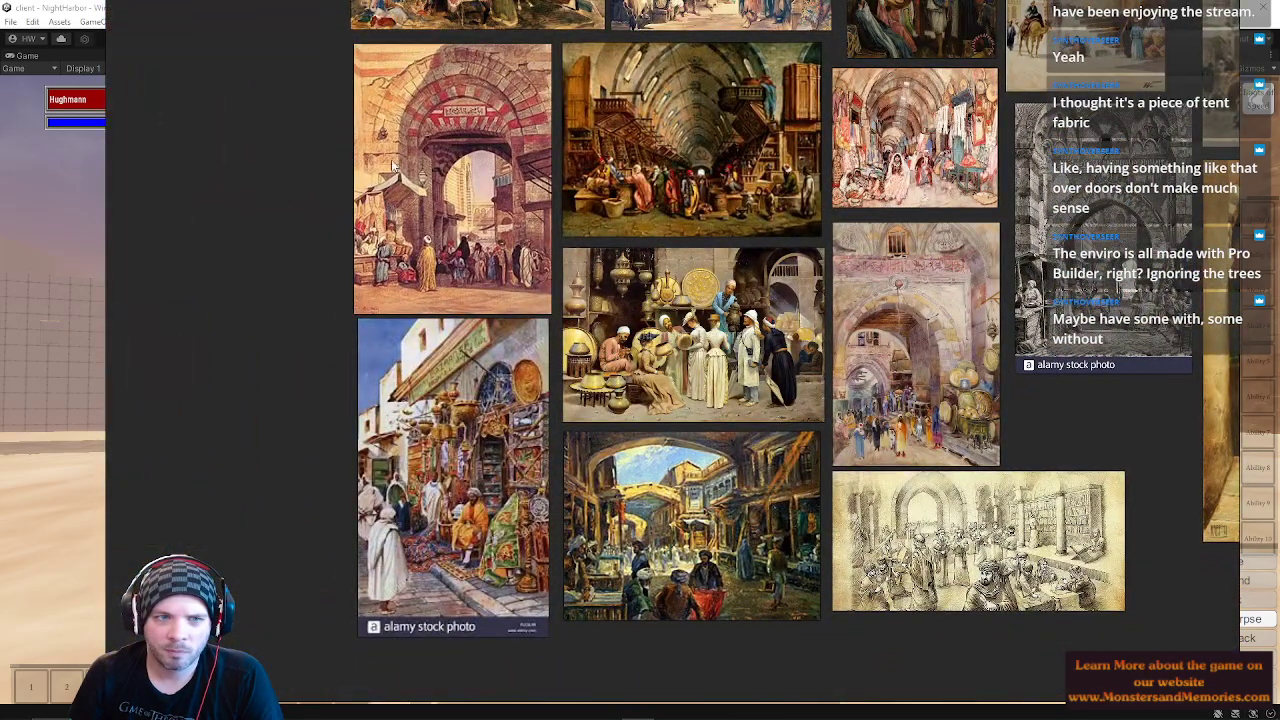
pyautogui.moveTo(881, 406); pyautogui.dragTo(634, 337, button='middle')
pyautogui.moveTo(802, 341)
pyautogui.mouseDown(button='middle')
pyautogui.moveTo(812, 423)
pyautogui.moveTo(798, 506)
pyautogui.mouseUp(button='middle')
pyautogui.moveTo(738, 273); pyautogui.dragTo(697, 429, button='middle')
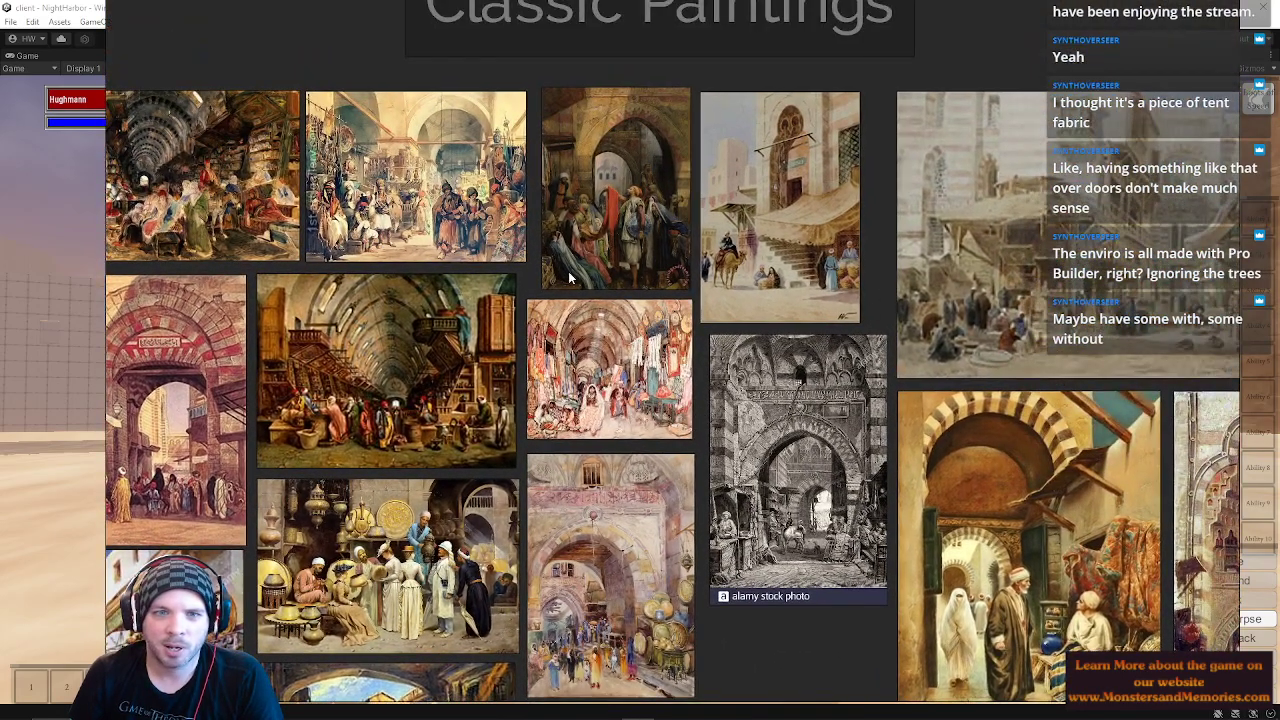
pyautogui.scroll(-2, 568, 271)
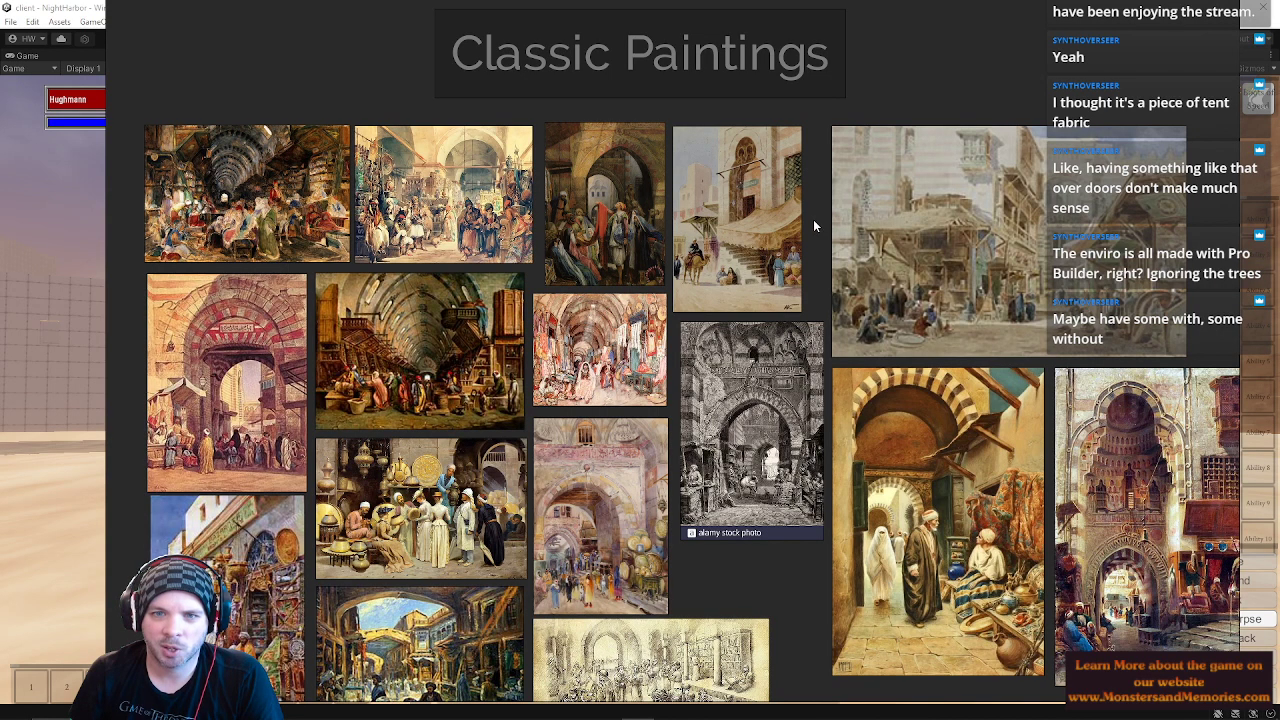
pyautogui.moveTo(394, 61); pyautogui.dragTo(1279, 170, button='right')
# Step: Run across the sand around the brown crenellated building to view it beside the greybox blocks and street canopies
pyautogui.moveTo(668, 328); pyautogui.dragTo(575, 328, button='right')
pyautogui.press('w')
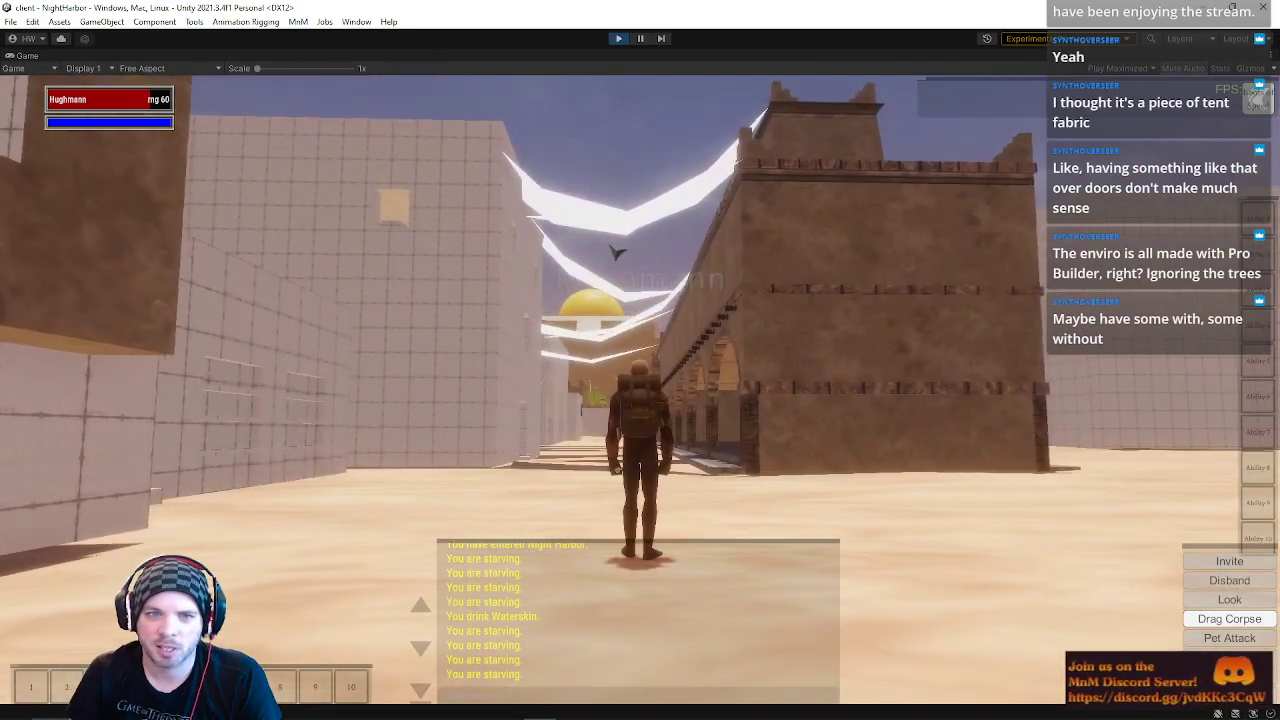
pyautogui.moveTo(713, 190); pyautogui.dragTo(648, 268, button='right')
pyautogui.press('s')
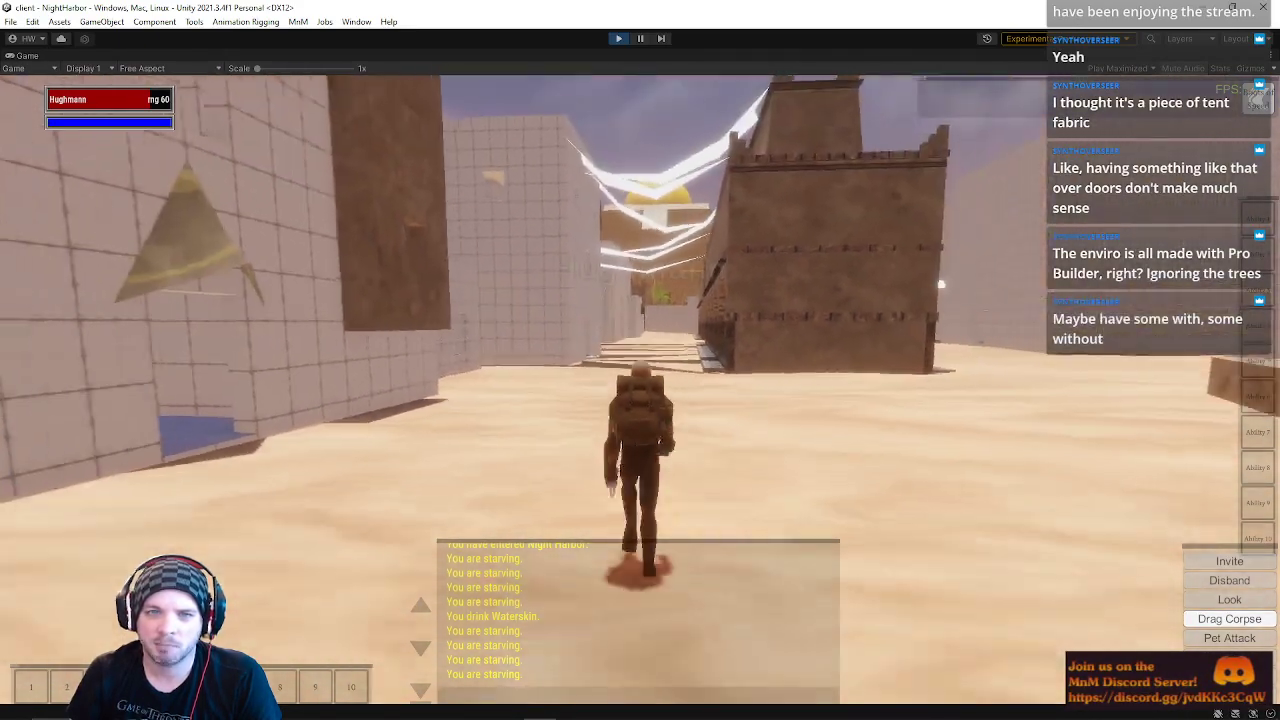
pyautogui.press('d')
pyautogui.press('w')
pyautogui.moveTo(648, 268)
pyautogui.mouseDown(button='right')
pyautogui.moveTo(628, 268)
pyautogui.moveTo(636, 148)
pyautogui.moveTo(668, 90)
pyautogui.moveTo(648, 100)
pyautogui.moveTo(636, 200)
pyautogui.moveTo(600, 250)
pyautogui.moveTo(630, 250)
pyautogui.mouseUp(button='right')
pyautogui.press('w')
pyautogui.press('d')
pyautogui.press('w')
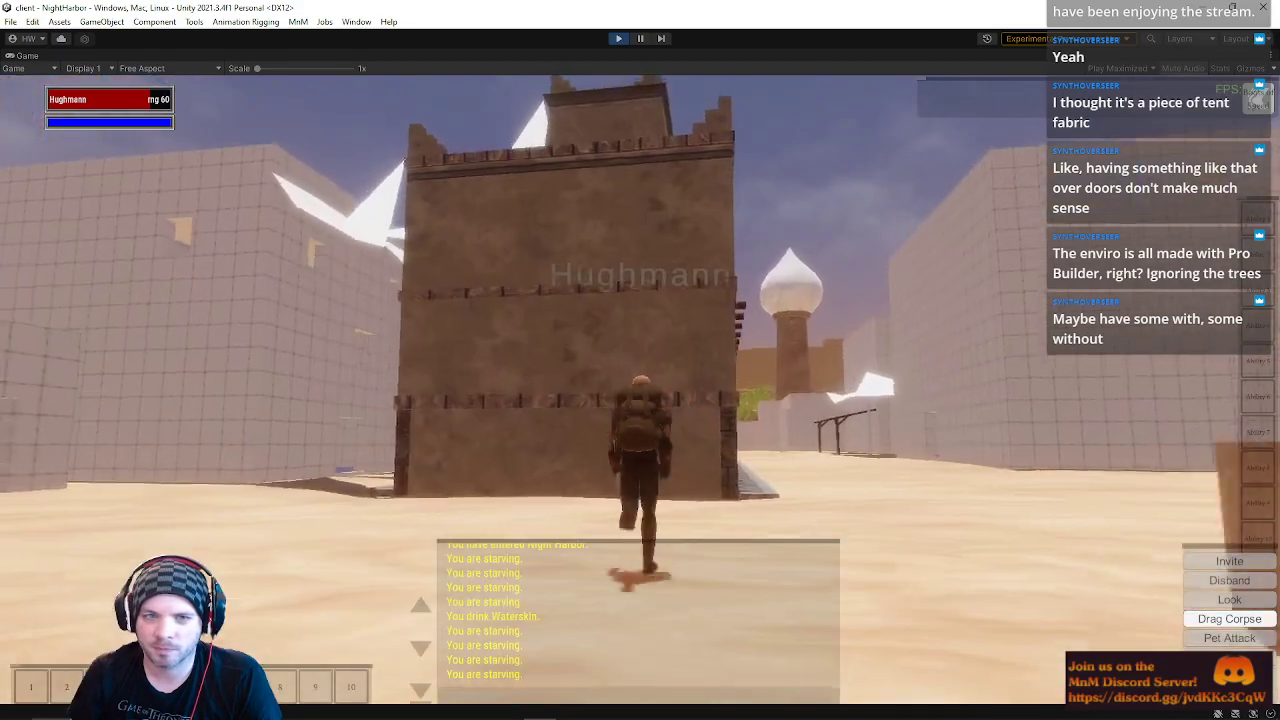
# Step: Inspect the brown building's end wall and the neighbouring greybox street from several spots on the sand
pyautogui.press('a')
pyautogui.press('w')
pyautogui.press('s')
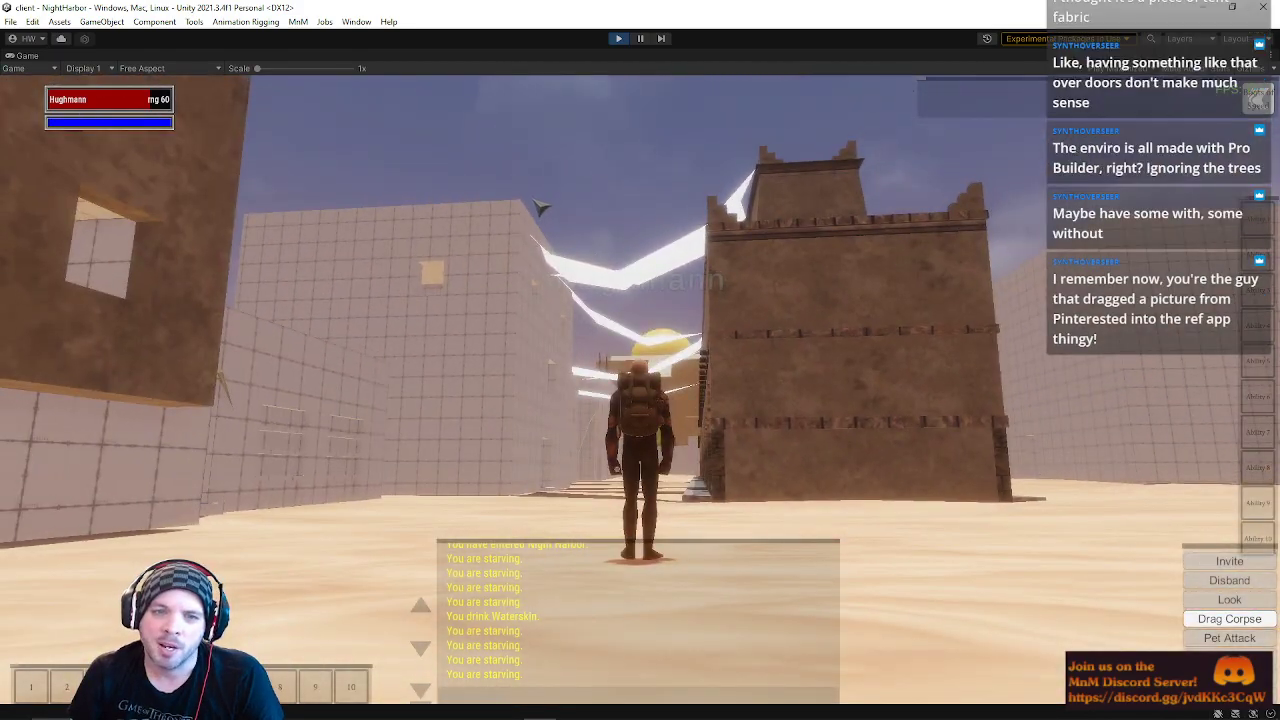
pyautogui.moveTo(670, 296); pyautogui.dragTo(670, 376, button='right')
pyautogui.press('w')
pyautogui.press('d')
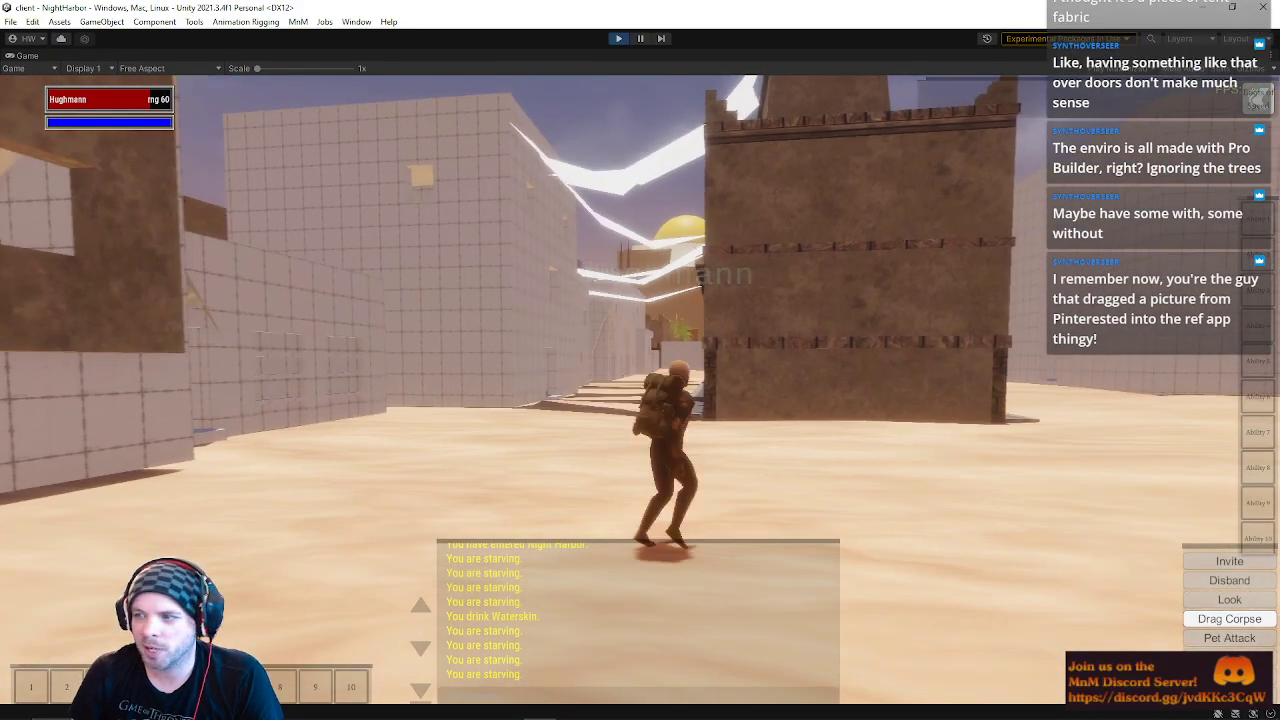
pyautogui.press('w')
pyautogui.press('d')
pyautogui.moveTo(707, 657); pyautogui.dragTo(810, 345, button='right')
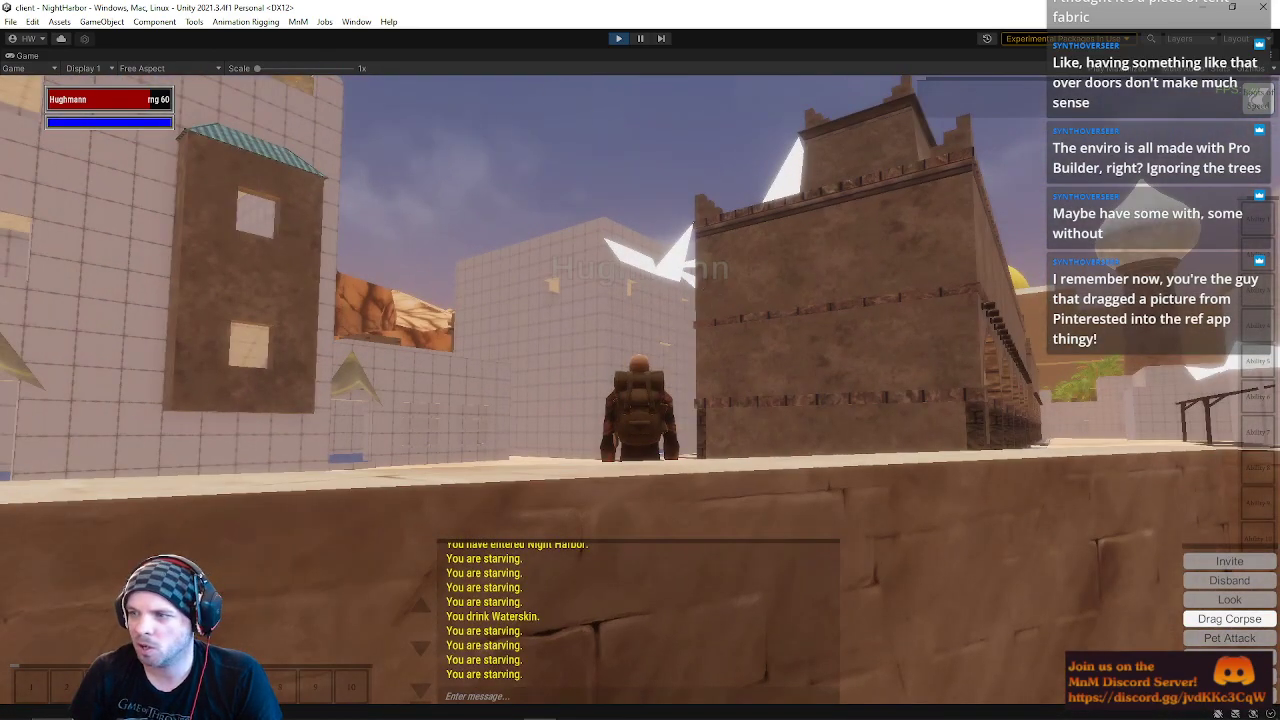
# Step: Compare the desert village concept painting with the brown building in the game view, and move the painting away
pyautogui.press('a')
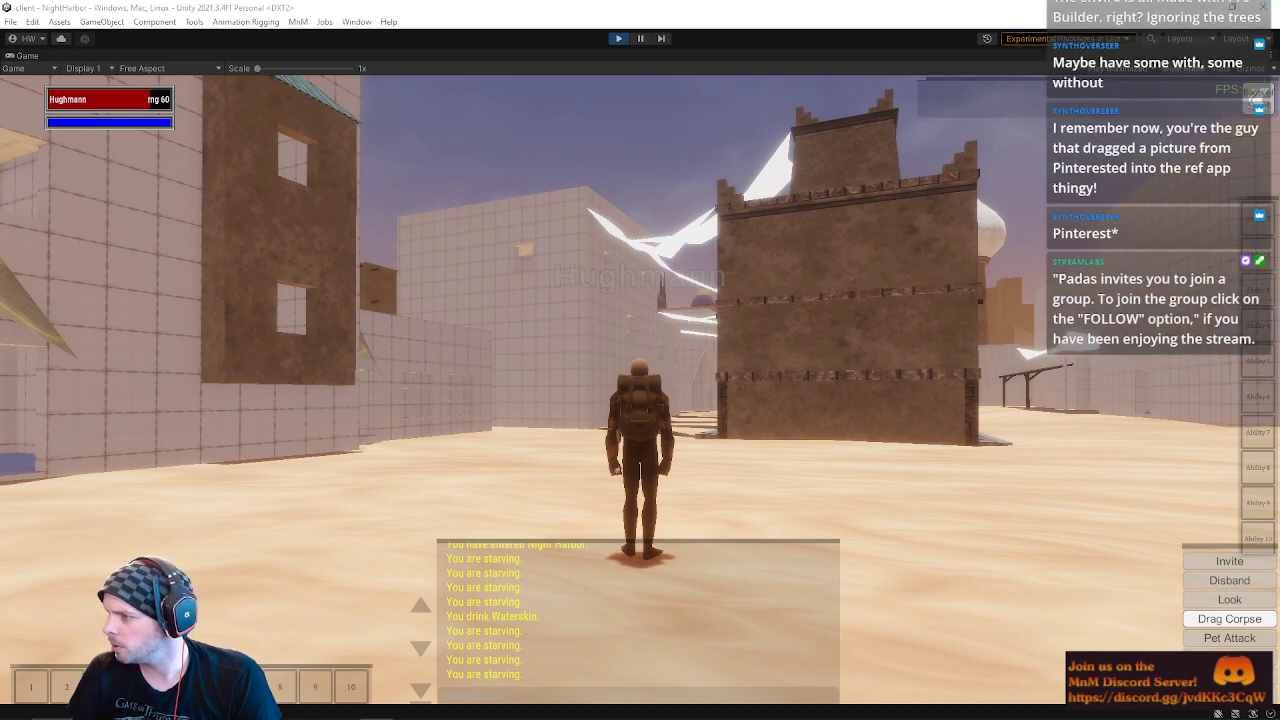
pyautogui.moveTo(1279, 200); pyautogui.dragTo(572, 202)
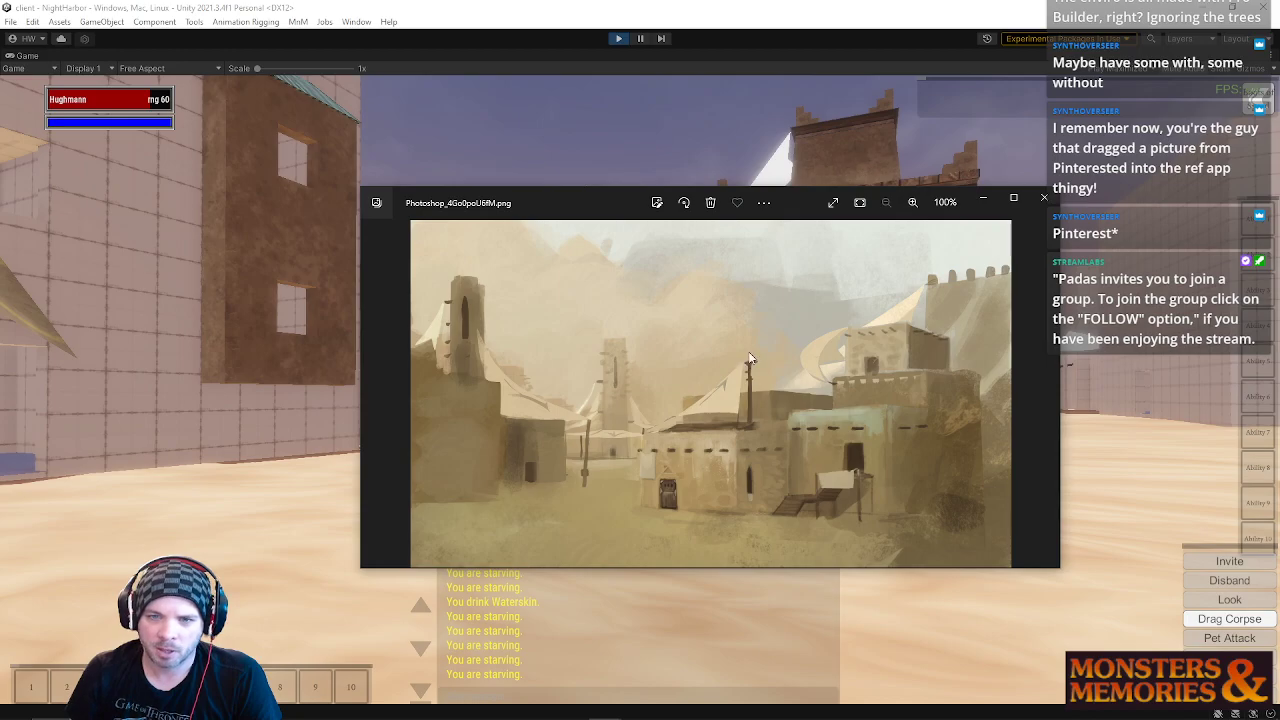
pyautogui.moveTo(563, 204); pyautogui.dragTo(1279, 284)
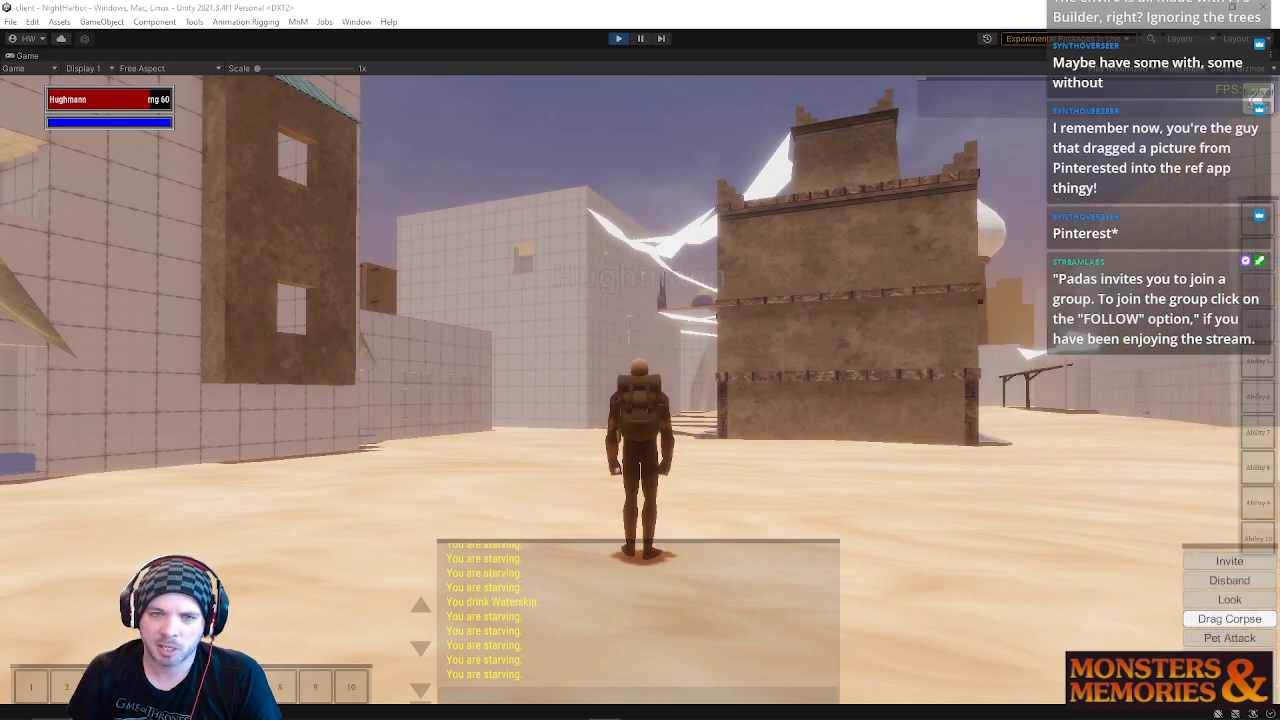
# Step: Run along the paved street between the greybox houses toward the golden dome
pyautogui.moveTo(360, 232); pyautogui.dragTo(971, 434, button='right')
pyautogui.press('w')
pyautogui.moveTo(640, 360); pyautogui.dragTo(500, 360, button='right')
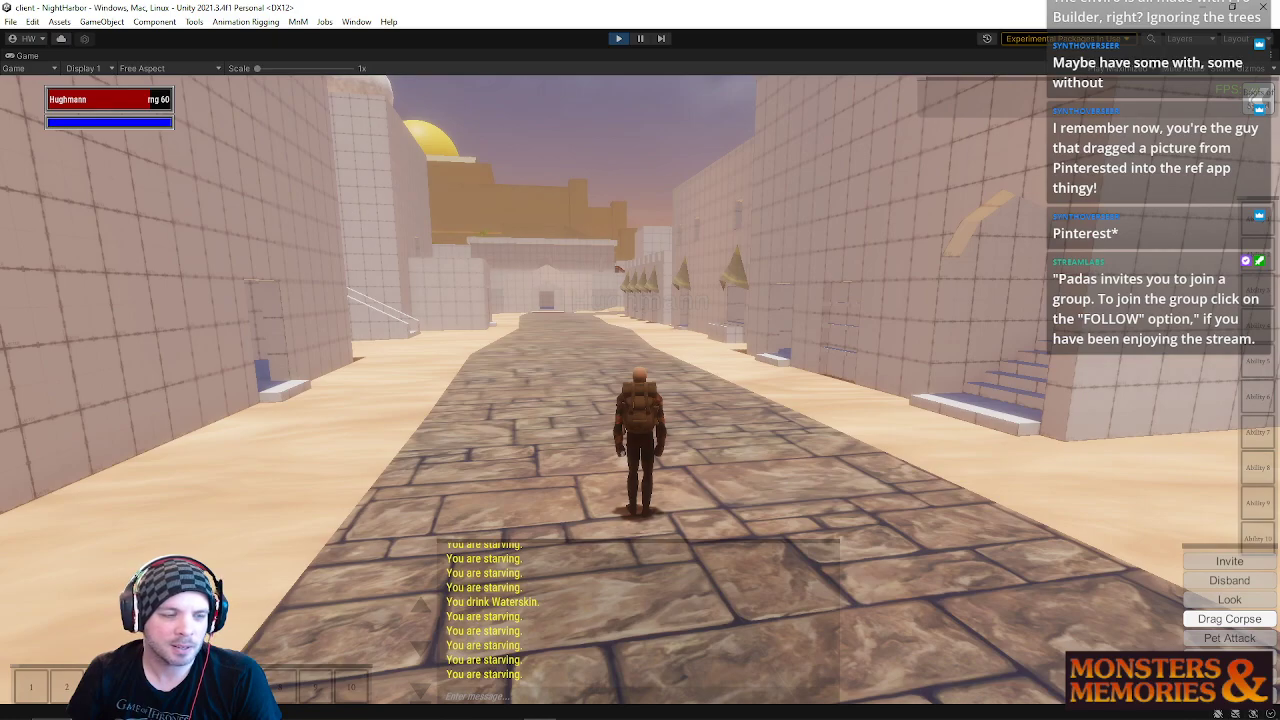
pyautogui.moveTo(640, 360); pyautogui.dragTo(450, 335, button='right')
pyautogui.press('d')
pyautogui.press('w')
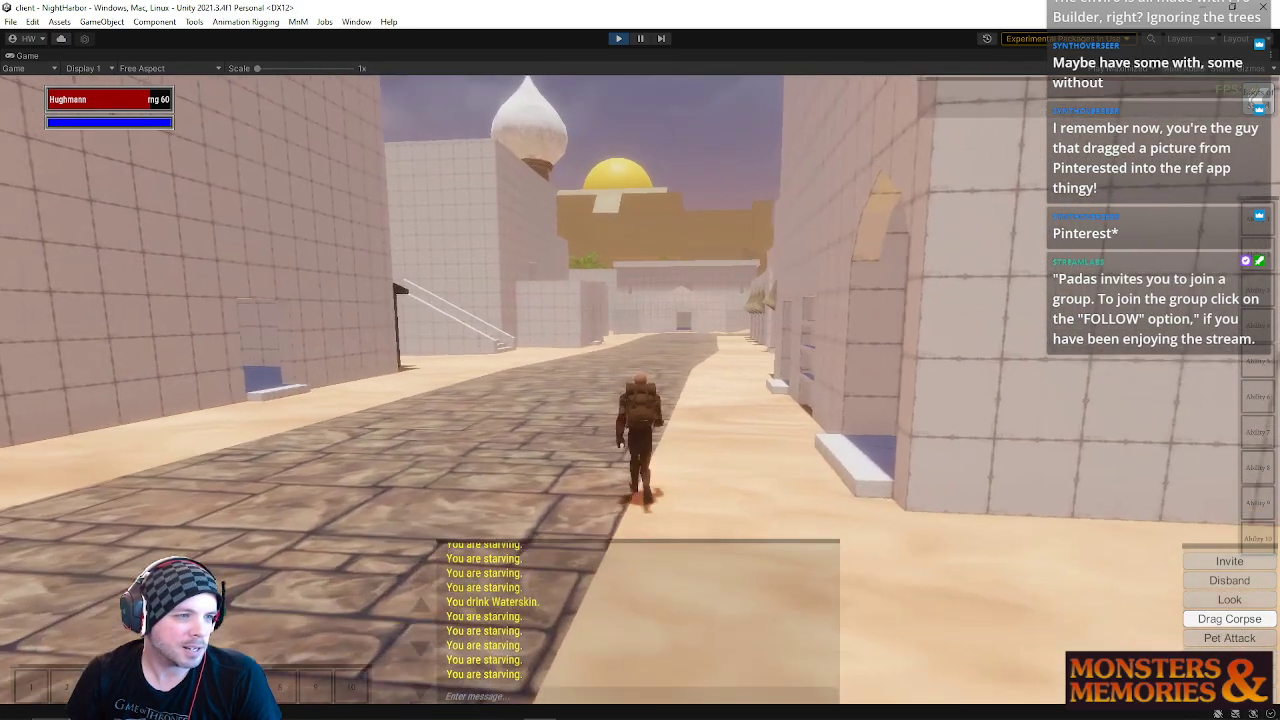
pyautogui.press('w')
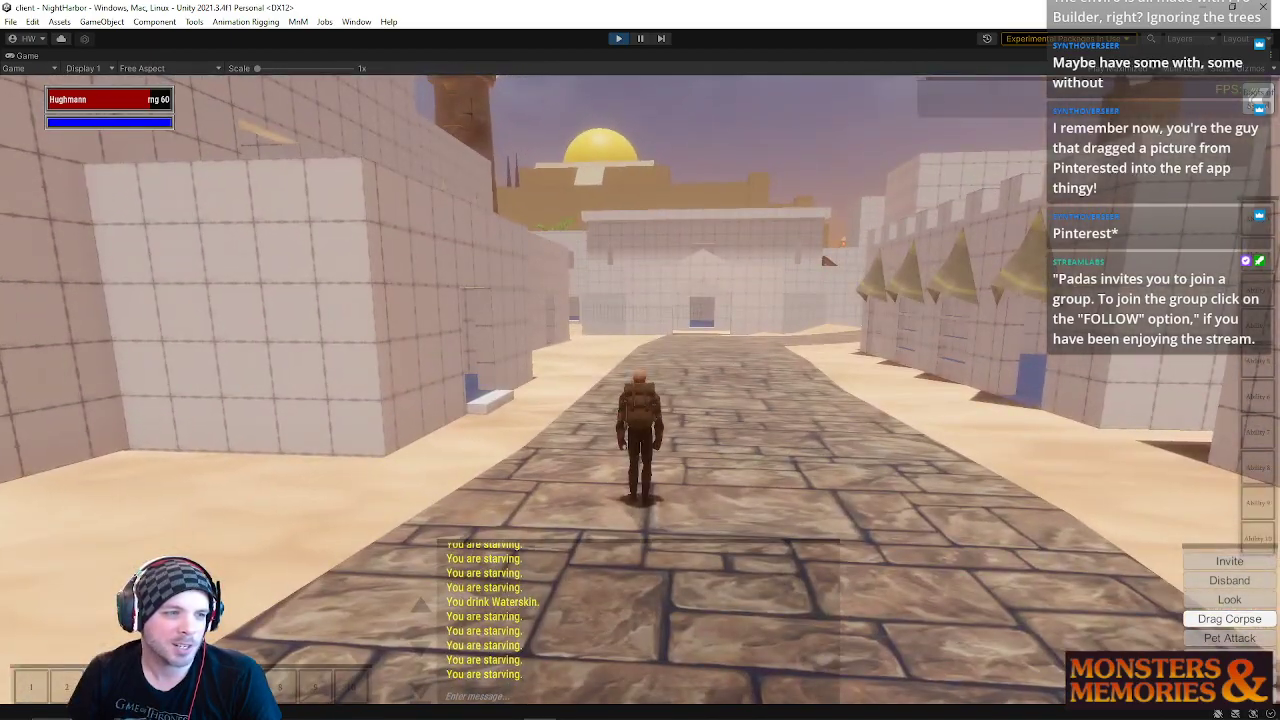
pyautogui.press('w')
pyautogui.press('w')
# Step: Run past the large greybox building and across the paved plaza to the torchlit arched gateway
pyautogui.moveTo(640, 360); pyautogui.dragTo(1060, 364, button='right')
pyautogui.press('w')
pyautogui.press('w')
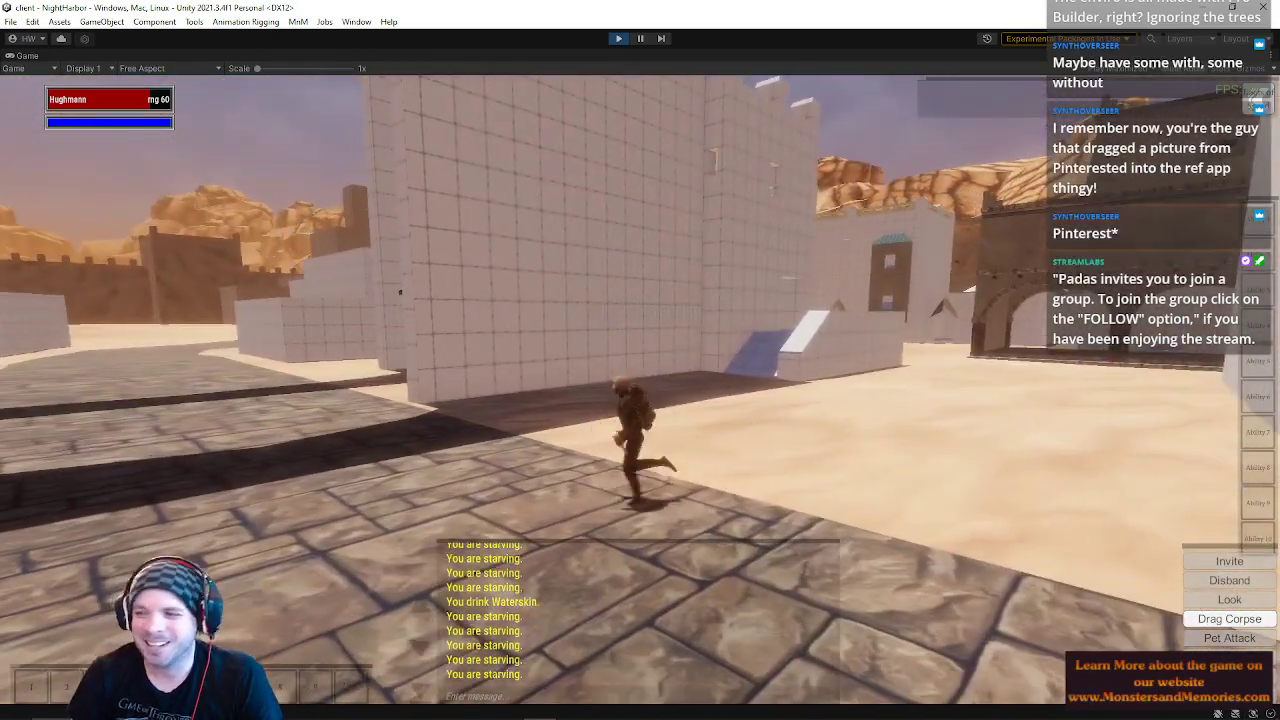
pyautogui.press('w')
pyautogui.moveTo(290, 370); pyautogui.dragTo(980, 370, button='right')
pyautogui.press('w')
pyautogui.moveTo(640, 370); pyautogui.dragTo(250, 370, button='right')
pyautogui.press('w')
pyautogui.press('w')
pyautogui.moveTo(640, 370); pyautogui.dragTo(590, 450, button='right')
pyautogui.press('w')
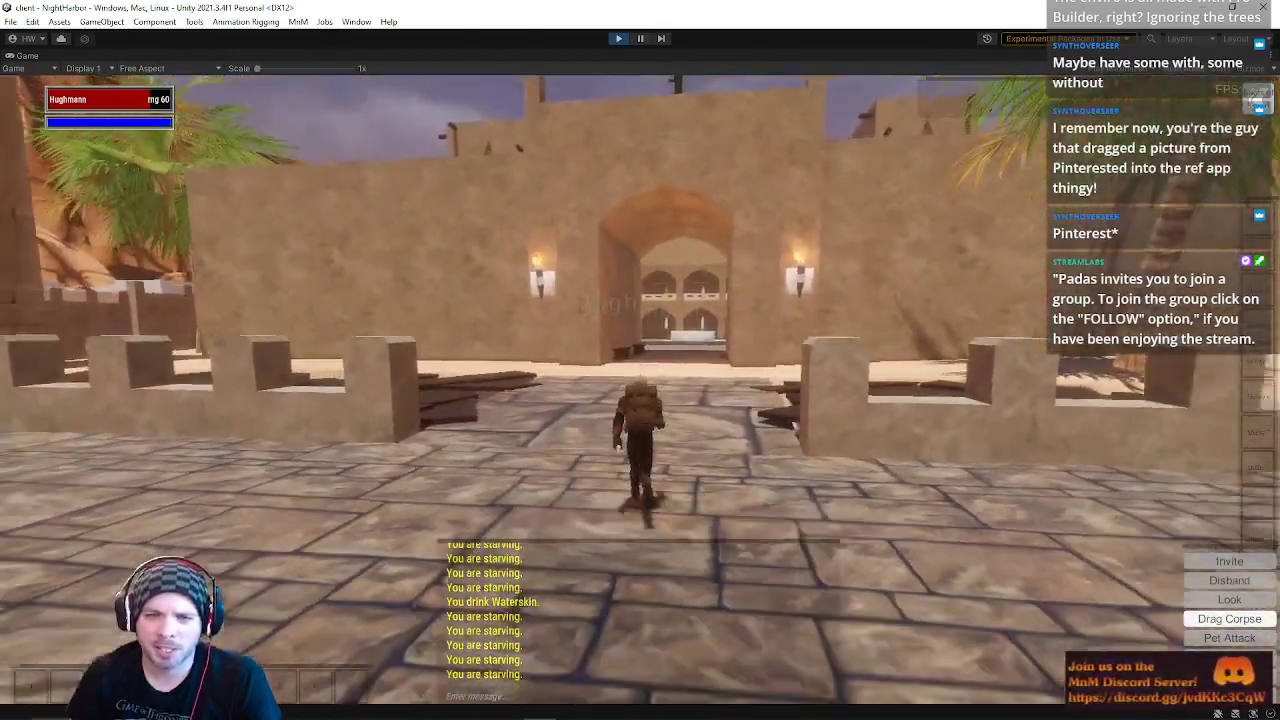
# Step: Set the world time to 7 pm with the /timeset command in the game chat
pyautogui.moveTo(640, 373); pyautogui.dragTo(385, 373, button='right')
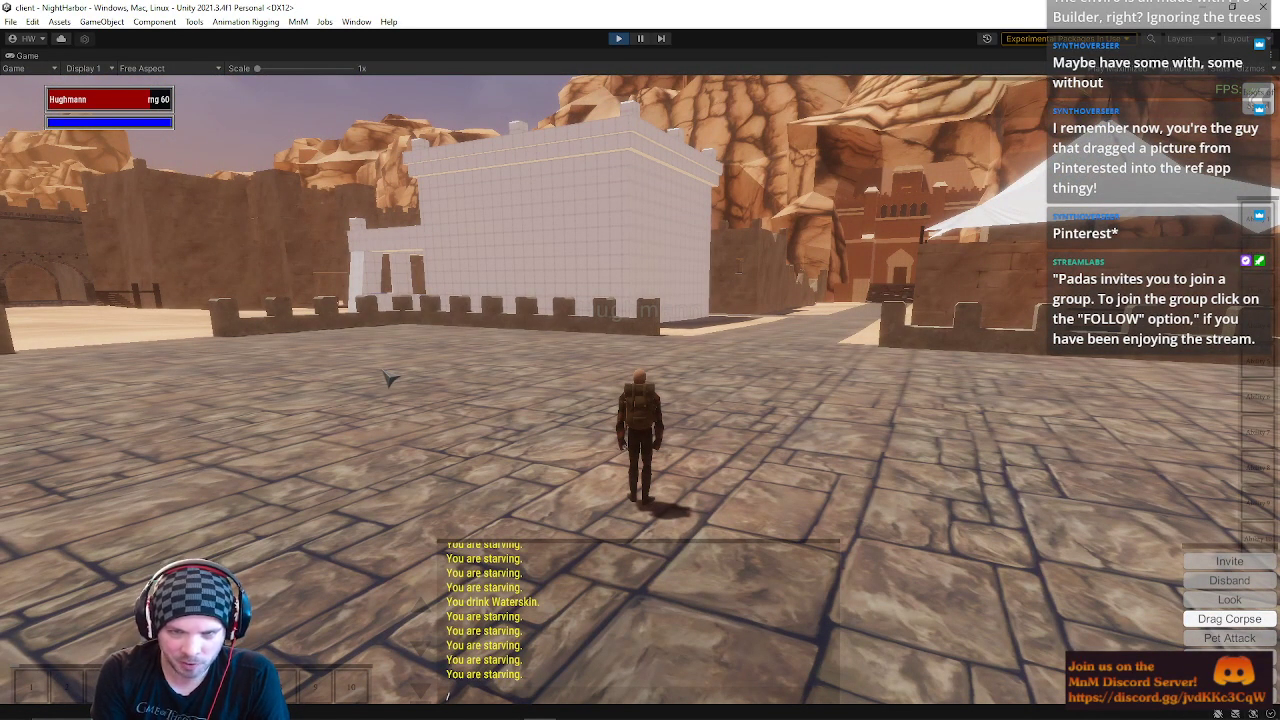
pyautogui.write('timeset 7')
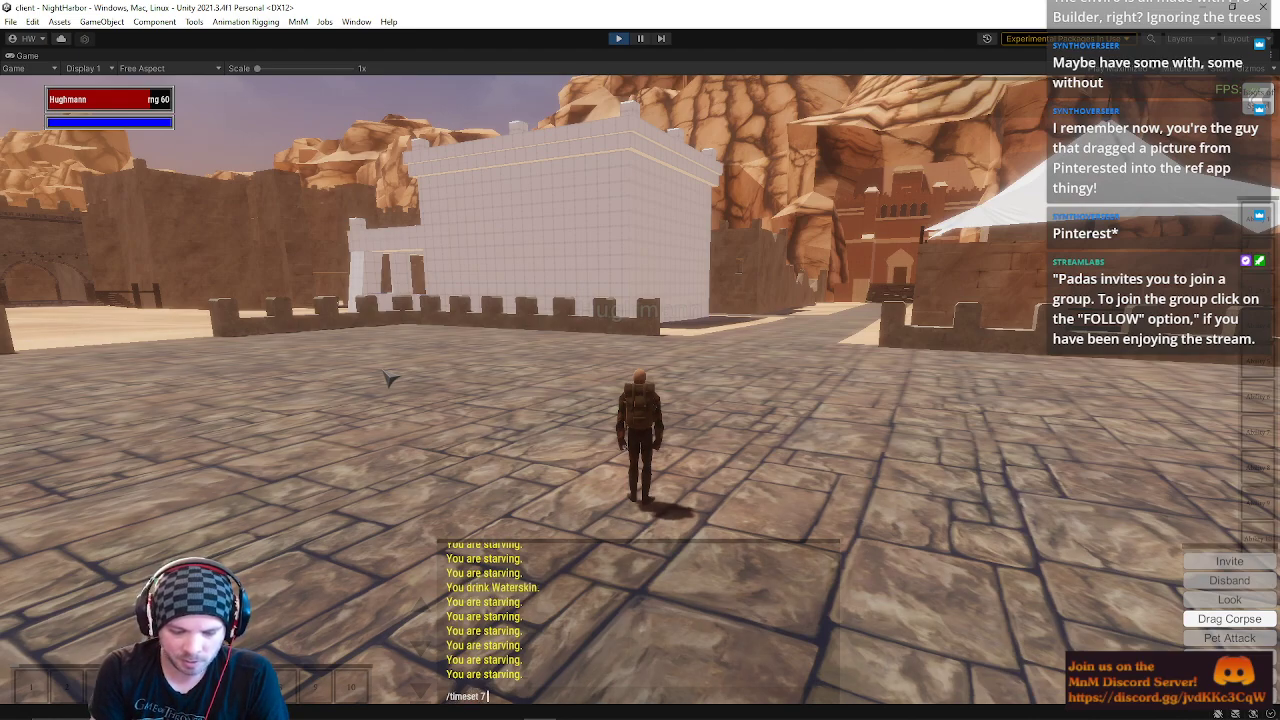
pyautogui.write(' pm')
pyautogui.press('Return')
# Step: Run across the dark plaza near the torchlit gateway and out to the greybox houses to check the night lighting
pyautogui.moveTo(746, 262); pyautogui.dragTo(820, 262, button='right')
pyautogui.press('w')
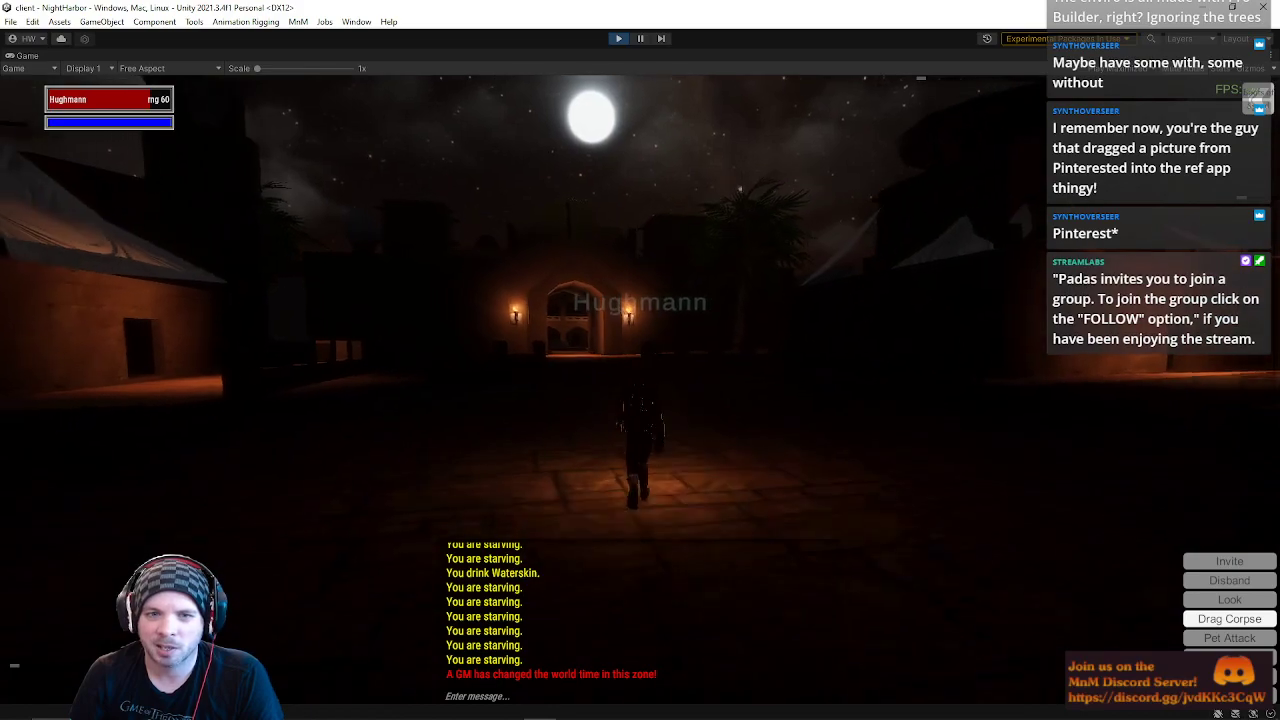
pyautogui.press('w')
pyautogui.moveTo(657, 329); pyautogui.dragTo(807, 329, button='right')
pyautogui.moveTo(454, 383); pyautogui.dragTo(614, 383, button='right')
pyautogui.press('w')
pyautogui.moveTo(550, 460); pyautogui.dragTo(1020, 460, button='right')
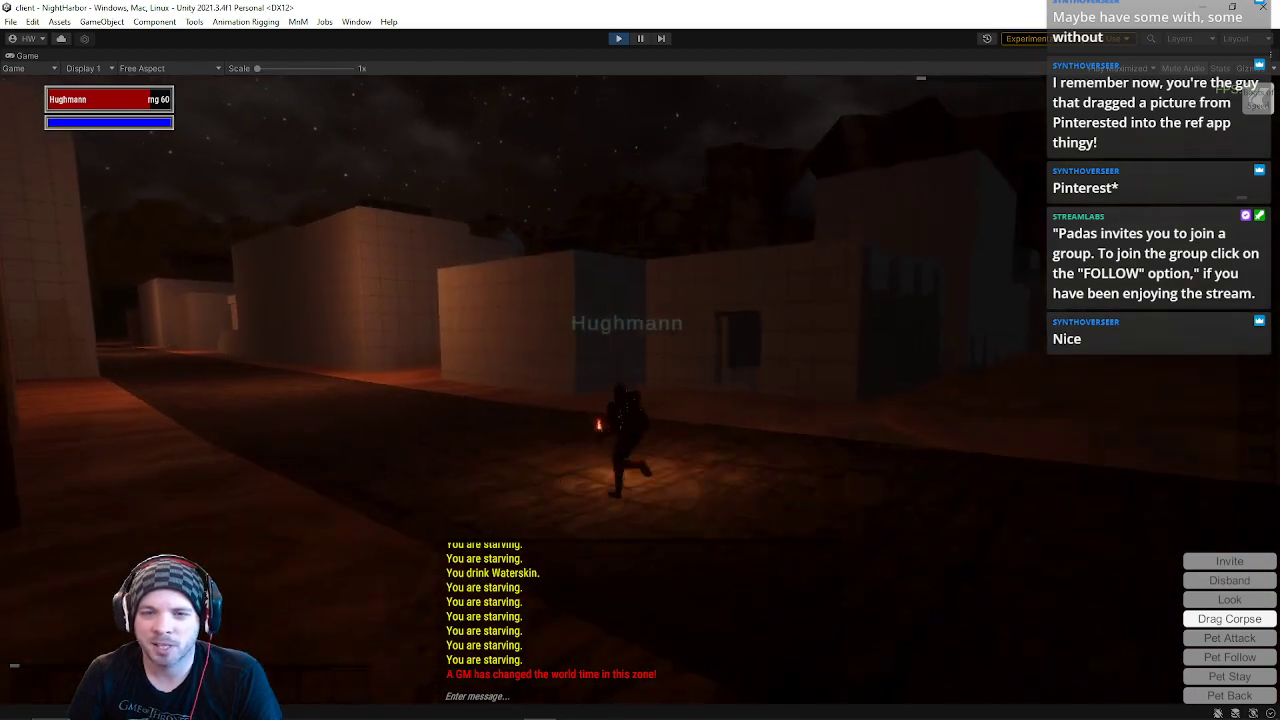
# Step: Run through the narrow sand alleys between the greybox buildings at night to check their scale and lighting
pyautogui.press('w')
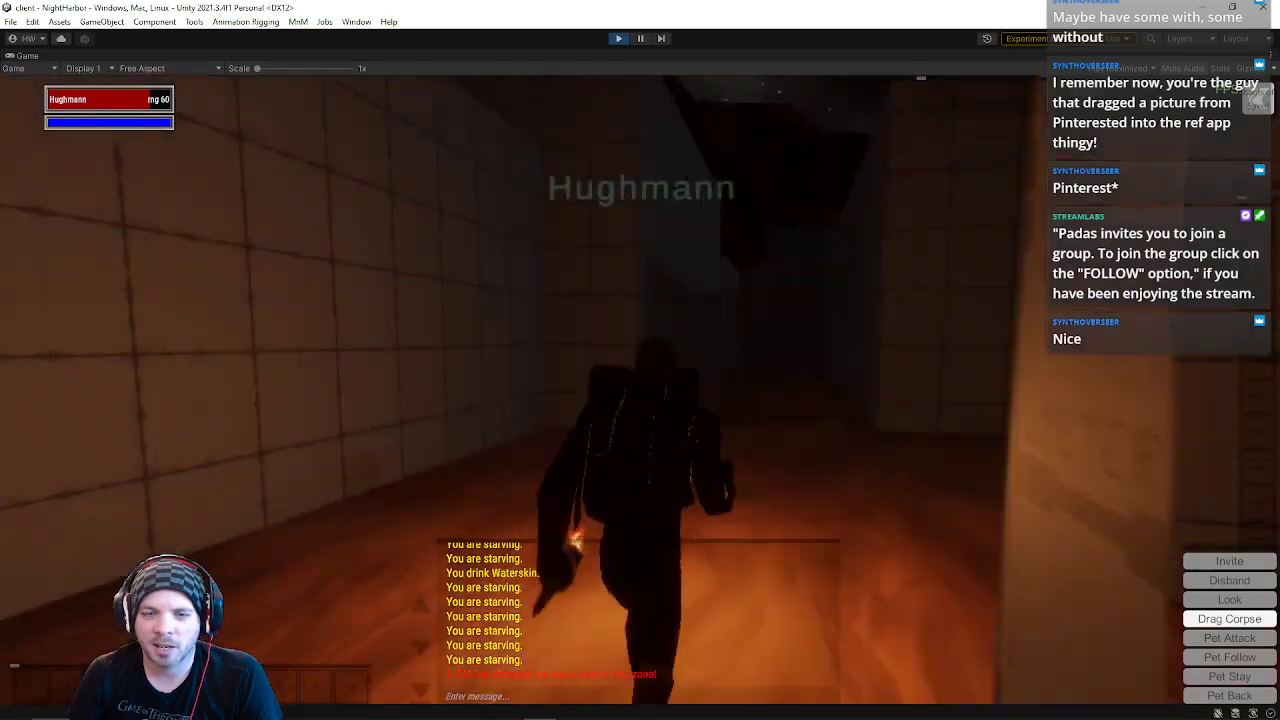
pyautogui.press('w')
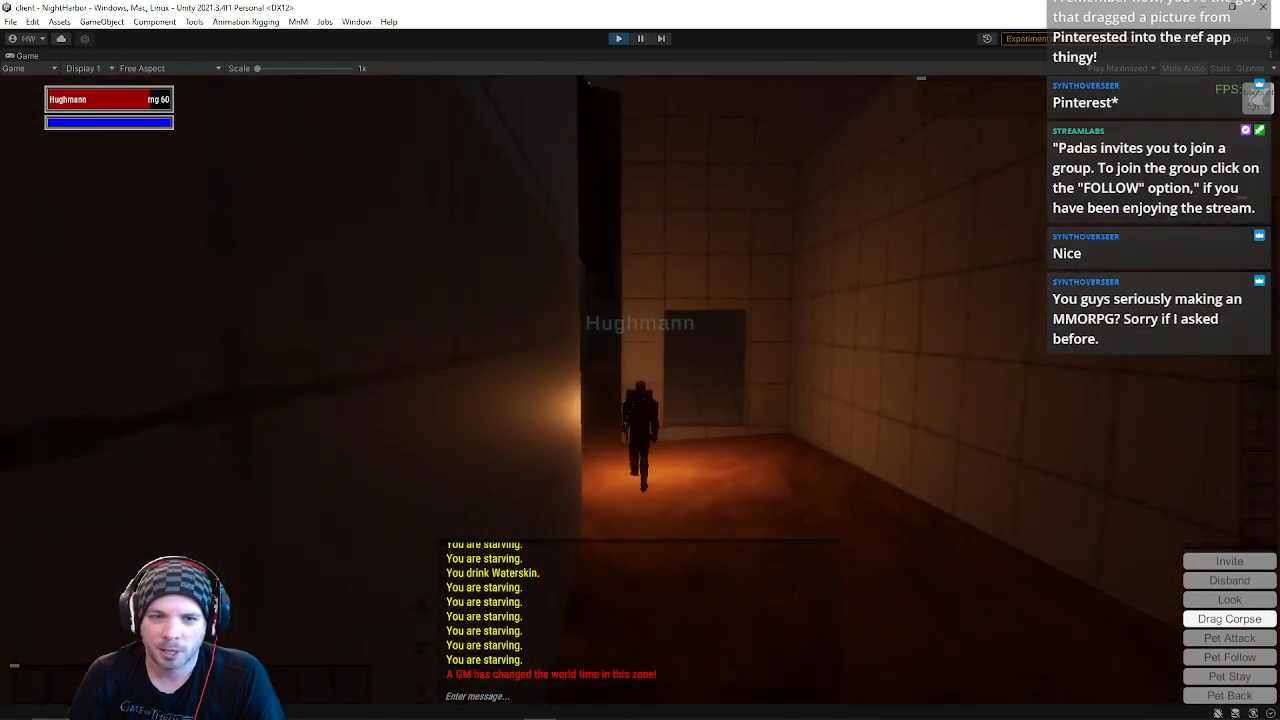
pyautogui.press('w')
pyautogui.press('w')
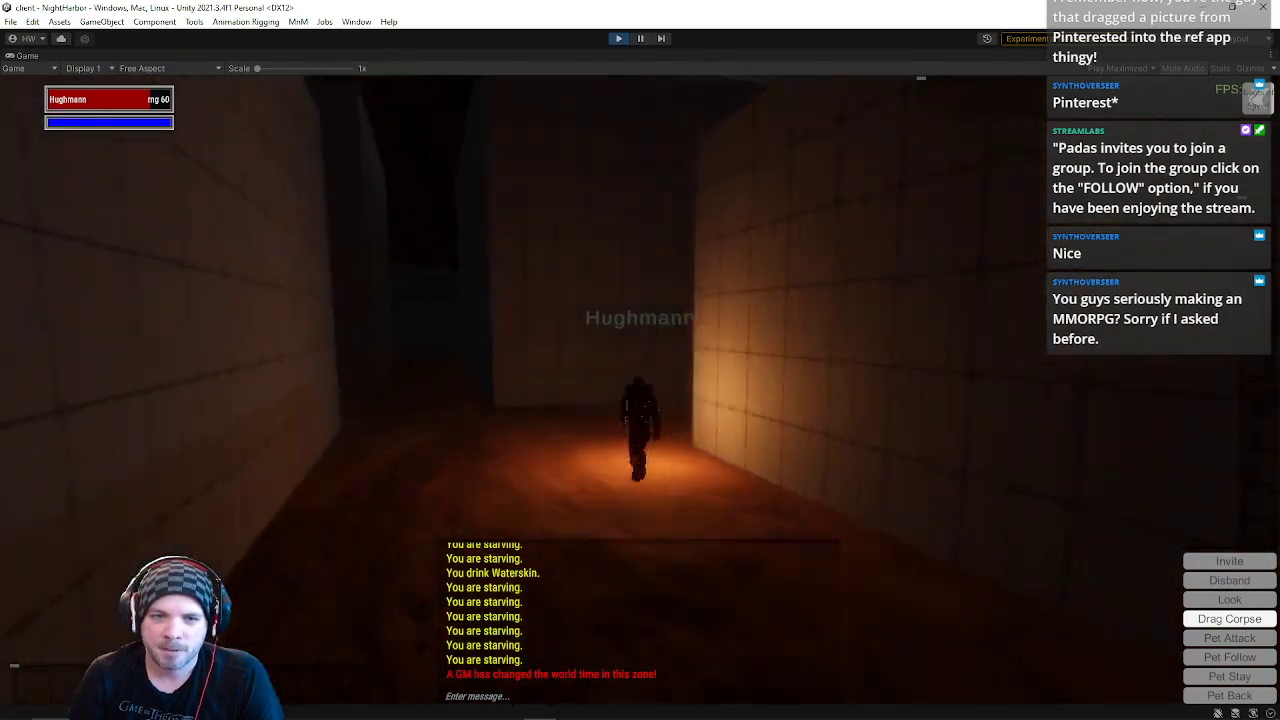
pyautogui.press('w')
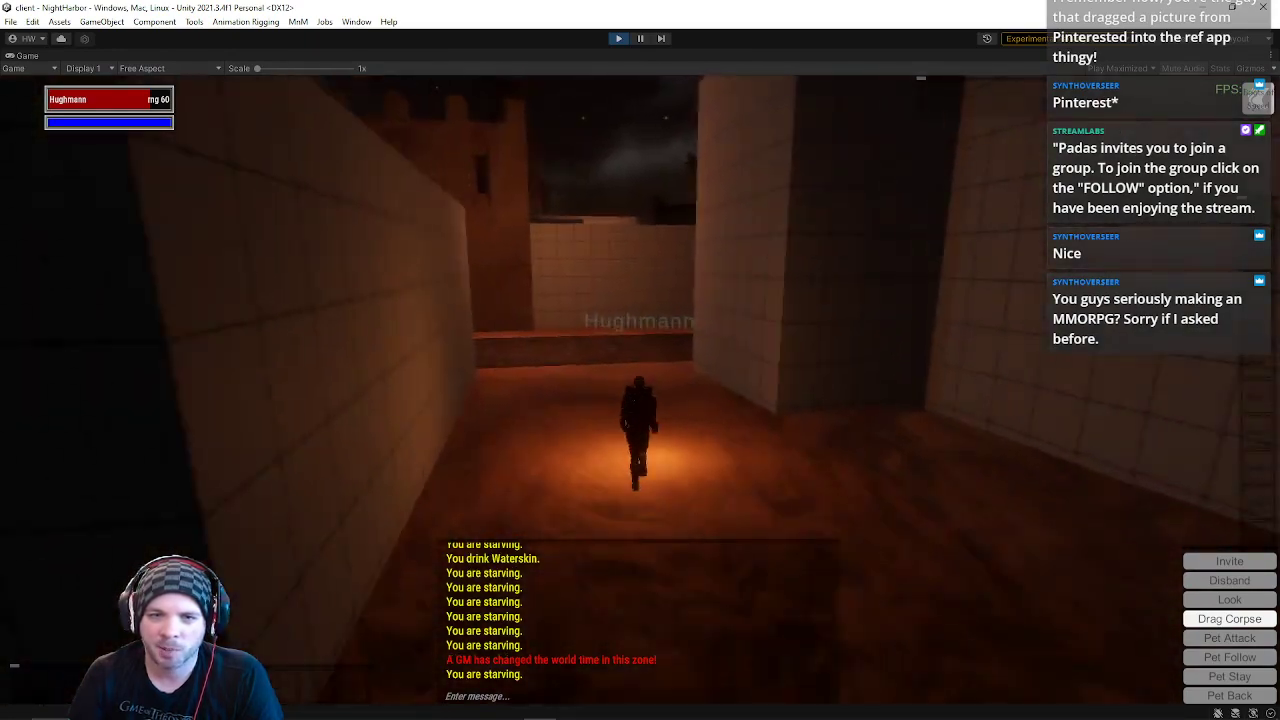
pyautogui.press('w')
pyautogui.press('w')
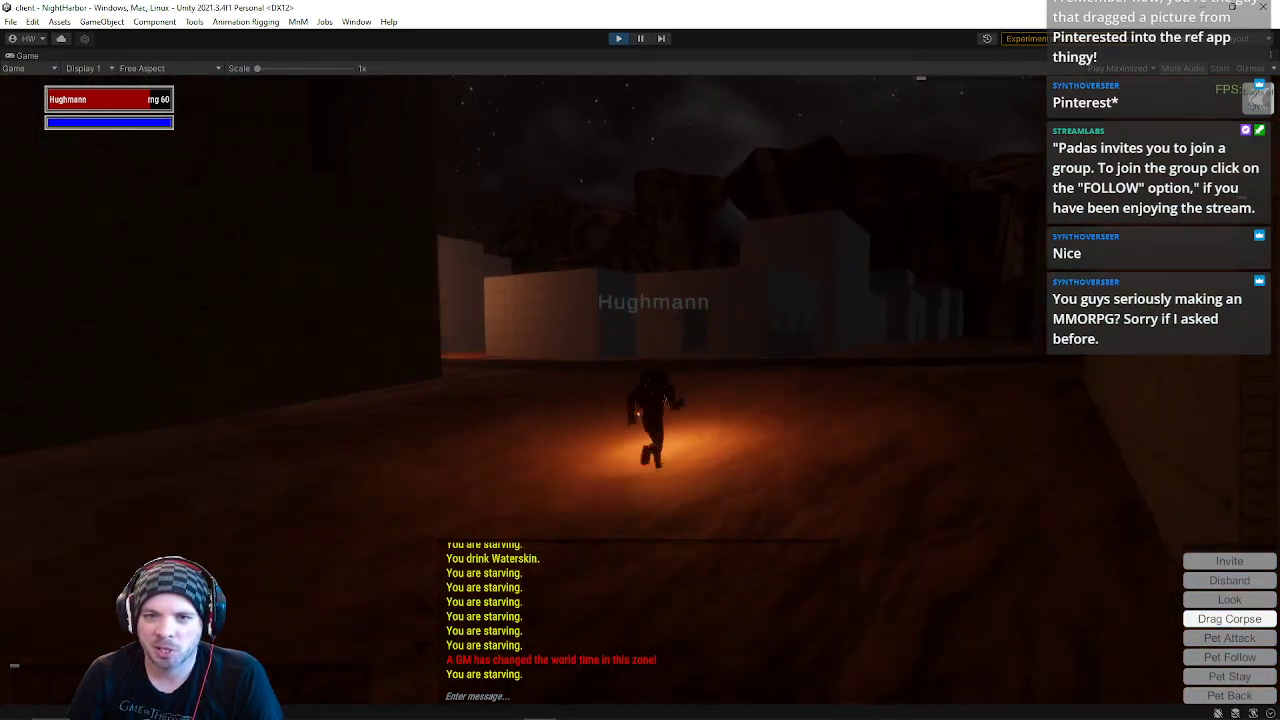
# Step: Follow the paved street through the greybox district at night as far as the archway with the wooden beam frame
pyautogui.press('w')
pyautogui.press('w')
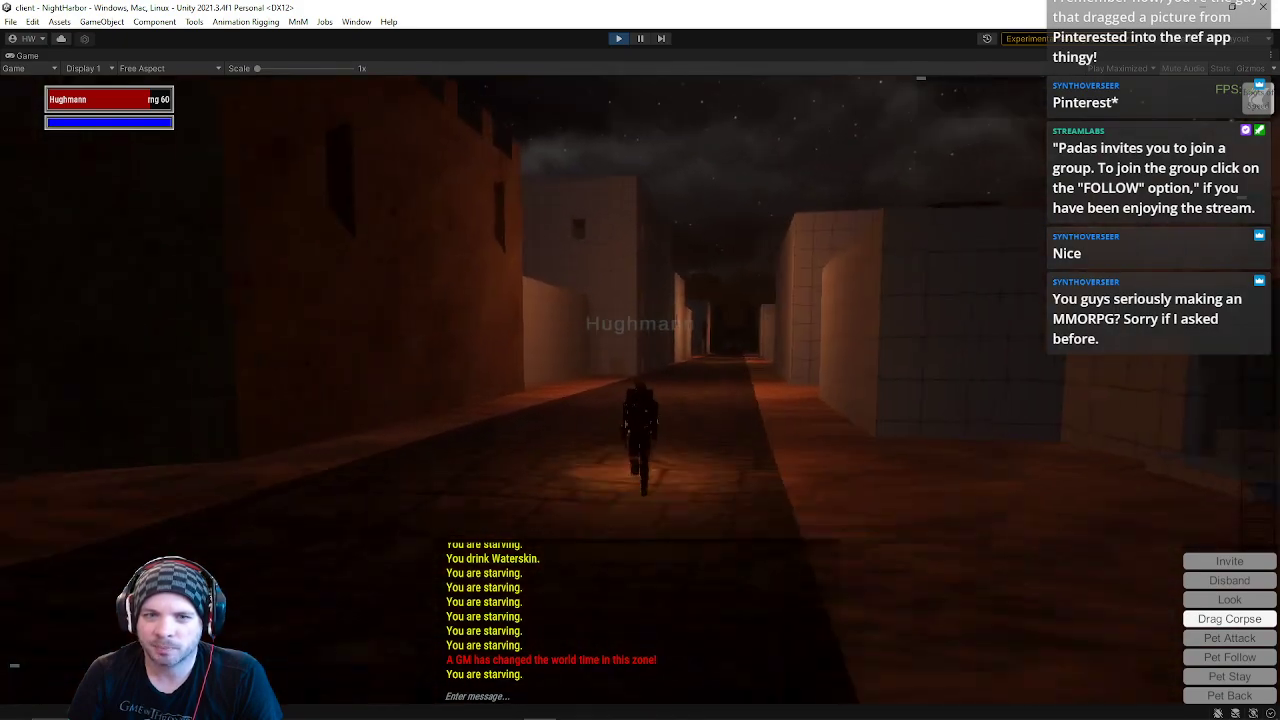
pyautogui.press('w')
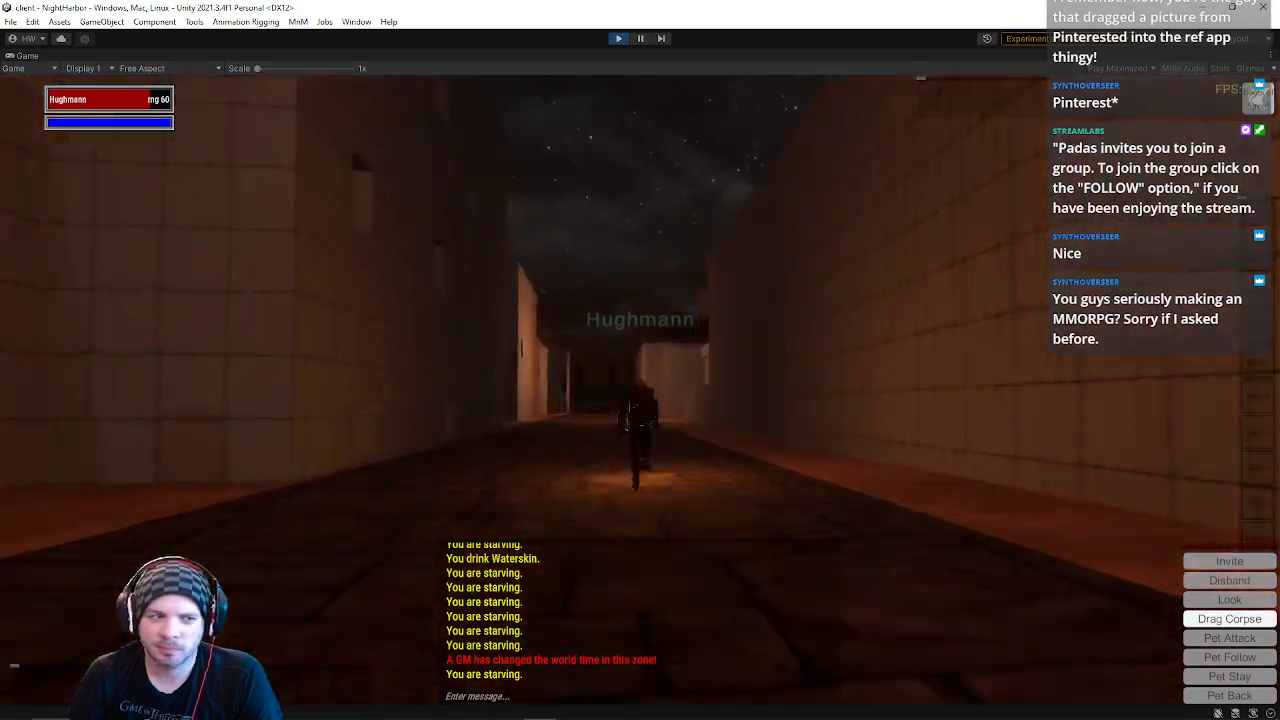
pyautogui.press('w')
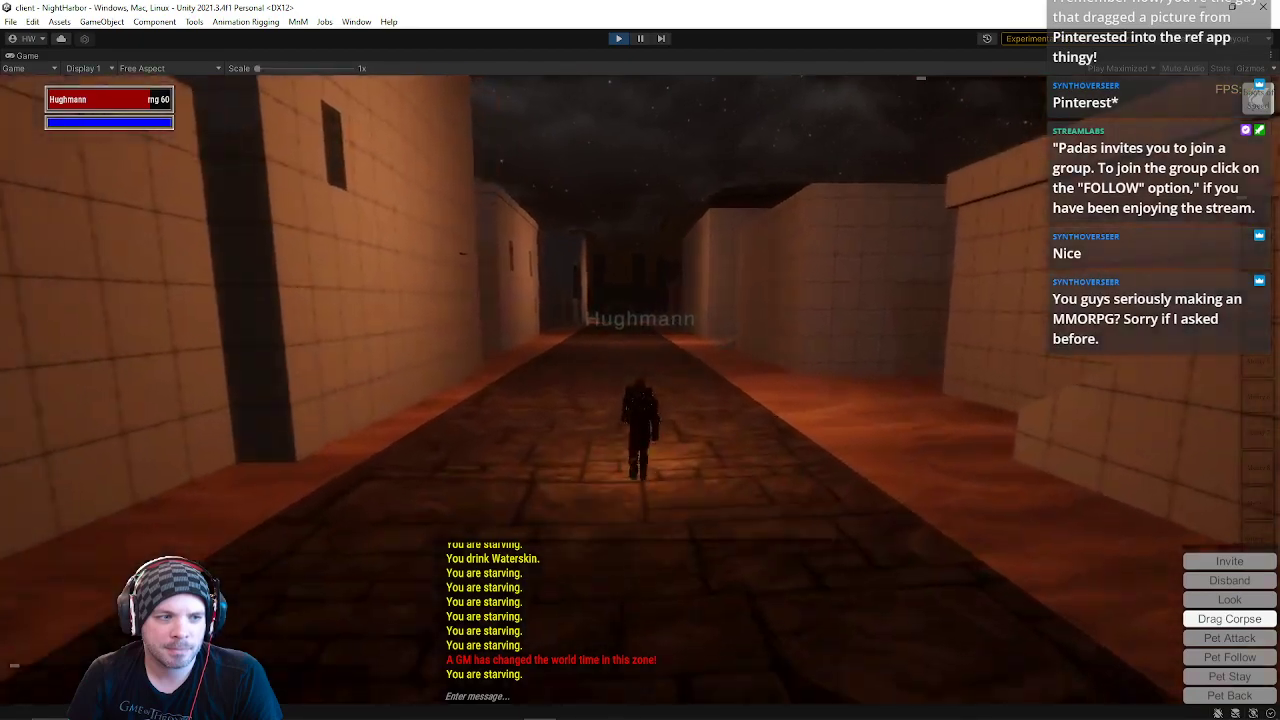
pyautogui.press('w')
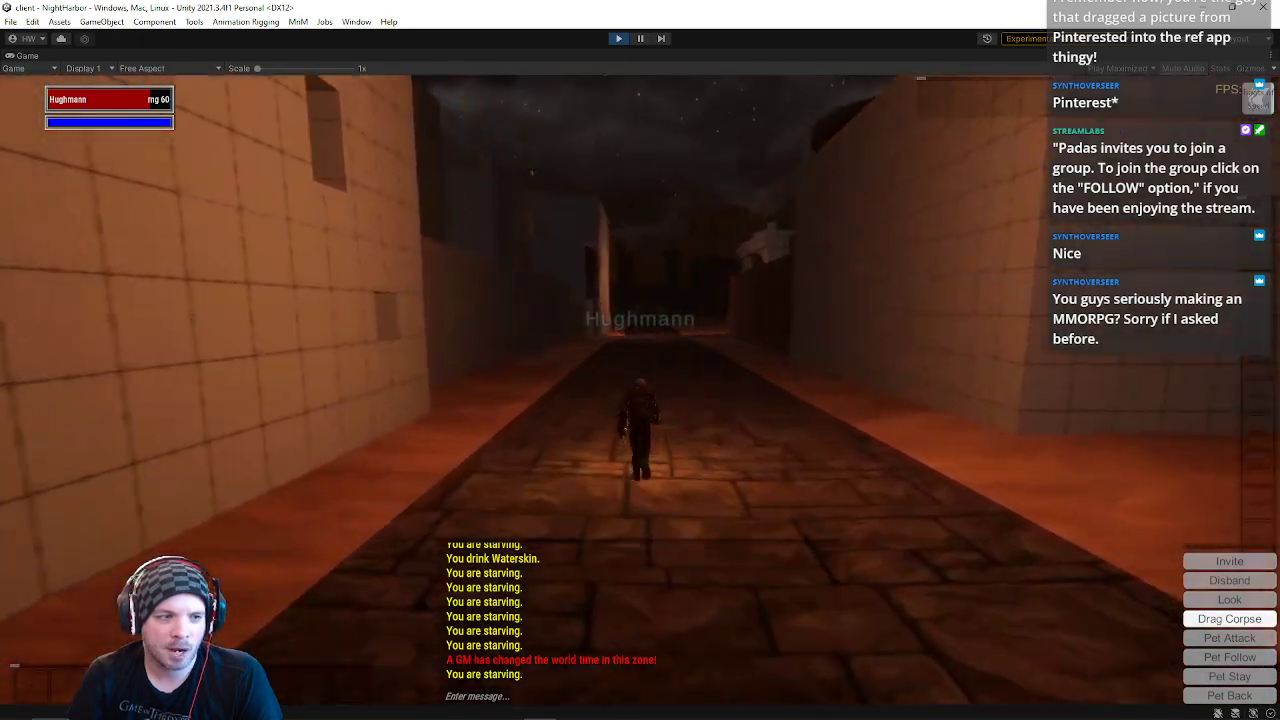
pyautogui.press('w')
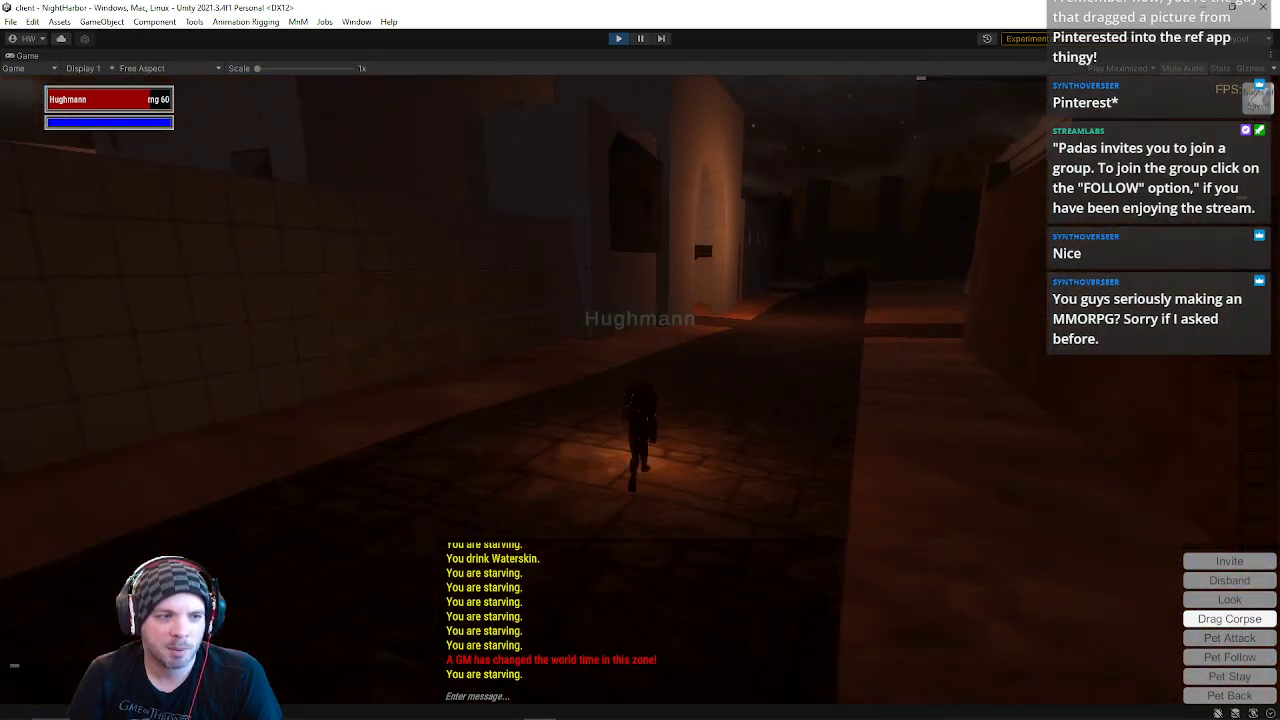
pyautogui.press('w')
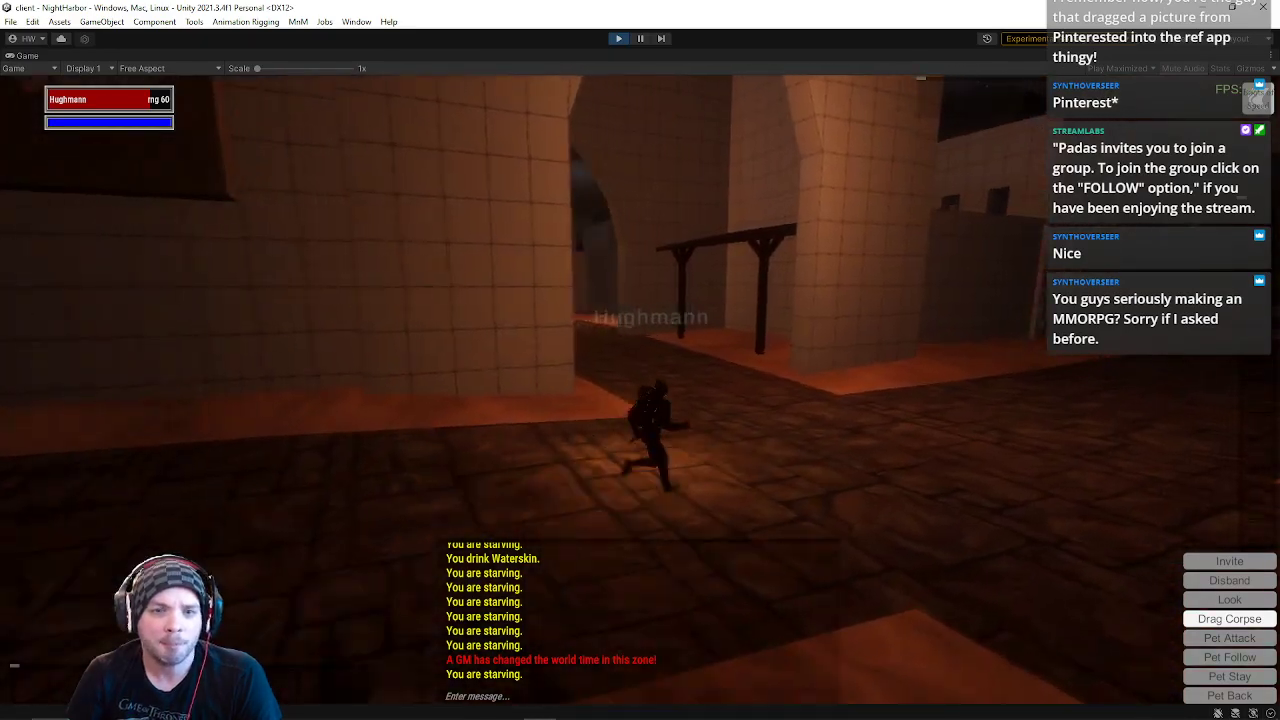
# Step: Run through the greybox courtyard, the walled building interior and the pointed archway at night to check their scale and lighting
pyautogui.press('w')
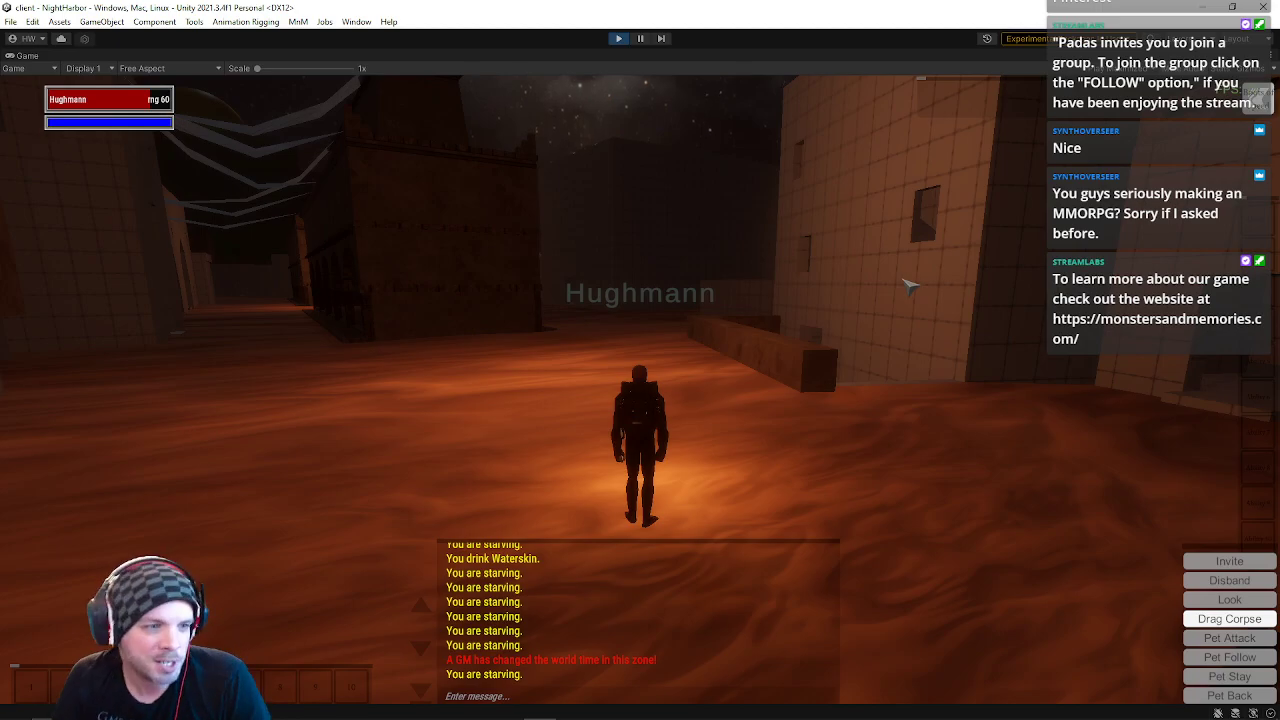
pyautogui.press('w')
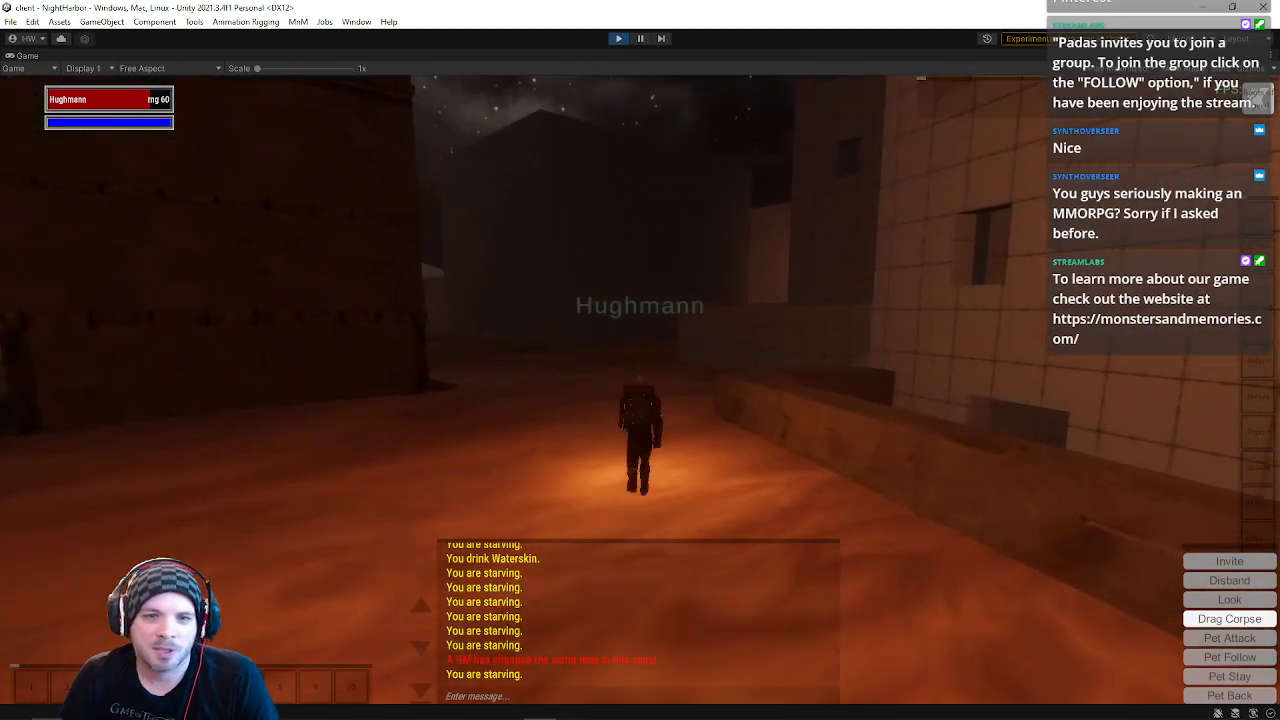
pyautogui.press('w')
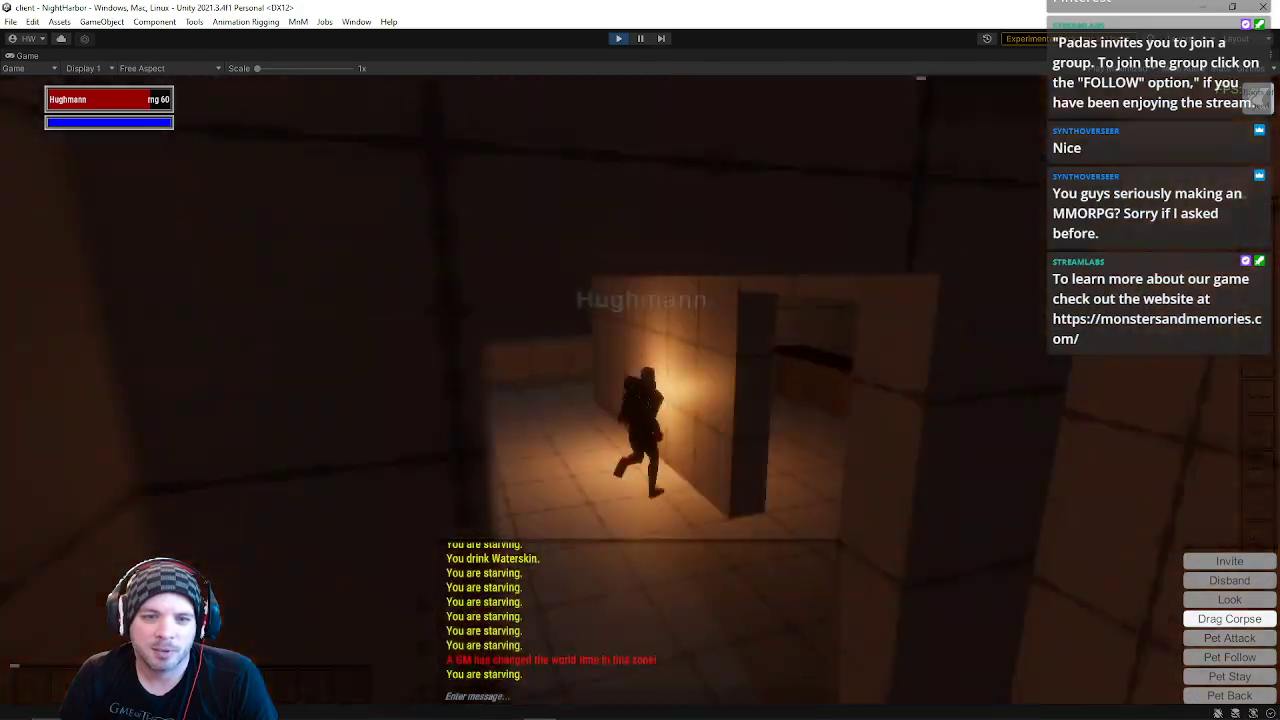
pyautogui.press('w')
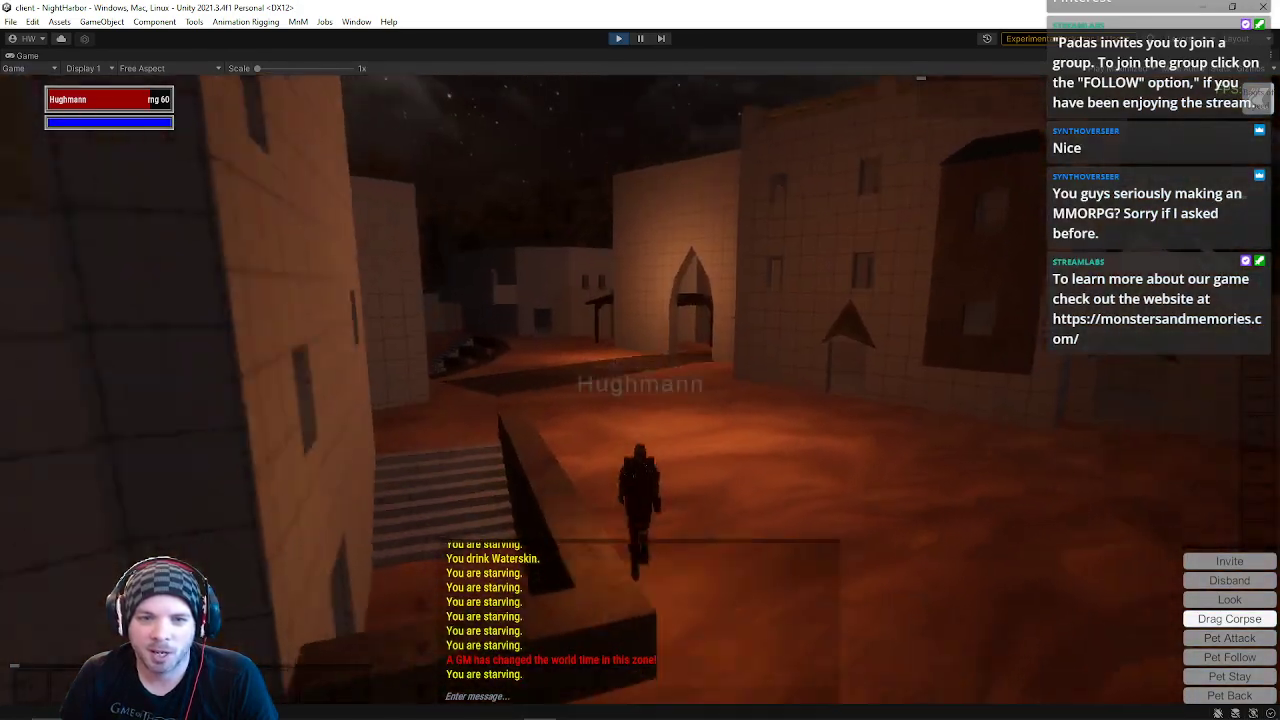
pyautogui.press('w')
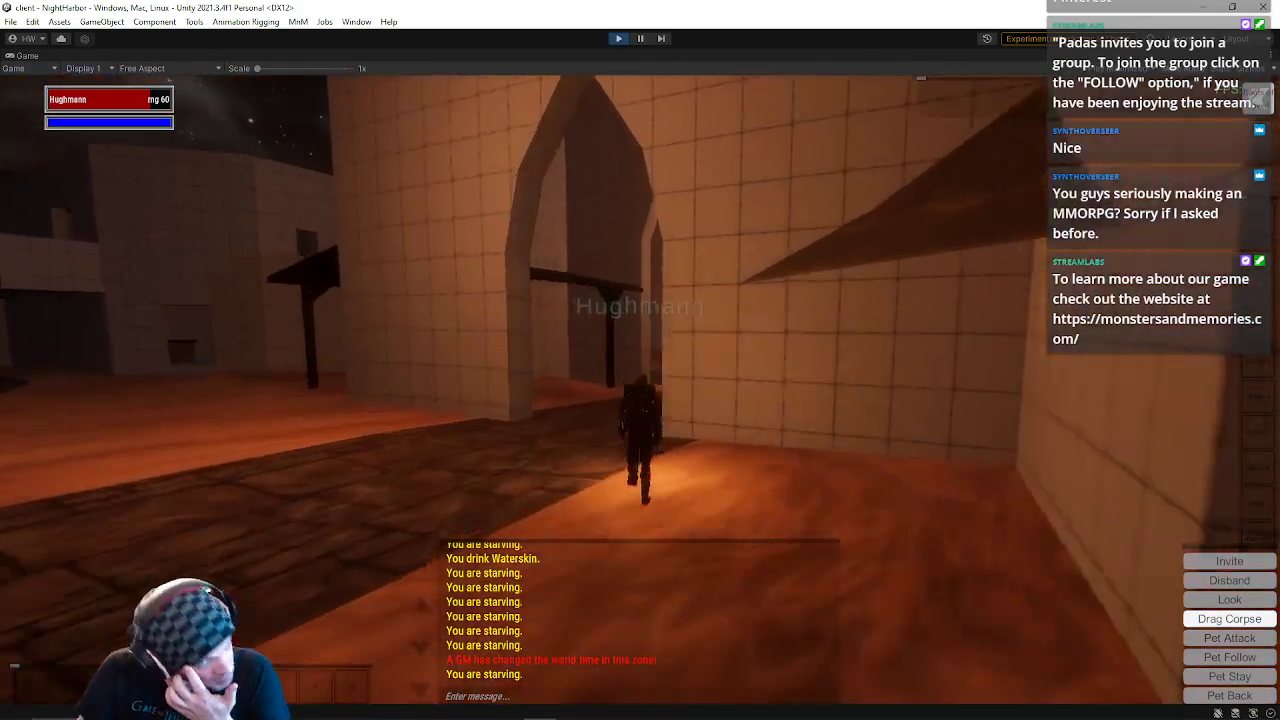
pyautogui.press('w')
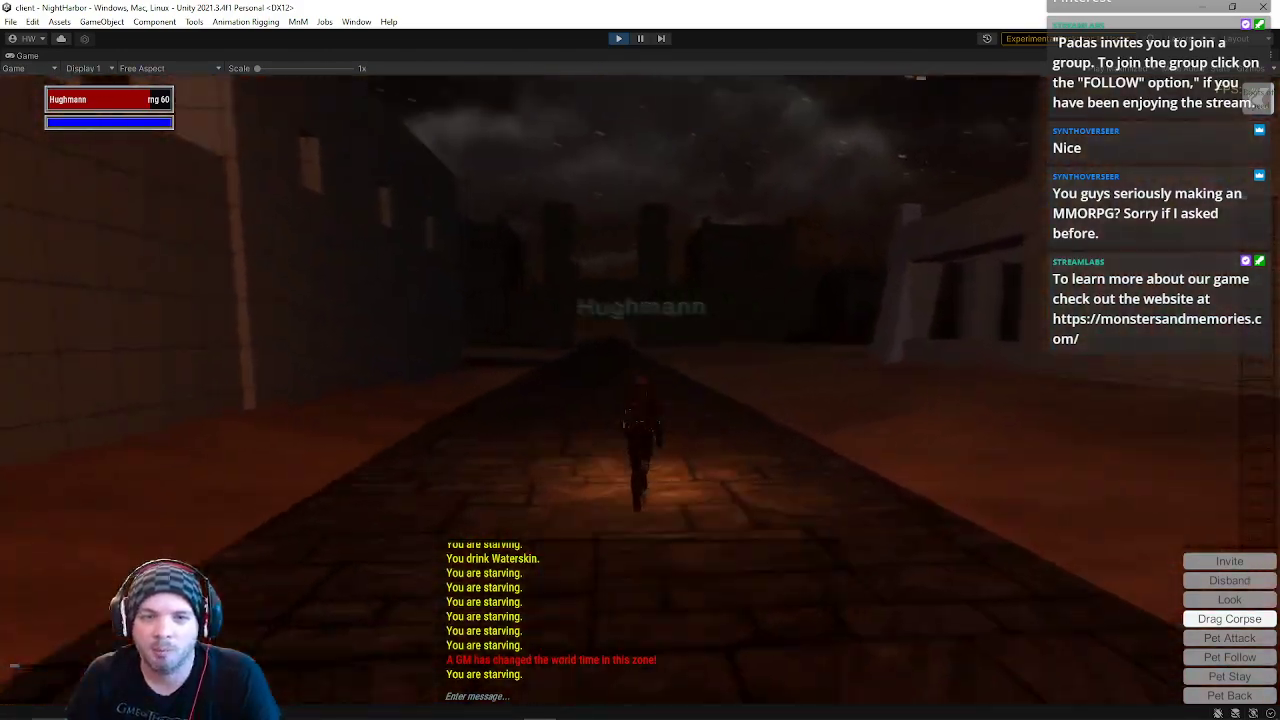
# Step: Follow the paved road out through the dark city gate and into the desert
pyautogui.press('w')
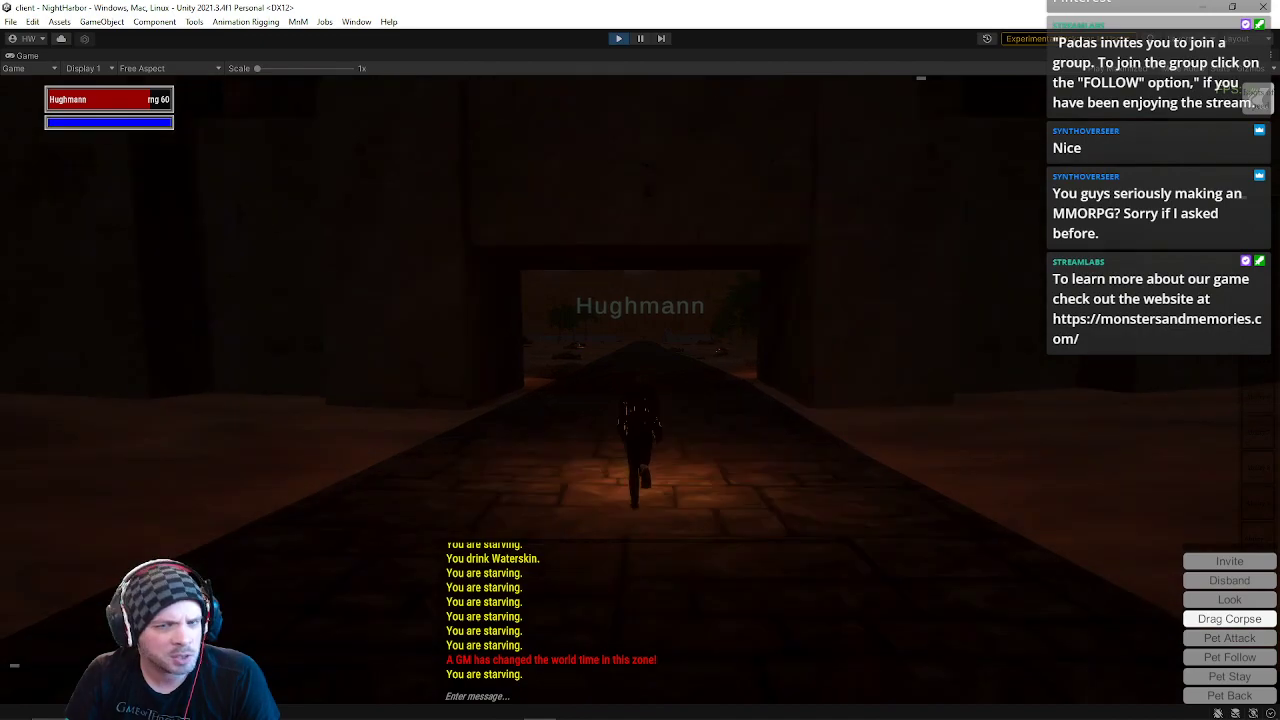
pyautogui.press('w')
pyautogui.press('w')
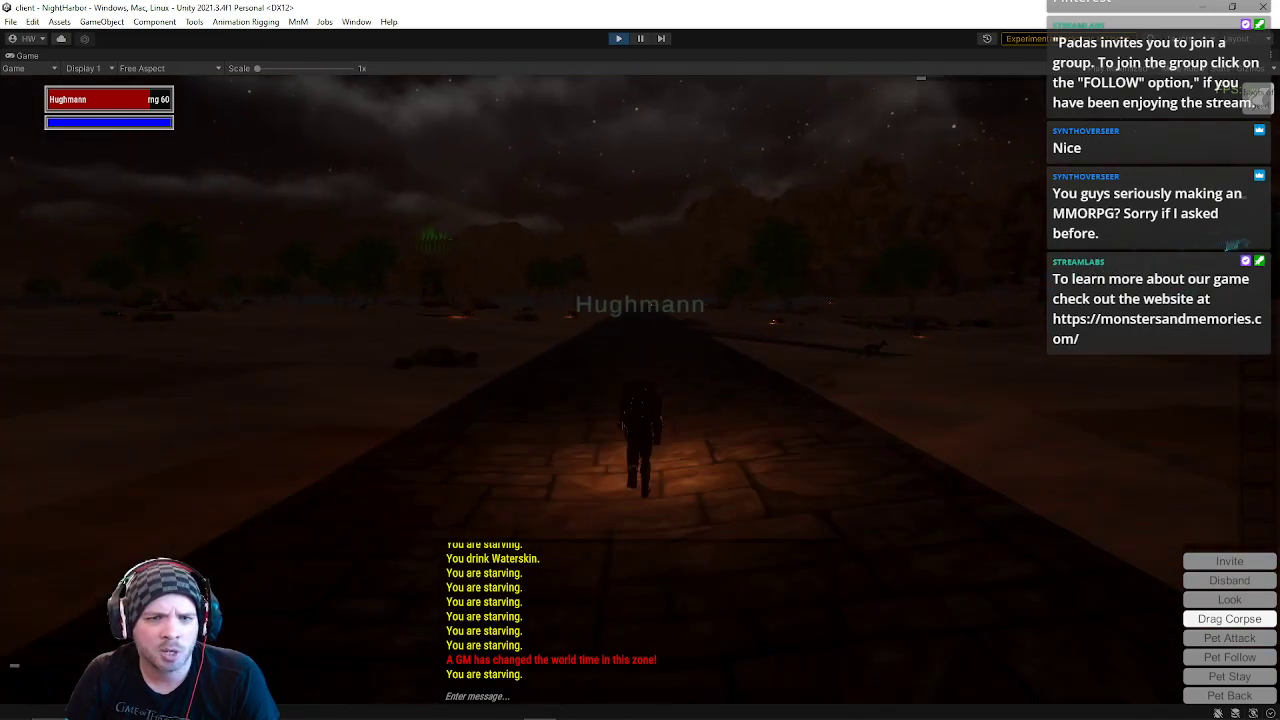
pyautogui.press('w')
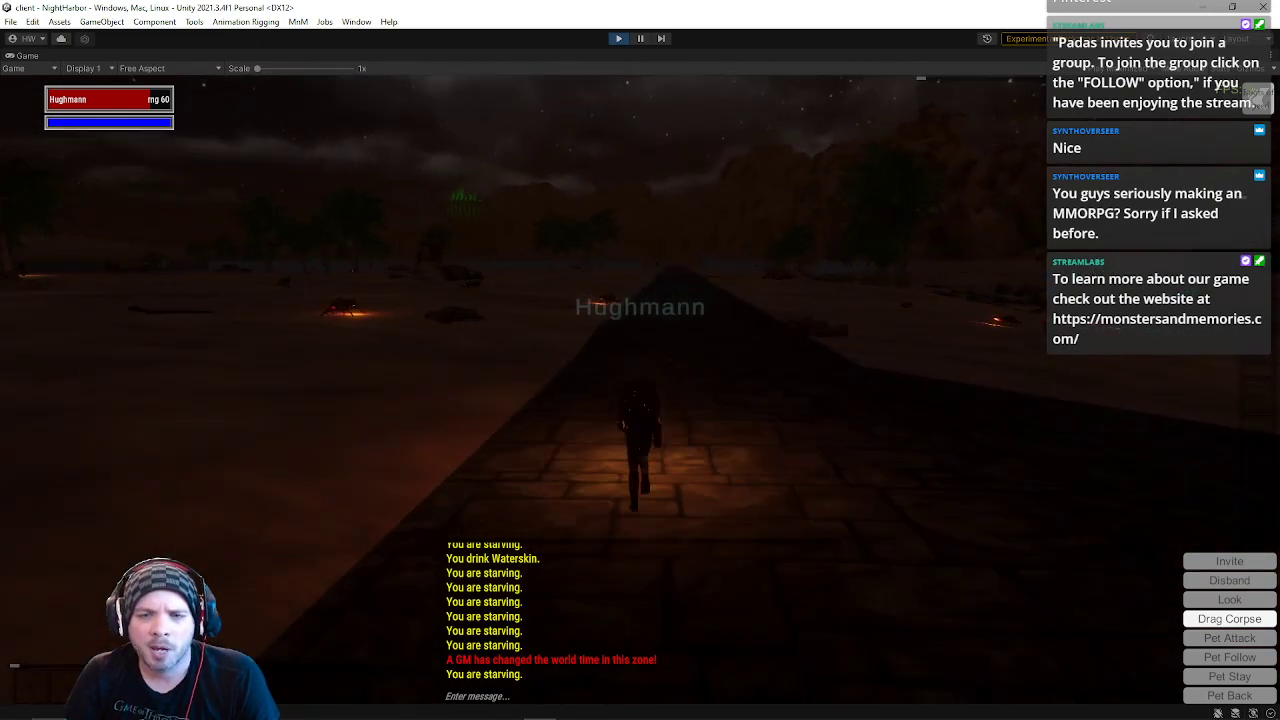
# Step: Roam the sand outside the city and look back at the walls and torchlit gates to judge their night visibility
pyautogui.press('w')
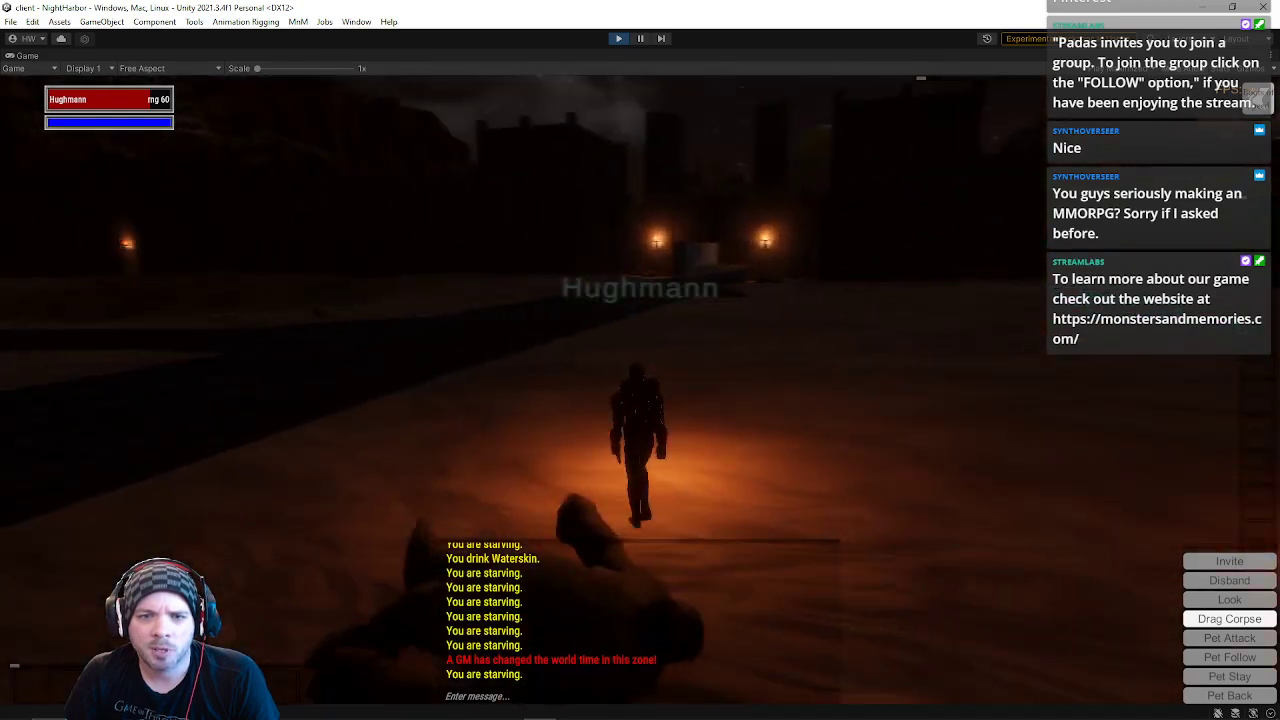
pyautogui.press('w')
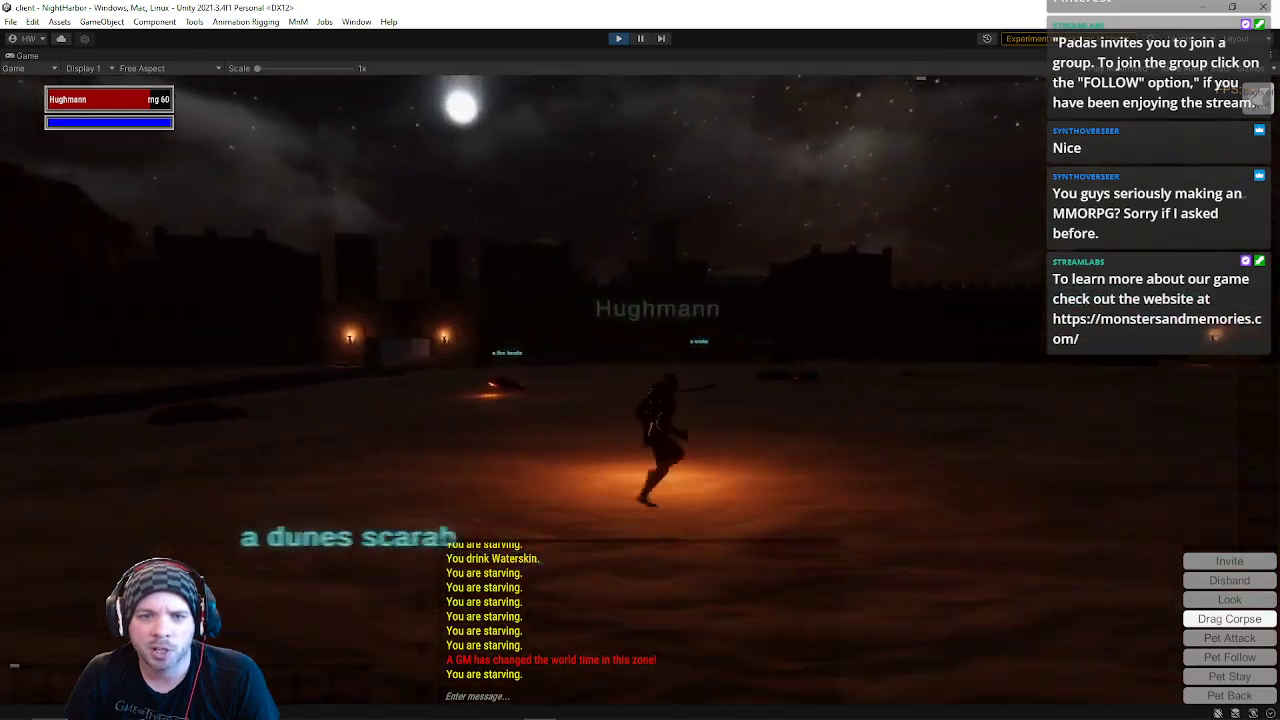
pyautogui.press('w')
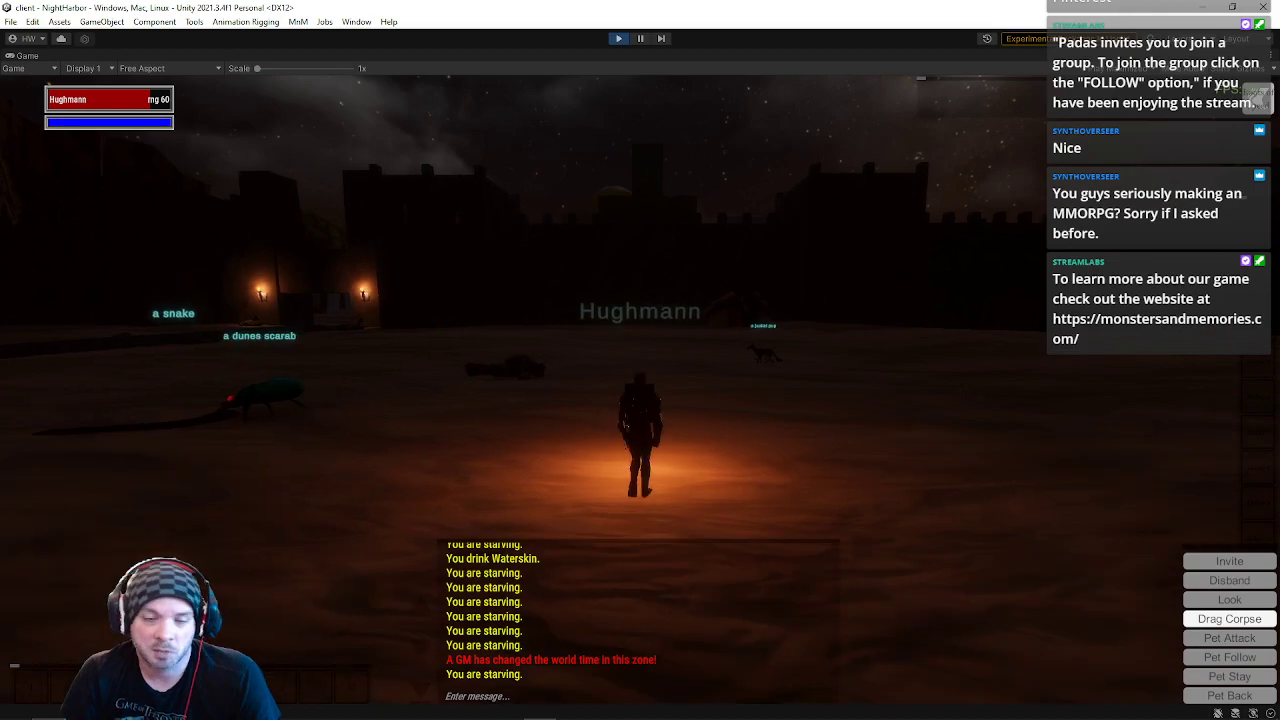
pyautogui.press('w')
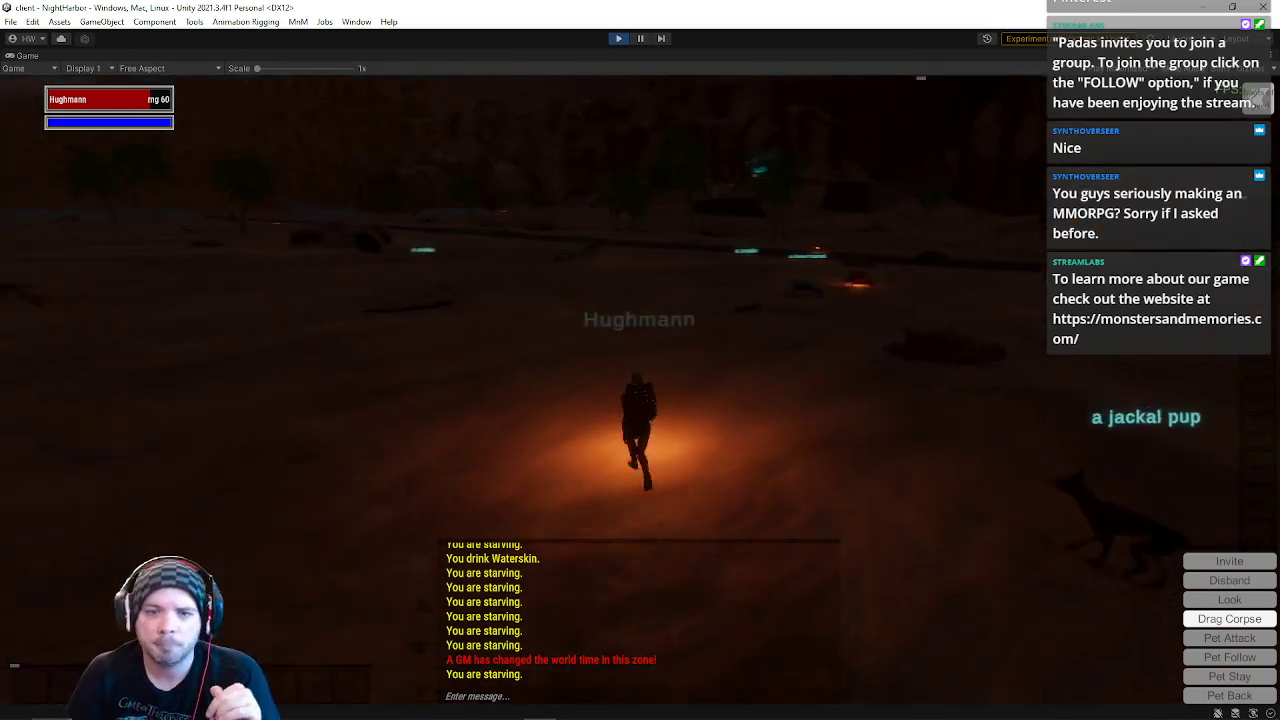
pyautogui.press('w')
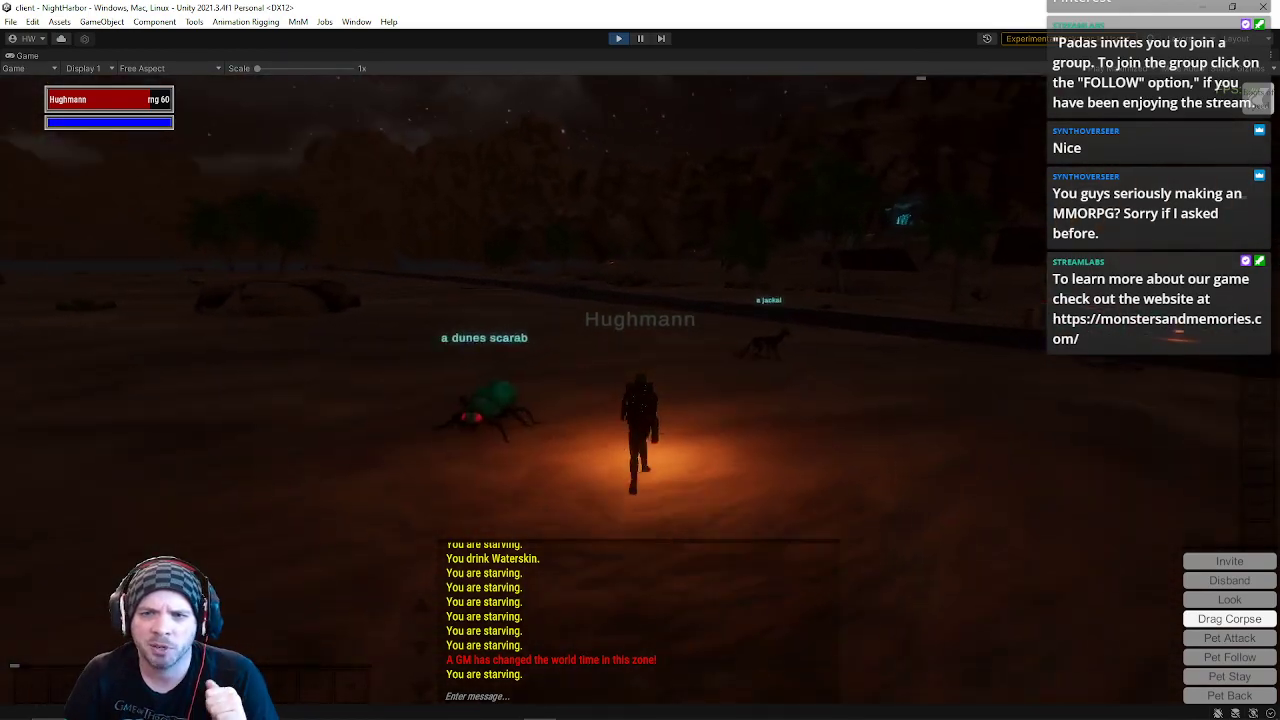
pyautogui.press('w')
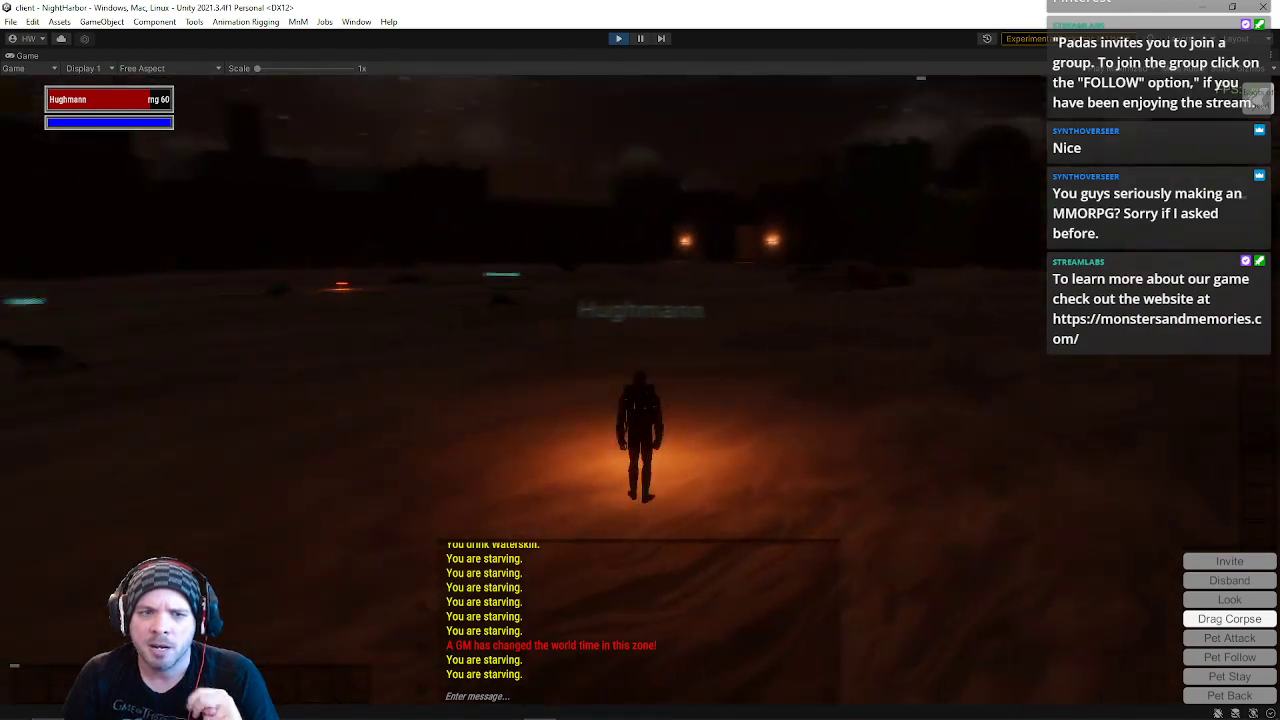
pyautogui.moveTo(960, 330); pyautogui.dragTo(801, 288, button='right')
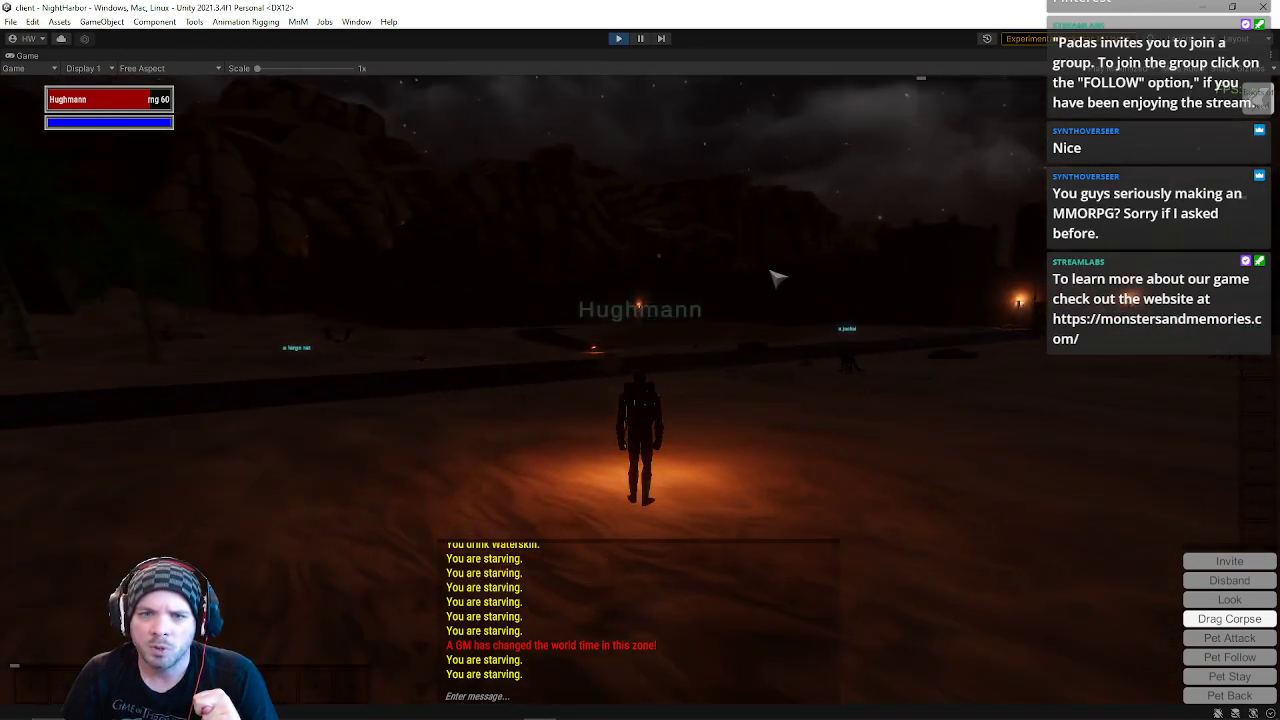
pyautogui.moveTo(939, 209); pyautogui.dragTo(1215, 255, button='right')
# Step: Return to the paved desert road and examine the city skyline and its torchlit gates from there
pyautogui.press('w')
pyautogui.press('w')
pyautogui.press('w')
pyautogui.moveTo(640, 360); pyautogui.dragTo(940, 360, button='right')
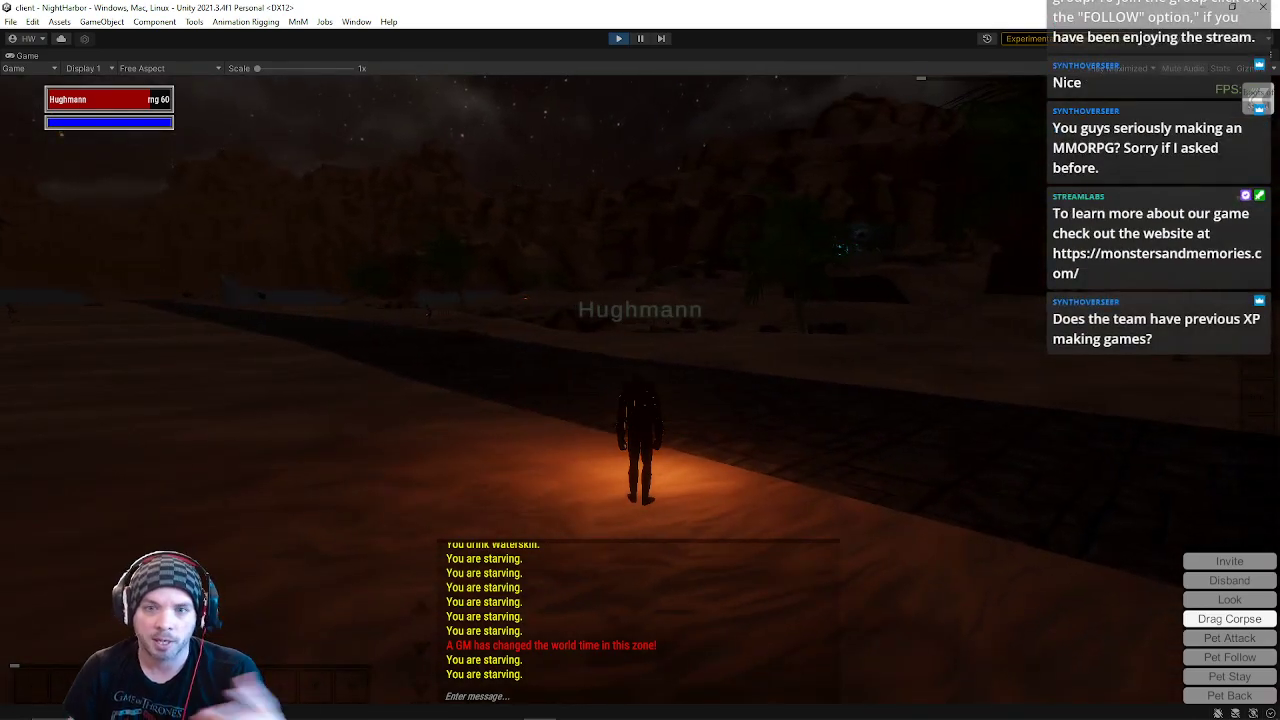
pyautogui.press('w')
pyautogui.moveTo(640, 360); pyautogui.dragTo(400, 410, button='right')
pyautogui.moveTo(640, 360); pyautogui.dragTo(360, 320, button='right')
pyautogui.moveTo(640, 360); pyautogui.dragTo(360, 365, button='right')
pyautogui.press('w')
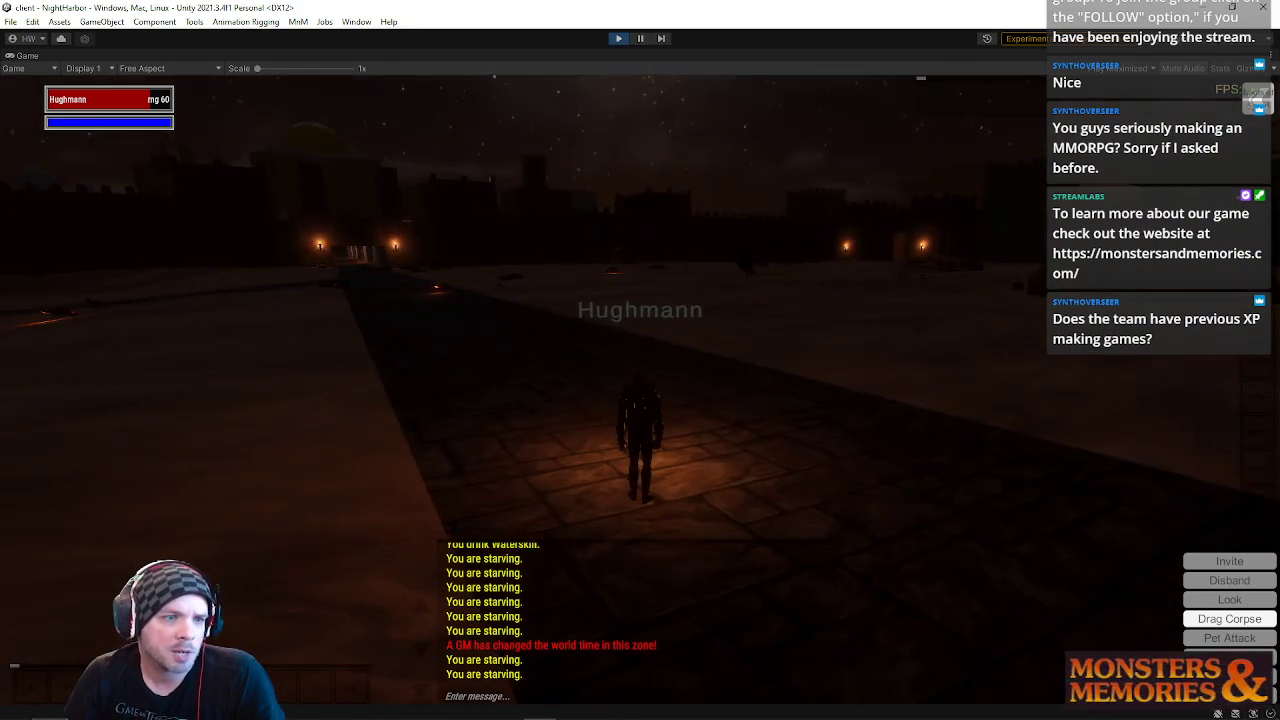
pyautogui.press('w')
pyautogui.moveTo(640, 360); pyautogui.dragTo(570, 400, button='right')
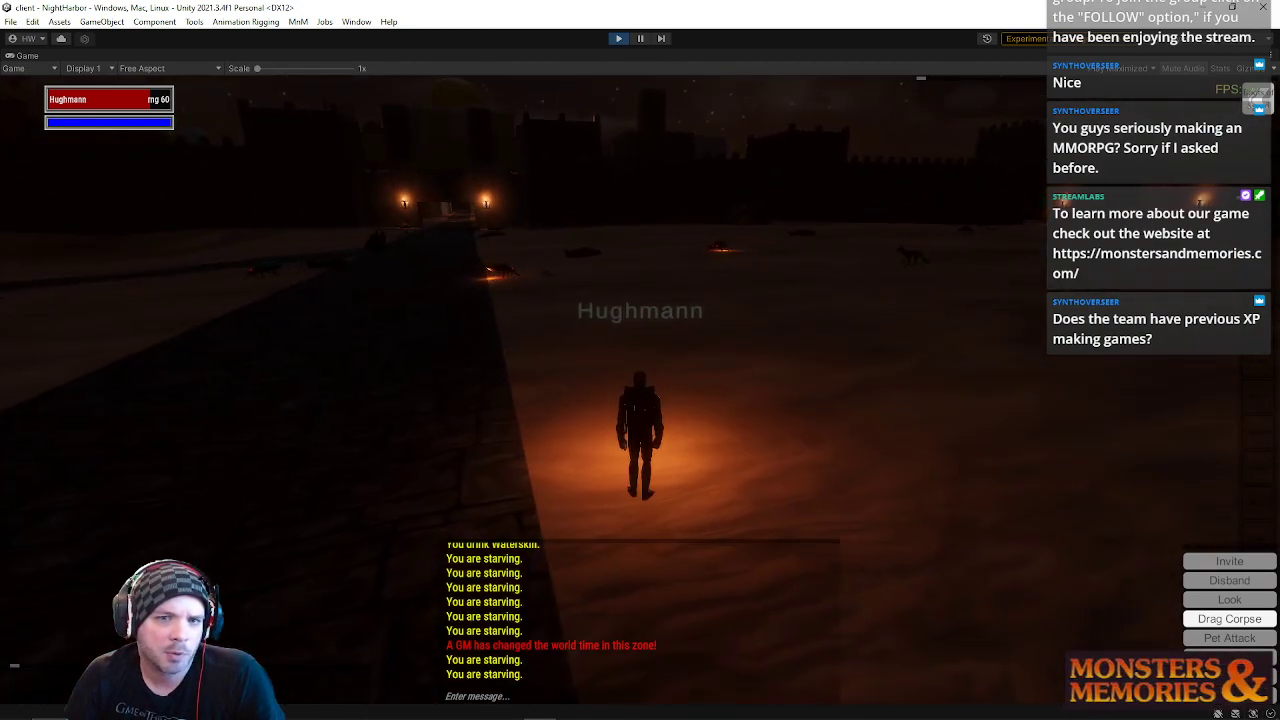
# Step: Line up with the main city gate on the paved road and examine its torches, towers and dome at night
pyautogui.moveTo(640, 360); pyautogui.dragTo(740, 360, button='right')
pyautogui.press('w')
pyautogui.press('w')
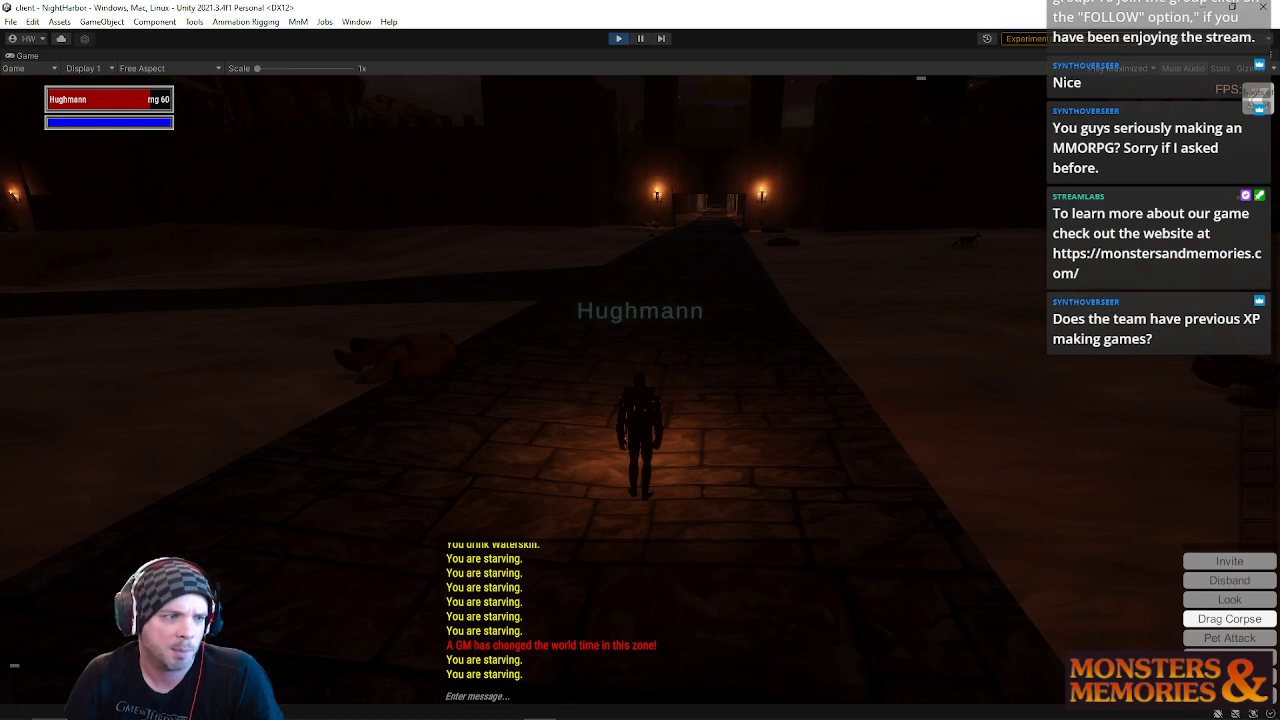
pyautogui.moveTo(640, 360); pyautogui.dragTo(700, 300, button='right')
pyautogui.press('w')
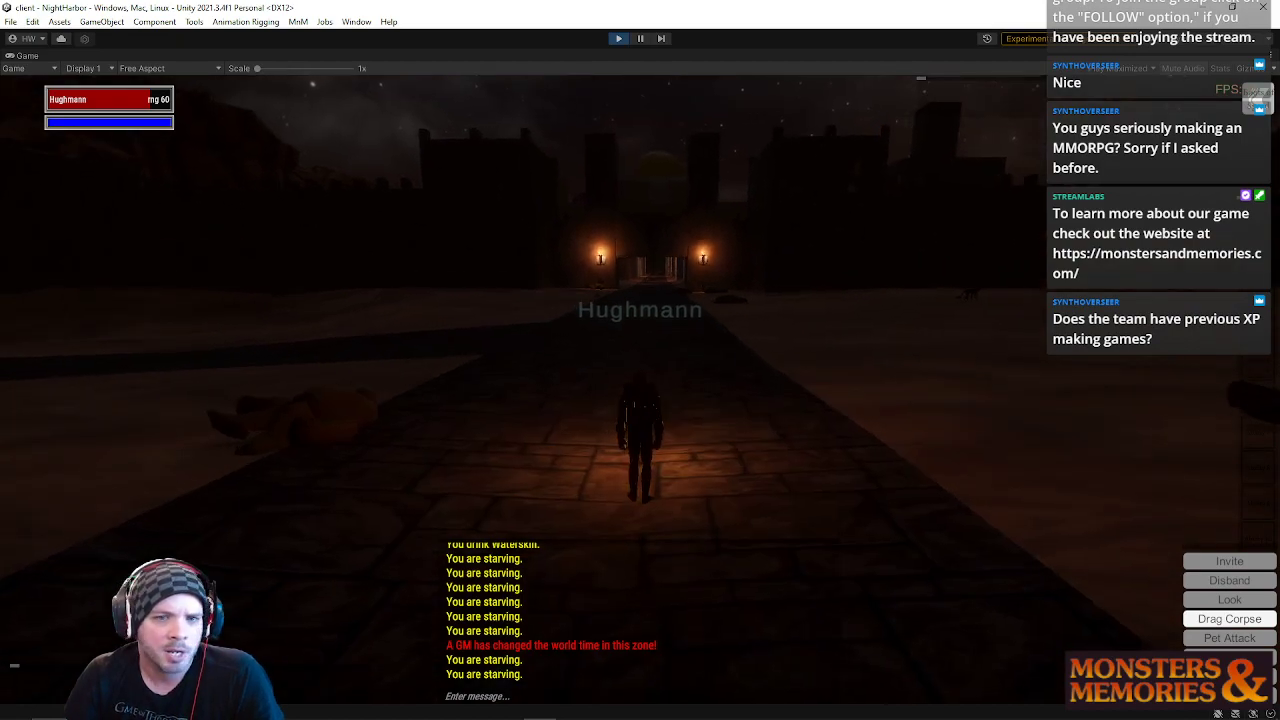
pyautogui.press('w')
# Step: Turn away from the city and run down the paved road past the fire beetles toward the distant palm trees
pyautogui.moveTo(640, 360); pyautogui.dragTo(1040, 360, button='right')
pyautogui.press('w')
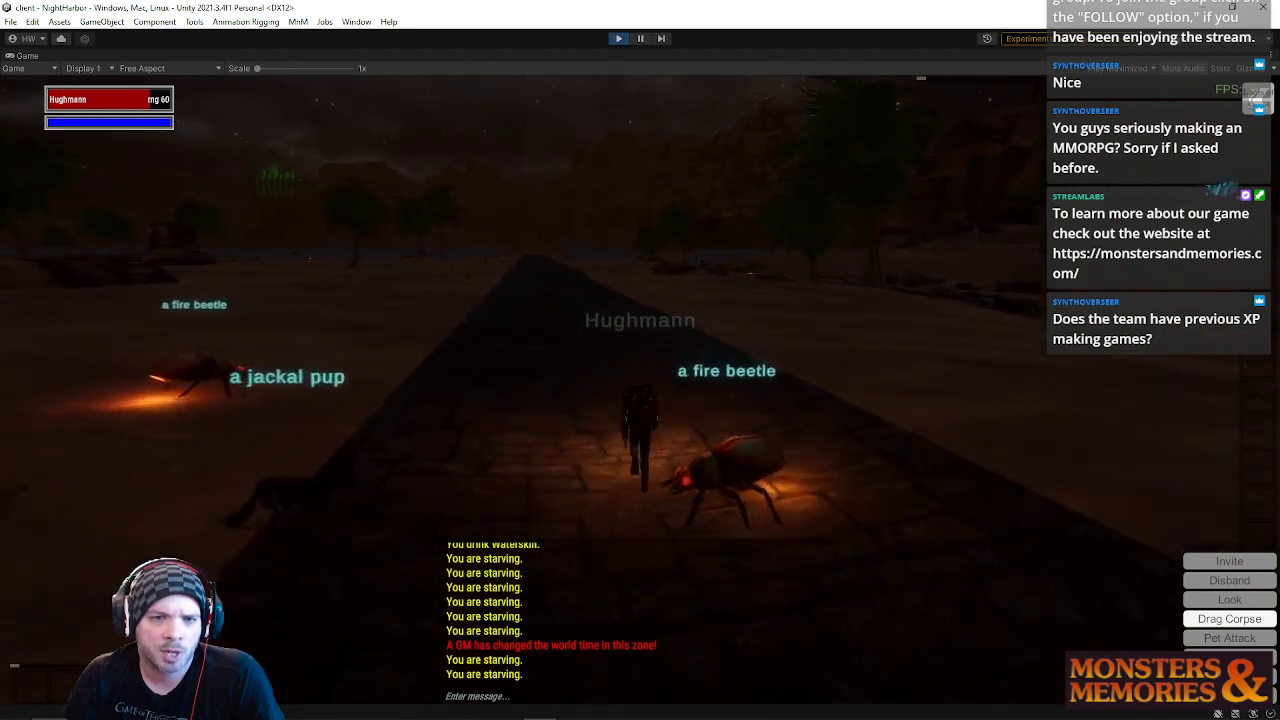
pyautogui.press('w')
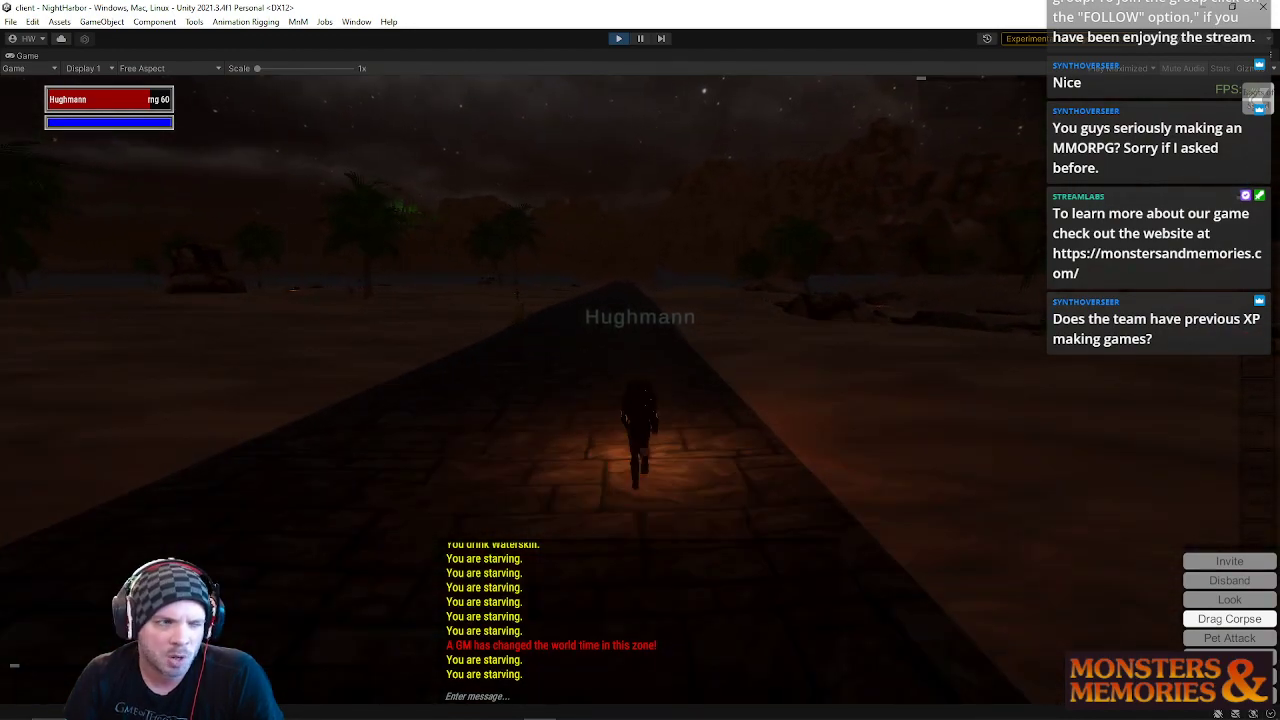
pyautogui.press('w')
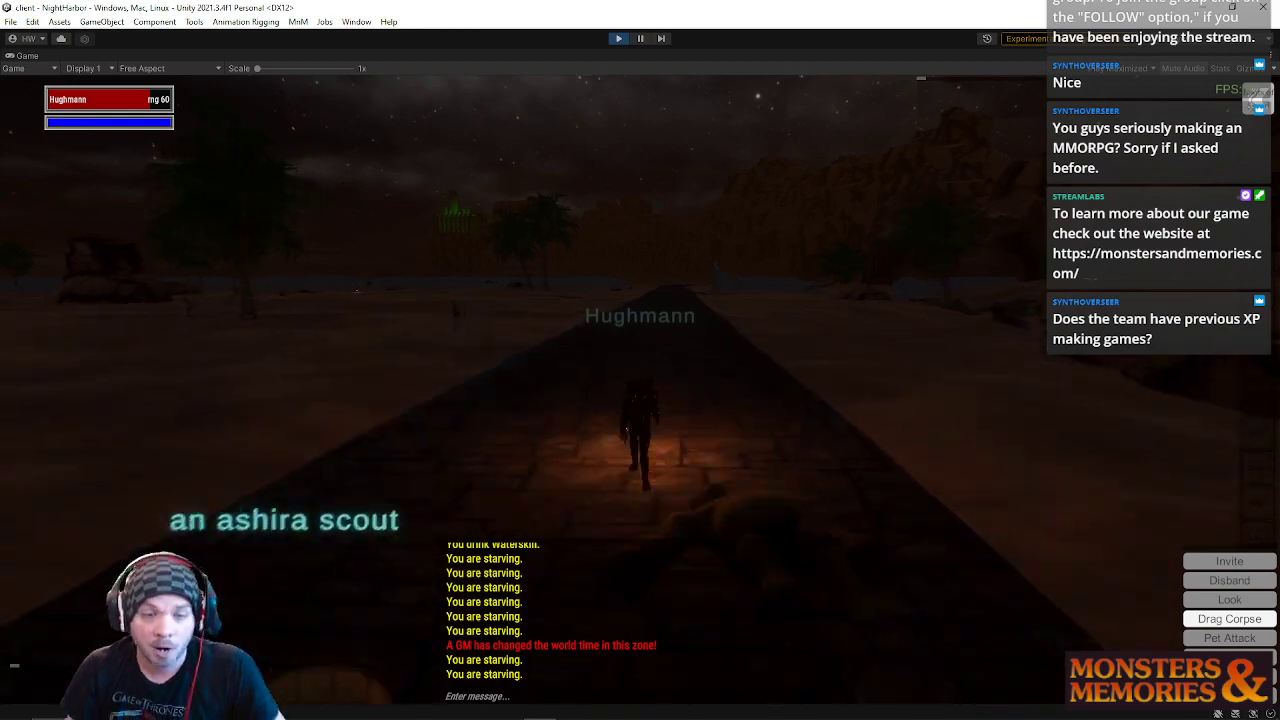
pyautogui.press('w')
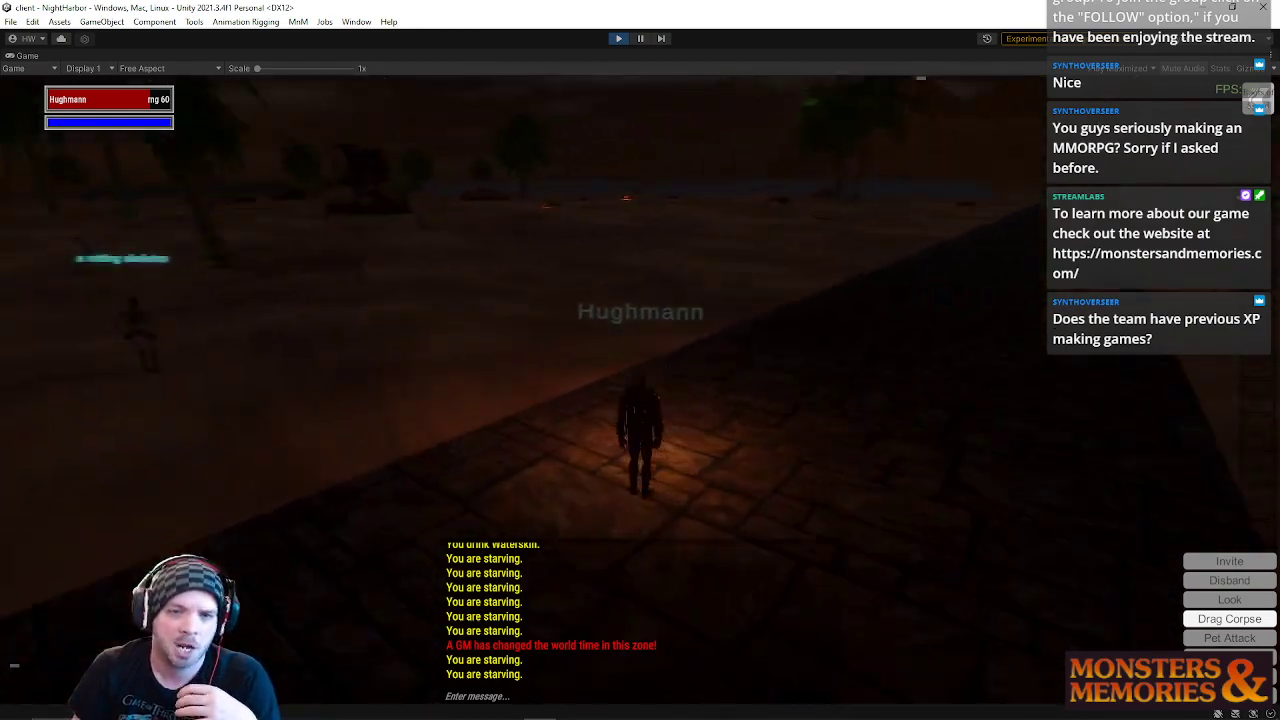
# Step: Turn back toward the city and approach along the paved road to compare the gate's night silhouette from far and near
pyautogui.press('a')
pyautogui.press('a')
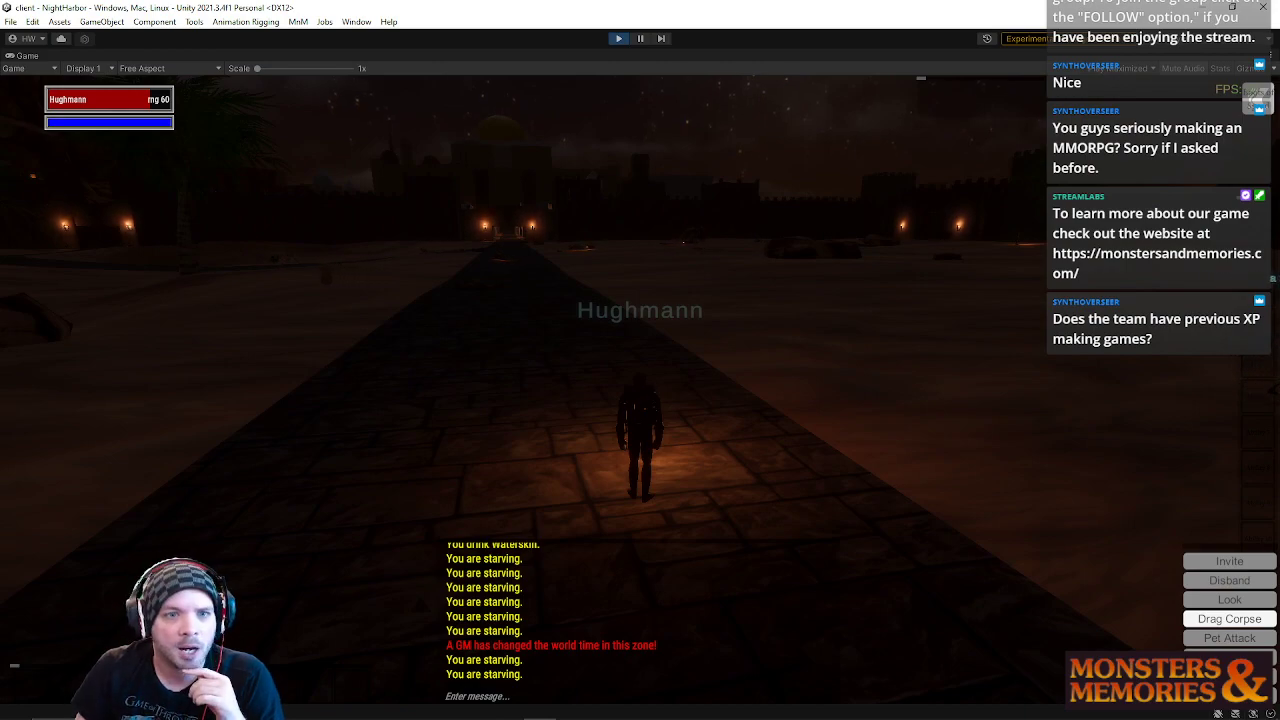
pyautogui.press('a')
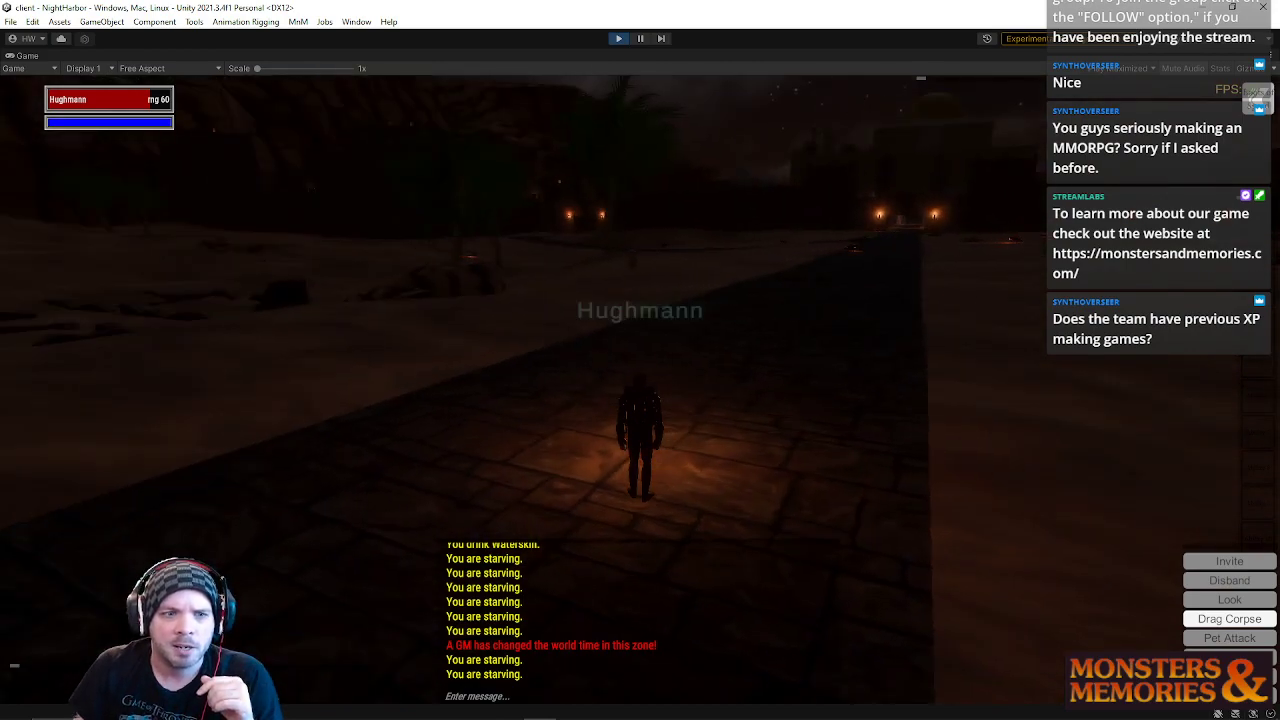
pyautogui.press('d')
pyautogui.press('w')
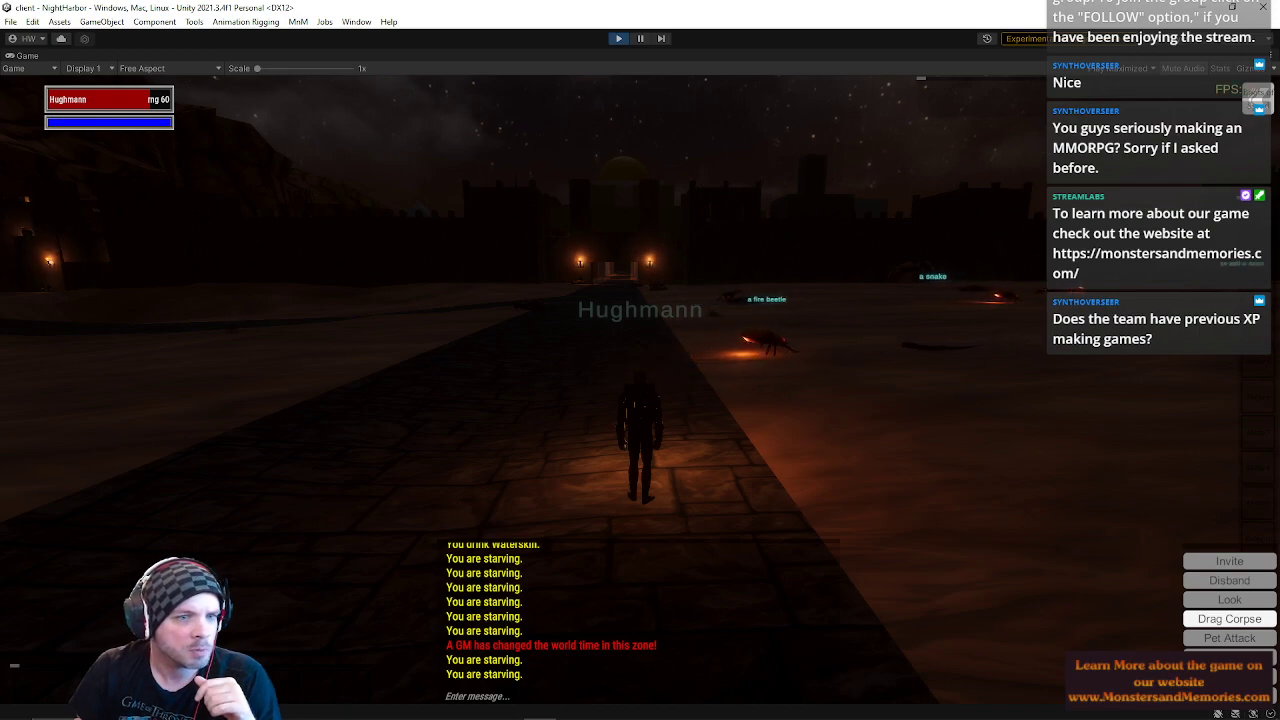
pyautogui.press('w')
# Step: Run off the road past the fire beetle and snake, and jump up the large desert rock
pyautogui.press('d')
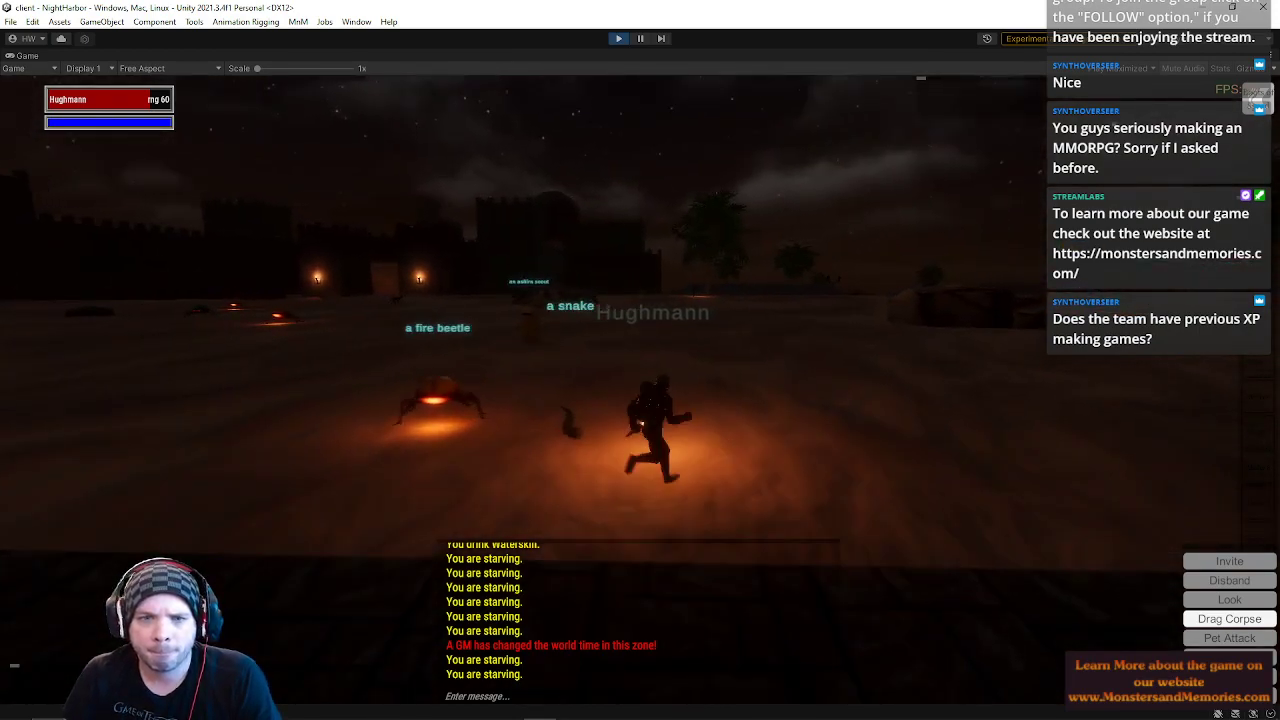
pyautogui.press('a')
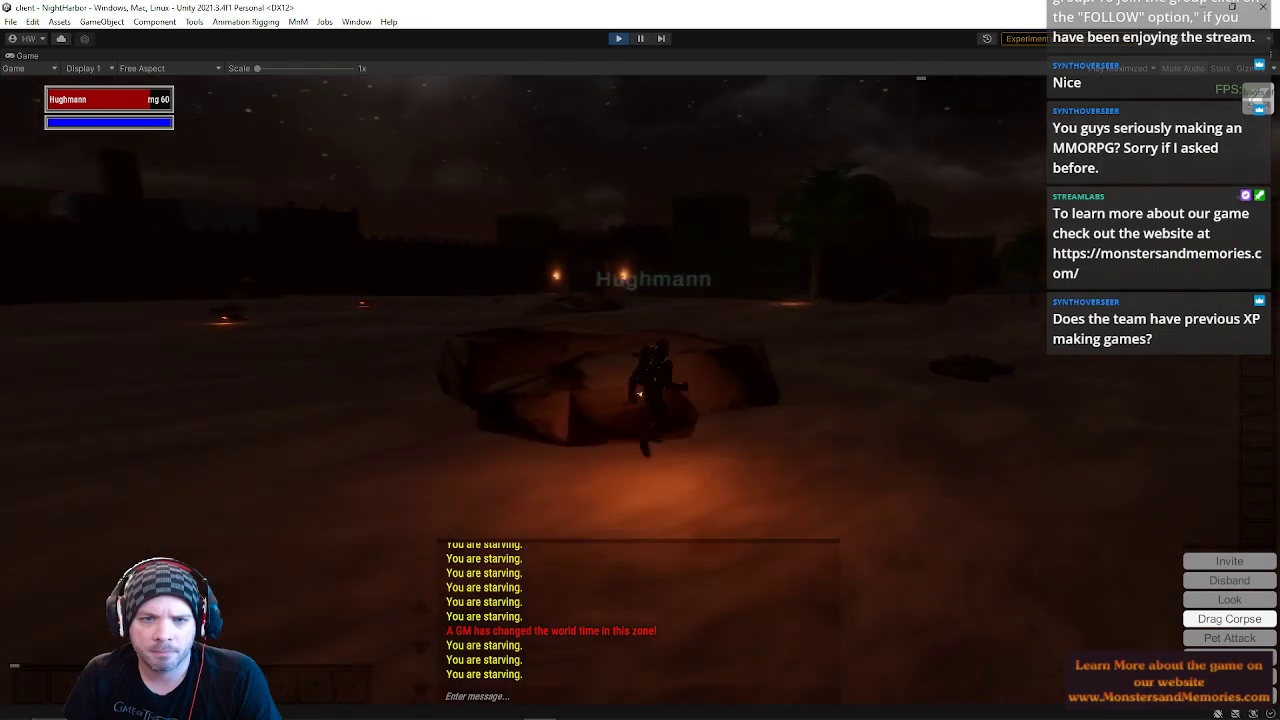
pyautogui.press('space')
pyautogui.press('s')
pyautogui.press('a')
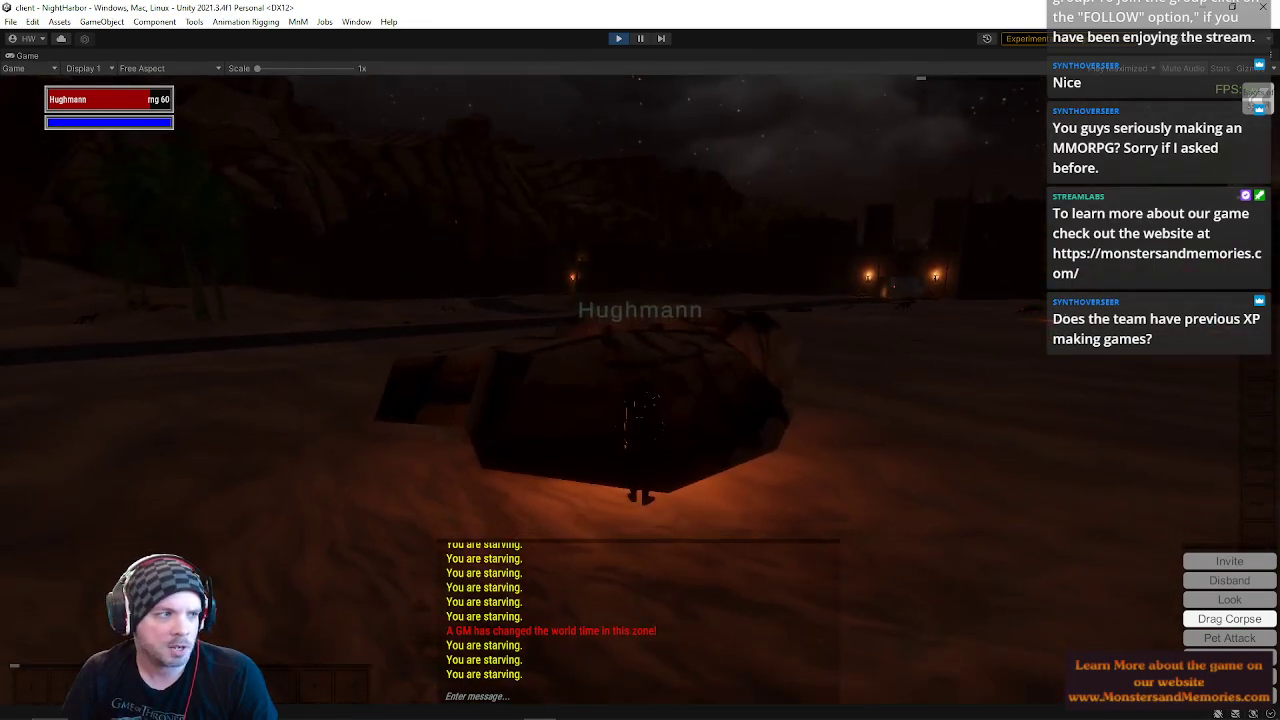
pyautogui.press('w')
pyautogui.press('space')
pyautogui.press('d')
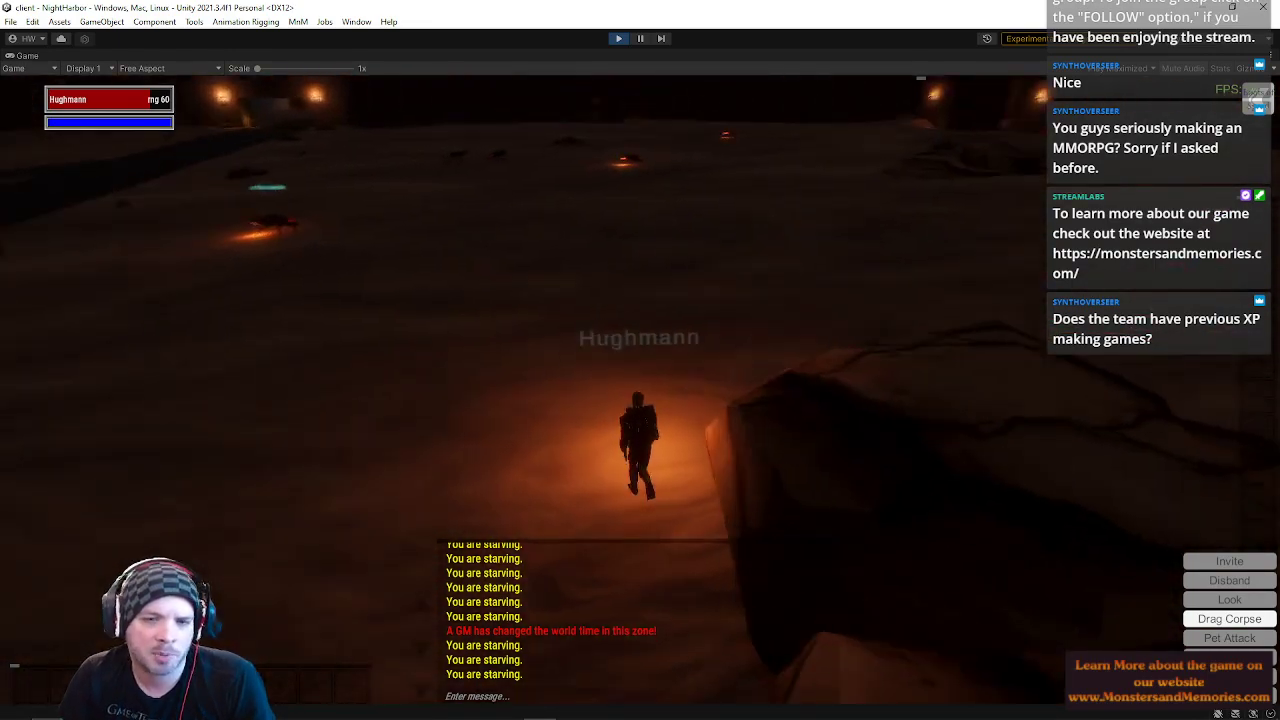
# Step: Run off the desert rock and across the sand onto the paved road, viewing the city skyline and cliffs at night
pyautogui.press('w')
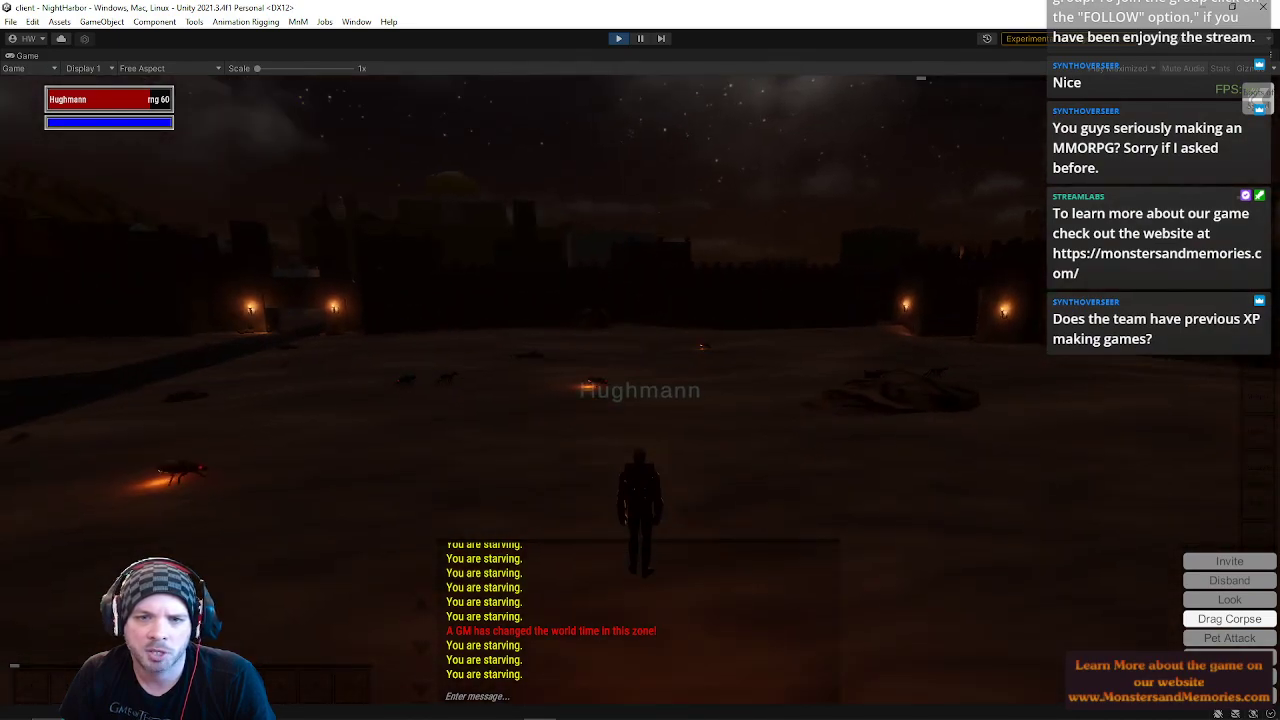
pyautogui.press('w')
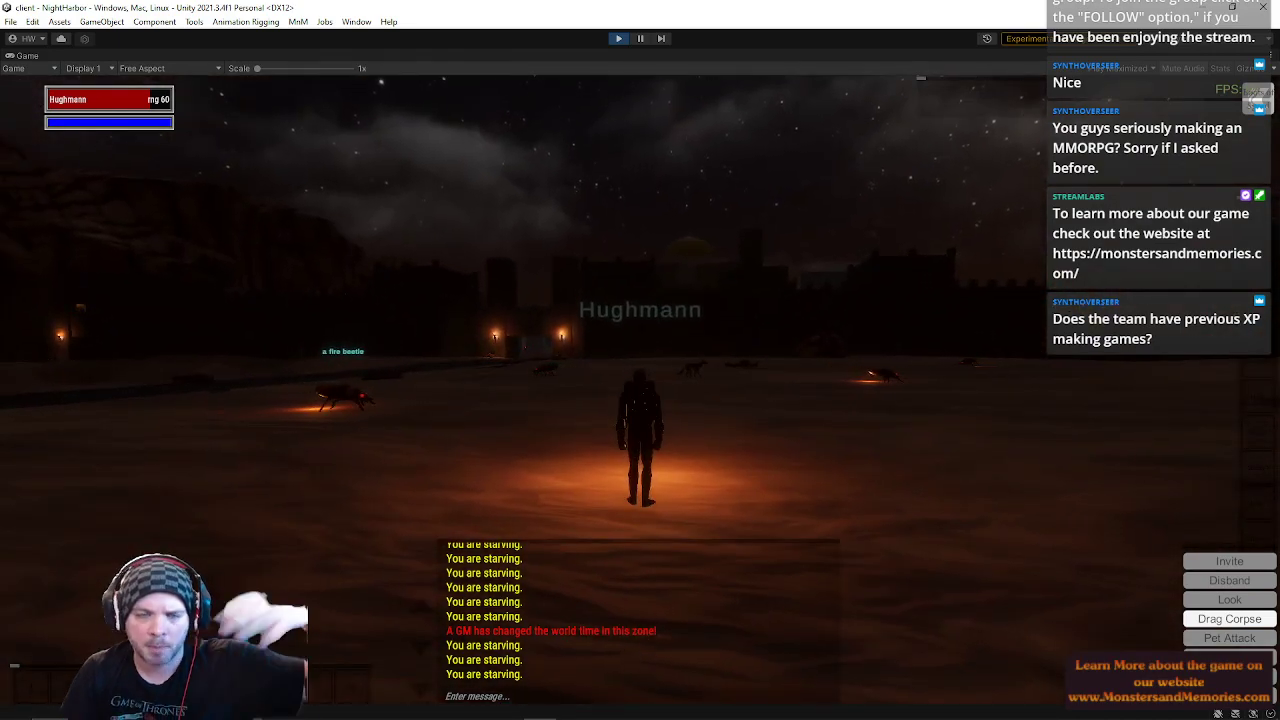
pyautogui.press('a')
pyautogui.press('w')
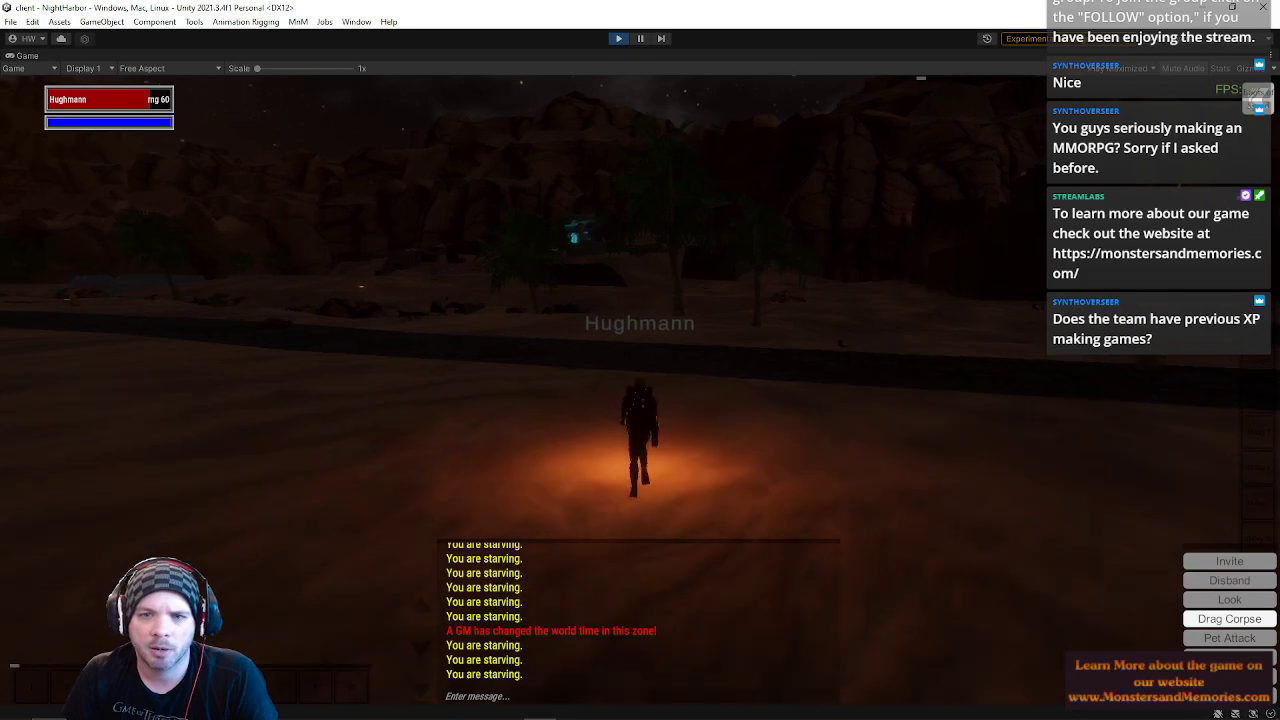
pyautogui.press('d')
pyautogui.press('w')
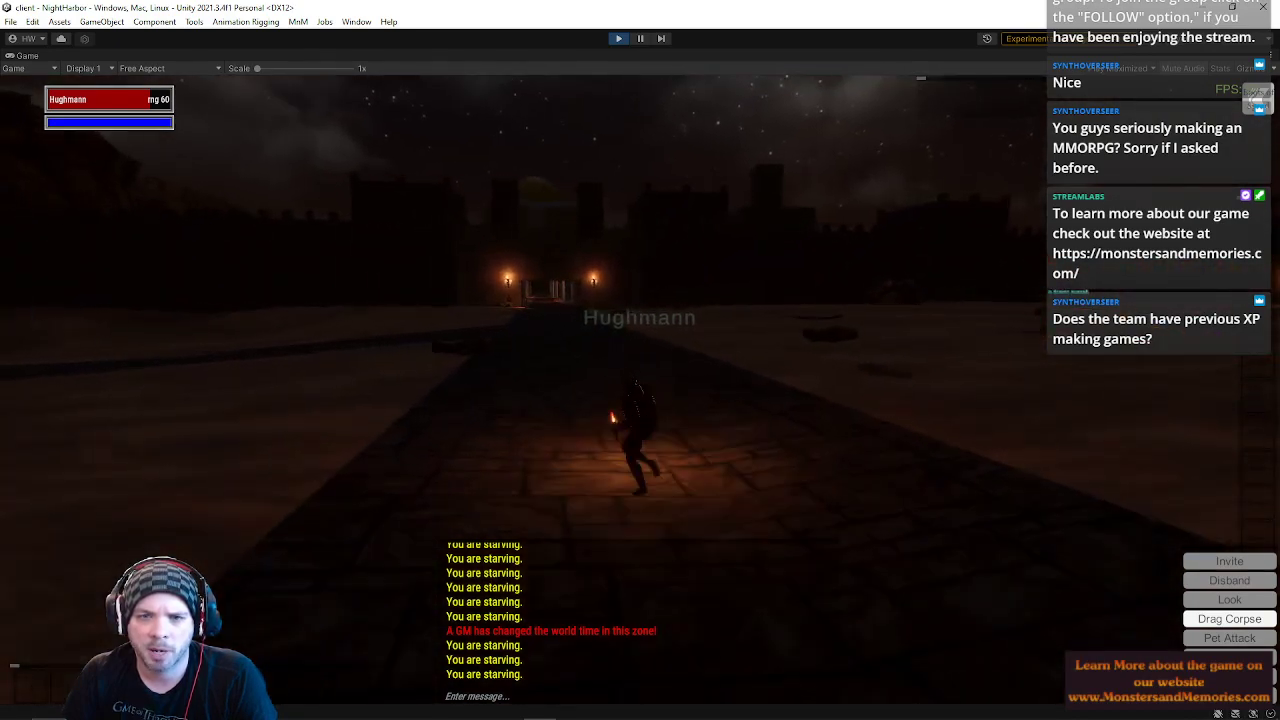
# Step: Cross the road and sand to the torch-lit side gate and examine its tower, walls and guards in the dark
pyautogui.press('w')
pyautogui.press('d')
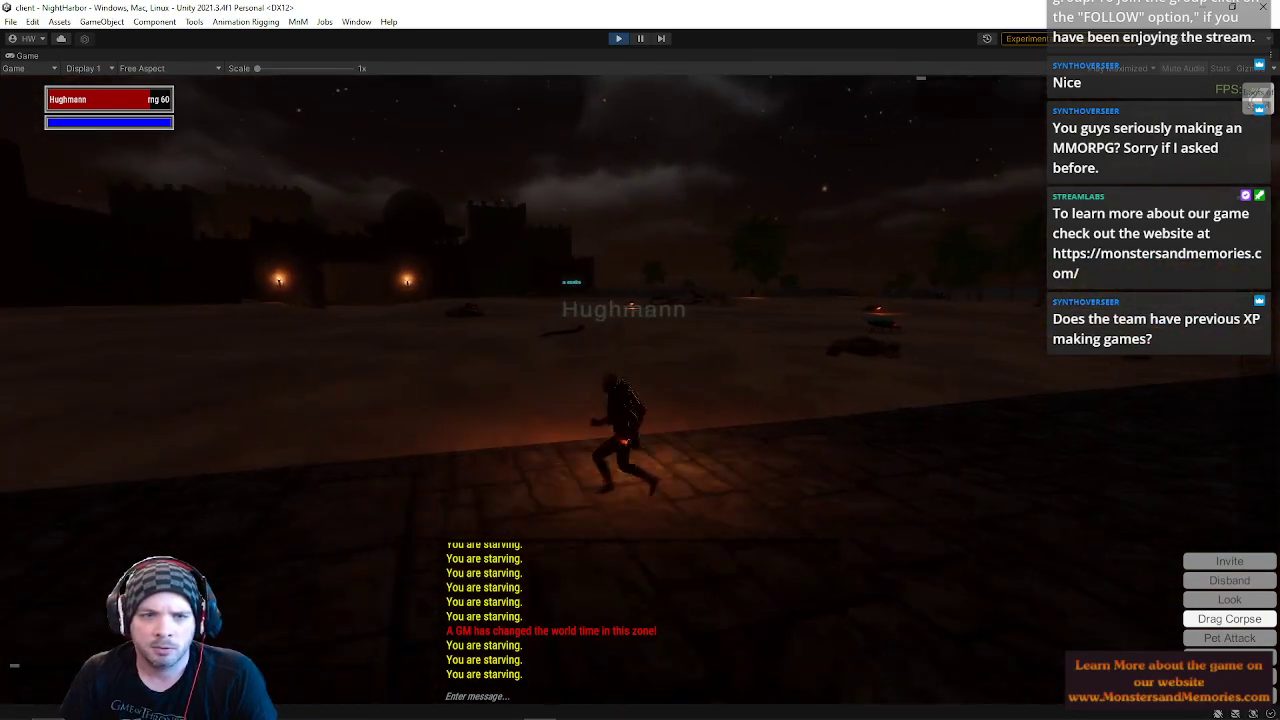
pyautogui.press('w')
pyautogui.press('a')
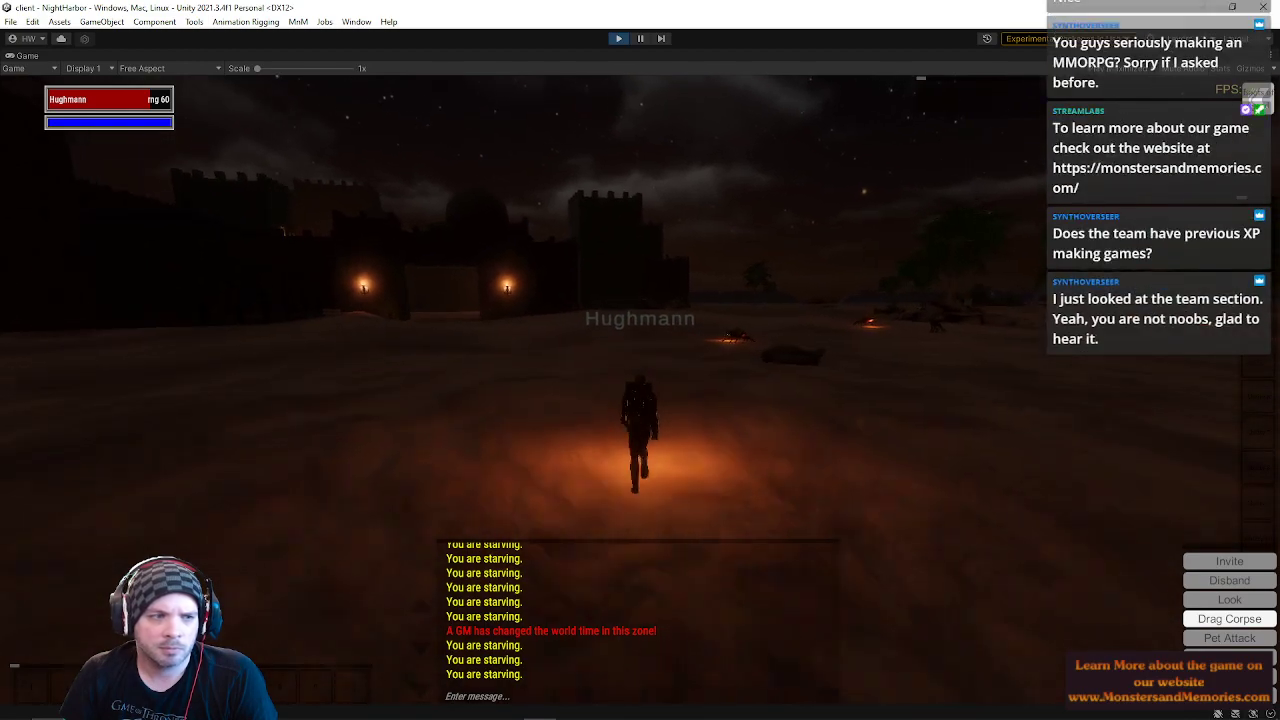
pyautogui.press('w')
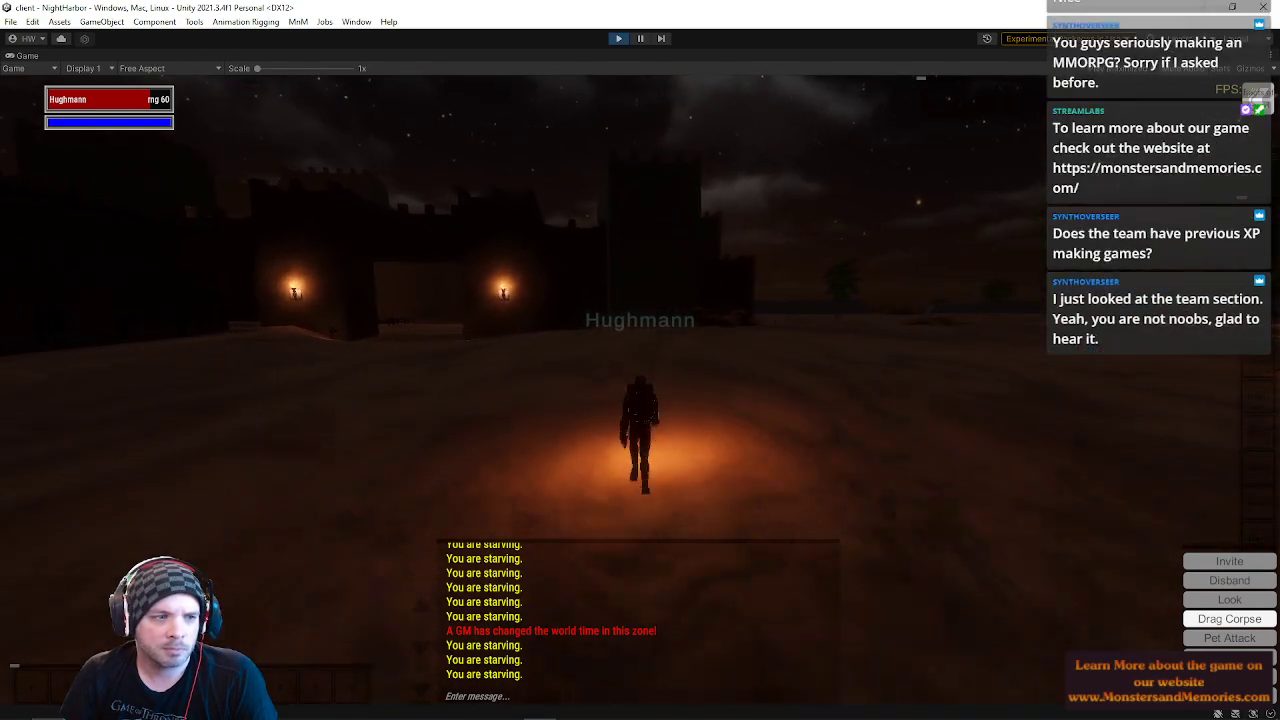
pyautogui.press('w')
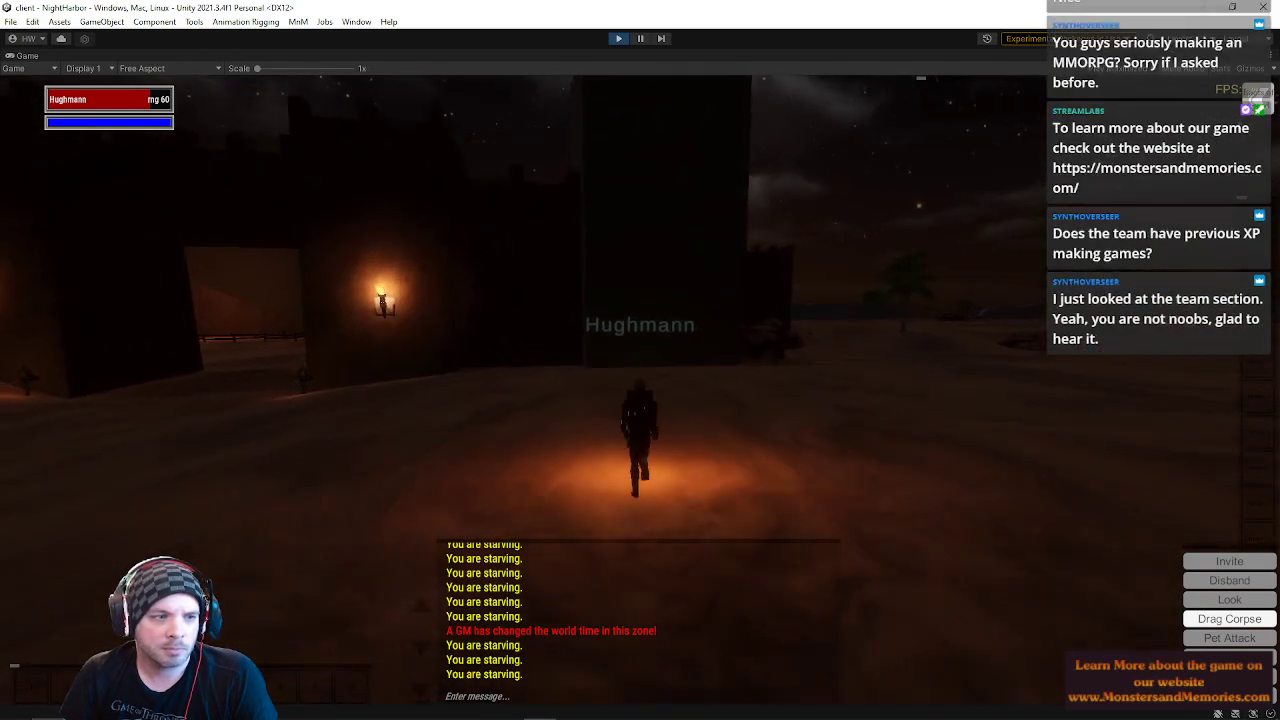
pyautogui.press('a')
pyautogui.press('w')
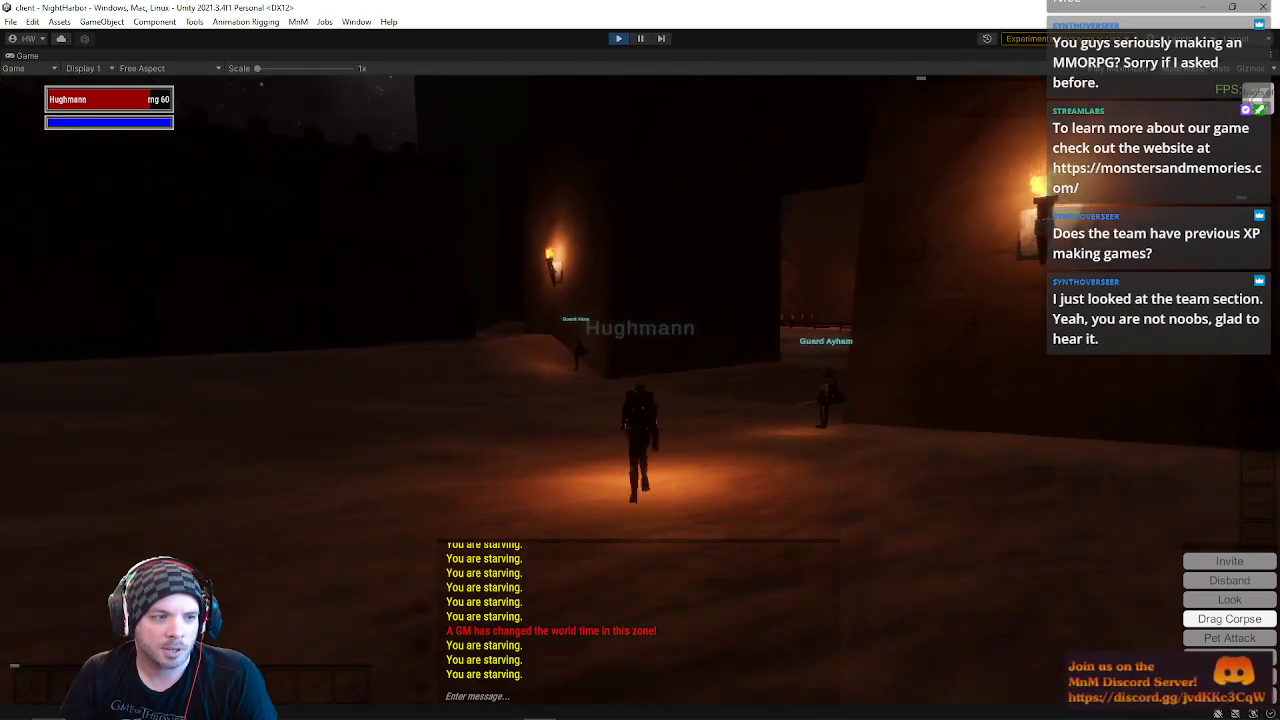
# Step: Turn away from the side gate and run across the open desert past the jackals and palm trees toward the cliffs
pyautogui.press('w')
pyautogui.press('a')
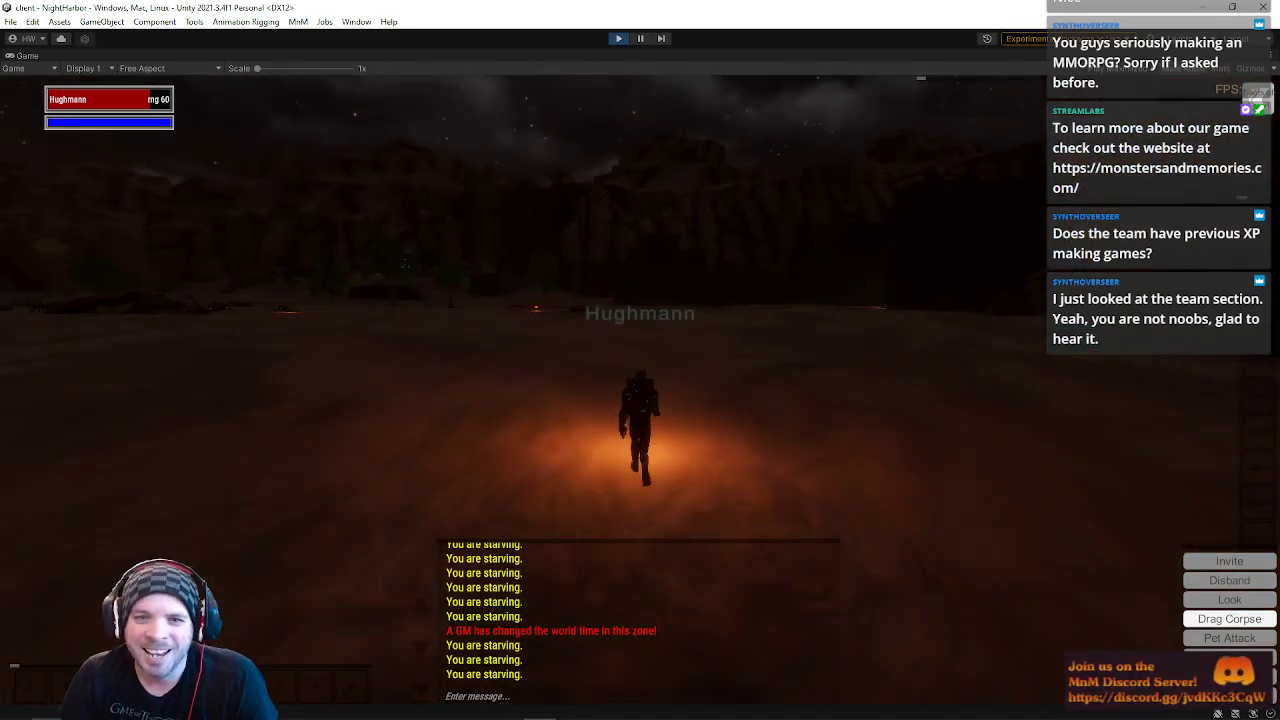
pyautogui.press('w')
pyautogui.press('a')
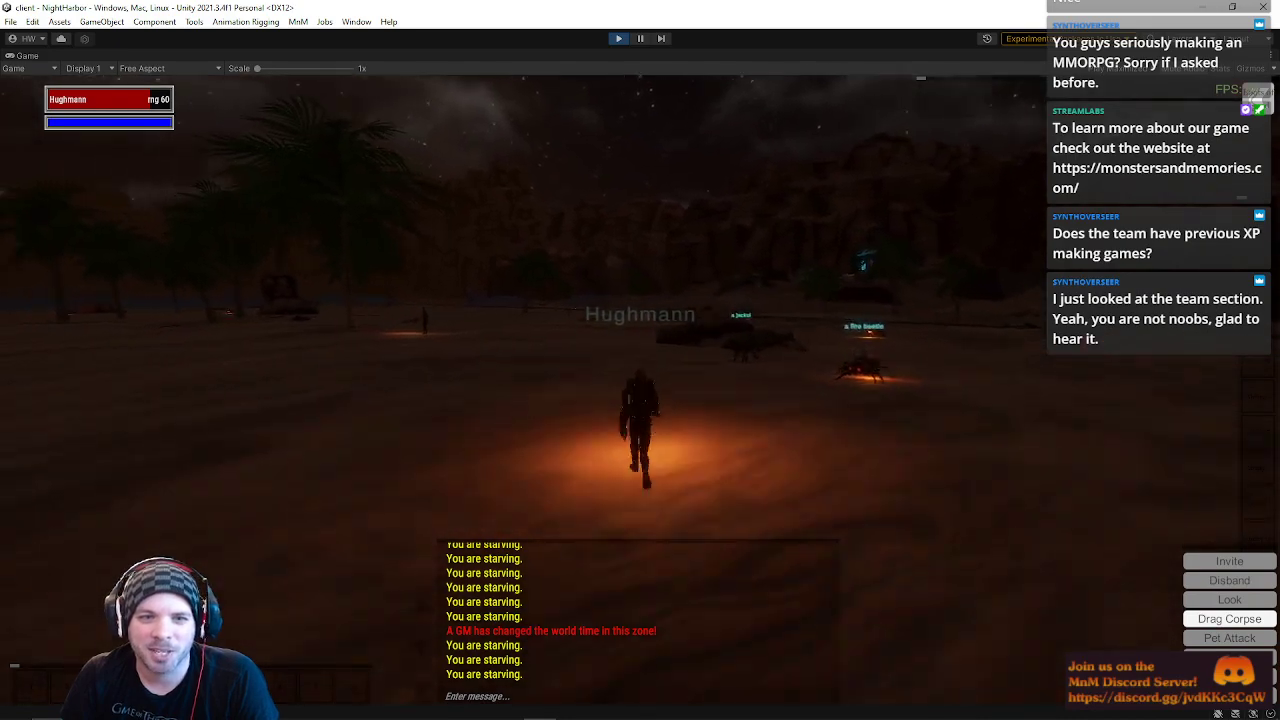
pyautogui.press('w')
pyautogui.press('a')
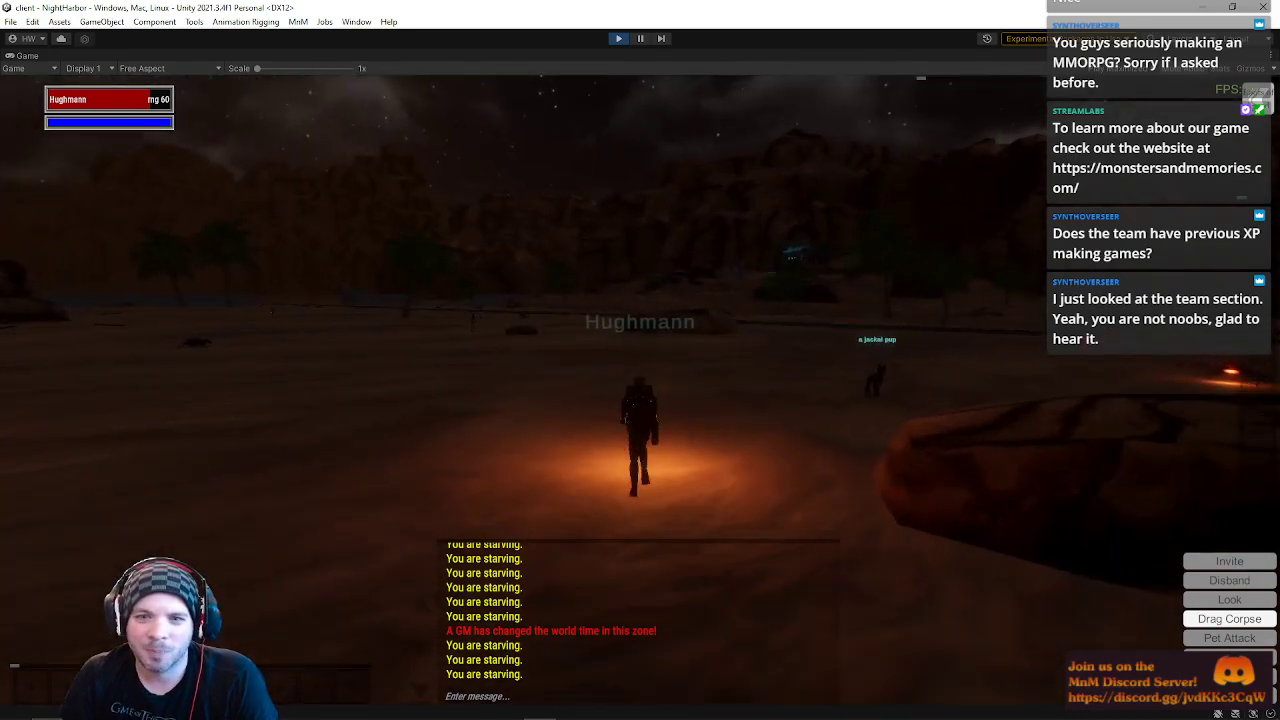
pyautogui.press('w')
pyautogui.press('a')
pyautogui.press('w')
pyautogui.press('a')
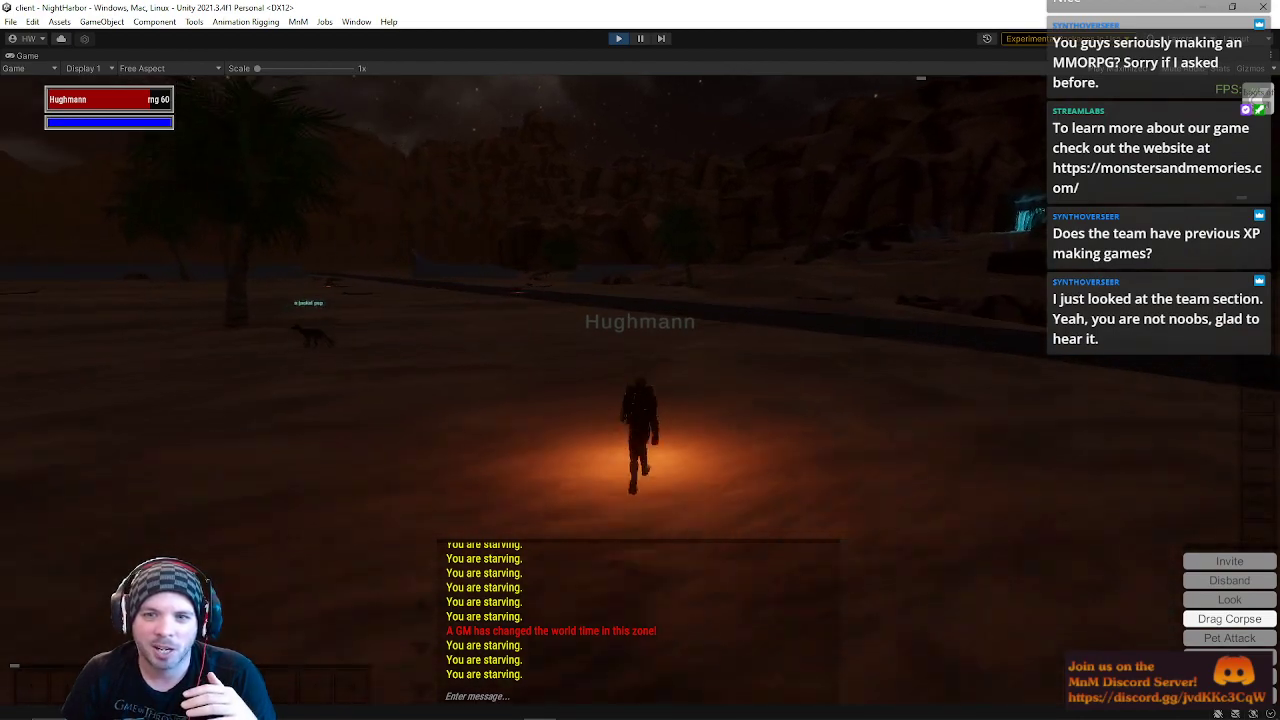
# Step: Get onto the paved road and follow it toward the main city gate as far as the road junction
pyautogui.press('w')
pyautogui.press('a')
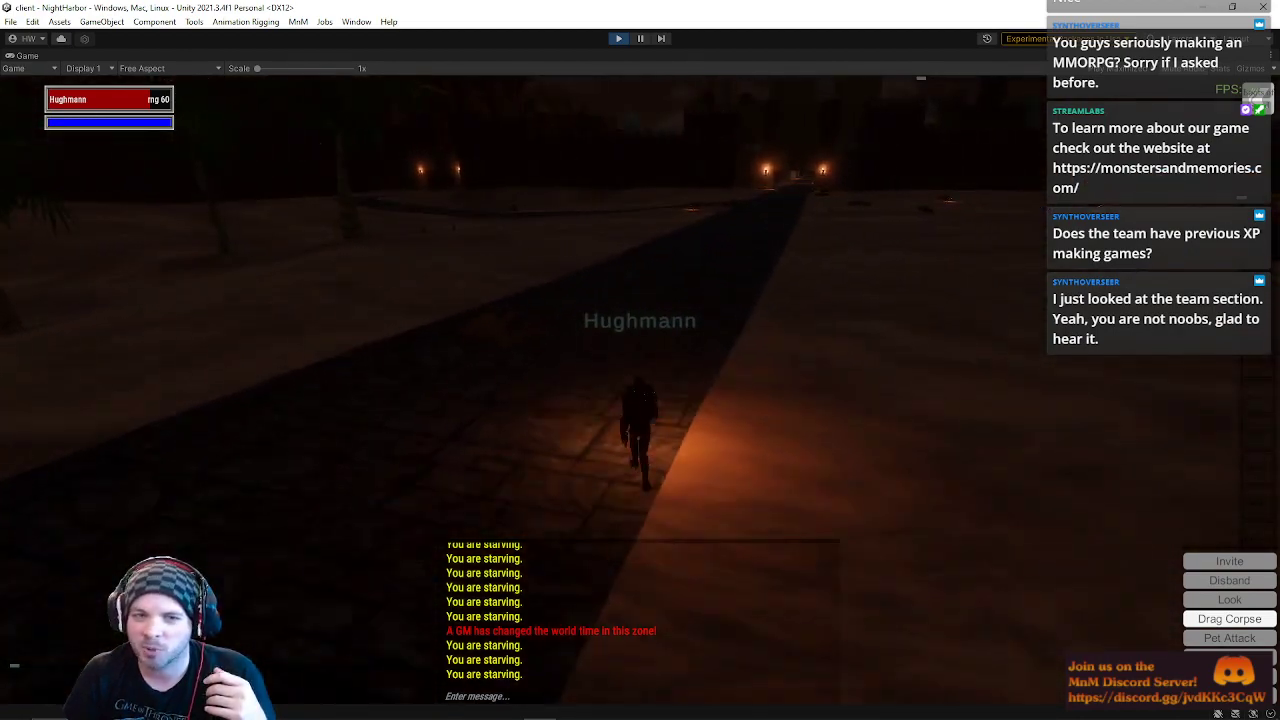
pyautogui.press('w')
pyautogui.press('d')
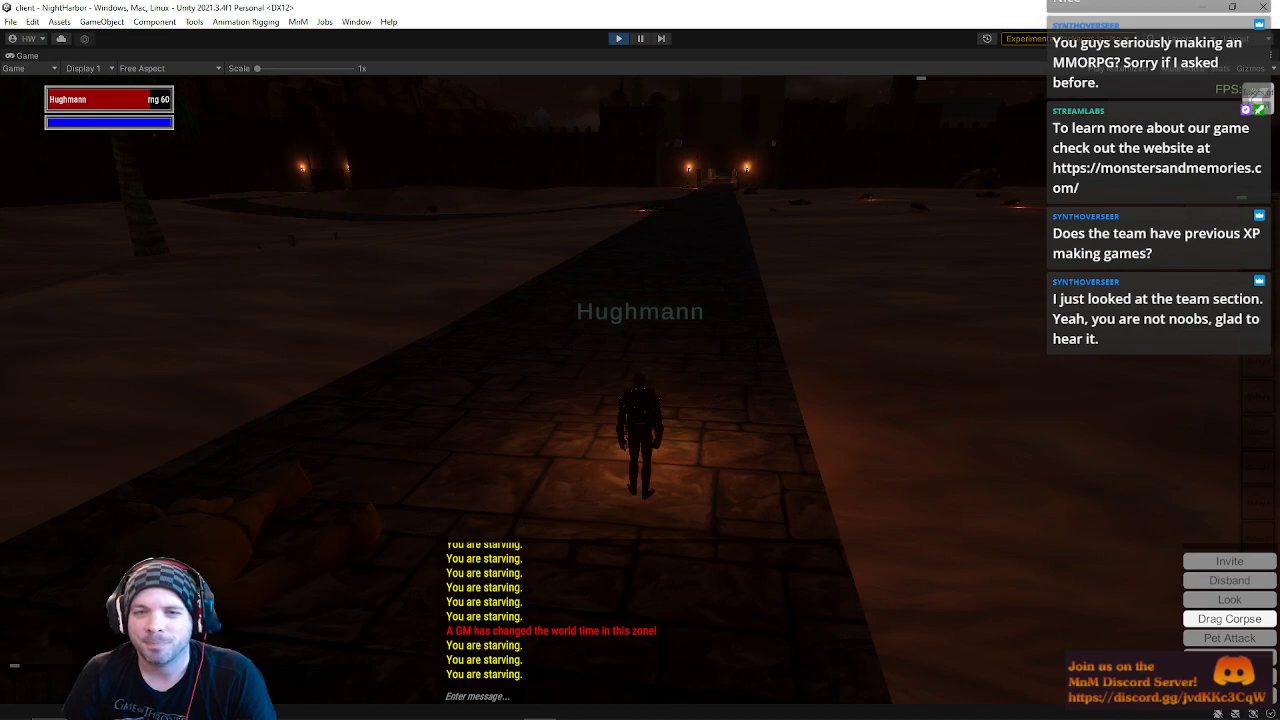
pyautogui.press('w')
pyautogui.press('d')
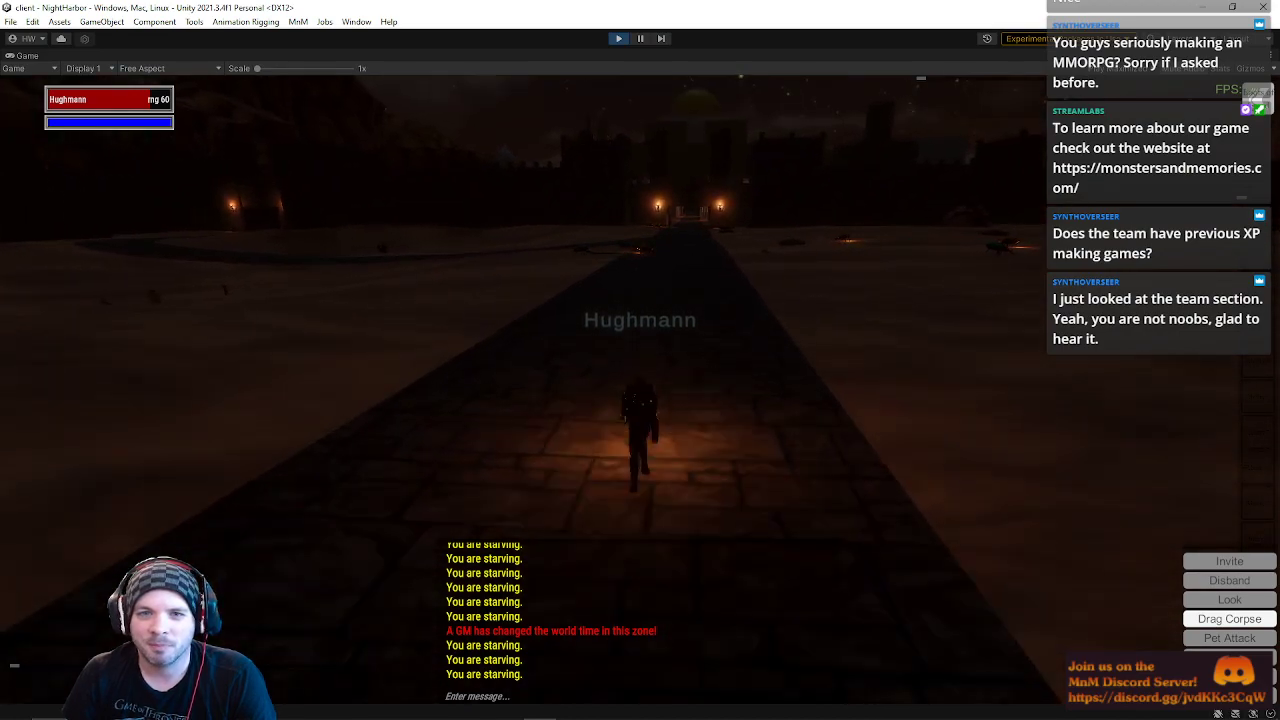
pyautogui.press('w')
pyautogui.press('d')
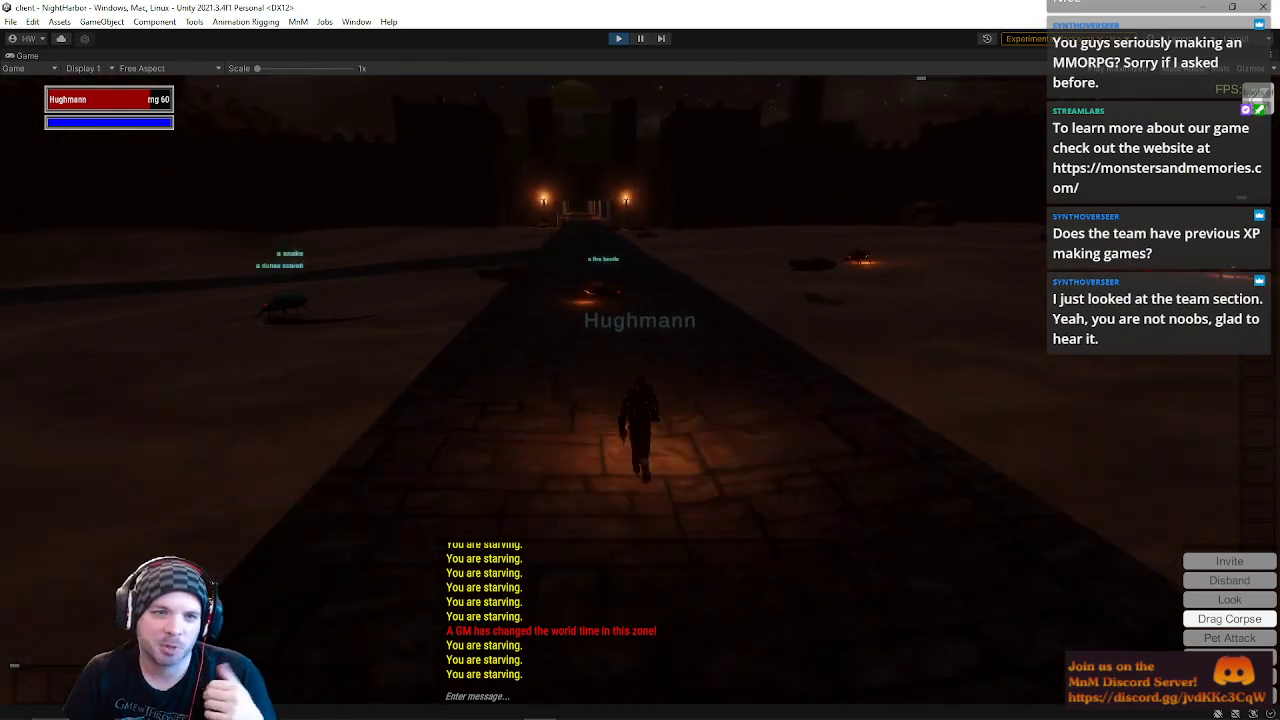
pyautogui.press('w')
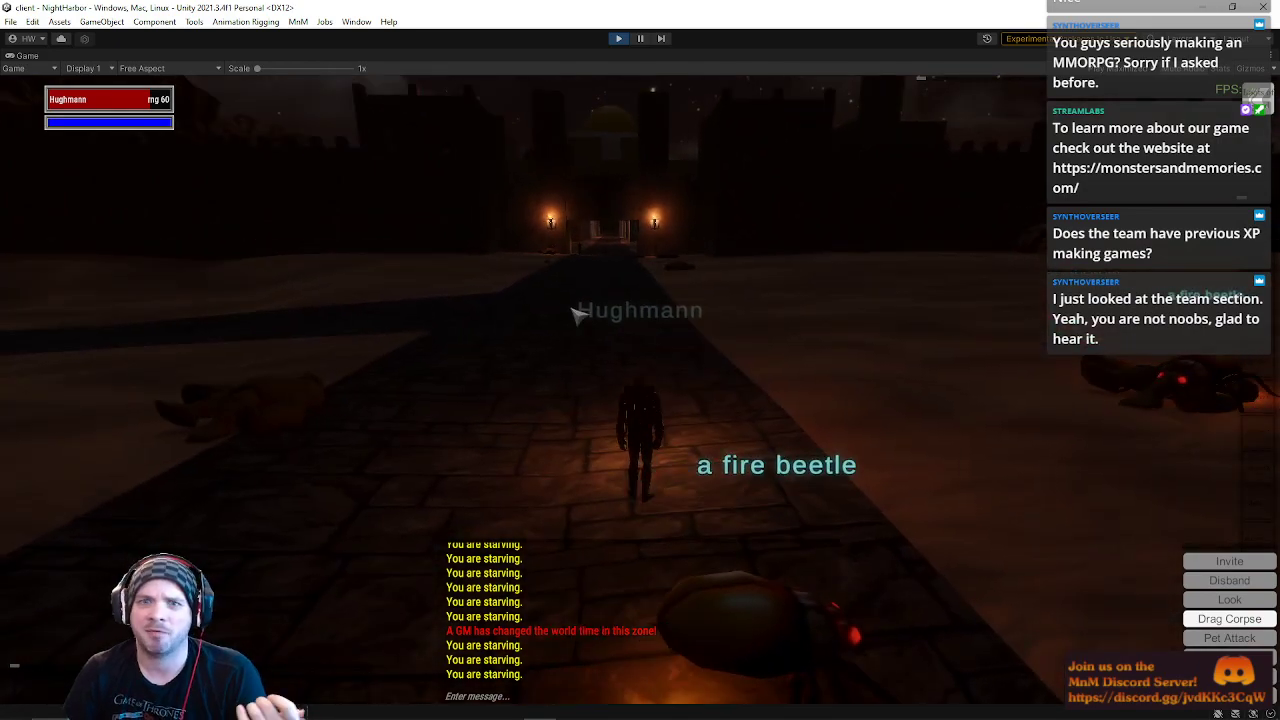
# Step: Center the view on the main gate and move closer to examine its torches, towers and entrance
pyautogui.moveTo(571, 309); pyautogui.dragTo(534, 264, button='right')
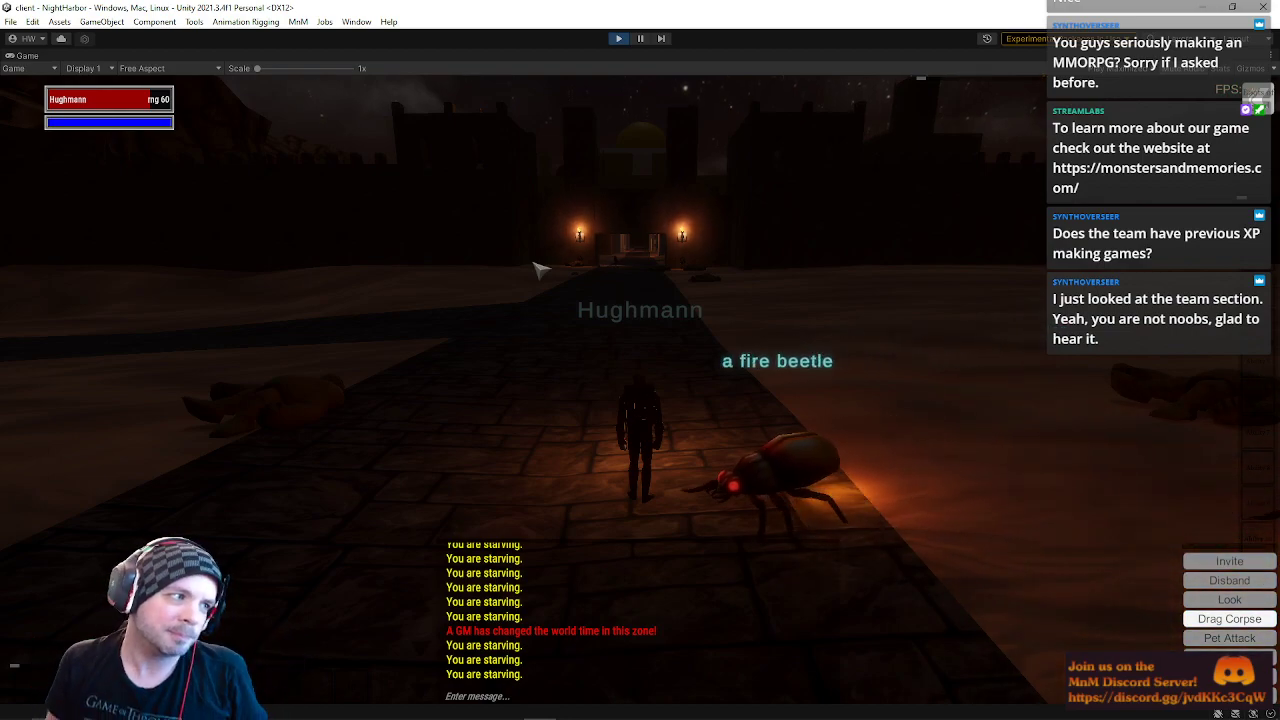
pyautogui.press('w')
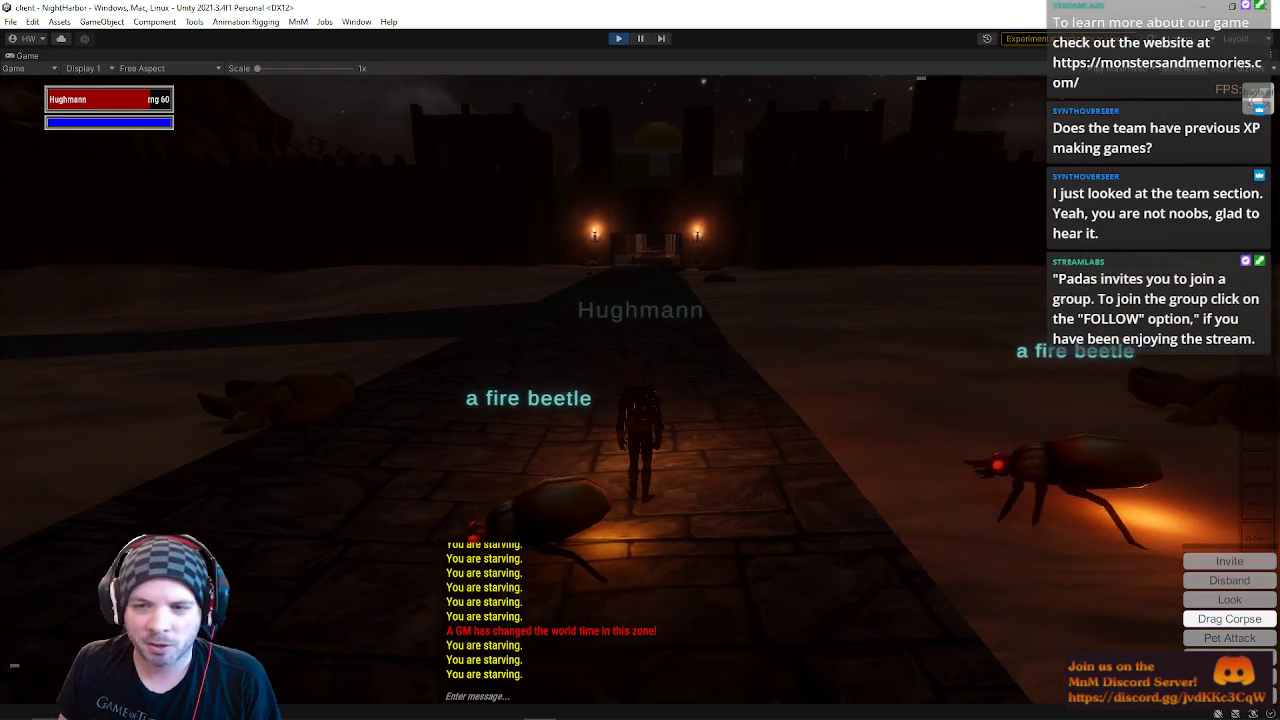
pyautogui.press('w')
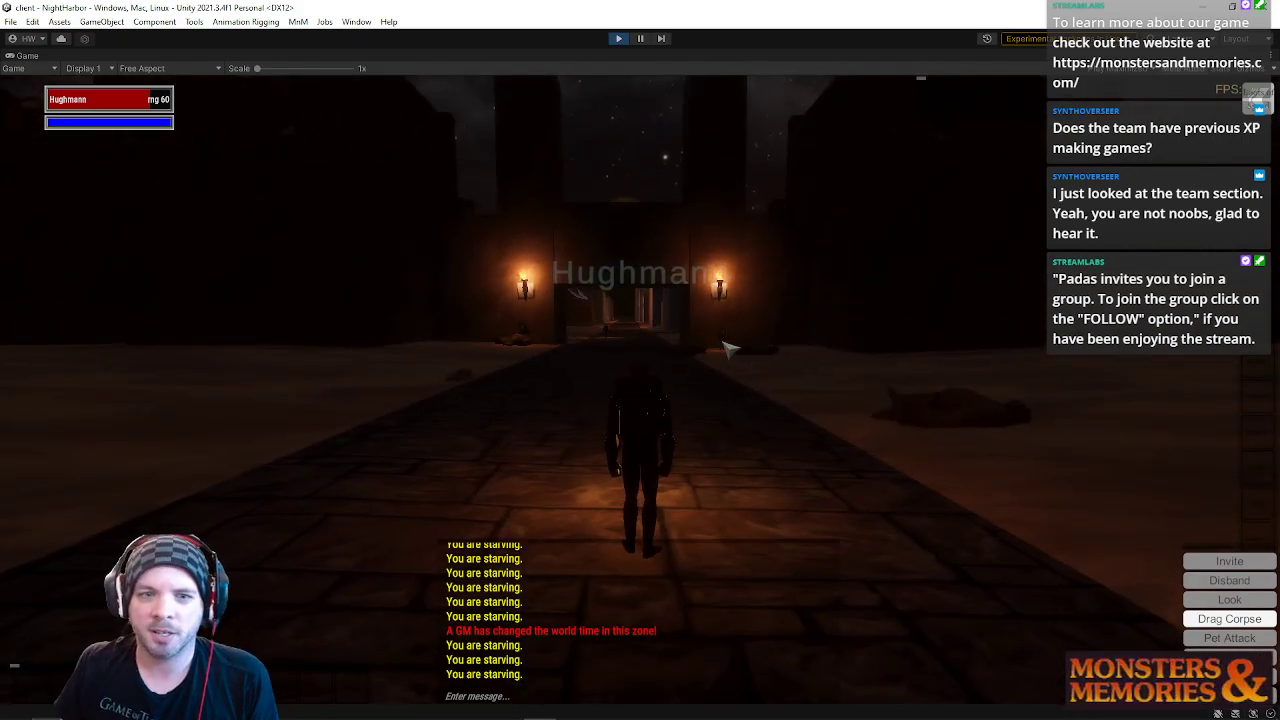
# Step: Run back down the paved road away from the gate, and turn around to view the city from farther out
pyautogui.press('w')
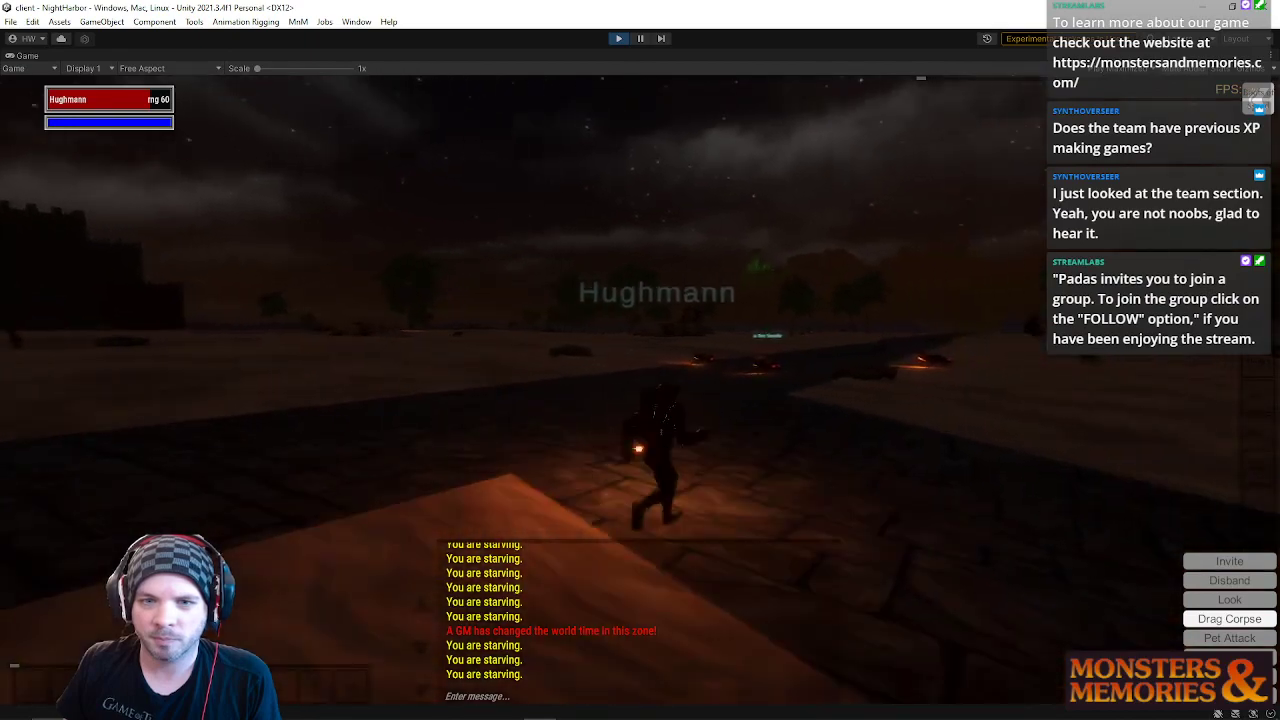
pyautogui.press('w')
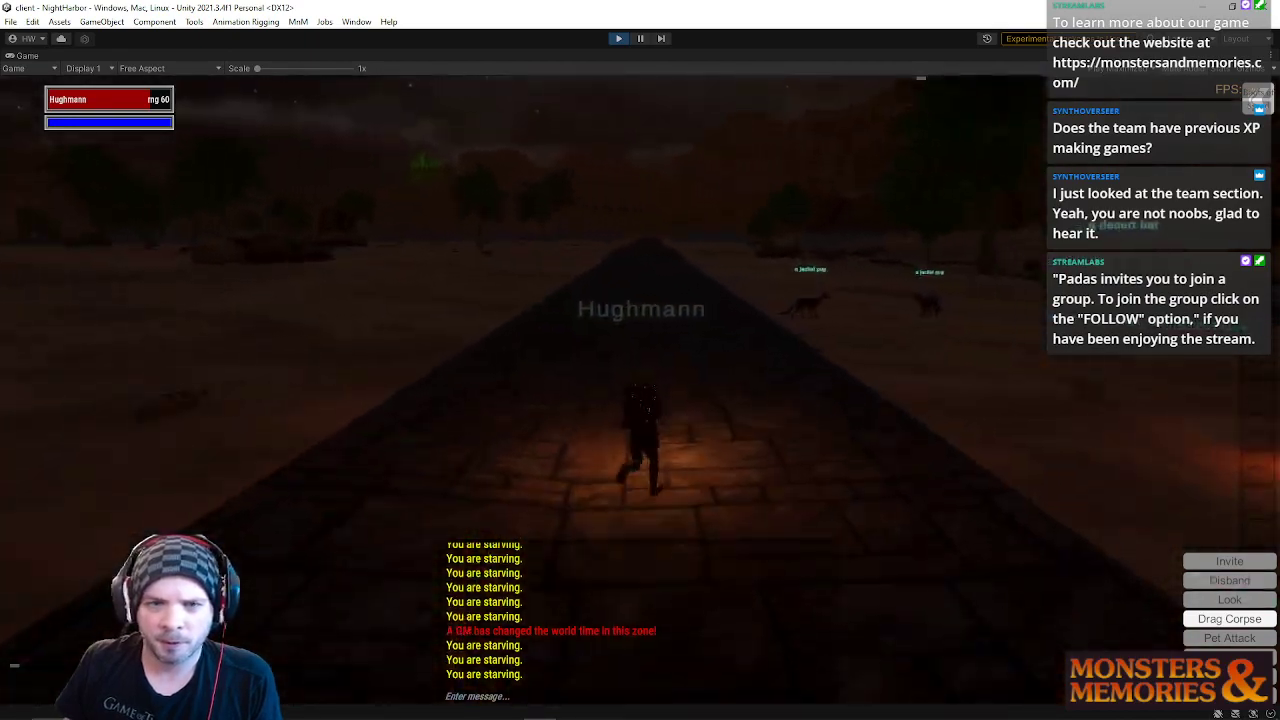
pyautogui.press('w')
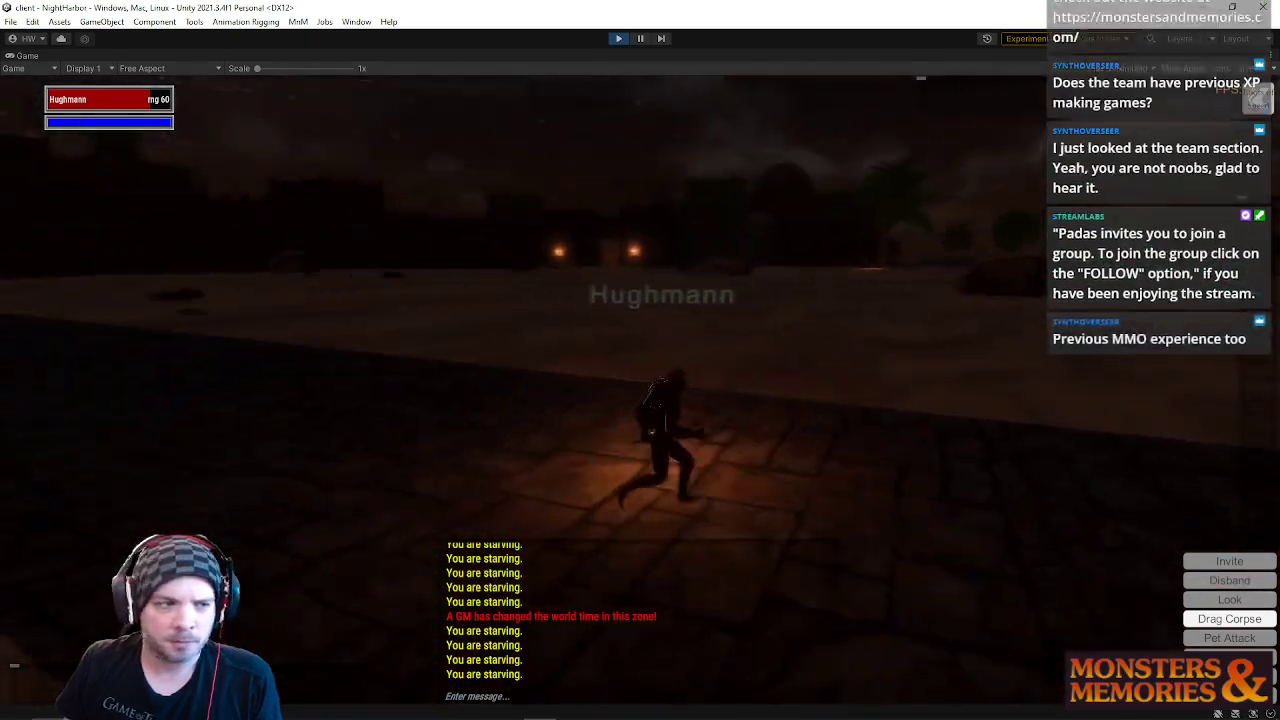
pyautogui.press('w')
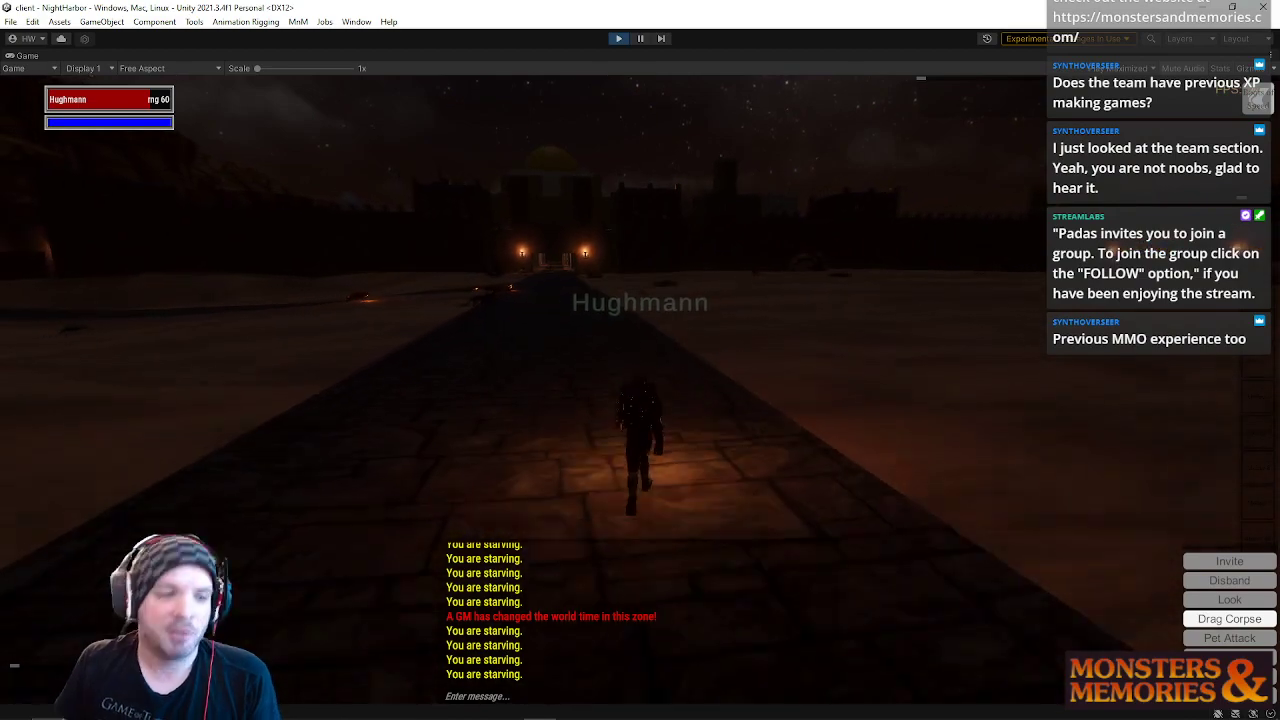
# Step: Leave the road and explore the dark desert among the palm trees, past the large rat, fire beetle and jackal
pyautogui.press('w')
pyautogui.press('d')
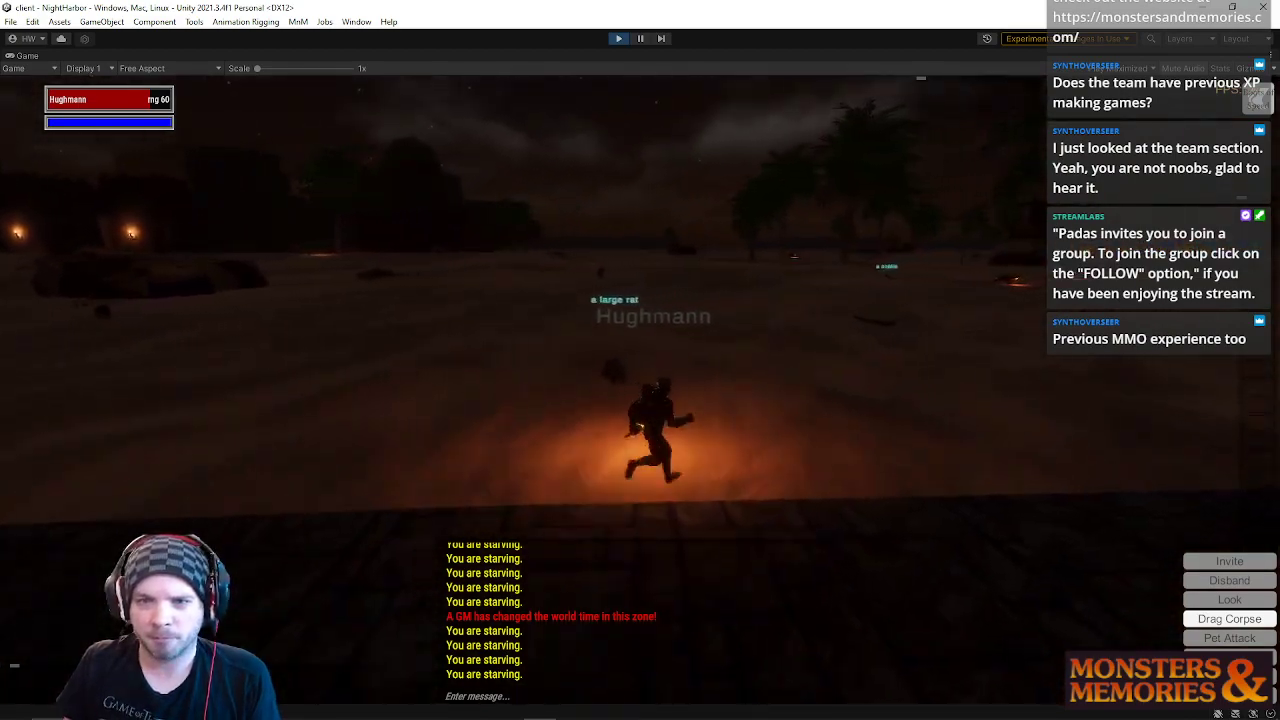
pyautogui.press('w')
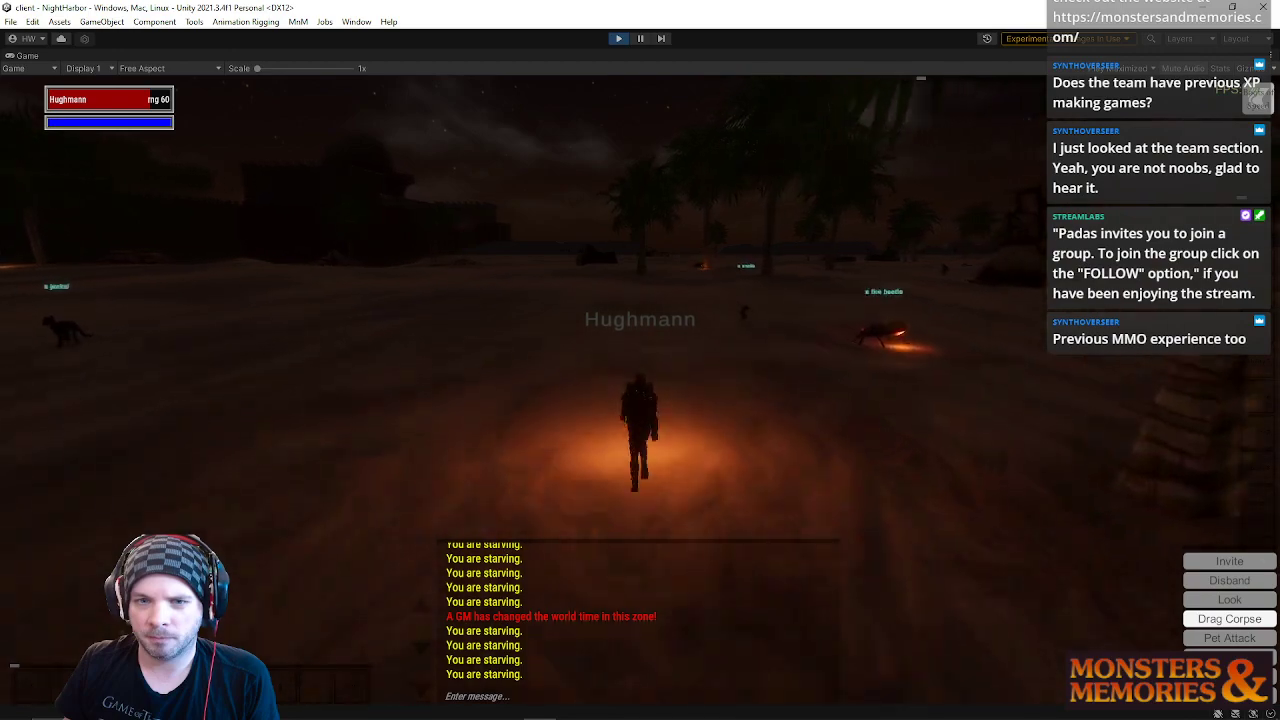
pyautogui.press('w')
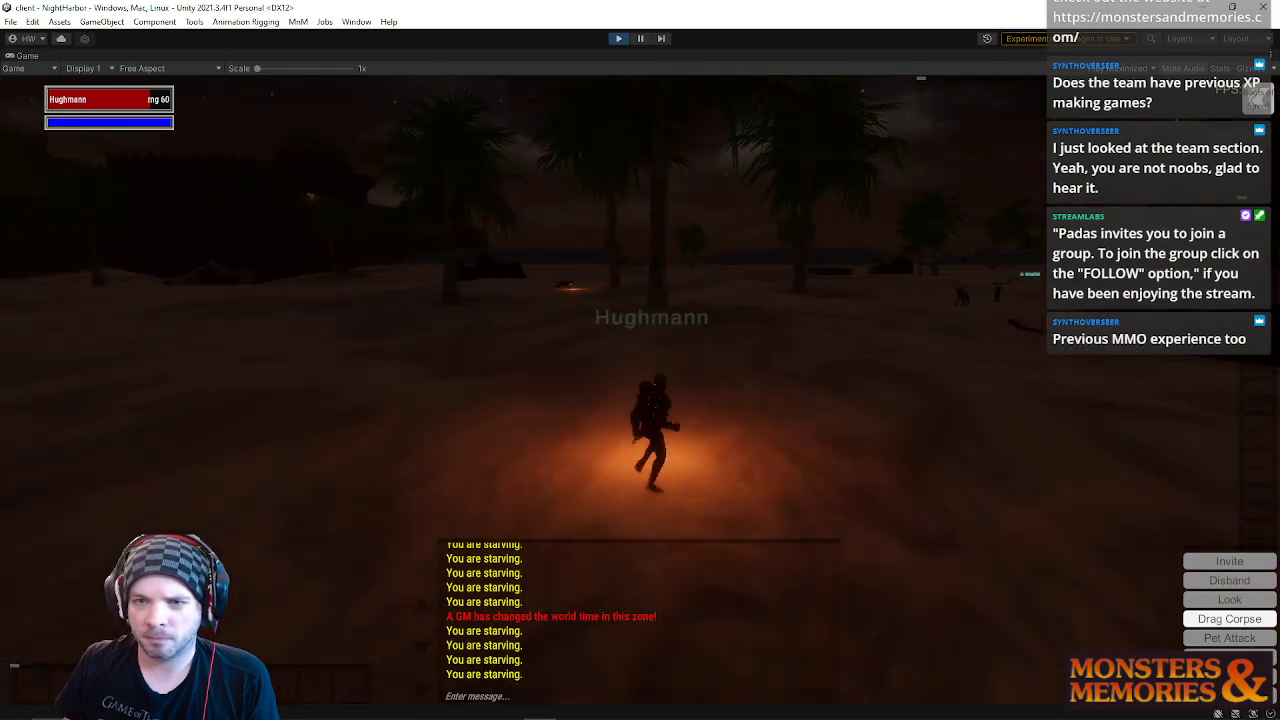
pyautogui.press('w')
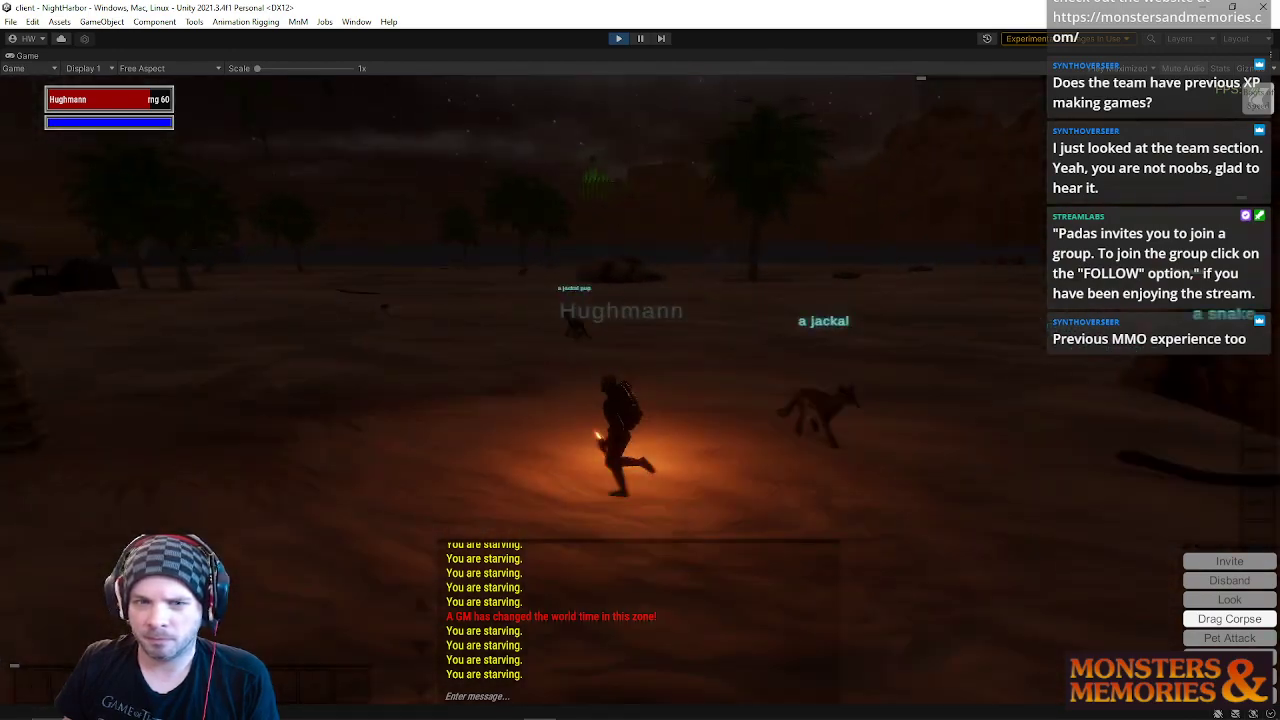
pyautogui.press('w')
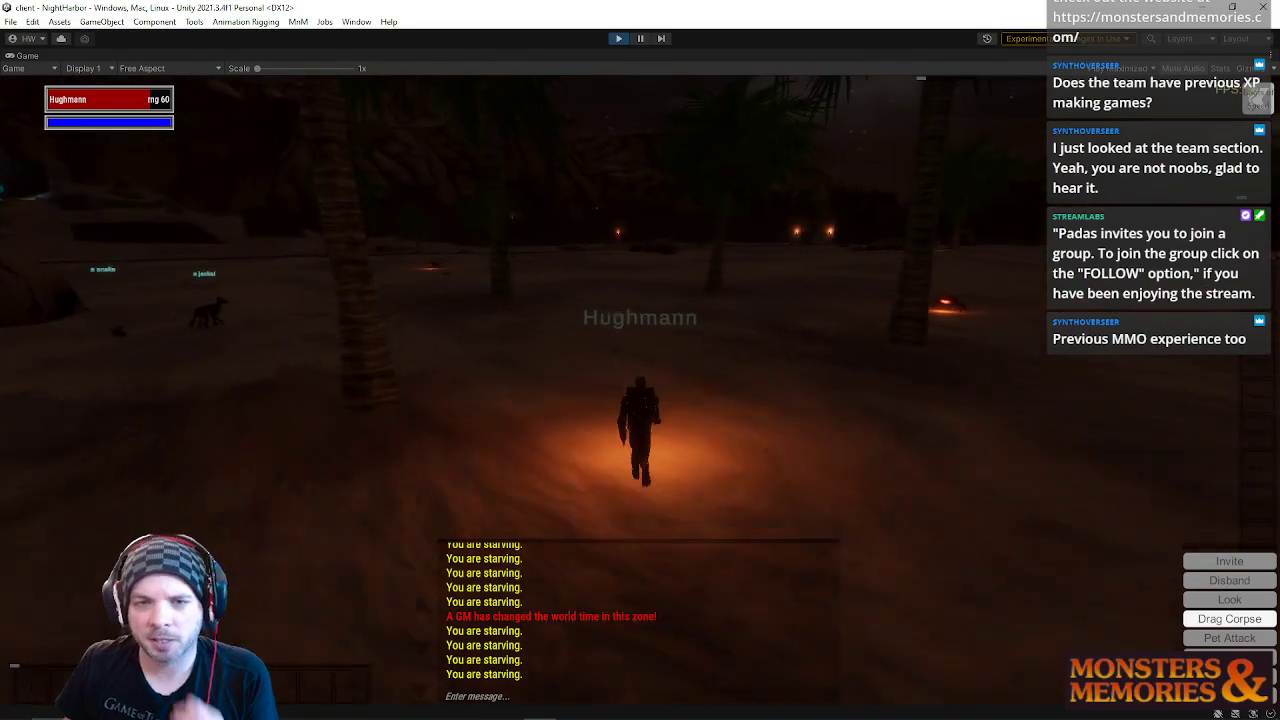
# Step: Run out of the palms past the snake toward the paved road, and face the distant torch-lit city gates
pyautogui.press('w')
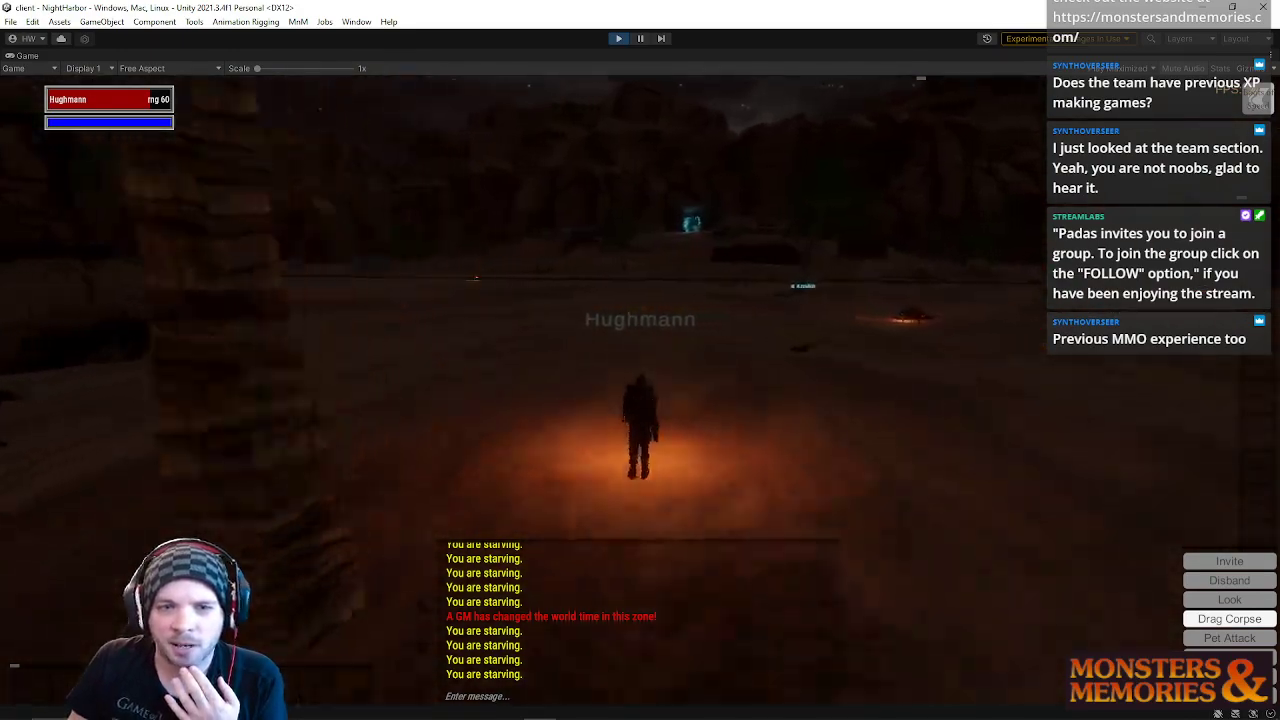
pyautogui.press('w')
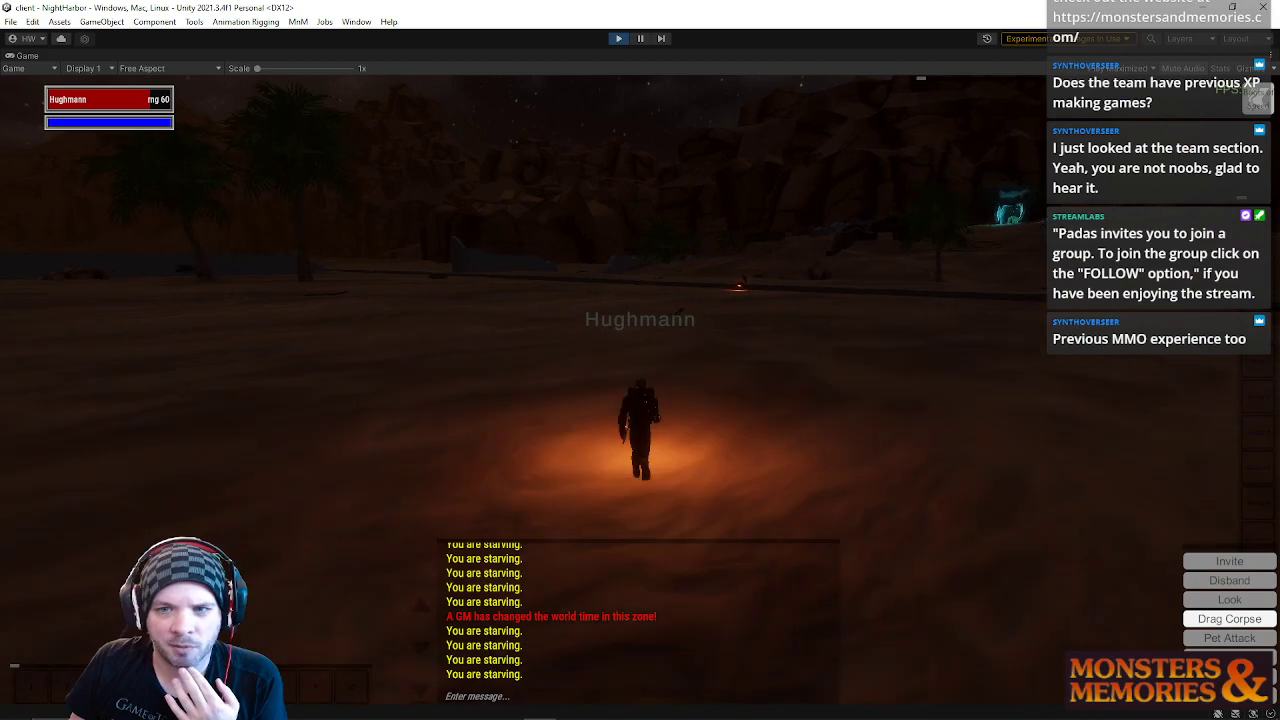
pyautogui.press('w')
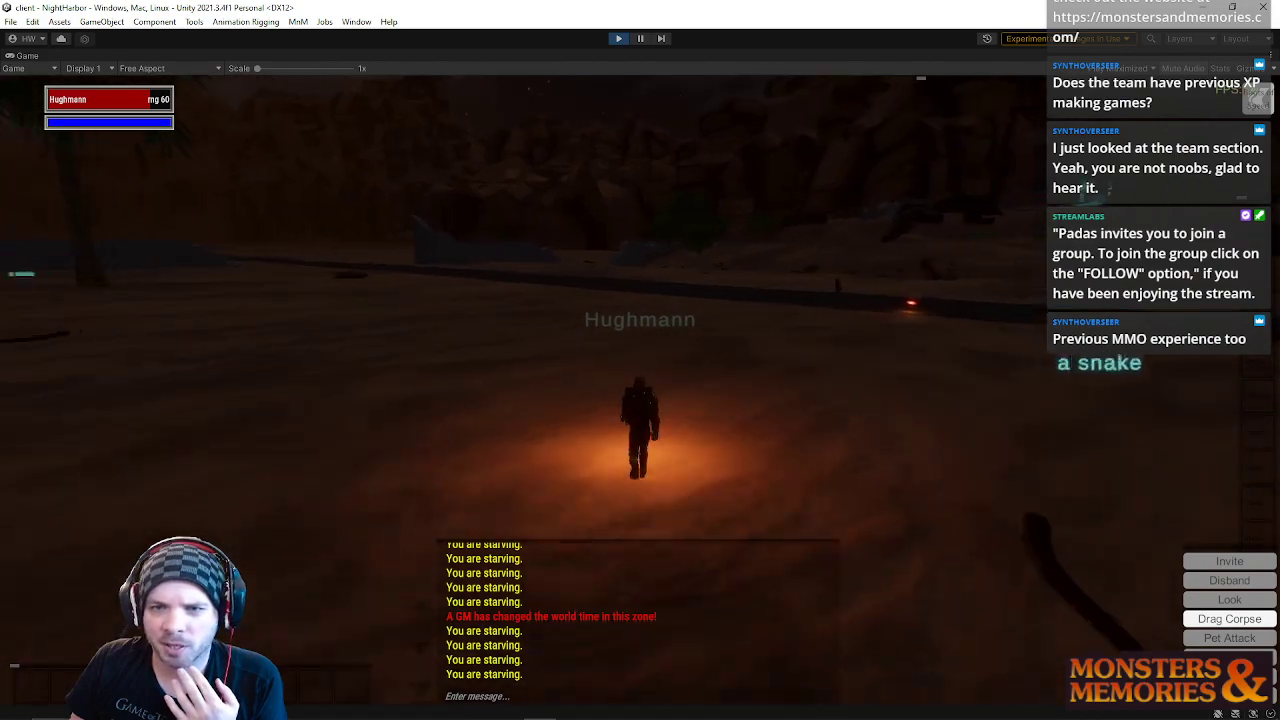
pyautogui.press('w')
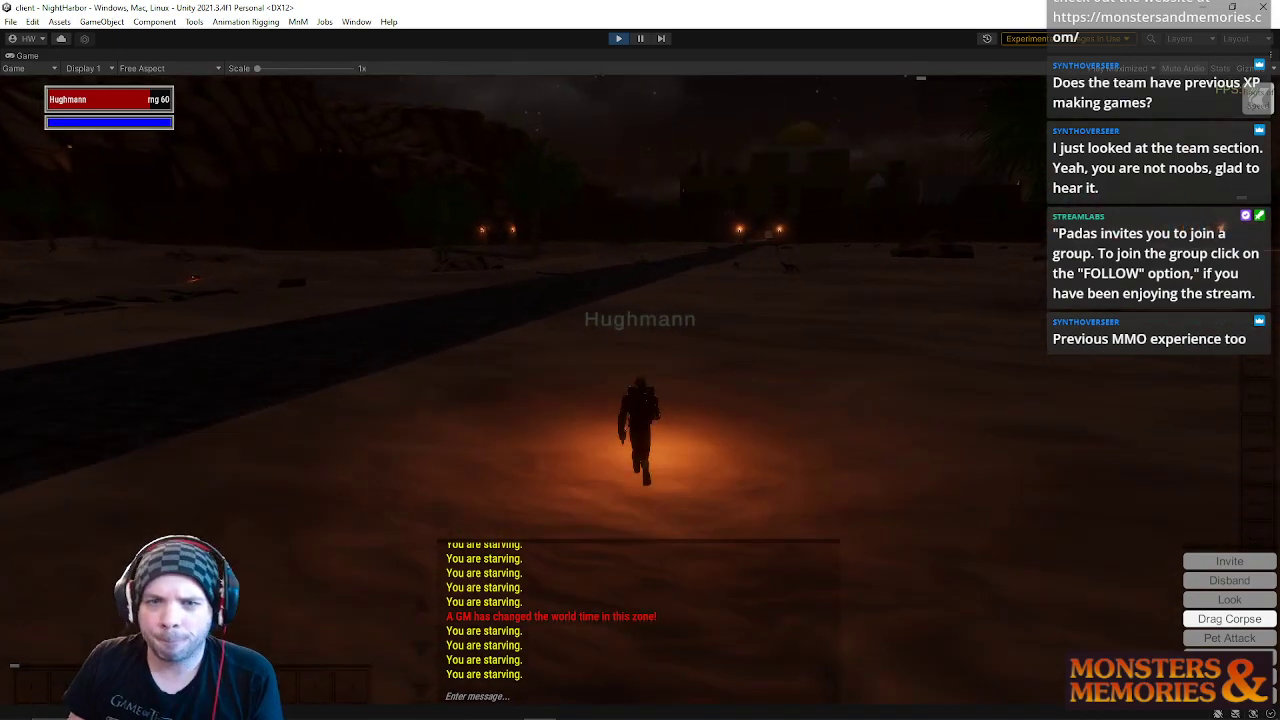
# Step: Enable GM fly mode with the /fly command, and pick the necklace item in the character's inventory
pyautogui.write('/')
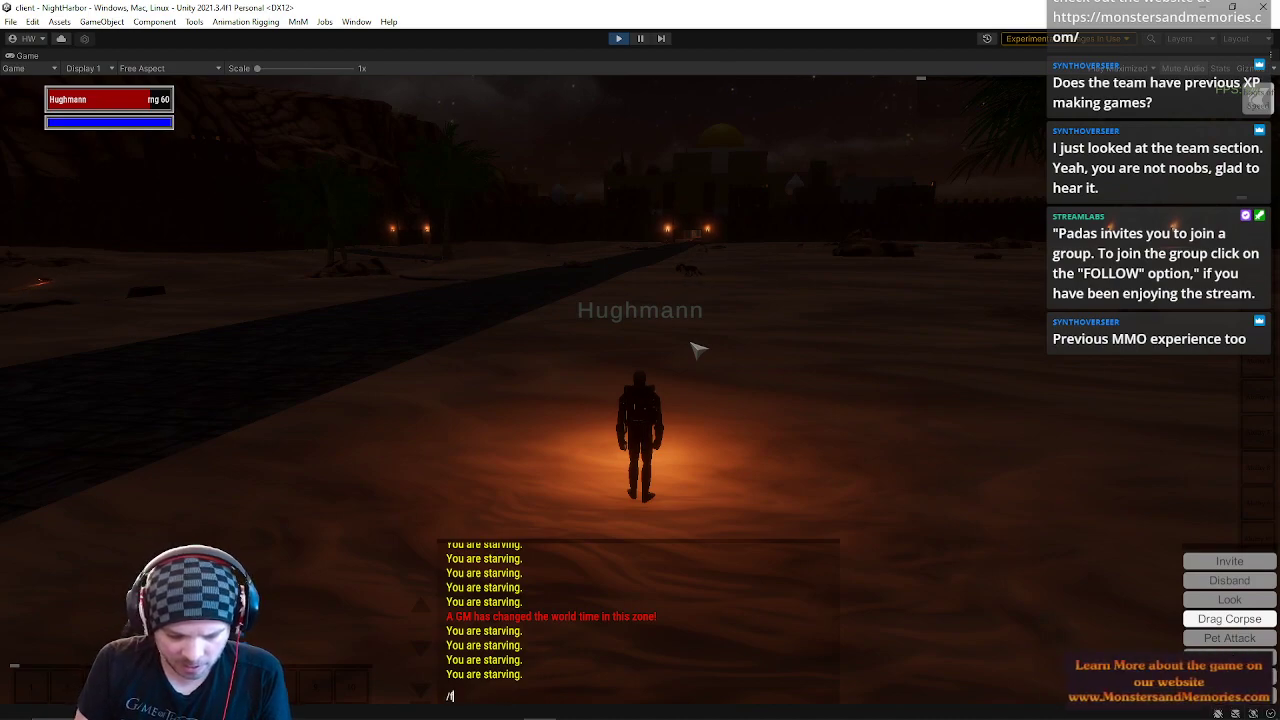
pyautogui.write('fly')
pyautogui.press('Return')
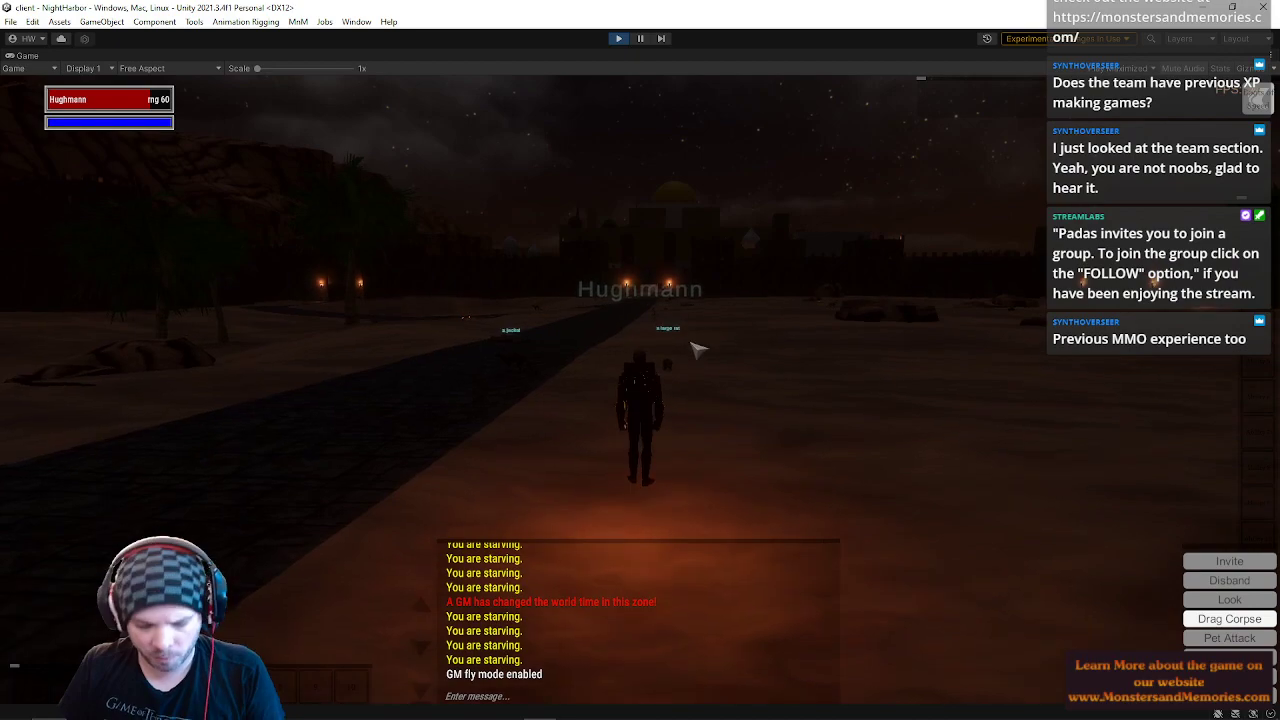
pyautogui.press('i')
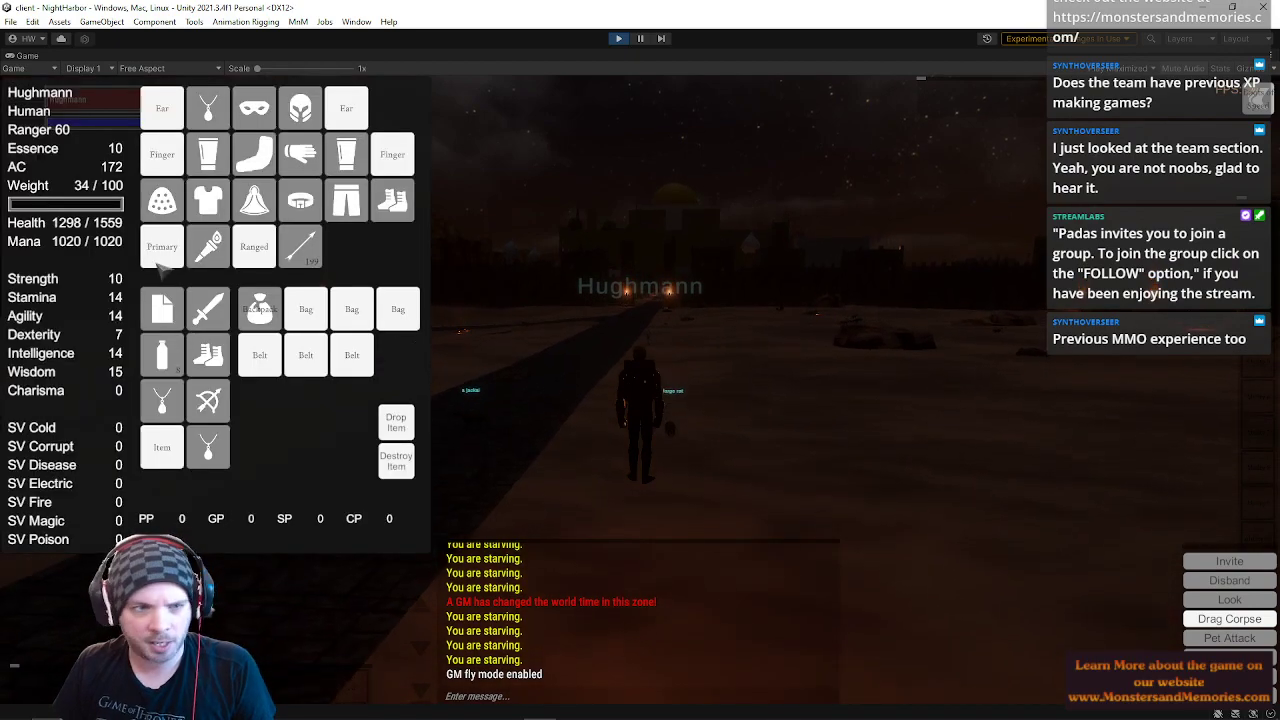
pyautogui.click(162, 401)
pyautogui.click(268, 256)
# Step: Close the inventory and fly up over the desert road, across the torch-lit main gate and into the city
pyautogui.press('w')
pyautogui.moveTo(703, 351); pyautogui.dragTo(660, 211, button='right')
pyautogui.press('i')
pyautogui.press('w')
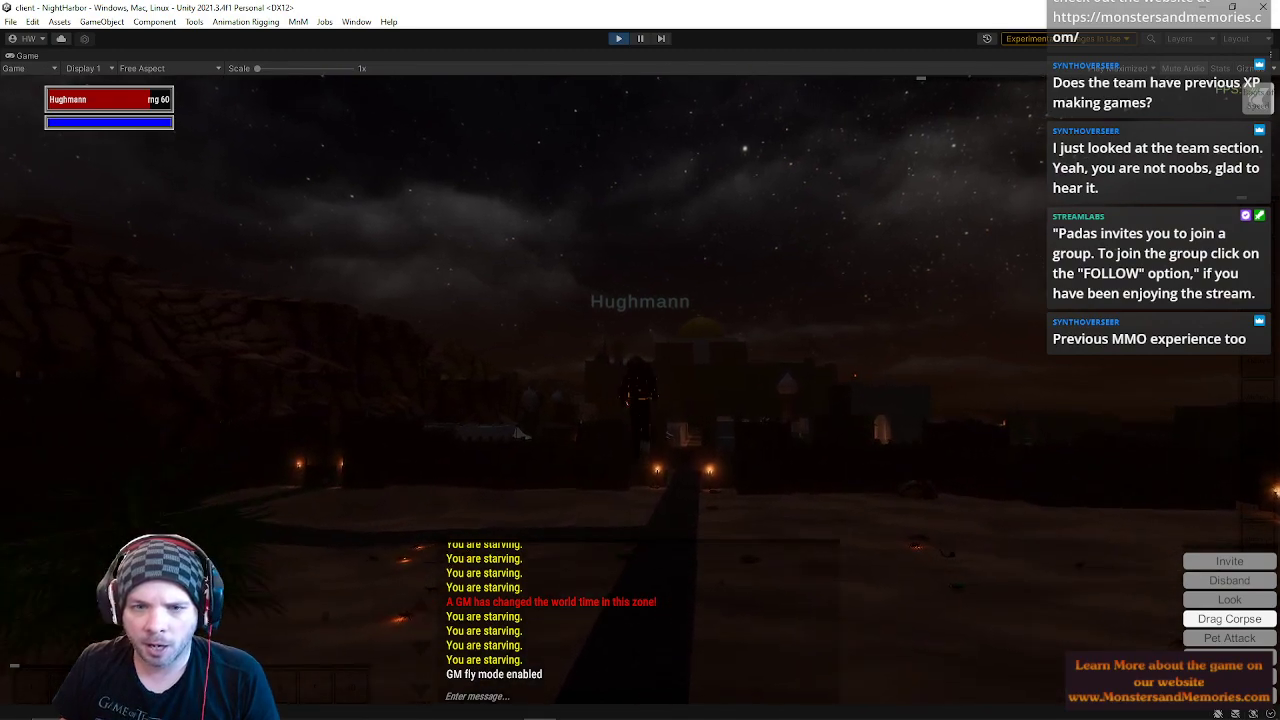
pyautogui.press('w')
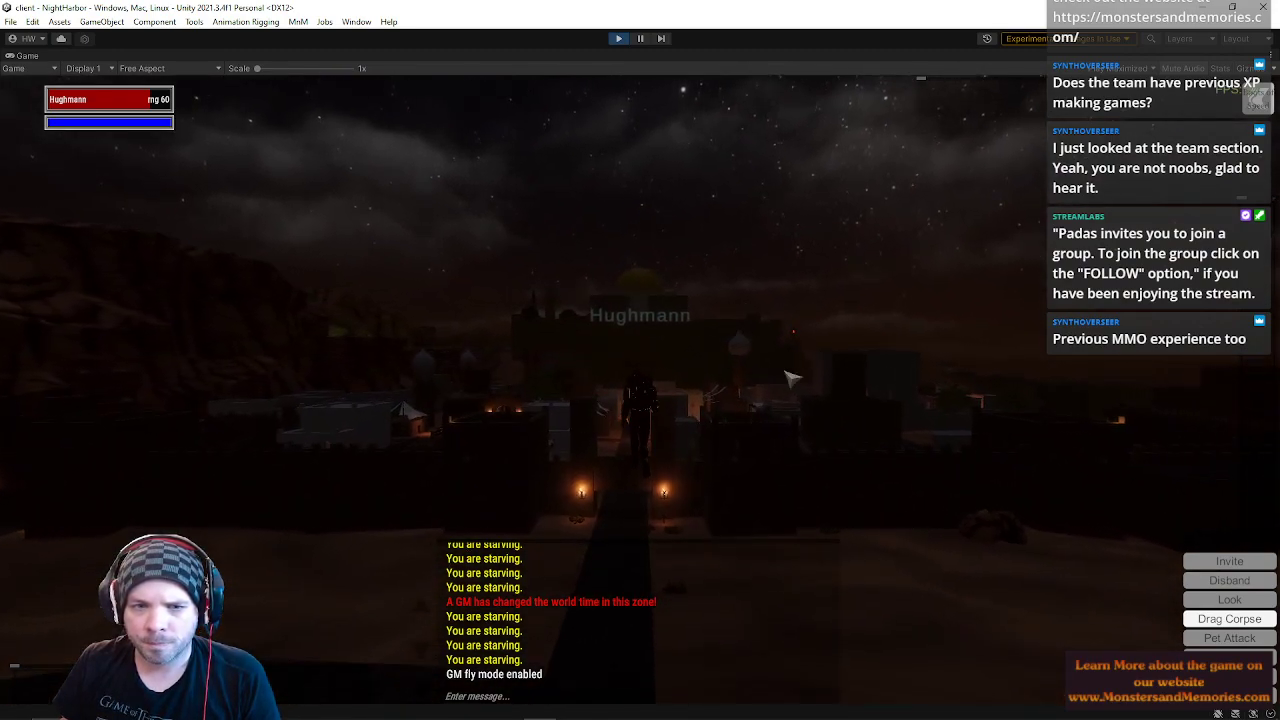
pyautogui.press('w')
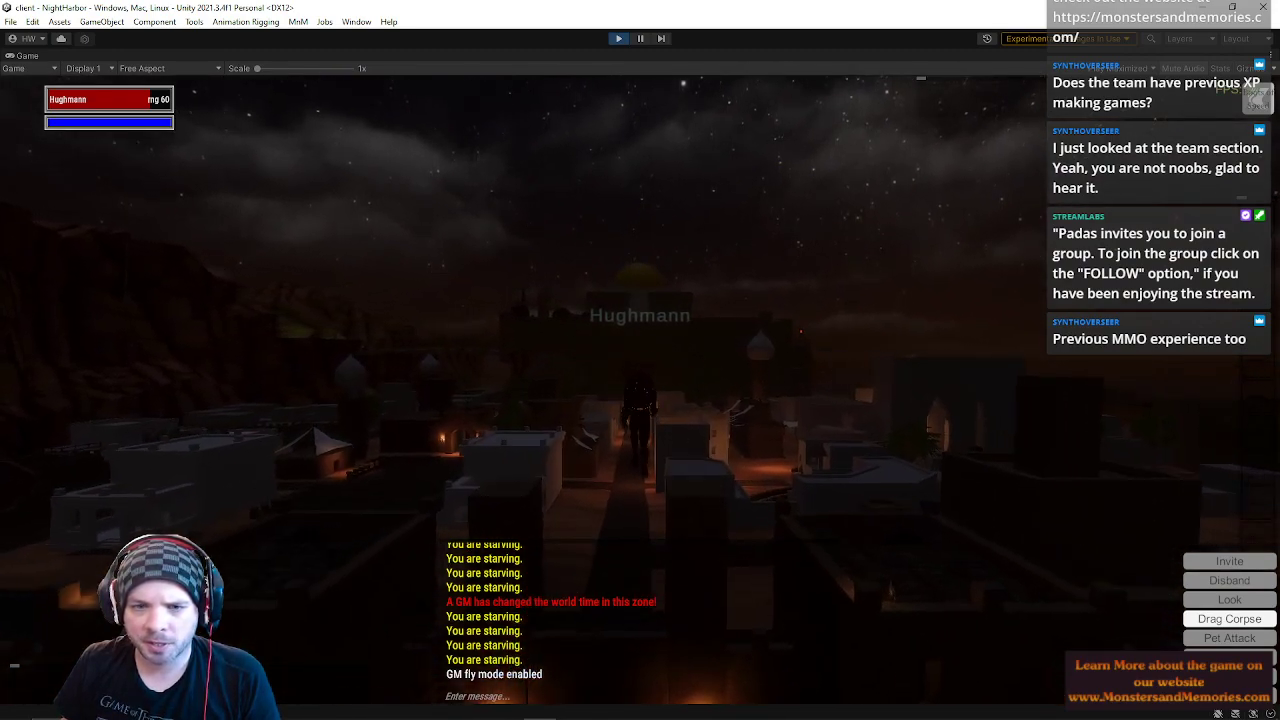
# Step: Hover above the main plaza and look down at the surrounding buildings, streets and torch lighting
pyautogui.moveTo(457, 320); pyautogui.dragTo(400, 372, button='right')
pyautogui.press('w')
pyautogui.moveTo(608, 326); pyautogui.dragTo(375, 400, button='right')
pyautogui.press('s')
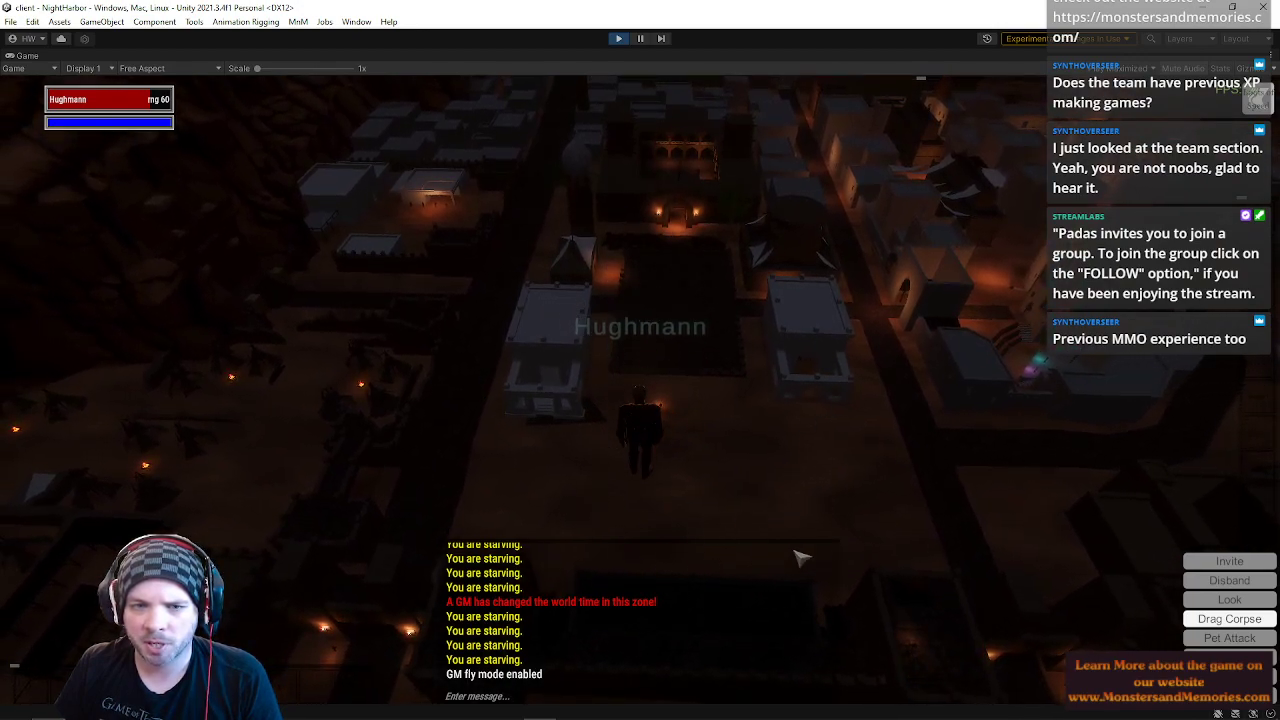
pyautogui.moveTo(542, 357); pyautogui.dragTo(398, 320, button='right')
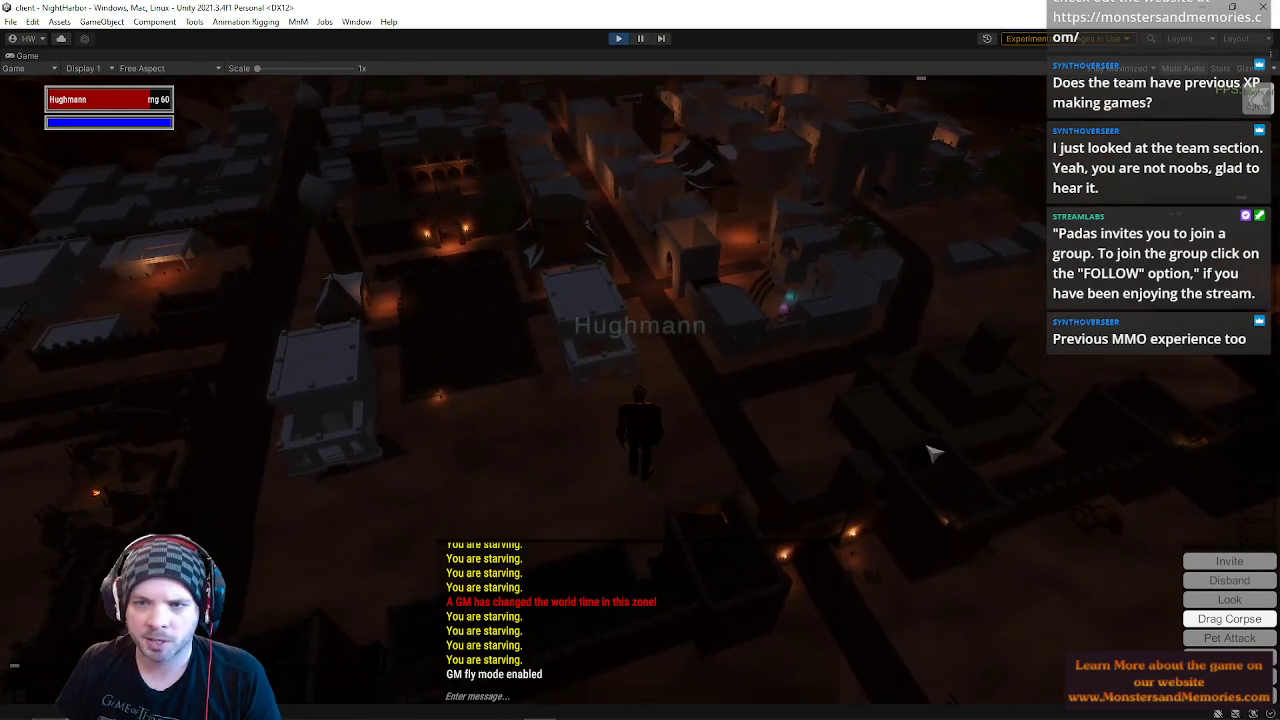
pyautogui.moveTo(948, 400); pyautogui.dragTo(562, 240, button='right')
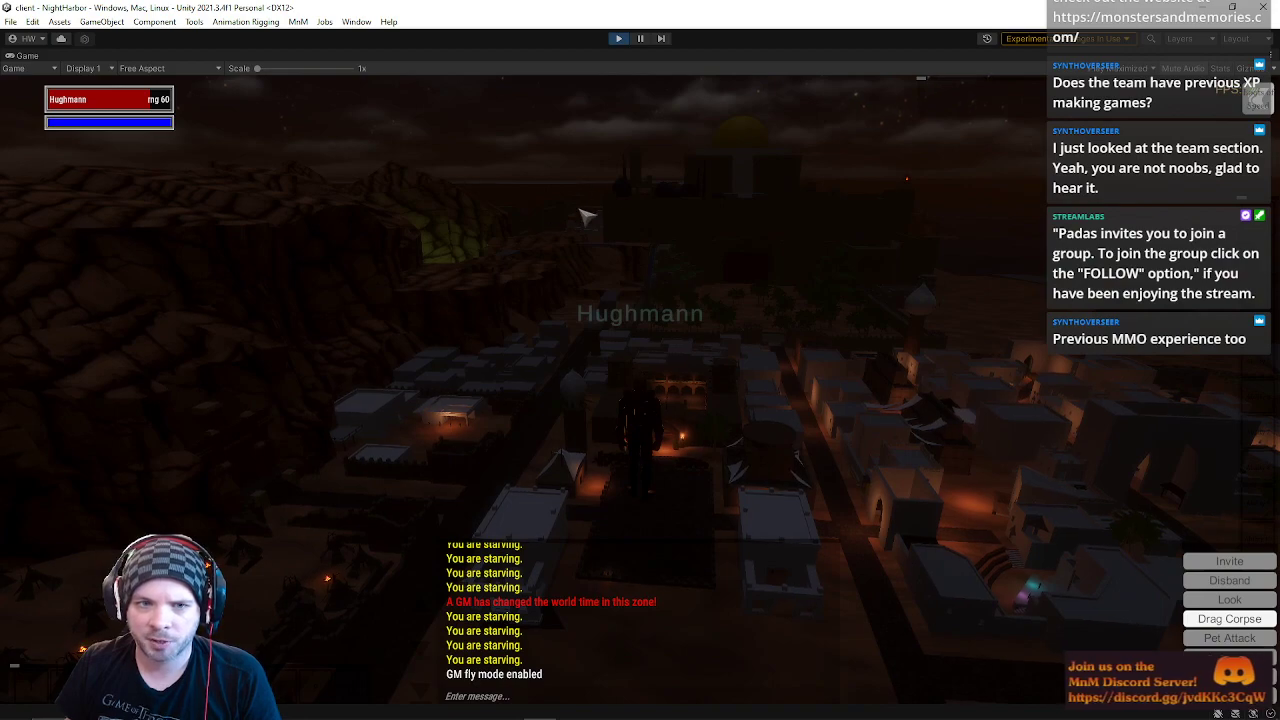
# Step: Circle over the rooftops and examine the market quarter and the arched courtyard with its fountain from above
pyautogui.moveTo(612, 204); pyautogui.dragTo(799, 290, button='right')
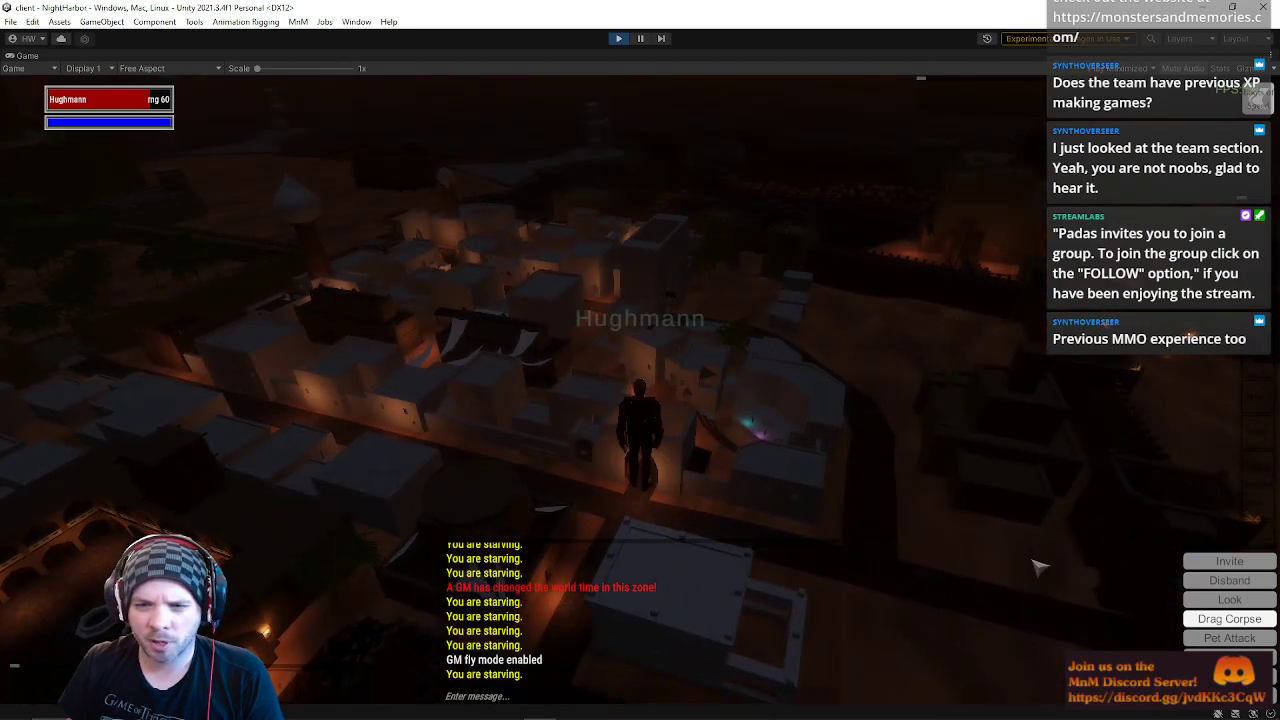
pyautogui.moveTo(996, 448); pyautogui.dragTo(741, 291, button='right')
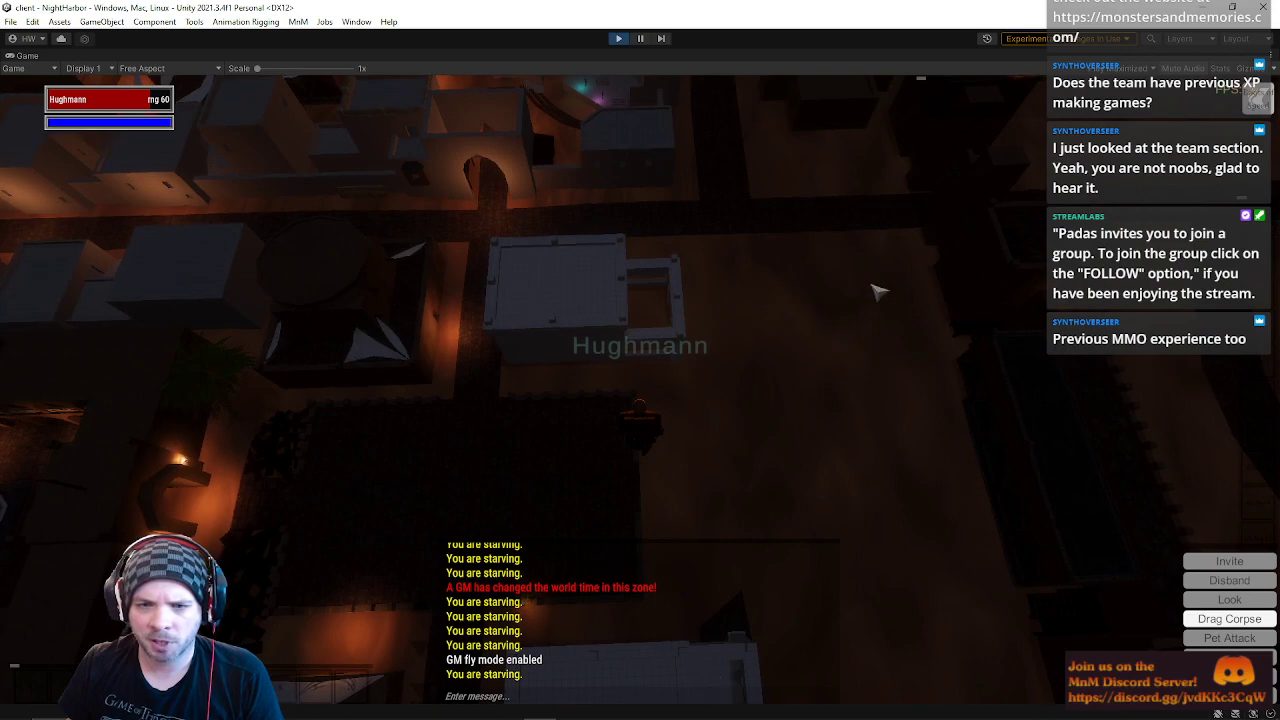
pyautogui.moveTo(870, 416); pyautogui.dragTo(863, 500, button='right')
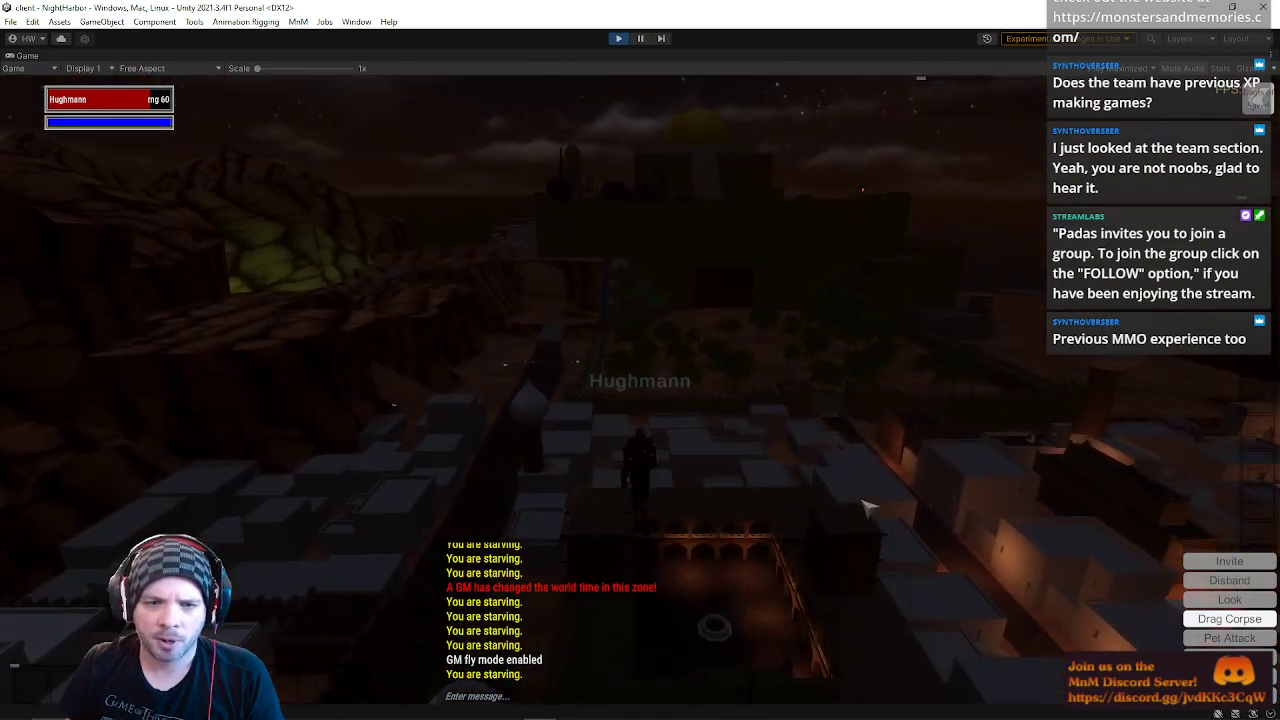
pyautogui.moveTo(738, 470); pyautogui.dragTo(663, 360, button='right')
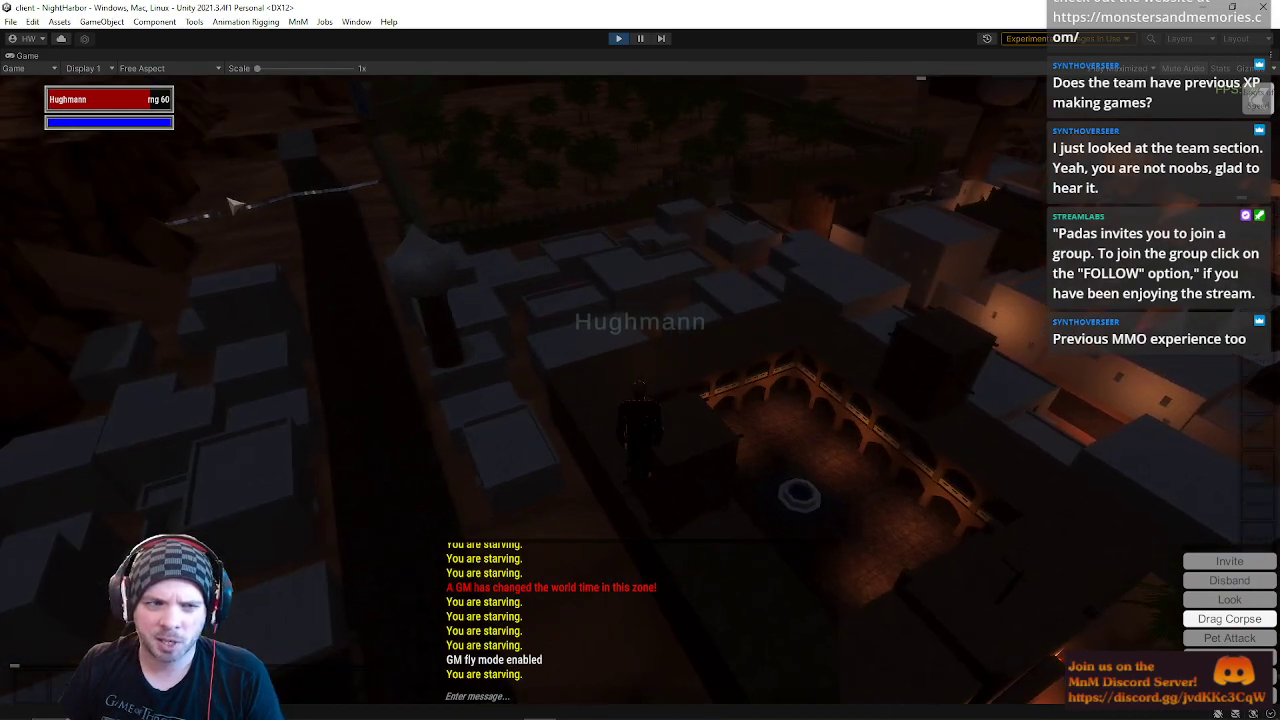
# Step: Fly past the city roofs along the palm grove wall, and face the green-lit canyon opening
pyautogui.moveTo(208, 312); pyautogui.dragTo(1011, 389, button='right')
pyautogui.press('w')
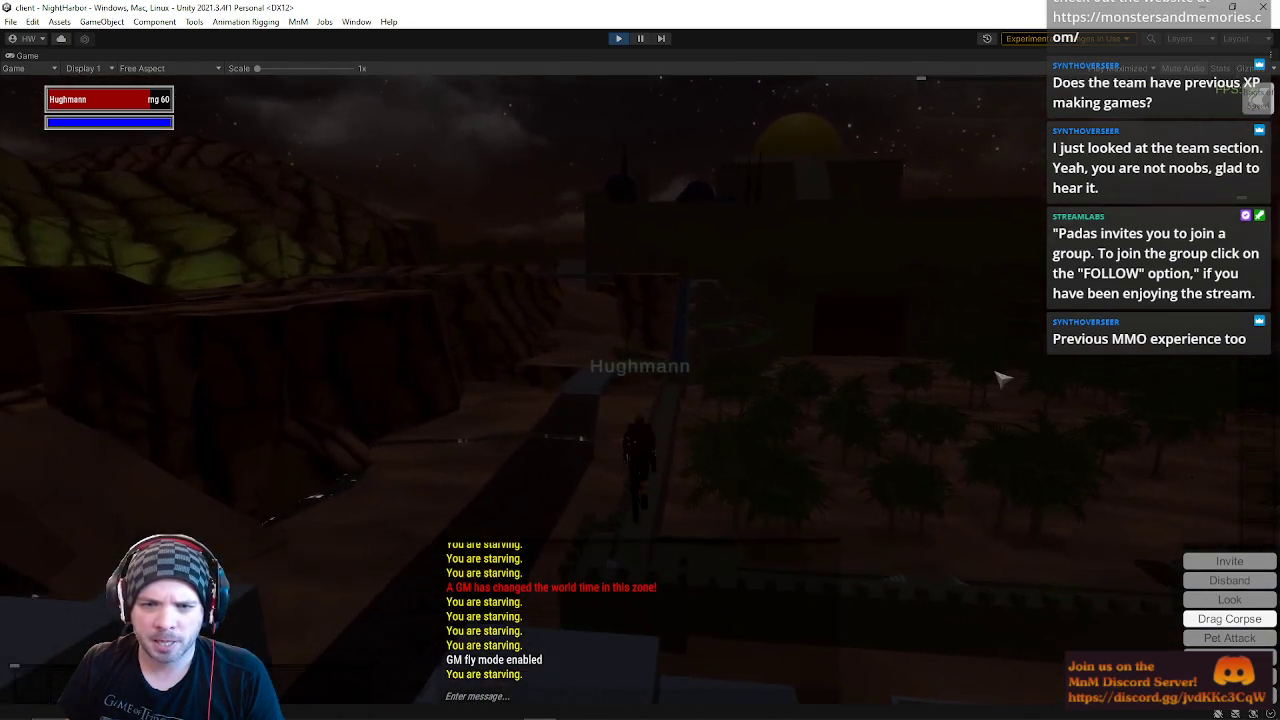
pyautogui.moveTo(903, 343); pyautogui.dragTo(803, 400, button='right')
pyautogui.press('w')
pyautogui.moveTo(829, 469); pyautogui.dragTo(697, 577, button='right')
pyautogui.press('w')
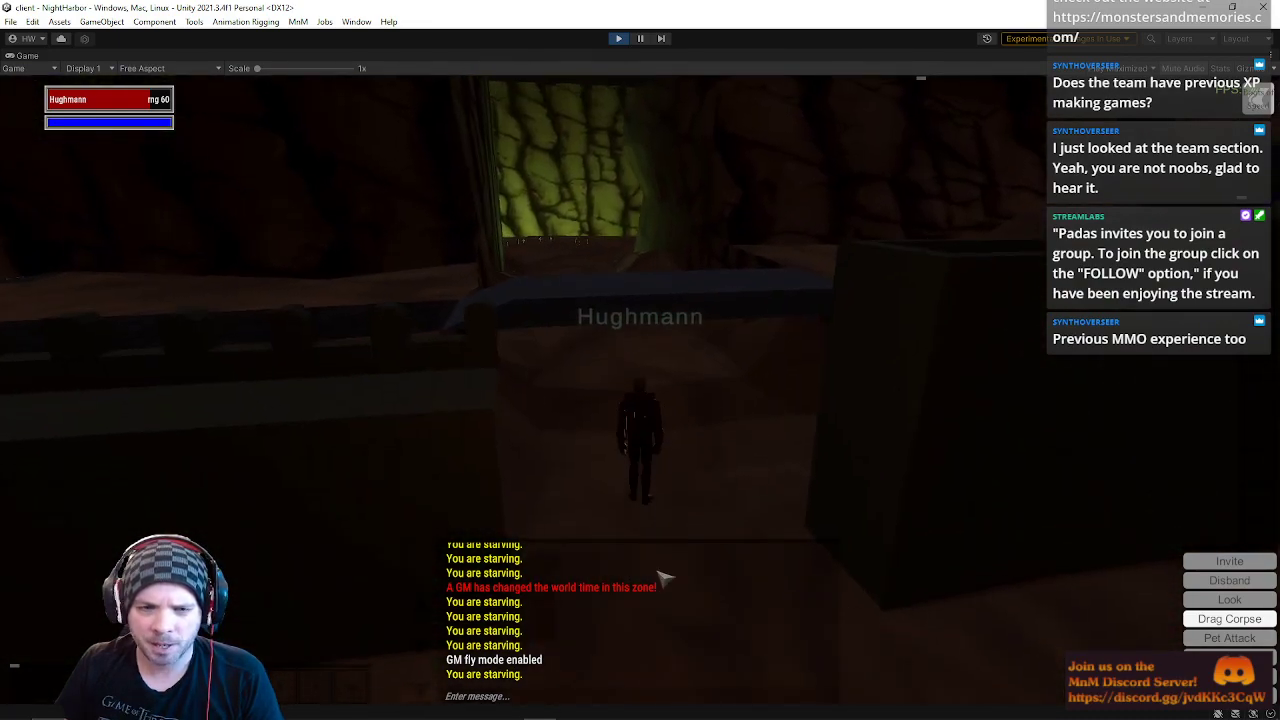
# Step: Explore the dark sand beside the tall palace wall and view the starry sky above it
pyautogui.press('w')
pyautogui.moveTo(820, 554); pyautogui.dragTo(812, 535, button='right')
pyautogui.press('w')
pyautogui.moveTo(748, 370); pyautogui.dragTo(582, 280, button='right')
pyautogui.press('w')
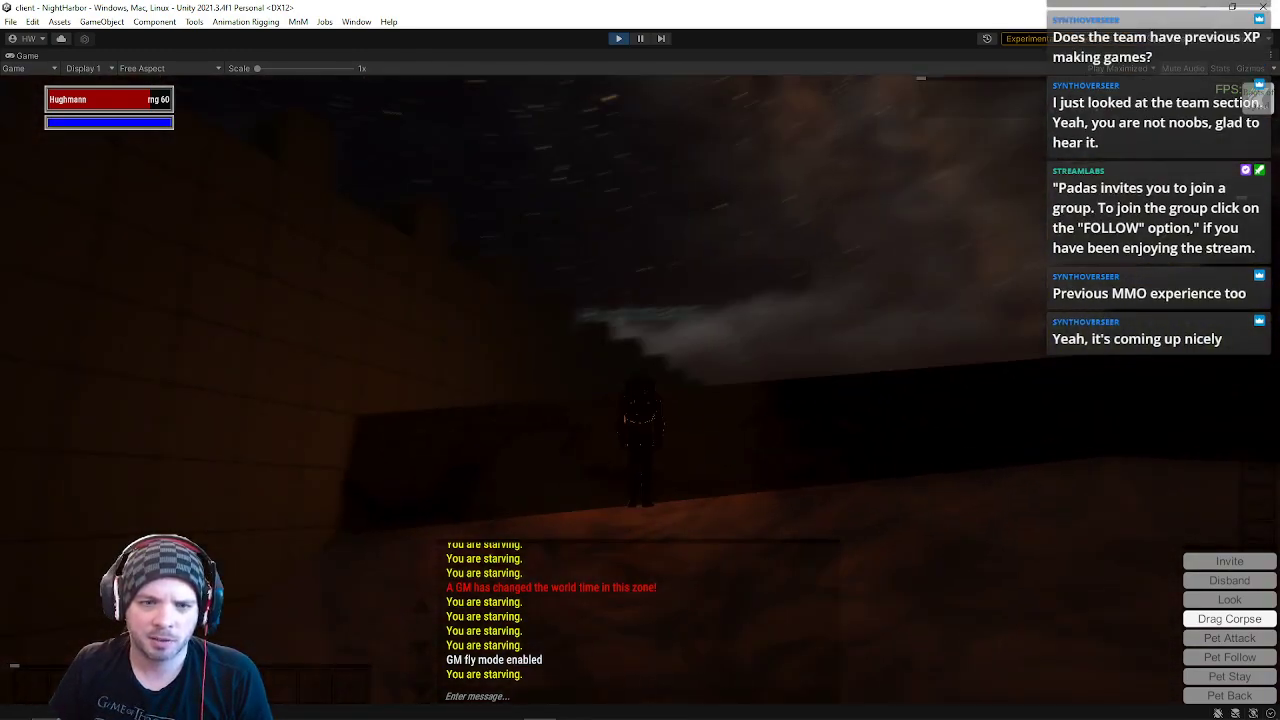
pyautogui.press('d')
pyautogui.press('w')
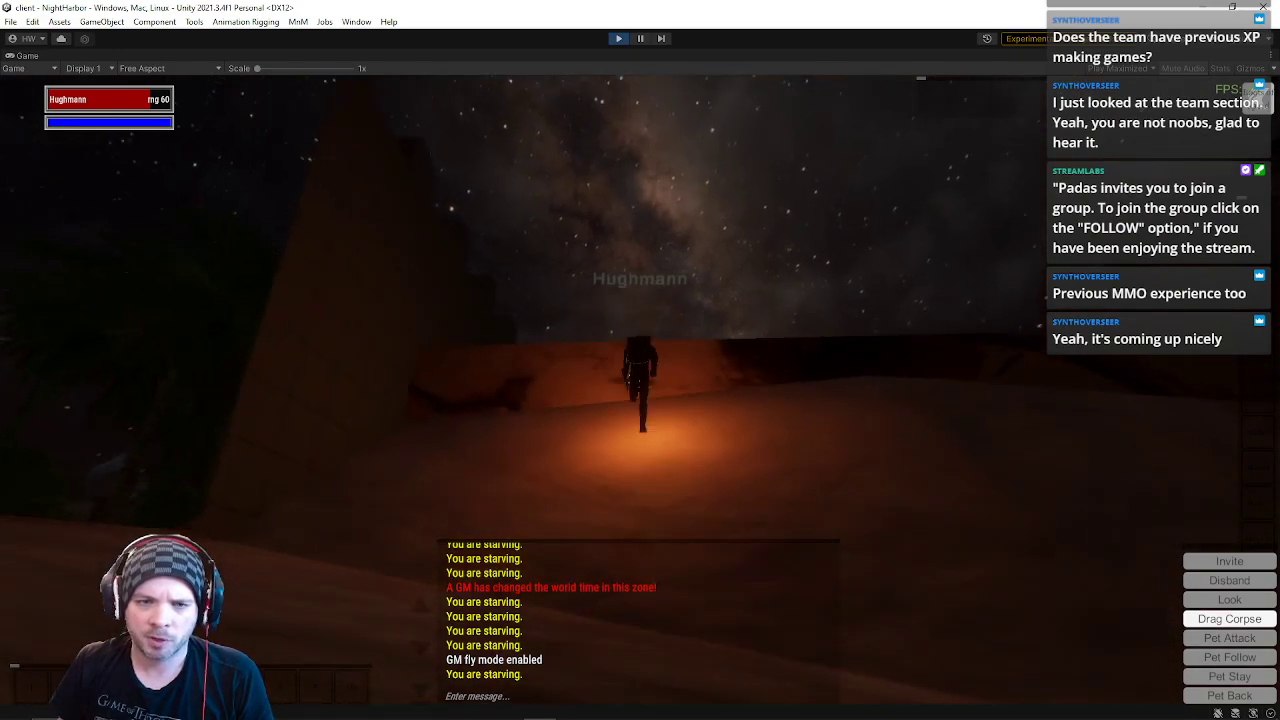
# Step: Fly back along the grove wall and over the dark greybox rooftops to the onion-domed tower
pyautogui.press('w')
pyautogui.moveTo(743, 343); pyautogui.dragTo(630, 308, button='right')
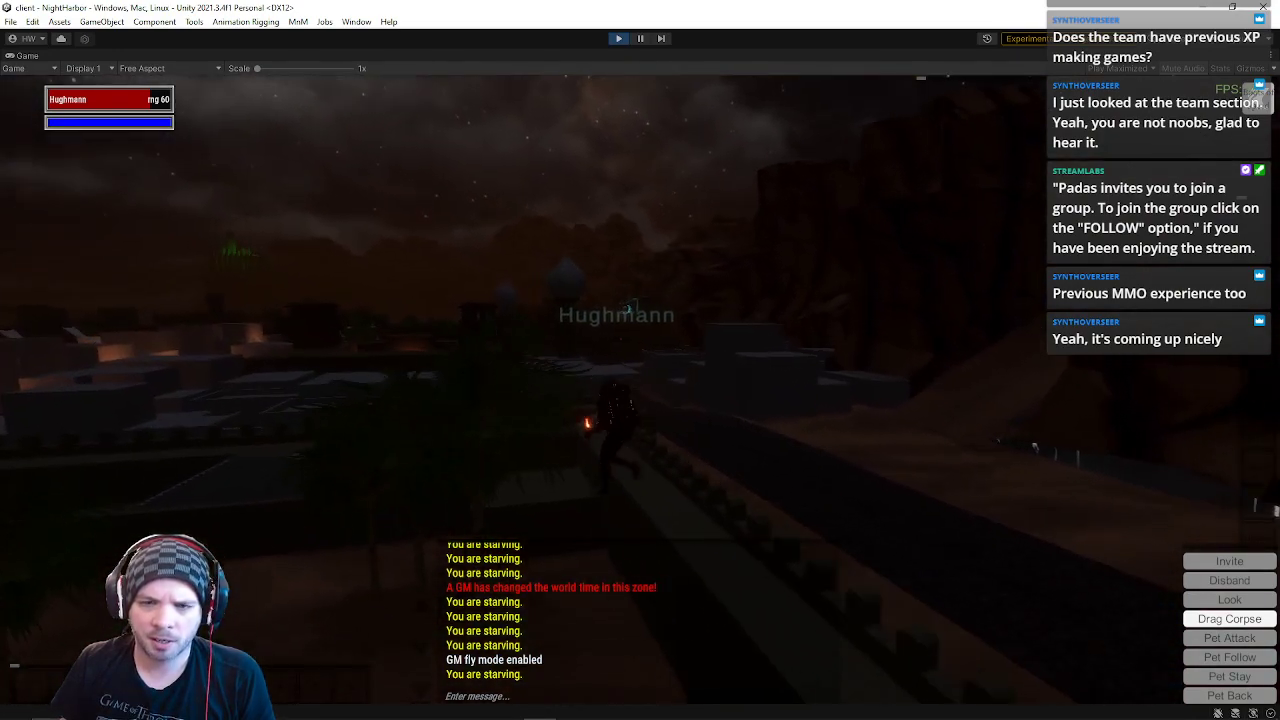
pyautogui.press('w')
pyautogui.press('w')
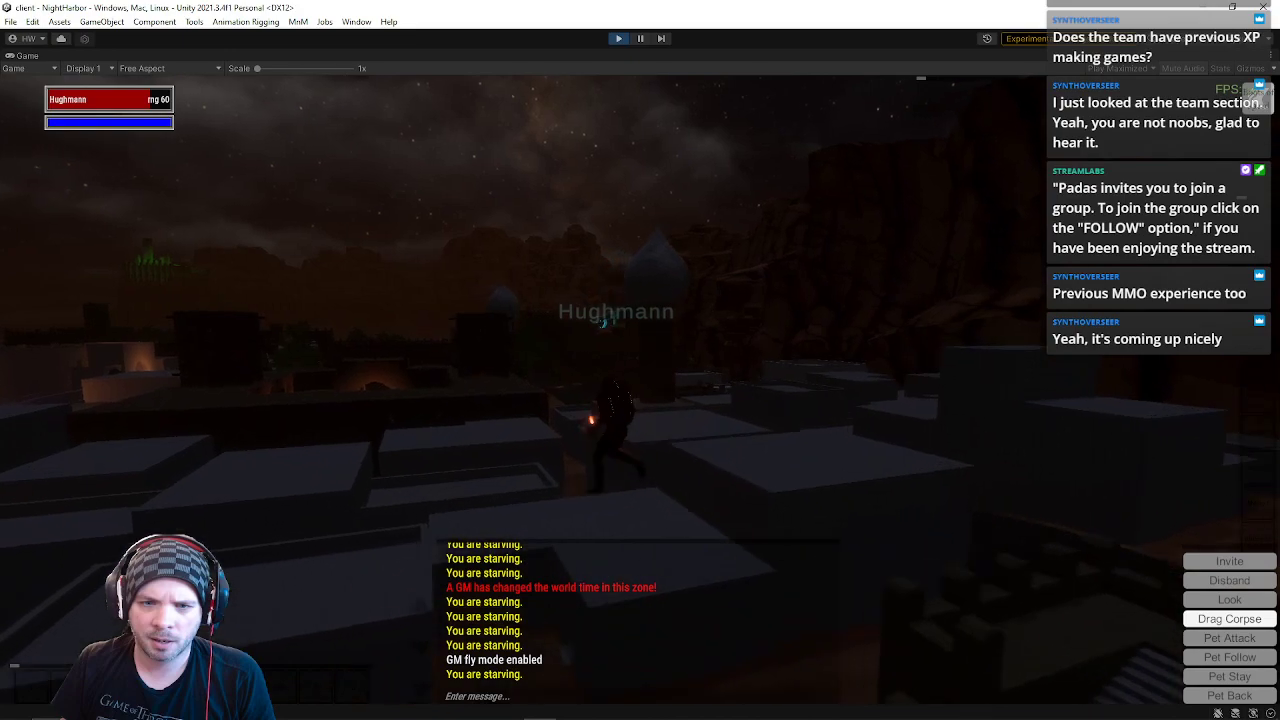
pyautogui.press('w')
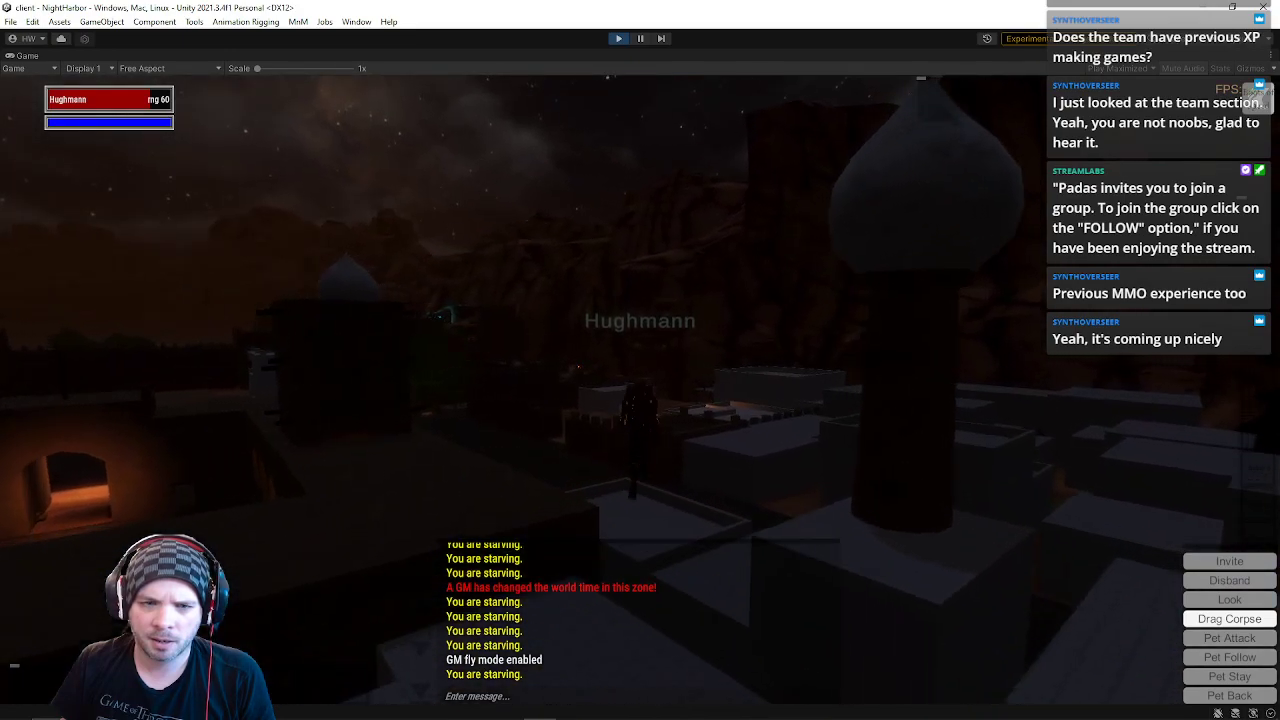
# Step: Set the world time to 7 pm with /timeset, and fly over the walls past the red cliffside building
pyautogui.moveTo(740, 365); pyautogui.dragTo(740, 310, button='right')
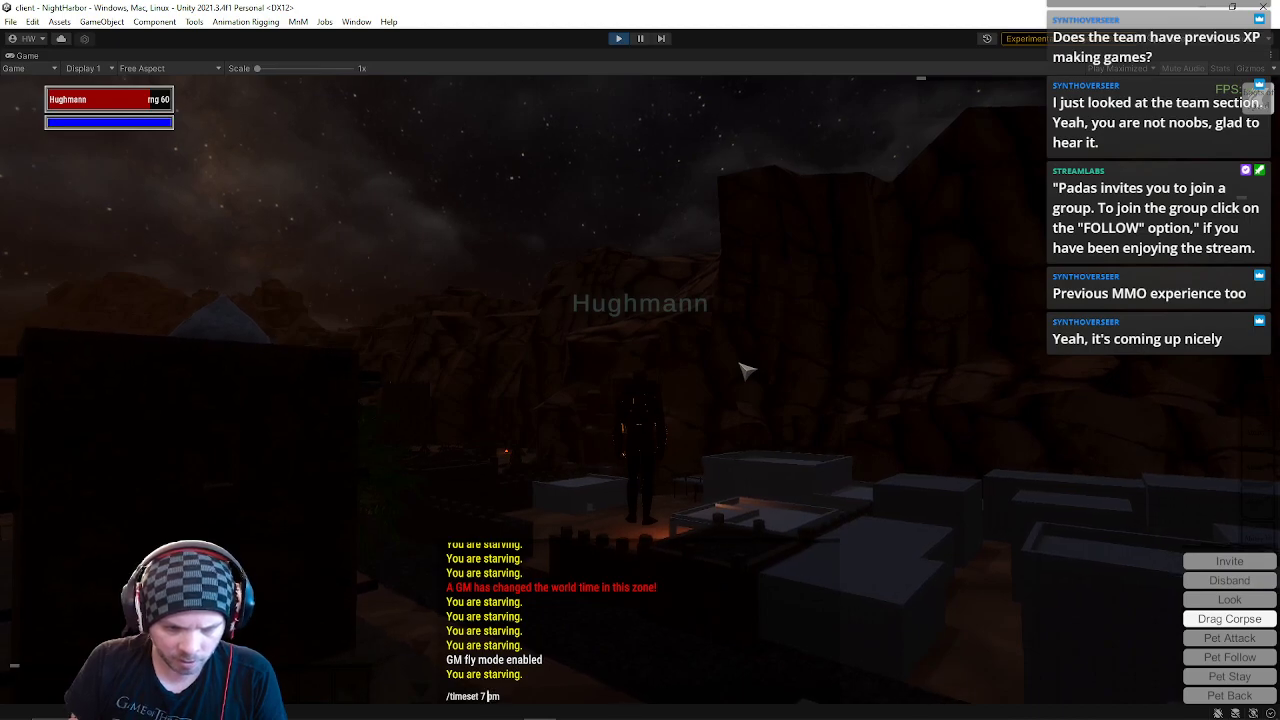
pyautogui.press('Return')
pyautogui.press('w')
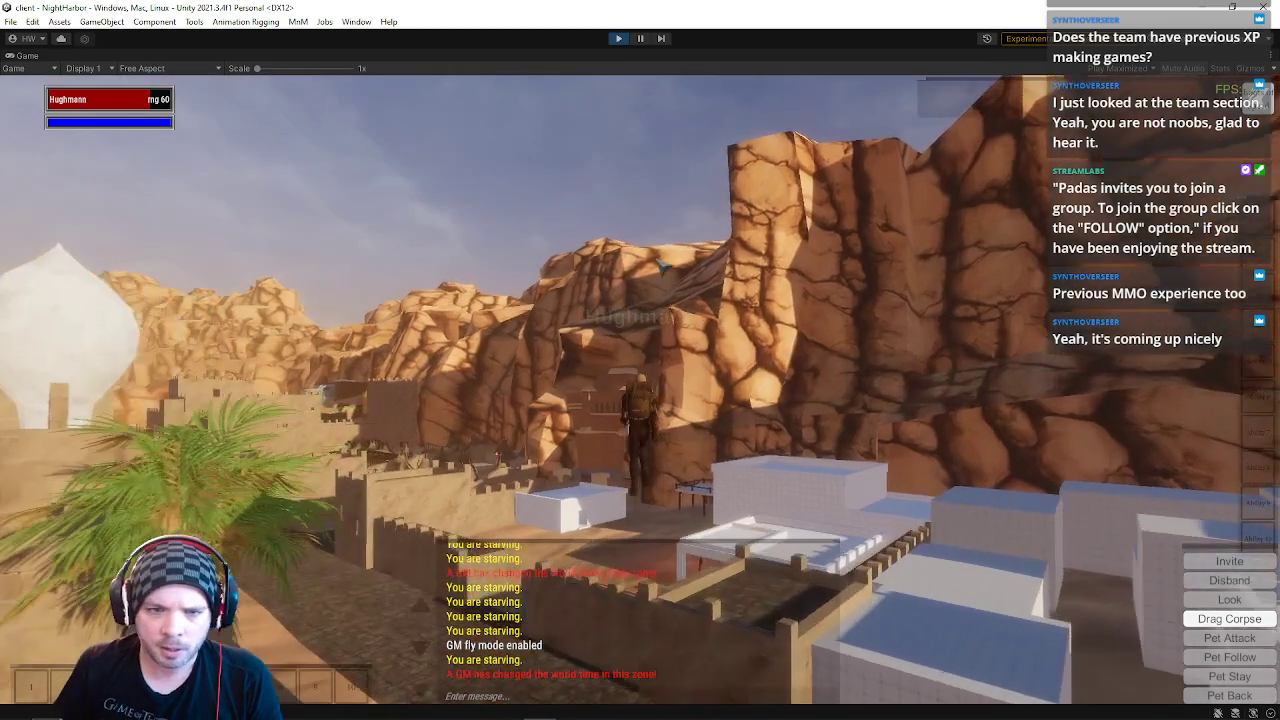
pyautogui.press('w')
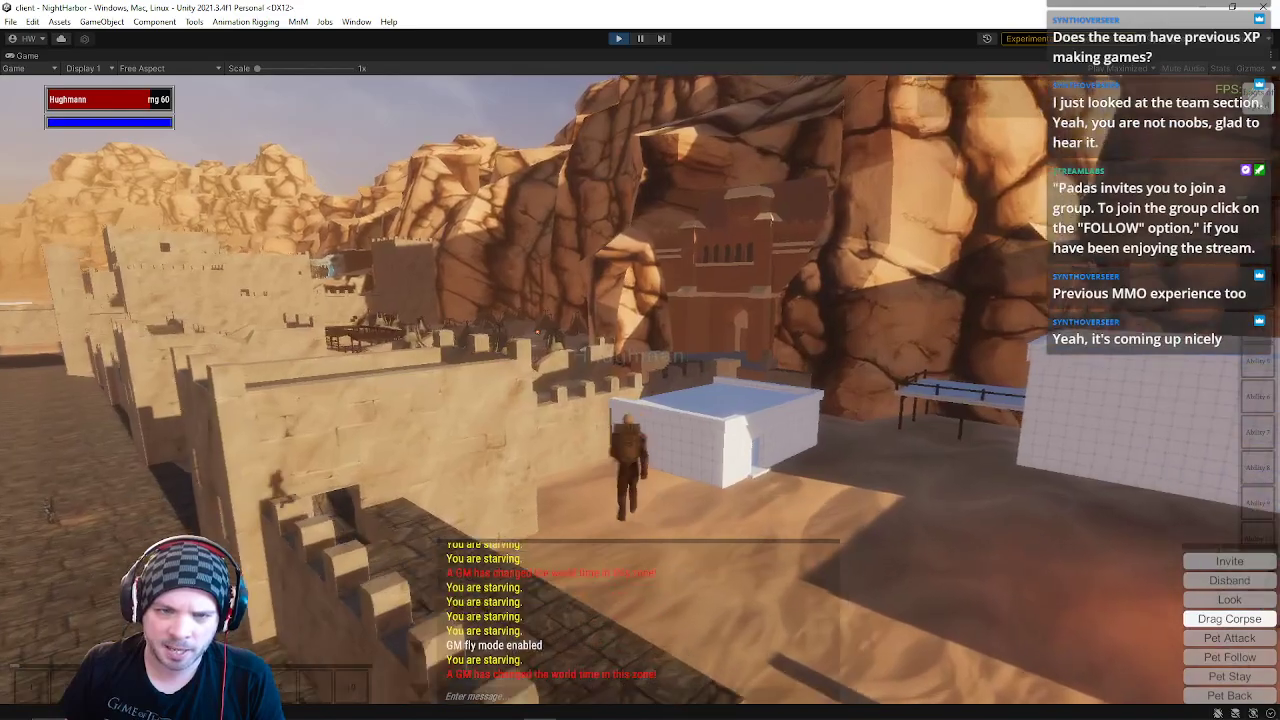
pyautogui.press('w')
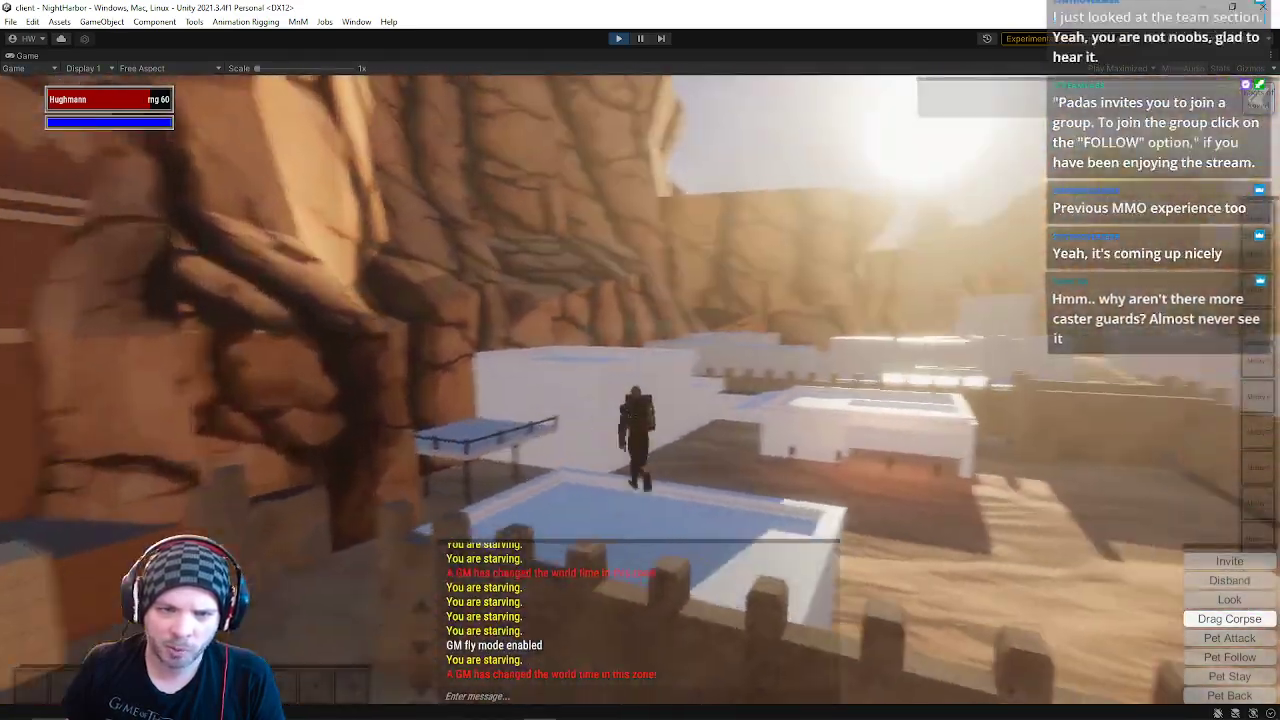
# Step: Enter the canyon passage and examine the rock walls around the enclosed basin from several directions
pyautogui.press('w')
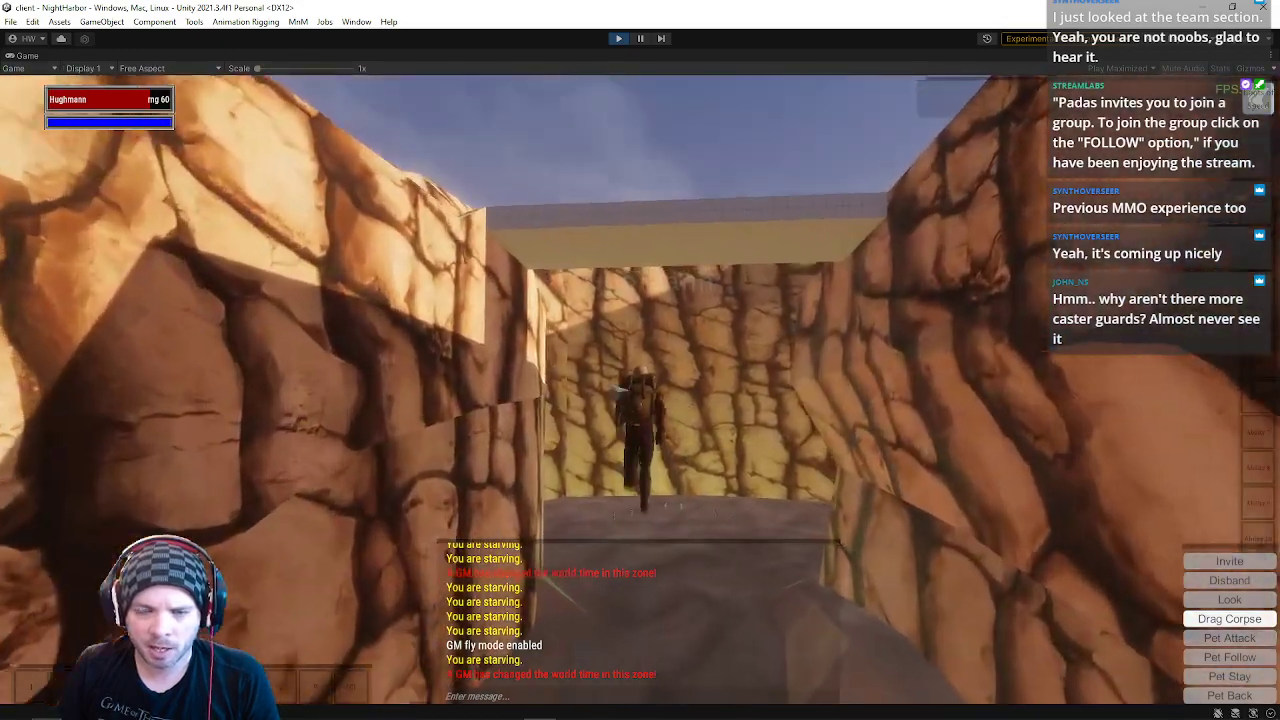
pyautogui.press('w')
pyautogui.press('d')
pyautogui.press('d')
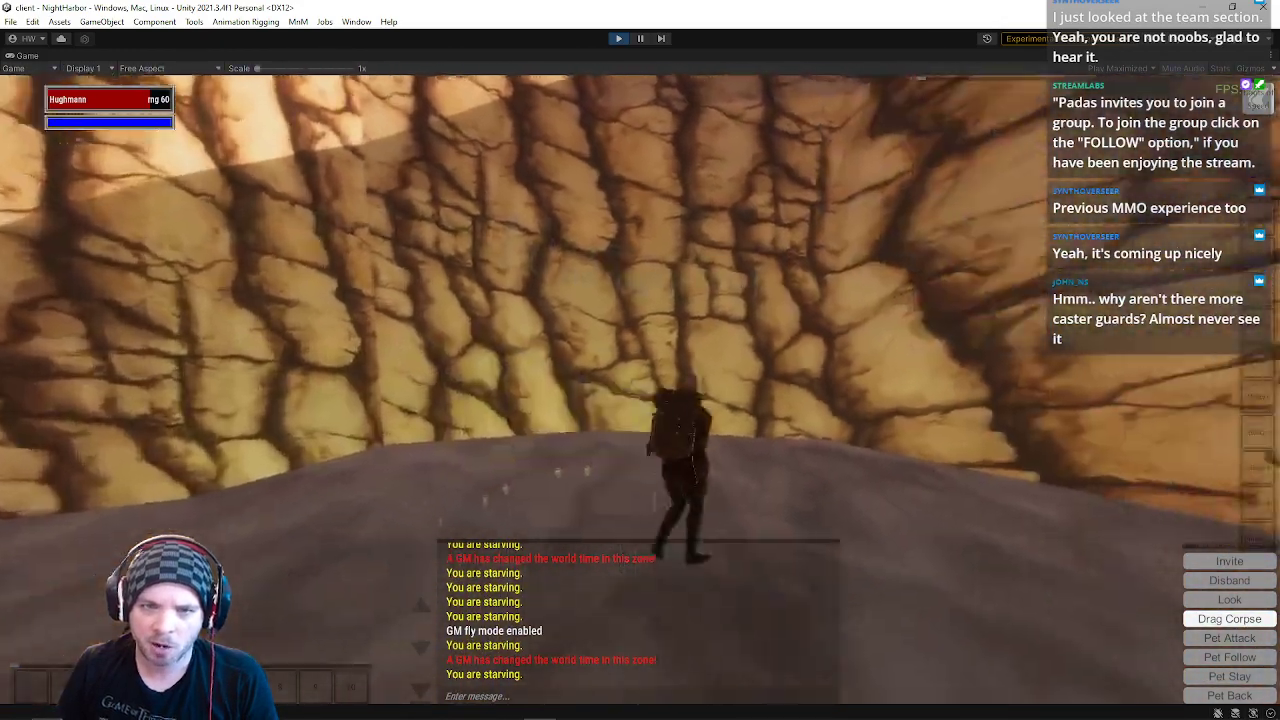
pyautogui.press('a')
pyautogui.press('d')
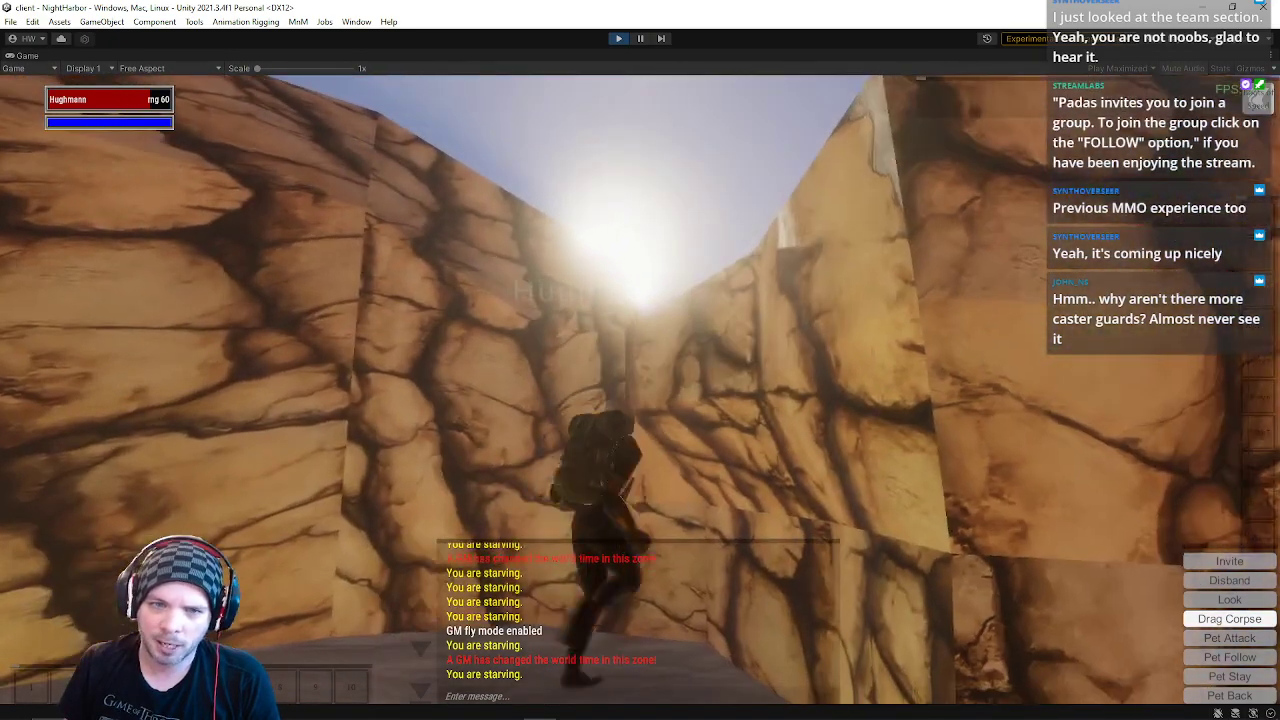
pyautogui.press('a')
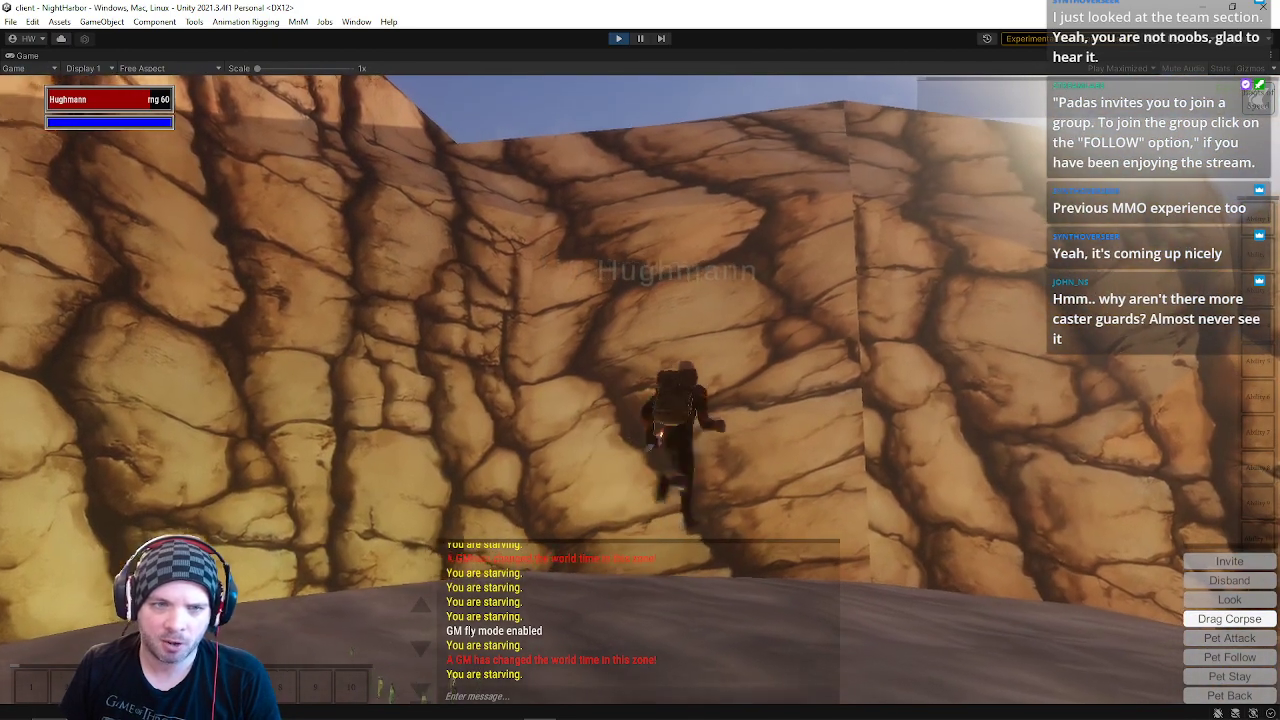
pyautogui.press('d')
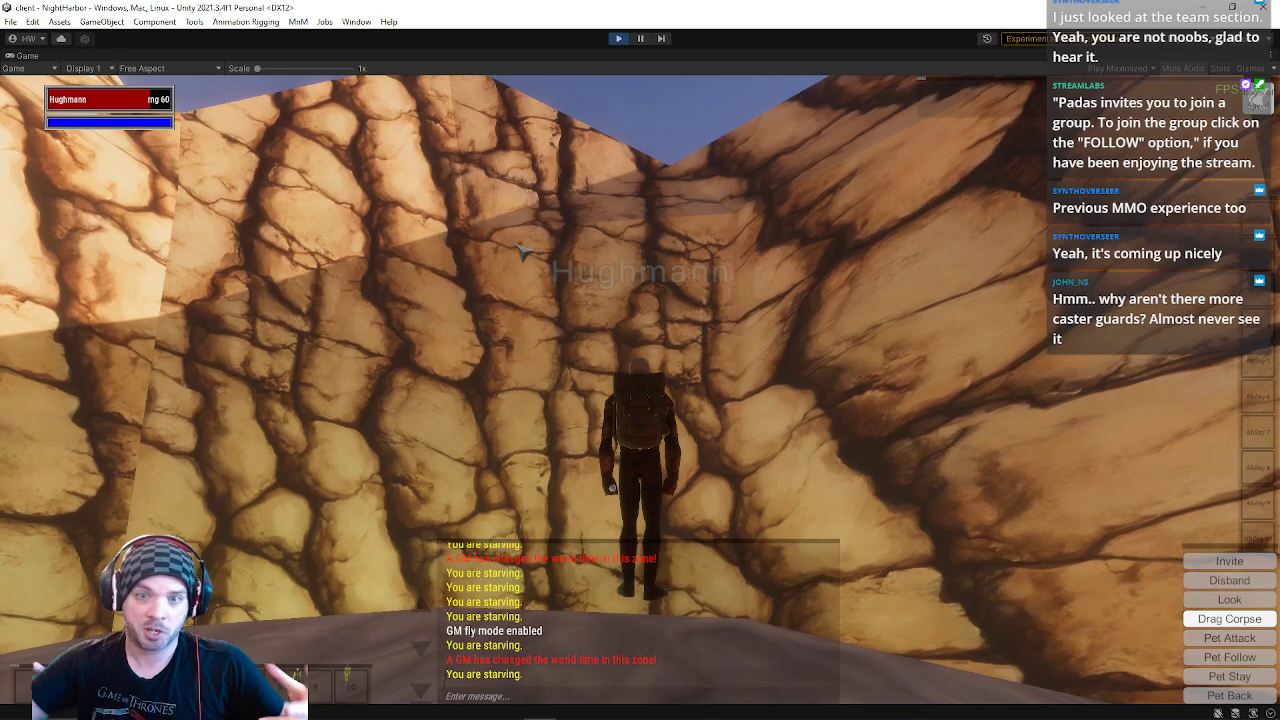
# Step: View the canyon floor from above, and survey the greybox houses and outer walls beyond the cliffs
pyautogui.moveTo(494, 275); pyautogui.dragTo(494, 370, button='right')
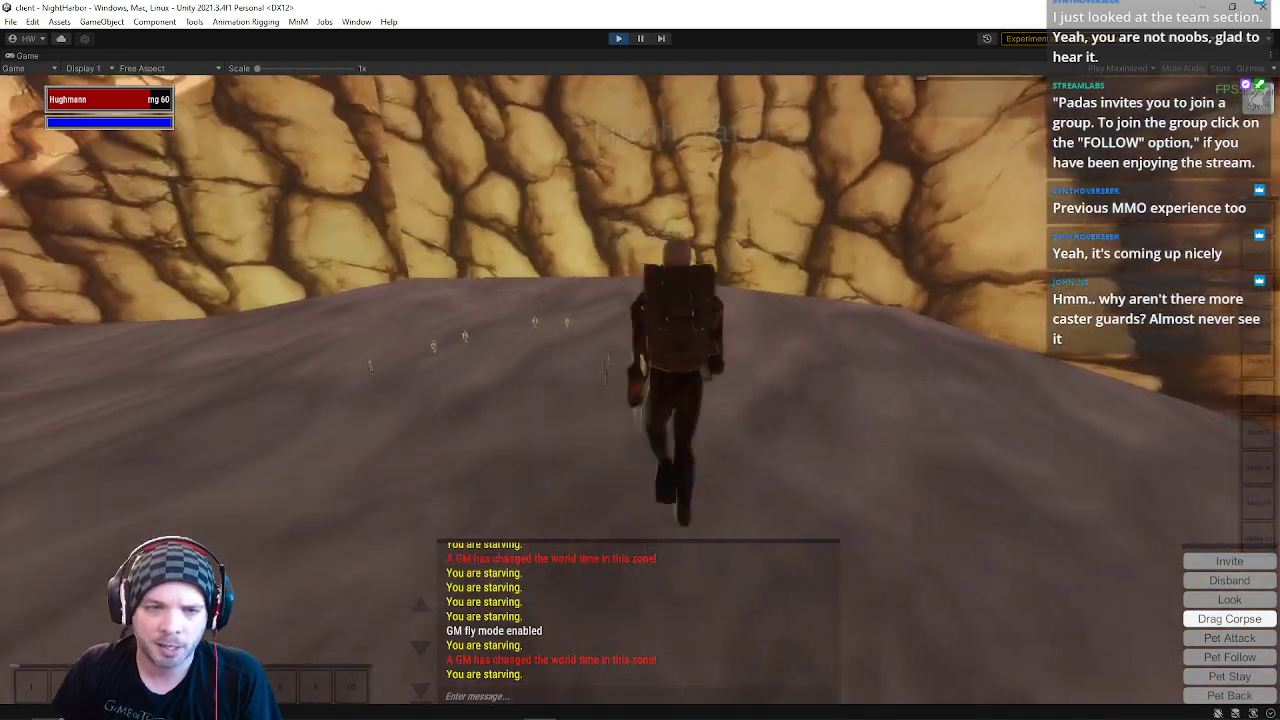
pyautogui.press('a')
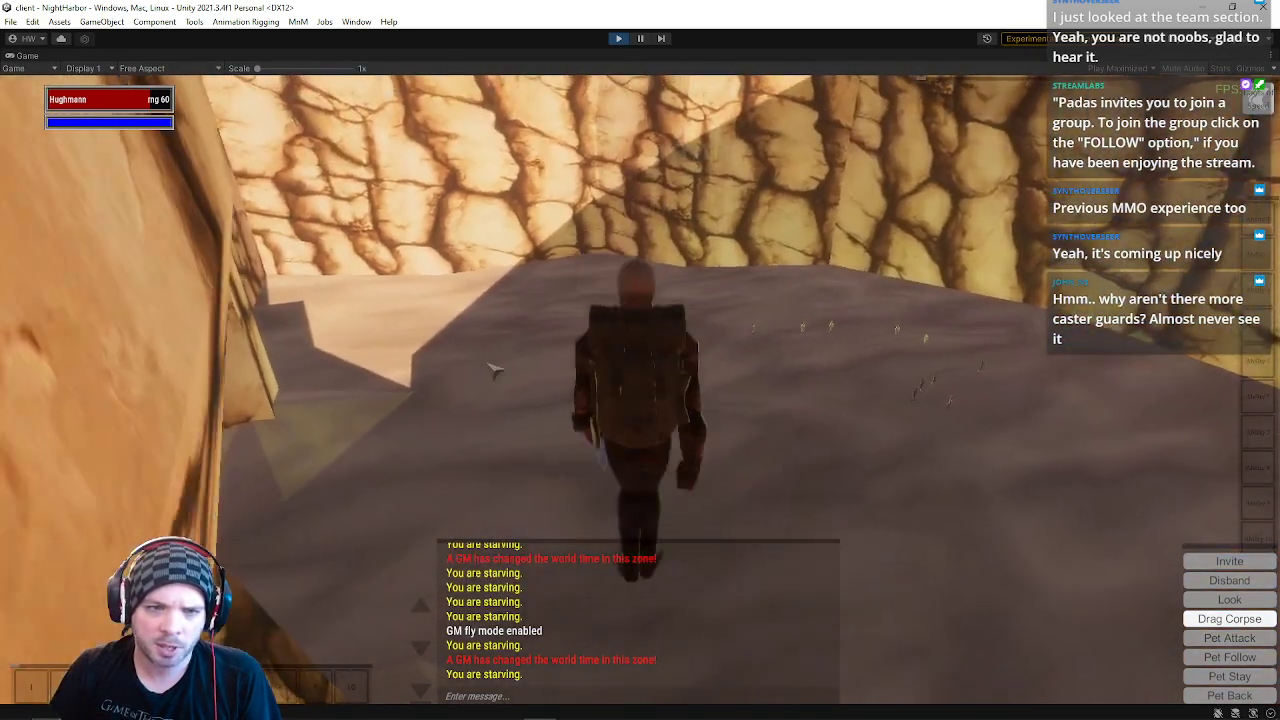
pyautogui.press('d')
pyautogui.press('a')
pyautogui.moveTo(780, 388); pyautogui.dragTo(850, 388, button='right')
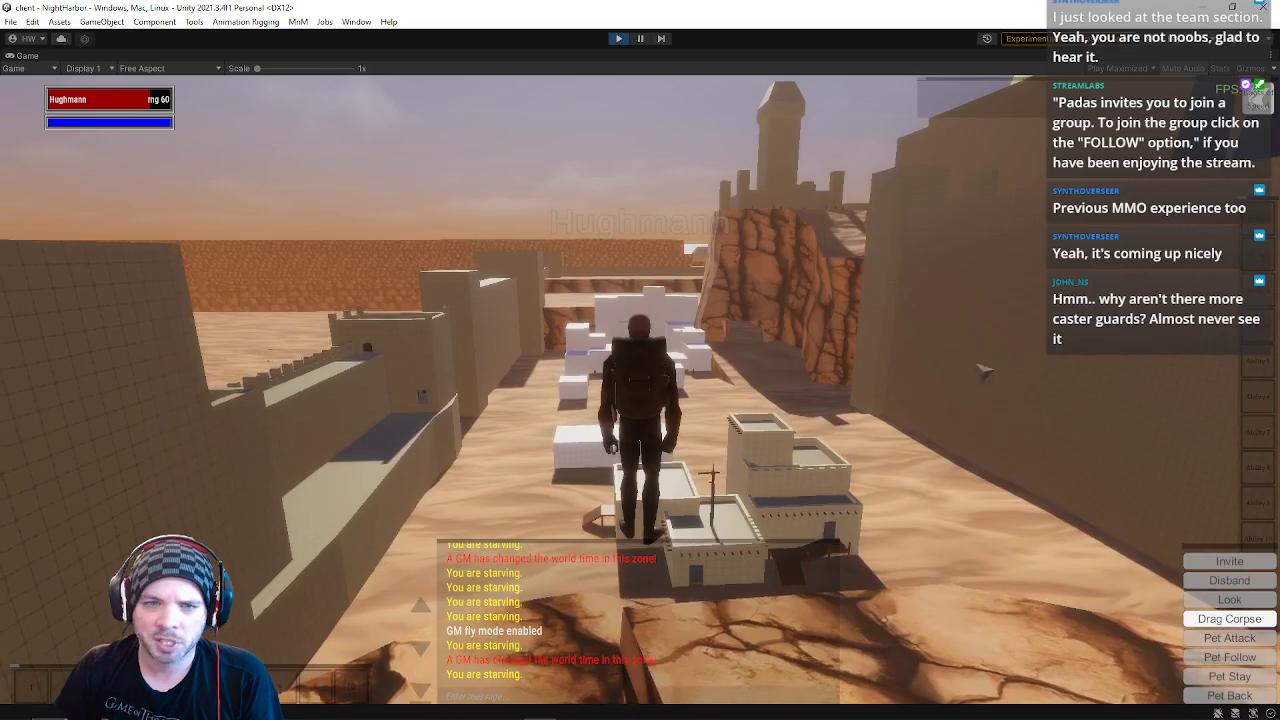
# Step: Move along the clifftop walkway and view the blue-domed palace, its outer walls and the palm gardens
pyautogui.moveTo(951, 241); pyautogui.dragTo(1150, 241, button='right')
pyautogui.press('w')
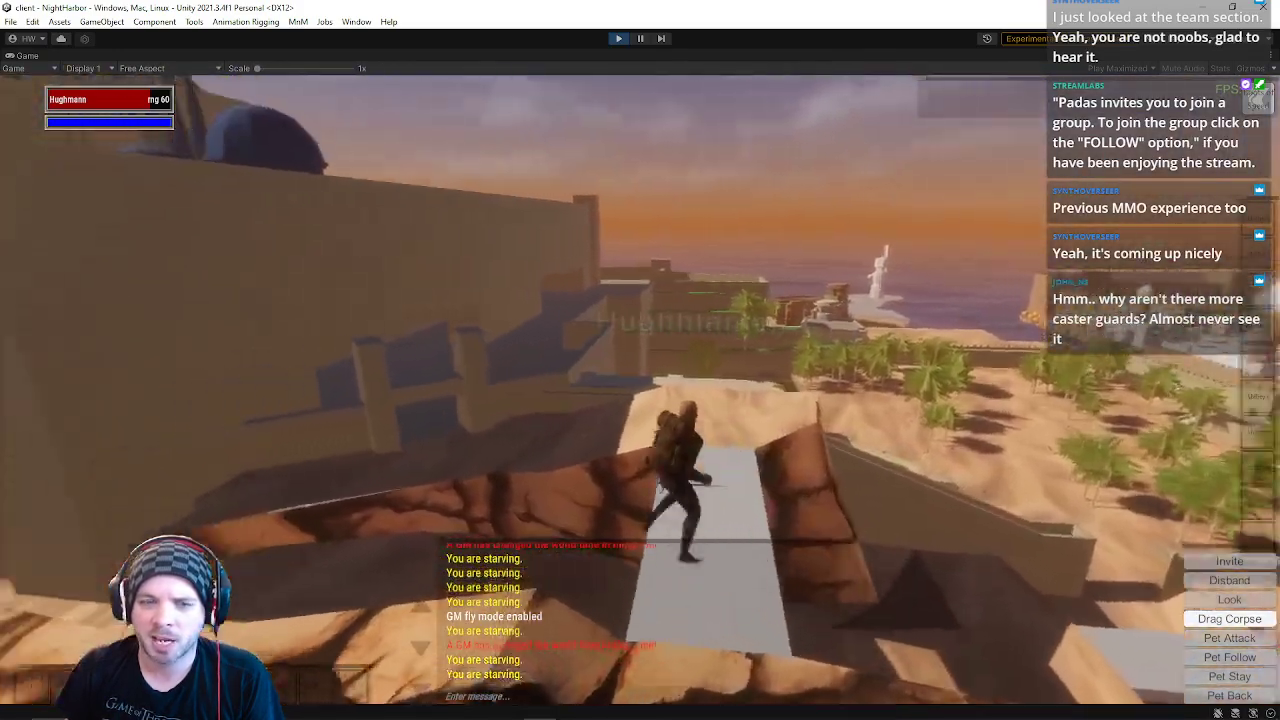
pyautogui.moveTo(640, 360); pyautogui.dragTo(440, 420, button='right')
pyautogui.press('space')
pyautogui.press('s')
pyautogui.press('d')
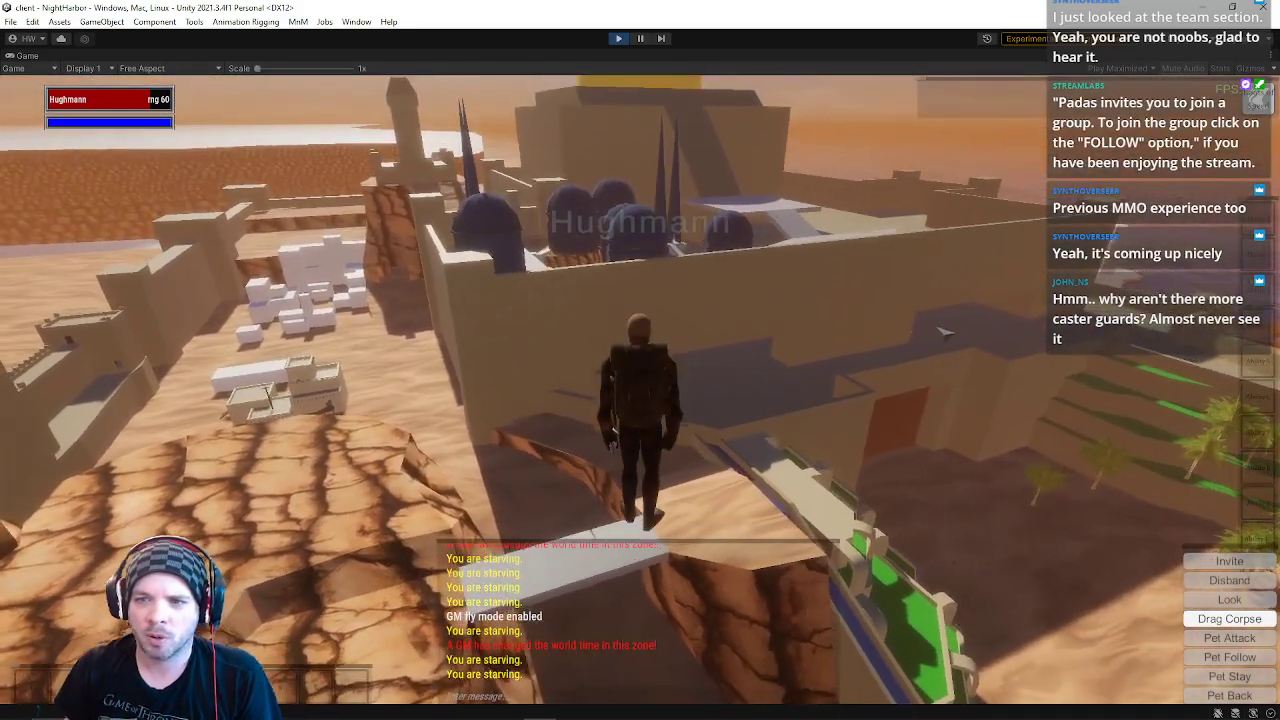
pyautogui.moveTo(945, 332); pyautogui.dragTo(982, 295, button='right')
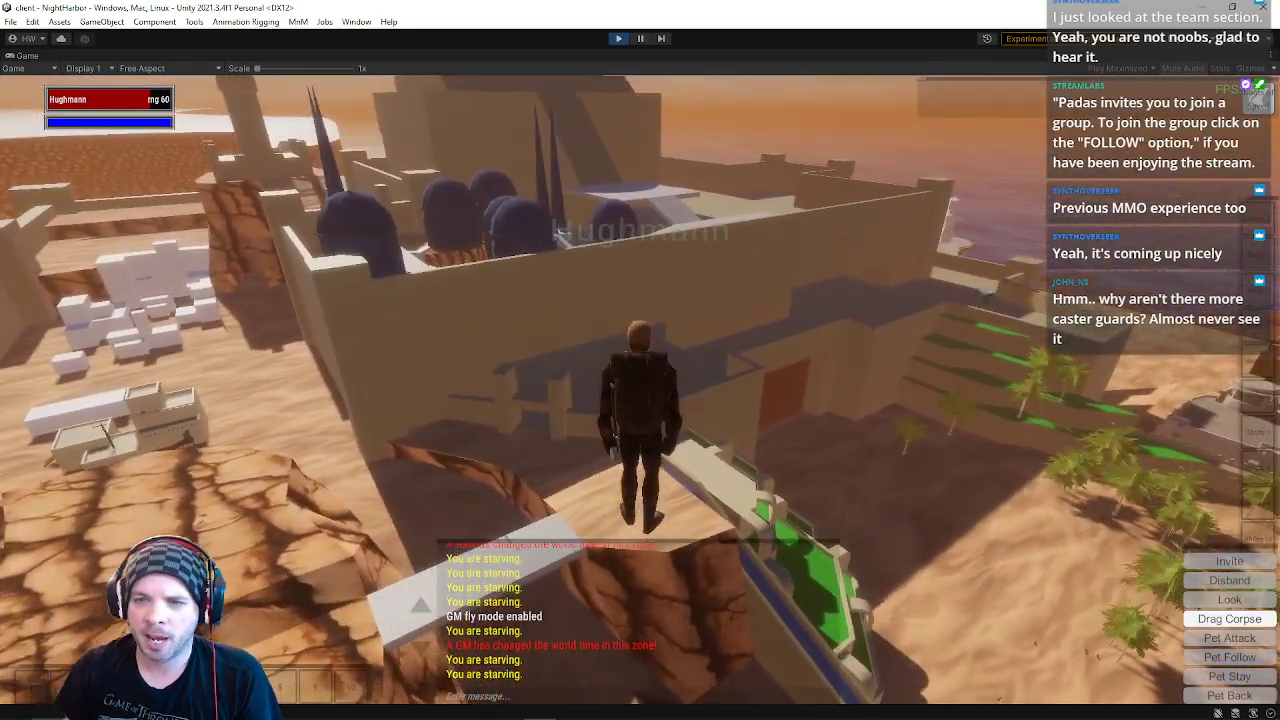
# Step: Look down over the canyon bridge from the clifftop, and fly down to the terraced green garden facing the palace
pyautogui.moveTo(775, 465); pyautogui.dragTo(758, 560, button='right')
pyautogui.moveTo(805, 170); pyautogui.dragTo(762, 270, button='right')
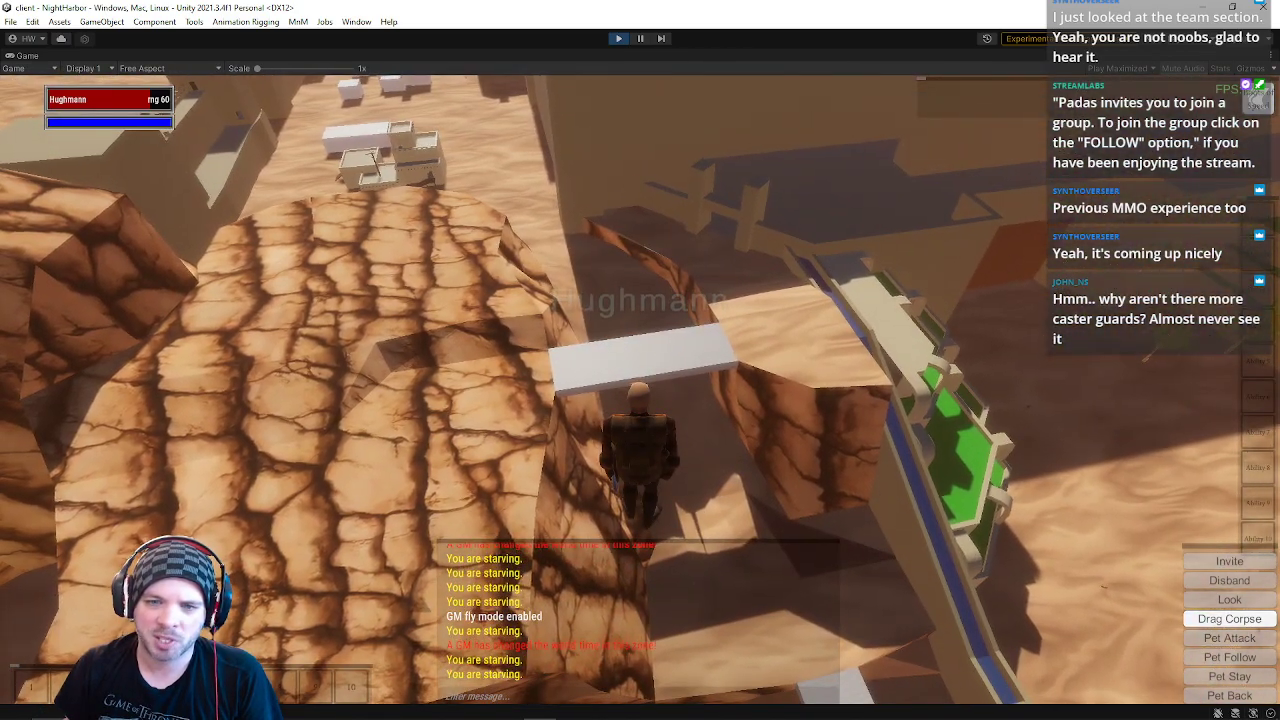
pyautogui.press('d')
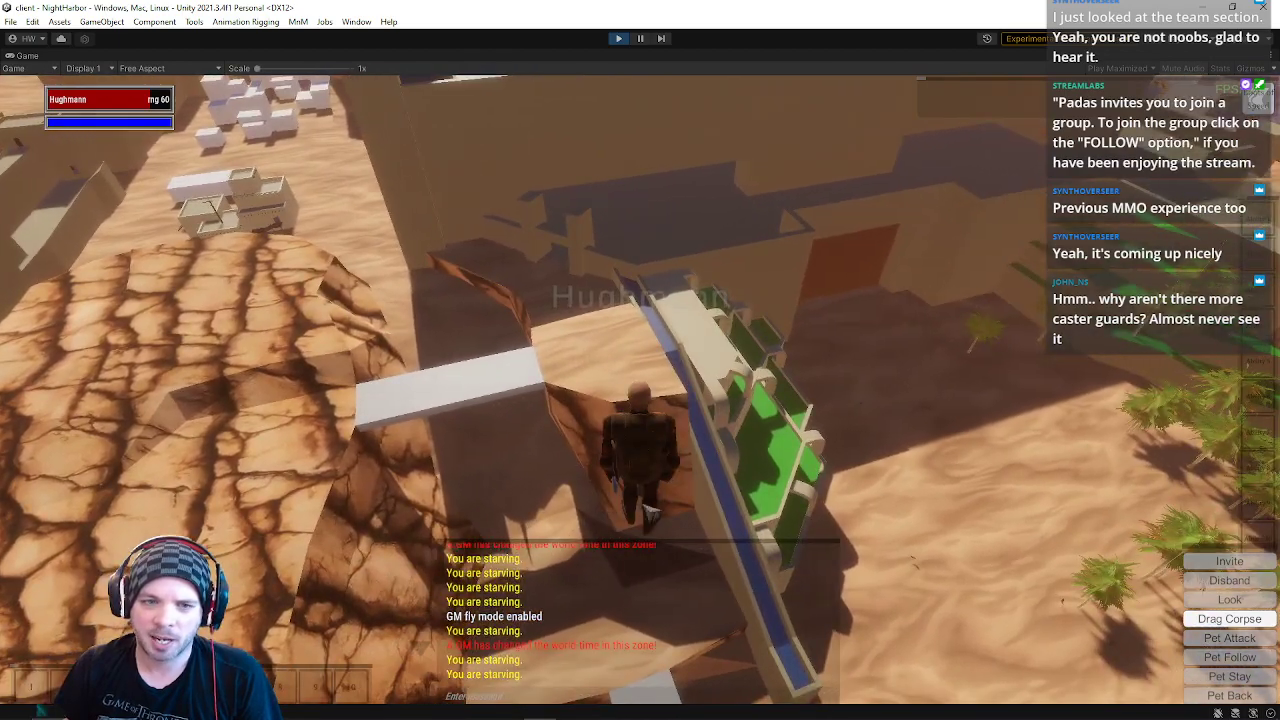
pyautogui.press('d')
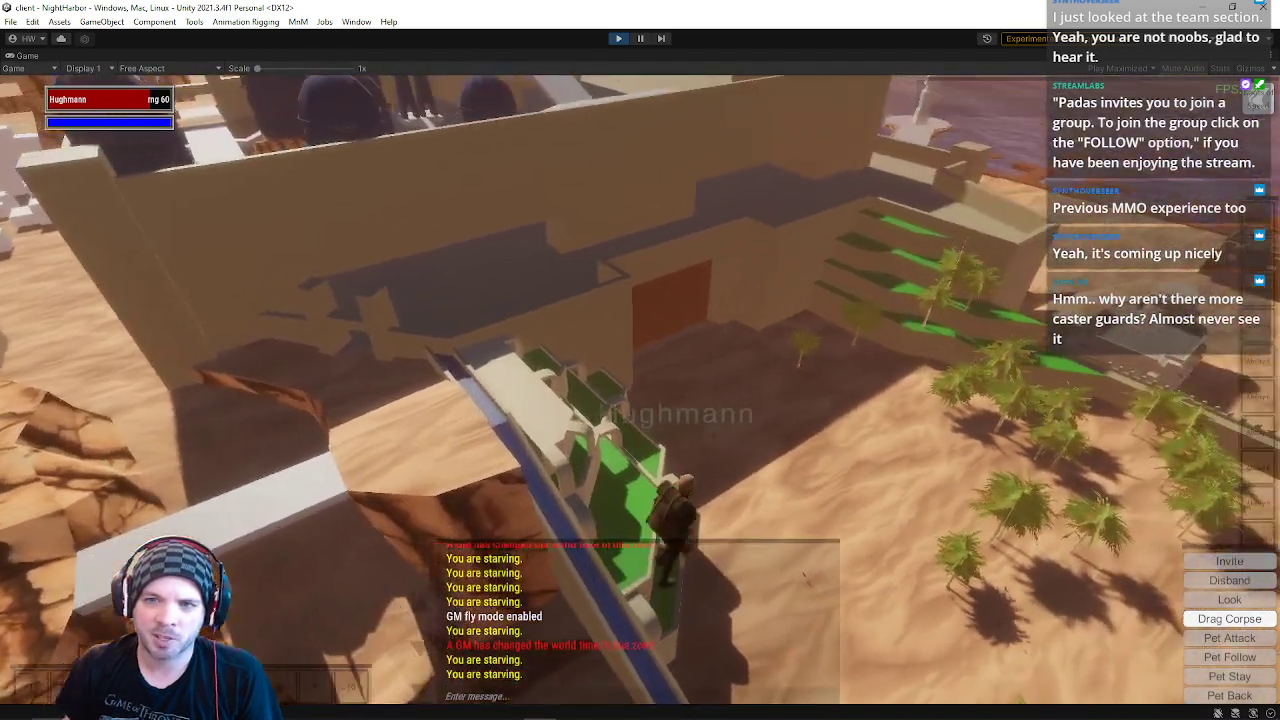
pyautogui.press('a')
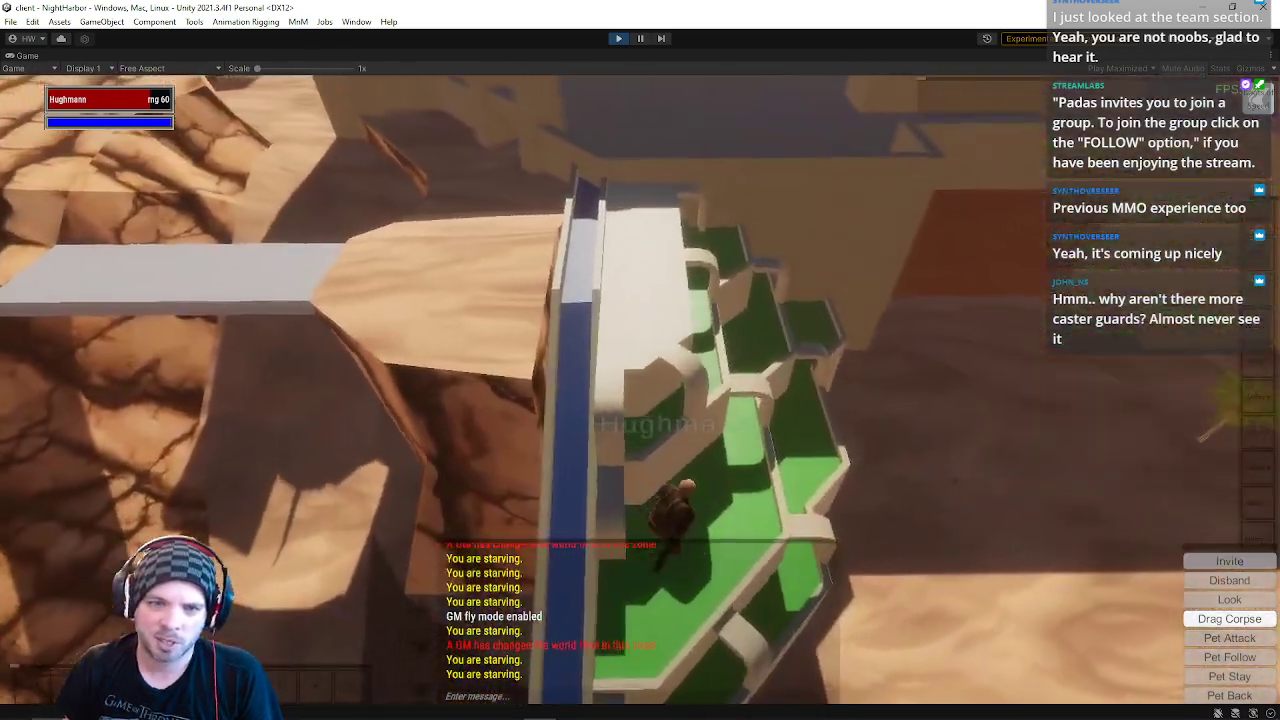
pyautogui.press('d')
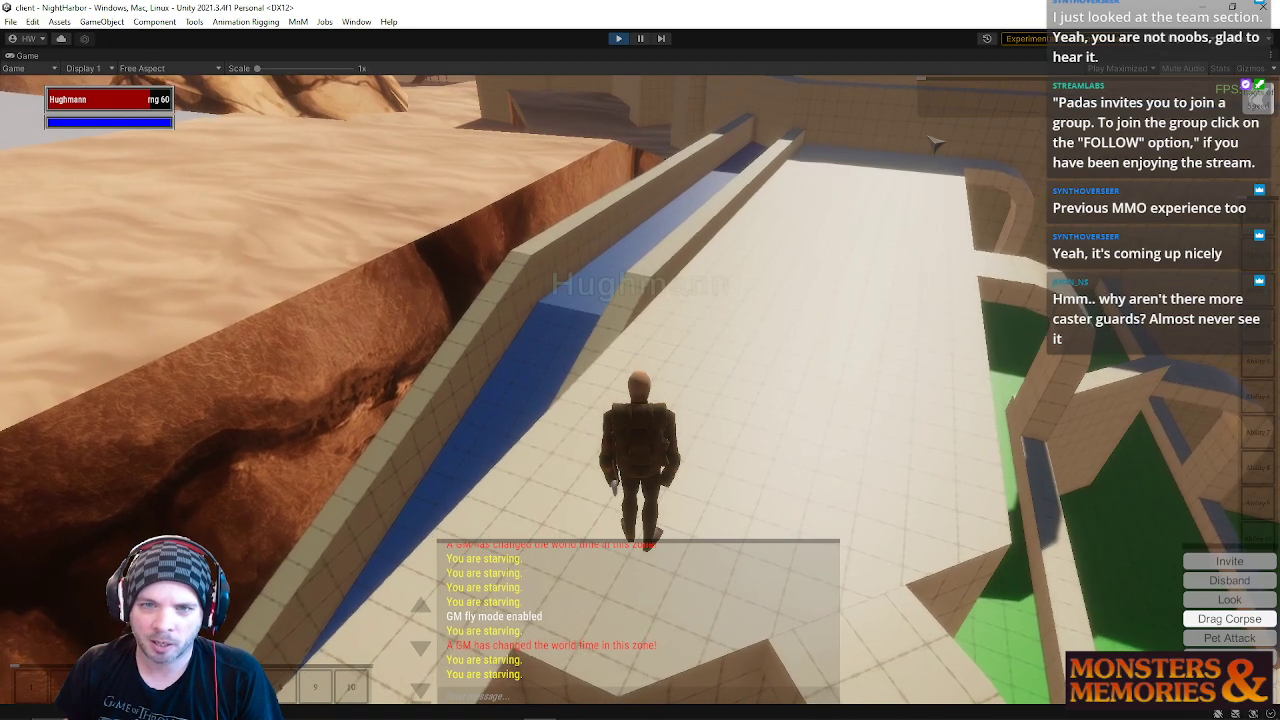
# Step: Examine the garden's white ramp, blue water channel and upper green terraces from several directions
pyautogui.moveTo(617, 565); pyautogui.dragTo(430, 580, button='right')
pyautogui.press('w')
pyautogui.moveTo(900, 327); pyautogui.dragTo(1020, 260, button='right')
pyautogui.press('a')
pyautogui.moveTo(624, 448); pyautogui.dragTo(820, 450, button='right')
pyautogui.moveTo(550, 400); pyautogui.dragTo(598, 388, button='right')
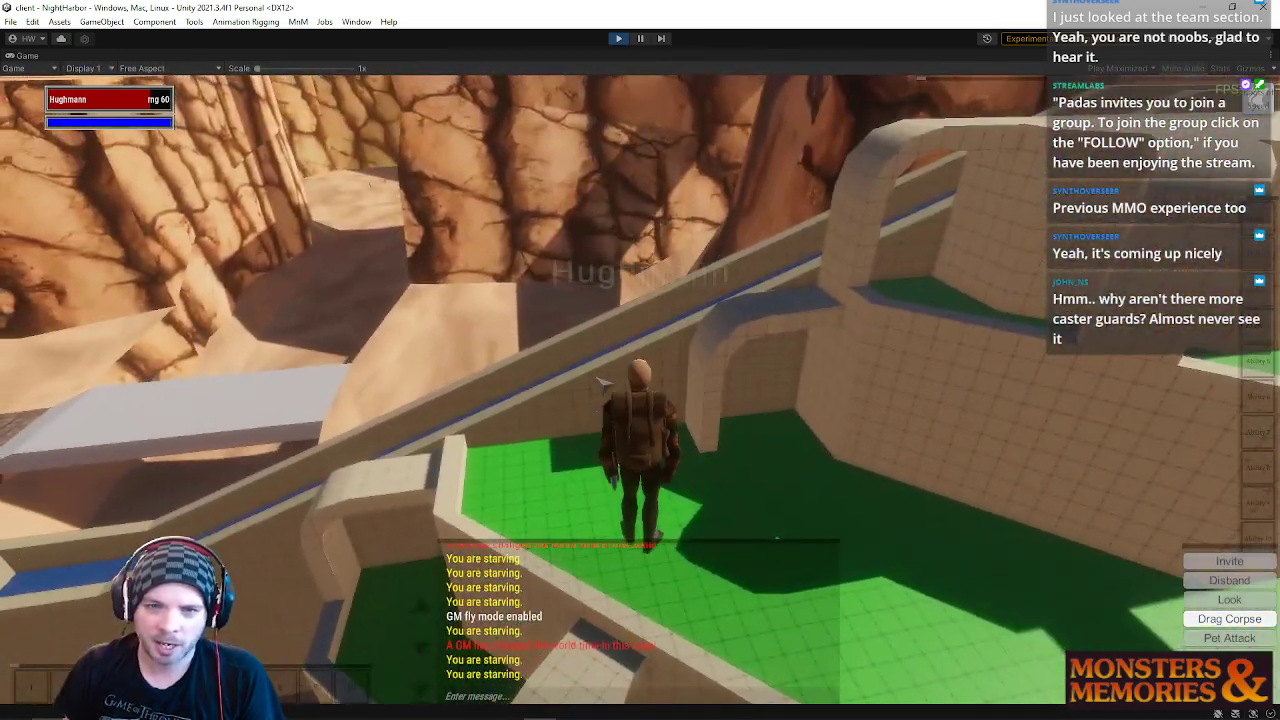
# Step: Back away from the terraces and view their stepped walls and arched supports from the outer side
pyautogui.moveTo(694, 383); pyautogui.dragTo(605, 438, button='right')
pyautogui.press('s')
pyautogui.moveTo(748, 487); pyautogui.dragTo(910, 479, button='right')
pyautogui.moveTo(889, 399); pyautogui.dragTo(880, 290, button='right')
pyautogui.press('d')
pyautogui.press('w')
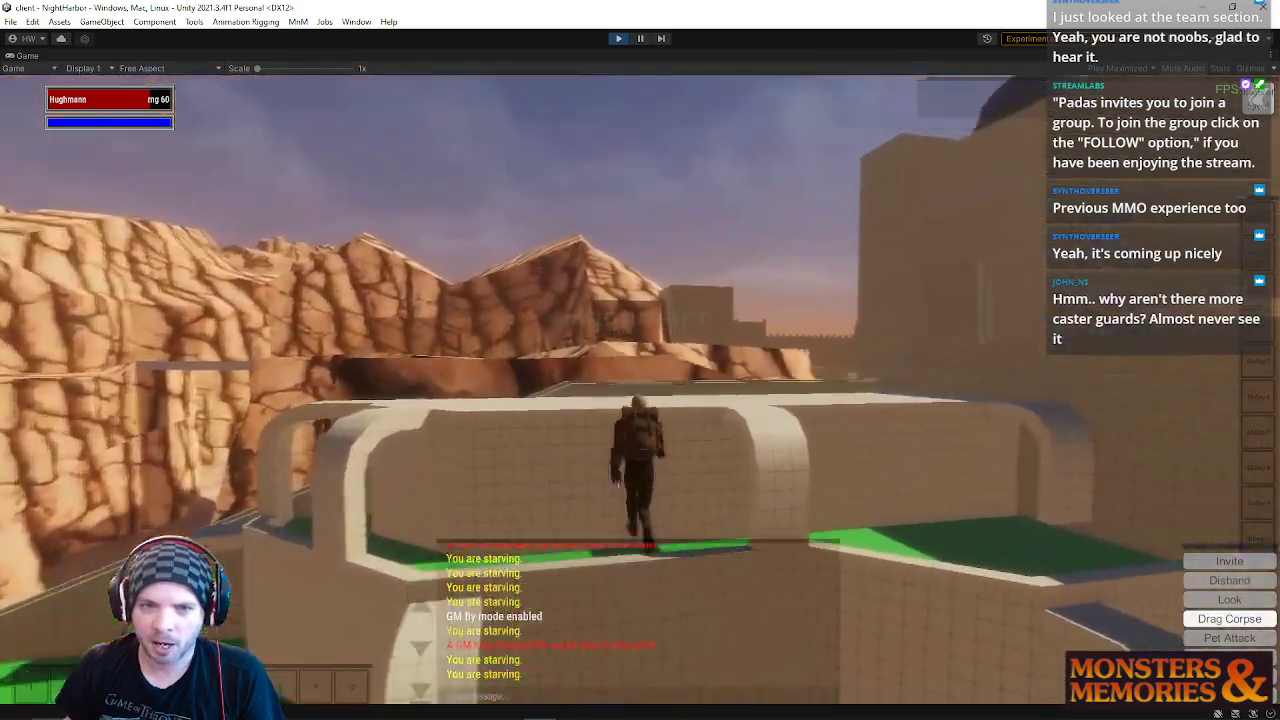
# Step: Cross the garden's upper walkway and fly up the palace's outer wall onto its flat top
pyautogui.press('s')
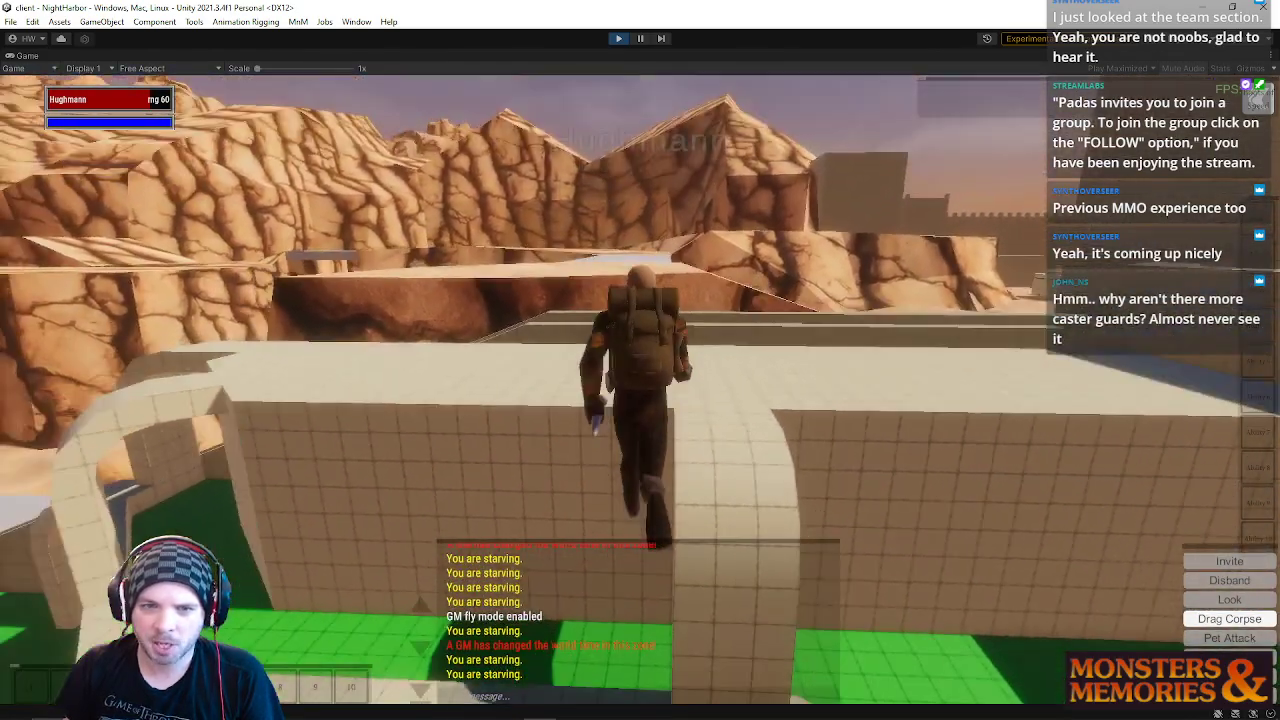
pyautogui.press('w')
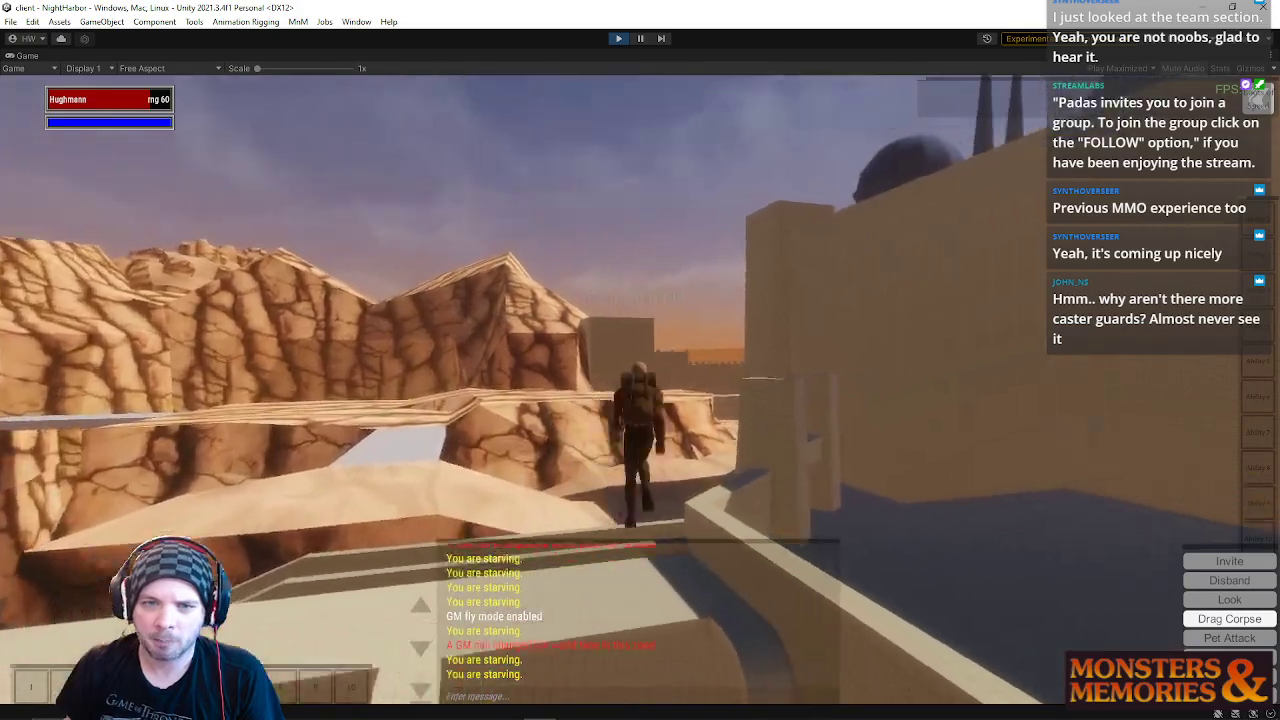
pyautogui.press('w')
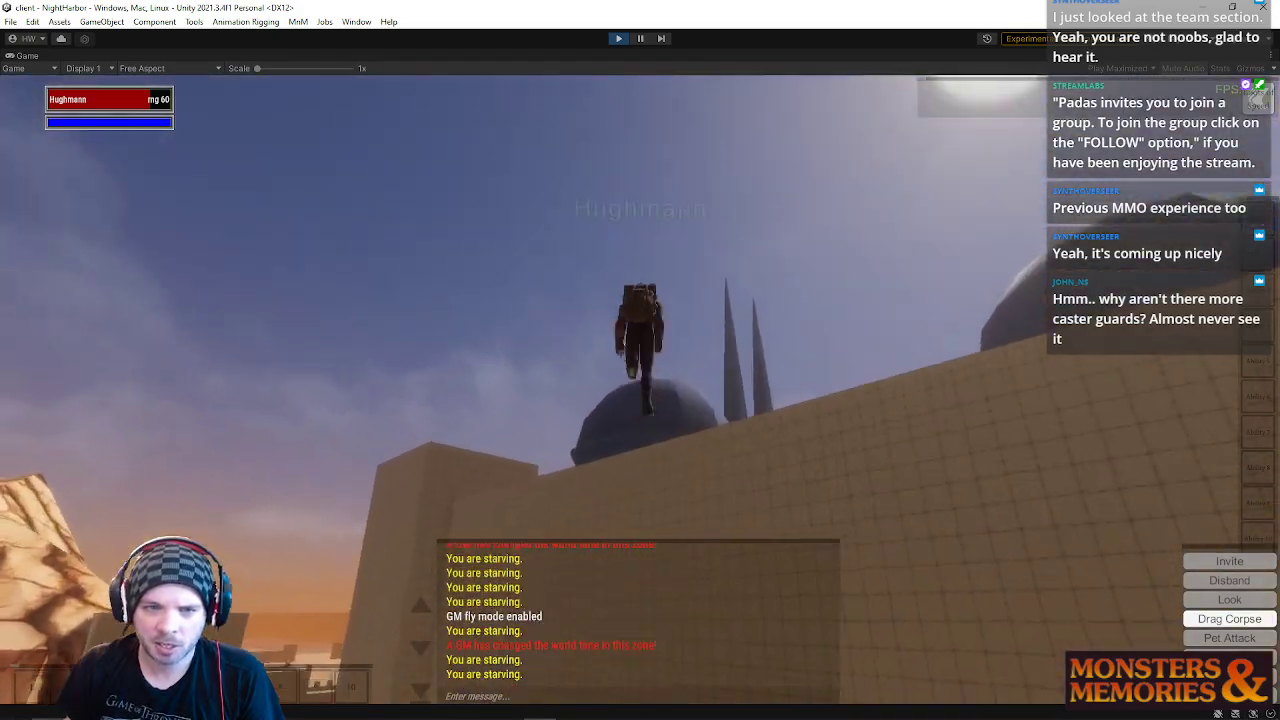
pyautogui.press('w')
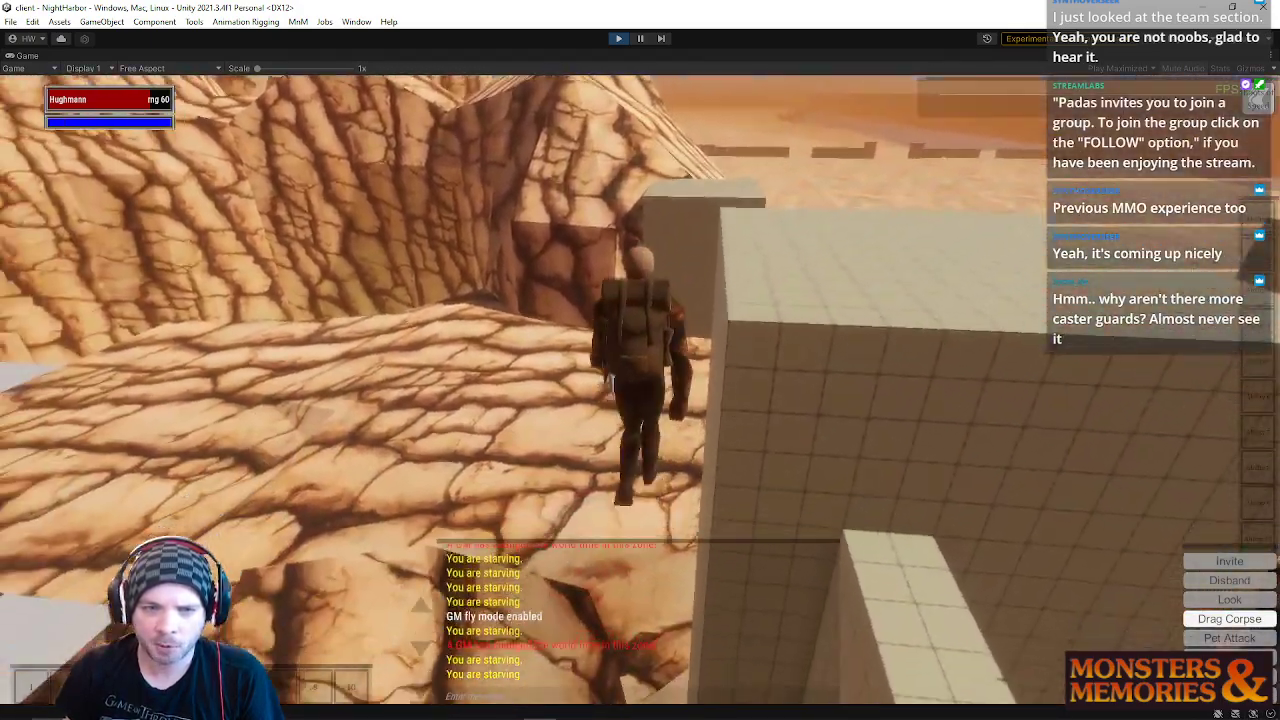
pyautogui.press('w')
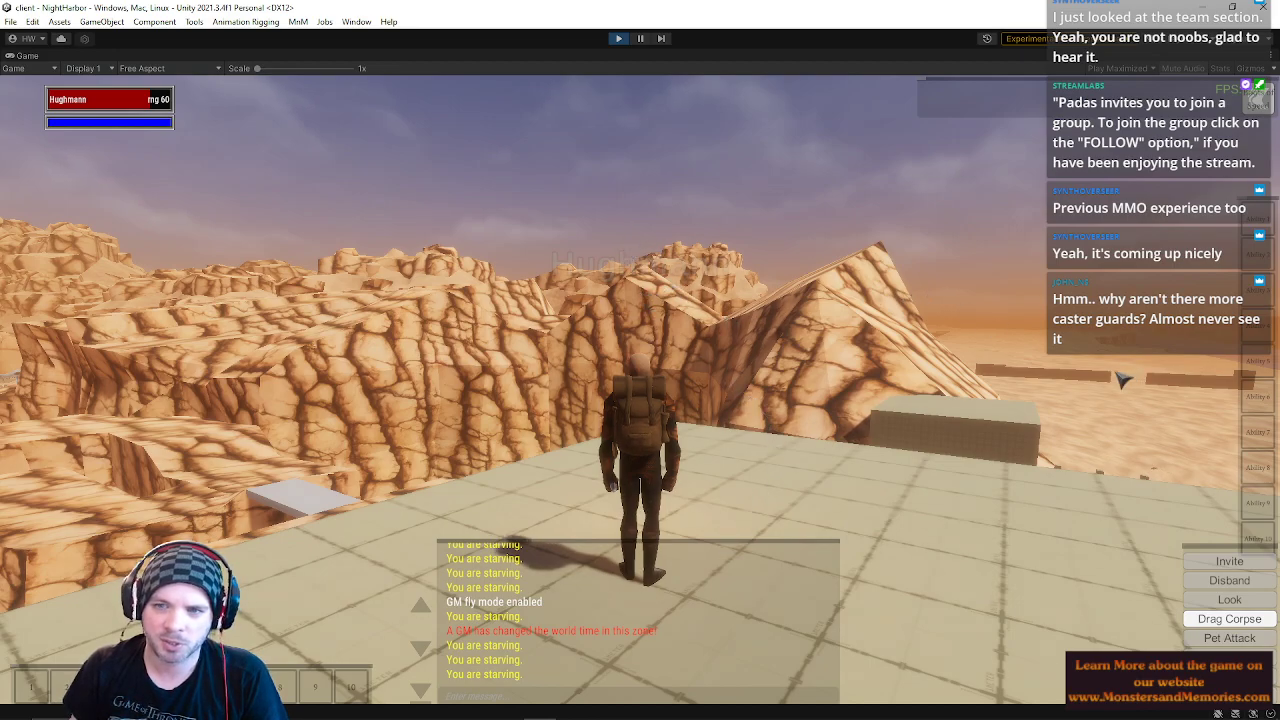
# Step: Move around the top of the palace wall and view the surrounding cliffs and the blue domes in the rain
pyautogui.press('d')
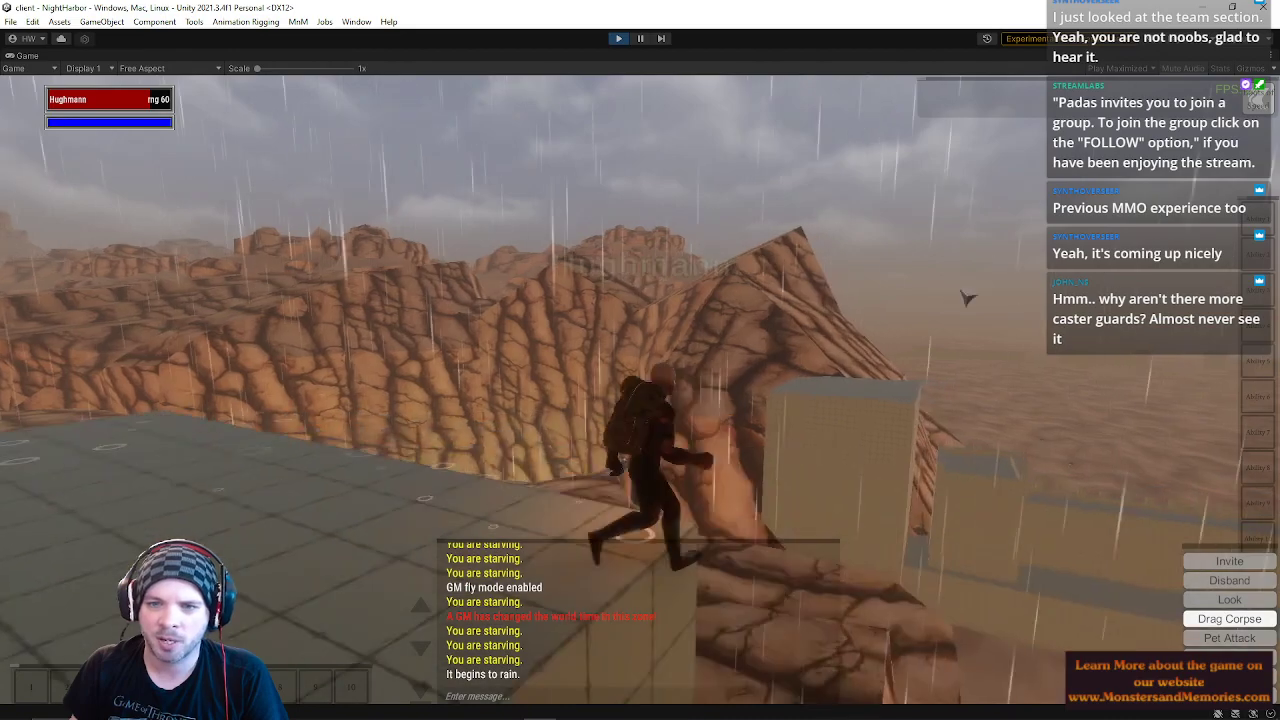
pyautogui.press('a')
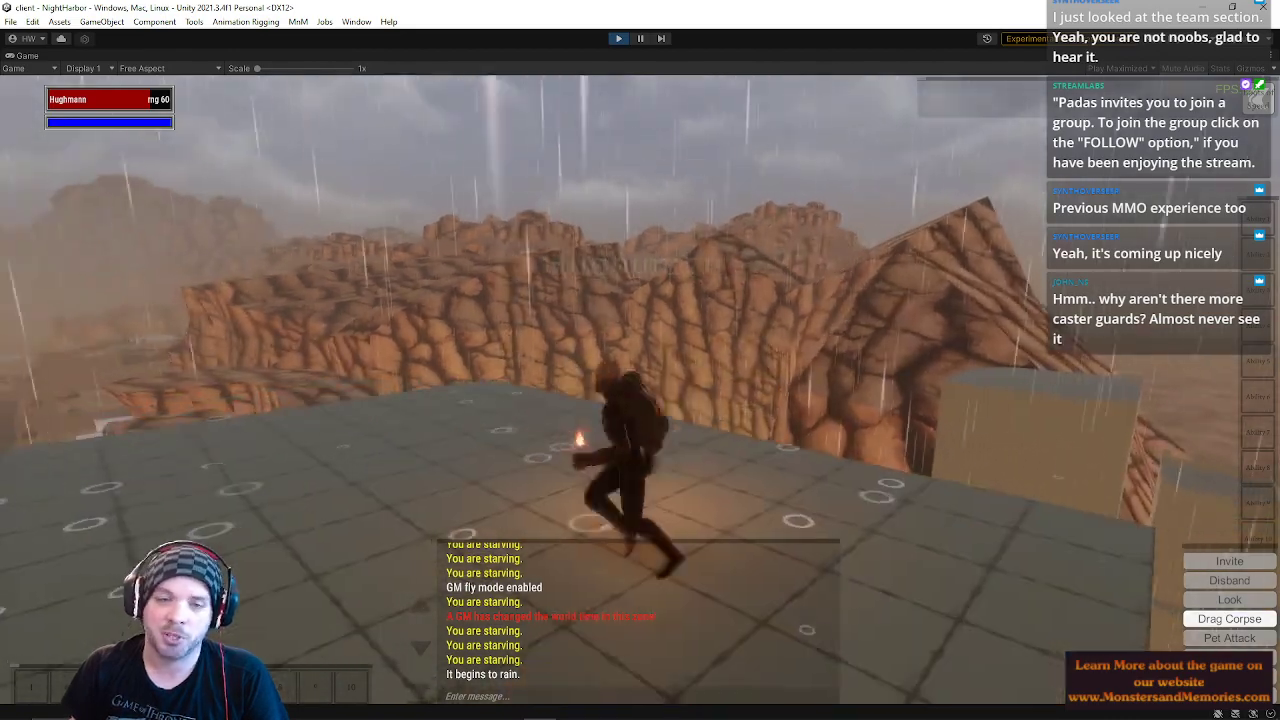
pyautogui.press('w')
pyautogui.moveTo(566, 239); pyautogui.dragTo(940, 330, button='right')
pyautogui.press('w')
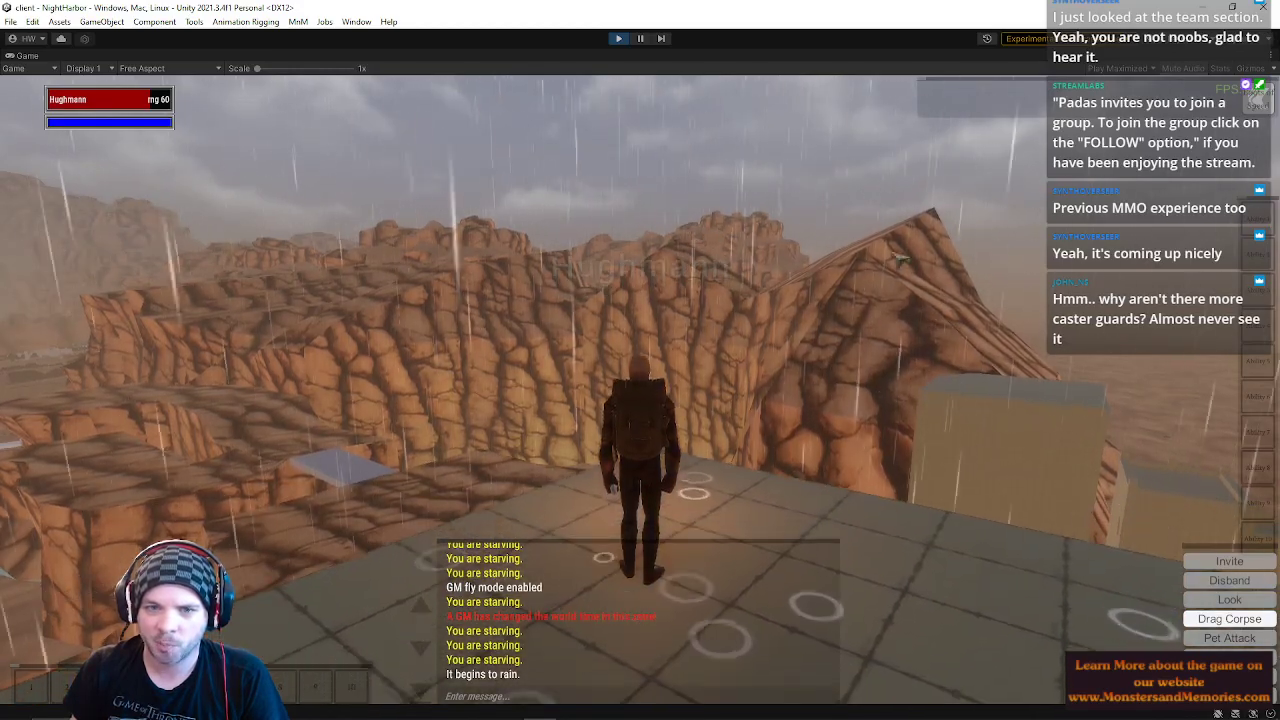
pyautogui.moveTo(625, 643); pyautogui.dragTo(437, 90, button='right')
pyautogui.moveTo(614, 337); pyautogui.dragTo(463, 312, button='right')
pyautogui.press('w')
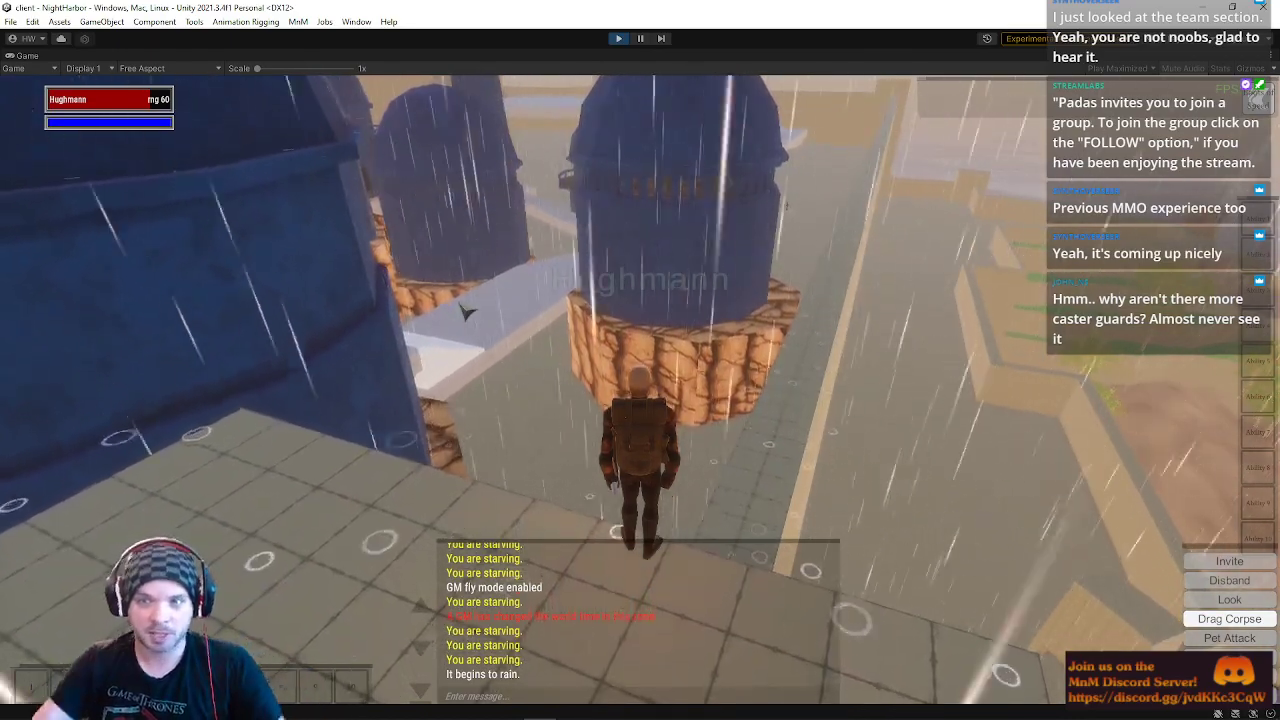
# Step: Fly past the blue domes and out over the palace wall to a position above the terraced garden
pyautogui.moveTo(520, 349); pyautogui.dragTo(745, 391, button='right')
pyautogui.press('w')
pyautogui.press('w')
pyautogui.press('w')
pyautogui.press('w')
pyautogui.press('w')
pyautogui.moveTo(955, 345); pyautogui.dragTo(610, 425, button='right')
pyautogui.press('w')
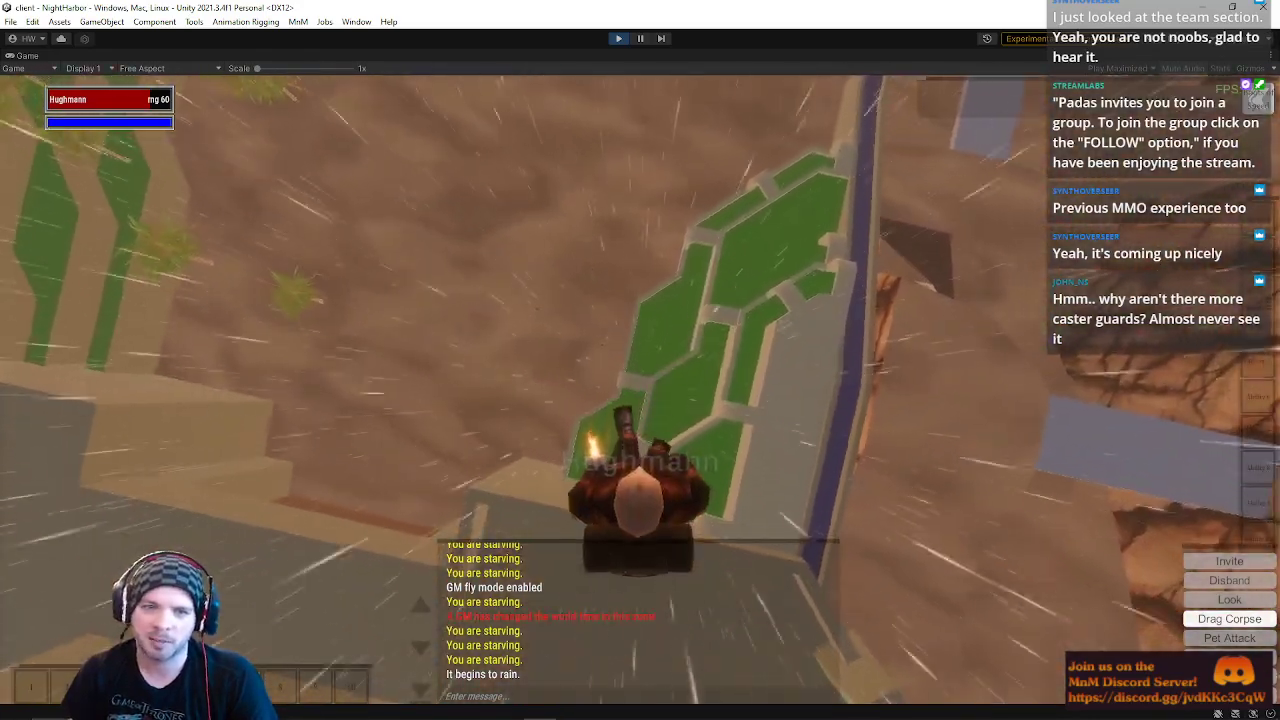
# Step: View the terraced garden's layout from directly above, and fly toward the narrow canyon entrance
pyautogui.scroll(-3, 640, 400)
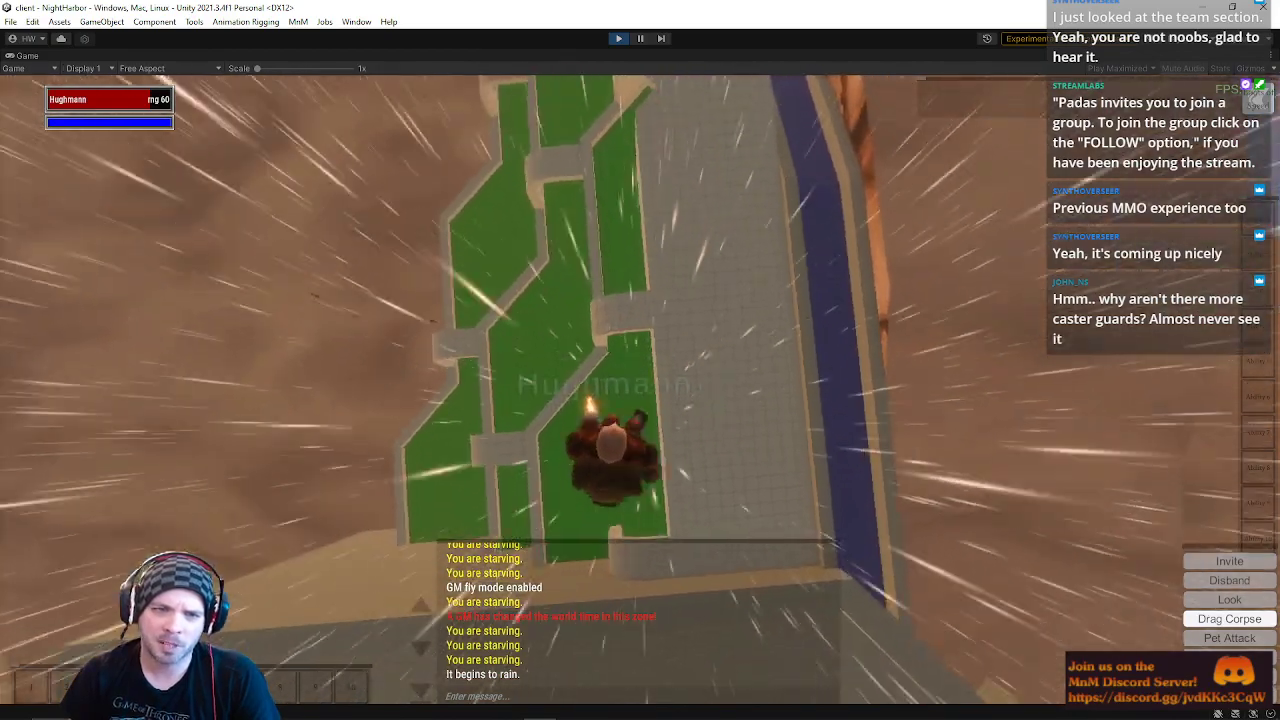
pyautogui.press('space')
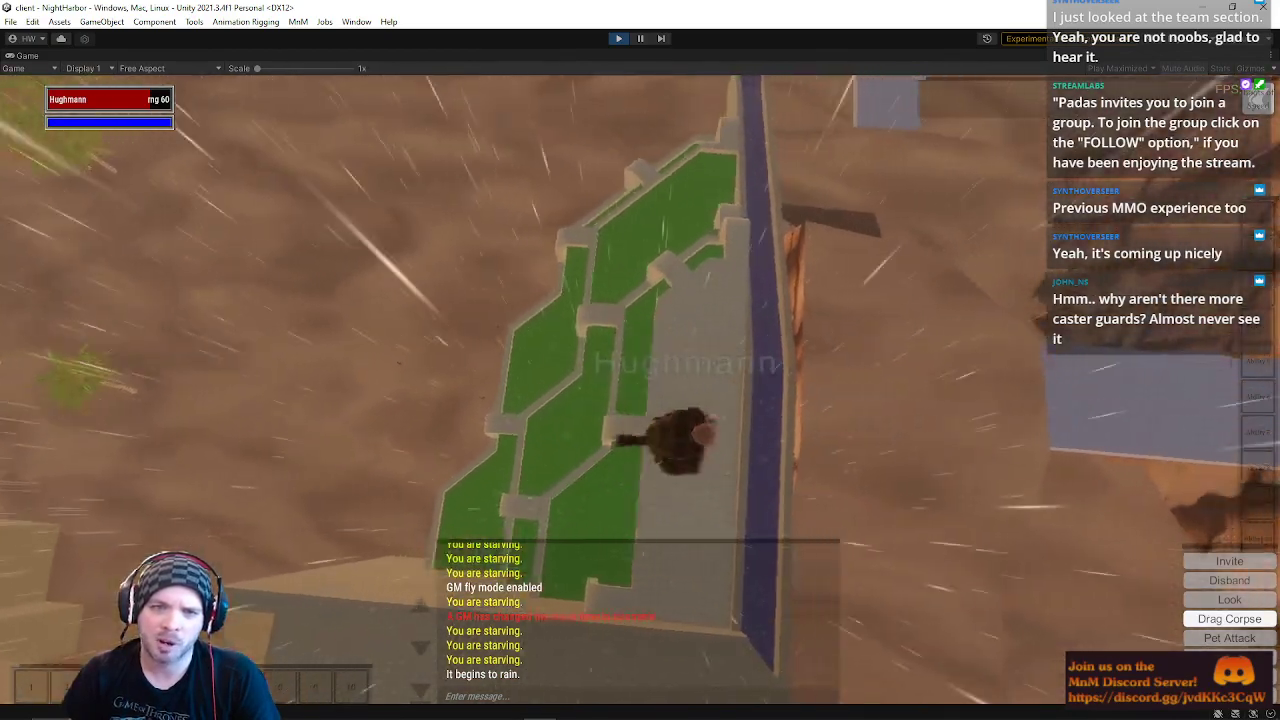
pyautogui.moveTo(640, 435); pyautogui.dragTo(880, 215, button='right')
pyautogui.press('w')
pyautogui.press('w')
pyautogui.press('w')
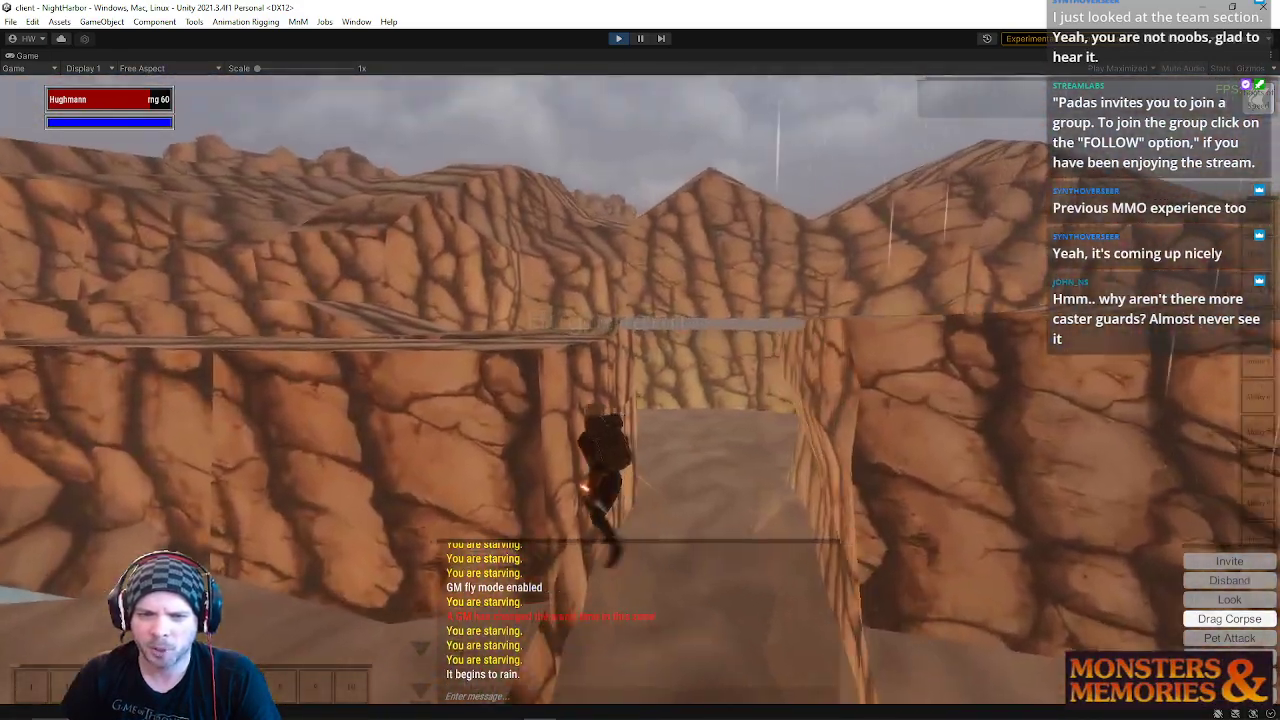
# Step: Land on the clifftop beside the canyon entrance and examine the rock surfaces and facing cliff walls
pyautogui.press('w')
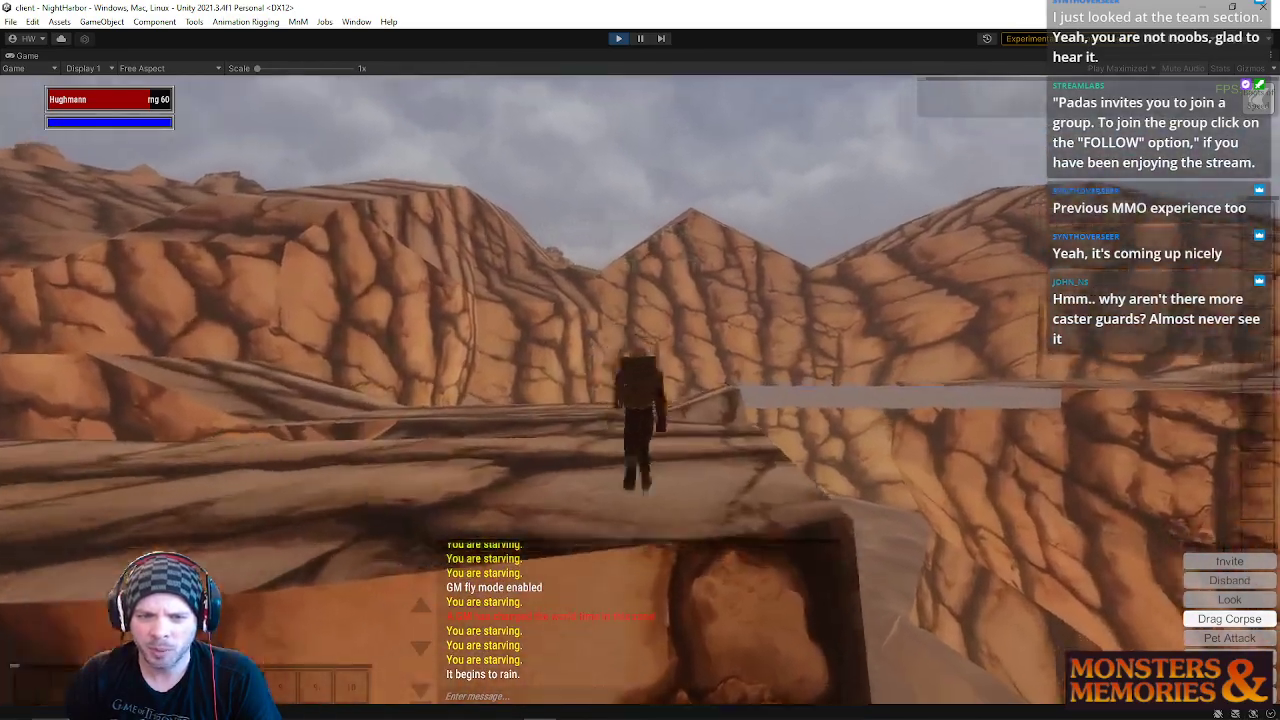
pyautogui.press('w')
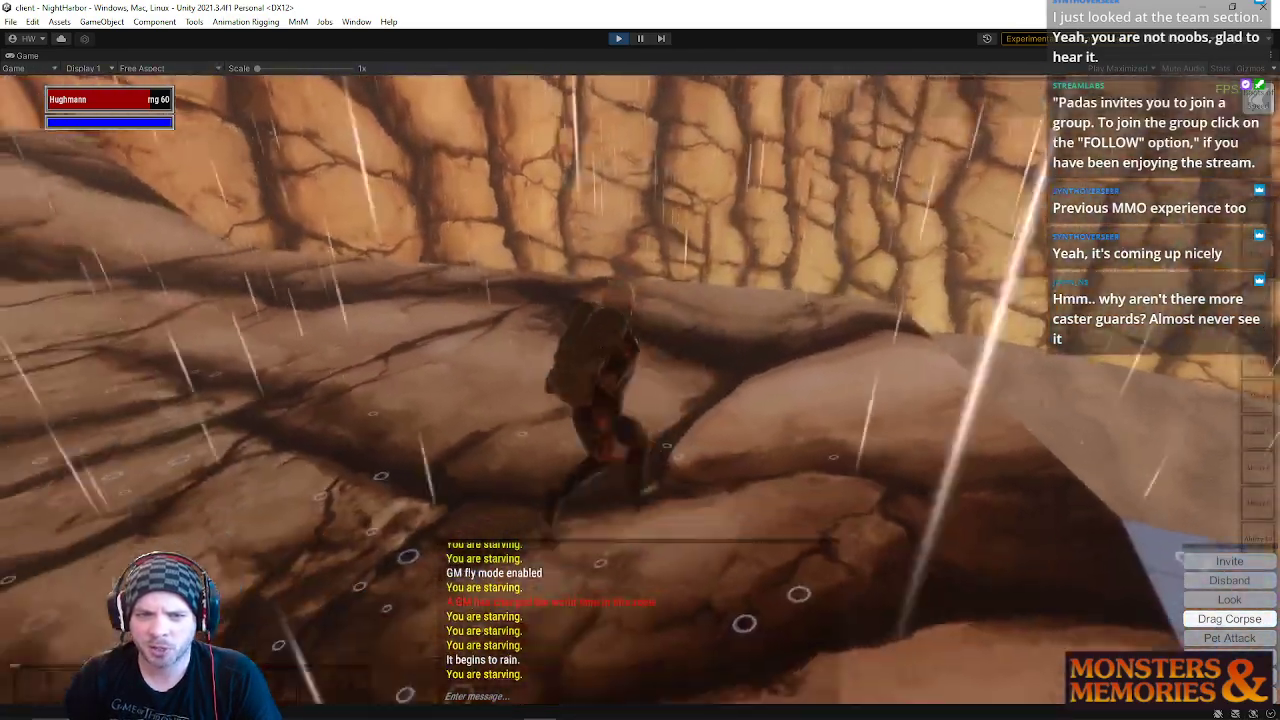
pyautogui.press('w')
pyautogui.moveTo(800, 460); pyautogui.dragTo(711, 374, button='right')
pyautogui.press('d')
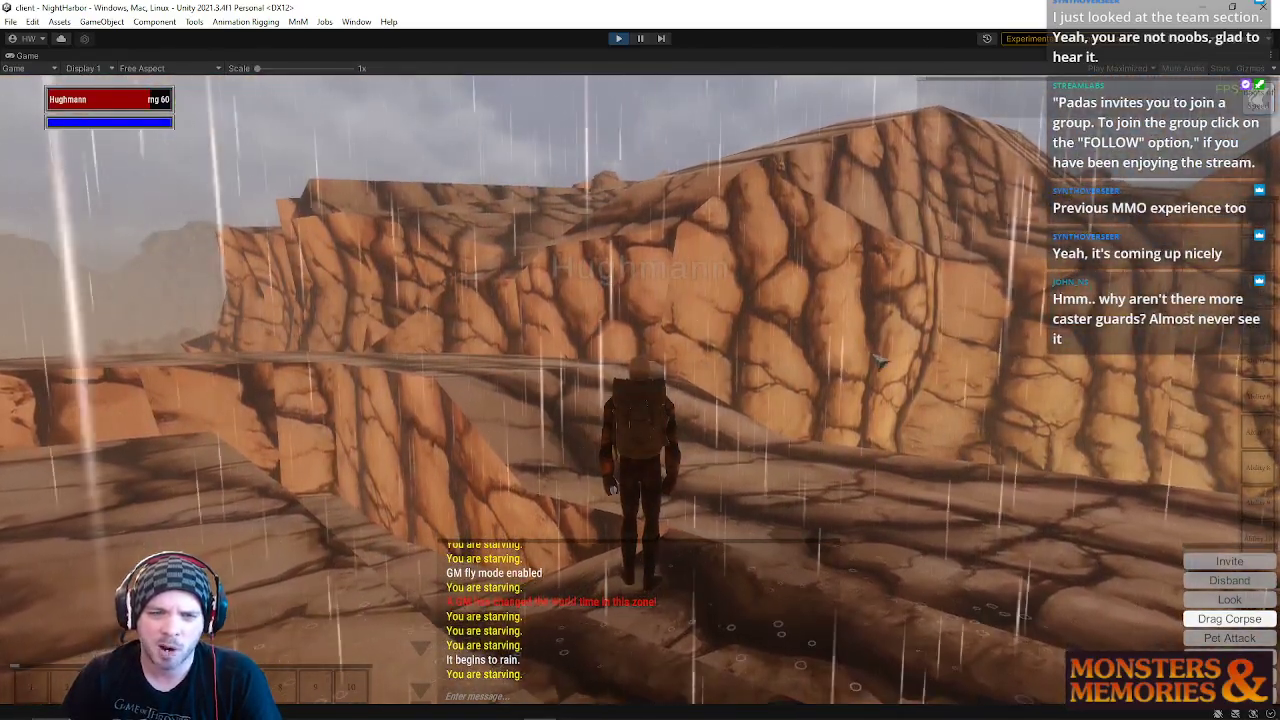
pyautogui.press('w')
pyautogui.moveTo(700, 356); pyautogui.dragTo(570, 400, button='right')
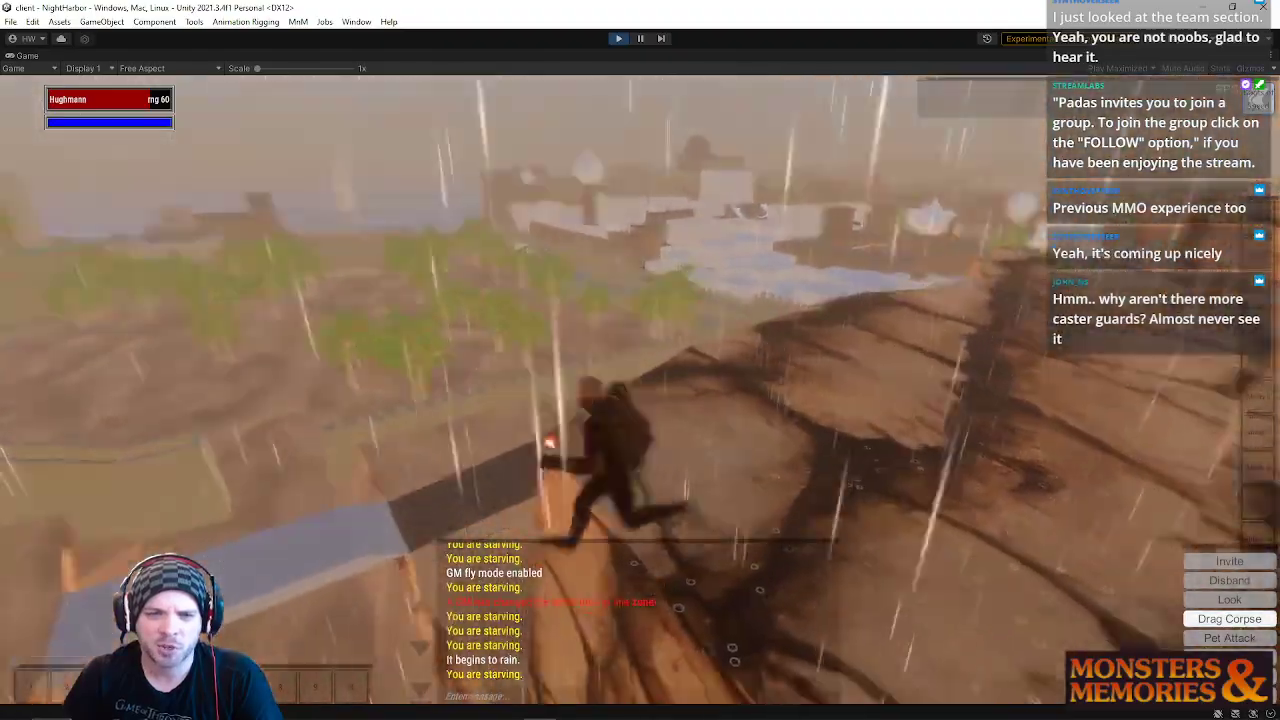
# Step: Follow the cliff edge, comparing the stepped rock layers and canyon bridge with the greybox city below
pyautogui.press('w')
pyautogui.moveTo(640, 390); pyautogui.dragTo(840, 385, button='right')
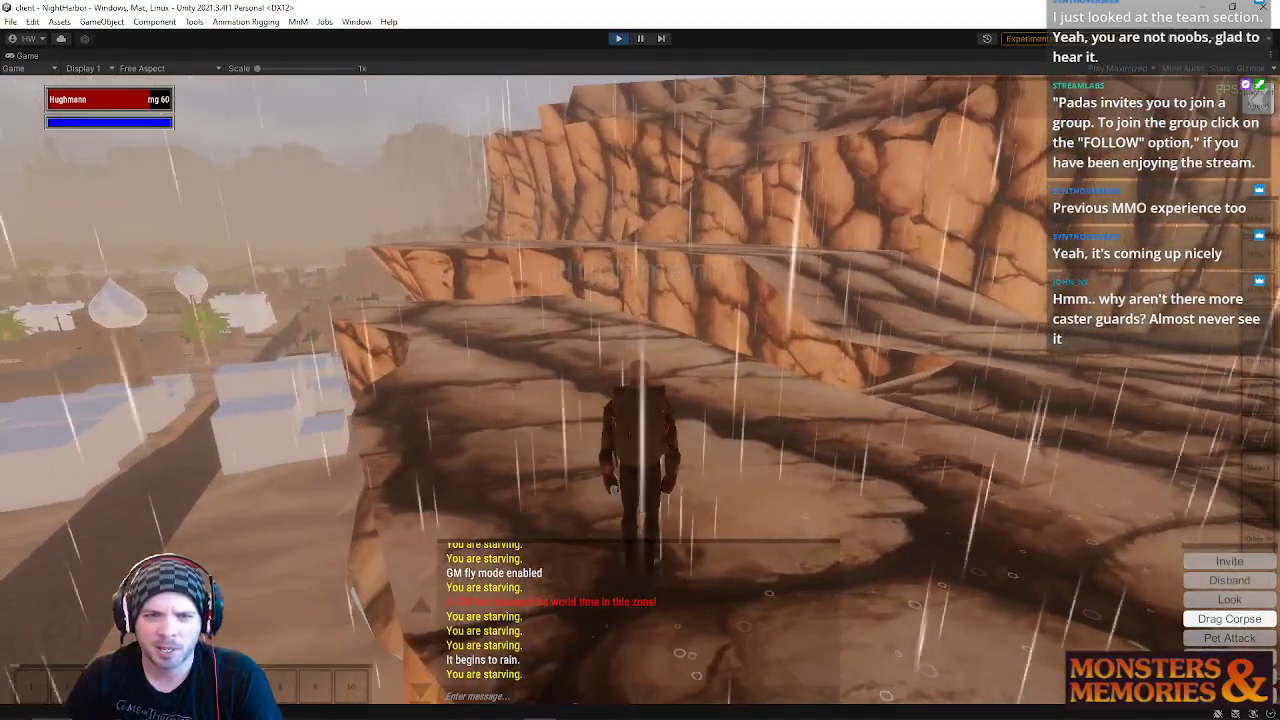
pyautogui.press('w')
pyautogui.moveTo(640, 390); pyautogui.dragTo(566, 381, button='right')
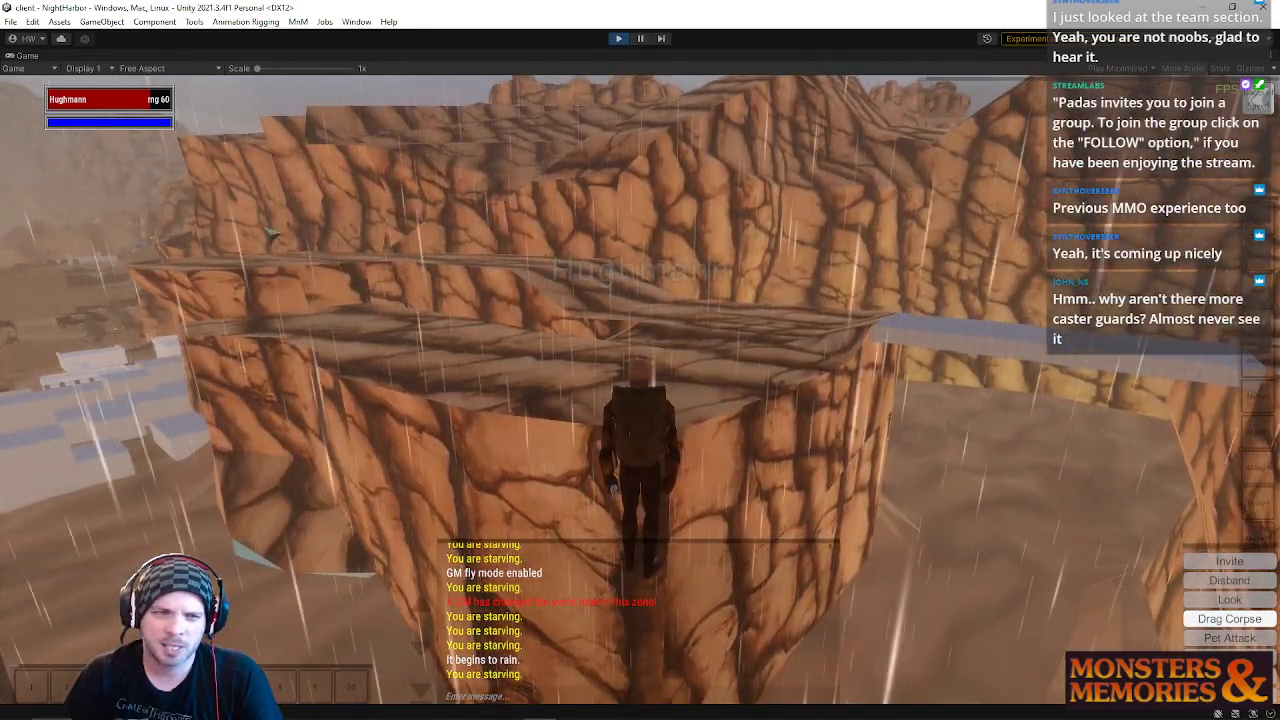
pyautogui.press('w')
pyautogui.moveTo(566, 381); pyautogui.dragTo(710, 357, button='right')
pyautogui.moveTo(619, 323); pyautogui.dragTo(495, 300, button='right')
pyautogui.press('w')
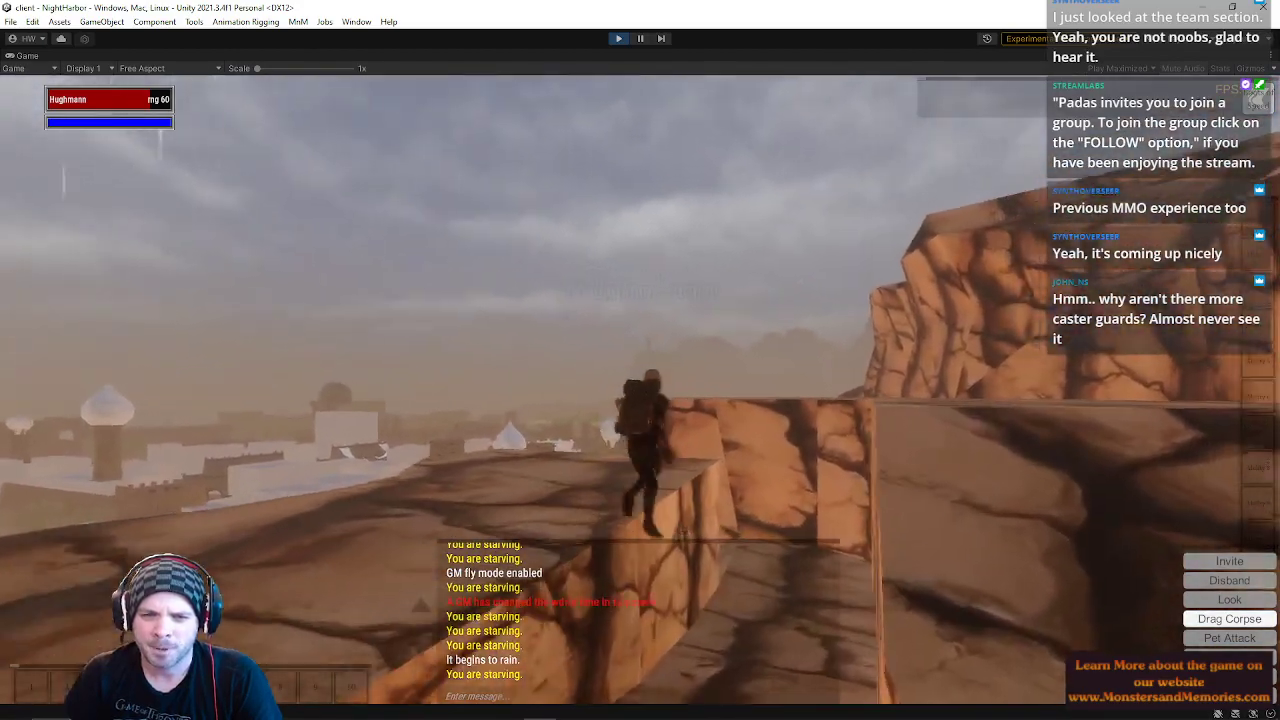
# Step: Run across the clifftop toward the city and survey the white greybox buildings and onion-domed towers
pyautogui.press('w')
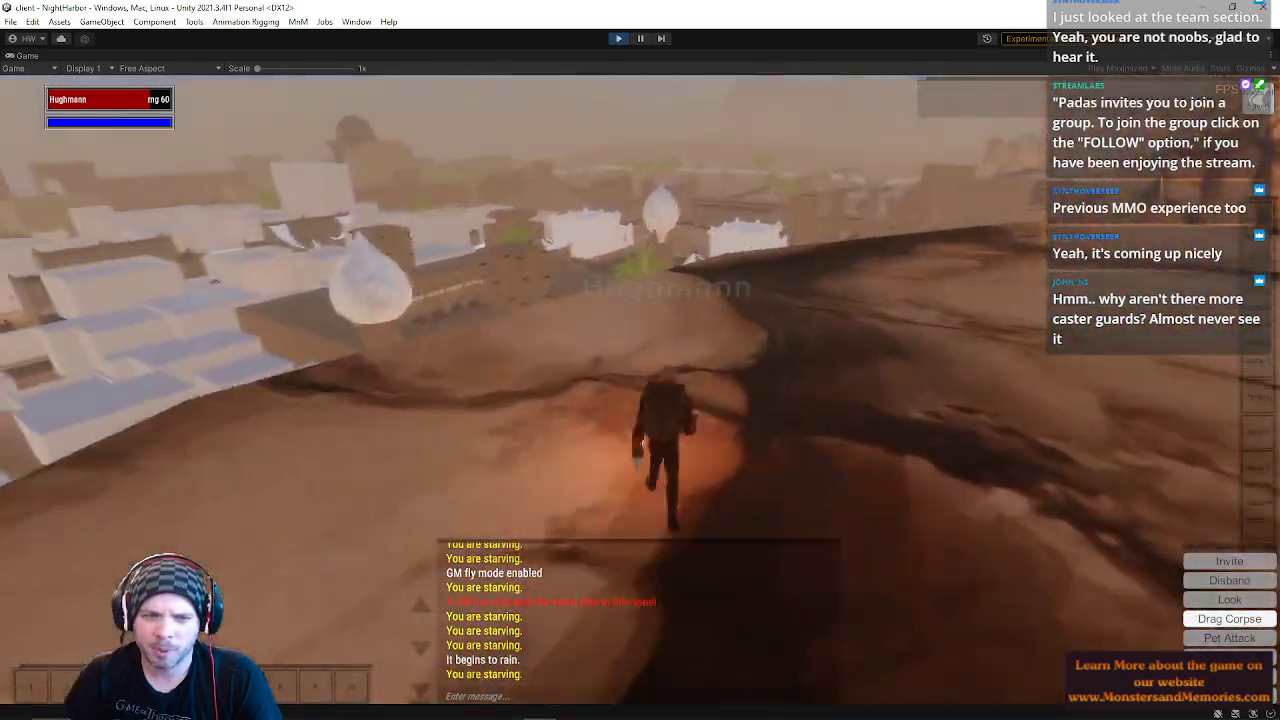
pyautogui.press('w')
pyautogui.moveTo(640, 360); pyautogui.dragTo(800, 330, button='right')
pyautogui.press('d')
pyautogui.press('a')
pyautogui.moveTo(640, 360); pyautogui.dragTo(450, 350, button='right')
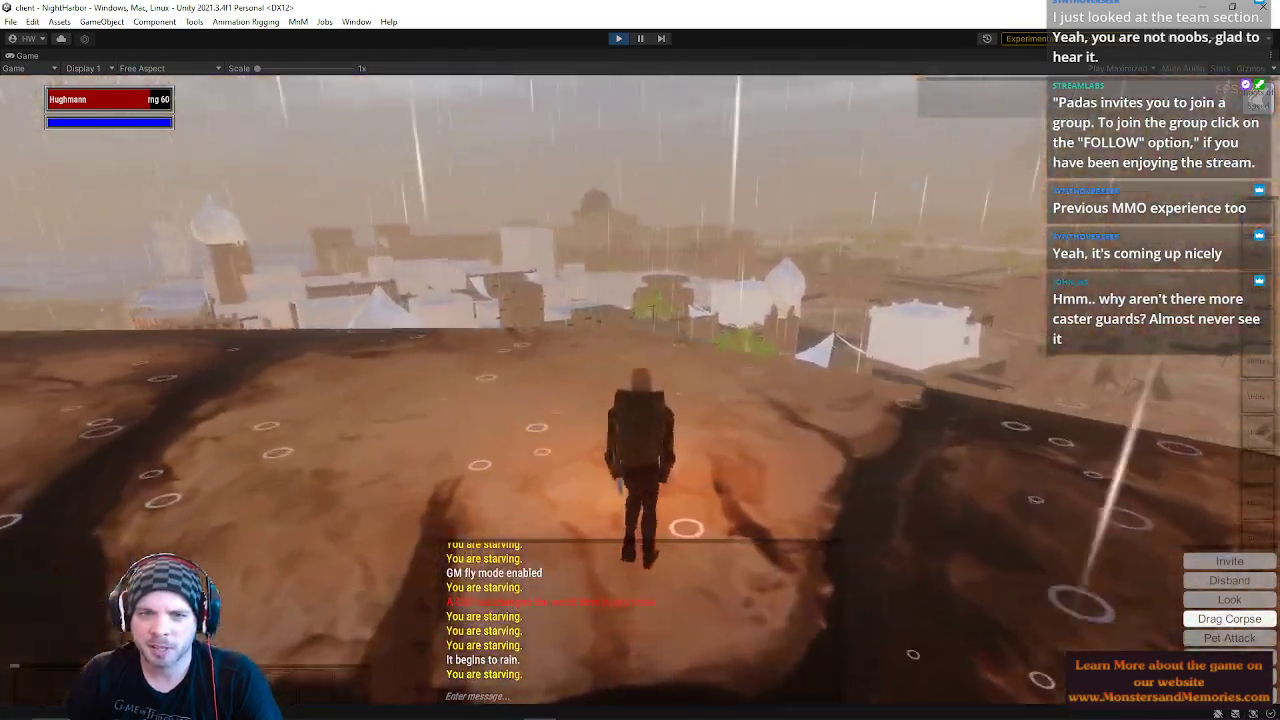
# Step: Look along the cliff's city-facing edge and leave it toward the greybox buildings
pyautogui.moveTo(640, 360); pyautogui.dragTo(700, 460, button='right')
pyautogui.press('d')
pyautogui.moveTo(732, 268); pyautogui.dragTo(850, 215, button='right')
pyautogui.press('d')
pyautogui.press('w')
pyautogui.moveTo(640, 360); pyautogui.dragTo(450, 360, button='right')
pyautogui.press('w')
# Step: Fly low over the city's greybox rooftops and cloth awnings, looking up and down at the buildings
pyautogui.moveTo(640, 360); pyautogui.dragTo(640, 270, button='right')
pyautogui.press('w')
pyautogui.moveTo(640, 360); pyautogui.dragTo(640, 440, button='right')
pyautogui.press('w')
pyautogui.moveTo(640, 360)
pyautogui.mouseDown(button='right')
pyautogui.moveTo(440, 430)
pyautogui.moveTo(330, 430)
pyautogui.moveTo(780, 362)
pyautogui.mouseUp(button='right')
pyautogui.moveTo(636, 155); pyautogui.dragTo(780, 65, button='right')
pyautogui.press('w')
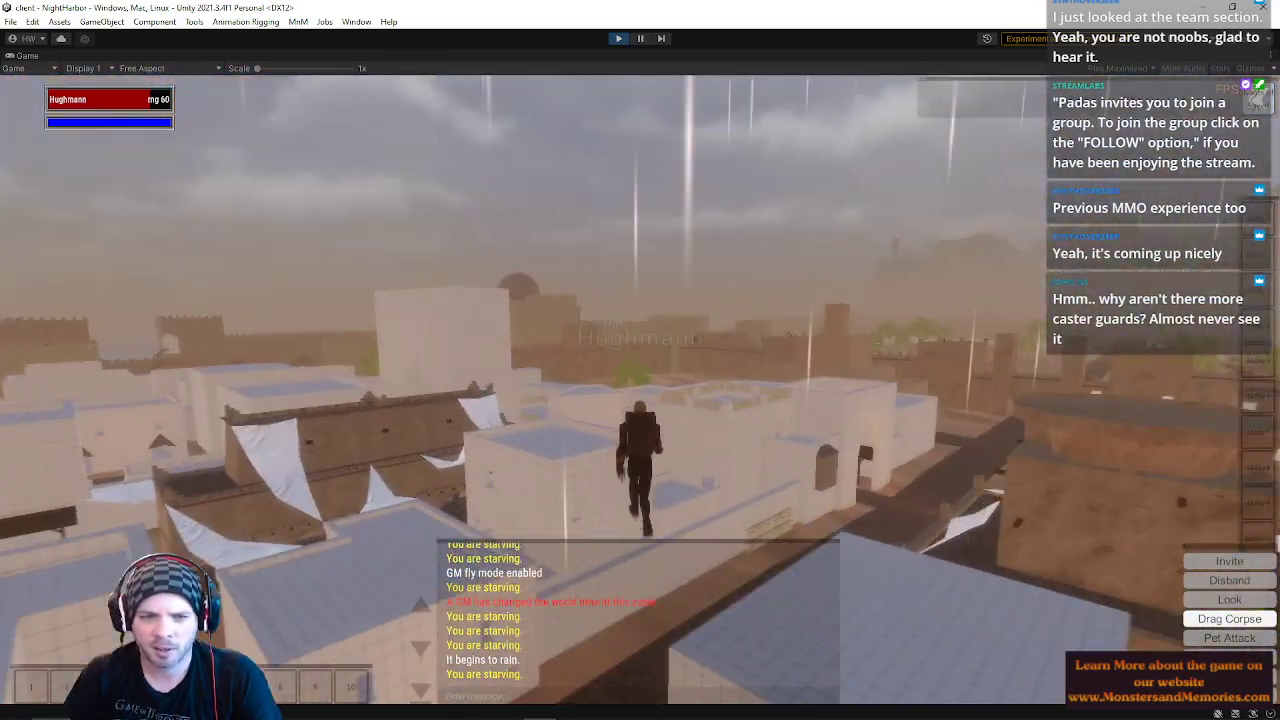
# Step: Land on a greybox rooftop and view the neighbouring buildings, the streets and the distant red cliffs
pyautogui.press('w')
pyautogui.moveTo(640, 360); pyautogui.dragTo(630, 310, button='right')
pyautogui.press('w')
pyautogui.moveTo(640, 360); pyautogui.dragTo(630, 425, button='right')
pyautogui.moveTo(420, 320); pyautogui.dragTo(630, 266, button='right')
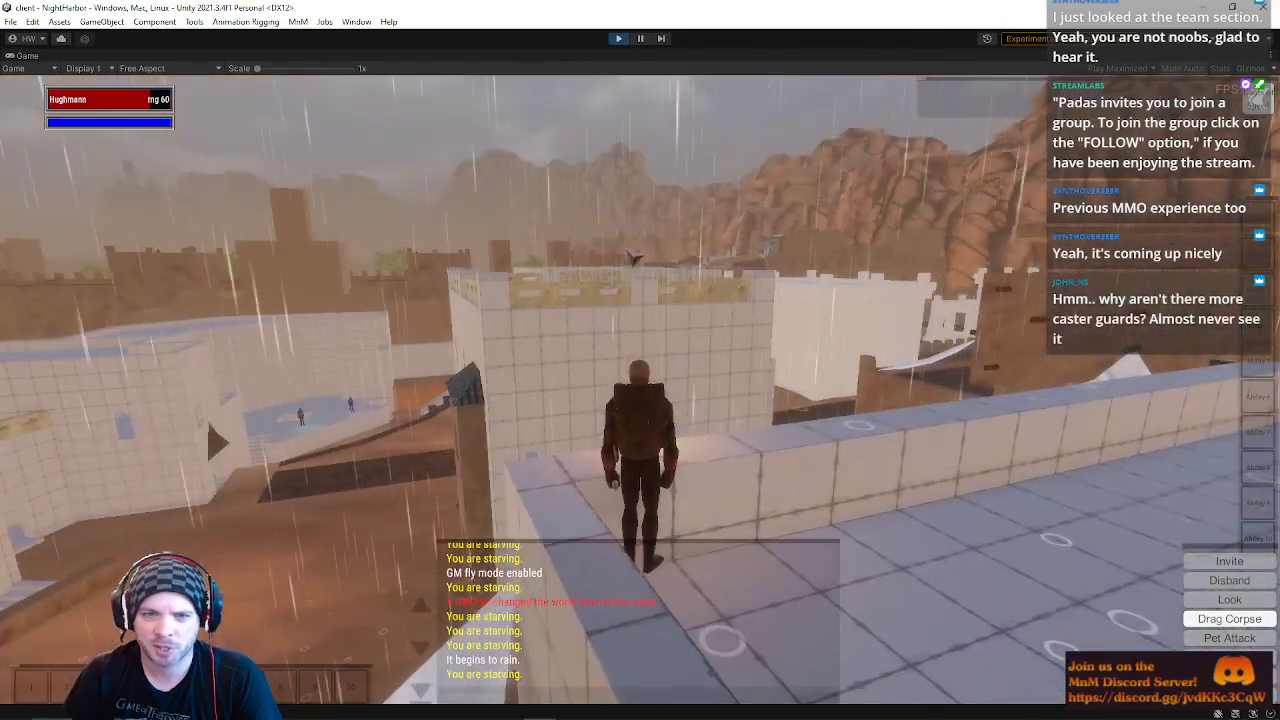
pyautogui.press('w')
pyautogui.moveTo(434, 282); pyautogui.dragTo(330, 305, button='right')
# Step: Cross the greybox rooftops and view the golden-domed palace, white-domed towers and palm trees across the city
pyautogui.press('w')
pyautogui.press('w')
pyautogui.press('w')
pyautogui.press('w')
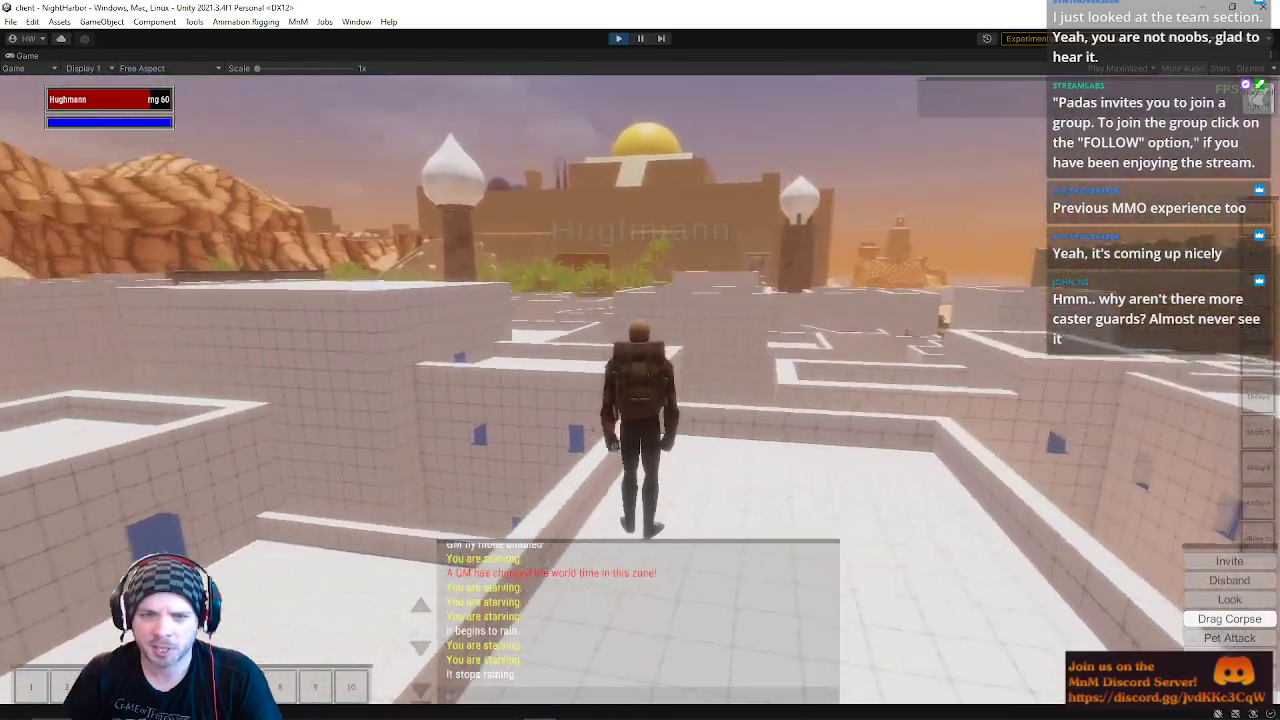
pyautogui.press('w')
pyautogui.moveTo(640, 360); pyautogui.dragTo(760, 360, button='right')
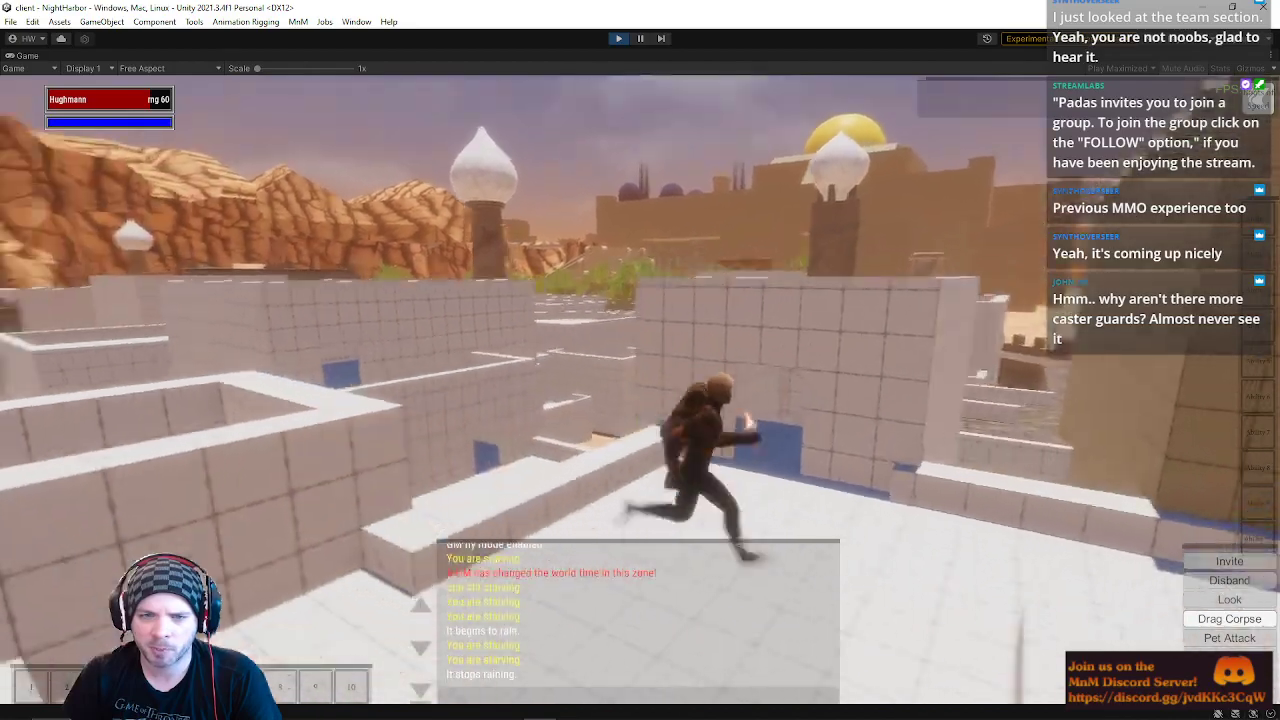
pyautogui.moveTo(640, 360); pyautogui.dragTo(440, 350, button='right')
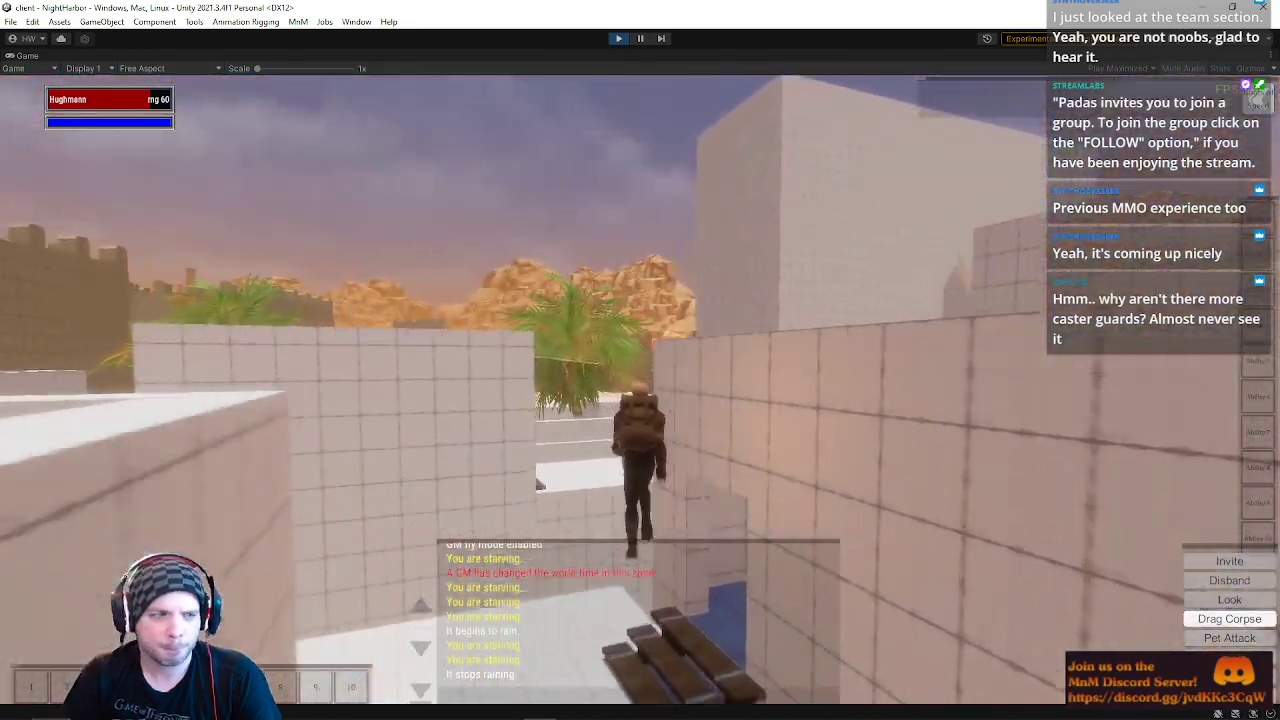
pyautogui.press('w')
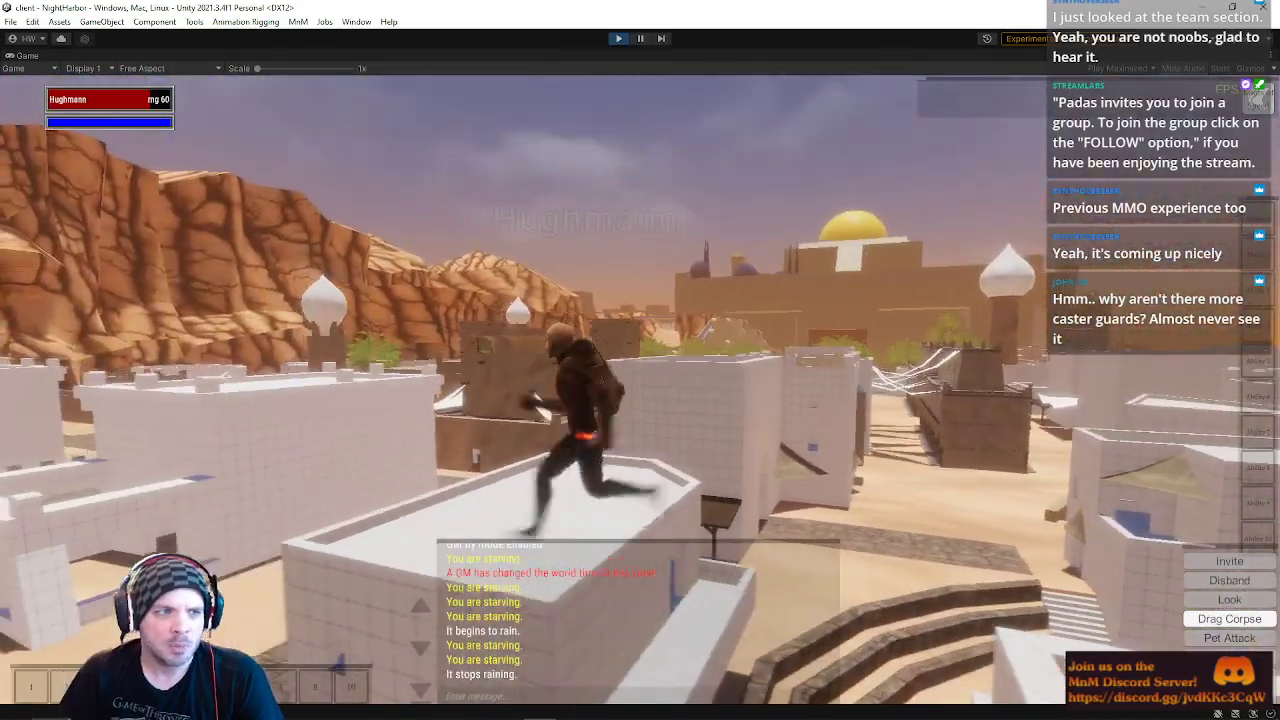
# Step: Travel from the rooftops to the paved plaza and view the torchlit archway, domed tower and white tent canopy
pyautogui.press('w')
pyautogui.moveTo(640, 360)
pyautogui.mouseDown(button='right')
pyautogui.moveTo(540, 362)
pyautogui.moveTo(455, 398)
pyautogui.moveTo(440, 360)
pyautogui.moveTo(650, 360)
pyautogui.mouseUp(button='right')
pyautogui.press('w')
pyautogui.press('d')
pyautogui.moveTo(640, 322); pyautogui.dragTo(535, 322, button='right')
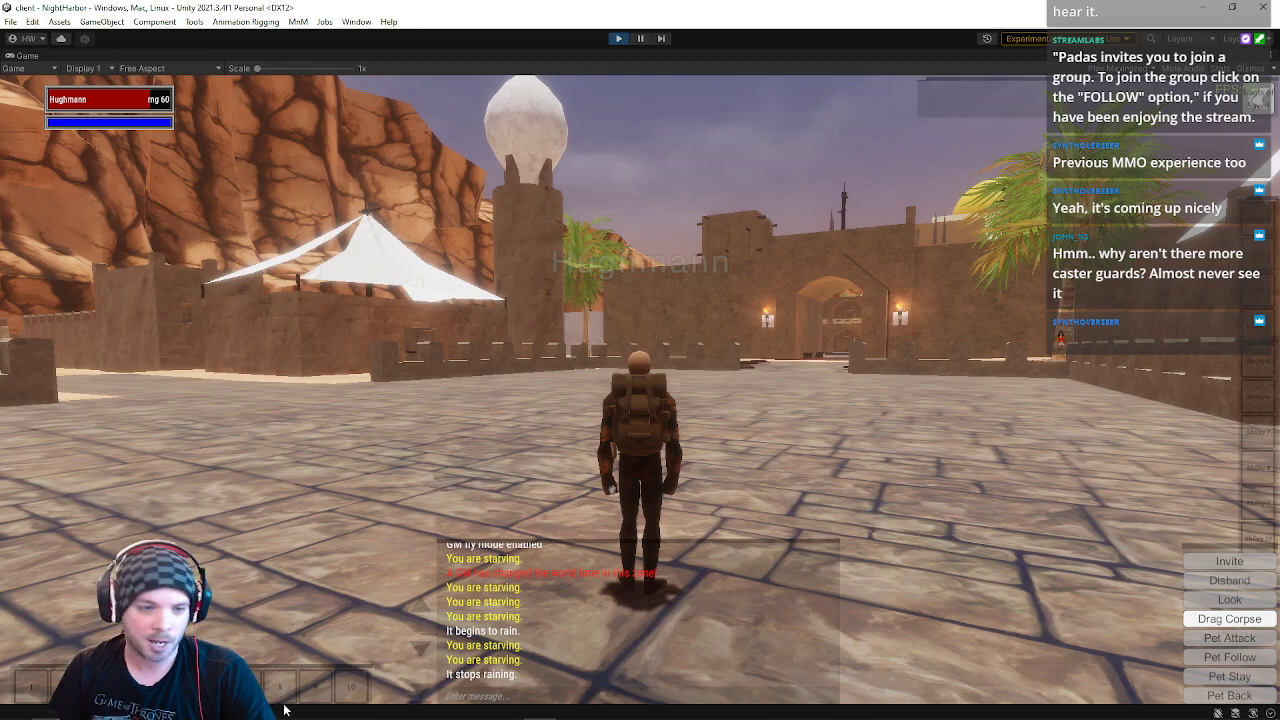
pyautogui.moveTo(315, 712)
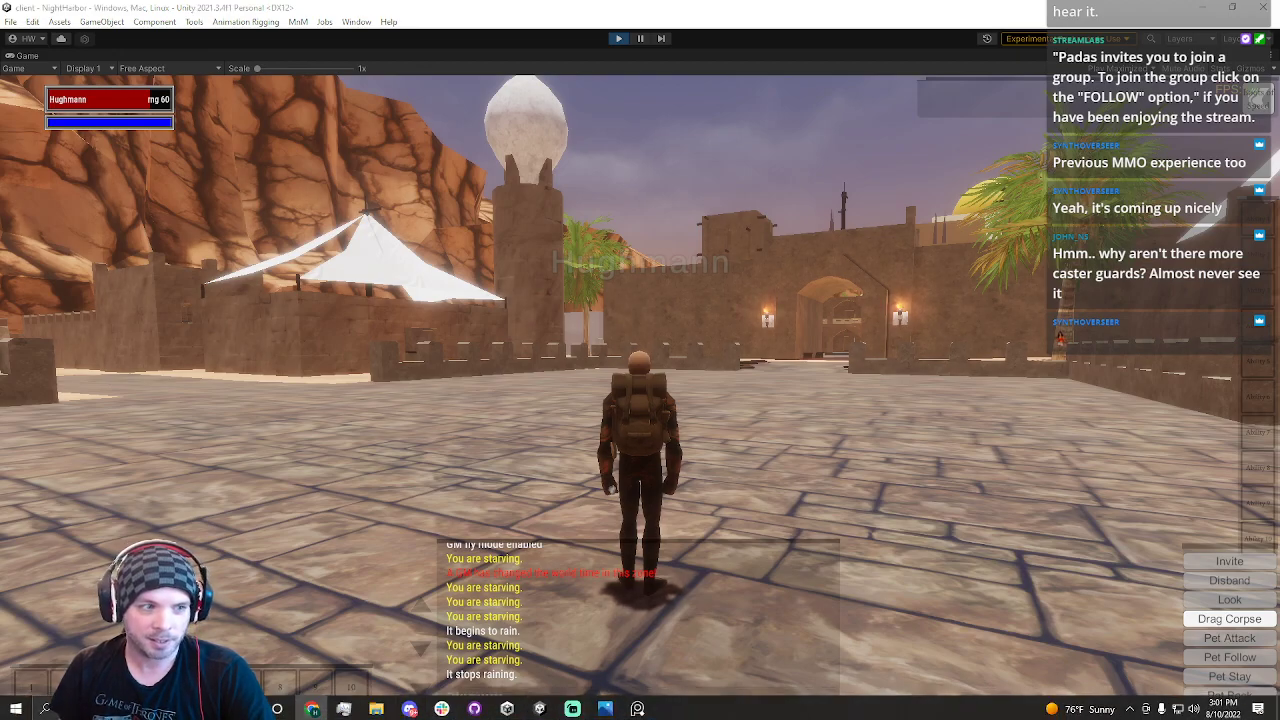